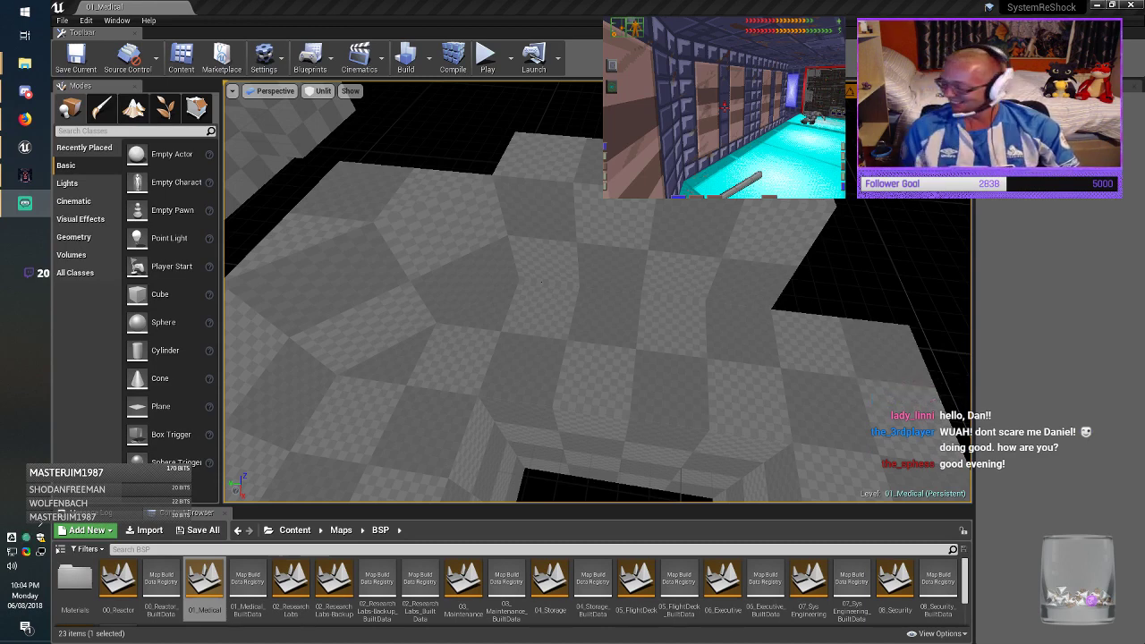
# Step: Look over the outer hull and an interior corridor of the 01_Medical level and save the level
pyautogui.moveTo(598, 291); pyautogui.dragTo(461, 290, button='right')
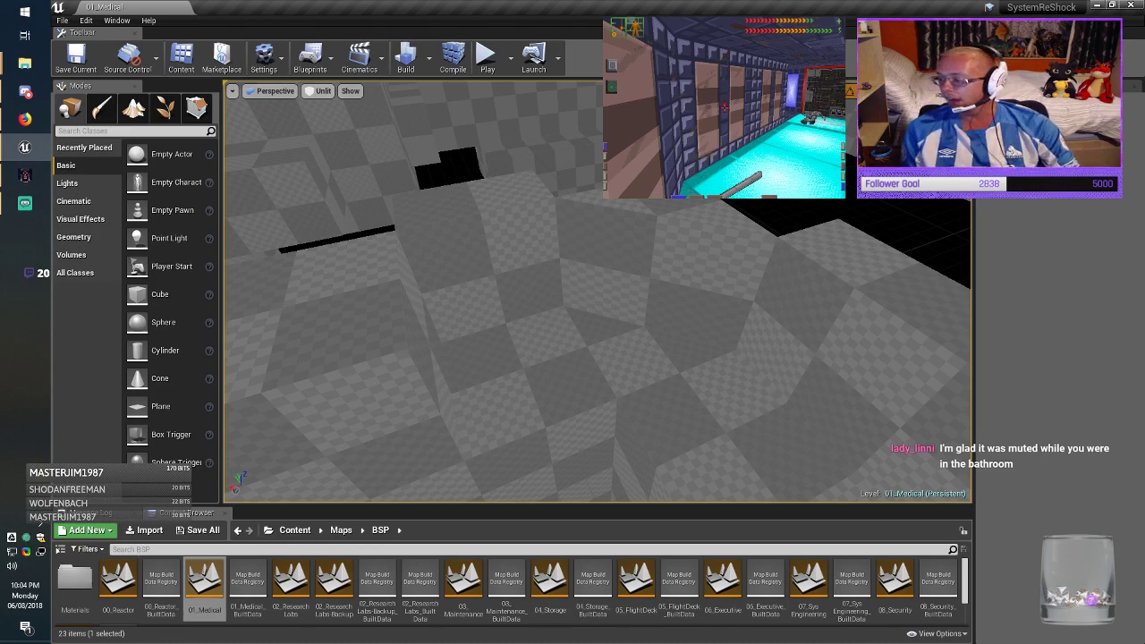
pyautogui.moveTo(597, 291); pyautogui.dragTo(551, 317, button='right')
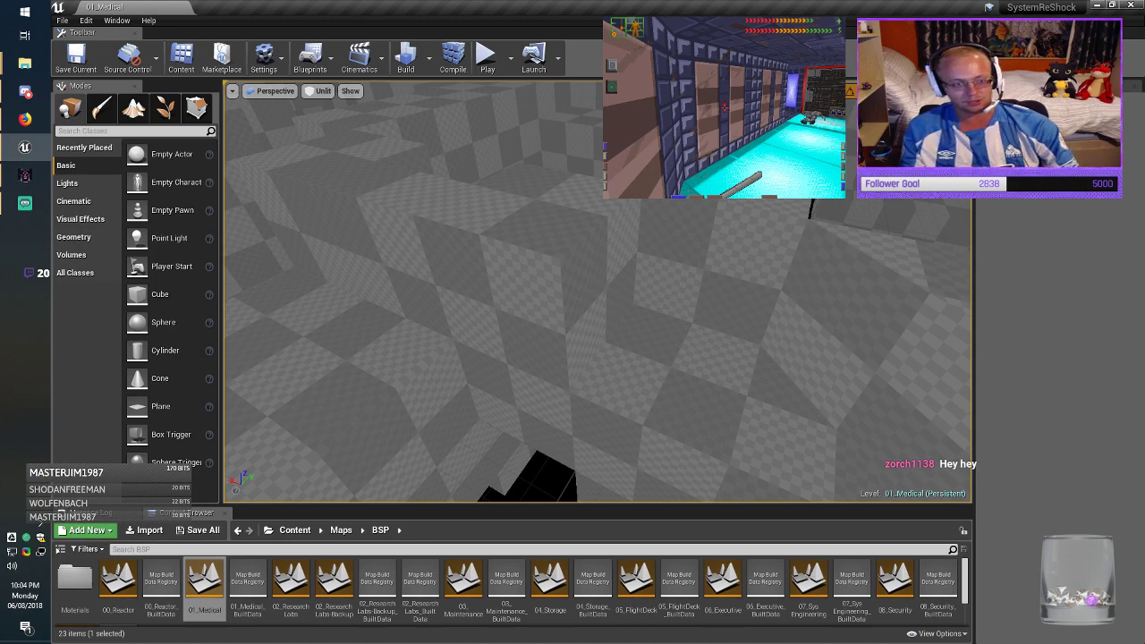
pyautogui.moveTo(598, 291); pyautogui.dragTo(528, 292, button='right')
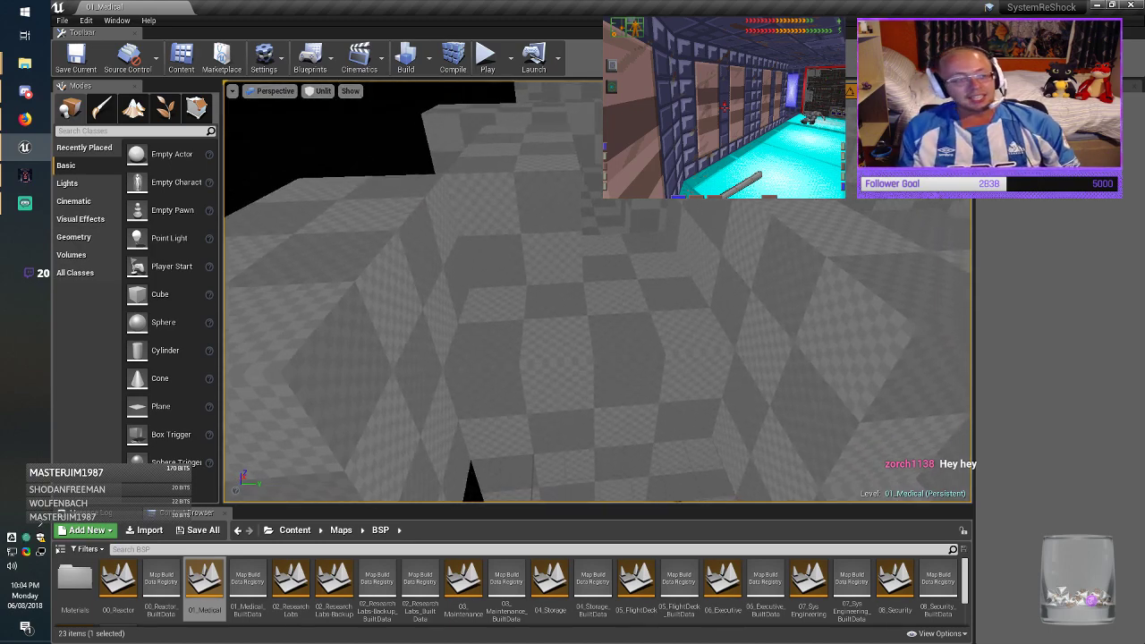
pyautogui.click(76, 58)
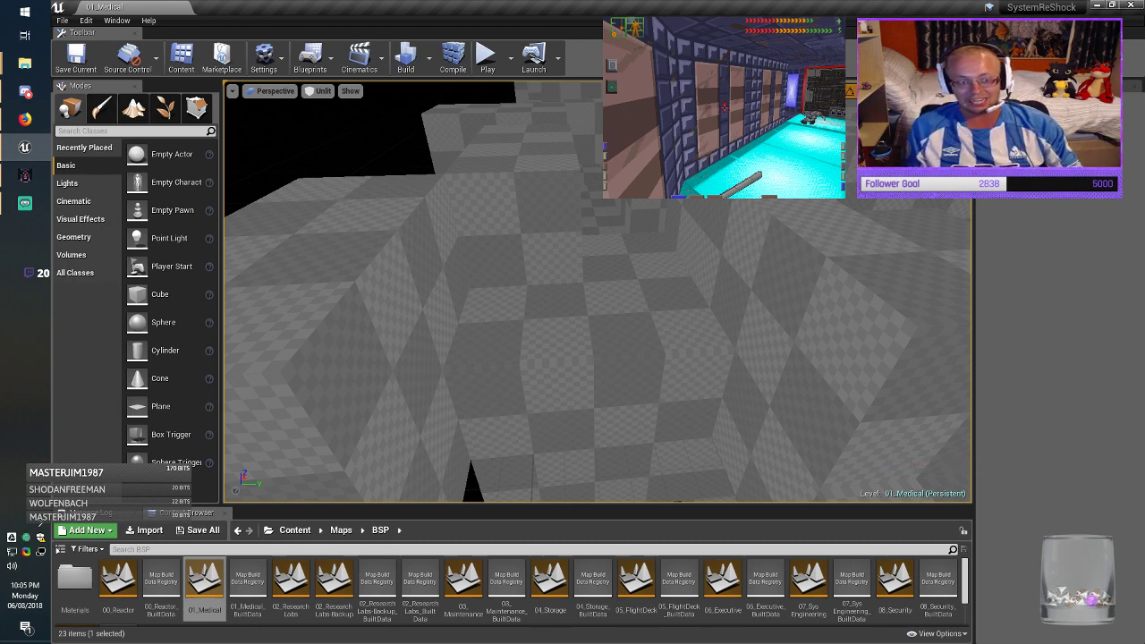
pyautogui.moveTo(597, 292); pyautogui.dragTo(752, 295, button='right')
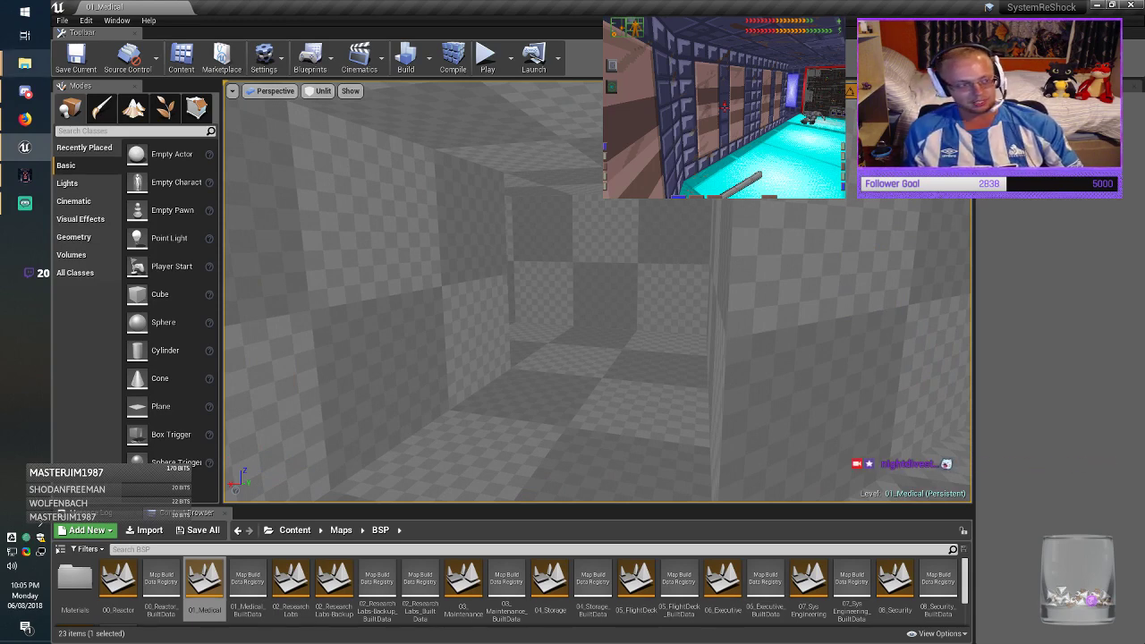
pyautogui.click(76, 57)
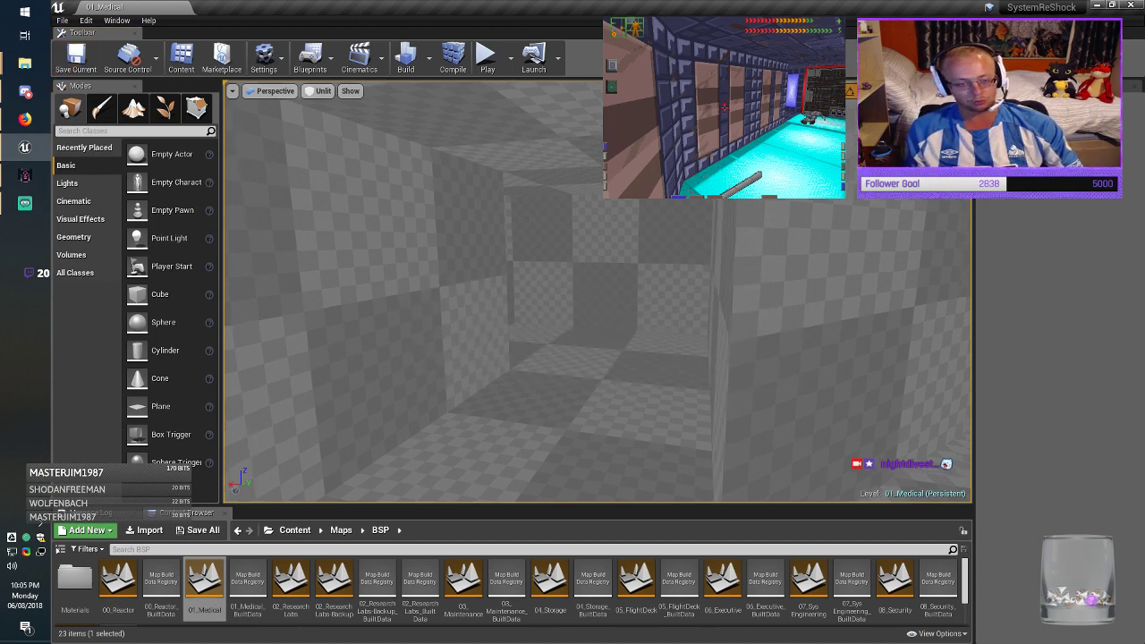
# Step: Examine the corridor and the adjoining rooms marked with the needle darts and Humanoid Mutant labels
pyautogui.moveTo(598, 292); pyautogui.dragTo(544, 291, button='right')
pyautogui.press('w')
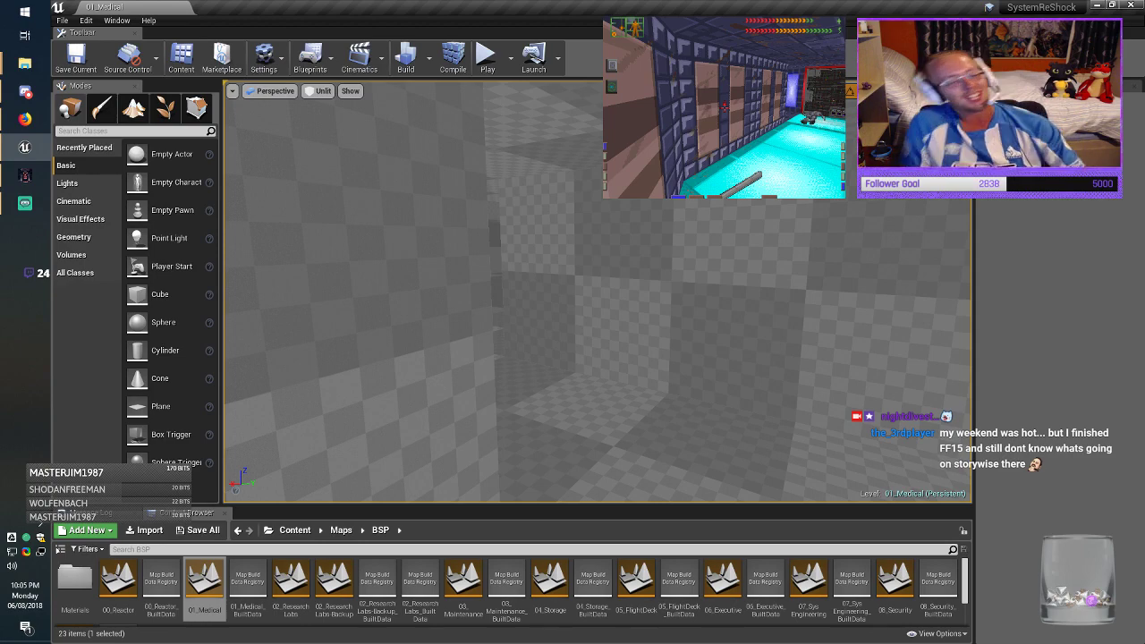
pyautogui.press('w')
pyautogui.moveTo(597, 291); pyautogui.dragTo(962, 306, button='right')
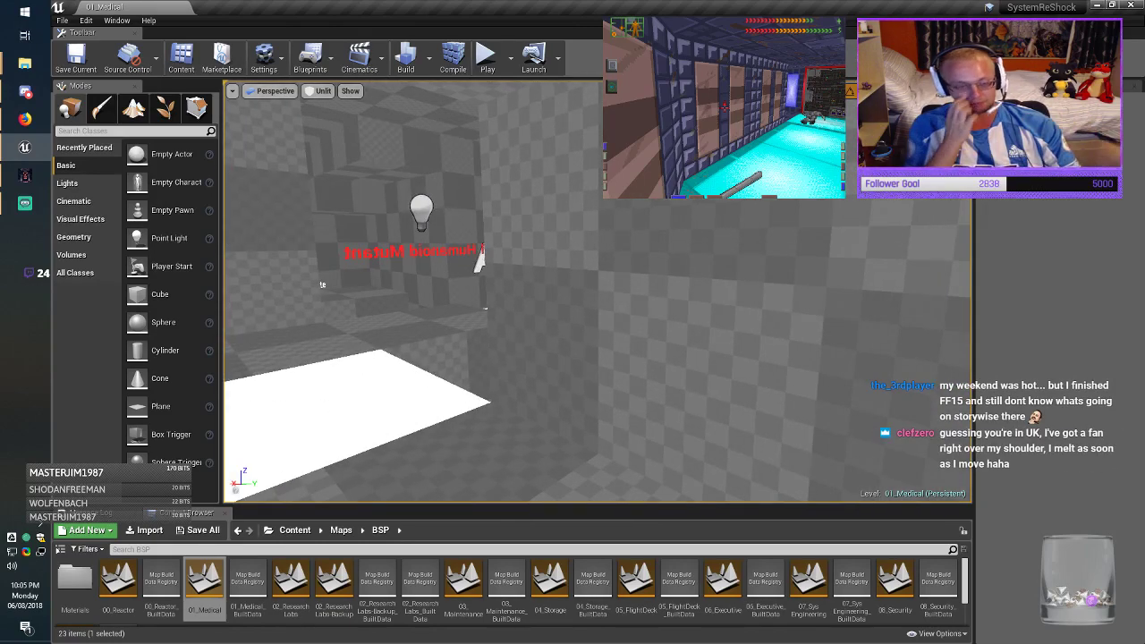
pyautogui.moveTo(598, 291); pyautogui.dragTo(479, 291, button='right')
pyautogui.press('w')
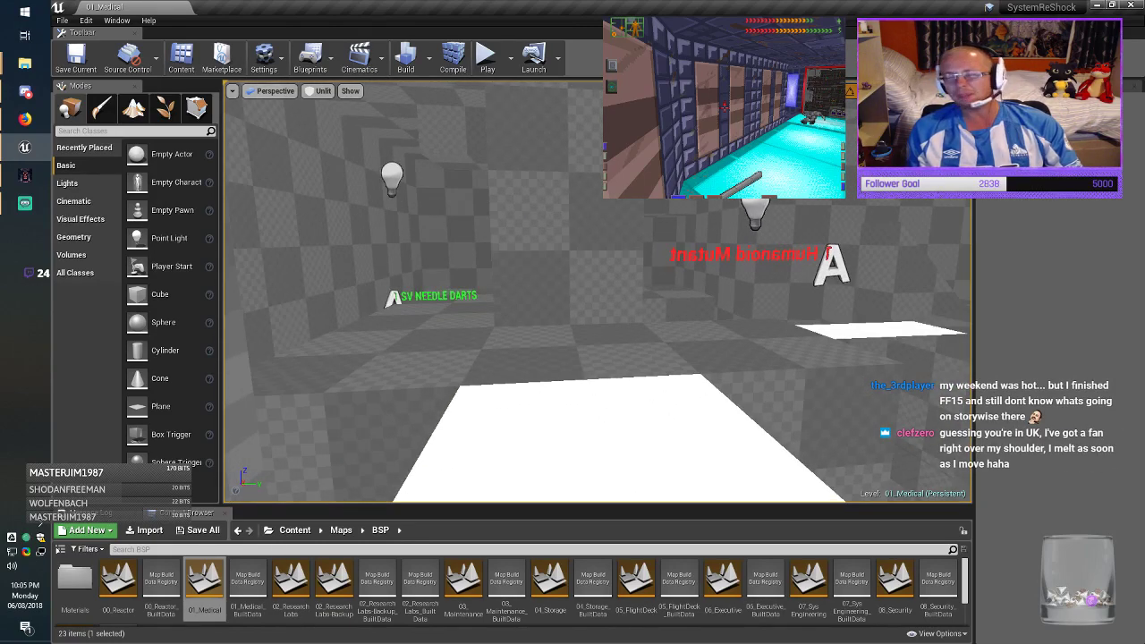
pyautogui.press('w')
pyautogui.moveTo(598, 291); pyautogui.dragTo(778, 290, button='right')
pyautogui.press('a')
pyautogui.press('w')
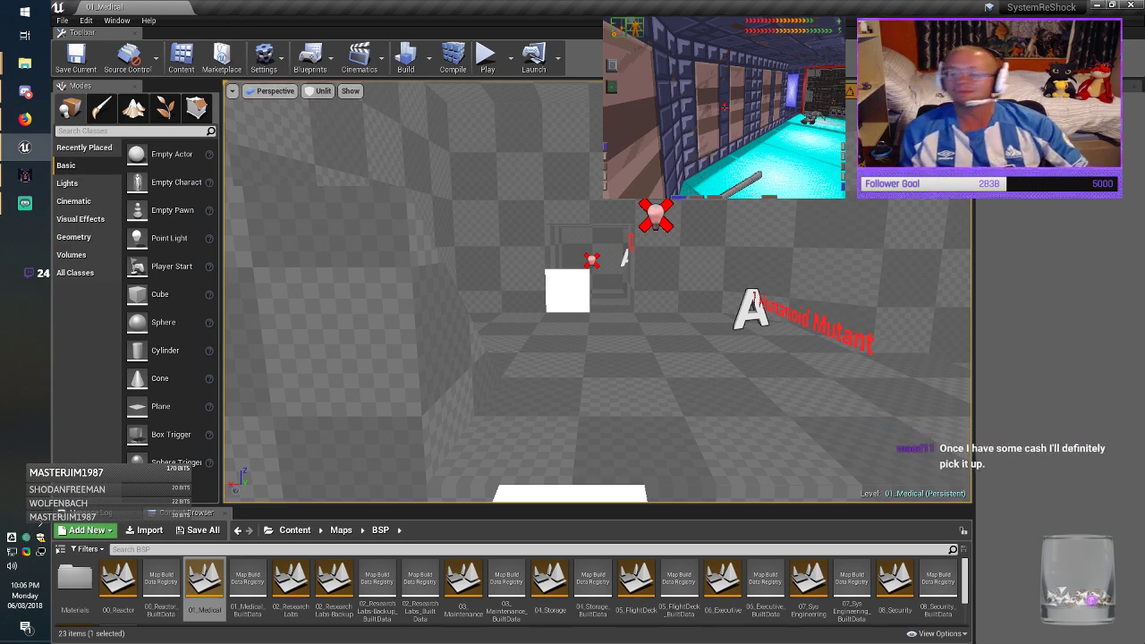
# Step: Check the daily and hourly forecast in the Weather app, and close it
pyautogui.click(25, 11)
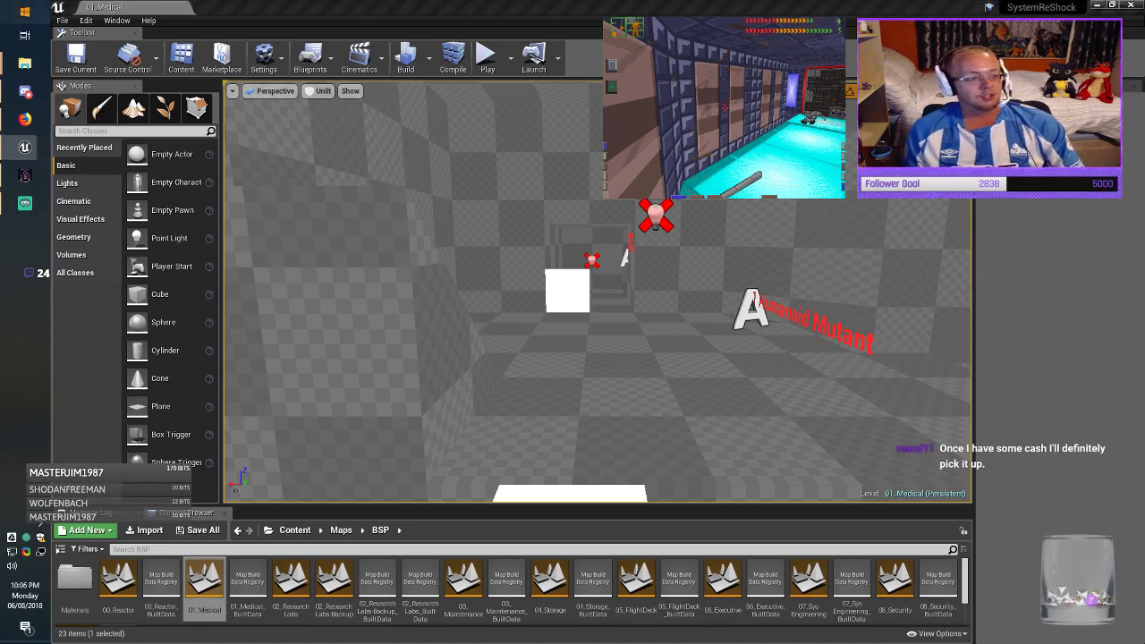
pyautogui.click(304, 213)
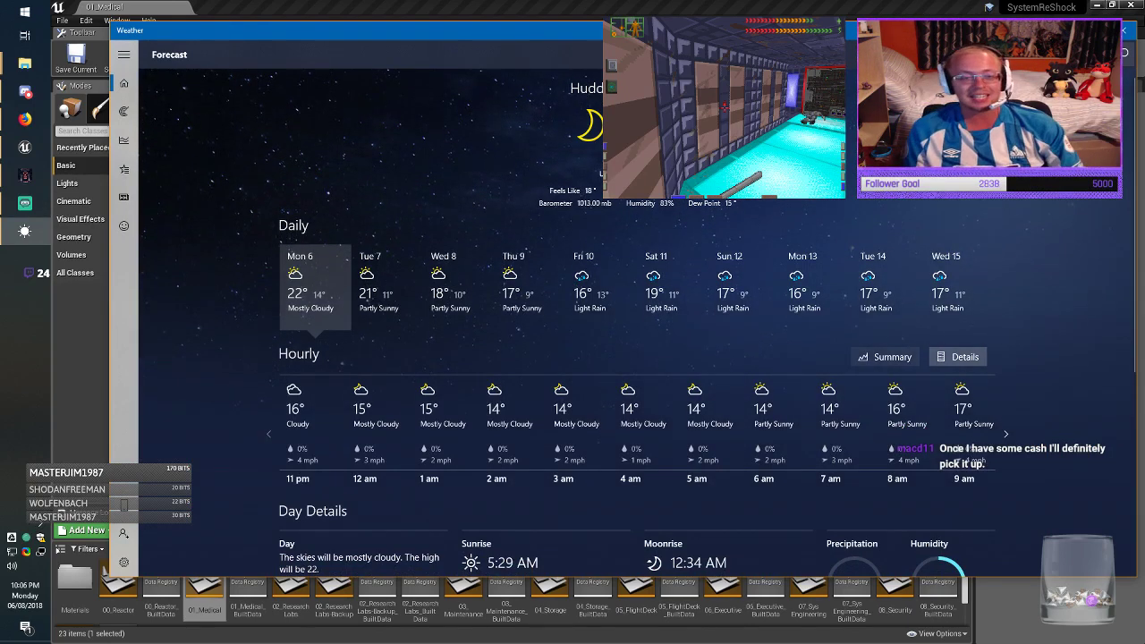
pyautogui.click(1129, 31)
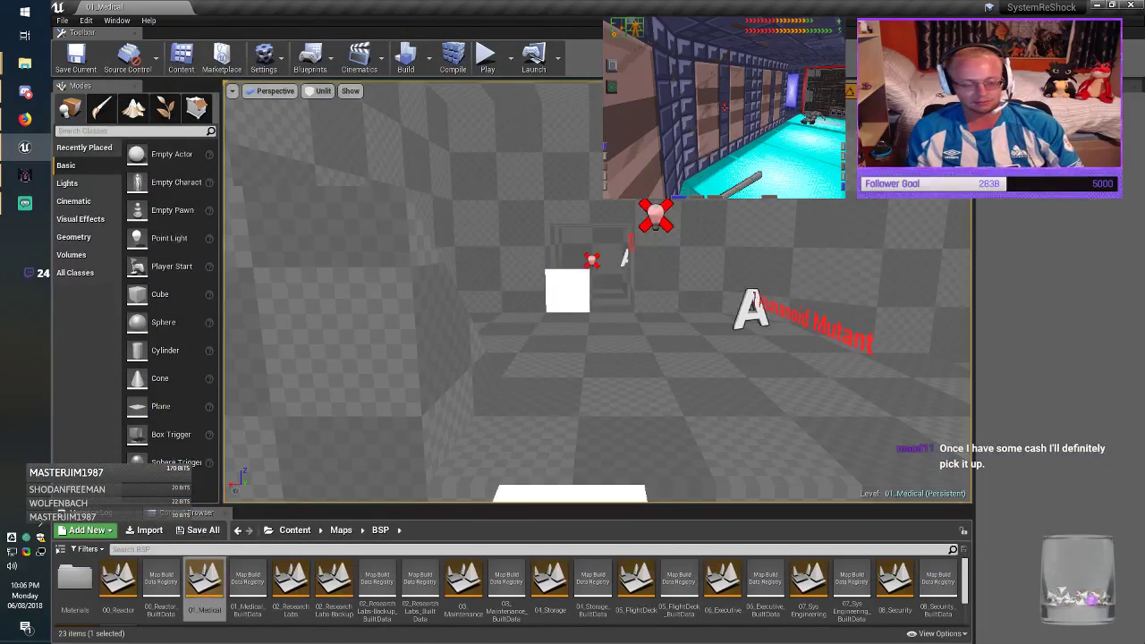
# Step: Examine the rooms from the BETA sign through the SHODAN screen area to the row of white vertical bars
pyautogui.press('w')
pyautogui.moveTo(626, 305); pyautogui.dragTo(776, 292, button='right')
pyautogui.press('a')
pyautogui.press('a')
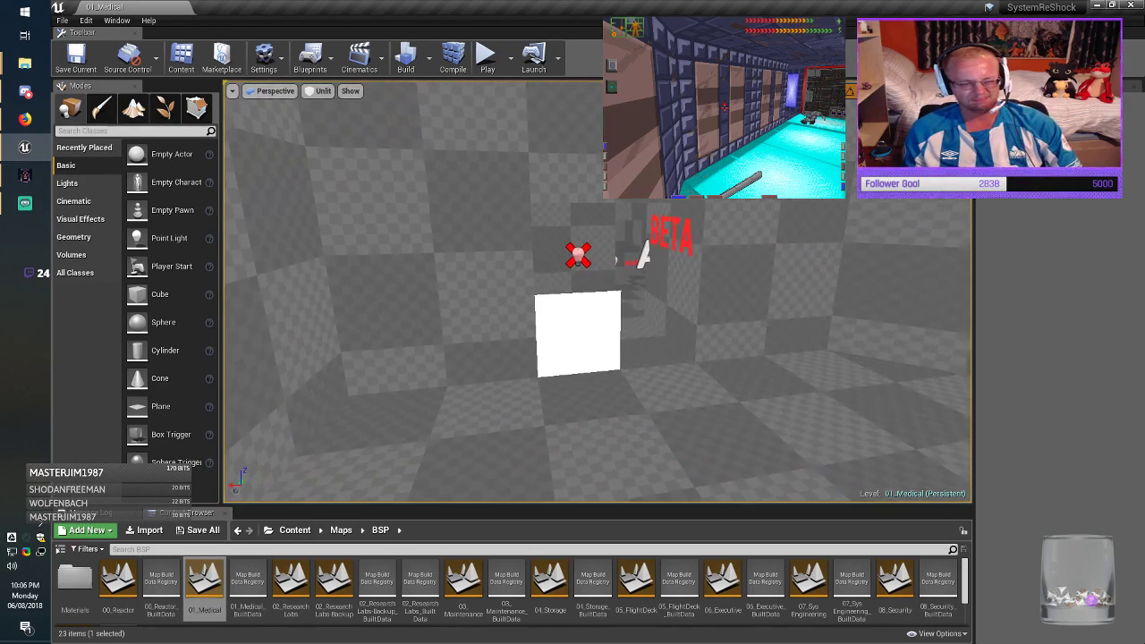
pyautogui.moveTo(598, 292); pyautogui.dragTo(571, 355, button='right')
pyautogui.press('w')
pyautogui.moveTo(598, 292); pyautogui.dragTo(592, 243, button='right')
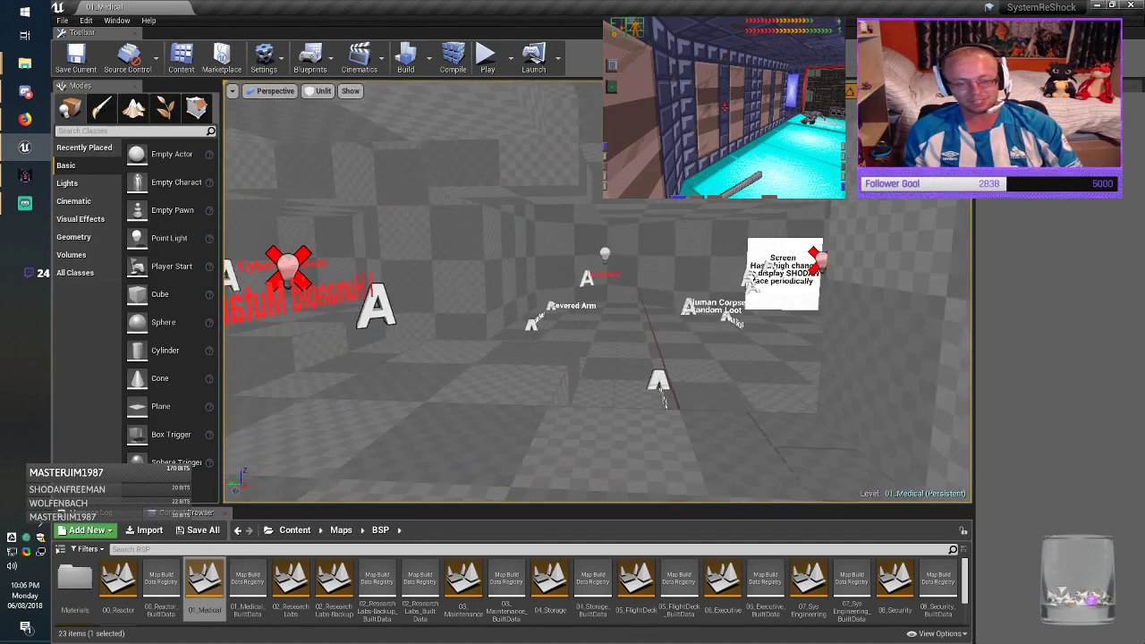
pyautogui.press('a')
pyautogui.moveTo(597, 293); pyautogui.dragTo(392, 293, button='right')
pyautogui.press('w')
pyautogui.press('w')
pyautogui.moveTo(598, 292); pyautogui.dragTo(419, 293, button='right')
pyautogui.moveTo(598, 293); pyautogui.dragTo(437, 279, button='right')
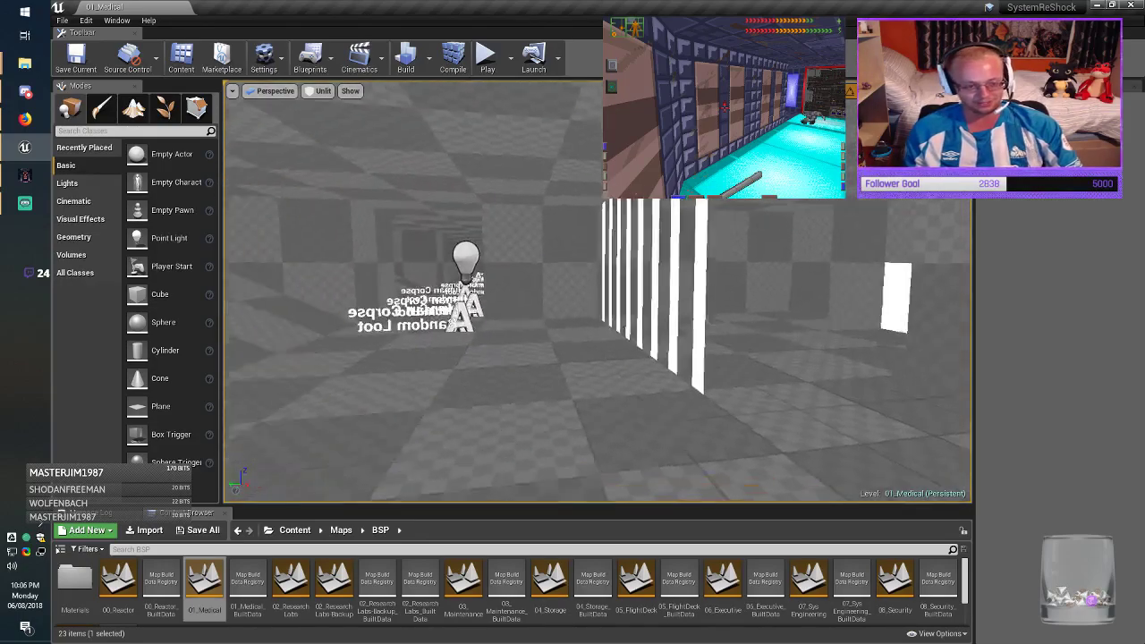
# Step: Examine the Human Corpse corridor, the grass area by the GENETICS sign and the hall with the Medical Icon label
pyautogui.press('w')
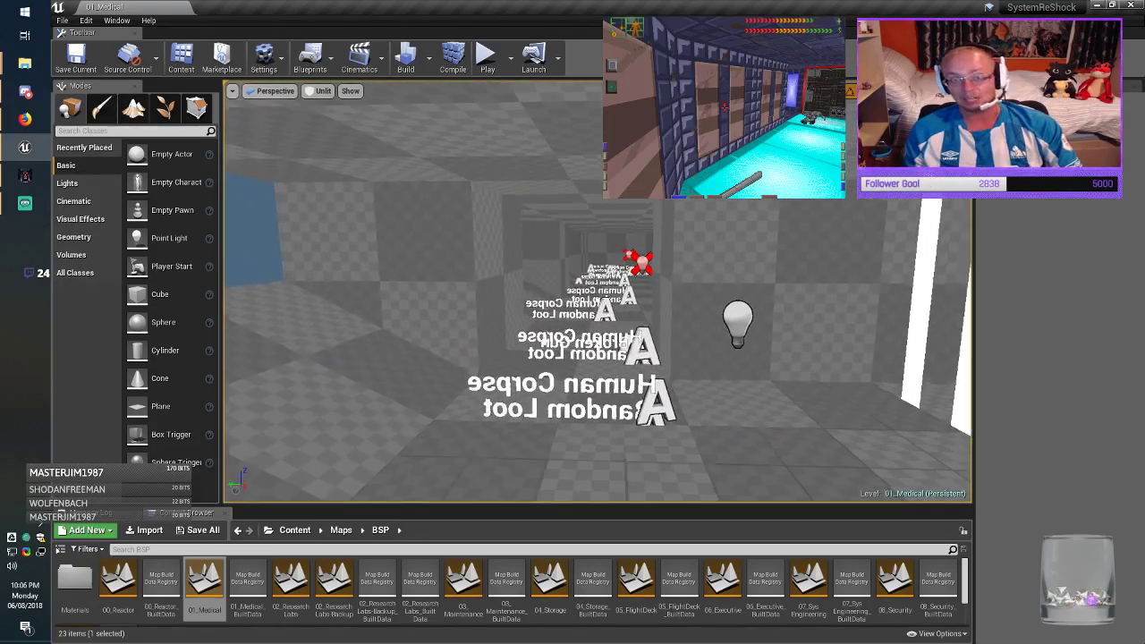
pyautogui.press('w')
pyautogui.moveTo(597, 293); pyautogui.dragTo(939, 288, button='right')
pyautogui.press('w')
pyautogui.press('d')
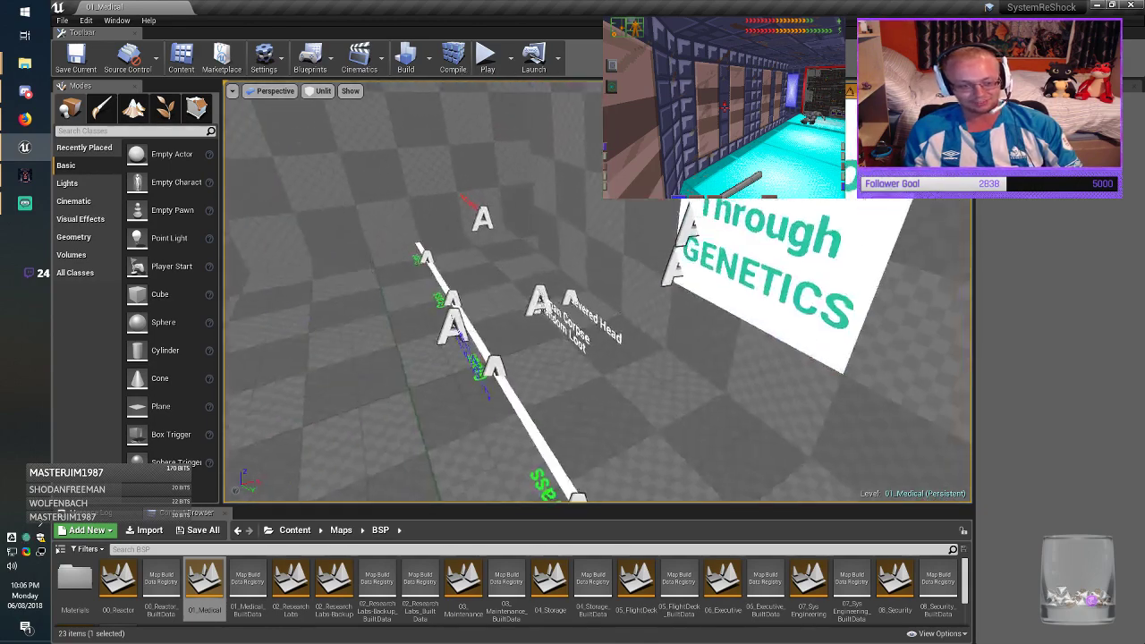
pyautogui.moveTo(598, 291); pyautogui.dragTo(380, 292, button='right')
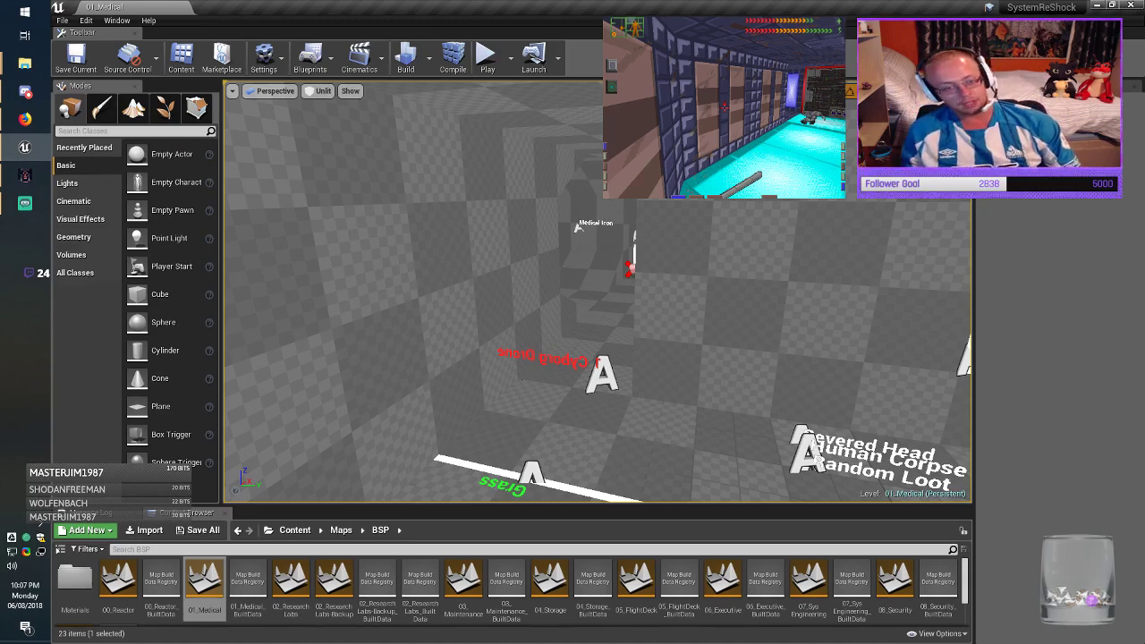
pyautogui.press('w')
pyautogui.moveTo(598, 291); pyautogui.dragTo(465, 295, button='right')
pyautogui.press('w')
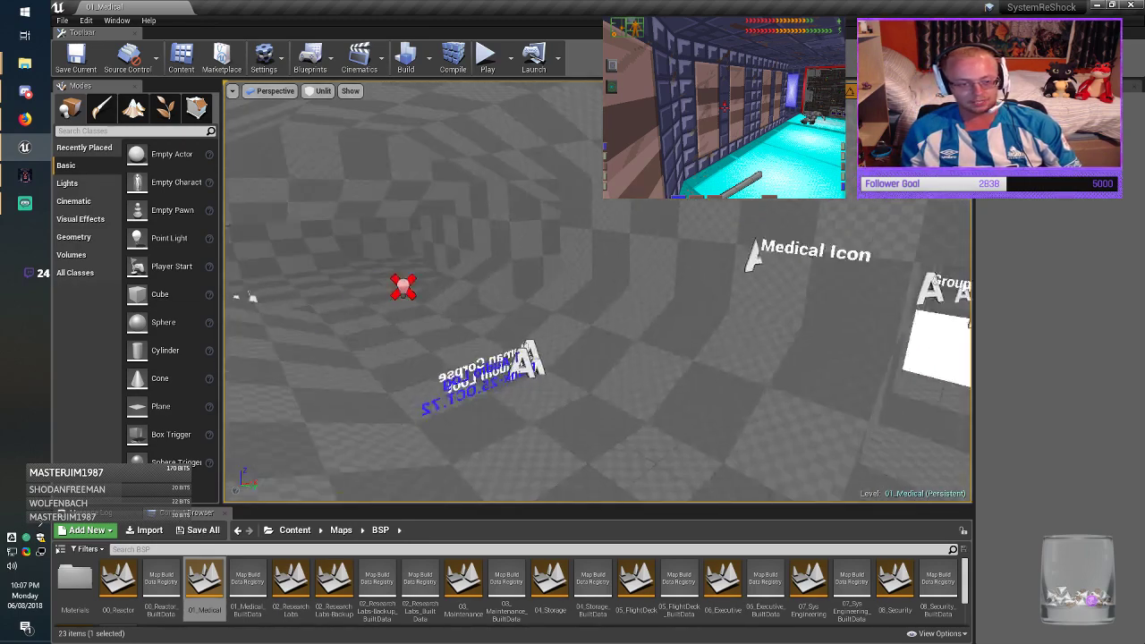
pyautogui.moveTo(597, 292); pyautogui.dragTo(787, 295, button='right')
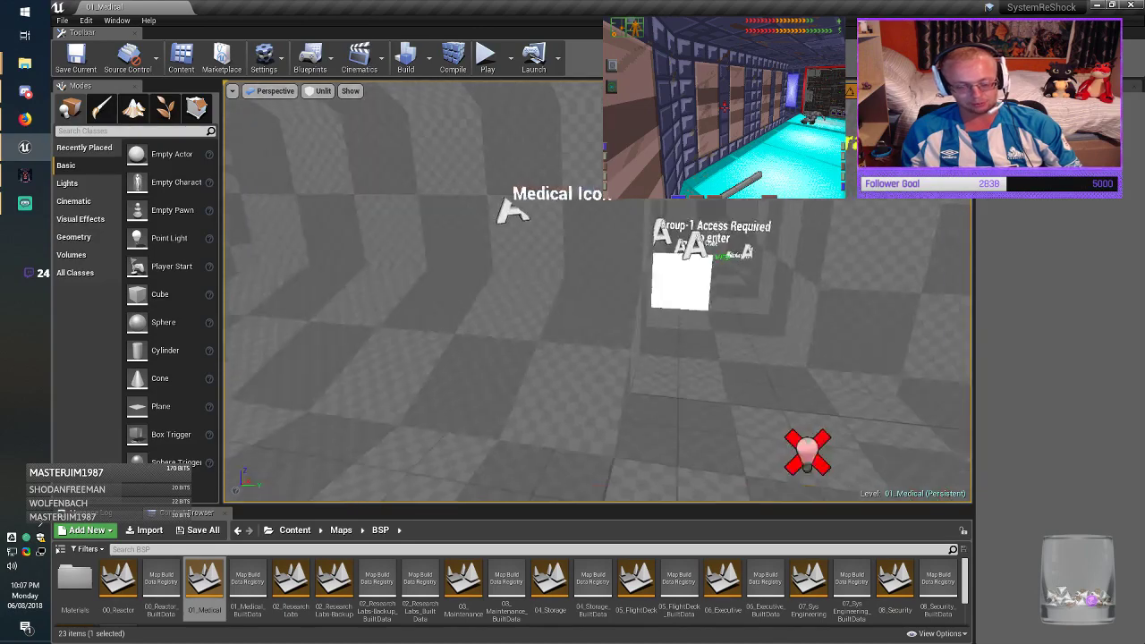
# Step: Examine the crate storage room, the Medical Icon hall, the RESIST wall area and the rooms with the Skeleton and Empty Crate labels
pyautogui.moveTo(597, 292); pyautogui.dragTo(358, 294, button='right')
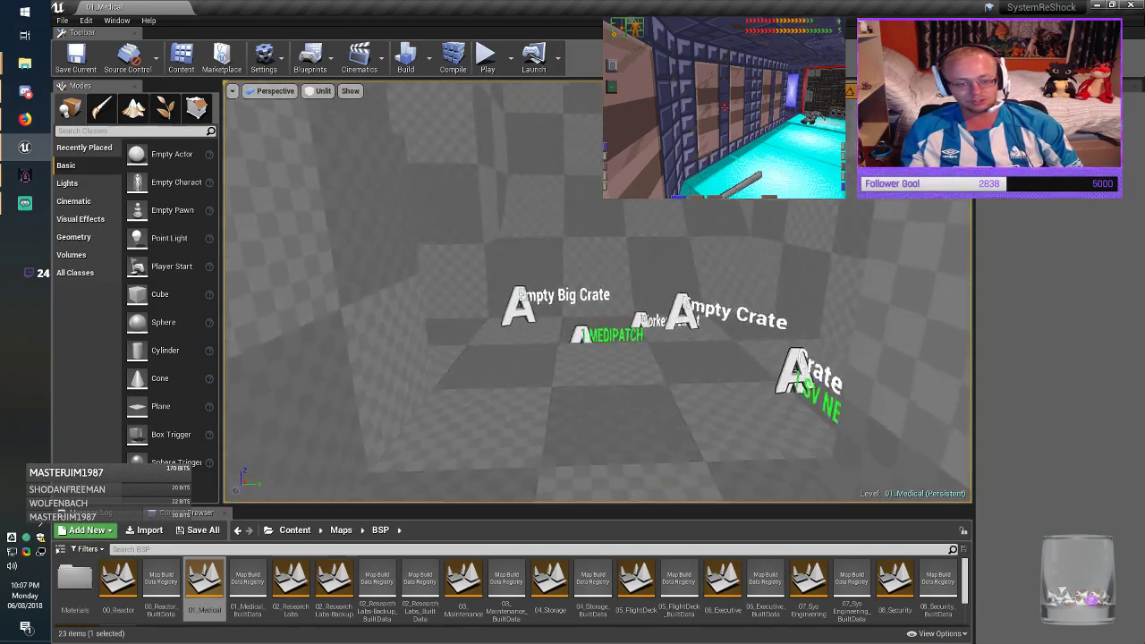
pyautogui.moveTo(597, 292); pyautogui.dragTo(430, 291, button='right')
pyautogui.press('w')
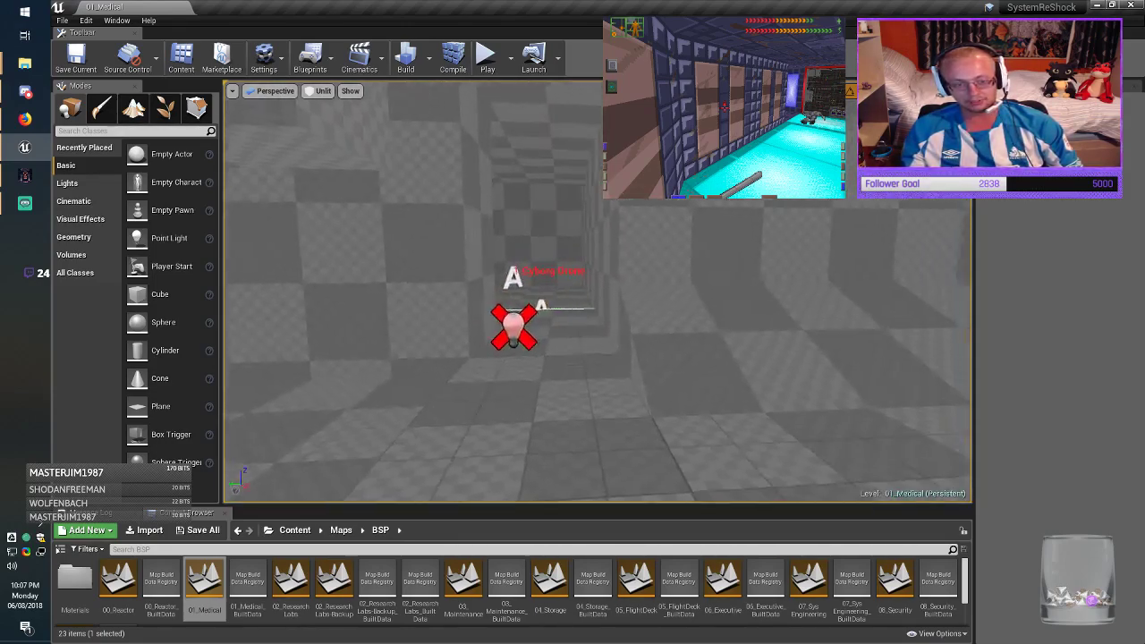
pyautogui.moveTo(598, 292); pyautogui.dragTo(805, 300, button='right')
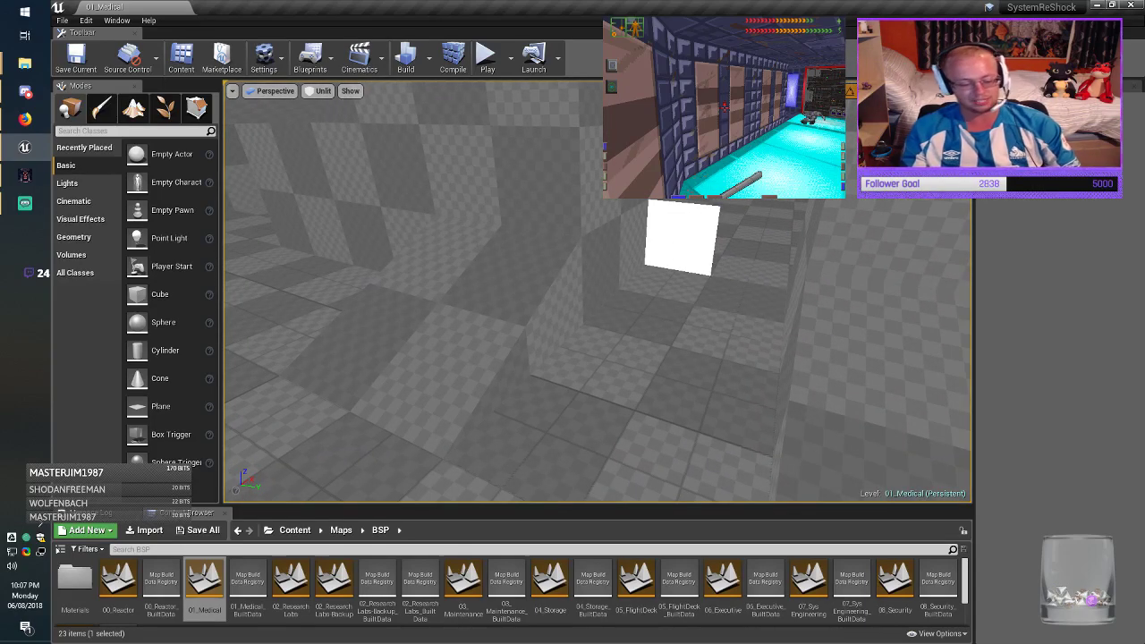
pyautogui.moveTo(597, 292); pyautogui.dragTo(483, 288, button='right')
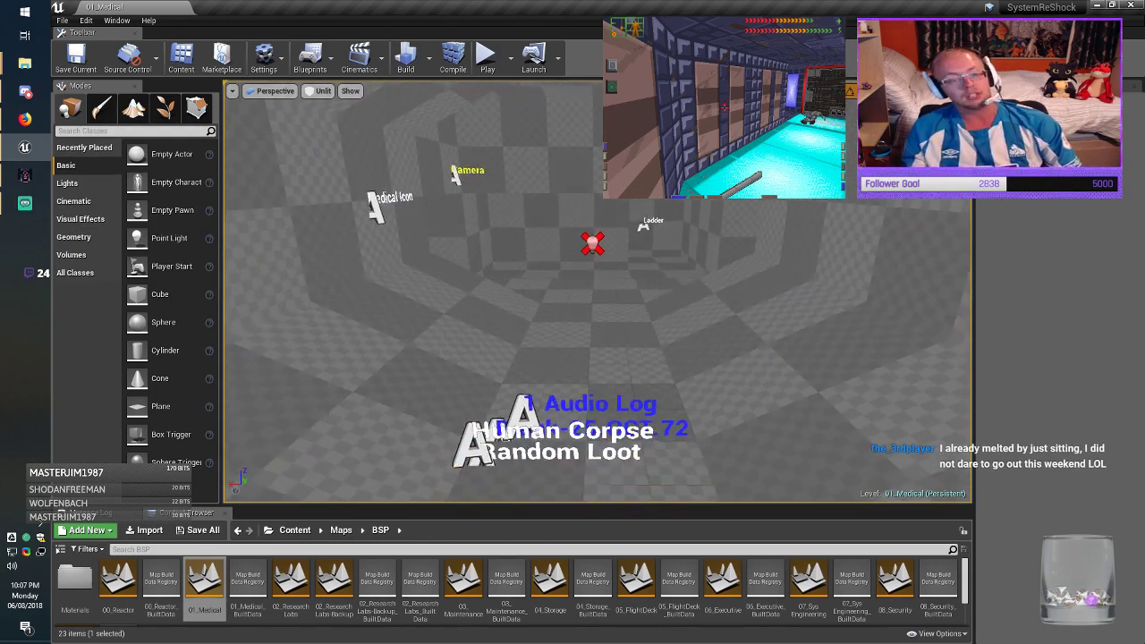
pyautogui.moveTo(597, 292); pyautogui.dragTo(487, 273, button='right')
pyautogui.moveTo(597, 291); pyautogui.dragTo(715, 223, button='right')
pyautogui.moveTo(597, 292); pyautogui.dragTo(823, 292, button='right')
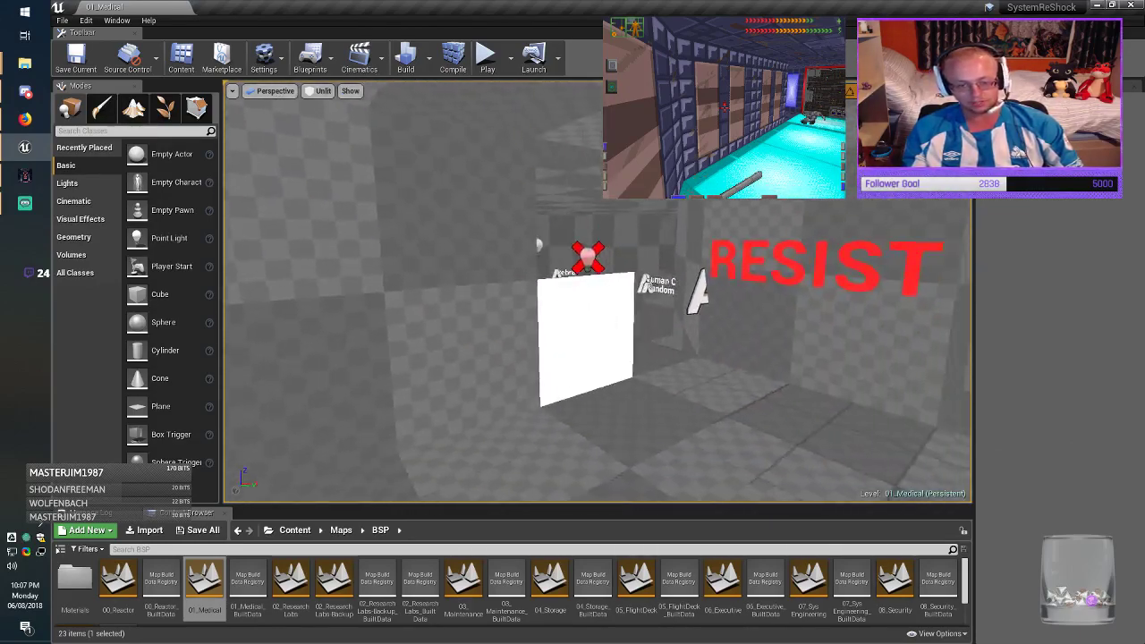
pyautogui.moveTo(598, 292)
pyautogui.mouseDown(button='right')
pyautogui.moveTo(527, 291)
pyautogui.moveTo(608, 294)
pyautogui.mouseUp(button='right')
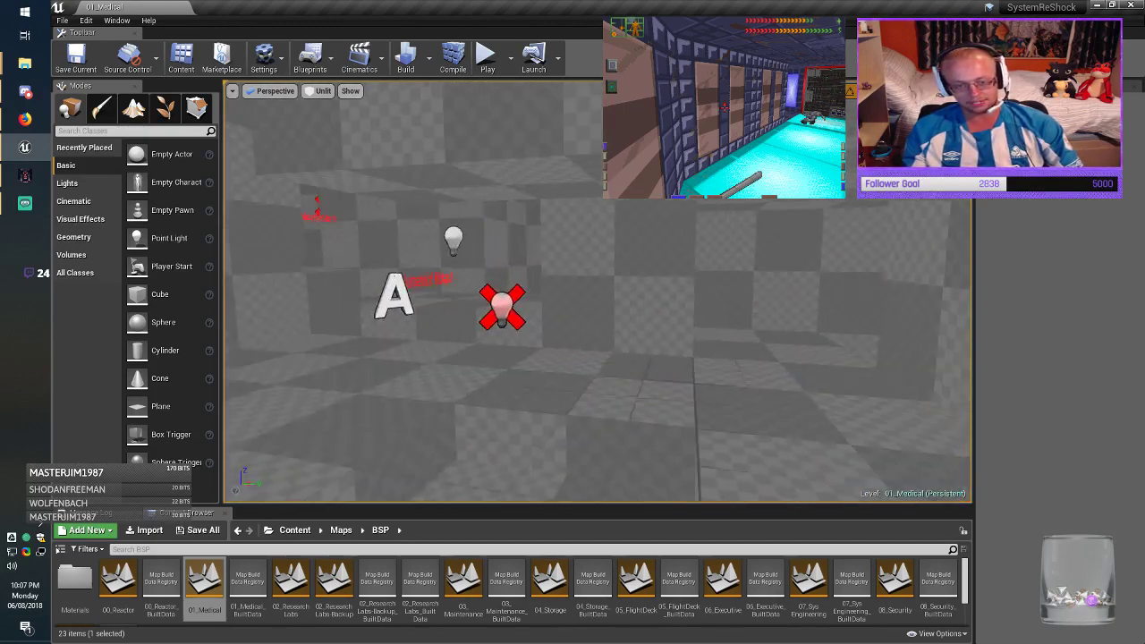
pyautogui.moveTo(597, 292); pyautogui.dragTo(501, 292, button='right')
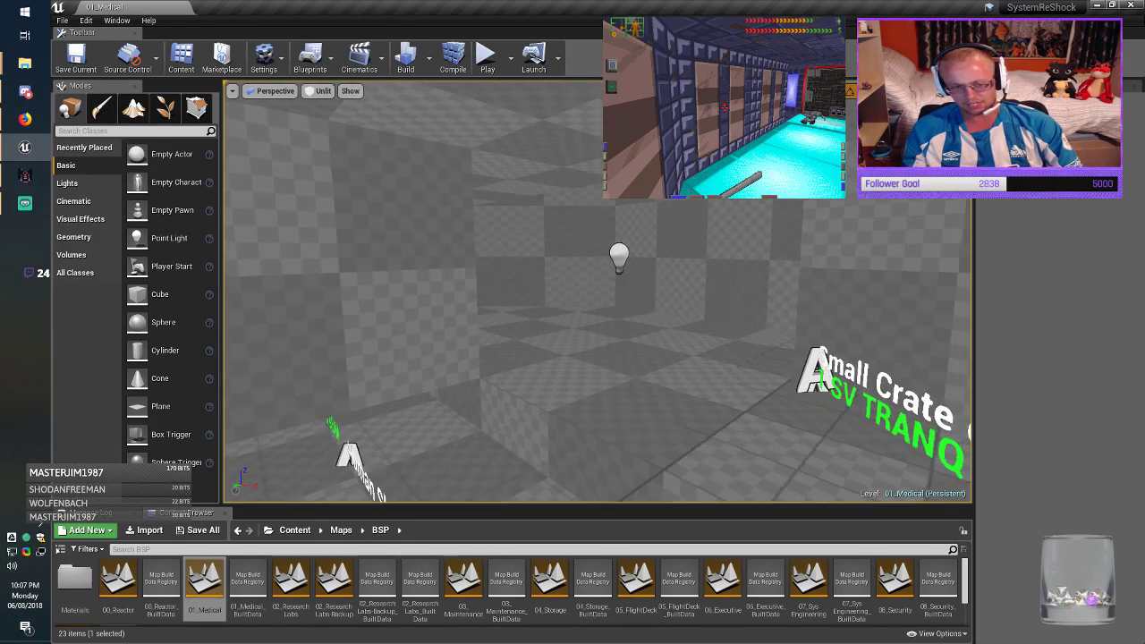
pyautogui.moveTo(597, 292); pyautogui.dragTo(528, 281, button='right')
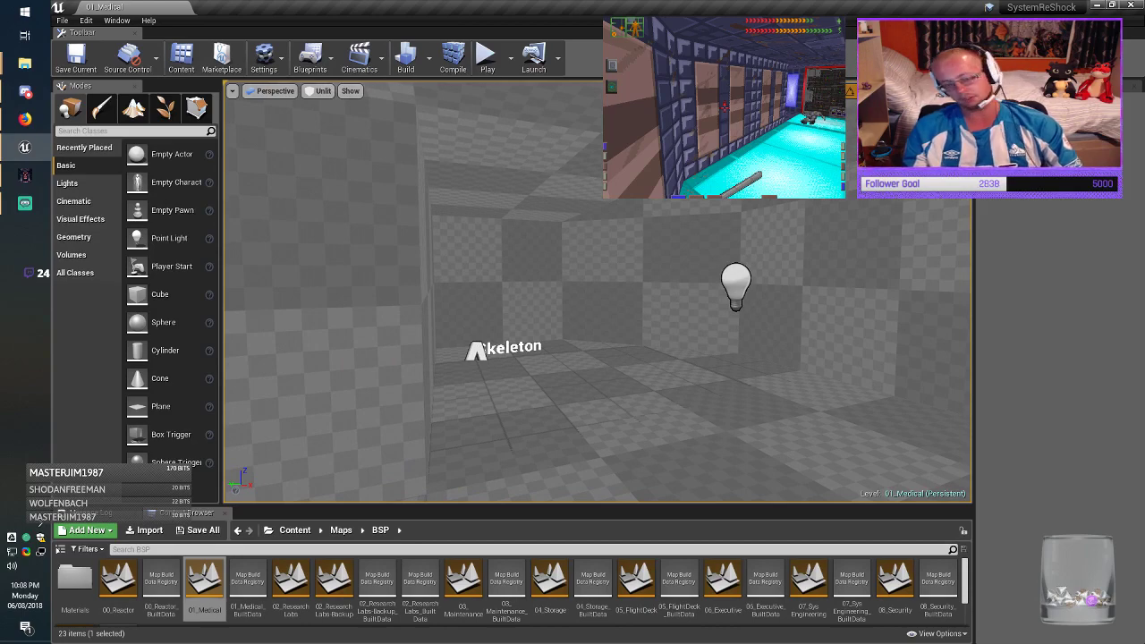
pyautogui.moveTo(598, 292); pyautogui.dragTo(582, 259, button='right')
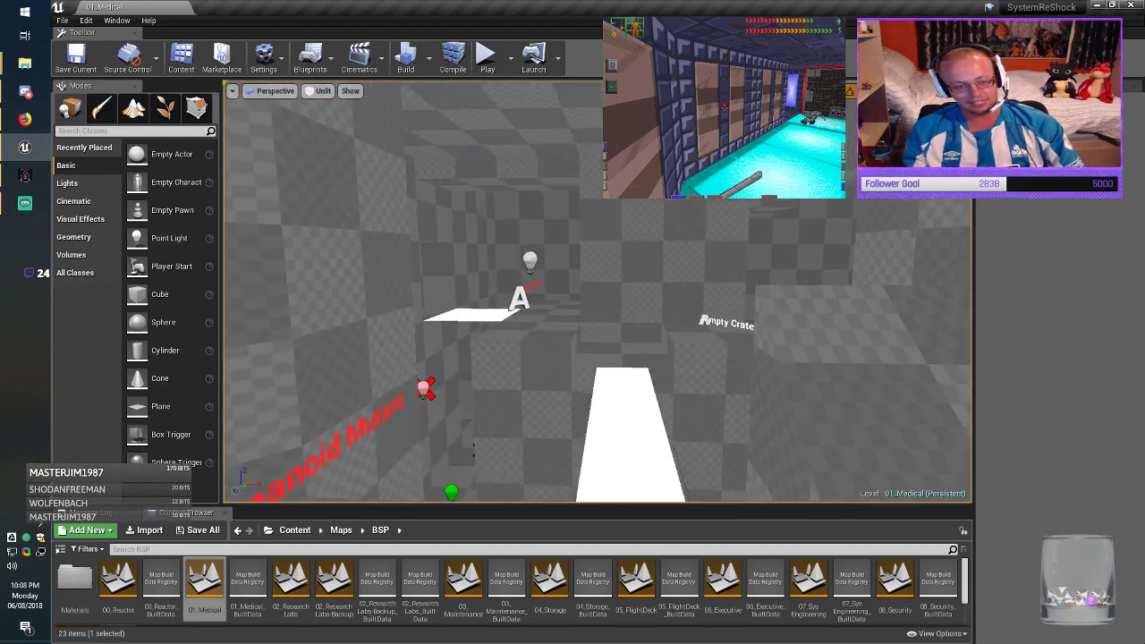
# Step: Switch the viewport to full screen and examine the open gap in the floor of the sunken channel
pyautogui.moveTo(598, 292); pyautogui.dragTo(467, 300, button='right')
pyautogui.press('F11')
pyautogui.moveTo(597, 322); pyautogui.dragTo(718, 296, button='right')
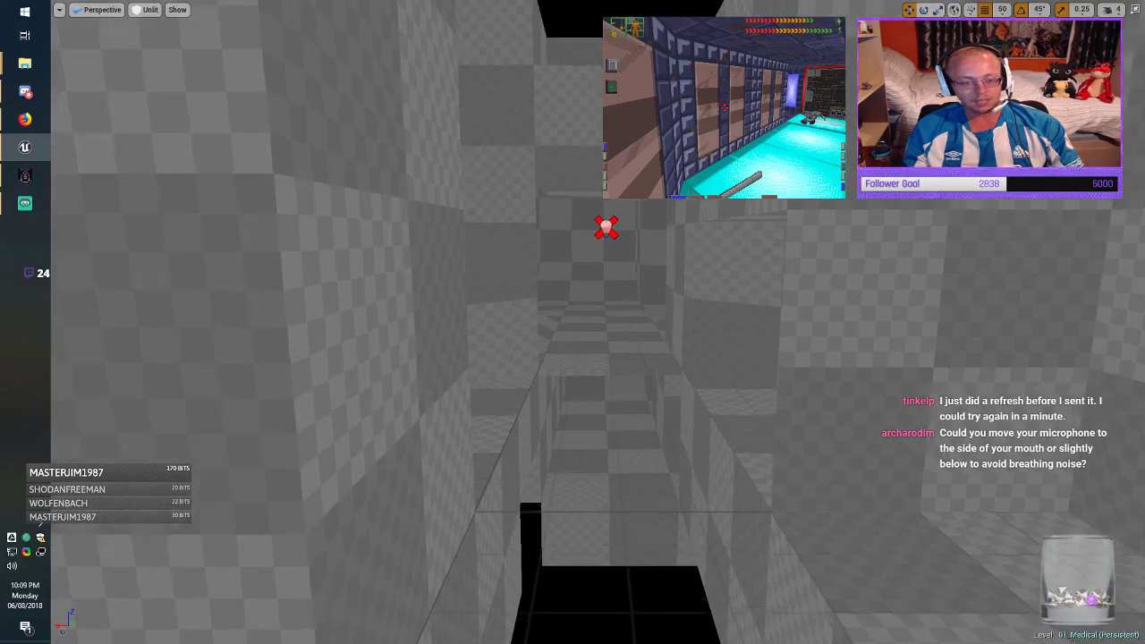
pyautogui.press('w')
pyautogui.moveTo(597, 323); pyautogui.dragTo(819, 410, button='right')
pyautogui.press('w')
pyautogui.press('w')
pyautogui.moveTo(537, 335); pyautogui.dragTo(499, 355, button='right')
pyautogui.press('a')
pyautogui.press('d')
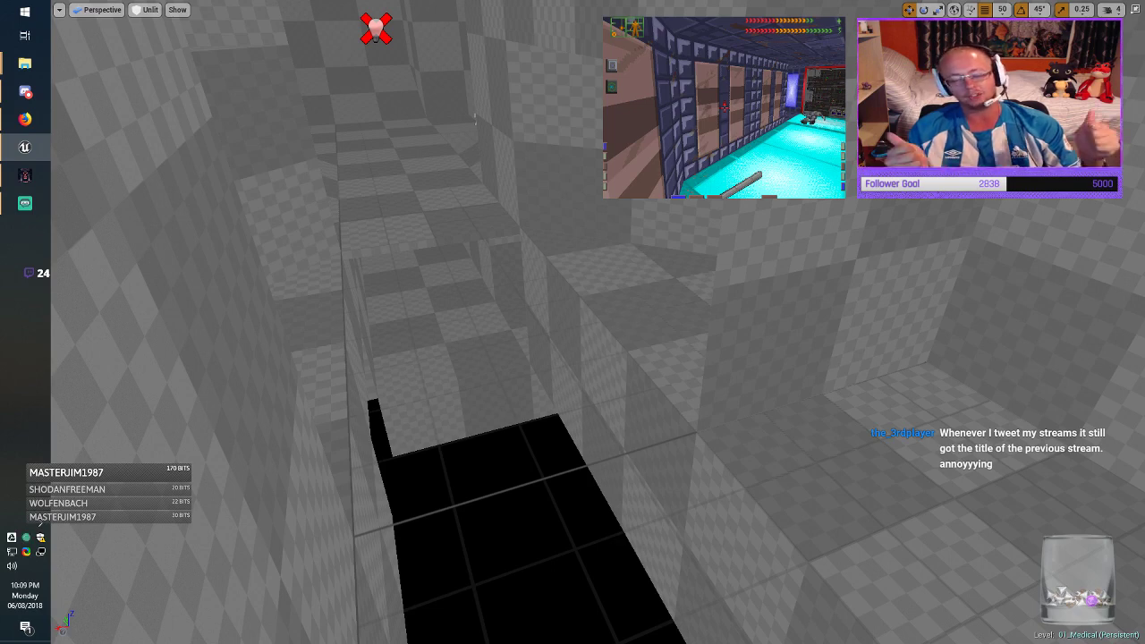
# Step: Select the tall box brush forming the wall near the floor gap, and leave the full-screen viewport
pyautogui.moveTo(500, 355)
pyautogui.mouseDown(button='right')
pyautogui.moveTo(590, 308)
pyautogui.moveTo(698, 286)
pyautogui.moveTo(720, 246)
pyautogui.mouseUp(button='right')
pyautogui.click(562, 246)
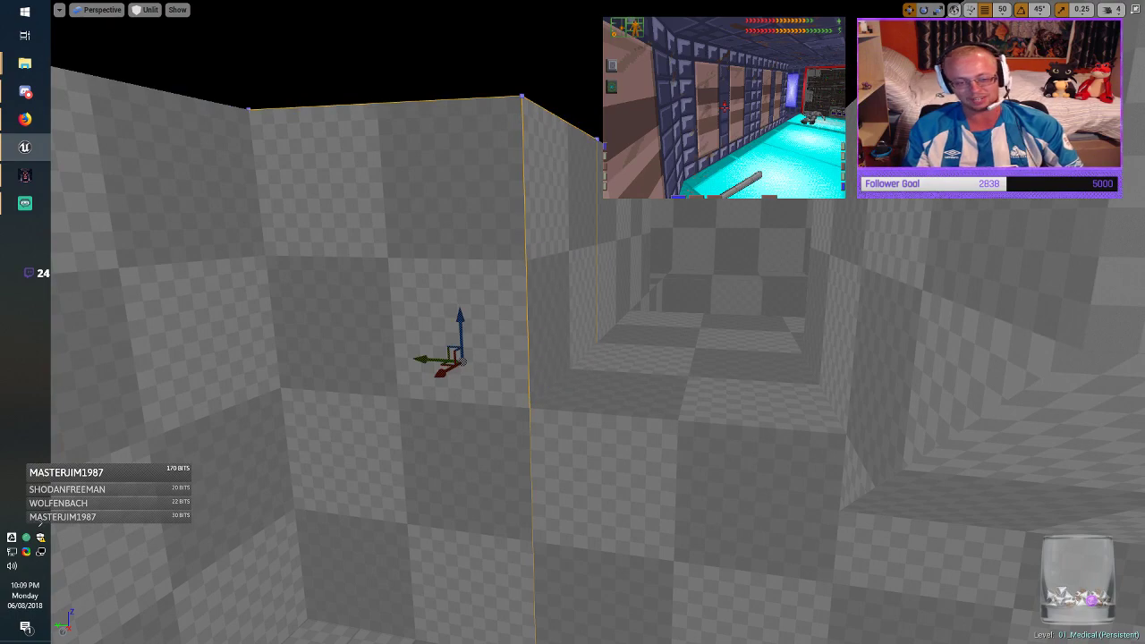
pyautogui.moveTo(562, 246)
pyautogui.mouseDown(button='right')
pyautogui.moveTo(368, 288)
pyautogui.moveTo(331, 384)
pyautogui.moveTo(333, 374)
pyautogui.moveTo(582, 291)
pyautogui.moveTo(635, 313)
pyautogui.moveTo(685, 403)
pyautogui.moveTo(617, 277)
pyautogui.moveTo(573, 358)
pyautogui.moveTo(626, 313)
pyautogui.moveTo(582, 384)
pyautogui.moveTo(510, 380)
pyautogui.moveTo(429, 403)
pyautogui.moveTo(403, 380)
pyautogui.moveTo(393, 386)
pyautogui.mouseUp(button='right')
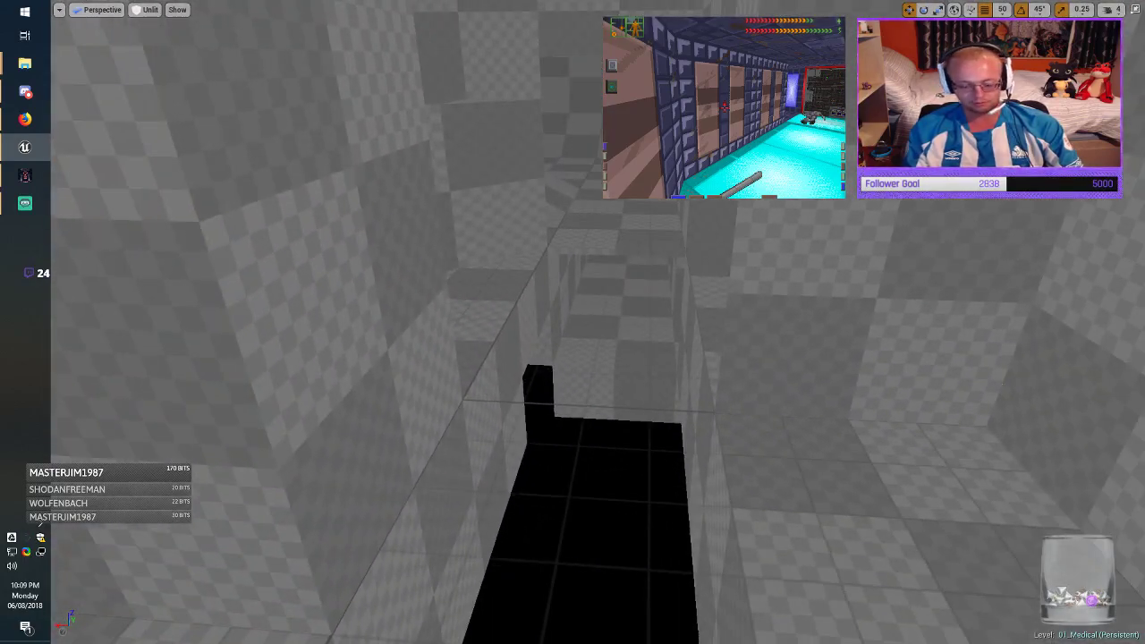
pyautogui.press('F11')
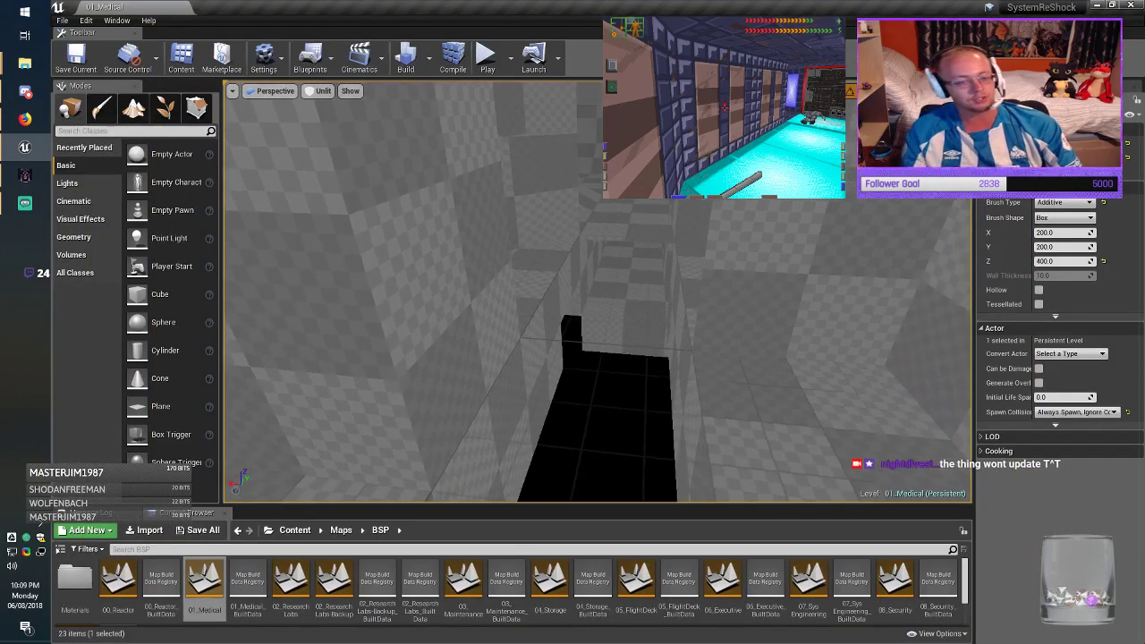
# Step: Select the 600-long additive box brush beside the floor gap, set its Y size to 400 and move it over the gap
pyautogui.click(756, 311)
pyautogui.moveTo(756, 312)
pyautogui.mouseDown(button='right')
pyautogui.moveTo(805, 290)
pyautogui.moveTo(859, 300)
pyautogui.moveTo(931, 286)
pyautogui.mouseUp(button='right')
pyautogui.moveTo(765, 309); pyautogui.dragTo(913, 318, button='right')
pyautogui.moveTo(598, 308)
pyautogui.mouseDown(button='right')
pyautogui.moveTo(684, 304)
pyautogui.moveTo(653, 322)
pyautogui.moveTo(461, 354)
pyautogui.moveTo(484, 336)
pyautogui.moveTo(670, 290)
pyautogui.moveTo(846, 291)
pyautogui.moveTo(510, 318)
pyautogui.mouseUp(button='right')
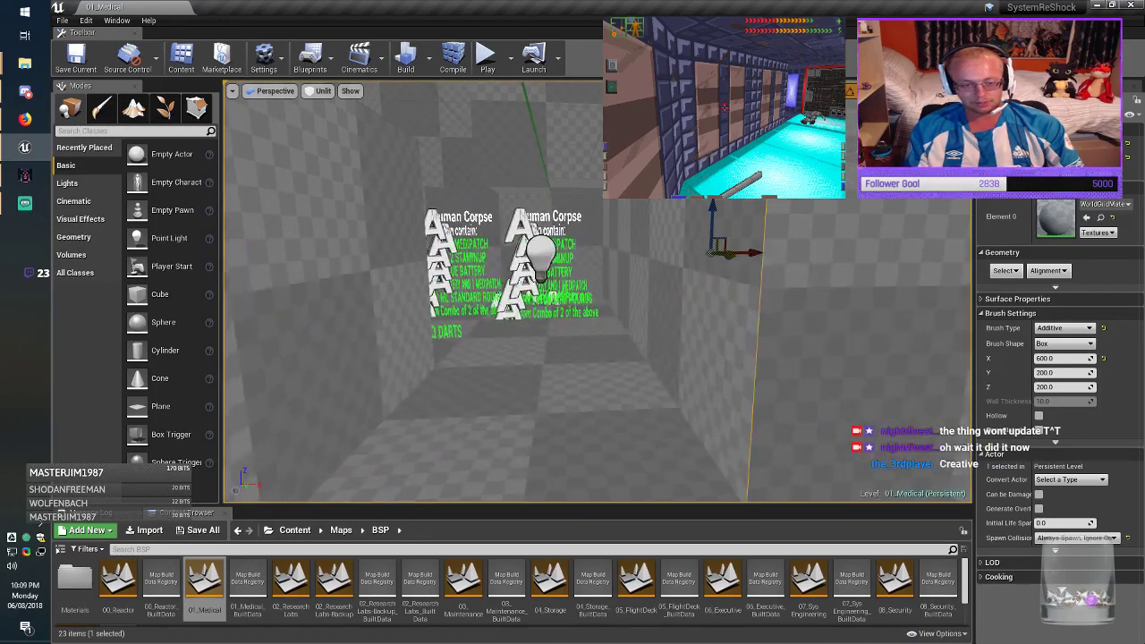
pyautogui.moveTo(598, 309); pyautogui.dragTo(519, 363, button='right')
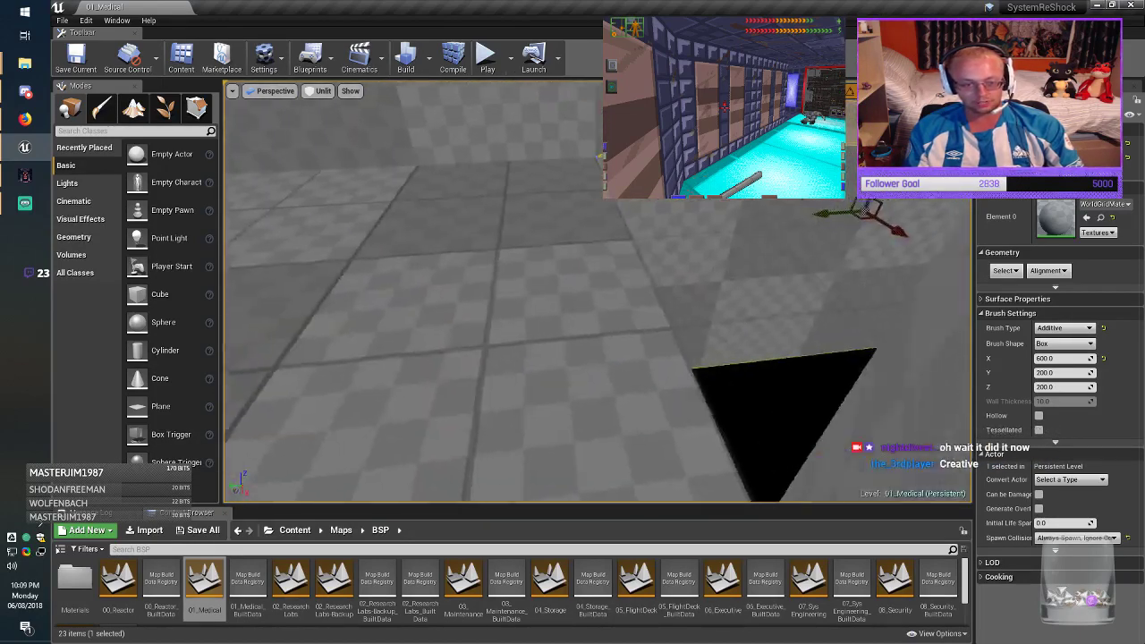
pyautogui.moveTo(598, 309); pyautogui.dragTo(537, 313, button='right')
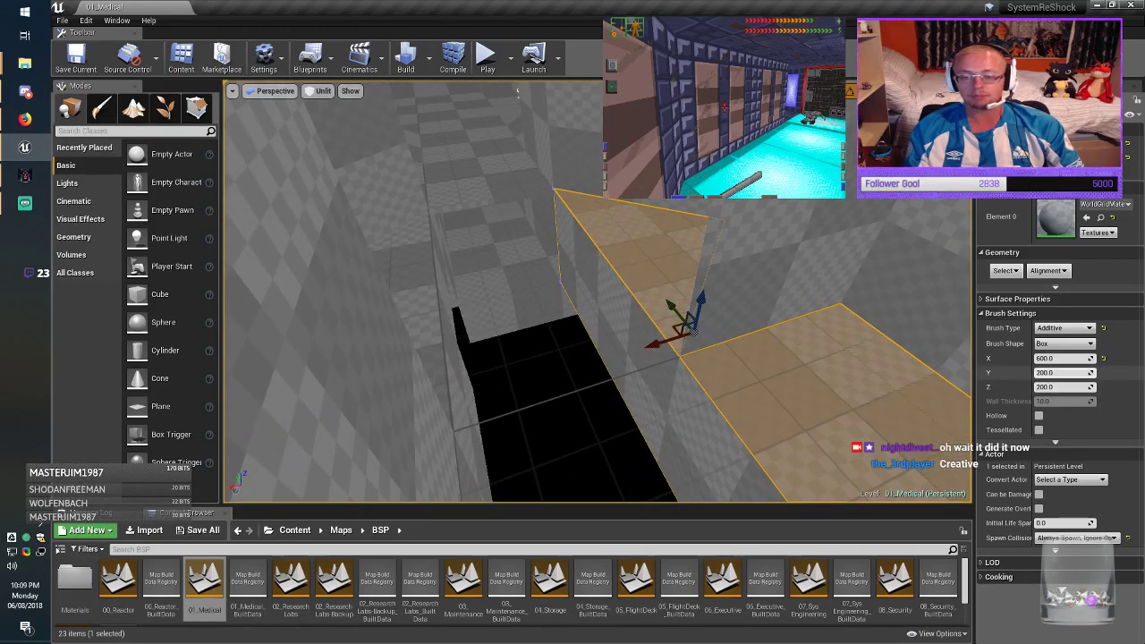
pyautogui.click(1048, 373)
pyautogui.click(1048, 373)
pyautogui.press('BackSpace')
pyautogui.write('4')
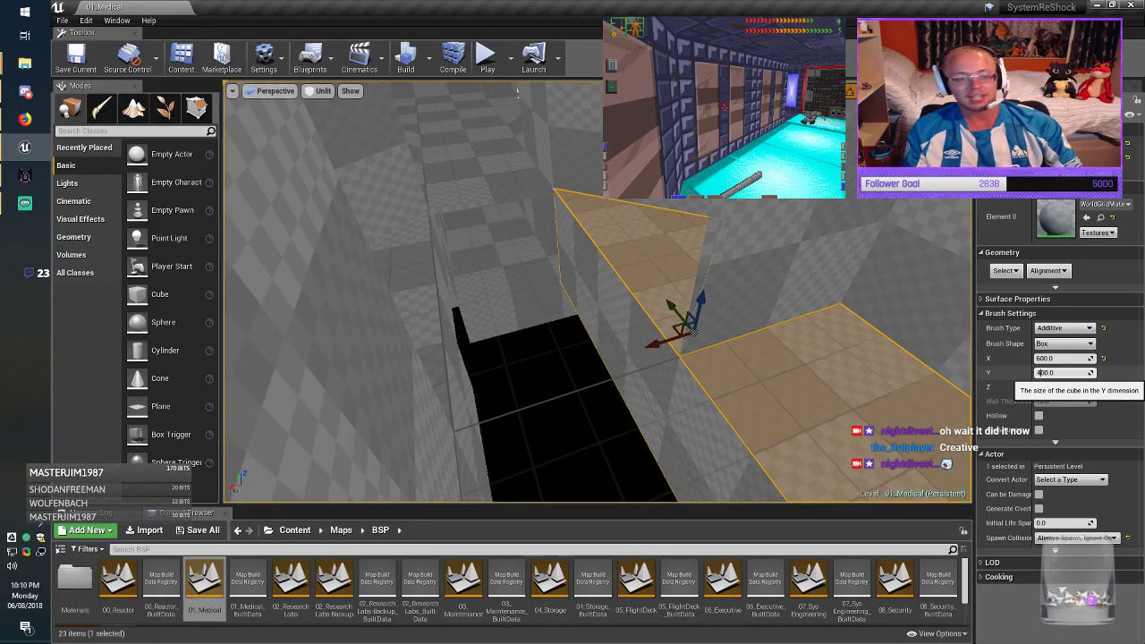
pyautogui.press('Return')
pyautogui.moveTo(656, 341); pyautogui.dragTo(591, 356)
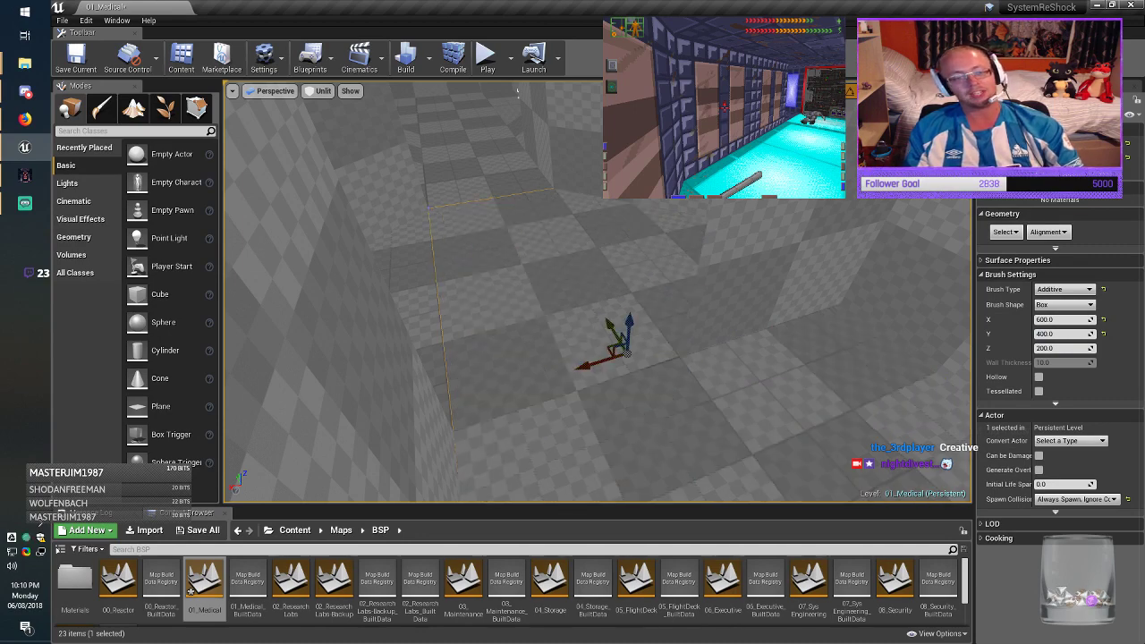
pyautogui.press('Escape')
# Step: Select all geometry in the level, realign its surface textures, and save the 01_Medical map
pyautogui.moveTo(590, 356)
pyautogui.mouseDown(button='right')
pyautogui.moveTo(564, 242)
pyautogui.moveTo(895, 260)
pyautogui.moveTo(891, 240)
pyautogui.moveTo(599, 244)
pyautogui.moveTo(671, 290)
pyautogui.moveTo(760, 259)
pyautogui.moveTo(693, 247)
pyautogui.moveTo(713, 247)
pyautogui.moveTo(519, 274)
pyautogui.mouseUp(button='right')
pyautogui.hotkey('ctrl', 'a')
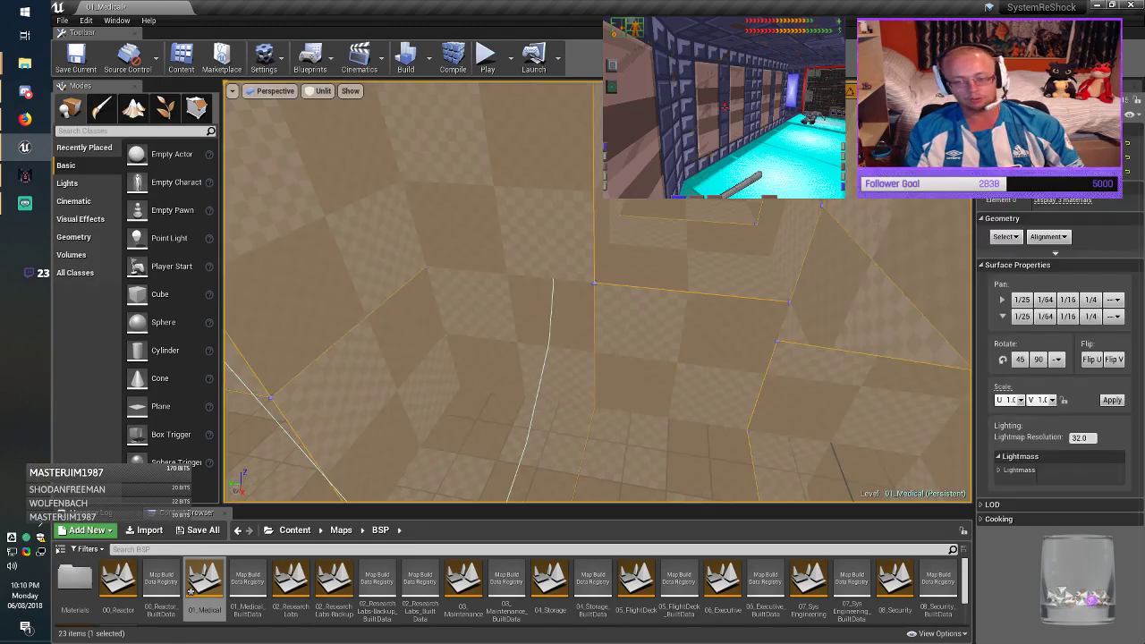
pyautogui.click(1048, 237)
pyautogui.click(1061, 264)
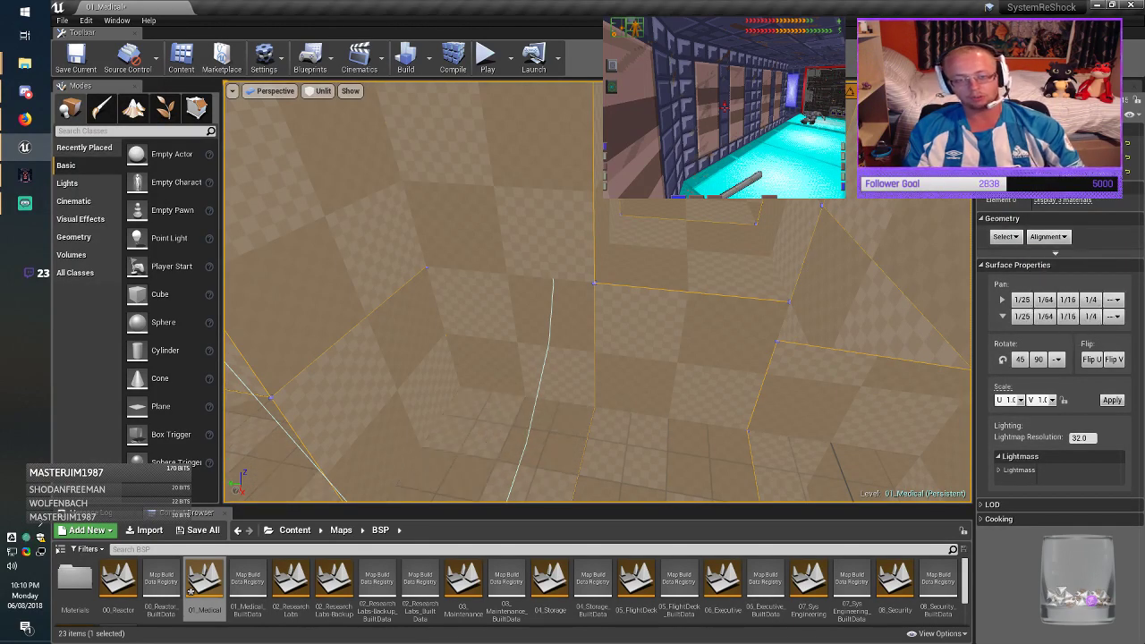
pyautogui.press('Escape')
pyautogui.click(79, 61)
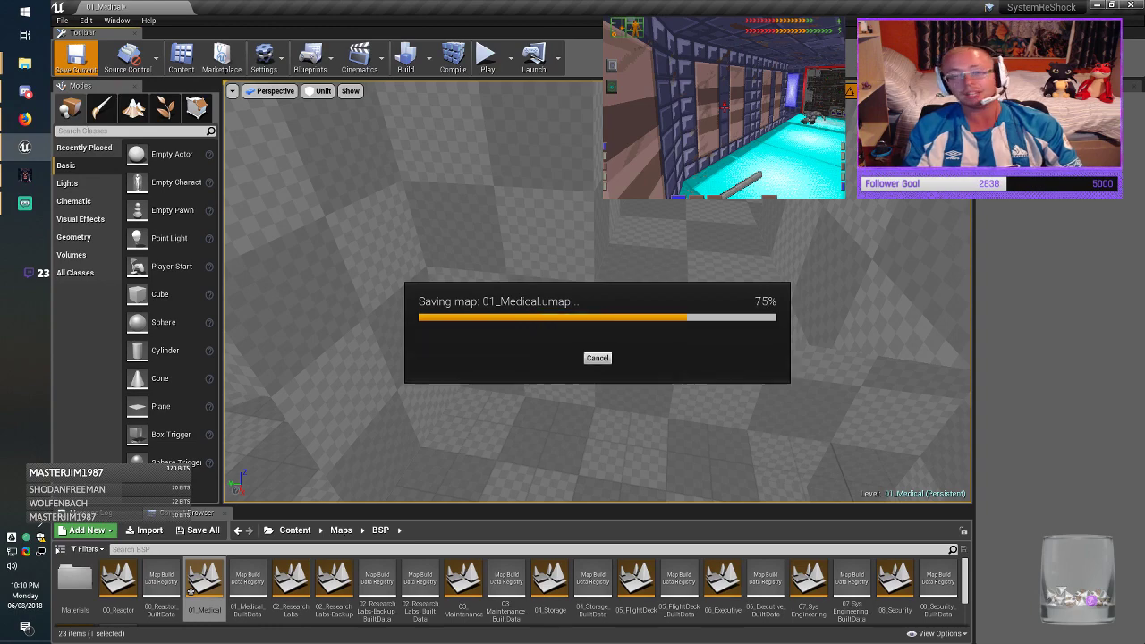
# Step: Check the matching channel in the original game, and place a Plane over the end of the floor gap at X -350, Y -3900, Z 200
pyautogui.moveTo(598, 304); pyautogui.dragTo(724, 295, button='right')
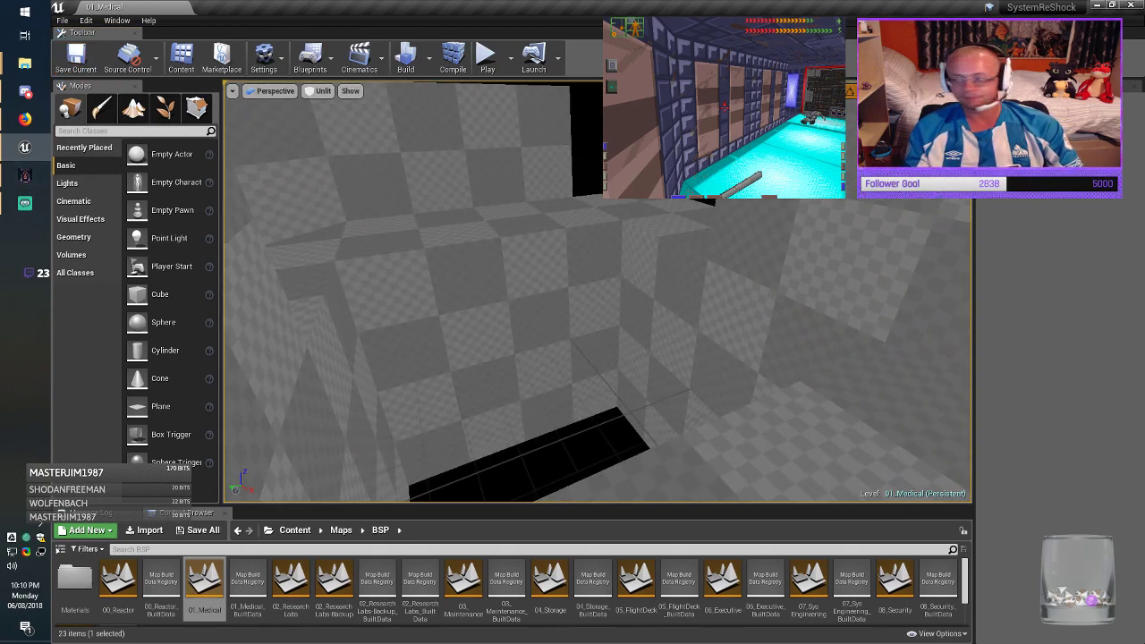
pyautogui.hotkey('alt', 'Tab')
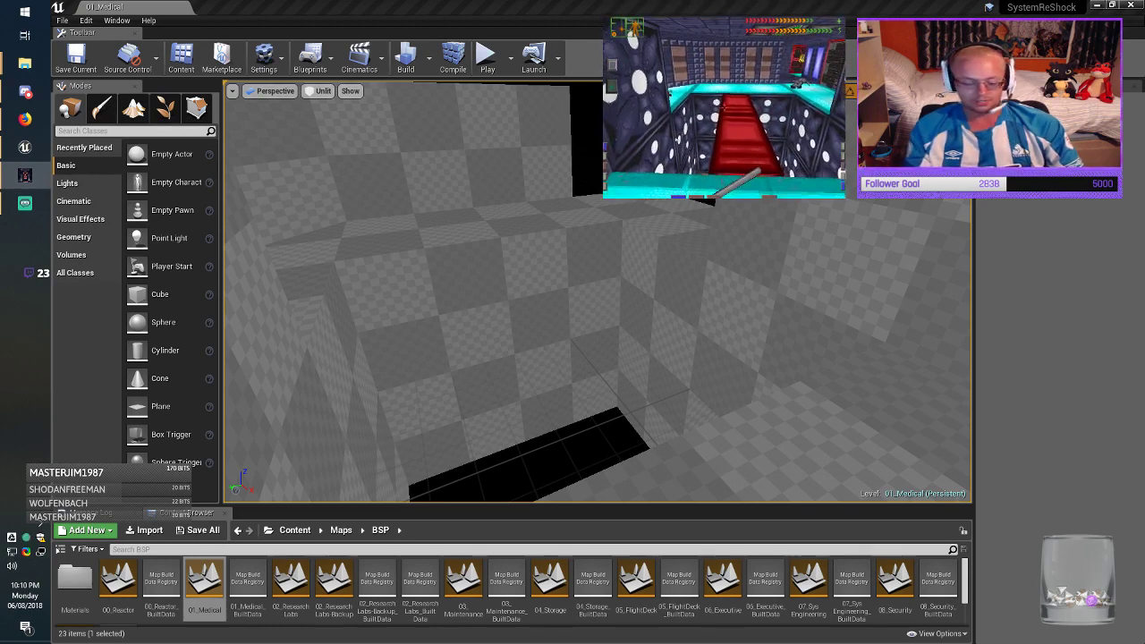
pyautogui.moveTo(537, 314); pyautogui.dragTo(537, 385, button='right')
pyautogui.moveTo(148, 408); pyautogui.dragTo(624, 306)
pyautogui.moveTo(625, 306); pyautogui.dragTo(479, 266, button='right')
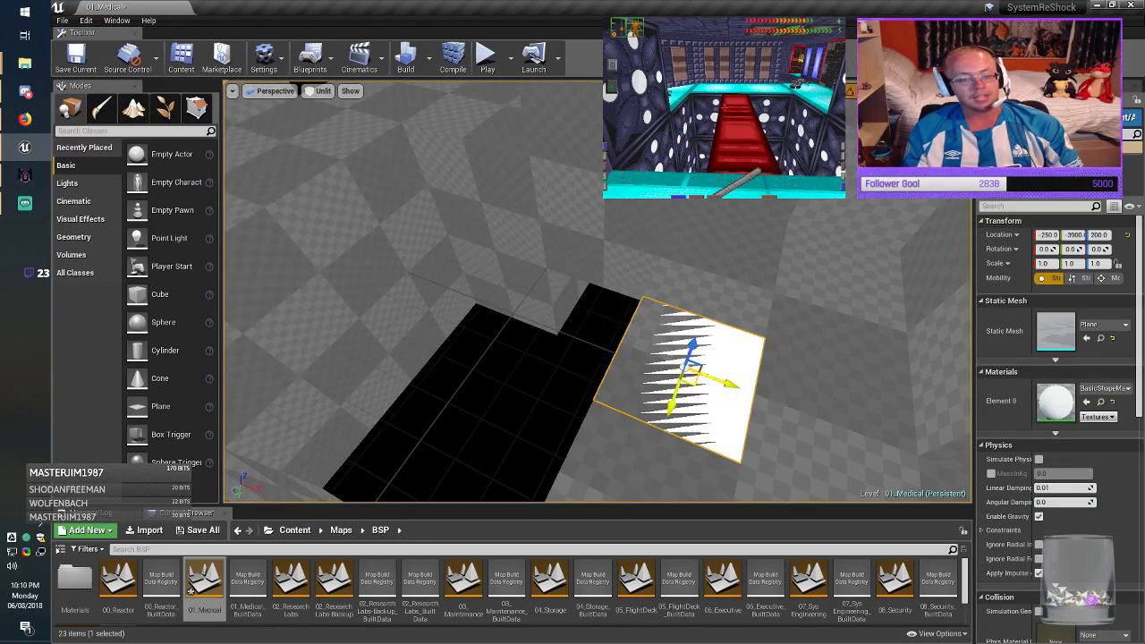
pyautogui.moveTo(729, 382); pyautogui.dragTo(595, 346)
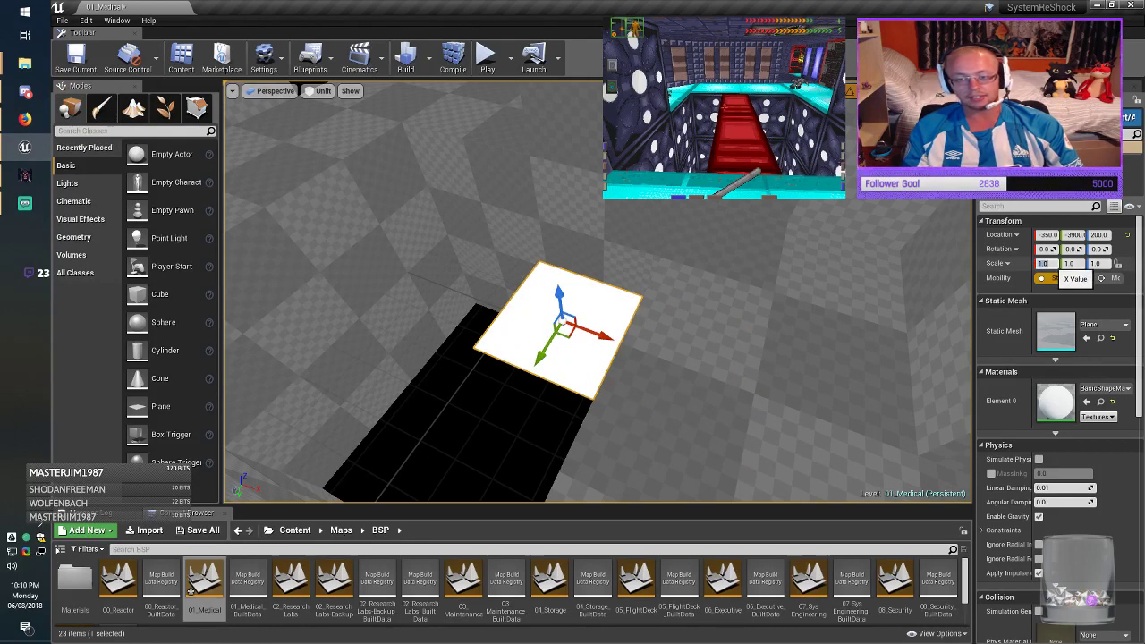
# Step: Set the plane's X scale to 4 and move it along X to -500
pyautogui.write('4')
pyautogui.press('Return')
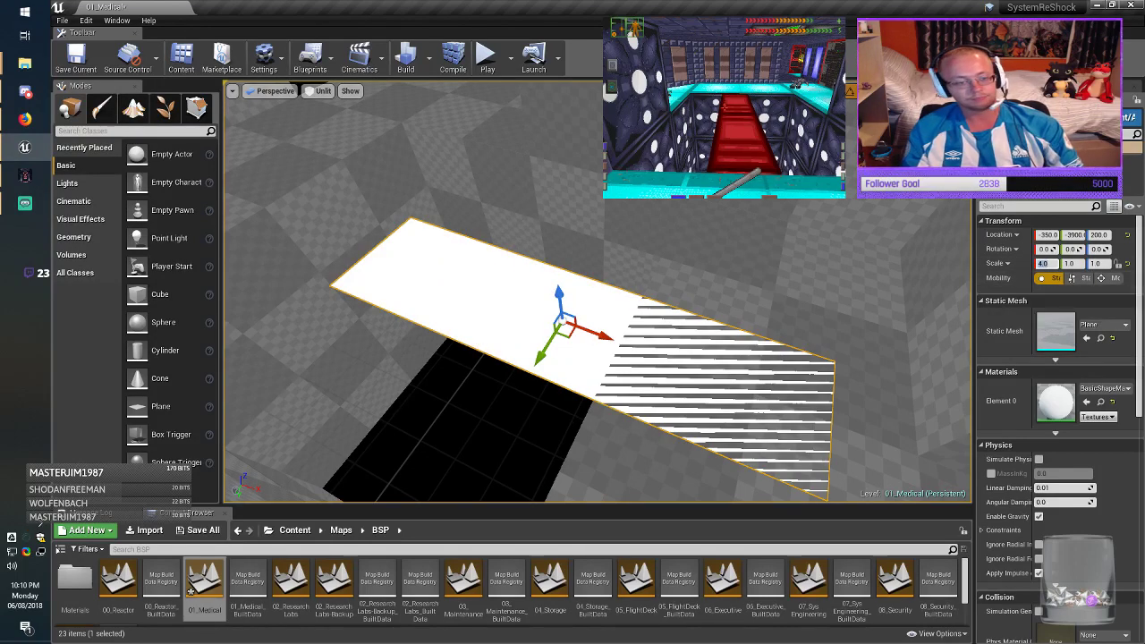
pyautogui.moveTo(590, 333); pyautogui.dragTo(439, 274)
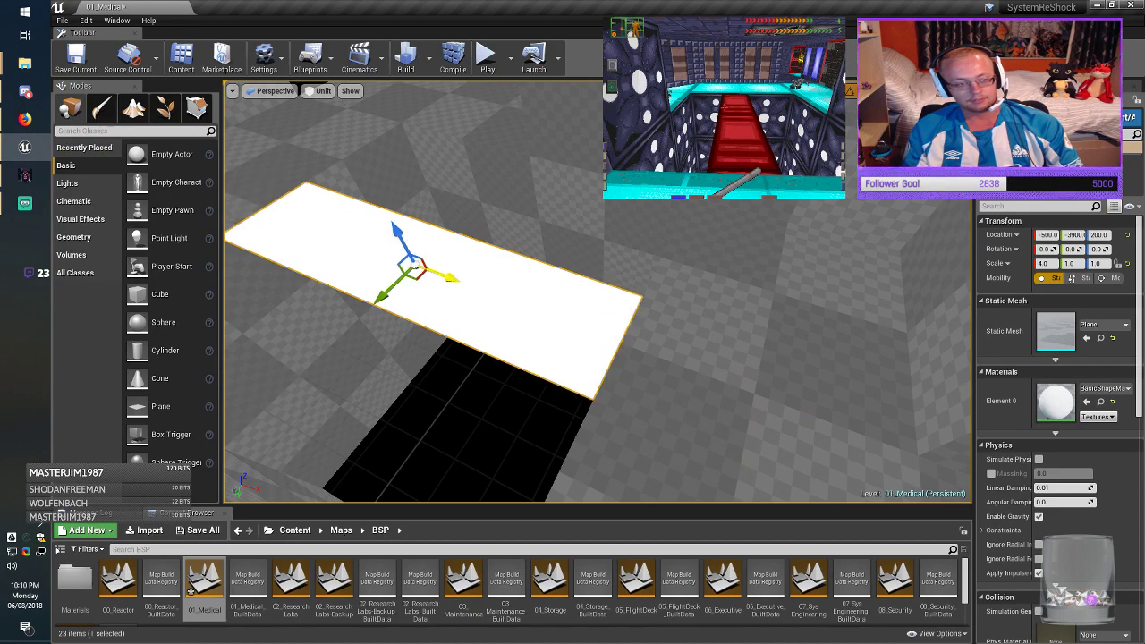
pyautogui.press('Escape')
# Step: Duplicate the 200 × 400 × 400 wall brush beside the floor gap and move the copy into the middle of the gap
pyautogui.moveTo(501, 358)
pyautogui.mouseDown(button='right')
pyautogui.moveTo(416, 309)
pyautogui.moveTo(492, 313)
pyautogui.moveTo(447, 327)
pyautogui.moveTo(452, 304)
pyautogui.moveTo(434, 275)
pyautogui.moveTo(398, 273)
pyautogui.moveTo(453, 284)
pyautogui.moveTo(452, 320)
pyautogui.moveTo(501, 323)
pyautogui.mouseUp(button='right')
pyautogui.click(657, 358)
pyautogui.moveTo(658, 358)
pyautogui.mouseDown(button='right')
pyautogui.moveTo(612, 342)
pyautogui.moveTo(580, 362)
pyautogui.mouseUp(button='right')
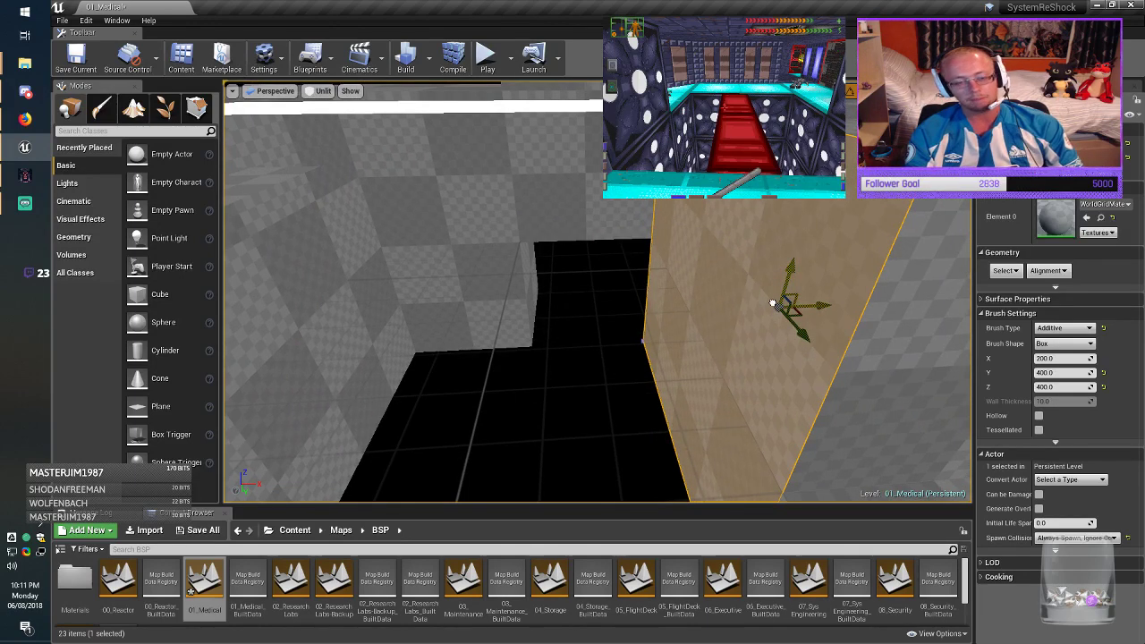
pyautogui.moveTo(773, 303)
pyautogui.keyDown('alt'); pyautogui.mouseDown()
pyautogui.moveTo(518, 367)
pyautogui.moveTo(517, 357)
pyautogui.moveTo(523, 391)
pyautogui.mouseUp(); pyautogui.keyUp('alt')
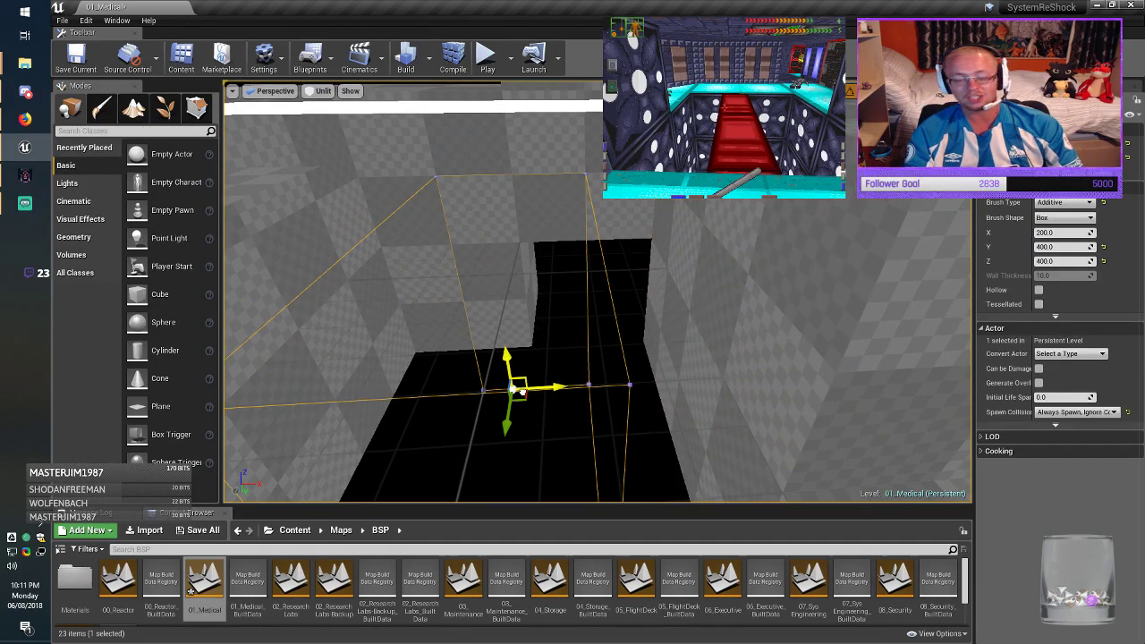
pyautogui.moveTo(523, 391)
pyautogui.mouseDown(button='right')
pyautogui.moveTo(617, 376)
pyautogui.moveTo(550, 362)
pyautogui.moveTo(617, 358)
pyautogui.moveTo(730, 394)
pyautogui.mouseUp(button='right')
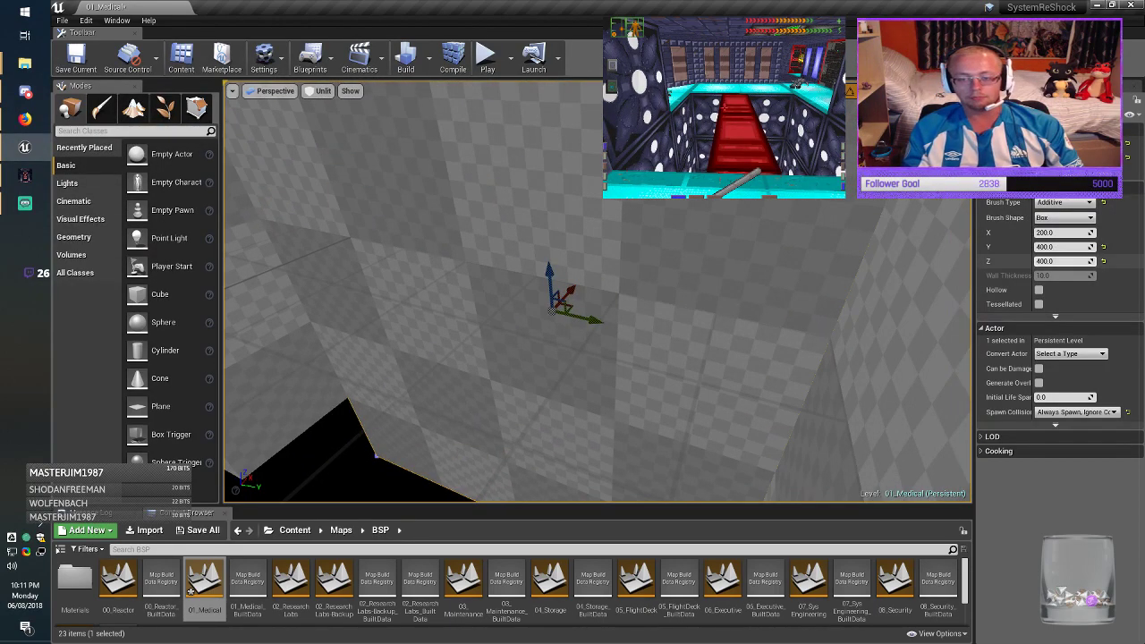
# Step: Turn the copied brush into the channel floor by setting Z to 100 and X to 400 and lowering it into the gap
pyautogui.press('Return')
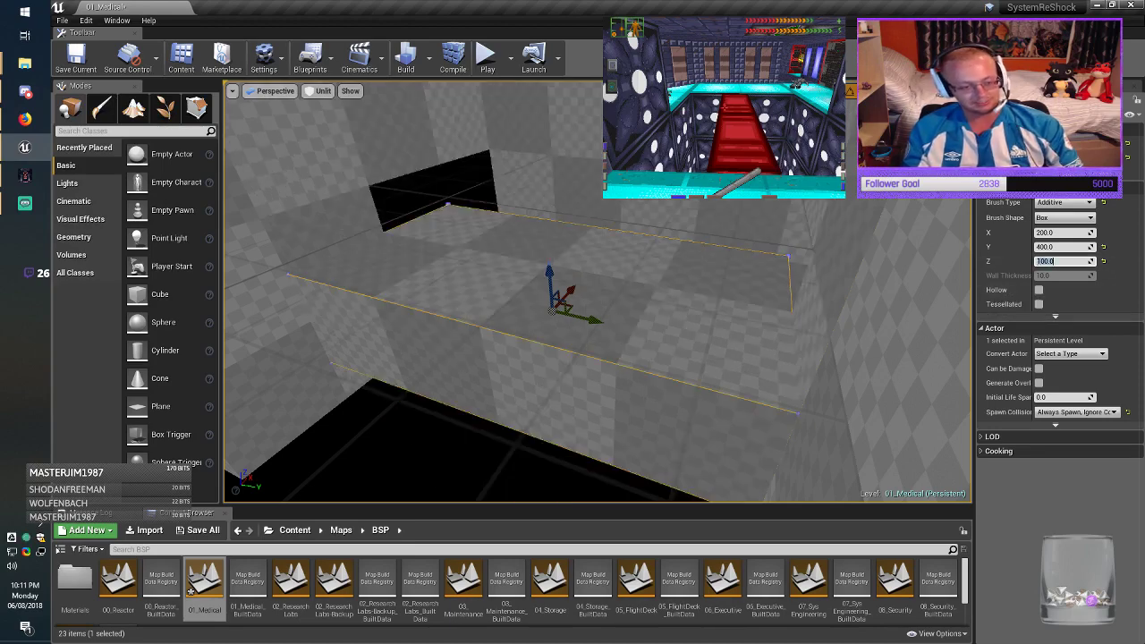
pyautogui.moveTo(626, 358)
pyautogui.mouseDown(button='right')
pyautogui.moveTo(546, 344)
pyautogui.moveTo(591, 354)
pyautogui.moveTo(559, 362)
pyautogui.mouseUp(button='right')
pyautogui.moveTo(581, 249); pyautogui.dragTo(573, 373)
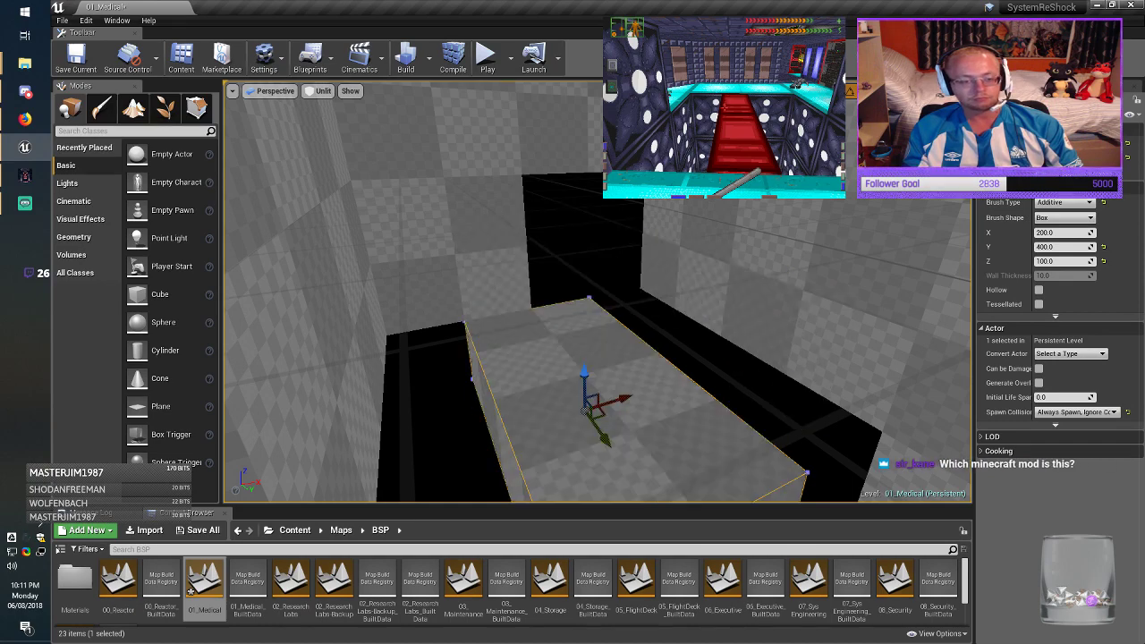
pyautogui.moveTo(572, 373)
pyautogui.mouseDown(button='right')
pyautogui.moveTo(501, 434)
pyautogui.moveTo(501, 424)
pyautogui.mouseUp(button='right')
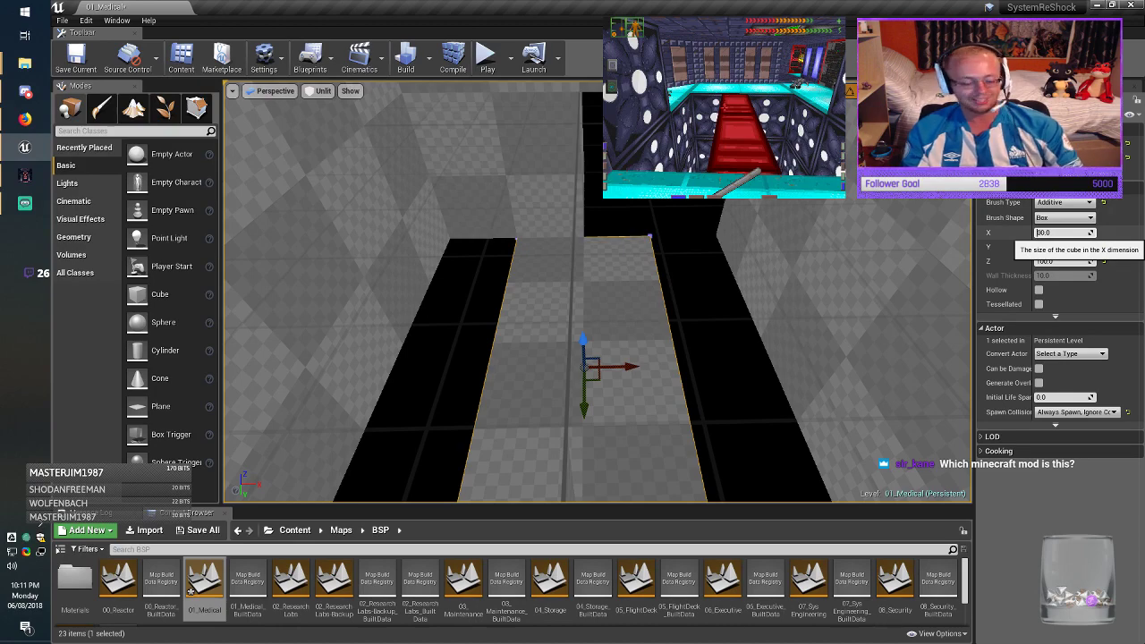
pyautogui.press('Return')
pyautogui.press('Escape')
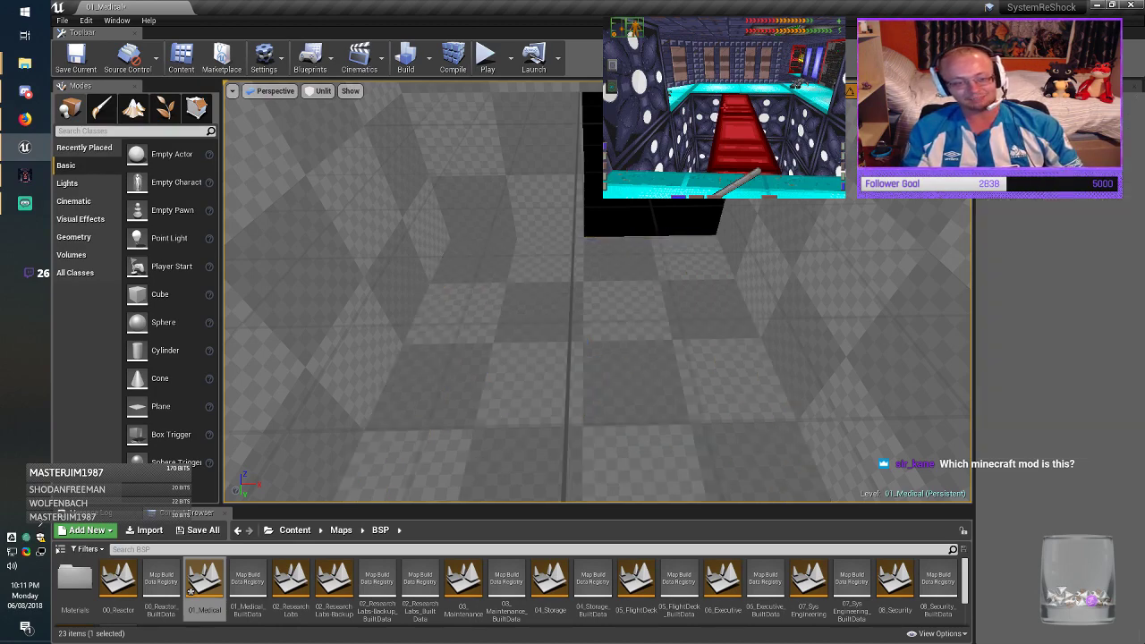
# Step: Save the map, and duplicate the 400 × 400 × 100 floor brush along X to extend the channel floor into the adjoining opening
pyautogui.moveTo(662, 305)
pyautogui.mouseDown(button='right')
pyautogui.moveTo(286, 300)
pyautogui.moveTo(572, 333)
pyautogui.moveTo(662, 322)
pyautogui.moveTo(402, 322)
pyautogui.mouseUp(button='right')
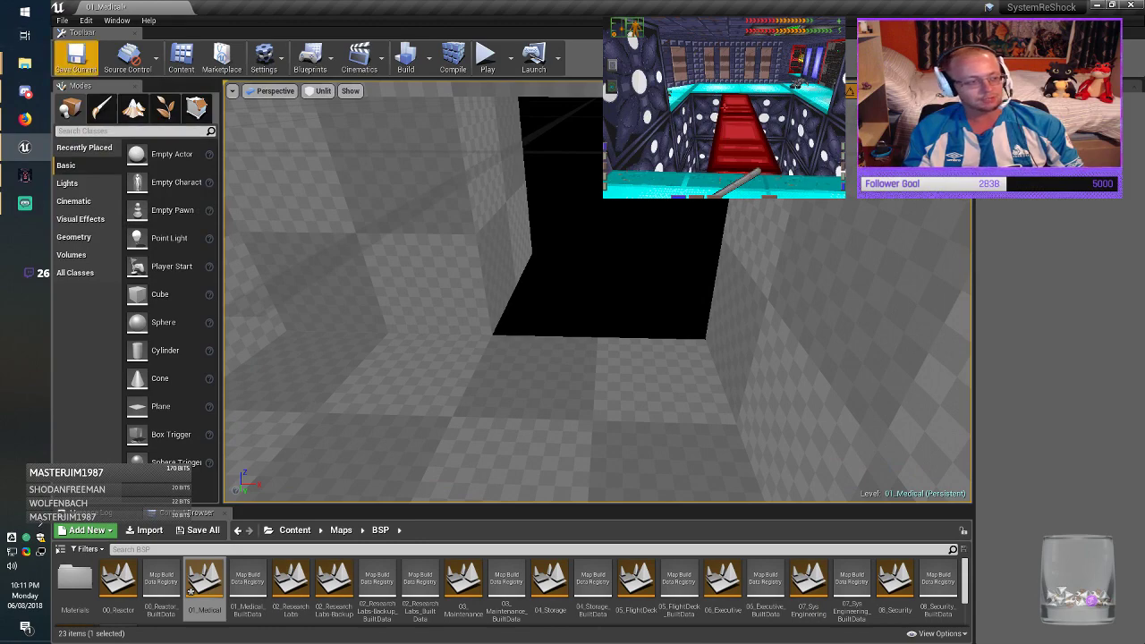
pyautogui.click(76, 57)
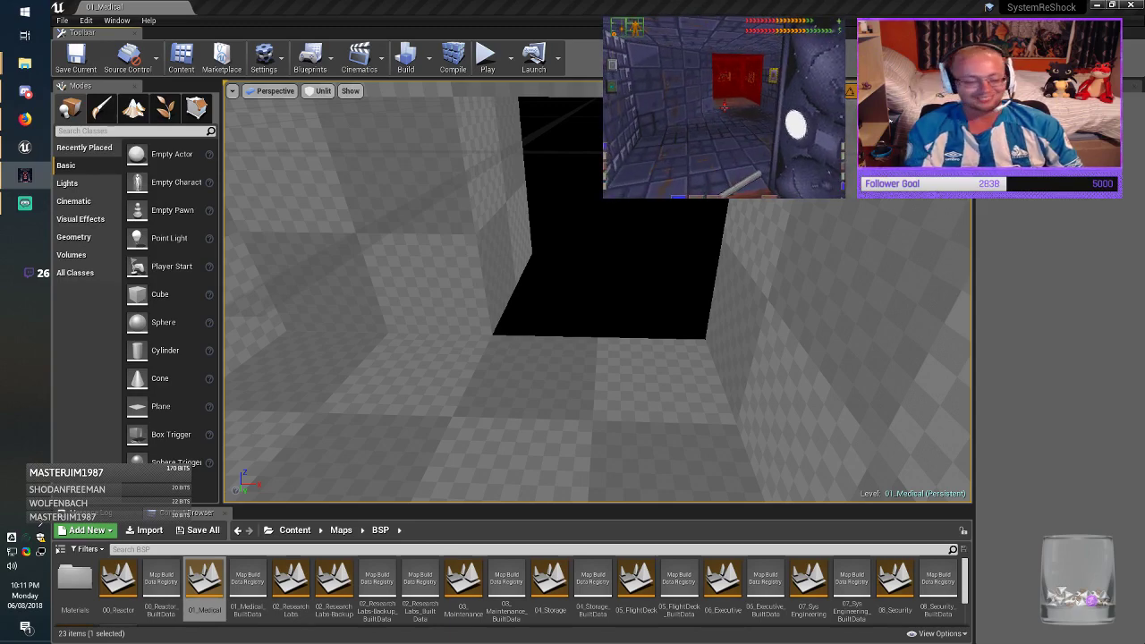
pyautogui.click(537, 403)
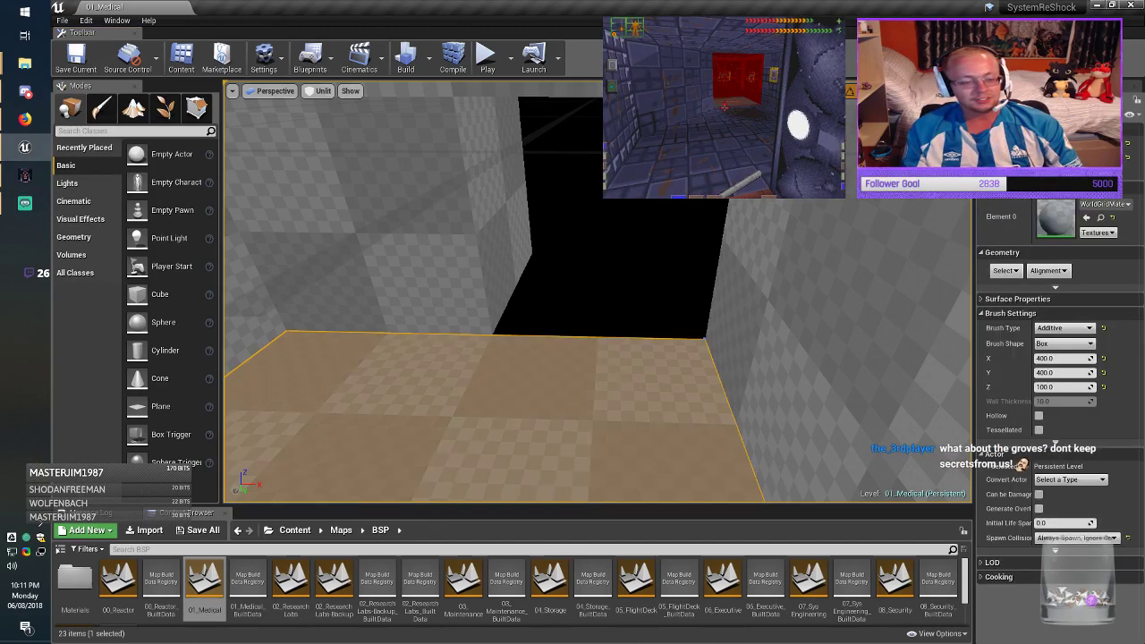
pyautogui.moveTo(536, 403); pyautogui.dragTo(371, 433, button='right')
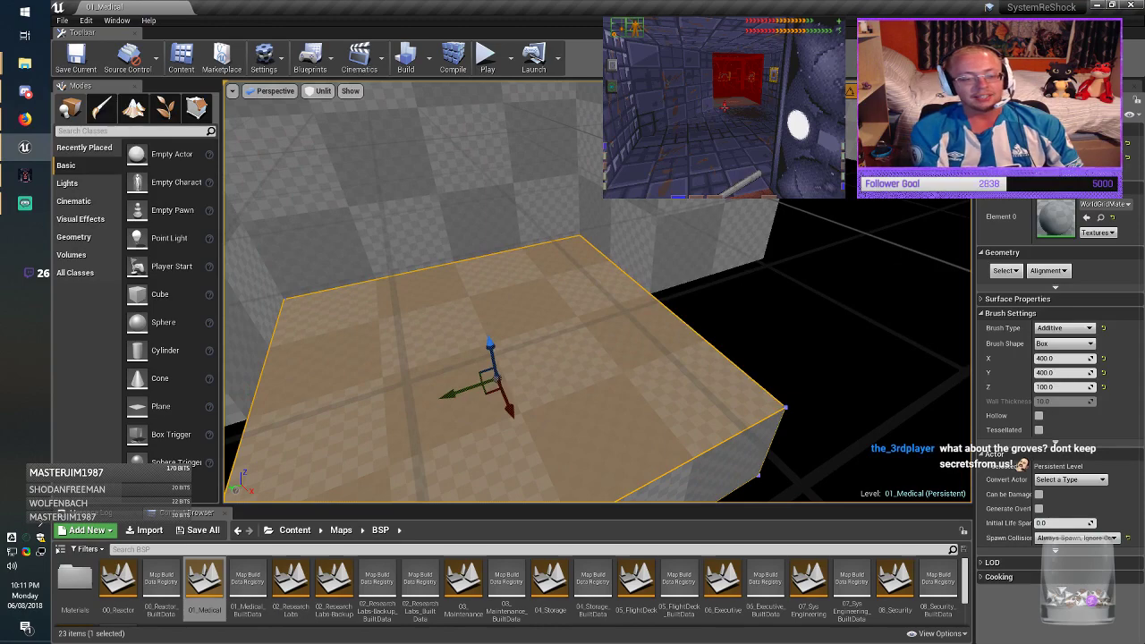
pyautogui.moveTo(509, 396)
pyautogui.mouseDown()
pyautogui.moveTo(930, 268)
pyautogui.moveTo(861, 322)
pyautogui.moveTo(892, 369)
pyautogui.mouseUp()
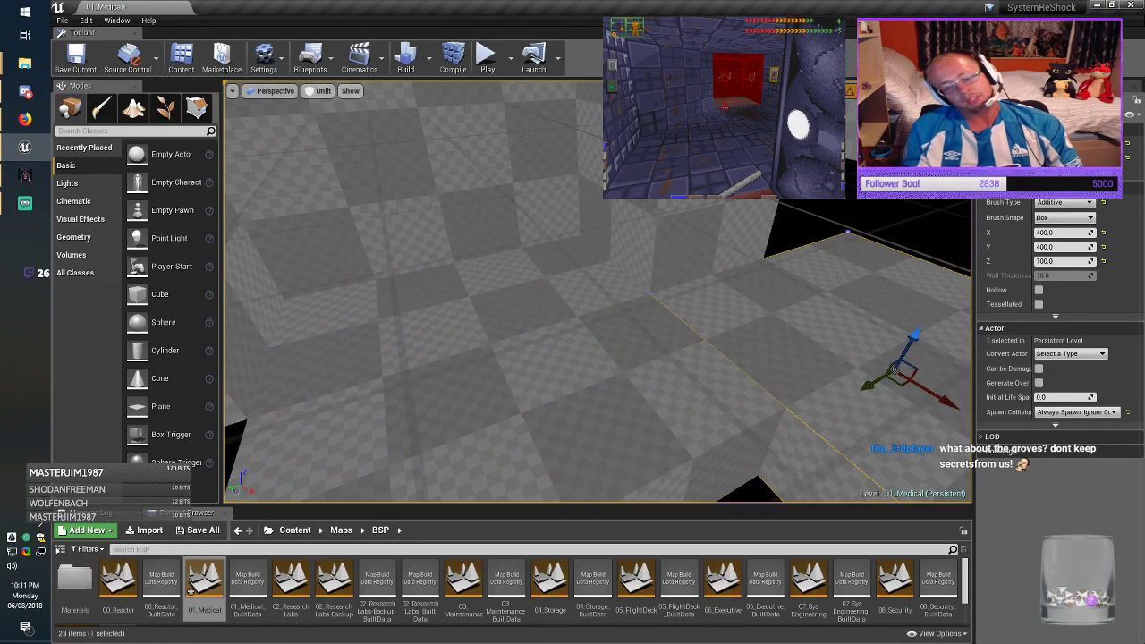
pyautogui.moveTo(887, 377)
pyautogui.mouseDown(button='right')
pyautogui.moveTo(957, 383)
pyautogui.moveTo(943, 390)
pyautogui.mouseUp(button='right')
pyautogui.click(886, 377)
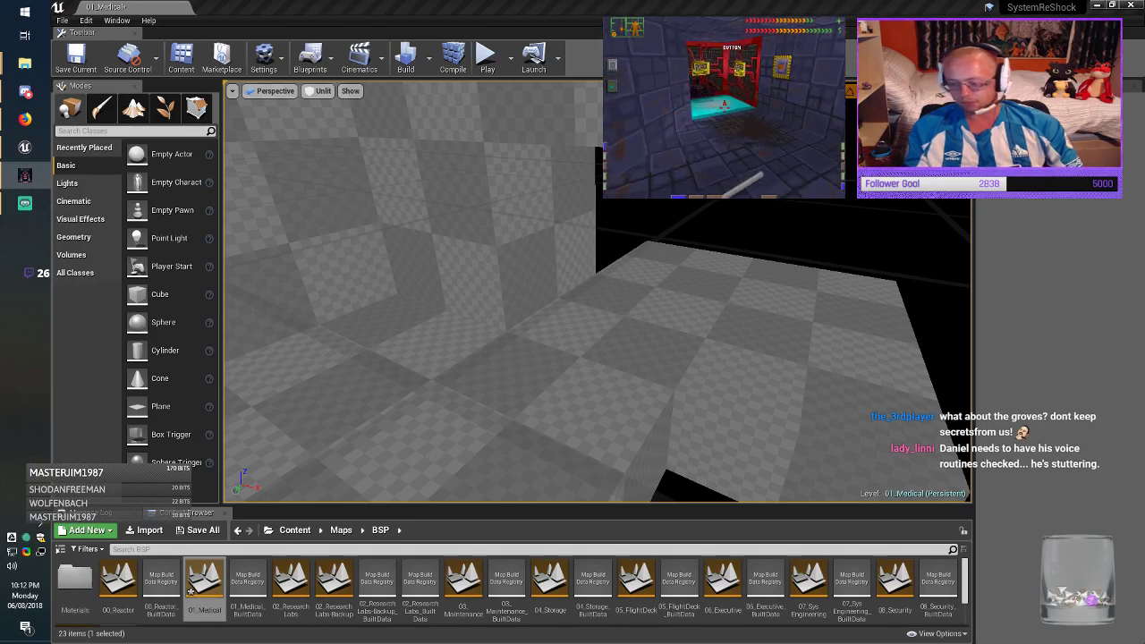
# Step: Select the box brush between the gap and the Human Corpse labels, set its Y size to 200 and shift it along X toward the gap
pyautogui.moveTo(596, 304); pyautogui.dragTo(761, 282, button='right')
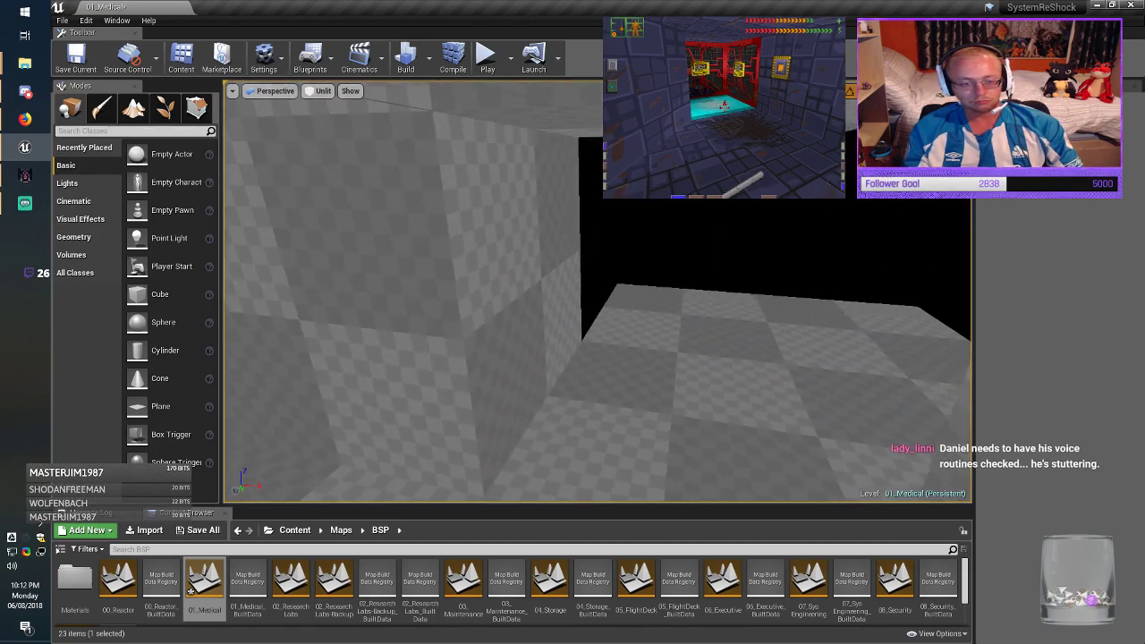
pyautogui.click(515, 277)
pyautogui.moveTo(514, 277)
pyautogui.mouseDown(button='right')
pyautogui.moveTo(447, 273)
pyautogui.moveTo(572, 335)
pyautogui.moveTo(394, 336)
pyautogui.mouseUp(button='right')
pyautogui.click(385, 268)
pyautogui.moveTo(385, 269)
pyautogui.mouseDown(button='right')
pyautogui.moveTo(340, 268)
pyautogui.moveTo(389, 277)
pyautogui.moveTo(403, 188)
pyautogui.moveTo(416, 202)
pyautogui.mouseUp(button='right')
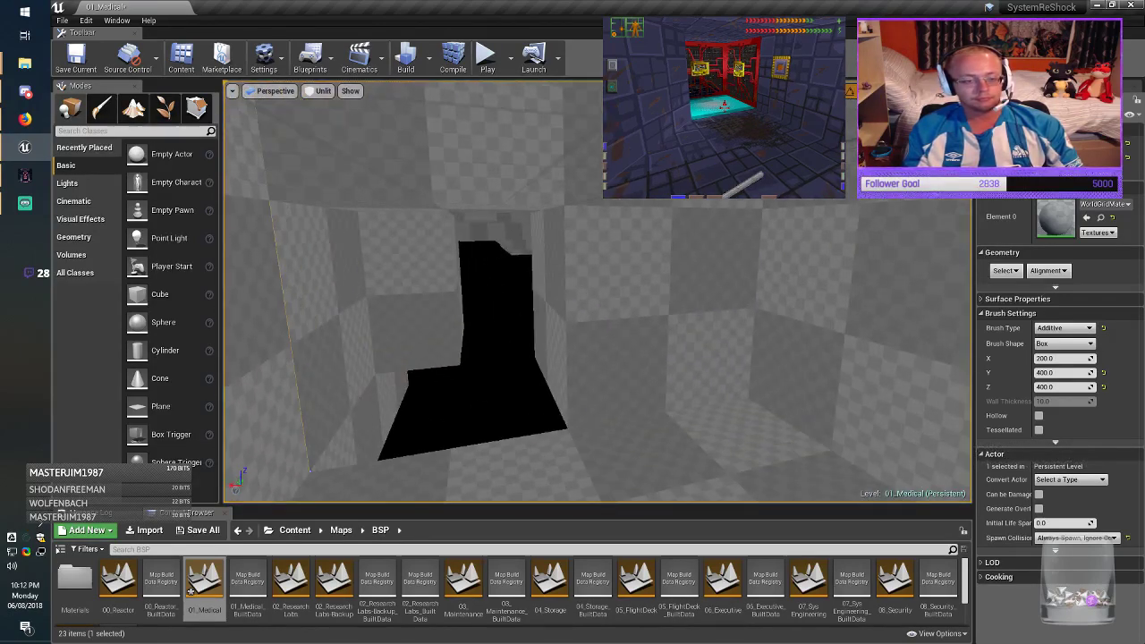
pyautogui.click(407, 291)
pyautogui.moveTo(407, 291)
pyautogui.mouseDown(button='right')
pyautogui.moveTo(255, 299)
pyautogui.moveTo(228, 318)
pyautogui.moveTo(161, 313)
pyautogui.moveTo(199, 286)
pyautogui.mouseUp(button='right')
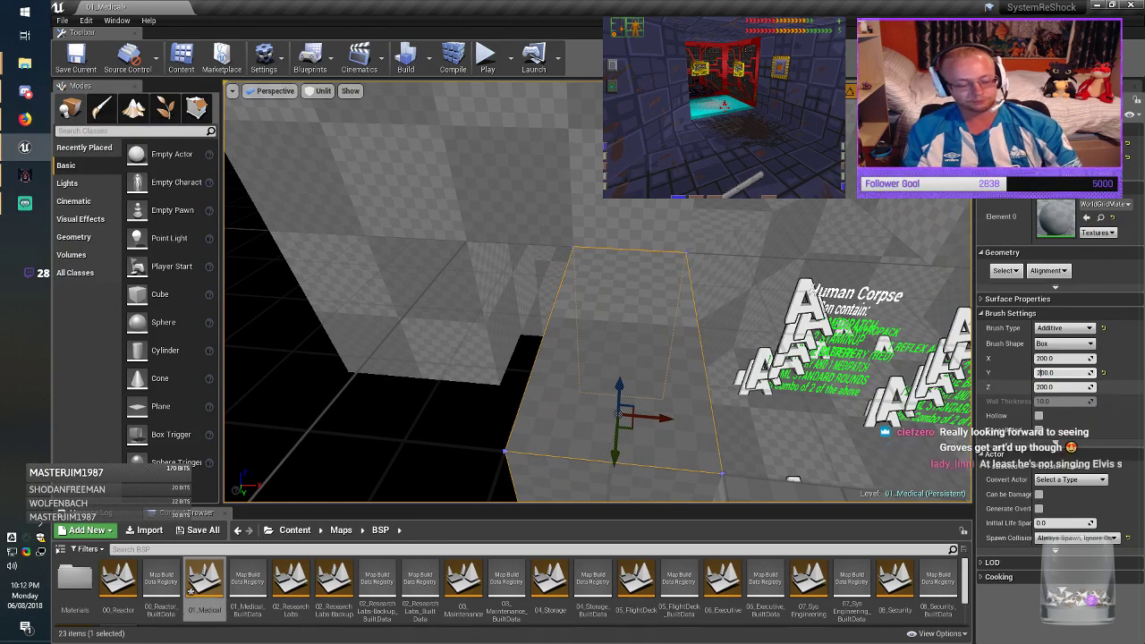
pyautogui.press('Return')
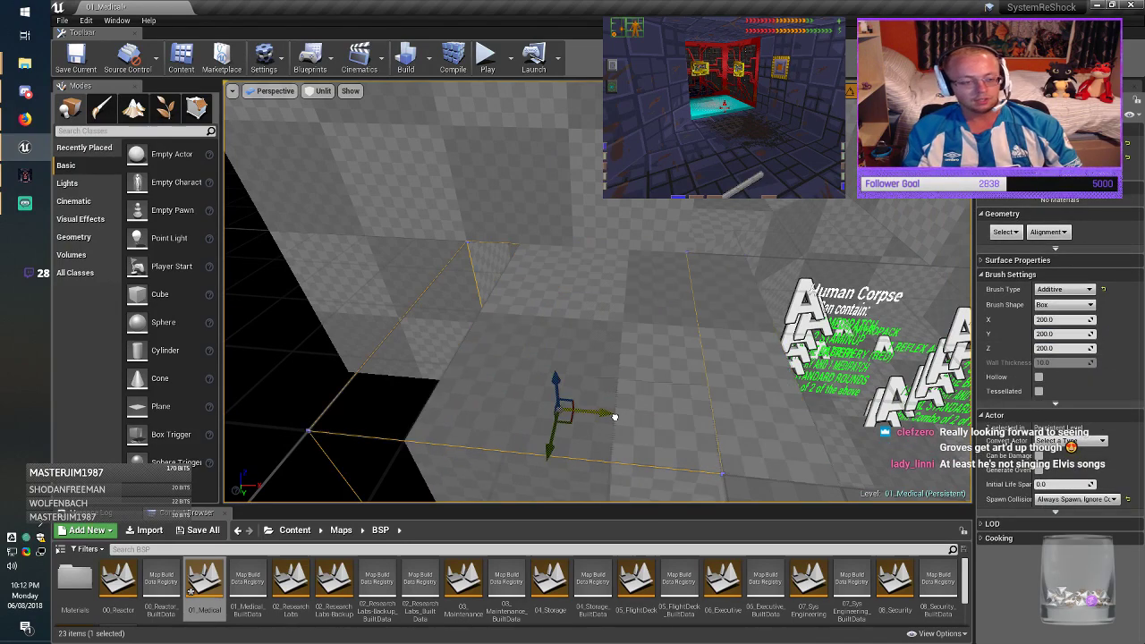
pyautogui.moveTo(572, 304); pyautogui.dragTo(725, 309, button='right')
pyautogui.press('Escape')
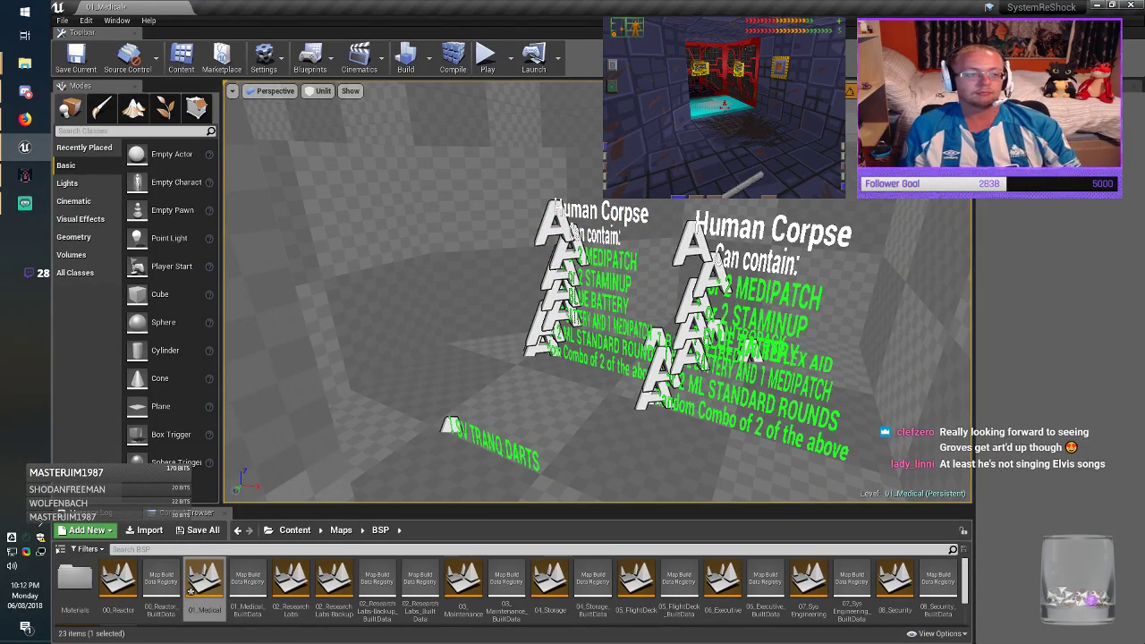
# Step: Save the map, and duplicate the 200-unit cube brush at the edge of the opening, placing the copy in the open floor area
pyautogui.click(76, 59)
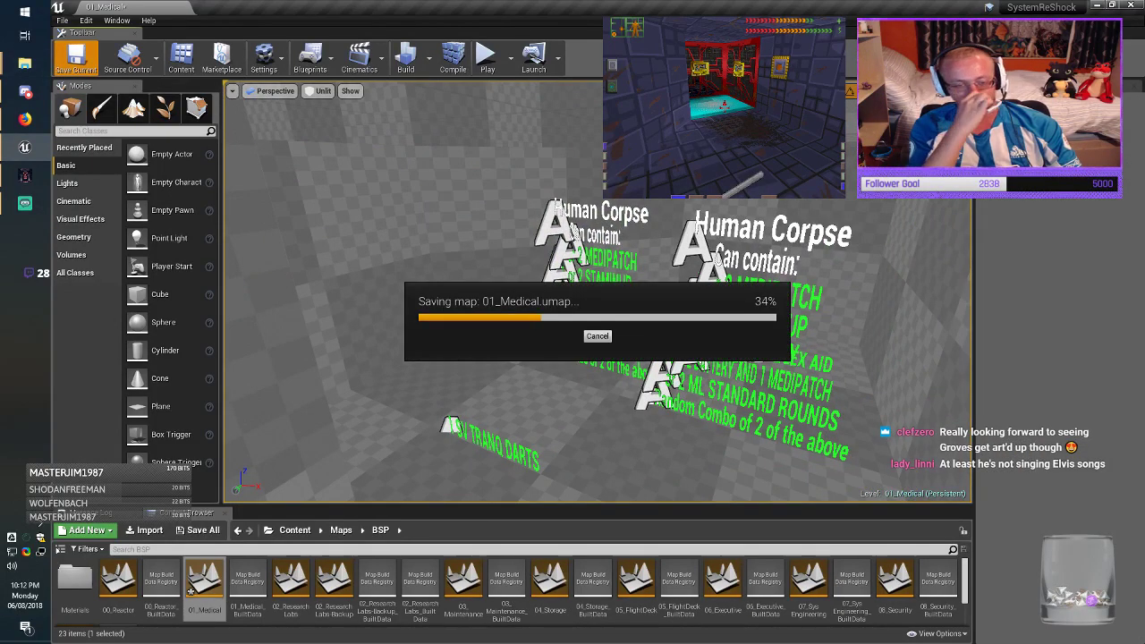
pyautogui.moveTo(572, 304)
pyautogui.mouseDown(button='right')
pyautogui.moveTo(648, 306)
pyautogui.moveTo(385, 300)
pyautogui.moveTo(315, 274)
pyautogui.moveTo(399, 279)
pyautogui.moveTo(587, 350)
pyautogui.mouseUp(button='right')
pyautogui.click(720, 198)
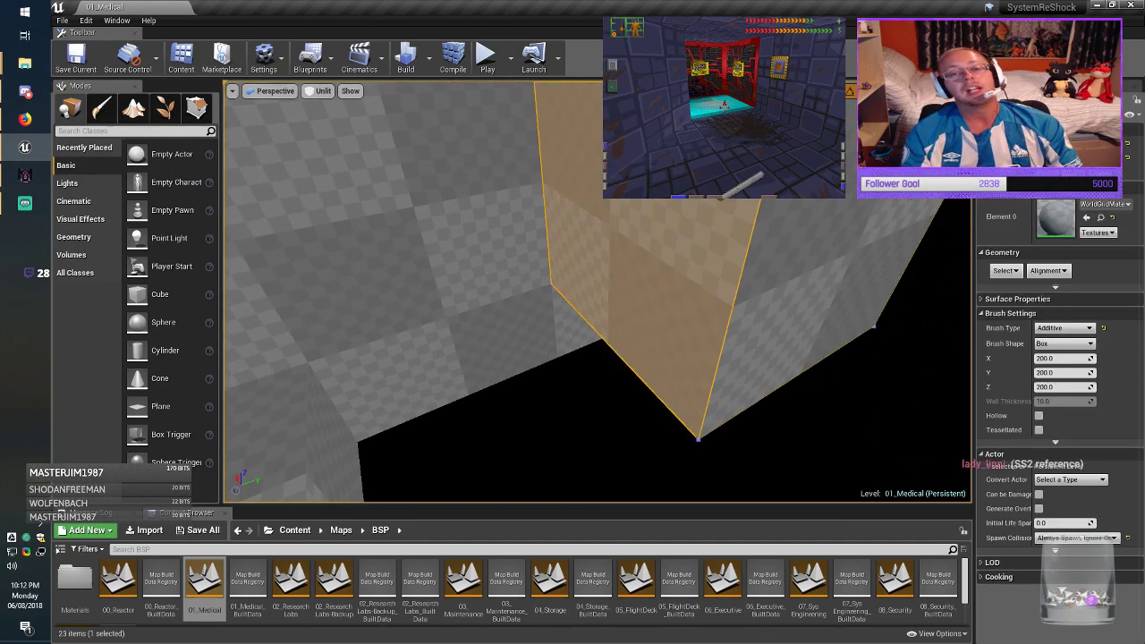
pyautogui.moveTo(720, 197)
pyautogui.keyDown('alt'); pyautogui.mouseDown()
pyautogui.moveTo(477, 478)
pyautogui.moveTo(512, 487)
pyautogui.moveTo(499, 475)
pyautogui.mouseUp(); pyautogui.keyUp('alt')
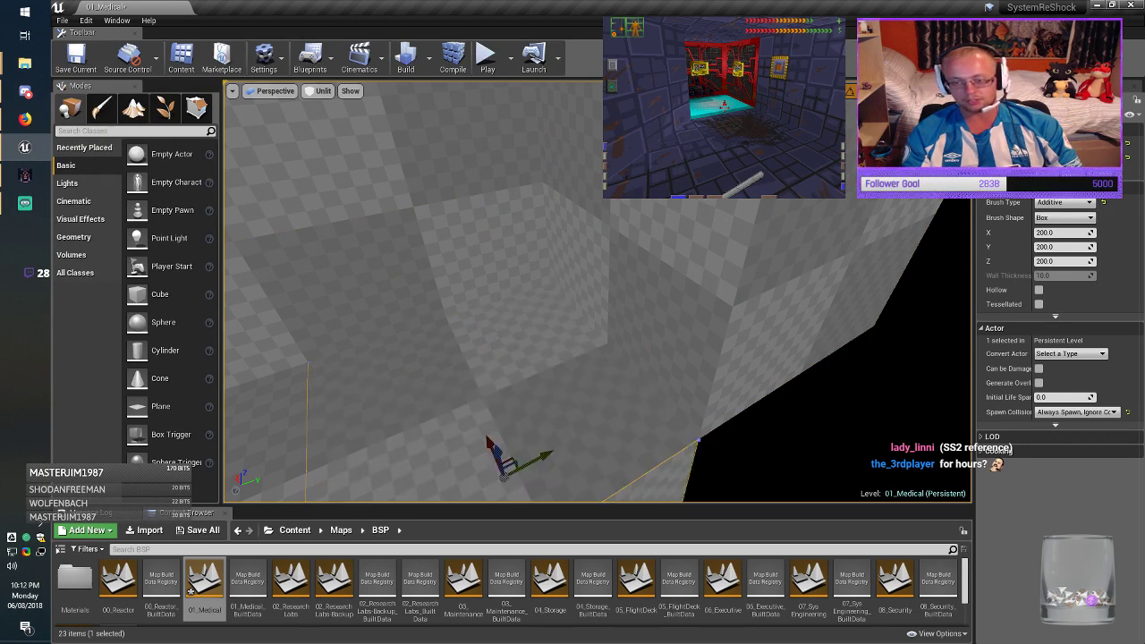
# Step: Set the copied cube brush's Z size to 100 and raise it into the floor opening
pyautogui.click(1059, 262)
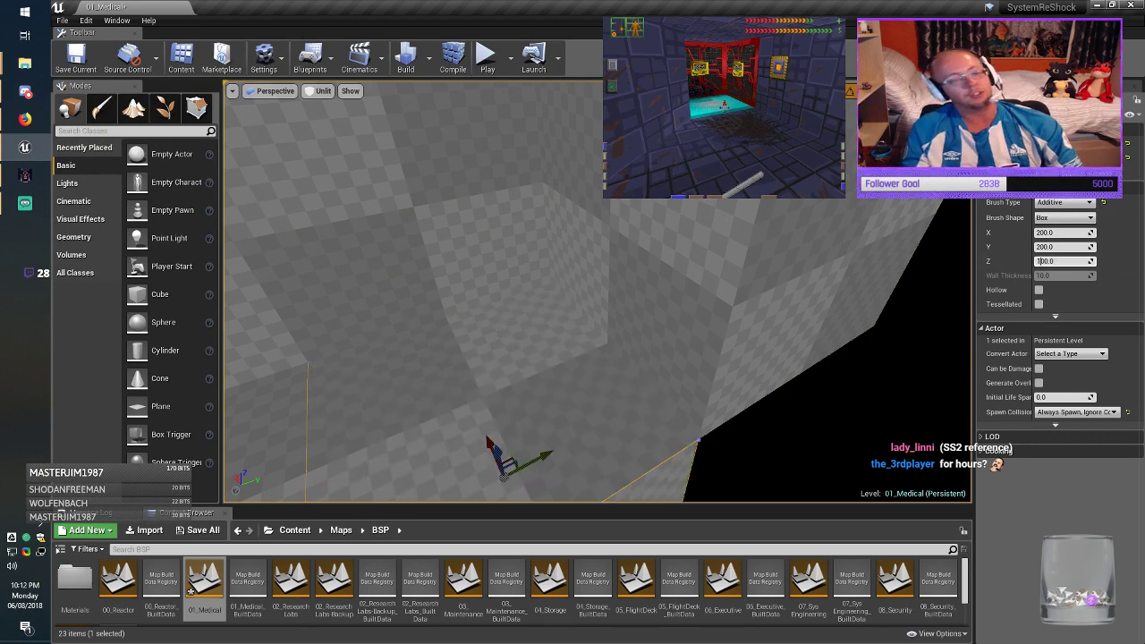
pyautogui.press('Return')
pyautogui.moveTo(554, 339); pyautogui.dragTo(797, 300, button='right')
pyautogui.moveTo(542, 418); pyautogui.dragTo(543, 372)
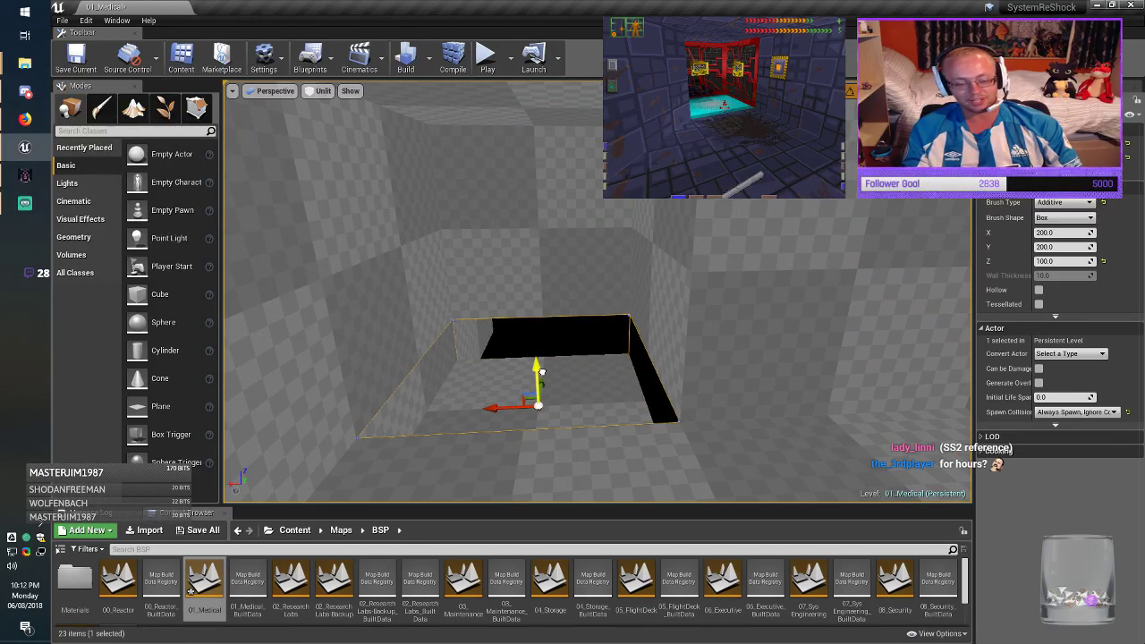
pyautogui.moveTo(542, 372); pyautogui.dragTo(232, 367, button='right')
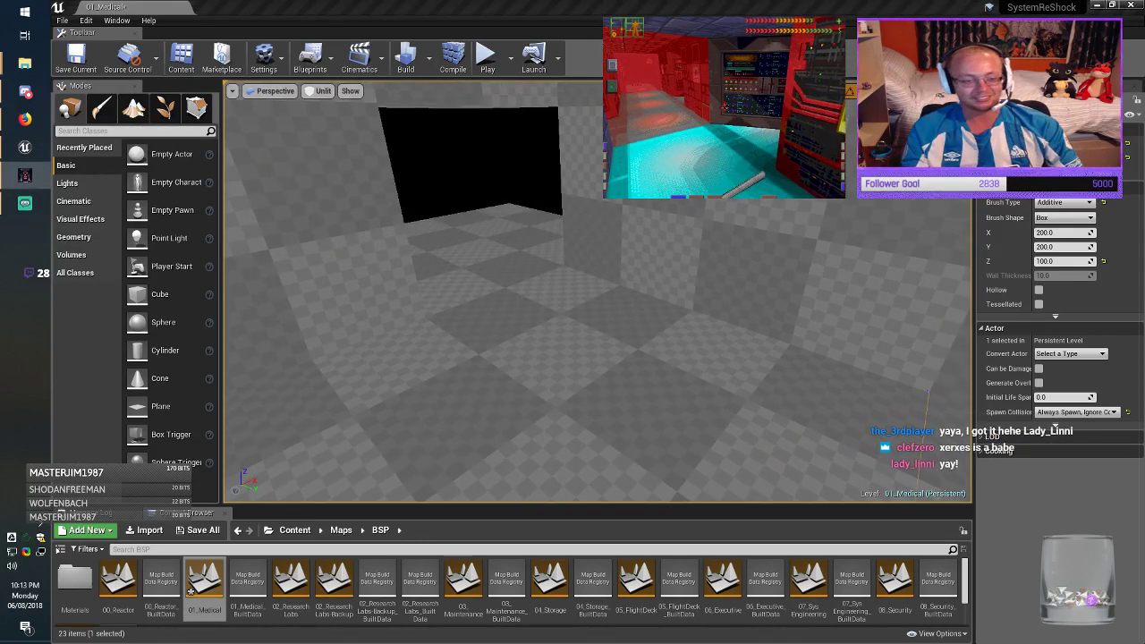
# Step: Move the 200 × 200 × 100 brush to the outer edge of the floor and shift it along X to the opposite corner
pyautogui.moveTo(573, 313); pyautogui.dragTo(640, 313, button='right')
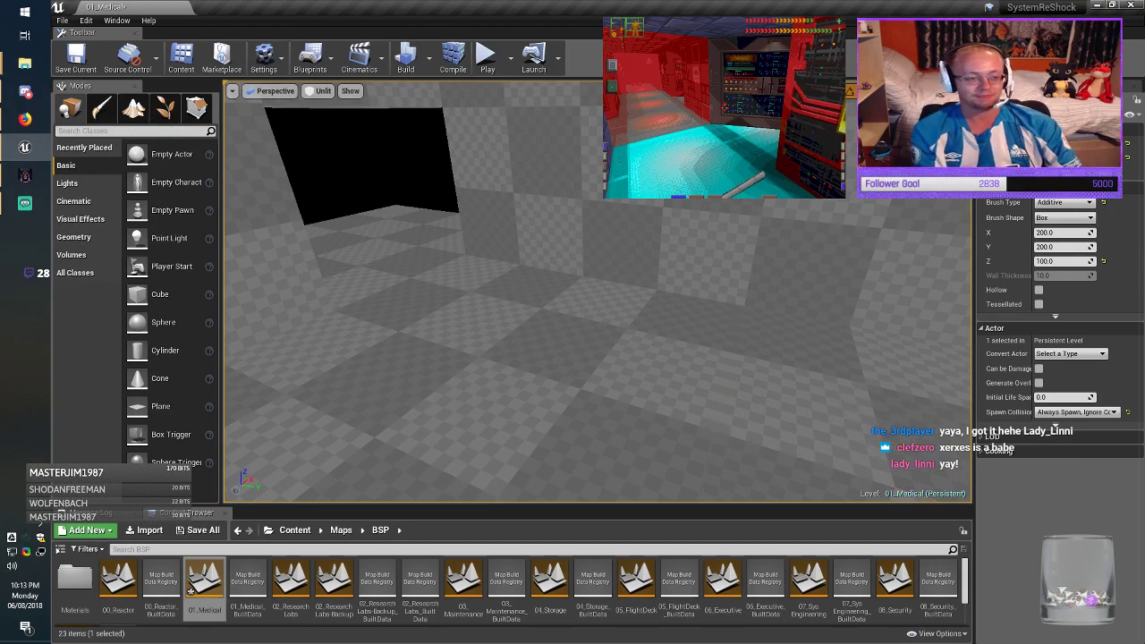
pyautogui.moveTo(590, 295)
pyautogui.mouseDown(button='right')
pyautogui.moveTo(385, 296)
pyautogui.moveTo(429, 295)
pyautogui.mouseUp(button='right')
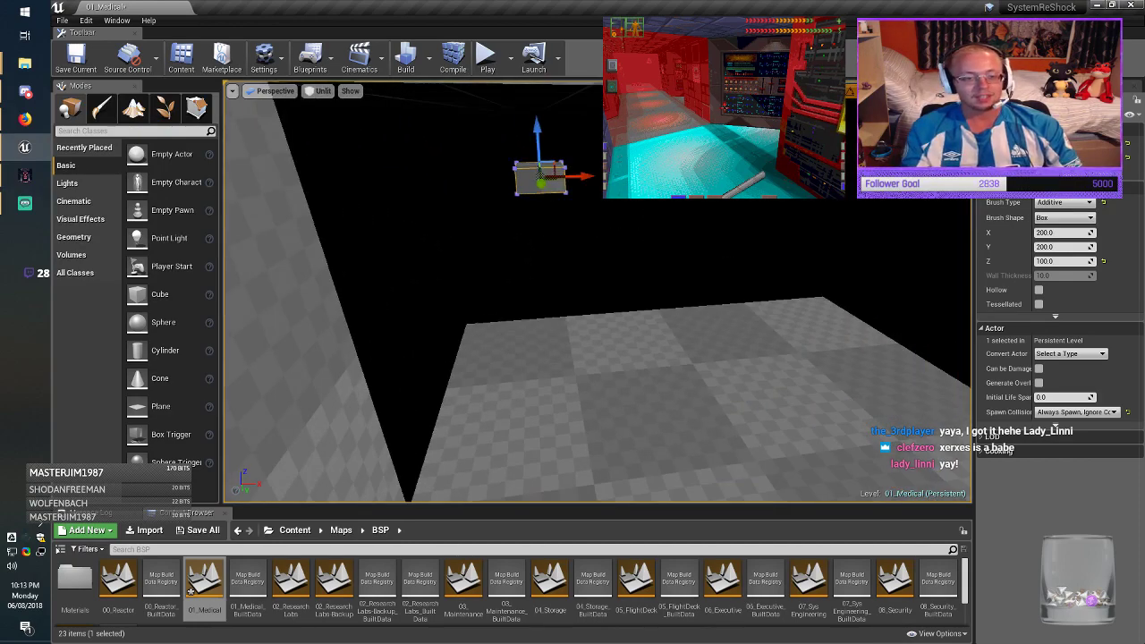
pyautogui.moveTo(540, 183); pyautogui.dragTo(571, 427)
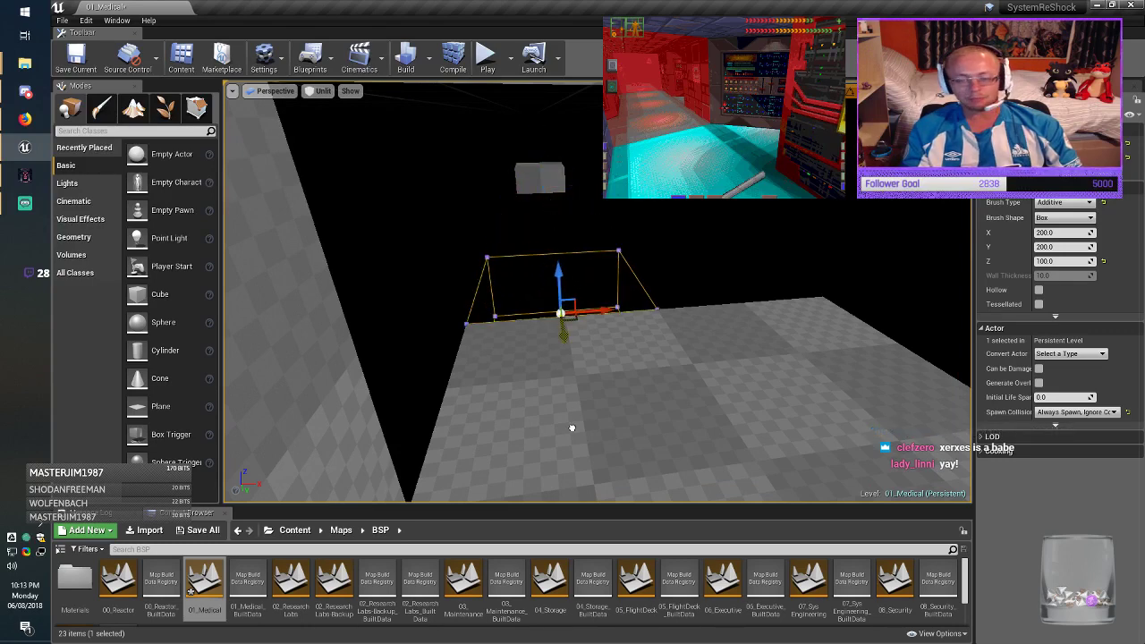
pyautogui.moveTo(572, 427)
pyautogui.mouseDown(button='right')
pyautogui.moveTo(618, 426)
pyautogui.moveTo(628, 398)
pyautogui.mouseUp(button='right')
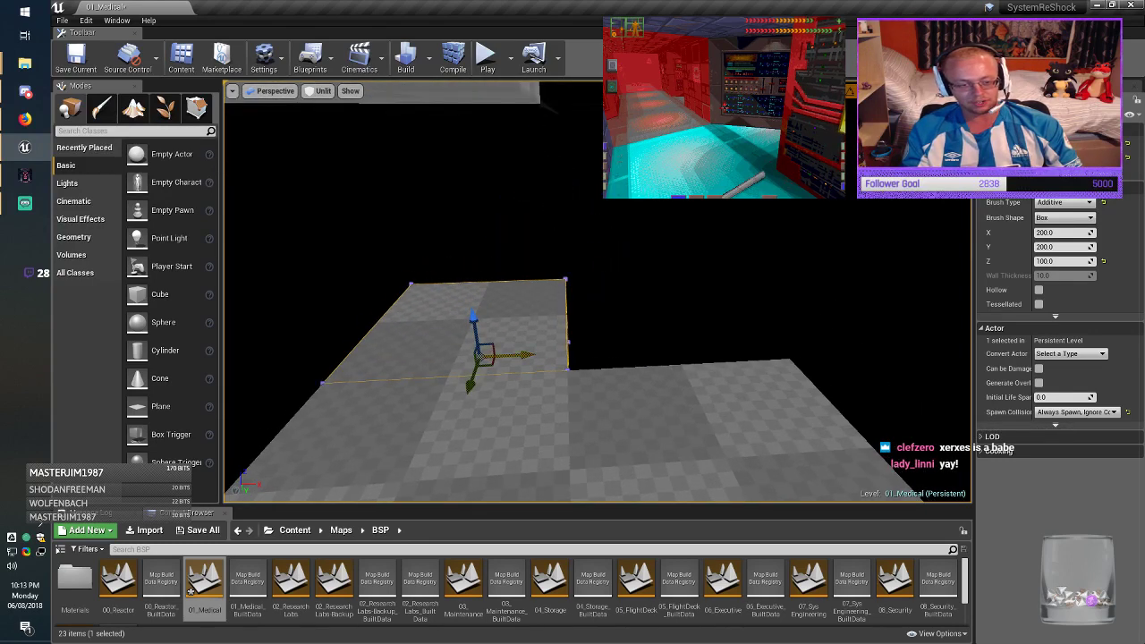
pyautogui.moveTo(694, 351); pyautogui.dragTo(696, 351)
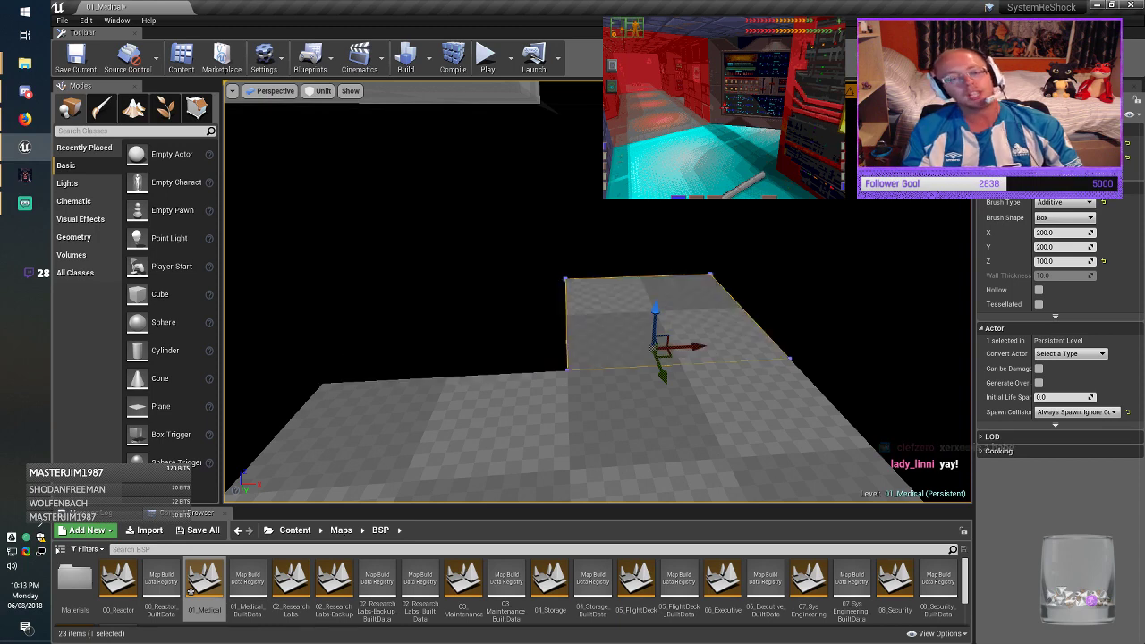
# Step: Duplicate the 200 × 200 × 100 corner floor brush and place the copy in the notch beside it
pyautogui.click(707, 255)
pyautogui.moveTo(707, 255); pyautogui.dragTo(568, 256, button='right')
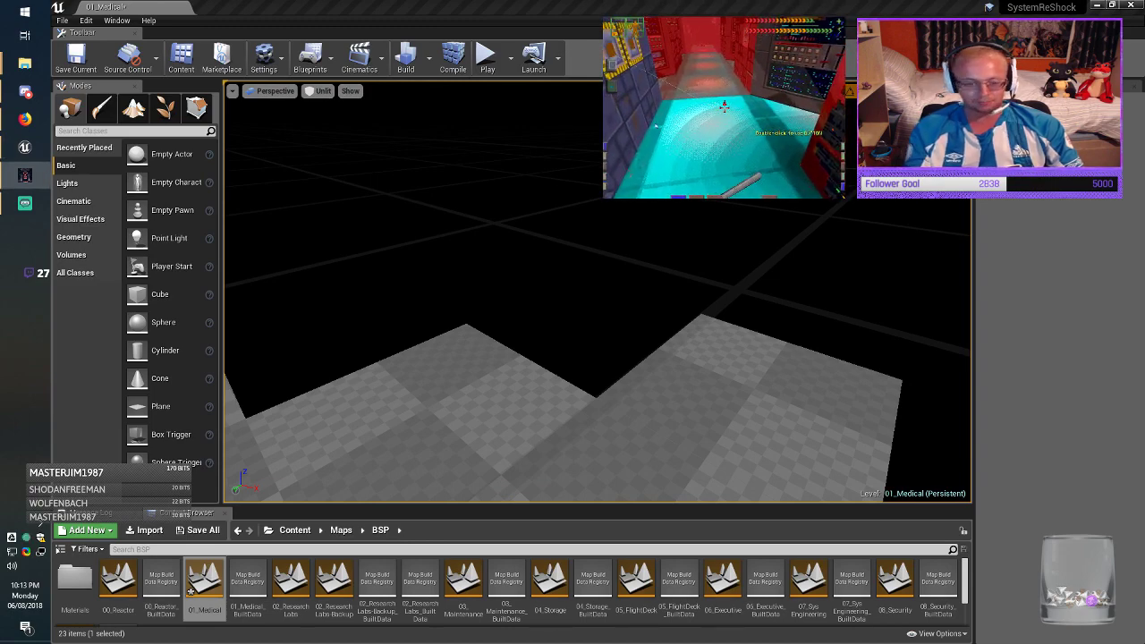
pyautogui.click(761, 399)
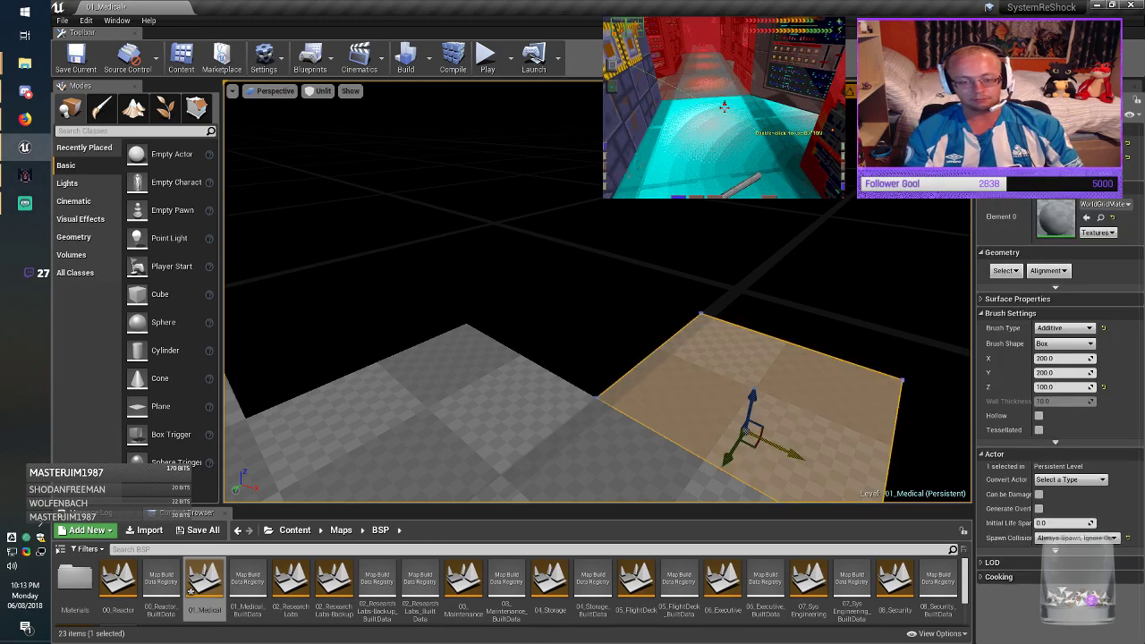
pyautogui.click(590, 377)
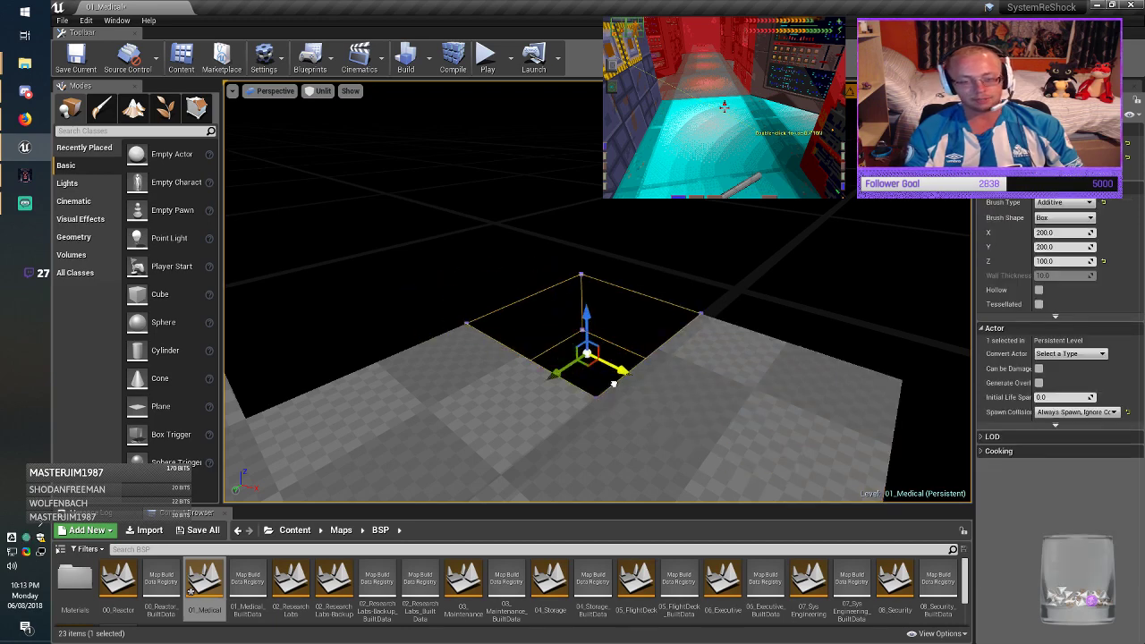
pyautogui.moveTo(614, 384); pyautogui.dragTo(614, 384)
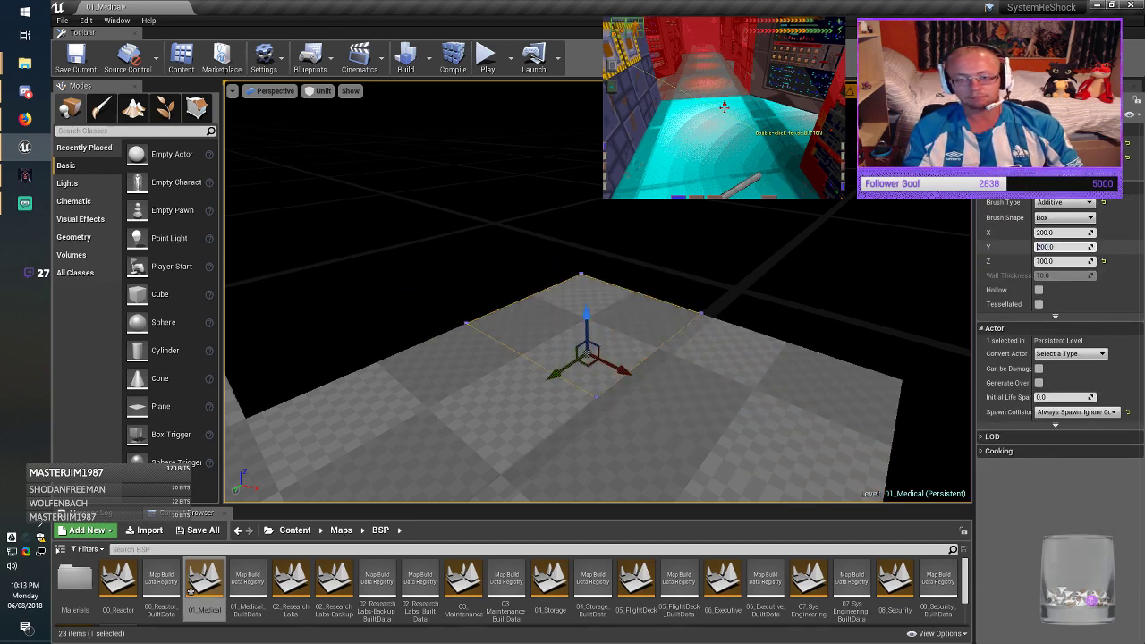
# Step: Set the copied floor brush's Y size to 400 and shift it to line up with the outer floor edge
pyautogui.press('Return')
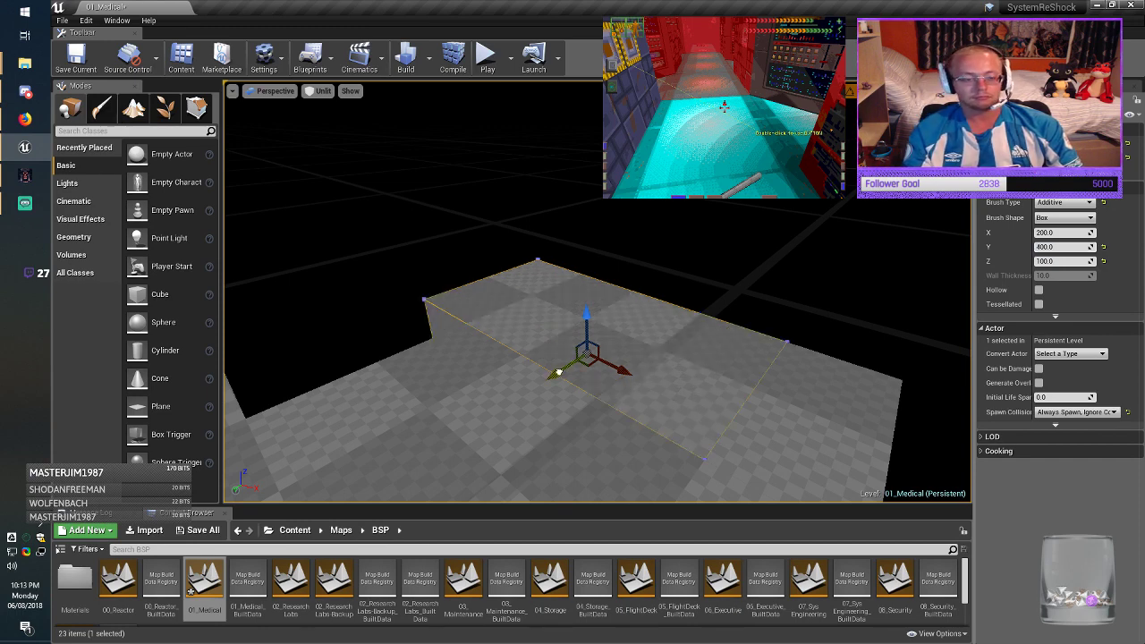
pyautogui.moveTo(558, 372)
pyautogui.mouseDown(button='right')
pyautogui.moveTo(571, 379)
pyautogui.moveTo(560, 385)
pyautogui.mouseUp(button='right')
pyautogui.press('e')
pyautogui.moveTo(580, 443); pyautogui.dragTo(644, 433)
pyautogui.press('w')
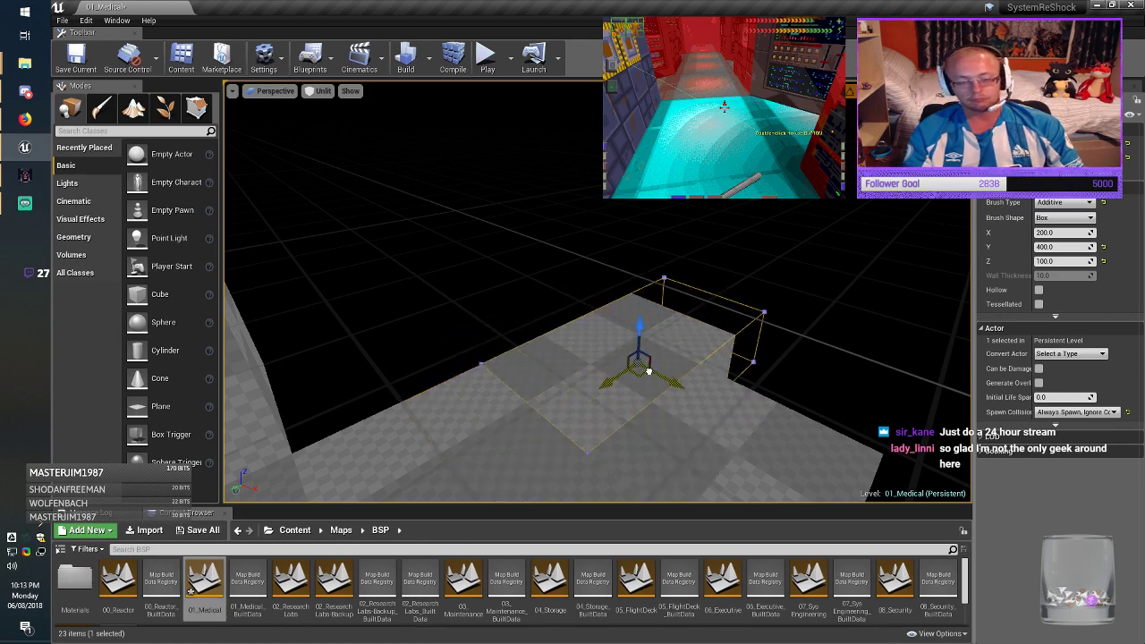
pyautogui.moveTo(649, 370); pyautogui.dragTo(649, 370)
pyautogui.moveTo(648, 370); pyautogui.dragTo(622, 366, button='right')
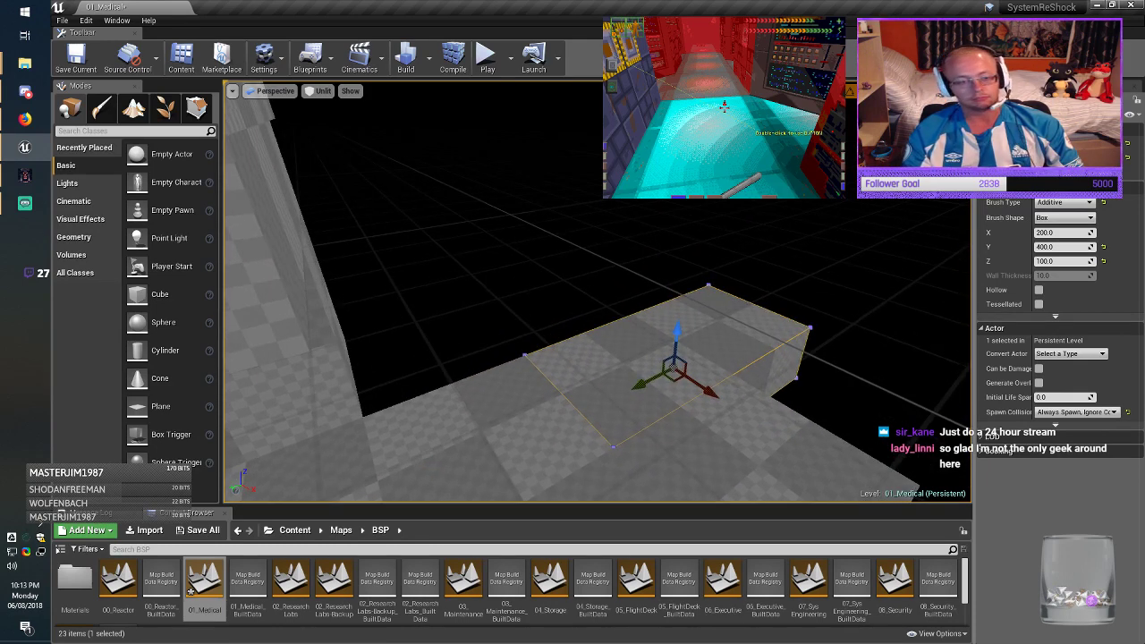
# Step: Duplicate the 200 × 400 × 100 floor brush and place the copy along the adjoining floor edge, up against the wall
pyautogui.click(527, 416)
pyautogui.moveTo(528, 416)
pyautogui.mouseDown(button='right')
pyautogui.moveTo(510, 483)
pyautogui.moveTo(546, 488)
pyautogui.mouseUp(button='right')
pyautogui.click(707, 358)
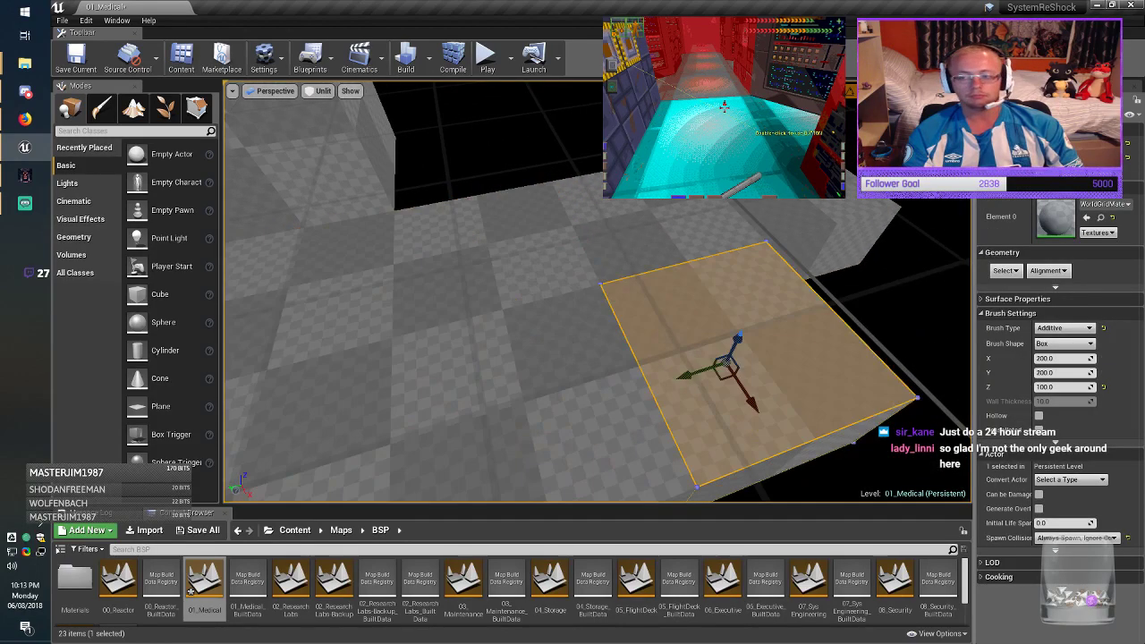
pyautogui.moveTo(707, 357); pyautogui.dragTo(709, 250, button='right')
pyautogui.click(707, 340)
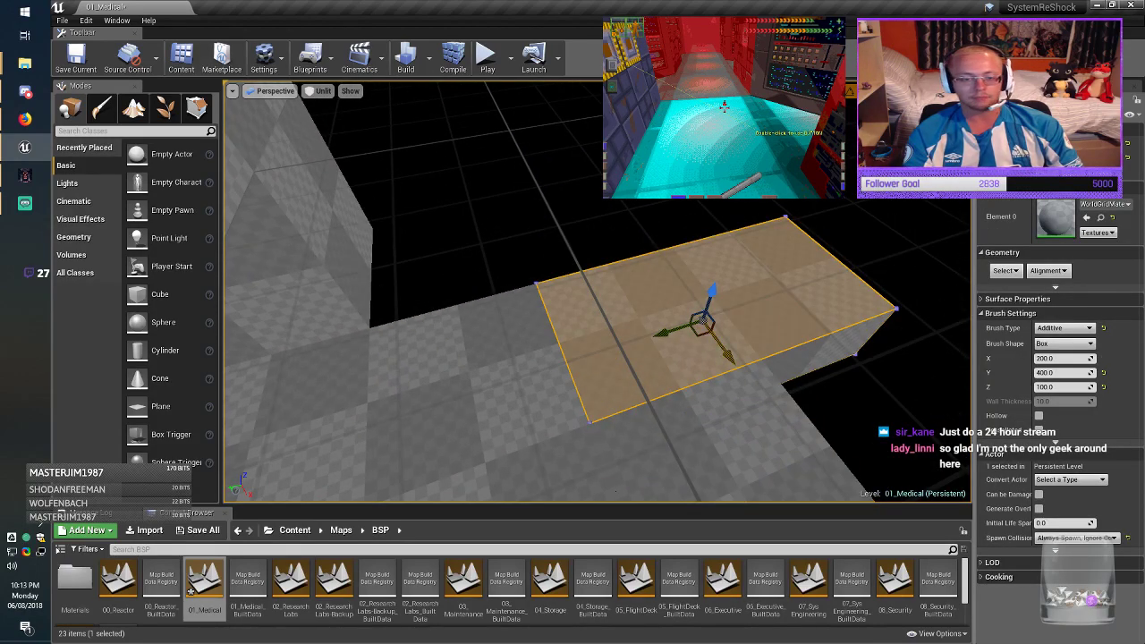
pyautogui.moveTo(692, 322)
pyautogui.keyDown('alt'); pyautogui.mouseDown()
pyautogui.moveTo(434, 217)
pyautogui.moveTo(518, 281)
pyautogui.mouseUp(); pyautogui.keyUp('alt')
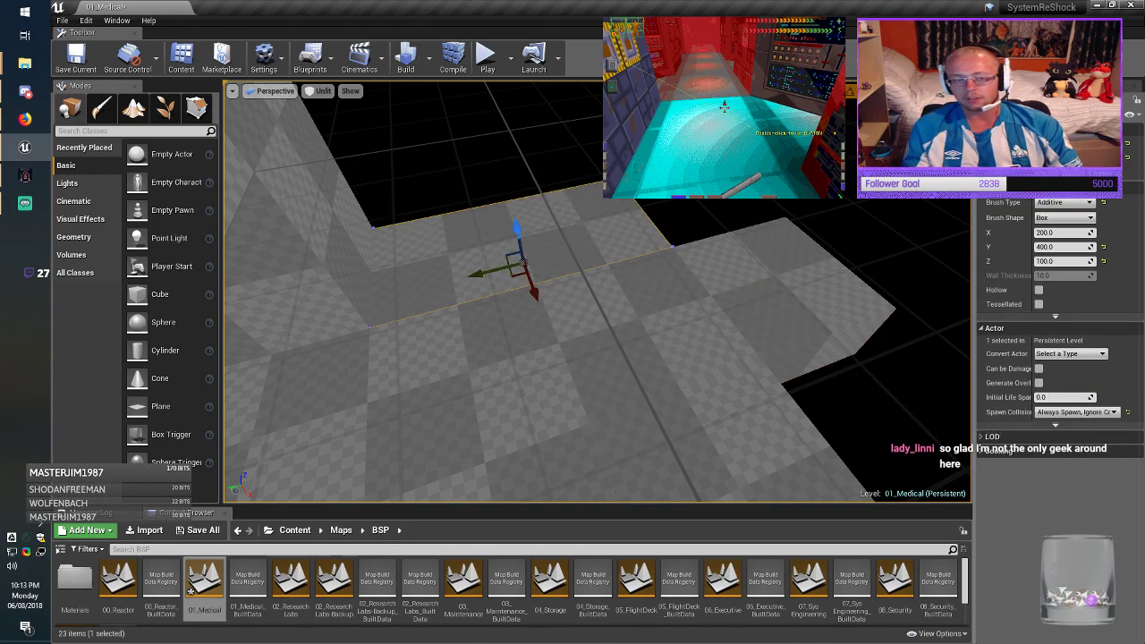
# Step: Duplicate the 200 × 200 × 400 wall brush and place the copy over the newly added floor
pyautogui.moveTo(518, 281); pyautogui.dragTo(358, 219, button='right')
pyautogui.click(519, 283)
pyautogui.moveTo(519, 283)
pyautogui.mouseDown(button='right')
pyautogui.moveTo(501, 358)
pyautogui.moveTo(438, 345)
pyautogui.mouseUp(button='right')
pyautogui.click(515, 273)
pyautogui.moveTo(514, 273)
pyautogui.mouseDown(button='right')
pyautogui.moveTo(452, 260)
pyautogui.moveTo(389, 304)
pyautogui.mouseUp(button='right')
pyautogui.click(731, 285)
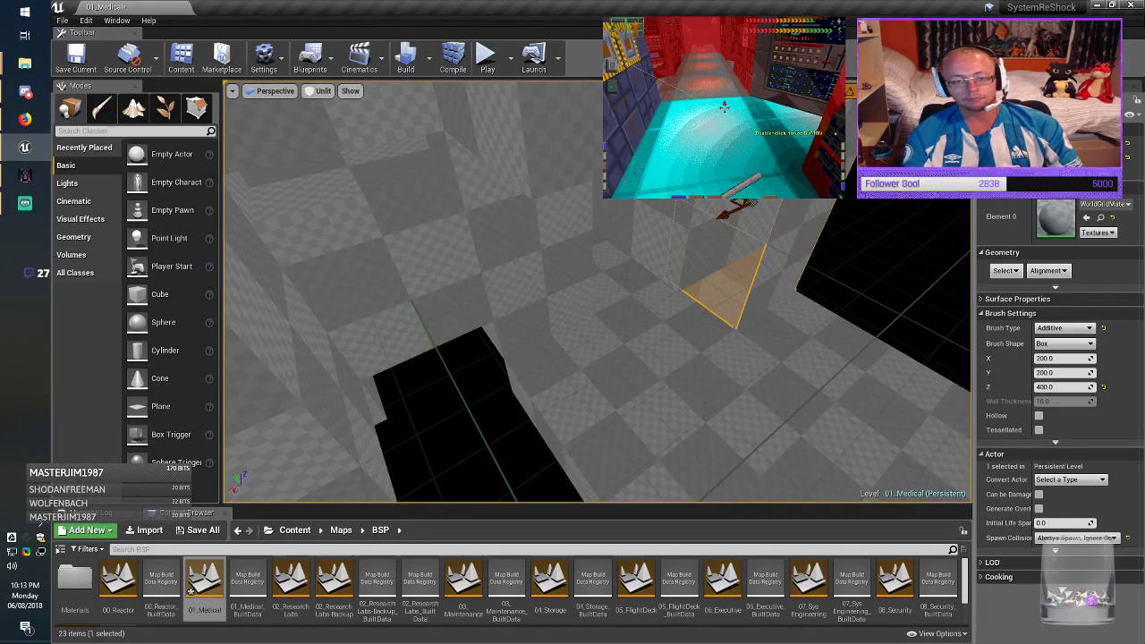
pyautogui.moveTo(733, 207)
pyautogui.keyDown('alt'); pyautogui.mouseDown()
pyautogui.moveTo(825, 352)
pyautogui.moveTo(750, 306)
pyautogui.mouseUp(); pyautogui.keyUp('alt')
pyautogui.moveTo(749, 306)
pyautogui.mouseDown(button='right')
pyautogui.moveTo(864, 313)
pyautogui.moveTo(867, 277)
pyautogui.mouseUp(button='right')
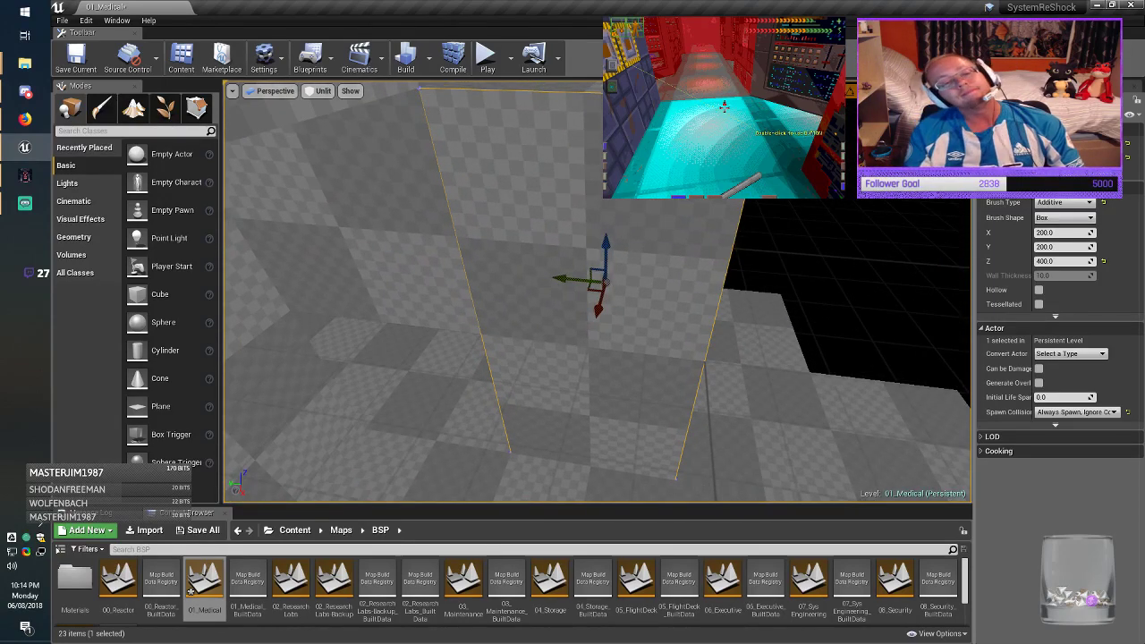
# Step: Set the copied wall brush's Z size to 200 and lower it to the floor
pyautogui.moveTo(750, 306); pyautogui.dragTo(771, 324, button='right')
pyautogui.press('d')
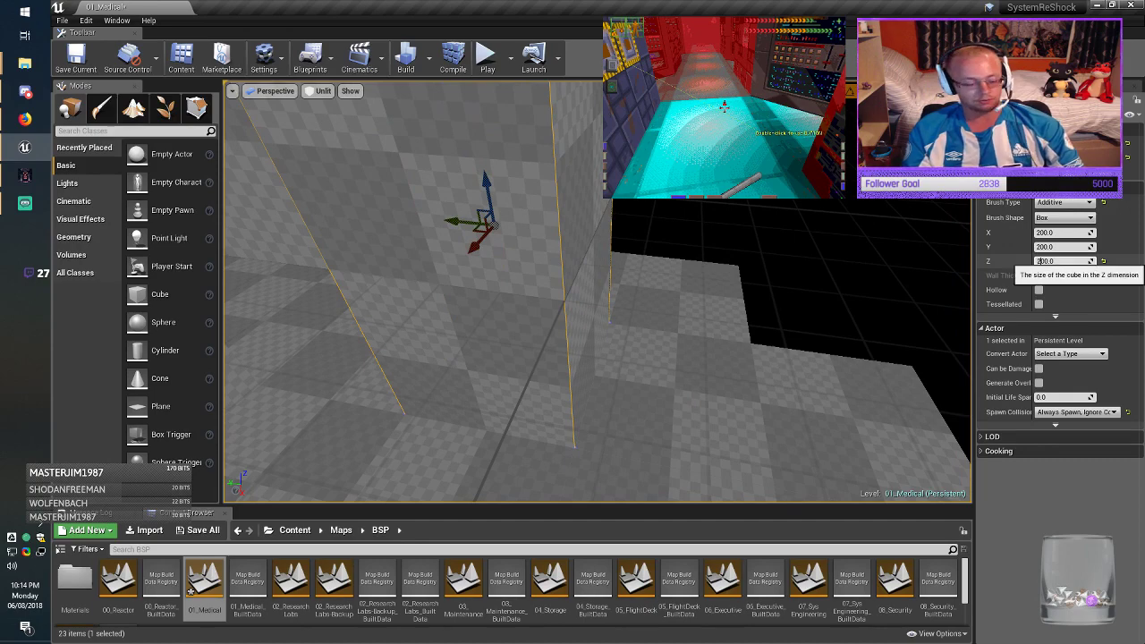
pyautogui.moveTo(882, 295); pyautogui.dragTo(863, 299, button='right')
pyautogui.press('a')
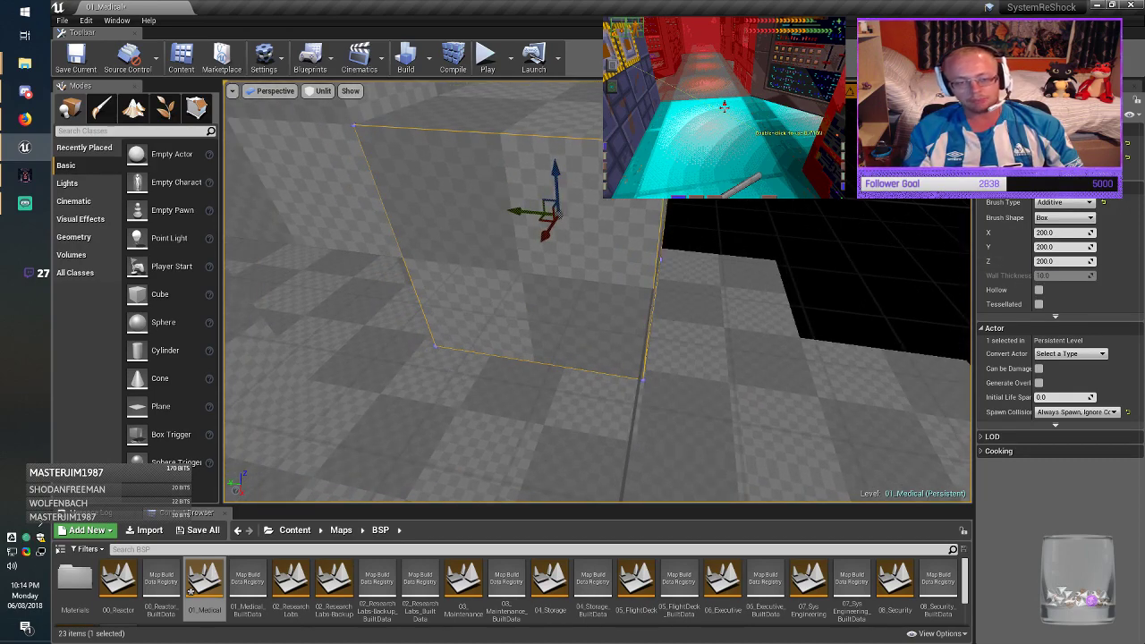
pyautogui.moveTo(556, 170)
pyautogui.mouseDown()
pyautogui.moveTo(561, 295)
pyautogui.moveTo(568, 255)
pyautogui.mouseUp()
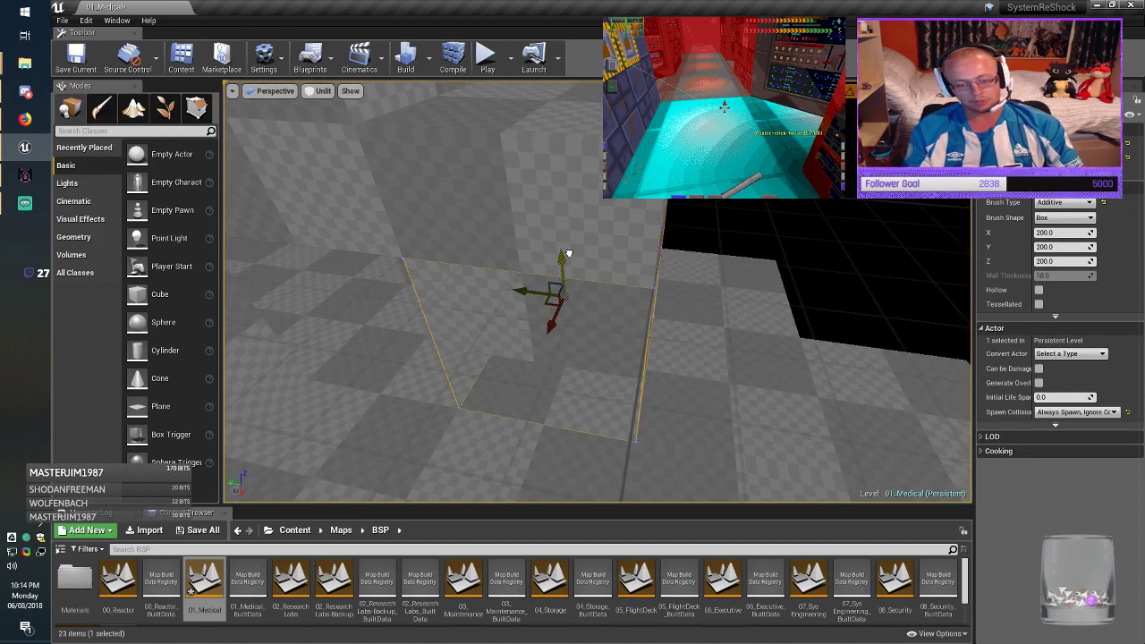
# Step: Deselect the lowered cube brush and save the 01_Medical map
pyautogui.press('Escape')
pyautogui.press('w')
pyautogui.moveTo(572, 254)
pyautogui.mouseDown(button='right')
pyautogui.moveTo(581, 290)
pyautogui.moveTo(626, 251)
pyautogui.moveTo(617, 253)
pyautogui.mouseUp(button='right')
pyautogui.click(76, 57)
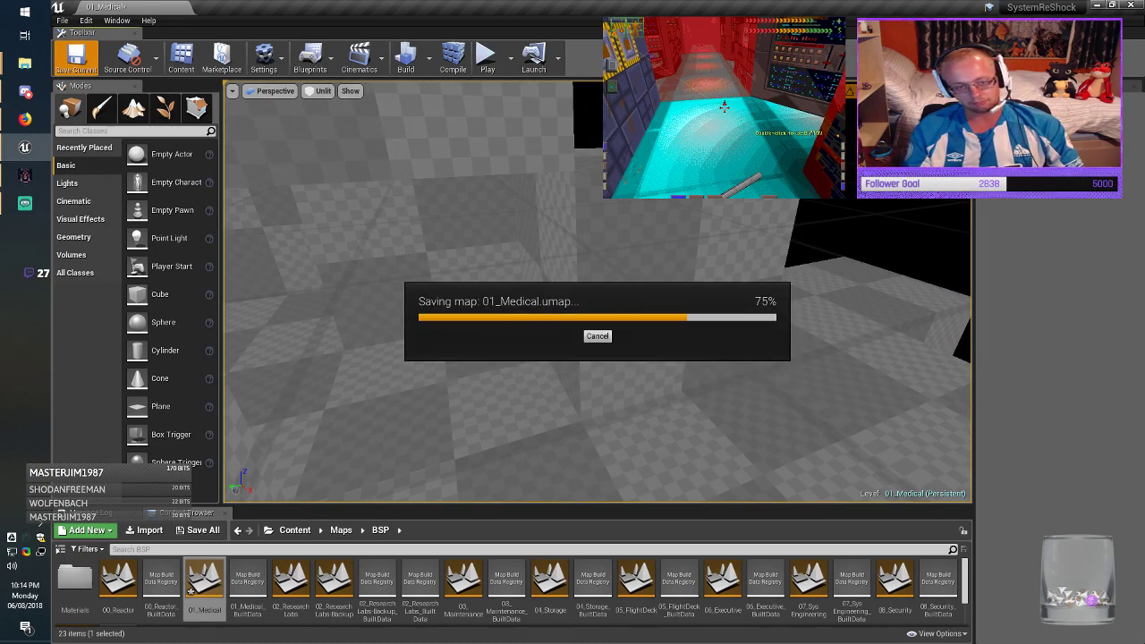
pyautogui.moveTo(597, 291)
pyautogui.mouseDown(button='right')
pyautogui.moveTo(658, 273)
pyautogui.moveTo(559, 291)
pyautogui.moveTo(595, 282)
pyautogui.moveTo(564, 288)
pyautogui.moveTo(590, 295)
pyautogui.mouseUp(button='right')
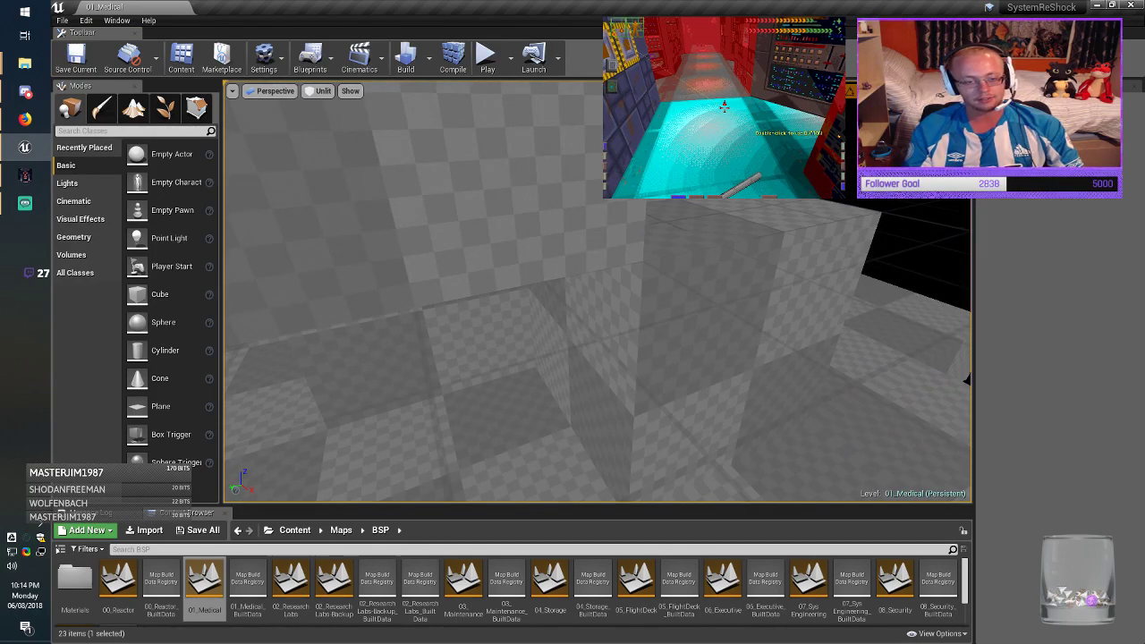
# Step: Check the corner in the original game, and use geometry editing to collapse the cube brush's near vertical edge onto the adjacent one, making a wedge
pyautogui.click(729, 340)
pyautogui.hotkey('alt', 'Tab')
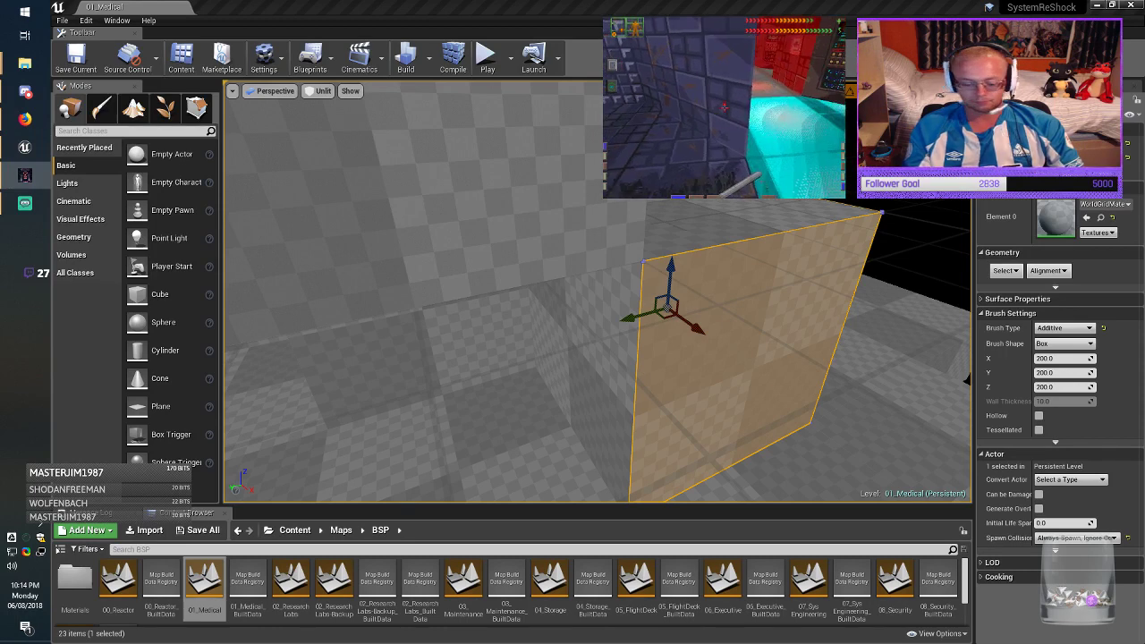
pyautogui.hotkey('alt', 'Tab')
pyautogui.moveTo(598, 292); pyautogui.dragTo(628, 313, button='right')
pyautogui.hotkey('shift', '5')
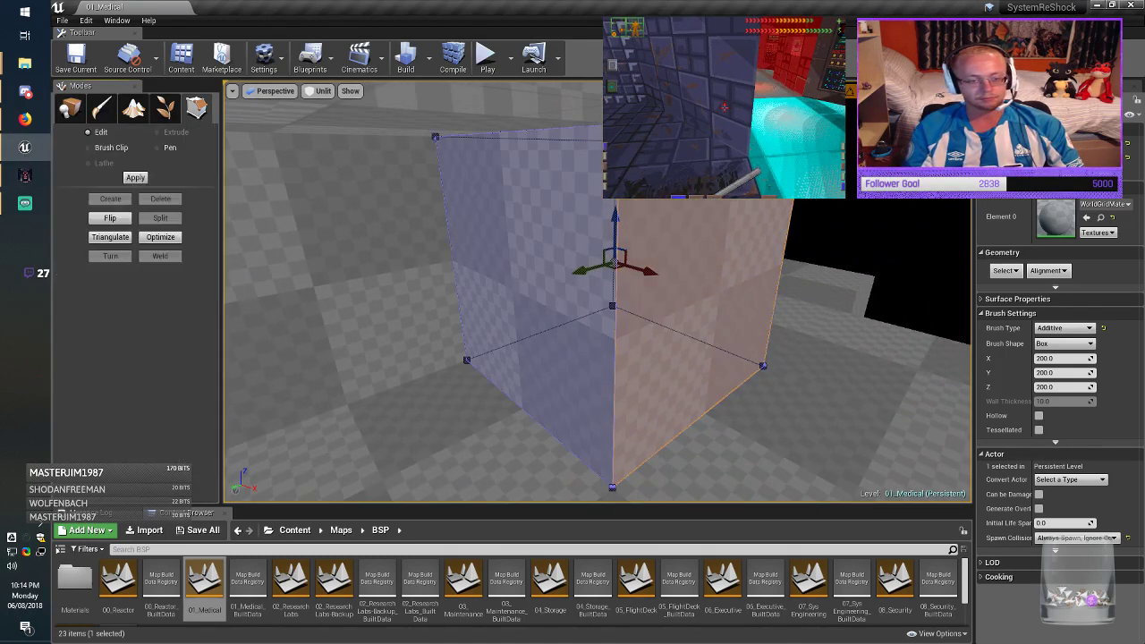
pyautogui.click(562, 293)
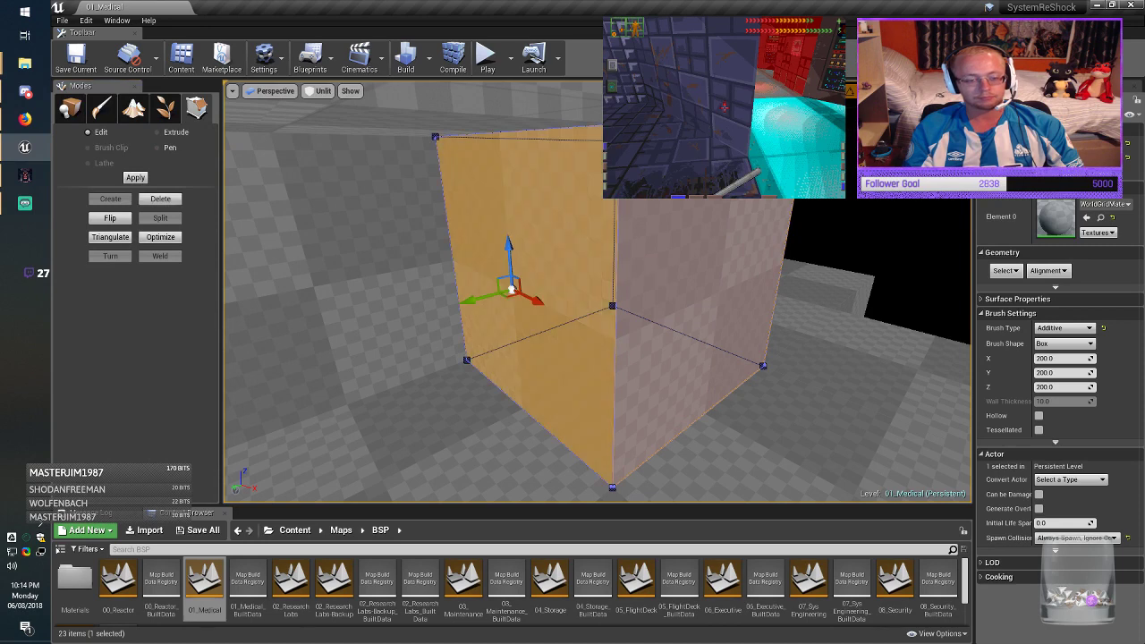
pyautogui.click(613, 340)
pyautogui.moveTo(648, 354); pyautogui.dragTo(440, 302)
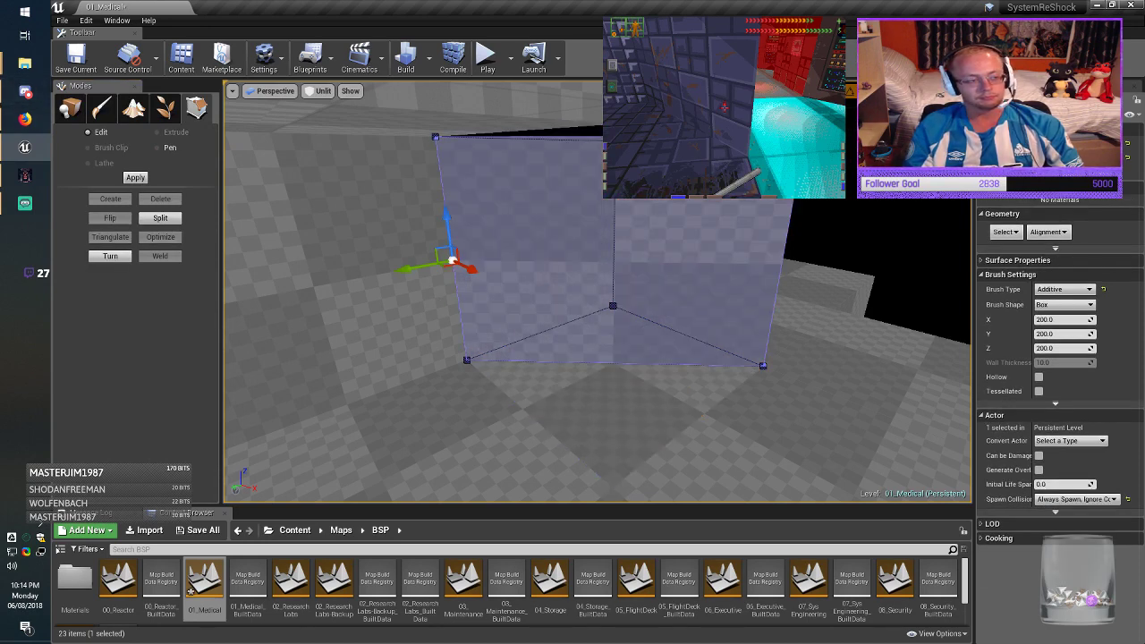
pyautogui.click(71, 111)
# Step: Select the wedge brush and duplicate it along Y to the far end of the floor
pyautogui.moveTo(573, 304)
pyautogui.mouseDown(button='right')
pyautogui.moveTo(621, 306)
pyautogui.moveTo(556, 302)
pyautogui.moveTo(597, 295)
pyautogui.mouseUp(button='right')
pyautogui.press('Escape')
pyautogui.click(573, 286)
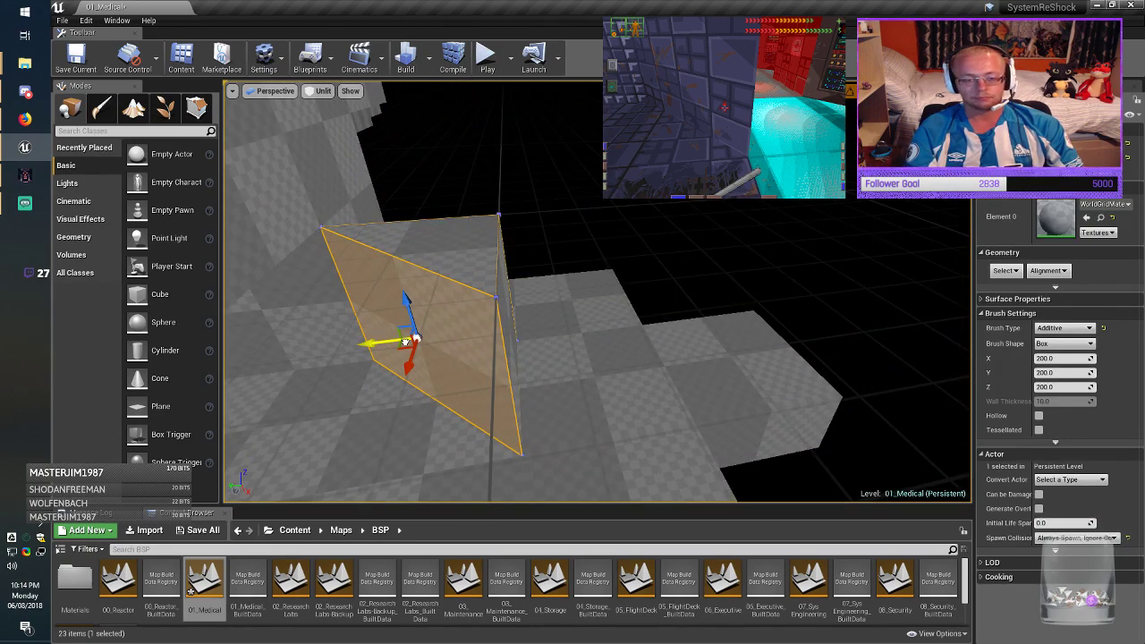
pyautogui.moveTo(405, 342)
pyautogui.keyDown('alt'); pyautogui.mouseDown()
pyautogui.moveTo(742, 312)
pyautogui.moveTo(724, 315)
pyautogui.mouseUp(); pyautogui.keyUp('alt')
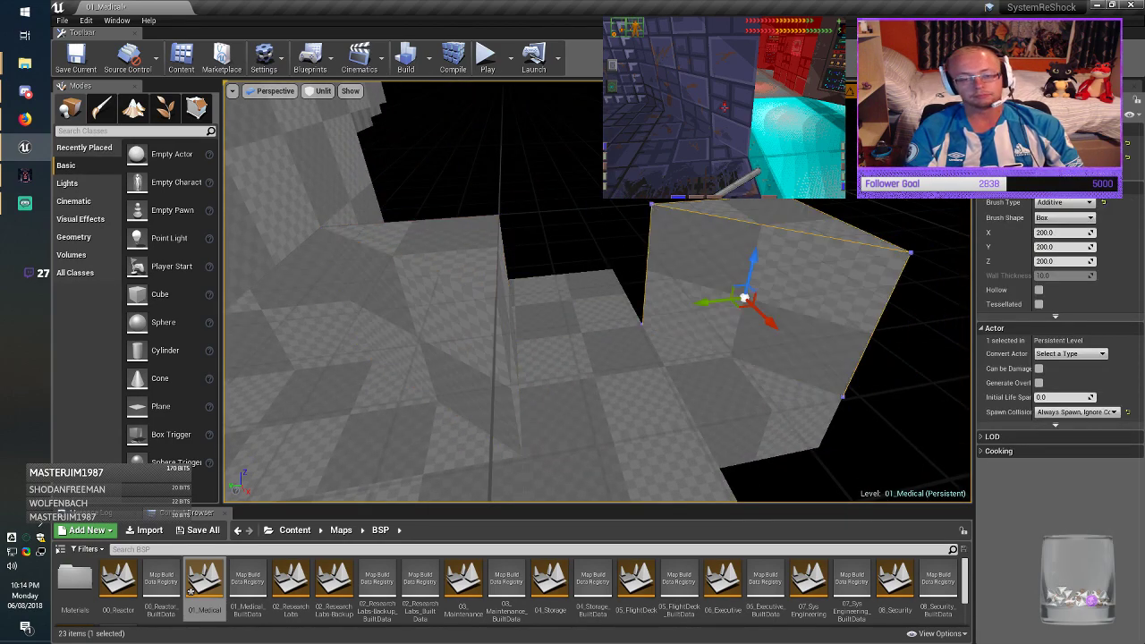
pyautogui.moveTo(724, 315)
pyautogui.mouseDown(button='right')
pyautogui.moveTo(729, 344)
pyautogui.moveTo(803, 340)
pyautogui.mouseUp(button='right')
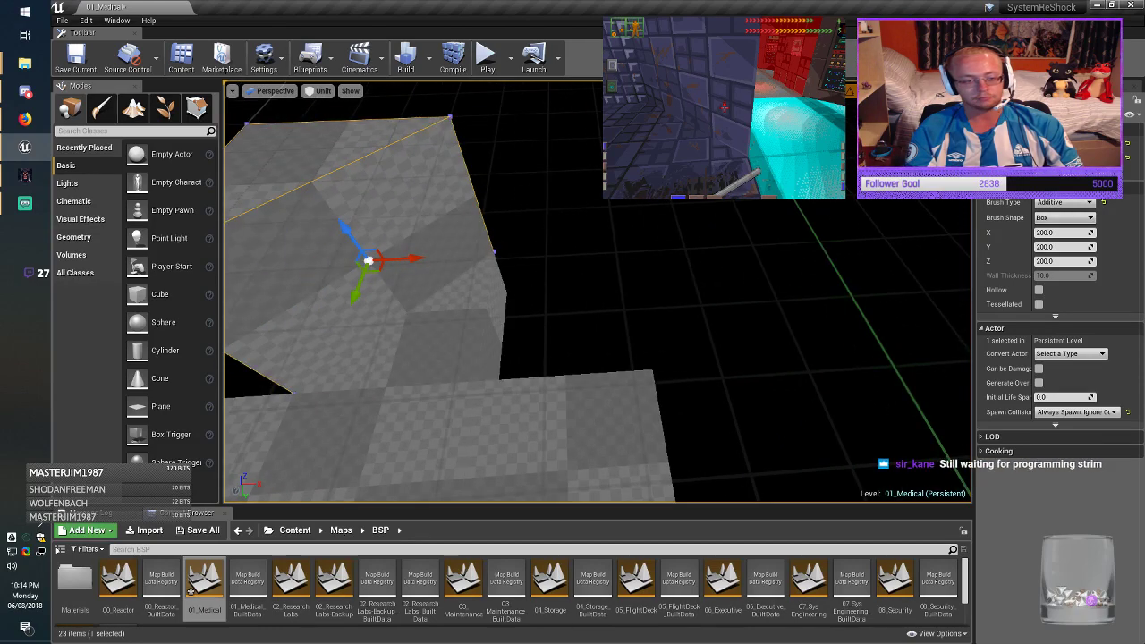
# Step: Duplicate the wedge brush along X, and restore the copy to a full cube by setting Z to 300 and back to 200
pyautogui.moveTo(436, 258)
pyautogui.mouseDown()
pyautogui.moveTo(651, 252)
pyautogui.moveTo(618, 254)
pyautogui.mouseUp()
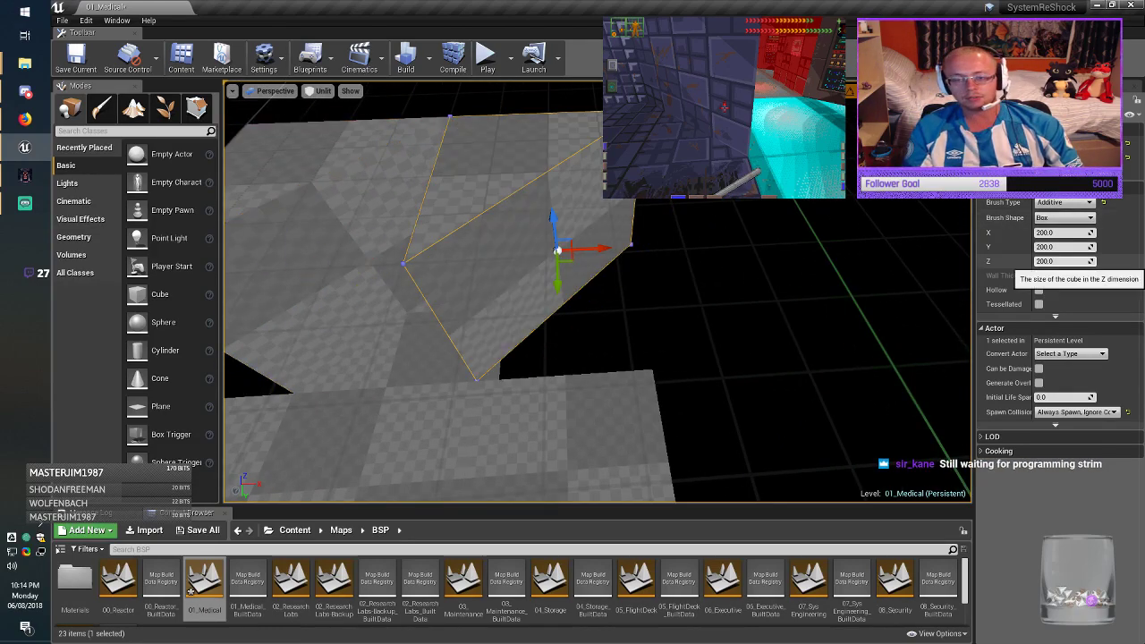
pyautogui.click(1059, 261)
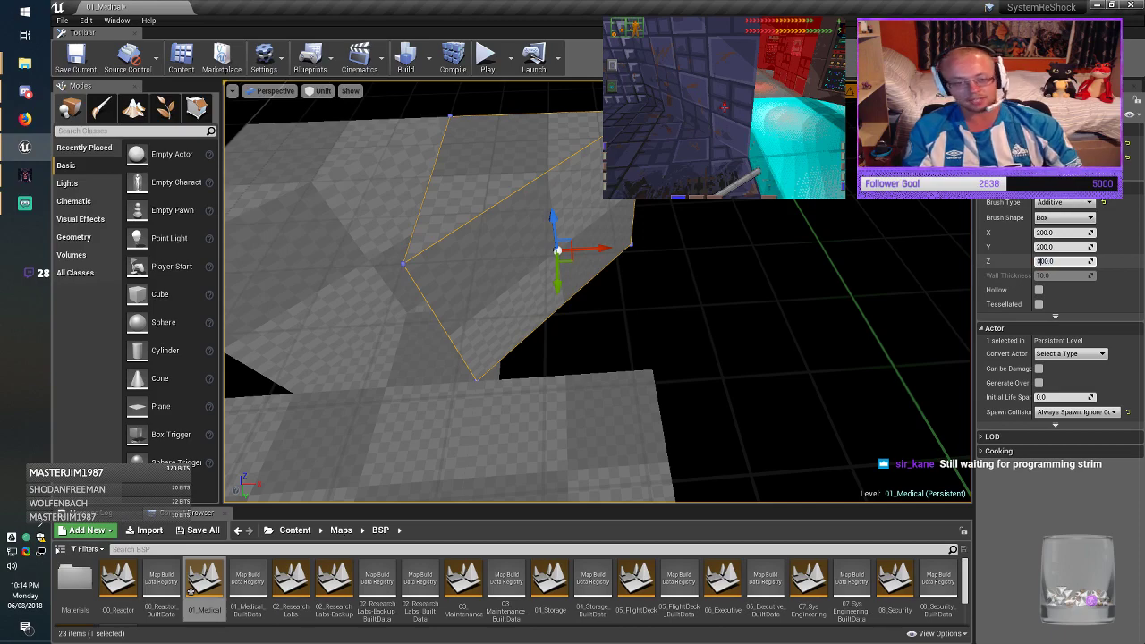
pyautogui.press('Return')
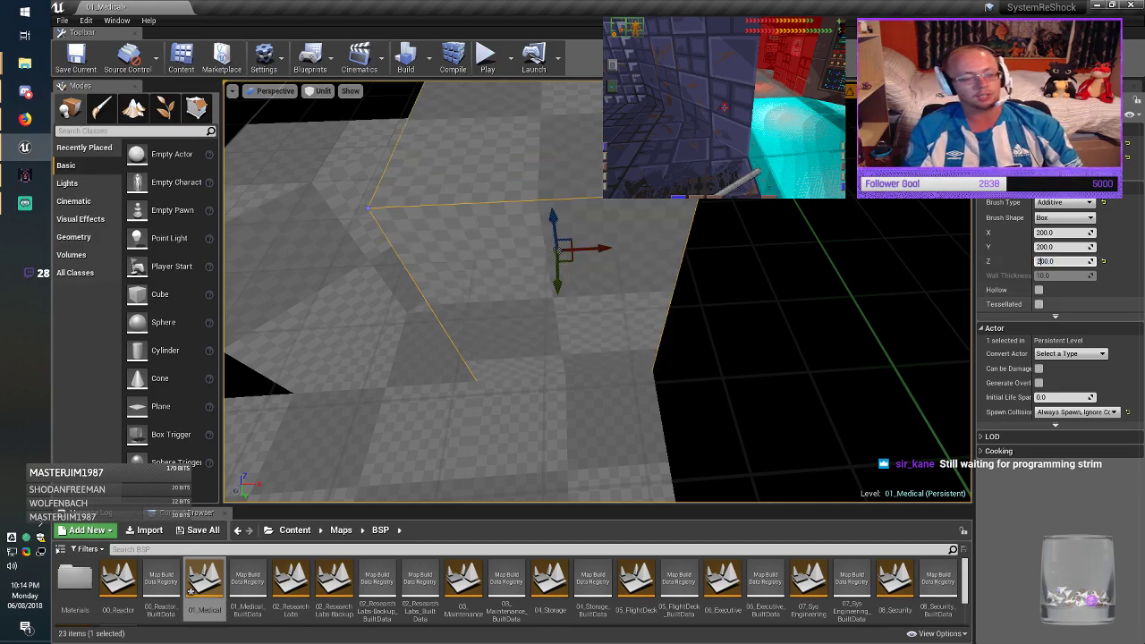
pyautogui.press('Return')
# Step: Check the wall in the original game, and duplicate the cube brush sideways along Y to the gap in the far wall
pyautogui.moveTo(572, 340); pyautogui.dragTo(747, 335, button='right')
pyautogui.hotkey('alt', 'Tab')
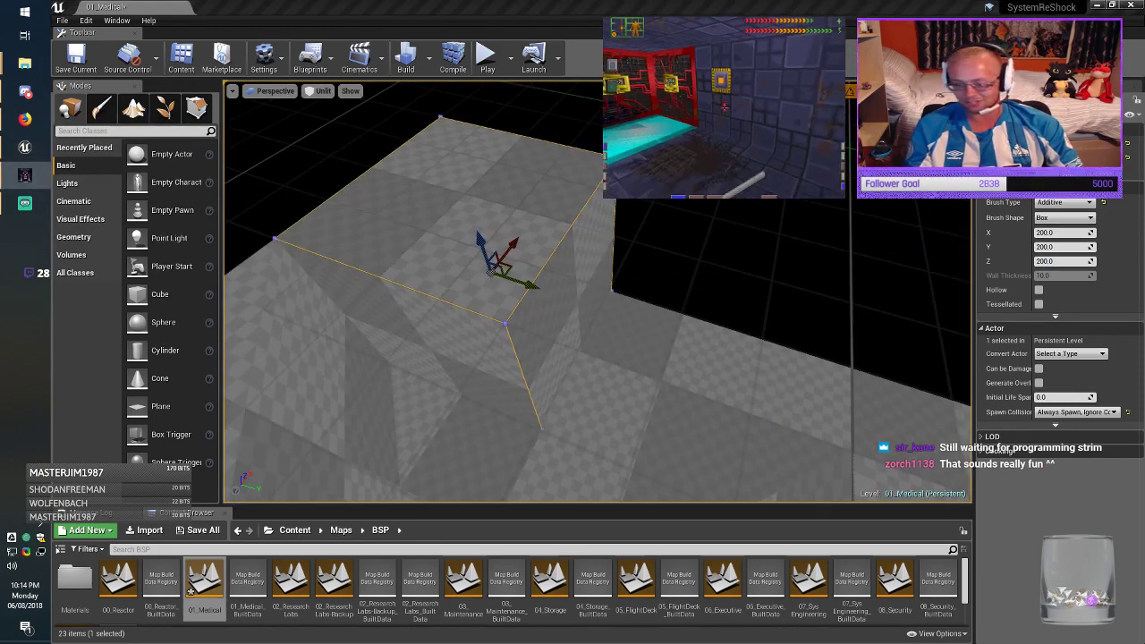
pyautogui.hotkey('alt', 'Tab')
pyautogui.moveTo(626, 344); pyautogui.dragTo(724, 349, button='right')
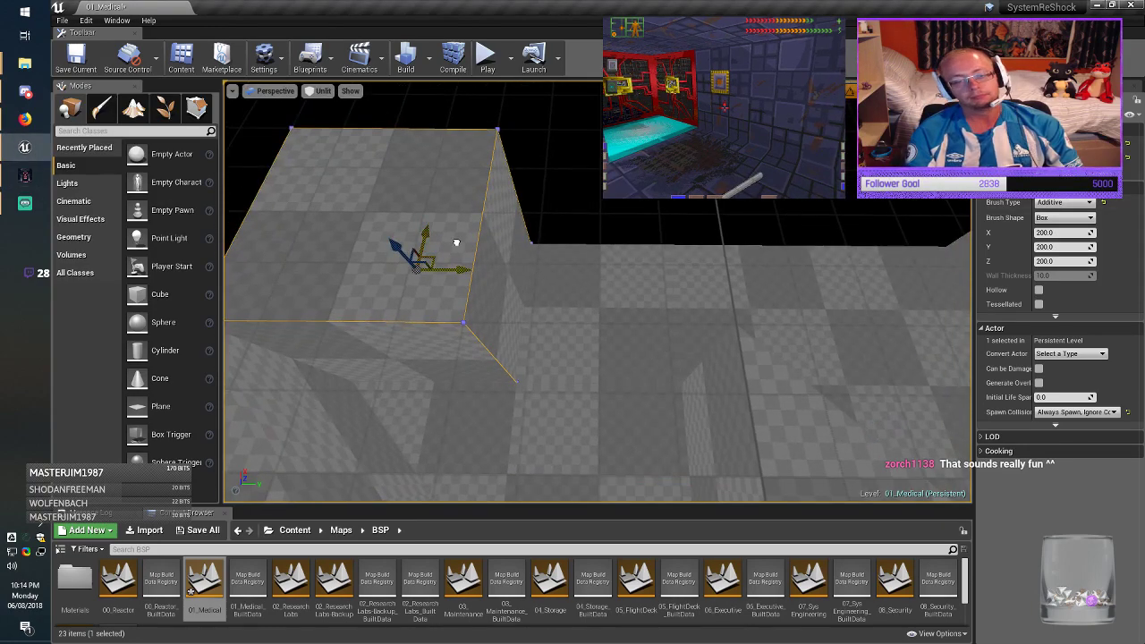
pyautogui.moveTo(456, 242)
pyautogui.mouseDown()
pyautogui.moveTo(794, 85)
pyautogui.moveTo(799, 108)
pyautogui.mouseUp()
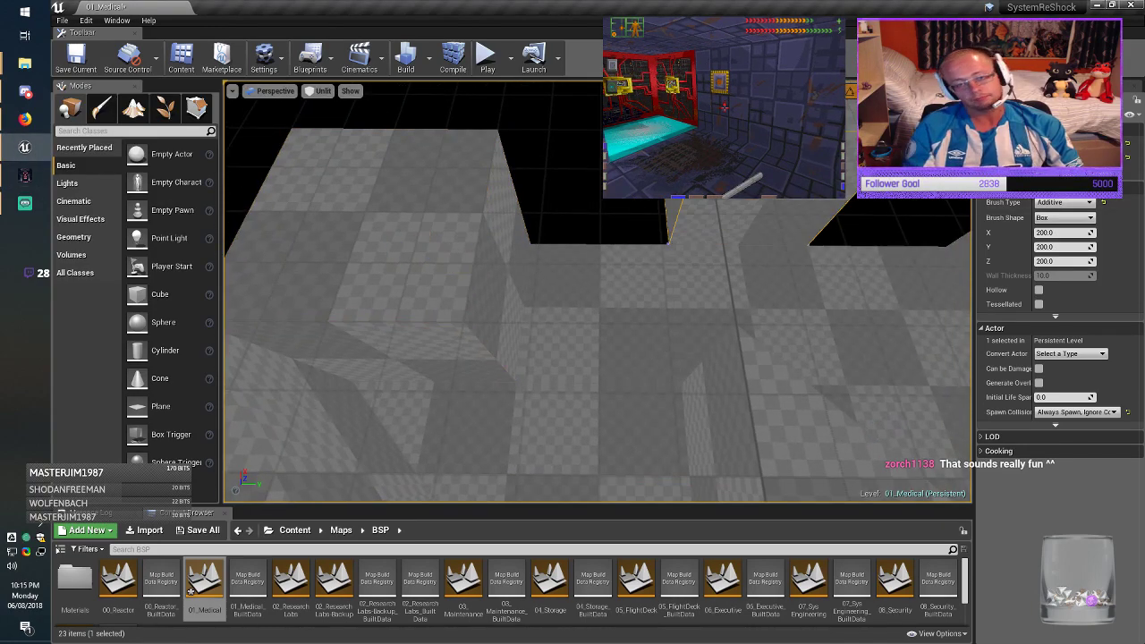
# Step: Set the copied cube brush's X size to 100 and slide it along X until it is flush with the floor edge
pyautogui.moveTo(715, 286)
pyautogui.mouseDown(button='right')
pyautogui.moveTo(779, 300)
pyautogui.moveTo(760, 291)
pyautogui.moveTo(765, 300)
pyautogui.mouseUp(button='right')
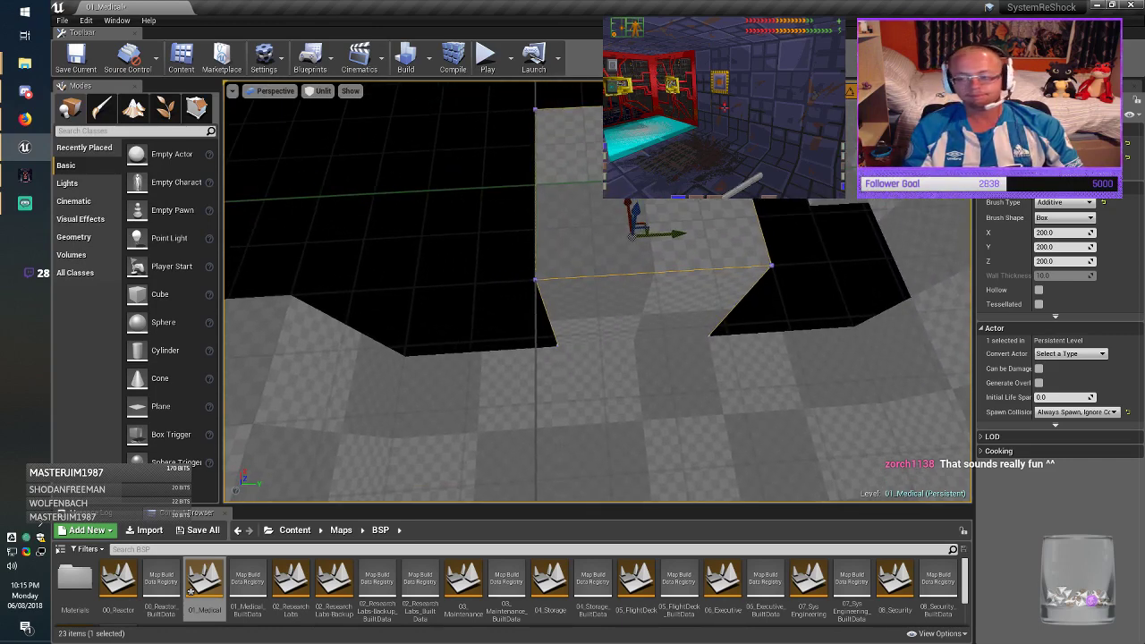
pyautogui.click(1056, 247)
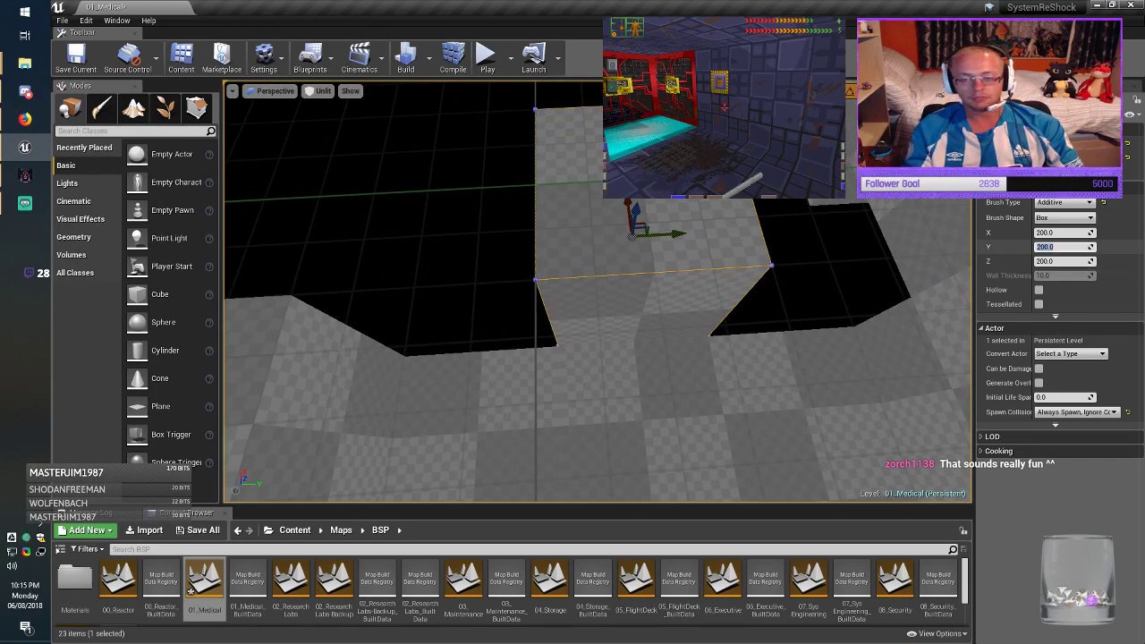
pyautogui.click(1055, 233)
pyautogui.press('Home')
pyautogui.press('Delete')
pyautogui.write('1')
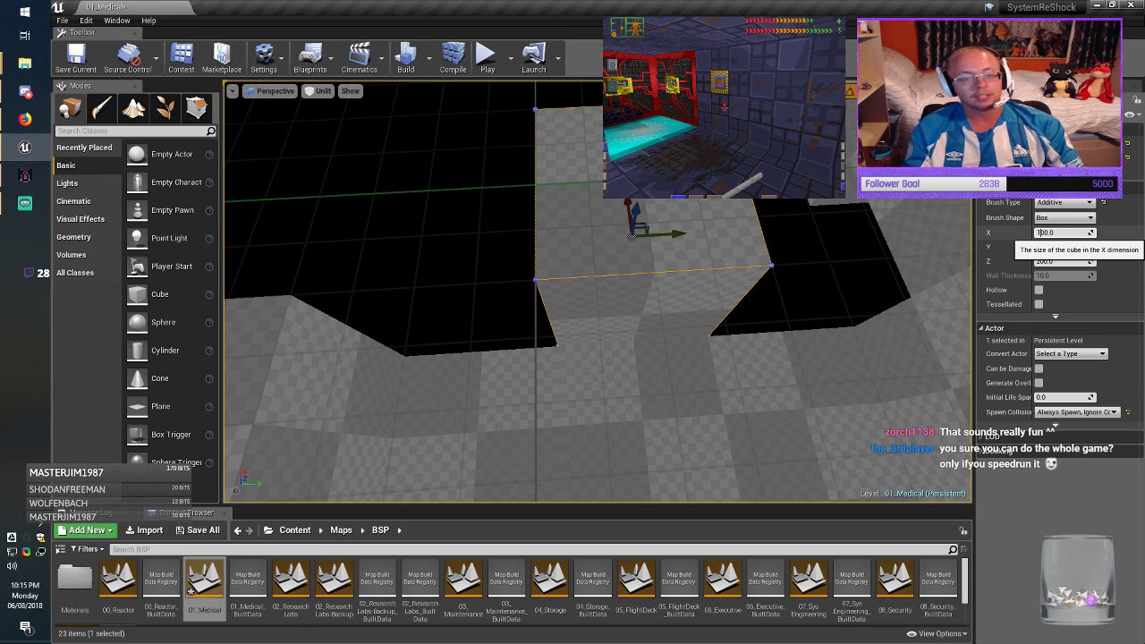
pyautogui.press('Return')
pyautogui.moveTo(628, 204); pyautogui.dragTo(628, 228)
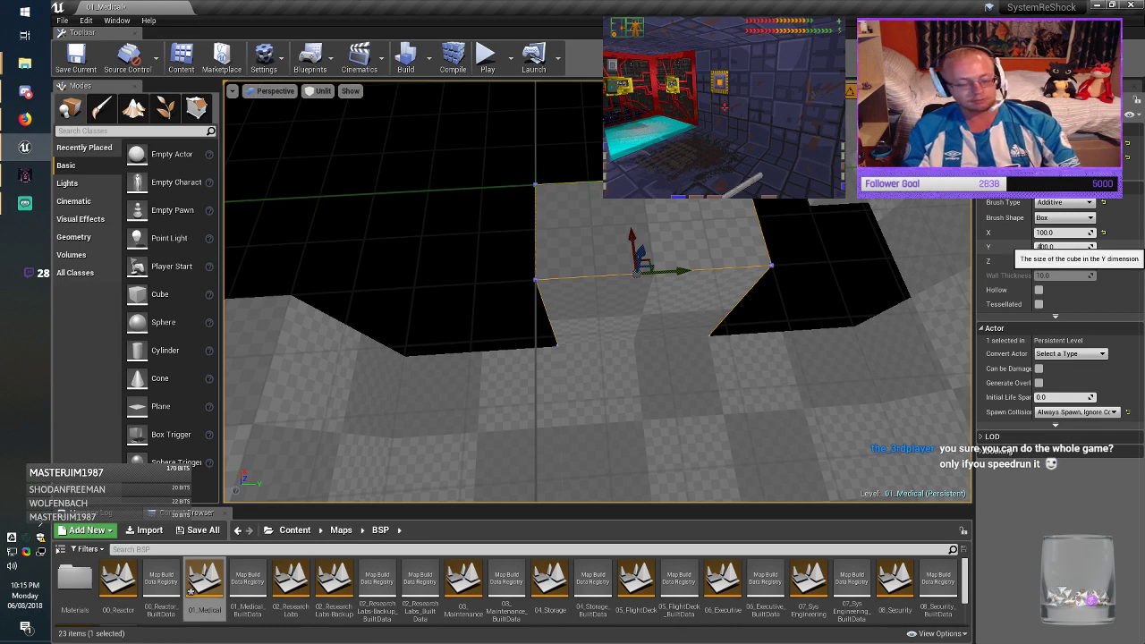
# Step: Widen the thinned brush to 600 along Y, deselect it and save the 01_Medical map
pyautogui.press('Return')
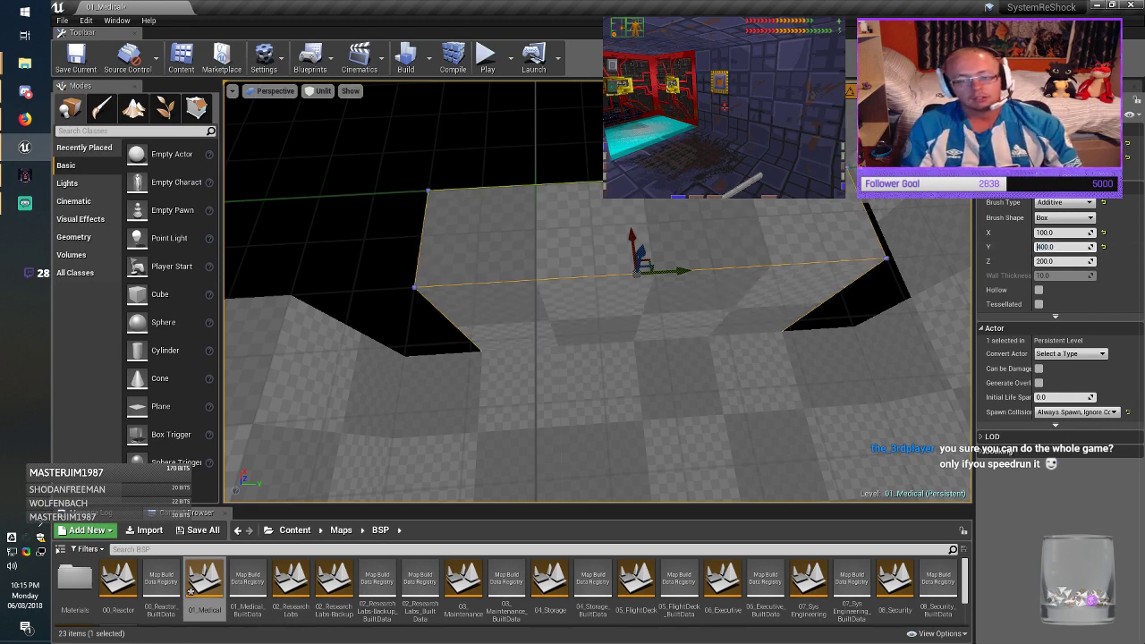
pyautogui.press('Return')
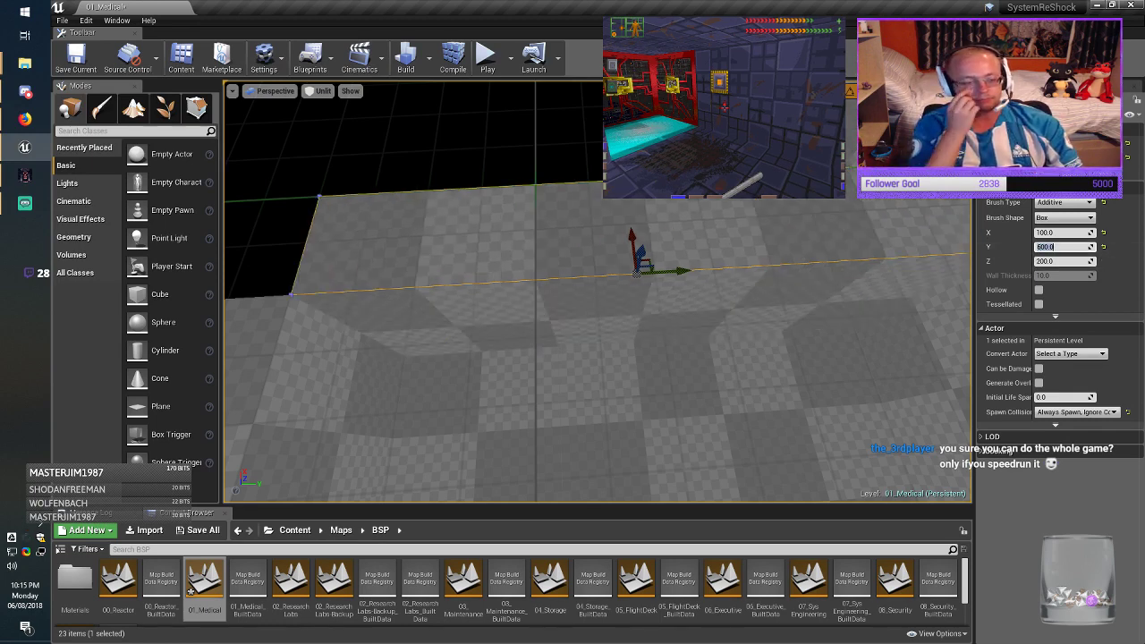
pyautogui.click(322, 145)
pyautogui.click(75, 61)
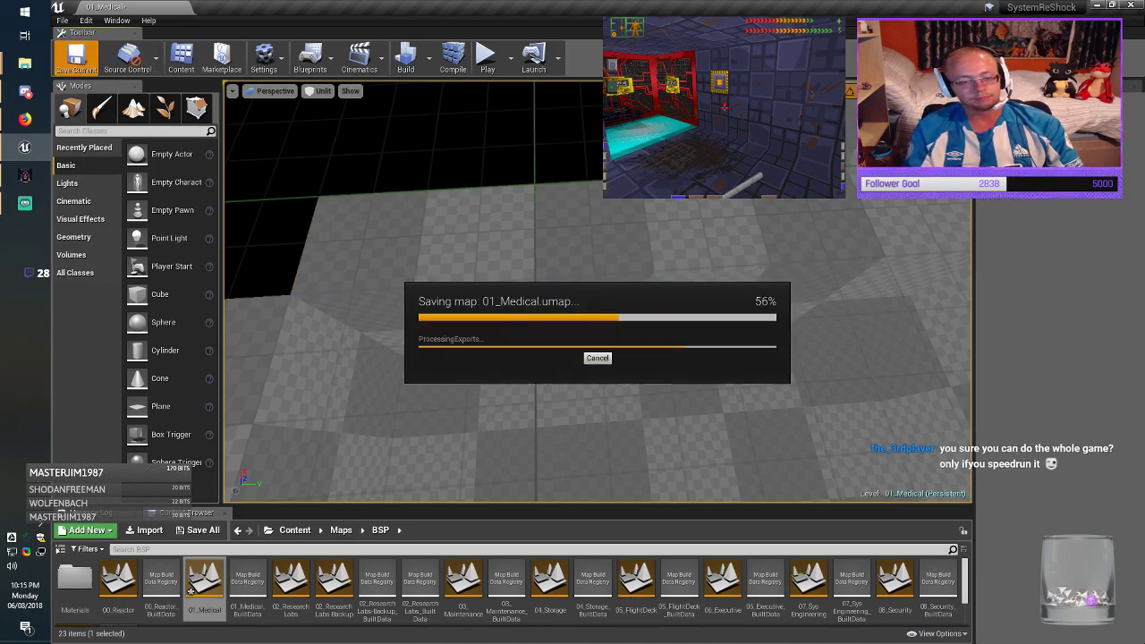
# Step: Select the cube brush beside the channel and duplicate it along X to the outer edge of the floor
pyautogui.moveTo(572, 358); pyautogui.dragTo(317, 368, button='right')
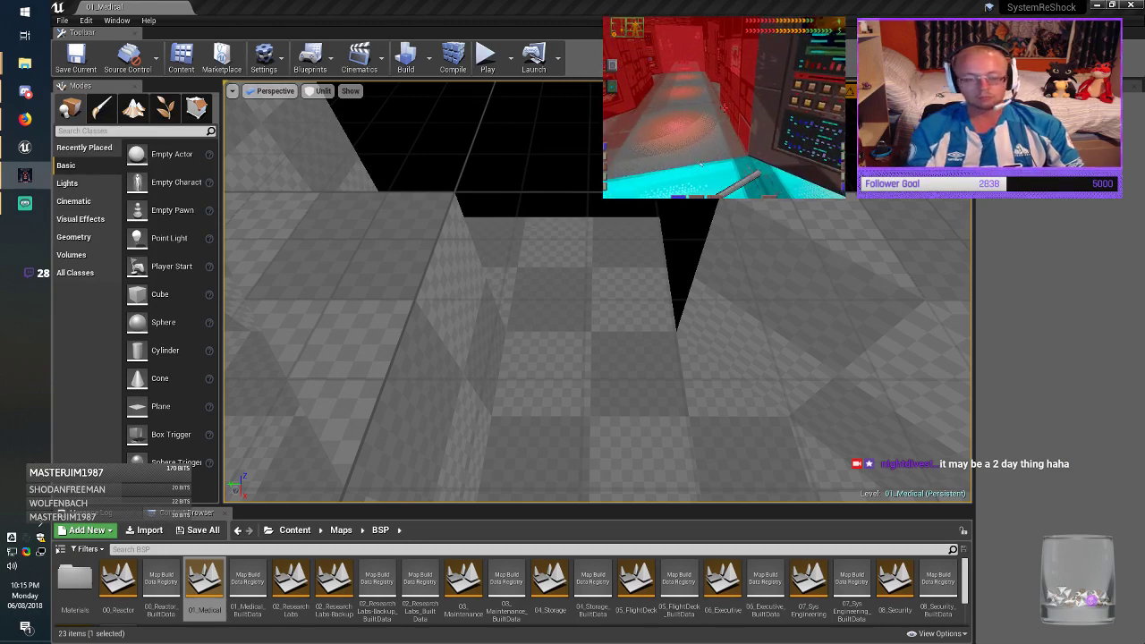
pyautogui.moveTo(716, 358); pyautogui.dragTo(890, 384, button='right')
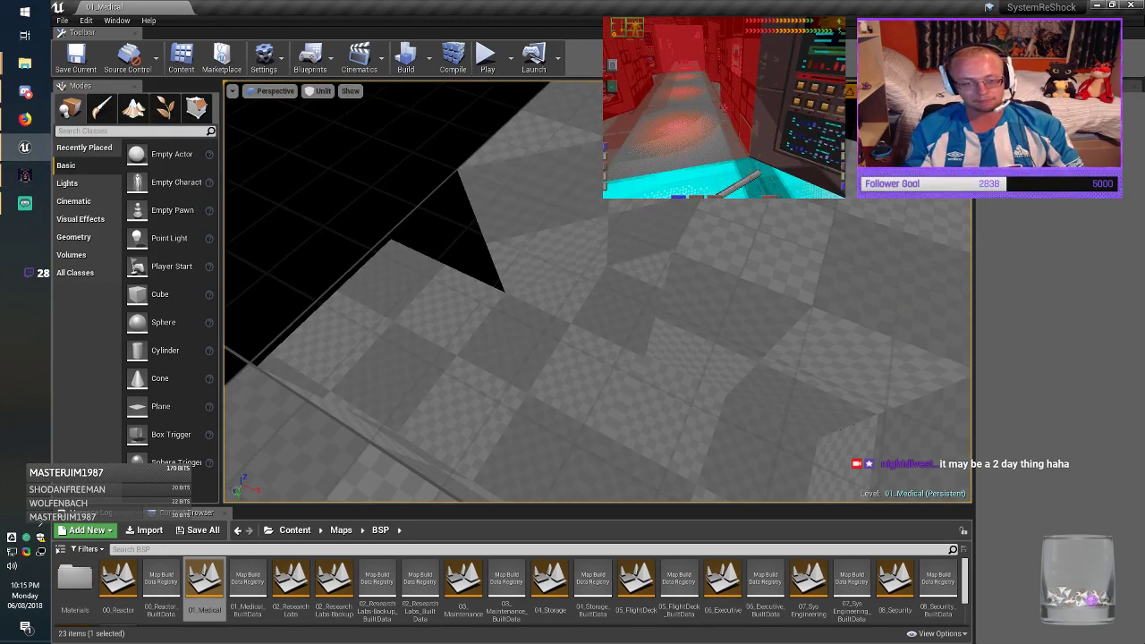
pyautogui.click(760, 362)
pyautogui.moveTo(761, 362)
pyautogui.mouseDown(button='right')
pyautogui.moveTo(729, 349)
pyautogui.moveTo(743, 358)
pyautogui.mouseUp(button='right')
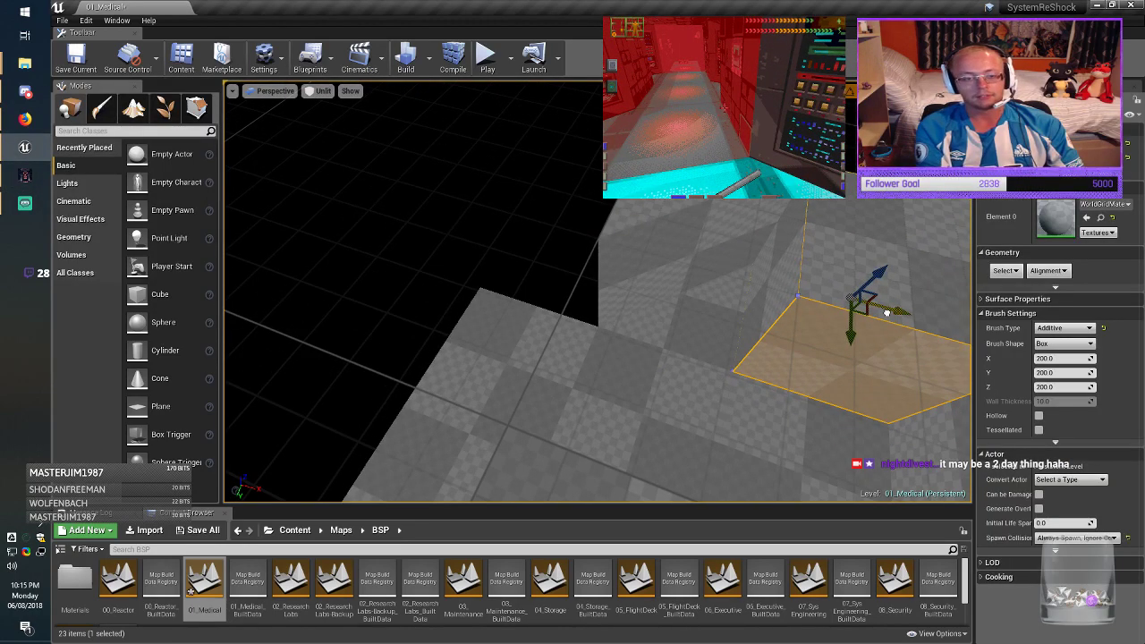
pyautogui.moveTo(886, 312)
pyautogui.keyDown('alt'); pyautogui.mouseDown()
pyautogui.moveTo(365, 290)
pyautogui.moveTo(540, 316)
pyautogui.mouseUp(); pyautogui.keyUp('alt')
# Step: Check the corridor in the original game, and duplicate the corner wedge brush to the opposite side of the channel
pyautogui.hotkey('alt', 'Tab')
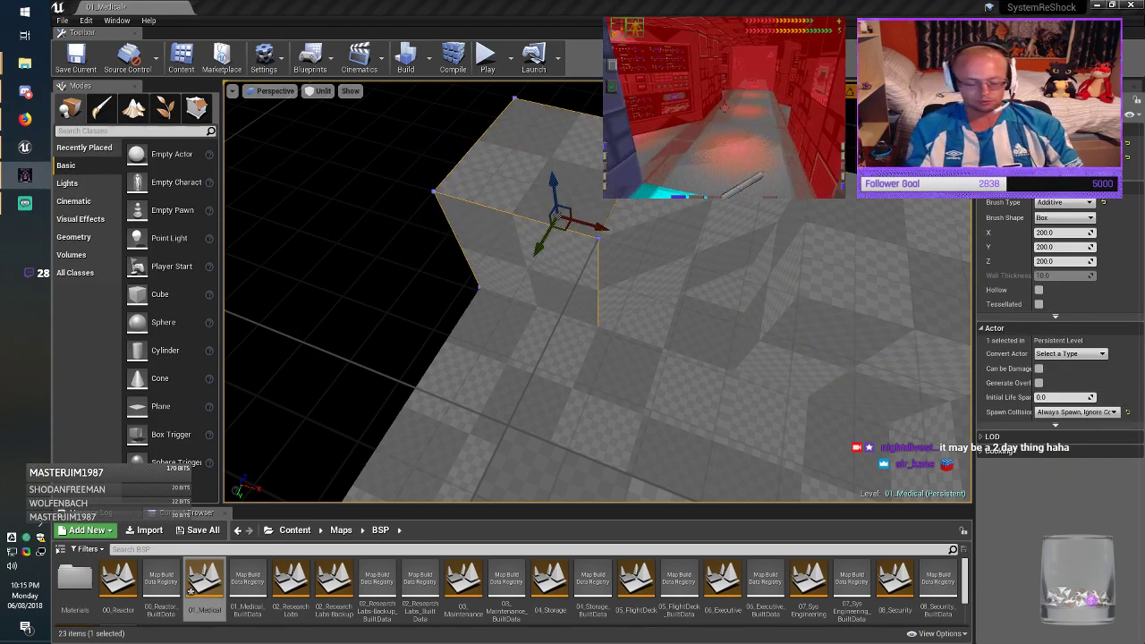
pyautogui.click(664, 202)
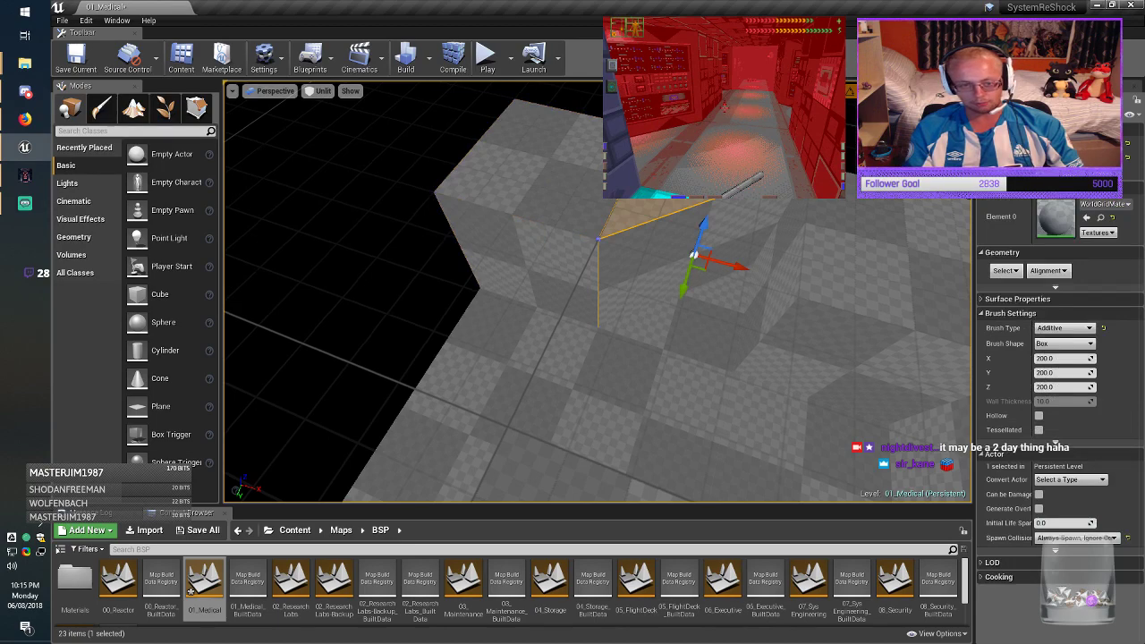
pyautogui.moveTo(663, 215); pyautogui.dragTo(487, 201, button='right')
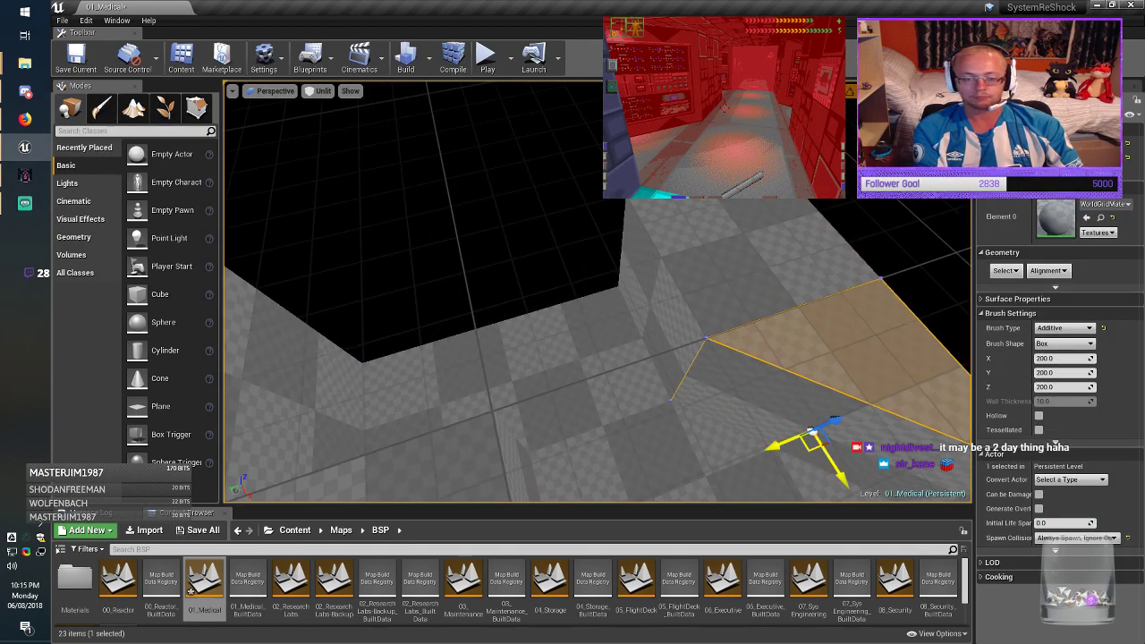
pyautogui.moveTo(788, 443)
pyautogui.keyDown('alt'); pyautogui.mouseDown()
pyautogui.moveTo(340, 307)
pyautogui.moveTo(379, 297)
pyautogui.mouseUp(); pyautogui.keyUp('alt')
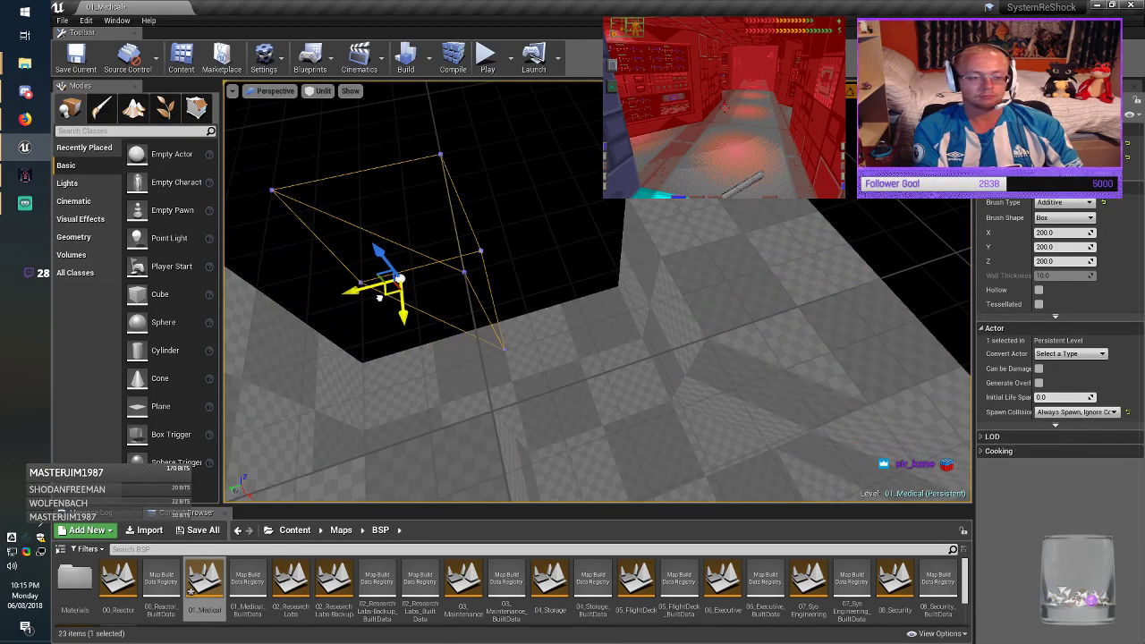
# Step: Rotate the duplicated wedge to face the channel and move it into the corner against the floor
pyautogui.moveTo(383, 302); pyautogui.dragTo(308, 268, button='right')
pyautogui.press('e')
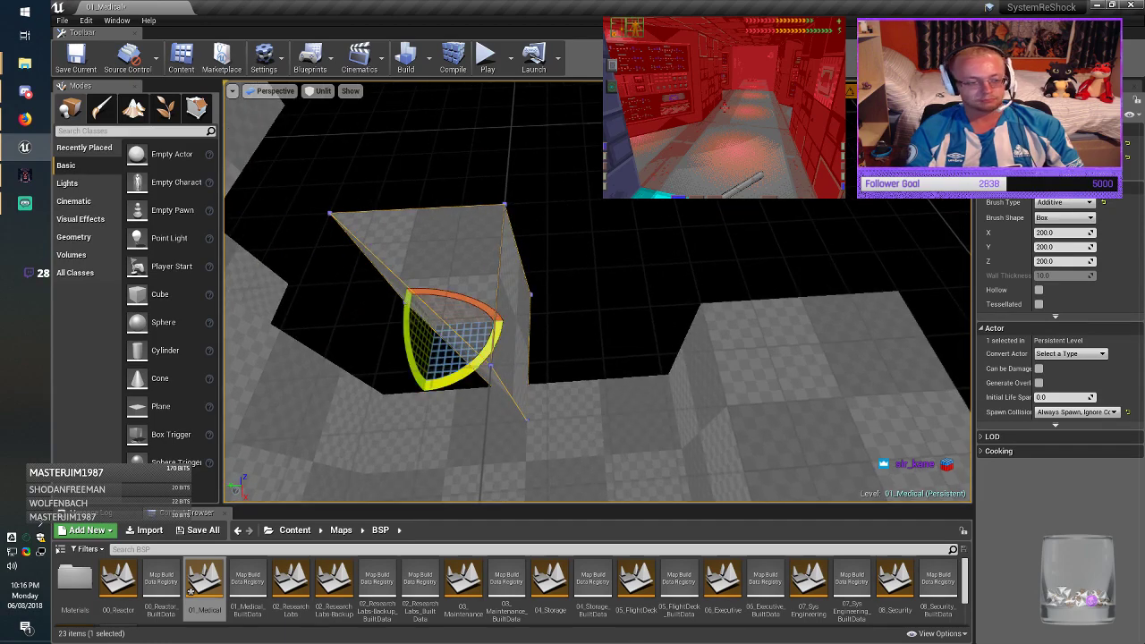
pyautogui.moveTo(476, 368)
pyautogui.mouseDown()
pyautogui.moveTo(517, 344)
pyautogui.moveTo(504, 320)
pyautogui.mouseUp()
pyautogui.press('w')
pyautogui.moveTo(431, 361); pyautogui.dragTo(433, 489)
# Step: Select the cube brush at the corridor's edge and duplicate it along Y to the opposite side, next to the rotated wedge
pyautogui.click(780, 404)
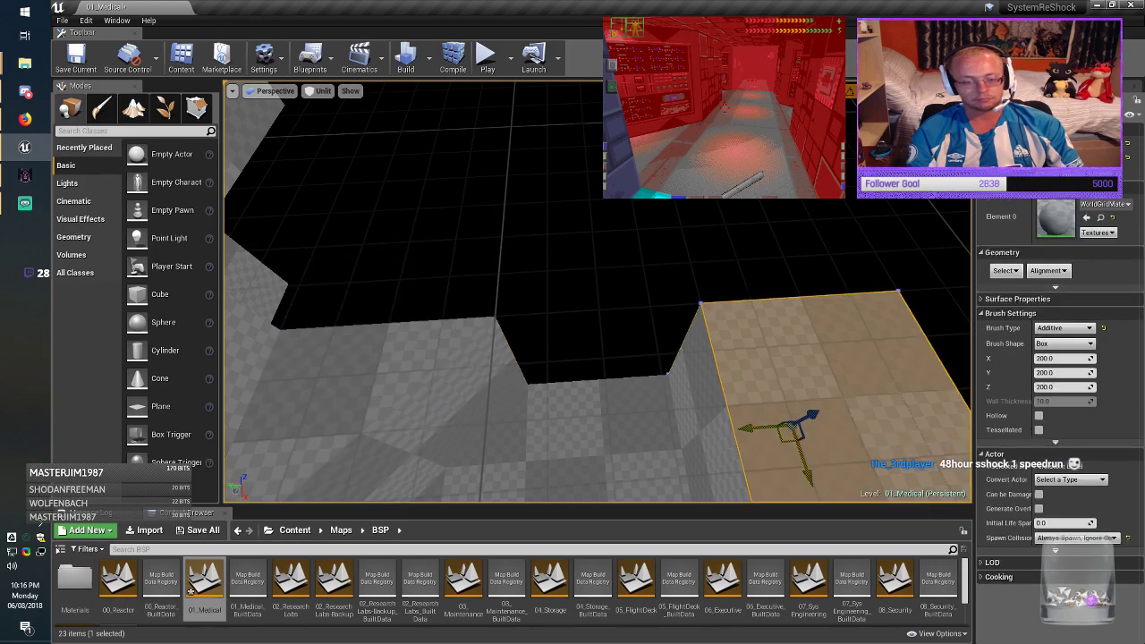
pyautogui.moveTo(754, 426)
pyautogui.keyDown('alt'); pyautogui.mouseDown()
pyautogui.moveTo(272, 279)
pyautogui.moveTo(379, 277)
pyautogui.moveTo(436, 293)
pyautogui.moveTo(426, 306)
pyautogui.mouseUp(); pyautogui.keyUp('alt')
pyautogui.moveTo(427, 305); pyautogui.dragTo(591, 309, button='right')
# Step: Select the wedge and its adjoining cube brush together and duplicate both along X to continue the corridor wall
pyautogui.click(720, 217)
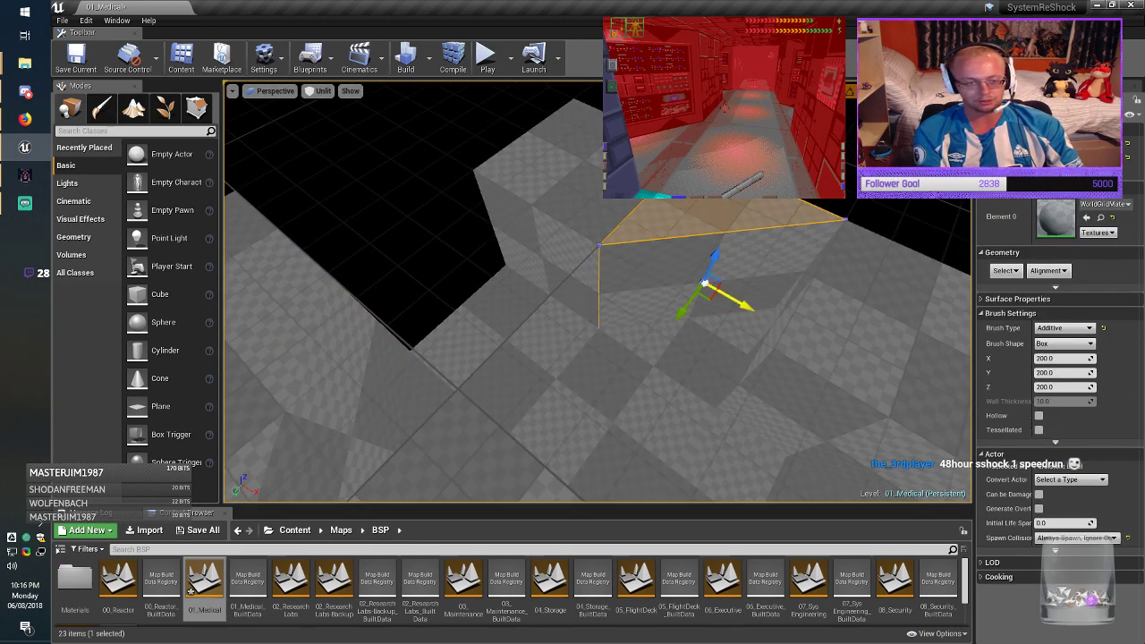
pyautogui.keyDown('ctrl'); pyautogui.click(557, 179); pyautogui.keyUp('ctrl')
pyautogui.moveTo(556, 179); pyautogui.dragTo(458, 90, button='right')
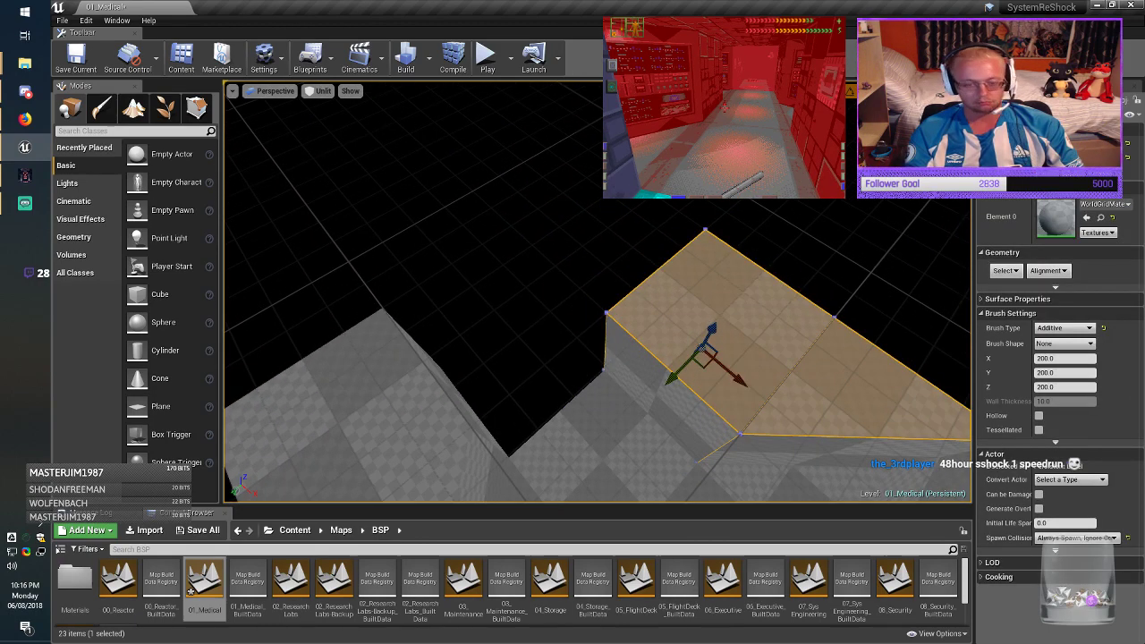
pyautogui.moveTo(727, 370)
pyautogui.keyDown('alt'); pyautogui.mouseDown()
pyautogui.moveTo(480, 251)
pyautogui.moveTo(534, 262)
pyautogui.moveTo(512, 250)
pyautogui.mouseUp(); pyautogui.keyUp('alt')
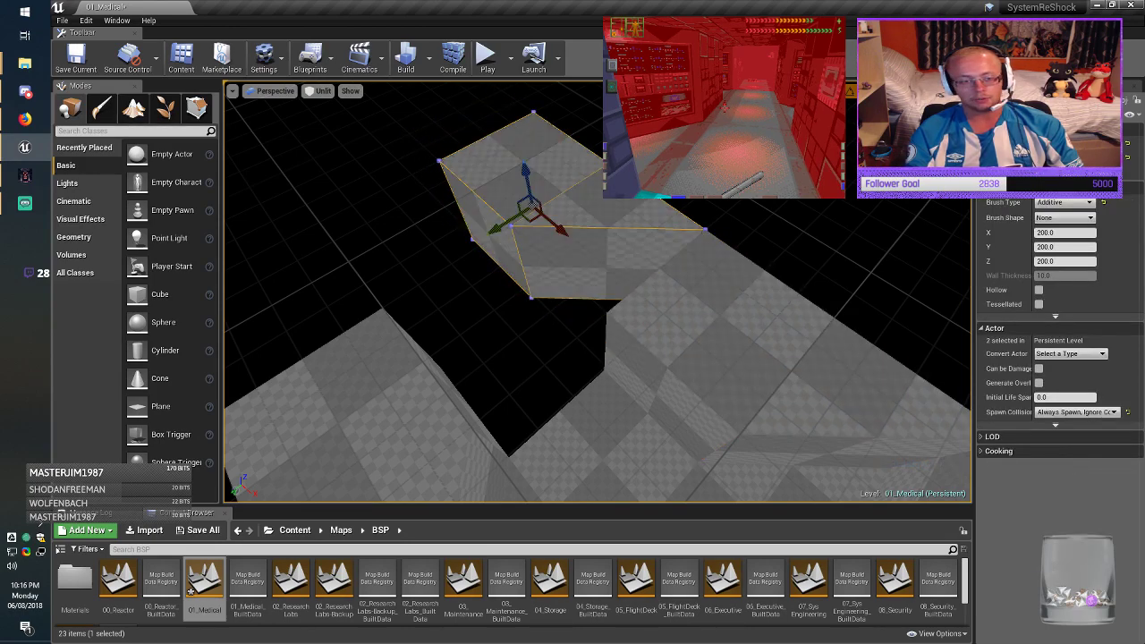
# Step: Select the wedge and cube pair on the corridor's opposite side and duplicate both along X to continue that wall
pyautogui.moveTo(512, 250)
pyautogui.mouseDown(button='right')
pyautogui.moveTo(403, 268)
pyautogui.moveTo(349, 308)
pyautogui.mouseUp(button='right')
pyautogui.click(526, 308)
pyautogui.keyDown('ctrl'); pyautogui.click(594, 224); pyautogui.keyUp('ctrl')
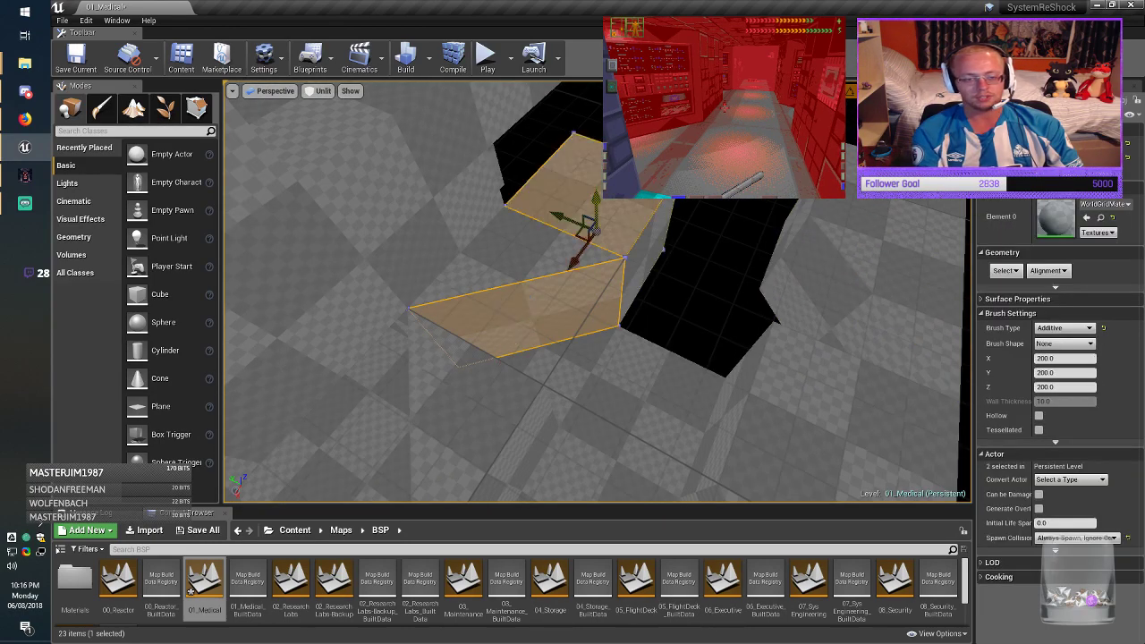
pyautogui.moveTo(595, 216); pyautogui.dragTo(663, 169, button='right')
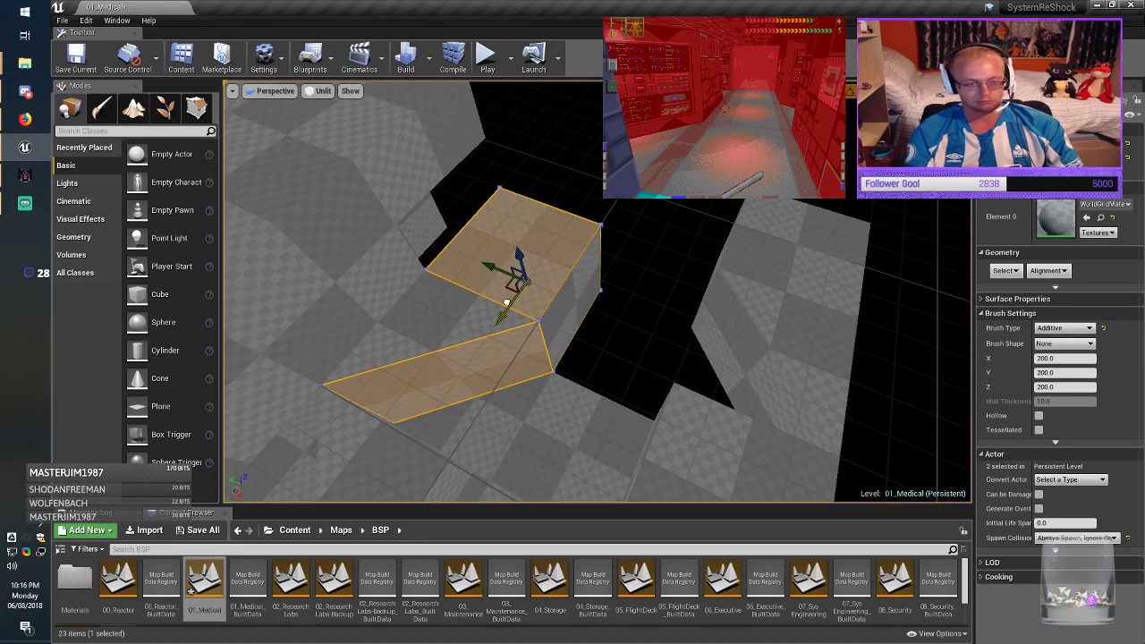
pyautogui.moveTo(506, 303)
pyautogui.keyDown('alt'); pyautogui.mouseDown()
pyautogui.moveTo(640, 120)
pyautogui.moveTo(601, 168)
pyautogui.mouseUp(); pyautogui.keyUp('alt')
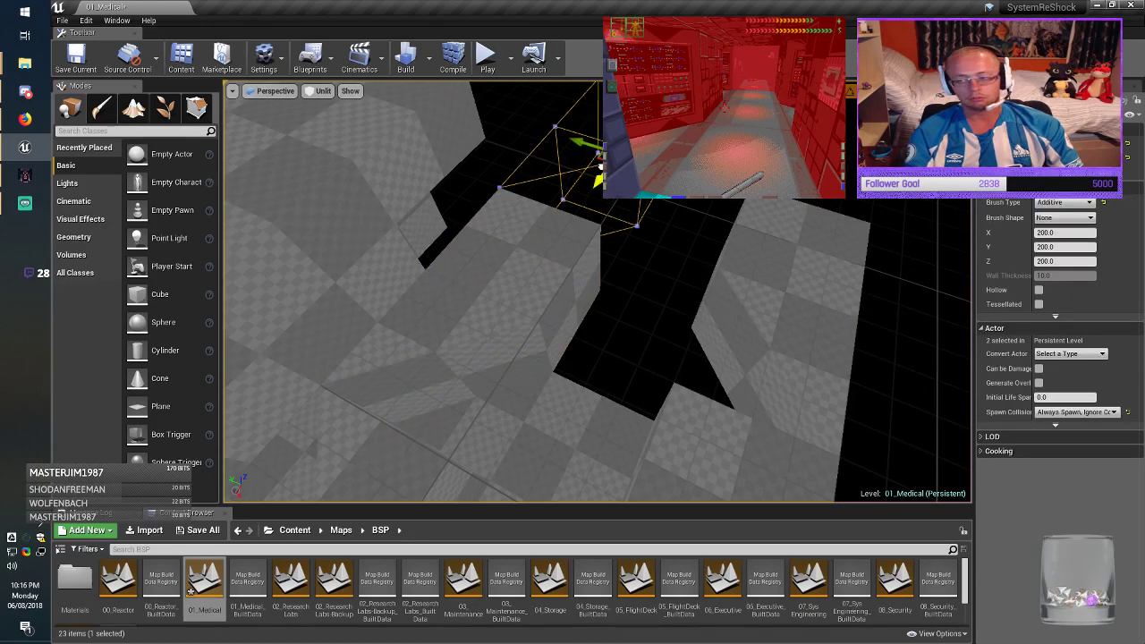
pyautogui.moveTo(600, 168); pyautogui.dragTo(582, 274, button='right')
# Step: Check the area in the original game, find the Text Render actor and place one on the channel floor
pyautogui.hotkey('alt', 'Tab')
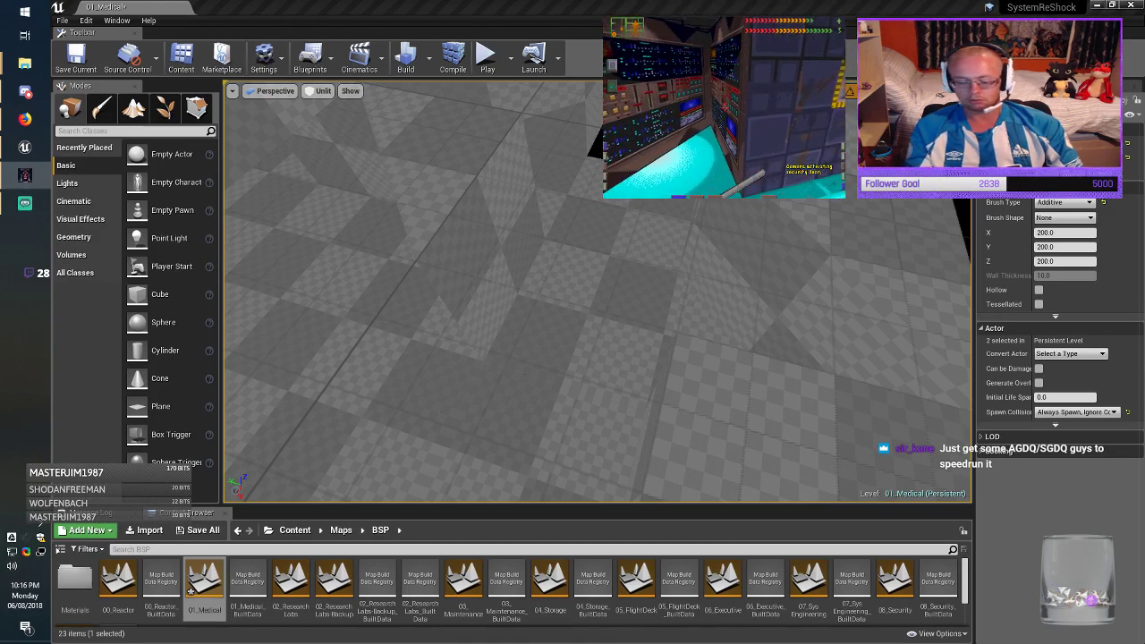
pyautogui.moveTo(590, 349); pyautogui.dragTo(689, 331, button='right')
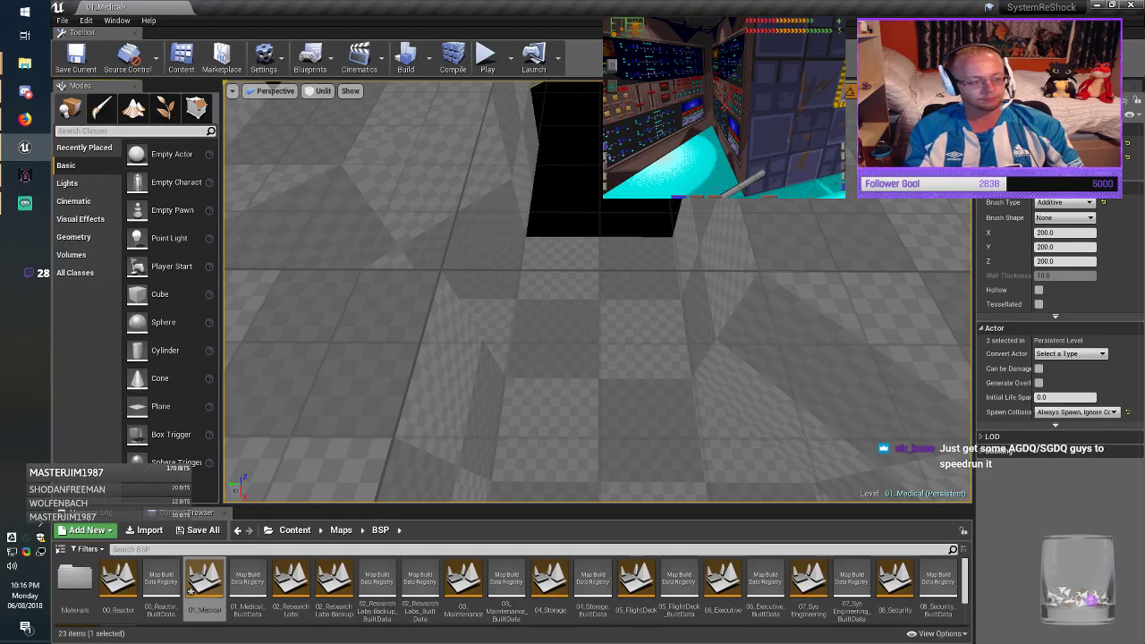
pyautogui.write('TExt')
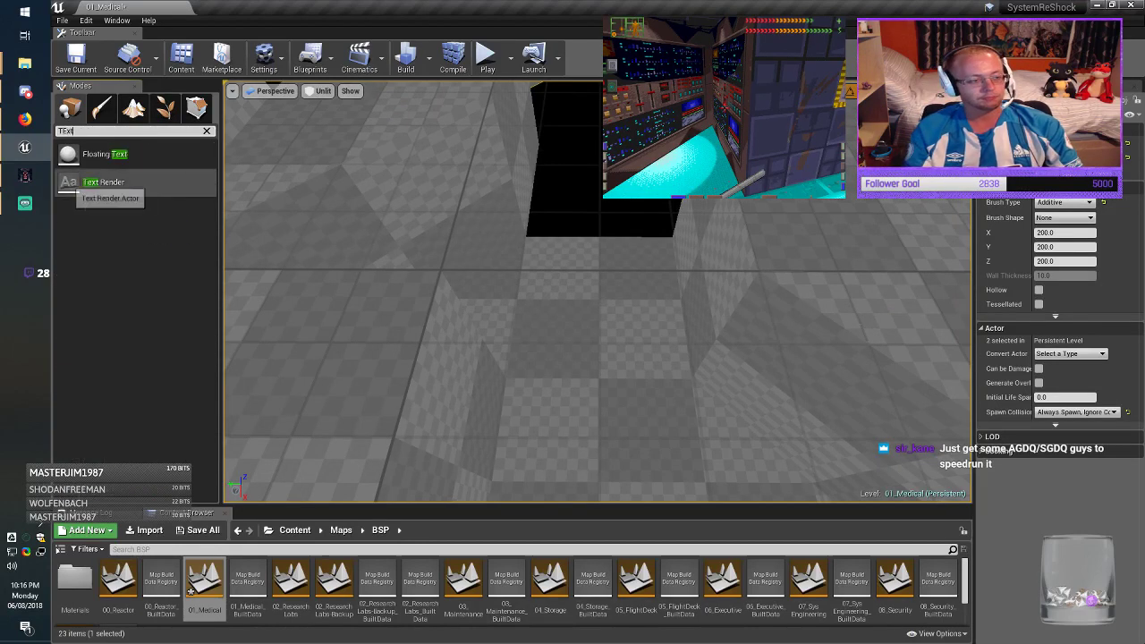
pyautogui.moveTo(79, 184); pyautogui.dragTo(552, 376)
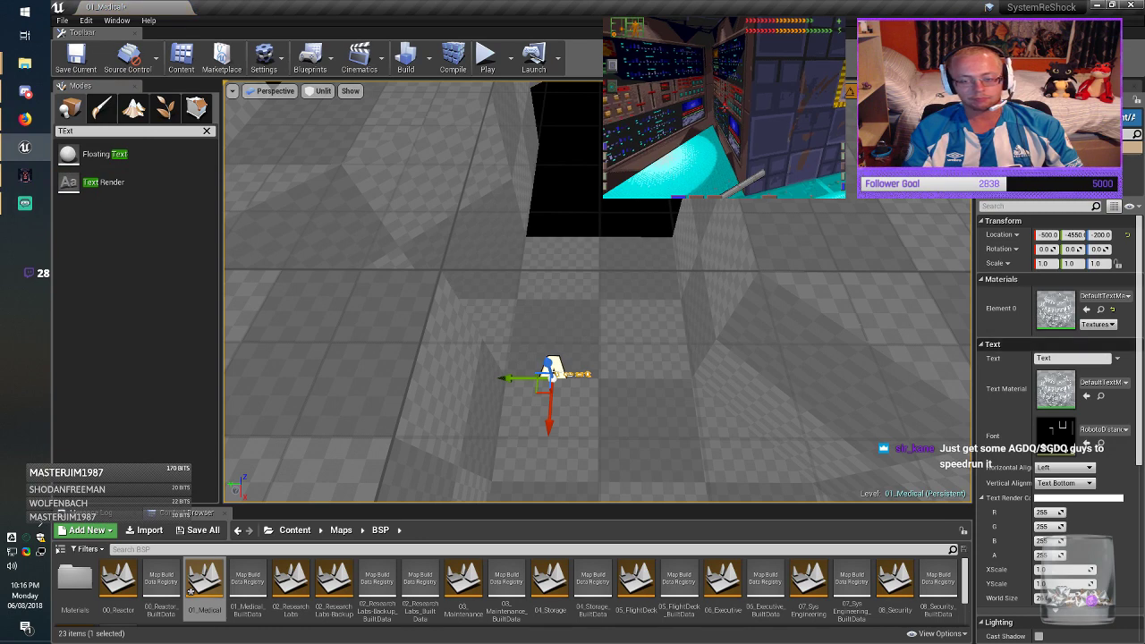
# Step: Set the placed Text Render actor's text to "COMPUTER VOICE CASD"
pyautogui.click(1064, 359)
pyautogui.write('COMPUTER VOICE C')
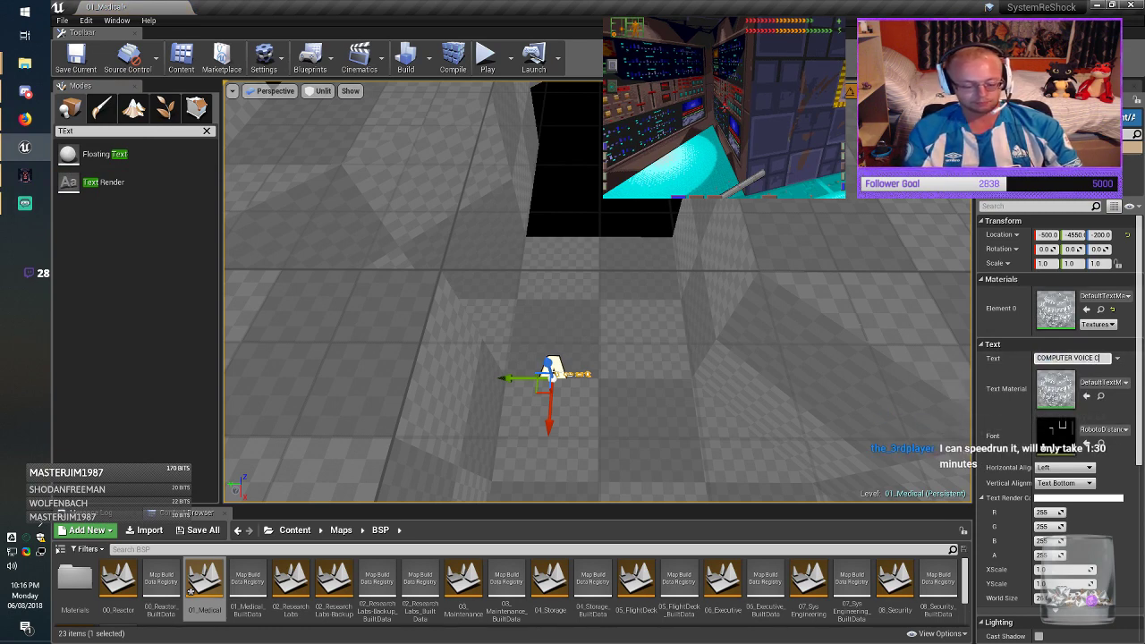
pyautogui.write('ASD')
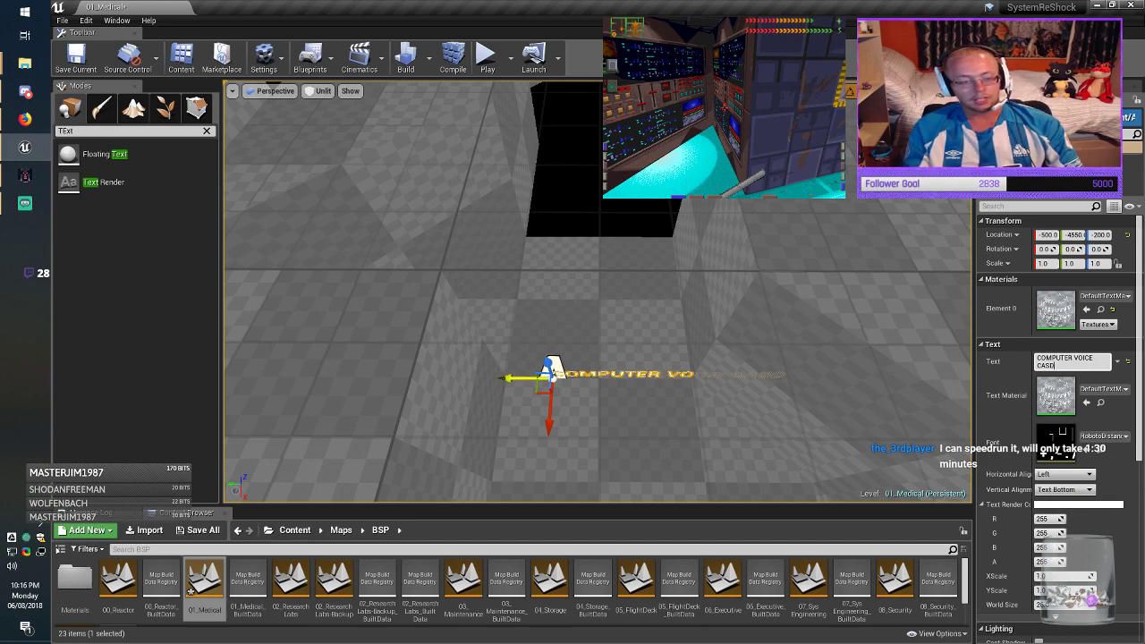
# Step: Shift the text actor along Y towards the channel's side, deselect it and switch to the original game
pyautogui.moveTo(513, 378); pyautogui.dragTo(466, 377)
pyautogui.press('Escape')
pyautogui.moveTo(537, 358)
pyautogui.mouseDown(button='right')
pyautogui.moveTo(545, 389)
pyautogui.moveTo(586, 389)
pyautogui.moveTo(546, 354)
pyautogui.mouseUp(button='right')
pyautogui.hotkey('alt', 'Tab')
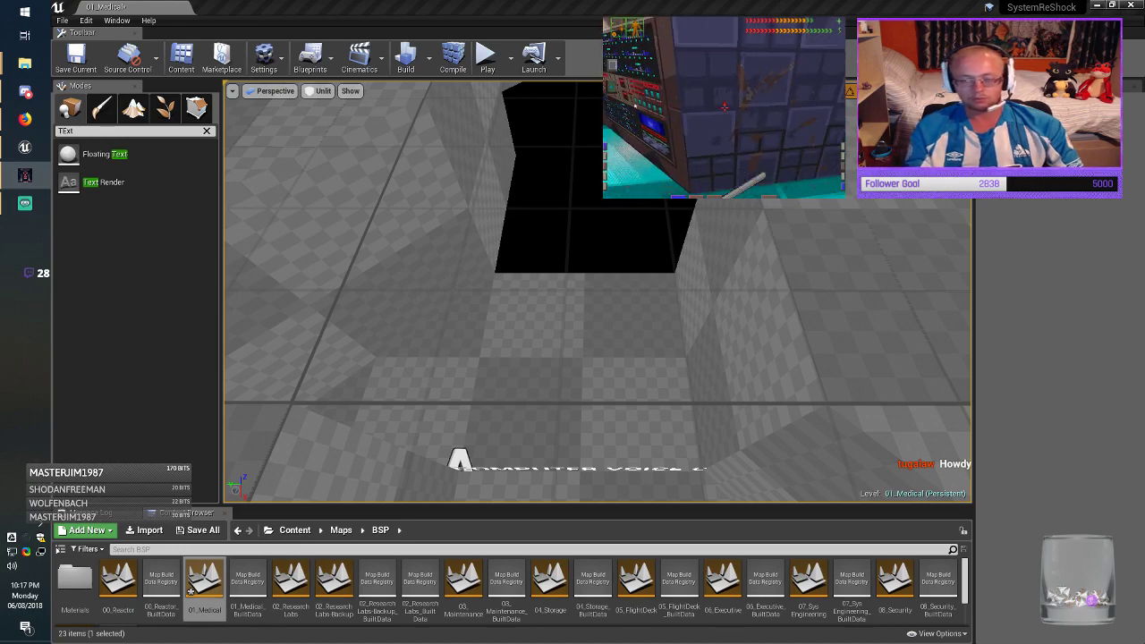
# Step: Select the wedge and cube pair at the end of the corridor's side wall and duplicate both along X to extend it
pyautogui.moveTo(590, 304); pyautogui.dragTo(367, 282, button='right')
pyautogui.press('d')
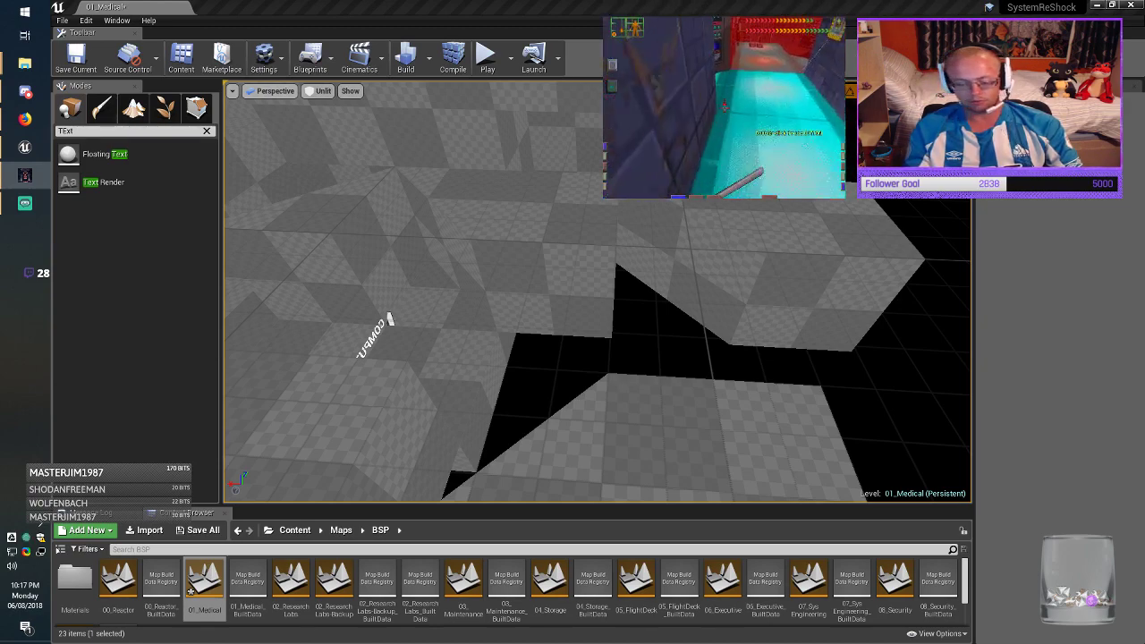
pyautogui.moveTo(598, 305)
pyautogui.mouseDown(button='right')
pyautogui.moveTo(716, 305)
pyautogui.moveTo(716, 268)
pyautogui.moveTo(742, 273)
pyautogui.mouseUp(button='right')
pyautogui.click(693, 277)
pyautogui.click(572, 215)
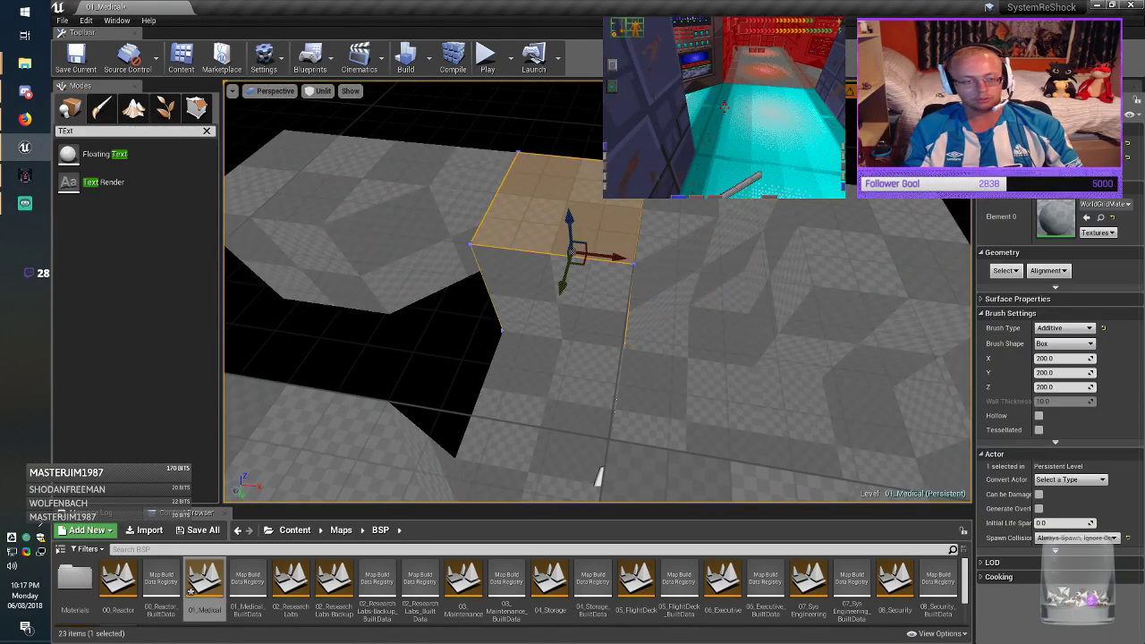
pyautogui.moveTo(573, 214)
pyautogui.mouseDown(button='right')
pyautogui.moveTo(526, 236)
pyautogui.moveTo(474, 223)
pyautogui.mouseUp(button='right')
pyautogui.click(639, 237)
pyautogui.keyDown('ctrl'); pyautogui.click(537, 237); pyautogui.keyUp('ctrl')
pyautogui.moveTo(656, 307)
pyautogui.keyDown('alt'); pyautogui.mouseDown()
pyautogui.moveTo(343, 289)
pyautogui.moveTo(446, 295)
pyautogui.mouseUp(); pyautogui.keyUp('alt')
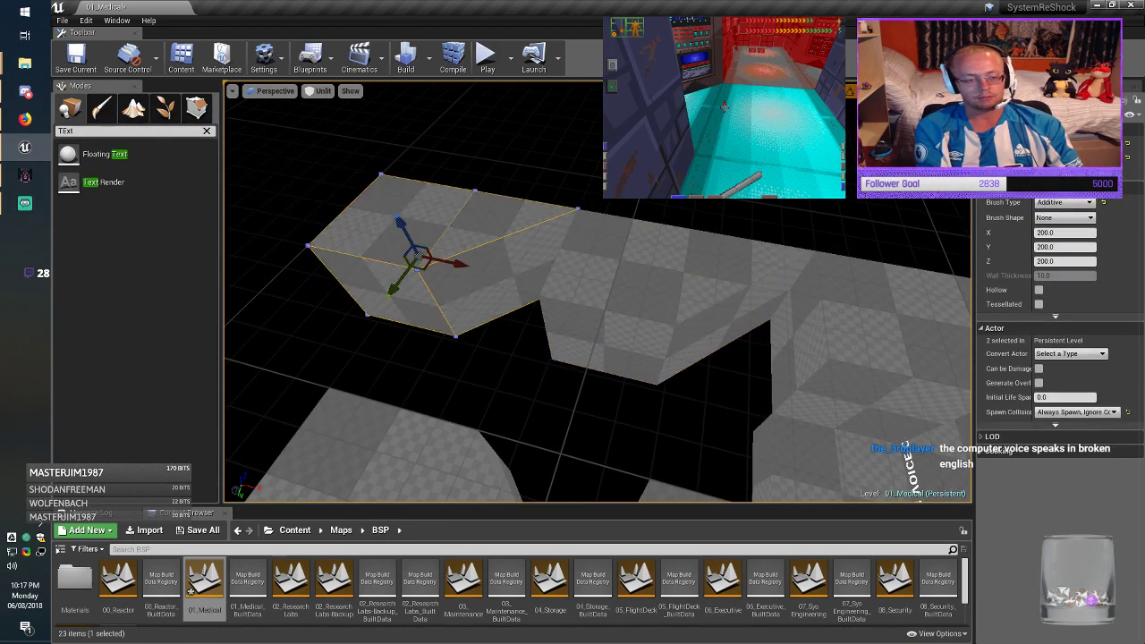
# Step: Duplicate two neighbouring 200 × 400 × 100 floor brushes near the text marker along X into the open floor gap
pyautogui.moveTo(447, 295); pyautogui.dragTo(482, 313, button='right')
pyautogui.click(787, 425)
pyautogui.moveTo(787, 425)
pyautogui.mouseDown(button='right')
pyautogui.moveTo(802, 488)
pyautogui.moveTo(832, 492)
pyautogui.moveTo(834, 470)
pyautogui.mouseUp(button='right')
pyautogui.click(782, 323)
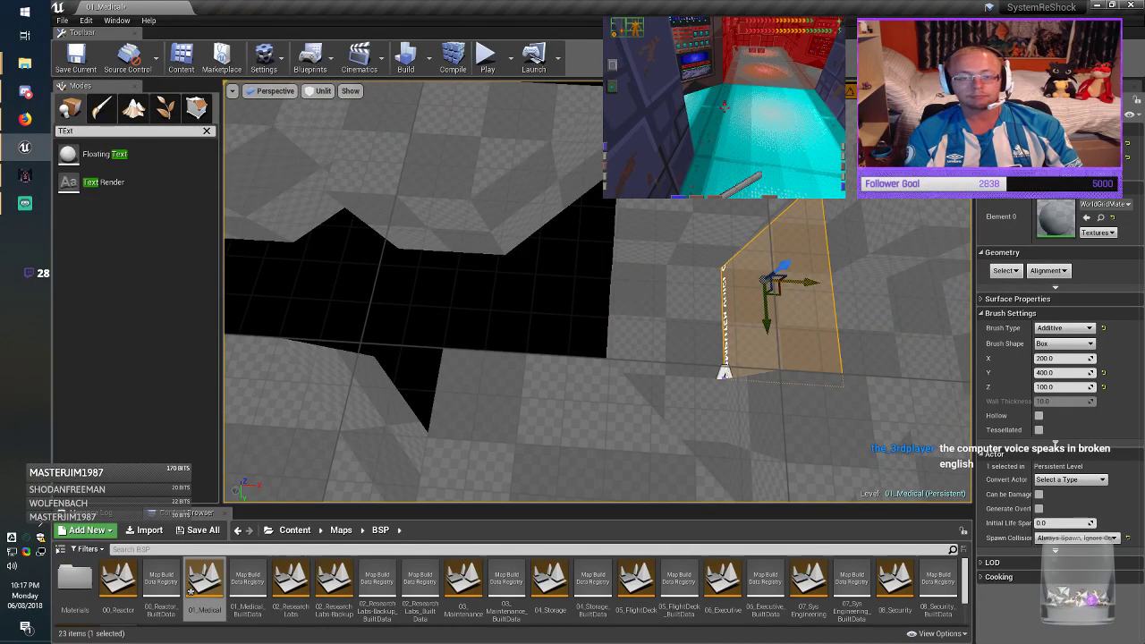
pyautogui.moveTo(795, 283)
pyautogui.mouseDown()
pyautogui.moveTo(563, 291)
pyautogui.moveTo(593, 295)
pyautogui.mouseUp()
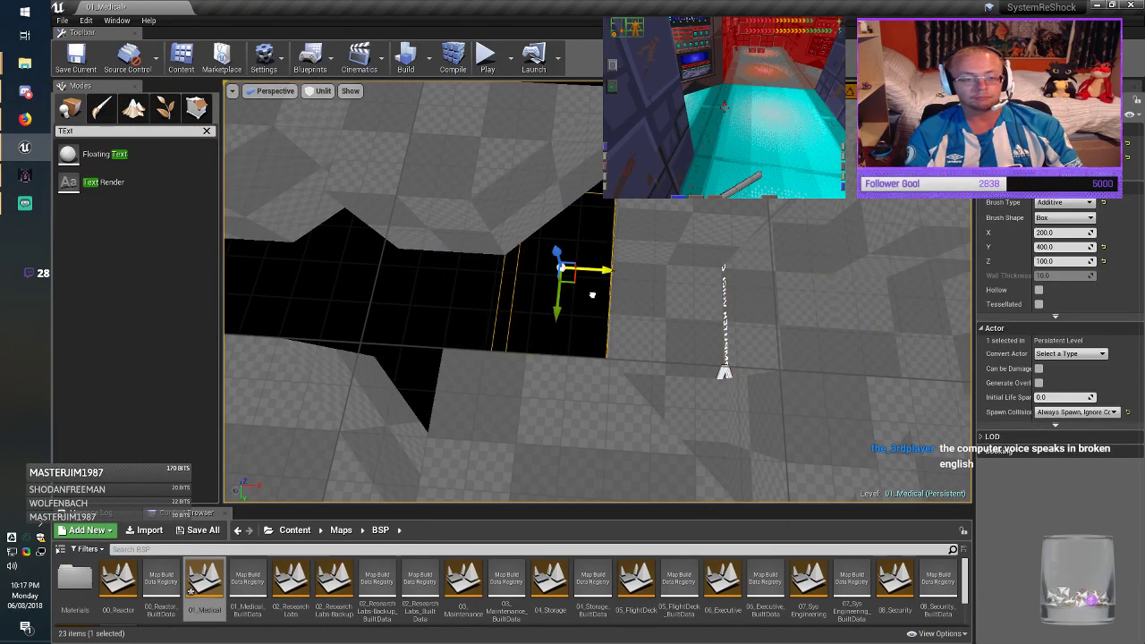
pyautogui.click(667, 390)
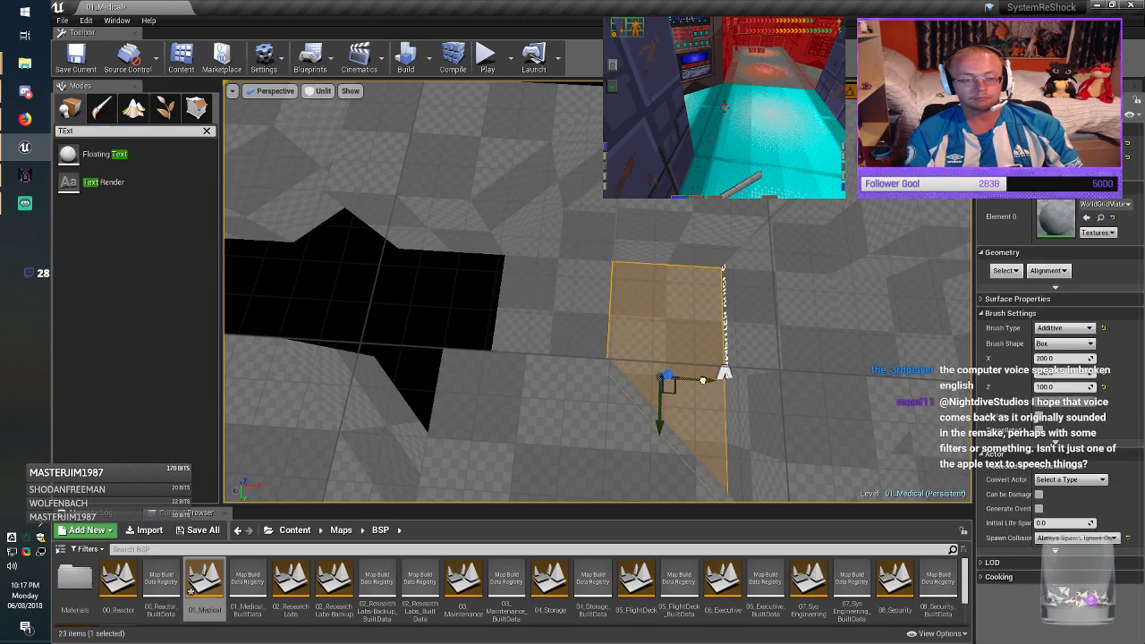
pyautogui.moveTo(694, 380)
pyautogui.mouseDown()
pyautogui.moveTo(402, 365)
pyautogui.moveTo(478, 376)
pyautogui.mouseUp()
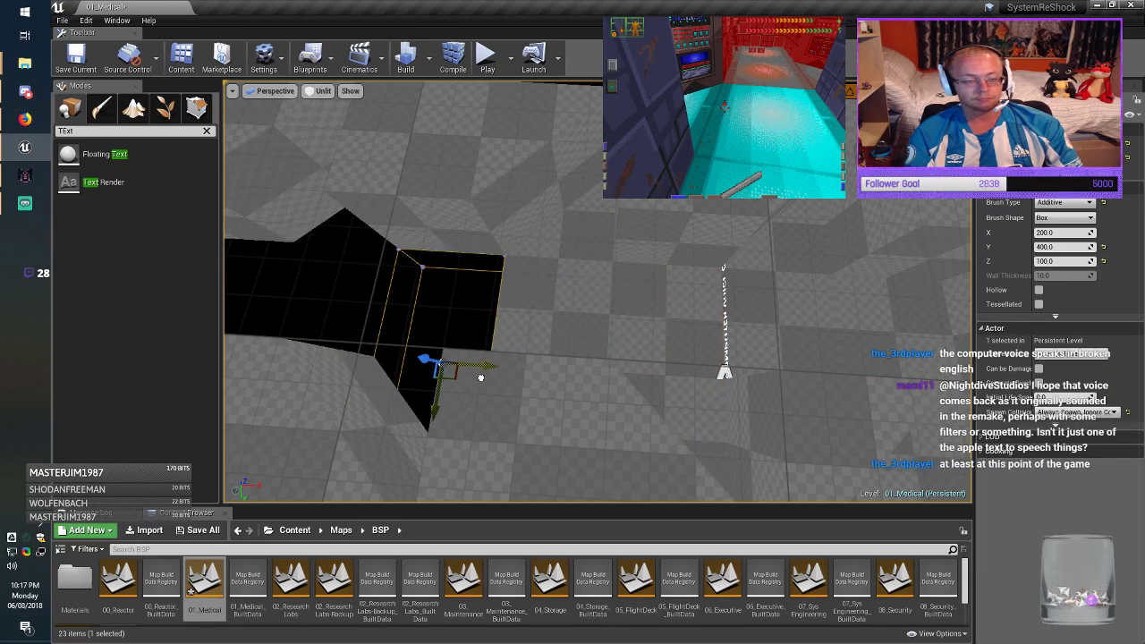
# Step: Duplicate the last pair of floor brushes along X again to extend the corridor floor to the end of the walls
pyautogui.moveTo(478, 376); pyautogui.dragTo(456, 396, button='right')
pyautogui.click(771, 269)
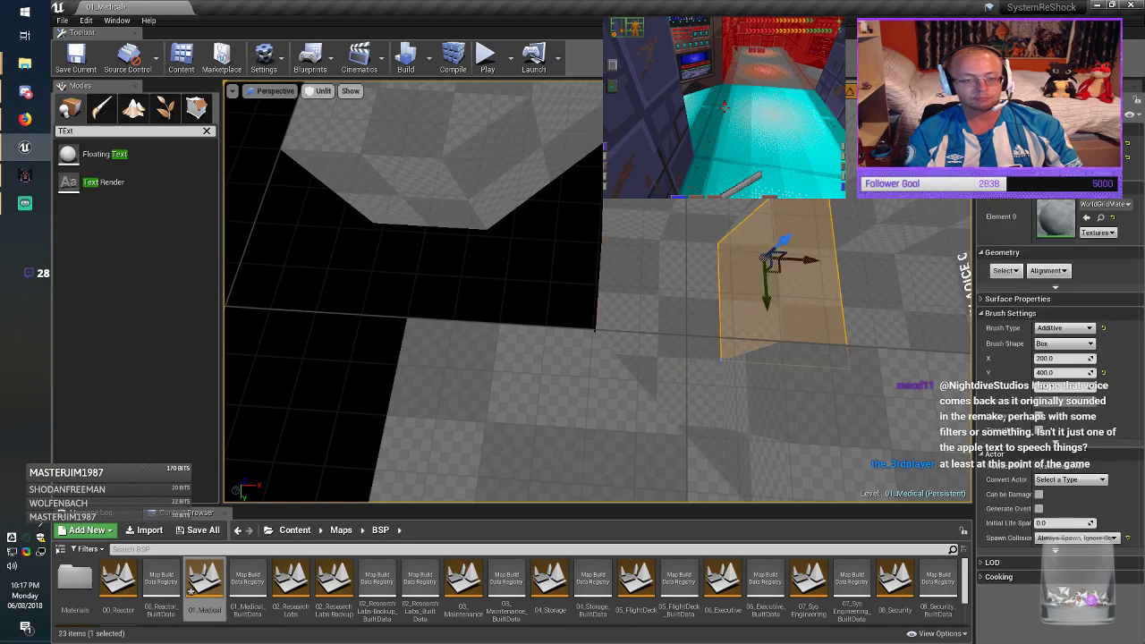
pyautogui.moveTo(802, 261)
pyautogui.mouseDown()
pyautogui.moveTo(541, 260)
pyautogui.moveTo(598, 274)
pyautogui.mouseUp()
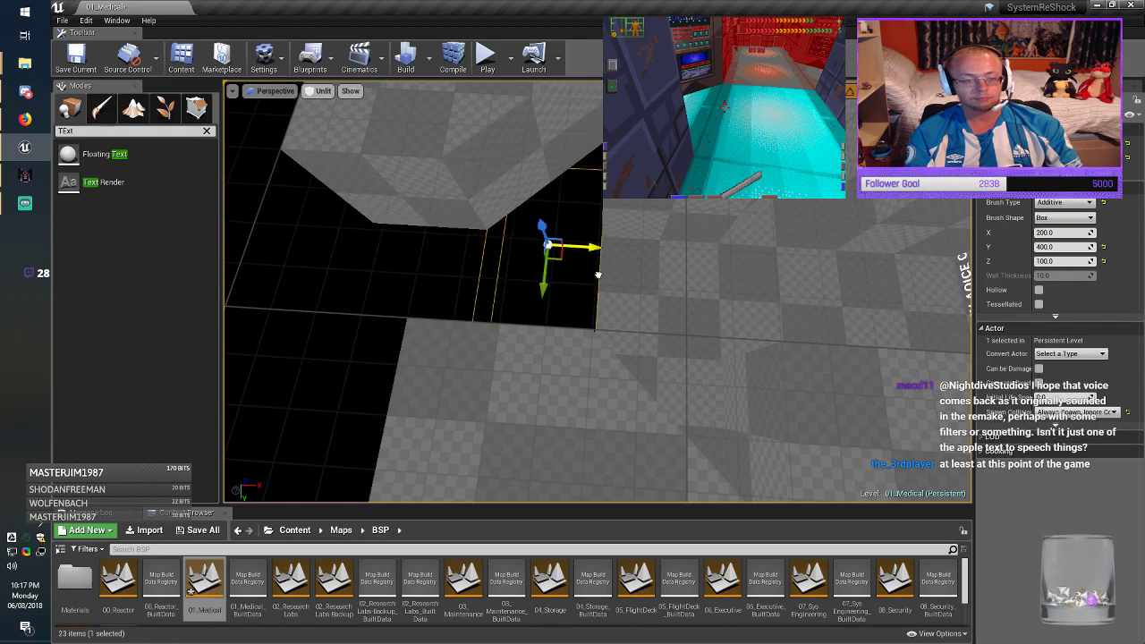
pyautogui.moveTo(598, 274); pyautogui.dragTo(566, 256, button='right')
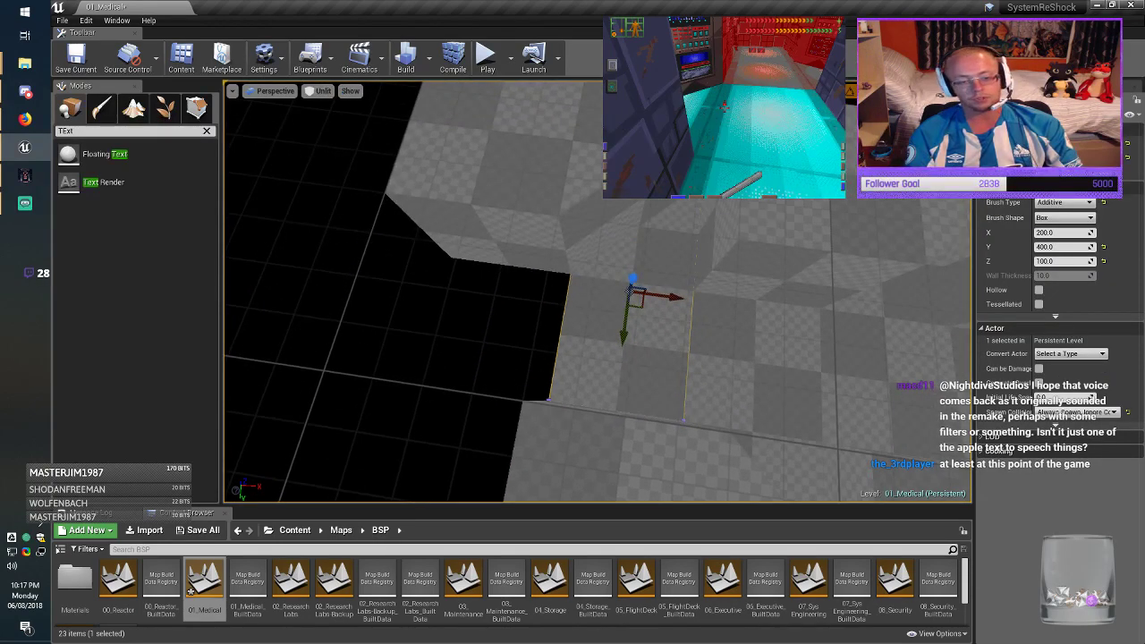
pyautogui.click(744, 430)
pyautogui.moveTo(756, 376); pyautogui.dragTo(754, 403, button='right')
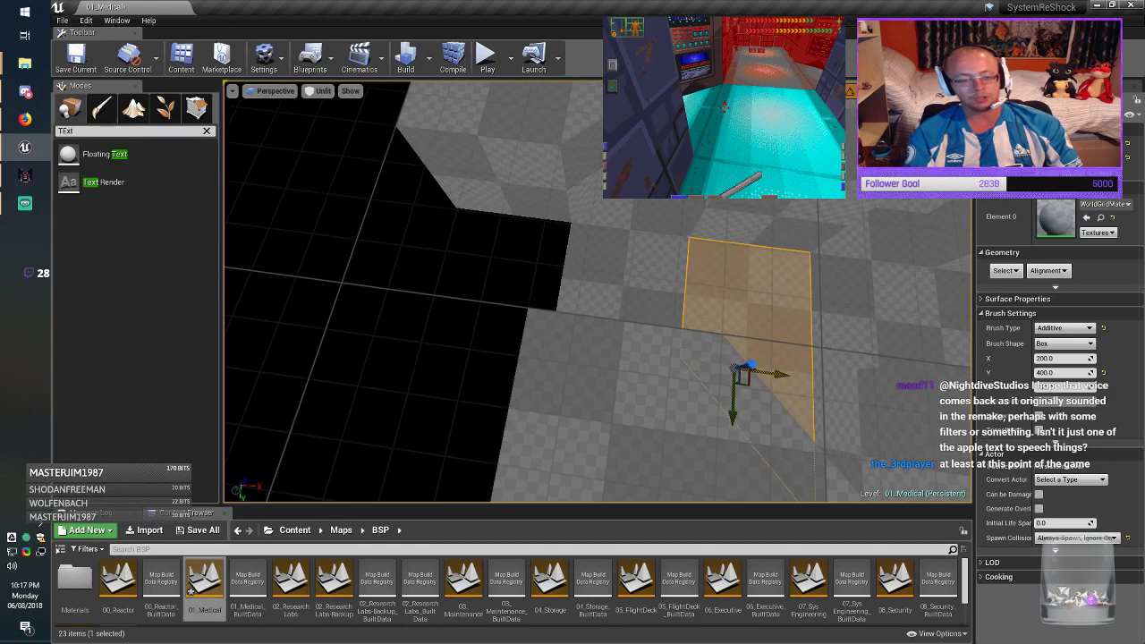
pyautogui.moveTo(769, 374)
pyautogui.mouseDown()
pyautogui.moveTo(483, 333)
pyautogui.moveTo(550, 353)
pyautogui.mouseUp()
pyautogui.moveTo(549, 353); pyautogui.dragTo(531, 336, button='right')
# Step: Duplicate the last wall cube along Y into the middle of the corridor's open end
pyautogui.click(551, 163)
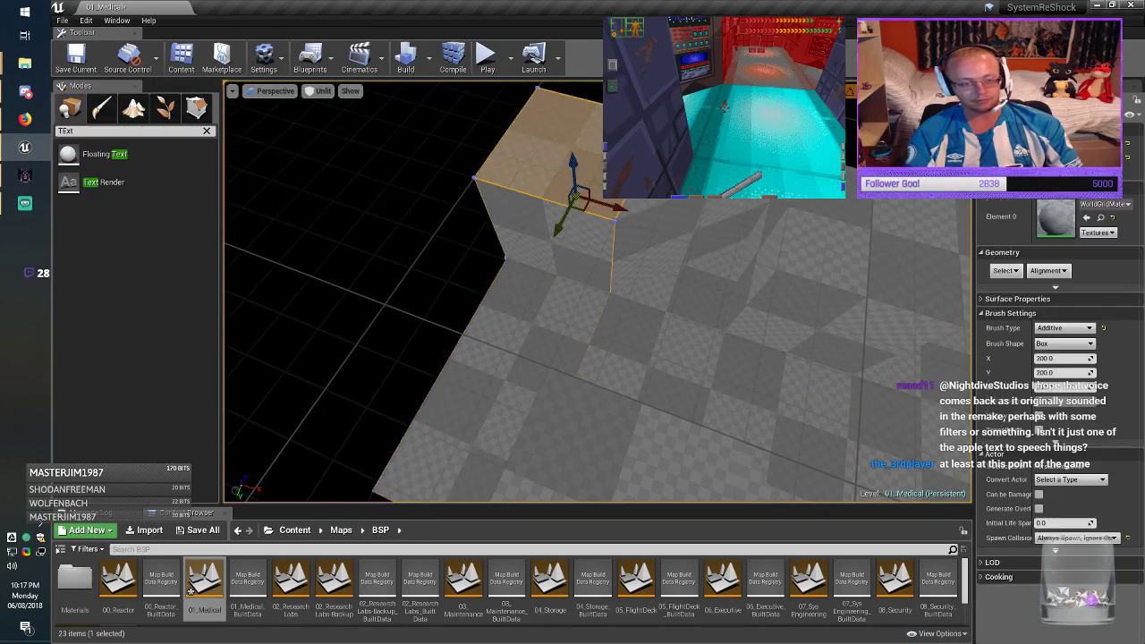
pyautogui.moveTo(551, 170); pyautogui.dragTo(474, 172, button='right')
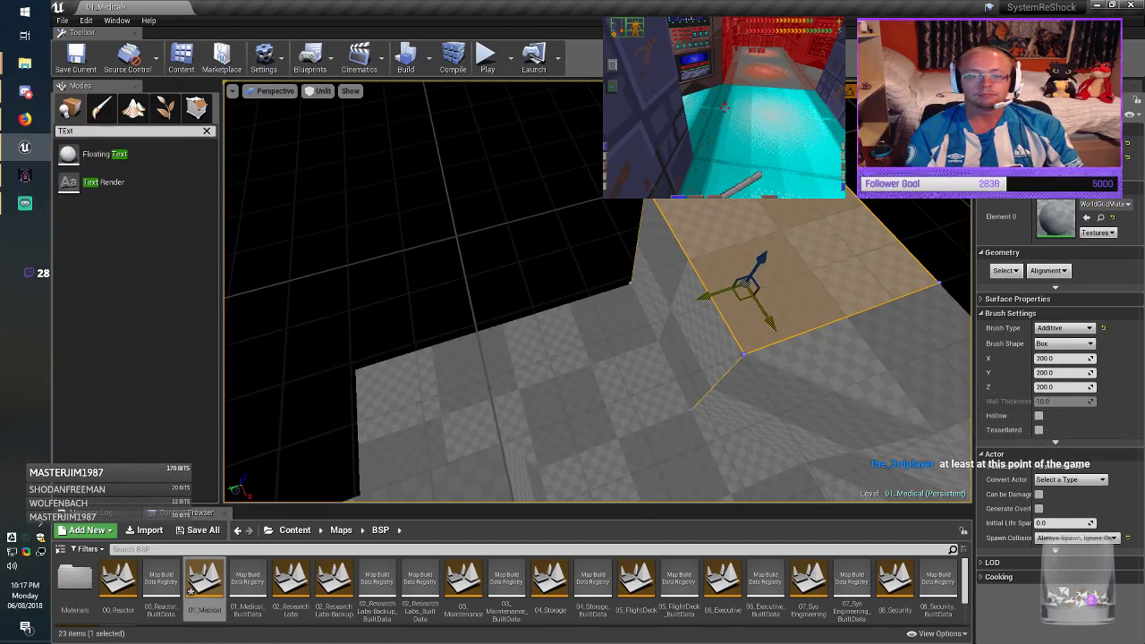
pyautogui.moveTo(718, 292)
pyautogui.mouseDown()
pyautogui.moveTo(392, 262)
pyautogui.moveTo(470, 248)
pyautogui.mouseUp()
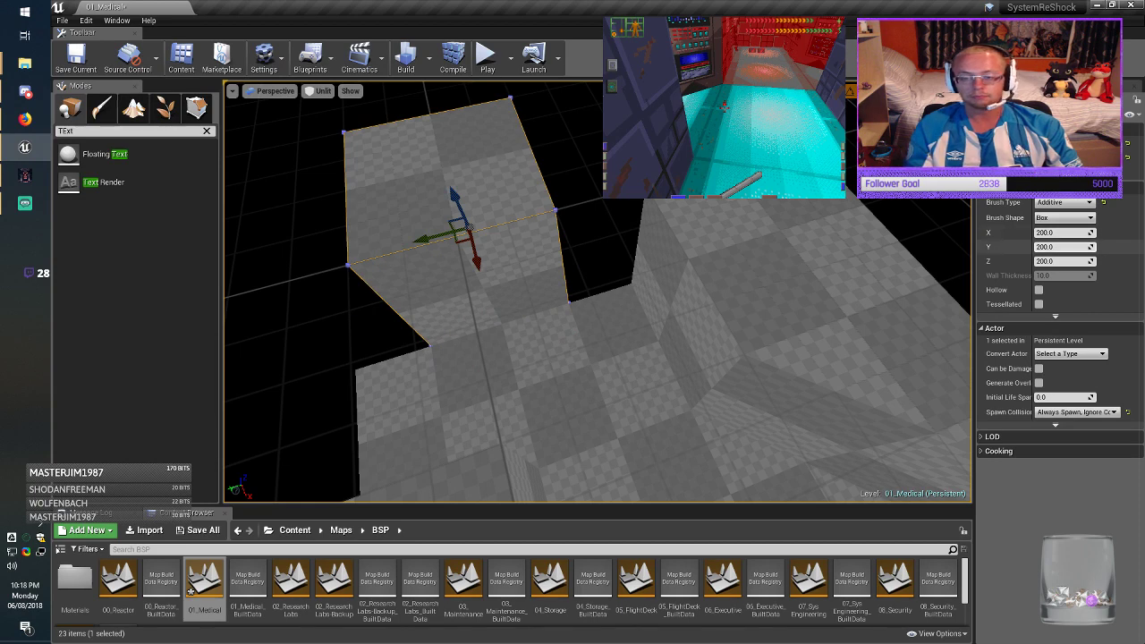
# Step: Resize the end wall block to X 100 and Y 400, shifting it along X to line up with the floor's edge
pyautogui.click(1054, 232)
pyautogui.write('100')
pyautogui.press('Return')
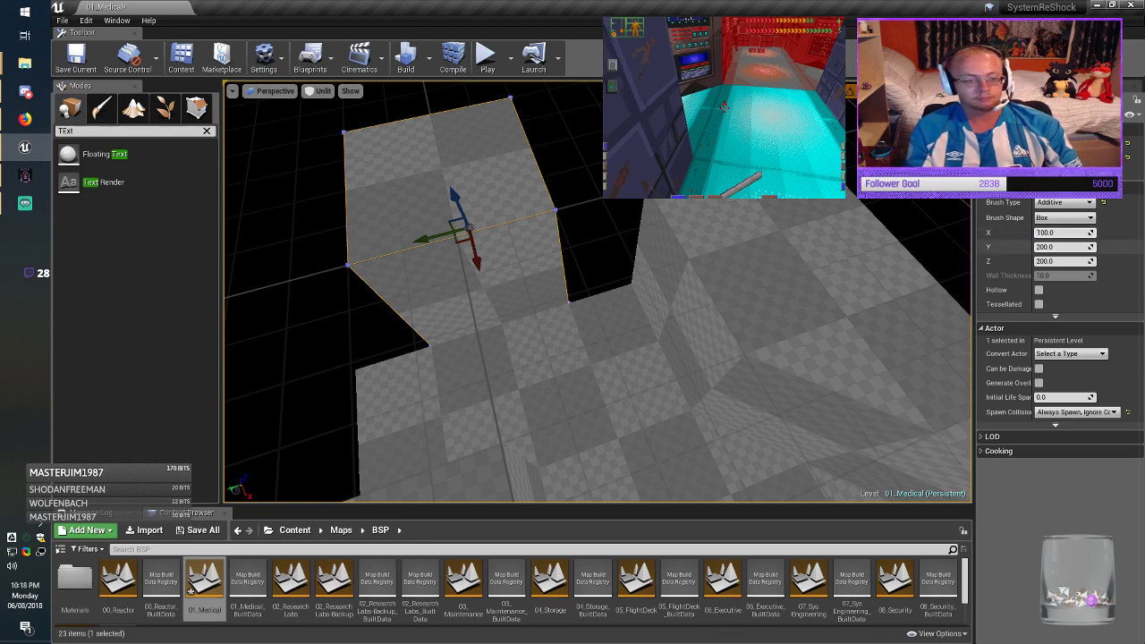
pyautogui.moveTo(480, 263); pyautogui.dragTo(488, 295)
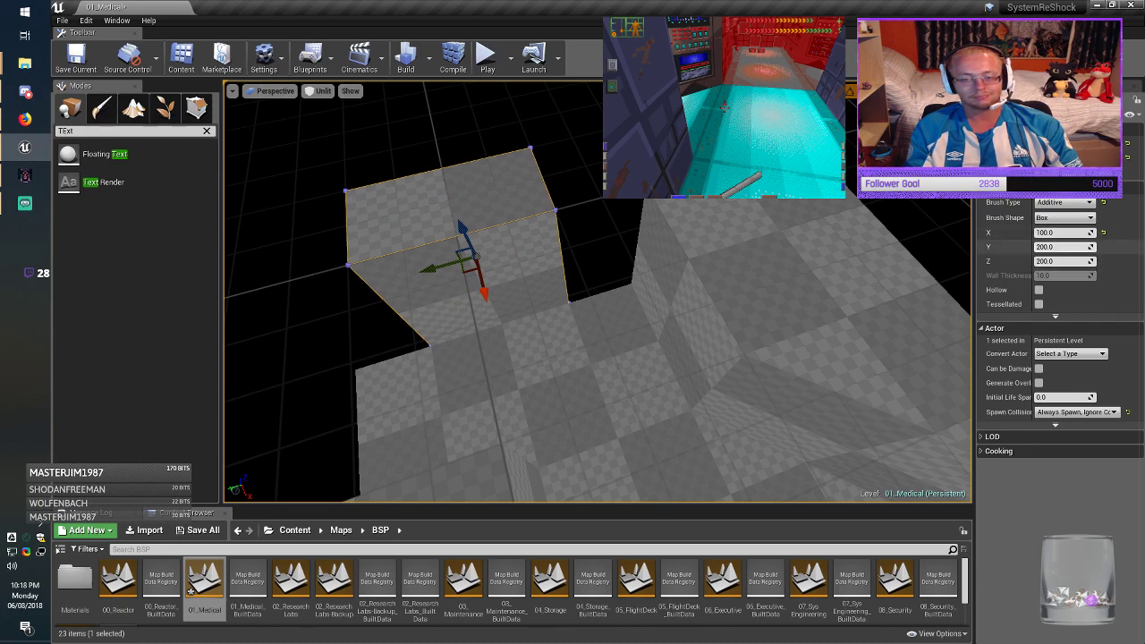
pyautogui.moveTo(1041, 247); pyautogui.dragTo(990, 290)
pyautogui.write('4')
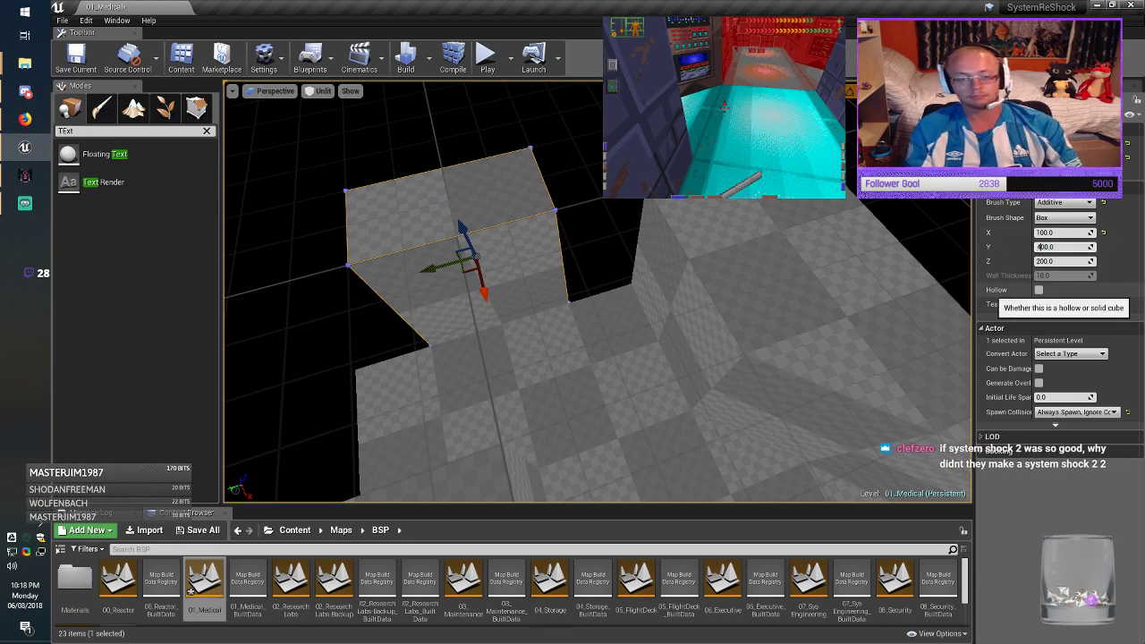
pyautogui.press('Return')
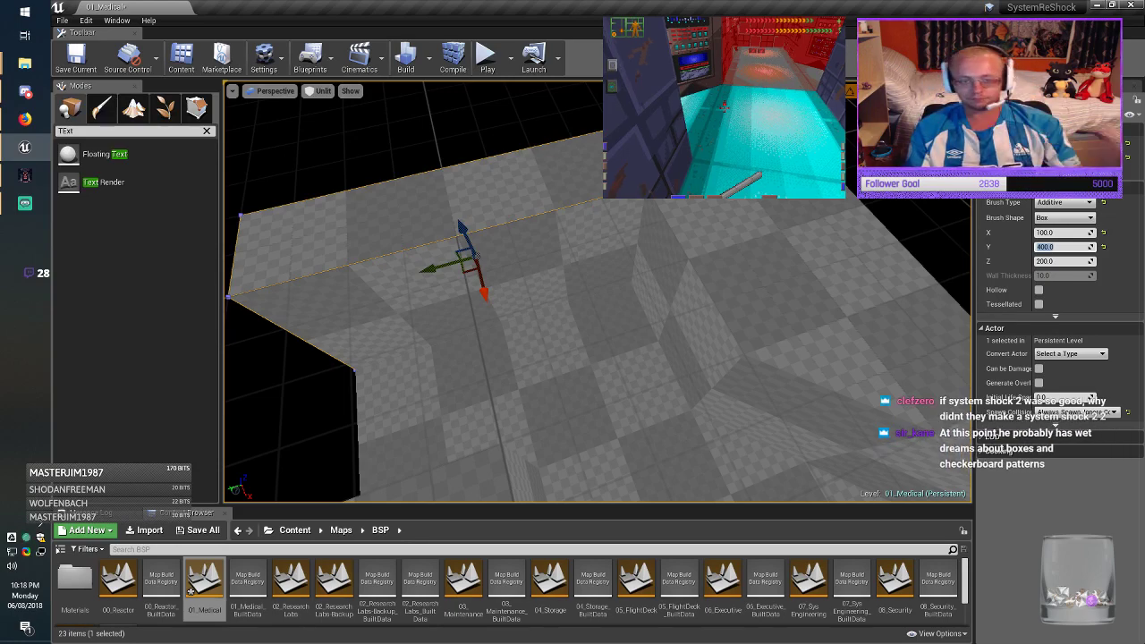
# Step: Duplicate the cube on the corridor's opposite side wall and place the copy beside the remaining gap near the end wall
pyautogui.moveTo(627, 340)
pyautogui.mouseDown(button='right')
pyautogui.moveTo(465, 358)
pyautogui.moveTo(281, 343)
pyautogui.mouseUp(button='right')
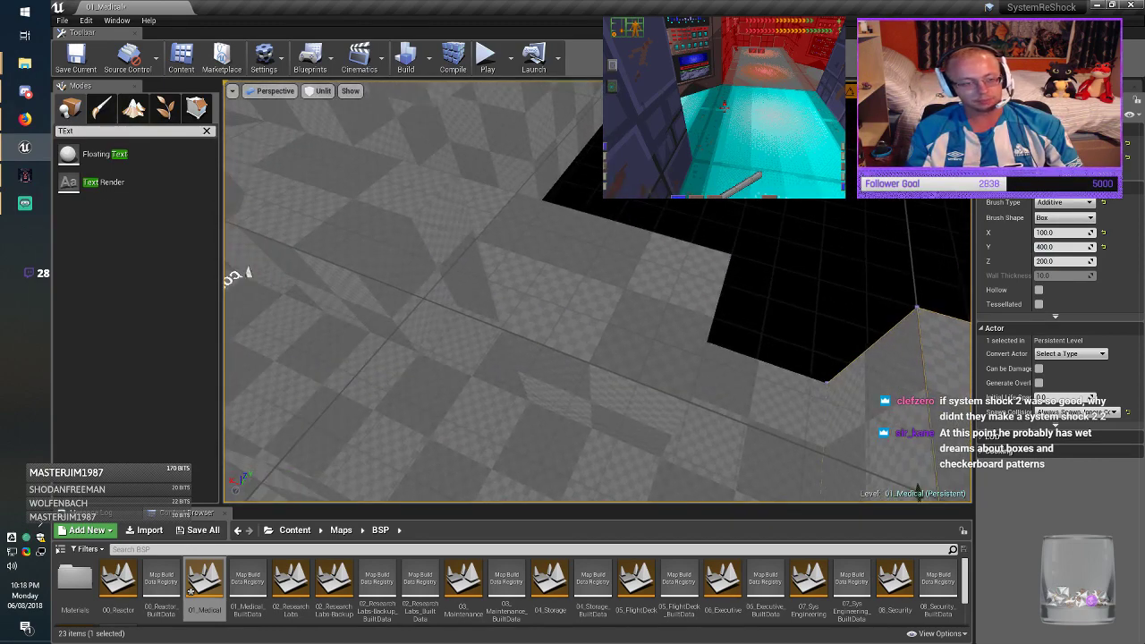
pyautogui.click(350, 211)
pyautogui.click(610, 297)
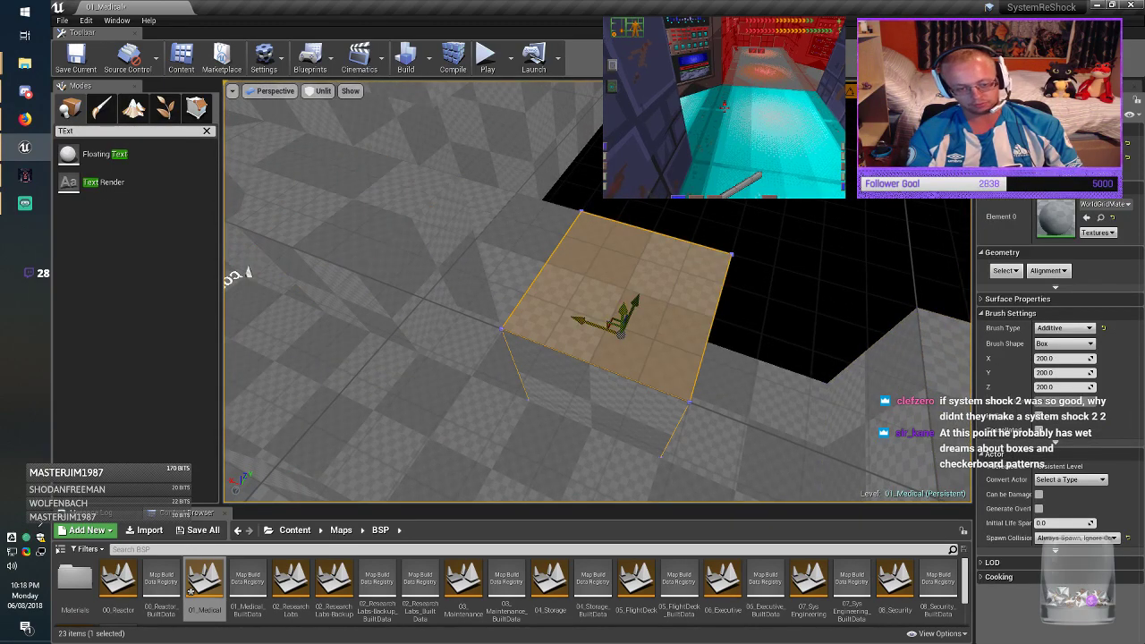
pyautogui.moveTo(633, 316)
pyautogui.mouseDown()
pyautogui.moveTo(767, 259)
pyautogui.moveTo(794, 262)
pyautogui.mouseUp()
pyautogui.moveTo(795, 262); pyautogui.dragTo(881, 250, button='right')
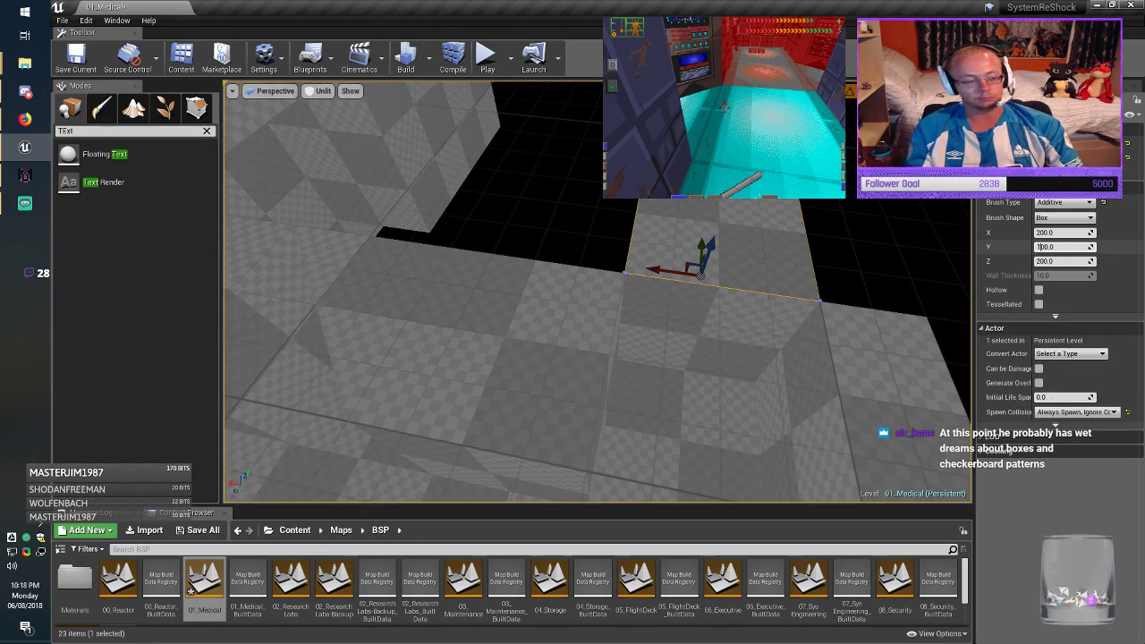
# Step: Set the copied cube's Y size to 100, shift it along Y against the floor's edge and save the level
pyautogui.press('Return')
pyautogui.moveTo(801, 286); pyautogui.dragTo(904, 290, button='right')
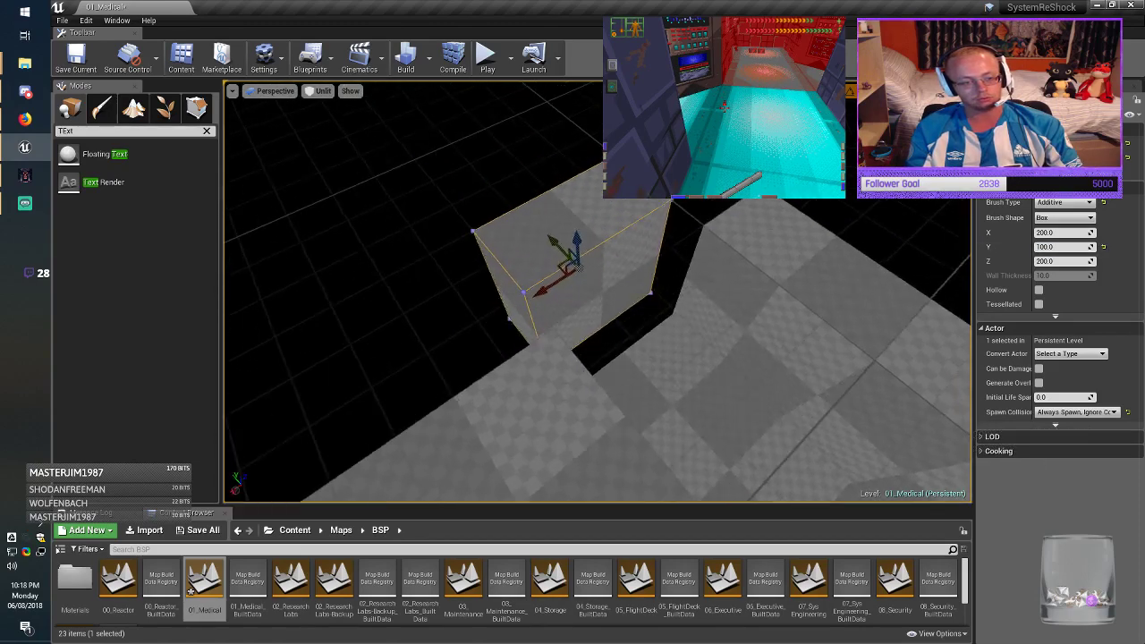
pyautogui.moveTo(566, 247); pyautogui.dragTo(588, 260)
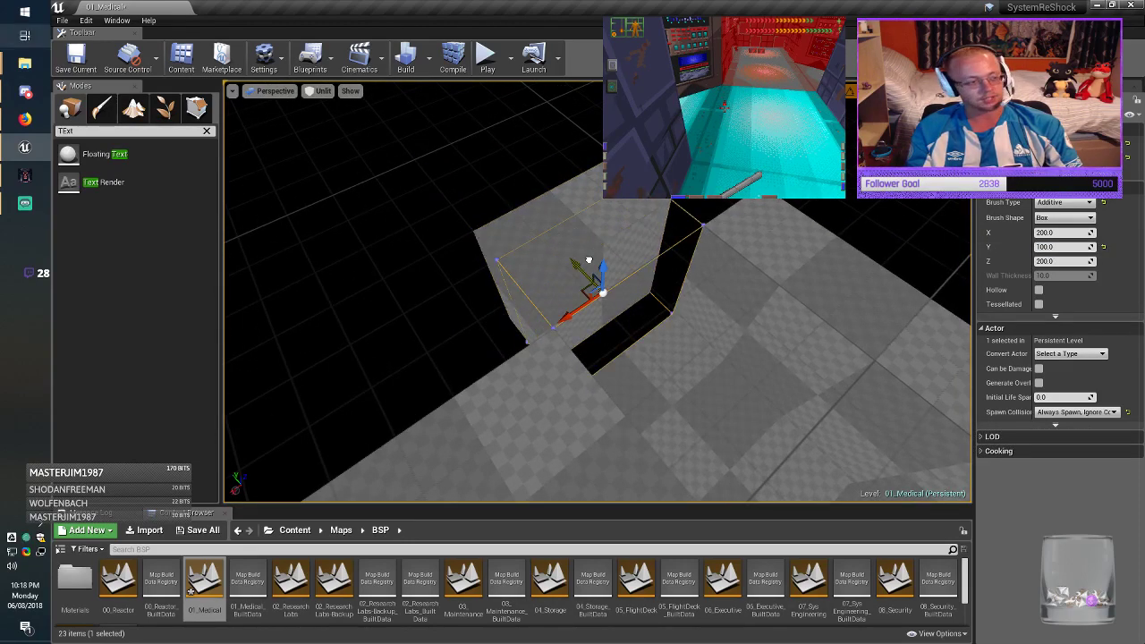
pyautogui.click(76, 59)
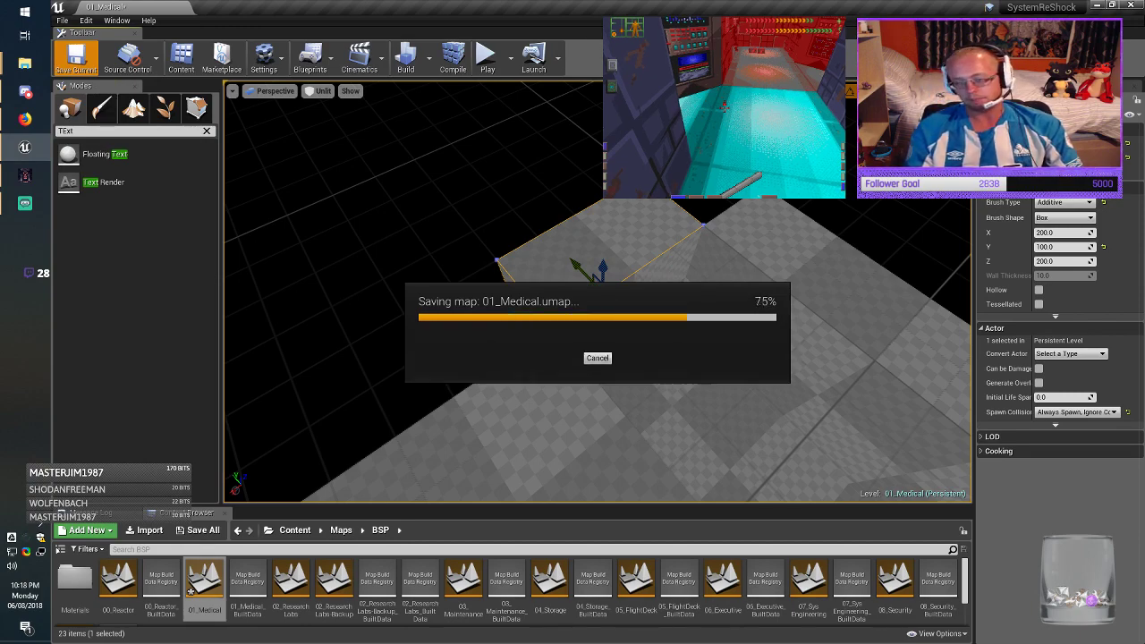
# Step: Check the corridor in the original game, then duplicate a floor brush near the end wall upward along Z as ceiling
pyautogui.moveTo(597, 292); pyautogui.dragTo(631, 223, button='right')
pyautogui.press('Escape')
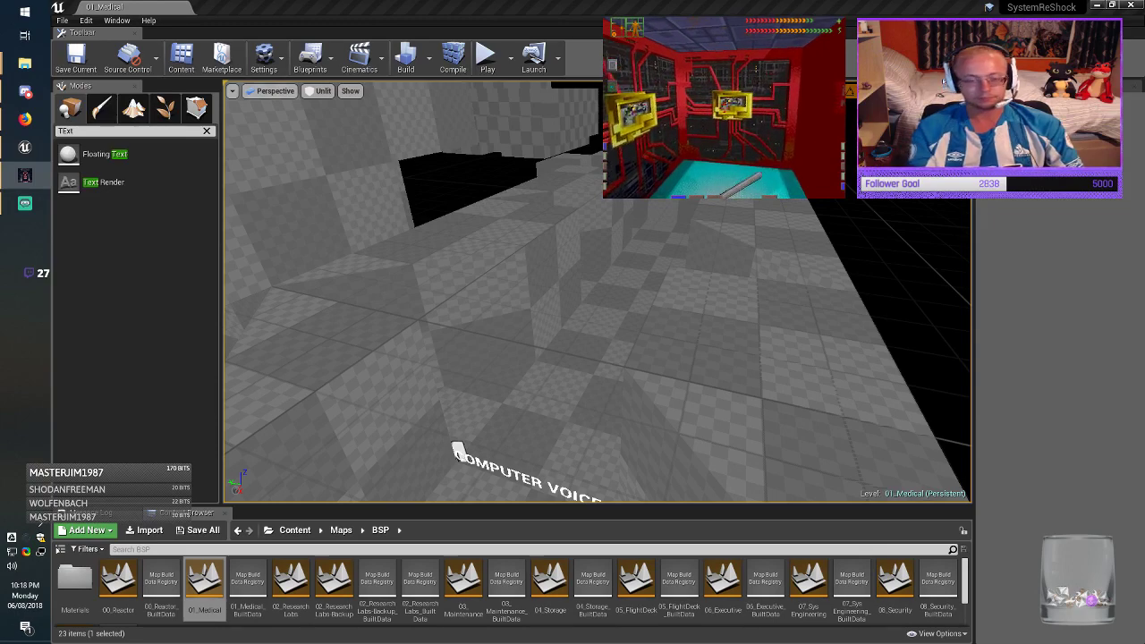
pyautogui.hotkey('alt', 'Tab')
pyautogui.moveTo(597, 292); pyautogui.dragTo(606, 231, button='right')
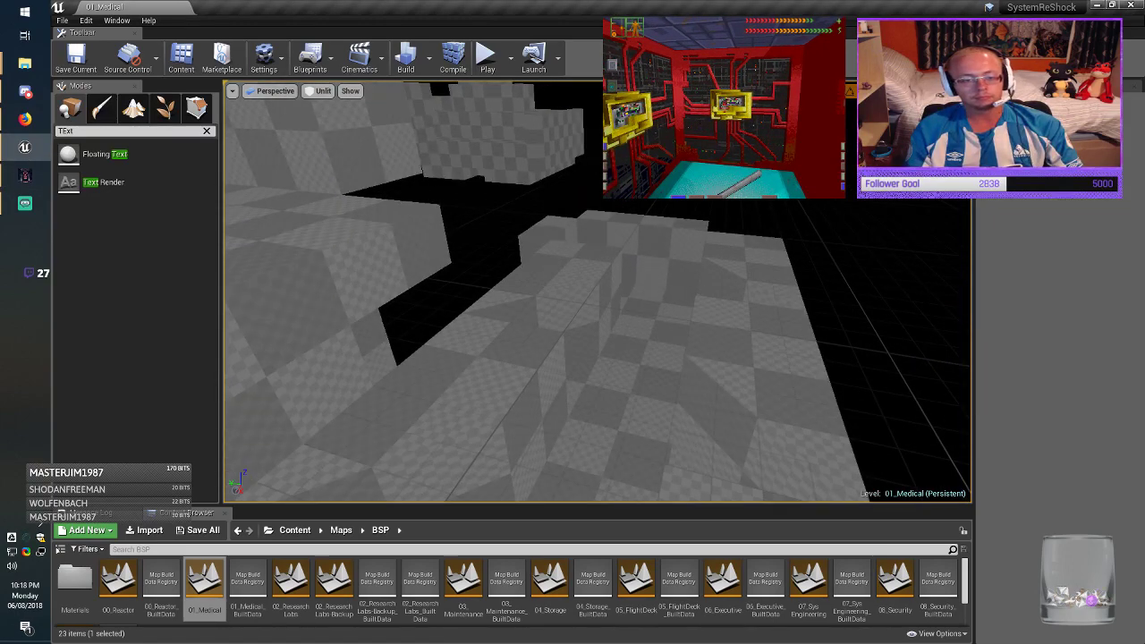
pyautogui.click(660, 305)
pyautogui.moveTo(659, 305)
pyautogui.mouseDown(button='right')
pyautogui.moveTo(617, 345)
pyautogui.moveTo(666, 340)
pyautogui.moveTo(586, 345)
pyautogui.moveTo(631, 295)
pyautogui.moveTo(608, 290)
pyautogui.mouseUp(button='right')
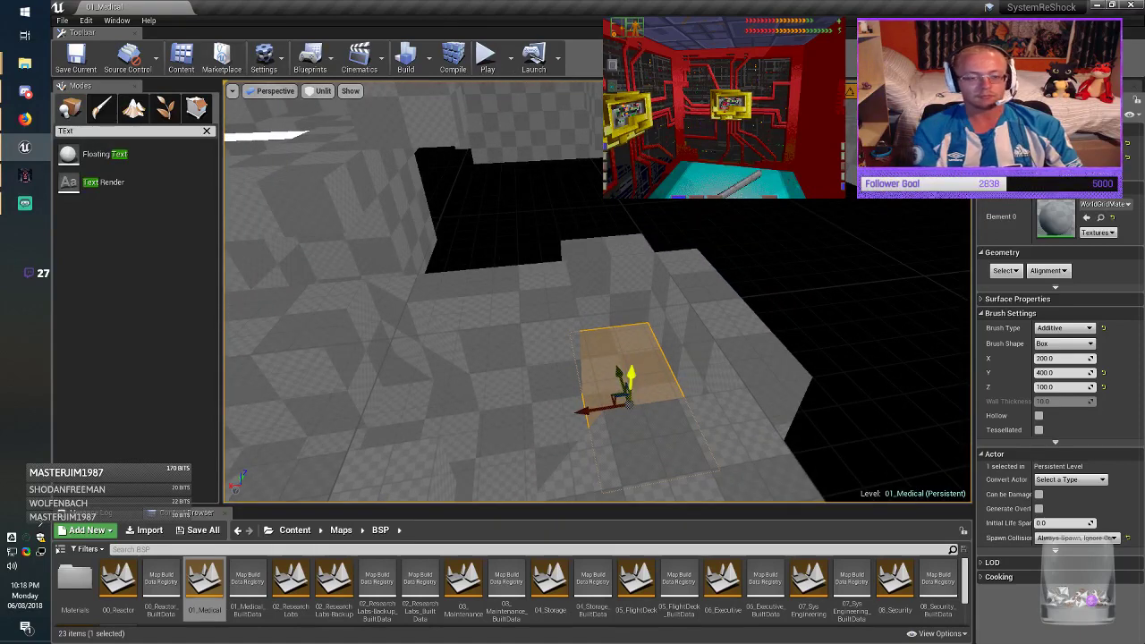
pyautogui.moveTo(631, 365); pyautogui.dragTo(669, 227)
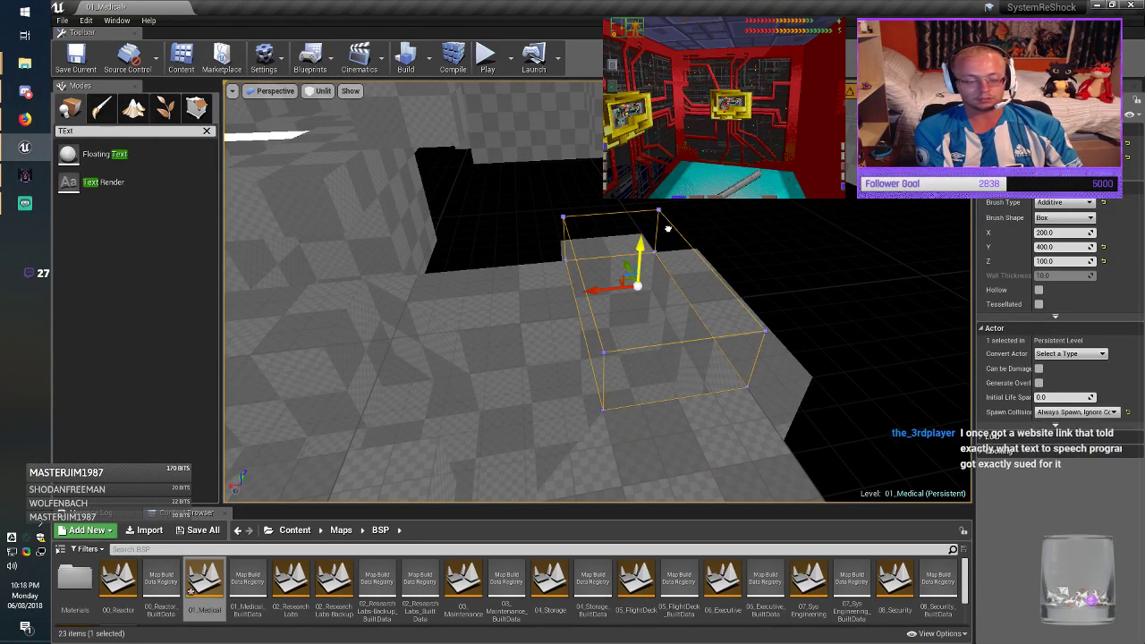
# Step: Duplicate the next two corridor floor brushes upward along Z to continue the ceiling
pyautogui.moveTo(669, 227)
pyautogui.mouseDown(button='right')
pyautogui.moveTo(716, 291)
pyautogui.moveTo(669, 224)
pyautogui.mouseUp(button='right')
pyautogui.click(625, 308)
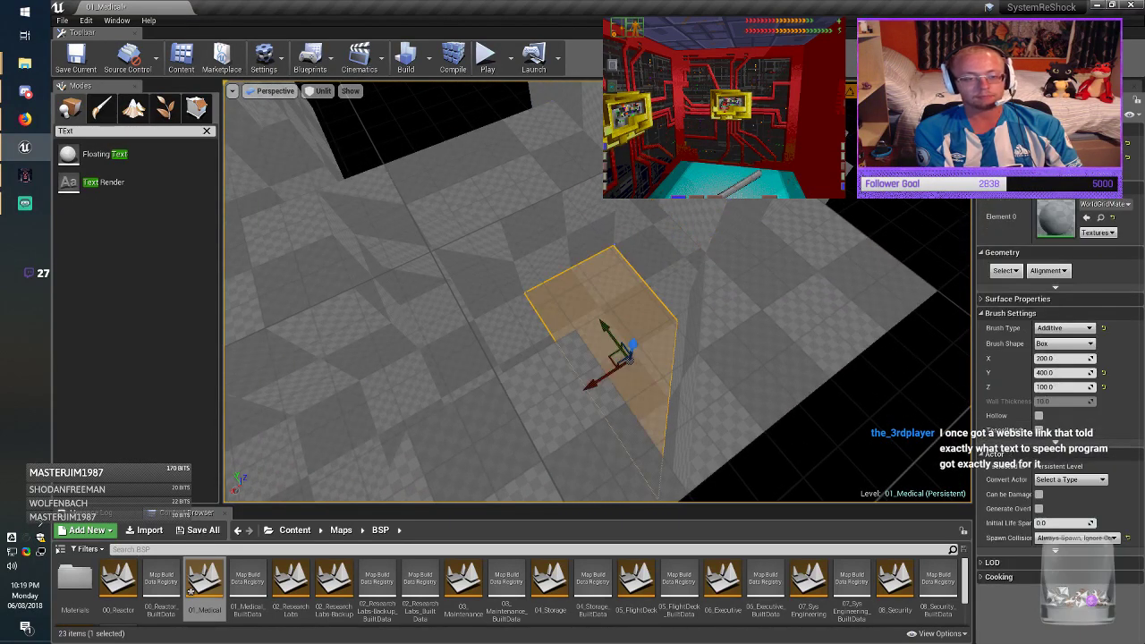
pyautogui.moveTo(632, 337); pyautogui.dragTo(653, 210)
pyautogui.moveTo(653, 209); pyautogui.dragTo(572, 215, button='right')
pyautogui.press('f')
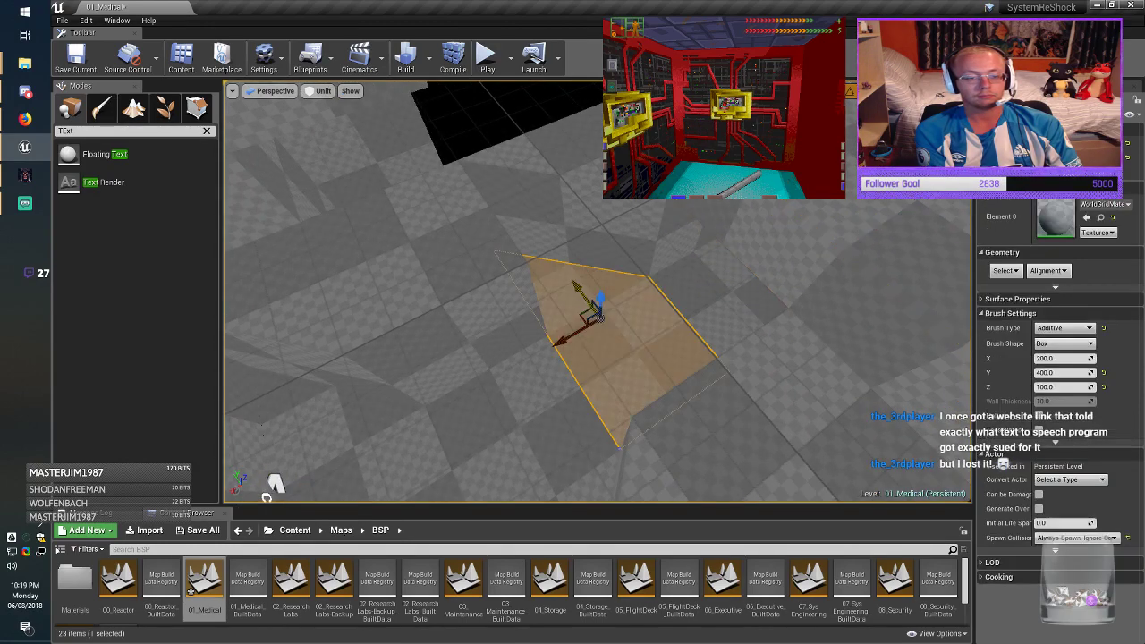
pyautogui.moveTo(603, 292); pyautogui.dragTo(603, 162)
# Step: Duplicate two more 200 × 400 × 100 corridor floor brushes upward along Z to extend the ceiling
pyautogui.moveTo(603, 162)
pyautogui.mouseDown(button='right')
pyautogui.moveTo(555, 183)
pyautogui.moveTo(548, 215)
pyautogui.mouseUp(button='right')
pyautogui.click(647, 337)
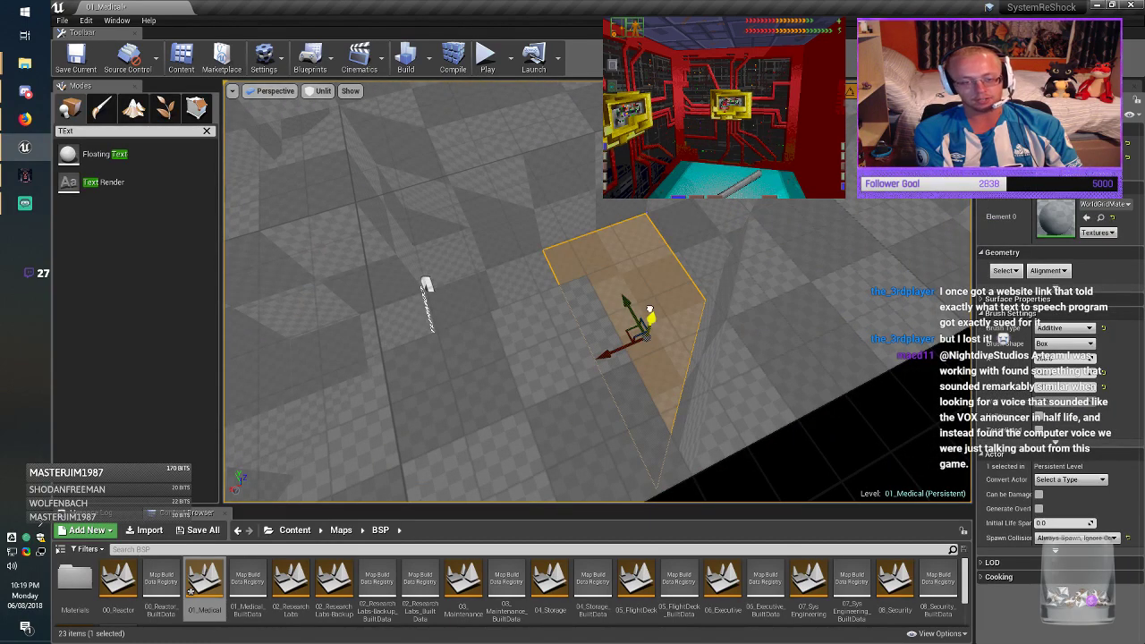
pyautogui.moveTo(650, 311); pyautogui.dragTo(686, 179)
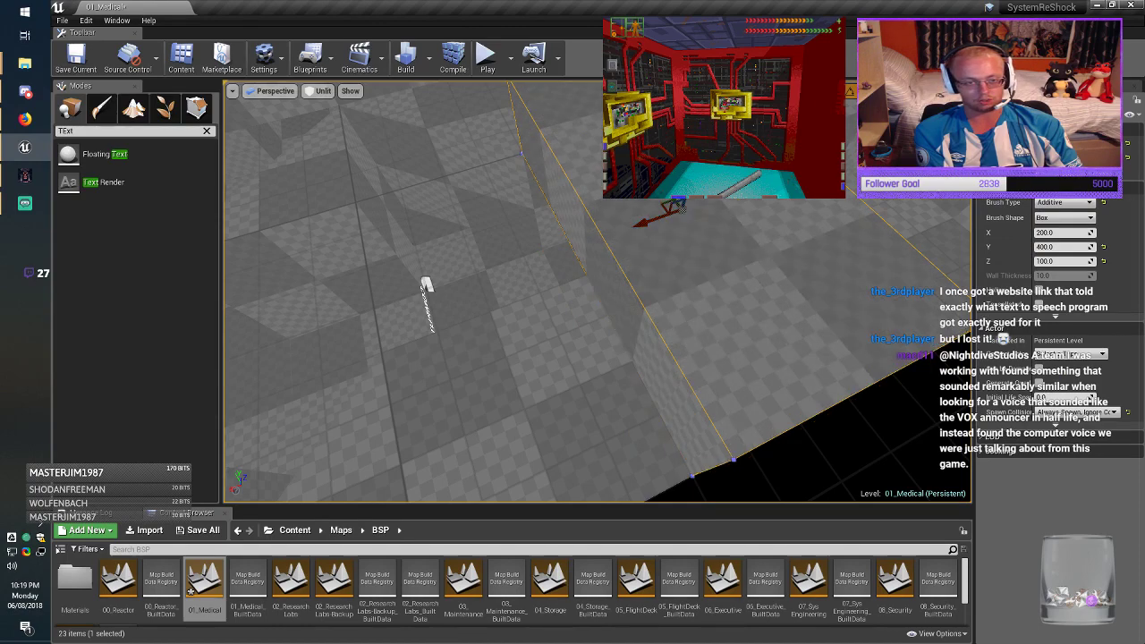
pyautogui.moveTo(684, 192); pyautogui.dragTo(670, 198, button='right')
pyautogui.click(687, 303)
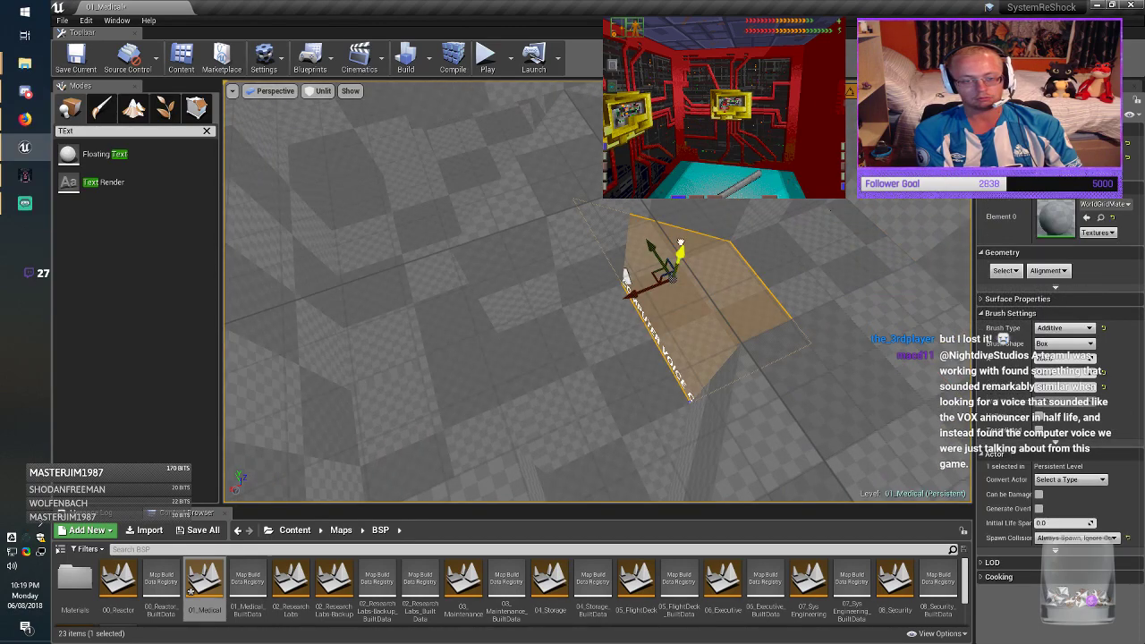
pyautogui.moveTo(680, 243); pyautogui.dragTo(707, 147)
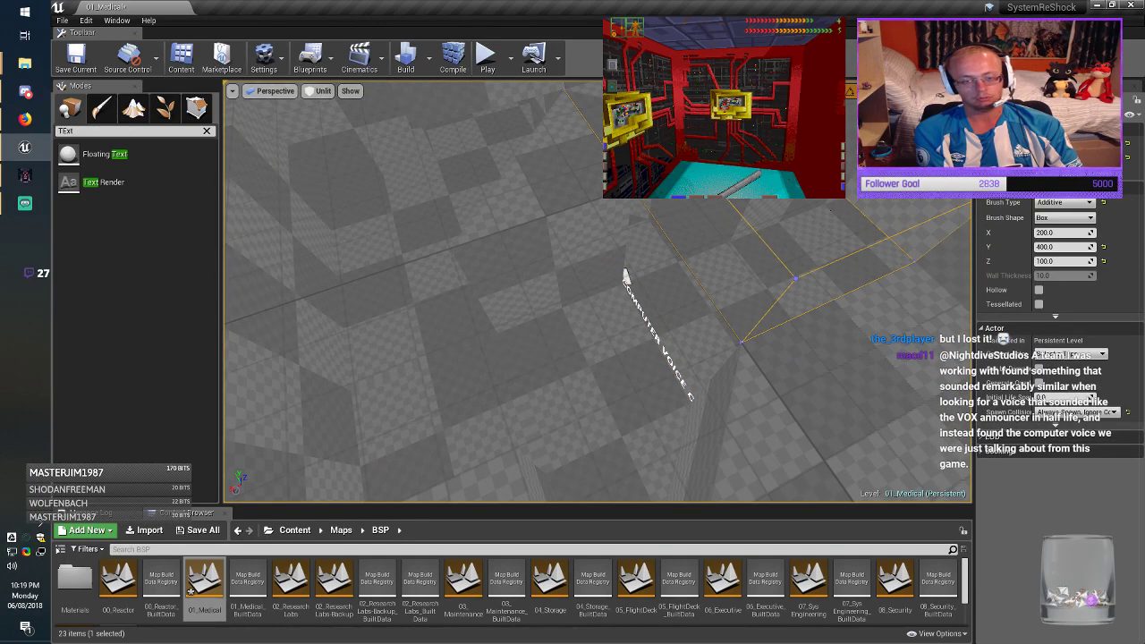
# Step: Duplicate the floor brush by the text marker and the neighbouring 200 × 200 × 100 brush upward along Z as ceiling
pyautogui.moveTo(667, 238)
pyautogui.mouseDown(button='right')
pyautogui.moveTo(617, 240)
pyautogui.moveTo(671, 228)
pyautogui.mouseUp(button='right')
pyautogui.click(628, 316)
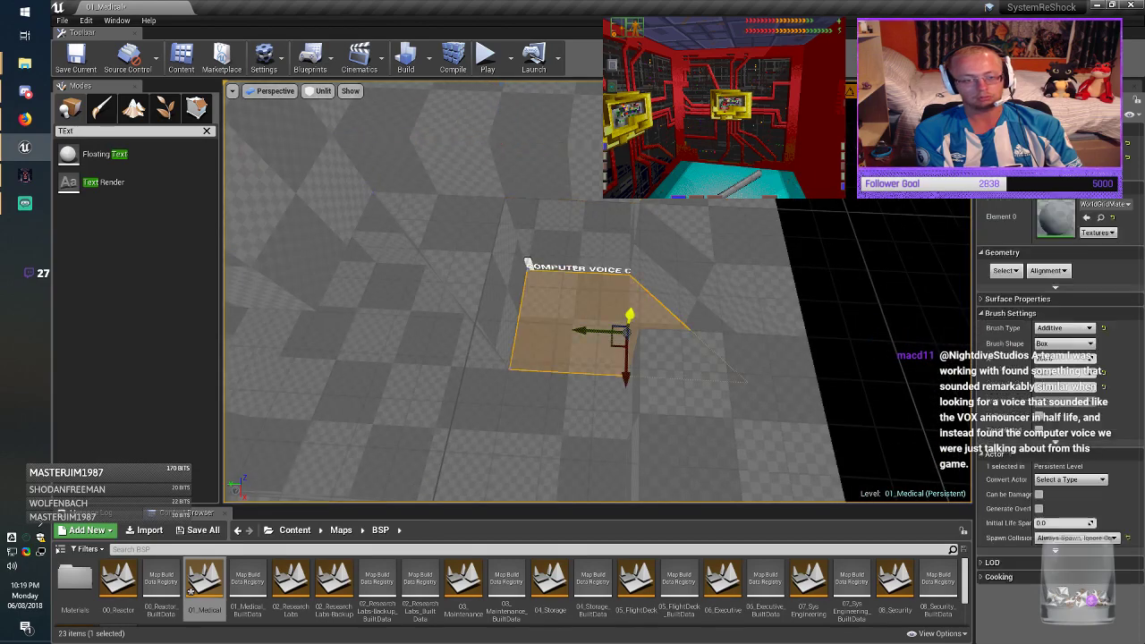
pyautogui.moveTo(631, 308); pyautogui.dragTo(648, 212)
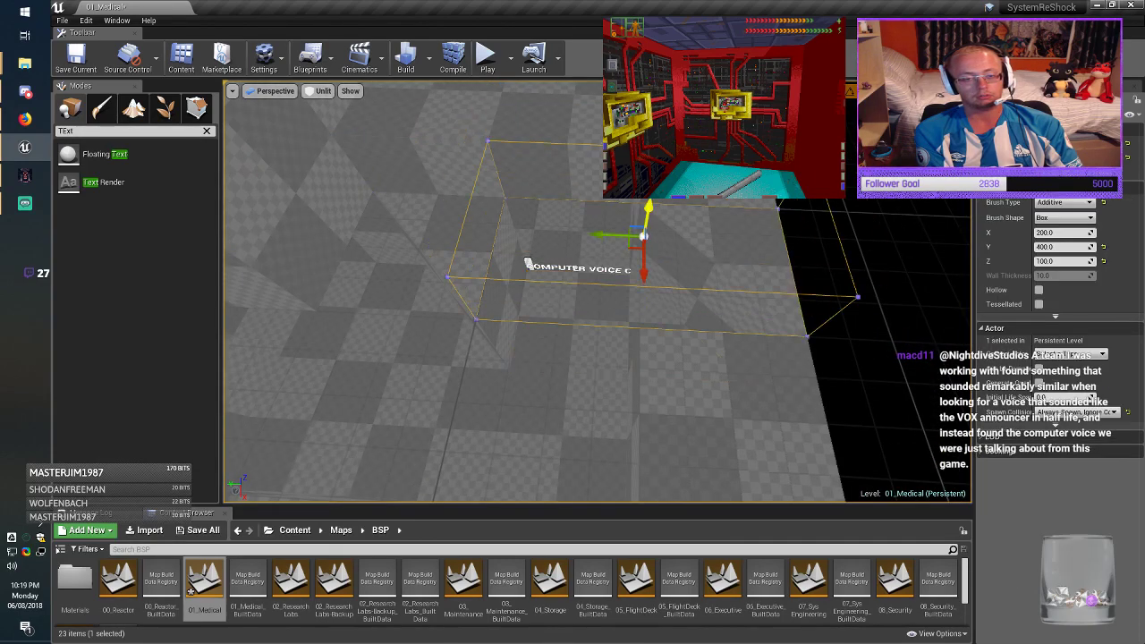
pyautogui.moveTo(648, 212); pyautogui.dragTo(573, 277, button='right')
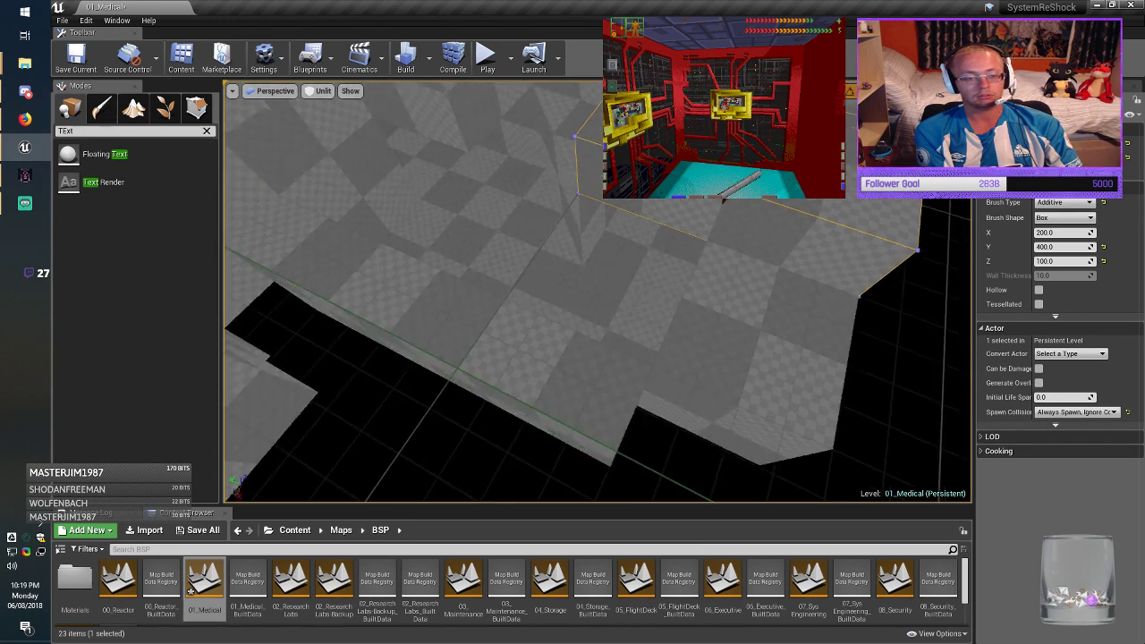
pyautogui.click(503, 246)
pyautogui.click(608, 321)
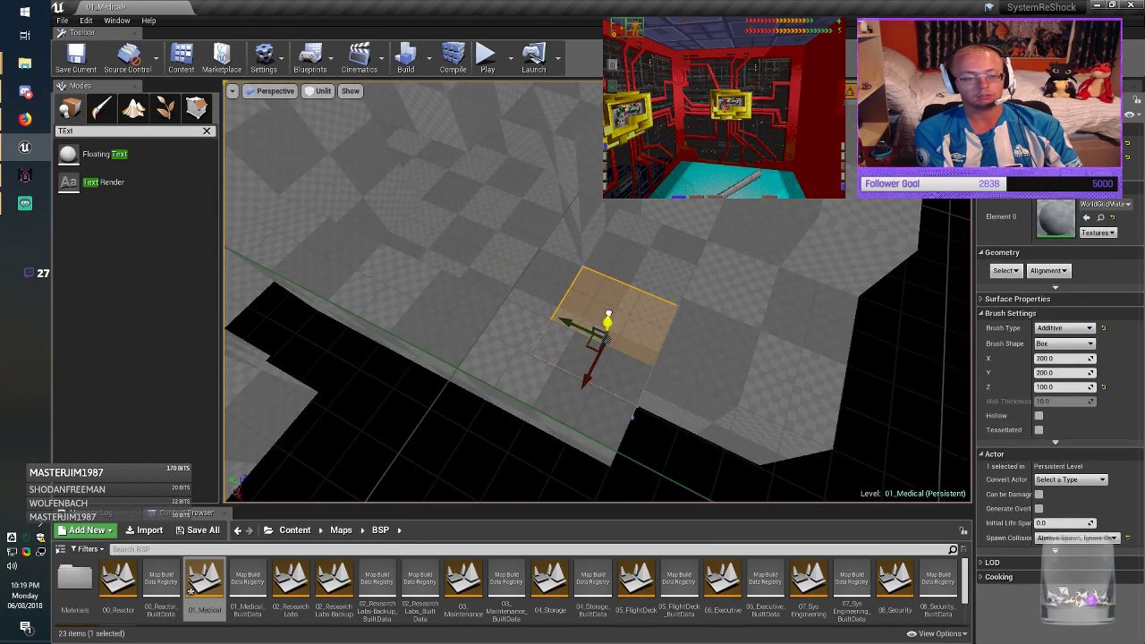
pyautogui.moveTo(608, 315)
pyautogui.mouseDown()
pyautogui.moveTo(611, 219)
pyautogui.moveTo(611, 243)
pyautogui.mouseUp()
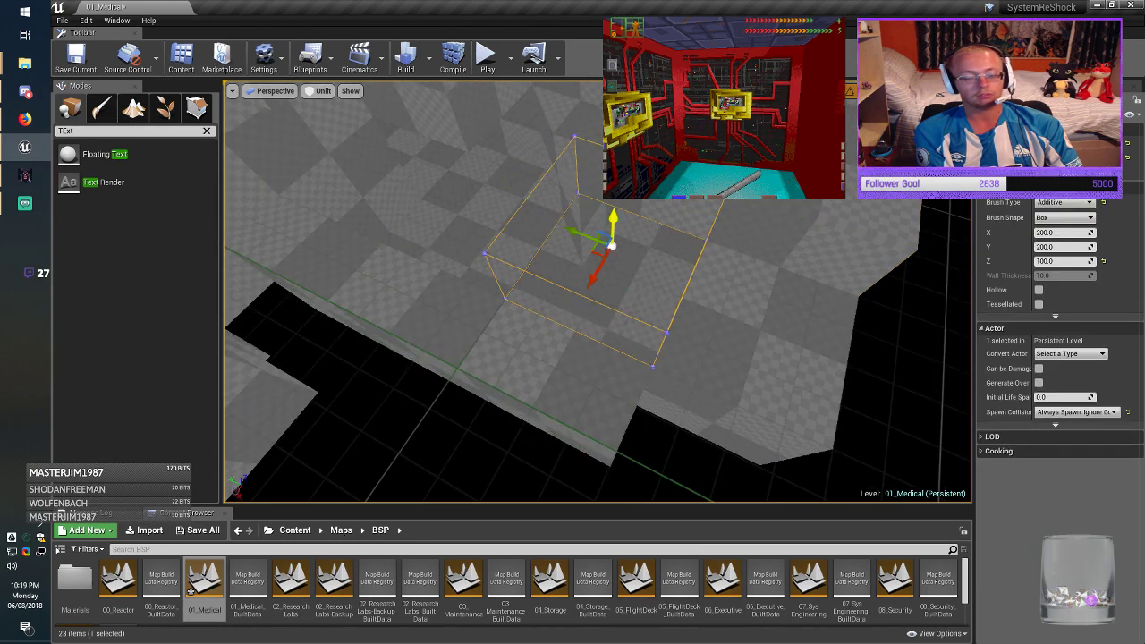
# Step: Duplicate the square ceiling brush sideways along Y and set the copy's X size to 400
pyautogui.moveTo(611, 234); pyautogui.dragTo(519, 210, button='right')
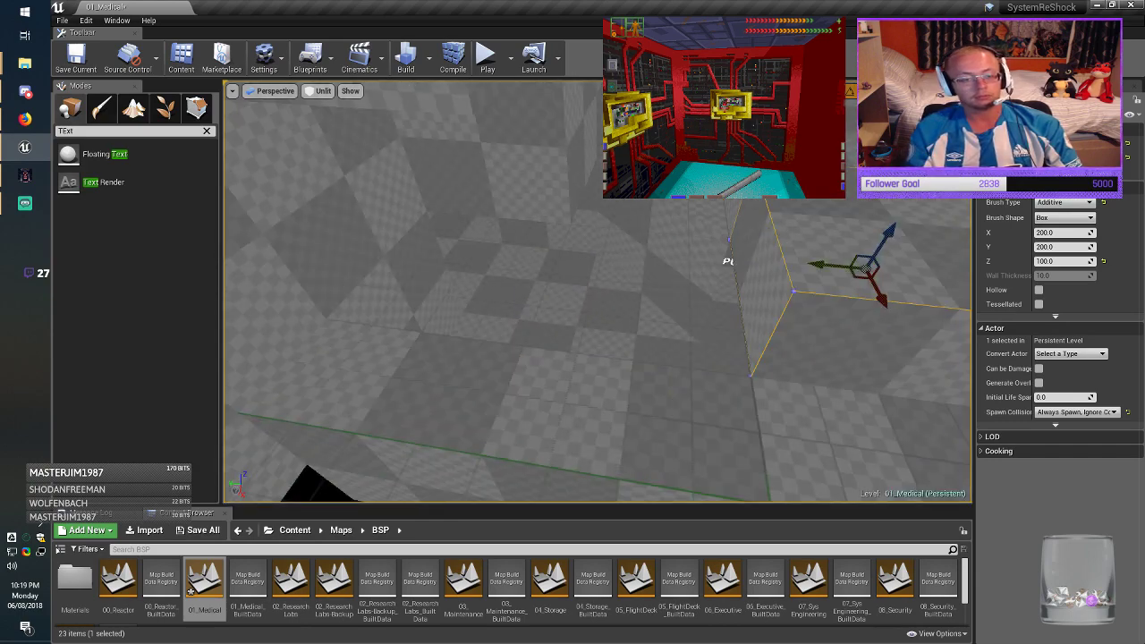
pyautogui.click(581, 299)
pyautogui.click(727, 260)
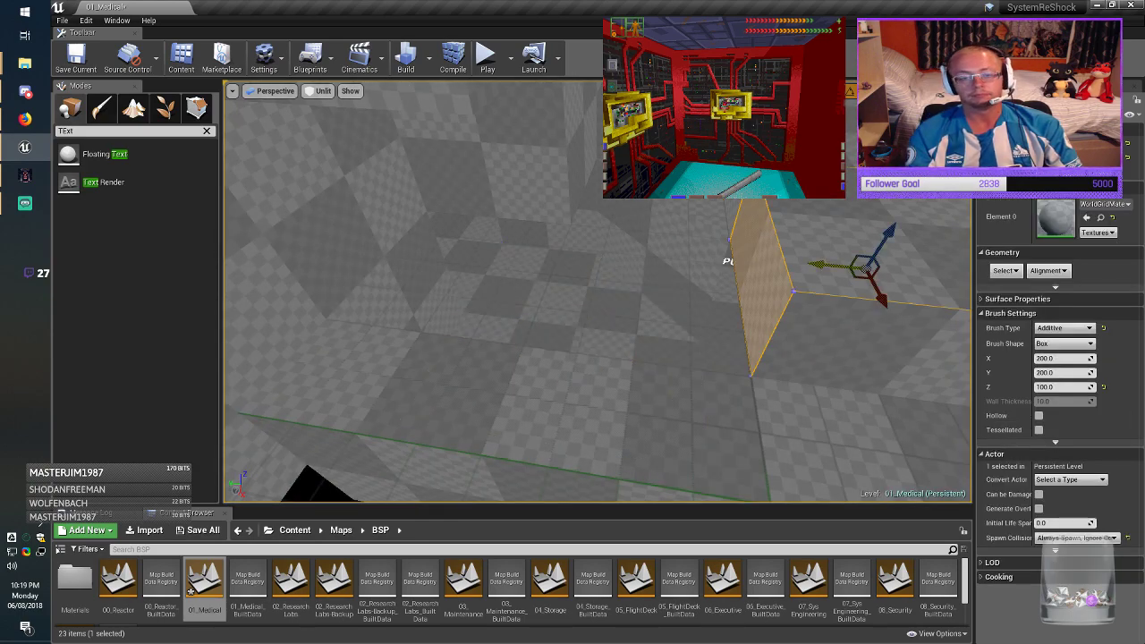
pyautogui.click(631, 257)
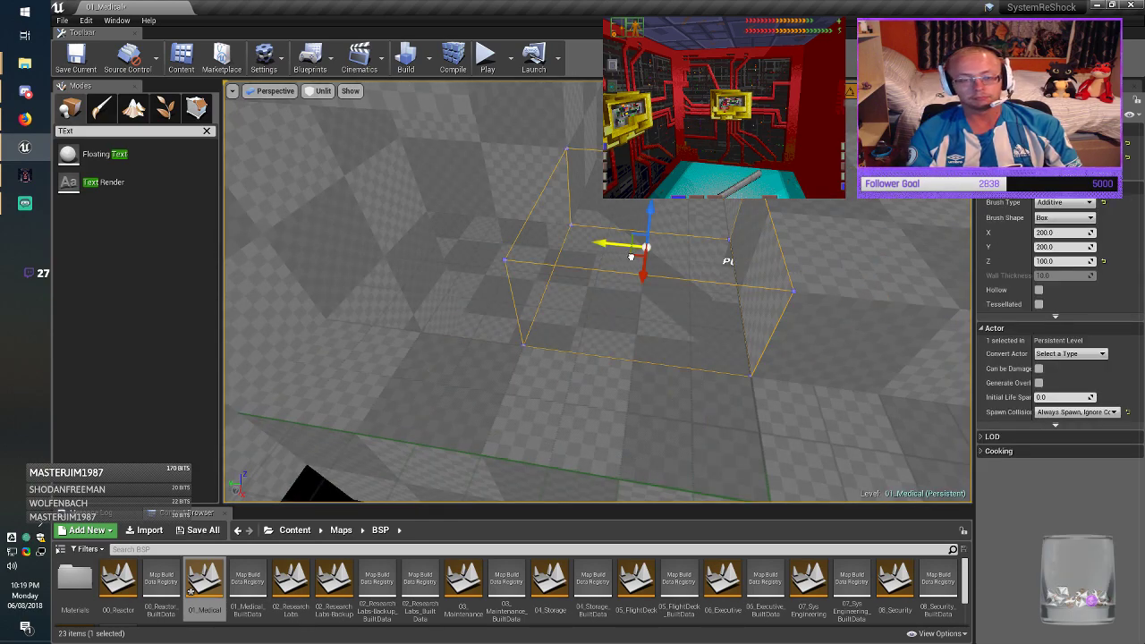
pyautogui.moveTo(630, 256); pyautogui.dragTo(335, 304, button='right')
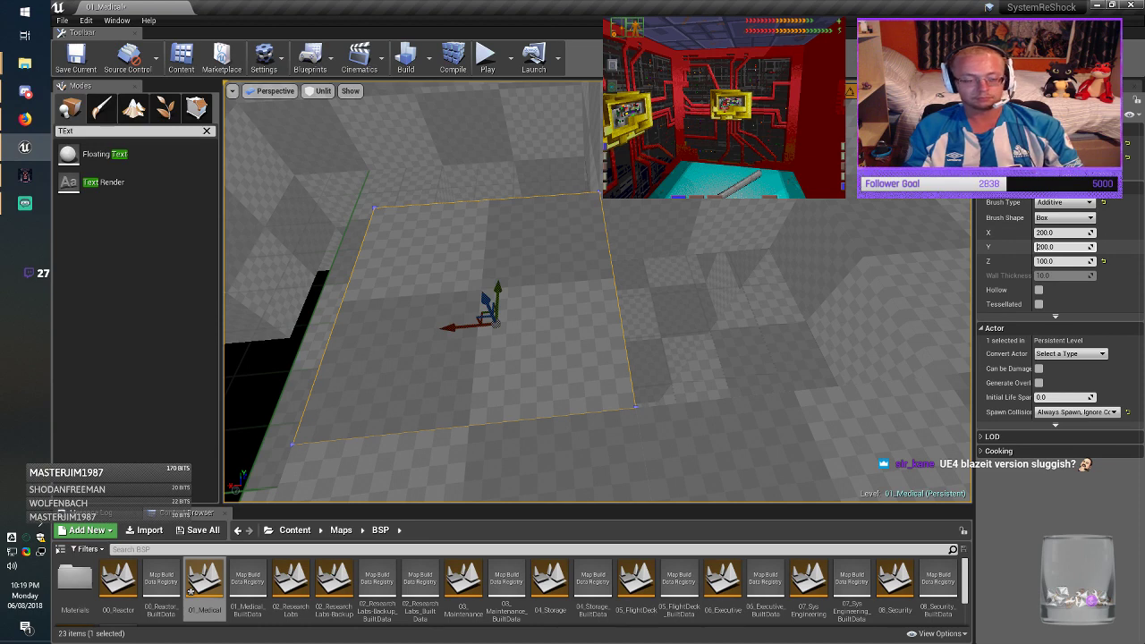
pyautogui.hotkey('shift', 'Tab')
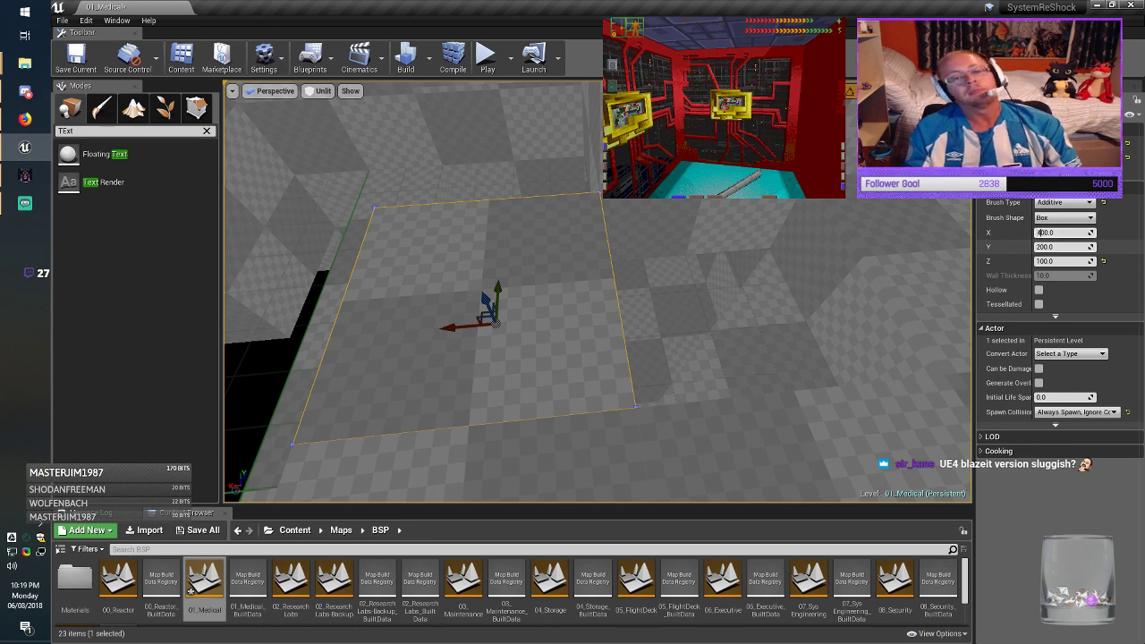
pyautogui.press('Return')
# Step: Rotate the 400-long ceiling brush so its long side runs across the corridor, then shift it along X into place
pyautogui.moveTo(527, 365); pyautogui.dragTo(524, 368, button='right')
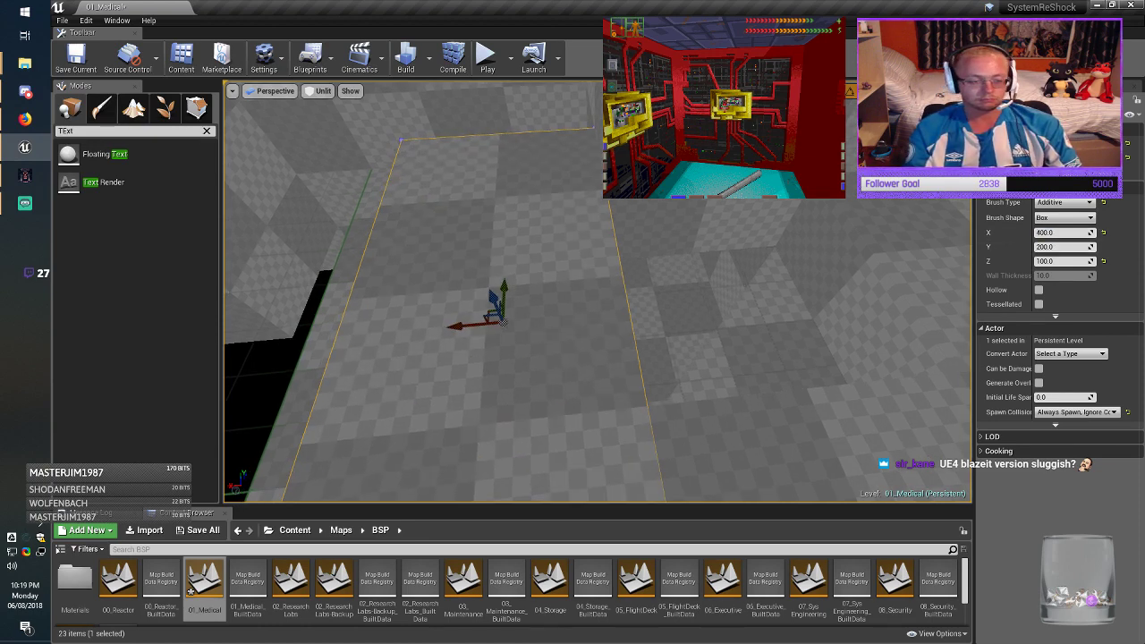
pyautogui.press('e')
pyautogui.moveTo(546, 360); pyautogui.dragTo(610, 307)
pyautogui.moveTo(546, 360); pyautogui.dragTo(574, 344, button='right')
pyautogui.press('space')
pyautogui.press('space')
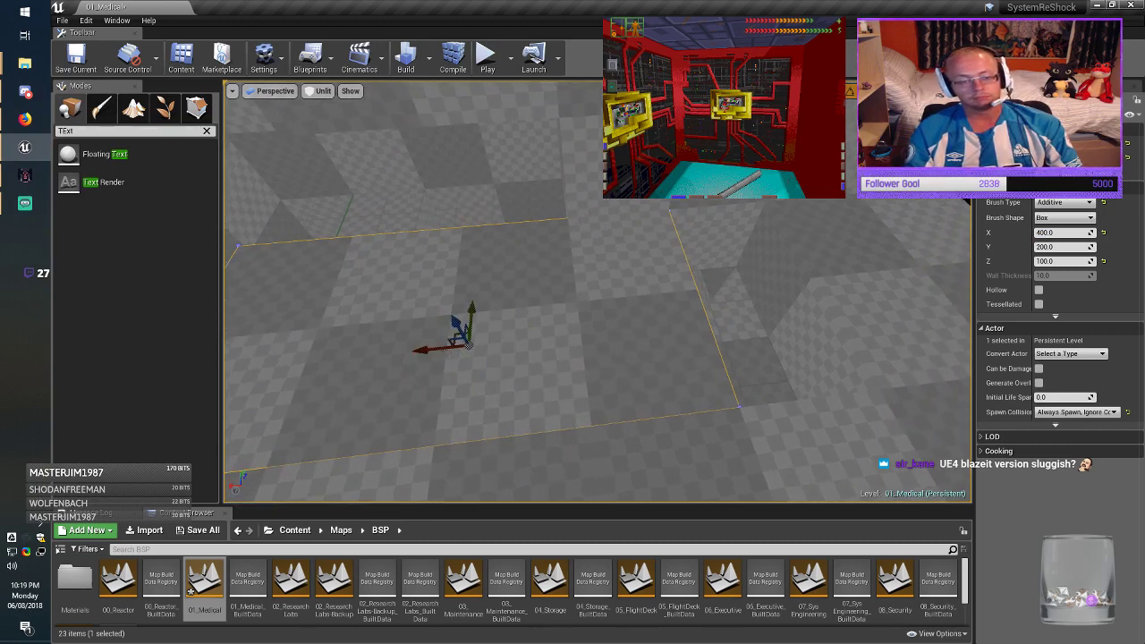
pyautogui.moveTo(417, 349); pyautogui.dragTo(526, 341)
pyautogui.moveTo(526, 350)
pyautogui.mouseDown(button='right')
pyautogui.moveTo(627, 358)
pyautogui.moveTo(720, 322)
pyautogui.mouseUp(button='right')
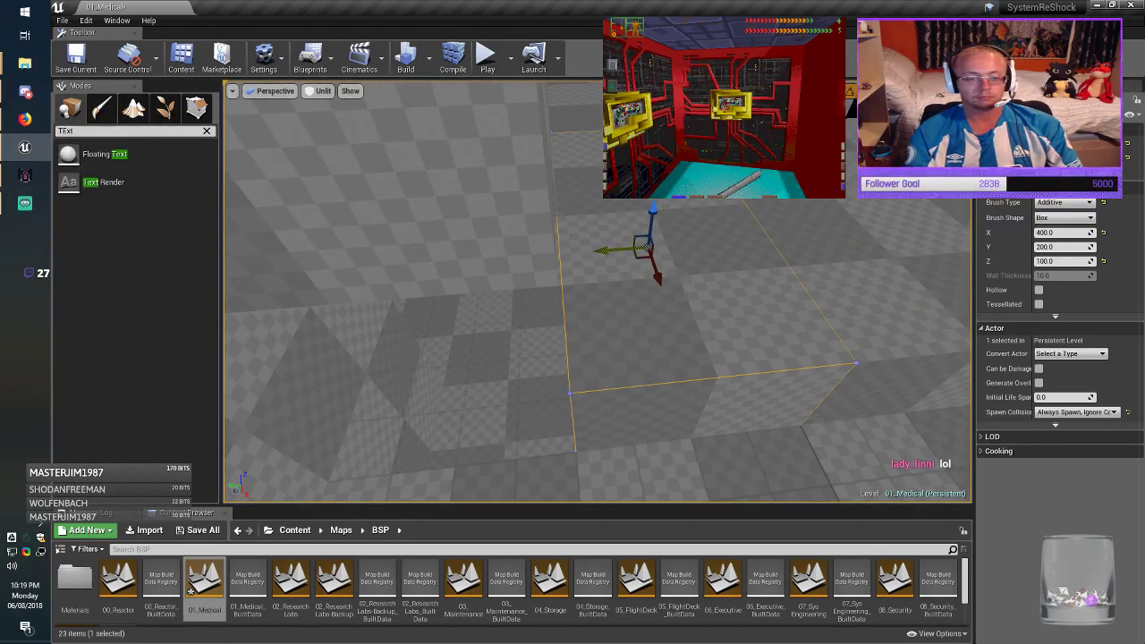
# Step: Duplicate the ceiling brush along Y, set the copy's X size to 200, shift it along X into the gap and save the level
pyautogui.moveTo(583, 255); pyautogui.dragTo(425, 268)
pyautogui.moveTo(425, 267)
pyautogui.mouseDown(button='right')
pyautogui.moveTo(380, 299)
pyautogui.moveTo(277, 273)
pyautogui.mouseUp(button='right')
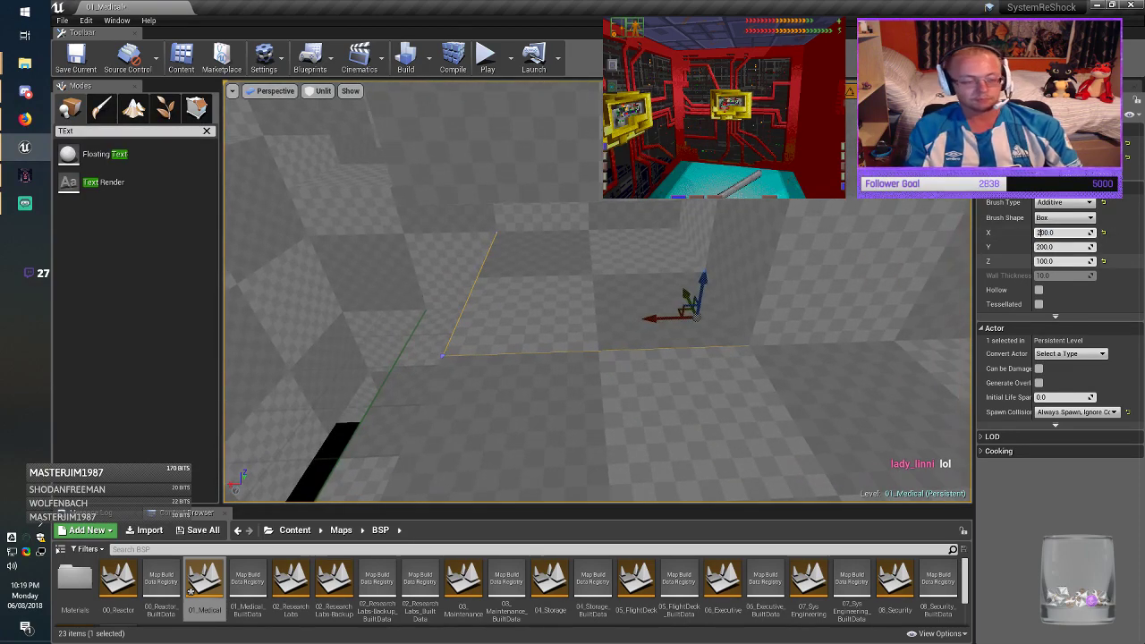
pyautogui.press('Return')
pyautogui.moveTo(649, 324); pyautogui.dragTo(535, 329)
pyautogui.moveTo(535, 329)
pyautogui.mouseDown(button='right')
pyautogui.moveTo(600, 362)
pyautogui.moveTo(528, 371)
pyautogui.moveTo(564, 353)
pyautogui.moveTo(595, 358)
pyautogui.mouseUp(button='right')
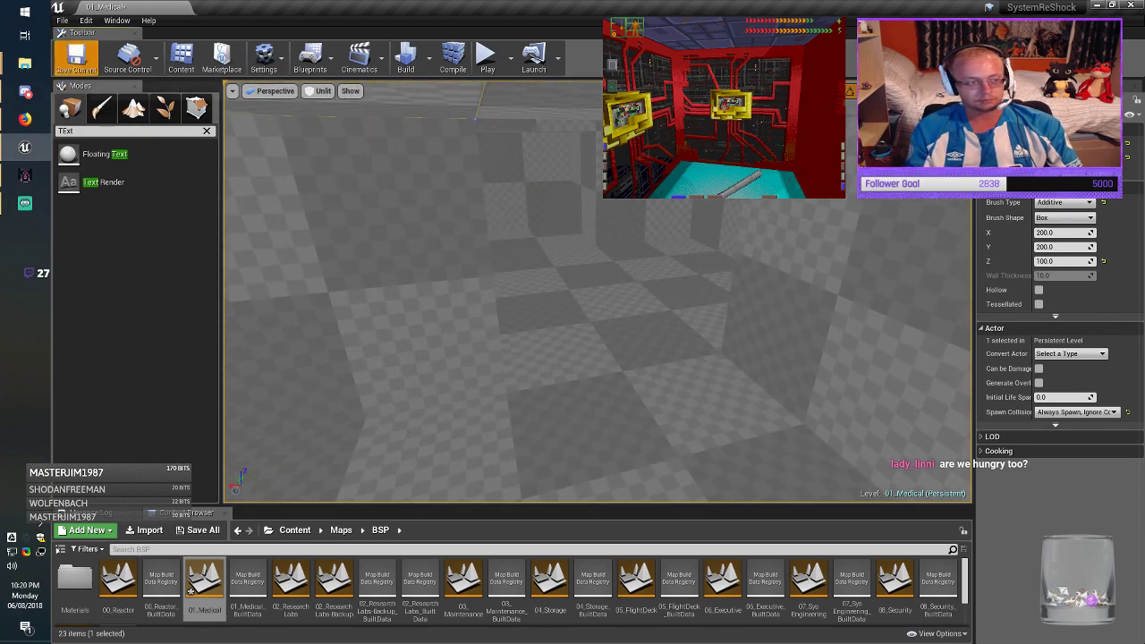
pyautogui.click(76, 59)
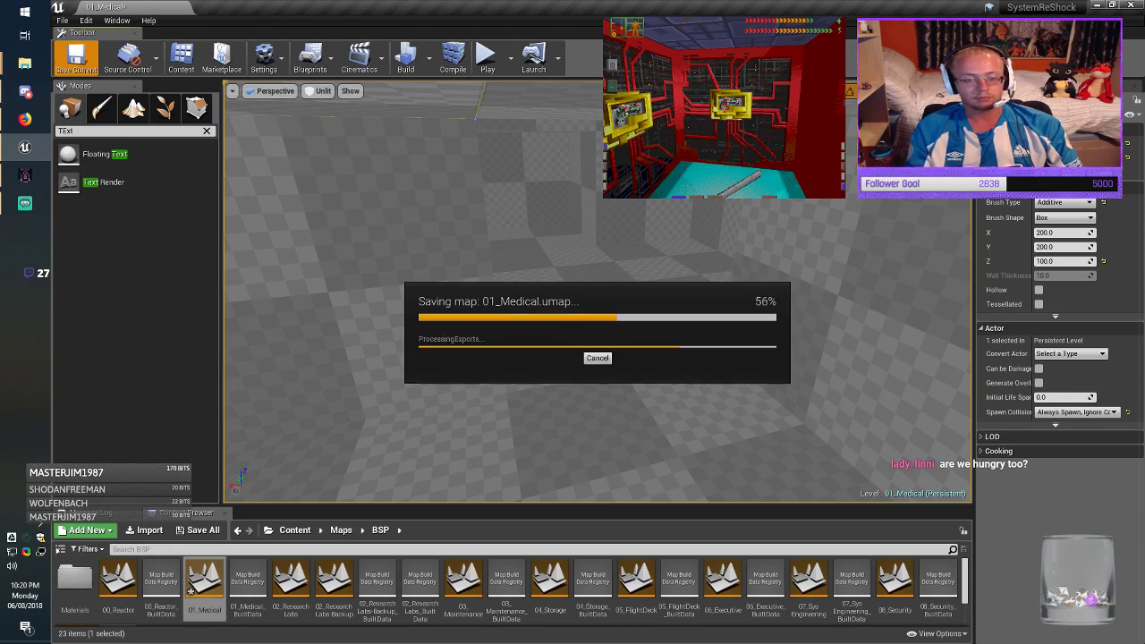
# Step: Close and restart the editor, then reopen the 01_Medical level from the BSP maps folder
pyautogui.click(1131, 5)
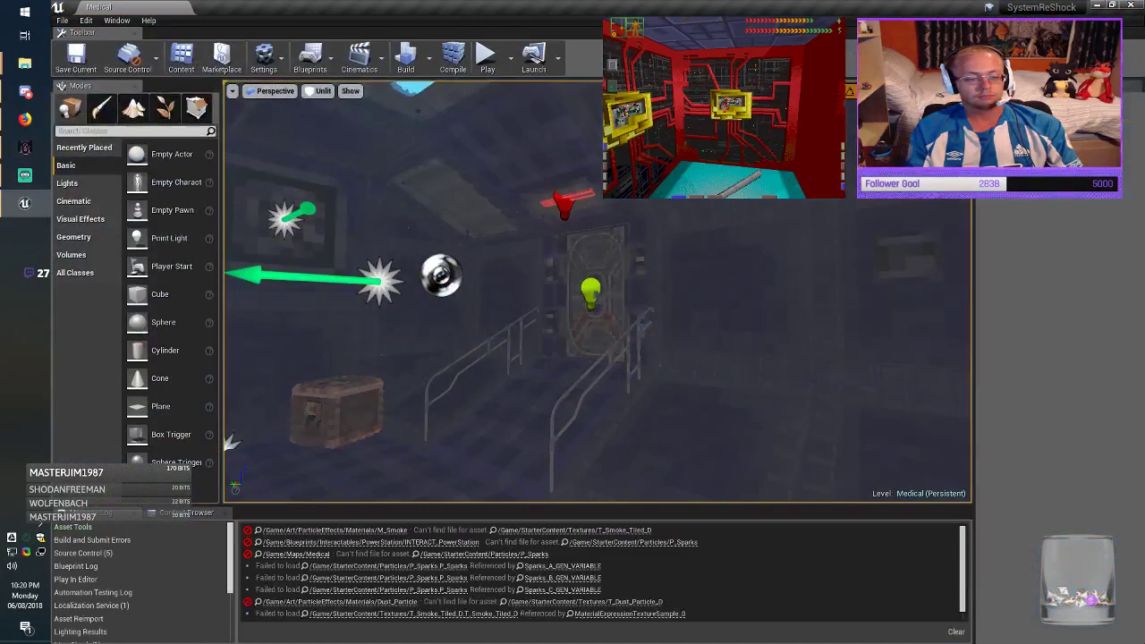
pyautogui.click(177, 512)
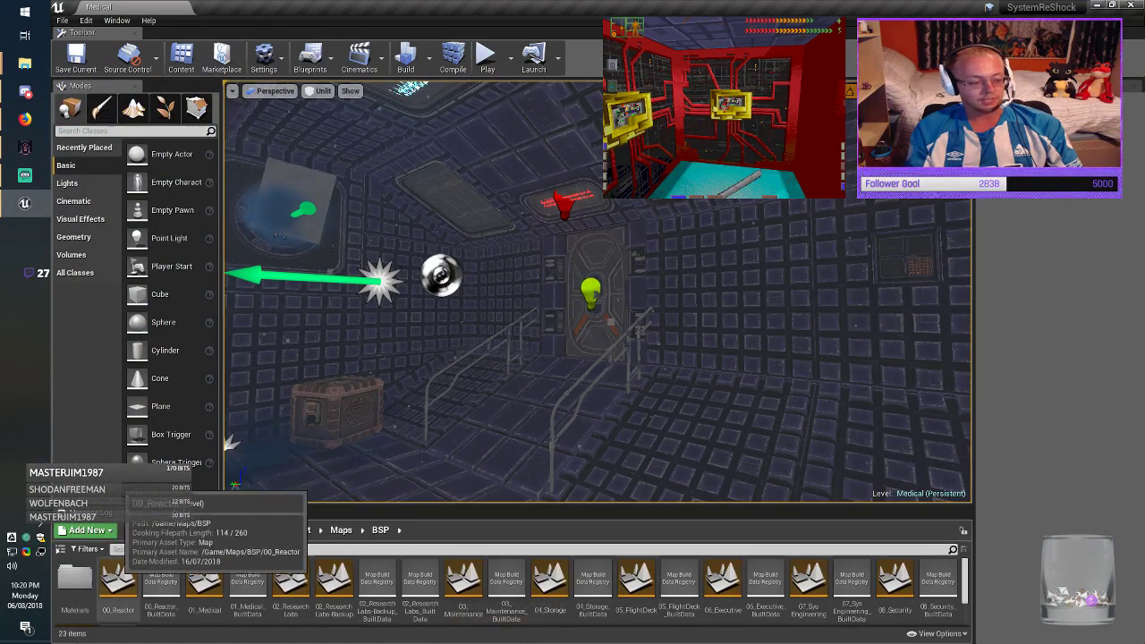
pyautogui.doubleClick(208, 586)
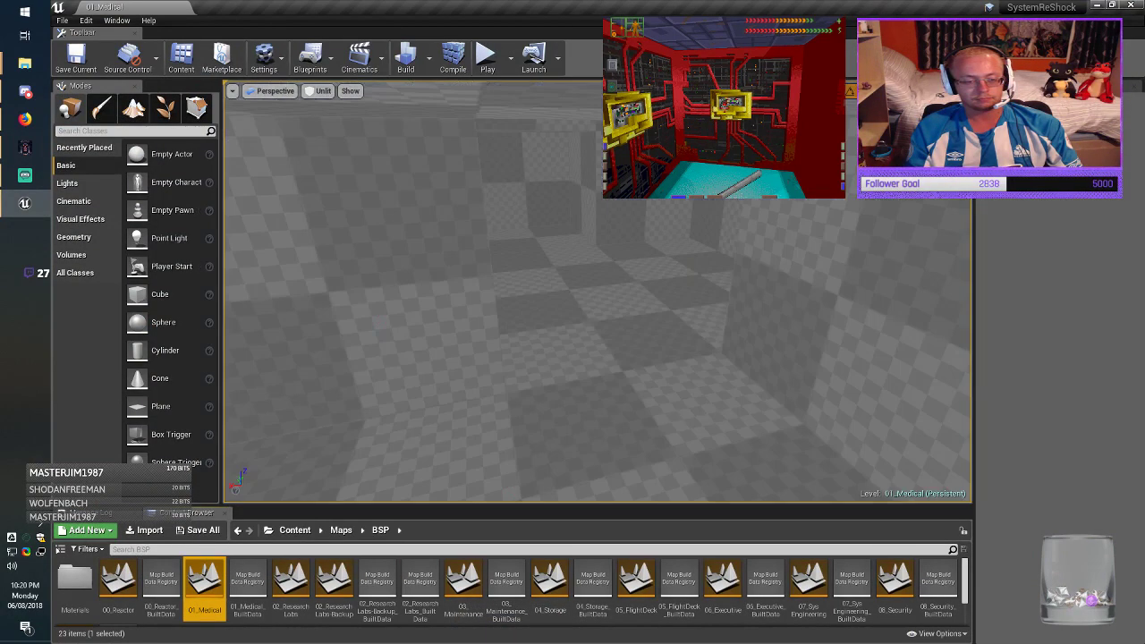
# Step: Duplicate the 200 × 100 × 200 brush at the blockout's outer edge and move the copy along Y to the opposite side
pyautogui.moveTo(598, 292)
pyautogui.mouseDown(button='right')
pyautogui.moveTo(662, 286)
pyautogui.moveTo(698, 291)
pyautogui.moveTo(617, 286)
pyautogui.moveTo(850, 322)
pyautogui.moveTo(867, 313)
pyautogui.mouseUp(button='right')
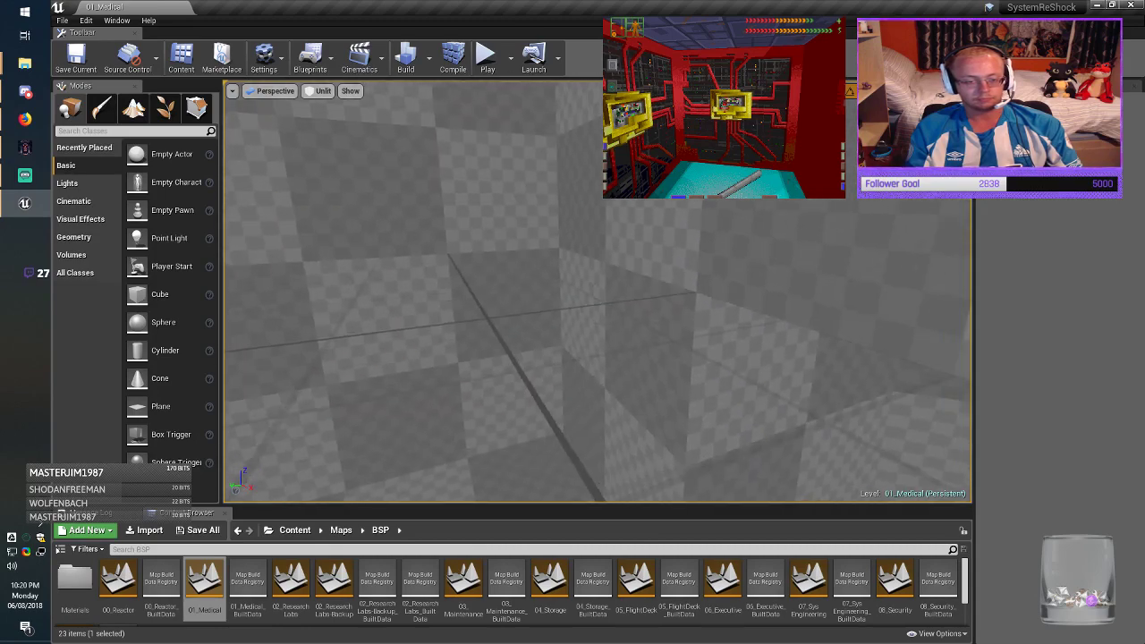
pyautogui.click(626, 304)
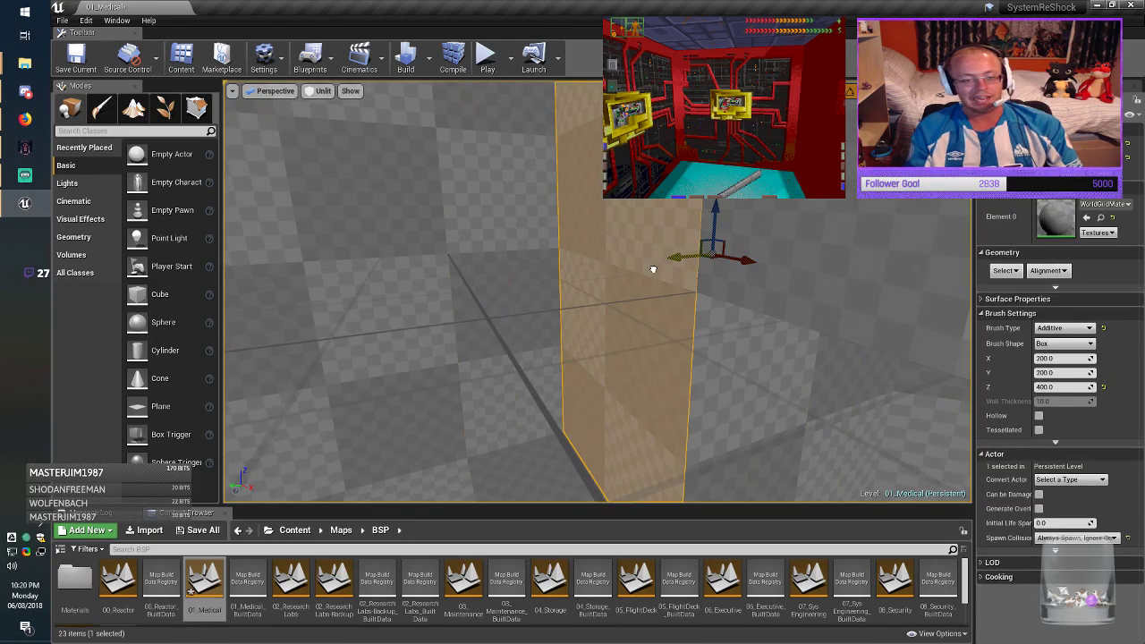
pyautogui.hotkey('ctrl', 'w')
pyautogui.moveTo(653, 270)
pyautogui.mouseDown(button='right')
pyautogui.moveTo(675, 224)
pyautogui.moveTo(666, 210)
pyautogui.moveTo(729, 233)
pyautogui.mouseUp(button='right')
pyautogui.moveTo(630, 291)
pyautogui.mouseDown(button='right')
pyautogui.moveTo(518, 344)
pyautogui.moveTo(438, 344)
pyautogui.mouseUp(button='right')
pyautogui.click(376, 322)
pyautogui.moveTo(376, 322)
pyautogui.mouseDown(button='right')
pyautogui.moveTo(447, 366)
pyautogui.moveTo(429, 353)
pyautogui.moveTo(394, 353)
pyautogui.moveTo(385, 367)
pyautogui.mouseUp(button='right')
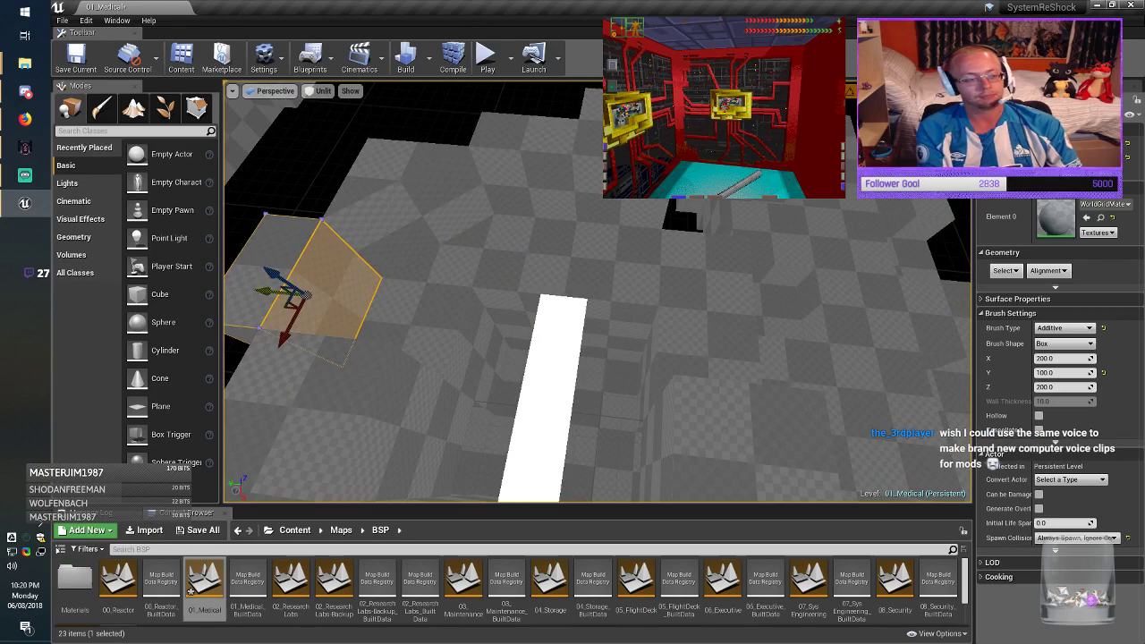
pyautogui.moveTo(271, 293); pyautogui.dragTo(924, 292)
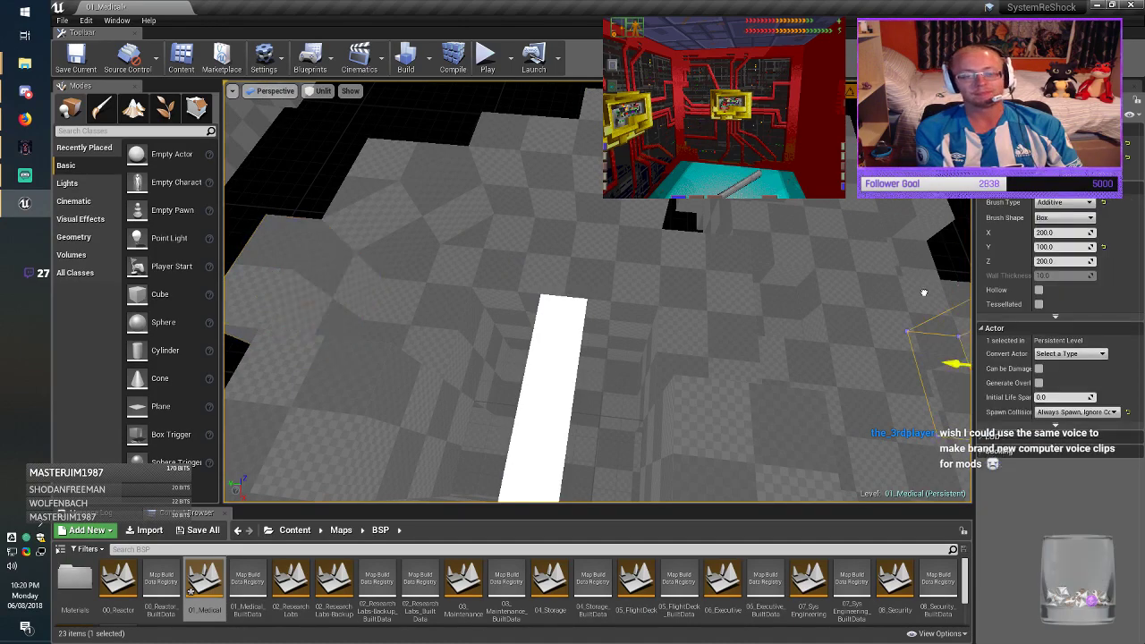
pyautogui.moveTo(777, 297); pyautogui.dragTo(765, 297)
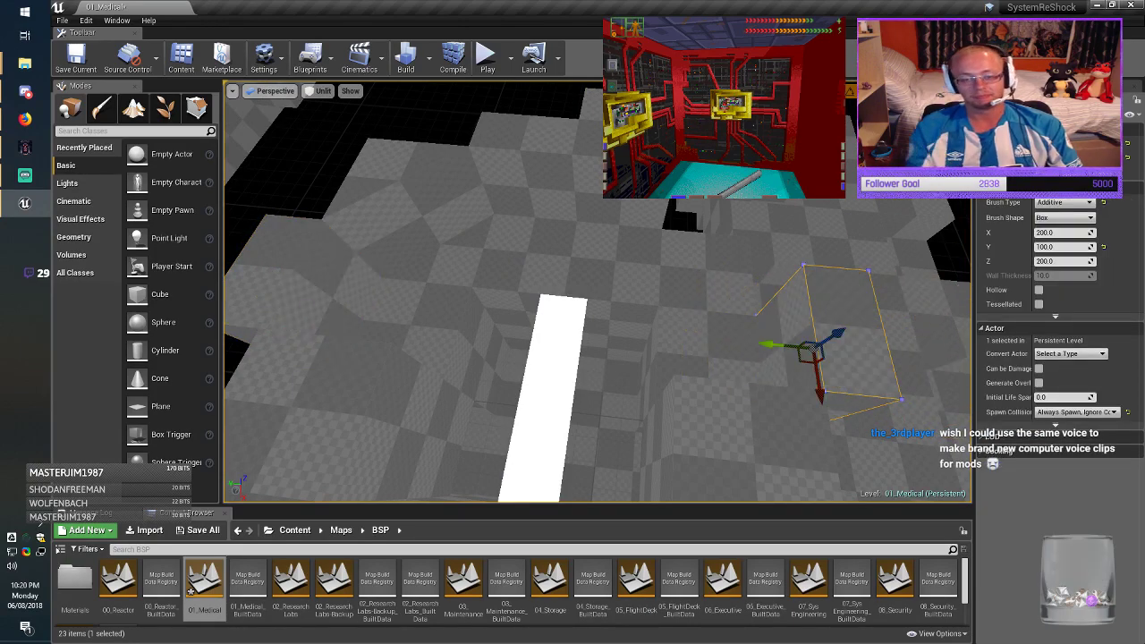
pyautogui.moveTo(765, 297)
pyautogui.mouseDown(button='right')
pyautogui.moveTo(886, 264)
pyautogui.moveTo(908, 278)
pyautogui.mouseUp(button='right')
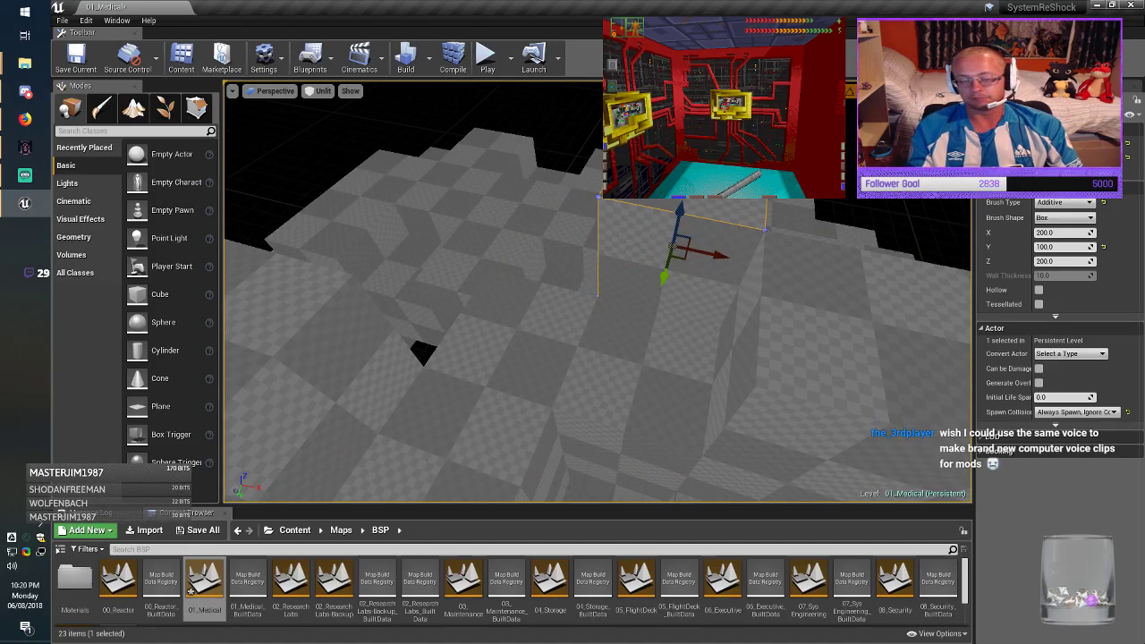
# Step: Switch to the original game to examine the room with the wall consoles, then return to the matching spot in the blockout
pyautogui.moveTo(765, 297)
pyautogui.mouseDown(button='right')
pyautogui.moveTo(780, 314)
pyautogui.moveTo(796, 310)
pyautogui.moveTo(827, 272)
pyautogui.moveTo(711, 257)
pyautogui.moveTo(627, 281)
pyautogui.moveTo(779, 313)
pyautogui.moveTo(729, 300)
pyautogui.mouseUp(button='right')
pyautogui.hotkey('alt', 'Tab')
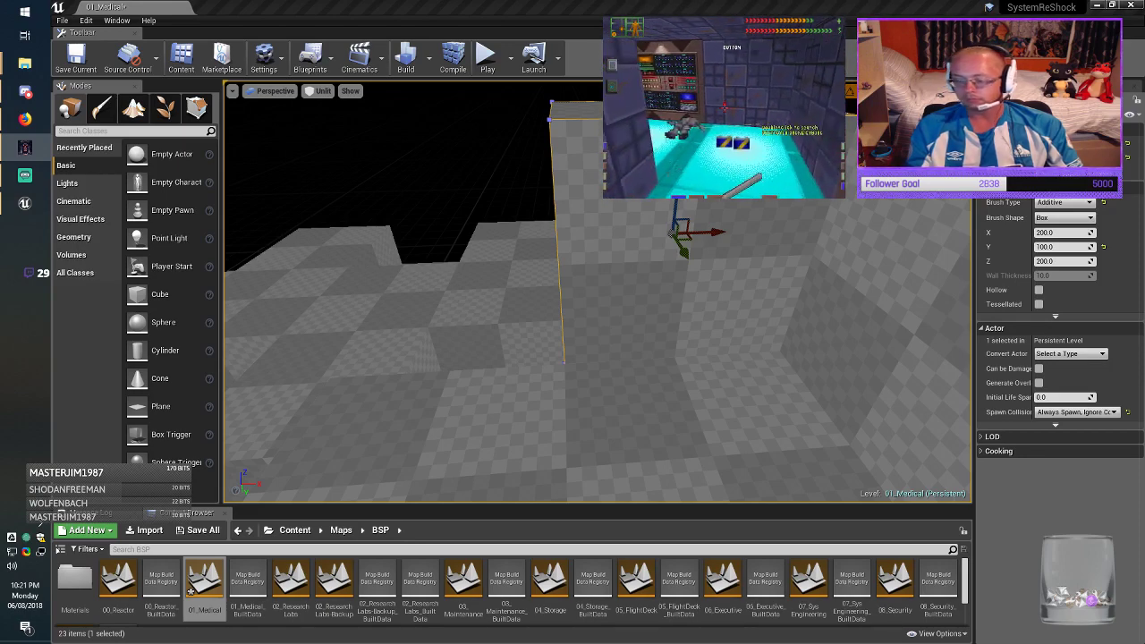
pyautogui.moveTo(598, 340); pyautogui.dragTo(519, 358, button='right')
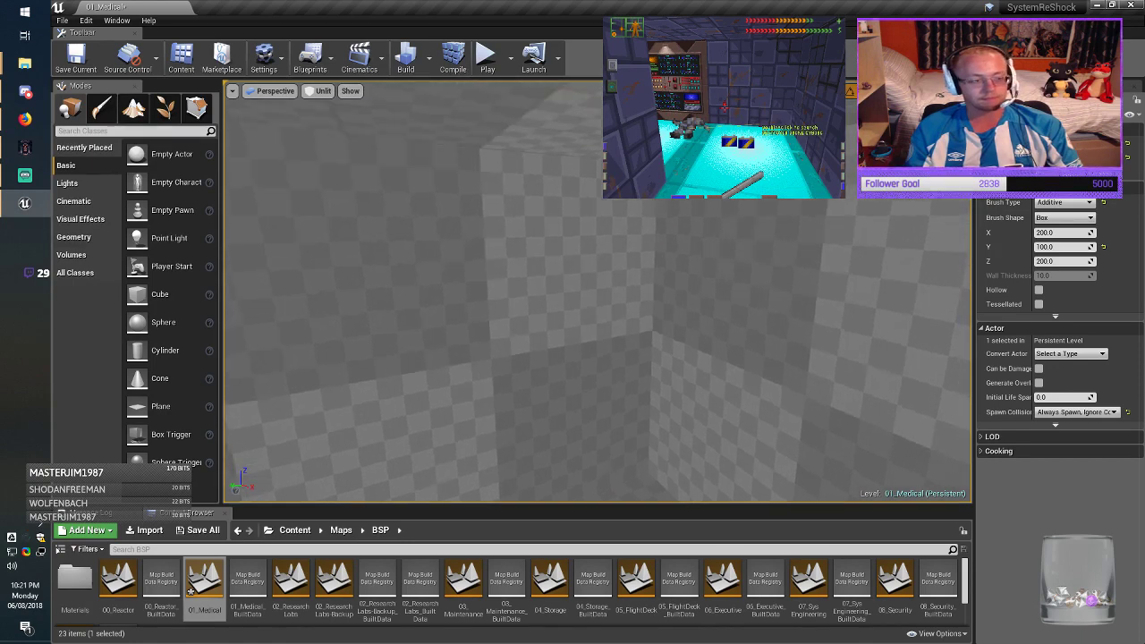
# Step: Search the placeable actors for "Text", place a Text Render actor in front of the room's wall and lower it to Z -50
pyautogui.write('Text')
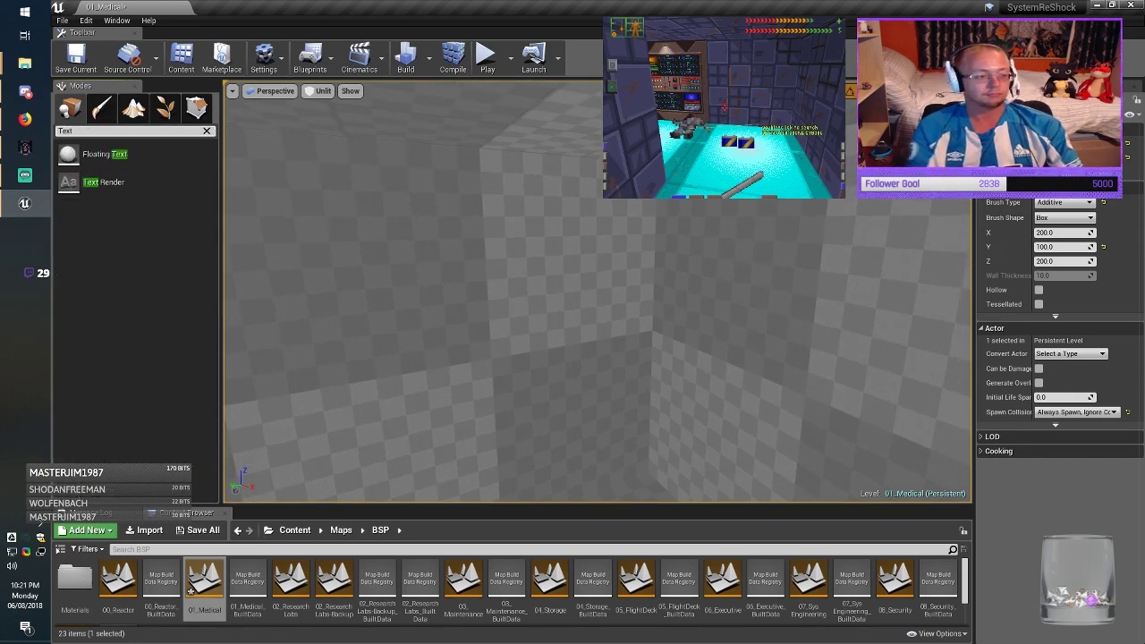
pyautogui.moveTo(555, 170); pyautogui.dragTo(582, 156)
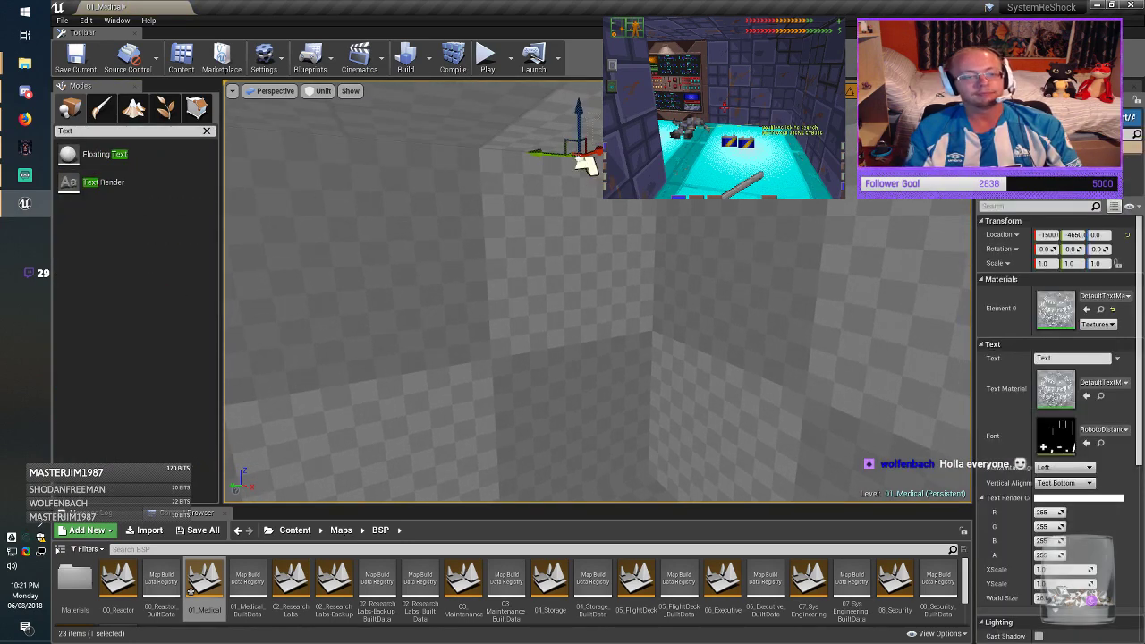
pyautogui.moveTo(582, 206)
pyautogui.mouseDown(button='right')
pyautogui.moveTo(586, 161)
pyautogui.moveTo(583, 188)
pyautogui.mouseUp(button='right')
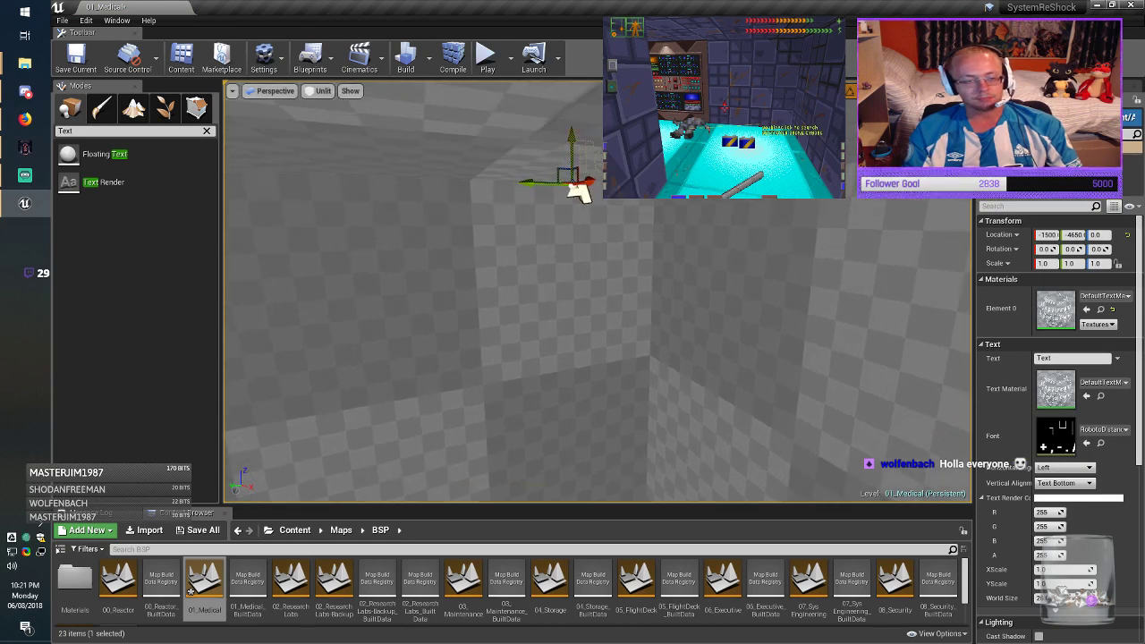
pyautogui.moveTo(571, 127); pyautogui.dragTo(576, 220)
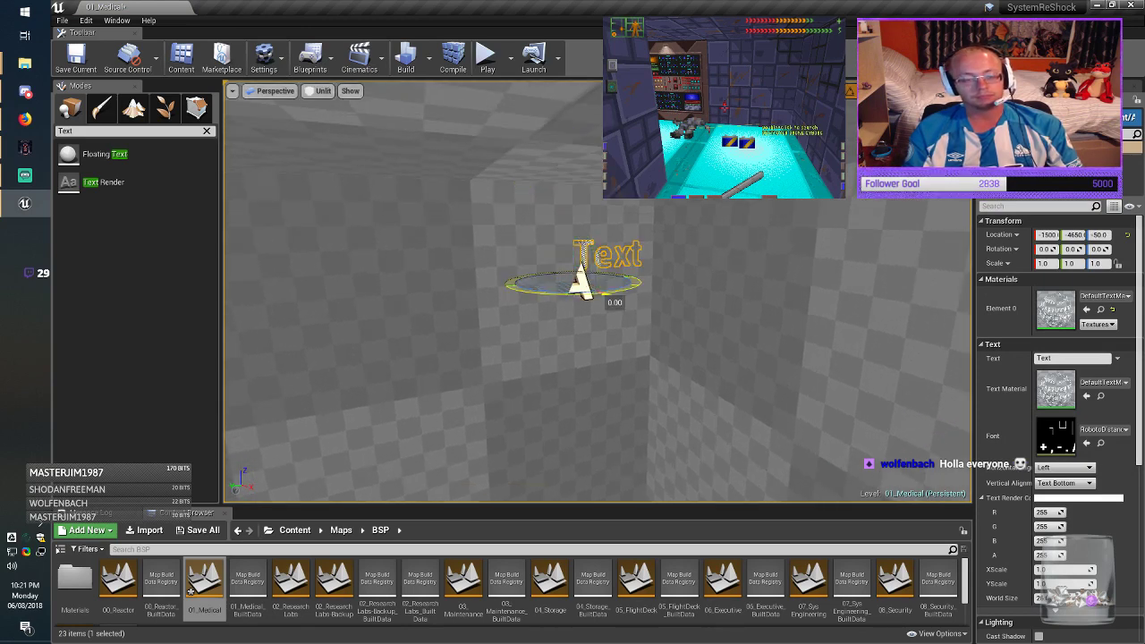
# Step: Change the text marker to "Camera", rotate it 45° about Z and raise it into the room's upper corner
pyautogui.click(1065, 359)
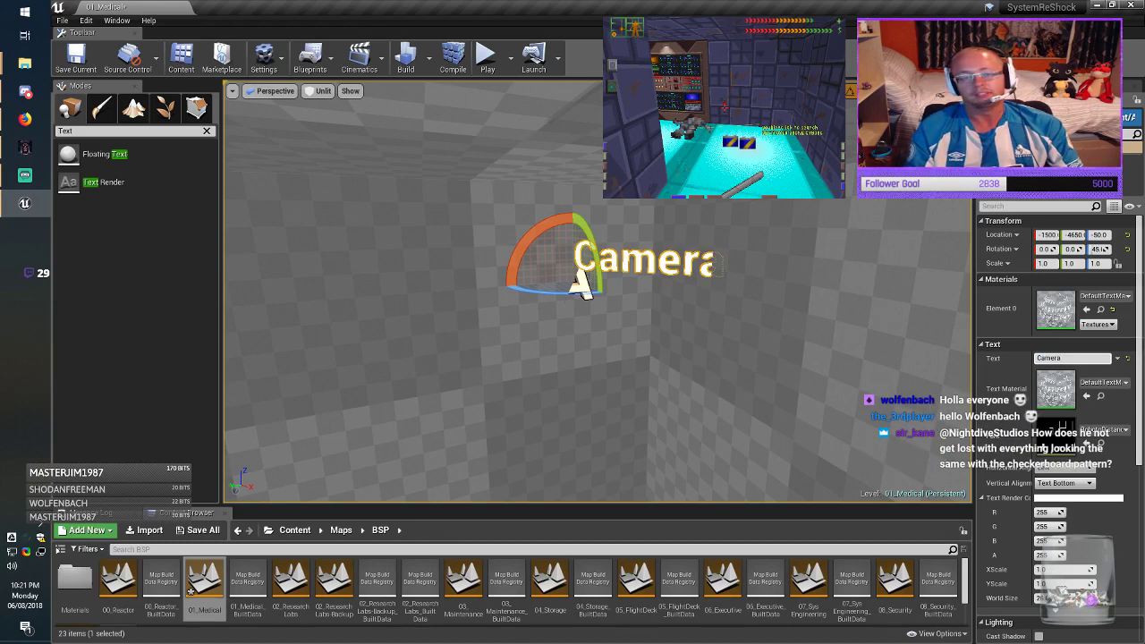
pyautogui.moveTo(598, 291); pyautogui.dragTo(598, 274, button='right')
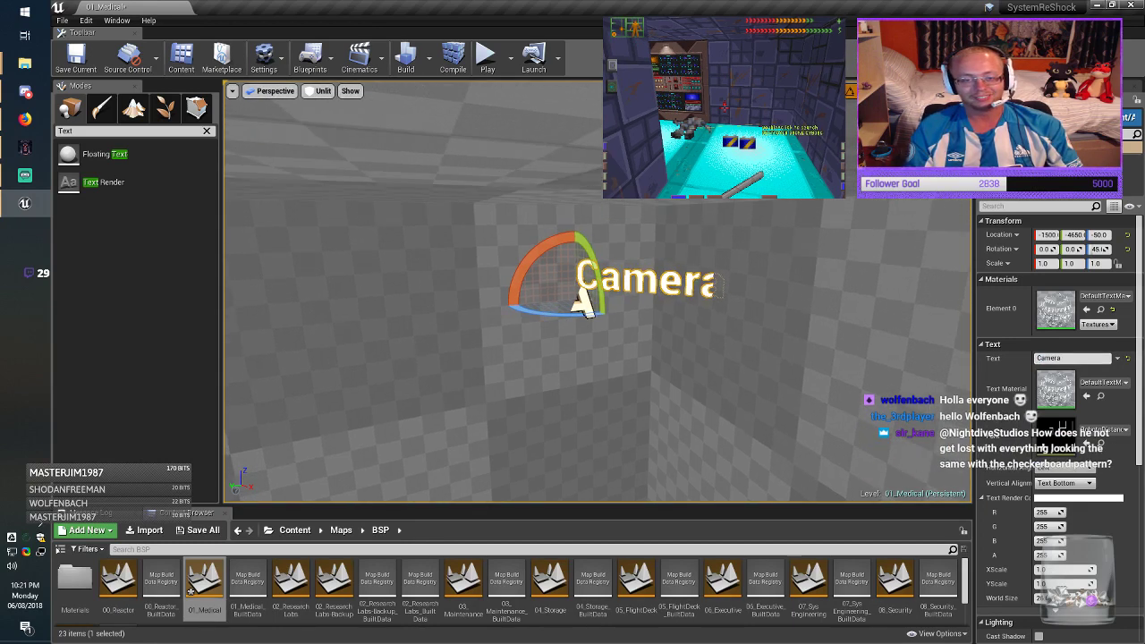
pyautogui.moveTo(582, 304); pyautogui.dragTo(563, 315, button='middle')
pyautogui.moveTo(562, 315); pyautogui.dragTo(551, 321)
pyautogui.moveTo(546, 274); pyautogui.dragTo(548, 209)
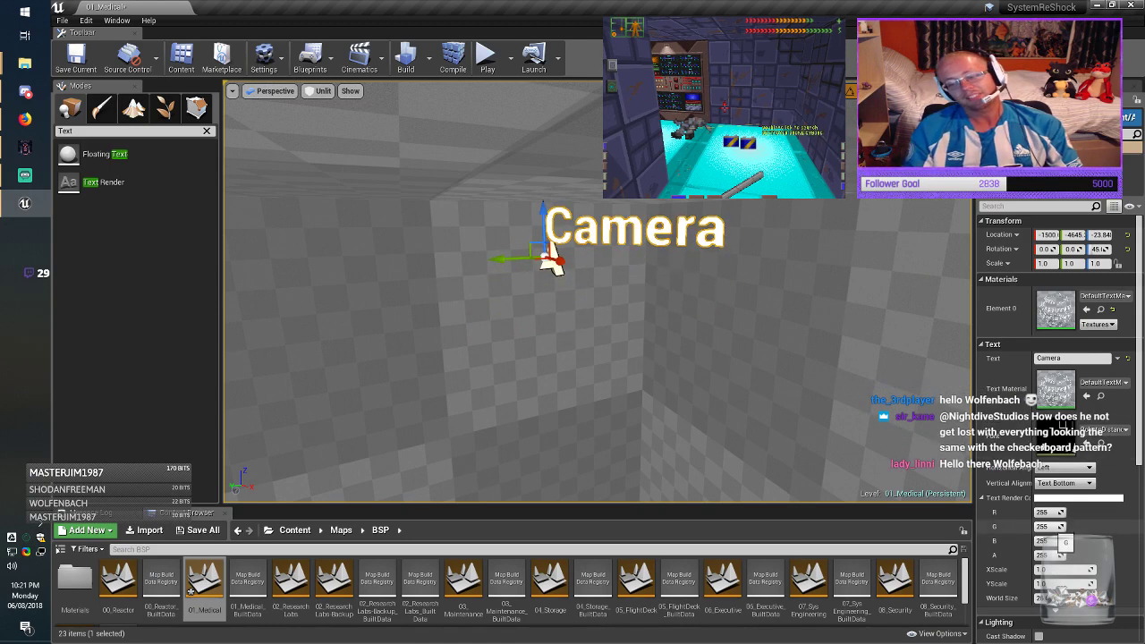
# Step: Colour the "Camera" text yellow by setting its blue value to 0, then deselect it and save the level
pyautogui.moveTo(1052, 529)
pyautogui.mouseDown()
pyautogui.moveTo(1036, 529)
pyautogui.moveTo(1061, 528)
pyautogui.moveTo(1035, 541)
pyautogui.mouseUp()
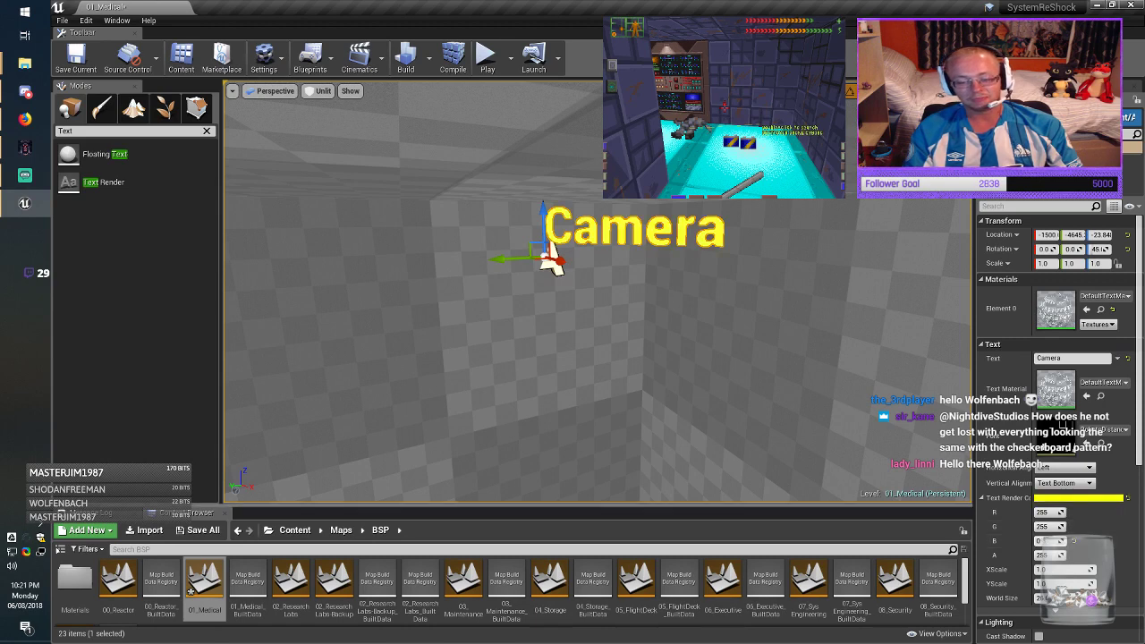
pyautogui.press('Escape')
pyautogui.hotkey('ctrl', 's')
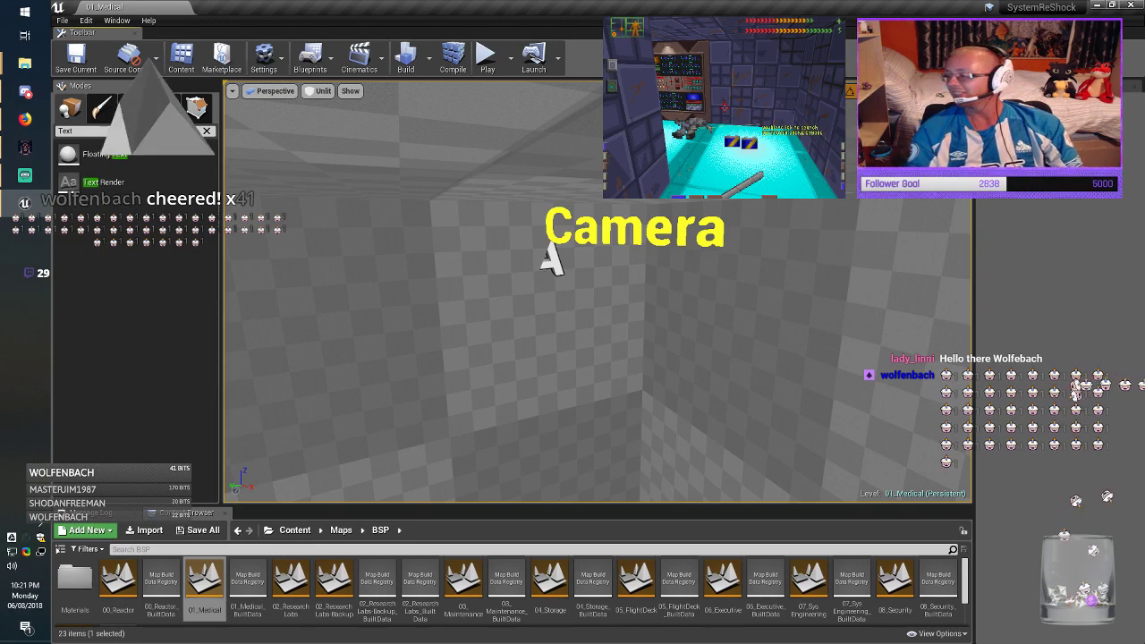
# Step: Compare the console room in the original game with the blockout, then save the level
pyautogui.moveTo(598, 291); pyautogui.dragTo(635, 293, button='right')
pyautogui.press('w')
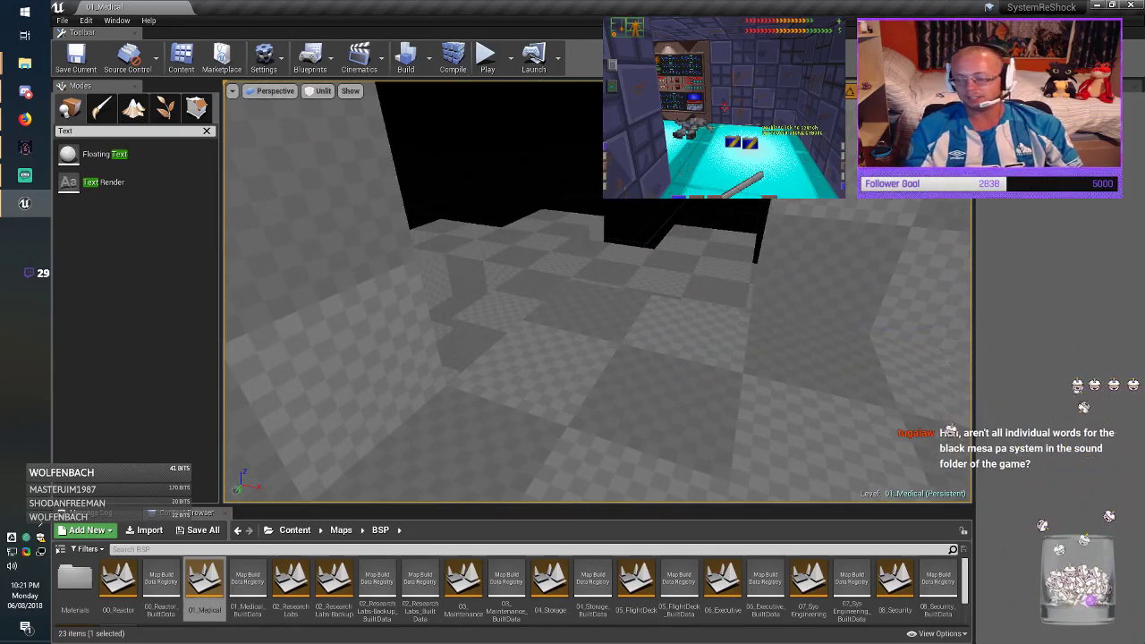
pyautogui.hotkey('alt', 'Tab')
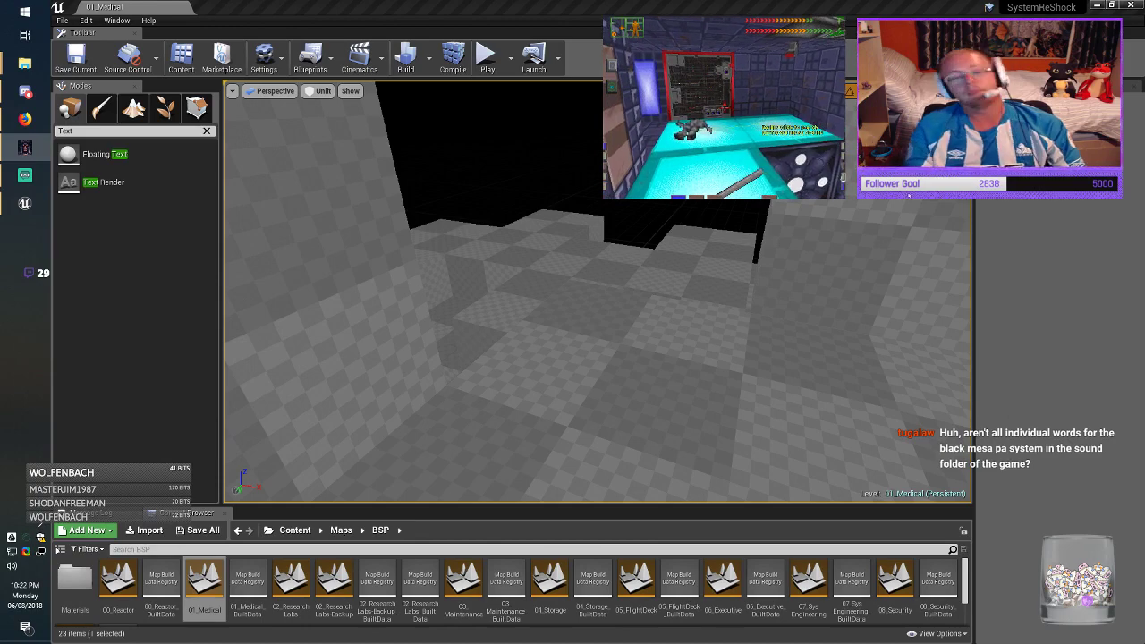
pyautogui.moveTo(598, 292); pyautogui.dragTo(818, 297, button='right')
pyautogui.click(75, 63)
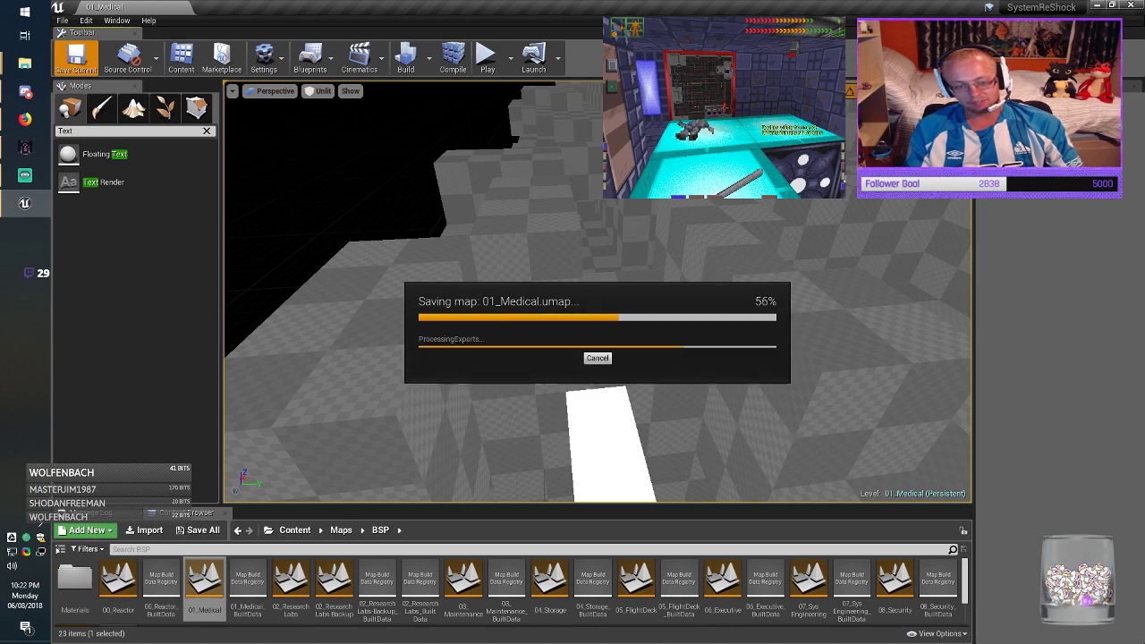
# Step: Widen the 200 × 100 × 200 wall brush to 400 in X and shift it along X to line up with the wall
pyautogui.moveTo(536, 296); pyautogui.dragTo(826, 274, button='right')
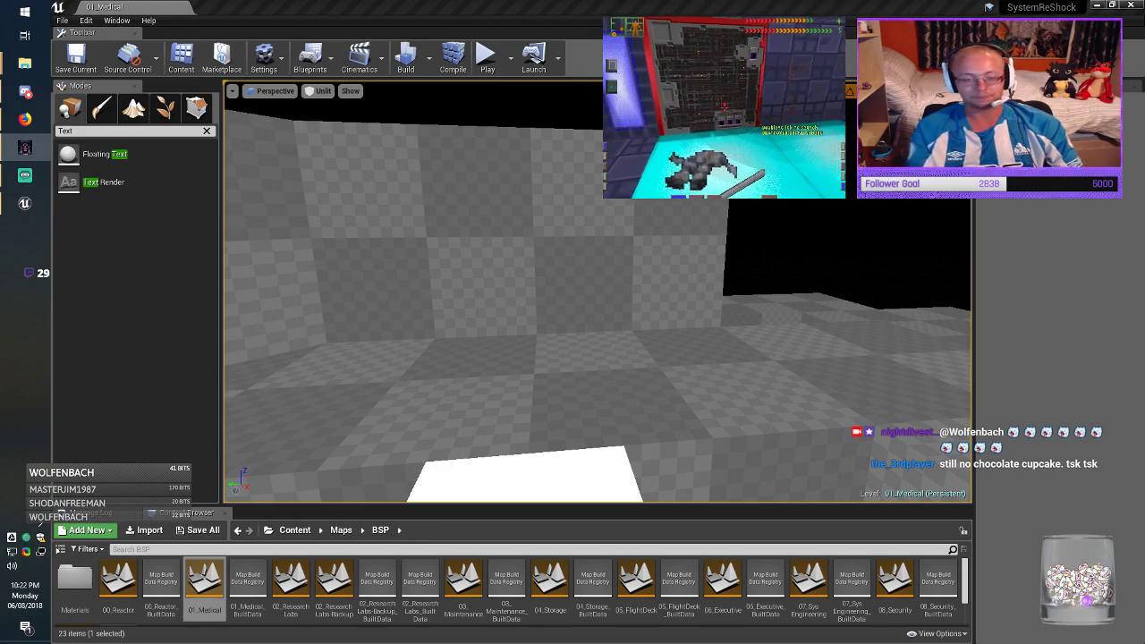
pyautogui.moveTo(597, 291); pyautogui.dragTo(761, 300, button='right')
pyautogui.click(666, 291)
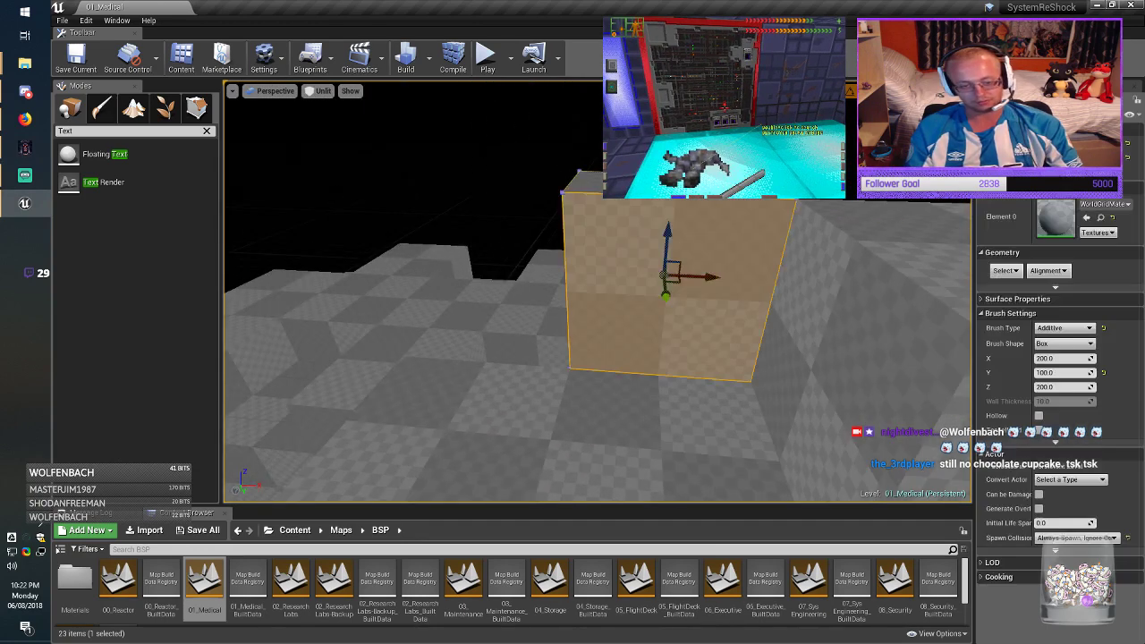
pyautogui.click(1059, 358)
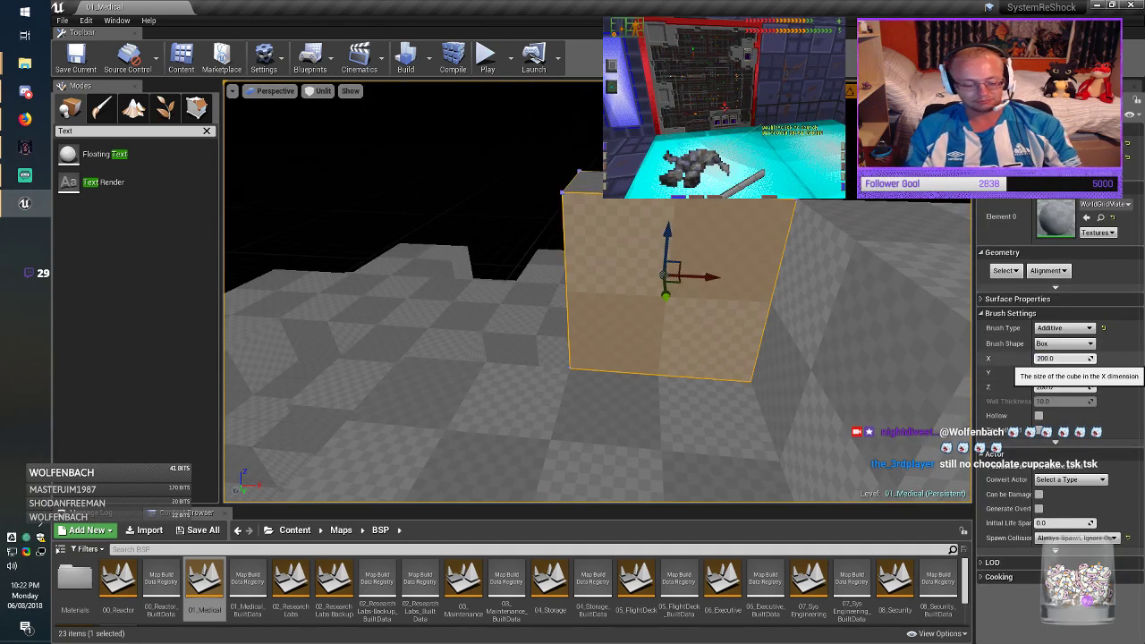
pyautogui.press('Return')
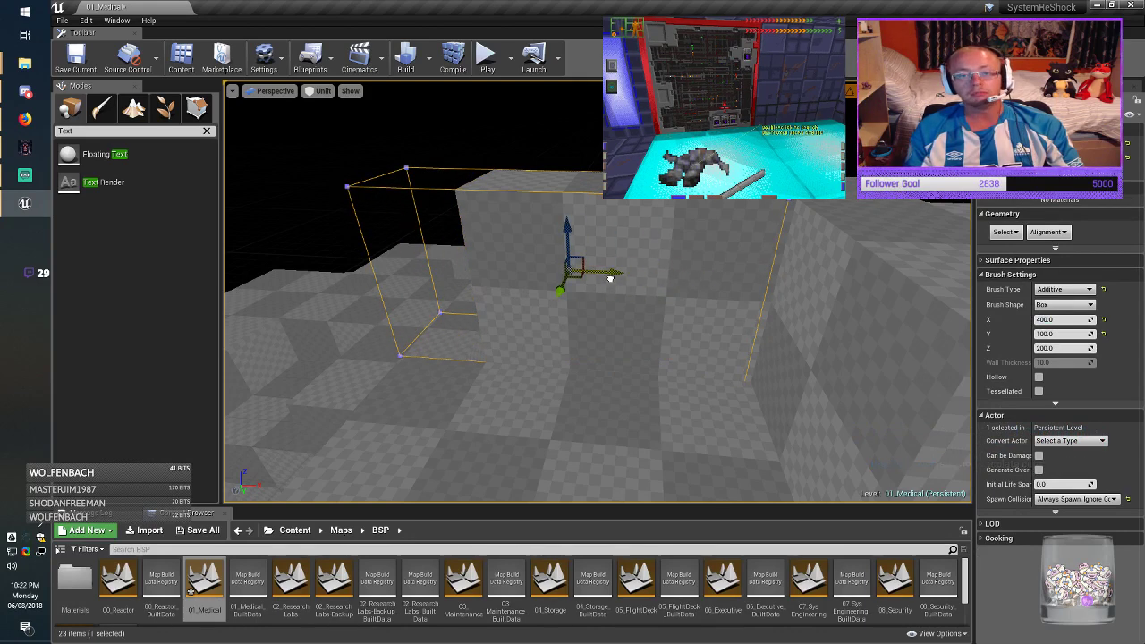
pyautogui.moveTo(610, 278); pyautogui.dragTo(610, 278)
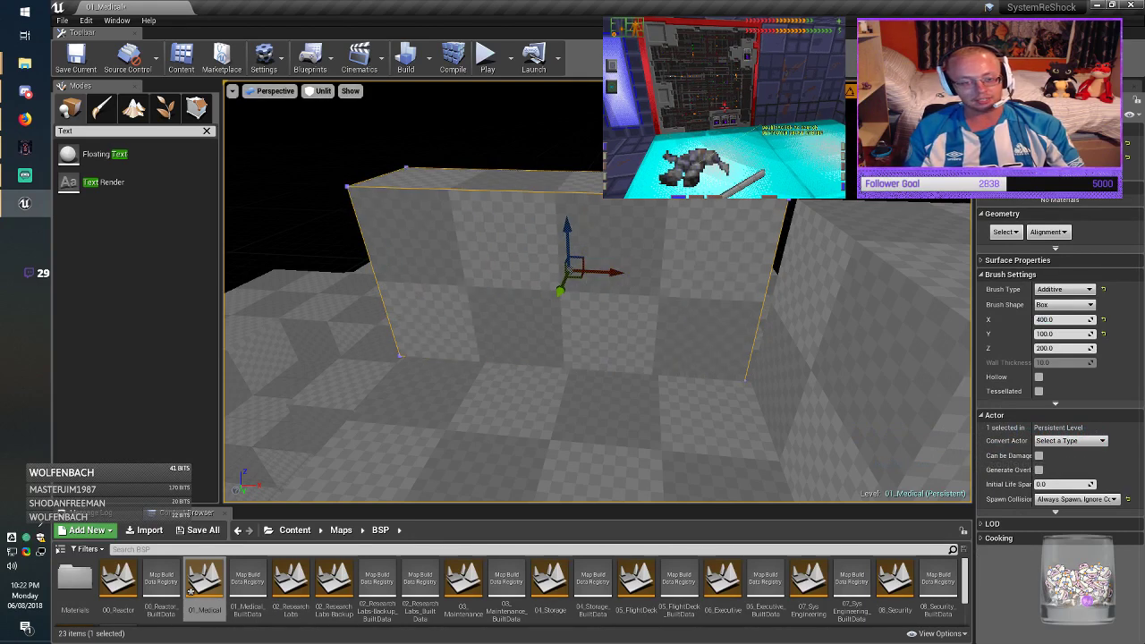
pyautogui.moveTo(610, 278); pyautogui.dragTo(594, 394, button='right')
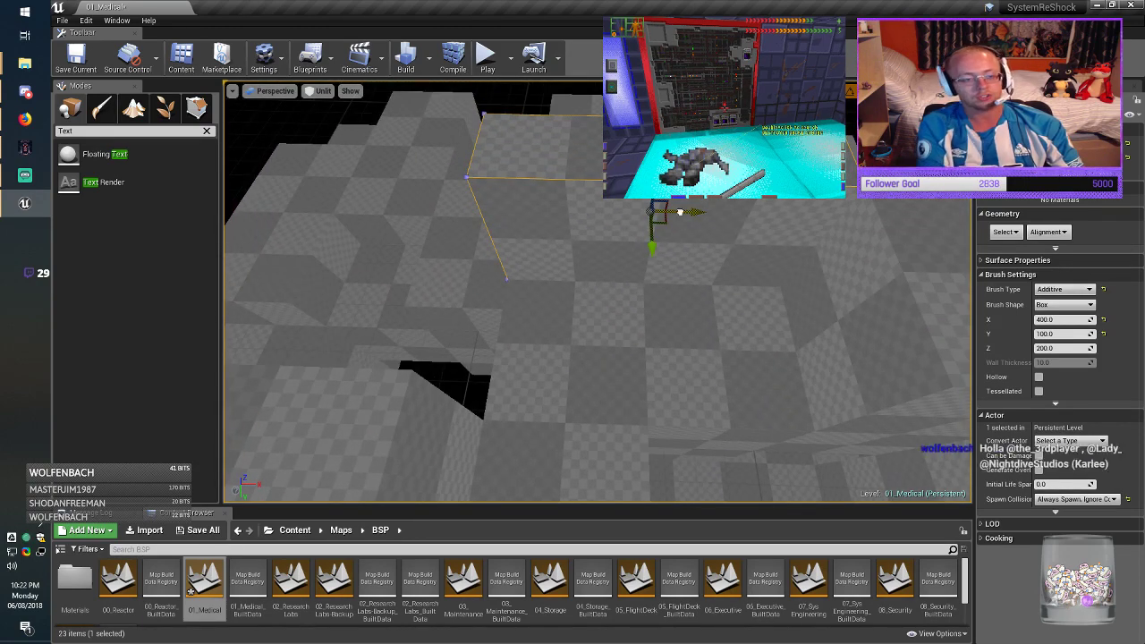
# Step: Duplicate the 400 × 100 × 200 wall brush along X, resize the copy to 200 × 200 × 200 and shift it in X and Y
pyautogui.moveTo(671, 211); pyautogui.dragTo(413, 211)
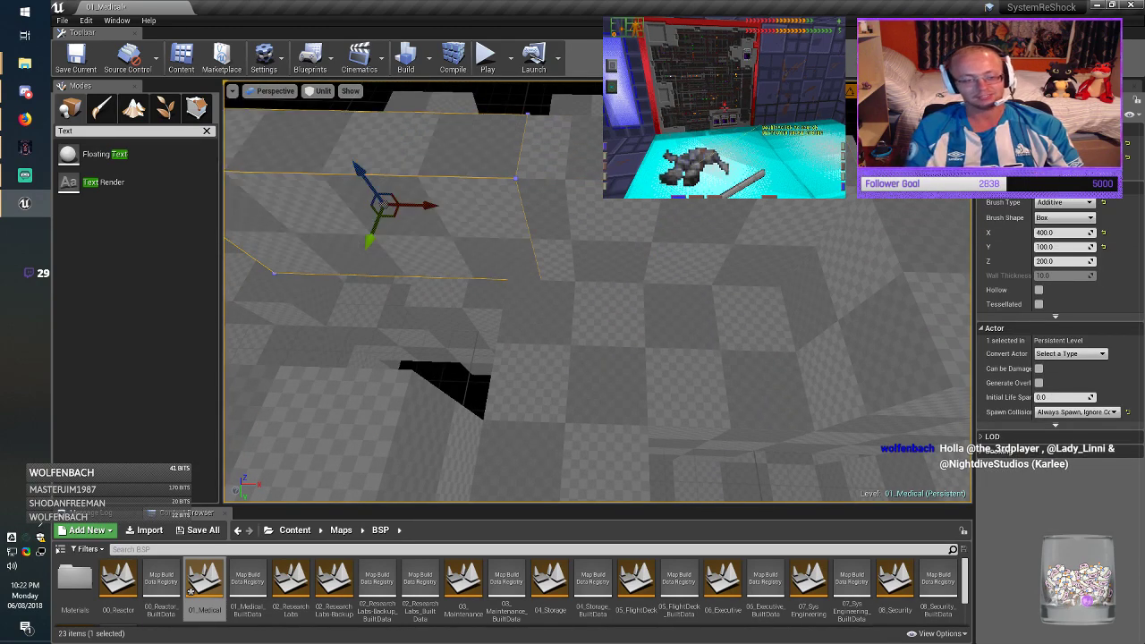
pyautogui.moveTo(413, 212); pyautogui.dragTo(407, 211, button='right')
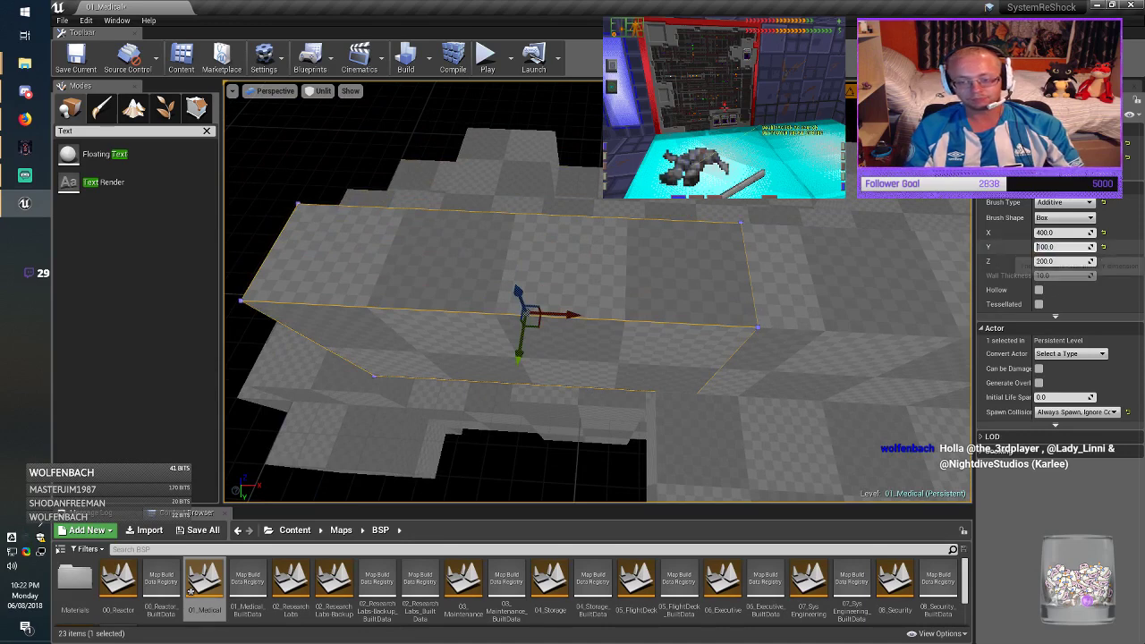
pyautogui.click(1040, 233)
pyautogui.press('BackSpace')
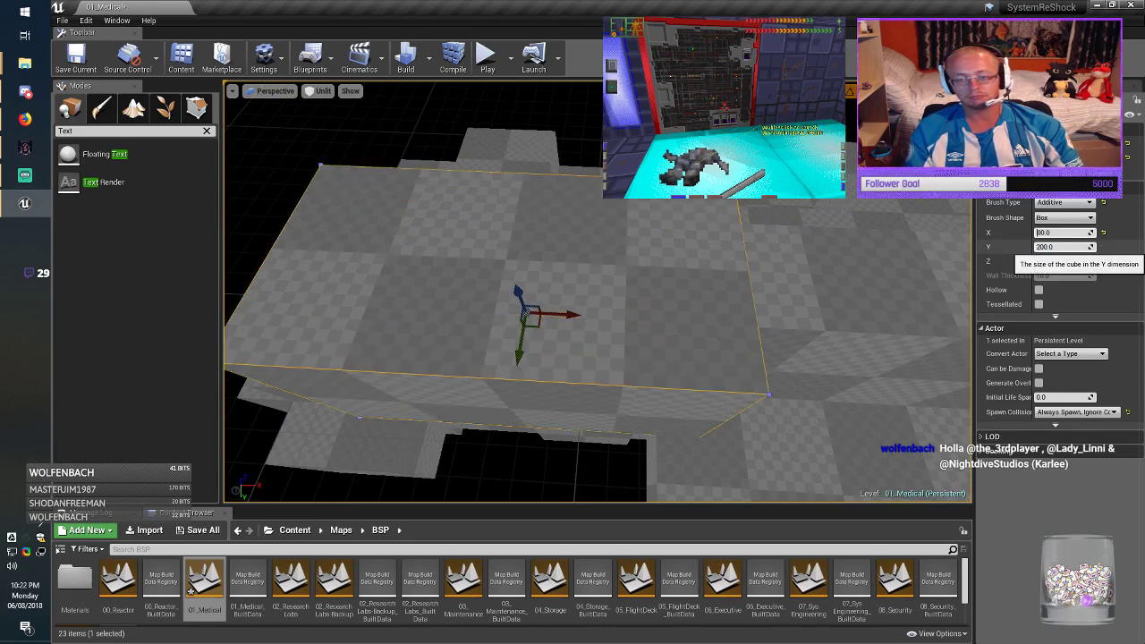
pyautogui.press('Return')
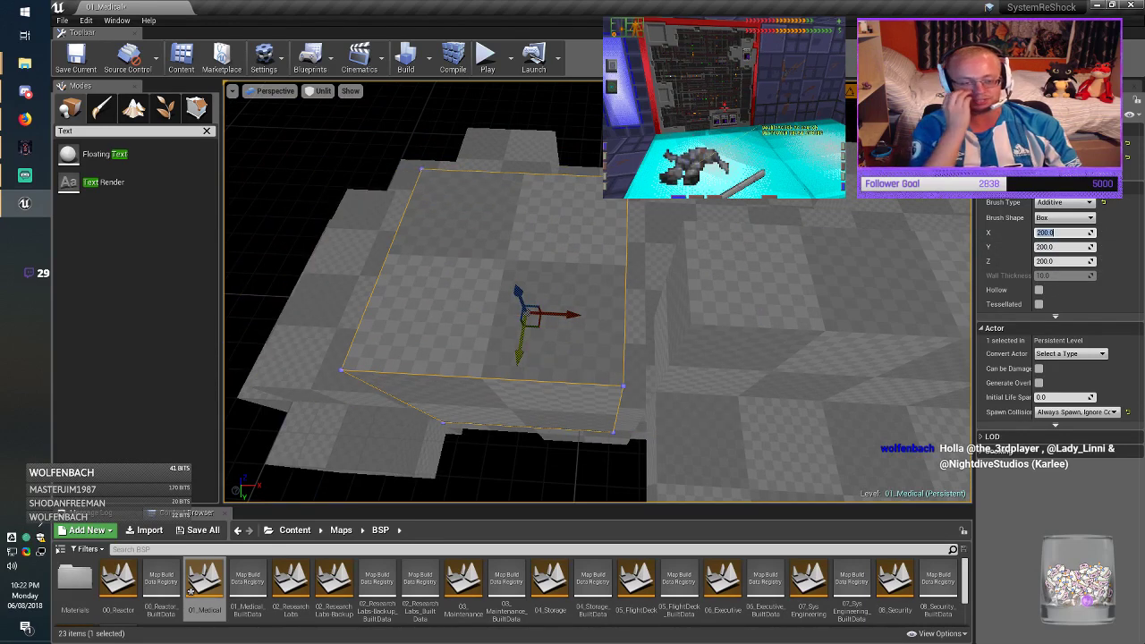
pyautogui.moveTo(562, 313); pyautogui.dragTo(588, 287)
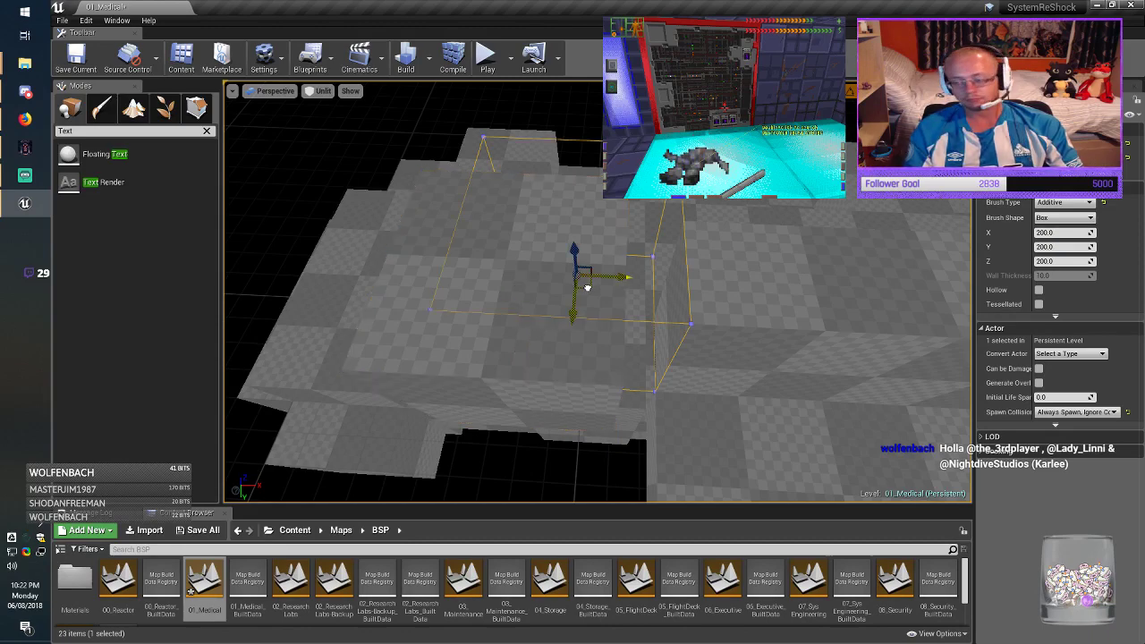
# Step: Check the original game's corridor, duplicate the 200 × 200 × 200 brush along X past the blockout's edge and set the copy's Z to 100
pyautogui.hotkey('alt', 'Tab')
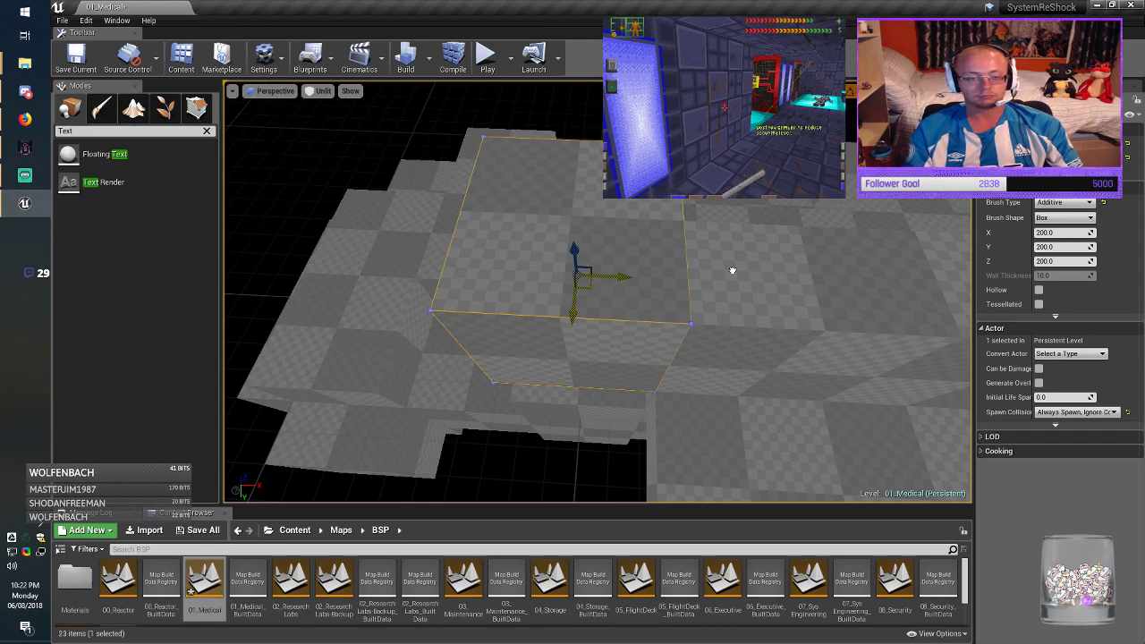
pyautogui.moveTo(716, 335); pyautogui.dragTo(669, 329, button='right')
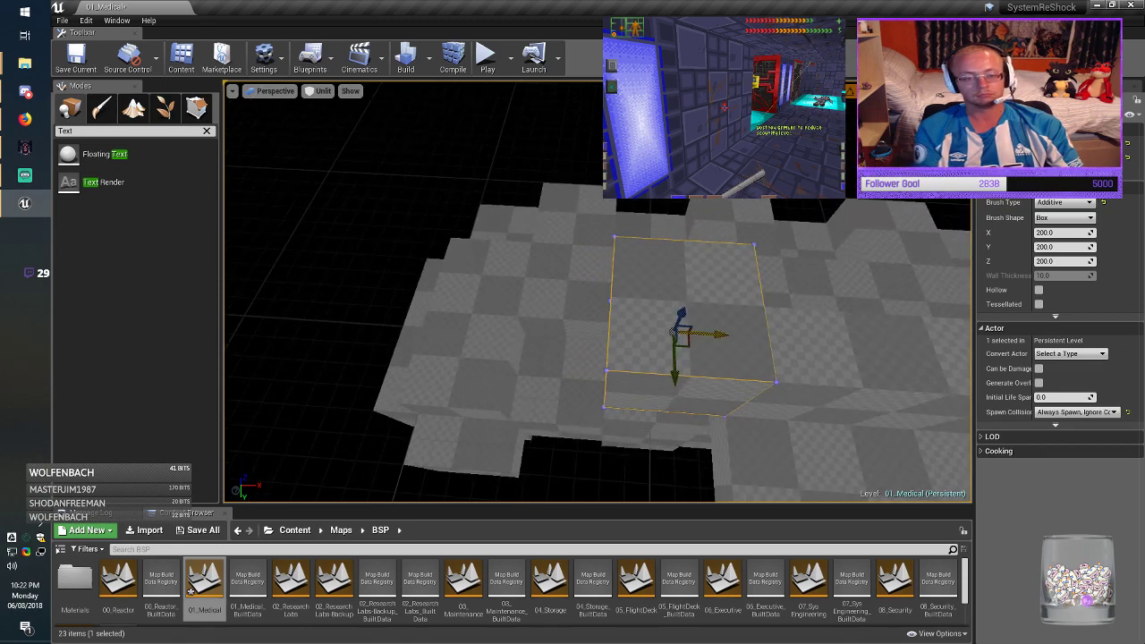
pyautogui.moveTo(713, 334)
pyautogui.mouseDown()
pyautogui.moveTo(523, 319)
pyautogui.moveTo(592, 318)
pyautogui.mouseUp()
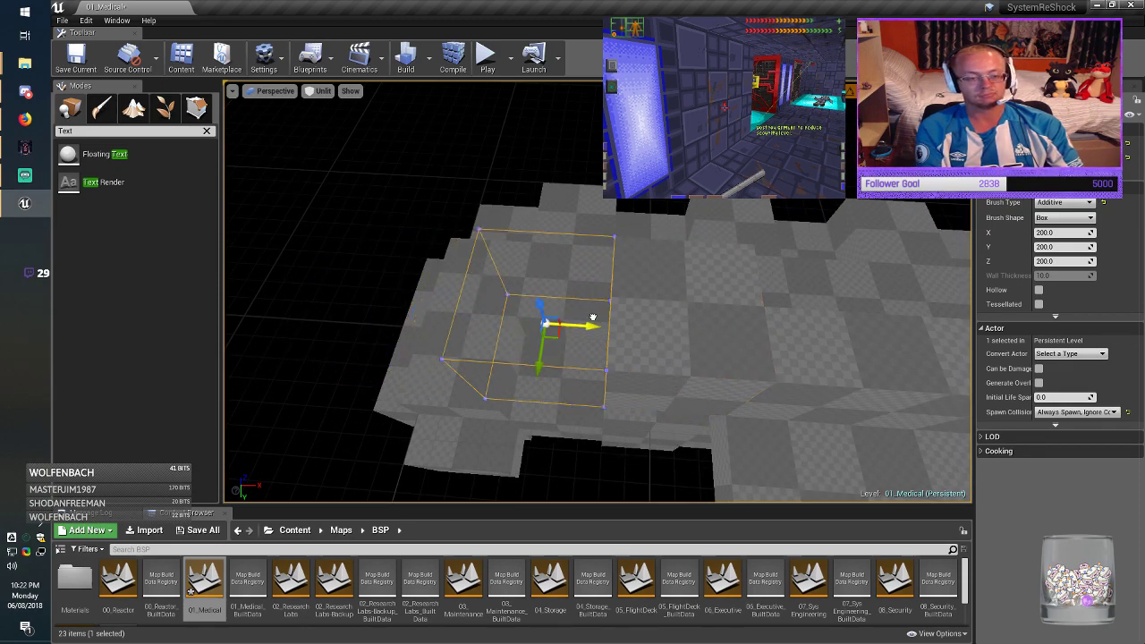
pyautogui.moveTo(592, 320); pyautogui.dragTo(582, 322, button='right')
pyautogui.moveTo(716, 312); pyautogui.dragTo(519, 294)
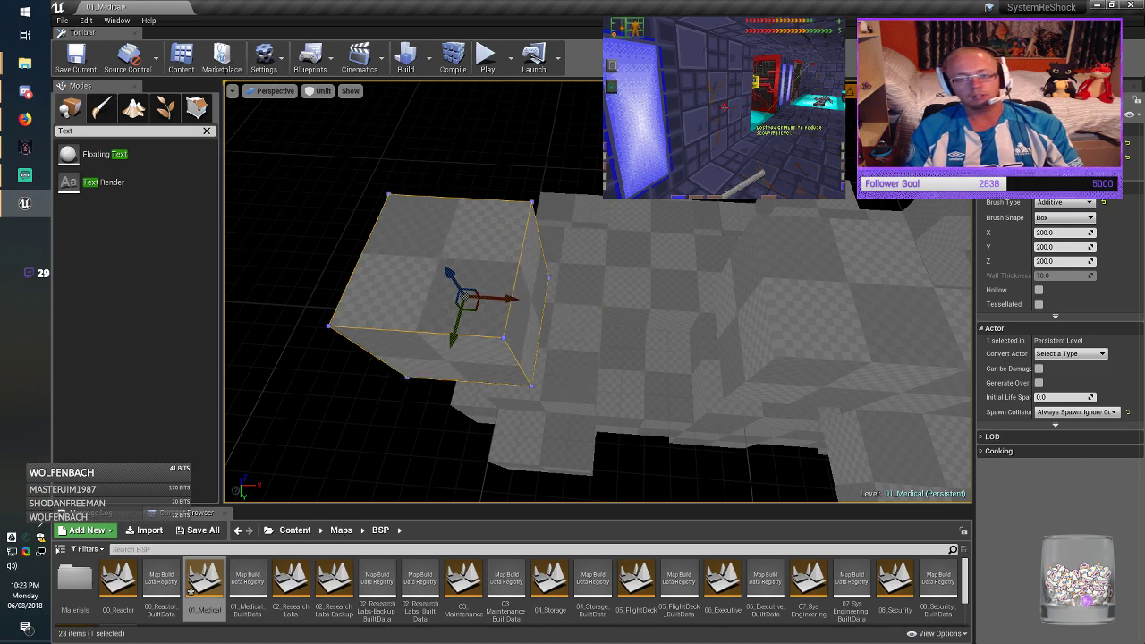
pyautogui.click(1059, 261)
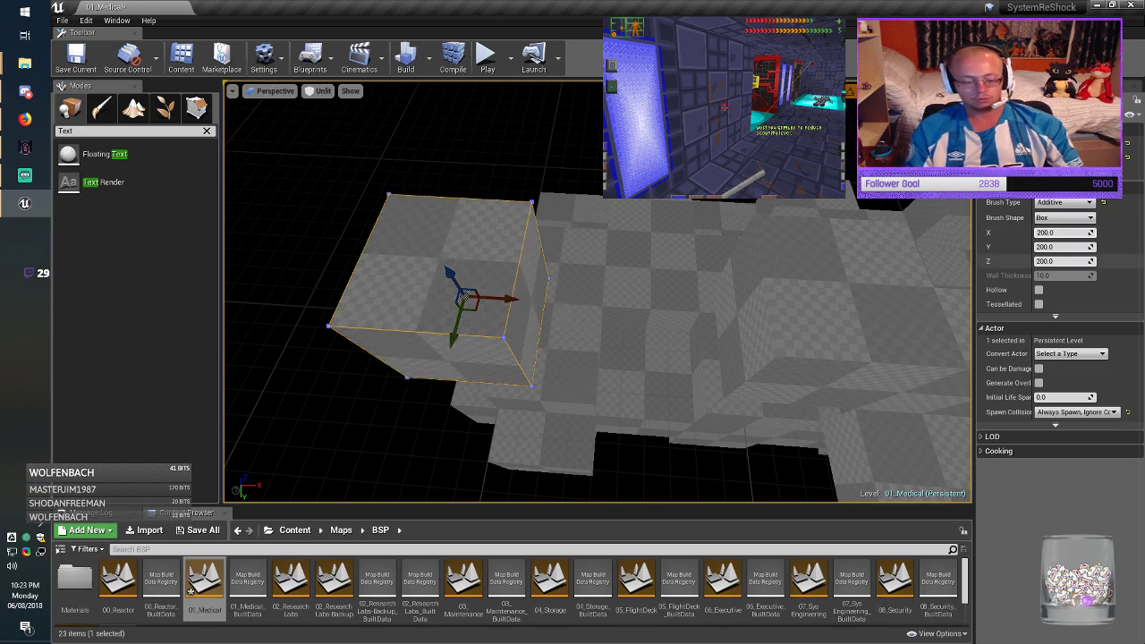
pyautogui.press('Return')
# Step: Select the 200 × 200 × 100 brush and reposition it in X and Y into the recess between the taller blocks
pyautogui.moveTo(598, 295)
pyautogui.mouseDown(button='middle')
pyautogui.moveTo(707, 345)
pyautogui.moveTo(729, 324)
pyautogui.mouseUp(button='middle')
pyautogui.moveTo(729, 324); pyautogui.dragTo(715, 354, button='right')
pyautogui.click(715, 354)
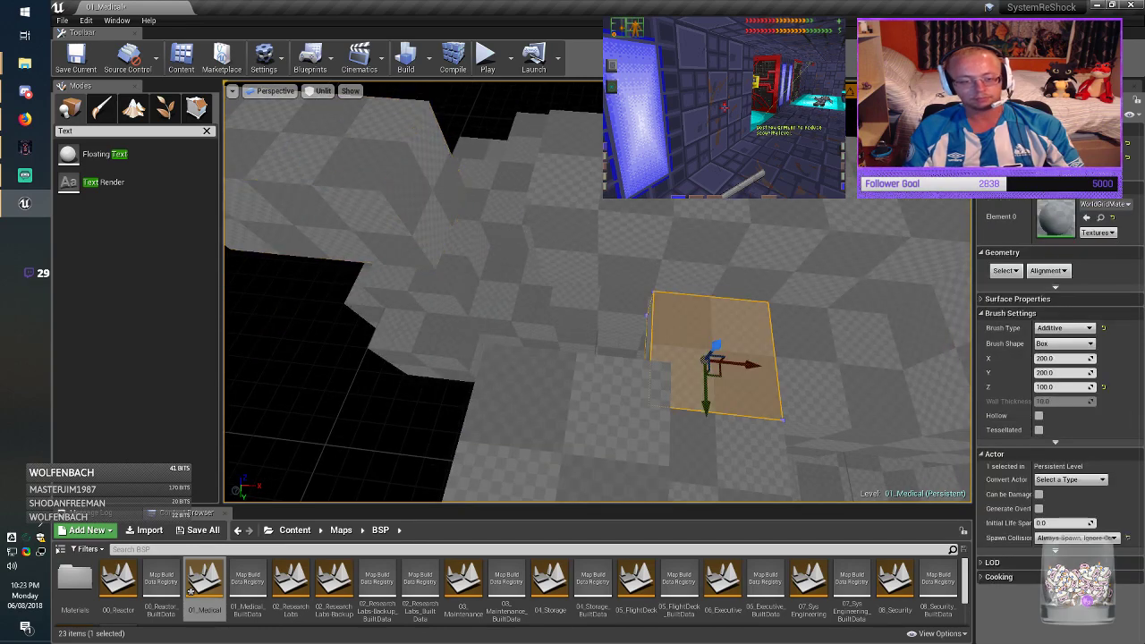
pyautogui.moveTo(711, 372); pyautogui.dragTo(365, 210)
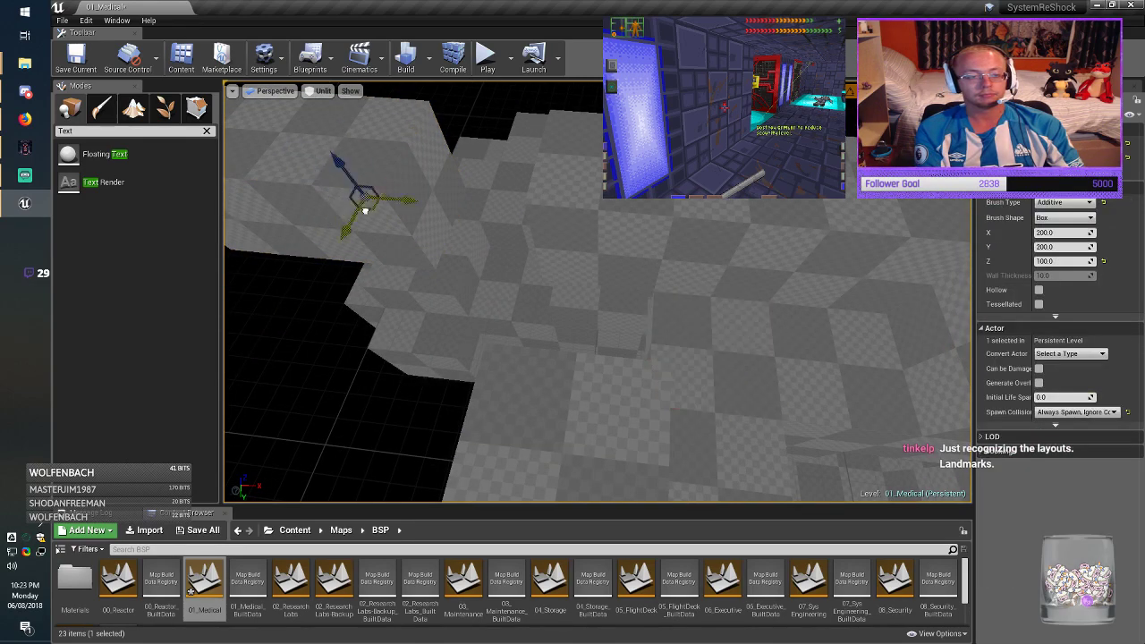
pyautogui.moveTo(515, 241); pyautogui.dragTo(507, 248)
pyautogui.moveTo(508, 248)
pyautogui.mouseDown(button='right')
pyautogui.moveTo(483, 257)
pyautogui.moveTo(463, 242)
pyautogui.mouseUp(button='right')
# Step: Duplicate the 200 × 200 × 100 brush along Y, lengthen the copy to 1000 in X, shift it along X and save the level
pyautogui.hotkey('alt', 'Tab')
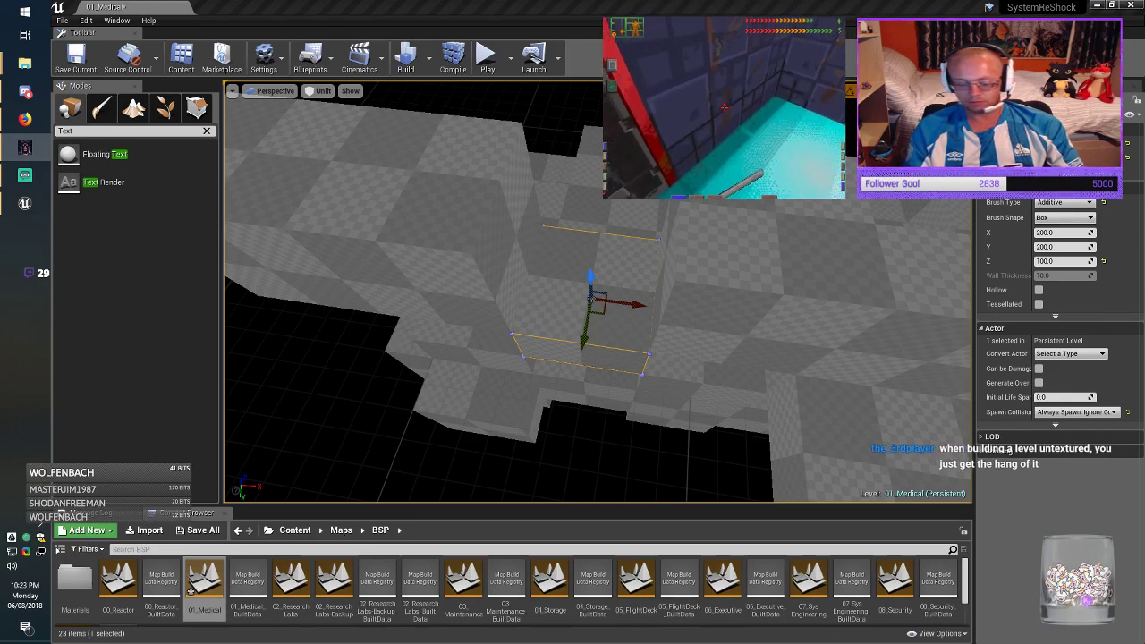
pyautogui.moveTo(597, 291)
pyautogui.mouseDown(button='right')
pyautogui.moveTo(671, 289)
pyautogui.moveTo(682, 254)
pyautogui.moveTo(646, 254)
pyautogui.mouseUp(button='right')
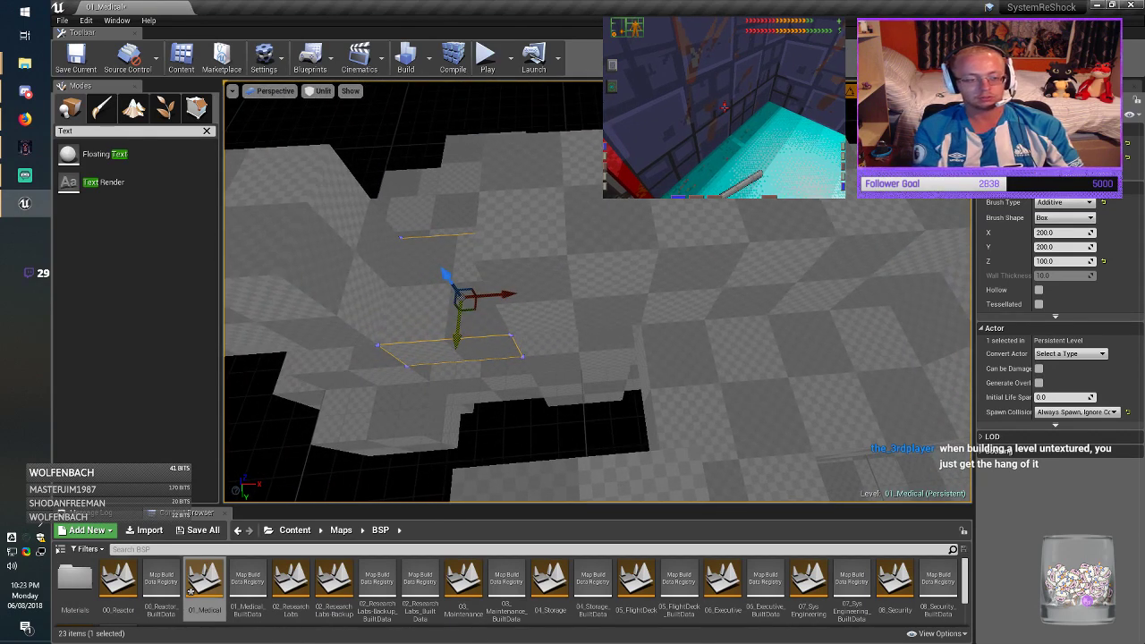
pyautogui.moveTo(458, 350); pyautogui.dragTo(434, 487)
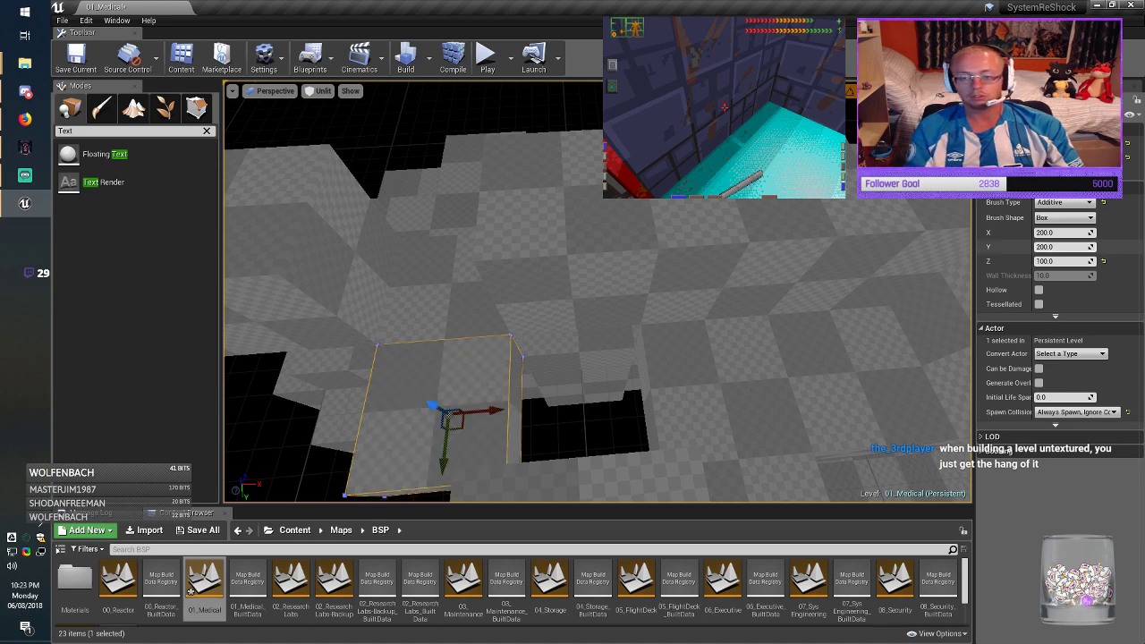
pyautogui.click(1059, 233)
pyautogui.press('Home')
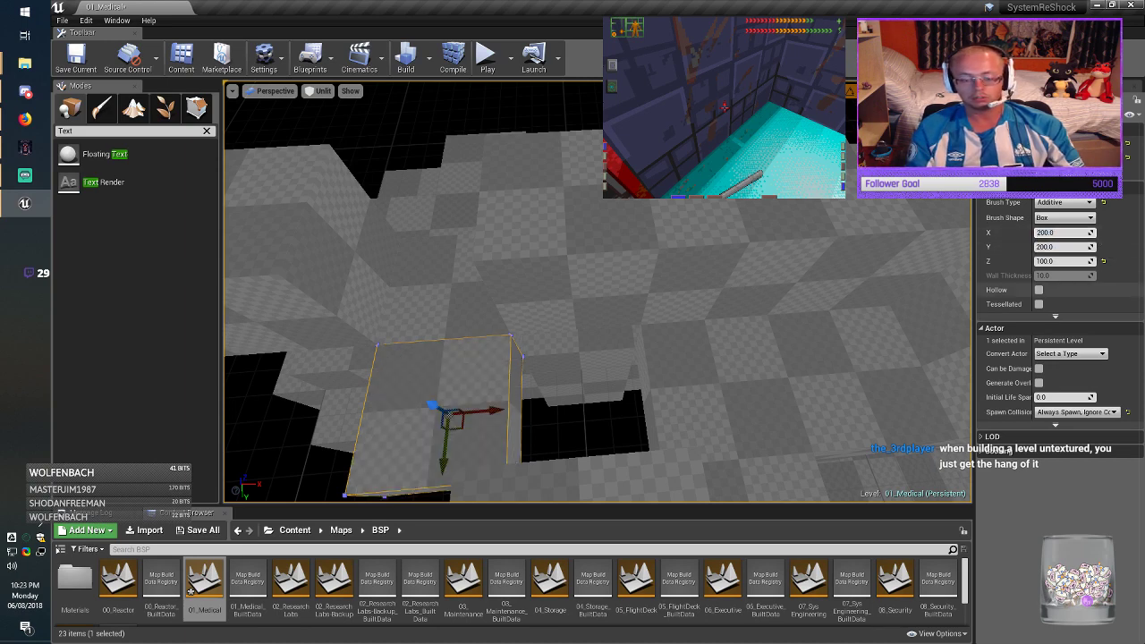
pyautogui.press('Return')
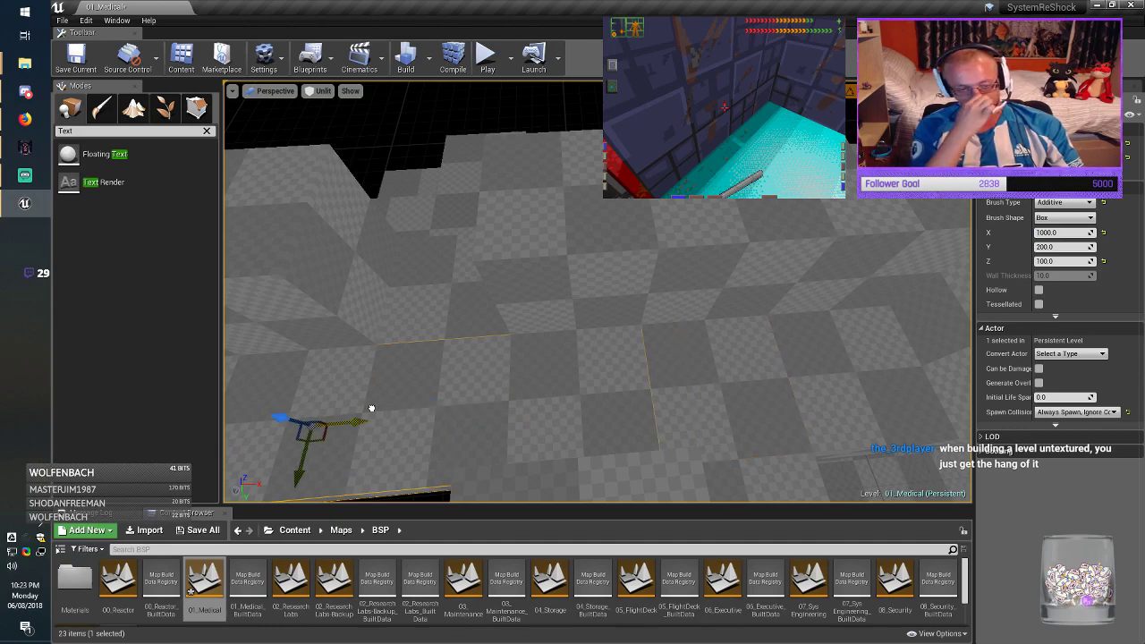
pyautogui.moveTo(598, 296); pyautogui.dragTo(536, 296, button='right')
pyautogui.press('a')
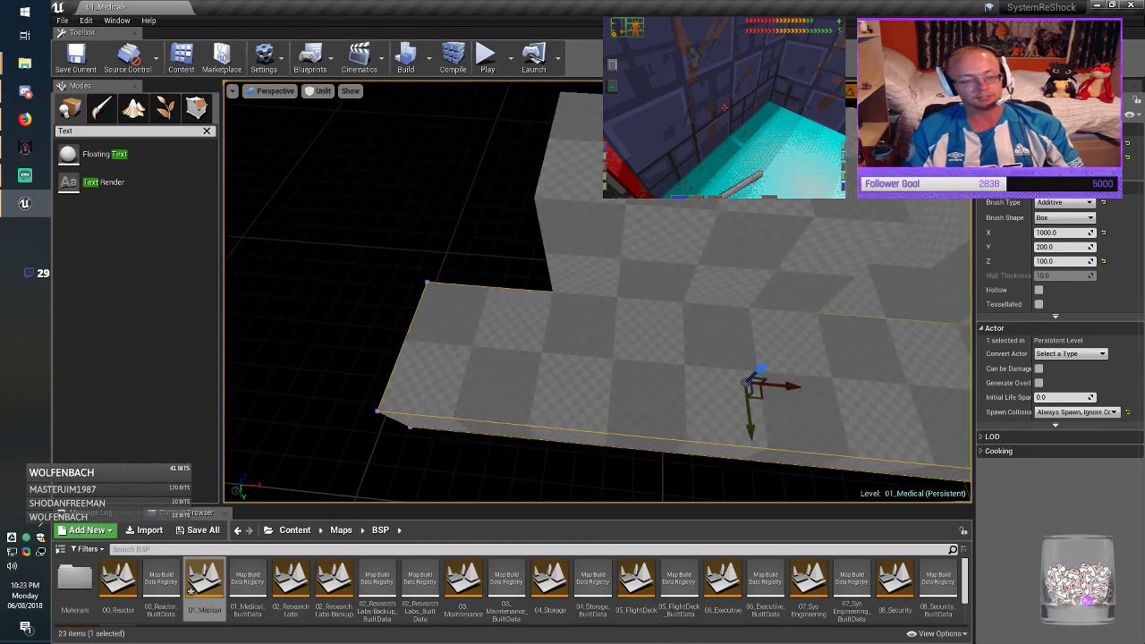
pyautogui.click(76, 58)
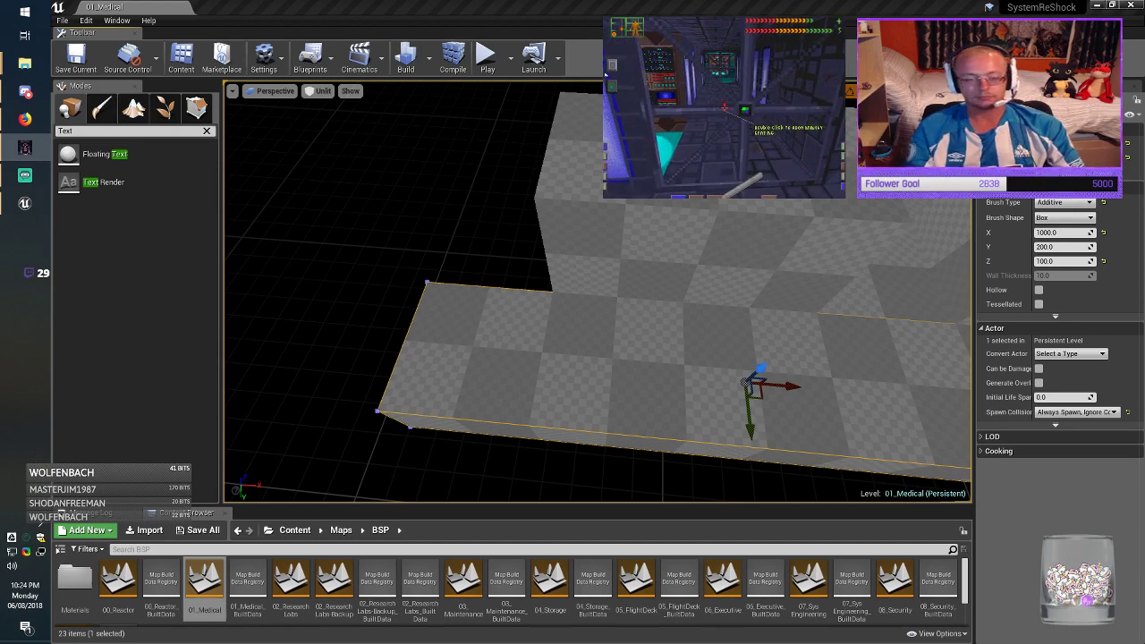
# Step: Check the original game's wall panels, select the 200 × 200 × 200 brush at the corridor's corner and open it for geometry editing
pyautogui.moveTo(598, 292)
pyautogui.mouseDown(button='right')
pyautogui.moveTo(662, 269)
pyautogui.moveTo(702, 328)
pyautogui.mouseUp(button='right')
pyautogui.click(658, 306)
pyautogui.hotkey('alt', 'Tab')
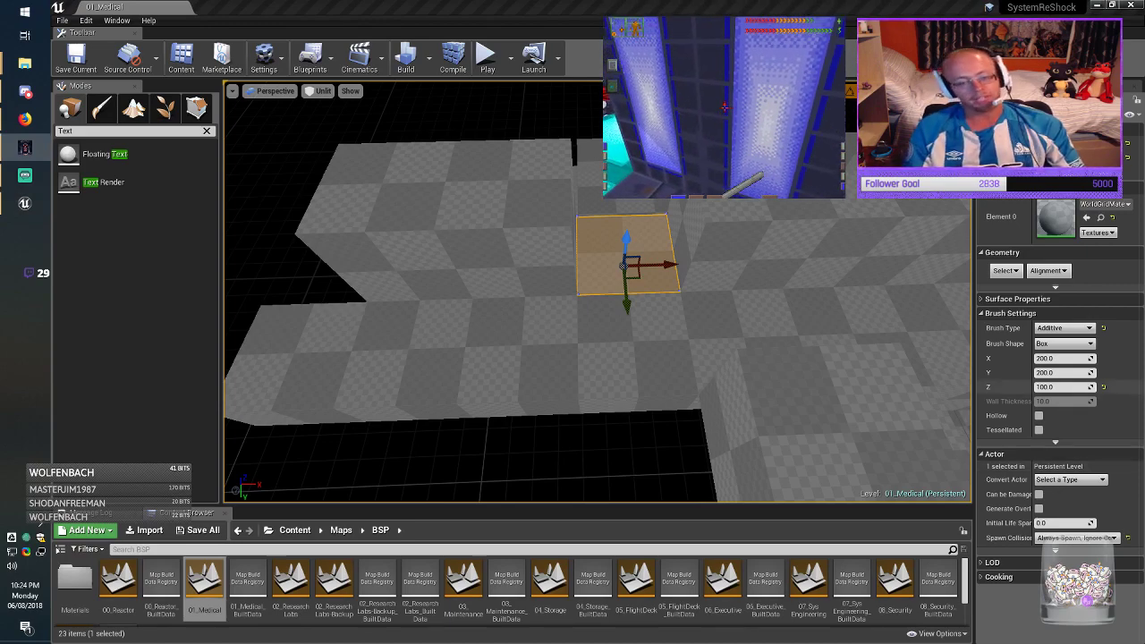
pyautogui.hotkey('alt', 'Tab')
pyautogui.click(749, 254)
pyautogui.moveTo(750, 254)
pyautogui.mouseDown(button='right')
pyautogui.moveTo(899, 272)
pyautogui.moveTo(889, 276)
pyautogui.mouseUp(button='right')
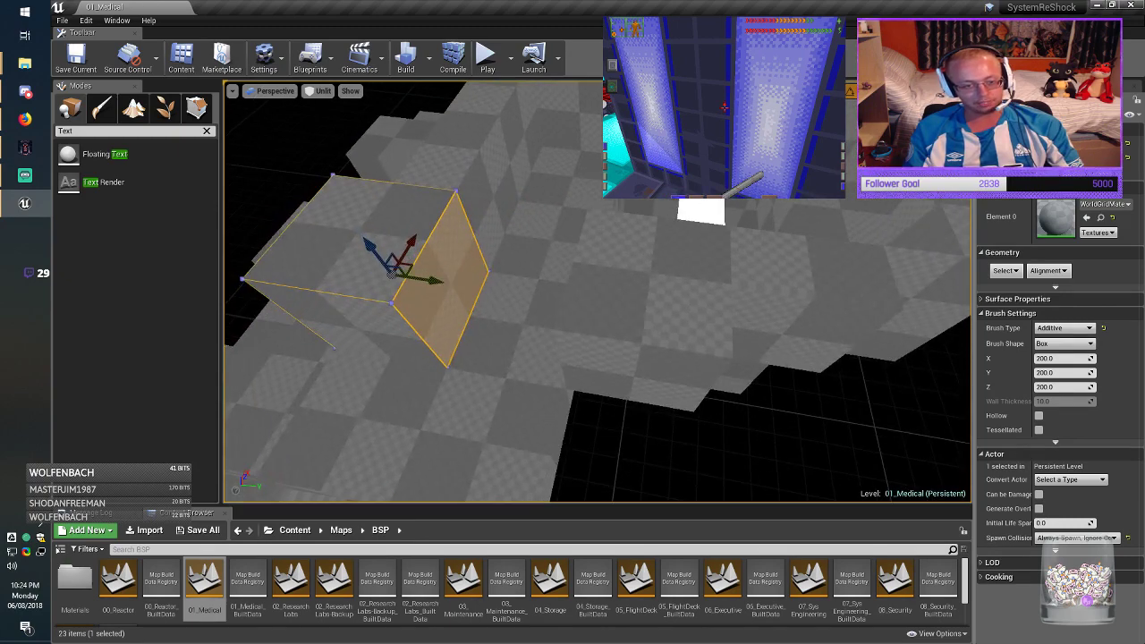
pyautogui.click(637, 376)
pyautogui.press('w')
pyautogui.moveTo(637, 376)
pyautogui.mouseDown(button='right')
pyautogui.moveTo(760, 380)
pyautogui.moveTo(735, 411)
pyautogui.mouseUp(button='right')
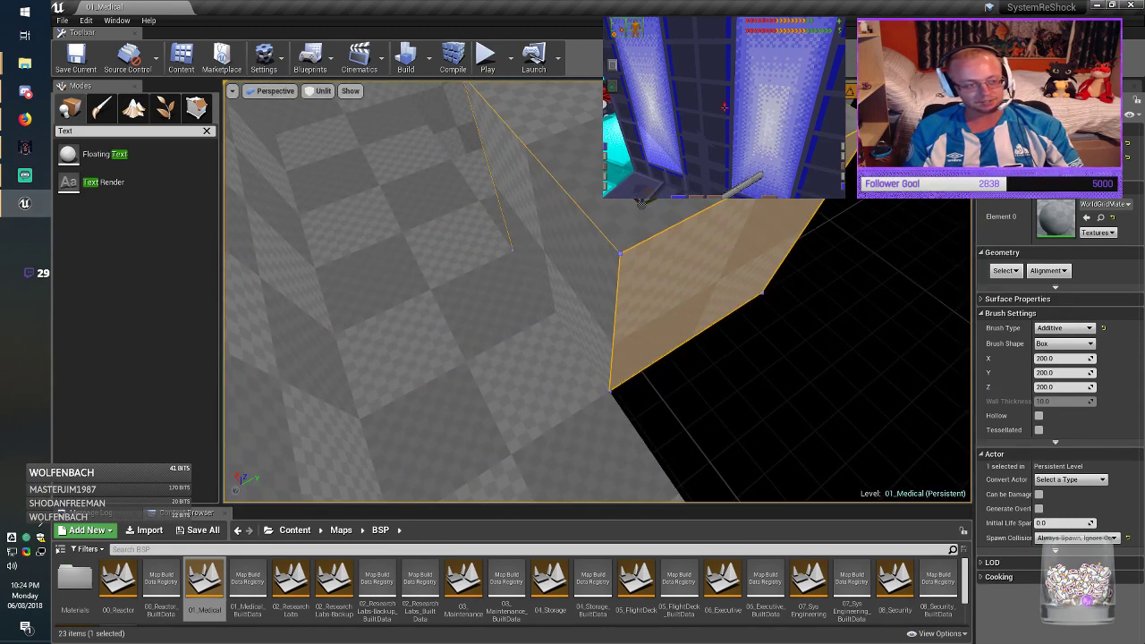
pyautogui.click(196, 108)
pyautogui.press('a')
pyautogui.moveTo(537, 286)
pyautogui.mouseDown(button='right')
pyautogui.moveTo(646, 274)
pyautogui.moveTo(656, 291)
pyautogui.mouseUp(button='right')
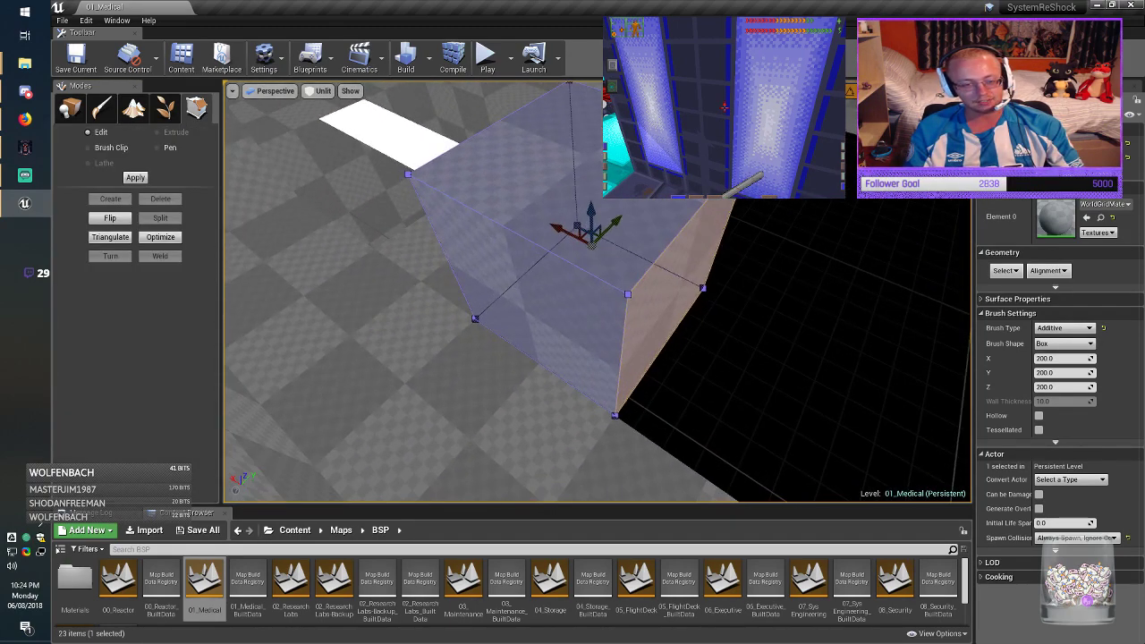
# Step: Move a vertical corner edge of the 200 × 200 × 200 brush to form a diagonal wedge, save the level and leave geometry editing
pyautogui.click(680, 285)
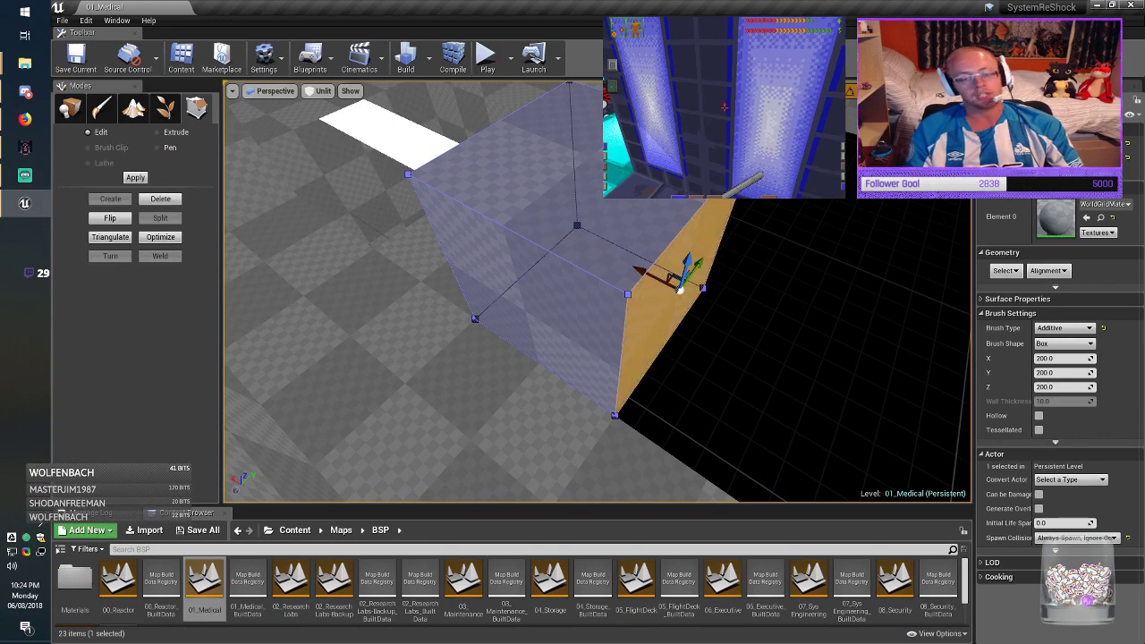
pyautogui.click(528, 302)
pyautogui.press('d')
pyautogui.moveTo(527, 302)
pyautogui.mouseDown(button='right')
pyautogui.moveTo(375, 295)
pyautogui.moveTo(322, 302)
pyautogui.moveTo(304, 320)
pyautogui.mouseUp(button='right')
pyautogui.click(688, 279)
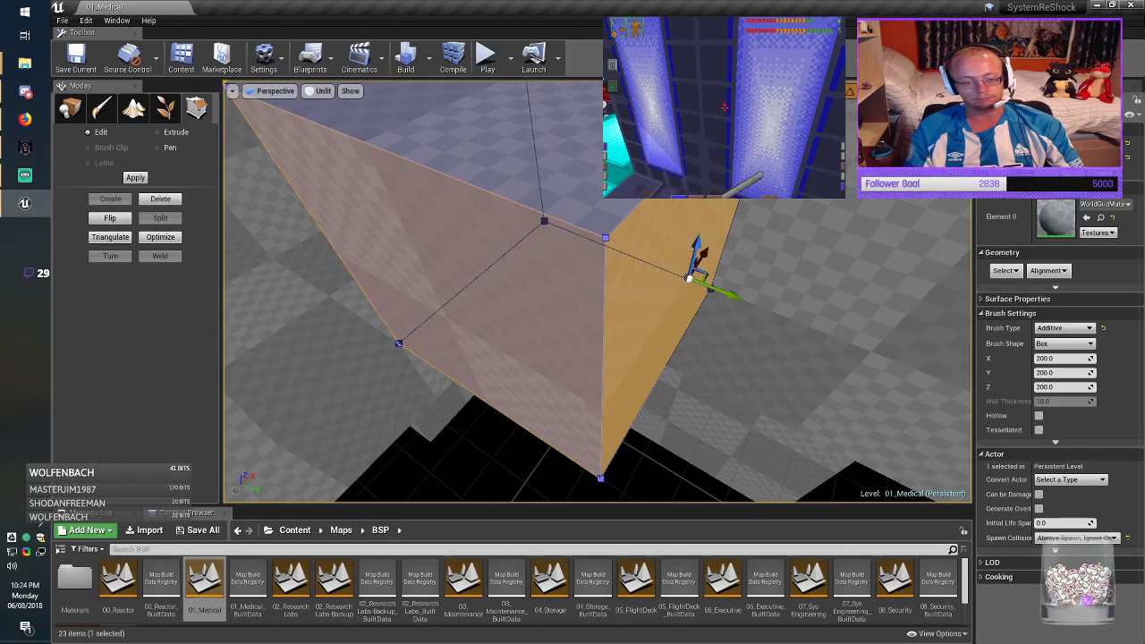
pyautogui.click(602, 384)
pyautogui.press('d')
pyautogui.moveTo(602, 385); pyautogui.dragTo(430, 399, button='right')
pyautogui.moveTo(530, 416); pyautogui.dragTo(780, 369)
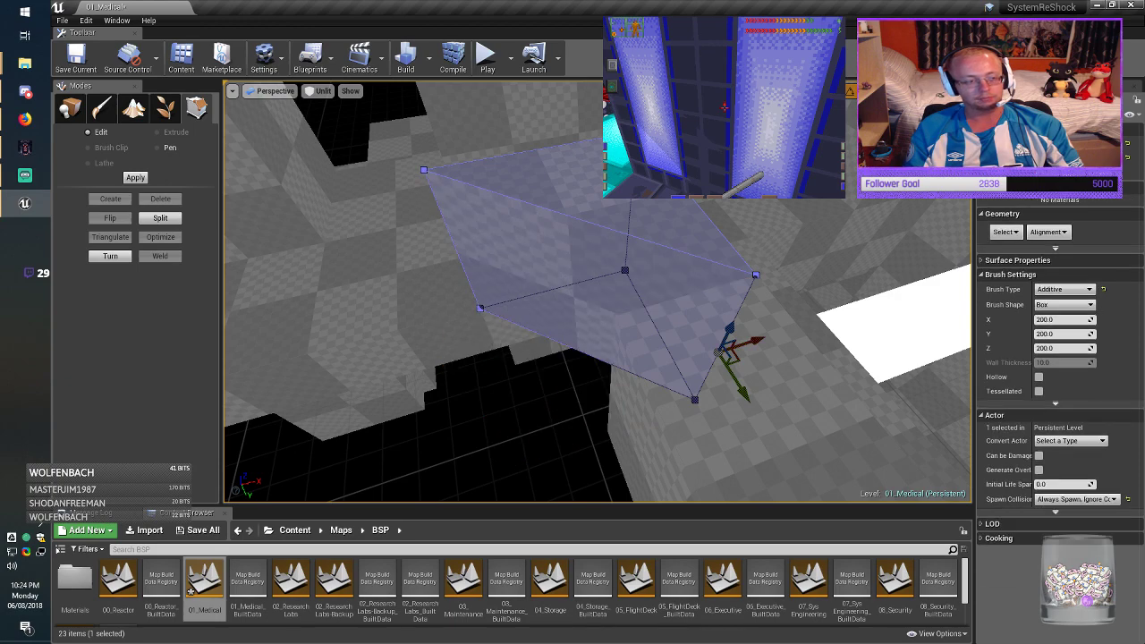
pyautogui.click(77, 65)
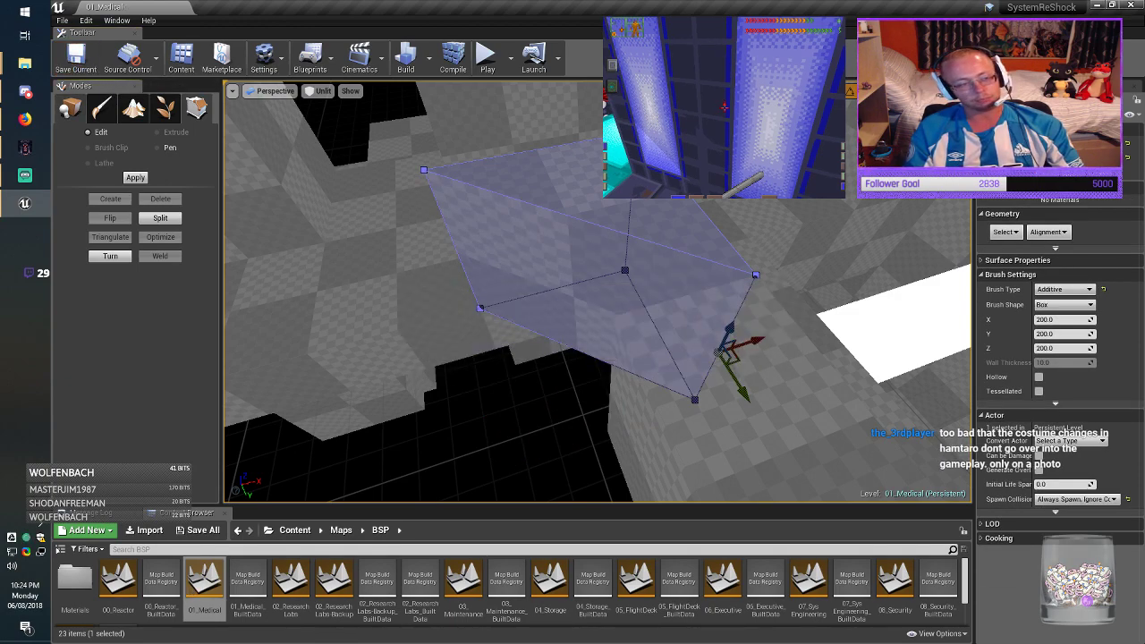
pyautogui.hotkey('shift', '1')
pyautogui.press('Escape')
# Step: Set the X size of the 100 × 200 × 200 wall brush to 200, shift it along X and save the level
pyautogui.moveTo(598, 296)
pyautogui.mouseDown(button='right')
pyautogui.moveTo(644, 278)
pyautogui.moveTo(734, 295)
pyautogui.mouseUp(button='right')
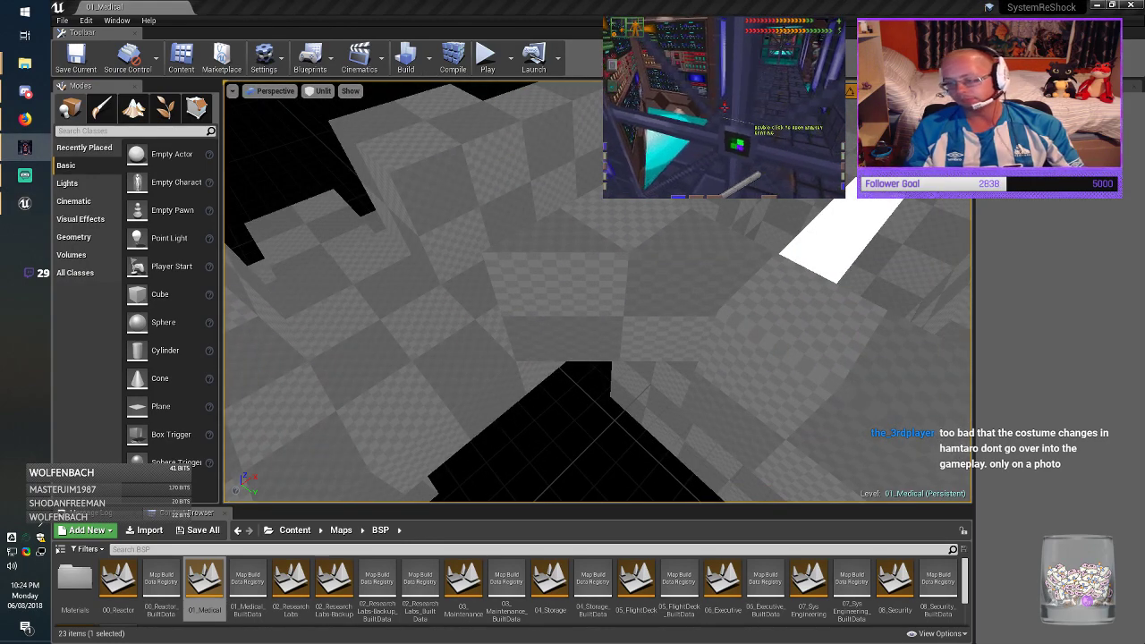
pyautogui.click(832, 331)
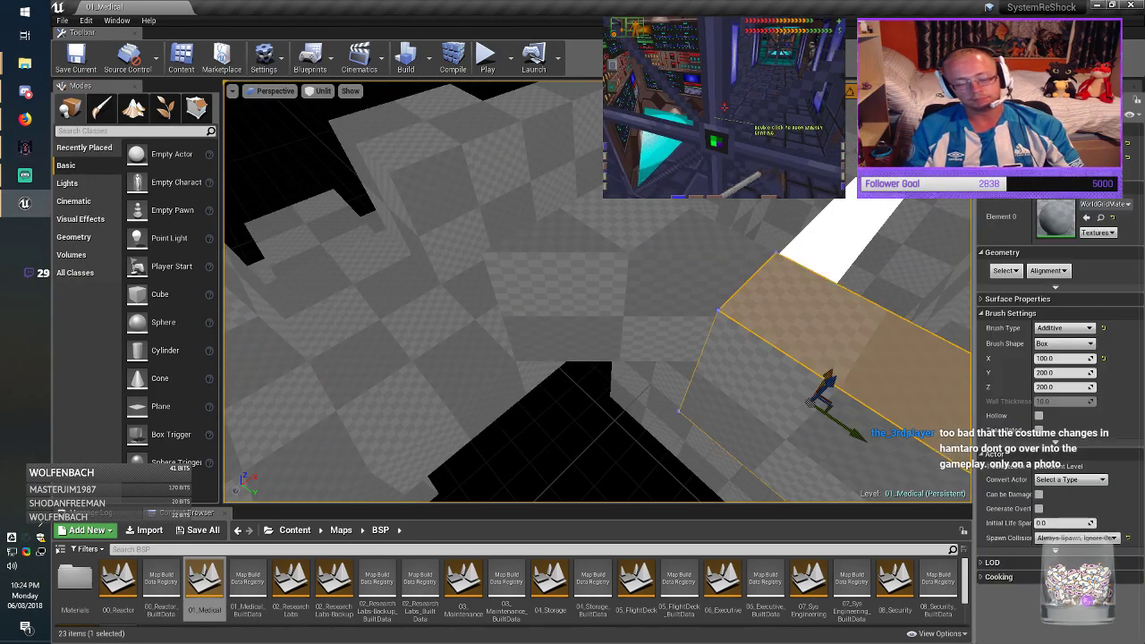
pyautogui.moveTo(598, 295); pyautogui.dragTo(886, 335, button='right')
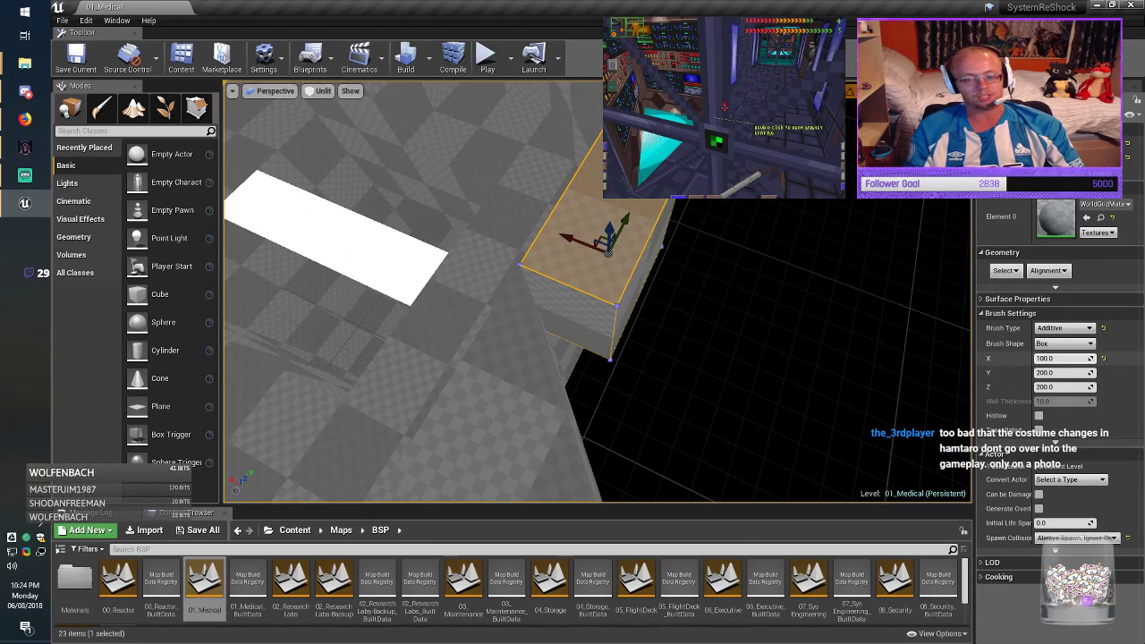
pyautogui.press('Return')
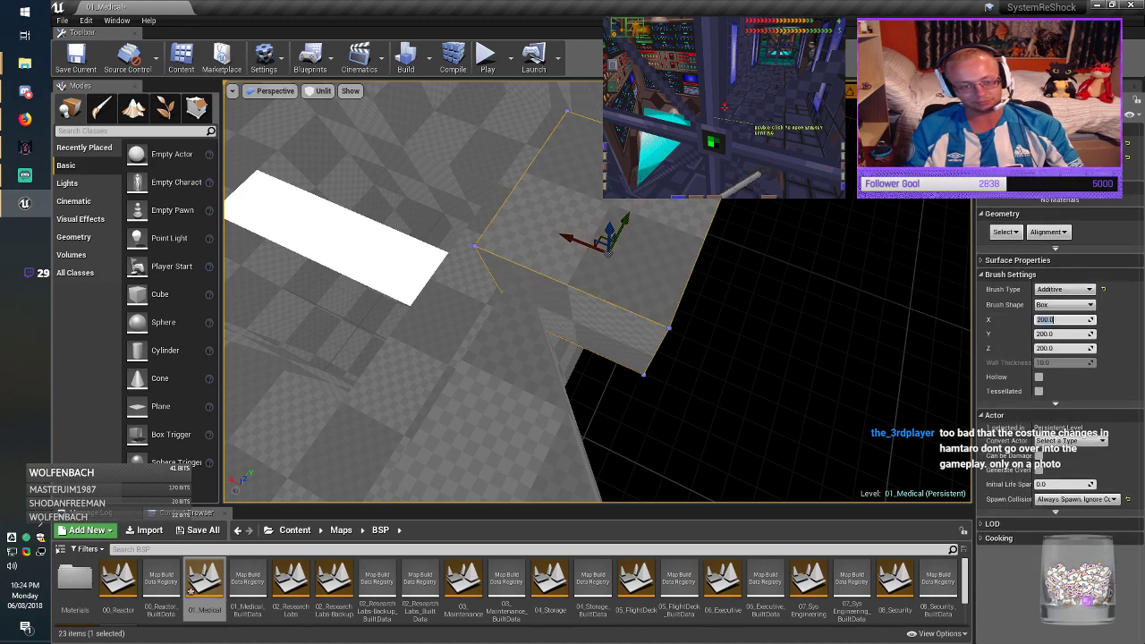
pyautogui.moveTo(574, 240); pyautogui.dragTo(610, 244)
pyautogui.press('Escape')
pyautogui.moveTo(609, 245)
pyautogui.mouseDown(button='right')
pyautogui.moveTo(609, 278)
pyautogui.moveTo(626, 277)
pyautogui.moveTo(605, 231)
pyautogui.mouseUp(button='right')
pyautogui.click(76, 57)
# Step: Select the 200 × 200 × 200 brush beside the wedge, set its Y size to 600 and shift it along Y
pyautogui.hotkey('alt', 'Tab')
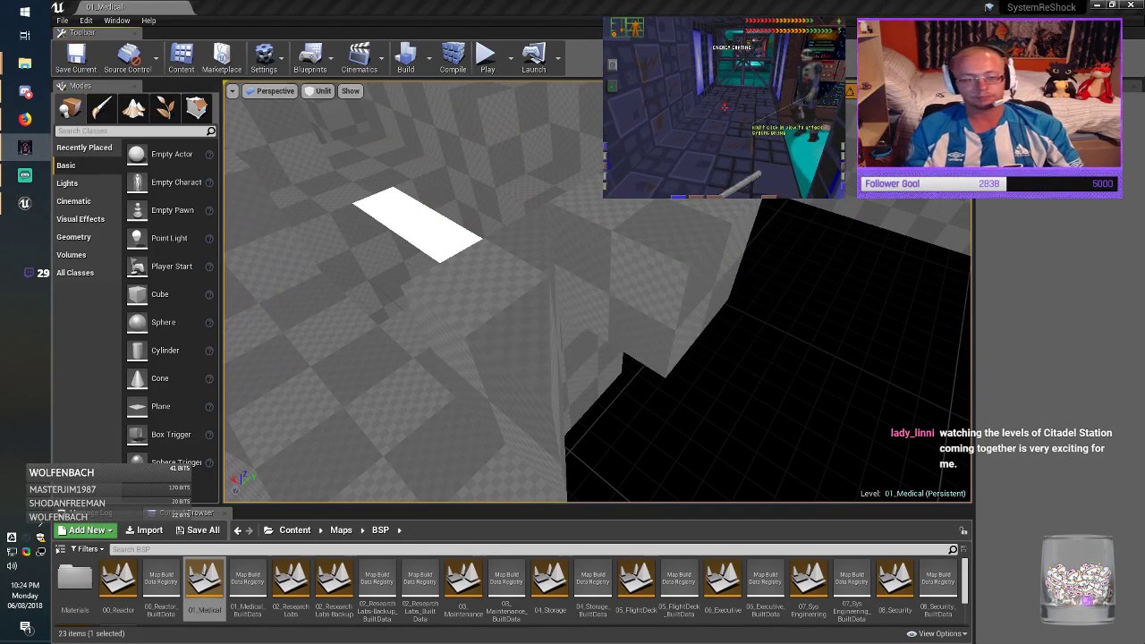
pyautogui.click(619, 284)
pyautogui.moveTo(619, 285); pyautogui.dragTo(501, 319, button='right')
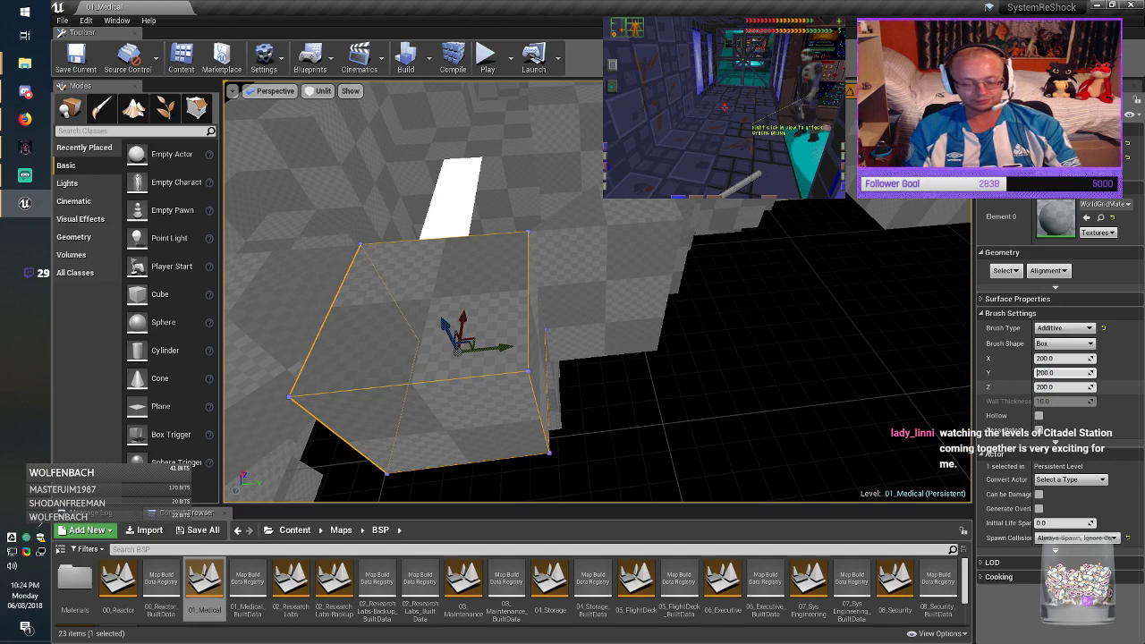
pyautogui.press('Return')
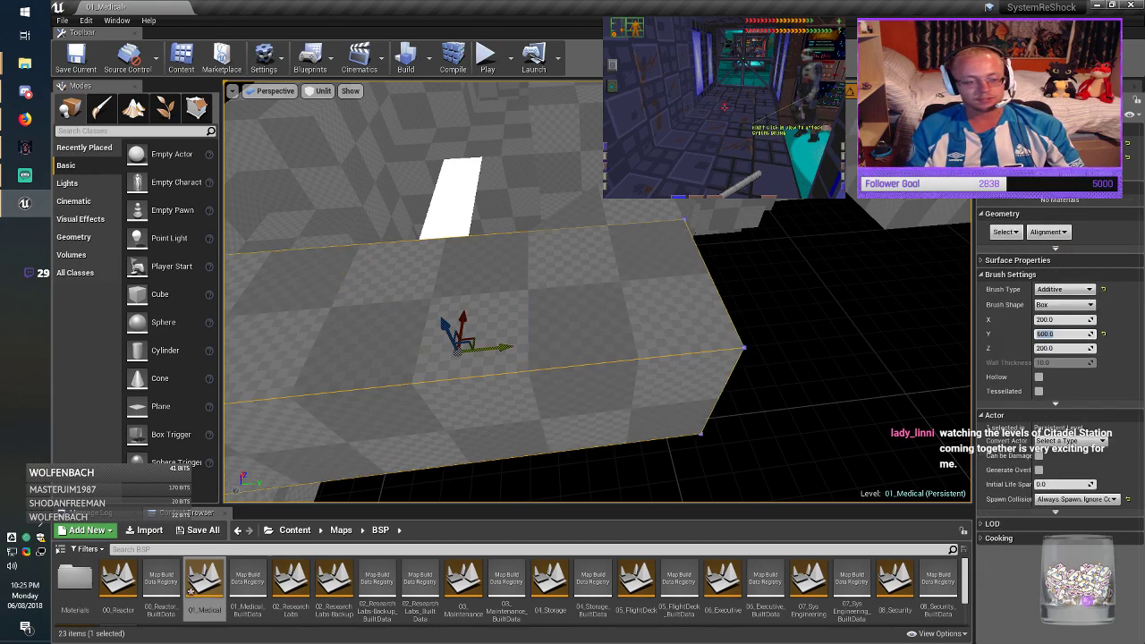
pyautogui.moveTo(507, 348); pyautogui.dragTo(665, 341)
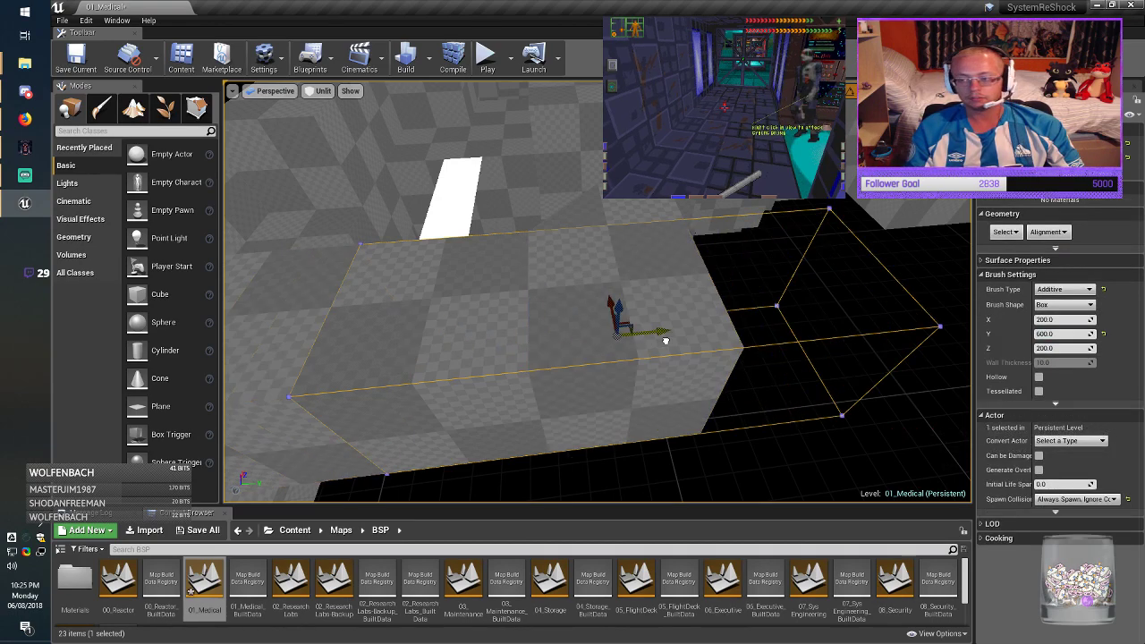
pyautogui.moveTo(666, 340)
pyautogui.mouseDown(button='right')
pyautogui.moveTo(651, 372)
pyautogui.moveTo(631, 374)
pyautogui.mouseUp(button='right')
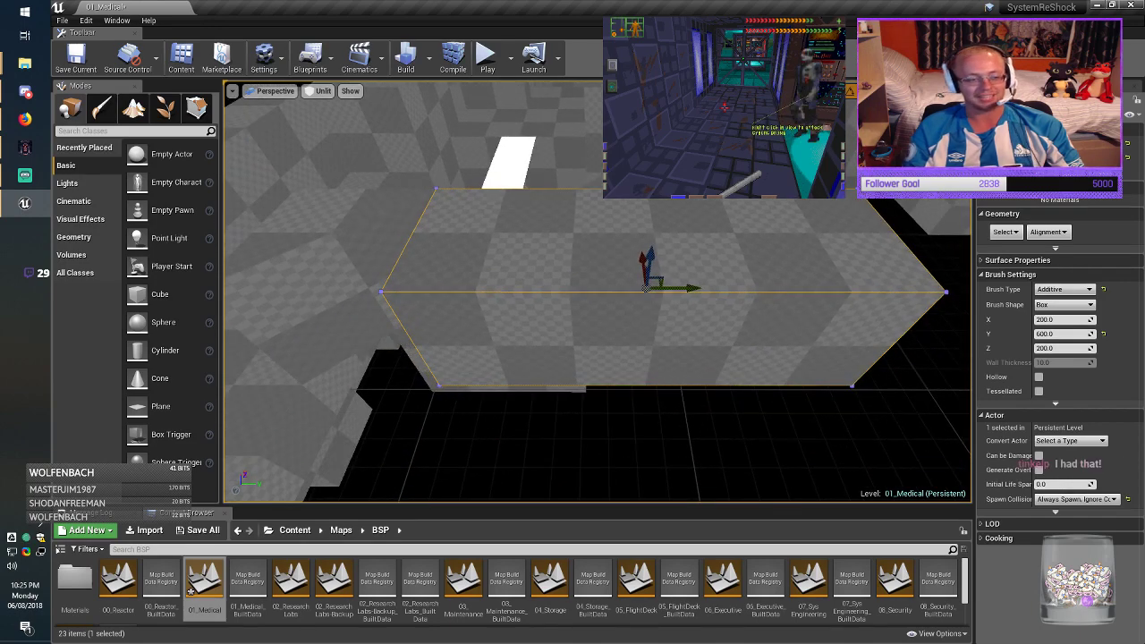
# Step: Check the original game's corridor, duplicate the 200 × 600 × 200 brush in X and Y and set the copy's Y to 400
pyautogui.hotkey('ctrl', 'z')
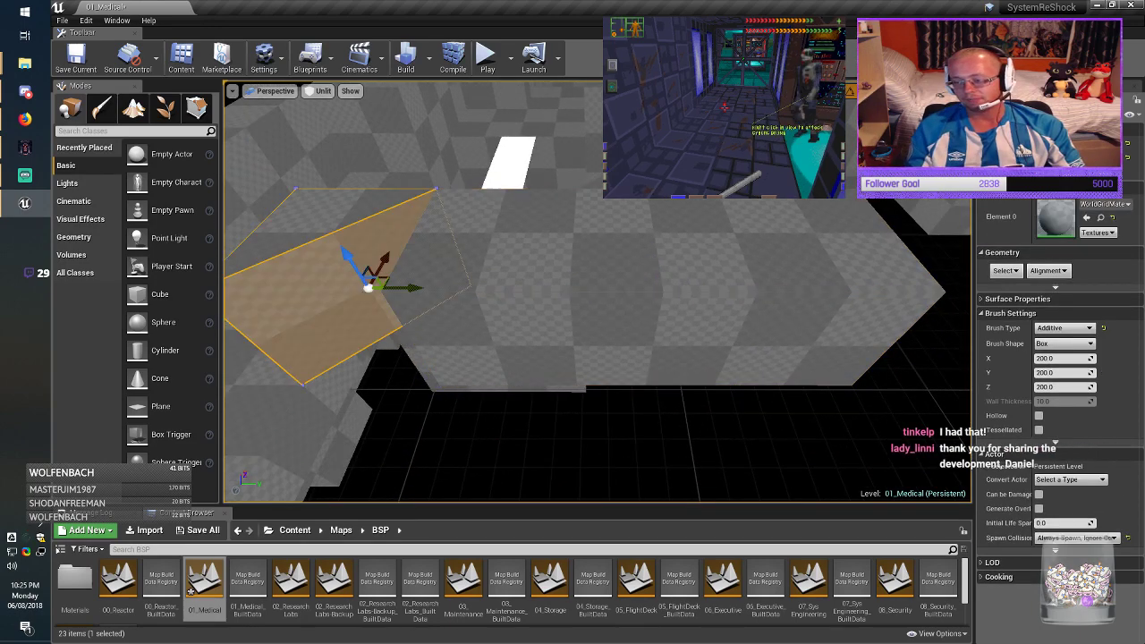
pyautogui.moveTo(597, 295); pyautogui.dragTo(510, 284, button='right')
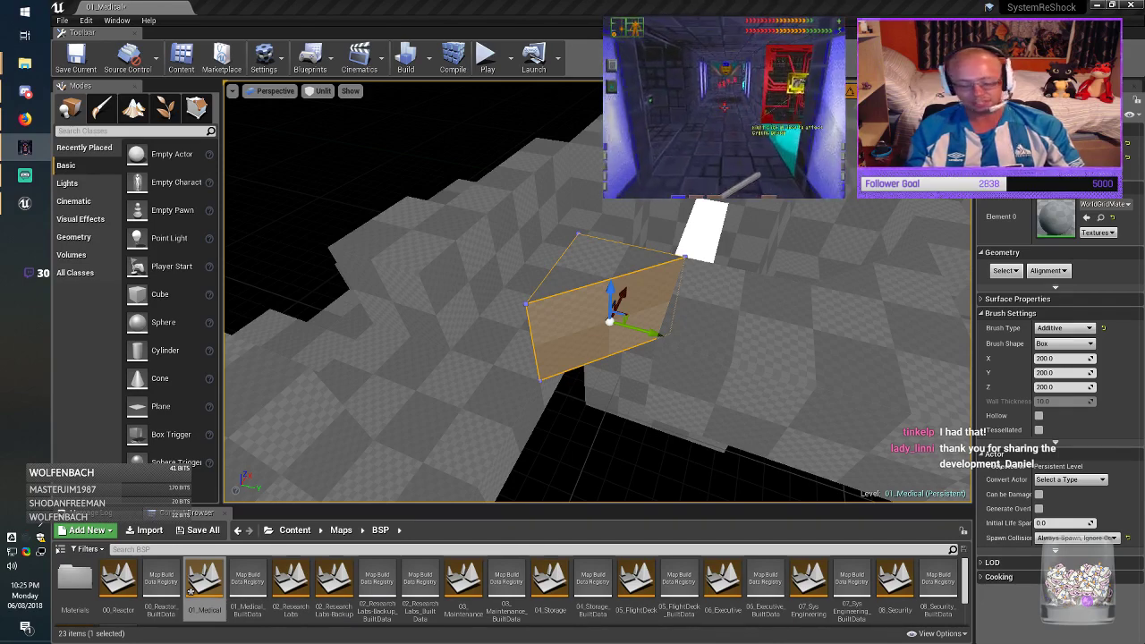
pyautogui.moveTo(598, 305)
pyautogui.mouseDown(button='right')
pyautogui.moveTo(684, 313)
pyautogui.moveTo(635, 313)
pyautogui.mouseUp(button='right')
pyautogui.press('Escape')
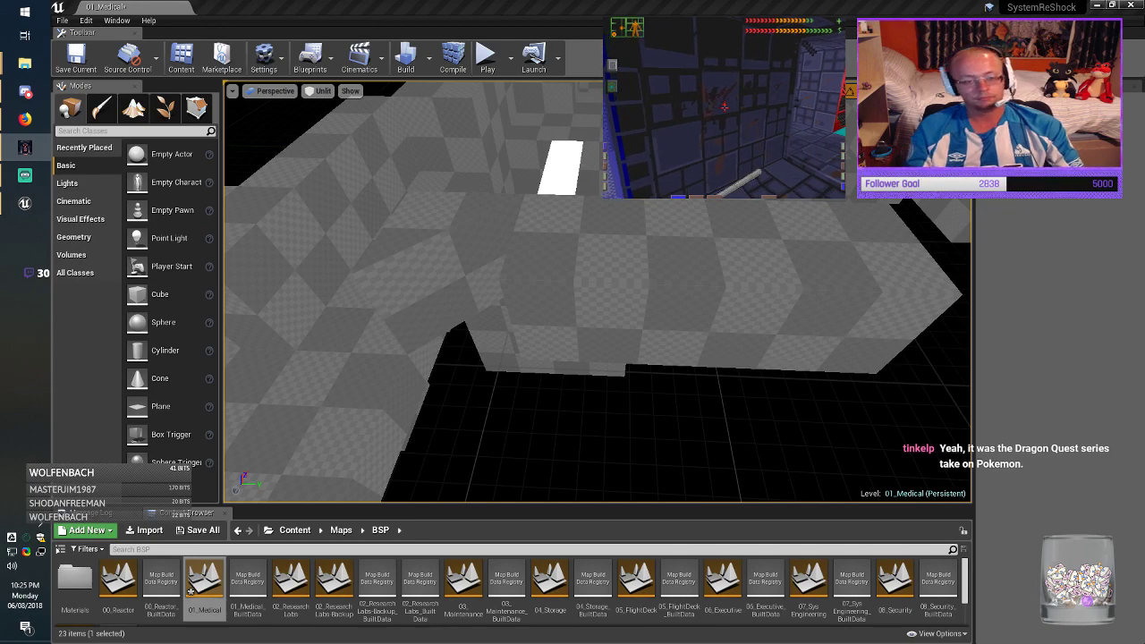
pyautogui.click(707, 324)
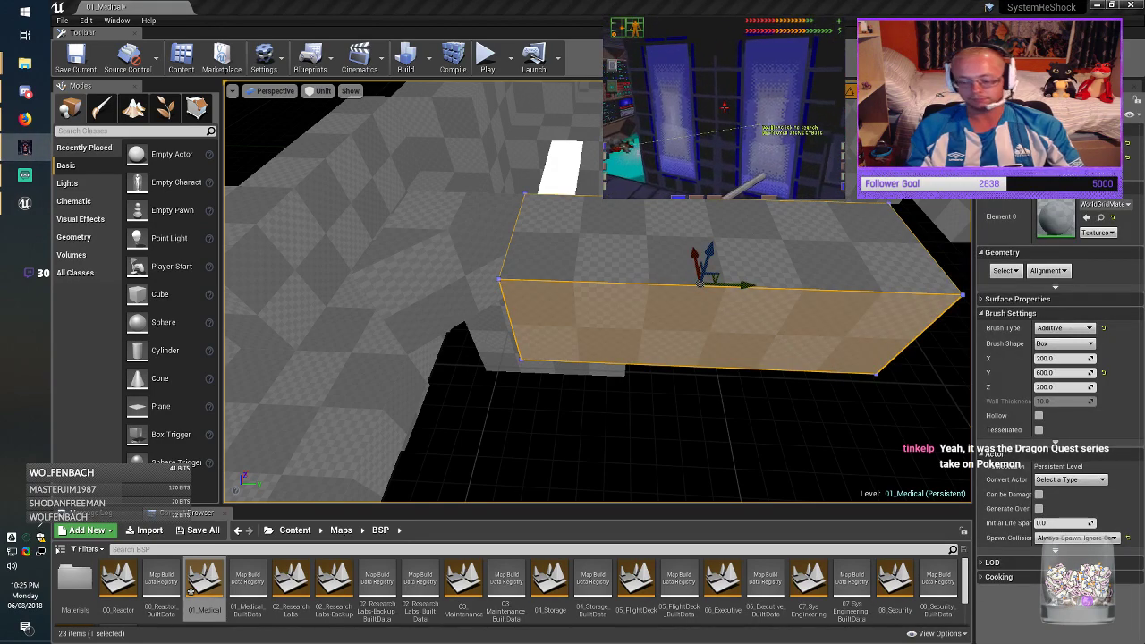
pyautogui.moveTo(706, 324)
pyautogui.mouseDown(button='right')
pyautogui.moveTo(713, 316)
pyautogui.moveTo(687, 322)
pyautogui.mouseUp(button='right')
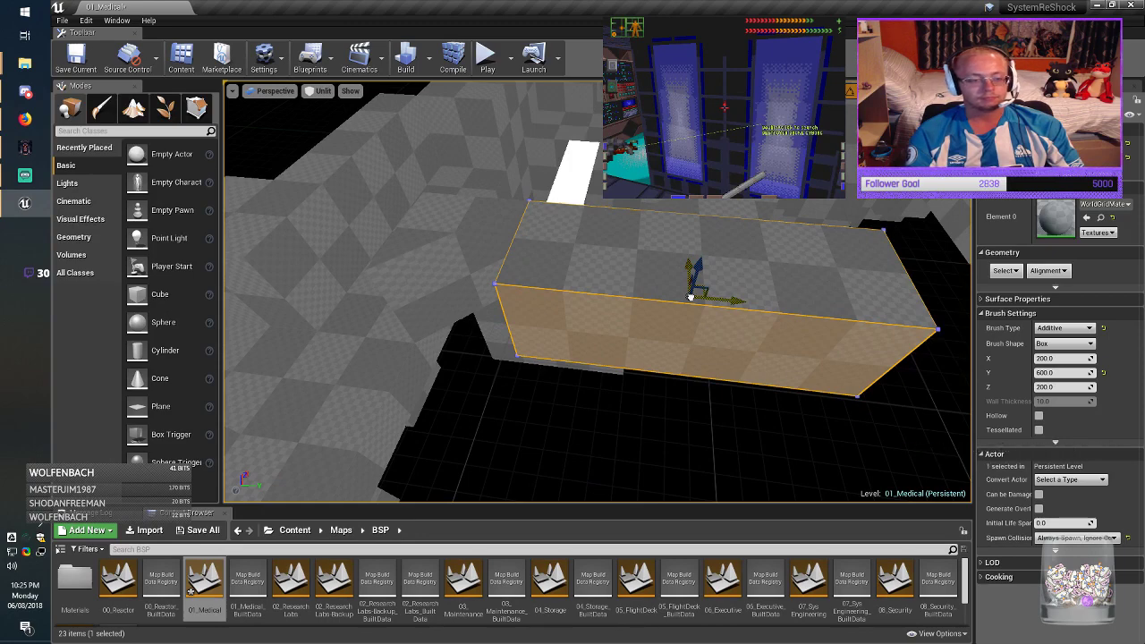
pyautogui.moveTo(691, 297)
pyautogui.mouseDown()
pyautogui.moveTo(421, 468)
pyautogui.moveTo(537, 371)
pyautogui.moveTo(555, 384)
pyautogui.mouseUp()
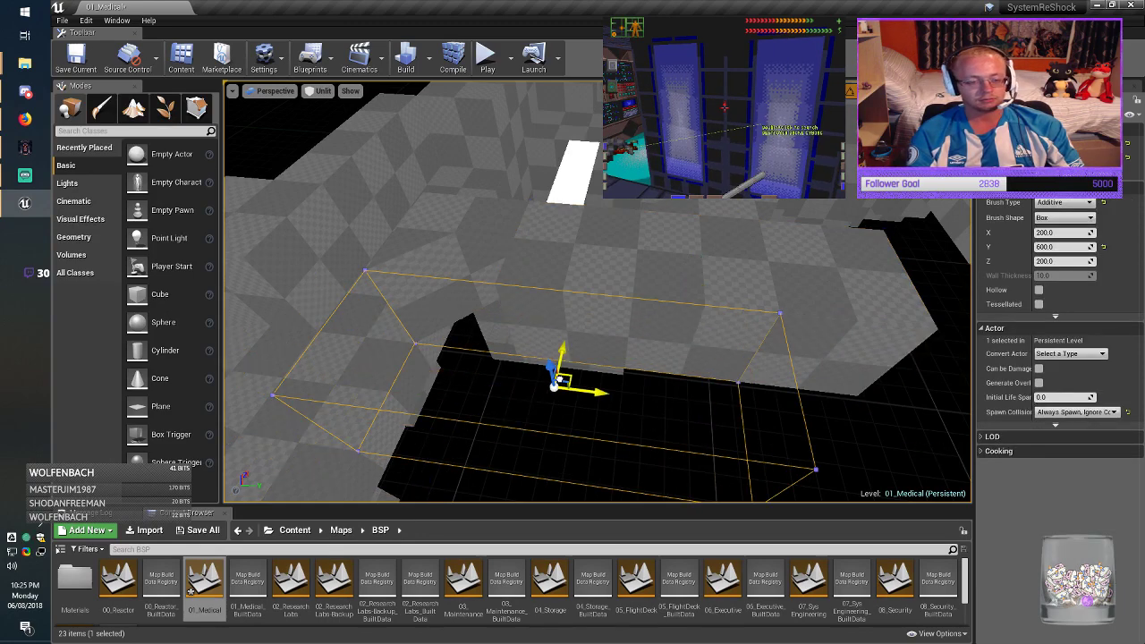
pyautogui.moveTo(560, 379); pyautogui.dragTo(371, 376, button='right')
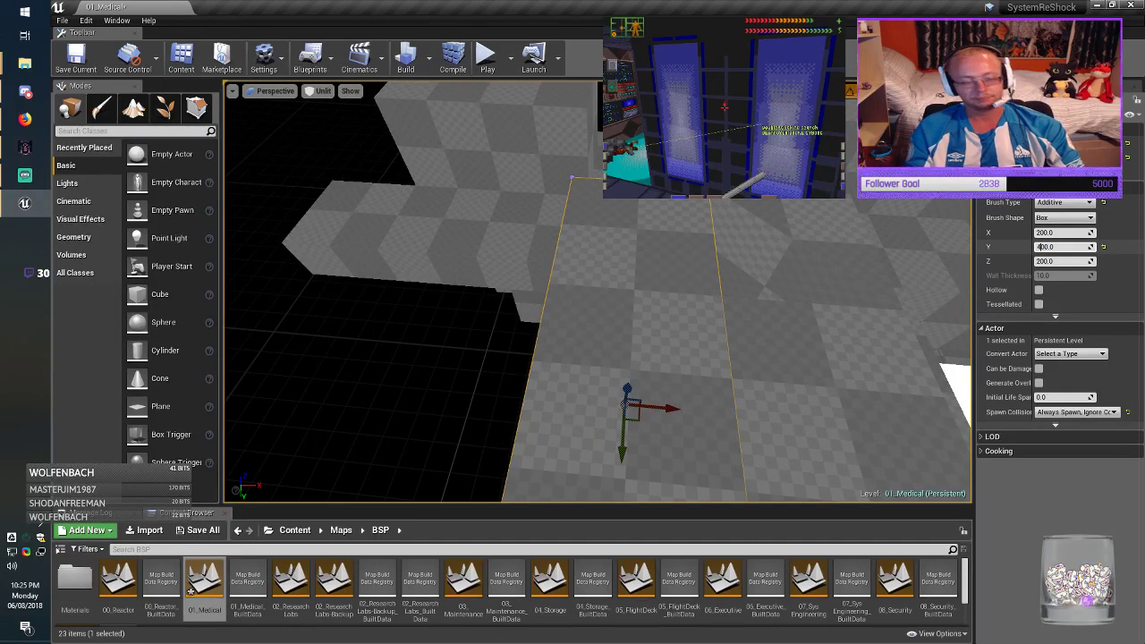
pyautogui.press('Return')
# Step: Reposition the 200 × 400 × 200 copy along Y and X at the blockout's outer edge
pyautogui.moveTo(715, 340); pyautogui.dragTo(501, 348, button='right')
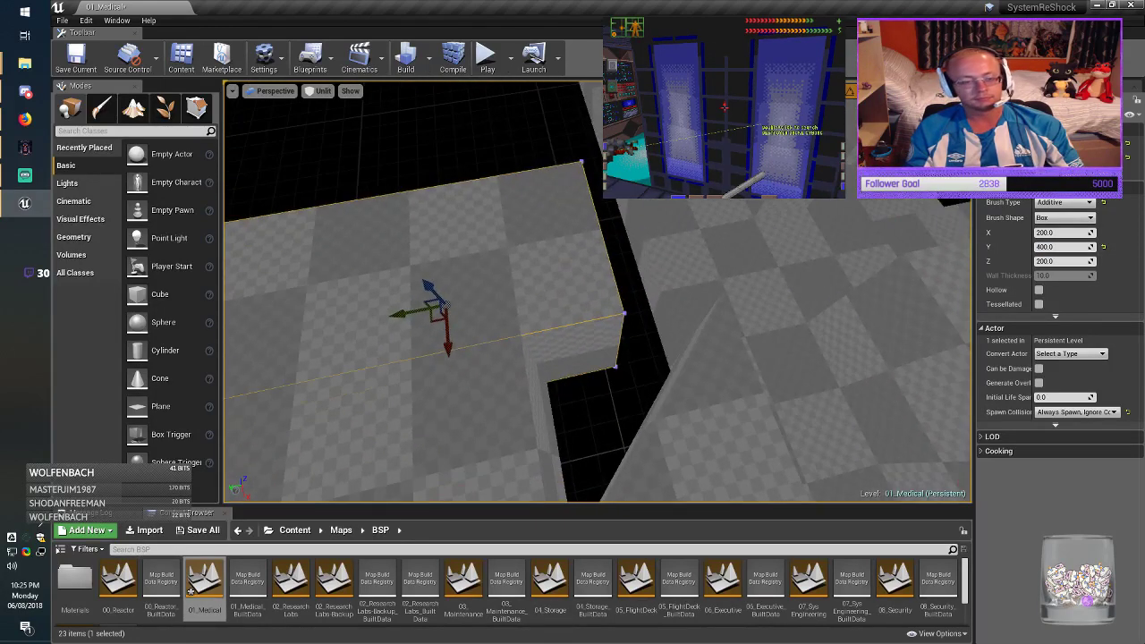
pyautogui.moveTo(396, 315); pyautogui.dragTo(469, 309)
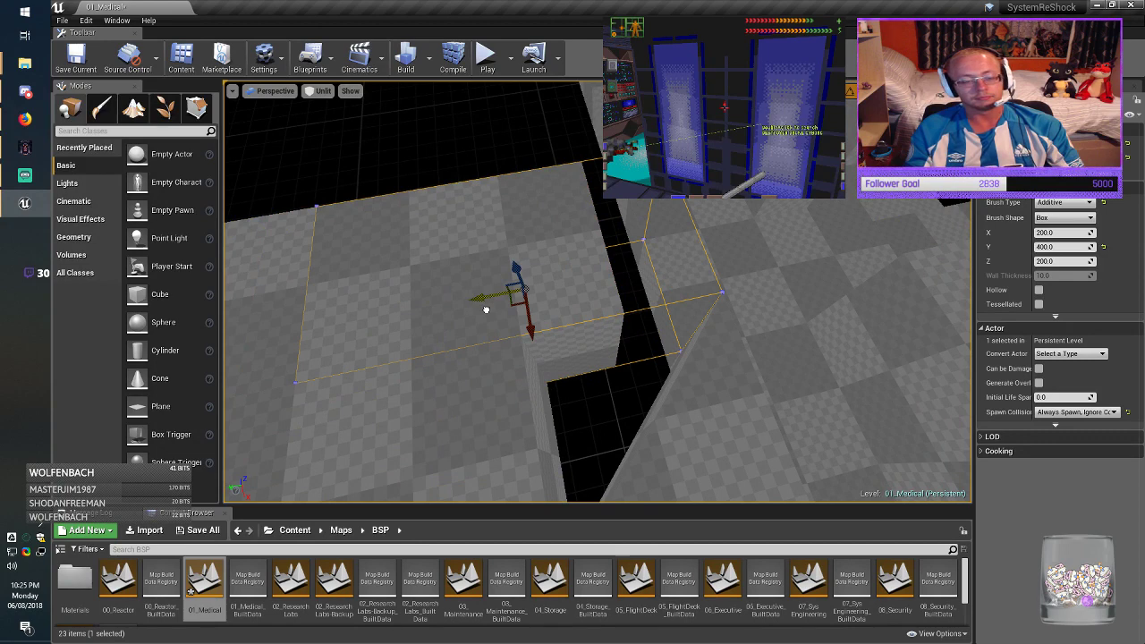
pyautogui.moveTo(532, 332); pyautogui.dragTo(528, 201)
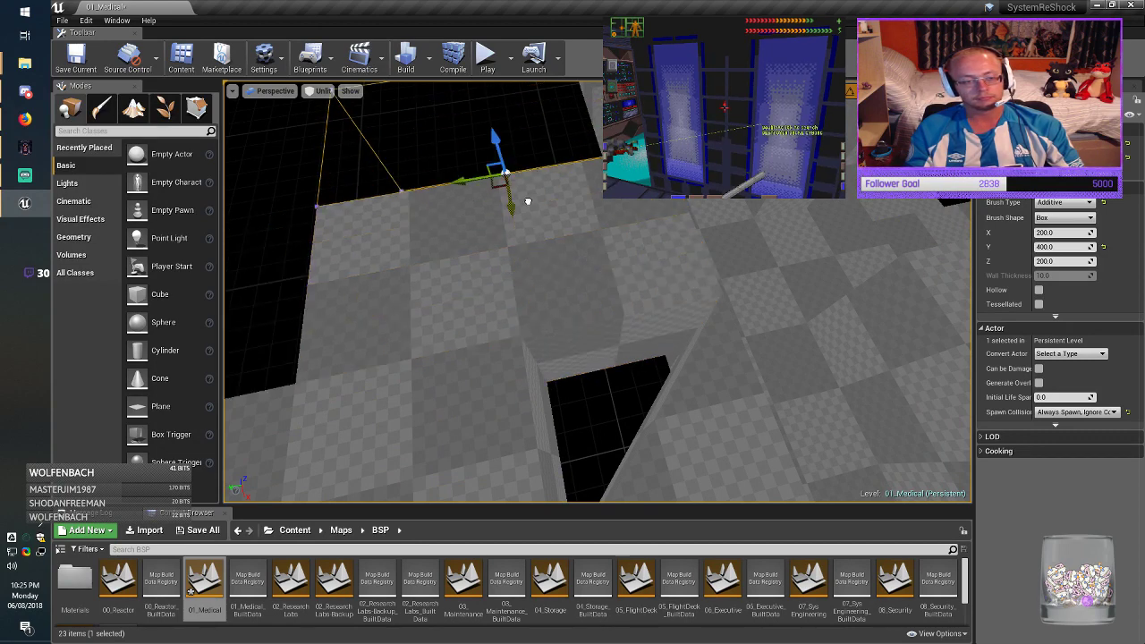
pyautogui.moveTo(527, 201); pyautogui.dragTo(479, 204, button='right')
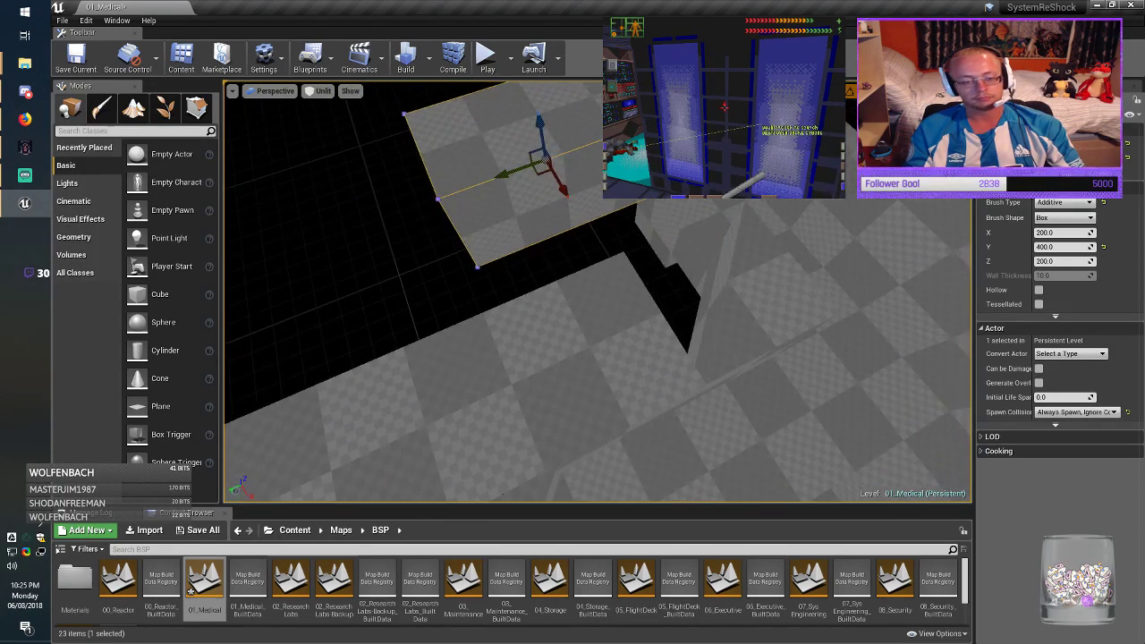
# Step: Duplicate the wedge brush in X and Y to the end of the 200 × 400 × 200 brush and rotate the copy about Z
pyautogui.click(762, 300)
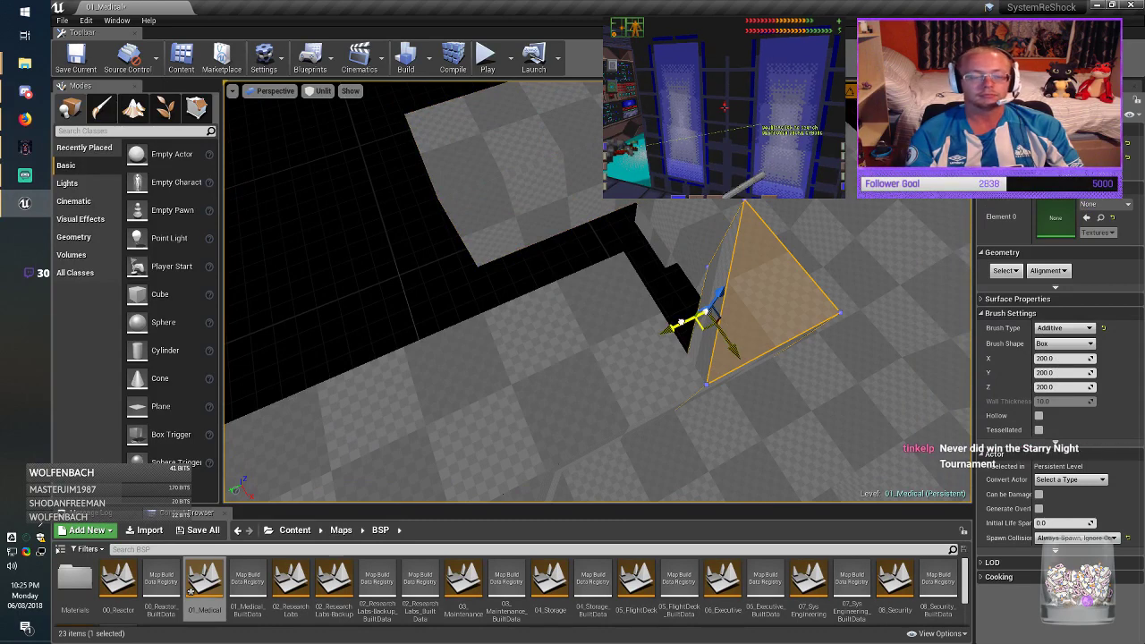
pyautogui.moveTo(696, 323)
pyautogui.mouseDown()
pyautogui.moveTo(148, 184)
pyautogui.moveTo(388, 250)
pyautogui.moveTo(380, 228)
pyautogui.mouseUp()
pyautogui.moveTo(381, 228); pyautogui.dragTo(295, 216, button='right')
pyautogui.press('e')
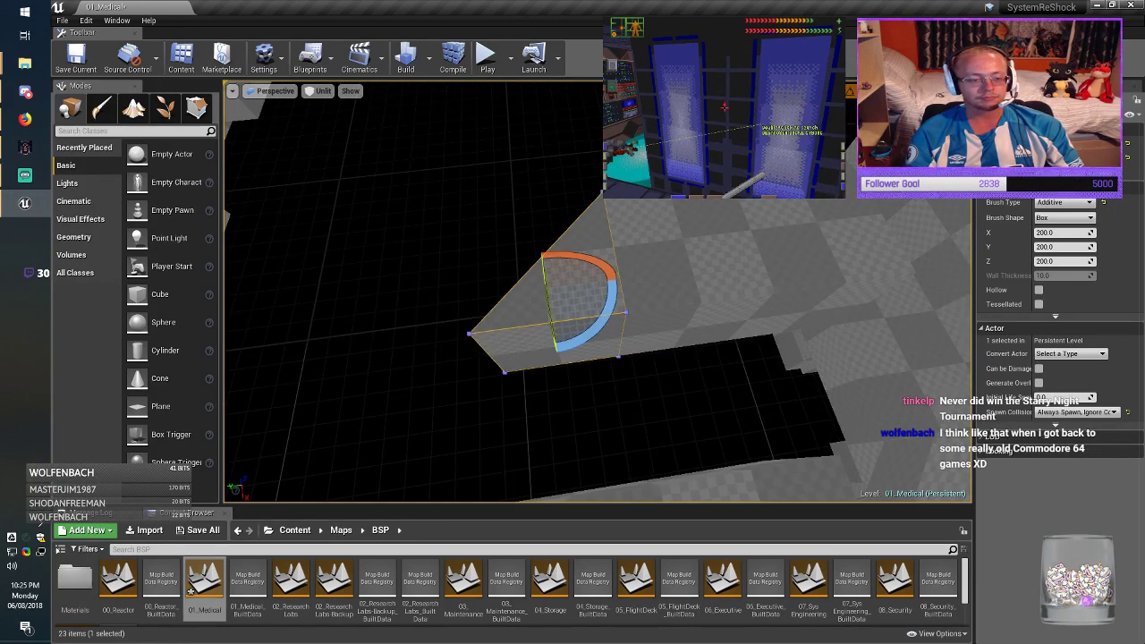
pyautogui.moveTo(599, 324)
pyautogui.mouseDown()
pyautogui.moveTo(551, 348)
pyautogui.moveTo(498, 252)
pyautogui.moveTo(544, 232)
pyautogui.mouseUp()
pyautogui.press('Escape')
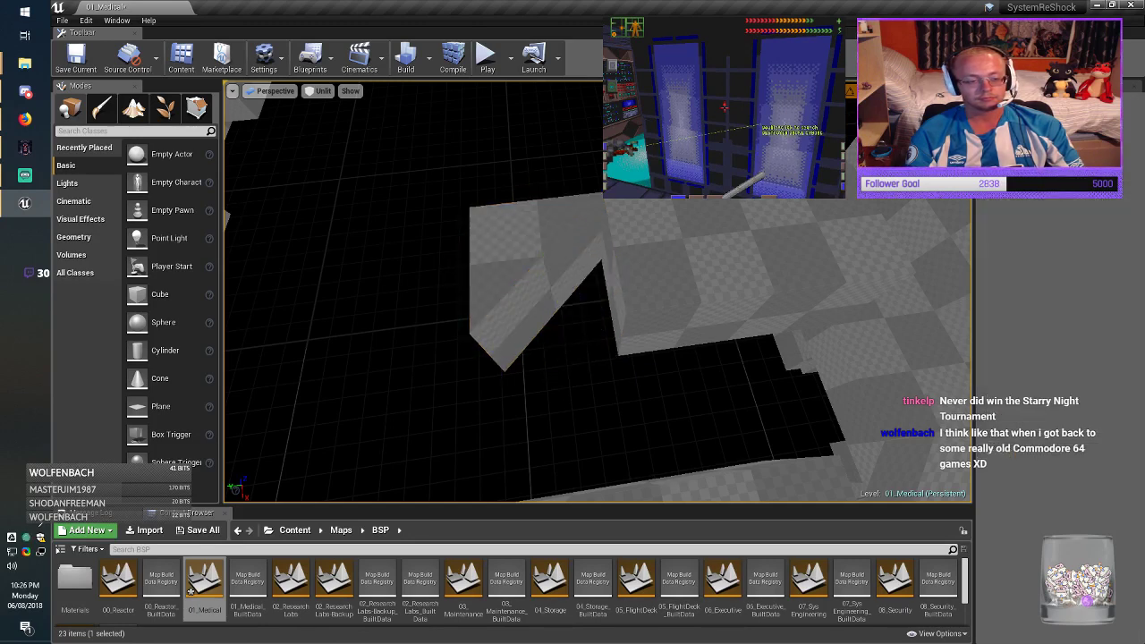
# Step: Compare the wedge copy with the original game's corner, reselect it and rotate it 90° about Z
pyautogui.click(536, 295)
pyautogui.press('space')
pyautogui.press('space')
pyautogui.press('Escape')
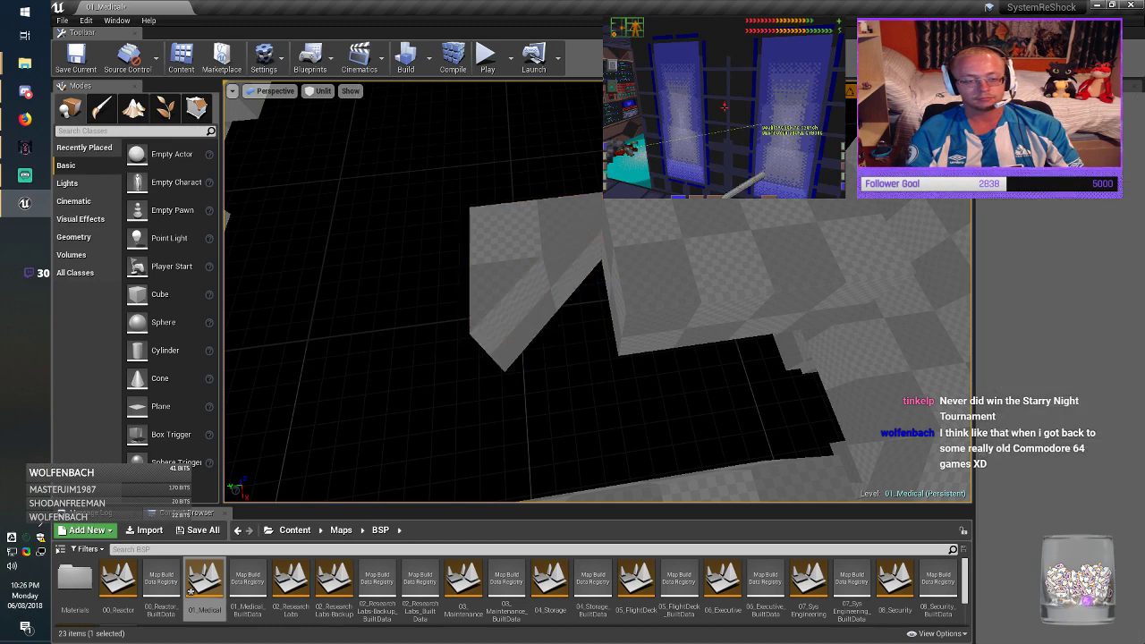
pyautogui.moveTo(537, 295); pyautogui.dragTo(573, 291, button='right')
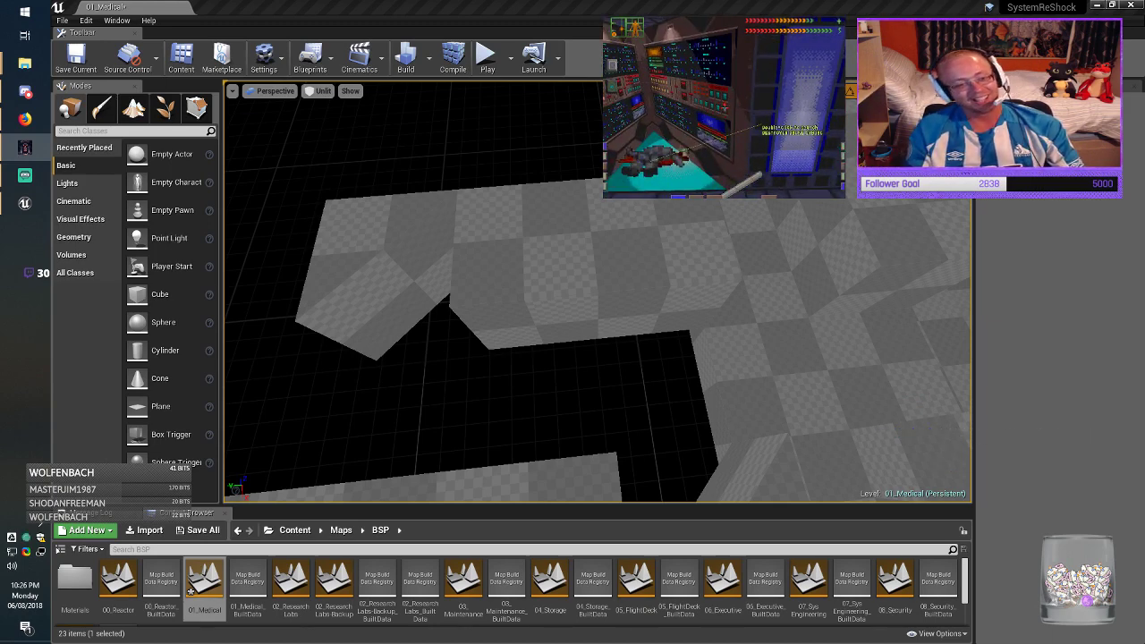
pyautogui.moveTo(573, 340); pyautogui.dragTo(539, 327, button='right')
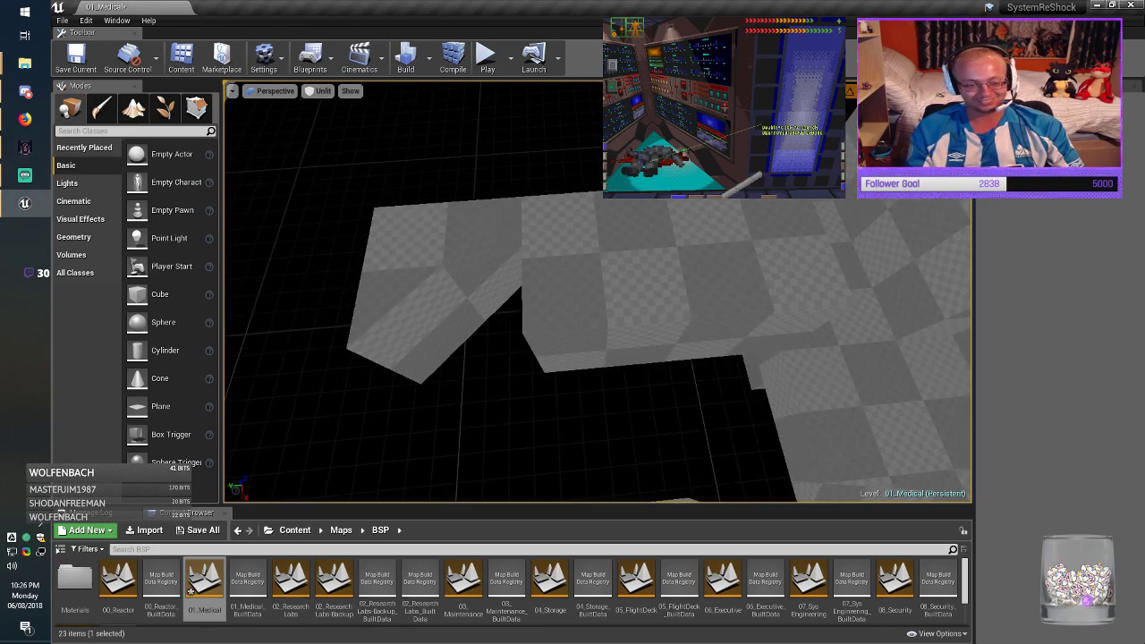
pyautogui.click(450, 295)
pyautogui.press('e')
pyautogui.moveTo(492, 350)
pyautogui.mouseDown()
pyautogui.moveTo(402, 350)
pyautogui.moveTo(429, 349)
pyautogui.mouseUp()
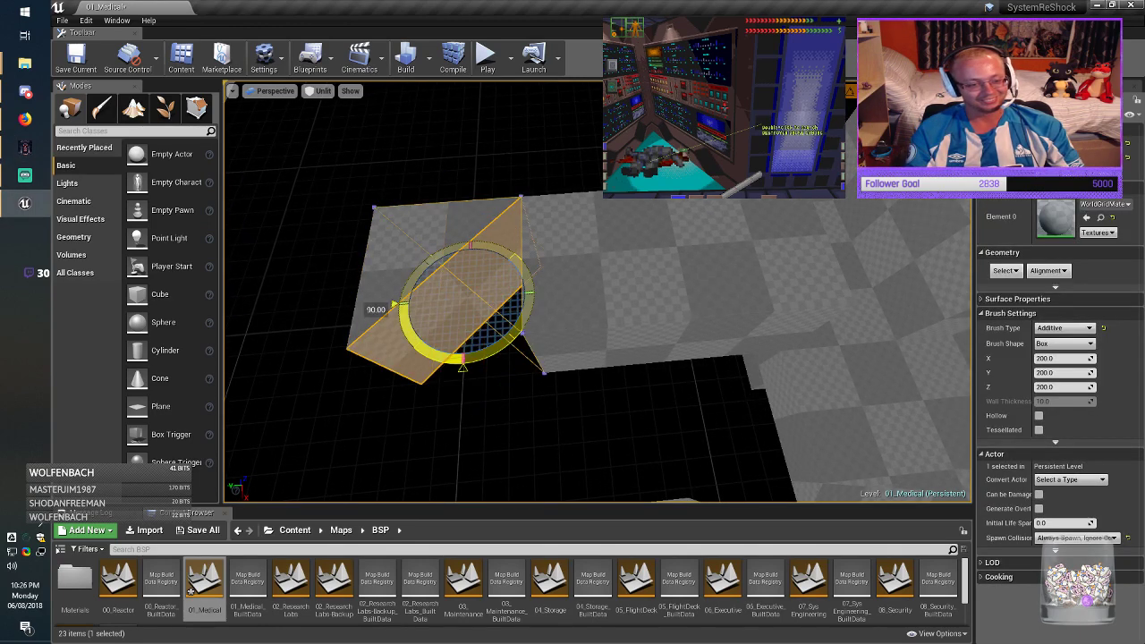
# Step: Duplicate the 200 × 600 × 200 brush in X and Y beside the wedge, set the copy's Y to 200 and save the level
pyautogui.press('r')
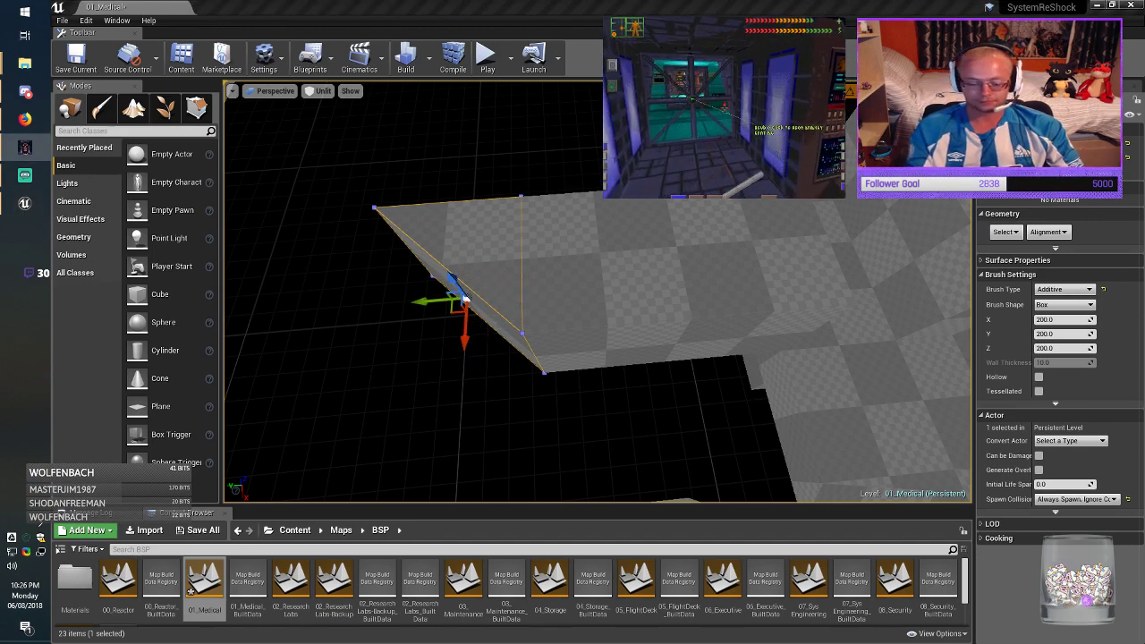
pyautogui.moveTo(465, 304)
pyautogui.mouseDown(button='right')
pyautogui.moveTo(439, 358)
pyautogui.moveTo(434, 345)
pyautogui.mouseUp(button='right')
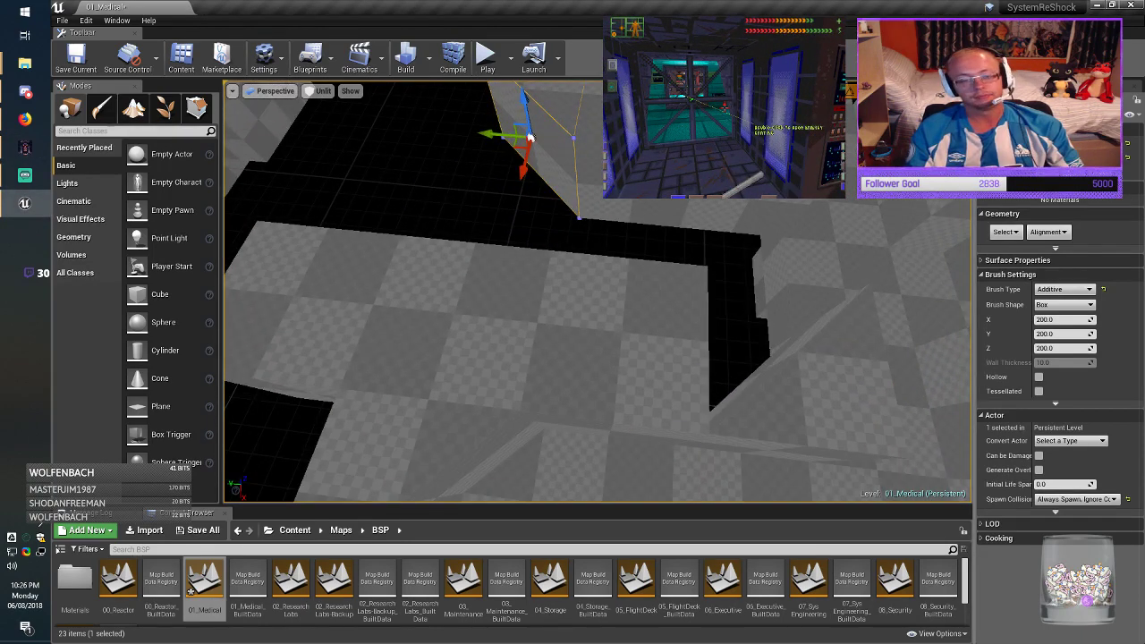
pyautogui.click(466, 308)
pyautogui.moveTo(466, 309)
pyautogui.mouseDown(button='right')
pyautogui.moveTo(438, 357)
pyautogui.moveTo(420, 347)
pyautogui.moveTo(425, 322)
pyautogui.mouseUp(button='right')
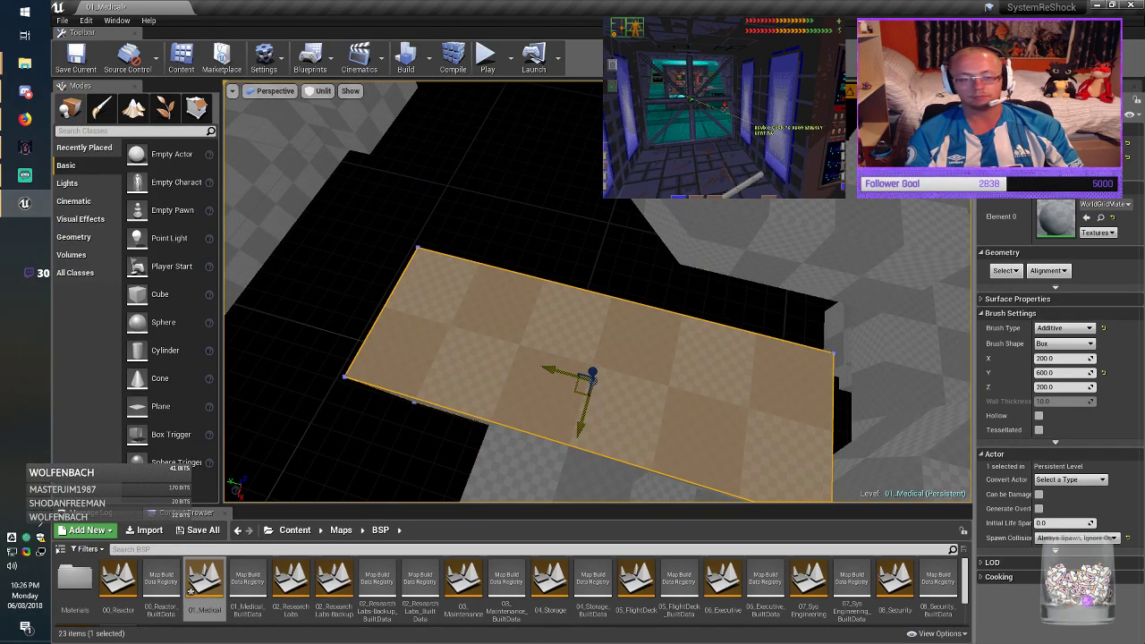
pyautogui.moveTo(570, 374)
pyautogui.keyDown('alt'); pyautogui.mouseDown()
pyautogui.moveTo(542, 125)
pyautogui.moveTo(545, 168)
pyautogui.mouseUp(); pyautogui.keyUp('alt')
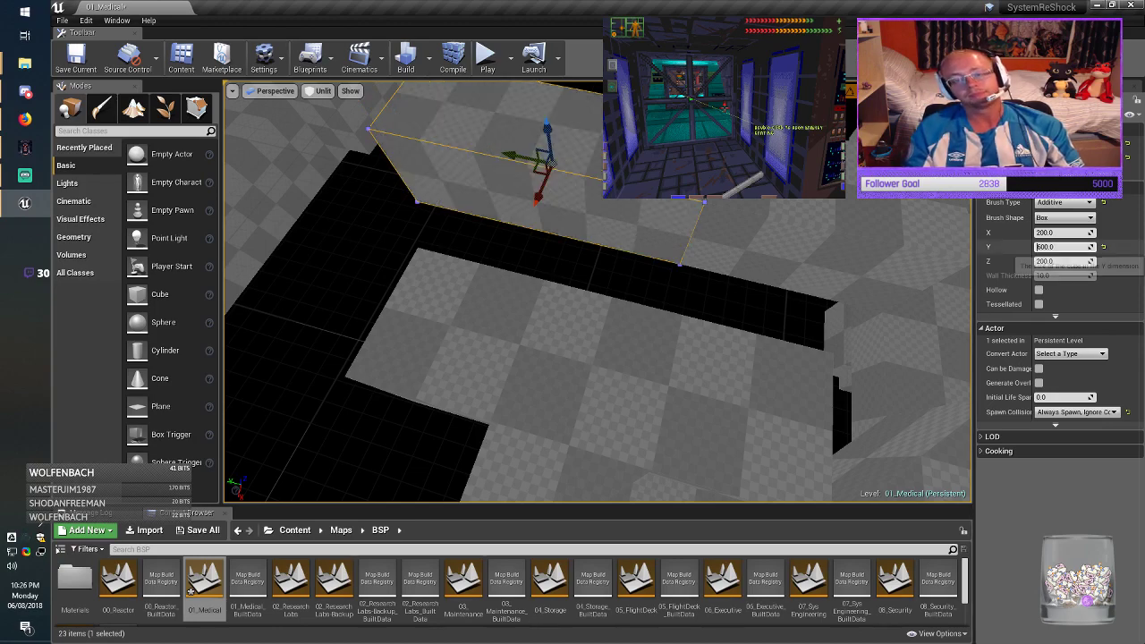
pyautogui.press('Delete')
pyautogui.write('2')
pyautogui.press('Return')
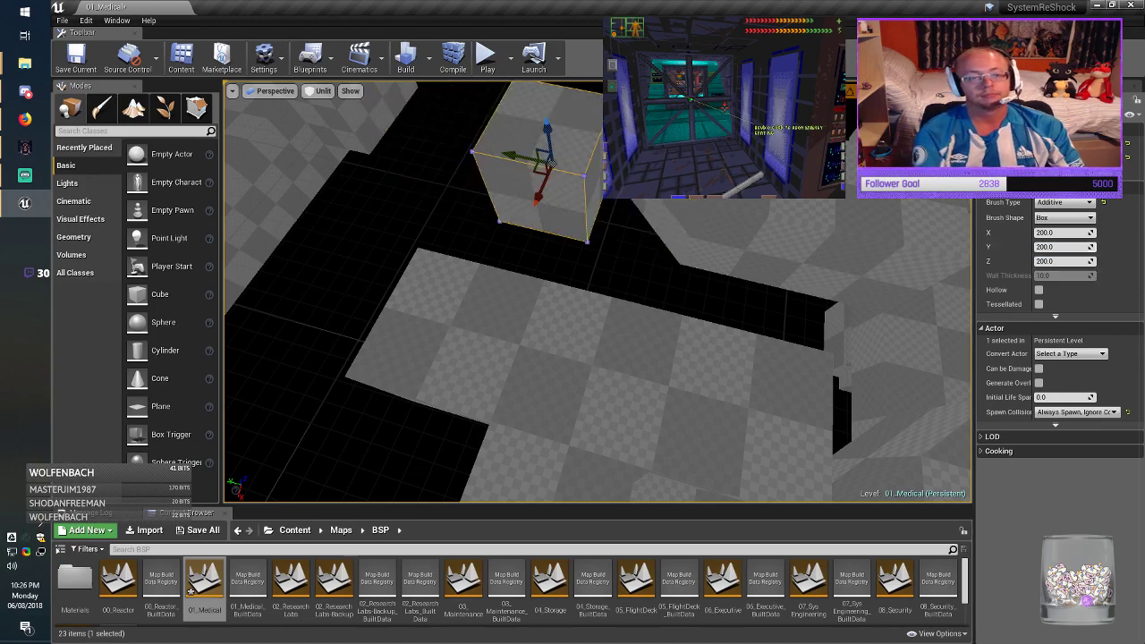
pyautogui.moveTo(770, 340); pyautogui.dragTo(765, 268)
pyautogui.click(76, 57)
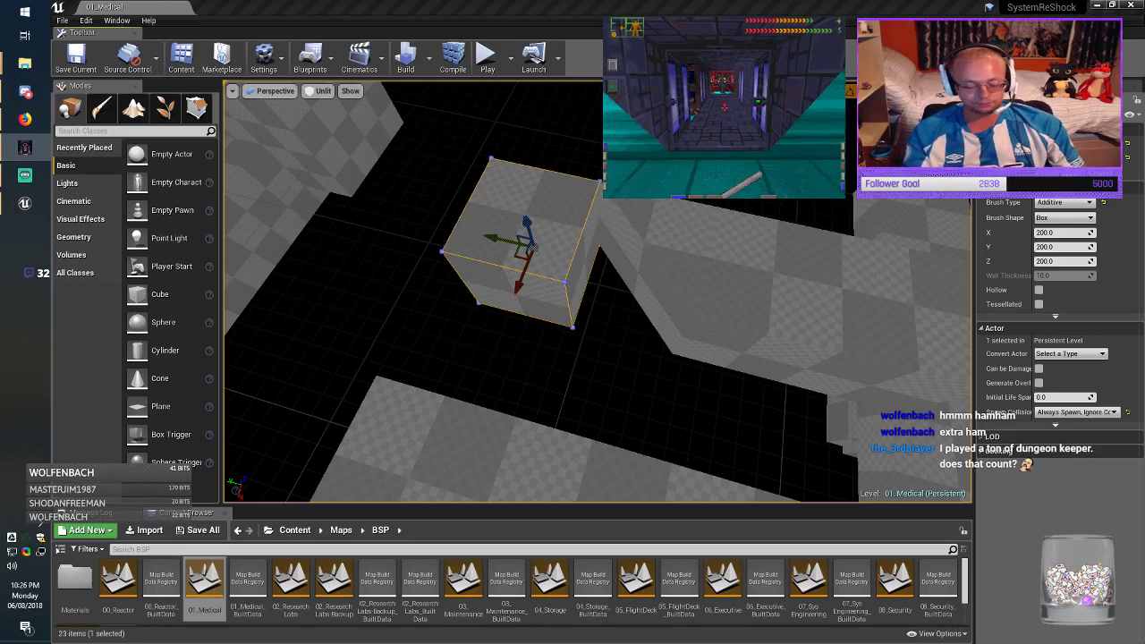
# Step: Examine the blockout around the locked bulkhead door and the corridor opening against the original game's corridor
pyautogui.moveTo(597, 292); pyautogui.dragTo(268, 223, button='right')
pyautogui.moveTo(598, 292); pyautogui.dragTo(725, 308, button='right')
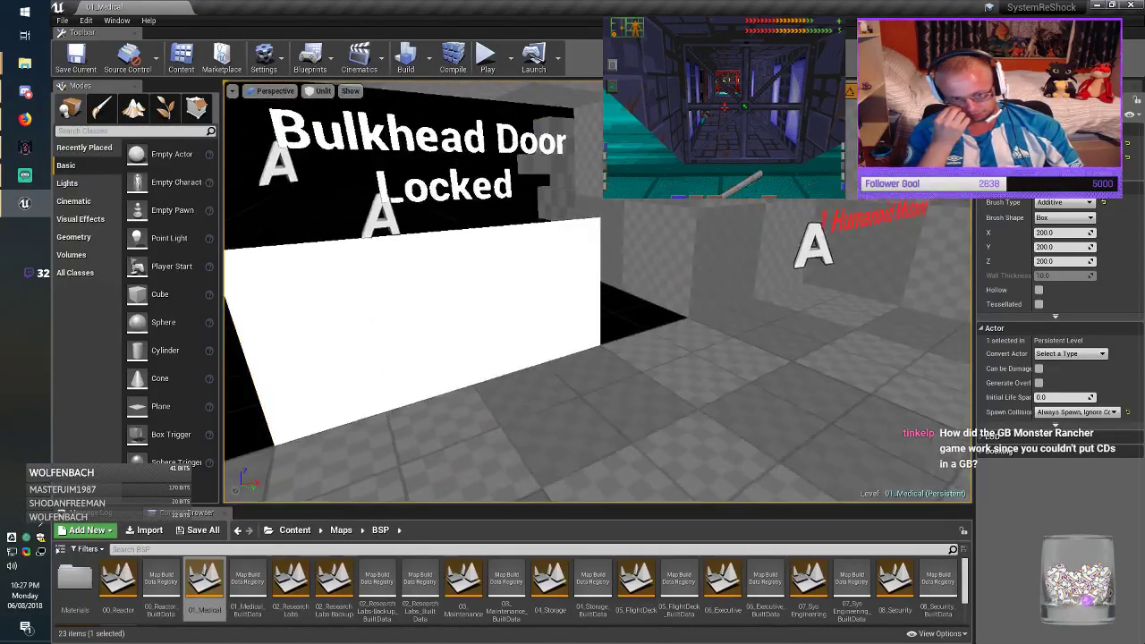
pyautogui.moveTo(598, 291)
pyautogui.mouseDown(button='right')
pyautogui.moveTo(585, 260)
pyautogui.moveTo(521, 251)
pyautogui.moveTo(584, 288)
pyautogui.moveTo(566, 291)
pyautogui.moveTo(706, 295)
pyautogui.moveTo(711, 268)
pyautogui.mouseUp(button='right')
pyautogui.moveTo(739, 215)
pyautogui.mouseDown()
pyautogui.moveTo(767, 251)
pyautogui.moveTo(727, 213)
pyautogui.mouseUp()
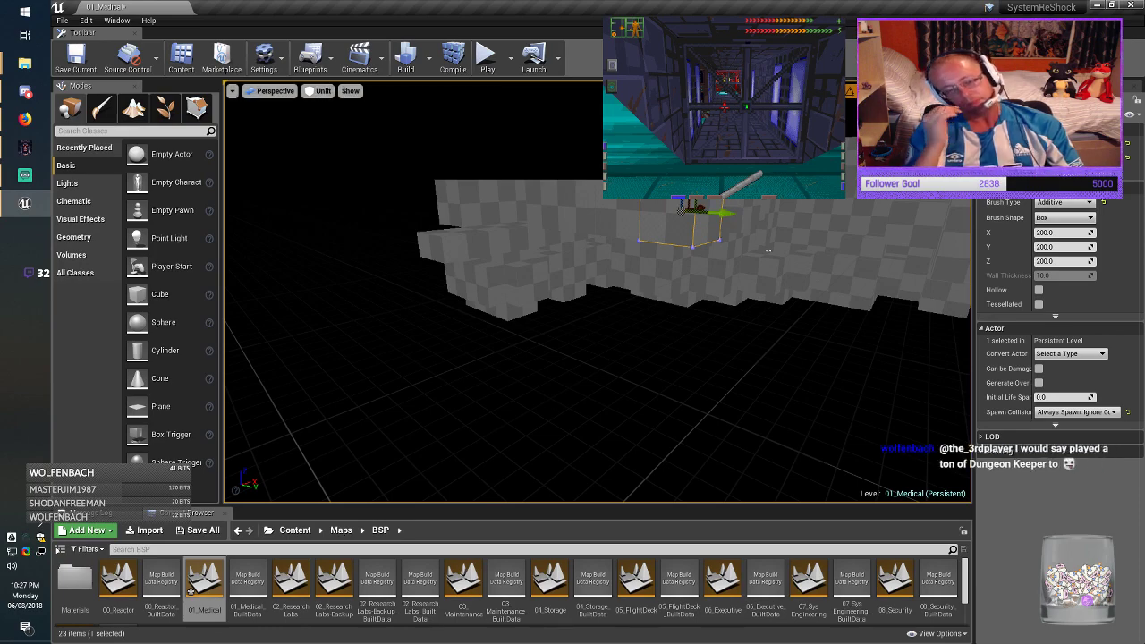
pyautogui.press('Delete')
pyautogui.moveTo(768, 251)
pyautogui.mouseDown(button='right')
pyautogui.moveTo(948, 309)
pyautogui.moveTo(832, 324)
pyautogui.moveTo(528, 310)
pyautogui.moveTo(375, 336)
pyautogui.moveTo(313, 318)
pyautogui.moveTo(355, 315)
pyautogui.moveTo(234, 326)
pyautogui.mouseUp(button='right')
pyautogui.moveTo(757, 299); pyautogui.dragTo(757, 299, button='right')
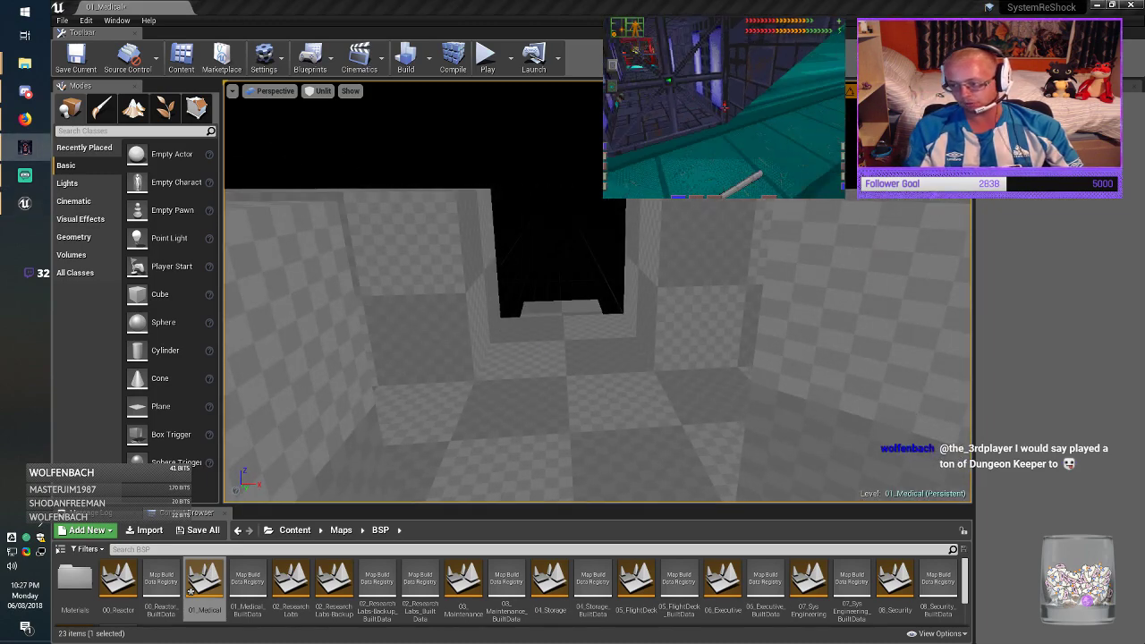
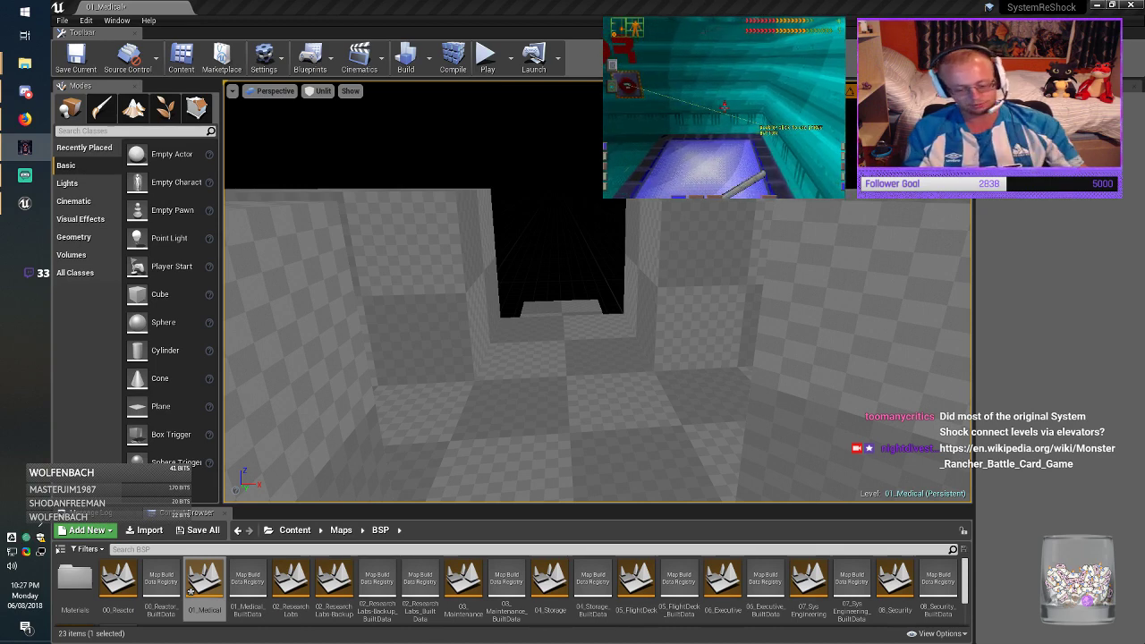
# Step: Duplicate the 1000 × 200 × 100 brush along Y to the outer end of the corridor brushes
pyautogui.moveTo(598, 291)
pyautogui.mouseDown(button='right')
pyautogui.moveTo(577, 363)
pyautogui.moveTo(574, 313)
pyautogui.moveTo(697, 317)
pyautogui.moveTo(492, 303)
pyautogui.moveTo(452, 329)
pyautogui.moveTo(501, 349)
pyautogui.moveTo(470, 345)
pyautogui.mouseUp(button='right')
pyautogui.click(757, 324)
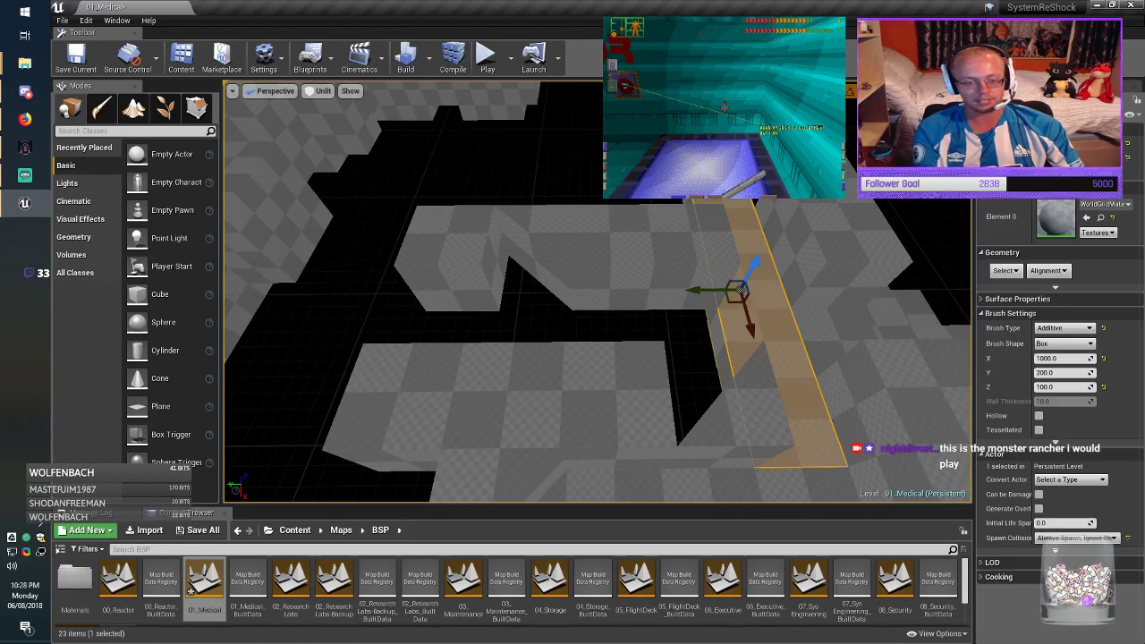
pyautogui.moveTo(689, 289)
pyautogui.mouseDown()
pyautogui.moveTo(260, 325)
pyautogui.moveTo(356, 295)
pyautogui.mouseUp()
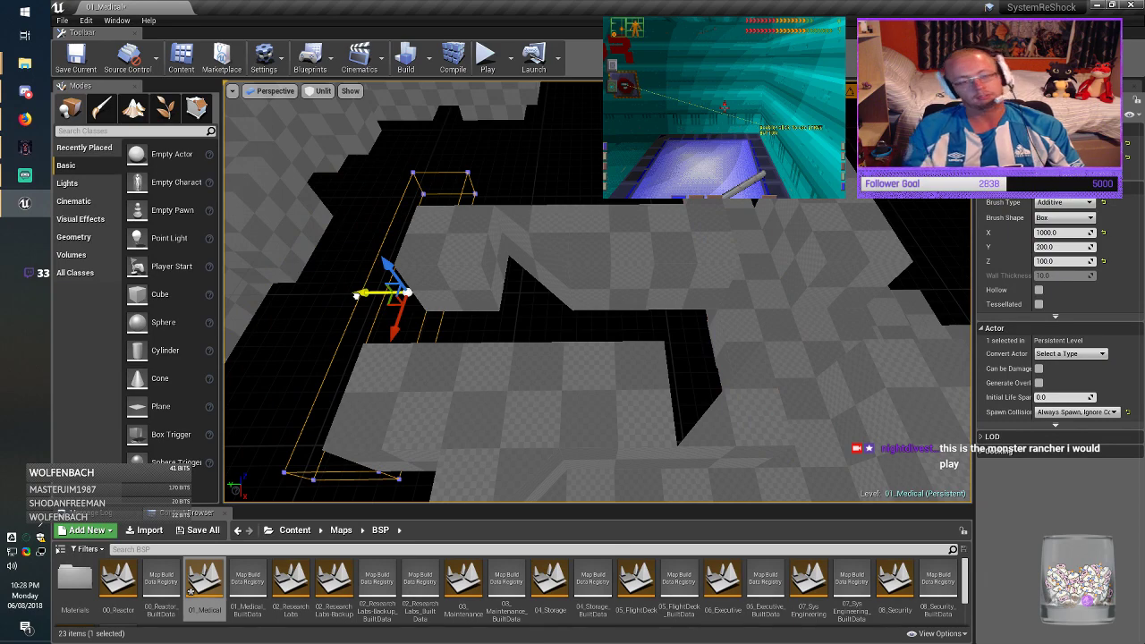
pyautogui.moveTo(356, 295); pyautogui.dragTo(281, 301, button='right')
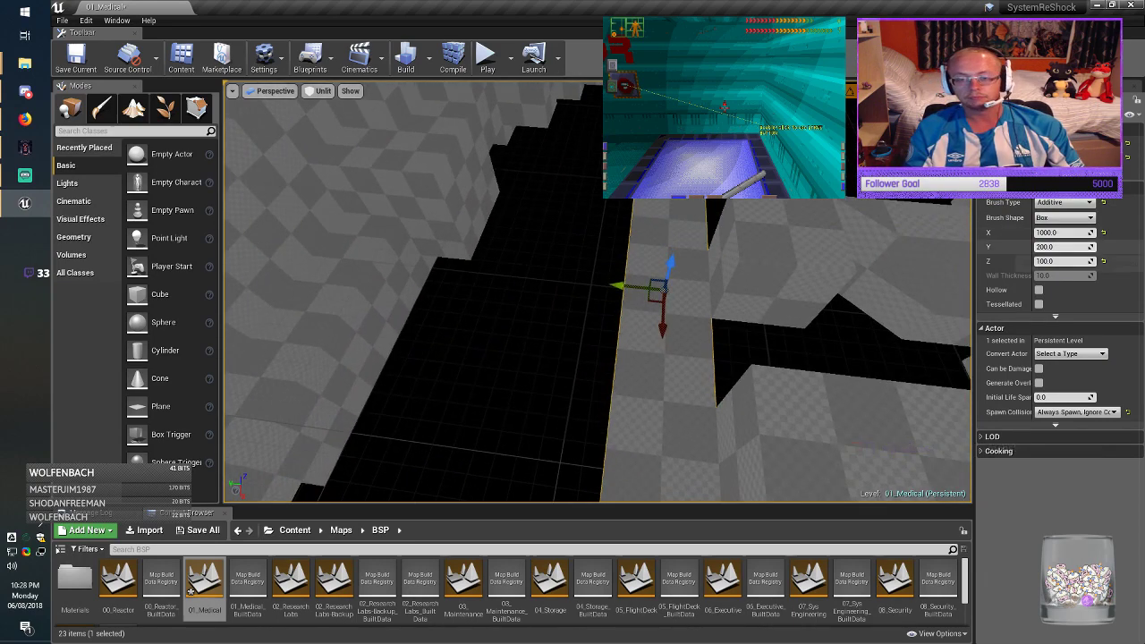
# Step: Set the outer 1000 × 200 × 100 brush's Y size to 400 and shift it outward along Y against the corridor ends
pyautogui.click(1060, 233)
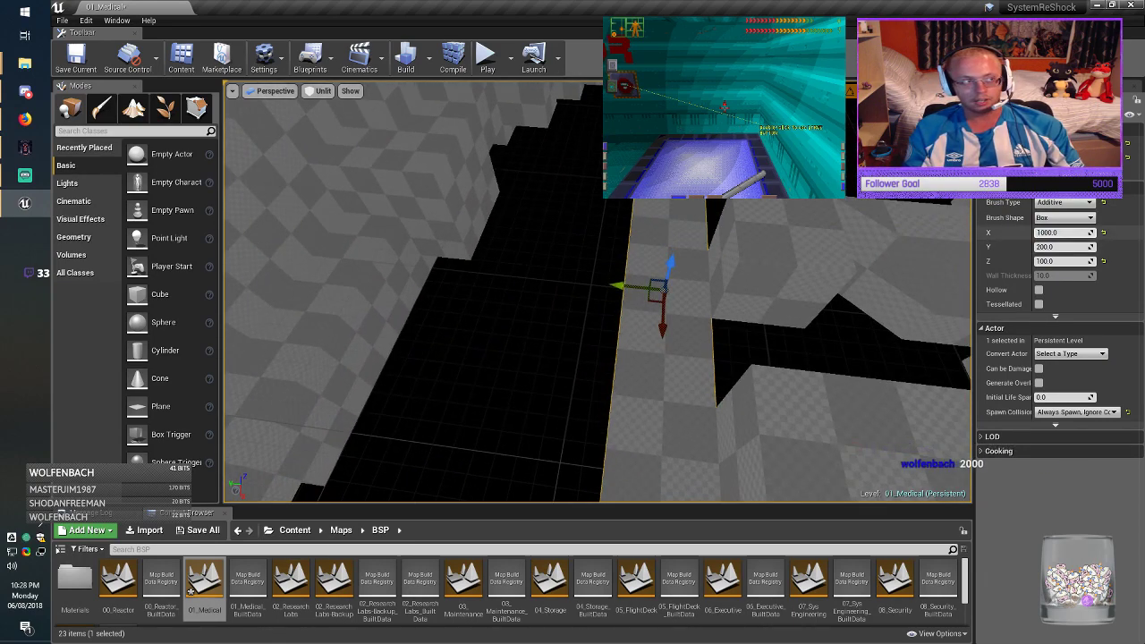
pyautogui.press('Tab')
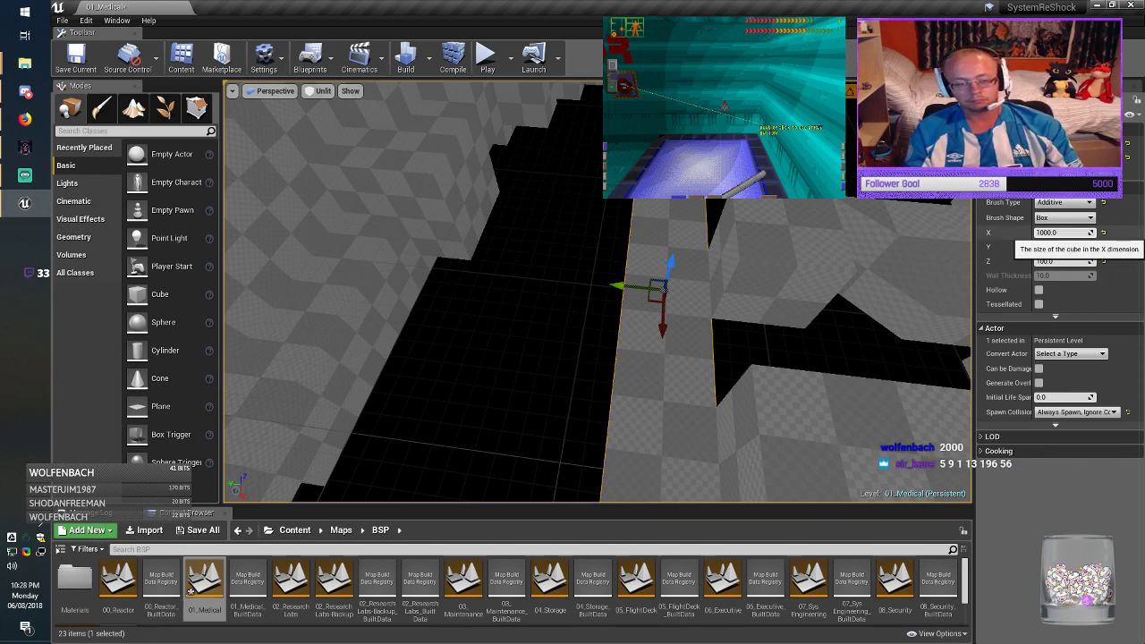
pyautogui.write('400')
pyautogui.press('Return')
pyautogui.moveTo(617, 287); pyautogui.dragTo(577, 290)
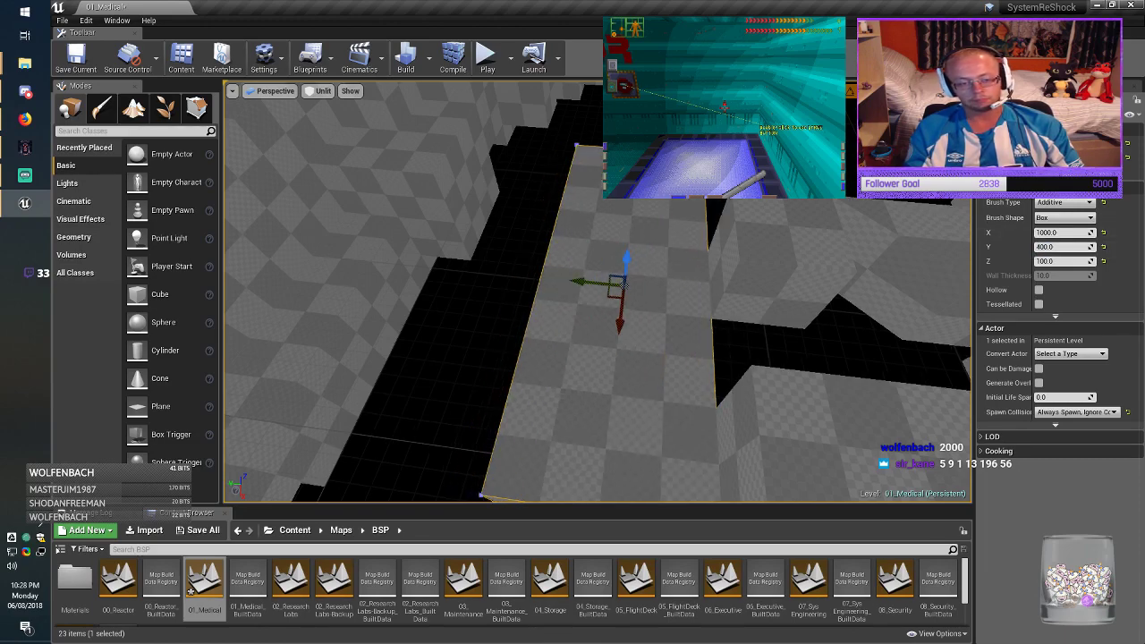
pyautogui.press('Escape')
# Step: Check the original game's room and set the X size of the 1000 × 400 × 100 brush to 2000
pyautogui.moveTo(577, 291); pyautogui.dragTo(854, 296, button='right')
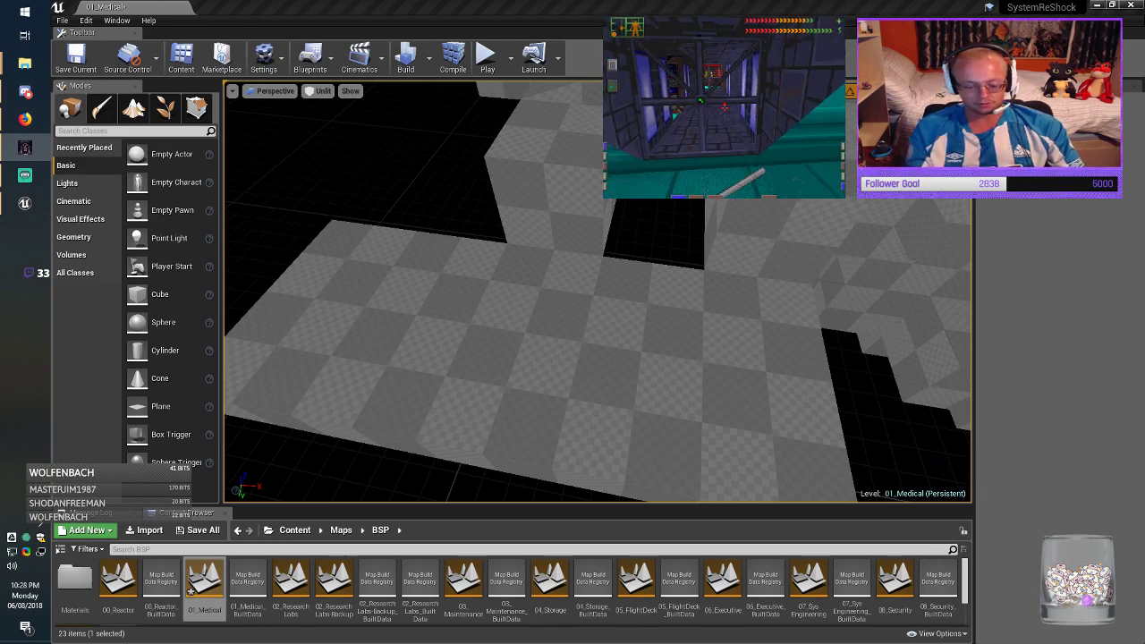
pyautogui.click(528, 347)
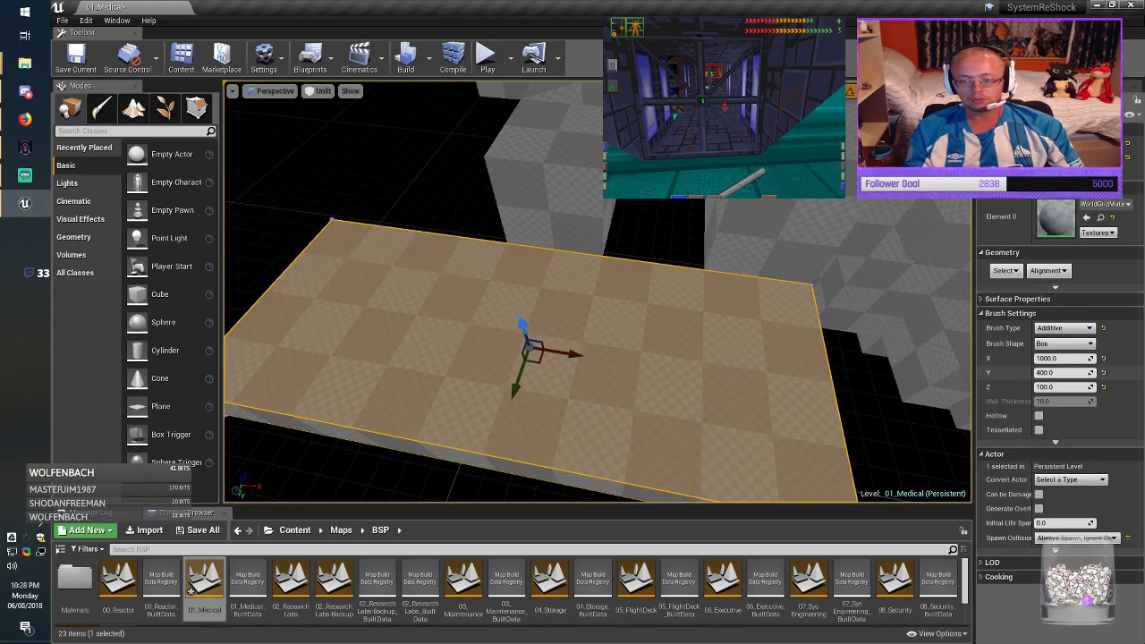
pyautogui.click(1060, 358)
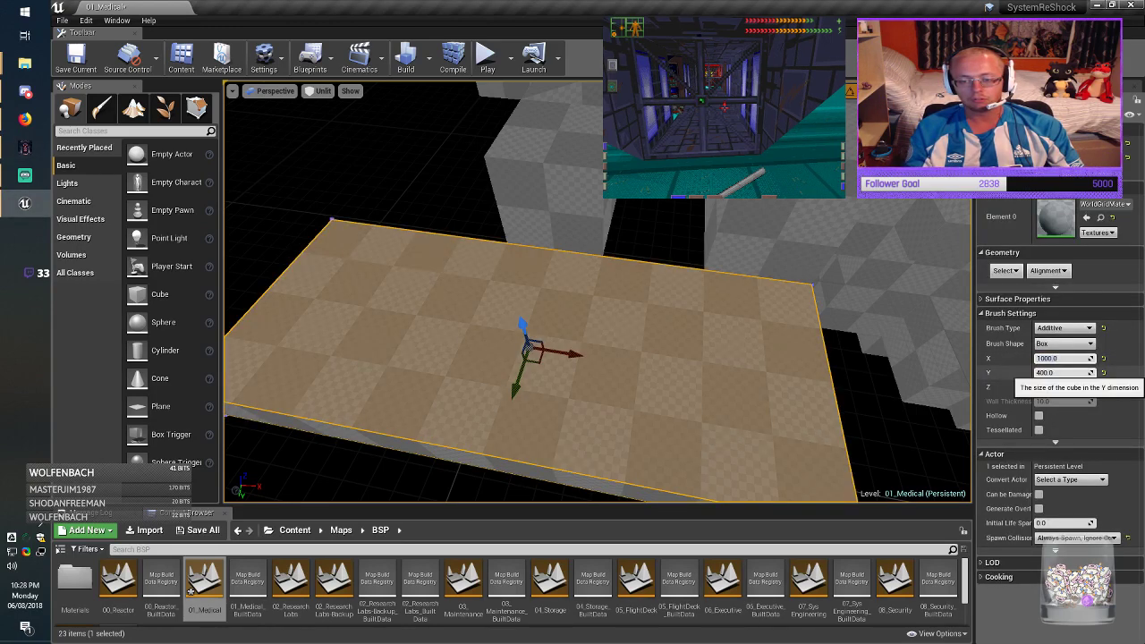
pyautogui.press('Return')
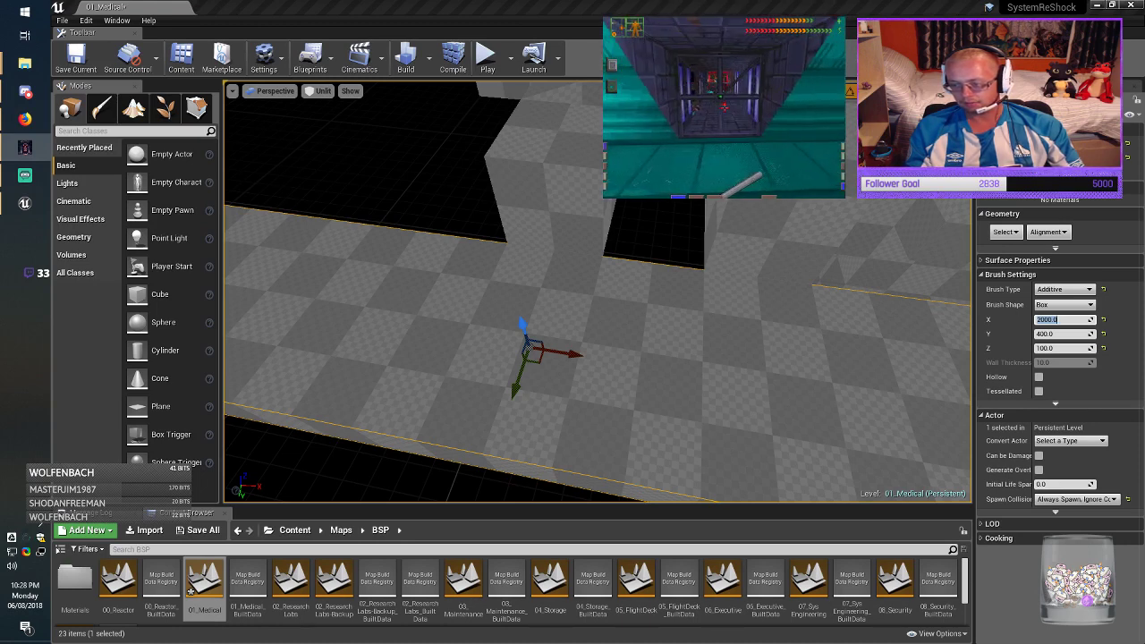
# Step: Slide the 2000 × 400 × 100 brush back and forth along X to position it against the corridor openings
pyautogui.click(627, 340)
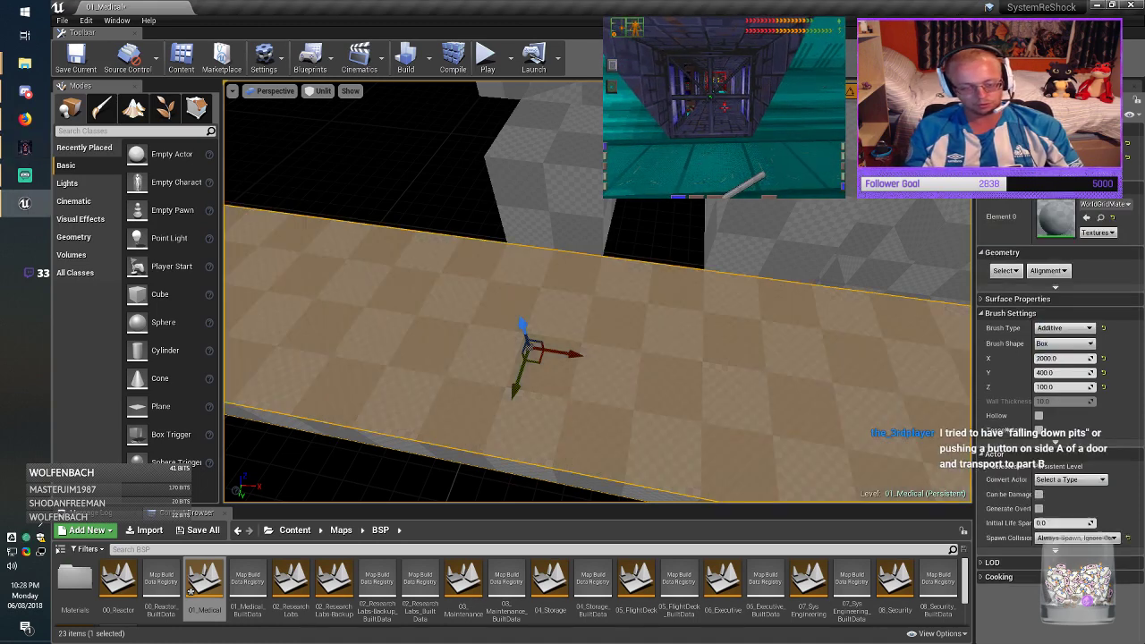
pyautogui.moveTo(626, 340); pyautogui.dragTo(695, 338, button='right')
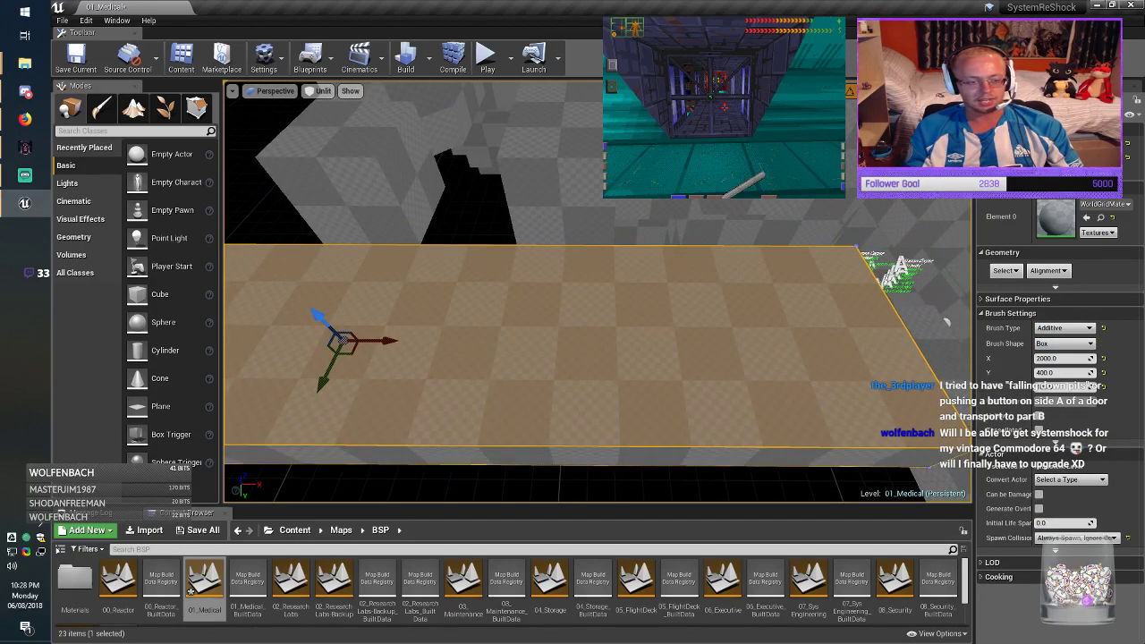
pyautogui.moveTo(394, 342); pyautogui.dragTo(517, 340)
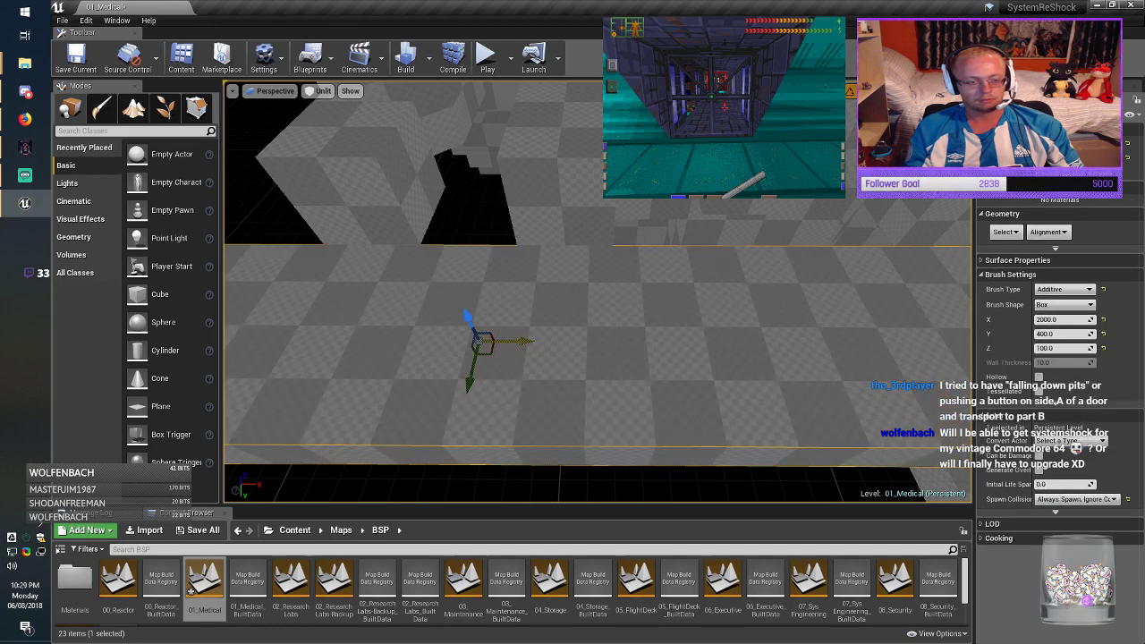
pyautogui.moveTo(527, 341); pyautogui.dragTo(588, 342)
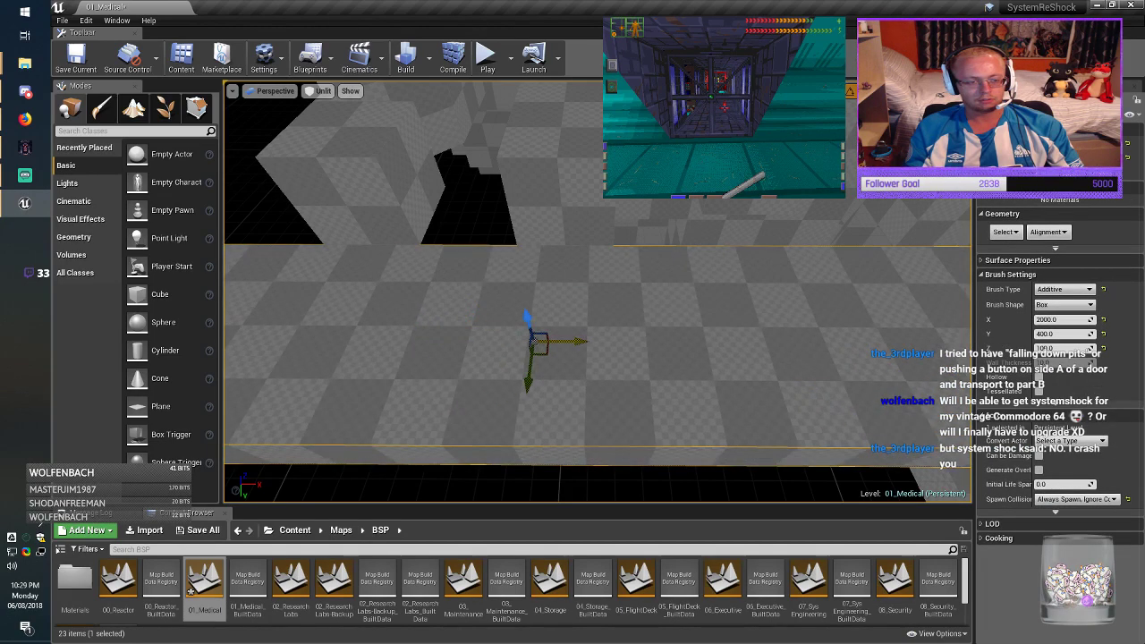
pyautogui.moveTo(588, 344); pyautogui.dragTo(604, 344)
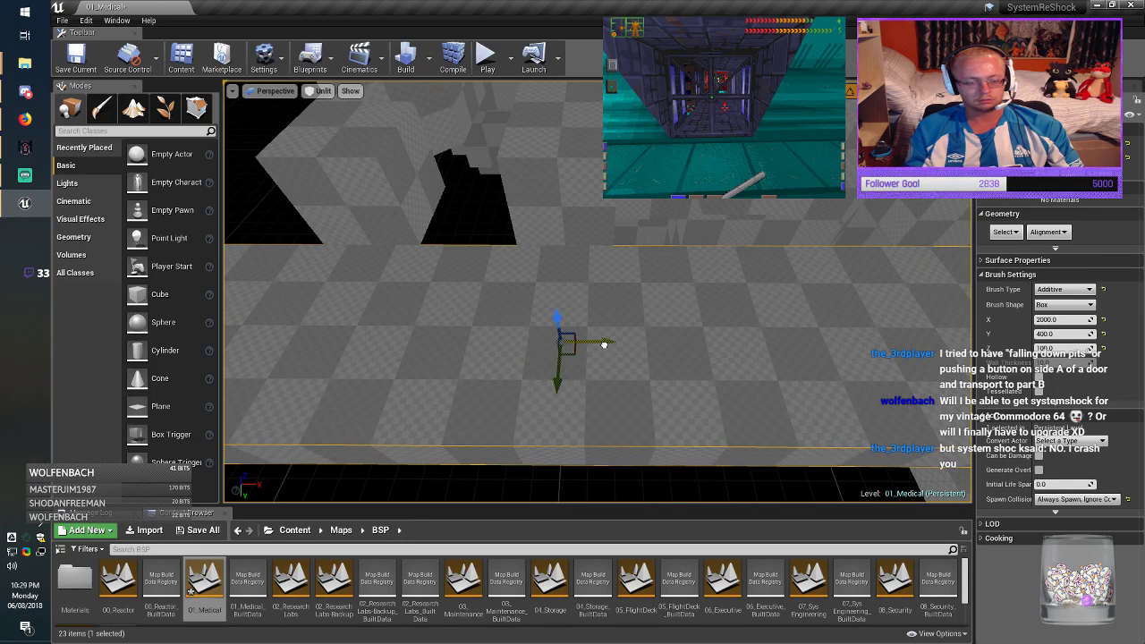
pyautogui.press('d')
pyautogui.moveTo(604, 345); pyautogui.dragTo(588, 338, button='right')
pyautogui.press('a')
pyautogui.press('d')
pyautogui.press('a')
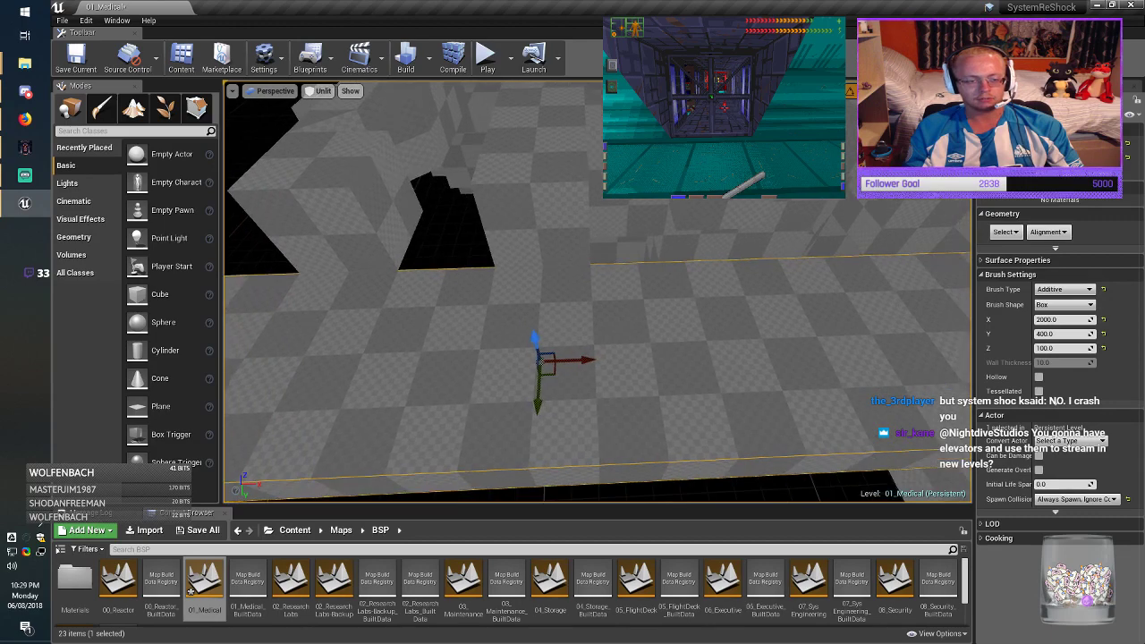
pyautogui.moveTo(586, 362); pyautogui.dragTo(532, 361)
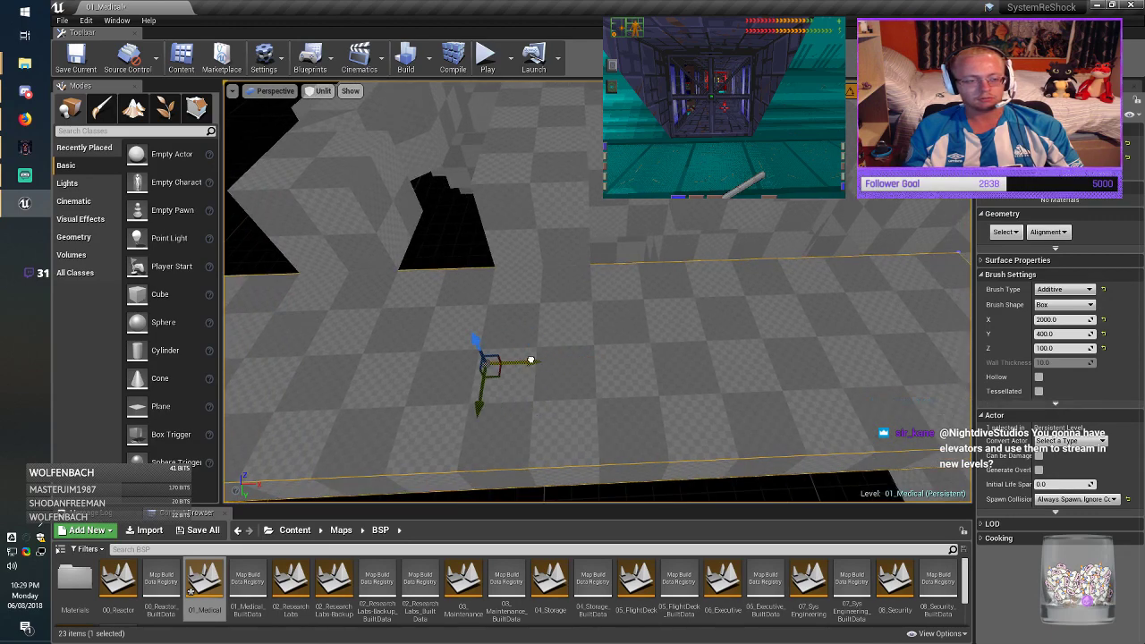
pyautogui.press('d')
pyautogui.moveTo(534, 362); pyautogui.dragTo(517, 361, button='right')
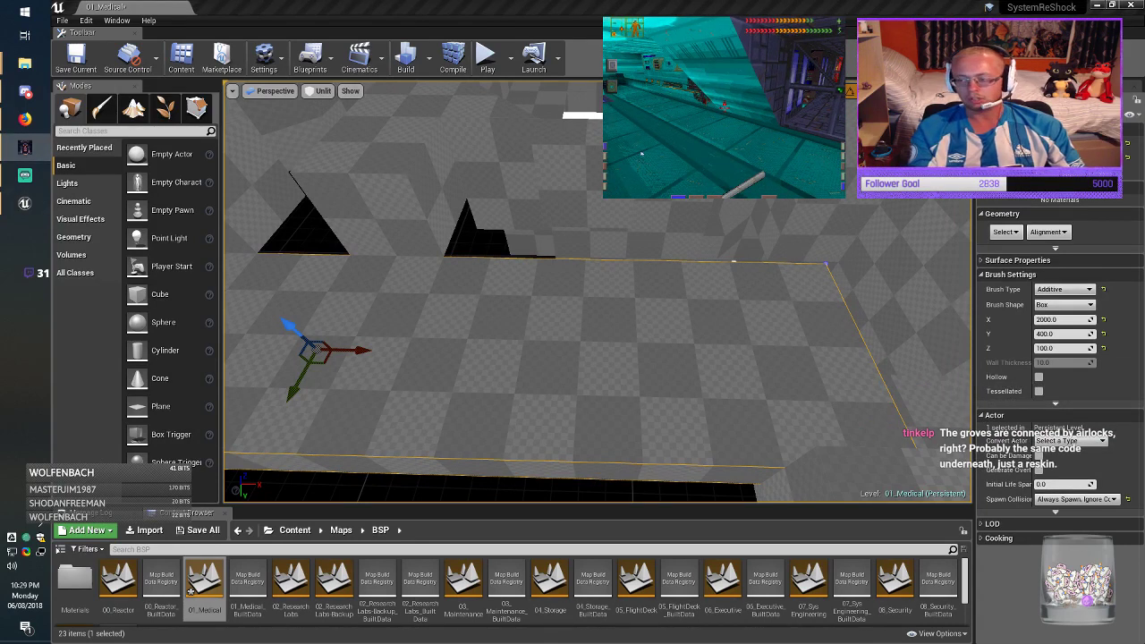
# Step: Duplicate the 200 × 200 × 200 corridor brush along Y onto the 2000 × 400 × 100 brush
pyautogui.moveTo(598, 357)
pyautogui.mouseDown(button='right')
pyautogui.moveTo(430, 359)
pyautogui.moveTo(680, 363)
pyautogui.moveTo(586, 380)
pyautogui.moveTo(528, 365)
pyautogui.moveTo(478, 377)
pyautogui.moveTo(448, 363)
pyautogui.moveTo(546, 362)
pyautogui.moveTo(465, 365)
pyautogui.moveTo(582, 399)
pyautogui.moveTo(689, 394)
pyautogui.moveTo(671, 369)
pyautogui.moveTo(678, 345)
pyautogui.mouseUp(button='right')
pyautogui.click(716, 269)
pyautogui.click(447, 269)
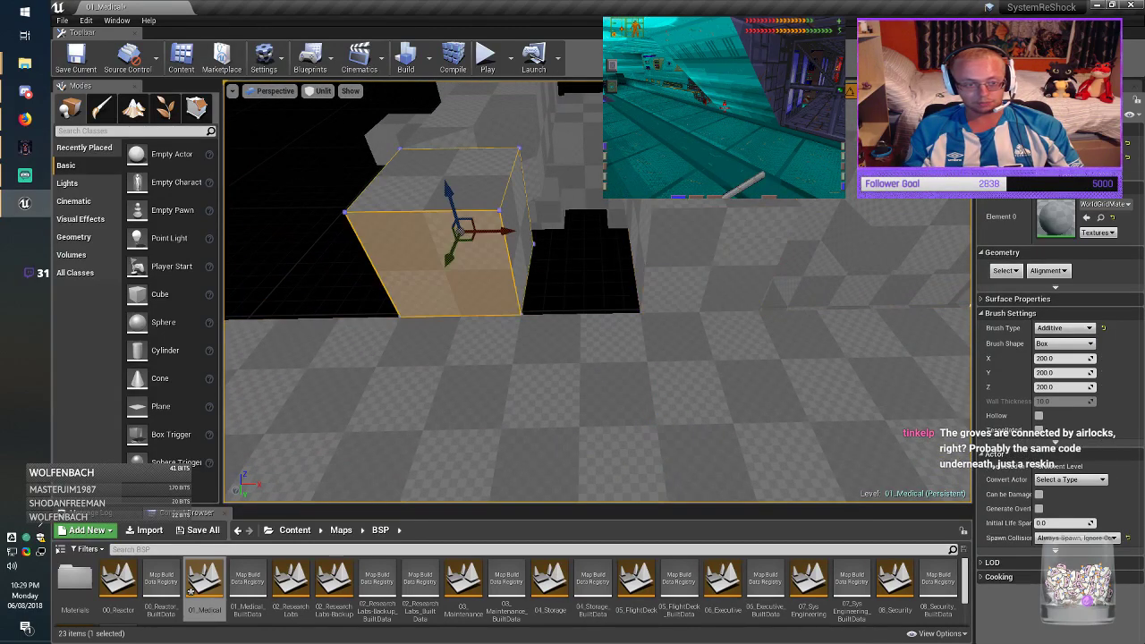
pyautogui.moveTo(447, 269); pyautogui.dragTo(474, 268, button='right')
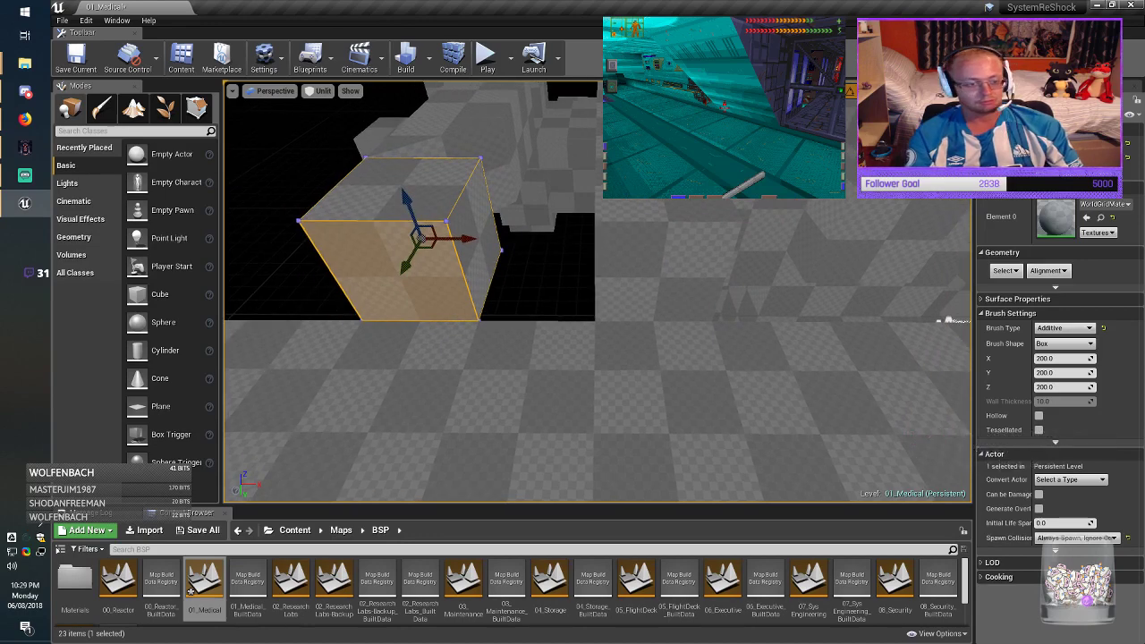
pyautogui.moveTo(405, 269)
pyautogui.mouseDown()
pyautogui.moveTo(381, 388)
pyautogui.moveTo(387, 371)
pyautogui.mouseUp()
pyautogui.moveTo(388, 372)
pyautogui.mouseDown(button='right')
pyautogui.moveTo(309, 331)
pyautogui.moveTo(336, 313)
pyautogui.moveTo(344, 234)
pyautogui.mouseUp(button='right')
# Step: Reshape the duplicated 200 × 200 × 200 corridor brush into a wedge by moving its lower edge along Y onto the opposite edge
pyautogui.click(196, 108)
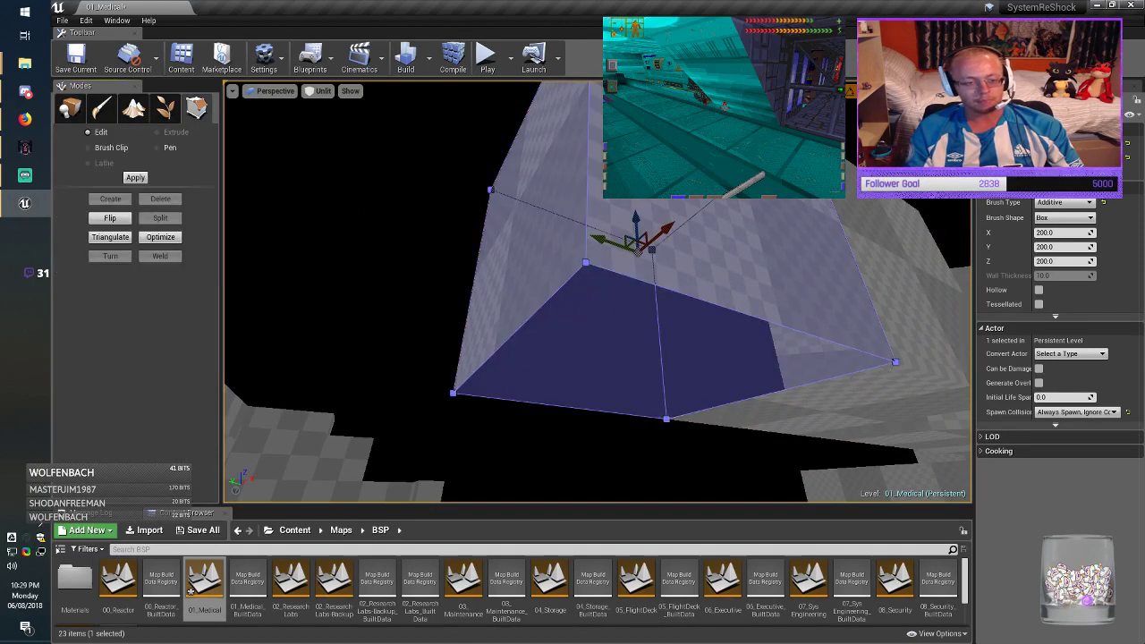
pyautogui.click(513, 208)
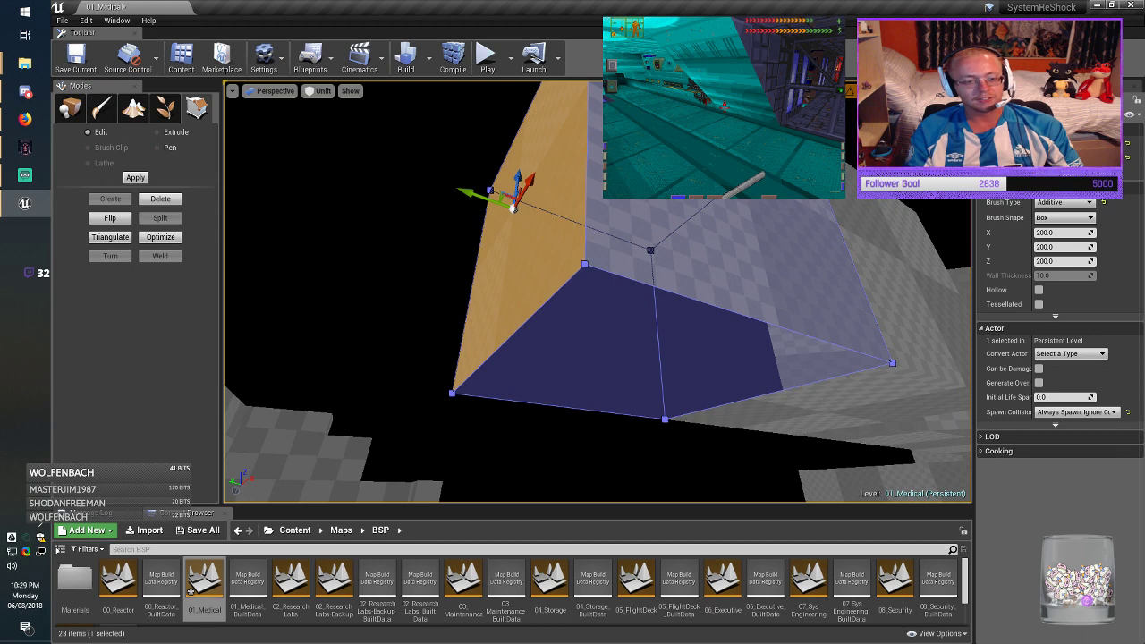
pyautogui.click(644, 380)
pyautogui.click(513, 208)
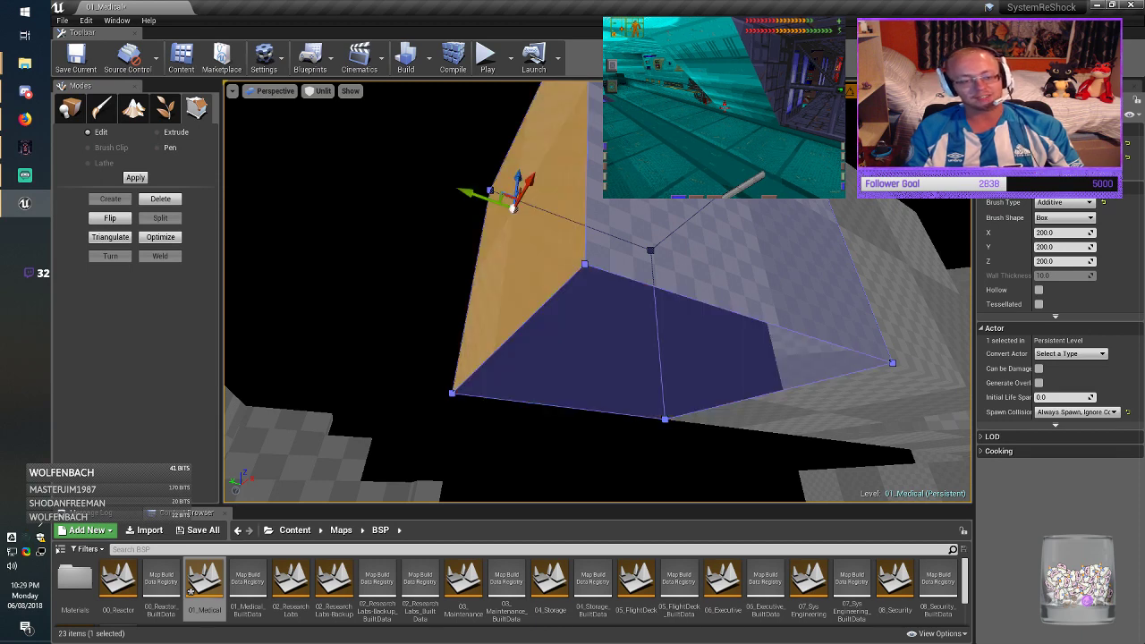
pyautogui.click(645, 379)
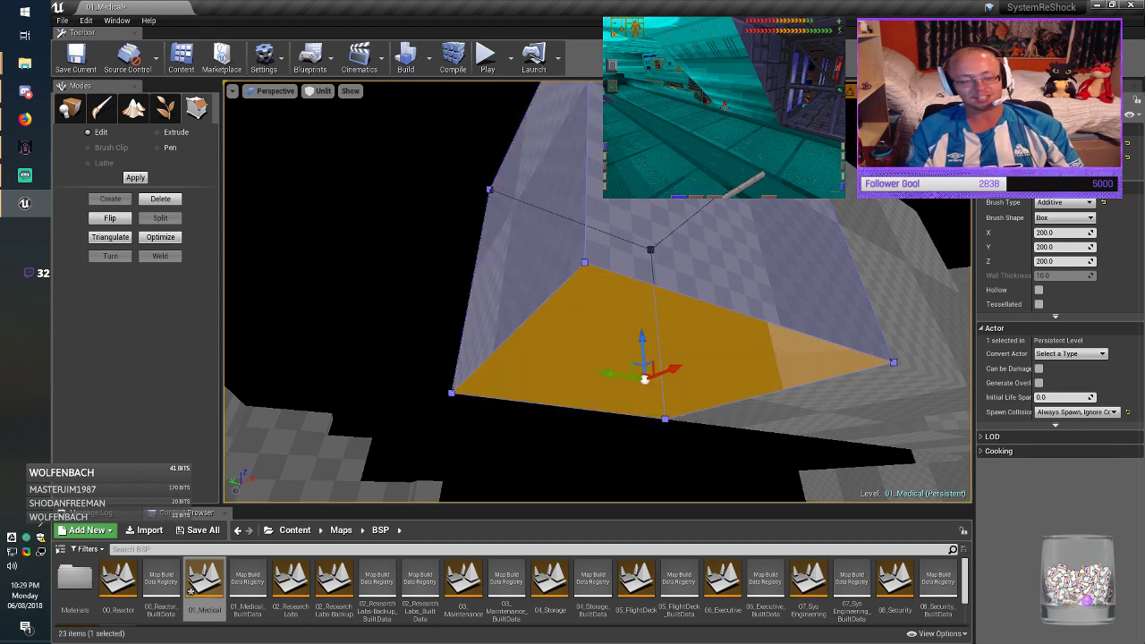
pyautogui.click(512, 210)
pyautogui.click(642, 375)
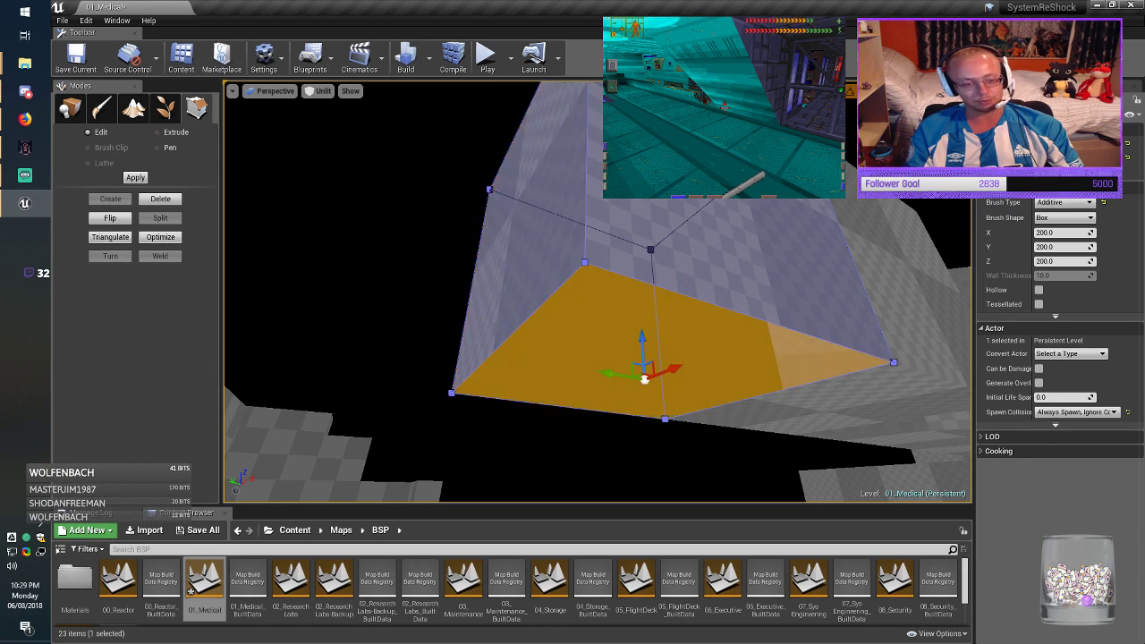
pyautogui.click(521, 326)
pyautogui.moveTo(493, 352); pyautogui.dragTo(731, 388)
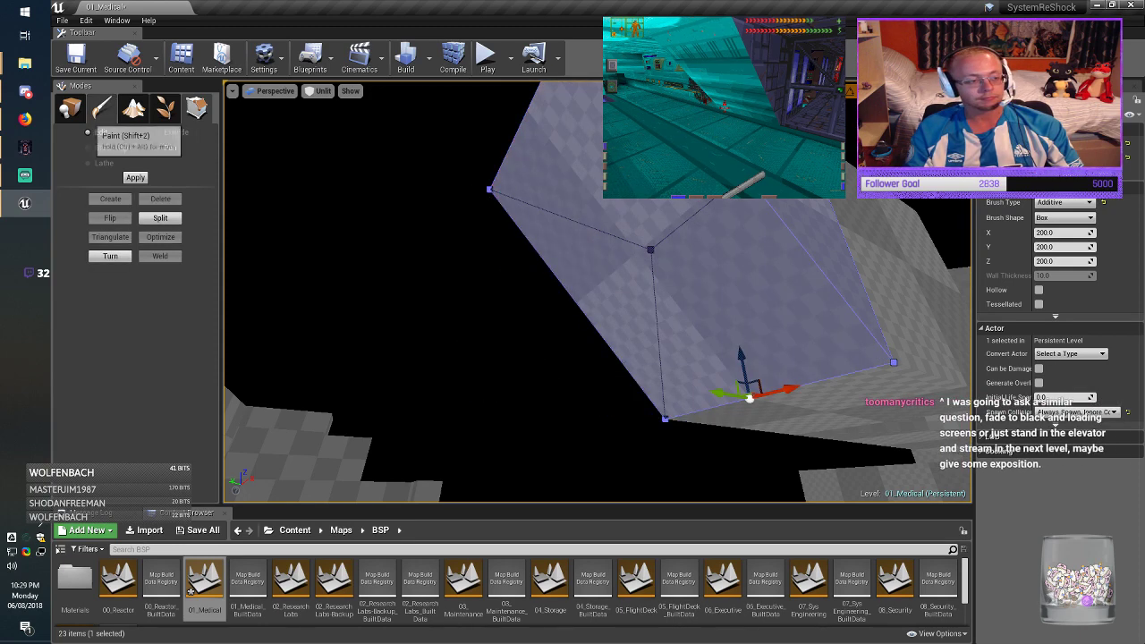
# Step: Leave geometry editing and duplicate the wedge brush along X to the far side of the corridor opening
pyautogui.click(71, 108)
pyautogui.click(630, 269)
pyautogui.press('Escape')
pyautogui.moveTo(629, 268)
pyautogui.mouseDown(button='right')
pyautogui.moveTo(706, 358)
pyautogui.moveTo(689, 357)
pyautogui.moveTo(716, 353)
pyautogui.mouseUp(button='right')
pyautogui.click(374, 291)
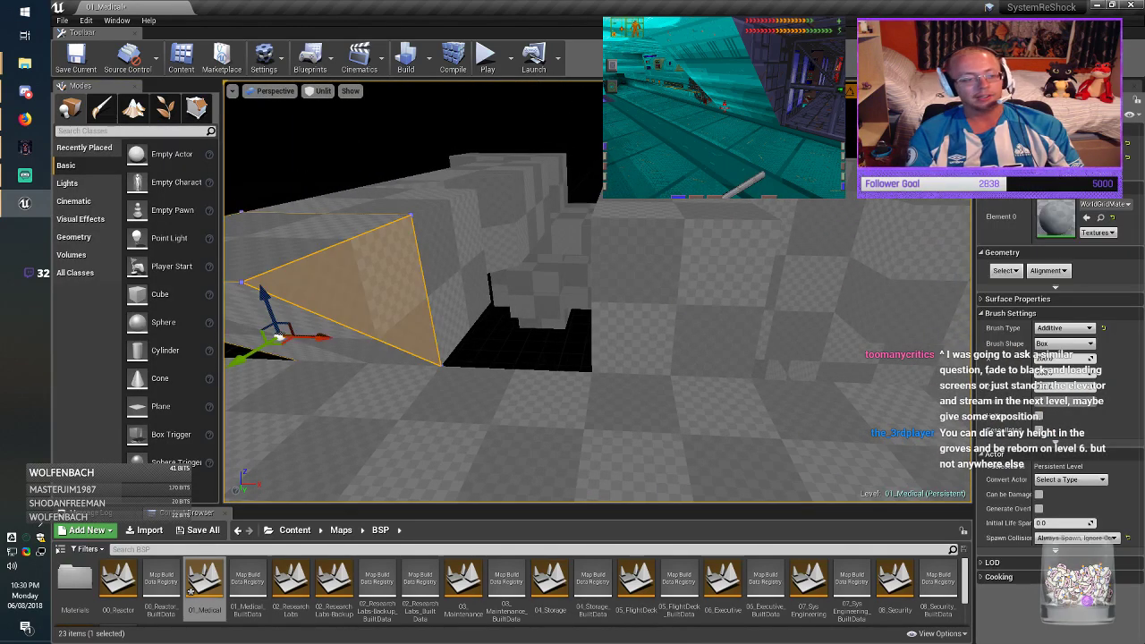
pyautogui.keyDown('alt'); pyautogui.moveTo(351, 340); pyautogui.dragTo(768, 347); pyautogui.keyUp('alt')
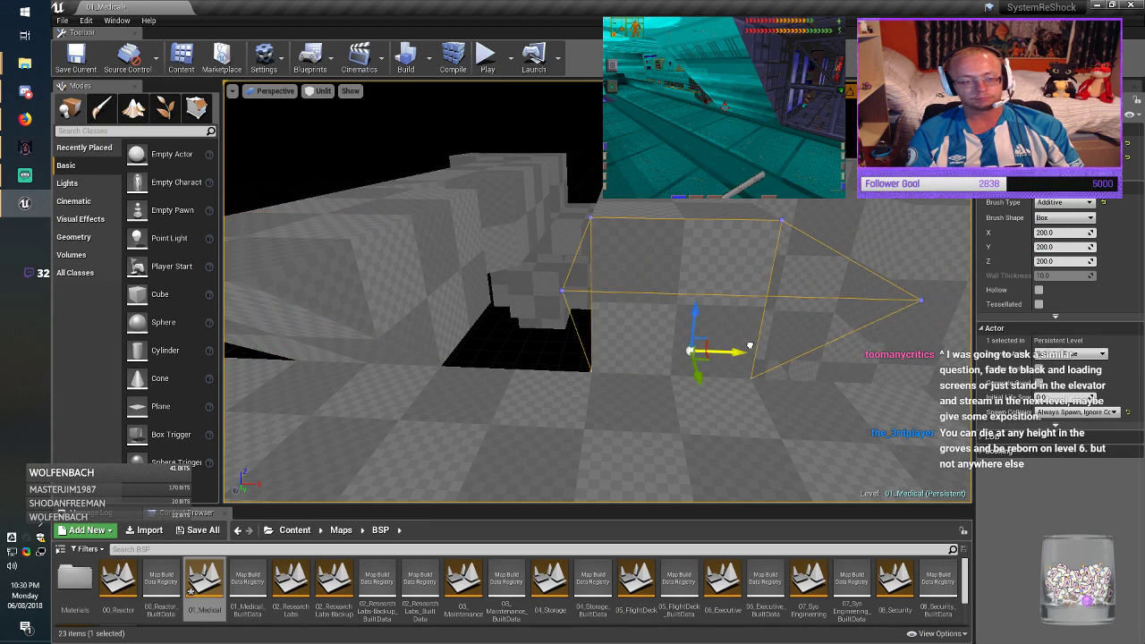
# Step: Check the original game's room and stretch the duplicated wedge's end face along X down the length of the room
pyautogui.hotkey('alt', 'Tab')
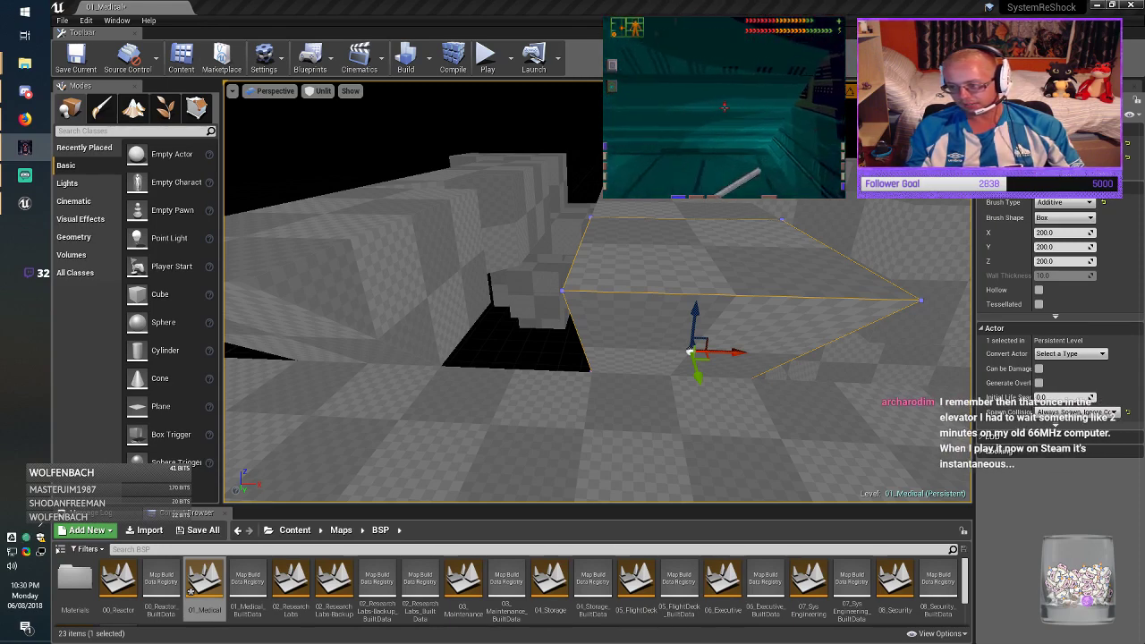
pyautogui.moveTo(597, 291)
pyautogui.mouseDown(button='right')
pyautogui.moveTo(751, 393)
pyautogui.moveTo(859, 358)
pyautogui.moveTo(555, 279)
pyautogui.mouseUp(button='right')
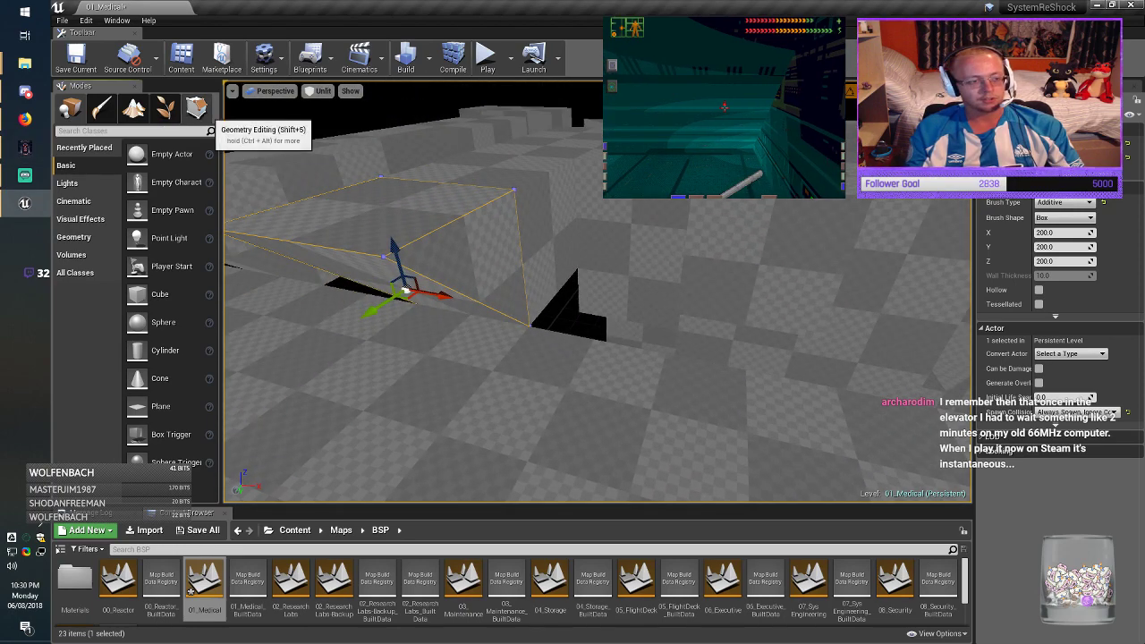
pyautogui.click(196, 108)
pyautogui.click(497, 271)
pyautogui.click(497, 269)
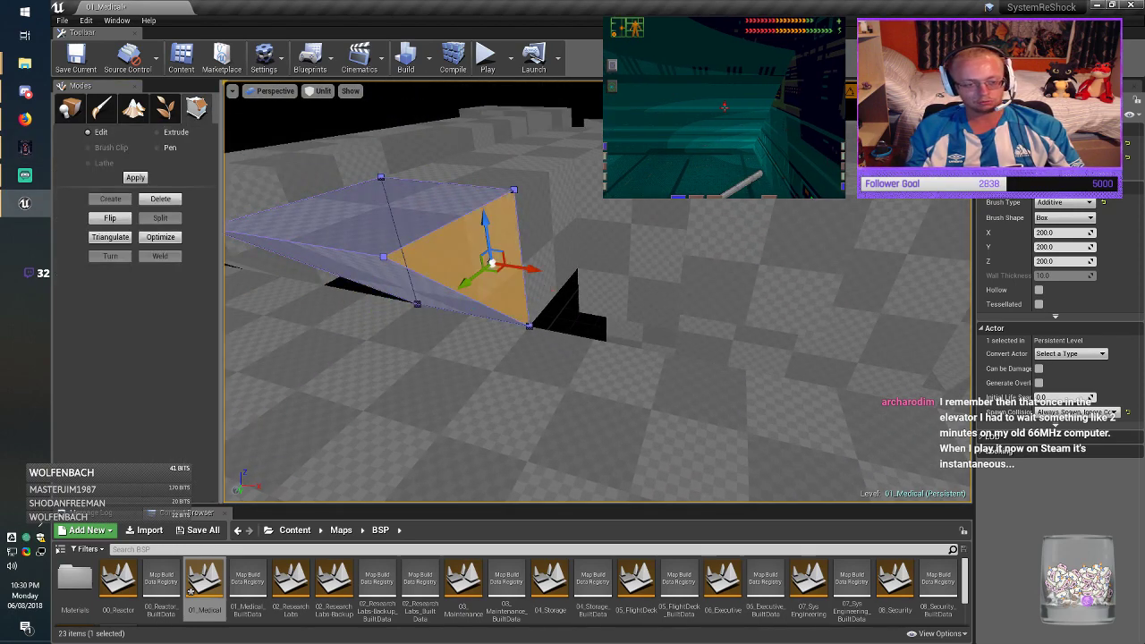
pyautogui.moveTo(534, 268); pyautogui.dragTo(725, 300)
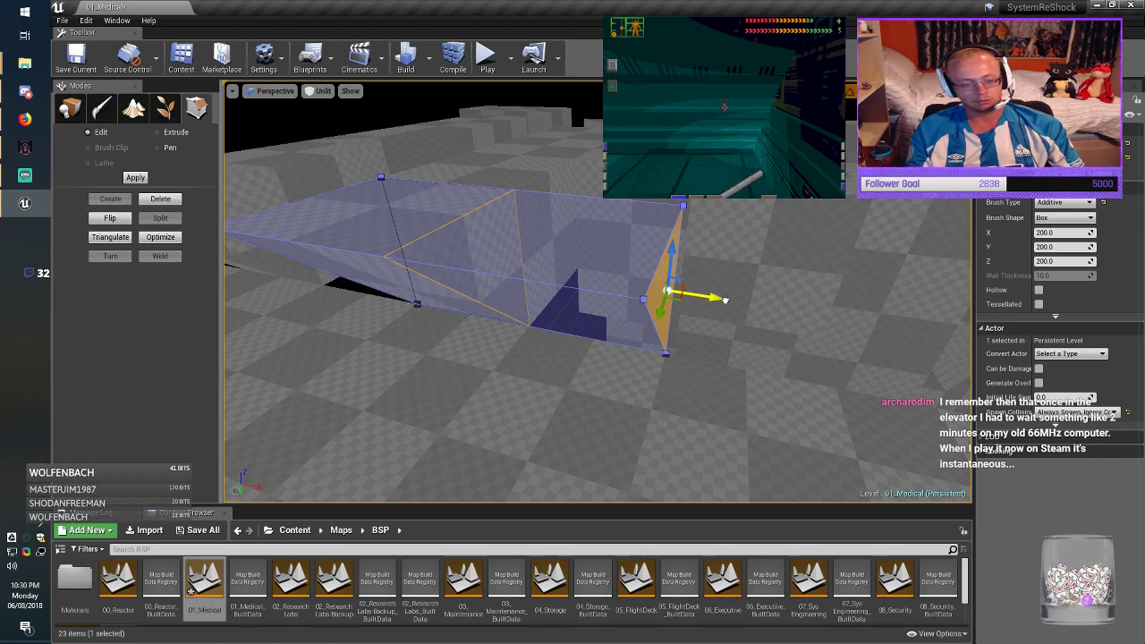
pyautogui.moveTo(721, 302)
pyautogui.mouseDown(button='right')
pyautogui.moveTo(743, 326)
pyautogui.moveTo(716, 340)
pyautogui.mouseUp(button='right')
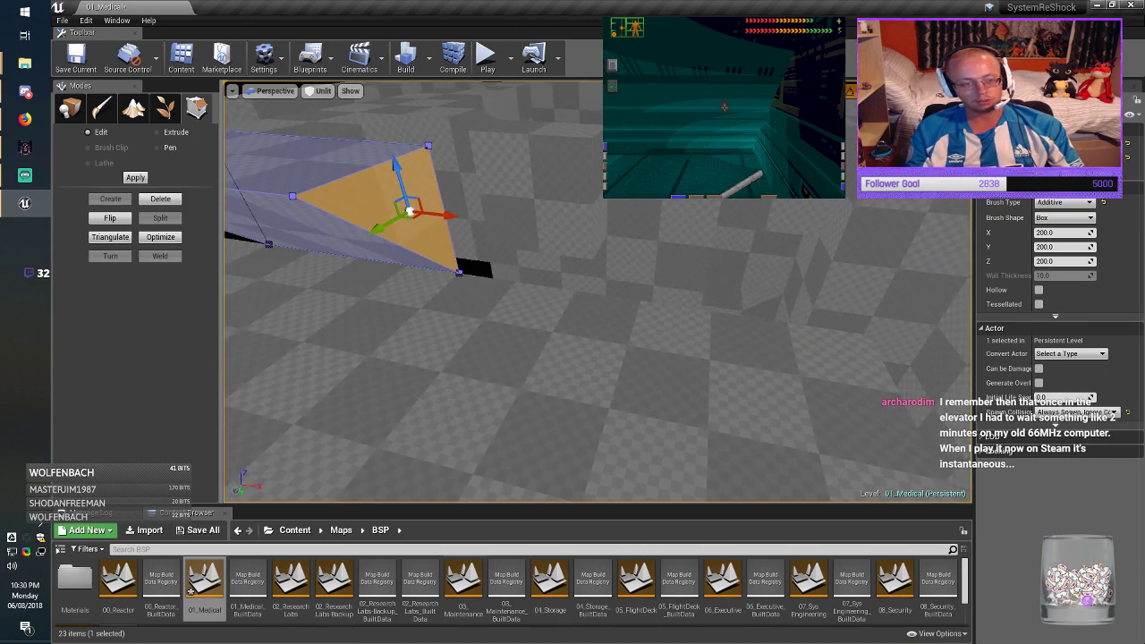
pyautogui.moveTo(439, 214)
pyautogui.mouseDown()
pyautogui.moveTo(800, 238)
pyautogui.moveTo(950, 272)
pyautogui.mouseUp()
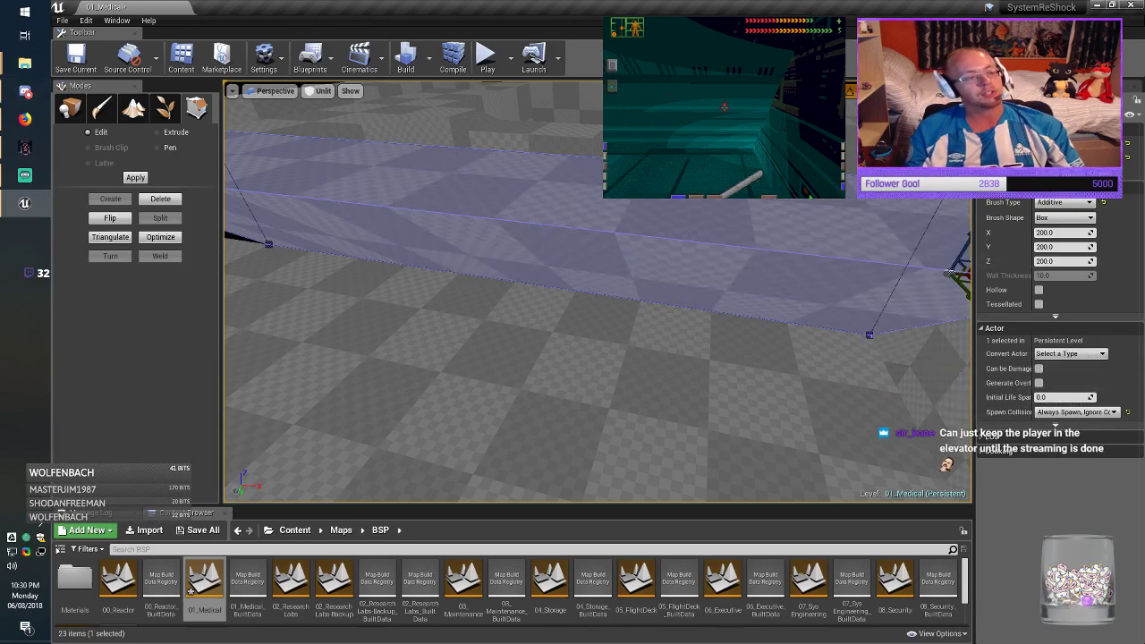
pyautogui.click(71, 110)
pyautogui.moveTo(536, 295); pyautogui.dragTo(411, 300, button='right')
pyautogui.press('Escape')
# Step: Check the original game's room and duplicate the 200 × 200 × 200 box brush along X over the open gap
pyautogui.hotkey('alt', 'Tab')
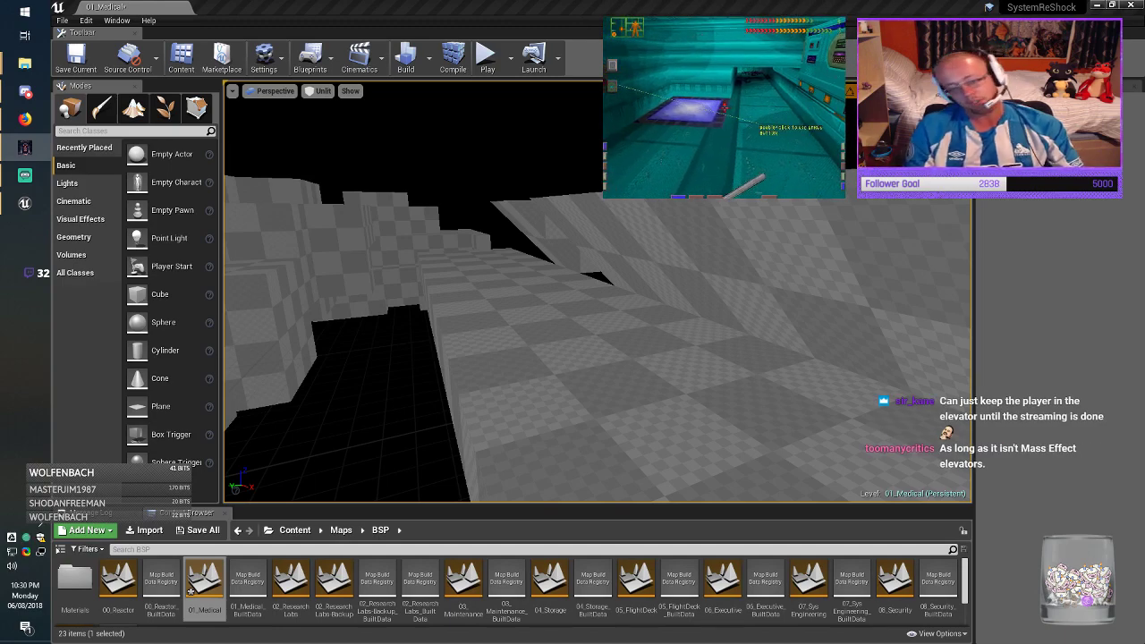
pyautogui.moveTo(597, 340); pyautogui.dragTo(770, 369, button='right')
pyautogui.click(685, 273)
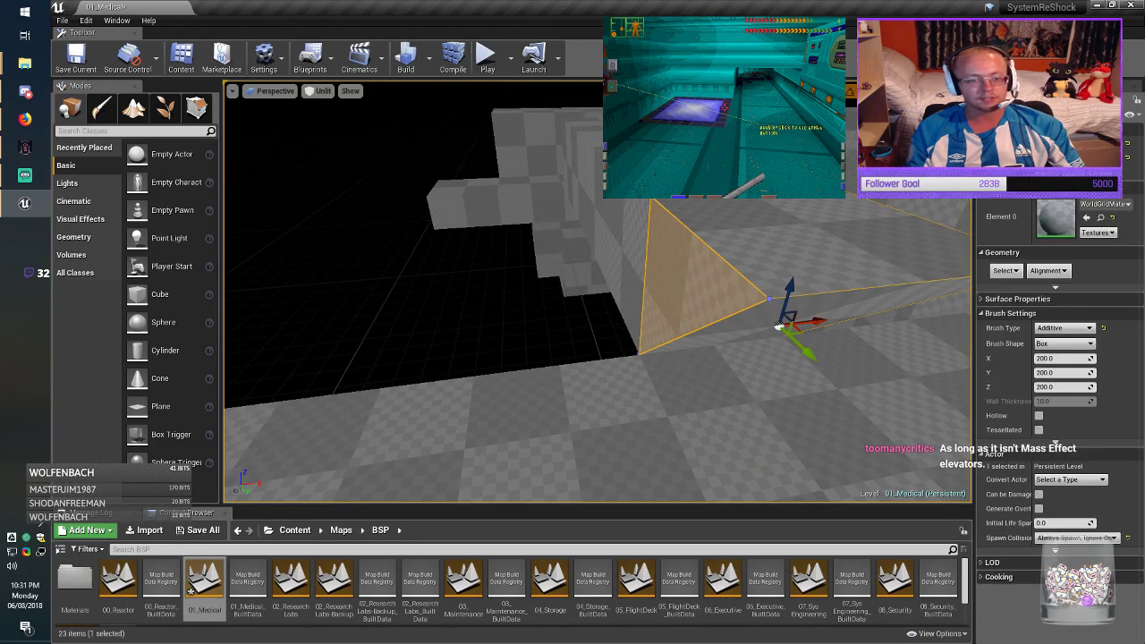
pyautogui.click(629, 268)
pyautogui.moveTo(629, 268); pyautogui.dragTo(559, 256, button='right')
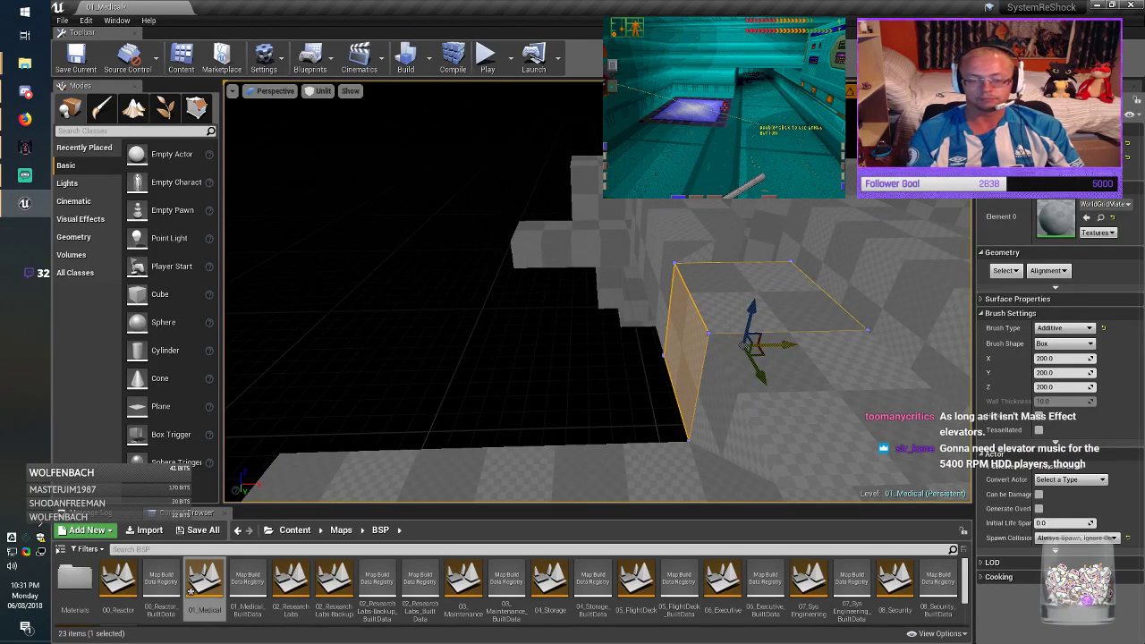
pyautogui.moveTo(780, 346)
pyautogui.keyDown('alt'); pyautogui.mouseDown()
pyautogui.moveTo(466, 368)
pyautogui.moveTo(526, 369)
pyautogui.mouseUp(); pyautogui.keyUp('alt')
# Step: Set the duplicated box brush's Y size to 100 and its X size to 600
pyautogui.click(1040, 246)
pyautogui.press('BackSpace')
pyautogui.write('1')
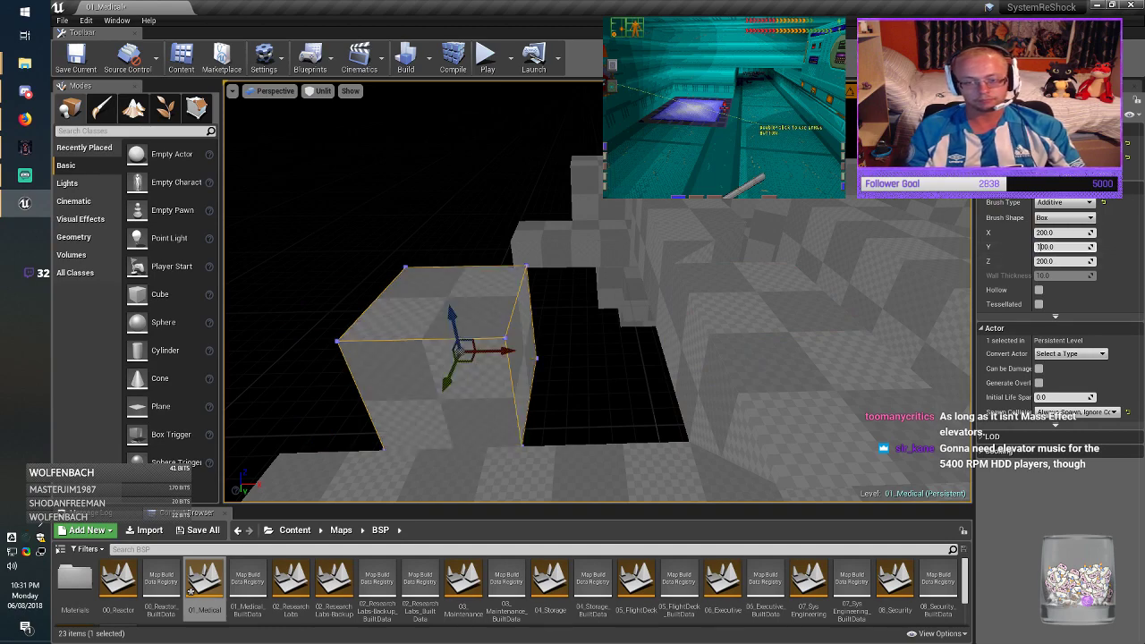
pyautogui.click(1040, 232)
pyautogui.press('BackSpace')
pyautogui.write('6')
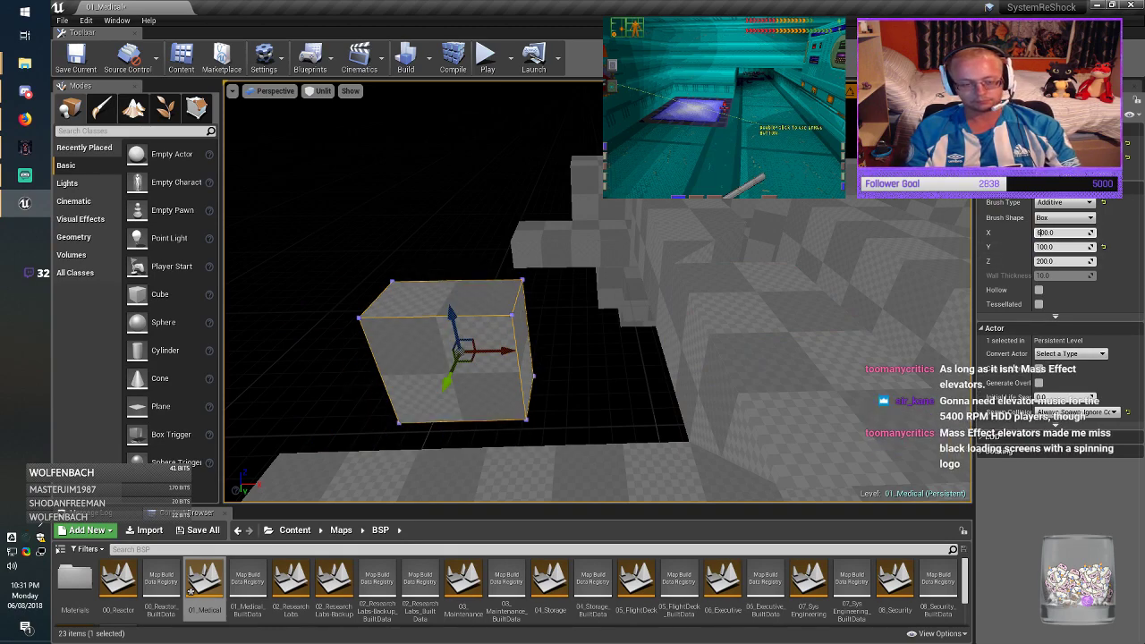
pyautogui.press('Return')
# Step: Align the 600 × 100 × 200 brush with the neighbouring brushes and slide it along X to the end of the room
pyautogui.moveTo(477, 364); pyautogui.dragTo(502, 388)
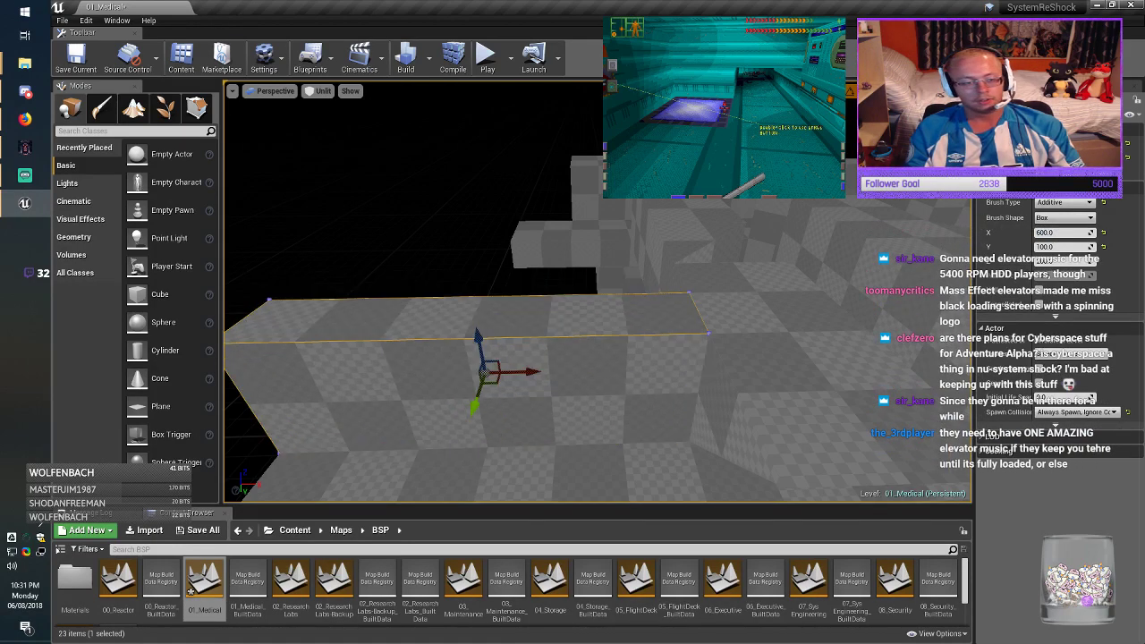
pyautogui.moveTo(503, 388); pyautogui.dragTo(503, 397, button='right')
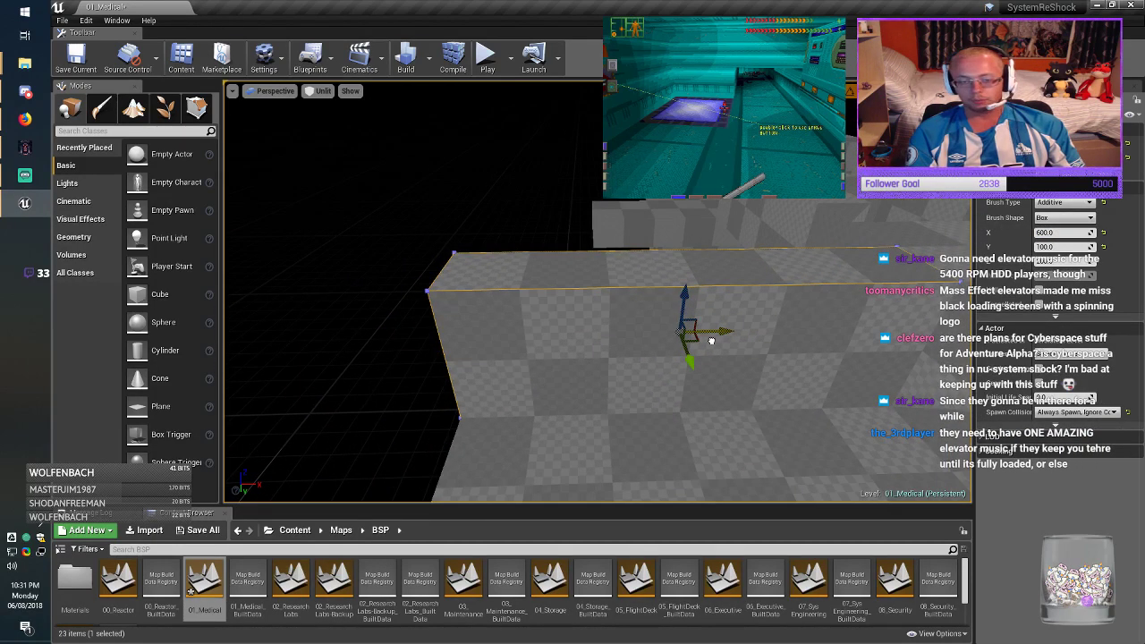
pyautogui.moveTo(711, 339); pyautogui.dragTo(293, 358)
# Step: Set the 600 × 100 × 200 brush's Z size to 100 and lower it along Z
pyautogui.moveTo(294, 358); pyautogui.dragTo(206, 380, button='right')
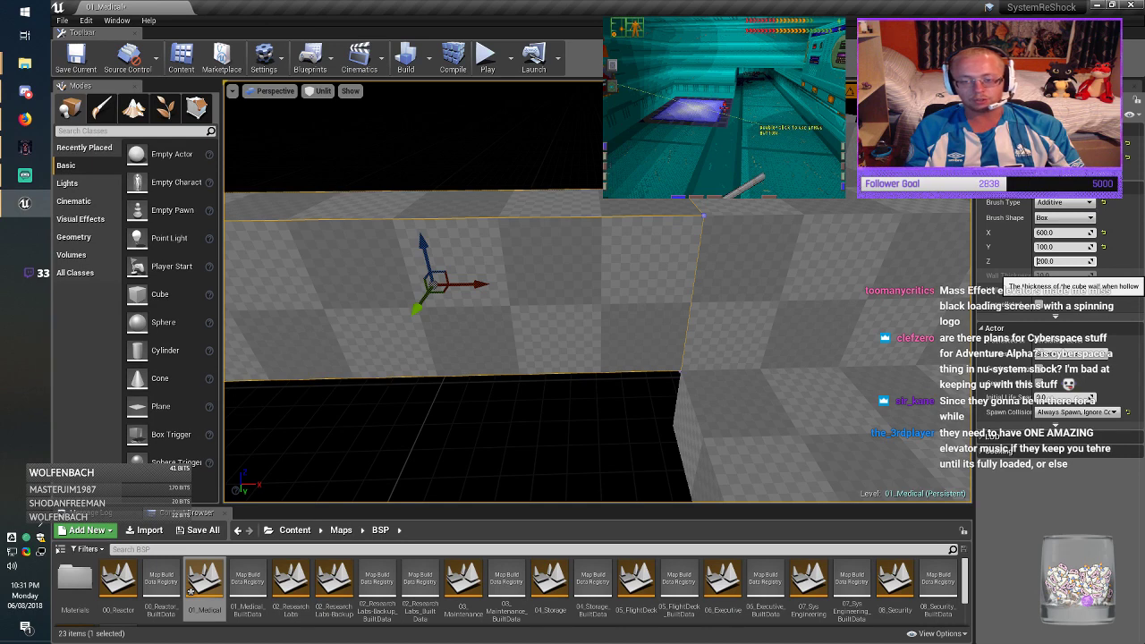
pyautogui.press('Return')
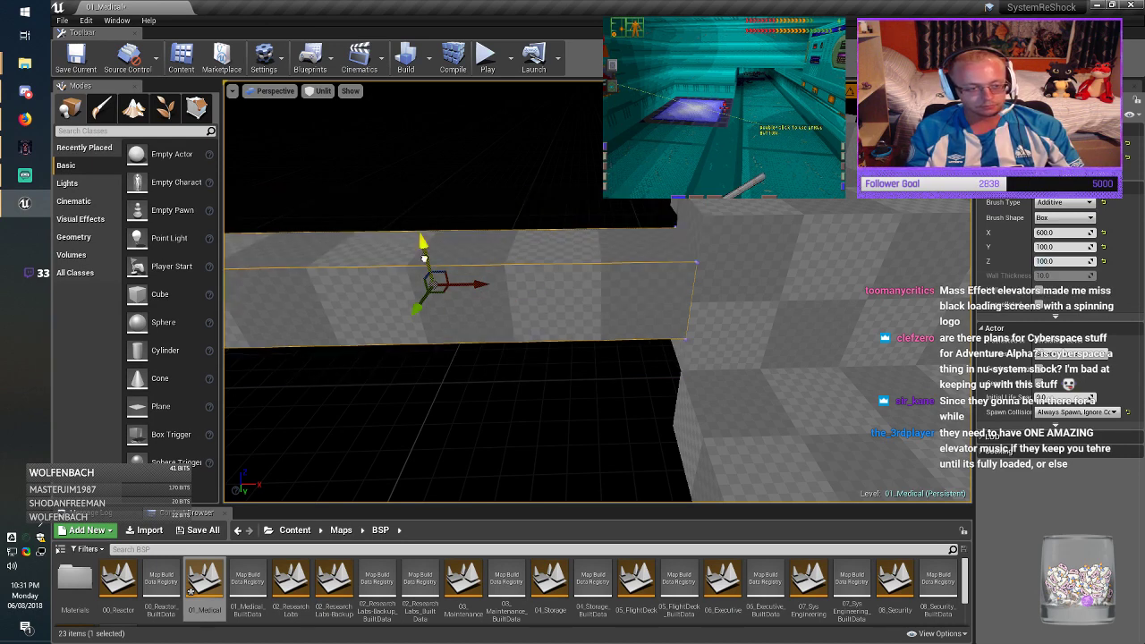
pyautogui.moveTo(425, 258); pyautogui.dragTo(427, 277)
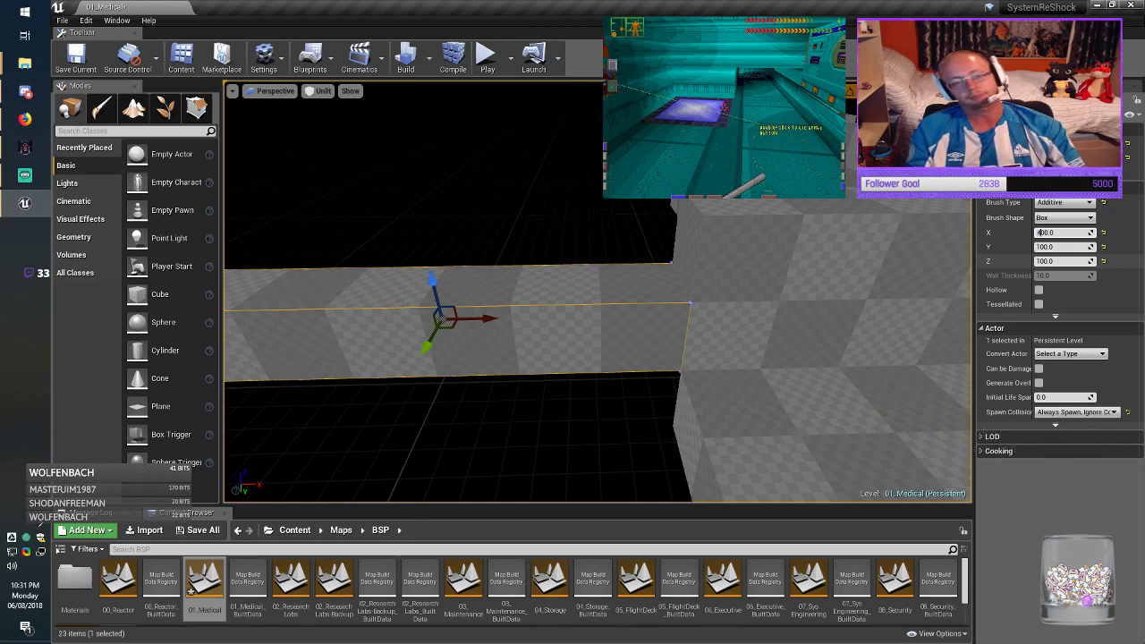
# Step: Try an X size of 400 for the 600 × 100 × 100 brush against the room's end, and restore its size and position
pyautogui.press('Return')
pyautogui.moveTo(490, 318); pyautogui.dragTo(568, 315)
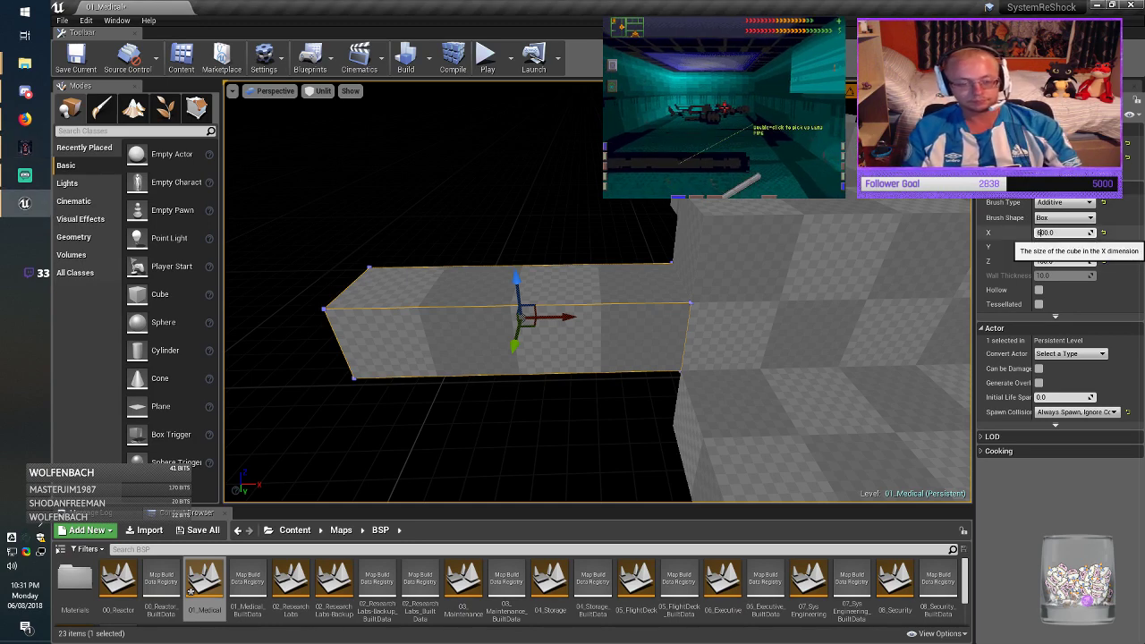
pyautogui.press('Return')
pyautogui.moveTo(575, 319); pyautogui.dragTo(499, 321)
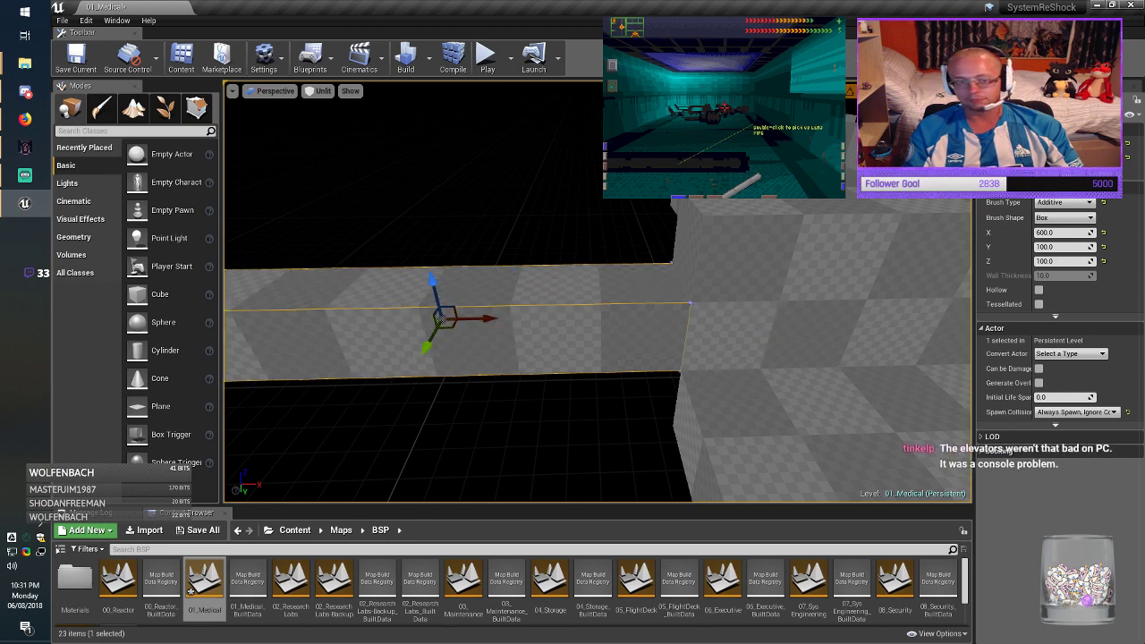
# Step: Deselect the 600 × 100 × 100 brush and save the current level
pyautogui.press('Escape')
pyautogui.moveTo(499, 321); pyautogui.dragTo(425, 337, button='right')
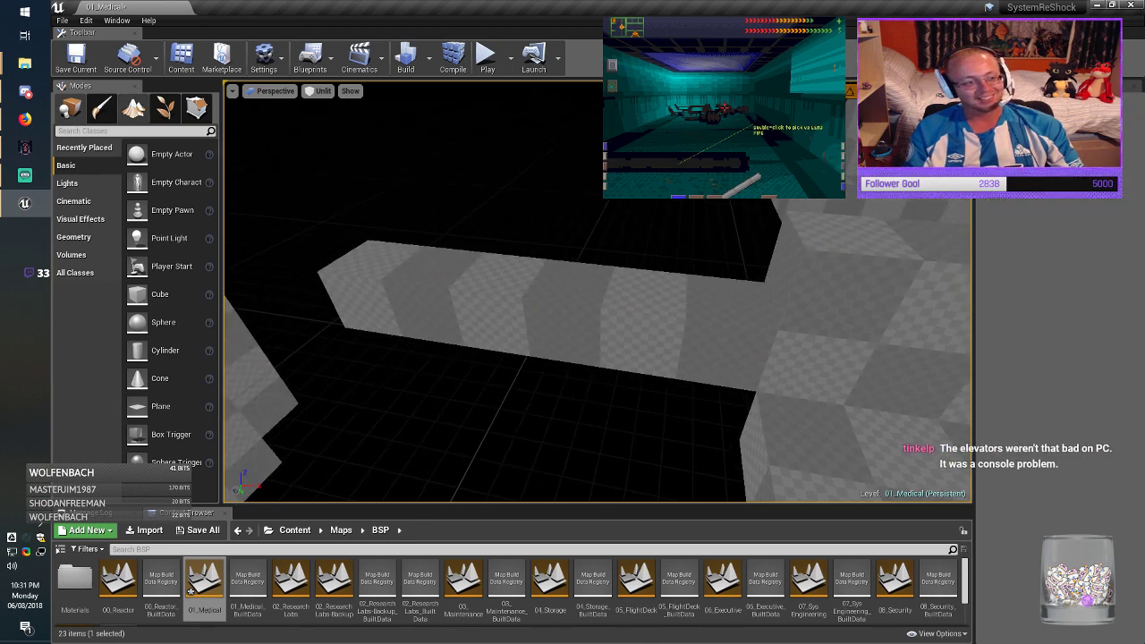
pyautogui.click(76, 59)
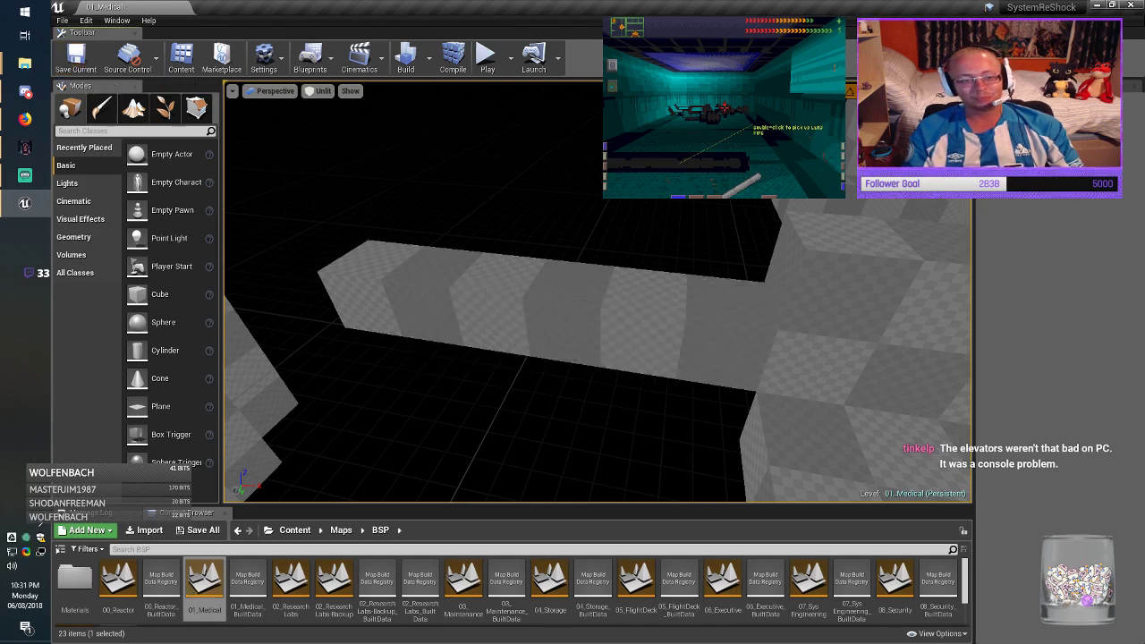
# Step: Select the 600 × 100 × 100 brush at the end of the room
pyautogui.moveTo(572, 322)
pyautogui.mouseDown(button='right')
pyautogui.moveTo(587, 328)
pyautogui.moveTo(528, 300)
pyautogui.mouseUp(button='right')
pyautogui.click(604, 295)
pyautogui.moveTo(605, 295); pyautogui.dragTo(555, 304, button='right')
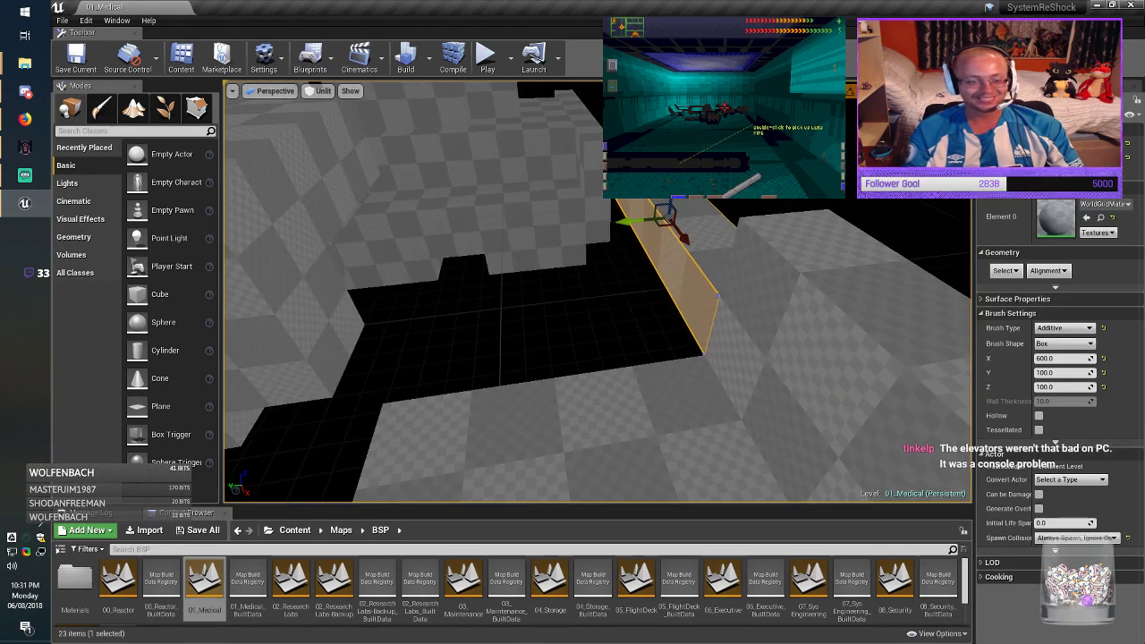
# Step: Move the 600 × 100 × 100 box brush into the floor gap, then duplicate it one block higher and to the side
pyautogui.moveTo(609, 223)
pyautogui.mouseDown()
pyautogui.moveTo(388, 242)
pyautogui.moveTo(456, 241)
pyautogui.mouseUp()
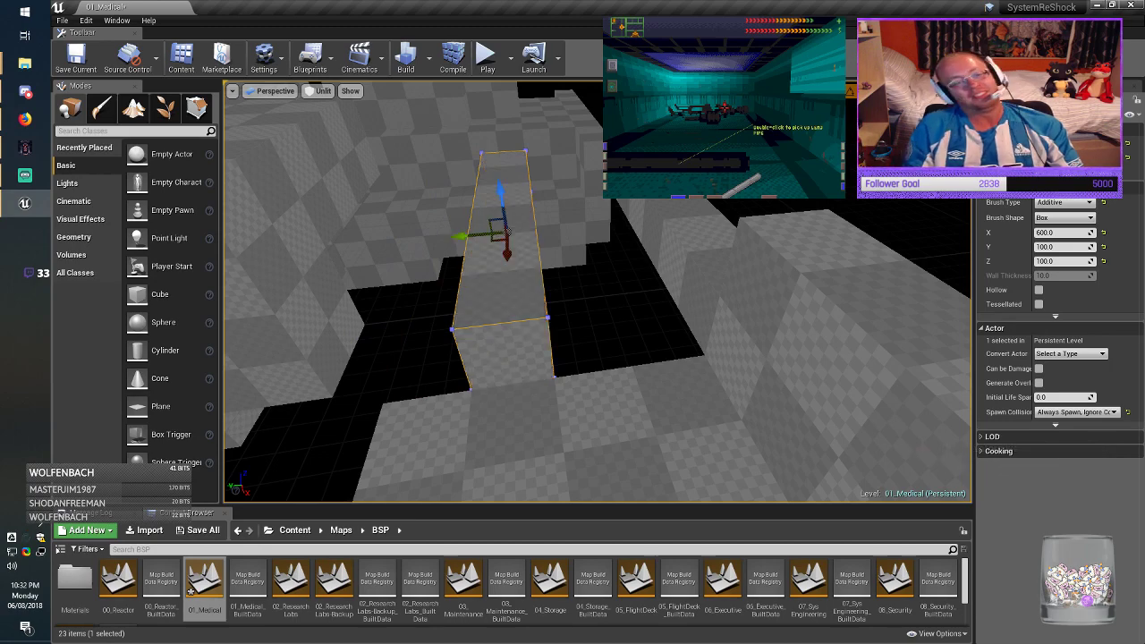
pyautogui.moveTo(457, 242)
pyautogui.mouseDown(button='right')
pyautogui.moveTo(461, 273)
pyautogui.moveTo(429, 219)
pyautogui.mouseUp(button='right')
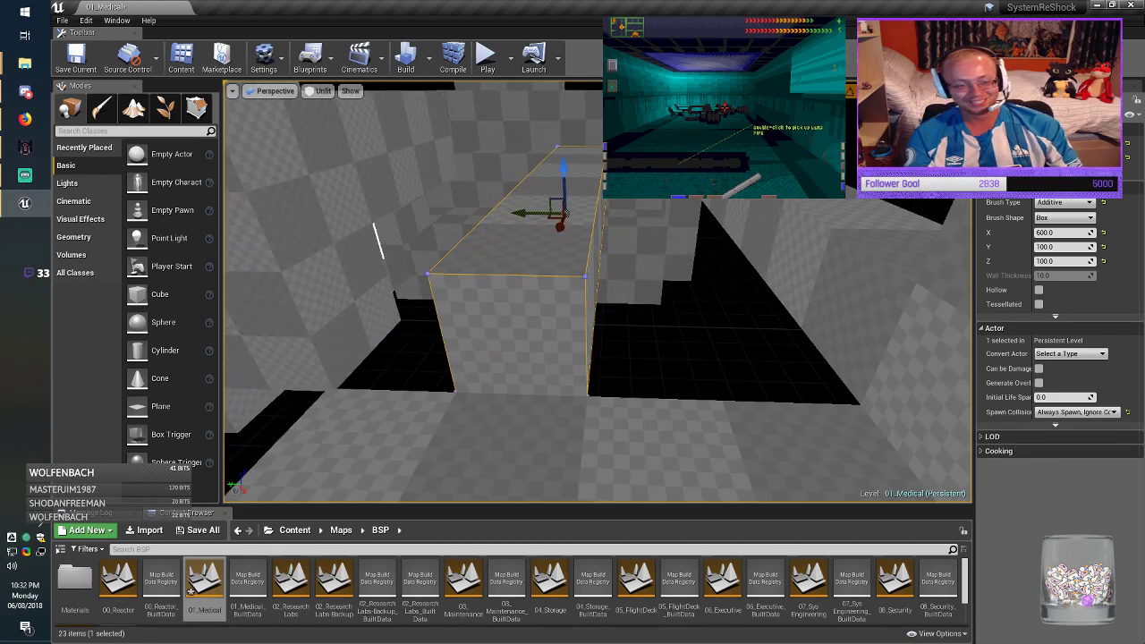
pyautogui.moveTo(570, 188); pyautogui.dragTo(630, 130)
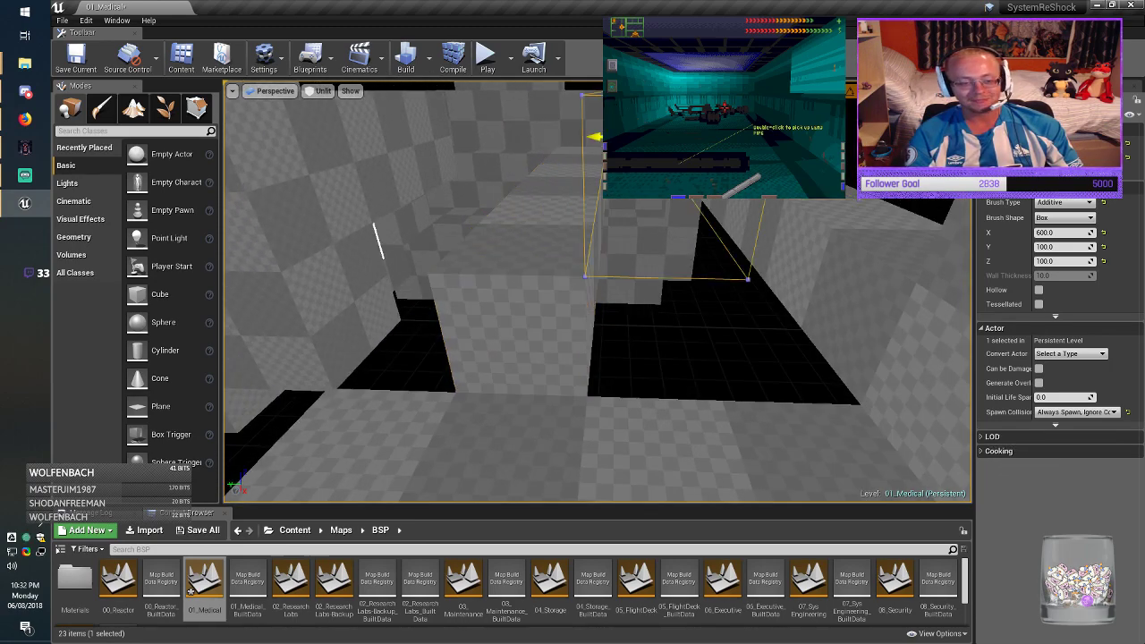
# Step: Set the raised duplicate's Y size to 200 and shift it sideways to line up with the adjoining wall
pyautogui.moveTo(629, 130)
pyautogui.mouseDown(button='right')
pyautogui.moveTo(628, 170)
pyautogui.moveTo(624, 128)
pyautogui.mouseUp(button='right')
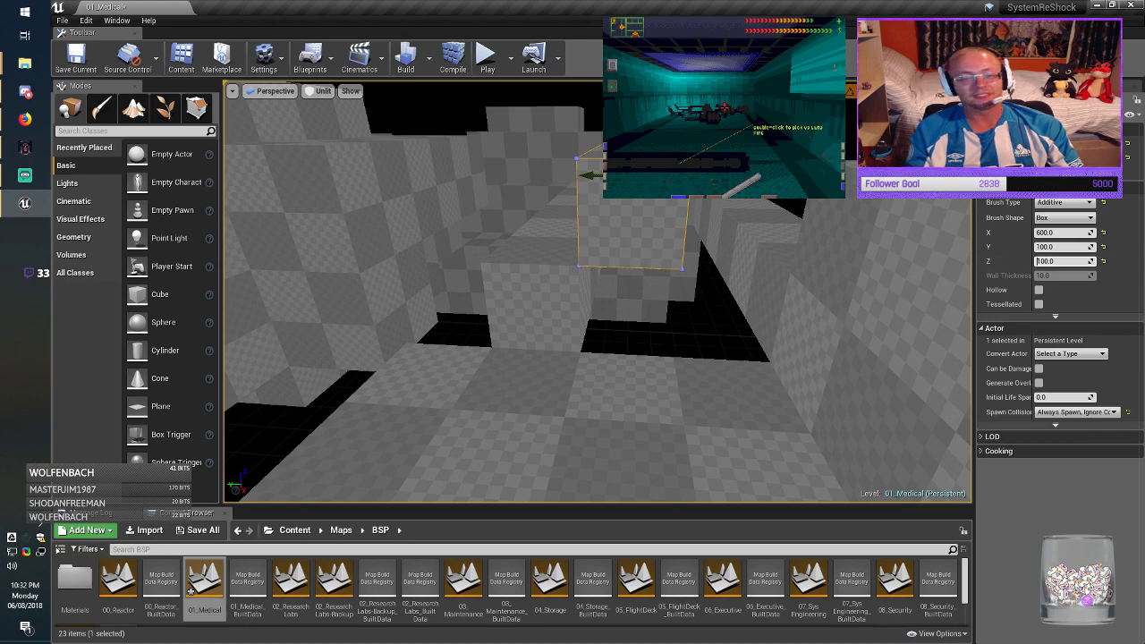
pyautogui.moveTo(769, 340)
pyautogui.mouseDown(button='right')
pyautogui.moveTo(752, 358)
pyautogui.moveTo(776, 345)
pyautogui.mouseUp(button='right')
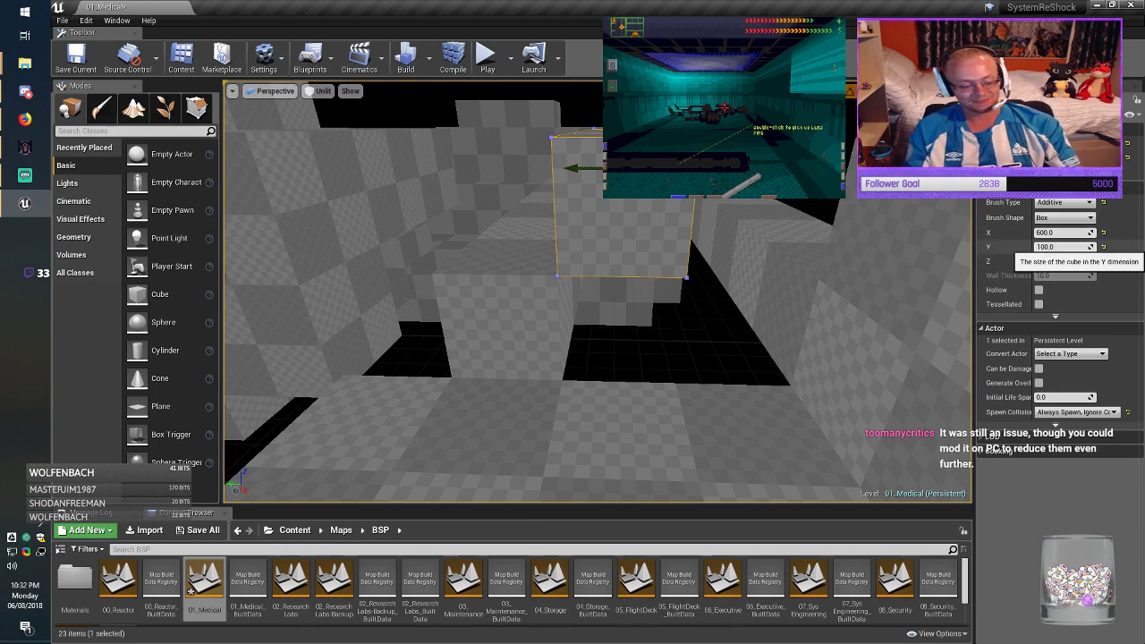
pyautogui.press('Return')
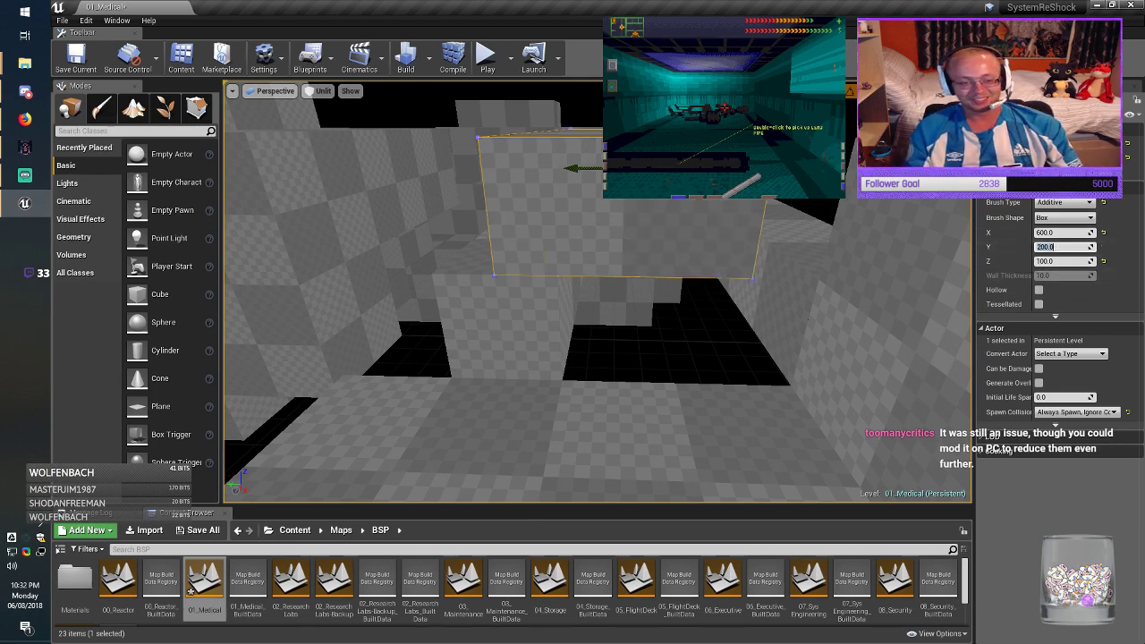
pyautogui.moveTo(578, 169); pyautogui.dragTo(614, 169)
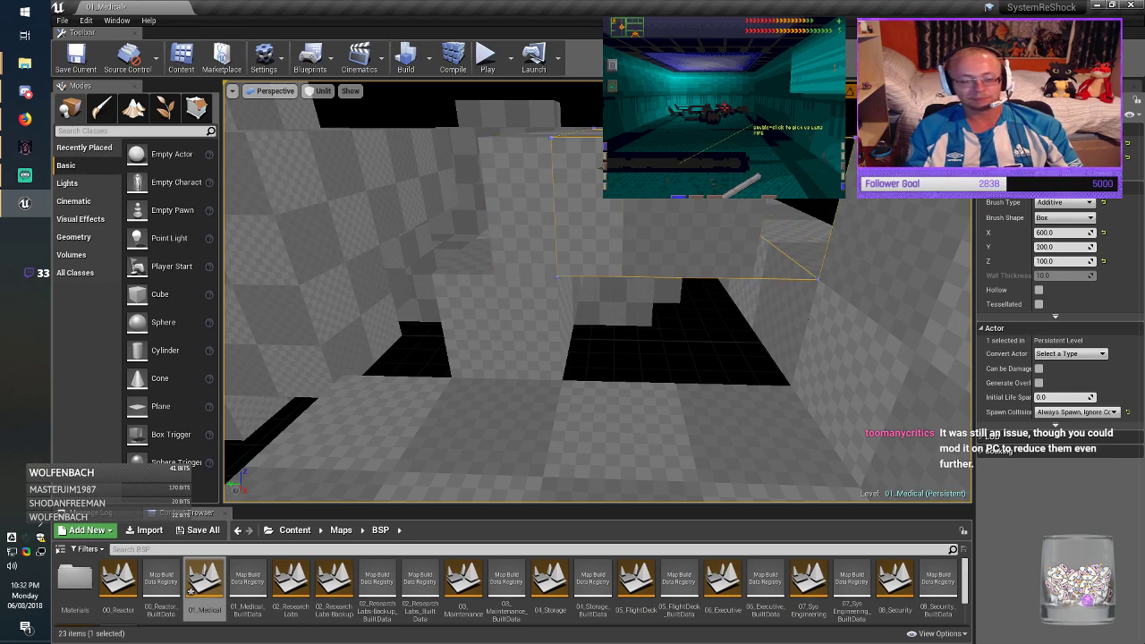
# Step: Set the lower box brush's Y size to 200 and its Z size to 200
pyautogui.click(502, 327)
pyautogui.press('a')
pyautogui.moveTo(502, 327); pyautogui.dragTo(503, 327, button='right')
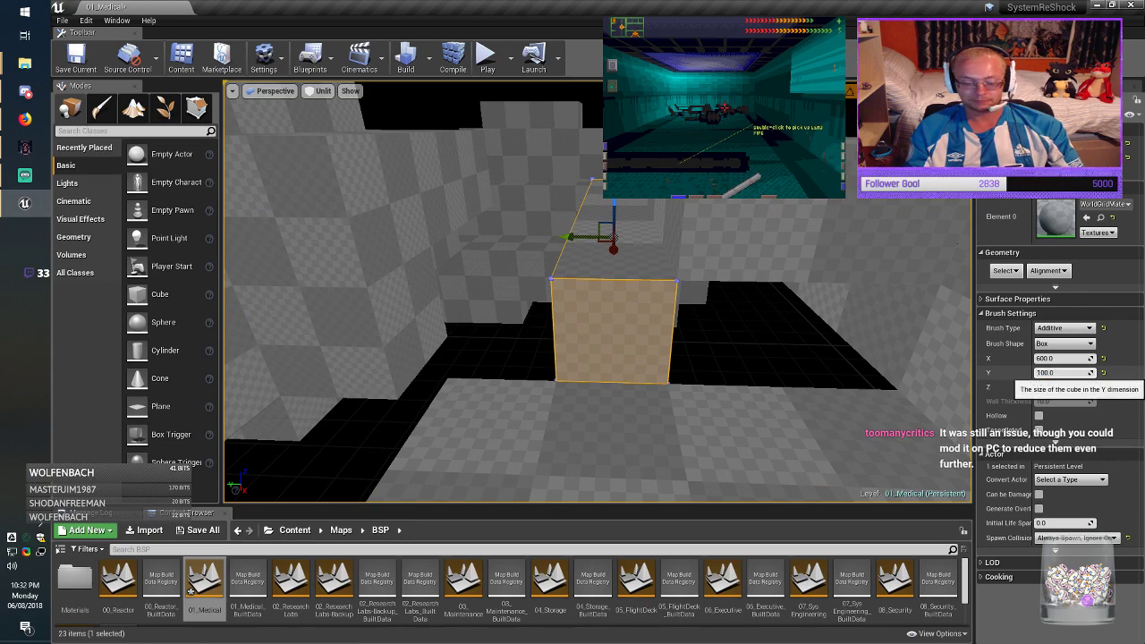
pyautogui.press('Return')
pyautogui.press('Tab')
pyautogui.press('Home')
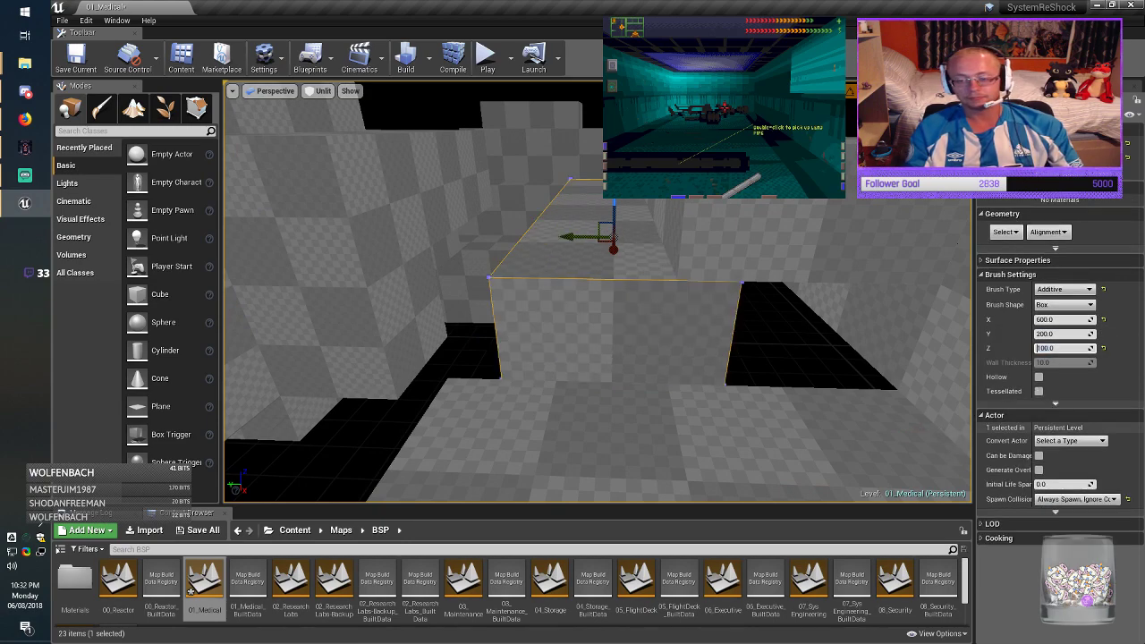
pyautogui.press('Return')
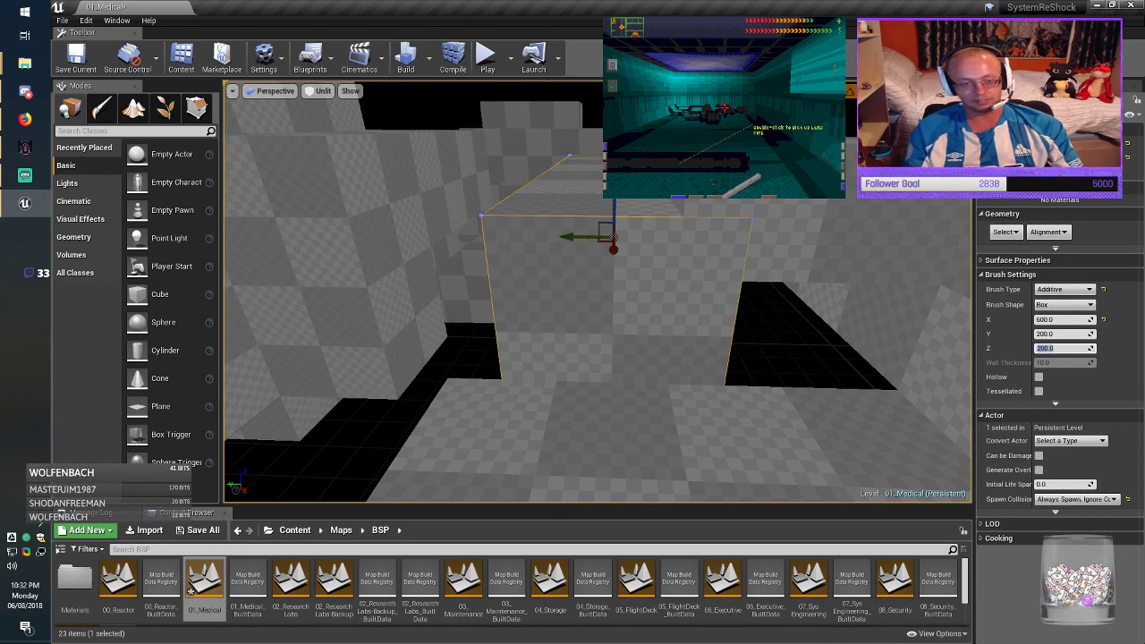
# Step: Shift the enlarged box brush up and sideways against the raised block, and save the level
pyautogui.moveTo(608, 230)
pyautogui.mouseDown()
pyautogui.moveTo(549, 189)
pyautogui.moveTo(543, 206)
pyautogui.mouseUp()
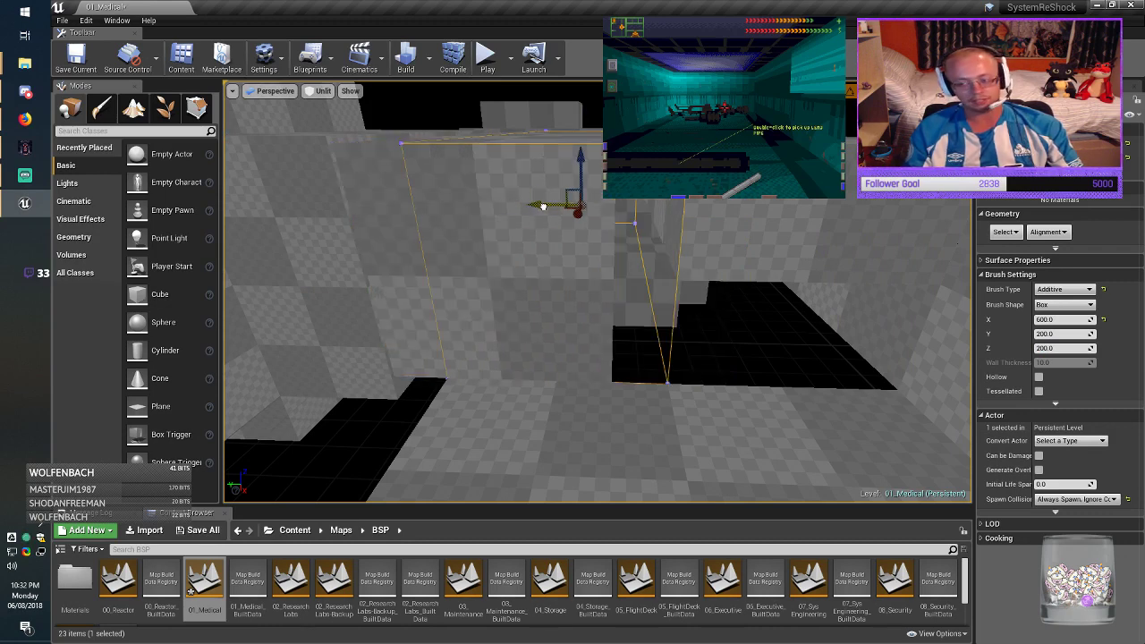
pyautogui.hotkey('ctrl', 's')
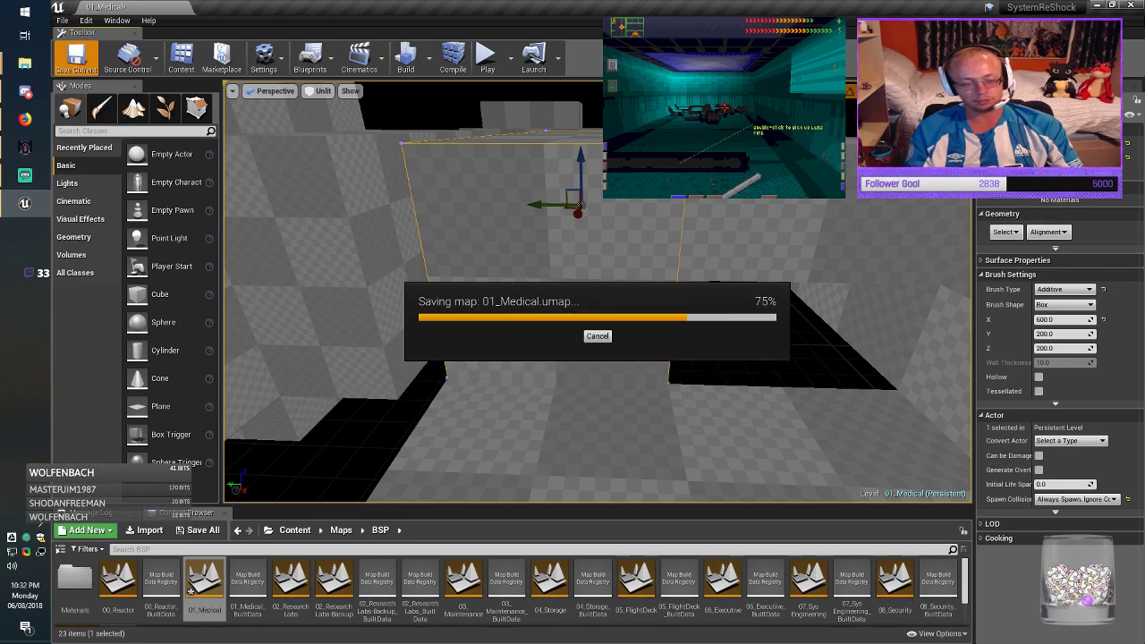
# Step: Duplicate the 2000 × 400 × 100 floor brush and offset the copy from the original
pyautogui.moveTo(573, 296)
pyautogui.mouseDown(button='right')
pyautogui.moveTo(716, 313)
pyautogui.moveTo(595, 313)
pyautogui.moveTo(609, 309)
pyautogui.moveTo(519, 273)
pyautogui.mouseUp(button='right')
pyautogui.moveTo(572, 339)
pyautogui.mouseDown(button='right')
pyautogui.moveTo(537, 344)
pyautogui.moveTo(582, 385)
pyautogui.moveTo(609, 447)
pyautogui.moveTo(573, 439)
pyautogui.moveTo(662, 402)
pyautogui.moveTo(675, 424)
pyautogui.mouseUp(button='right')
pyautogui.click(536, 376)
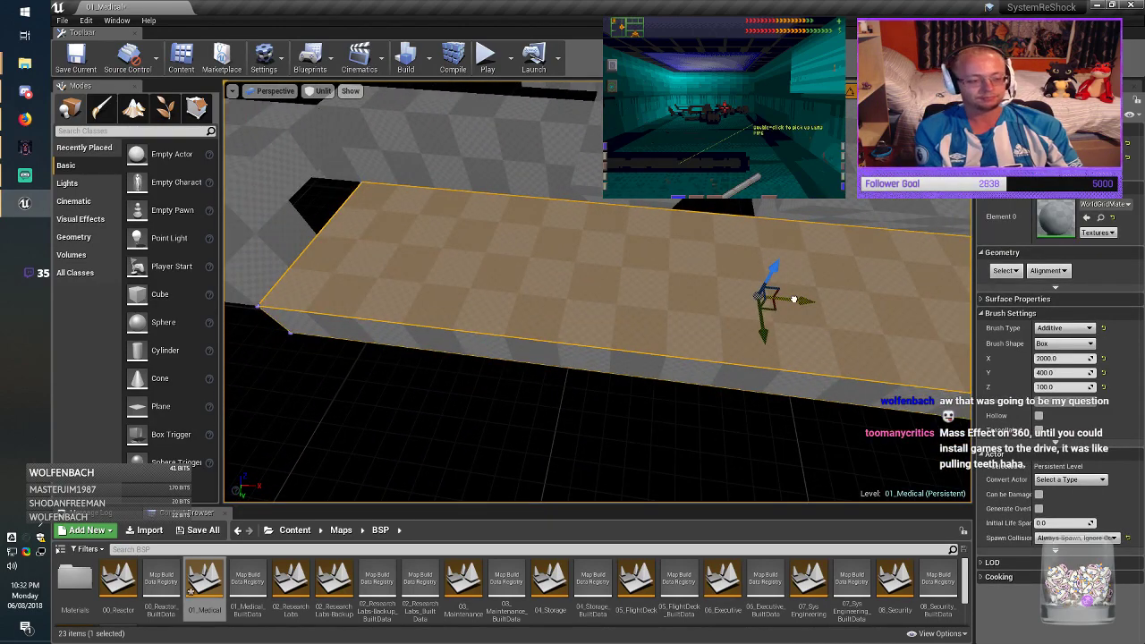
pyautogui.keyDown('alt'); pyautogui.moveTo(794, 300); pyautogui.dragTo(246, 235); pyautogui.keyUp('alt')
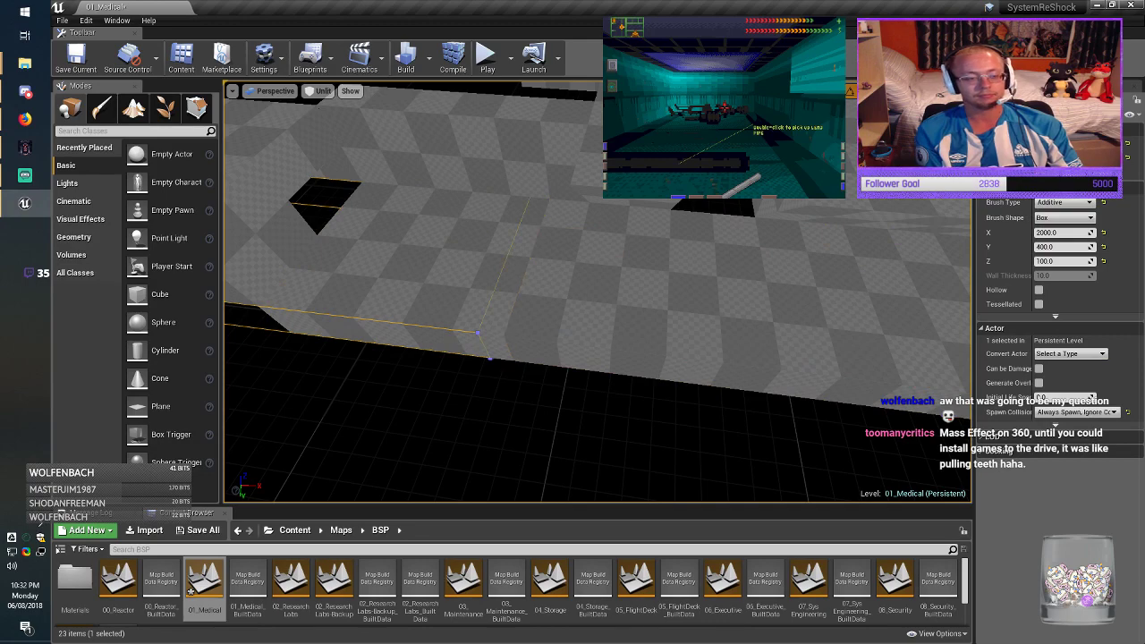
# Step: Resize the duplicated floor brush to 600 in X and 200 in Y
pyautogui.moveTo(555, 358)
pyautogui.mouseDown(button='right')
pyautogui.moveTo(492, 353)
pyautogui.moveTo(497, 335)
pyautogui.mouseUp(button='right')
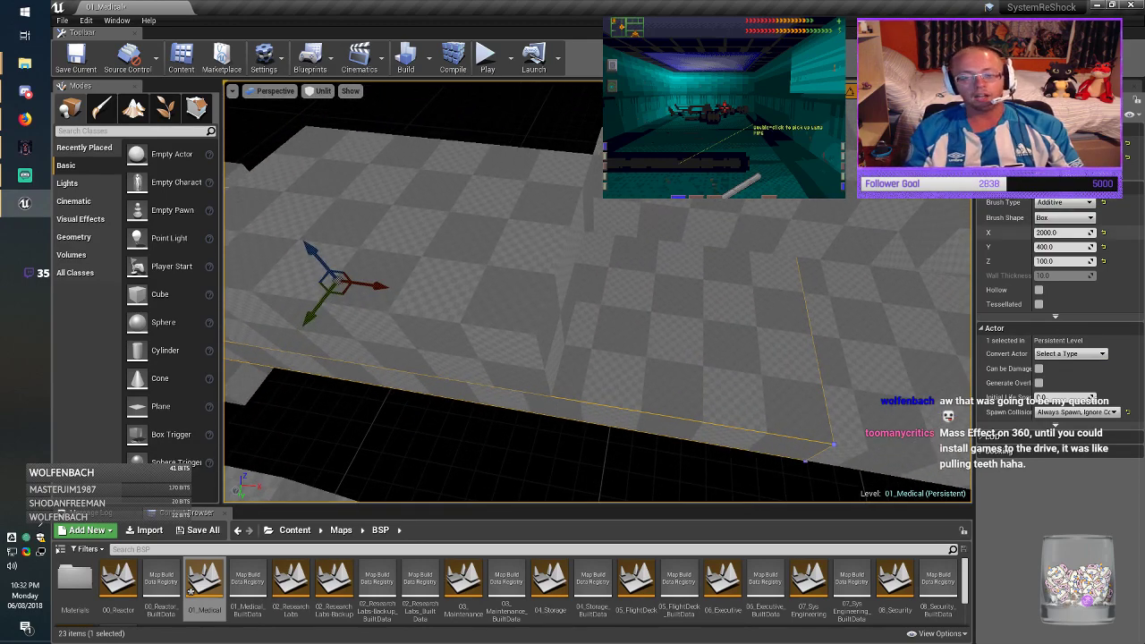
pyautogui.click(1048, 233)
pyautogui.press('Home')
pyautogui.press('Delete')
pyautogui.press('Delete')
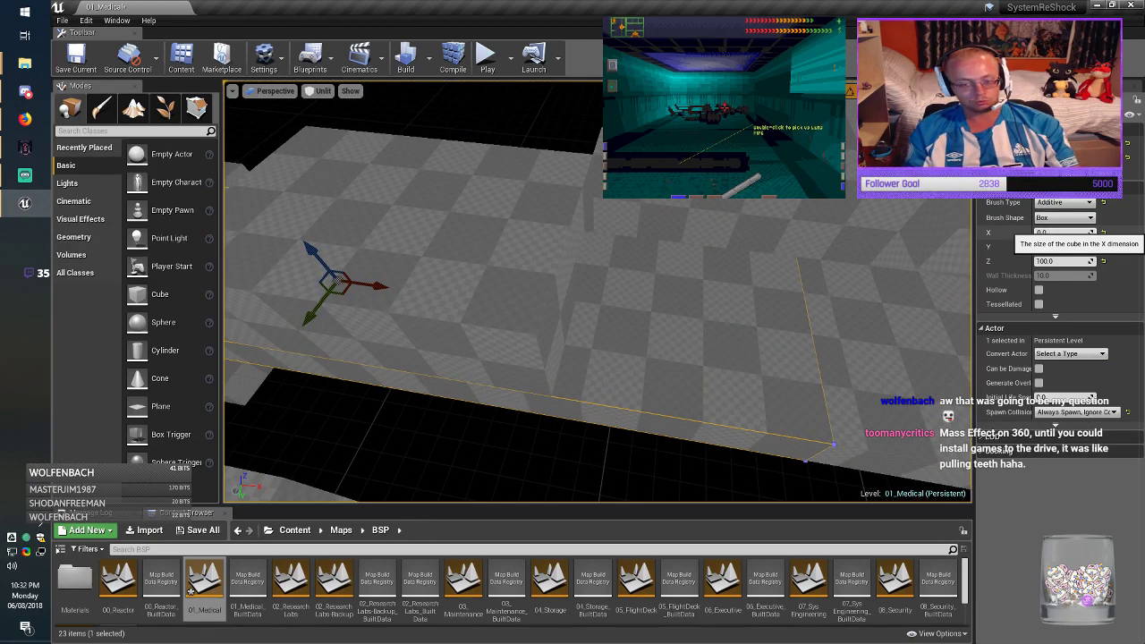
pyautogui.press('Tab')
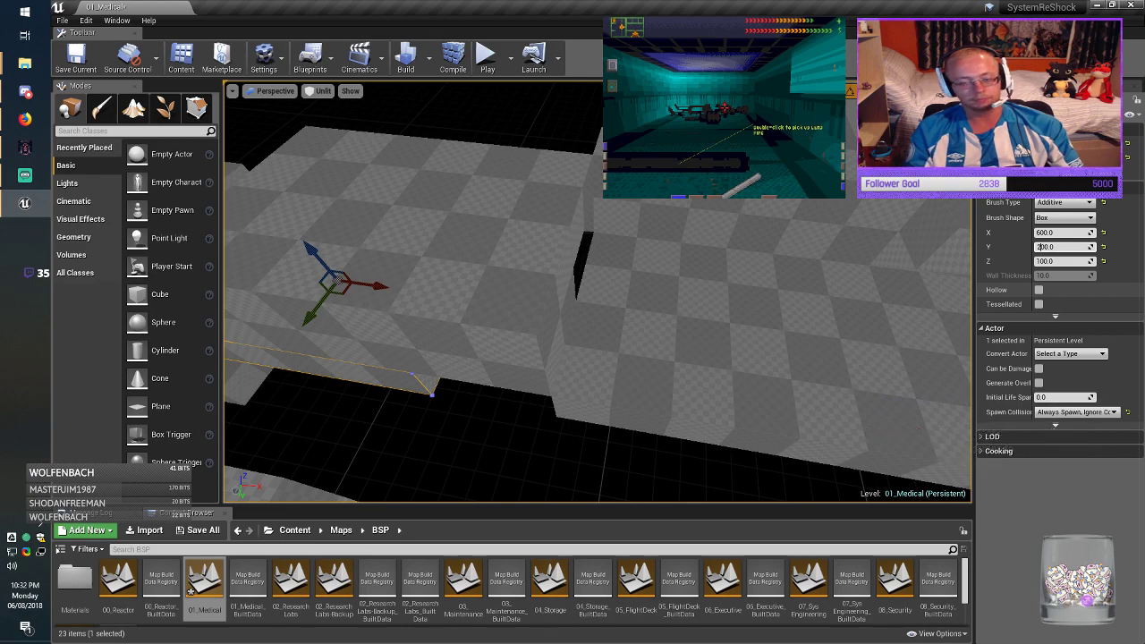
pyautogui.write('200')
pyautogui.press('Return')
# Step: Move the resized 600 × 200 × 100 brush so it closes the remaining floor gap, and deselect it
pyautogui.moveTo(598, 291); pyautogui.dragTo(501, 326, button='right')
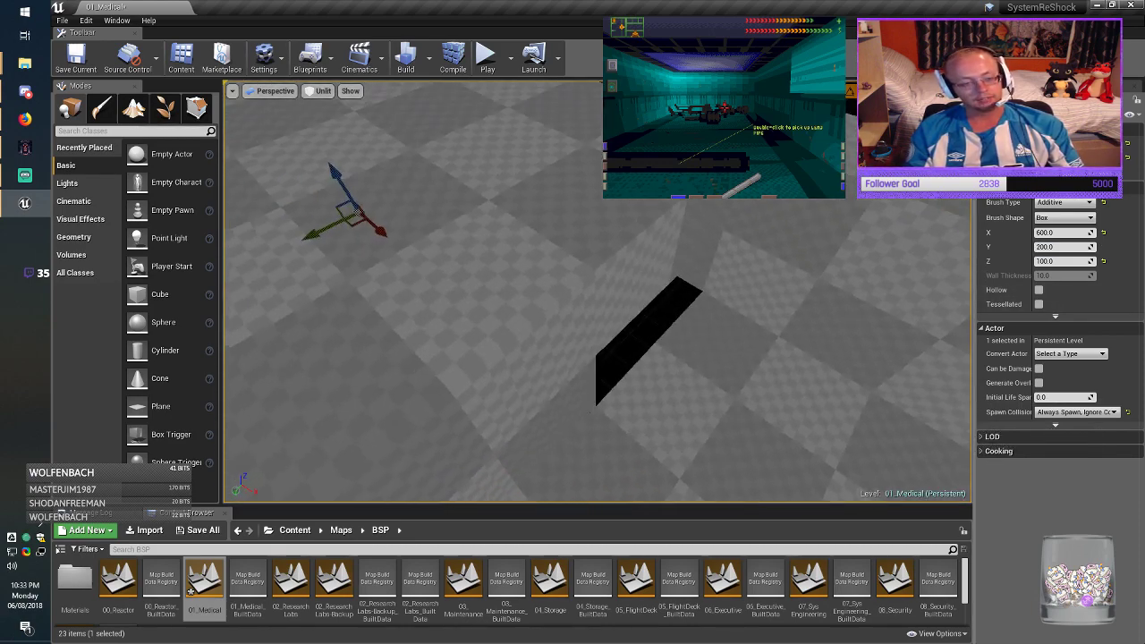
pyautogui.moveTo(355, 228)
pyautogui.mouseDown()
pyautogui.moveTo(437, 227)
pyautogui.moveTo(516, 254)
pyautogui.moveTo(503, 267)
pyautogui.mouseUp()
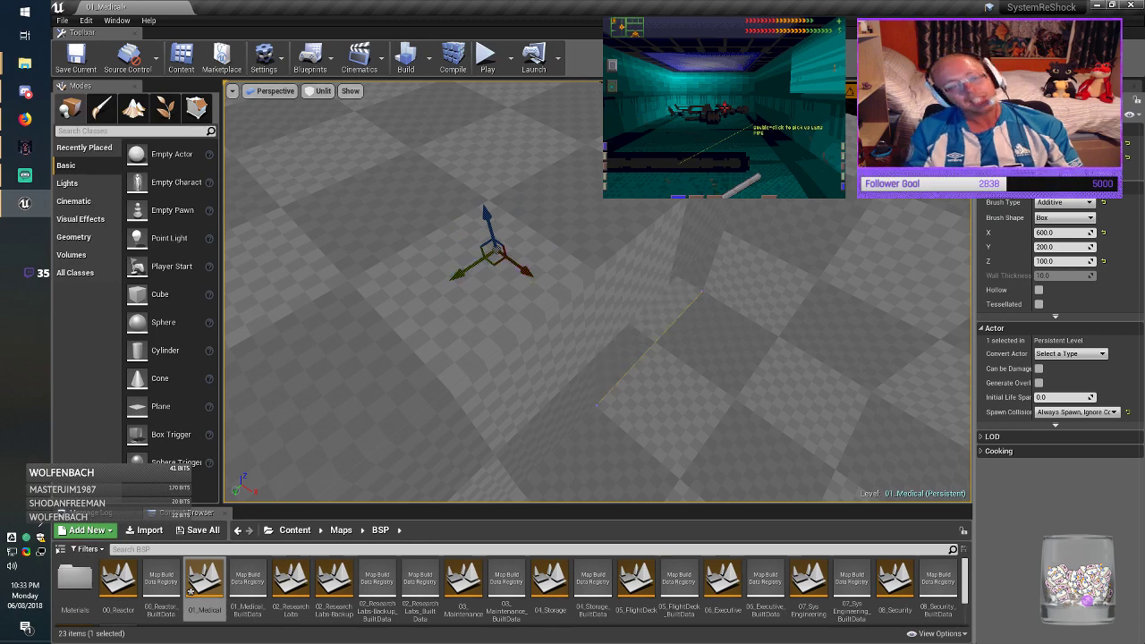
pyautogui.moveTo(503, 266)
pyautogui.mouseDown(button='right')
pyautogui.moveTo(506, 215)
pyautogui.moveTo(536, 211)
pyautogui.mouseUp(button='right')
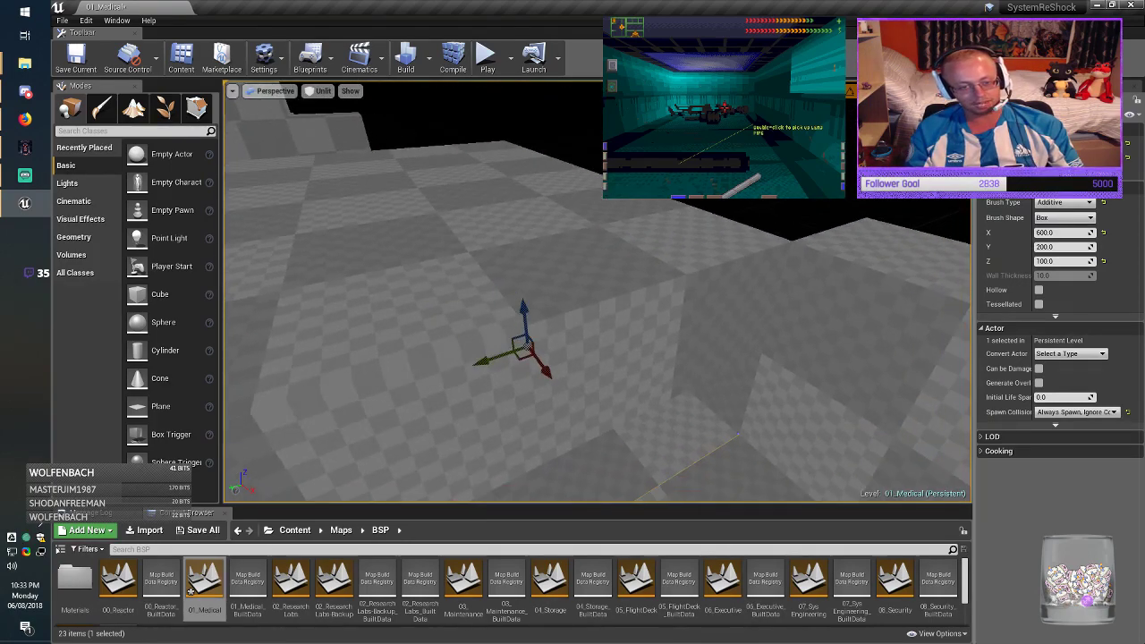
pyautogui.press('Escape')
# Step: Duplicate the 600 × 200 × 100 box brush directly on top of the original
pyautogui.moveTo(504, 267)
pyautogui.mouseDown(button='right')
pyautogui.moveTo(554, 260)
pyautogui.moveTo(512, 243)
pyautogui.moveTo(601, 260)
pyautogui.moveTo(582, 254)
pyautogui.mouseUp(button='right')
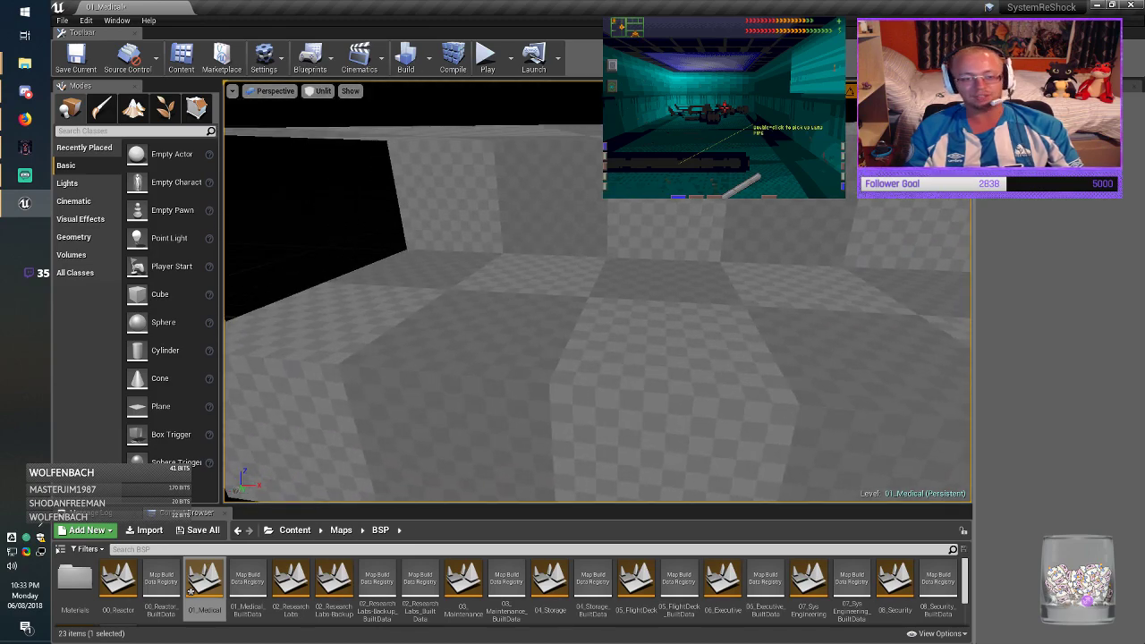
pyautogui.click(572, 299)
pyautogui.moveTo(572, 300); pyautogui.dragTo(565, 305, button='right')
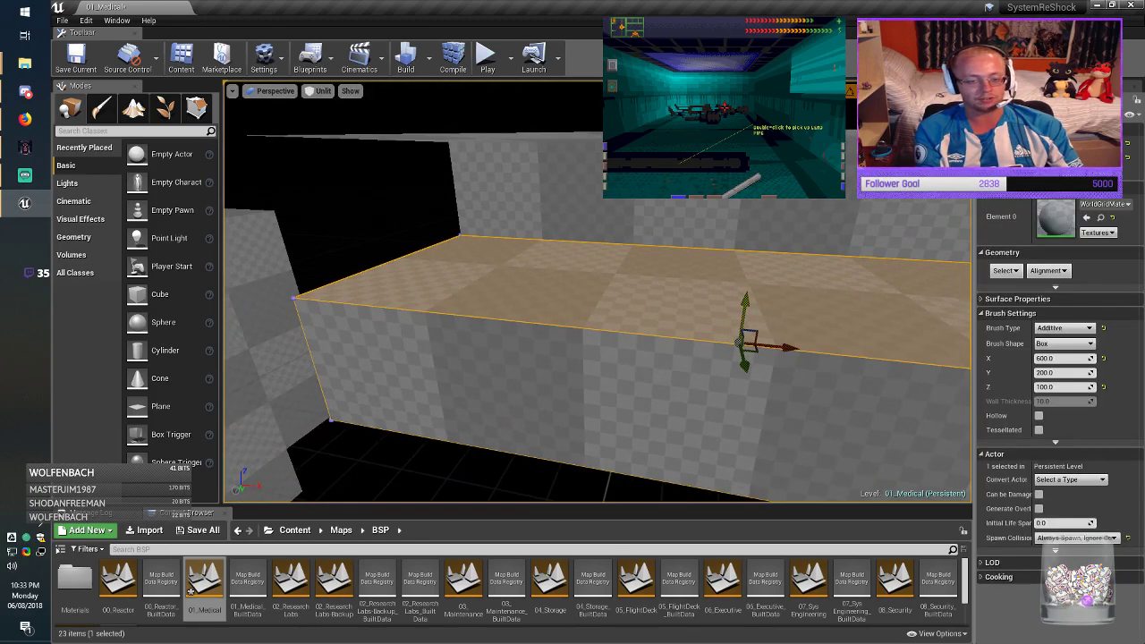
pyautogui.moveTo(746, 285); pyautogui.dragTo(758, 213)
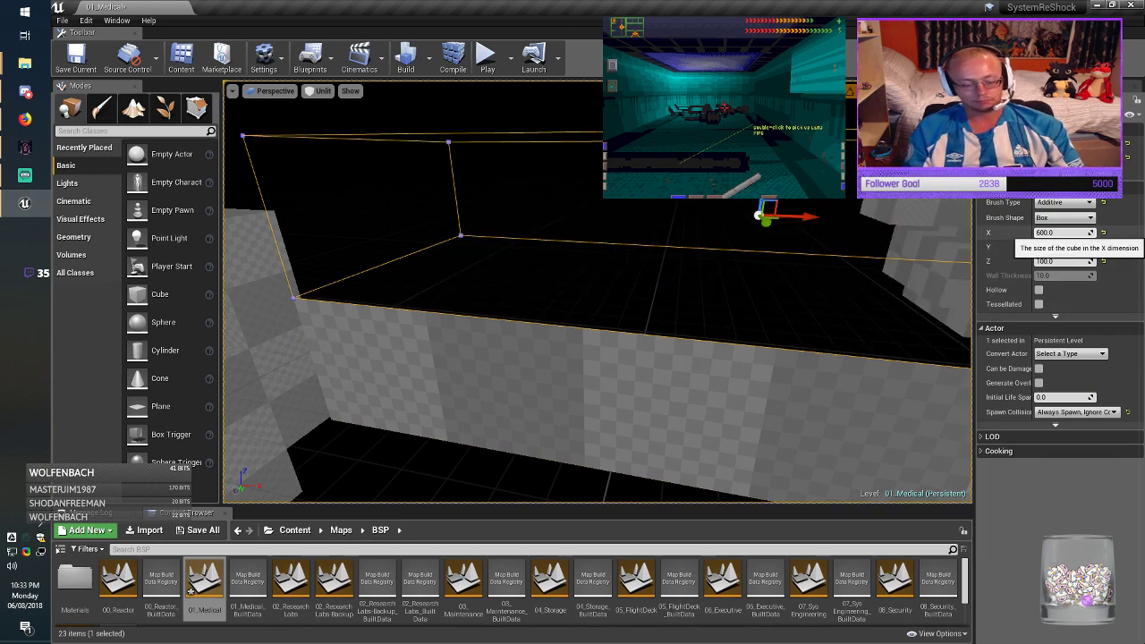
# Step: Set the upper duplicate's X size to 100
pyautogui.click(1039, 233)
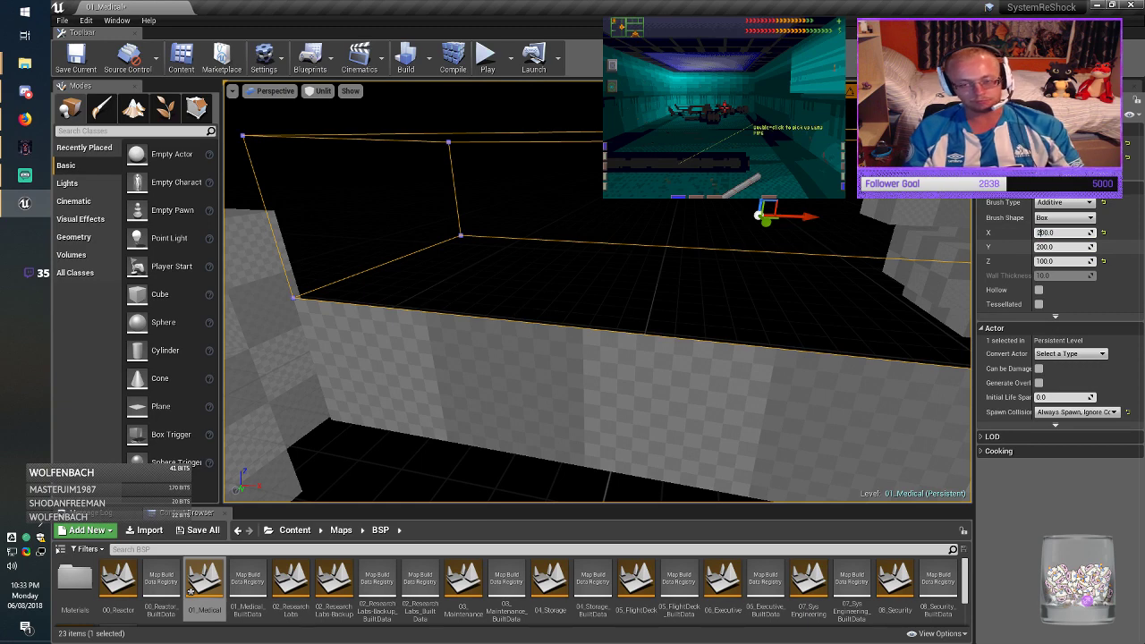
pyautogui.write('2')
pyautogui.press('Return')
pyautogui.press('BackSpace')
pyautogui.write('1')
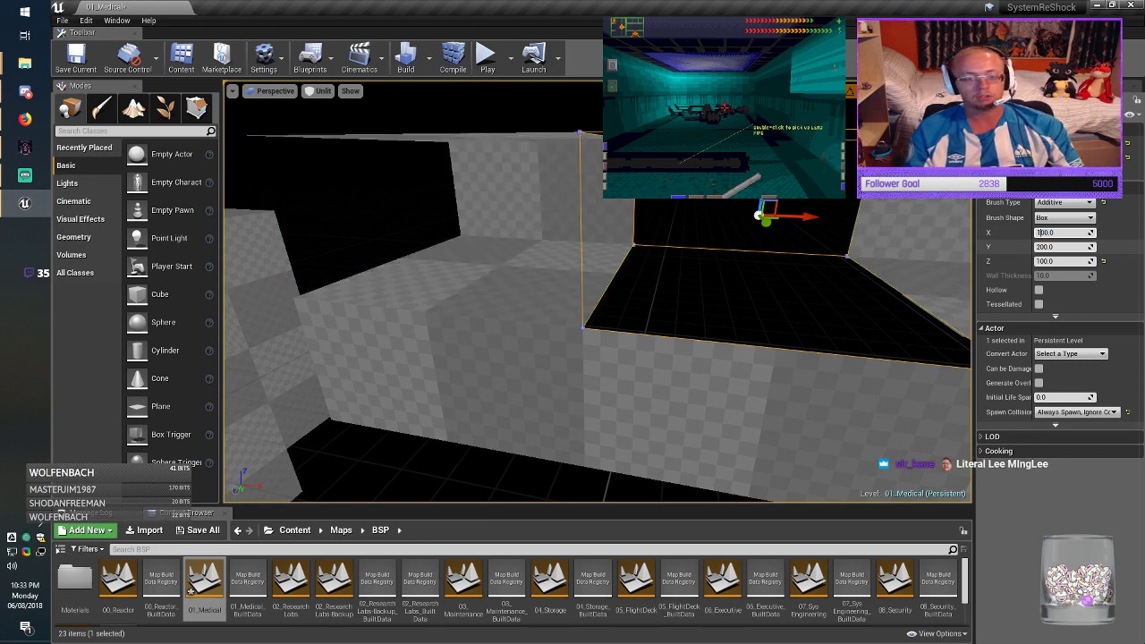
pyautogui.press('Return')
# Step: Move the shortened brush along X to close the opening beyond the lower block's end, and save the level
pyautogui.moveTo(801, 216)
pyautogui.mouseDown()
pyautogui.moveTo(436, 204)
pyautogui.moveTo(376, 186)
pyautogui.mouseUp()
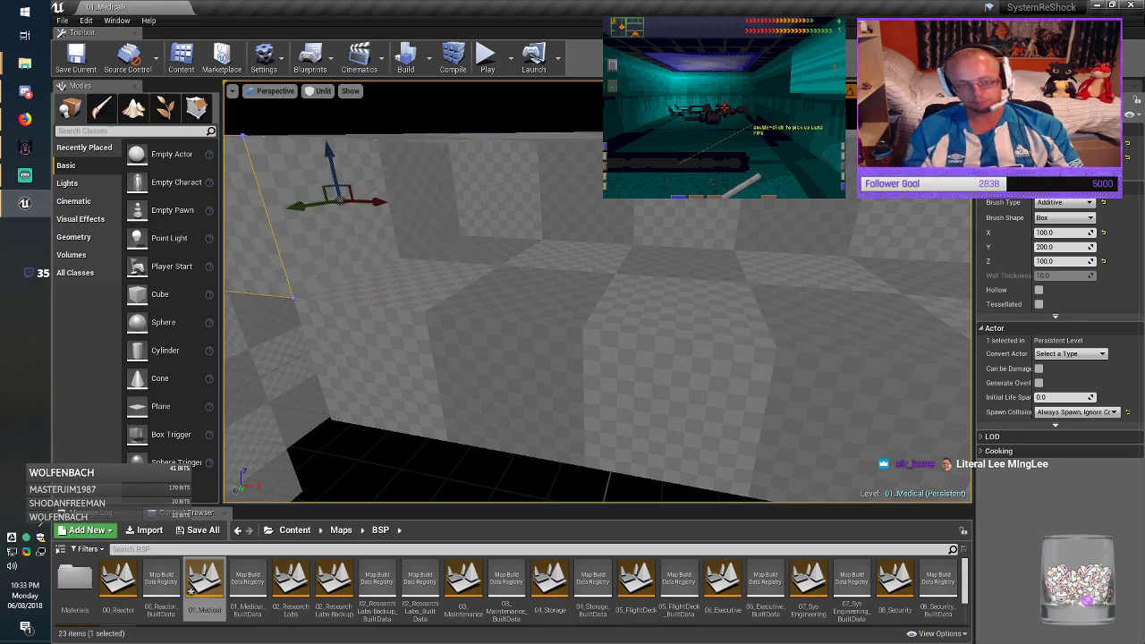
pyautogui.press('Escape')
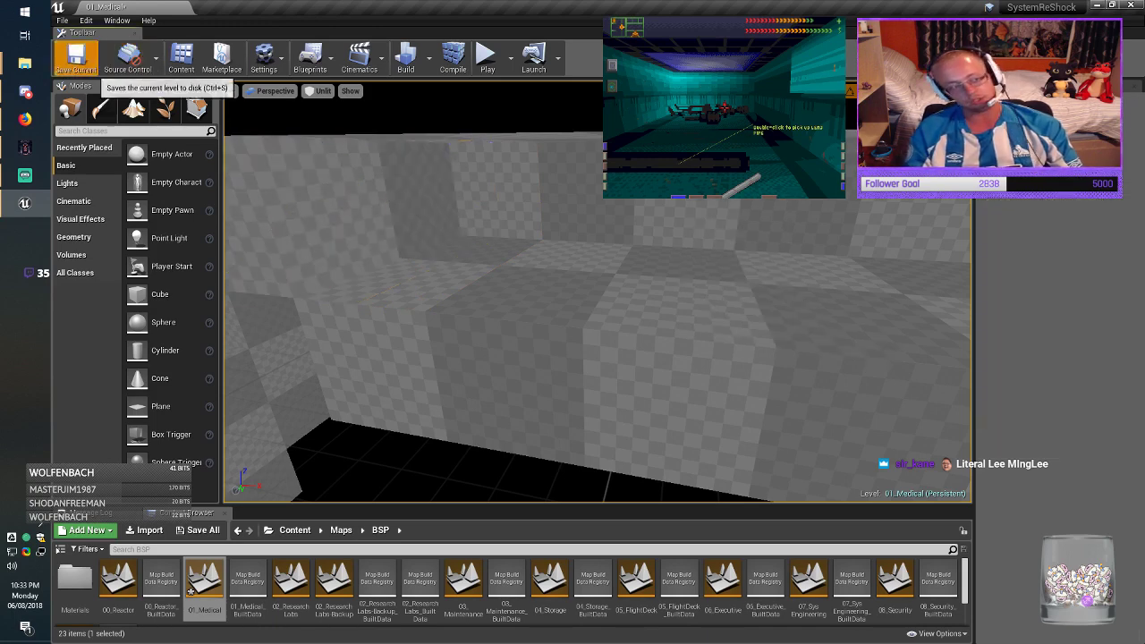
pyautogui.click(76, 58)
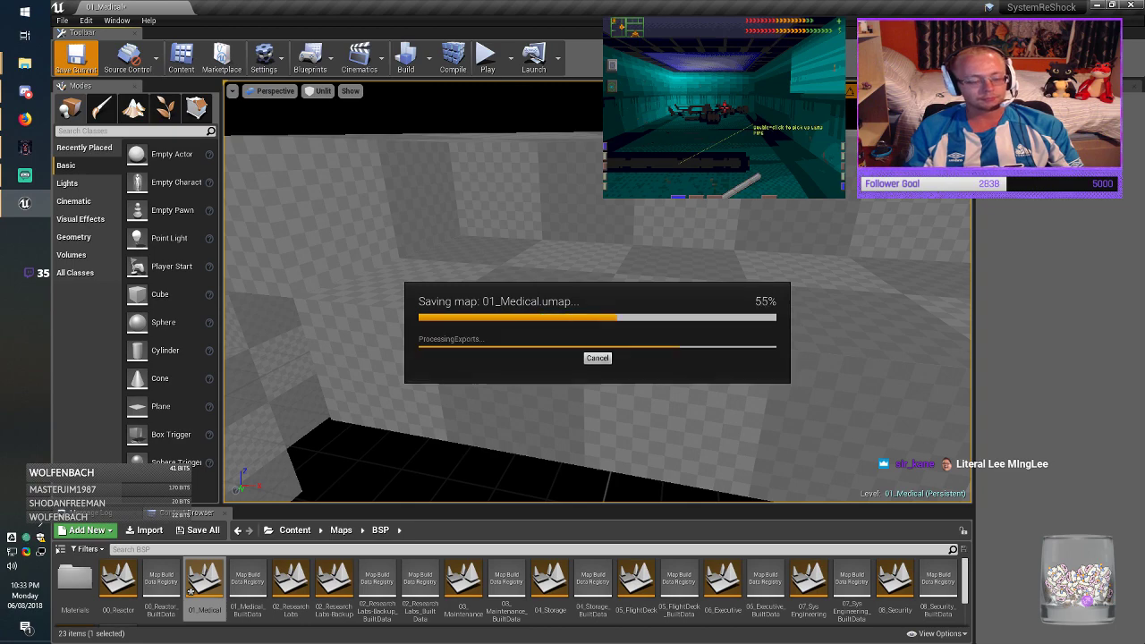
# Step: Duplicate the 600 × 100 × 200 wall brush across to the opposite side of the floor
pyautogui.moveTo(555, 313); pyautogui.dragTo(530, 286, button='right')
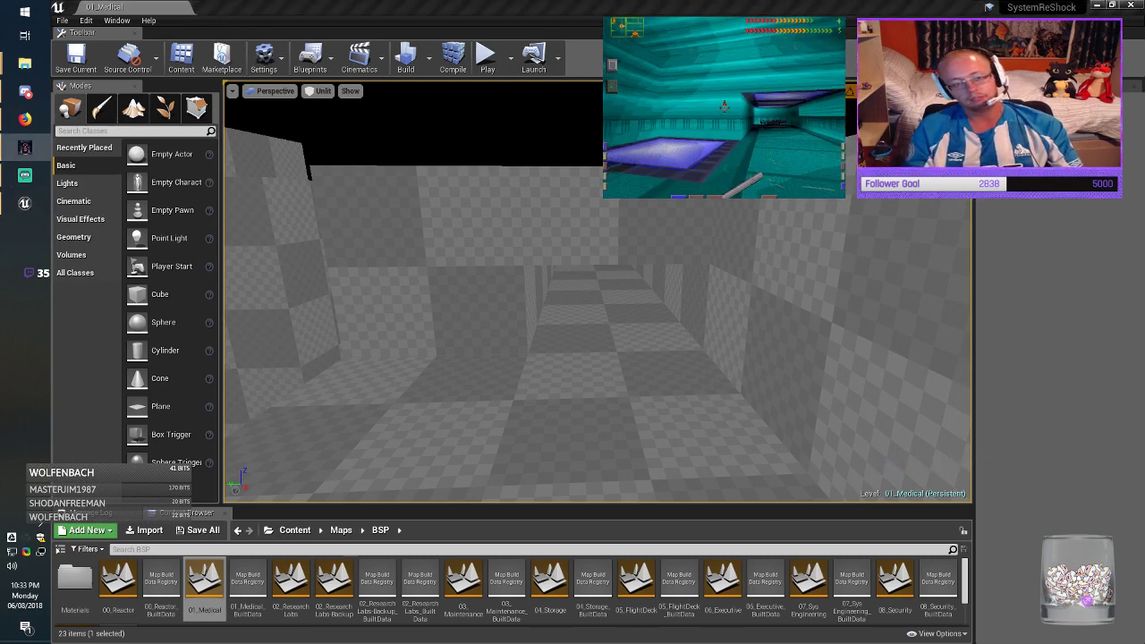
pyautogui.moveTo(598, 358)
pyautogui.mouseDown(button='right')
pyautogui.moveTo(591, 402)
pyautogui.moveTo(581, 385)
pyautogui.mouseUp(button='right')
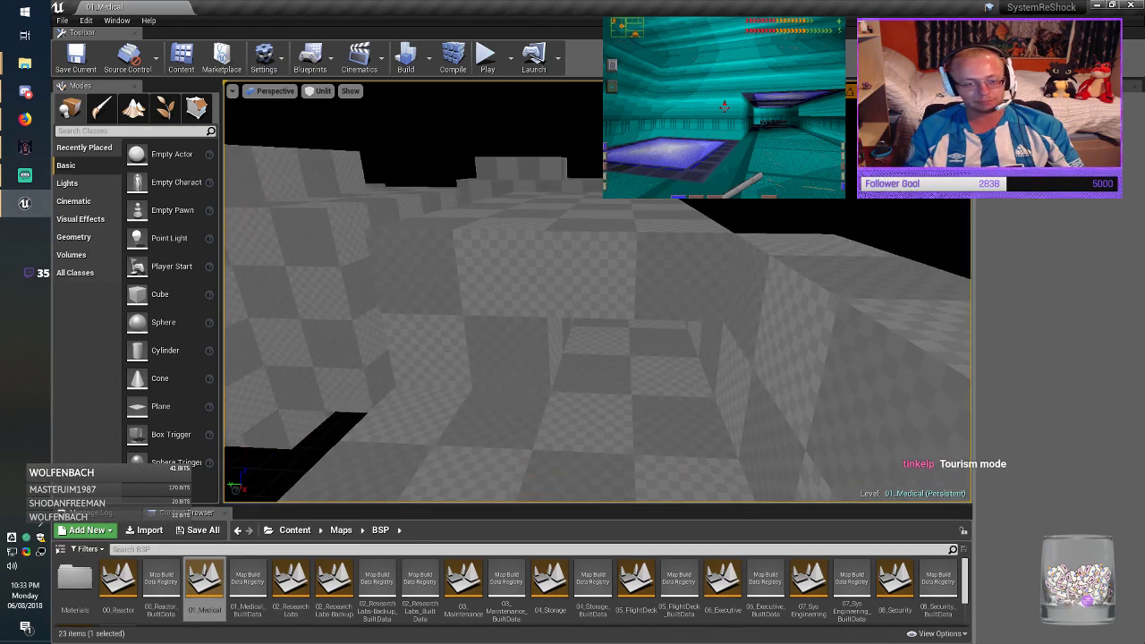
pyautogui.click(823, 376)
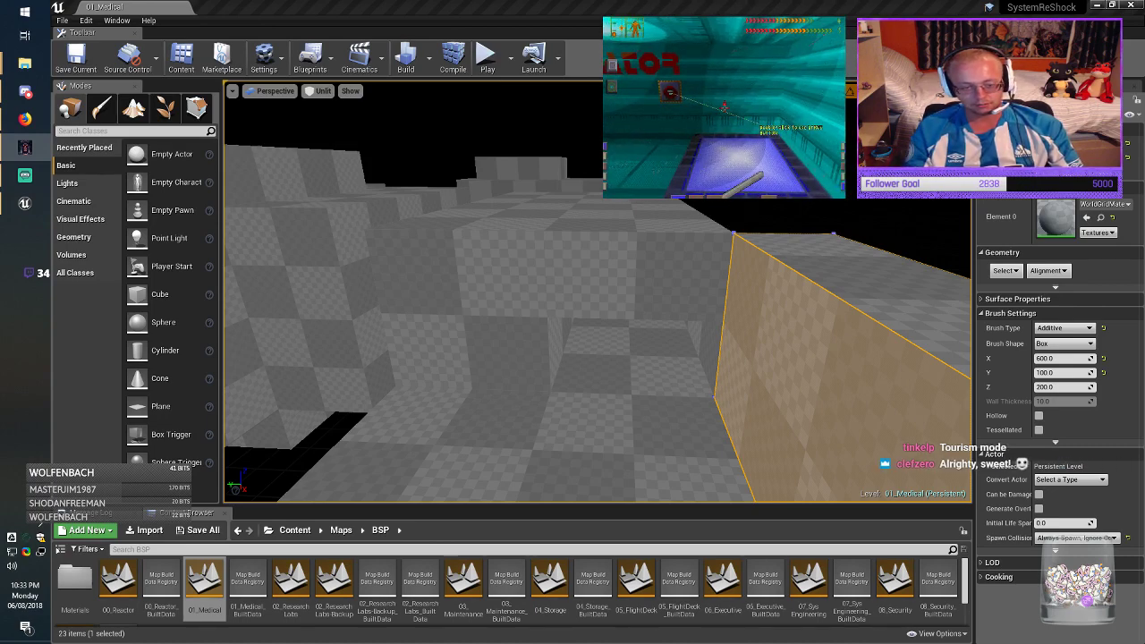
pyautogui.moveTo(598, 295)
pyautogui.mouseDown(button='right')
pyautogui.moveTo(602, 403)
pyautogui.moveTo(590, 420)
pyautogui.mouseUp(button='right')
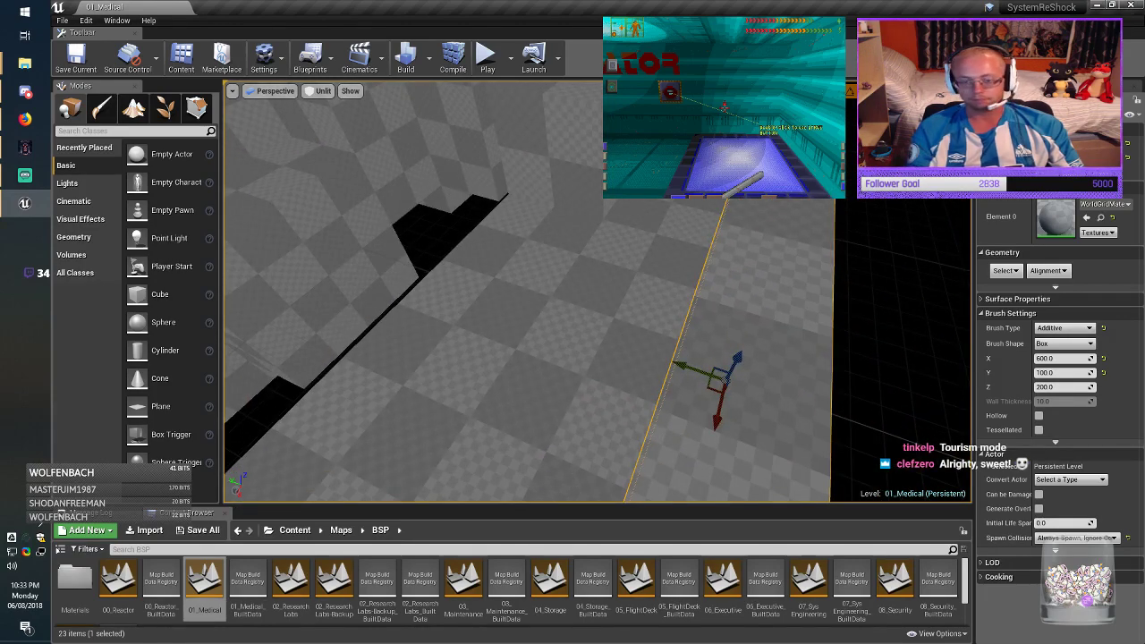
pyautogui.keyDown('alt'); pyautogui.moveTo(656, 361); pyautogui.dragTo(246, 279); pyautogui.keyUp('alt')
# Step: Set the 2000 × 400 × 100 floor brush's X size to 1800 and move it along X, away from the end wall
pyautogui.click(501, 331)
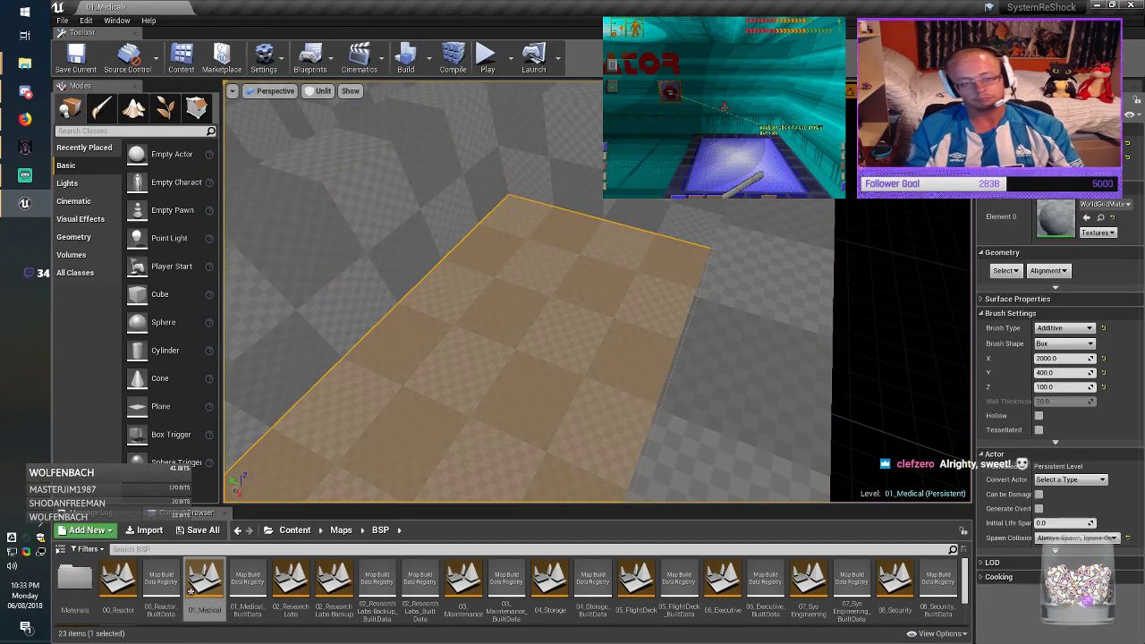
pyautogui.moveTo(501, 331)
pyautogui.mouseDown(button='right')
pyautogui.moveTo(420, 322)
pyautogui.moveTo(360, 286)
pyautogui.mouseUp(button='right')
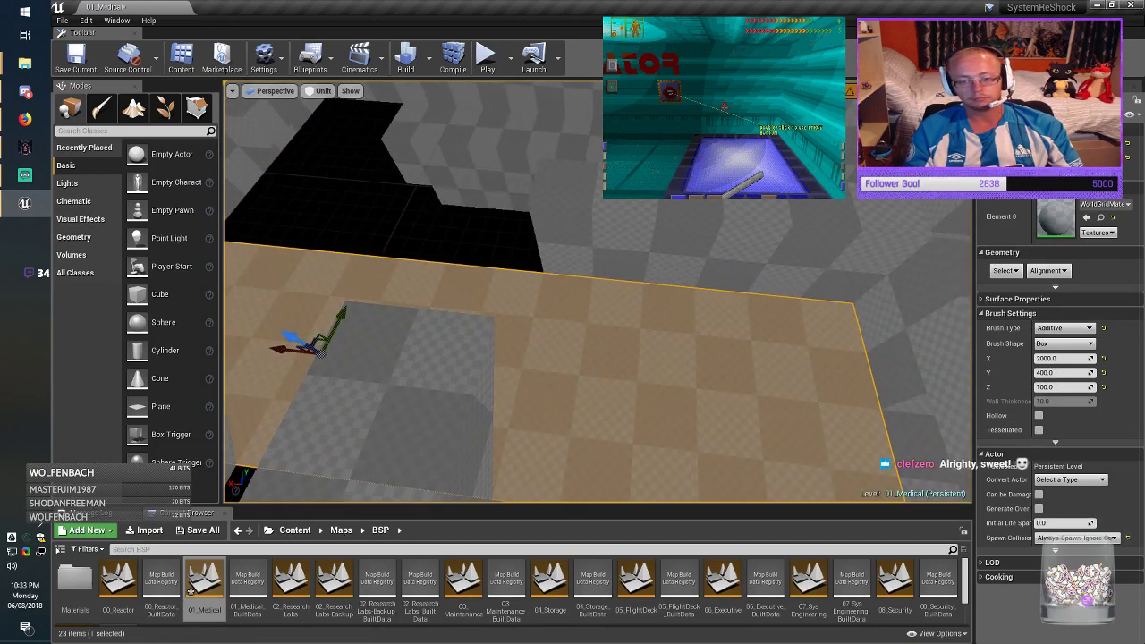
pyautogui.click(1057, 359)
pyautogui.click(1042, 359)
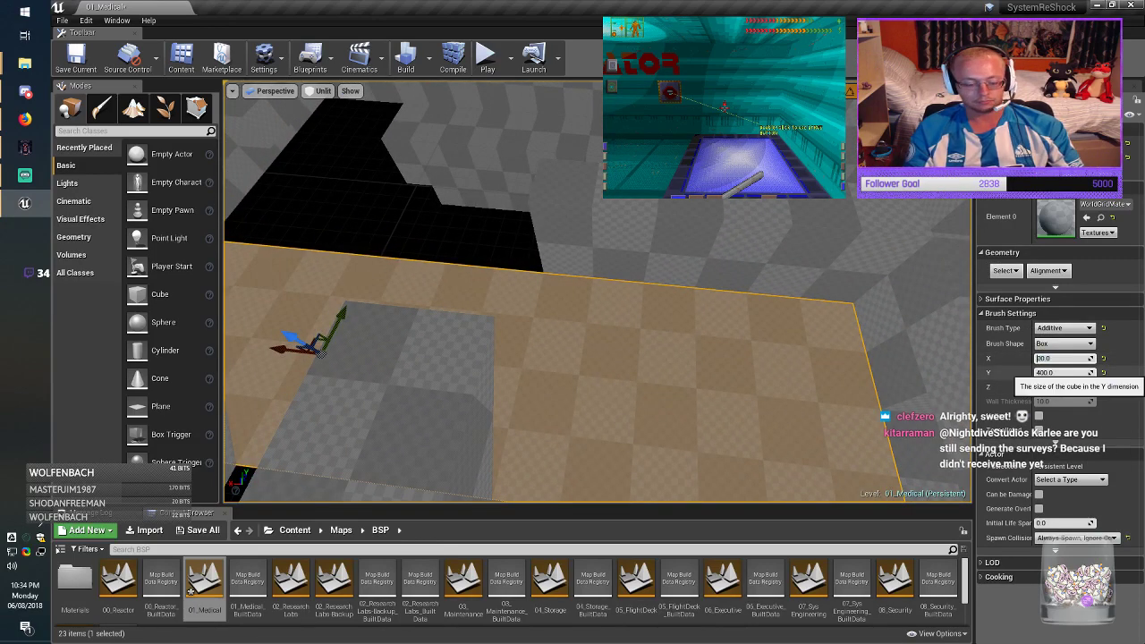
pyautogui.press('Return')
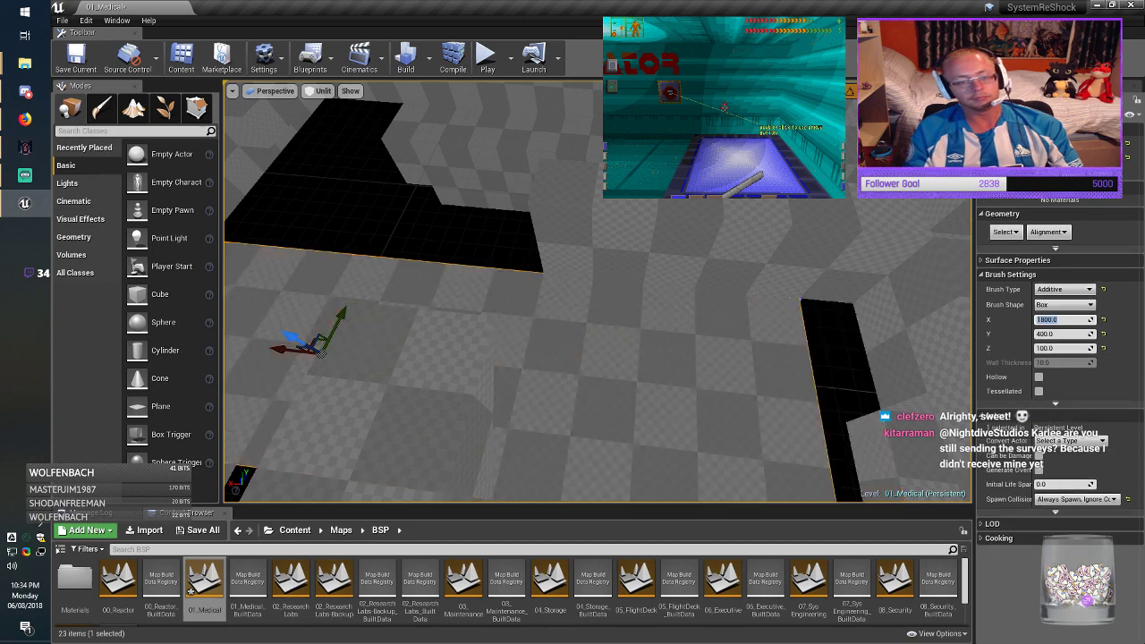
pyautogui.moveTo(268, 348); pyautogui.dragTo(231, 341)
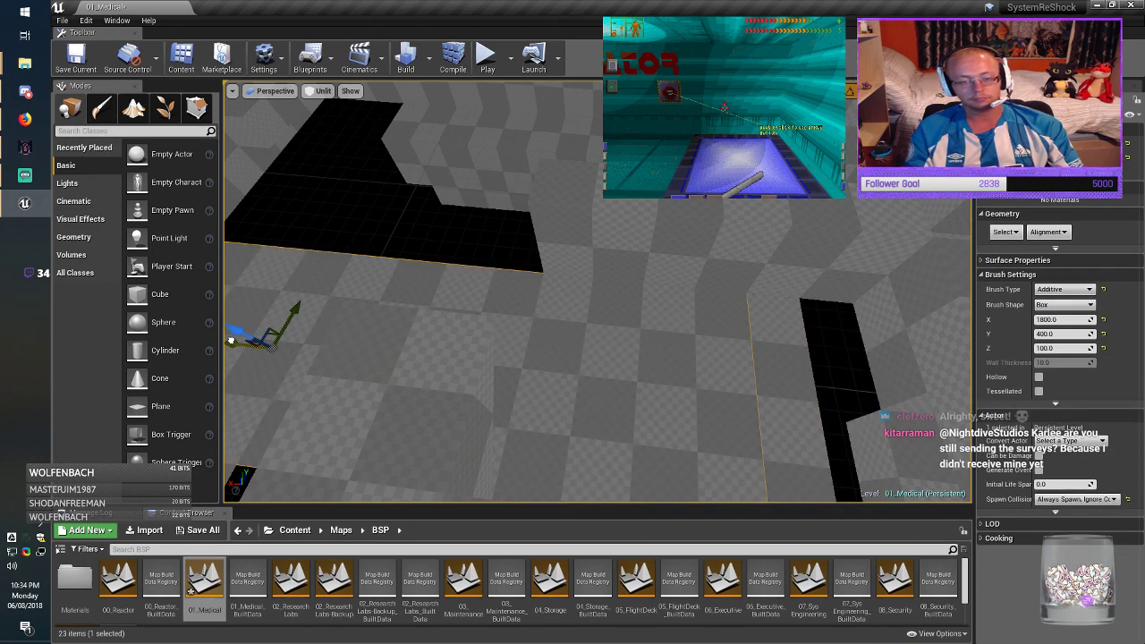
# Step: Set the X size of the 600 × 200 × 100 brush beside the gap to 800, move it along X against the floor, and save the level
pyautogui.moveTo(231, 341); pyautogui.dragTo(252, 362, button='right')
pyautogui.click(912, 439)
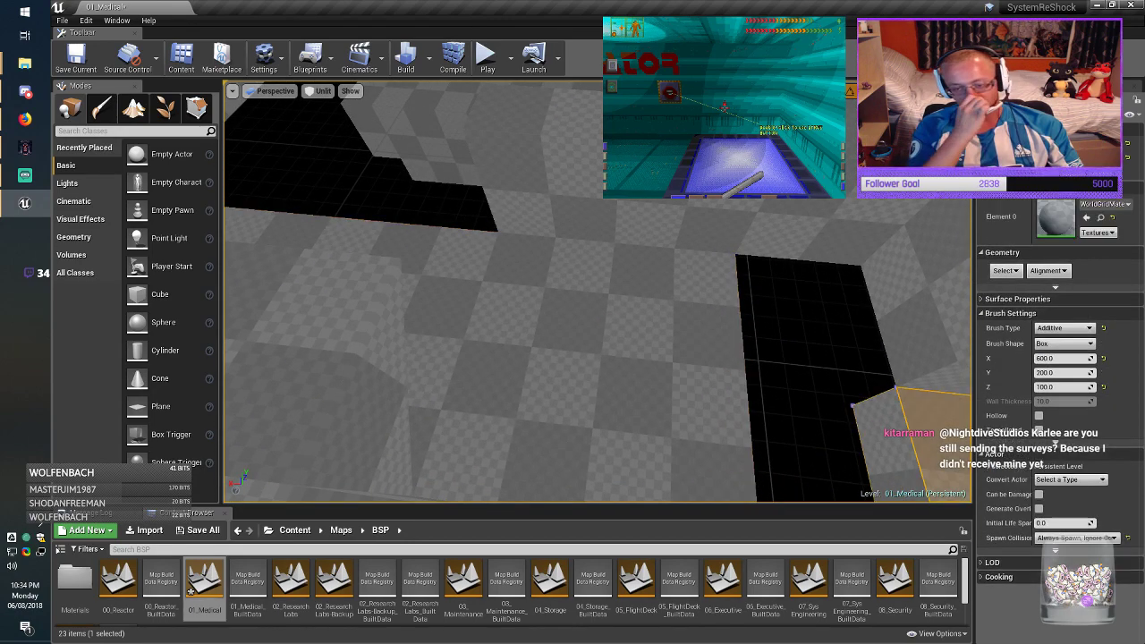
pyautogui.moveTo(913, 438); pyautogui.dragTo(1013, 462, button='right')
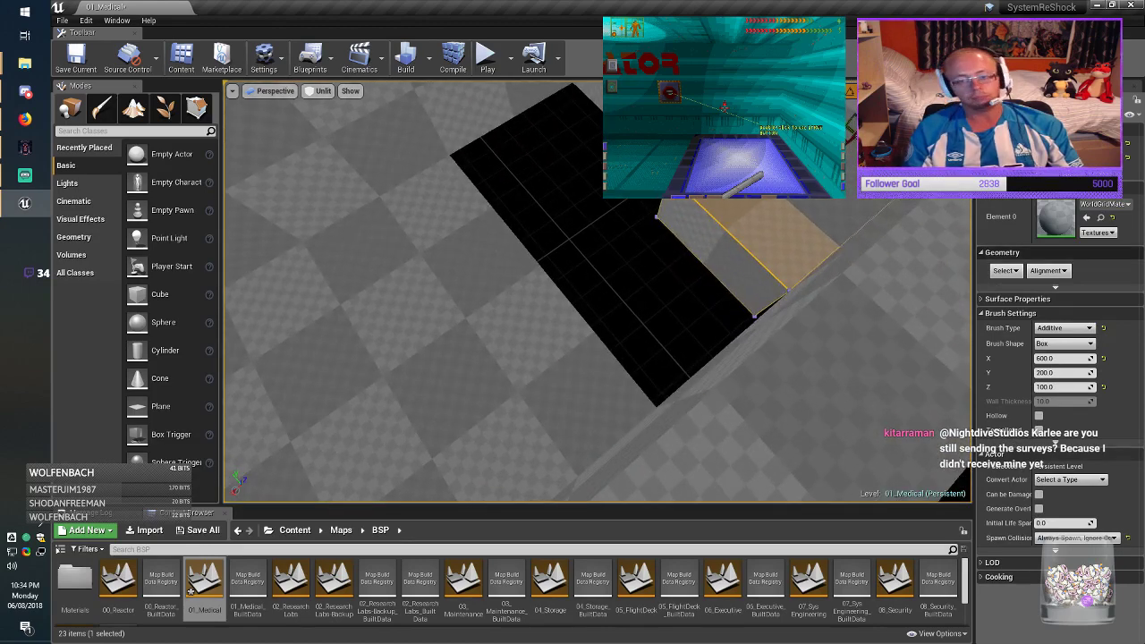
pyautogui.click(1044, 359)
pyautogui.press('BackSpace')
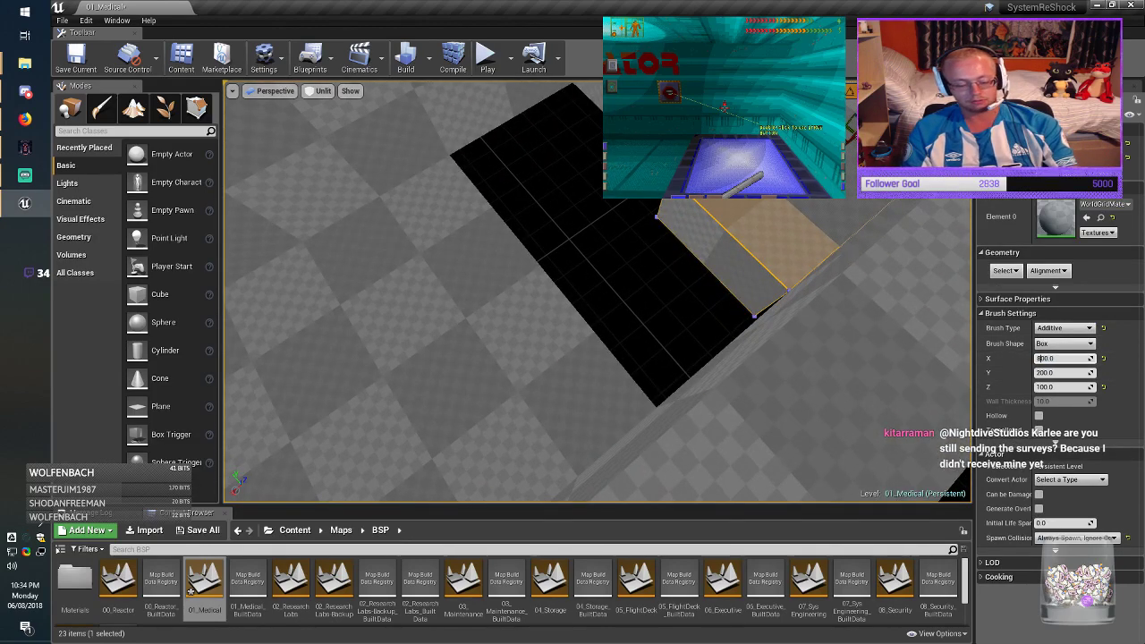
pyautogui.press('Return')
pyautogui.moveTo(839, 164); pyautogui.dragTo(794, 203)
pyautogui.press('Delete')
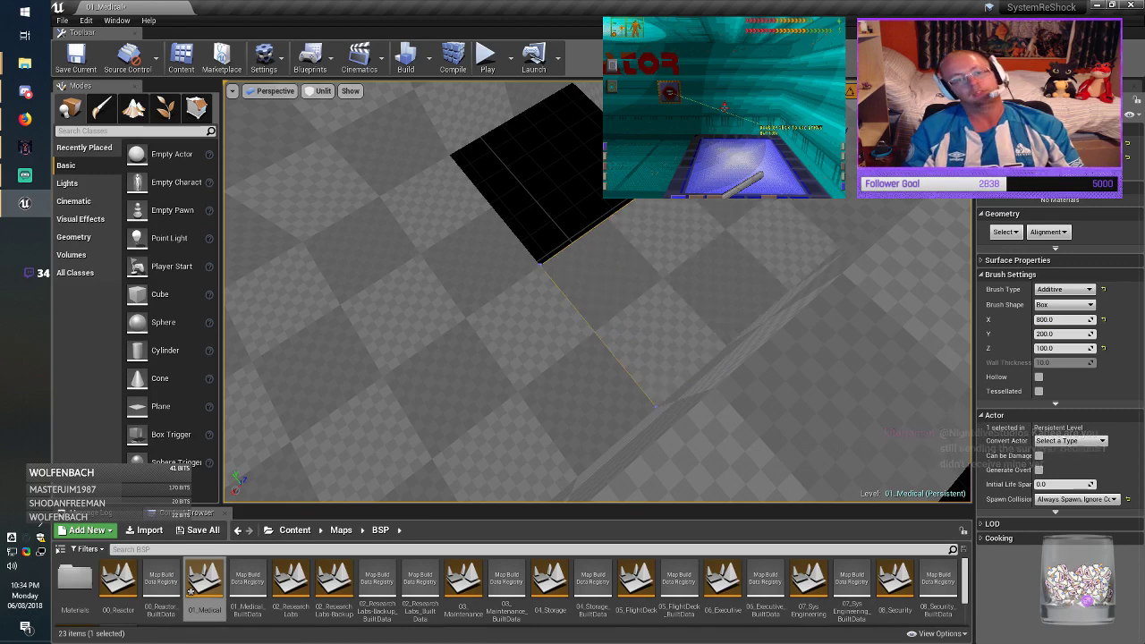
pyautogui.click(76, 58)
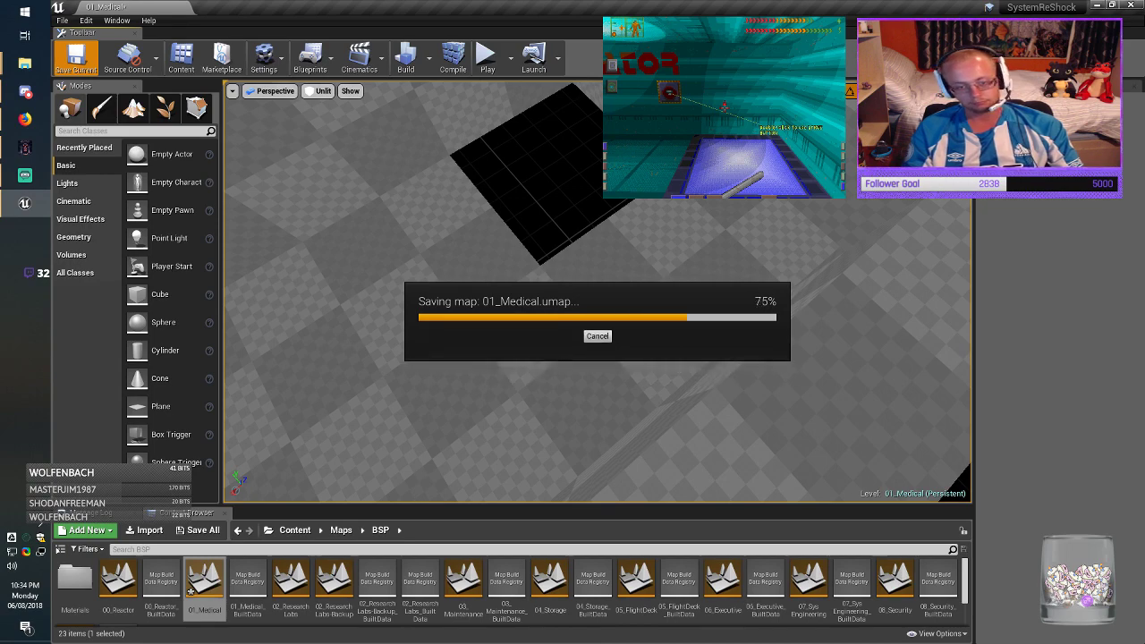
# Step: Save the level and duplicate the 800 × 200 × 100 brush bordering the pit directly below itself
pyautogui.moveTo(597, 304); pyautogui.dragTo(703, 304, button='right')
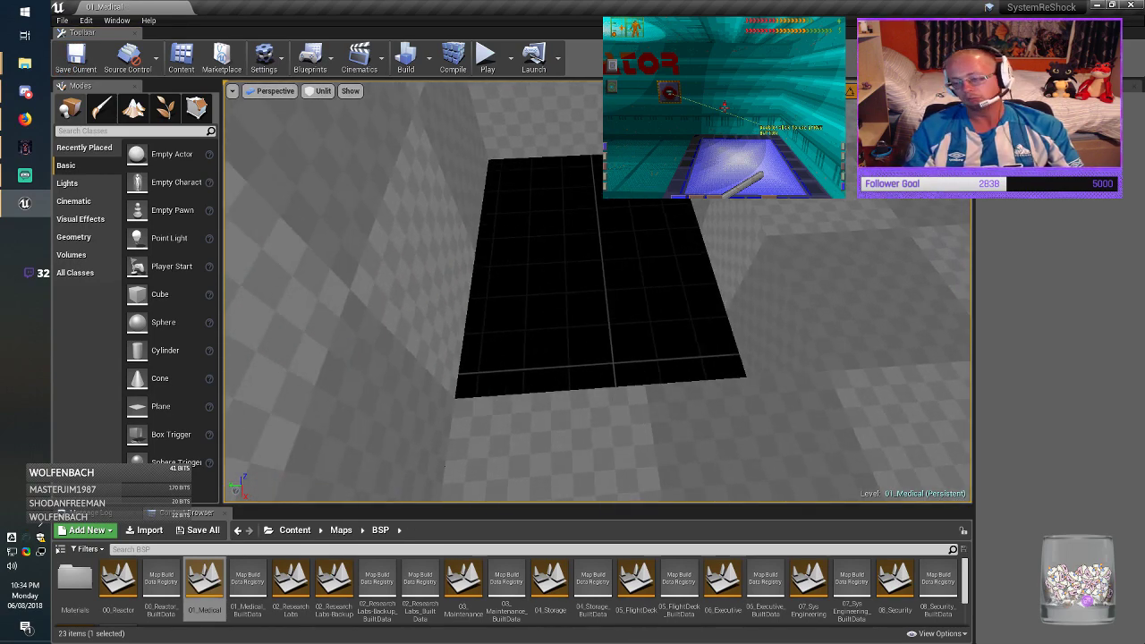
pyautogui.click(760, 299)
pyautogui.moveTo(760, 299); pyautogui.dragTo(879, 307, button='right')
pyautogui.press('Delete')
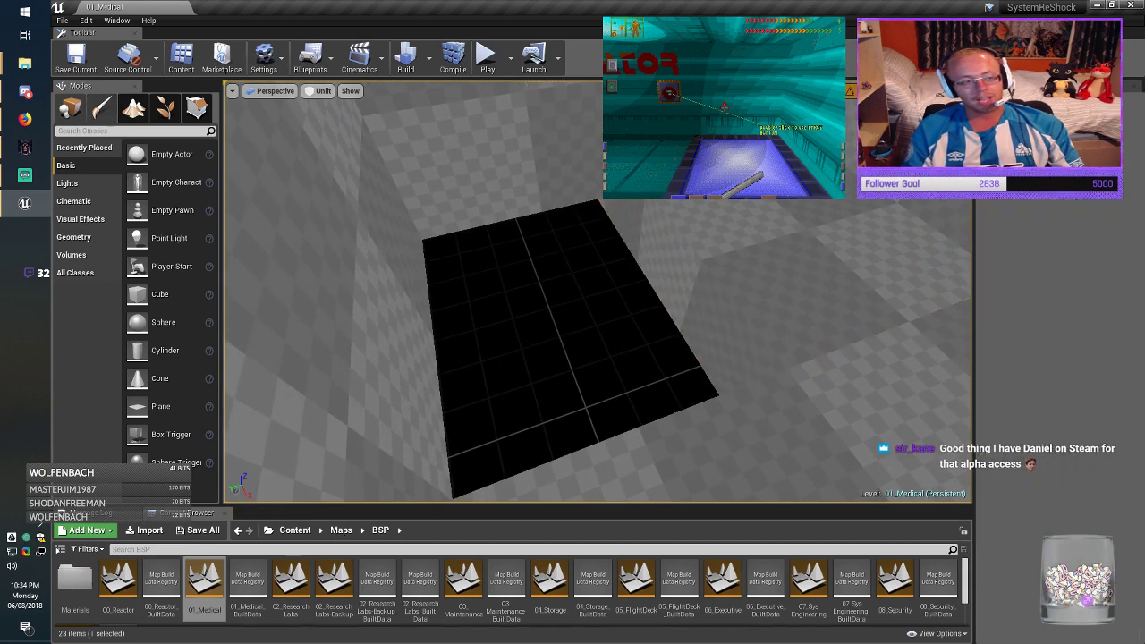
pyautogui.click(76, 58)
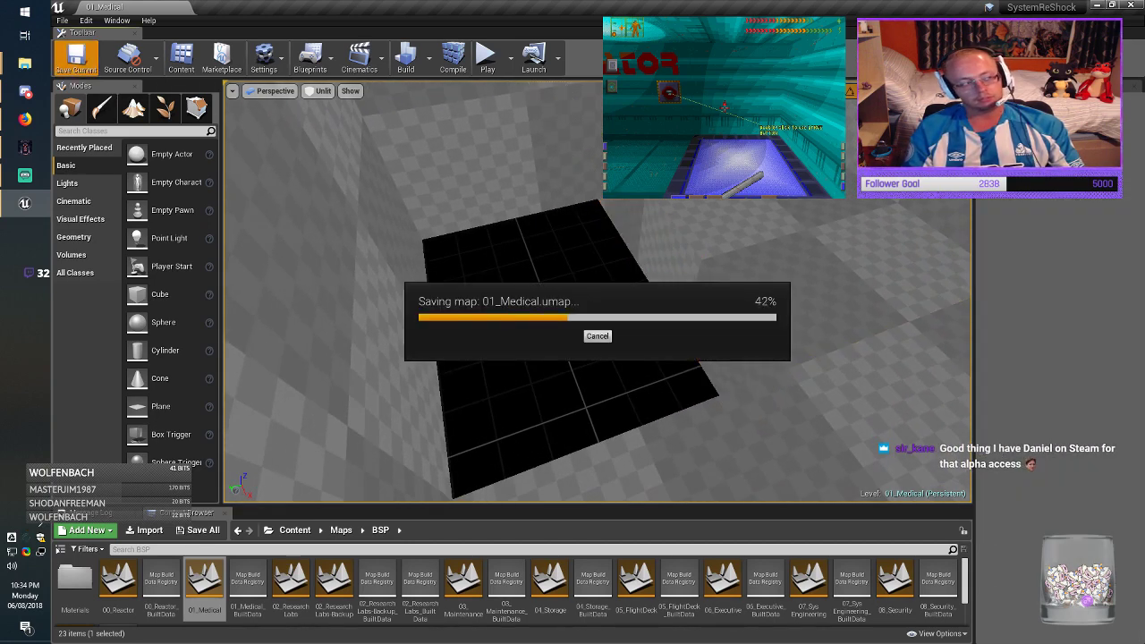
pyautogui.click(693, 291)
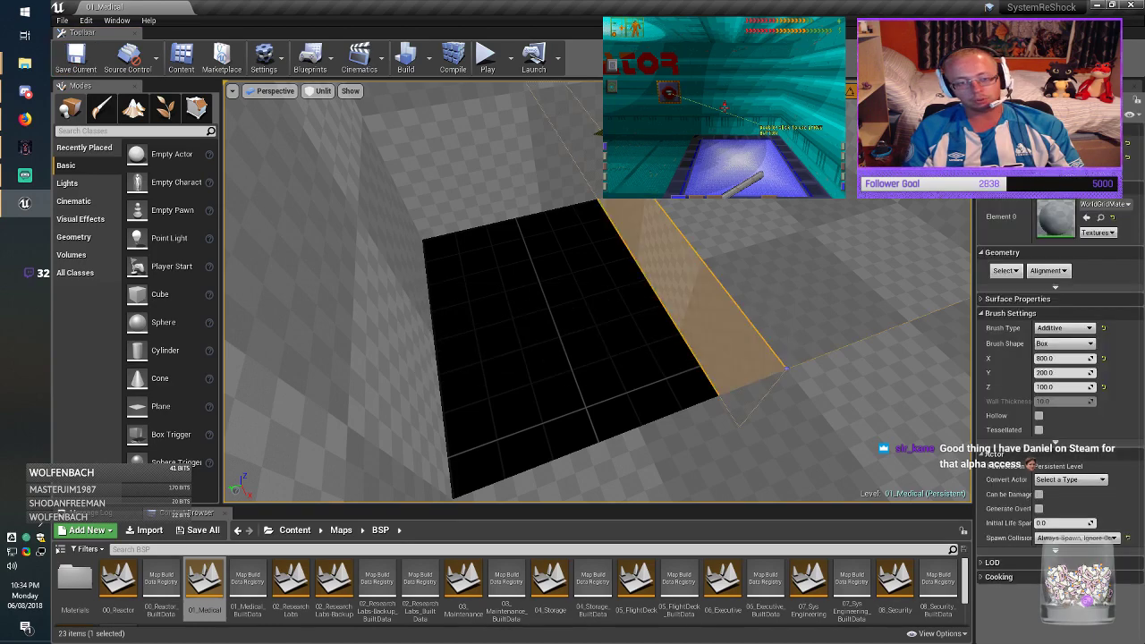
pyautogui.moveTo(693, 290)
pyautogui.mouseDown(button='right')
pyautogui.moveTo(787, 279)
pyautogui.moveTo(776, 284)
pyautogui.mouseUp(button='right')
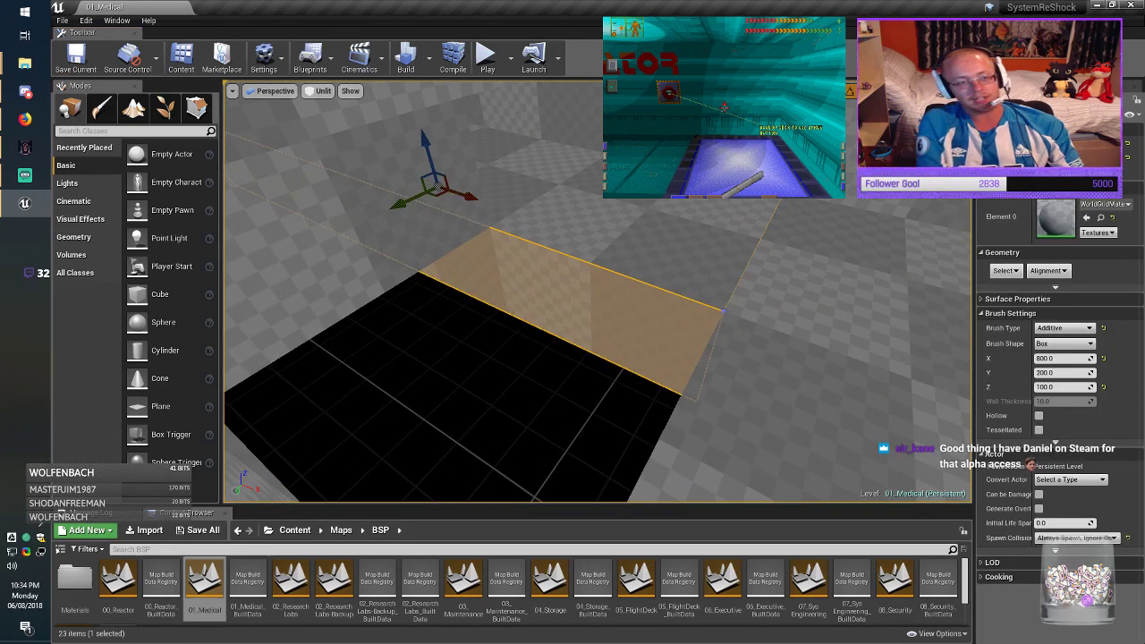
pyautogui.moveTo(427, 158); pyautogui.dragTo(435, 206)
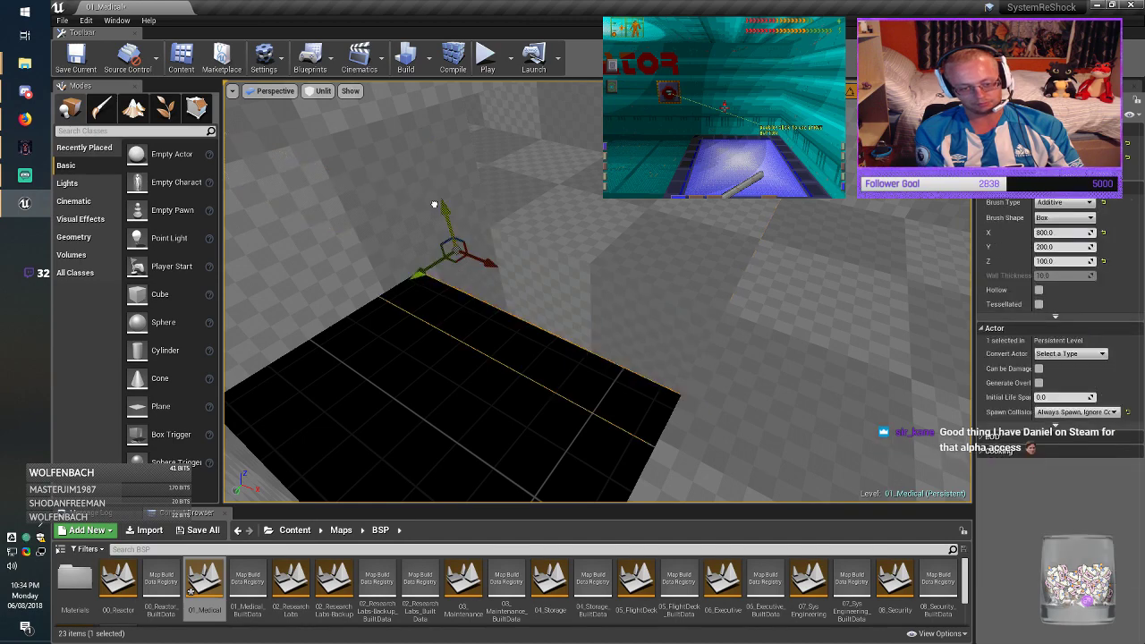
# Step: Set the lower duplicate's X size to 200 and move it along X to the far end of the pit
pyautogui.moveTo(435, 204)
pyautogui.mouseDown(button='right')
pyautogui.moveTo(487, 188)
pyautogui.moveTo(550, 199)
pyautogui.mouseUp(button='right')
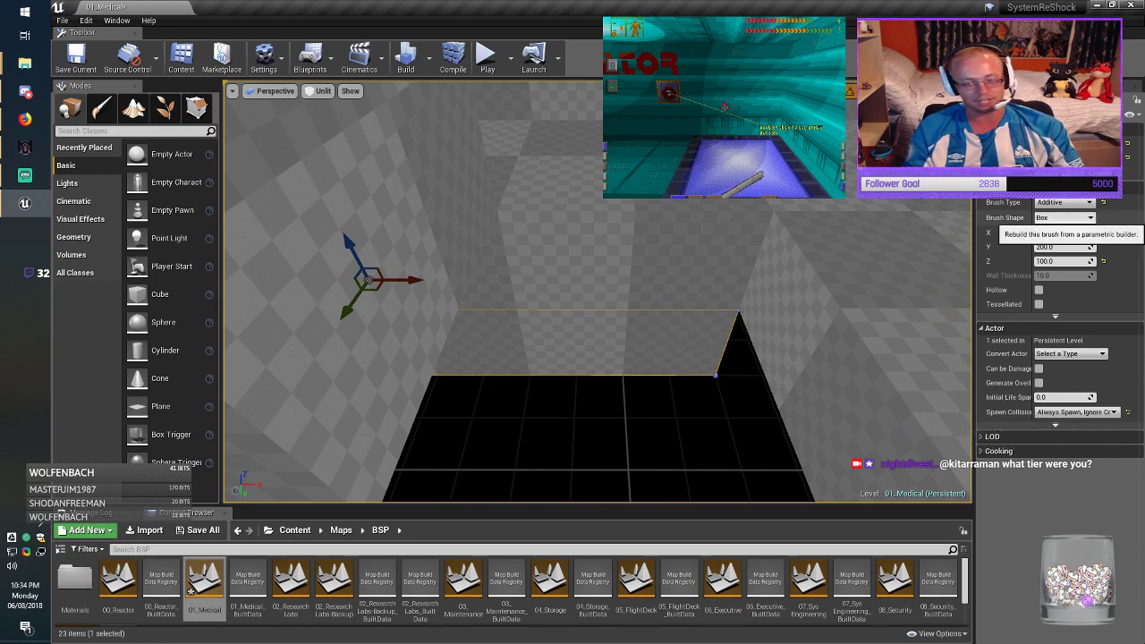
pyautogui.press('Return')
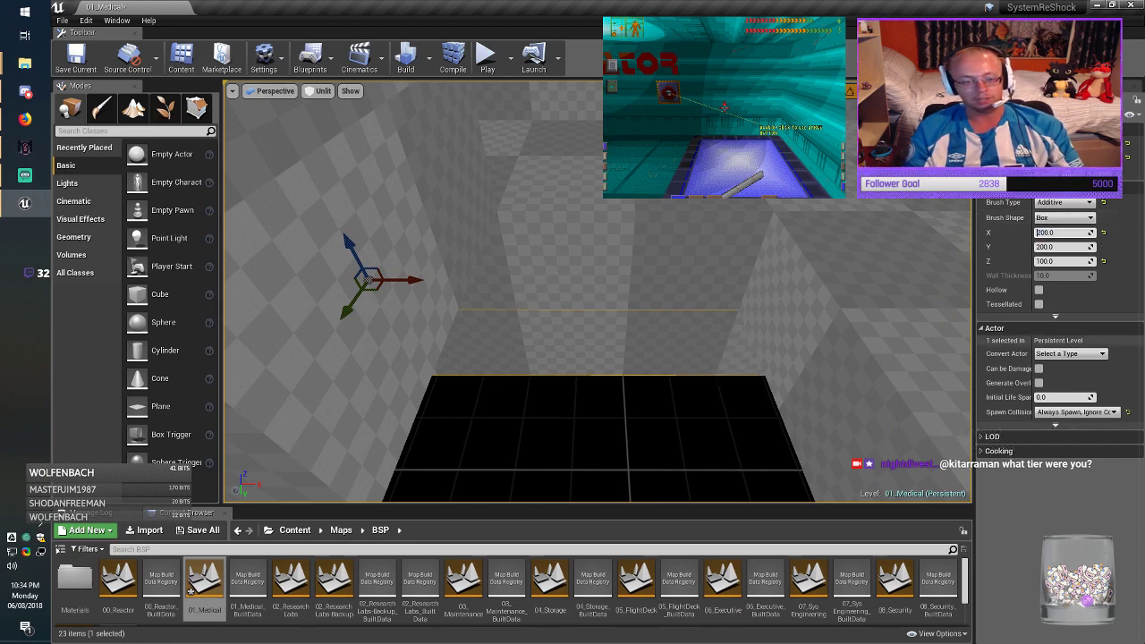
pyautogui.moveTo(413, 280); pyautogui.dragTo(671, 281)
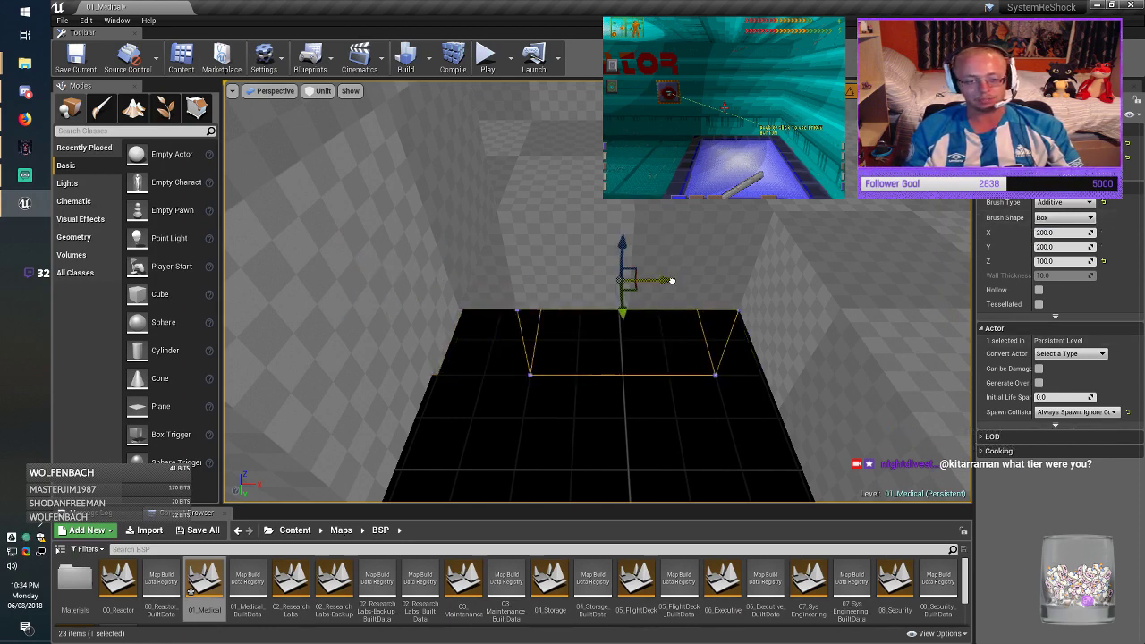
# Step: Set the 200 × 200 × 100 brush's Y size to 100 and move it along Y toward the pit's edge
pyautogui.moveTo(667, 281)
pyautogui.mouseDown(button='right')
pyautogui.moveTo(546, 308)
pyautogui.moveTo(527, 260)
pyautogui.mouseUp(button='right')
pyautogui.moveTo(645, 308); pyautogui.dragTo(624, 317, button='right')
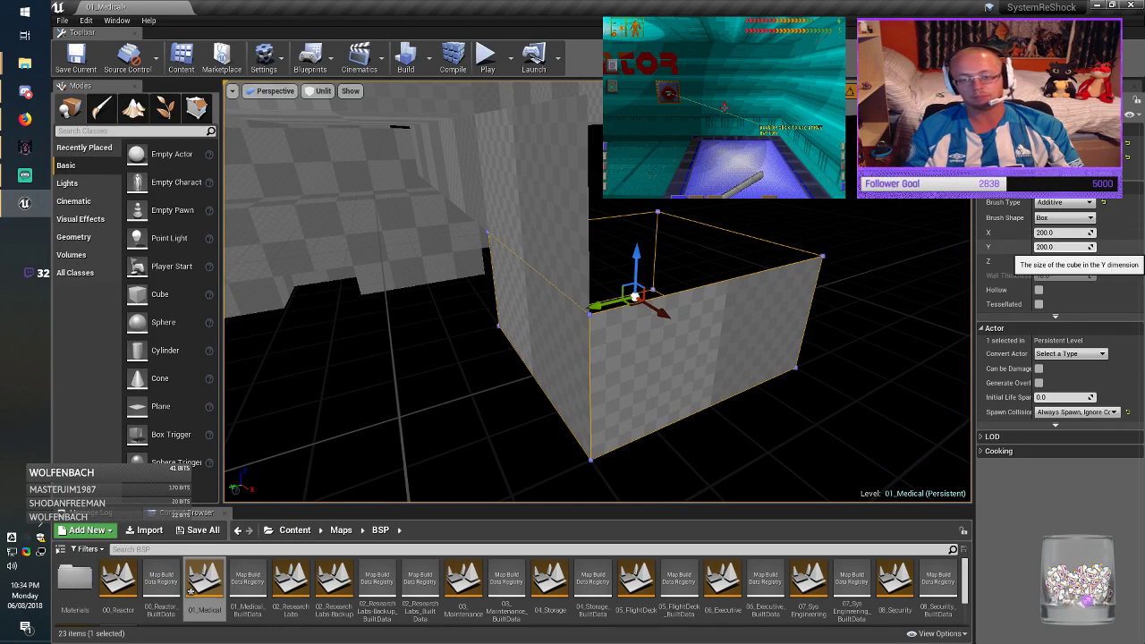
pyautogui.click(1052, 247)
pyautogui.write('100.0')
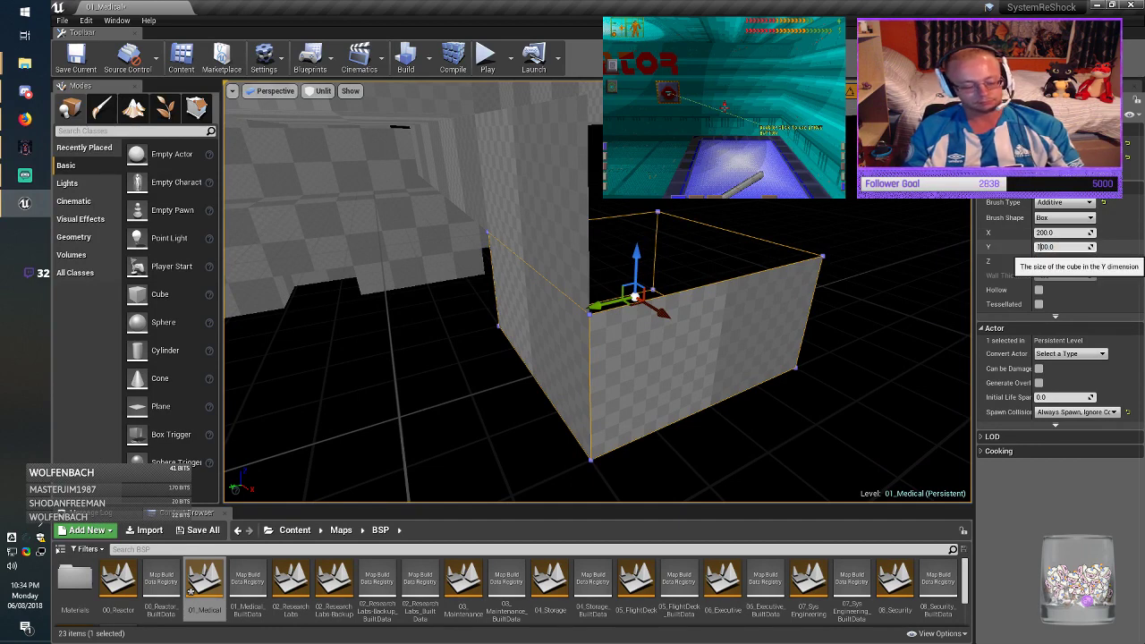
pyautogui.press('Return')
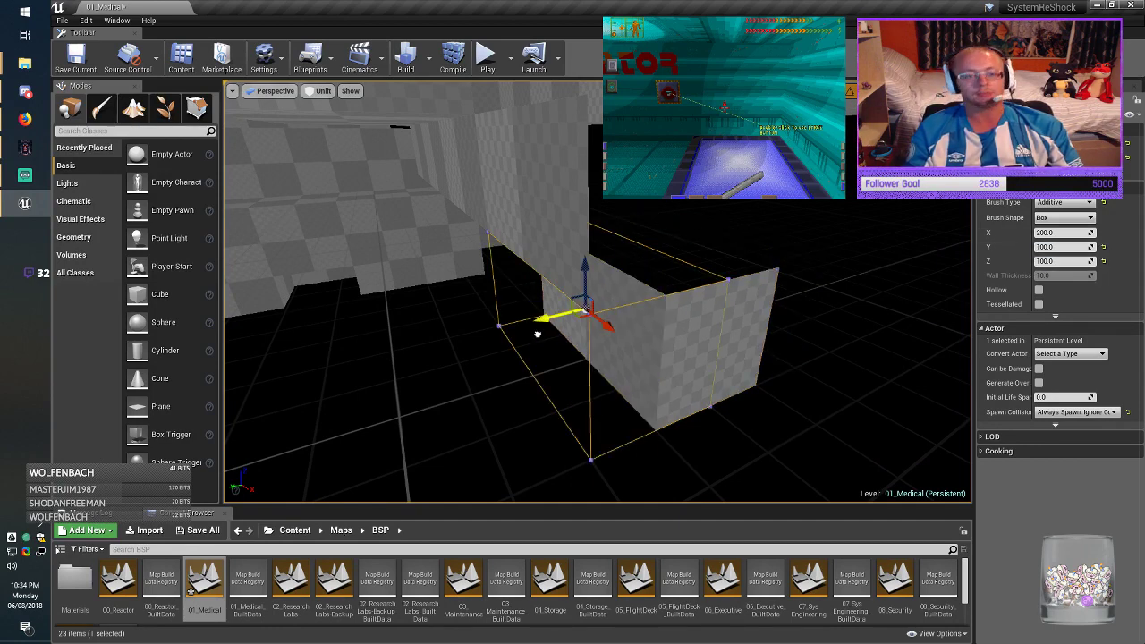
pyautogui.moveTo(537, 334); pyautogui.dragTo(537, 335)
# Step: Duplicate the 200 × 100 × 100 brush onto the adjacent open side of the pit, sized 100 in X and 200 in Y
pyautogui.moveTo(538, 335)
pyautogui.mouseDown(button='right')
pyautogui.moveTo(671, 342)
pyautogui.moveTo(618, 337)
pyautogui.mouseUp(button='right')
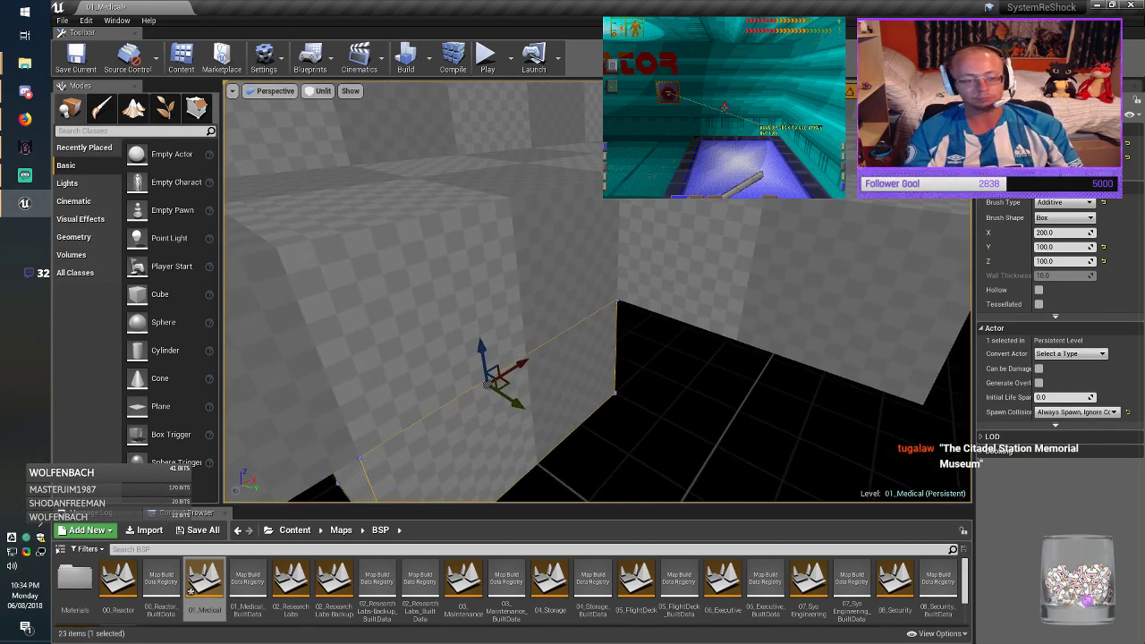
pyautogui.moveTo(559, 381); pyautogui.dragTo(769, 359)
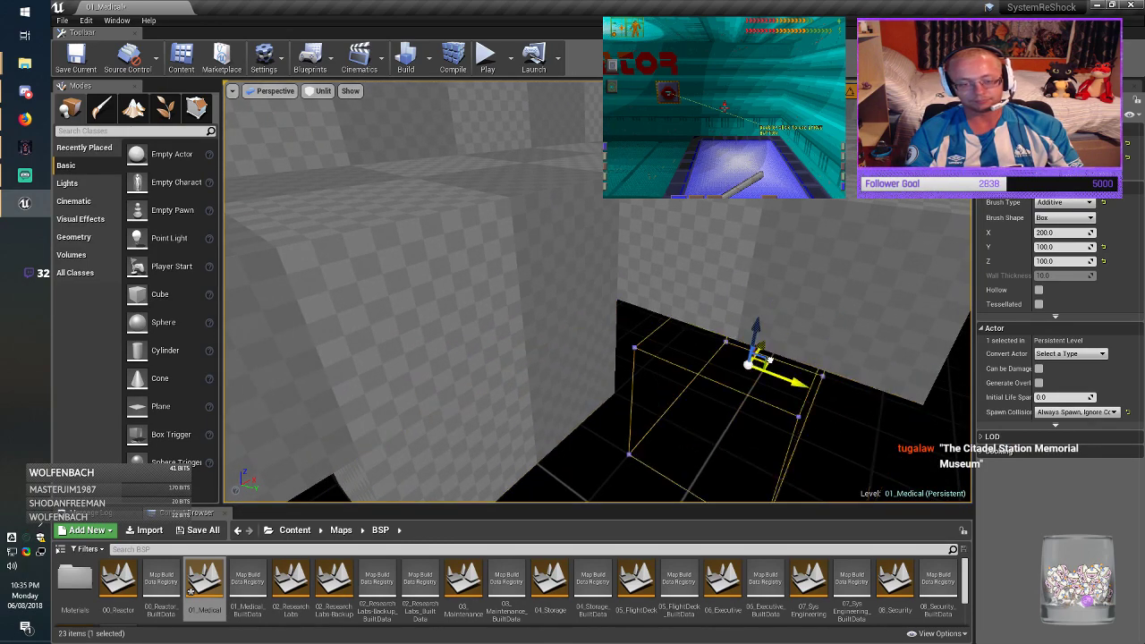
pyautogui.click(1045, 233)
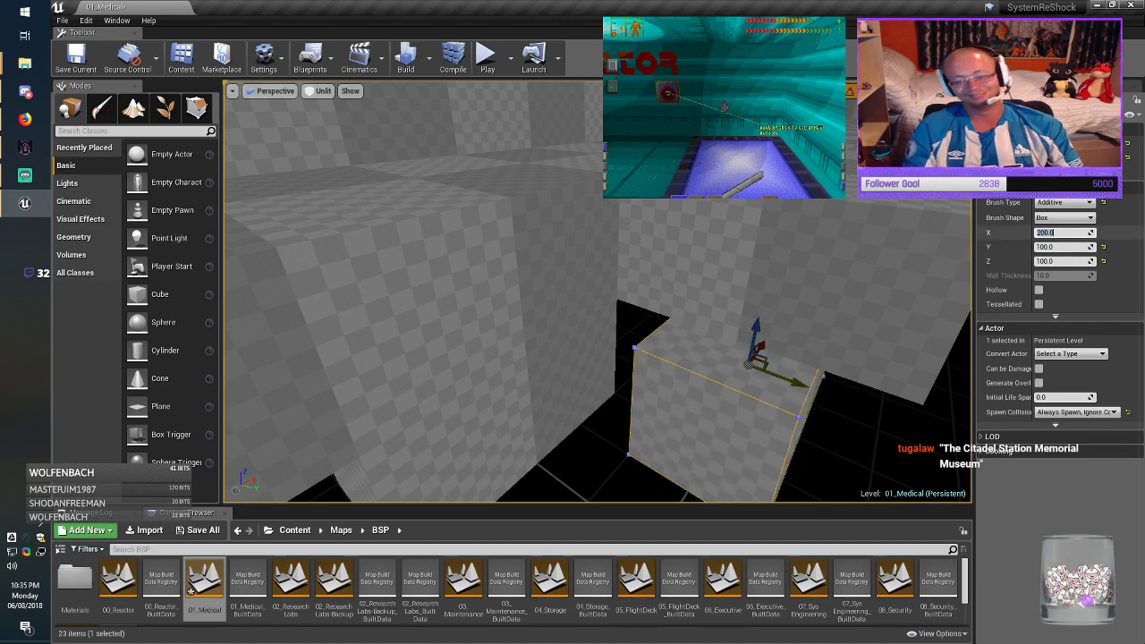
pyautogui.click(1040, 233)
pyautogui.press('BackSpace')
pyautogui.press('Return')
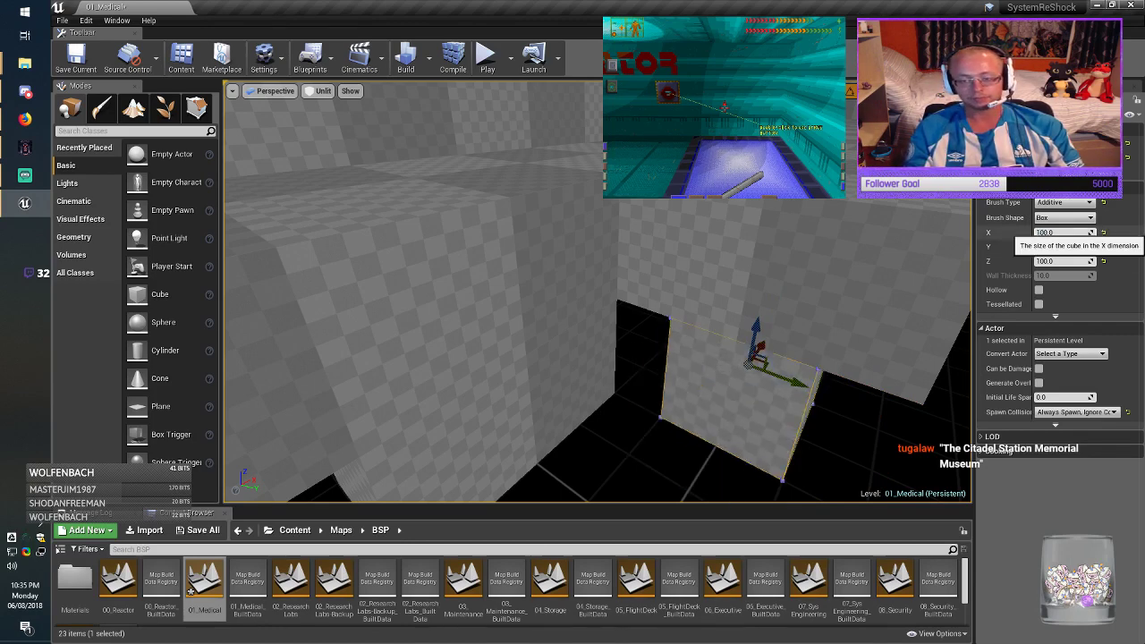
pyautogui.press('Return')
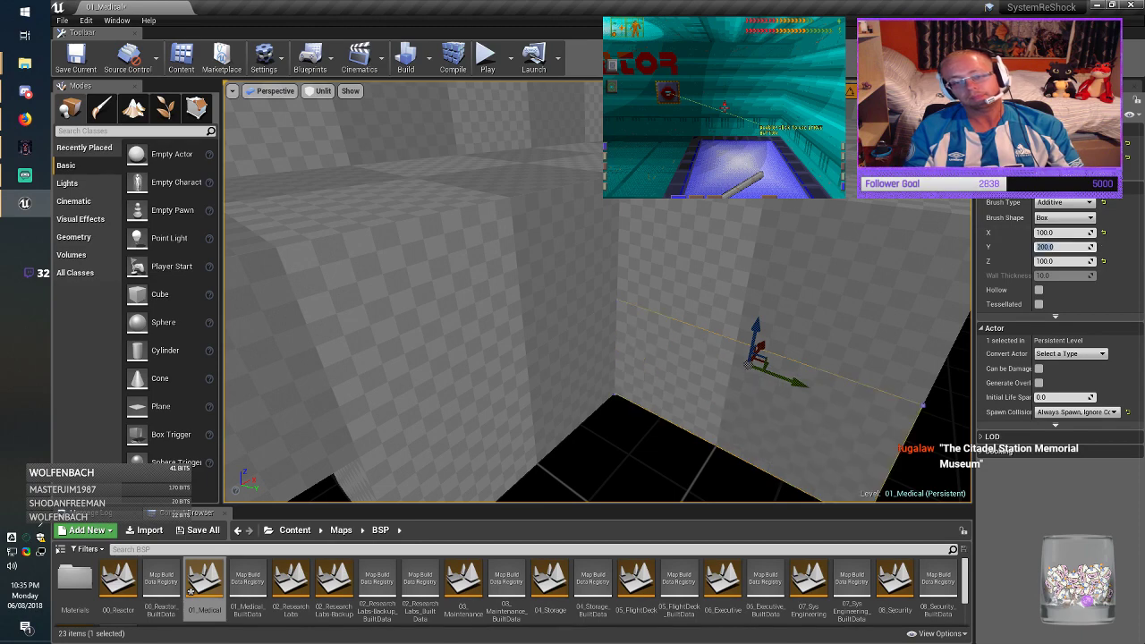
pyautogui.press('Escape')
# Step: Check the reference room in the System Shock game, return to the level editor, and save the level
pyautogui.moveTo(598, 304)
pyautogui.mouseDown(button='right')
pyautogui.moveTo(877, 304)
pyautogui.moveTo(687, 300)
pyautogui.moveTo(830, 300)
pyautogui.moveTo(687, 300)
pyautogui.moveTo(615, 336)
pyautogui.moveTo(705, 380)
pyautogui.mouseUp(button='right')
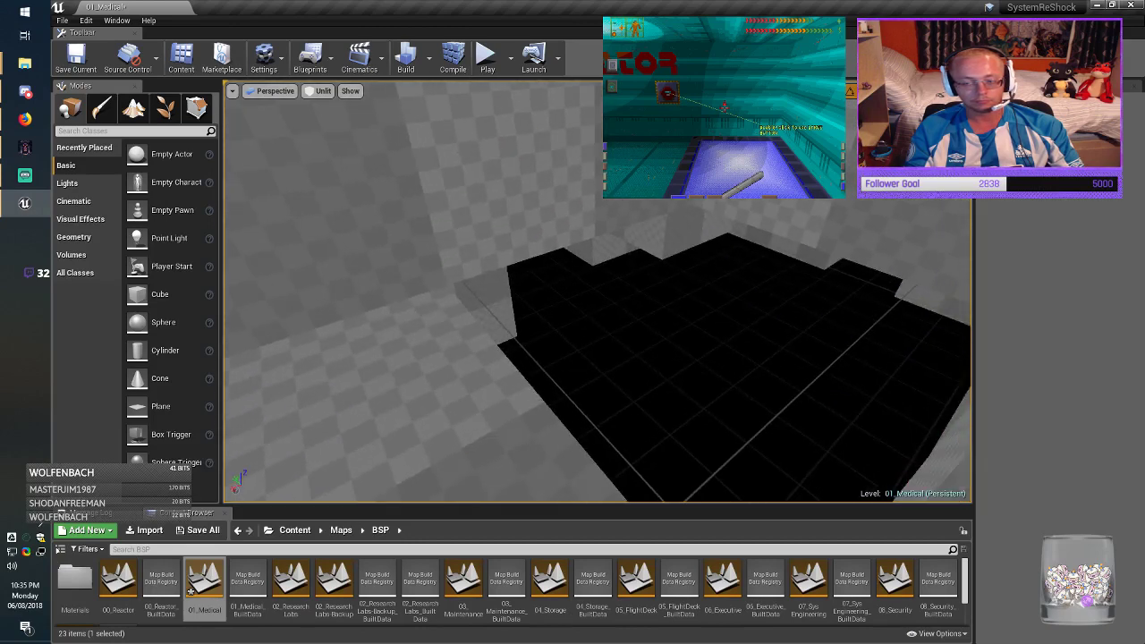
pyautogui.hotkey('alt', 'Tab')
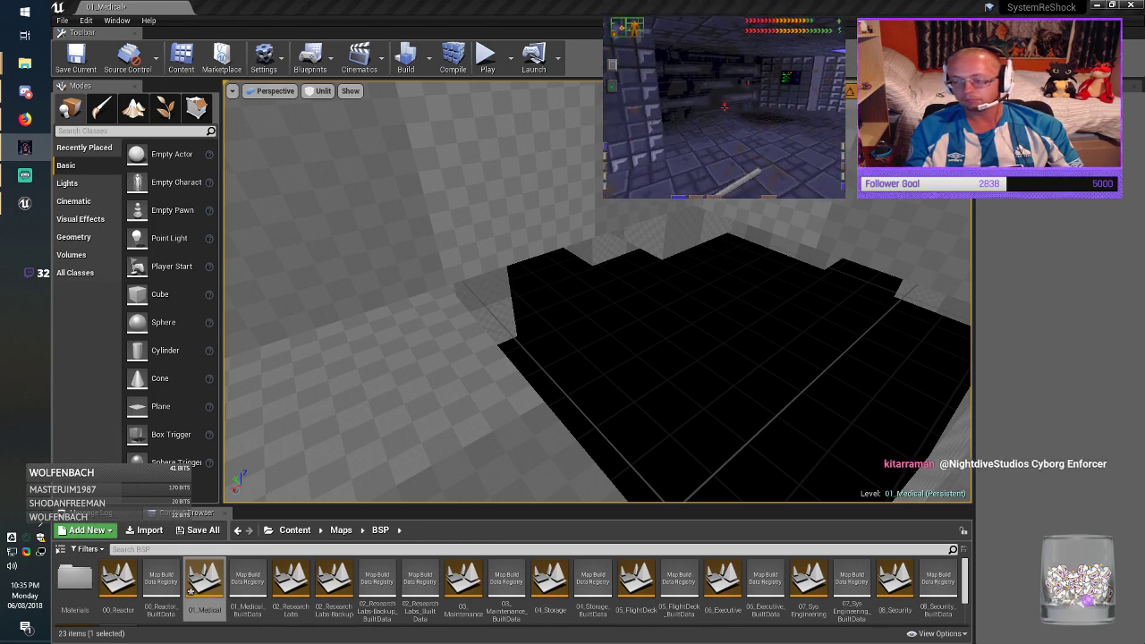
pyautogui.moveTo(598, 291); pyautogui.dragTo(265, 278, button='right')
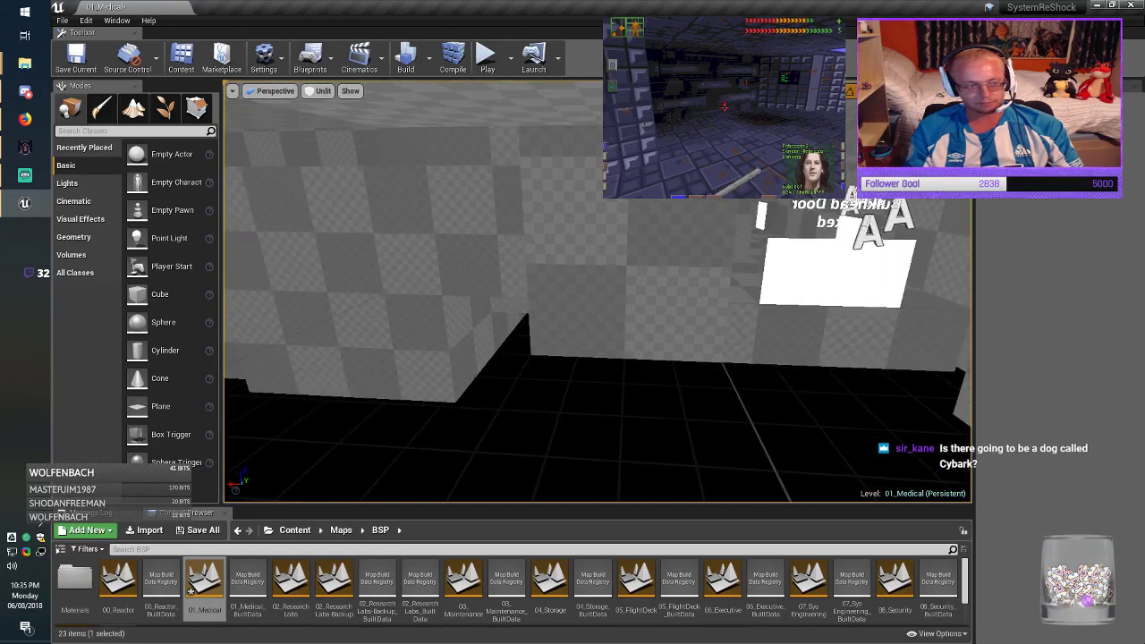
pyautogui.click(76, 58)
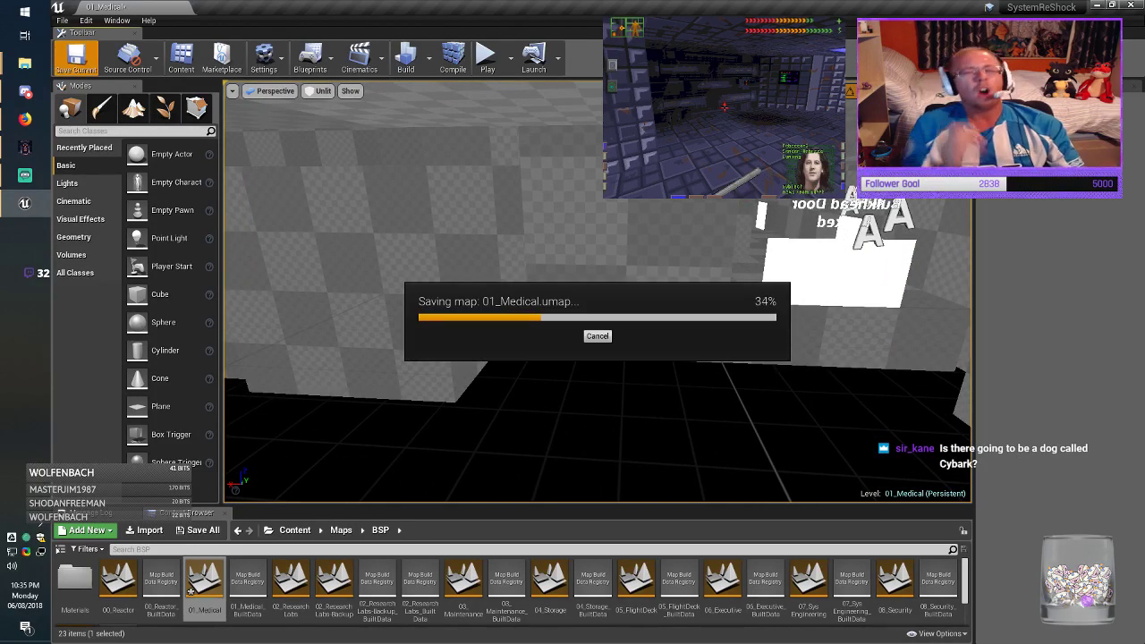
# Step: Compare the pit corner with the reference room in the System Shock game and return to the level editor
pyautogui.moveTo(573, 286); pyautogui.dragTo(366, 313, button='right')
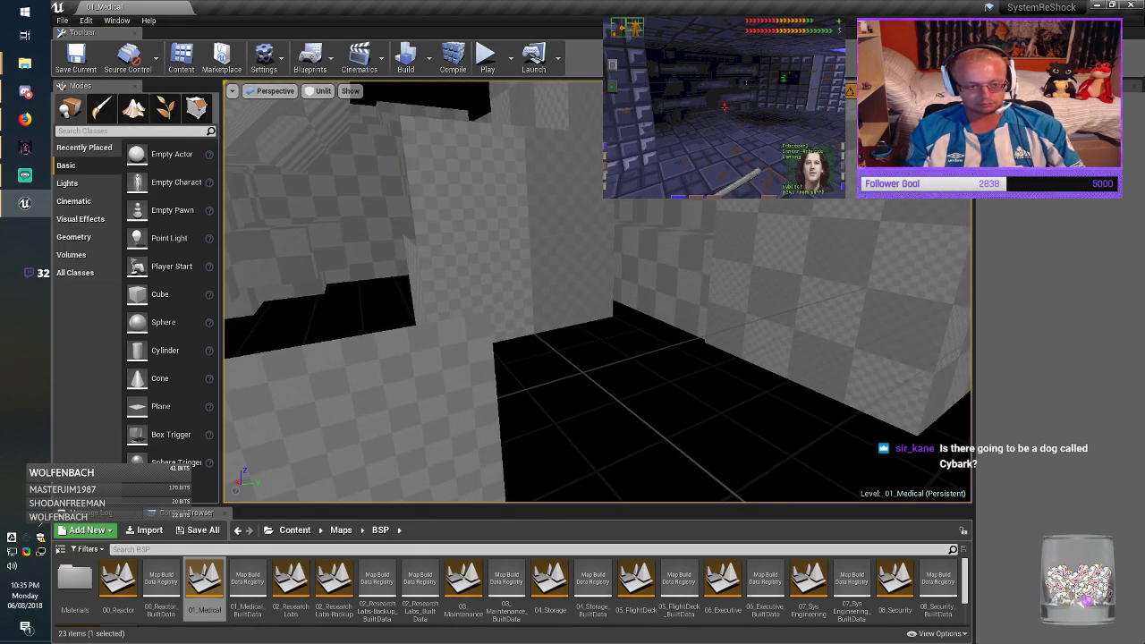
pyautogui.click(523, 288)
pyautogui.hotkey('alt', 'Tab')
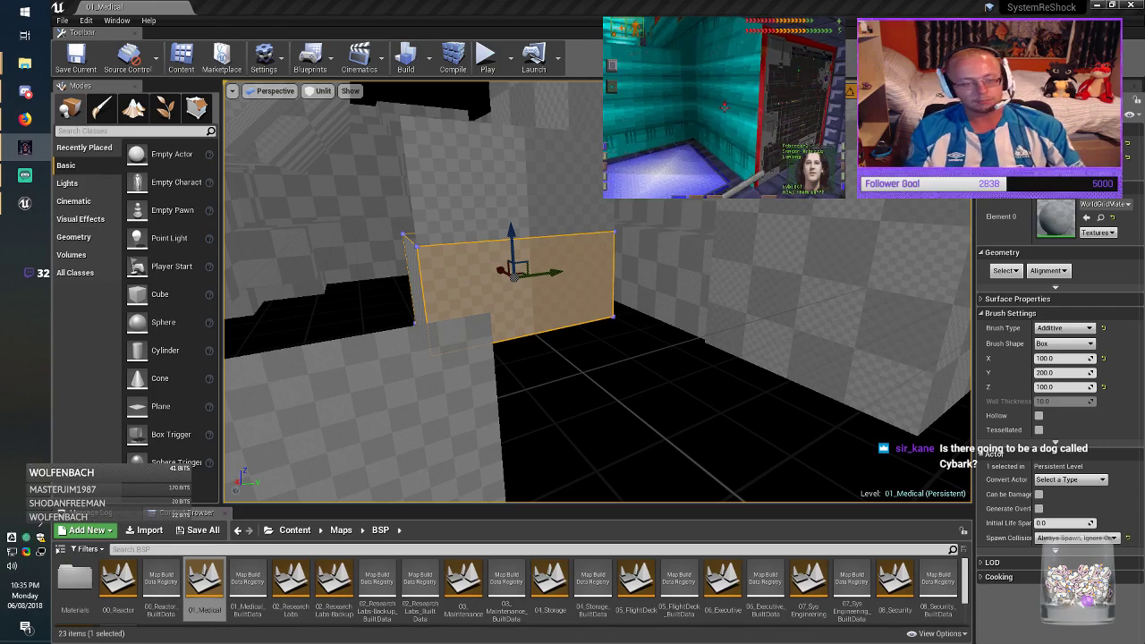
pyautogui.hotkey('alt', 'Tab')
# Step: Duplicate the 600 × 100 × 200 wall brush straight down below the original
pyautogui.moveTo(523, 288); pyautogui.dragTo(716, 295, button='right')
pyautogui.click(537, 291)
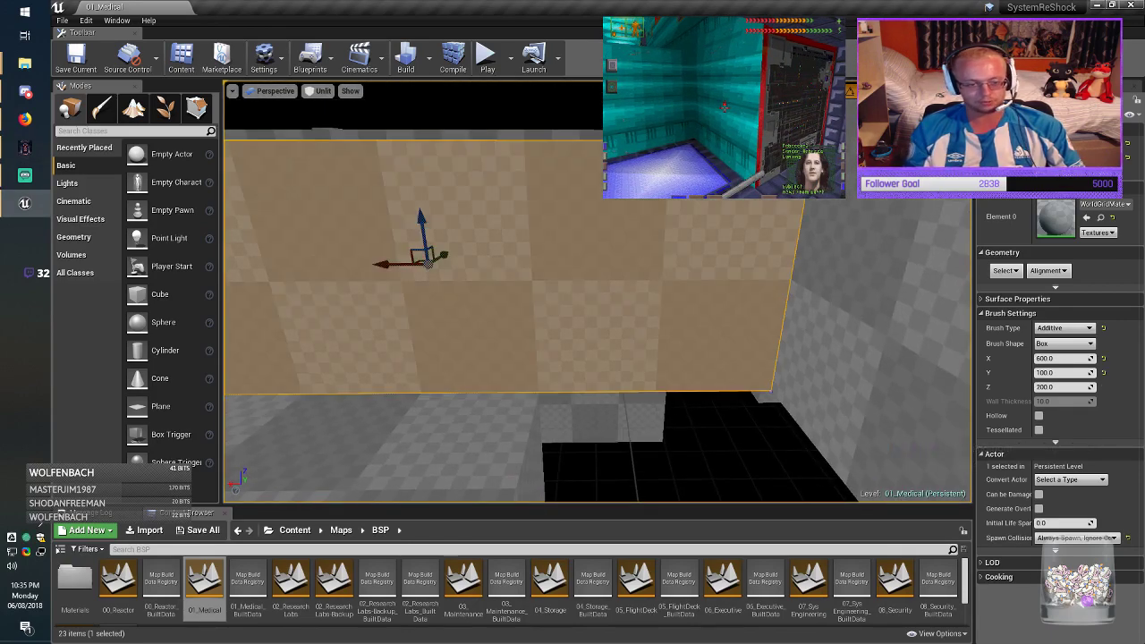
pyautogui.moveTo(537, 291); pyautogui.dragTo(510, 308, button='right')
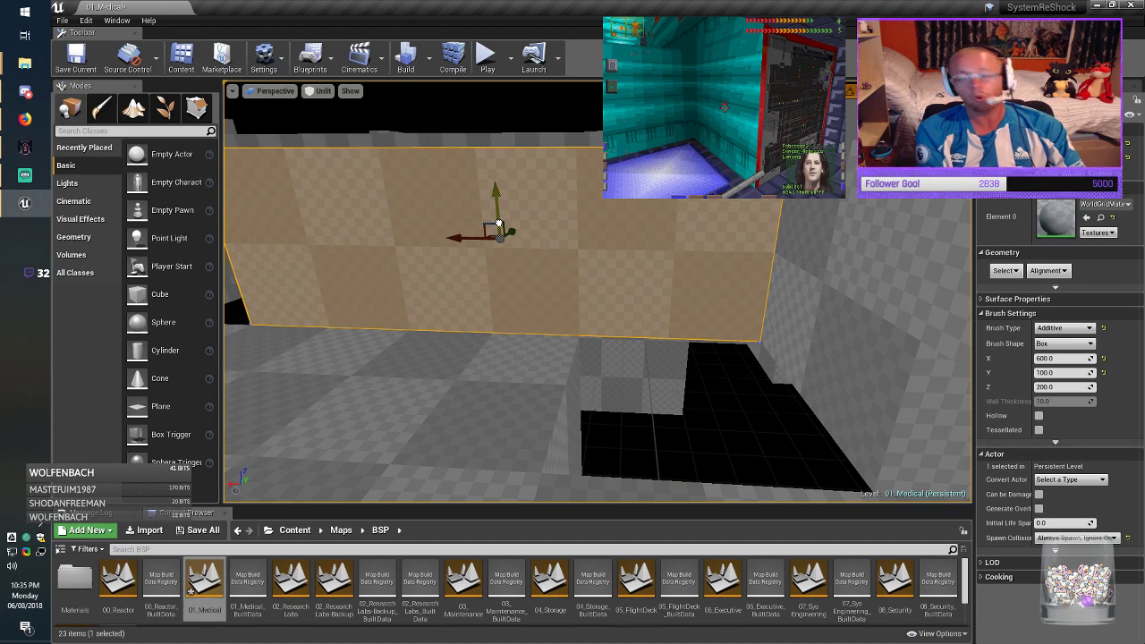
pyautogui.moveTo(499, 223)
pyautogui.keyDown('alt'); pyautogui.mouseDown()
pyautogui.moveTo(494, 437)
pyautogui.moveTo(513, 366)
pyautogui.mouseUp(); pyautogui.keyUp('alt')
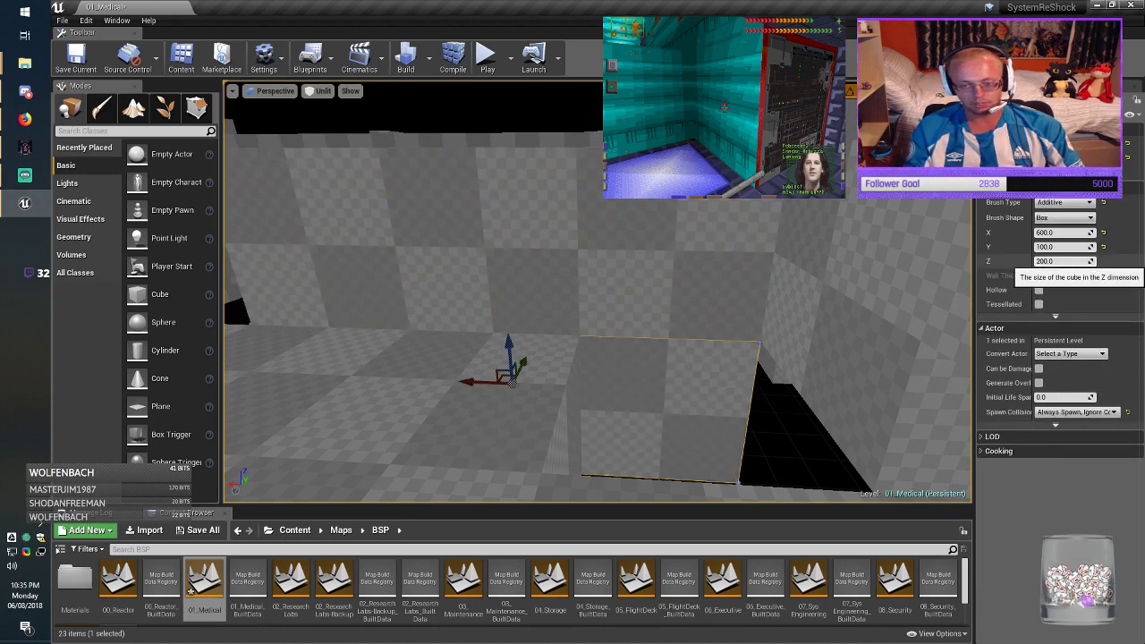
# Step: Set the lower duplicate's Y and X sizes to 200 and move it along X to the end of the wall above
pyautogui.press('Delete')
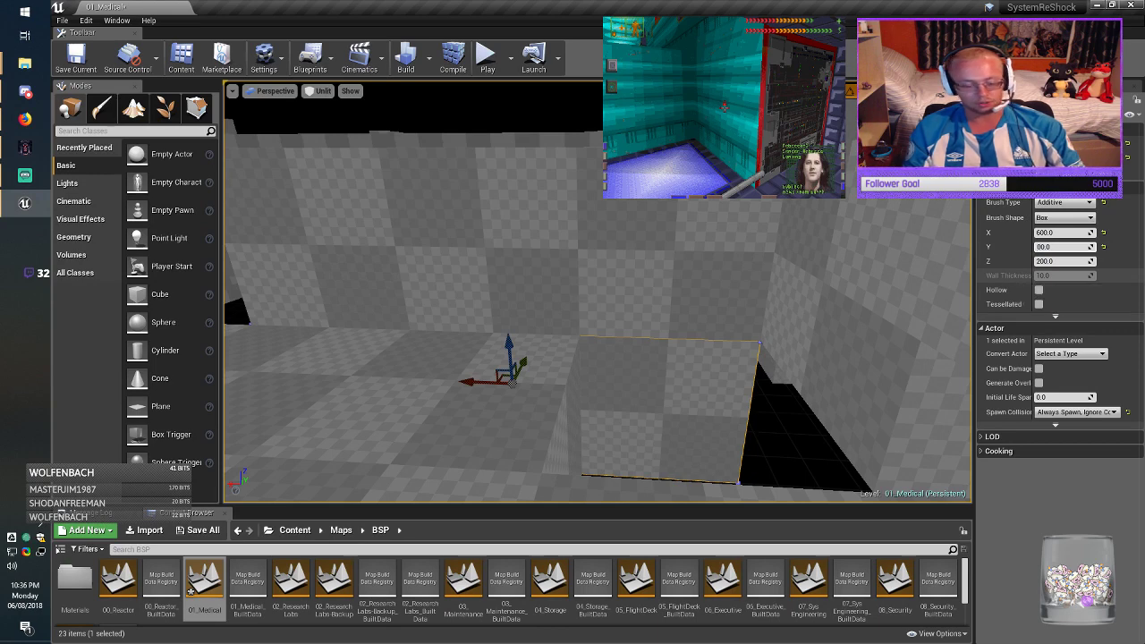
pyautogui.click(1061, 233)
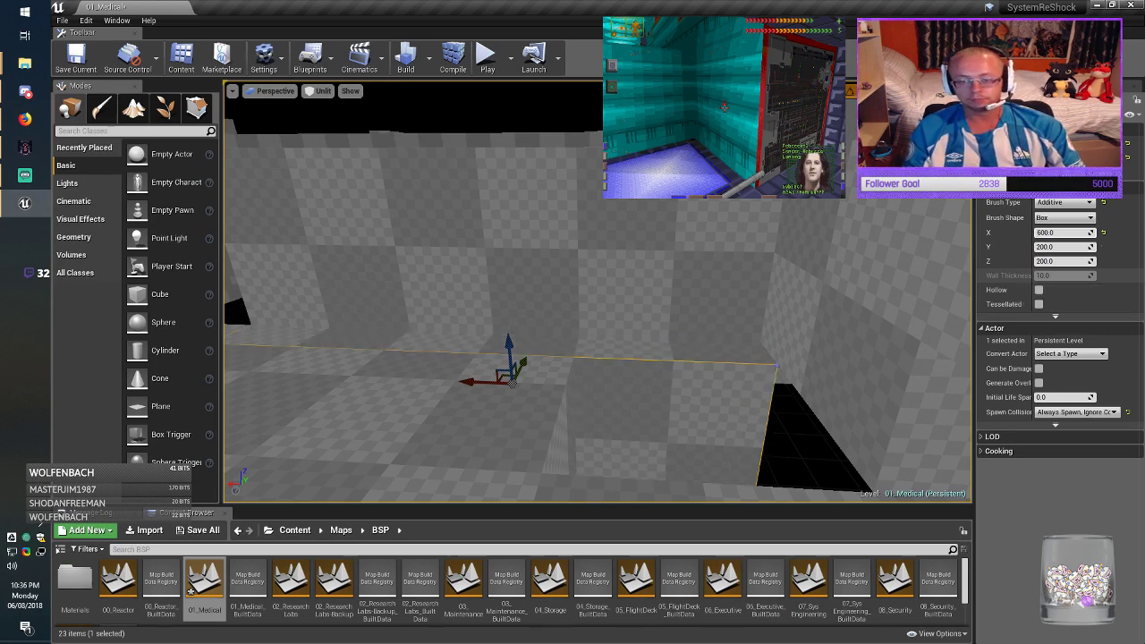
pyautogui.press('Return')
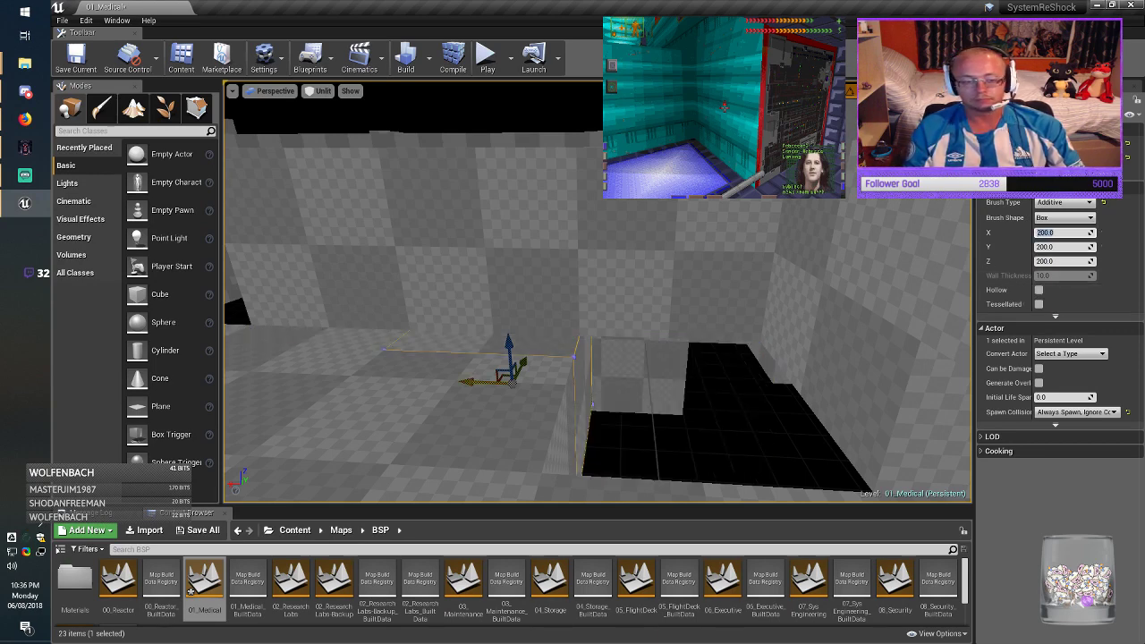
pyautogui.moveTo(507, 376); pyautogui.dragTo(655, 368)
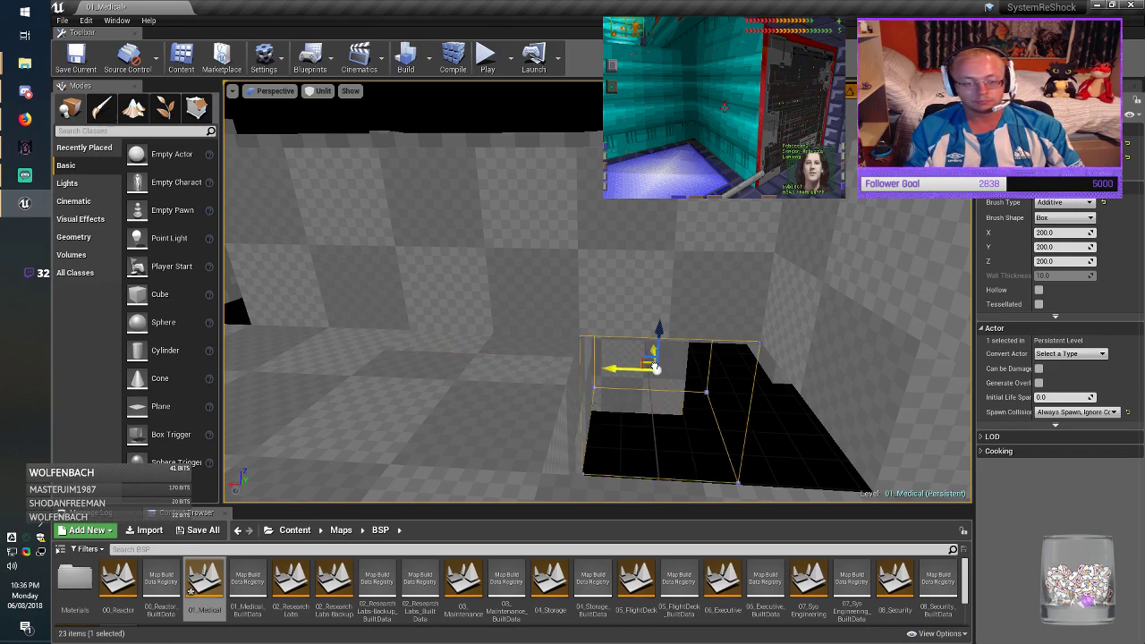
# Step: Check the room's alcove in the System Shock game, return to the level editor, and save the level
pyautogui.moveTo(655, 368); pyautogui.dragTo(877, 362, button='right')
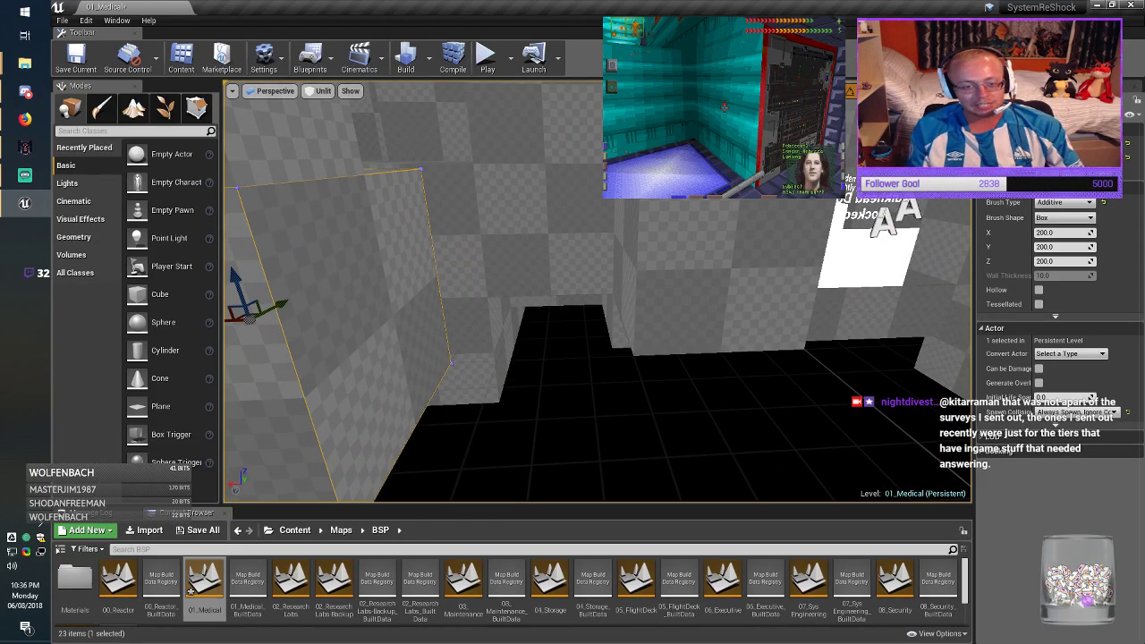
pyautogui.moveTo(655, 367); pyautogui.dragTo(685, 393, button='right')
pyautogui.hotkey('alt', 'Tab')
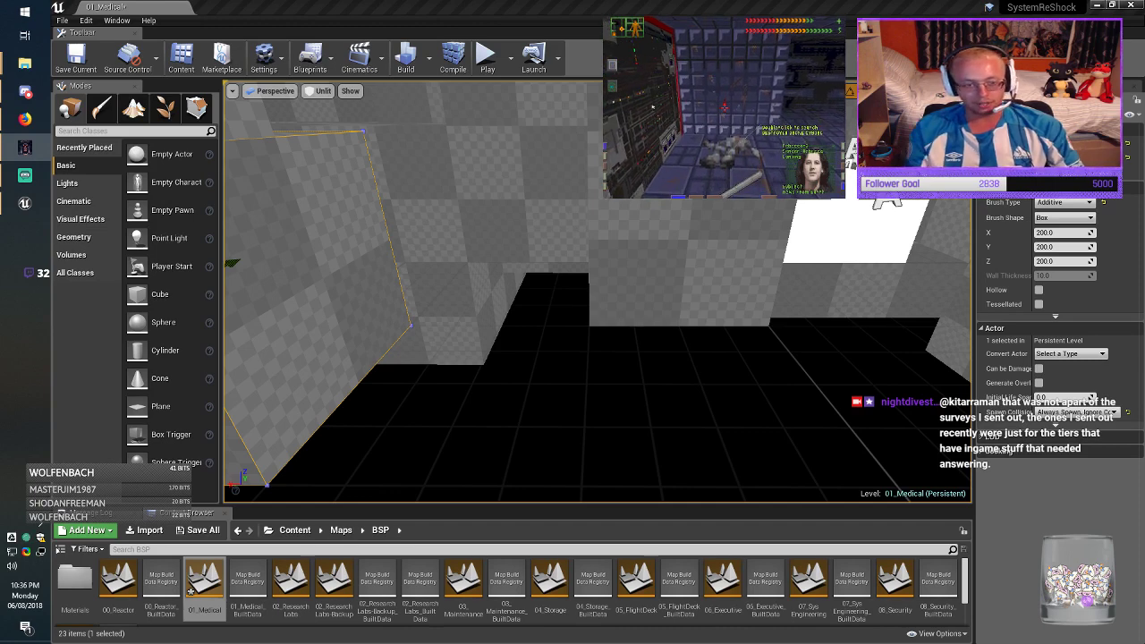
pyautogui.hotkey('alt', 'Tab')
pyautogui.moveTo(573, 286); pyautogui.dragTo(439, 250, button='right')
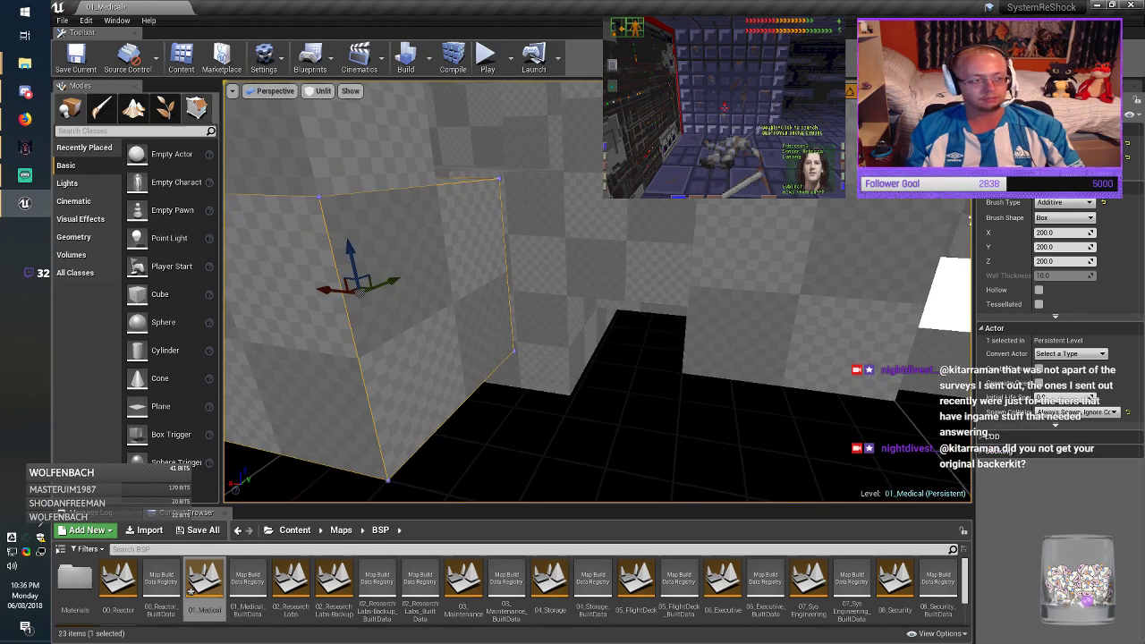
pyautogui.click(76, 58)
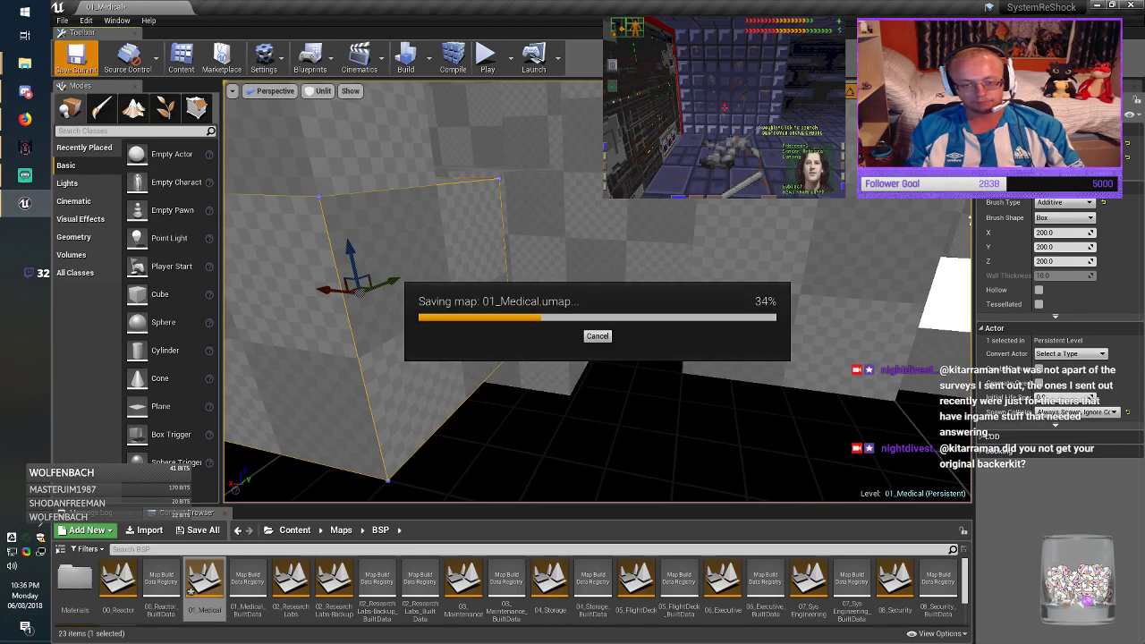
# Step: Examine the pit edges, the 200 × 200 × 200 brush and the surrounding room from several angles
pyautogui.moveTo(573, 286); pyautogui.dragTo(769, 304, button='right')
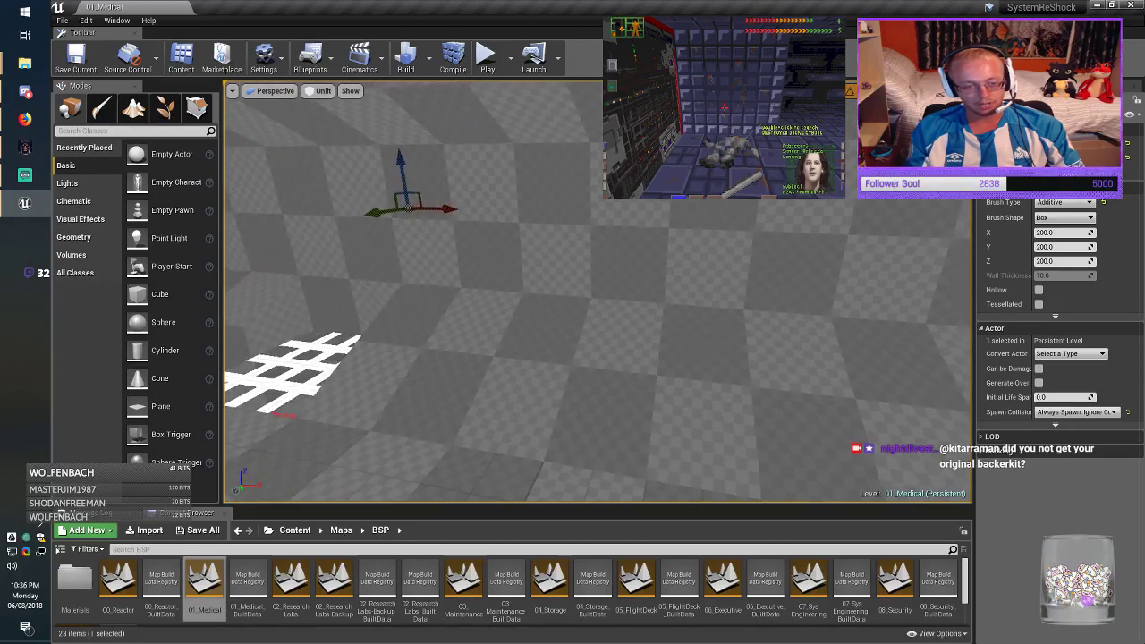
pyautogui.moveTo(590, 295); pyautogui.dragTo(671, 297, button='right')
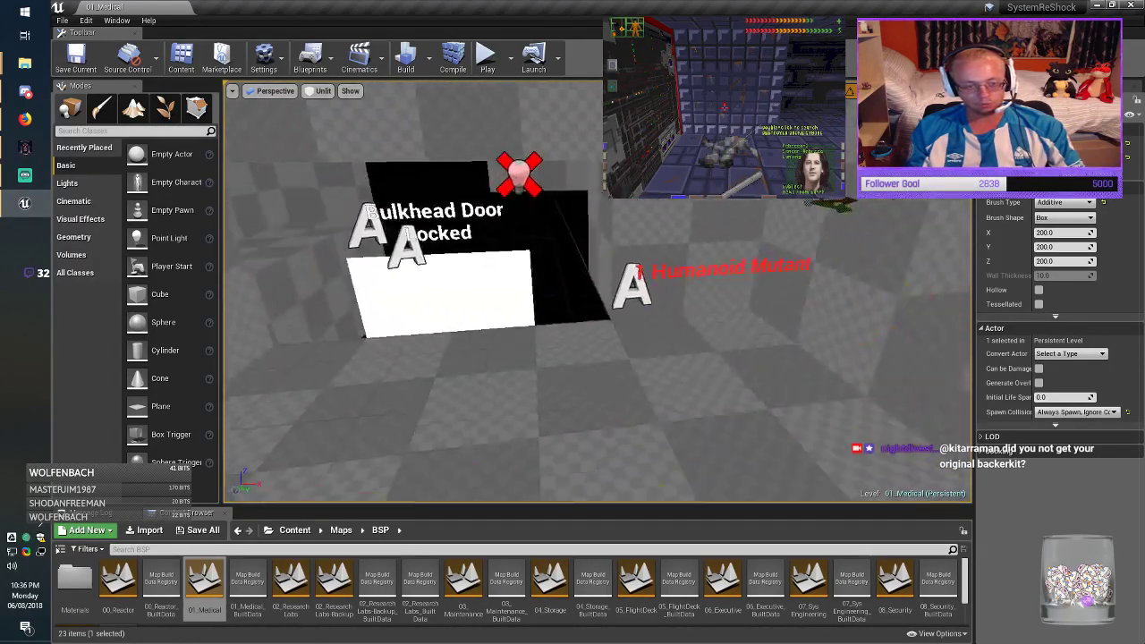
pyautogui.moveTo(590, 296); pyautogui.dragTo(761, 300, button='right')
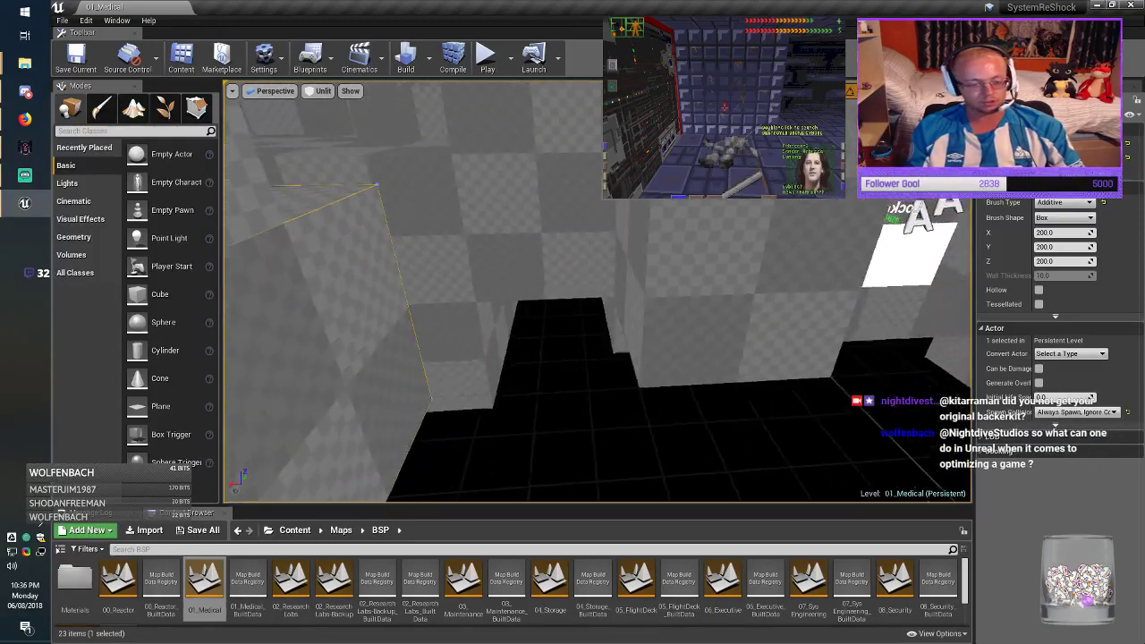
pyautogui.moveTo(590, 295); pyautogui.dragTo(769, 297, button='right')
pyautogui.click(707, 295)
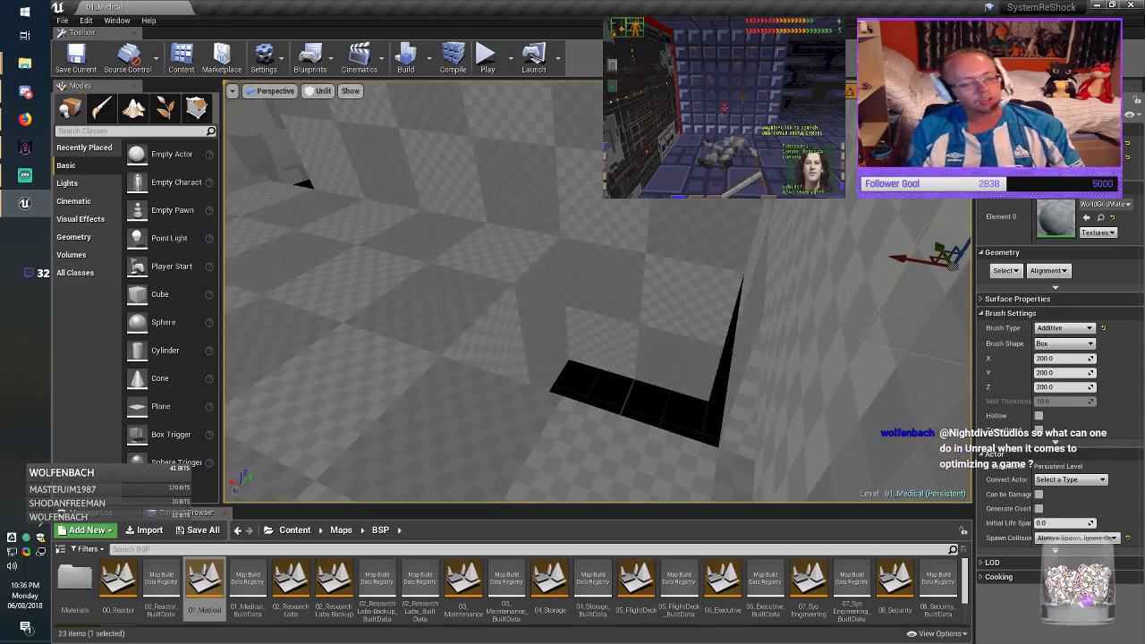
pyautogui.moveTo(591, 296); pyautogui.dragTo(662, 304, button='right')
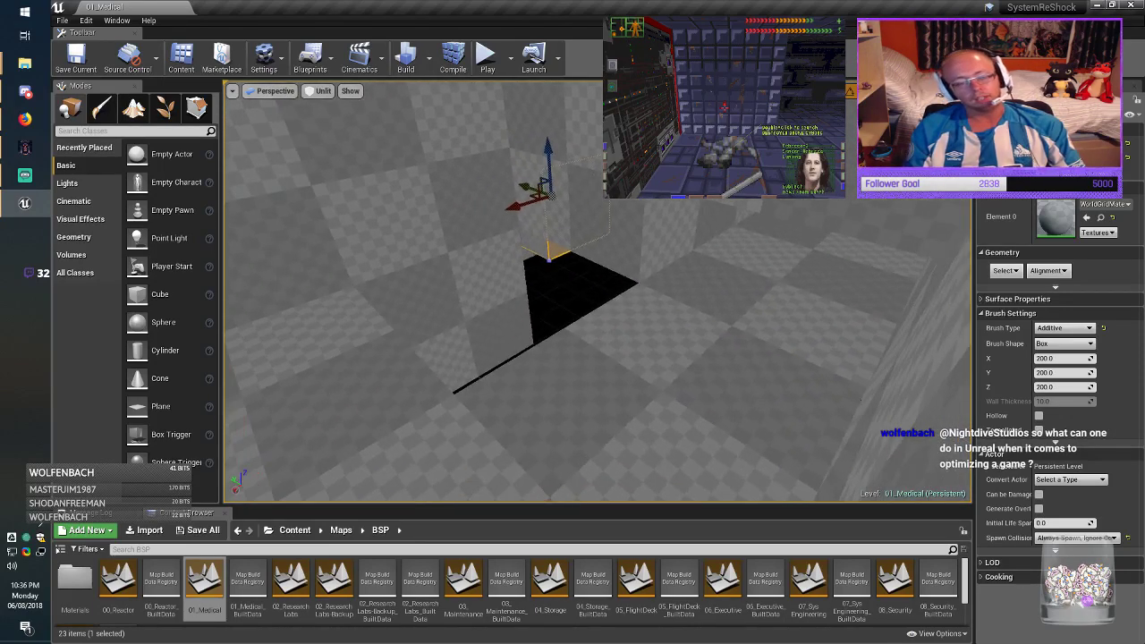
pyautogui.moveTo(598, 292)
pyautogui.mouseDown(button='right')
pyautogui.moveTo(626, 302)
pyautogui.moveTo(537, 290)
pyautogui.mouseUp(button='right')
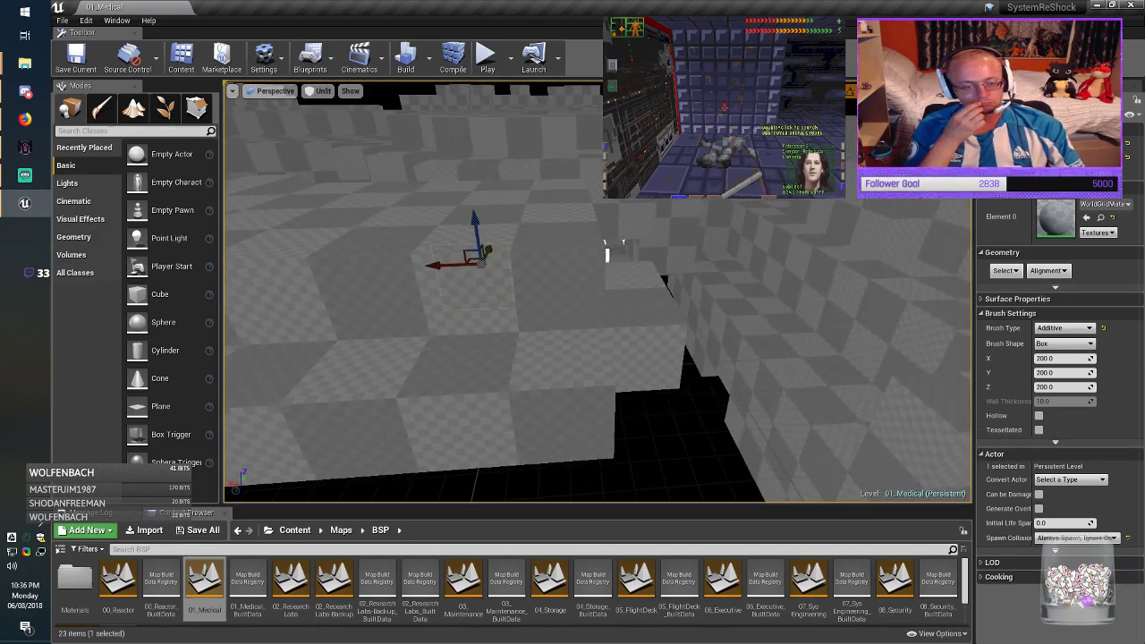
# Step: Move the 100 × 200 × 100 brush along X across the pit against the opposite wall
pyautogui.moveTo(598, 292); pyautogui.dragTo(598, 260)
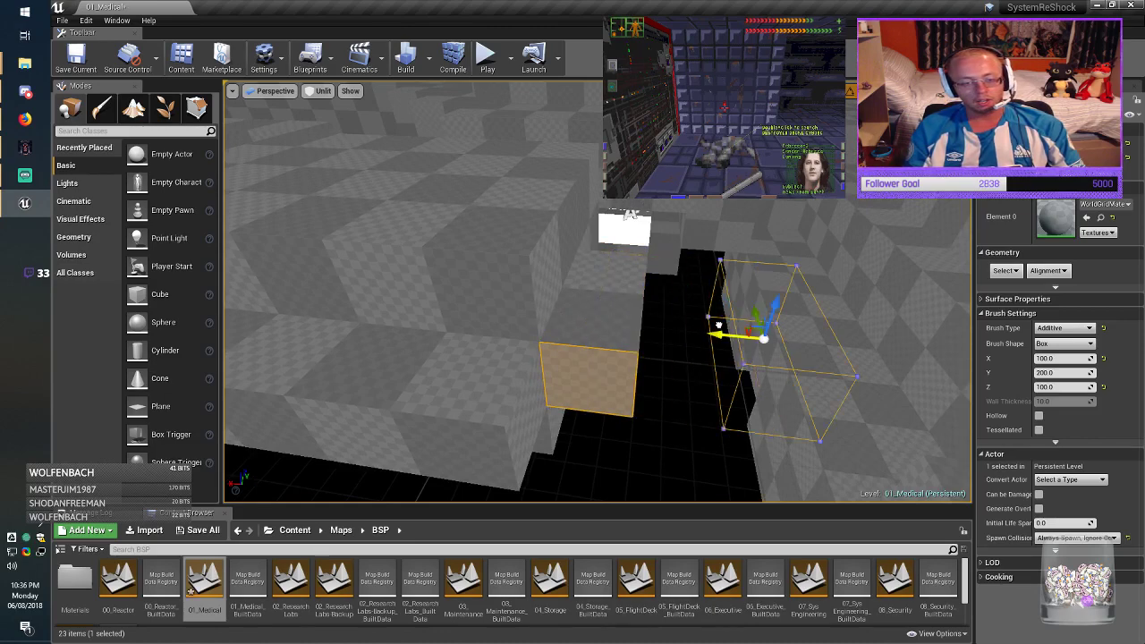
pyautogui.moveTo(718, 325); pyautogui.dragTo(719, 325)
pyautogui.press('Delete')
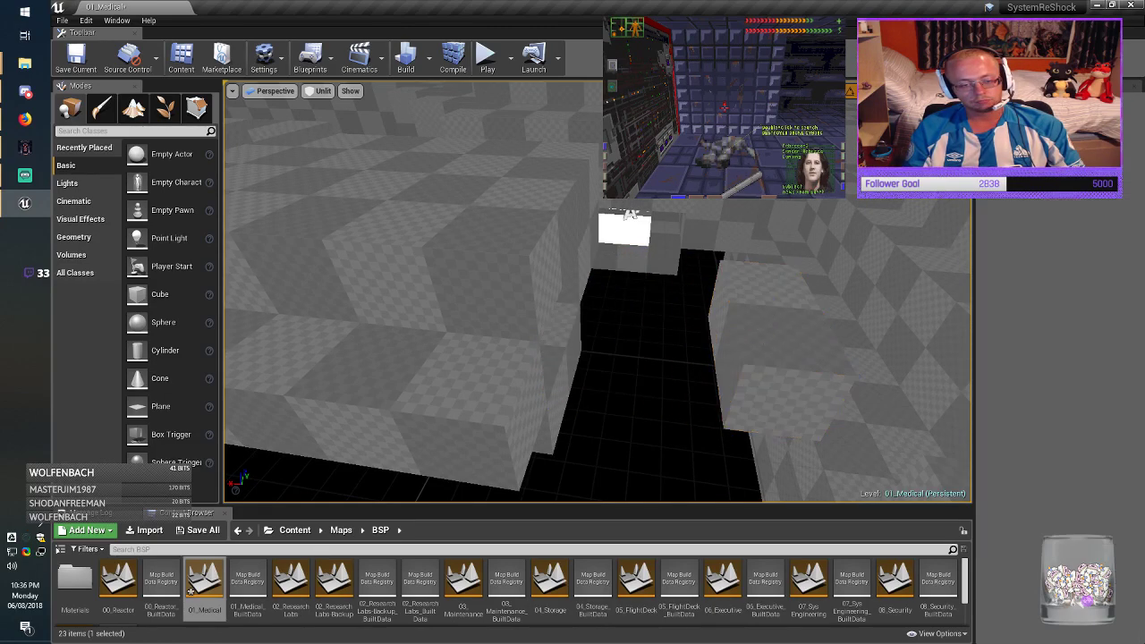
pyautogui.moveTo(718, 324); pyautogui.dragTo(693, 317, button='right')
# Step: Set the 600 × 100 × 100 ledge brush's X size to 800 and move it along X across the pit
pyautogui.moveTo(597, 291)
pyautogui.mouseDown(button='right')
pyautogui.moveTo(594, 304)
pyautogui.moveTo(559, 309)
pyautogui.moveTo(597, 300)
pyautogui.moveTo(558, 295)
pyautogui.mouseUp(button='right')
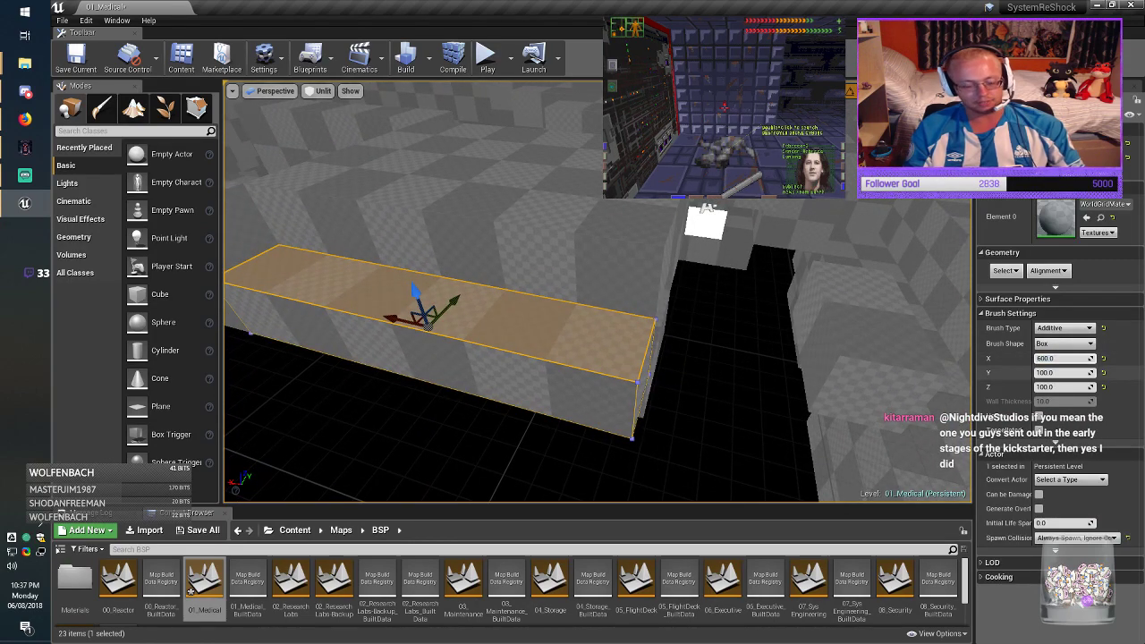
pyautogui.press('Return')
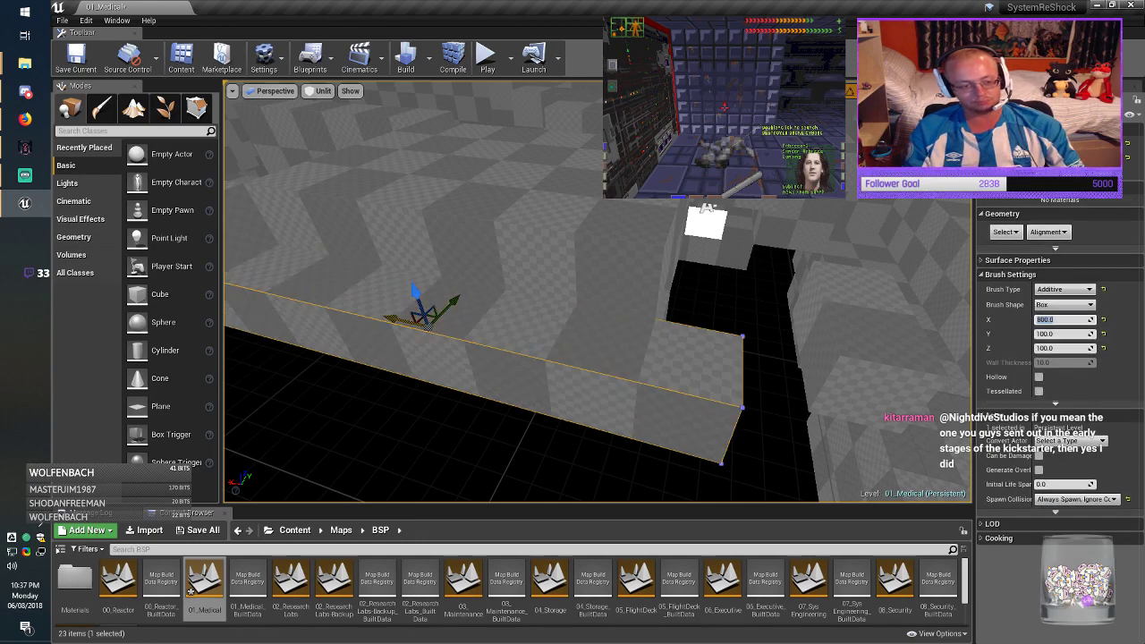
pyautogui.moveTo(452, 331); pyautogui.dragTo(453, 331)
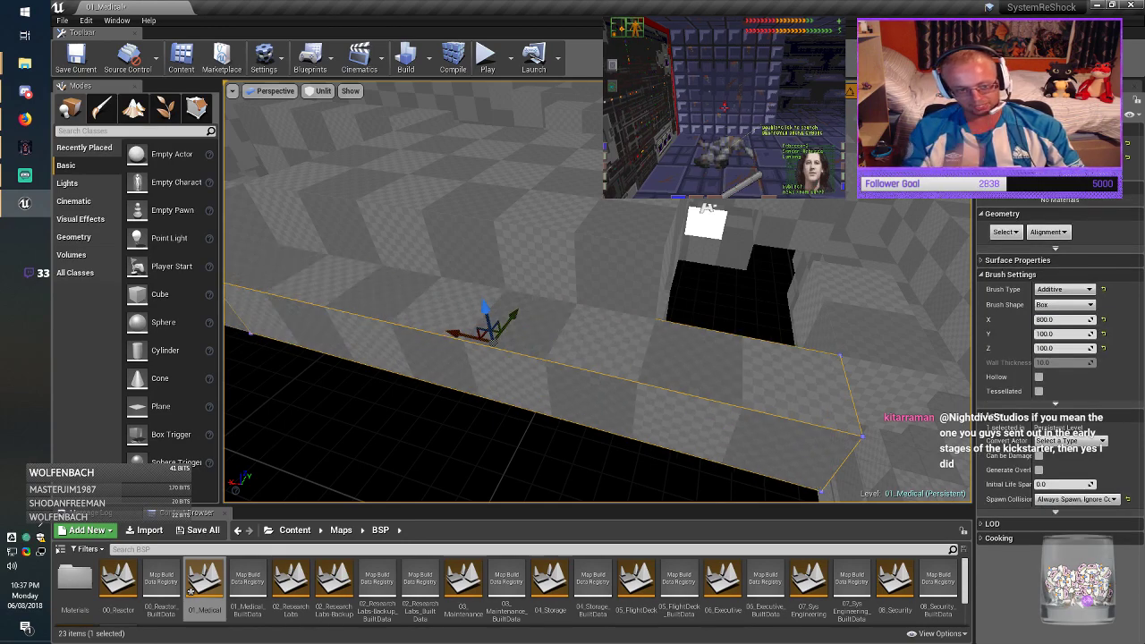
pyautogui.moveTo(452, 331); pyautogui.dragTo(547, 332, button='right')
# Step: Set the 600 × 200 × 200 brush's X size to 800 and move it along X to the opposite side of the pit
pyautogui.click(461, 259)
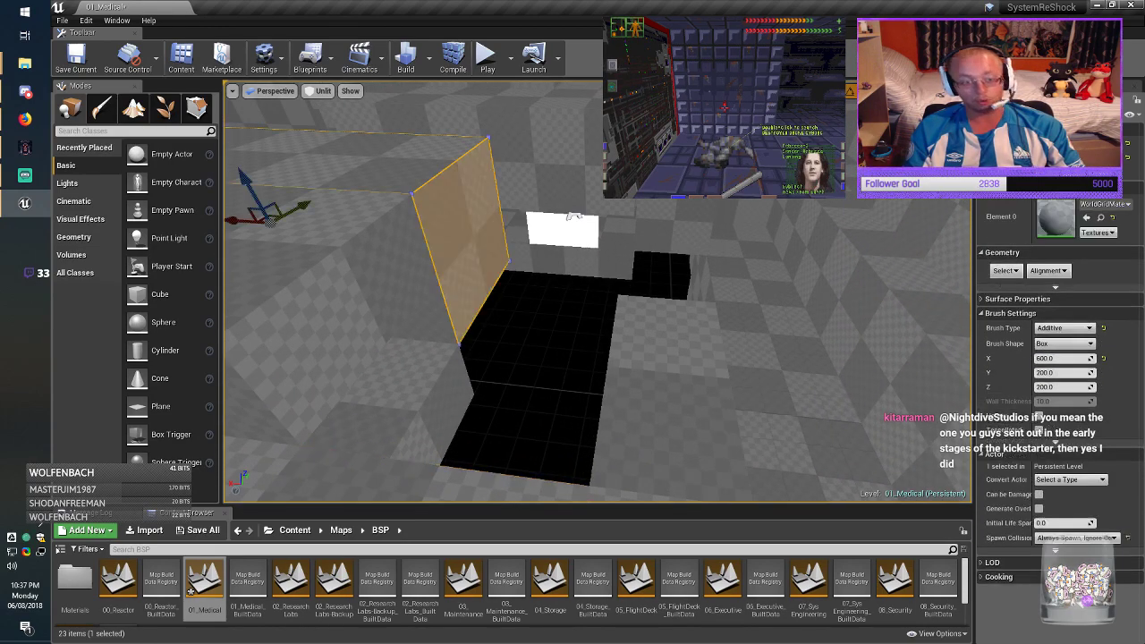
pyautogui.moveTo(461, 260)
pyautogui.mouseDown(button='right')
pyautogui.moveTo(501, 246)
pyautogui.moveTo(483, 259)
pyautogui.moveTo(514, 233)
pyautogui.moveTo(492, 246)
pyautogui.moveTo(550, 259)
pyautogui.moveTo(503, 272)
pyautogui.mouseUp(button='right')
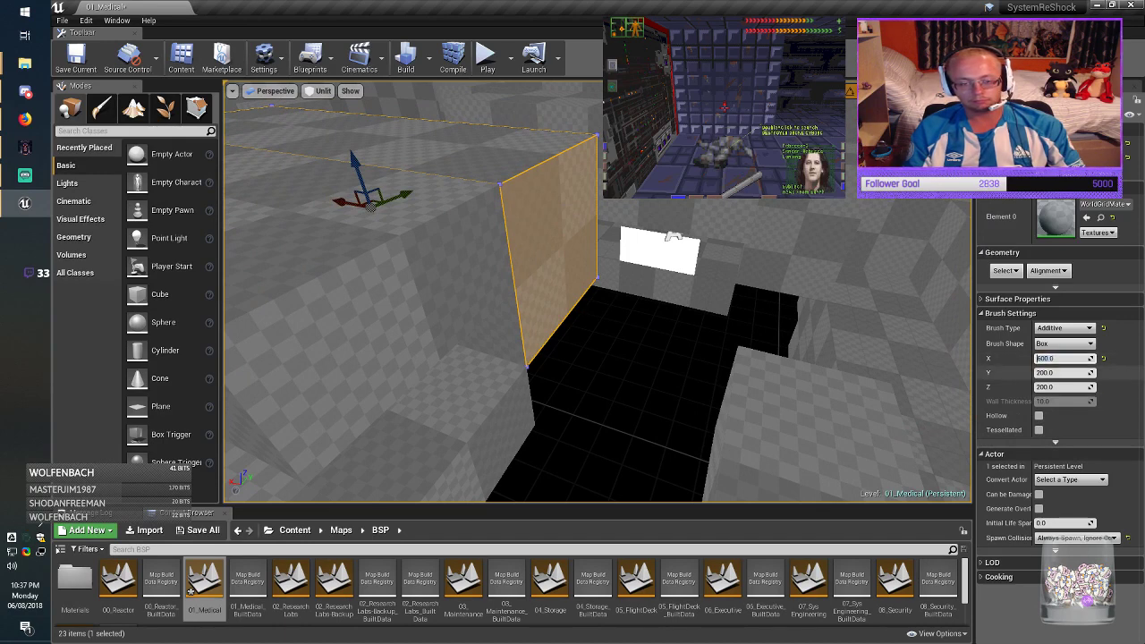
pyautogui.press('Return')
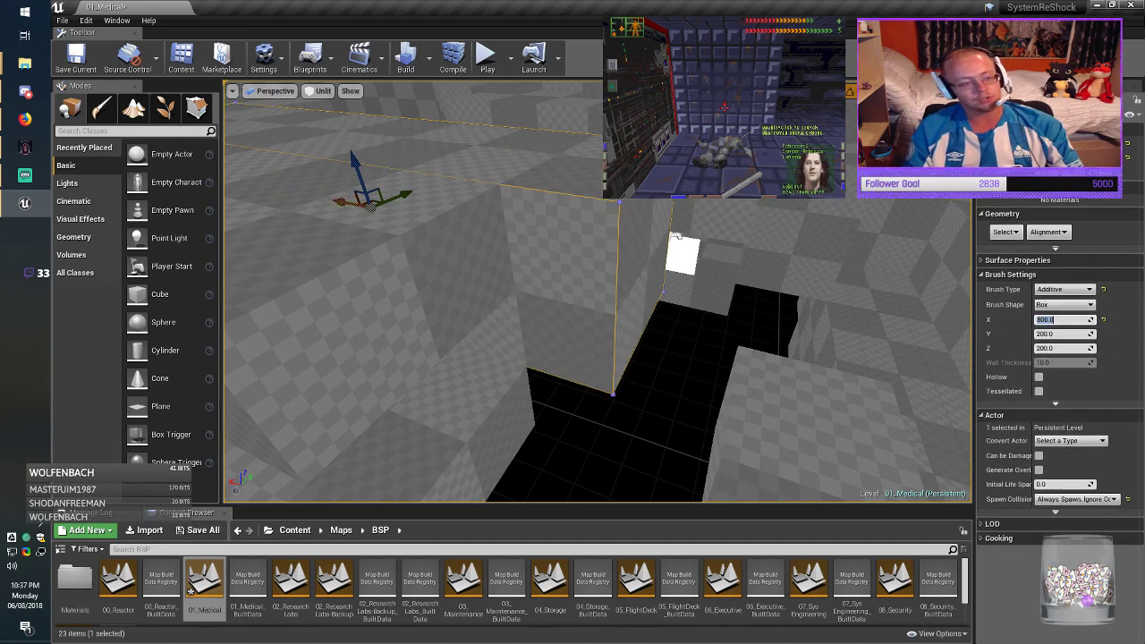
pyautogui.moveTo(349, 202); pyautogui.dragTo(394, 209)
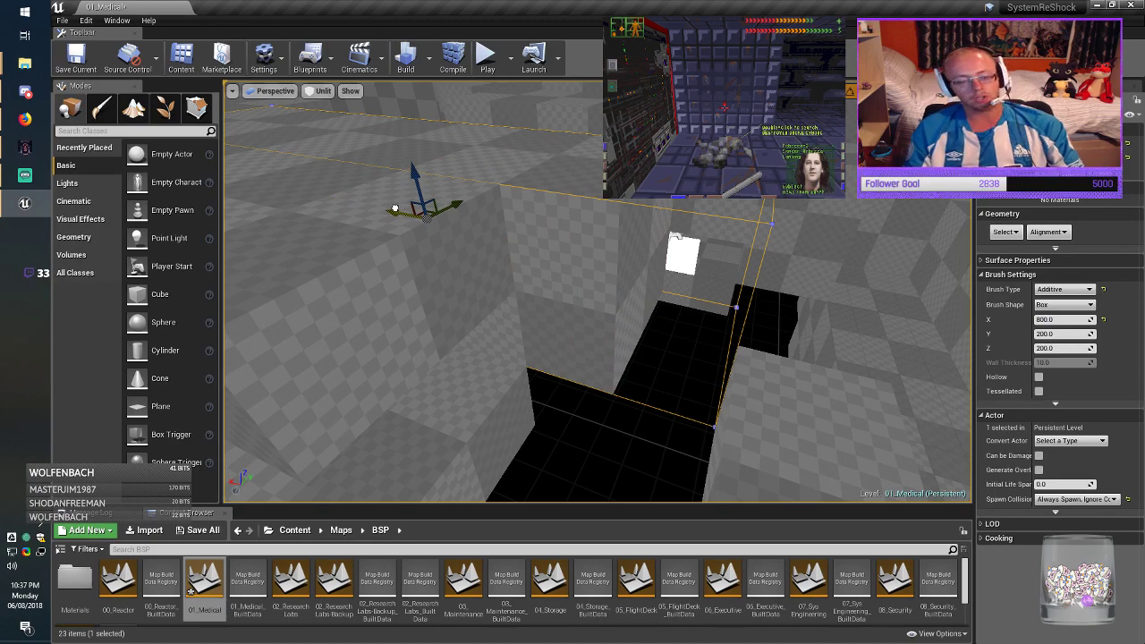
# Step: Deselect the extended 800 × 200 × 200 brush and save the level
pyautogui.press('Escape')
pyautogui.moveTo(395, 208); pyautogui.dragTo(470, 214, button='right')
pyautogui.click(76, 61)
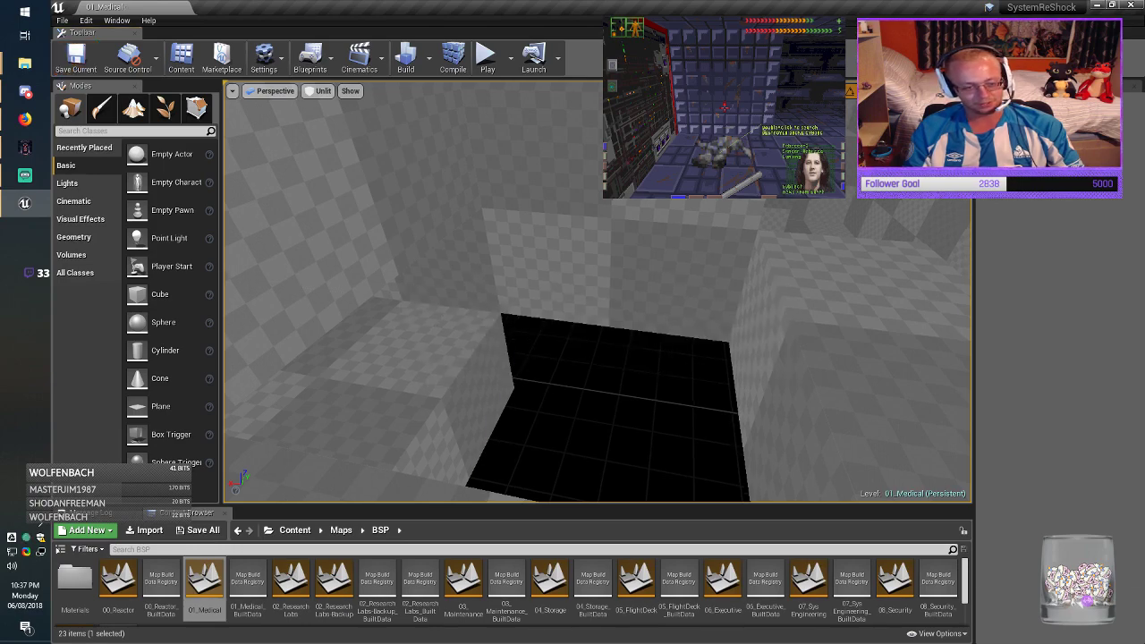
# Step: Set the 800 × 200 × 100 floor brush's X size to 1000 and move it along X to cover the open pit
pyautogui.click(376, 385)
pyautogui.moveTo(375, 384)
pyautogui.mouseDown(button='right')
pyautogui.moveTo(554, 394)
pyautogui.moveTo(564, 407)
pyautogui.moveTo(439, 407)
pyautogui.moveTo(555, 412)
pyautogui.mouseUp(button='right')
pyautogui.moveTo(586, 131); pyautogui.dragTo(549, 142, button='right')
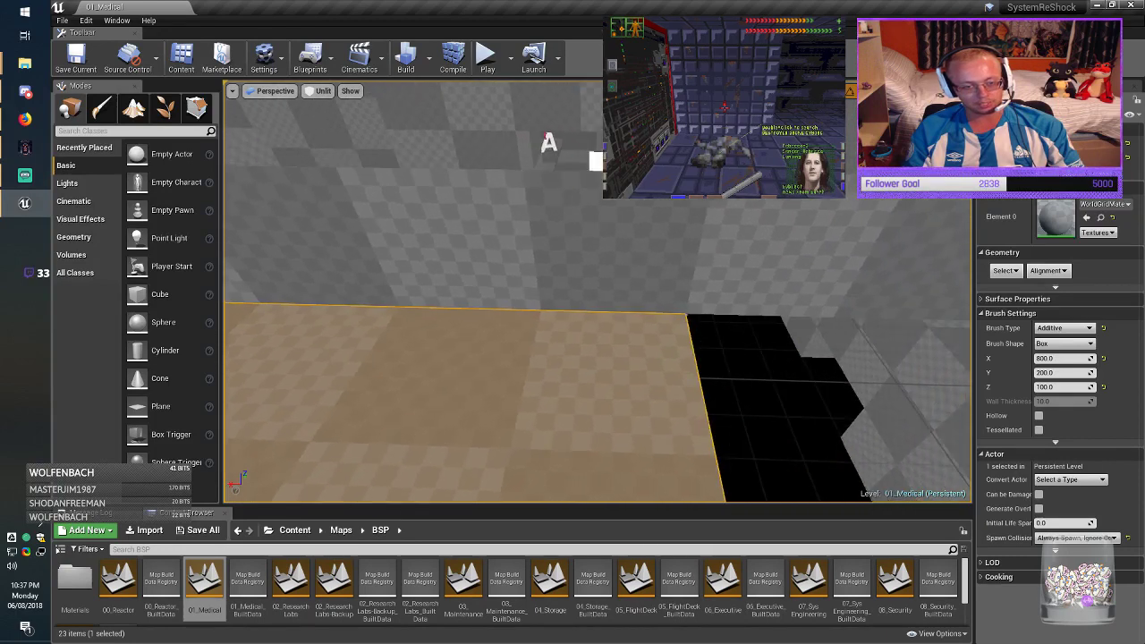
pyautogui.click(1054, 359)
pyautogui.press('Home')
pyautogui.press('Delete')
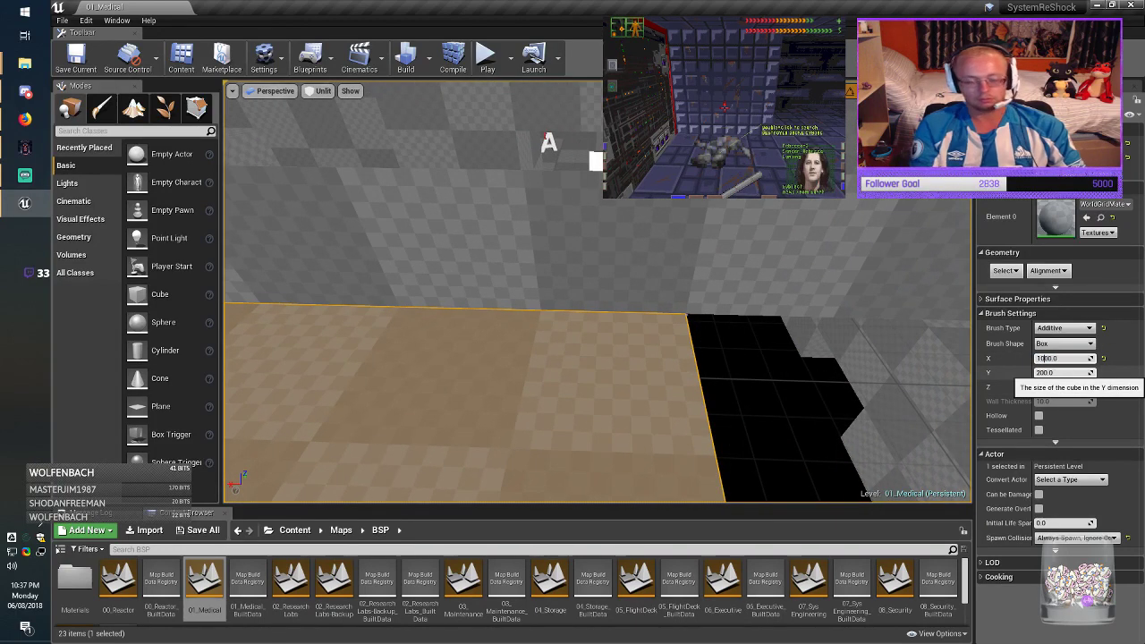
pyautogui.press('Return')
pyautogui.moveTo(626, 340)
pyautogui.mouseDown(button='right')
pyautogui.moveTo(742, 358)
pyautogui.moveTo(613, 345)
pyautogui.mouseUp(button='right')
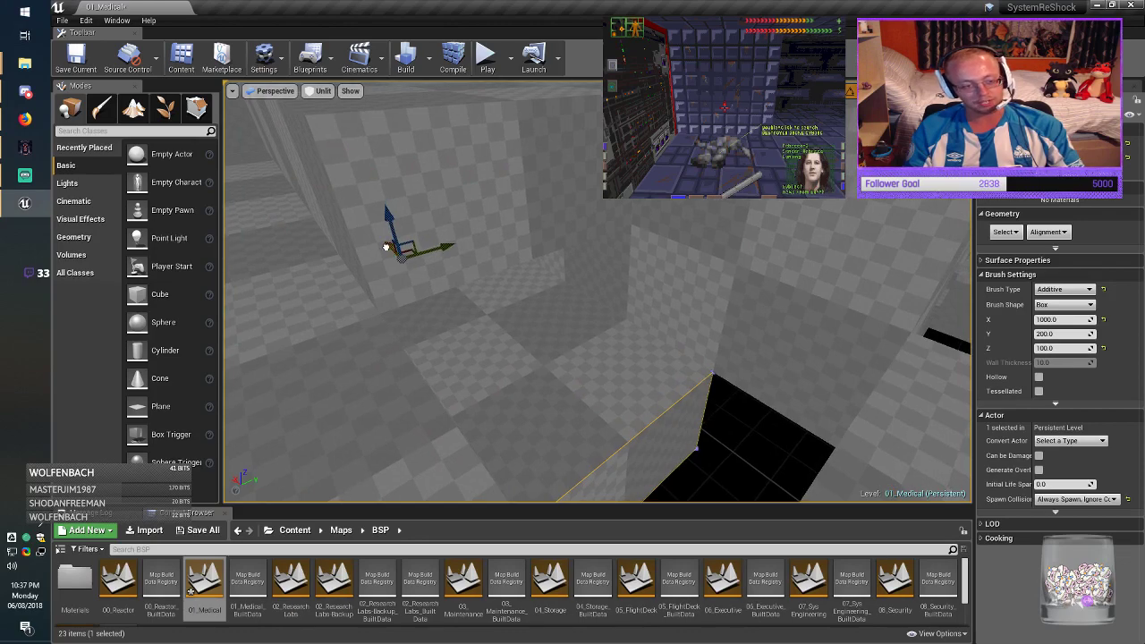
pyautogui.moveTo(419, 273); pyautogui.dragTo(419, 273)
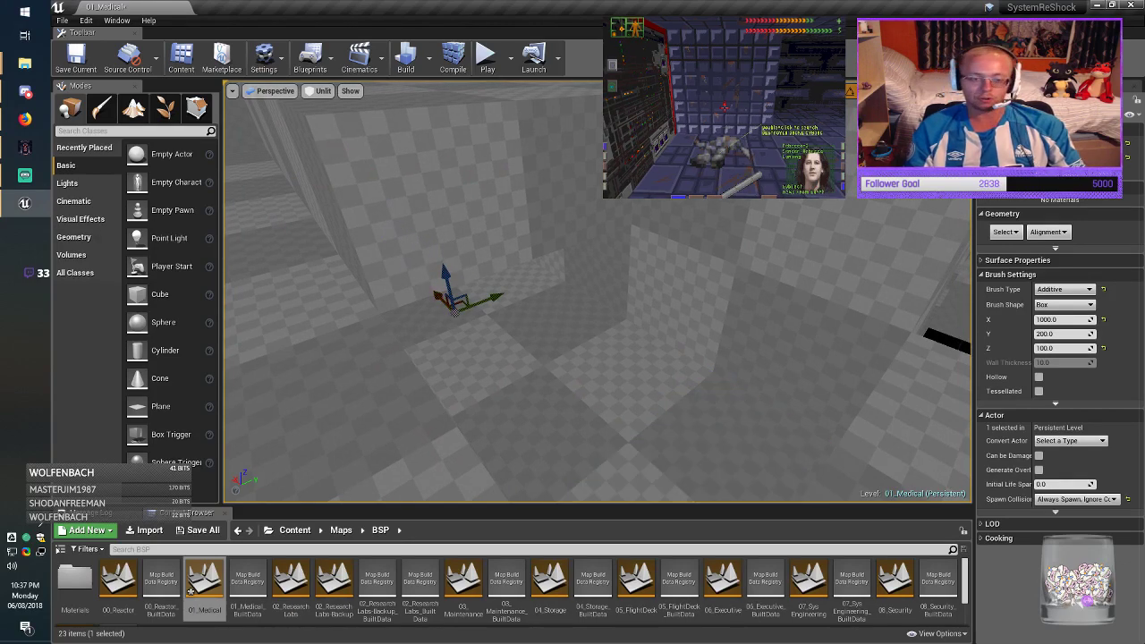
# Step: Set the X size of the 200 wide, 100 high floor brush beside the pit to 800 and move it along X
pyautogui.moveTo(419, 273); pyautogui.dragTo(344, 250, button='right')
pyautogui.click(419, 274)
pyautogui.moveTo(419, 273)
pyautogui.mouseDown(button='right')
pyautogui.moveTo(425, 255)
pyautogui.moveTo(501, 308)
pyautogui.moveTo(563, 322)
pyautogui.moveTo(303, 303)
pyautogui.moveTo(393, 300)
pyautogui.moveTo(313, 305)
pyautogui.moveTo(430, 313)
pyautogui.moveTo(394, 299)
pyautogui.moveTo(496, 304)
pyautogui.mouseUp(button='right')
pyautogui.click(407, 290)
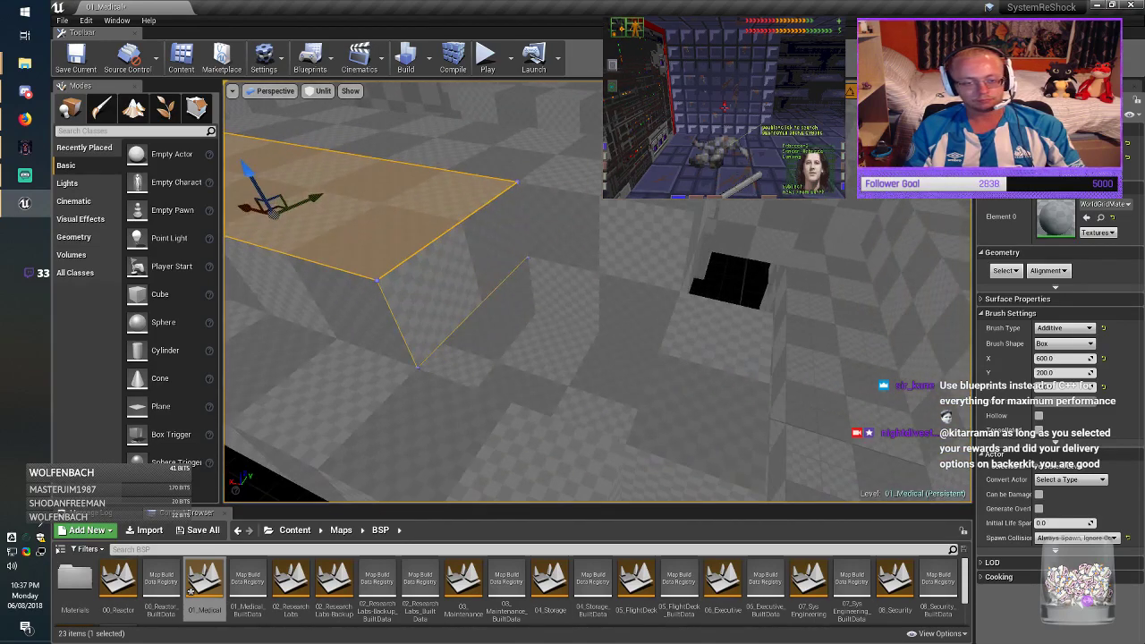
pyautogui.click(545, 365)
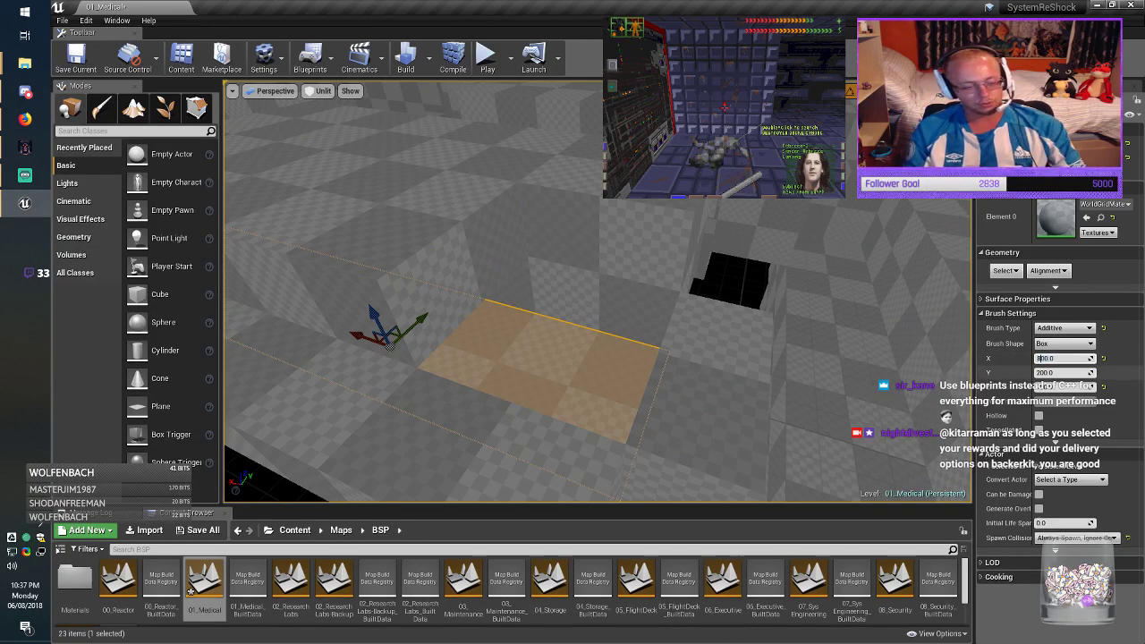
pyautogui.press('Return')
pyautogui.moveTo(465, 336); pyautogui.dragTo(407, 351, button='right')
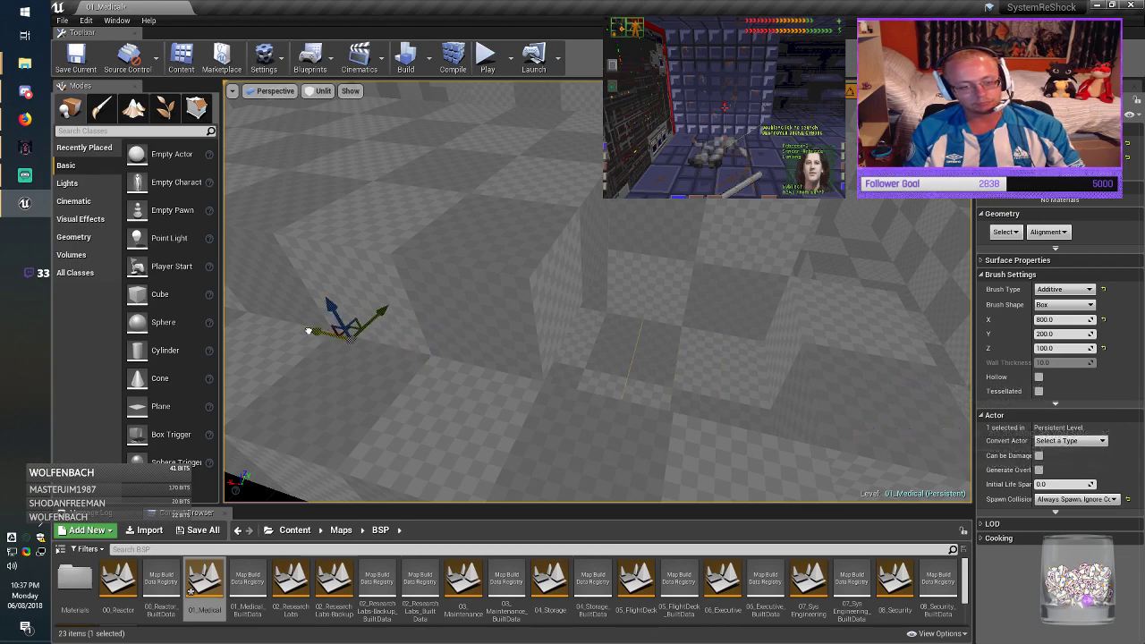
pyautogui.moveTo(308, 331); pyautogui.dragTo(308, 331)
pyautogui.moveTo(308, 331)
pyautogui.mouseDown(button='right')
pyautogui.moveTo(259, 337)
pyautogui.moveTo(228, 315)
pyautogui.moveTo(225, 365)
pyautogui.mouseUp(button='right')
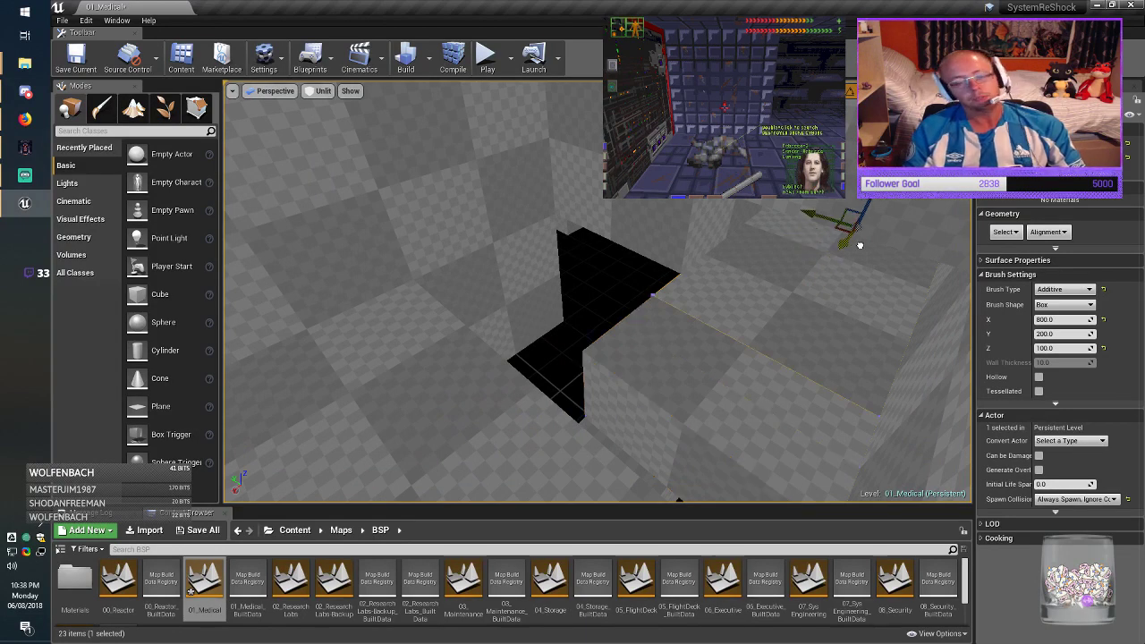
pyautogui.moveTo(859, 245); pyautogui.dragTo(861, 245)
# Step: Move the 200 × 100 × 100 brush along X, and shift the 800 × 200 × 200 brush along X over the adjacent gap
pyautogui.moveTo(860, 245)
pyautogui.mouseDown(button='right')
pyautogui.moveTo(791, 300)
pyautogui.moveTo(832, 309)
pyautogui.mouseUp(button='right')
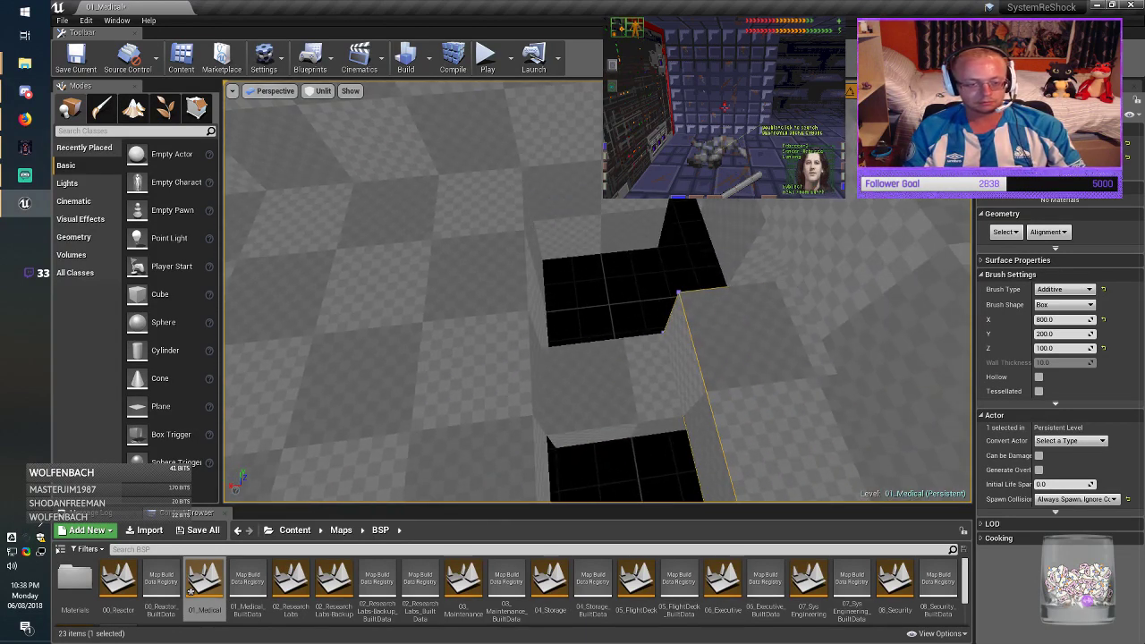
pyautogui.click(613, 382)
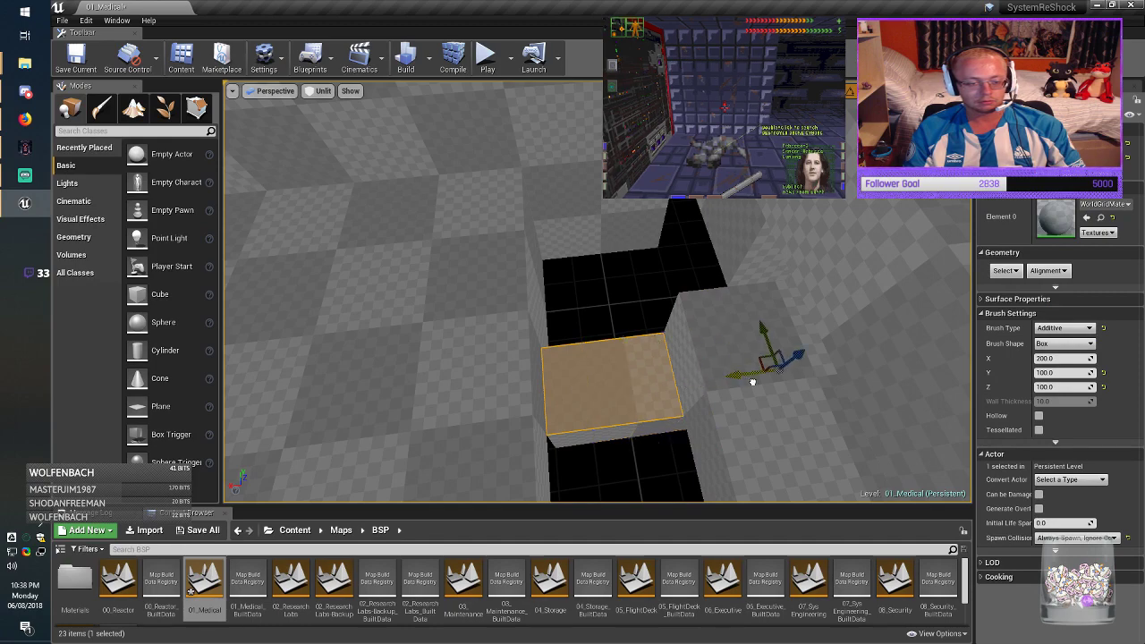
pyautogui.moveTo(753, 382); pyautogui.dragTo(753, 382)
pyautogui.moveTo(753, 382)
pyautogui.mouseDown(button='right')
pyautogui.moveTo(741, 339)
pyautogui.moveTo(702, 329)
pyautogui.moveTo(716, 338)
pyautogui.mouseUp(button='right')
pyautogui.click(595, 279)
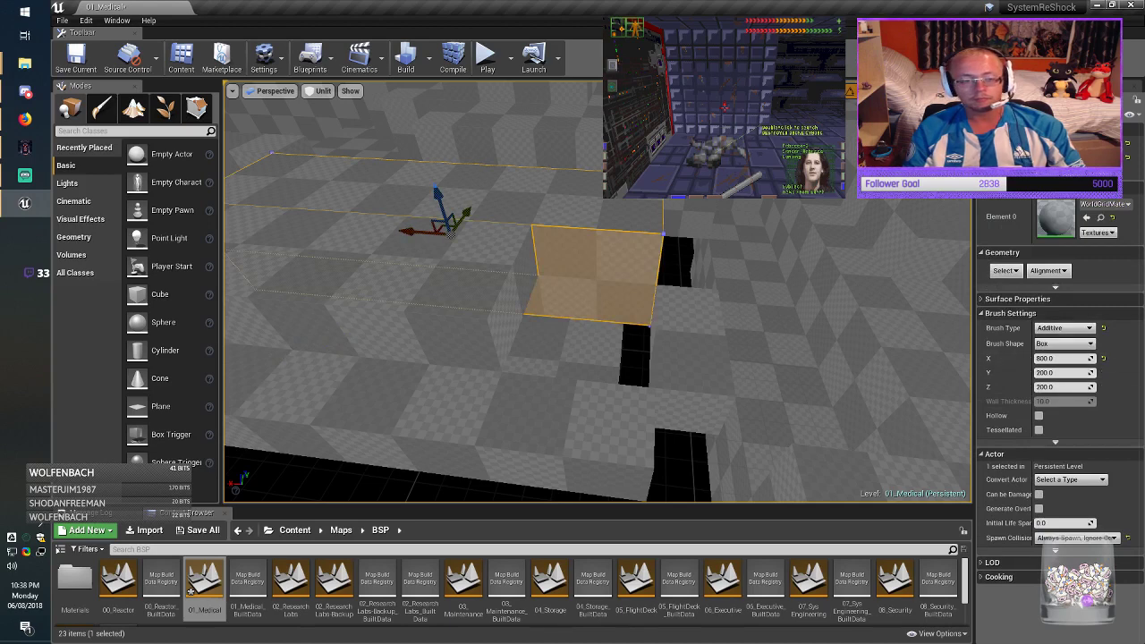
pyautogui.moveTo(430, 234); pyautogui.dragTo(509, 238)
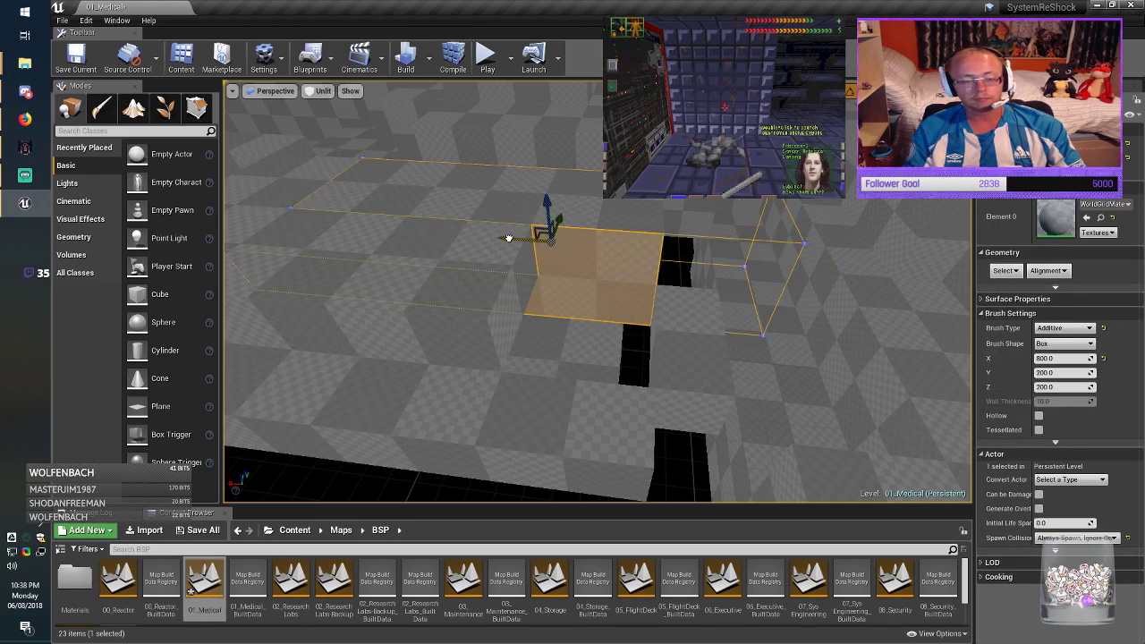
# Step: Move the 800 × 100 × 100 ledge brush and the 600 × 200 × 100 brush along X toward the remaining gaps
pyautogui.click(367, 401)
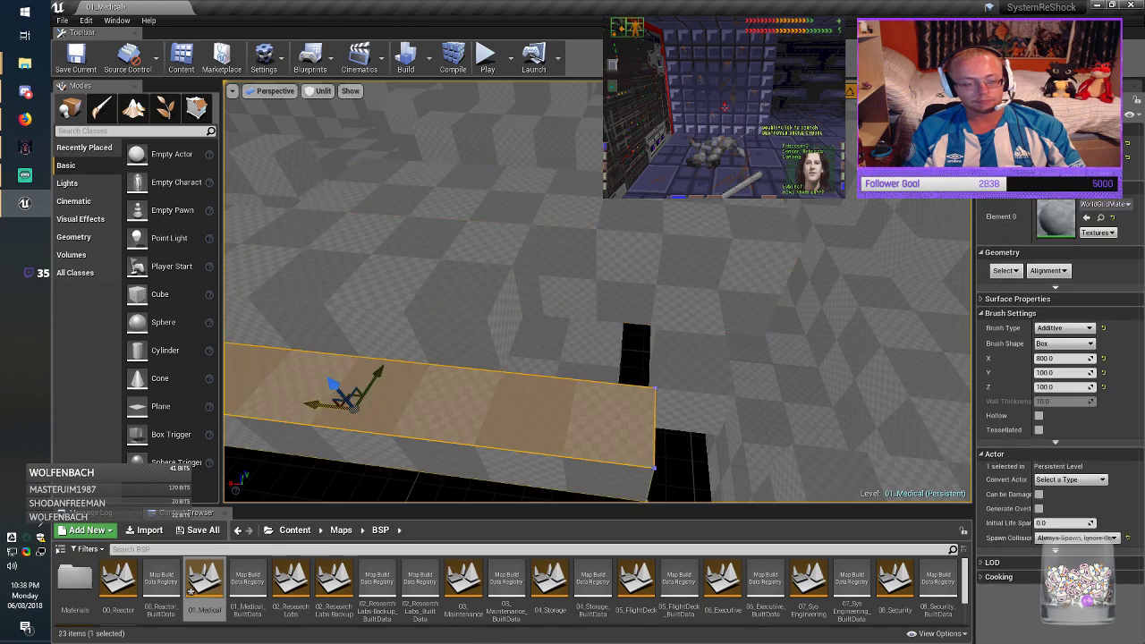
pyautogui.moveTo(335, 405); pyautogui.dragTo(442, 421)
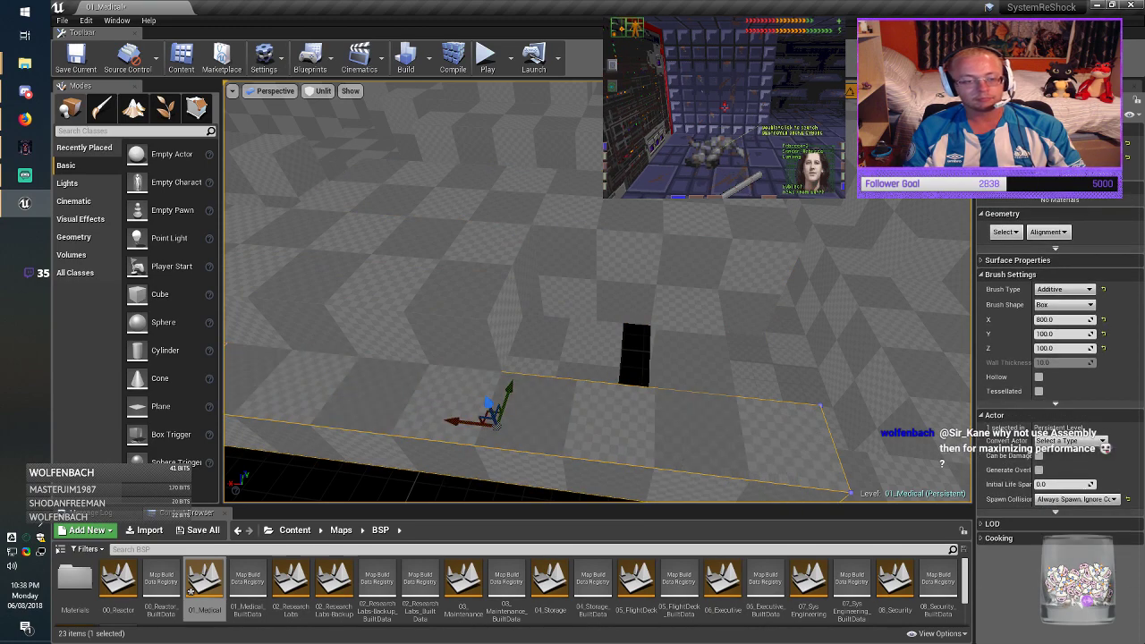
pyautogui.click(402, 281)
pyautogui.moveTo(283, 269); pyautogui.dragTo(408, 281)
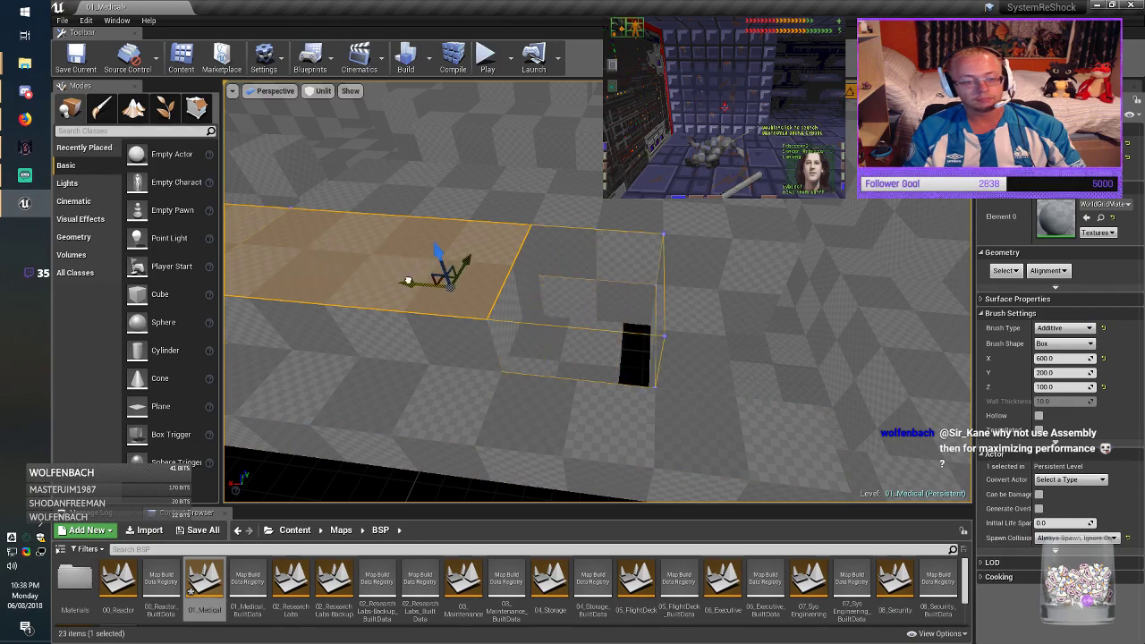
# Step: Try to delete the 600 × 100 × 200 wall brush beside the stepped opening
pyautogui.moveTo(408, 280); pyautogui.dragTo(304, 273, button='right')
pyautogui.click(402, 235)
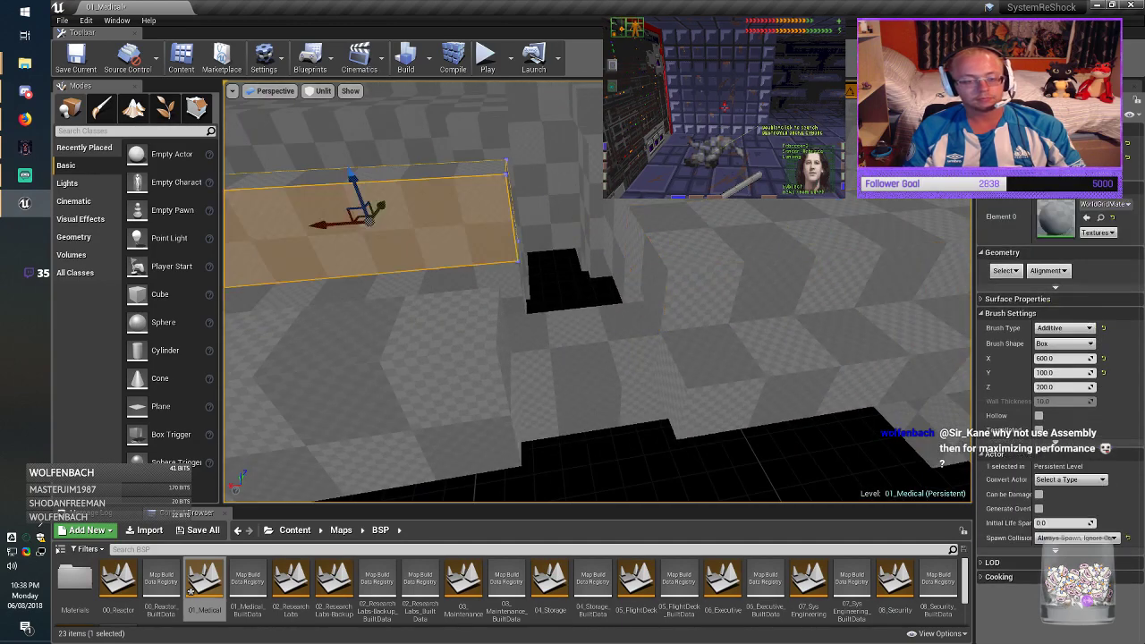
pyautogui.press('Delete')
# Step: Set the X size of the 600 × 100 × 200 wall brush on the room's opposite side to 800 and move it along X
pyautogui.moveTo(403, 235)
pyautogui.mouseDown(button='right')
pyautogui.moveTo(644, 251)
pyautogui.moveTo(715, 223)
pyautogui.mouseUp(button='right')
pyautogui.click(403, 234)
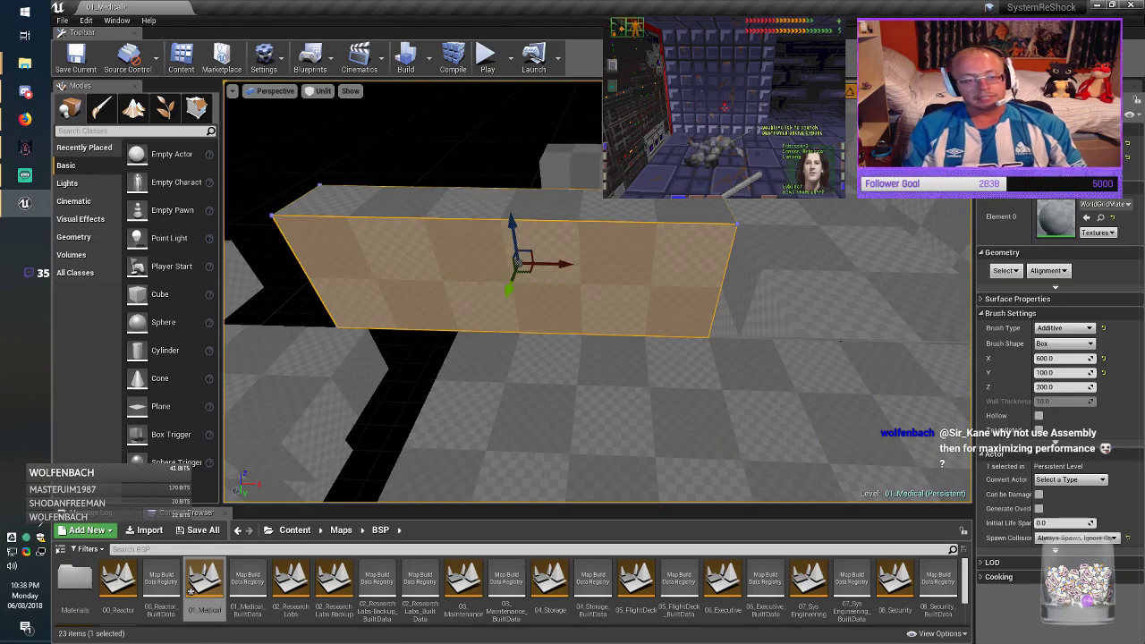
pyautogui.moveTo(402, 234)
pyautogui.mouseDown(button='right')
pyautogui.moveTo(331, 246)
pyautogui.moveTo(353, 246)
pyautogui.mouseUp(button='right')
pyautogui.click(1042, 358)
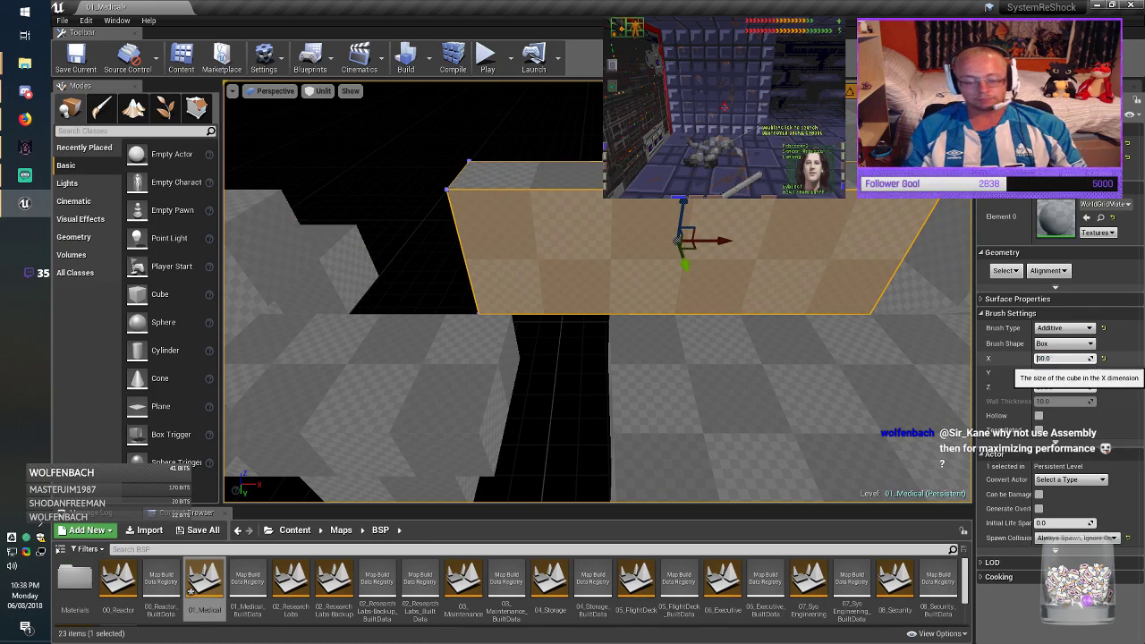
pyautogui.press('Return')
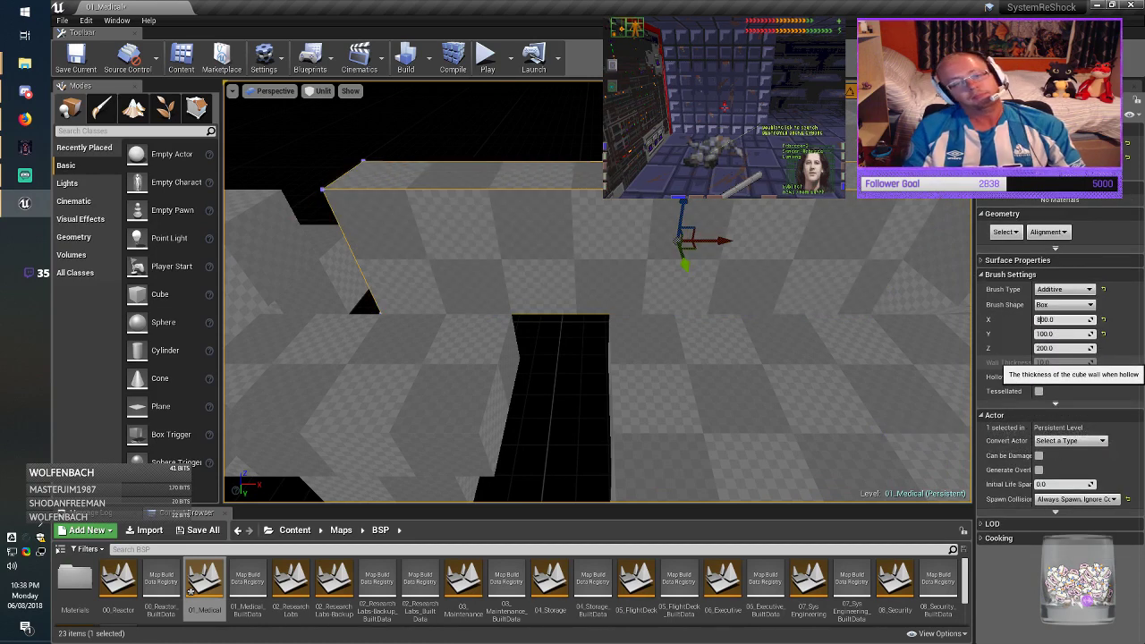
pyautogui.moveTo(730, 240); pyautogui.dragTo(660, 242)
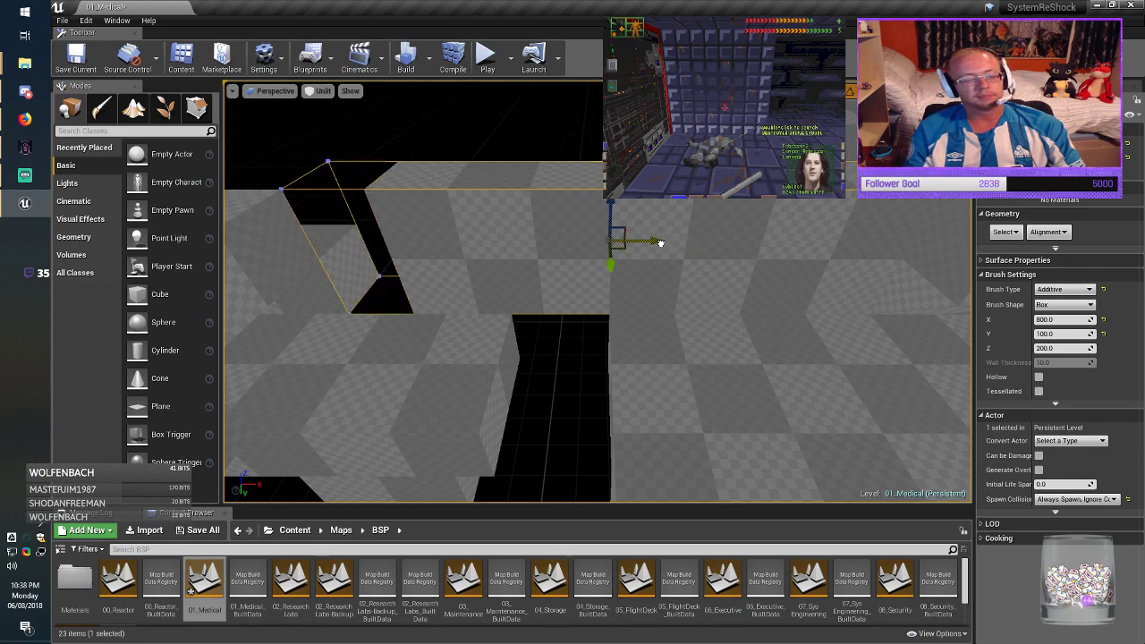
# Step: Set the X size of the 400 wide, 100 high floor brush to 2000 and move it along X to cover the gap
pyautogui.click(694, 376)
pyautogui.moveTo(694, 376); pyautogui.dragTo(740, 359, button='middle')
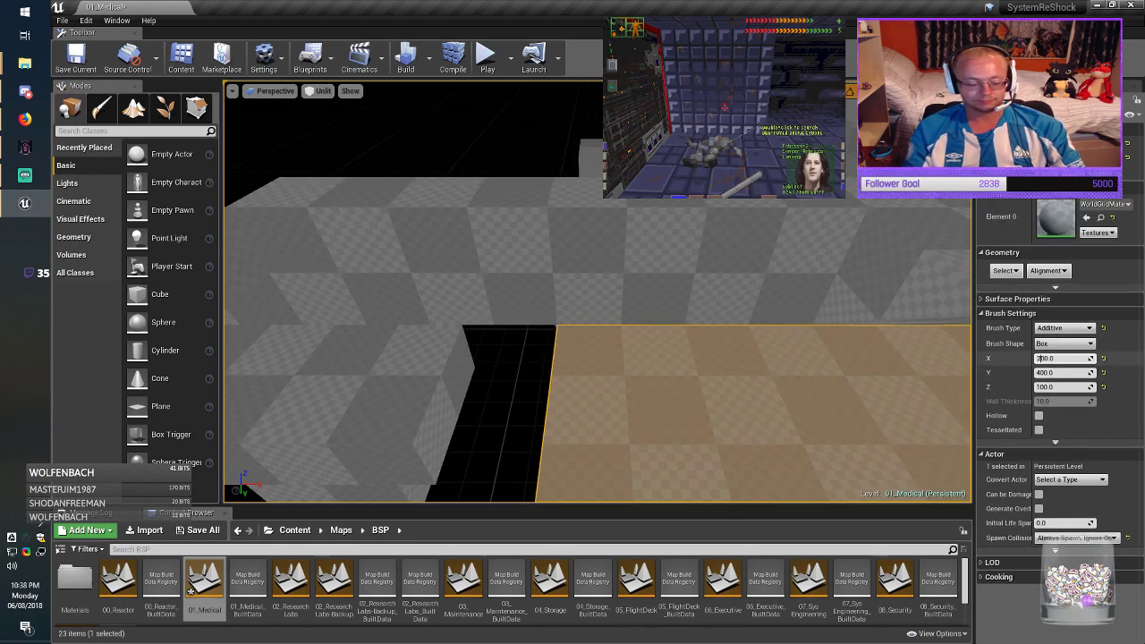
pyautogui.press('Return')
pyautogui.moveTo(832, 358); pyautogui.dragTo(859, 404, button='right')
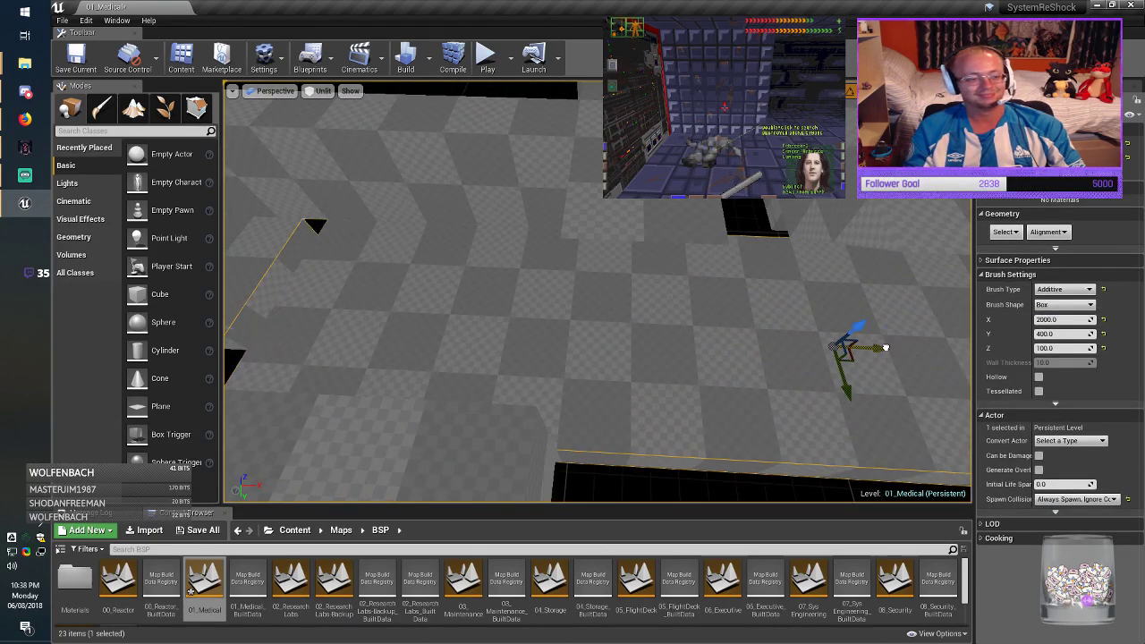
pyautogui.moveTo(885, 347); pyautogui.dragTo(887, 347)
# Step: Move the 800 × 200 × 100 brush beside the black opening along X
pyautogui.press('d')
pyautogui.moveTo(886, 347)
pyautogui.mouseDown(button='right')
pyautogui.moveTo(893, 337)
pyautogui.moveTo(873, 311)
pyautogui.moveTo(877, 338)
pyautogui.moveTo(911, 344)
pyautogui.mouseUp(button='right')
pyautogui.press('a')
pyautogui.press('d')
pyautogui.press('w')
pyautogui.press('s')
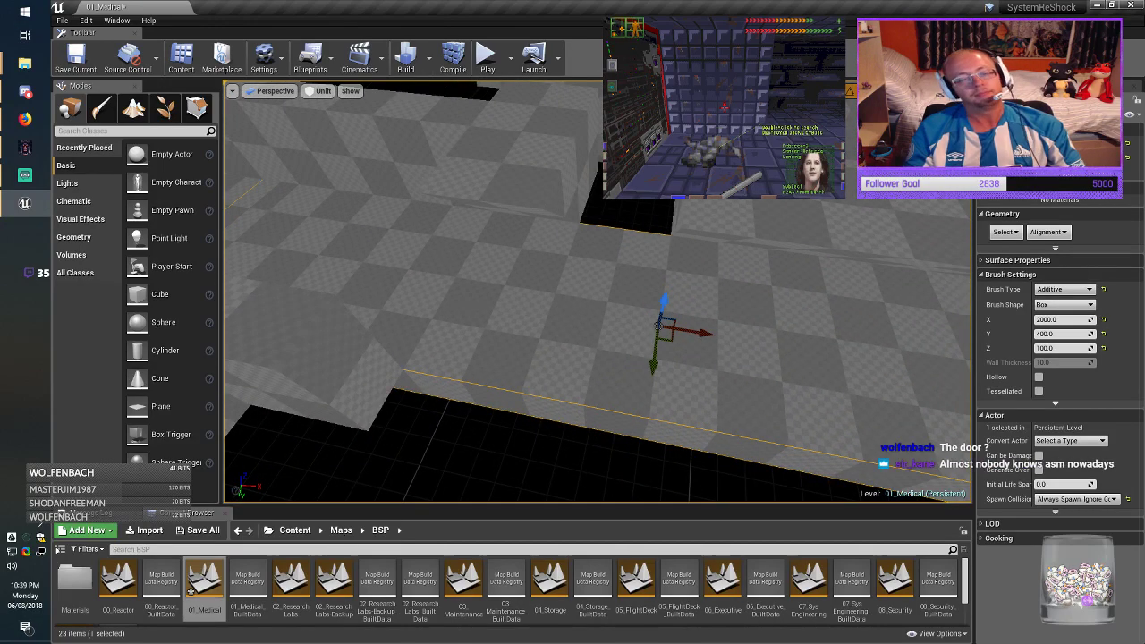
pyautogui.moveTo(572, 286); pyautogui.dragTo(515, 332, button='right')
pyautogui.click(565, 279)
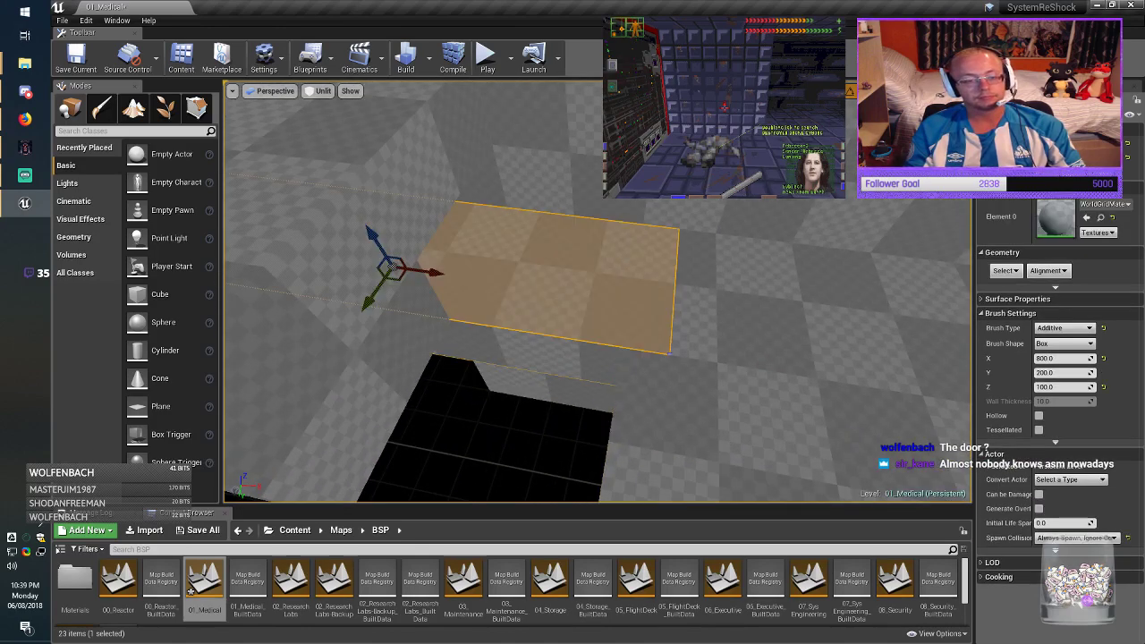
pyautogui.moveTo(409, 268); pyautogui.dragTo(408, 268)
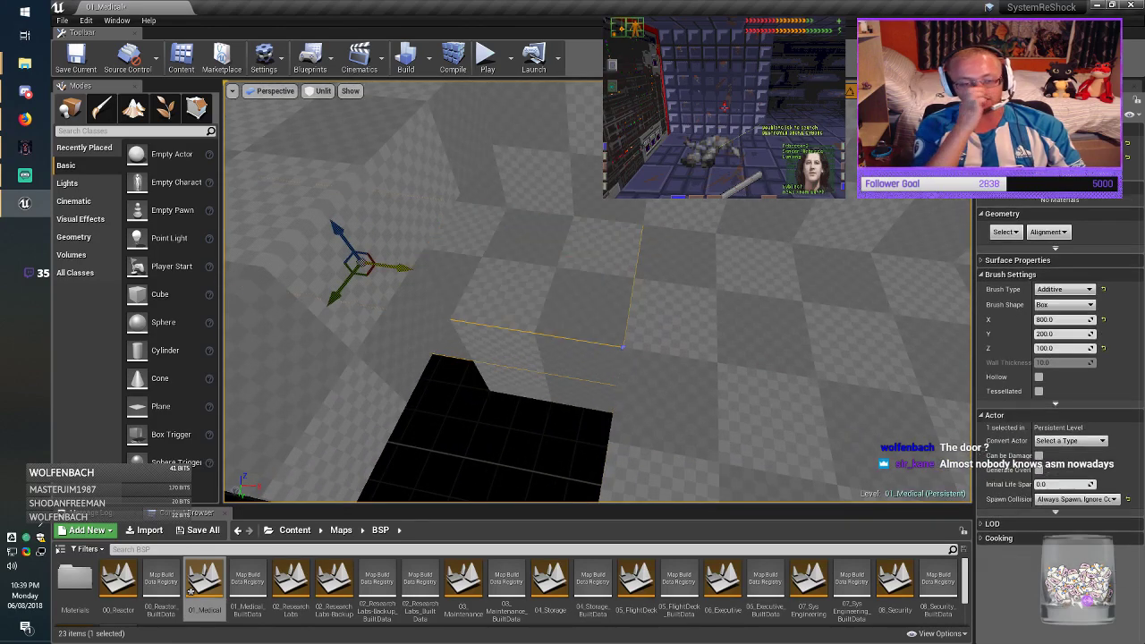
# Step: Move the 100 × 200 × 100 brush horizontally within the pit opening and deselect it
pyautogui.click(552, 387)
pyautogui.moveTo(552, 386)
pyautogui.mouseDown(button='right')
pyautogui.moveTo(523, 383)
pyautogui.moveTo(568, 380)
pyautogui.moveTo(617, 345)
pyautogui.moveTo(581, 346)
pyautogui.moveTo(564, 376)
pyautogui.moveTo(613, 403)
pyautogui.mouseUp(button='right')
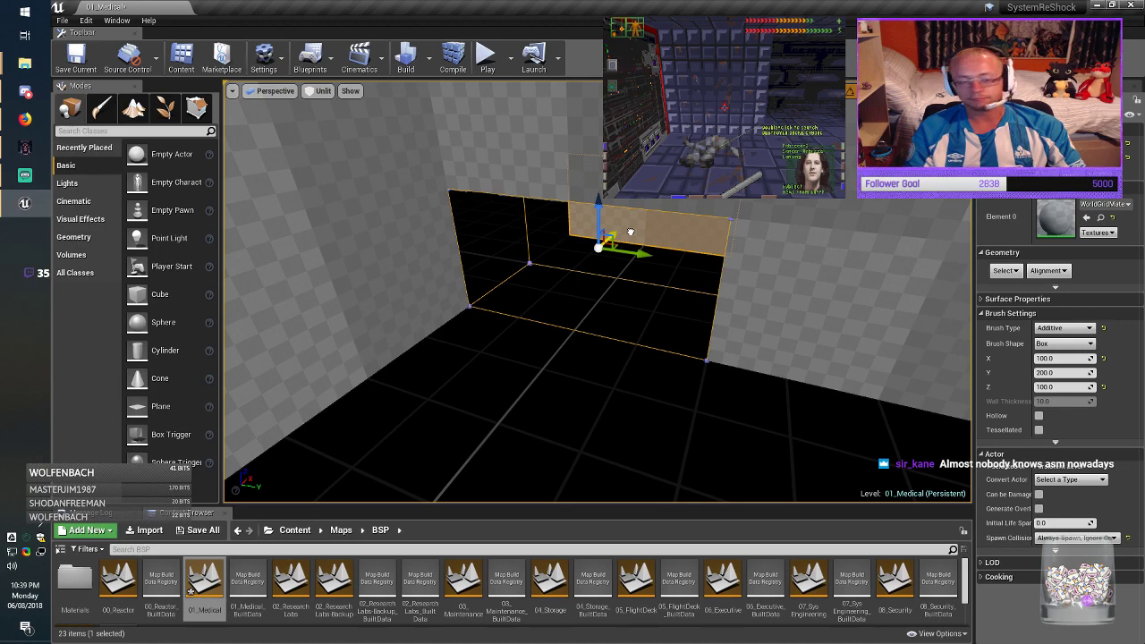
pyautogui.moveTo(630, 232); pyautogui.dragTo(631, 232)
pyautogui.moveTo(632, 232); pyautogui.dragTo(550, 264, button='right')
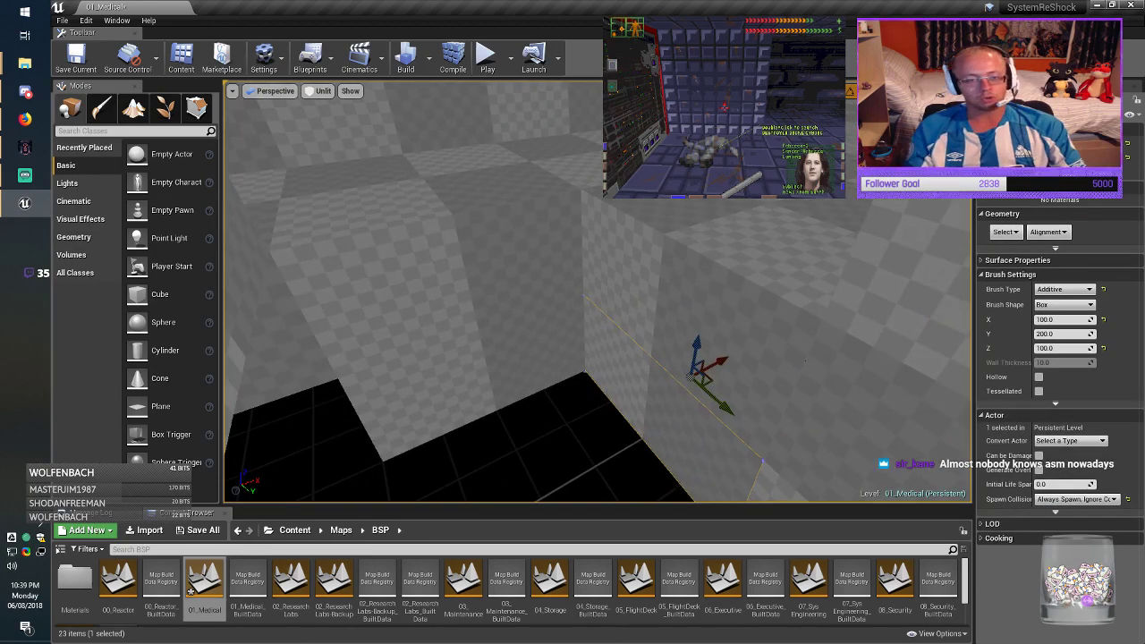
pyautogui.moveTo(631, 232)
pyautogui.mouseDown(button='right')
pyautogui.moveTo(528, 219)
pyautogui.moveTo(536, 228)
pyautogui.moveTo(465, 197)
pyautogui.mouseUp(button='right')
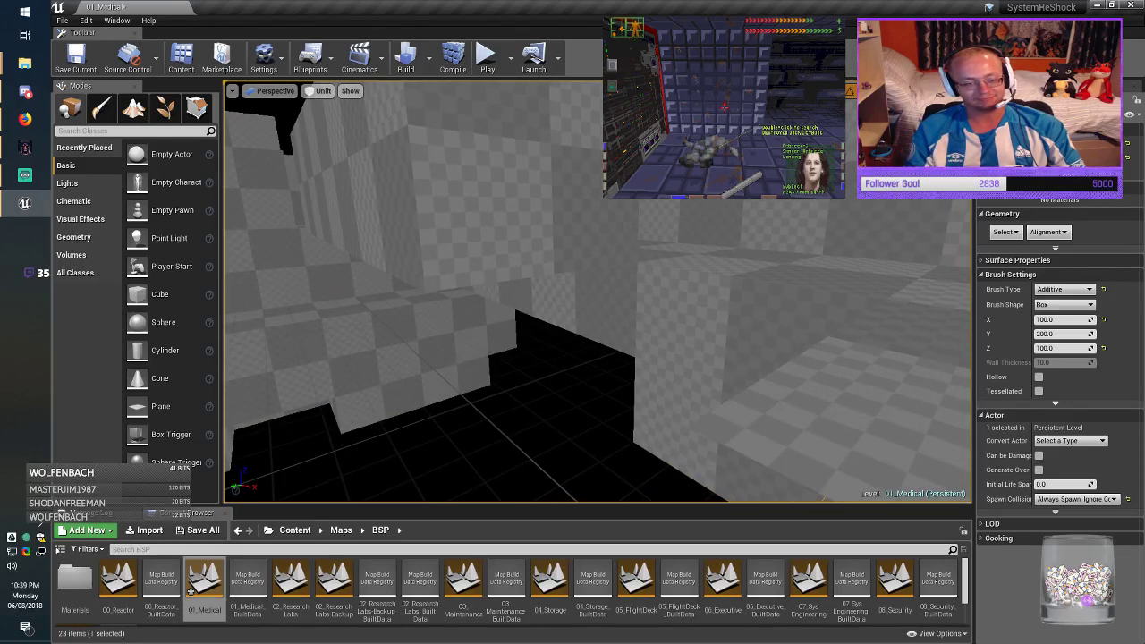
pyautogui.press('Escape')
# Step: Set the X size of the 100 deep, 200 high wall brush between the two floor openings to 800 and move it along X
pyautogui.moveTo(597, 292)
pyautogui.mouseDown(button='right')
pyautogui.moveTo(411, 304)
pyautogui.moveTo(331, 295)
pyautogui.moveTo(580, 266)
pyautogui.moveTo(598, 282)
pyautogui.moveTo(528, 309)
pyautogui.moveTo(448, 284)
pyautogui.moveTo(528, 309)
pyautogui.moveTo(546, 300)
pyautogui.moveTo(501, 282)
pyautogui.moveTo(572, 273)
pyautogui.moveTo(510, 308)
pyautogui.moveTo(448, 309)
pyautogui.moveTo(461, 313)
pyautogui.mouseUp(button='right')
pyautogui.click(597, 285)
pyautogui.moveTo(597, 285)
pyautogui.mouseDown(button='right')
pyautogui.moveTo(537, 283)
pyautogui.moveTo(528, 255)
pyautogui.mouseUp(button='right')
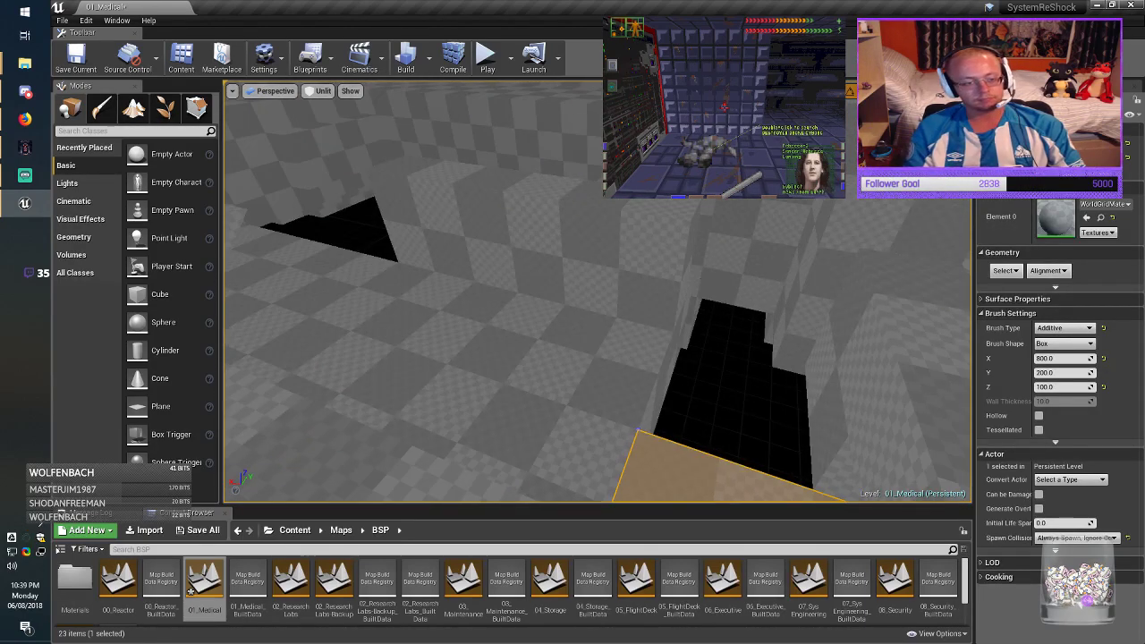
pyautogui.moveTo(596, 284)
pyautogui.mouseDown(button='right')
pyautogui.moveTo(640, 322)
pyautogui.moveTo(618, 306)
pyautogui.moveTo(633, 310)
pyautogui.mouseUp(button='right')
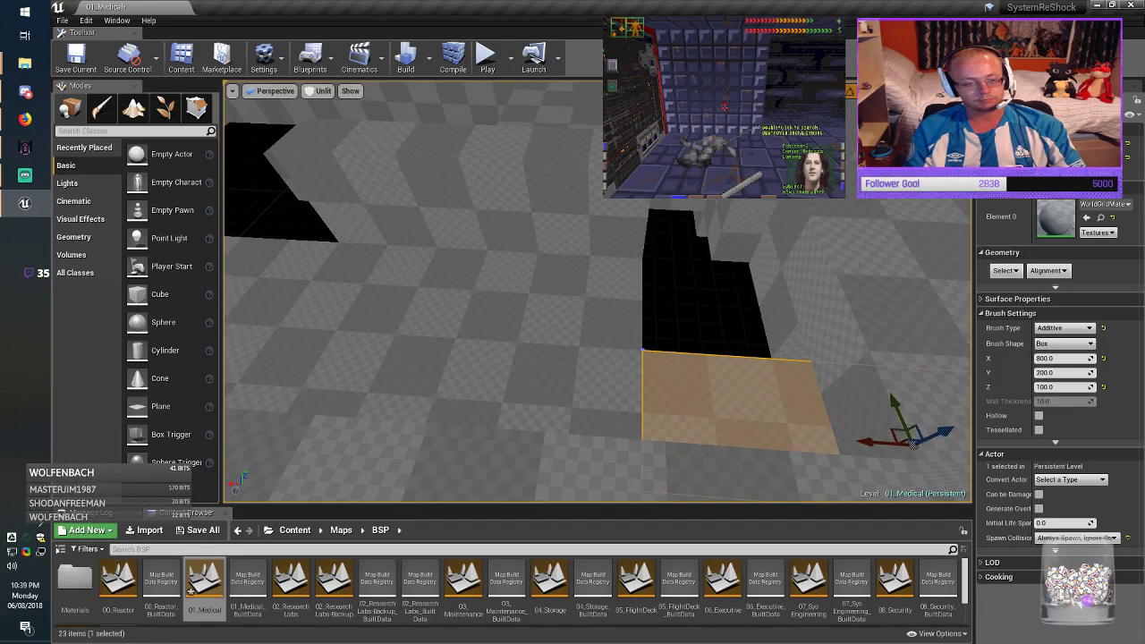
pyautogui.click(487, 208)
pyautogui.moveTo(487, 208); pyautogui.dragTo(460, 205, button='right')
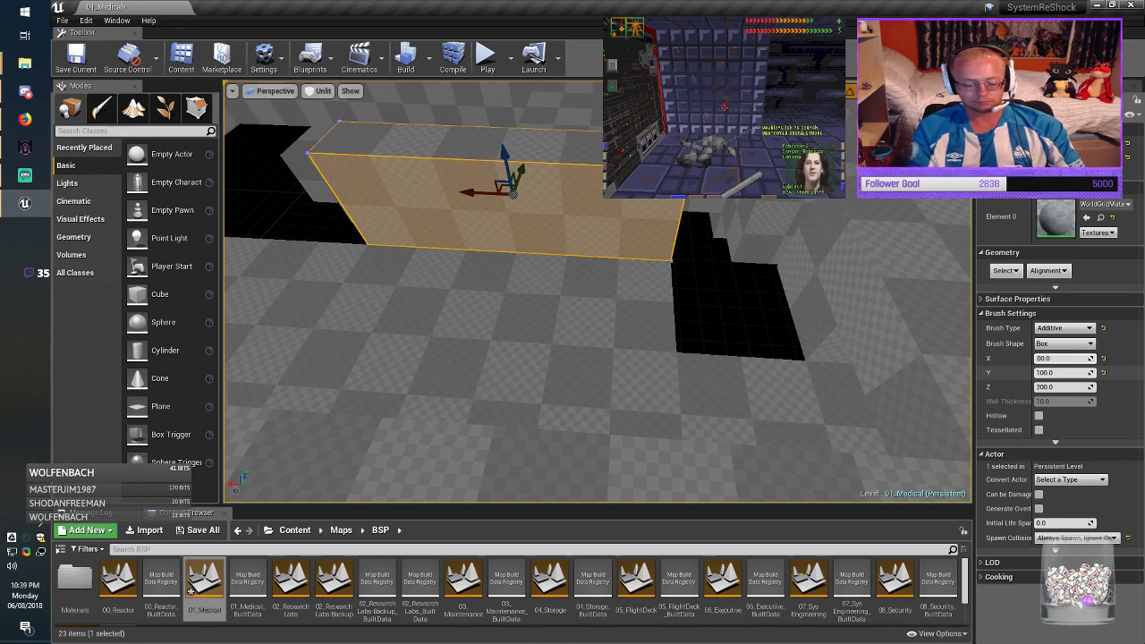
pyautogui.press('Return')
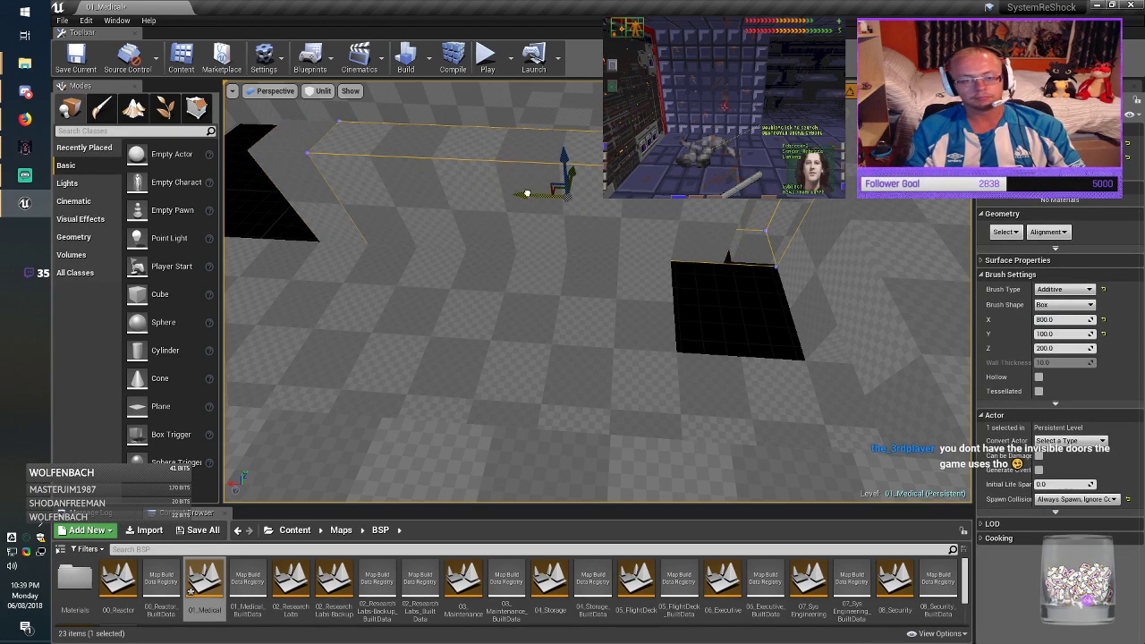
pyautogui.moveTo(536, 194); pyautogui.dragTo(536, 194)
# Step: Move the 200 × 200 × 200 wall block beside the opening along X
pyautogui.moveTo(536, 194)
pyautogui.mouseDown(button='right')
pyautogui.moveTo(539, 170)
pyautogui.moveTo(617, 183)
pyautogui.moveTo(658, 144)
pyautogui.moveTo(590, 150)
pyautogui.mouseUp(button='right')
pyautogui.click(539, 268)
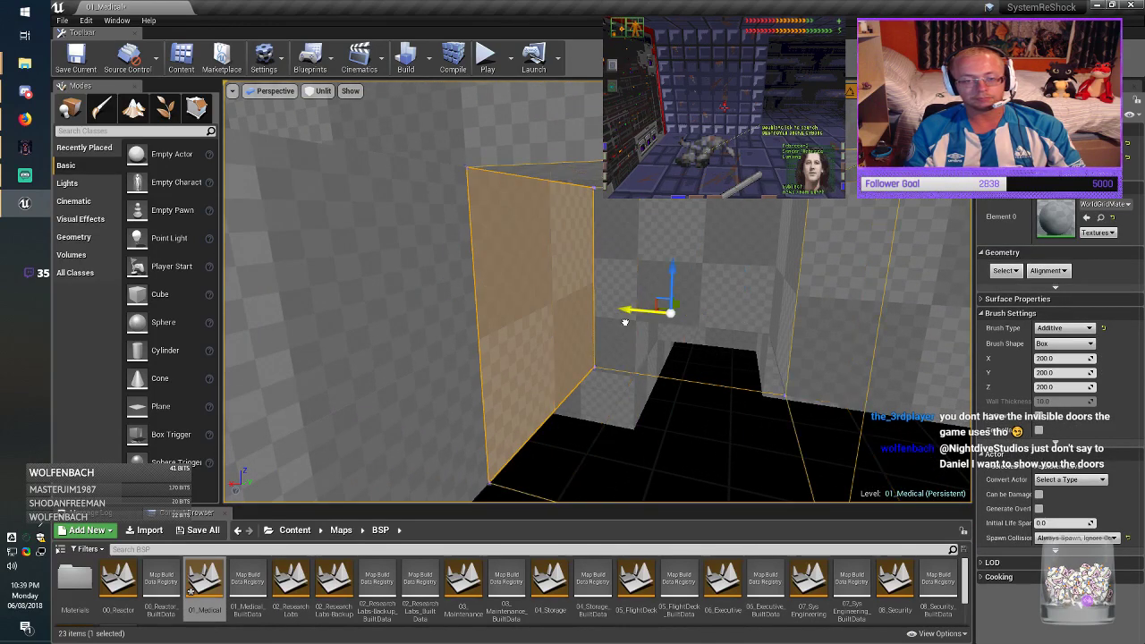
pyautogui.moveTo(625, 322); pyautogui.dragTo(625, 322)
# Step: Duplicate the 200 × 100 × 100 brush at the side of the pit and place the copy in the middle of the open gap
pyautogui.moveTo(625, 322)
pyautogui.mouseDown(button='right')
pyautogui.moveTo(742, 317)
pyautogui.moveTo(626, 345)
pyautogui.moveTo(508, 311)
pyautogui.moveTo(518, 335)
pyautogui.moveTo(644, 385)
pyautogui.moveTo(698, 371)
pyautogui.moveTo(854, 398)
pyautogui.moveTo(846, 420)
pyautogui.mouseUp(button='right')
pyautogui.click(734, 375)
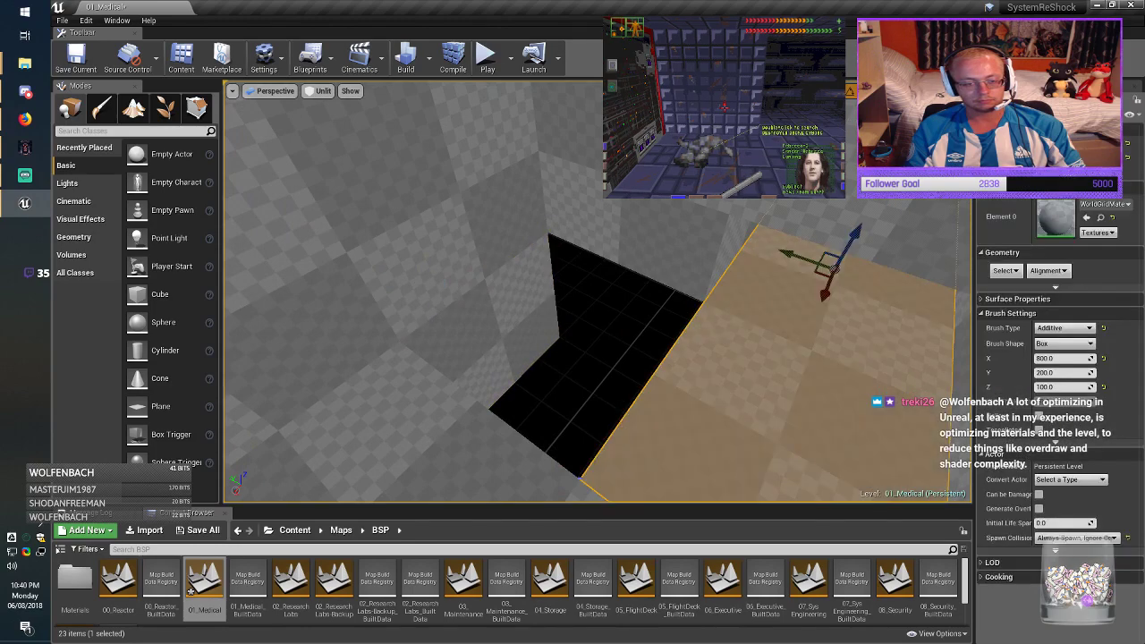
pyautogui.moveTo(734, 375); pyautogui.dragTo(846, 363, button='right')
pyautogui.moveTo(697, 358)
pyautogui.mouseDown(button='right')
pyautogui.moveTo(805, 358)
pyautogui.moveTo(779, 402)
pyautogui.mouseUp(button='right')
pyautogui.click(684, 349)
pyautogui.moveTo(685, 349)
pyautogui.mouseDown(button='right')
pyautogui.moveTo(595, 358)
pyautogui.moveTo(770, 348)
pyautogui.mouseUp(button='right')
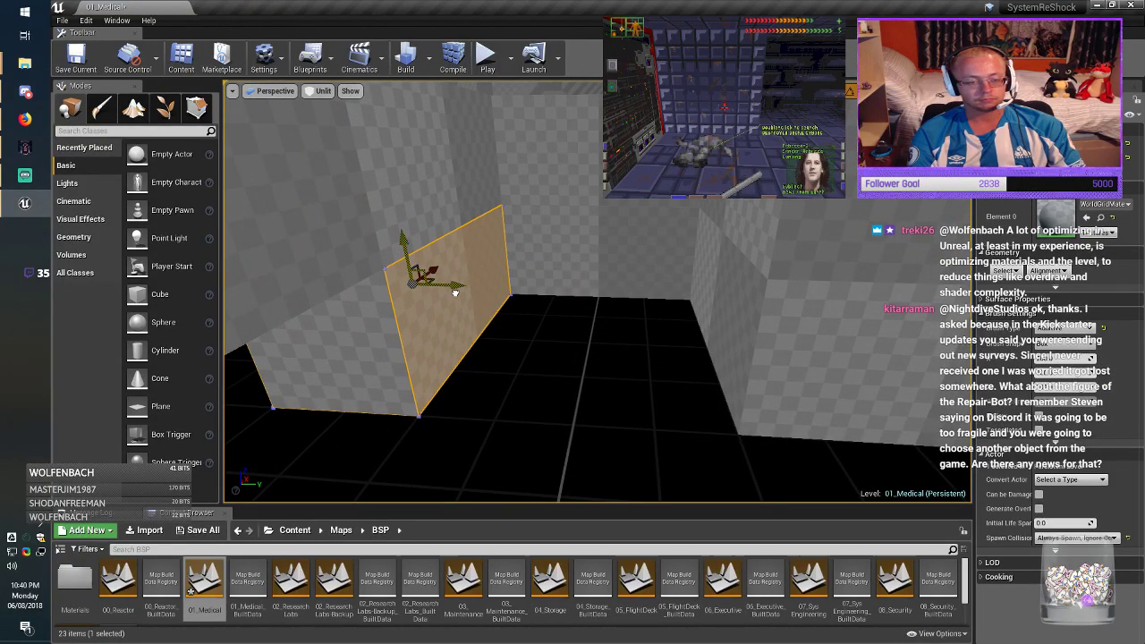
pyautogui.moveTo(456, 293)
pyautogui.keyDown('alt'); pyautogui.mouseDown()
pyautogui.moveTo(668, 429)
pyautogui.moveTo(610, 383)
pyautogui.mouseUp(); pyautogui.keyUp('alt')
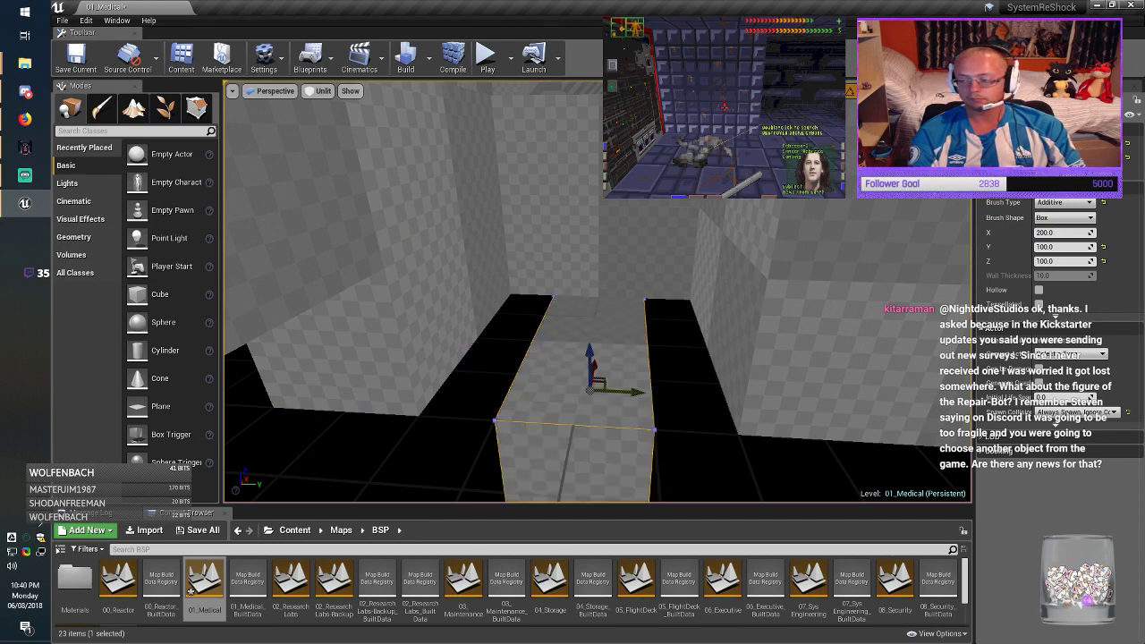
# Step: Check the System Shock game as reference, and set the duplicated brush's Y size to 200 to fill the gap
pyautogui.hotkey('alt', 'Tab')
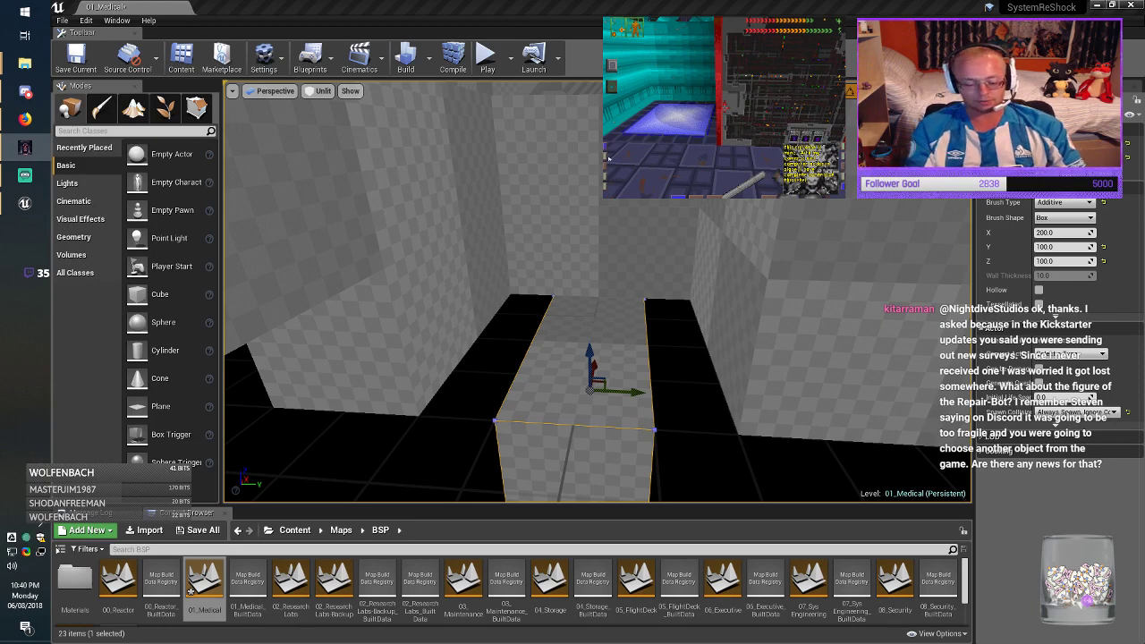
pyautogui.moveTo(598, 291)
pyautogui.mouseDown(button='right')
pyautogui.moveTo(632, 302)
pyautogui.moveTo(633, 284)
pyautogui.mouseUp(button='right')
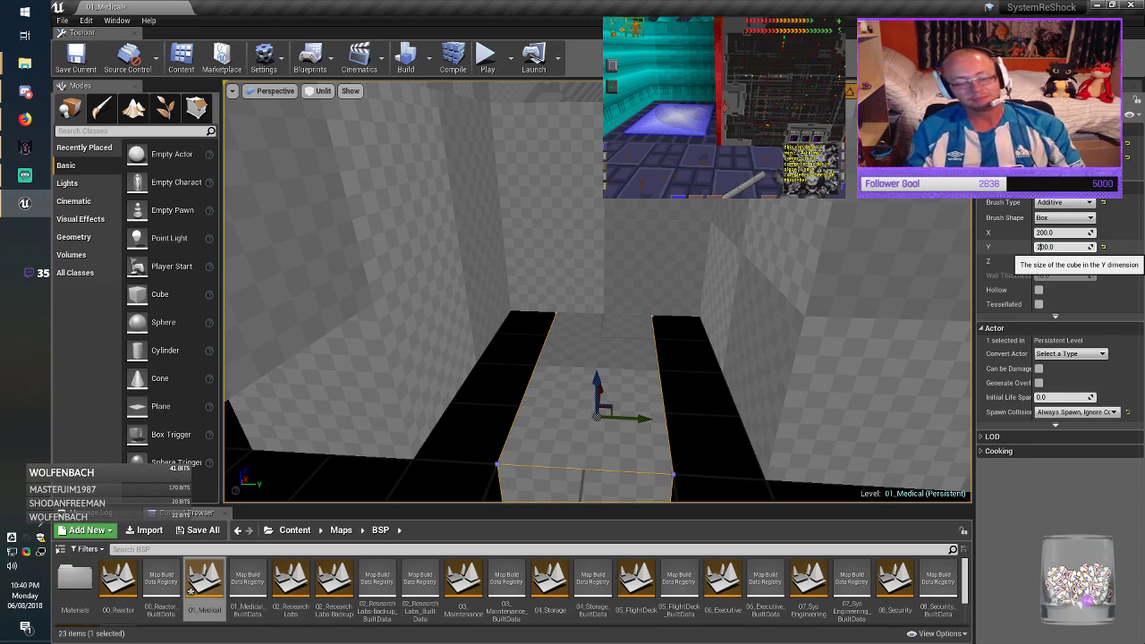
pyautogui.press('Return')
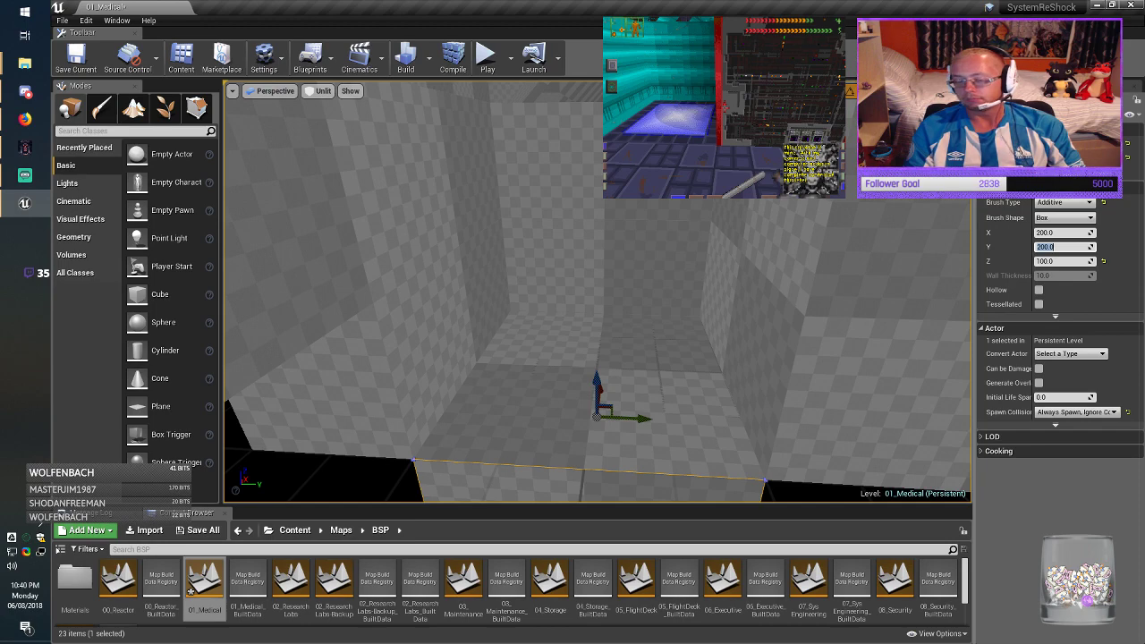
# Step: Duplicate the 200 × 200 × 100 floor brush into the opening, set the copy's Y size to 400 and align it along Y
pyautogui.moveTo(471, 365); pyautogui.dragTo(555, 367, button='right')
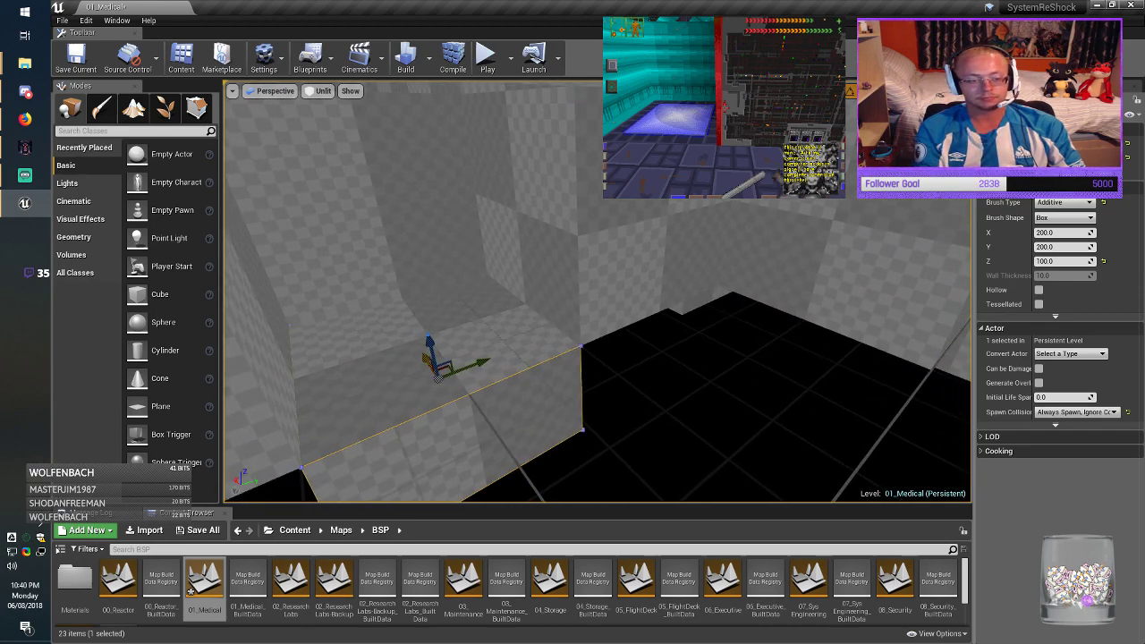
pyautogui.moveTo(425, 358)
pyautogui.mouseDown()
pyautogui.moveTo(575, 481)
pyautogui.moveTo(501, 414)
pyautogui.mouseUp()
pyautogui.click(501, 413)
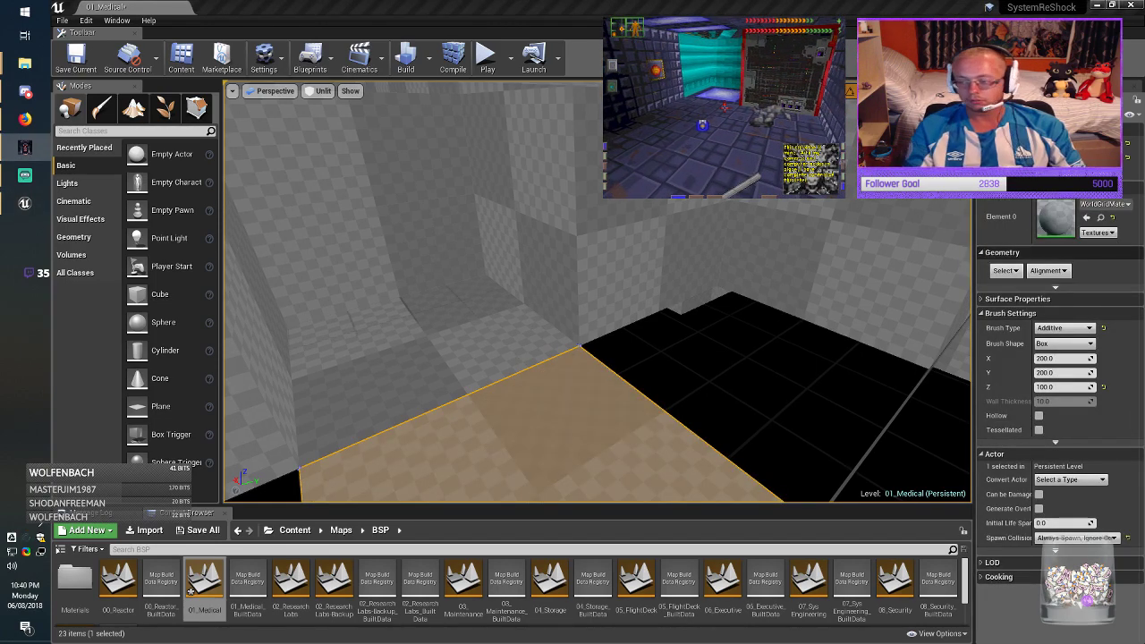
pyautogui.moveTo(573, 357)
pyautogui.mouseDown(button='right')
pyautogui.moveTo(483, 367)
pyautogui.moveTo(466, 385)
pyautogui.mouseUp(button='right')
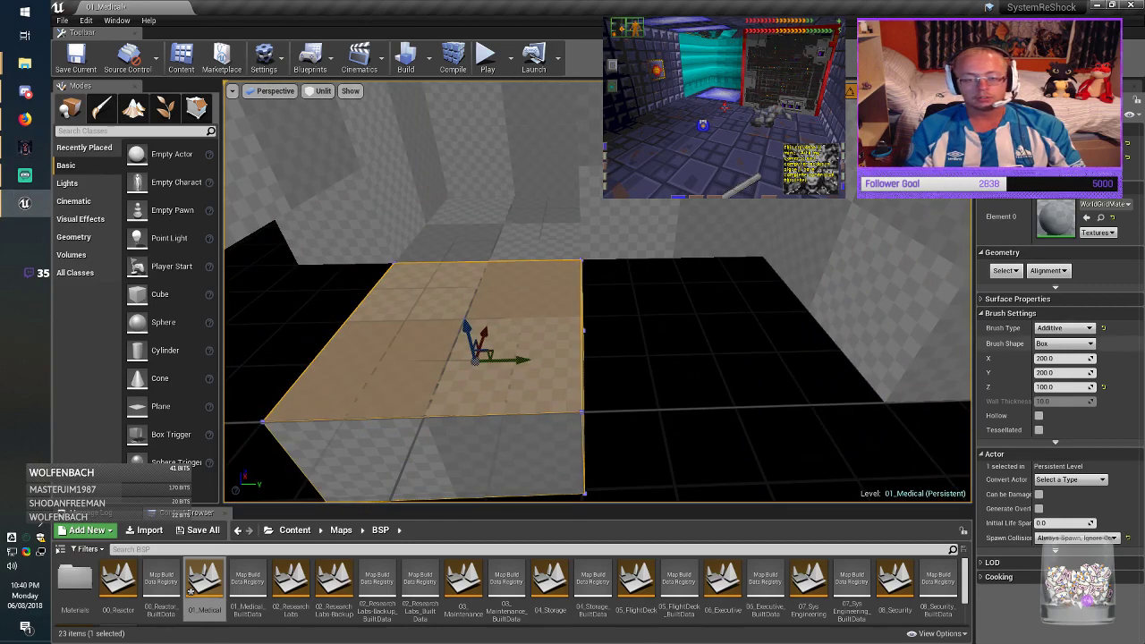
pyautogui.click(1041, 373)
pyautogui.press('BackSpace')
pyautogui.write('4')
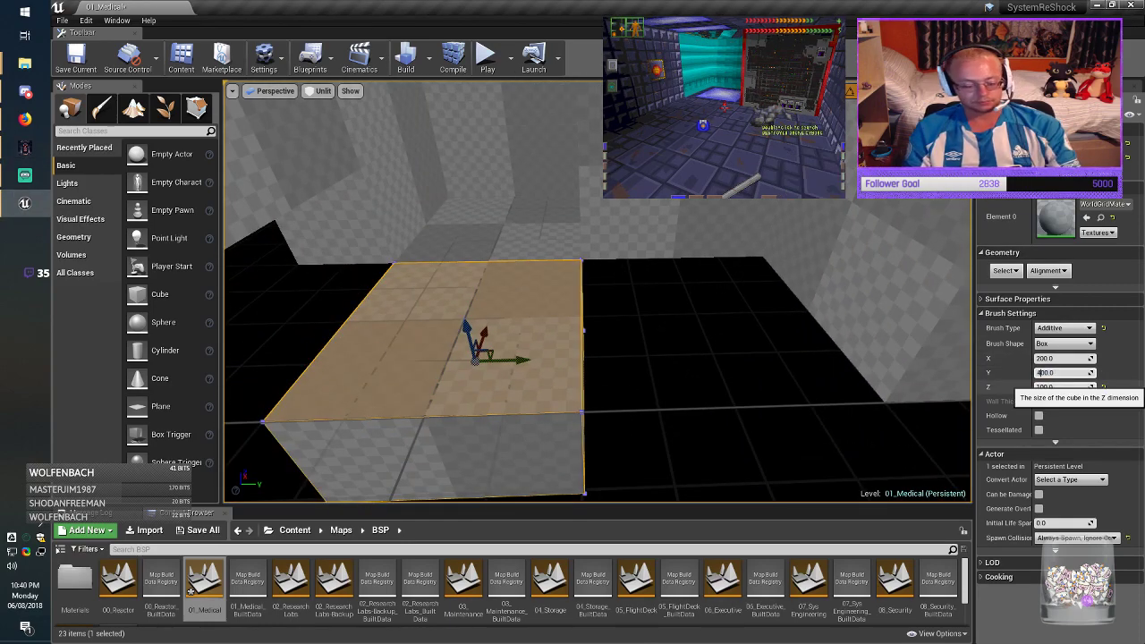
pyautogui.press('Return')
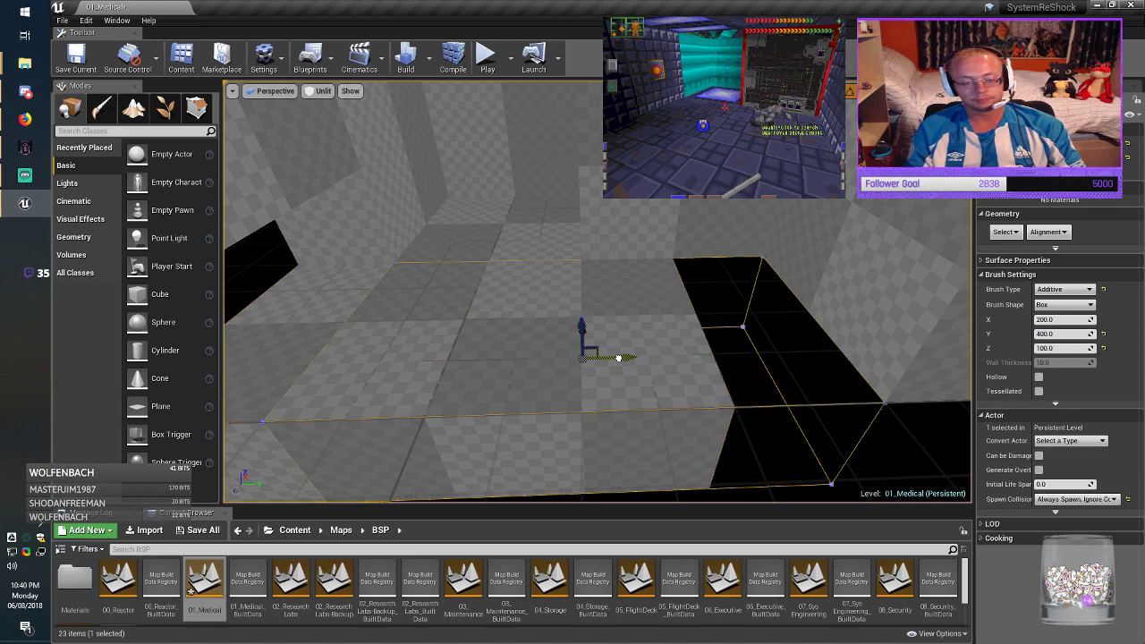
# Step: Check the System Shock game as reference, then duplicate the 200 × 400 × 100 floor brush along X and set the copy's Y size to 600
pyautogui.hotkey('alt', 'Tab')
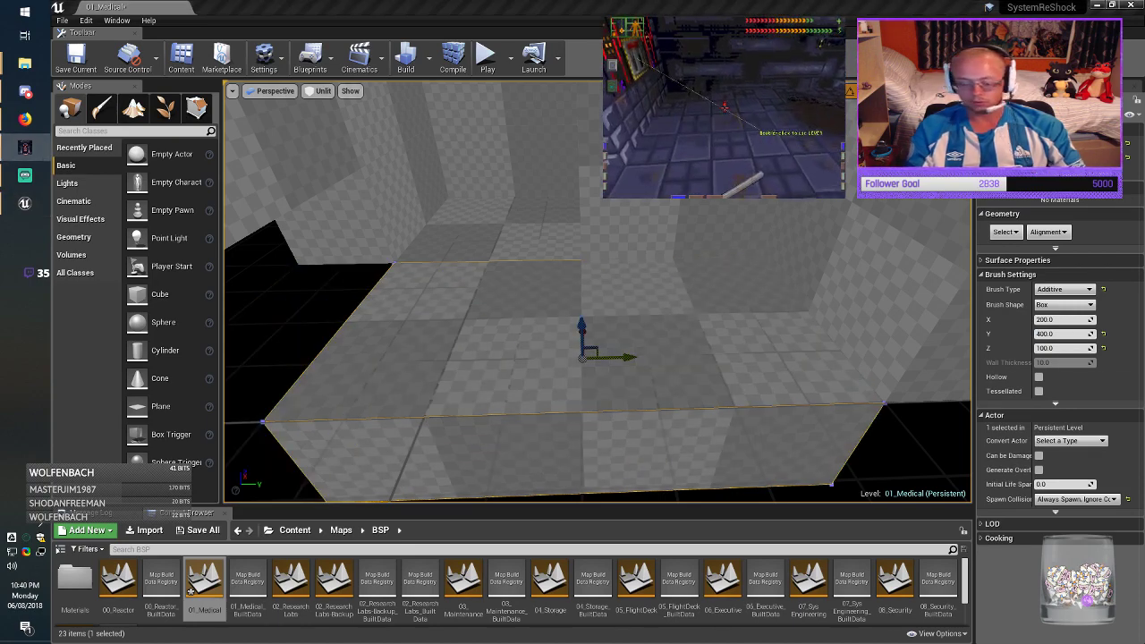
pyautogui.hotkey('alt', 'Tab')
pyautogui.moveTo(591, 340); pyautogui.dragTo(760, 350, button='right')
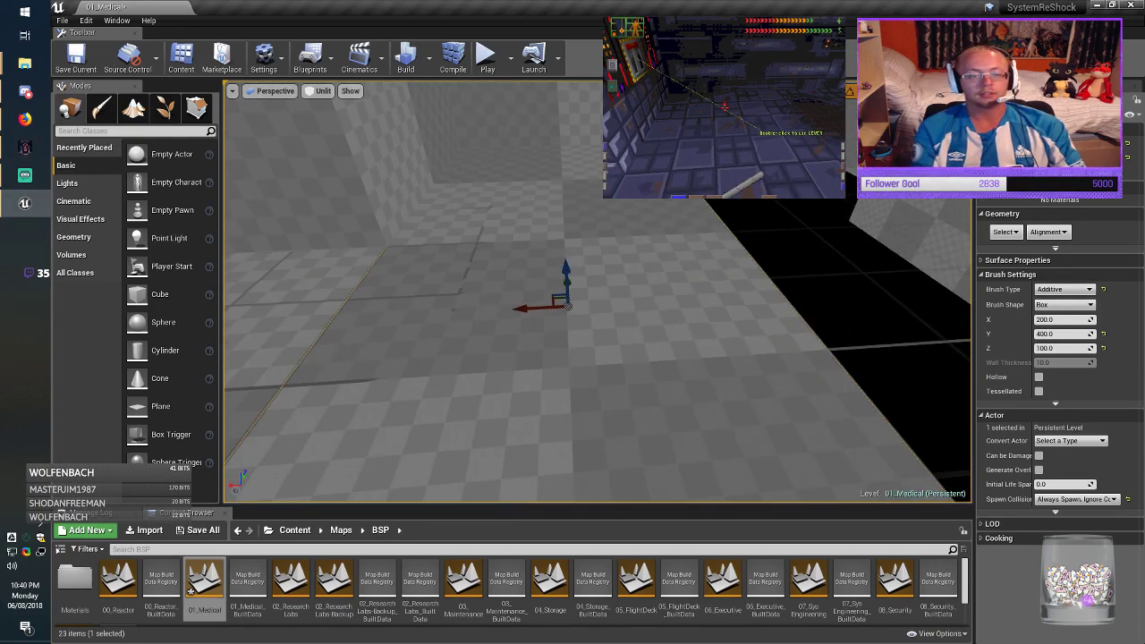
pyautogui.moveTo(554, 308)
pyautogui.keyDown('alt'); pyautogui.mouseDown()
pyautogui.moveTo(957, 275)
pyautogui.moveTo(860, 264)
pyautogui.mouseUp(); pyautogui.keyUp('alt')
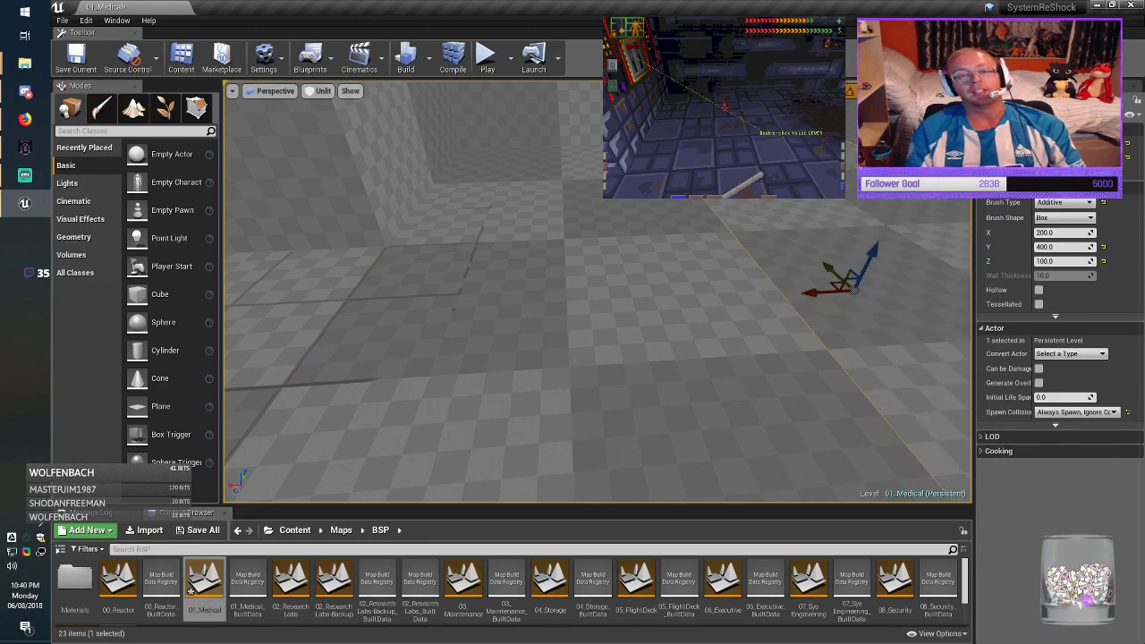
pyautogui.moveTo(830, 256)
pyautogui.mouseDown(button='right')
pyautogui.moveTo(850, 273)
pyautogui.moveTo(716, 268)
pyautogui.moveTo(738, 268)
pyautogui.mouseUp(button='right')
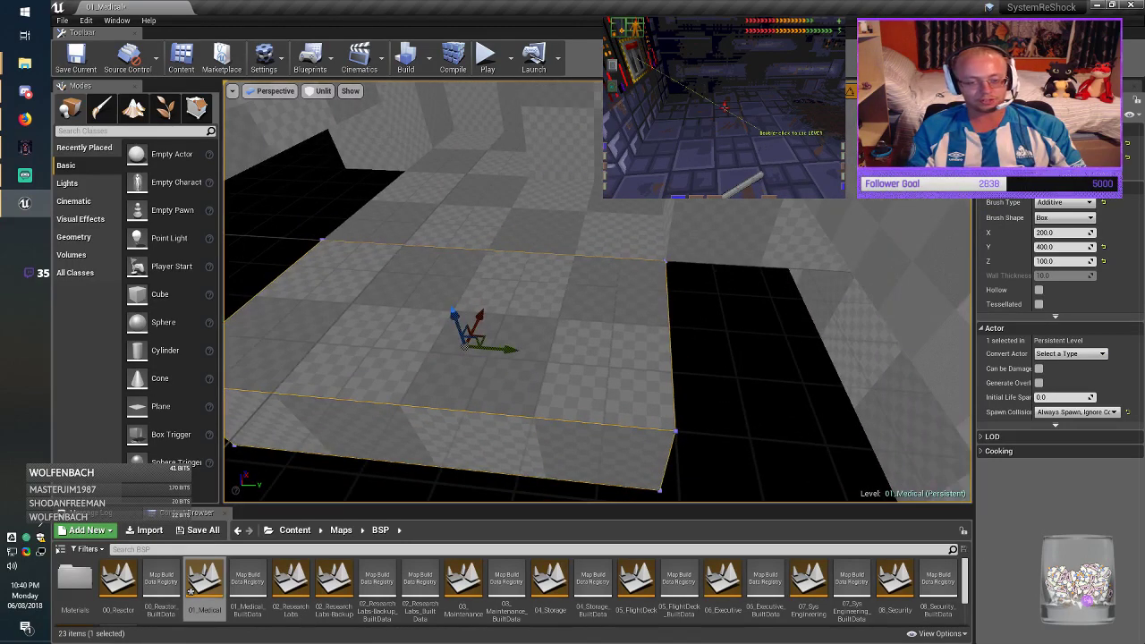
pyautogui.click(1057, 247)
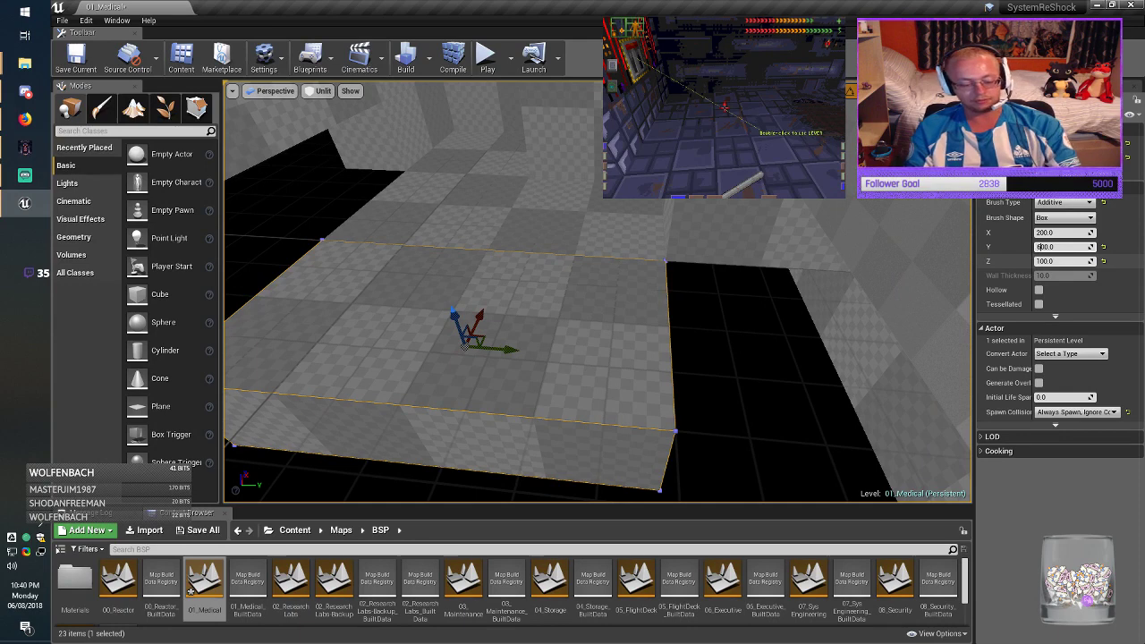
pyautogui.press('Return')
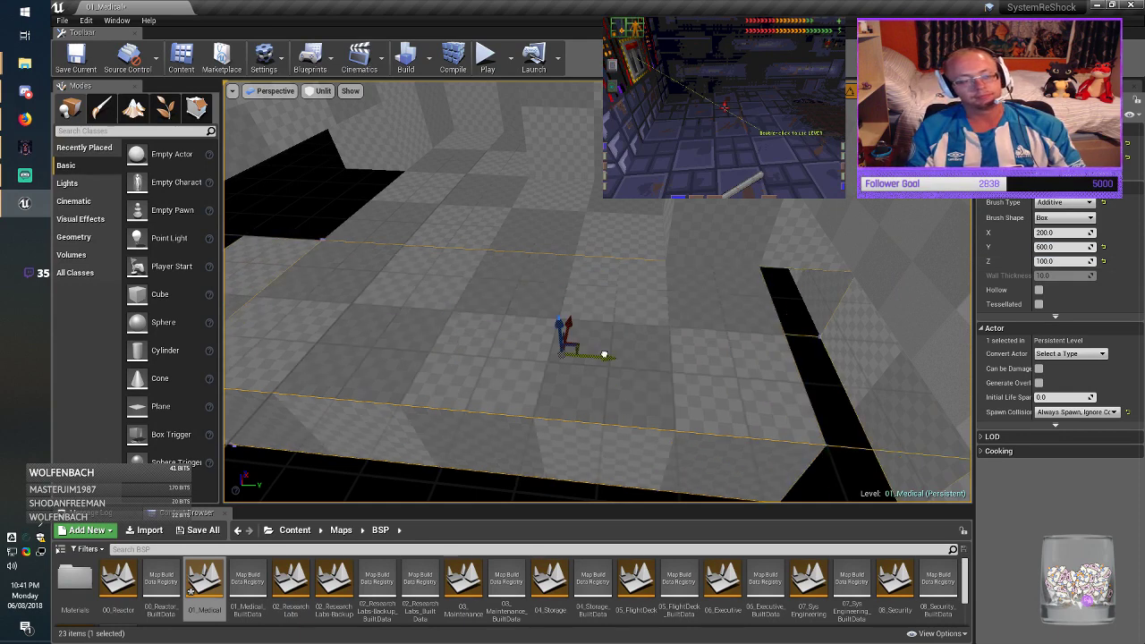
# Step: Undo the last move of the 200 × 600 × 100 floor brush and save the level
pyautogui.moveTo(560, 320); pyautogui.dragTo(644, 313, button='right')
pyautogui.moveTo(560, 320); pyautogui.dragTo(560, 296)
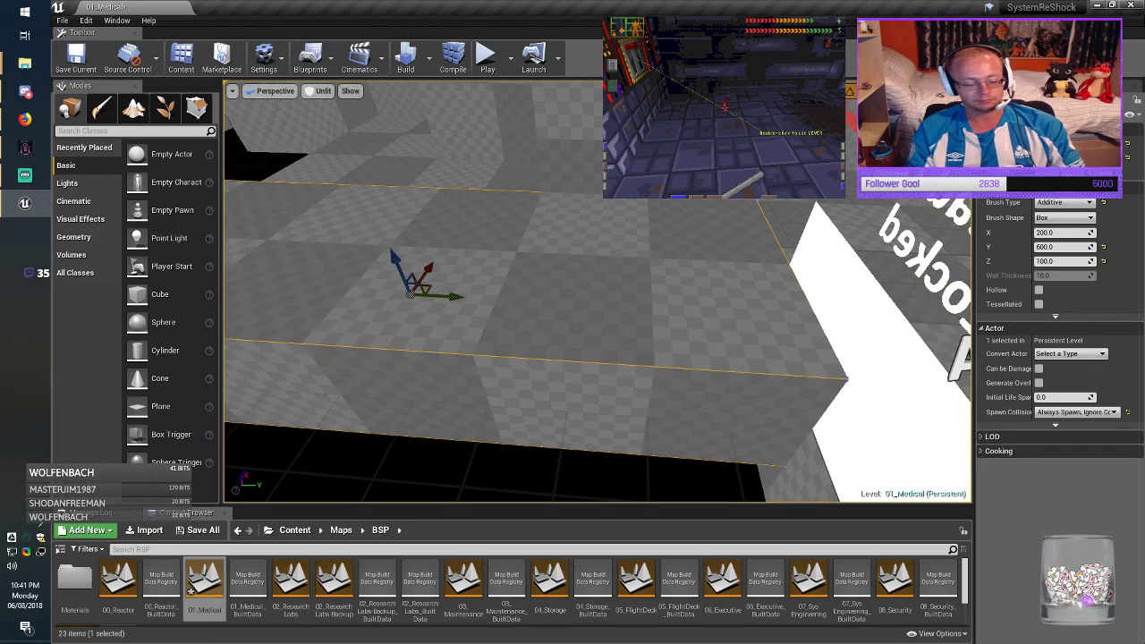
pyautogui.hotkey('ctrl', 'z')
pyautogui.moveTo(560, 296); pyautogui.dragTo(483, 291, button='right')
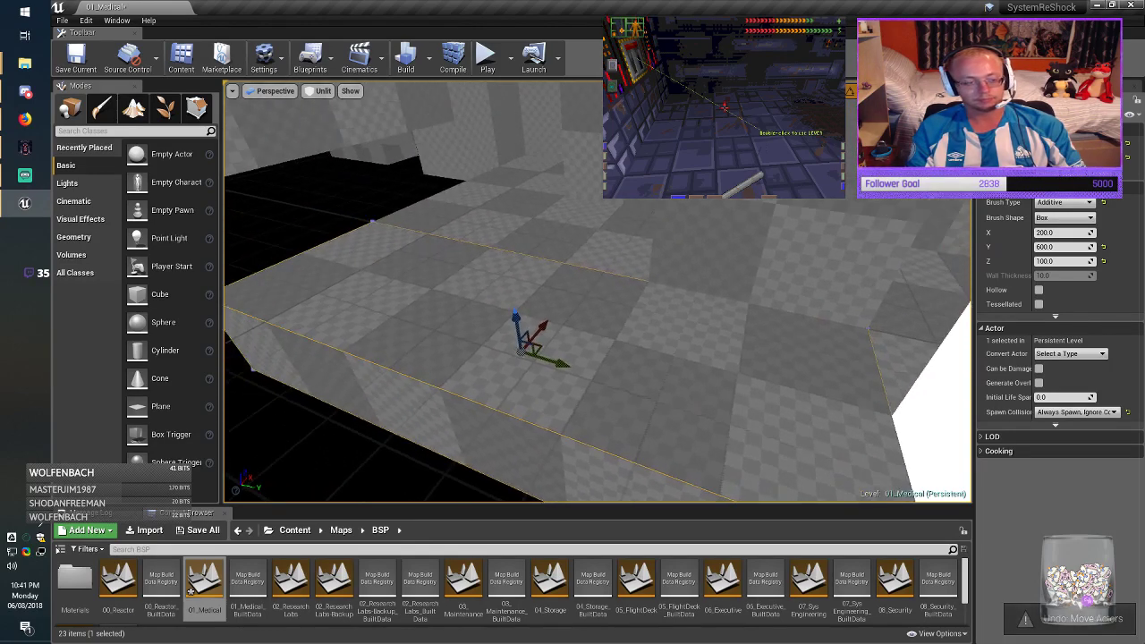
pyautogui.click(83, 61)
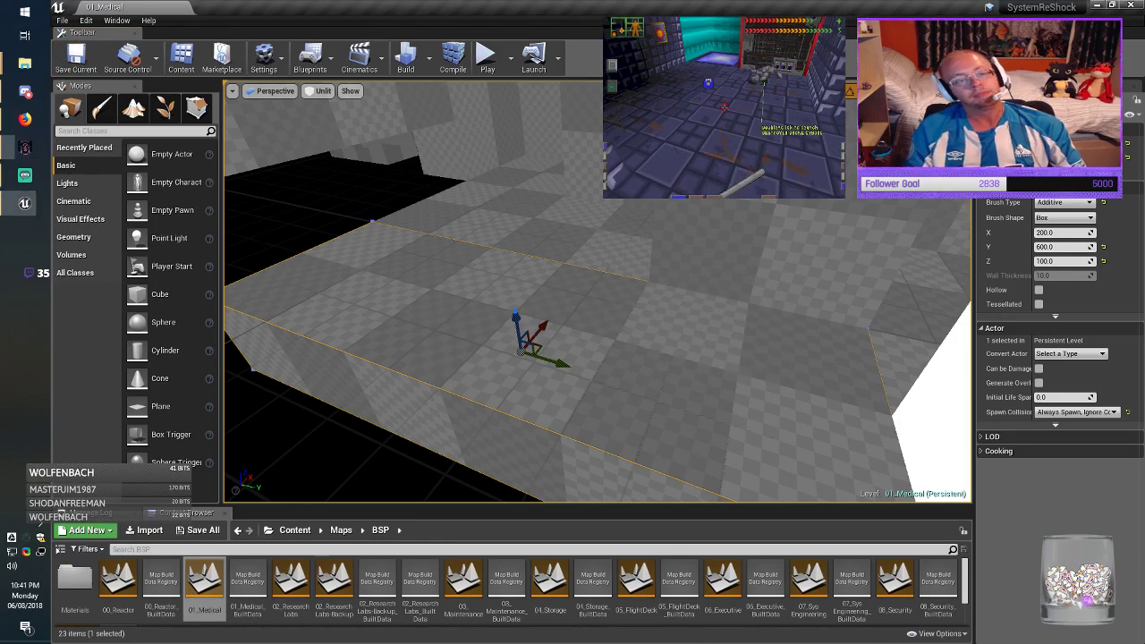
# Step: Duplicate the 200 × 400 × 100 floor brush and place the copy in the open gap beyond the 600-long floor brush
pyautogui.moveTo(707, 376)
pyautogui.mouseDown(button='right')
pyautogui.moveTo(769, 387)
pyautogui.moveTo(654, 371)
pyautogui.mouseUp(button='right')
pyautogui.click(707, 376)
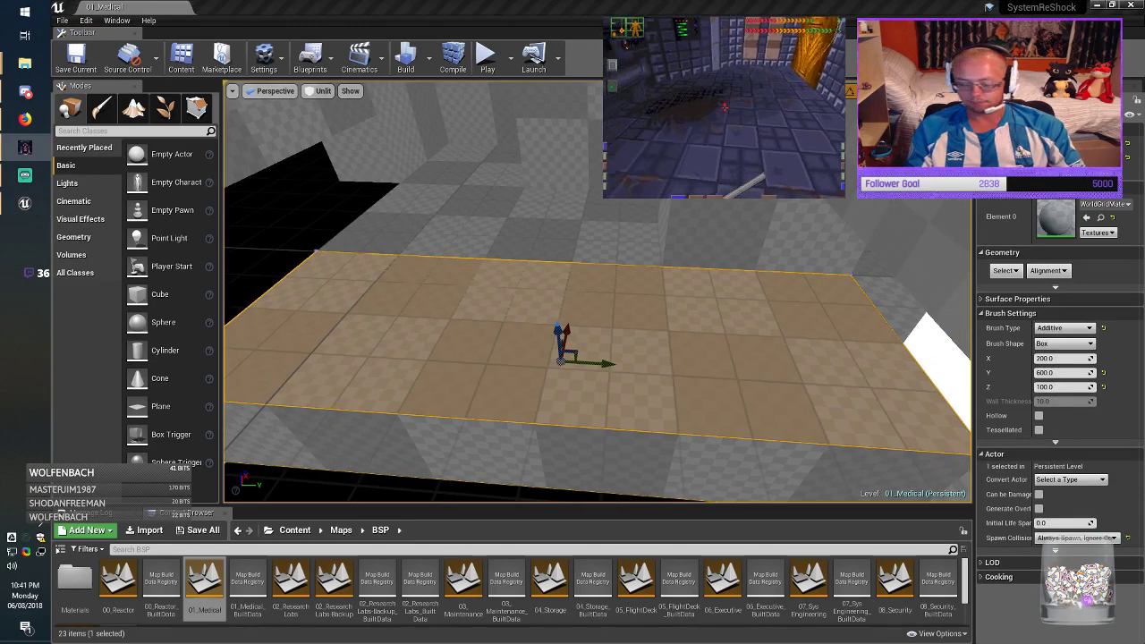
pyautogui.click(537, 223)
pyautogui.moveTo(537, 224)
pyautogui.mouseDown(button='right')
pyautogui.moveTo(483, 246)
pyautogui.moveTo(617, 259)
pyautogui.mouseUp(button='right')
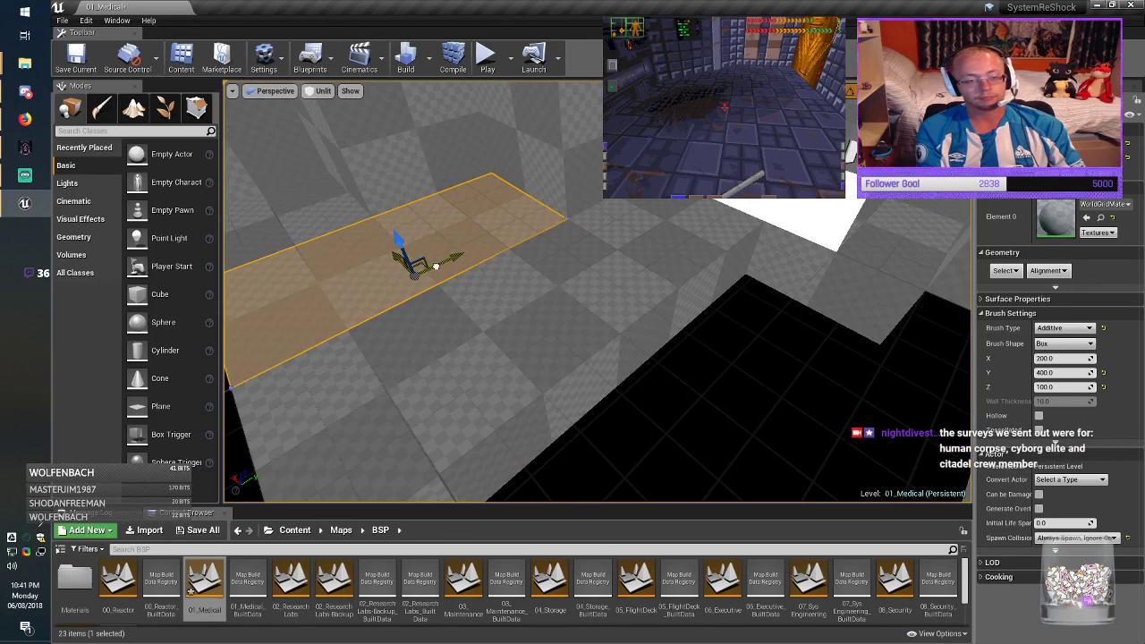
pyautogui.moveTo(436, 266)
pyautogui.mouseDown()
pyautogui.moveTo(814, 325)
pyautogui.moveTo(747, 360)
pyautogui.mouseUp()
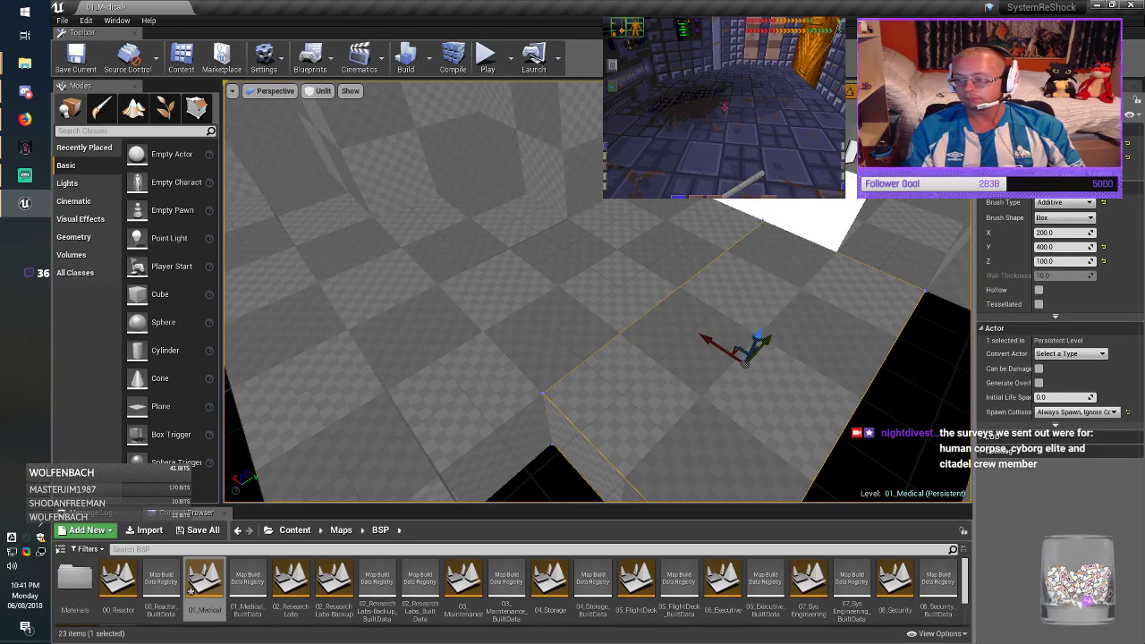
pyautogui.moveTo(747, 360); pyautogui.dragTo(962, 352, button='right')
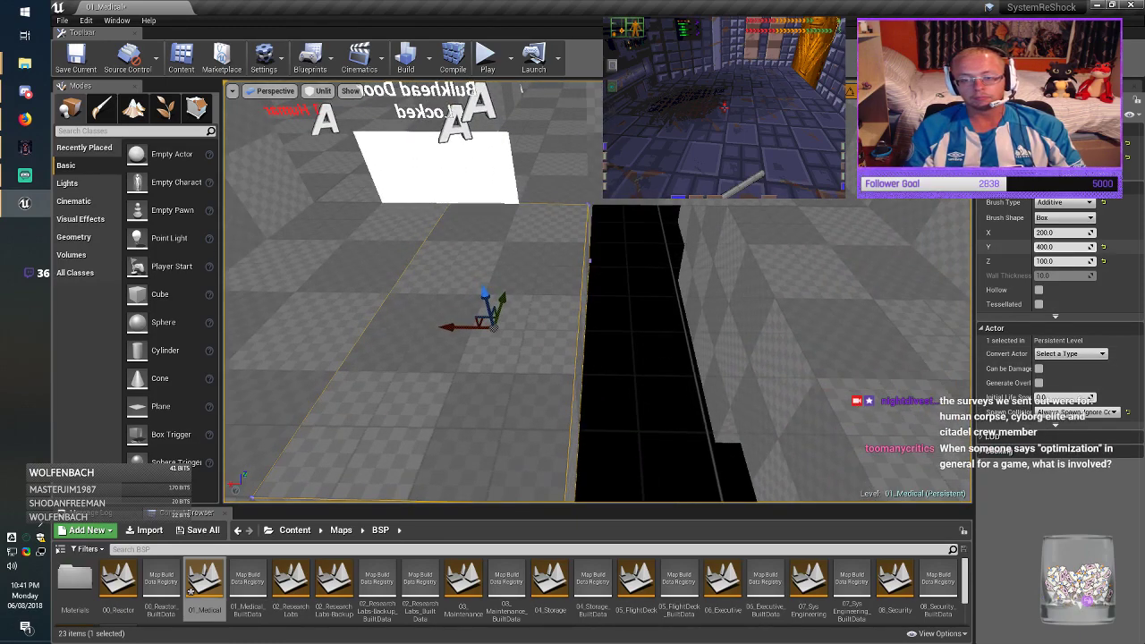
# Step: Extend the duplicated floor brush to an X size of 400, shifting it along X to close the gap, and save the level
pyautogui.click(1057, 233)
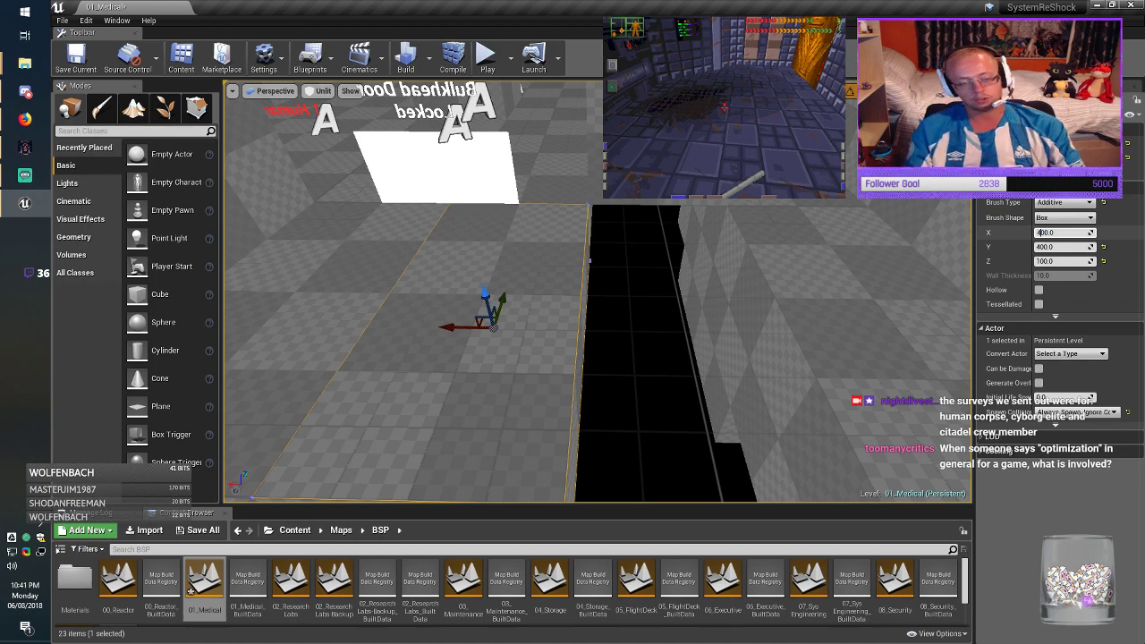
pyautogui.press('Return')
pyautogui.moveTo(449, 327); pyautogui.dragTo(536, 324)
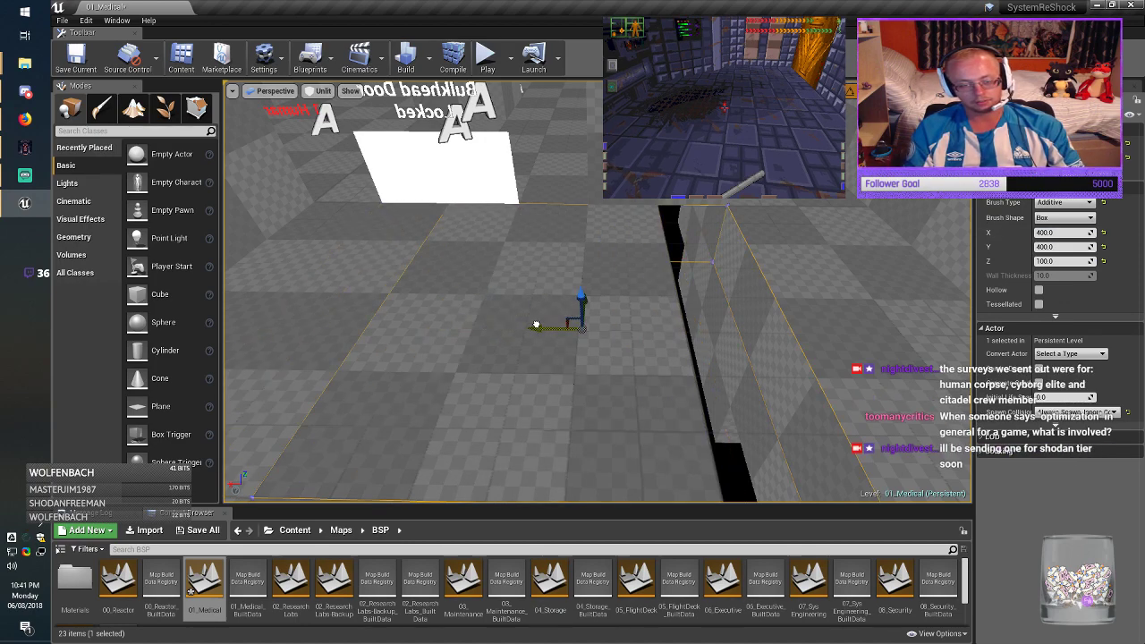
pyautogui.moveTo(535, 324)
pyautogui.mouseDown(button='right')
pyautogui.moveTo(545, 278)
pyautogui.moveTo(680, 268)
pyautogui.moveTo(760, 286)
pyautogui.moveTo(805, 261)
pyautogui.moveTo(804, 246)
pyautogui.moveTo(777, 206)
pyautogui.moveTo(707, 242)
pyautogui.moveTo(626, 235)
pyautogui.moveTo(653, 219)
pyautogui.moveTo(642, 215)
pyautogui.moveTo(536, 324)
pyautogui.mouseUp(button='right')
pyautogui.click(75, 59)
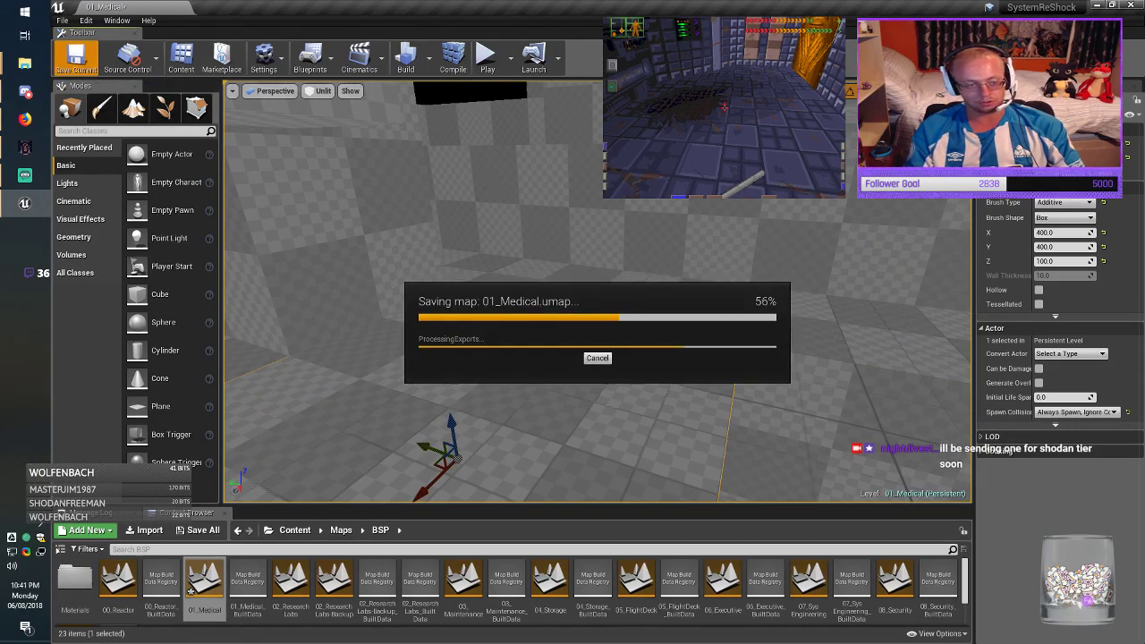
# Step: Duplicate the 200 × 200 × 300 wall block along Y onto the adjoining floor
pyautogui.moveTo(680, 277); pyautogui.dragTo(702, 266, button='right')
pyautogui.click(703, 266)
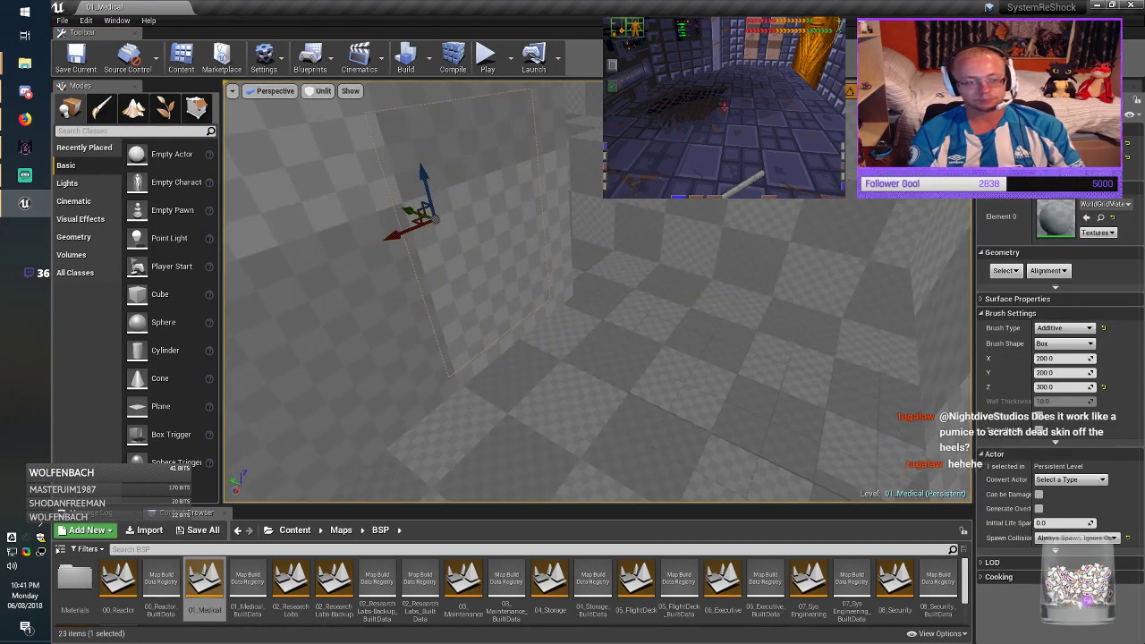
pyautogui.moveTo(413, 210); pyautogui.dragTo(521, 242)
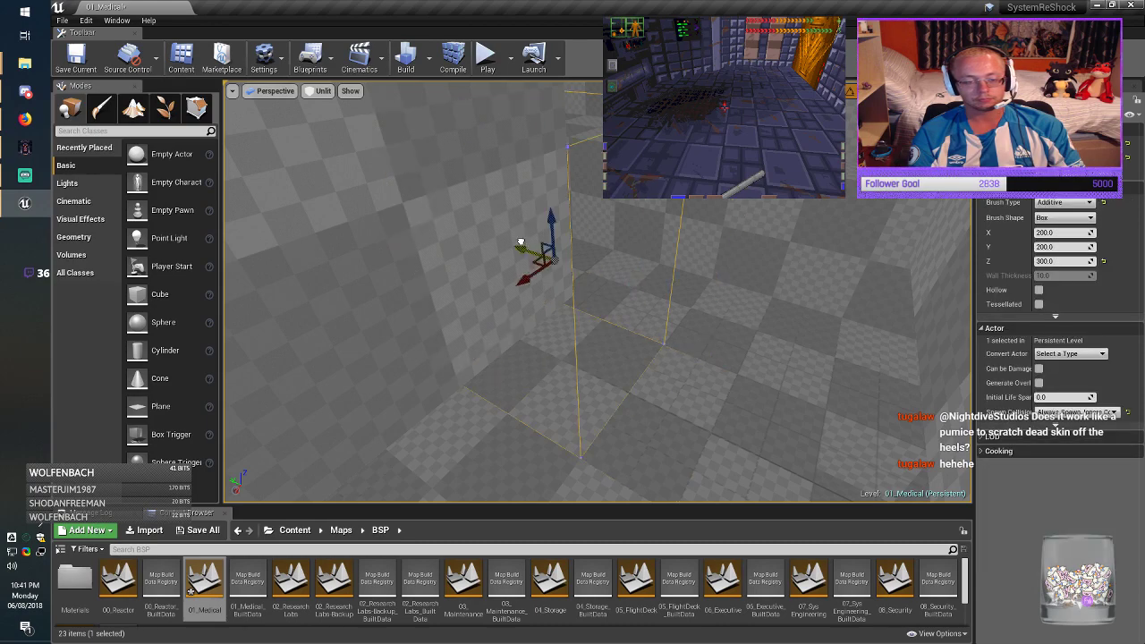
pyautogui.moveTo(521, 243); pyautogui.dragTo(521, 242, button='right')
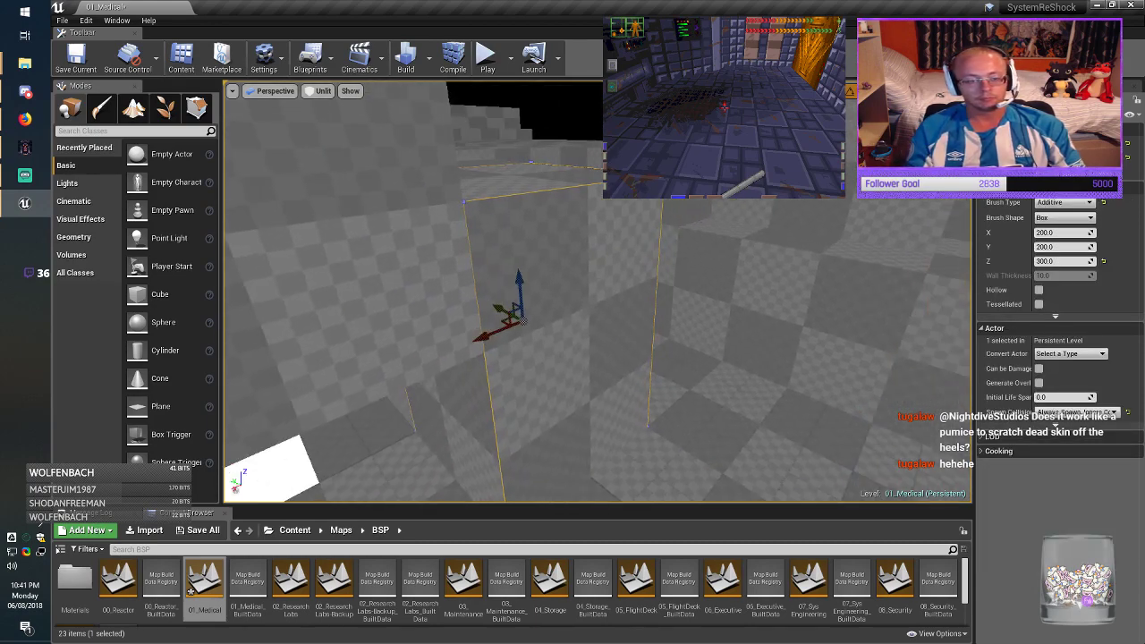
# Step: Set the duplicated wall block's Z size to 200 and shift it vertically
pyautogui.click(1043, 262)
pyautogui.press('BackSpace')
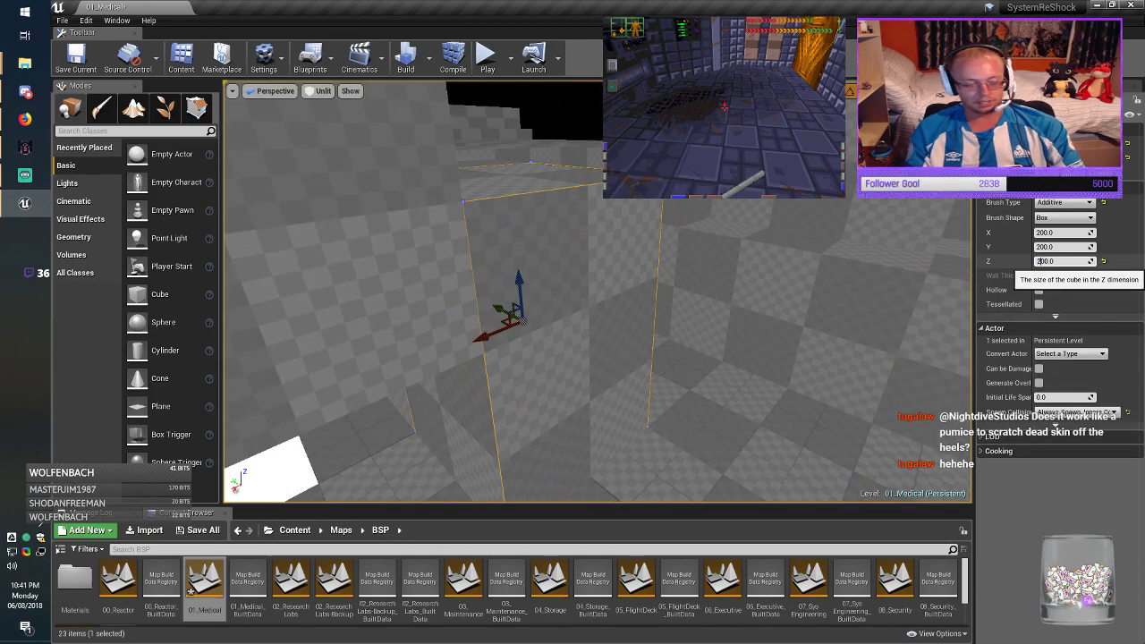
pyautogui.write('2')
pyautogui.press('Return')
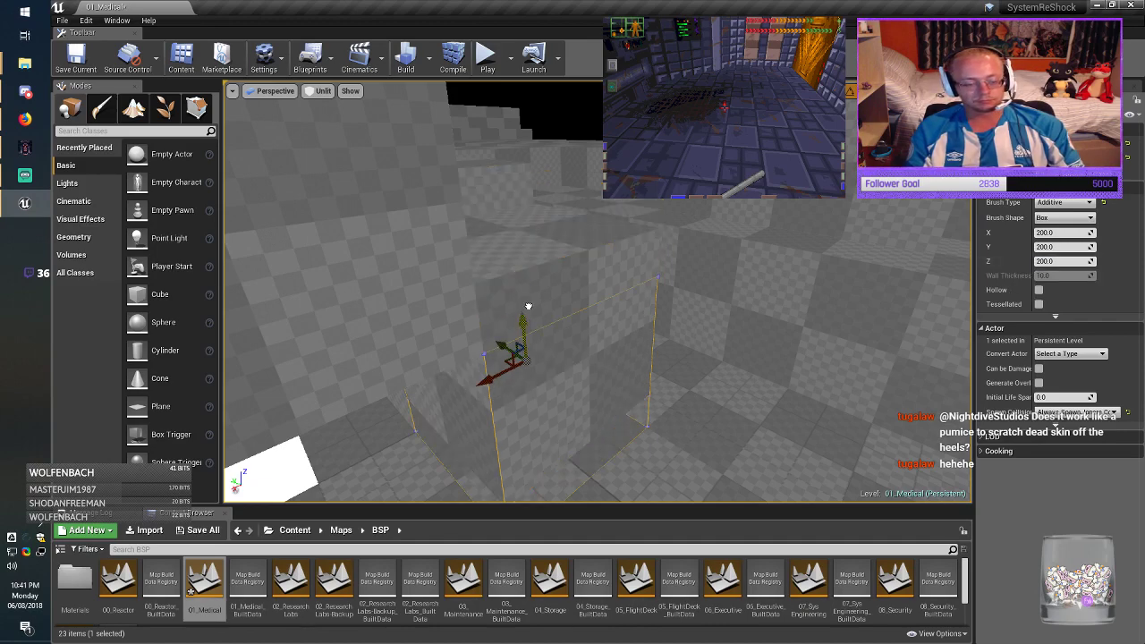
pyautogui.moveTo(528, 306); pyautogui.dragTo(528, 307)
pyautogui.moveTo(528, 307); pyautogui.dragTo(501, 307, button='right')
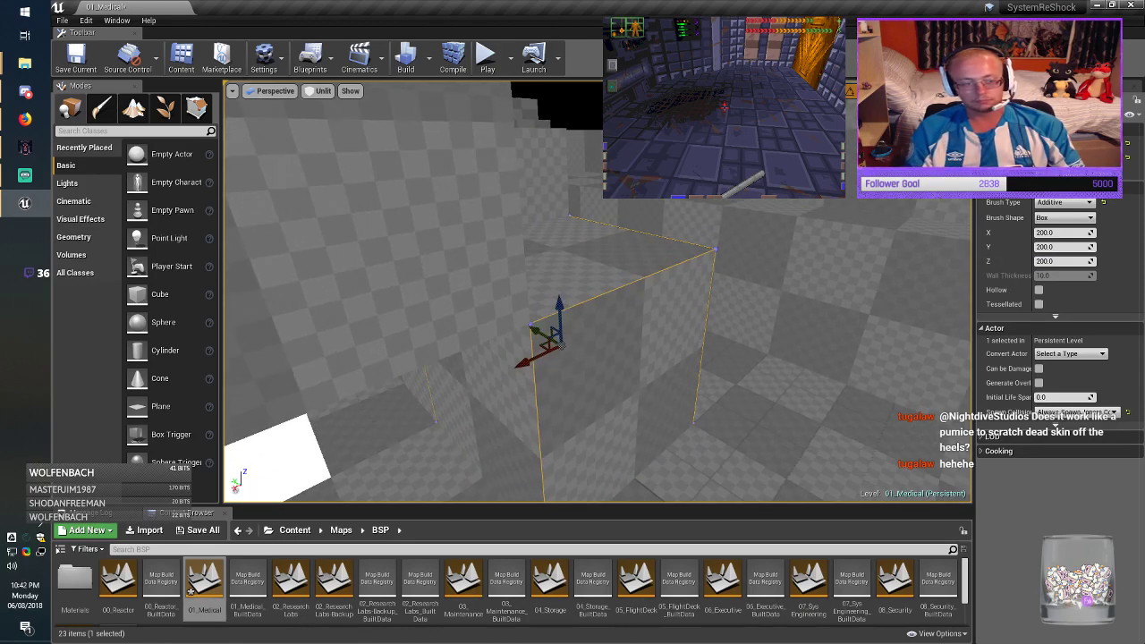
# Step: In geometry editing, move the wall block's front vertical edge toward the neighbouring corner to form a slanted face
pyautogui.click(195, 108)
pyautogui.moveTo(555, 358); pyautogui.dragTo(533, 416, button='right')
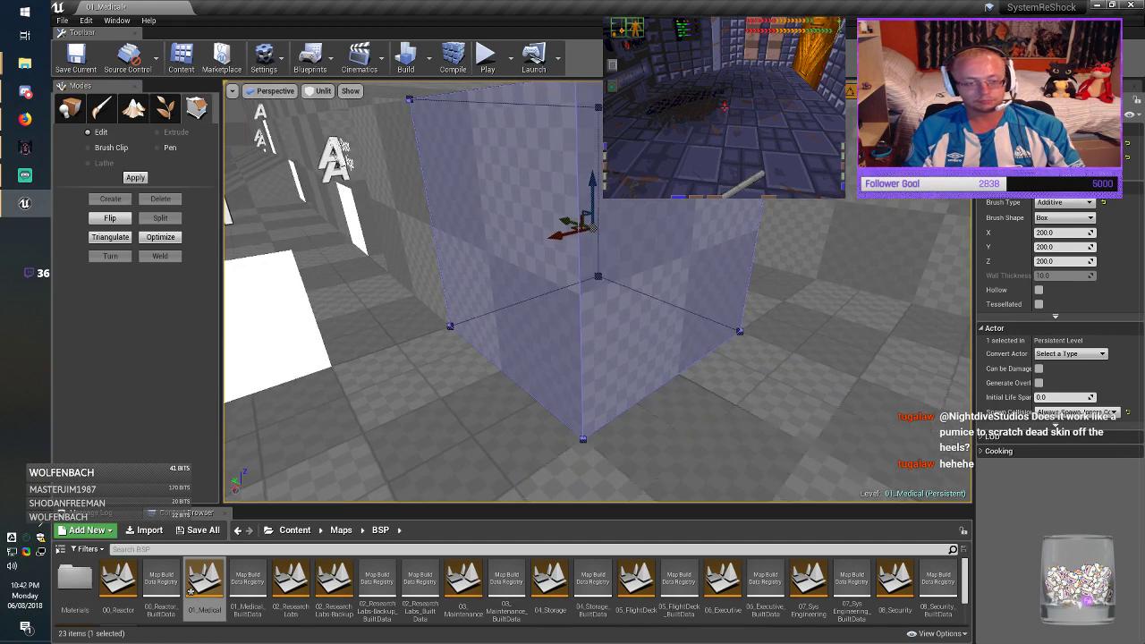
pyautogui.click(627, 349)
pyautogui.click(580, 340)
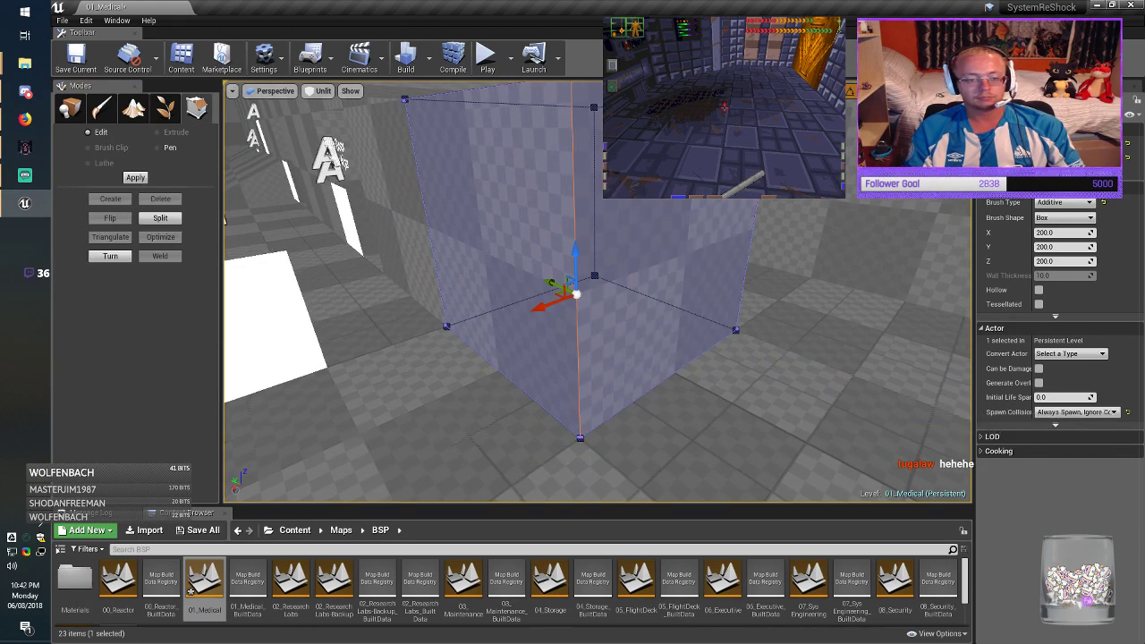
pyautogui.moveTo(581, 340); pyautogui.dragTo(559, 340, button='right')
pyautogui.moveTo(574, 295)
pyautogui.mouseDown()
pyautogui.moveTo(440, 215)
pyautogui.moveTo(425, 170)
pyautogui.moveTo(520, 242)
pyautogui.moveTo(427, 190)
pyautogui.moveTo(615, 271)
pyautogui.moveTo(443, 192)
pyautogui.moveTo(463, 185)
pyautogui.mouseUp()
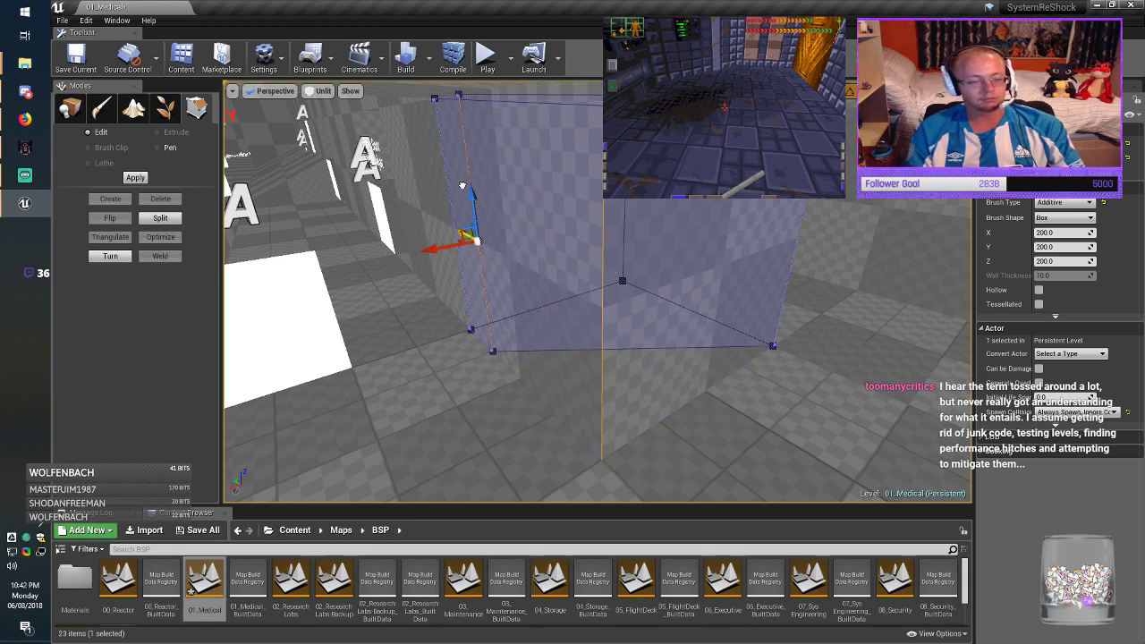
pyautogui.moveTo(462, 185)
pyautogui.mouseDown(button='right')
pyautogui.moveTo(537, 184)
pyautogui.moveTo(291, 183)
pyautogui.moveTo(367, 184)
pyautogui.mouseUp(button='right')
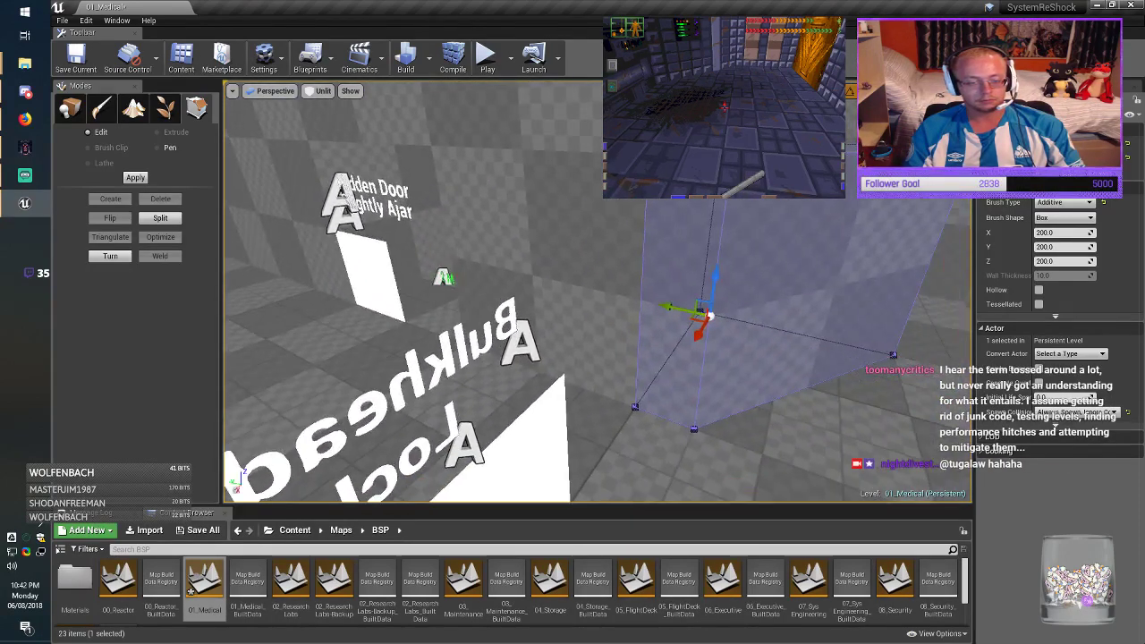
pyautogui.moveTo(627, 296)
pyautogui.mouseDown()
pyautogui.moveTo(544, 277)
pyautogui.moveTo(670, 306)
pyautogui.mouseUp()
# Step: Leave geometry editing and delete the reshaped 200 × 200 × 200 wall block
pyautogui.click(69, 108)
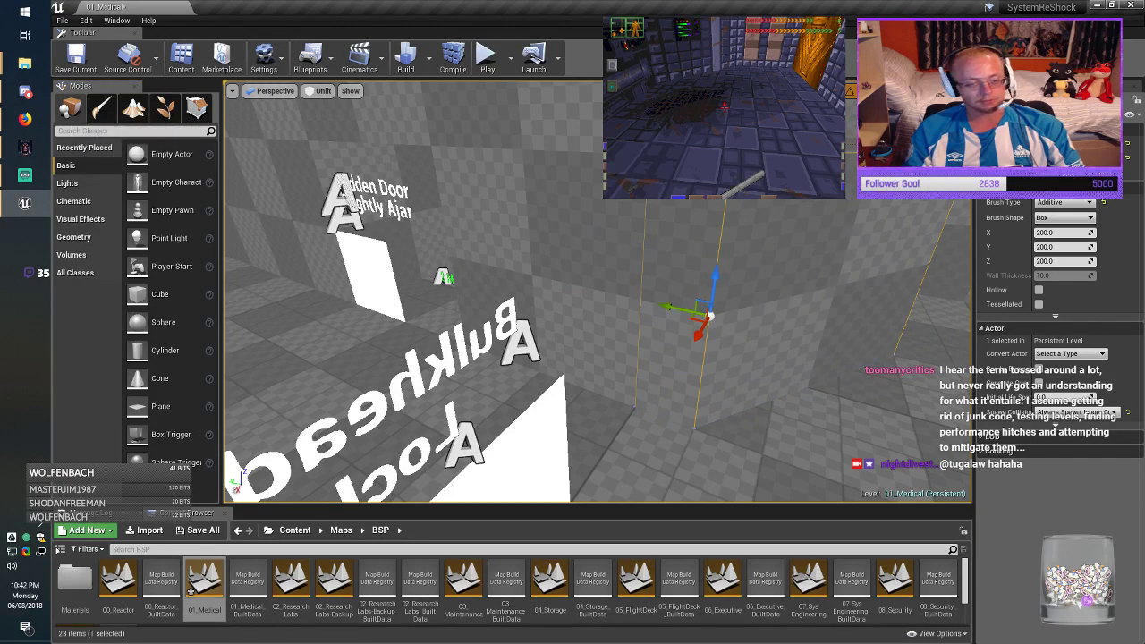
pyautogui.moveTo(617, 331); pyautogui.dragTo(707, 314, button='right')
pyautogui.click(618, 331)
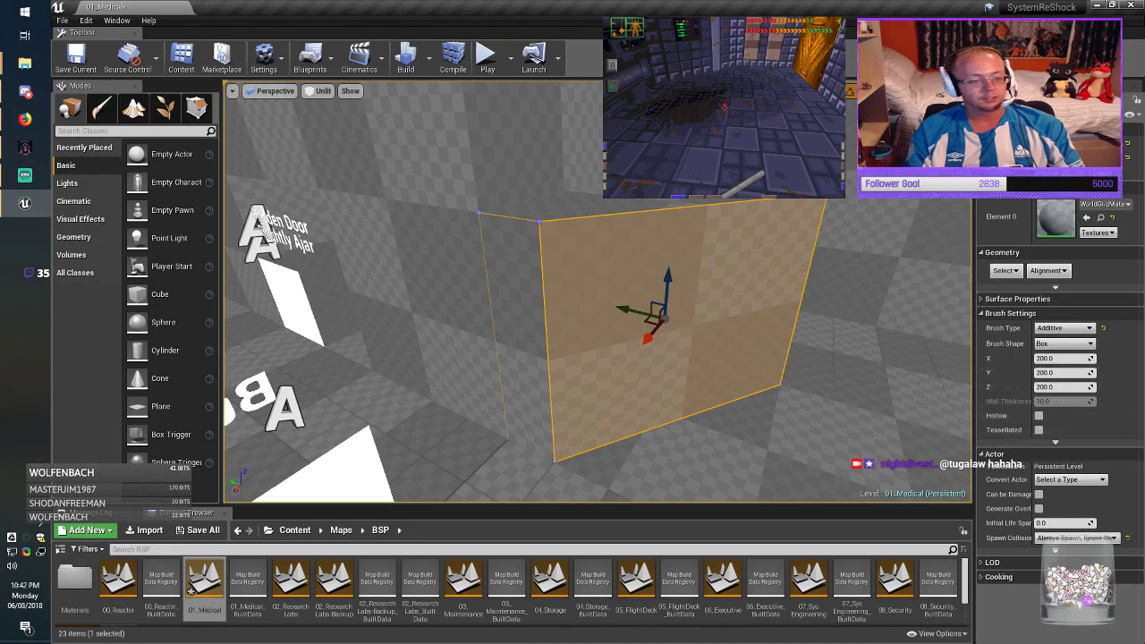
pyautogui.press('Delete')
# Step: Place a new 200 × 200 × 200 additive box brush and move it against the wall corner beside the floor
pyautogui.moveTo(618, 331)
pyautogui.mouseDown(button='right')
pyautogui.moveTo(707, 344)
pyautogui.moveTo(689, 344)
pyautogui.mouseUp(button='right')
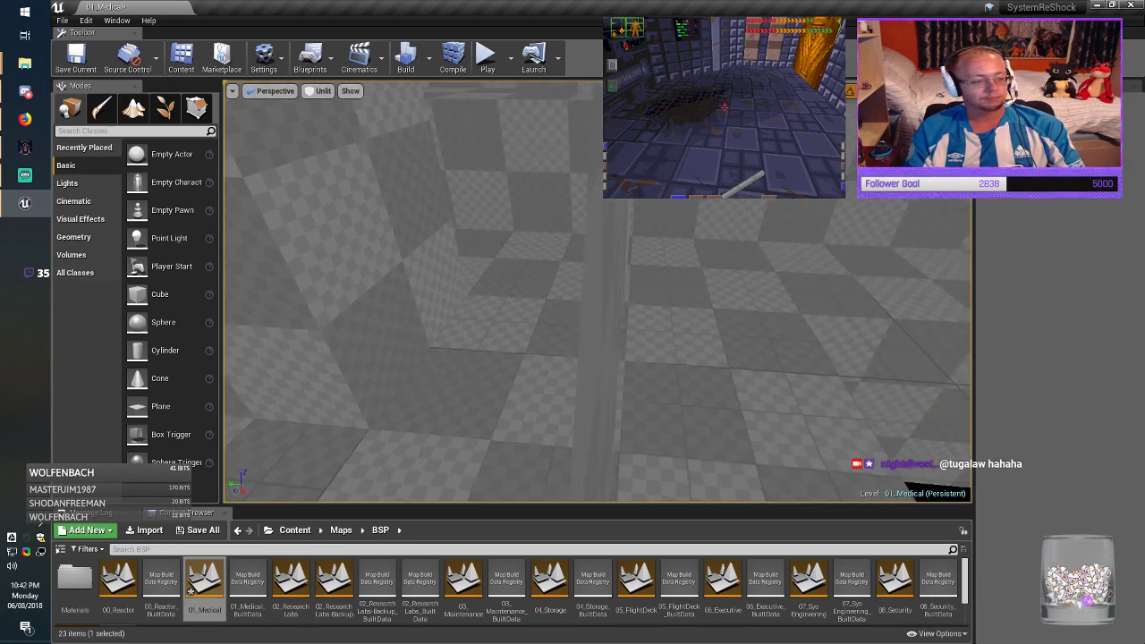
pyautogui.click(74, 236)
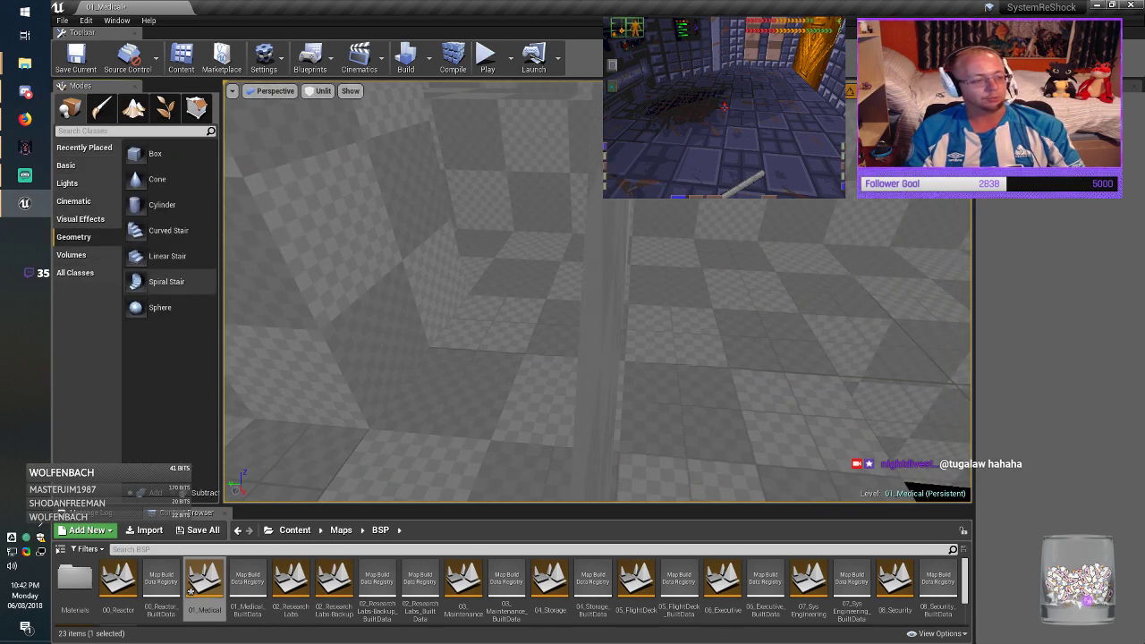
pyautogui.moveTo(160, 155)
pyautogui.mouseDown()
pyautogui.moveTo(858, 429)
pyautogui.moveTo(667, 327)
pyautogui.mouseUp()
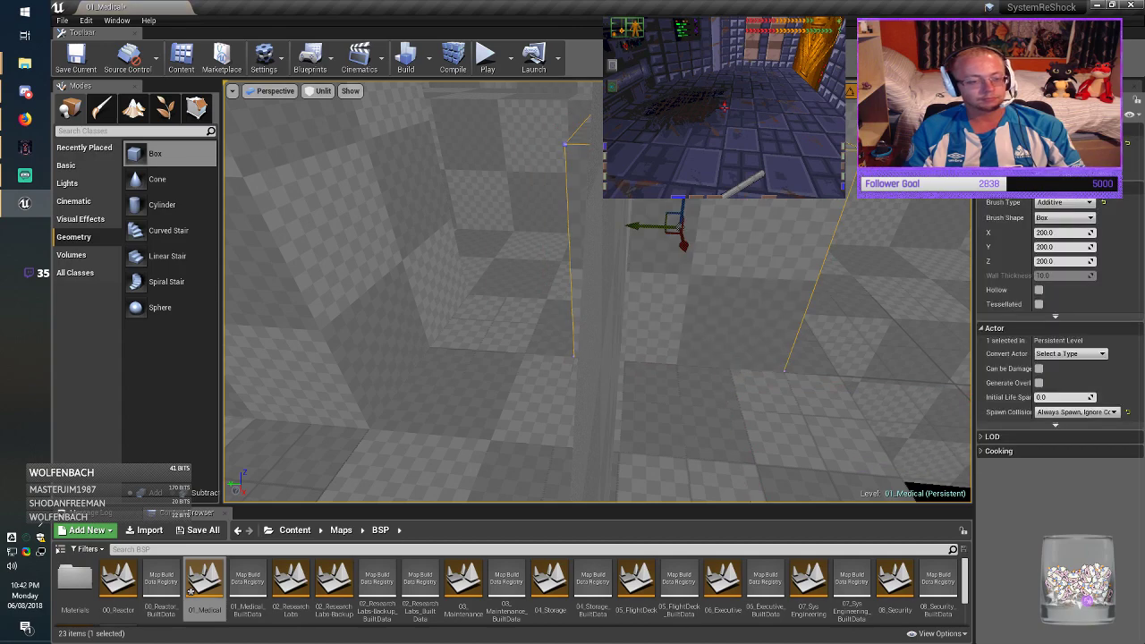
pyautogui.moveTo(667, 327); pyautogui.dragTo(743, 318, button='right')
pyautogui.moveTo(578, 253)
pyautogui.mouseDown()
pyautogui.moveTo(358, 310)
pyautogui.moveTo(389, 281)
pyautogui.mouseUp()
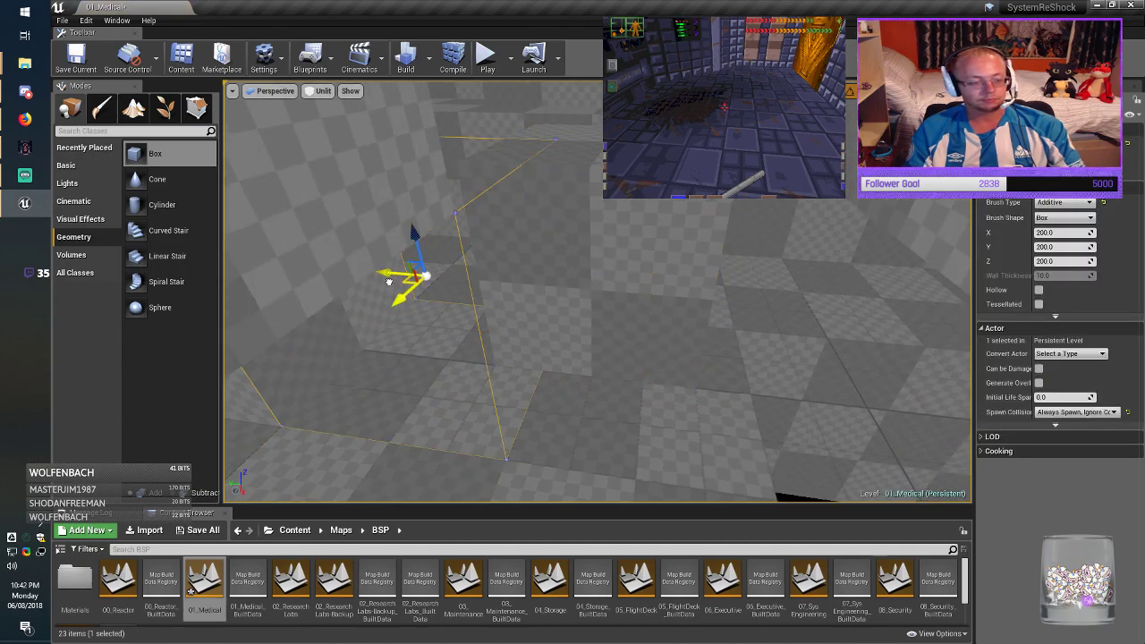
pyautogui.moveTo(389, 280)
pyautogui.mouseDown(button='right')
pyautogui.moveTo(380, 299)
pyautogui.moveTo(340, 305)
pyautogui.moveTo(381, 264)
pyautogui.moveTo(327, 260)
pyautogui.mouseUp(button='right')
# Step: In geometry editing, move the new box's front vertical edge onto the neighbouring corner to form a slanted face, and leave geometry editing
pyautogui.click(196, 109)
pyautogui.click(635, 250)
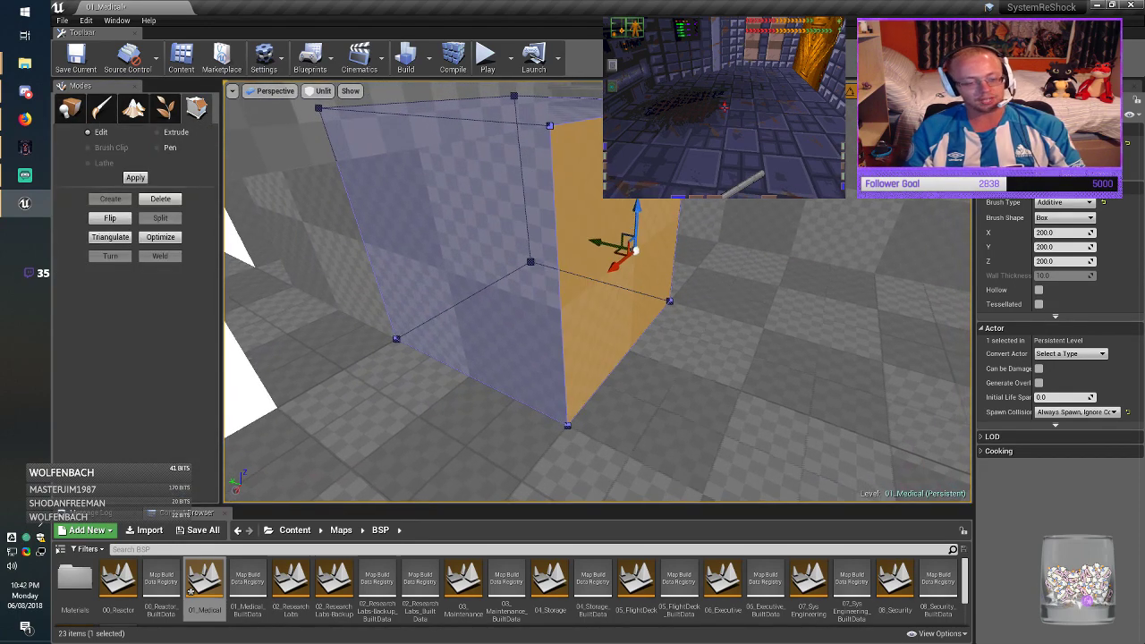
pyautogui.click(560, 309)
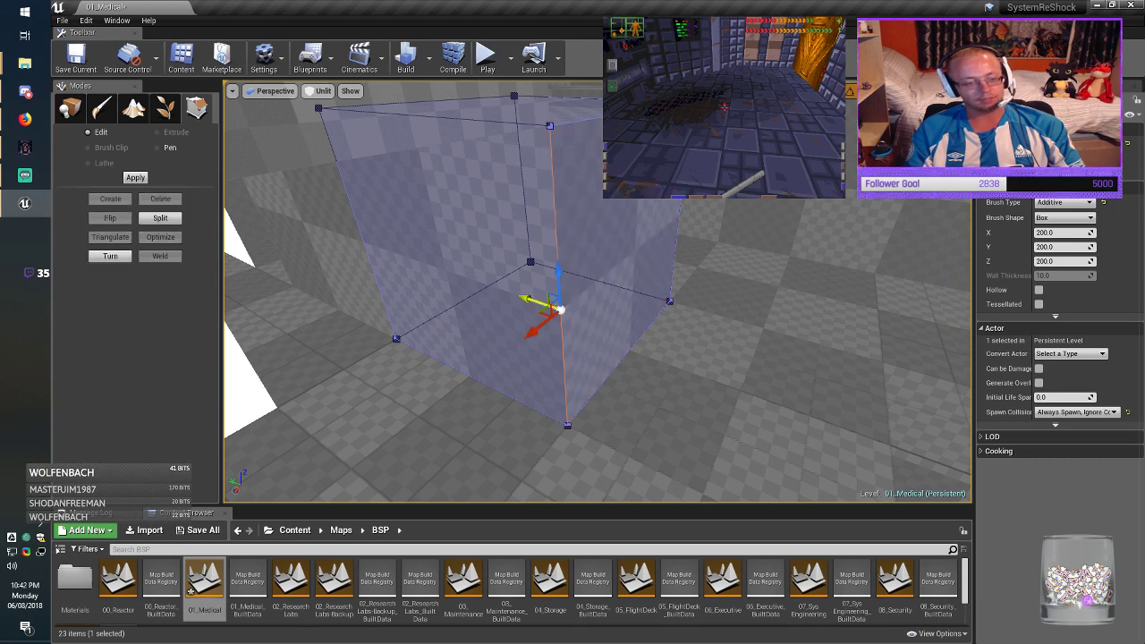
pyautogui.moveTo(560, 310); pyautogui.dragTo(350, 249)
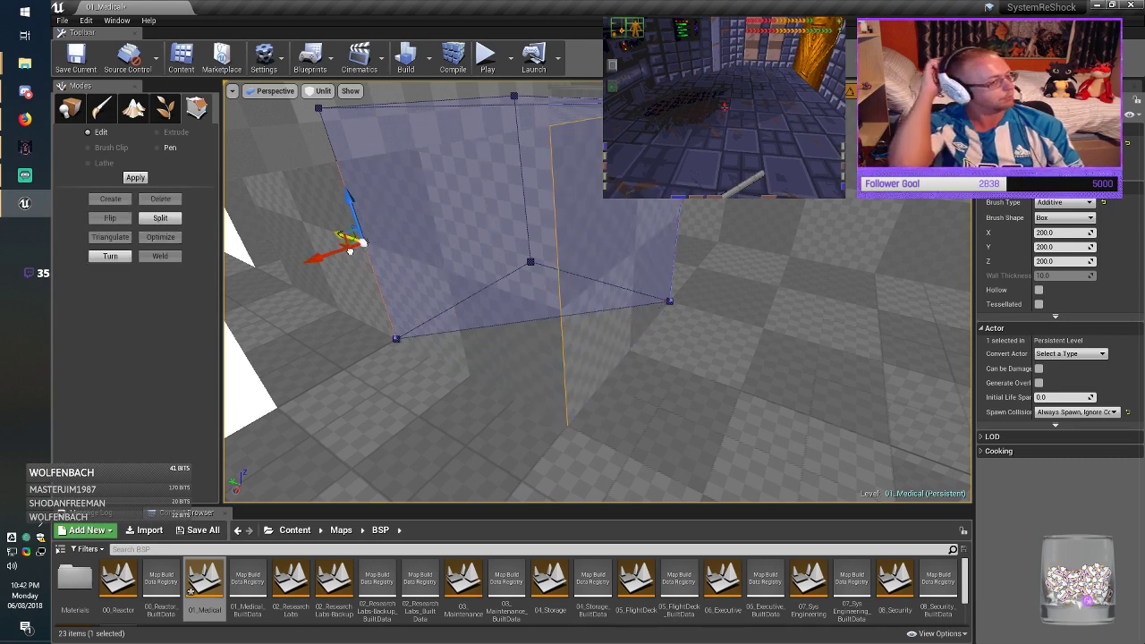
pyautogui.click(71, 110)
pyautogui.moveTo(430, 268); pyautogui.dragTo(428, 188, button='right')
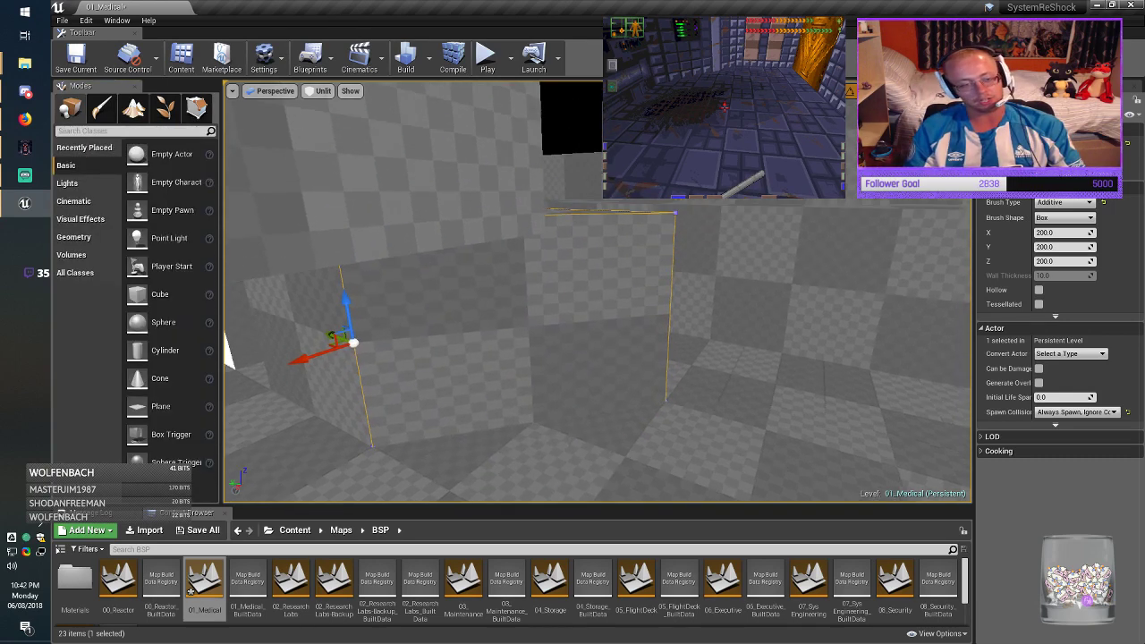
pyautogui.press('Escape')
# Step: Duplicate the slanted wall block beside the original, set the copy's X size to 100 and shift it back against the wall
pyautogui.click(528, 328)
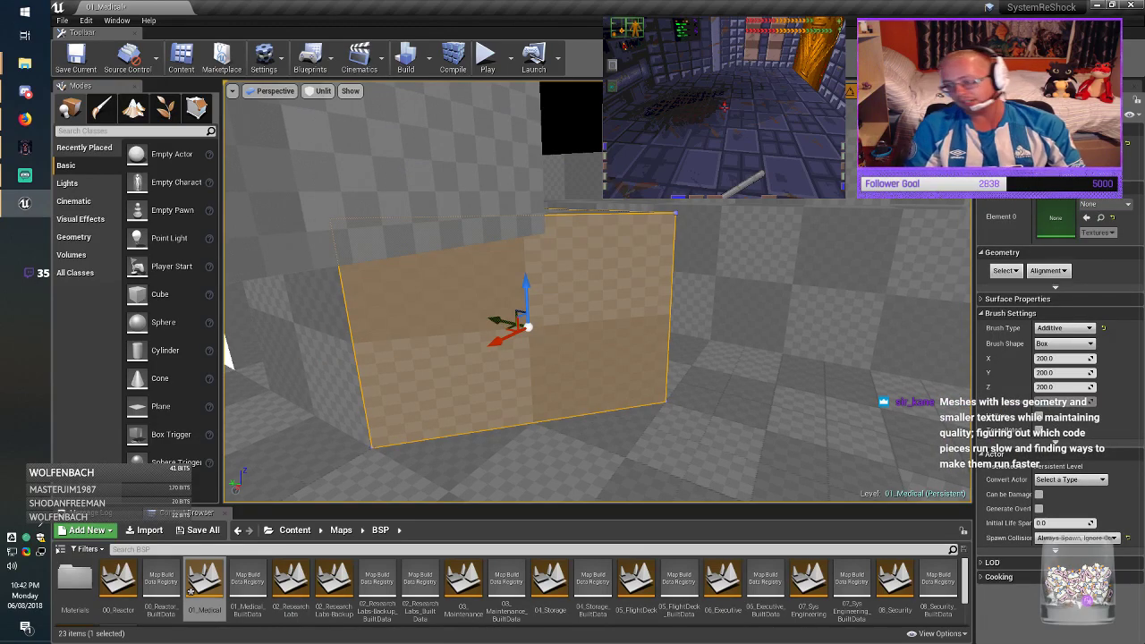
pyautogui.moveTo(528, 327); pyautogui.dragTo(612, 369, button='right')
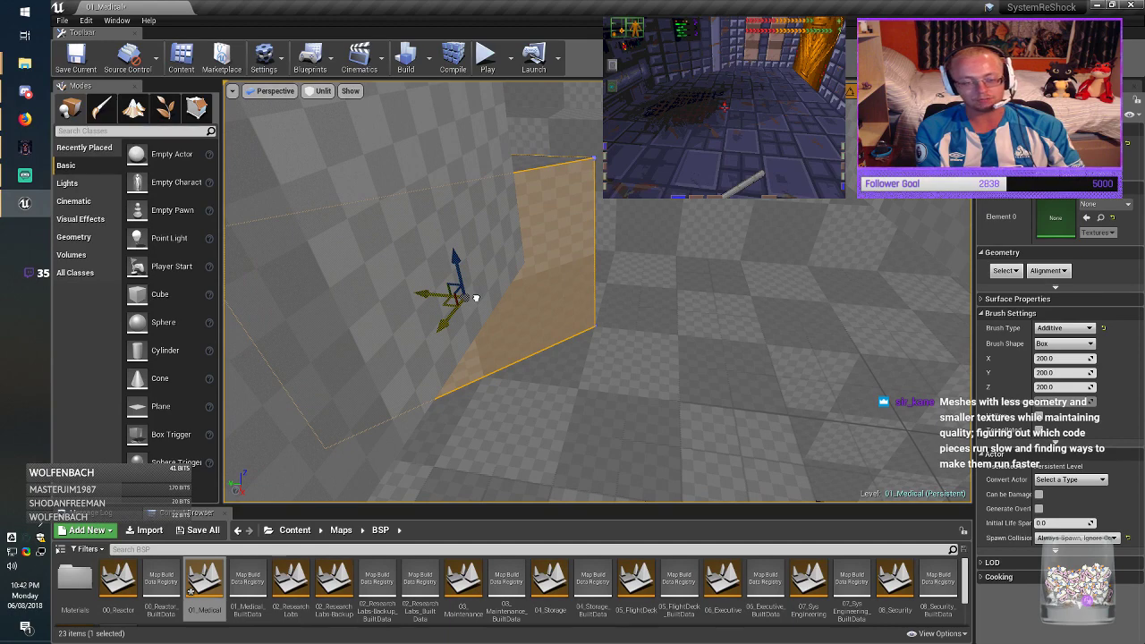
pyautogui.moveTo(476, 298)
pyautogui.keyDown('alt'); pyautogui.mouseDown()
pyautogui.moveTo(781, 239)
pyautogui.moveTo(689, 312)
pyautogui.mouseUp(); pyautogui.keyUp('alt')
pyautogui.moveTo(689, 312)
pyautogui.mouseDown(button='right')
pyautogui.moveTo(627, 339)
pyautogui.moveTo(608, 319)
pyautogui.moveTo(602, 336)
pyautogui.mouseUp(button='right')
pyautogui.click(1049, 262)
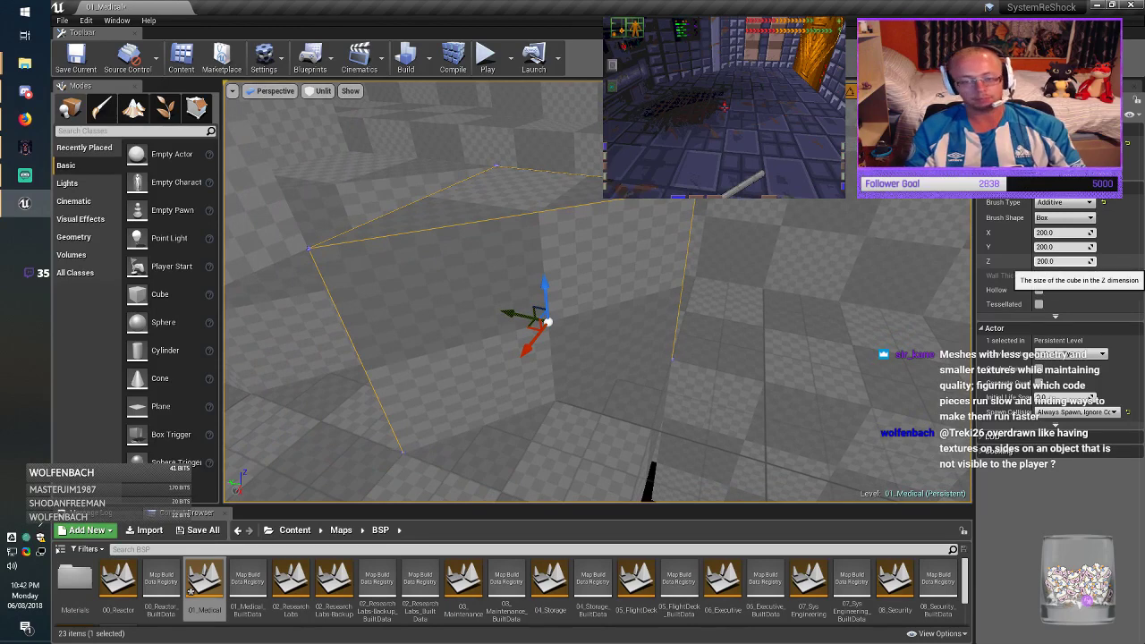
pyautogui.click(1049, 248)
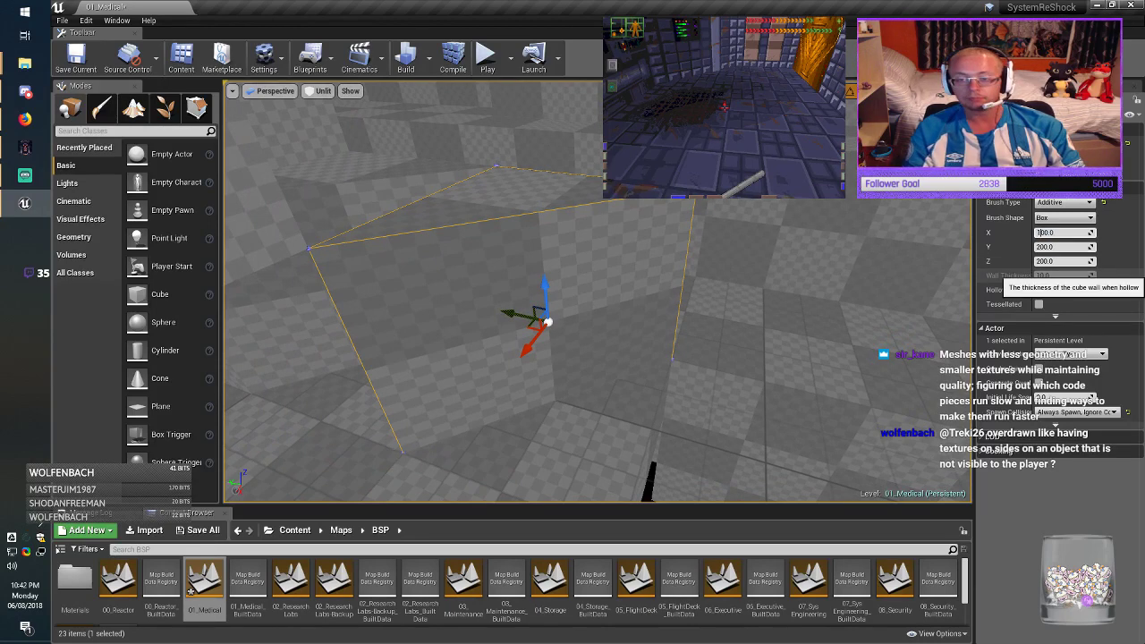
pyautogui.press('Return')
pyautogui.moveTo(533, 344); pyautogui.dragTo(624, 276)
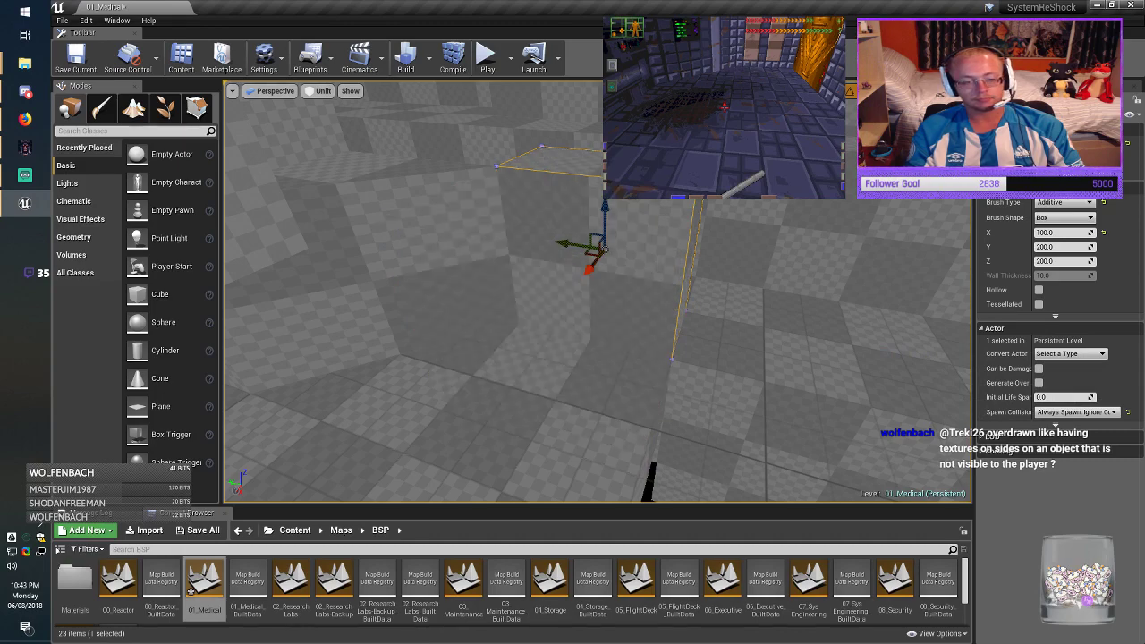
# Step: Duplicate the 400 × 400 × 100 floor slab, set the copy's X and Y sizes to 200 and move it toward the open floor gap
pyautogui.moveTo(624, 276)
pyautogui.mouseDown(button='right')
pyautogui.moveTo(680, 290)
pyautogui.moveTo(836, 279)
pyautogui.mouseUp(button='right')
pyautogui.click(626, 291)
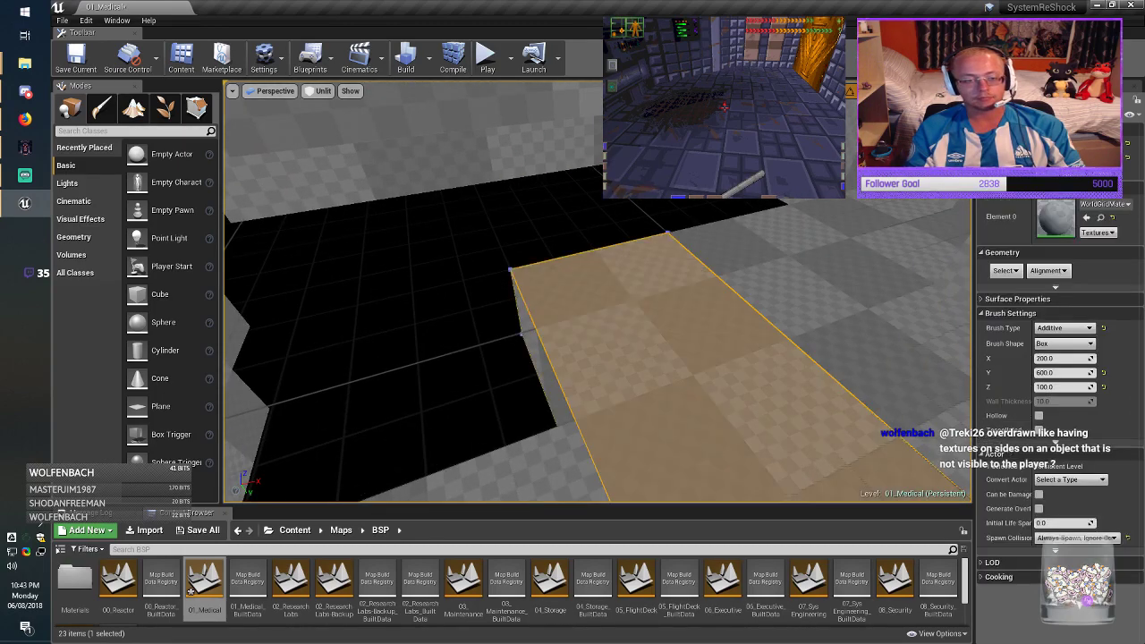
pyautogui.moveTo(626, 291)
pyautogui.mouseDown(button='right')
pyautogui.moveTo(572, 309)
pyautogui.moveTo(447, 300)
pyautogui.mouseUp(button='right')
pyautogui.click(577, 358)
pyautogui.moveTo(577, 358)
pyautogui.mouseDown(button='right')
pyautogui.moveTo(715, 425)
pyautogui.moveTo(689, 433)
pyautogui.mouseUp(button='right')
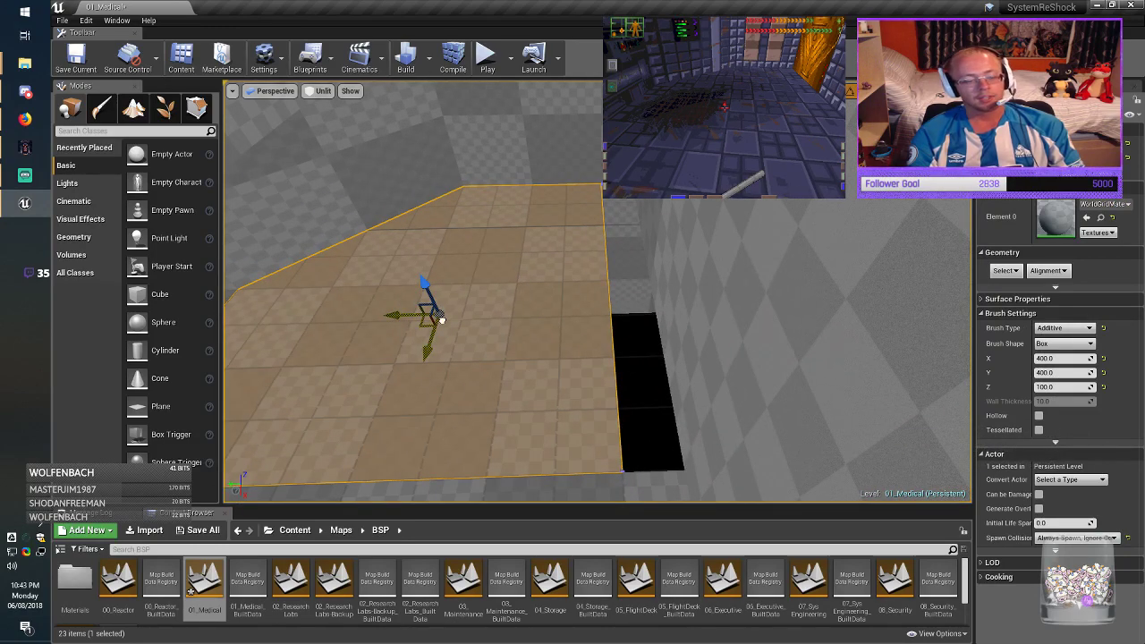
pyautogui.moveTo(441, 321)
pyautogui.keyDown('alt'); pyautogui.mouseDown()
pyautogui.moveTo(891, 253)
pyautogui.moveTo(648, 283)
pyautogui.mouseUp(); pyautogui.keyUp('alt')
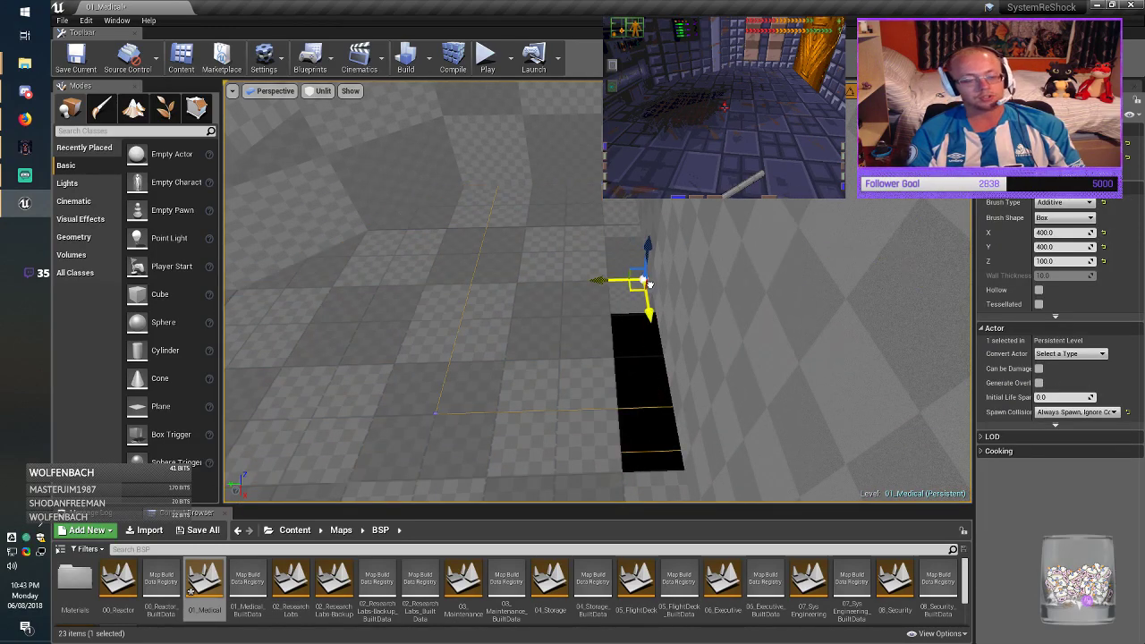
pyautogui.click(1041, 247)
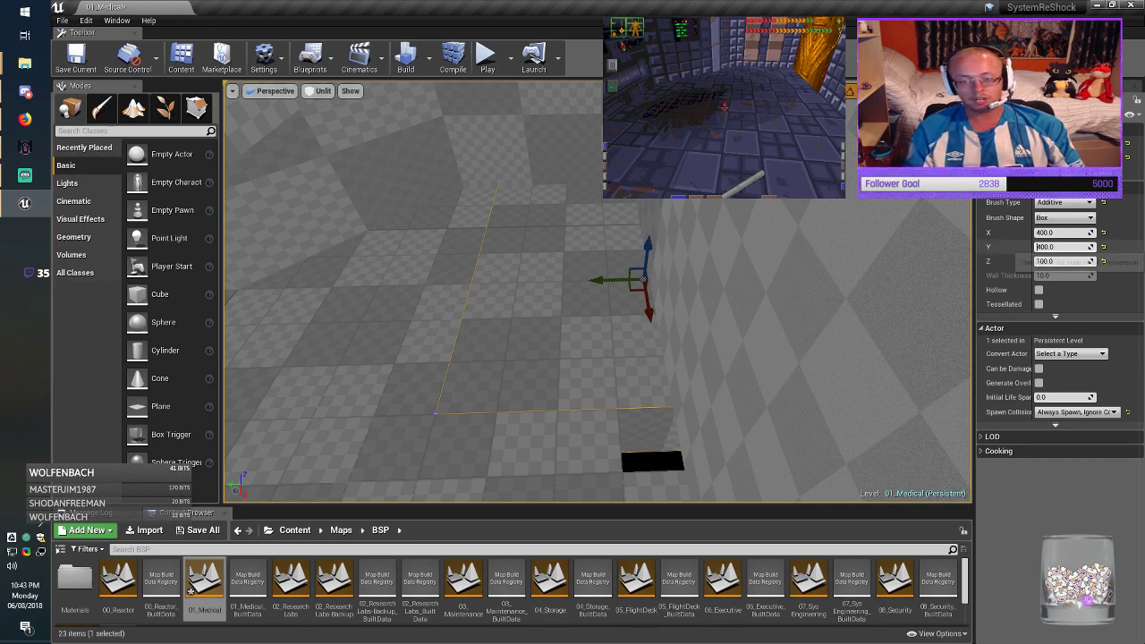
pyautogui.write('200')
pyautogui.press('Return')
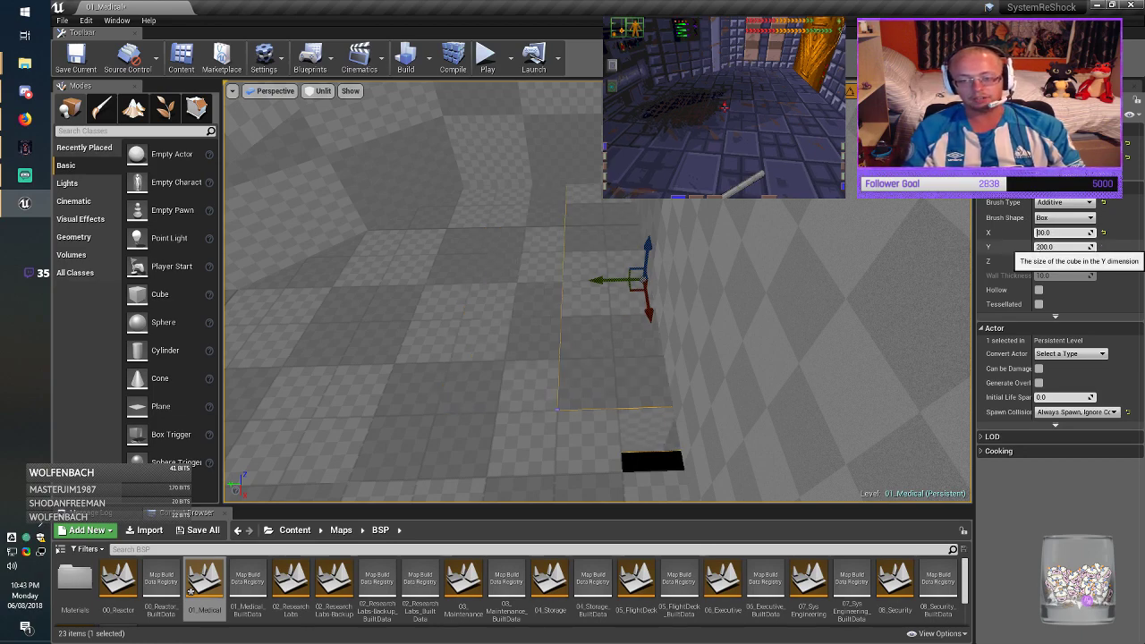
pyautogui.moveTo(805, 313); pyautogui.dragTo(1038, 308, button='right')
pyautogui.moveTo(617, 365); pyautogui.dragTo(588, 310)
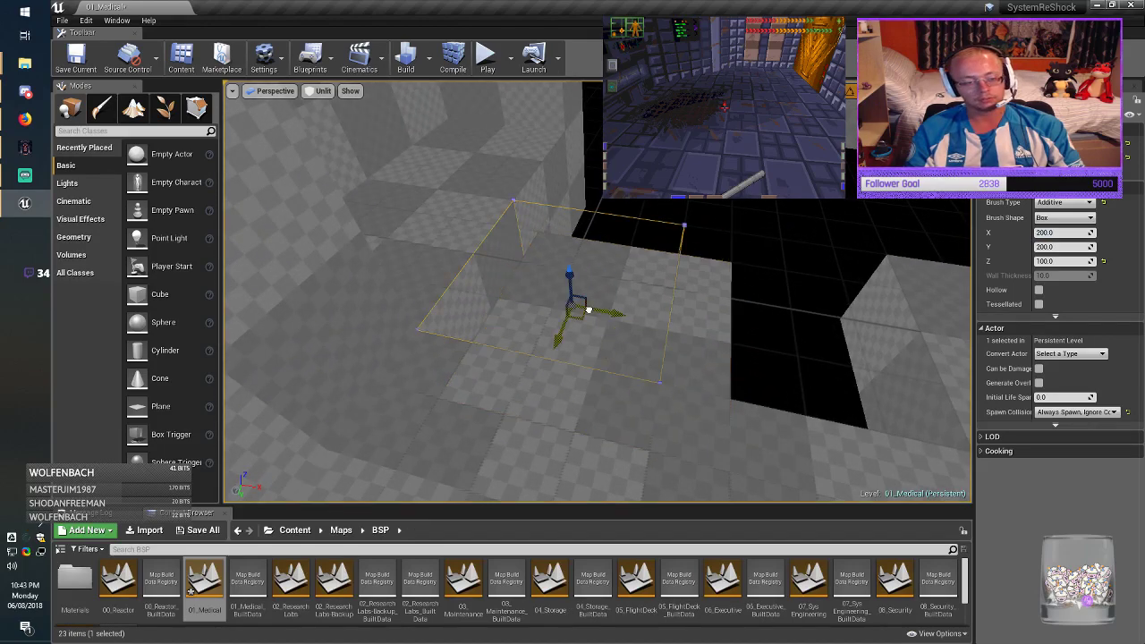
# Step: Set the 100 × 200 × 200 wall block's Y size to 400 and shift it along Y to lengthen the wall
pyautogui.moveTo(588, 309)
pyautogui.mouseDown(button='right')
pyautogui.moveTo(667, 313)
pyautogui.moveTo(447, 304)
pyautogui.mouseUp(button='right')
pyautogui.click(587, 306)
pyautogui.moveTo(587, 306)
pyautogui.mouseDown(button='right')
pyautogui.moveTo(671, 309)
pyautogui.moveTo(644, 308)
pyautogui.mouseUp(button='right')
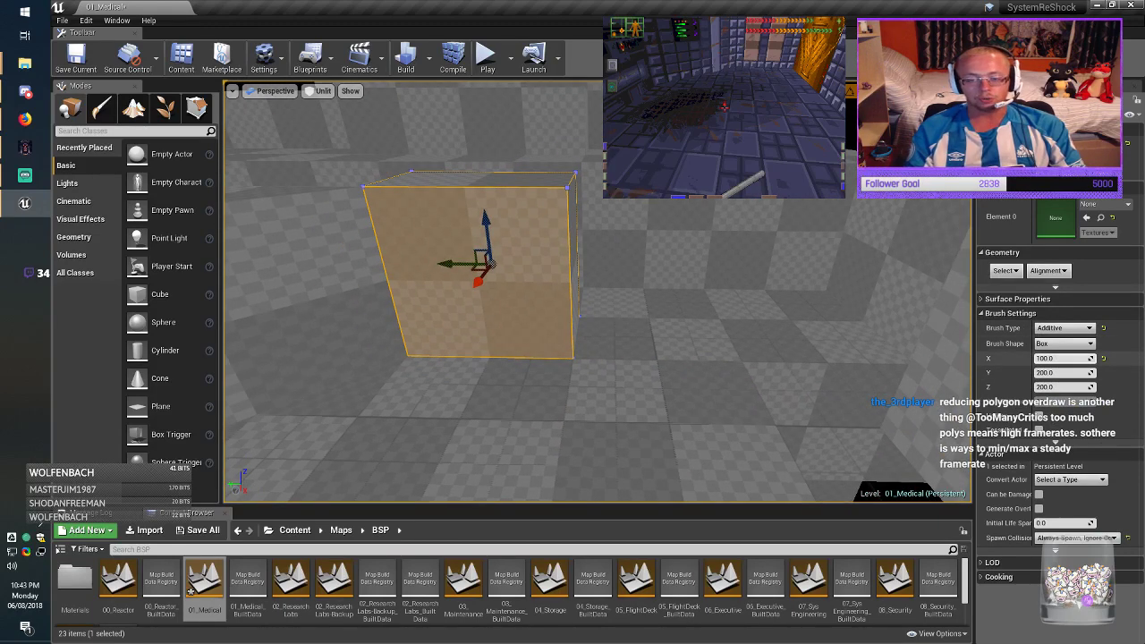
pyautogui.click(1040, 372)
pyautogui.press('BackSpace')
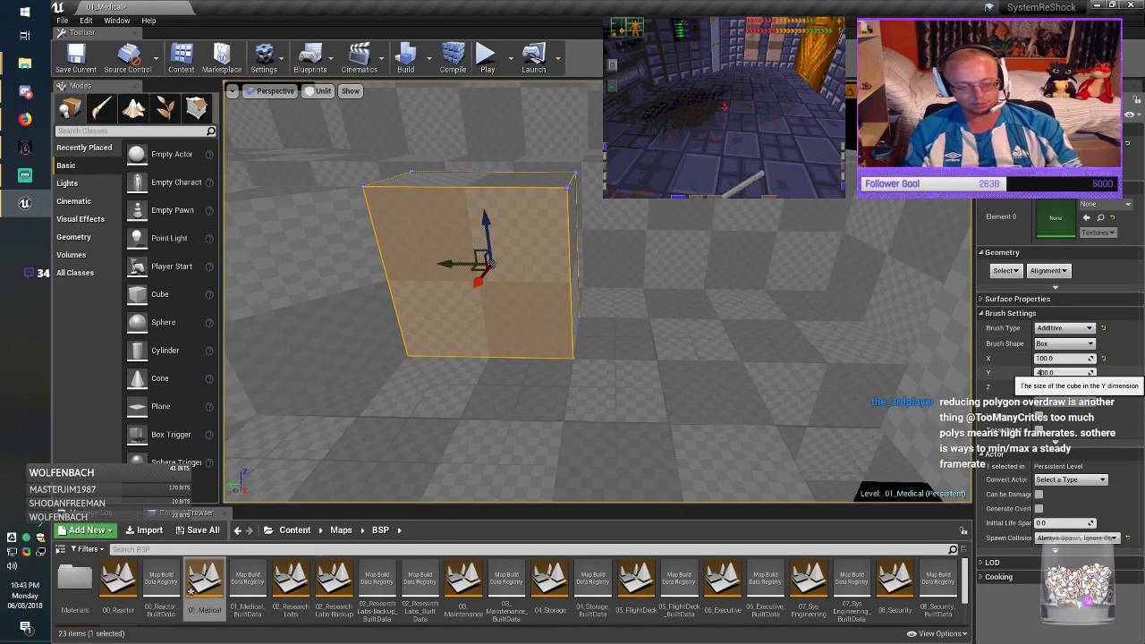
pyautogui.write('4')
pyautogui.press('Return')
pyautogui.moveTo(440, 264); pyautogui.dragTo(525, 265)
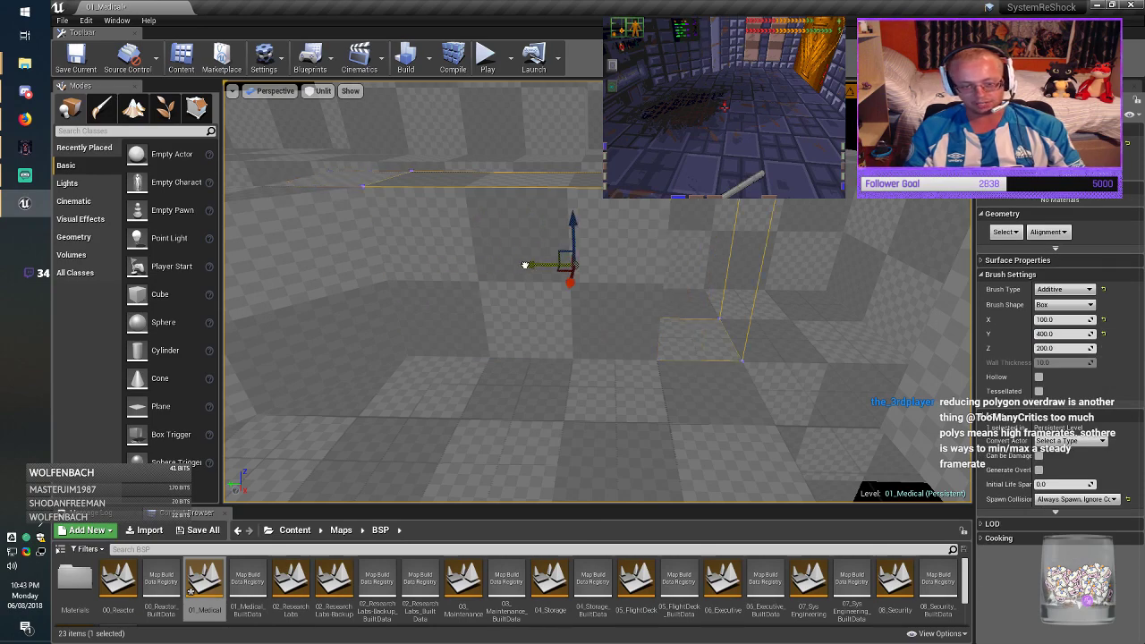
# Step: Bring a 200 × 200 × 200 wall block across to the opening at the passage's end, set its Y size to 100 and adjust its Y position
pyautogui.moveTo(525, 264)
pyautogui.mouseDown(button='right')
pyautogui.moveTo(662, 277)
pyautogui.moveTo(680, 305)
pyautogui.moveTo(841, 308)
pyautogui.moveTo(760, 366)
pyautogui.mouseUp(button='right')
pyautogui.click(855, 305)
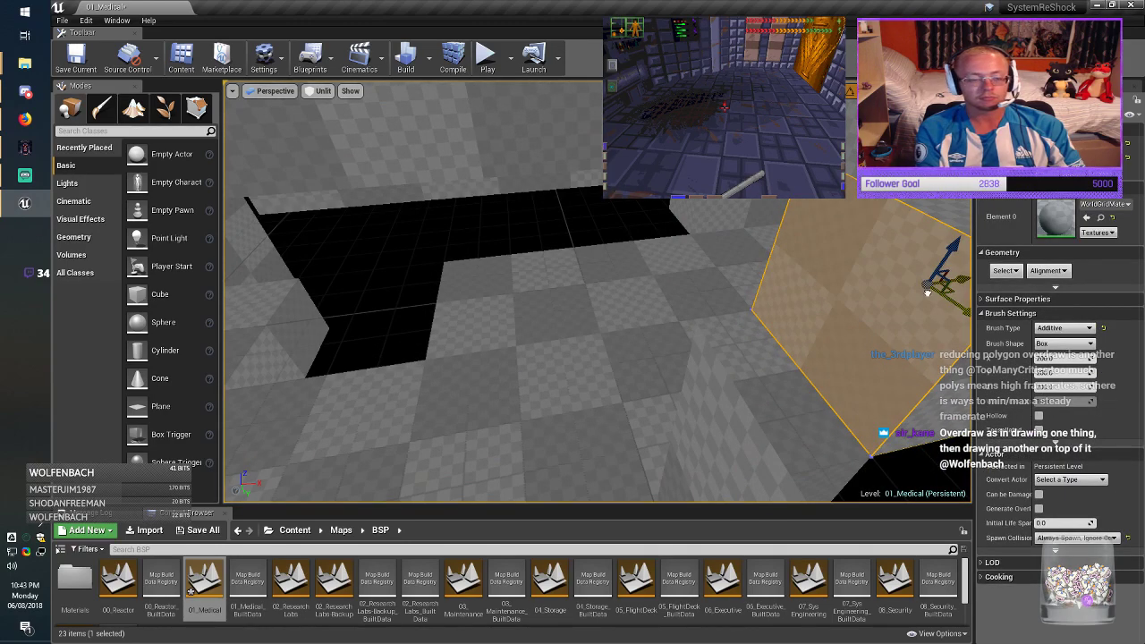
pyautogui.hotkey('ctrl', 'z')
pyautogui.moveTo(264, 266); pyautogui.dragTo(307, 260)
pyautogui.moveTo(313, 258)
pyautogui.mouseDown(button='right')
pyautogui.moveTo(260, 255)
pyautogui.moveTo(276, 271)
pyautogui.mouseUp(button='right')
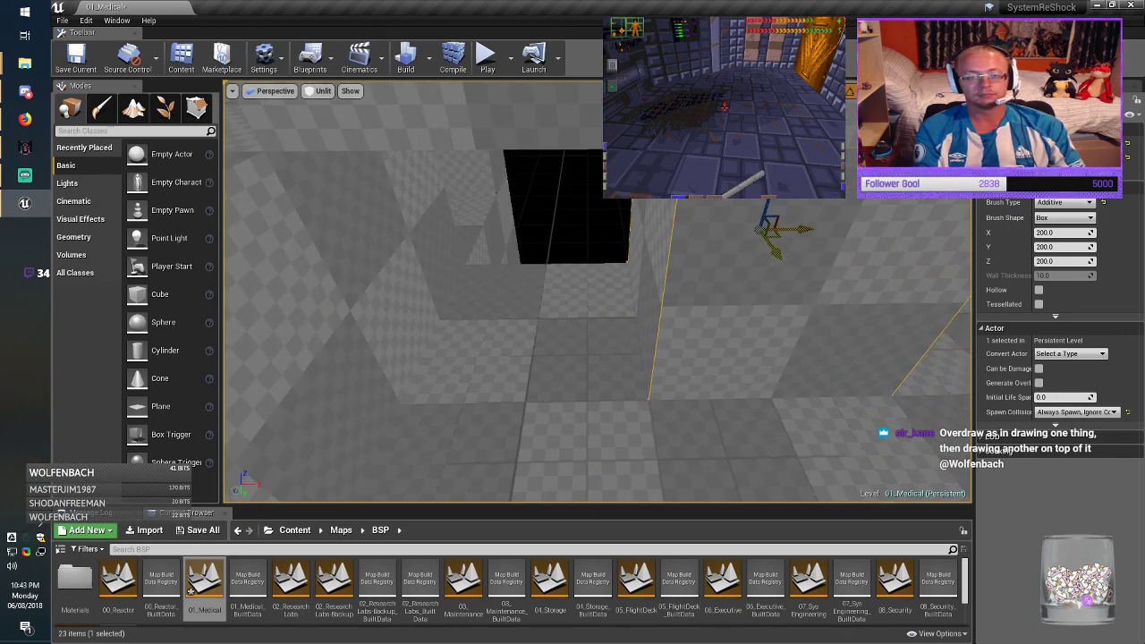
pyautogui.moveTo(744, 229)
pyautogui.mouseDown()
pyautogui.moveTo(548, 172)
pyautogui.moveTo(547, 155)
pyautogui.mouseUp()
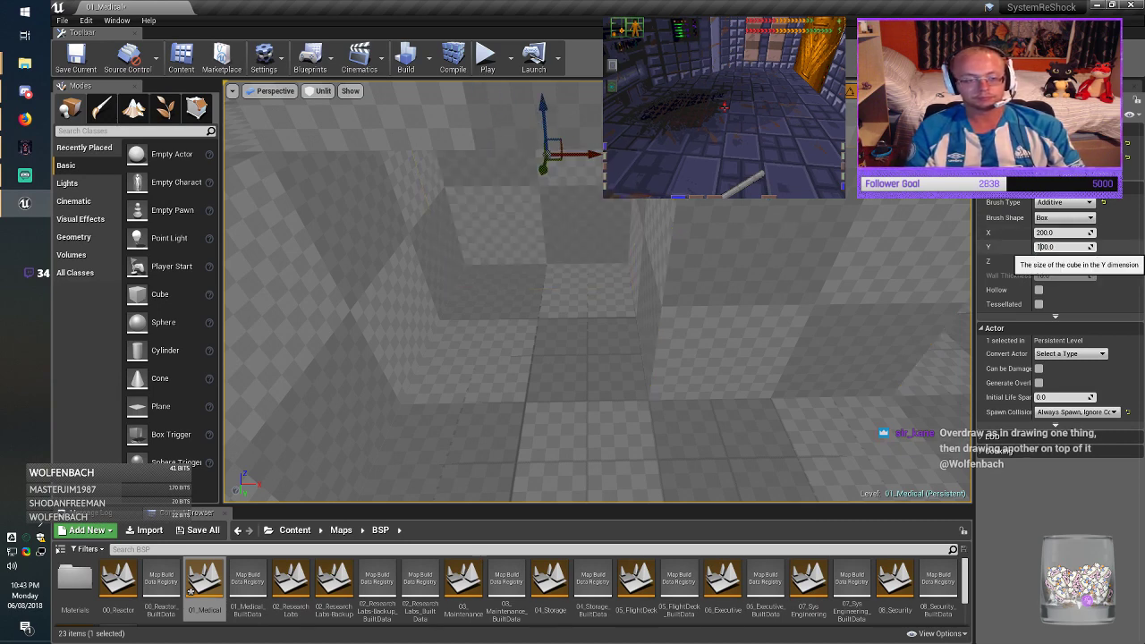
pyautogui.moveTo(877, 291); pyautogui.dragTo(850, 357, button='right')
pyautogui.moveTo(523, 251); pyautogui.dragTo(506, 283)
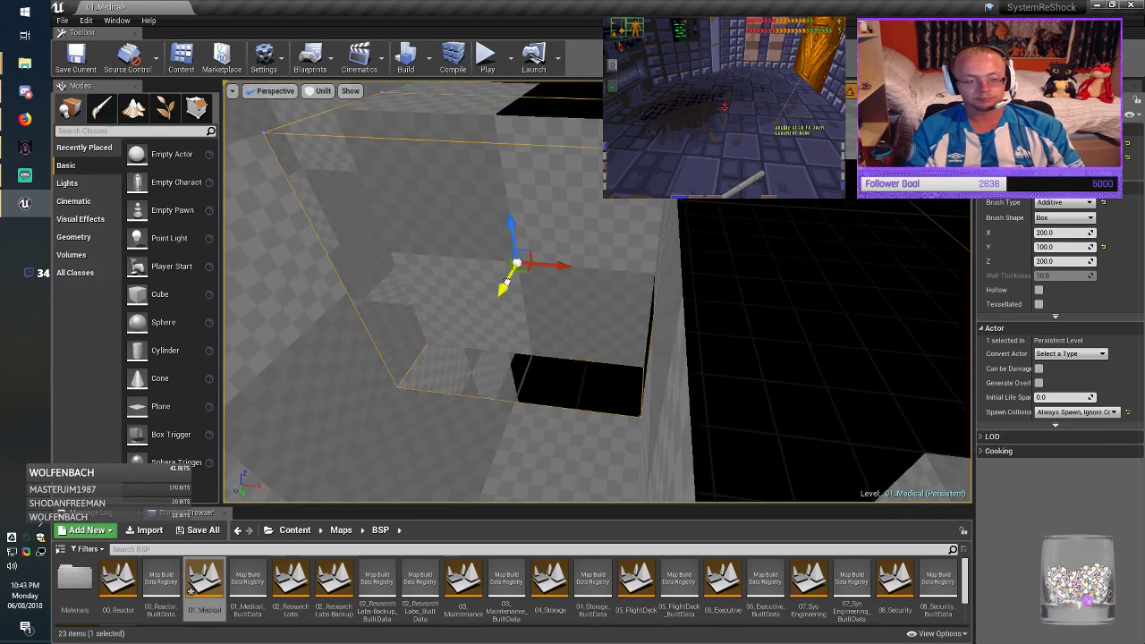
# Step: Save the 01_Medical level and switch the viewport to Lit shading
pyautogui.moveTo(508, 282)
pyautogui.mouseDown(button='right')
pyautogui.moveTo(461, 345)
pyautogui.moveTo(376, 313)
pyautogui.moveTo(389, 313)
pyautogui.moveTo(237, 311)
pyautogui.mouseUp(button='right')
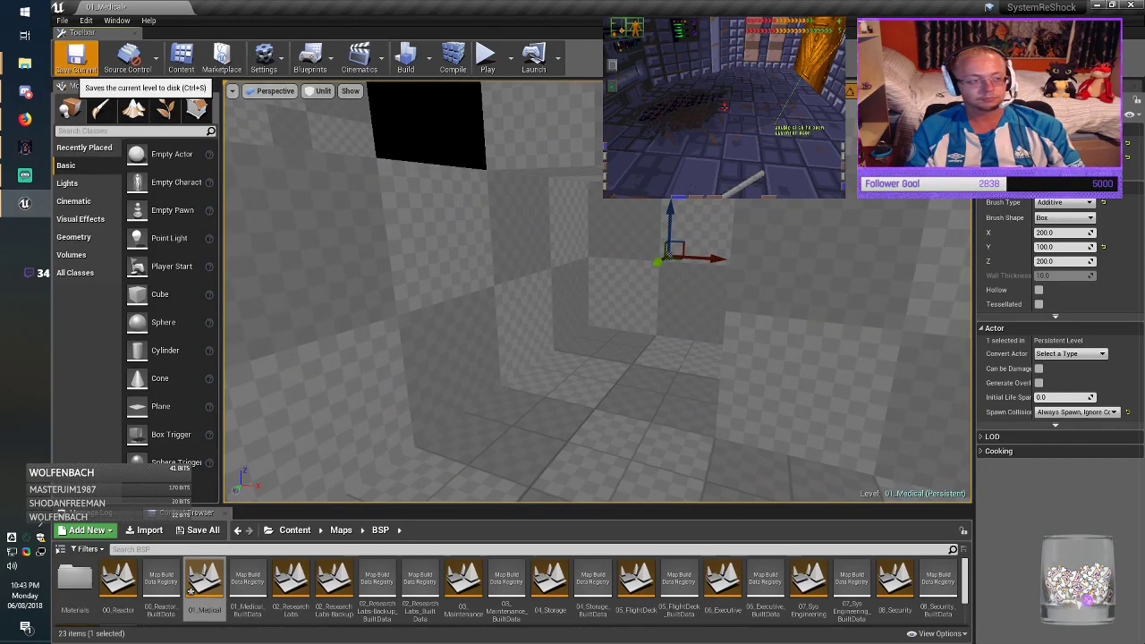
pyautogui.click(76, 56)
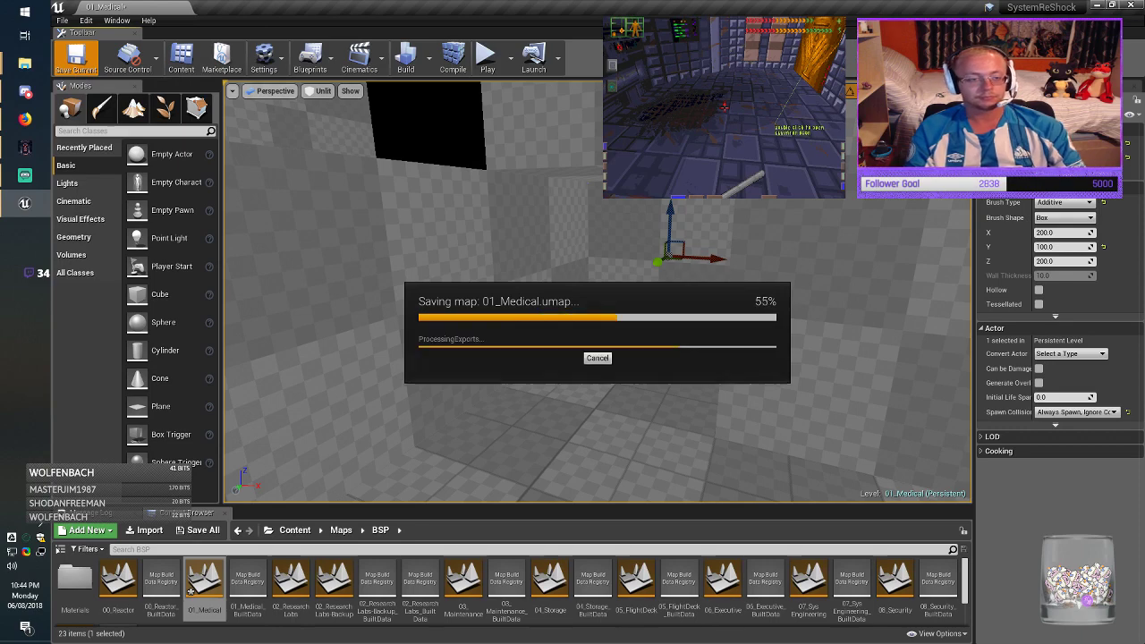
pyautogui.click(317, 91)
pyautogui.click(381, 113)
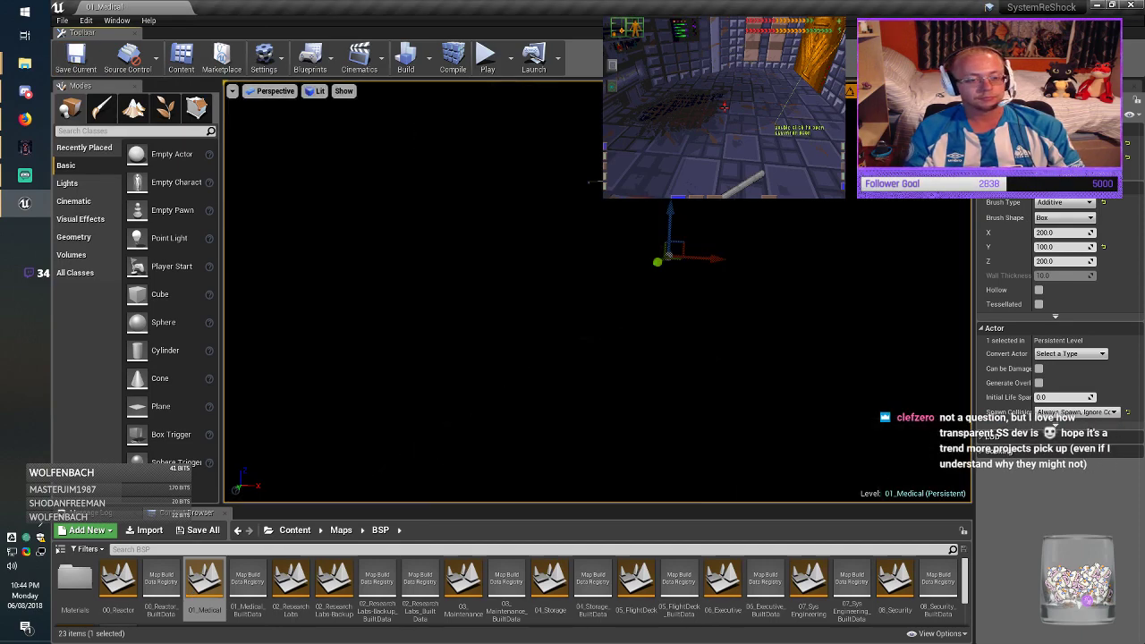
# Step: Place a point light in the room beside the locked bulkhead door and position it at X -2700, Y -2700, Z 100
pyautogui.moveTo(447, 268); pyautogui.dragTo(565, 271, button='right')
pyautogui.moveTo(161, 238); pyautogui.dragTo(470, 303)
pyautogui.moveTo(471, 302); pyautogui.dragTo(550, 300, button='right')
pyautogui.moveTo(669, 309); pyautogui.dragTo(539, 316)
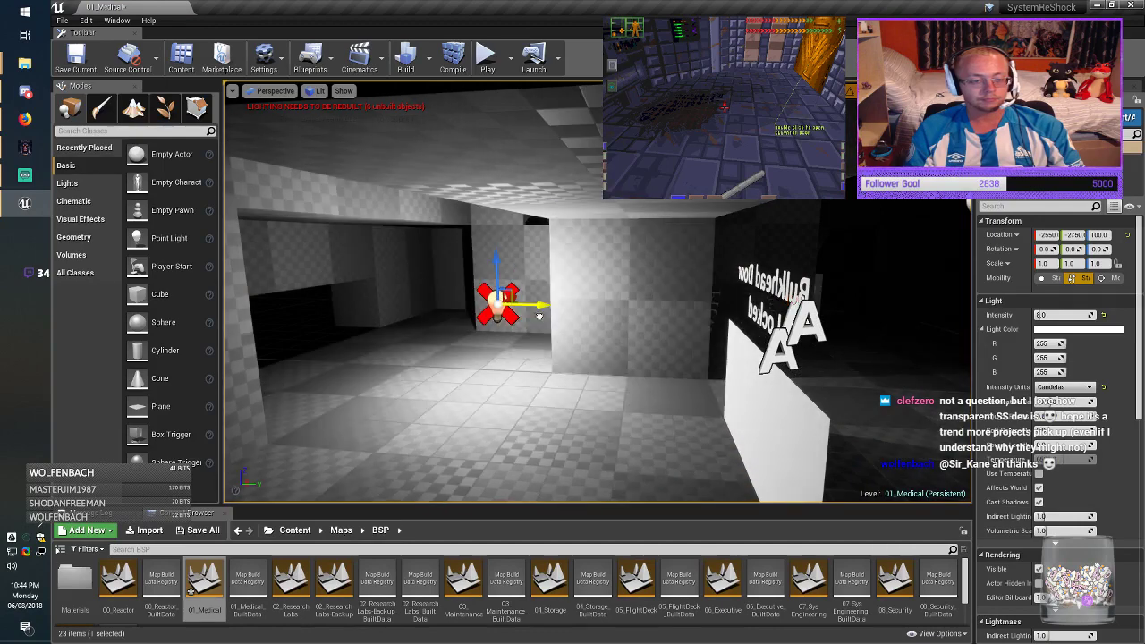
pyautogui.moveTo(540, 316); pyautogui.dragTo(371, 318, button='right')
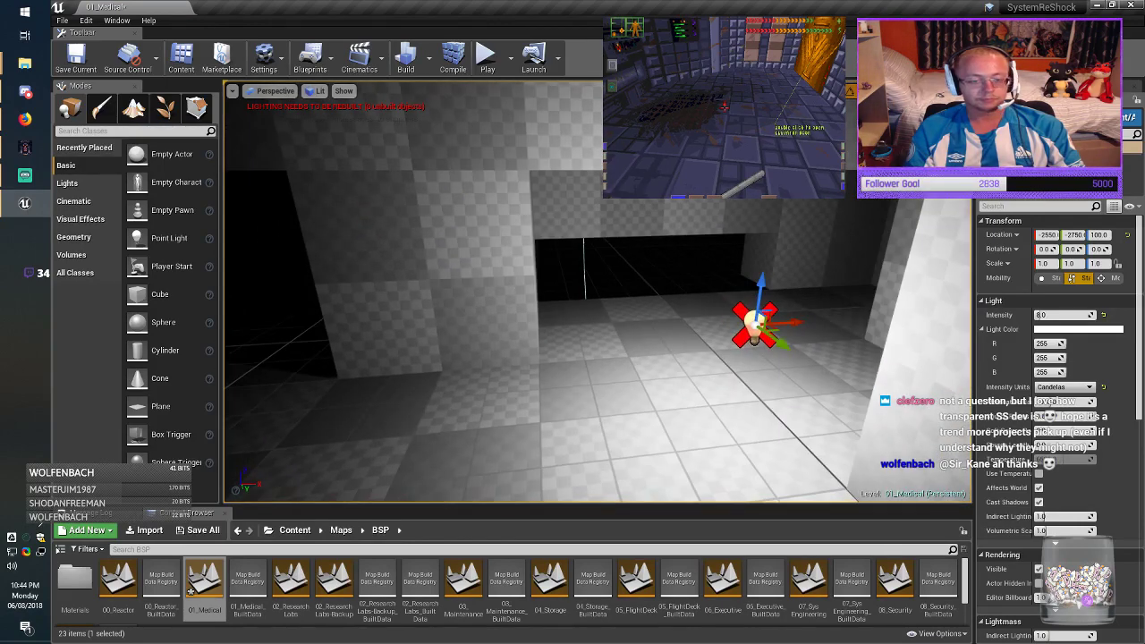
pyautogui.moveTo(791, 331); pyautogui.dragTo(569, 345)
pyautogui.moveTo(569, 345); pyautogui.dragTo(732, 358, button='right')
pyautogui.moveTo(603, 224); pyautogui.dragTo(679, 223)
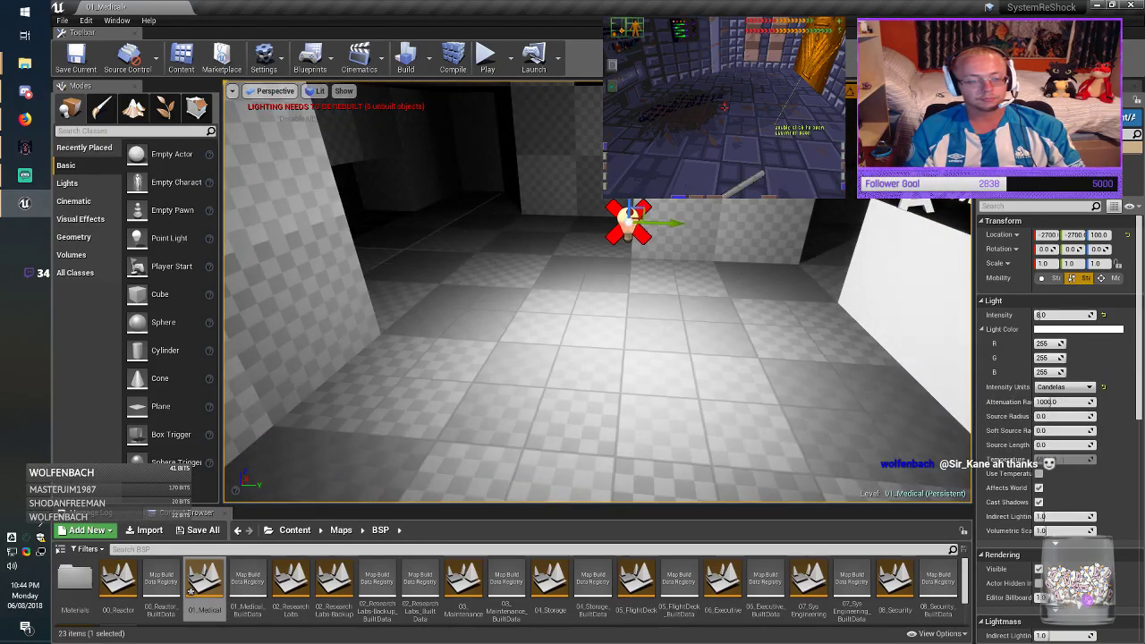
# Step: Duplicate the point light into the adjoining passage and position the copy at X -3000, Y -3000, Z 100
pyautogui.moveTo(680, 339); pyautogui.dragTo(496, 358, button='right')
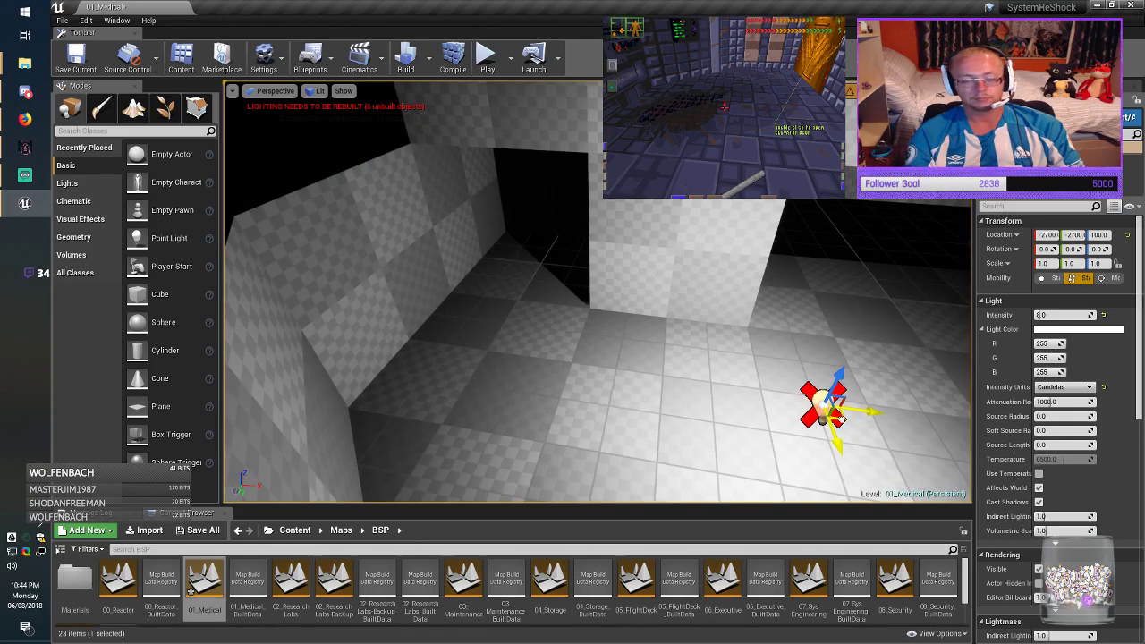
pyautogui.keyDown('alt'); pyautogui.moveTo(842, 418); pyautogui.dragTo(534, 214); pyautogui.keyUp('alt')
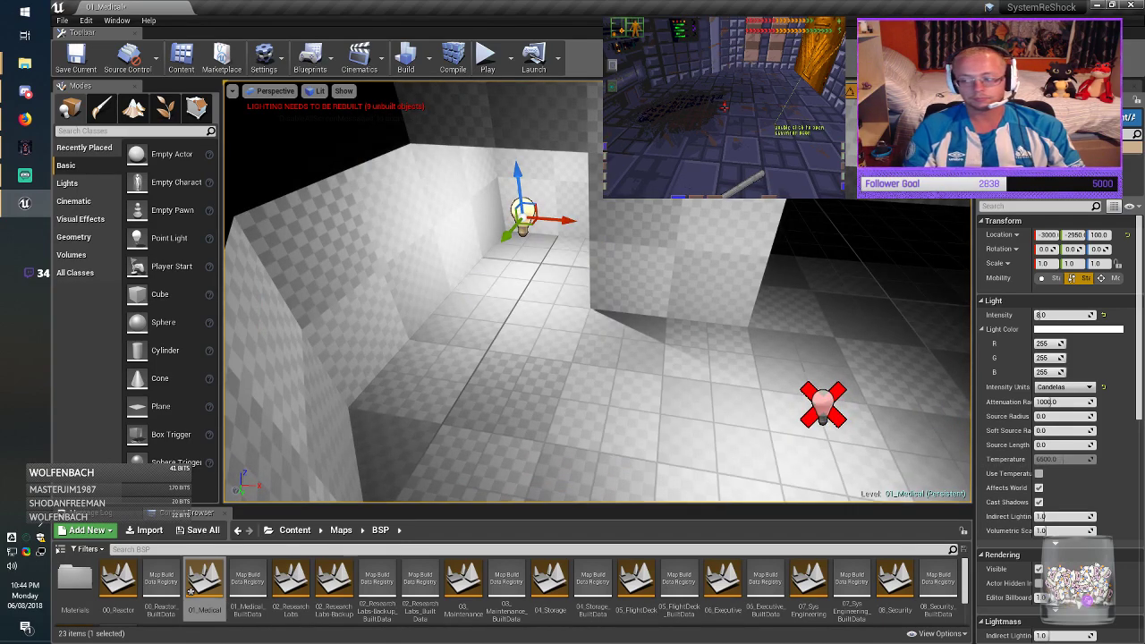
pyautogui.moveTo(537, 296); pyautogui.dragTo(657, 284, button='right')
pyautogui.moveTo(685, 323); pyautogui.dragTo(582, 322)
pyautogui.moveTo(581, 322); pyautogui.dragTo(662, 322, button='right')
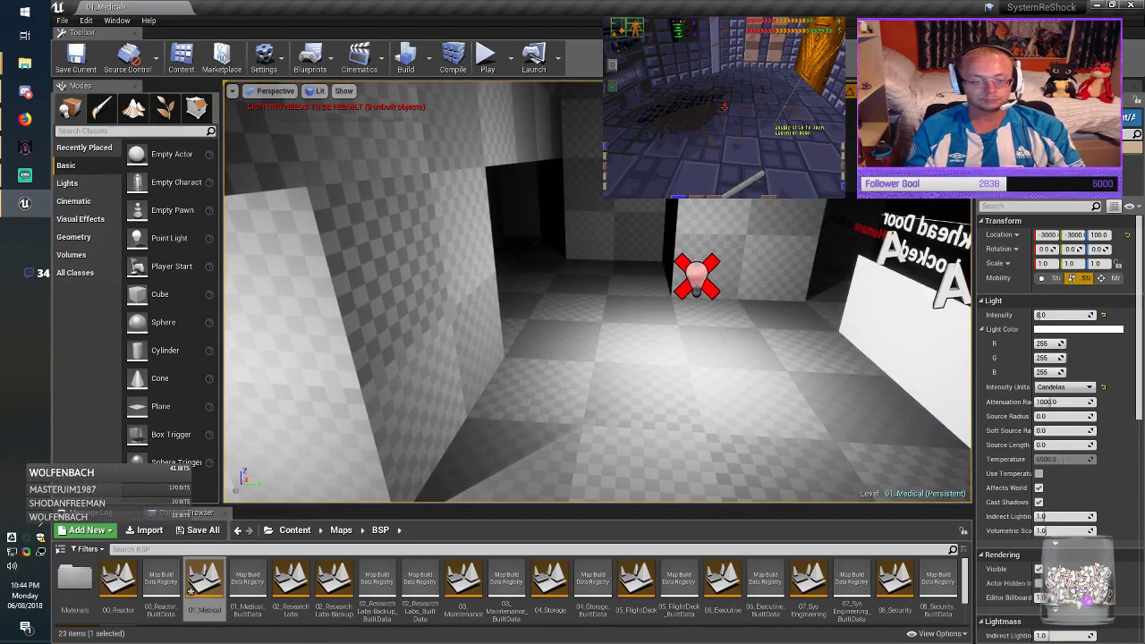
# Step: Set the intensity of the bulkhead-door room's point light and the adjoining passage's point light to 1.0 candelas each
pyautogui.write('1')
pyautogui.press('Return')
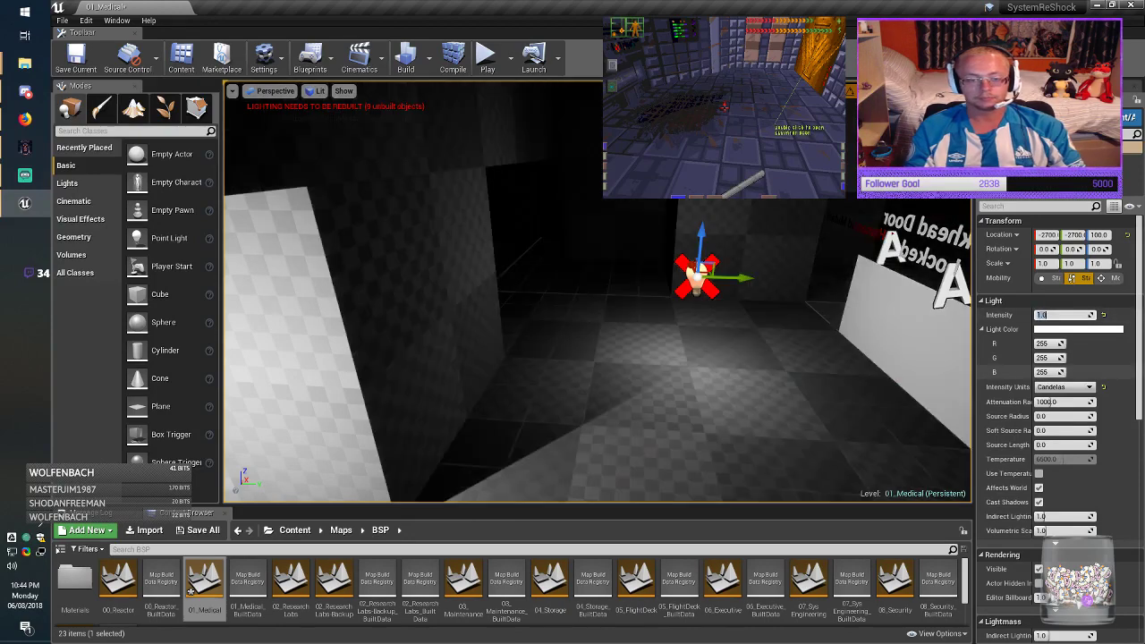
pyautogui.moveTo(572, 323); pyautogui.dragTo(385, 318, button='right')
pyautogui.click(329, 321)
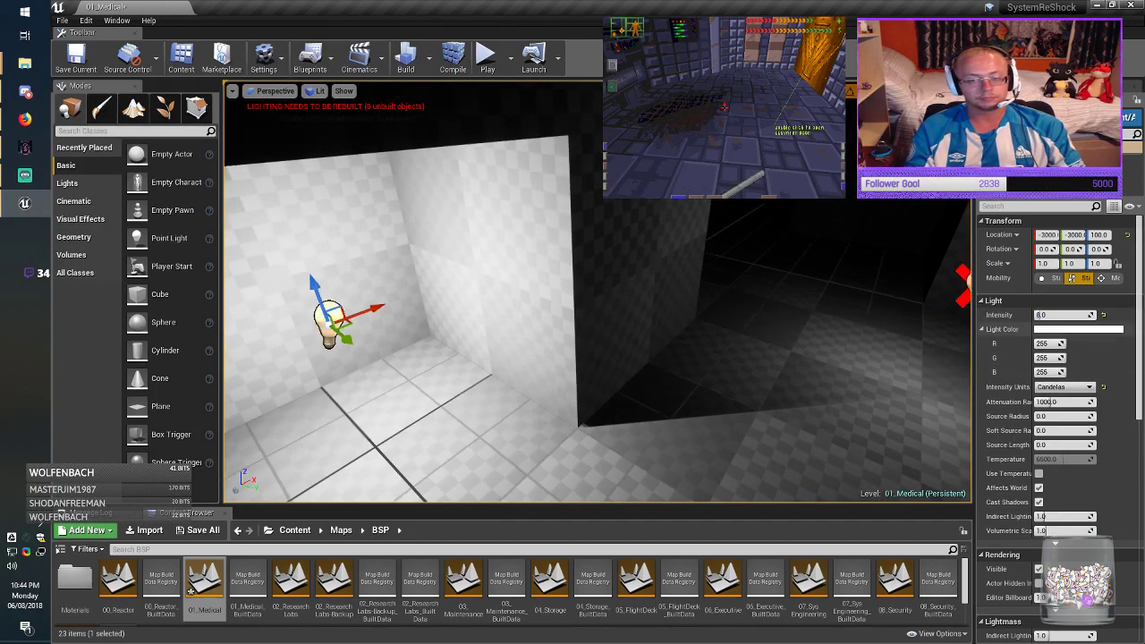
pyautogui.write('1')
pyautogui.press('Return')
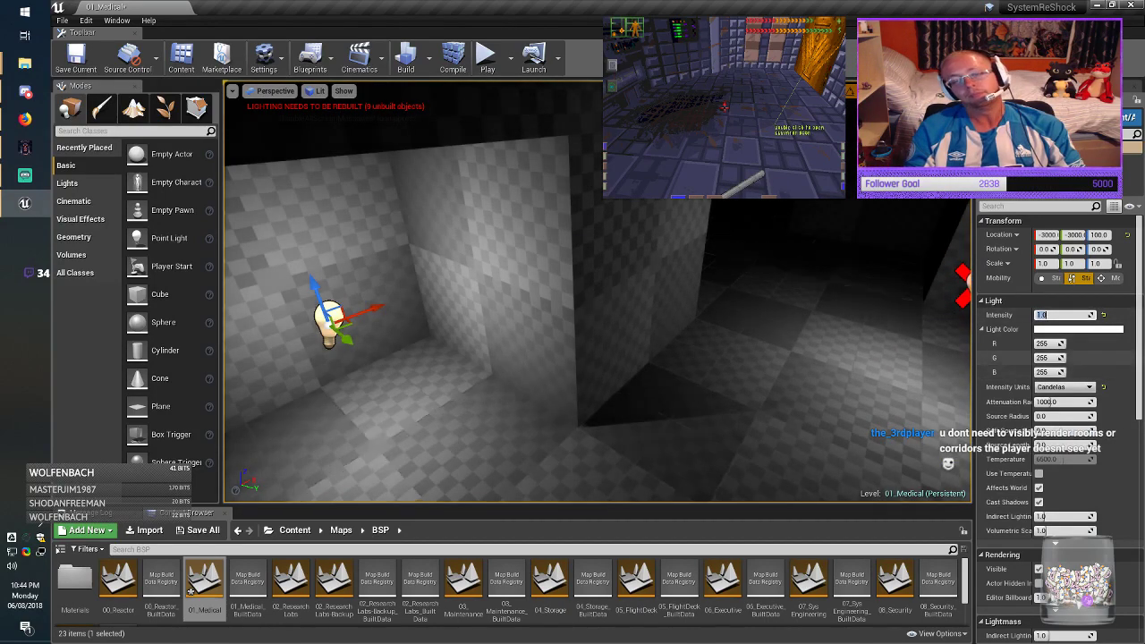
# Step: Tint the passage's point light yellow by setting its blue colour value to 0
pyautogui.moveTo(1045, 372); pyautogui.dragTo(984, 372)
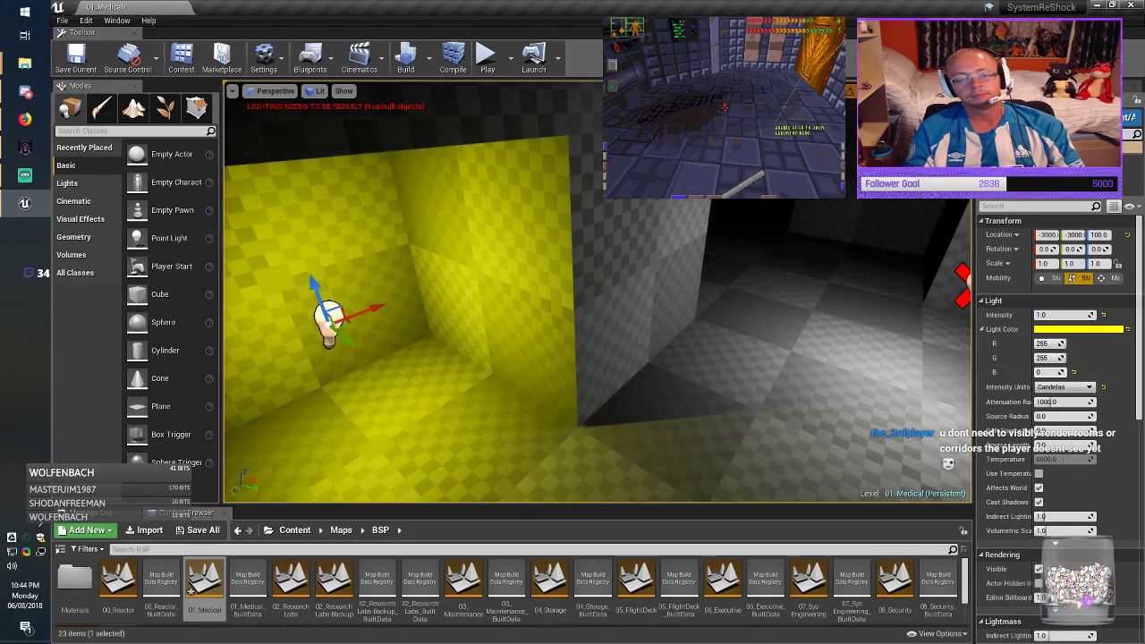
pyautogui.moveTo(572, 322); pyautogui.dragTo(483, 349, button='right')
pyautogui.moveTo(573, 322); pyautogui.dragTo(595, 306, button='right')
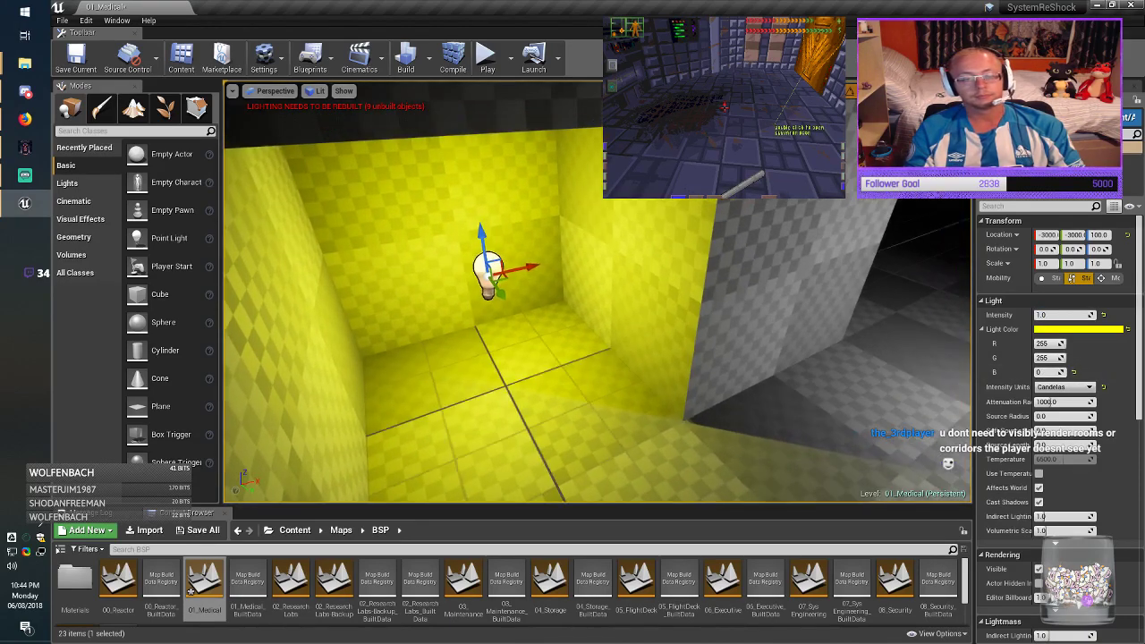
# Step: Set the yellow point light's attenuation radius to 300 and save the 01_Medical level
pyautogui.click(1057, 401)
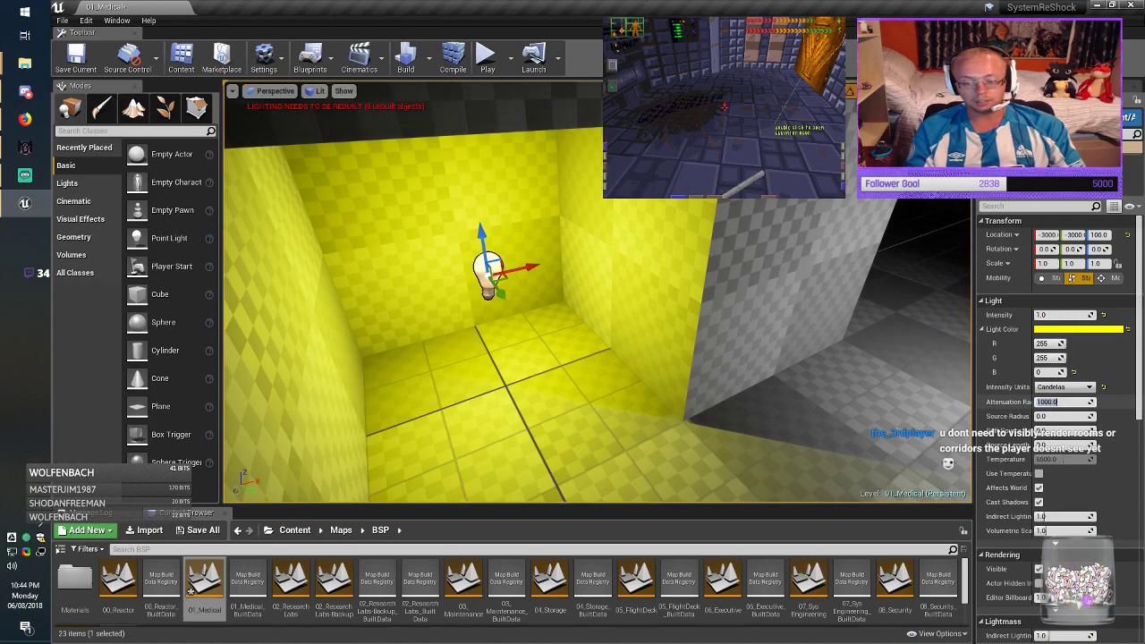
pyautogui.write('200')
pyautogui.press('Return')
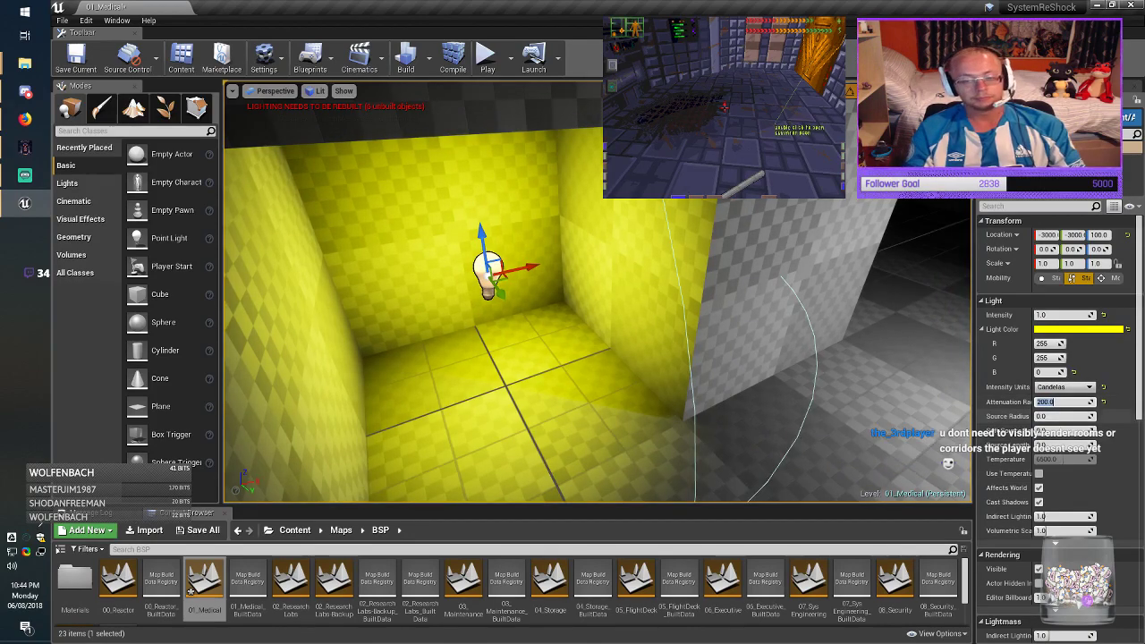
pyautogui.write('300')
pyautogui.press('Return')
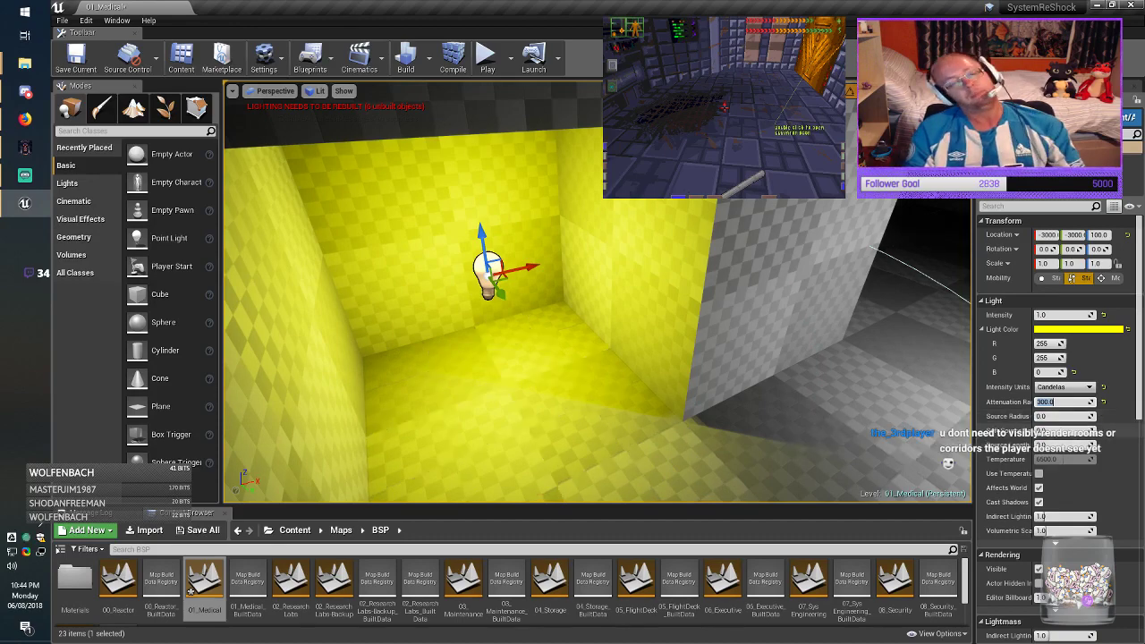
pyautogui.moveTo(626, 340); pyautogui.dragTo(667, 308, button='right')
pyautogui.press('Escape')
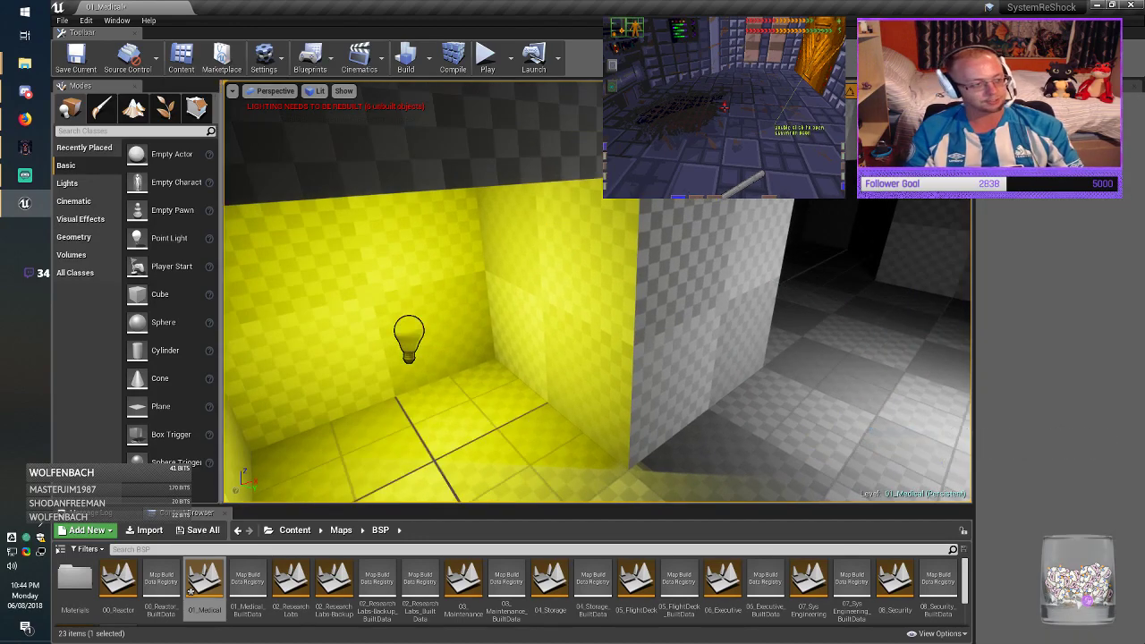
pyautogui.click(76, 59)
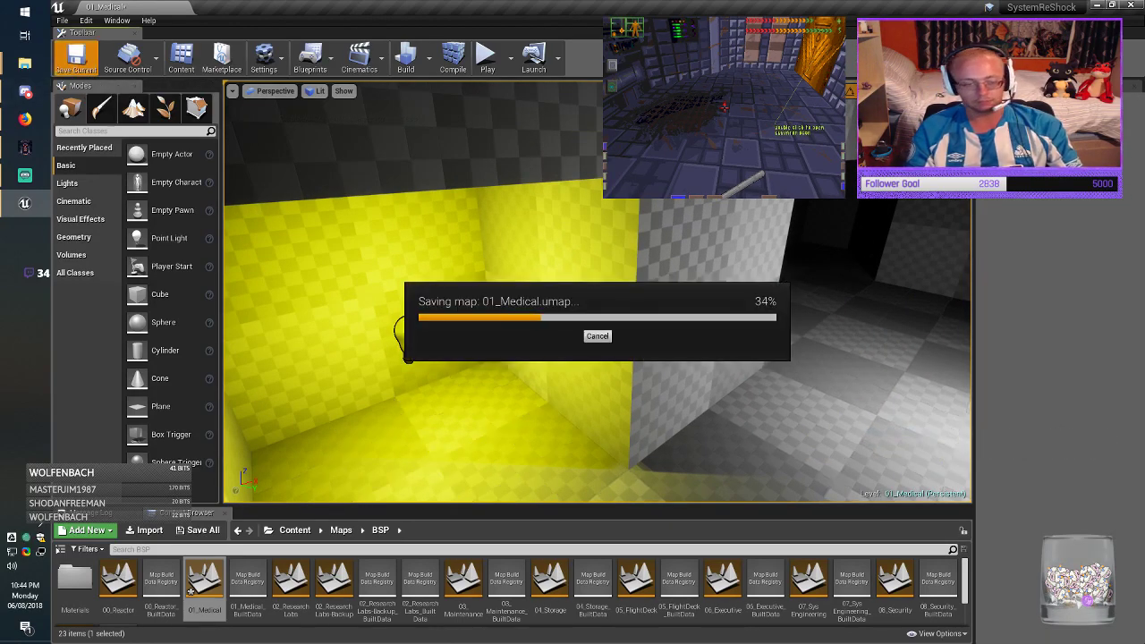
# Step: Duplicate the 800 × 200 × 100 wall brush downward into the opening beneath it and switch the viewport to Unlit shading
pyautogui.moveTo(597, 340); pyautogui.dragTo(711, 338, button='right')
pyautogui.click(646, 238)
pyautogui.moveTo(646, 238); pyautogui.dragTo(658, 229, button='right')
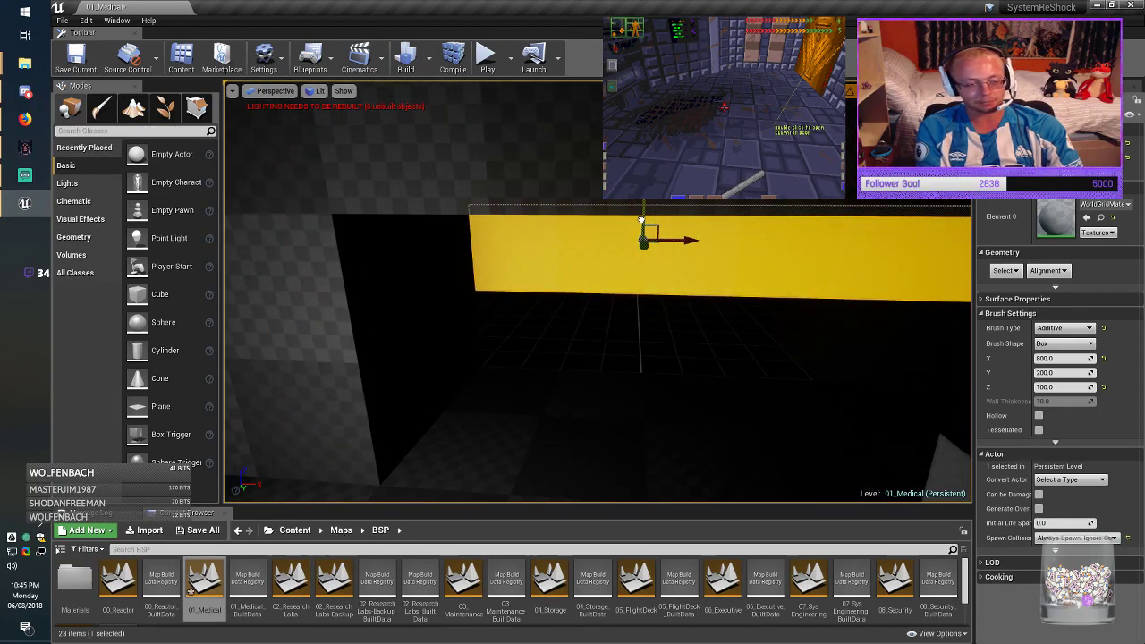
pyautogui.moveTo(641, 219); pyautogui.dragTo(644, 265)
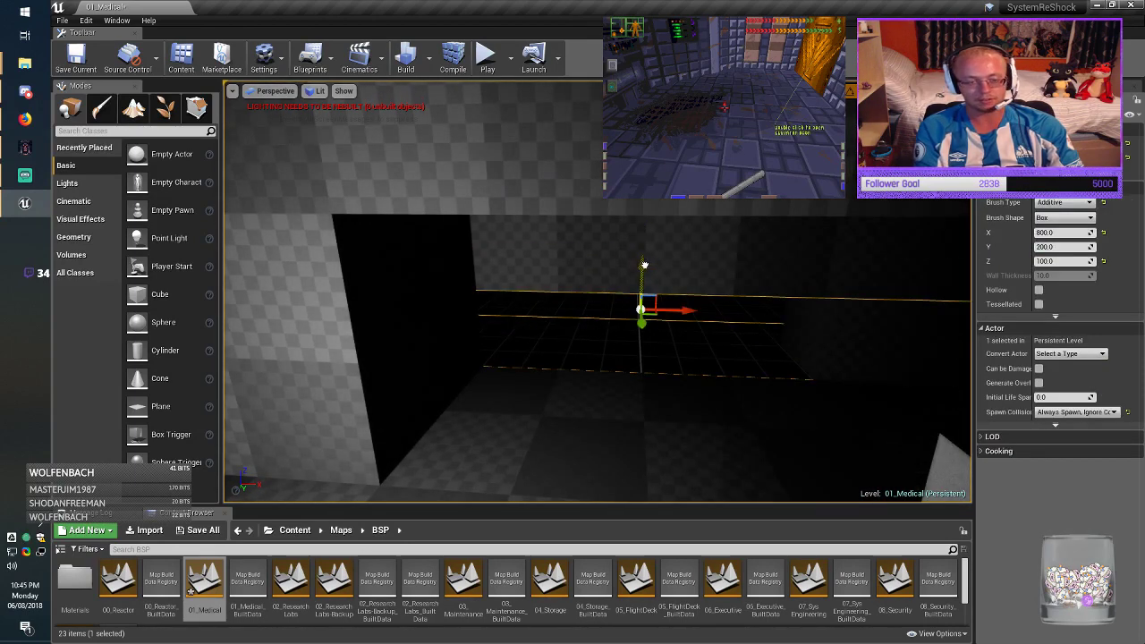
pyautogui.click(316, 92)
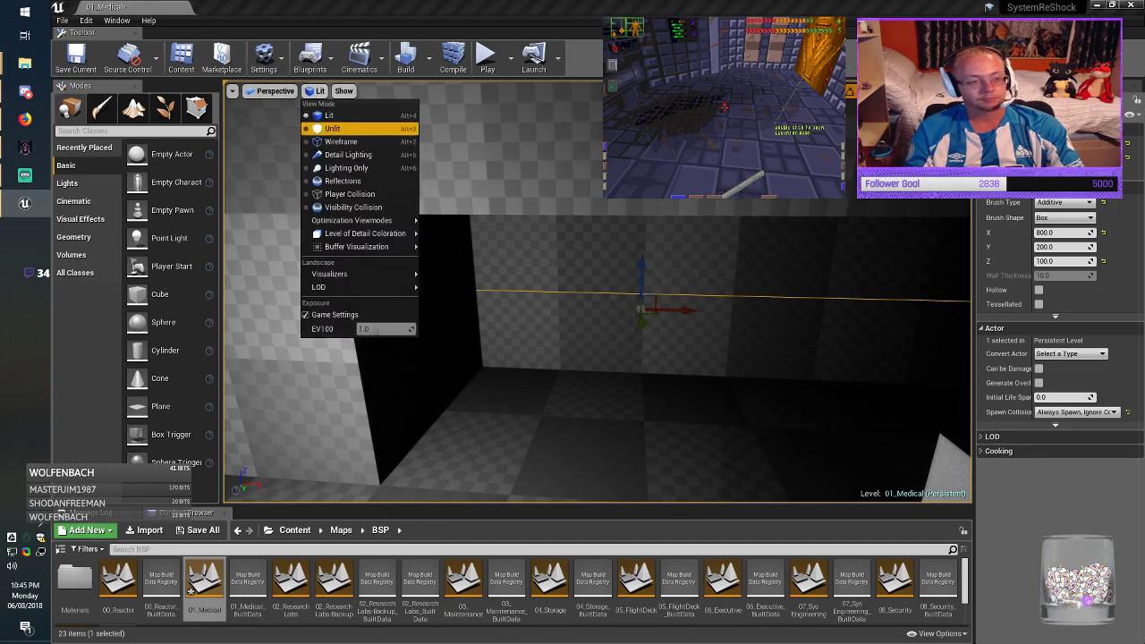
pyautogui.click(335, 130)
pyautogui.moveTo(501, 269)
pyautogui.mouseDown(button='right')
pyautogui.moveTo(478, 270)
pyautogui.moveTo(546, 270)
pyautogui.moveTo(479, 274)
pyautogui.mouseUp(button='right')
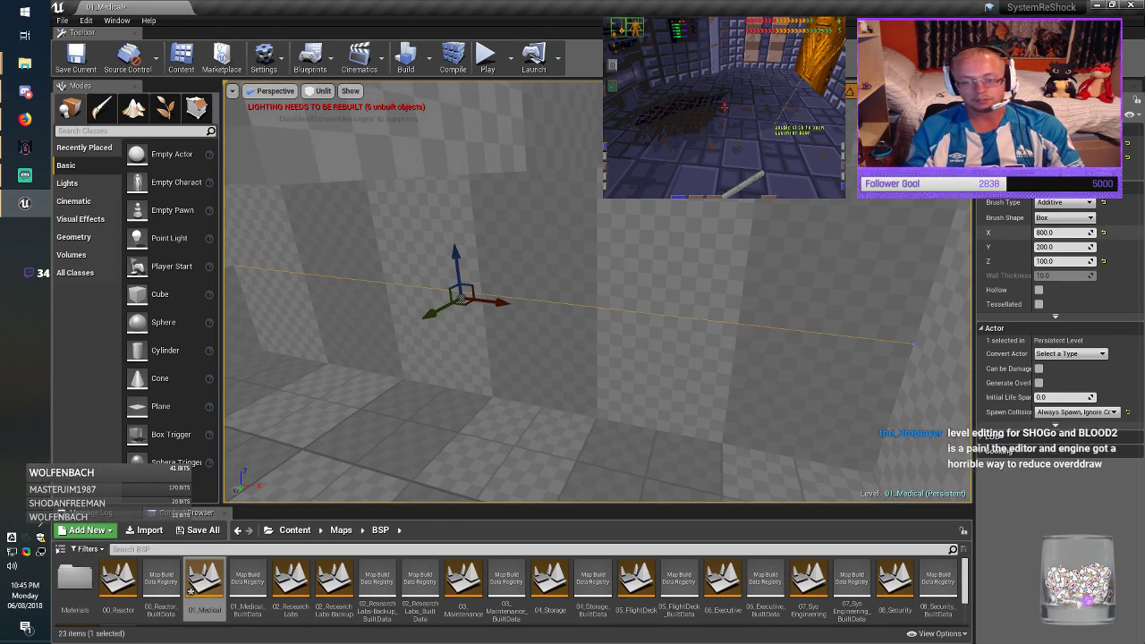
# Step: Resize the lower wall copy to X 400, Y 100 and shift it along Y to close the gap in the floor
pyautogui.click(1042, 232)
pyautogui.click(1041, 247)
pyautogui.press('BackSpace')
pyautogui.write('1')
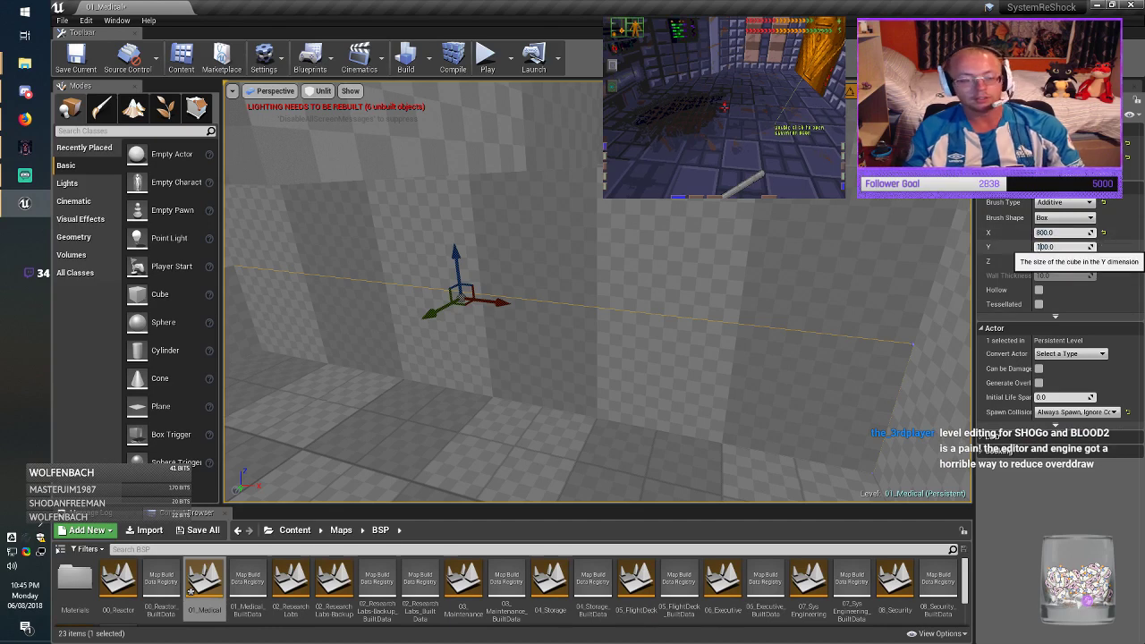
pyautogui.press('Return')
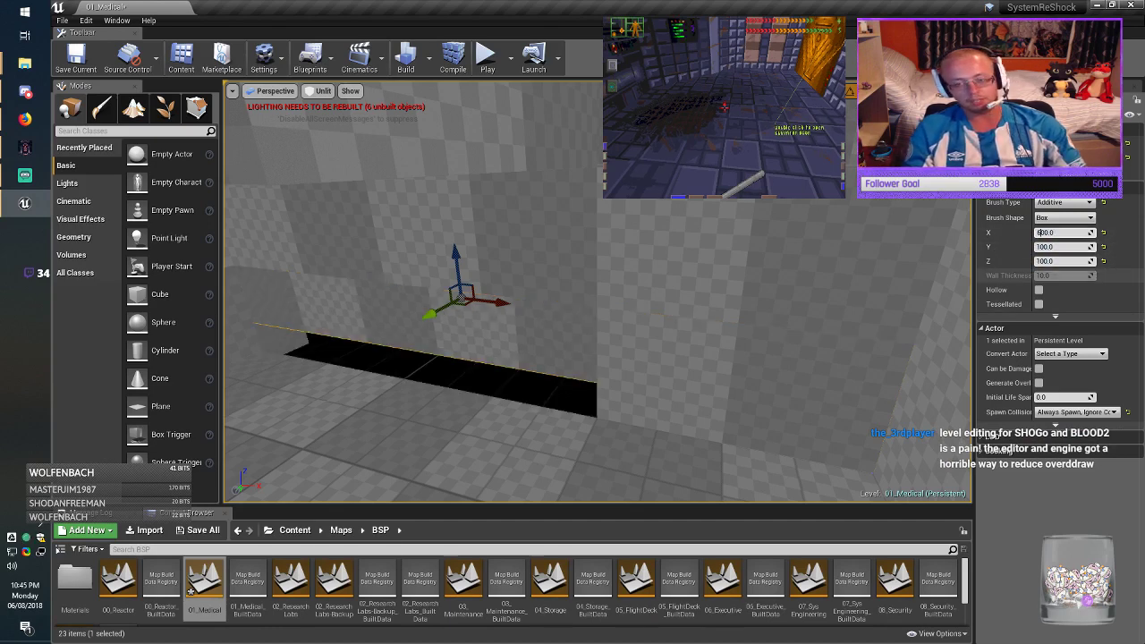
pyautogui.press('Return')
pyautogui.moveTo(597, 292); pyautogui.dragTo(506, 284, button='right')
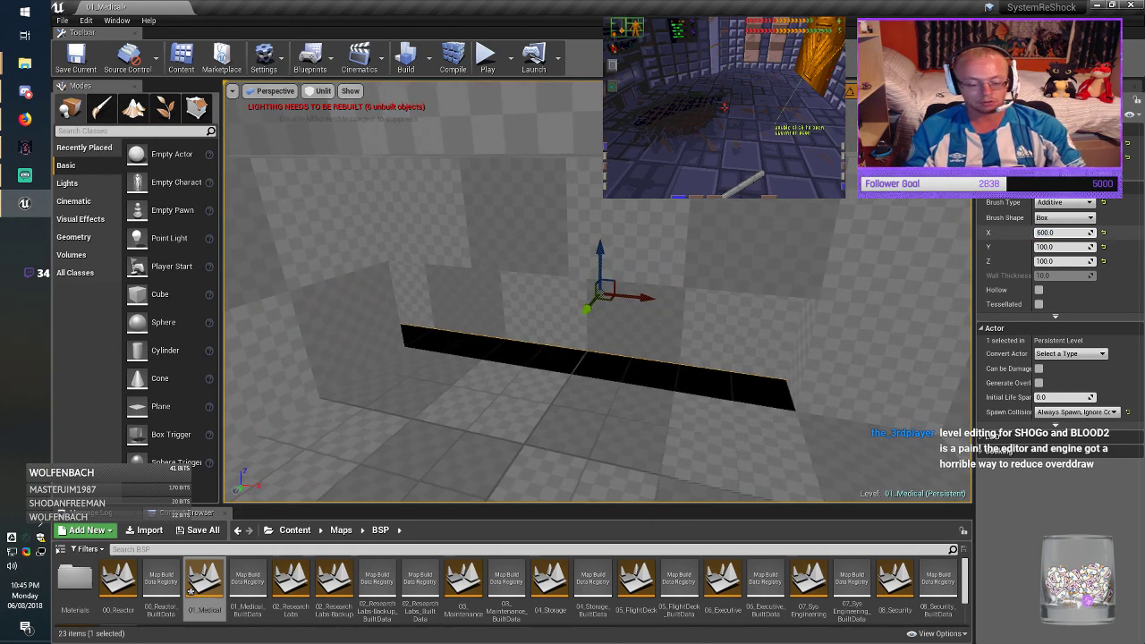
pyautogui.press('Return')
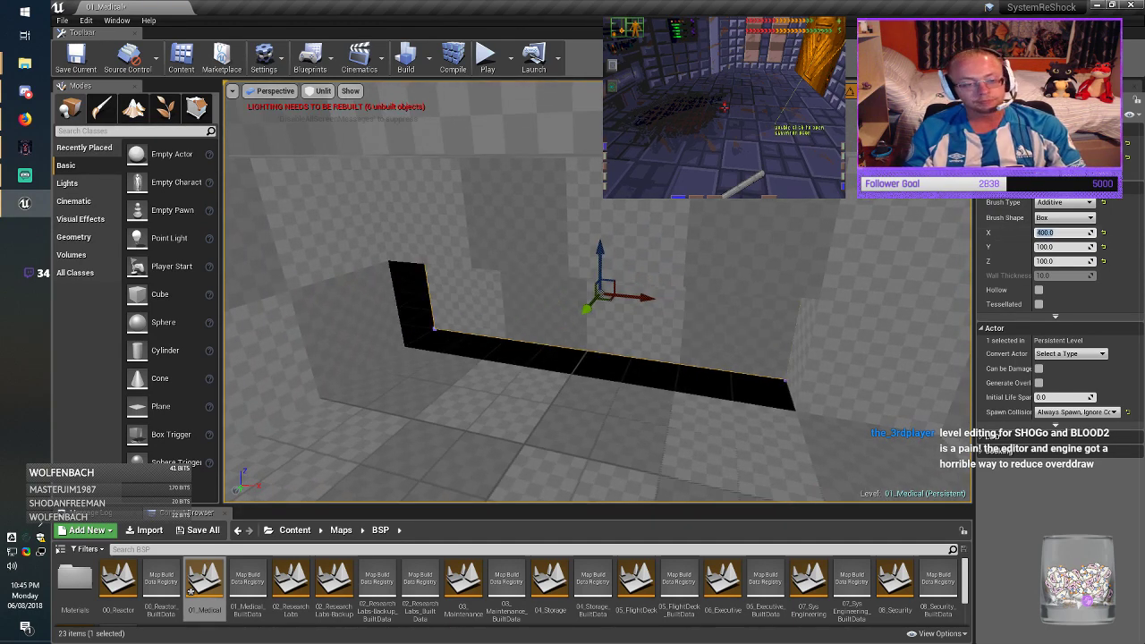
pyautogui.moveTo(586, 311); pyautogui.dragTo(567, 336)
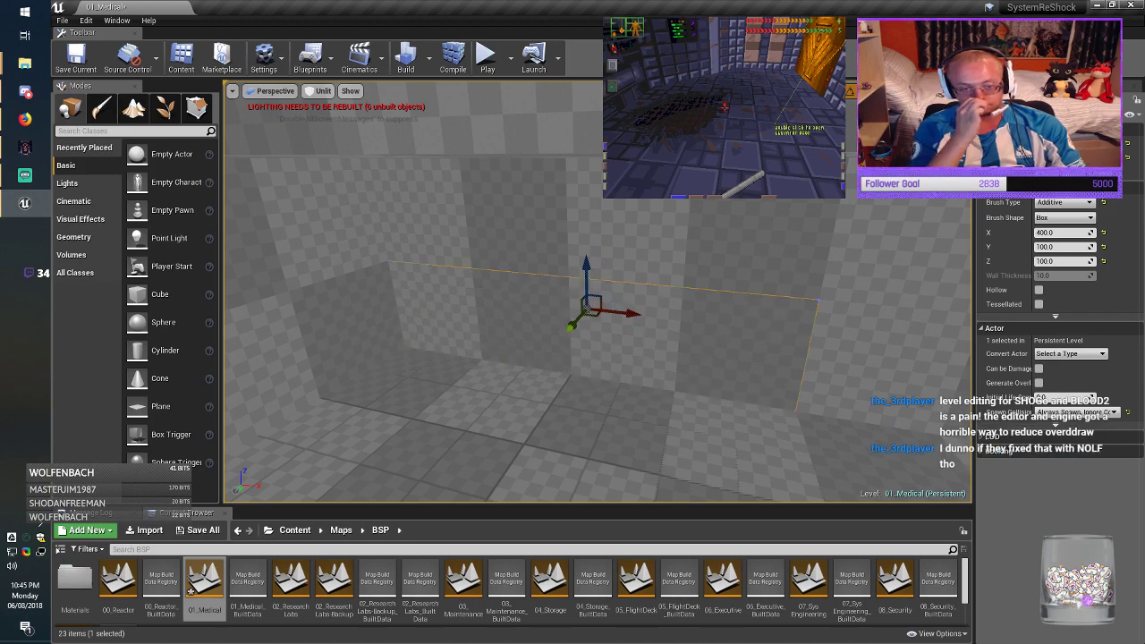
# Step: Duplicate the 400 × 400 × 100 floor brush upward as a ceiling piece, set its X size to 200 and shift it along X
pyautogui.moveTo(567, 337)
pyautogui.mouseDown(button='right')
pyautogui.moveTo(529, 318)
pyautogui.moveTo(447, 313)
pyautogui.moveTo(537, 295)
pyautogui.mouseUp(button='right')
pyautogui.click(523, 434)
pyautogui.moveTo(523, 434)
pyautogui.mouseDown(button='right')
pyautogui.moveTo(465, 436)
pyautogui.moveTo(523, 420)
pyautogui.moveTo(554, 474)
pyautogui.moveTo(626, 465)
pyautogui.moveTo(620, 448)
pyautogui.moveTo(581, 439)
pyautogui.mouseUp(button='right')
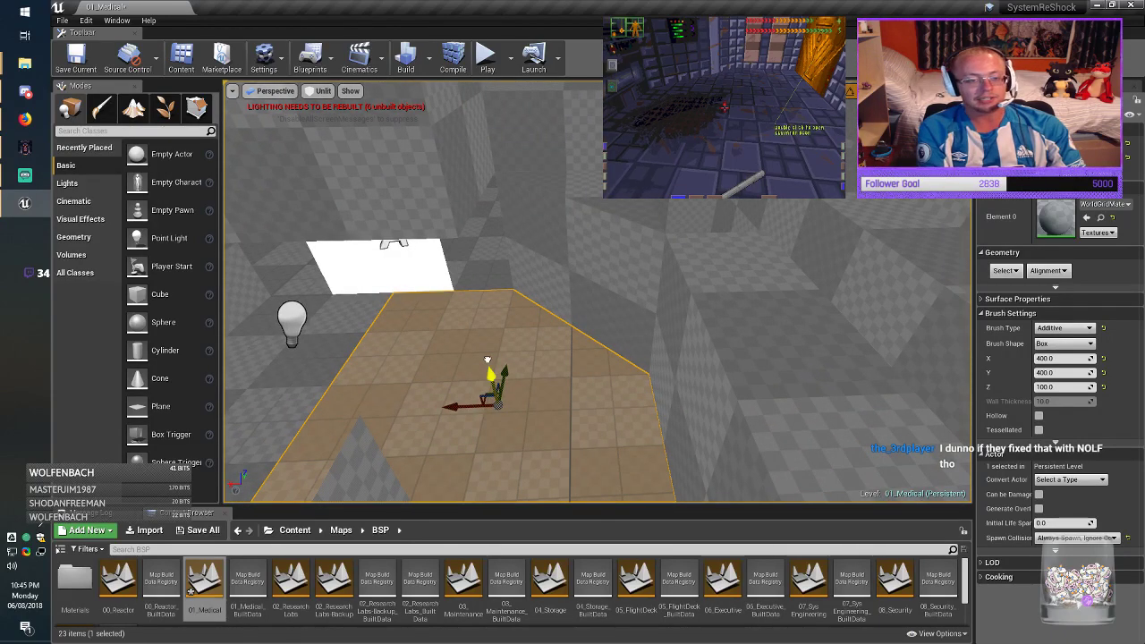
pyautogui.keyDown('alt'); pyautogui.moveTo(488, 360); pyautogui.dragTo(527, 87); pyautogui.keyUp('alt')
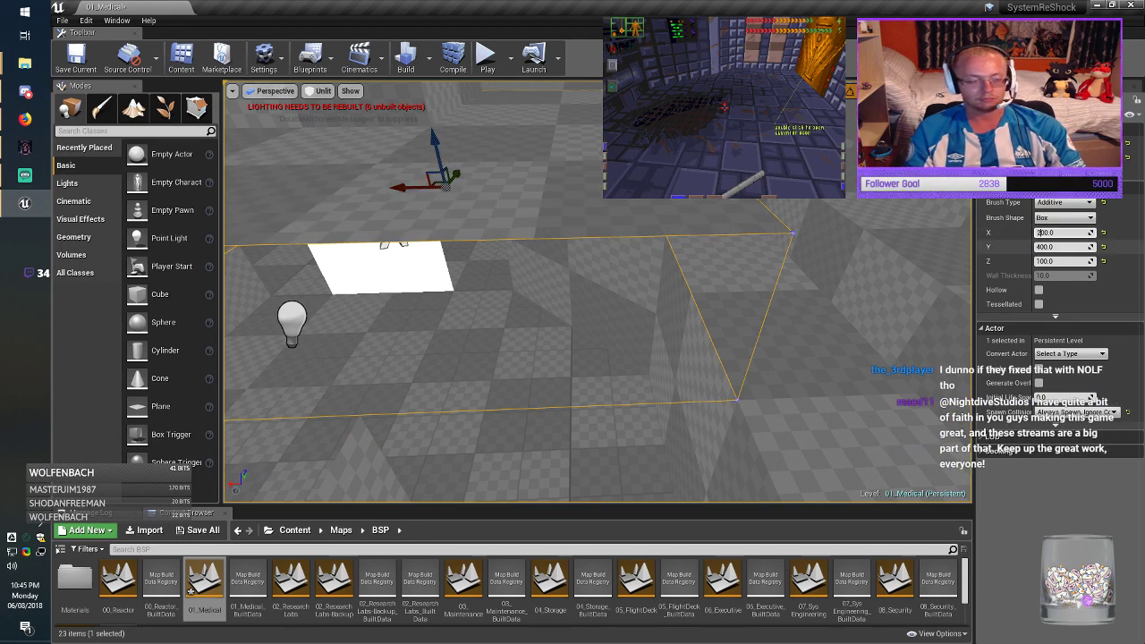
pyautogui.press('Return')
pyautogui.moveTo(404, 187); pyautogui.dragTo(518, 185)
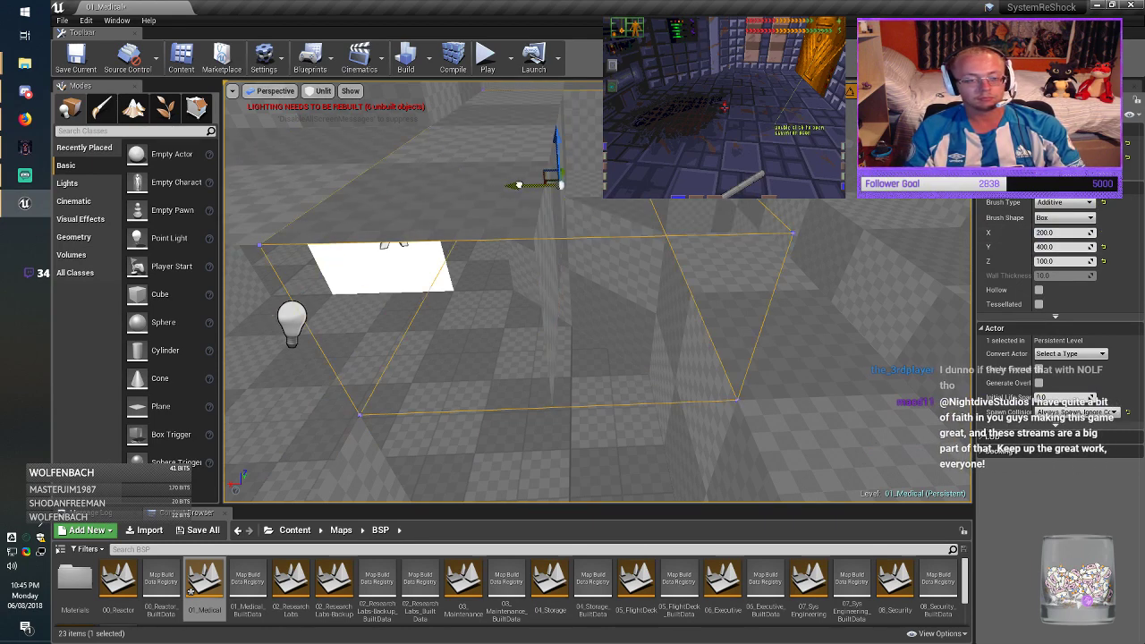
pyautogui.moveTo(519, 185)
pyautogui.mouseDown(button='right')
pyautogui.moveTo(590, 268)
pyautogui.moveTo(805, 237)
pyautogui.moveTo(832, 259)
pyautogui.mouseUp(button='right')
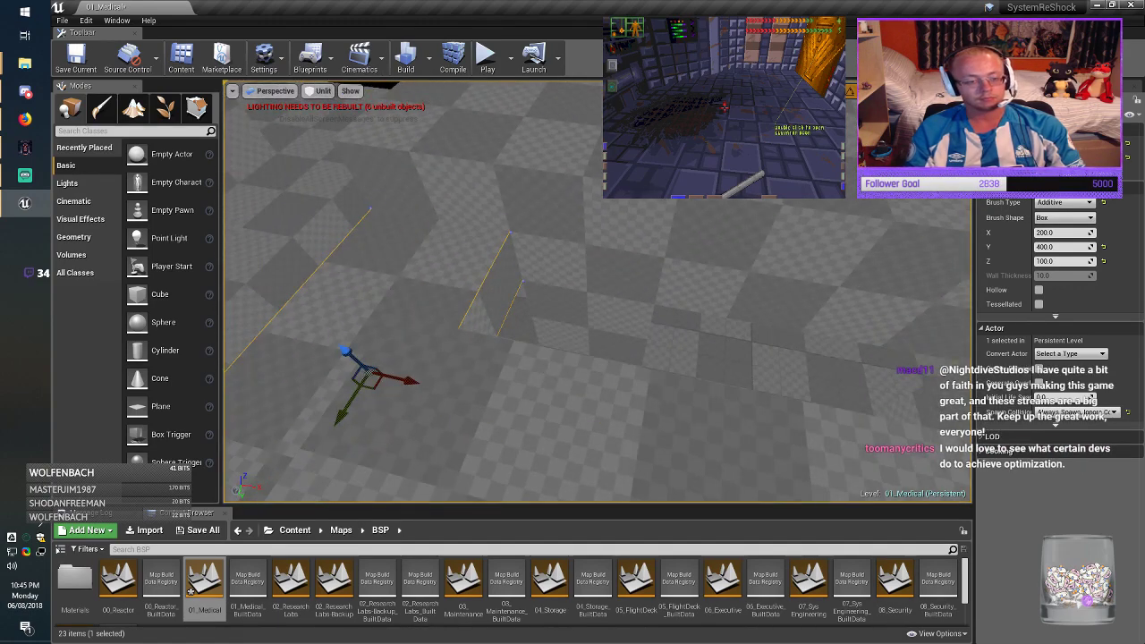
# Step: Extend the ceiling along X with a brush sized X 200, Y 600, Z 100
pyautogui.moveTo(420, 382); pyautogui.dragTo(703, 422)
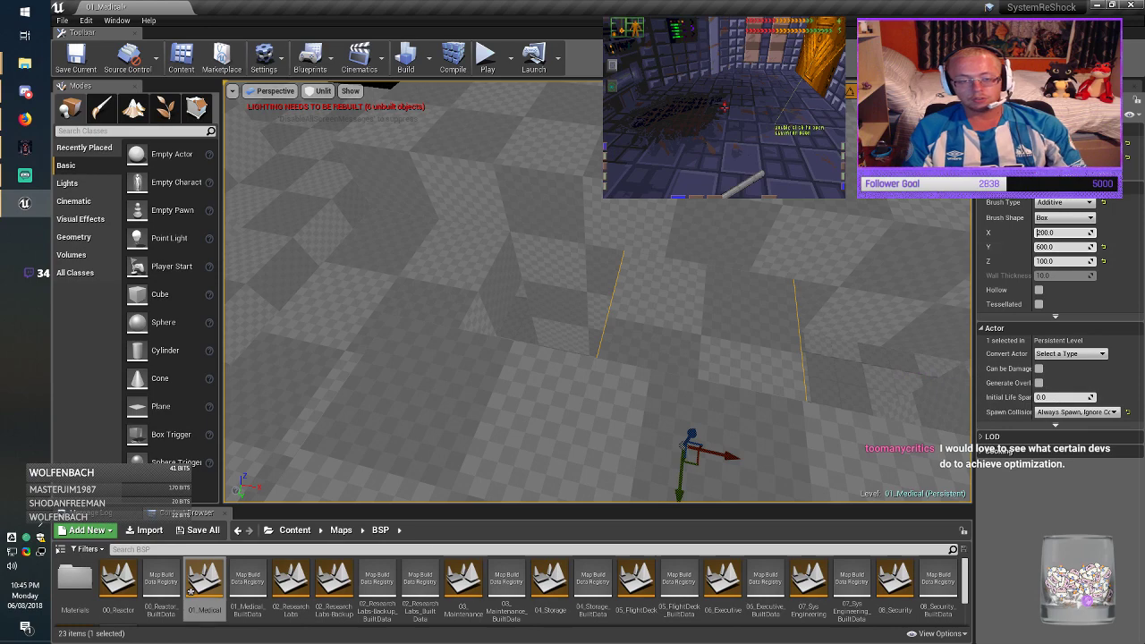
pyautogui.moveTo(598, 295); pyautogui.dragTo(730, 309, button='middle')
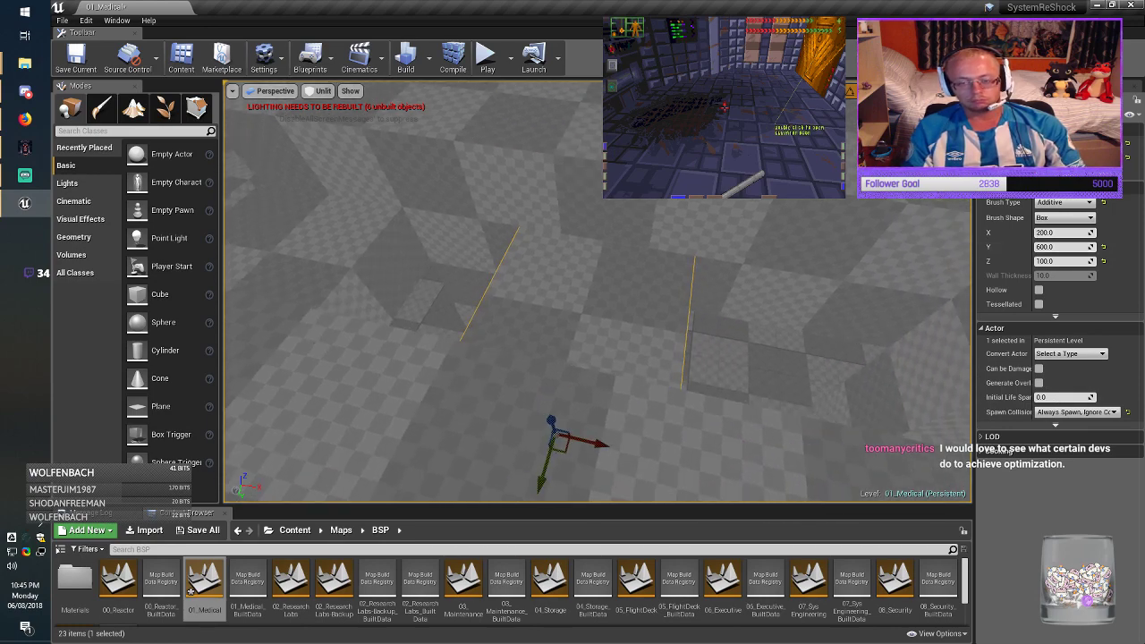
pyautogui.moveTo(598, 295)
pyautogui.mouseDown(button='right')
pyautogui.moveTo(501, 313)
pyautogui.moveTo(598, 297)
pyautogui.mouseUp(button='right')
# Step: Resize the ceiling brush to X 600, Y 200 and move it along Y over the adjacent floor
pyautogui.click(1059, 247)
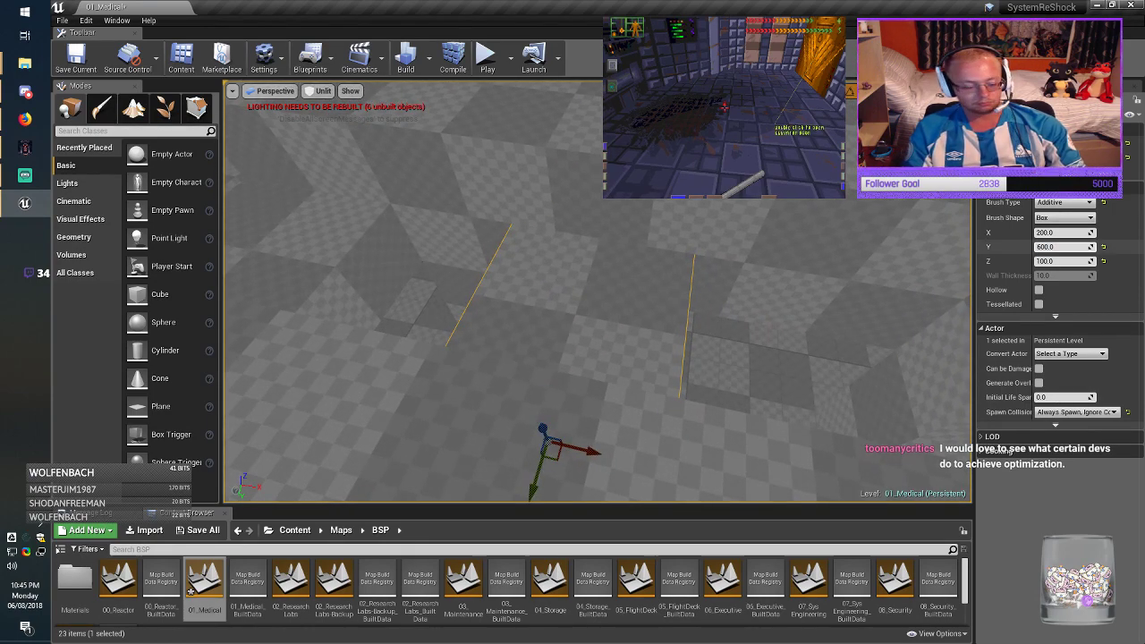
pyautogui.press('Return')
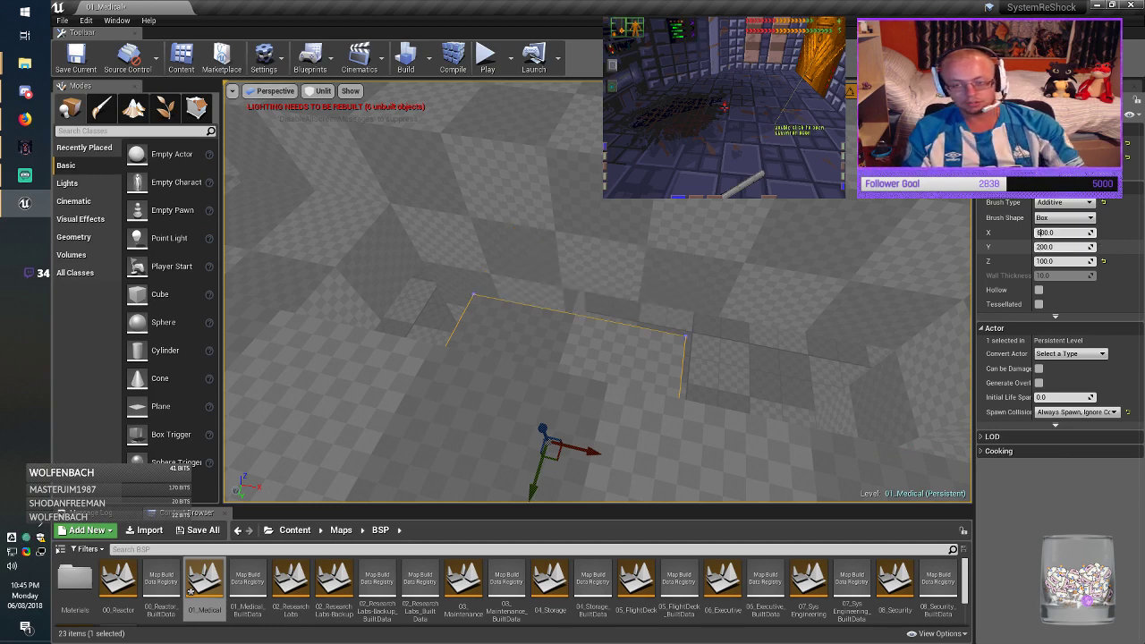
pyautogui.press('Return')
pyautogui.moveTo(543, 467); pyautogui.dragTo(583, 389)
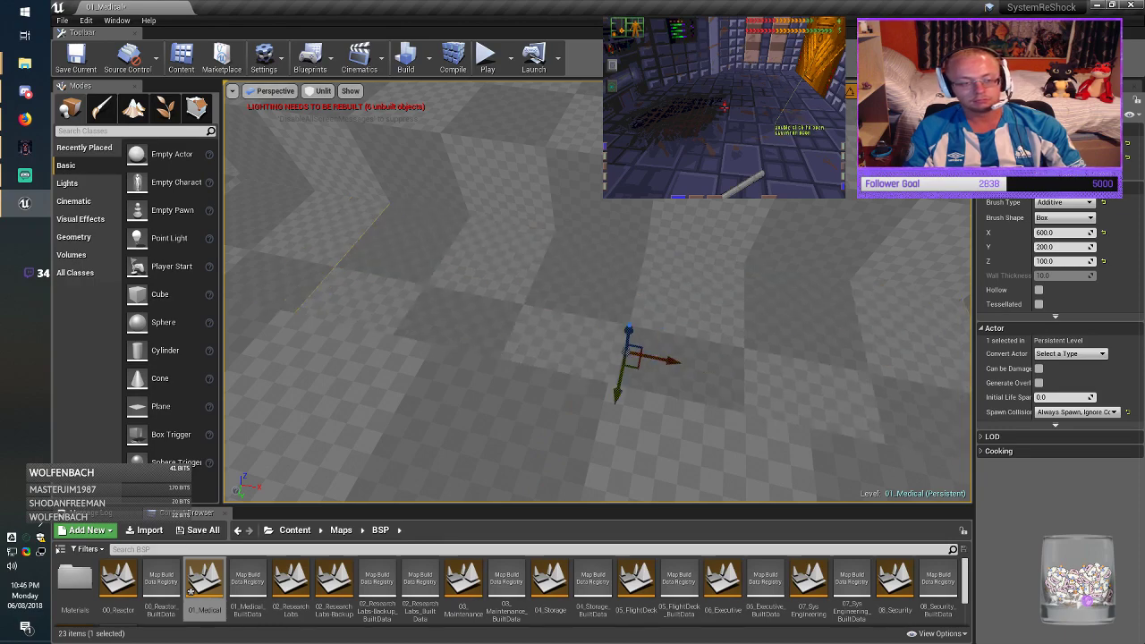
pyautogui.moveTo(667, 359)
pyautogui.mouseDown(button='right')
pyautogui.moveTo(715, 332)
pyautogui.moveTo(801, 348)
pyautogui.moveTo(886, 315)
pyautogui.mouseUp(button='right')
pyautogui.press('Escape')
# Step: Save the level and align the surface textures of all brushes
pyautogui.hotkey('ctrl', 's')
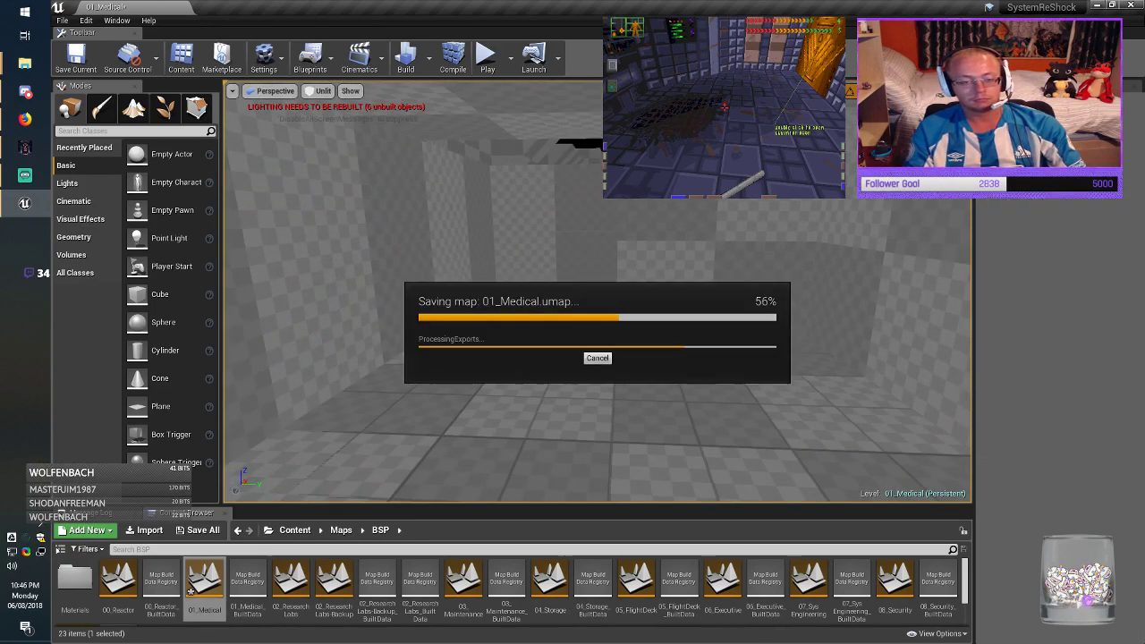
pyautogui.hotkey('ctrl', 'a')
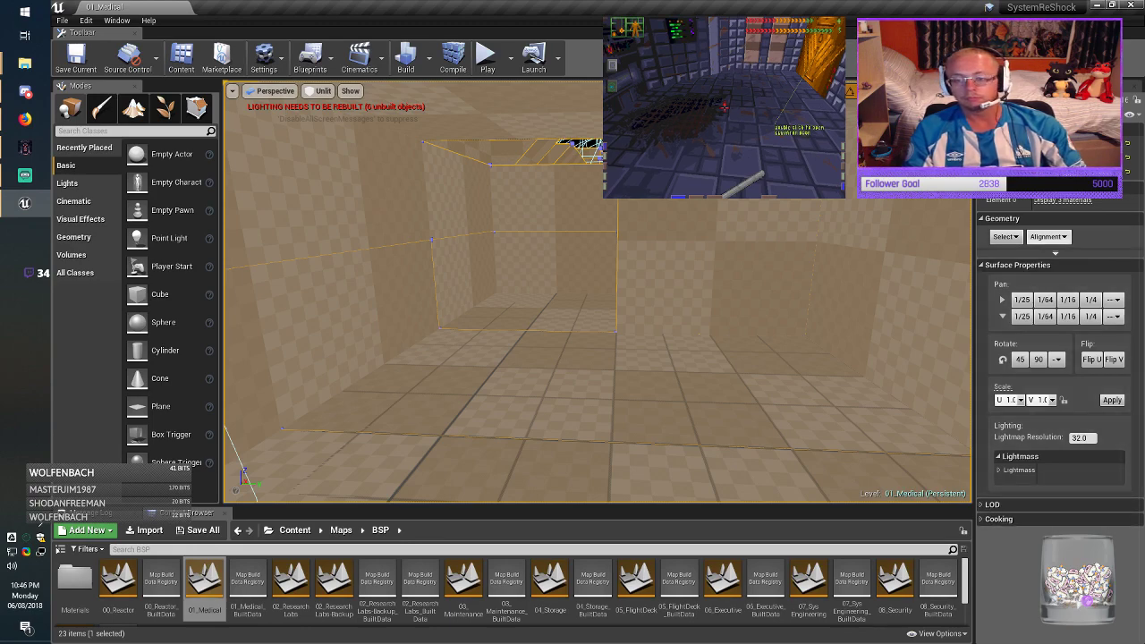
pyautogui.click(1048, 237)
pyautogui.click(1070, 265)
pyautogui.press('Escape')
# Step: Place a plane at the mouth of the yellow-lit passage at X -3050, Y -2900, standing upright with an X rotation of 90
pyautogui.moveTo(597, 291); pyautogui.dragTo(570, 349, button='right')
pyautogui.press('w')
pyautogui.press('s')
pyautogui.press('w')
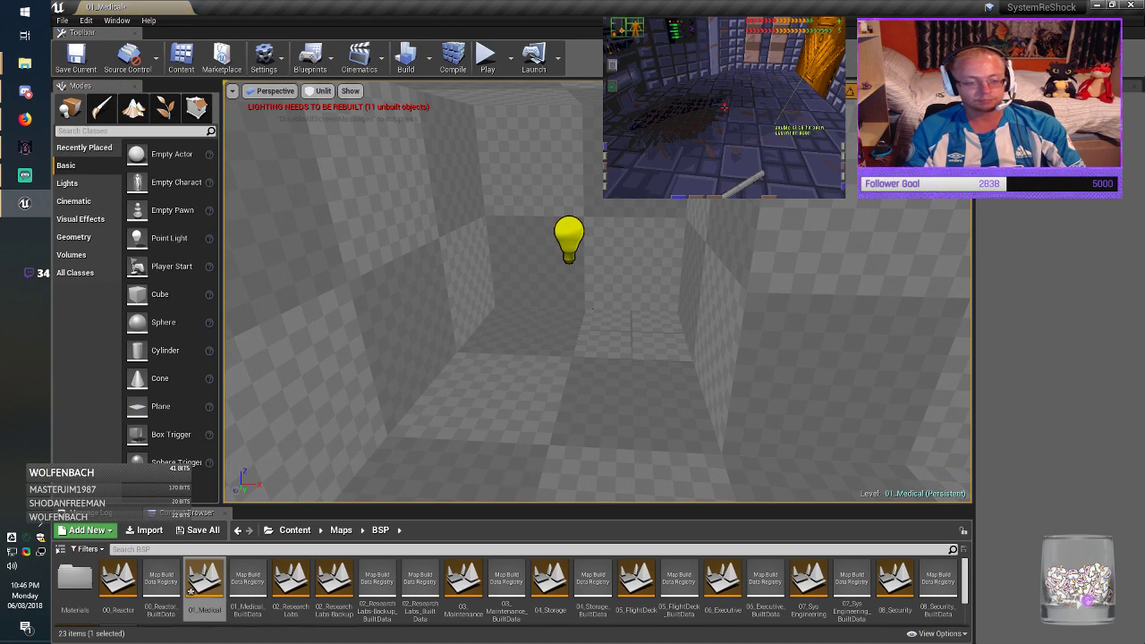
pyautogui.moveTo(161, 406); pyautogui.dragTo(437, 488)
pyautogui.press('r')
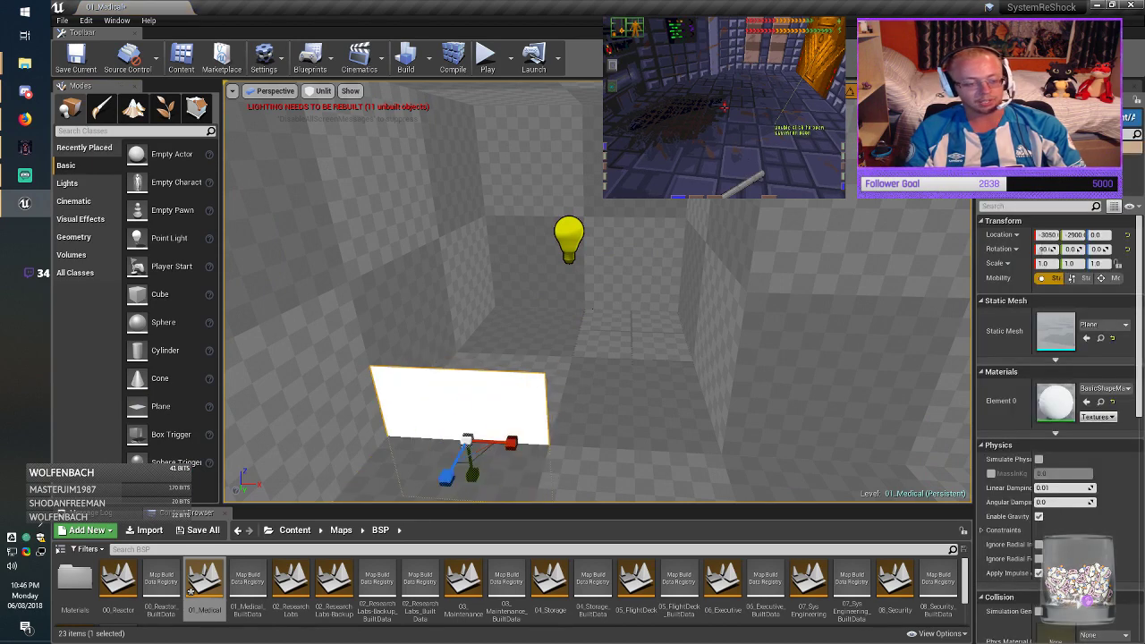
# Step: Raise the plane to Z 50, rotate it about Z and save the level
pyautogui.moveTo(462, 405); pyautogui.dragTo(455, 333)
pyautogui.press('space')
pyautogui.moveTo(478, 408); pyautogui.dragTo(608, 389)
pyautogui.click(76, 58)
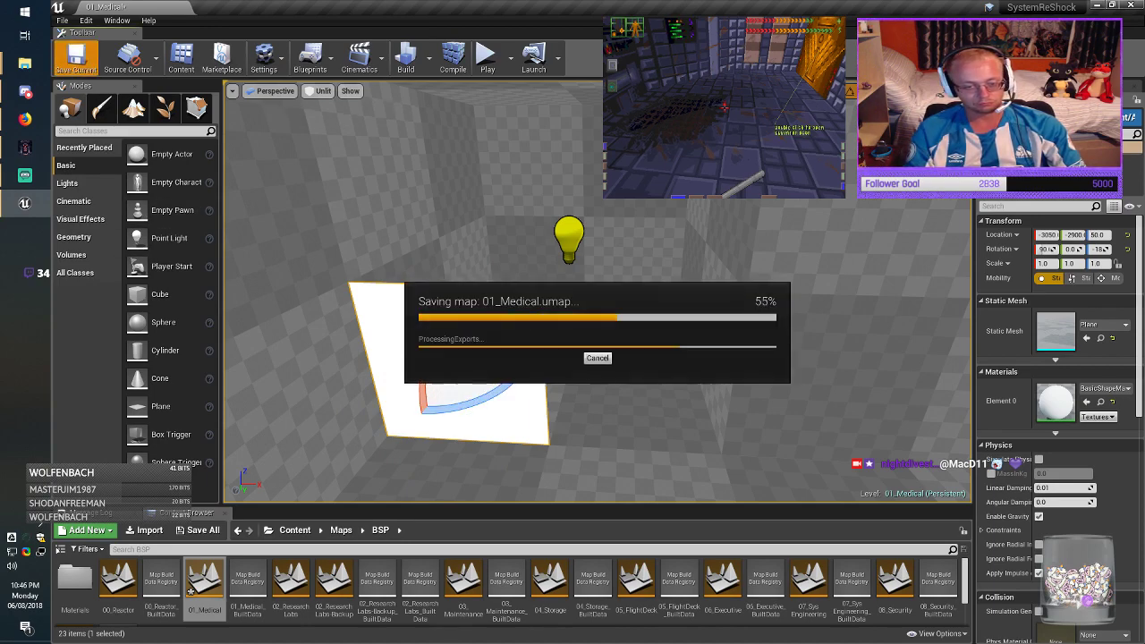
pyautogui.moveTo(554, 340); pyautogui.dragTo(859, 299, button='right')
pyautogui.moveTo(598, 304); pyautogui.dragTo(630, 291, button='right')
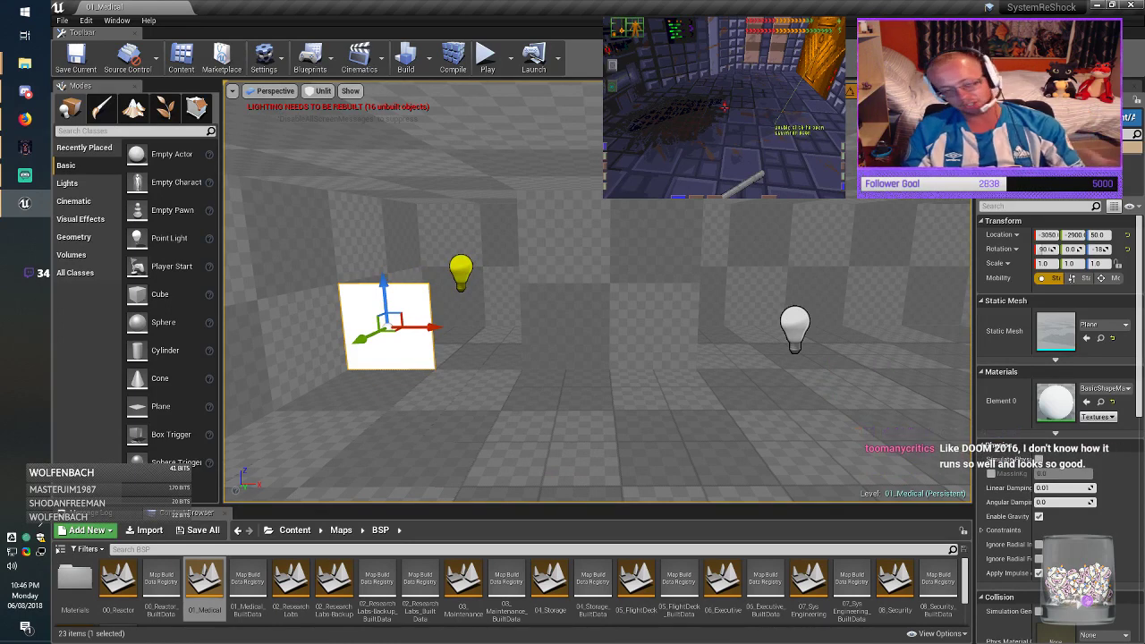
pyautogui.press('Escape')
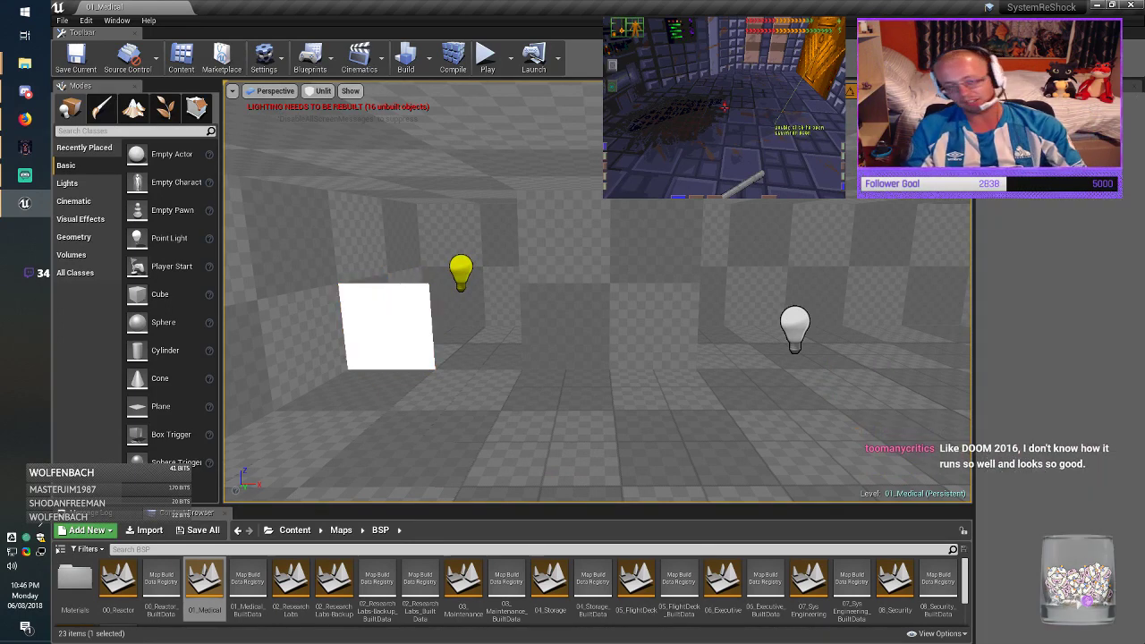
# Step: Look through the corridor and over the floor and wall areas still missing around it
pyautogui.press('w')
pyautogui.moveTo(598, 291); pyautogui.dragTo(738, 314, button='right')
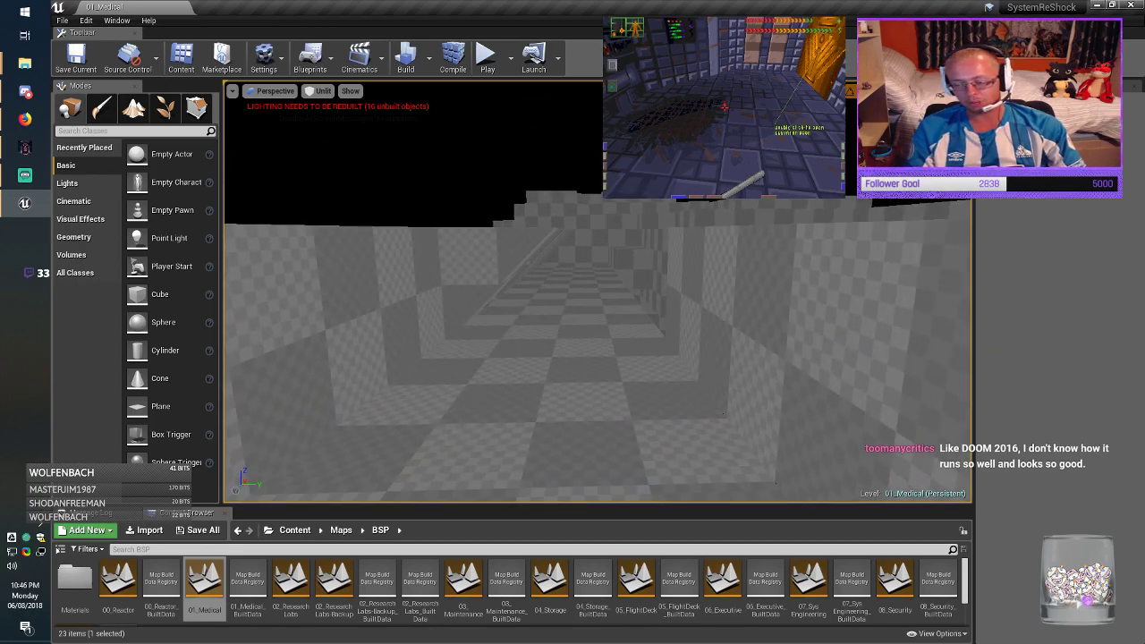
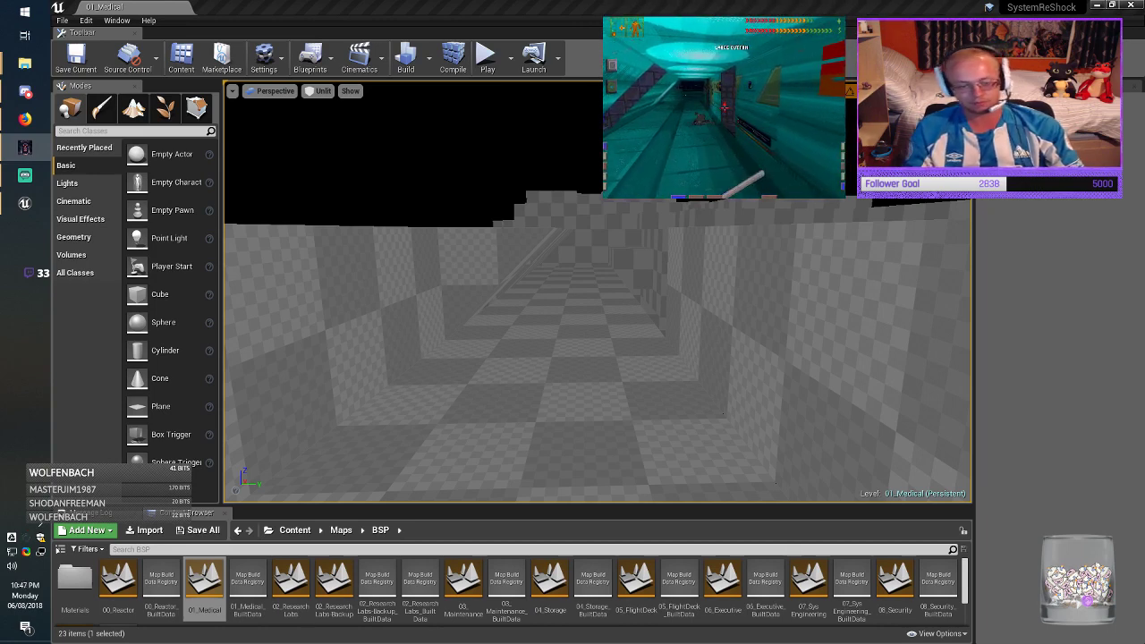
pyautogui.moveTo(598, 304)
pyautogui.mouseDown(button='right')
pyautogui.moveTo(546, 375)
pyautogui.moveTo(595, 412)
pyautogui.moveTo(685, 399)
pyautogui.moveTo(635, 403)
pyautogui.moveTo(621, 416)
pyautogui.moveTo(581, 393)
pyautogui.moveTo(635, 392)
pyautogui.mouseUp(button='right')
pyautogui.click(662, 403)
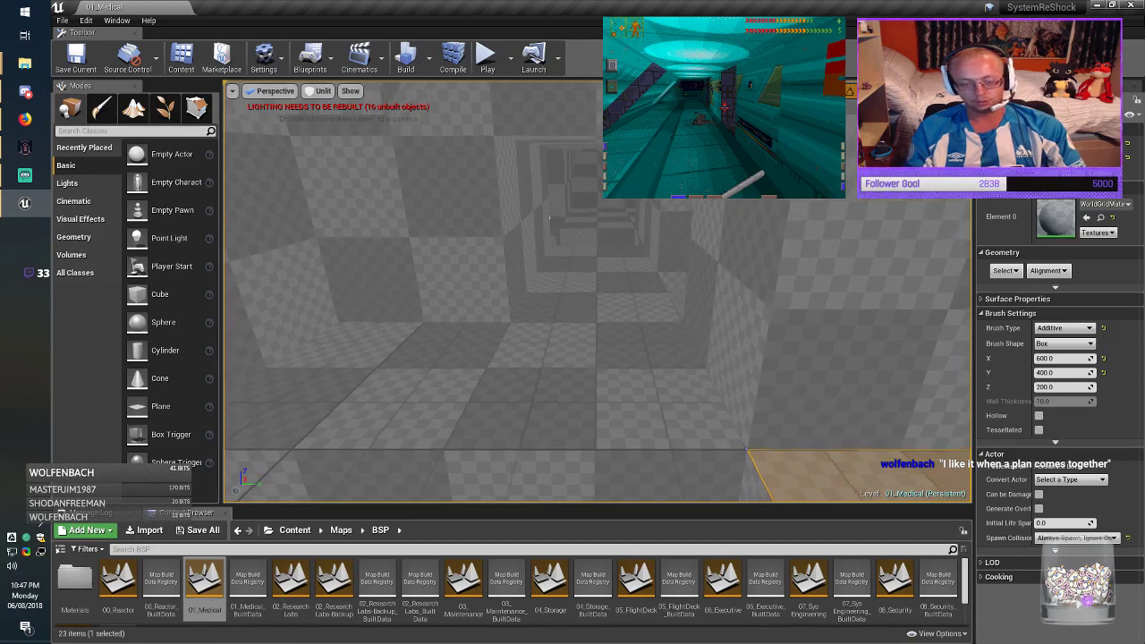
pyautogui.moveTo(635, 392)
pyautogui.mouseDown(button='right')
pyautogui.moveTo(619, 380)
pyautogui.moveTo(628, 383)
pyautogui.mouseUp(button='right')
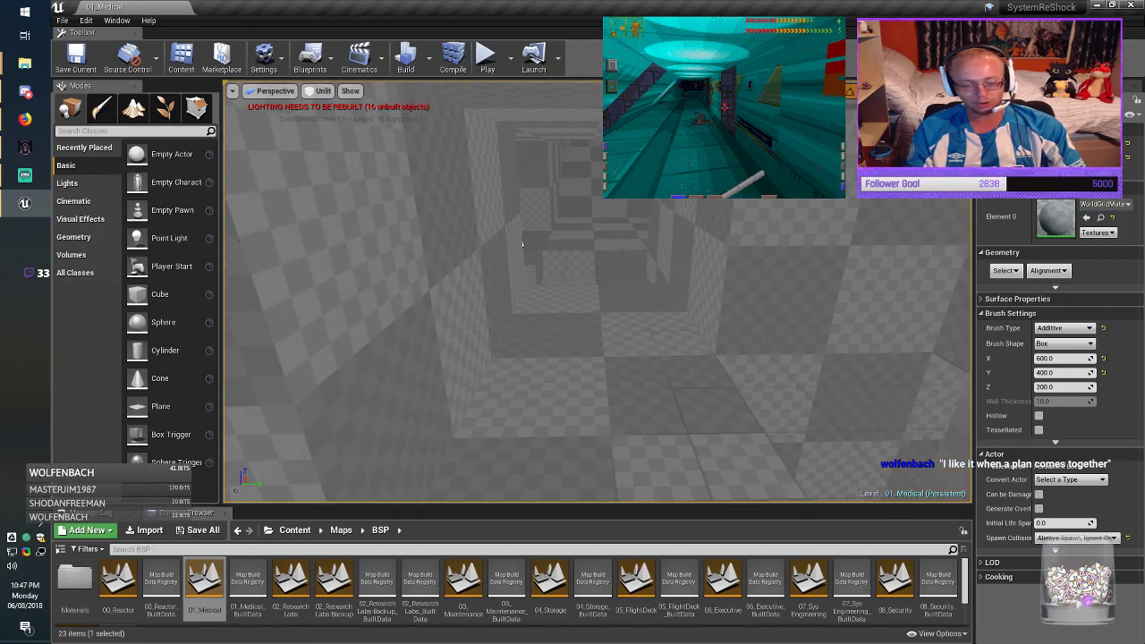
pyautogui.moveTo(523, 244)
pyautogui.mouseDown(button='right')
pyautogui.moveTo(535, 280)
pyautogui.moveTo(542, 263)
pyautogui.moveTo(522, 243)
pyautogui.mouseUp(button='right')
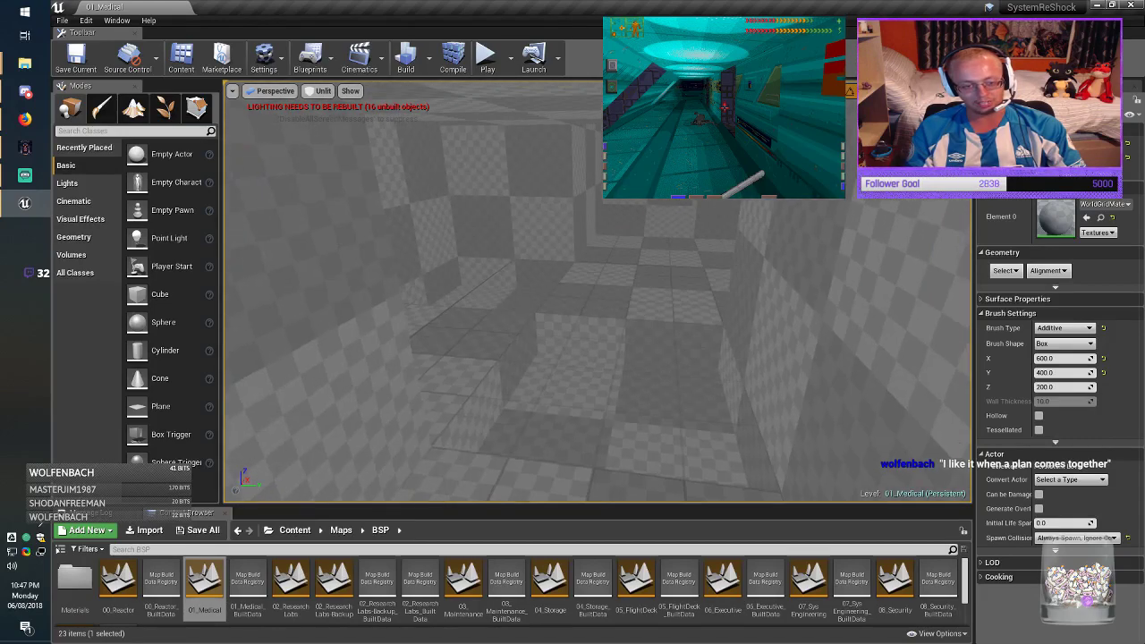
pyautogui.moveTo(597, 292); pyautogui.dragTo(331, 282, button='right')
pyautogui.moveTo(522, 243); pyautogui.dragTo(523, 244, button='right')
# Step: Copy the 1000 by 200 floor brush along Y, shorten the copy to X 200 and move it along X into the open floor area
pyautogui.click(671, 393)
pyautogui.moveTo(671, 393); pyautogui.dragTo(671, 394, button='right')
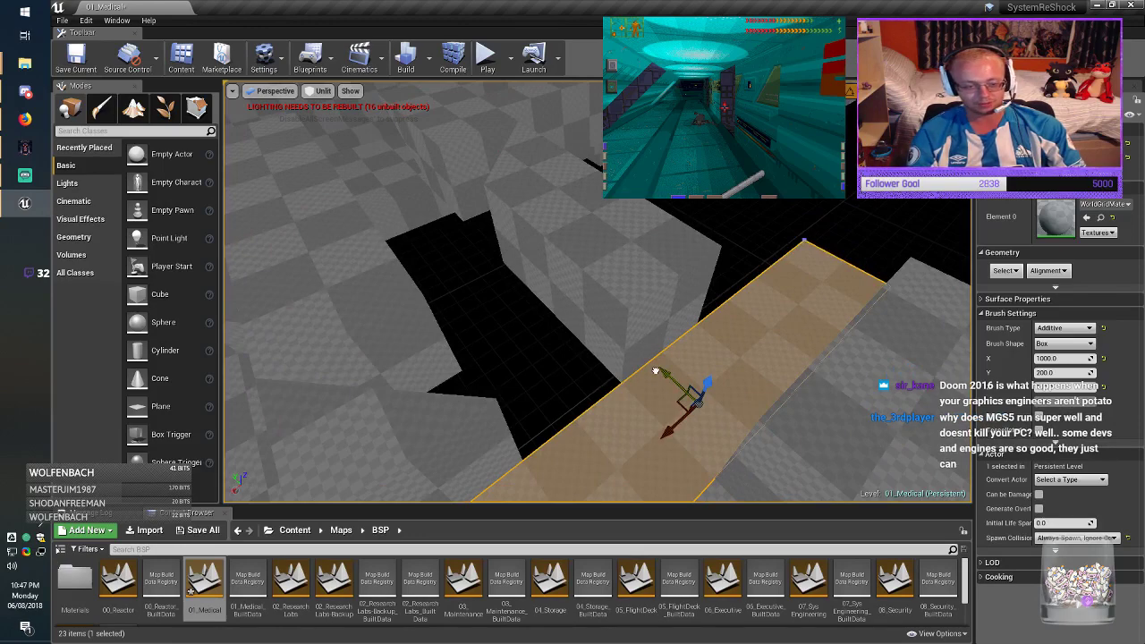
pyautogui.moveTo(656, 371)
pyautogui.mouseDown()
pyautogui.moveTo(537, 346)
pyautogui.moveTo(482, 289)
pyautogui.mouseUp()
pyautogui.moveTo(481, 289); pyautogui.dragTo(481, 289, button='right')
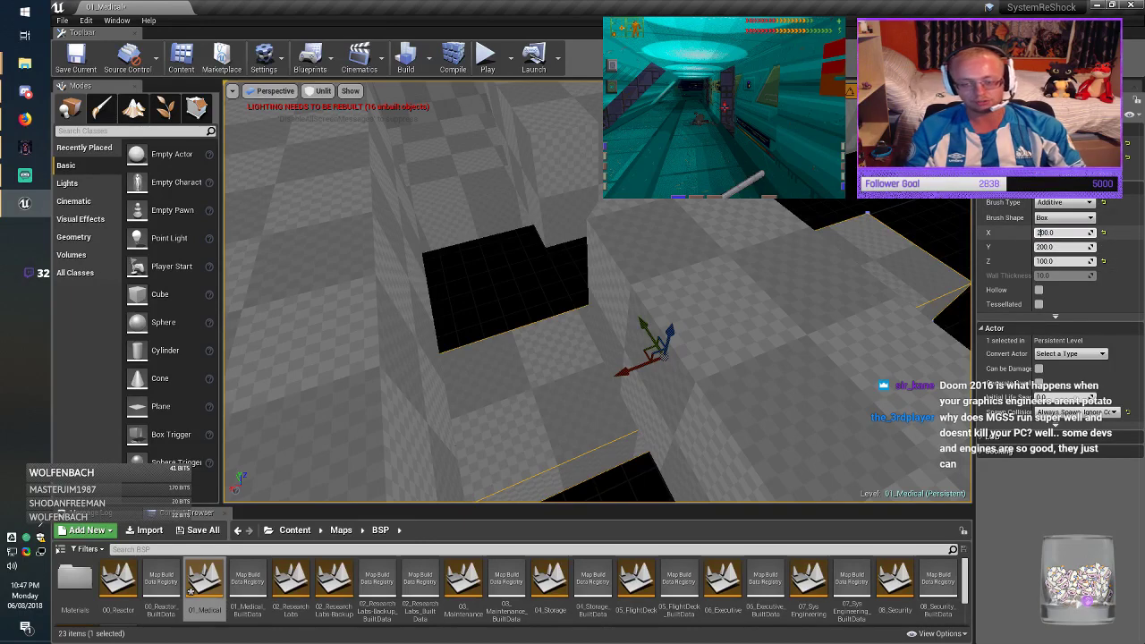
pyautogui.press('Return')
pyautogui.moveTo(620, 374); pyautogui.dragTo(489, 436)
pyautogui.moveTo(531, 428); pyautogui.dragTo(531, 428, button='right')
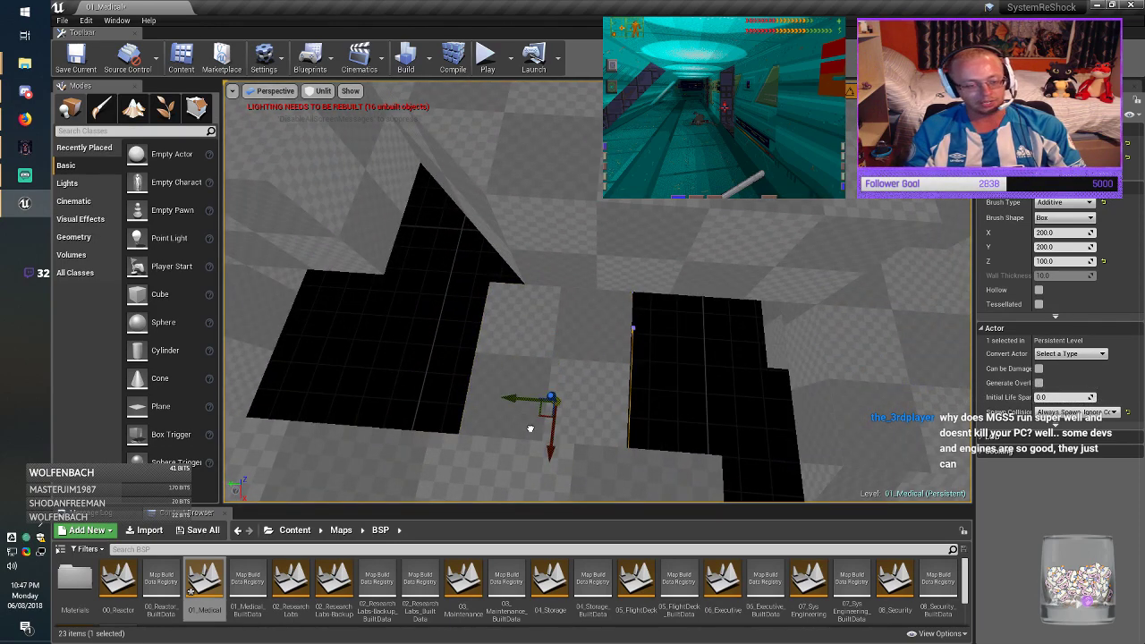
# Step: Line up the small floor brush with the adjoining floor edge and set its Y size to 600
pyautogui.moveTo(548, 457); pyautogui.dragTo(549, 427)
pyautogui.moveTo(549, 427); pyautogui.dragTo(548, 427, button='right')
pyautogui.moveTo(464, 295)
pyautogui.mouseDown()
pyautogui.moveTo(449, 203)
pyautogui.moveTo(458, 273)
pyautogui.mouseUp()
pyautogui.moveTo(458, 273)
pyautogui.mouseDown(button='right')
pyautogui.moveTo(555, 349)
pyautogui.moveTo(689, 425)
pyautogui.moveTo(669, 427)
pyautogui.mouseUp(button='right')
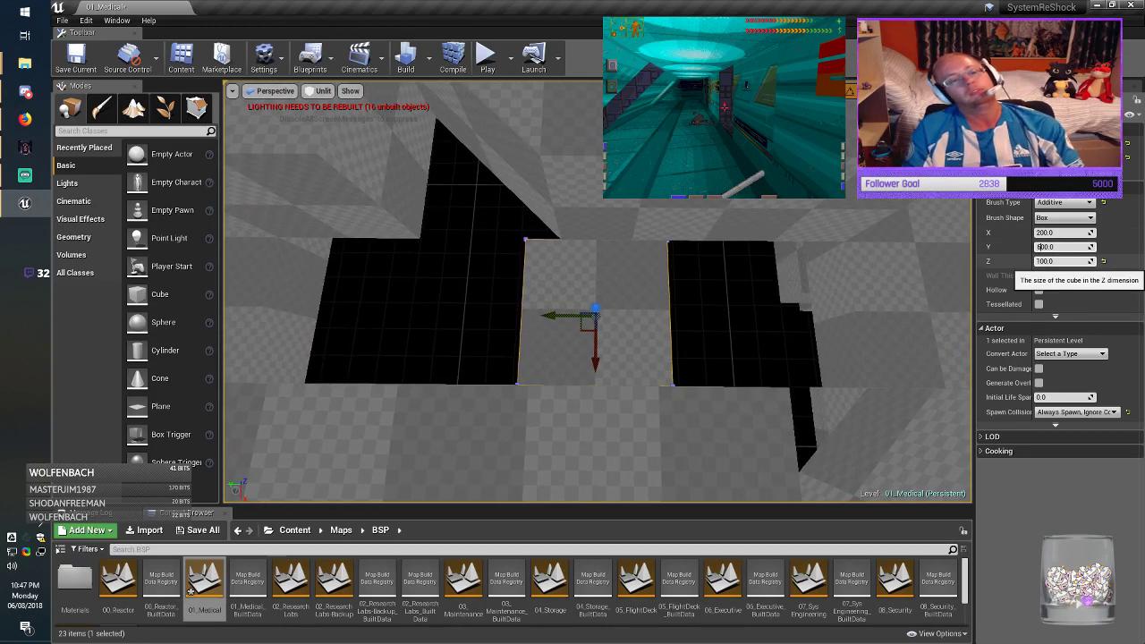
pyautogui.press('Return')
pyautogui.moveTo(787, 313)
pyautogui.mouseDown(button='right')
pyautogui.moveTo(814, 313)
pyautogui.moveTo(716, 315)
pyautogui.moveTo(743, 313)
pyautogui.mouseUp(button='right')
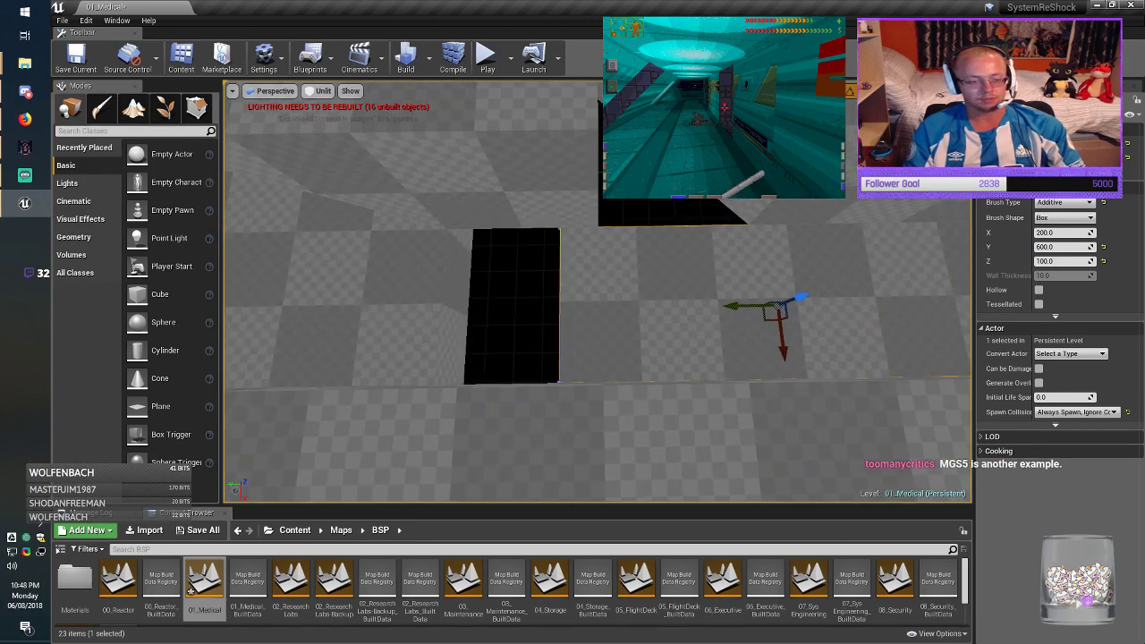
# Step: Set the floor brush's Y size to 800 and shift it along Y to close the remaining strip
pyautogui.click(1040, 247)
pyautogui.click(1041, 247)
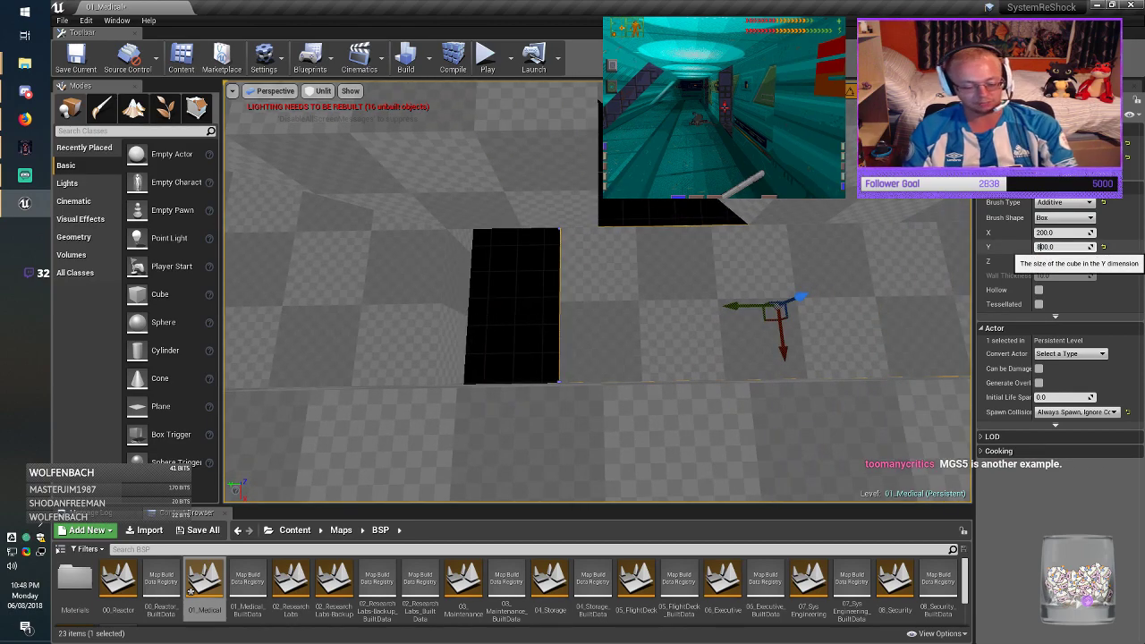
pyautogui.press('Return')
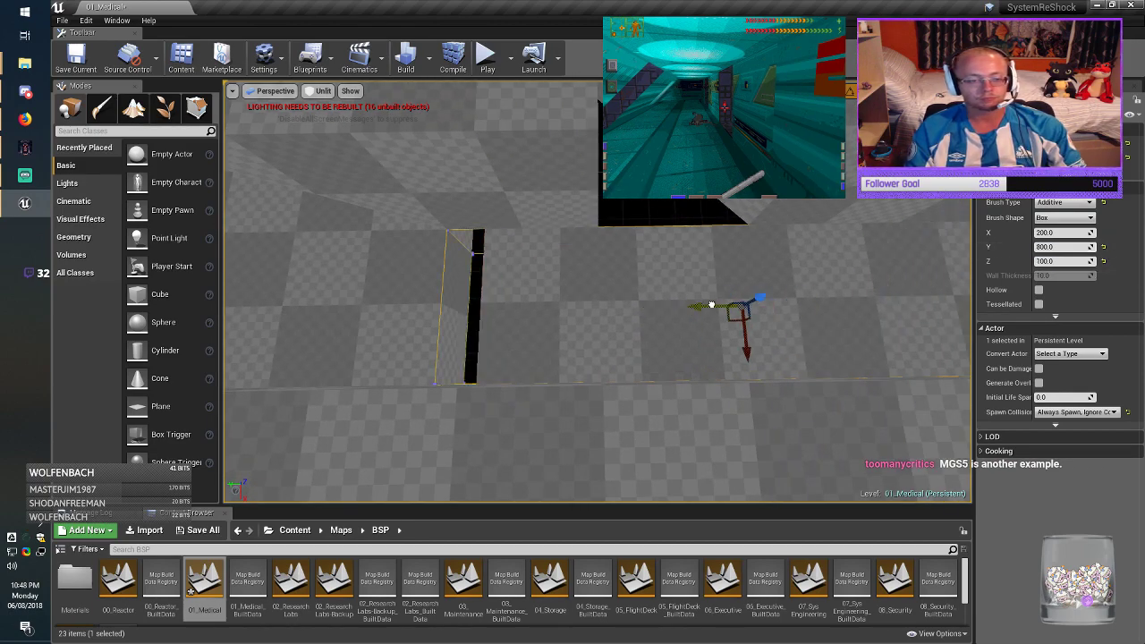
pyautogui.moveTo(711, 305); pyautogui.dragTo(710, 306)
pyautogui.moveTo(711, 305)
pyautogui.mouseDown(button='right')
pyautogui.moveTo(774, 305)
pyautogui.moveTo(733, 303)
pyautogui.mouseUp(button='right')
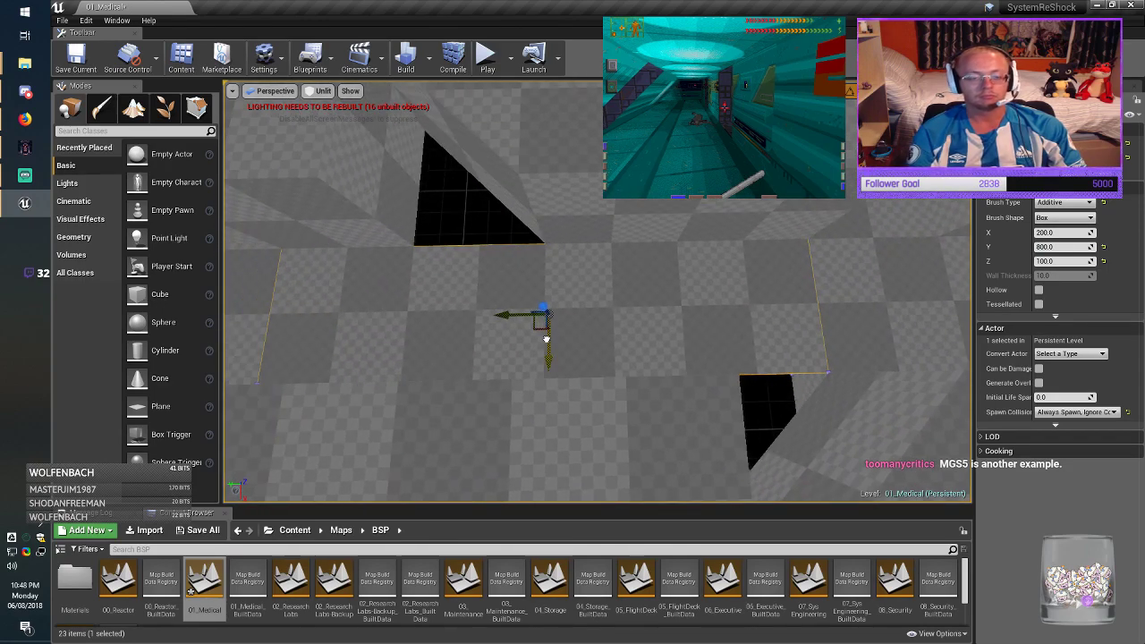
# Step: Copy the floor brush along X, set the copy's Y size to 200 and move it toward the small gap by the slanted wall
pyautogui.moveTo(545, 339)
pyautogui.mouseDown()
pyautogui.moveTo(551, 204)
pyautogui.moveTo(553, 222)
pyautogui.mouseUp()
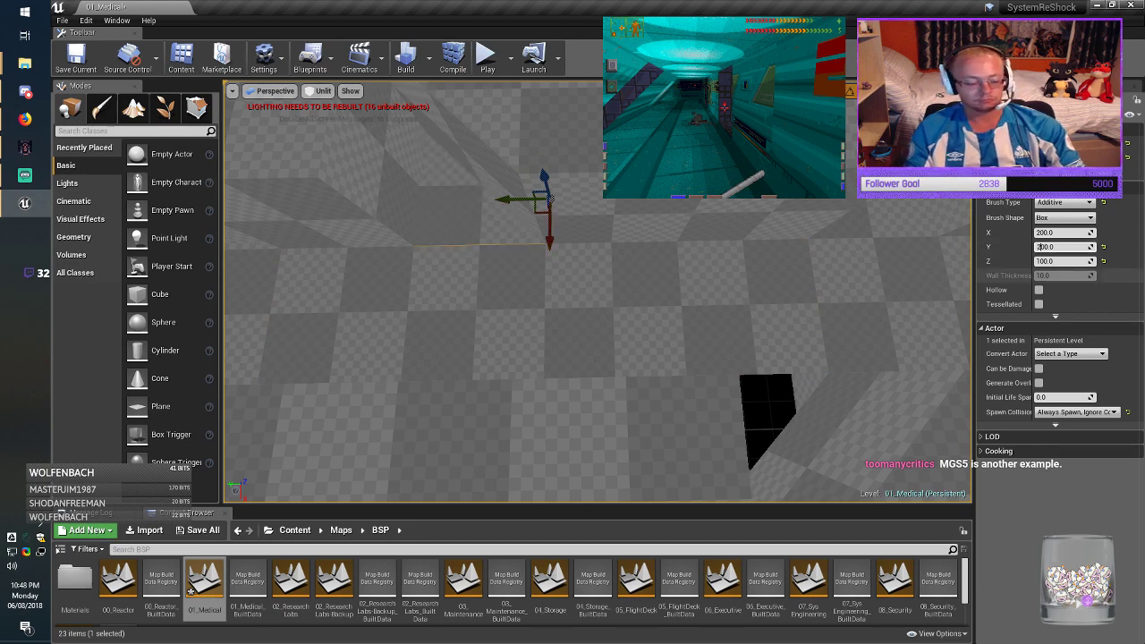
pyautogui.press('Return')
pyautogui.moveTo(517, 199)
pyautogui.mouseDown()
pyautogui.moveTo(448, 198)
pyautogui.moveTo(811, 476)
pyautogui.moveTo(772, 468)
pyautogui.mouseUp()
pyautogui.moveTo(771, 468); pyautogui.dragTo(802, 498, button='right')
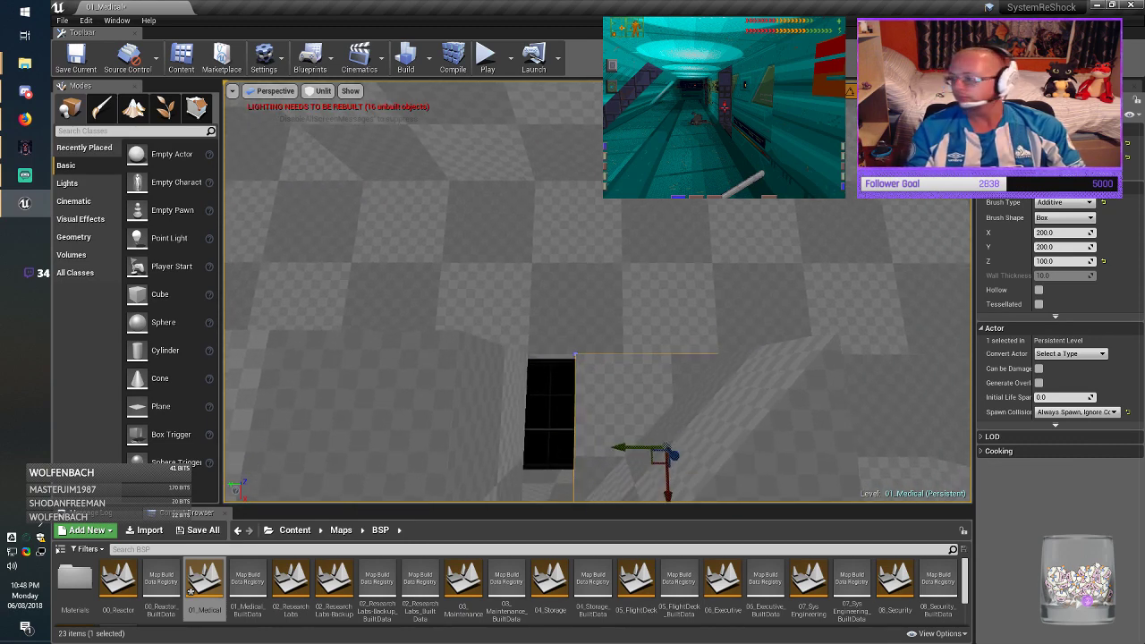
# Step: Shift the 200 by 200 floor brush along Y over the narrow gap and save the level
pyautogui.moveTo(626, 447); pyautogui.dragTo(604, 450)
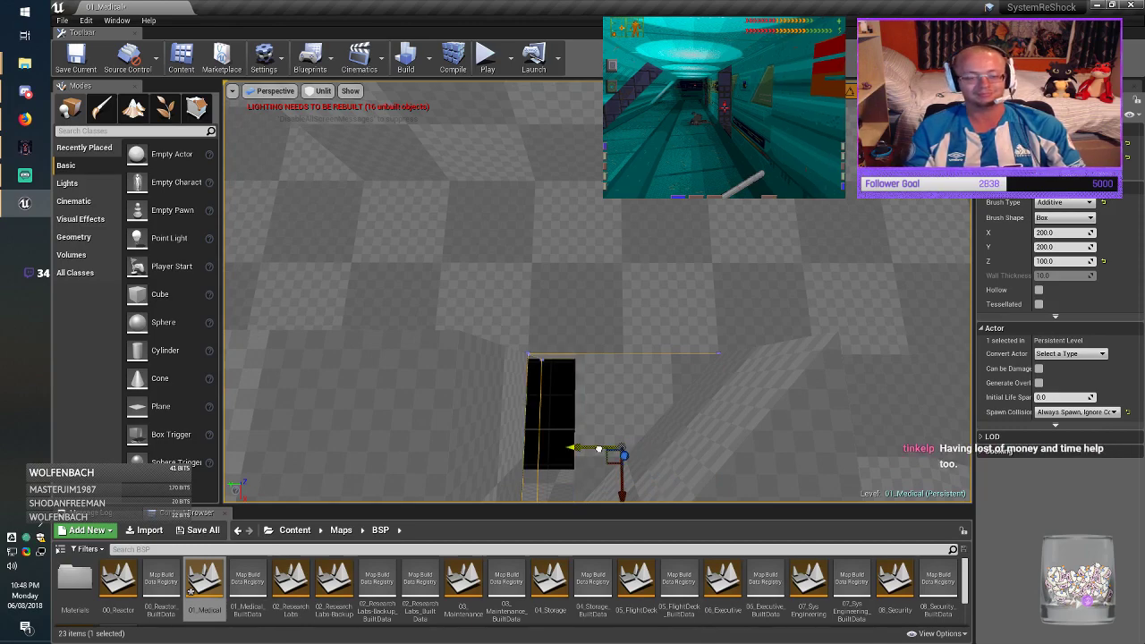
pyautogui.moveTo(599, 449); pyautogui.dragTo(598, 449)
pyautogui.moveTo(598, 449)
pyautogui.mouseDown(button='right')
pyautogui.moveTo(456, 366)
pyautogui.moveTo(479, 380)
pyautogui.mouseUp(button='right')
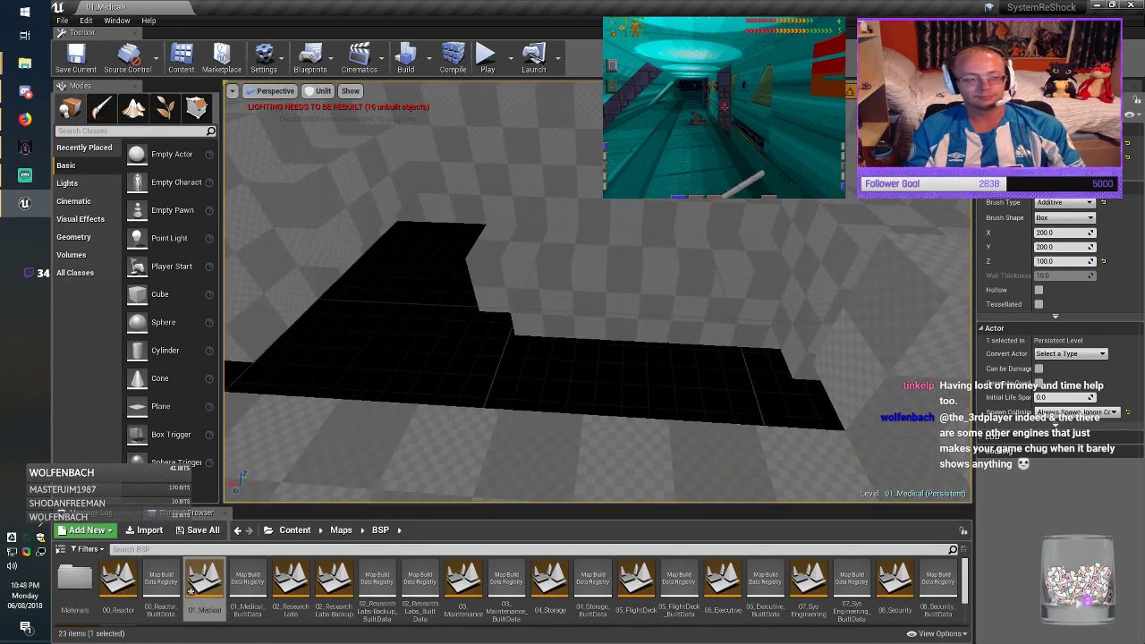
pyautogui.click(76, 59)
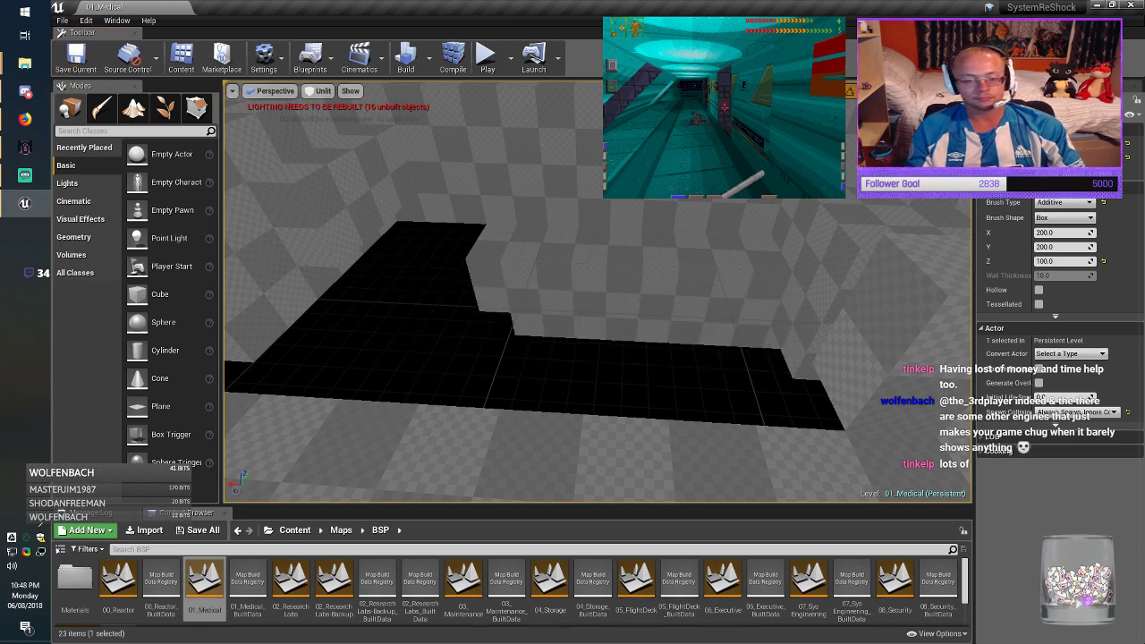
# Step: Lengthen the wall brush beside the floor opening to X 1000 and move it along X to align with the opening's edge
pyautogui.moveTo(597, 291); pyautogui.dragTo(769, 322, button='right')
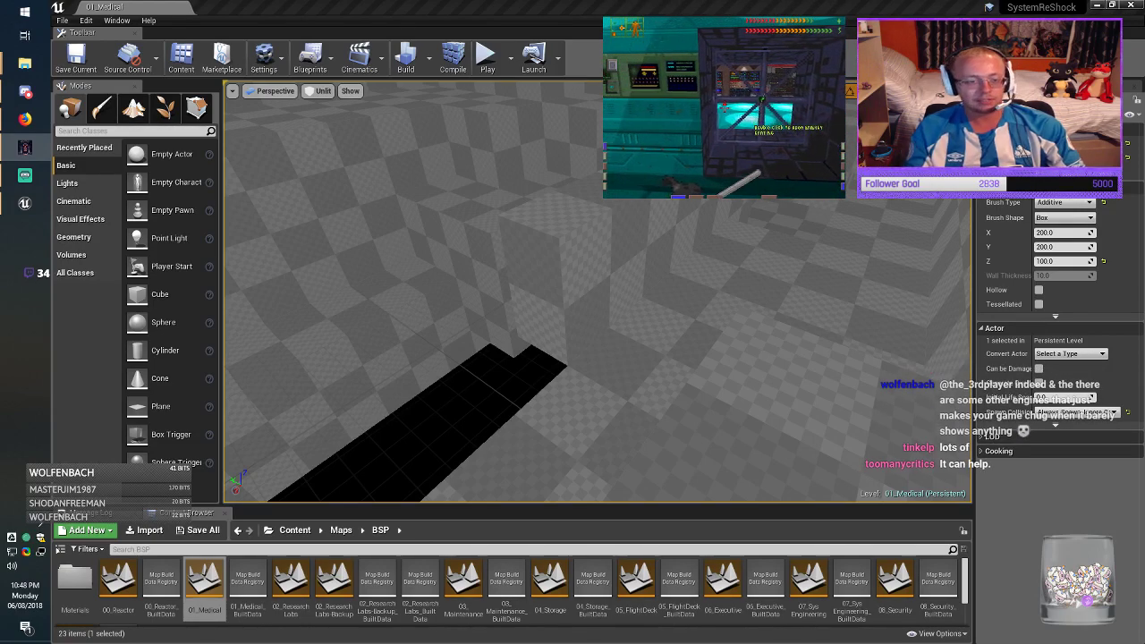
pyautogui.moveTo(573, 304); pyautogui.dragTo(344, 291, button='right')
pyautogui.click(567, 309)
pyautogui.press('d')
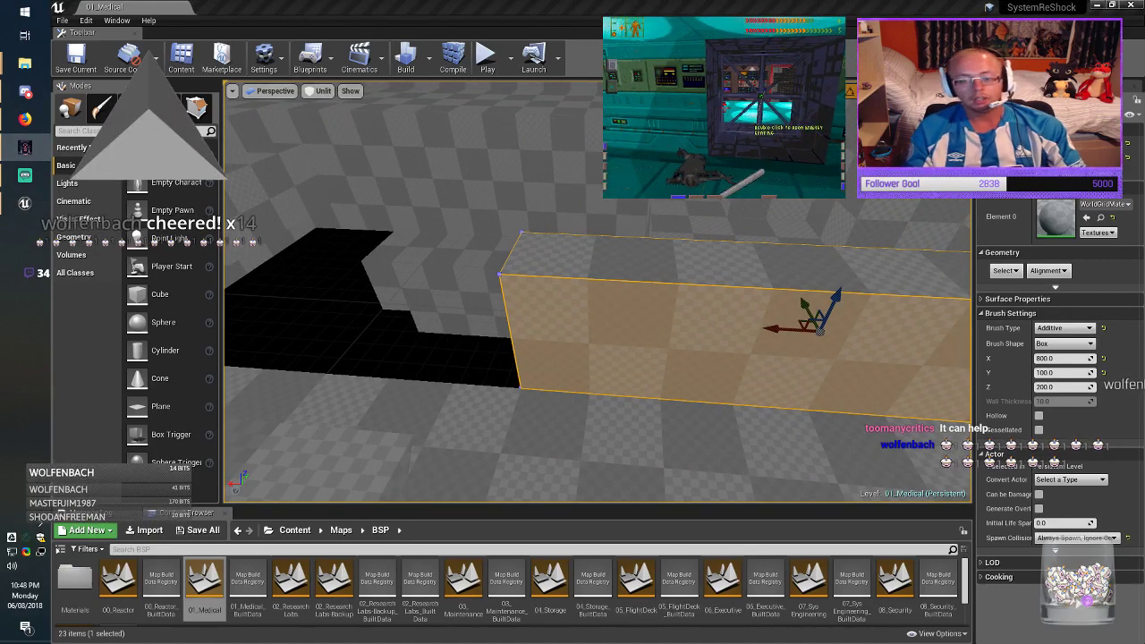
pyautogui.click(1039, 359)
pyautogui.press('BackSpace')
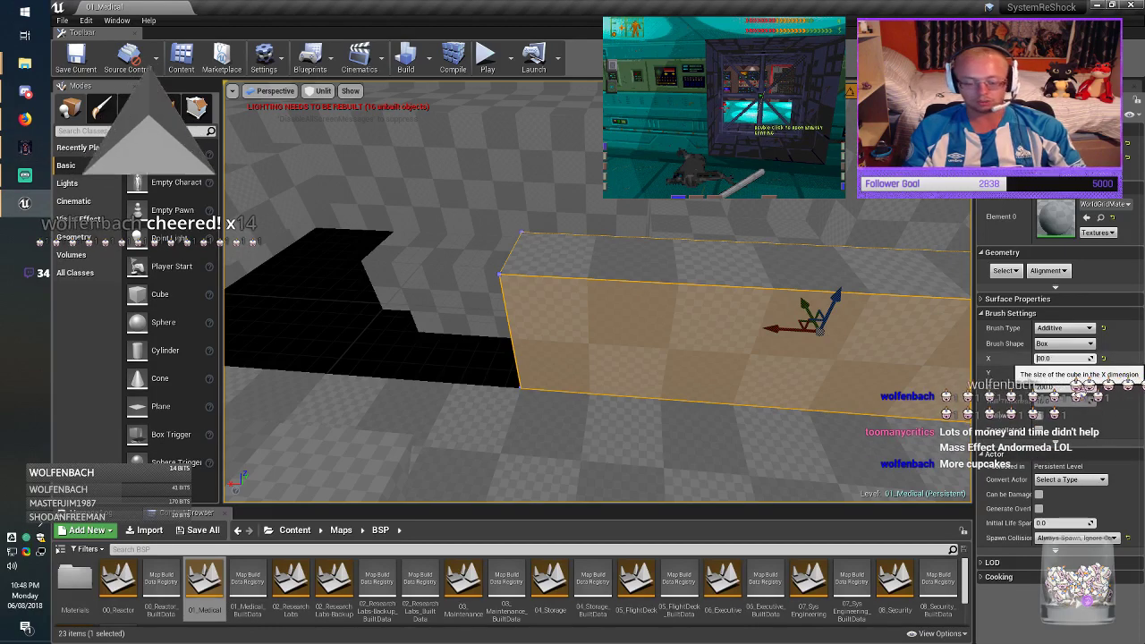
pyautogui.write('100')
pyautogui.press('Return')
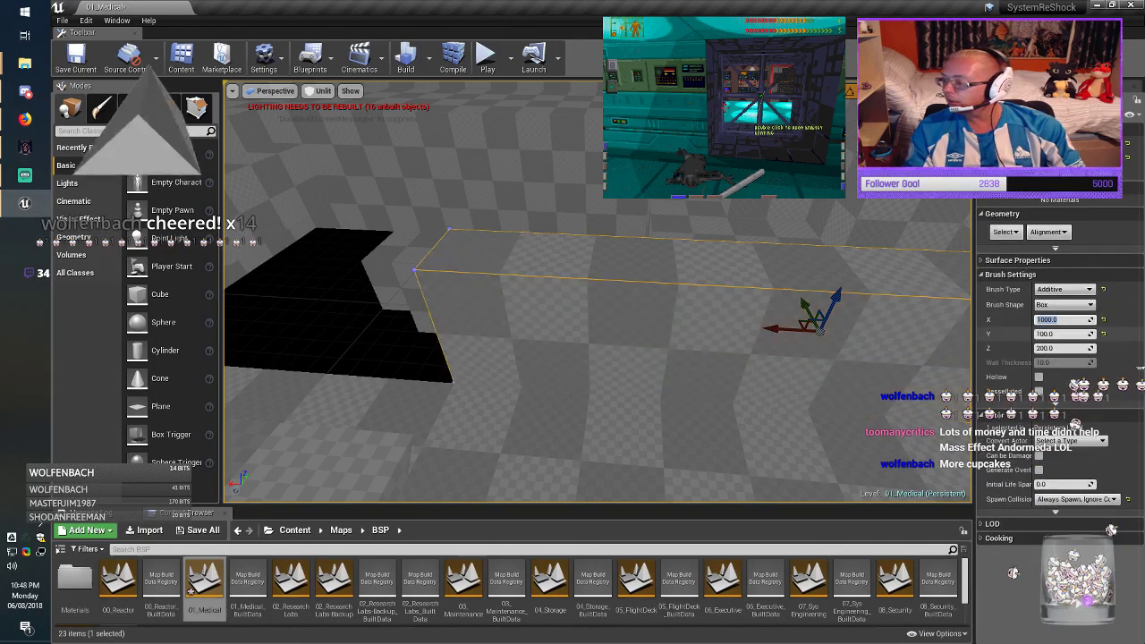
pyautogui.moveTo(715, 358); pyautogui.dragTo(832, 358, button='right')
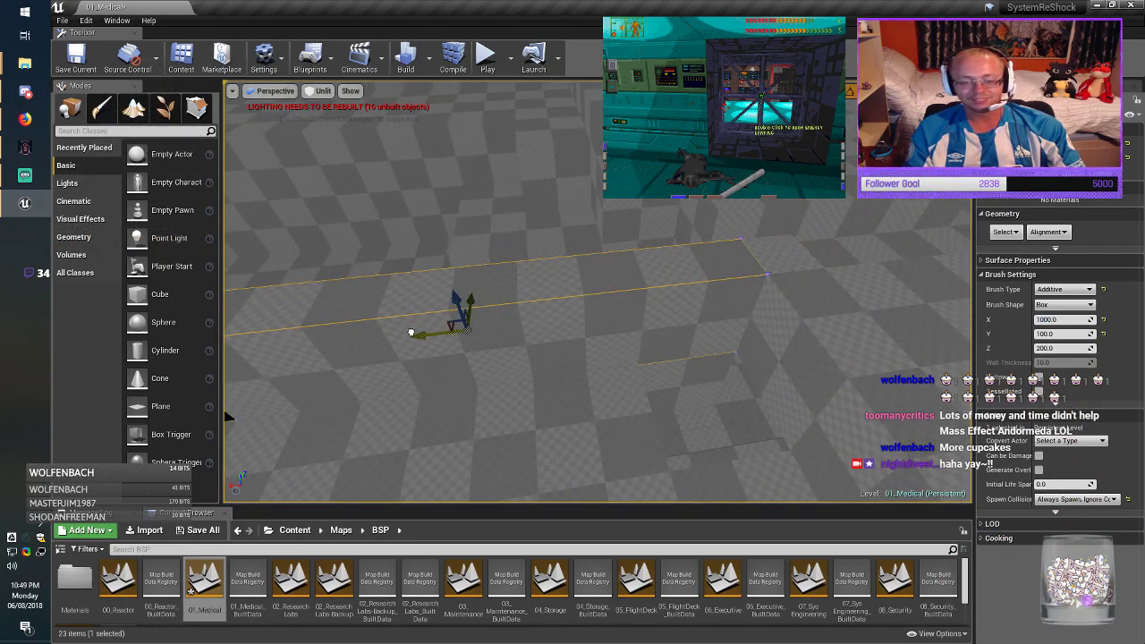
pyautogui.moveTo(412, 333); pyautogui.dragTo(413, 333)
pyautogui.moveTo(413, 333)
pyautogui.mouseDown(button='right')
pyautogui.moveTo(305, 336)
pyautogui.moveTo(300, 317)
pyautogui.mouseUp(button='right')
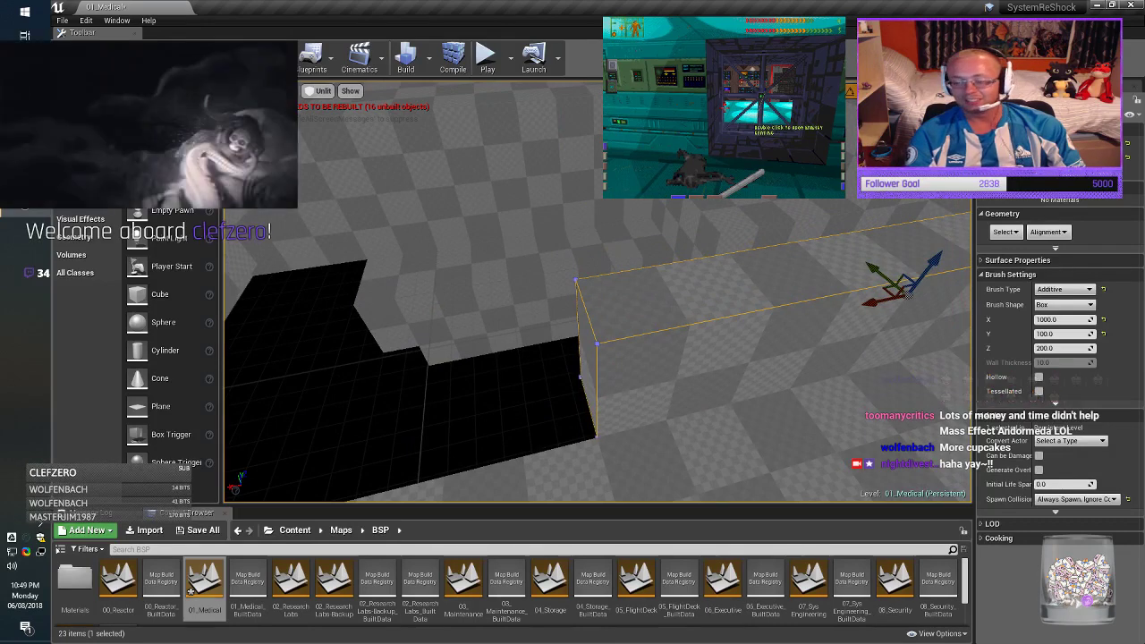
# Step: Copy the wall brush along Y, shorten the copy to X 100, and place 100 by 100 blocks at the wall's end and across the opening
pyautogui.moveTo(871, 269)
pyautogui.keyDown('alt'); pyautogui.mouseDown()
pyautogui.moveTo(780, 212)
pyautogui.moveTo(824, 241)
pyautogui.mouseUp(); pyautogui.keyUp('alt')
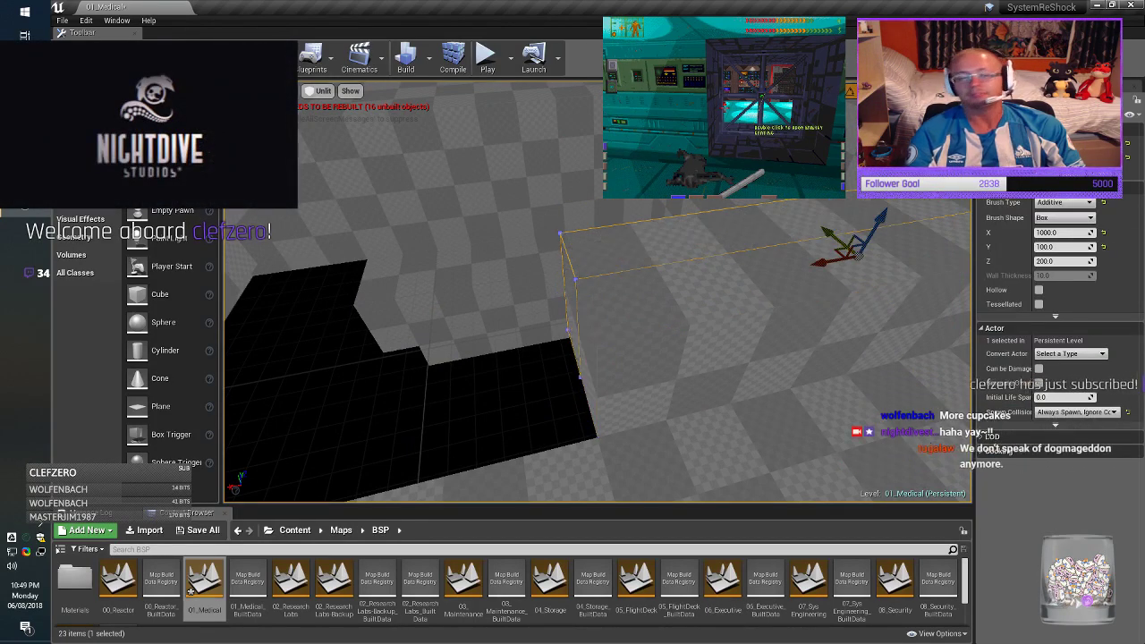
pyautogui.moveTo(824, 241); pyautogui.dragTo(837, 231, button='right')
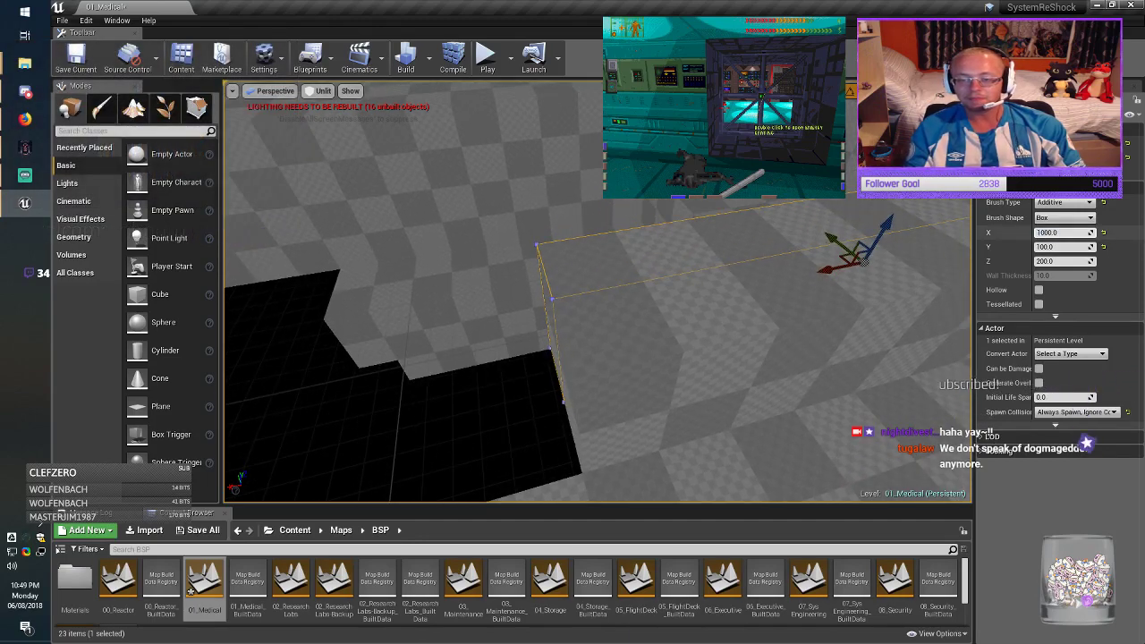
pyautogui.press('Return')
pyautogui.moveTo(821, 269); pyautogui.dragTo(526, 335)
pyautogui.moveTo(526, 335); pyautogui.dragTo(465, 374, button='right')
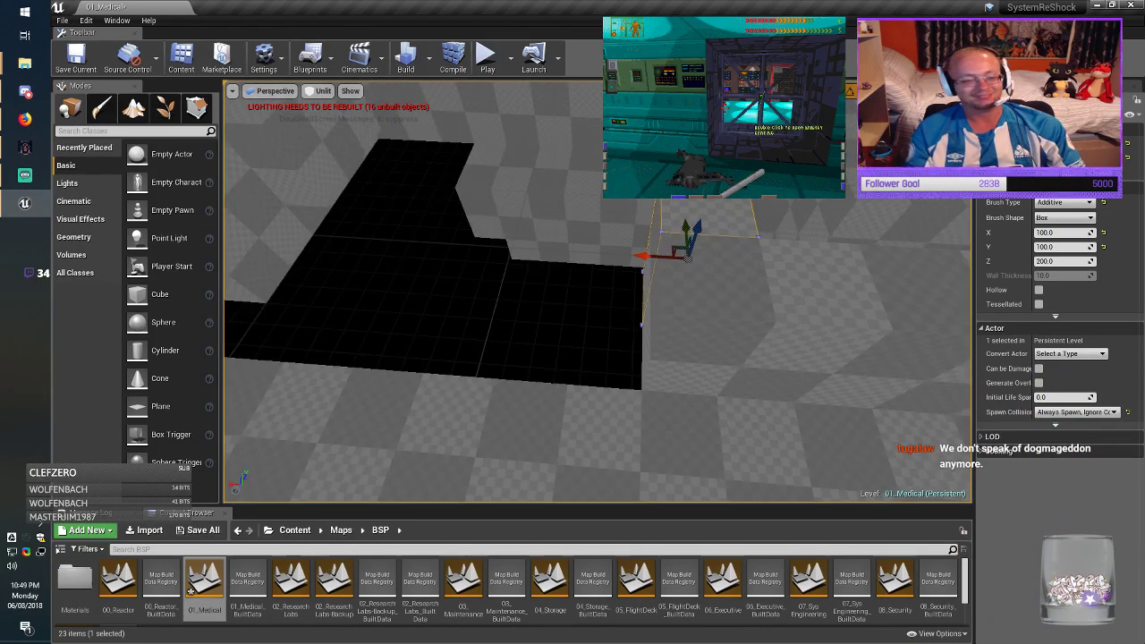
pyautogui.moveTo(622, 259)
pyautogui.mouseDown()
pyautogui.moveTo(357, 248)
pyautogui.moveTo(430, 262)
pyautogui.mouseUp()
# Step: Copy the 1000-long wall brush along X to the opposite side of the opening and set the copy's X size to 600
pyautogui.click(716, 375)
pyautogui.moveTo(716, 376); pyautogui.dragTo(667, 372, button='right')
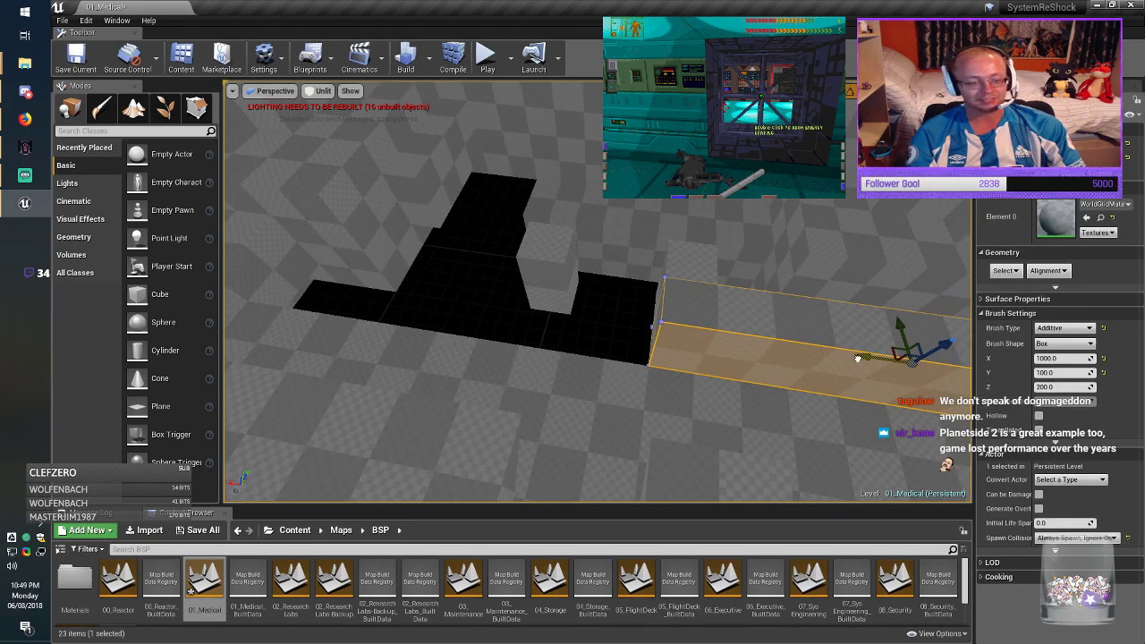
pyautogui.moveTo(858, 358)
pyautogui.mouseDown()
pyautogui.moveTo(224, 268)
pyautogui.moveTo(274, 332)
pyautogui.mouseUp()
pyautogui.moveTo(274, 333)
pyautogui.mouseDown(button='right')
pyautogui.moveTo(242, 341)
pyautogui.moveTo(251, 328)
pyautogui.moveTo(243, 351)
pyautogui.moveTo(263, 327)
pyautogui.moveTo(240, 340)
pyautogui.moveTo(284, 339)
pyautogui.mouseUp(button='right')
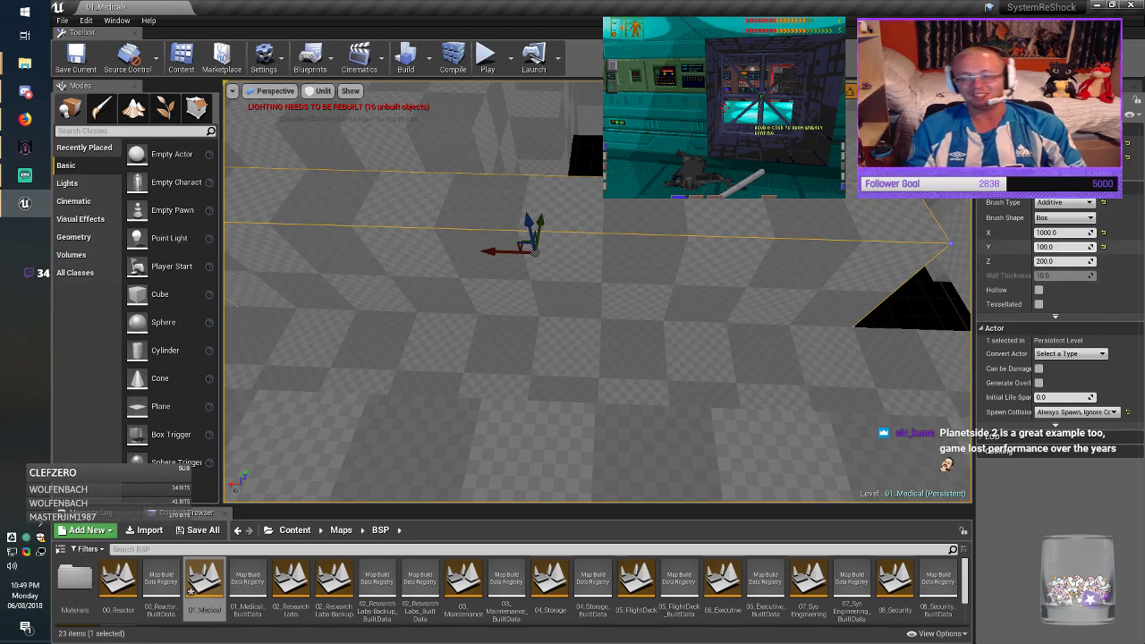
pyautogui.click(1038, 232)
pyautogui.write('6')
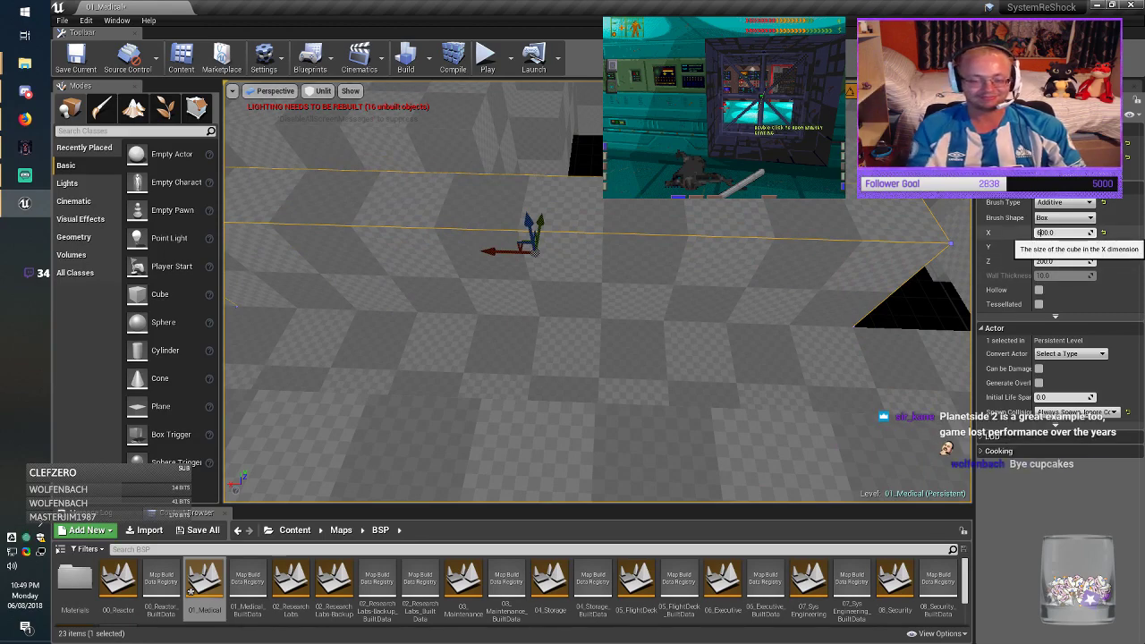
pyautogui.press('Return')
# Step: Set the copied wall brush's X size to 800 and move it along X to fit beside the opening
pyautogui.moveTo(598, 304)
pyautogui.mouseDown(button='right')
pyautogui.moveTo(447, 308)
pyautogui.moveTo(313, 282)
pyautogui.moveTo(201, 304)
pyautogui.moveTo(179, 290)
pyautogui.mouseUp(button='right')
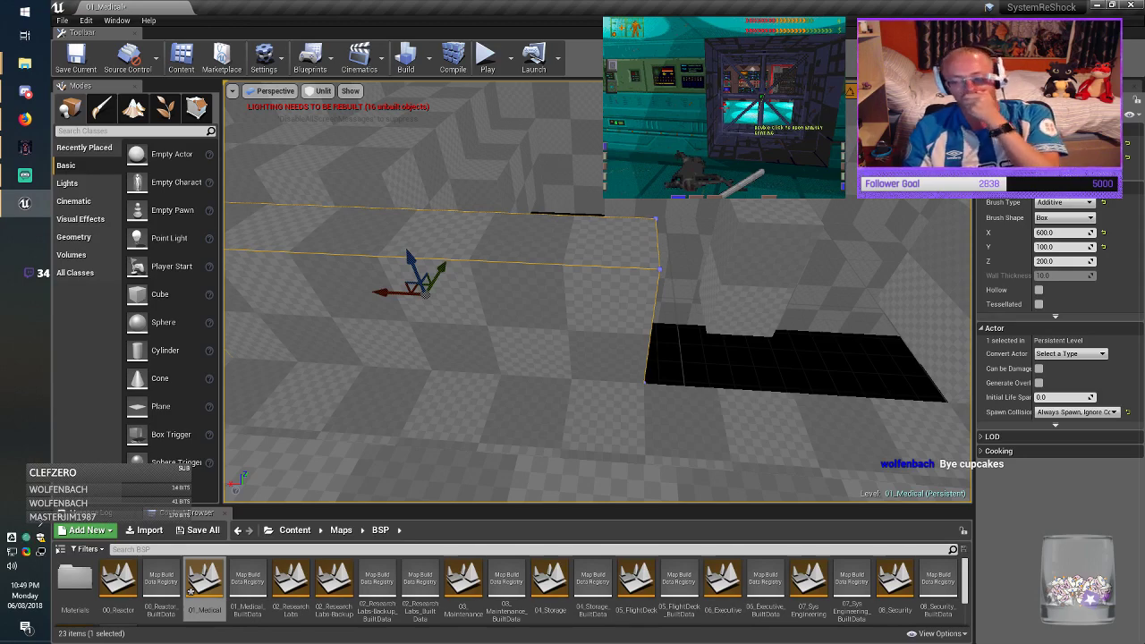
pyautogui.moveTo(598, 296)
pyautogui.mouseDown(button='right')
pyautogui.moveTo(528, 288)
pyautogui.moveTo(582, 279)
pyautogui.mouseUp(button='right')
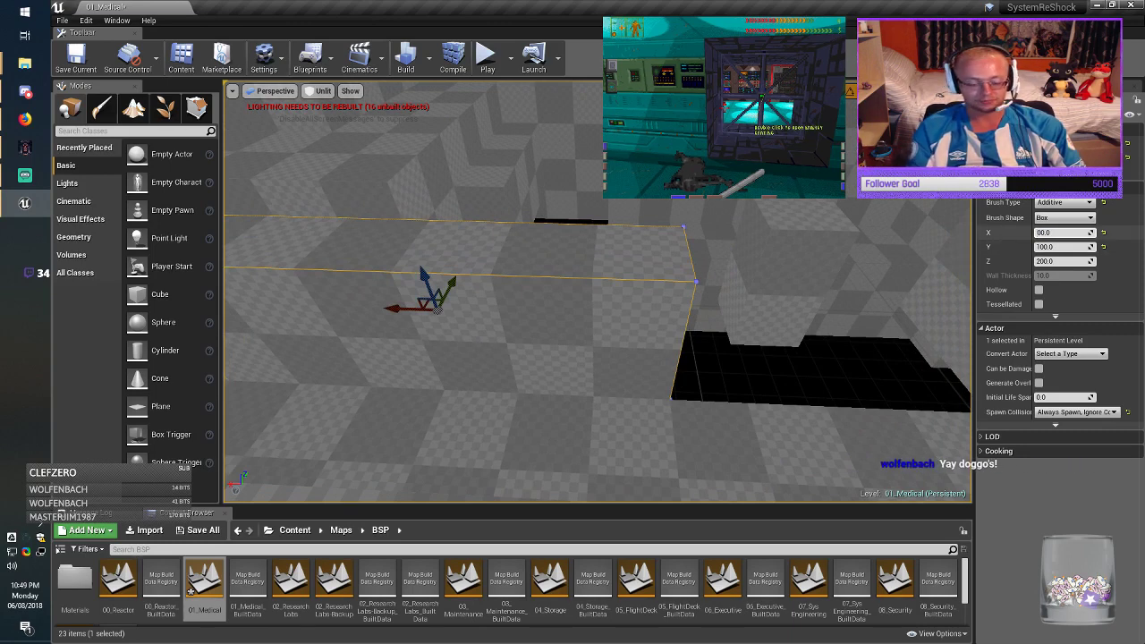
pyautogui.press('Return')
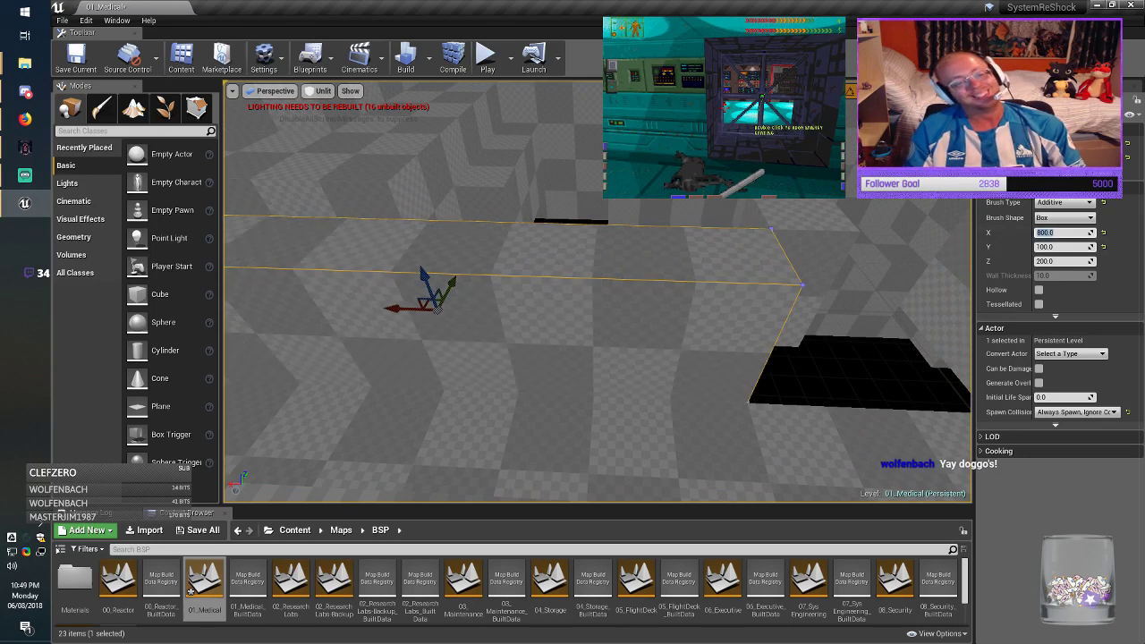
pyautogui.moveTo(400, 309); pyautogui.dragTo(480, 310)
pyautogui.press('a')
pyautogui.moveTo(481, 311)
pyautogui.mouseDown(button='right')
pyautogui.moveTo(573, 331)
pyautogui.moveTo(648, 314)
pyautogui.moveTo(555, 317)
pyautogui.moveTo(510, 304)
pyautogui.mouseUp(button='right')
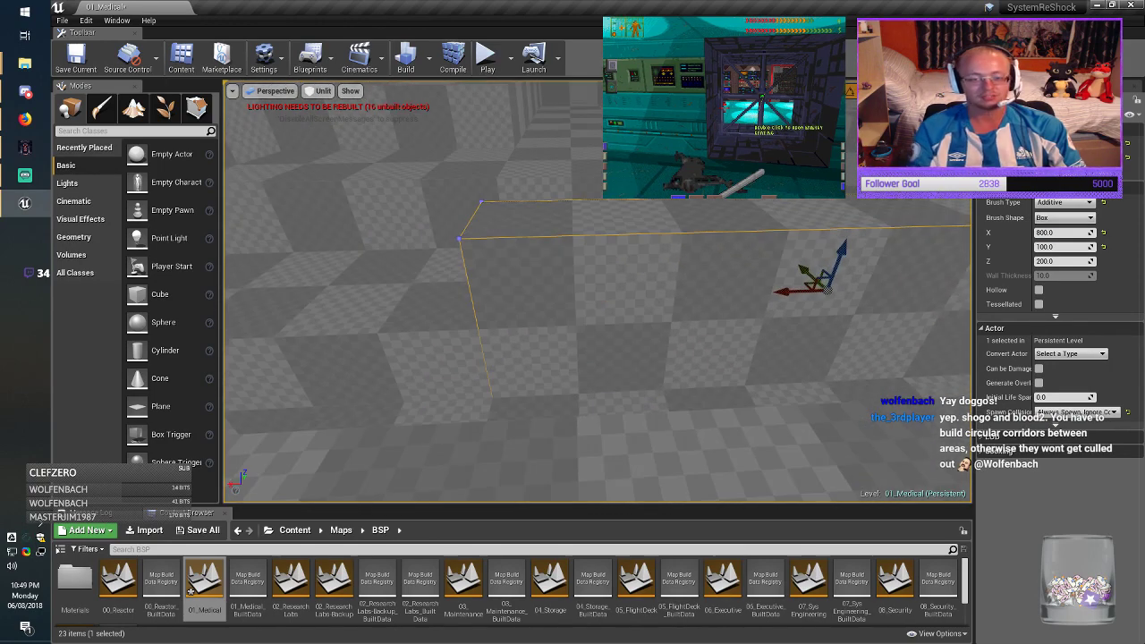
# Step: Copy the 800-long wall brush along X and set the copy's size to X 200 and Z 100
pyautogui.moveTo(767, 293); pyautogui.dragTo(451, 311)
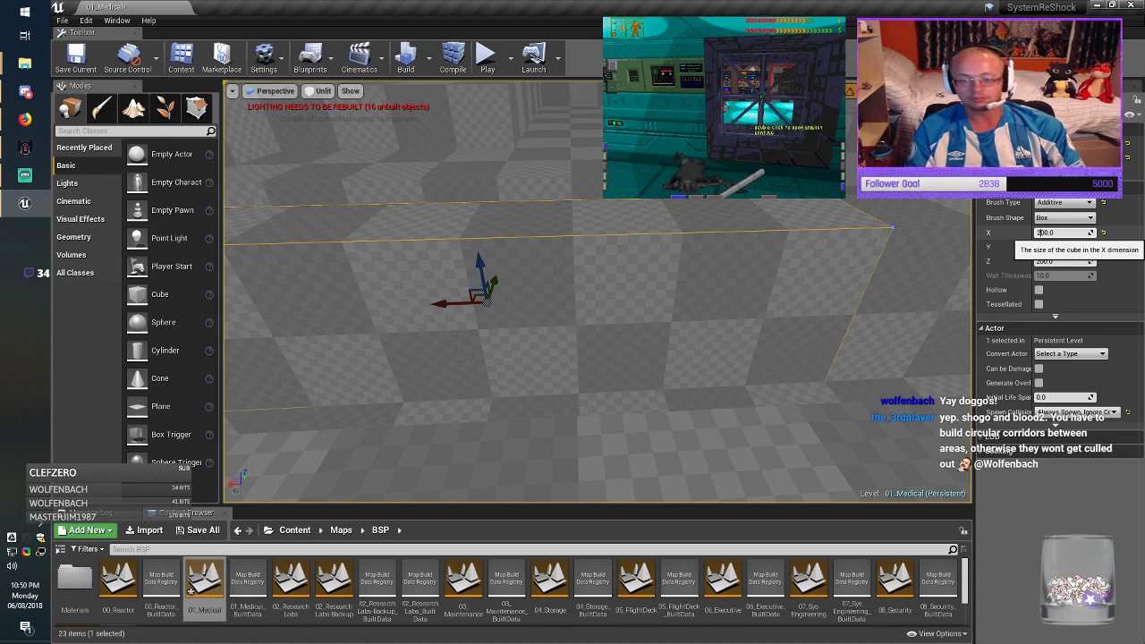
pyautogui.click(1040, 261)
pyautogui.write('100')
pyautogui.press('Return')
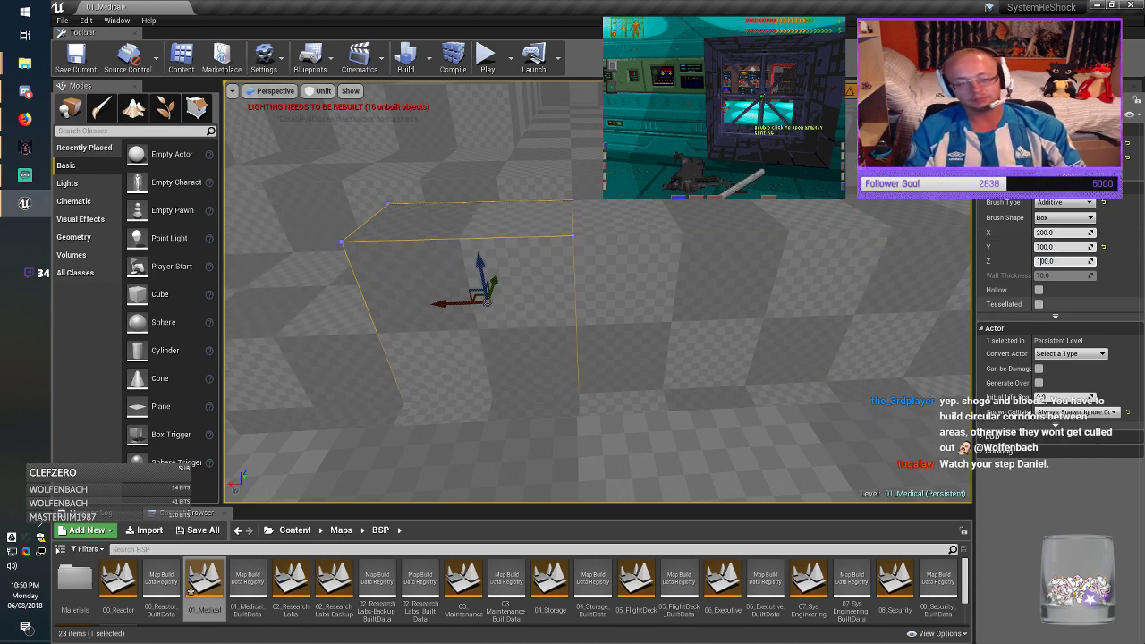
pyautogui.moveTo(641, 306); pyautogui.dragTo(573, 306, button='middle')
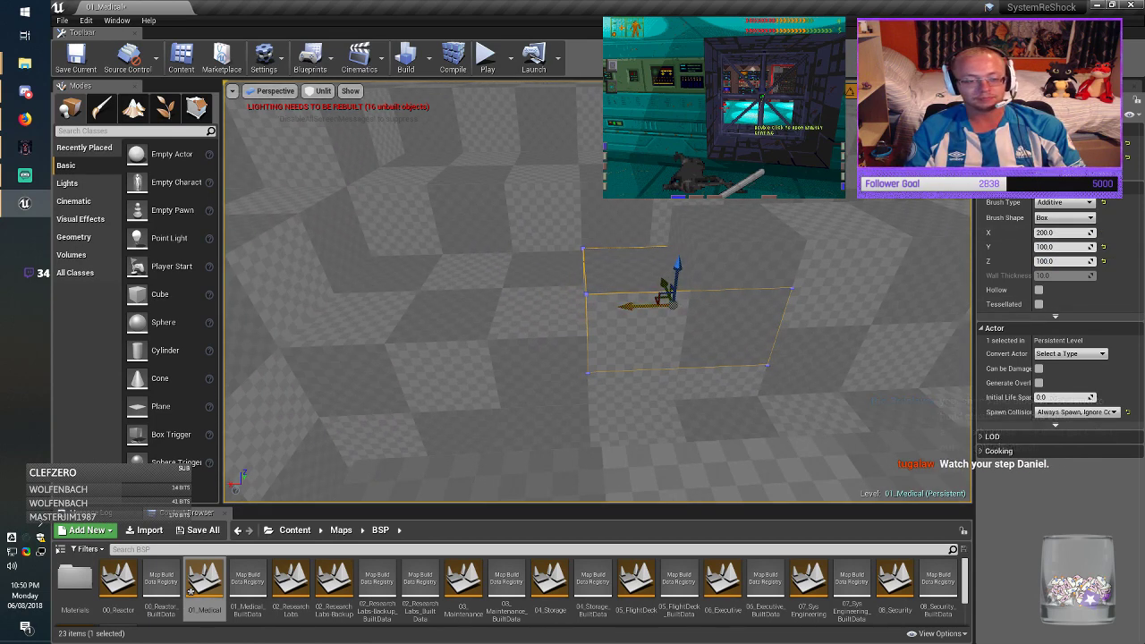
# Step: Move the copied block to the end of the sunken area and resize it to X 100, Y 400, Z 200
pyautogui.moveTo(645, 289)
pyautogui.mouseDown()
pyautogui.moveTo(539, 252)
pyautogui.moveTo(563, 255)
pyautogui.mouseUp()
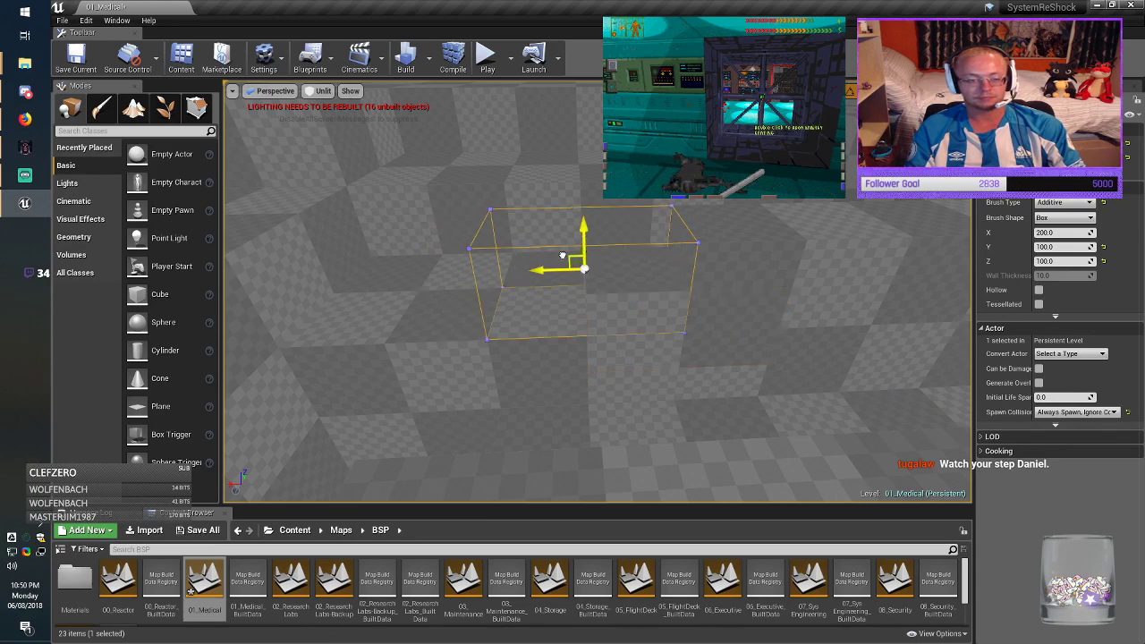
pyautogui.moveTo(563, 255)
pyautogui.mouseDown(button='right')
pyautogui.moveTo(483, 277)
pyautogui.moveTo(376, 282)
pyautogui.moveTo(286, 269)
pyautogui.moveTo(421, 259)
pyautogui.mouseUp(button='right')
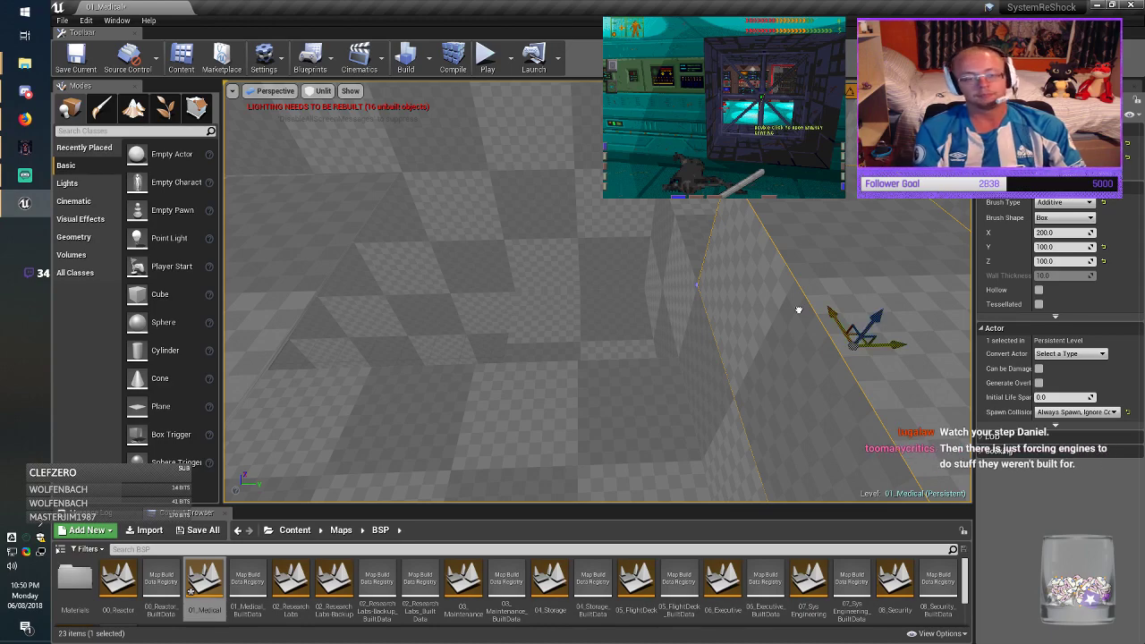
pyautogui.moveTo(799, 310)
pyautogui.mouseDown()
pyautogui.moveTo(440, 195)
pyautogui.moveTo(474, 198)
pyautogui.mouseUp()
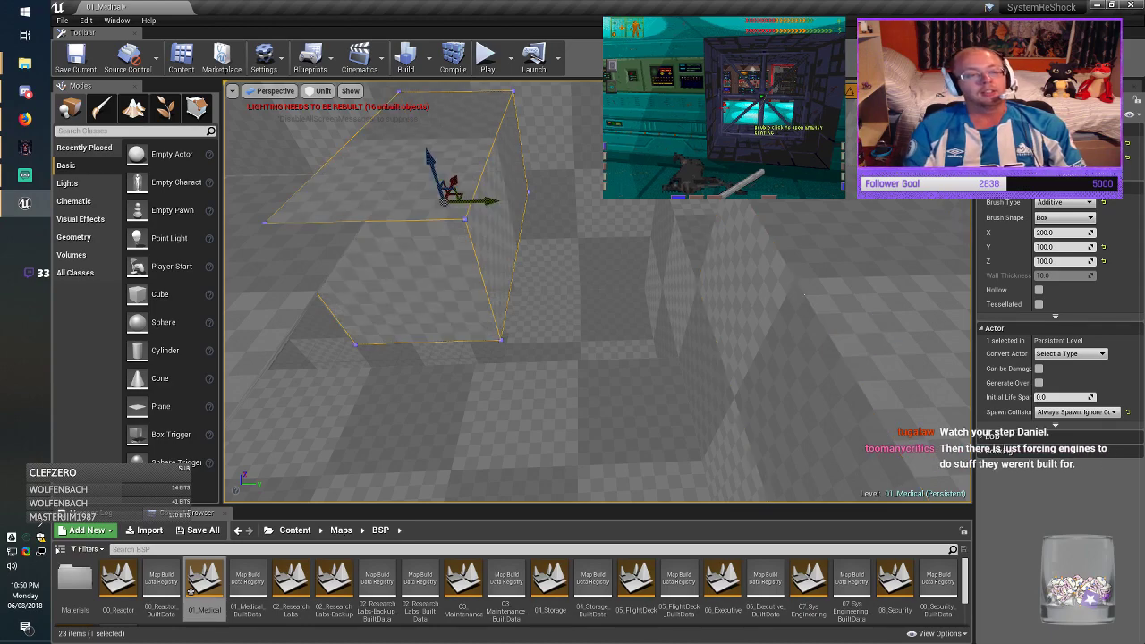
pyautogui.moveTo(474, 197); pyautogui.dragTo(390, 206, button='right')
pyautogui.click(1056, 262)
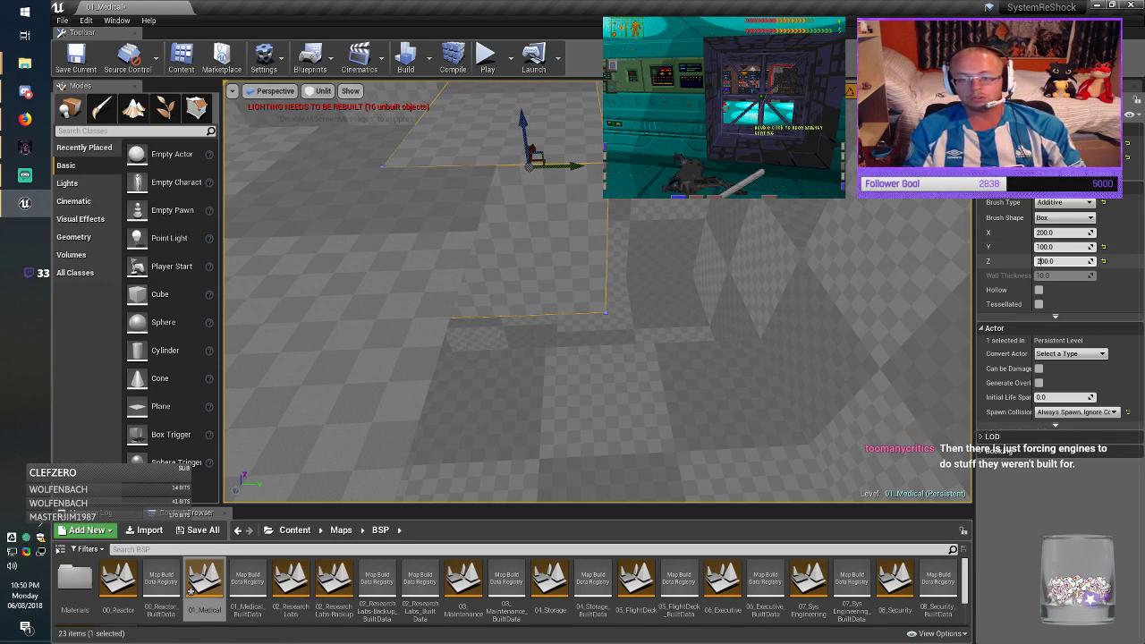
pyautogui.press('Return')
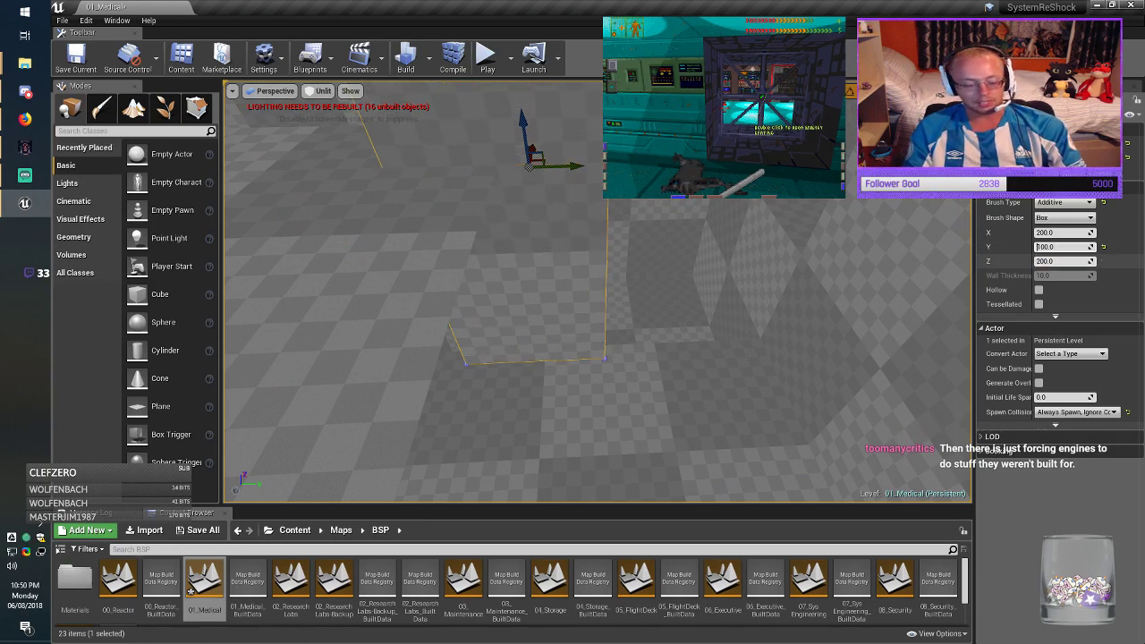
pyautogui.click(1041, 247)
pyautogui.press('Return')
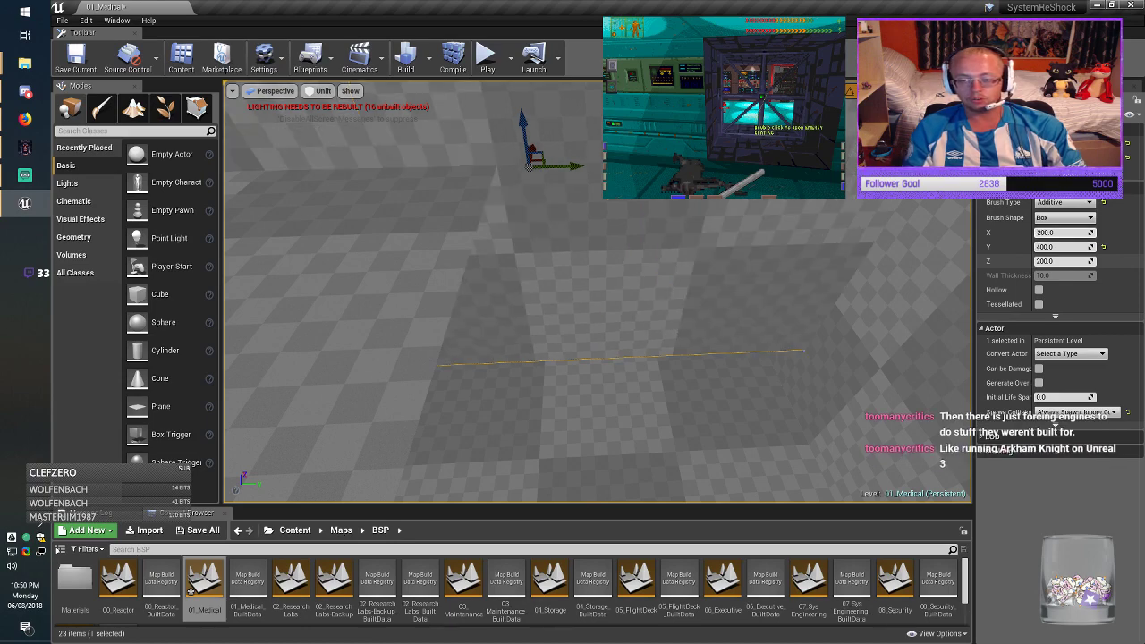
pyautogui.press('Return')
pyautogui.moveTo(598, 291)
pyautogui.mouseDown(button='right')
pyautogui.moveTo(519, 277)
pyautogui.moveTo(573, 260)
pyautogui.mouseUp(button='right')
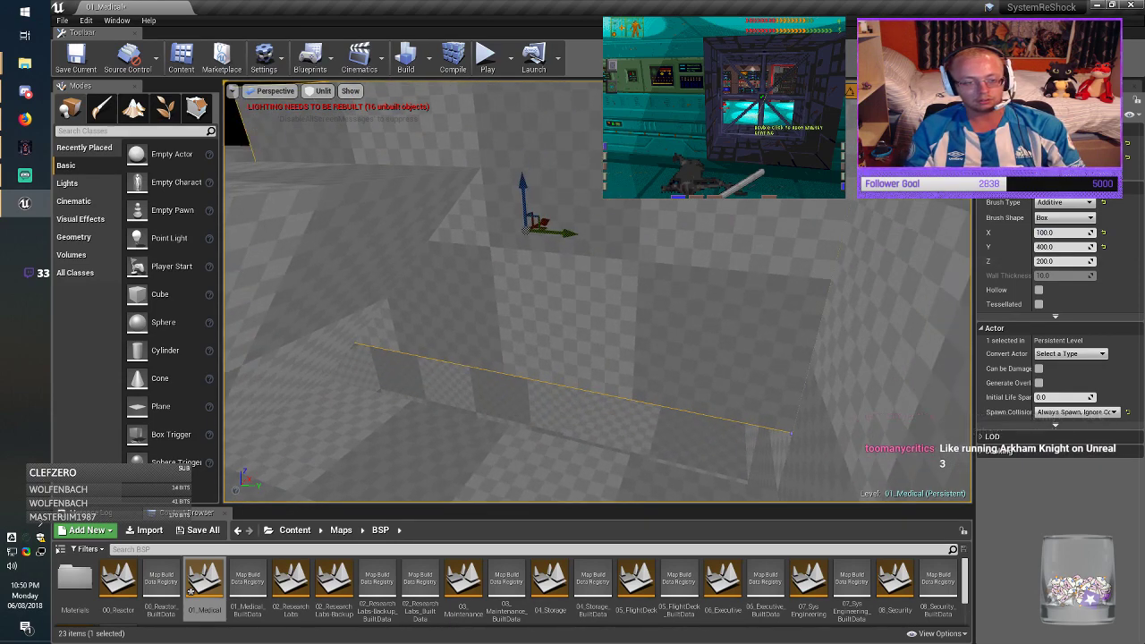
# Step: Lower the resized block along Z, delete it and save the level
pyautogui.moveTo(532, 223); pyautogui.dragTo(536, 283)
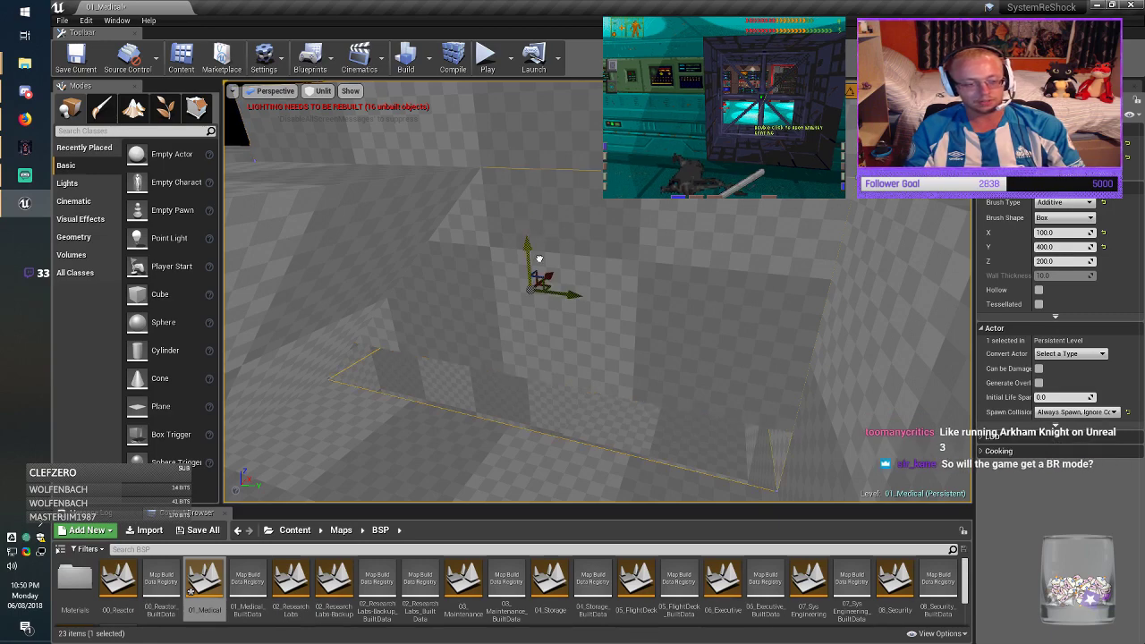
pyautogui.press('Delete')
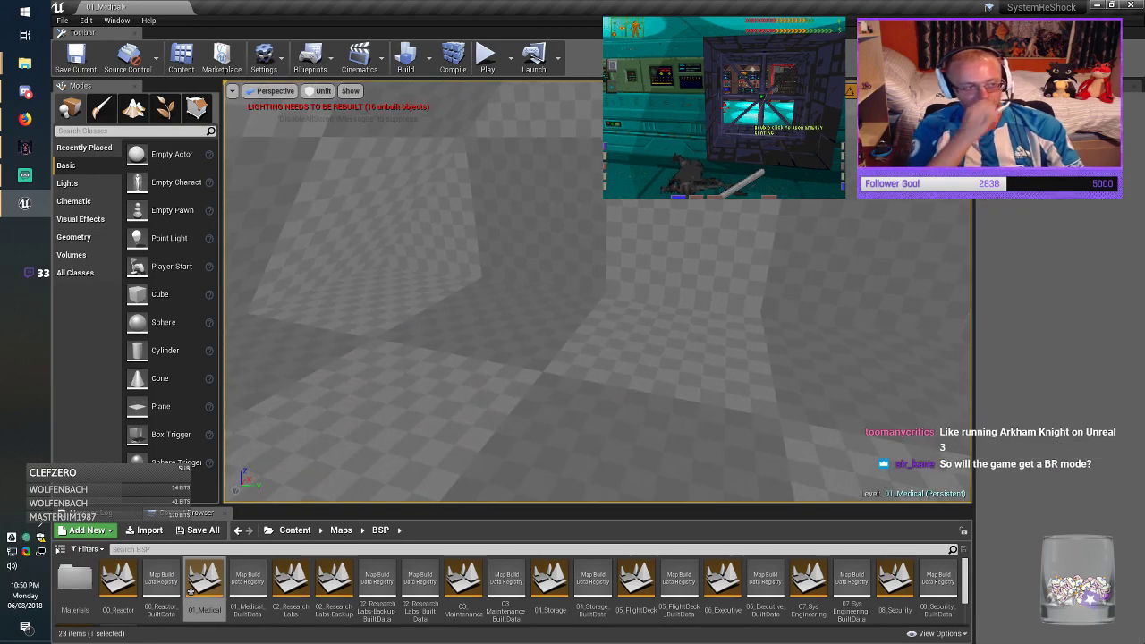
pyautogui.click(76, 58)
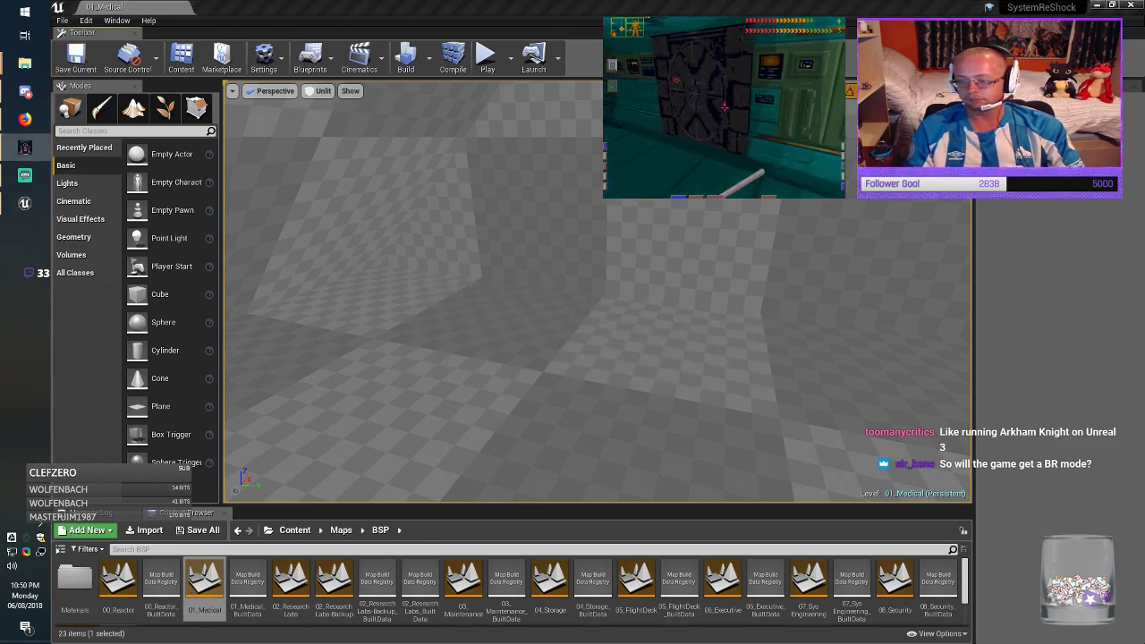
# Step: Set the 800-long wall brush's X size to 400 and move it along X to the edge of the floor opening
pyautogui.moveTo(555, 295); pyautogui.dragTo(698, 322, button='right')
pyautogui.click(626, 313)
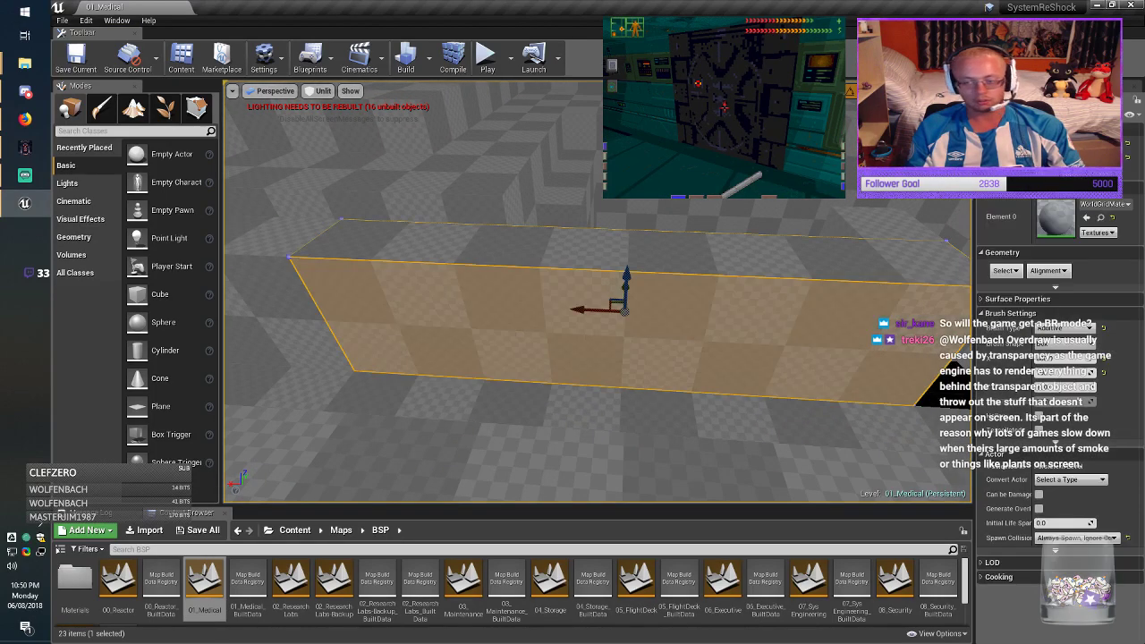
pyautogui.hotkey('alt', 'Tab')
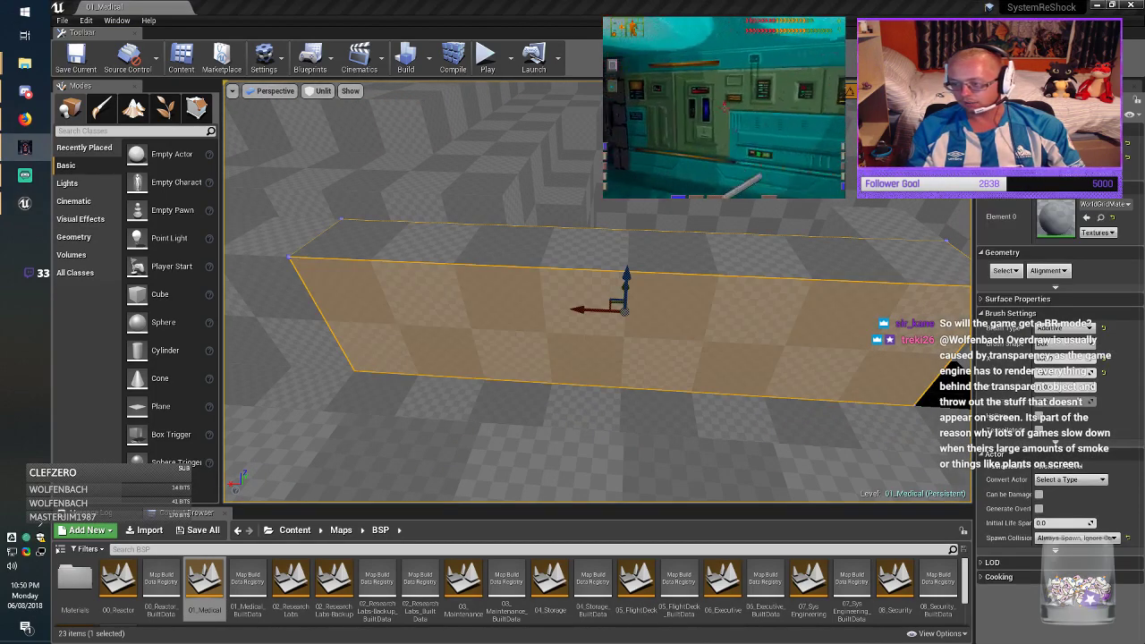
pyautogui.hotkey('alt', 'Tab')
pyautogui.moveTo(626, 313); pyautogui.dragTo(663, 295, button='right')
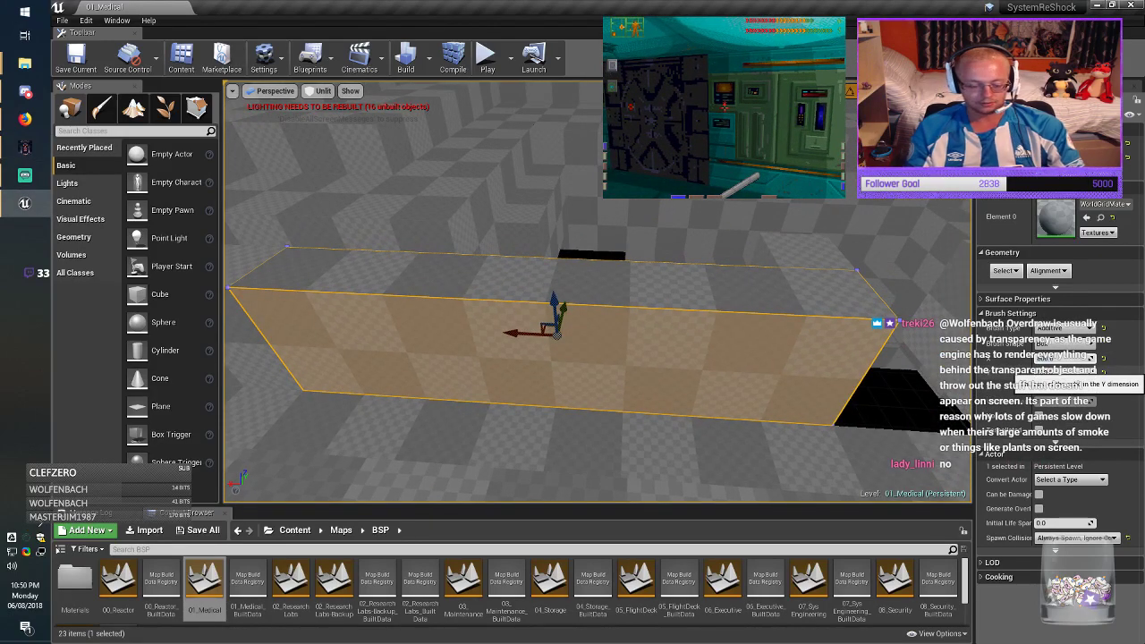
pyautogui.write('400')
pyautogui.press('Return')
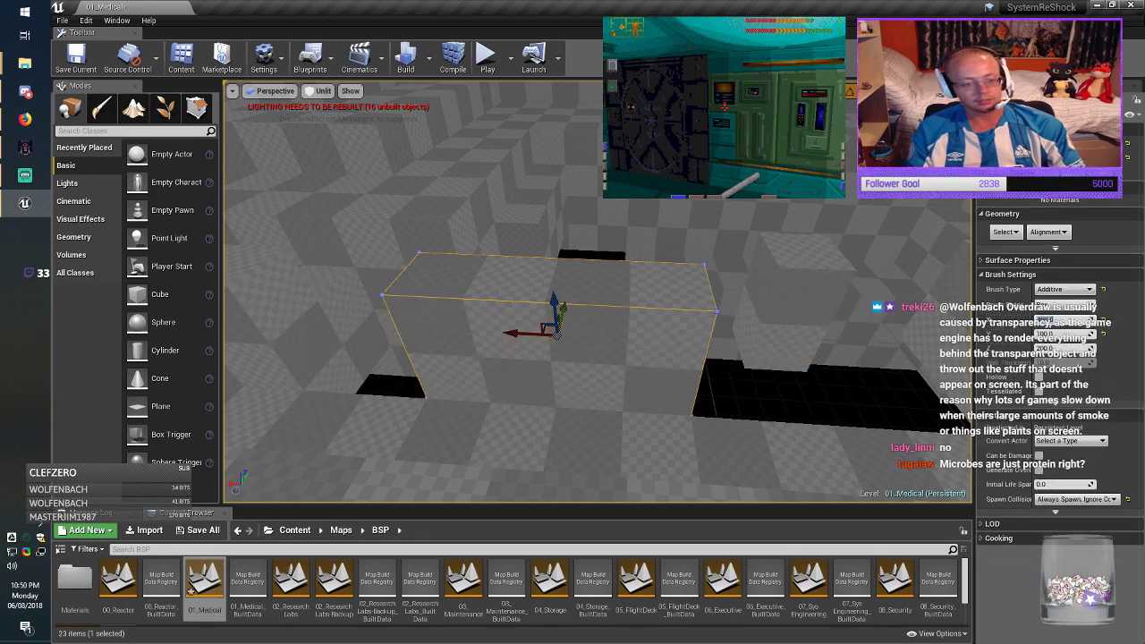
pyautogui.moveTo(540, 334); pyautogui.dragTo(671, 332)
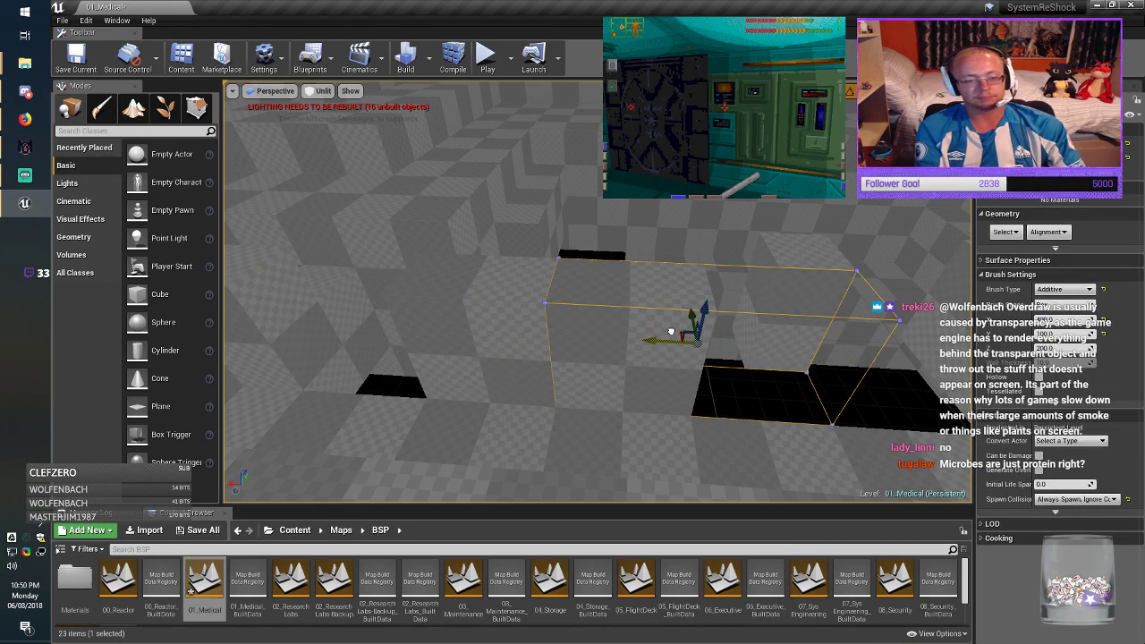
# Step: Copy the 400-long wall along X, set the copy's X size to 200 and move it along X toward the gap
pyautogui.moveTo(643, 341)
pyautogui.mouseDown()
pyautogui.moveTo(236, 304)
pyautogui.moveTo(286, 332)
pyautogui.moveTo(271, 333)
pyautogui.mouseUp()
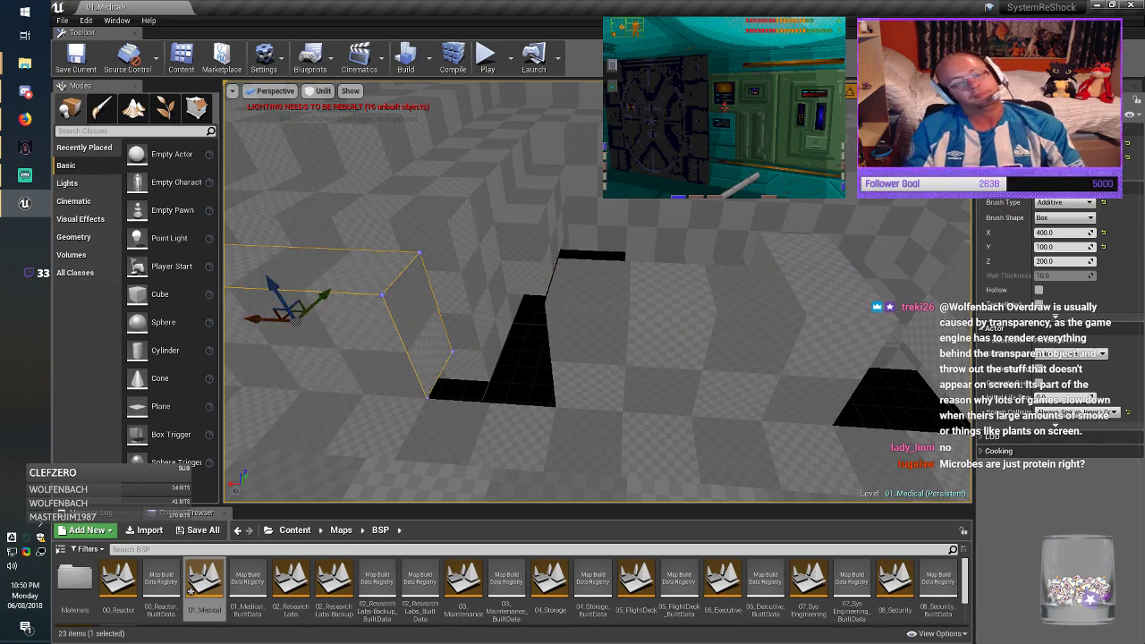
pyautogui.moveTo(271, 333)
pyautogui.mouseDown(button='right')
pyautogui.moveTo(201, 339)
pyautogui.moveTo(175, 324)
pyautogui.mouseUp(button='right')
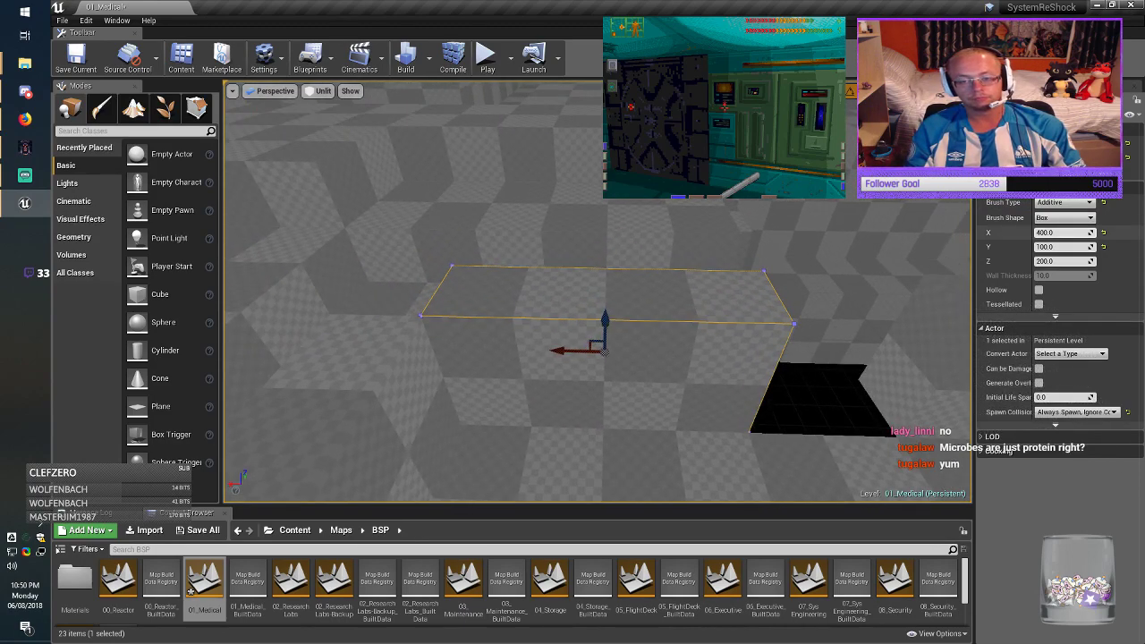
pyautogui.press('Return')
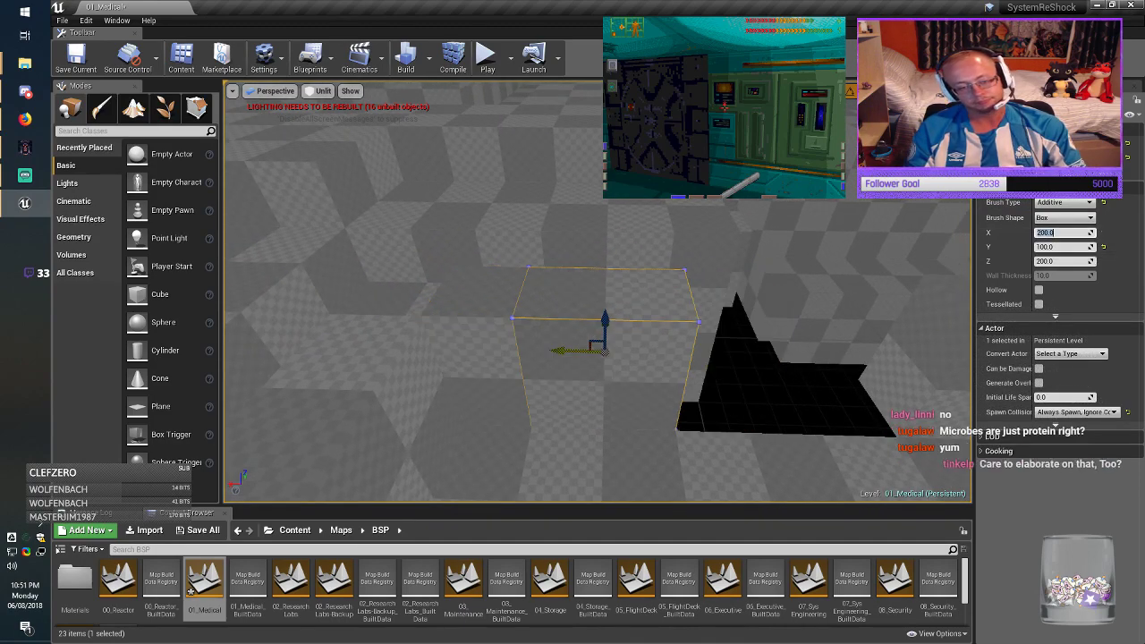
pyautogui.moveTo(574, 348); pyautogui.dragTo(650, 345)
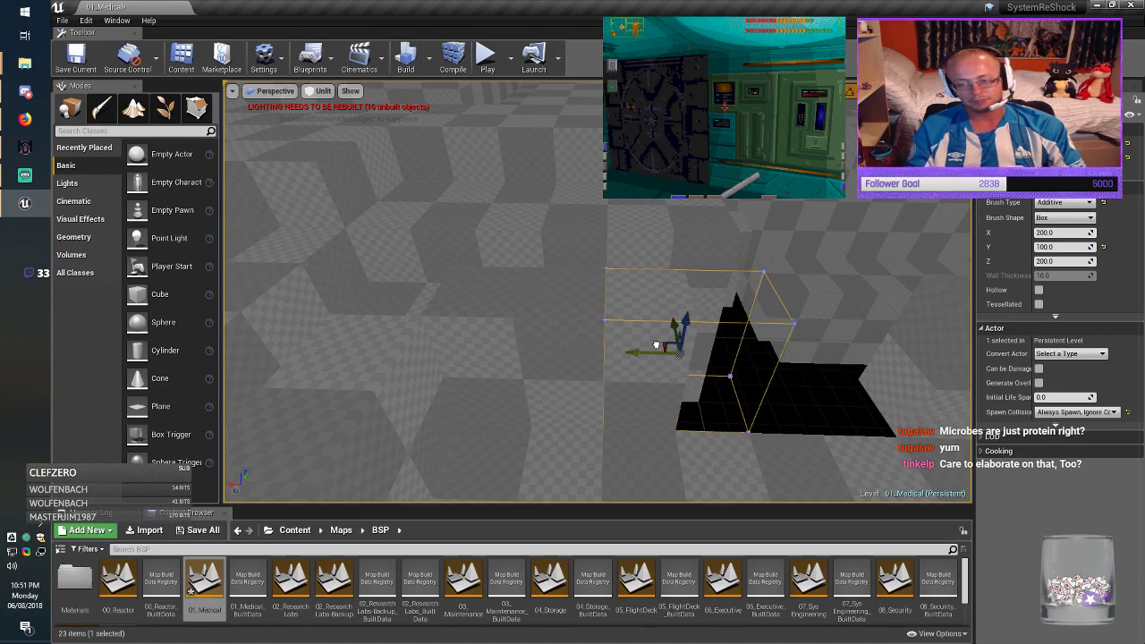
# Step: Copy the 100 by 100 wall block along X, set the copy's Y size to 300 and shift it along Y beside the floor gap
pyautogui.click(655, 345)
pyautogui.moveTo(655, 345)
pyautogui.mouseDown(button='right')
pyautogui.moveTo(614, 339)
pyautogui.moveTo(678, 338)
pyautogui.mouseUp(button='right')
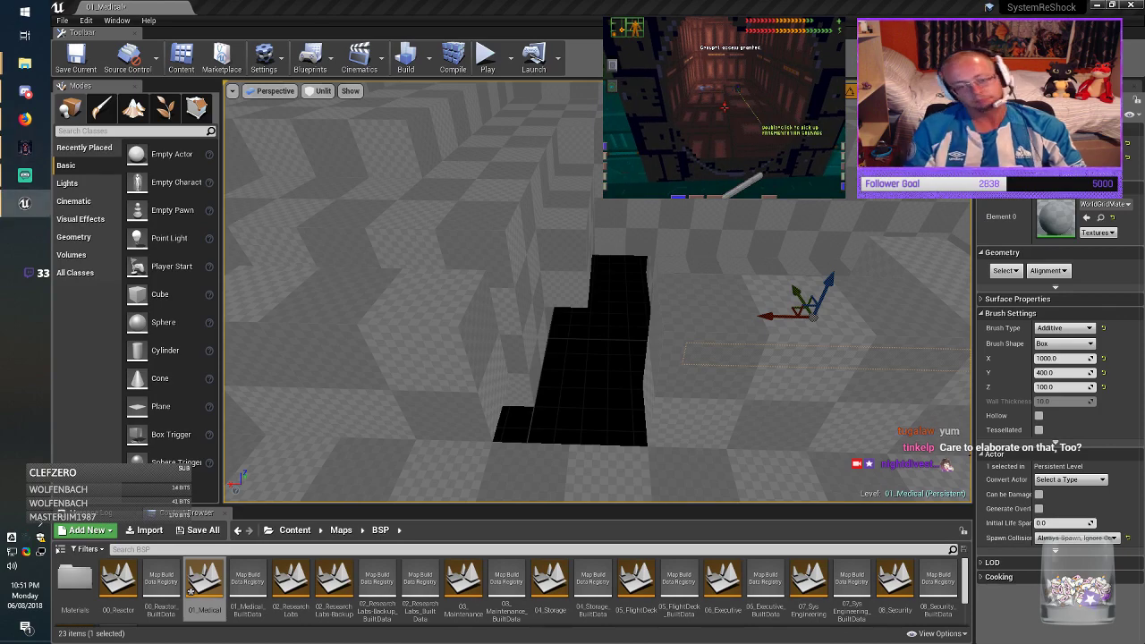
pyautogui.click(761, 367)
pyautogui.moveTo(760, 367); pyautogui.dragTo(904, 385, button='right')
pyautogui.click(628, 234)
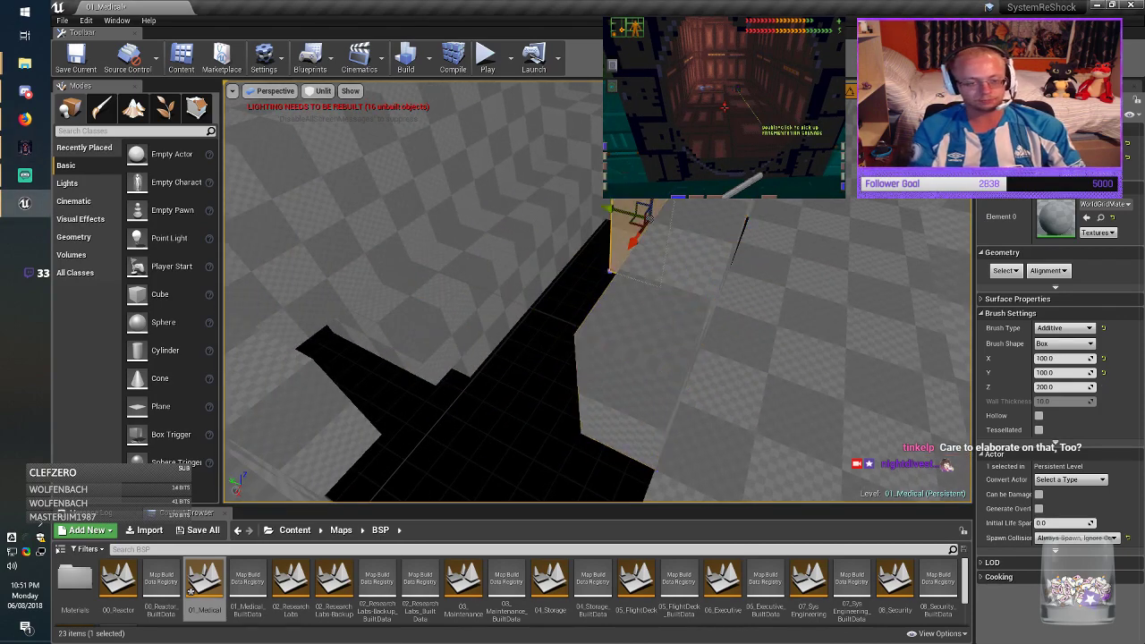
pyautogui.keyDown('alt'); pyautogui.moveTo(629, 241); pyautogui.dragTo(527, 377); pyautogui.keyUp('alt')
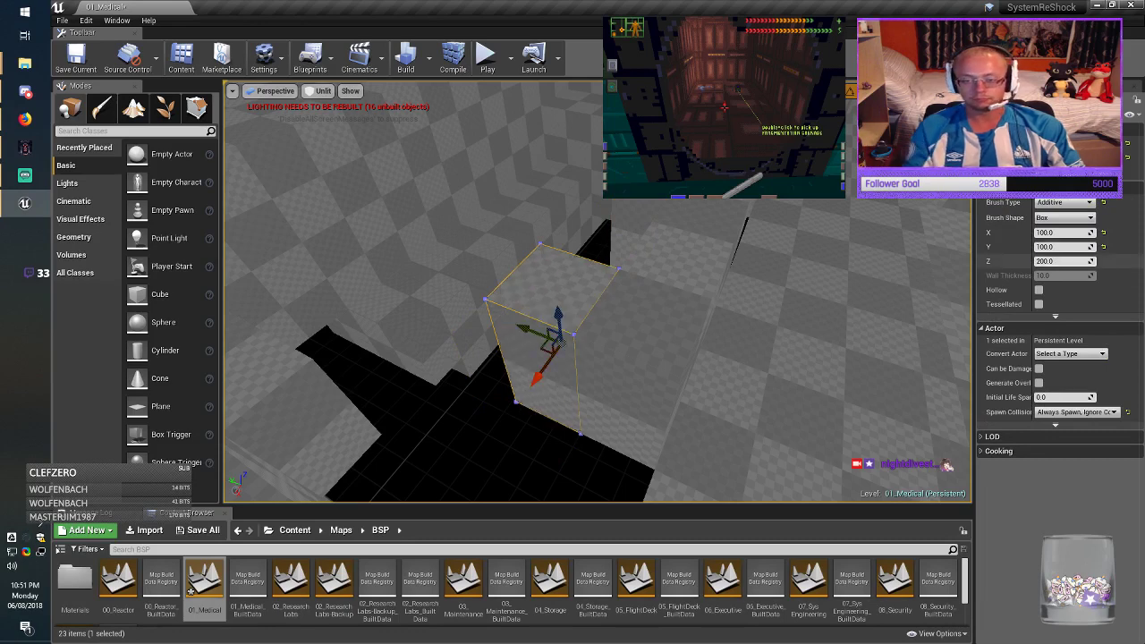
pyautogui.click(1052, 247)
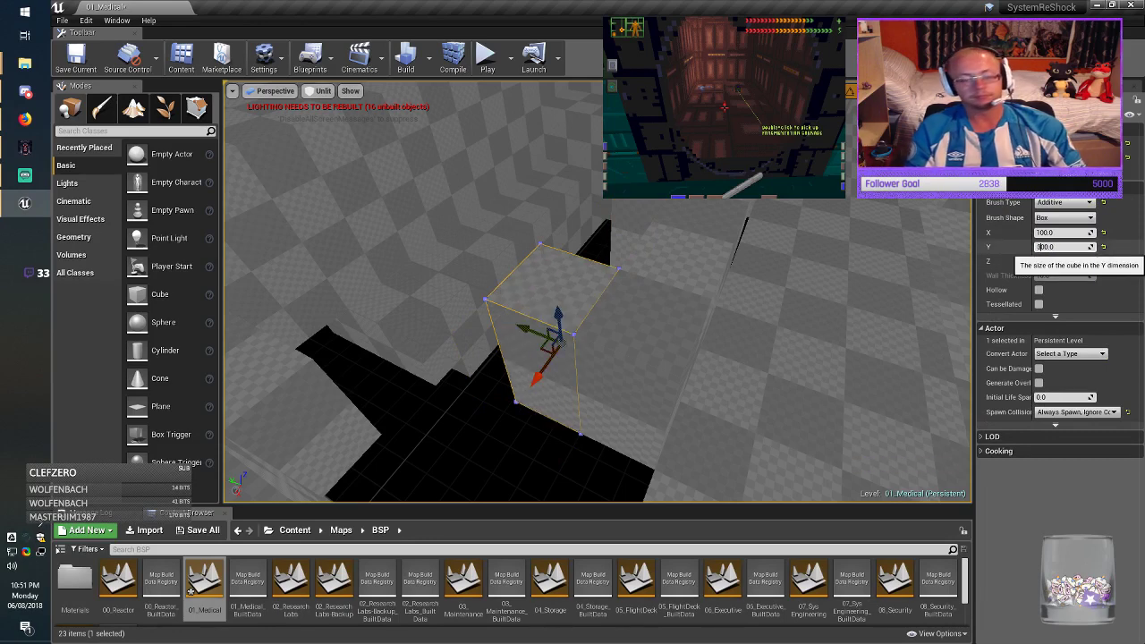
pyautogui.press('Return')
pyautogui.moveTo(528, 331); pyautogui.dragTo(464, 309)
pyautogui.moveTo(464, 309)
pyautogui.mouseDown(button='right')
pyautogui.moveTo(363, 309)
pyautogui.moveTo(365, 324)
pyautogui.moveTo(359, 314)
pyautogui.moveTo(300, 318)
pyautogui.moveTo(242, 300)
pyautogui.moveTo(291, 326)
pyautogui.moveTo(461, 300)
pyautogui.moveTo(514, 313)
pyautogui.moveTo(492, 304)
pyautogui.moveTo(472, 326)
pyautogui.moveTo(480, 368)
pyautogui.moveTo(473, 360)
pyautogui.moveTo(528, 354)
pyautogui.mouseUp(button='right')
# Step: Move the 100 by 100 wall block along X to the far side of the floor gap
pyautogui.click(848, 297)
pyautogui.moveTo(849, 297); pyautogui.dragTo(832, 313, button='right')
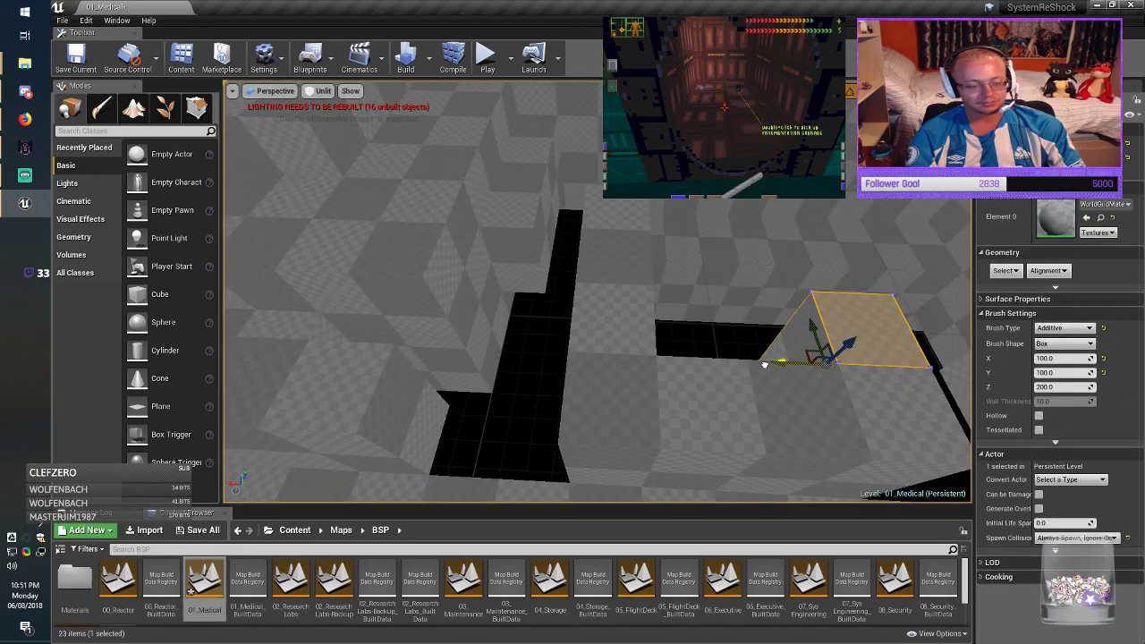
pyautogui.moveTo(765, 364); pyautogui.dragTo(331, 400)
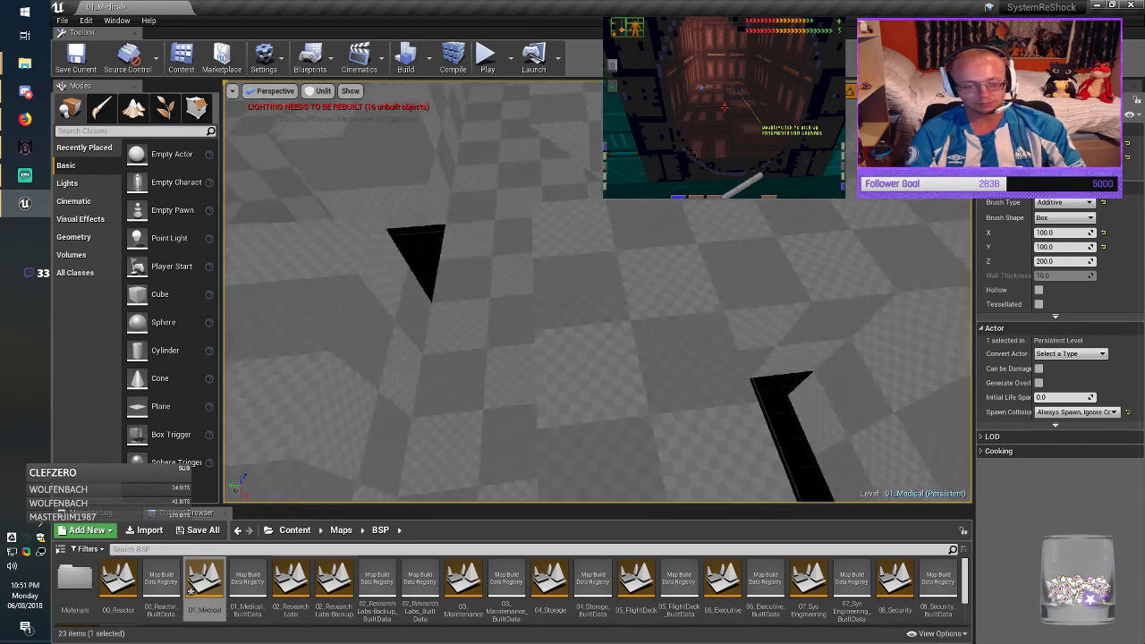
# Step: Copy the 200 by 200 floor brush over to the black floor gap and set the copy's Y size to 400
pyautogui.moveTo(698, 393)
pyautogui.mouseDown(button='right')
pyautogui.moveTo(733, 366)
pyautogui.moveTo(658, 438)
pyautogui.moveTo(618, 429)
pyautogui.moveTo(603, 461)
pyautogui.moveTo(637, 467)
pyautogui.mouseUp(button='right')
pyautogui.click(698, 411)
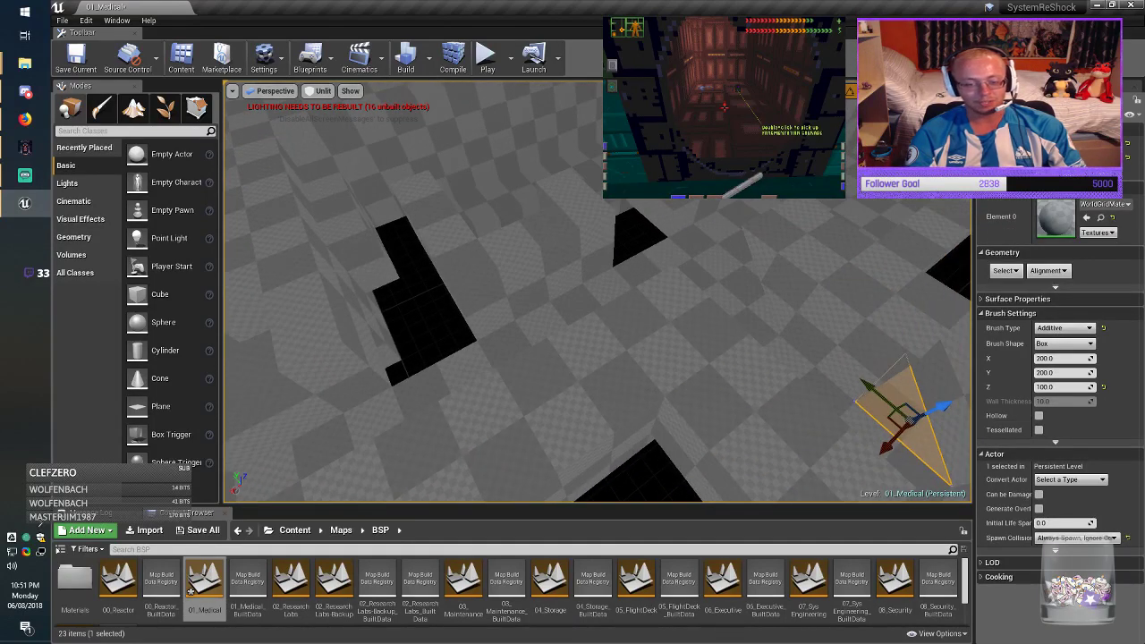
pyautogui.keyDown('alt'); pyautogui.moveTo(880, 414); pyautogui.dragTo(211, 268); pyautogui.keyUp('alt')
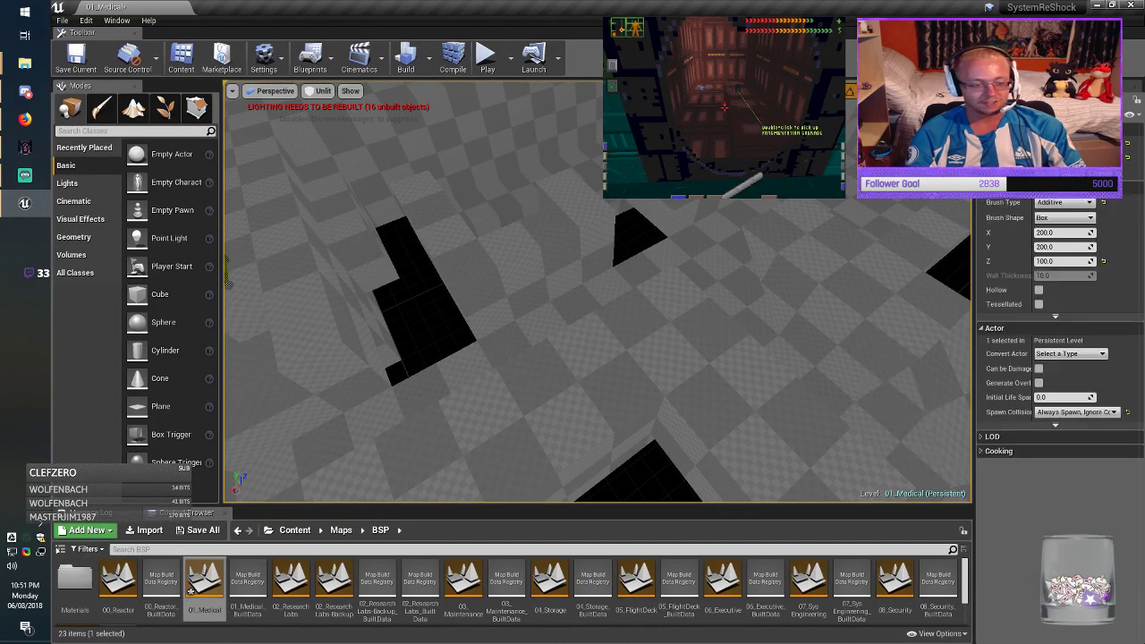
pyautogui.moveTo(454, 320)
pyautogui.mouseDown()
pyautogui.moveTo(386, 329)
pyautogui.moveTo(409, 336)
pyautogui.mouseUp()
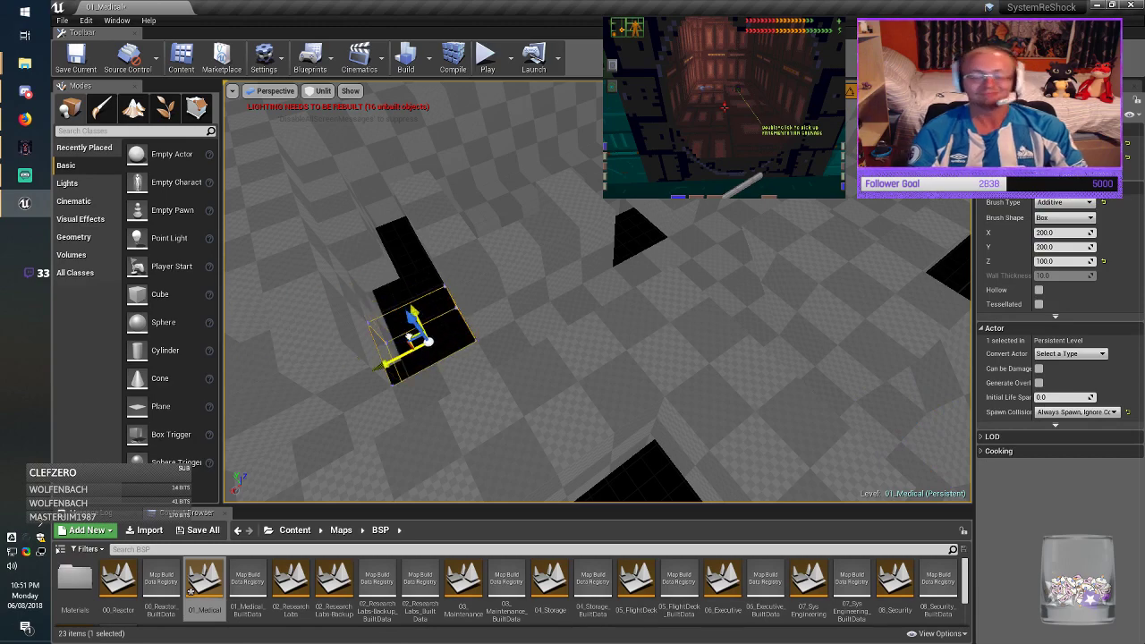
pyautogui.moveTo(409, 336)
pyautogui.mouseDown(button='right')
pyautogui.moveTo(394, 340)
pyautogui.moveTo(358, 246)
pyautogui.moveTo(371, 358)
pyautogui.moveTo(362, 367)
pyautogui.moveTo(546, 358)
pyautogui.moveTo(358, 376)
pyautogui.moveTo(371, 376)
pyautogui.mouseUp(button='right')
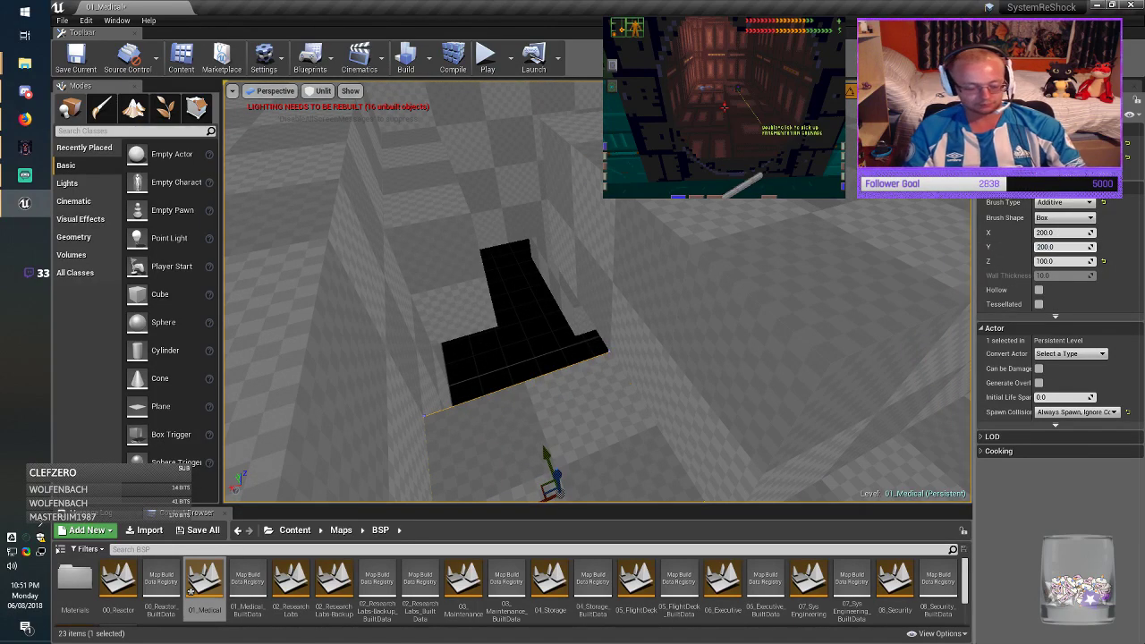
pyautogui.moveTo(482, 369); pyautogui.dragTo(546, 430, button='right')
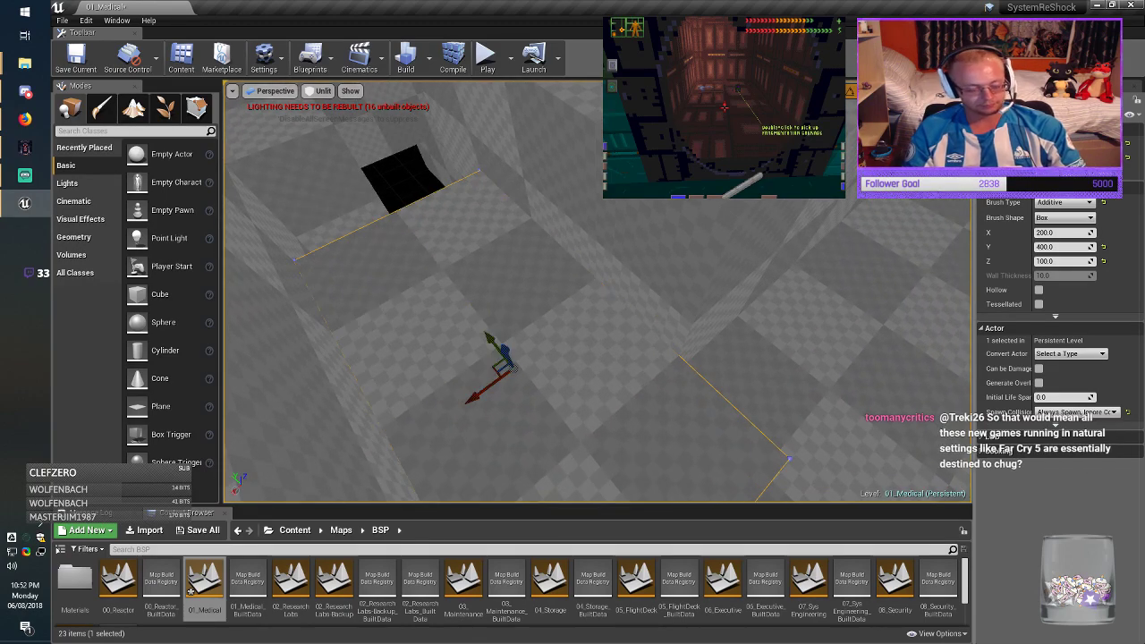
# Step: Undo the last move of the copied floor brush and shift it along Y toward the remaining gap
pyautogui.hotkey('ctrl', 'z')
pyautogui.moveTo(537, 358); pyautogui.dragTo(586, 375, button='right')
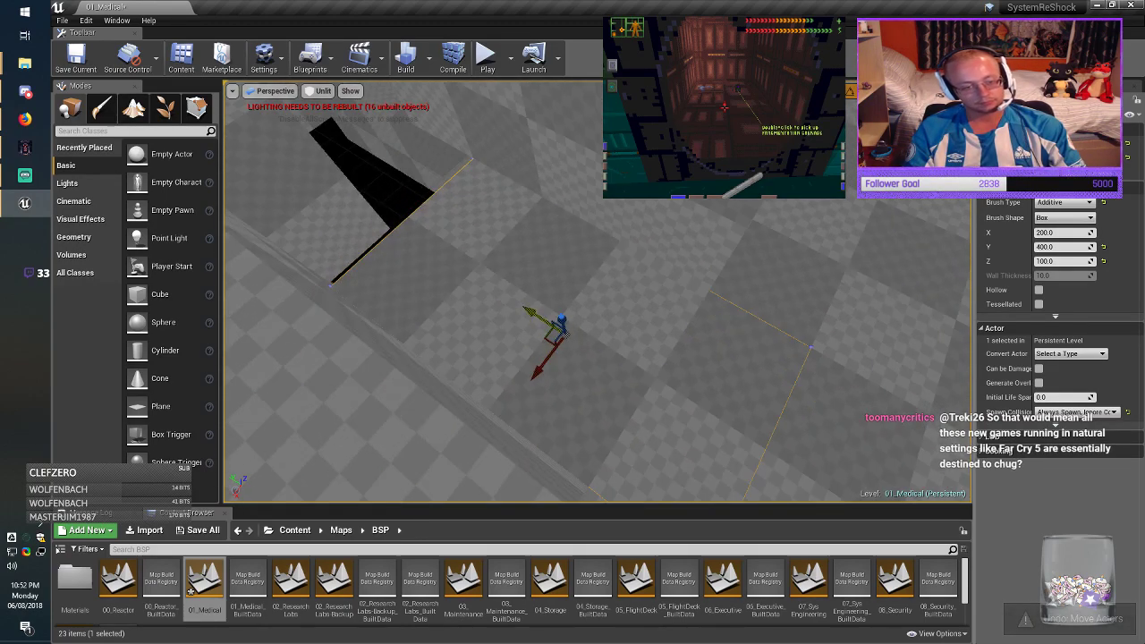
pyautogui.moveTo(537, 317); pyautogui.dragTo(468, 271)
pyautogui.moveTo(467, 271); pyautogui.dragTo(467, 271, button='right')
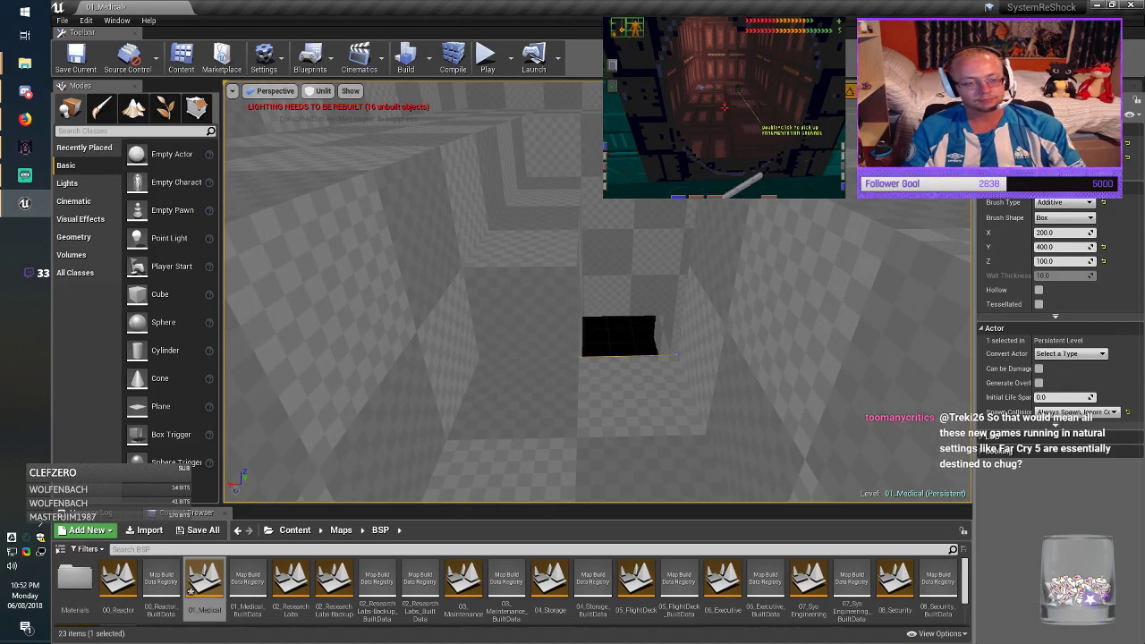
# Step: Set the Z size of the 100 by 400 wall block to 300 and raise it along Z
pyautogui.click(521, 243)
pyautogui.moveTo(520, 243); pyautogui.dragTo(521, 243, button='right')
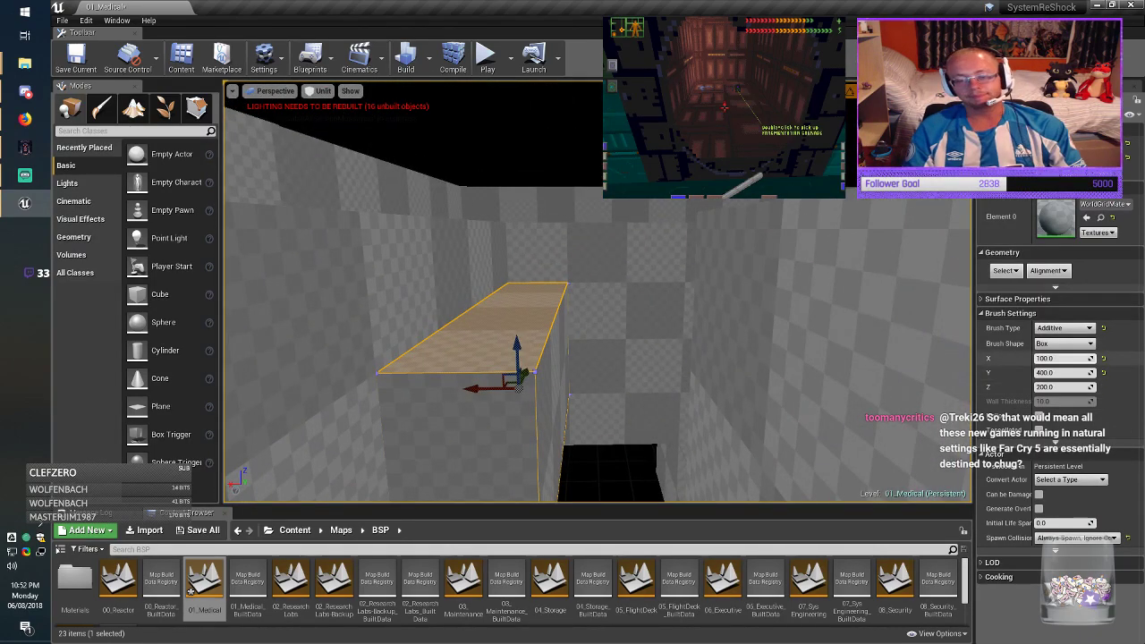
pyautogui.click(1057, 373)
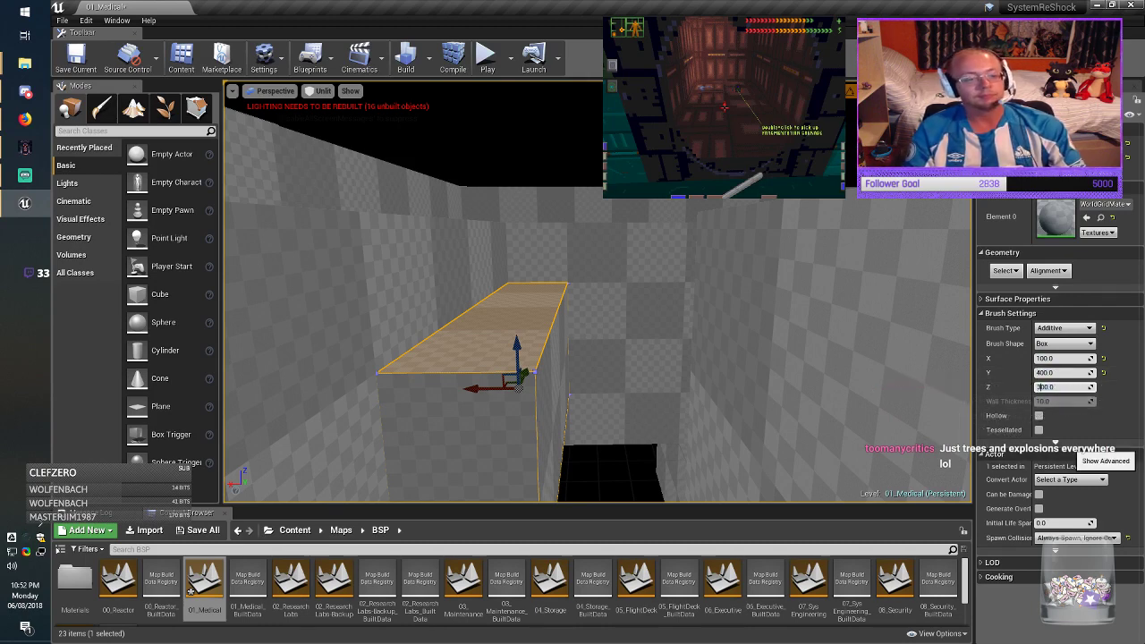
pyautogui.press('Return')
pyautogui.moveTo(518, 350); pyautogui.dragTo(518, 308)
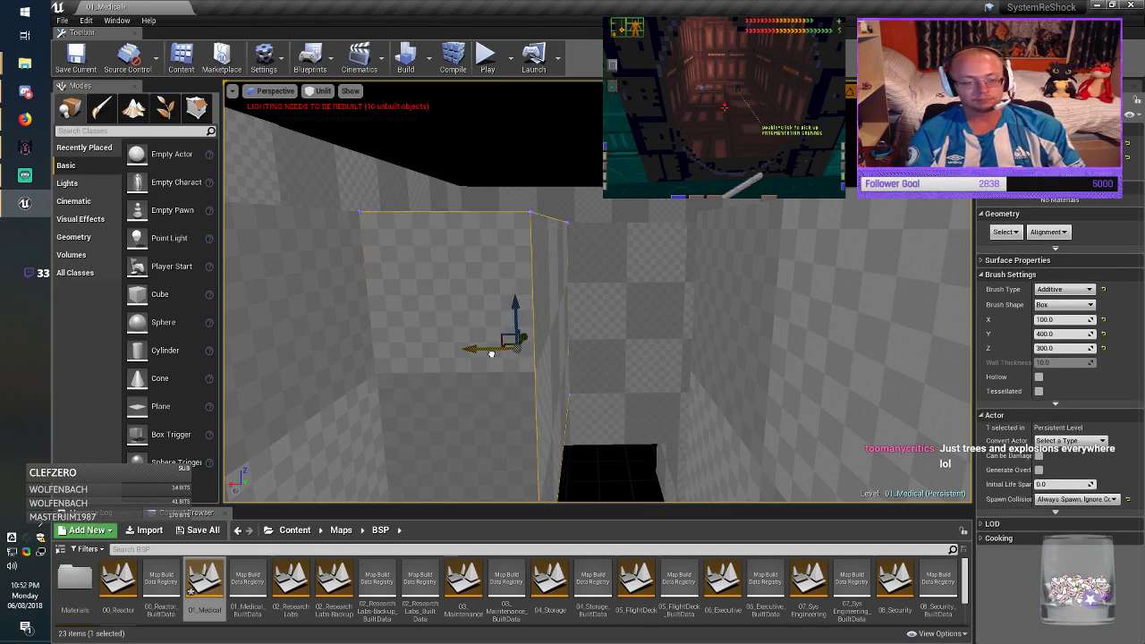
# Step: Copy the wall block along X, set the copy's Z size to 200 and Y size to 100, and shift it to the floor gap's corner
pyautogui.moveTo(491, 355); pyautogui.dragTo(575, 348)
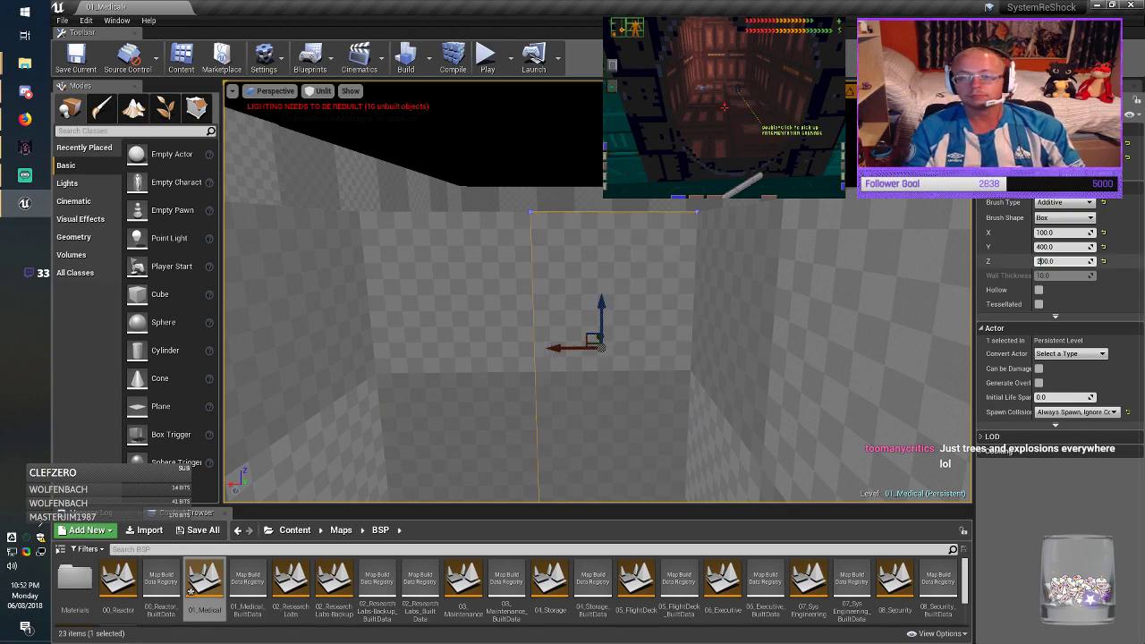
pyautogui.press('Return')
pyautogui.moveTo(787, 313)
pyautogui.mouseDown(button='right')
pyautogui.moveTo(698, 349)
pyautogui.moveTo(608, 366)
pyautogui.moveTo(572, 358)
pyautogui.mouseUp(button='right')
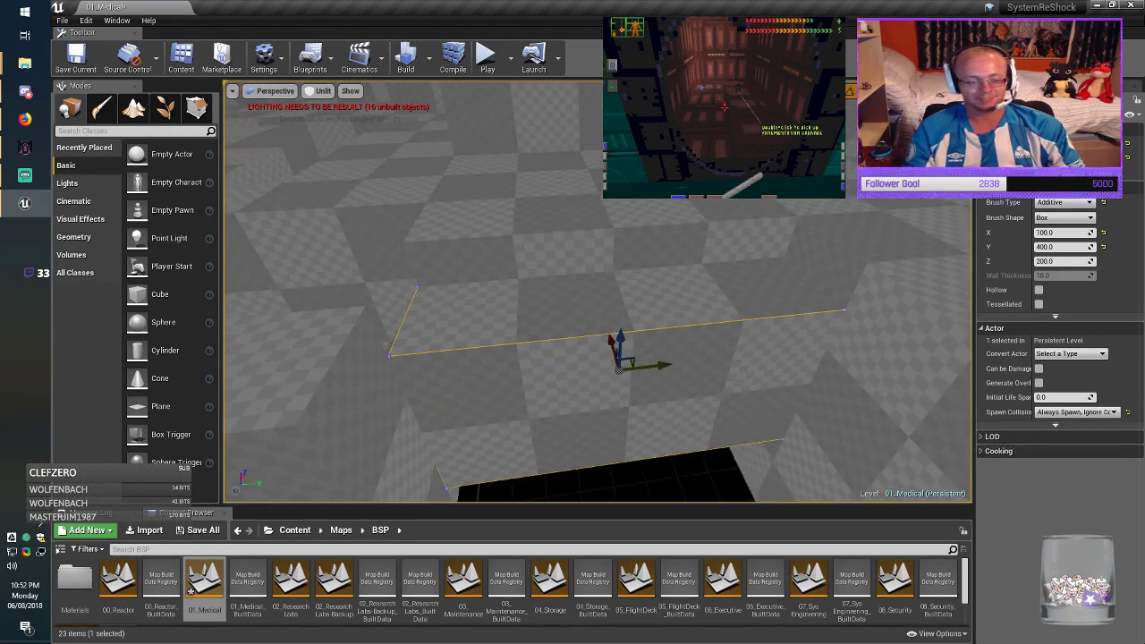
pyautogui.click(1061, 247)
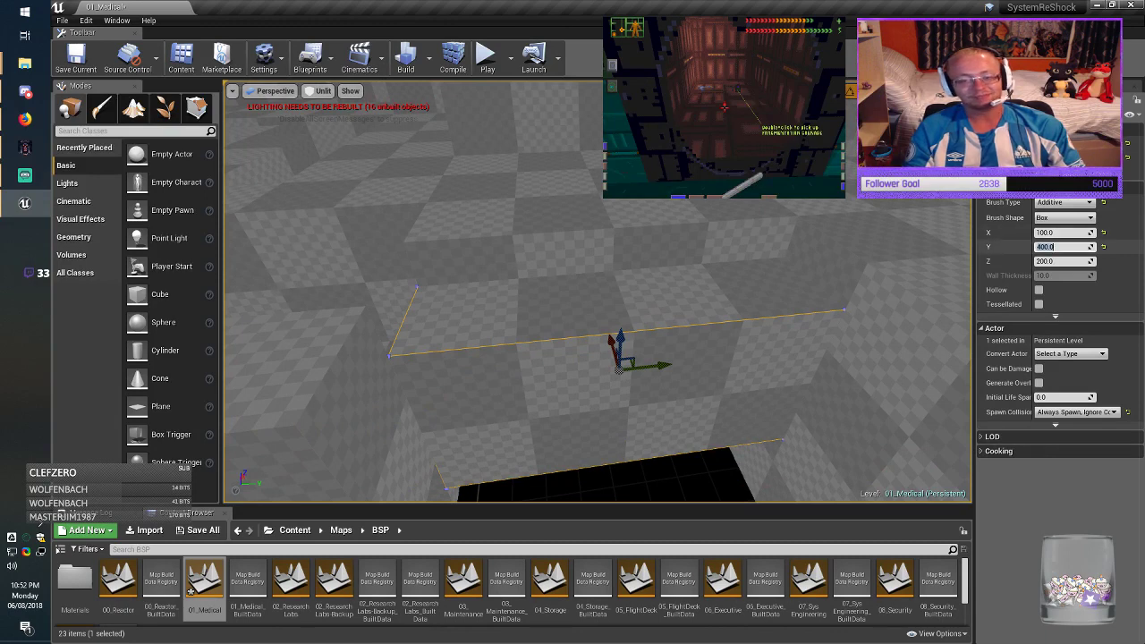
pyautogui.press('Home')
pyautogui.press('Delete')
pyautogui.press('Return')
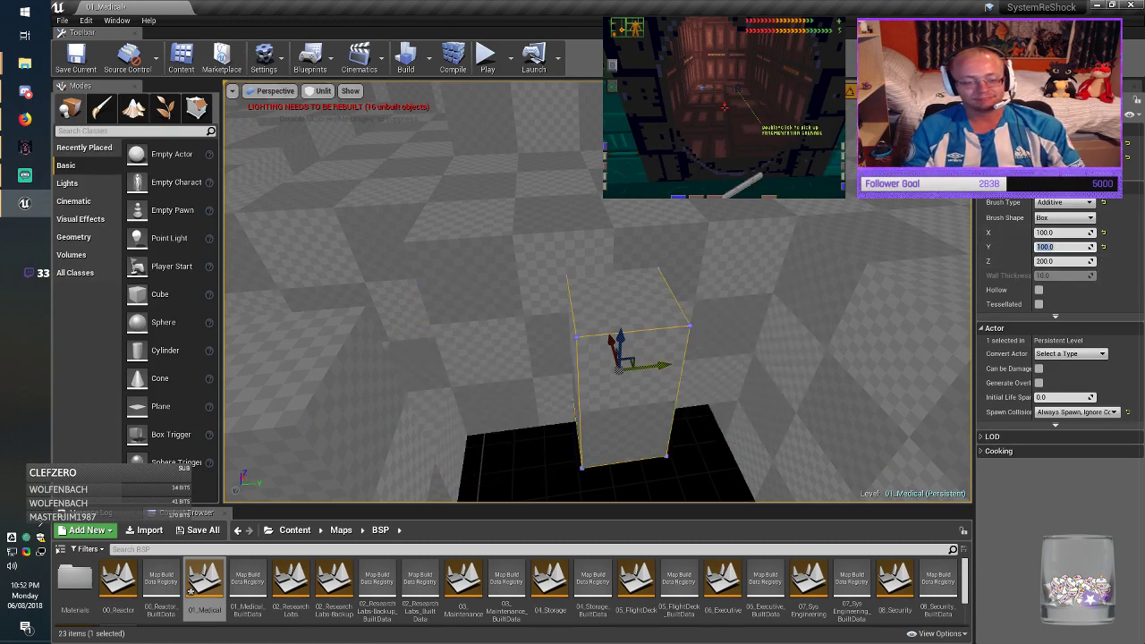
pyautogui.moveTo(628, 360)
pyautogui.mouseDown()
pyautogui.moveTo(484, 316)
pyautogui.moveTo(481, 339)
pyautogui.mouseUp()
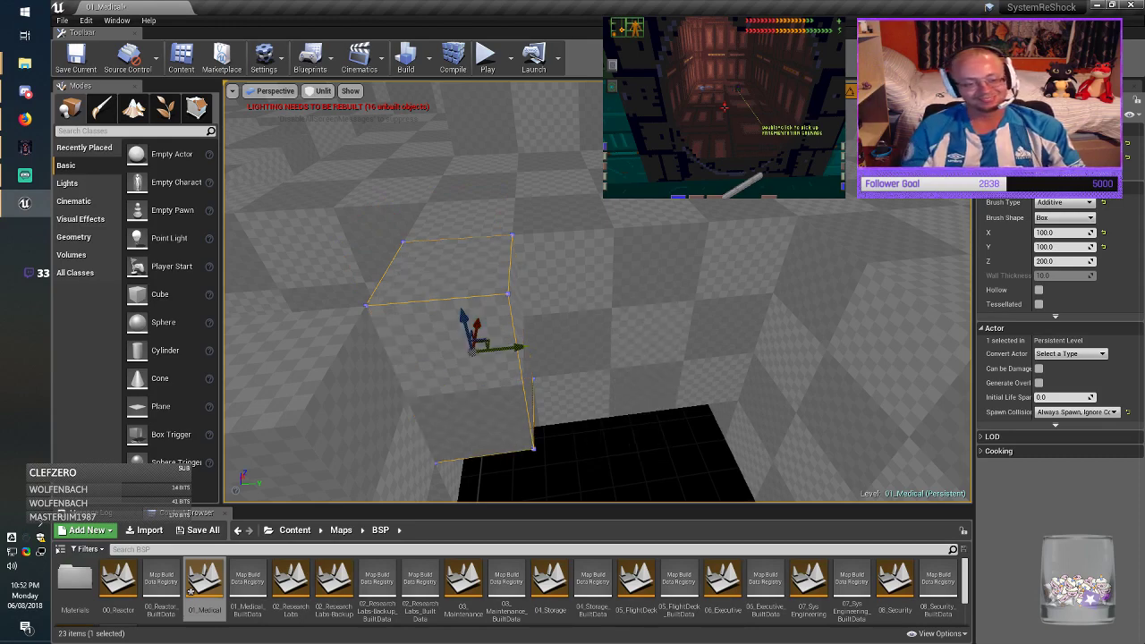
# Step: Copy the 200 by 400 floor brush up along Z to serve as the ceiling above it
pyautogui.moveTo(484, 340)
pyautogui.mouseDown(button='right')
pyautogui.moveTo(608, 353)
pyautogui.moveTo(716, 344)
pyautogui.mouseUp(button='right')
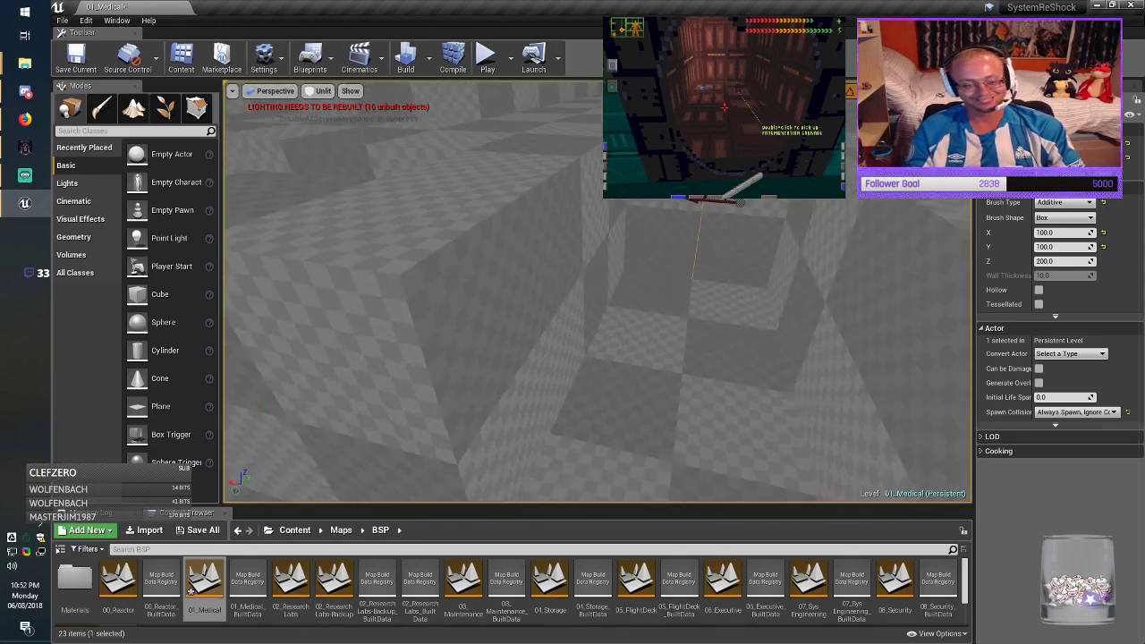
pyautogui.moveTo(573, 358); pyautogui.dragTo(621, 304, button='right')
pyautogui.click(585, 358)
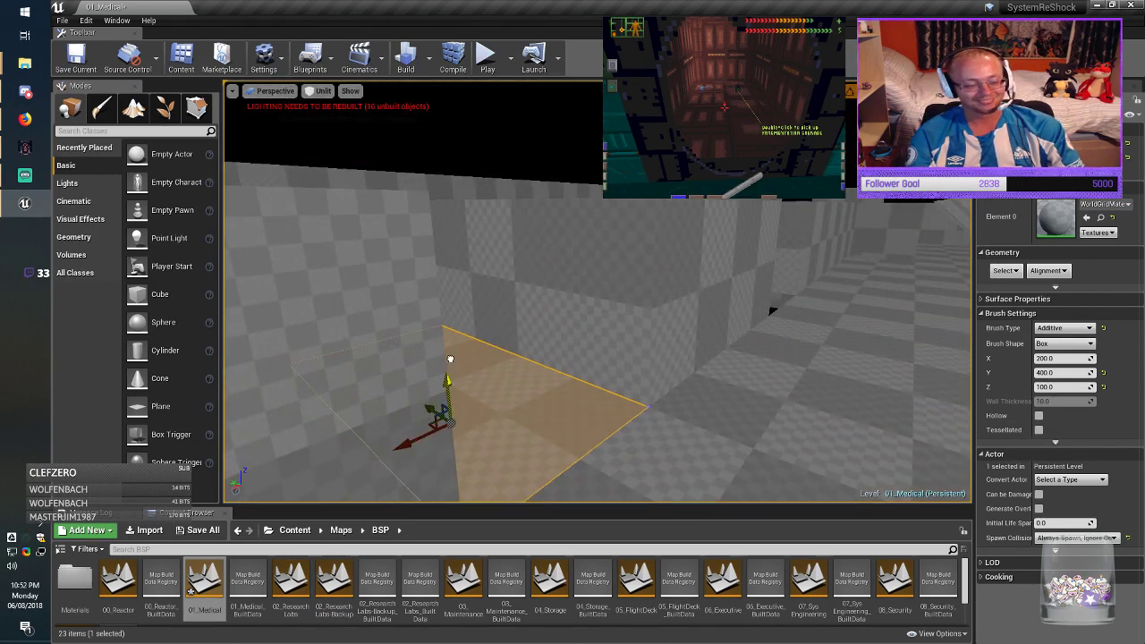
pyautogui.moveTo(450, 358); pyautogui.dragTo(418, 94)
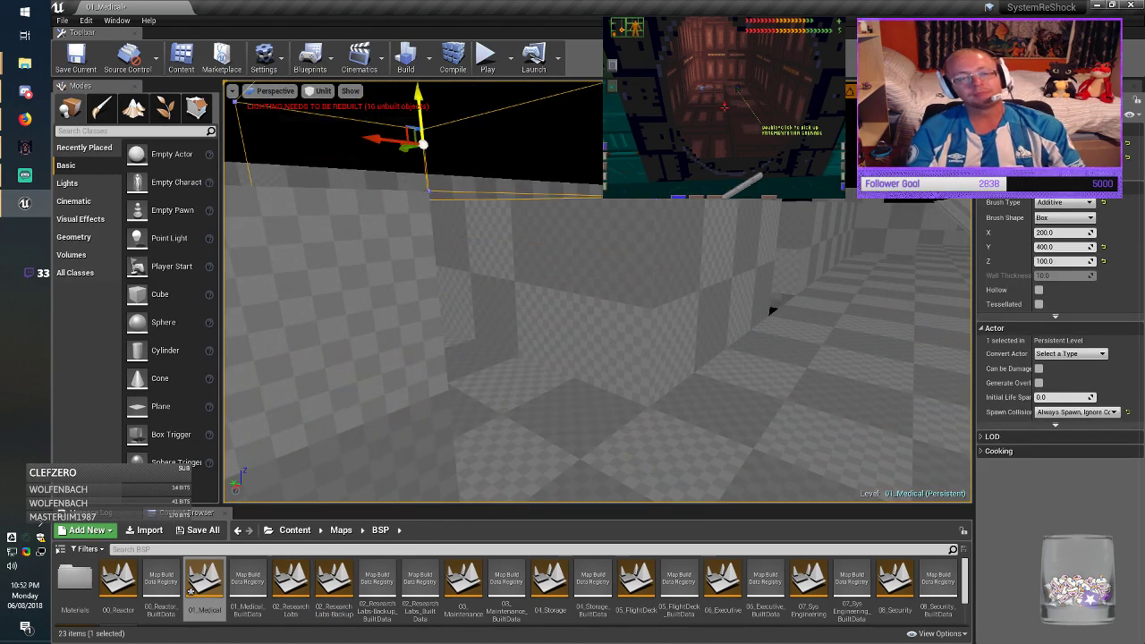
# Step: Select all brush surfaces, realign their textures and save the level
pyautogui.moveTo(598, 304); pyautogui.dragTo(528, 309, button='right')
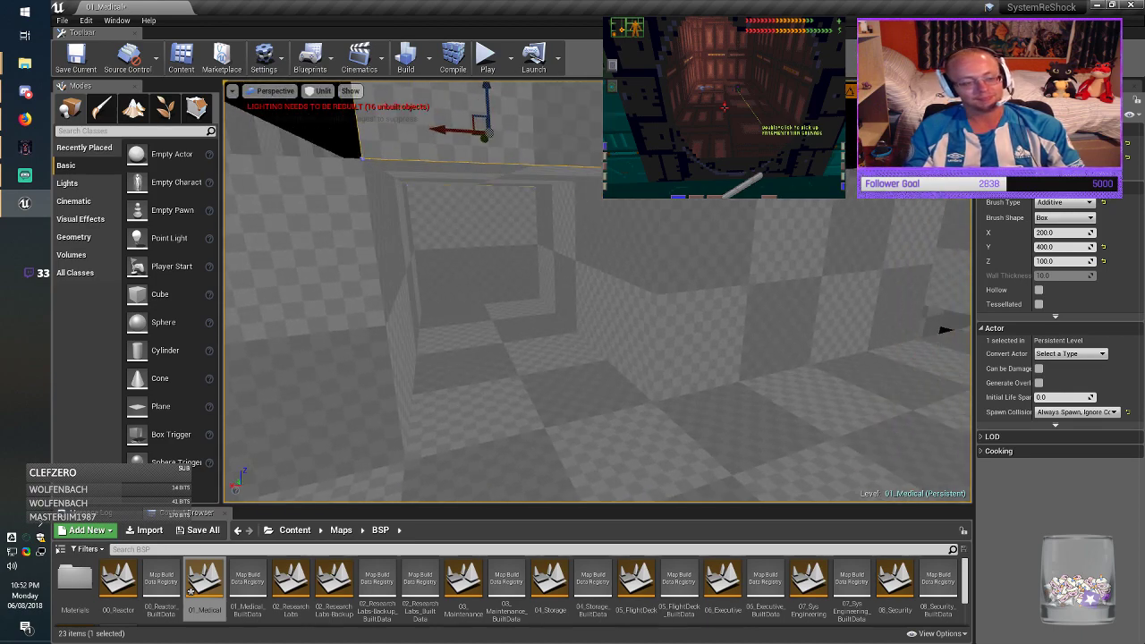
pyautogui.click(503, 241)
pyautogui.hotkey('shift', 's')
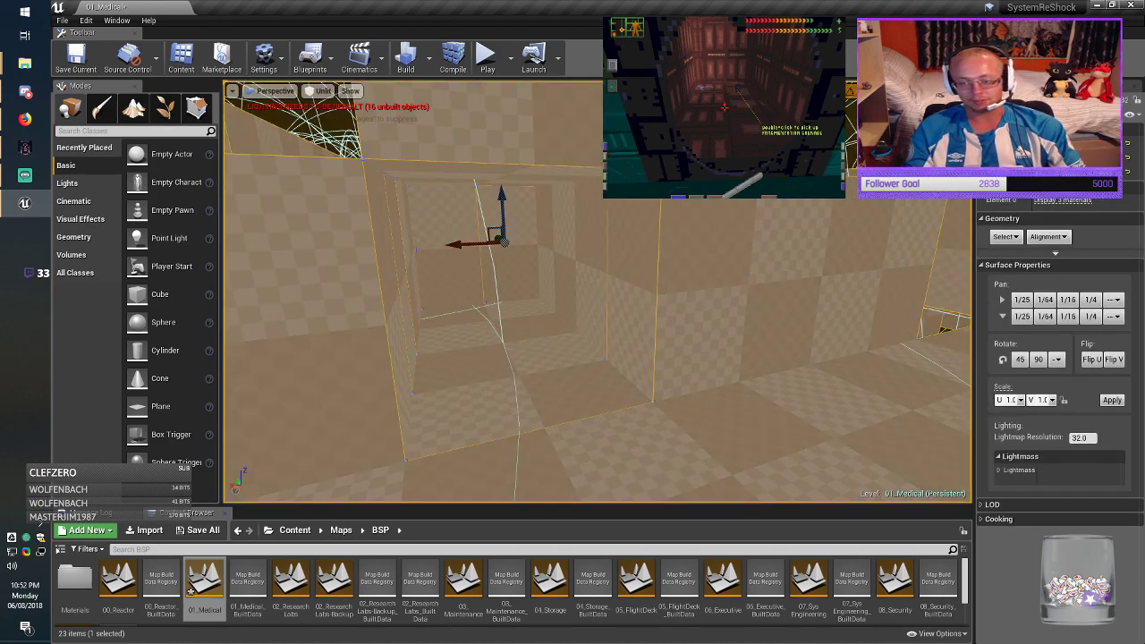
pyautogui.click(1048, 237)
pyautogui.click(1064, 264)
pyautogui.press('Escape')
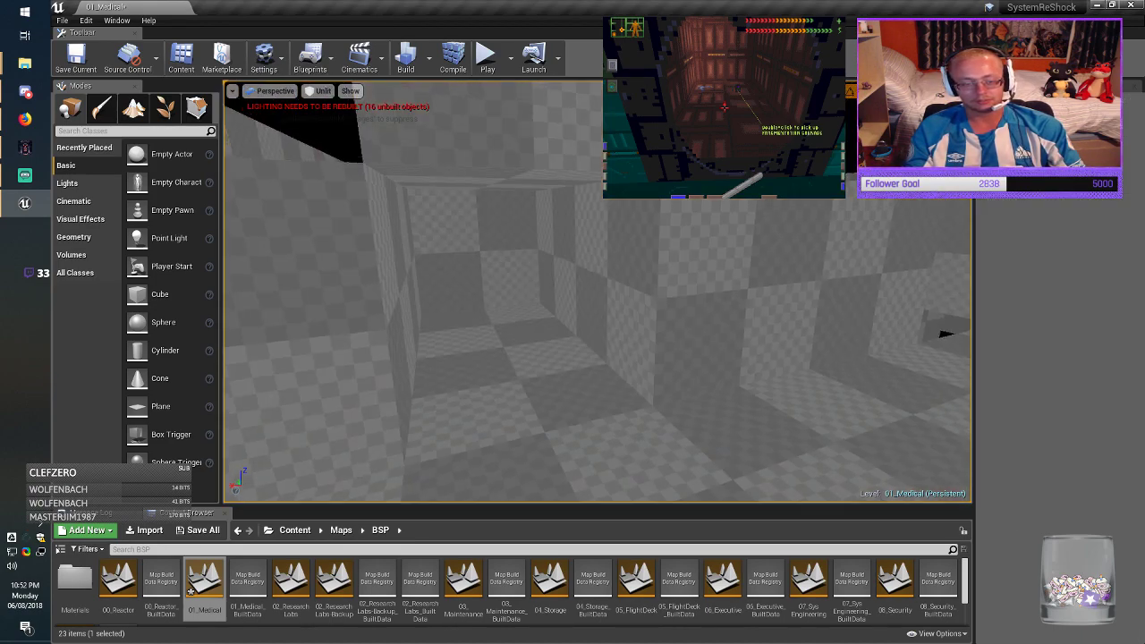
pyautogui.moveTo(598, 304); pyautogui.dragTo(609, 259, button='right')
pyautogui.click(76, 59)
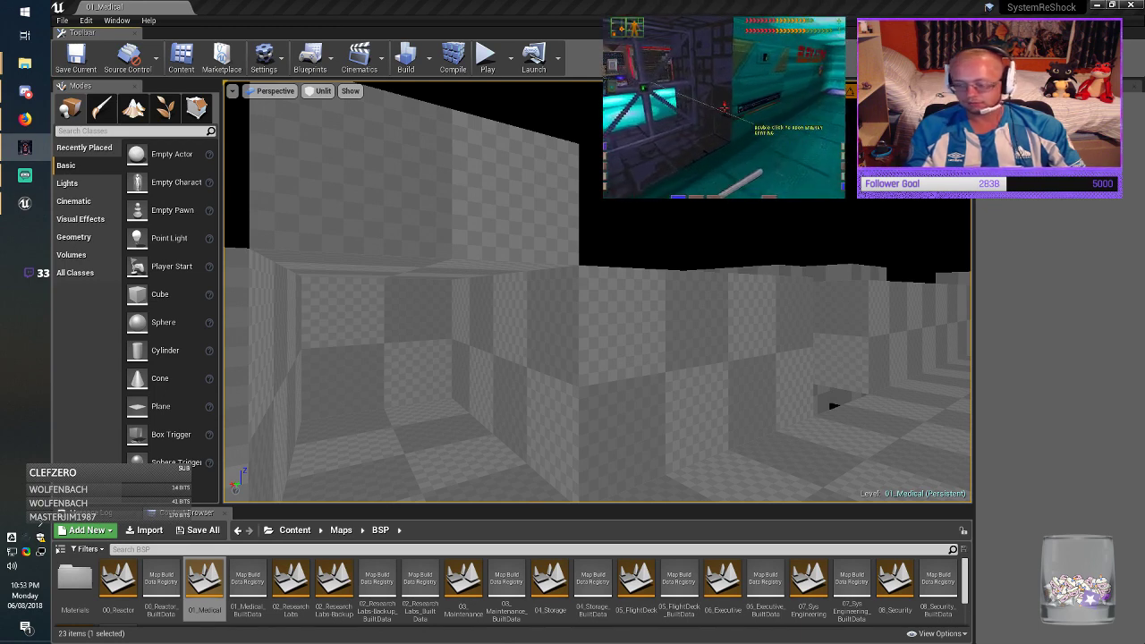
# Step: Copy the 200 by 400 floor brush along X to cover the black floor gap
pyautogui.moveTo(598, 291); pyautogui.dragTo(653, 392, button='right')
pyautogui.click(379, 320)
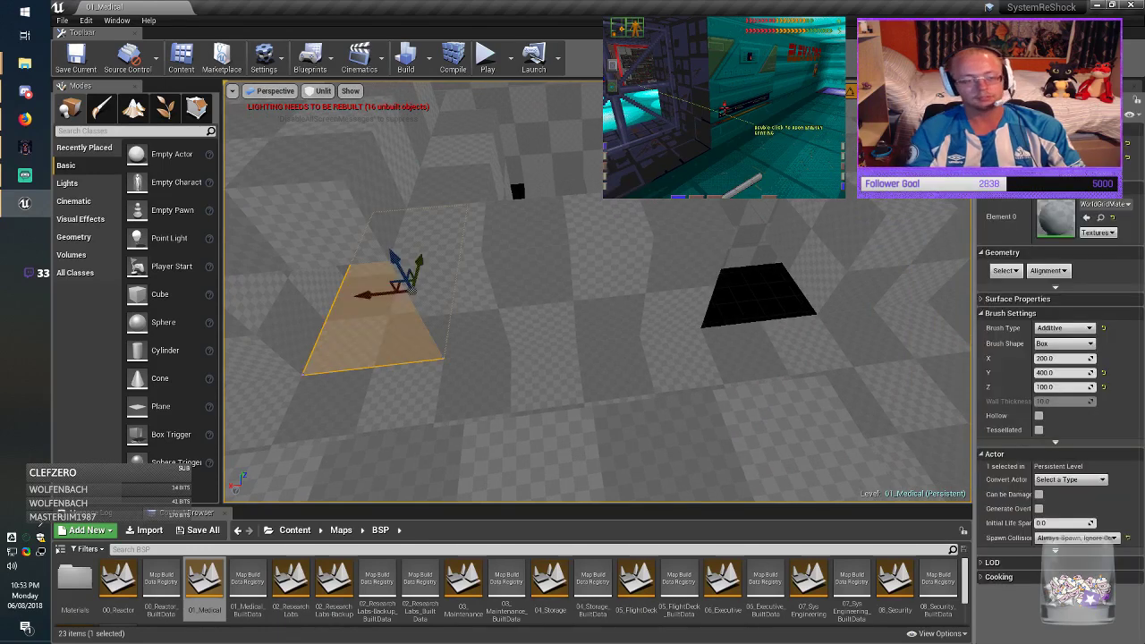
pyautogui.moveTo(493, 292)
pyautogui.mouseDown()
pyautogui.moveTo(691, 280)
pyautogui.moveTo(308, 322)
pyautogui.moveTo(361, 323)
pyautogui.moveTo(348, 322)
pyautogui.mouseUp()
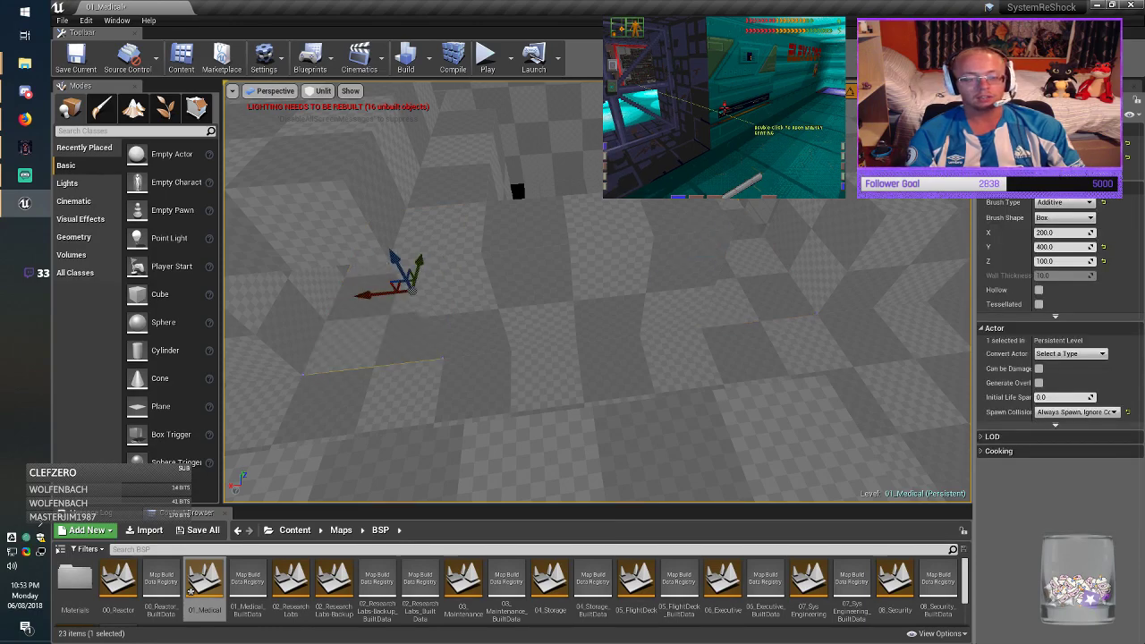
# Step: Set the Y size of the floor brush at the corridor's end to 200 and shift it along Y
pyautogui.moveTo(684, 298); pyautogui.dragTo(684, 298, button='right')
pyautogui.click(685, 298)
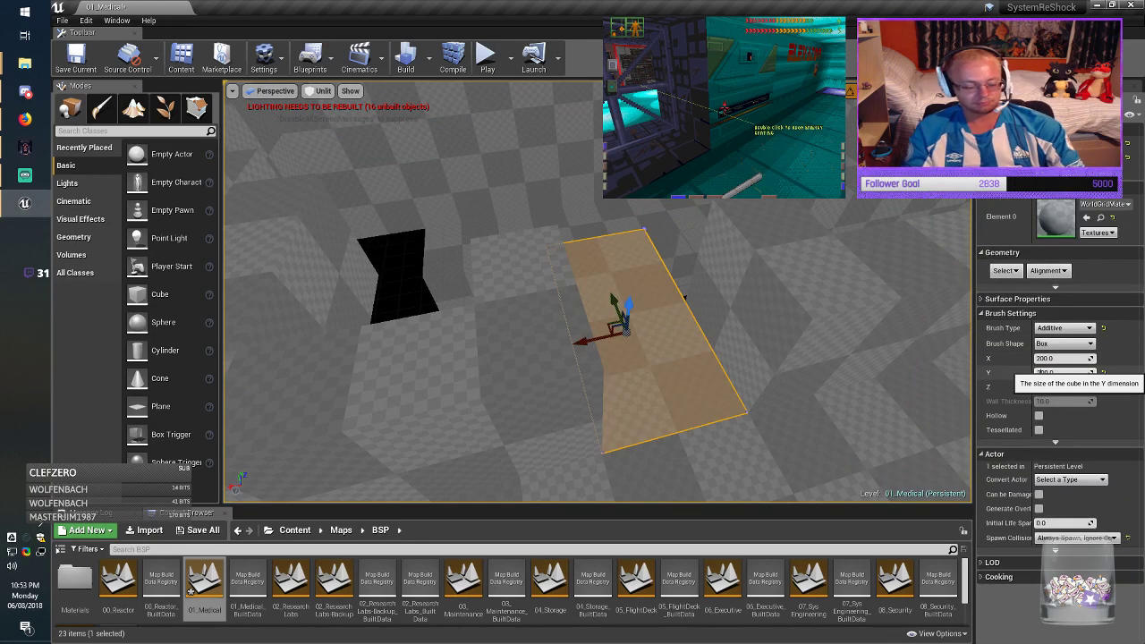
pyautogui.press('Return')
pyautogui.moveTo(614, 298); pyautogui.dragTo(632, 345)
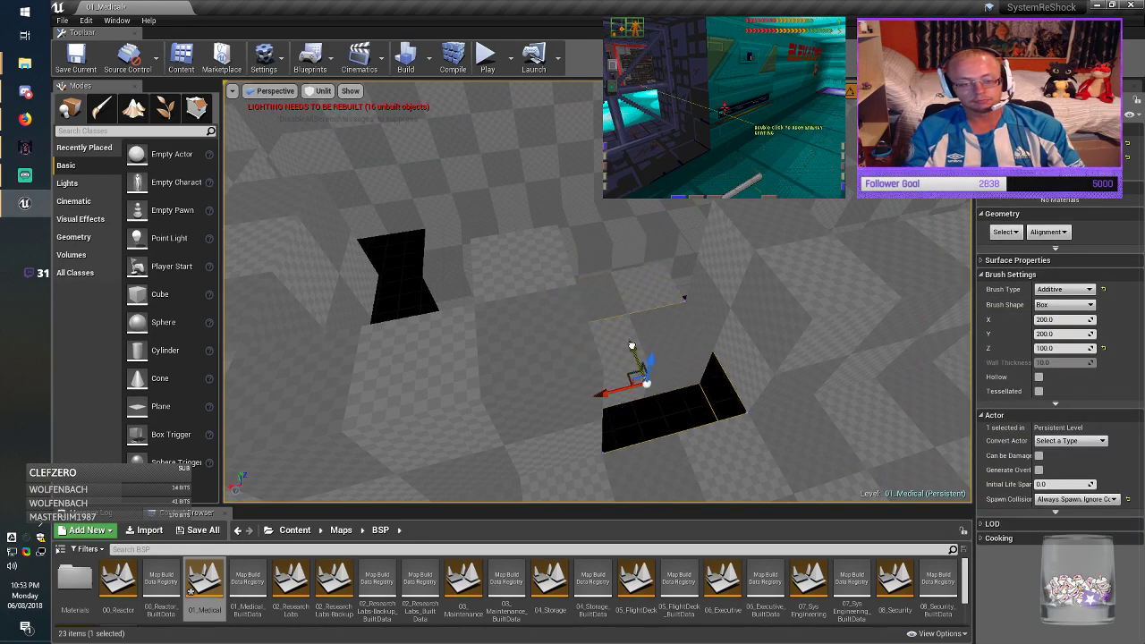
# Step: Check the layout in the reference game, then copy the 200 by 200 floor brush along Y into the adjoining black gap
pyautogui.hotkey('alt', 'Tab')
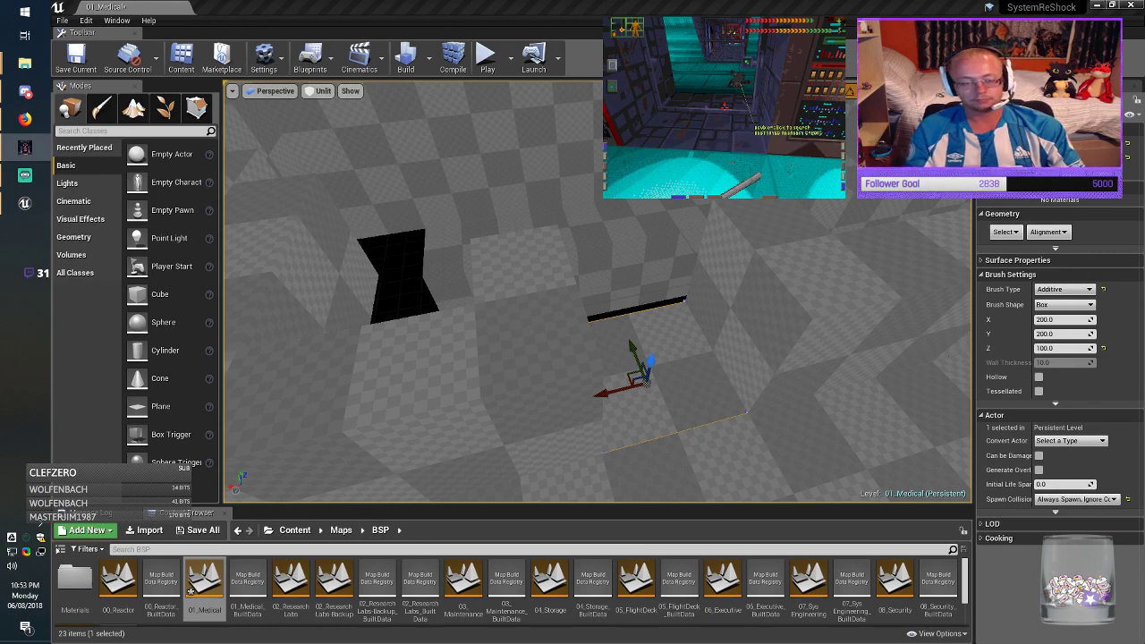
pyautogui.moveTo(598, 292)
pyautogui.mouseDown(button='right')
pyautogui.moveTo(617, 331)
pyautogui.moveTo(760, 335)
pyautogui.moveTo(787, 322)
pyautogui.mouseUp(button='right')
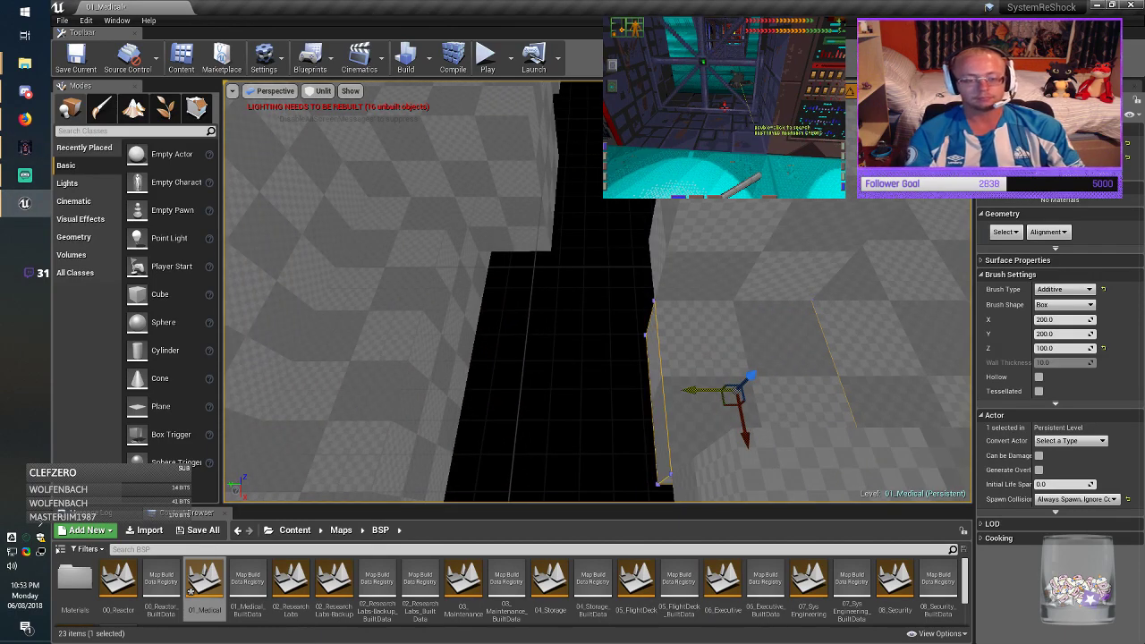
pyautogui.moveTo(680, 396)
pyautogui.mouseDown()
pyautogui.moveTo(439, 402)
pyautogui.moveTo(513, 407)
pyautogui.mouseUp()
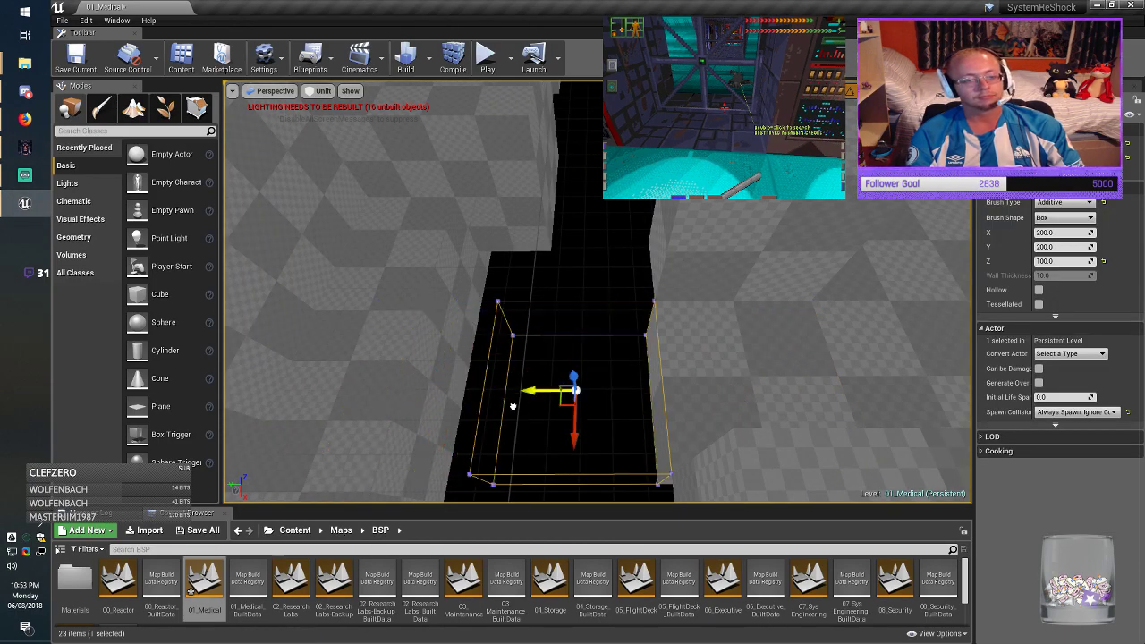
pyautogui.moveTo(575, 393); pyautogui.dragTo(281, 389, button='right')
pyautogui.moveTo(597, 358); pyautogui.dragTo(592, 358, button='right')
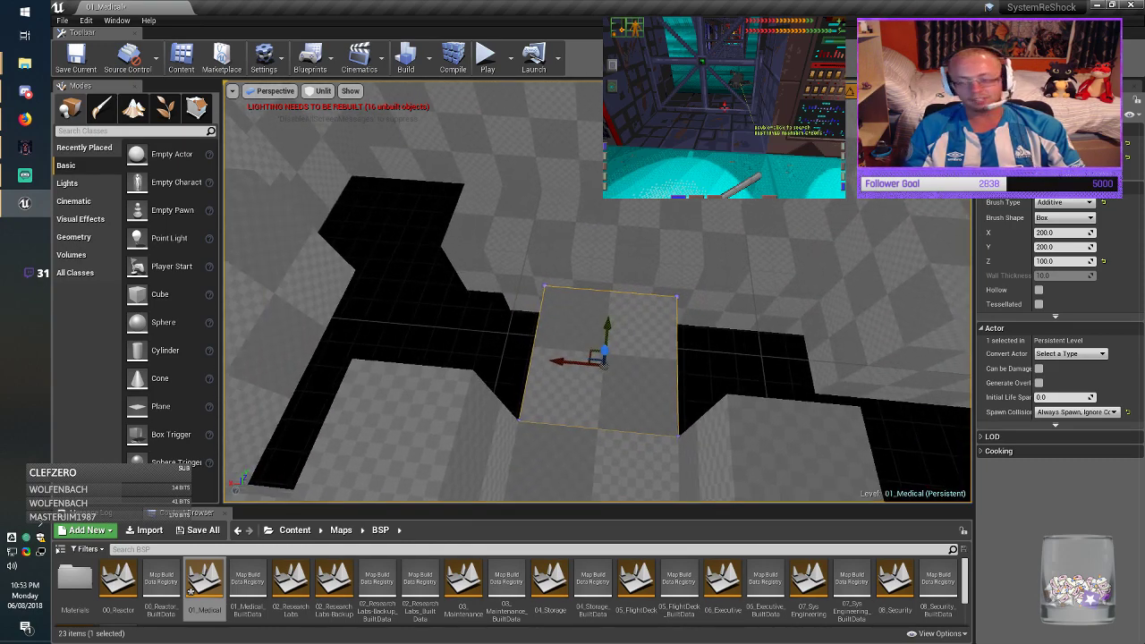
# Step: Compare with the reference game, set the copied floor brush's Y size to 400 and shift it further along Y
pyautogui.hotkey('alt', 'Tab')
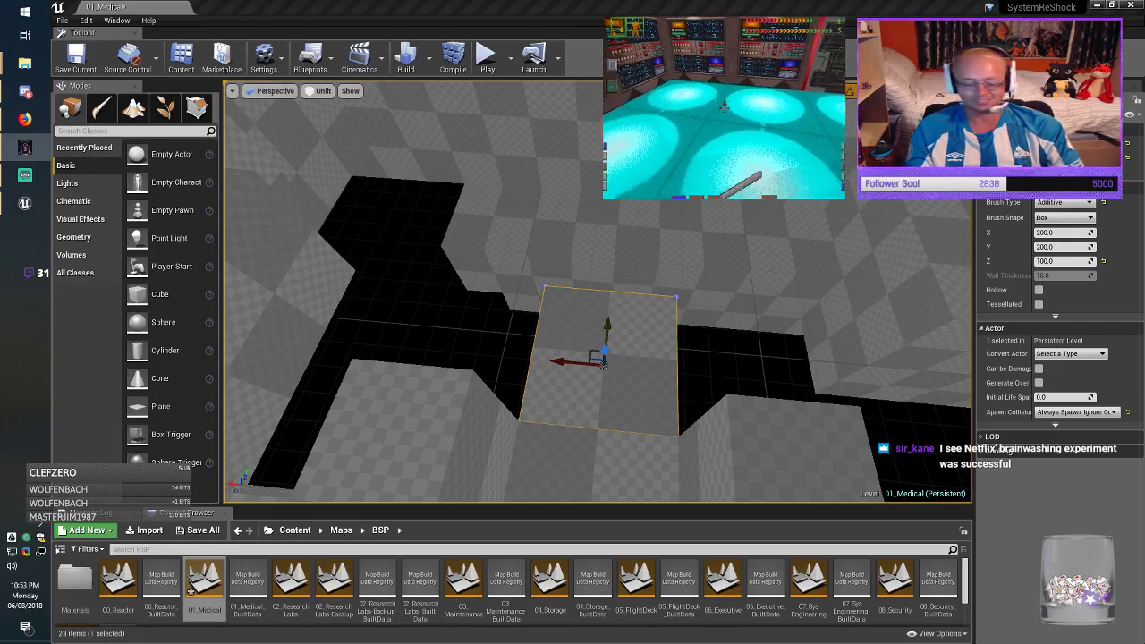
pyautogui.moveTo(597, 292)
pyautogui.mouseDown(button='right')
pyautogui.moveTo(715, 299)
pyautogui.moveTo(632, 304)
pyautogui.moveTo(666, 301)
pyautogui.mouseUp(button='right')
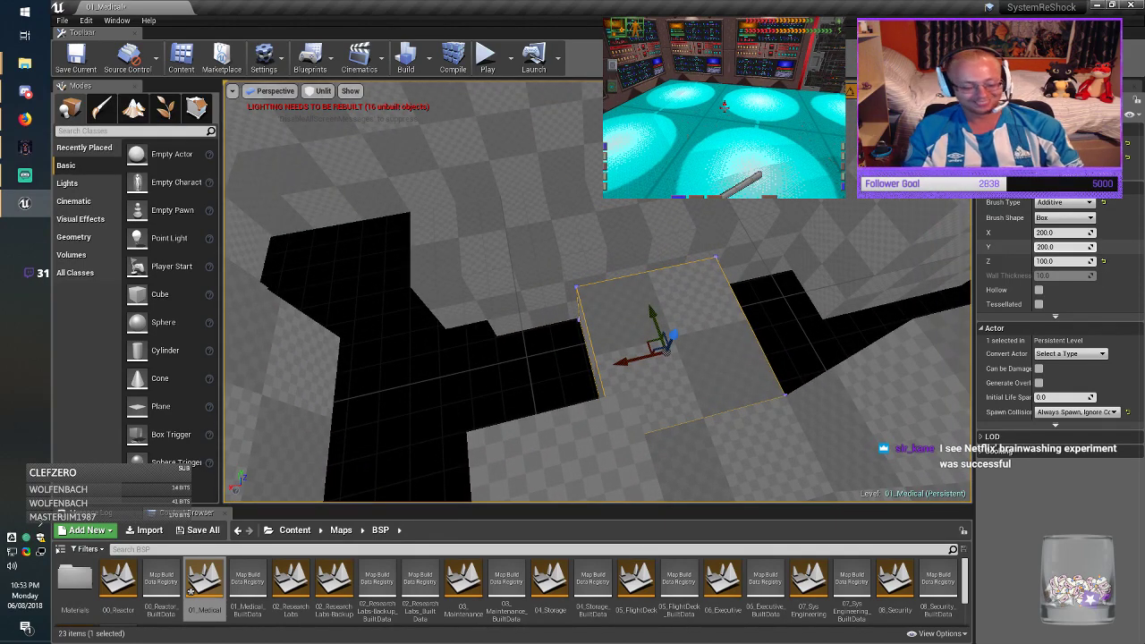
pyautogui.press('Return')
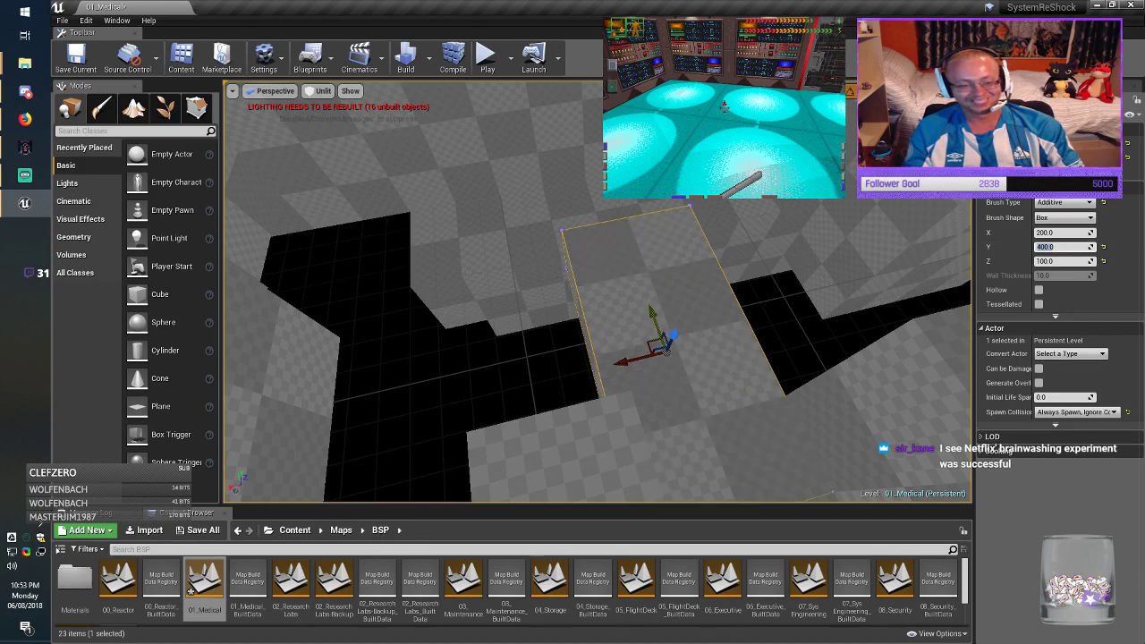
pyautogui.moveTo(652, 315); pyautogui.dragTo(611, 251)
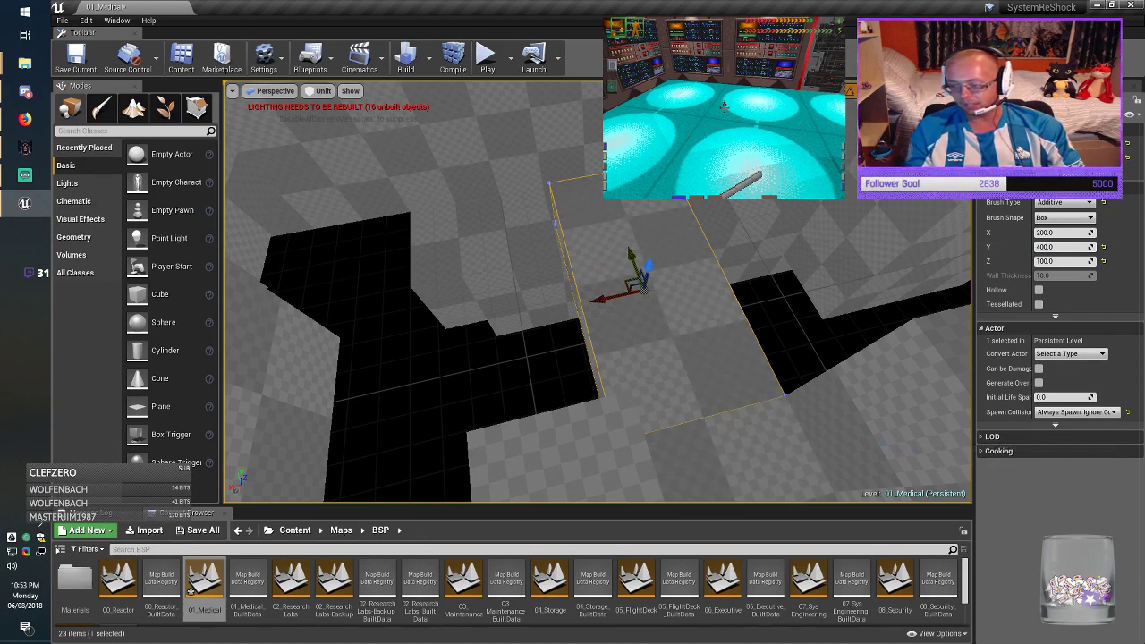
# Step: Set the selected floor brush's X size to 1000 and shift it along the X axis to align with the surrounding floor
pyautogui.click(611, 250)
pyautogui.moveTo(611, 250)
pyautogui.mouseDown(button='right')
pyautogui.moveTo(536, 246)
pyautogui.moveTo(527, 179)
pyautogui.moveTo(555, 170)
pyautogui.moveTo(572, 286)
pyautogui.moveTo(630, 286)
pyautogui.mouseUp(button='right')
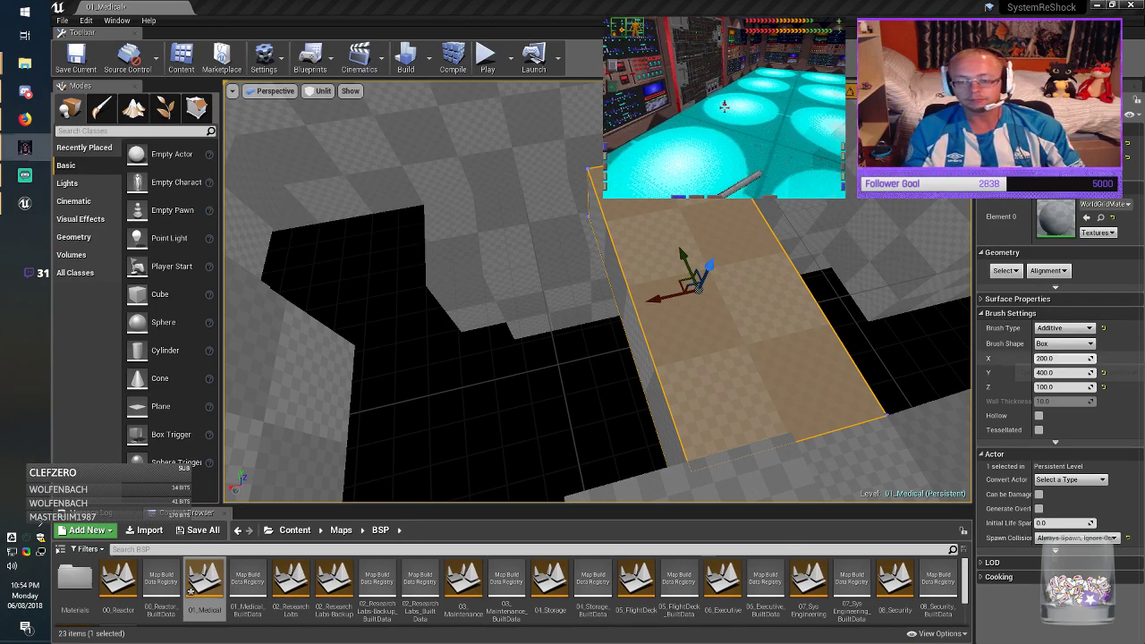
pyautogui.click(1061, 358)
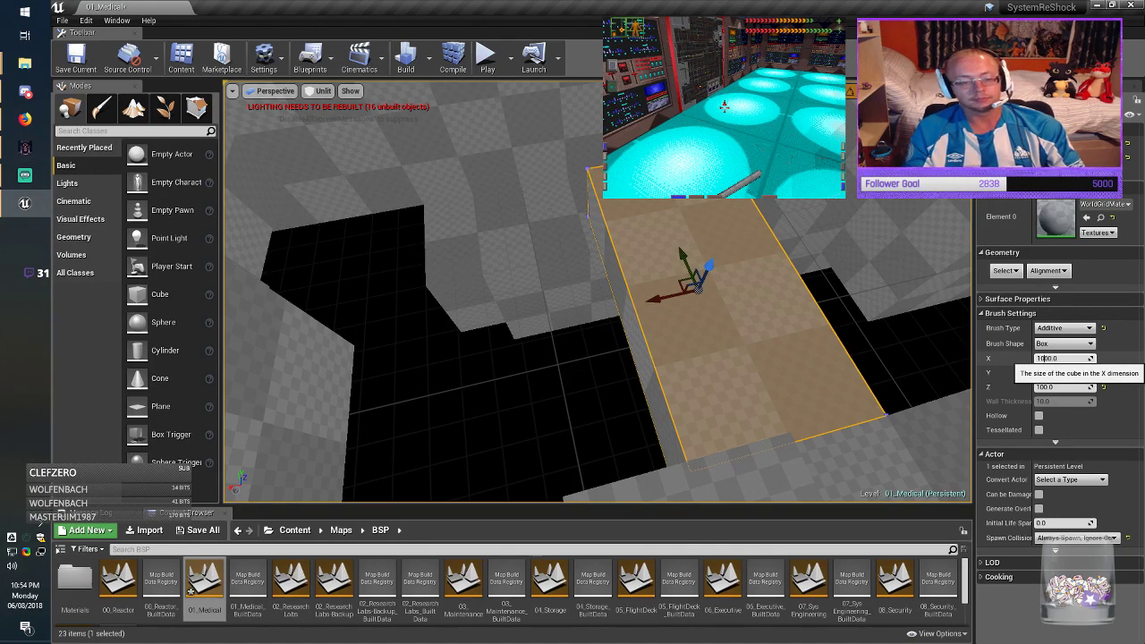
pyautogui.press('Return')
pyautogui.moveTo(769, 339)
pyautogui.mouseDown(button='right')
pyautogui.moveTo(715, 331)
pyautogui.moveTo(680, 308)
pyautogui.mouseUp(button='right')
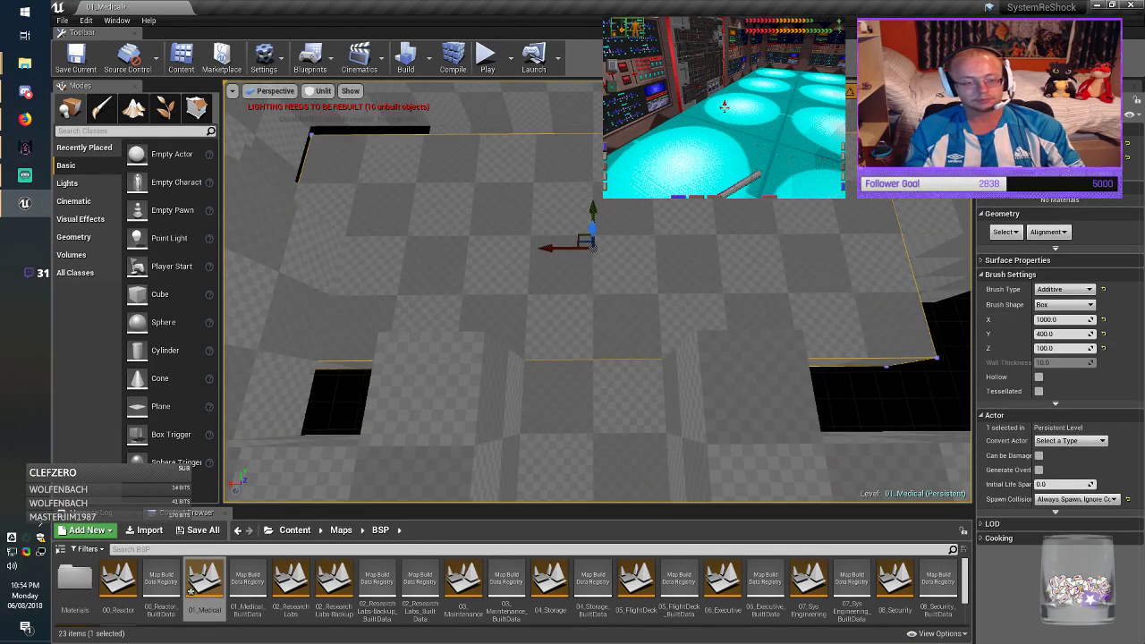
pyautogui.moveTo(586, 250); pyautogui.dragTo(652, 248)
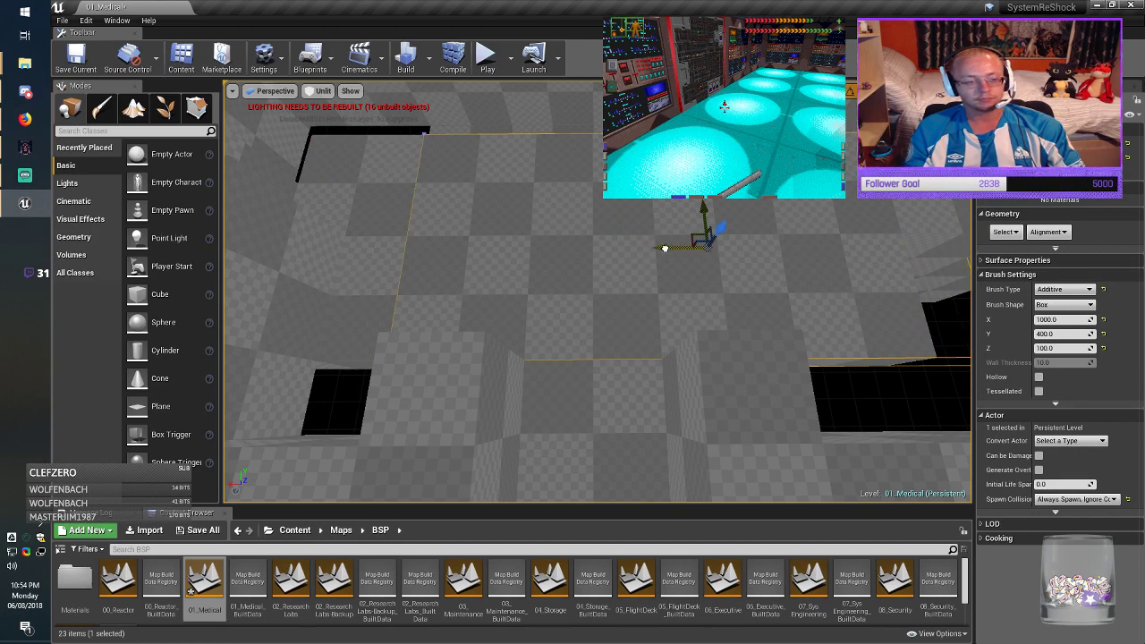
pyautogui.press('Escape')
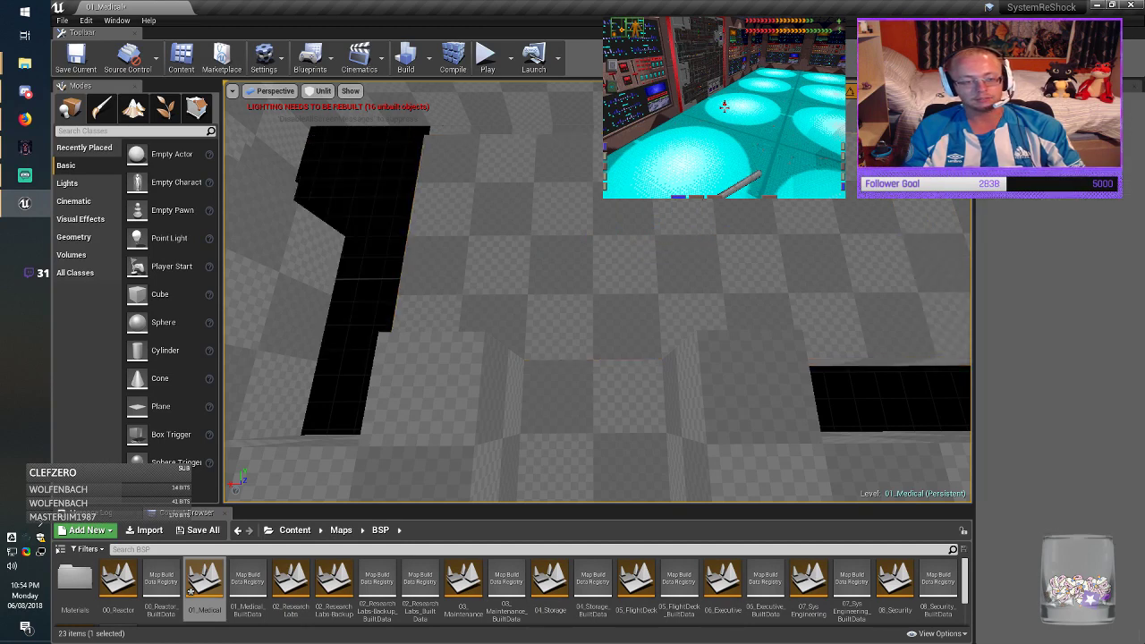
# Step: Save the current level map
pyautogui.moveTo(657, 251); pyautogui.dragTo(654, 274, button='right')
pyautogui.click(77, 58)
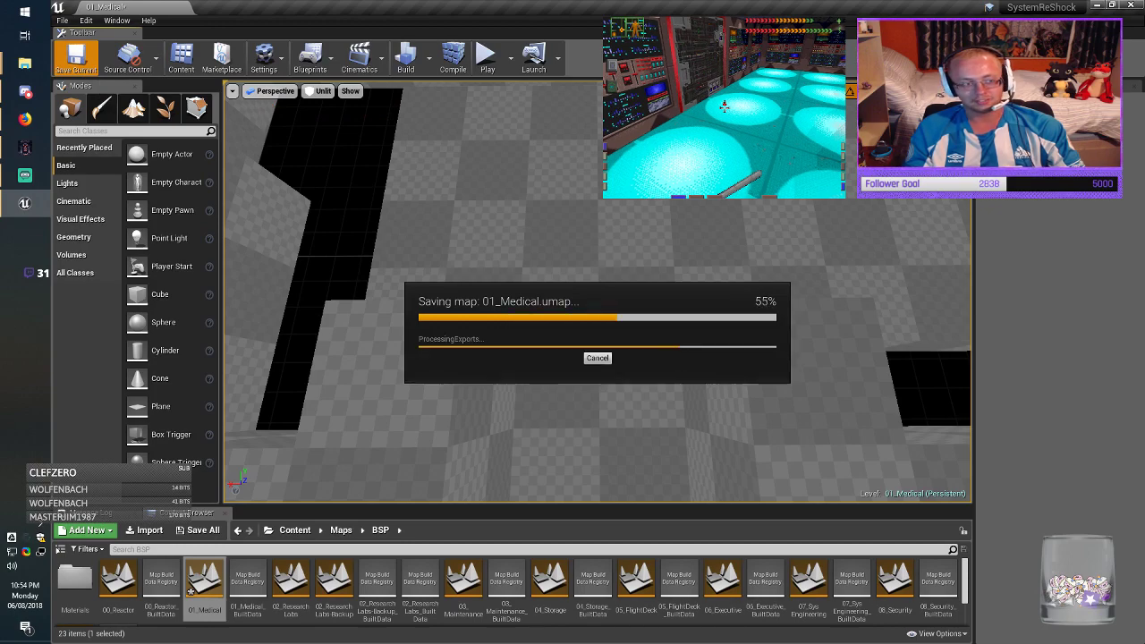
pyautogui.moveTo(598, 295); pyautogui.dragTo(684, 254, button='right')
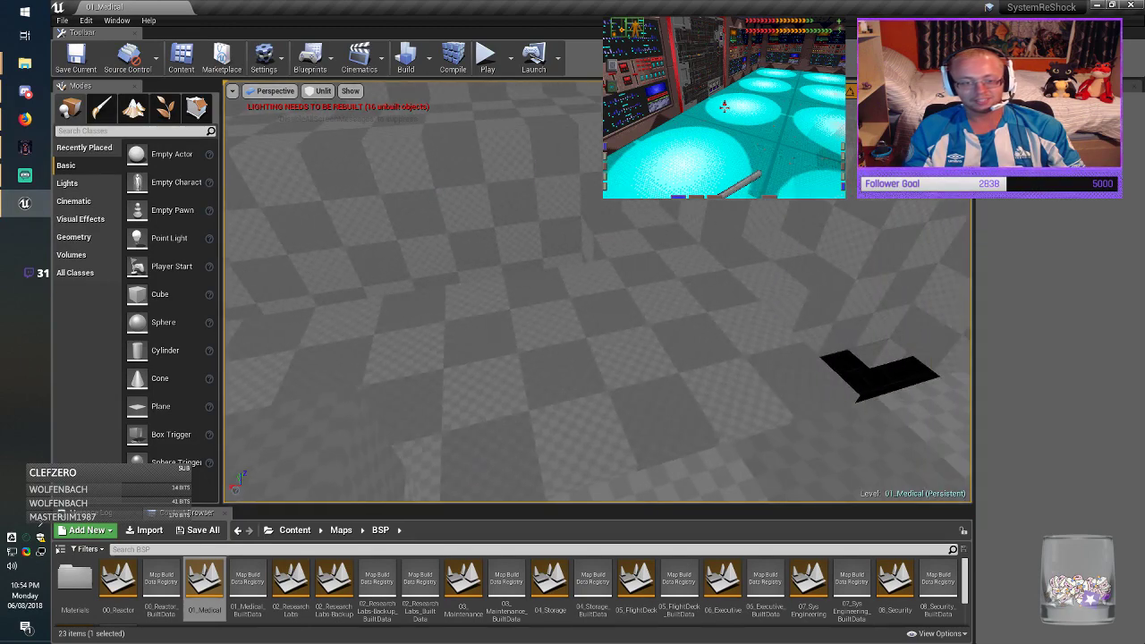
# Step: Duplicate the 100 × 100 × 200 wall block beside the gap and place the copy along the far edge of the enlarged floor
pyautogui.click(598, 358)
pyautogui.moveTo(597, 357)
pyautogui.mouseDown(button='right')
pyautogui.moveTo(528, 362)
pyautogui.moveTo(510, 412)
pyautogui.moveTo(483, 393)
pyautogui.moveTo(469, 362)
pyautogui.moveTo(460, 403)
pyautogui.moveTo(438, 349)
pyautogui.mouseUp(button='right')
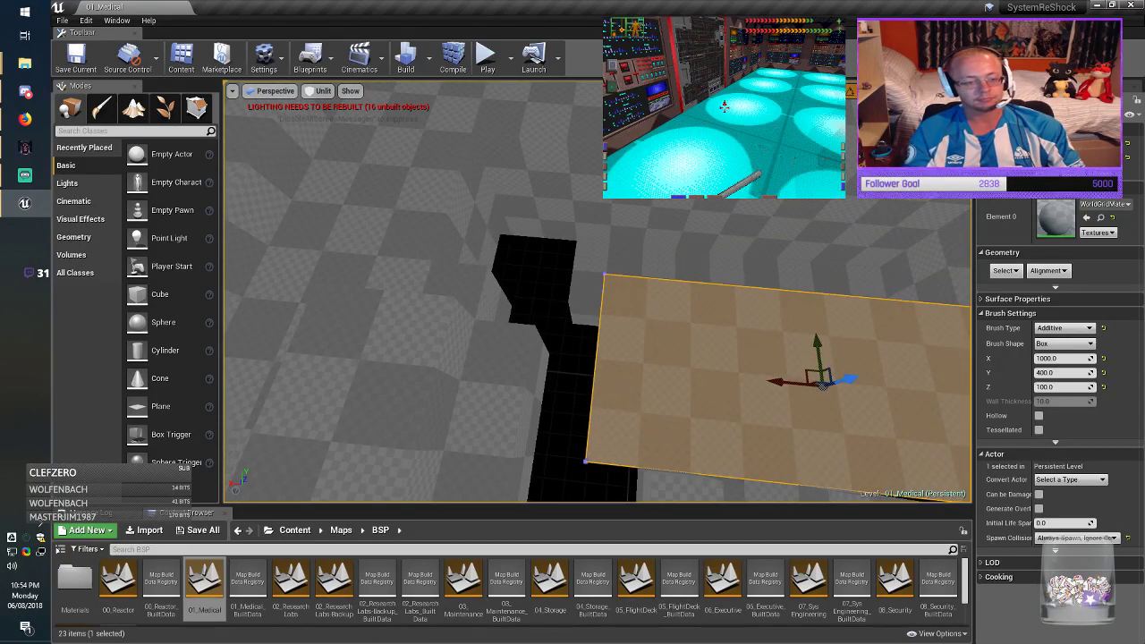
pyautogui.click(496, 303)
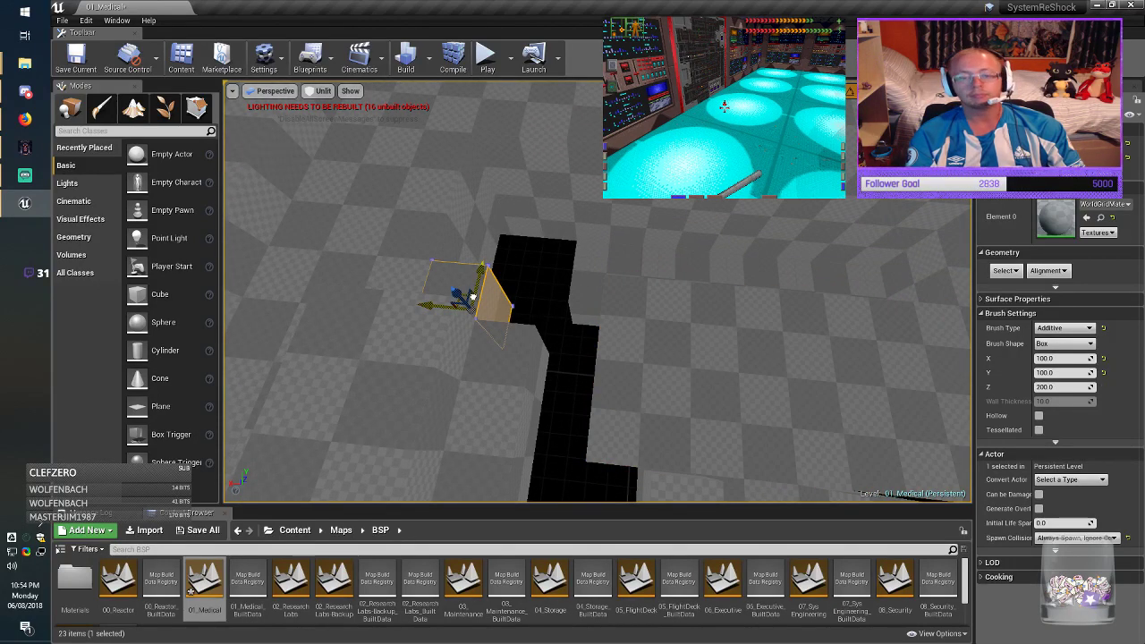
pyautogui.keyDown('alt'); pyautogui.moveTo(473, 296); pyautogui.dragTo(897, 208); pyautogui.keyUp('alt')
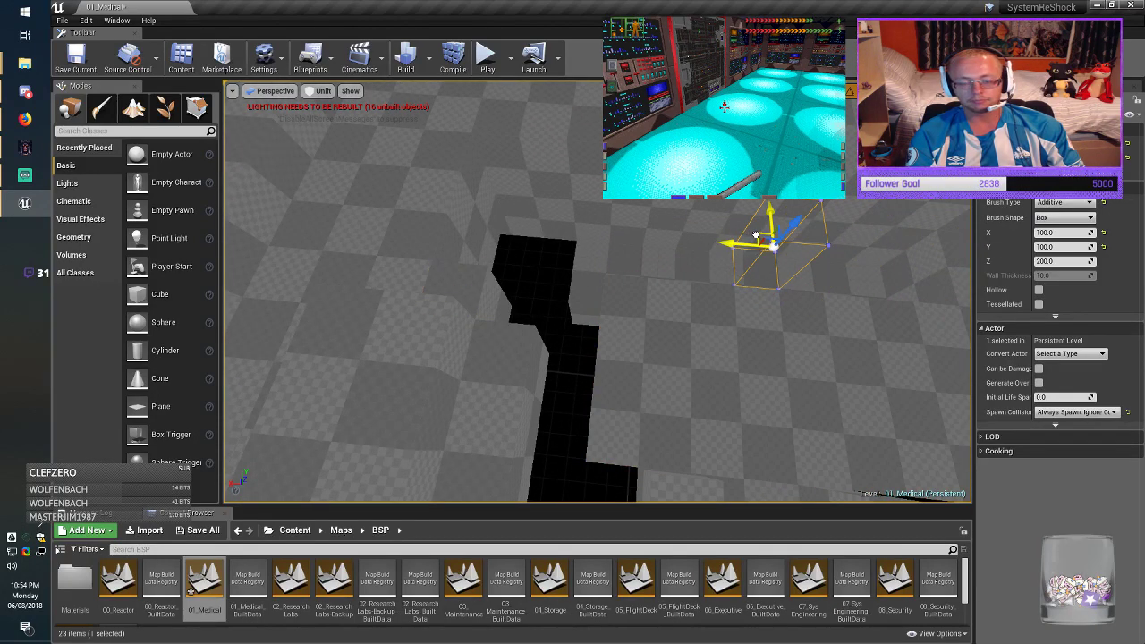
# Step: Set the copied wall block's X size to 1000 and line it up along the floor's far edge
pyautogui.moveTo(626, 340)
pyautogui.mouseDown(button='right')
pyautogui.moveTo(769, 353)
pyautogui.moveTo(725, 345)
pyautogui.moveTo(729, 385)
pyautogui.moveTo(729, 349)
pyautogui.moveTo(747, 360)
pyautogui.moveTo(761, 315)
pyautogui.mouseUp(button='right')
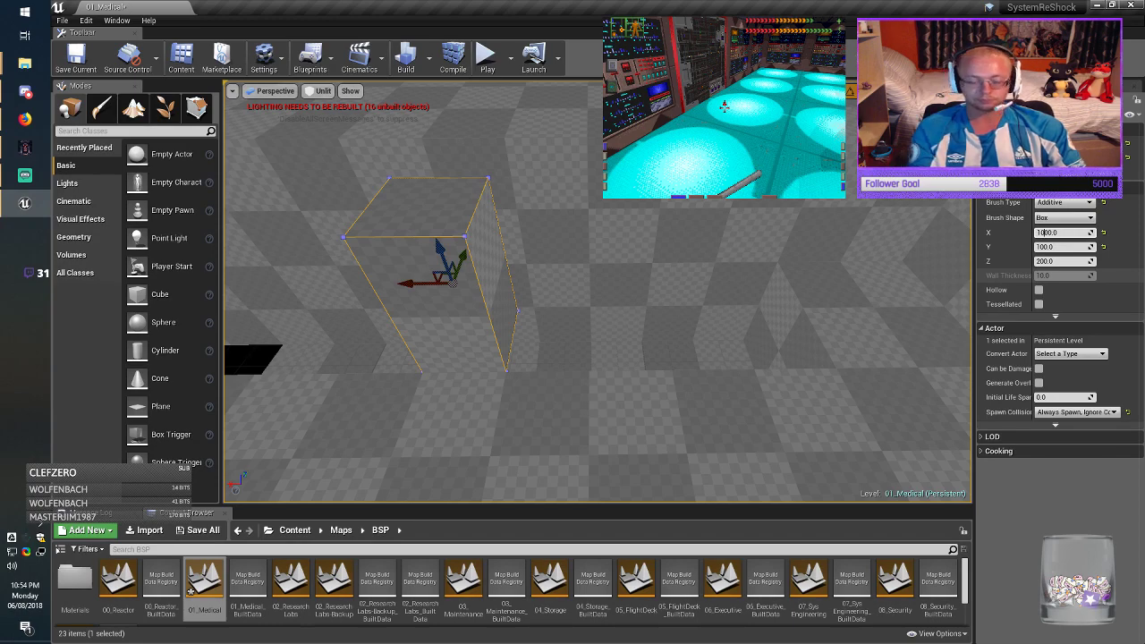
pyautogui.press('Return')
pyautogui.moveTo(598, 305)
pyautogui.mouseDown(button='right')
pyautogui.moveTo(581, 358)
pyautogui.moveTo(570, 340)
pyautogui.mouseUp(button='right')
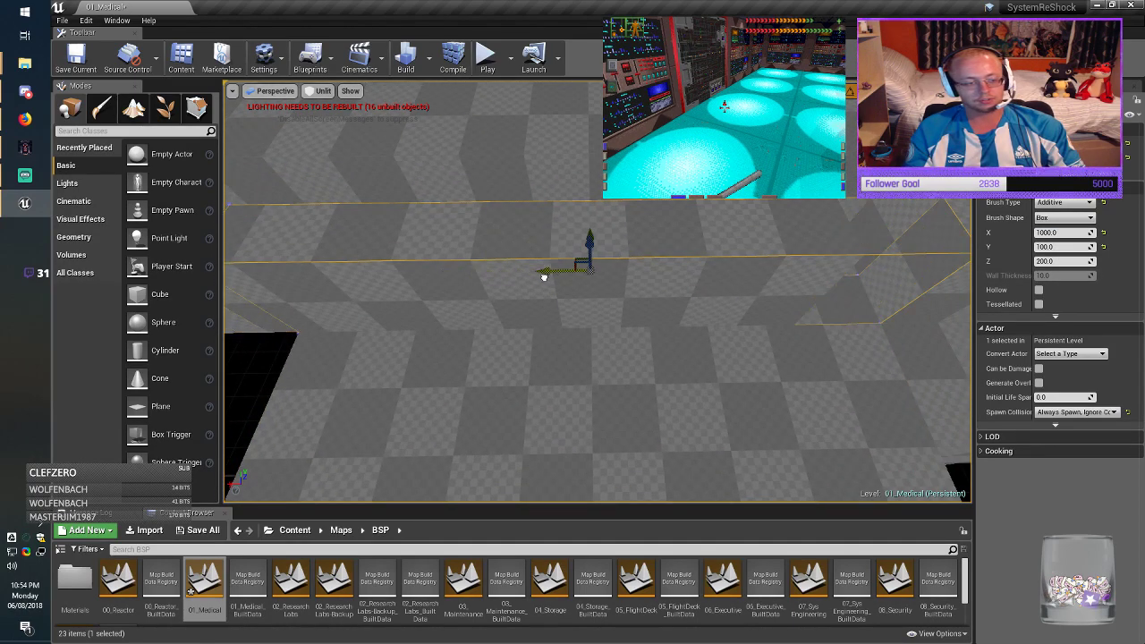
pyautogui.moveTo(549, 277)
pyautogui.mouseDown(button='right')
pyautogui.moveTo(541, 309)
pyautogui.moveTo(456, 313)
pyautogui.moveTo(488, 329)
pyautogui.mouseUp(button='right')
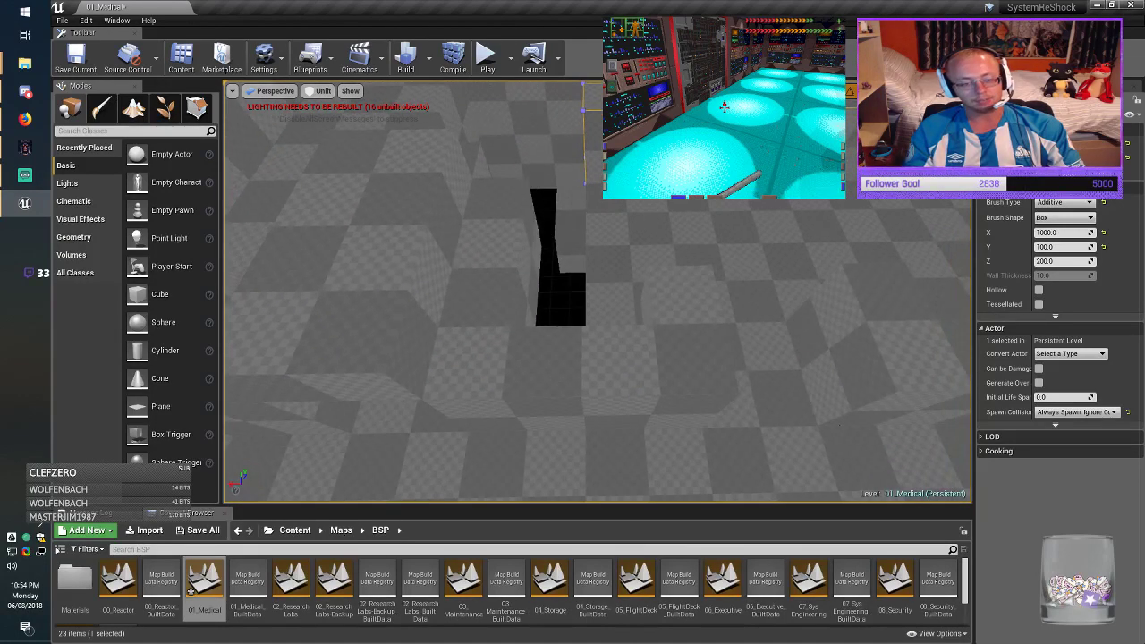
# Step: Duplicate the 100 × 100 block next to the L-shaped gap and place the copy across the gap's upper part
pyautogui.click(682, 295)
pyautogui.moveTo(682, 295)
pyautogui.mouseDown(button='right')
pyautogui.moveTo(685, 344)
pyautogui.moveTo(685, 313)
pyautogui.mouseUp(button='right')
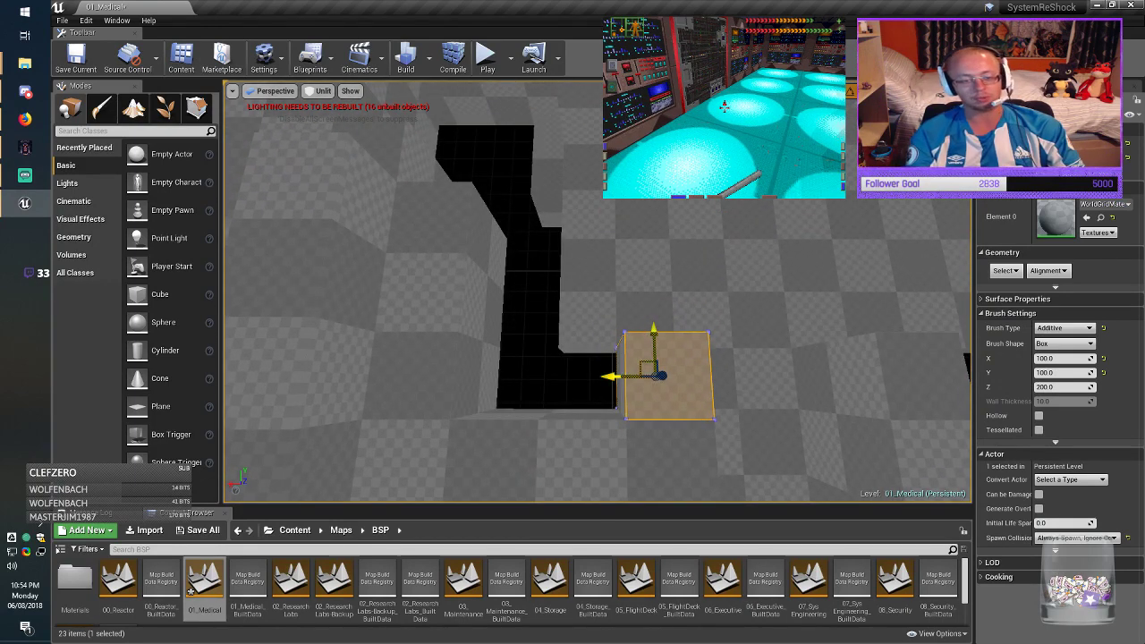
pyautogui.moveTo(624, 351); pyautogui.dragTo(507, 159)
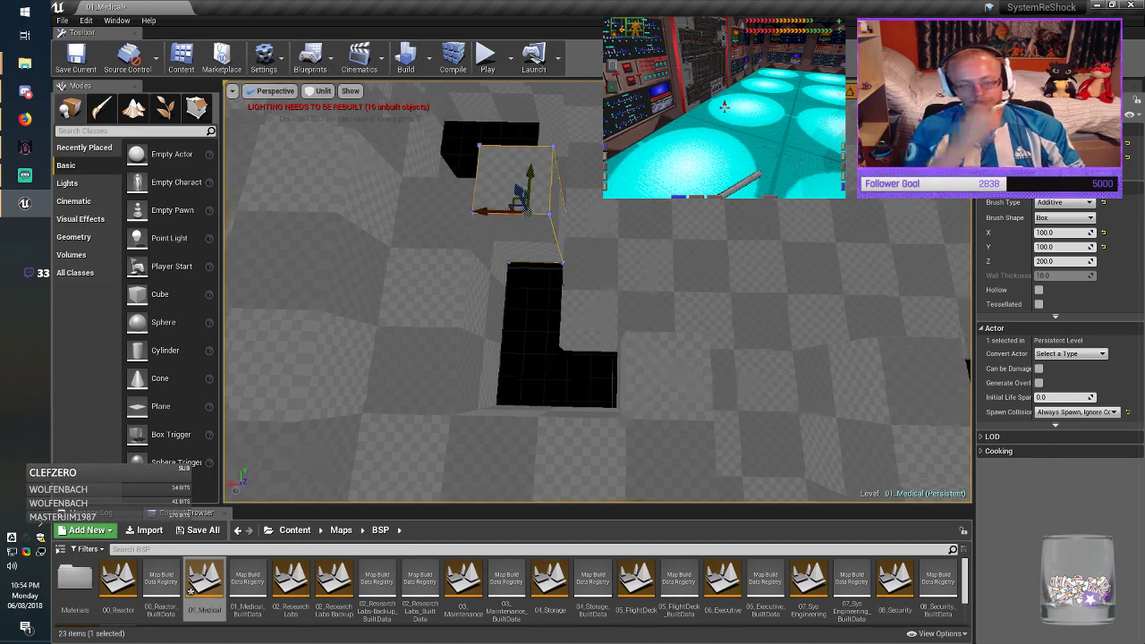
# Step: Examine the gaps around the copied block and the neighbouring wall blocks from several sides
pyautogui.moveTo(519, 204); pyautogui.dragTo(357, 195, button='right')
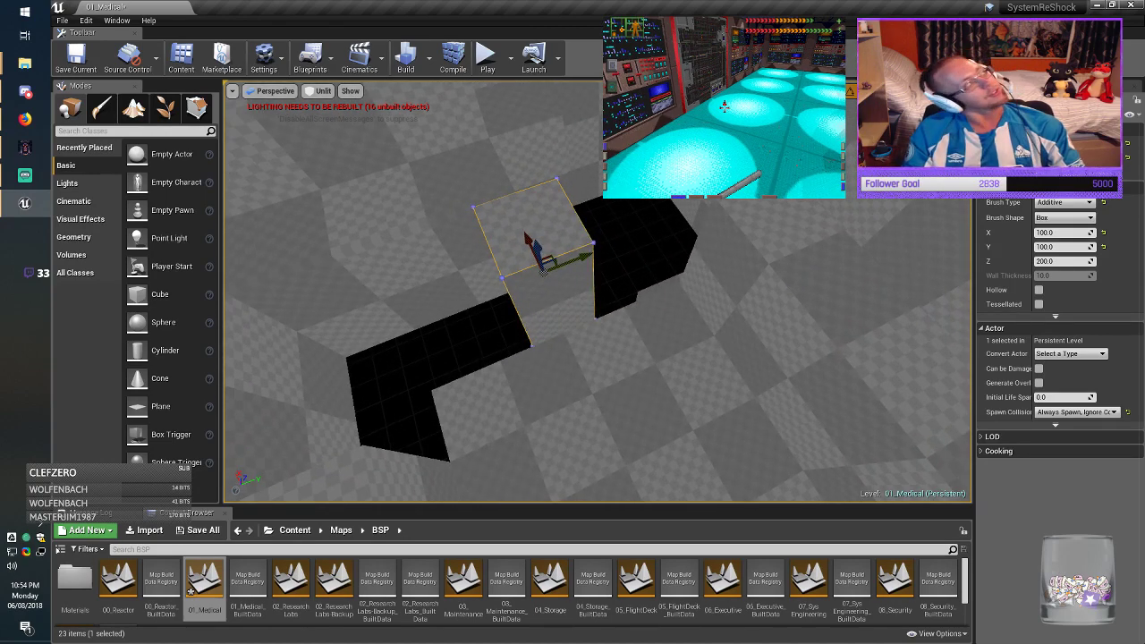
pyautogui.moveTo(573, 305)
pyautogui.mouseDown(button='right')
pyautogui.moveTo(533, 302)
pyautogui.moveTo(479, 286)
pyautogui.moveTo(466, 263)
pyautogui.moveTo(456, 270)
pyautogui.mouseUp(button='right')
pyautogui.click(412, 347)
pyautogui.moveTo(411, 347); pyautogui.dragTo(362, 342, button='right')
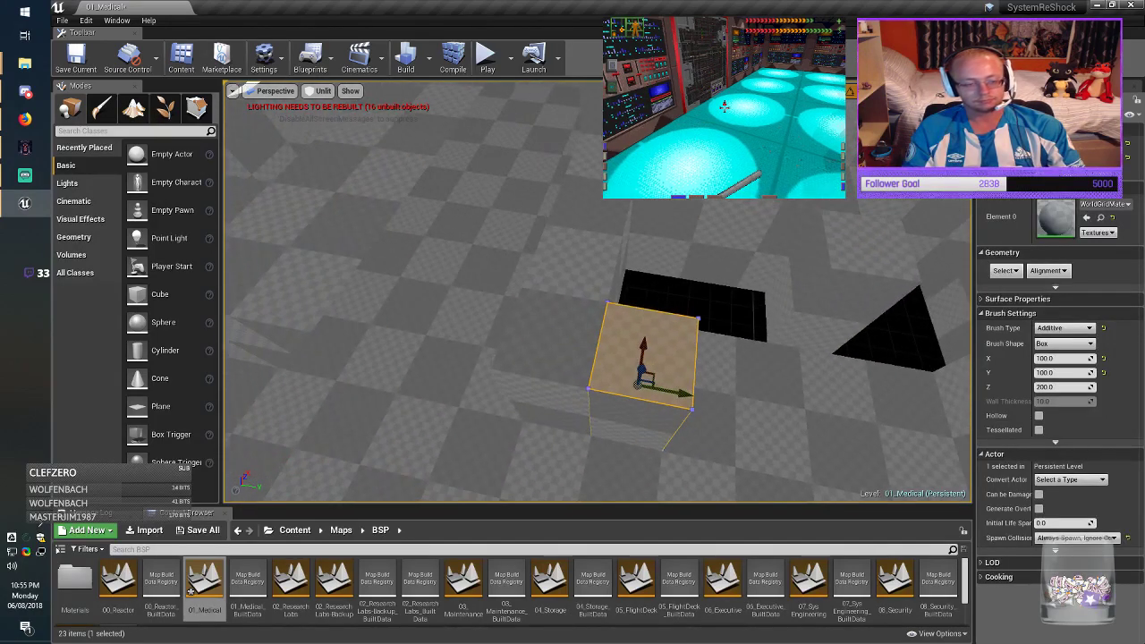
pyautogui.click(562, 309)
pyautogui.moveTo(562, 309)
pyautogui.mouseDown(button='right')
pyautogui.moveTo(706, 329)
pyautogui.moveTo(809, 318)
pyautogui.mouseUp(button='right')
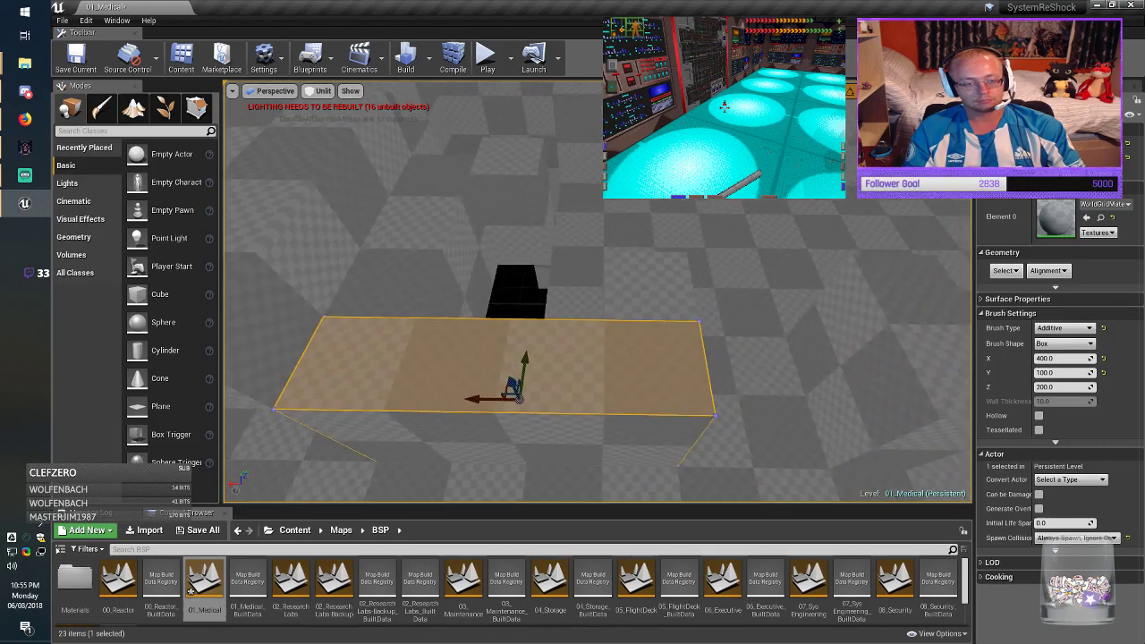
pyautogui.moveTo(598, 295)
pyautogui.mouseDown(button='right')
pyautogui.moveTo(590, 286)
pyautogui.moveTo(572, 331)
pyautogui.moveTo(560, 290)
pyautogui.moveTo(572, 259)
pyautogui.moveTo(573, 340)
pyautogui.moveTo(585, 326)
pyautogui.mouseUp(button='right')
# Step: Set the X size of the 100 × 100 block beside the remaining gap to 200 and slide it along X toward the gap
pyautogui.click(684, 304)
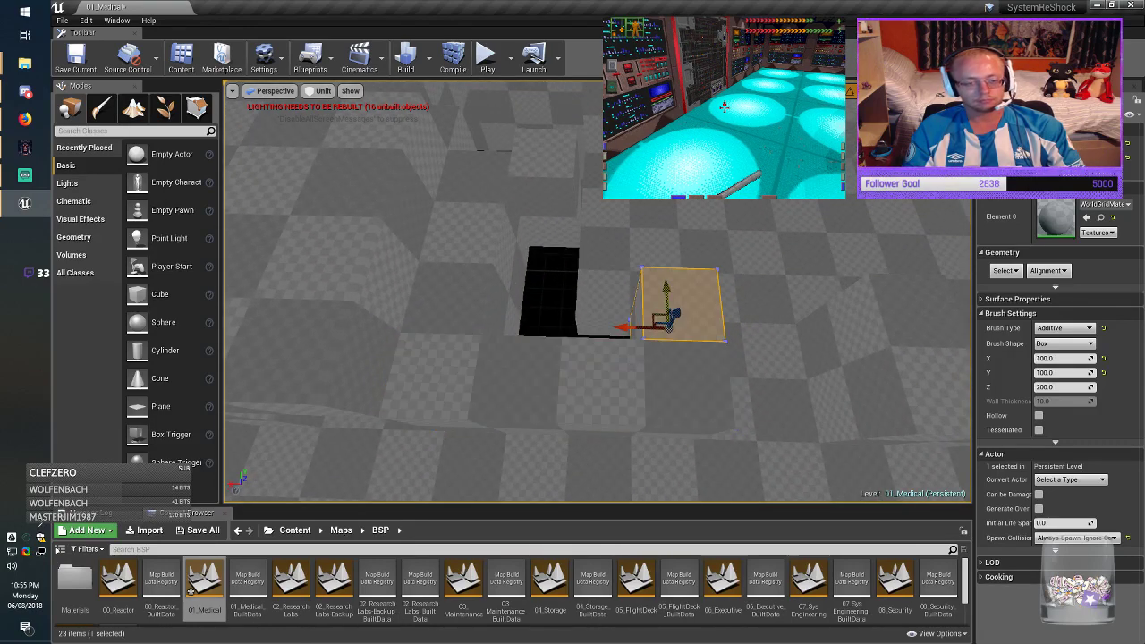
pyautogui.click(1060, 373)
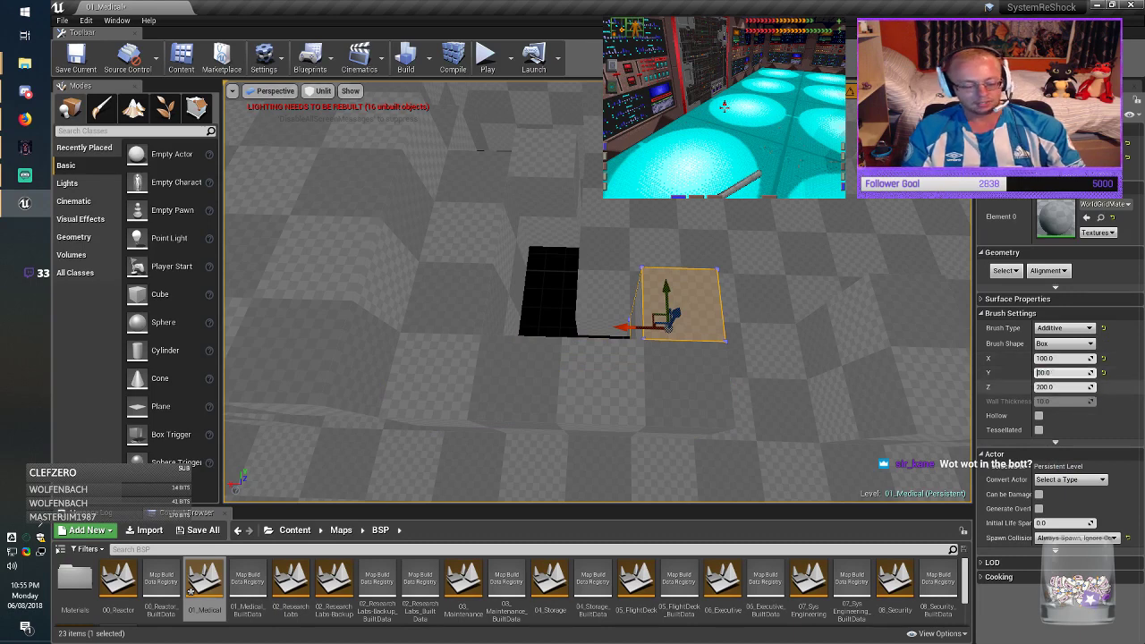
pyautogui.press('Return')
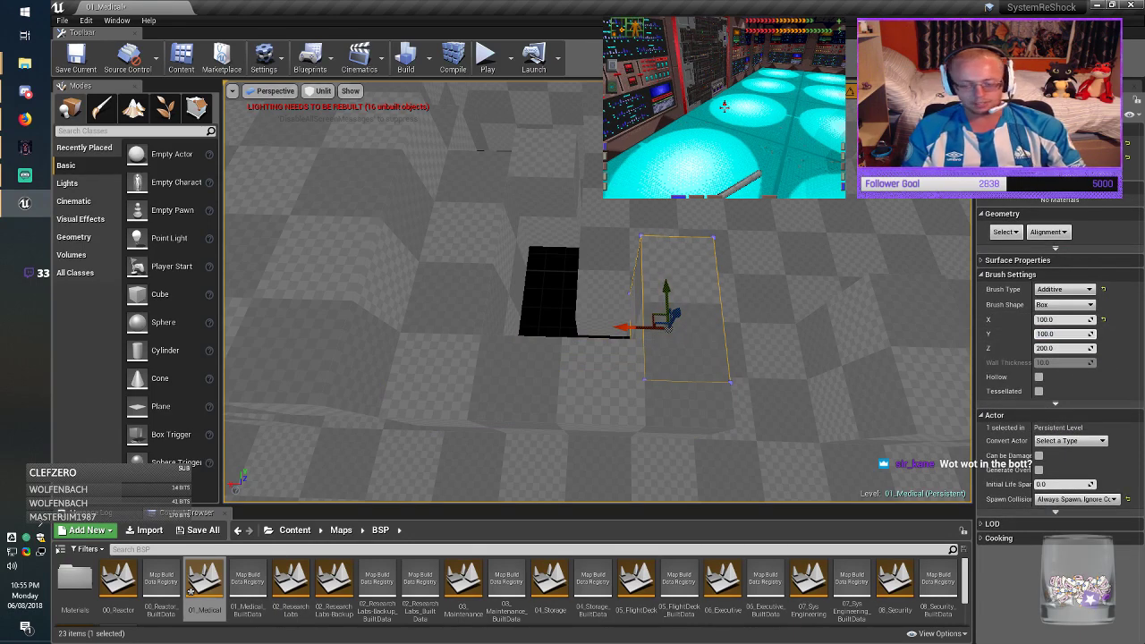
pyautogui.click(1037, 320)
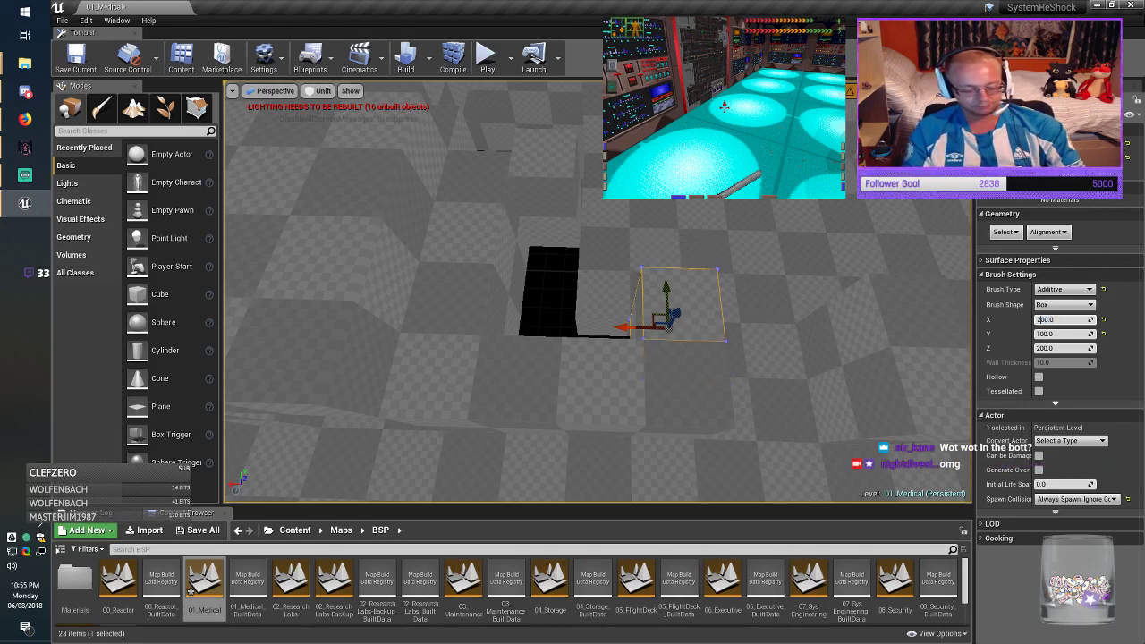
pyautogui.press('Return')
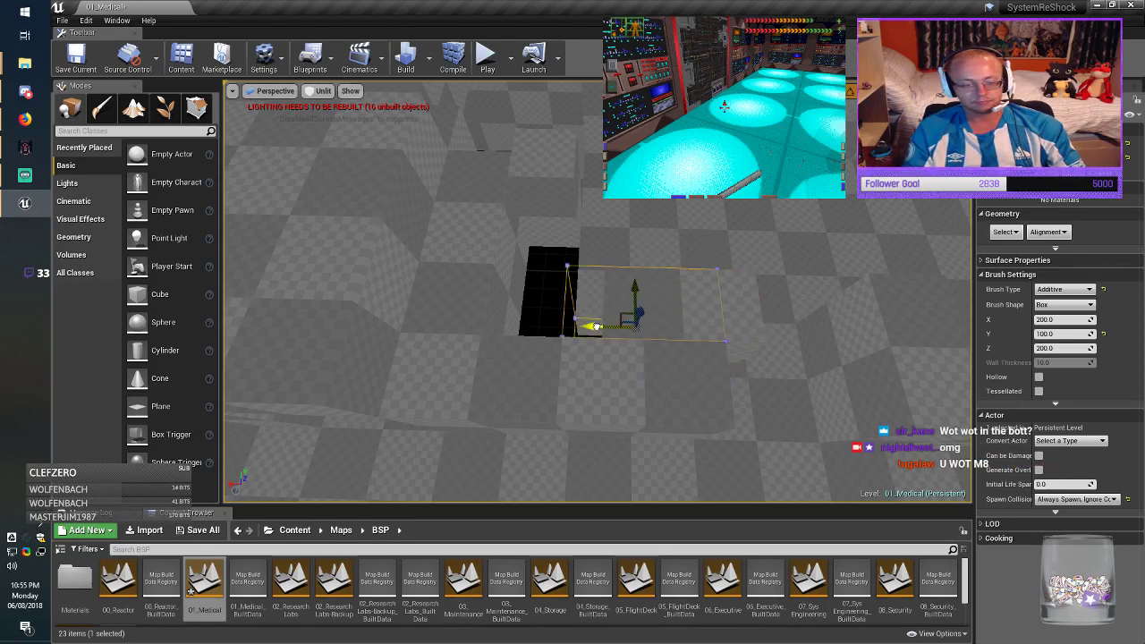
pyautogui.moveTo(597, 326); pyautogui.dragTo(597, 327)
# Step: Set the Y size of the 100 × 100 block standing between the two gaps to 400
pyautogui.moveTo(596, 327)
pyautogui.mouseDown(button='right')
pyautogui.moveTo(594, 353)
pyautogui.moveTo(555, 367)
pyautogui.moveTo(384, 369)
pyautogui.moveTo(313, 327)
pyautogui.moveTo(321, 309)
pyautogui.mouseUp(button='right')
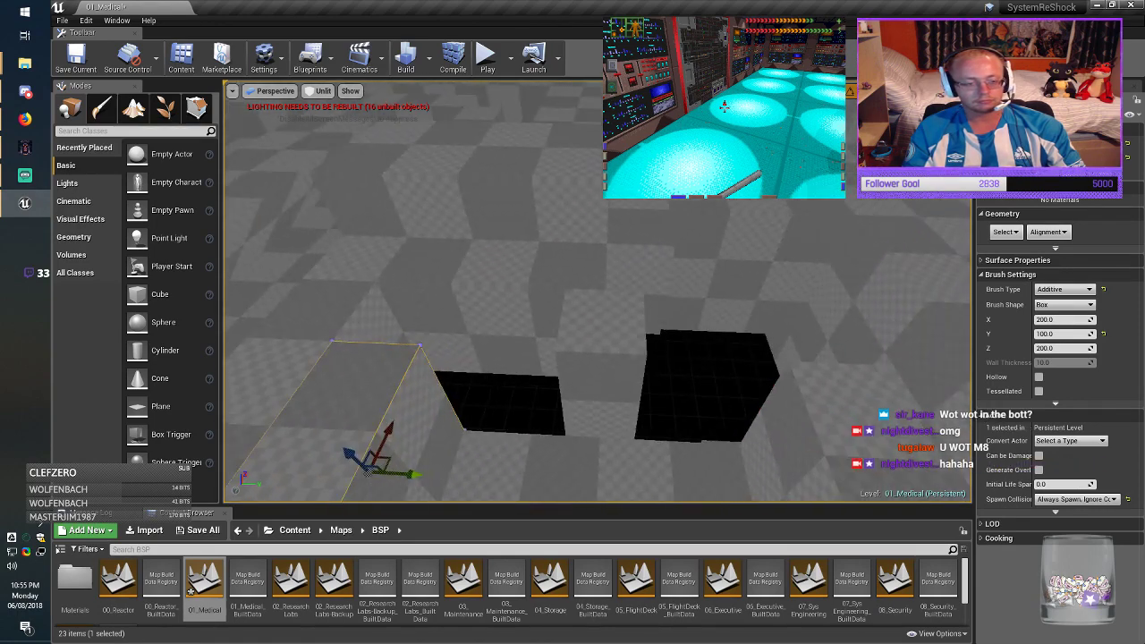
pyautogui.click(597, 326)
pyautogui.moveTo(597, 327); pyautogui.dragTo(610, 342, button='right')
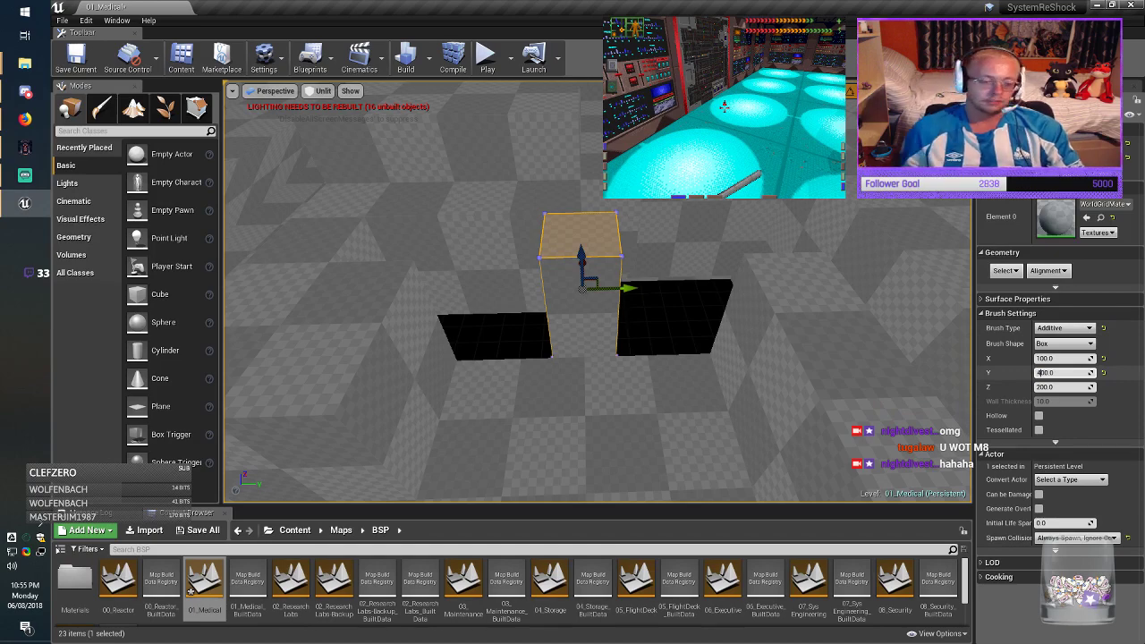
pyautogui.press('Return')
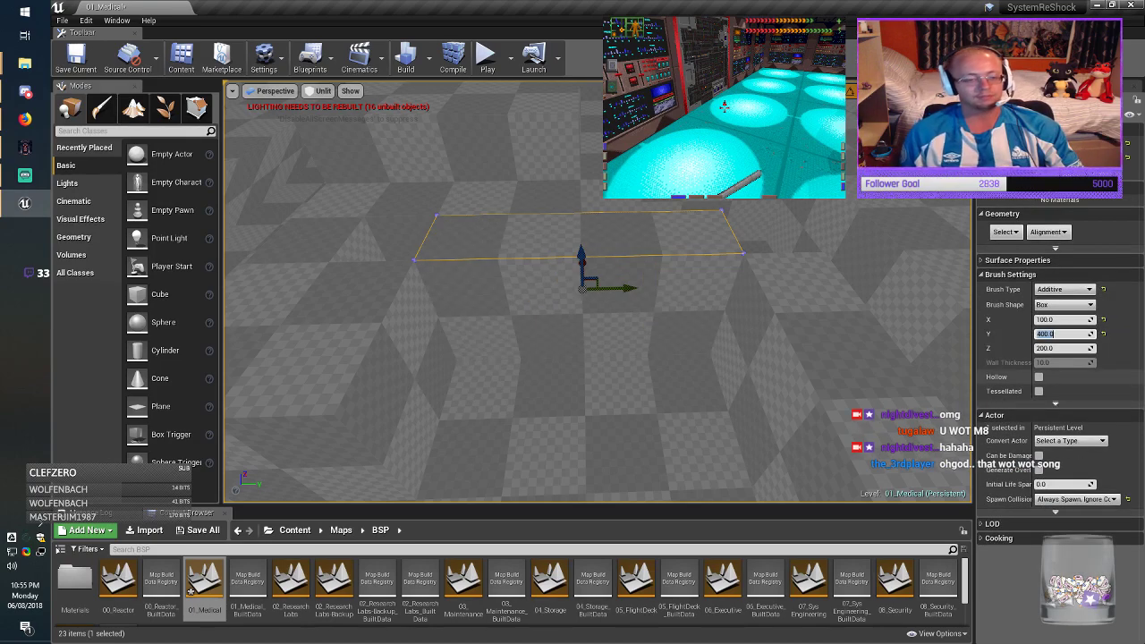
pyautogui.moveTo(805, 384); pyautogui.dragTo(895, 399, button='right')
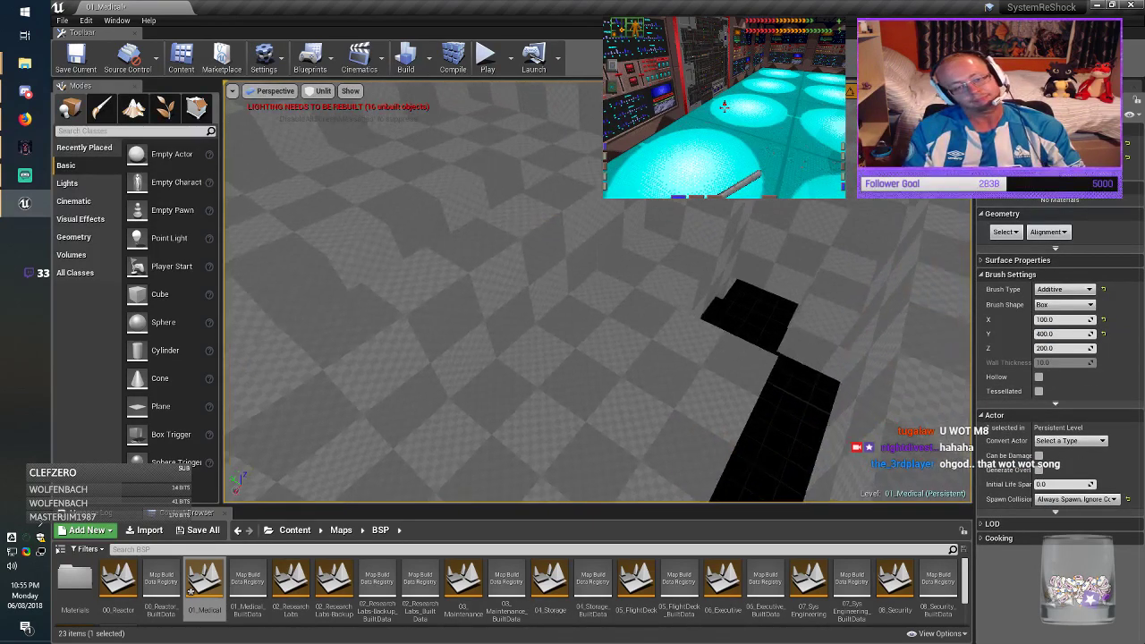
# Step: Duplicate the 400-long wall block along the X axis to the opposite end of the enlarged floor
pyautogui.moveTo(597, 295)
pyautogui.mouseDown(button='right')
pyautogui.moveTo(514, 260)
pyautogui.moveTo(475, 260)
pyautogui.mouseUp(button='right')
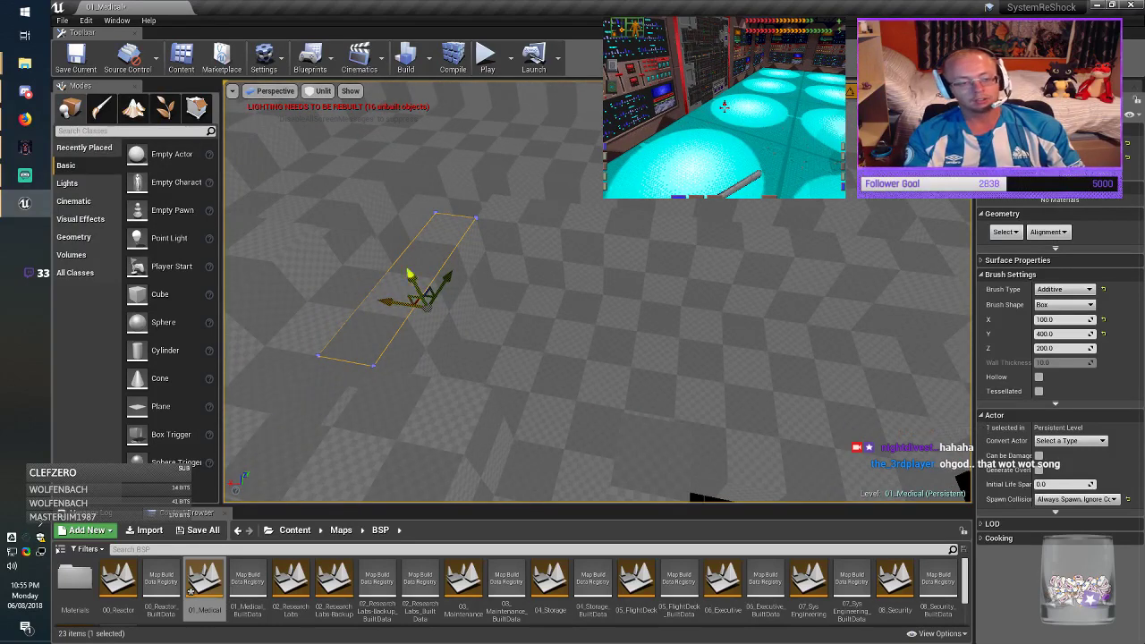
pyautogui.moveTo(396, 303); pyautogui.dragTo(566, 331)
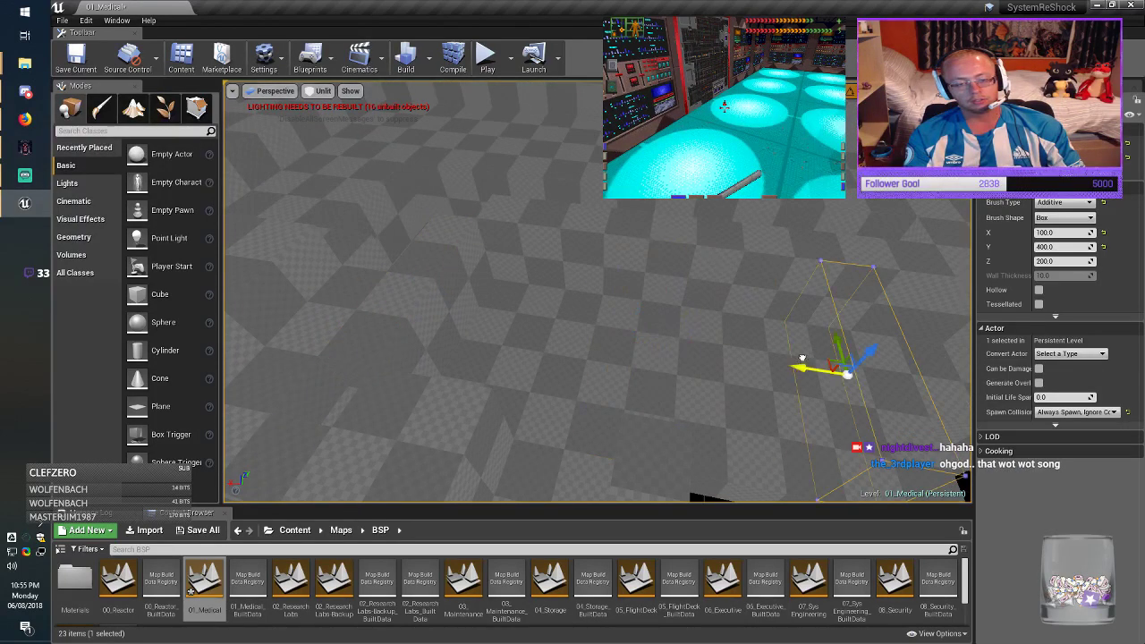
pyautogui.moveTo(803, 358); pyautogui.dragTo(966, 364)
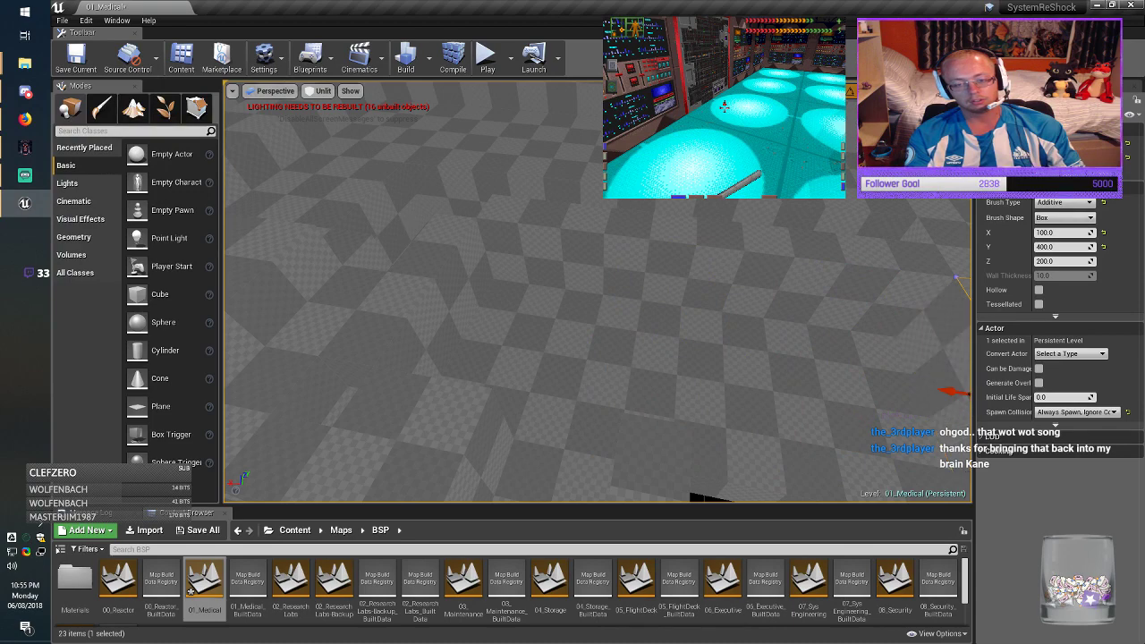
pyautogui.moveTo(805, 349)
pyautogui.mouseDown(button='right')
pyautogui.moveTo(922, 380)
pyautogui.moveTo(966, 376)
pyautogui.mouseUp(button='right')
# Step: Delete the 100 × 100 wall block at the end of the long gap beside the 1000-long wall
pyautogui.moveTo(598, 291); pyautogui.dragTo(805, 284, button='right')
pyautogui.click(694, 313)
pyautogui.moveTo(694, 313)
pyautogui.mouseDown(button='right')
pyautogui.moveTo(635, 309)
pyautogui.moveTo(627, 273)
pyautogui.moveTo(685, 273)
pyautogui.mouseUp(button='right')
pyautogui.click(617, 255)
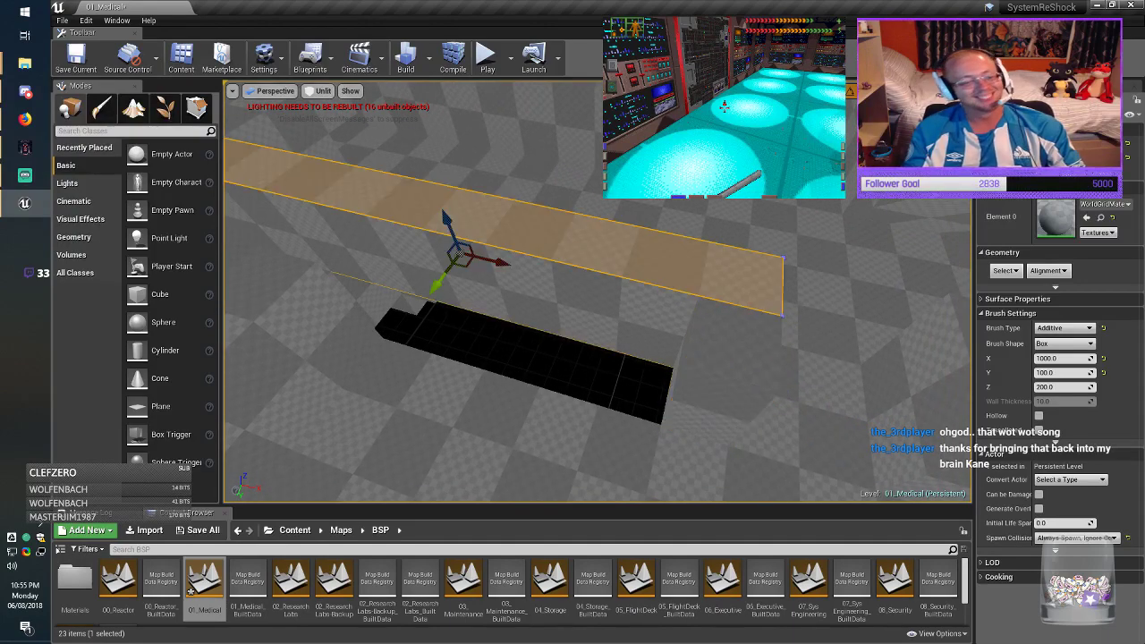
pyautogui.moveTo(617, 255)
pyautogui.mouseDown(button='right')
pyautogui.moveTo(618, 219)
pyautogui.moveTo(594, 224)
pyautogui.mouseUp(button='right')
pyautogui.click(828, 407)
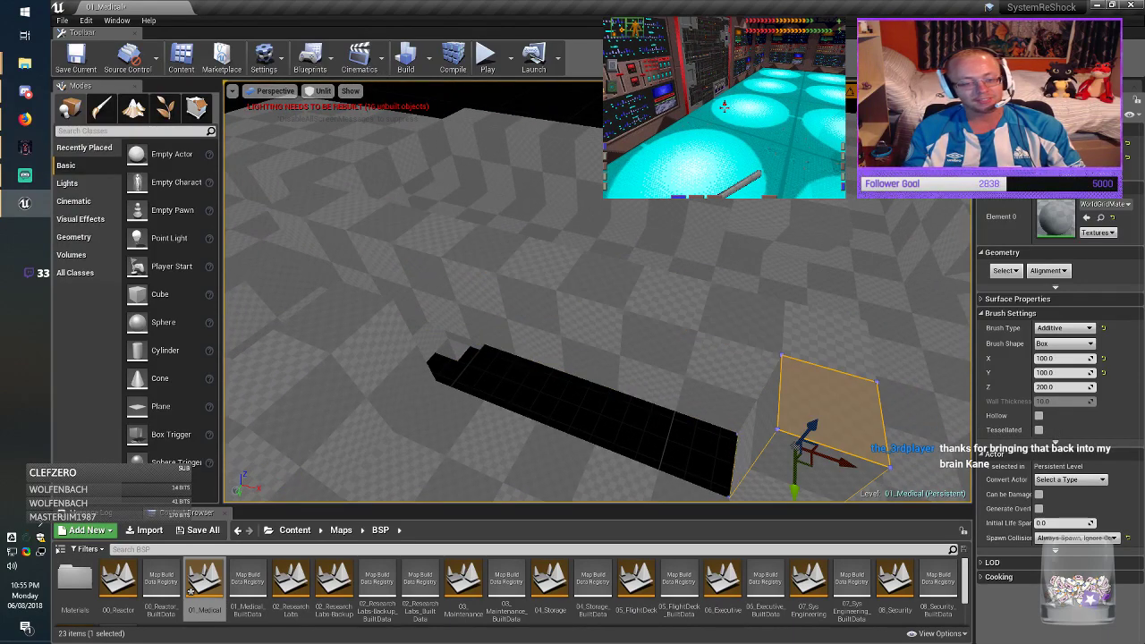
pyautogui.press('Delete')
# Step: Set the 1000-long wall's Y size to 200, slide it along Y over the gap, and deselect it
pyautogui.click(760, 393)
pyautogui.moveTo(761, 393)
pyautogui.mouseDown(button='right')
pyautogui.moveTo(765, 380)
pyautogui.moveTo(667, 385)
pyautogui.moveTo(702, 407)
pyautogui.mouseUp(button='right')
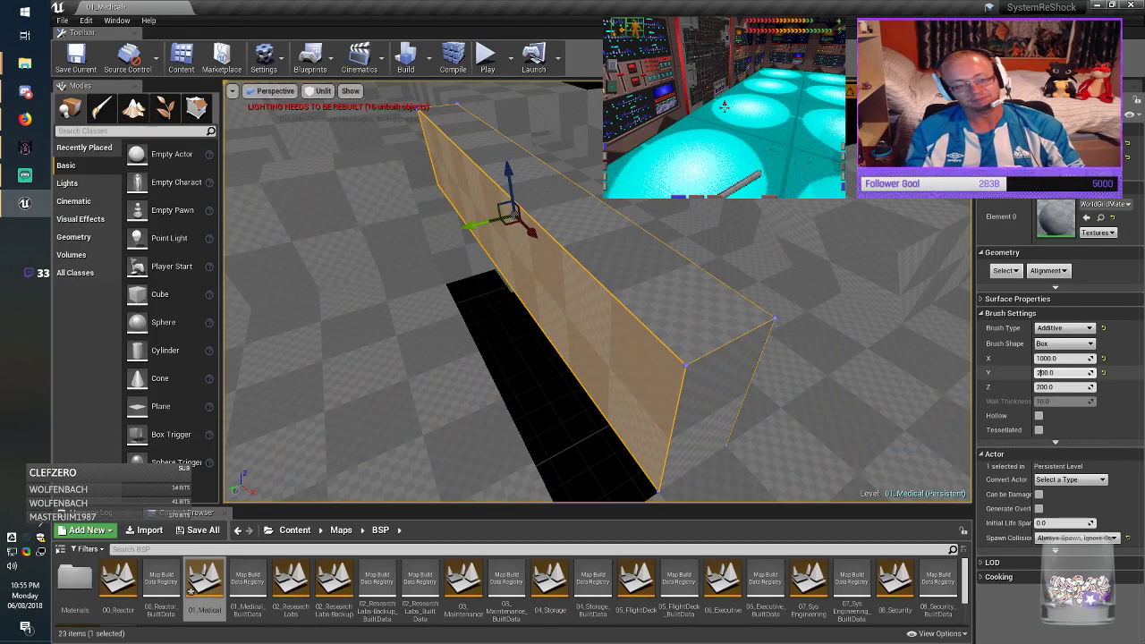
pyautogui.press('Return')
pyautogui.moveTo(478, 230)
pyautogui.mouseDown()
pyautogui.moveTo(422, 246)
pyautogui.moveTo(449, 240)
pyautogui.mouseUp()
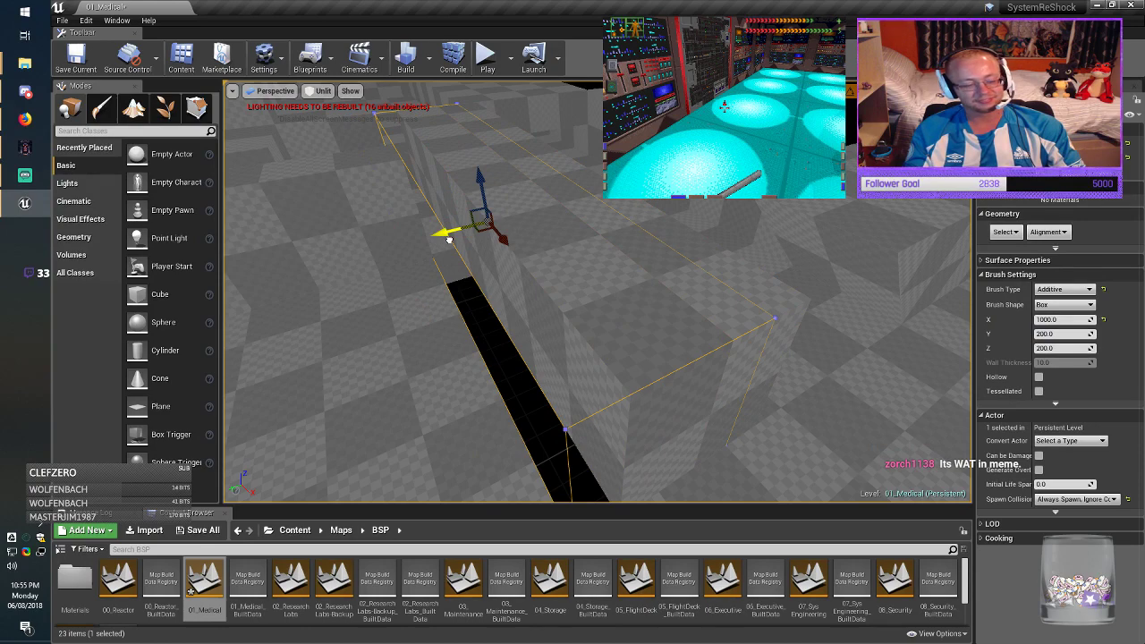
pyautogui.press('Escape')
# Step: Set the X size of the 400 × 100 wall block beside the square gap to 200 and move it to the gap
pyautogui.moveTo(466, 259)
pyautogui.mouseDown(button='right')
pyautogui.moveTo(563, 265)
pyautogui.moveTo(662, 306)
pyautogui.mouseUp(button='right')
pyautogui.click(522, 288)
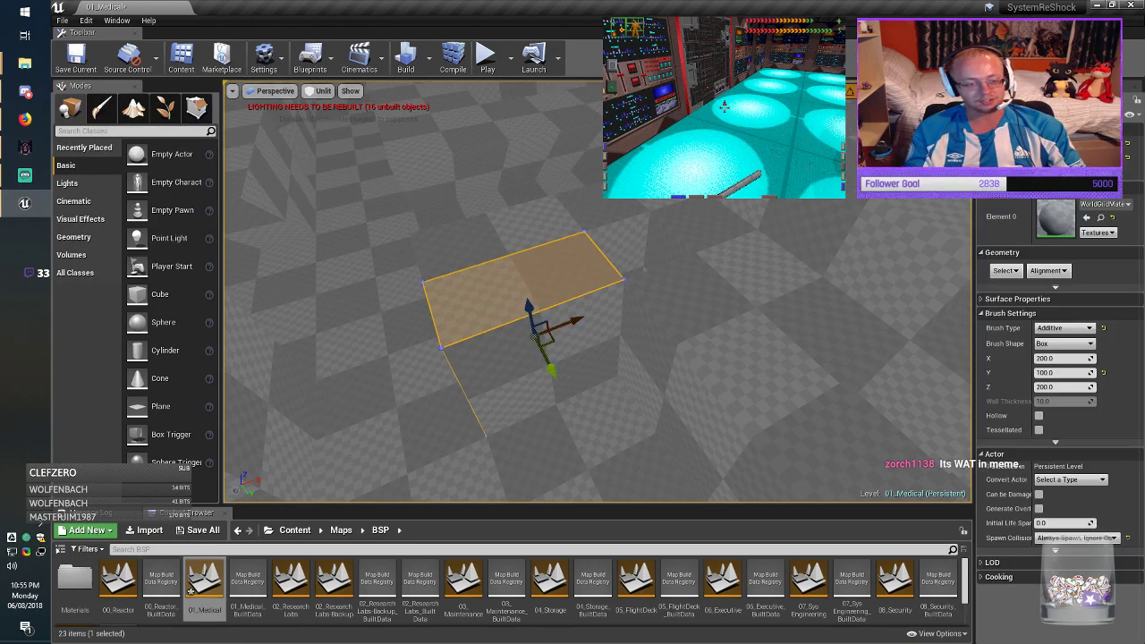
pyautogui.press('Escape')
pyautogui.click(486, 255)
pyautogui.moveTo(485, 256); pyautogui.dragTo(393, 250, button='right')
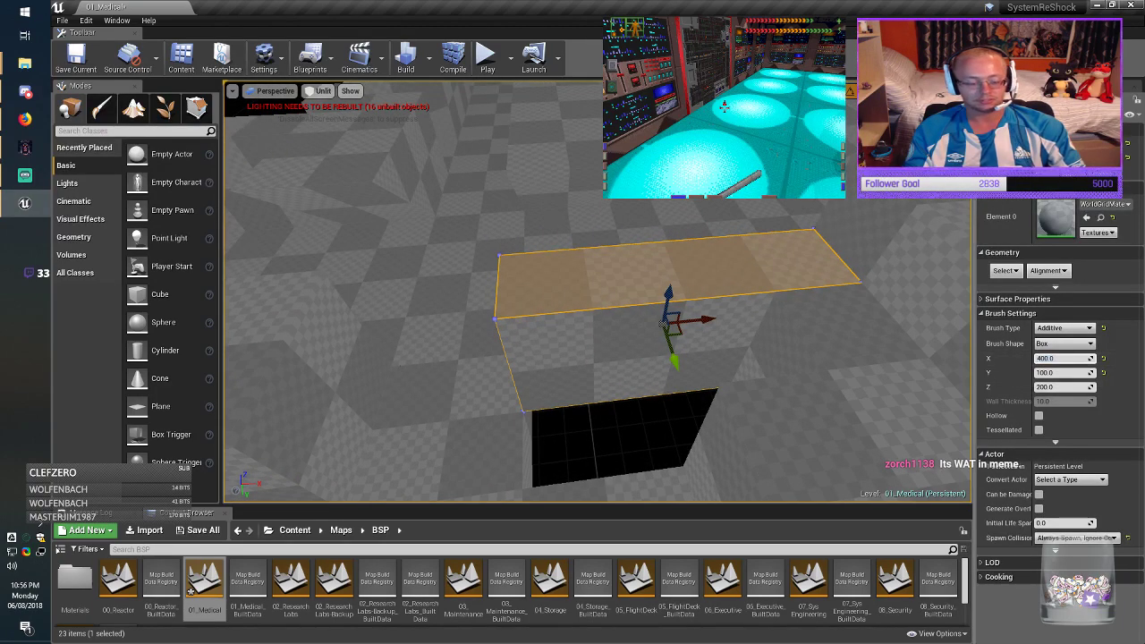
pyautogui.press('Return')
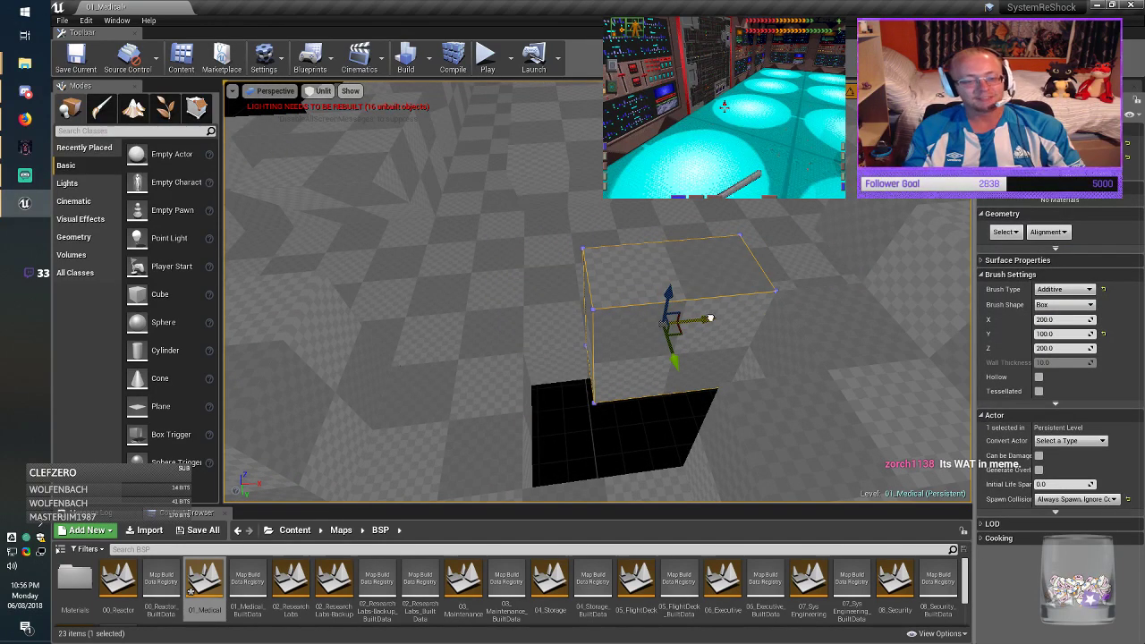
pyautogui.moveTo(780, 310); pyautogui.dragTo(622, 372)
# Step: Set the moved wall block's Y size to 200 so it covers the gap, and deselect it
pyautogui.click(1057, 246)
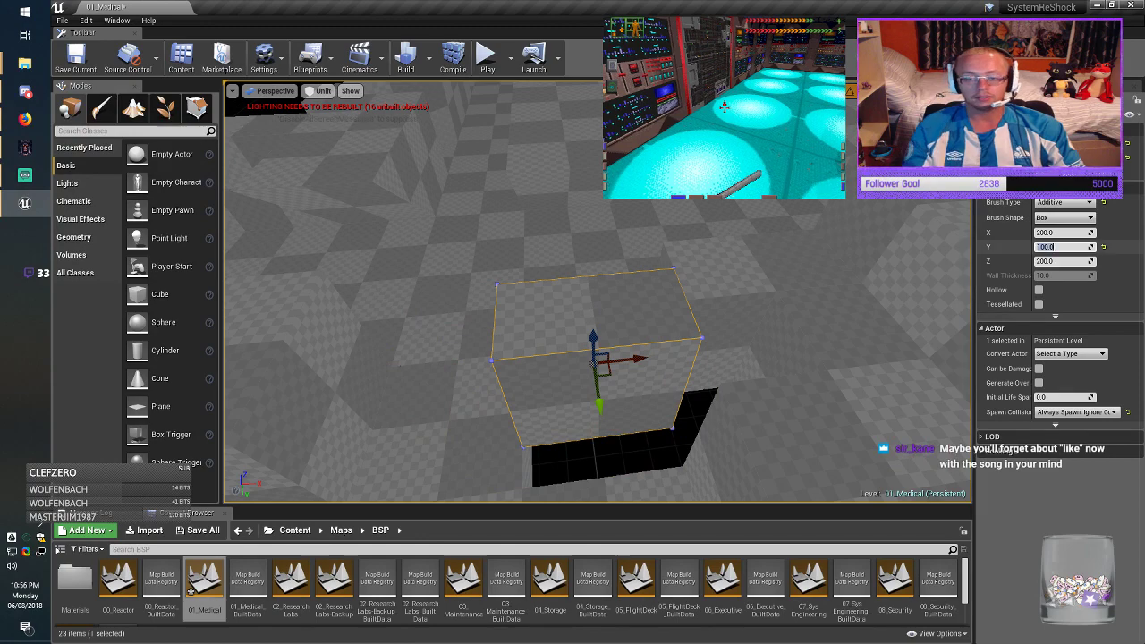
pyautogui.press('Return')
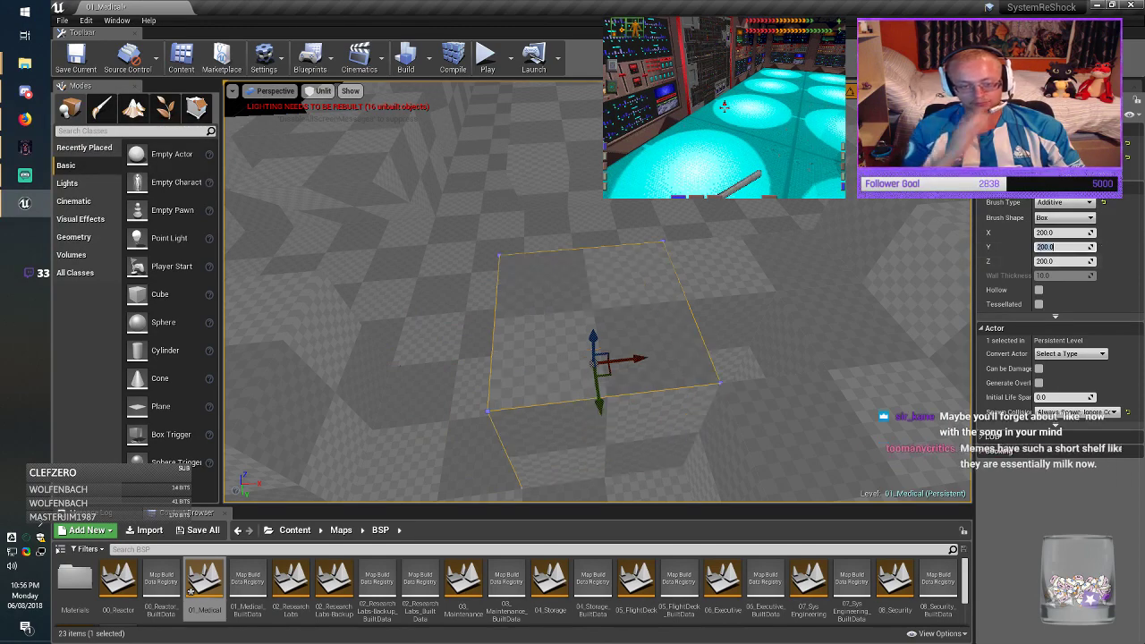
pyautogui.moveTo(769, 313)
pyautogui.mouseDown(button='right')
pyautogui.moveTo(756, 324)
pyautogui.moveTo(689, 322)
pyautogui.moveTo(627, 273)
pyautogui.moveTo(519, 288)
pyautogui.moveTo(553, 265)
pyautogui.moveTo(541, 251)
pyautogui.moveTo(483, 268)
pyautogui.moveTo(537, 265)
pyautogui.moveTo(526, 261)
pyautogui.mouseUp(button='right')
pyautogui.press('Escape')
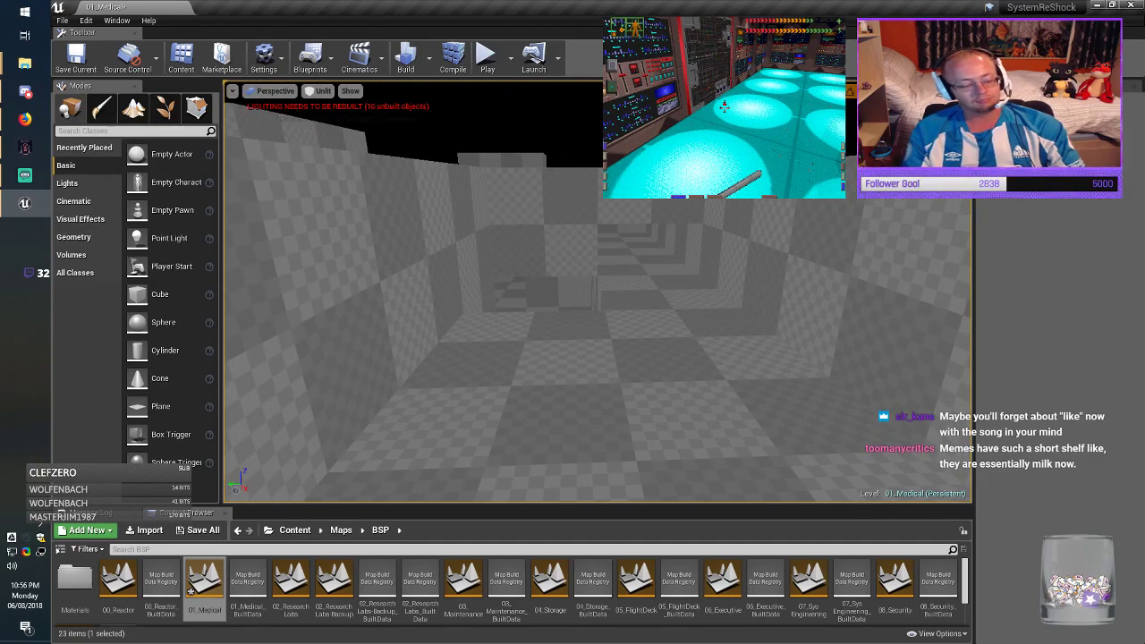
# Step: Apply Align Surface Planar to every surface in the level, clear the selection, and save the level
pyautogui.hotkey('ctrl', 'a')
pyautogui.click(1049, 237)
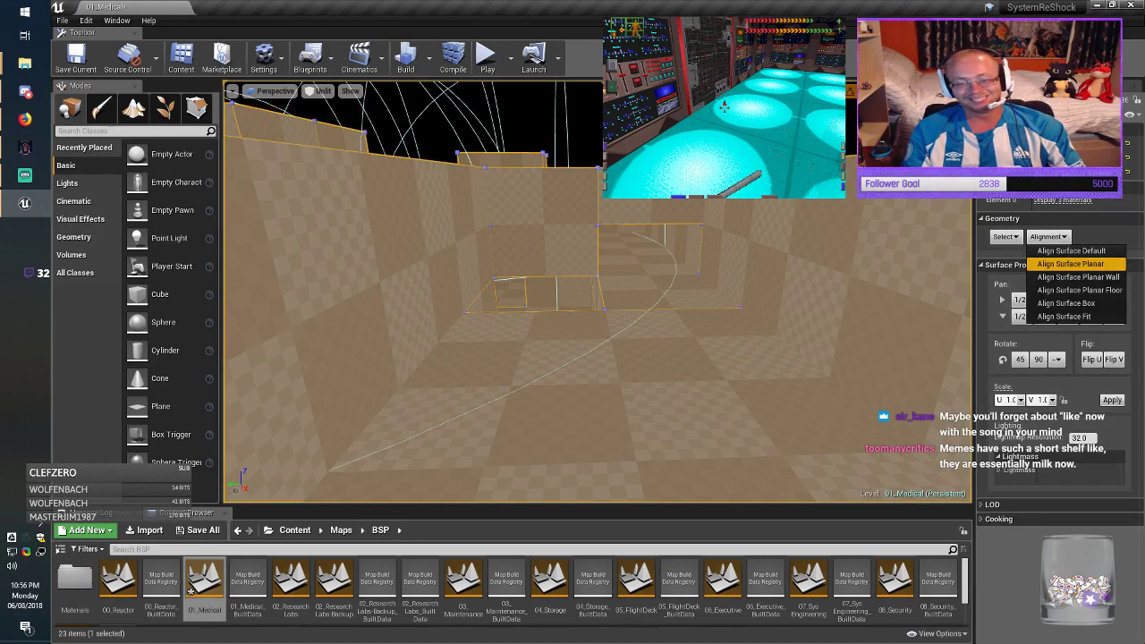
pyautogui.click(1074, 264)
pyautogui.press('Escape')
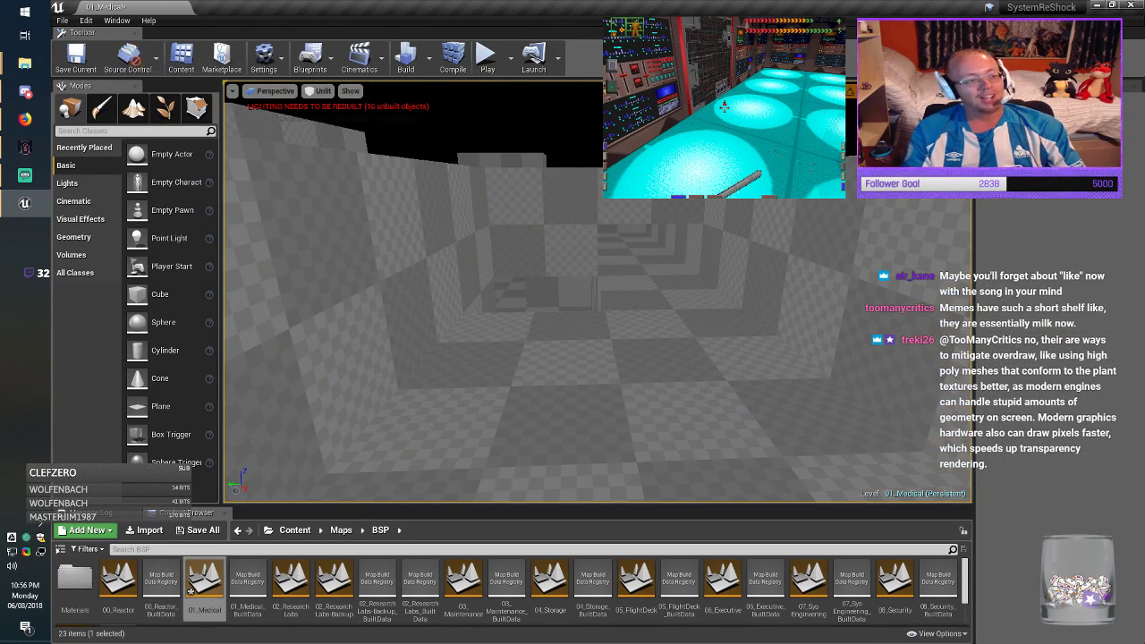
pyautogui.click(77, 59)
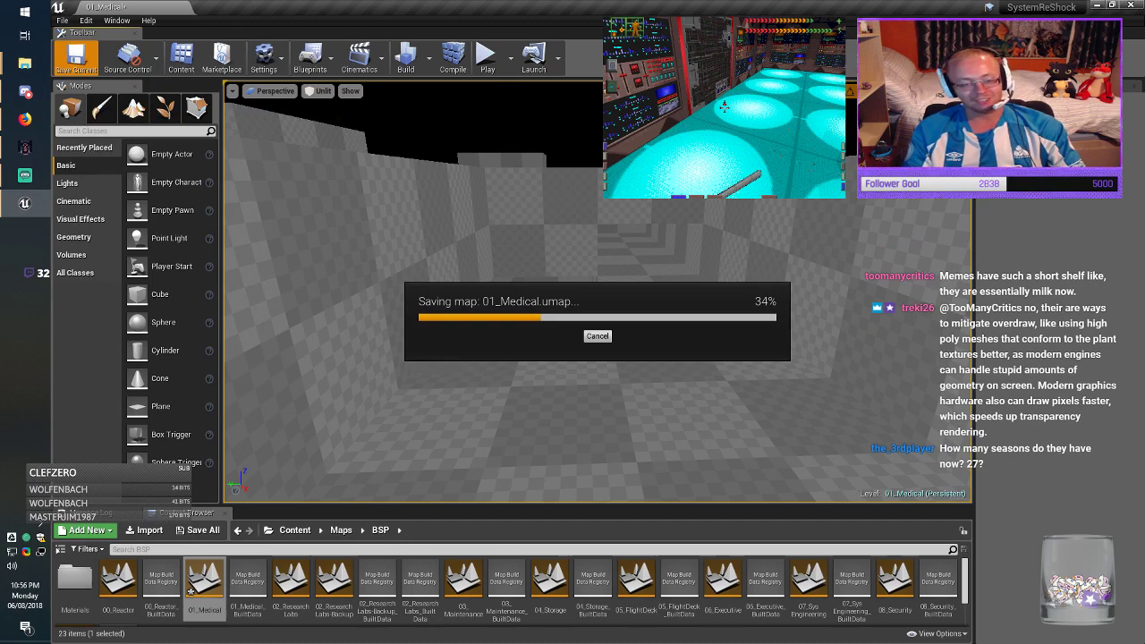
# Step: Duplicate the 2000 × 400 corridor floor brush straight up along Z to the top of the walls as a ceiling
pyautogui.click(598, 407)
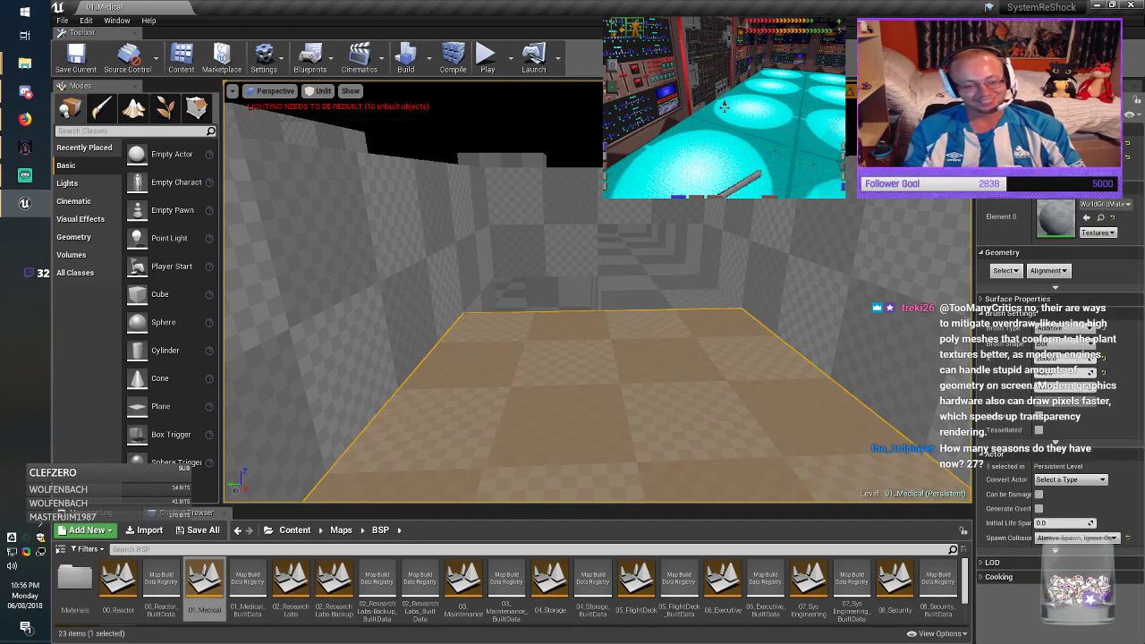
pyautogui.moveTo(597, 407)
pyautogui.mouseDown()
pyautogui.moveTo(689, 363)
pyautogui.moveTo(850, 363)
pyautogui.moveTo(899, 376)
pyautogui.mouseUp()
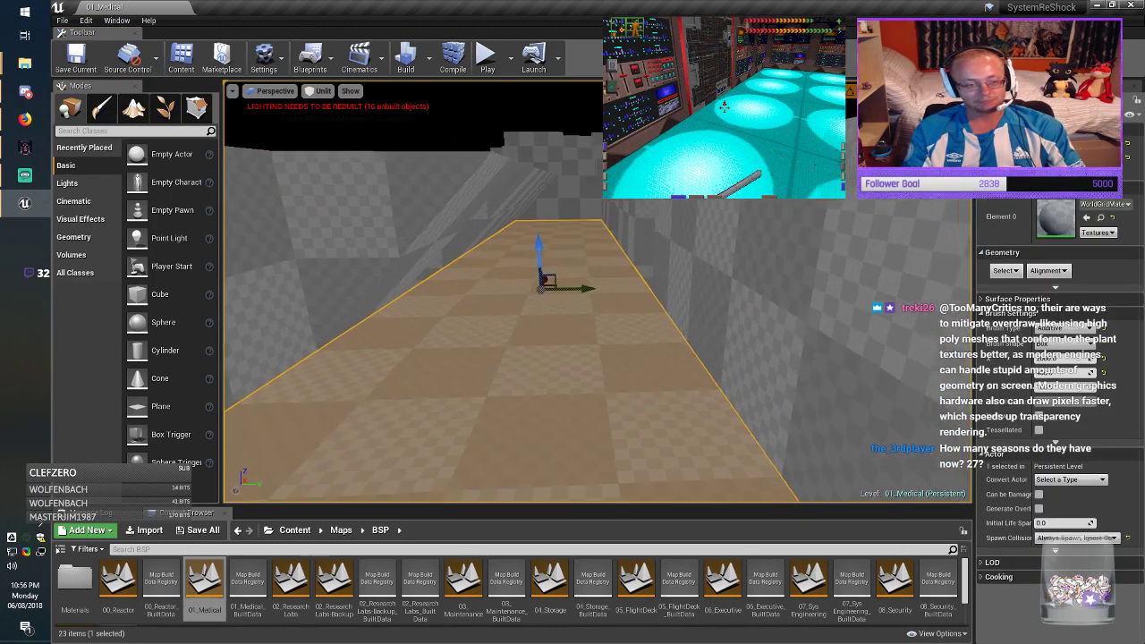
pyautogui.press('d')
pyautogui.moveTo(899, 376)
pyautogui.mouseDown(button='right')
pyautogui.moveTo(896, 351)
pyautogui.moveTo(866, 357)
pyautogui.mouseUp(button='right')
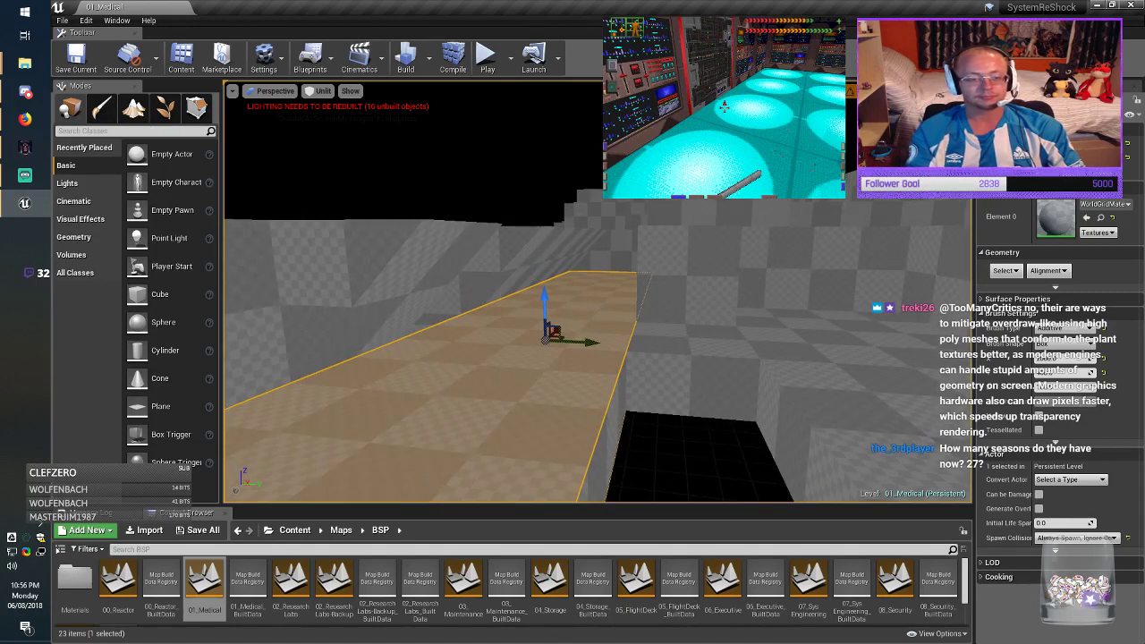
pyautogui.moveTo(544, 284); pyautogui.dragTo(552, 143)
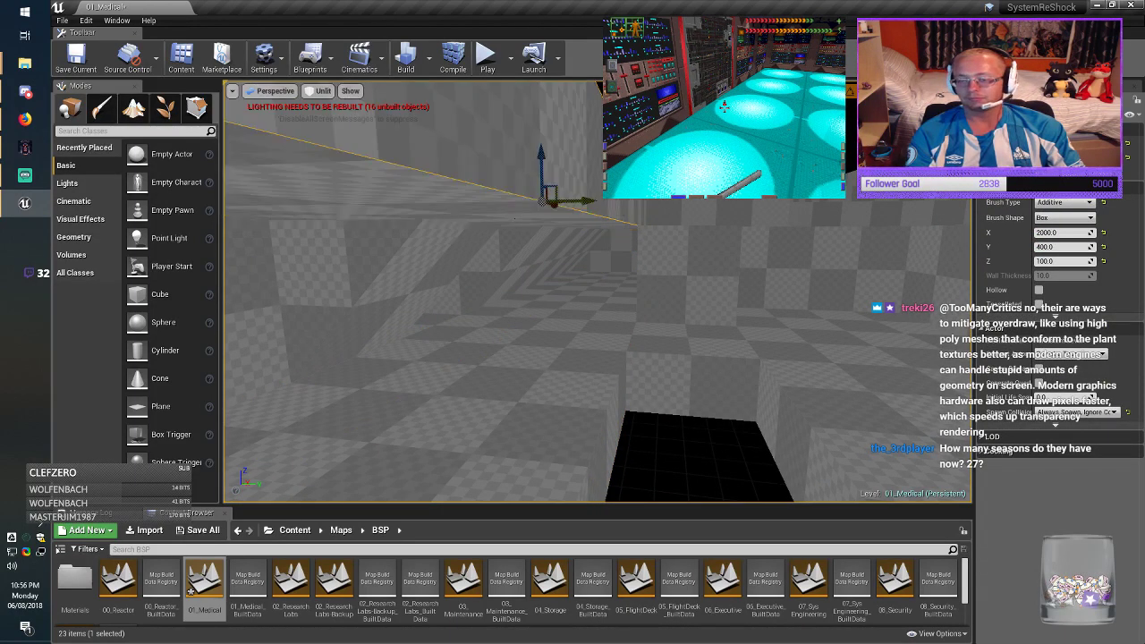
# Step: Duplicate the 200 × 200 floor block at the narrow passage's entrance up along Z as its ceiling
pyautogui.press('w')
pyautogui.moveTo(572, 224)
pyautogui.mouseDown(button='right')
pyautogui.moveTo(595, 224)
pyautogui.moveTo(376, 272)
pyautogui.mouseUp(button='right')
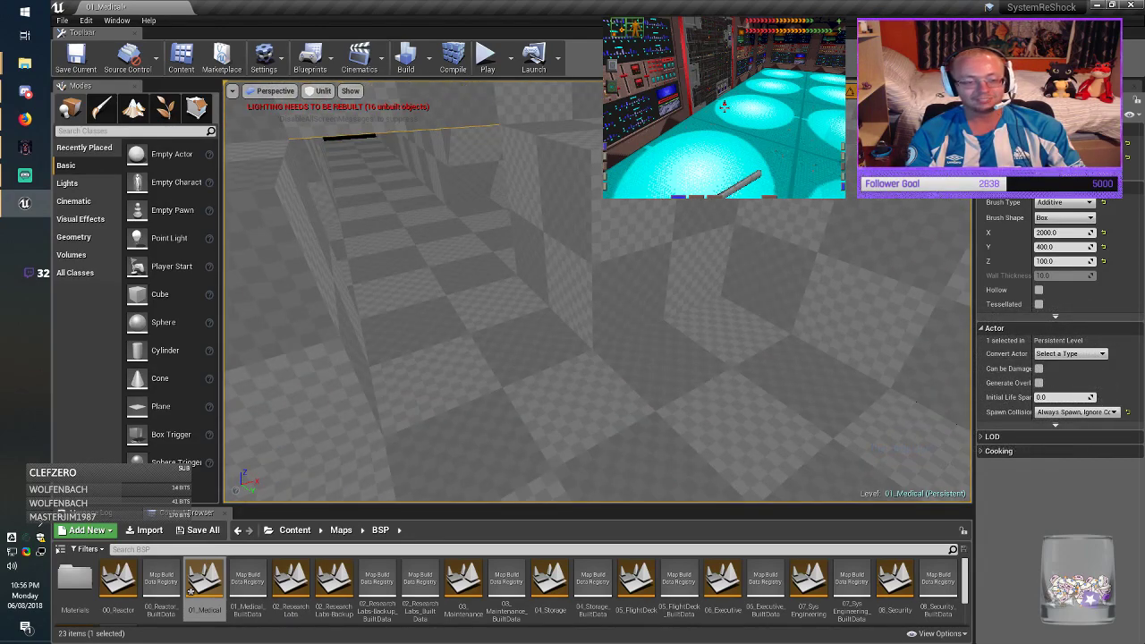
pyautogui.click(460, 362)
pyautogui.press('s')
pyautogui.moveTo(460, 363); pyautogui.dragTo(456, 340, button='right')
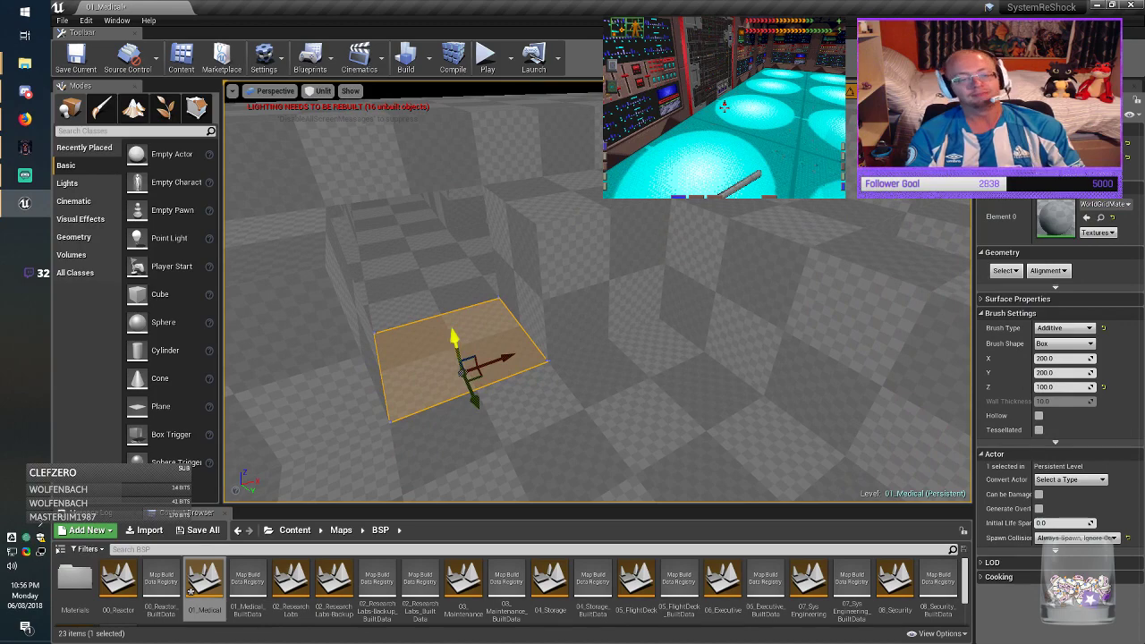
pyautogui.moveTo(454, 323); pyautogui.dragTo(488, 91)
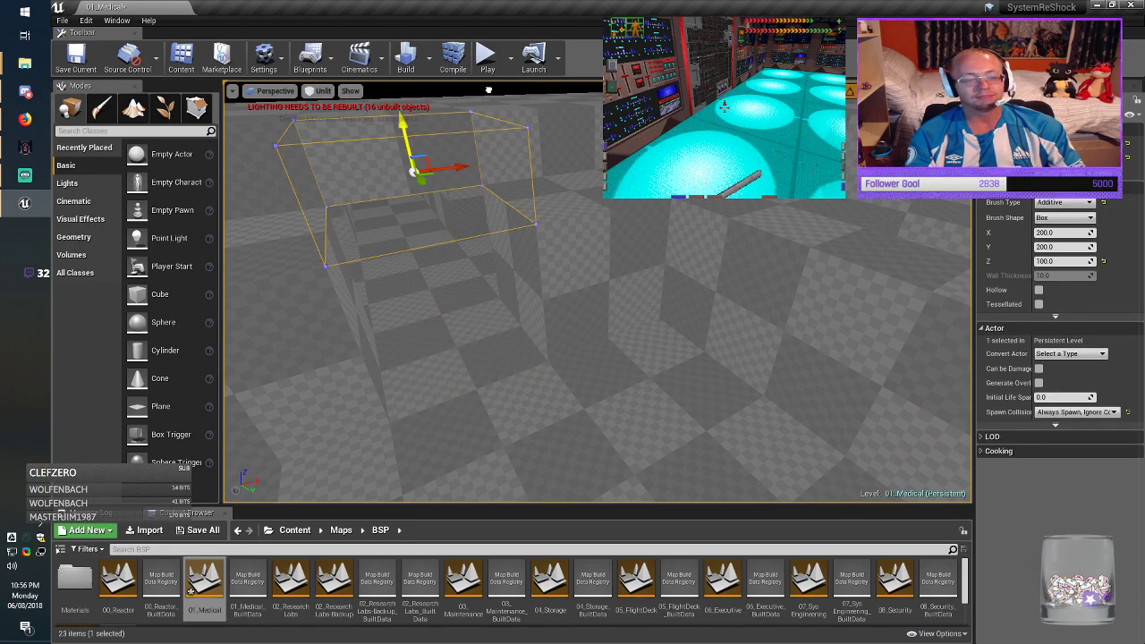
# Step: Duplicate the 1000 × 400 floor brush up along Z to the top of the walls to roof that area
pyautogui.moveTo(537, 268); pyautogui.dragTo(367, 309, button='right')
pyautogui.click(554, 331)
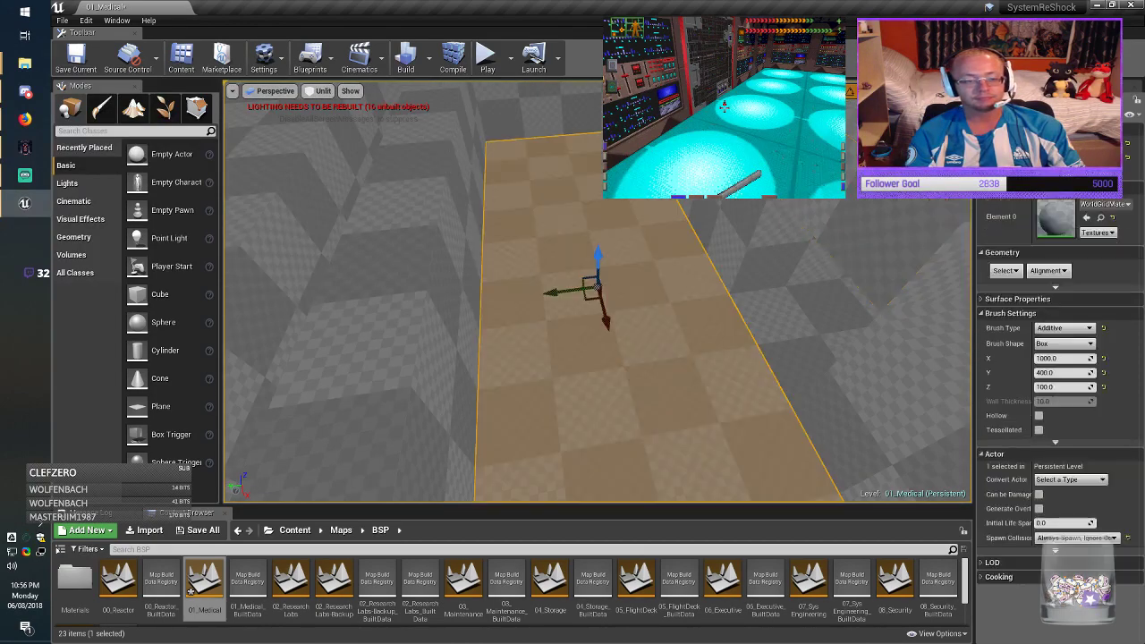
pyautogui.press('a')
pyautogui.moveTo(555, 331)
pyautogui.mouseDown(button='right')
pyautogui.moveTo(626, 322)
pyautogui.moveTo(706, 277)
pyautogui.mouseUp(button='right')
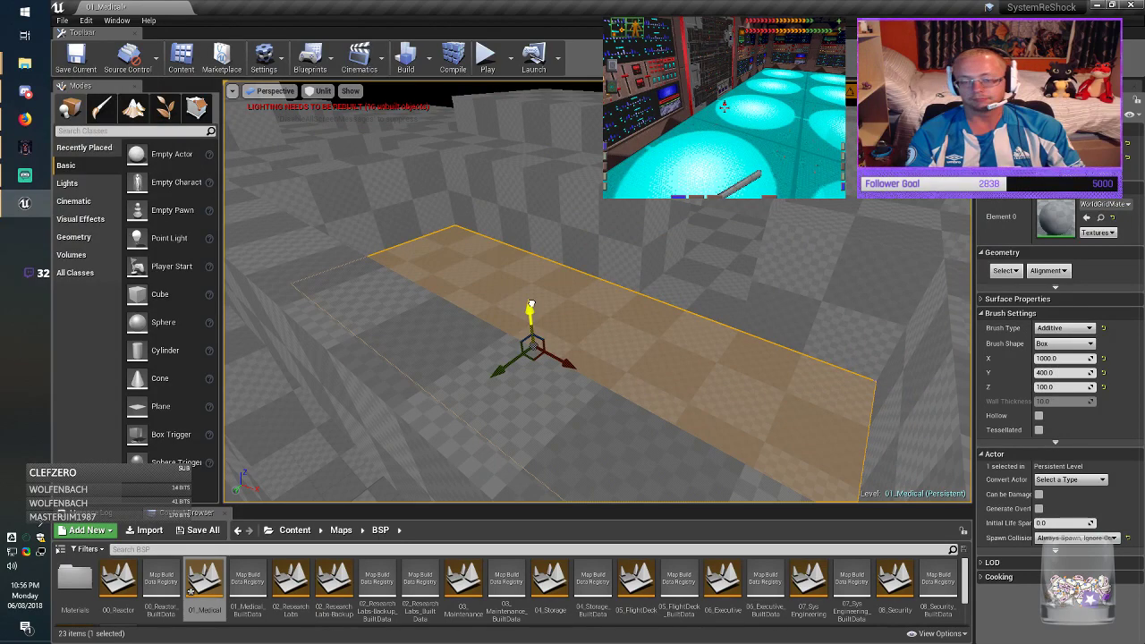
pyautogui.moveTo(530, 305); pyautogui.dragTo(505, 89)
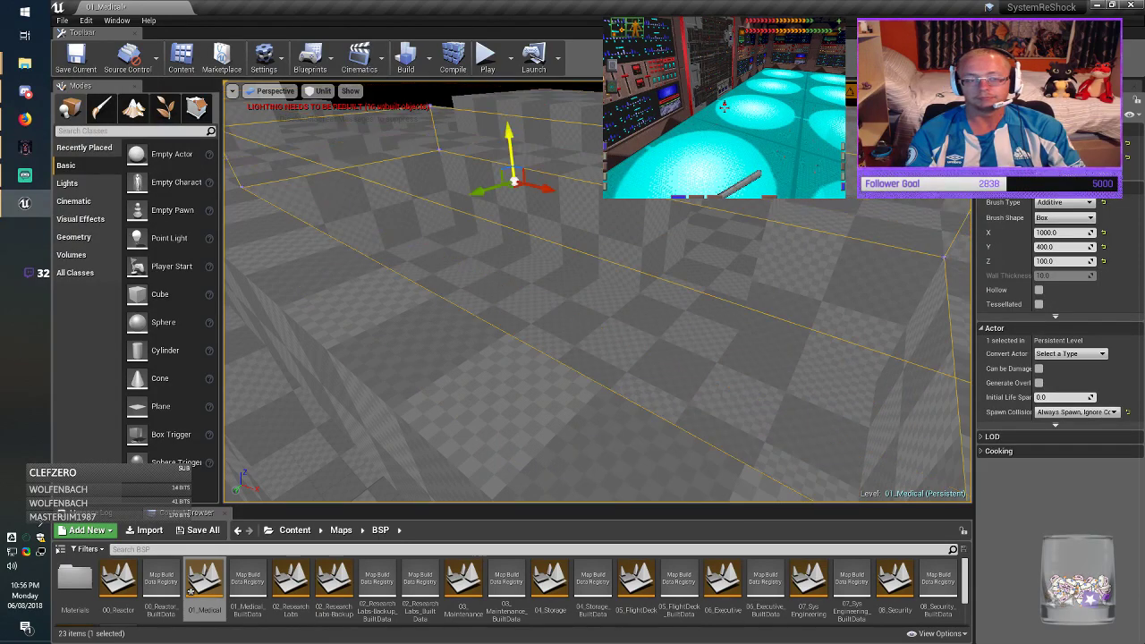
# Step: Set the X size of the 2000 × 400 ceiling brush to 2200
pyautogui.press('w')
pyautogui.moveTo(509, 135)
pyautogui.mouseDown(button='right')
pyautogui.moveTo(716, 135)
pyautogui.moveTo(533, 134)
pyautogui.mouseUp(button='right')
pyautogui.press('w')
pyautogui.press('w')
pyautogui.moveTo(597, 291)
pyautogui.mouseDown(button='right')
pyautogui.moveTo(644, 313)
pyautogui.moveTo(689, 313)
pyautogui.moveTo(662, 327)
pyautogui.mouseUp(button='right')
pyautogui.click(597, 268)
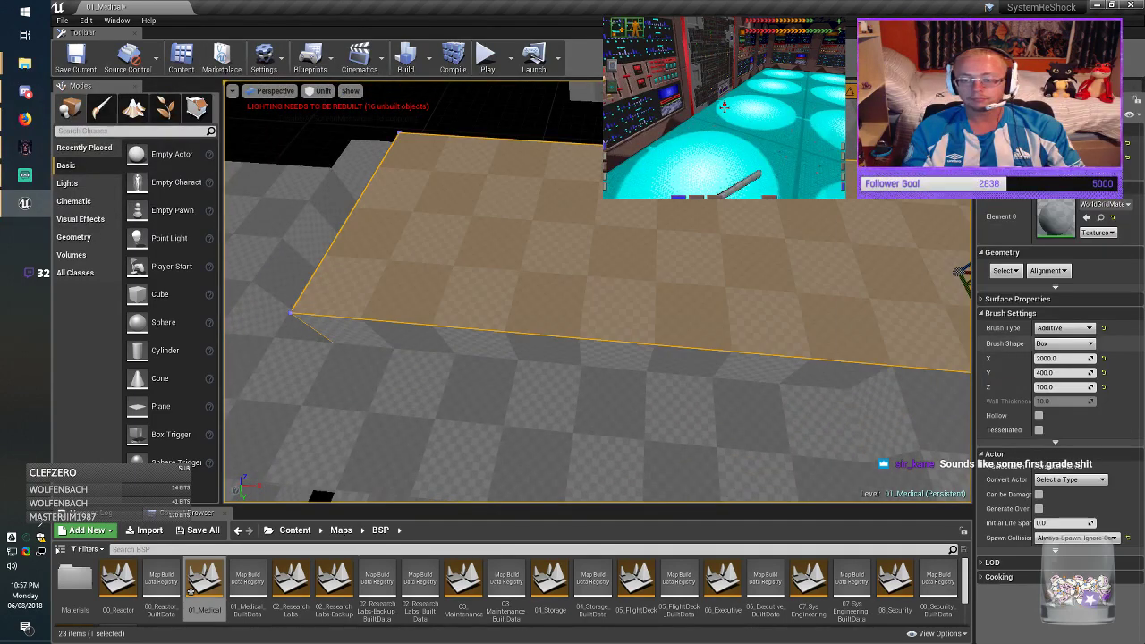
pyautogui.click(1059, 359)
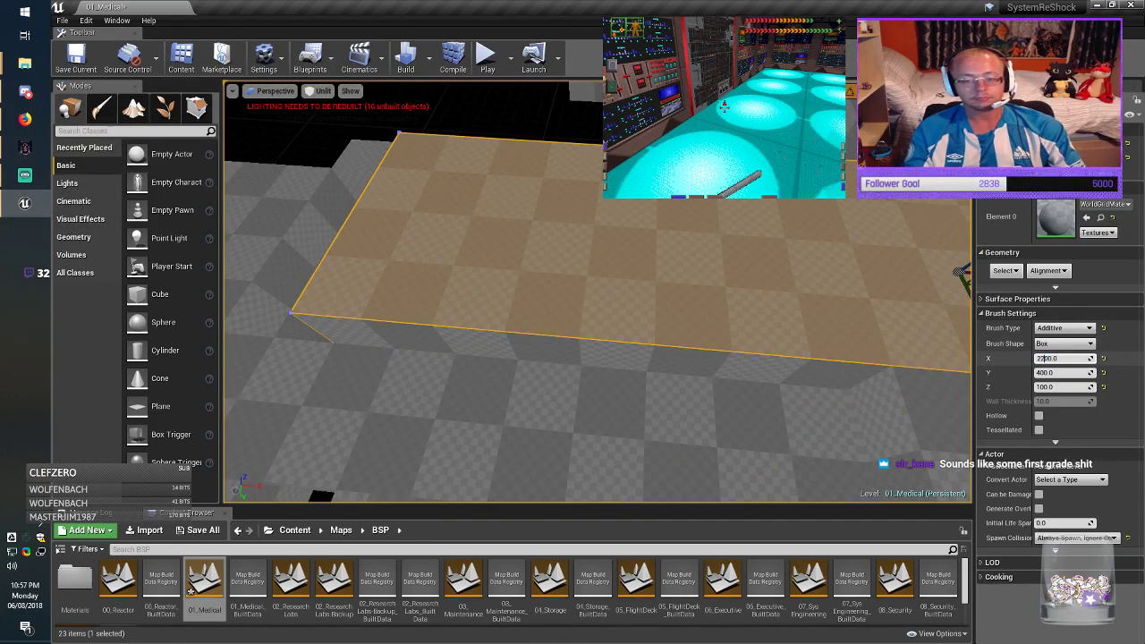
pyautogui.press('Return')
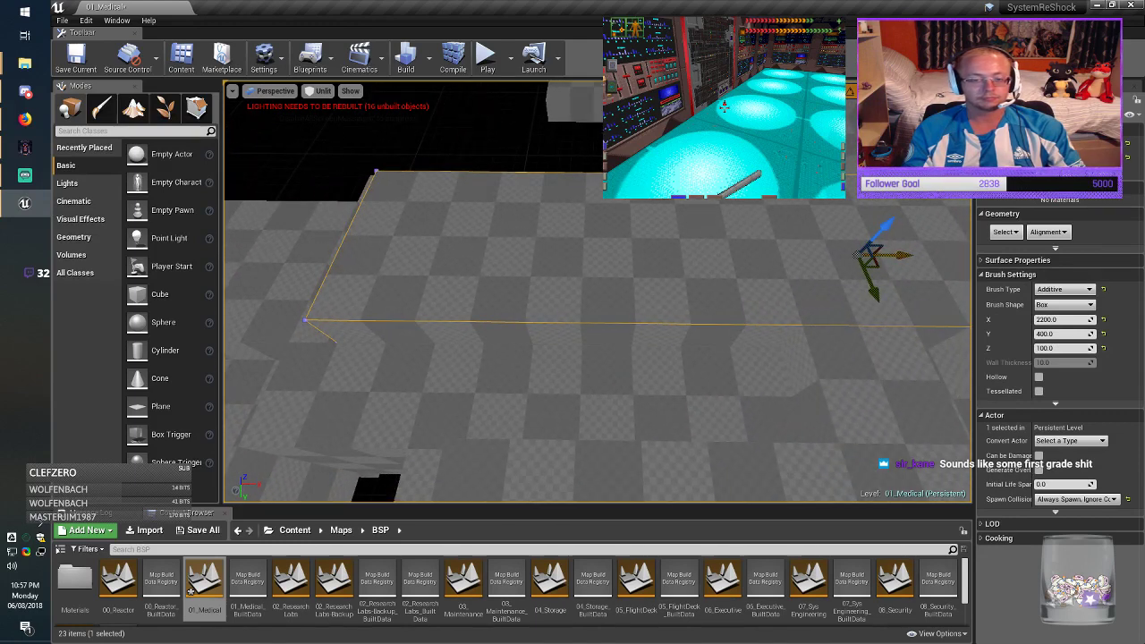
# Step: Slide the 2200-long ceiling brush along X past its uncovered end, deselect it, and save the level
pyautogui.moveTo(909, 256); pyautogui.dragTo(865, 260)
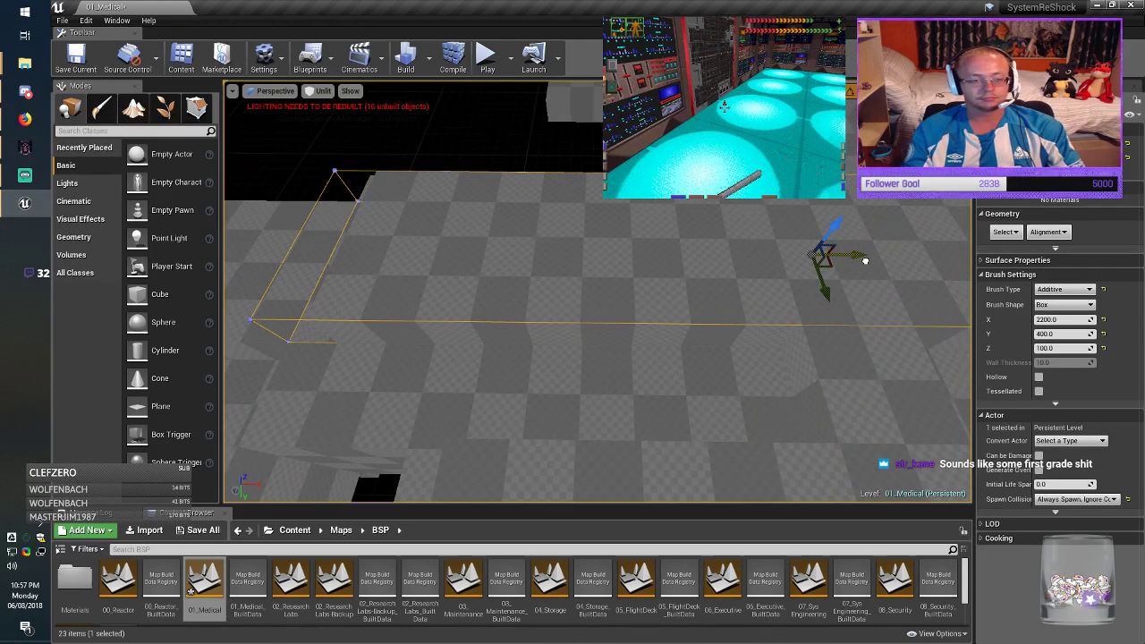
pyautogui.press('Escape')
pyautogui.click(76, 61)
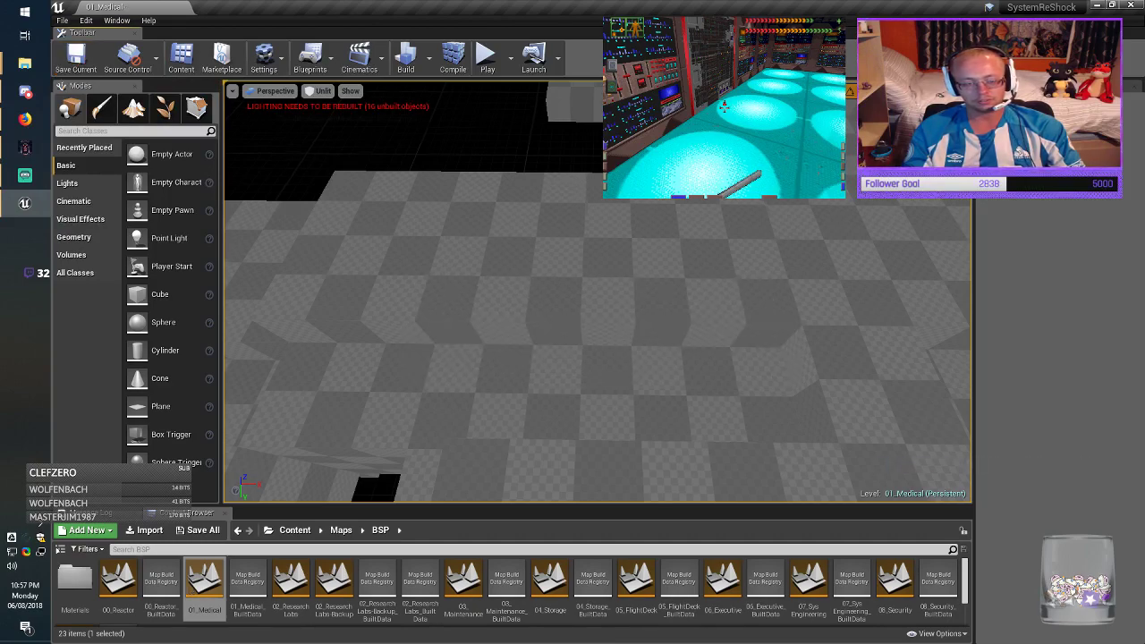
# Step: Duplicate the 200 × 800 corridor floor brush up along Z to the wall tops as the corridor's ceiling
pyautogui.moveTo(598, 291); pyautogui.dragTo(156, 288, button='right')
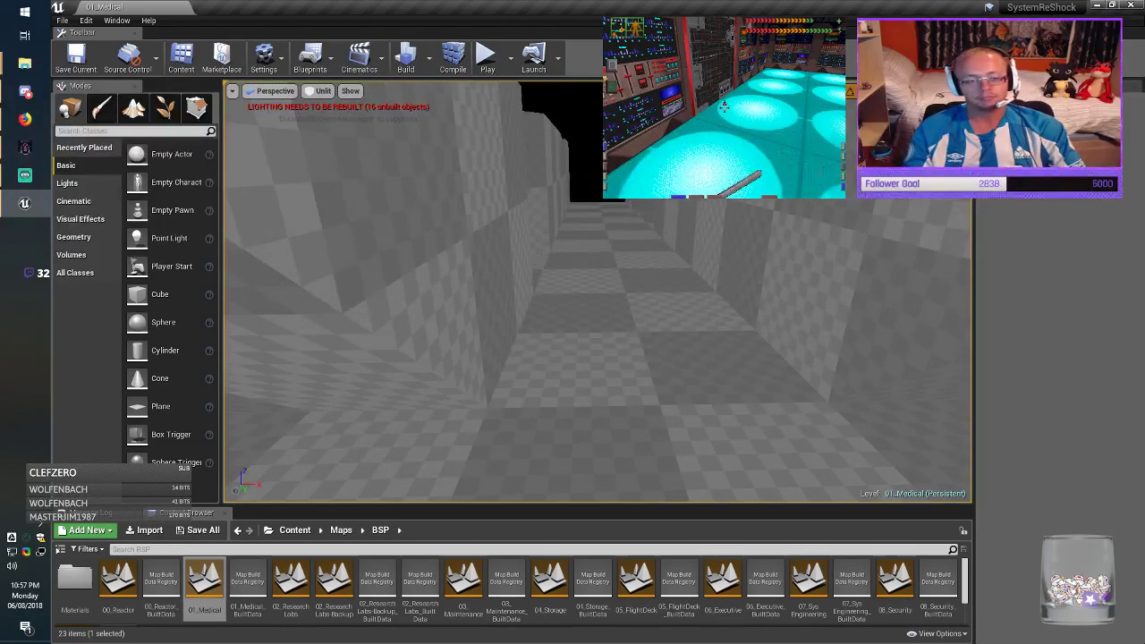
pyautogui.click(617, 331)
pyautogui.moveTo(617, 331)
pyautogui.mouseDown(button='right')
pyautogui.moveTo(752, 336)
pyautogui.moveTo(762, 308)
pyautogui.moveTo(714, 365)
pyautogui.moveTo(736, 313)
pyautogui.mouseUp(button='right')
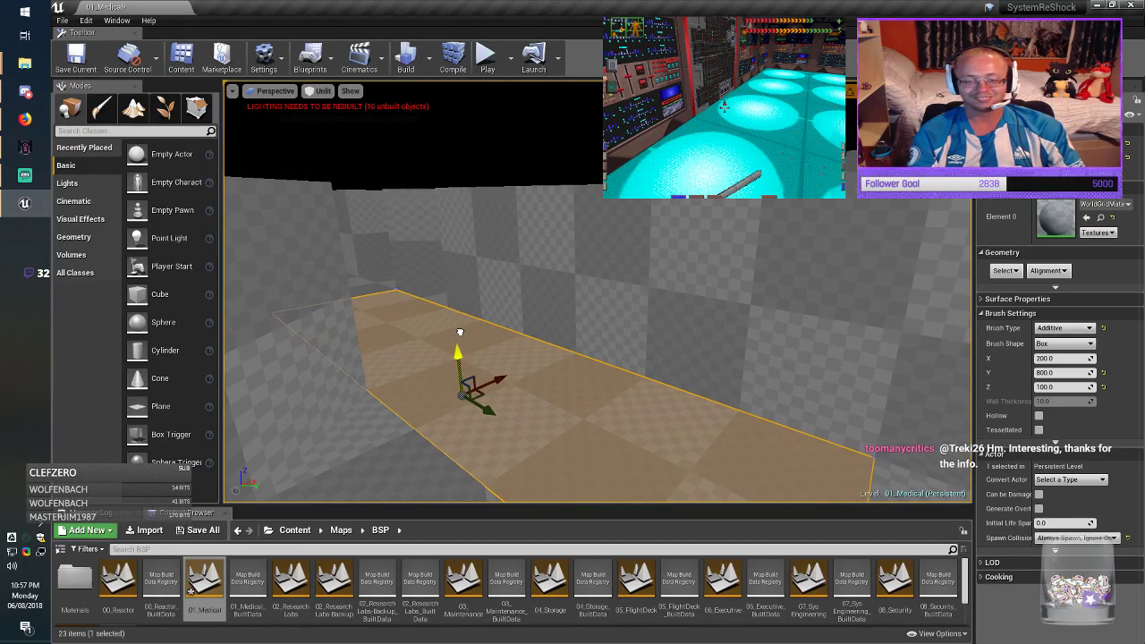
pyautogui.keyDown('alt'); pyautogui.moveTo(460, 332); pyautogui.dragTo(432, 76); pyautogui.keyUp('alt')
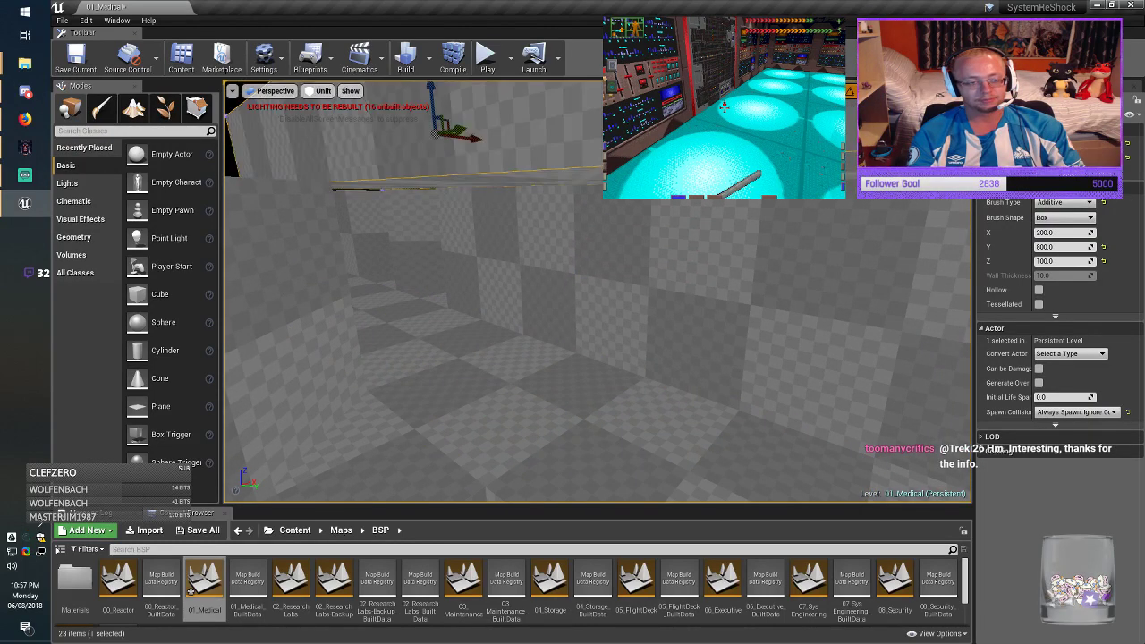
# Step: Duplicate the 200 × 200 floor block beside the outer wall up along Z as a ceiling piece
pyautogui.moveTo(572, 295); pyautogui.dragTo(501, 402, button='right')
pyautogui.click(572, 358)
pyautogui.moveTo(573, 358)
pyautogui.mouseDown(button='right')
pyautogui.moveTo(568, 269)
pyautogui.moveTo(596, 253)
pyautogui.mouseUp(button='right')
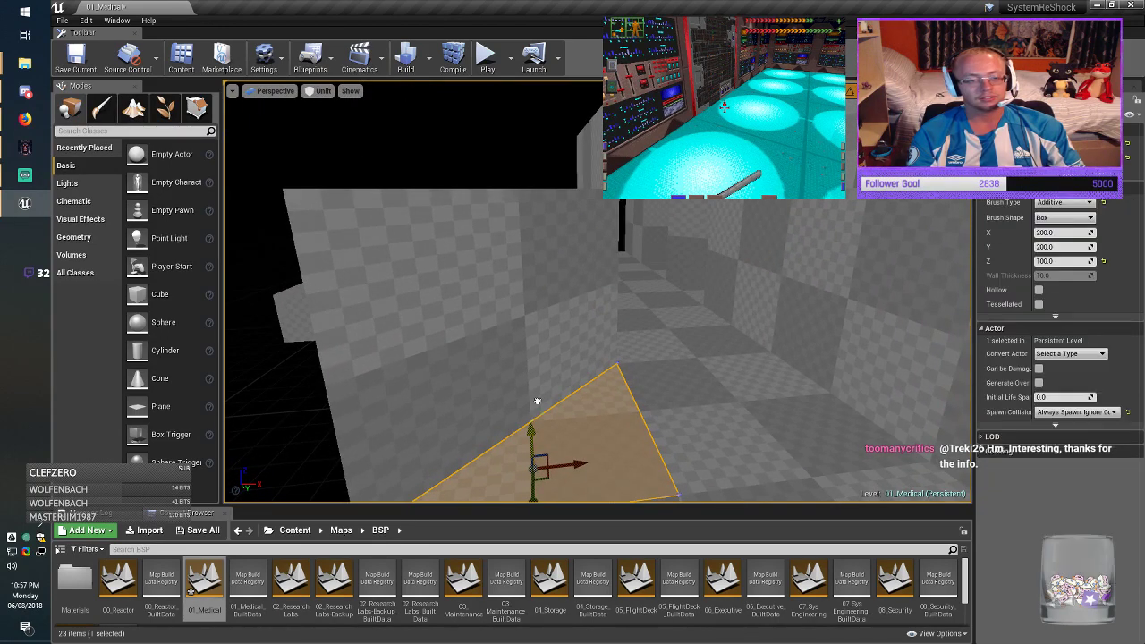
pyautogui.moveTo(536, 412); pyautogui.dragTo(513, 112)
# Step: Duplicate the 200 × 200 floor block at the wall corner near the dark opening up along Z to roof it
pyautogui.moveTo(512, 98); pyautogui.dragTo(601, 104, button='right')
pyautogui.click(648, 434)
pyautogui.moveTo(648, 435); pyautogui.dragTo(724, 421, button='right')
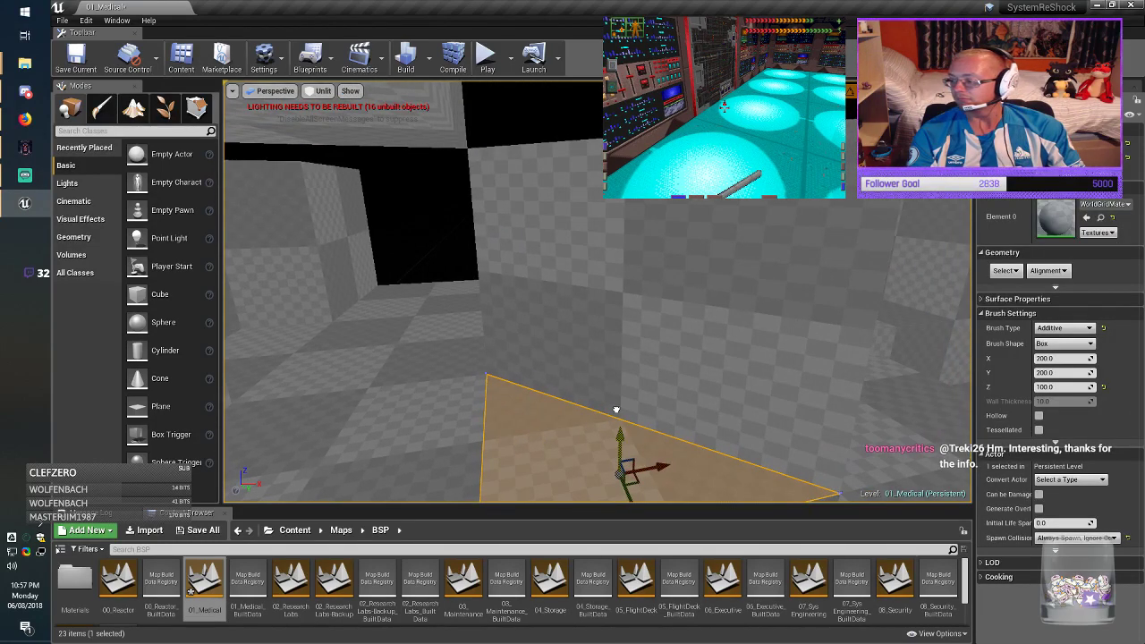
pyautogui.keyDown('alt'); pyautogui.moveTo(617, 412); pyautogui.dragTo(630, 13); pyautogui.keyUp('alt')
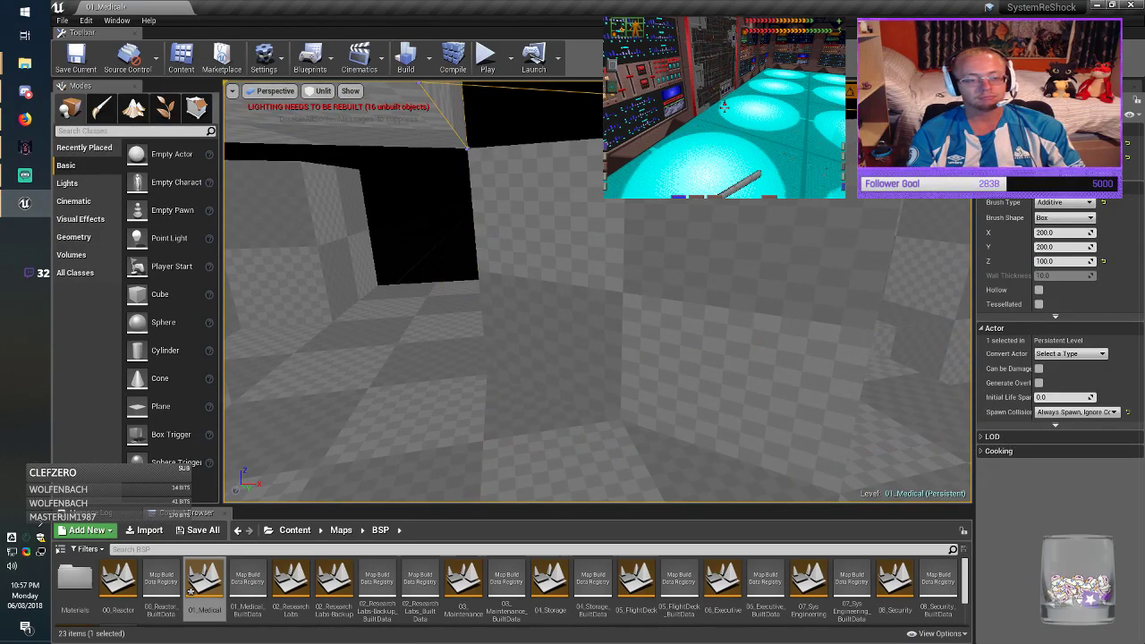
# Step: Duplicate the 200 × 200 floor block in the next corridor section up along Z to the wall tops
pyautogui.moveTo(597, 292); pyautogui.dragTo(812, 292, button='right')
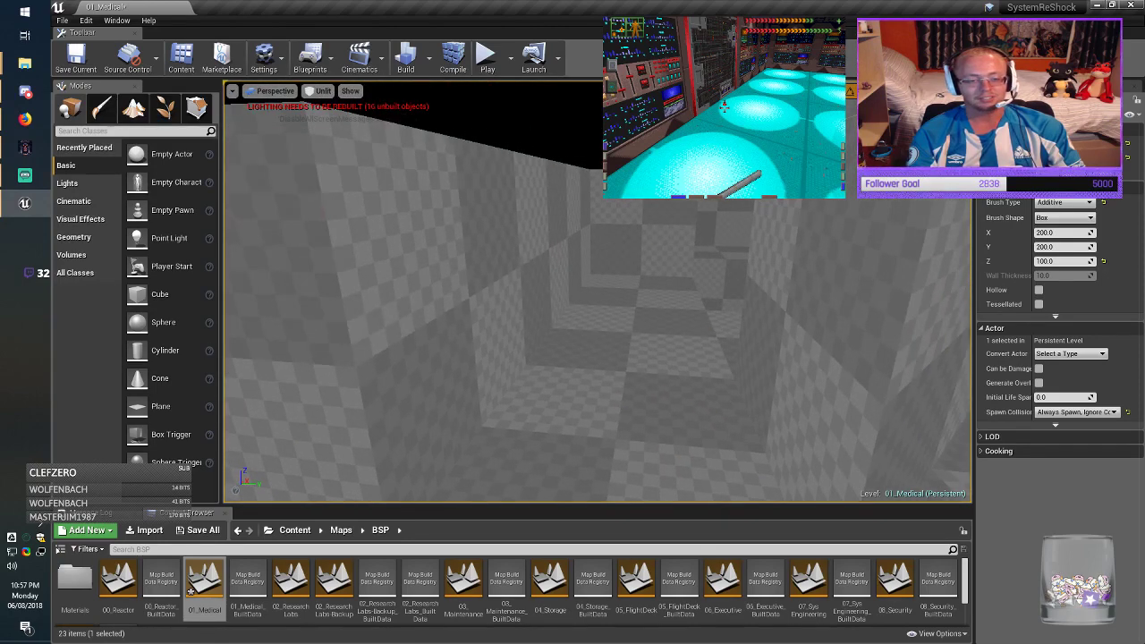
pyautogui.click(634, 336)
pyautogui.moveTo(634, 336); pyautogui.dragTo(393, 368, button='right')
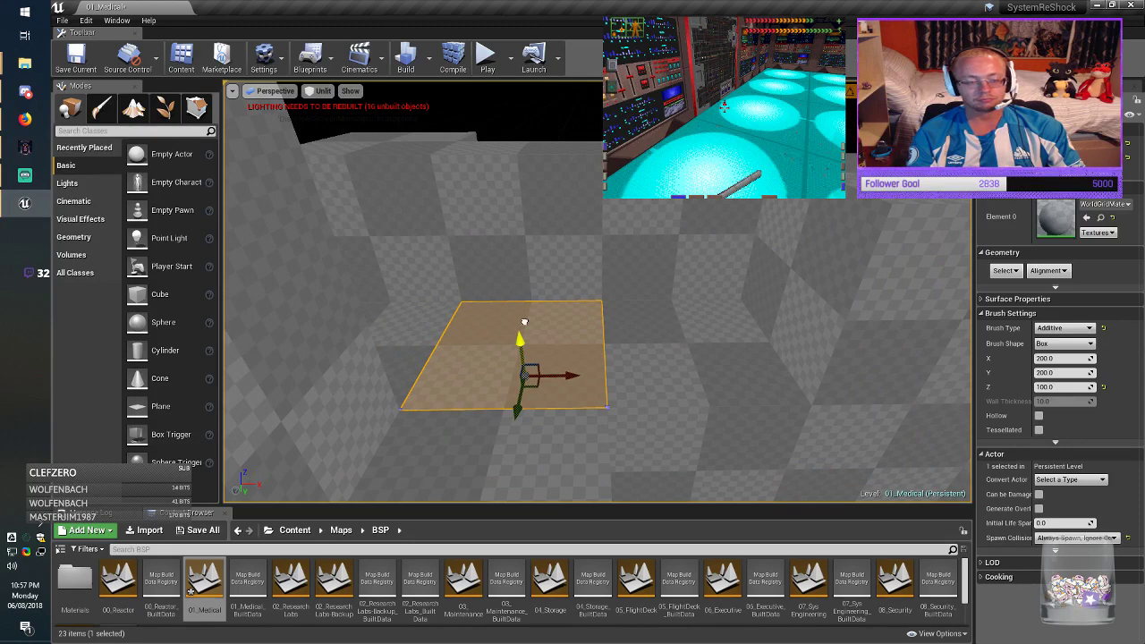
pyautogui.keyDown('alt'); pyautogui.moveTo(524, 322); pyautogui.dragTo(492, 89); pyautogui.keyUp('alt')
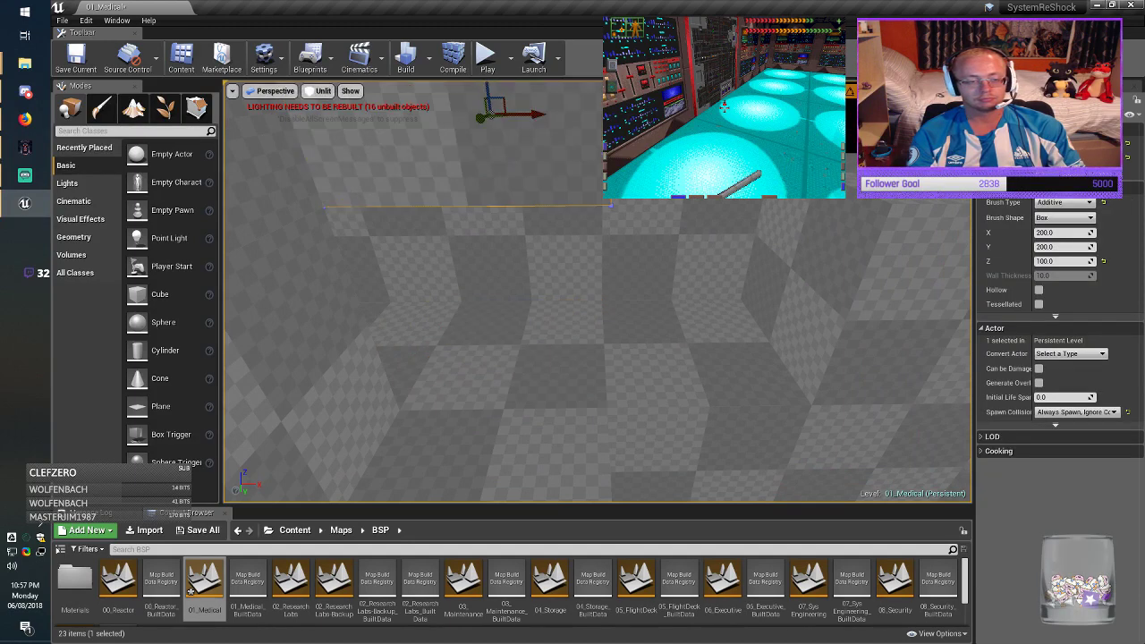
# Step: Duplicate the 200 × 200 floor block in the passage between the two walls up along Z as its ceiling
pyautogui.moveTo(492, 116)
pyautogui.mouseDown(button='right')
pyautogui.moveTo(385, 134)
pyautogui.moveTo(305, 130)
pyautogui.mouseUp(button='right')
pyautogui.click(504, 345)
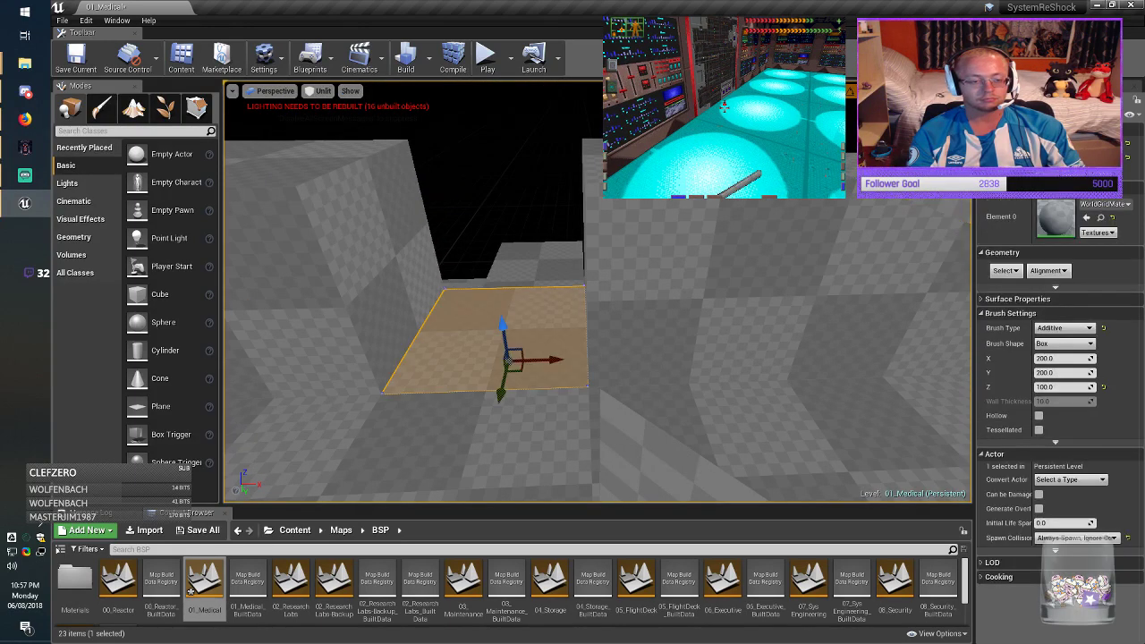
pyautogui.keyDown('alt'); pyautogui.moveTo(502, 312); pyautogui.dragTo(459, 50); pyautogui.keyUp('alt')
# Step: Duplicate a side wall block to the far end of the passage and set its size to X 200, Y 100
pyautogui.moveTo(564, 286)
pyautogui.mouseDown(button='right')
pyautogui.moveTo(430, 286)
pyautogui.moveTo(635, 349)
pyautogui.moveTo(685, 380)
pyautogui.moveTo(693, 412)
pyautogui.moveTo(703, 362)
pyautogui.mouseUp(button='right')
pyautogui.click(563, 291)
pyautogui.keyDown('alt'); pyautogui.moveTo(365, 203); pyautogui.dragTo(640, 165); pyautogui.keyUp('alt')
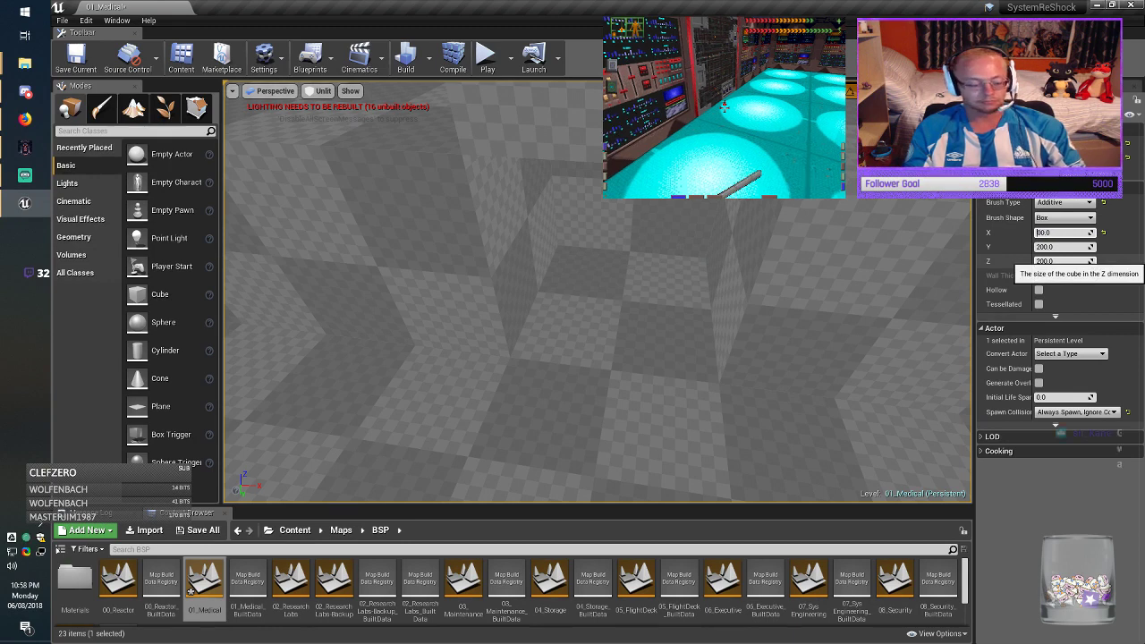
pyautogui.press('BackSpace')
pyautogui.write('2')
pyautogui.press('Return')
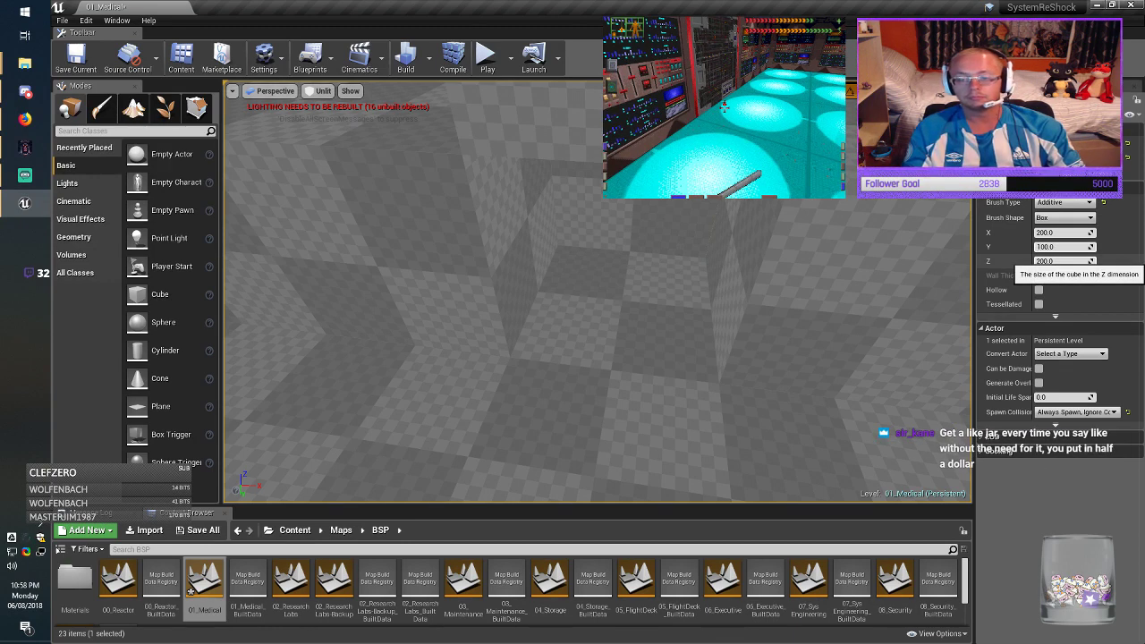
pyautogui.press('Return')
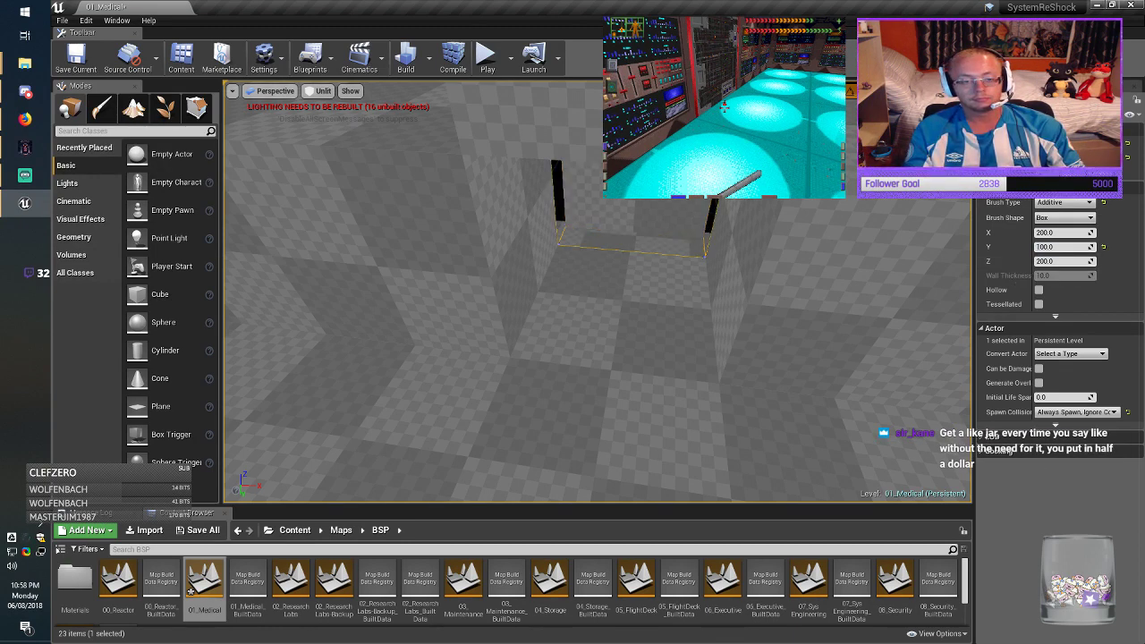
pyautogui.moveTo(598, 292)
pyautogui.mouseDown(button='right')
pyautogui.moveTo(617, 309)
pyautogui.moveTo(691, 313)
pyautogui.mouseUp(button='right')
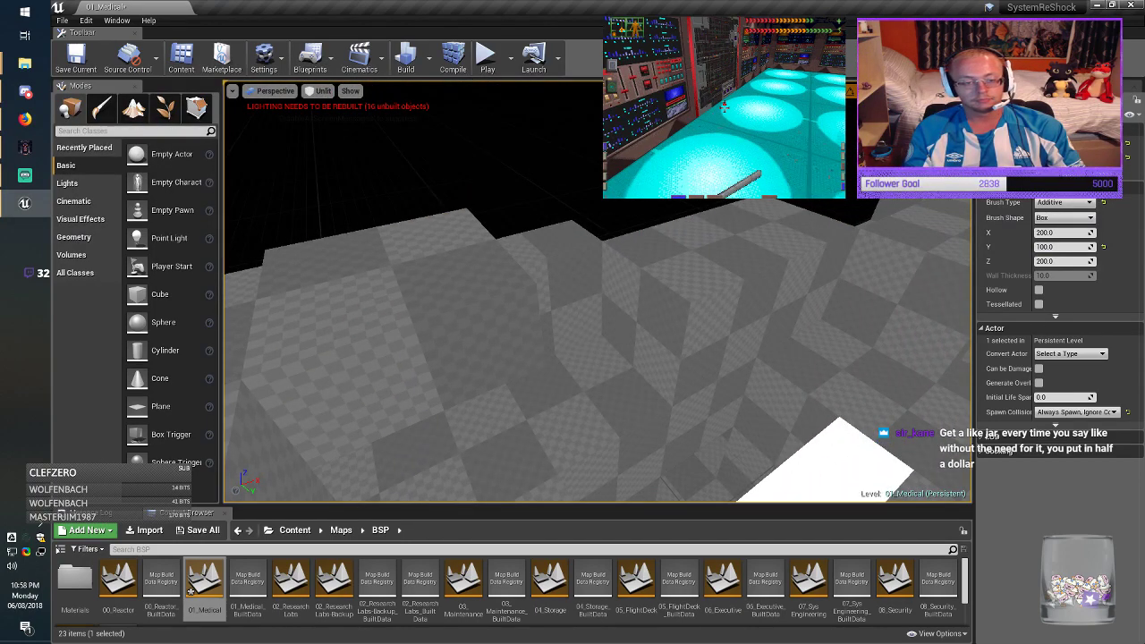
# Step: Undo the last move of the end wall block
pyautogui.press('Escape')
pyautogui.moveTo(598, 292); pyautogui.dragTo(490, 317, button='right')
pyautogui.hotkey('ctrl', 'z')
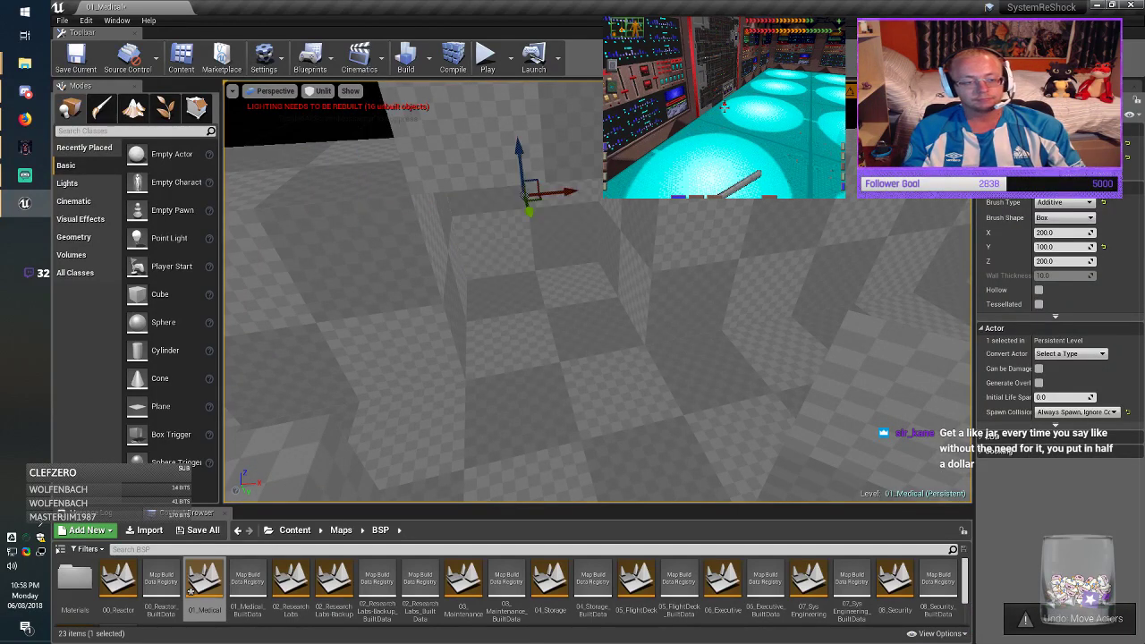
# Step: Set the X size of the 200 × 200 ceiling block to 1000 and slide it along X over the adjoining section
pyautogui.moveTo(597, 291); pyautogui.dragTo(688, 263, button='right')
pyautogui.click(383, 267)
pyautogui.moveTo(383, 267); pyautogui.dragTo(322, 297, button='right')
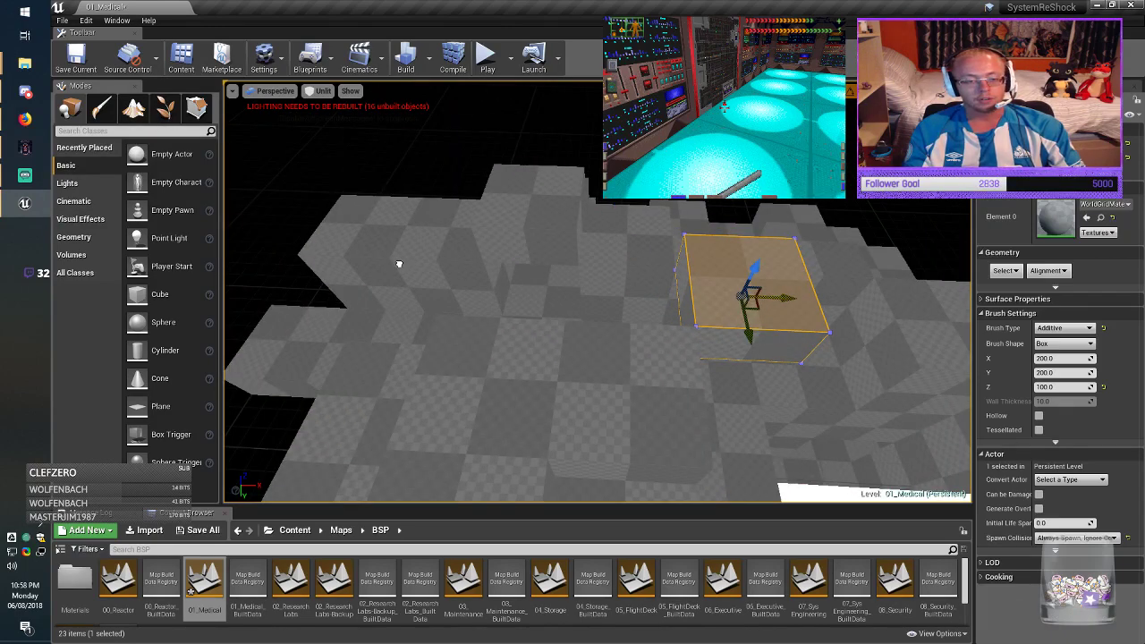
pyautogui.moveTo(399, 264); pyautogui.dragTo(401, 265)
pyautogui.moveTo(401, 265)
pyautogui.mouseDown(button='right')
pyautogui.moveTo(392, 247)
pyautogui.moveTo(384, 254)
pyautogui.mouseUp(button='right')
pyautogui.click(1059, 334)
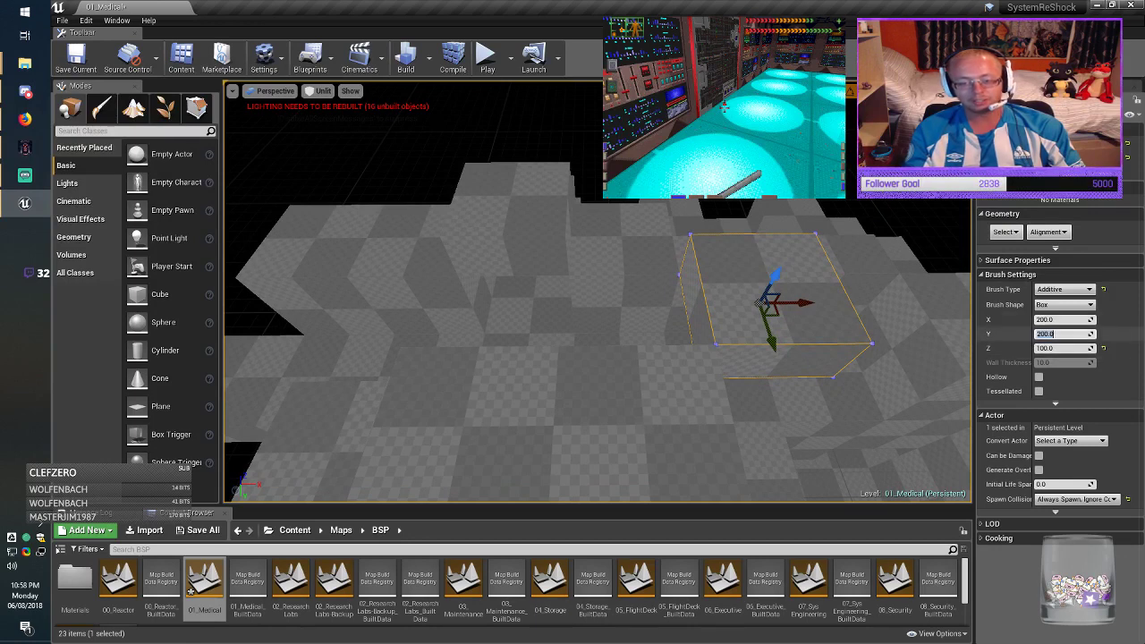
pyautogui.click(1059, 320)
pyautogui.press('Delete')
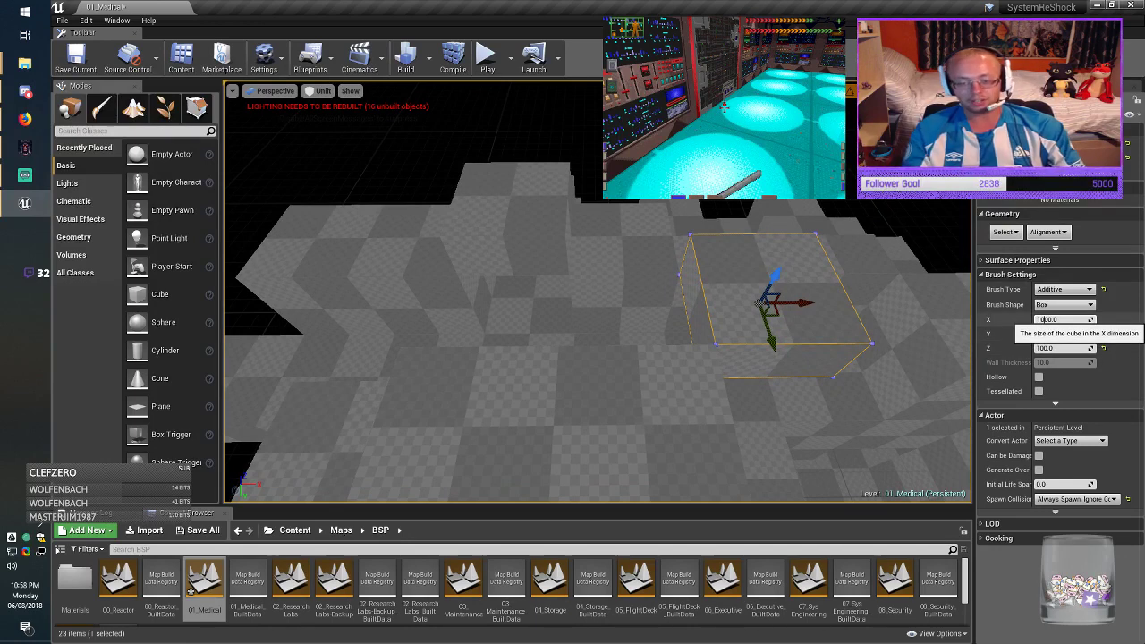
pyautogui.press('Return')
pyautogui.moveTo(809, 304)
pyautogui.mouseDown()
pyautogui.moveTo(528, 305)
pyautogui.moveTo(549, 306)
pyautogui.mouseUp()
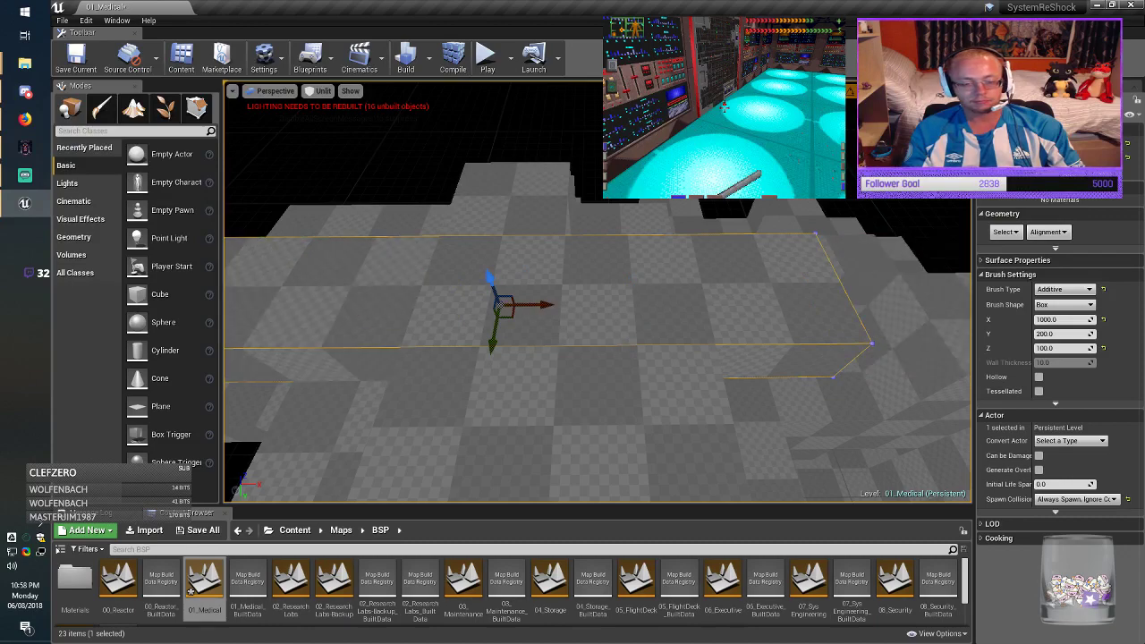
# Step: Readjust the X size of the long ceiling block and deselect it
pyautogui.moveTo(549, 306); pyautogui.dragTo(572, 322, button='right')
pyautogui.click(1038, 319)
pyautogui.press('Right')
pyautogui.press('Delete')
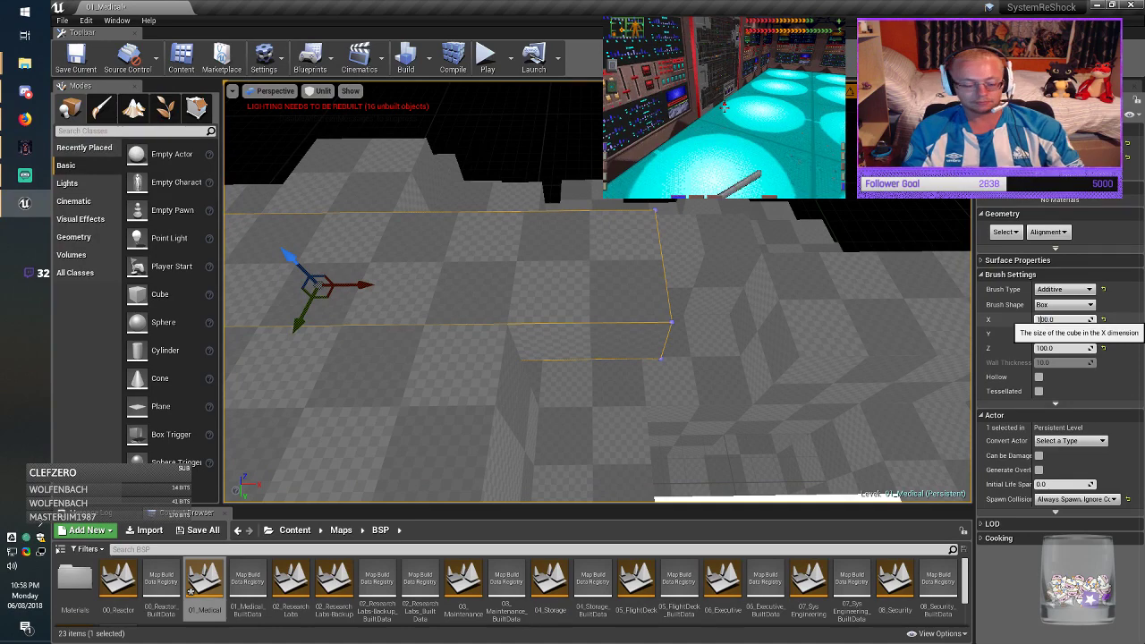
pyautogui.press('Return')
pyautogui.moveTo(573, 313)
pyautogui.mouseDown(button='right')
pyautogui.moveTo(631, 340)
pyautogui.moveTo(564, 336)
pyautogui.moveTo(492, 296)
pyautogui.moveTo(461, 304)
pyautogui.mouseUp(button='right')
pyautogui.press('Escape')
# Step: Duplicate the 200 × 400 wall block beside the dark opening along X into the empty area next to it
pyautogui.press('w')
pyautogui.press('w')
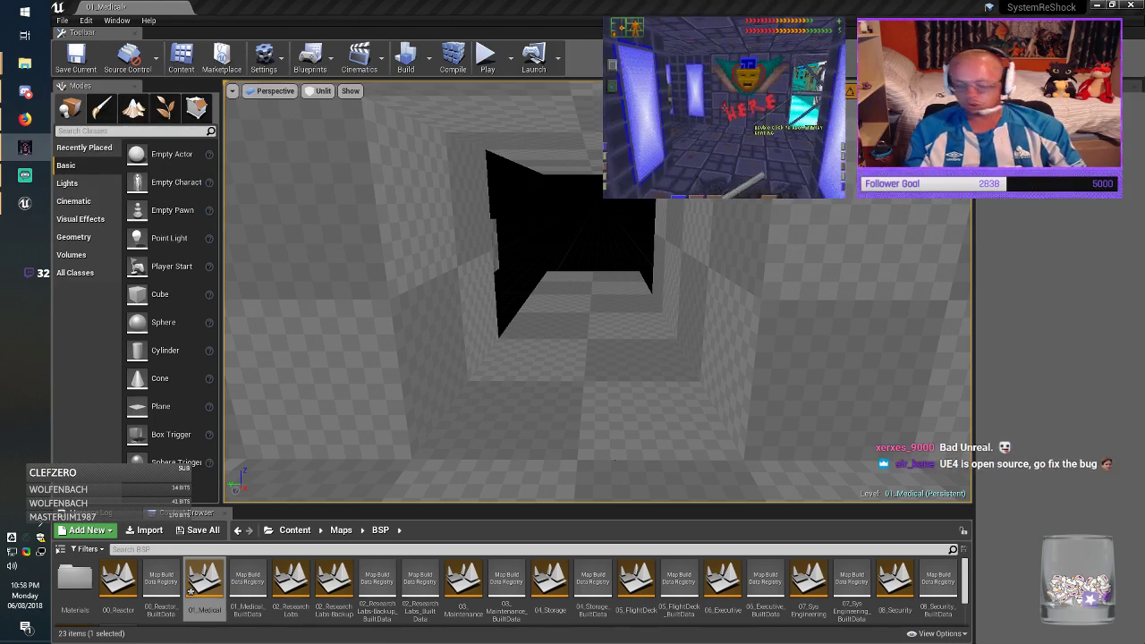
pyautogui.moveTo(598, 331); pyautogui.dragTo(386, 327, button='right')
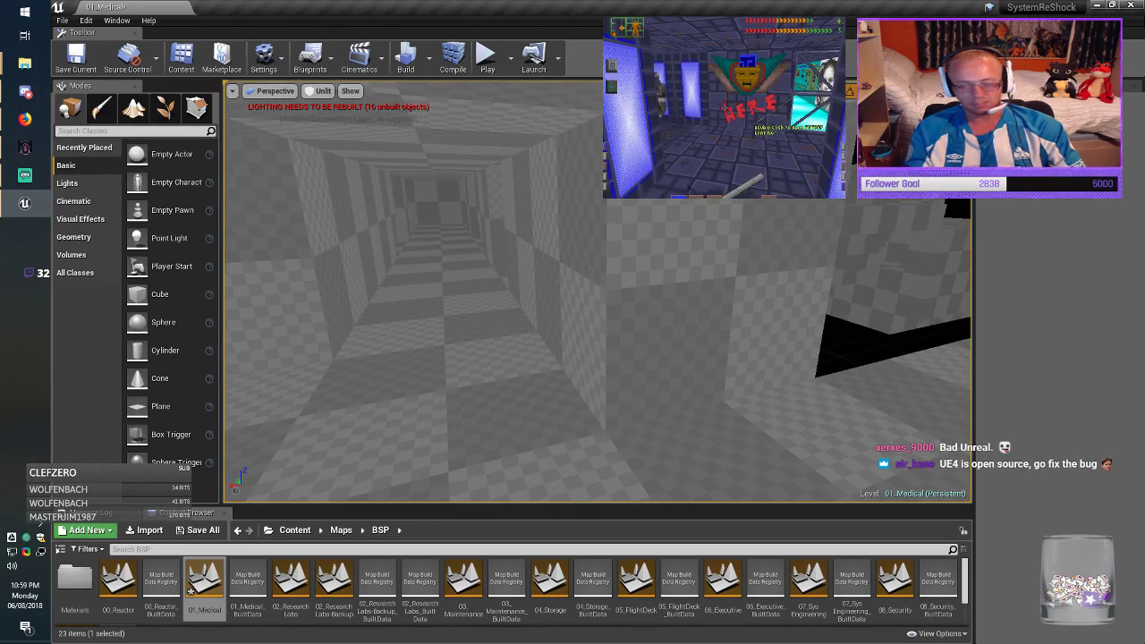
pyautogui.hotkey('alt', 'Tab')
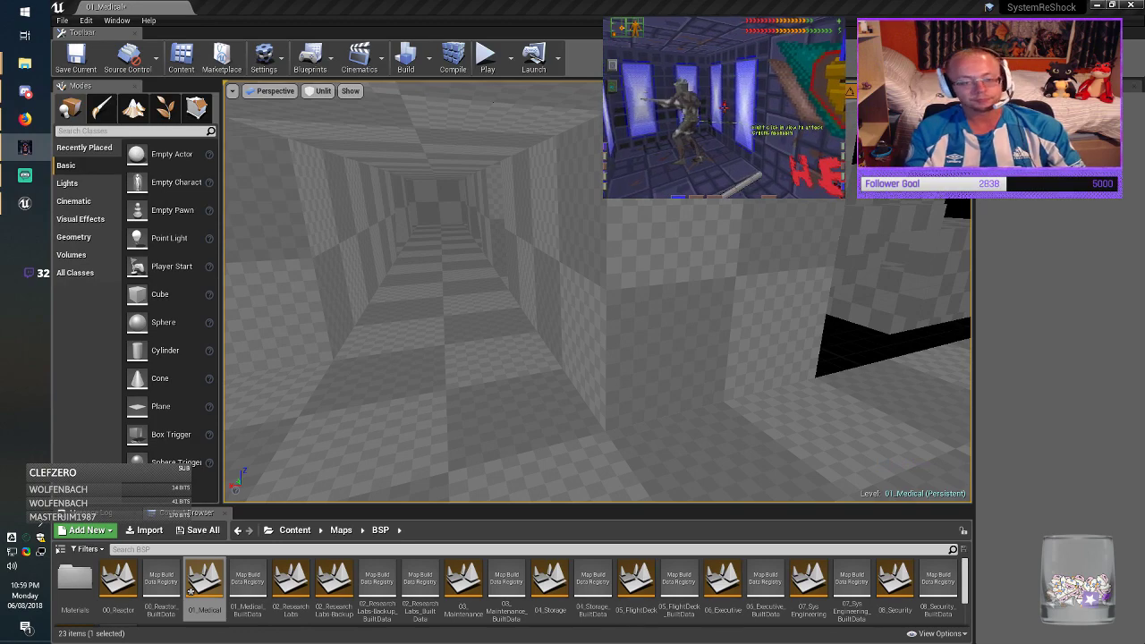
pyautogui.click(716, 313)
pyautogui.moveTo(716, 313)
pyautogui.mouseDown(button='right')
pyautogui.moveTo(716, 367)
pyautogui.moveTo(752, 403)
pyautogui.moveTo(724, 376)
pyautogui.moveTo(711, 447)
pyautogui.moveTo(715, 434)
pyautogui.mouseUp(button='right')
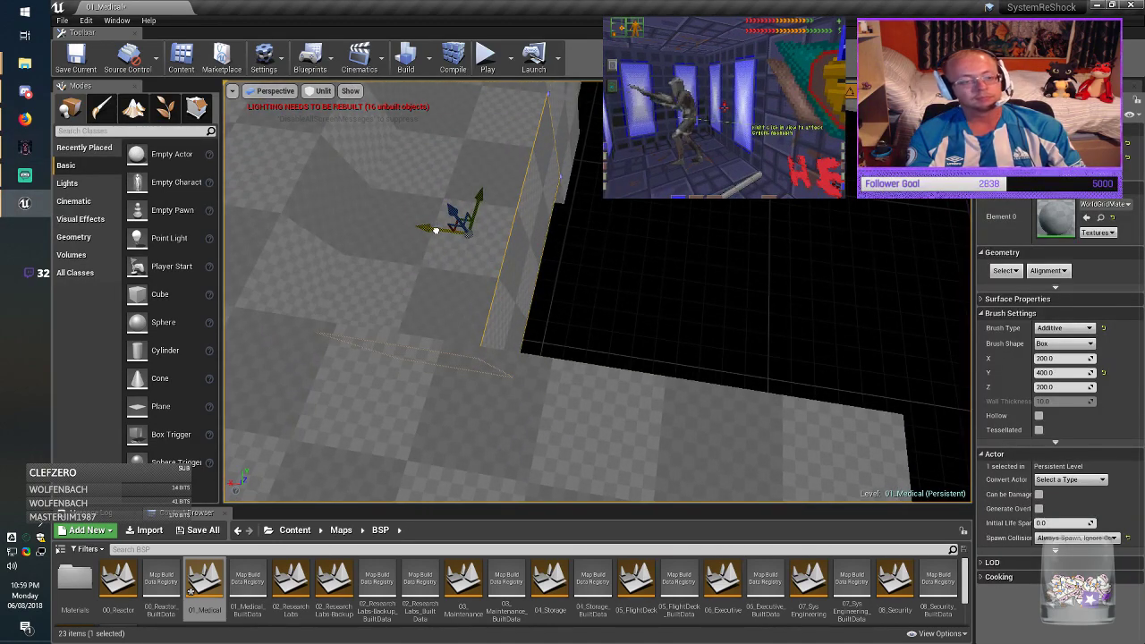
pyautogui.moveTo(435, 230)
pyautogui.keyDown('alt'); pyautogui.mouseDown()
pyautogui.moveTo(595, 242)
pyautogui.moveTo(544, 236)
pyautogui.mouseUp(); pyautogui.keyUp('alt')
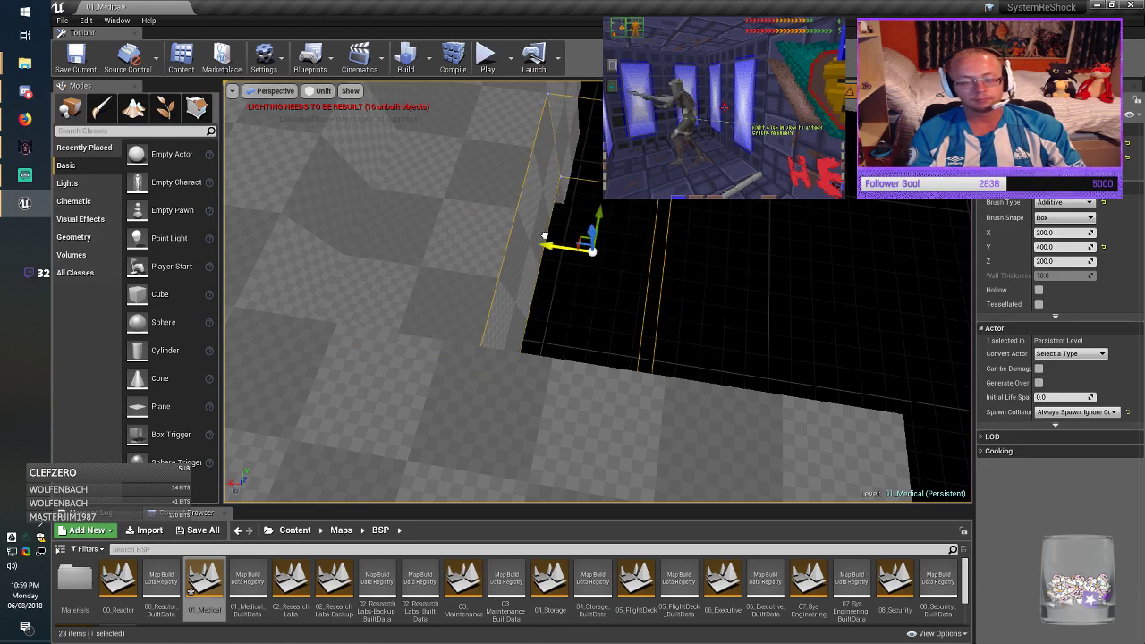
# Step: Set the duplicated wall block's Y size to 200 and slide it along Y to line up with the floor edge
pyautogui.moveTo(1065, 247); pyautogui.dragTo(1070, 247)
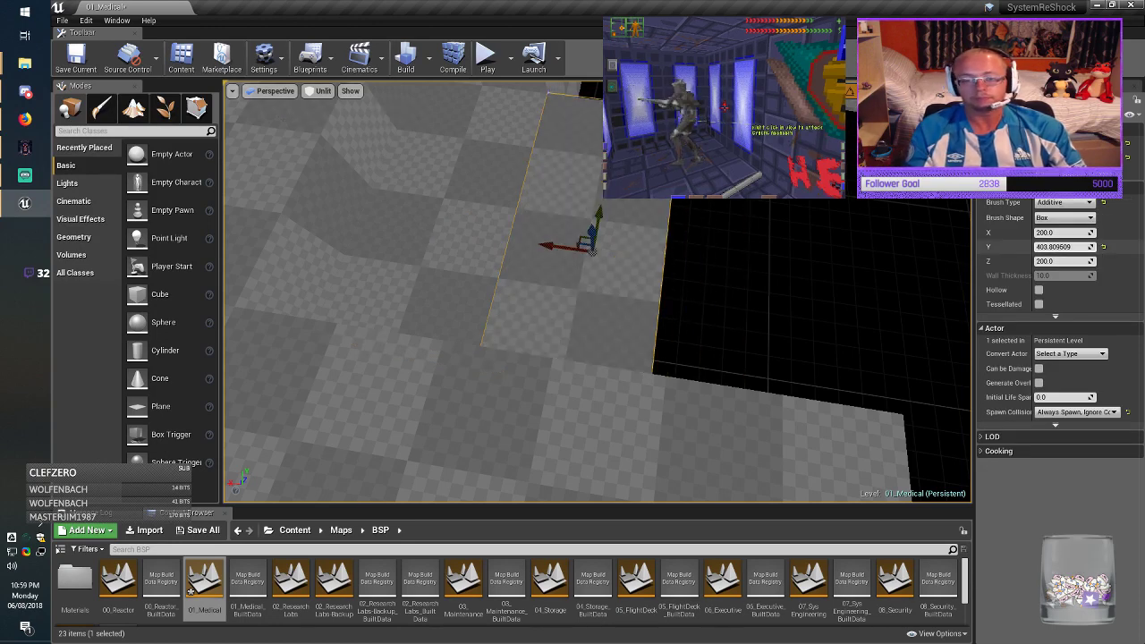
pyautogui.click(1060, 247)
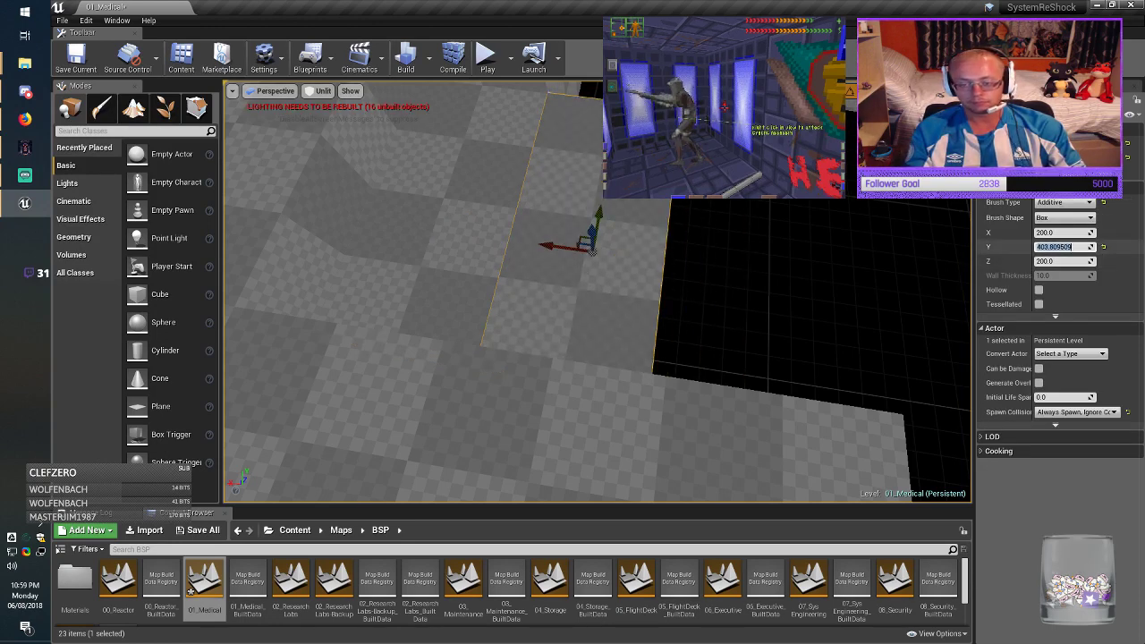
pyautogui.write('200')
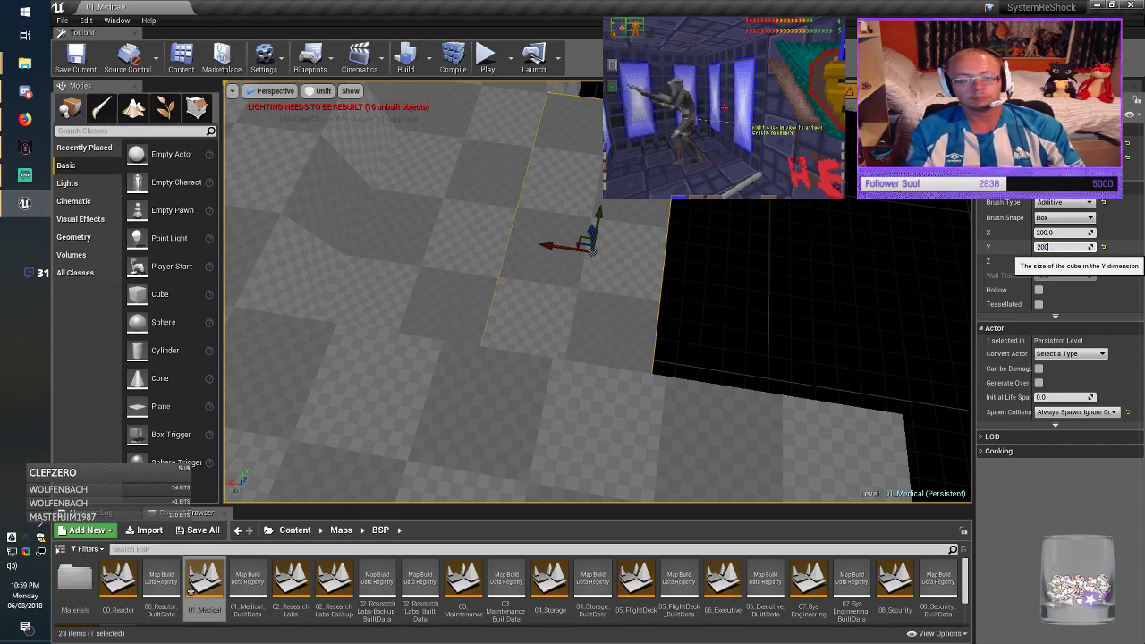
pyautogui.press('Return')
pyautogui.moveTo(788, 304); pyautogui.dragTo(617, 268, button='right')
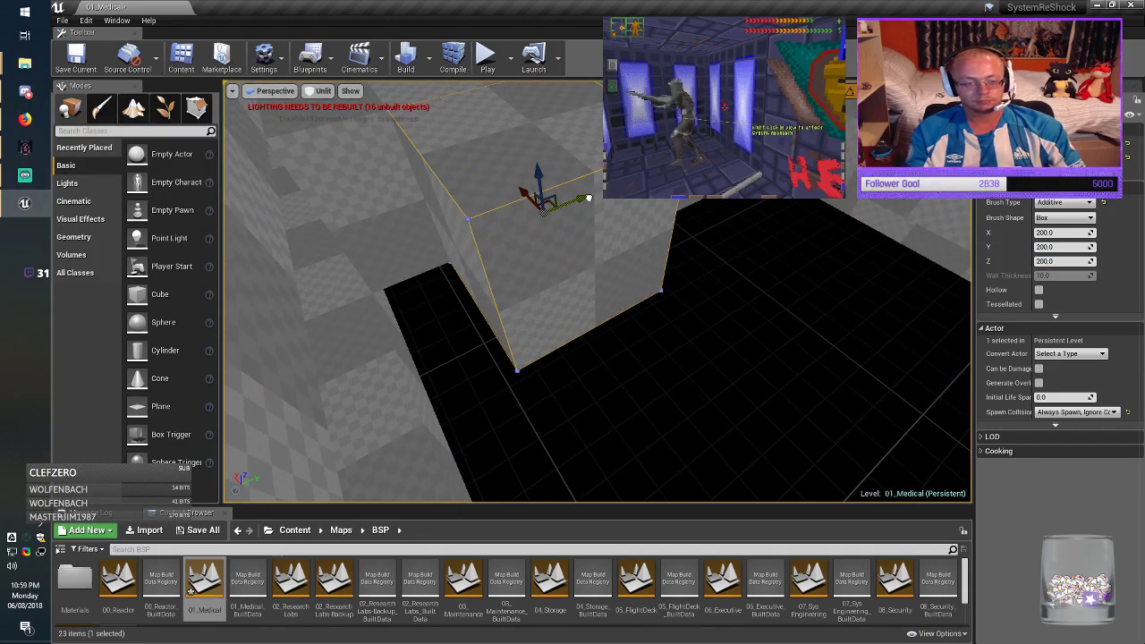
pyautogui.moveTo(588, 198); pyautogui.dragTo(508, 219)
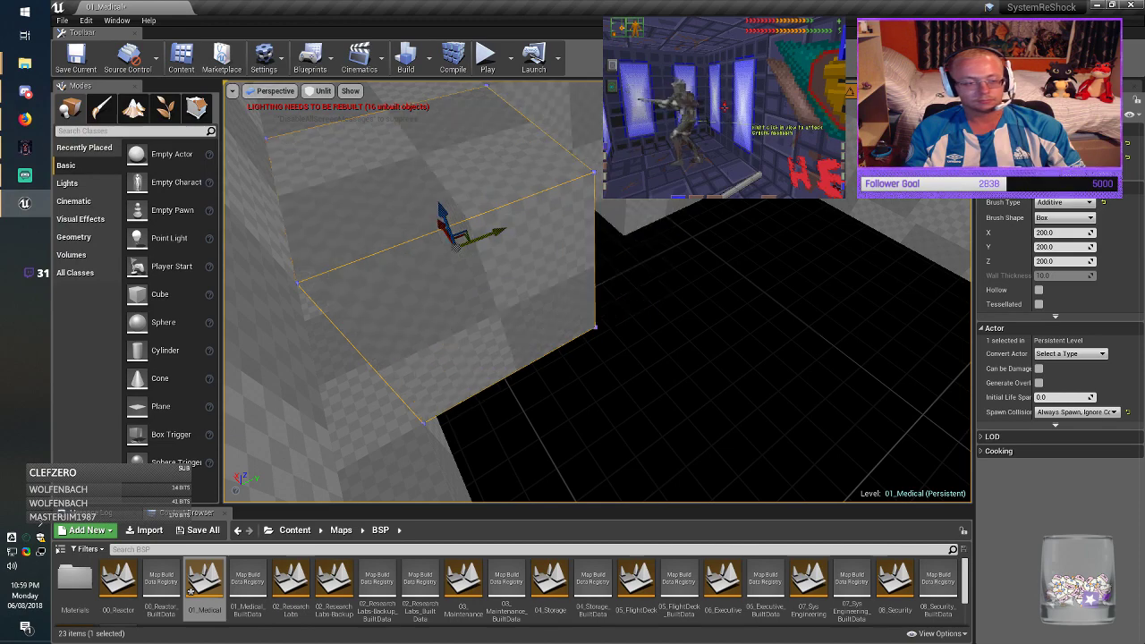
# Step: Duplicate the 200 × 200 floor block across the horizontal plane to the far end of the side corridor
pyautogui.moveTo(508, 218)
pyautogui.mouseDown(button='right')
pyautogui.moveTo(617, 211)
pyautogui.moveTo(671, 183)
pyautogui.moveTo(796, 192)
pyautogui.moveTo(778, 197)
pyautogui.moveTo(779, 232)
pyautogui.mouseUp(button='right')
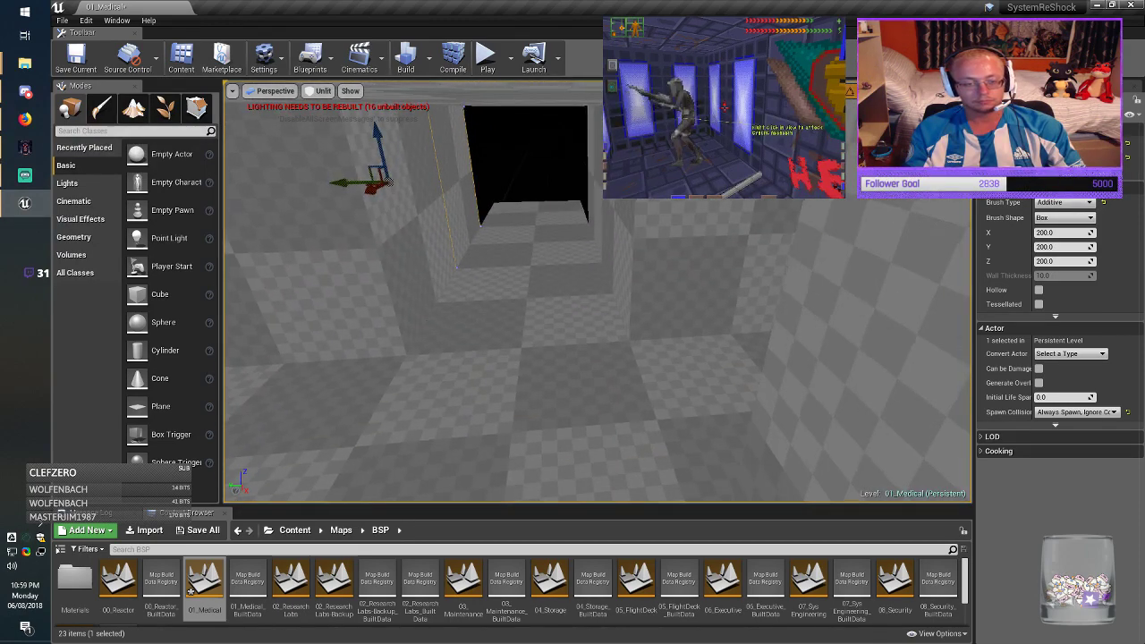
pyautogui.click(705, 402)
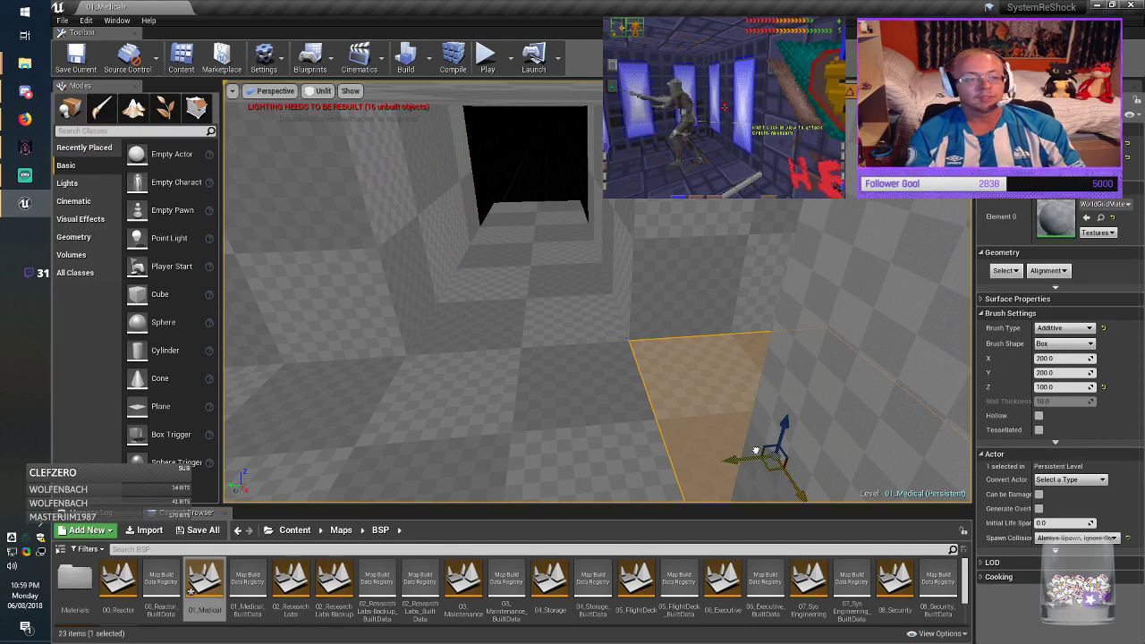
pyautogui.moveTo(756, 450)
pyautogui.keyDown('alt'); pyautogui.mouseDown()
pyautogui.moveTo(265, 203)
pyautogui.moveTo(481, 234)
pyautogui.moveTo(430, 236)
pyautogui.moveTo(440, 240)
pyautogui.mouseUp(); pyautogui.keyUp('alt')
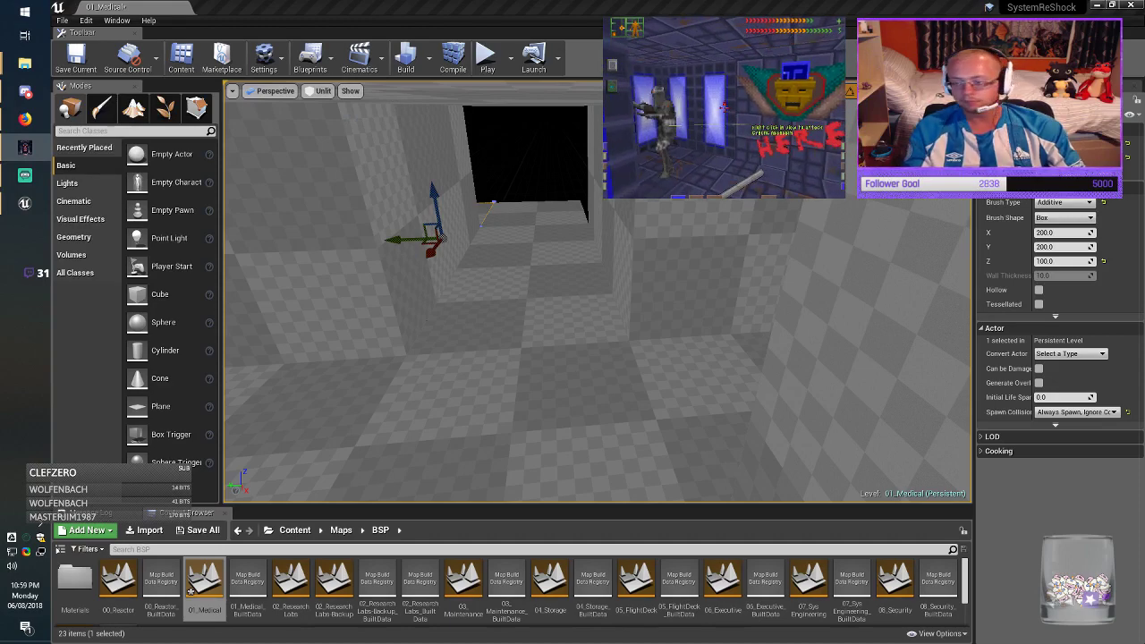
# Step: Duplicate the 200-unit cube wall block along X to the opposite side of the corridor opening
pyautogui.moveTo(440, 240)
pyautogui.mouseDown(button='right')
pyautogui.moveTo(242, 255)
pyautogui.moveTo(260, 251)
pyautogui.mouseUp(button='right')
pyautogui.click(457, 304)
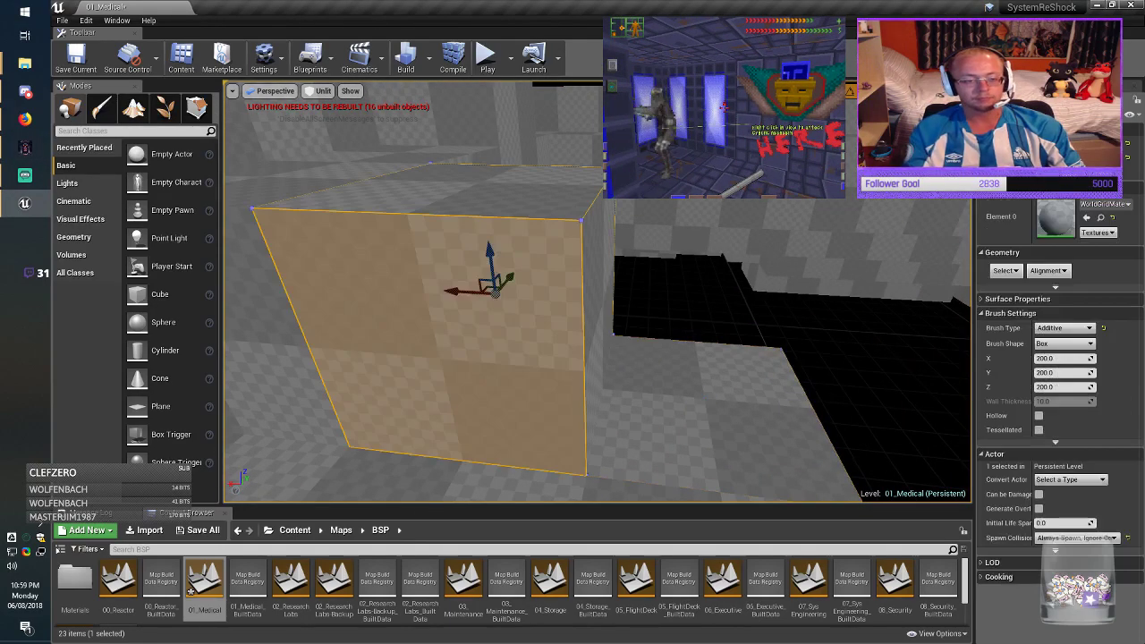
pyautogui.moveTo(456, 304); pyautogui.dragTo(555, 367, button='right')
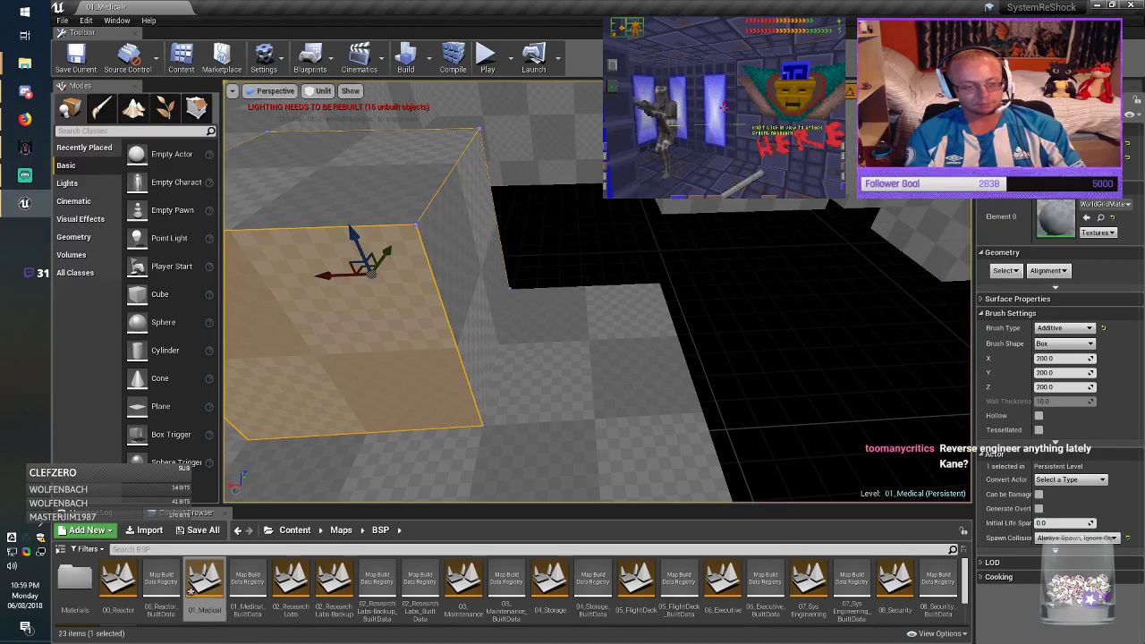
pyautogui.moveTo(349, 278)
pyautogui.mouseDown()
pyautogui.moveTo(782, 269)
pyautogui.moveTo(754, 263)
pyautogui.mouseUp()
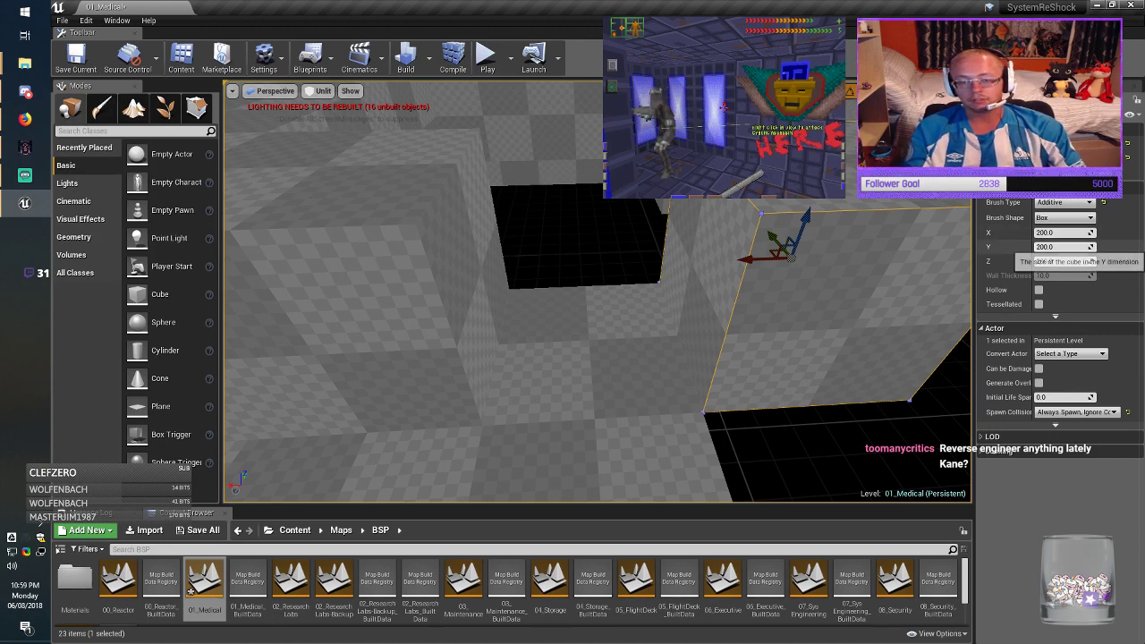
# Step: Set the duplicated cube's X size to 100 and slide it along X flush with the floor edge
pyautogui.click(1055, 247)
pyautogui.click(1038, 247)
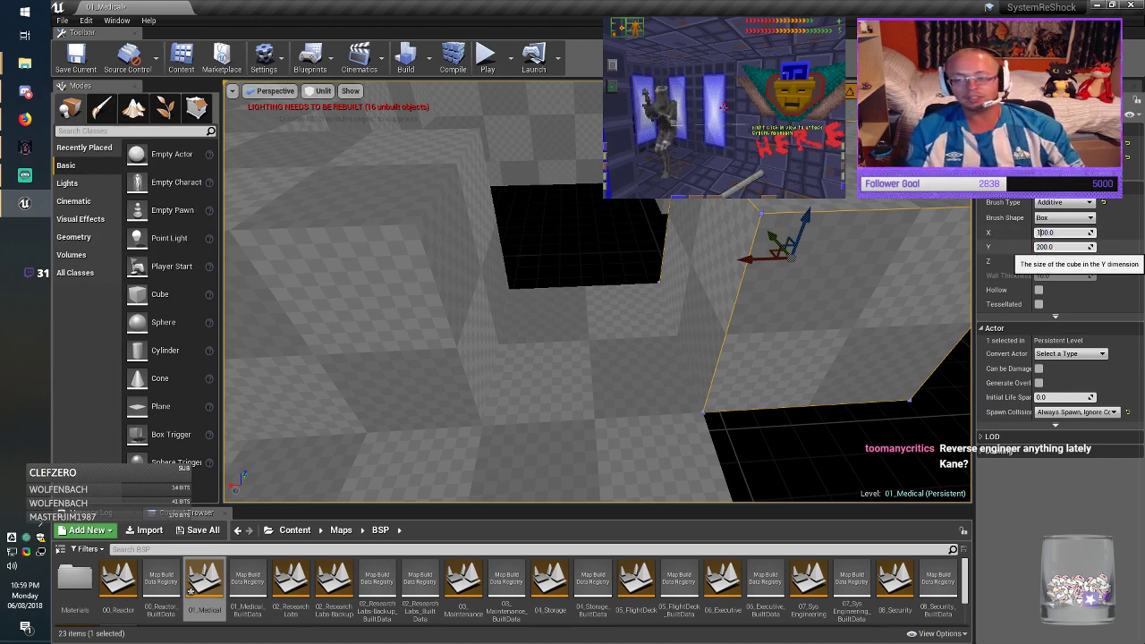
pyautogui.press('Return')
pyautogui.moveTo(759, 259); pyautogui.dragTo(712, 258)
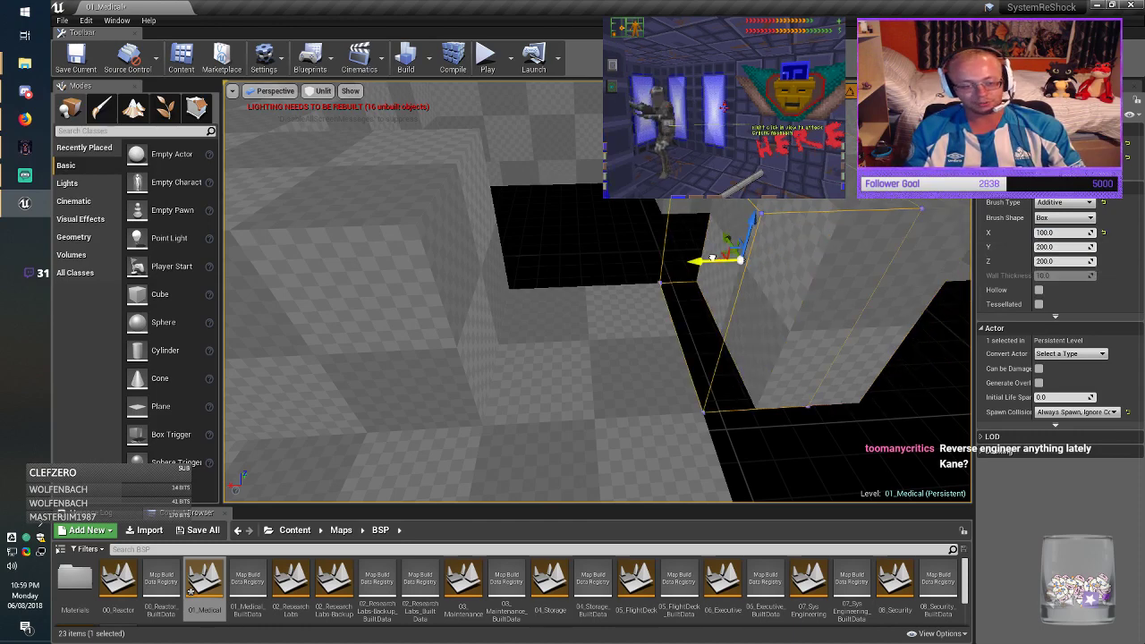
# Step: Duplicate the 100-wide wall block into the dark gap at the corridor's end and resize it to X 200, Y 100
pyautogui.moveTo(712, 257); pyautogui.dragTo(735, 243, button='right')
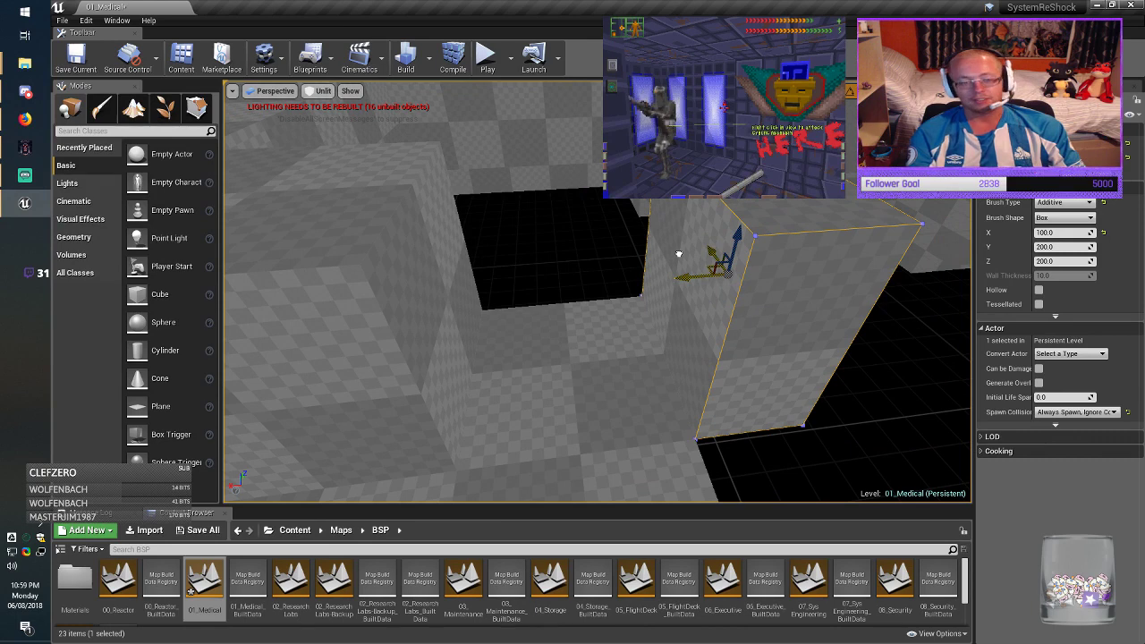
pyautogui.moveTo(679, 255)
pyautogui.mouseDown()
pyautogui.moveTo(488, 188)
pyautogui.moveTo(533, 207)
pyautogui.mouseUp()
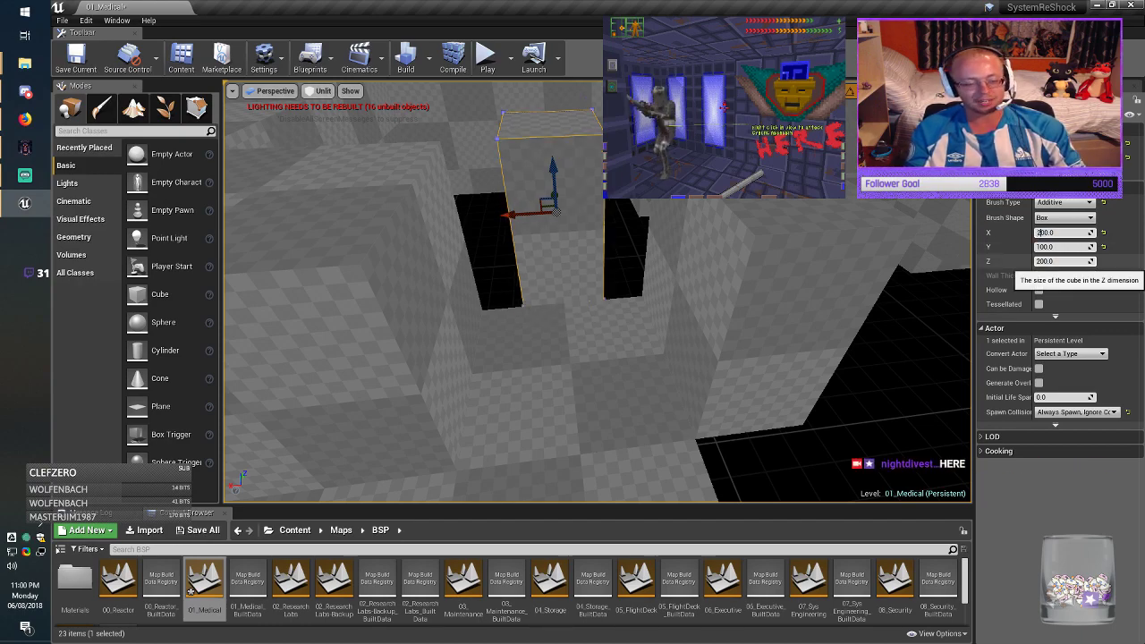
pyautogui.press('Return')
pyautogui.press('Escape')
# Step: Set the Y size of the 100 × 200 side wall block to 400 and slide it along Y to the end of the floor
pyautogui.moveTo(597, 349)
pyautogui.mouseDown(button='right')
pyautogui.moveTo(597, 393)
pyautogui.moveTo(510, 394)
pyautogui.moveTo(429, 358)
pyautogui.moveTo(358, 384)
pyautogui.moveTo(430, 331)
pyautogui.moveTo(483, 322)
pyautogui.moveTo(554, 336)
pyautogui.moveTo(591, 304)
pyautogui.moveTo(626, 326)
pyautogui.moveTo(604, 326)
pyautogui.moveTo(675, 299)
pyautogui.mouseUp(button='right')
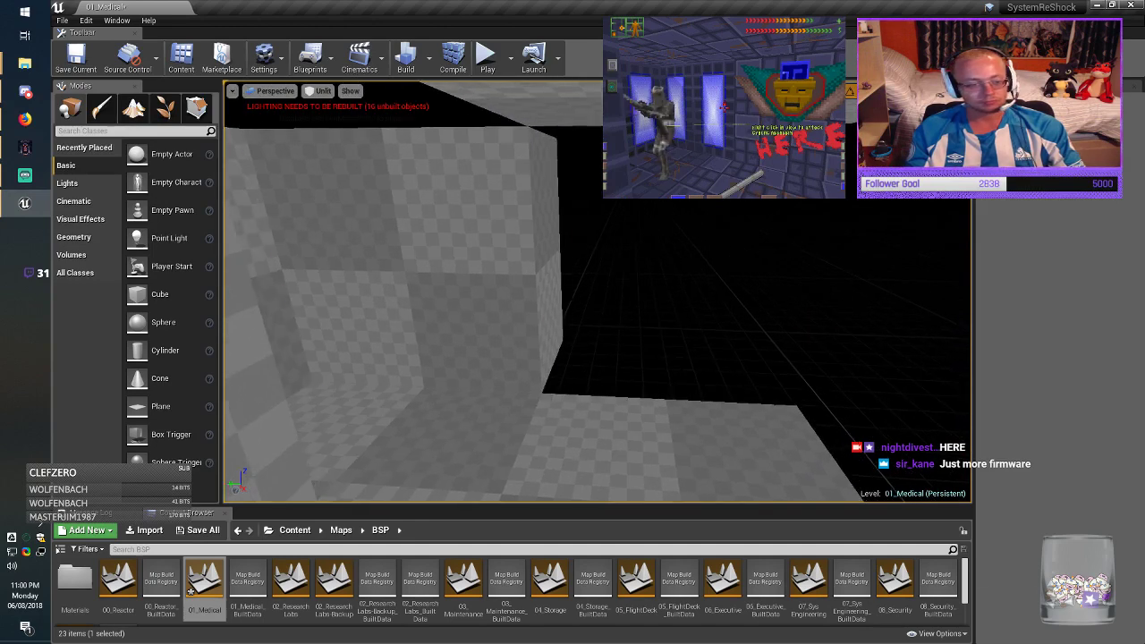
pyautogui.click(430, 269)
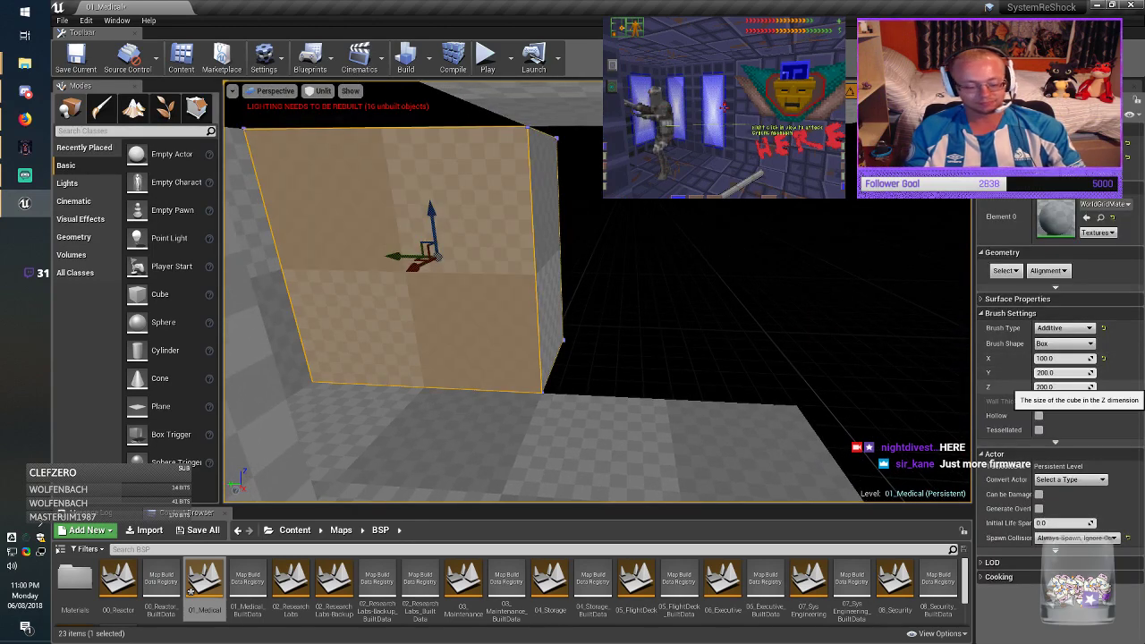
pyautogui.press('Return')
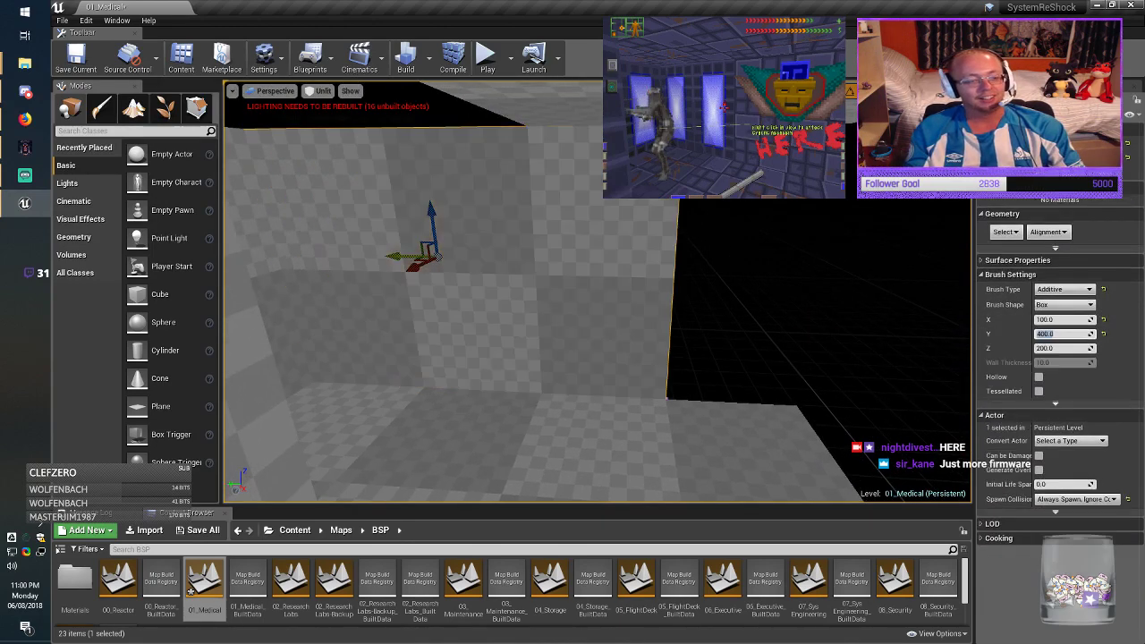
pyautogui.moveTo(395, 256); pyautogui.dragTo(489, 260)
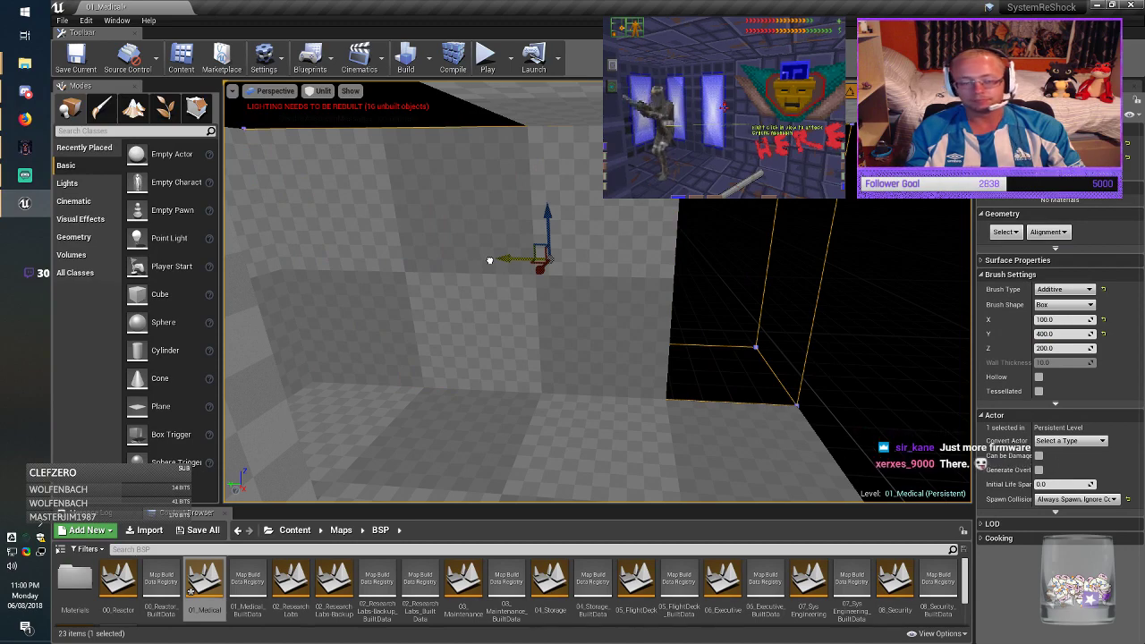
pyautogui.moveTo(489, 260); pyautogui.dragTo(516, 272, button='right')
pyautogui.press('w')
pyautogui.moveTo(597, 291)
pyautogui.mouseDown(button='right')
pyautogui.moveTo(597, 260)
pyautogui.moveTo(617, 261)
pyautogui.moveTo(610, 235)
pyautogui.mouseUp(button='right')
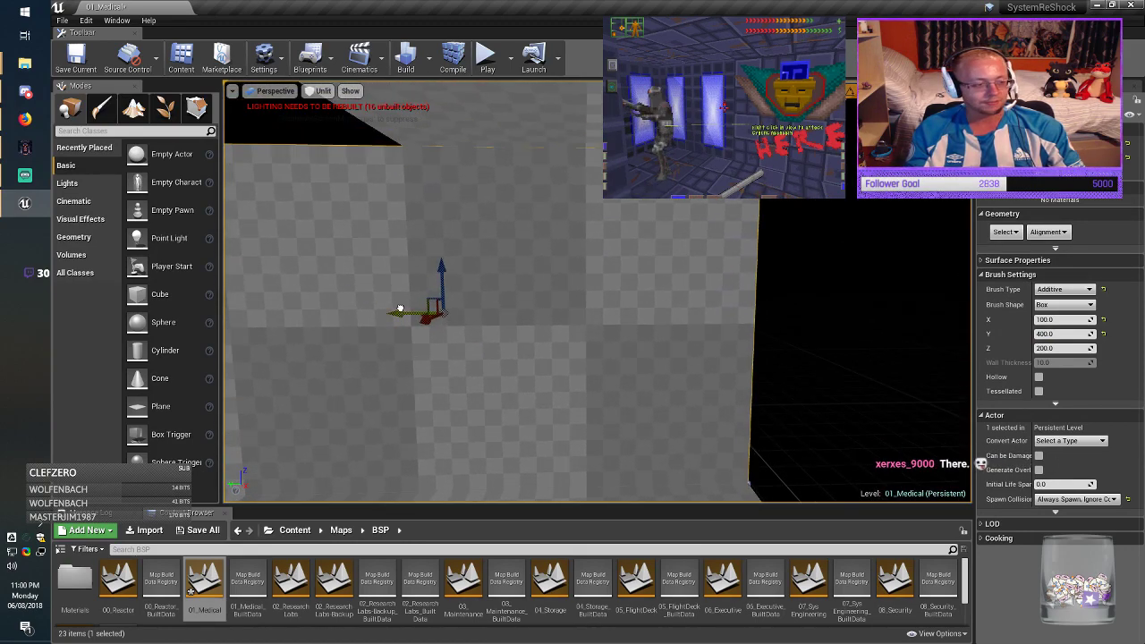
# Step: Place a Text Render actor on the lower part of the corridor wall
pyautogui.press('Escape')
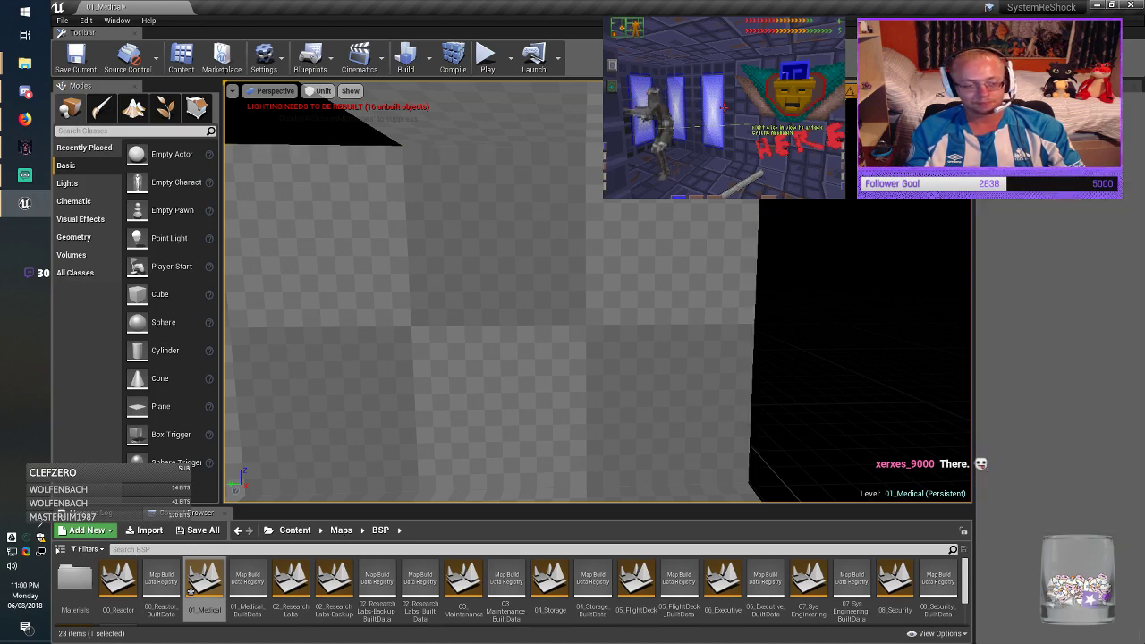
pyautogui.write('Text')
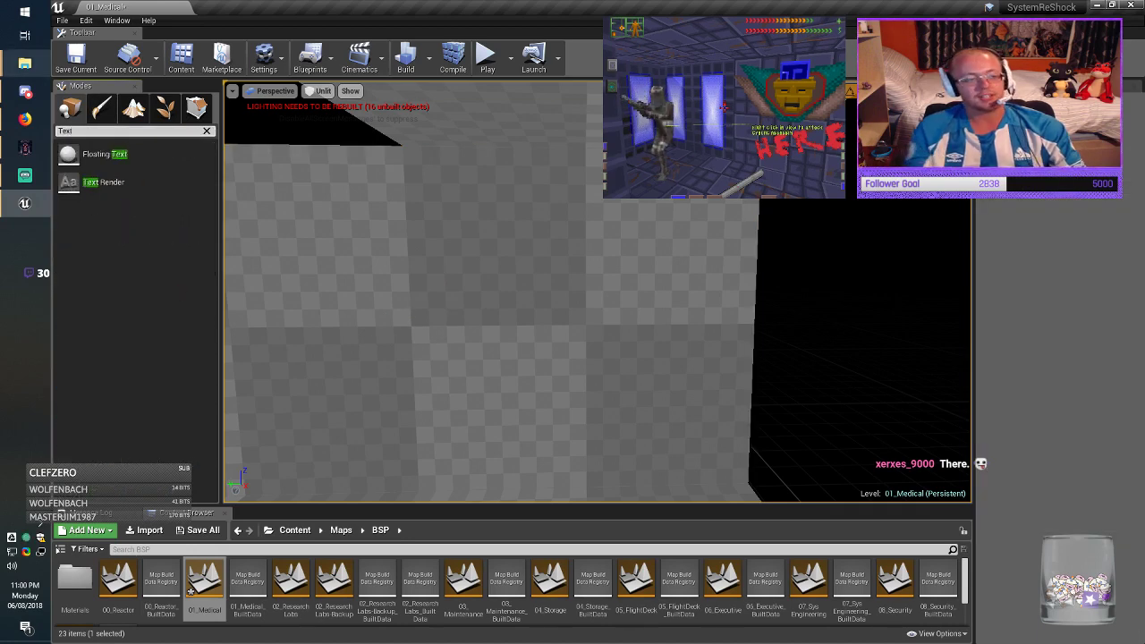
pyautogui.moveTo(104, 183); pyautogui.dragTo(499, 419)
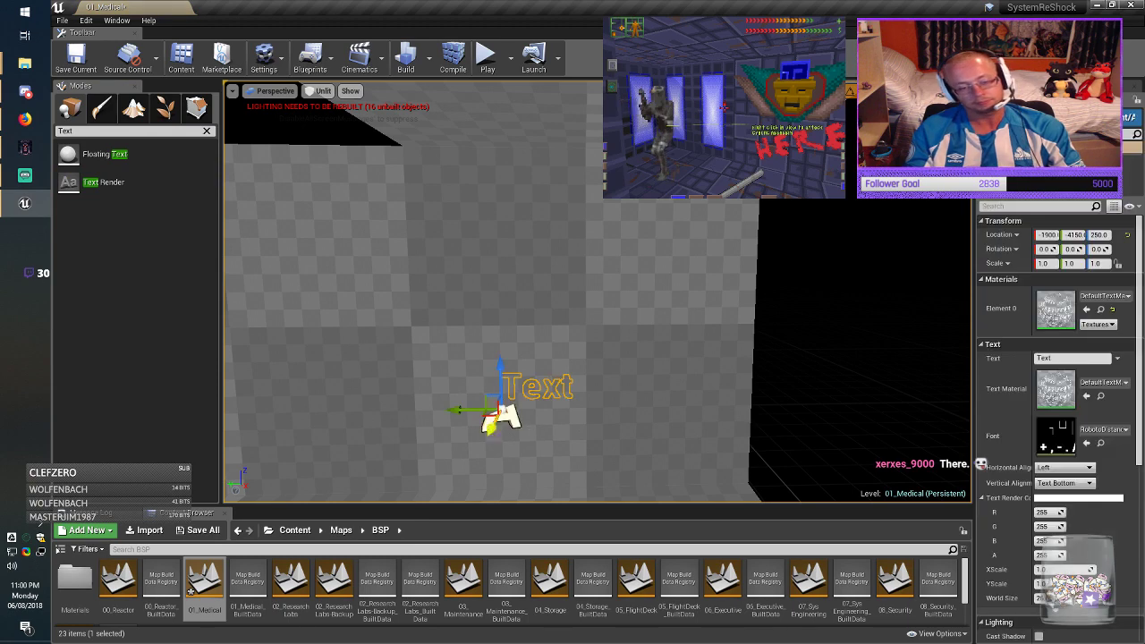
pyautogui.press('w')
pyautogui.moveTo(499, 419)
pyautogui.mouseDown(button='right')
pyautogui.moveTo(478, 443)
pyautogui.moveTo(503, 439)
pyautogui.mouseUp(button='right')
# Step: Set the text to HERE and colour it red by setting G and B to 0
pyautogui.moveTo(1057, 358); pyautogui.dragTo(1036, 359)
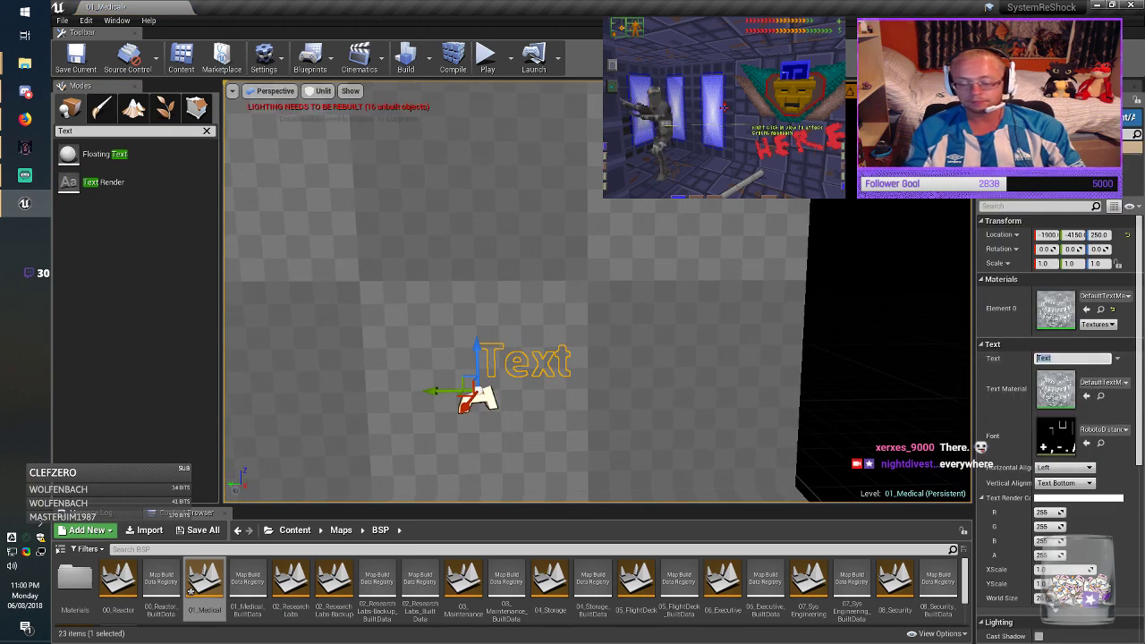
pyautogui.press('Return')
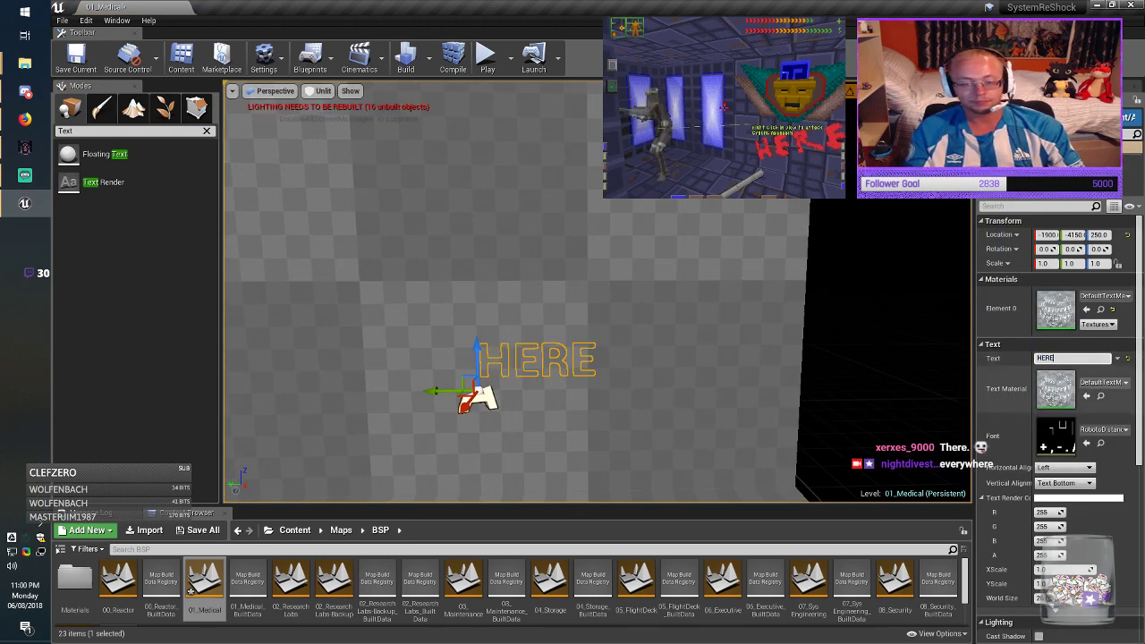
pyautogui.moveTo(1047, 527); pyautogui.dragTo(984, 542)
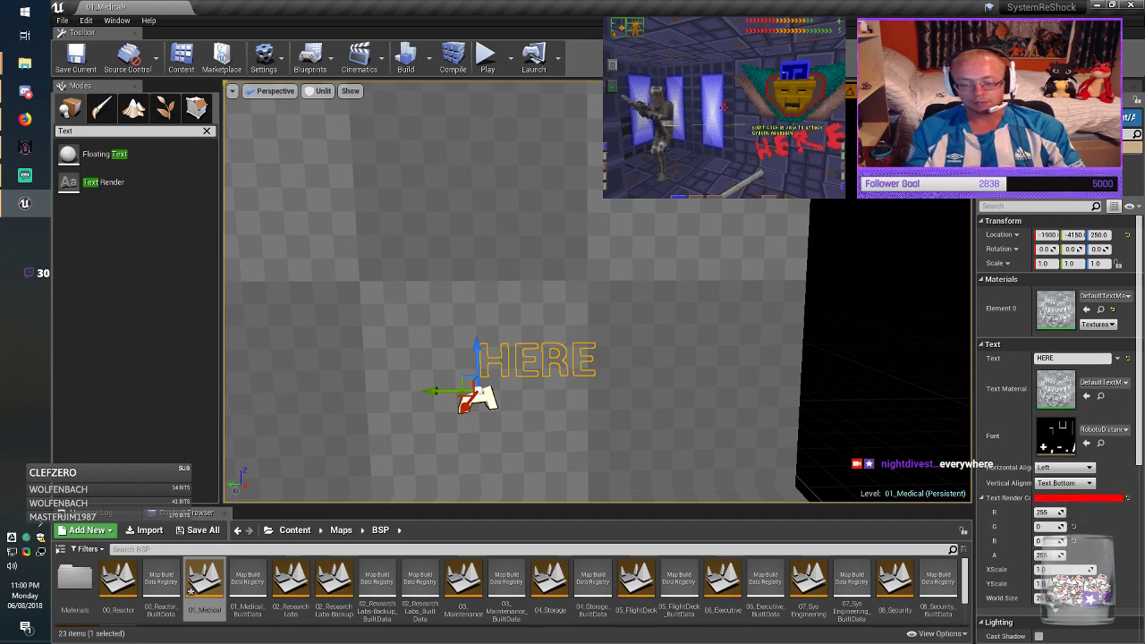
# Step: Tilt the HERE text 10° in the plane of the wall so it slopes upwards
pyautogui.moveTo(453, 332); pyautogui.dragTo(460, 360, button='right')
pyautogui.press('e')
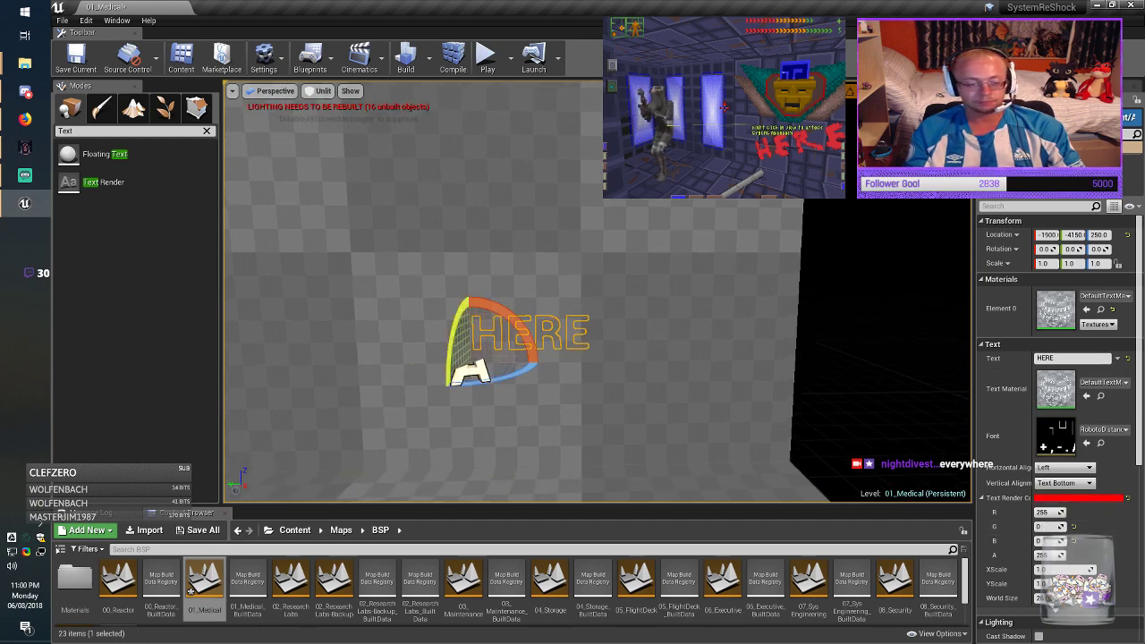
pyautogui.moveTo(516, 320); pyautogui.dragTo(483, 298)
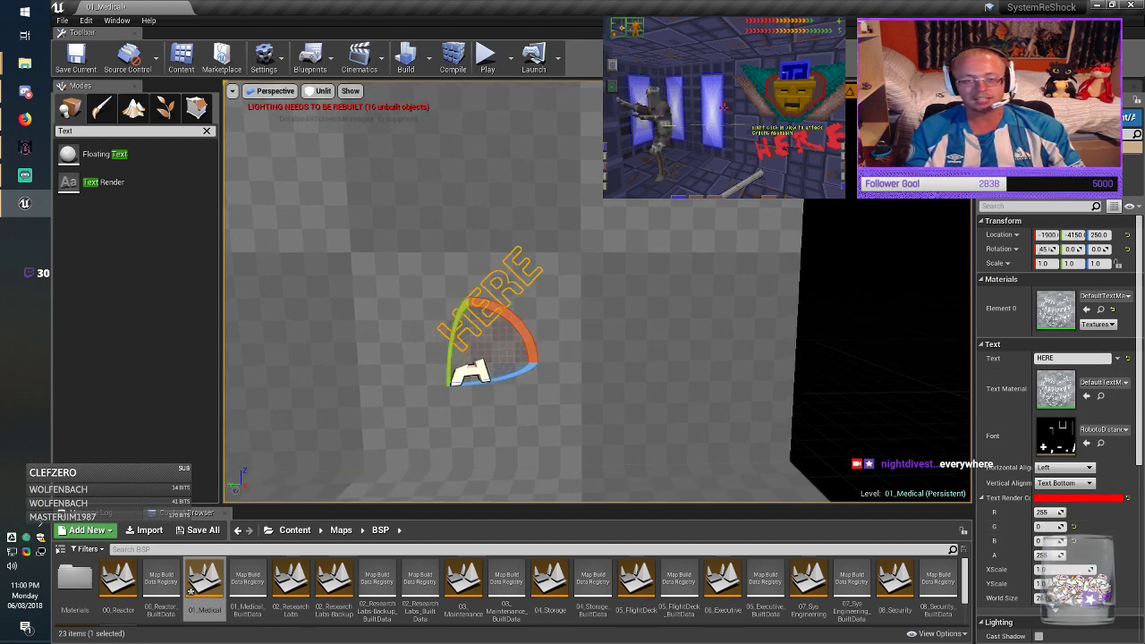
pyautogui.click(867, 91)
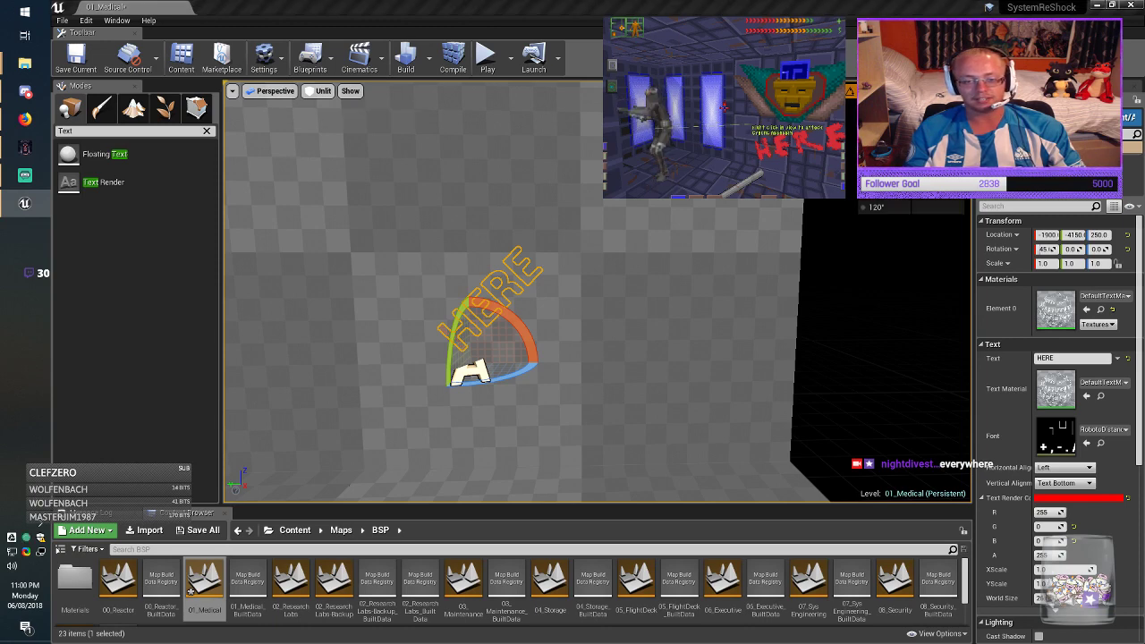
pyautogui.moveTo(516, 319); pyautogui.dragTo(532, 341)
pyautogui.press('w')
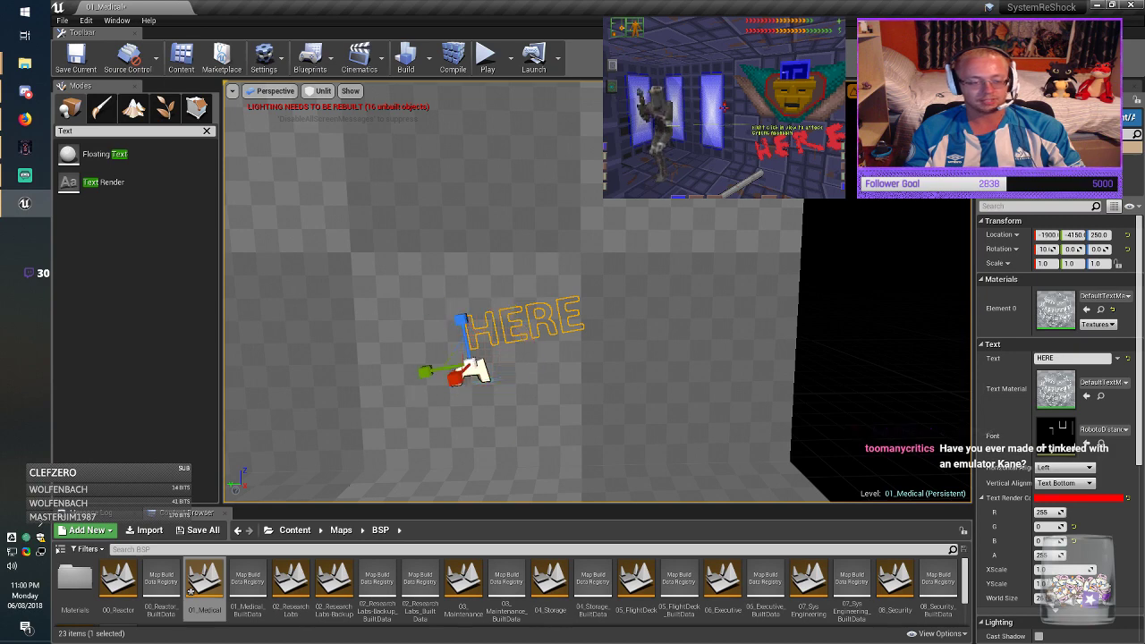
# Step: Pull the HERE text 1 unit off the wall along X and set its X and Y scale to 3
pyautogui.moveTo(533, 341); pyautogui.dragTo(492, 371, button='right')
pyautogui.moveTo(565, 287); pyautogui.dragTo(563, 289)
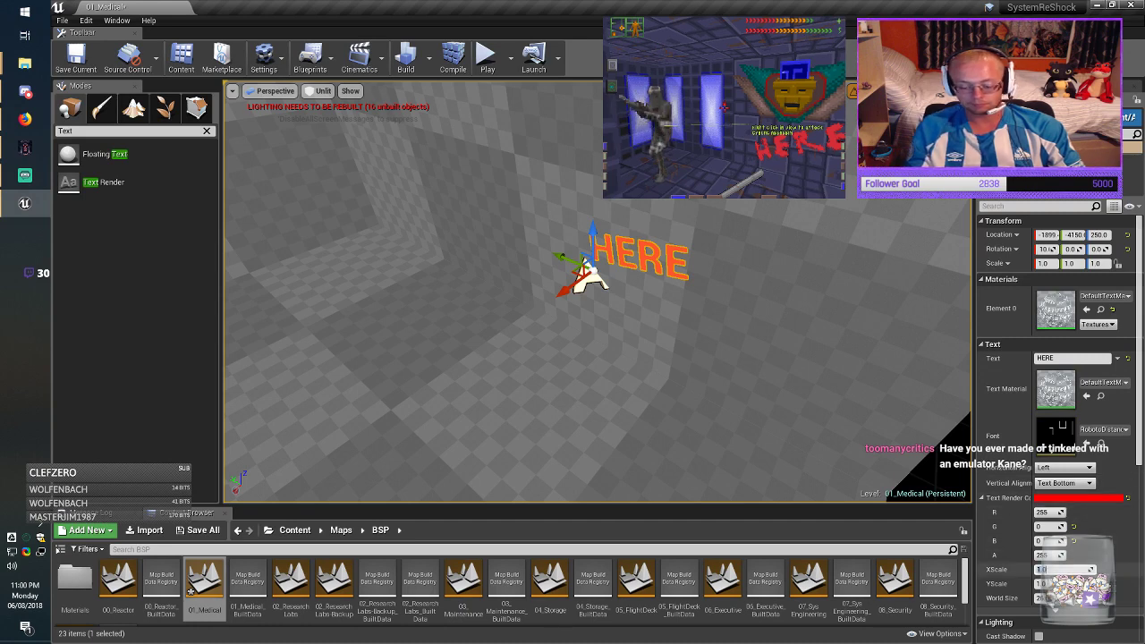
pyautogui.press('Return')
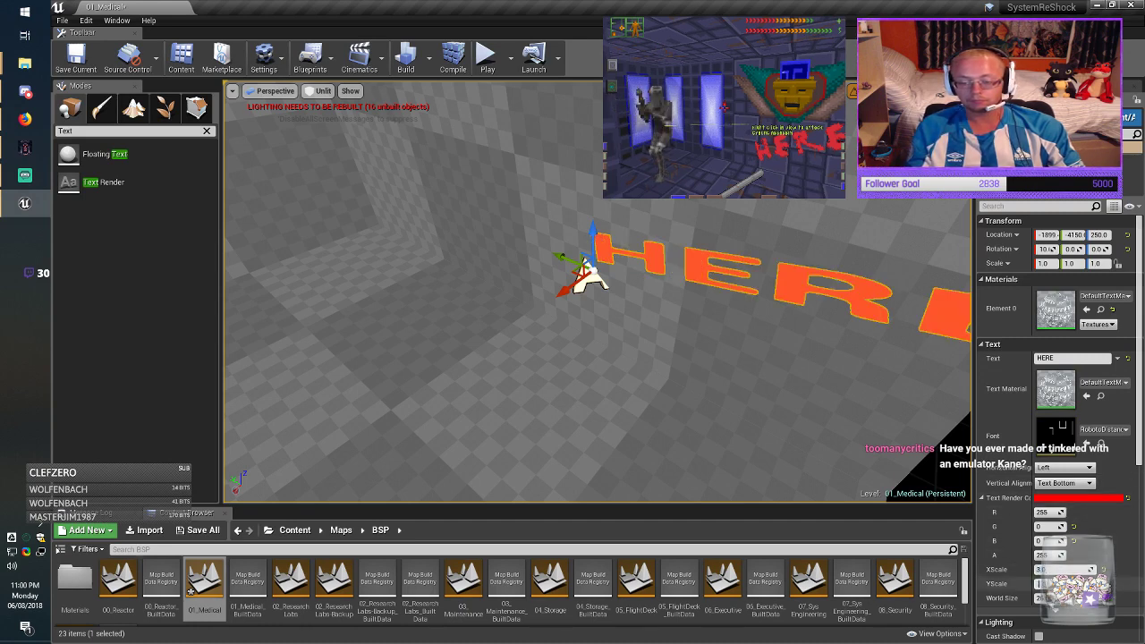
pyautogui.press('Return')
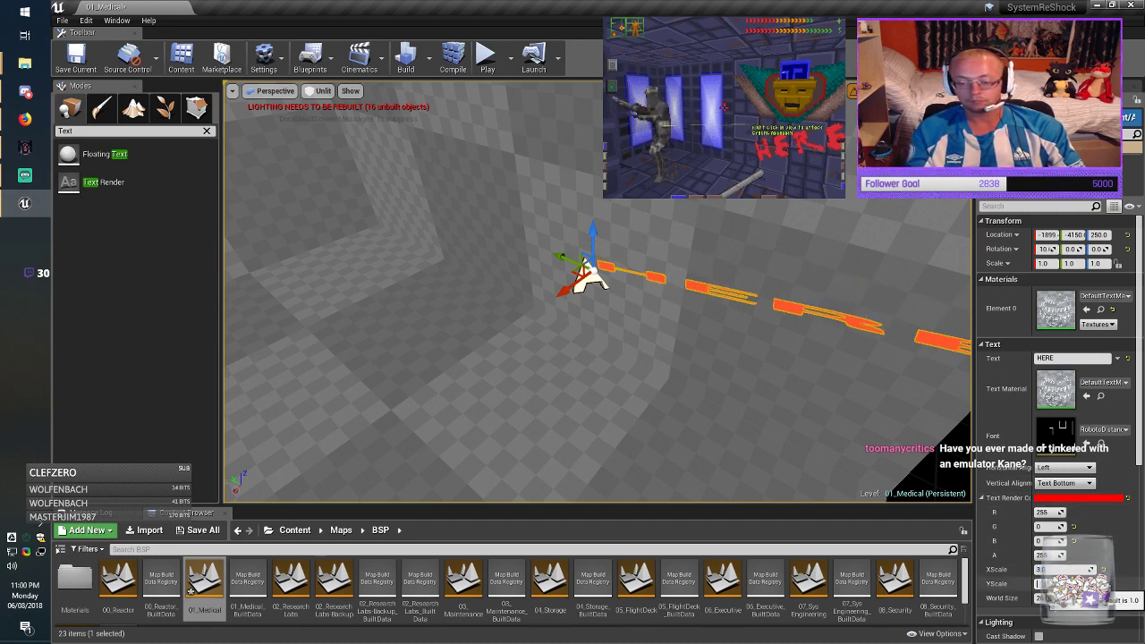
pyautogui.write('3')
pyautogui.press('Return')
pyautogui.moveTo(598, 357); pyautogui.dragTo(599, 286, button='right')
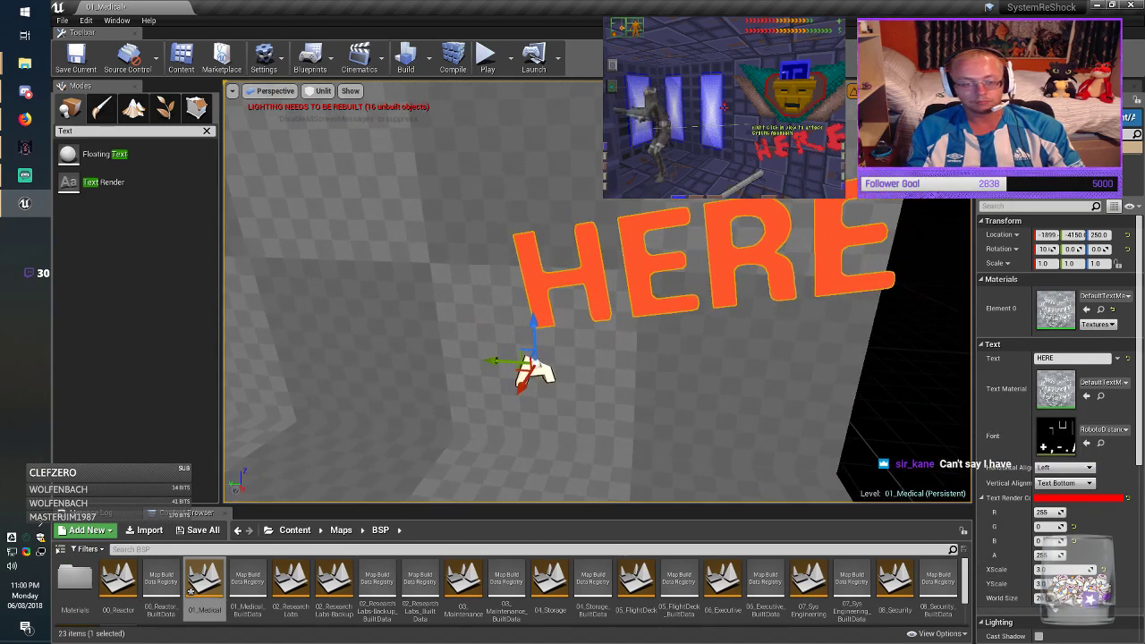
# Step: Reposition the HERE text on the wall to about Y -4129, Z 199, using the original game as reference
pyautogui.moveTo(532, 331); pyautogui.dragTo(473, 437)
pyautogui.moveTo(537, 358); pyautogui.dragTo(559, 416)
pyautogui.hotkey('alt', 'Tab')
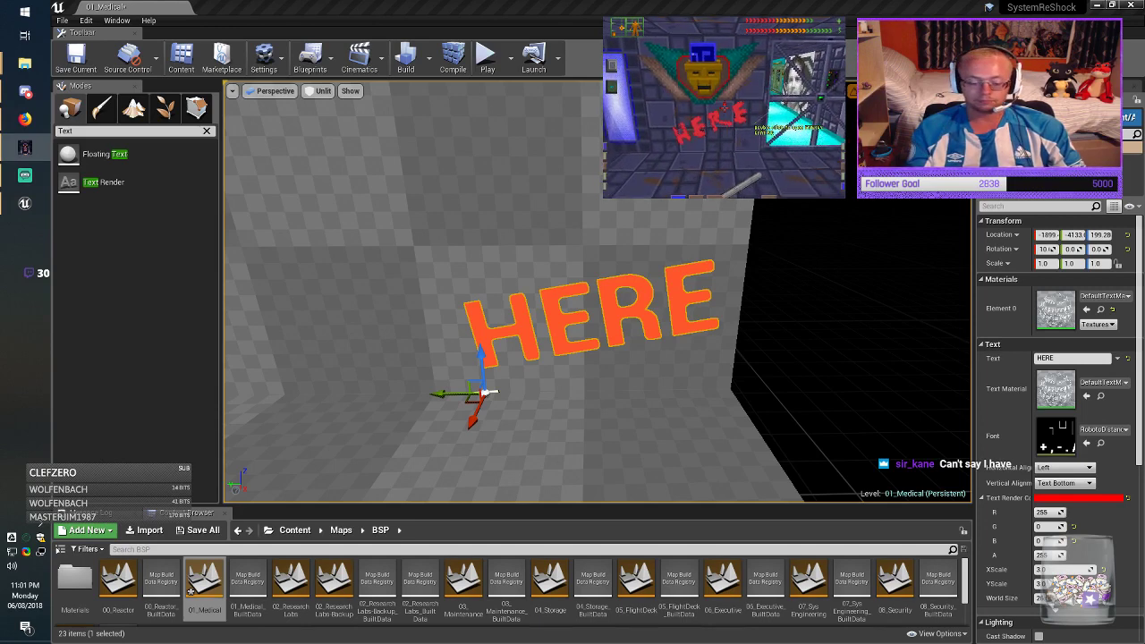
pyautogui.moveTo(439, 393); pyautogui.dragTo(434, 394)
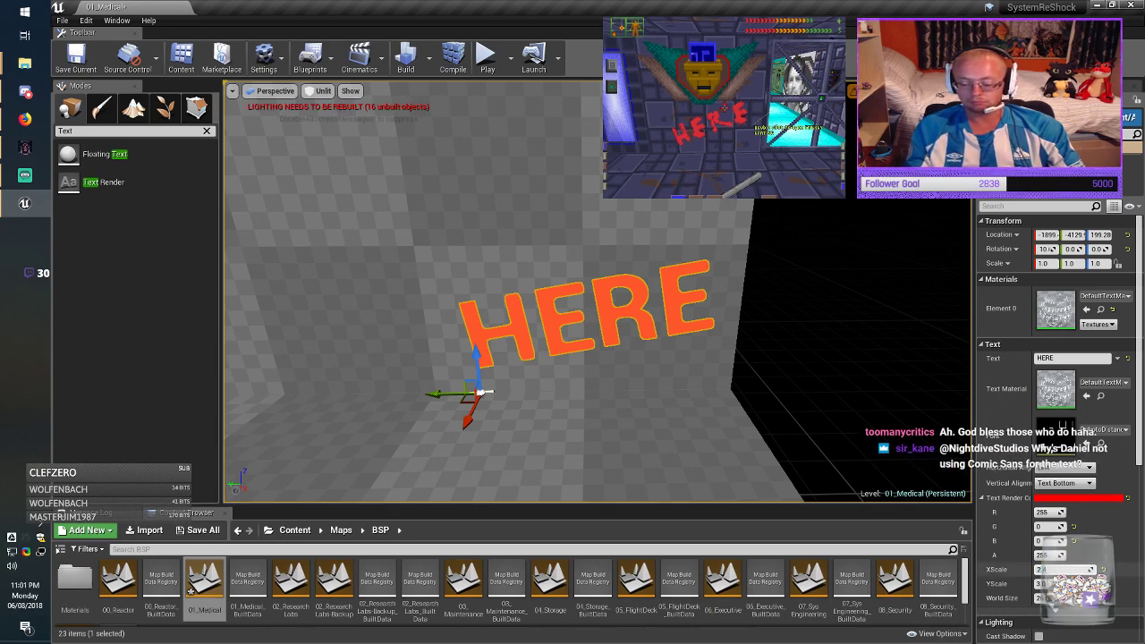
# Step: Set the HERE text's X and Y scale to 2.5 and recentre it at about Y -4142, Z 204
pyautogui.write('2.5')
pyautogui.press('Return')
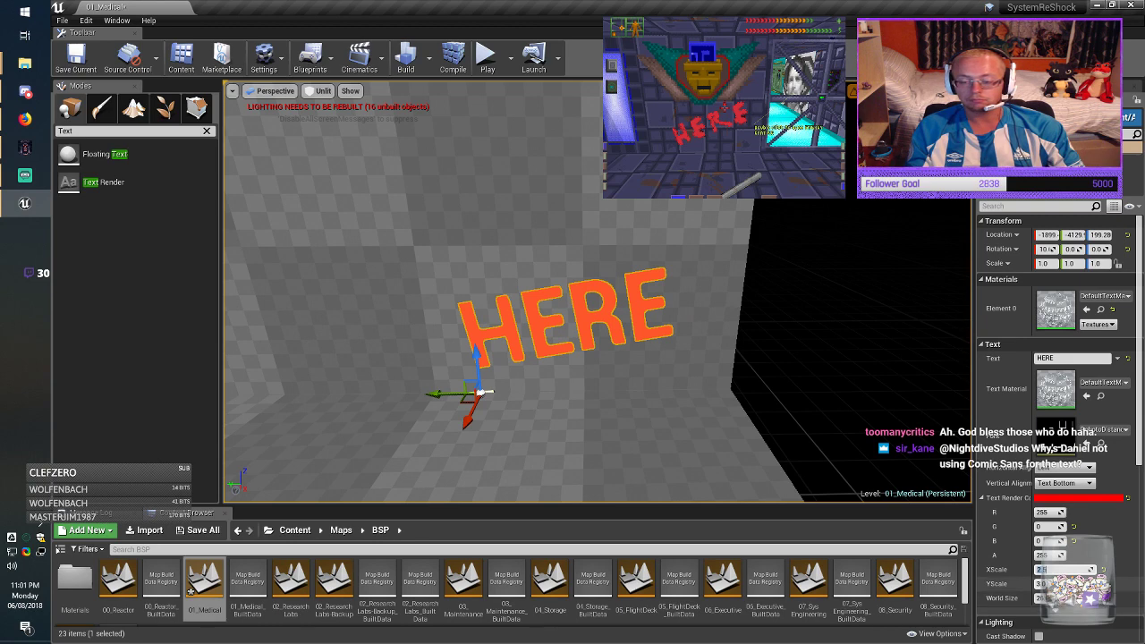
pyautogui.write('2.5')
pyautogui.press('Return')
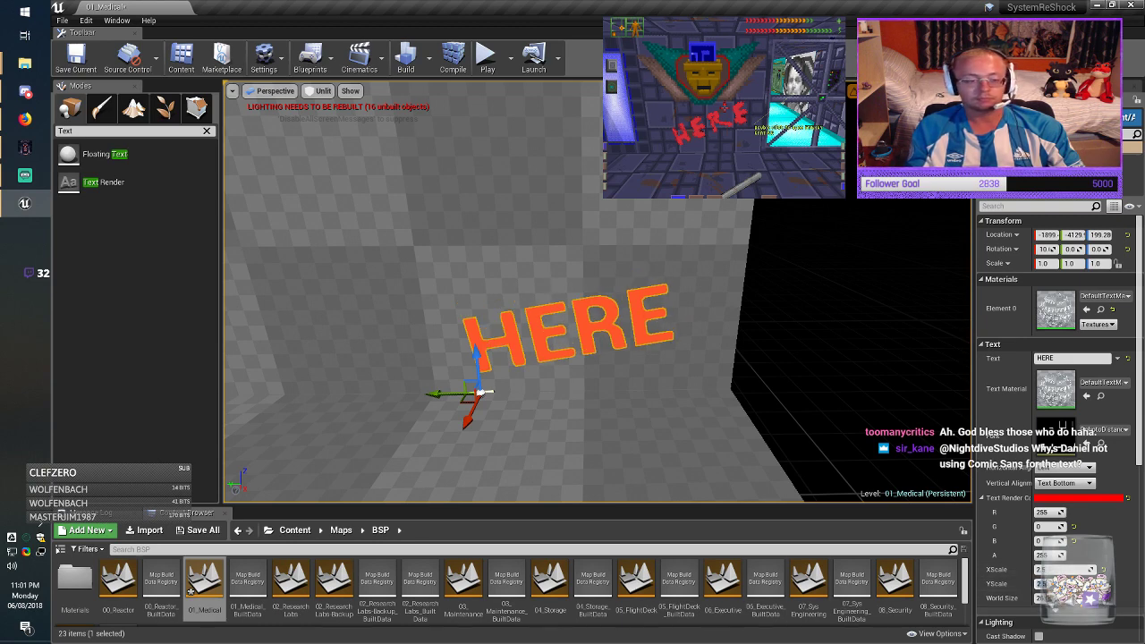
pyautogui.moveTo(467, 383); pyautogui.dragTo(488, 376)
pyautogui.press('Escape')
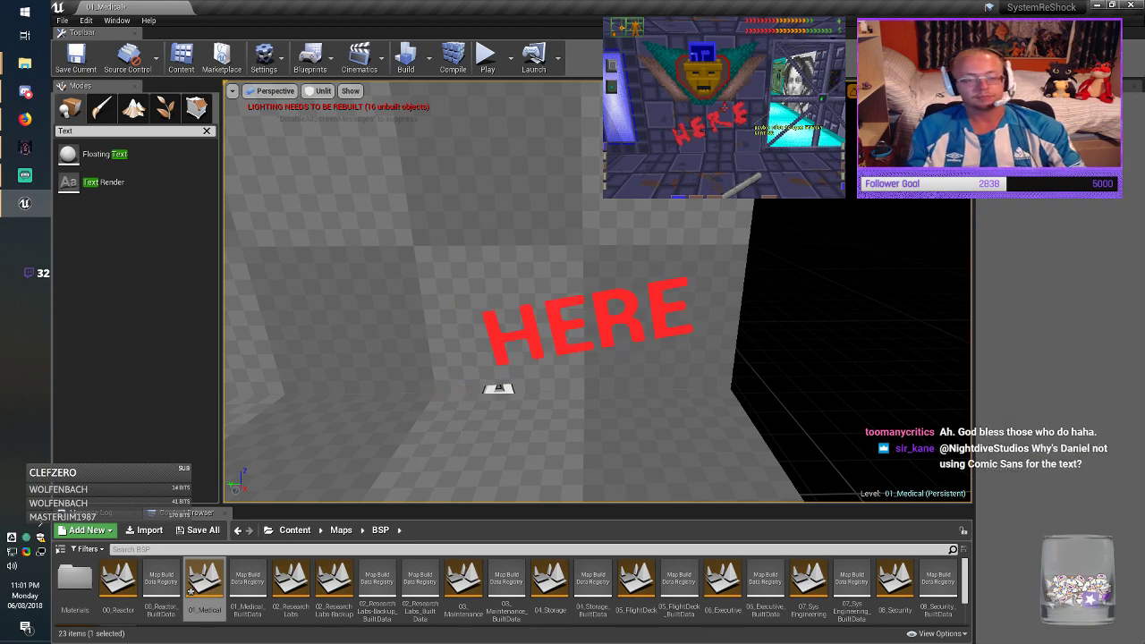
# Step: Duplicate the 200 × 200 × 100 floor block of the alcove straight up into the black ceiling gap
pyautogui.moveTo(573, 358)
pyautogui.mouseDown(button='right')
pyautogui.moveTo(447, 344)
pyautogui.moveTo(474, 349)
pyautogui.moveTo(456, 358)
pyautogui.moveTo(574, 376)
pyautogui.moveTo(541, 322)
pyautogui.moveTo(560, 324)
pyautogui.mouseUp(button='right')
pyautogui.click(574, 375)
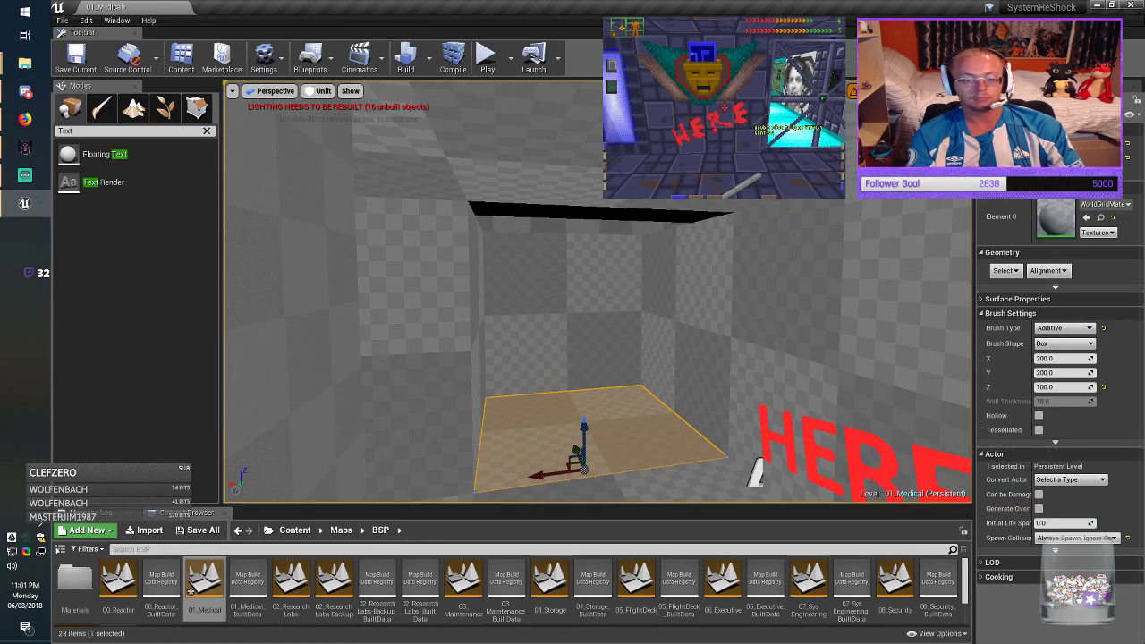
pyautogui.keyDown('alt'); pyautogui.moveTo(585, 417); pyautogui.dragTo(585, 120); pyautogui.keyUp('alt')
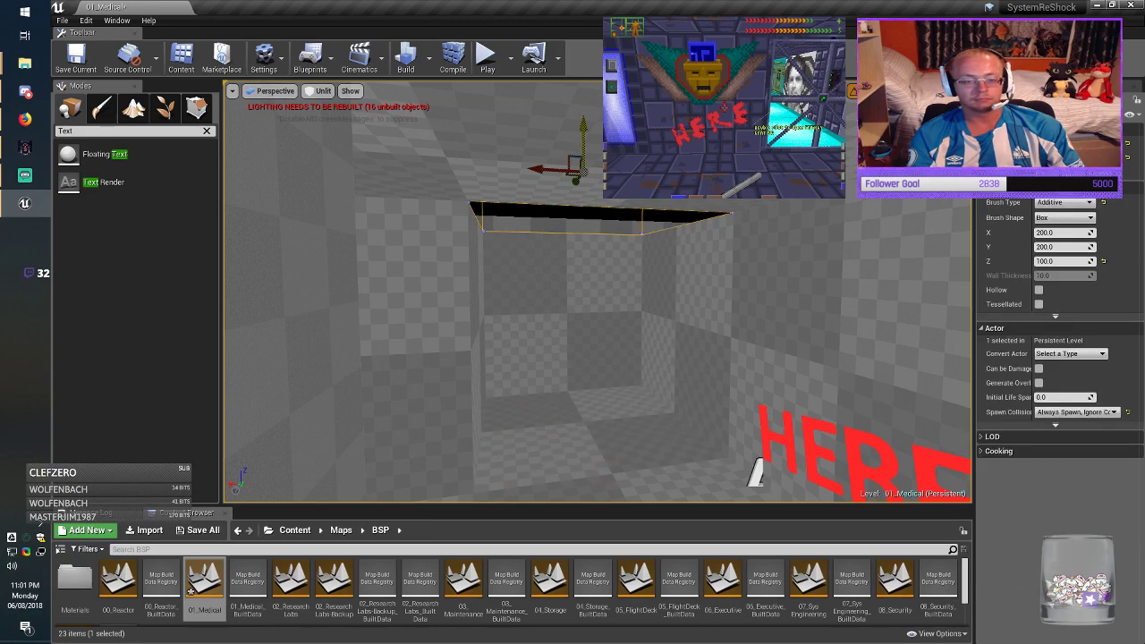
# Step: Duplicate the corridor floor block along Y past the end of the HERE wall, checking the original game, and save the level
pyautogui.moveTo(584, 120)
pyautogui.mouseDown(button='right')
pyautogui.moveTo(546, 135)
pyautogui.moveTo(339, 143)
pyautogui.moveTo(868, 147)
pyautogui.moveTo(865, 98)
pyautogui.moveTo(891, 140)
pyautogui.mouseUp(button='right')
pyautogui.hotkey('alt', 'Tab')
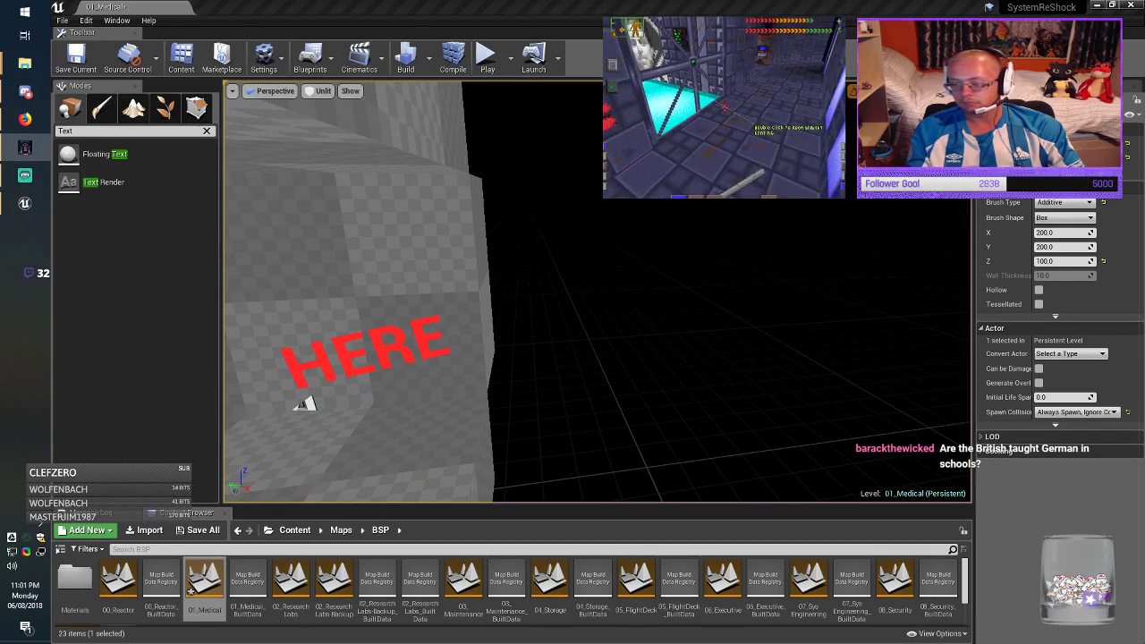
pyautogui.hotkey('alt', 'Tab')
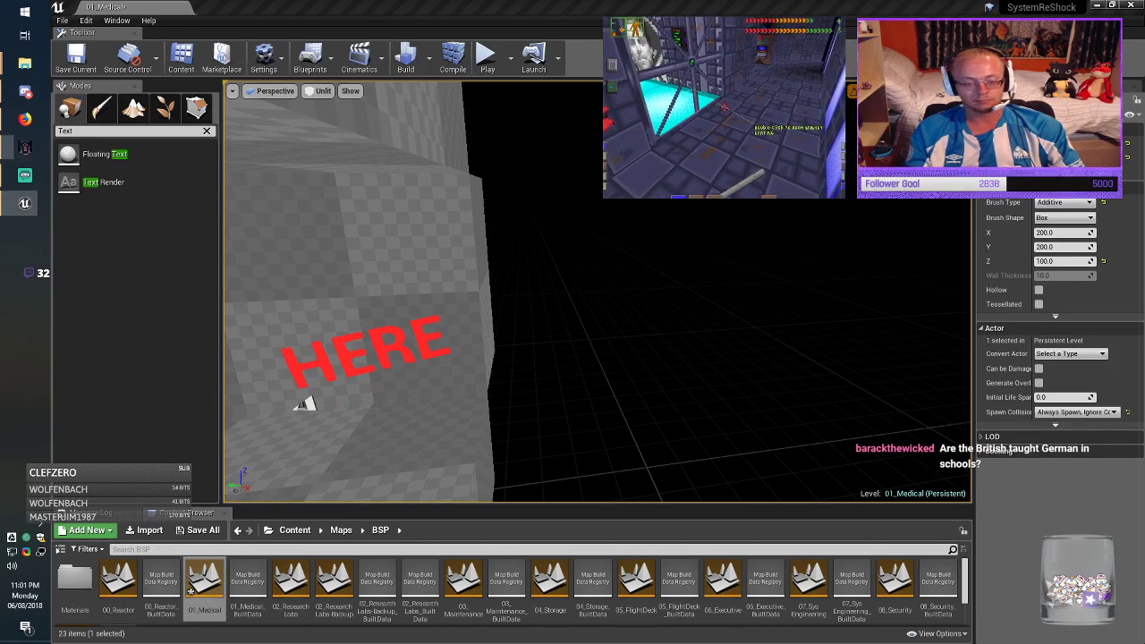
pyautogui.moveTo(597, 291); pyautogui.dragTo(511, 313, button='right')
pyautogui.click(439, 318)
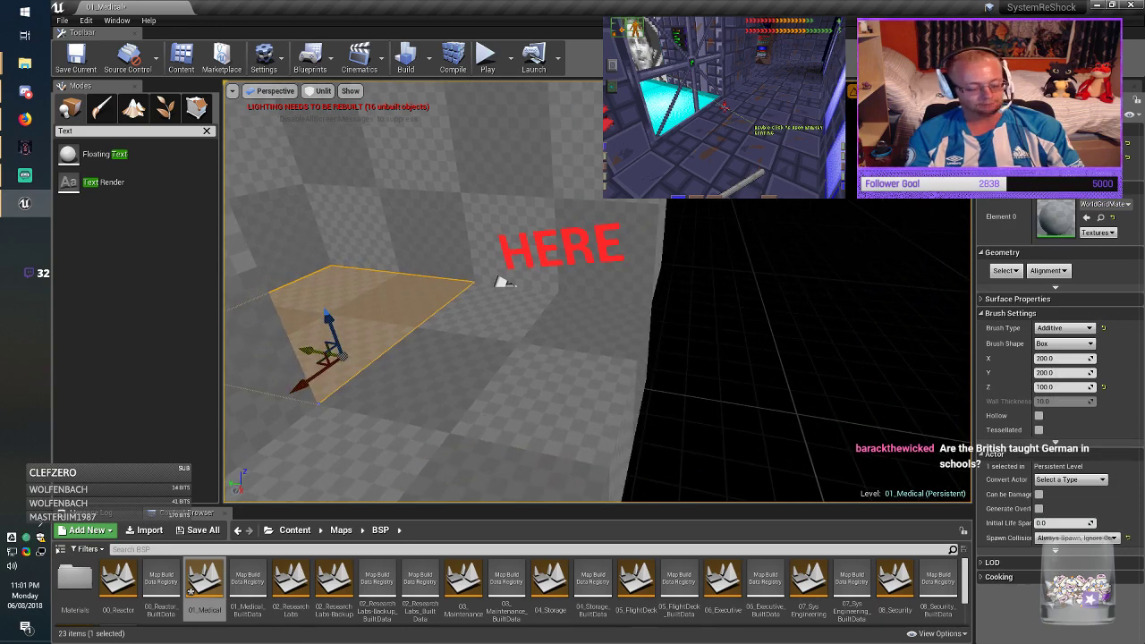
pyautogui.moveTo(318, 346)
pyautogui.keyDown('alt'); pyautogui.mouseDown()
pyautogui.moveTo(889, 381)
pyautogui.moveTo(707, 353)
pyautogui.mouseUp(); pyautogui.keyUp('alt')
pyautogui.moveTo(707, 353)
pyautogui.mouseDown(button='right')
pyautogui.moveTo(626, 368)
pyautogui.moveTo(658, 354)
pyautogui.mouseUp(button='right')
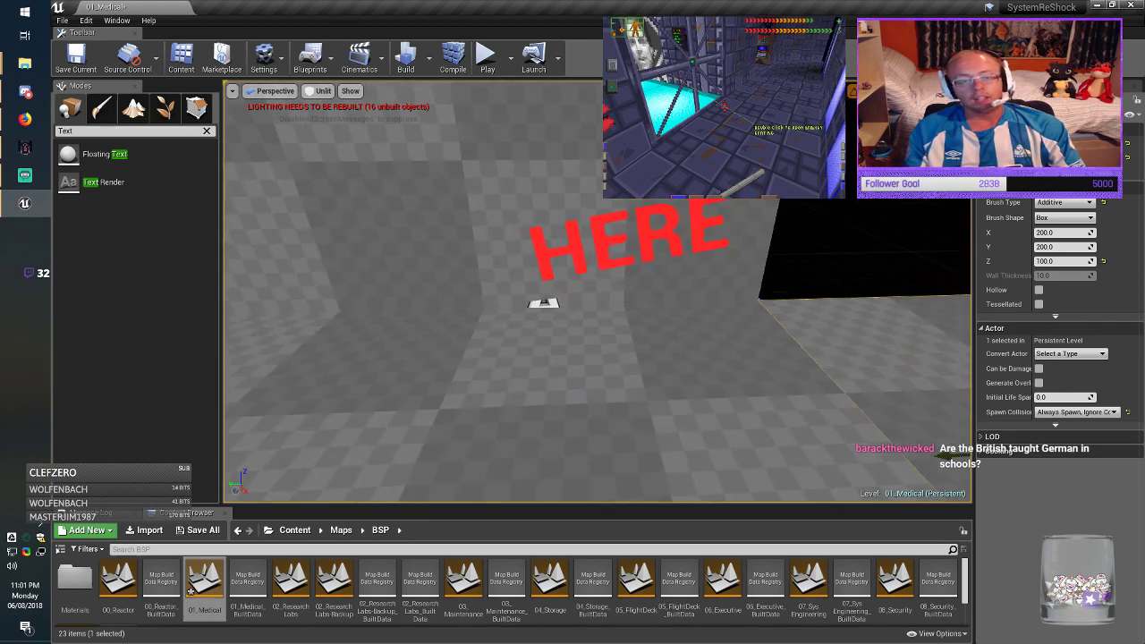
pyautogui.click(76, 57)
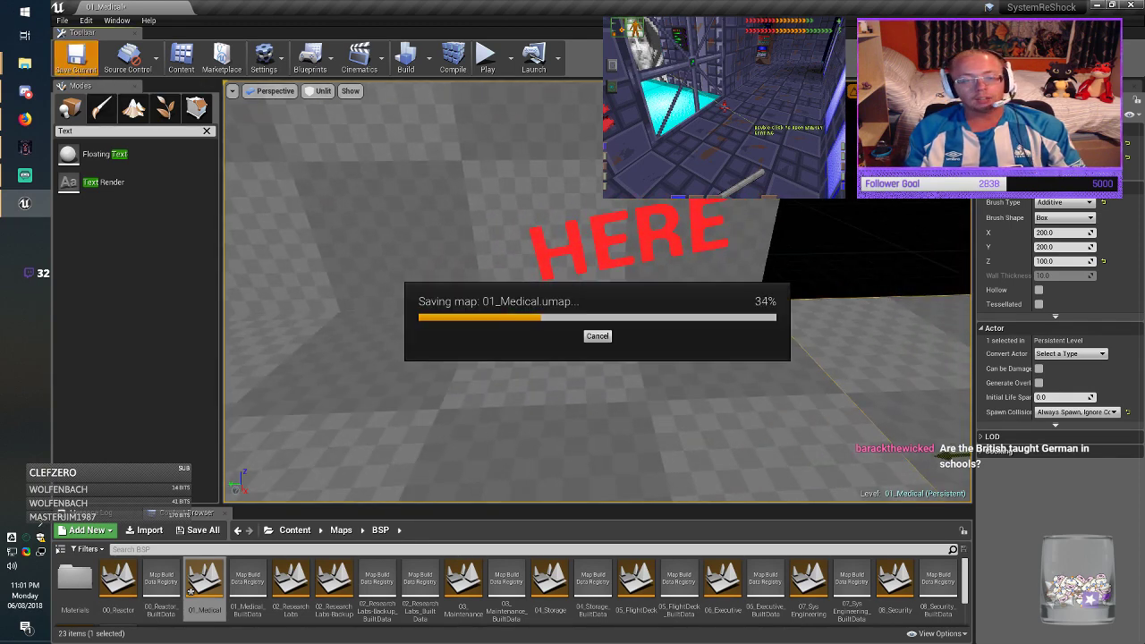
# Step: Look through the text materials and fonts available for the HERE text
pyautogui.click(617, 244)
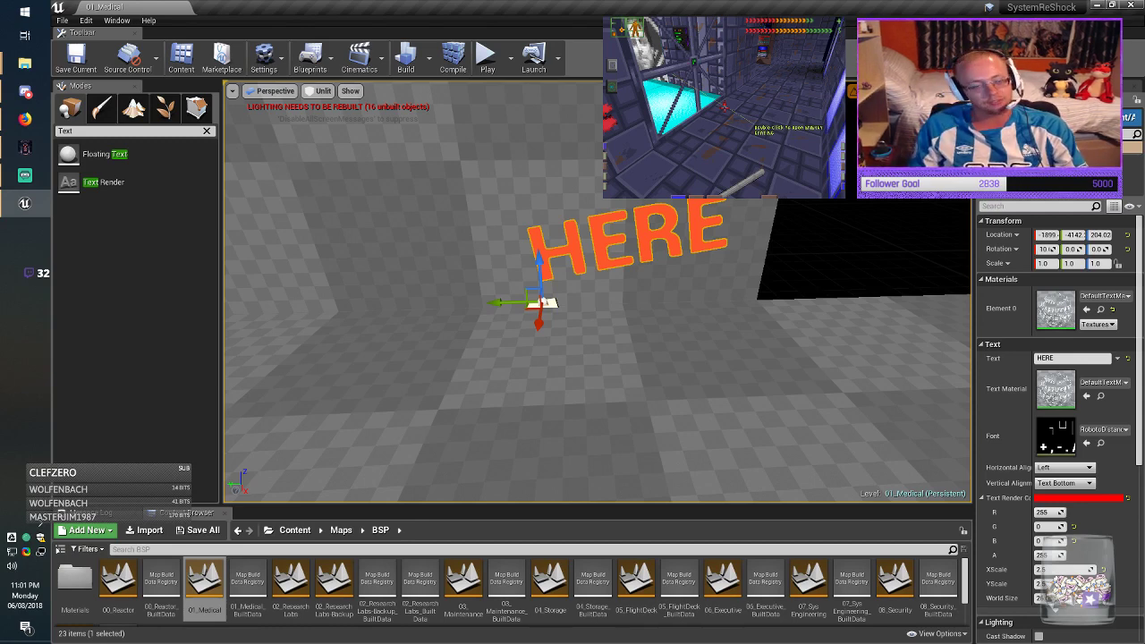
pyautogui.moveTo(597, 291); pyautogui.dragTo(644, 210, button='right')
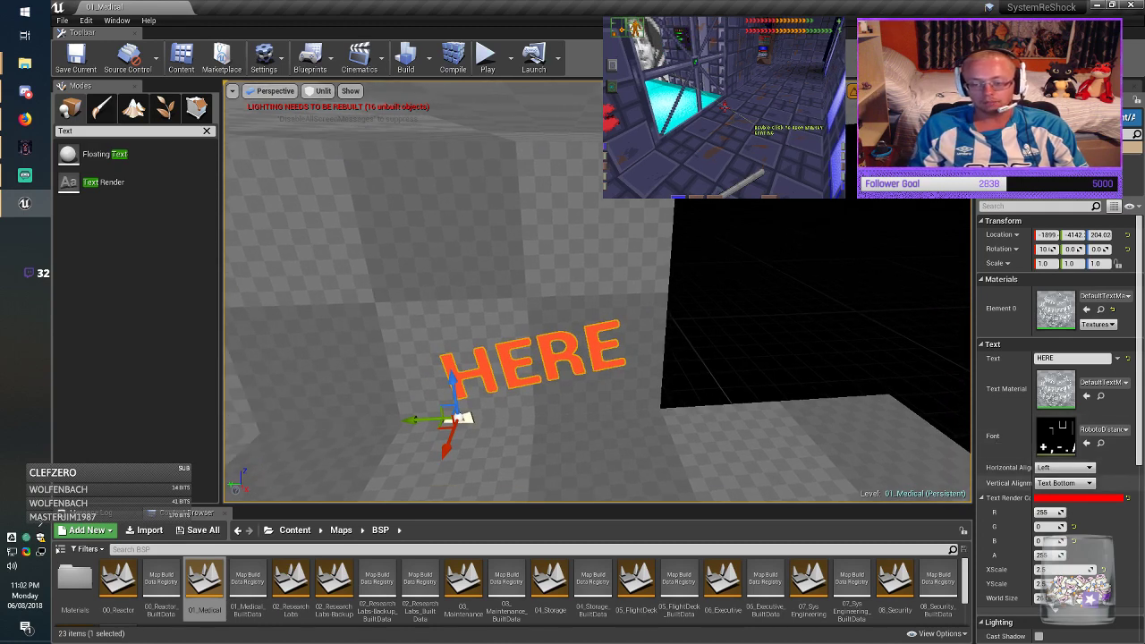
pyautogui.scroll(-2, 1060, 411)
pyautogui.scroll(-4, 1058, 443)
pyautogui.scroll(6, 1058, 432)
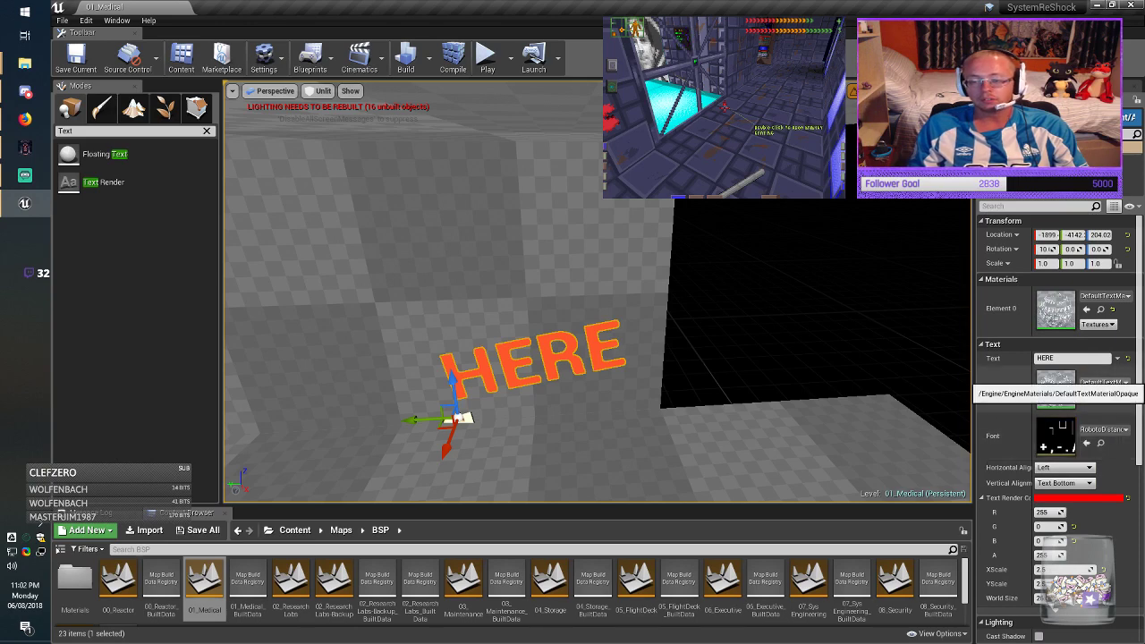
pyautogui.click(1104, 383)
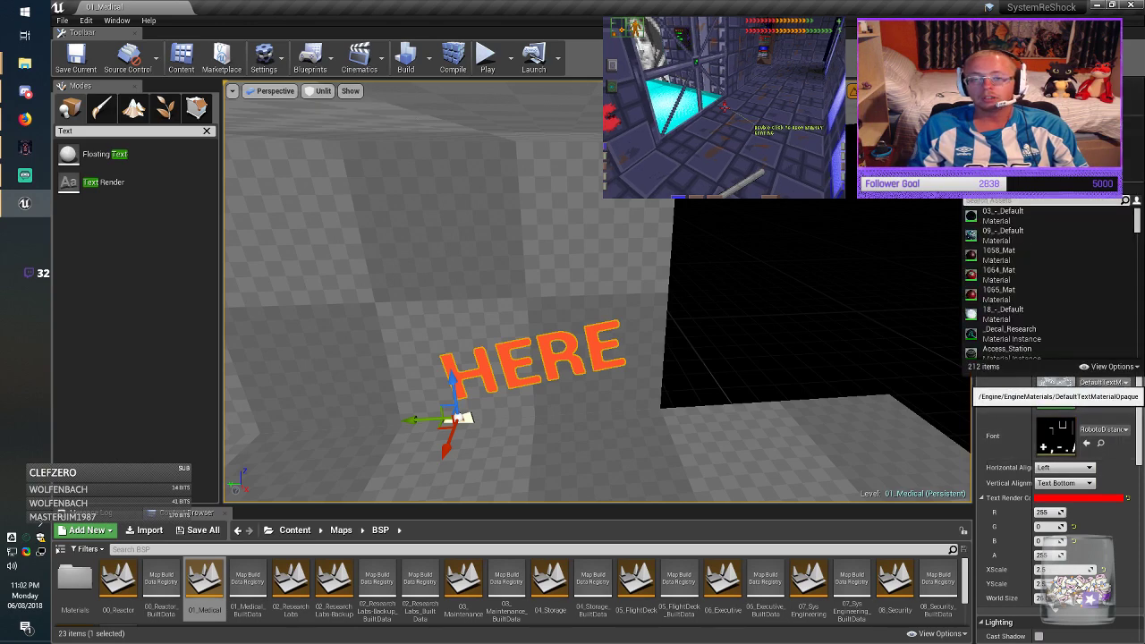
pyautogui.moveTo(1138, 220)
pyautogui.mouseDown()
pyautogui.moveTo(1137, 259)
pyautogui.moveTo(1137, 219)
pyautogui.mouseUp()
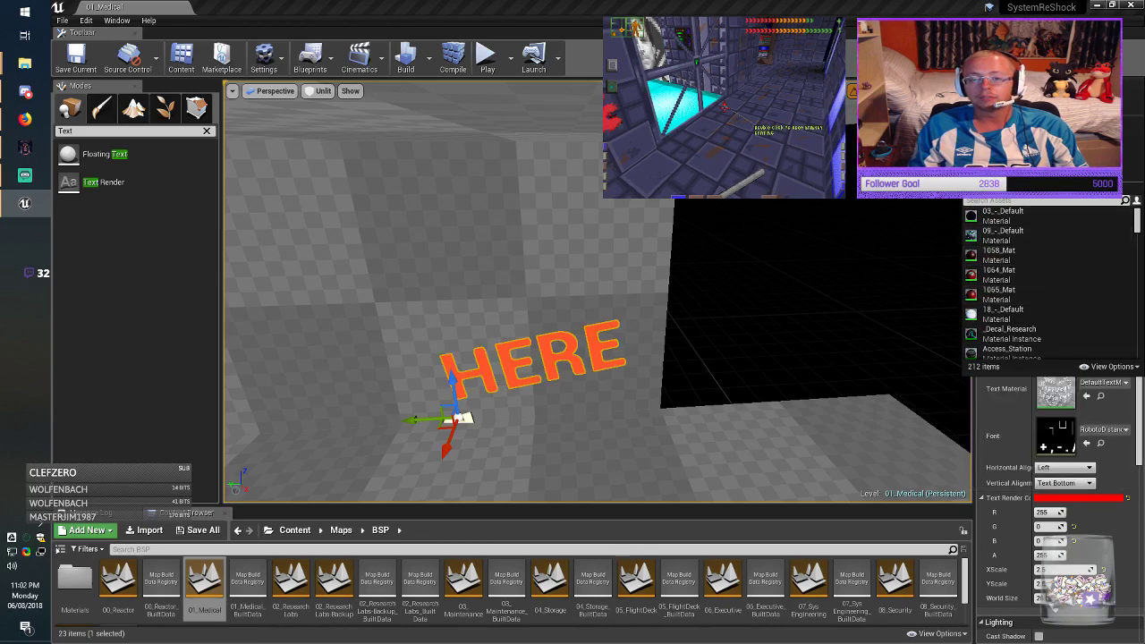
pyautogui.click(863, 282)
pyautogui.click(592, 351)
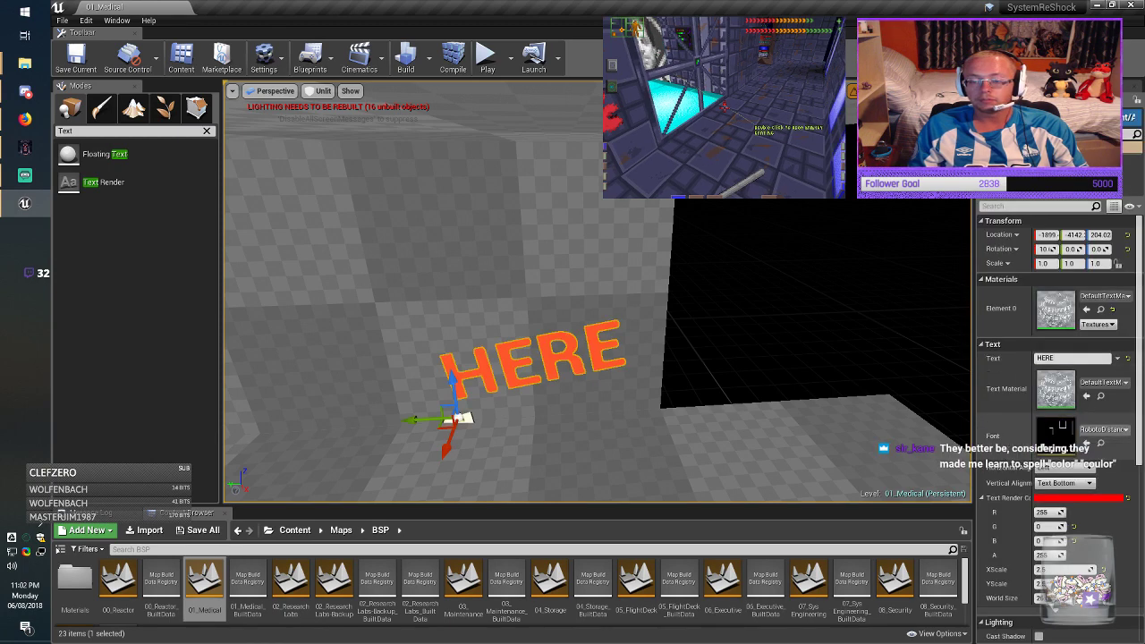
pyautogui.click(1103, 429)
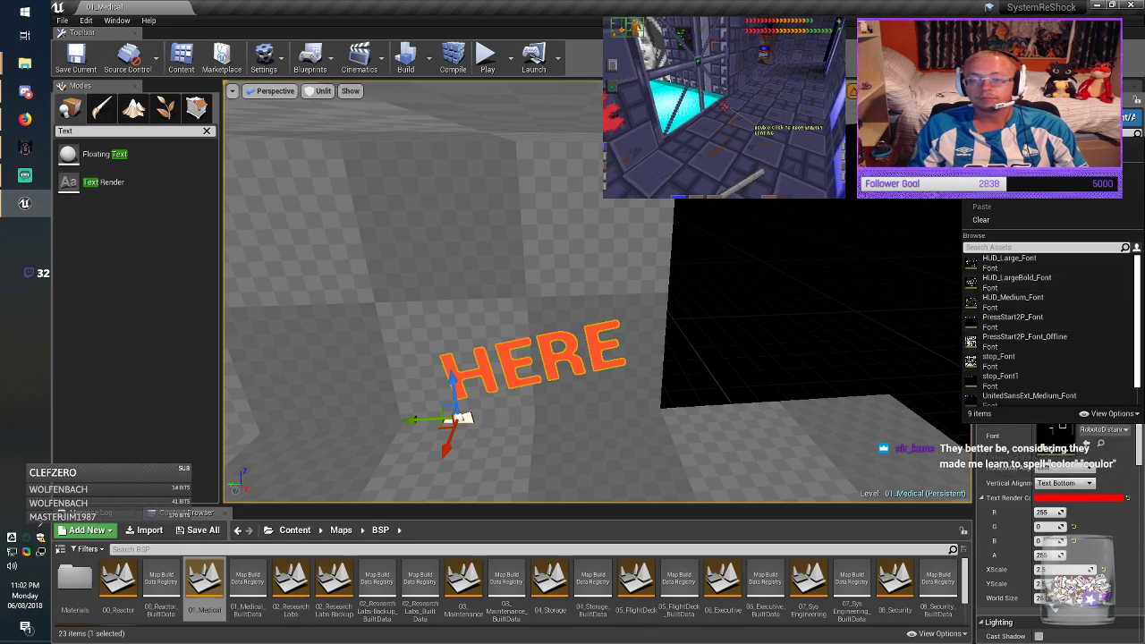
pyautogui.moveTo(1137, 284); pyautogui.dragTo(1137, 308)
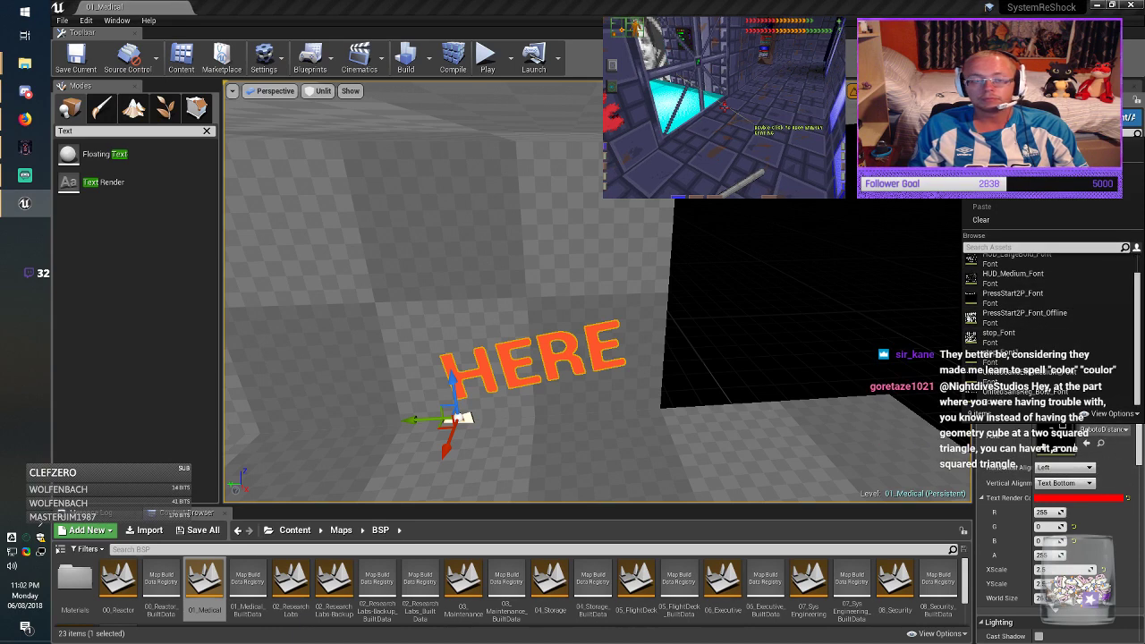
pyautogui.click(77, 58)
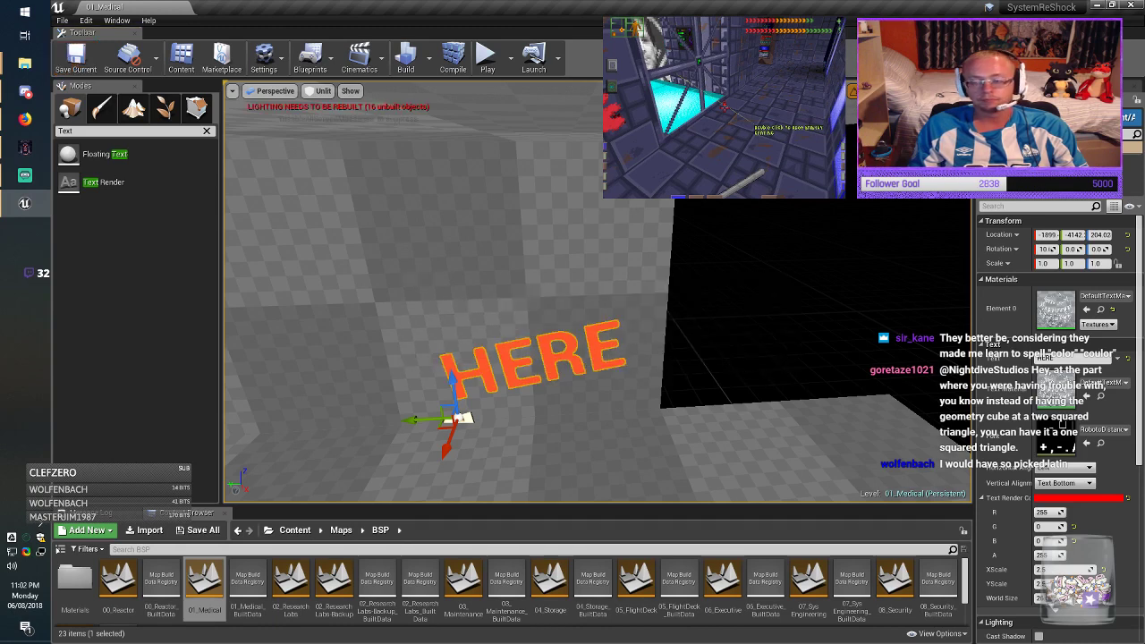
# Step: Set the X size of the wall brush behind the HERE text to 200 and shift it along X so the text shows
pyautogui.click(706, 313)
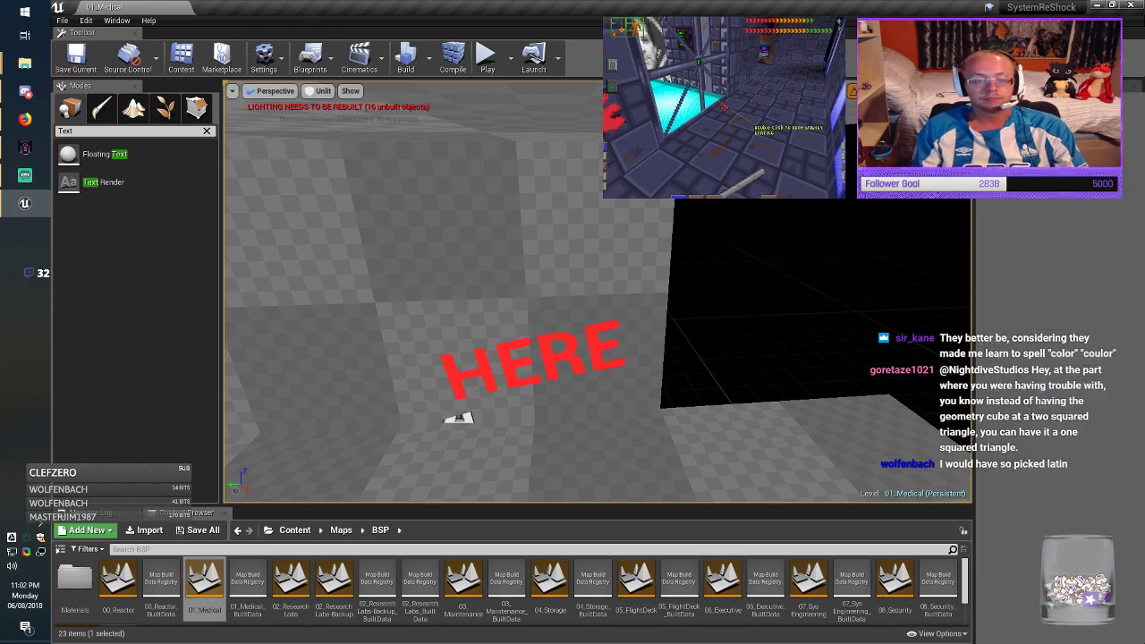
pyautogui.moveTo(626, 313)
pyautogui.mouseDown(button='right')
pyautogui.moveTo(653, 315)
pyautogui.moveTo(528, 313)
pyautogui.moveTo(693, 310)
pyautogui.mouseUp(button='right')
pyautogui.click(600, 313)
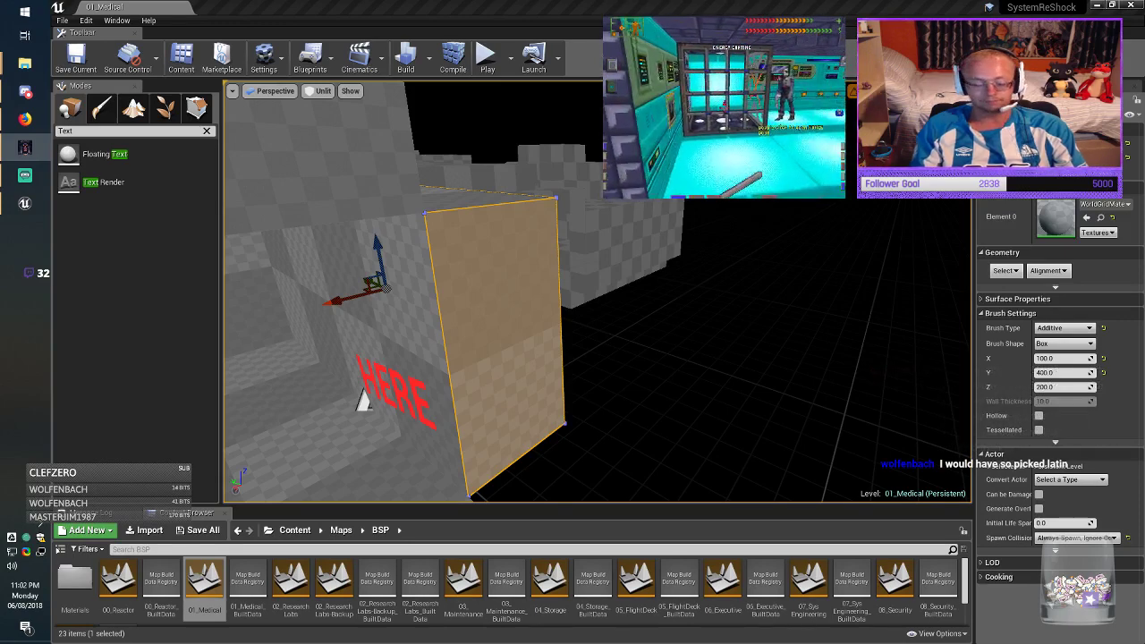
pyautogui.moveTo(1041, 359); pyautogui.dragTo(1007, 365)
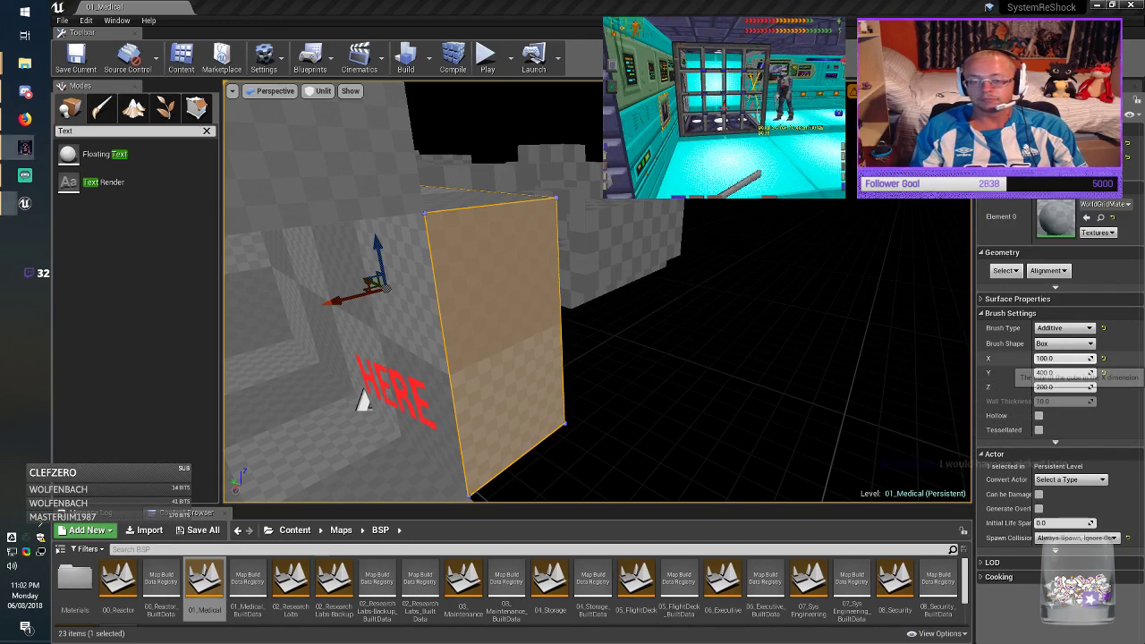
pyautogui.write('2')
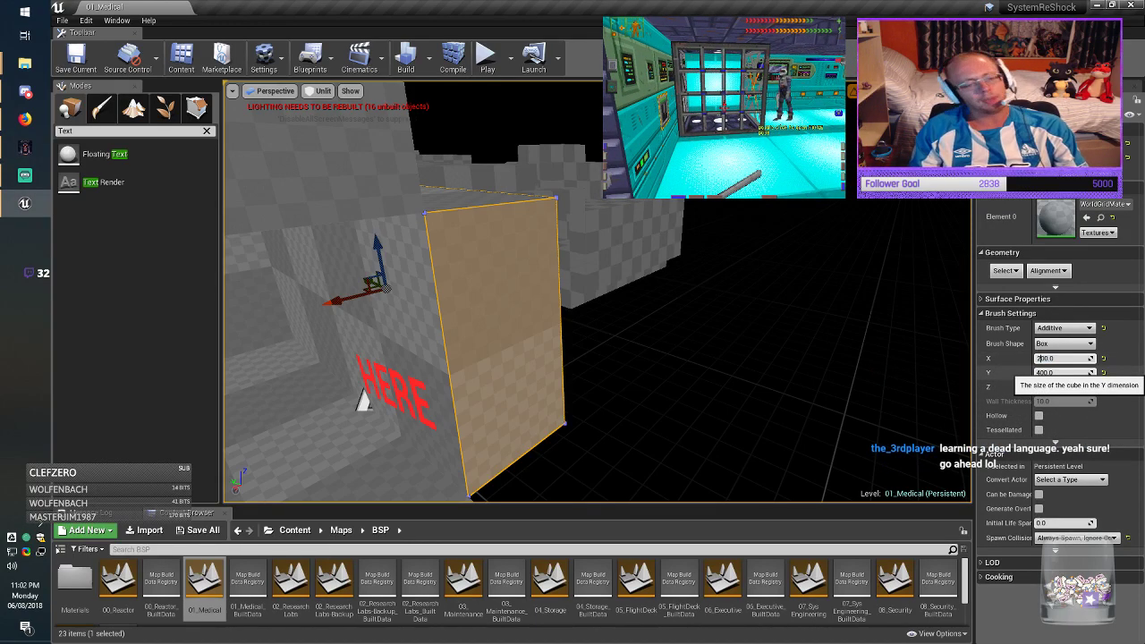
pyautogui.press('Return')
pyautogui.moveTo(787, 331); pyautogui.dragTo(715, 362, button='right')
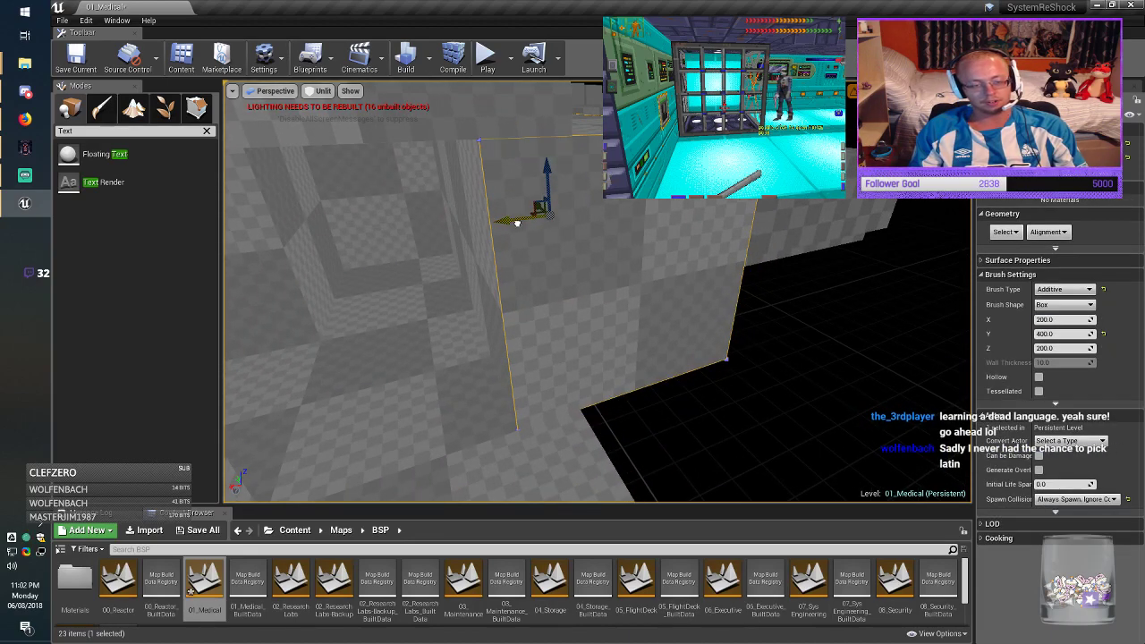
pyautogui.moveTo(517, 223); pyautogui.dragTo(555, 218)
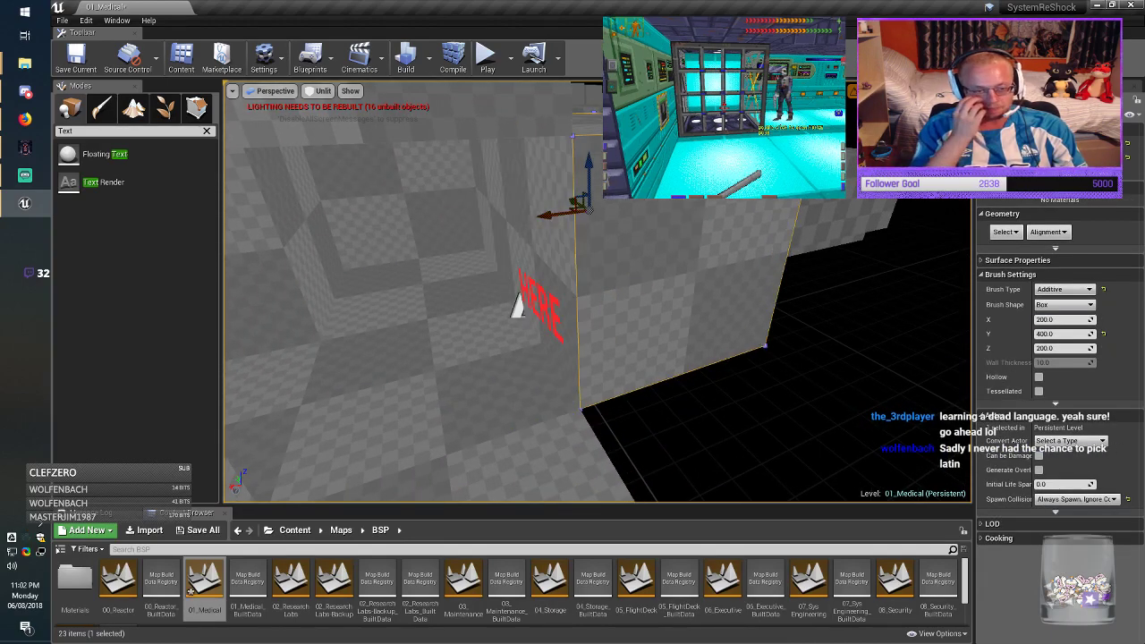
pyautogui.press('Escape')
# Step: Set the X size of the floor block beside the HERE wall to 400 and shift it along X against the adjoining floor
pyautogui.moveTo(572, 268)
pyautogui.mouseDown(button='right')
pyautogui.moveTo(537, 242)
pyautogui.moveTo(524, 259)
pyautogui.mouseUp(button='right')
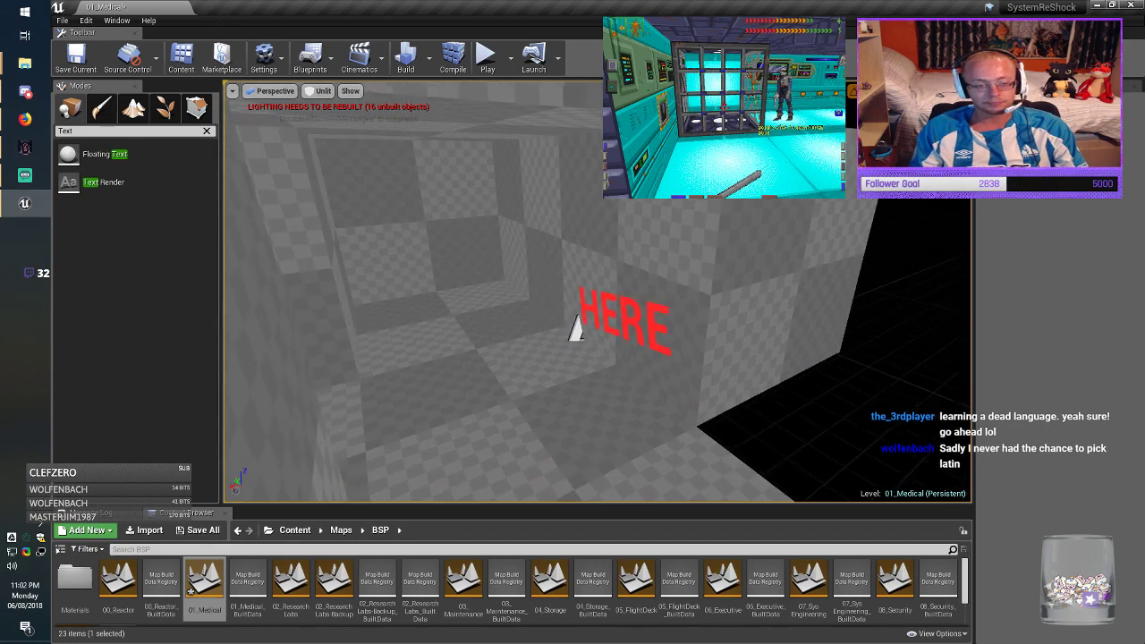
pyautogui.moveTo(537, 340); pyautogui.dragTo(662, 385, button='right')
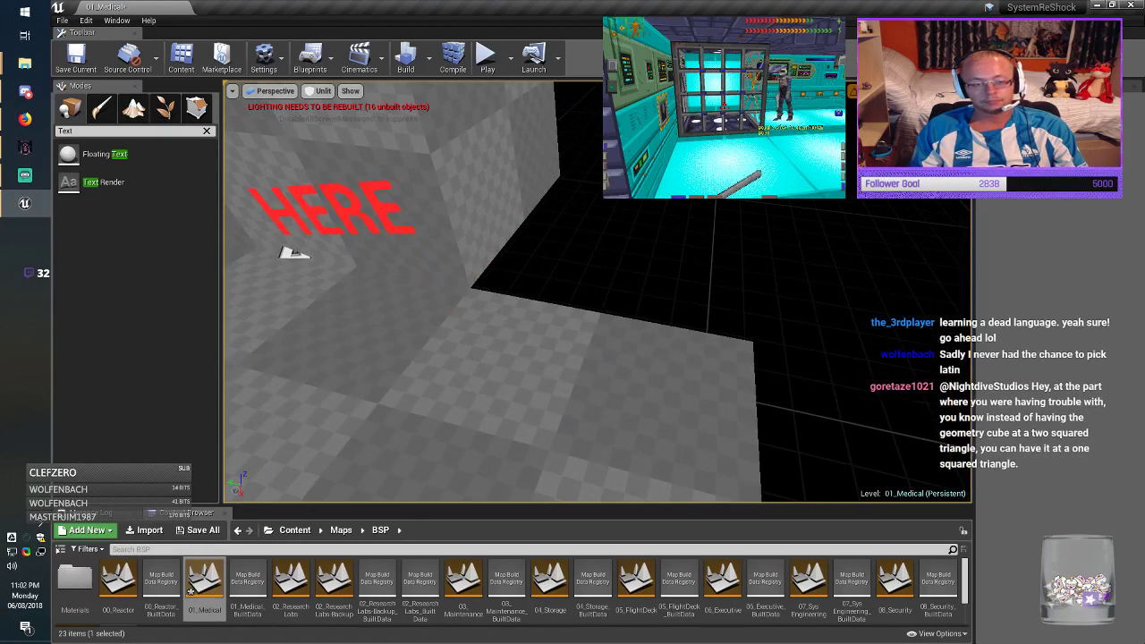
pyautogui.click(554, 366)
pyautogui.moveTo(554, 366)
pyautogui.mouseDown(button='right')
pyautogui.moveTo(707, 357)
pyautogui.moveTo(581, 385)
pyautogui.moveTo(662, 384)
pyautogui.moveTo(644, 380)
pyautogui.mouseUp(button='right')
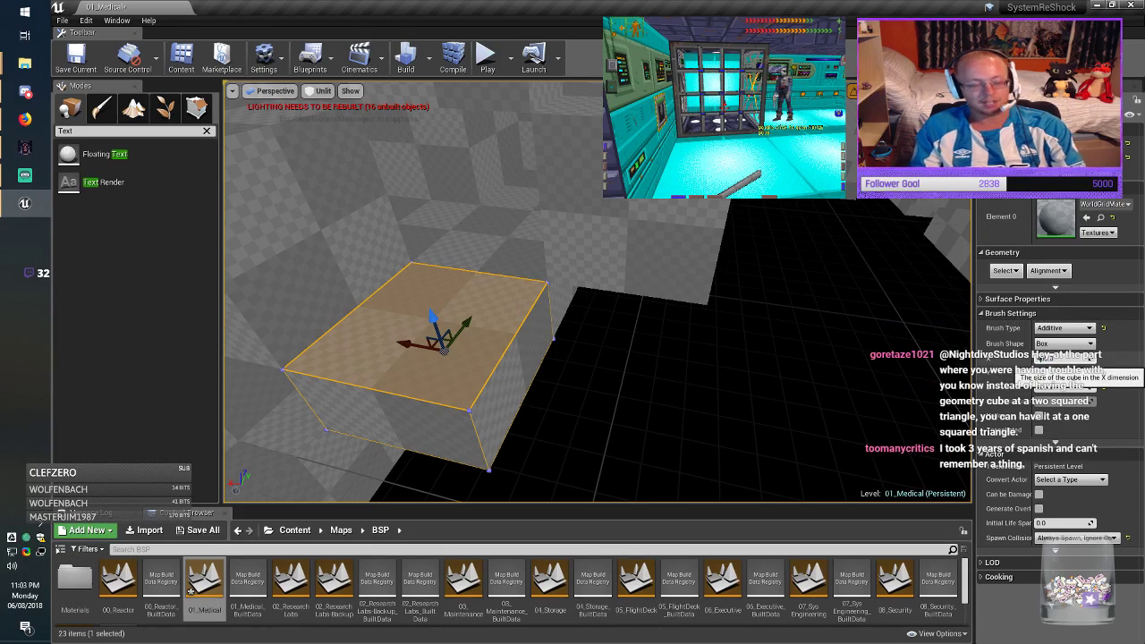
pyautogui.press('Return')
pyautogui.moveTo(399, 343); pyautogui.dragTo(476, 357)
pyautogui.click(477, 356)
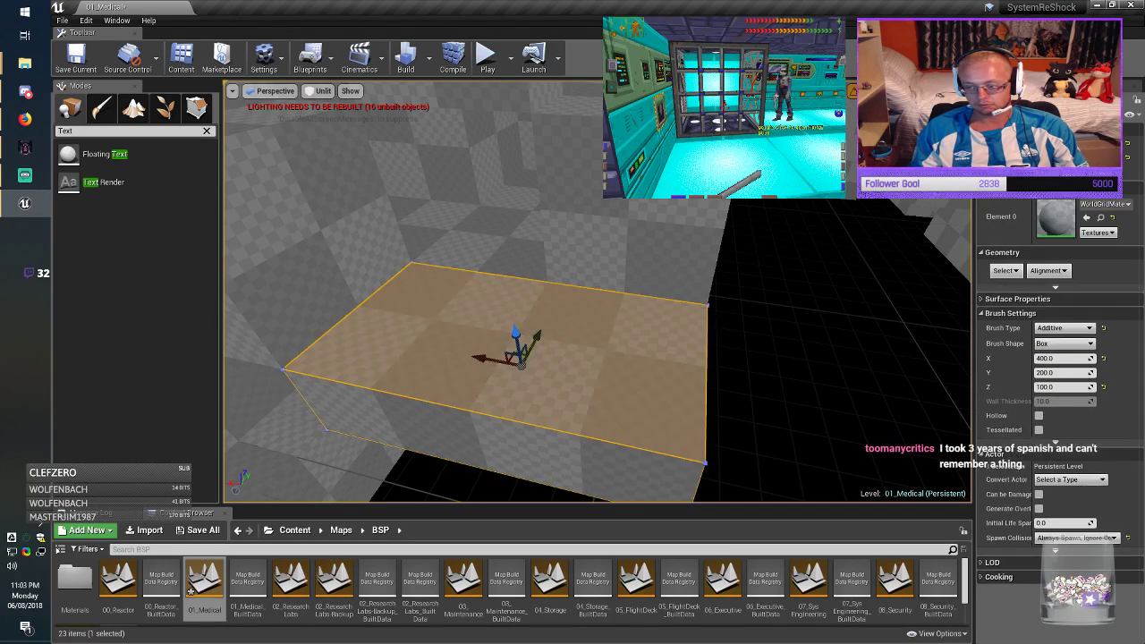
# Step: Check the room in the original game and duplicate the 400 × 200 × 100 floor block along X past its open end
pyautogui.click(25, 148)
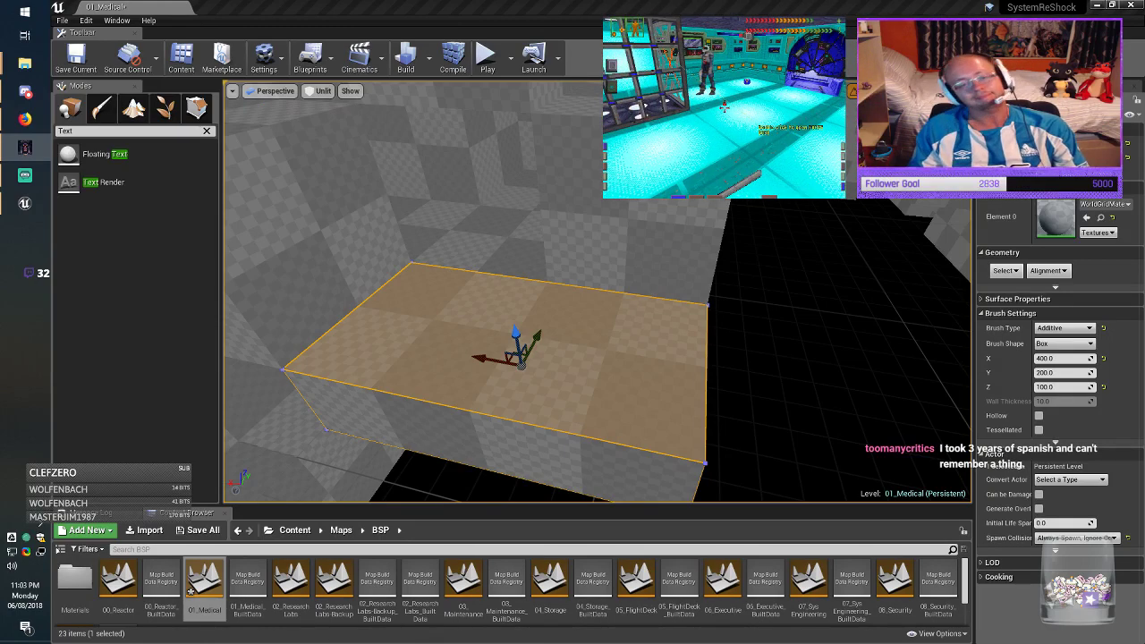
pyautogui.moveTo(501, 376); pyautogui.dragTo(573, 354, button='right')
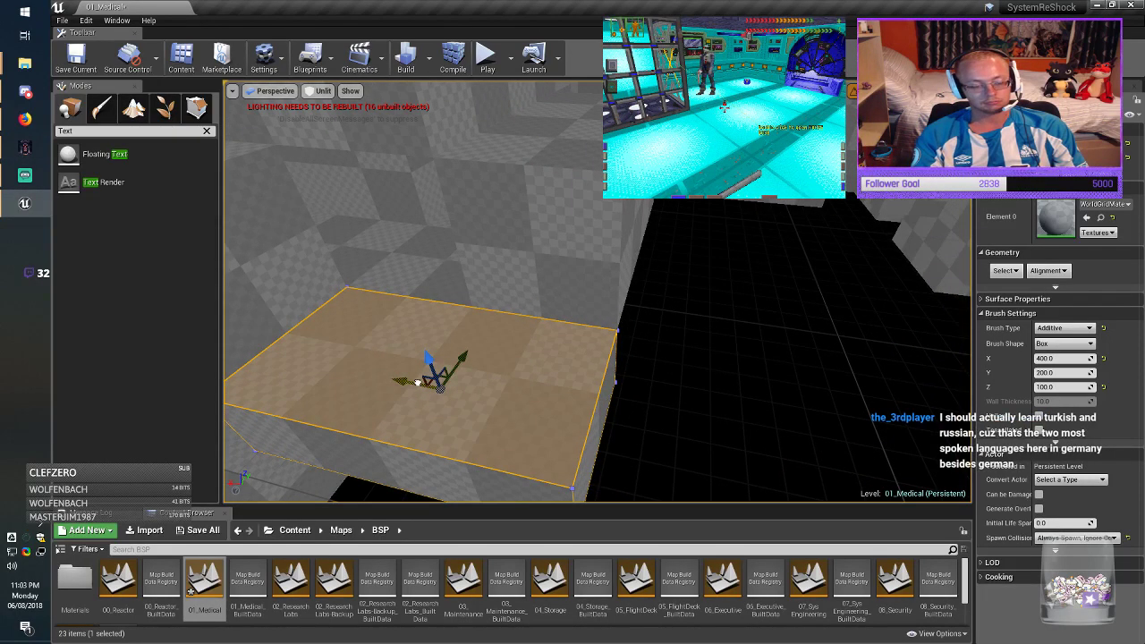
pyautogui.moveTo(416, 383); pyautogui.dragTo(788, 400)
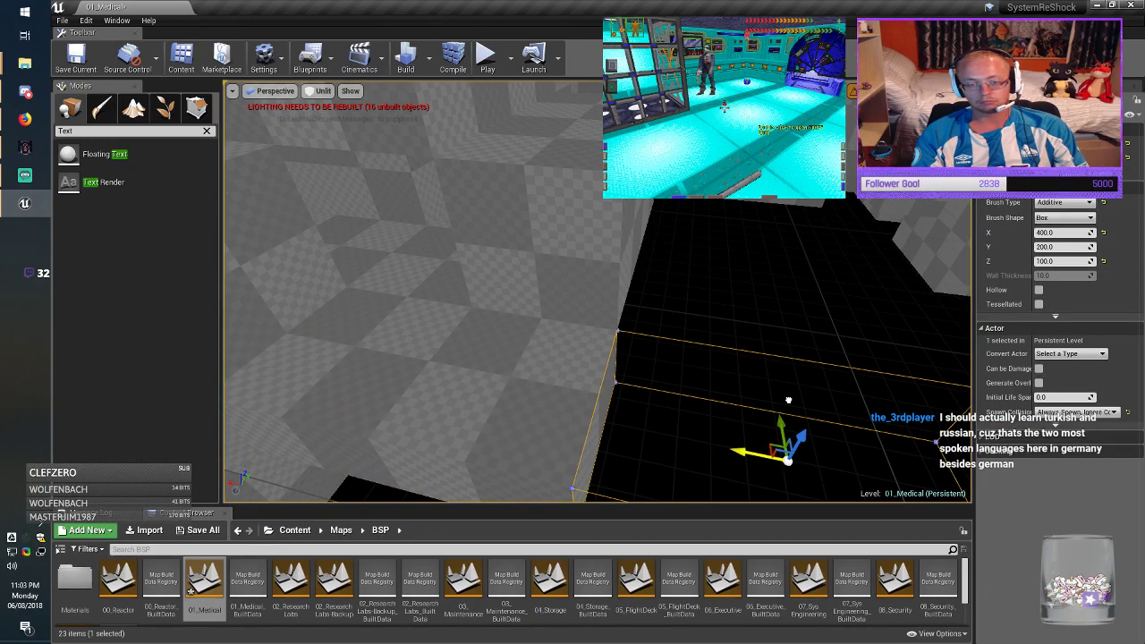
# Step: Set the duplicated floor's X and Y sizes to 600 and move it flush with the corridor floor
pyautogui.click(1047, 232)
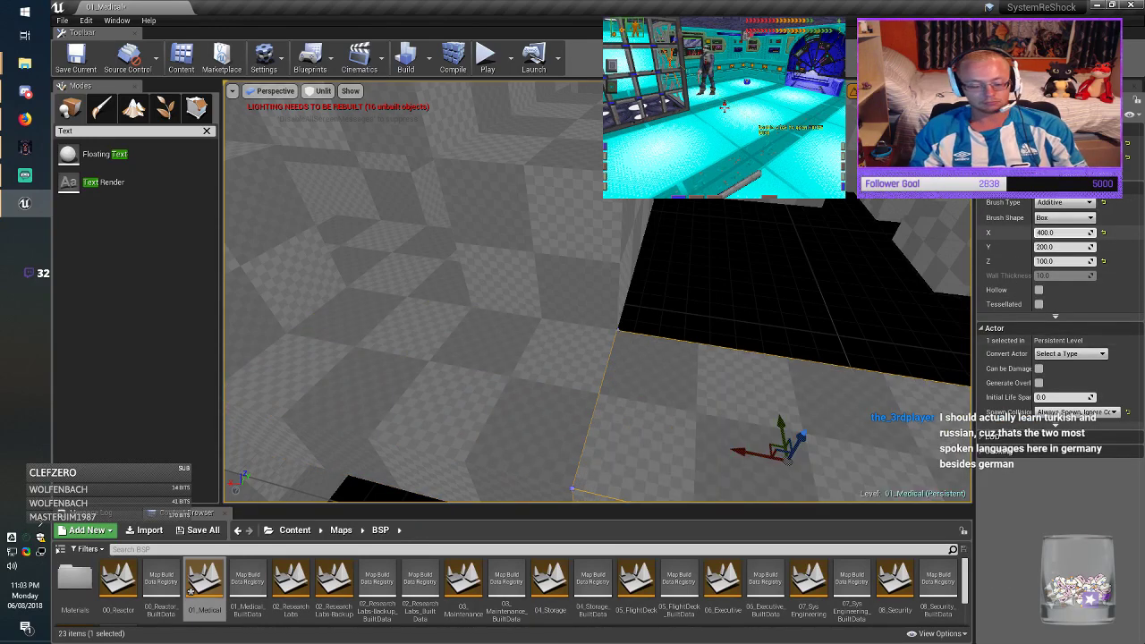
pyautogui.press('Return')
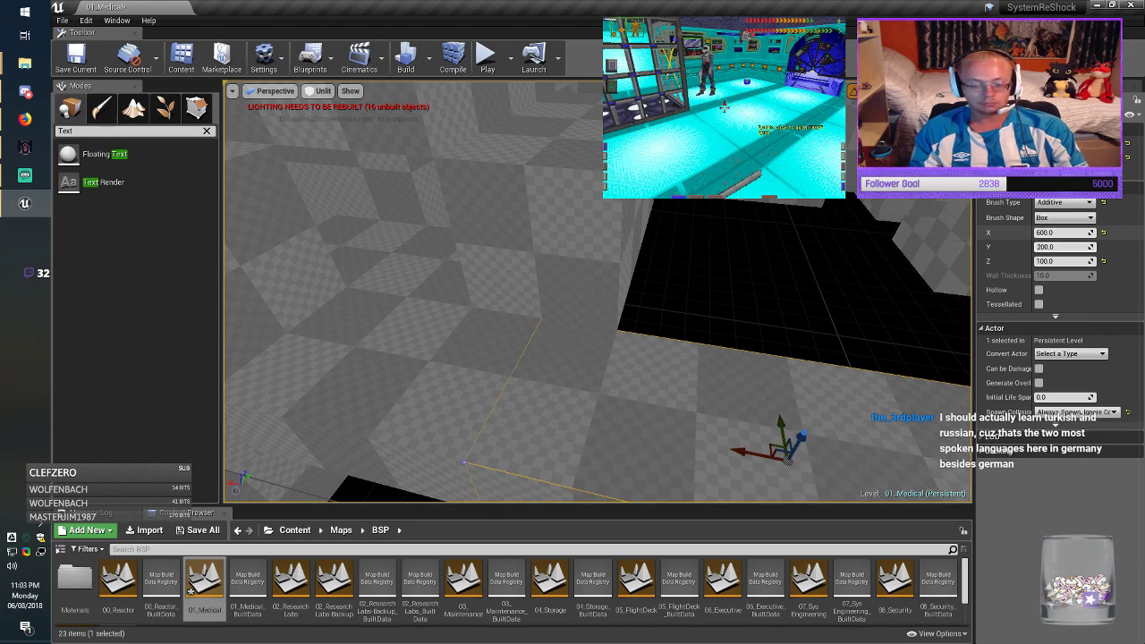
pyautogui.press('Return')
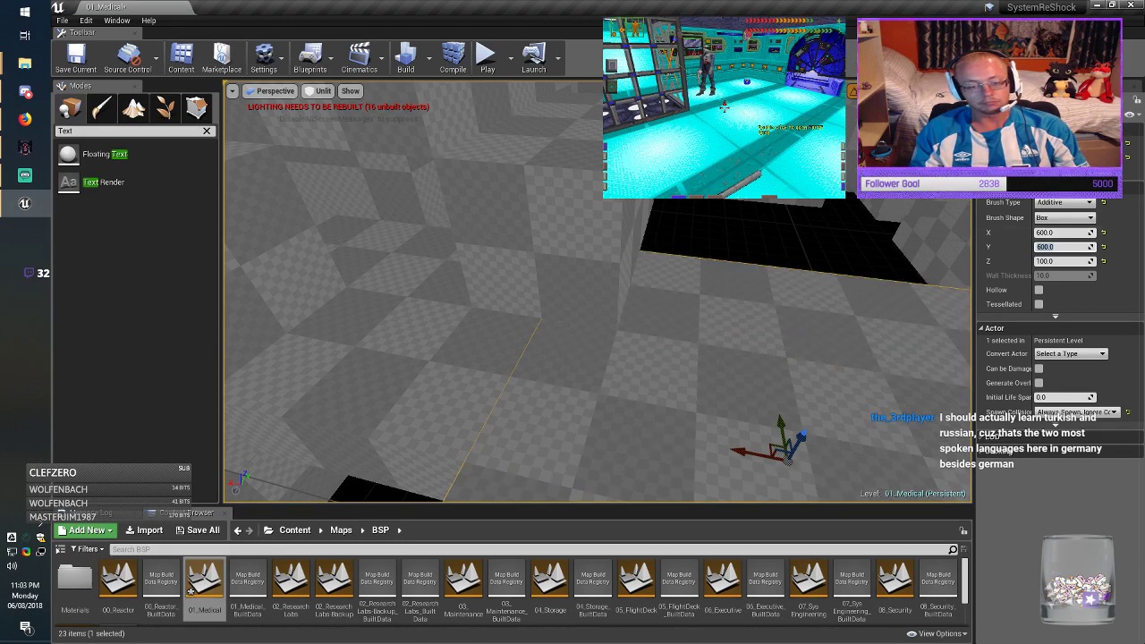
pyautogui.moveTo(775, 454)
pyautogui.mouseDown()
pyautogui.moveTo(847, 396)
pyautogui.moveTo(838, 367)
pyautogui.moveTo(853, 322)
pyautogui.moveTo(826, 336)
pyautogui.mouseUp()
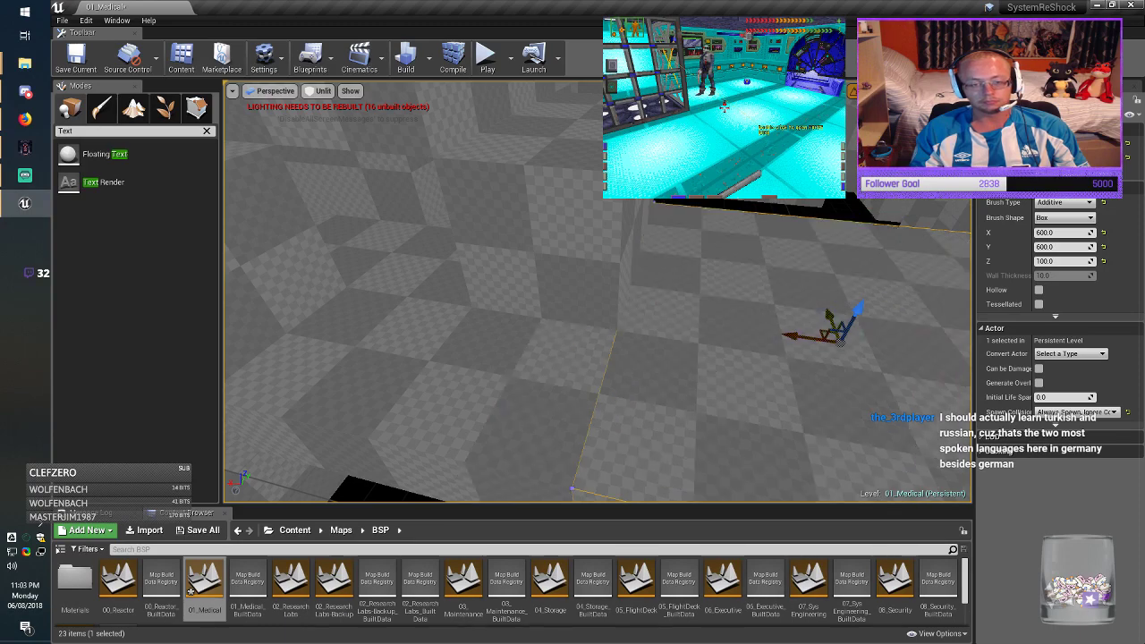
pyautogui.moveTo(826, 335)
pyautogui.mouseDown(button='right')
pyautogui.moveTo(863, 291)
pyautogui.moveTo(969, 308)
pyautogui.mouseUp(button='right')
pyautogui.press('Delete')
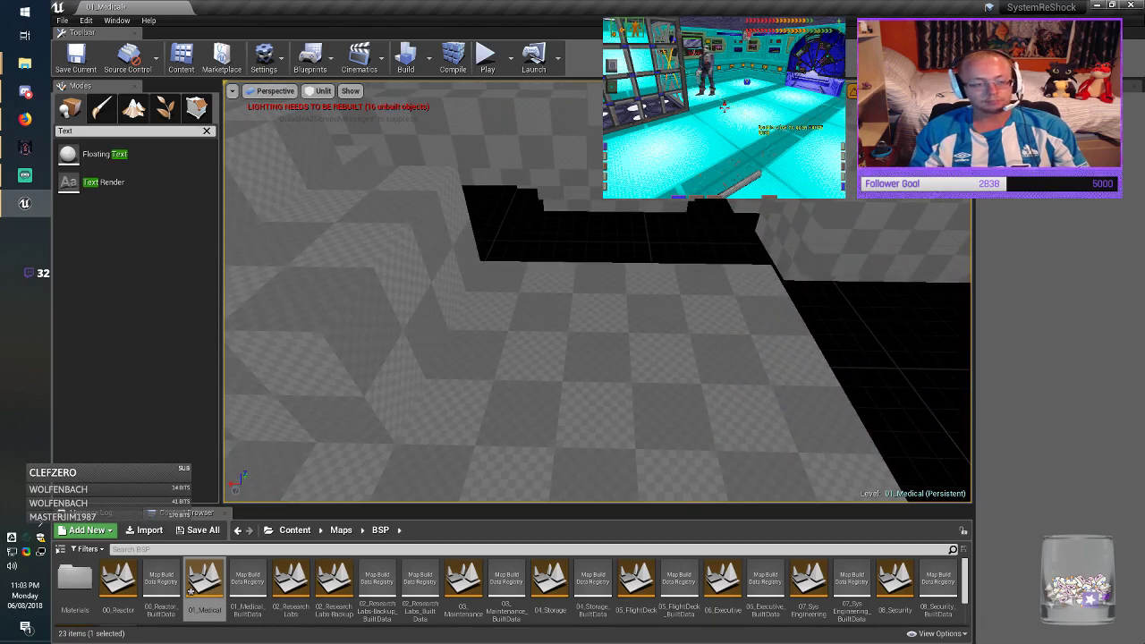
# Step: Duplicate the 200 × 400 × 200 wall behind the HERE text along X to the far side of the new room floor
pyautogui.moveTo(501, 268); pyautogui.dragTo(498, 291, button='right')
pyautogui.click(460, 246)
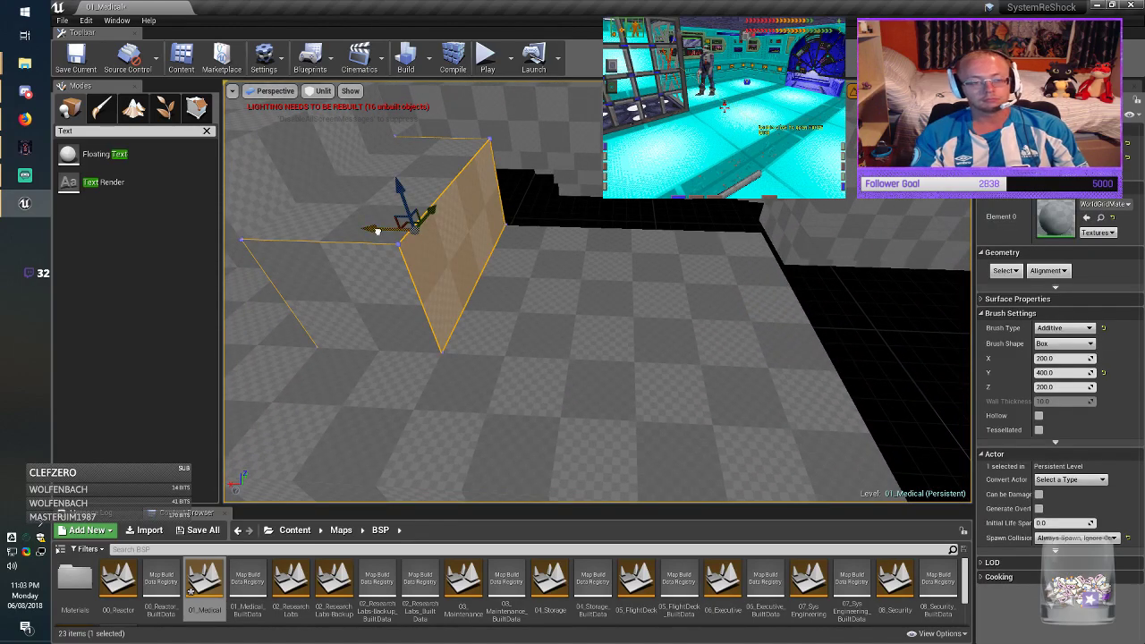
pyautogui.moveTo(387, 232); pyautogui.dragTo(813, 254)
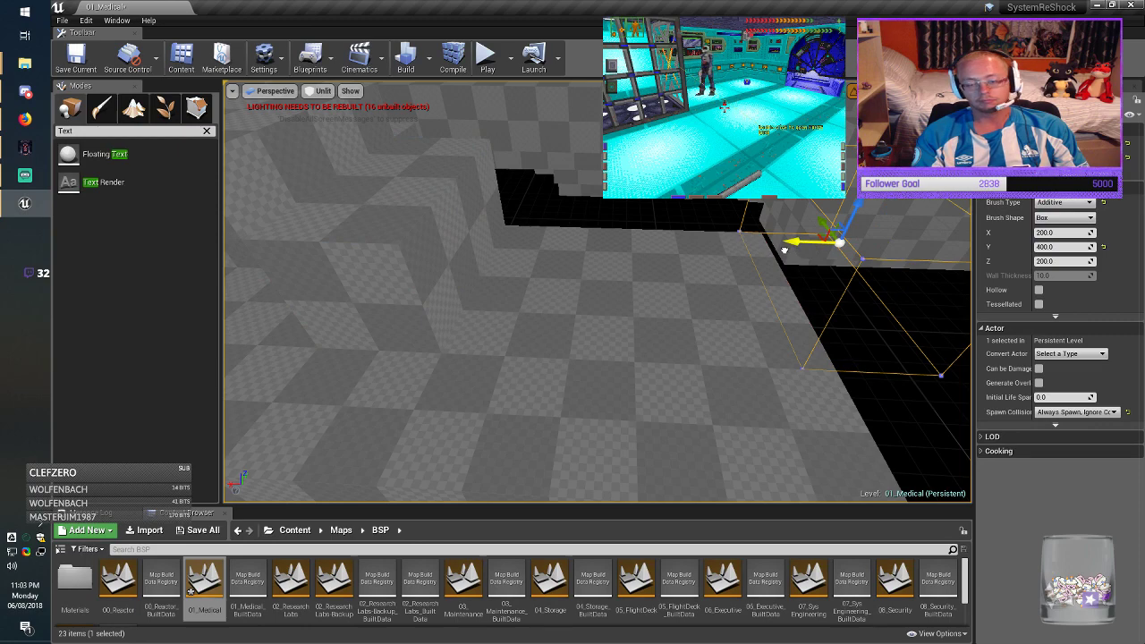
pyautogui.moveTo(785, 250); pyautogui.dragTo(785, 250)
pyautogui.moveTo(786, 251); pyautogui.dragTo(839, 256, button='right')
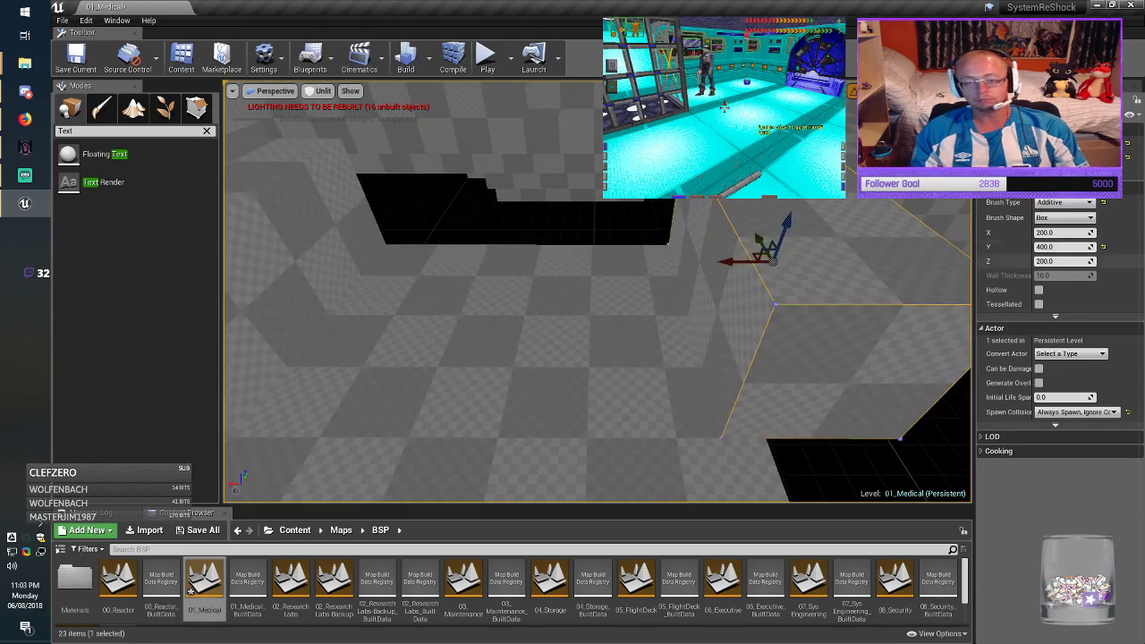
# Step: Resize the duplicated wall to X 100 and Y 600 and align it with the room floor's outer edge
pyautogui.click(1045, 247)
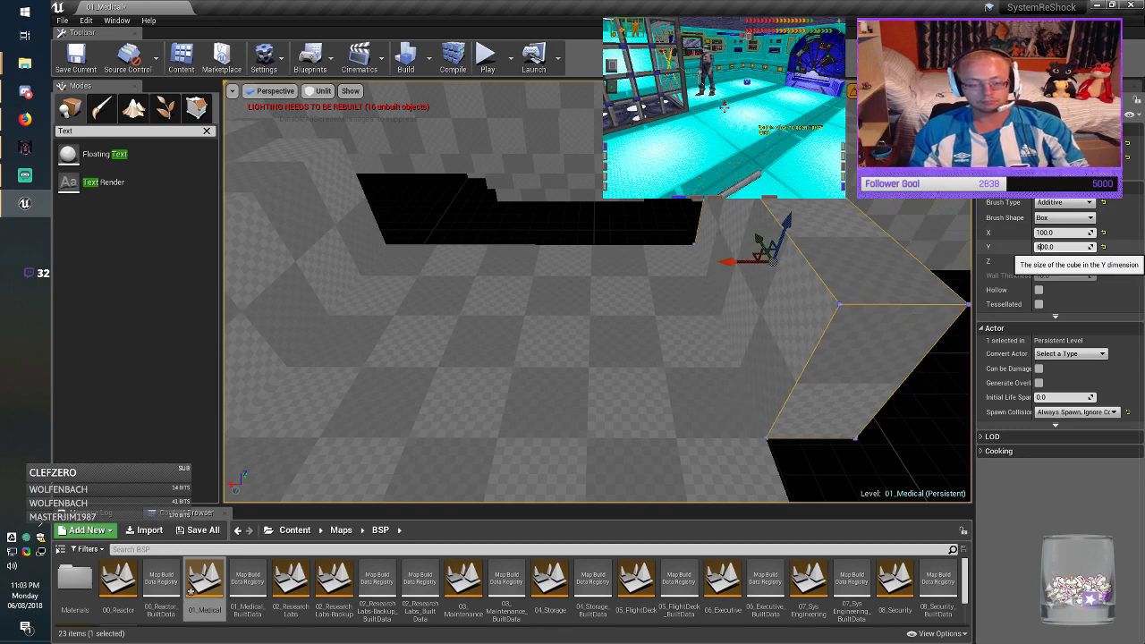
pyautogui.moveTo(859, 313)
pyautogui.mouseDown(button='right')
pyautogui.moveTo(948, 340)
pyautogui.moveTo(926, 335)
pyautogui.mouseUp(button='right')
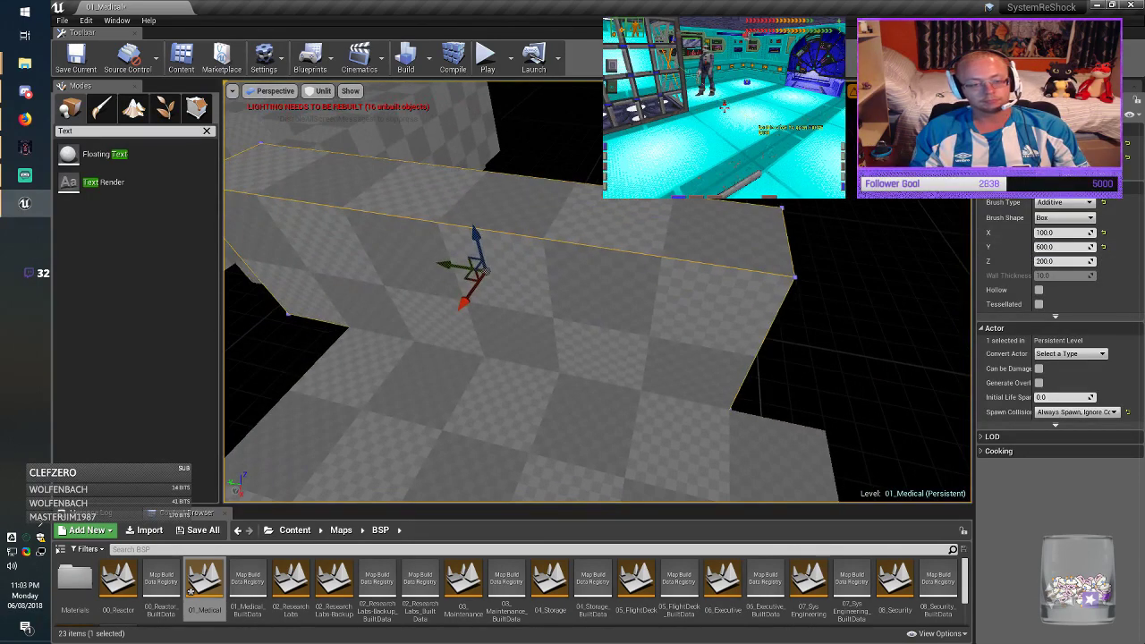
pyautogui.moveTo(487, 270); pyautogui.dragTo(545, 278)
pyautogui.moveTo(545, 278)
pyautogui.mouseDown(button='right')
pyautogui.moveTo(510, 300)
pyautogui.moveTo(514, 285)
pyautogui.mouseUp(button='right')
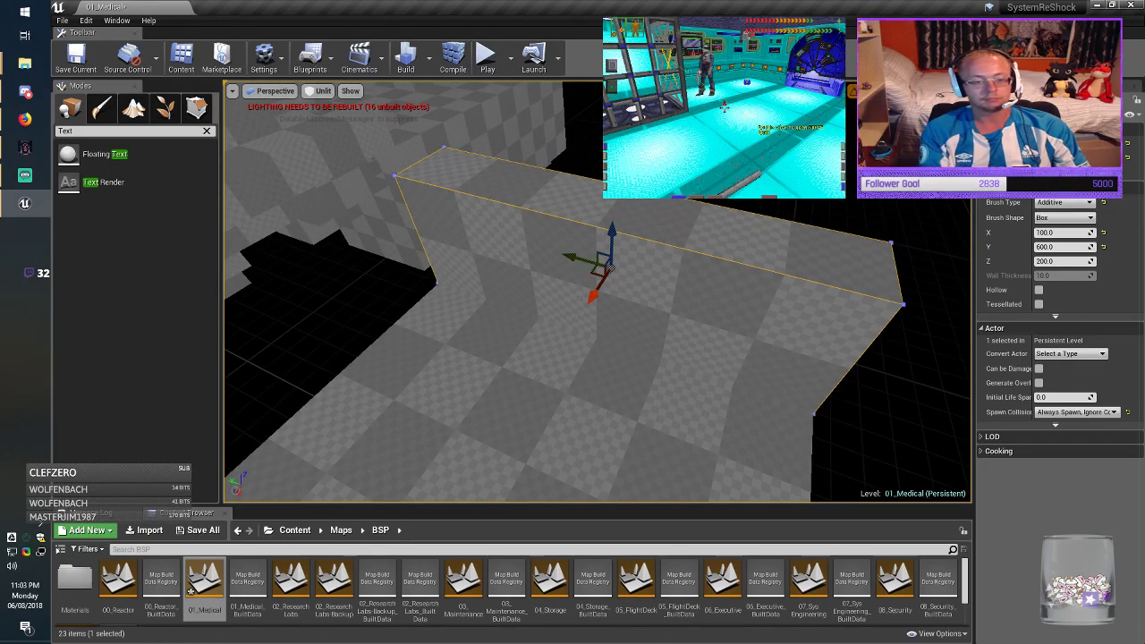
# Step: Duplicate the side wall, resize the copy to X 600 and Y 100, and place it along the room floor's open edge
pyautogui.moveTo(573, 278)
pyautogui.mouseDown()
pyautogui.moveTo(143, 329)
pyautogui.moveTo(234, 305)
pyautogui.mouseUp()
pyautogui.moveTo(234, 305)
pyautogui.mouseDown(button='right')
pyautogui.moveTo(179, 308)
pyautogui.moveTo(129, 335)
pyautogui.moveTo(62, 313)
pyautogui.mouseUp(button='right')
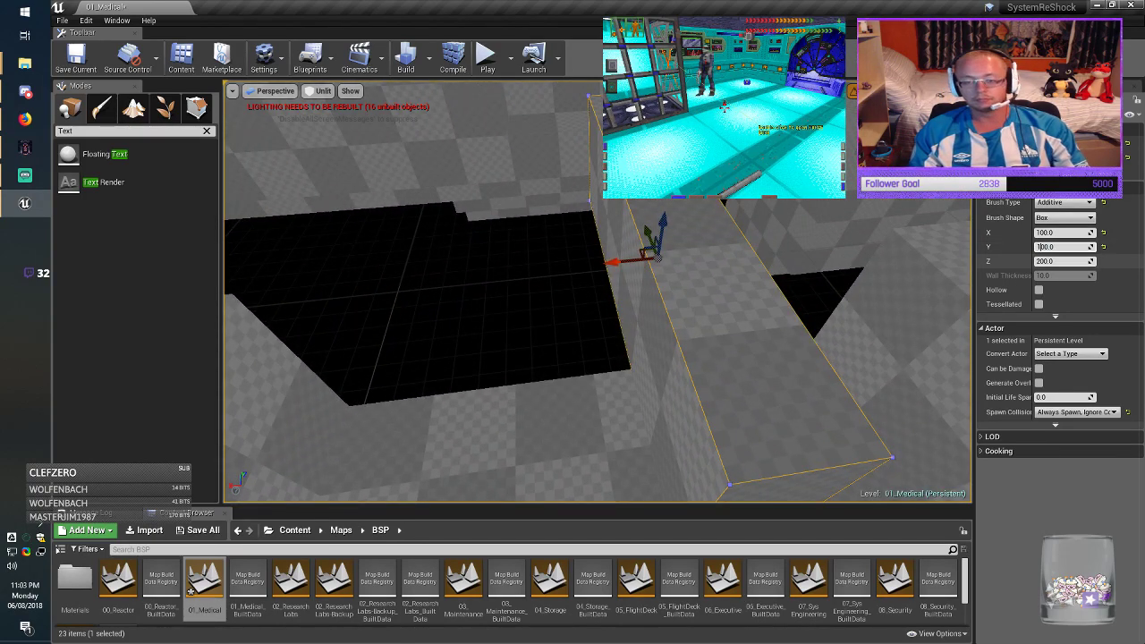
pyautogui.press('Return')
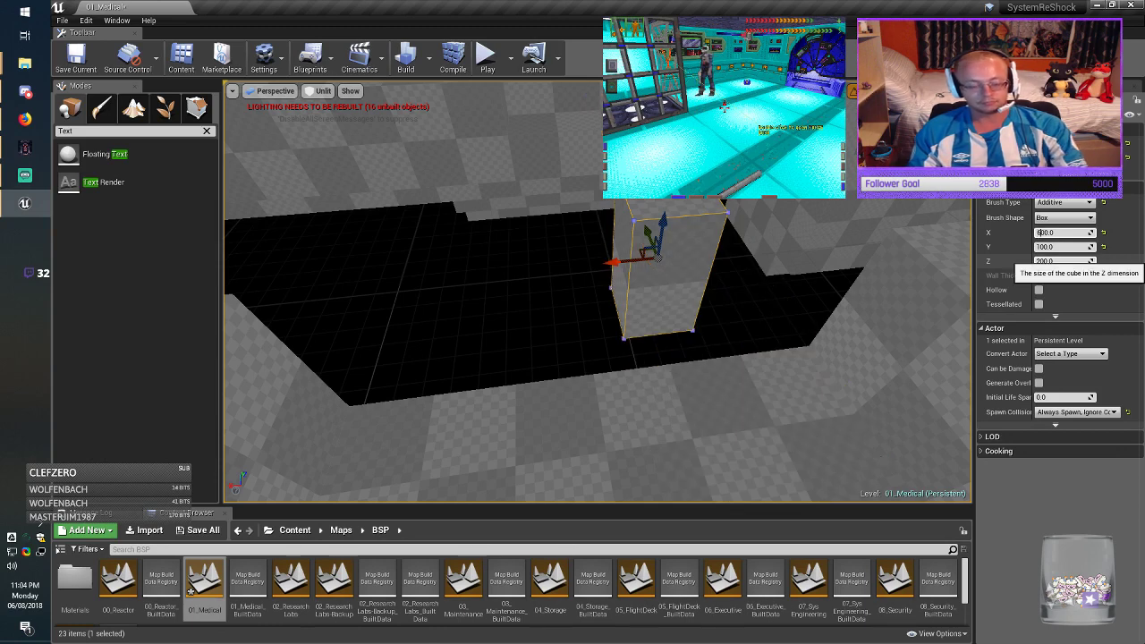
pyautogui.press('Return')
pyautogui.moveTo(639, 253); pyautogui.dragTo(549, 282)
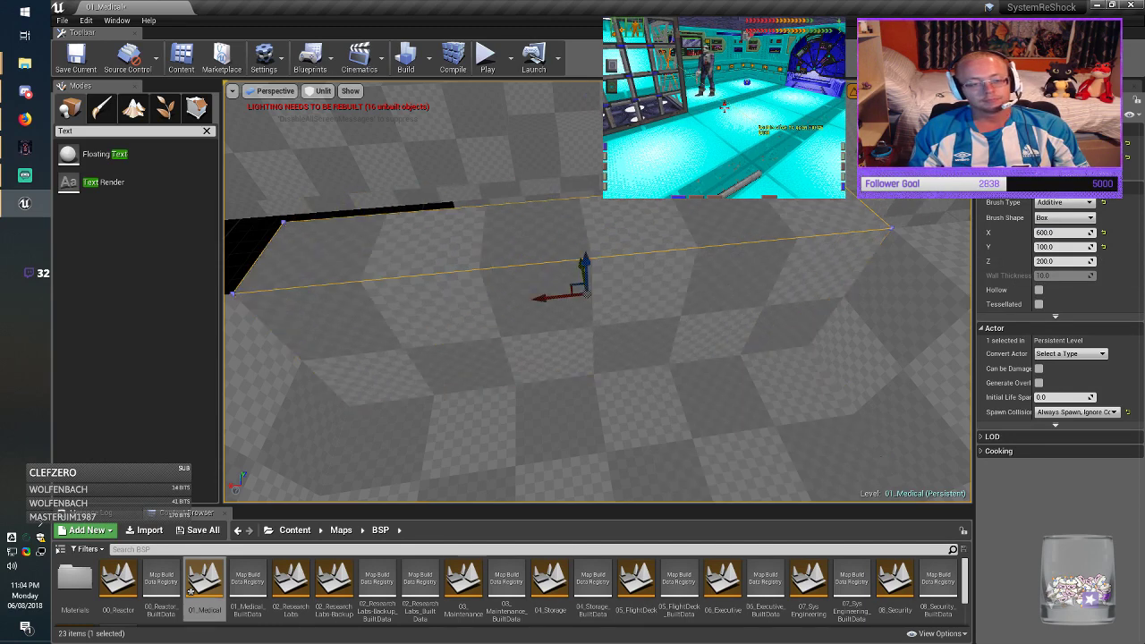
# Step: Duplicate the 600 × 100 × 200 wall along Y to the opposite edge of the room floor and save the level
pyautogui.moveTo(586, 262); pyautogui.dragTo(586, 258, button='right')
pyautogui.click(586, 258)
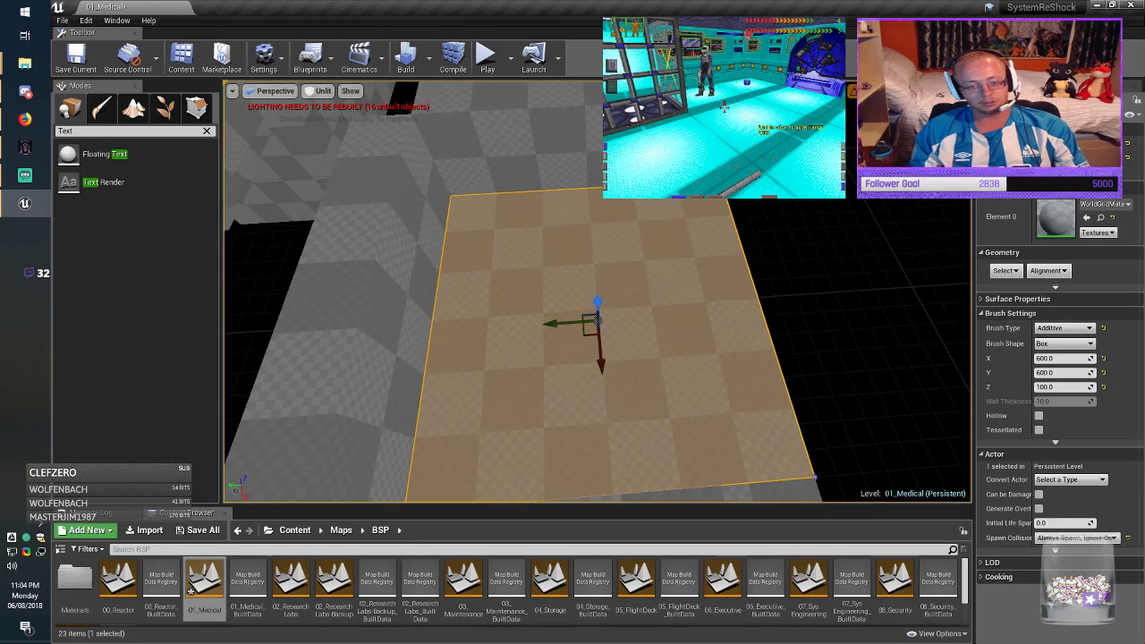
pyautogui.press('Escape')
pyautogui.click(399, 305)
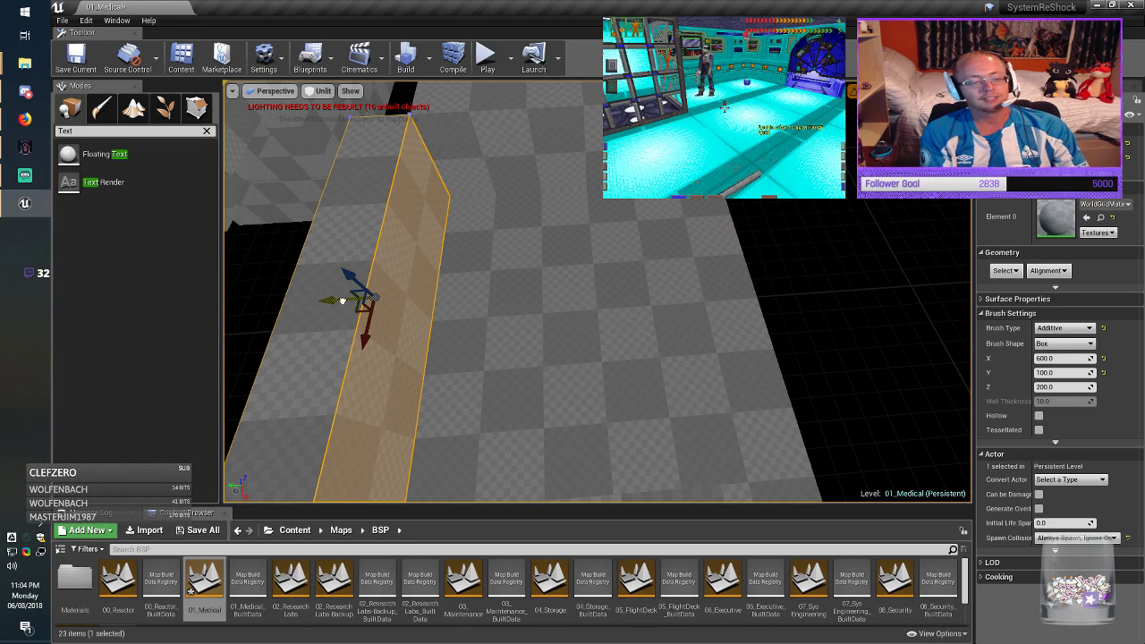
pyautogui.moveTo(342, 300)
pyautogui.keyDown('alt'); pyautogui.mouseDown()
pyautogui.moveTo(918, 265)
pyautogui.moveTo(765, 270)
pyautogui.mouseUp(); pyautogui.keyUp('alt')
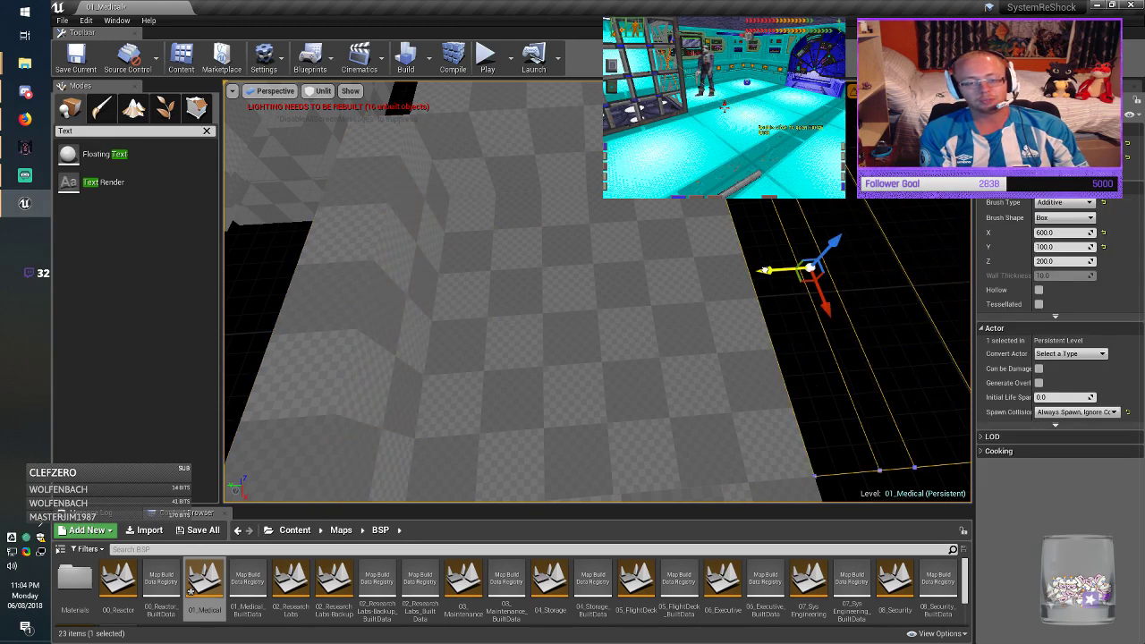
pyautogui.press('Escape')
pyautogui.moveTo(765, 270); pyautogui.dragTo(765, 270, button='right')
pyautogui.click(76, 58)
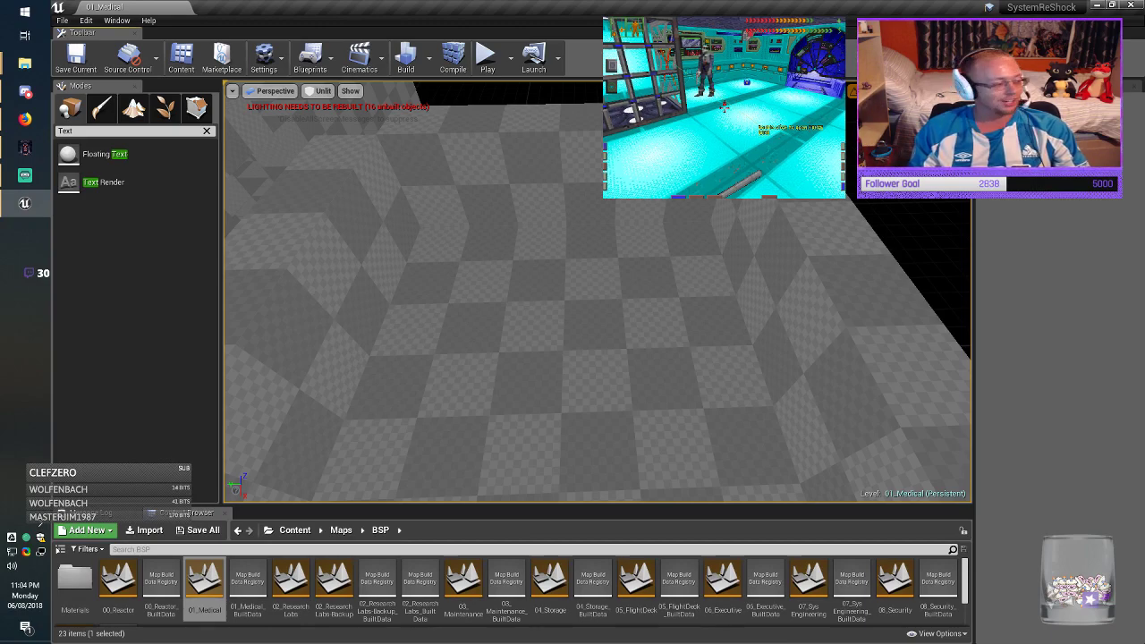
# Step: Check the original game, set the 600-long room wall's Y size to 200, and shift the wall along Y
pyautogui.moveTo(597, 292); pyautogui.dragTo(739, 299, button='right')
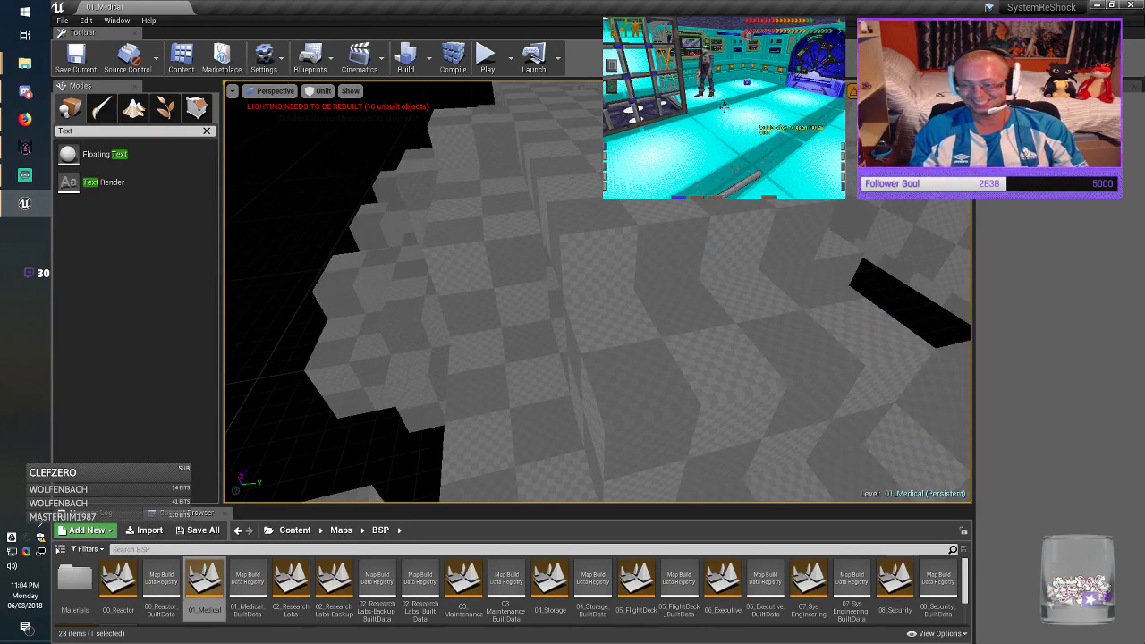
pyautogui.hotkey('alt', 'Tab')
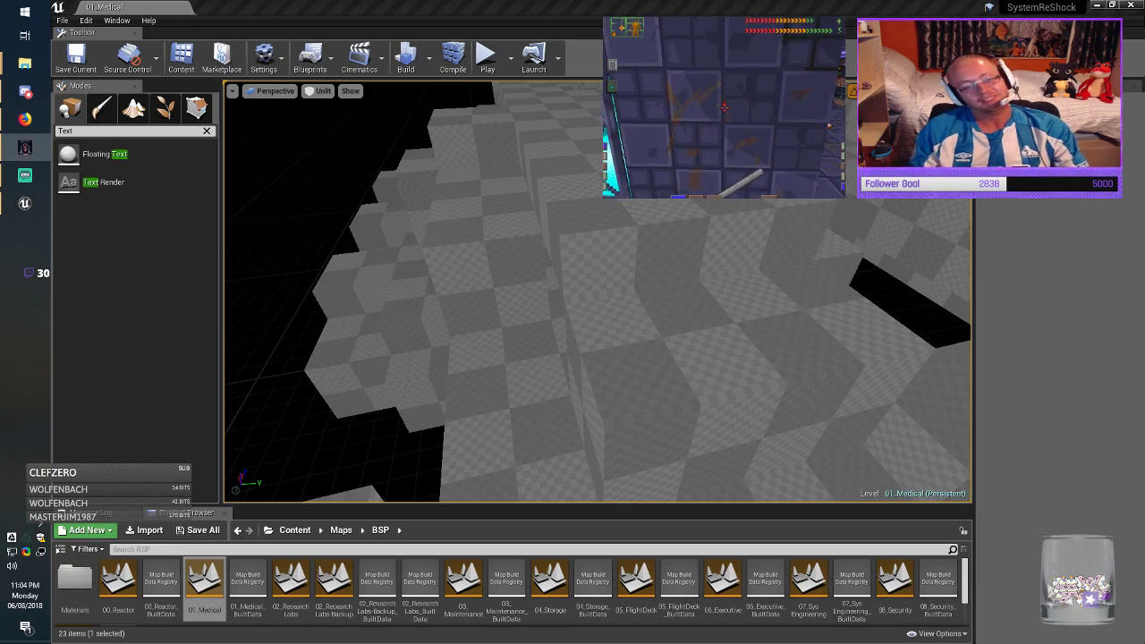
pyautogui.moveTo(598, 304); pyautogui.dragTo(438, 251, button='right')
pyautogui.click(550, 265)
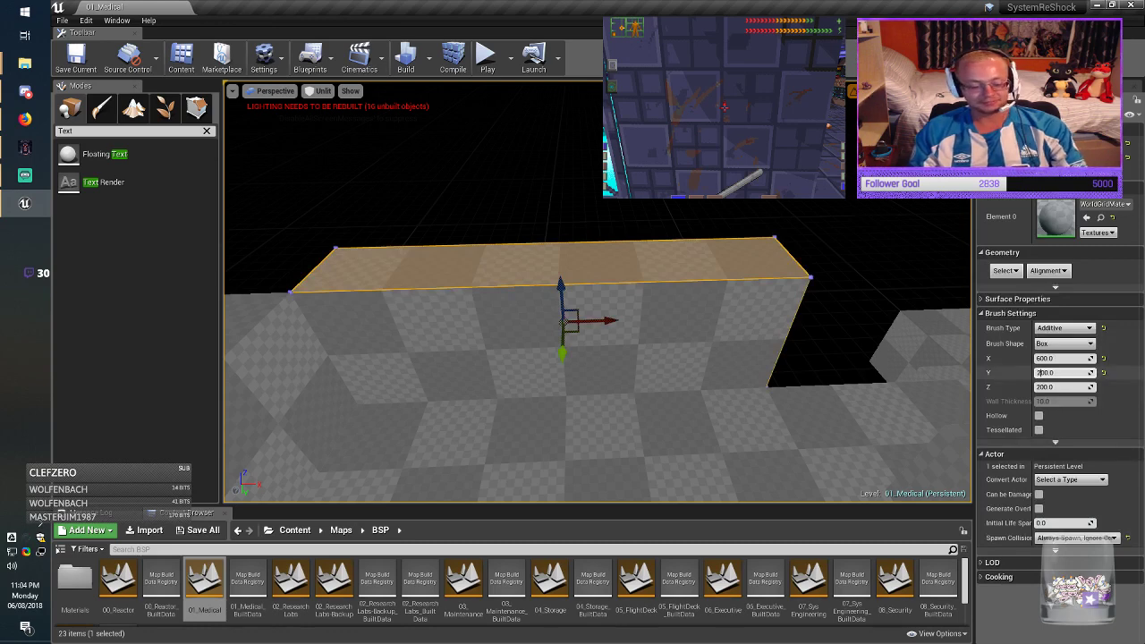
pyautogui.press('Return')
pyautogui.moveTo(569, 354); pyautogui.dragTo(573, 331)
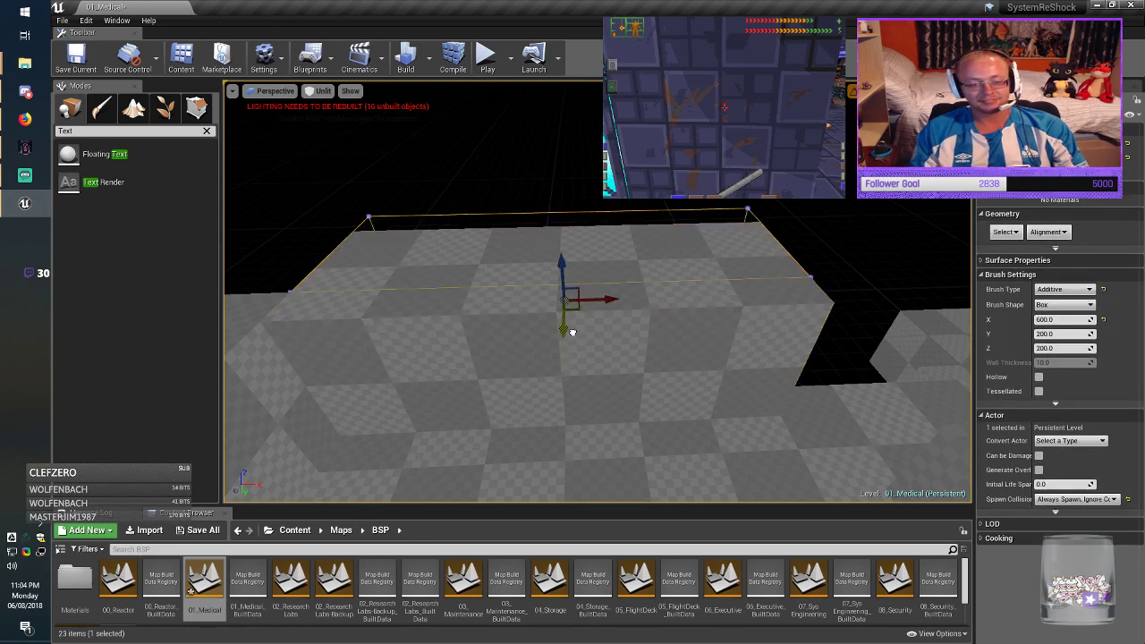
# Step: Set the 600 × 200 × 200 room wall's X size to 800, shift it along X to cover the corner, and save the level
pyautogui.press('Escape')
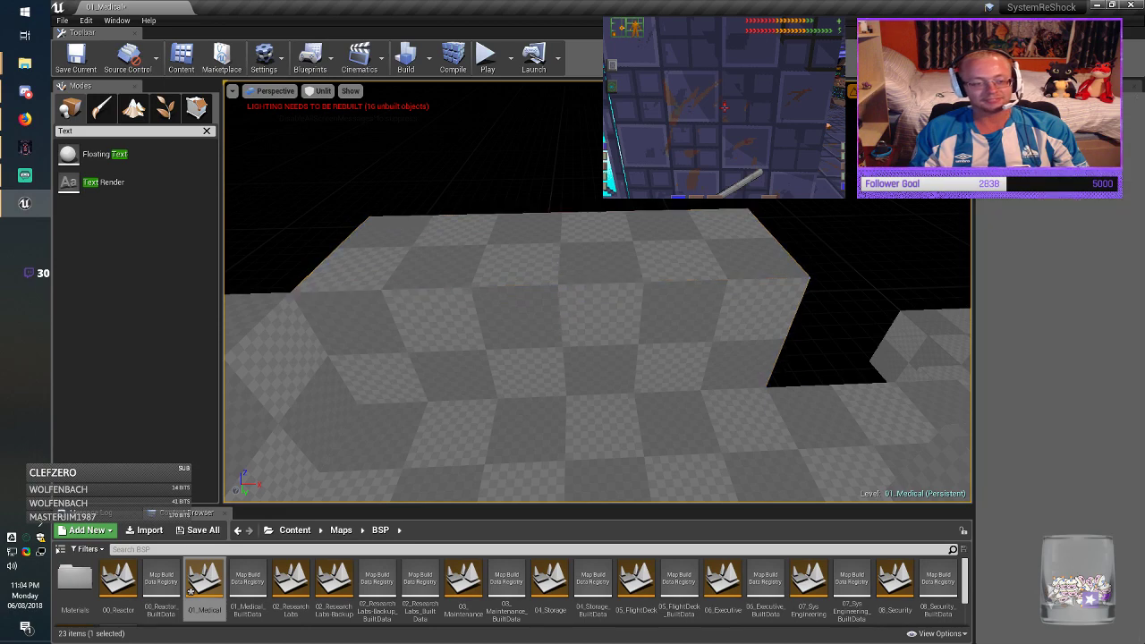
pyautogui.moveTo(573, 332); pyautogui.dragTo(796, 349, button='right')
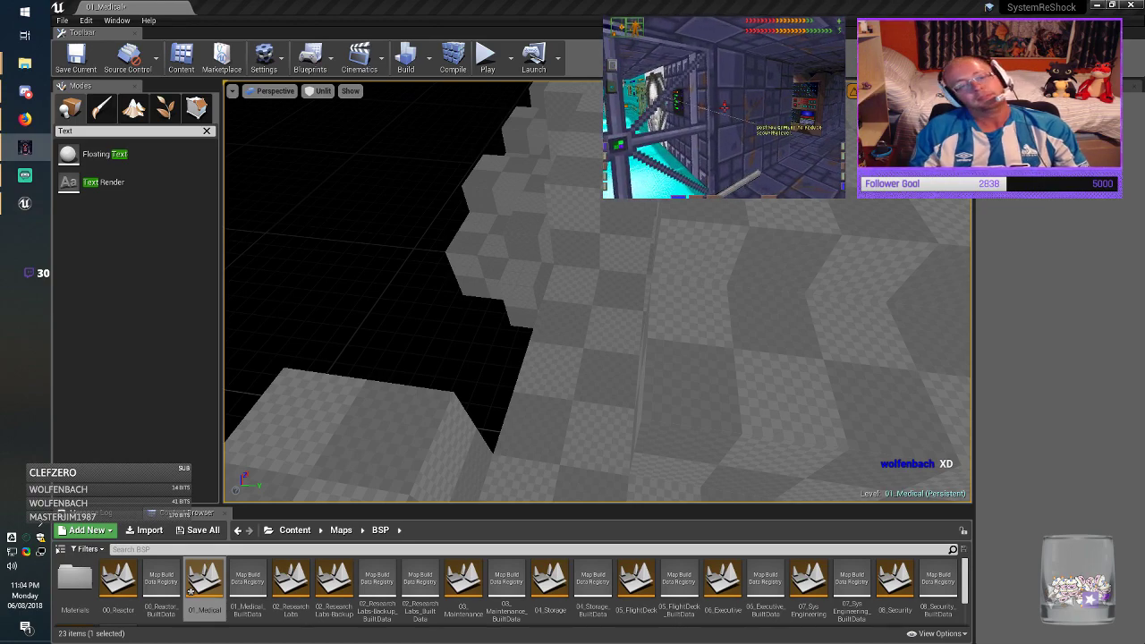
pyautogui.moveTo(591, 322); pyautogui.dragTo(461, 356, button='right')
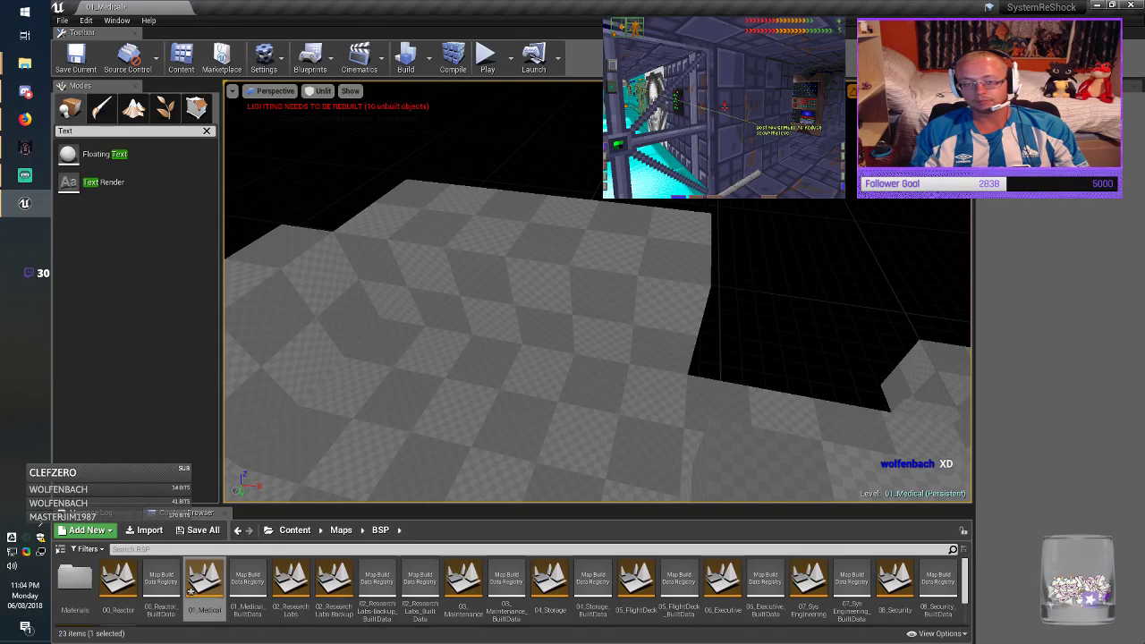
pyautogui.click(536, 309)
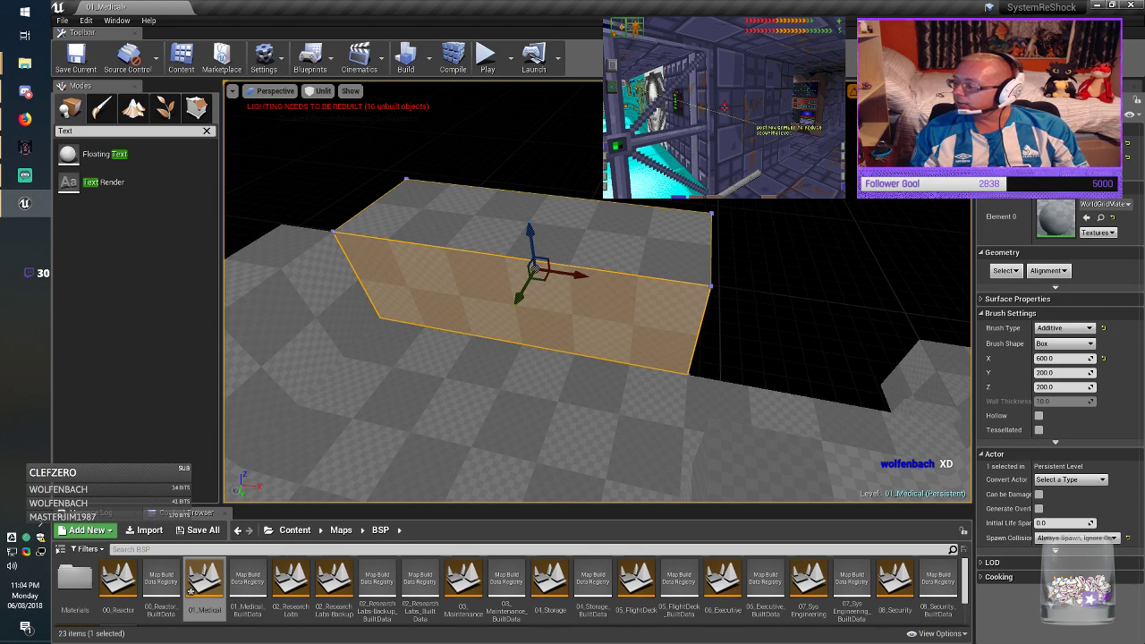
pyautogui.moveTo(537, 308); pyautogui.dragTo(594, 319, button='middle')
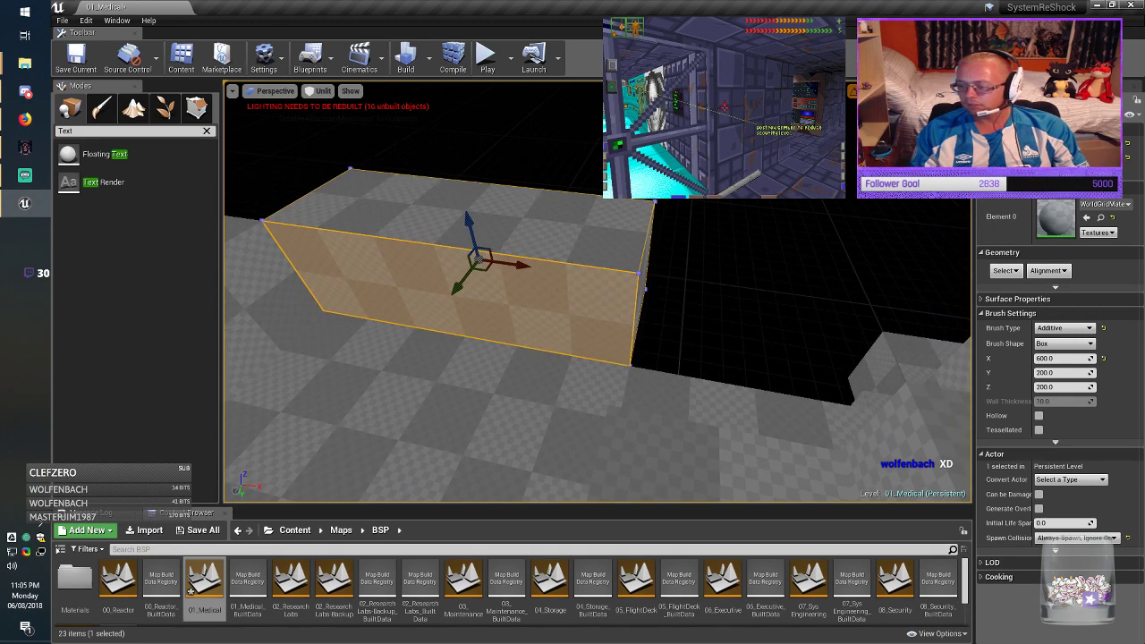
pyautogui.moveTo(594, 318)
pyautogui.mouseDown(button='right')
pyautogui.moveTo(563, 329)
pyautogui.moveTo(586, 340)
pyautogui.mouseUp(button='right')
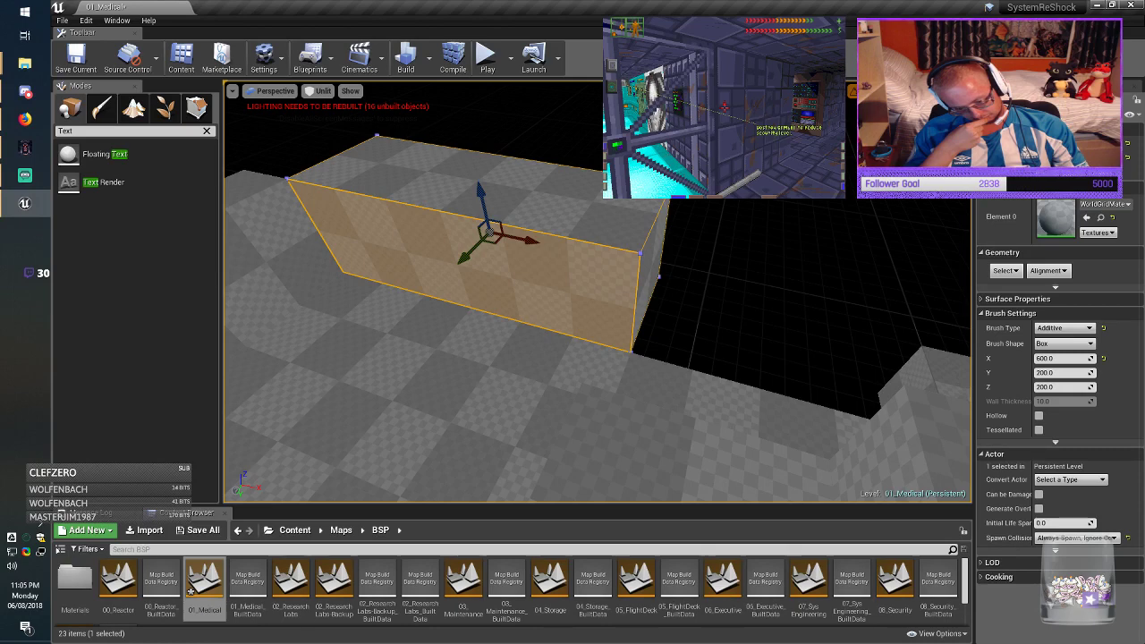
pyautogui.moveTo(598, 292); pyautogui.dragTo(577, 279, button='right')
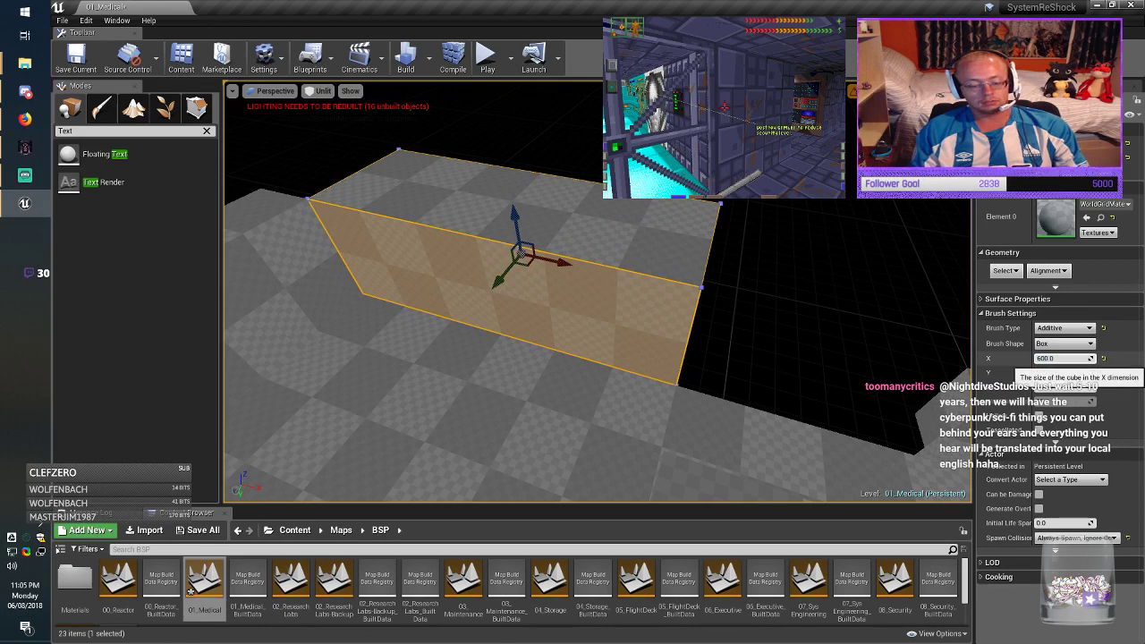
pyautogui.press('Return')
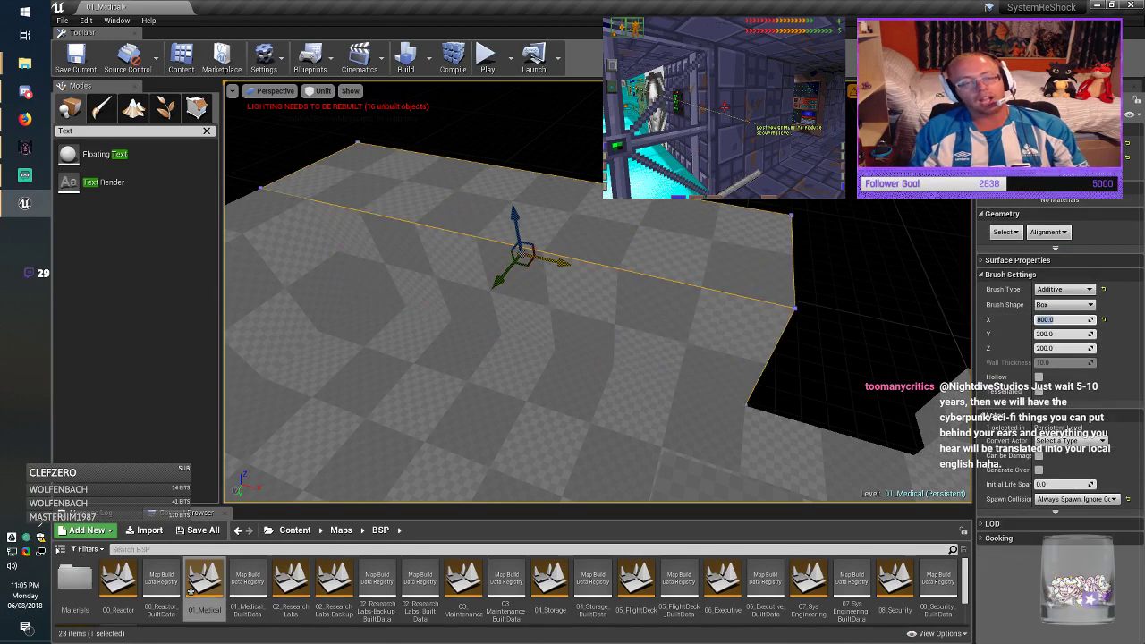
pyautogui.moveTo(571, 264); pyautogui.dragTo(627, 276)
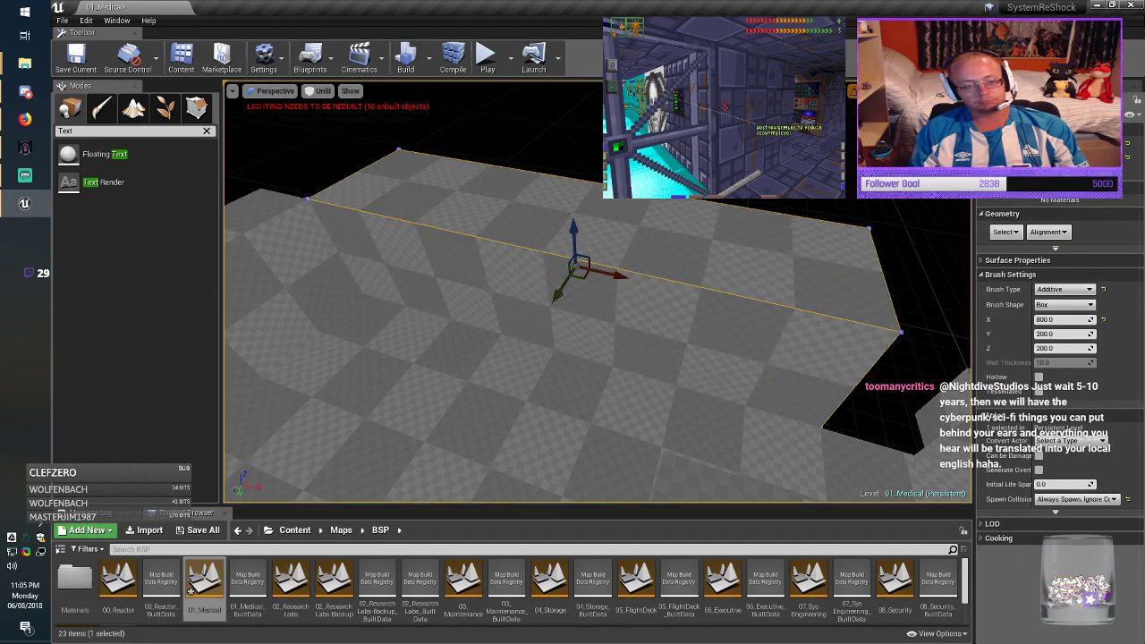
pyautogui.press('Escape')
pyautogui.click(70, 65)
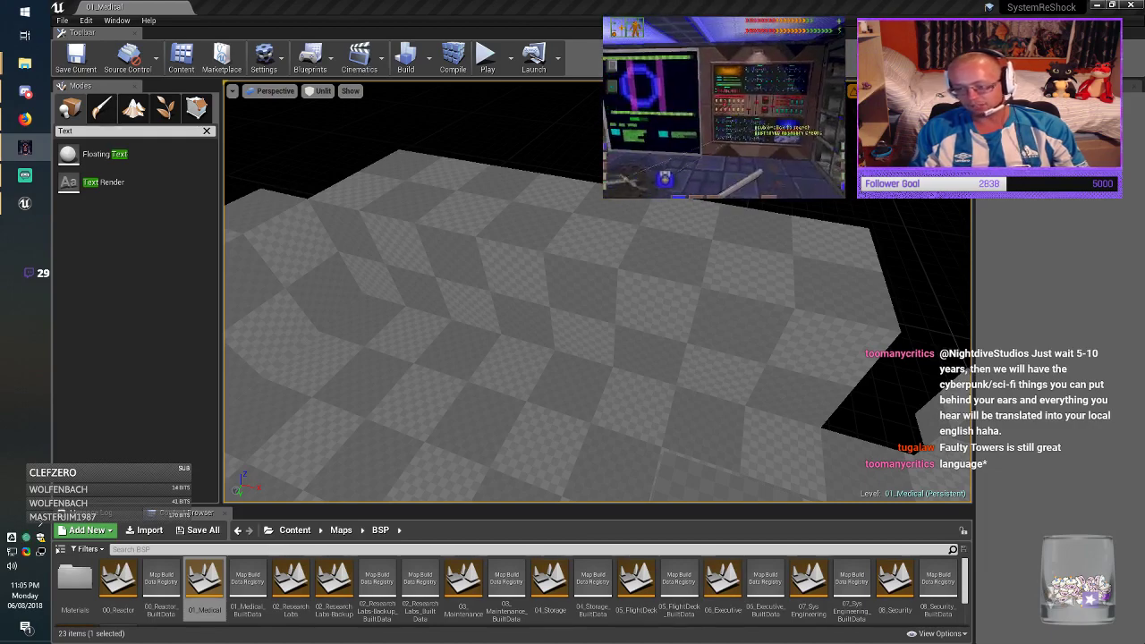
# Step: Check the original game and duplicate the 200 × 200 × 100 floor brush near the HERE text to the outer edge of the 400 × 200 floor
pyautogui.moveTo(598, 304); pyautogui.dragTo(636, 292, button='right')
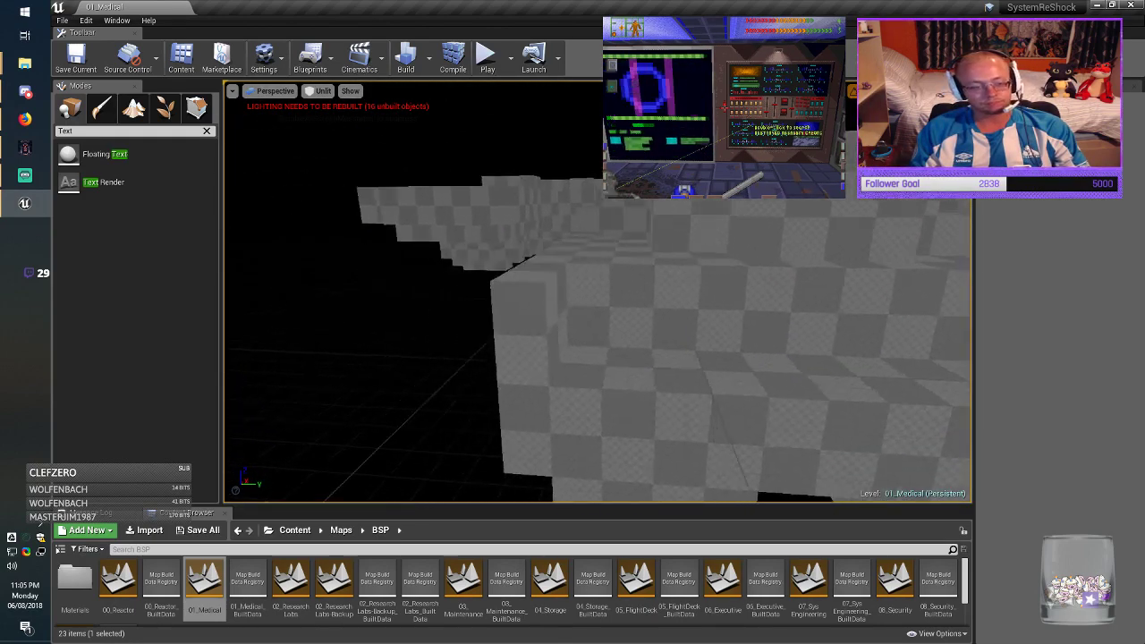
pyautogui.moveTo(597, 292); pyautogui.dragTo(685, 353, button='right')
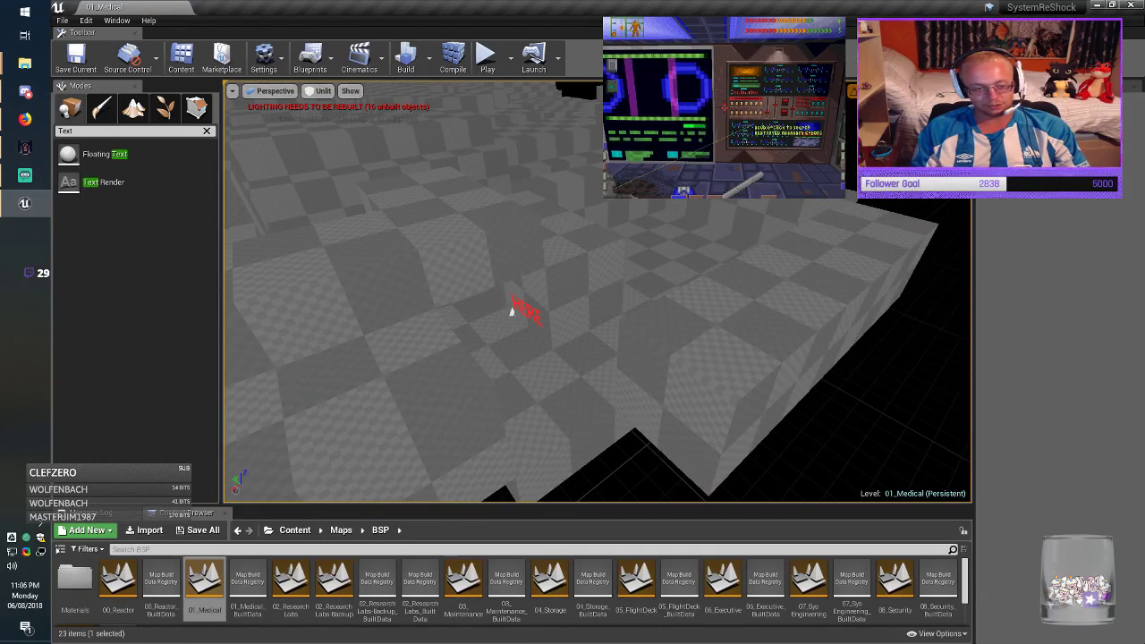
pyautogui.click(557, 390)
pyautogui.moveTo(556, 390); pyautogui.dragTo(603, 431, button='right')
pyautogui.hotkey('alt', 'Tab')
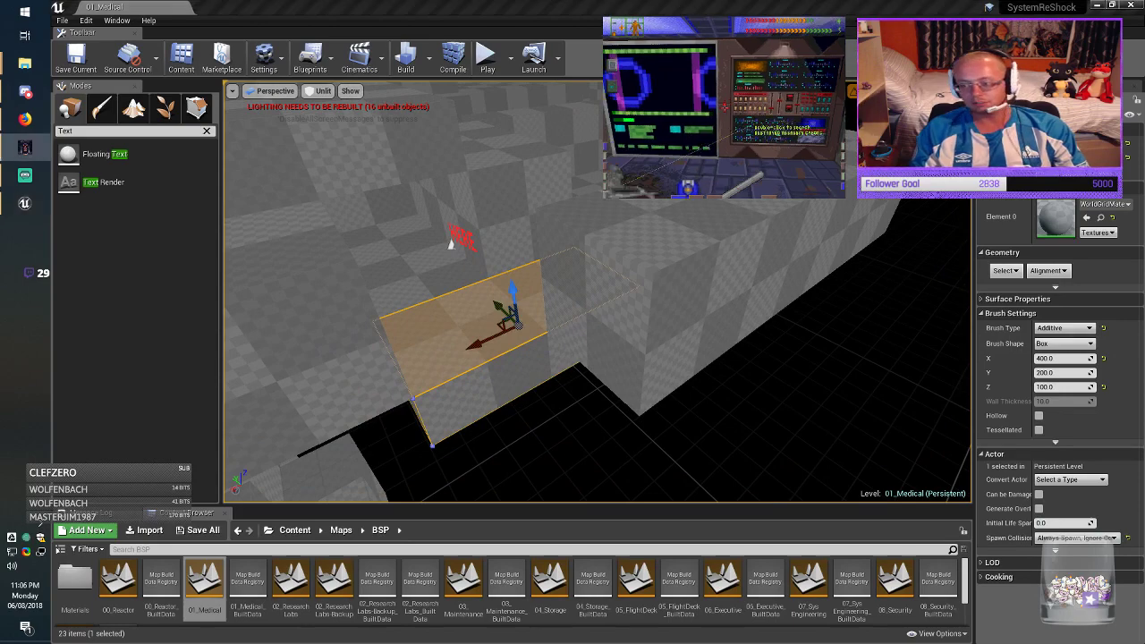
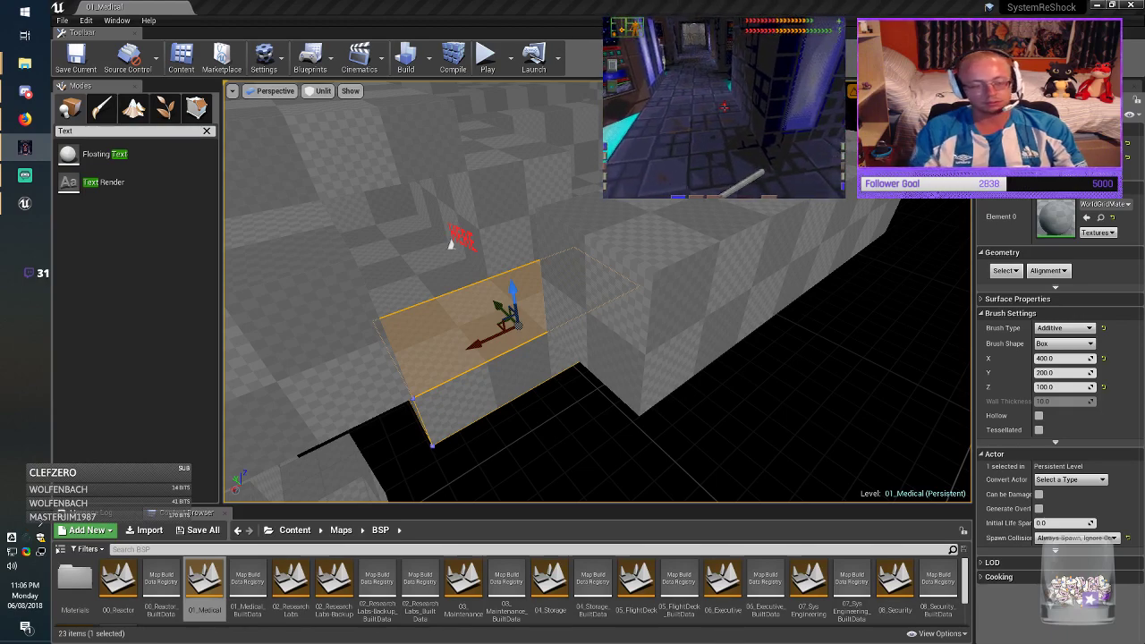
pyautogui.click(424, 279)
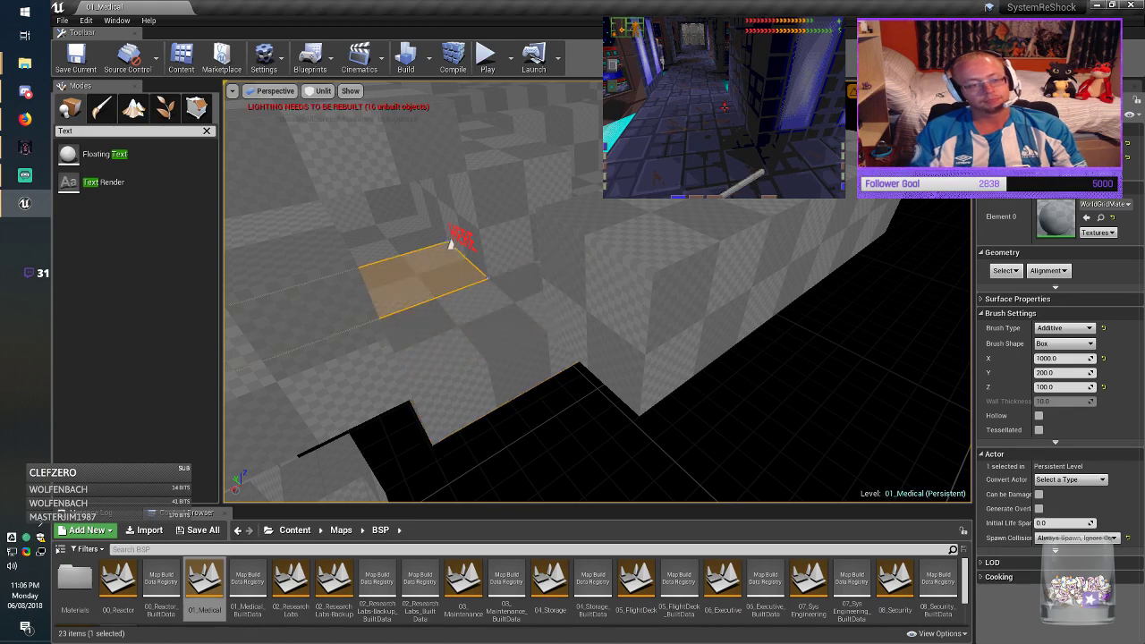
pyautogui.click(404, 236)
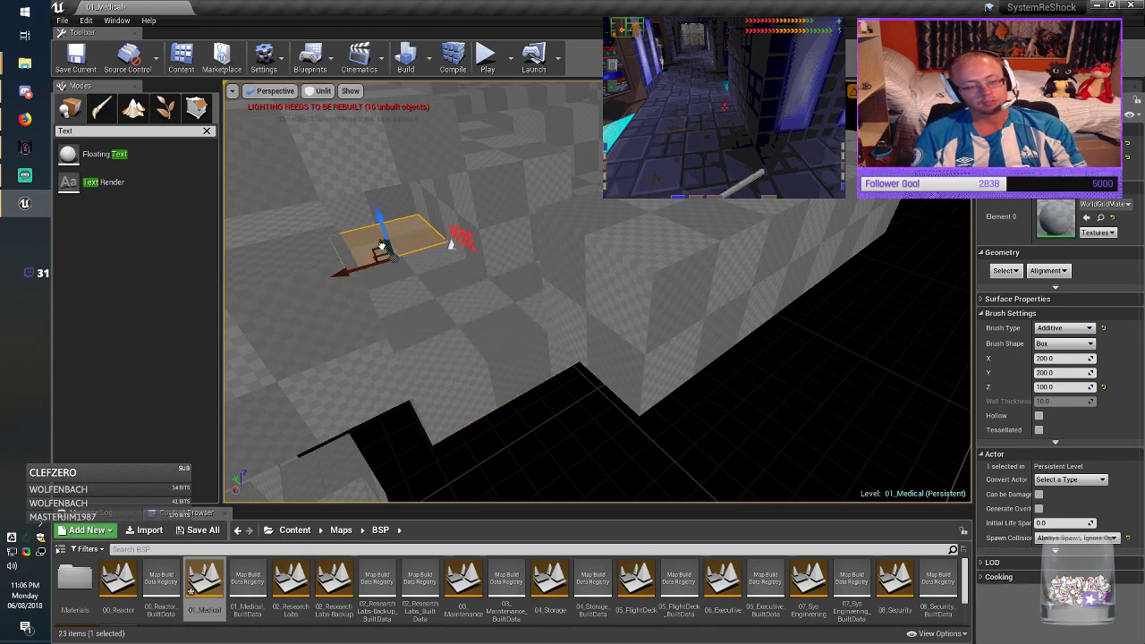
pyautogui.click(555, 365)
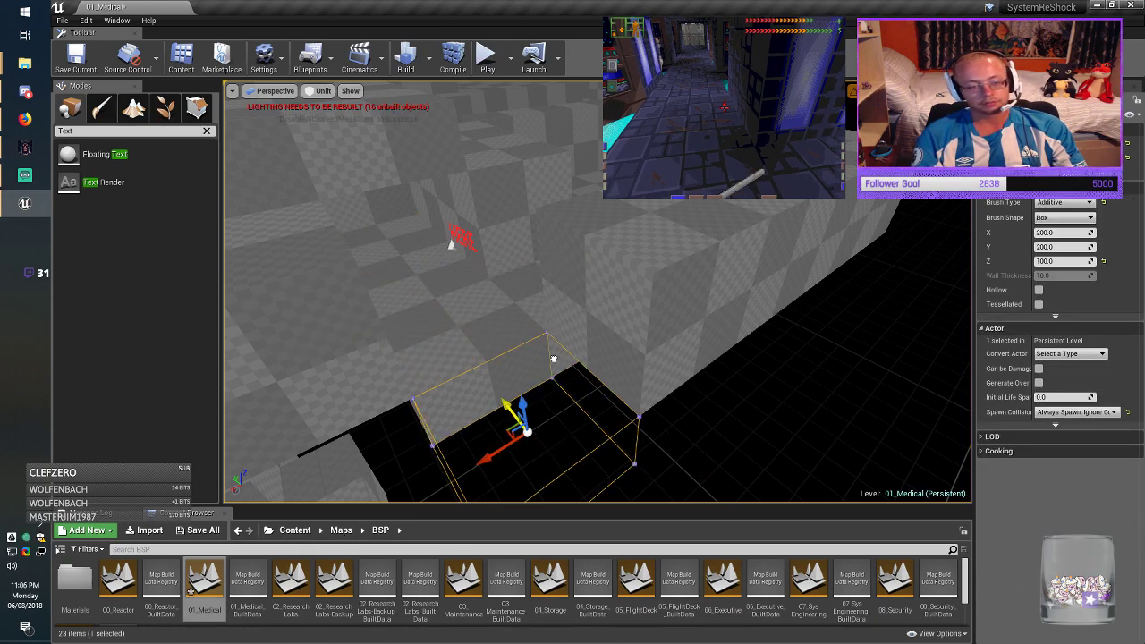
# Step: Set the duplicated floor's Y size to 600 and shift it along Y to line up with the adjoining floor's edge
pyautogui.moveTo(554, 358); pyautogui.dragTo(538, 370, button='right')
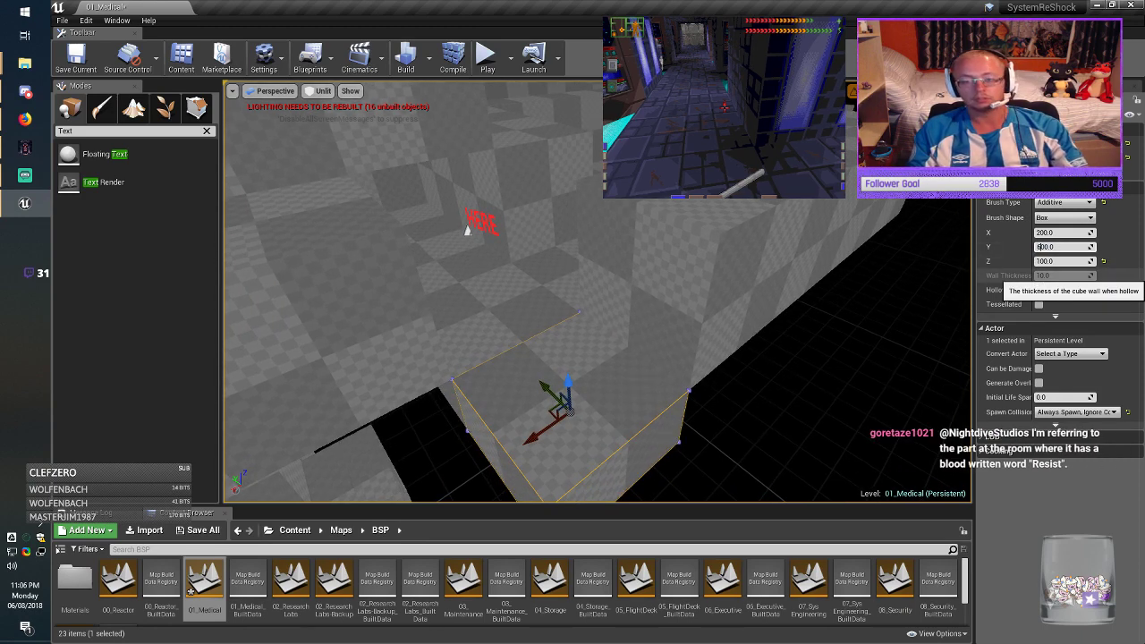
pyautogui.press('Return')
pyautogui.moveTo(545, 386); pyautogui.dragTo(574, 411)
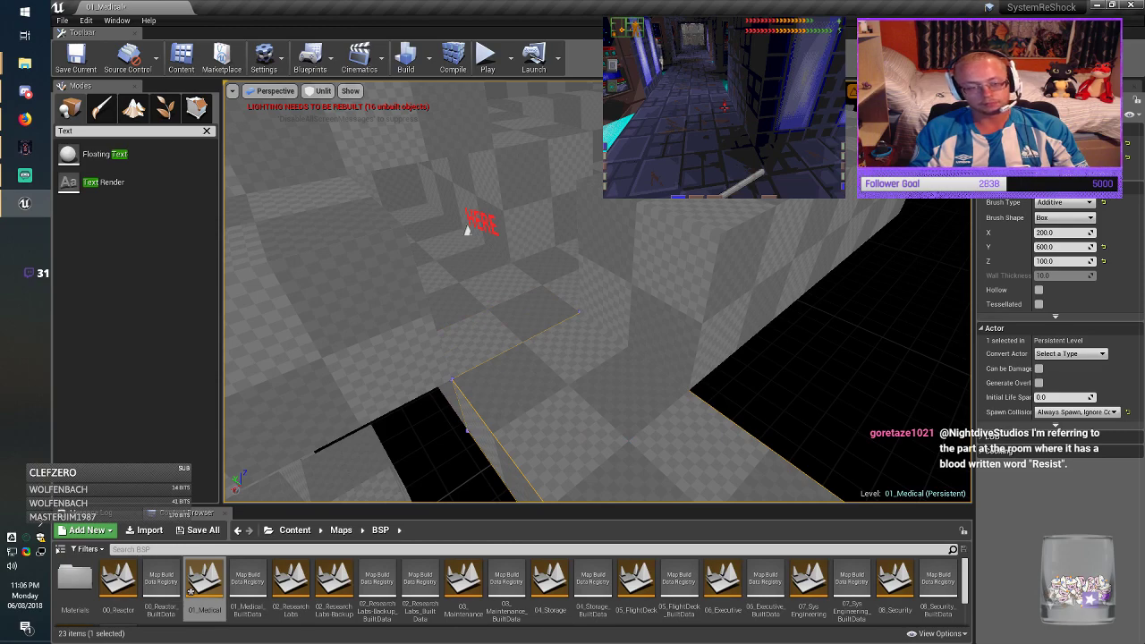
pyautogui.press('Escape')
# Step: Check the original game and duplicate the 200 × 400 × 200 wall beside the HERE text onto the far side of the 600-long floor
pyautogui.moveTo(573, 358)
pyautogui.mouseDown(button='right')
pyautogui.moveTo(649, 361)
pyautogui.moveTo(626, 351)
pyautogui.mouseUp(button='right')
pyautogui.hotkey('alt', 'Tab')
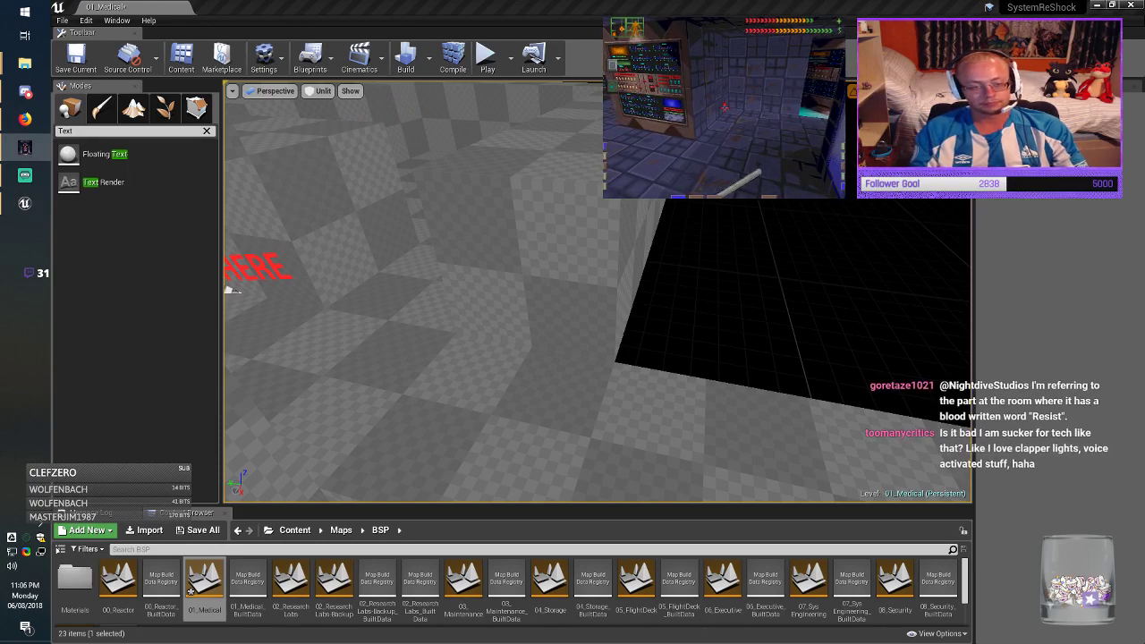
pyautogui.click(336, 219)
pyautogui.moveTo(335, 219)
pyautogui.mouseDown(button='right')
pyautogui.moveTo(393, 215)
pyautogui.moveTo(371, 220)
pyautogui.mouseUp(button='right')
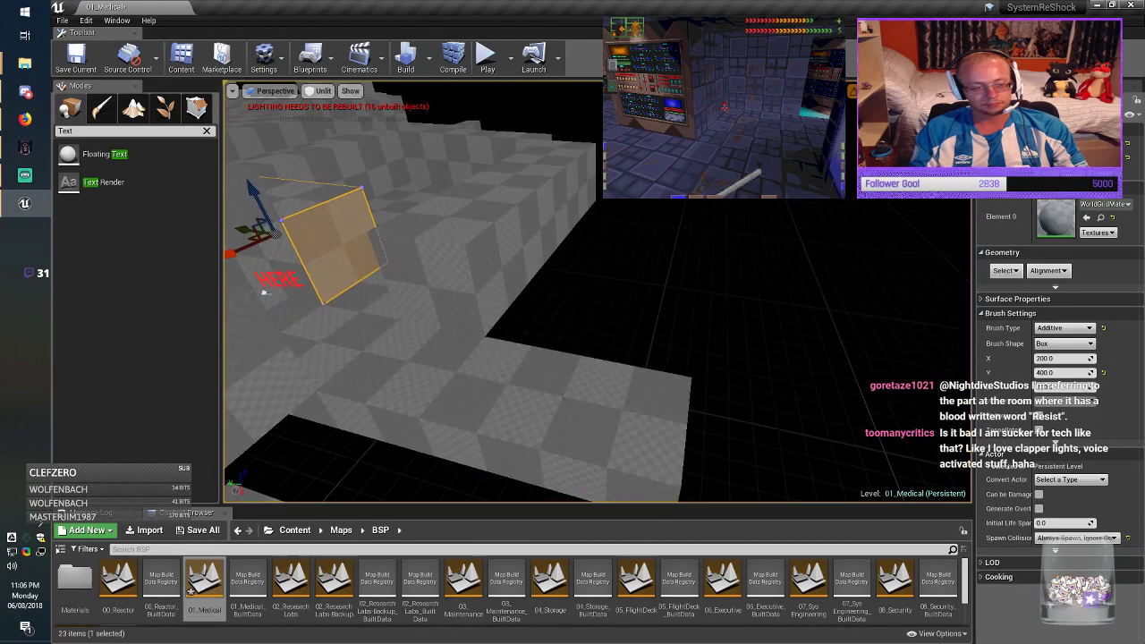
pyautogui.moveTo(248, 231)
pyautogui.keyDown('alt'); pyautogui.mouseDown()
pyautogui.moveTo(851, 361)
pyautogui.moveTo(619, 333)
pyautogui.mouseUp(); pyautogui.keyUp('alt')
pyautogui.moveTo(619, 333); pyautogui.dragTo(617, 340, button='right')
# Step: Set the duplicated wall's Y size to 200, align it with the end of the 600-long floor, and save the level
pyautogui.click(1059, 248)
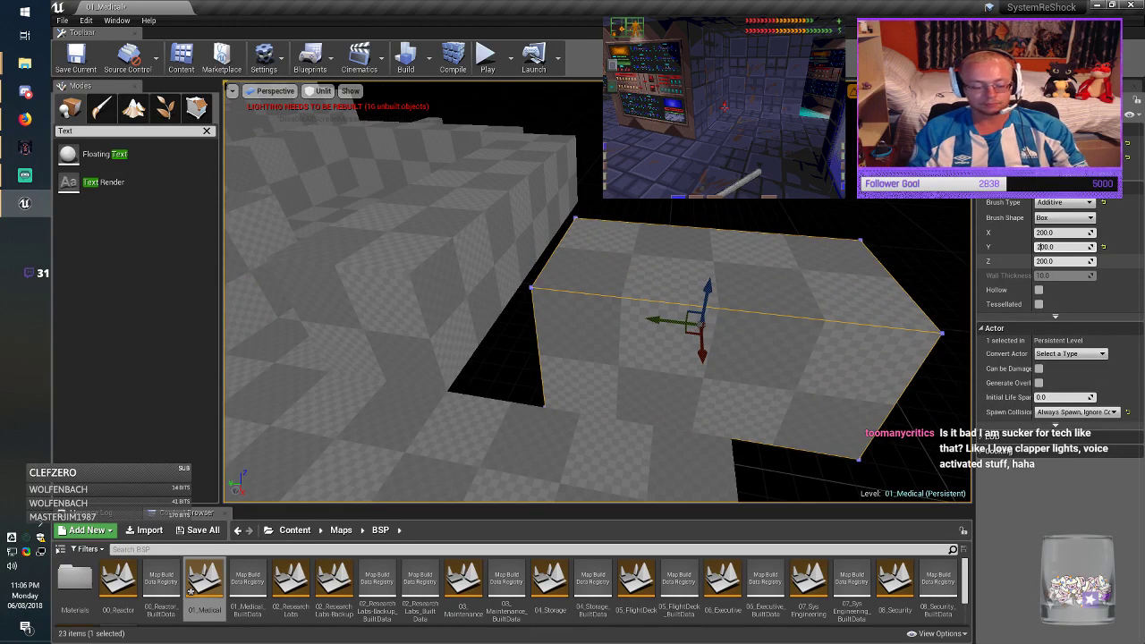
pyautogui.press('Return')
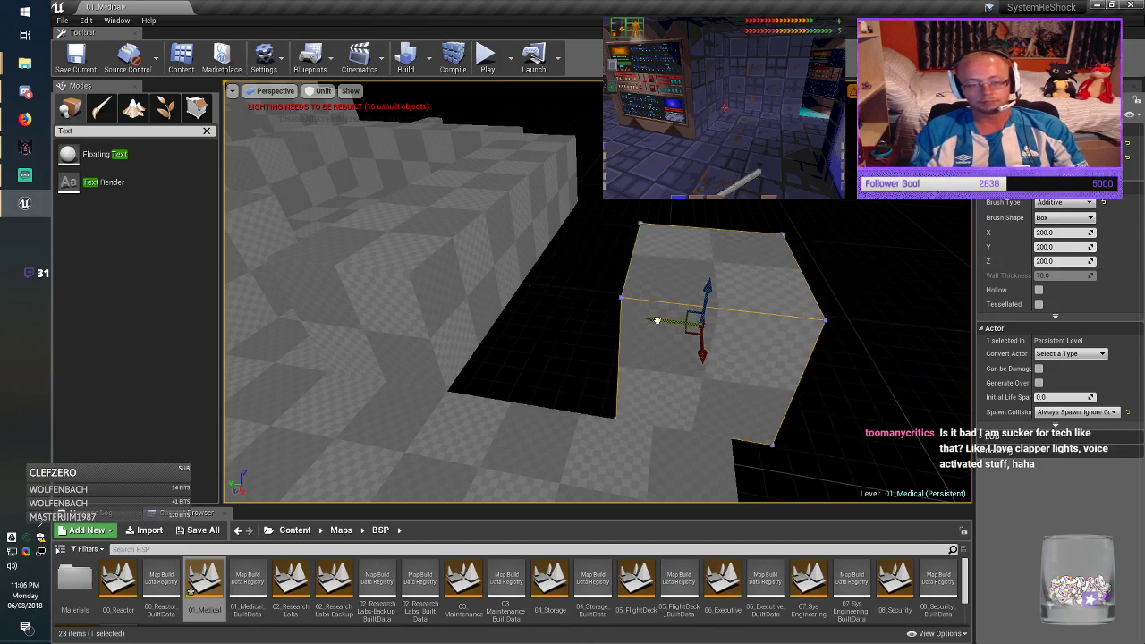
pyautogui.moveTo(657, 320); pyautogui.dragTo(630, 317)
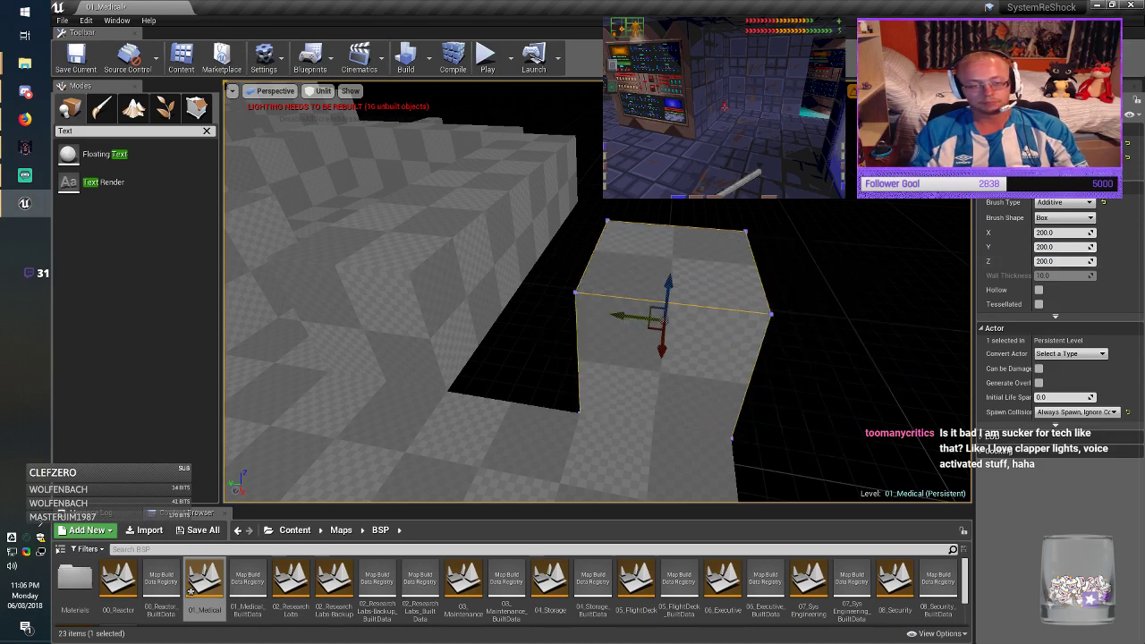
pyautogui.click(534, 335)
pyautogui.click(77, 59)
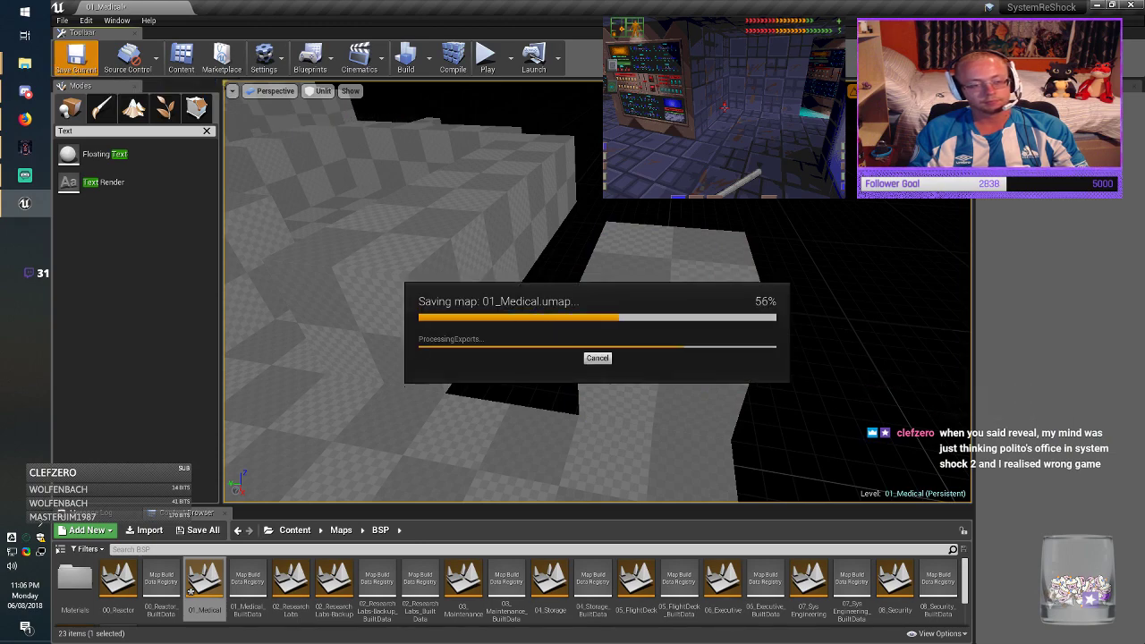
# Step: Examine the finished rooms around the RESIST text and the corridors leading back to the new 600 × 600 room
pyautogui.moveTo(598, 296); pyautogui.dragTo(483, 304, button='right')
pyautogui.press('w')
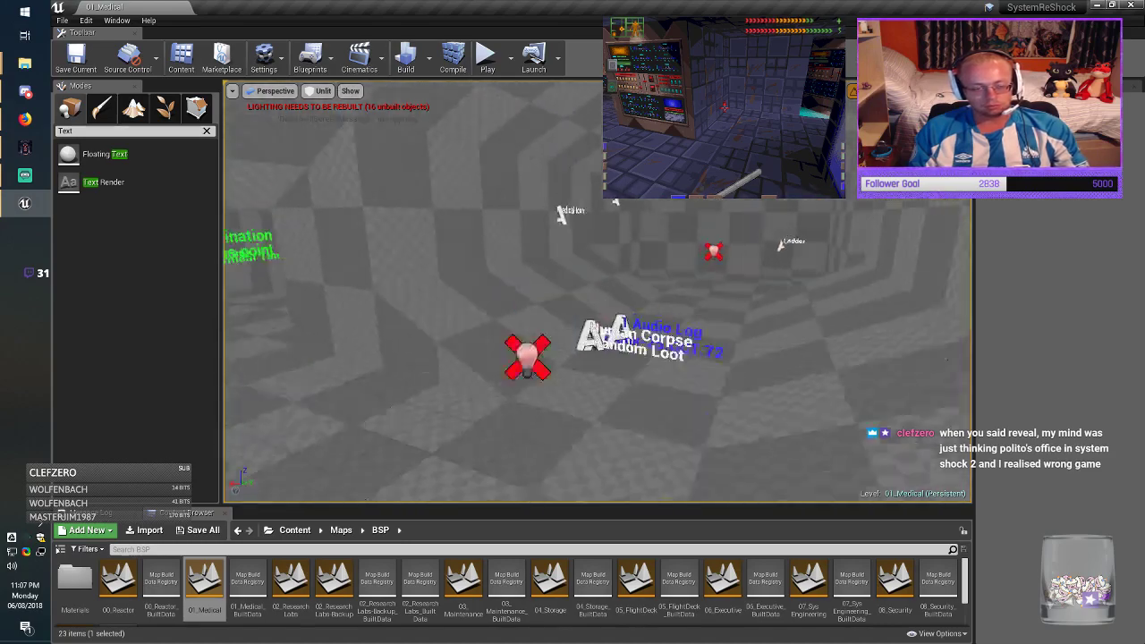
pyautogui.press('w')
pyautogui.moveTo(598, 292)
pyautogui.mouseDown(button='right')
pyautogui.moveTo(662, 291)
pyautogui.moveTo(598, 296)
pyautogui.mouseUp(button='right')
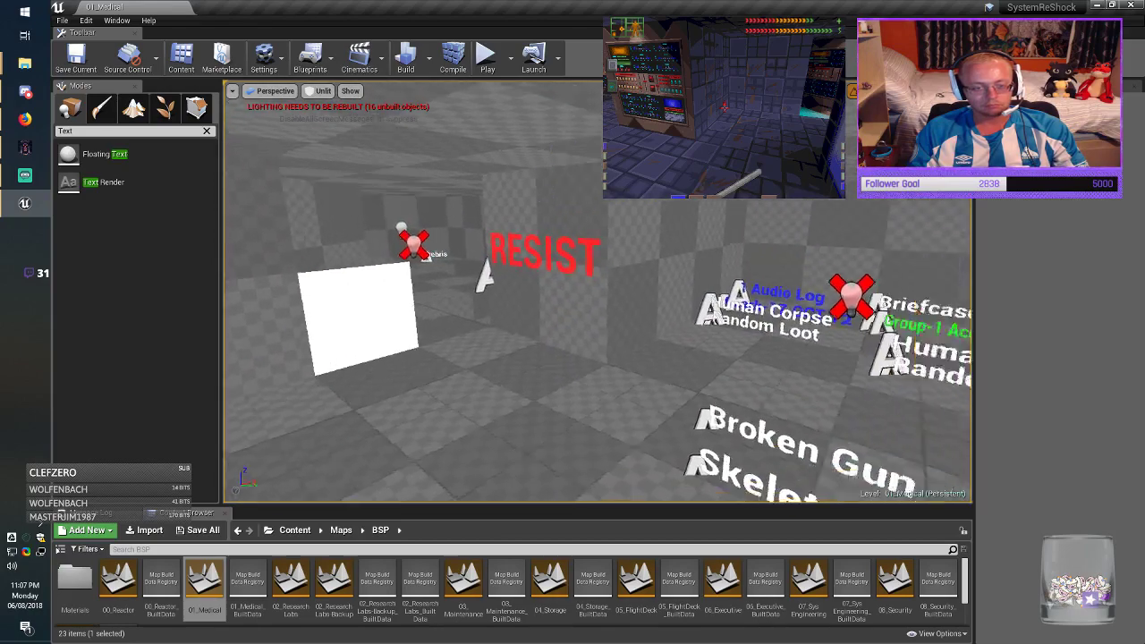
pyautogui.moveTo(597, 292); pyautogui.dragTo(242, 308, button='right')
pyautogui.press('s')
pyautogui.press('s')
pyautogui.press('s')
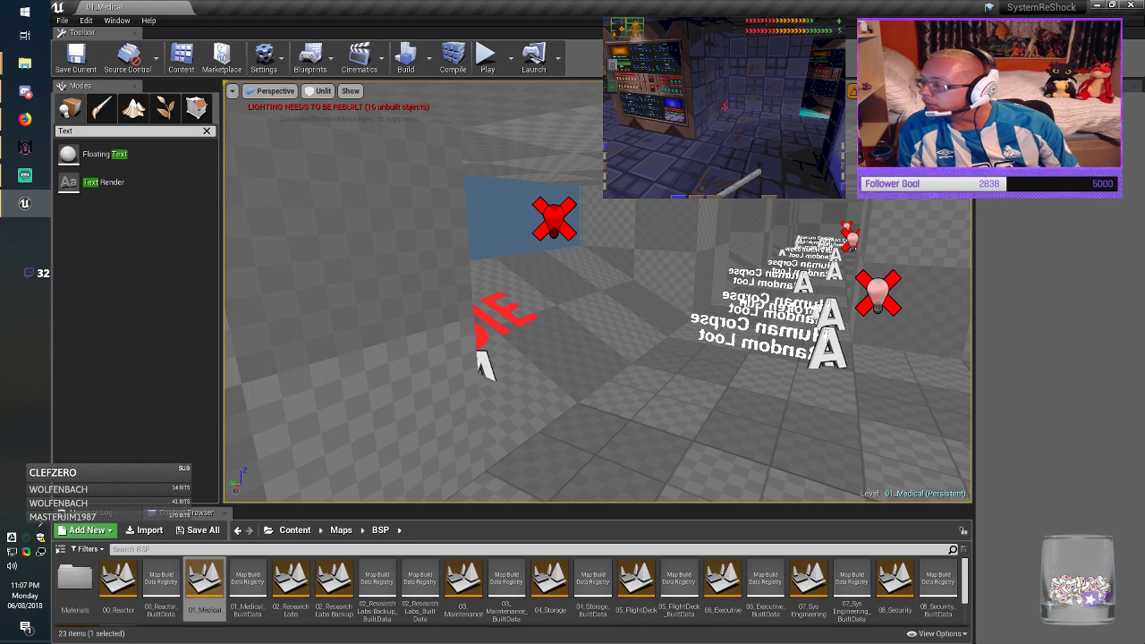
pyautogui.moveTo(598, 291)
pyautogui.mouseDown(button='right')
pyautogui.moveTo(814, 300)
pyautogui.moveTo(662, 295)
pyautogui.moveTo(716, 331)
pyautogui.moveTo(787, 322)
pyautogui.moveTo(680, 331)
pyautogui.moveTo(662, 291)
pyautogui.moveTo(733, 287)
pyautogui.moveTo(877, 305)
pyautogui.moveTo(698, 287)
pyautogui.moveTo(788, 300)
pyautogui.moveTo(885, 291)
pyautogui.moveTo(372, 303)
pyautogui.moveTo(787, 295)
pyautogui.mouseUp(button='right')
pyautogui.press('w')
pyautogui.press('w')
pyautogui.press('w')
pyautogui.press('w')
pyautogui.press('w')
pyautogui.press('w')
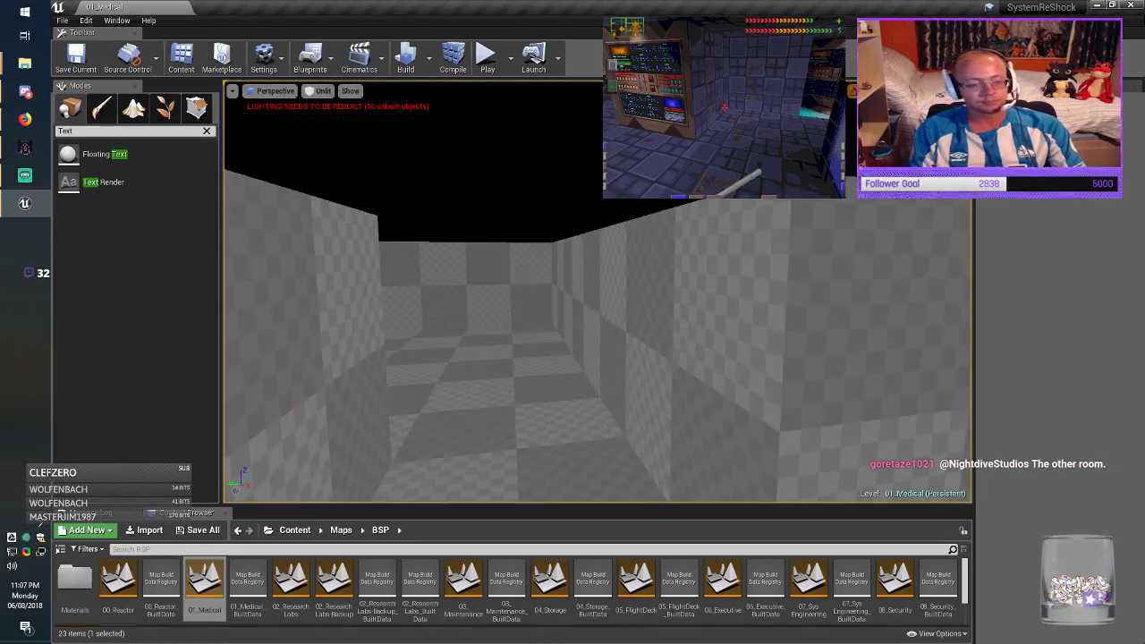
# Step: Duplicate the 600 × 600 × 100 room floor upward along Z as the room's ceiling
pyautogui.click(483, 385)
pyautogui.moveTo(483, 385); pyautogui.dragTo(412, 439, button='right')
pyautogui.press('w')
pyautogui.moveTo(347, 370); pyautogui.dragTo(361, 362, button='right')
pyautogui.press('s')
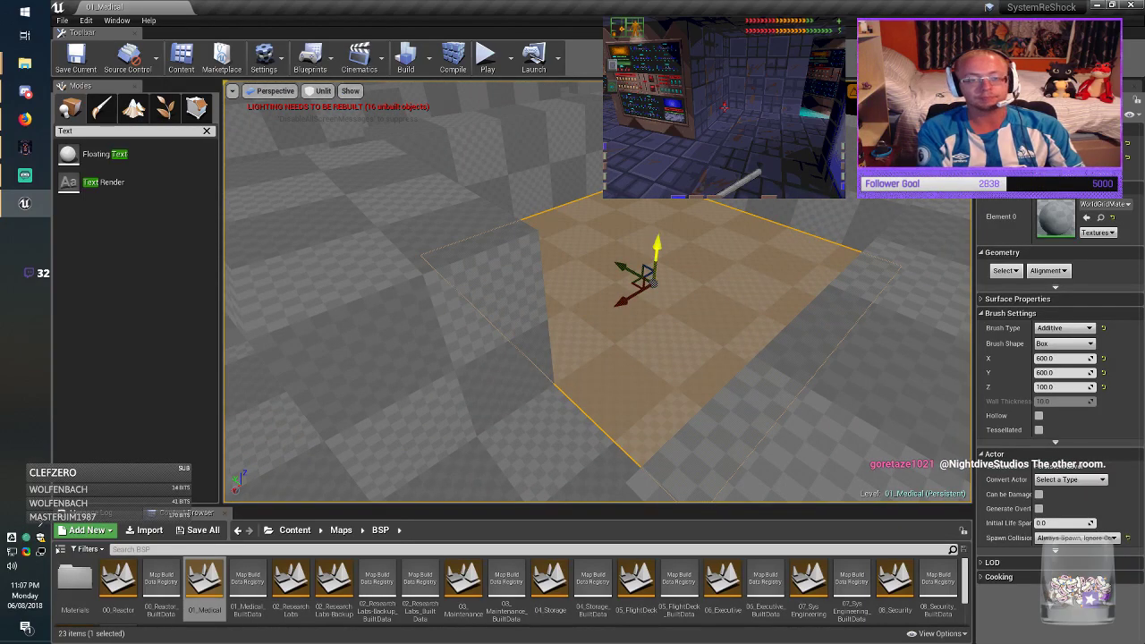
pyautogui.keyDown('alt'); pyautogui.moveTo(660, 222); pyautogui.dragTo(663, 100); pyautogui.keyUp('alt')
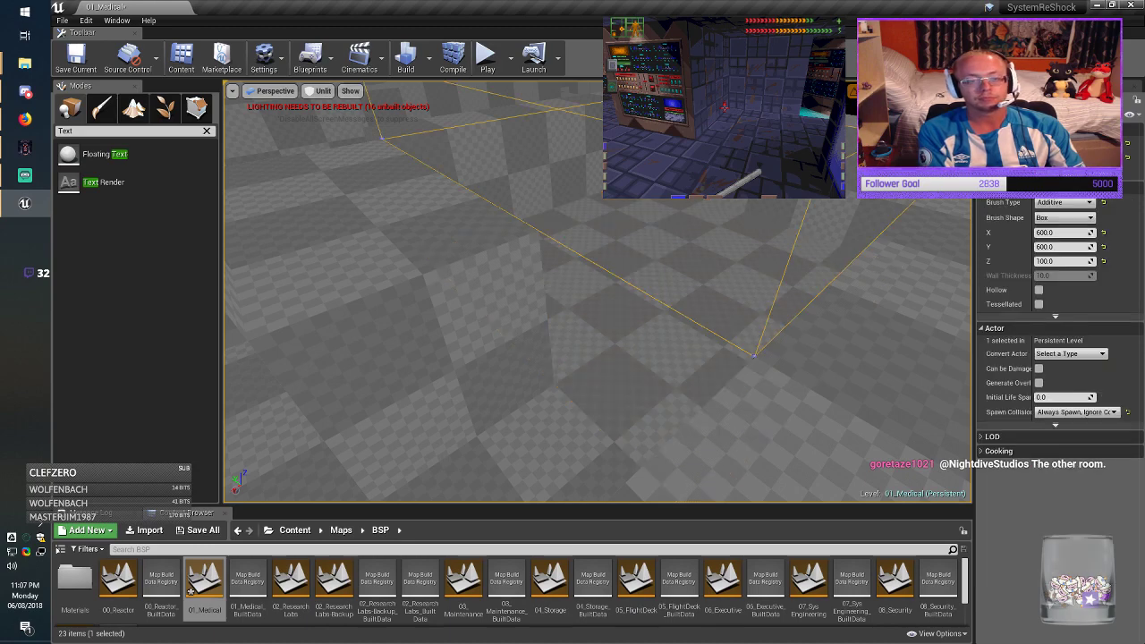
# Step: Duplicate the 400 × 200 × 100 corridor floor near the HERE text upward along Z as its ceiling
pyautogui.press('s')
pyautogui.moveTo(598, 292)
pyautogui.mouseDown(button='right')
pyautogui.moveTo(743, 277)
pyautogui.moveTo(797, 291)
pyautogui.moveTo(725, 283)
pyautogui.mouseUp(button='right')
pyautogui.click(555, 349)
pyautogui.moveTo(555, 349); pyautogui.dragTo(340, 277, button='right')
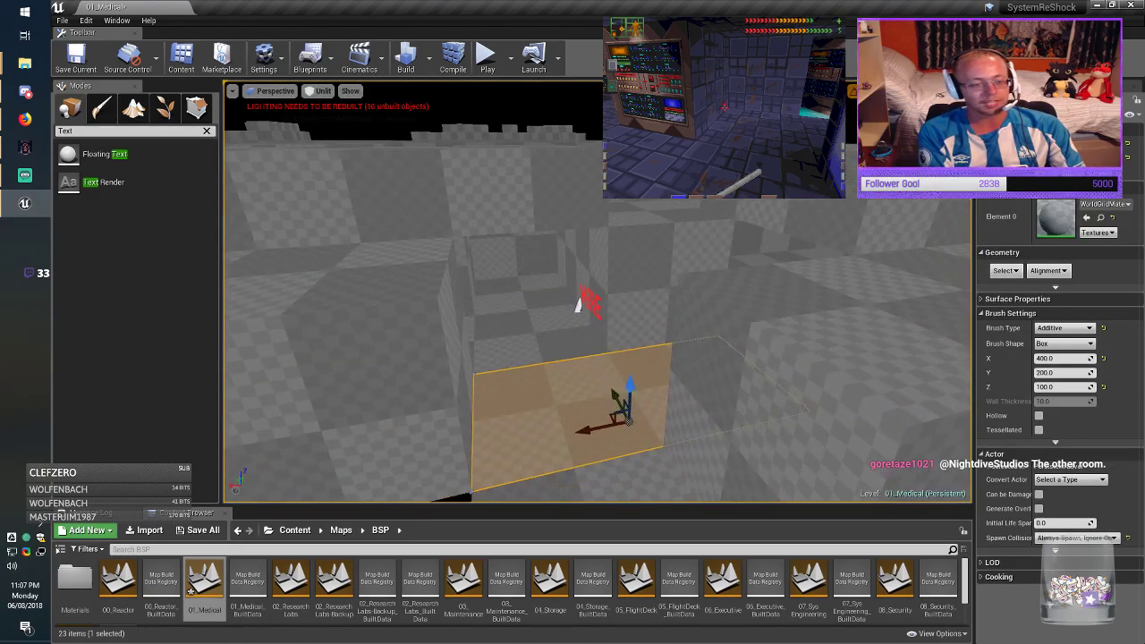
pyautogui.moveTo(628, 382)
pyautogui.keyDown('alt'); pyautogui.mouseDown()
pyautogui.moveTo(633, 72)
pyautogui.moveTo(633, 161)
pyautogui.mouseUp(); pyautogui.keyUp('alt')
# Step: Duplicate the 200 × 600 × 100 floor upward along Z as the ceiling of the side corridor
pyautogui.press('s')
pyautogui.moveTo(634, 295)
pyautogui.mouseDown(button='right')
pyautogui.moveTo(751, 308)
pyautogui.moveTo(689, 335)
pyautogui.mouseUp(button='right')
pyautogui.click(684, 389)
pyautogui.moveTo(685, 389); pyautogui.dragTo(779, 394, button='right')
pyautogui.press('s')
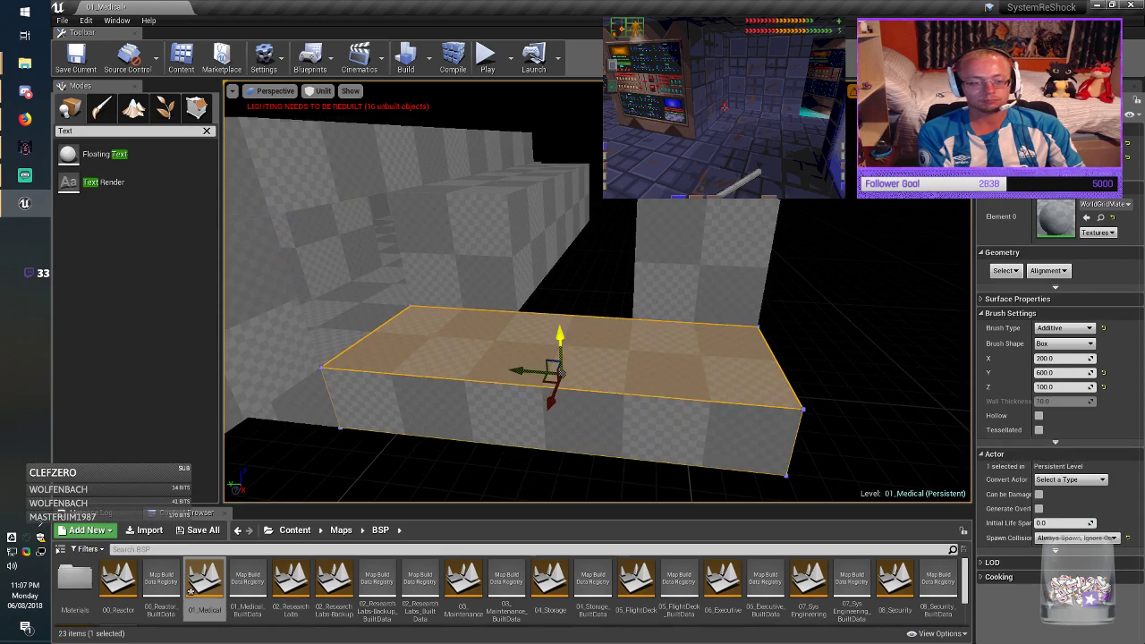
pyautogui.moveTo(562, 324); pyautogui.dragTo(595, 95)
# Step: Duplicate the 400 × 200 × 100 corridor floor along Y into the gap between the walls past the 600-long floor
pyautogui.moveTo(595, 295); pyautogui.dragTo(601, 297, button='right')
pyautogui.click(359, 306)
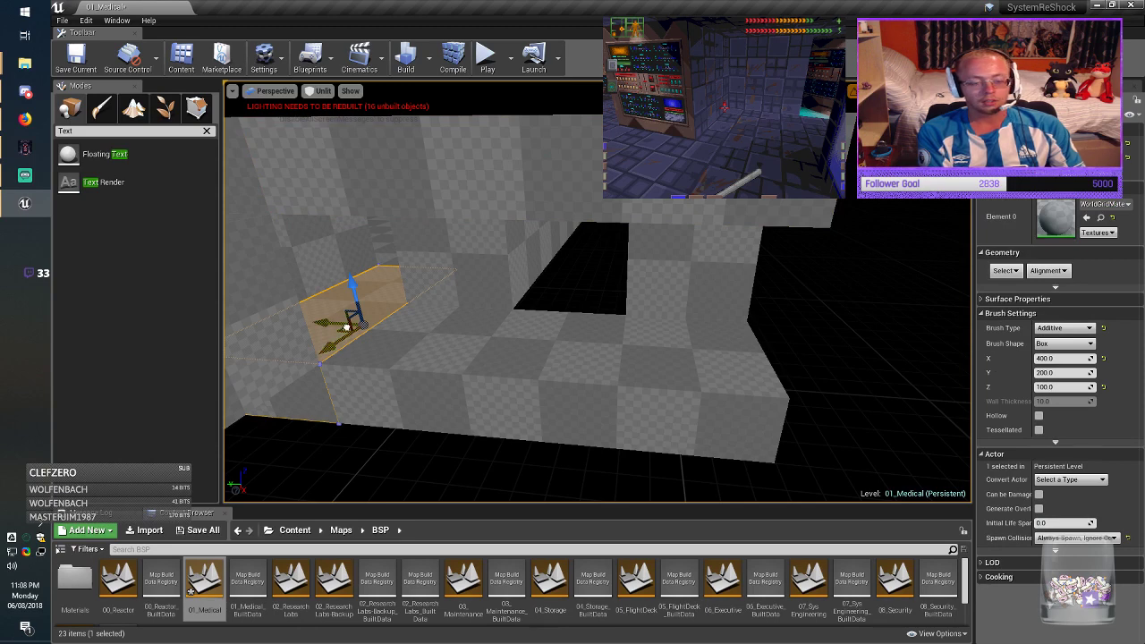
pyautogui.moveTo(348, 328)
pyautogui.keyDown('alt'); pyautogui.mouseDown()
pyautogui.moveTo(655, 267)
pyautogui.moveTo(581, 273)
pyautogui.moveTo(569, 303)
pyautogui.mouseUp(); pyautogui.keyUp('alt')
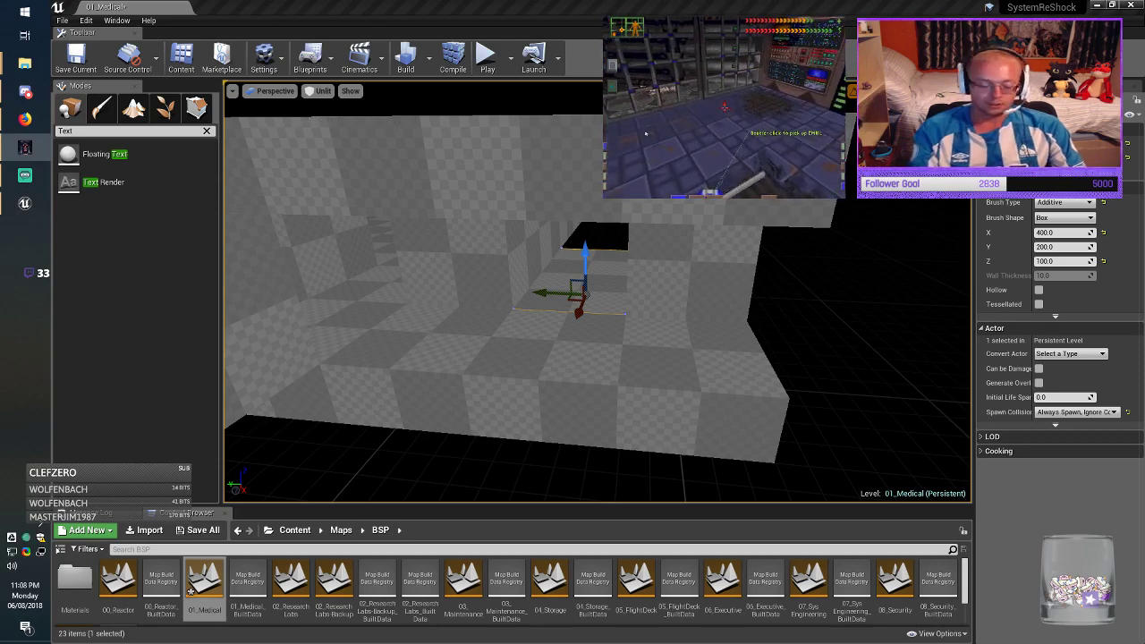
# Step: Continue the corridor floor past the gap with a 200 × 200 × 100 piece aligned against the side of the opening
pyautogui.hotkey('alt', 'Tab')
pyautogui.moveTo(590, 376); pyautogui.dragTo(597, 295)
pyautogui.moveTo(598, 296)
pyautogui.mouseDown(button='right')
pyautogui.moveTo(586, 344)
pyautogui.moveTo(487, 317)
pyautogui.mouseUp(button='right')
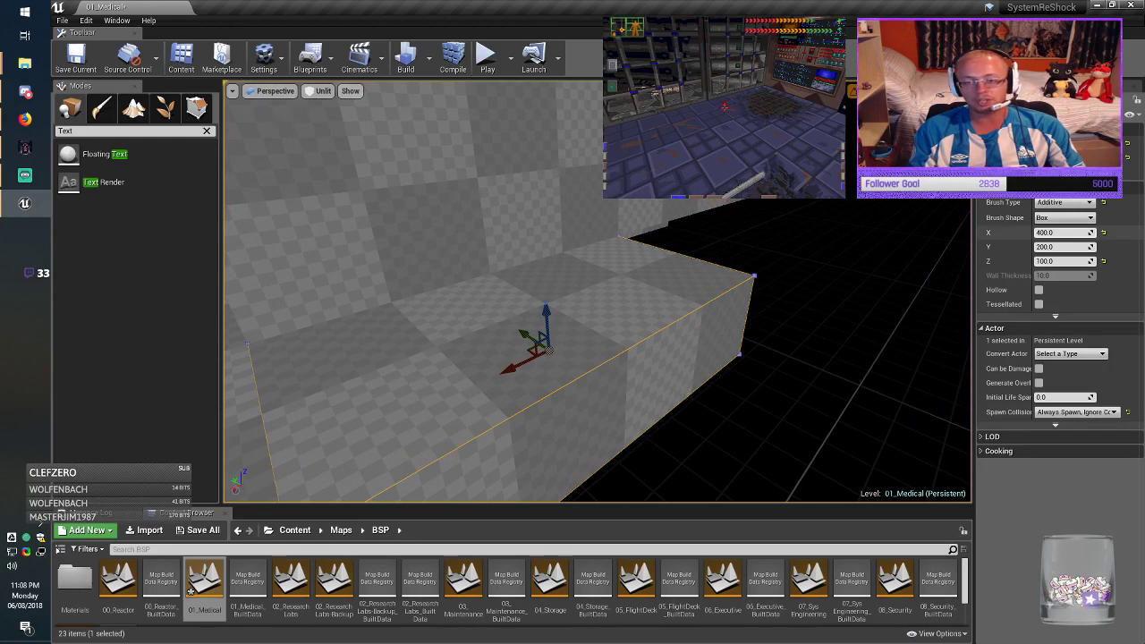
pyautogui.press('Return')
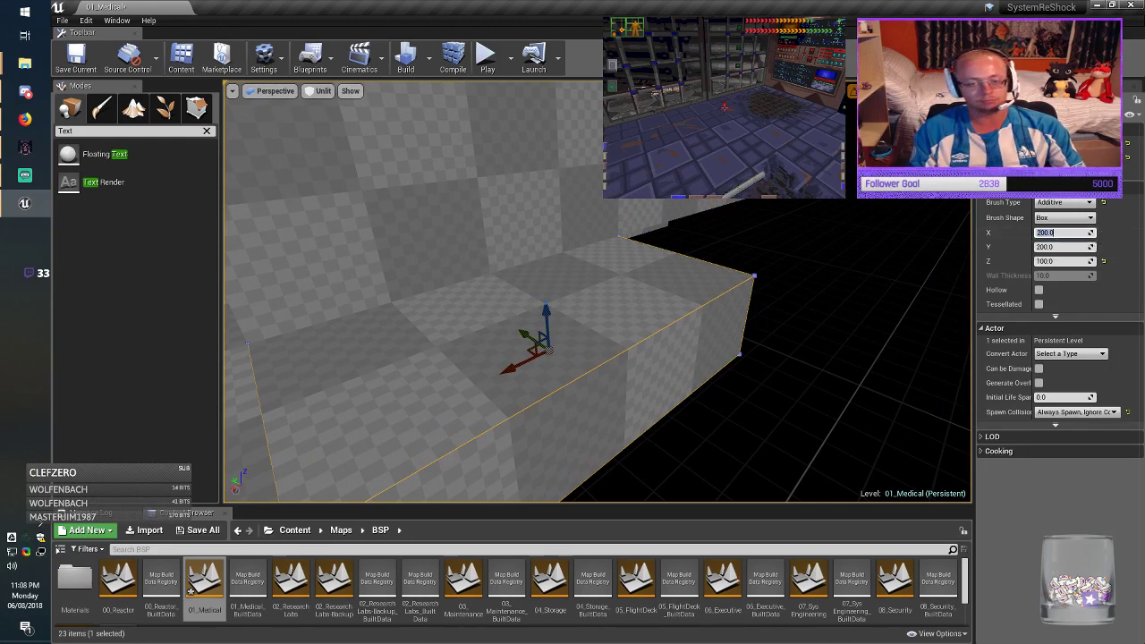
pyautogui.moveTo(761, 331); pyautogui.dragTo(707, 335, button='right')
pyautogui.moveTo(593, 342); pyautogui.dragTo(476, 371)
pyautogui.moveTo(476, 371); pyautogui.dragTo(366, 378, button='right')
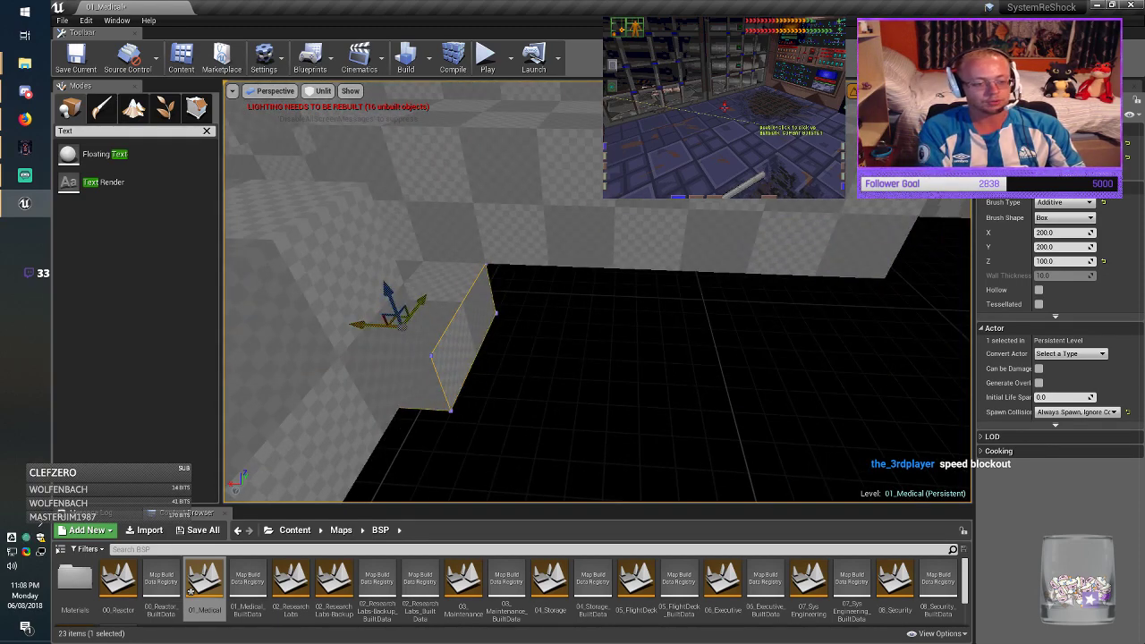
# Step: Duplicate the 200 × 200 × 100 floor piece along X, resize it to 400 × 400 × 100 and fit it against the existing floor
pyautogui.moveTo(410, 320)
pyautogui.mouseDown()
pyautogui.moveTo(621, 347)
pyautogui.moveTo(528, 335)
pyautogui.mouseUp()
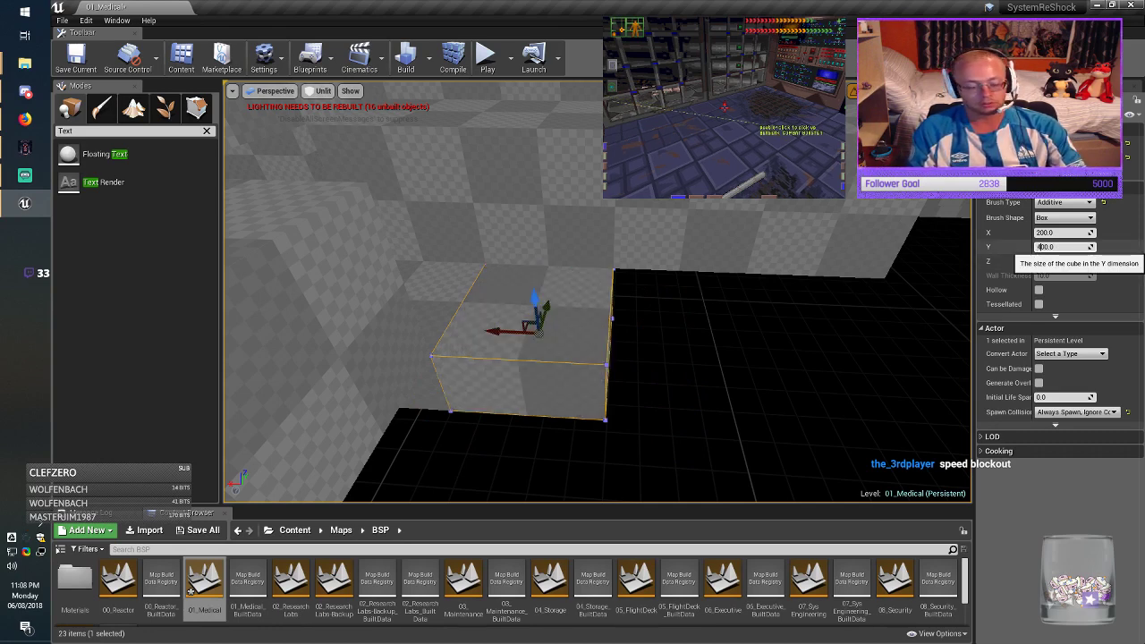
pyautogui.hotkey('shift', 'Tab')
pyautogui.press('Home')
pyautogui.press('Delete')
pyautogui.press('Return')
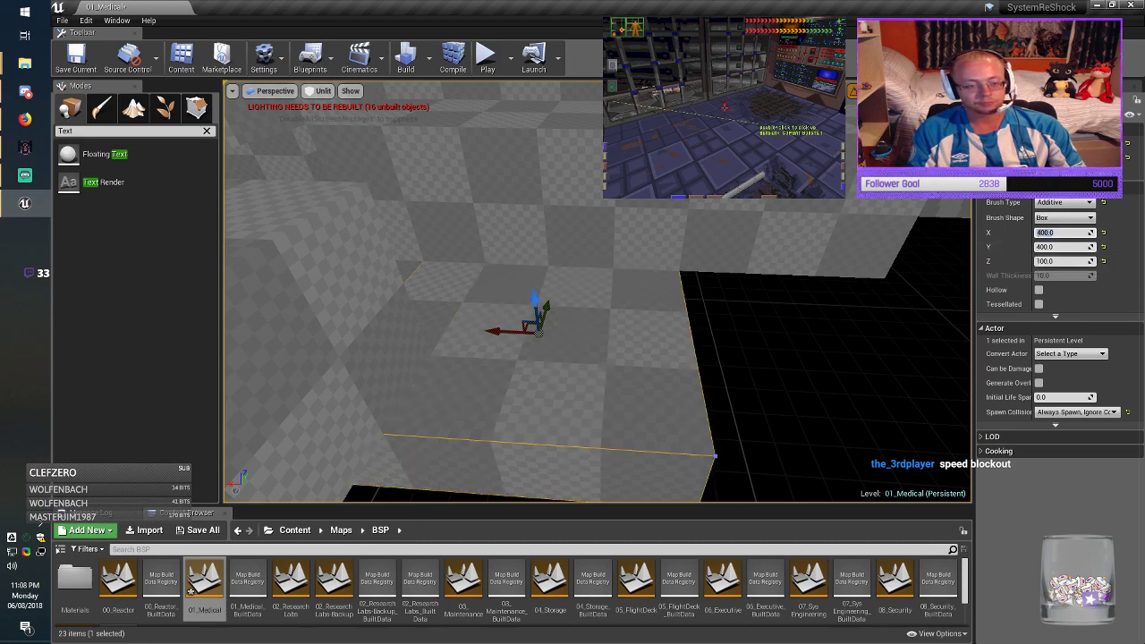
pyautogui.moveTo(524, 328); pyautogui.dragTo(588, 391)
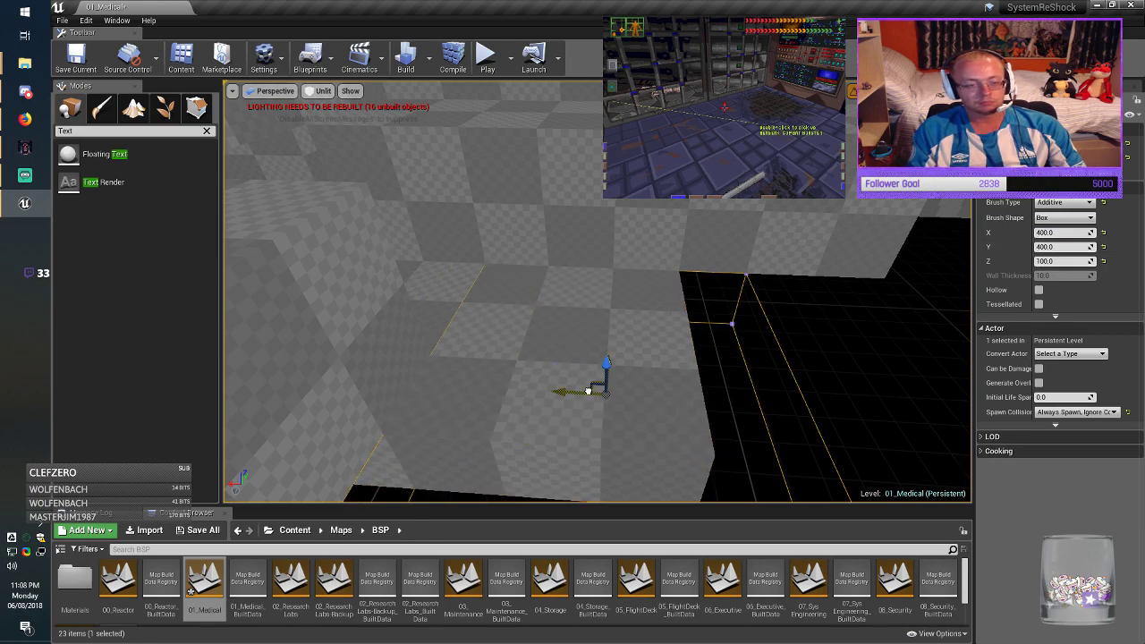
pyautogui.press('Escape')
pyautogui.moveTo(588, 391)
pyautogui.mouseDown(button='right')
pyautogui.moveTo(385, 384)
pyautogui.moveTo(345, 371)
pyautogui.moveTo(394, 385)
pyautogui.moveTo(384, 394)
pyautogui.moveTo(394, 385)
pyautogui.mouseUp(button='right')
# Step: Duplicate the 400 × 200 × 200 wall along Y and fit the copy along the floor's edge at 200 × 600 × 200
pyautogui.hotkey('alt', 'Tab')
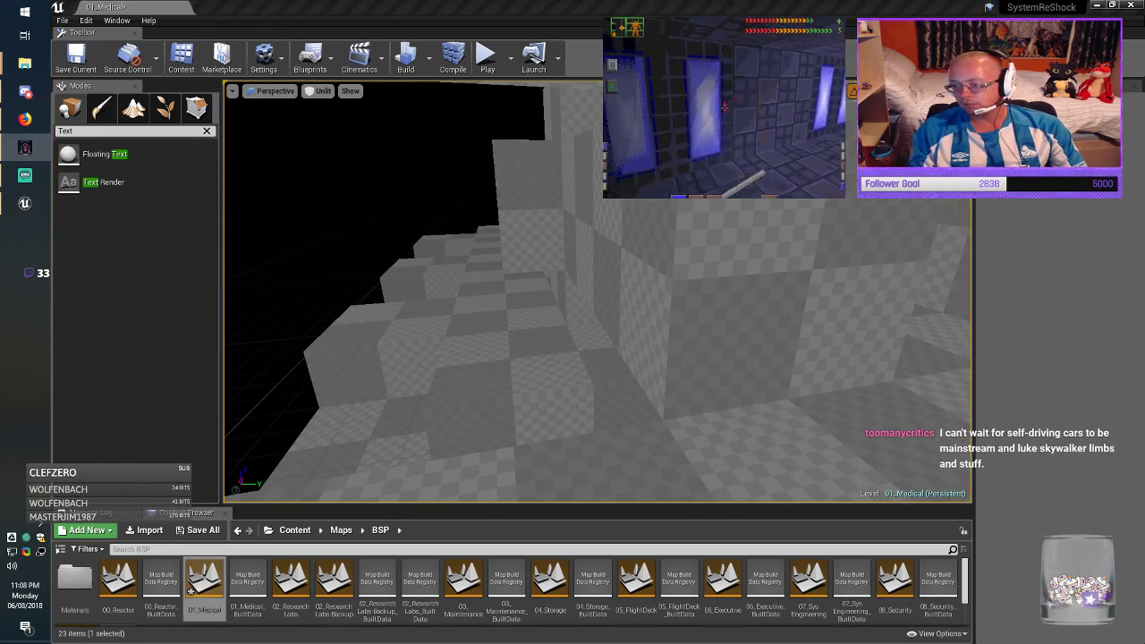
pyautogui.hotkey('alt', 'Tab')
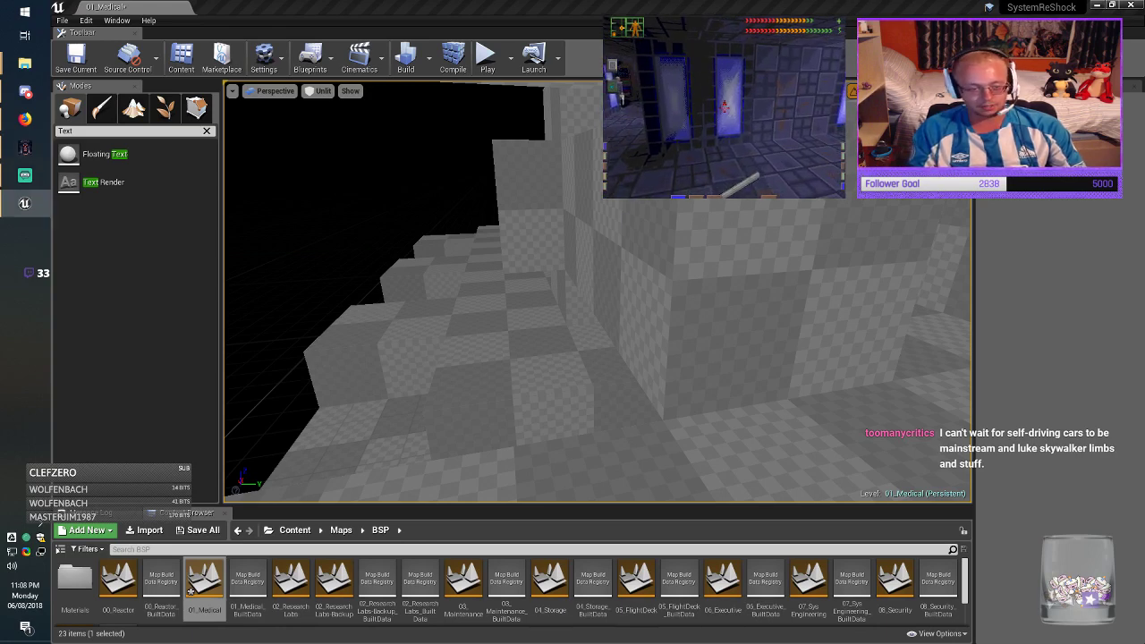
pyautogui.moveTo(394, 385)
pyautogui.mouseDown(button='right')
pyautogui.moveTo(358, 385)
pyautogui.moveTo(377, 387)
pyautogui.mouseUp(button='right')
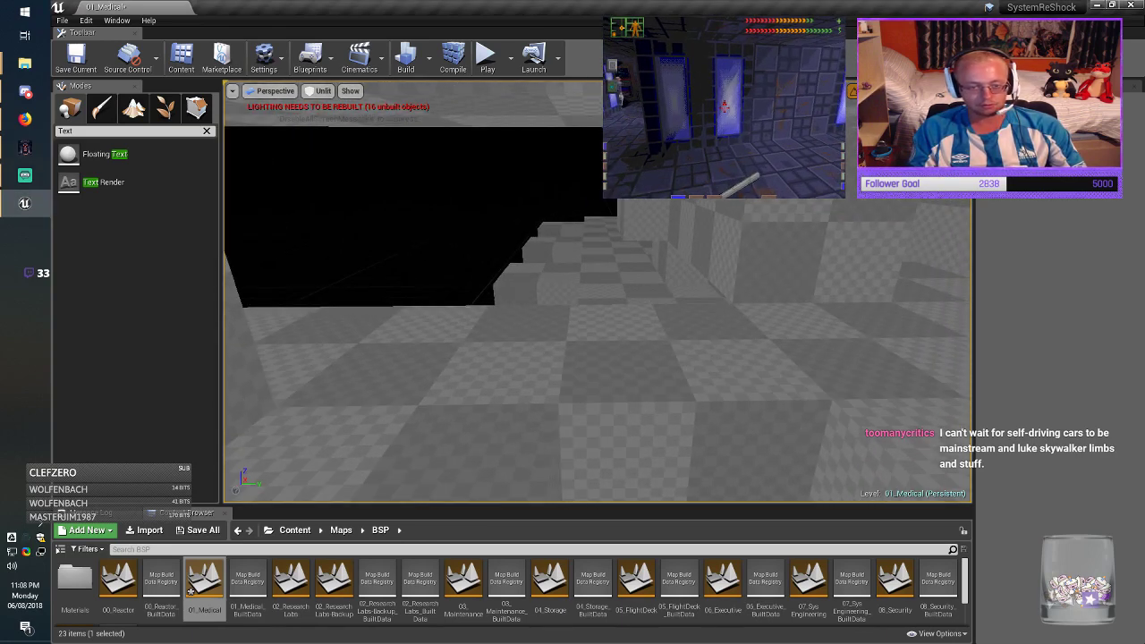
pyautogui.click(707, 243)
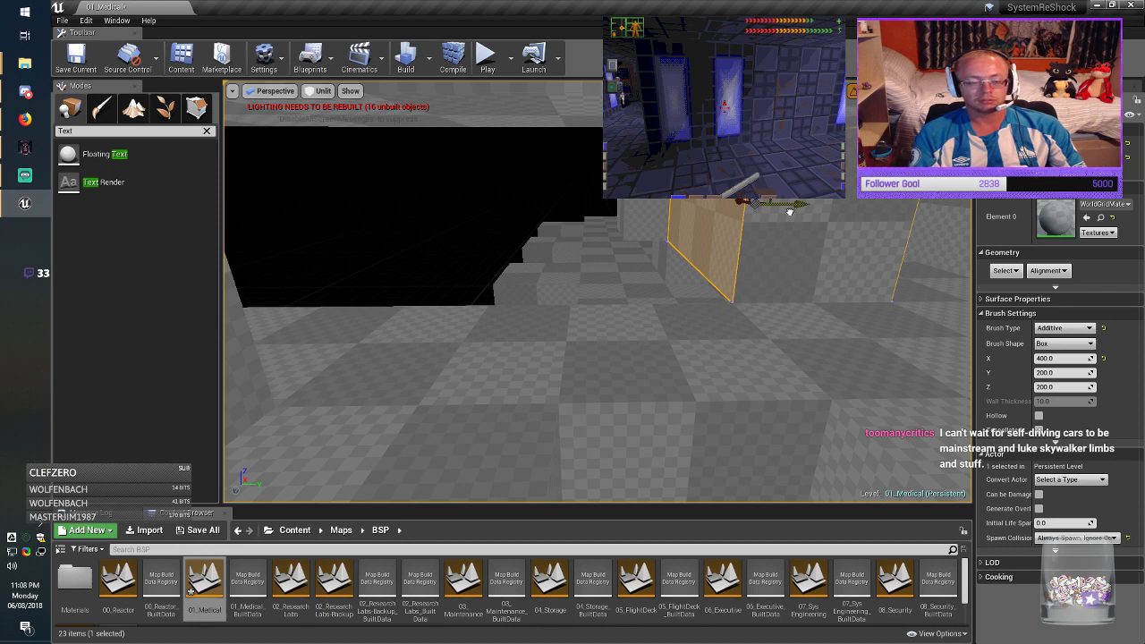
pyautogui.moveTo(790, 212)
pyautogui.keyDown('alt'); pyautogui.mouseDown()
pyautogui.moveTo(617, 218)
pyautogui.moveTo(685, 218)
pyautogui.mouseUp(); pyautogui.keyUp('alt')
pyautogui.click(1059, 248)
pyautogui.click(1059, 233)
pyautogui.press('Tab')
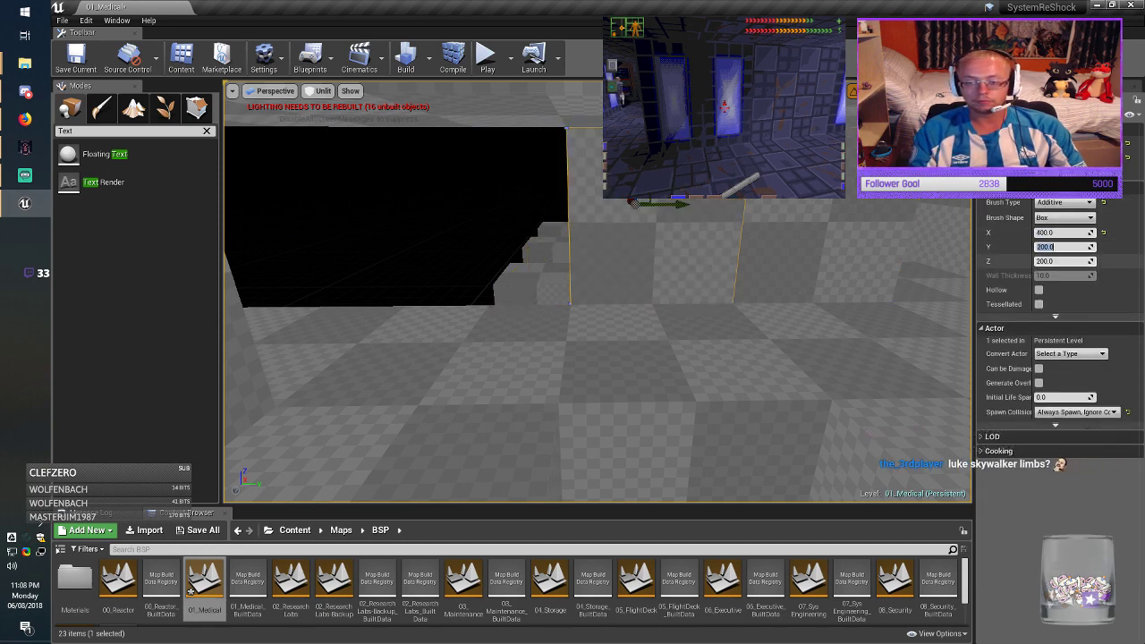
pyautogui.press('Return')
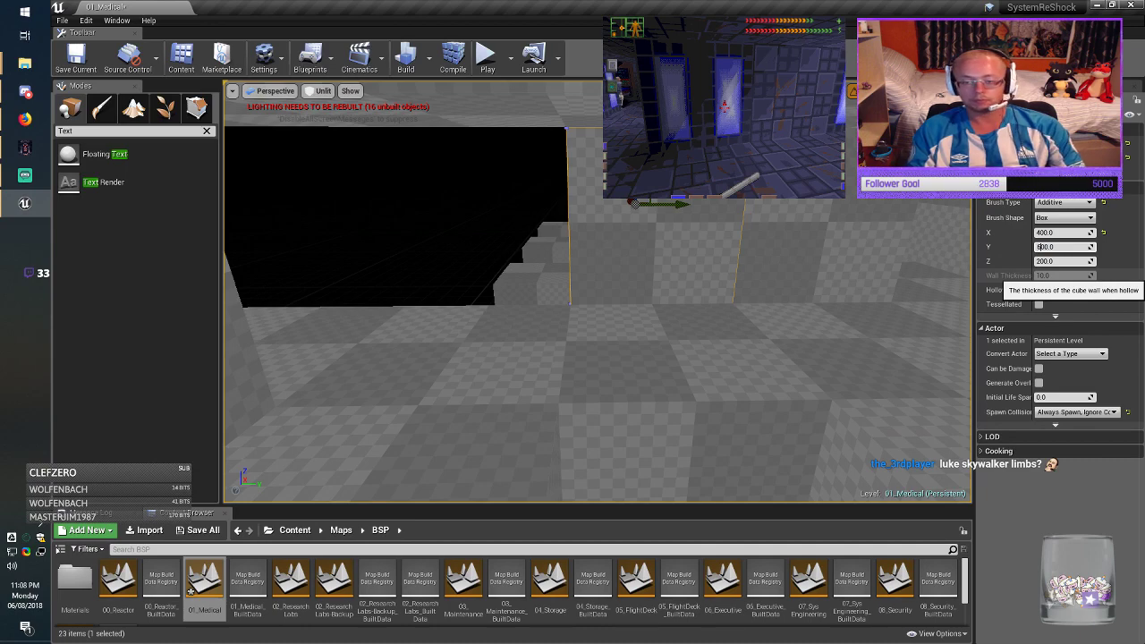
pyautogui.press('Return')
pyautogui.press('Return')
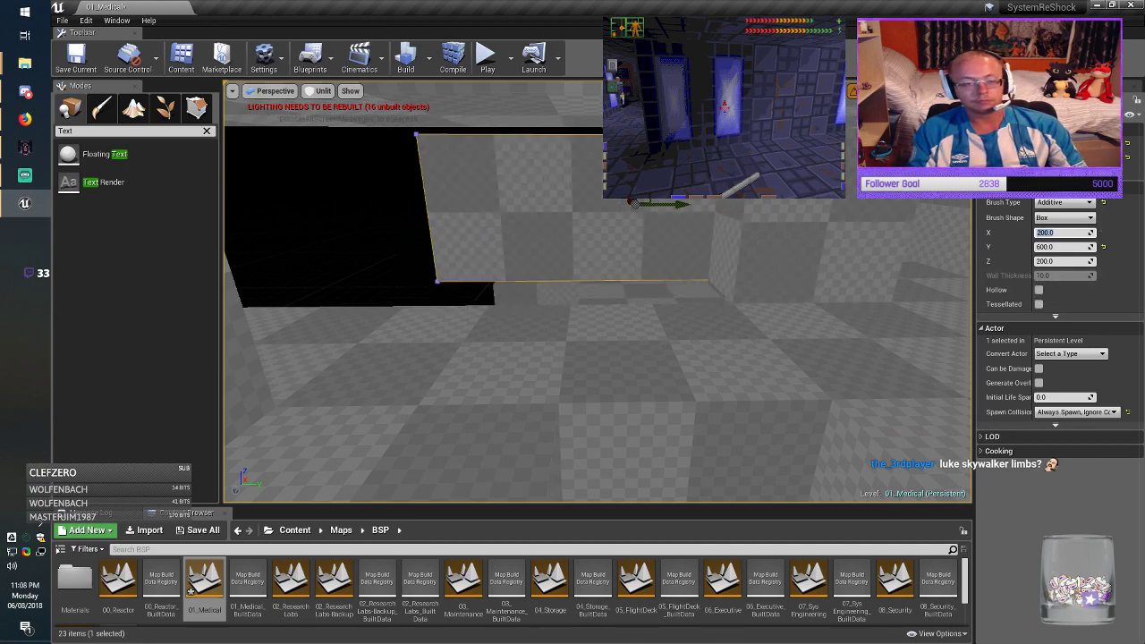
pyautogui.moveTo(716, 295)
pyautogui.mouseDown(button='right')
pyautogui.moveTo(707, 313)
pyautogui.moveTo(806, 349)
pyautogui.moveTo(859, 358)
pyautogui.moveTo(921, 331)
pyautogui.mouseUp(button='right')
pyautogui.moveTo(497, 202)
pyautogui.mouseDown()
pyautogui.moveTo(519, 243)
pyautogui.moveTo(462, 293)
pyautogui.mouseUp()
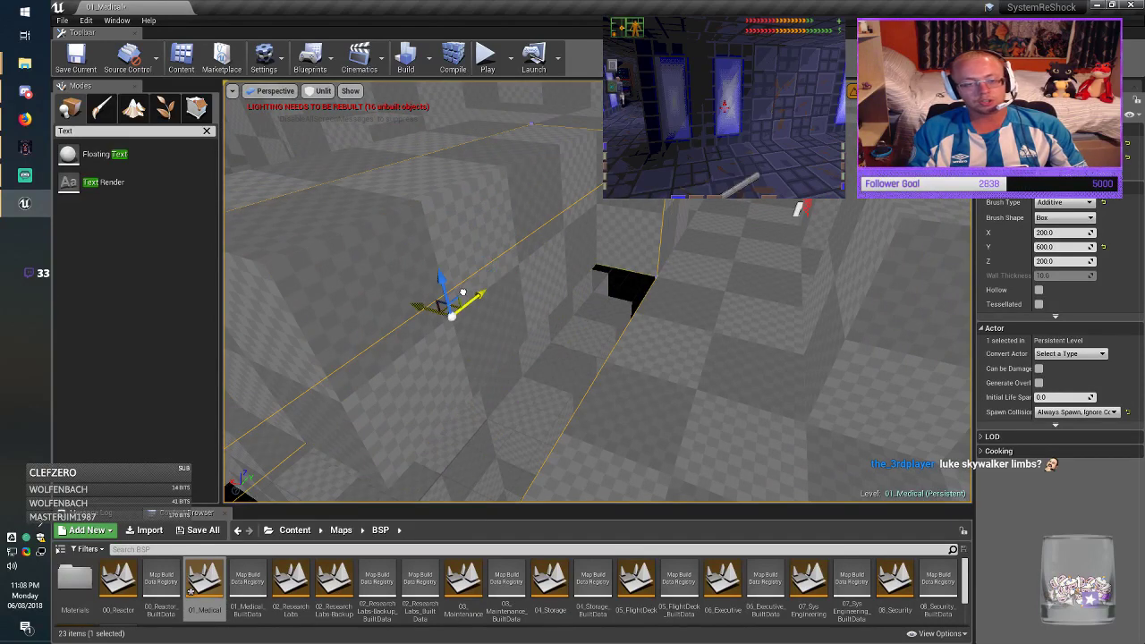
# Step: Set the new wall's Y size to 400, slide it along Y to open the passage, and save the level
pyautogui.moveTo(463, 296); pyautogui.dragTo(322, 255, button='right')
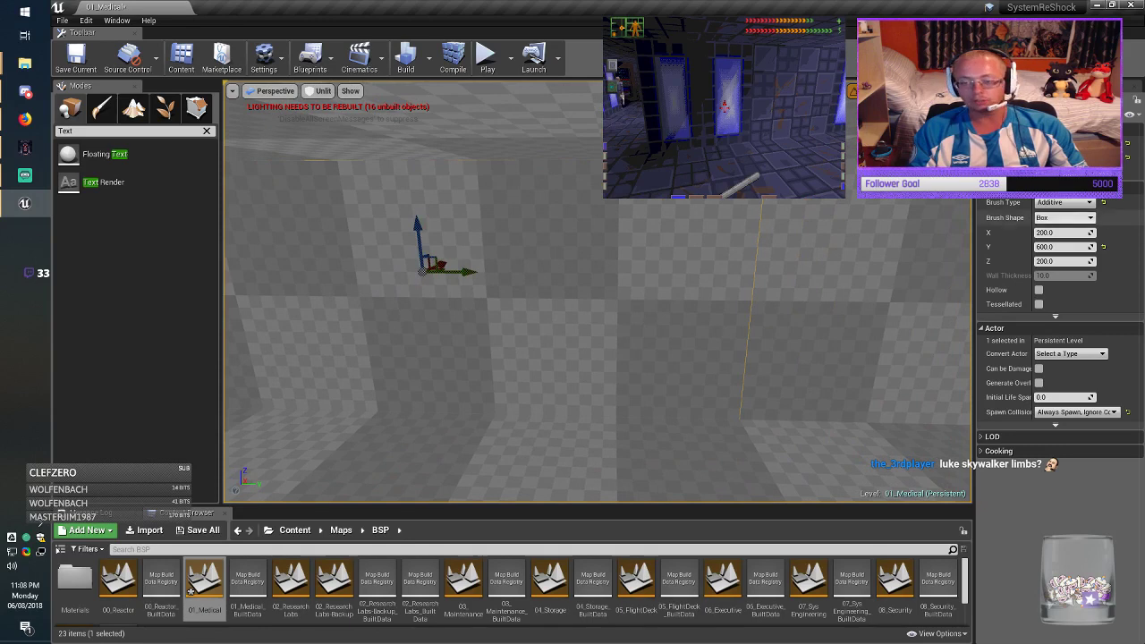
pyautogui.click(1051, 247)
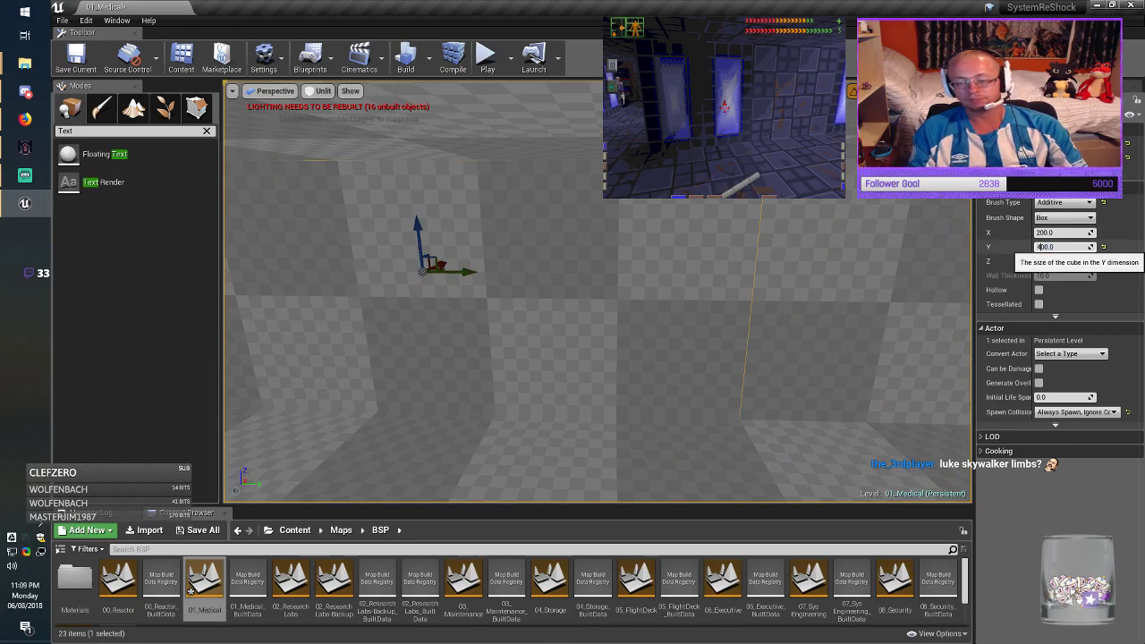
pyautogui.press('Return')
pyautogui.moveTo(461, 272); pyautogui.dragTo(559, 273)
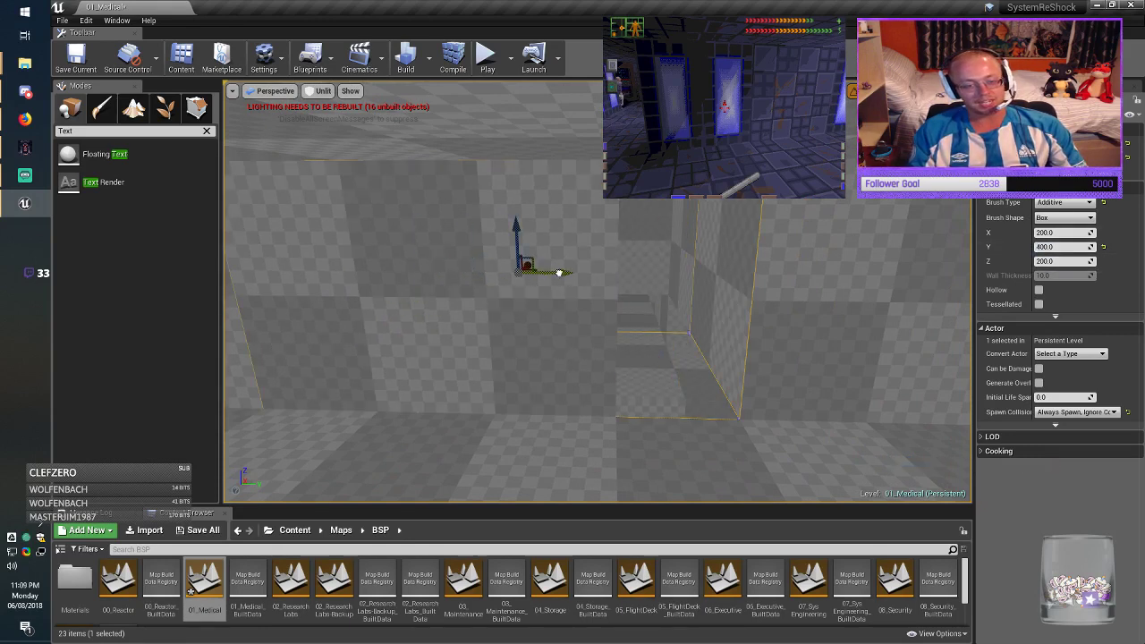
pyautogui.moveTo(559, 273); pyautogui.dragTo(465, 279, button='right')
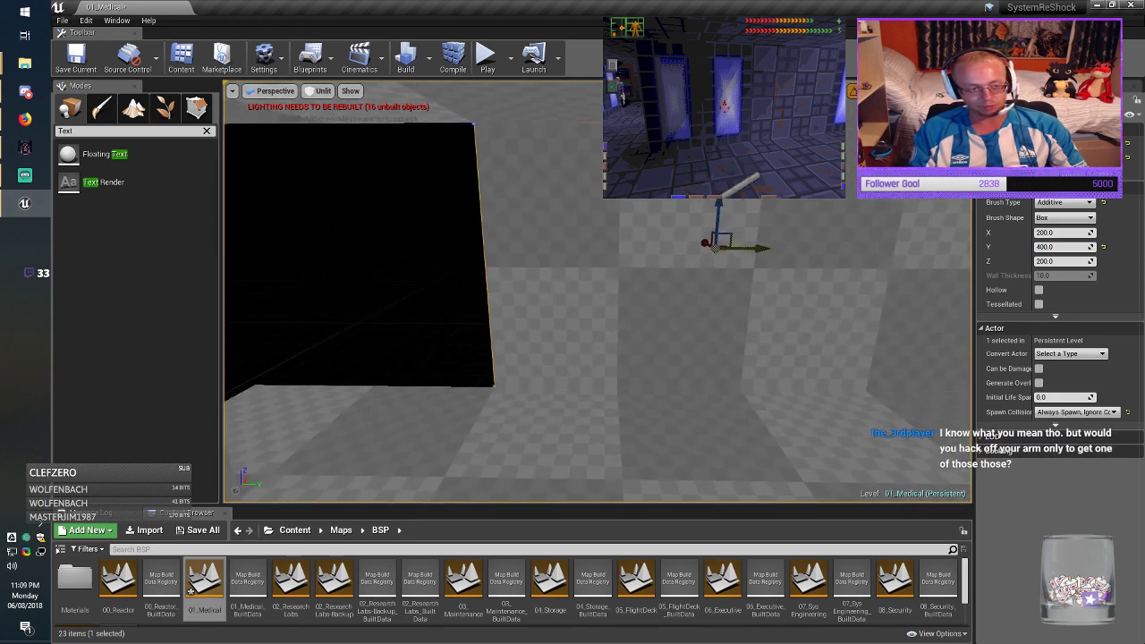
pyautogui.click(81, 65)
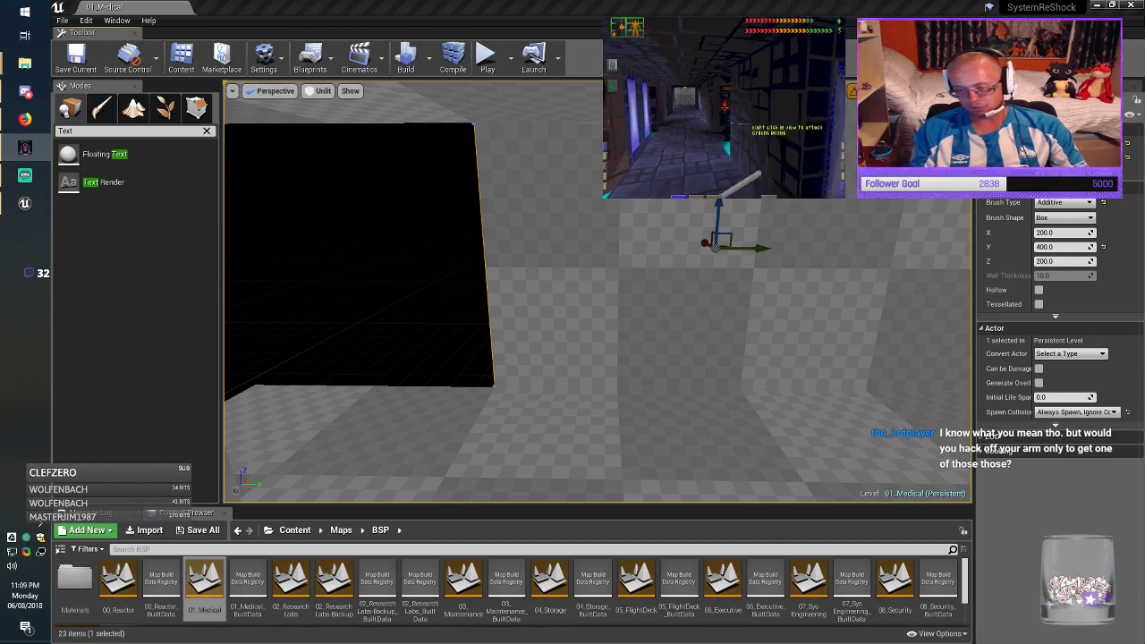
# Step: Duplicate the 200 × 200 × 200 wall block out to the far edge of the 400 × 400 floor
pyautogui.hotkey('alt', 'Tab')
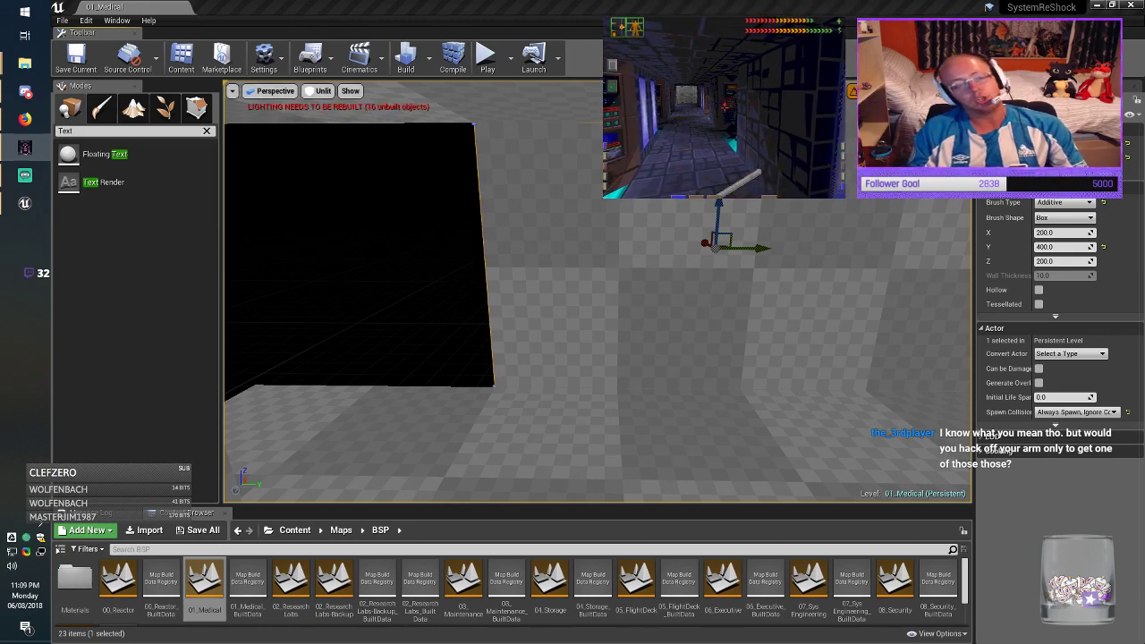
pyautogui.moveTo(598, 291)
pyautogui.mouseDown(button='right')
pyautogui.moveTo(546, 296)
pyautogui.moveTo(626, 277)
pyautogui.moveTo(774, 309)
pyautogui.moveTo(438, 297)
pyautogui.moveTo(474, 358)
pyautogui.moveTo(510, 344)
pyautogui.mouseUp(button='right')
pyautogui.click(646, 224)
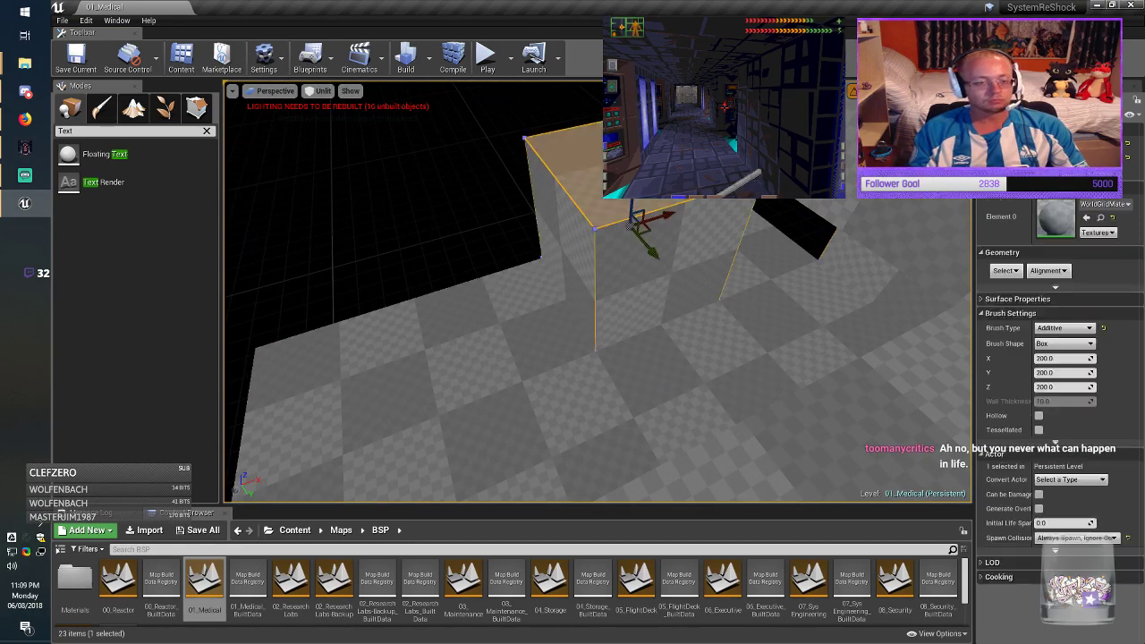
pyautogui.moveTo(646, 224); pyautogui.dragTo(603, 197, button='right')
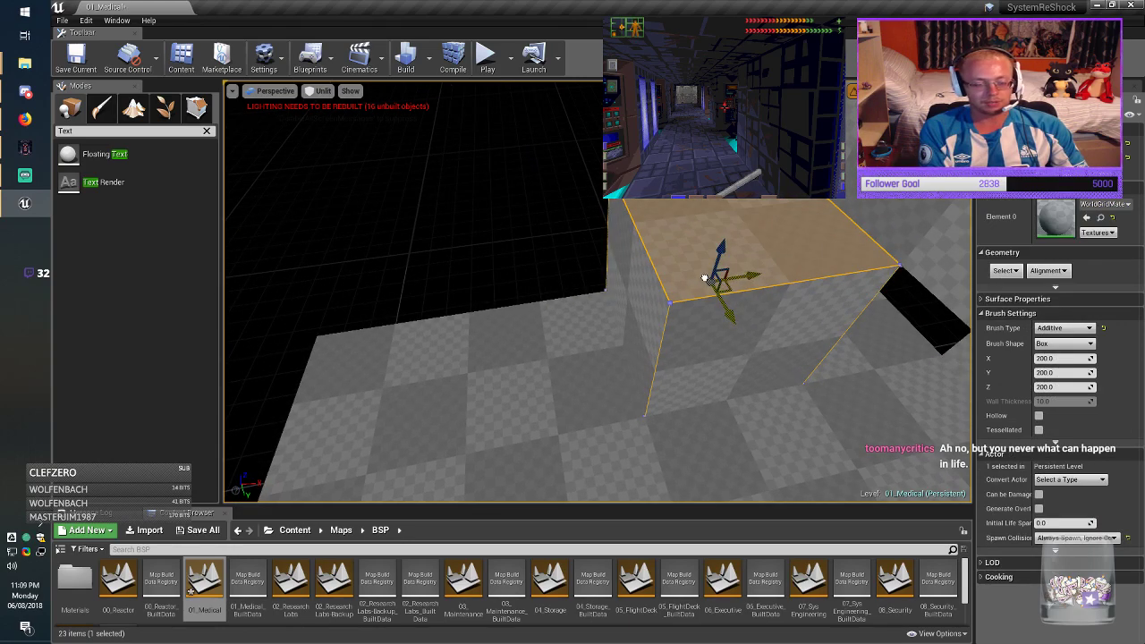
pyautogui.moveTo(705, 279)
pyautogui.mouseDown()
pyautogui.moveTo(420, 193)
pyautogui.moveTo(443, 220)
pyautogui.mouseUp()
pyautogui.moveTo(483, 268)
pyautogui.mouseDown(button='right')
pyautogui.moveTo(448, 286)
pyautogui.moveTo(446, 264)
pyautogui.mouseUp(button='right')
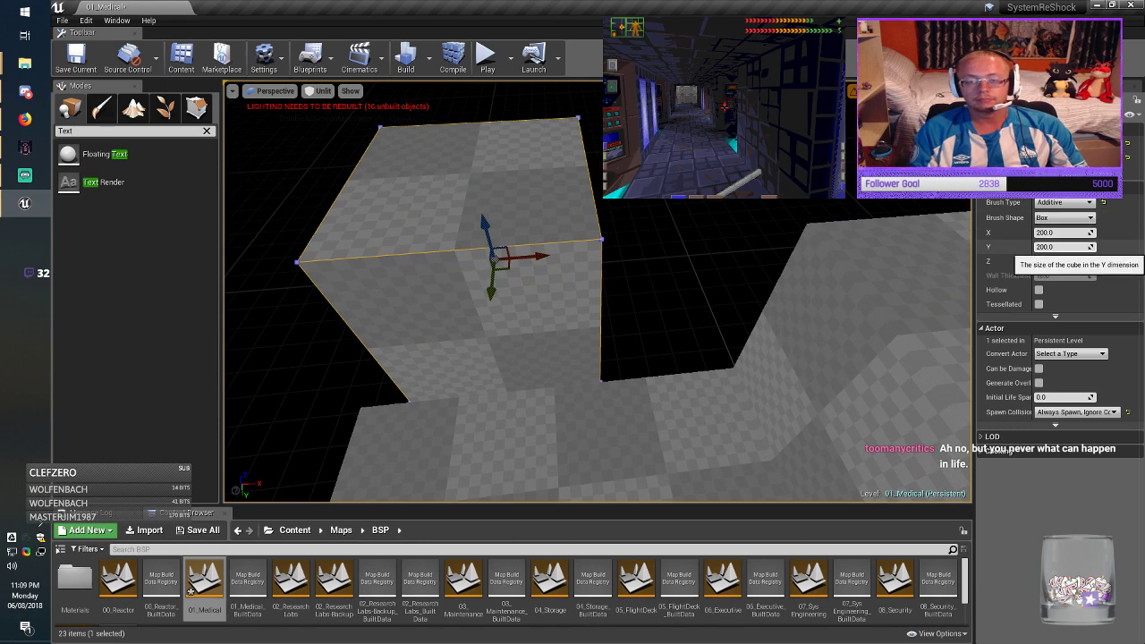
# Step: Resize the copied wall block to 400 × 100 × 200, align it with the far floor edge, and save the level
pyautogui.click(1053, 247)
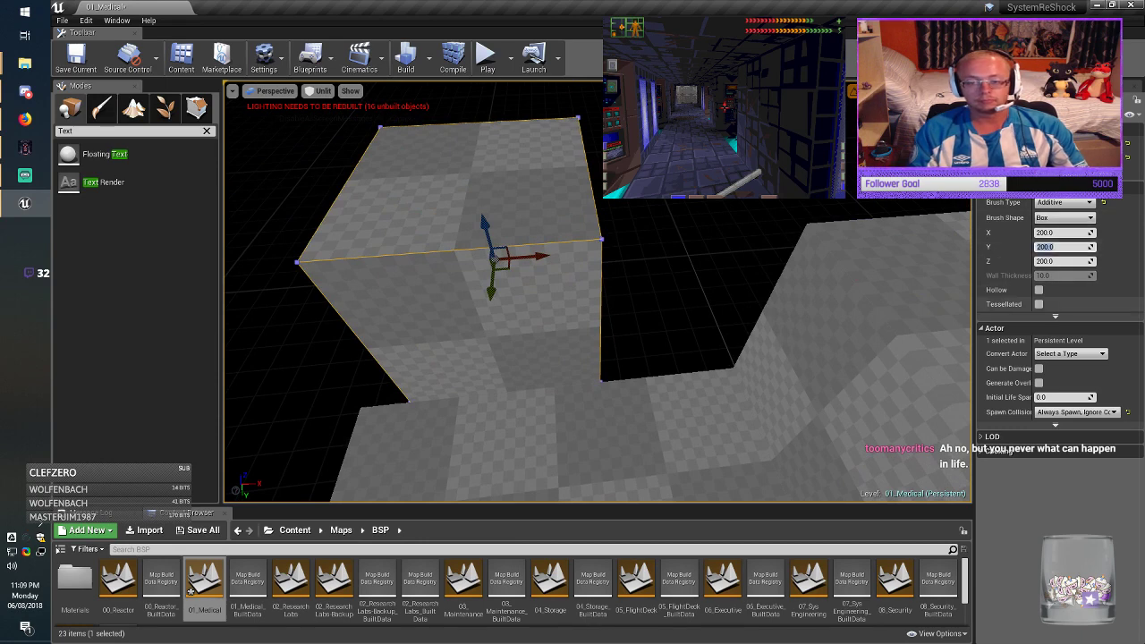
pyautogui.click(1054, 233)
pyautogui.press('Home')
pyautogui.press('Delete')
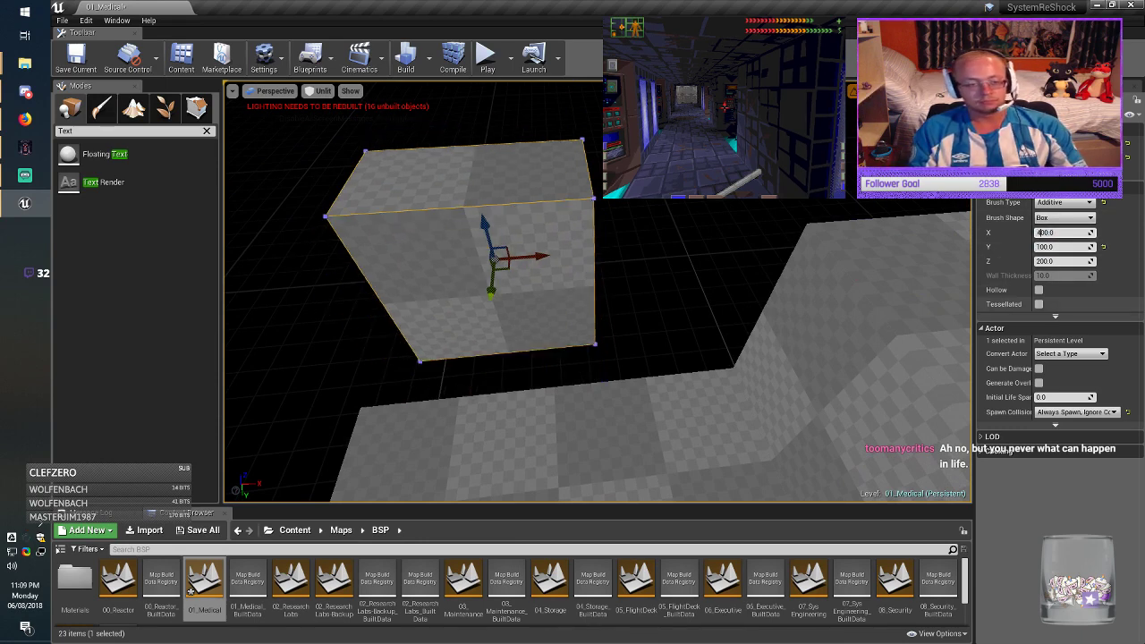
pyautogui.press('Return')
pyautogui.moveTo(505, 268); pyautogui.dragTo(580, 311)
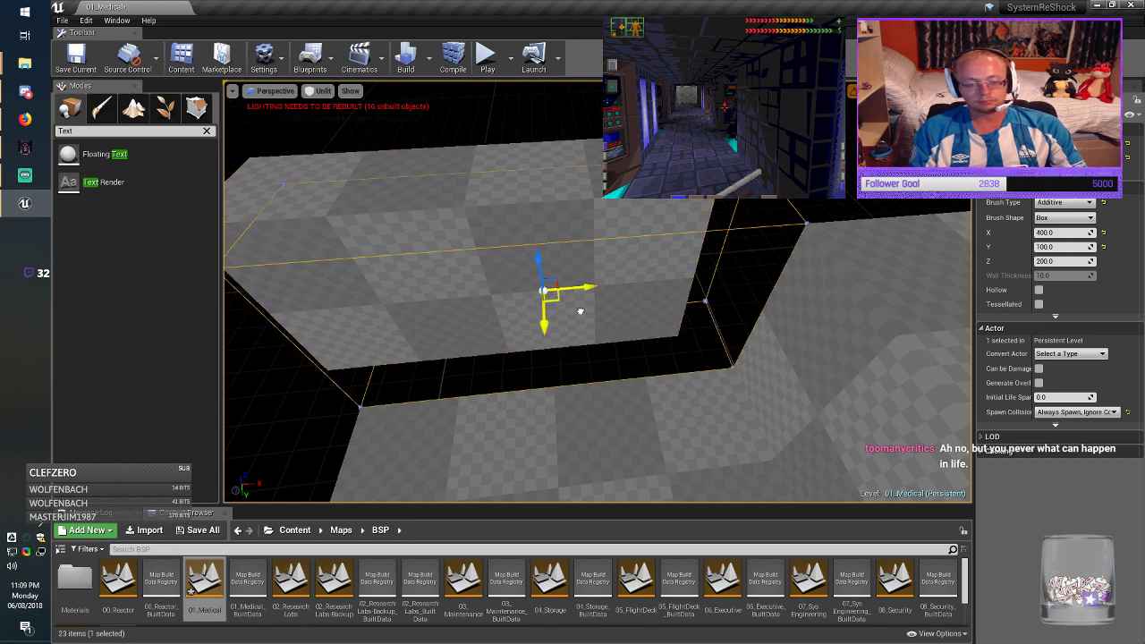
pyautogui.moveTo(580, 311); pyautogui.dragTo(470, 342, button='right')
pyautogui.hotkey('ctrl', 's')
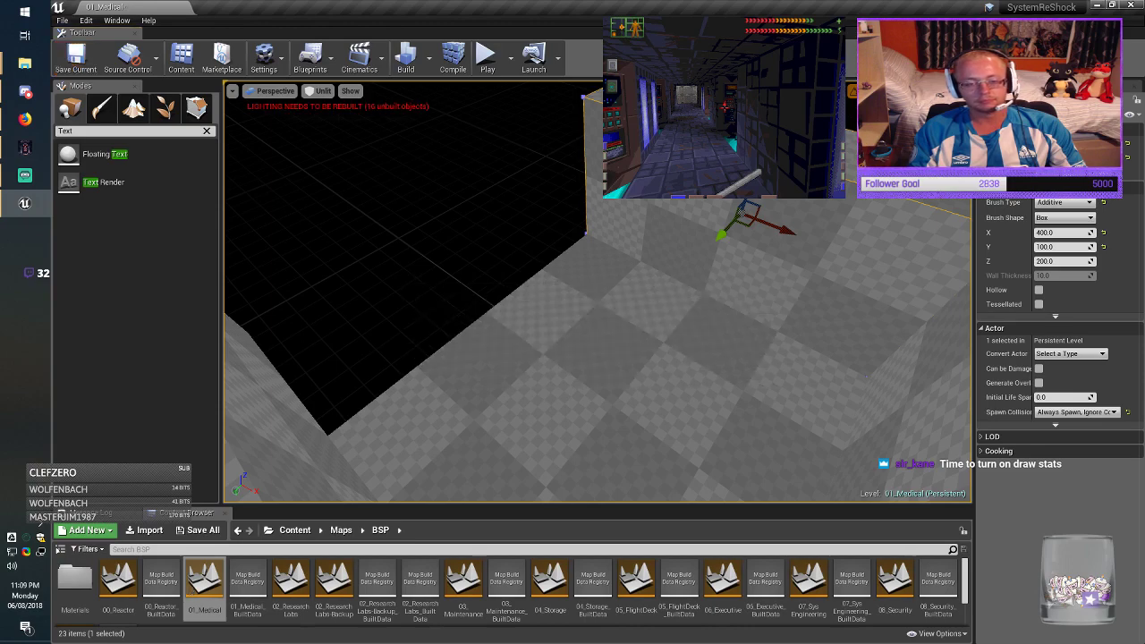
# Step: Duplicate the 400 × 100 × 200 wall along X to the edge of the neighbouring corridor floor
pyautogui.moveTo(470, 342)
pyautogui.mouseDown(button='right')
pyautogui.moveTo(569, 300)
pyautogui.moveTo(658, 327)
pyautogui.moveTo(721, 333)
pyautogui.moveTo(696, 296)
pyautogui.moveTo(742, 316)
pyautogui.mouseUp(button='right')
pyautogui.hotkey('alt', 'Tab')
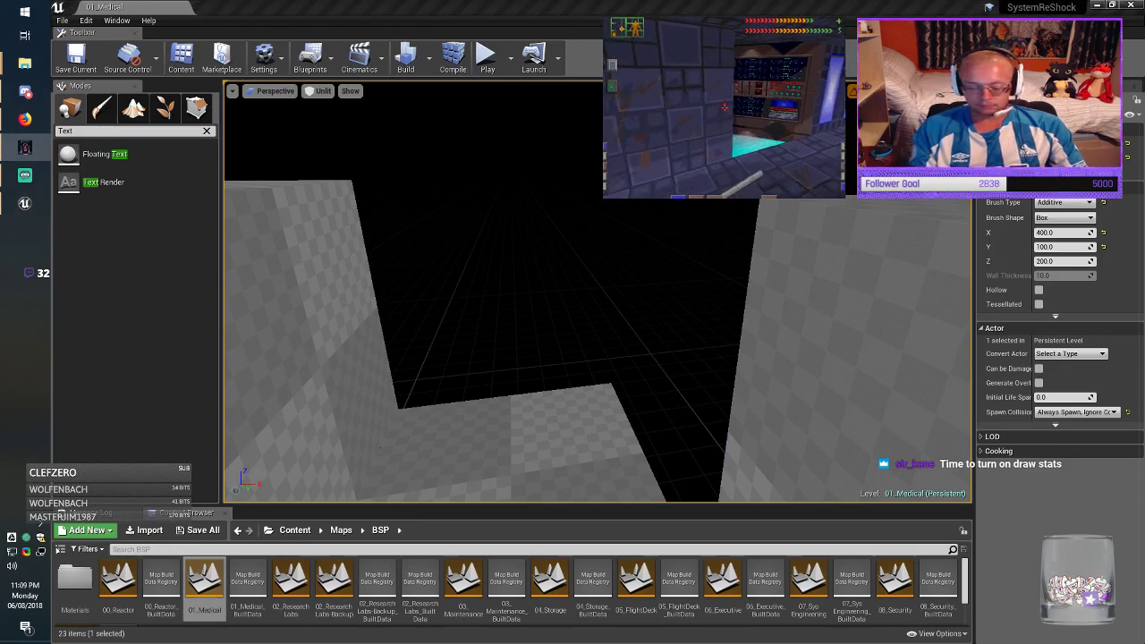
pyautogui.hotkey('alt', 'Tab')
pyautogui.moveTo(696, 295)
pyautogui.mouseDown(button='right')
pyautogui.moveTo(626, 304)
pyautogui.moveTo(572, 385)
pyautogui.moveTo(563, 331)
pyautogui.mouseUp(button='right')
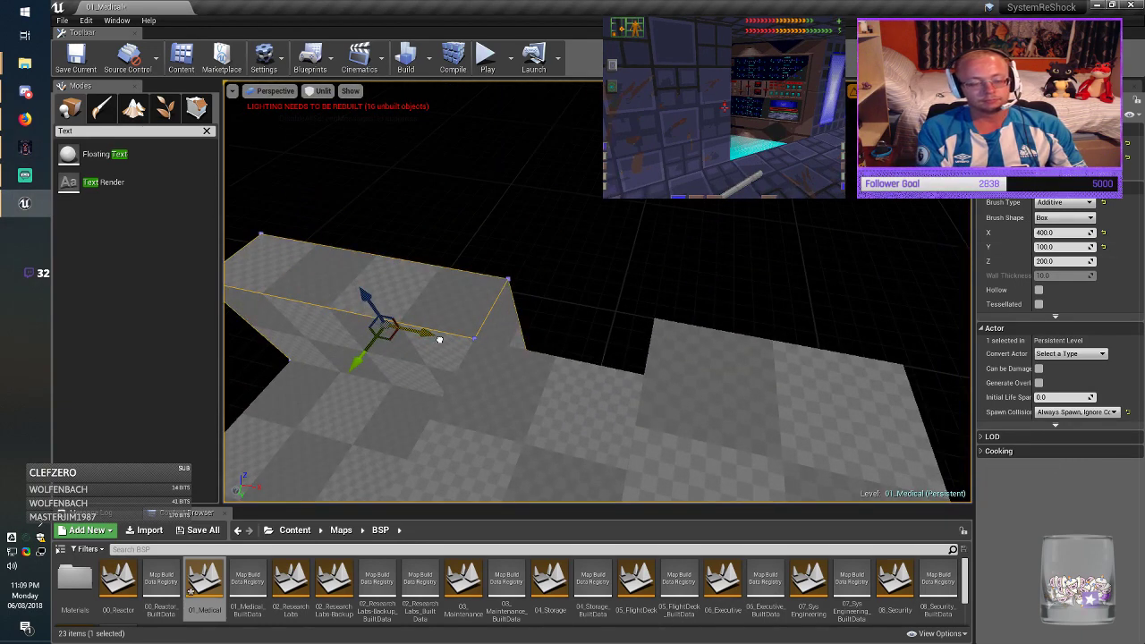
pyautogui.moveTo(439, 340); pyautogui.dragTo(753, 385)
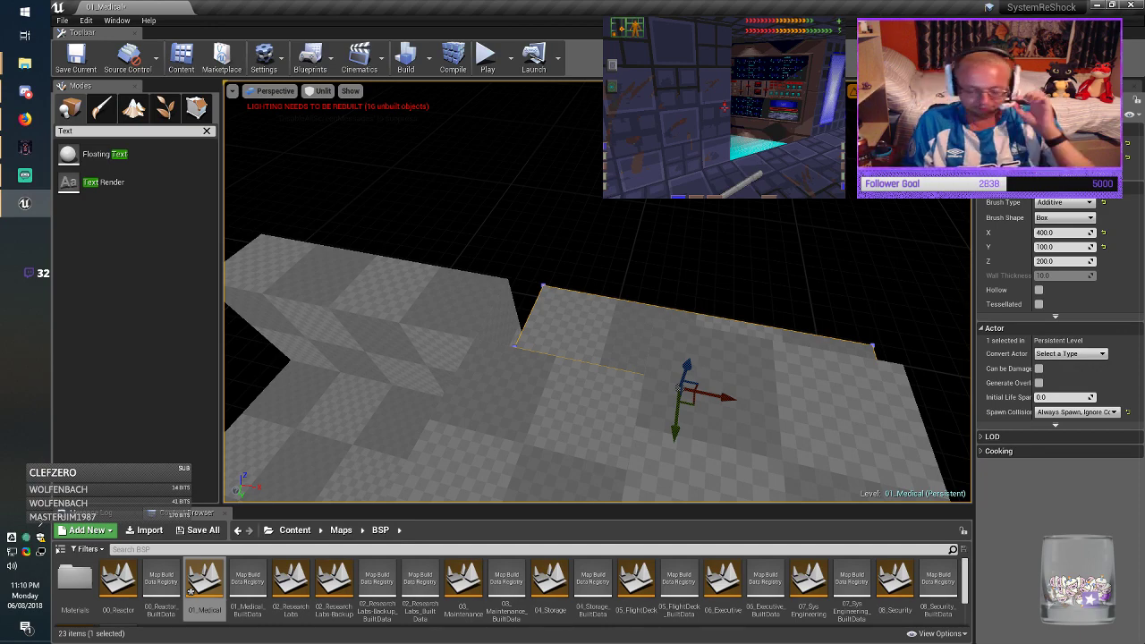
# Step: Set the duplicated wall's X size to 200 and slide it along X to line up with the floor's end
pyautogui.moveTo(597, 313); pyautogui.dragTo(644, 215, button='right')
pyautogui.click(1059, 233)
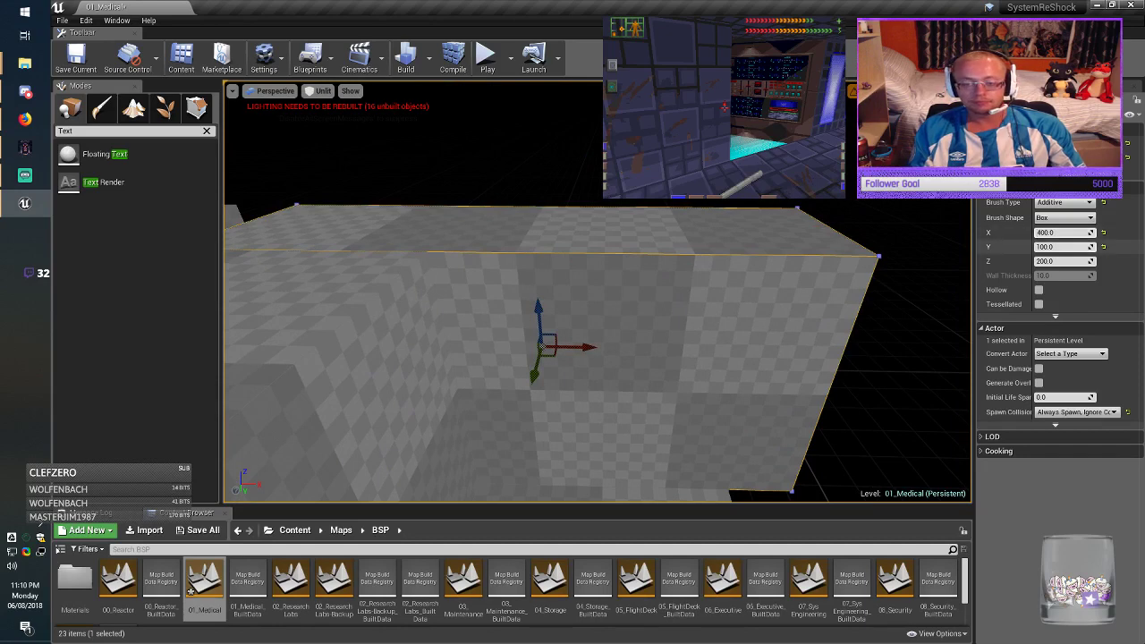
pyautogui.press('Return')
pyautogui.moveTo(618, 313); pyautogui.dragTo(632, 342, button='right')
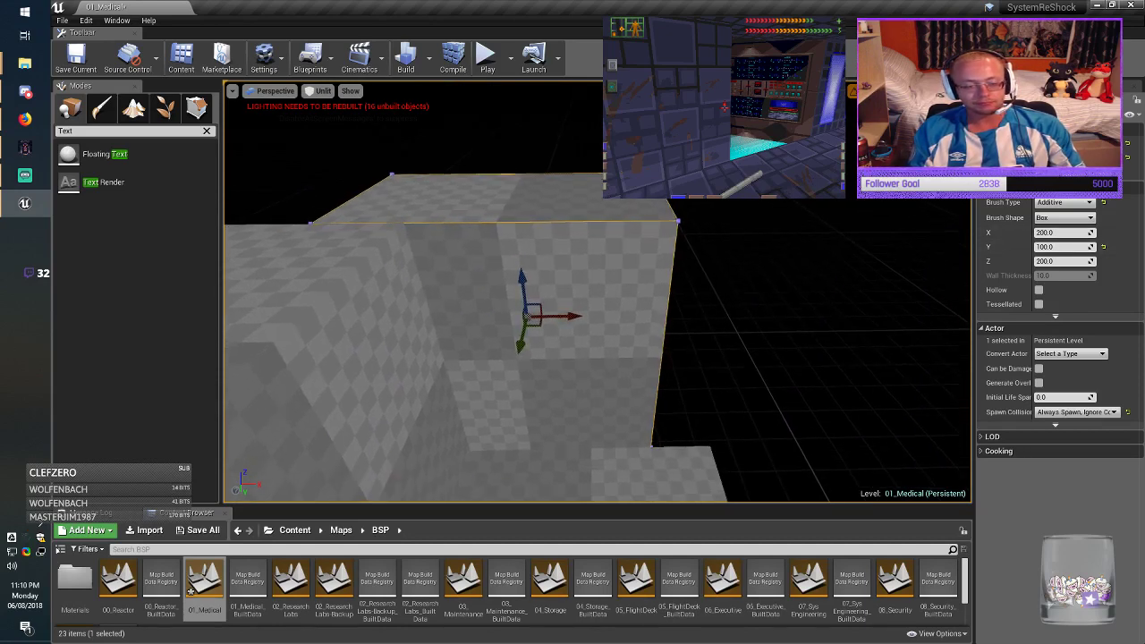
pyautogui.moveTo(560, 316); pyautogui.dragTo(623, 314)
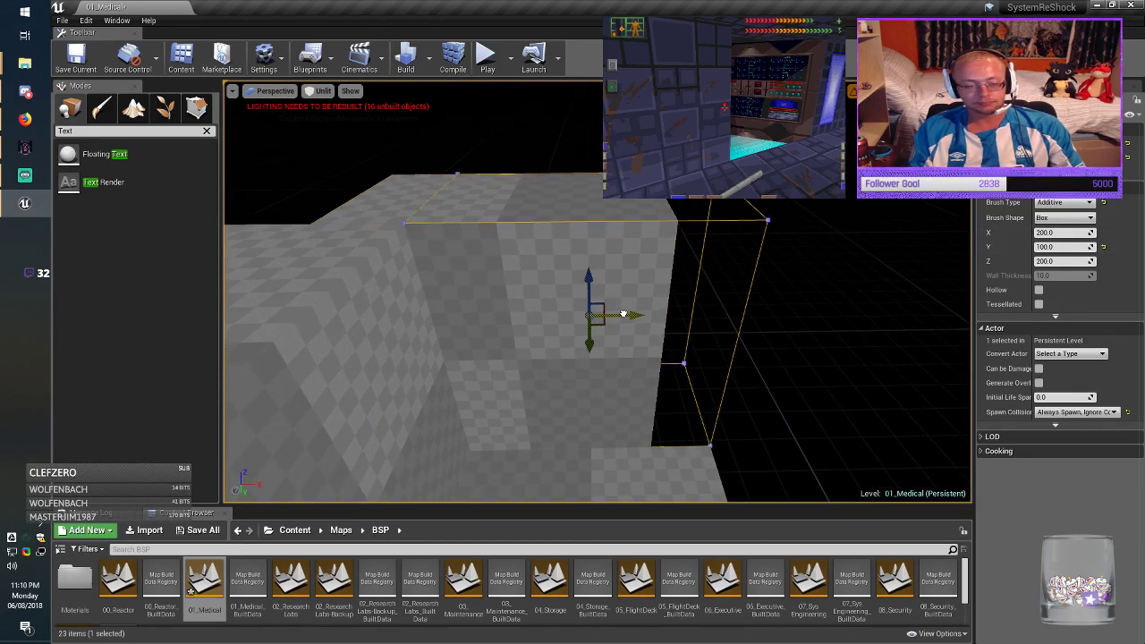
# Step: Set the wall block's Y size to 200 and slide it along Y to line up with the adjoining wall
pyautogui.moveTo(623, 314)
pyautogui.mouseDown(button='right')
pyautogui.moveTo(591, 333)
pyautogui.moveTo(544, 313)
pyautogui.mouseUp(button='right')
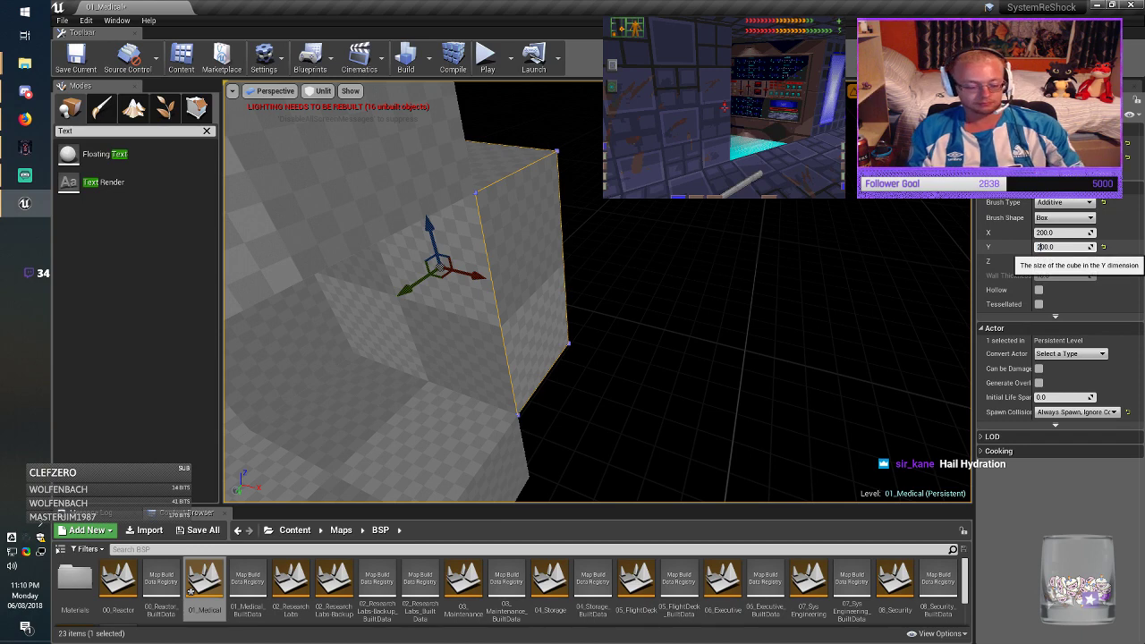
pyautogui.press('Return')
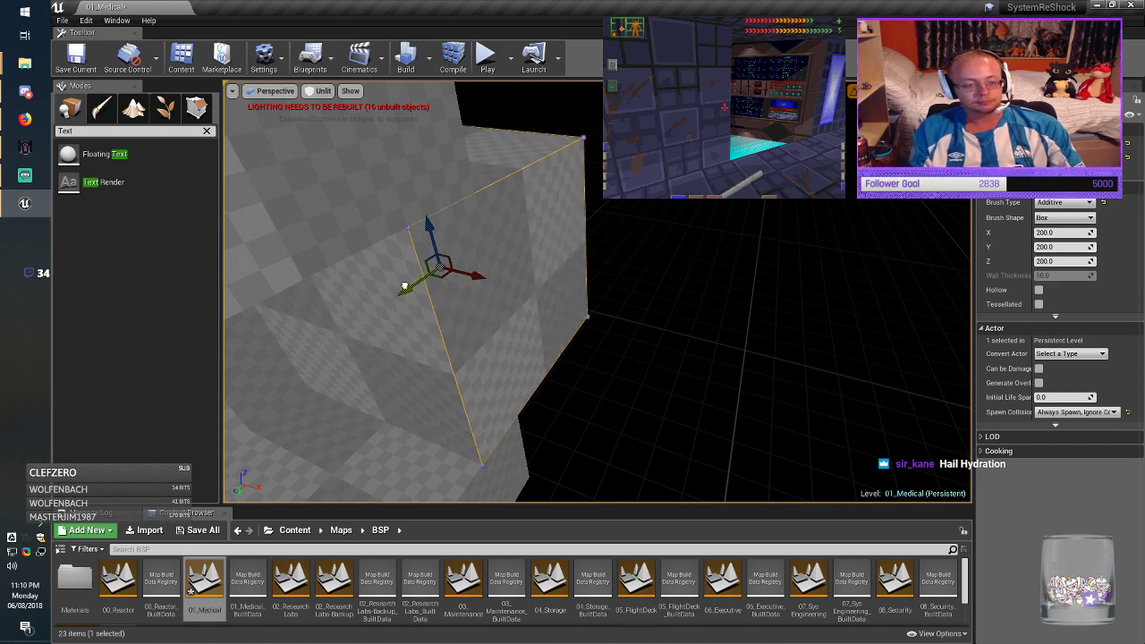
pyautogui.moveTo(405, 286); pyautogui.dragTo(427, 270)
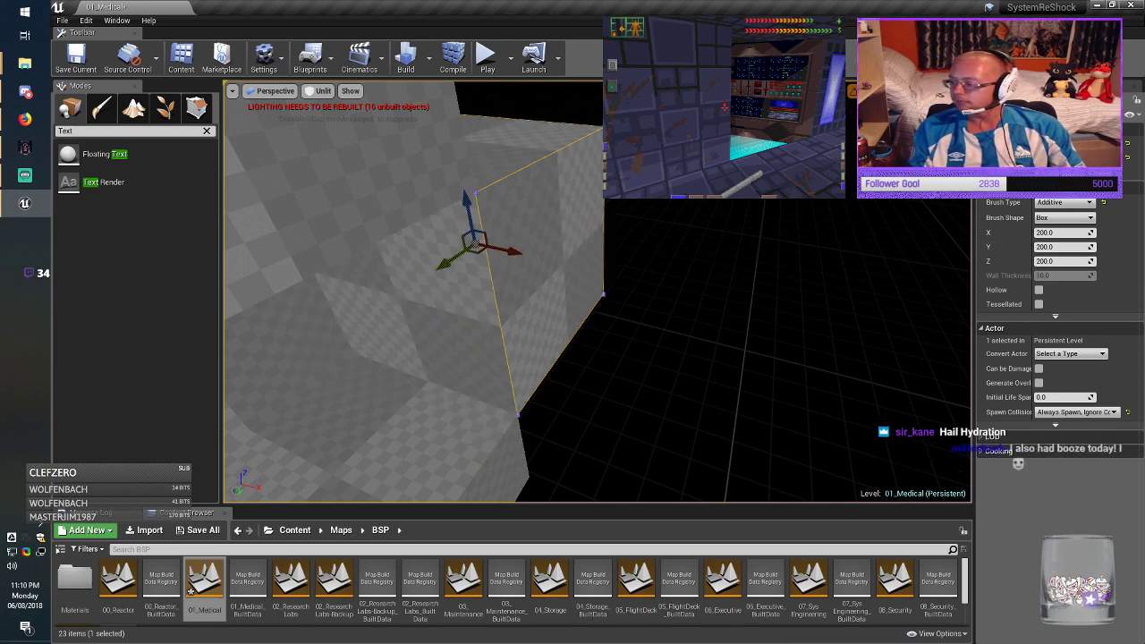
pyautogui.moveTo(447, 277); pyautogui.dragTo(424, 287, button='right')
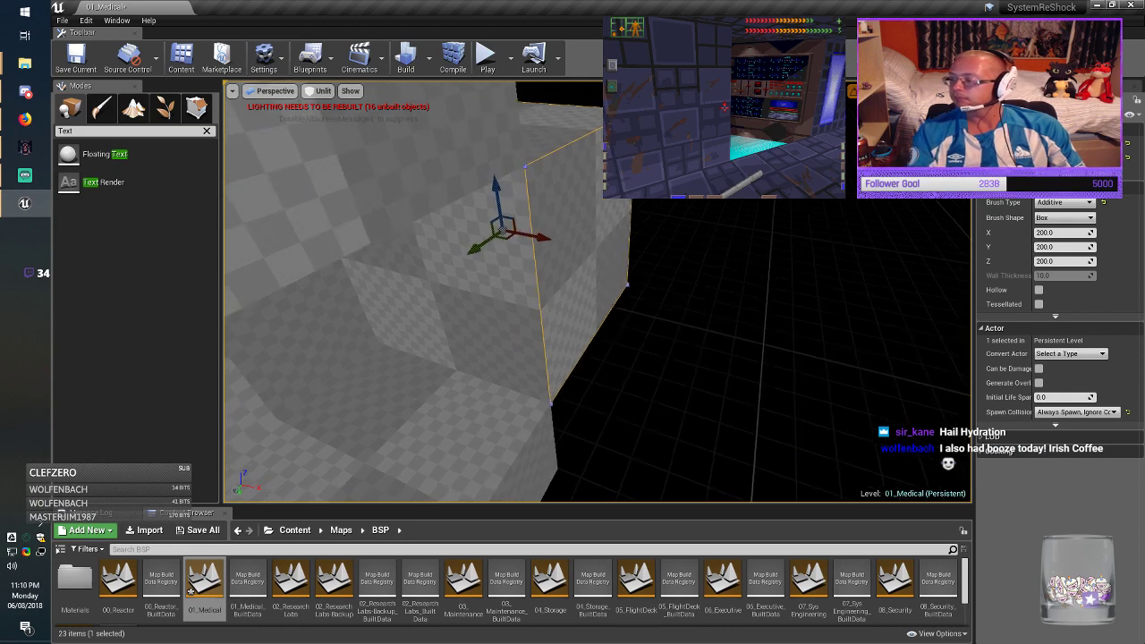
# Step: Duplicate the 200 × 200 × 200 block along X and collapse one vertical edge of the copy to form a triangular wedge
pyautogui.moveTo(546, 239)
pyautogui.keyDown('alt'); pyautogui.mouseDown()
pyautogui.moveTo(818, 283)
pyautogui.moveTo(786, 274)
pyautogui.mouseUp(); pyautogui.keyUp('alt')
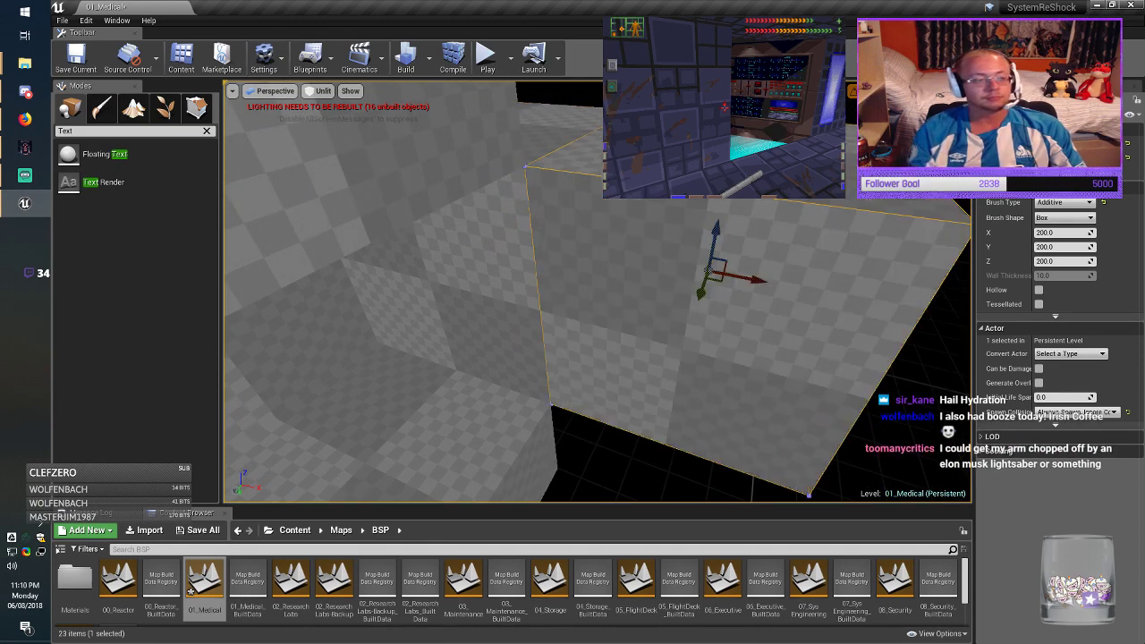
pyautogui.click(196, 109)
pyautogui.moveTo(447, 269)
pyautogui.mouseDown(button='right')
pyautogui.moveTo(572, 250)
pyautogui.moveTo(384, 286)
pyautogui.moveTo(501, 284)
pyautogui.moveTo(457, 286)
pyautogui.mouseUp(button='right')
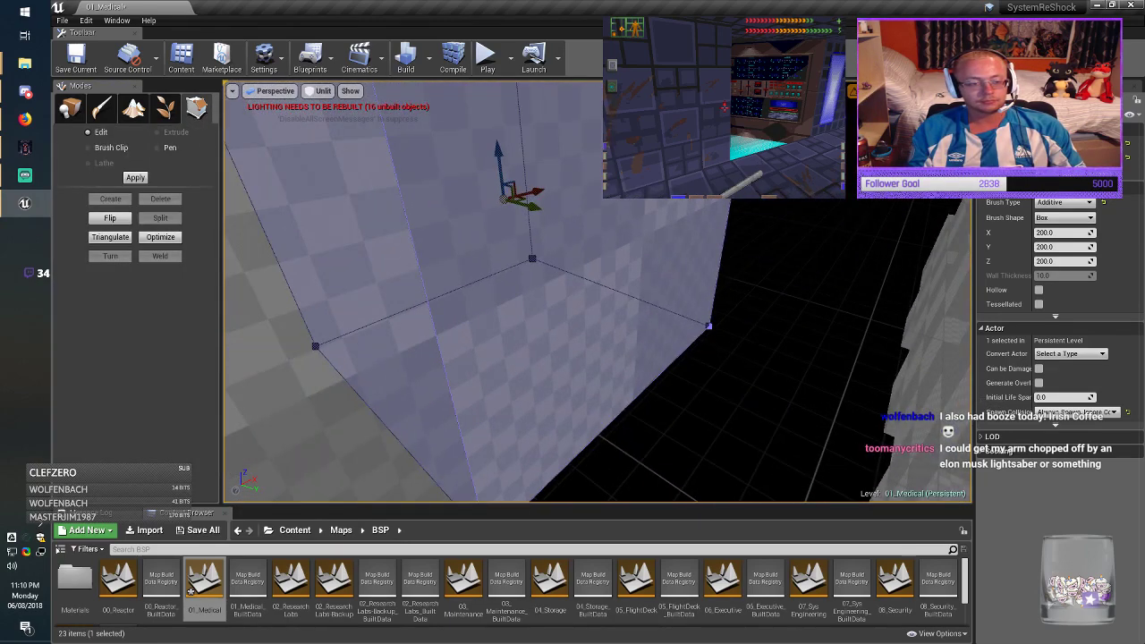
pyautogui.click(434, 331)
pyautogui.moveTo(452, 348)
pyautogui.mouseDown()
pyautogui.moveTo(356, 309)
pyautogui.moveTo(255, 245)
pyautogui.mouseUp()
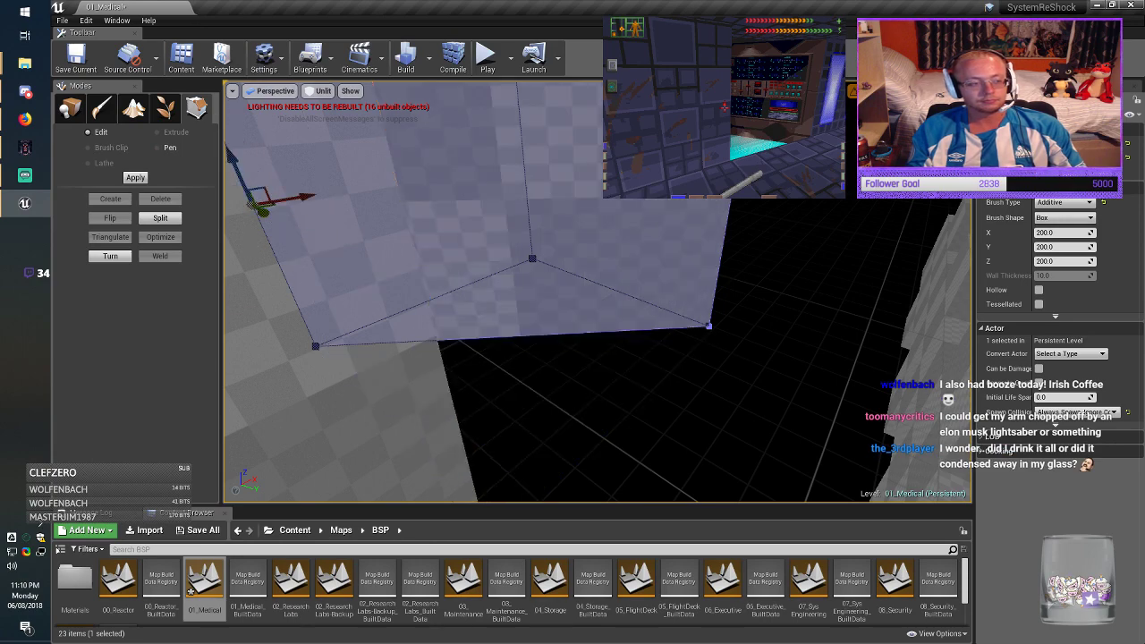
pyautogui.click(69, 108)
pyautogui.moveTo(465, 278)
pyautogui.mouseDown(button='right')
pyautogui.moveTo(537, 295)
pyautogui.moveTo(490, 289)
pyautogui.mouseUp(button='right')
# Step: Duplicate a full 200 × 200 × 200 wall block along X to the far end of the wedge
pyautogui.hotkey('alt', 'Tab')
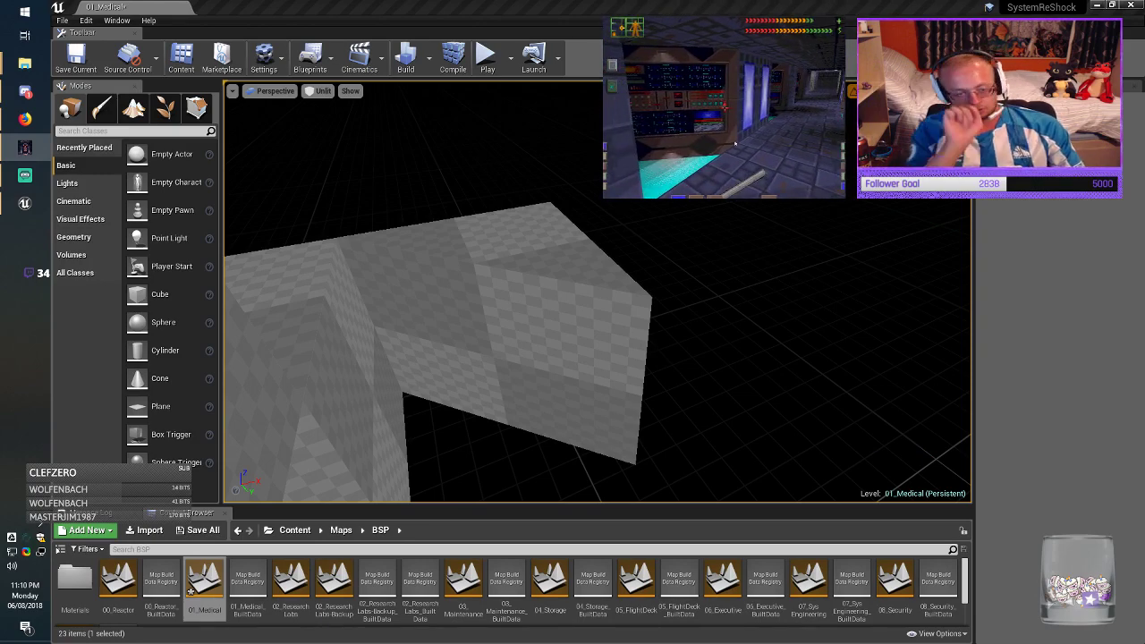
pyautogui.click(528, 344)
pyautogui.moveTo(528, 345)
pyautogui.mouseDown(button='right')
pyautogui.moveTo(474, 420)
pyautogui.moveTo(545, 349)
pyautogui.mouseUp(button='right')
pyautogui.click(344, 451)
pyautogui.moveTo(344, 452); pyautogui.dragTo(277, 492, button='right')
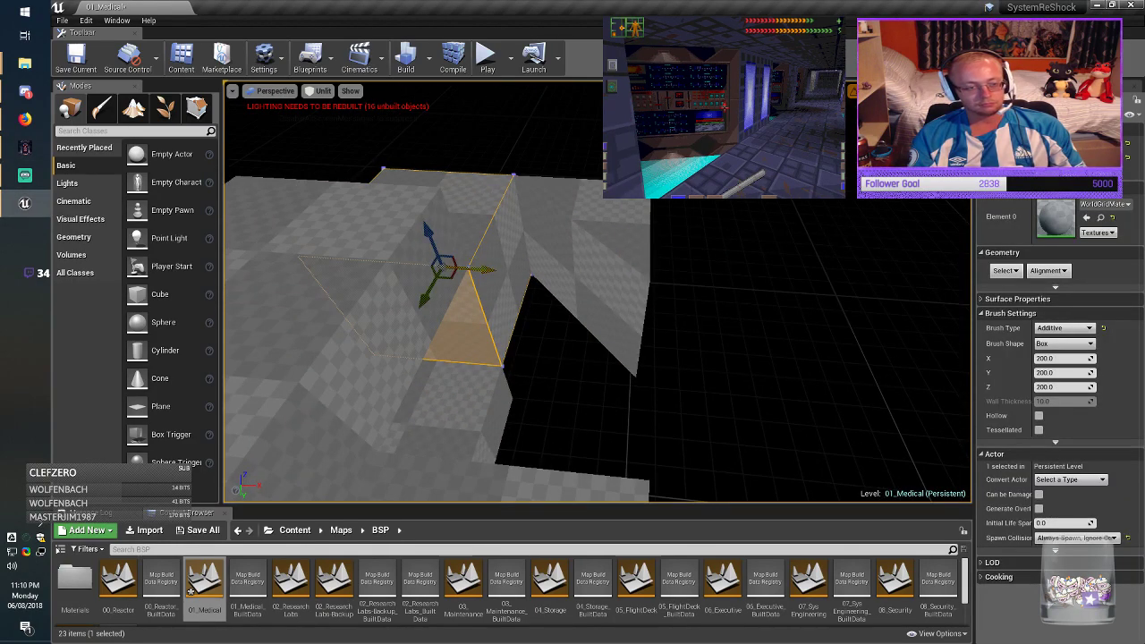
pyautogui.moveTo(511, 273)
pyautogui.mouseDown()
pyautogui.moveTo(816, 288)
pyautogui.moveTo(768, 281)
pyautogui.mouseUp()
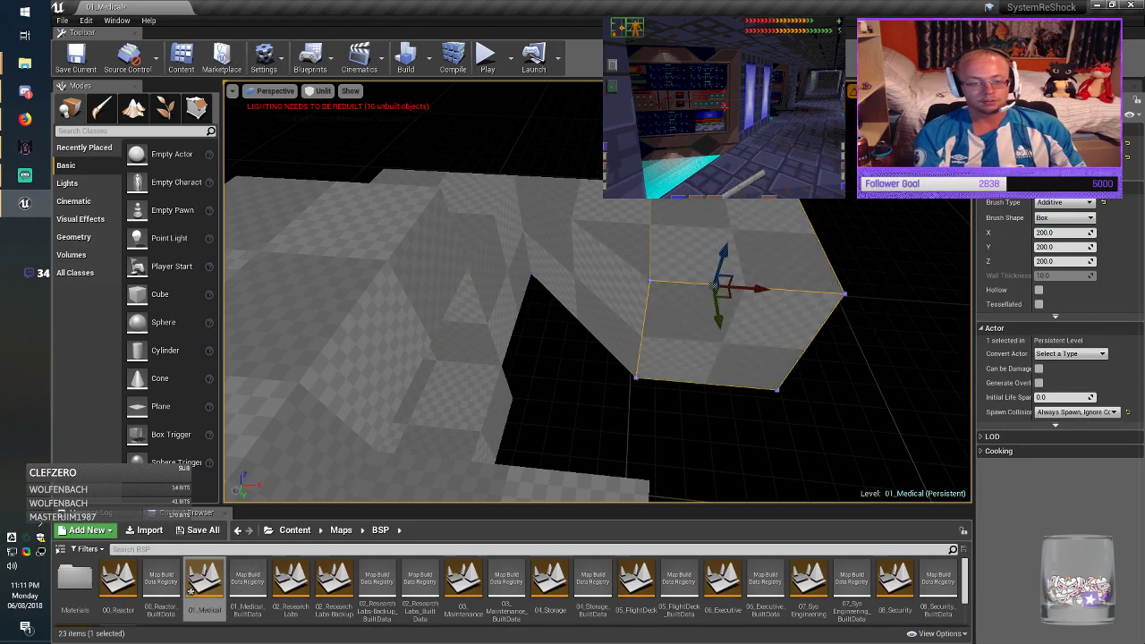
# Step: Select the wedge together with its neighbouring cube and duplicate the pair twice along X down the corridor
pyautogui.keyDown('ctrl'); pyautogui.click(586, 282); pyautogui.keyUp('ctrl')
pyautogui.press('Escape')
pyautogui.click(586, 281)
pyautogui.keyDown('ctrl'); pyautogui.click(688, 344); pyautogui.keyUp('ctrl')
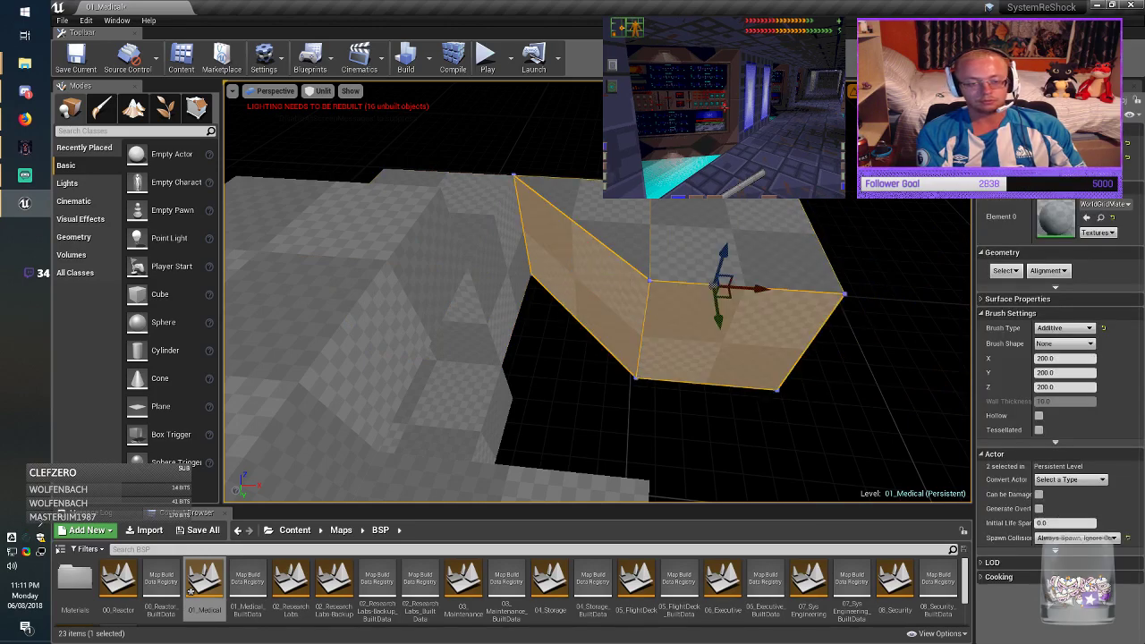
pyautogui.moveTo(689, 344)
pyautogui.mouseDown(button='right')
pyautogui.moveTo(747, 372)
pyautogui.moveTo(814, 353)
pyautogui.mouseUp(button='right')
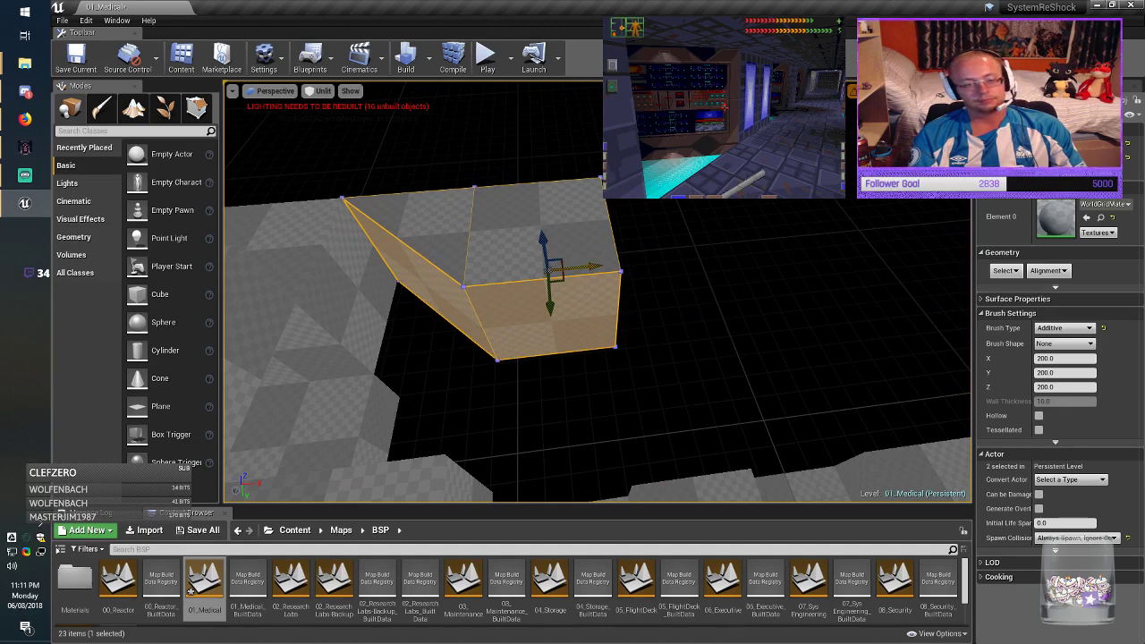
pyautogui.moveTo(610, 267)
pyautogui.mouseDown()
pyautogui.moveTo(885, 244)
pyautogui.moveTo(833, 249)
pyautogui.mouseUp()
pyautogui.moveTo(832, 249); pyautogui.dragTo(917, 242, button='right')
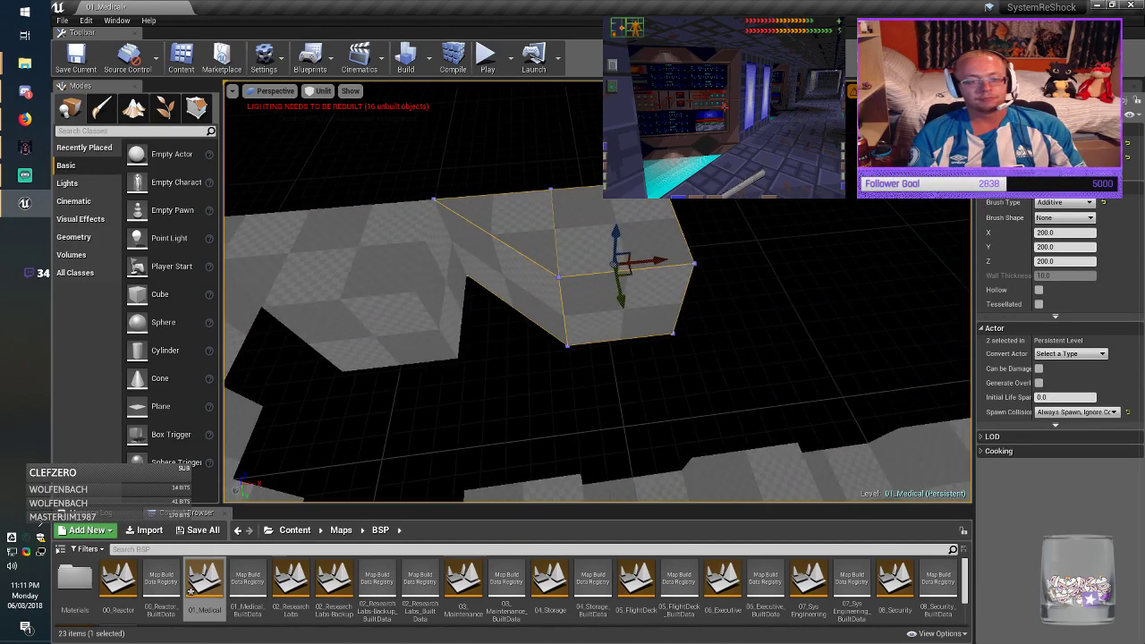
pyautogui.moveTo(662, 260)
pyautogui.mouseDown()
pyautogui.moveTo(900, 237)
pyautogui.moveTo(851, 239)
pyautogui.mouseUp()
pyautogui.moveTo(852, 239)
pyautogui.mouseDown(button='right')
pyautogui.moveTo(815, 254)
pyautogui.moveTo(876, 258)
pyautogui.moveTo(862, 254)
pyautogui.mouseUp(button='right')
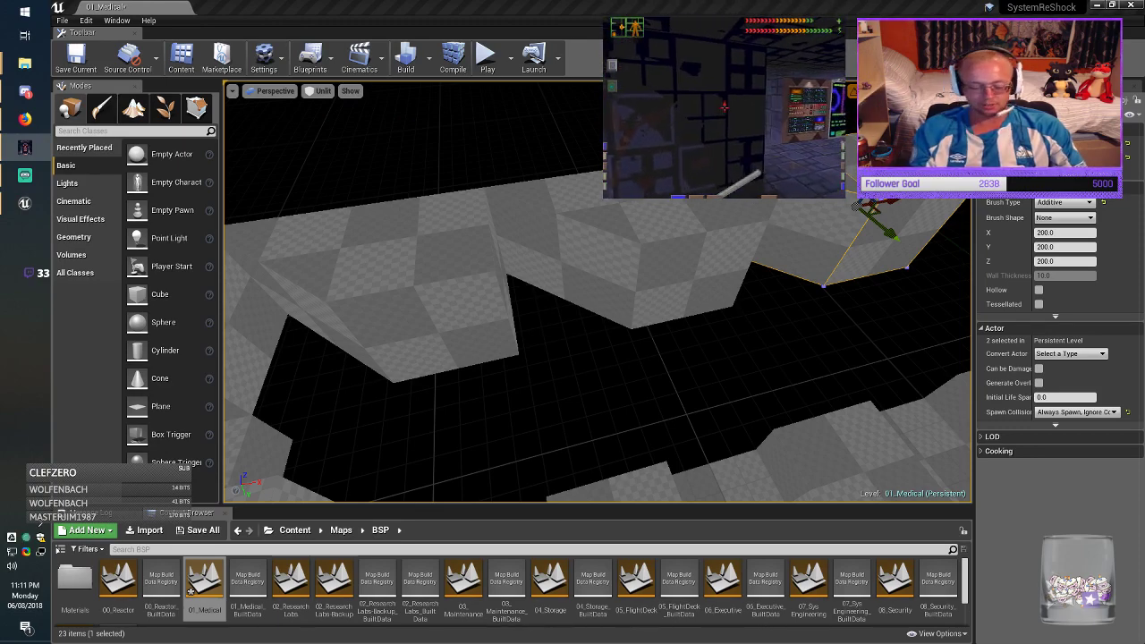
# Step: Try to duplicate the end wedge across to the corridor's opposite side and rotate the copy
pyautogui.moveTo(572, 304); pyautogui.dragTo(881, 394, button='right')
pyautogui.hotkey('alt', 'Tab')
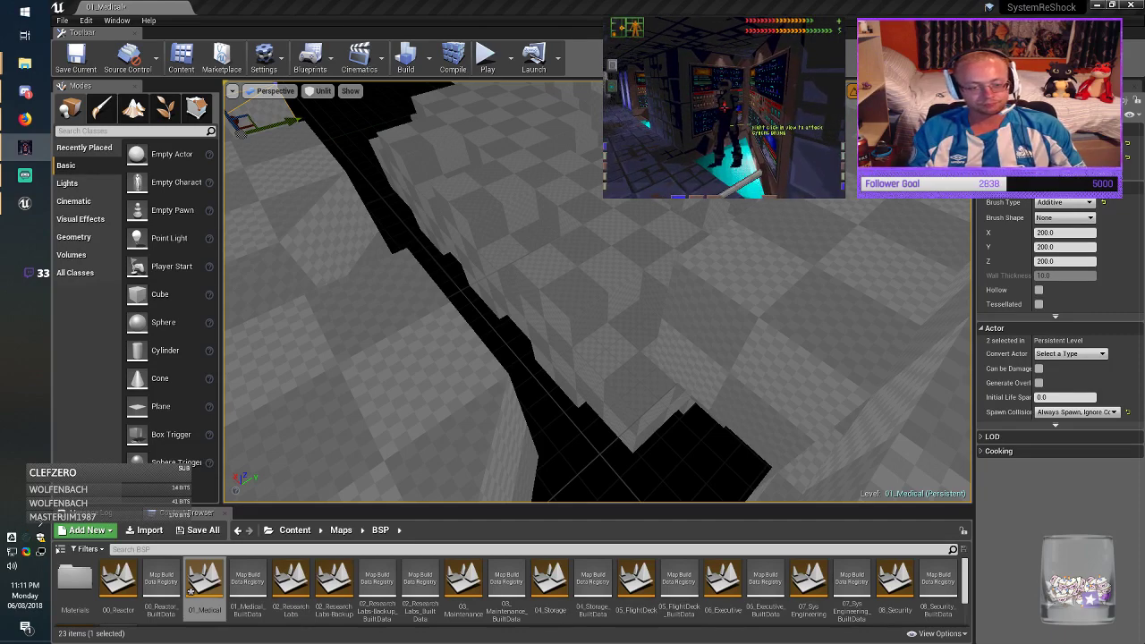
pyautogui.moveTo(698, 385); pyautogui.dragTo(832, 385, button='right')
pyautogui.click(698, 385)
pyautogui.moveTo(698, 385); pyautogui.dragTo(662, 367, button='right')
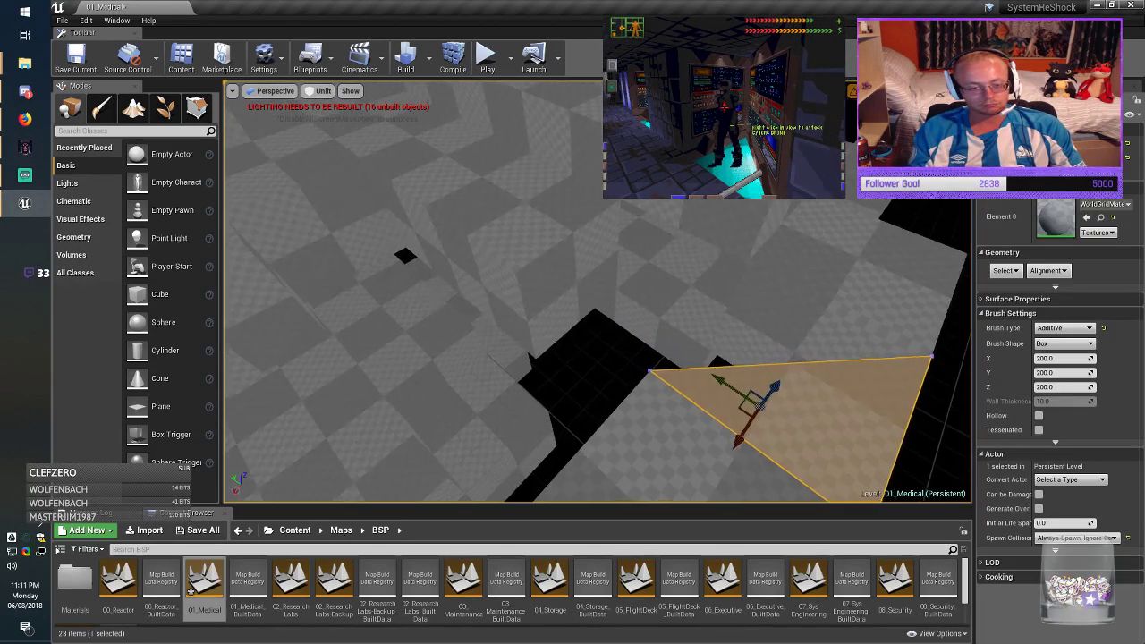
pyautogui.moveTo(742, 388); pyautogui.dragTo(727, 388, button='right')
pyautogui.moveTo(711, 377)
pyautogui.mouseDown()
pyautogui.moveTo(358, 242)
pyautogui.moveTo(441, 280)
pyautogui.mouseUp()
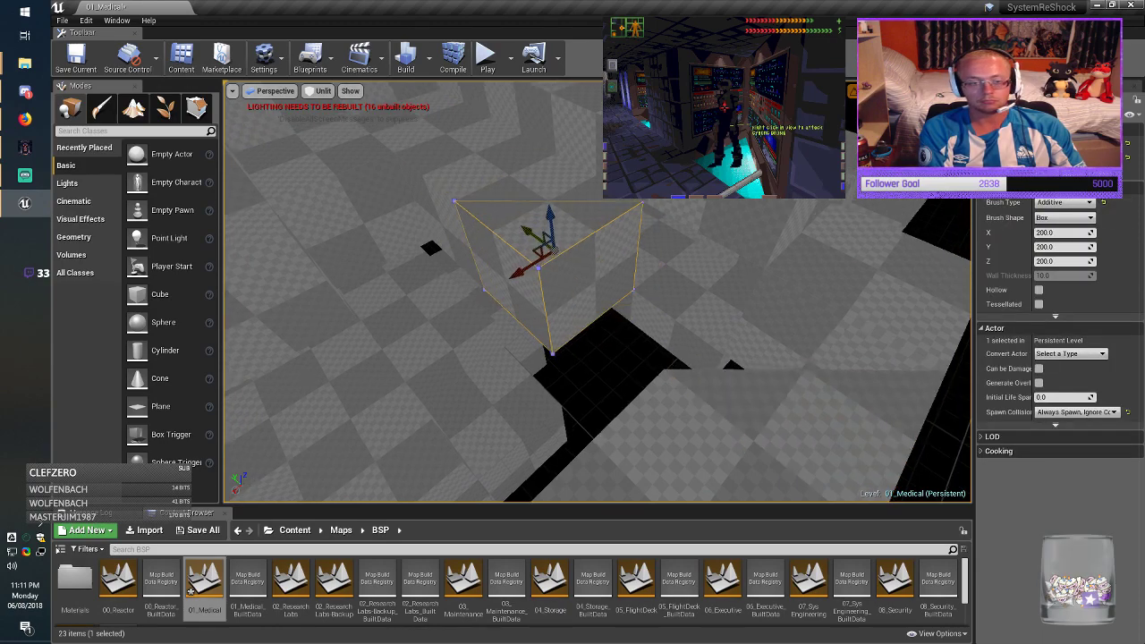
pyautogui.moveTo(436, 276); pyautogui.dragTo(402, 243, button='right')
pyautogui.press('e')
pyautogui.moveTo(608, 390); pyautogui.dragTo(501, 376)
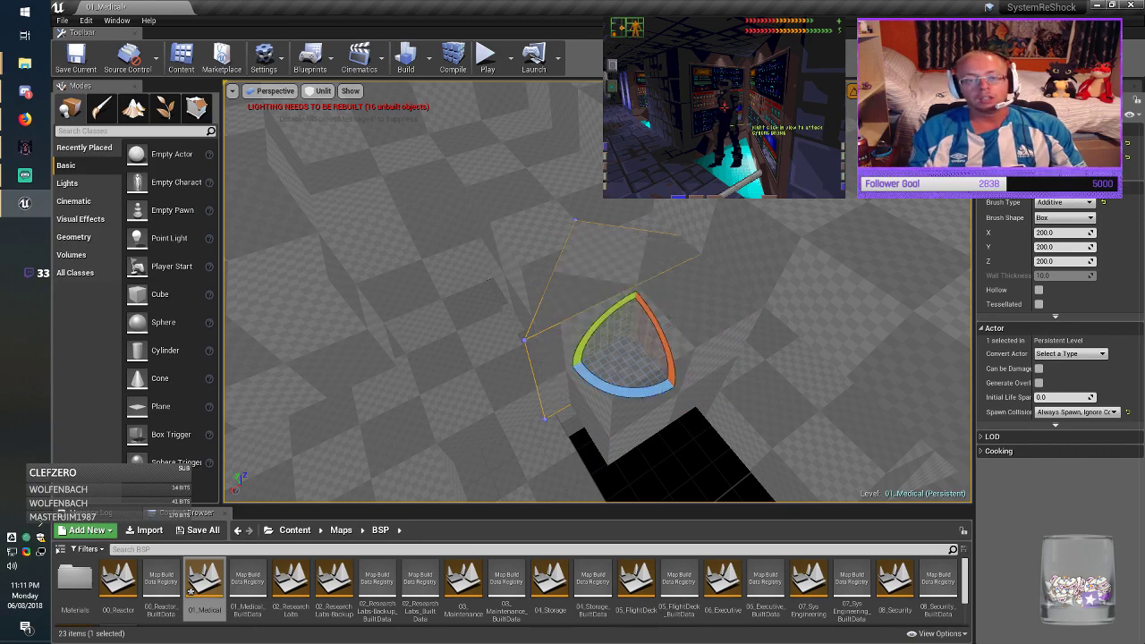
# Step: Change the rotation snap increment, delete the rotated wedge copy, and undo the extra deletion
pyautogui.click(873, 91)
pyautogui.click(881, 148)
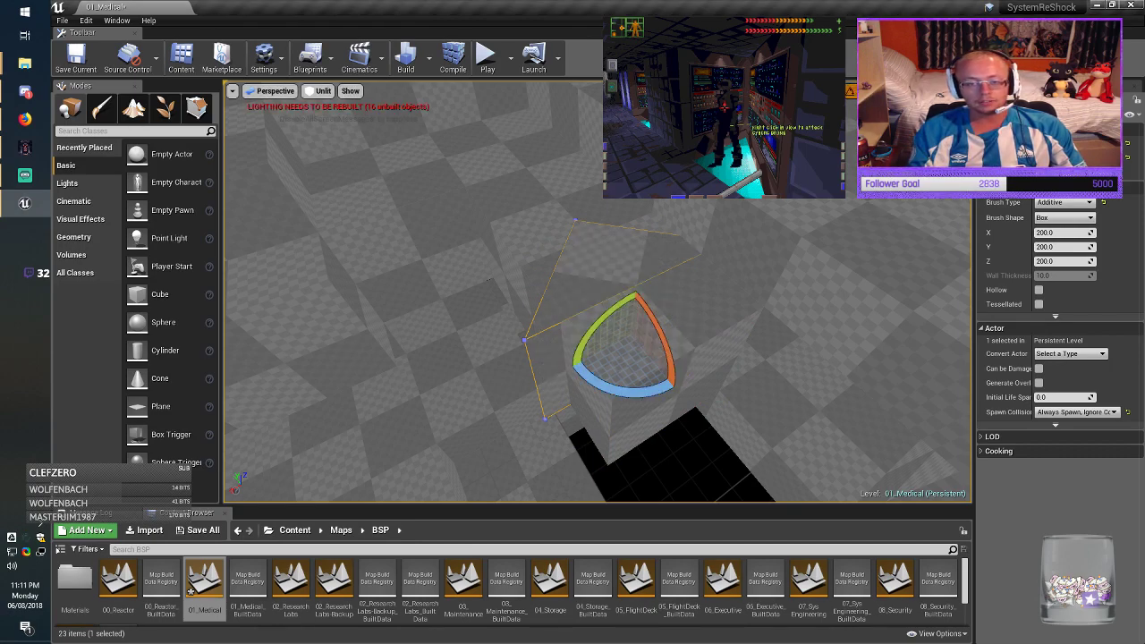
pyautogui.moveTo(597, 292); pyautogui.dragTo(598, 381, button='right')
pyautogui.press('Delete')
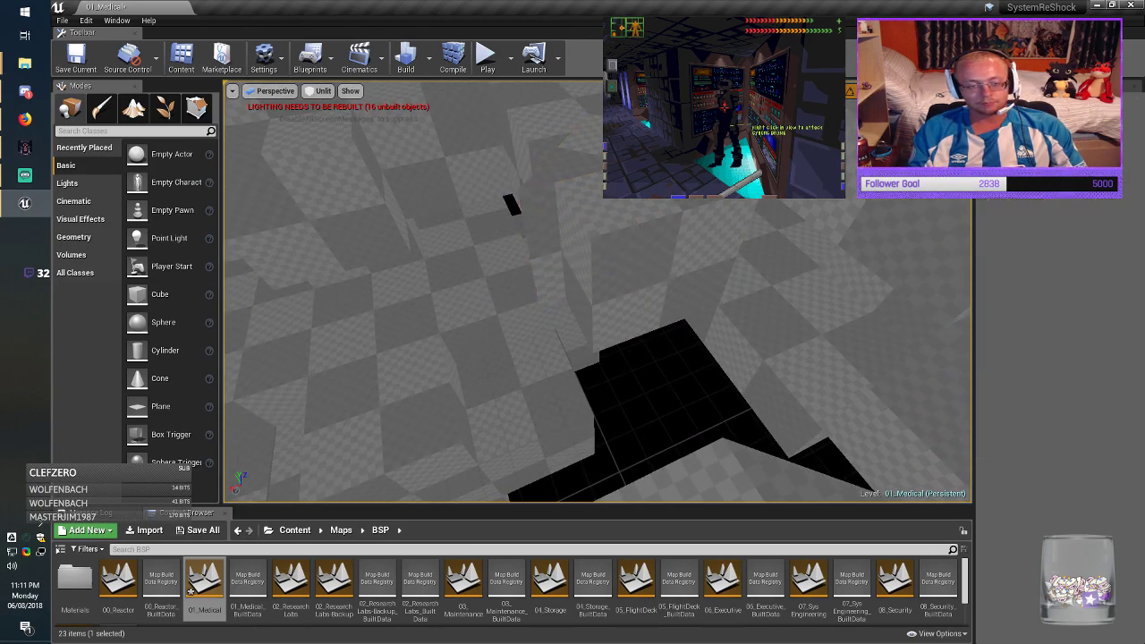
pyautogui.click(544, 247)
pyautogui.press('Delete')
pyautogui.moveTo(544, 247)
pyautogui.mouseDown(button='right')
pyautogui.moveTo(582, 291)
pyautogui.moveTo(583, 276)
pyautogui.mouseUp(button='right')
pyautogui.hotkey('ctrl', 'z')
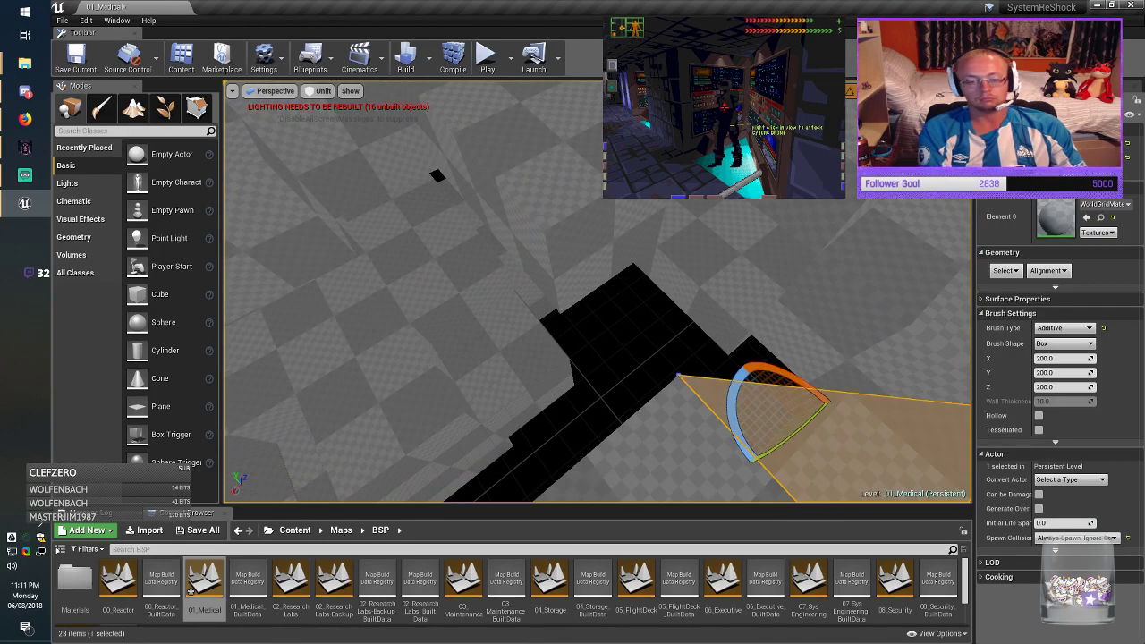
# Step: Duplicate the original wedge across the corridor, rotate the copy 180 degrees, and align it with the opposite wall line
pyautogui.press('w')
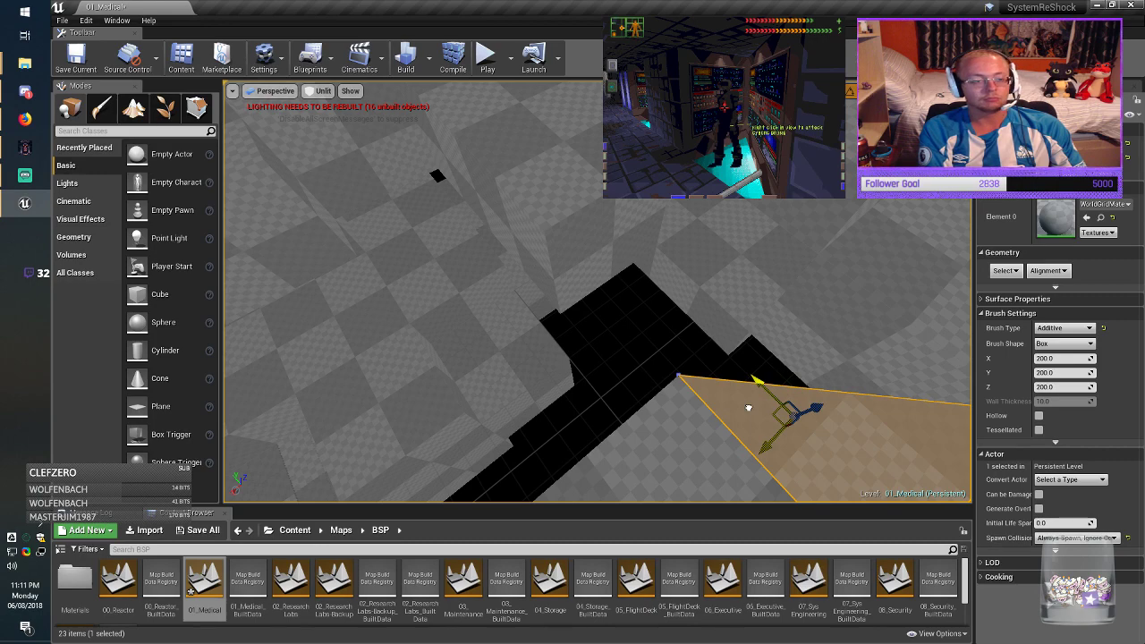
pyautogui.moveTo(749, 408)
pyautogui.mouseDown()
pyautogui.moveTo(281, 235)
pyautogui.moveTo(427, 265)
pyautogui.moveTo(424, 256)
pyautogui.mouseUp()
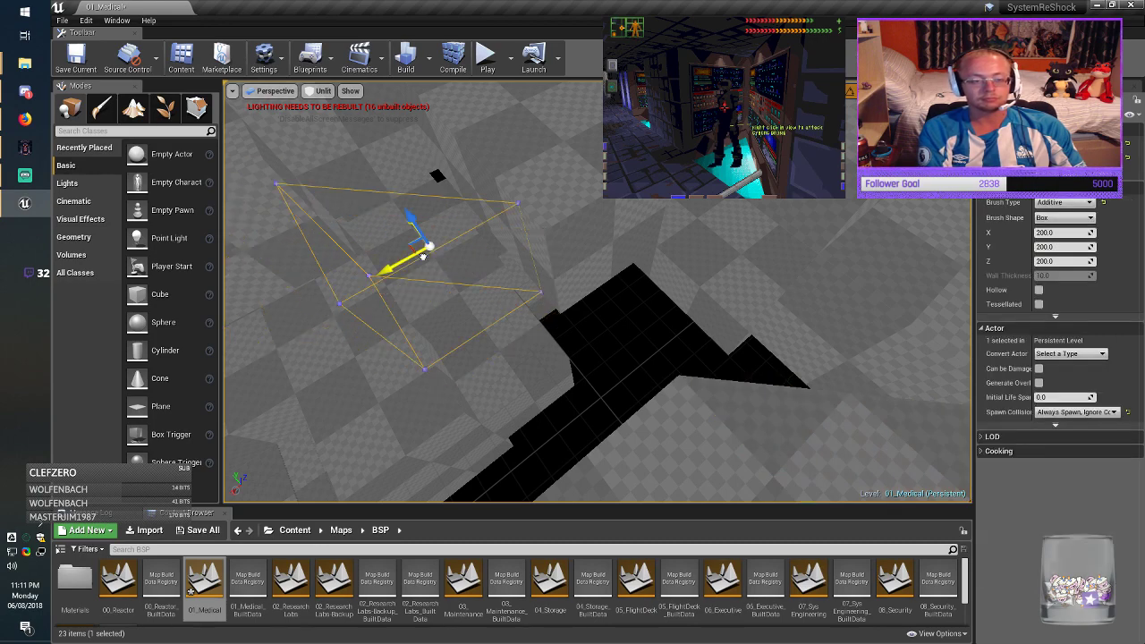
pyautogui.press('e')
pyautogui.moveTo(404, 300); pyautogui.dragTo(277, 282)
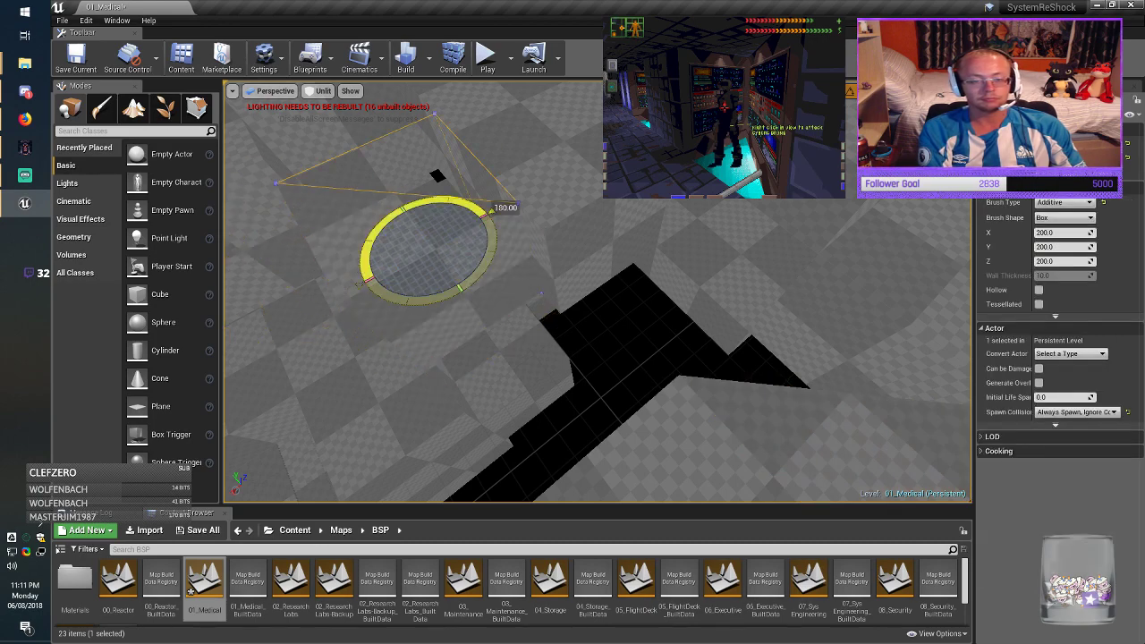
pyautogui.press('w')
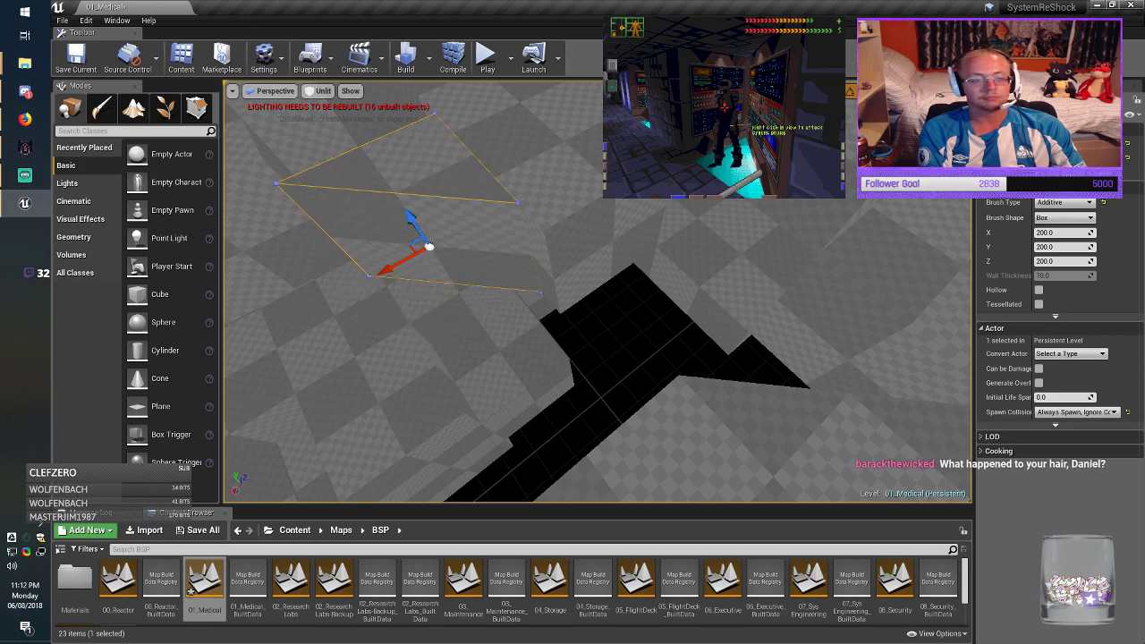
pyautogui.moveTo(509, 297); pyautogui.dragTo(617, 297, button='right')
pyautogui.moveTo(474, 297); pyautogui.dragTo(510, 307)
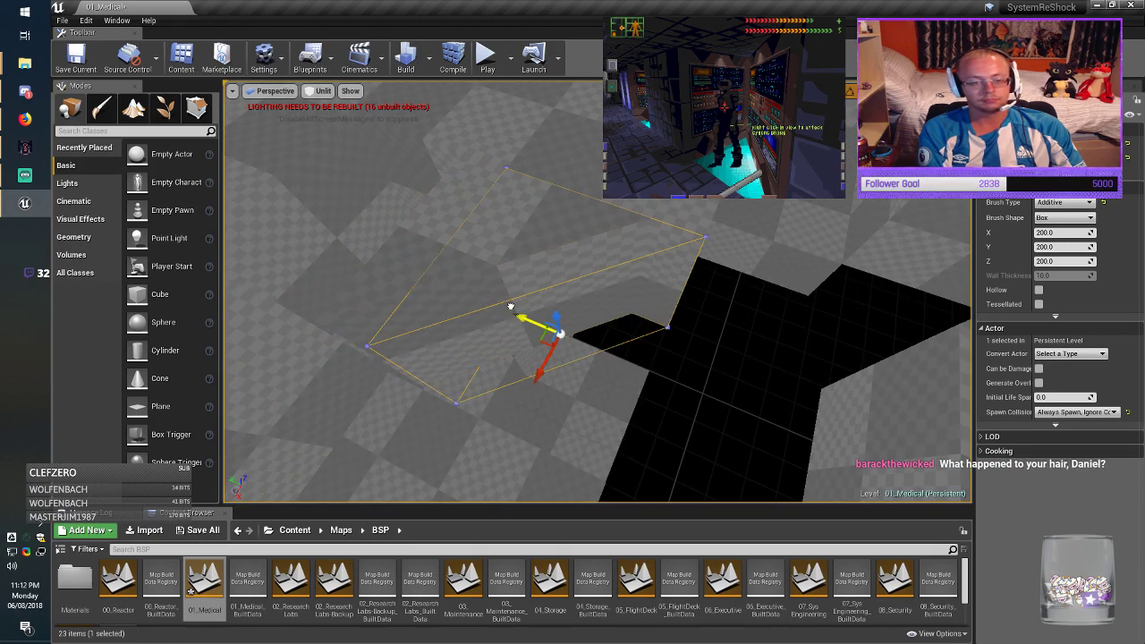
pyautogui.moveTo(514, 309); pyautogui.dragTo(572, 344, button='right')
# Step: Duplicate the 200 × 200 × 200 cube across the corridor to sit beside the rotated wedge
pyautogui.click(698, 359)
pyautogui.moveTo(698, 360); pyautogui.dragTo(590, 344, button='right')
pyautogui.click(723, 220)
pyautogui.moveTo(723, 220)
pyautogui.mouseDown(button='right')
pyautogui.moveTo(721, 175)
pyautogui.moveTo(728, 229)
pyautogui.mouseUp(button='right')
pyautogui.click(673, 422)
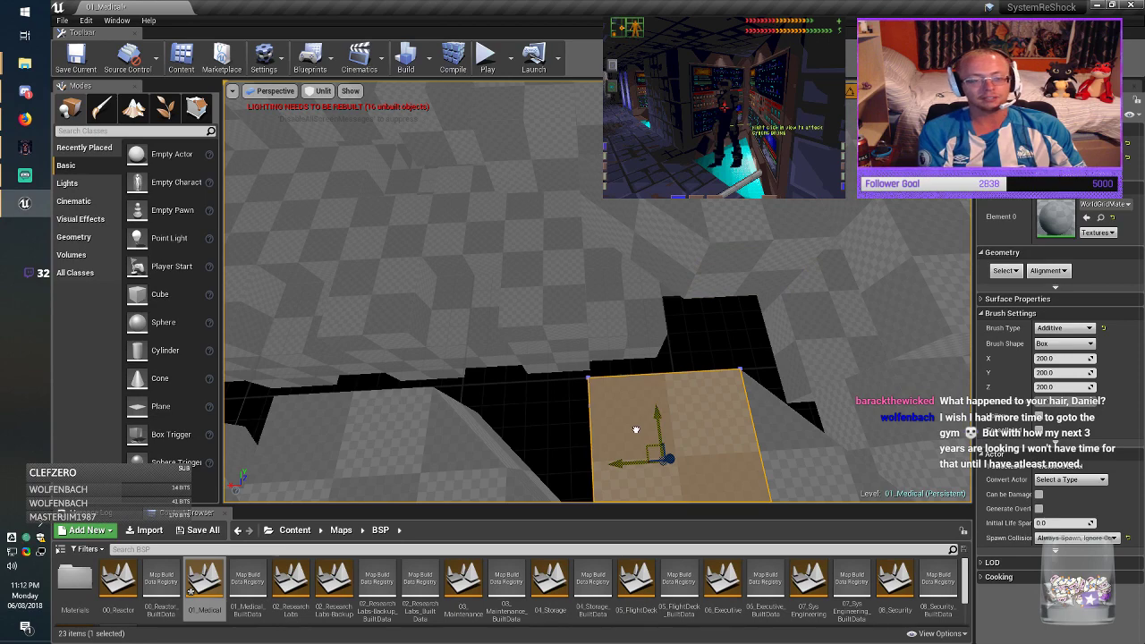
pyautogui.moveTo(636, 429)
pyautogui.keyDown('alt'); pyautogui.mouseDown()
pyautogui.moveTo(471, 172)
pyautogui.moveTo(519, 230)
pyautogui.mouseUp(); pyautogui.keyUp('alt')
# Step: Duplicate the rotated wedge along X to the other side of the copied cube
pyautogui.click(660, 240)
pyautogui.moveTo(660, 240); pyautogui.dragTo(617, 208, button='right')
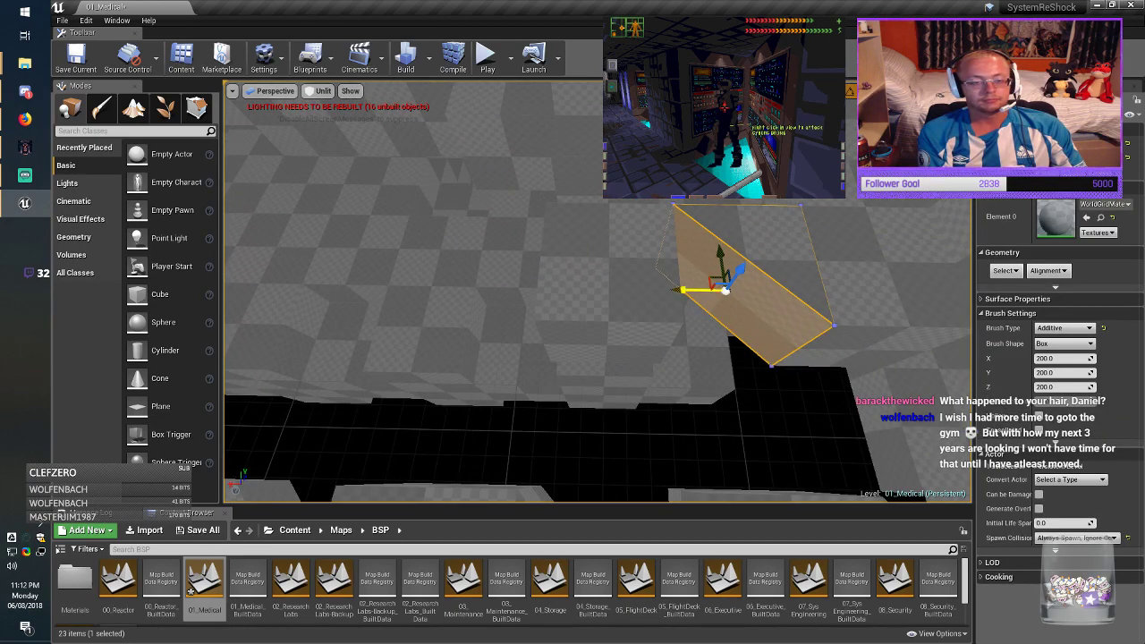
pyautogui.moveTo(668, 294)
pyautogui.mouseDown()
pyautogui.moveTo(376, 288)
pyautogui.moveTo(447, 293)
pyautogui.mouseUp()
# Step: Select the copied cube and its adjoining wedge, and duplicate the pair along X to extend the opposite wall
pyautogui.click(590, 261)
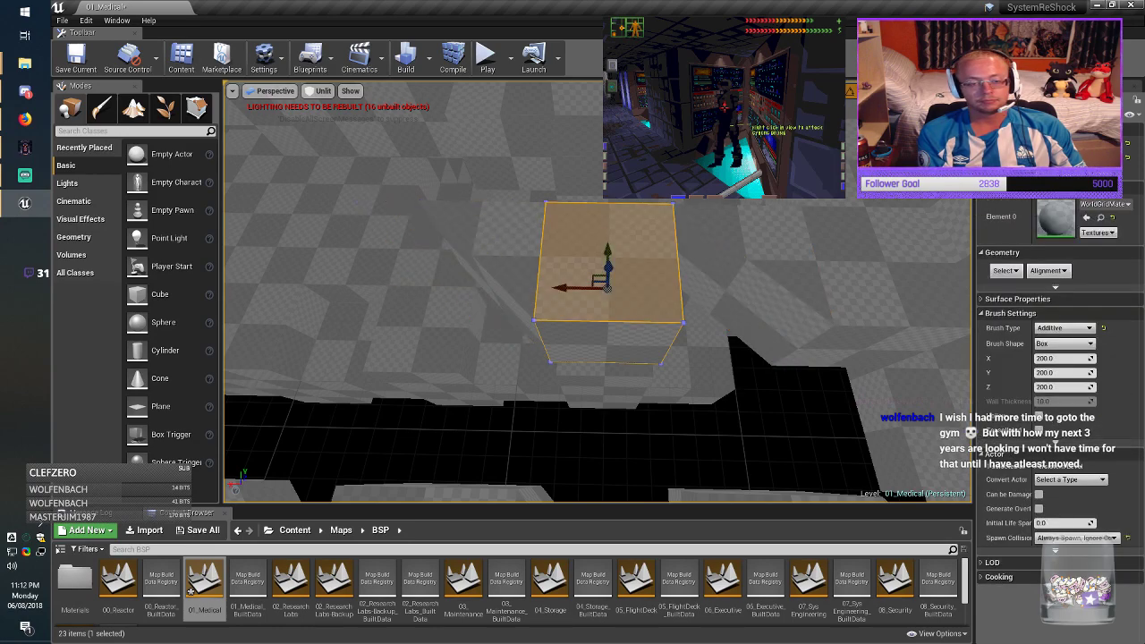
pyautogui.keyDown('ctrl'); pyautogui.click(488, 287); pyautogui.keyUp('ctrl')
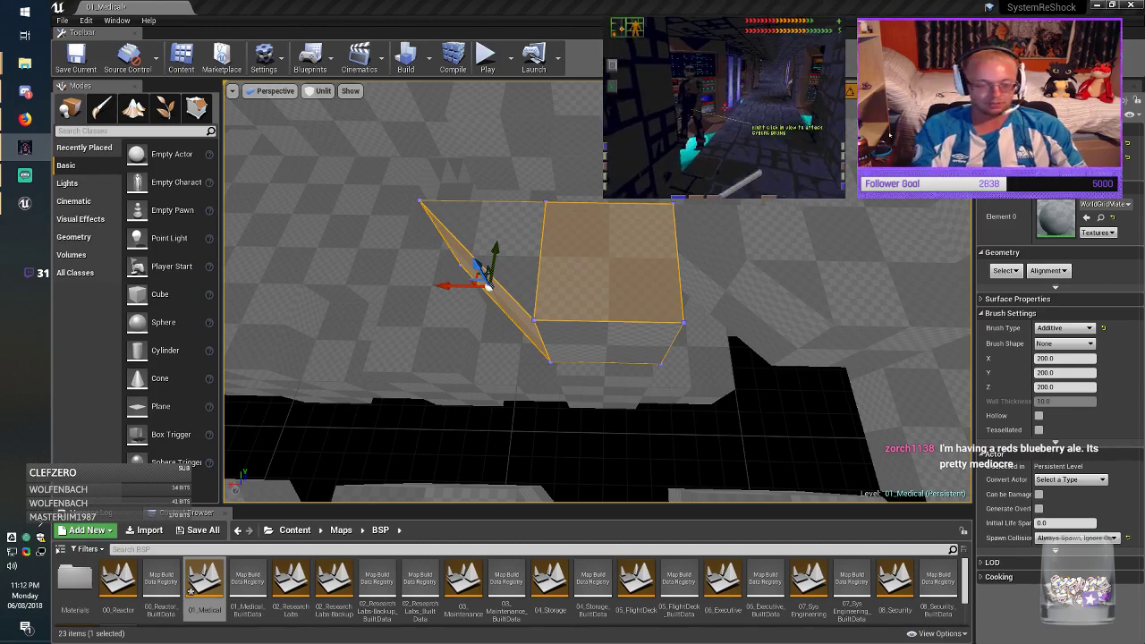
pyautogui.moveTo(598, 340)
pyautogui.mouseDown(button='right')
pyautogui.moveTo(618, 340)
pyautogui.moveTo(590, 340)
pyautogui.mouseUp(button='right')
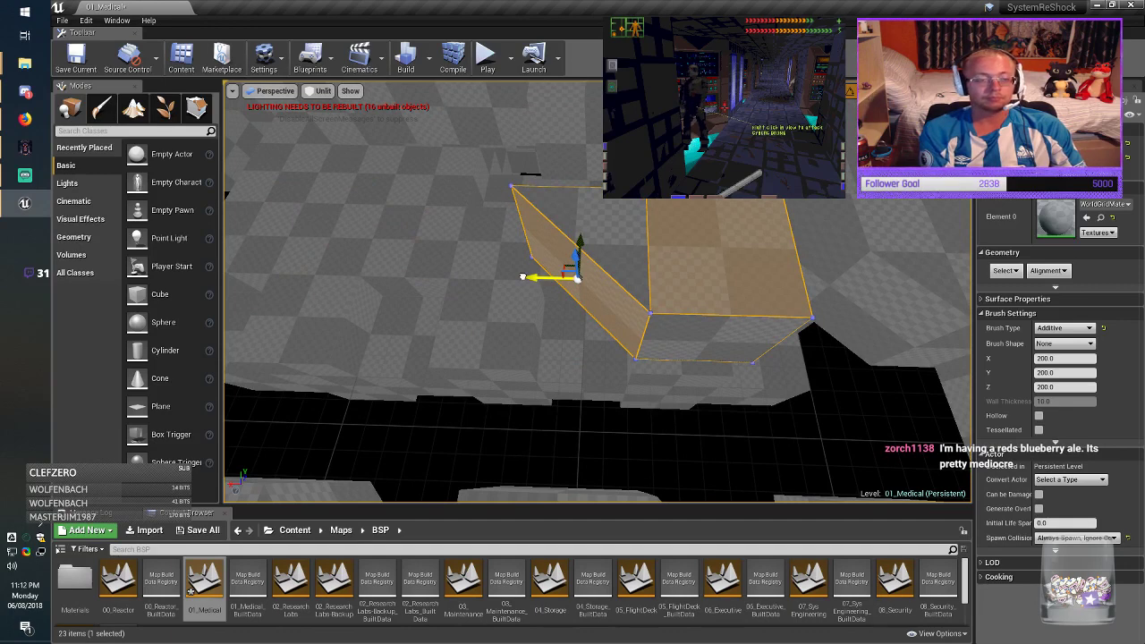
pyautogui.moveTo(523, 276)
pyautogui.mouseDown()
pyautogui.moveTo(255, 279)
pyautogui.moveTo(272, 284)
pyautogui.mouseUp()
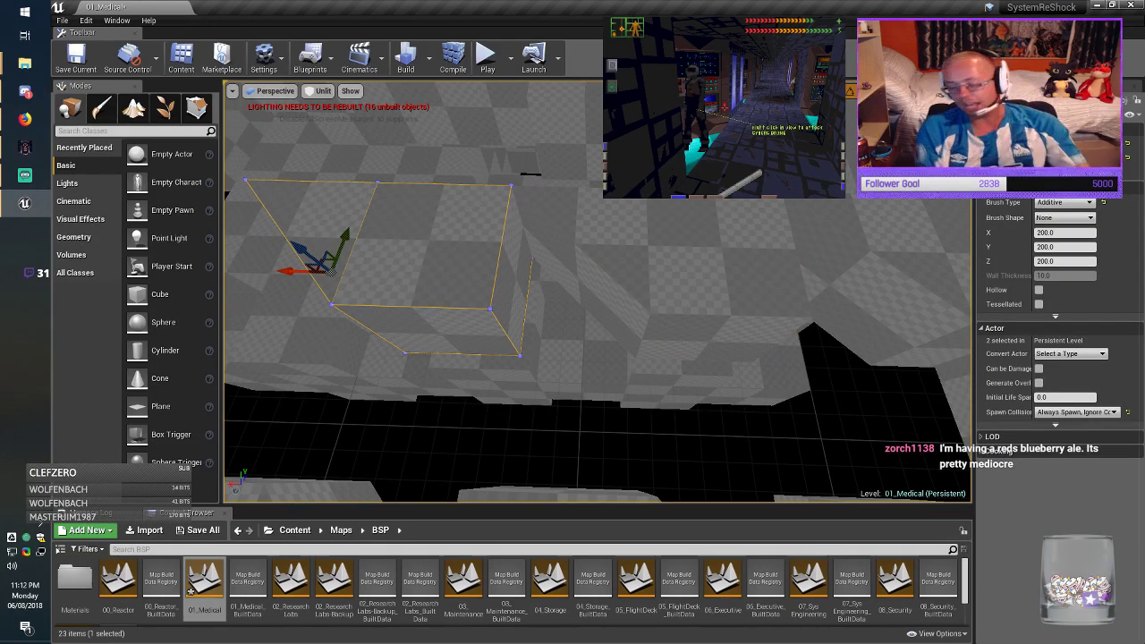
pyautogui.press('Escape')
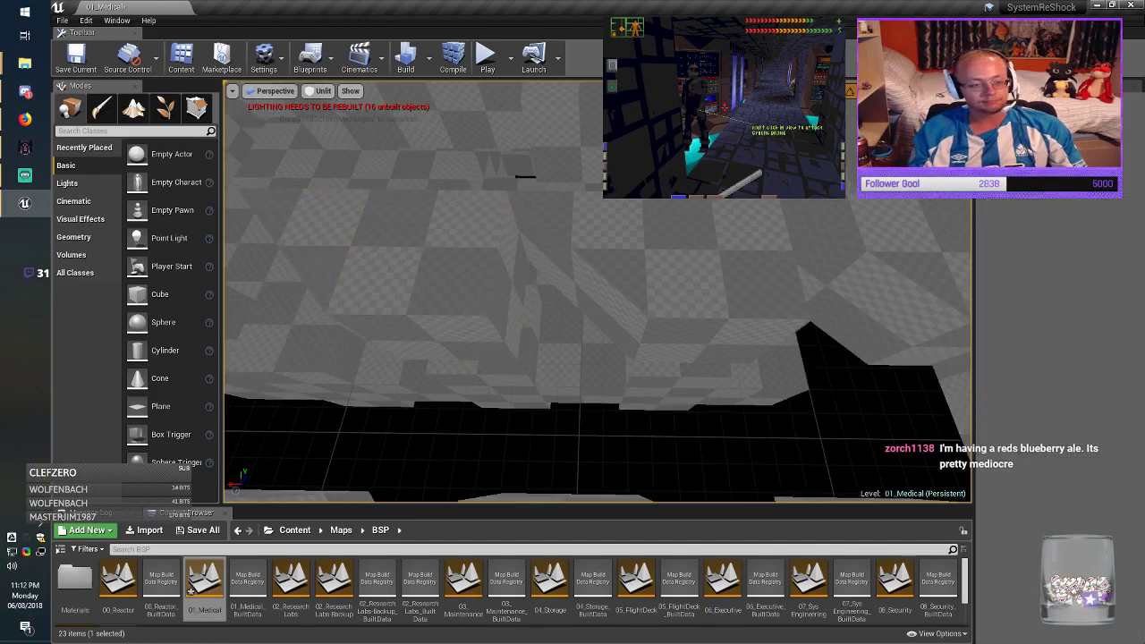
# Step: Duplicate the last cube and its adjoining wedge as a pair along X to continue the wall towards its open end
pyautogui.moveTo(597, 340)
pyautogui.mouseDown(button='right')
pyautogui.moveTo(546, 345)
pyautogui.moveTo(787, 353)
pyautogui.moveTo(827, 313)
pyautogui.mouseUp(button='right')
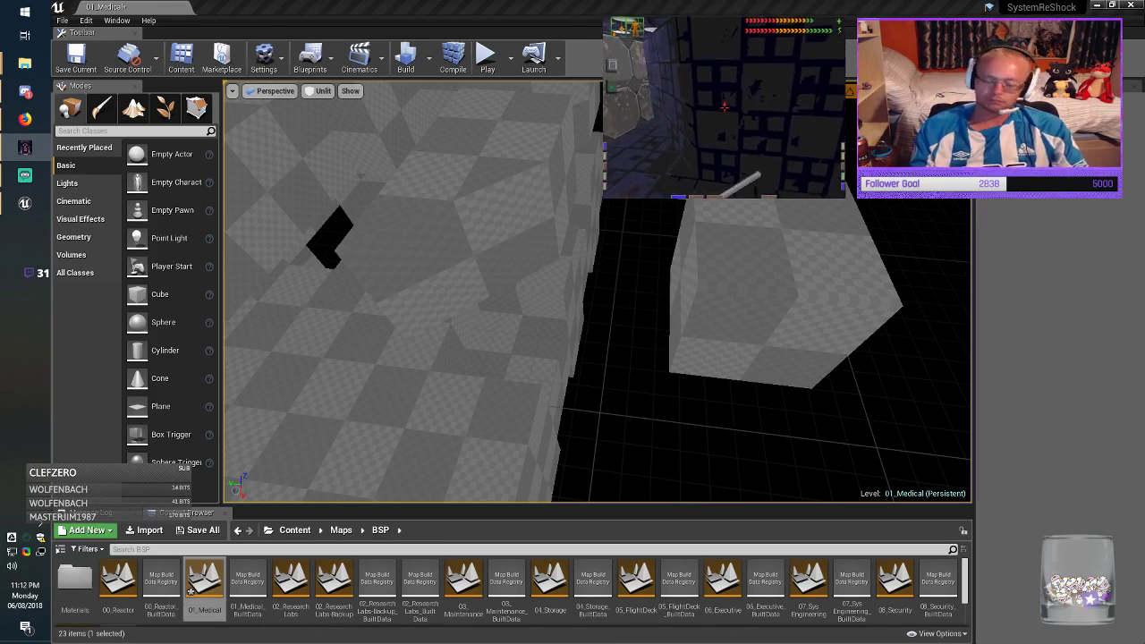
pyautogui.moveTo(769, 268)
pyautogui.mouseDown(button='right')
pyautogui.moveTo(823, 259)
pyautogui.moveTo(698, 224)
pyautogui.mouseUp(button='right')
pyautogui.click(770, 239)
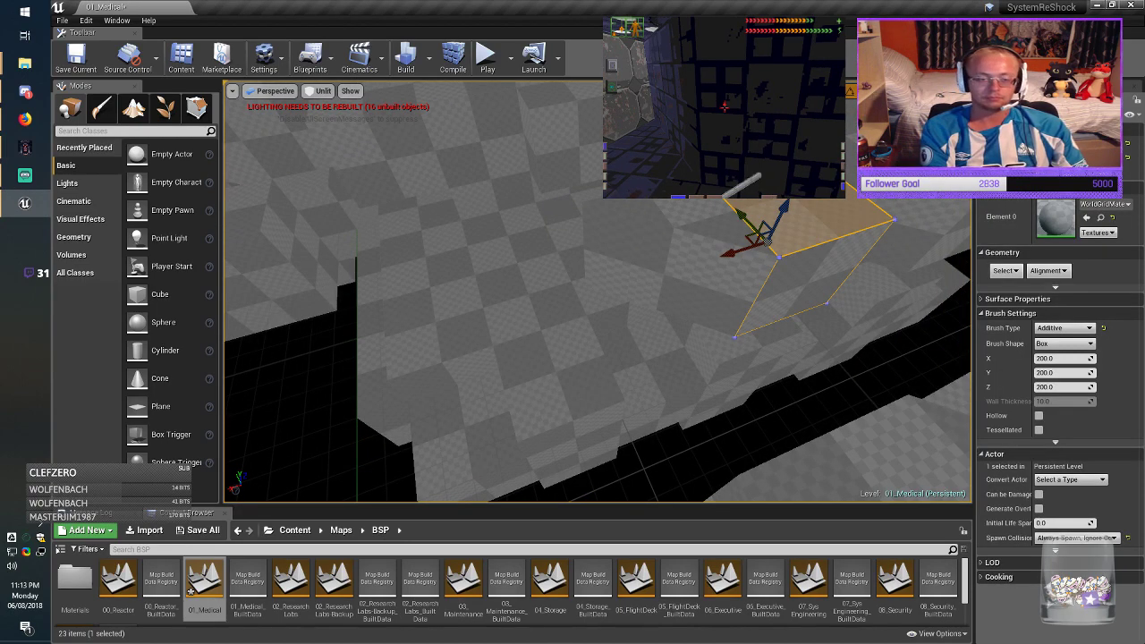
pyautogui.moveTo(767, 241); pyautogui.dragTo(841, 233, button='right')
pyautogui.keyDown('ctrl'); pyautogui.click(574, 302); pyautogui.keyUp('ctrl')
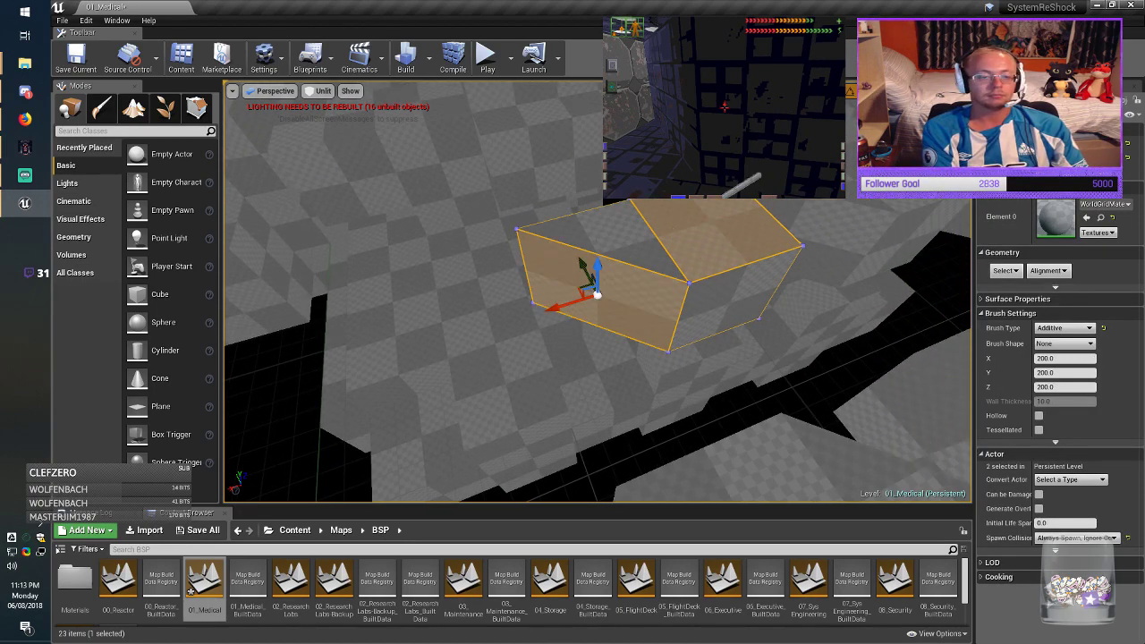
pyautogui.moveTo(541, 311)
pyautogui.mouseDown()
pyautogui.moveTo(212, 349)
pyautogui.moveTo(275, 345)
pyautogui.mouseUp()
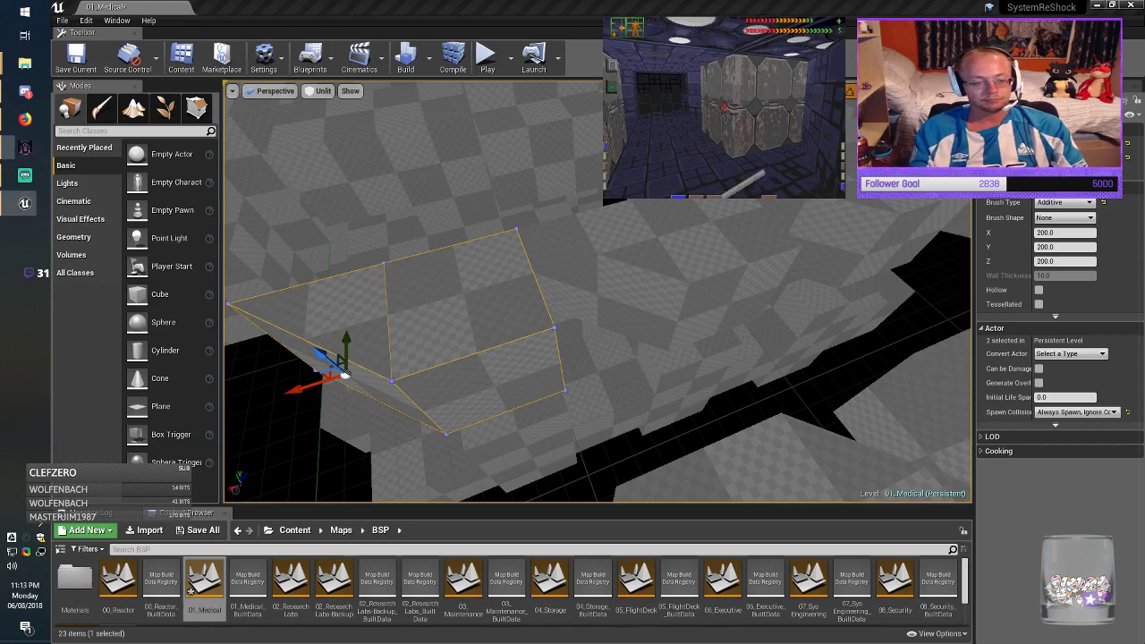
# Step: Duplicate the 200 × 200 × 200 cube along X to the end of the wall and duplicate that copy along Y across the gap
pyautogui.click(474, 332)
pyautogui.moveTo(474, 332)
pyautogui.mouseDown(button='right')
pyautogui.moveTo(407, 356)
pyautogui.moveTo(345, 344)
pyautogui.mouseUp(button='right')
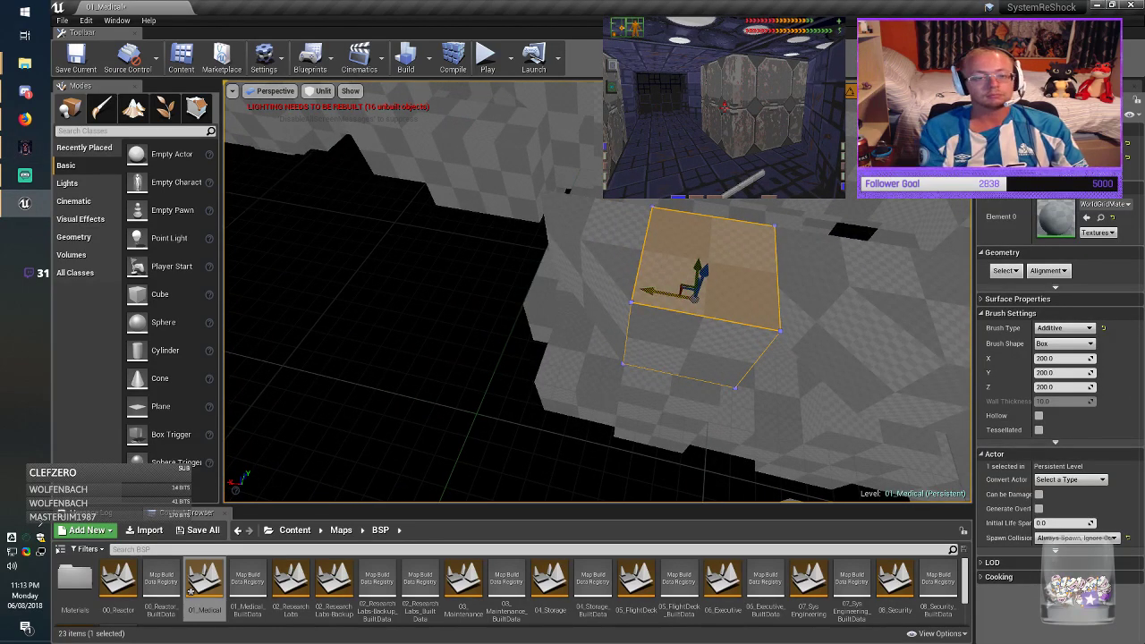
pyautogui.moveTo(641, 293)
pyautogui.mouseDown()
pyautogui.moveTo(333, 261)
pyautogui.moveTo(441, 272)
pyautogui.mouseUp()
pyautogui.moveTo(440, 272)
pyautogui.mouseDown(button='right')
pyautogui.moveTo(304, 259)
pyautogui.moveTo(234, 296)
pyautogui.mouseUp(button='right')
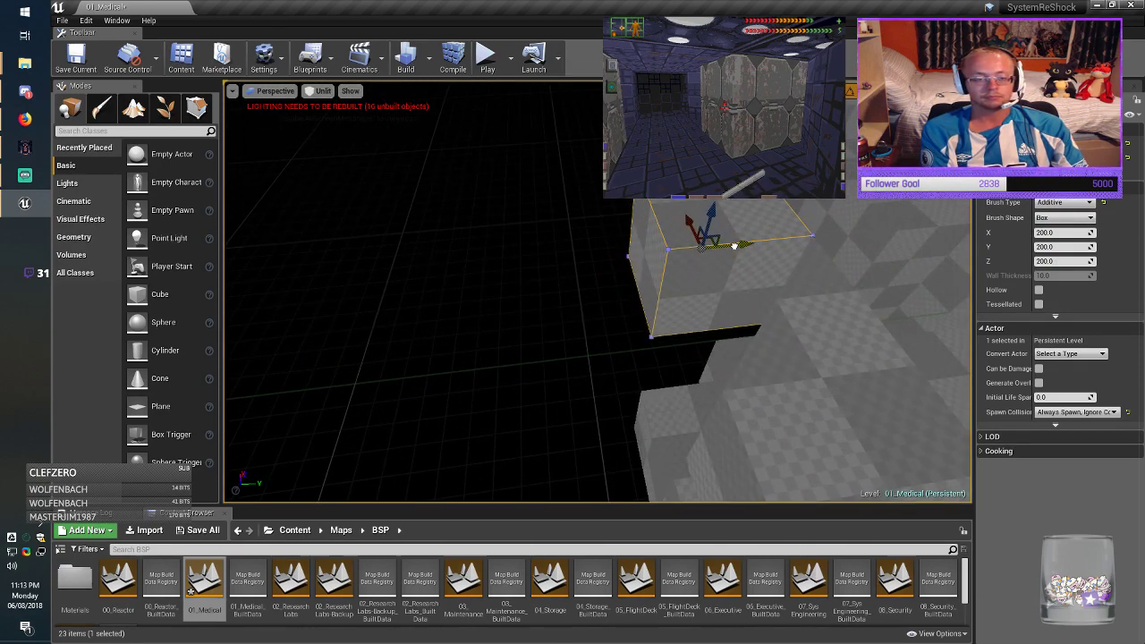
pyautogui.moveTo(733, 245)
pyautogui.mouseDown()
pyautogui.moveTo(461, 268)
pyautogui.moveTo(630, 264)
pyautogui.moveTo(499, 259)
pyautogui.moveTo(505, 265)
pyautogui.mouseUp()
pyautogui.scroll(5, 463, 263)
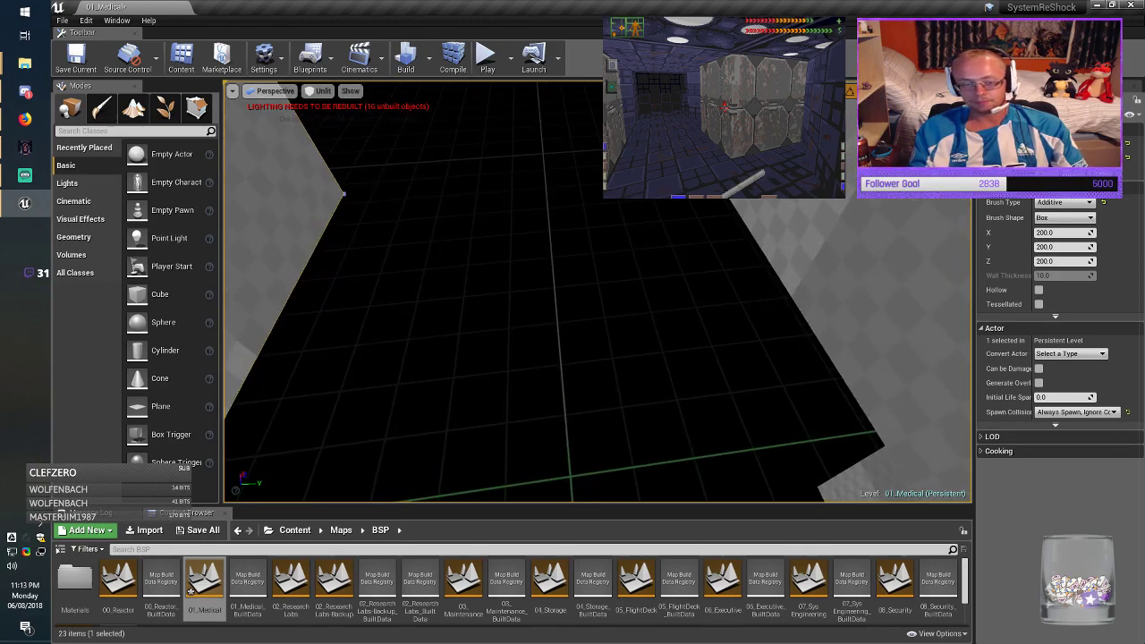
pyautogui.scroll(-4, 462, 263)
pyautogui.scroll(1, 462, 263)
# Step: Duplicate the nearby wedge along Y to the separate cube and rotate the copy about Z so it adjoins the cube
pyautogui.hotkey('alt', 'Tab')
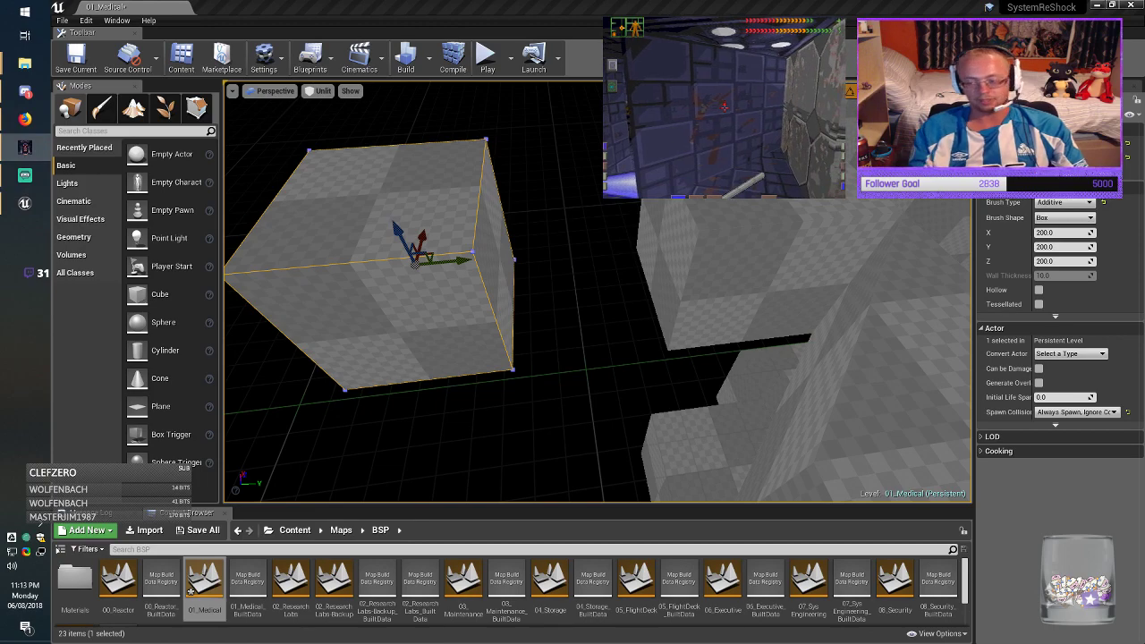
pyautogui.click(827, 354)
pyautogui.moveTo(828, 353); pyautogui.dragTo(783, 354, button='right')
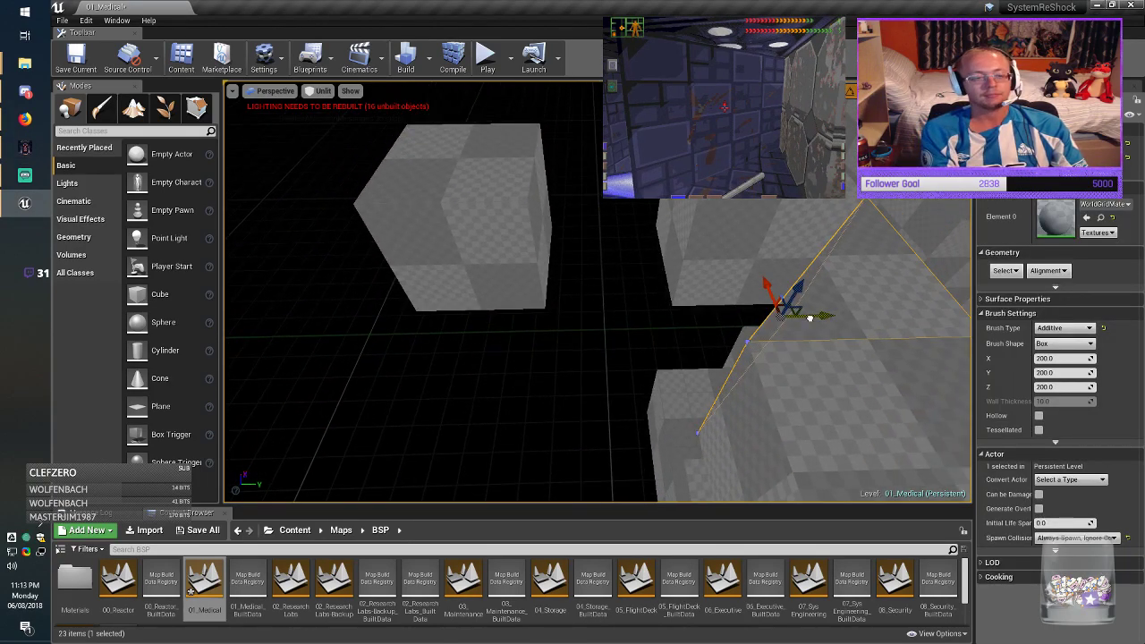
pyautogui.moveTo(810, 318)
pyautogui.mouseDown()
pyautogui.moveTo(386, 344)
pyautogui.moveTo(470, 345)
pyautogui.mouseUp()
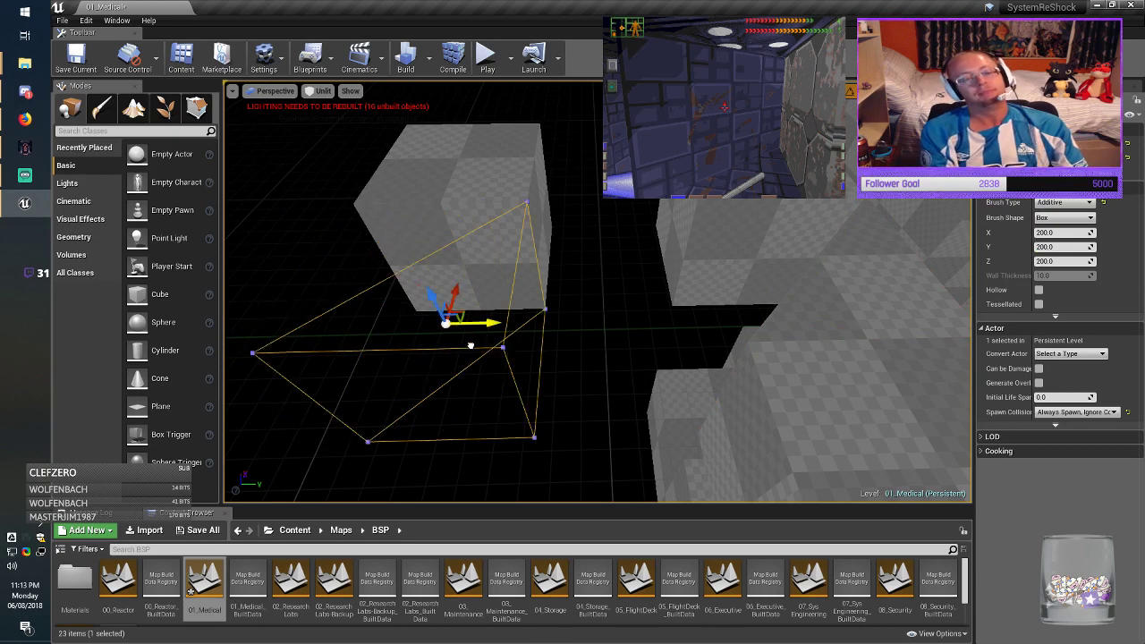
pyautogui.press('e')
pyautogui.moveTo(460, 277)
pyautogui.mouseDown()
pyautogui.moveTo(419, 387)
pyautogui.moveTo(500, 362)
pyautogui.moveTo(427, 386)
pyautogui.moveTo(462, 403)
pyautogui.moveTo(446, 431)
pyautogui.mouseUp()
pyautogui.moveTo(508, 312); pyautogui.dragTo(554, 276)
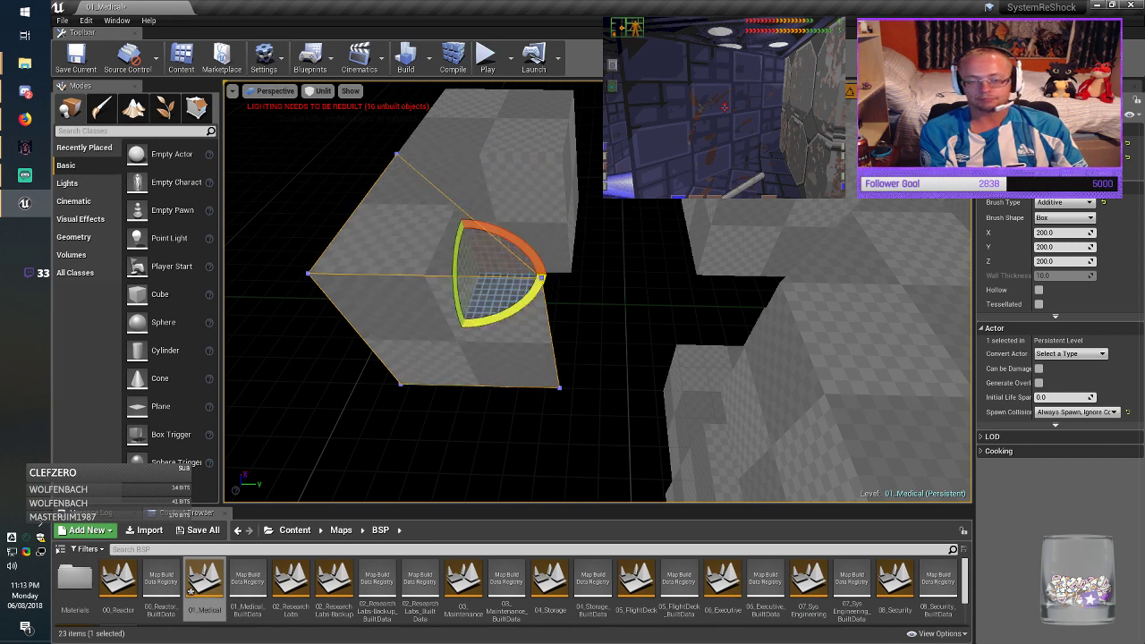
pyautogui.press('w')
pyautogui.press('Escape')
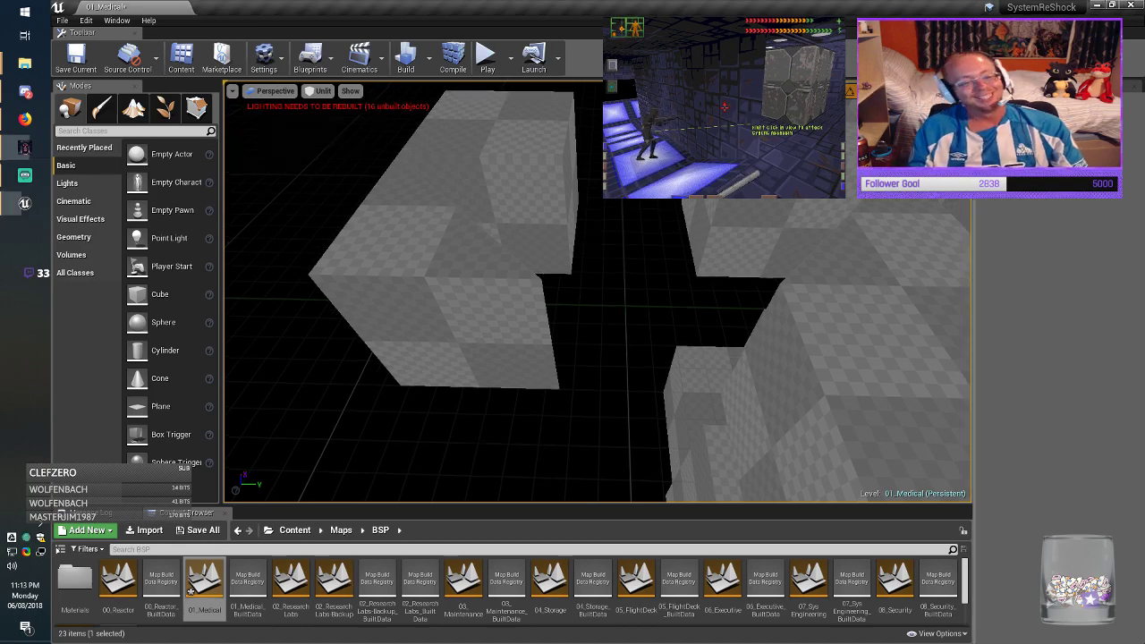
# Step: In geometry editing, move the new wedge's triangular bottom face down to make the wedge taller
pyautogui.moveTo(597, 292); pyautogui.dragTo(535, 161, button='right')
pyautogui.click(199, 107)
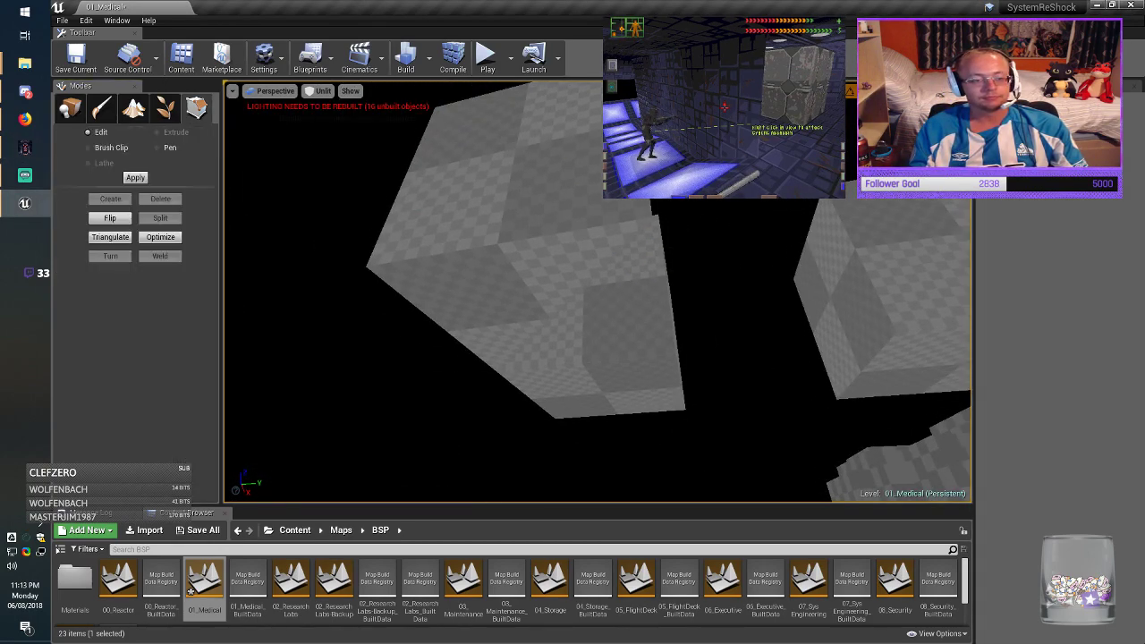
pyautogui.click(507, 285)
pyautogui.click(507, 284)
pyautogui.moveTo(506, 285)
pyautogui.mouseDown(button='right')
pyautogui.moveTo(498, 274)
pyautogui.moveTo(501, 344)
pyautogui.mouseUp(button='right')
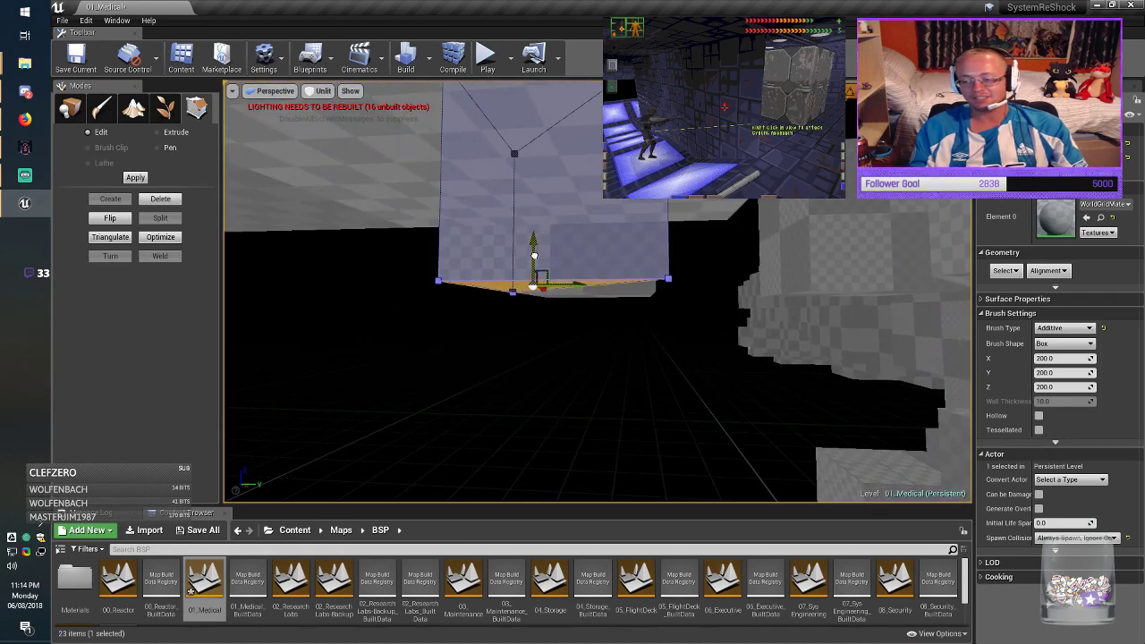
pyautogui.moveTo(534, 256); pyautogui.dragTo(544, 336)
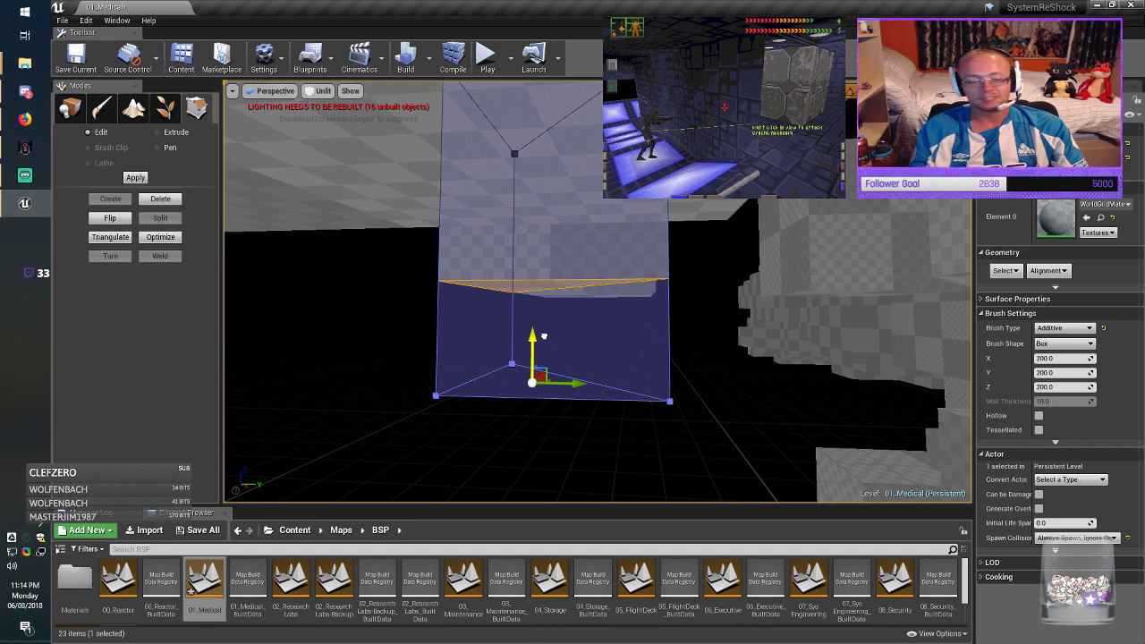
pyautogui.click(70, 108)
pyautogui.click(345, 306)
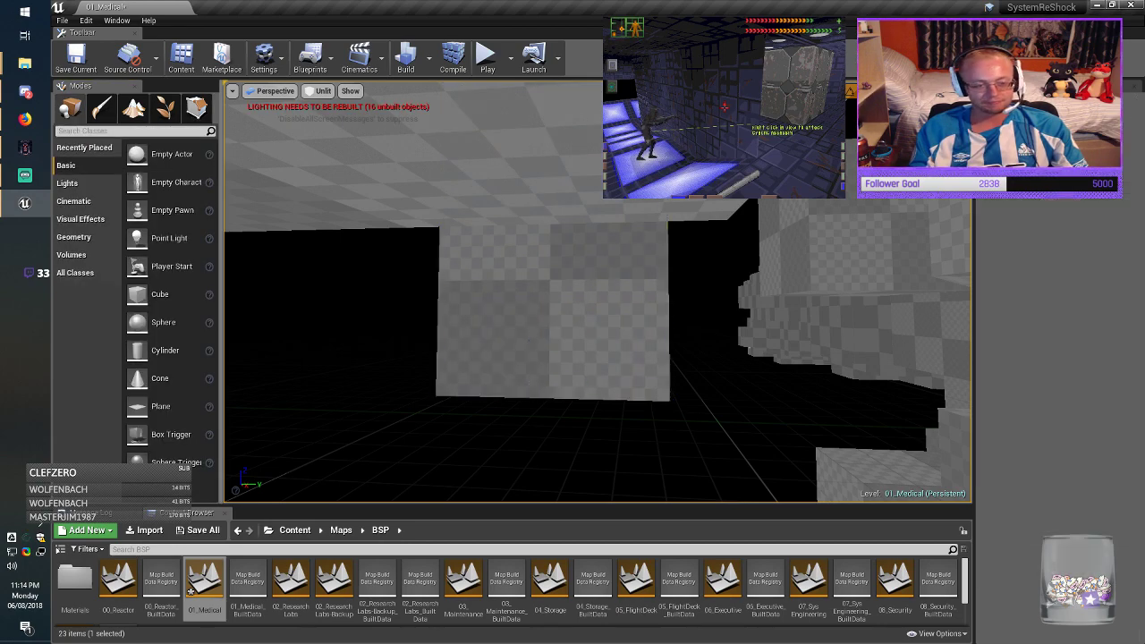
# Step: Duplicate the heightened wedge along Y so the copy sits directly beside it
pyautogui.moveTo(528, 340); pyautogui.dragTo(524, 385, button='right')
pyautogui.click(528, 342)
pyautogui.moveTo(528, 342)
pyautogui.mouseDown(button='right')
pyautogui.moveTo(532, 315)
pyautogui.moveTo(532, 355)
pyautogui.mouseUp(button='right')
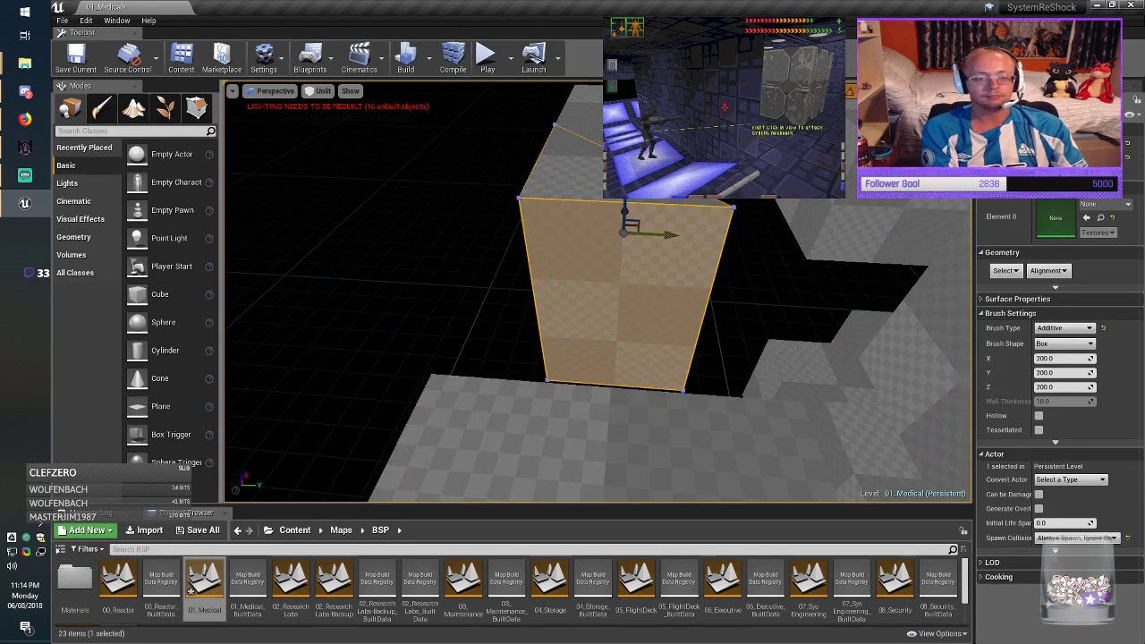
pyautogui.moveTo(654, 237)
pyautogui.mouseDown()
pyautogui.moveTo(350, 245)
pyautogui.moveTo(525, 244)
pyautogui.mouseUp()
pyautogui.moveTo(525, 244); pyautogui.dragTo(507, 245, button='right')
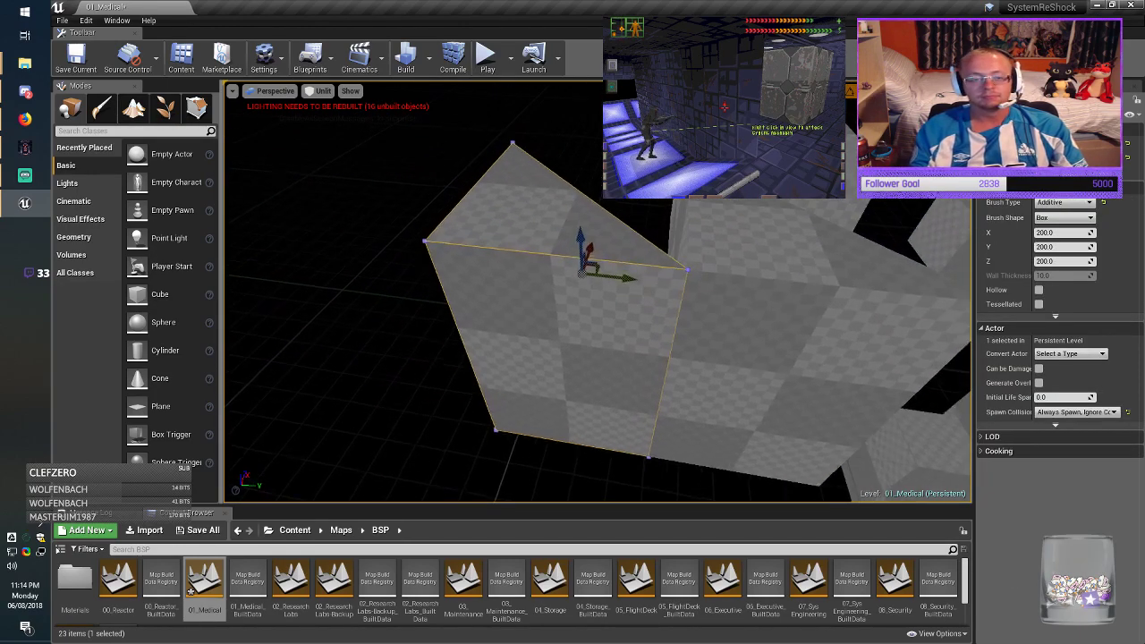
# Step: Set the copied brush's X size to 100 and Z size to 300, and rotate it 90 degrees about the Z axis
pyautogui.click(1057, 247)
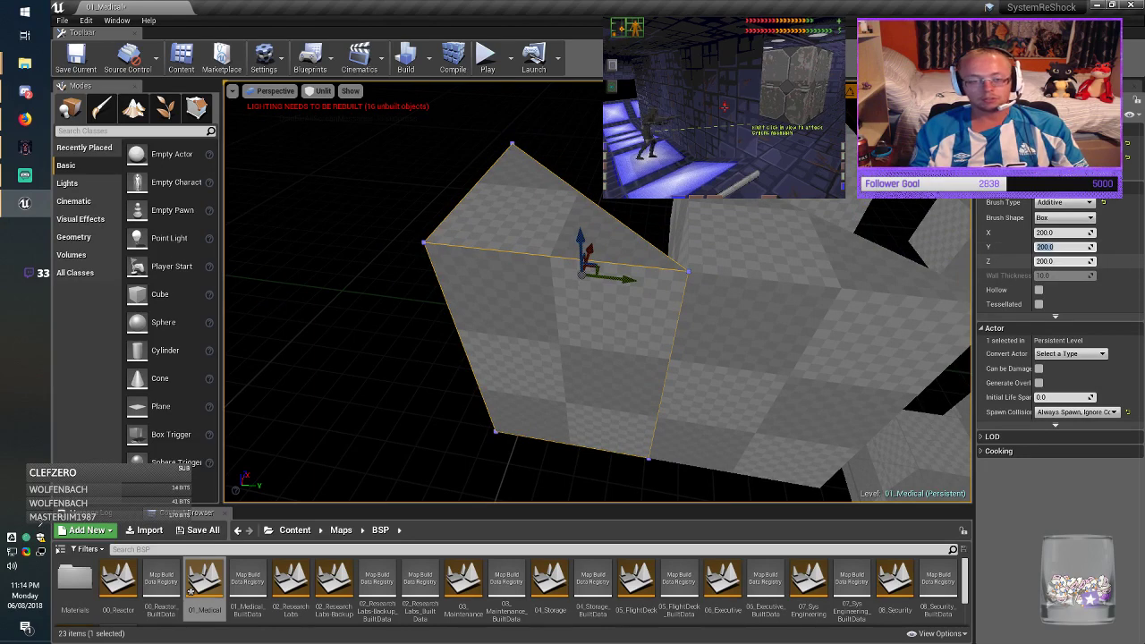
pyautogui.hotkey('shift', 'Tab')
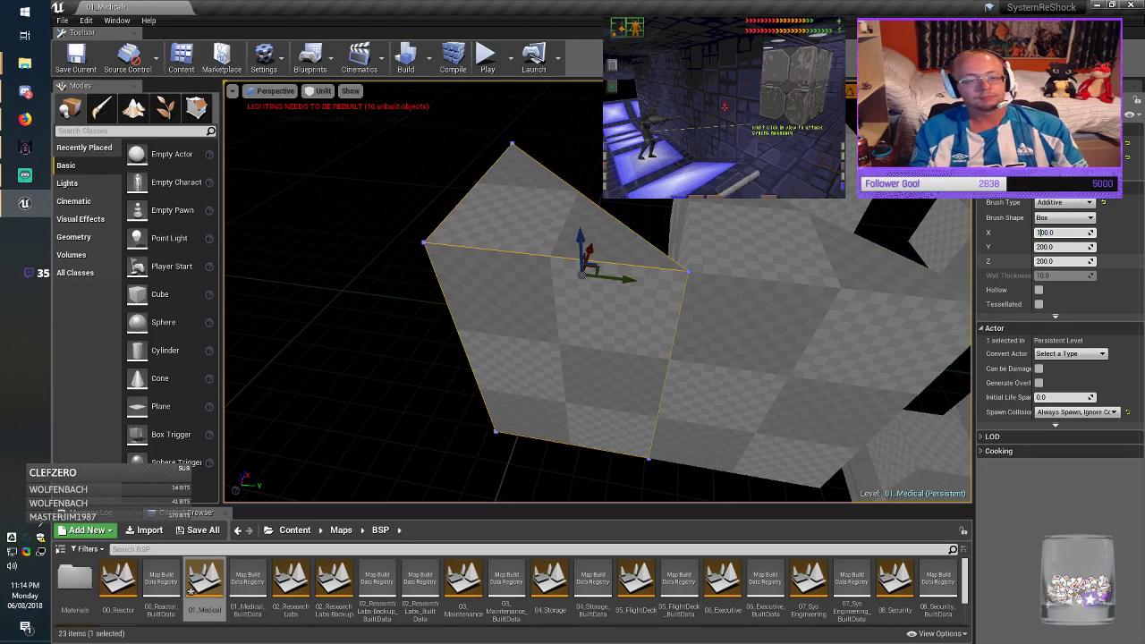
pyautogui.write('1')
pyautogui.press('Return')
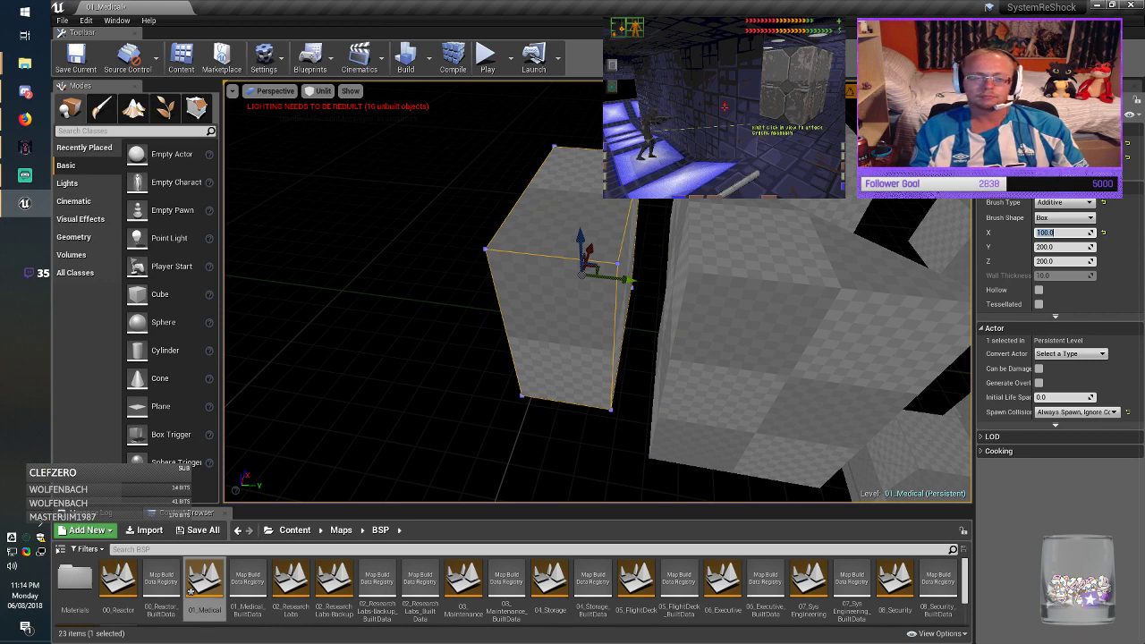
pyautogui.moveTo(617, 313); pyautogui.dragTo(617, 315, button='right')
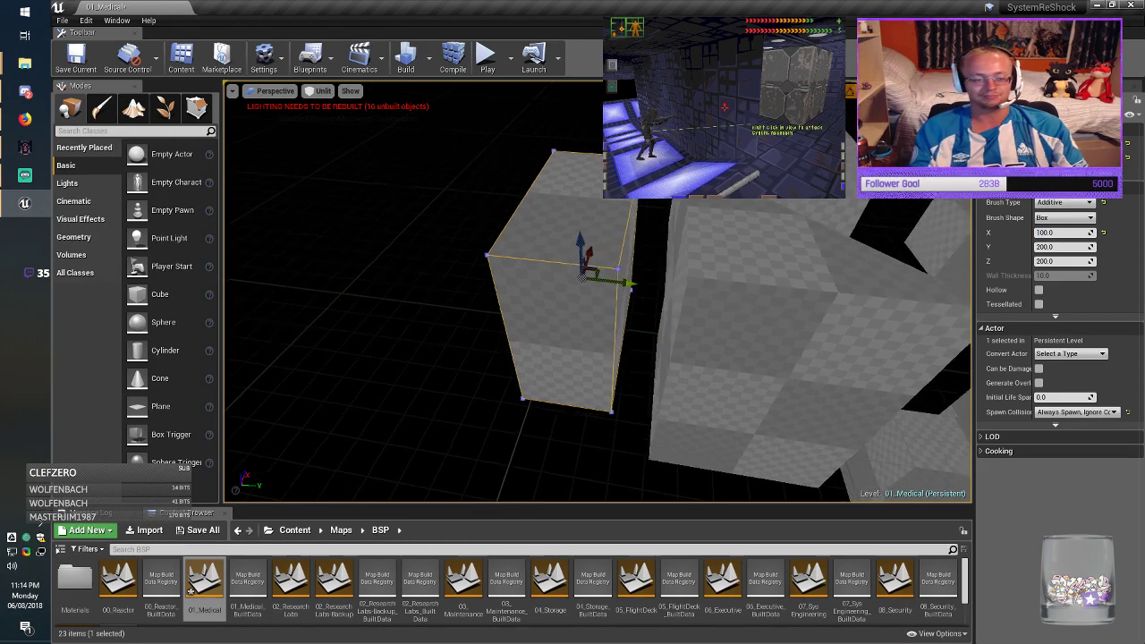
pyautogui.press('e')
pyautogui.moveTo(617, 318); pyautogui.dragTo(537, 321)
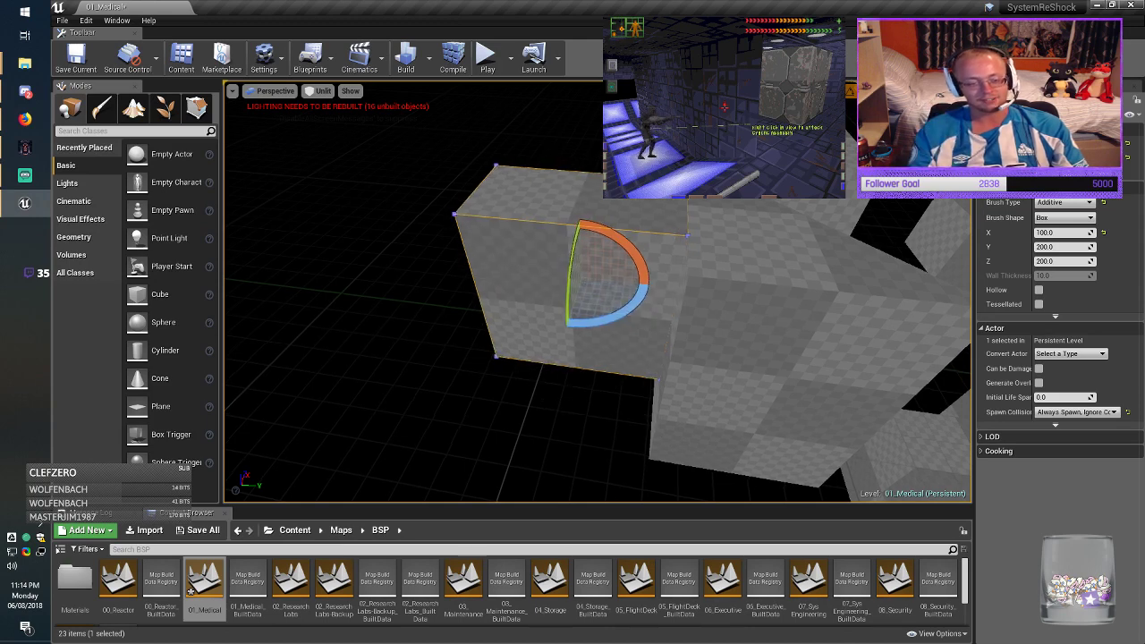
pyautogui.moveTo(617, 340); pyautogui.dragTo(649, 340, button='right')
pyautogui.press('r')
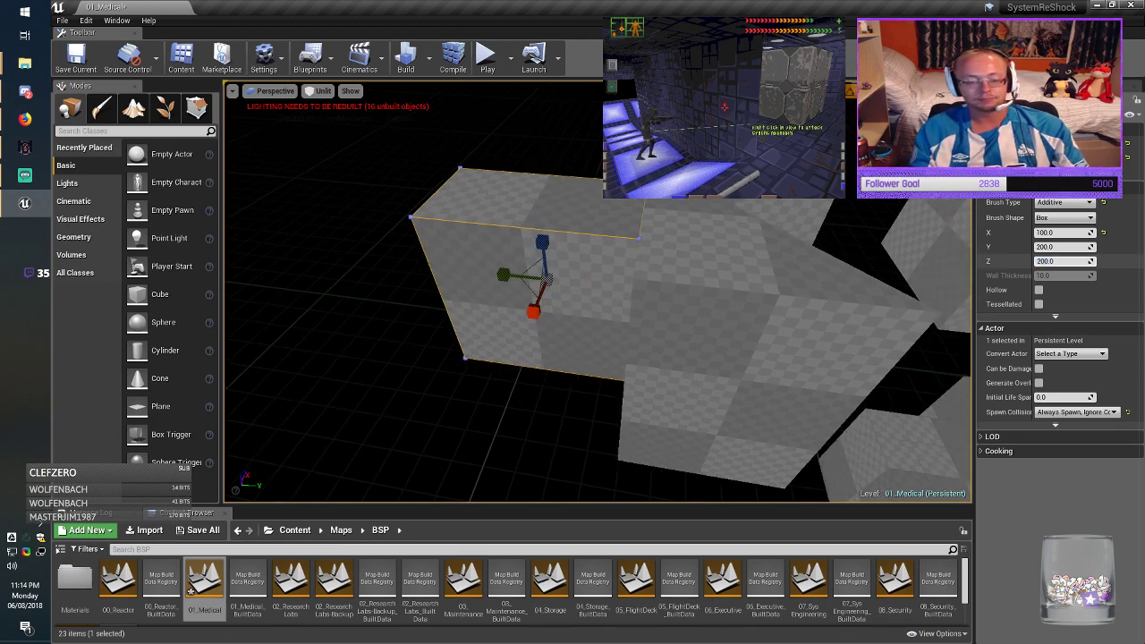
pyautogui.moveTo(645, 313); pyautogui.dragTo(653, 333, button='right')
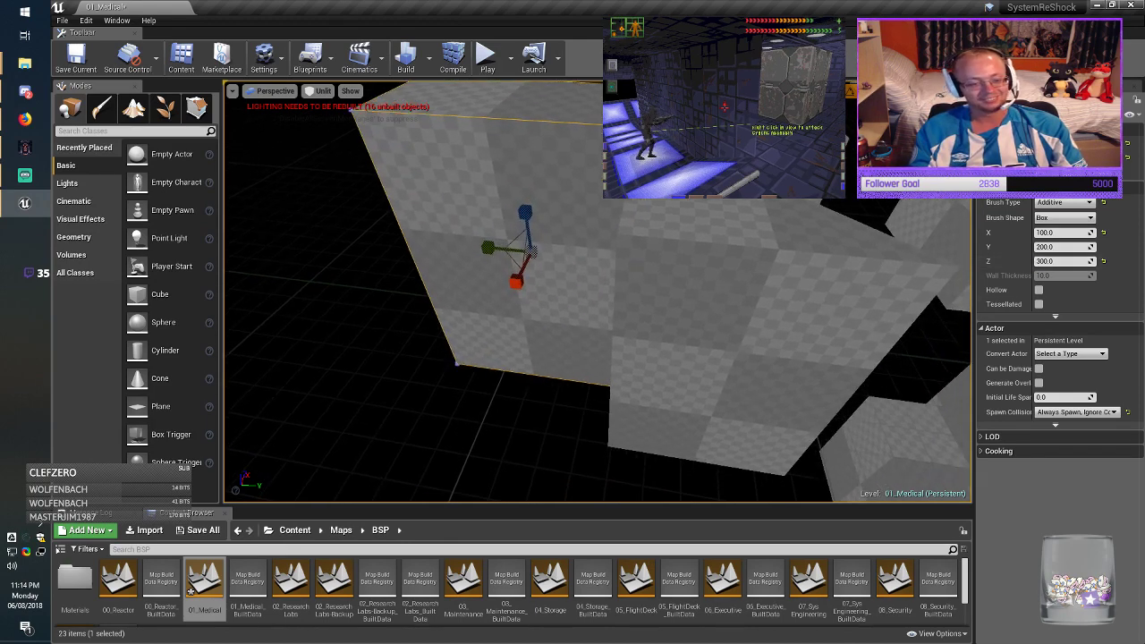
# Step: Move the resized box flush with the face of the heightened wedge and save the 01_Medical level
pyautogui.press('space')
pyautogui.press('space')
pyautogui.press('space')
pyautogui.press('space')
pyautogui.moveTo(525, 211); pyautogui.dragTo(544, 279)
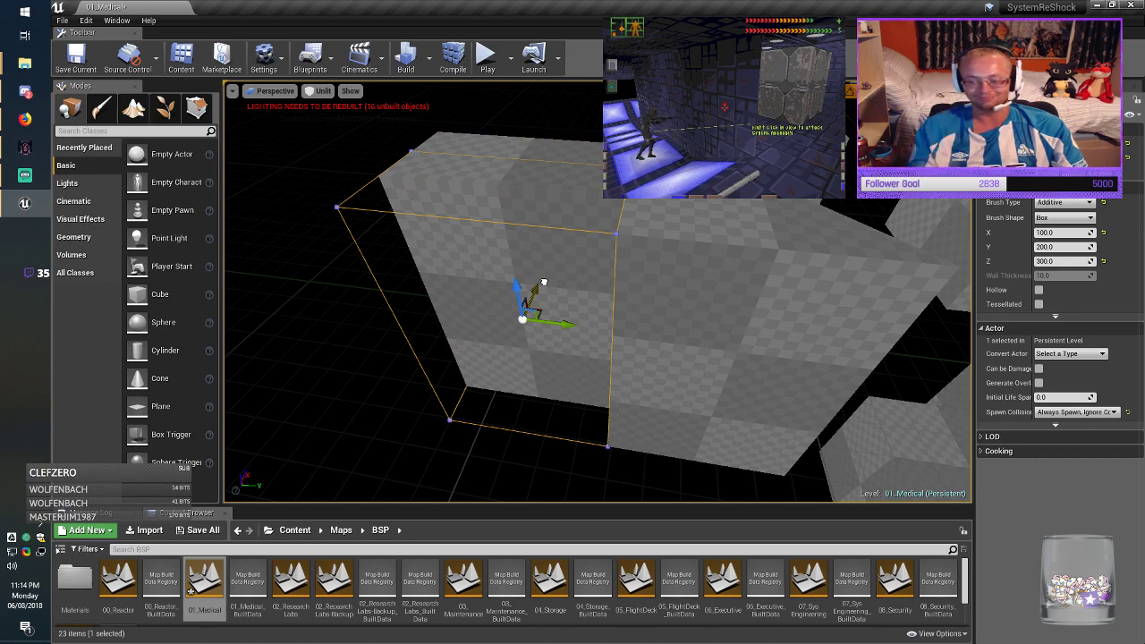
pyautogui.moveTo(544, 279)
pyautogui.mouseDown(button='right')
pyautogui.moveTo(537, 350)
pyautogui.moveTo(537, 295)
pyautogui.mouseUp(button='right')
pyautogui.press('Escape')
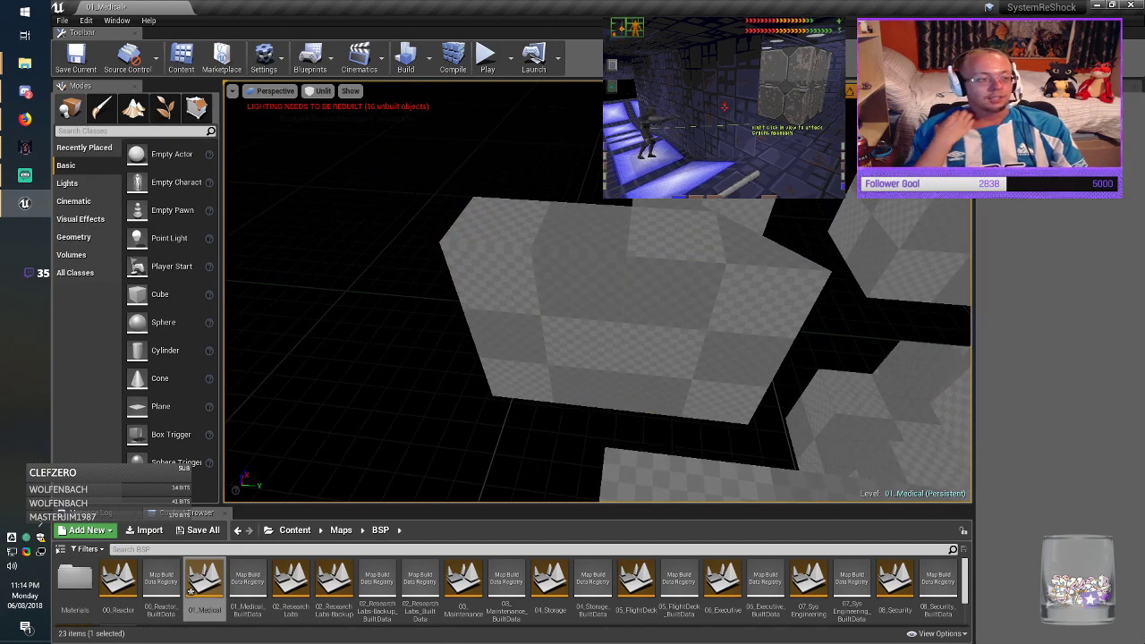
pyautogui.click(79, 61)
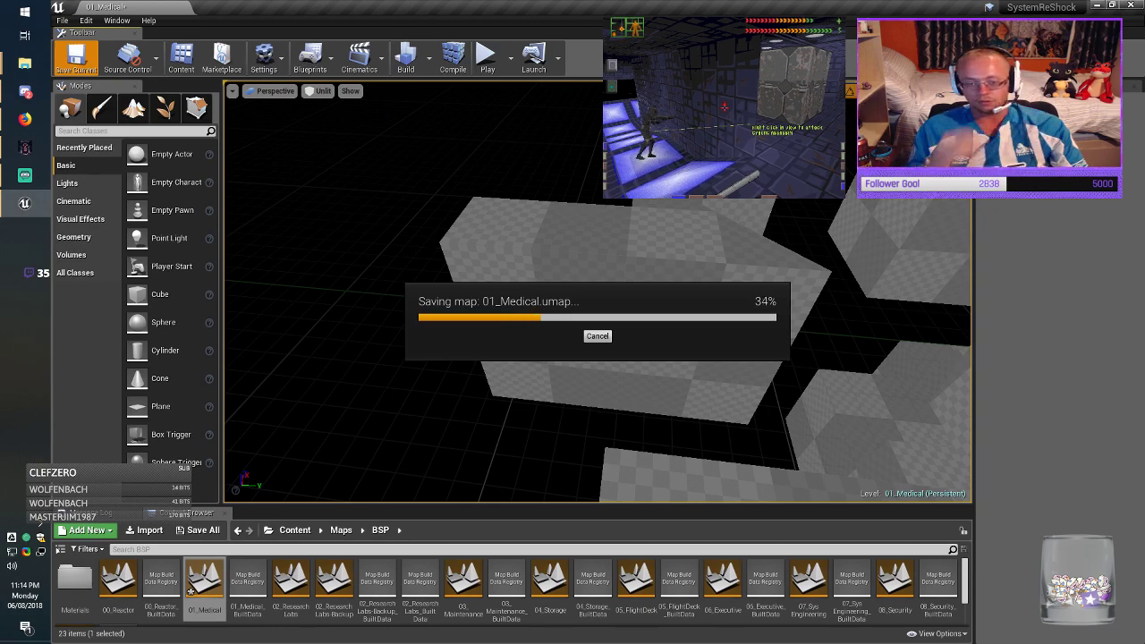
# Step: Duplicate the 200 × 600 × 100 box along X further down the corridor
pyautogui.moveTo(572, 313); pyautogui.dragTo(757, 300, button='right')
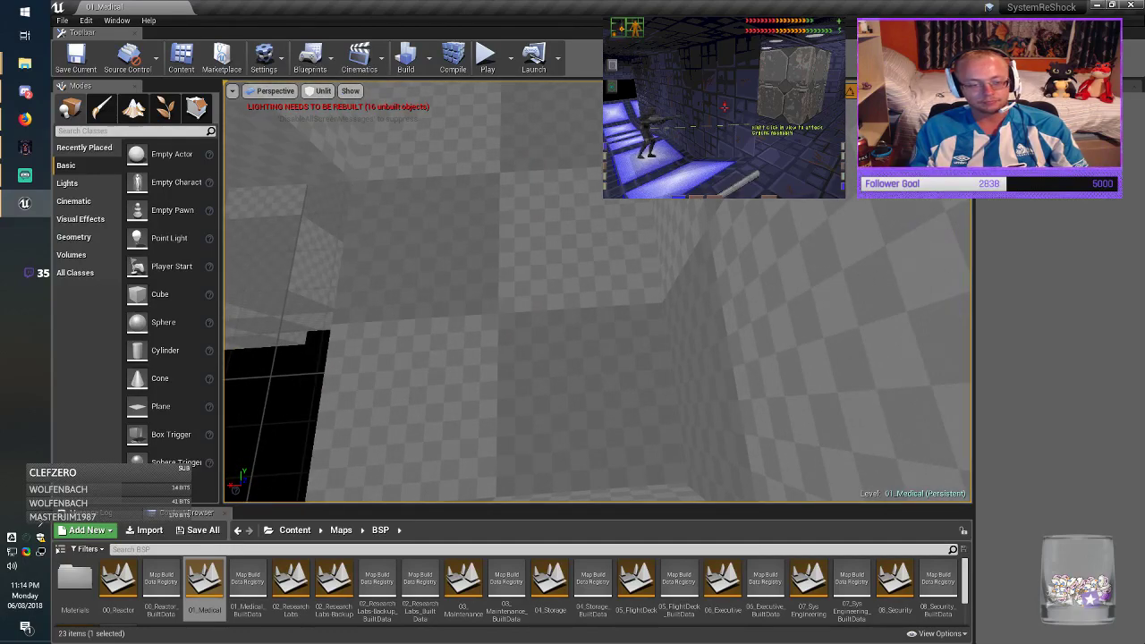
pyautogui.click(537, 304)
pyautogui.moveTo(537, 305); pyautogui.dragTo(438, 256, button='right')
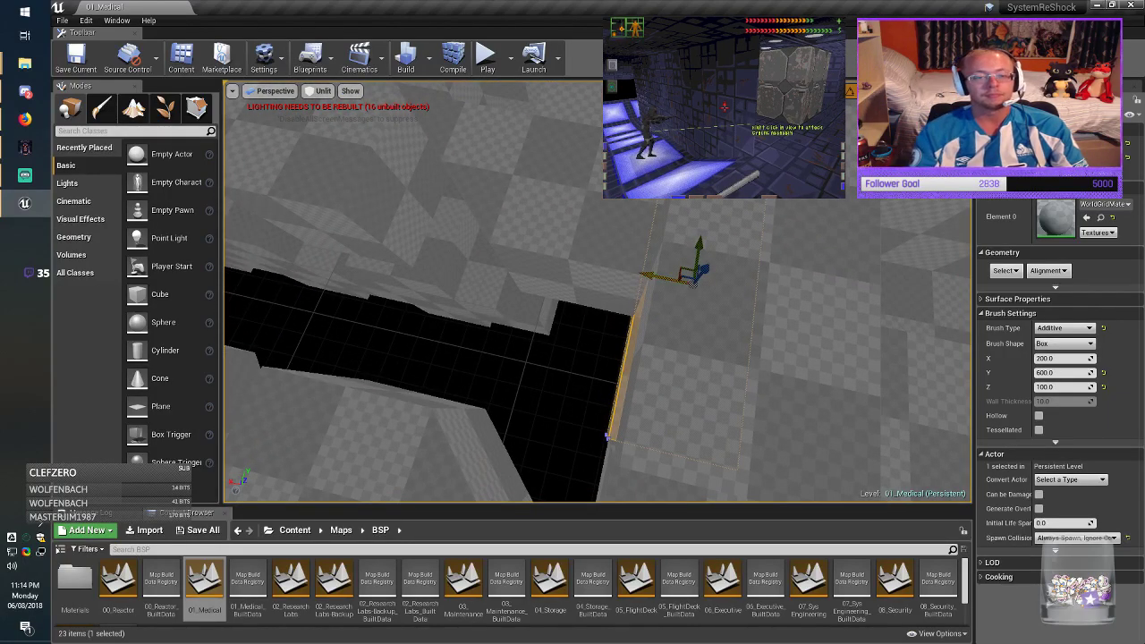
pyautogui.moveTo(638, 279)
pyautogui.keyDown('alt'); pyautogui.mouseDown()
pyautogui.moveTo(161, 246)
pyautogui.moveTo(322, 273)
pyautogui.moveTo(277, 262)
pyautogui.mouseUp(); pyautogui.keyUp('alt')
pyautogui.moveTo(277, 262)
pyautogui.mouseDown(button='right')
pyautogui.moveTo(235, 260)
pyautogui.moveTo(231, 249)
pyautogui.mouseUp(button='right')
# Step: Resize the copied box to X 1000 and Y 200, and move it to cover the open strip along the corridor
pyautogui.click(1041, 247)
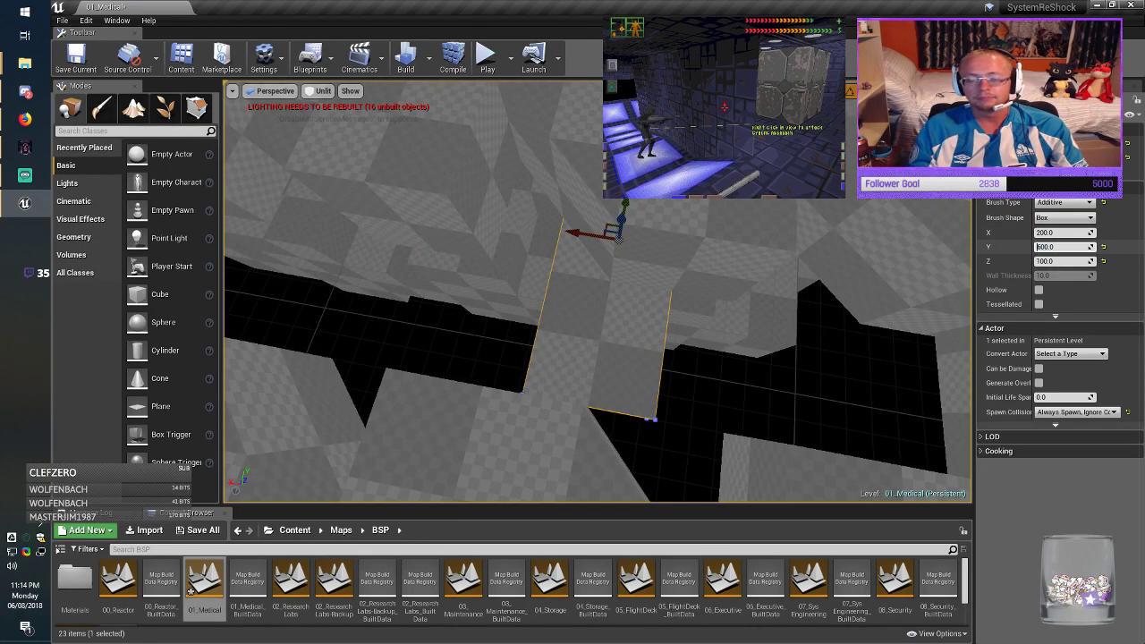
pyautogui.press('BackSpace')
pyautogui.write('2')
pyautogui.press('Tab')
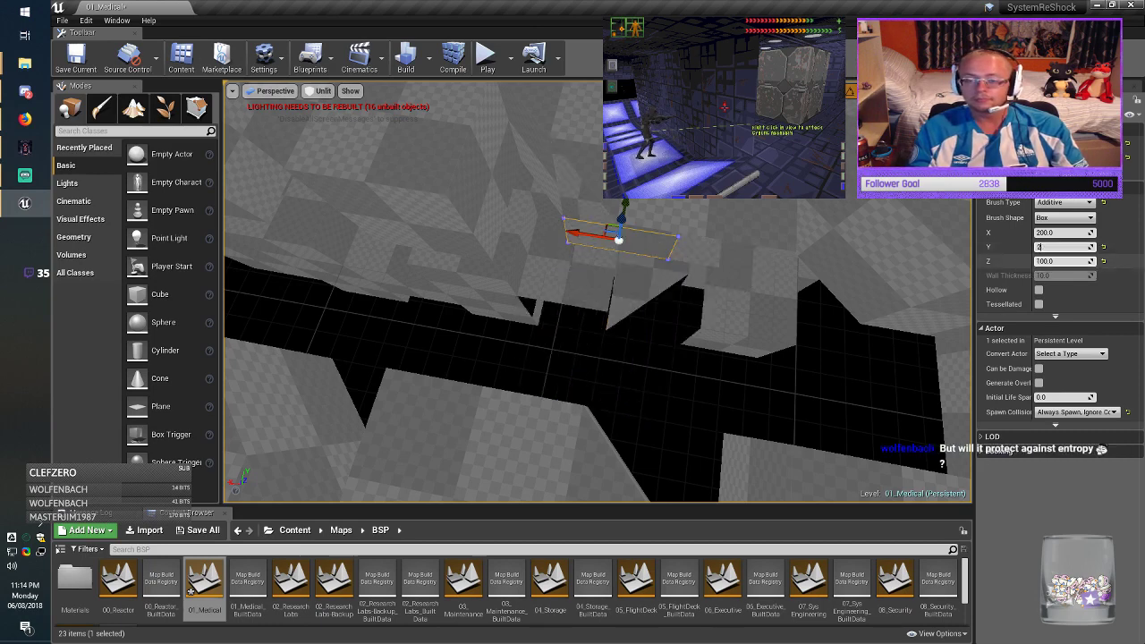
pyautogui.press('Return')
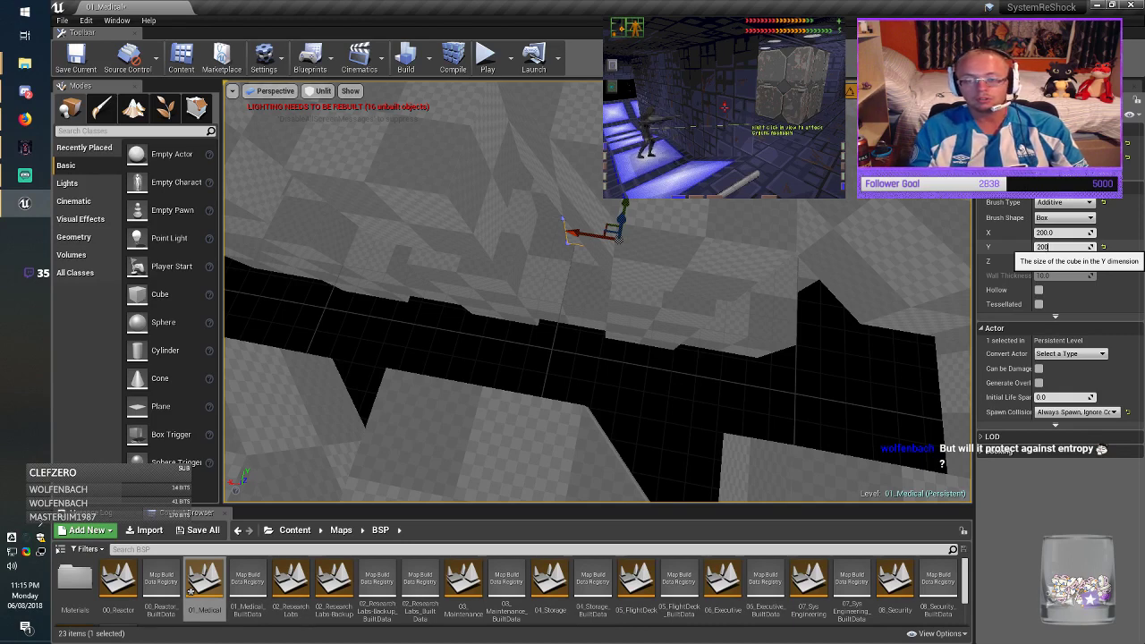
pyautogui.press('Return')
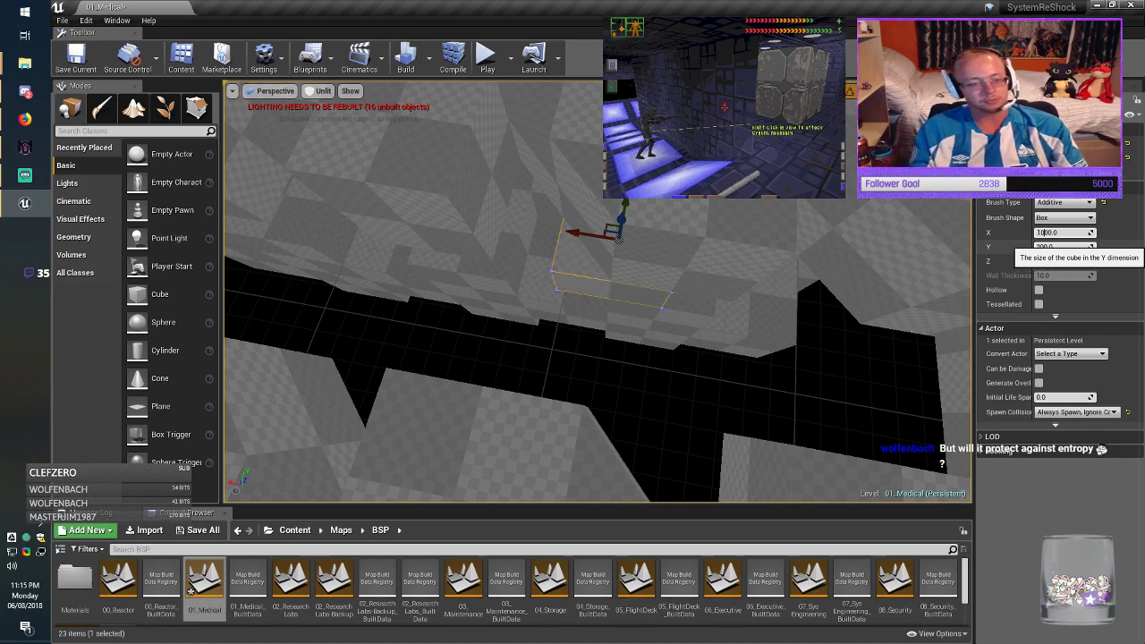
pyautogui.press('Return')
pyautogui.moveTo(609, 227)
pyautogui.mouseDown()
pyautogui.moveTo(558, 326)
pyautogui.moveTo(520, 316)
pyautogui.mouseUp()
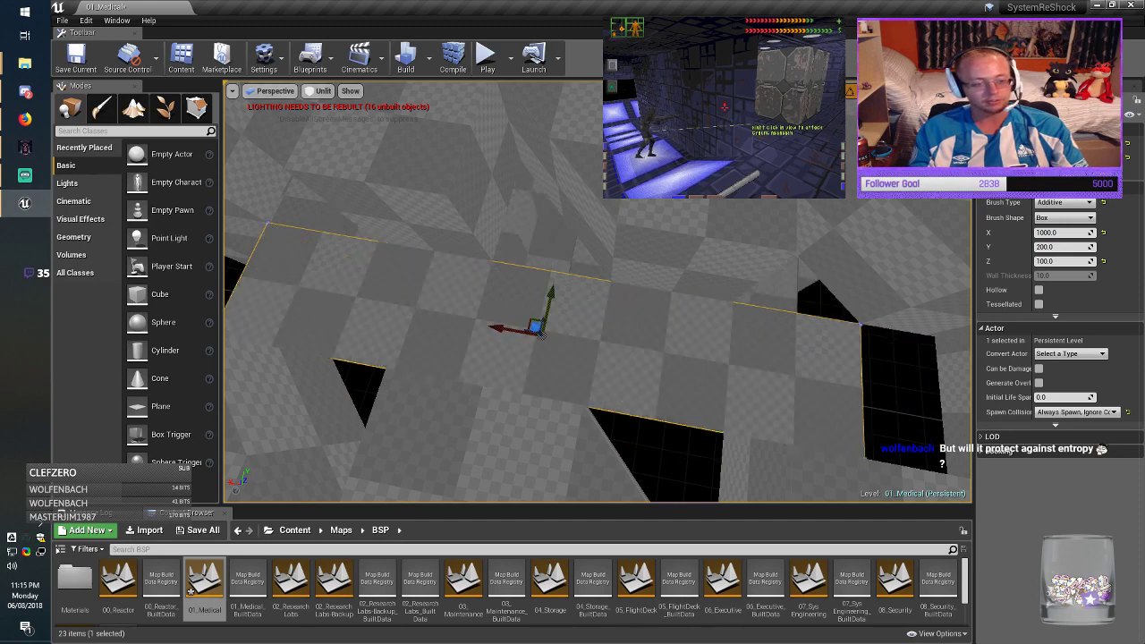
# Step: Set the box's X size to 1800 and move it along X to cover the remaining openings in the corridor strip
pyautogui.press('a')
pyautogui.moveTo(528, 322)
pyautogui.mouseDown(button='right')
pyautogui.moveTo(492, 308)
pyautogui.moveTo(515, 303)
pyautogui.mouseUp(button='right')
pyautogui.press('d')
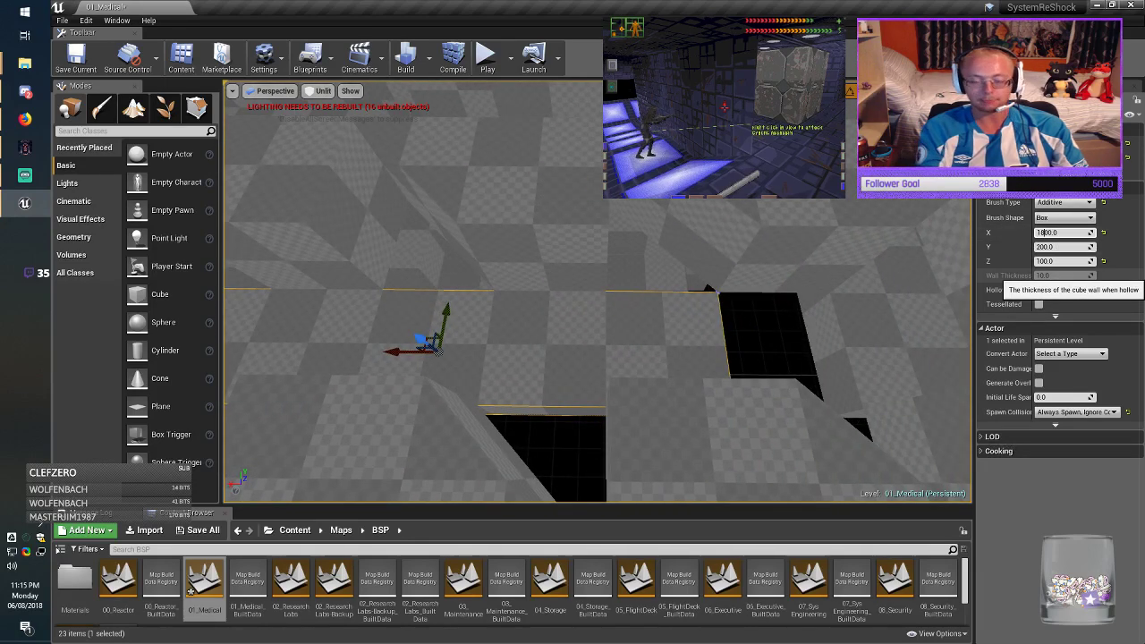
pyautogui.press('Return')
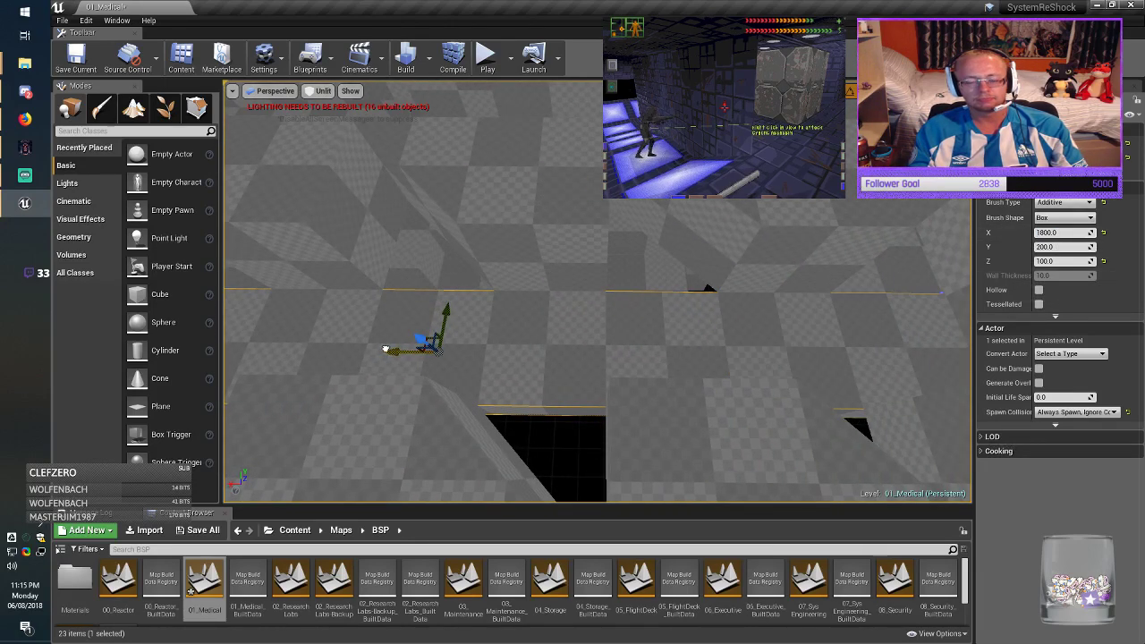
pyautogui.moveTo(386, 348)
pyautogui.mouseDown()
pyautogui.moveTo(278, 343)
pyautogui.moveTo(295, 339)
pyautogui.mouseUp()
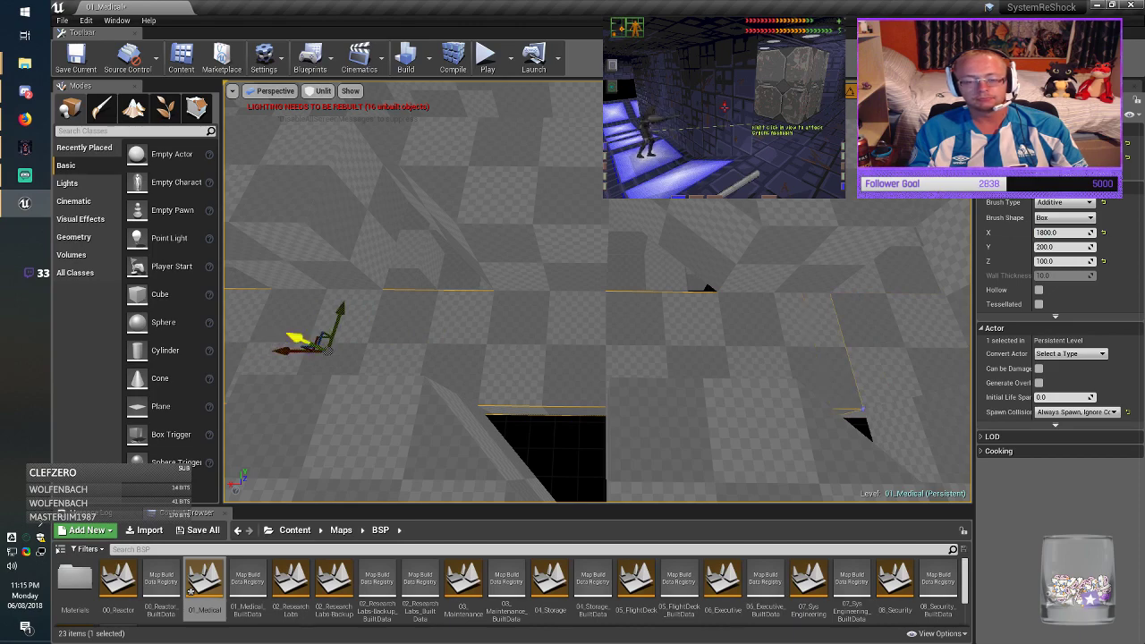
pyautogui.press('a')
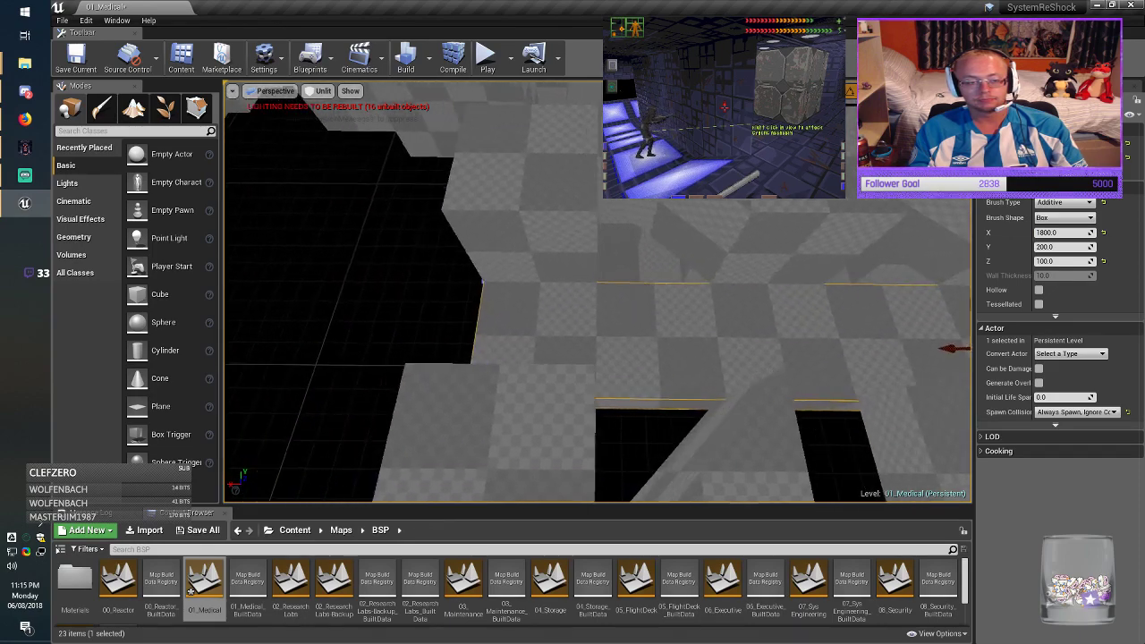
pyautogui.press('d')
pyautogui.press('d')
pyautogui.press('a')
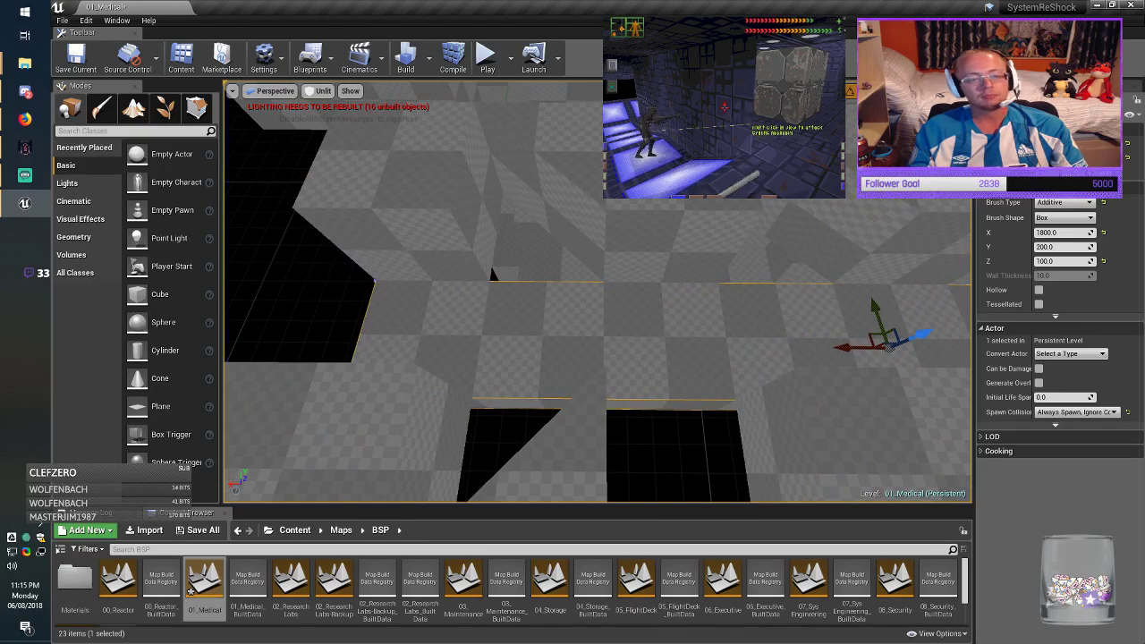
pyautogui.press('d')
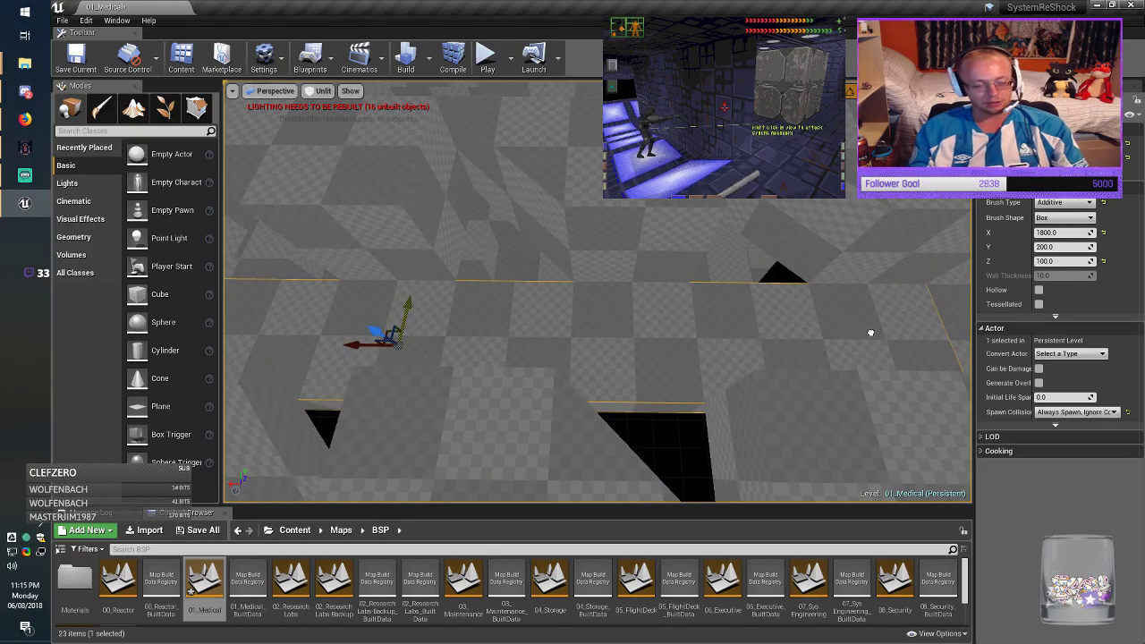
# Step: Duplicate the 1800 × 200 × 100 box along Y, offsetting the copy toward the adjoining wall recesses
pyautogui.click(871, 333)
pyautogui.press('a')
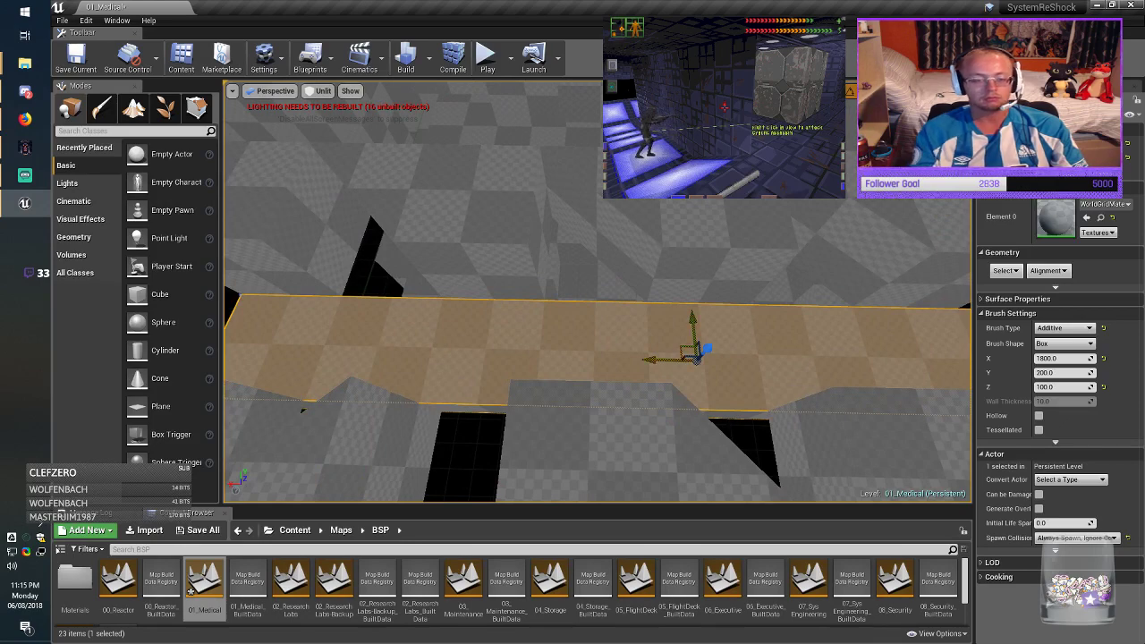
pyautogui.moveTo(673, 344)
pyautogui.keyDown('alt'); pyautogui.mouseDown()
pyautogui.moveTo(672, 277)
pyautogui.moveTo(673, 385)
pyautogui.mouseUp(); pyautogui.keyUp('alt')
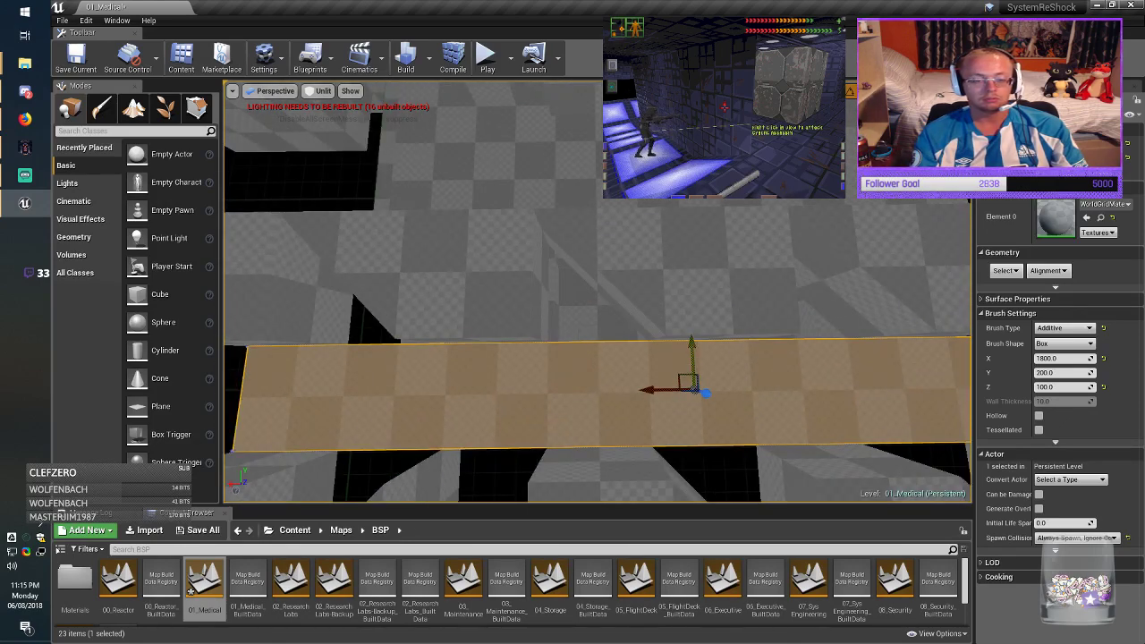
pyautogui.moveTo(690, 339); pyautogui.dragTo(672, 259)
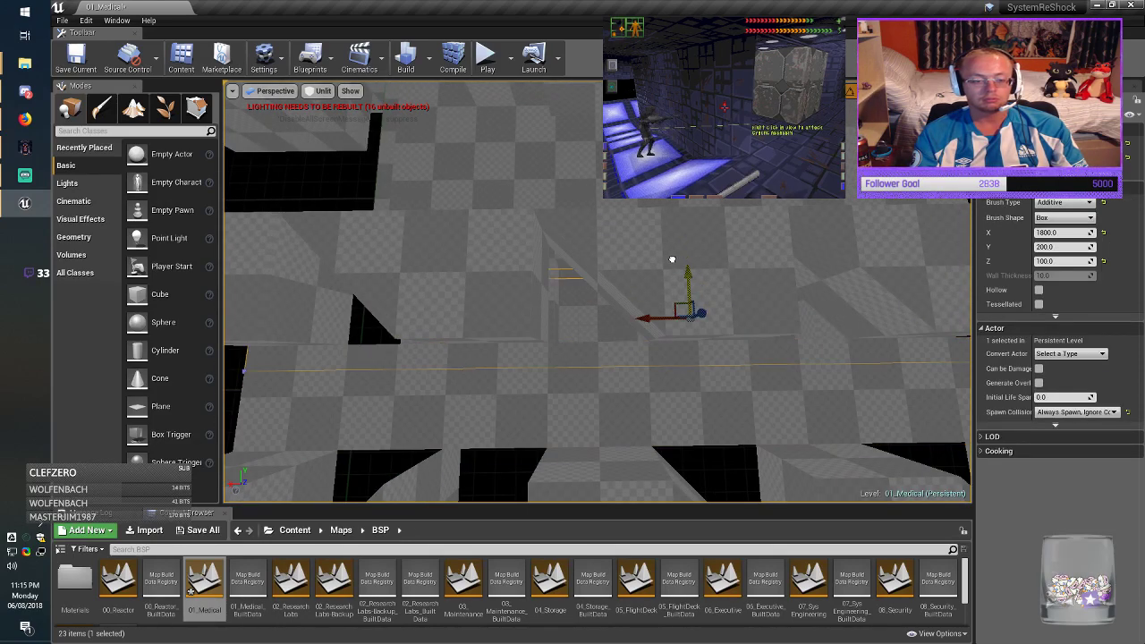
# Step: Set the copied box's X size to 200 and move it along X into the recess between the angled walls
pyautogui.click(1041, 233)
pyautogui.press('BackSpace')
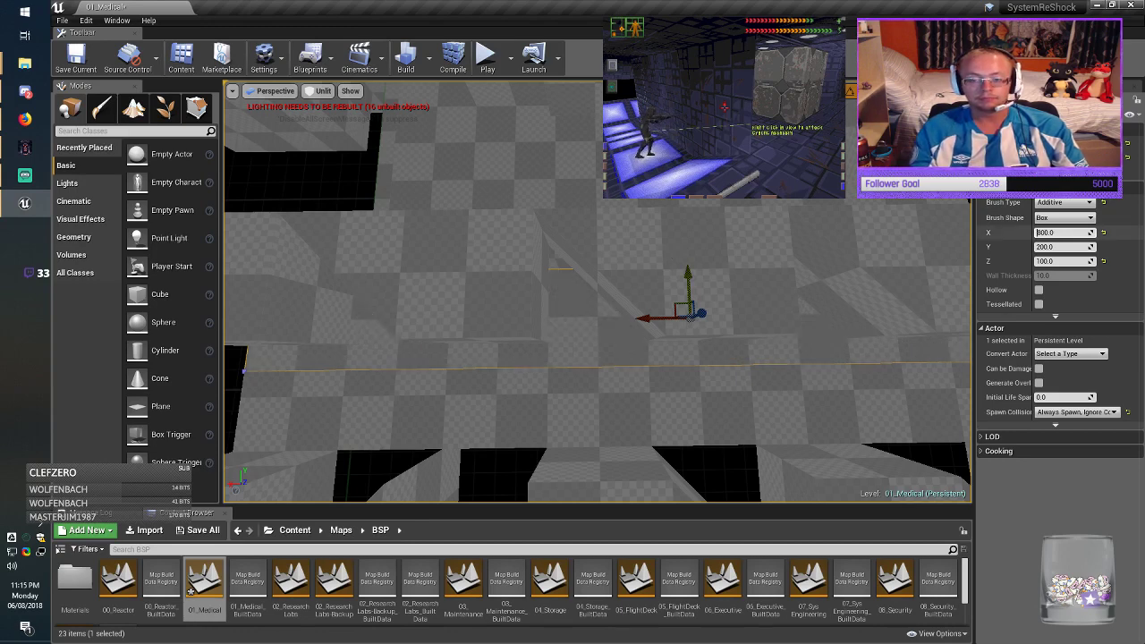
pyautogui.press('Return')
pyautogui.scroll(3, 715, 287)
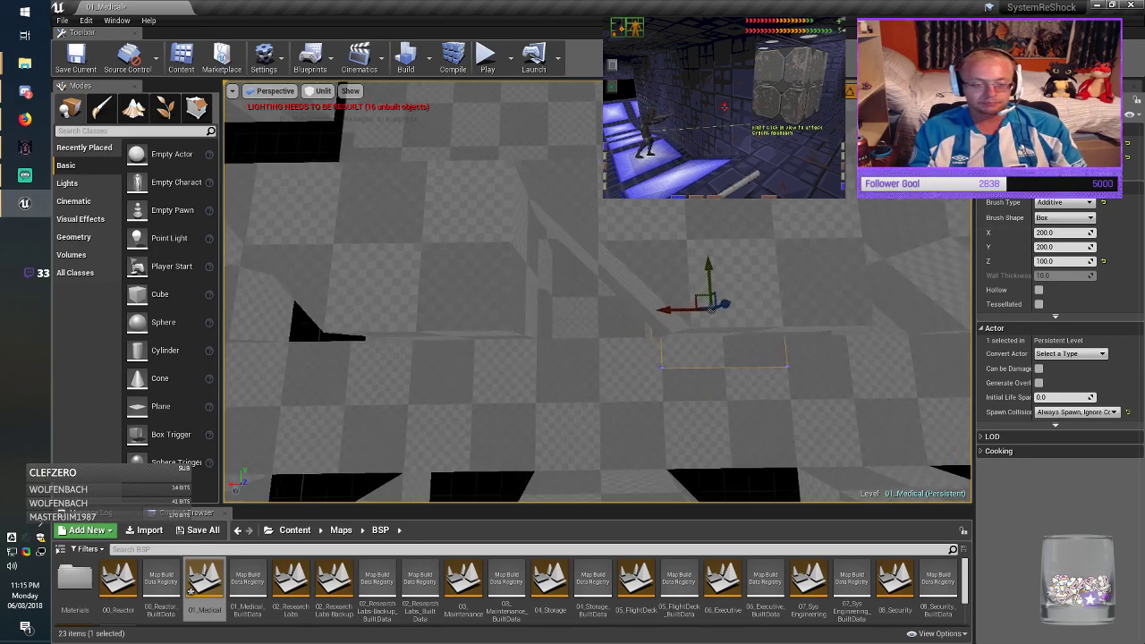
pyautogui.moveTo(704, 288)
pyautogui.mouseDown()
pyautogui.moveTo(575, 256)
pyautogui.moveTo(558, 281)
pyautogui.mouseUp()
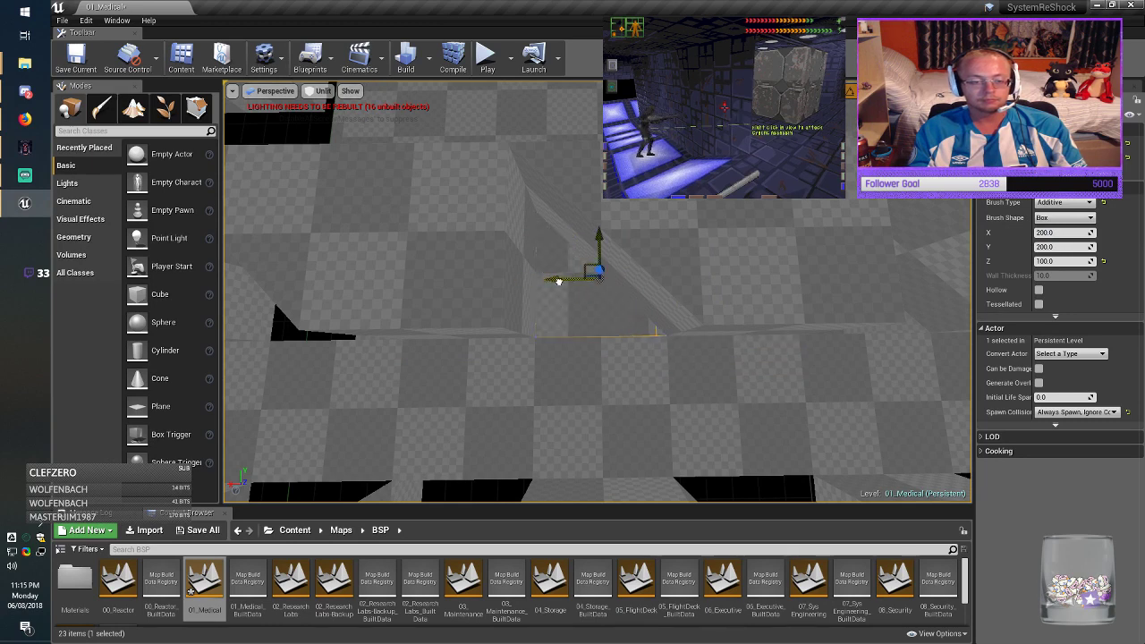
# Step: Duplicate the 200 × 200 × 100 box along X into the next recesses on the same side of the corridor
pyautogui.moveTo(558, 281); pyautogui.dragTo(609, 304, button='right')
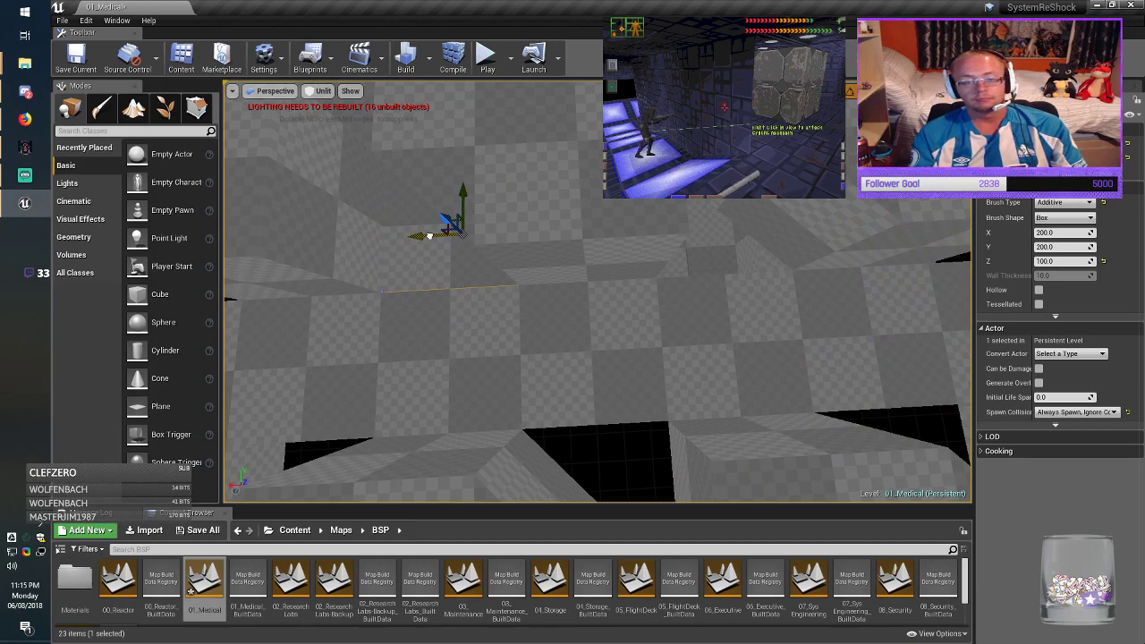
pyautogui.moveTo(430, 236)
pyautogui.mouseDown()
pyautogui.moveTo(677, 227)
pyautogui.moveTo(651, 234)
pyautogui.mouseUp()
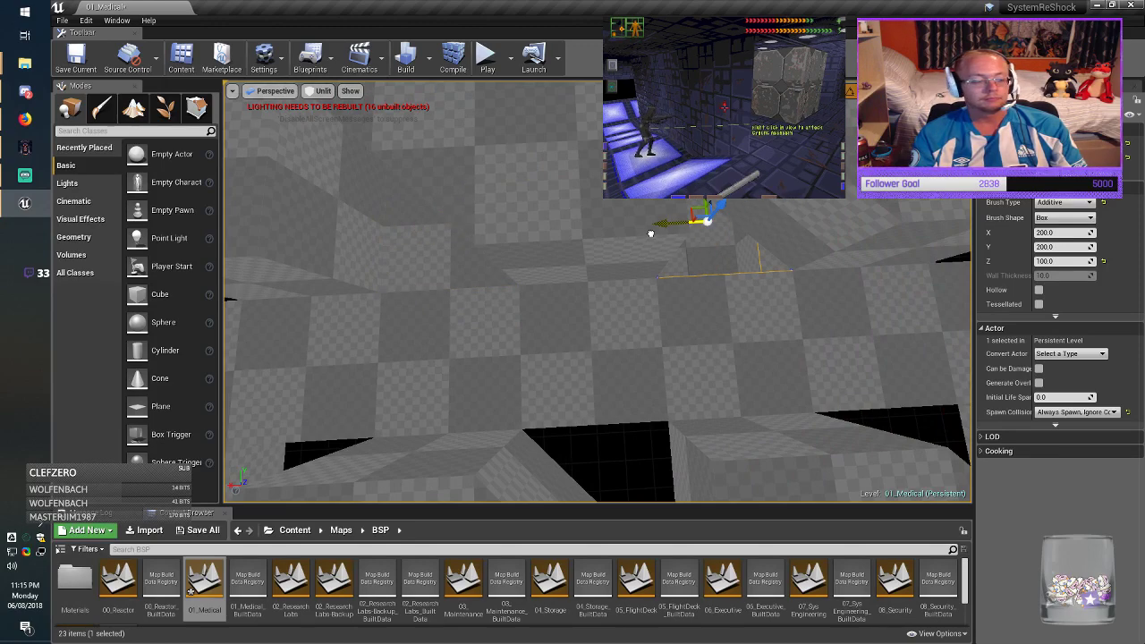
pyautogui.moveTo(650, 233)
pyautogui.mouseDown(button='right')
pyautogui.moveTo(715, 240)
pyautogui.moveTo(737, 224)
pyautogui.mouseUp(button='right')
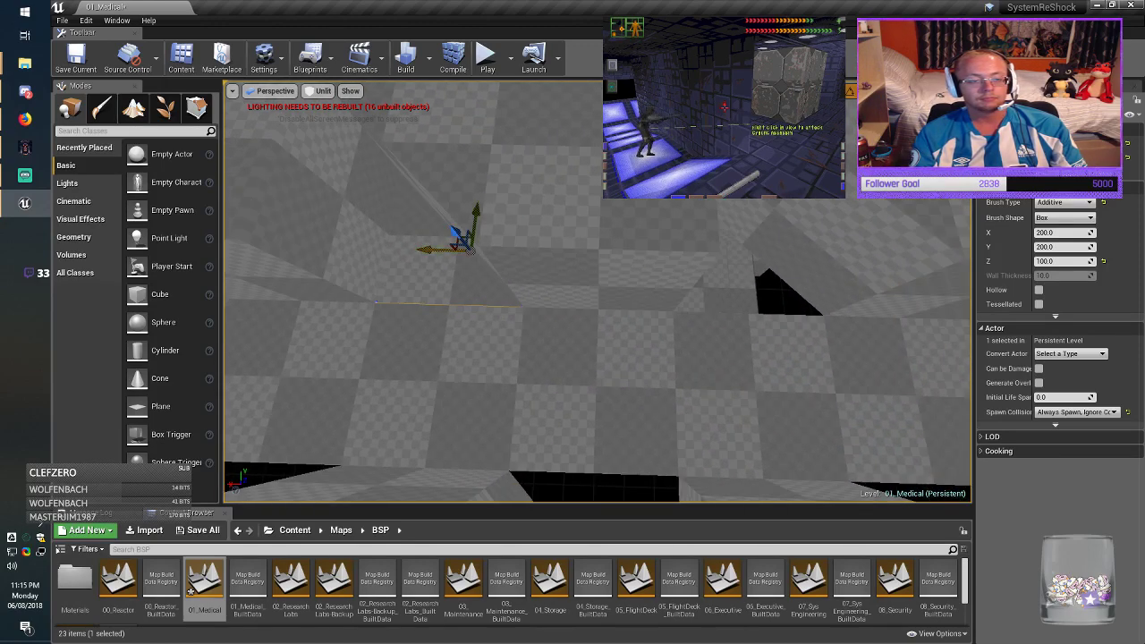
pyautogui.moveTo(439, 250)
pyautogui.mouseDown()
pyautogui.moveTo(731, 268)
pyautogui.moveTo(685, 269)
pyautogui.mouseUp()
# Step: Duplicate the 200 × 200 × 100 box across to the opposite side of the corridor and copy it along X into successive gaps there
pyautogui.moveTo(685, 268); pyautogui.dragTo(344, 274, button='right')
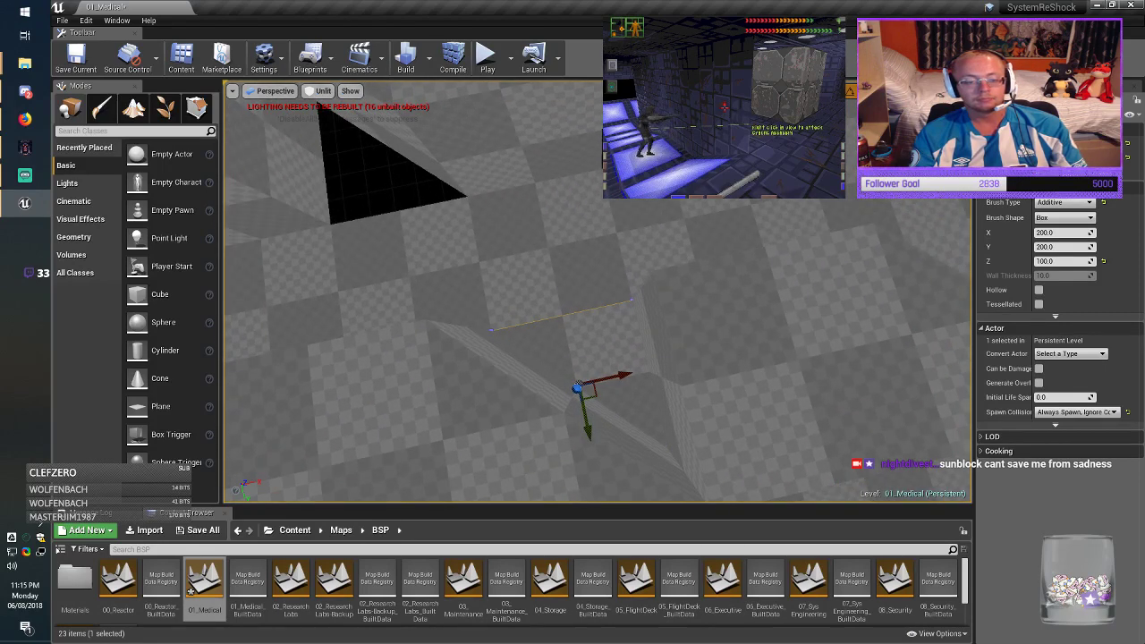
pyautogui.moveTo(587, 383)
pyautogui.mouseDown()
pyautogui.moveTo(416, 154)
pyautogui.moveTo(404, 157)
pyautogui.moveTo(419, 171)
pyautogui.mouseUp()
pyautogui.moveTo(419, 171); pyautogui.dragTo(396, 132, button='right')
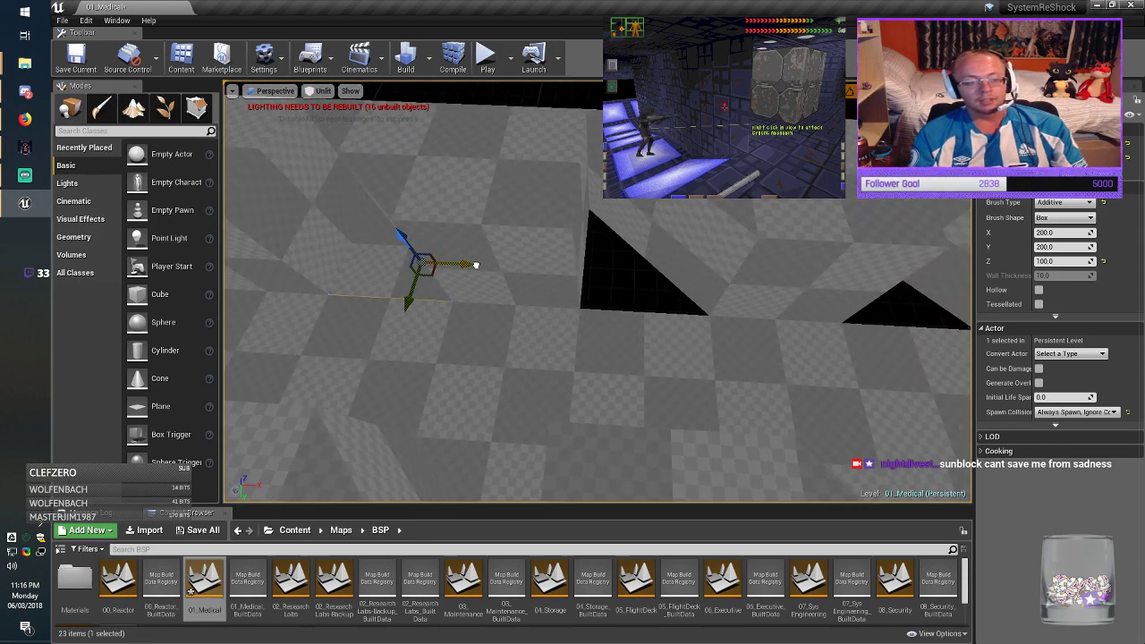
pyautogui.moveTo(478, 266)
pyautogui.mouseDown()
pyautogui.moveTo(757, 236)
pyautogui.moveTo(679, 237)
pyautogui.mouseUp()
pyautogui.moveTo(679, 237); pyautogui.dragTo(681, 242, button='right')
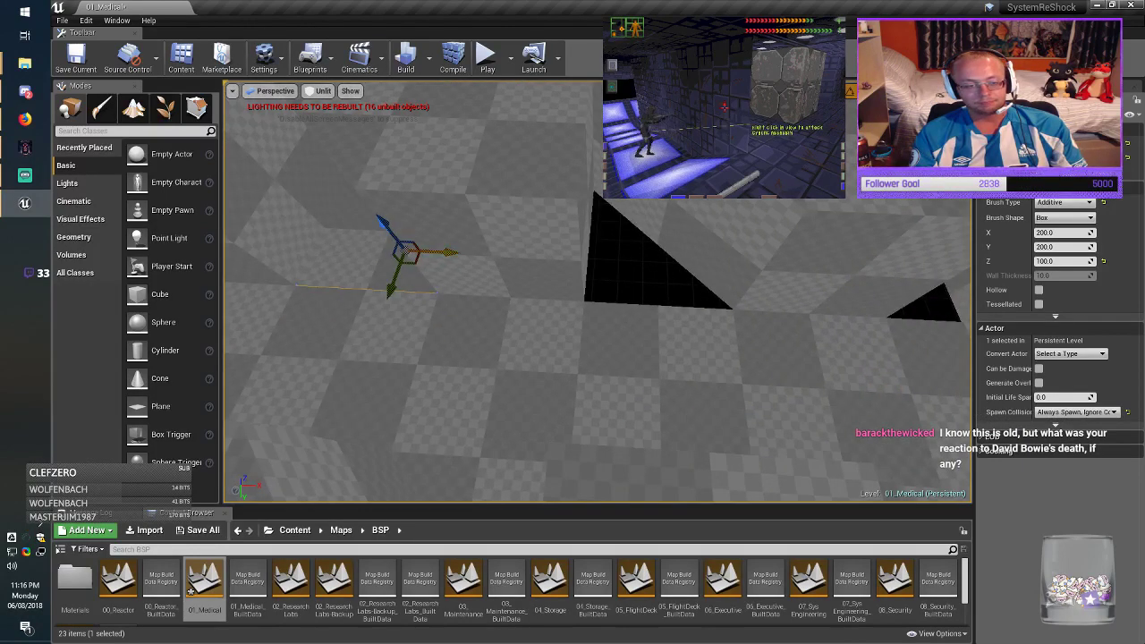
pyautogui.moveTo(457, 256)
pyautogui.mouseDown()
pyautogui.moveTo(728, 259)
pyautogui.moveTo(665, 263)
pyautogui.moveTo(682, 266)
pyautogui.mouseUp()
pyautogui.moveTo(682, 266); pyautogui.dragTo(685, 269, button='right')
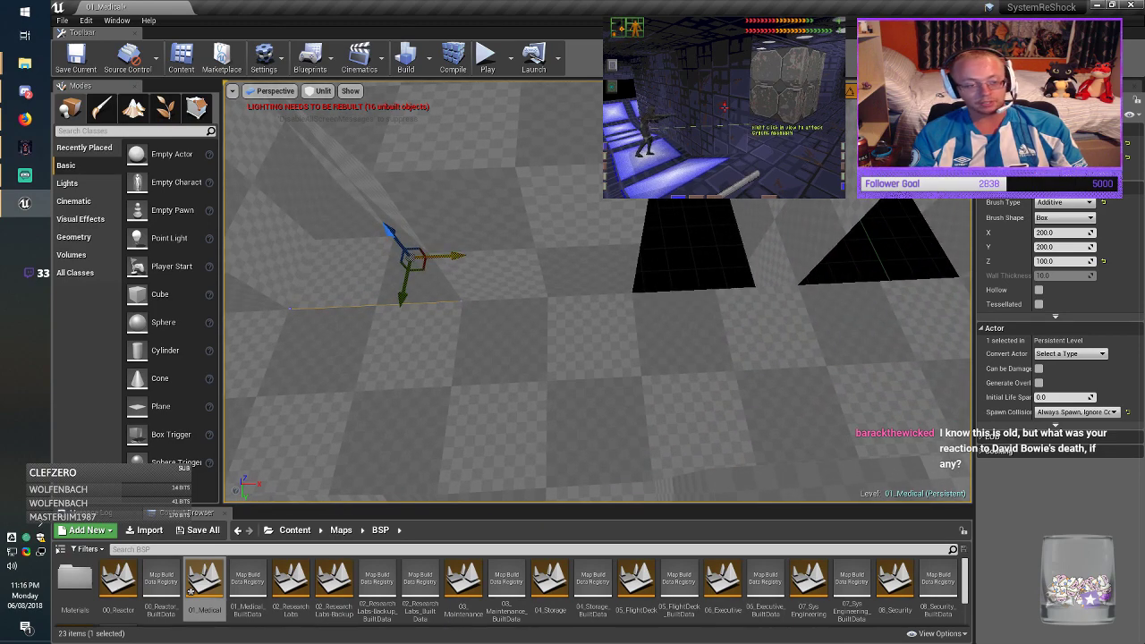
pyautogui.moveTo(472, 256)
pyautogui.mouseDown()
pyautogui.moveTo(761, 249)
pyautogui.moveTo(730, 261)
pyautogui.mouseUp()
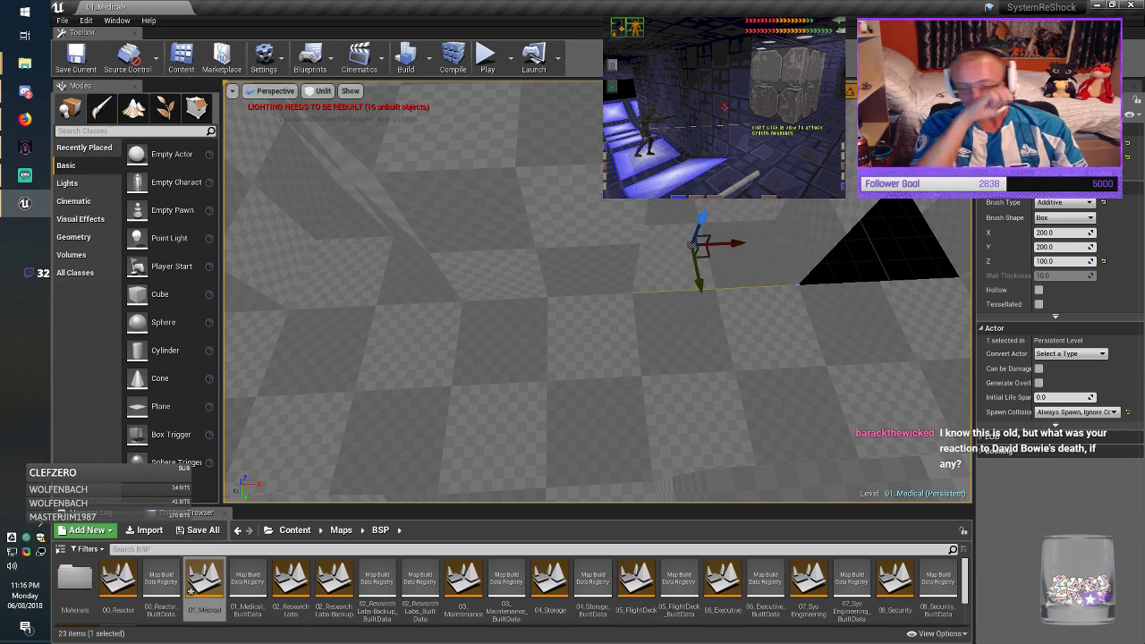
# Step: Reshape the selected 200 × 200 × 100 box brush into a ramp by lowering one top edge to its base
pyautogui.moveTo(729, 261)
pyautogui.mouseDown(button='right')
pyautogui.moveTo(760, 236)
pyautogui.moveTo(750, 247)
pyautogui.mouseUp(button='right')
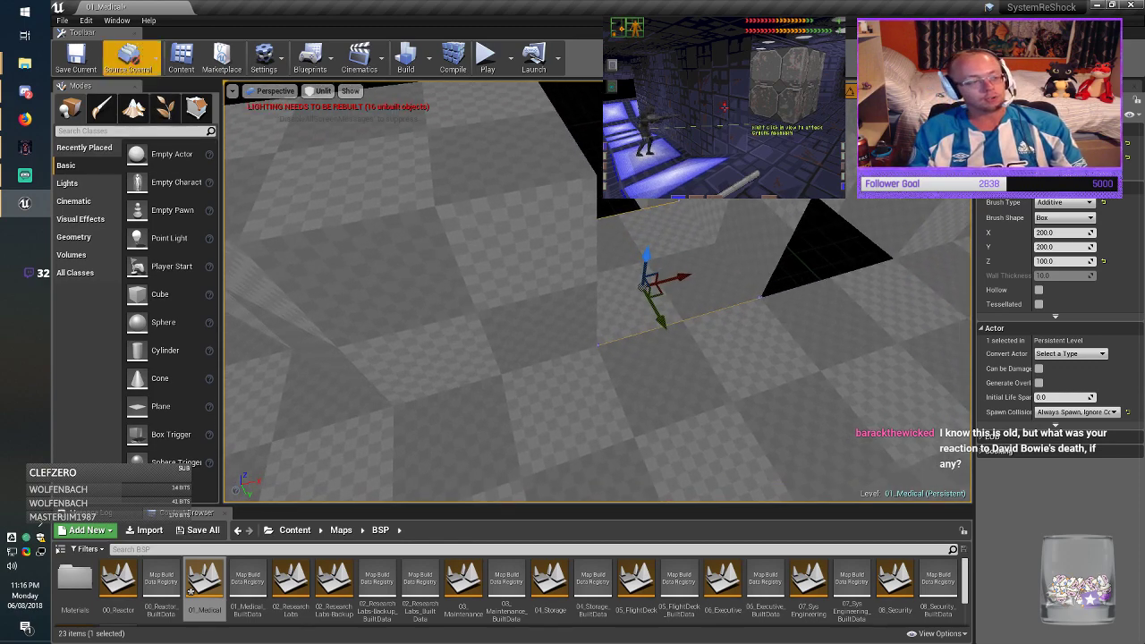
pyautogui.click(85, 62)
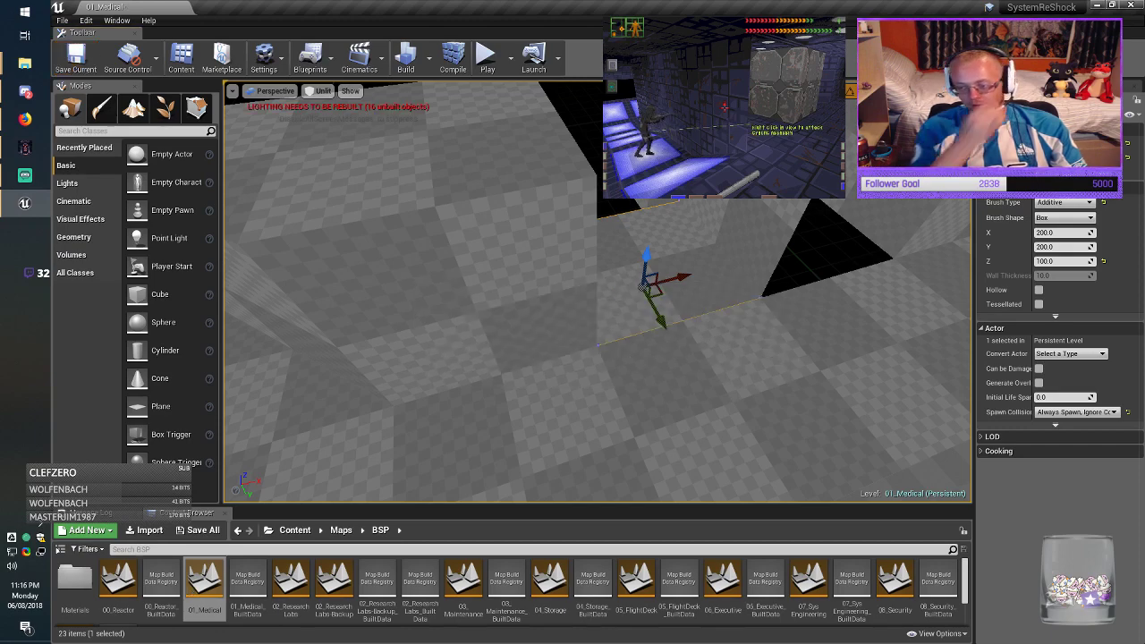
pyautogui.moveTo(598, 295); pyautogui.dragTo(800, 276, button='right')
pyautogui.click(196, 108)
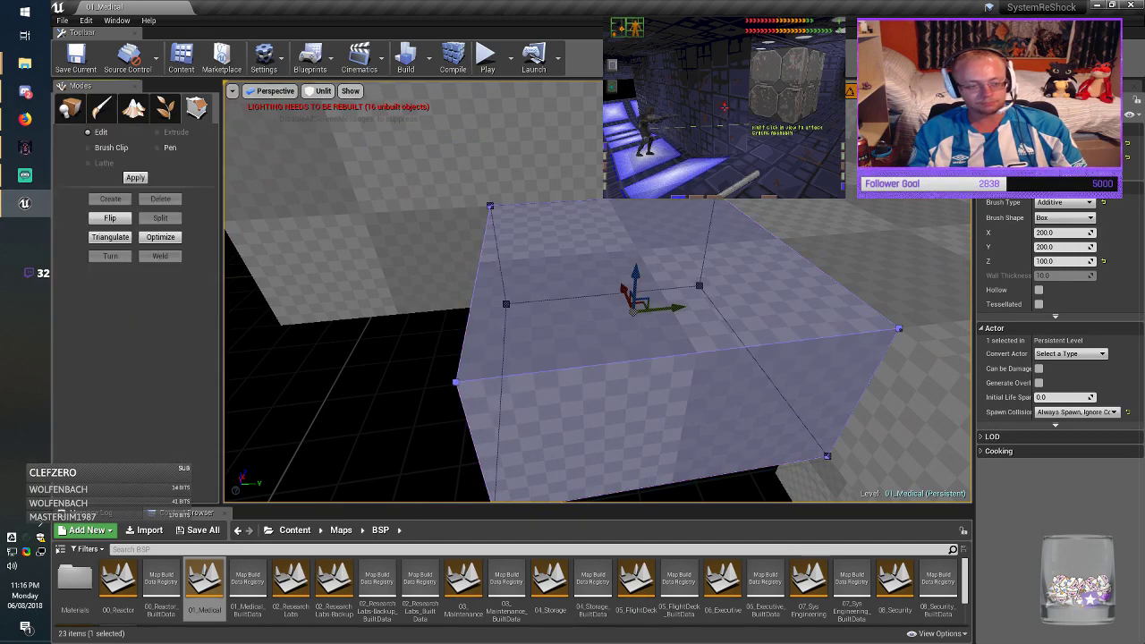
pyautogui.moveTo(501, 233)
pyautogui.mouseDown(button='right')
pyautogui.moveTo(421, 219)
pyautogui.moveTo(519, 215)
pyautogui.moveTo(573, 233)
pyautogui.mouseUp(button='right')
pyautogui.click(477, 324)
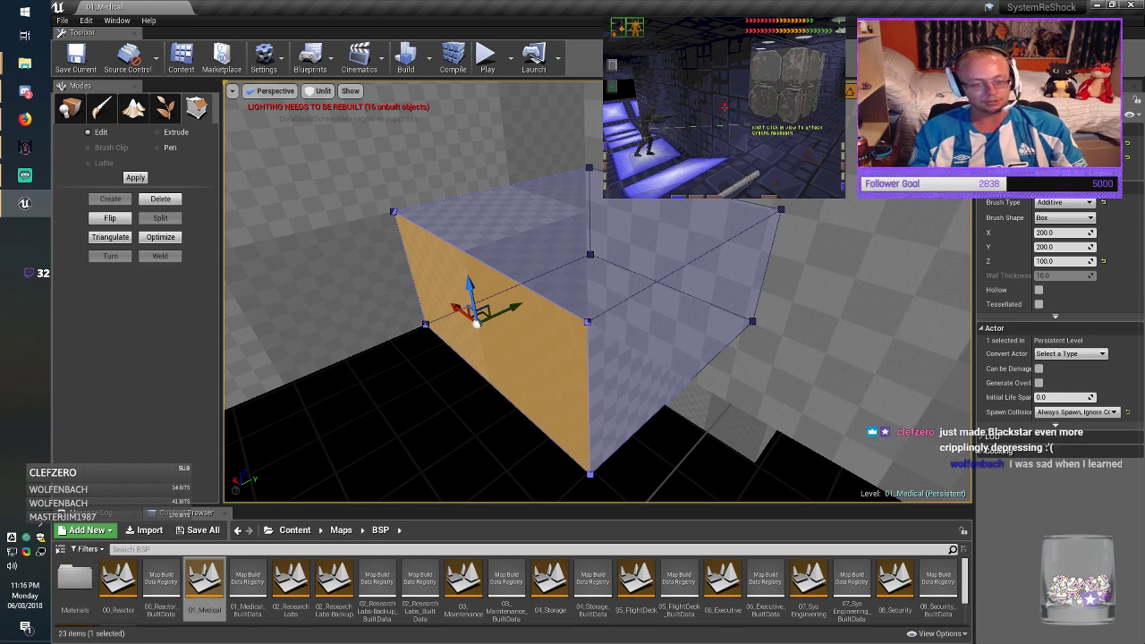
pyautogui.click(462, 250)
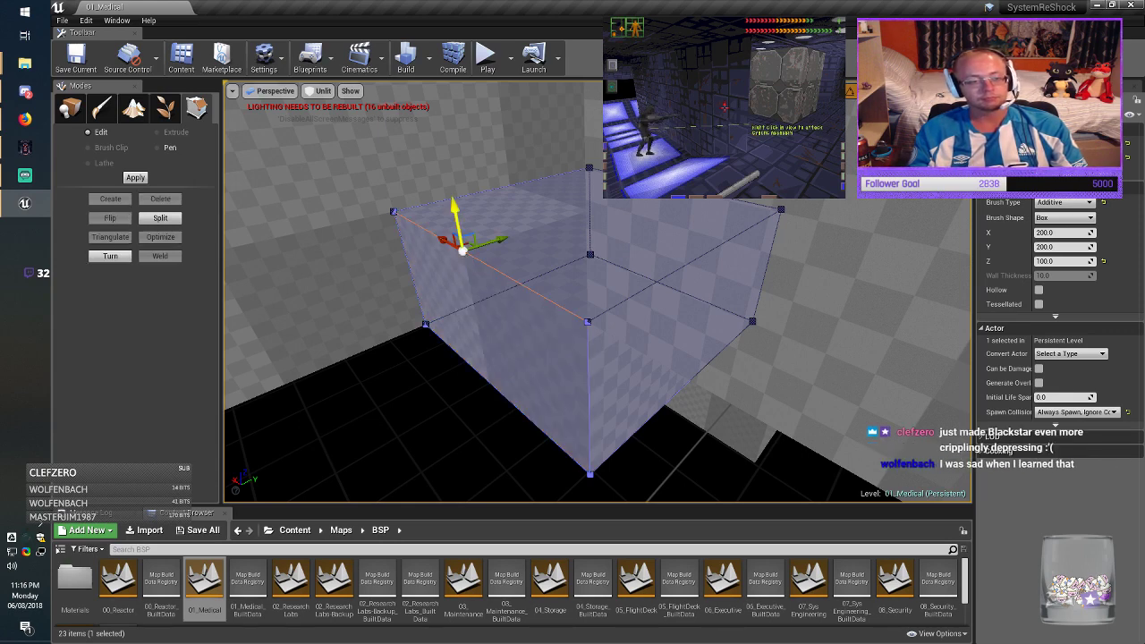
pyautogui.moveTo(455, 221); pyautogui.dragTo(478, 351)
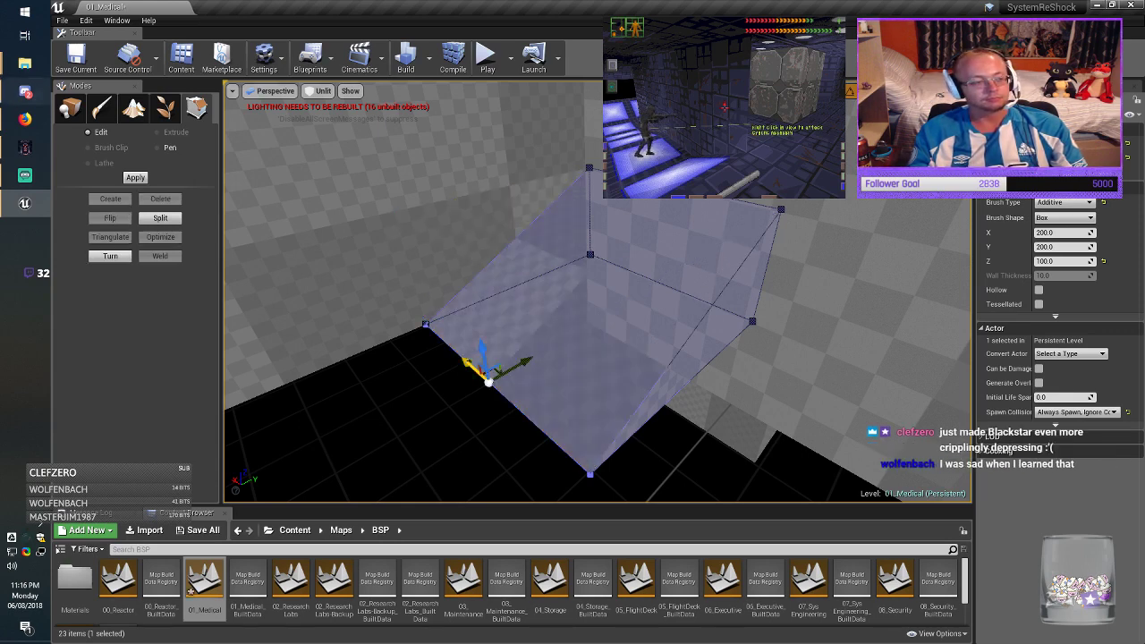
pyautogui.click(70, 109)
pyautogui.press('Escape')
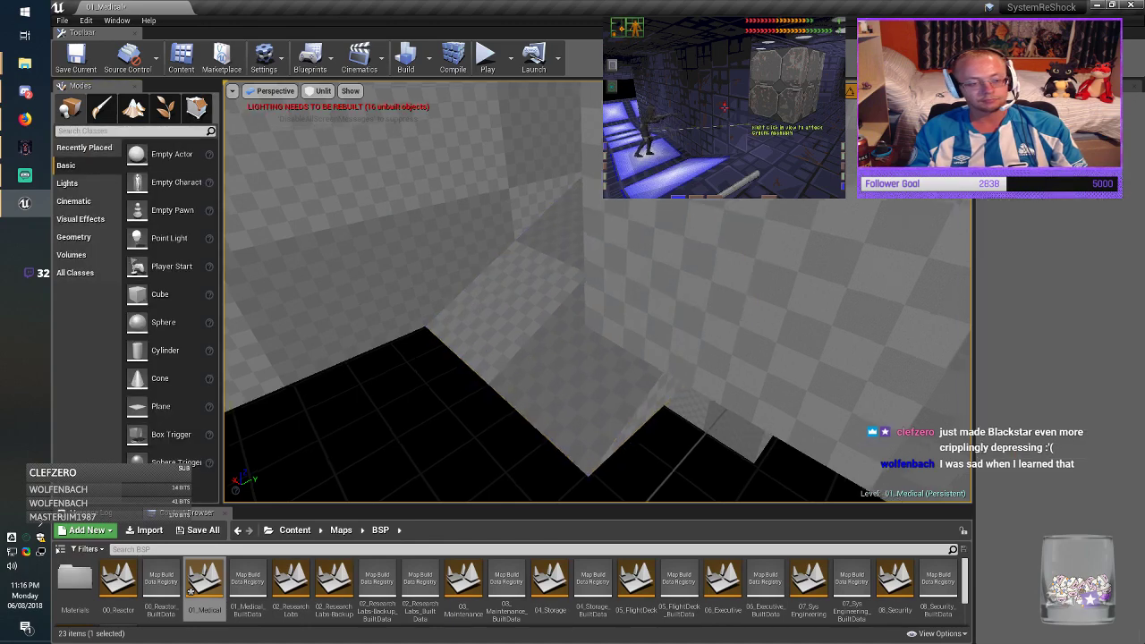
# Step: Duplicate a 200 × 200 × 100 box brush, place the copy at the ramp's foot and lower it by one brush height
pyautogui.moveTo(572, 305); pyautogui.dragTo(474, 371, button='right')
pyautogui.click(747, 317)
pyautogui.moveTo(747, 318); pyautogui.dragTo(738, 394, button='right')
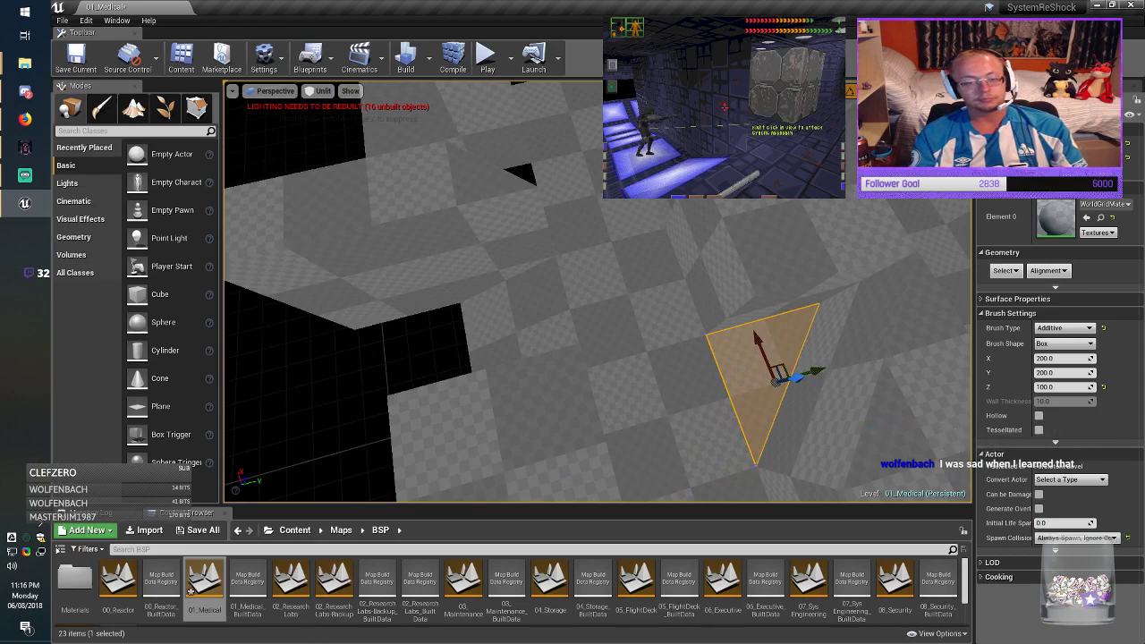
pyautogui.moveTo(767, 359)
pyautogui.keyDown('alt'); pyautogui.mouseDown()
pyautogui.moveTo(245, 327)
pyautogui.moveTo(415, 354)
pyautogui.mouseUp(); pyautogui.keyUp('alt')
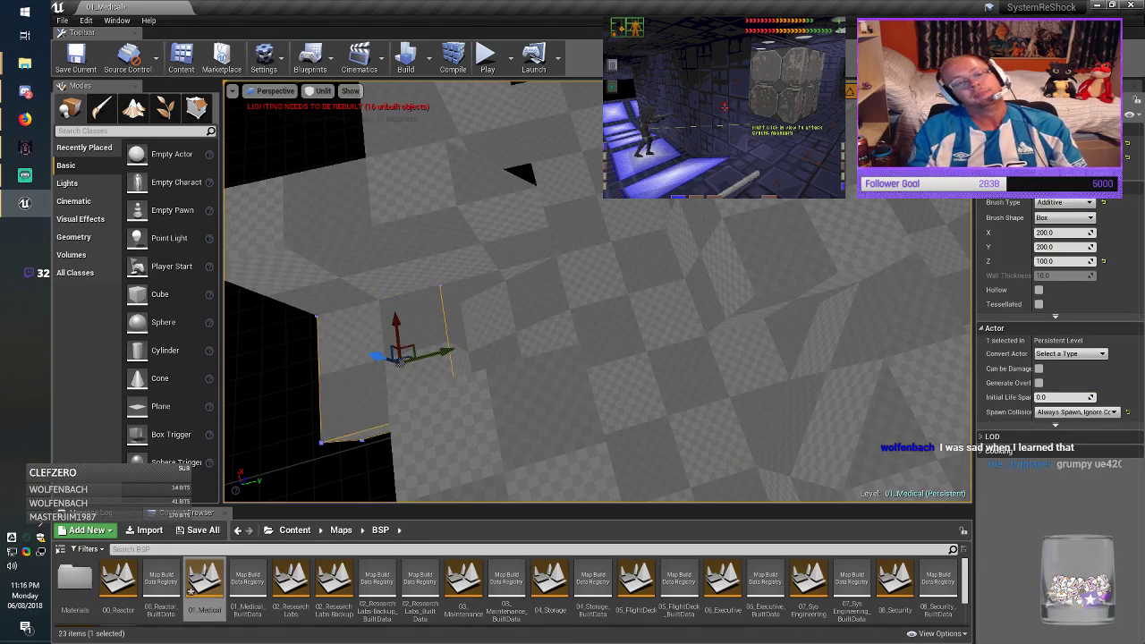
pyautogui.moveTo(416, 355)
pyautogui.mouseDown(button='right')
pyautogui.moveTo(358, 350)
pyautogui.moveTo(362, 300)
pyautogui.moveTo(394, 268)
pyautogui.moveTo(357, 255)
pyautogui.mouseUp(button='right')
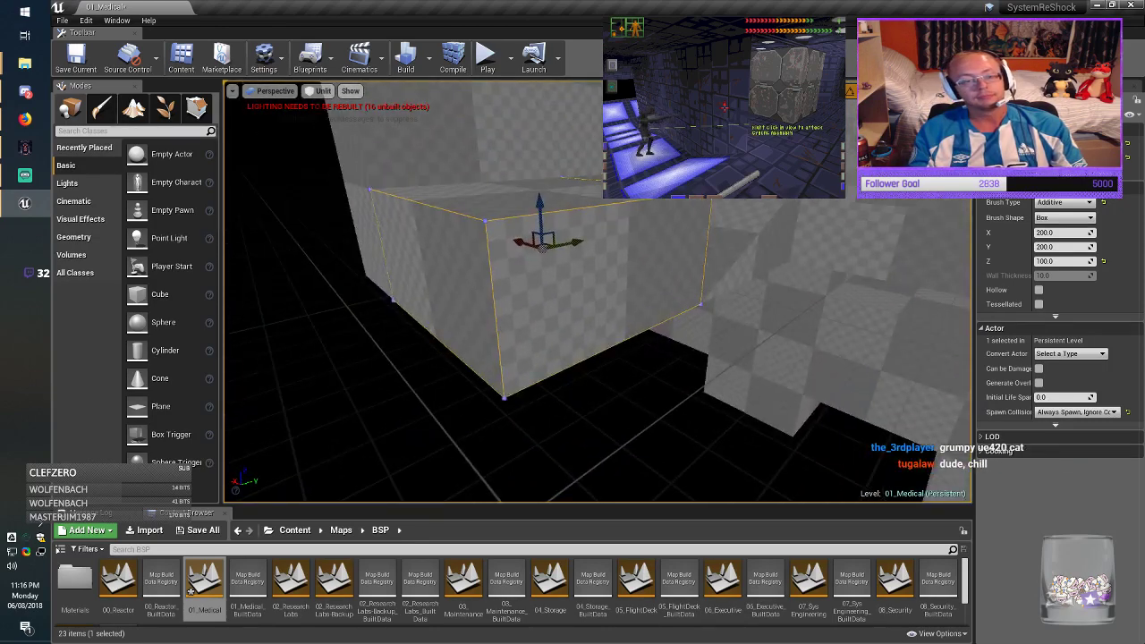
pyautogui.moveTo(540, 204); pyautogui.dragTo(544, 305)
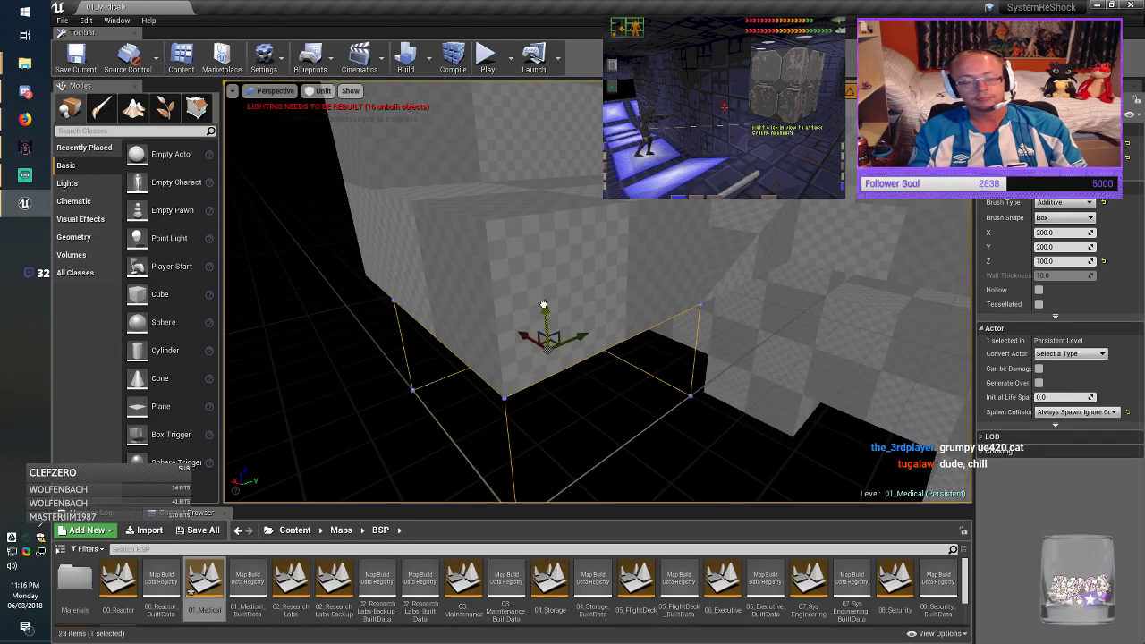
# Step: Check the reference game, then duplicate the ramp brush beyond the lowered box and lower the copy to continue the descent
pyautogui.hotkey('alt', 'Tab')
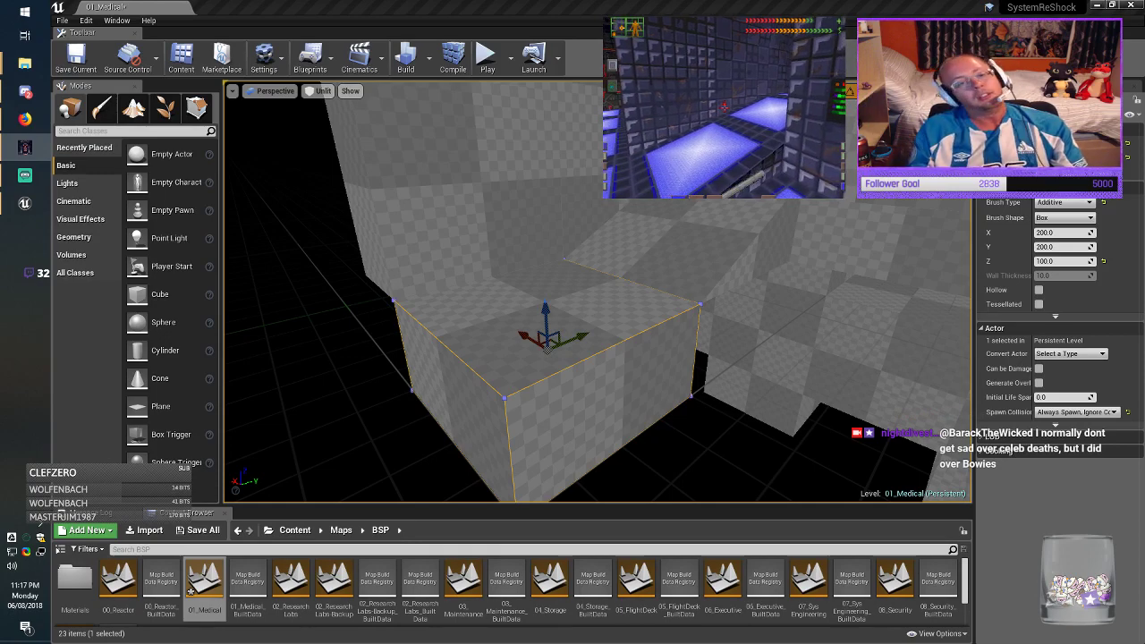
pyautogui.click(671, 258)
pyautogui.moveTo(671, 257); pyautogui.dragTo(649, 284)
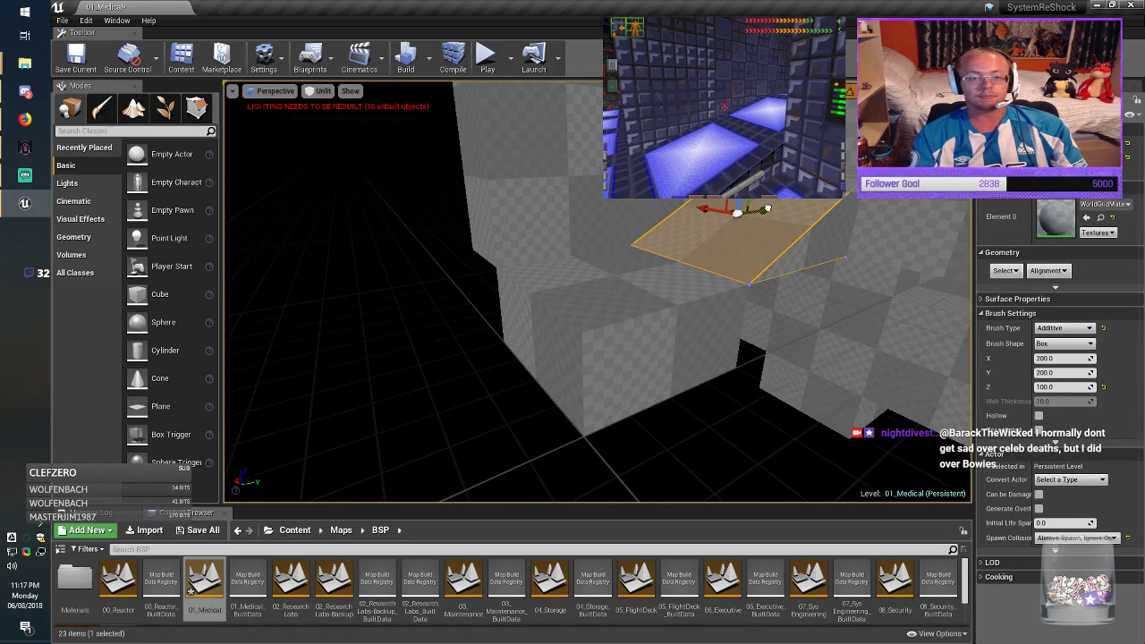
pyautogui.keyDown('alt'); pyautogui.moveTo(756, 214); pyautogui.dragTo(470, 314); pyautogui.keyUp('alt')
pyautogui.moveTo(470, 314); pyautogui.dragTo(394, 344, button='right')
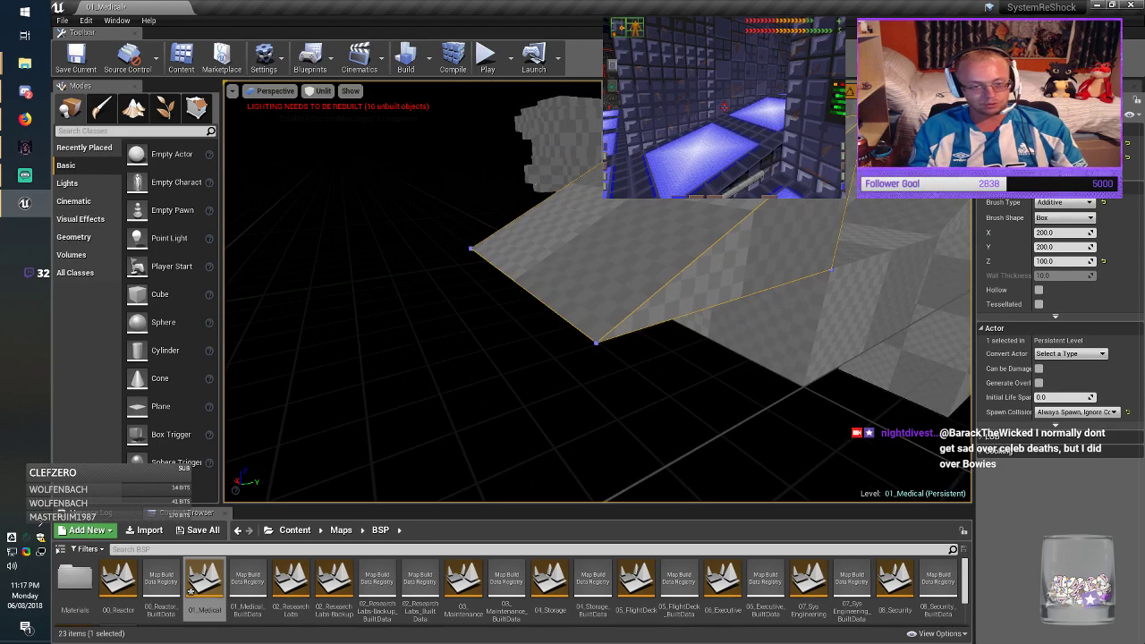
pyautogui.moveTo(644, 186); pyautogui.dragTo(643, 295)
pyautogui.moveTo(643, 295); pyautogui.dragTo(642, 300, button='right')
# Step: Lengthen the copied ramp by moving its lower edge outward along its slope direction in geometry editing
pyautogui.click(198, 112)
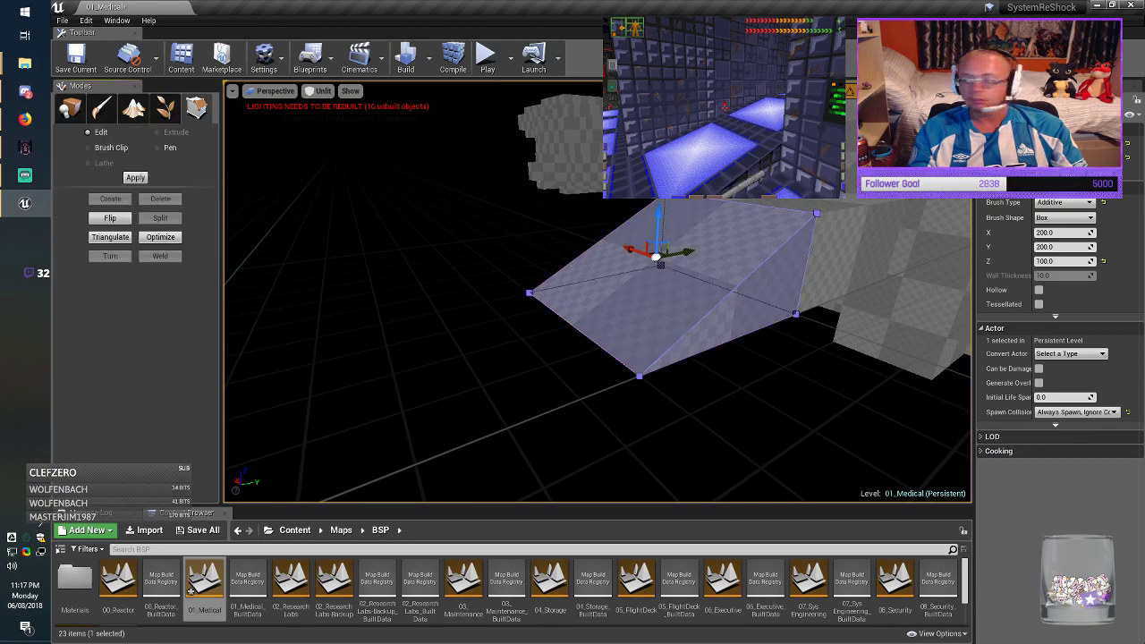
pyautogui.click(519, 375)
pyautogui.click(617, 309)
pyautogui.click(617, 308)
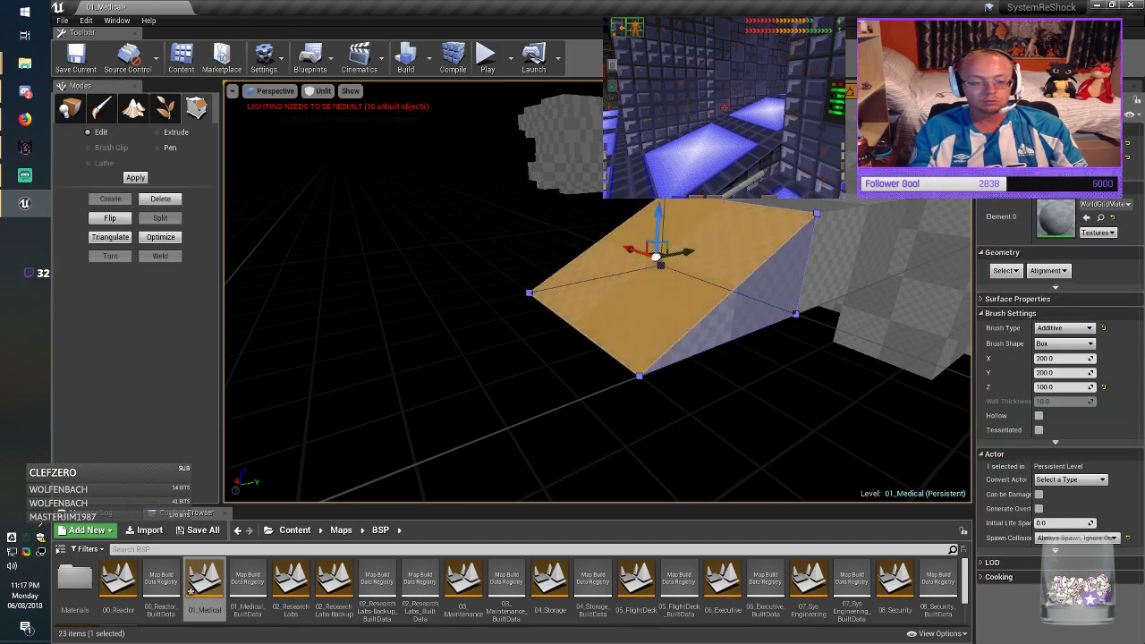
pyautogui.click(580, 331)
pyautogui.moveTo(618, 313)
pyautogui.mouseDown(button='right')
pyautogui.moveTo(584, 309)
pyautogui.moveTo(598, 313)
pyautogui.mouseUp(button='right')
pyautogui.moveTo(624, 328)
pyautogui.mouseDown()
pyautogui.moveTo(572, 327)
pyautogui.moveTo(468, 353)
pyautogui.mouseUp()
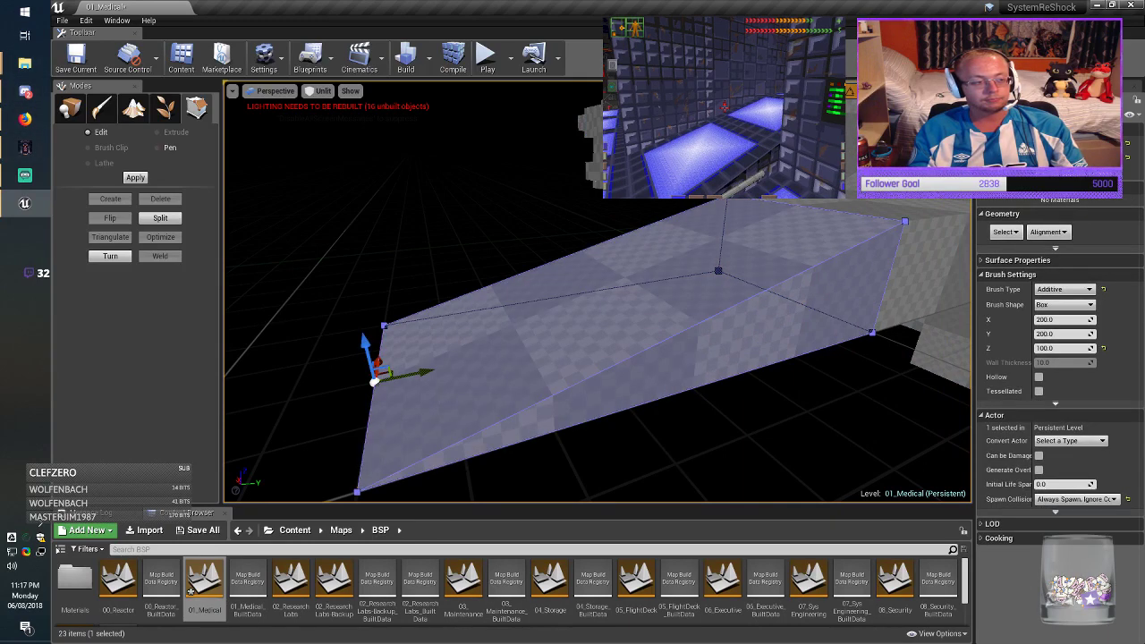
pyautogui.click(69, 109)
pyautogui.click(376, 179)
# Step: Duplicate the 200 × 200 × 100 box brush to the foot of the long ramp and lower it flush with the ramp's base
pyautogui.hotkey('alt', 'Tab')
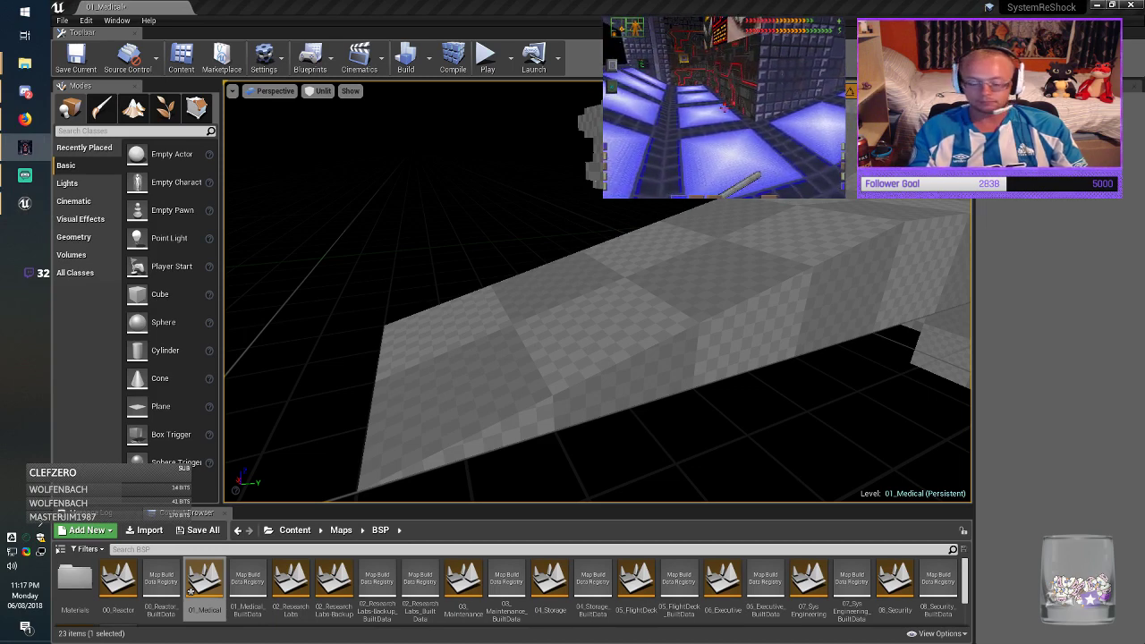
pyautogui.hotkey('alt', 'Tab')
pyautogui.moveTo(597, 291)
pyautogui.mouseDown(button='right')
pyautogui.moveTo(618, 331)
pyautogui.moveTo(572, 386)
pyautogui.mouseUp(button='right')
pyautogui.click(824, 291)
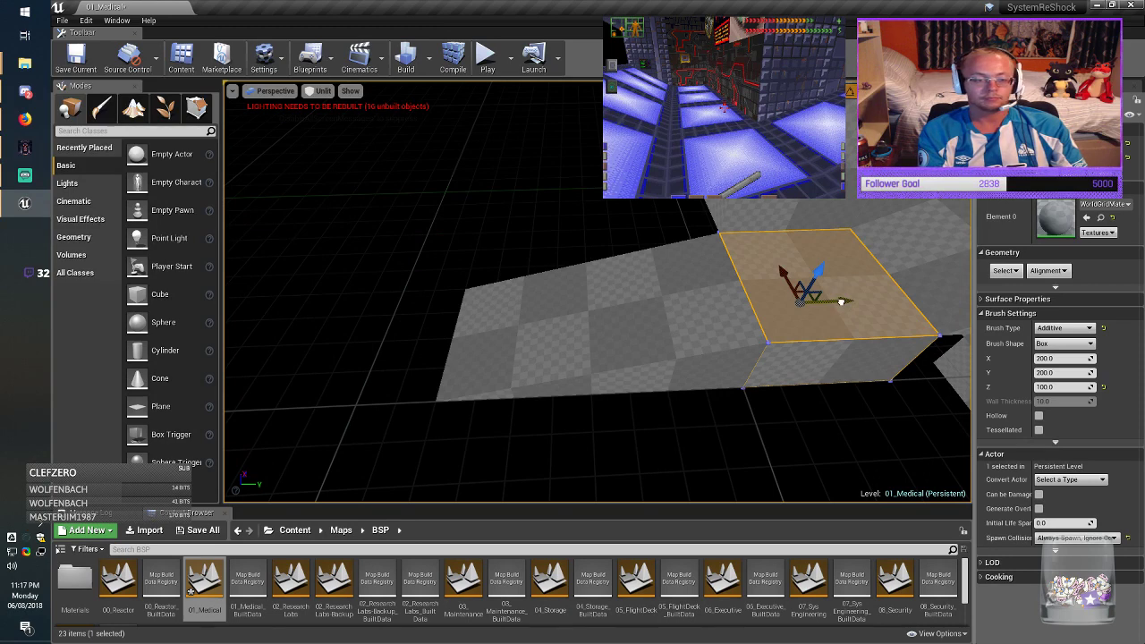
pyautogui.moveTo(841, 301)
pyautogui.mouseDown()
pyautogui.moveTo(345, 350)
pyautogui.moveTo(408, 353)
pyautogui.mouseUp()
pyautogui.moveTo(407, 353); pyautogui.dragTo(380, 399, button='middle')
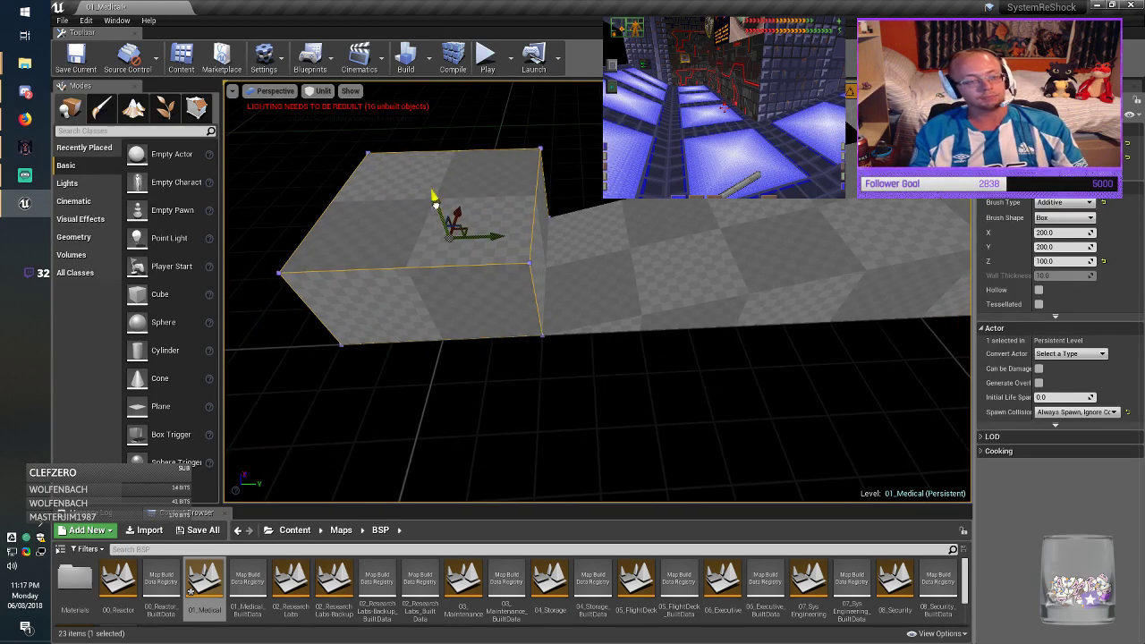
pyautogui.moveTo(435, 203); pyautogui.dragTo(456, 284)
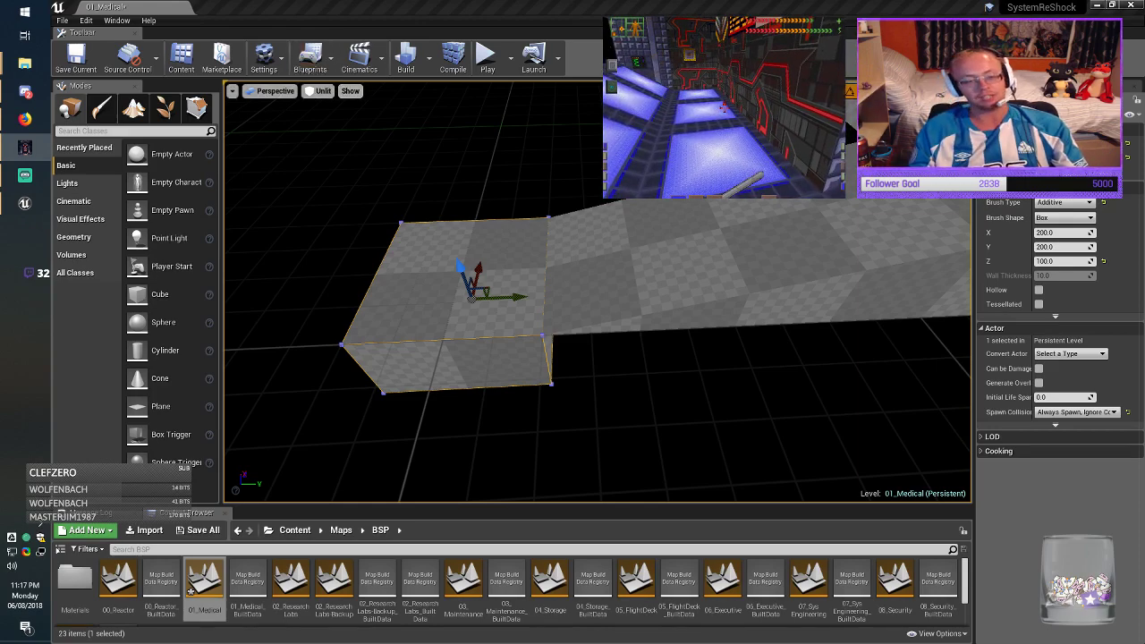
# Step: Set the end box brush's X size to 1000 and shift it along X to form a wide platform across the walkway
pyautogui.moveTo(536, 358); pyautogui.dragTo(761, 372, button='right')
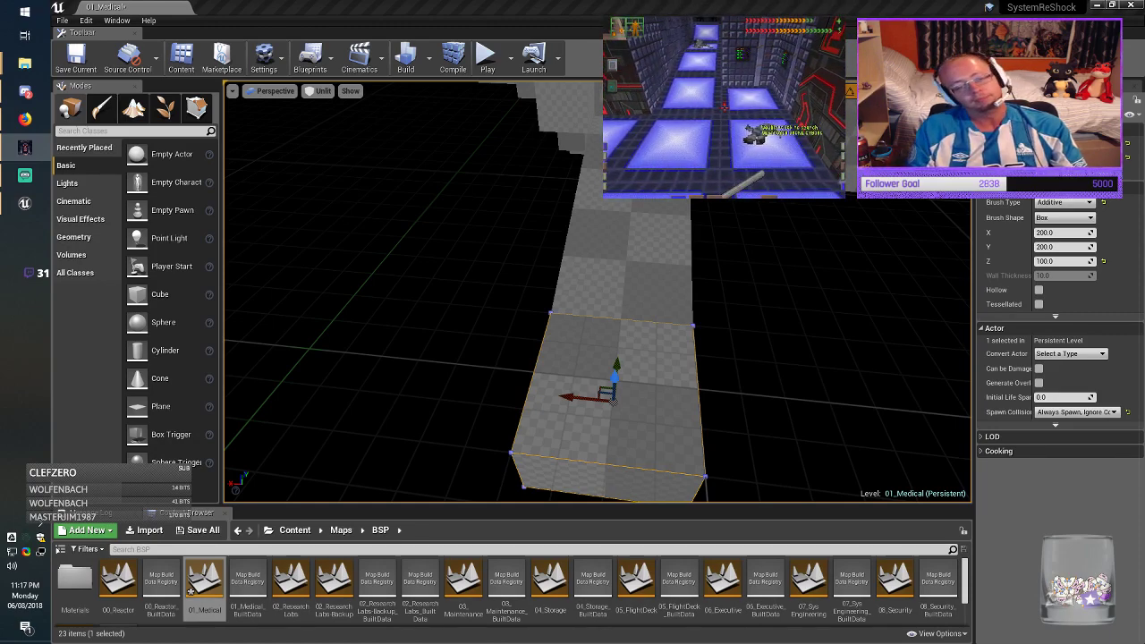
pyautogui.hotkey('alt', 'Tab')
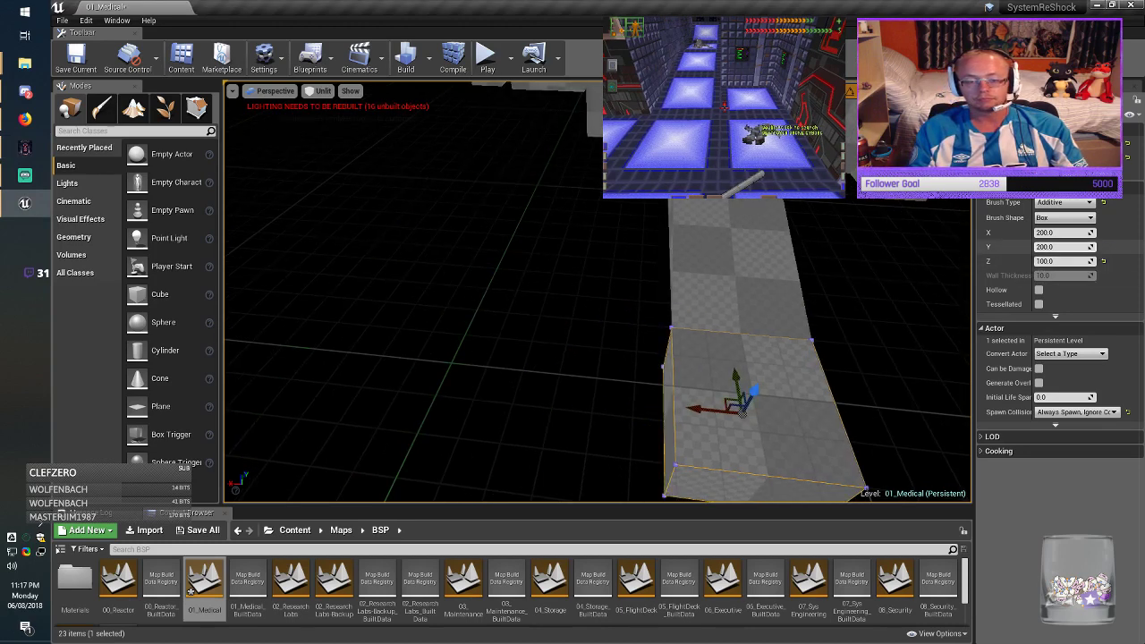
pyautogui.click(1041, 232)
pyautogui.press('BackSpace')
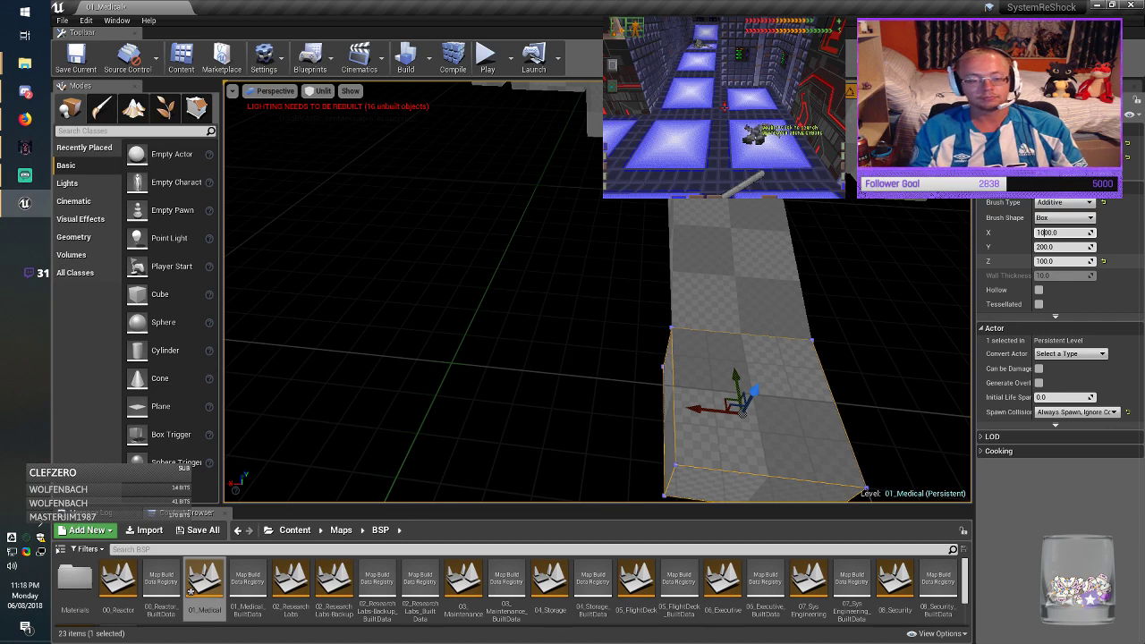
pyautogui.press('Return')
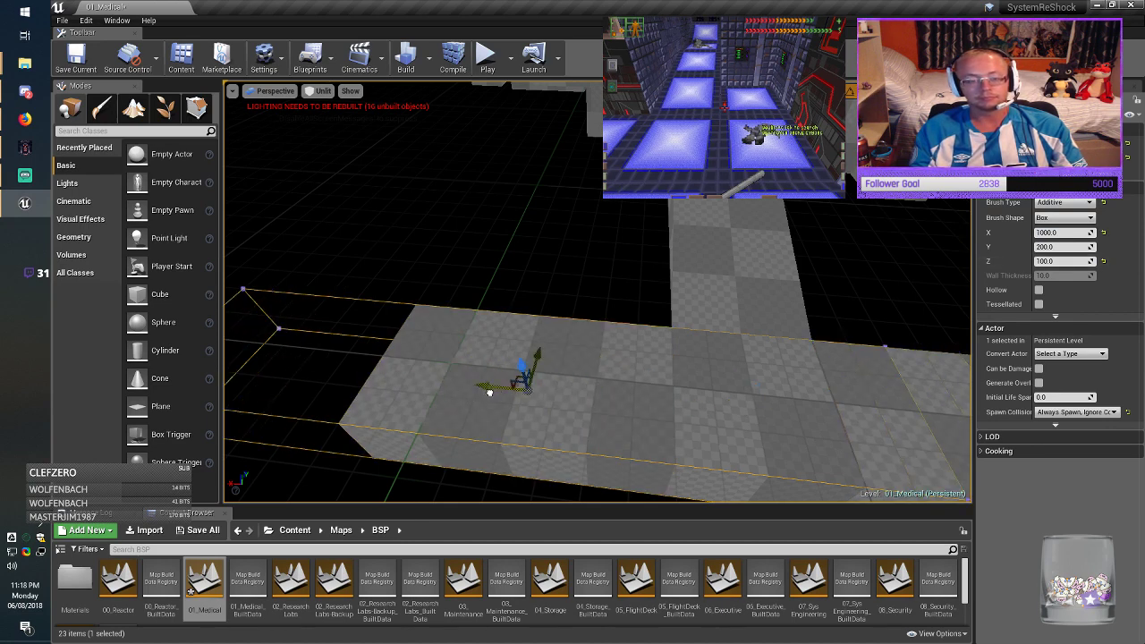
pyautogui.moveTo(490, 392); pyautogui.dragTo(557, 393)
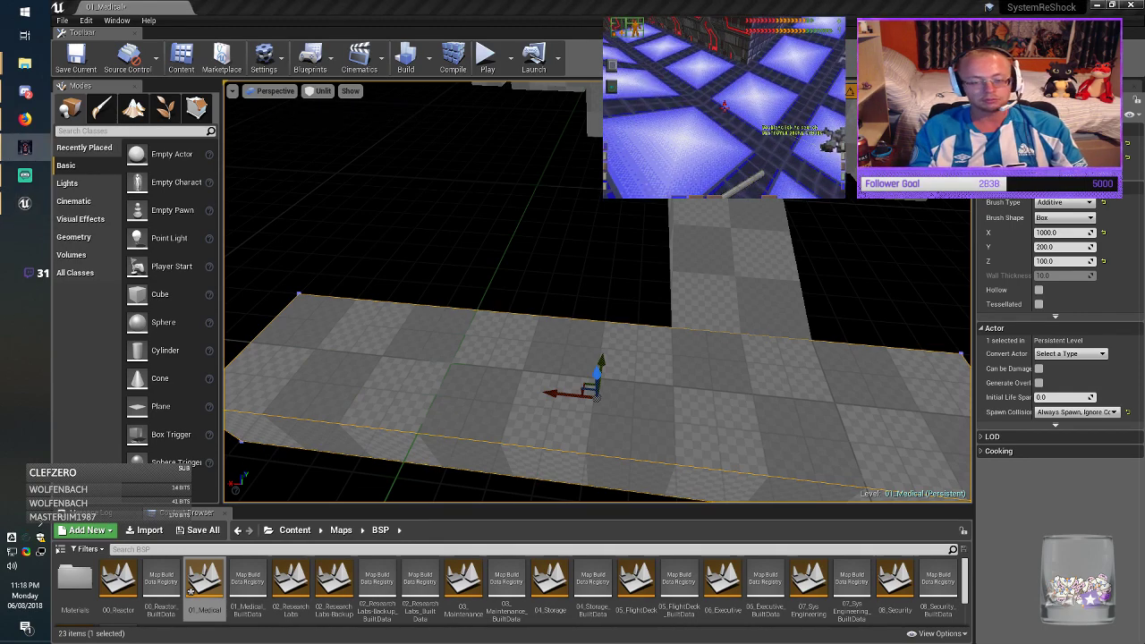
# Step: Duplicate a 200 × 200 × 100 box brush into the corner between the walkway and the short end of the wide platform
pyautogui.click(501, 233)
pyautogui.click(537, 376)
pyautogui.moveTo(537, 375); pyautogui.dragTo(671, 374, button='right')
pyautogui.click(570, 147)
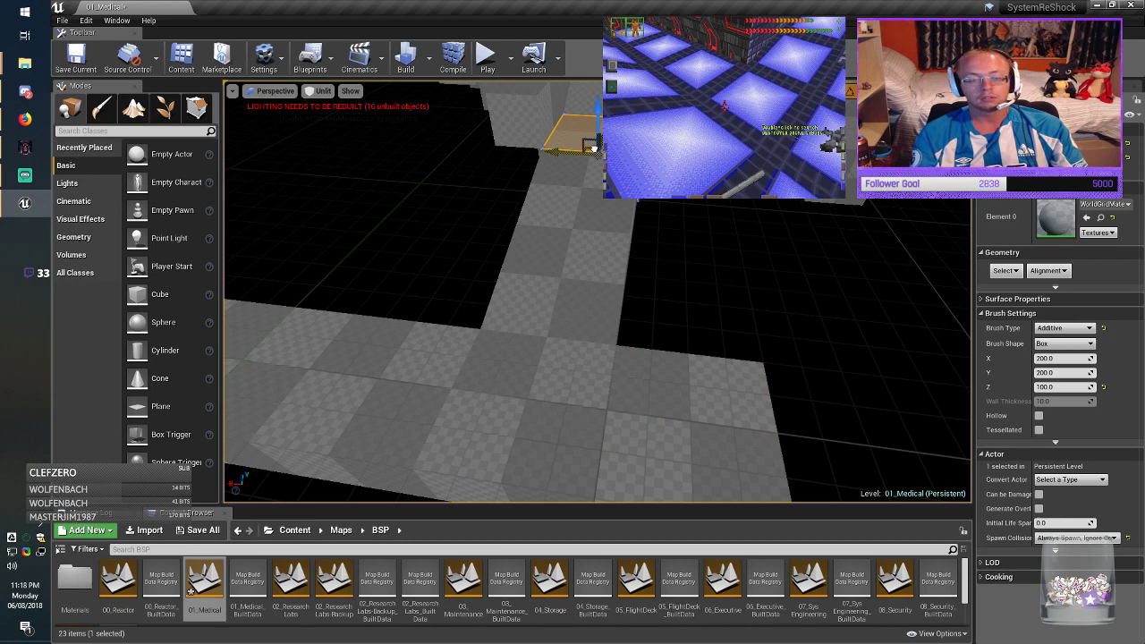
pyautogui.moveTo(593, 148)
pyautogui.keyDown('alt'); pyautogui.mouseDown()
pyautogui.moveTo(662, 315)
pyautogui.moveTo(678, 262)
pyautogui.moveTo(697, 260)
pyautogui.moveTo(697, 290)
pyautogui.mouseUp(); pyautogui.keyUp('alt')
pyautogui.moveTo(697, 290); pyautogui.dragTo(617, 297, button='right')
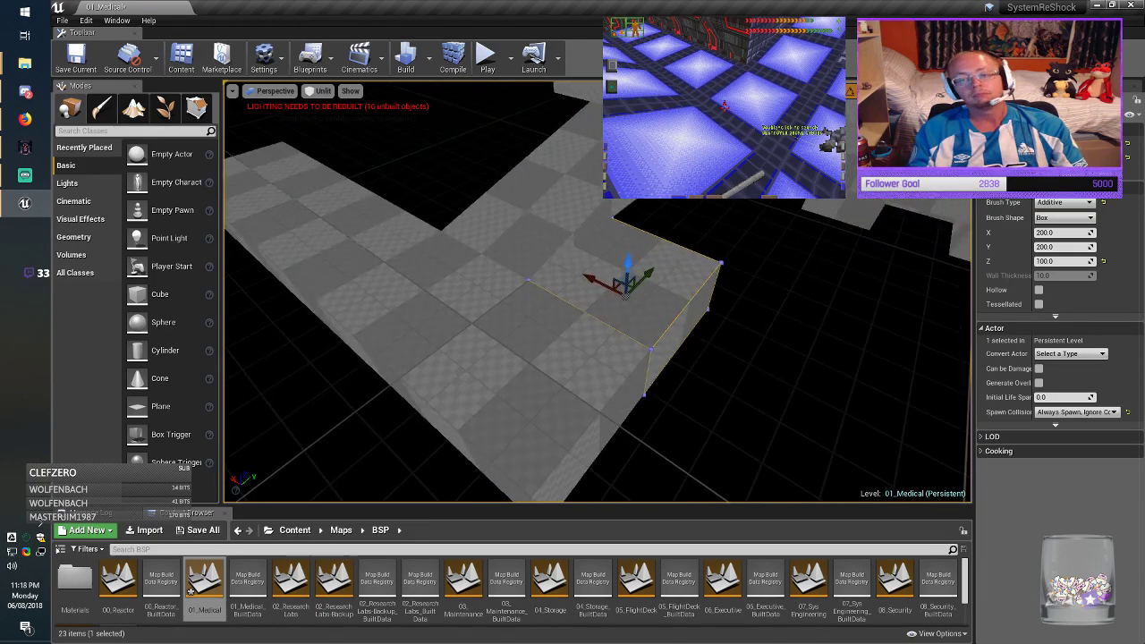
# Step: Duplicate the 1000-unit platform brush alongside its outer edge and raise the copy by one brush height
pyautogui.hotkey('alt', 'Tab')
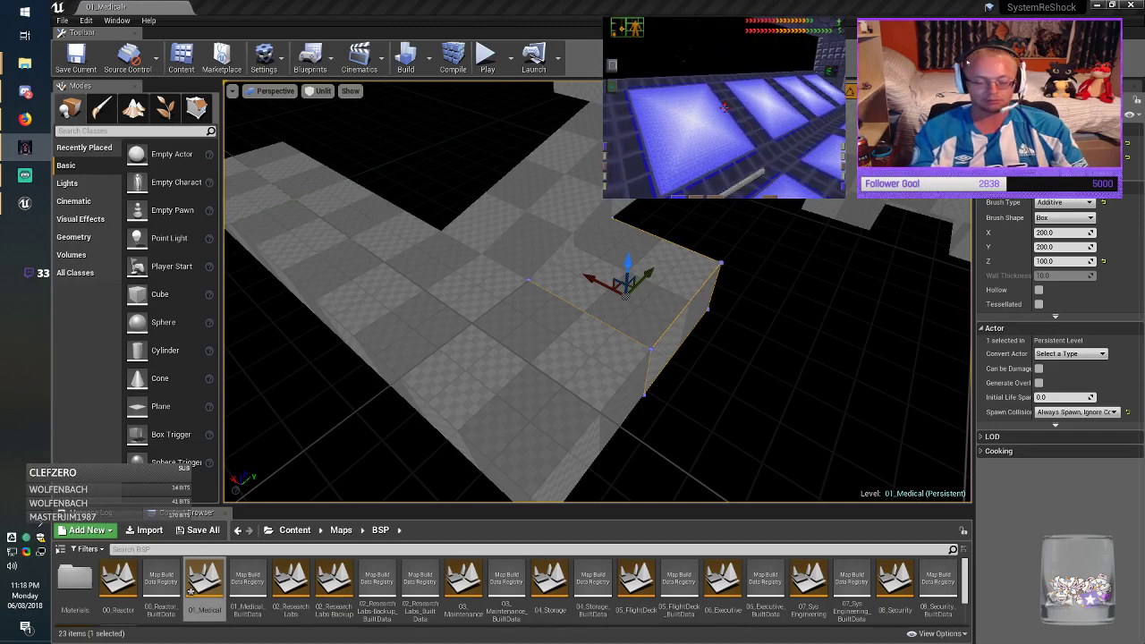
pyautogui.click(429, 309)
pyautogui.moveTo(429, 308); pyautogui.dragTo(291, 278, button='right')
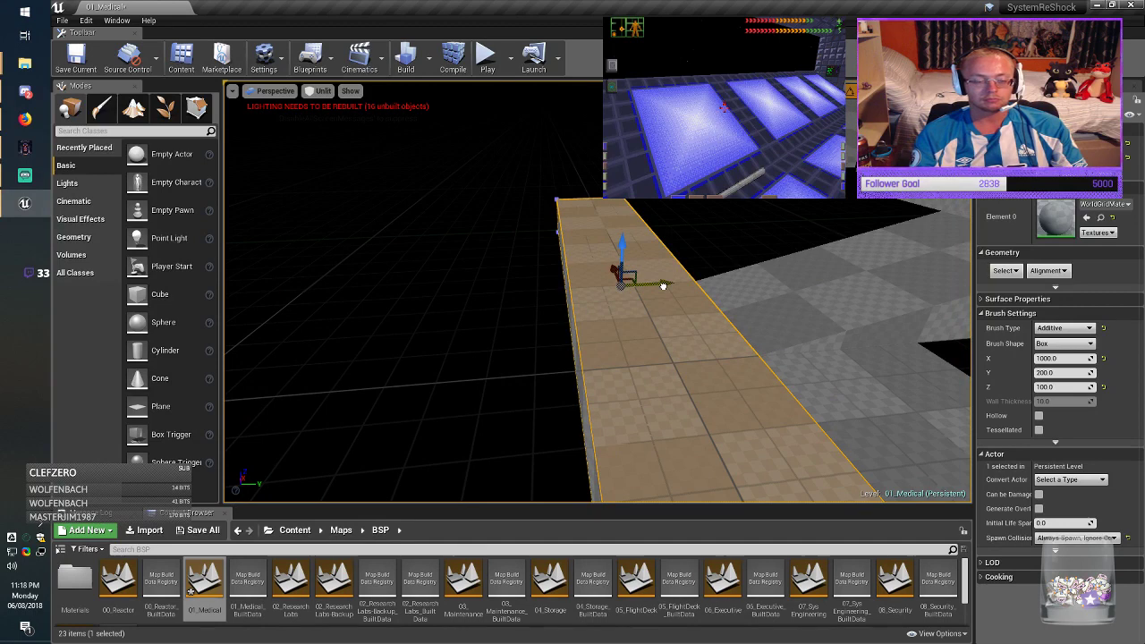
pyautogui.moveTo(662, 284)
pyautogui.mouseDown()
pyautogui.moveTo(391, 324)
pyautogui.moveTo(564, 327)
pyautogui.mouseUp()
pyautogui.moveTo(564, 327); pyautogui.dragTo(560, 264, button='right')
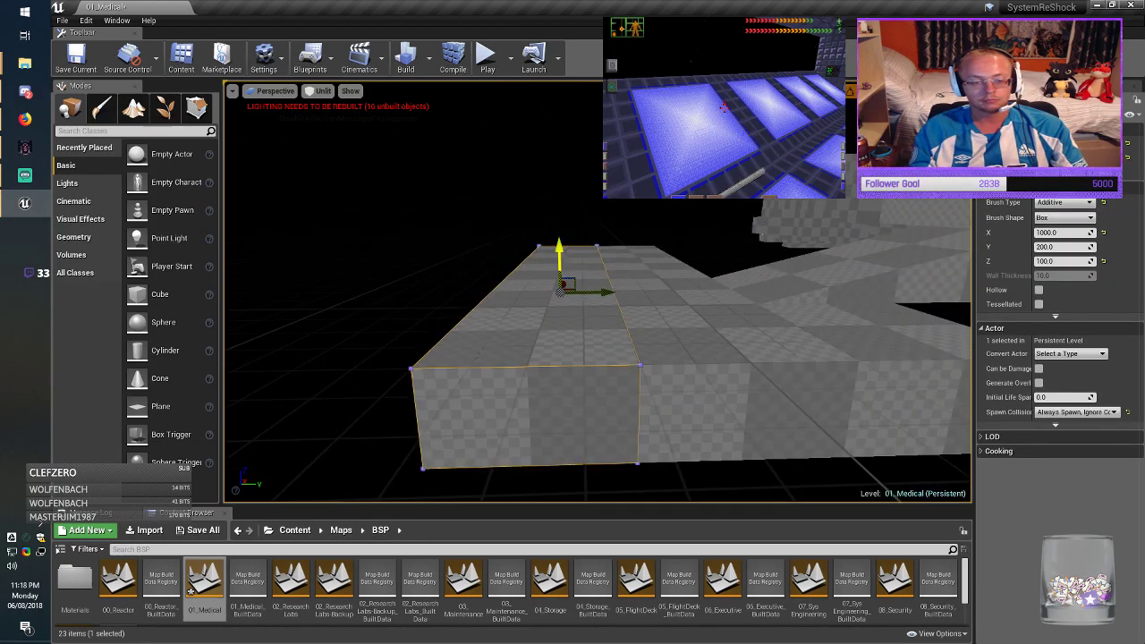
pyautogui.moveTo(559, 253); pyautogui.dragTo(557, 191)
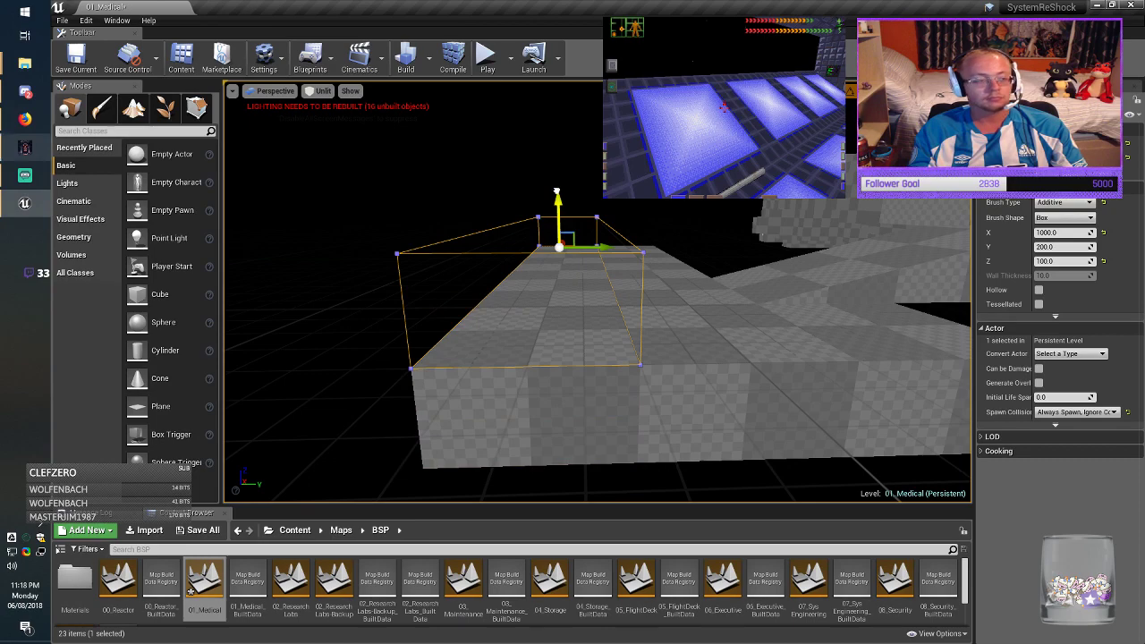
# Step: Slope the raised 1000-unit brush toward the platform by lowering its inner top edge to floor level
pyautogui.click(195, 108)
pyautogui.press('d')
pyautogui.moveTo(572, 304); pyautogui.dragTo(550, 304, button='right')
pyautogui.press('w')
pyautogui.click(519, 222)
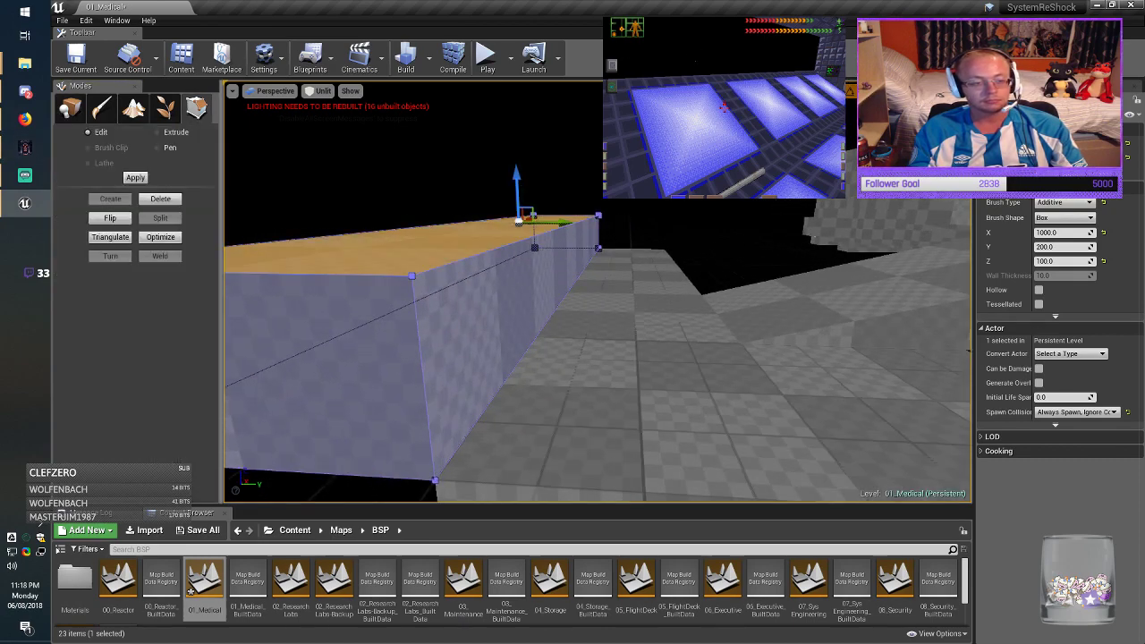
pyautogui.click(474, 309)
pyautogui.click(430, 252)
pyautogui.click(576, 222)
pyautogui.moveTo(575, 176); pyautogui.dragTo(581, 313)
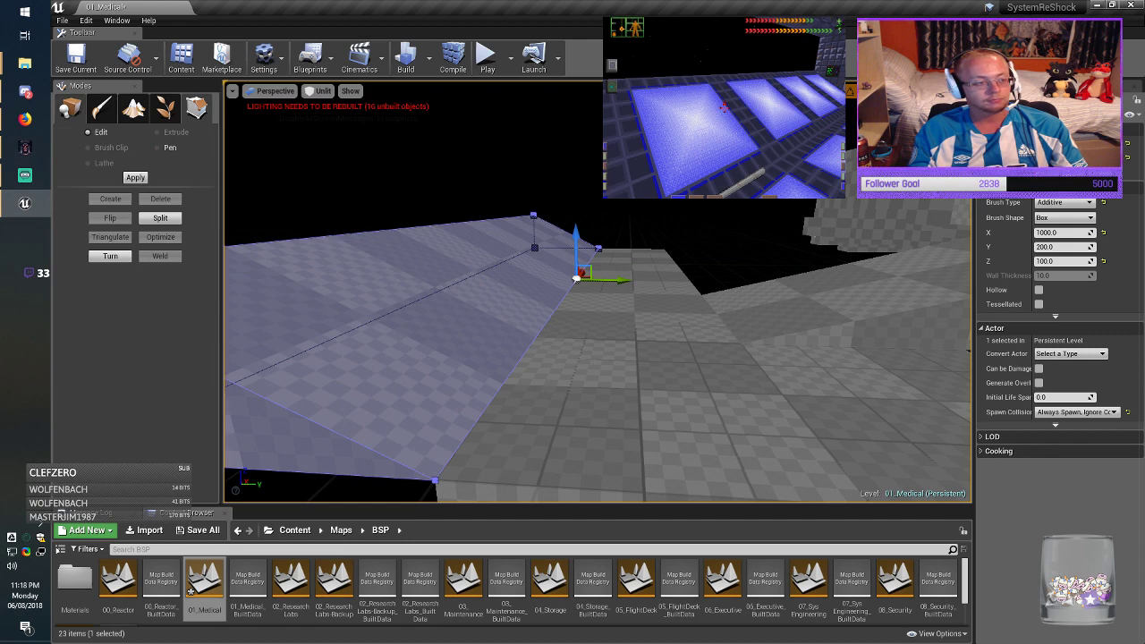
pyautogui.click(69, 109)
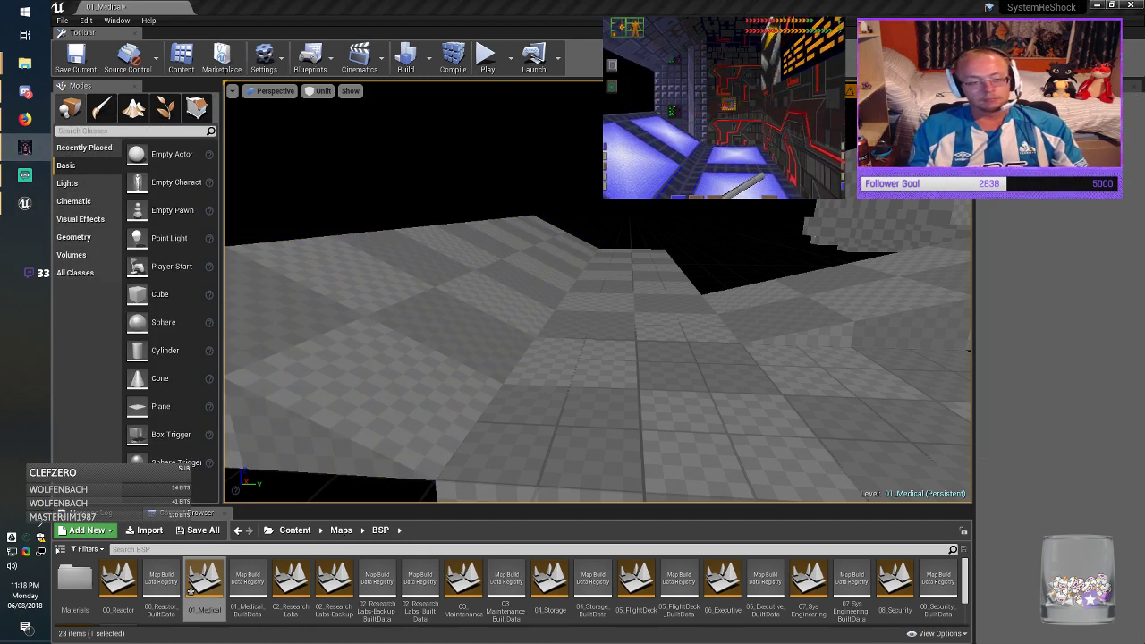
# Step: Duplicate the sloped 1000-unit brush directly above itself and rotate the copy about Y until it is upside down
pyautogui.hotkey('ctrl', 'z')
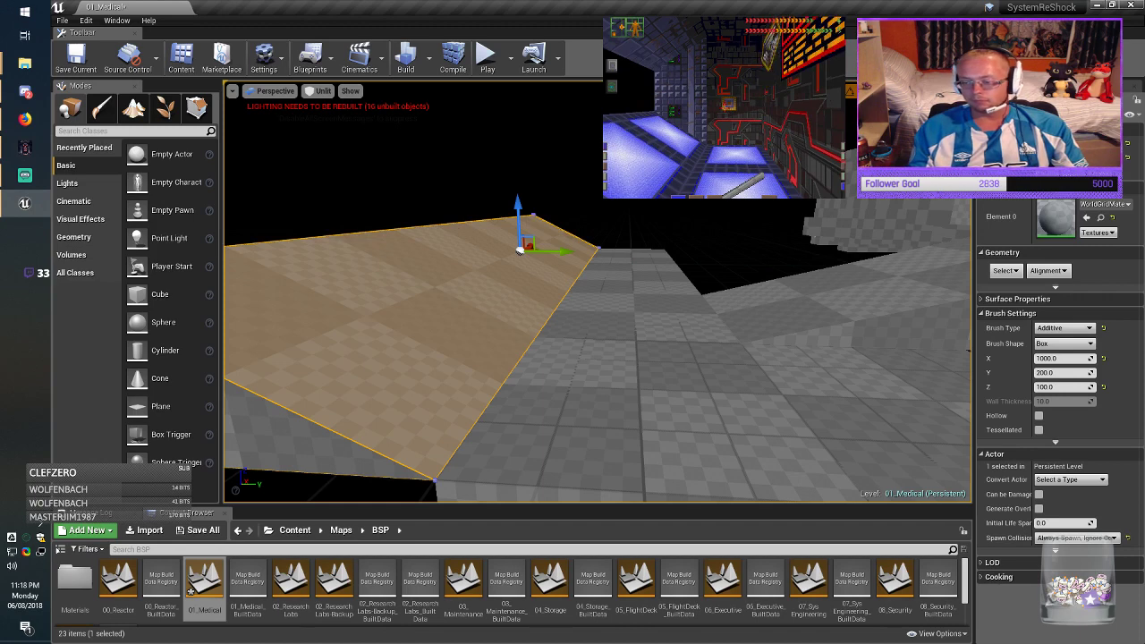
pyautogui.press('s')
pyautogui.moveTo(597, 304); pyautogui.dragTo(501, 289, button='right')
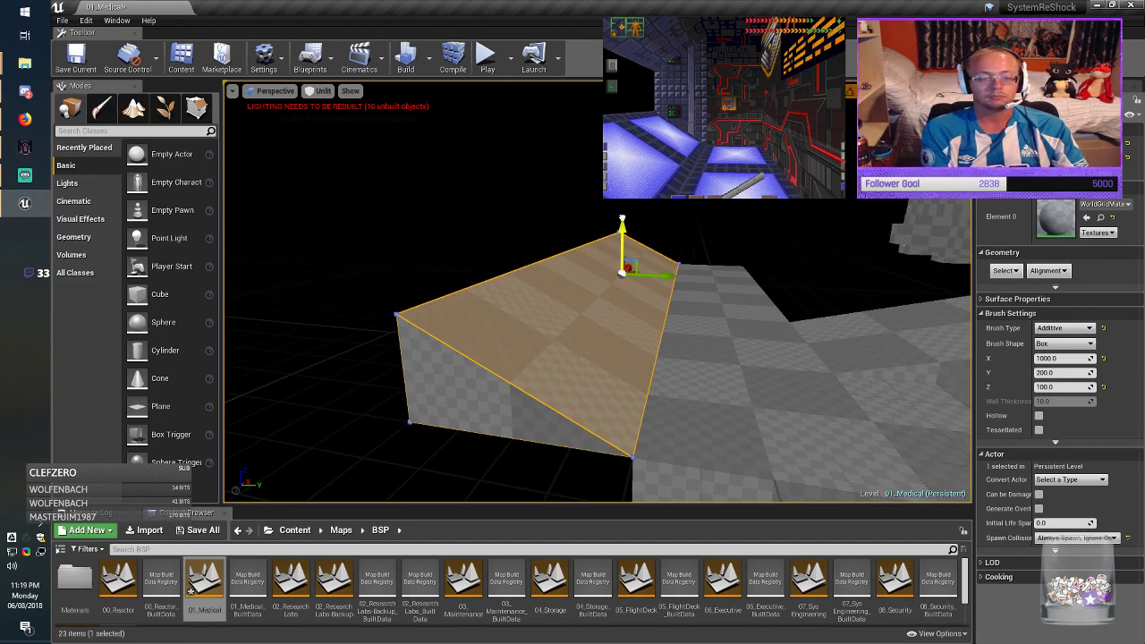
pyautogui.moveTo(621, 218)
pyautogui.keyDown('alt'); pyautogui.mouseDown()
pyautogui.moveTo(621, 123)
pyautogui.moveTo(622, 170)
pyautogui.mouseUp(); pyautogui.keyUp('alt')
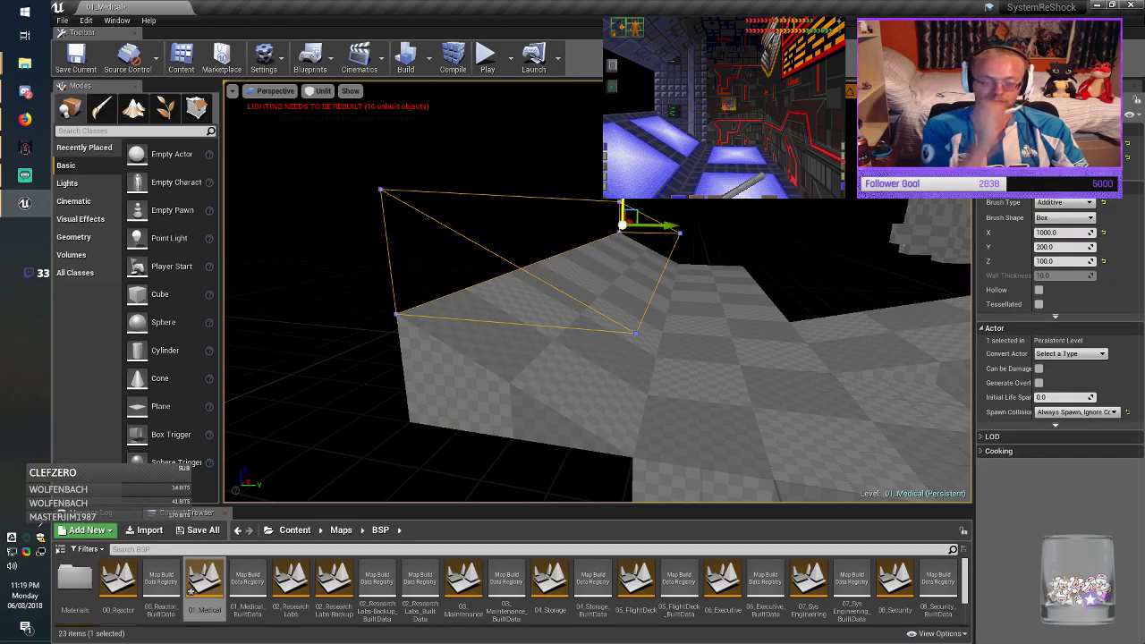
pyautogui.press('w')
pyautogui.moveTo(597, 305); pyautogui.dragTo(451, 309, button='right')
pyautogui.press('d')
pyautogui.press('e')
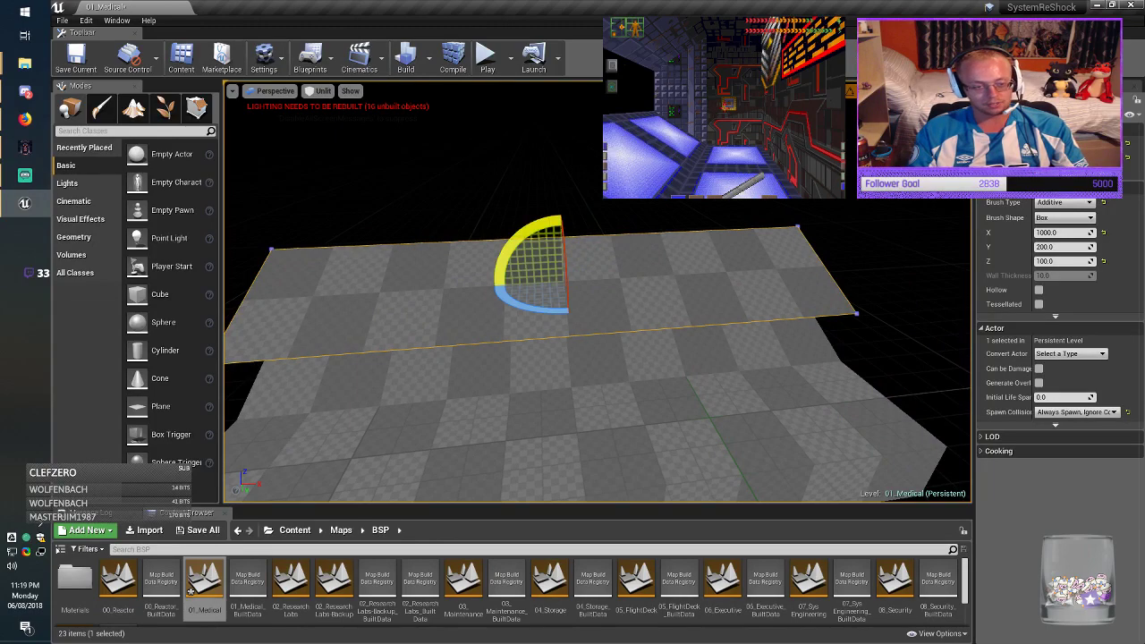
pyautogui.moveTo(514, 240); pyautogui.dragTo(619, 189)
# Step: Raise the upside-down sloped copy well above the ramp to form an overhead slope
pyautogui.press('a')
pyautogui.moveTo(619, 269); pyautogui.dragTo(796, 283, button='right')
pyautogui.press('w')
pyautogui.press('a')
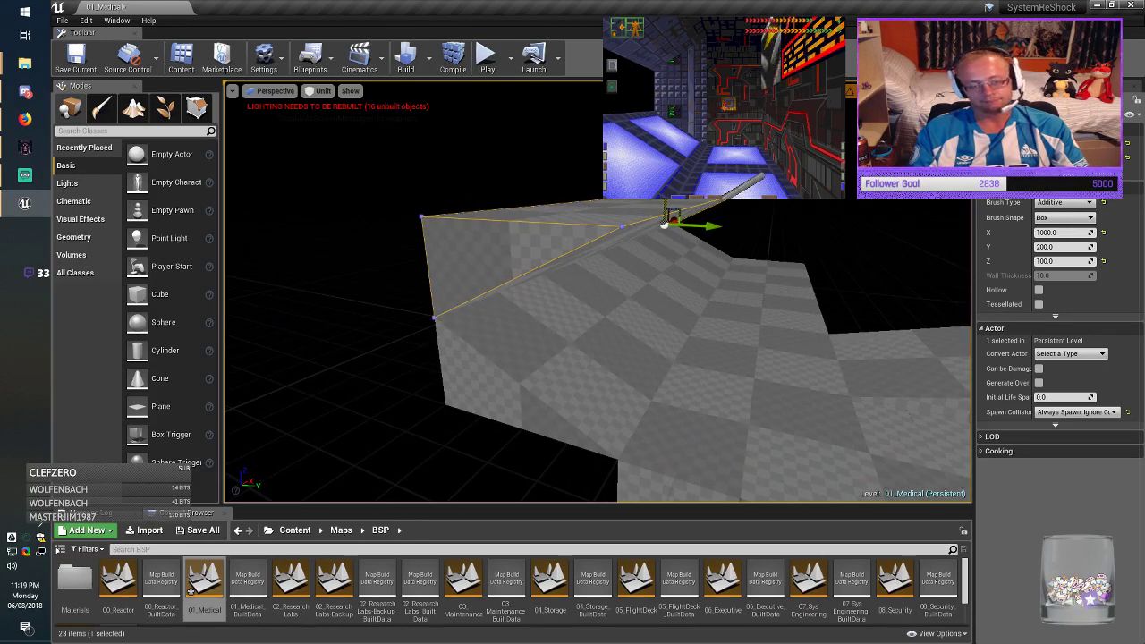
pyautogui.moveTo(665, 206); pyautogui.dragTo(663, 140)
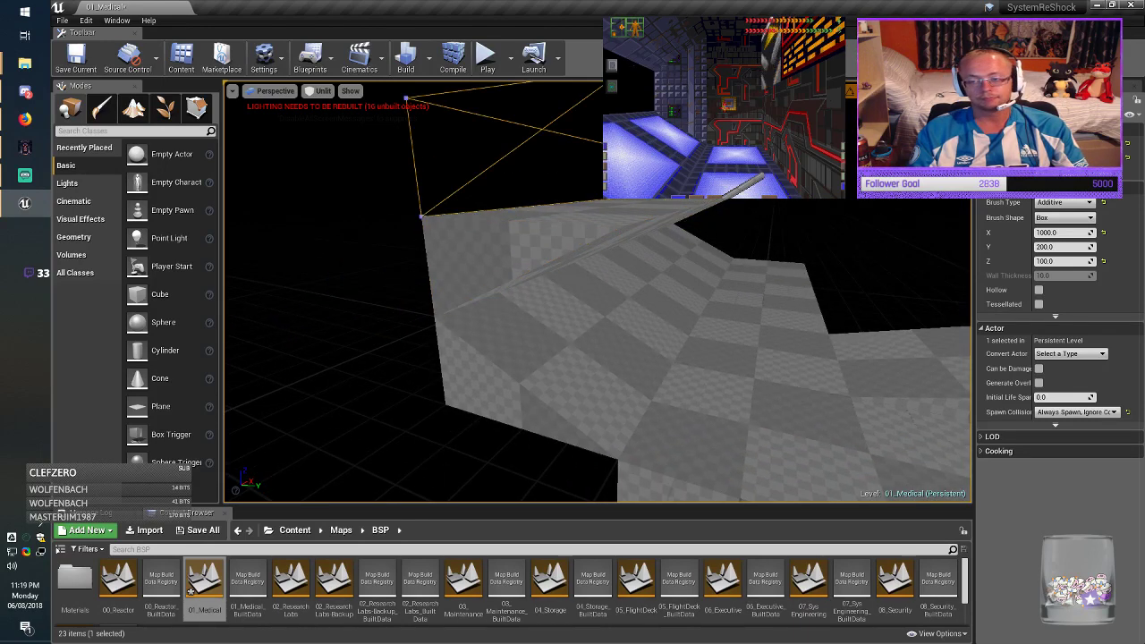
pyautogui.moveTo(663, 140); pyautogui.dragTo(685, 109, button='right')
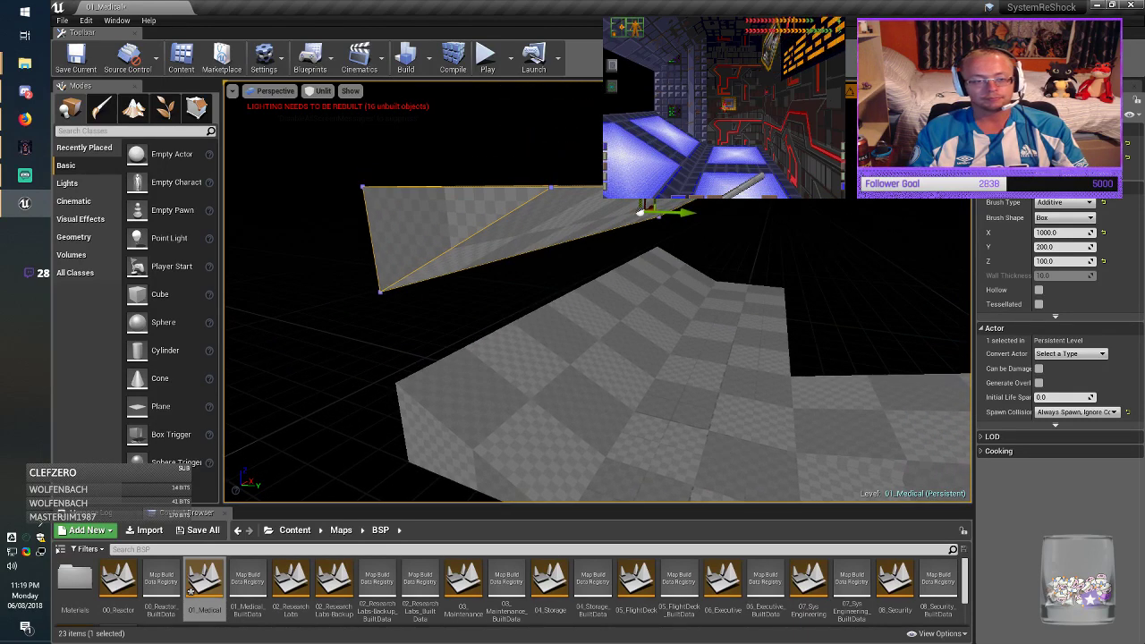
pyautogui.moveTo(641, 184); pyautogui.dragTo(639, 120)
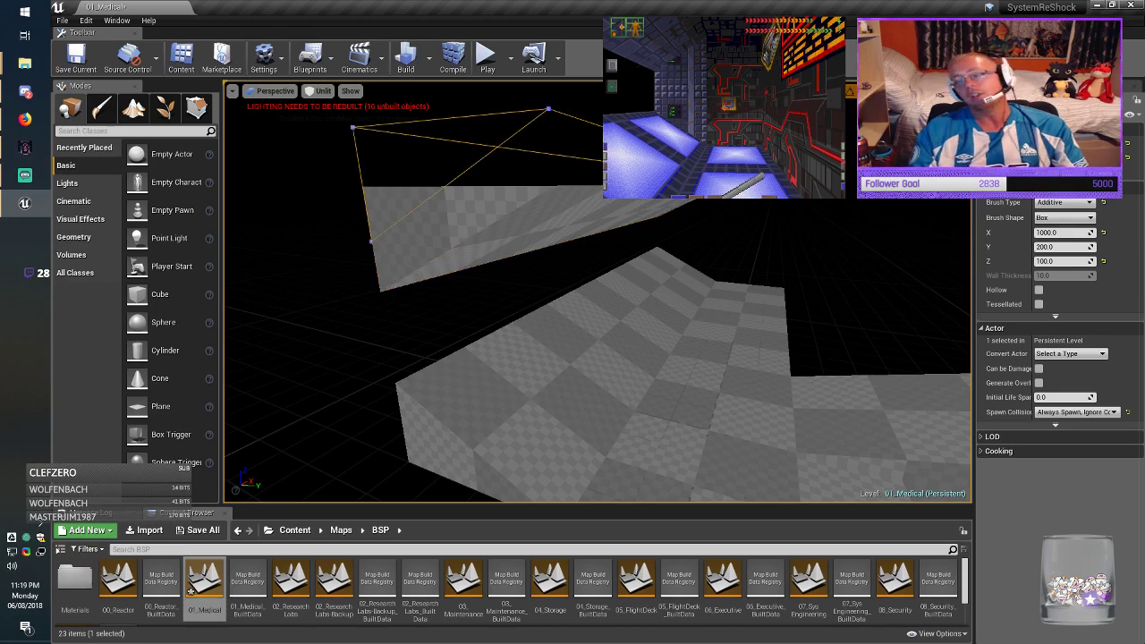
# Step: Duplicate the flat 1000-unit platform brush next to the ramp upward by one brush height
pyautogui.click(737, 358)
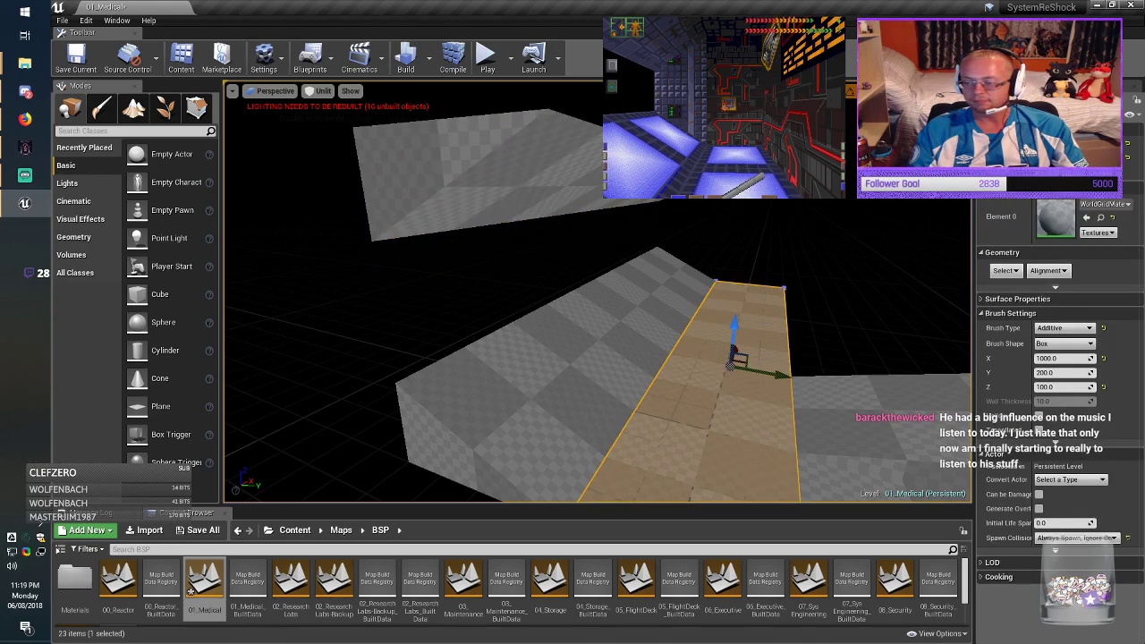
pyautogui.moveTo(736, 357); pyautogui.dragTo(841, 354, button='right')
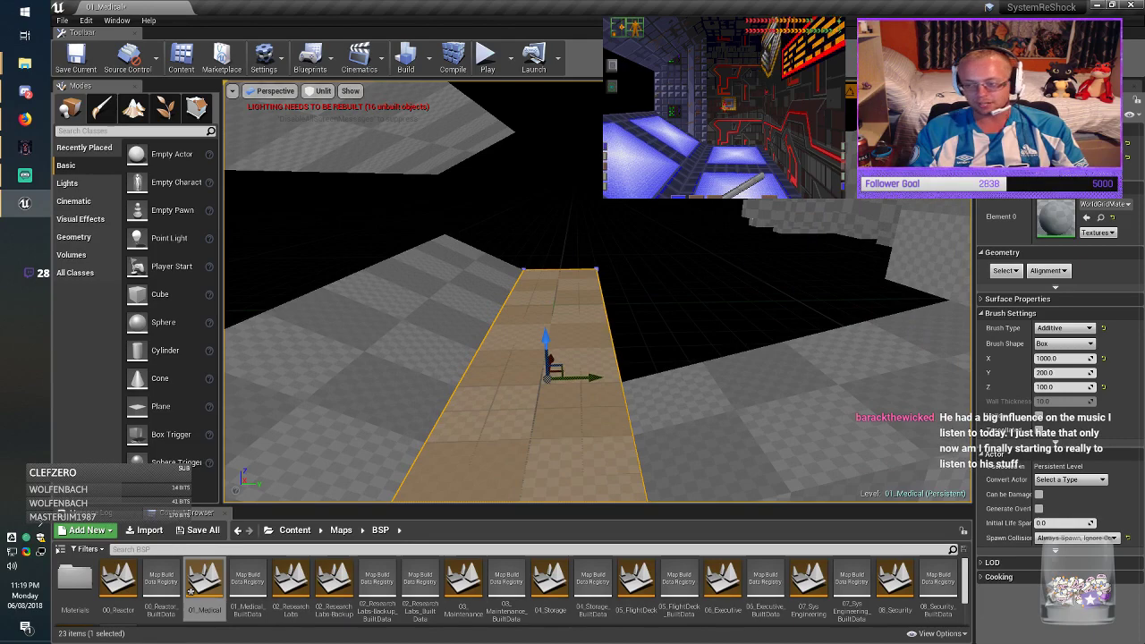
pyautogui.moveTo(545, 353); pyautogui.dragTo(556, 349, button='right')
pyautogui.rightClick(577, 291)
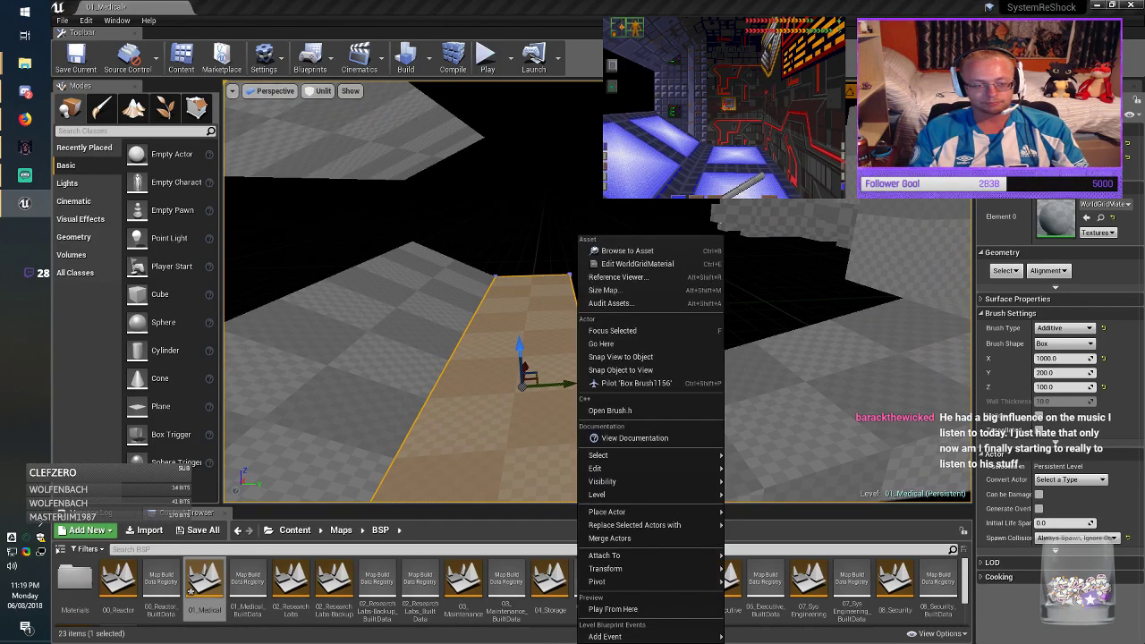
pyautogui.click(571, 260)
pyautogui.moveTo(571, 260); pyautogui.dragTo(389, 270, button='right')
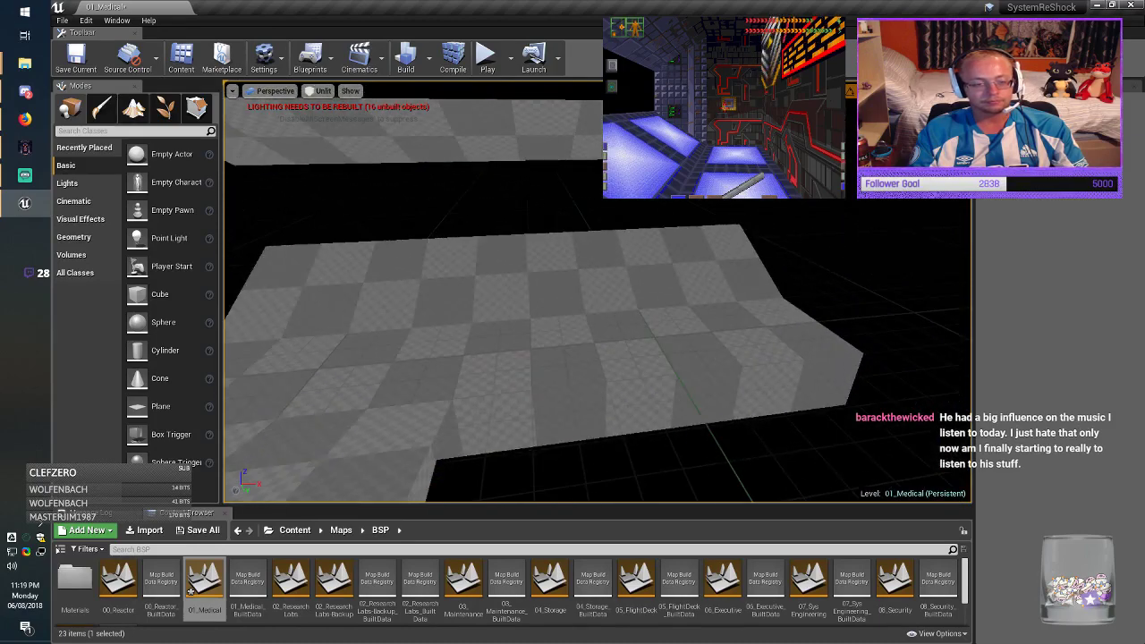
pyautogui.click(571, 344)
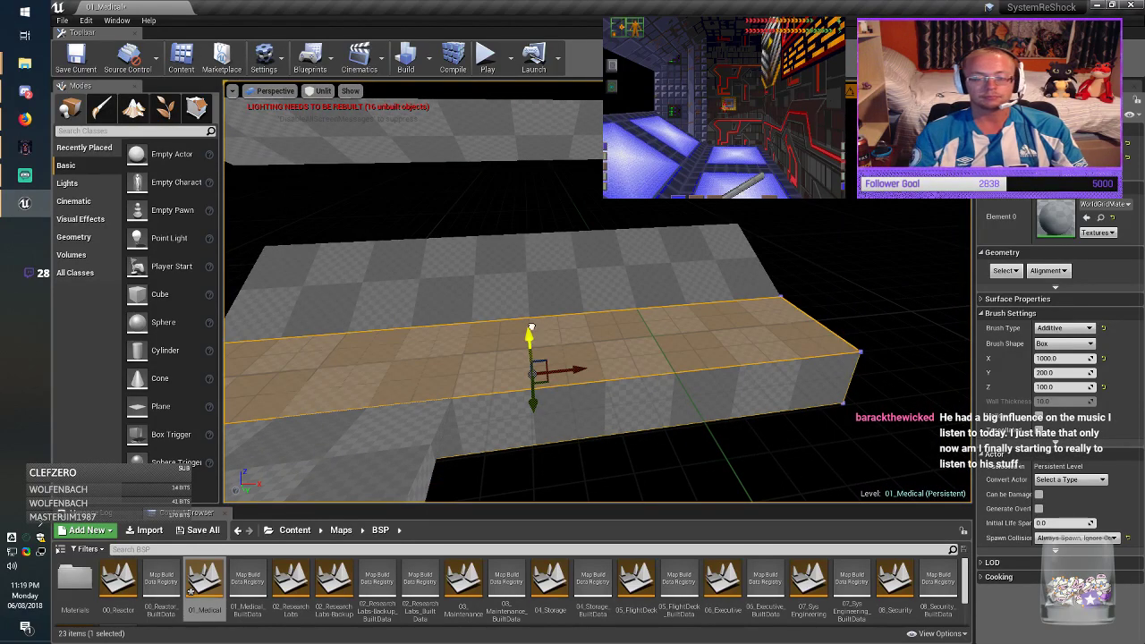
pyautogui.moveTo(530, 329)
pyautogui.mouseDown()
pyautogui.moveTo(528, 249)
pyautogui.moveTo(577, 274)
pyautogui.mouseUp()
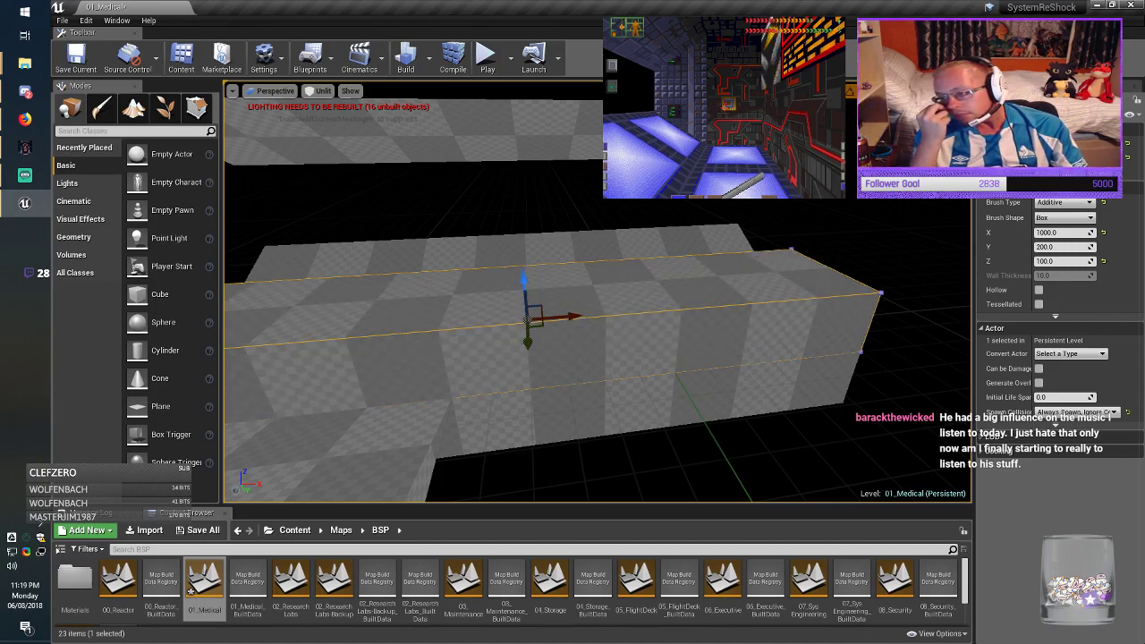
pyautogui.moveTo(577, 295); pyautogui.dragTo(599, 299, button='right')
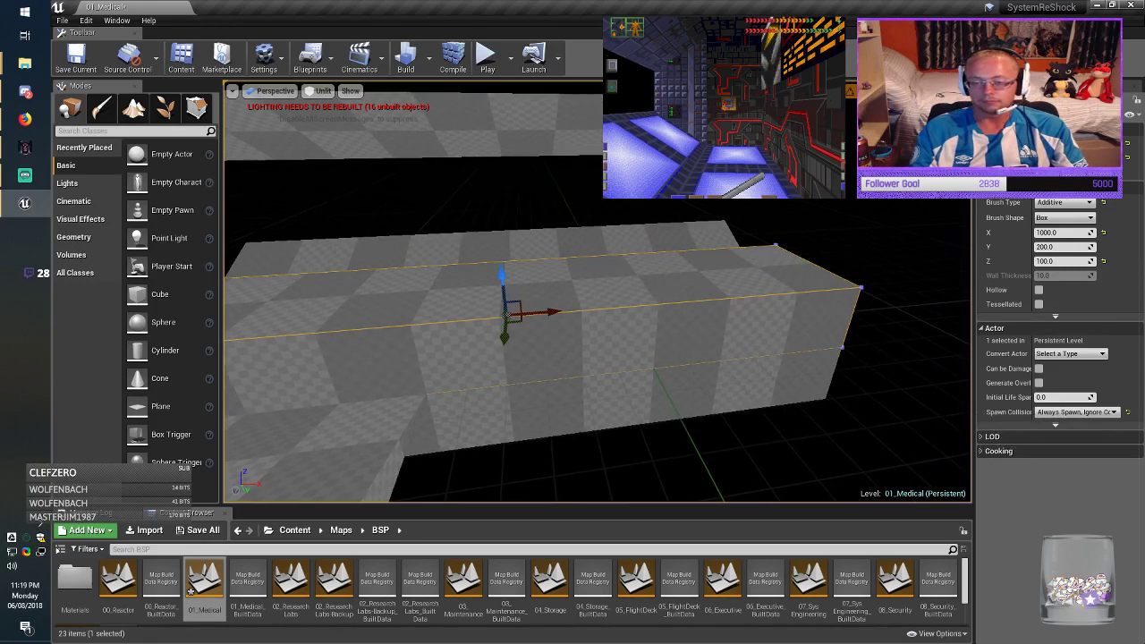
# Step: Resize the platform copy to X 100 and Z 400 and stand it on floor level at the platform's end as a wall
pyautogui.click(1041, 232)
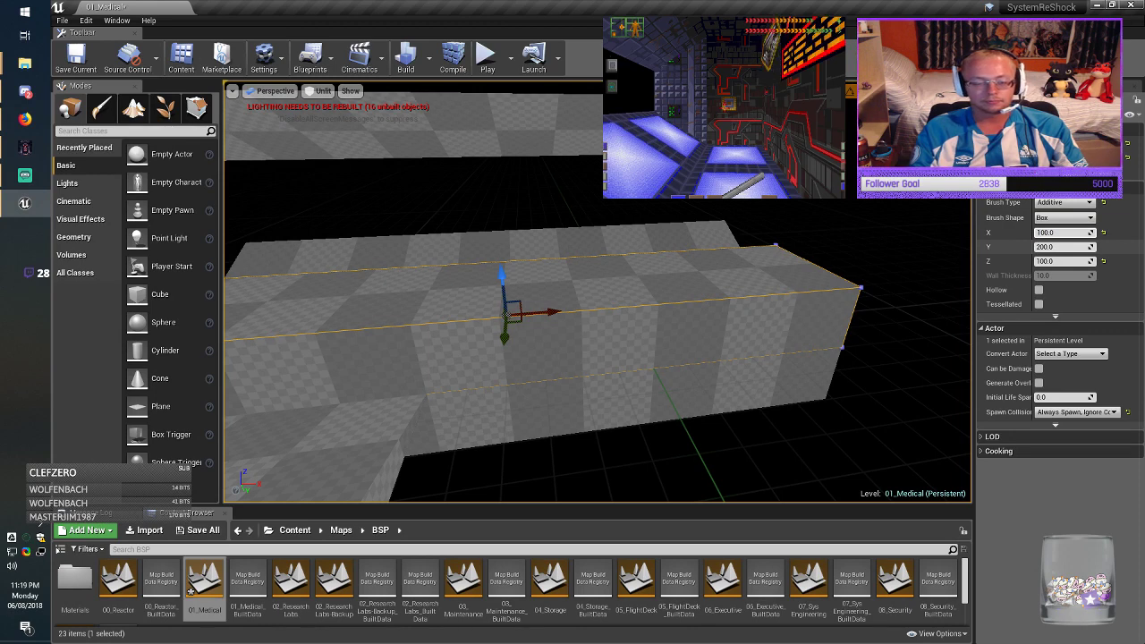
pyautogui.press('Return')
pyautogui.moveTo(555, 312); pyautogui.dragTo(884, 283)
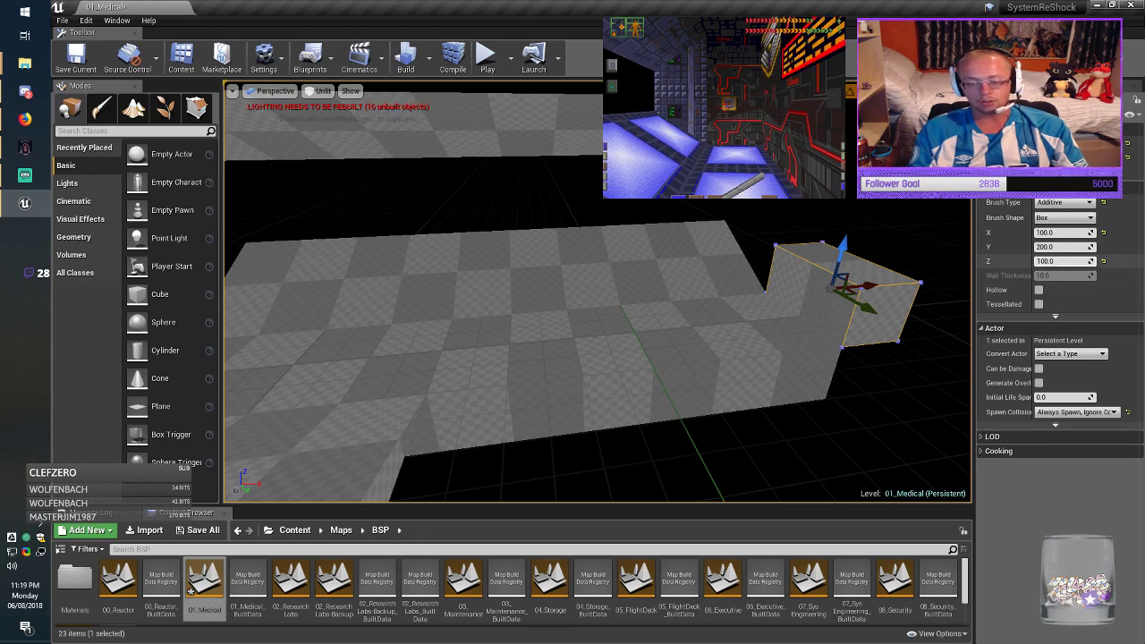
pyautogui.press('Return')
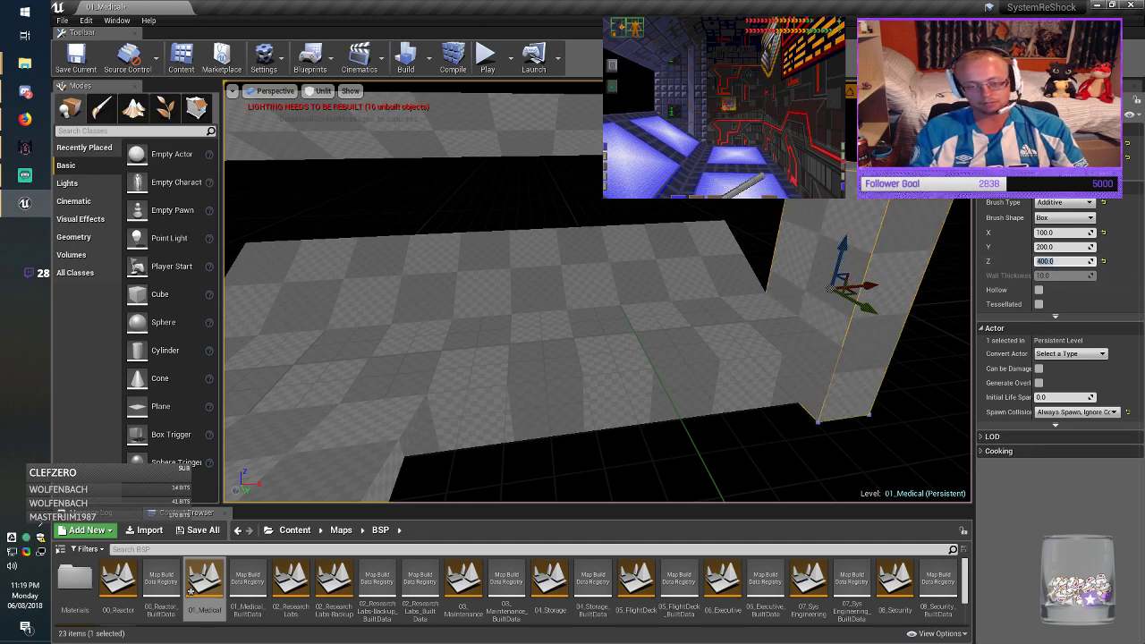
pyautogui.moveTo(854, 230); pyautogui.dragTo(876, 145)
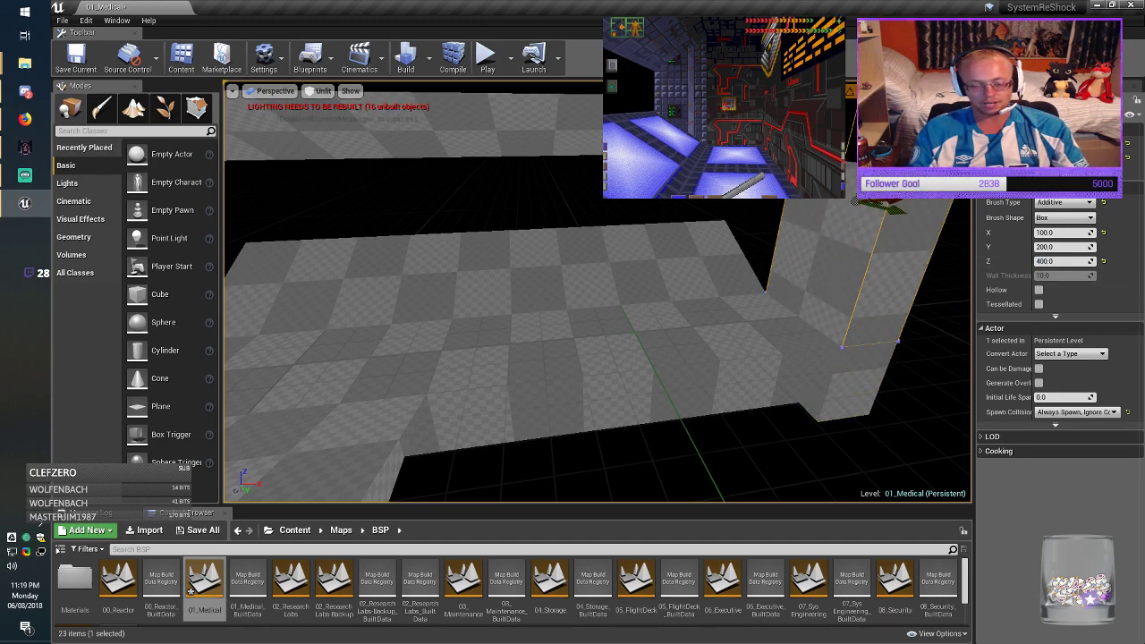
# Step: Raise the overhead sloped brush further so it lines up with the top of the new end wall
pyautogui.moveTo(769, 295); pyautogui.dragTo(796, 236, button='right')
pyautogui.click(586, 193)
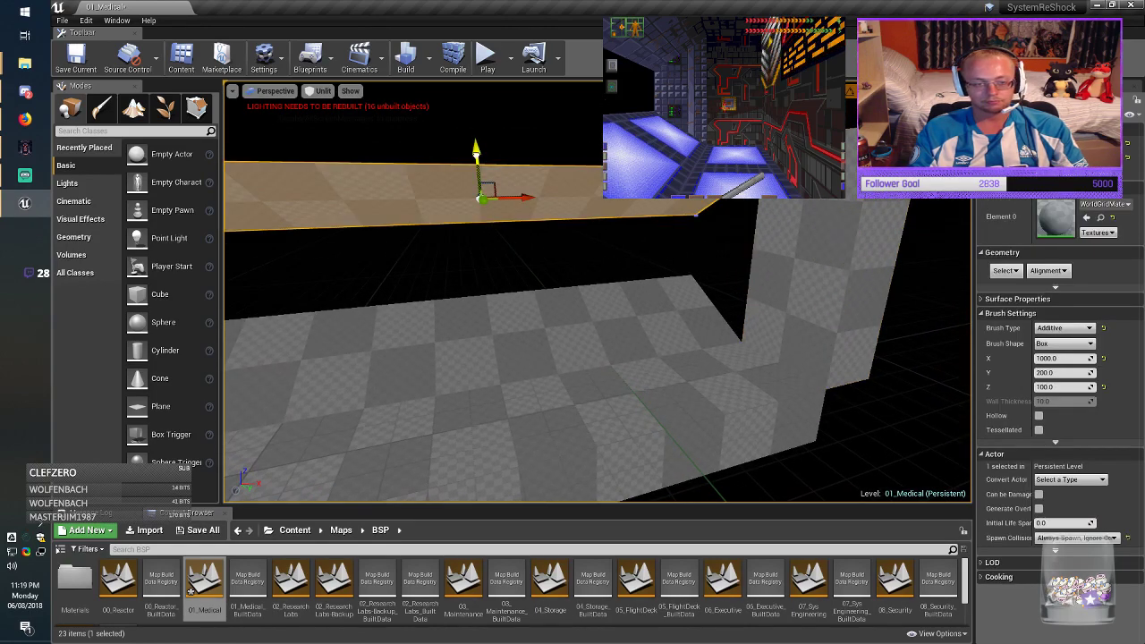
pyautogui.moveTo(477, 156); pyautogui.dragTo(485, 132)
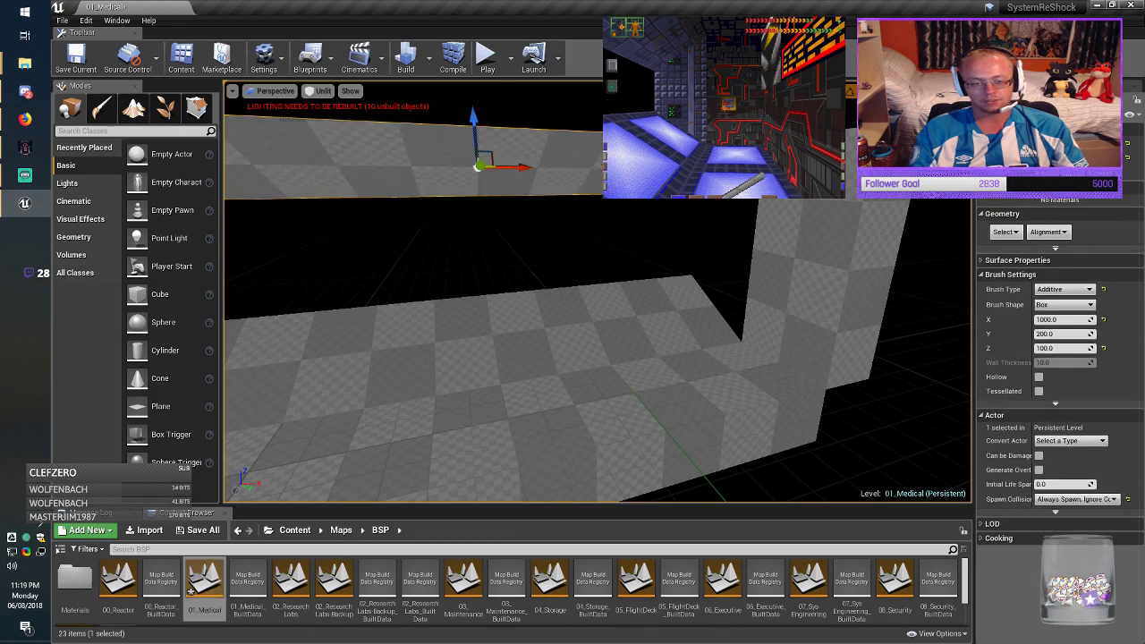
pyautogui.click(545, 243)
pyautogui.moveTo(545, 244)
pyautogui.mouseDown(button='right')
pyautogui.moveTo(644, 269)
pyautogui.moveTo(600, 243)
pyautogui.moveTo(601, 214)
pyautogui.mouseUp(button='right')
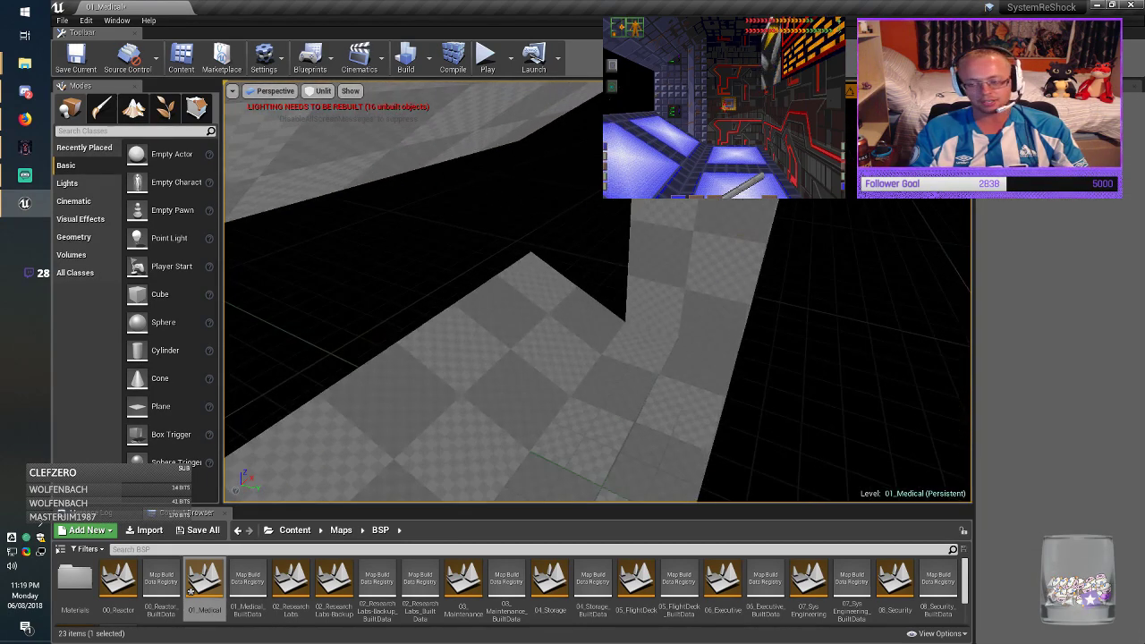
# Step: Set the end wall's Y size to 400 and shift it along Y so it also closes off the ramp's end
pyautogui.click(684, 276)
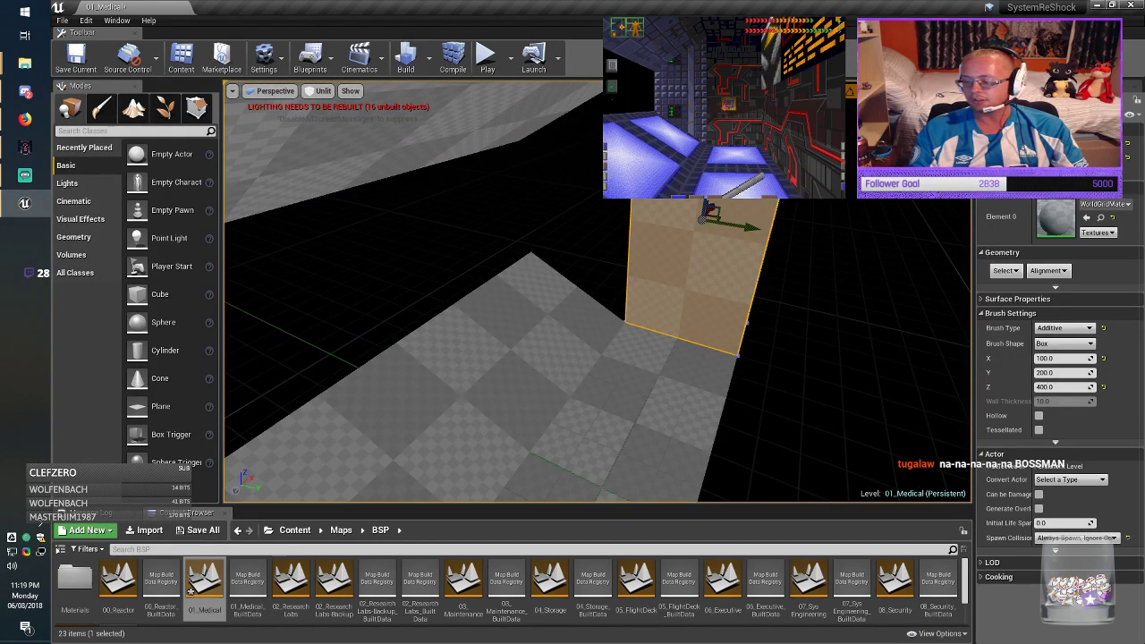
pyautogui.moveTo(684, 275)
pyautogui.mouseDown(button='right')
pyautogui.moveTo(707, 261)
pyautogui.moveTo(684, 216)
pyautogui.mouseUp(button='right')
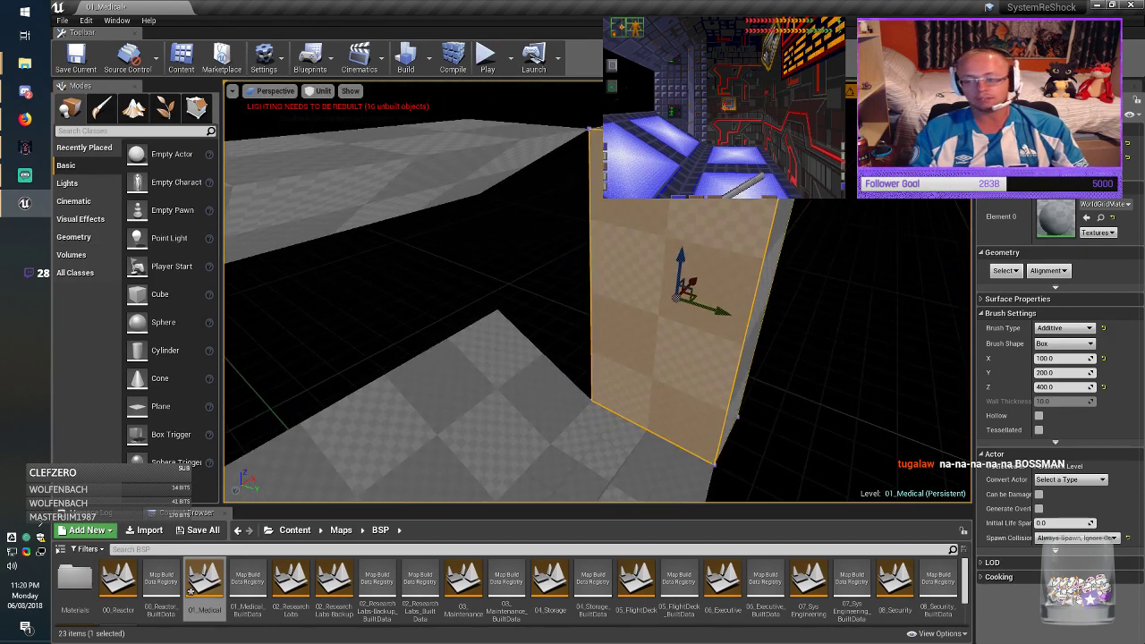
pyautogui.hotkey('ctrl', 'z')
pyautogui.hotkey('ctrl', 'y')
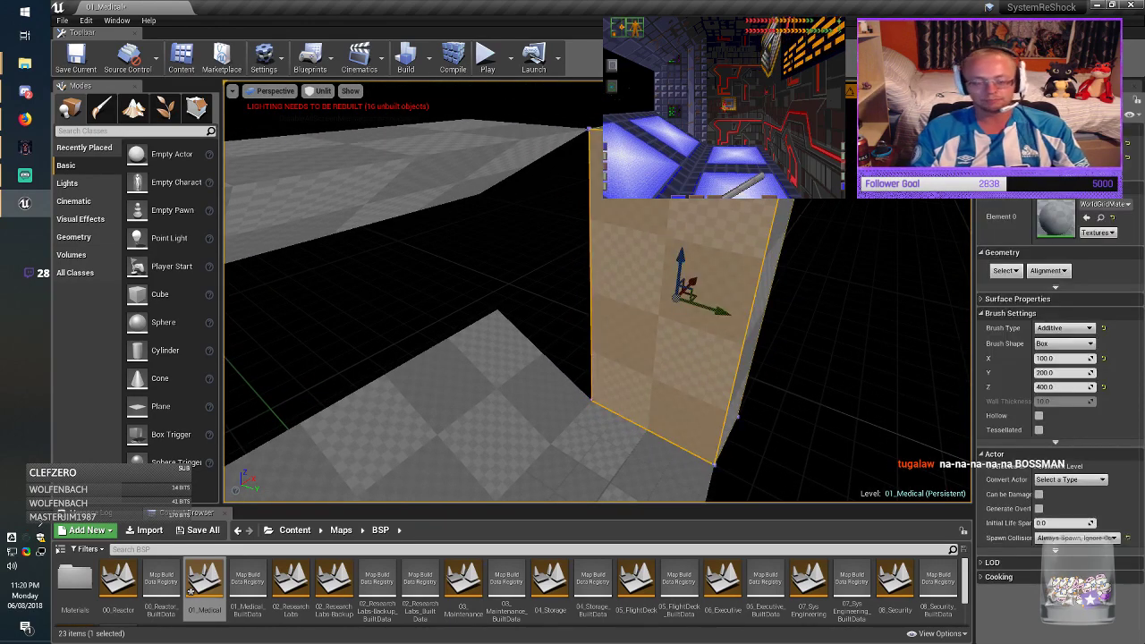
pyautogui.moveTo(684, 268)
pyautogui.mouseDown(button='right')
pyautogui.moveTo(649, 265)
pyautogui.moveTo(687, 258)
pyautogui.mouseUp(button='right')
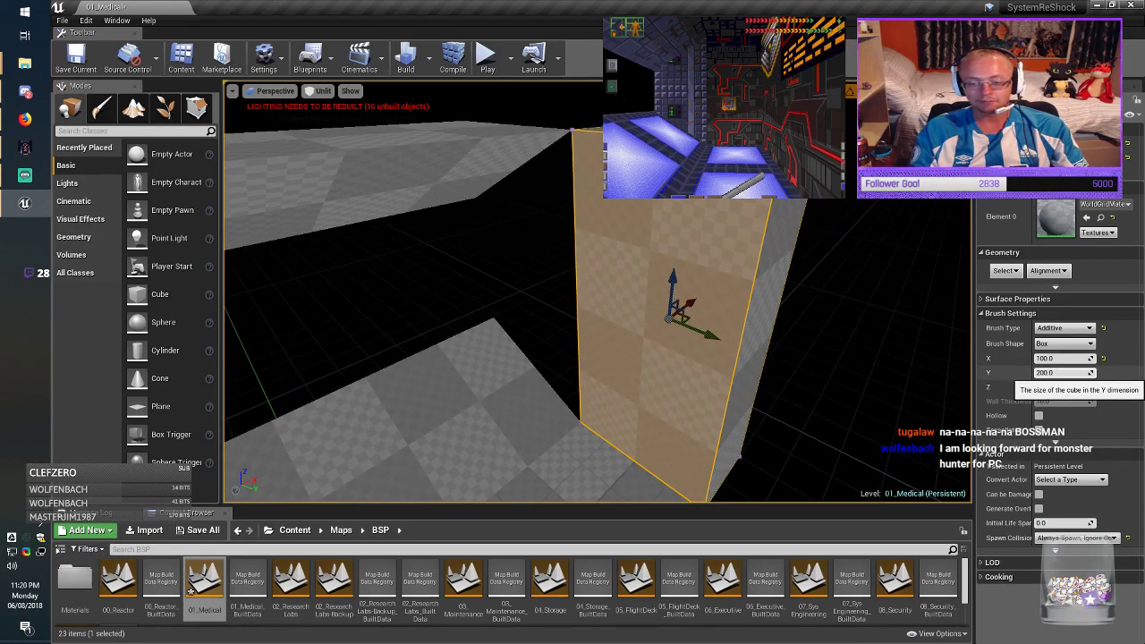
pyautogui.doubleClick(1041, 373)
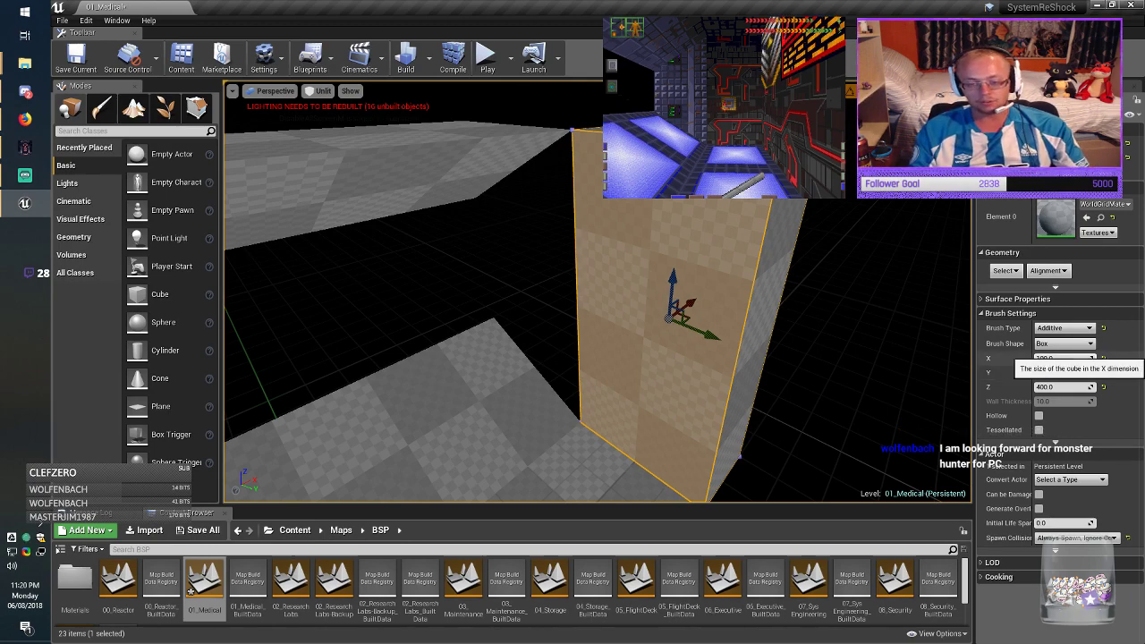
pyautogui.press('Return')
pyautogui.moveTo(699, 331); pyautogui.dragTo(624, 326)
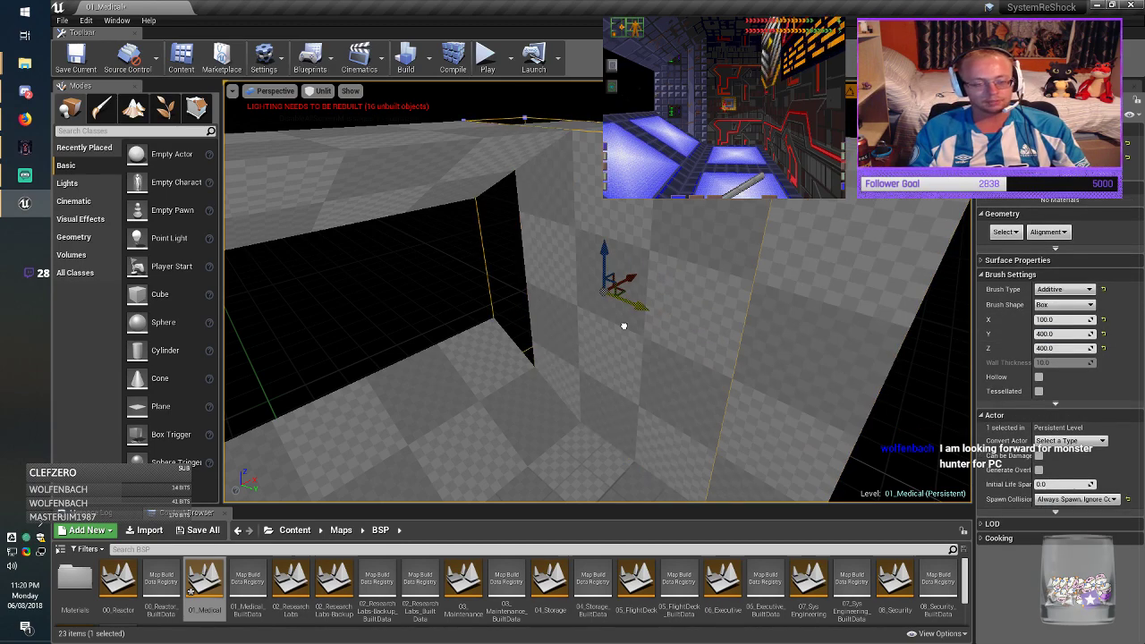
pyautogui.press('Escape')
pyautogui.moveTo(624, 325)
pyautogui.mouseDown(button='right')
pyautogui.moveTo(555, 322)
pyautogui.moveTo(680, 320)
pyautogui.mouseUp(button='right')
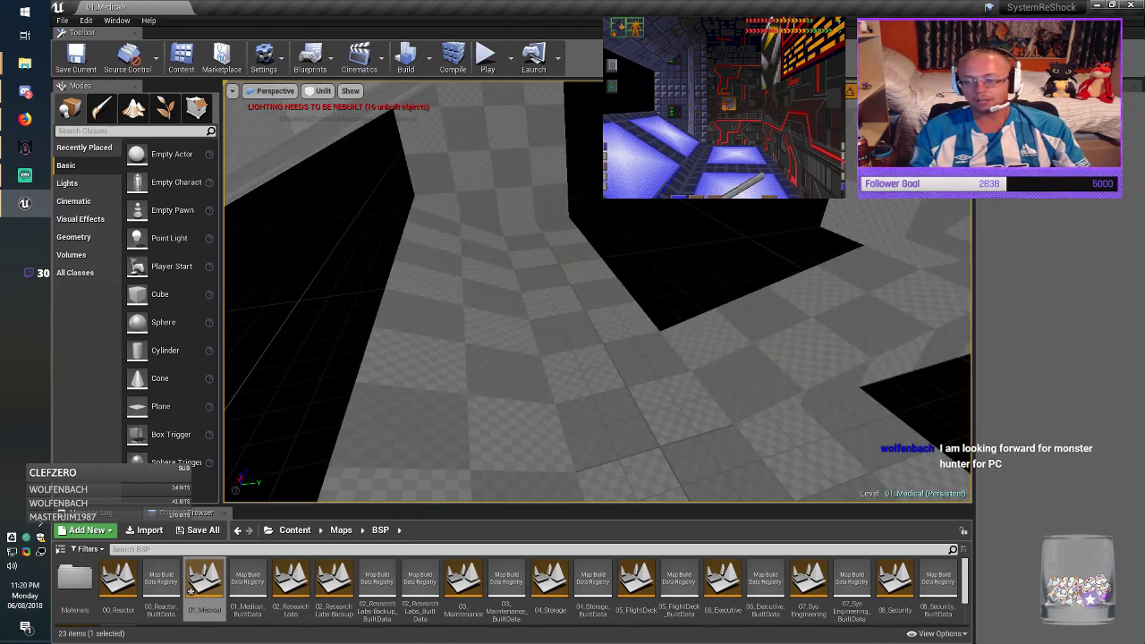
# Step: Duplicate the 100 × 400 × 400 end wall into the gap beside the platform's inner edge
pyautogui.press('w')
pyautogui.moveTo(597, 292)
pyautogui.mouseDown(button='right')
pyautogui.moveTo(582, 309)
pyautogui.moveTo(586, 288)
pyautogui.mouseUp(button='right')
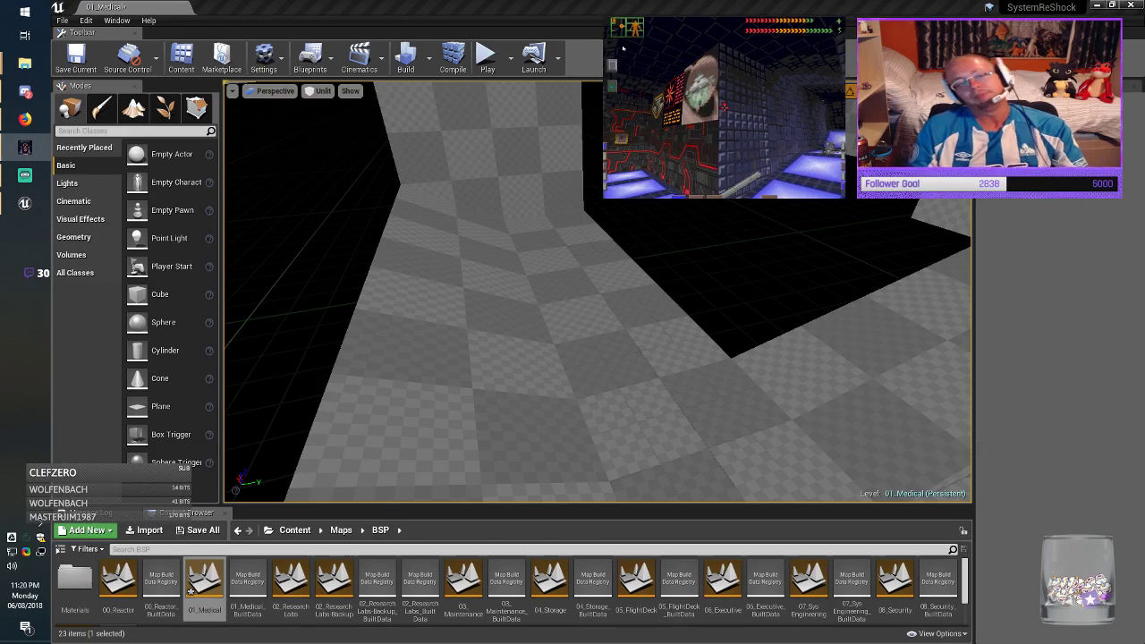
pyautogui.moveTo(376, 197)
pyautogui.mouseDown(button='right')
pyautogui.moveTo(349, 179)
pyautogui.moveTo(403, 169)
pyautogui.moveTo(412, 214)
pyautogui.mouseUp(button='right')
pyautogui.click(367, 197)
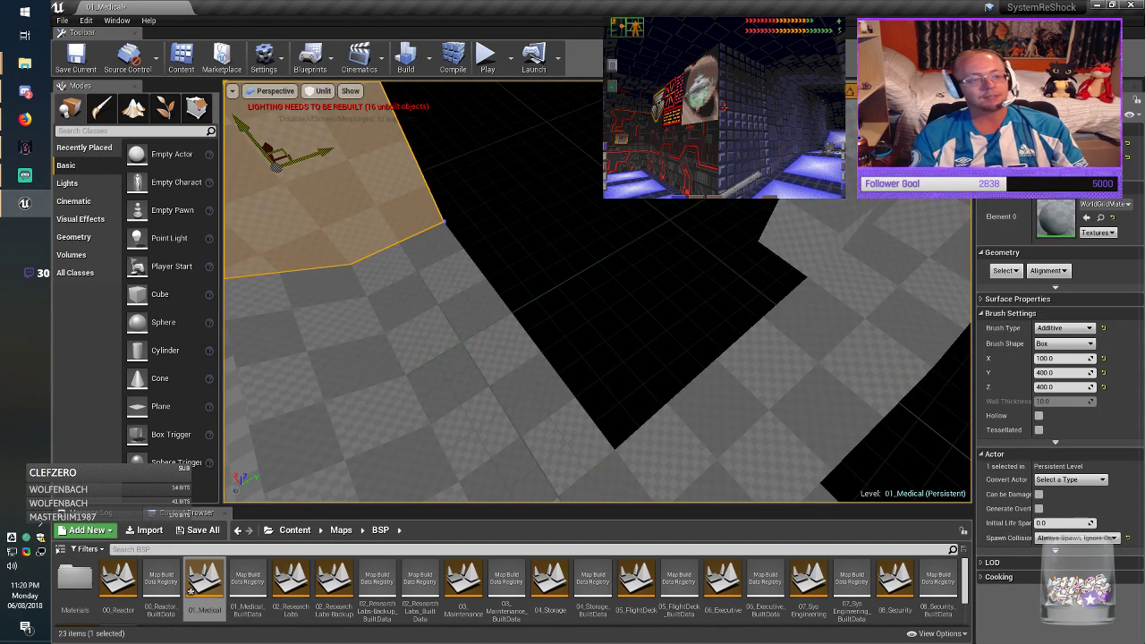
pyautogui.moveTo(310, 153)
pyautogui.keyDown('alt'); pyautogui.mouseDown()
pyautogui.moveTo(707, 161)
pyautogui.moveTo(577, 191)
pyautogui.moveTo(598, 179)
pyautogui.mouseUp(); pyautogui.keyUp('alt')
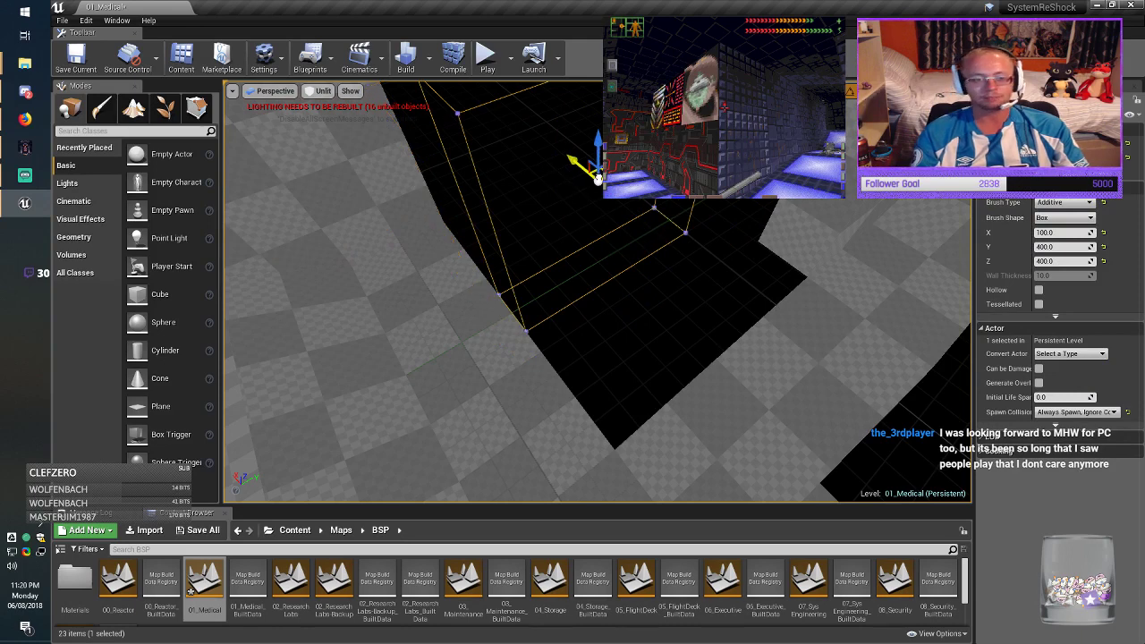
# Step: Resize the duplicated wall brush beside the platform's inner edge to X 600 and Y 200
pyautogui.click(1057, 246)
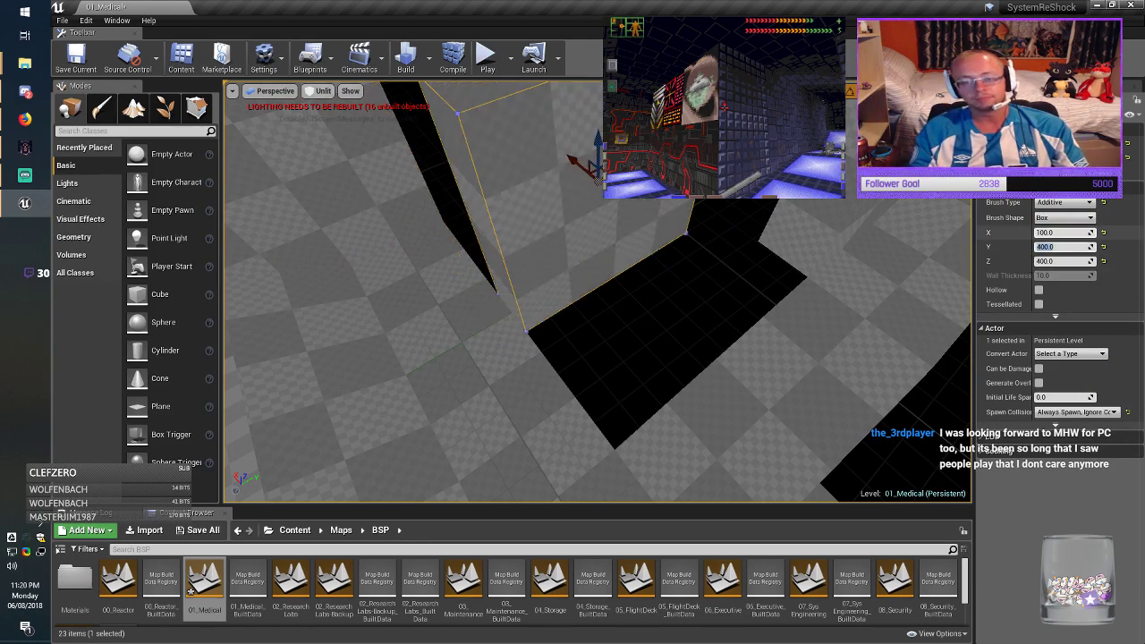
pyautogui.click(1058, 233)
pyautogui.click(1057, 261)
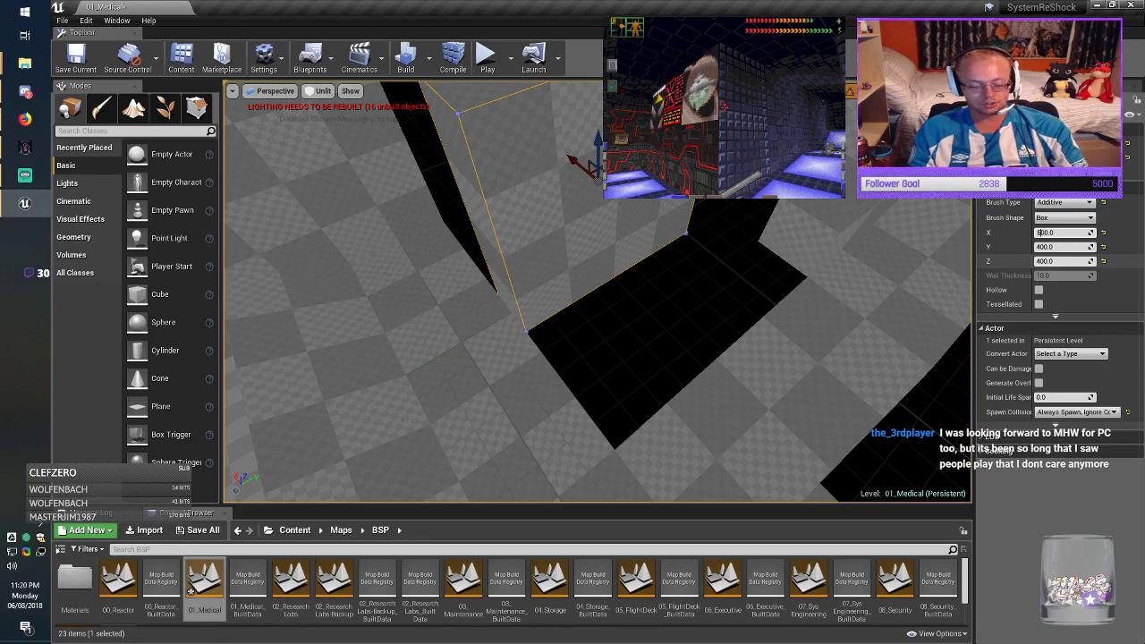
pyautogui.press('Tab')
pyautogui.press('Home')
pyautogui.press('Delete')
pyautogui.press('Return')
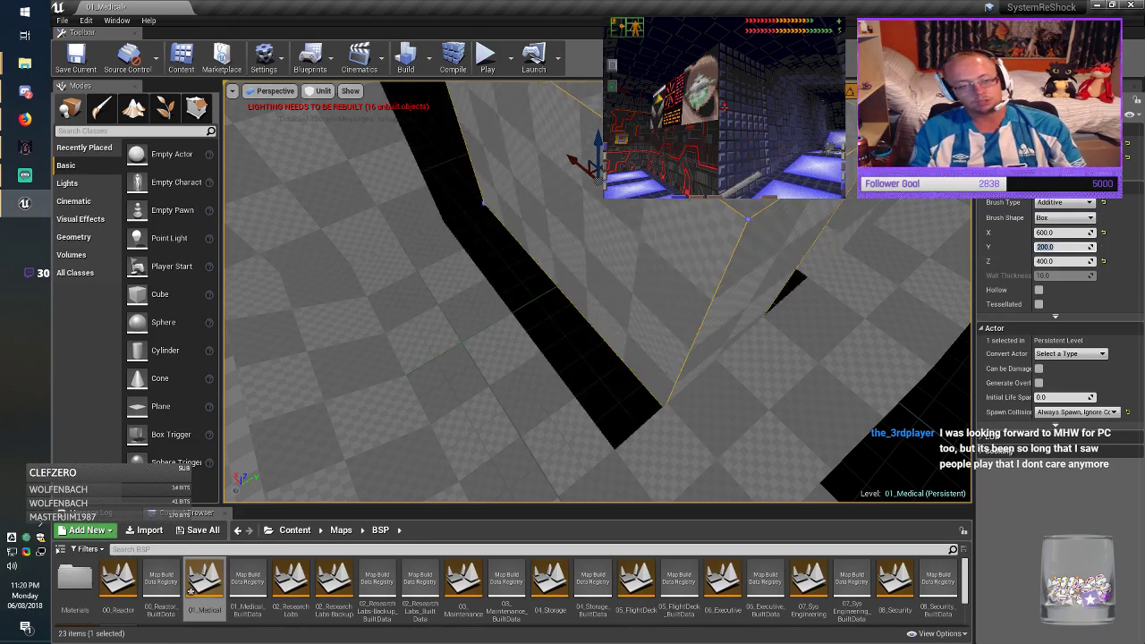
# Step: Move the 600 × 200 × 400 wall brush over the black gap running beside the platform's inner edge
pyautogui.moveTo(632, 166); pyautogui.dragTo(582, 205)
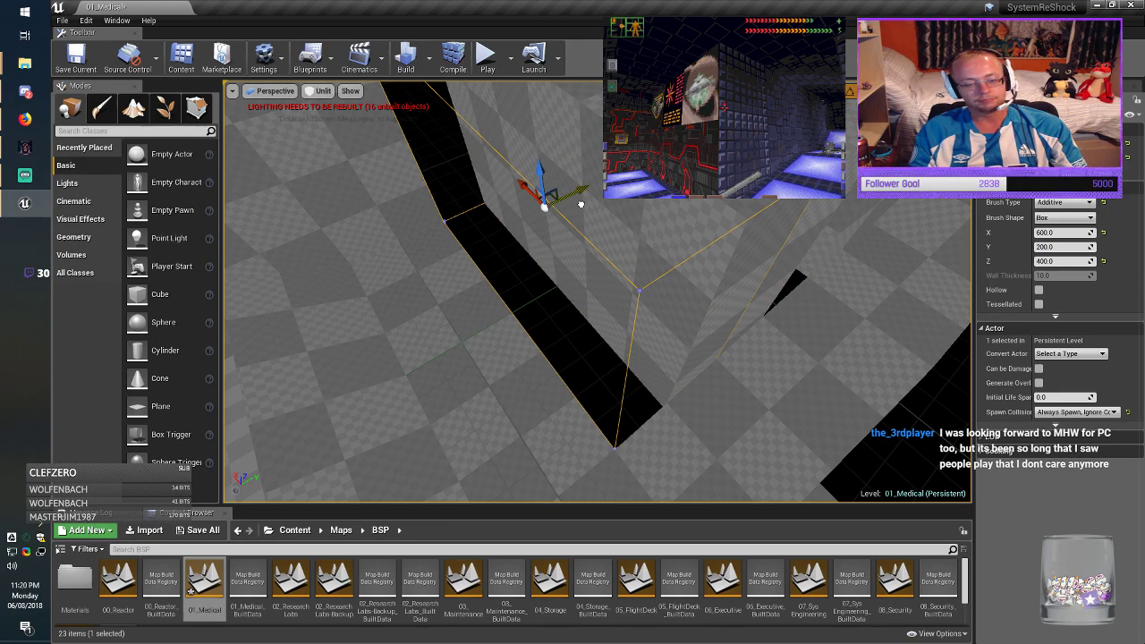
pyautogui.press('Escape')
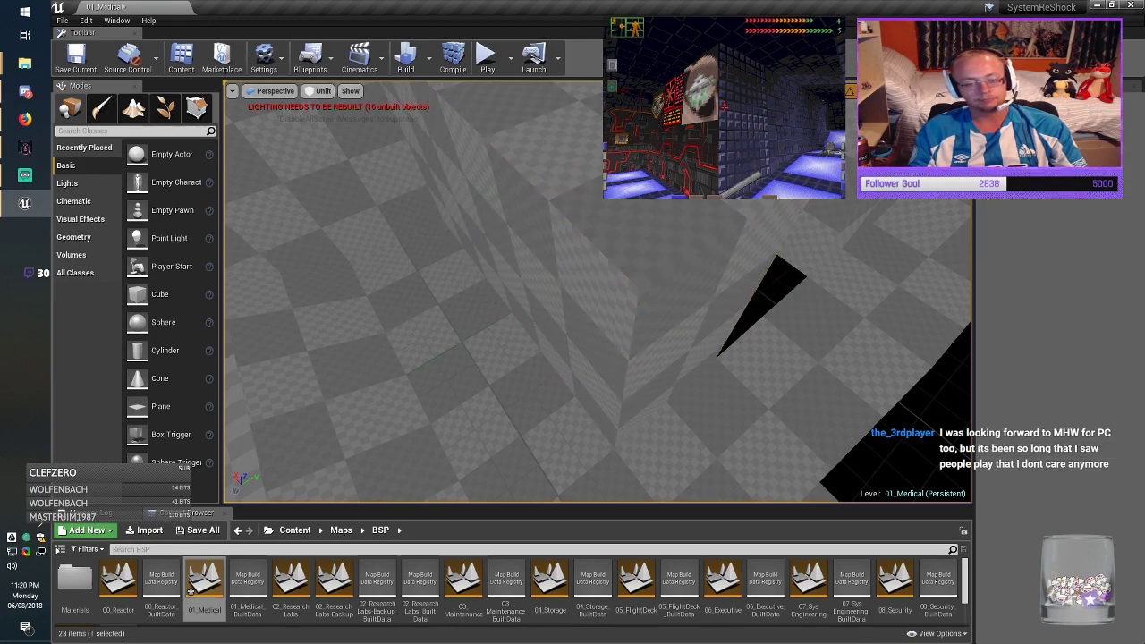
# Step: Duplicate the 1000 × 200 × 100 floor strip straight up to ceiling height to cover the opening above it
pyautogui.moveTo(596, 304)
pyautogui.mouseDown(button='right')
pyautogui.moveTo(609, 287)
pyautogui.moveTo(537, 197)
pyautogui.moveTo(603, 190)
pyautogui.mouseUp(button='right')
pyautogui.click(586, 439)
pyautogui.moveTo(585, 439); pyautogui.dragTo(639, 439, button='right')
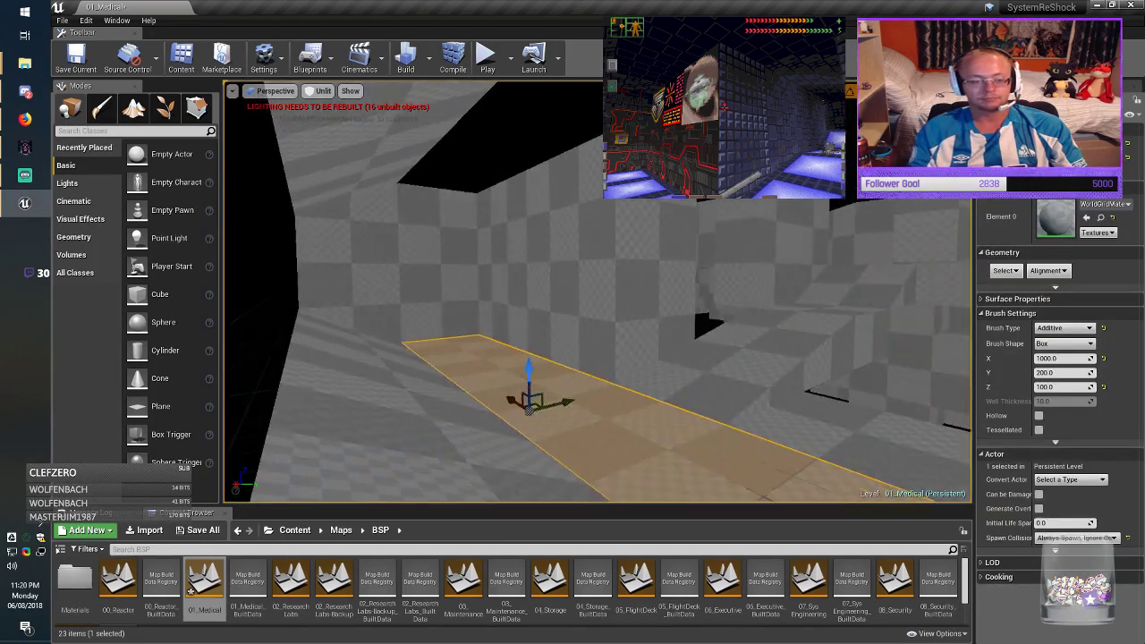
pyautogui.moveTo(532, 360)
pyautogui.keyDown('alt'); pyautogui.mouseDown()
pyautogui.moveTo(533, 47)
pyautogui.moveTo(528, 92)
pyautogui.mouseUp(); pyautogui.keyUp('alt')
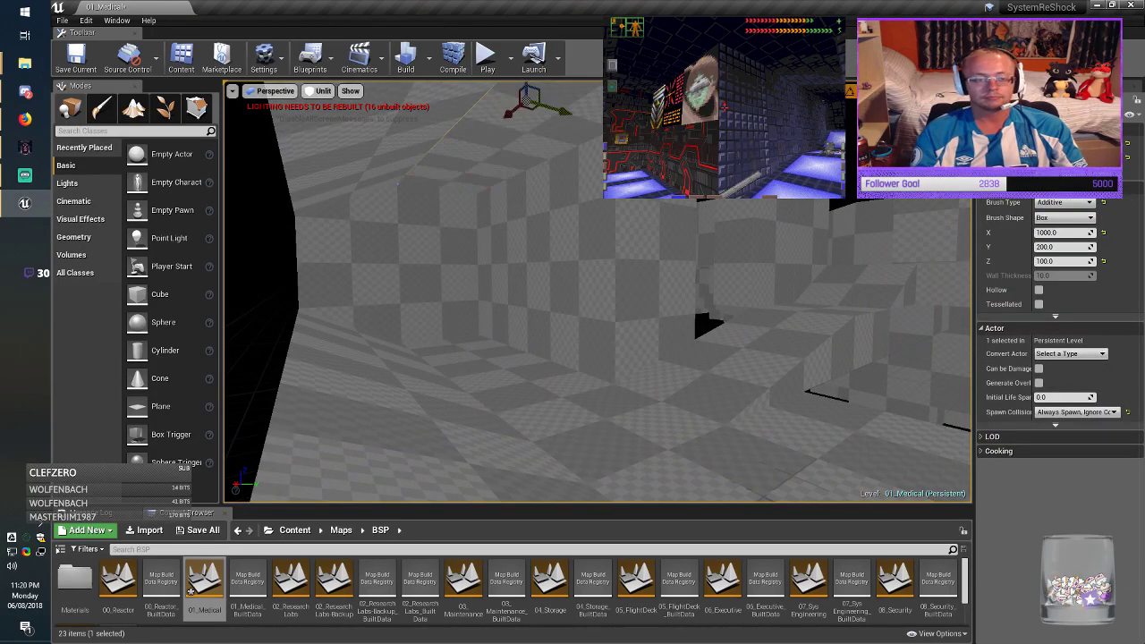
# Step: Duplicate the 200 × 200 × 100 floor brush straight up to ceiling height
pyautogui.moveTo(527, 98)
pyautogui.mouseDown(button='right')
pyautogui.moveTo(470, 100)
pyautogui.moveTo(474, 82)
pyautogui.mouseUp(button='right')
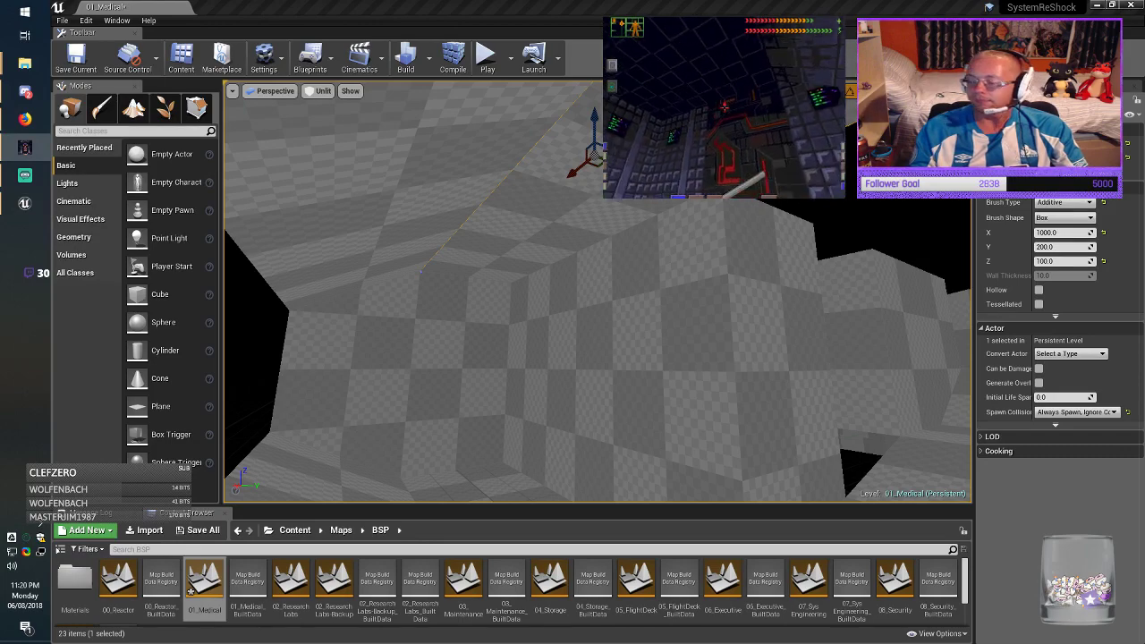
pyautogui.moveTo(501, 268); pyautogui.dragTo(707, 340, button='right')
pyautogui.click(610, 465)
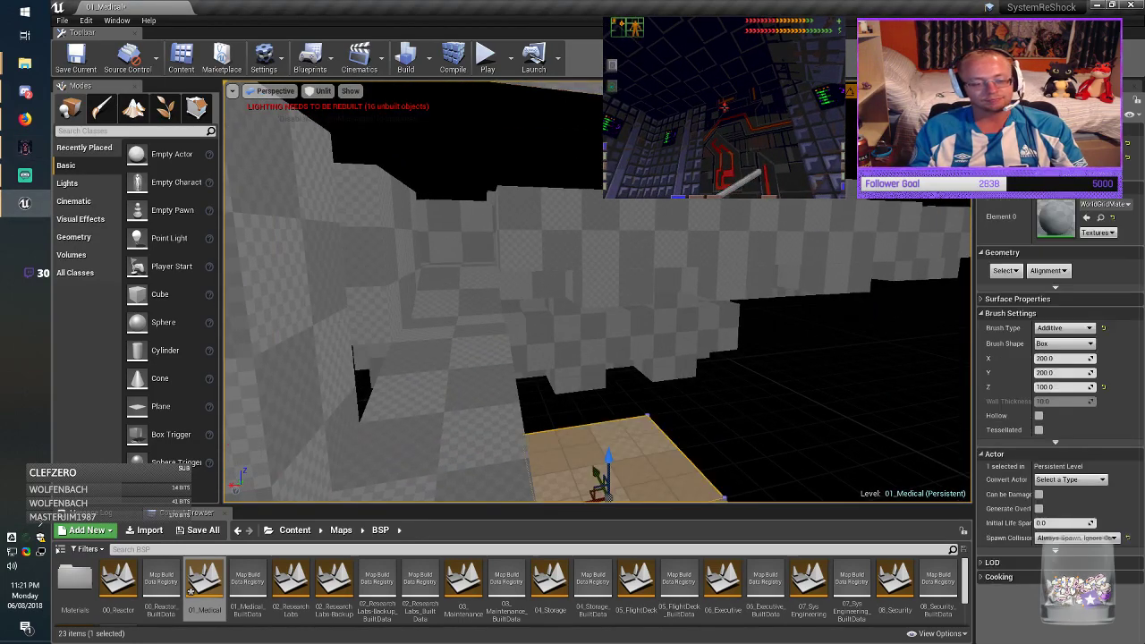
pyautogui.moveTo(611, 466); pyautogui.dragTo(630, 465, button='right')
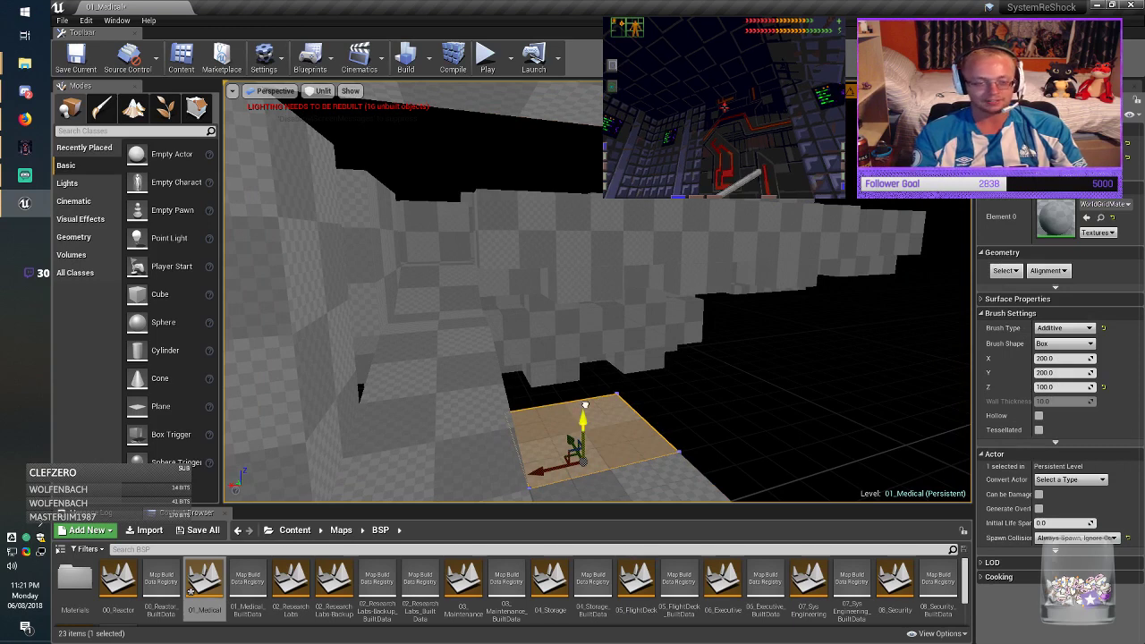
pyautogui.moveTo(585, 406)
pyautogui.keyDown('alt'); pyautogui.mouseDown()
pyautogui.moveTo(586, 27)
pyautogui.moveTo(584, 53)
pyautogui.mouseUp(); pyautogui.keyUp('alt')
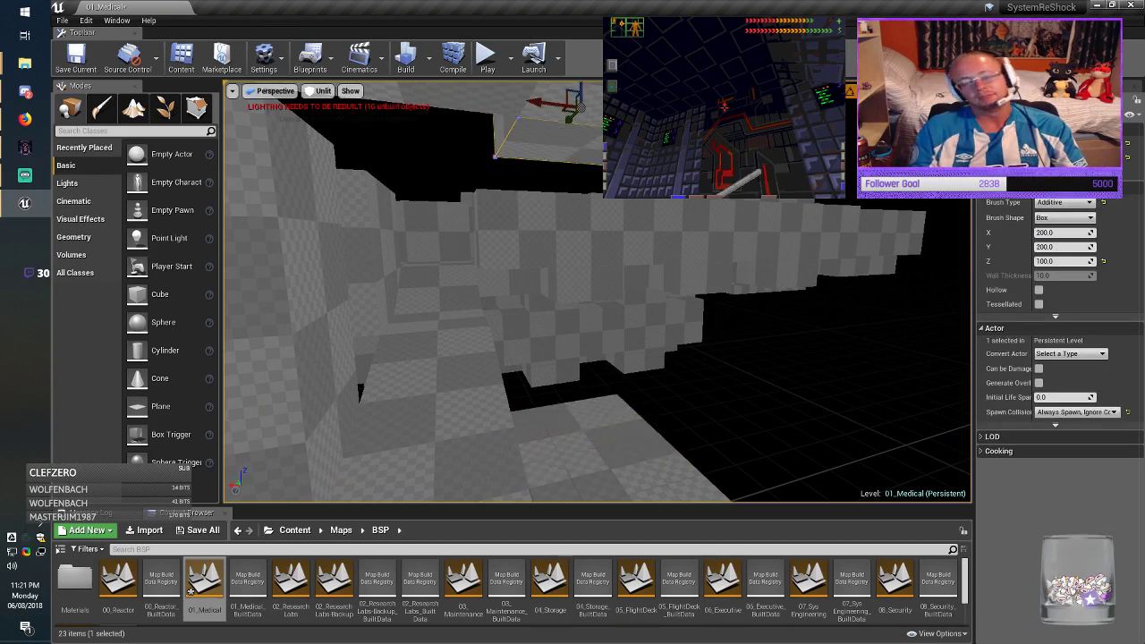
# Step: Set the duplicated ceiling brush's X size to 400 and shift it lengthwise to cover the remaining ceiling gap
pyautogui.moveTo(586, 286)
pyautogui.mouseDown(button='right')
pyautogui.moveTo(505, 279)
pyautogui.moveTo(522, 258)
pyautogui.mouseUp(button='right')
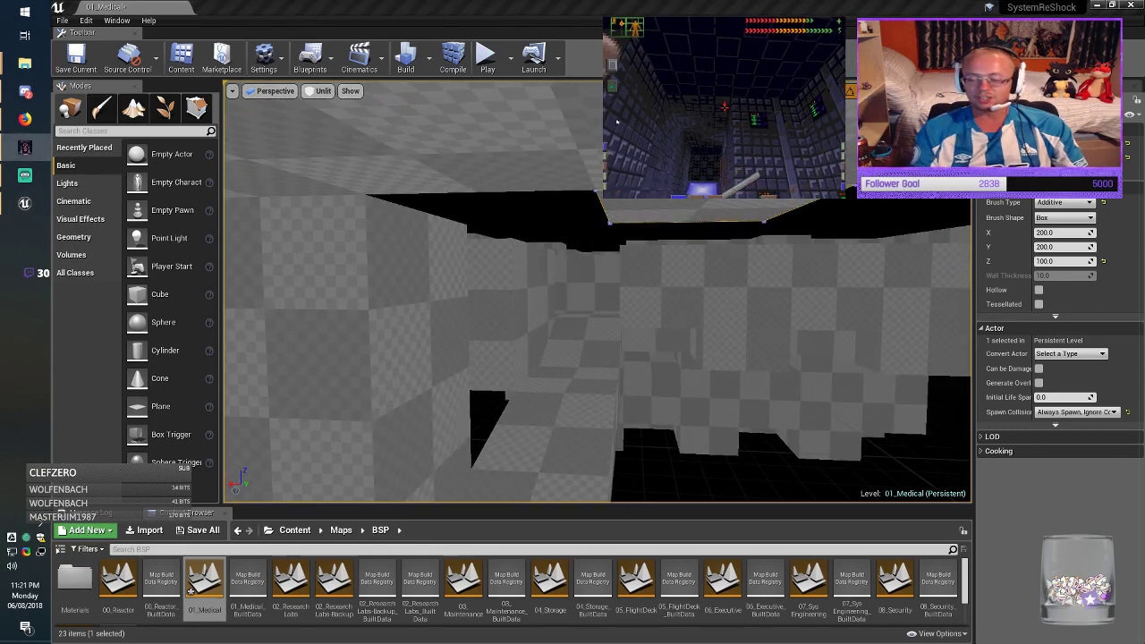
pyautogui.hotkey('alt', 'Tab')
pyautogui.moveTo(586, 286); pyautogui.dragTo(632, 268, button='right')
pyautogui.press('s')
pyautogui.press('w')
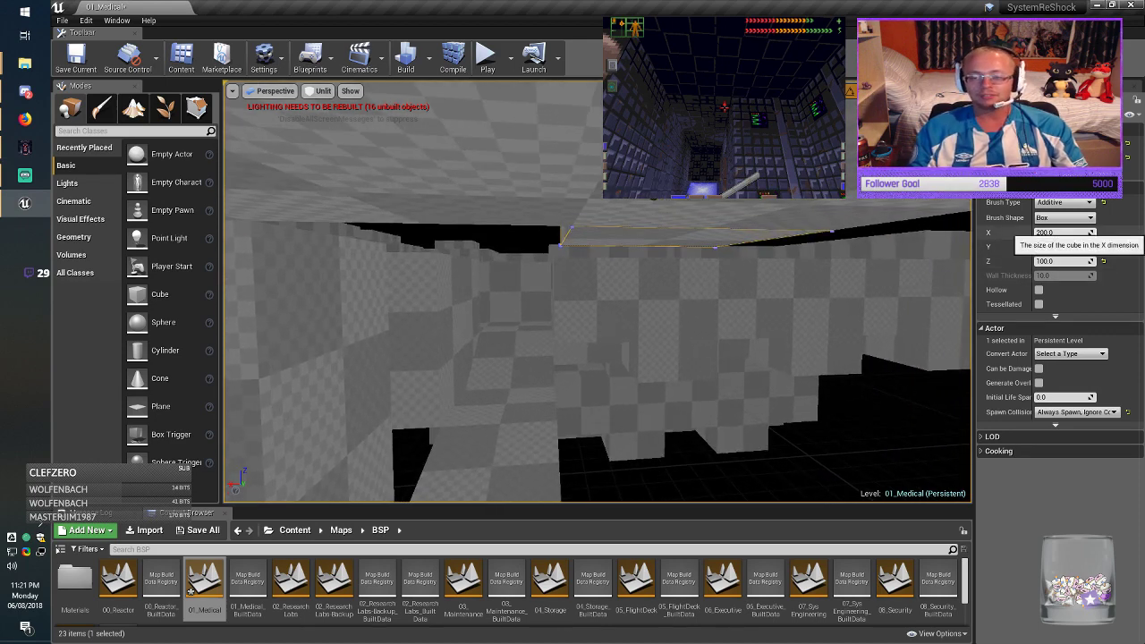
pyautogui.click(1053, 233)
pyautogui.click(1054, 247)
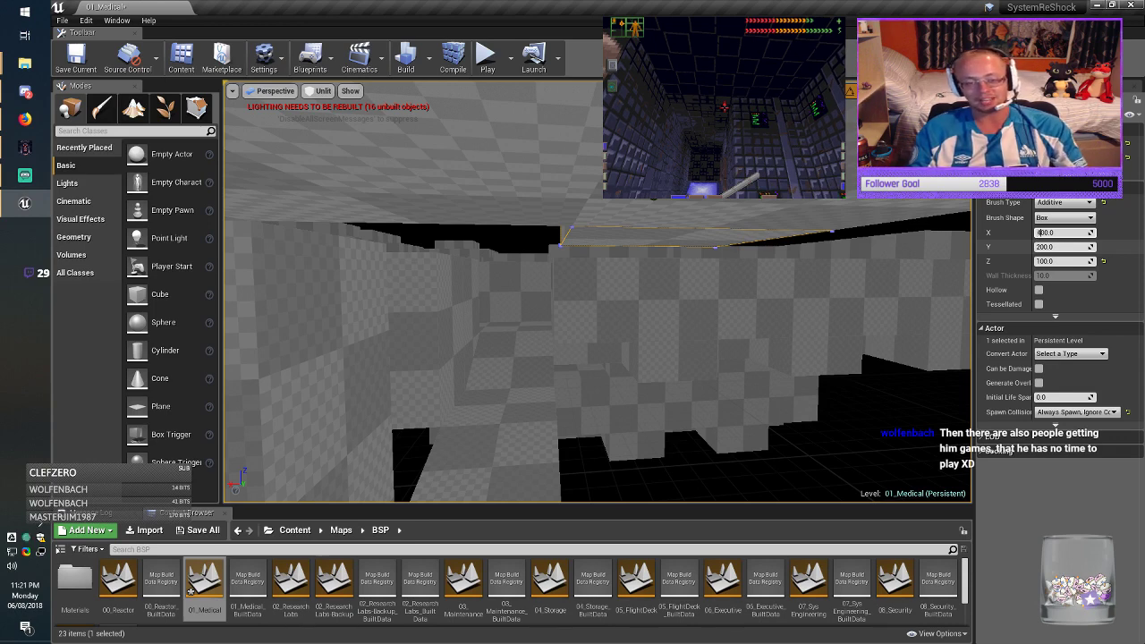
pyautogui.press('Return')
pyautogui.moveTo(610, 189); pyautogui.dragTo(509, 188)
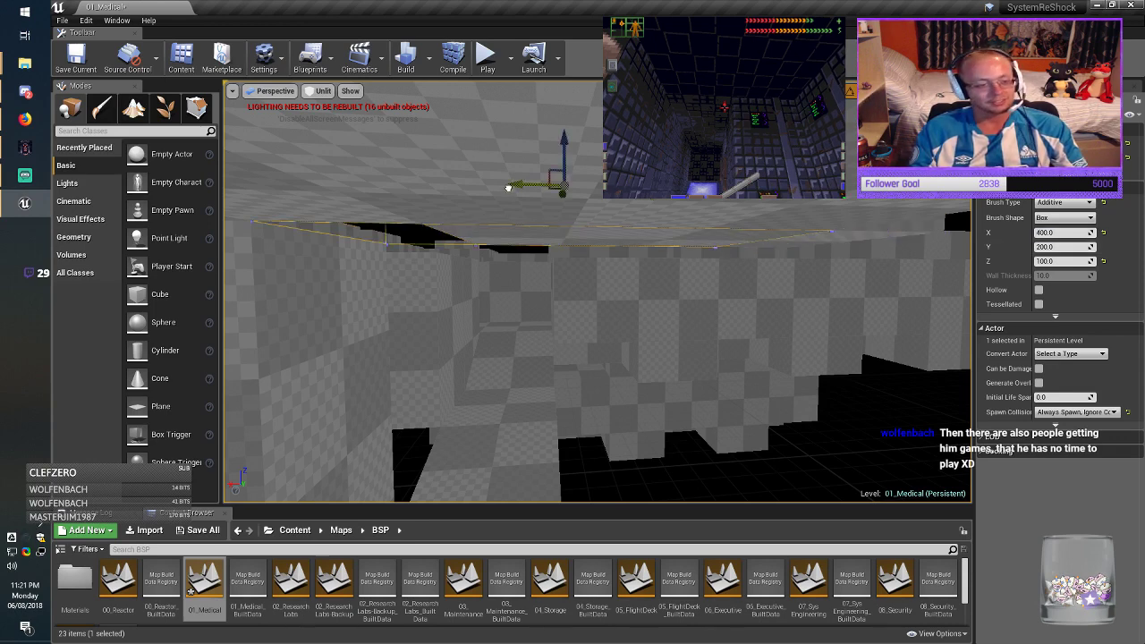
pyautogui.moveTo(507, 188)
pyautogui.mouseDown(button='right')
pyautogui.moveTo(340, 197)
pyautogui.moveTo(402, 202)
pyautogui.moveTo(354, 211)
pyautogui.mouseUp(button='right')
pyautogui.press('Escape')
# Step: Move the 100 × 200 × 300 wall brush along Y into the black gap next to it
pyautogui.click(693, 275)
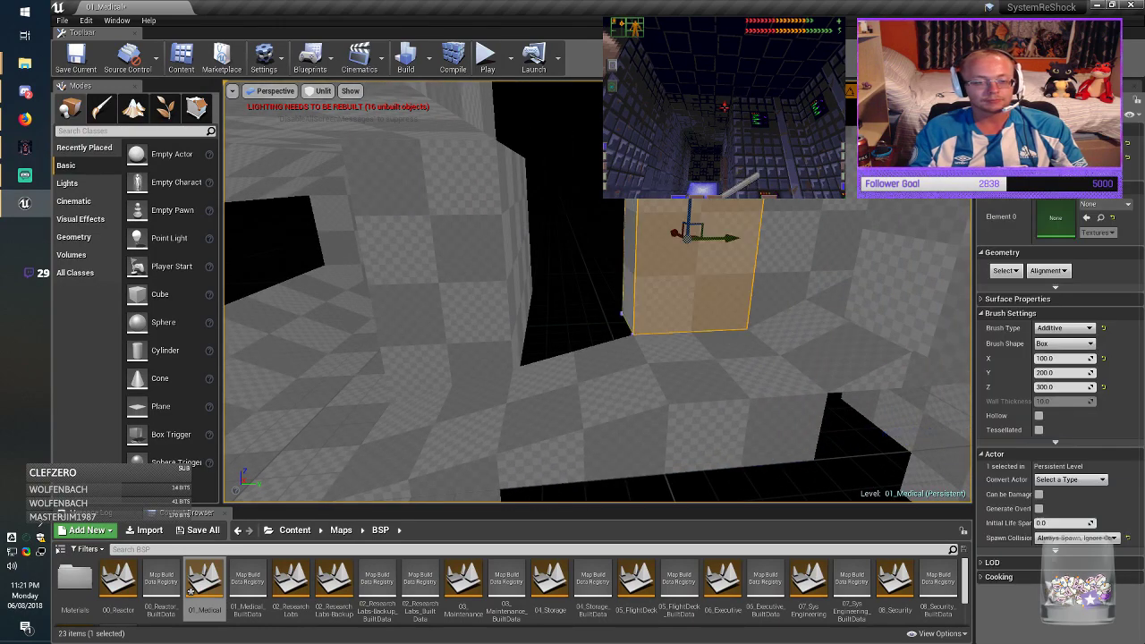
pyautogui.moveTo(713, 239)
pyautogui.mouseDown()
pyautogui.moveTo(555, 241)
pyautogui.moveTo(607, 243)
pyautogui.mouseUp()
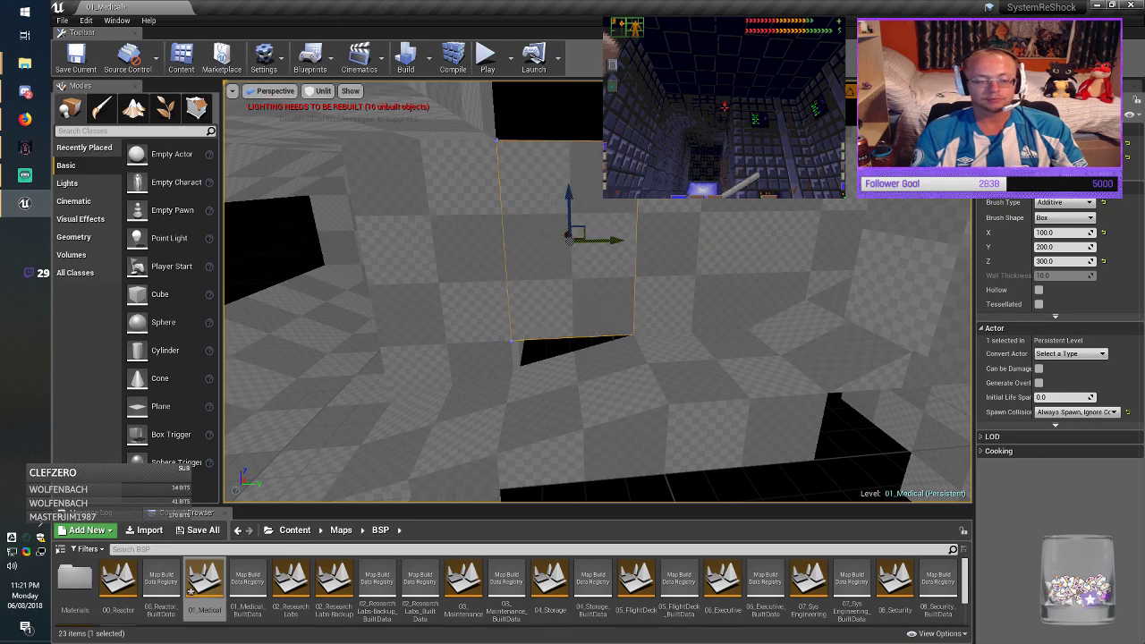
pyautogui.moveTo(616, 243)
pyautogui.mouseDown(button='right')
pyautogui.moveTo(465, 265)
pyautogui.moveTo(463, 250)
pyautogui.mouseUp(button='right')
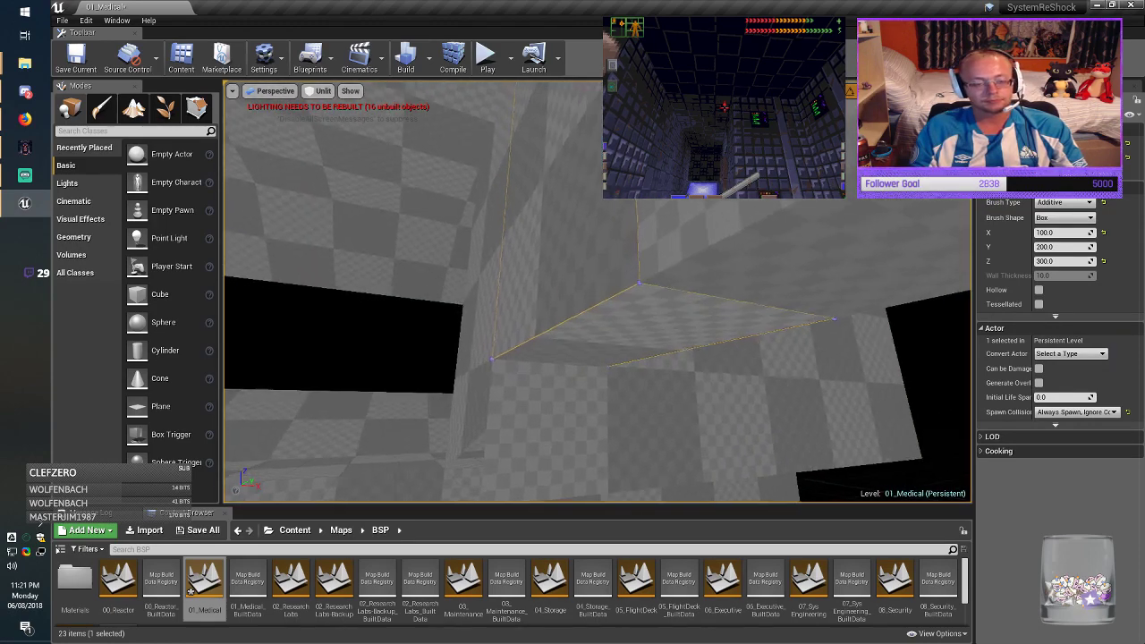
# Step: In geometry editing, lower the bottom face of the moved wall brush to close the hole beneath it
pyautogui.click(196, 109)
pyautogui.click(617, 344)
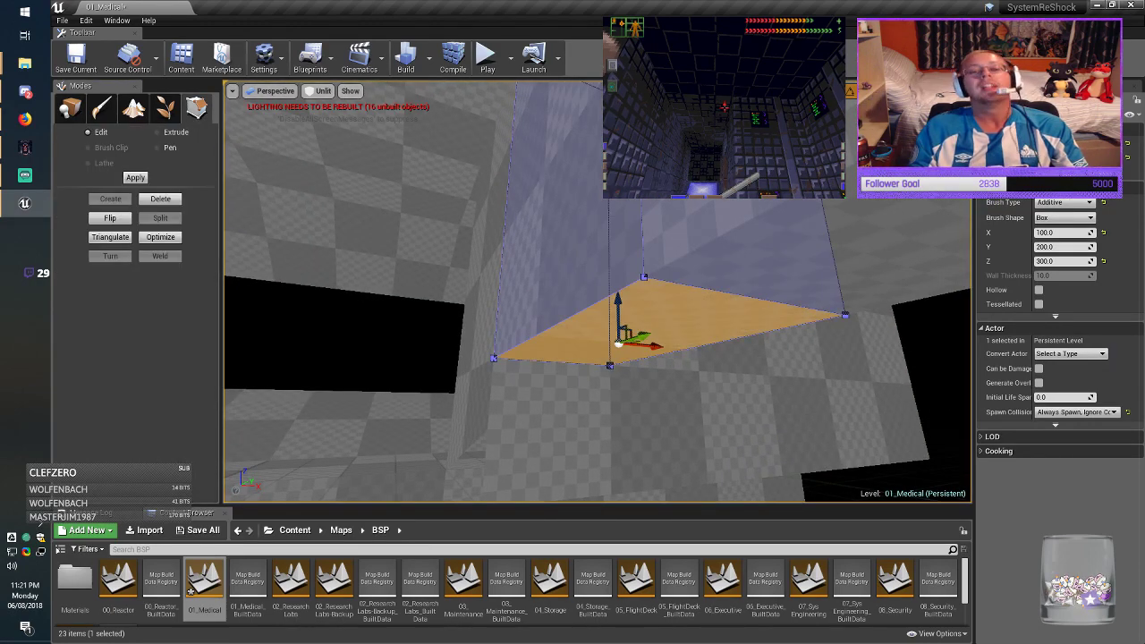
pyautogui.moveTo(619, 304); pyautogui.dragTo(632, 375)
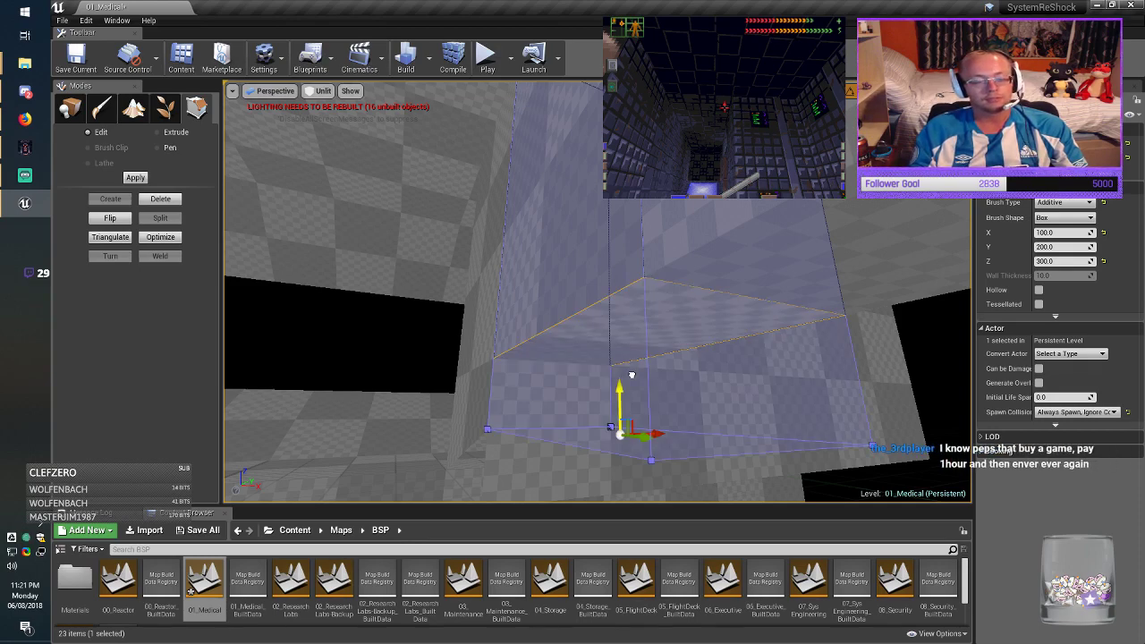
pyautogui.click(630, 454)
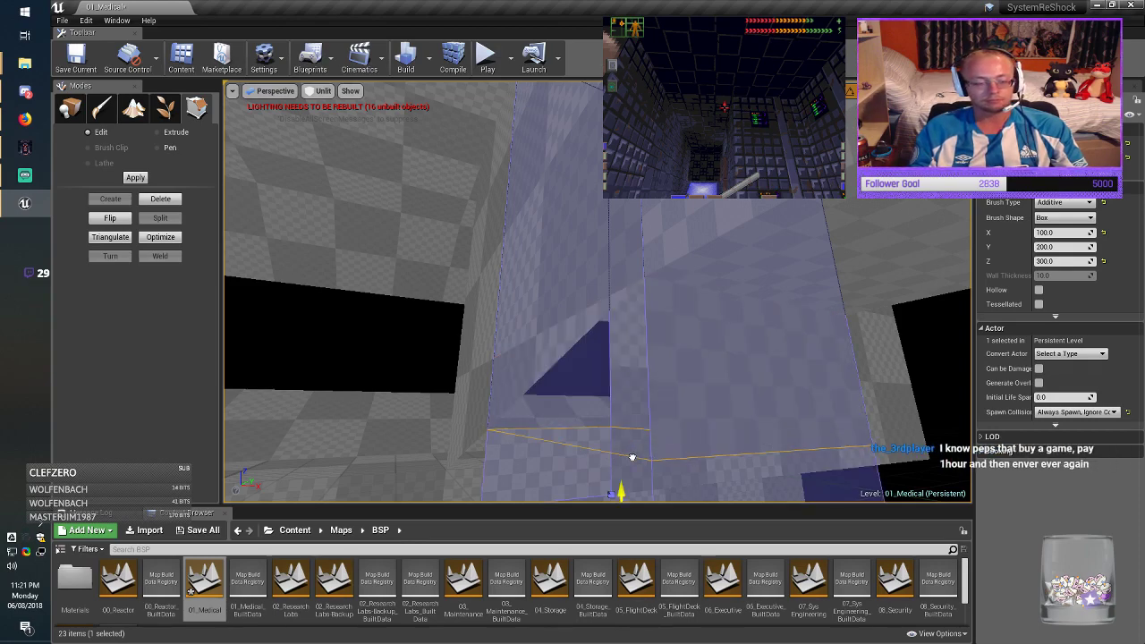
pyautogui.moveTo(633, 457)
pyautogui.mouseDown(button='right')
pyautogui.moveTo(716, 465)
pyautogui.moveTo(689, 447)
pyautogui.moveTo(716, 456)
pyautogui.mouseUp(button='right')
pyautogui.moveTo(632, 457)
pyautogui.mouseDown(button='right')
pyautogui.moveTo(539, 460)
pyautogui.moveTo(564, 448)
pyautogui.mouseUp(button='right')
pyautogui.press('Delete')
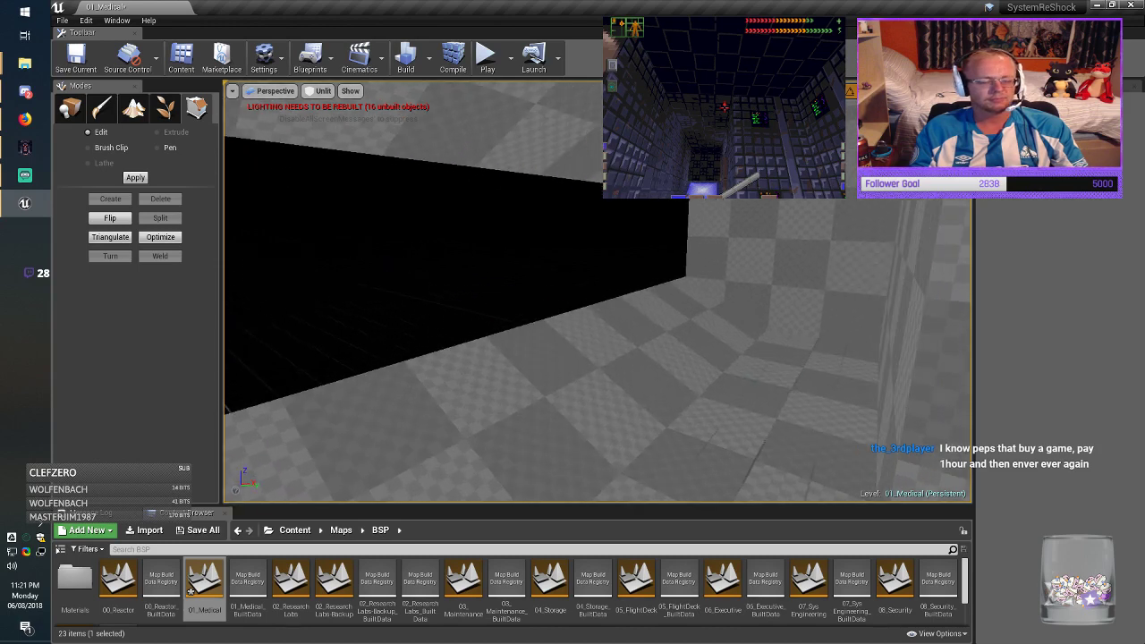
# Step: Choose the M_BSP_Glass material from the Materials folder and place a box brush using it near the long wall opening
pyautogui.doubleClick(70, 577)
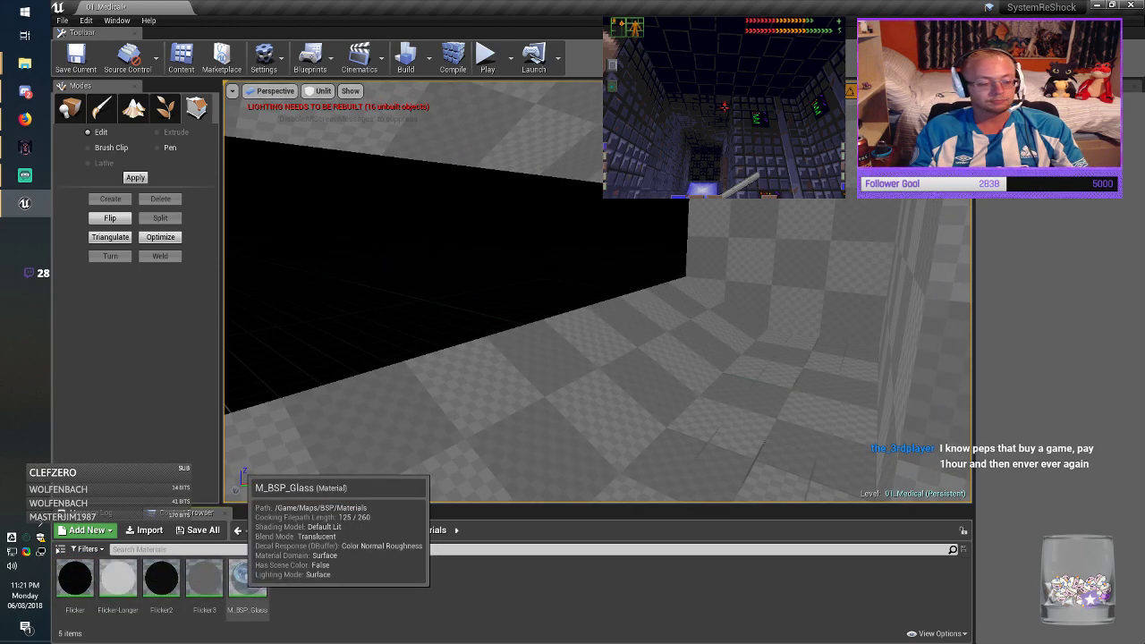
pyautogui.click(238, 591)
pyautogui.click(69, 107)
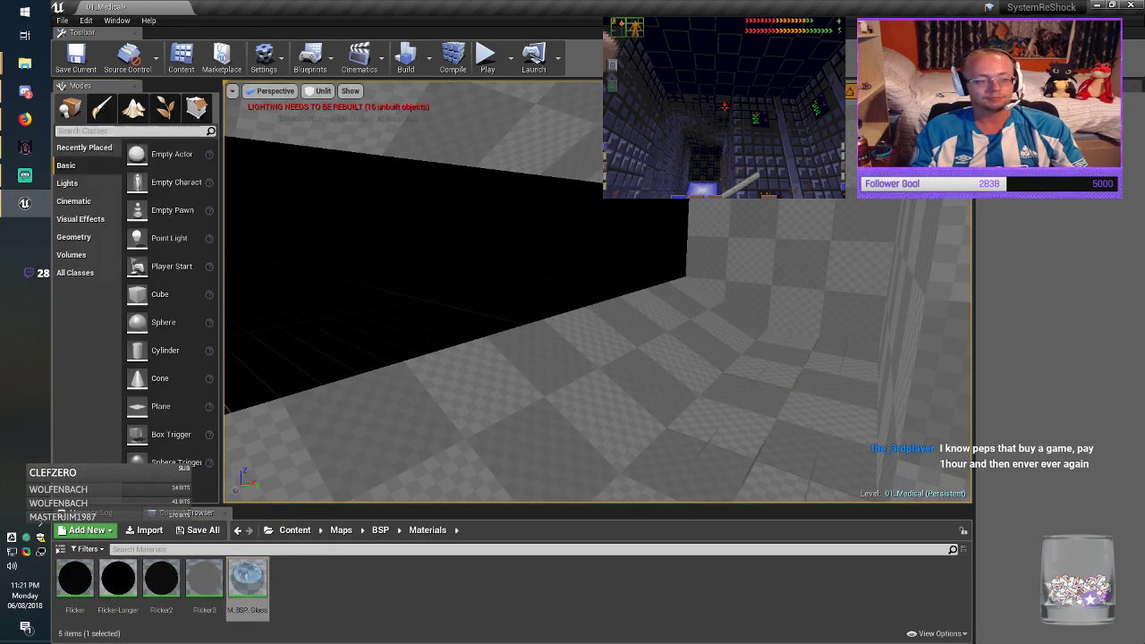
pyautogui.click(73, 237)
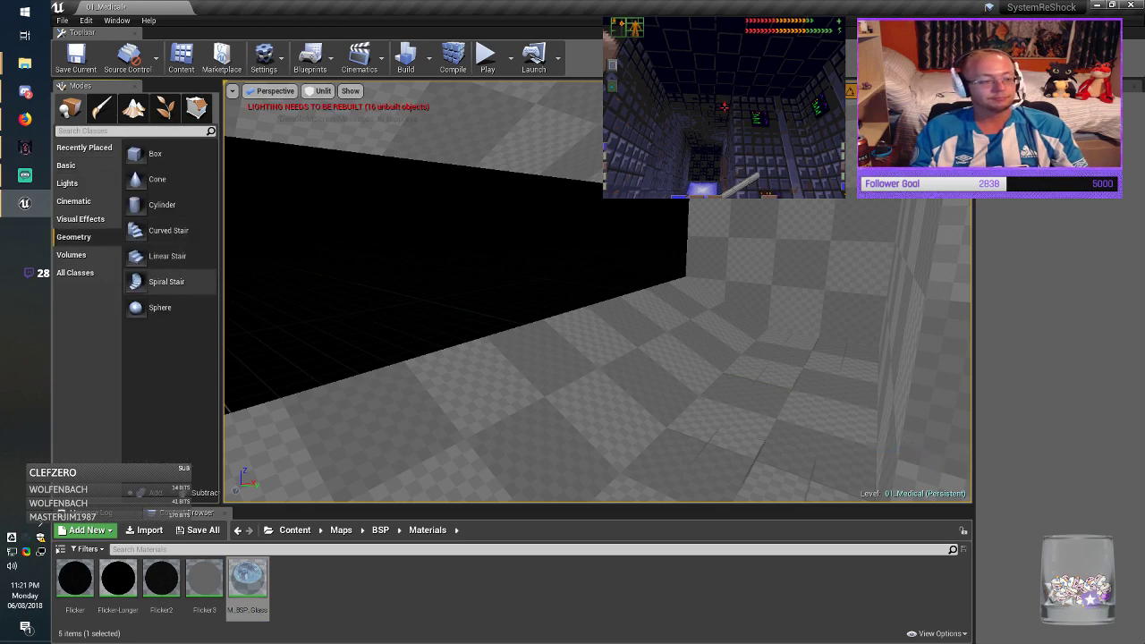
pyautogui.moveTo(155, 153); pyautogui.dragTo(729, 344)
pyautogui.moveTo(729, 344); pyautogui.dragTo(786, 350, button='right')
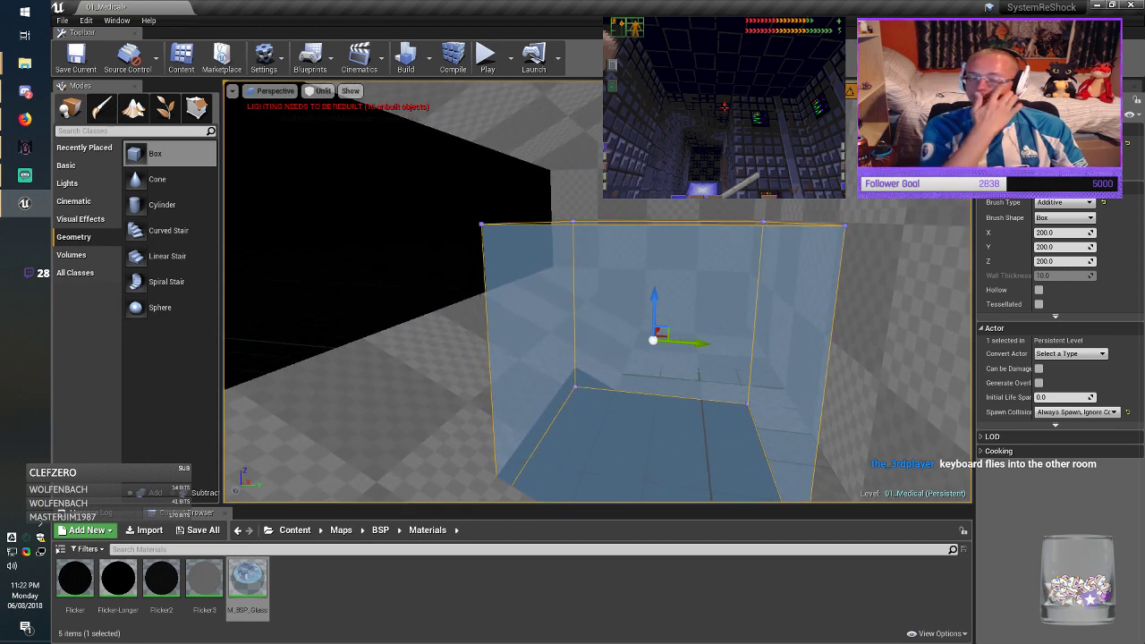
# Step: Resize the glass box brush to X 1000 and Y 100
pyautogui.click(1054, 247)
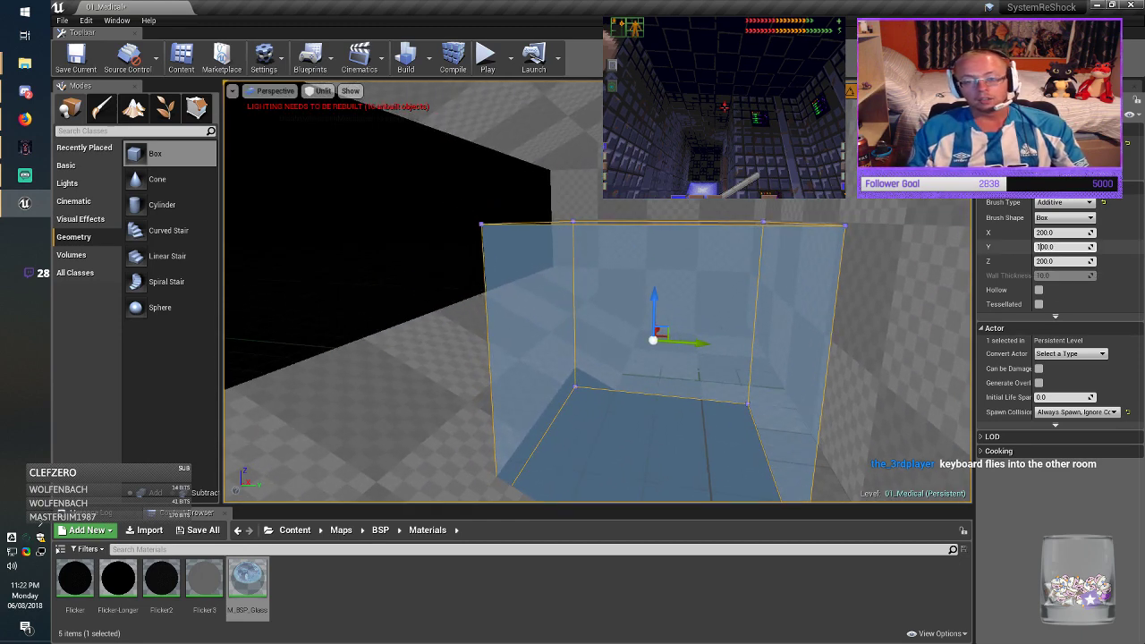
pyautogui.press('Return')
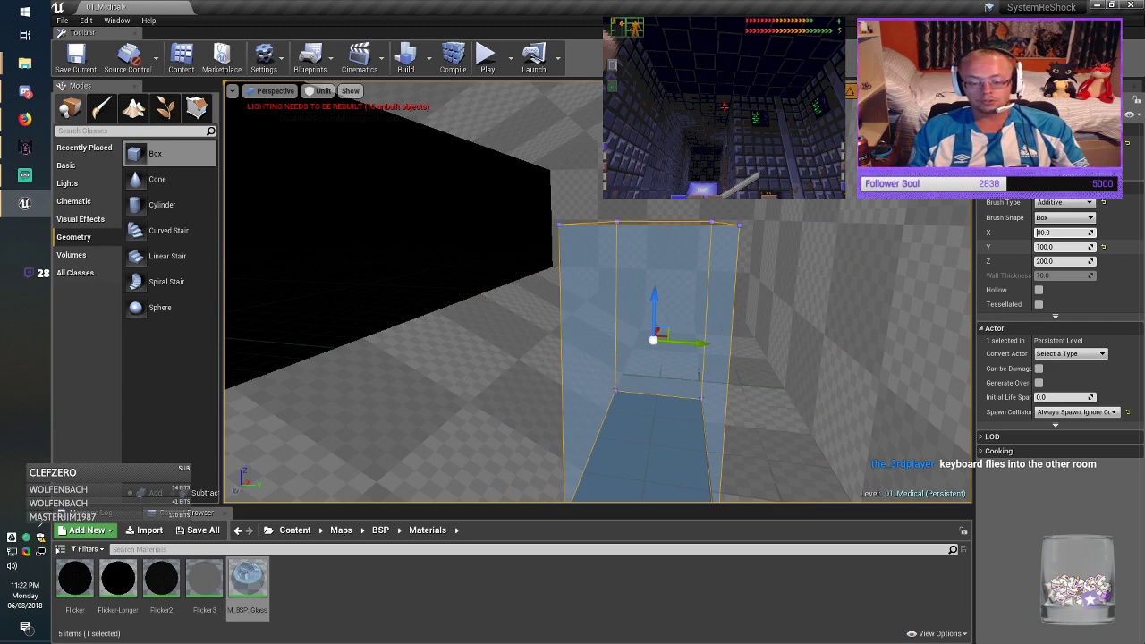
pyautogui.press('Return')
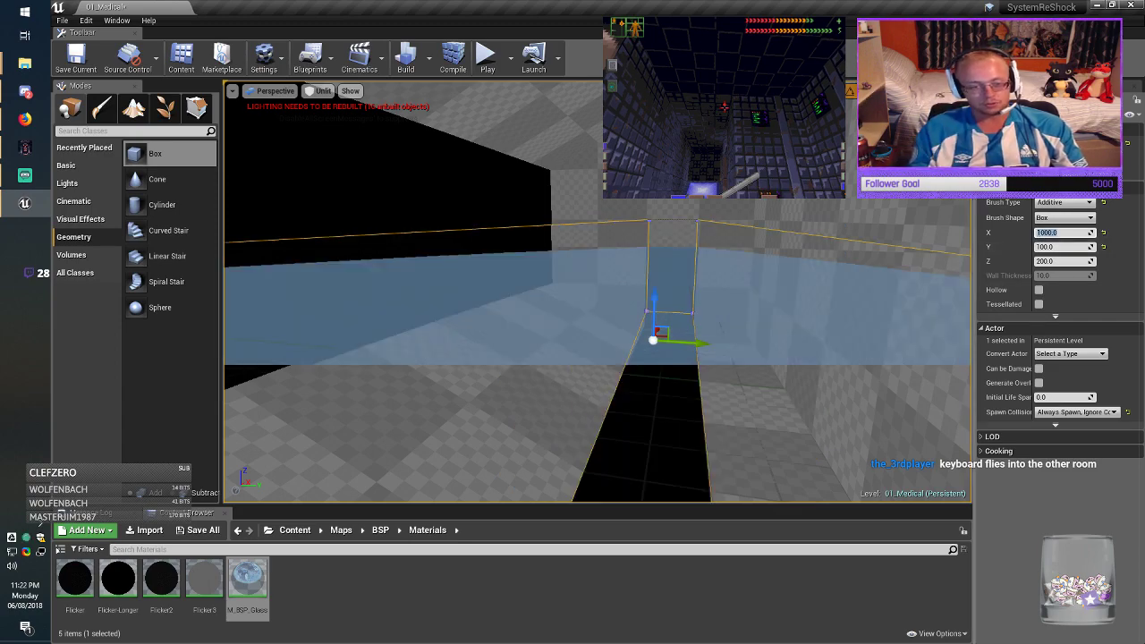
# Step: Shift the 1000 × 100 × 200 glass brush up and across so it fills the long window opening above the floor edge
pyautogui.moveTo(788, 353)
pyautogui.mouseDown(button='right')
pyautogui.moveTo(840, 356)
pyautogui.moveTo(689, 366)
pyautogui.moveTo(792, 376)
pyautogui.moveTo(778, 385)
pyautogui.mouseUp(button='right')
pyautogui.moveTo(399, 322)
pyautogui.mouseDown()
pyautogui.moveTo(329, 306)
pyautogui.moveTo(359, 308)
pyautogui.mouseUp()
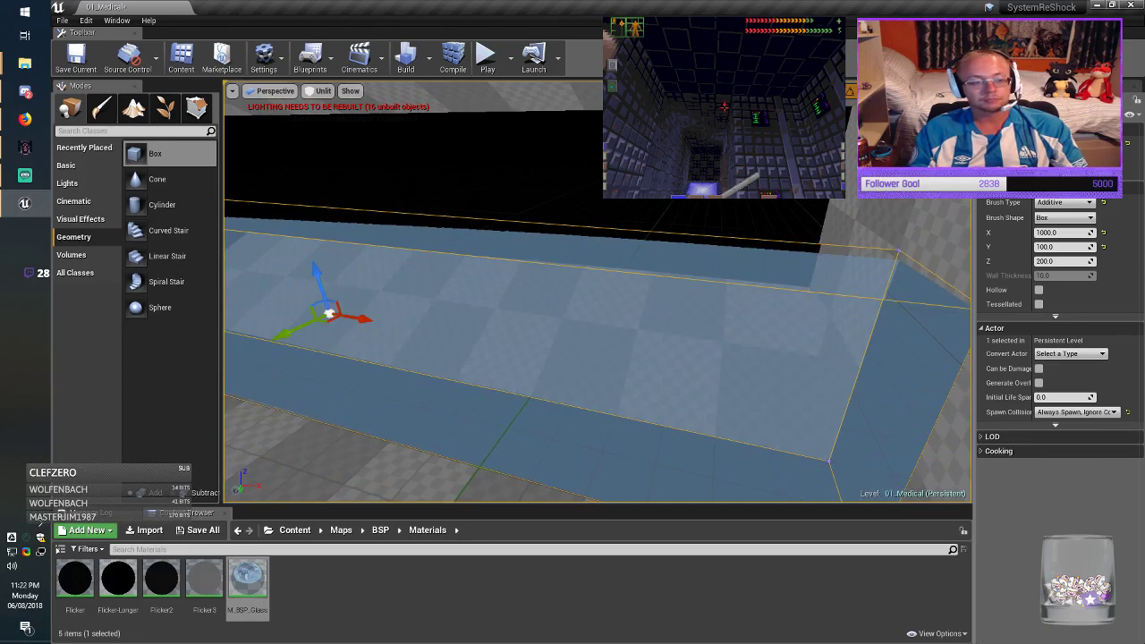
pyautogui.moveTo(319, 248); pyautogui.dragTo(322, 170)
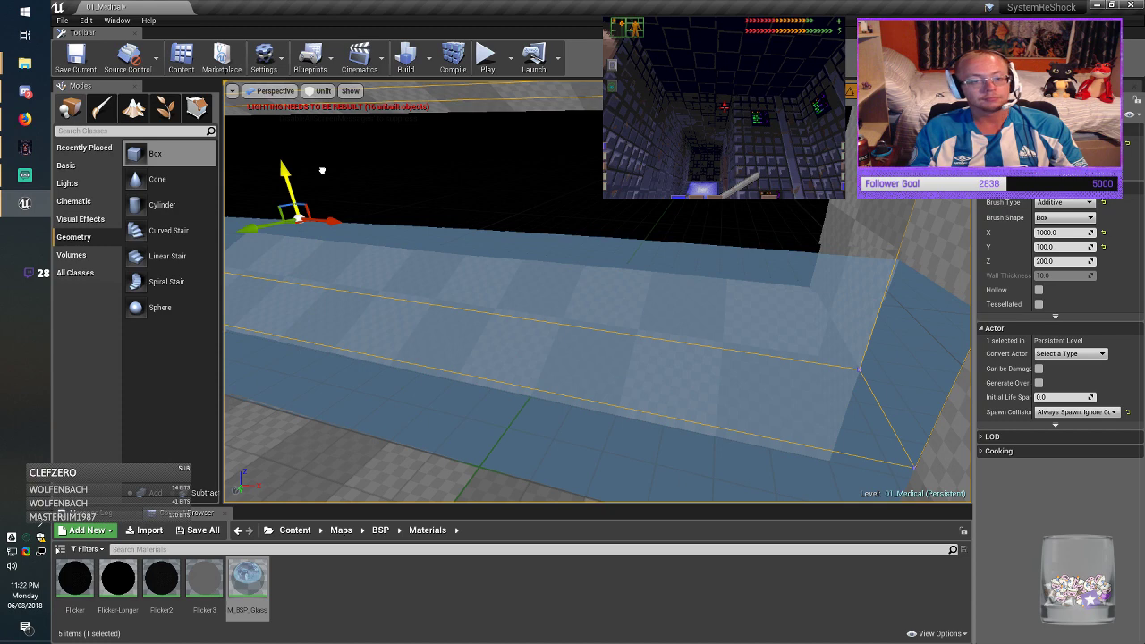
pyautogui.moveTo(252, 229); pyautogui.dragTo(412, 179)
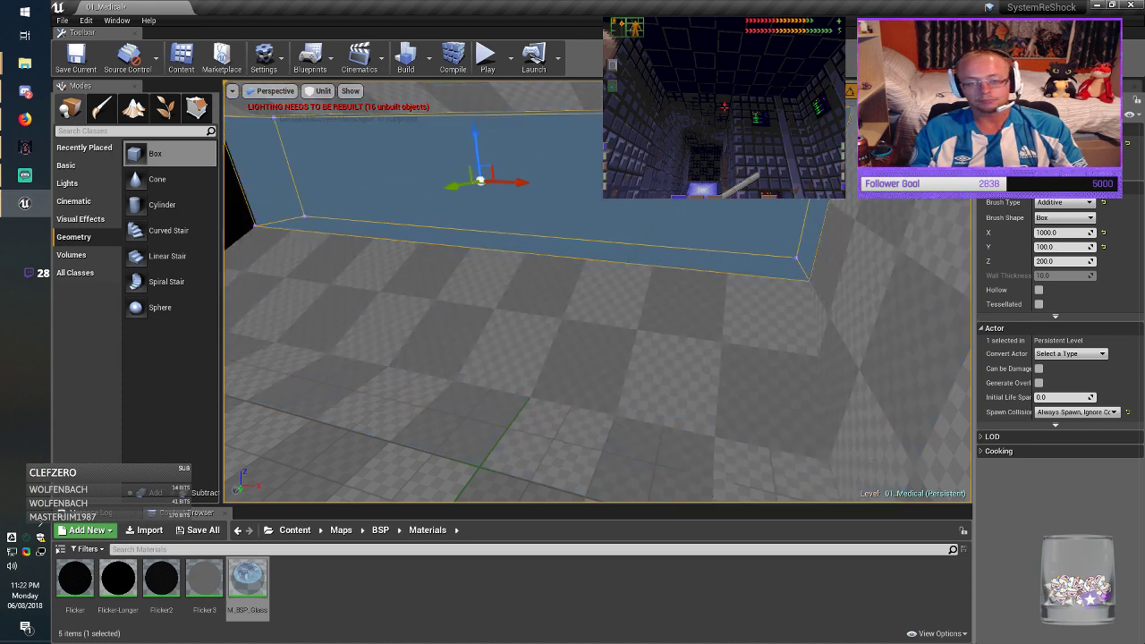
pyautogui.moveTo(412, 179)
pyautogui.mouseDown(button='right')
pyautogui.moveTo(345, 179)
pyautogui.moveTo(347, 143)
pyautogui.moveTo(528, 152)
pyautogui.moveTo(362, 161)
pyautogui.mouseUp(button='right')
pyautogui.press('Escape')
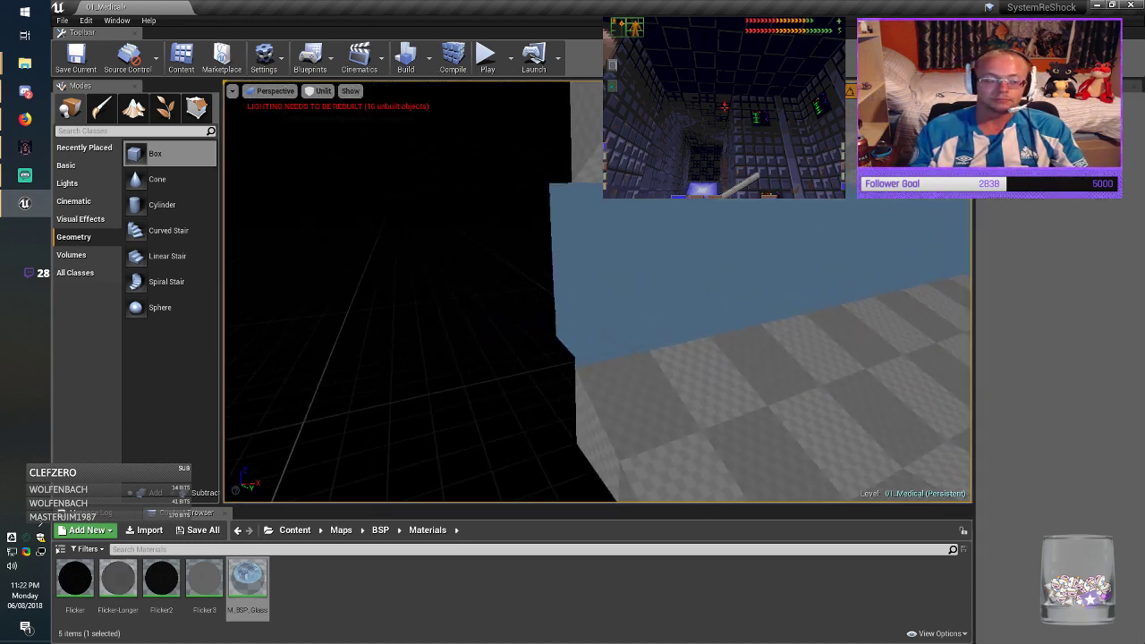
# Step: Return to the BSP maps folder and save the 01_Medical level
pyautogui.click(247, 582)
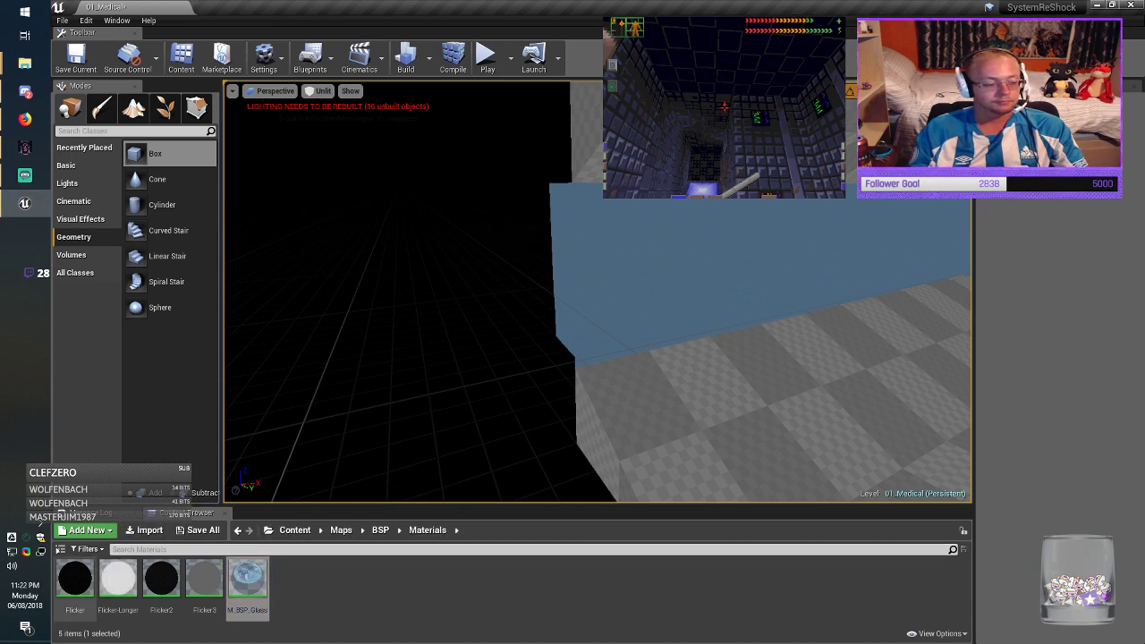
pyautogui.click(380, 530)
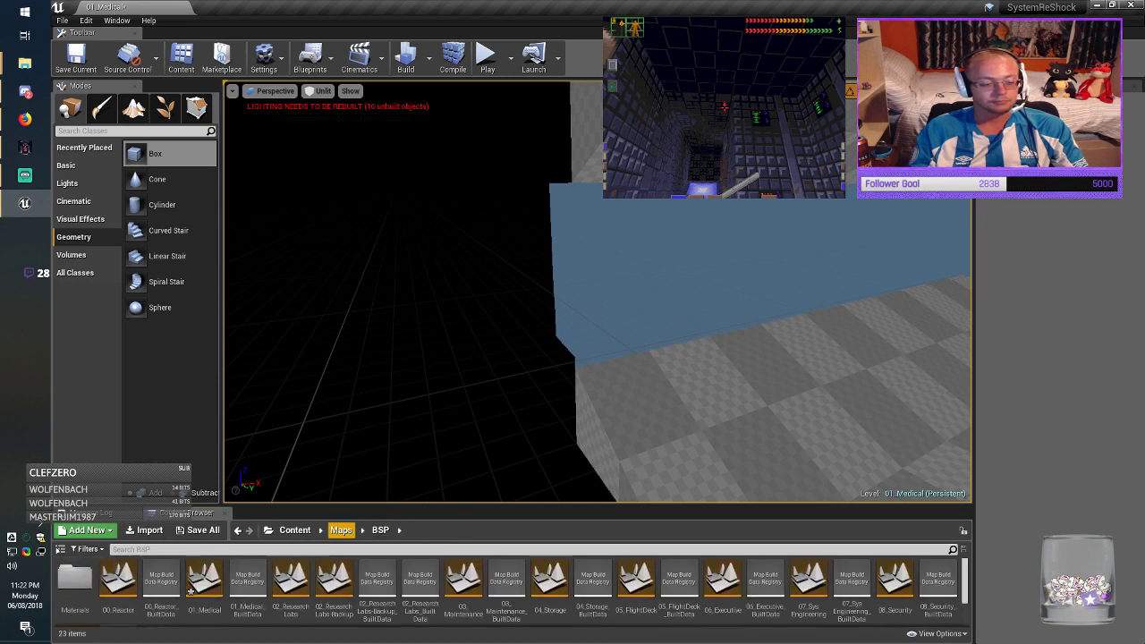
pyautogui.click(76, 59)
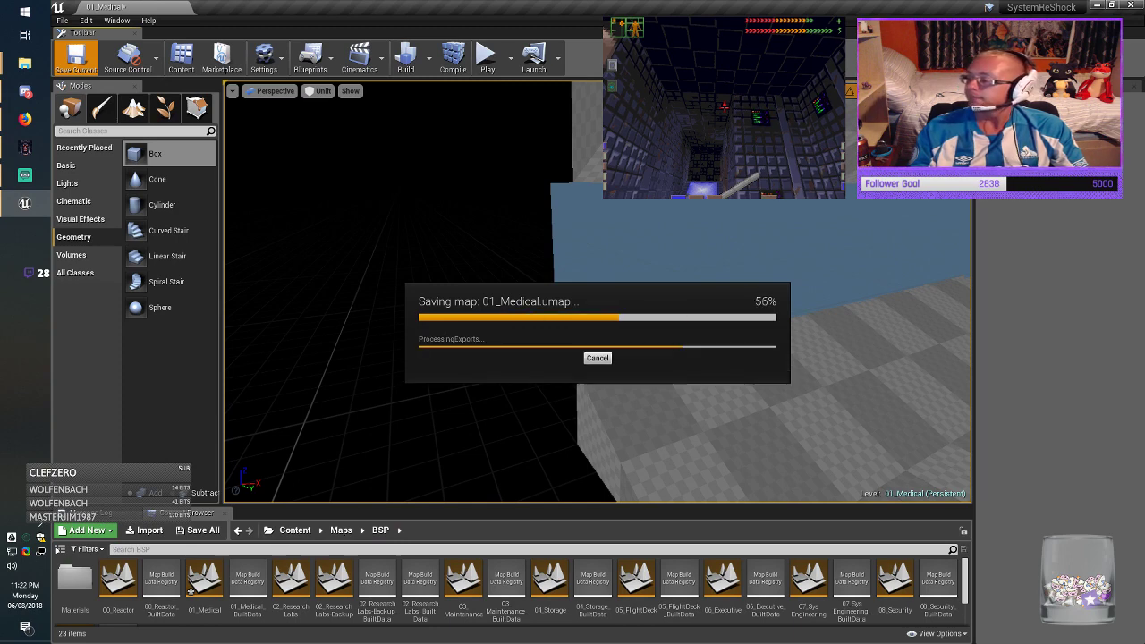
# Step: Copy the 100 × 400 × 400 end wall to the opposite end of the glass window and save the level
pyautogui.moveTo(598, 291); pyautogui.dragTo(744, 282, button='right')
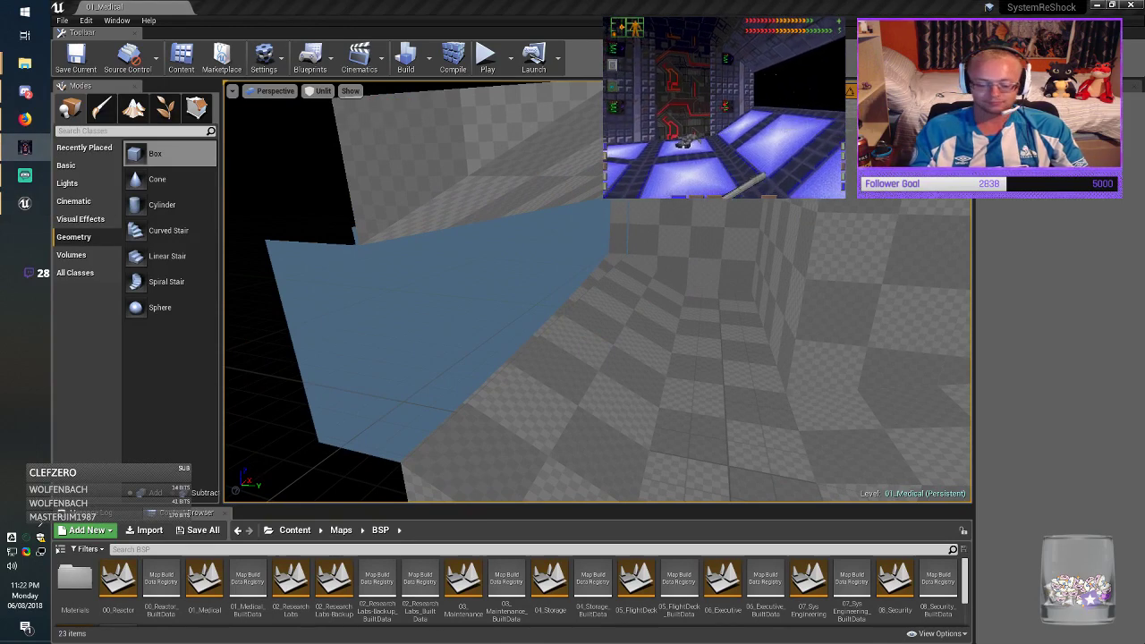
pyautogui.click(696, 244)
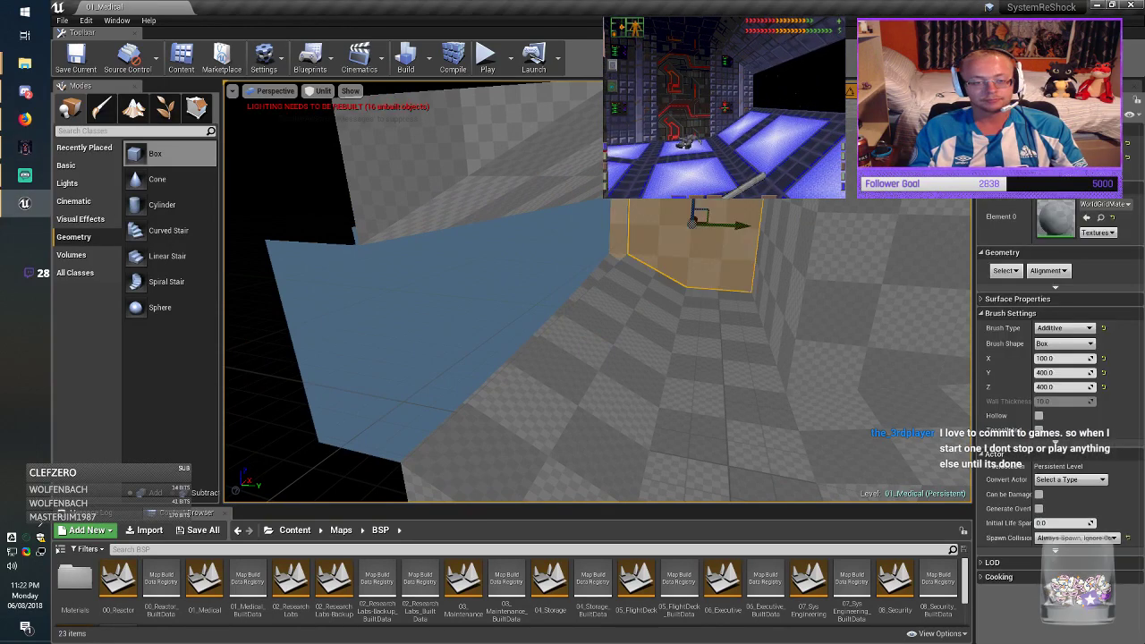
pyautogui.moveTo(696, 243); pyautogui.dragTo(736, 227, button='right')
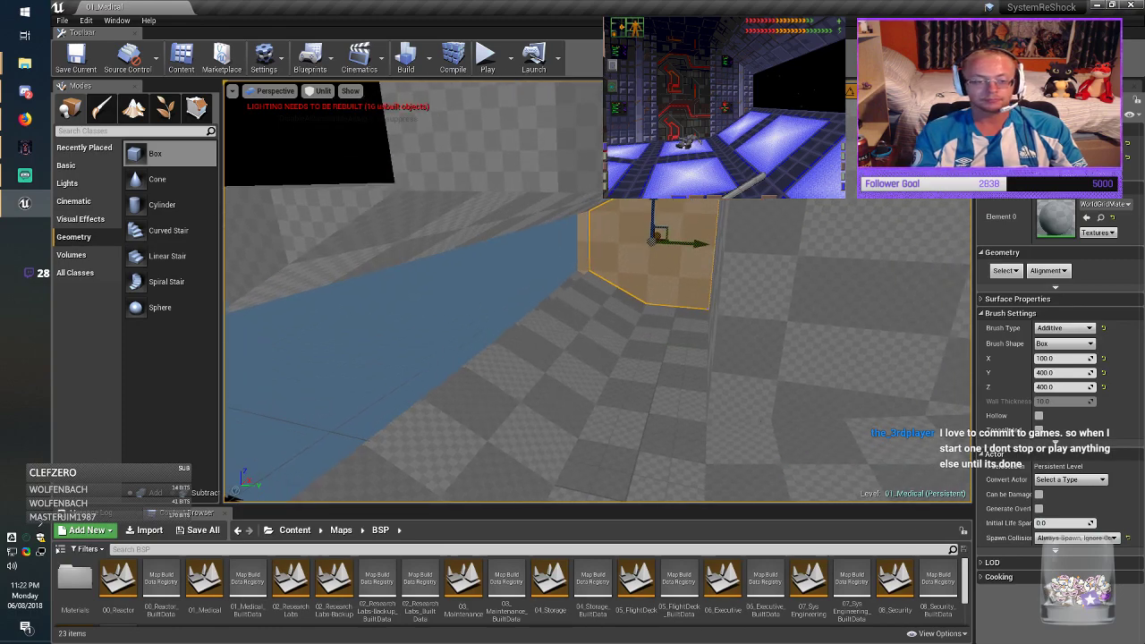
pyautogui.moveTo(658, 235)
pyautogui.mouseDown()
pyautogui.moveTo(448, 410)
pyautogui.moveTo(486, 390)
pyautogui.mouseUp()
pyautogui.moveTo(487, 390); pyautogui.dragTo(259, 398, button='right')
pyautogui.press('Escape')
pyautogui.moveTo(487, 390)
pyautogui.mouseDown(button='right')
pyautogui.moveTo(491, 401)
pyautogui.moveTo(494, 378)
pyautogui.mouseUp(button='right')
pyautogui.click(76, 58)
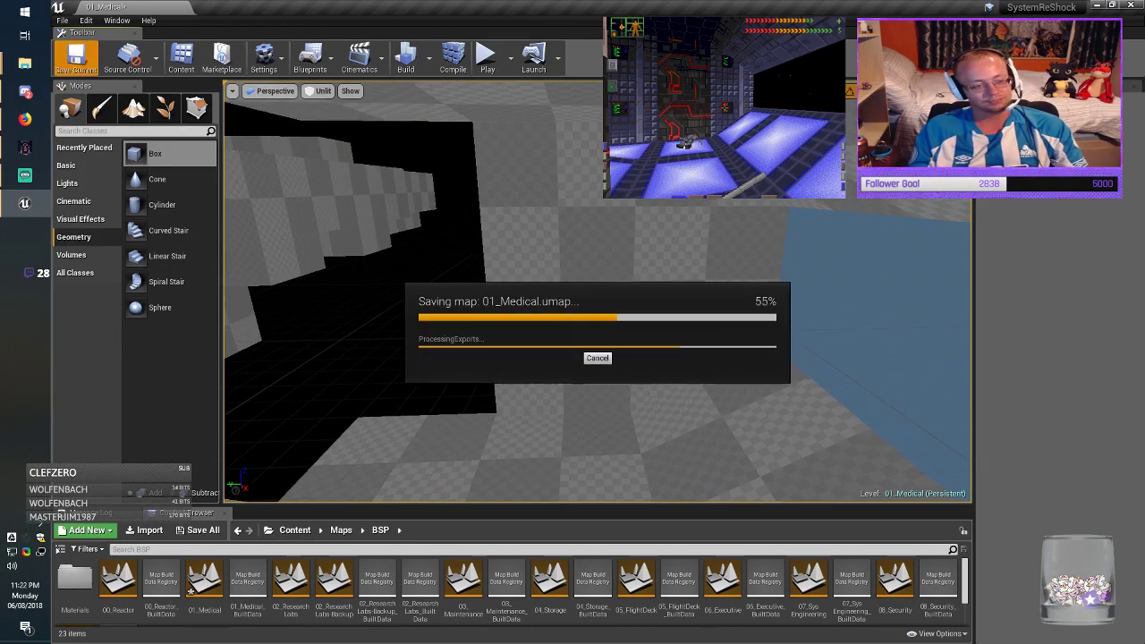
# Step: Duplicate the 100 × 400 × 400 end wall sideways along Y, away from the glass, so it covers the open gap beside it
pyautogui.moveTo(494, 378); pyautogui.dragTo(490, 376, button='right')
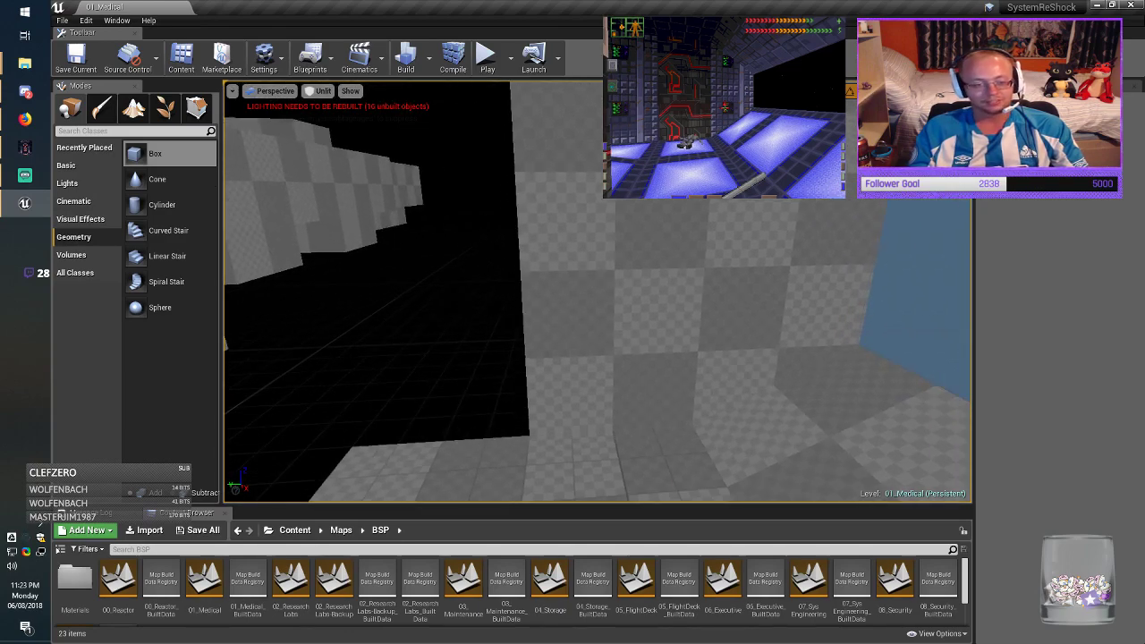
pyautogui.click(644, 295)
pyautogui.moveTo(644, 296); pyautogui.dragTo(634, 283, button='right')
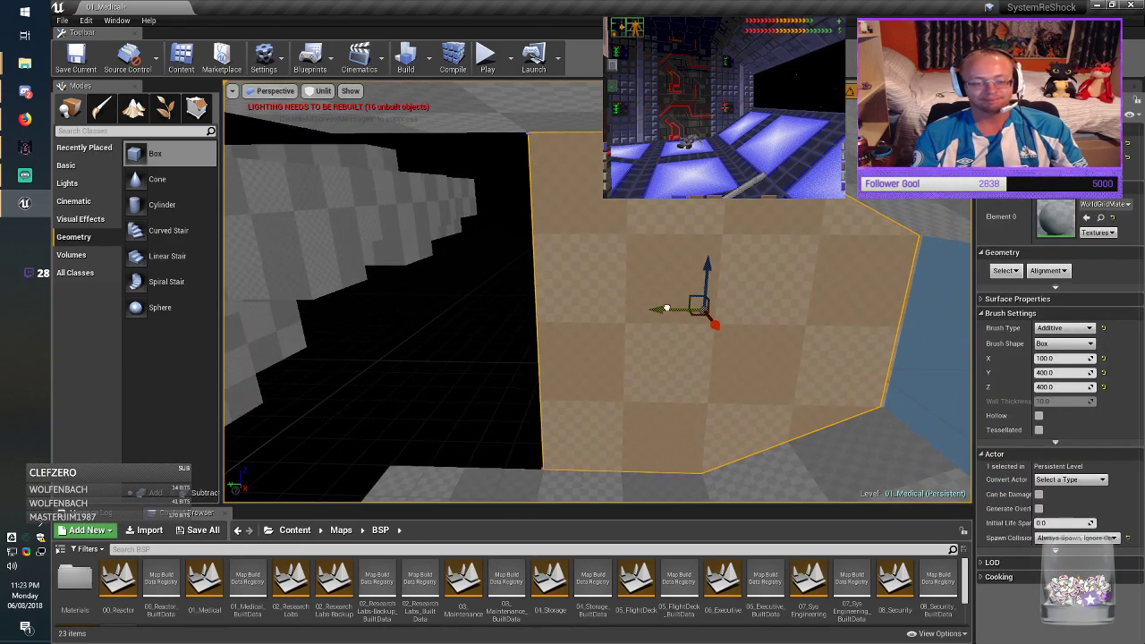
pyautogui.moveTo(649, 307)
pyautogui.mouseDown()
pyautogui.moveTo(309, 307)
pyautogui.moveTo(461, 307)
pyautogui.moveTo(444, 303)
pyautogui.mouseUp()
# Step: Resize the duplicated wall to Y 200 and Z 200 and raise it to form a header above the doorway
pyautogui.click(1059, 247)
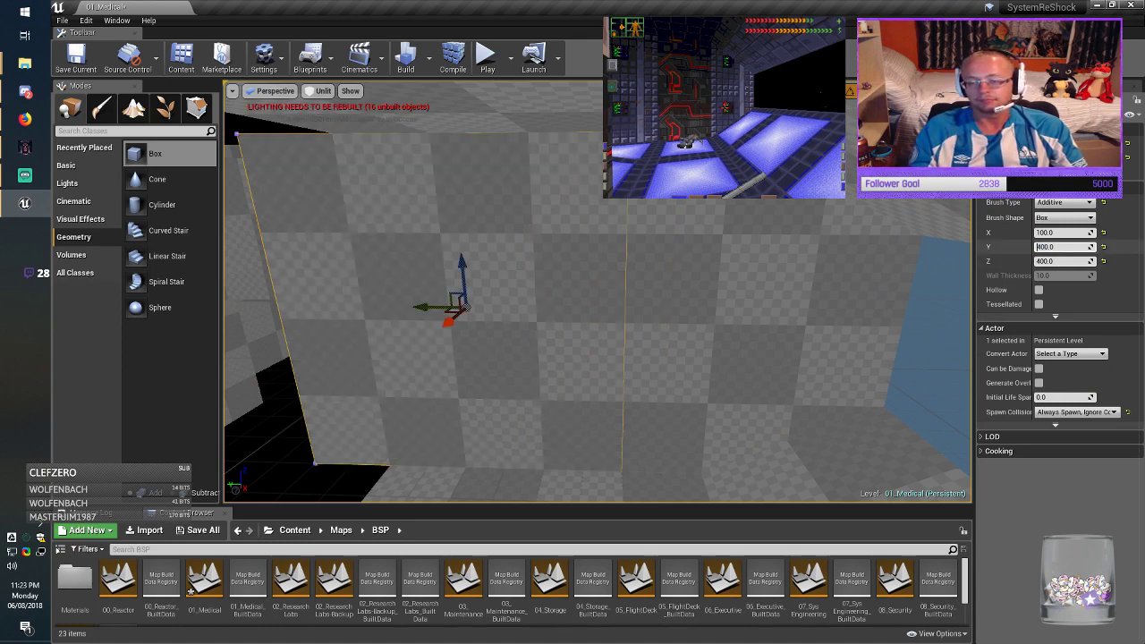
pyautogui.press('Tab')
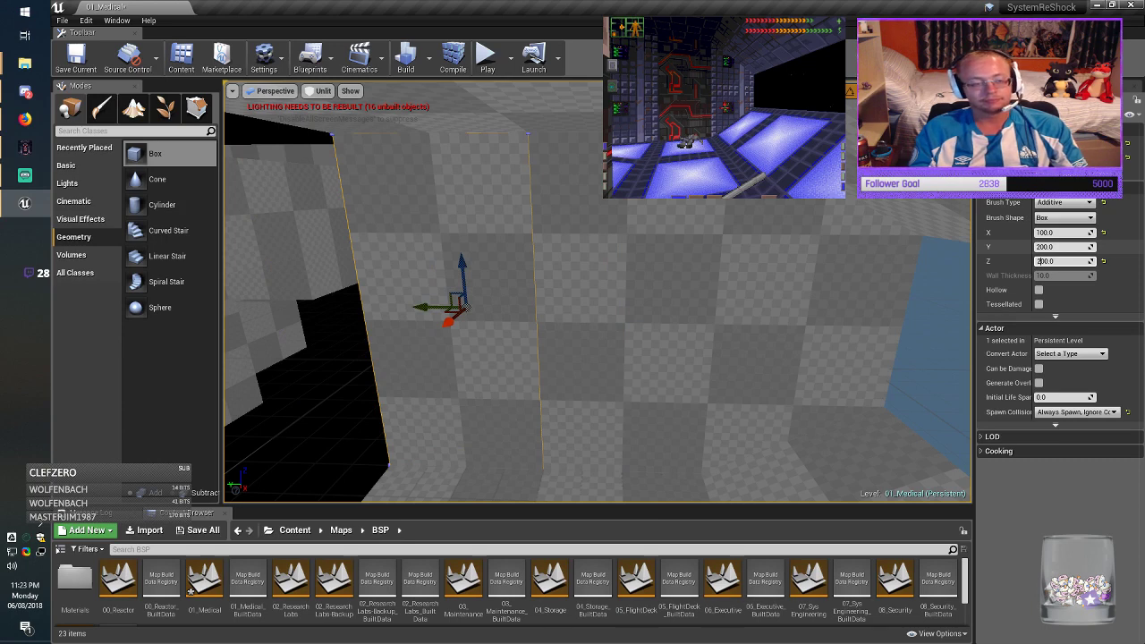
pyautogui.press('Return')
pyautogui.moveTo(463, 262); pyautogui.dragTo(470, 186)
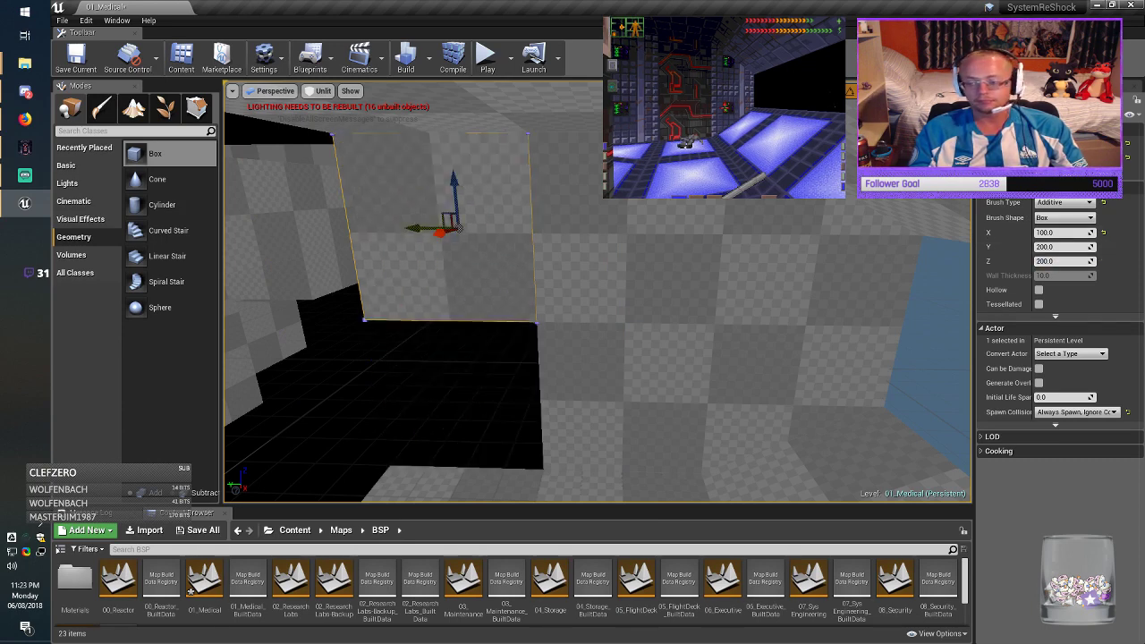
# Step: Check the corridor in the original game, then duplicate the doorway header along Y to the far side of the opening
pyautogui.hotkey('alt', 'Tab')
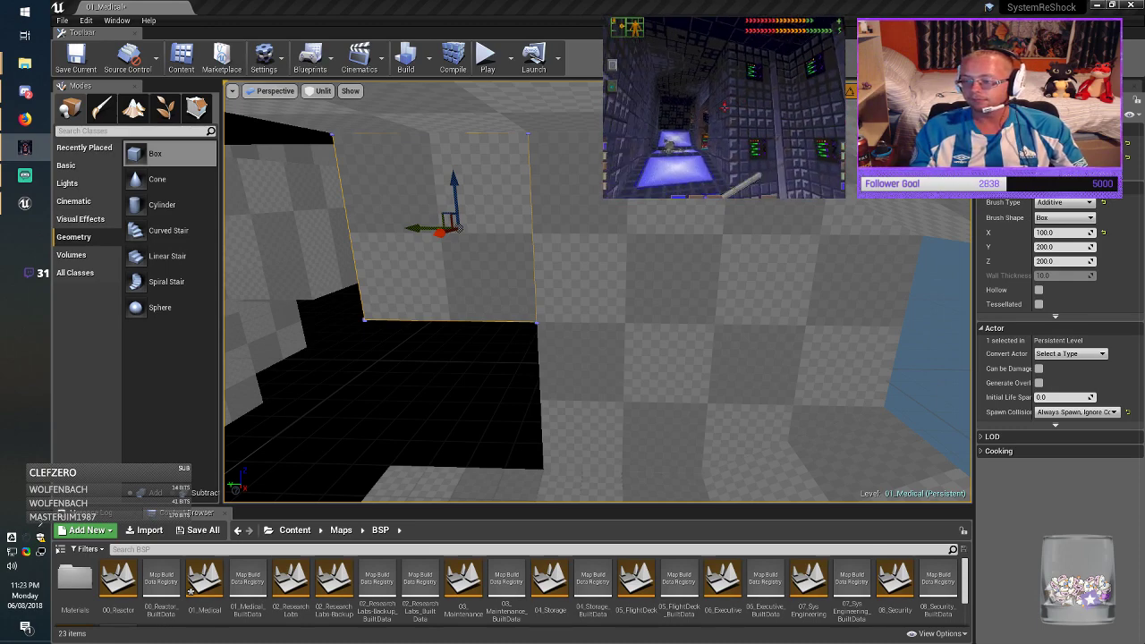
pyautogui.hotkey('alt', 'Tab')
pyautogui.moveTo(597, 292); pyautogui.dragTo(492, 320, button='right')
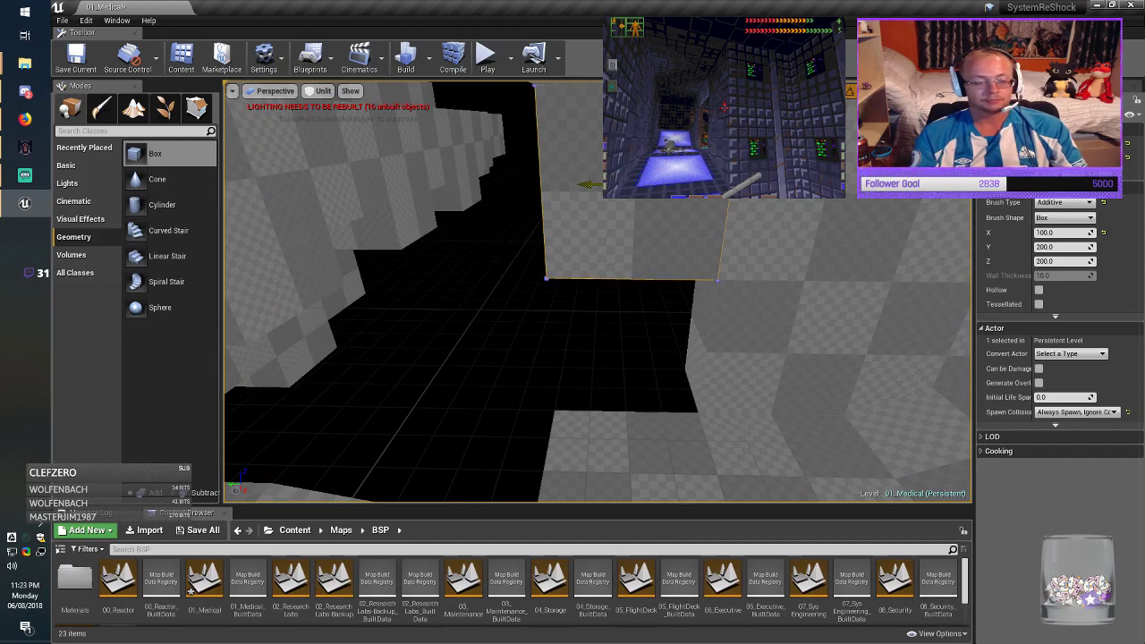
pyautogui.moveTo(610, 189)
pyautogui.keyDown('alt'); pyautogui.mouseDown()
pyautogui.moveTo(331, 208)
pyautogui.moveTo(373, 207)
pyautogui.mouseUp(); pyautogui.keyUp('alt')
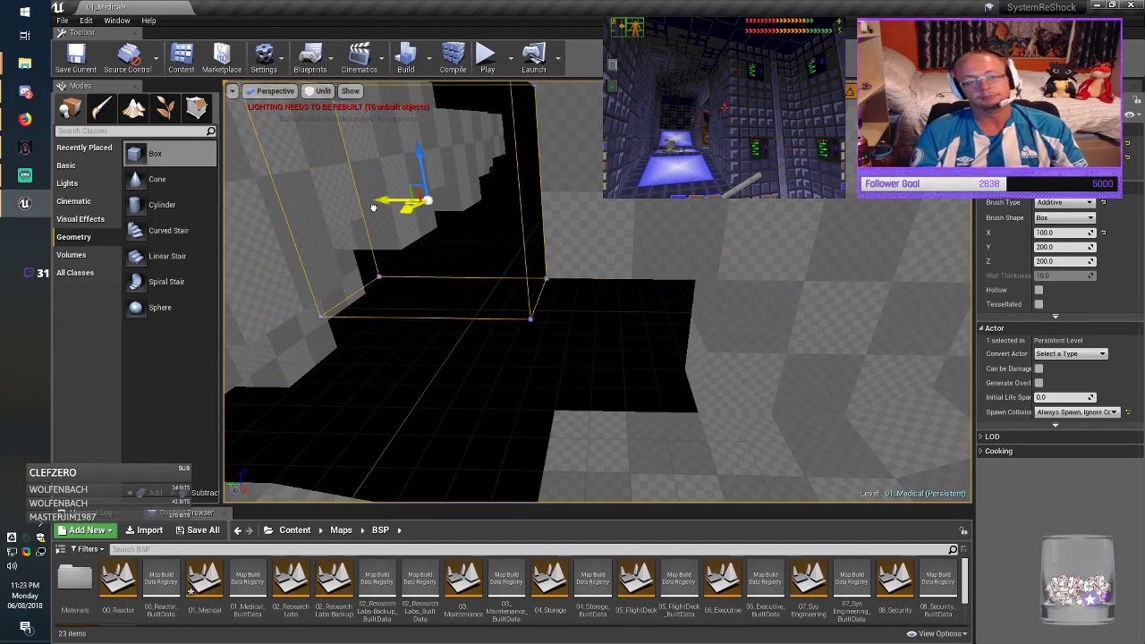
pyautogui.moveTo(373, 207)
pyautogui.mouseDown(button='right')
pyautogui.moveTo(269, 197)
pyautogui.moveTo(273, 211)
pyautogui.mouseUp(button='right')
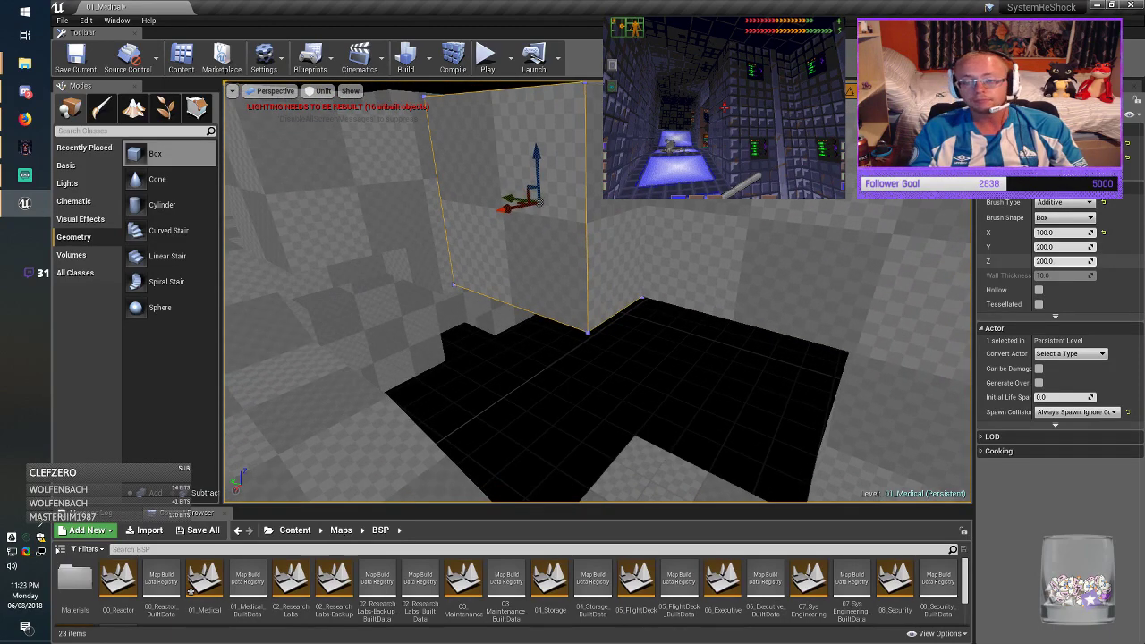
# Step: Resize the copied header block to X 200 and Z 400 to make a full-height pillar
pyautogui.click(1059, 262)
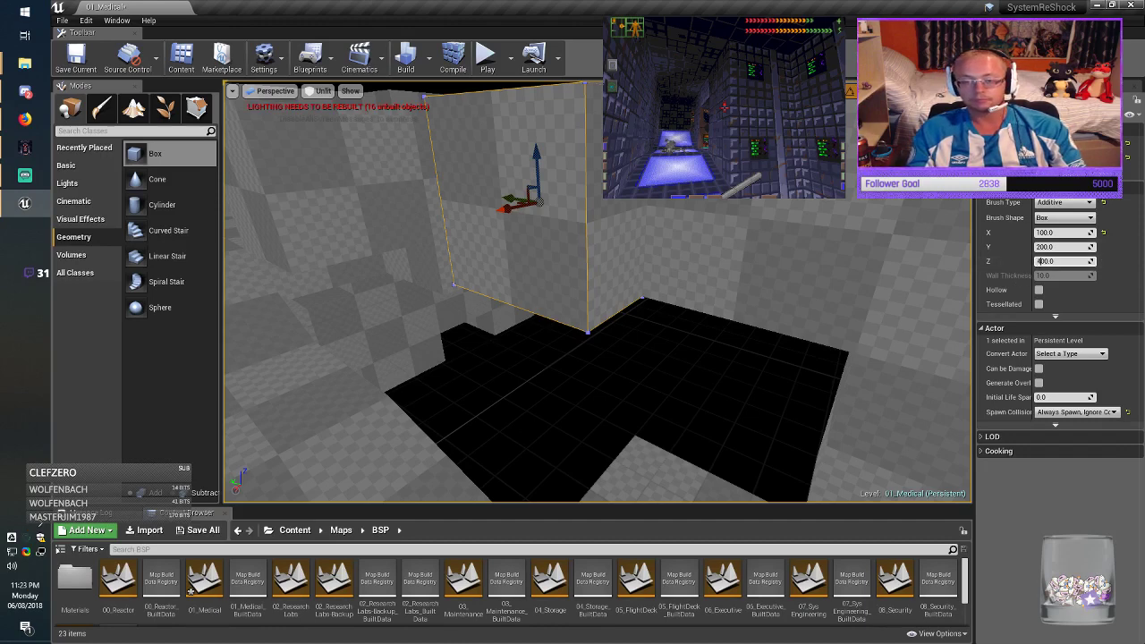
pyautogui.press('Return')
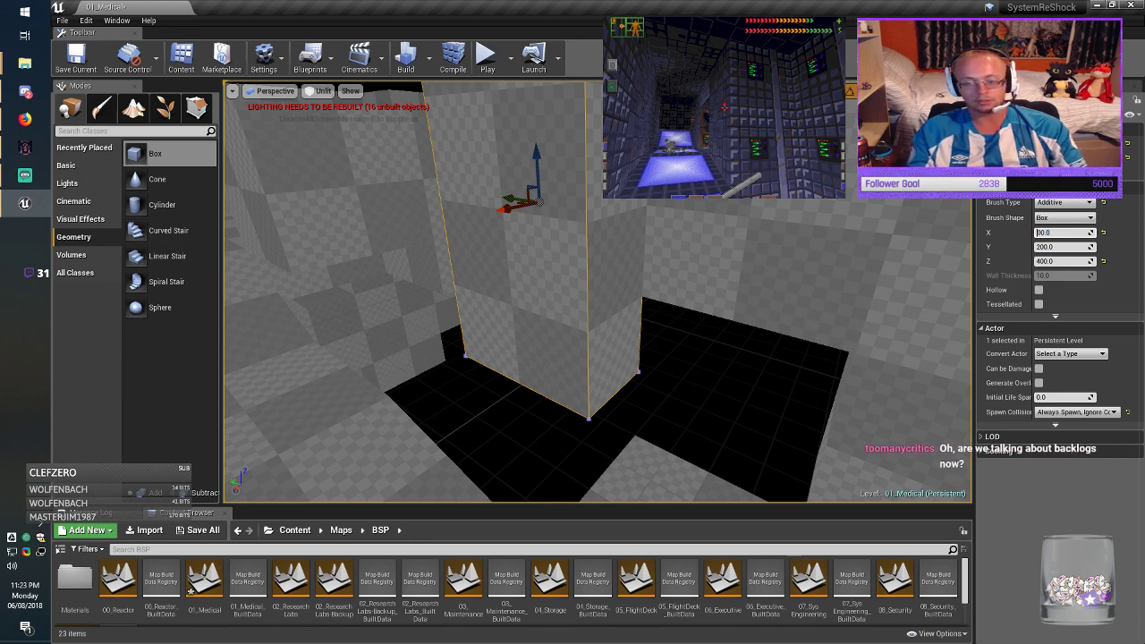
pyautogui.write('200')
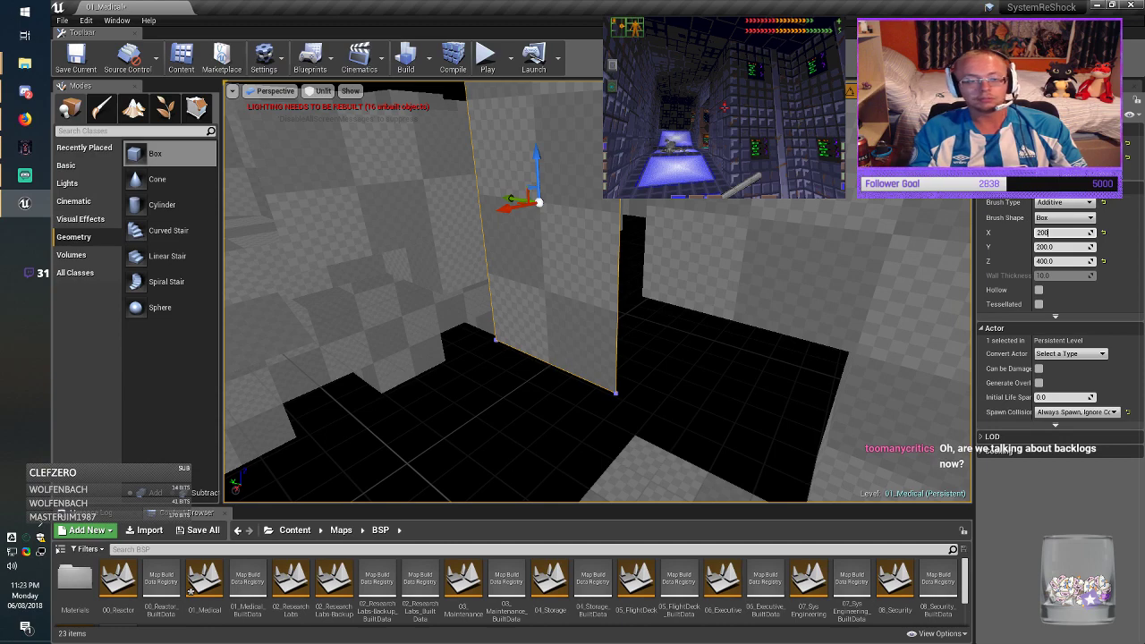
pyautogui.press('Return')
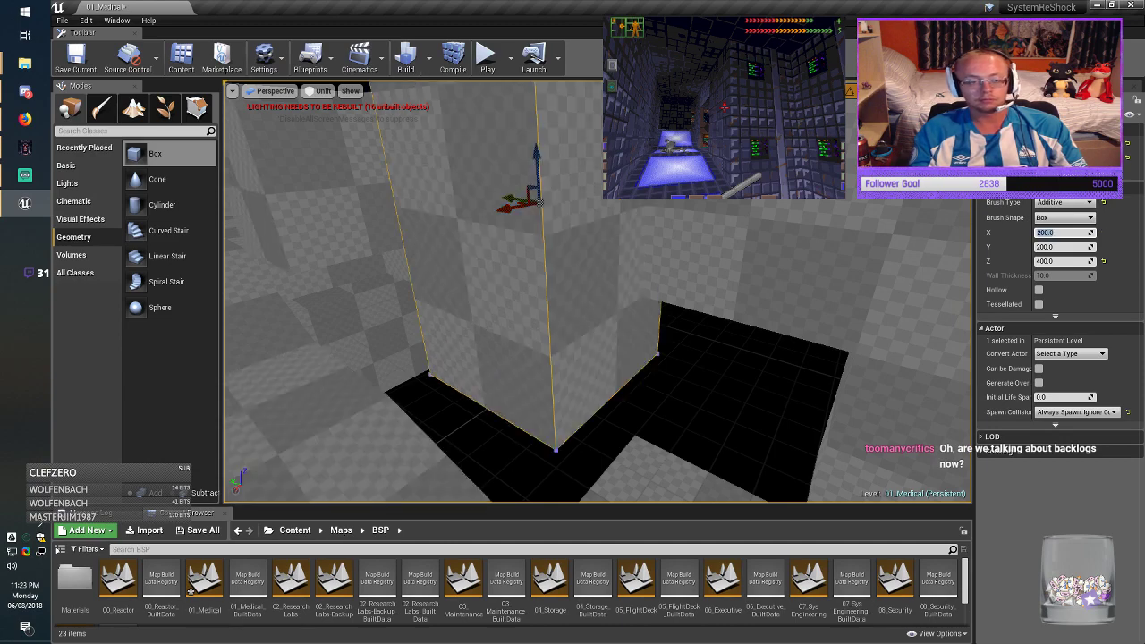
# Step: Shift the 200 × 200 × 400 pillar along X into the corner and lower it to meet the floor
pyautogui.moveTo(497, 213); pyautogui.dragTo(478, 218)
pyautogui.moveTo(478, 217); pyautogui.dragTo(440, 237, button='right')
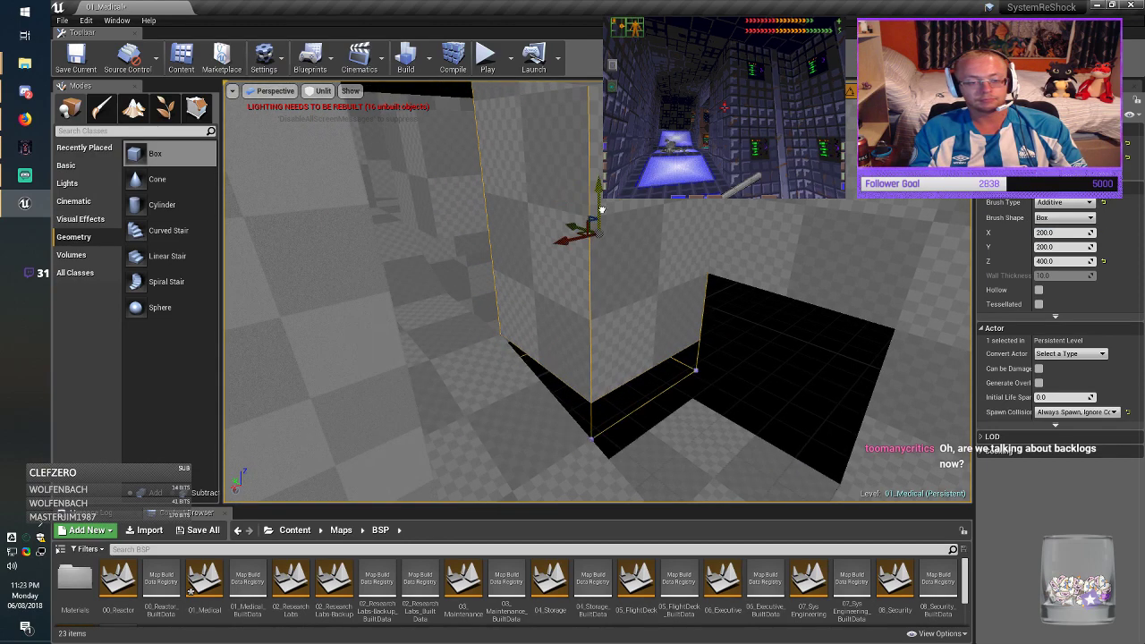
pyautogui.moveTo(601, 230); pyautogui.dragTo(601, 231)
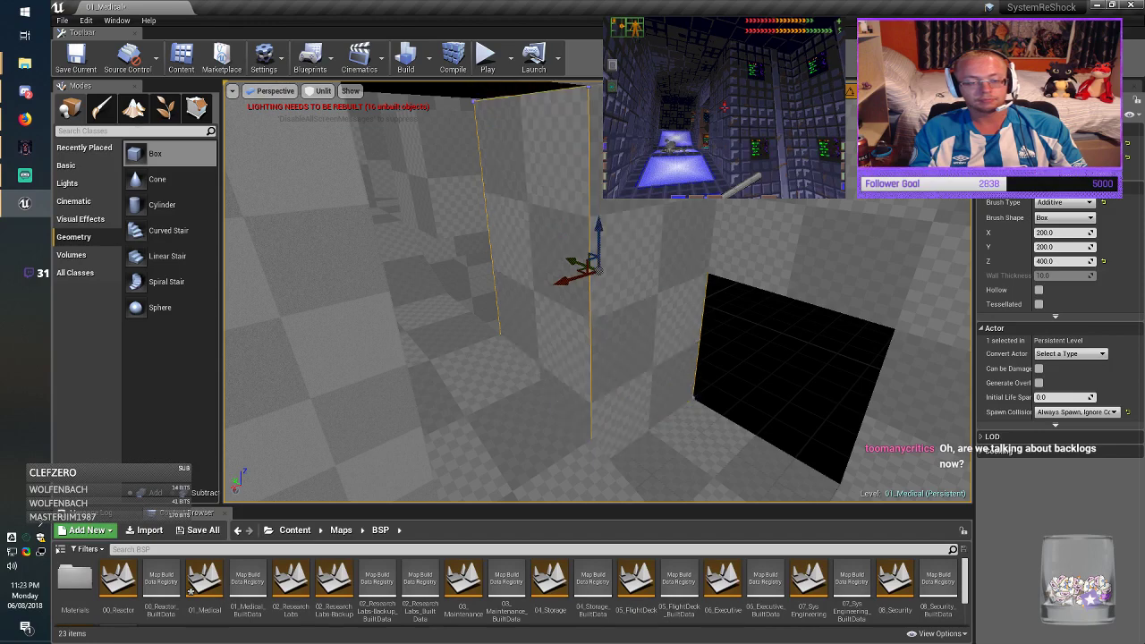
pyautogui.press('Escape')
# Step: Extend the 200 × 200 × 100 floor tile beside the pillar to X 1600 as a corridor floor and save the level
pyautogui.moveTo(601, 231); pyautogui.dragTo(727, 234, button='right')
pyautogui.click(566, 458)
pyautogui.moveTo(566, 458); pyautogui.dragTo(528, 528, button='right')
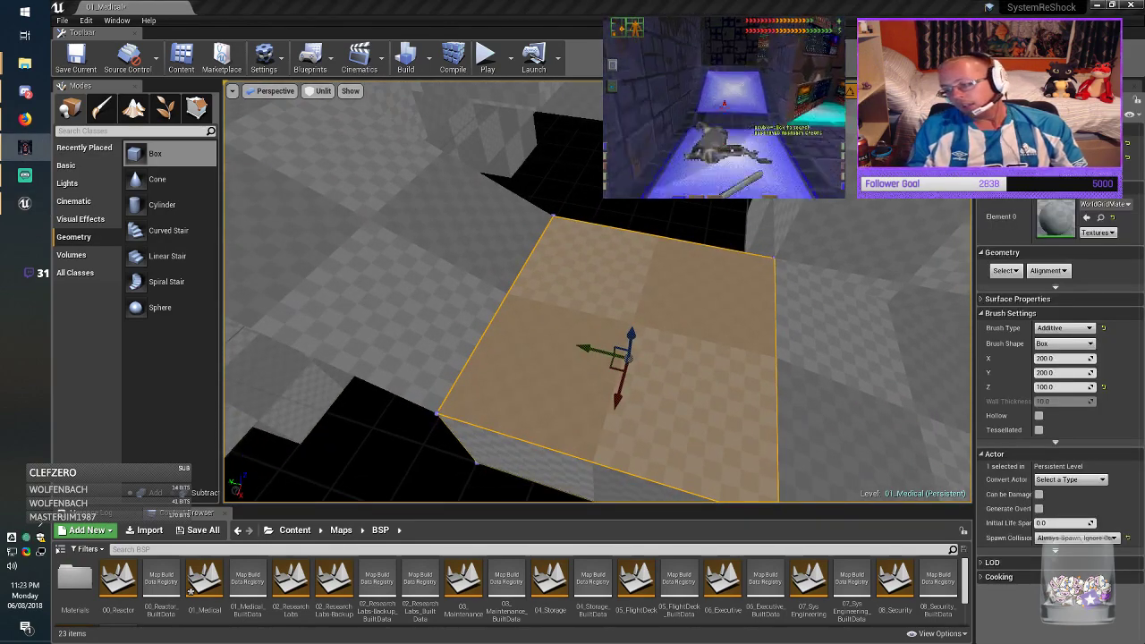
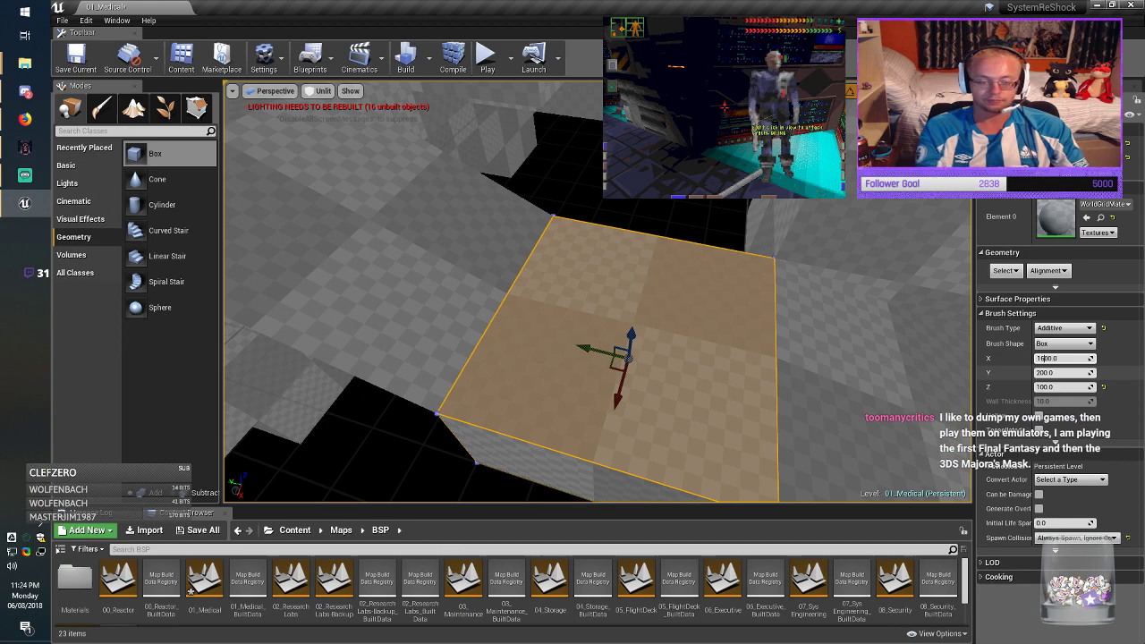
pyautogui.press('Return')
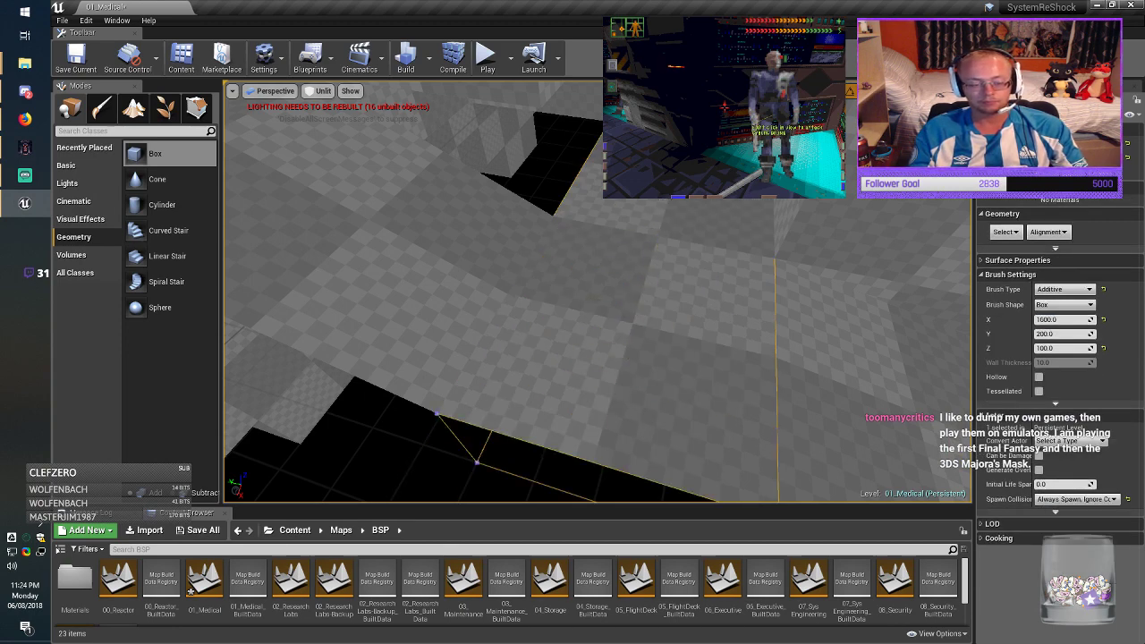
pyautogui.moveTo(598, 304)
pyautogui.mouseDown(button='right')
pyautogui.moveTo(595, 206)
pyautogui.moveTo(617, 197)
pyautogui.moveTo(581, 202)
pyautogui.moveTo(586, 210)
pyautogui.moveTo(483, 179)
pyautogui.moveTo(670, 201)
pyautogui.moveTo(598, 292)
pyautogui.mouseUp(button='right')
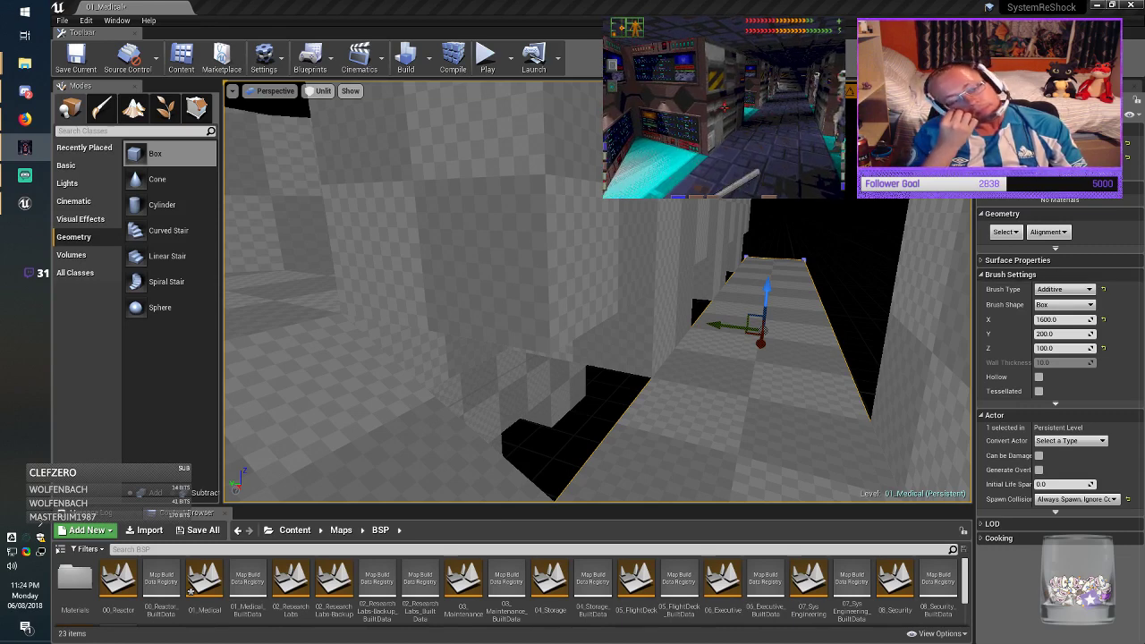
pyautogui.click(76, 58)
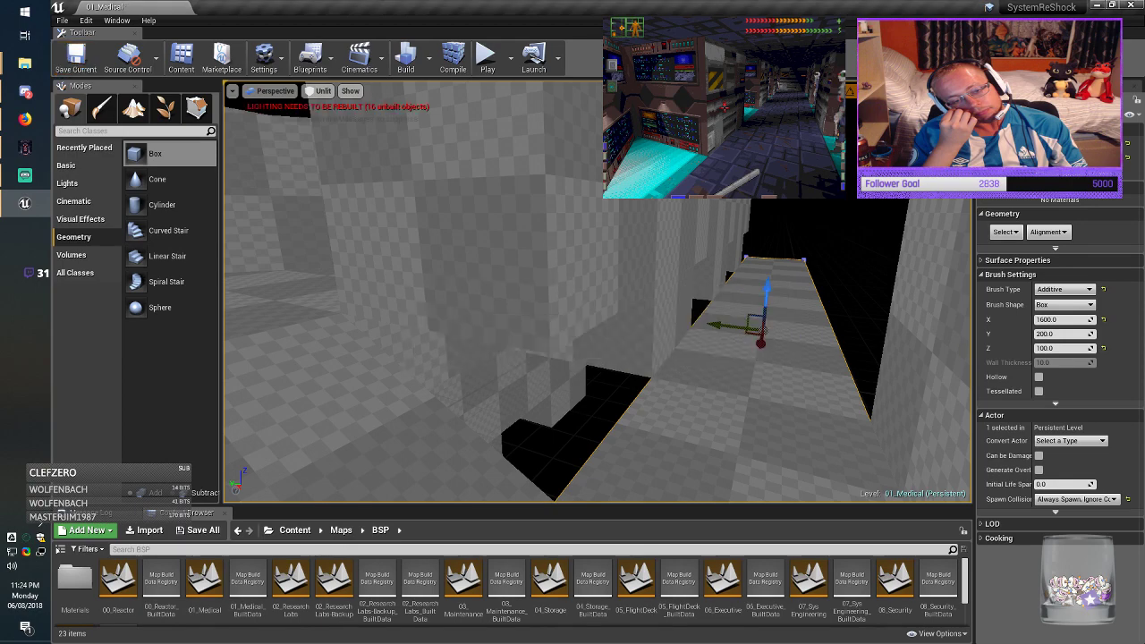
# Step: Edit the geometry of the 200 × 200 × 200 wall block above the floor recess, shifting one vertical edge along X to angle its face
pyautogui.moveTo(598, 295); pyautogui.dragTo(394, 314, button='right')
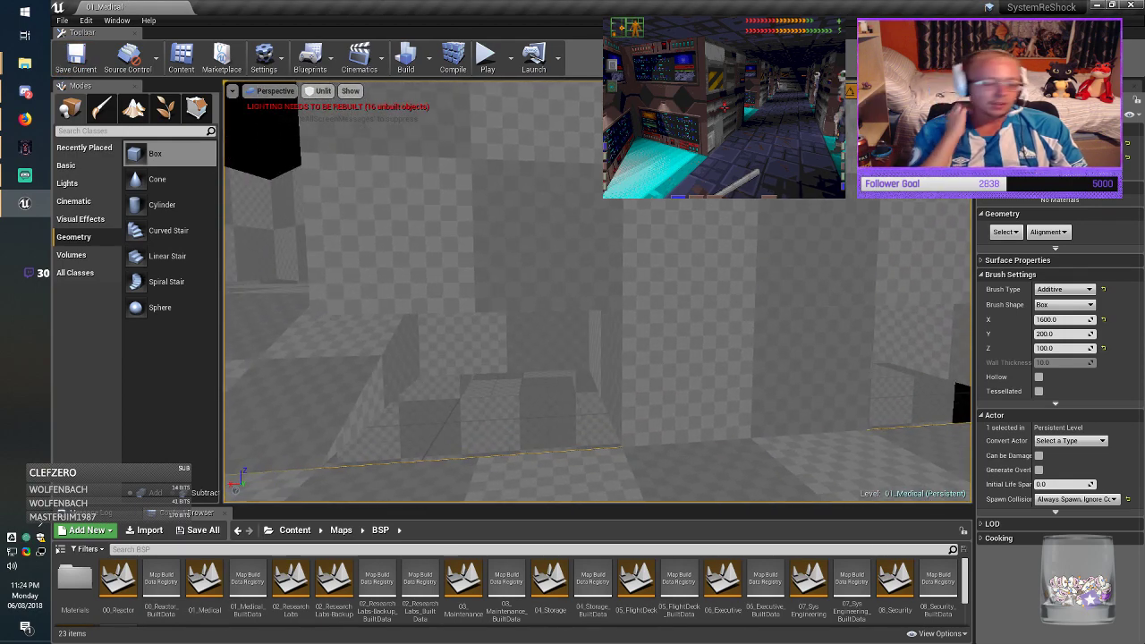
pyautogui.click(475, 235)
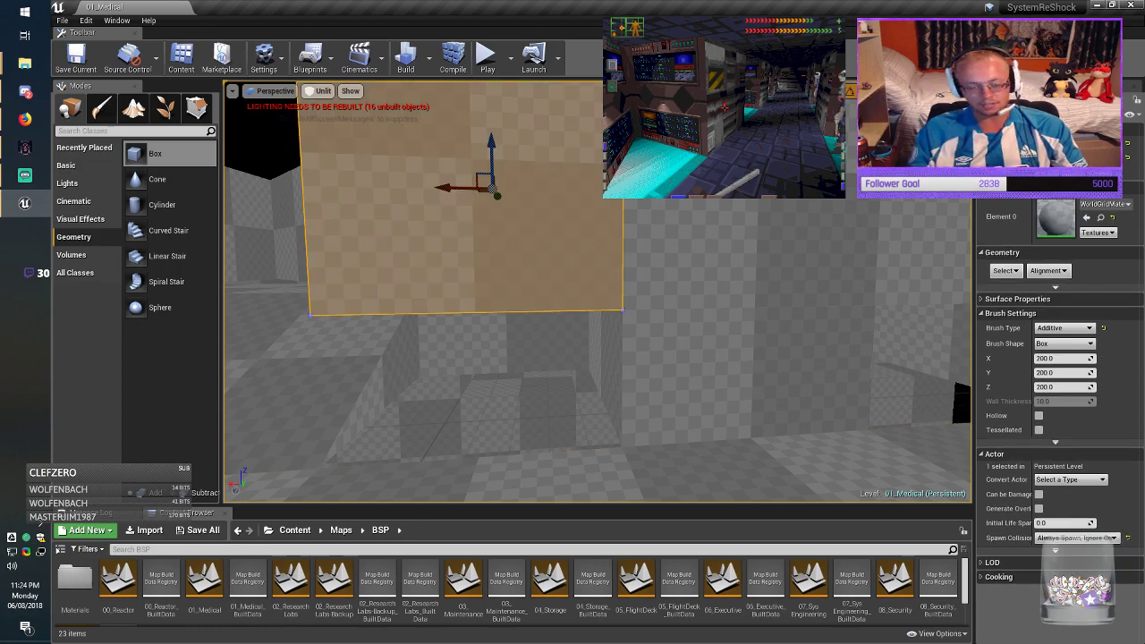
pyautogui.moveTo(474, 234)
pyautogui.mouseDown(button='right')
pyautogui.moveTo(447, 255)
pyautogui.moveTo(429, 322)
pyautogui.moveTo(488, 268)
pyautogui.moveTo(484, 375)
pyautogui.moveTo(510, 385)
pyautogui.moveTo(503, 393)
pyautogui.mouseUp(button='right')
pyautogui.click(196, 108)
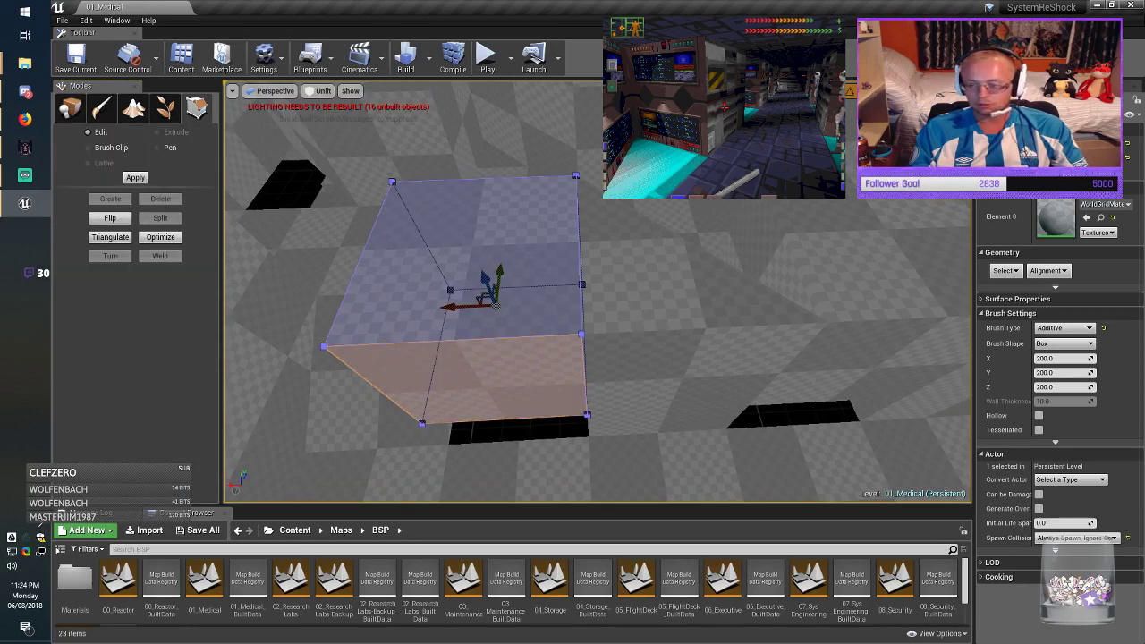
pyautogui.moveTo(537, 358); pyautogui.dragTo(388, 263, button='right')
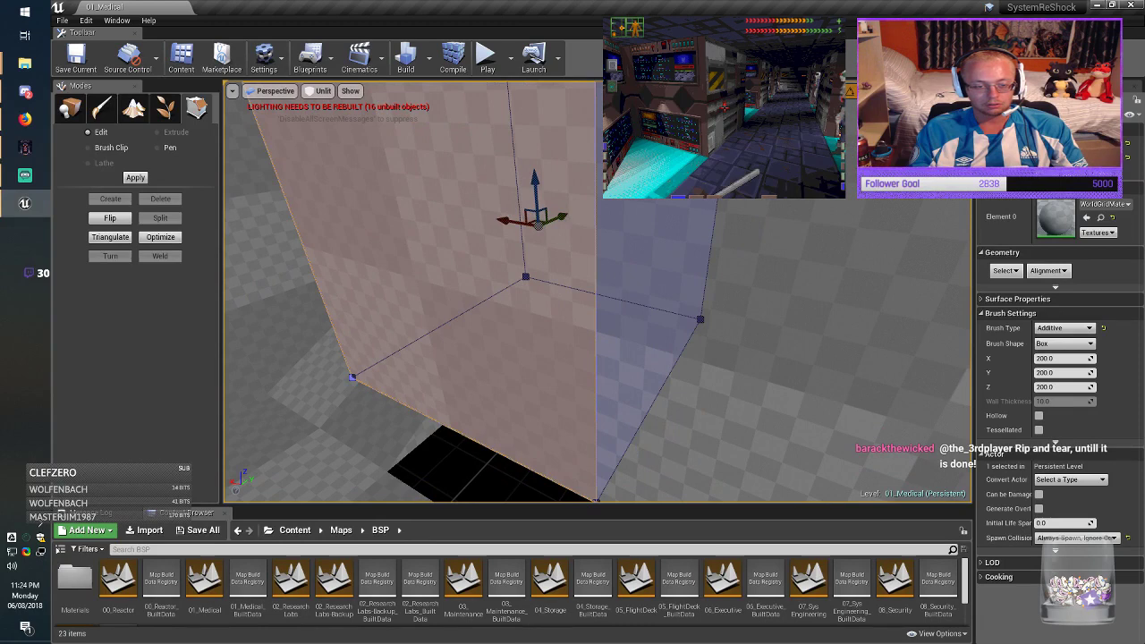
pyautogui.click(596, 322)
pyautogui.moveTo(596, 322)
pyautogui.mouseDown(button='right')
pyautogui.moveTo(528, 331)
pyautogui.moveTo(581, 358)
pyautogui.mouseUp(button='right')
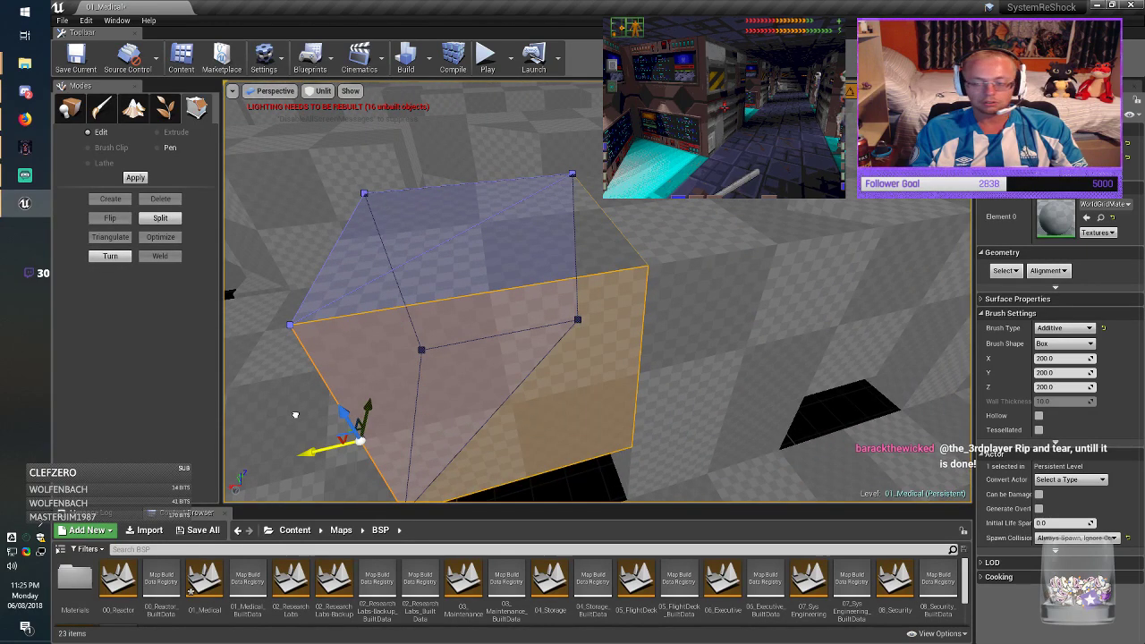
pyautogui.moveTo(295, 415); pyautogui.dragTo(296, 415)
pyautogui.moveTo(295, 415)
pyautogui.mouseDown(button='right')
pyautogui.moveTo(260, 412)
pyautogui.moveTo(188, 358)
pyautogui.moveTo(241, 429)
pyautogui.moveTo(184, 419)
pyautogui.mouseUp(button='right')
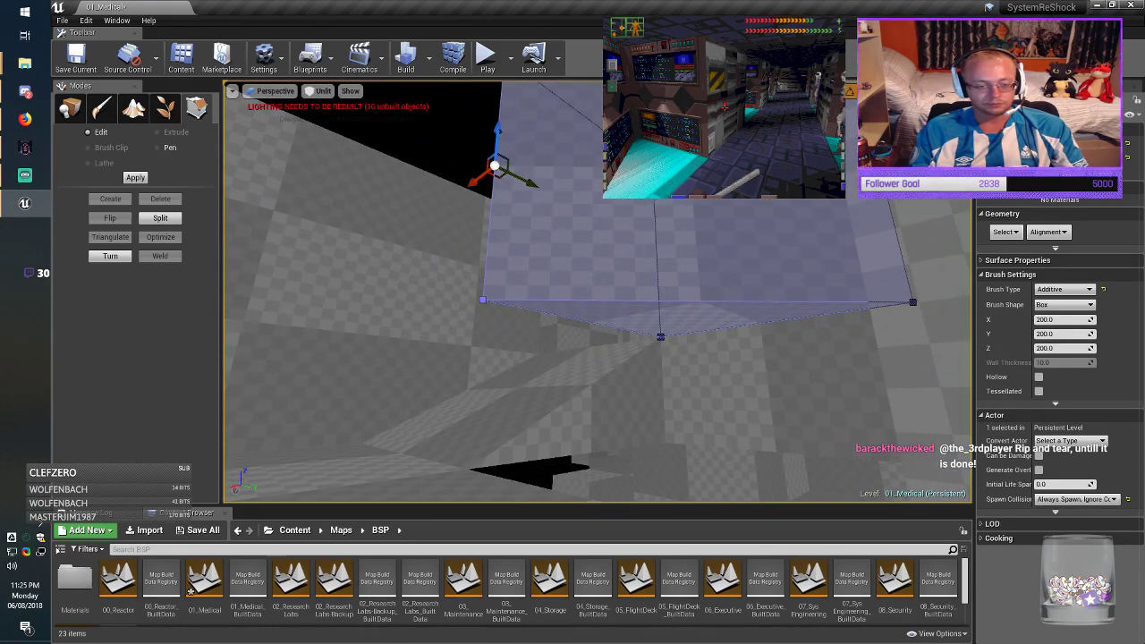
# Step: Try to pull the lower part of the angled block down toward the floor, then leave geometry editing
pyautogui.click(667, 319)
pyautogui.moveTo(682, 316); pyautogui.dragTo(677, 391)
pyautogui.moveTo(678, 391)
pyautogui.mouseDown(button='right')
pyautogui.moveTo(738, 412)
pyautogui.moveTo(881, 402)
pyautogui.moveTo(908, 425)
pyautogui.mouseUp(button='right')
pyautogui.click(101, 108)
pyautogui.click(70, 108)
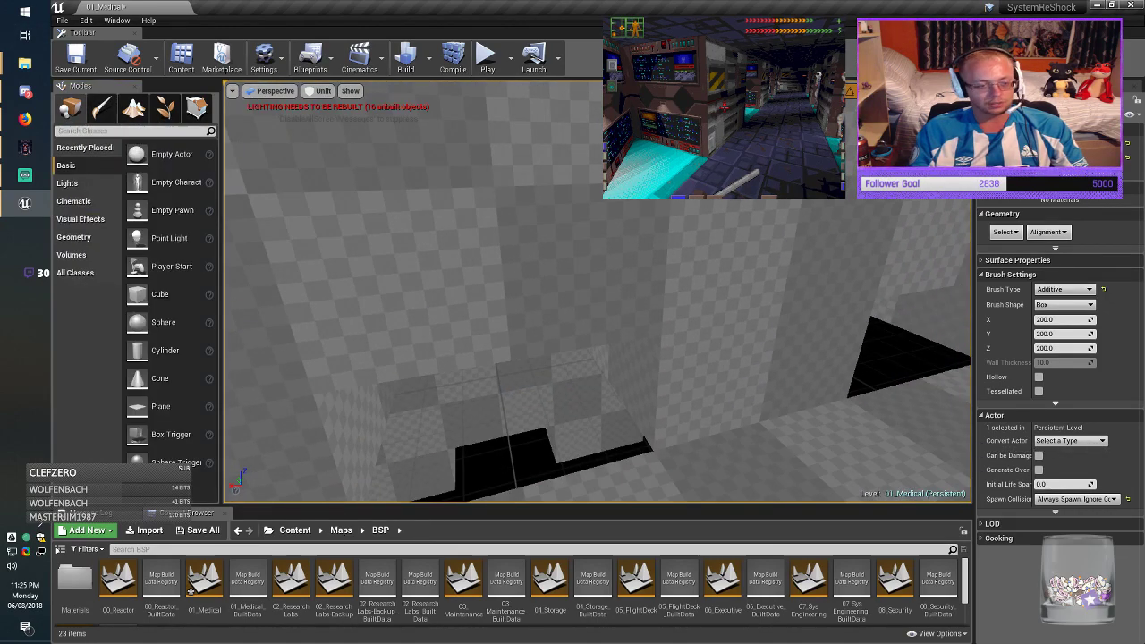
# Step: Set the height of the edited wall block to Z 300
pyautogui.click(402, 246)
pyautogui.moveTo(402, 246)
pyautogui.mouseDown(button='right')
pyautogui.moveTo(322, 255)
pyautogui.moveTo(295, 231)
pyautogui.mouseUp(button='right')
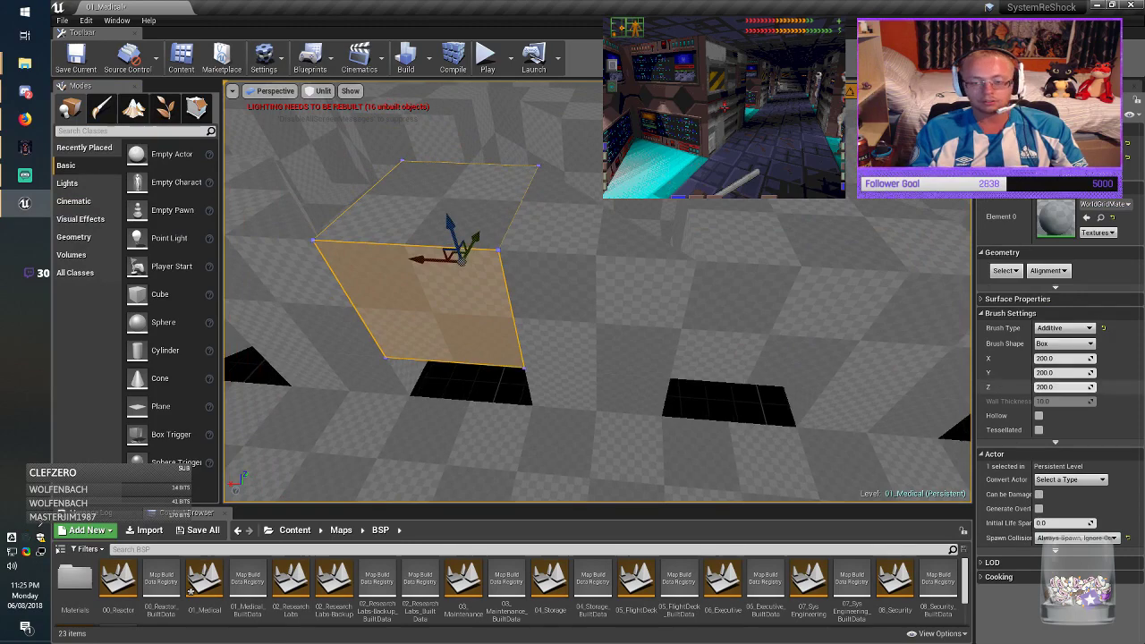
pyautogui.click(1042, 387)
pyautogui.press('BackSpace')
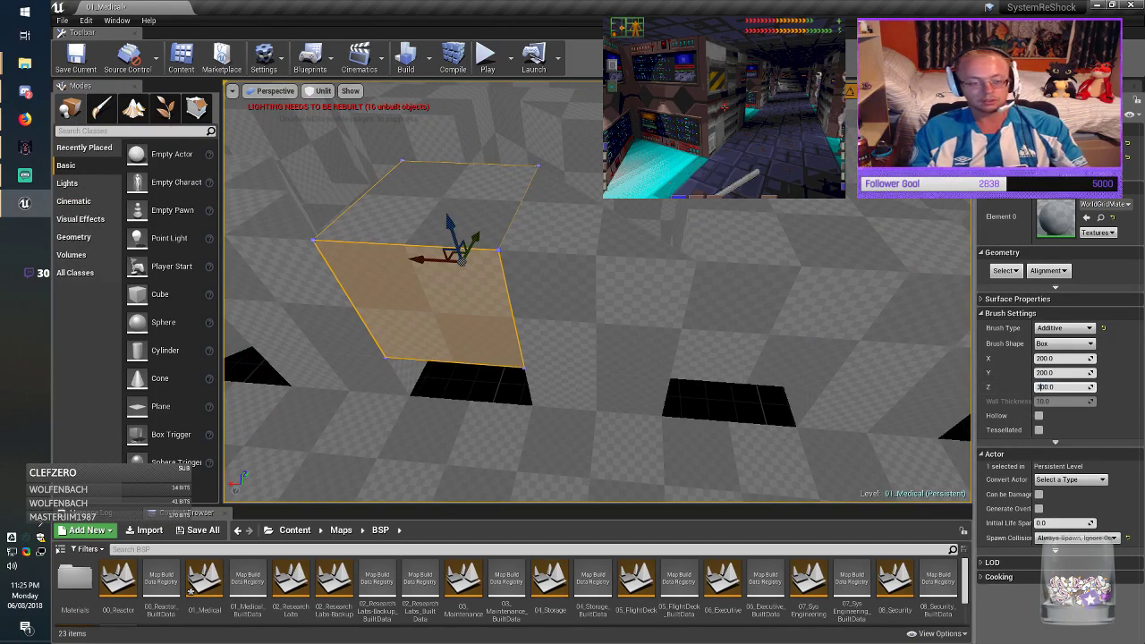
pyautogui.press('Return')
# Step: Delete the 300-high wall block above the floor recess
pyautogui.moveTo(554, 349); pyautogui.dragTo(501, 326, button='right')
pyautogui.click(555, 349)
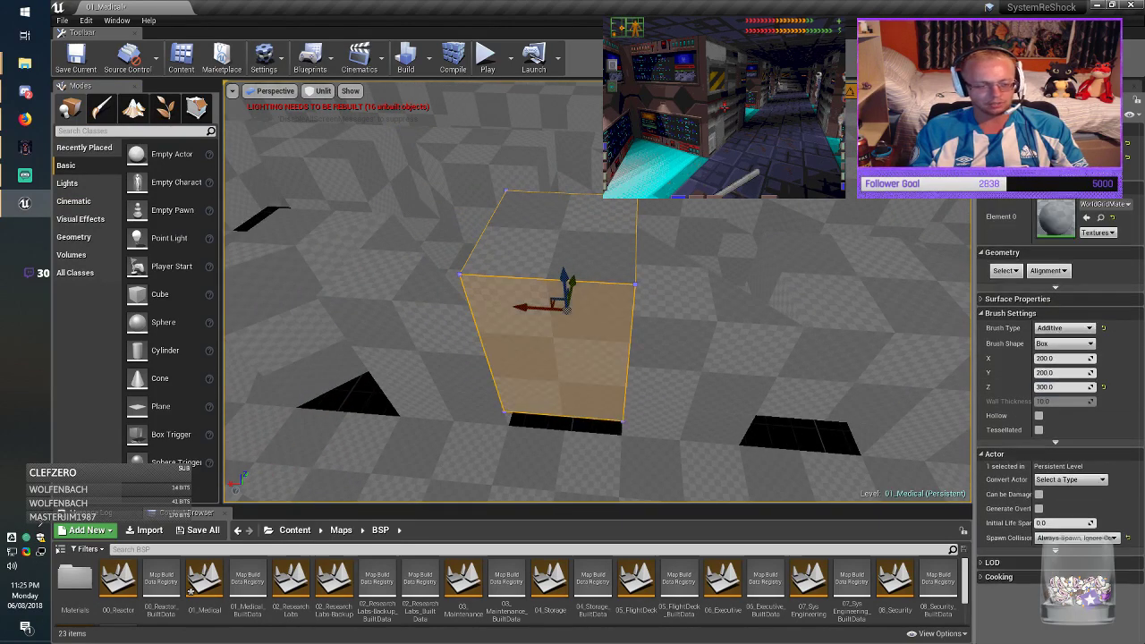
pyautogui.press('Delete')
# Step: Duplicate the angled wall block along X into the space above the next floor recess, where the straight block was removed
pyautogui.click(302, 309)
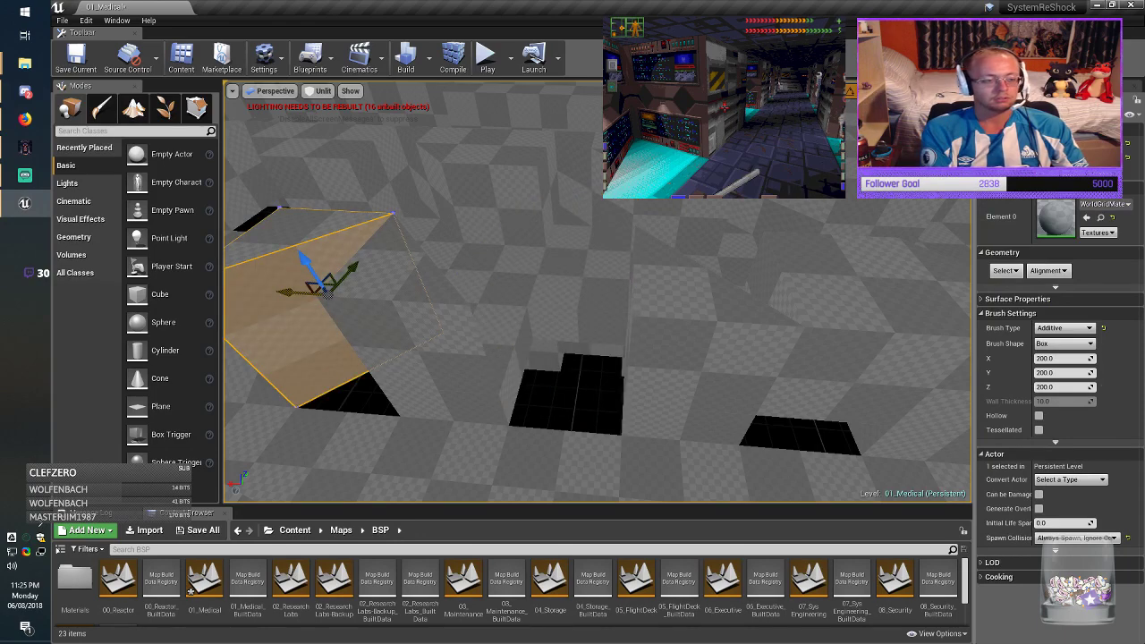
pyautogui.moveTo(303, 296)
pyautogui.keyDown('alt'); pyautogui.mouseDown()
pyautogui.moveTo(599, 332)
pyautogui.moveTo(516, 332)
pyautogui.mouseUp(); pyautogui.keyUp('alt')
pyautogui.moveTo(517, 332); pyautogui.dragTo(627, 334, button='right')
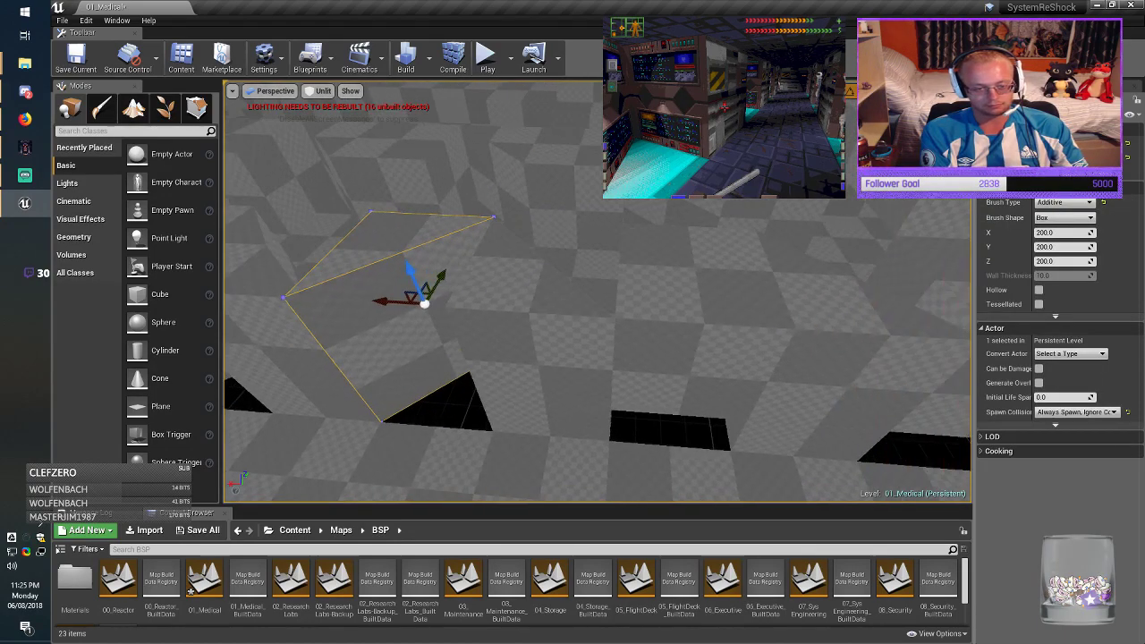
# Step: Replace the straight wall block above the following floor recess with a copy of the neighbouring angled block
pyautogui.click(682, 368)
pyautogui.press('Delete')
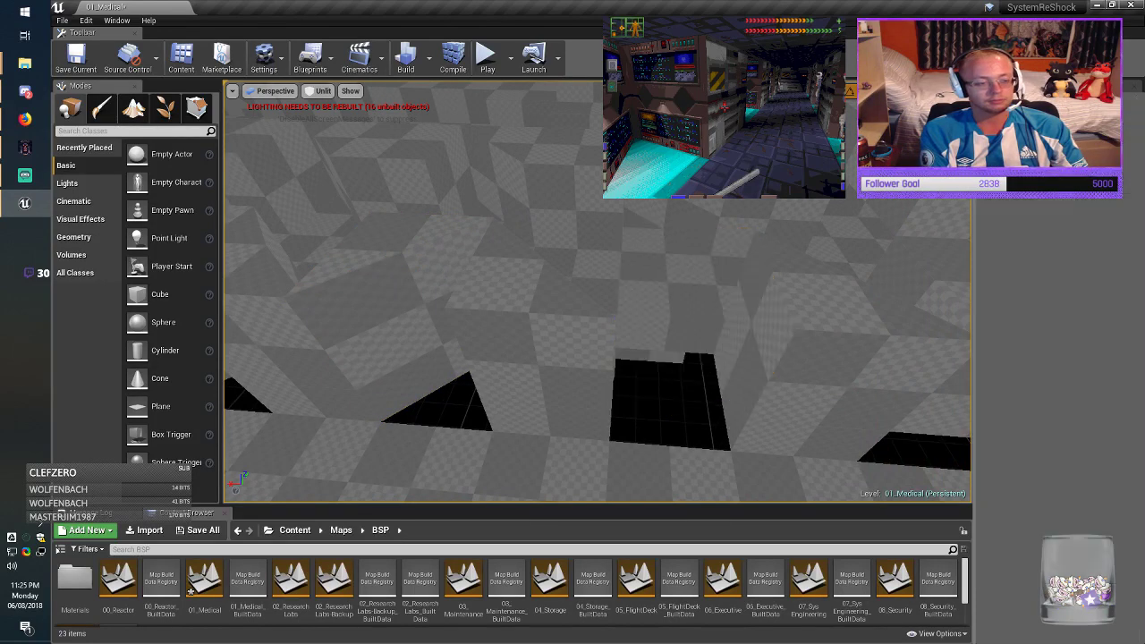
pyautogui.click(396, 309)
pyautogui.moveTo(395, 305)
pyautogui.mouseDown()
pyautogui.moveTo(765, 329)
pyautogui.moveTo(644, 330)
pyautogui.mouseUp()
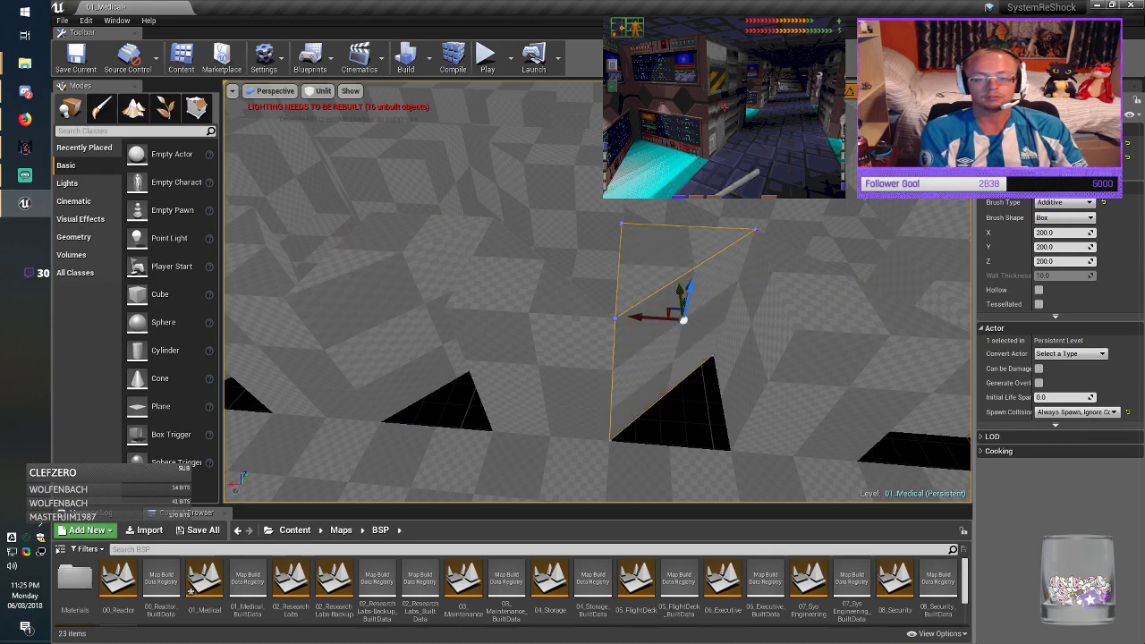
pyautogui.press('d')
pyautogui.moveTo(643, 329); pyautogui.dragTo(650, 333, button='right')
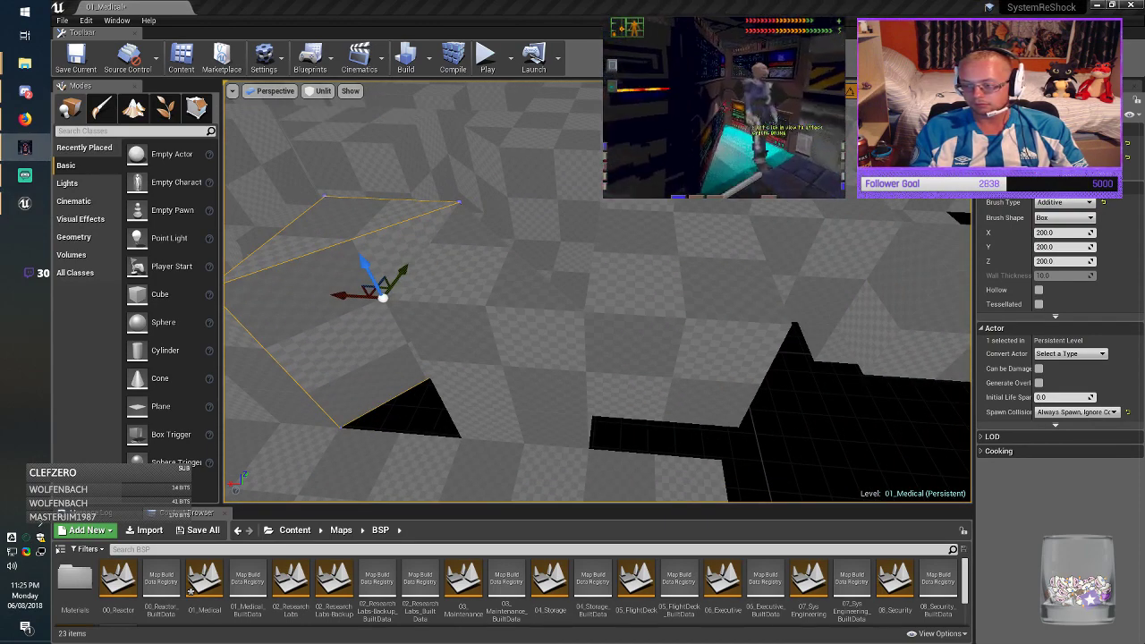
# Step: Replace the straight wall block bordering the large floor gap with another copy of the angled block, and save the level
pyautogui.click(668, 368)
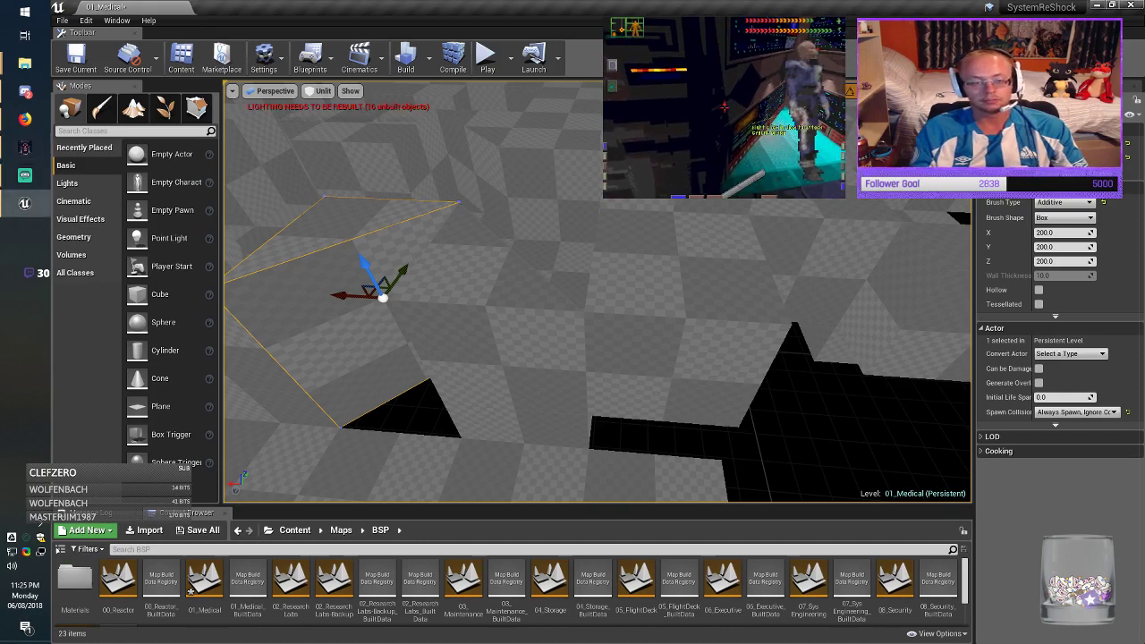
pyautogui.press('Delete')
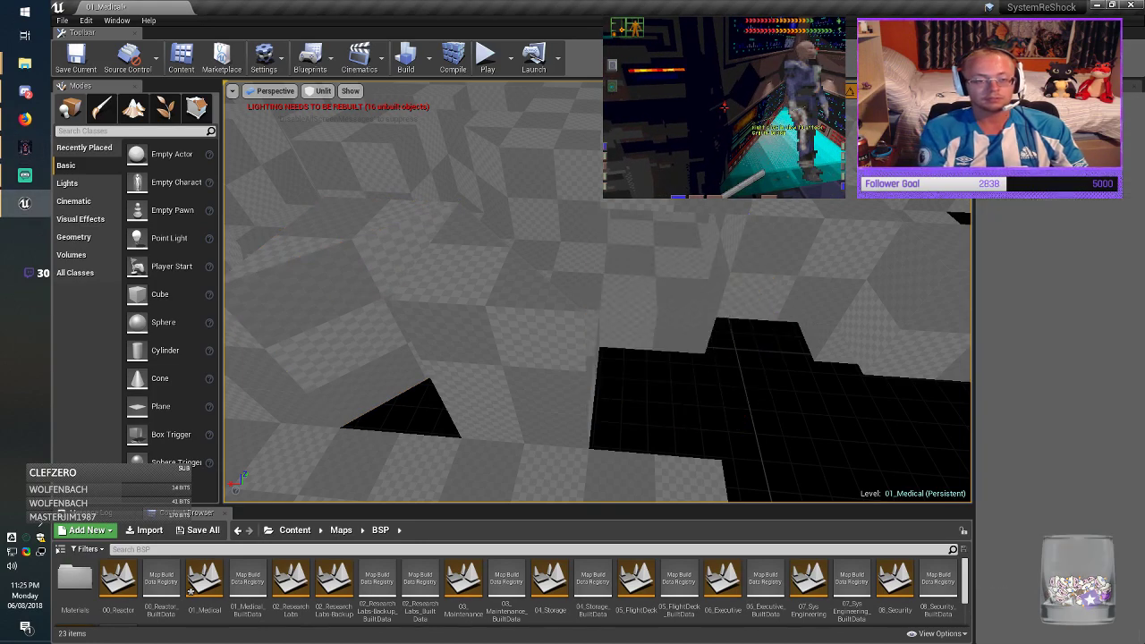
pyautogui.click(353, 335)
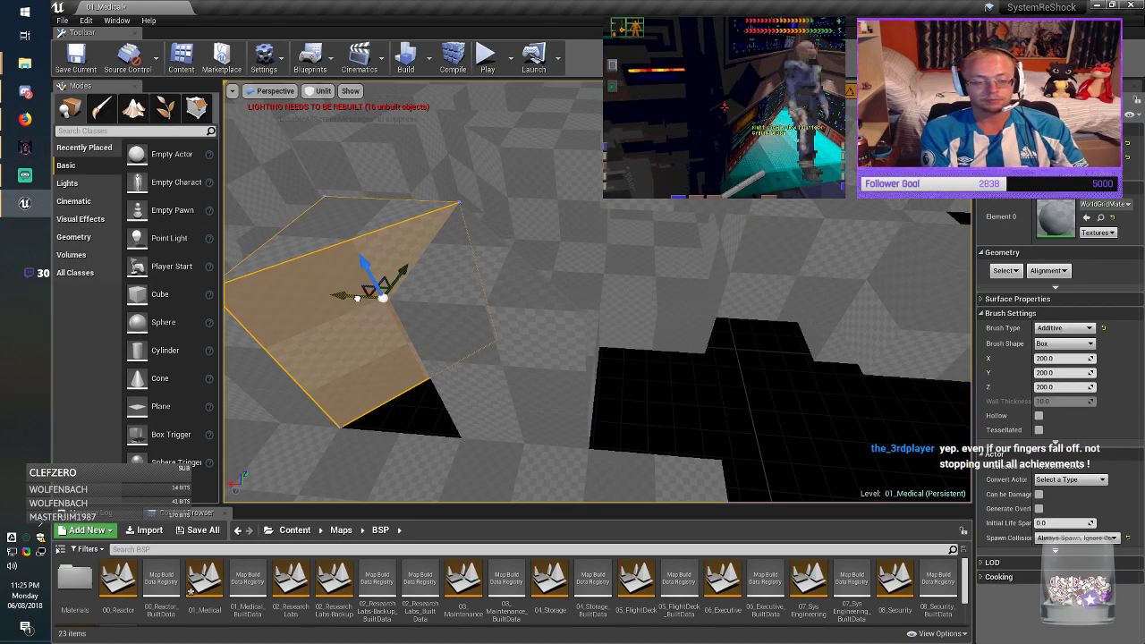
pyautogui.moveTo(358, 298)
pyautogui.keyDown('alt'); pyautogui.mouseDown()
pyautogui.moveTo(644, 339)
pyautogui.moveTo(624, 342)
pyautogui.mouseUp(); pyautogui.keyUp('alt')
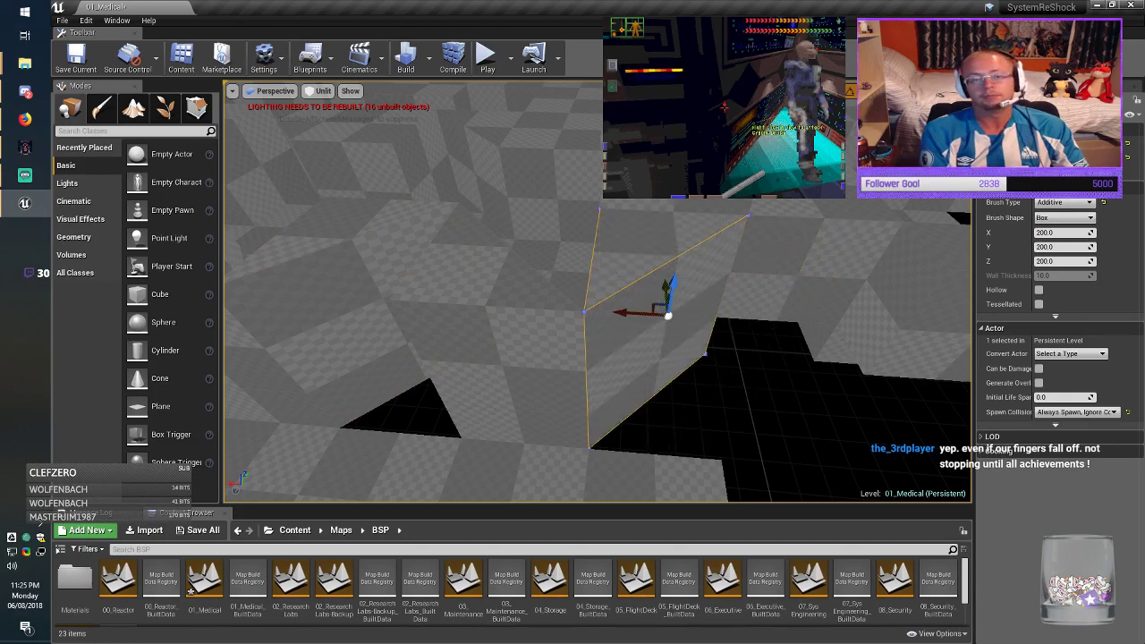
pyautogui.press('a')
pyautogui.moveTo(624, 342); pyautogui.dragTo(624, 342, button='right')
pyautogui.press('a')
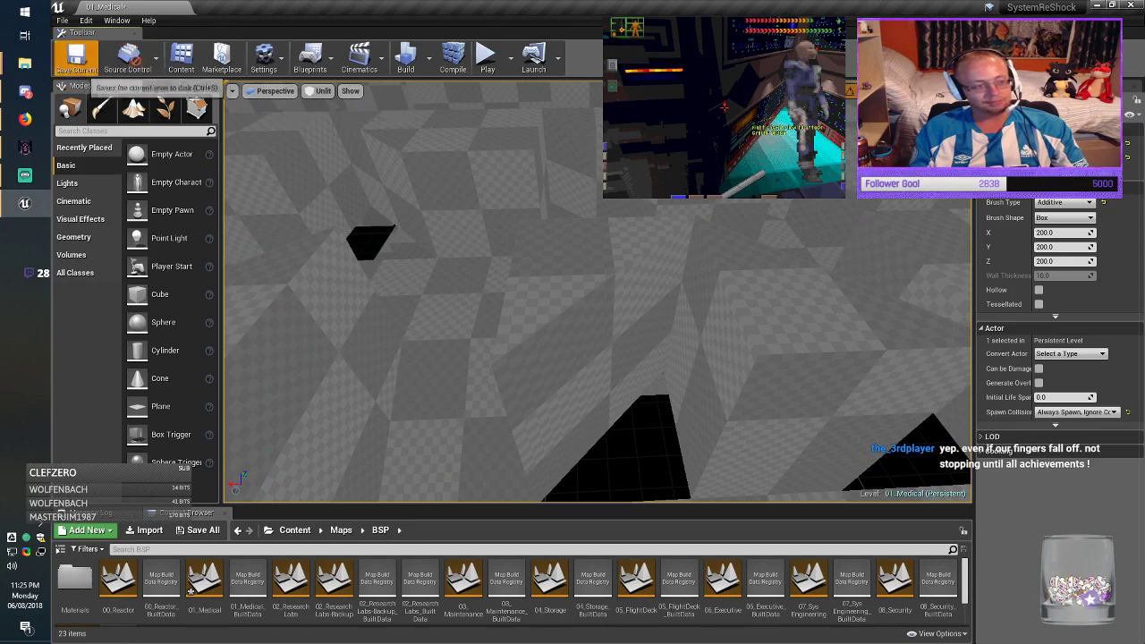
pyautogui.click(77, 65)
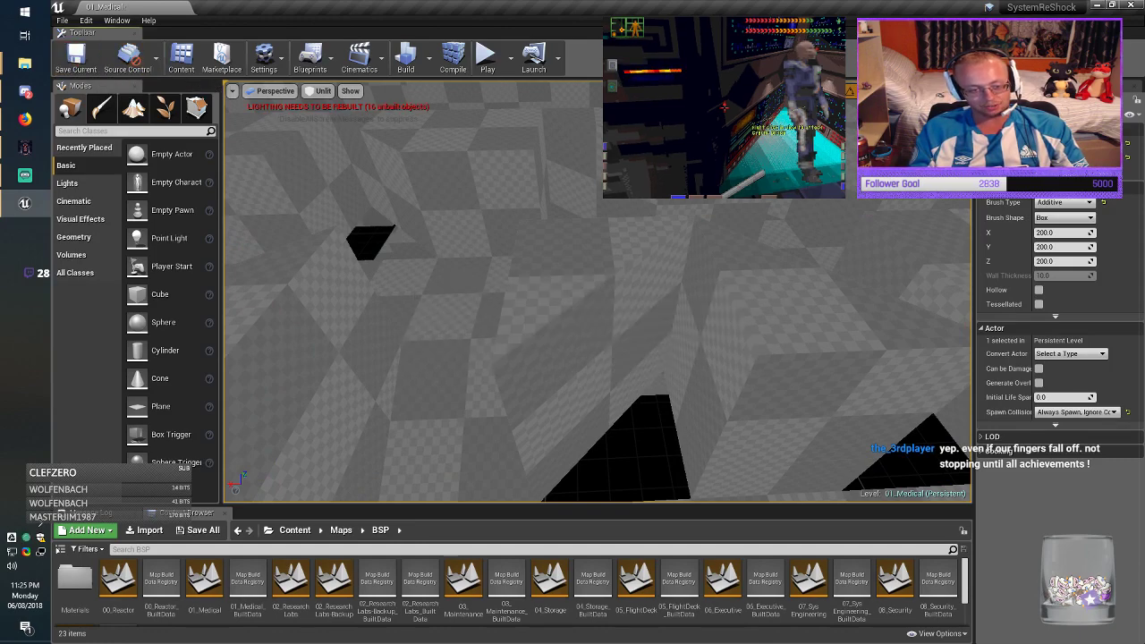
# Step: Add a 200 × 200 × 200 box brush on the corridor floor and move it along Y into the empty area beside the corridor
pyautogui.moveTo(598, 291); pyautogui.dragTo(598, 291, button='right')
pyautogui.press('w')
pyautogui.press('s')
pyautogui.hotkey('alt', 'Tab')
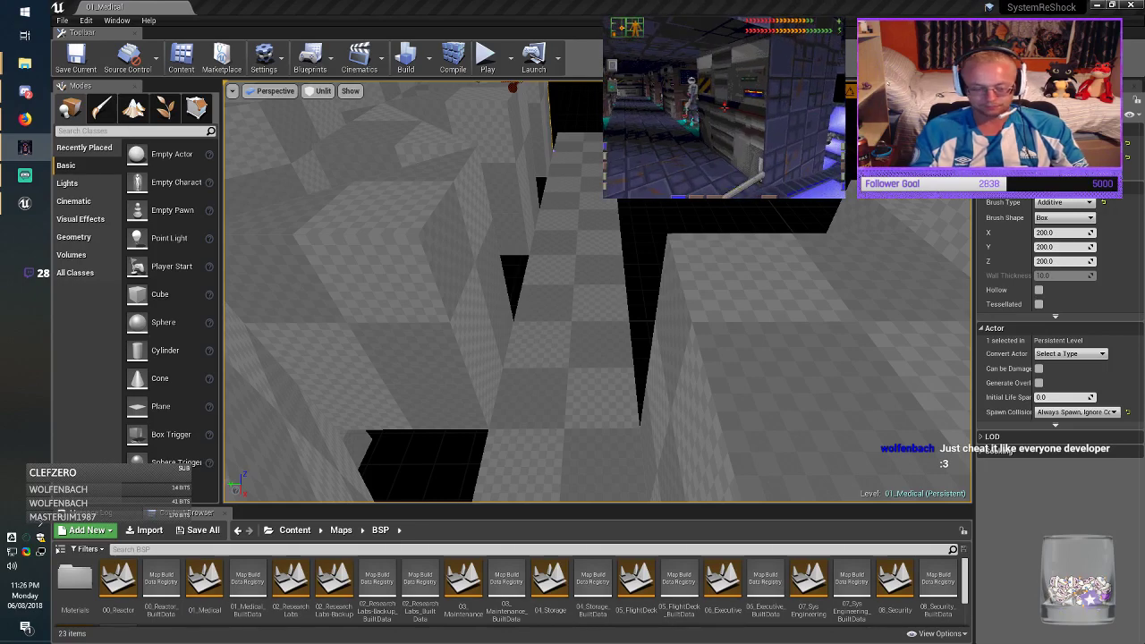
pyautogui.moveTo(598, 292); pyautogui.dragTo(565, 279, button='right')
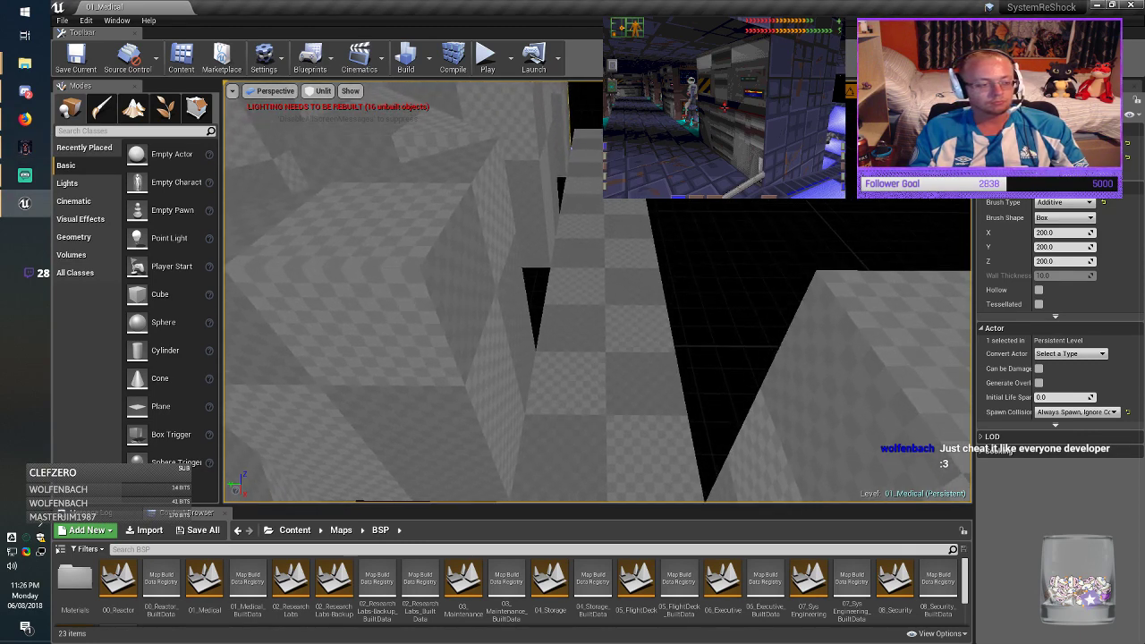
pyautogui.click(73, 236)
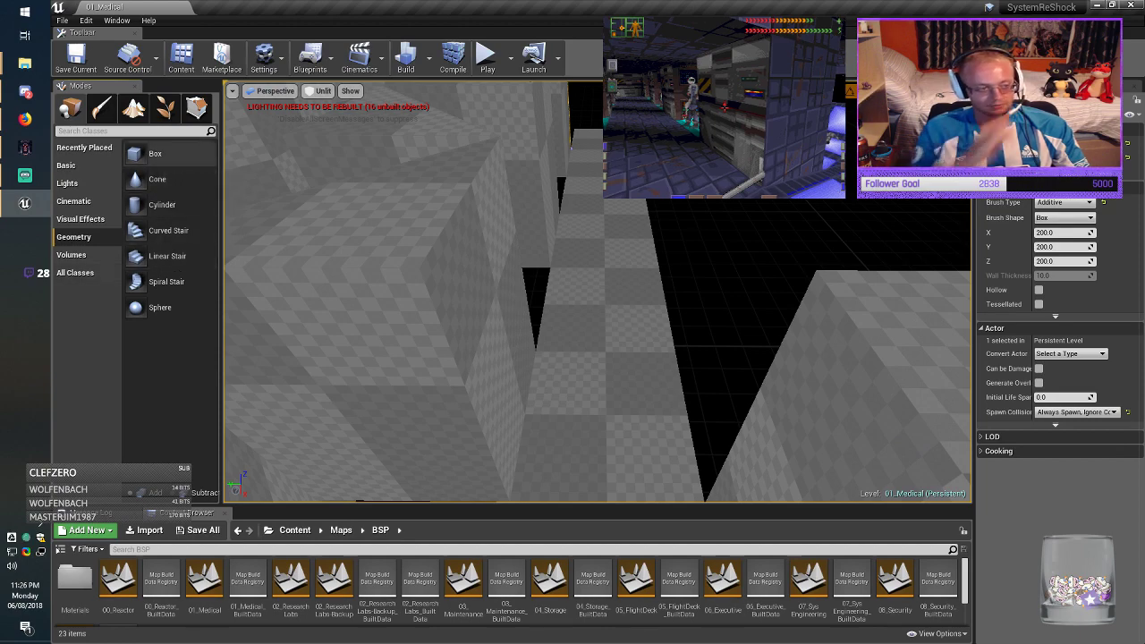
pyautogui.moveTo(141, 155); pyautogui.dragTo(143, 156)
pyautogui.moveTo(619, 388); pyautogui.dragTo(606, 382)
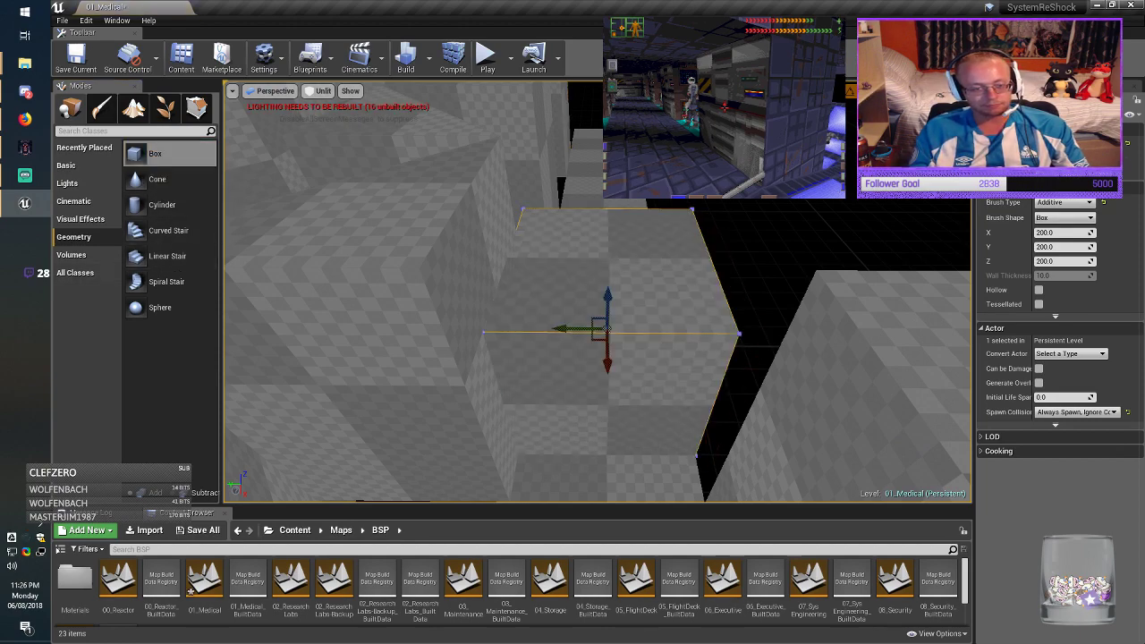
pyautogui.moveTo(605, 383); pyautogui.dragTo(720, 385, button='right')
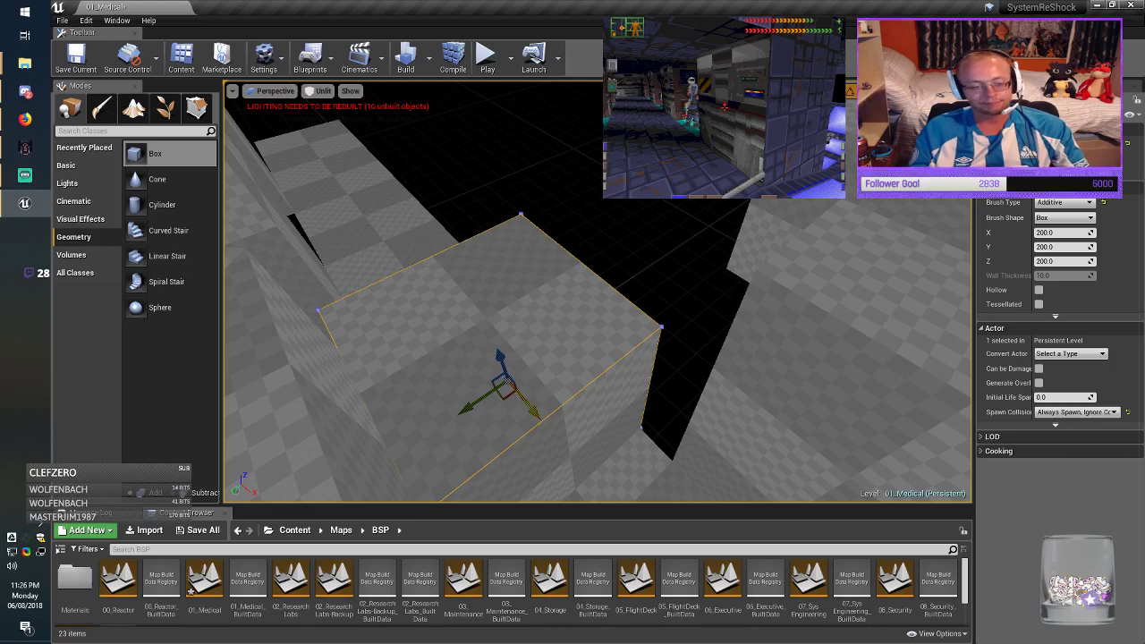
pyautogui.moveTo(476, 403); pyautogui.dragTo(644, 314)
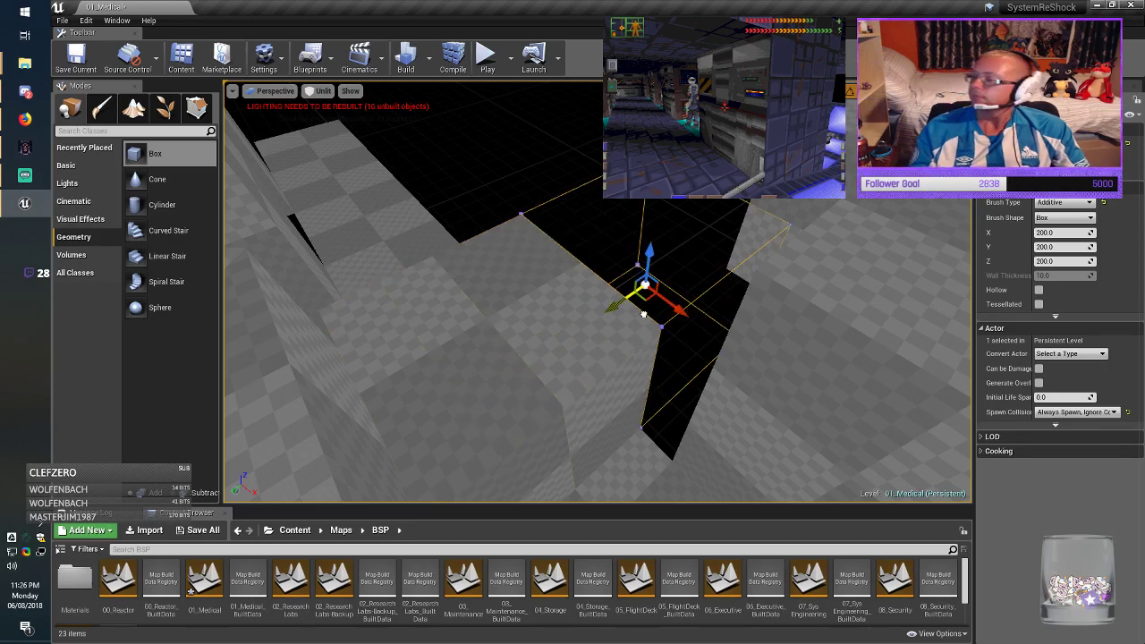
# Step: Edit the new box's geometry, shifting the vertical edge at the floor corner along X to give the block an angled face
pyautogui.moveTo(775, 435); pyautogui.dragTo(894, 437, button='right')
pyautogui.hotkey('shift', '5')
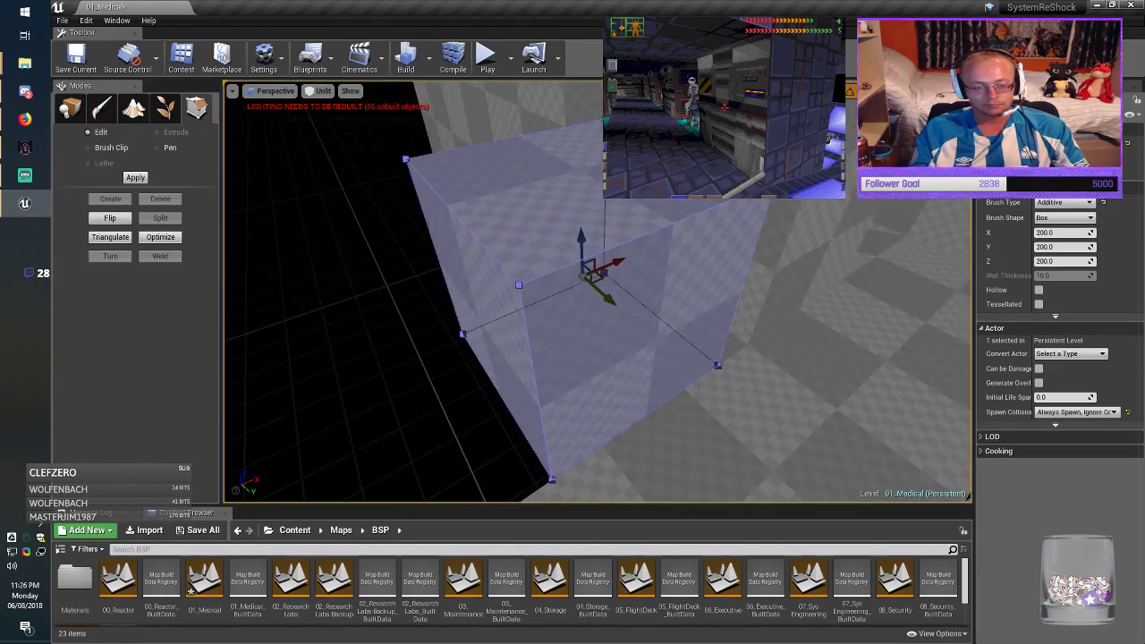
pyautogui.click(656, 341)
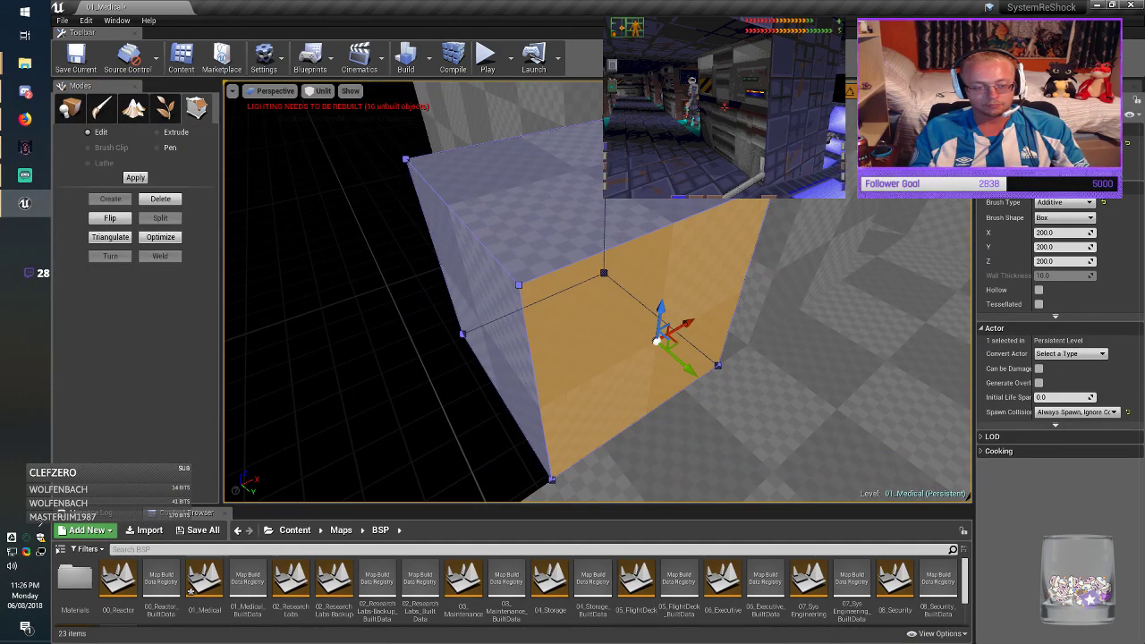
pyautogui.click(537, 394)
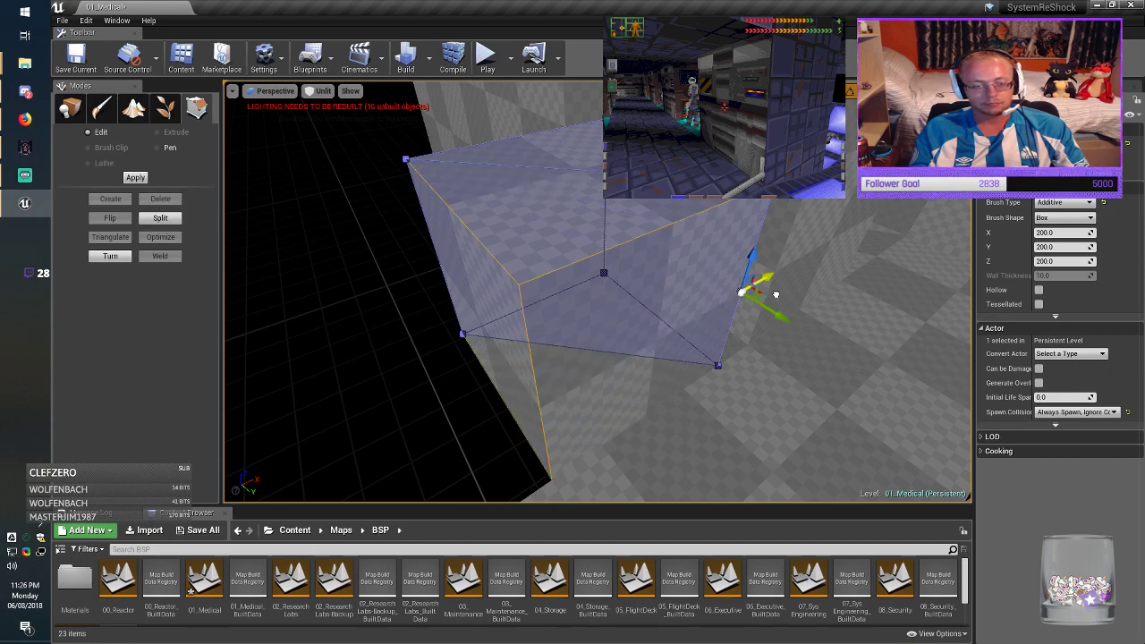
pyautogui.moveTo(776, 294); pyautogui.dragTo(775, 295)
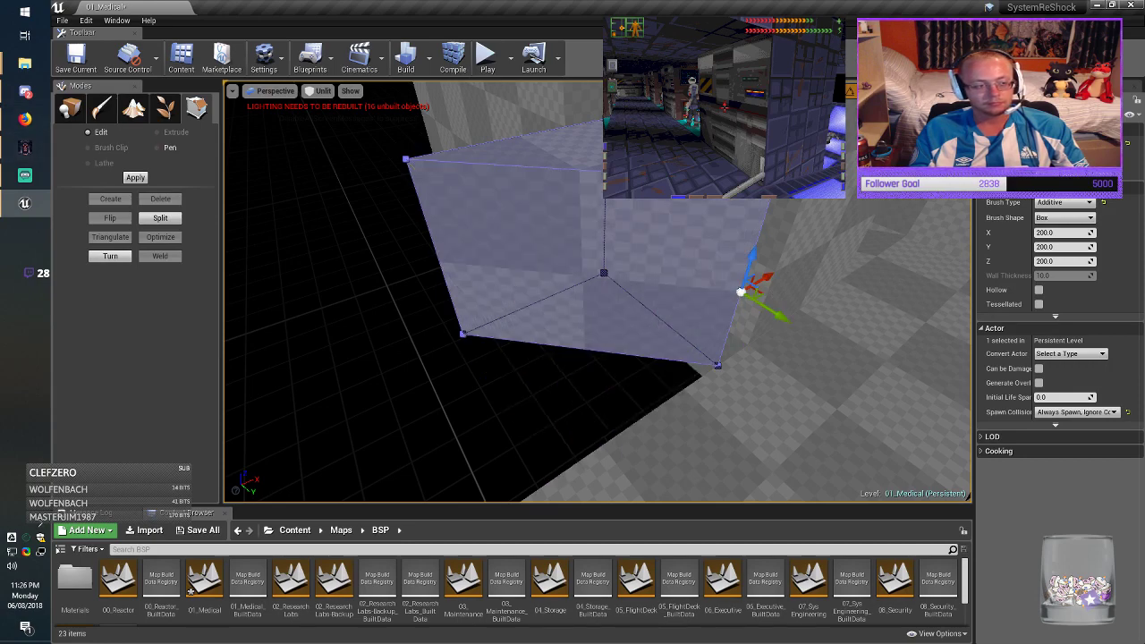
pyautogui.moveTo(776, 294); pyautogui.dragTo(752, 292, button='right')
pyautogui.click(69, 109)
# Step: Move the newly angled block slightly along X and compare the wall with the original game
pyautogui.click(582, 277)
pyautogui.moveTo(582, 277); pyautogui.dragTo(617, 260, button='right')
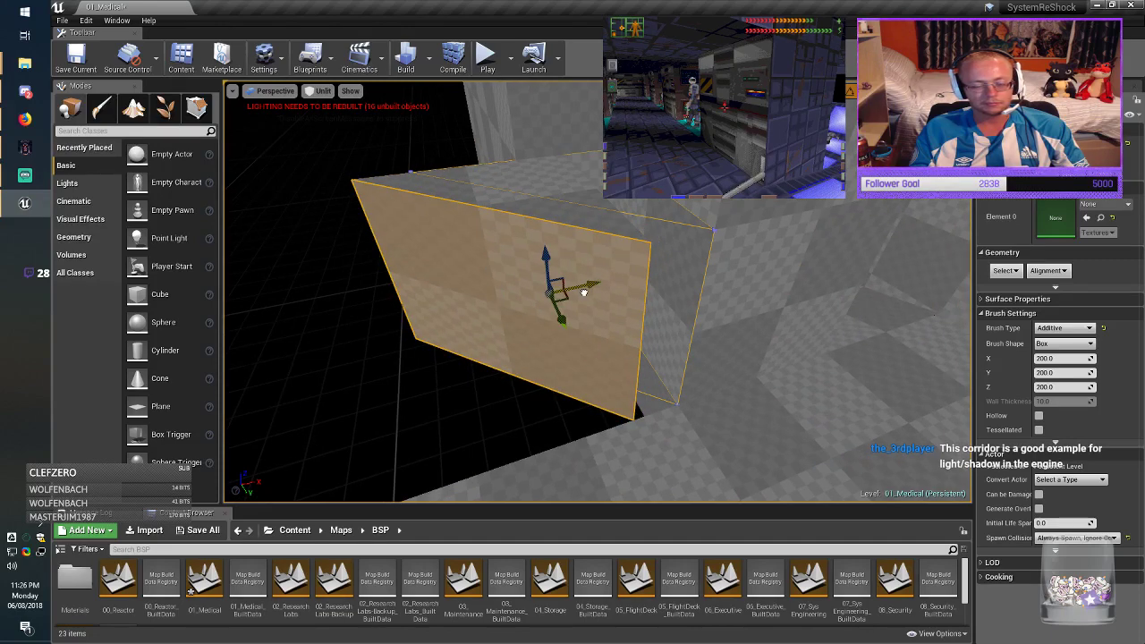
pyautogui.moveTo(584, 293); pyautogui.dragTo(584, 293)
pyautogui.click(581, 309)
pyautogui.moveTo(581, 309); pyautogui.dragTo(582, 300, button='right')
pyautogui.hotkey('alt', 'Tab')
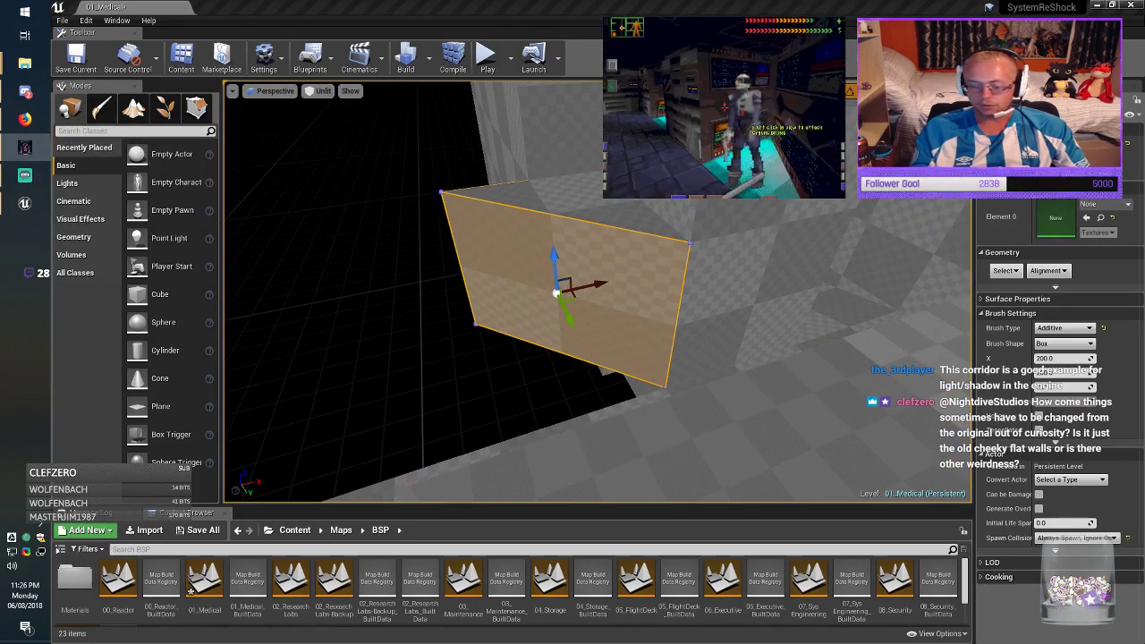
# Step: Duplicate the angled block twice along X beside the corridor, leaving a one-block gap between copies
pyautogui.moveTo(794, 367)
pyautogui.mouseDown(button='right')
pyautogui.moveTo(721, 379)
pyautogui.moveTo(689, 400)
pyautogui.mouseUp(button='right')
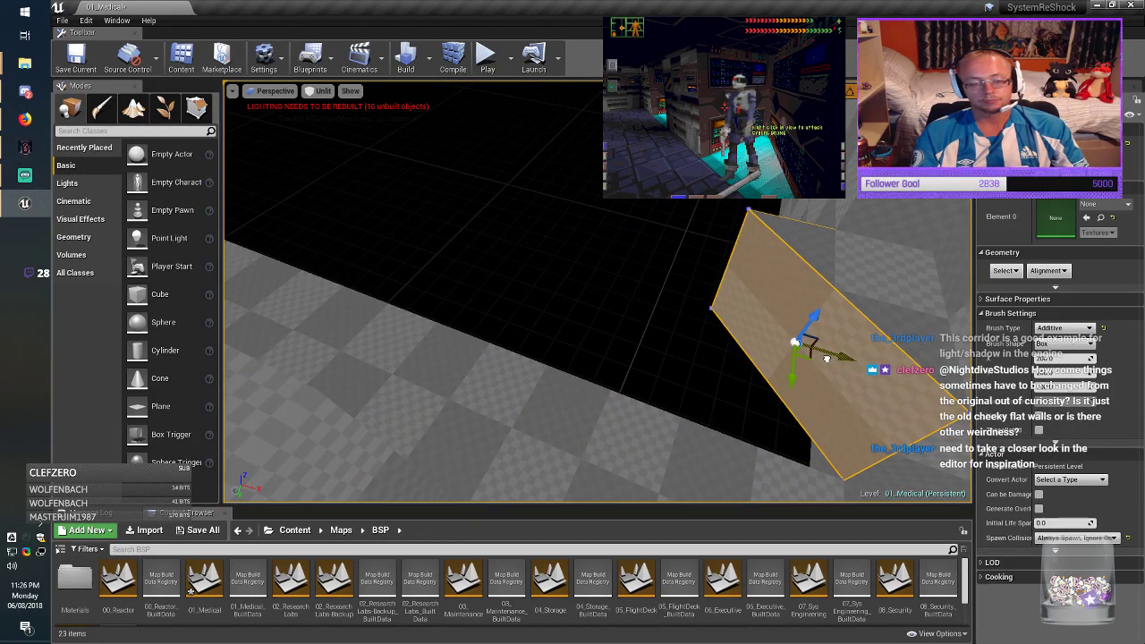
pyautogui.moveTo(826, 359)
pyautogui.mouseDown()
pyautogui.moveTo(409, 301)
pyautogui.moveTo(505, 325)
pyautogui.mouseUp()
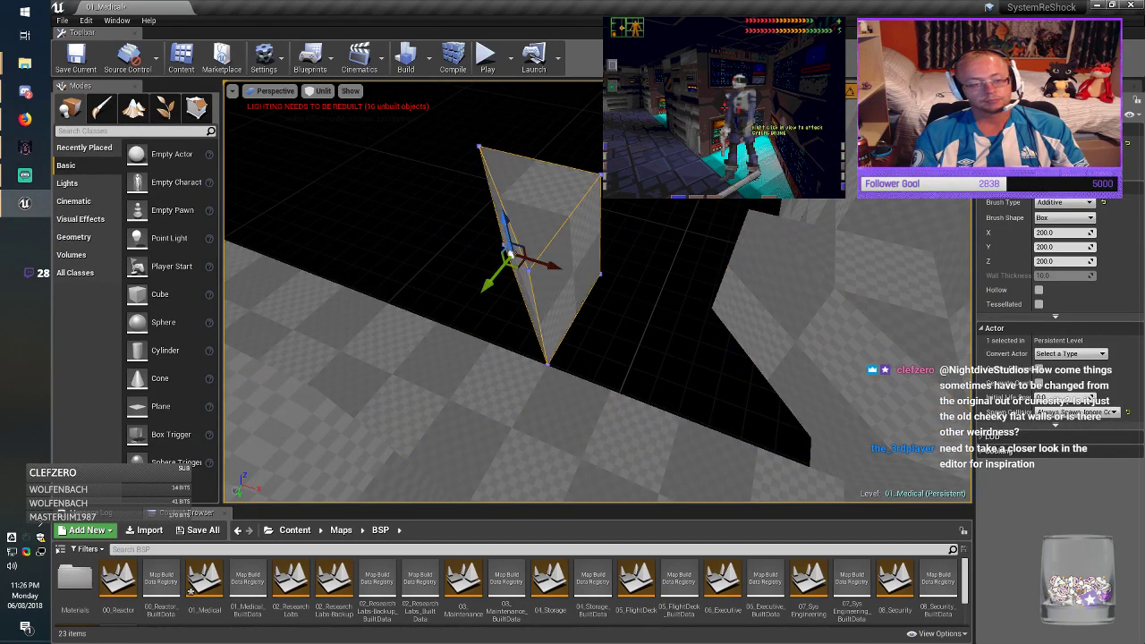
pyautogui.moveTo(504, 324)
pyautogui.mouseDown(button='right')
pyautogui.moveTo(582, 314)
pyautogui.moveTo(528, 315)
pyautogui.mouseUp(button='right')
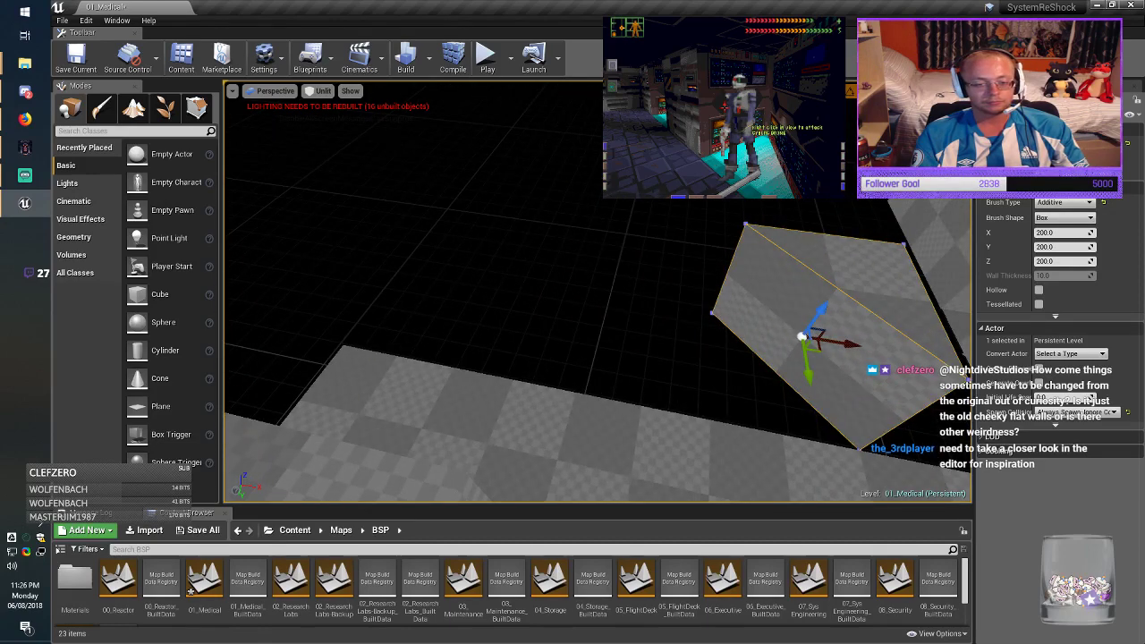
pyautogui.moveTo(838, 343)
pyautogui.mouseDown()
pyautogui.moveTo(468, 327)
pyautogui.moveTo(540, 346)
pyautogui.mouseUp()
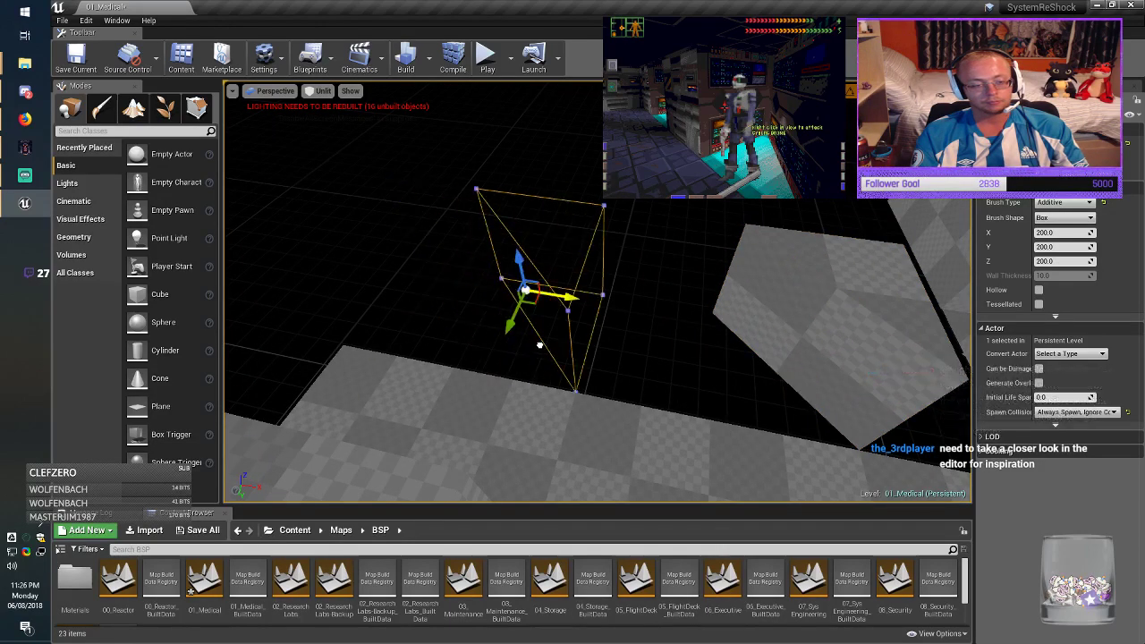
pyautogui.moveTo(541, 346); pyautogui.dragTo(586, 343, button='right')
# Step: Duplicate the last angled block directly beside itself and reset the copy to a straight box by setting Z to 300 and back to 200
pyautogui.moveTo(587, 300)
pyautogui.mouseDown()
pyautogui.moveTo(367, 309)
pyautogui.moveTo(440, 318)
pyautogui.mouseUp()
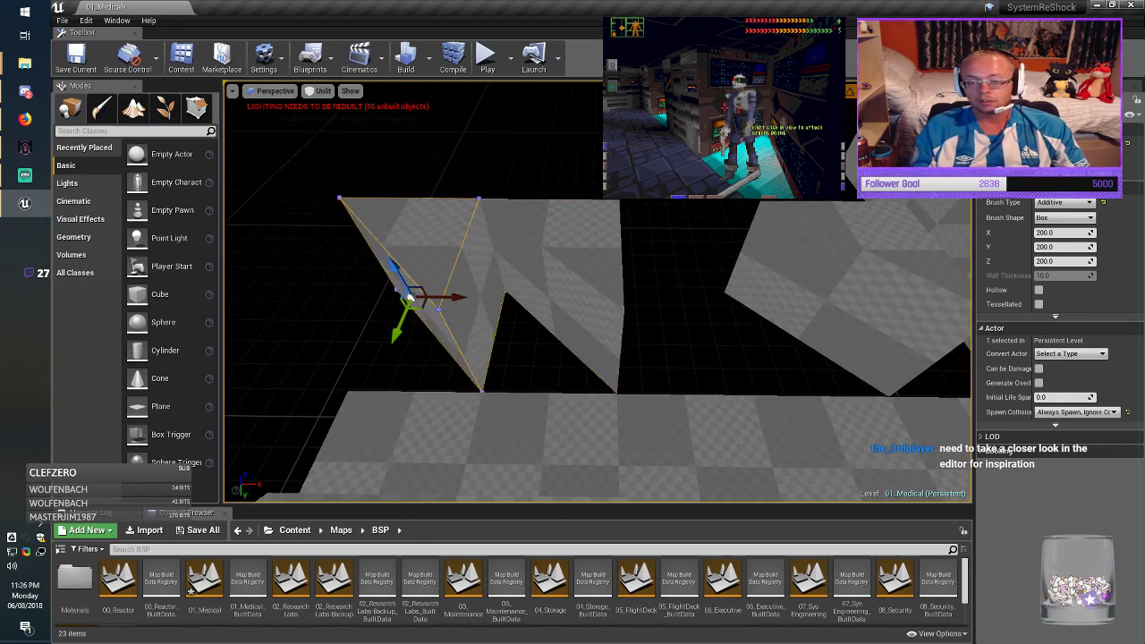
pyautogui.click(1041, 261)
pyautogui.press('BackSpace')
pyautogui.write('3')
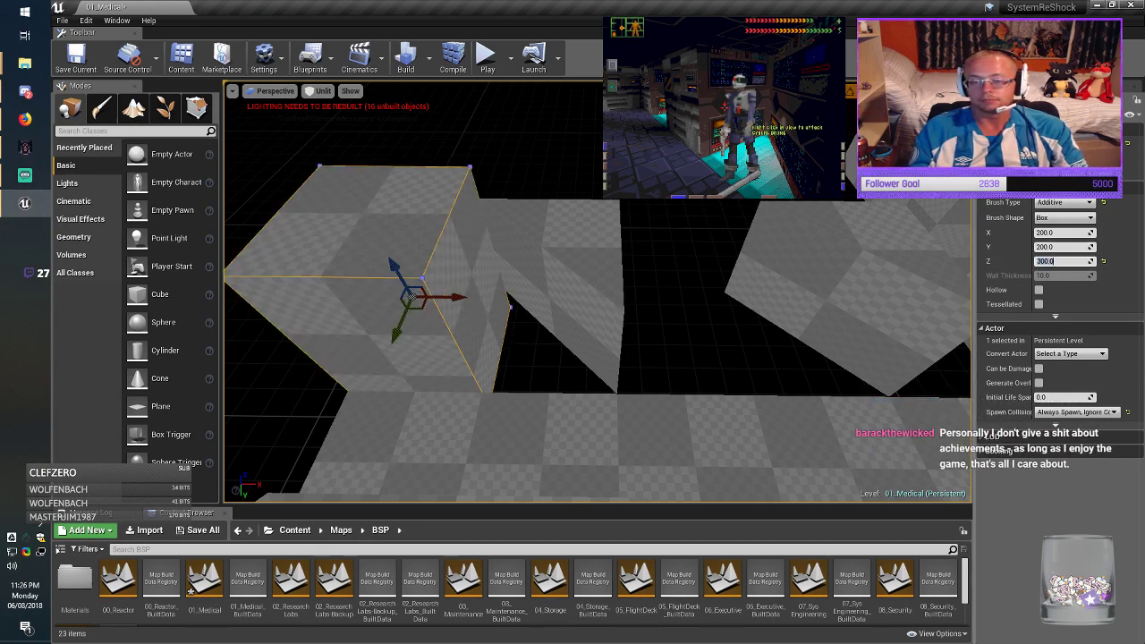
pyautogui.press('Return')
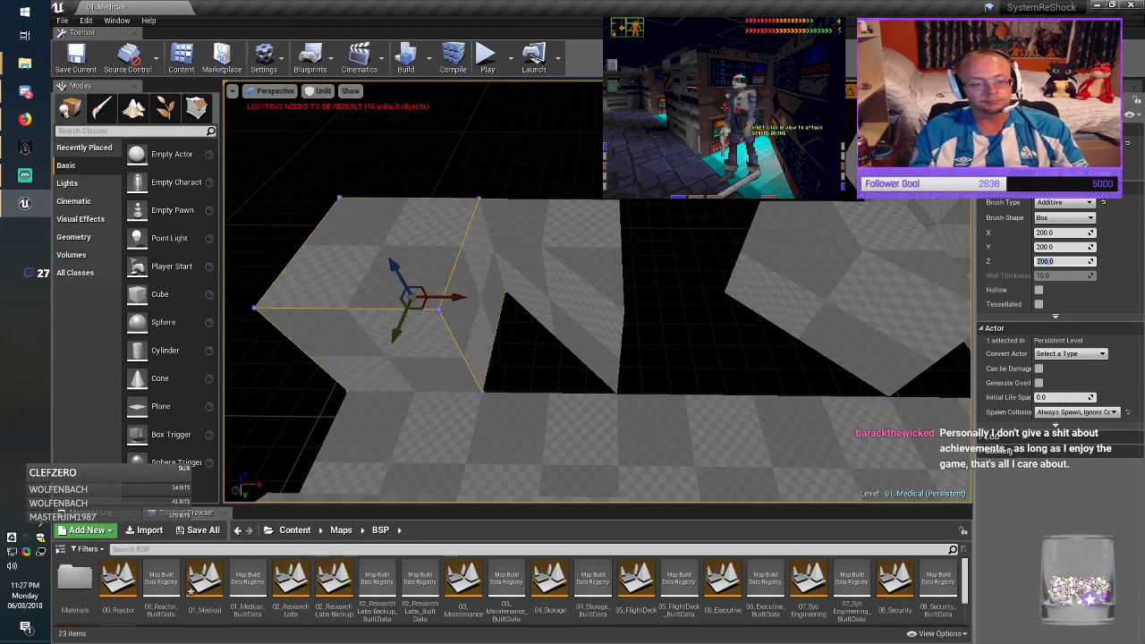
# Step: Duplicate the straight box along X into the two gaps between the angled blocks, and save the level
pyautogui.moveTo(598, 295); pyautogui.dragTo(626, 295, button='right')
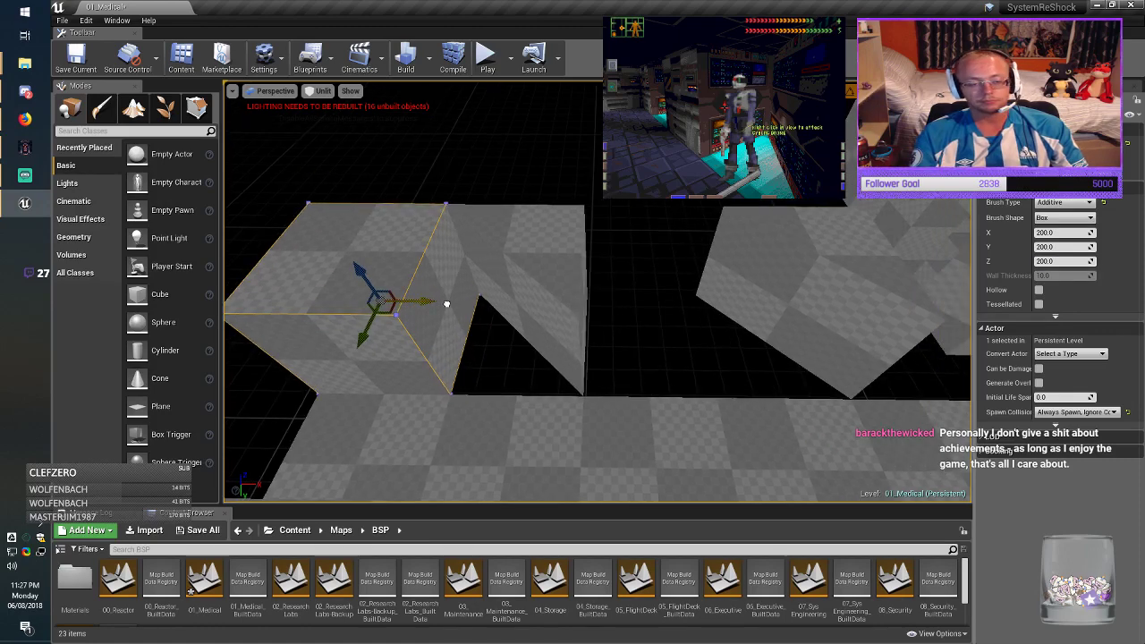
pyautogui.moveTo(446, 304)
pyautogui.mouseDown()
pyautogui.moveTo(854, 304)
pyautogui.moveTo(700, 310)
pyautogui.mouseUp()
pyautogui.moveTo(700, 311); pyautogui.dragTo(787, 306, button='middle')
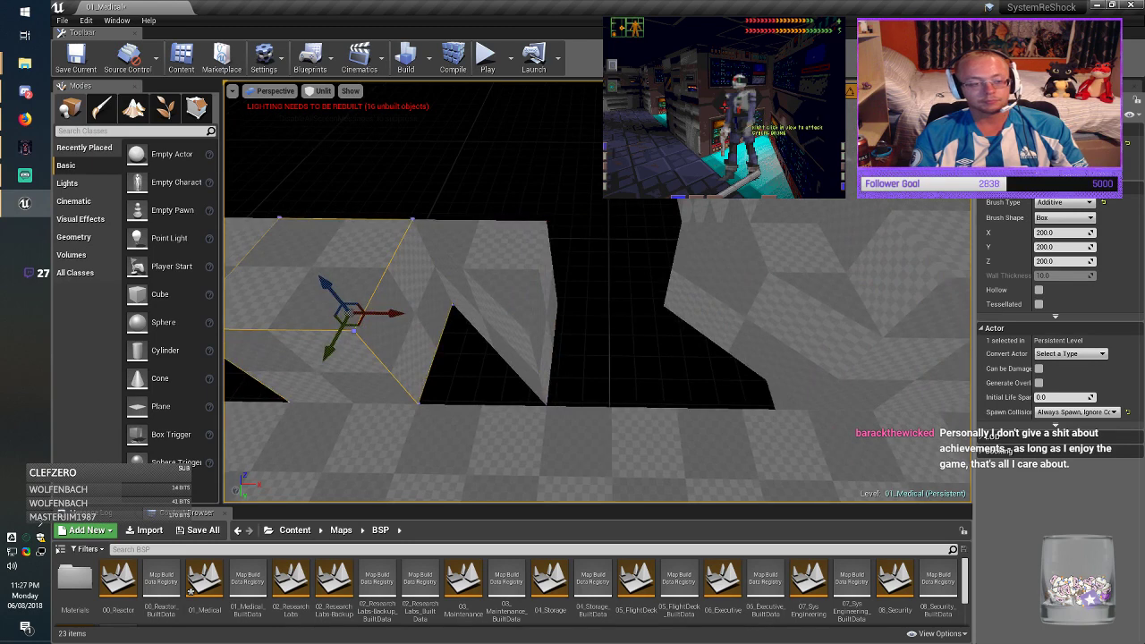
pyautogui.moveTo(404, 316)
pyautogui.mouseDown()
pyautogui.moveTo(734, 320)
pyautogui.moveTo(645, 319)
pyautogui.mouseUp()
pyautogui.click(439, 183)
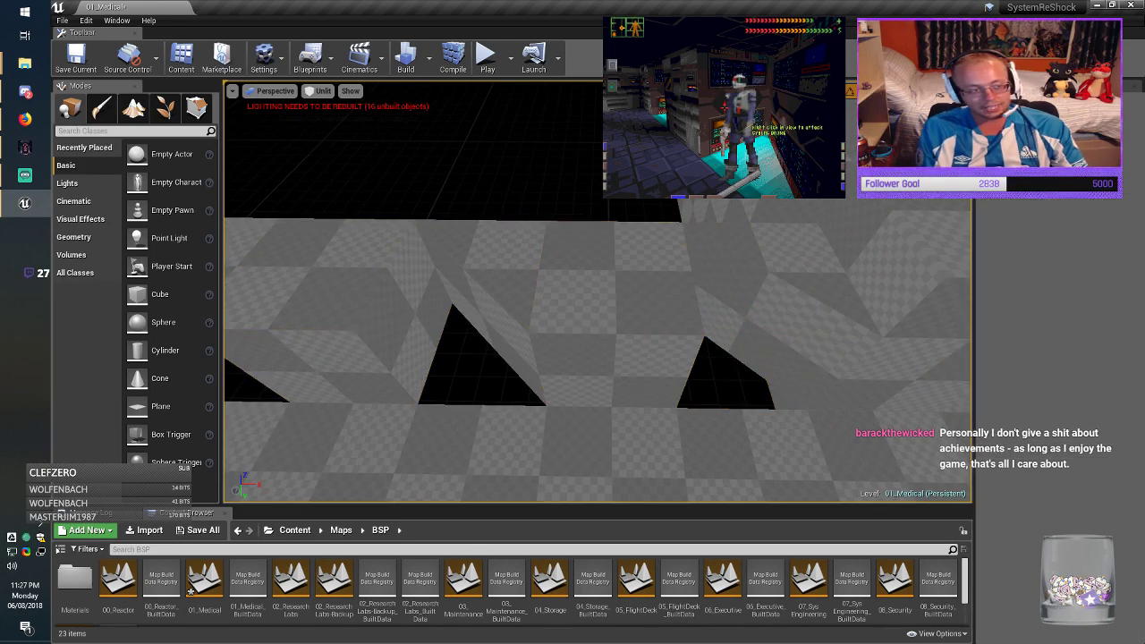
pyautogui.click(76, 58)
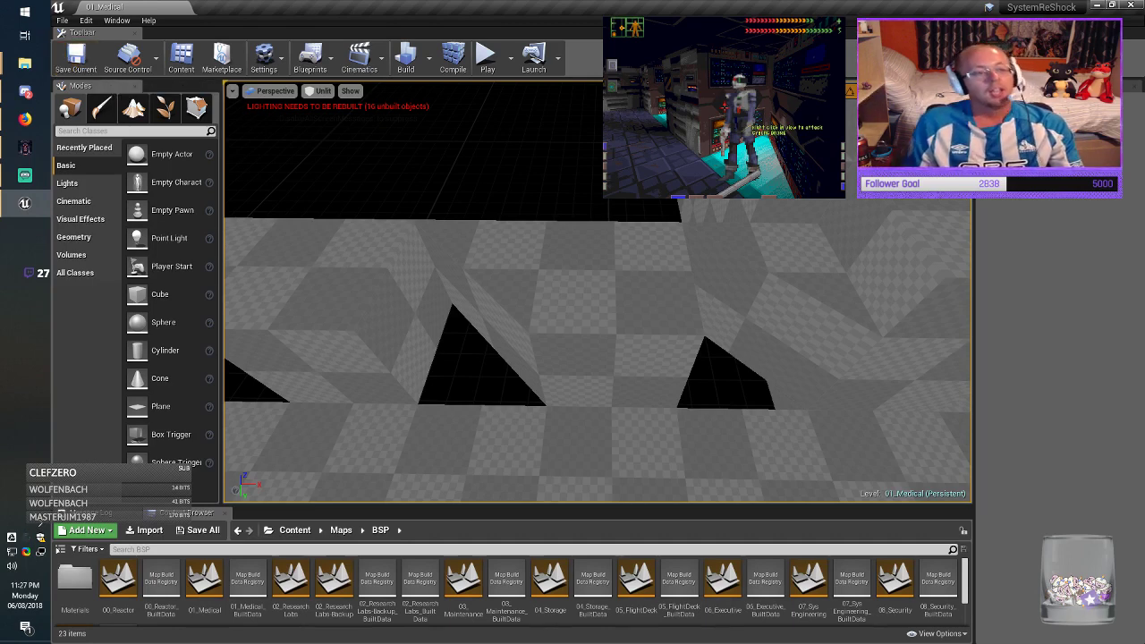
pyautogui.click(76, 58)
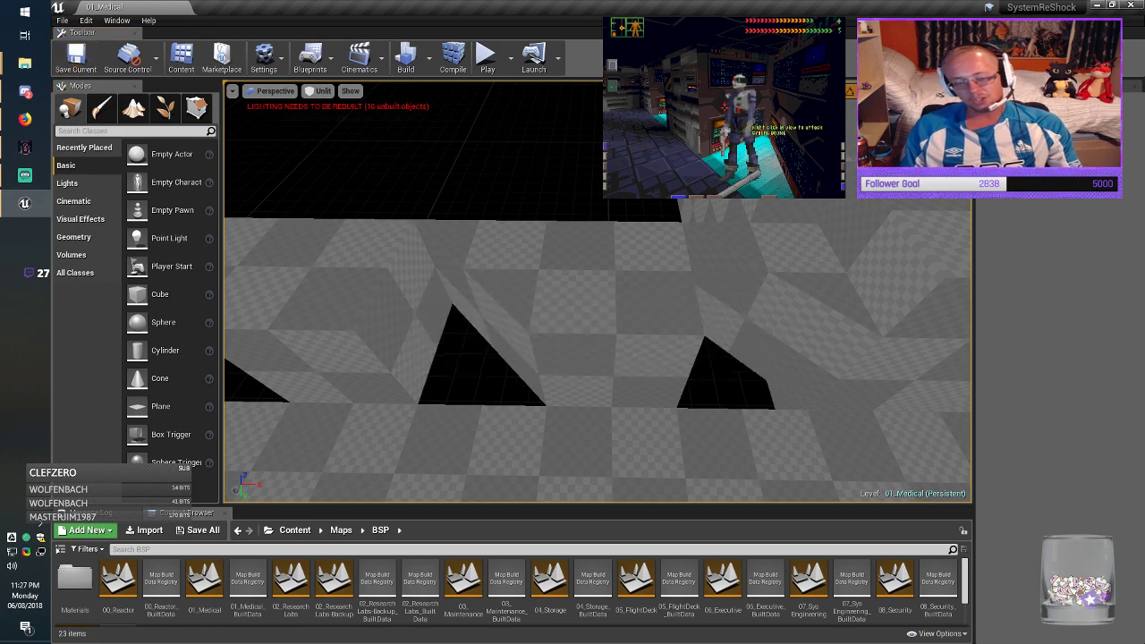
# Step: Duplicate the 1600-long corridor floor slab along Y beneath the angled recesses and set the copy's X to 200
pyautogui.moveTo(598, 340)
pyautogui.mouseDown(button='right')
pyautogui.moveTo(582, 304)
pyautogui.moveTo(564, 344)
pyautogui.moveTo(510, 309)
pyautogui.moveTo(519, 302)
pyautogui.moveTo(572, 353)
pyautogui.moveTo(534, 333)
pyautogui.mouseUp(button='right')
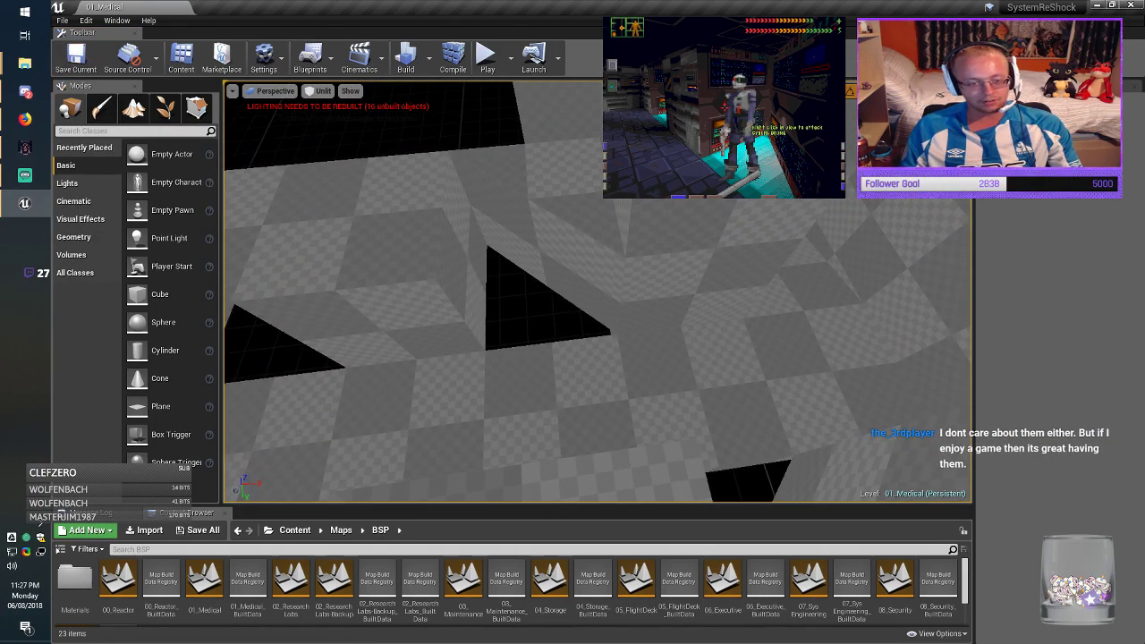
pyautogui.click(572, 384)
pyautogui.moveTo(573, 385); pyautogui.dragTo(509, 413, button='right')
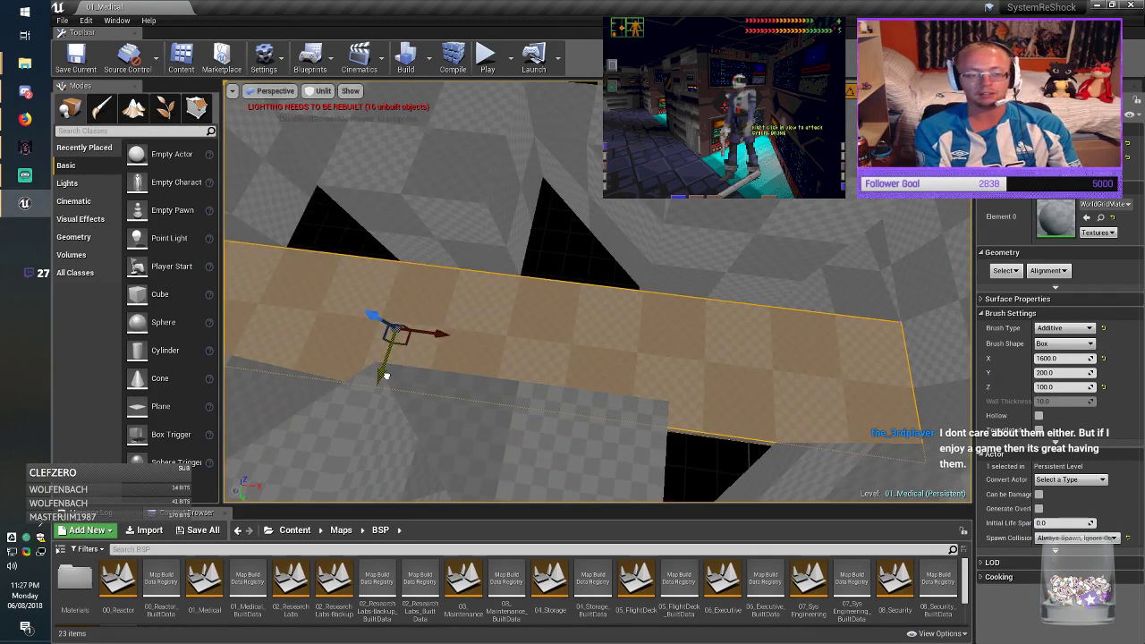
pyautogui.moveTo(392, 362)
pyautogui.keyDown('alt'); pyautogui.mouseDown()
pyautogui.moveTo(498, 194)
pyautogui.moveTo(485, 273)
pyautogui.mouseUp(); pyautogui.keyUp('alt')
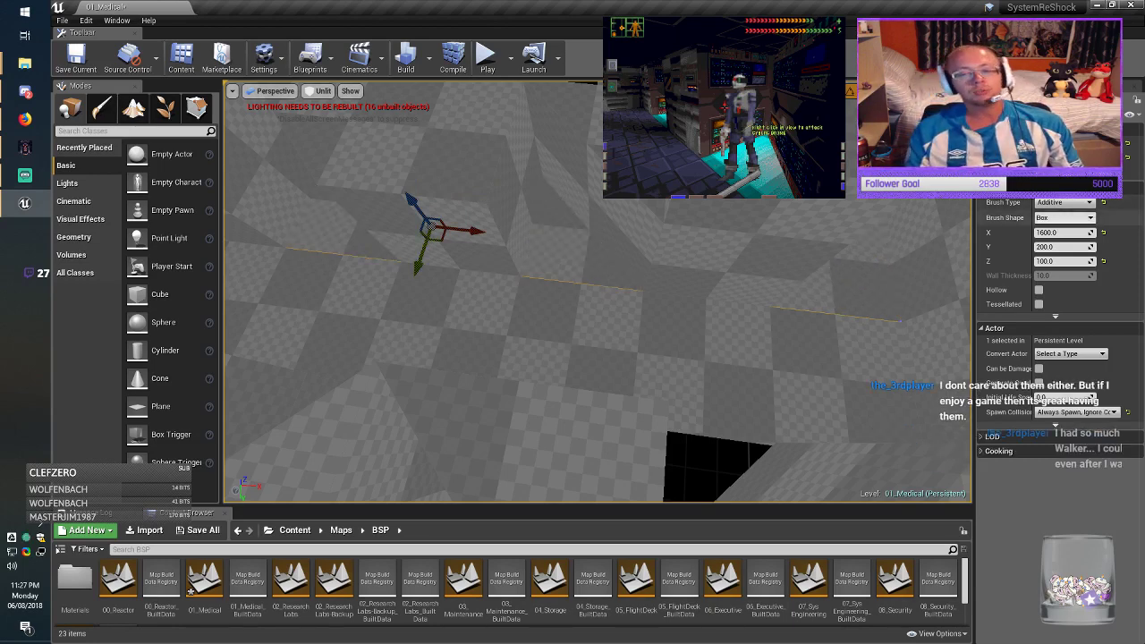
pyautogui.moveTo(1044, 232); pyautogui.dragTo(1035, 234)
pyautogui.write('2')
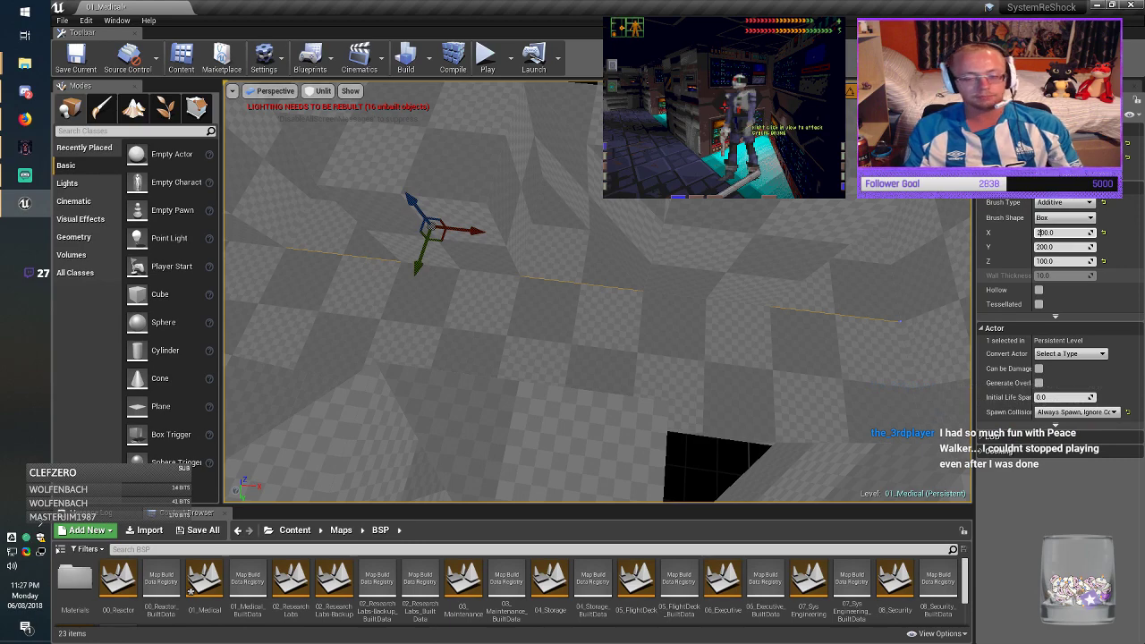
pyautogui.press('Return')
# Step: Place the 200-unit floor tile under a recess and duplicate it across the corridor and along X into the remaining floor gaps
pyautogui.moveTo(486, 230); pyautogui.dragTo(629, 244)
pyautogui.moveTo(629, 246); pyautogui.dragTo(711, 255, button='right')
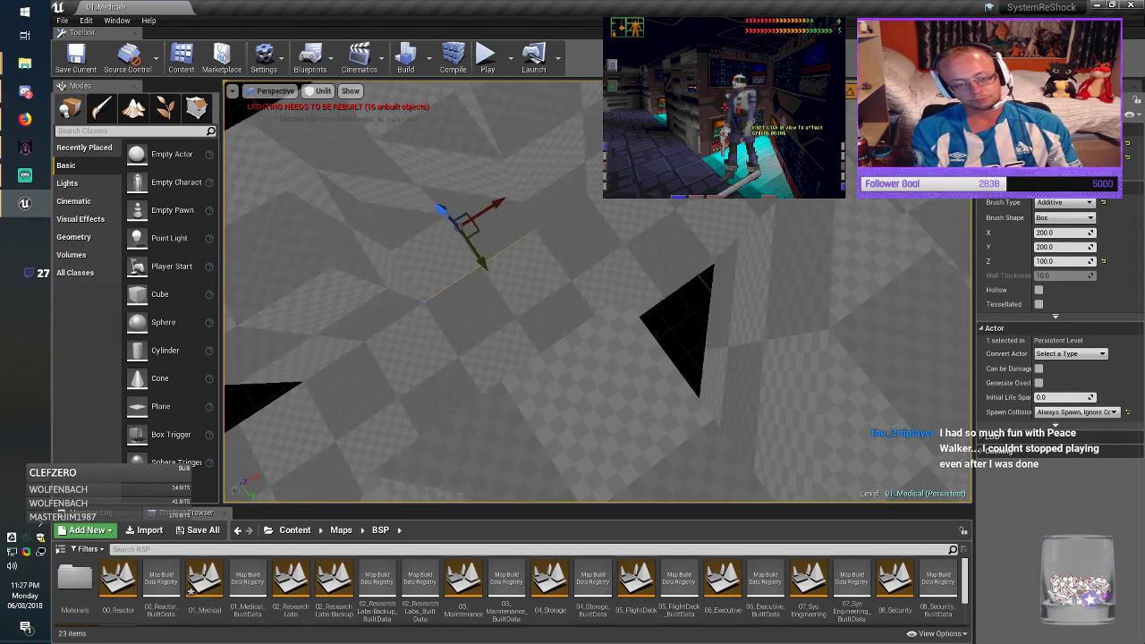
pyautogui.moveTo(496, 238)
pyautogui.mouseDown()
pyautogui.moveTo(800, 350)
pyautogui.moveTo(715, 354)
pyautogui.mouseUp()
pyautogui.moveTo(716, 354)
pyautogui.mouseDown(button='right')
pyautogui.moveTo(577, 345)
pyautogui.moveTo(575, 429)
pyautogui.mouseUp(button='right')
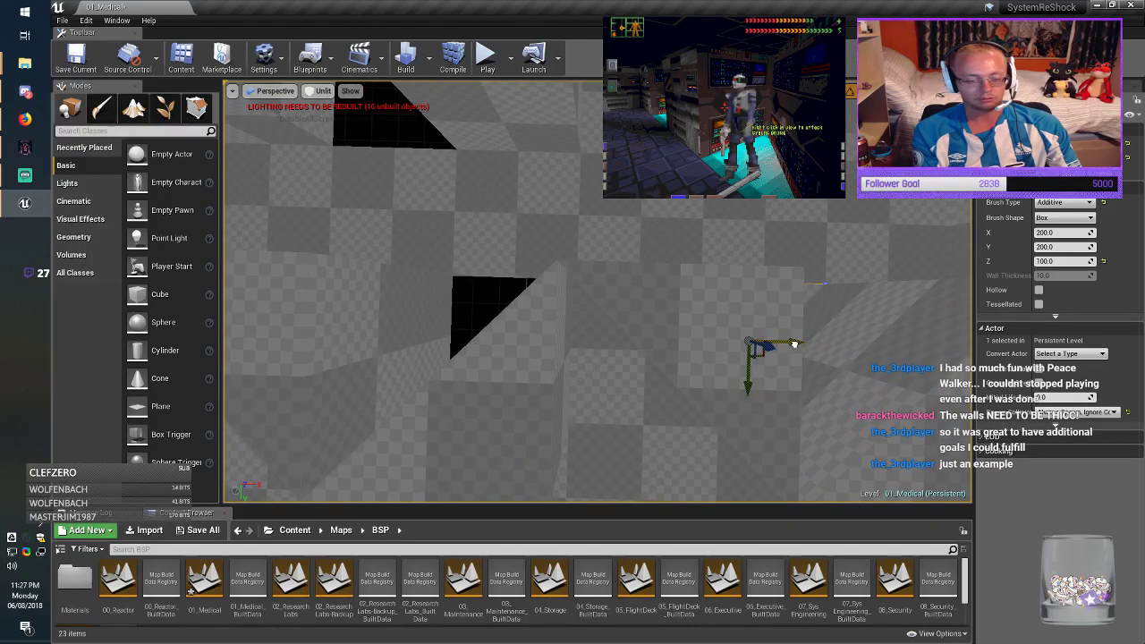
pyautogui.moveTo(781, 344)
pyautogui.mouseDown()
pyautogui.moveTo(540, 328)
pyautogui.moveTo(563, 330)
pyautogui.mouseUp()
pyautogui.moveTo(563, 330); pyautogui.dragTo(501, 330, button='right')
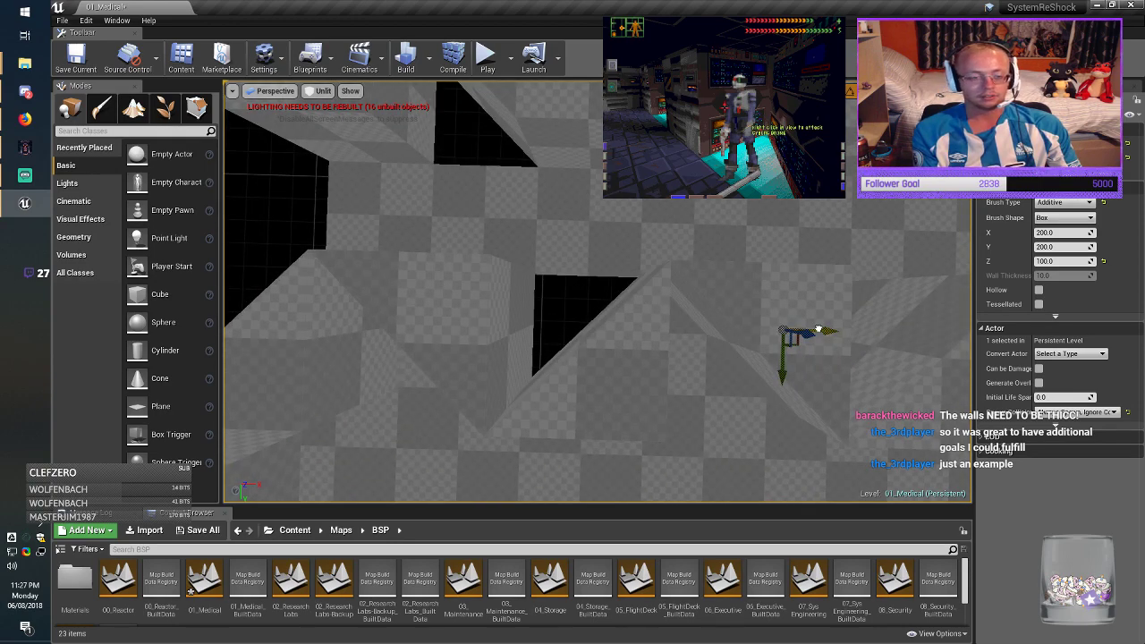
pyautogui.moveTo(817, 329)
pyautogui.mouseDown()
pyautogui.moveTo(468, 301)
pyautogui.moveTo(635, 305)
pyautogui.mouseUp()
pyautogui.moveTo(635, 305); pyautogui.dragTo(581, 305, button='right')
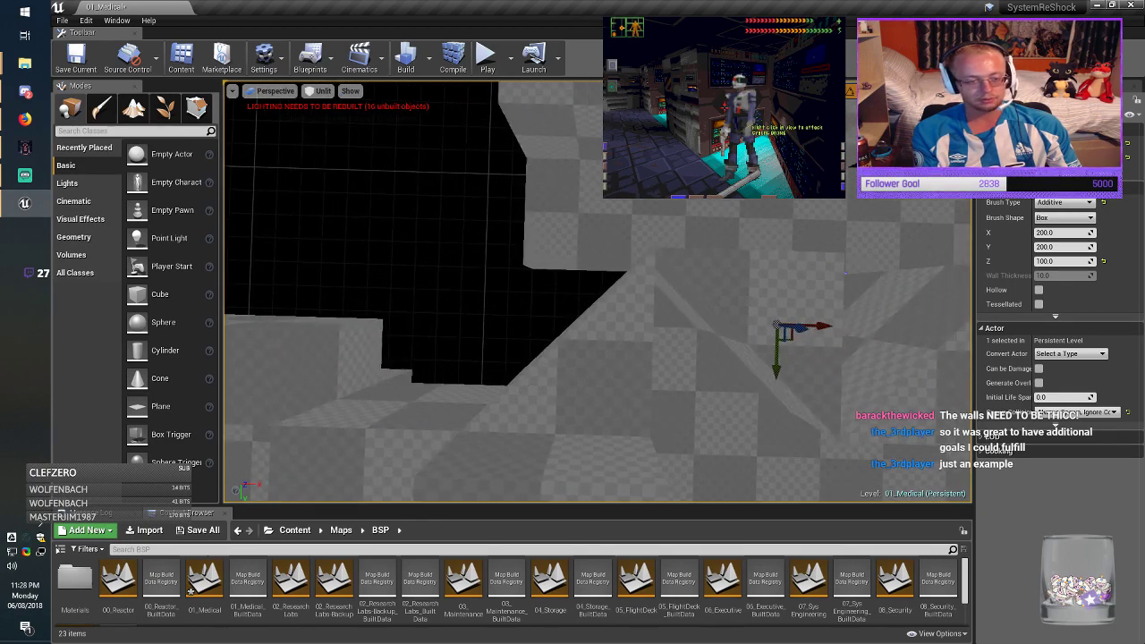
pyautogui.moveTo(820, 329)
pyautogui.mouseDown()
pyautogui.moveTo(497, 324)
pyautogui.moveTo(631, 320)
pyautogui.moveTo(707, 134)
pyautogui.mouseUp()
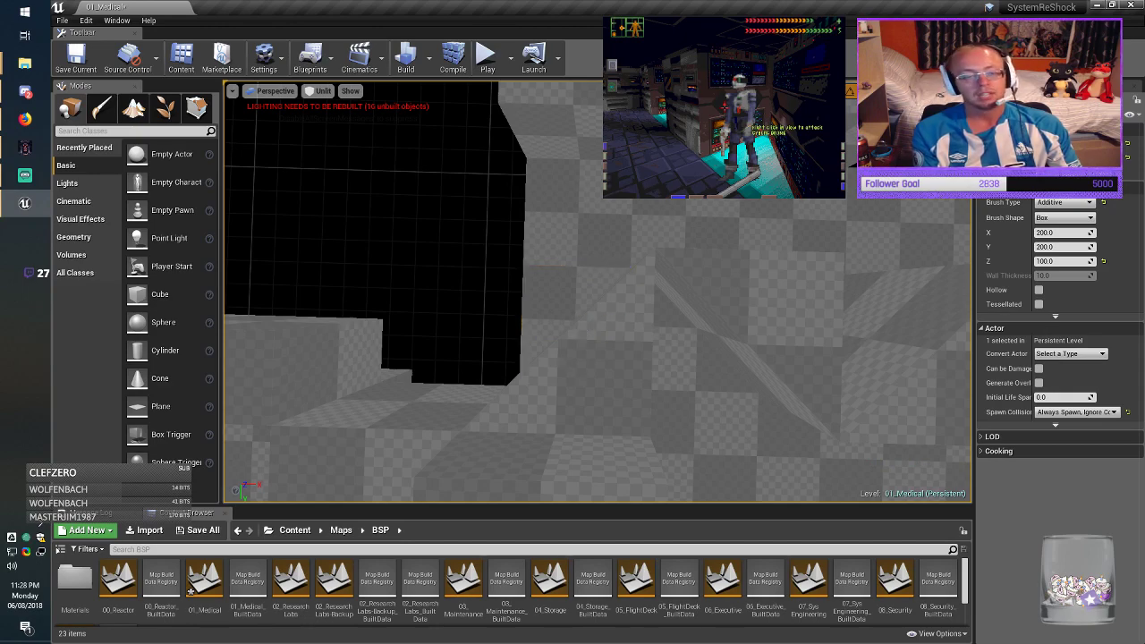
# Step: Place another floor tile in the open recess gap across the corridor and save the level
pyautogui.moveTo(602, 322)
pyautogui.mouseDown(button='right')
pyautogui.moveTo(667, 291)
pyautogui.moveTo(681, 220)
pyautogui.mouseUp(button='right')
pyautogui.moveTo(560, 205)
pyautogui.mouseDown()
pyautogui.moveTo(914, 204)
pyautogui.moveTo(759, 201)
pyautogui.mouseUp()
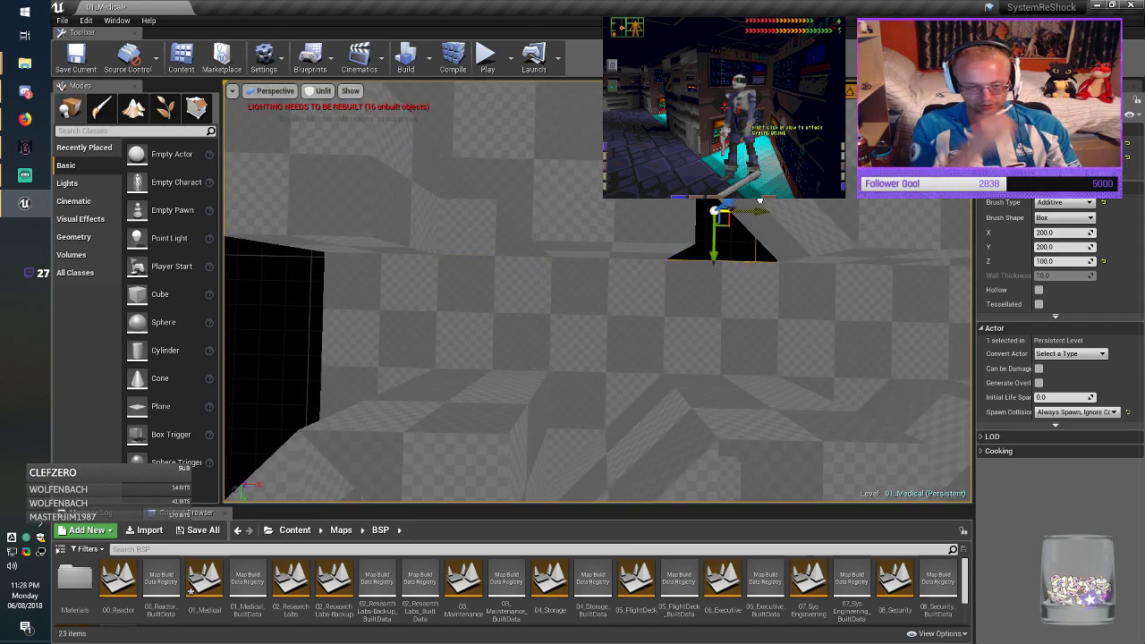
pyautogui.press('d')
pyautogui.moveTo(760, 200)
pyautogui.mouseDown(button='right')
pyautogui.moveTo(730, 204)
pyautogui.moveTo(740, 202)
pyautogui.moveTo(684, 165)
pyautogui.mouseUp(button='right')
pyautogui.press('Escape')
pyautogui.click(76, 58)
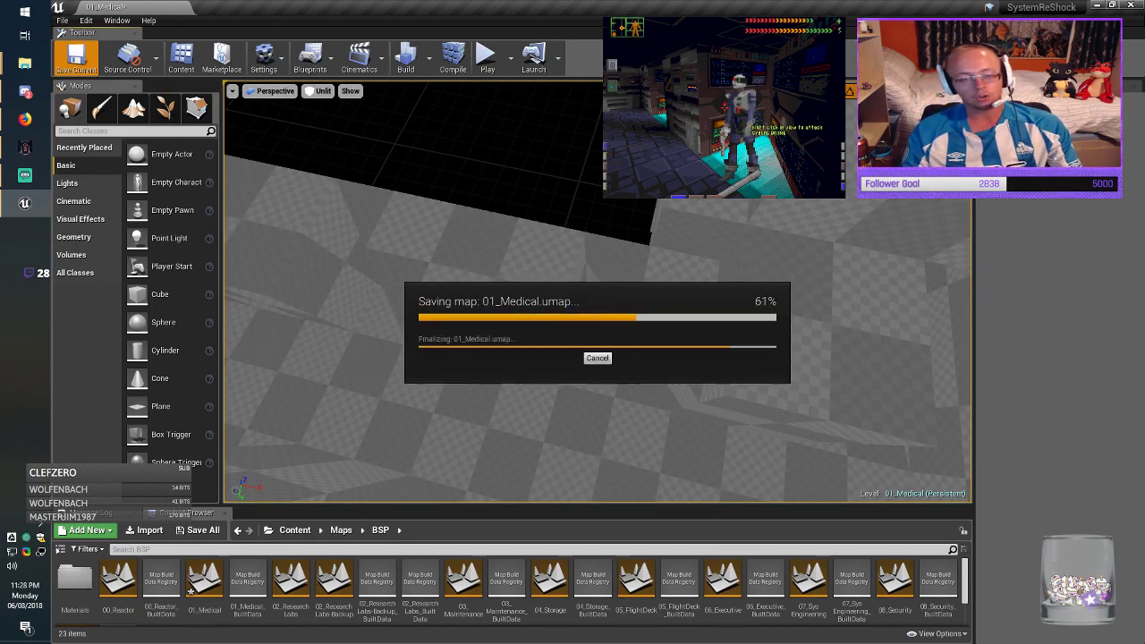
# Step: Duplicate the 200-unit wall block over the corridor's open end and size the copy to X 100 and Y 400
pyautogui.press('w')
pyautogui.moveTo(598, 292)
pyautogui.mouseDown(button='right')
pyautogui.moveTo(622, 313)
pyautogui.moveTo(658, 315)
pyautogui.moveTo(617, 242)
pyautogui.moveTo(645, 309)
pyautogui.moveTo(657, 309)
pyautogui.moveTo(675, 260)
pyautogui.moveTo(617, 288)
pyautogui.moveTo(645, 291)
pyautogui.moveTo(662, 326)
pyautogui.moveTo(648, 277)
pyautogui.moveTo(613, 313)
pyautogui.moveTo(631, 329)
pyautogui.moveTo(639, 291)
pyautogui.moveTo(618, 299)
pyautogui.moveTo(563, 284)
pyautogui.moveTo(546, 264)
pyautogui.mouseUp(button='right')
pyautogui.click(516, 207)
pyautogui.moveTo(516, 207)
pyautogui.mouseDown(button='right')
pyautogui.moveTo(429, 215)
pyautogui.moveTo(559, 228)
pyautogui.mouseUp(button='right')
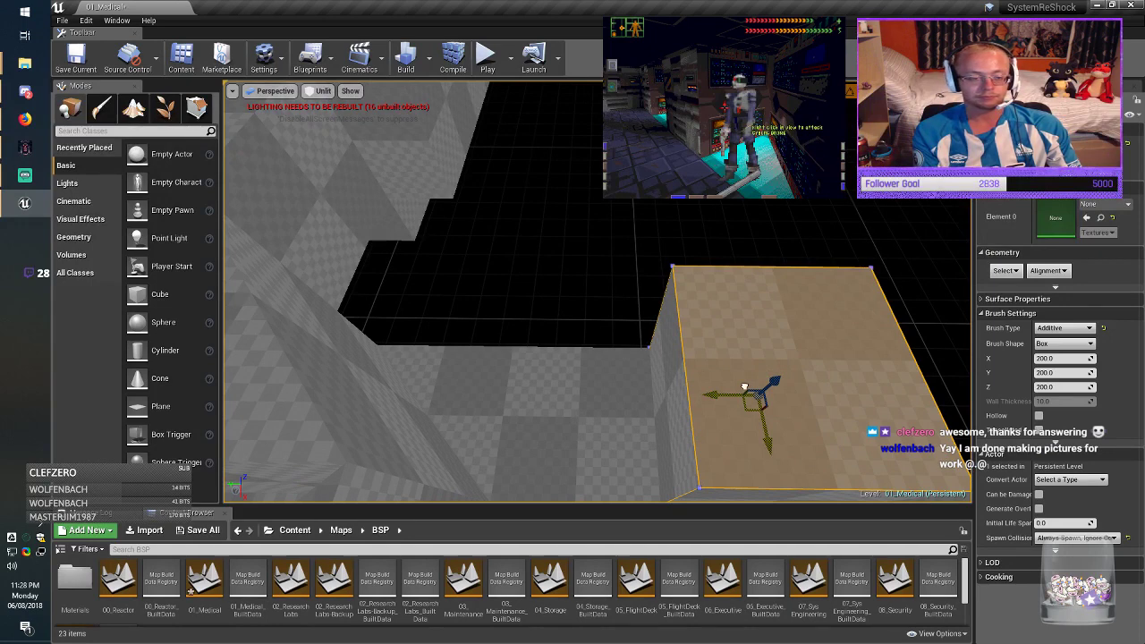
pyautogui.moveTo(744, 387)
pyautogui.keyDown('alt'); pyautogui.mouseDown()
pyautogui.moveTo(486, 238)
pyautogui.moveTo(506, 261)
pyautogui.mouseUp(); pyautogui.keyUp('alt')
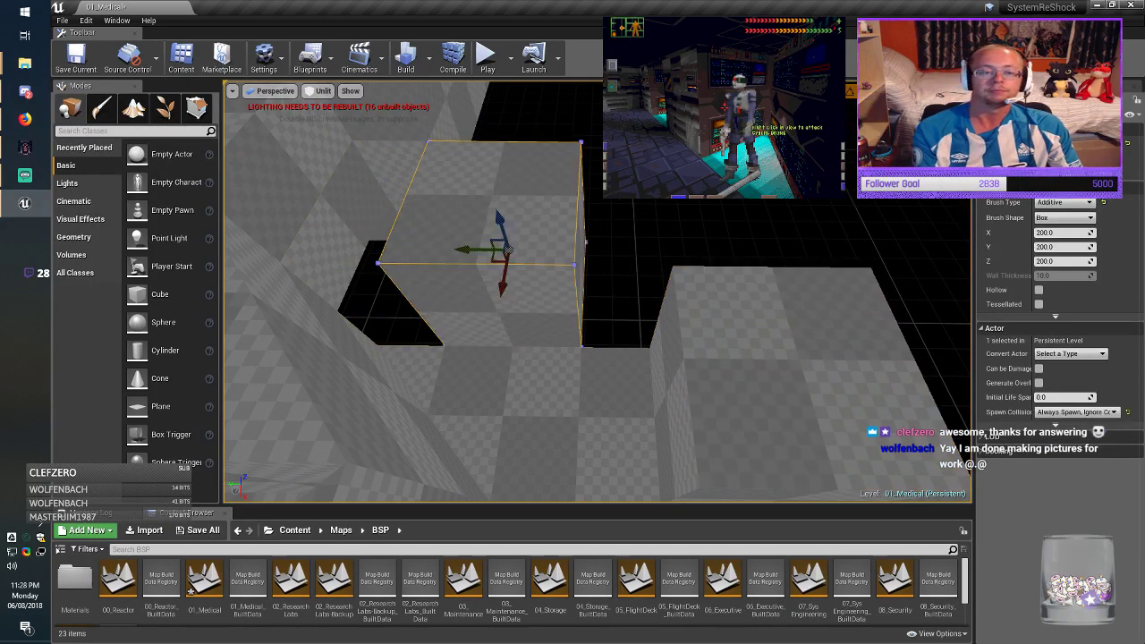
pyautogui.click(1052, 232)
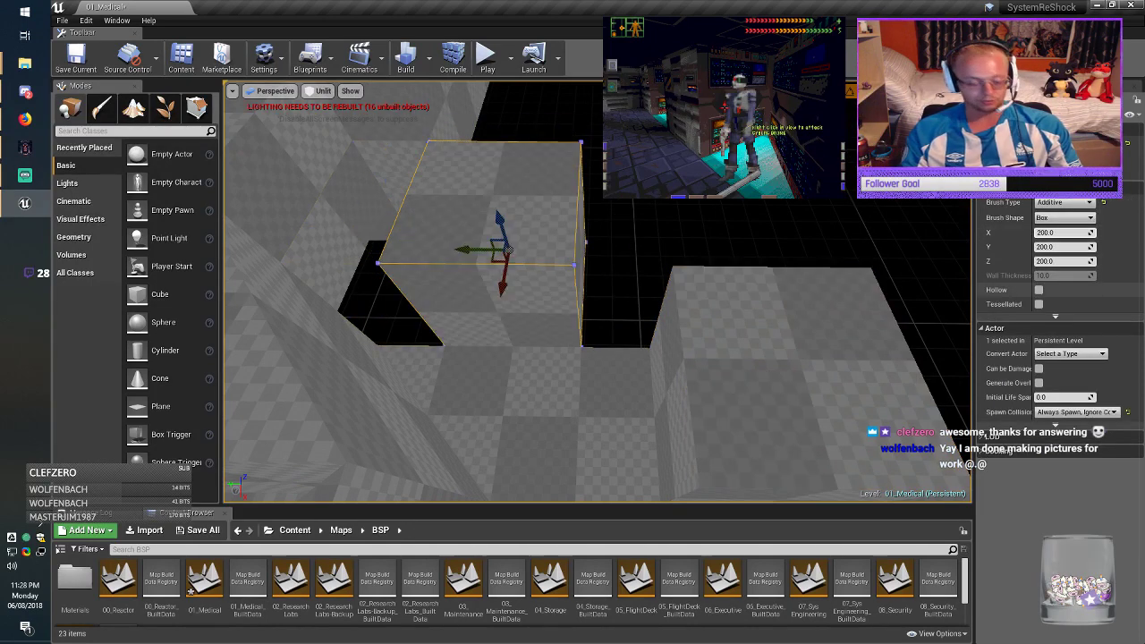
pyautogui.write('4')
pyautogui.press('Return')
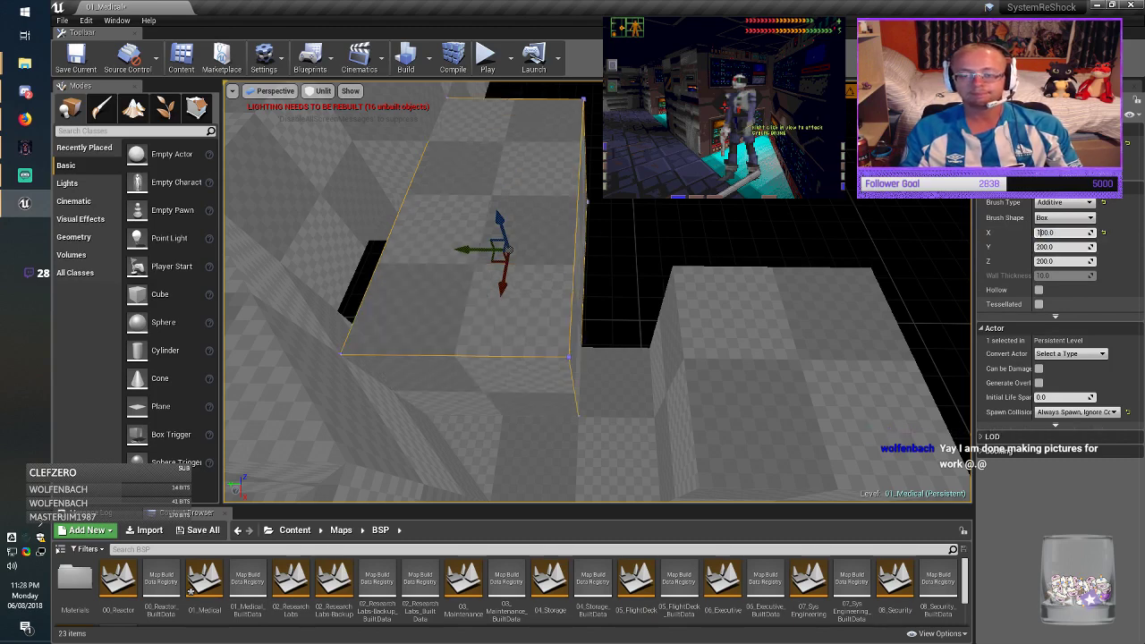
pyautogui.press('Tab')
pyautogui.write('4')
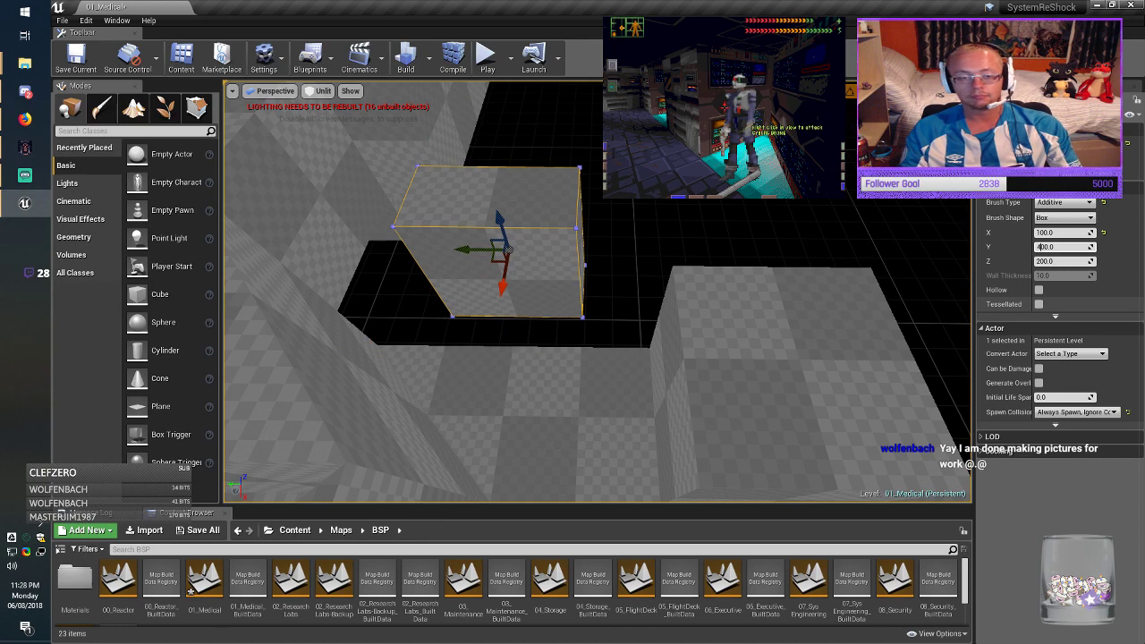
pyautogui.press('Return')
# Step: Move the thin wall block against the floor edge to close the corridor's end, and save the level
pyautogui.moveTo(485, 271); pyautogui.dragTo(486, 286)
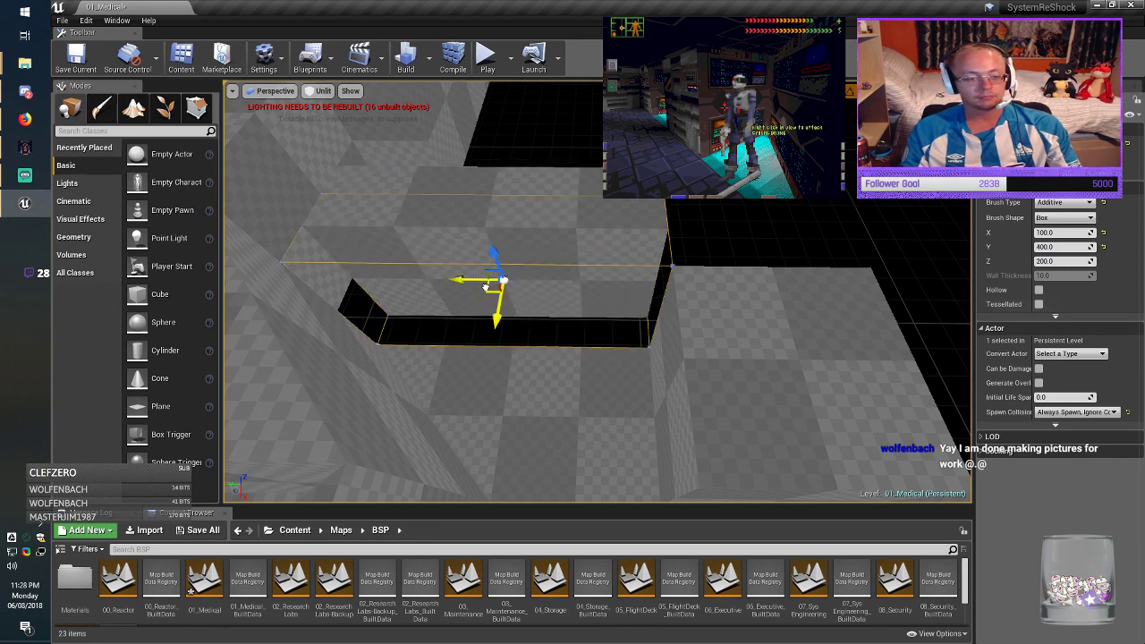
pyautogui.press('Escape')
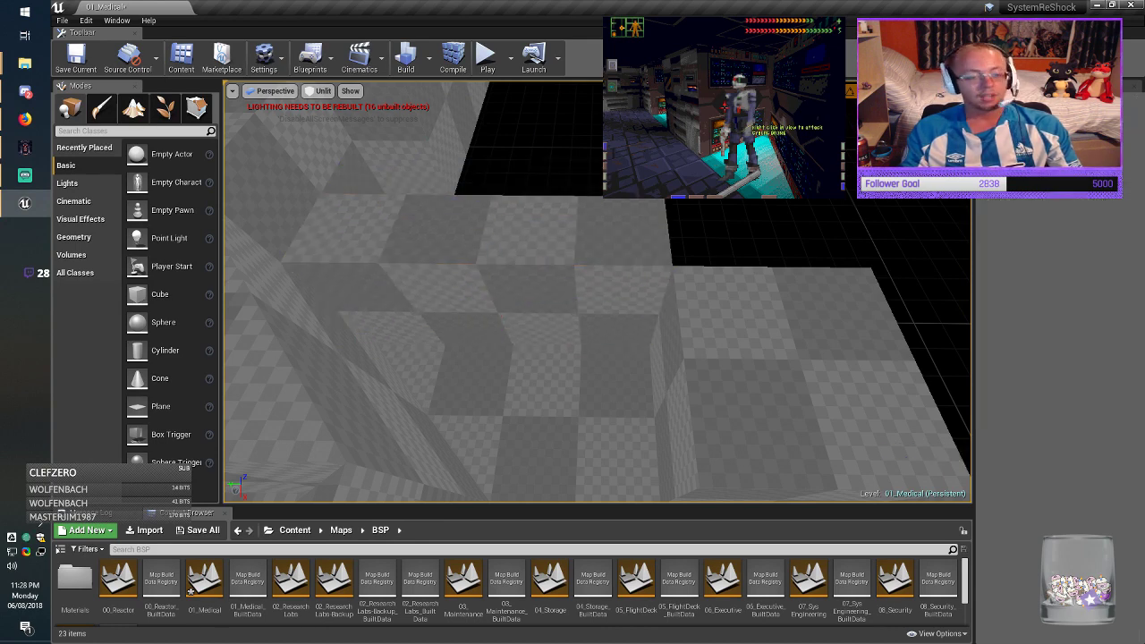
pyautogui.click(76, 57)
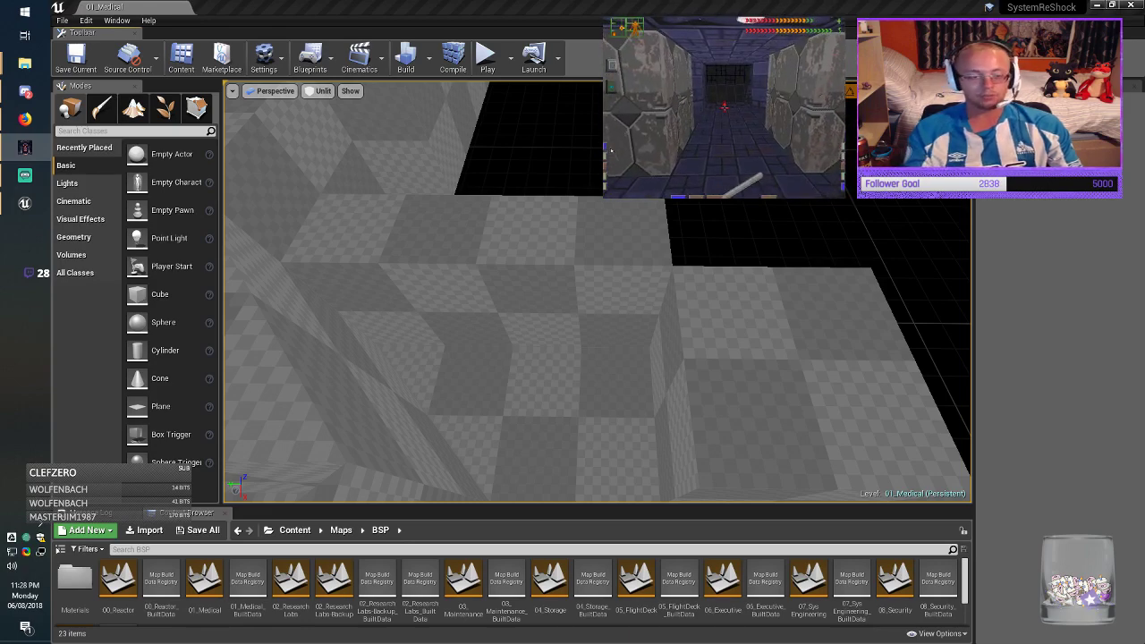
# Step: Duplicate the corridor floor slab and its recess floor tiles, eight brushes in all, upward along Z as the ceiling
pyautogui.moveTo(626, 304); pyautogui.dragTo(894, 308, button='right')
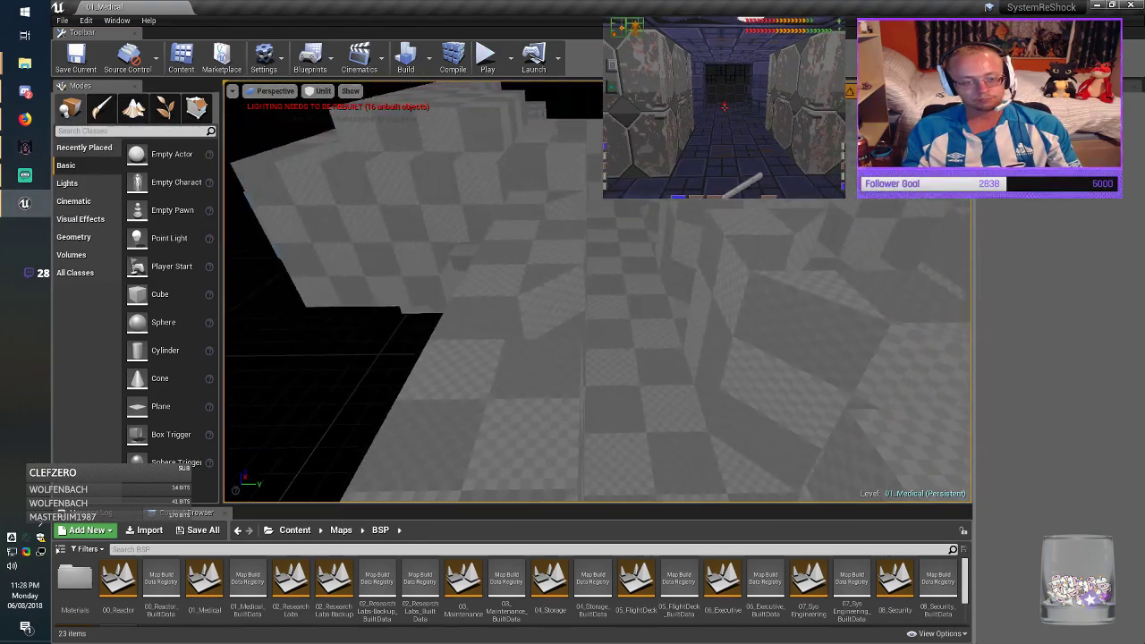
pyautogui.moveTo(591, 304); pyautogui.dragTo(501, 353, button='right')
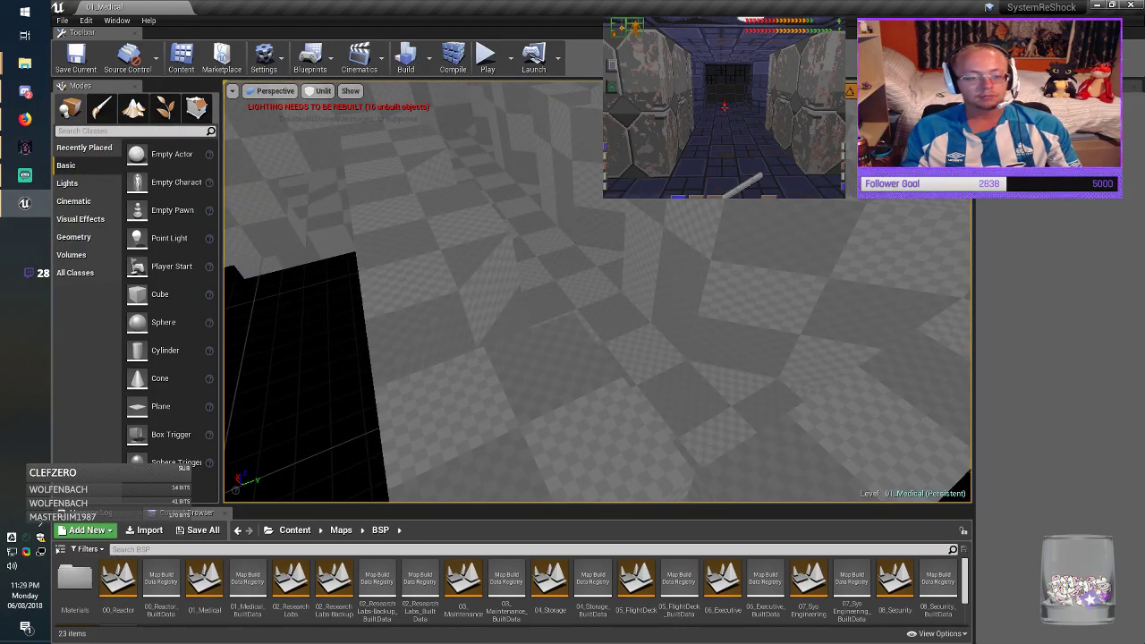
pyautogui.click(591, 308)
pyautogui.moveTo(590, 308)
pyautogui.mouseDown(button='right')
pyautogui.moveTo(640, 304)
pyautogui.moveTo(541, 358)
pyautogui.moveTo(535, 335)
pyautogui.mouseUp(button='right')
pyautogui.keyDown('ctrl'); pyautogui.click(747, 380); pyautogui.keyUp('ctrl')
pyautogui.moveTo(747, 381); pyautogui.dragTo(705, 363, button='right')
pyautogui.keyDown('ctrl'); pyautogui.click(553, 460); pyautogui.keyUp('ctrl')
pyautogui.keyDown('ctrl'); pyautogui.click(723, 331); pyautogui.keyUp('ctrl')
pyautogui.moveTo(722, 331); pyautogui.dragTo(729, 282)
pyautogui.keyDown('ctrl'); pyautogui.click(531, 353); pyautogui.keyUp('ctrl')
pyautogui.keyDown('ctrl'); pyautogui.click(654, 267); pyautogui.keyUp('ctrl')
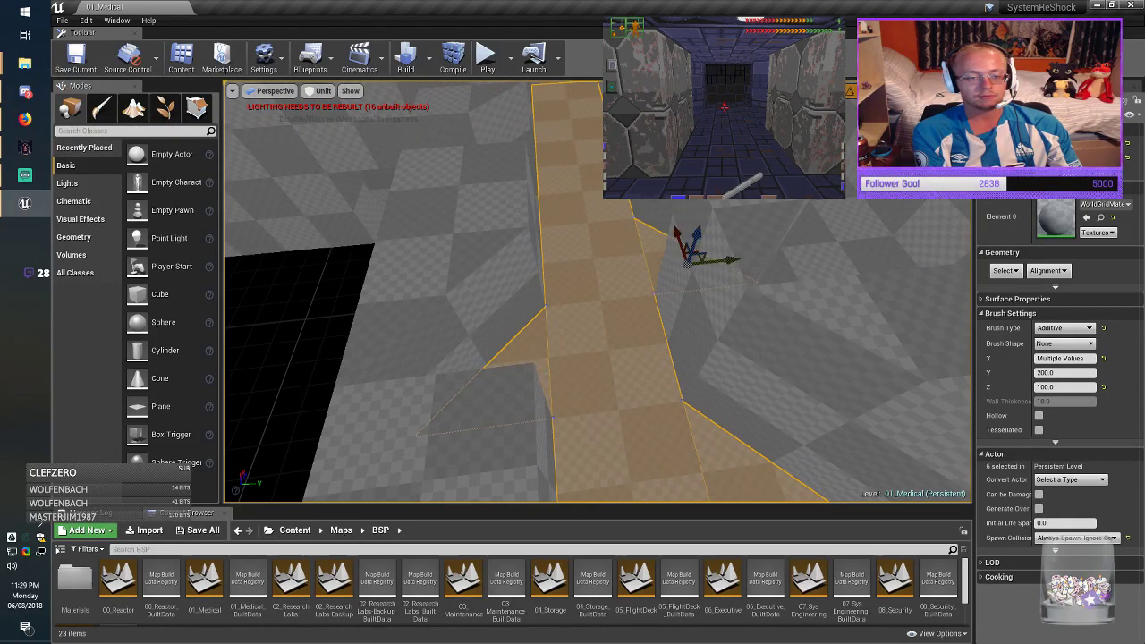
pyautogui.moveTo(654, 267); pyautogui.dragTo(645, 220)
pyautogui.keyDown('ctrl'); pyautogui.click(519, 416); pyautogui.keyUp('ctrl')
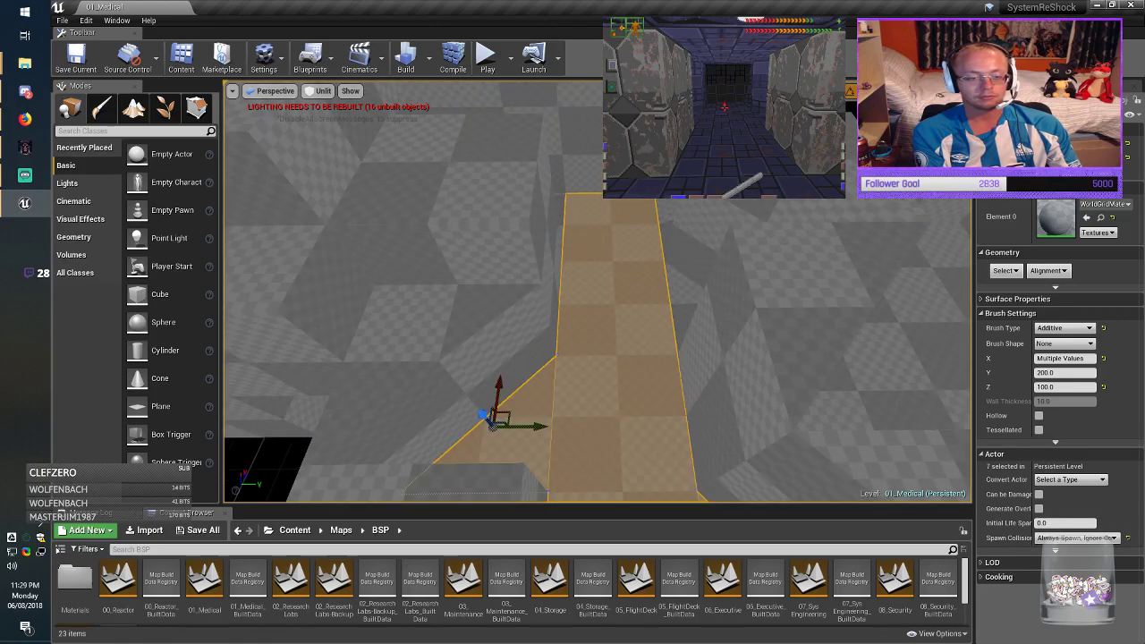
pyautogui.keyDown('ctrl'); pyautogui.click(687, 308); pyautogui.keyUp('ctrl')
pyautogui.moveTo(686, 309); pyautogui.dragTo(684, 385)
pyautogui.moveTo(683, 385)
pyautogui.mouseDown(button='right')
pyautogui.moveTo(747, 313)
pyautogui.moveTo(752, 327)
pyautogui.moveTo(738, 317)
pyautogui.mouseUp(button='right')
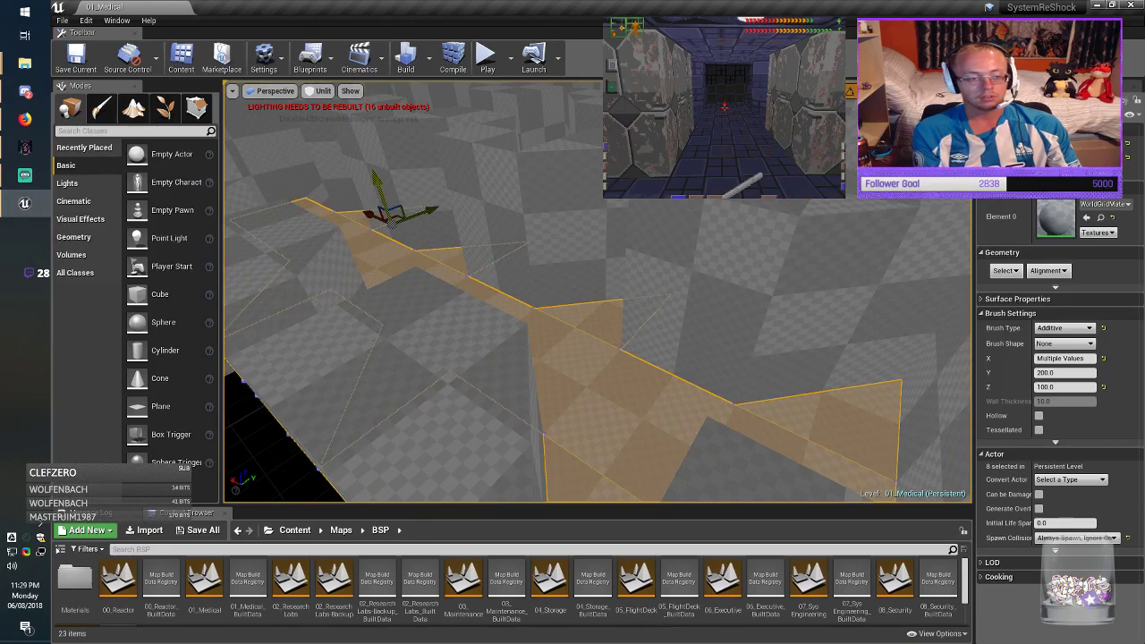
pyautogui.keyDown('alt'); pyautogui.moveTo(378, 174); pyautogui.dragTo(373, 157); pyautogui.keyUp('alt')
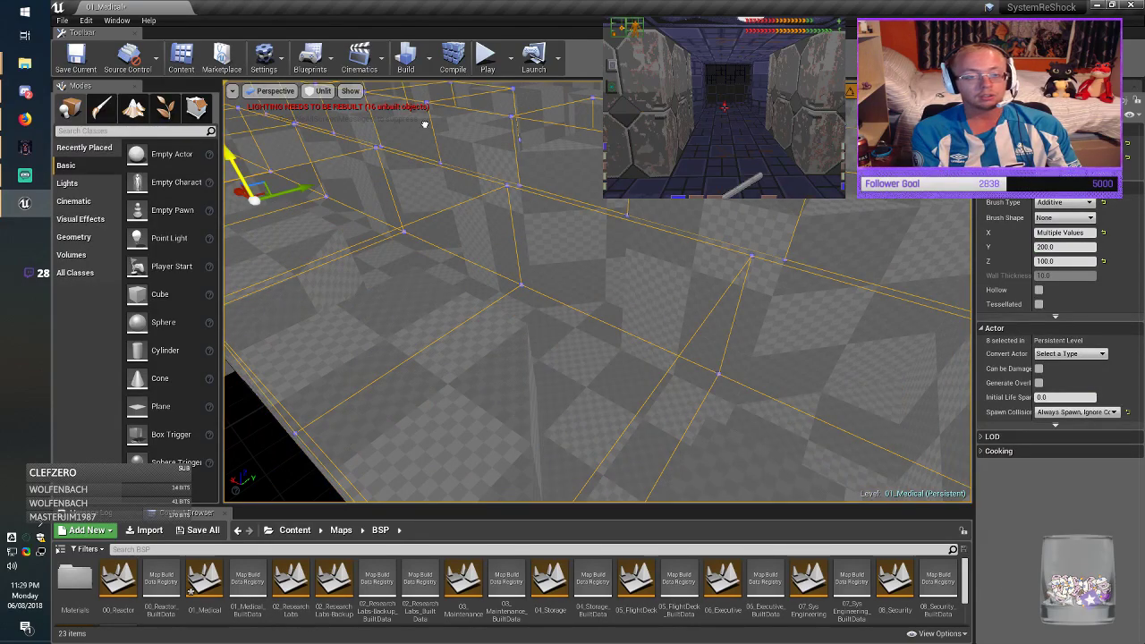
pyautogui.keyDown('alt'); pyautogui.moveTo(424, 125); pyautogui.dragTo(426, 139); pyautogui.keyUp('alt')
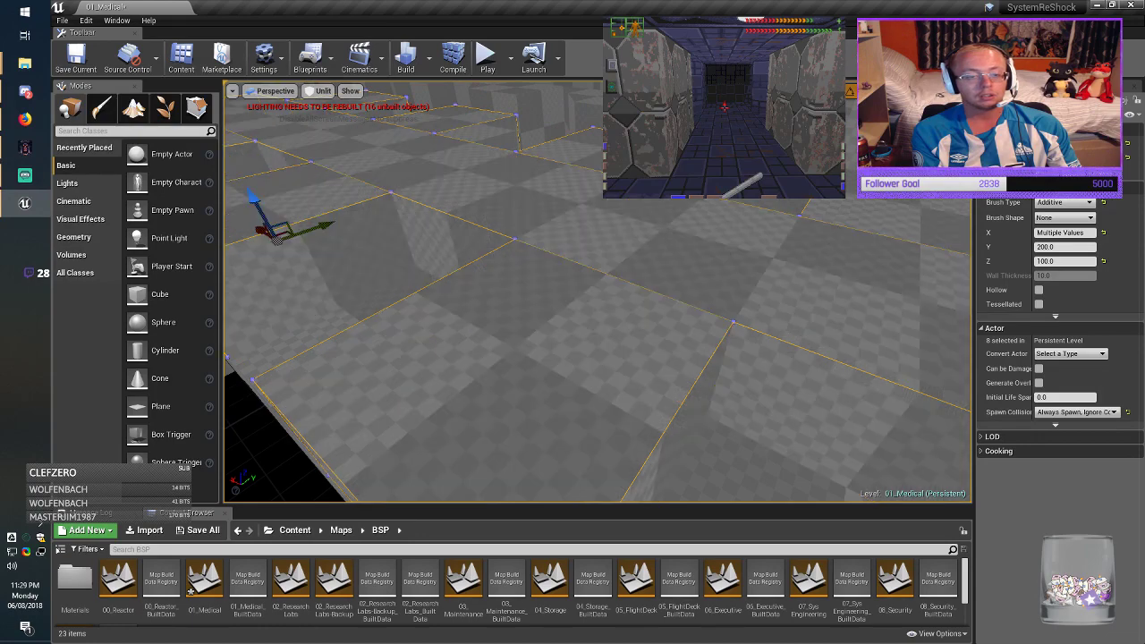
pyautogui.moveTo(426, 139)
pyautogui.mouseDown(button='right')
pyautogui.moveTo(330, 136)
pyautogui.moveTo(238, 152)
pyautogui.moveTo(226, 142)
pyautogui.mouseUp(button='right')
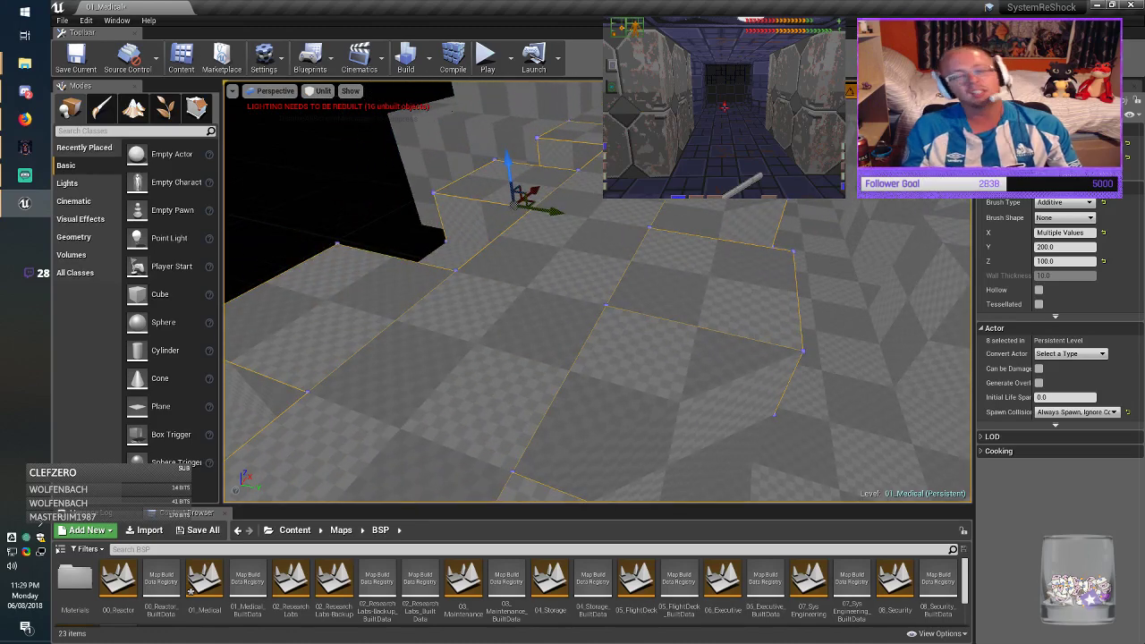
pyautogui.press('Escape')
# Step: Duplicate the 1600-long corridor floor slab upward along Z as a ceiling piece and save the level
pyautogui.moveTo(501, 304)
pyautogui.mouseDown(button='right')
pyautogui.moveTo(621, 348)
pyautogui.moveTo(747, 351)
pyautogui.moveTo(739, 348)
pyautogui.mouseUp(button='right')
pyautogui.click(621, 348)
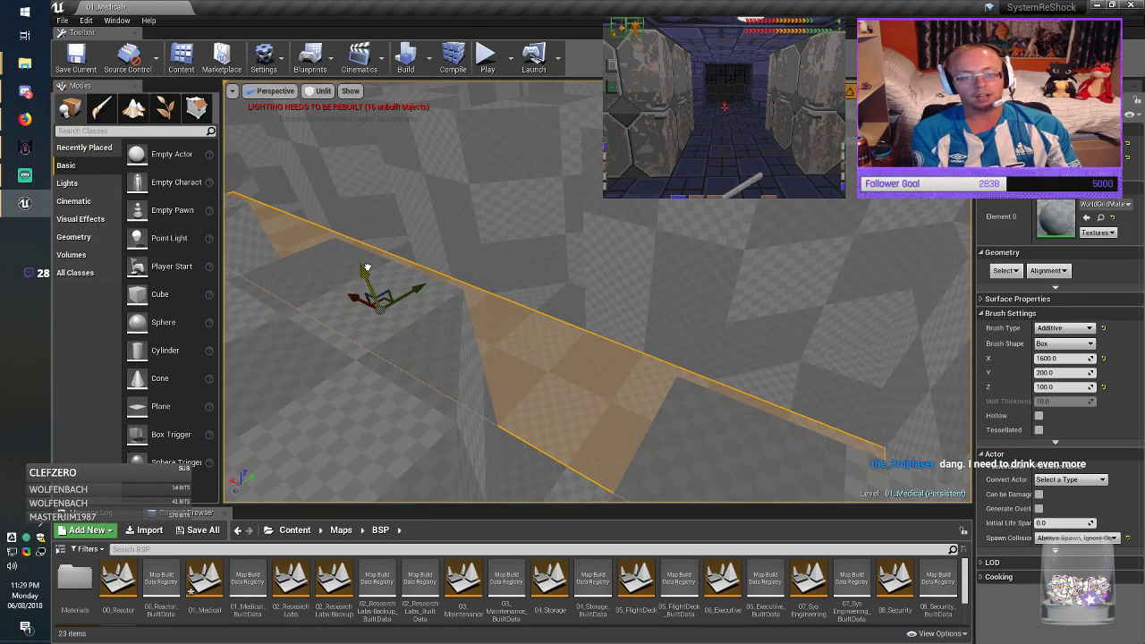
pyautogui.keyDown('alt'); pyautogui.moveTo(366, 267); pyautogui.dragTo(432, 83); pyautogui.keyUp('alt')
pyautogui.moveTo(432, 84)
pyautogui.mouseDown(button='right')
pyautogui.moveTo(434, 117)
pyautogui.moveTo(394, 159)
pyautogui.moveTo(407, 157)
pyautogui.moveTo(344, 160)
pyautogui.moveTo(288, 132)
pyautogui.moveTo(246, 164)
pyautogui.mouseUp(button='right')
pyautogui.click(626, 353)
pyautogui.click(651, 400)
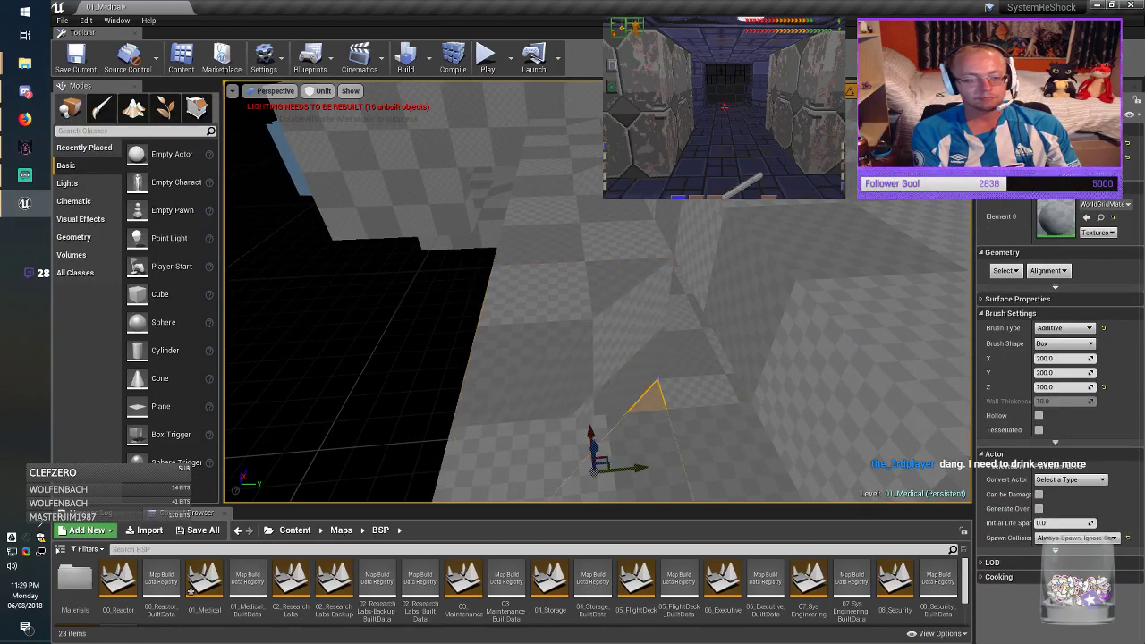
pyautogui.press('Escape')
pyautogui.click(78, 62)
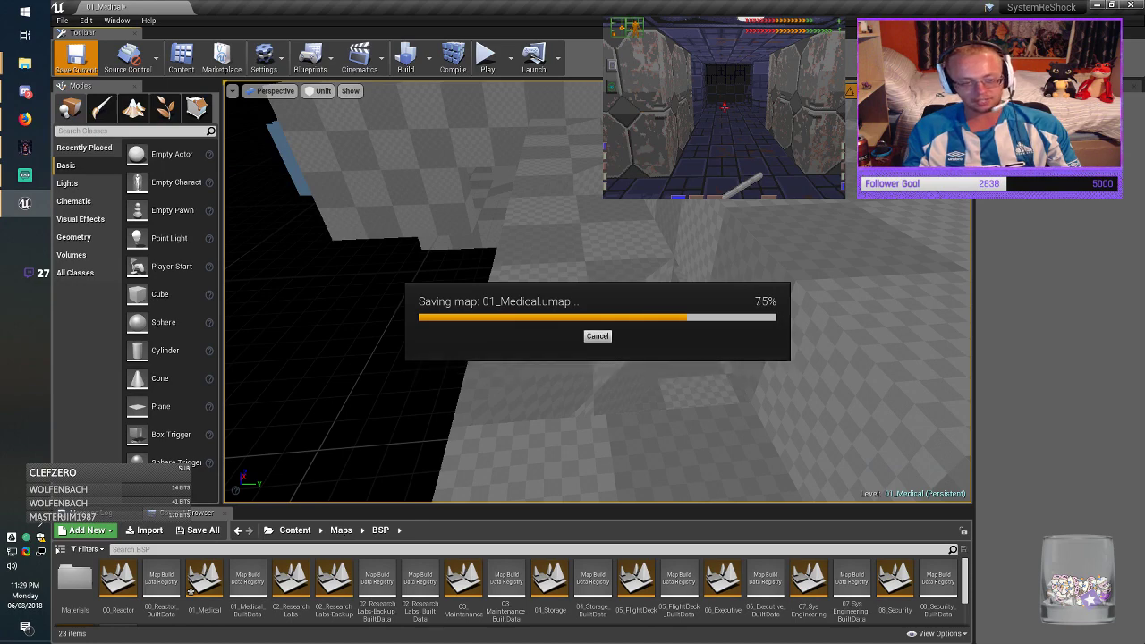
# Step: Duplicate the 200-unit wall block beside the 1800-long corridor one block along X, over the triangular floor gap
pyautogui.moveTo(402, 242); pyautogui.dragTo(324, 308, button='right')
pyautogui.press('w')
pyautogui.press('w')
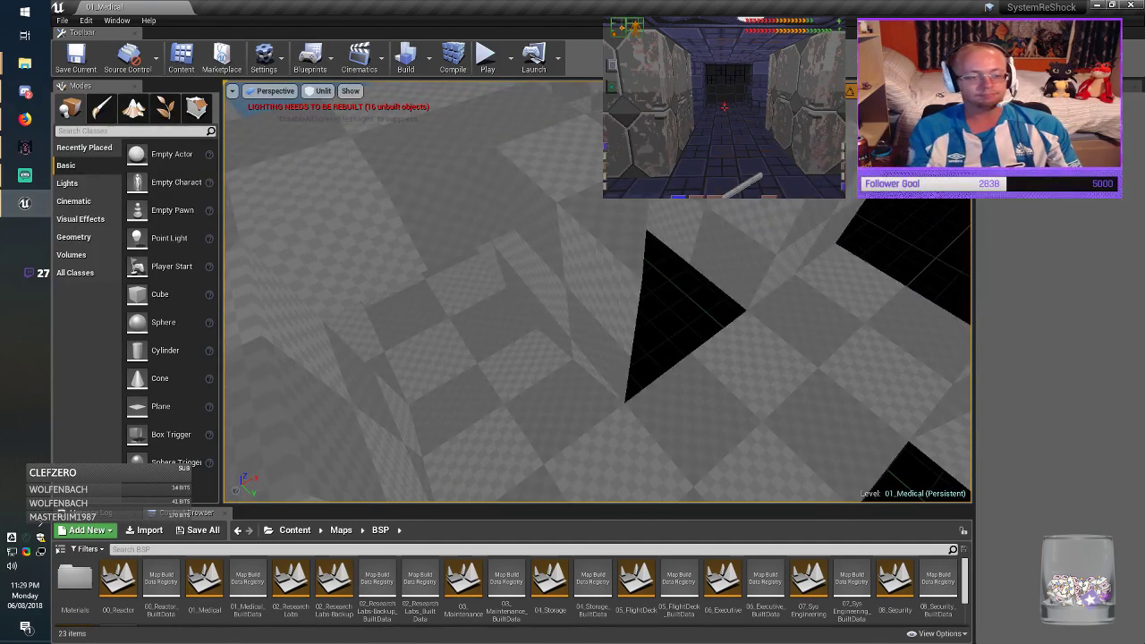
pyautogui.click(434, 326)
pyautogui.moveTo(434, 326)
pyautogui.mouseDown(button='right')
pyautogui.moveTo(554, 331)
pyautogui.moveTo(434, 358)
pyautogui.moveTo(419, 304)
pyautogui.mouseUp(button='right')
pyautogui.click(528, 330)
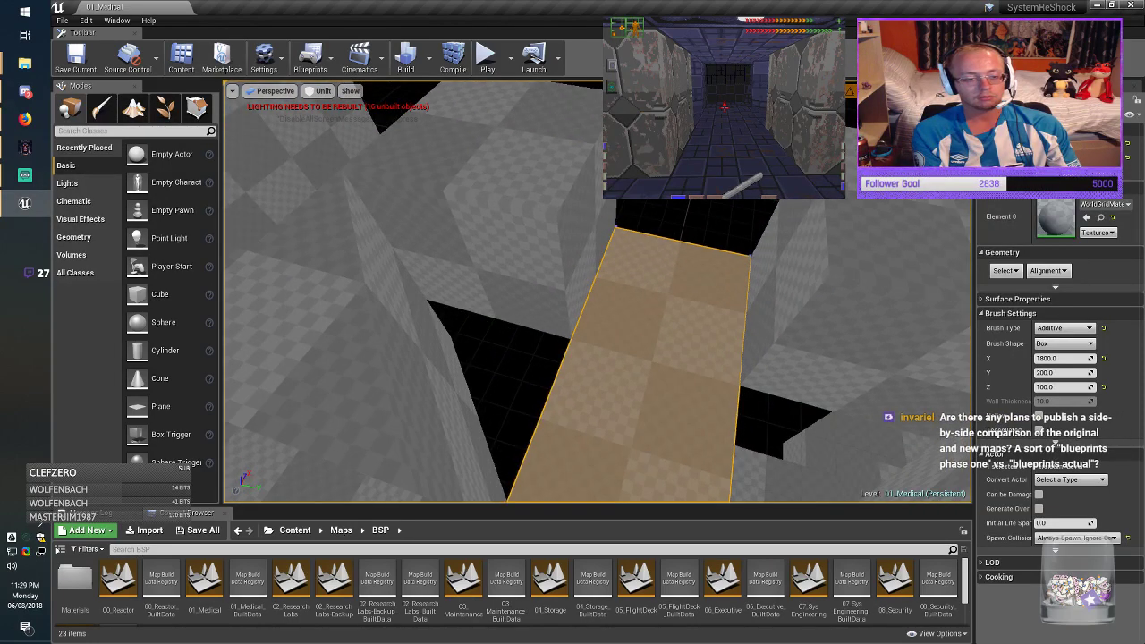
pyautogui.click(487, 258)
pyautogui.moveTo(488, 258)
pyautogui.mouseDown(button='right')
pyautogui.moveTo(358, 237)
pyautogui.moveTo(304, 215)
pyautogui.mouseUp(button='right')
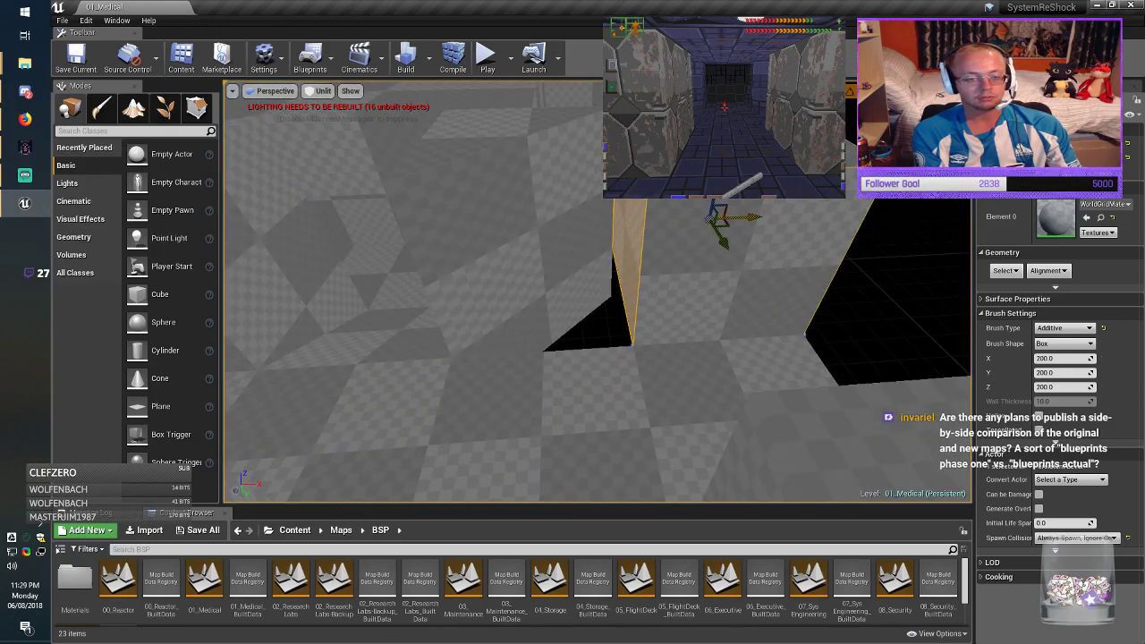
pyautogui.click(582, 294)
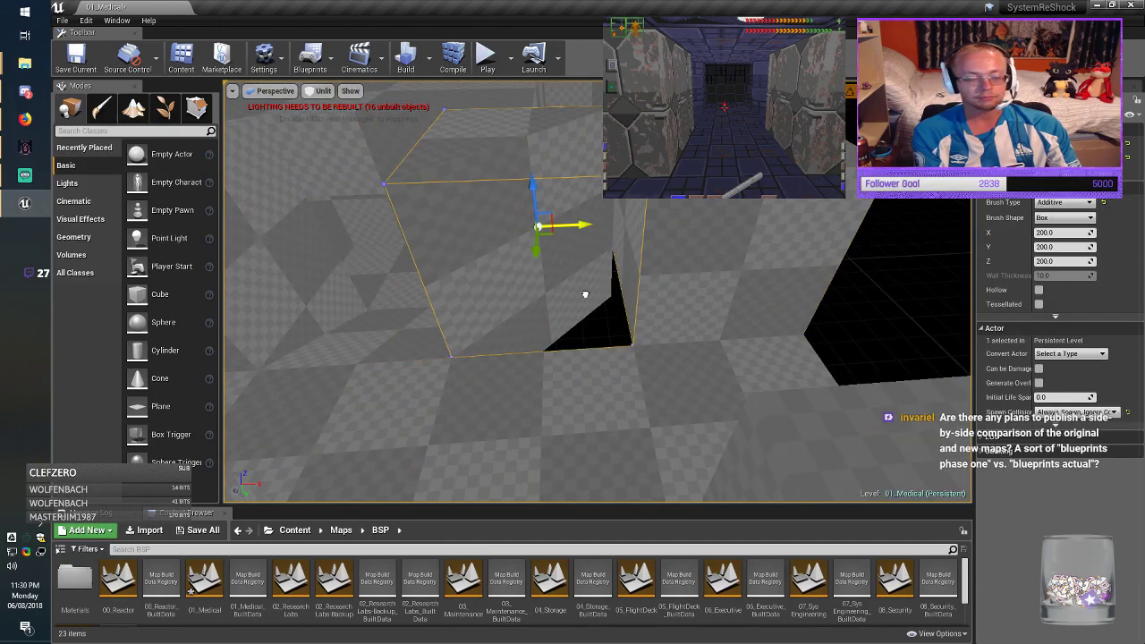
# Step: Set the duplicated block's Z size to 100 and lower it to floor level to fill the triangular floor gap
pyautogui.click(1045, 261)
pyautogui.click(1041, 261)
pyautogui.press('BackSpace')
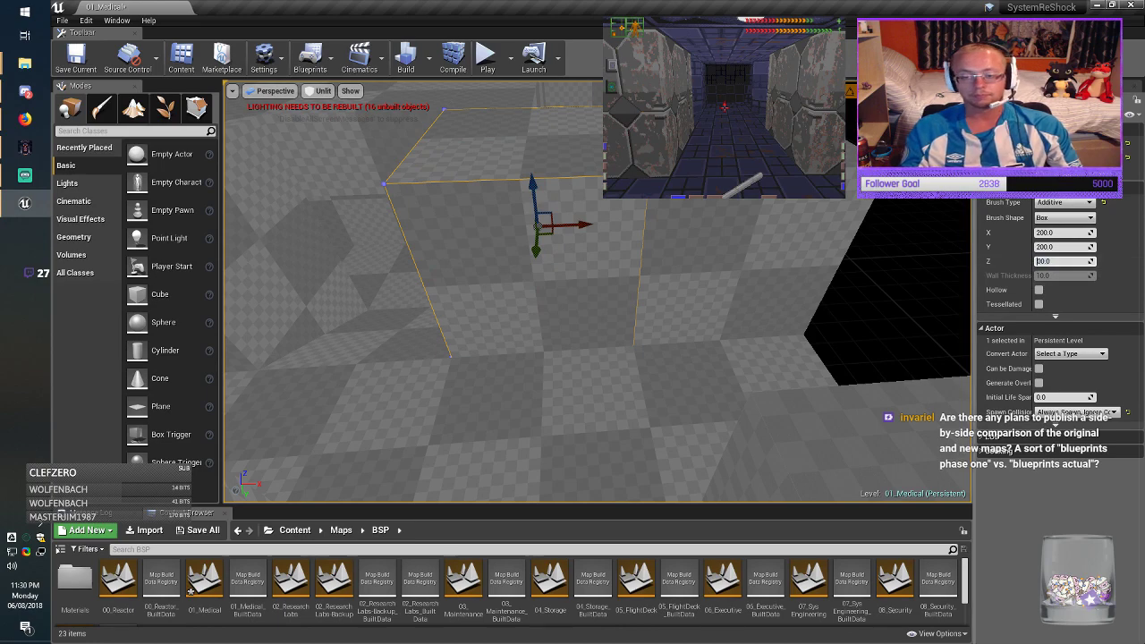
pyautogui.press('Return')
pyautogui.moveTo(535, 188); pyautogui.dragTo(530, 299)
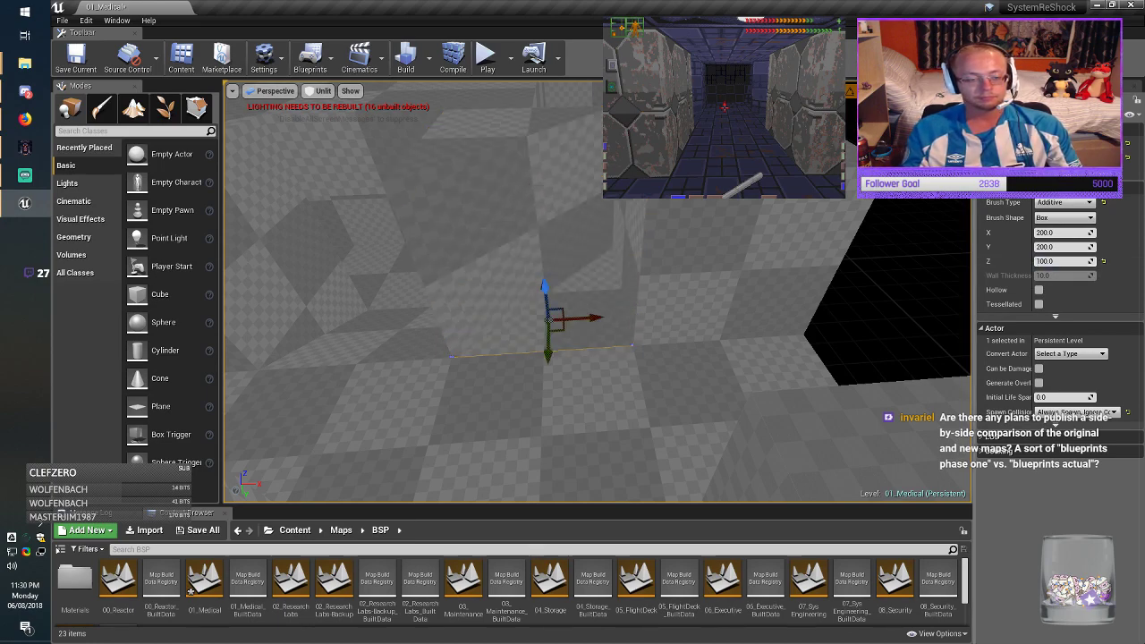
# Step: Duplicate the 100-high floor tile along Y to the matching gap across the corridor, and save the level
pyautogui.moveTo(530, 299)
pyautogui.mouseDown(button='right')
pyautogui.moveTo(537, 322)
pyautogui.moveTo(644, 340)
pyautogui.moveTo(670, 331)
pyautogui.mouseUp(button='right')
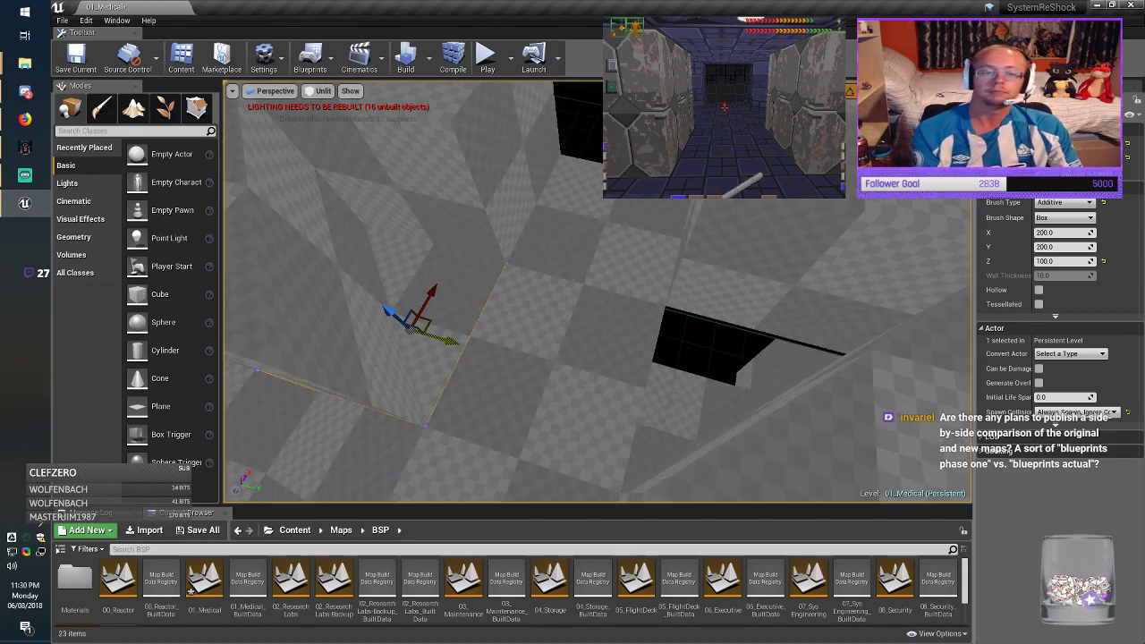
pyautogui.moveTo(466, 351)
pyautogui.mouseDown()
pyautogui.moveTo(998, 429)
pyautogui.moveTo(791, 398)
pyautogui.mouseUp()
pyautogui.press('Escape')
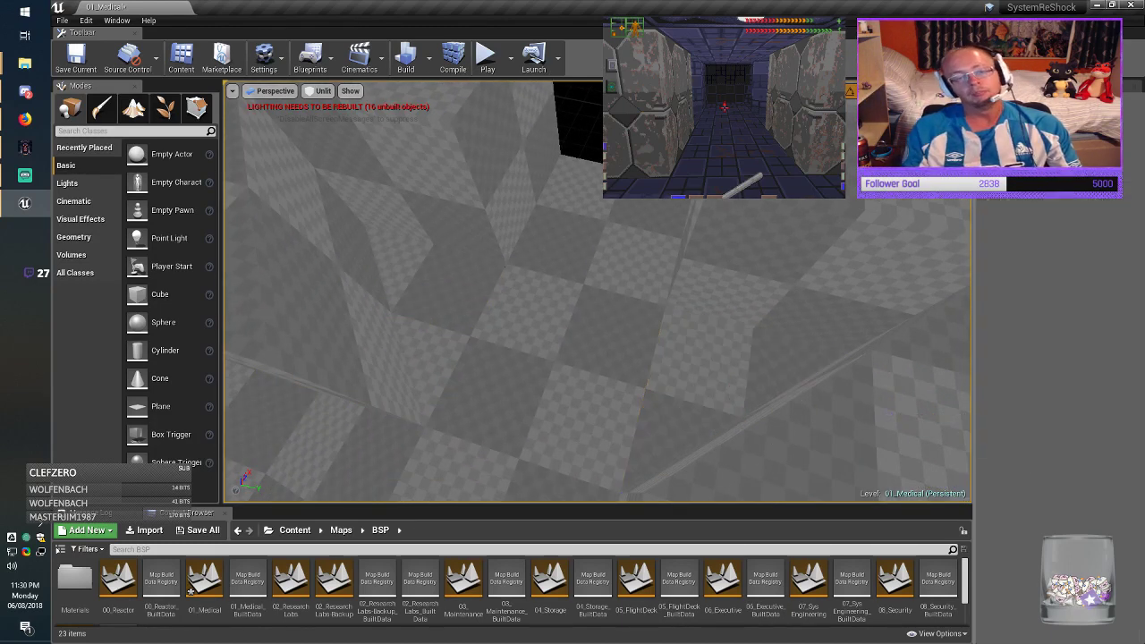
pyautogui.click(76, 57)
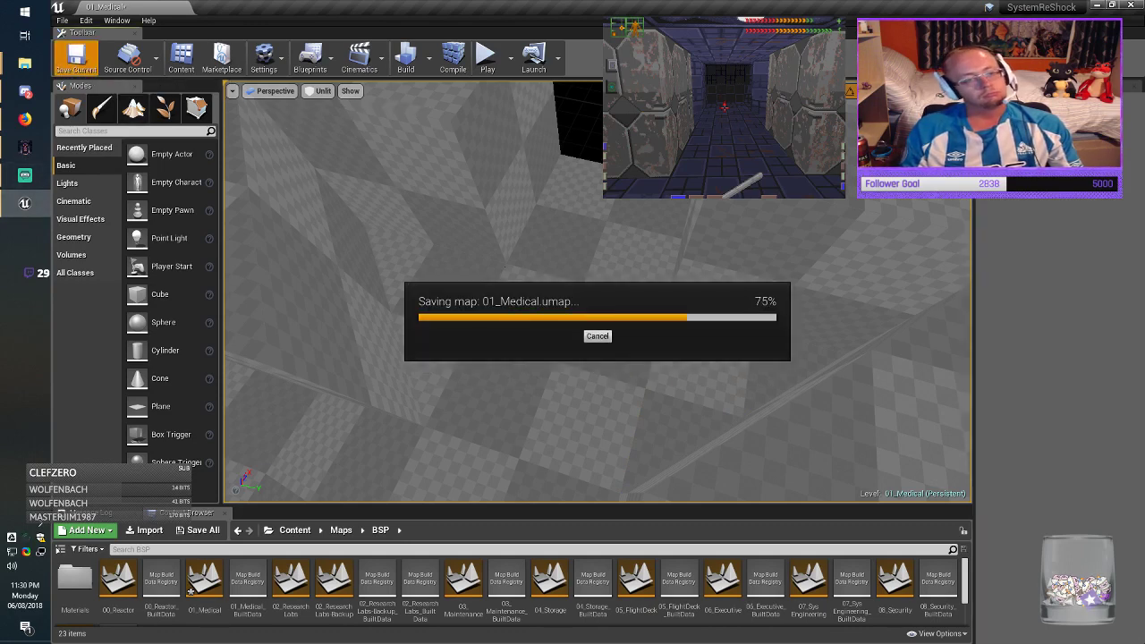
# Step: Duplicate the two recess floor tiles on both sides of the corridor along X to the corridor's open end
pyautogui.moveTo(597, 291); pyautogui.dragTo(546, 313, button='right')
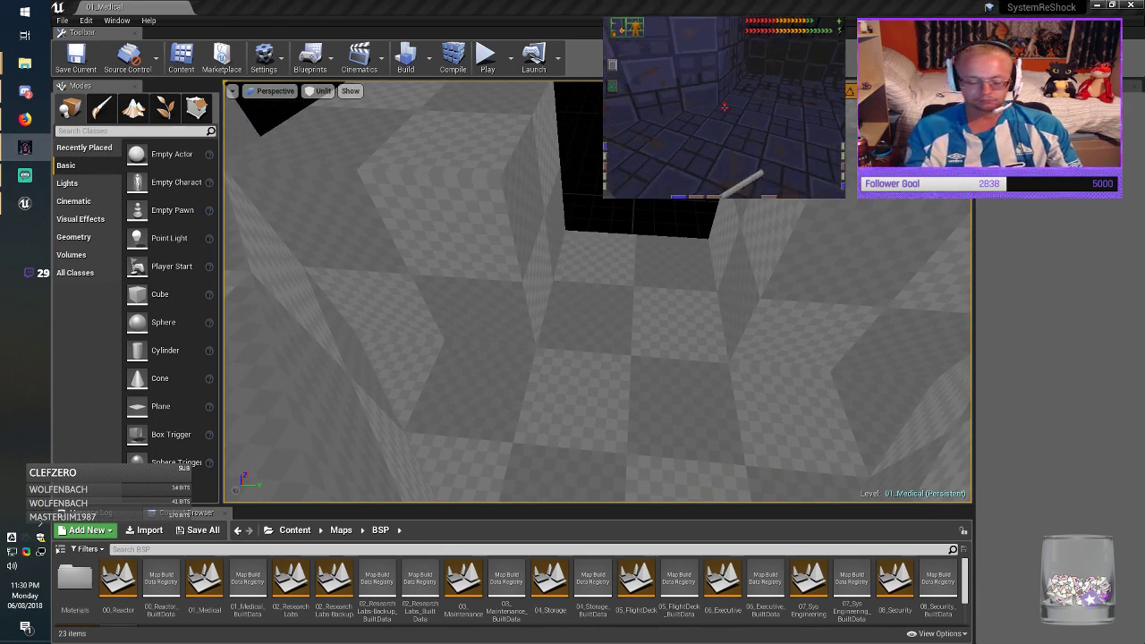
pyautogui.hotkey('alt', 'Tab')
pyautogui.click(455, 413)
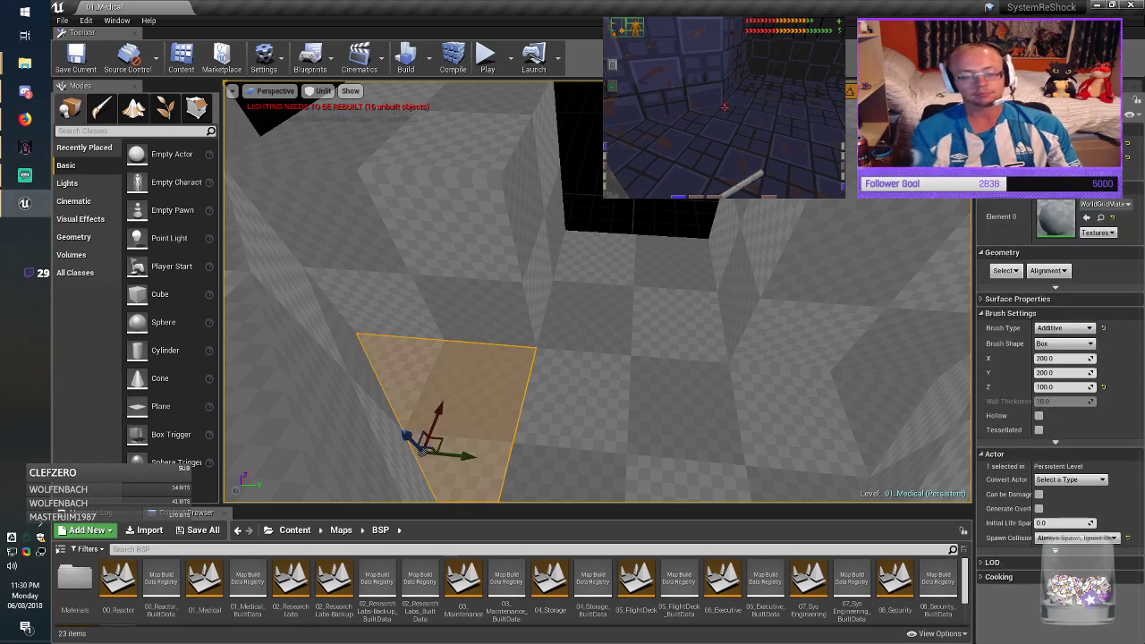
pyautogui.keyDown('ctrl'); pyautogui.click(809, 425); pyautogui.keyUp('ctrl')
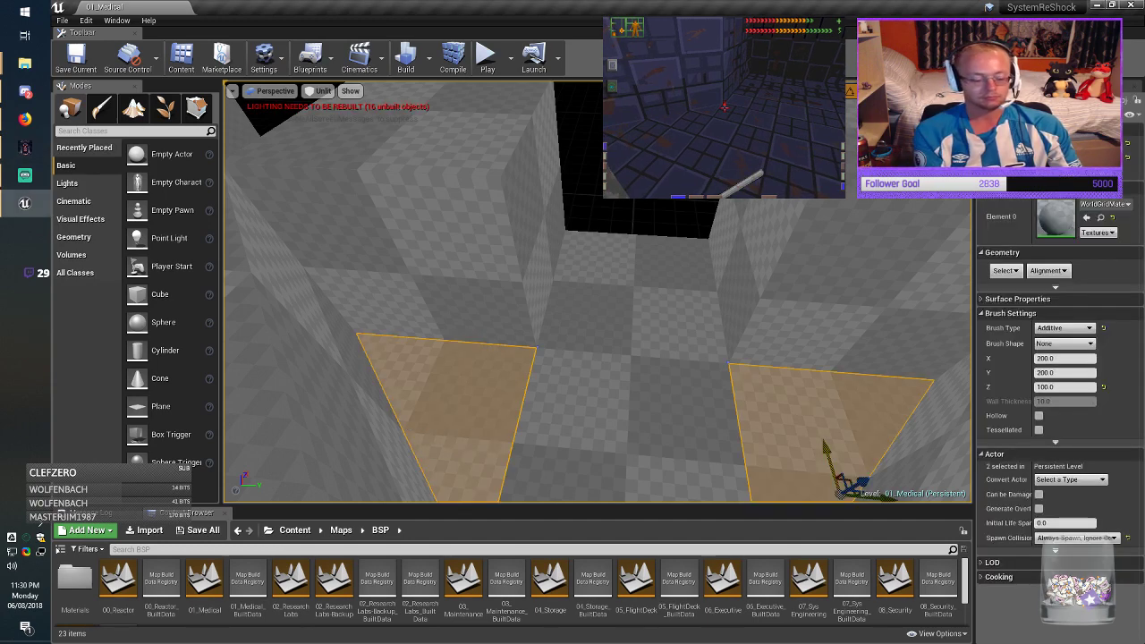
pyautogui.moveTo(819, 424); pyautogui.dragTo(806, 214)
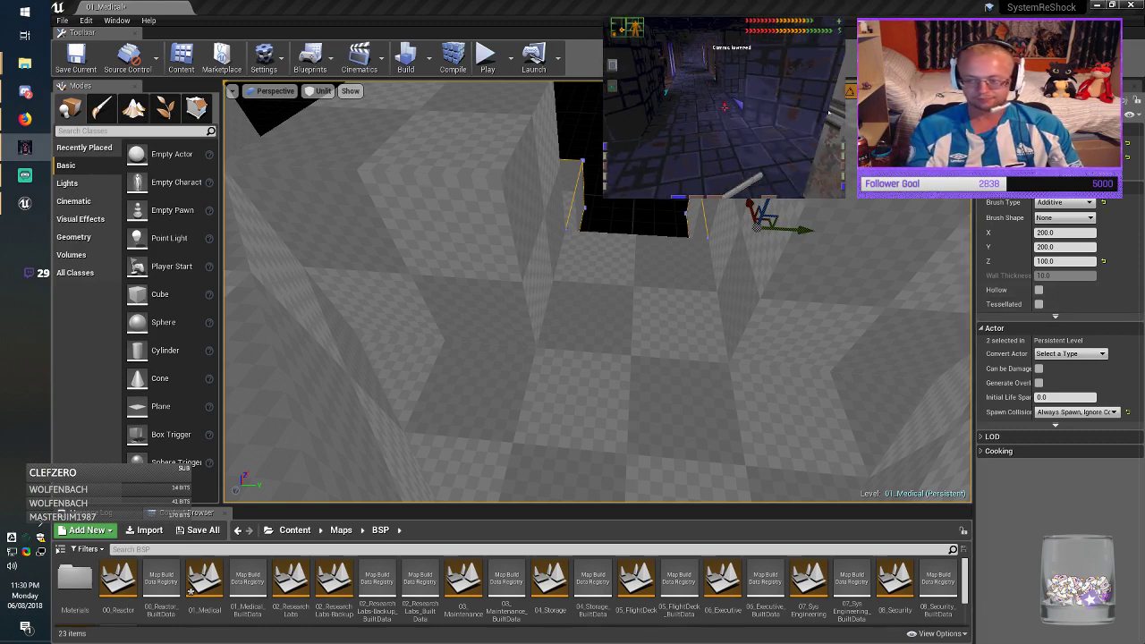
# Step: Lengthen the 1800-long corridor floor slab to 2200 along X and shift it toward the corridor's open end
pyautogui.click(447, 269)
pyautogui.click(606, 358)
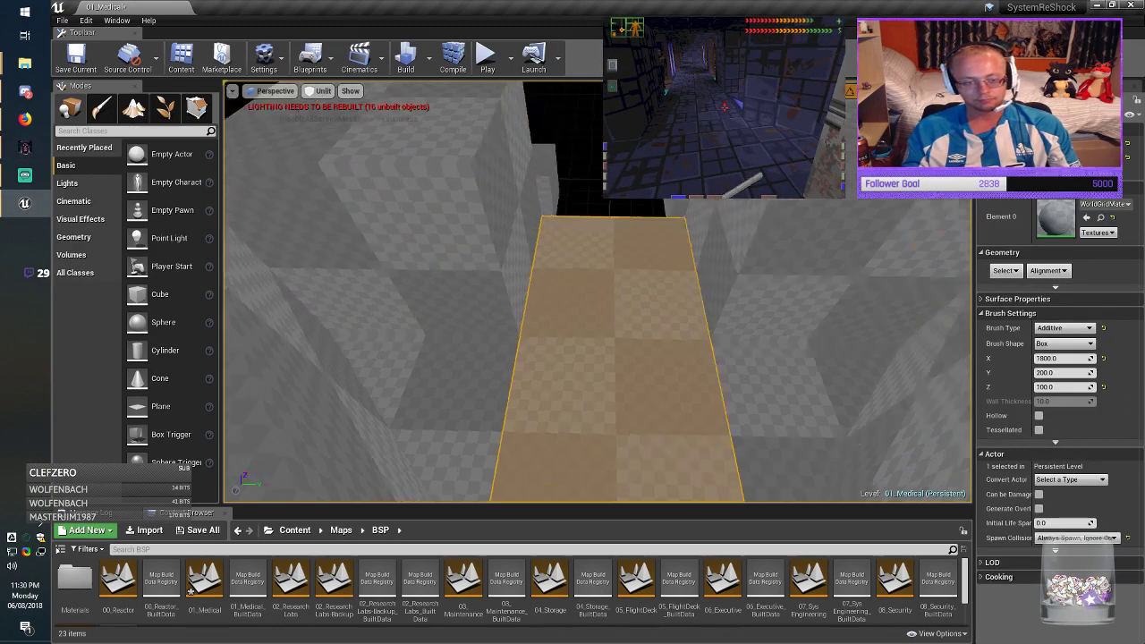
pyautogui.moveTo(605, 358)
pyautogui.mouseDown(button='right')
pyautogui.moveTo(715, 447)
pyautogui.moveTo(791, 448)
pyautogui.mouseUp(button='right')
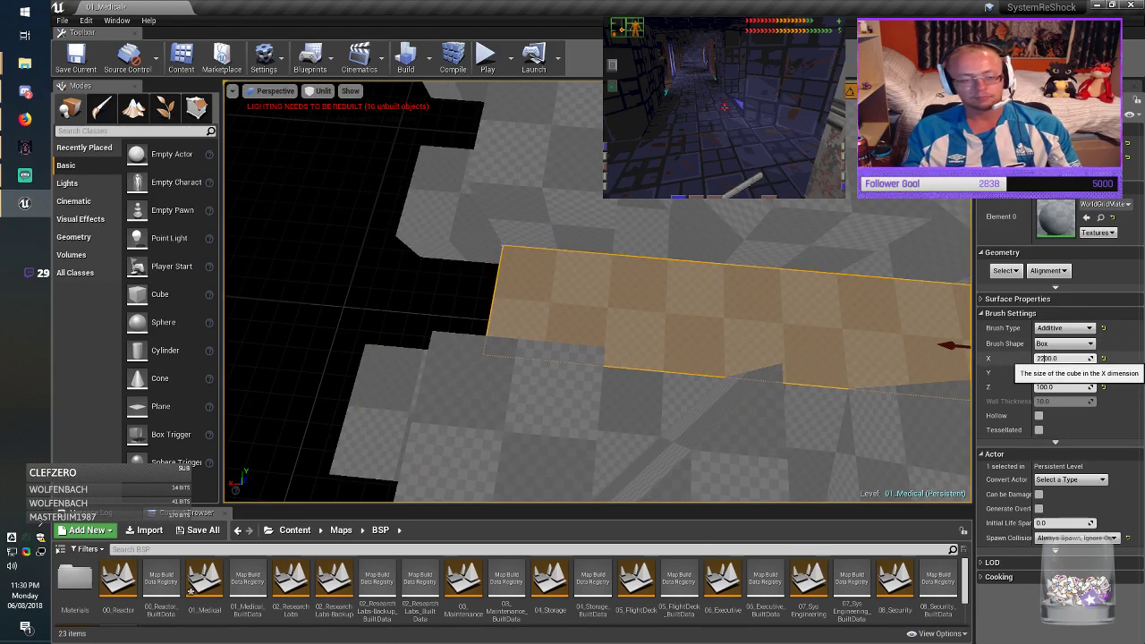
pyautogui.press('Return')
pyautogui.press('d')
pyautogui.moveTo(912, 375); pyautogui.dragTo(905, 399, button='right')
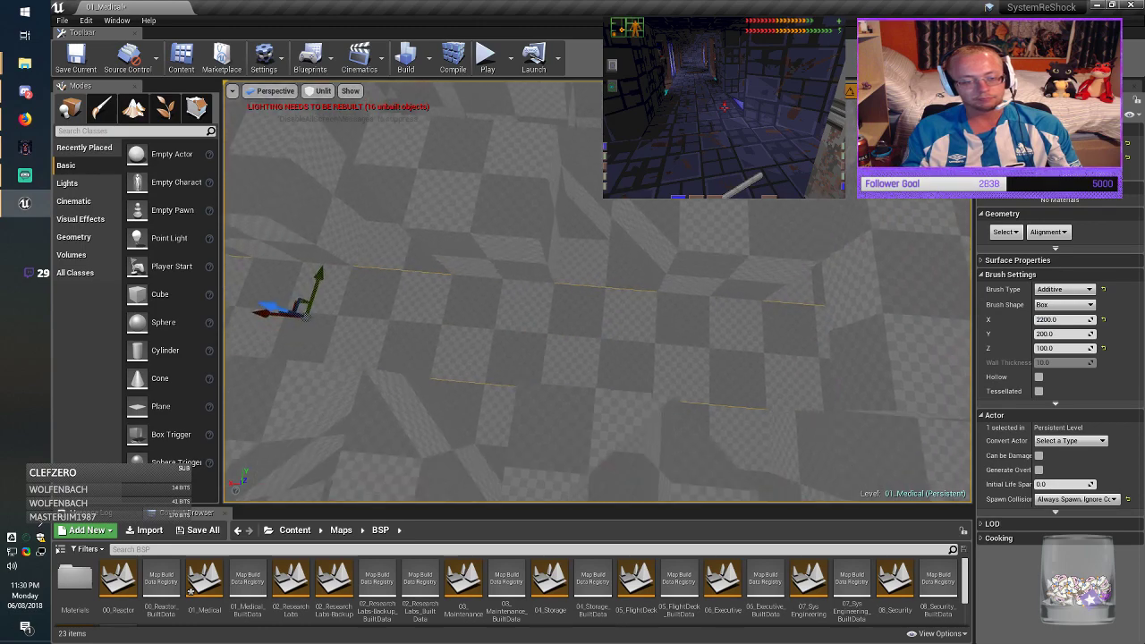
pyautogui.moveTo(264, 312); pyautogui.dragTo(177, 307)
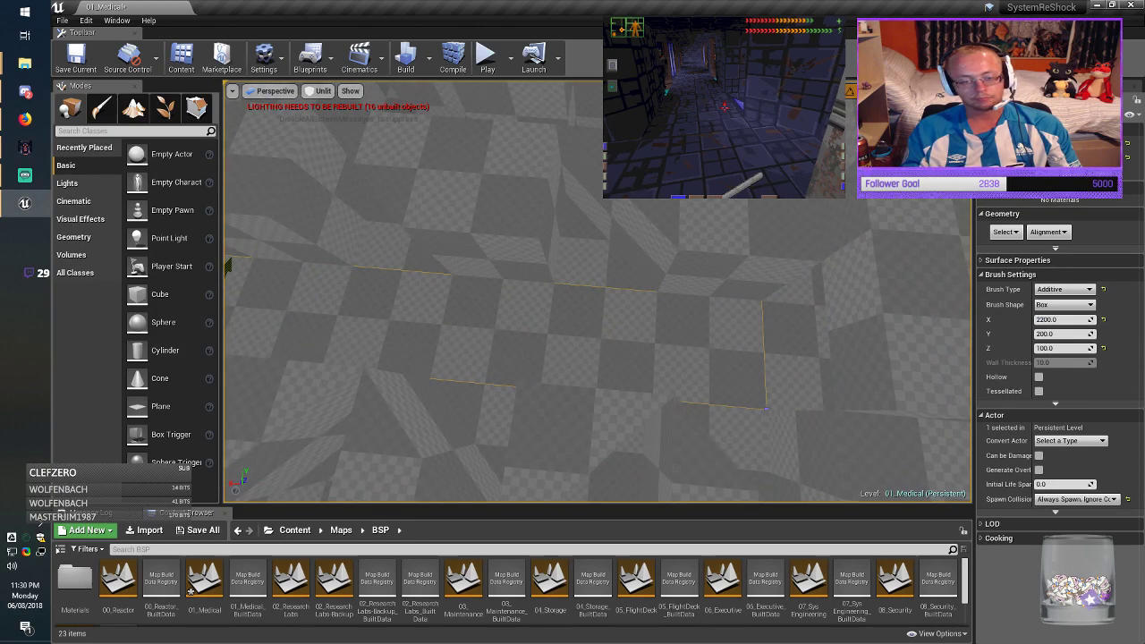
pyautogui.press('a')
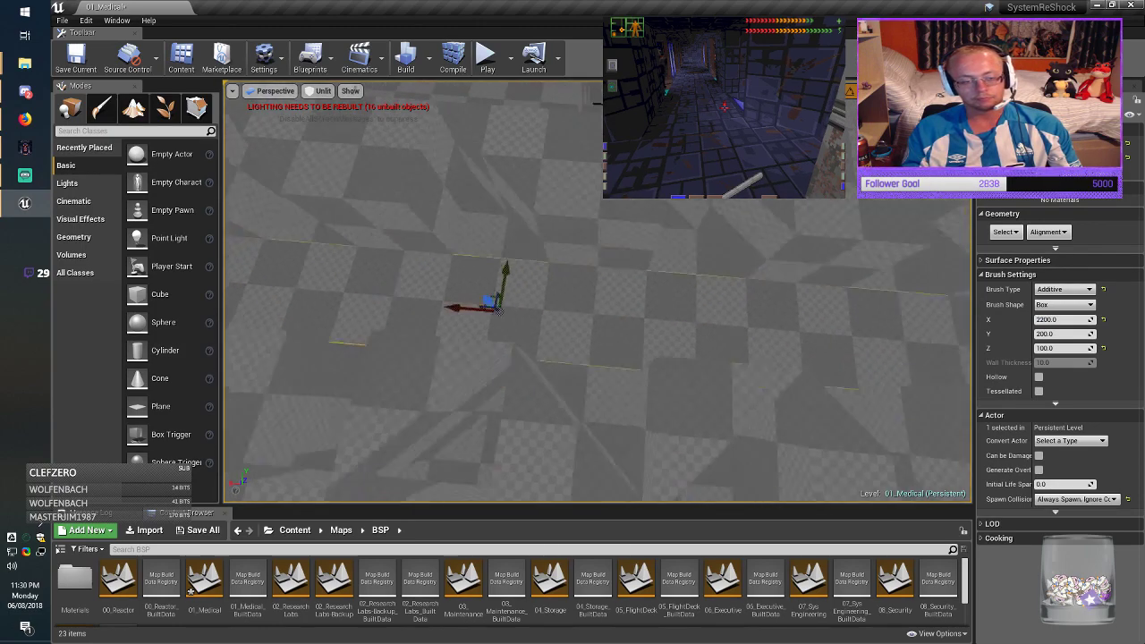
pyautogui.press('Escape')
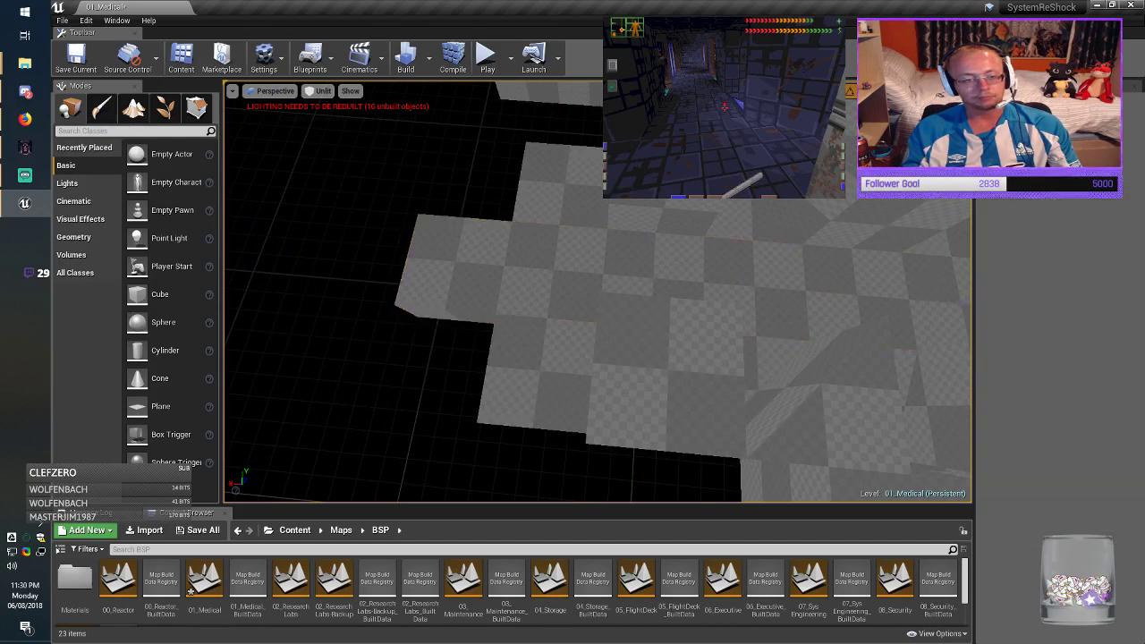
# Step: Try extending both side walls by duplicating a 200-unit wall block on each side along X to the corridor's open end
pyautogui.click(667, 215)
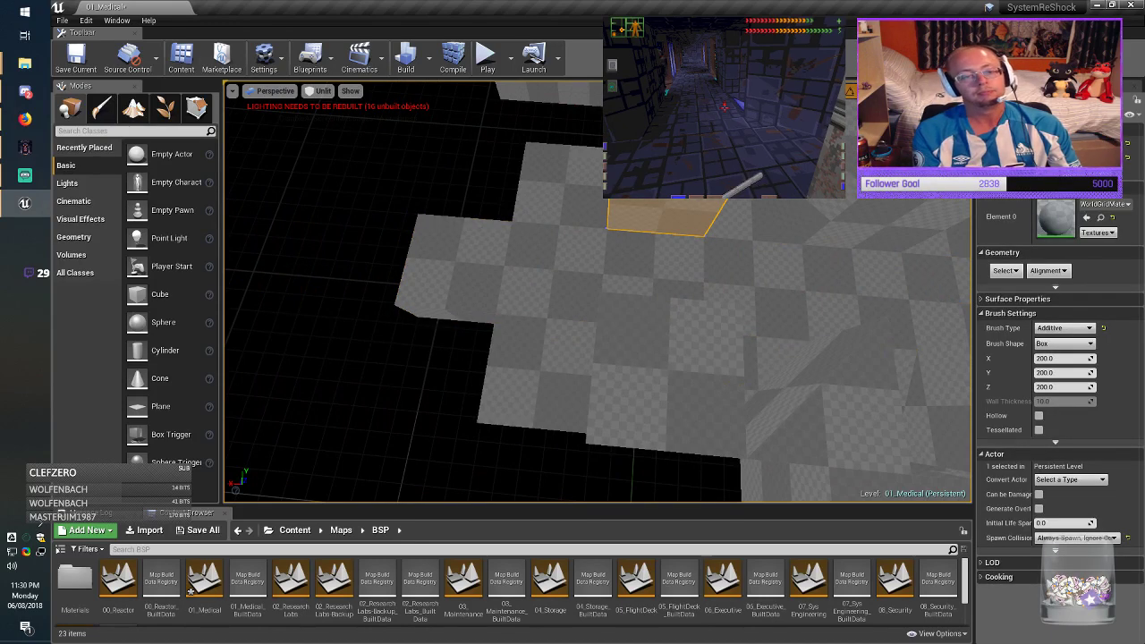
pyautogui.moveTo(617, 161)
pyautogui.keyDown('alt'); pyautogui.mouseDown()
pyautogui.moveTo(258, 161)
pyautogui.moveTo(396, 176)
pyautogui.mouseUp(); pyautogui.keyUp('alt')
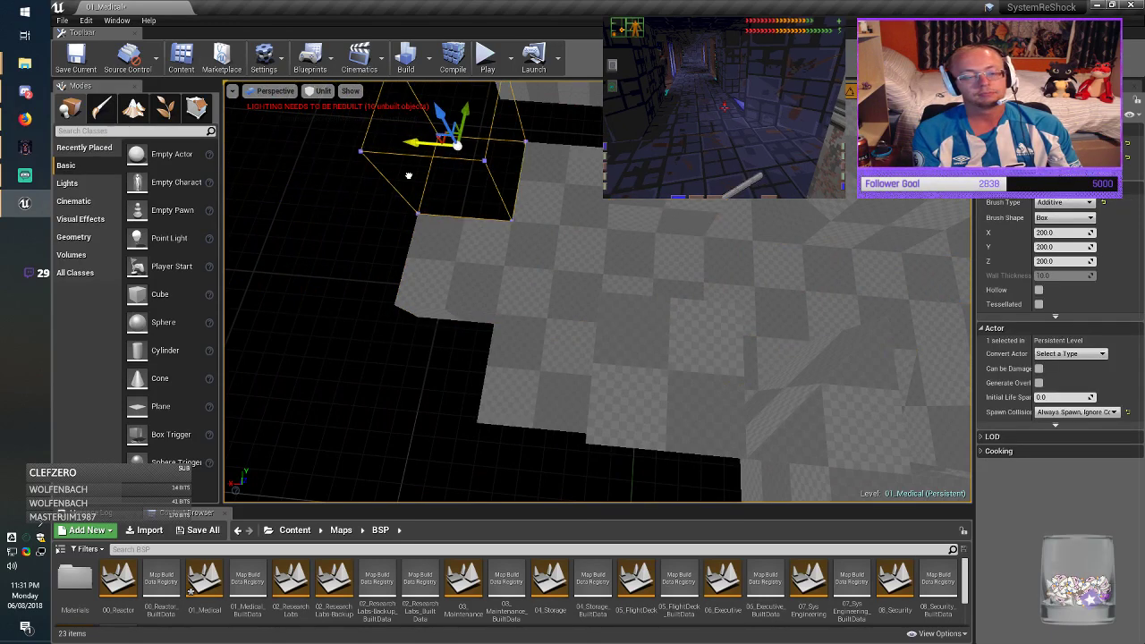
pyautogui.click(668, 369)
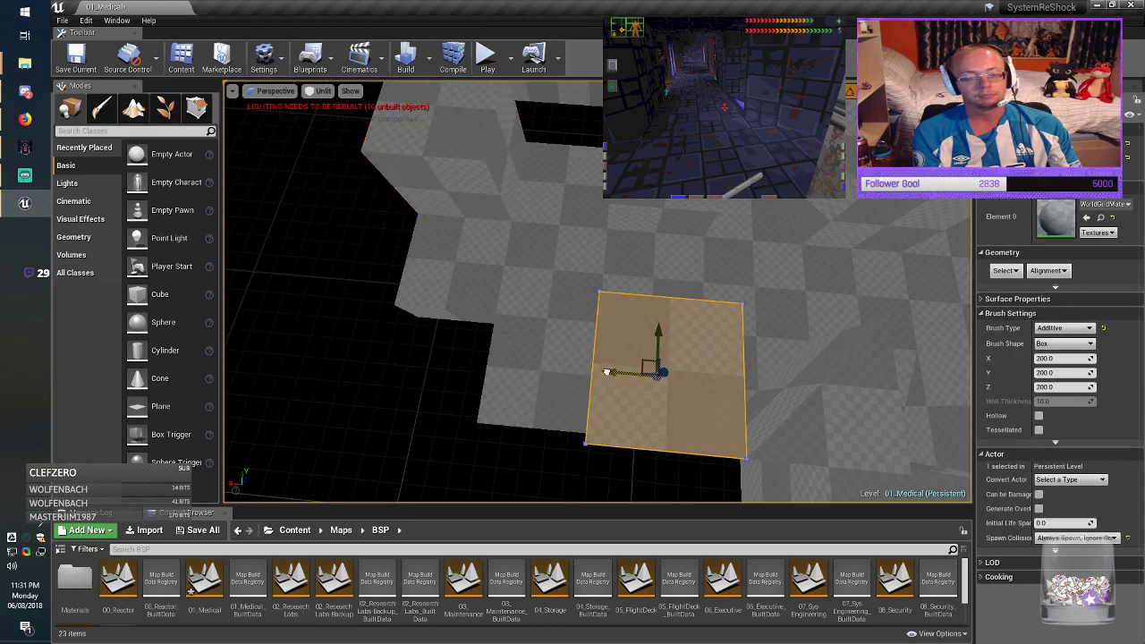
pyautogui.moveTo(607, 372)
pyautogui.mouseDown()
pyautogui.moveTo(309, 345)
pyautogui.moveTo(366, 362)
pyautogui.mouseUp()
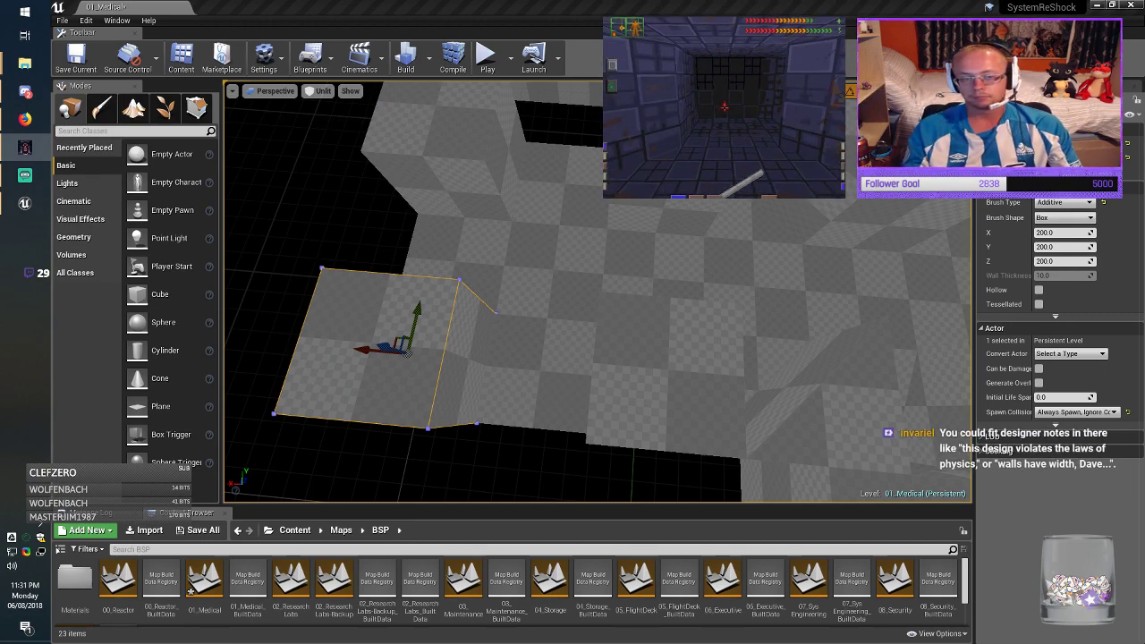
# Step: Delete the two straight wall blocks just duplicated on either side of the corridor's open end
pyautogui.moveTo(483, 340)
pyautogui.mouseDown(button='right')
pyautogui.moveTo(472, 243)
pyautogui.moveTo(448, 304)
pyautogui.mouseUp(button='right')
pyautogui.click(470, 240)
pyautogui.press('Delete')
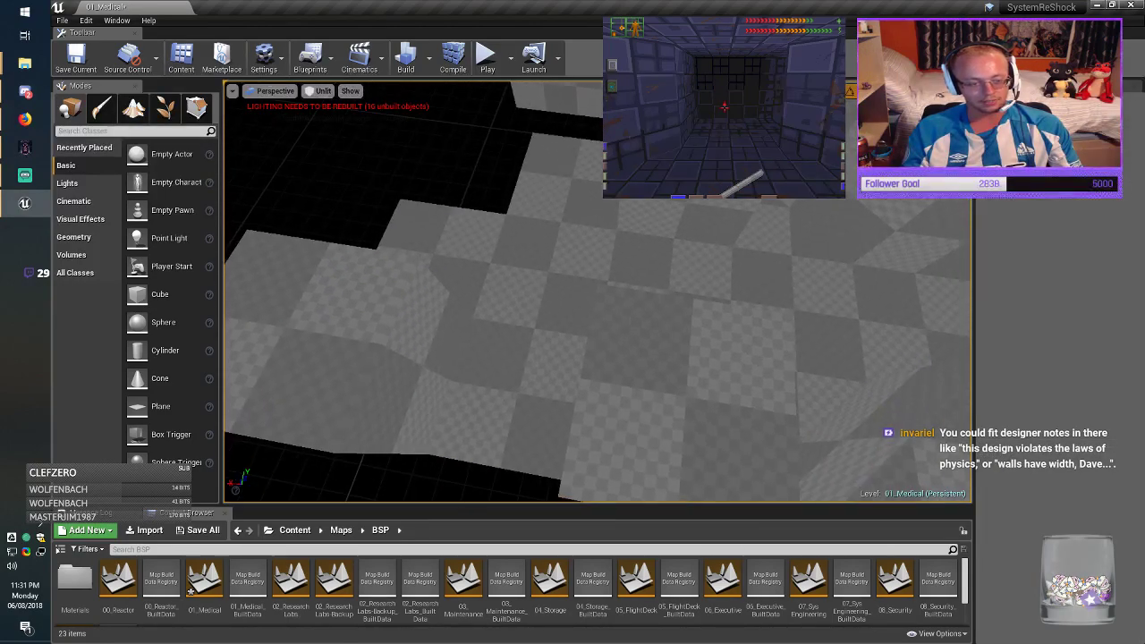
pyautogui.click(354, 300)
pyautogui.press('Delete')
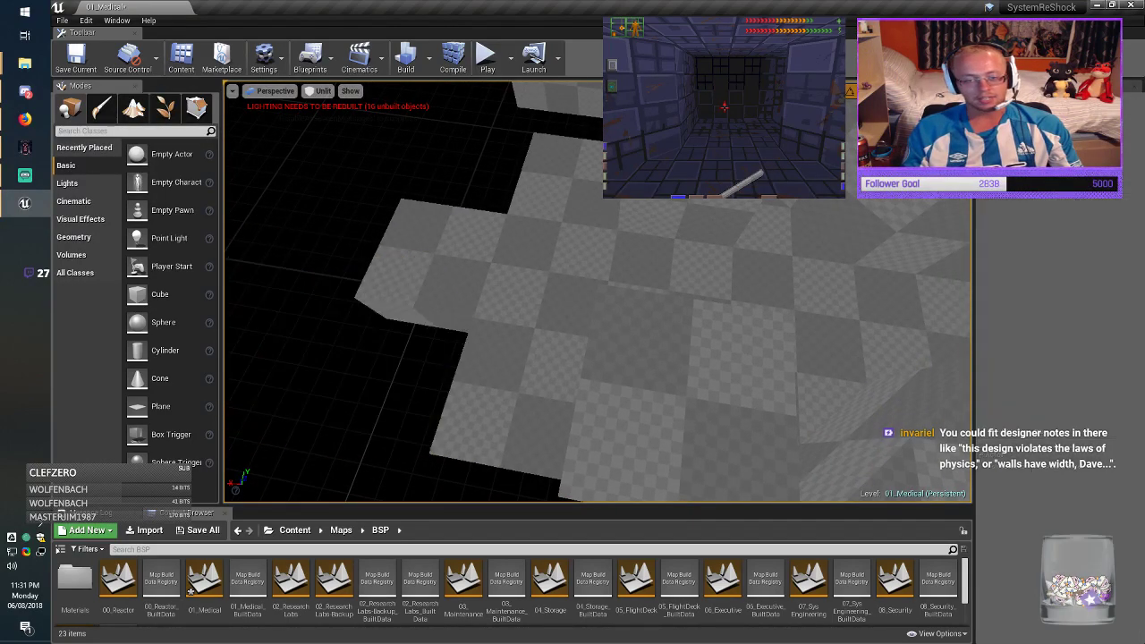
# Step: Duplicate one side's angled wall block along X to the corridor's open end and rotate it to form the recess's opposite corner
pyautogui.click(850, 224)
pyautogui.moveTo(850, 224)
pyautogui.mouseDown(button='right')
pyautogui.moveTo(868, 219)
pyautogui.moveTo(886, 179)
pyautogui.mouseUp(button='right')
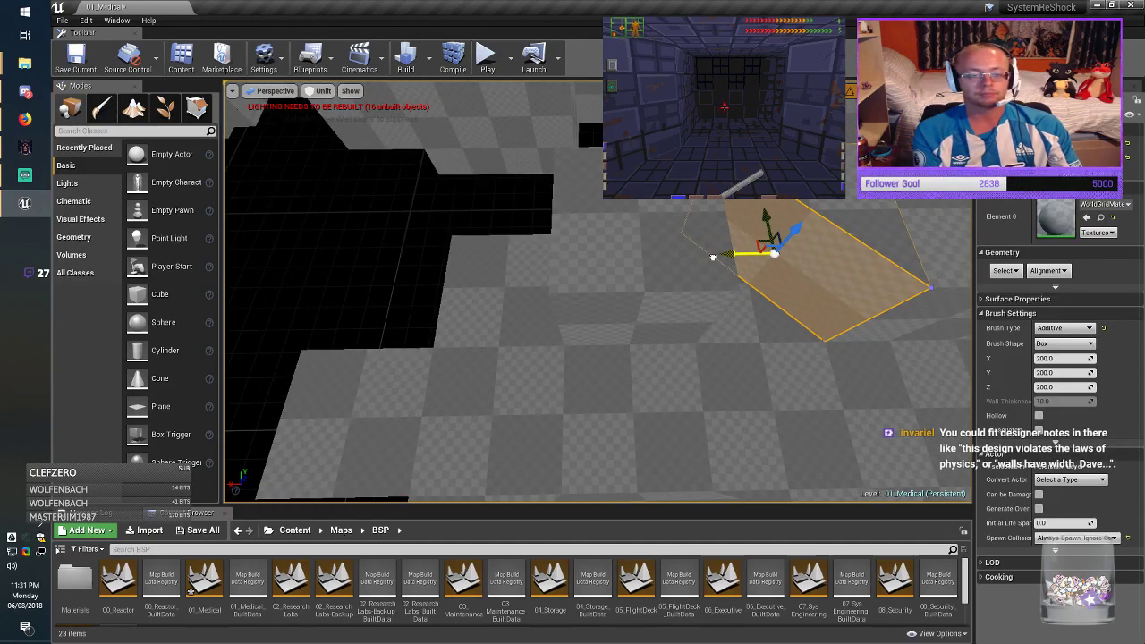
pyautogui.moveTo(712, 257)
pyautogui.mouseDown()
pyautogui.moveTo(375, 291)
pyautogui.moveTo(432, 307)
pyautogui.mouseUp()
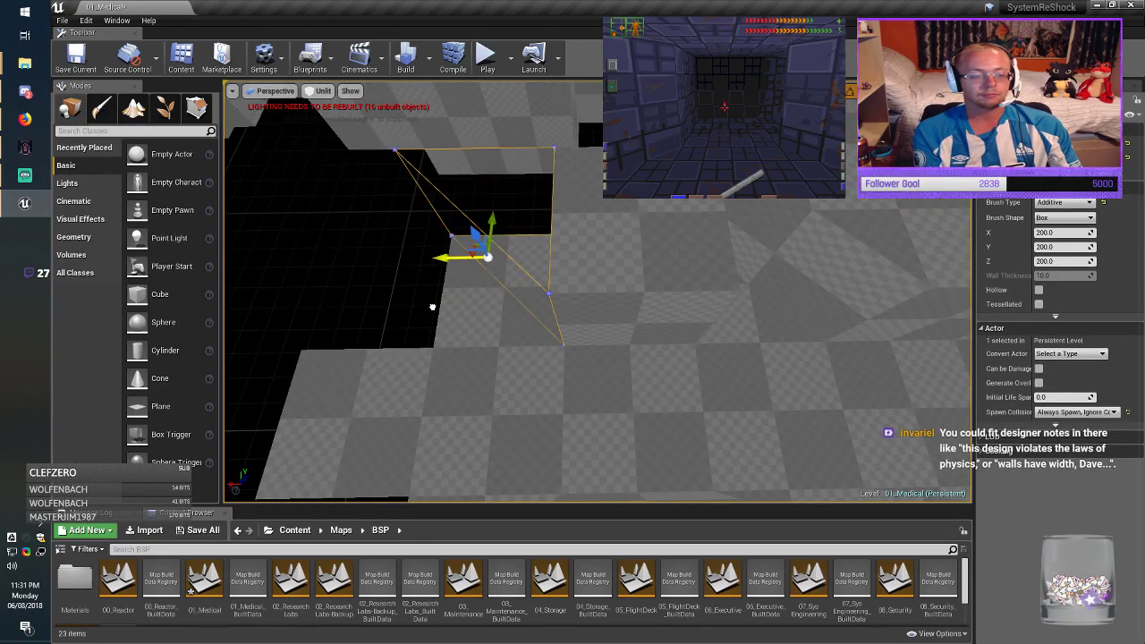
pyautogui.moveTo(432, 307); pyautogui.dragTo(385, 313, button='right')
pyautogui.press('e')
pyautogui.moveTo(634, 280); pyautogui.dragTo(694, 237)
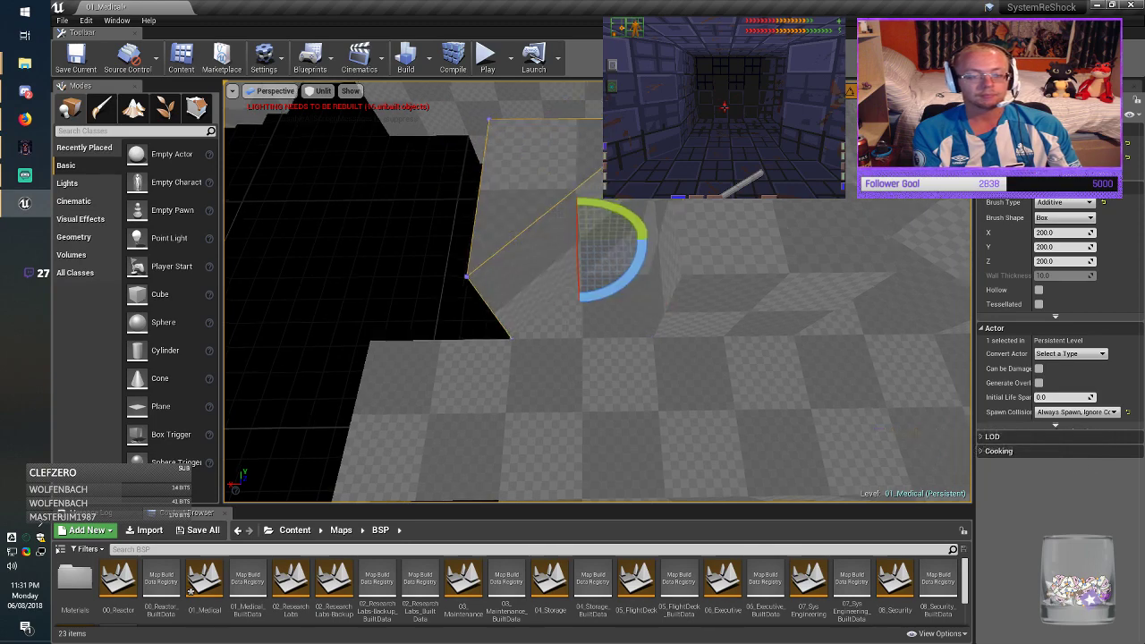
# Step: Duplicate the opposite side's angled wall block along X and rotate it about Z to close the far corner of that recess
pyautogui.moveTo(634, 280); pyautogui.dragTo(653, 358, button='right')
pyautogui.click(935, 438)
pyautogui.moveTo(936, 438); pyautogui.dragTo(993, 474, button='right')
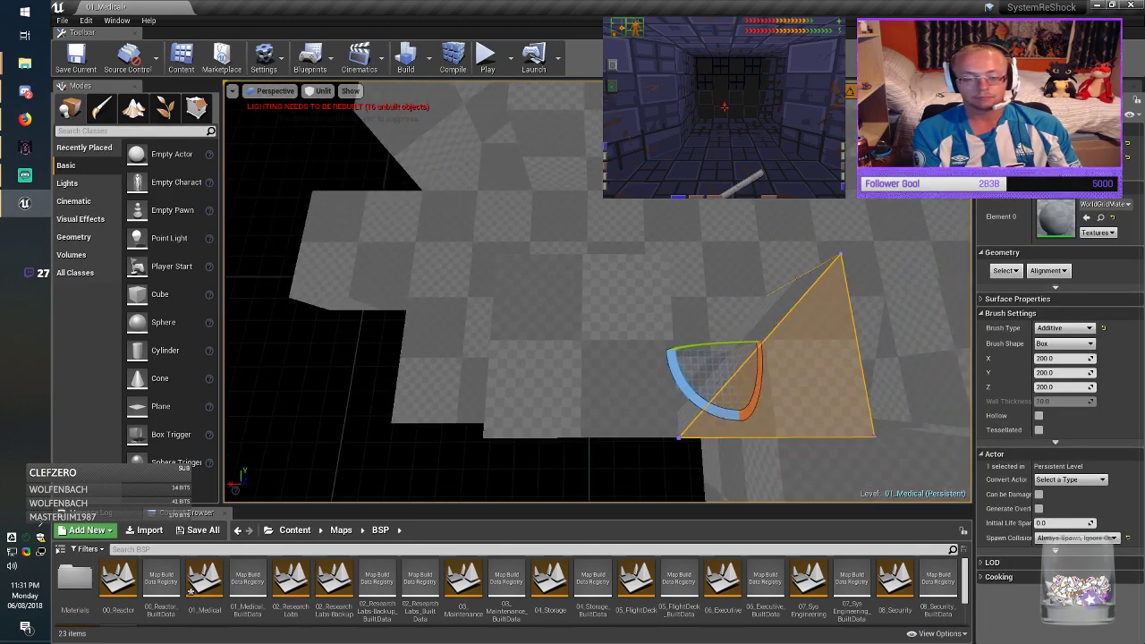
pyautogui.press('w')
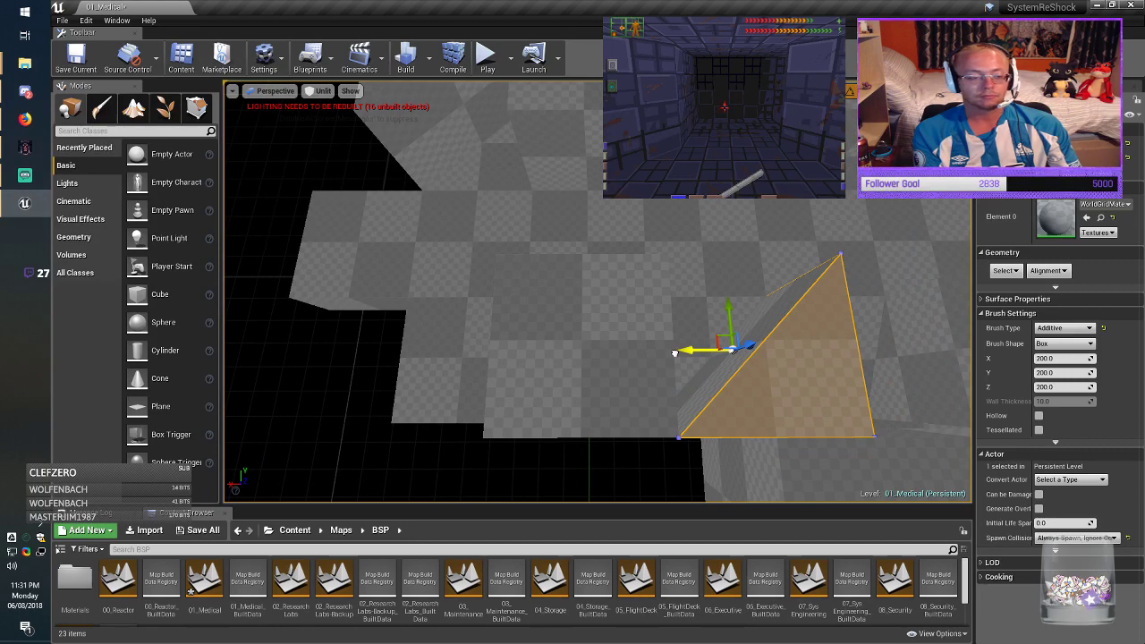
pyautogui.moveTo(674, 353)
pyautogui.mouseDown()
pyautogui.moveTo(274, 391)
pyautogui.moveTo(376, 397)
pyautogui.mouseUp()
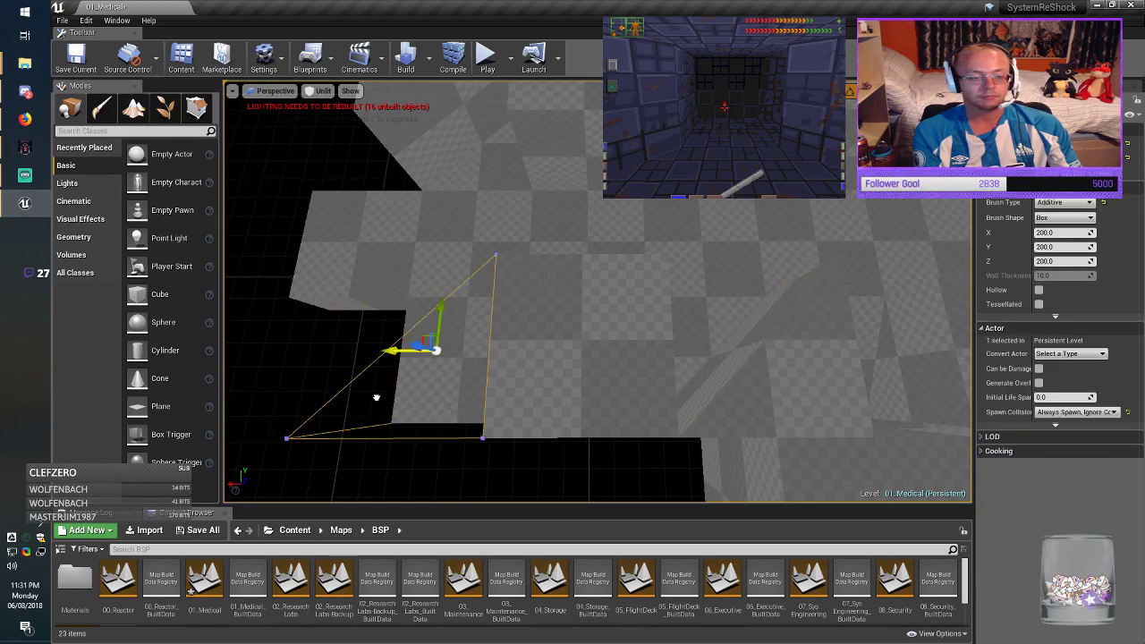
pyautogui.moveTo(376, 397); pyautogui.dragTo(318, 407, button='right')
pyautogui.press('e')
pyautogui.moveTo(572, 390); pyautogui.dragTo(544, 443)
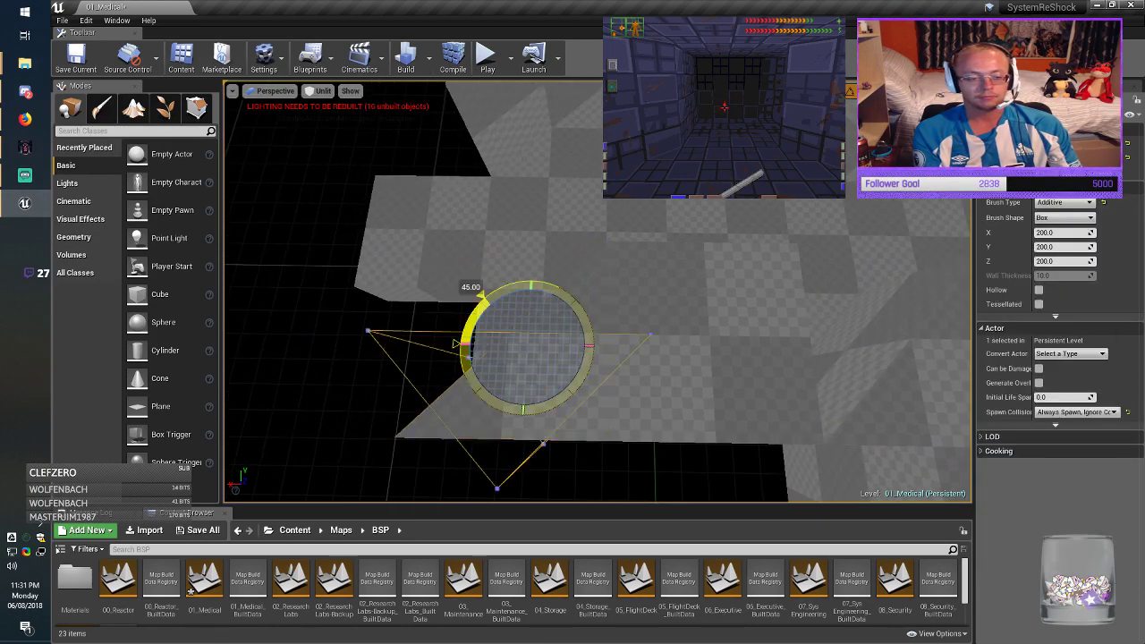
pyautogui.moveTo(481, 296); pyautogui.dragTo(532, 278)
pyautogui.press('w')
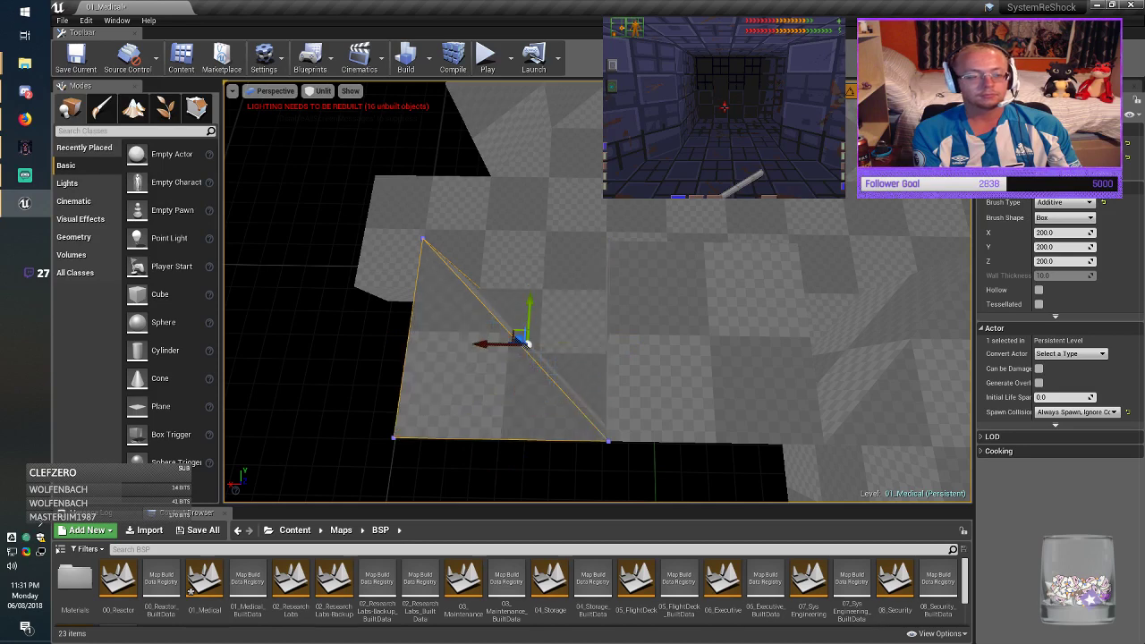
pyautogui.press('Delete')
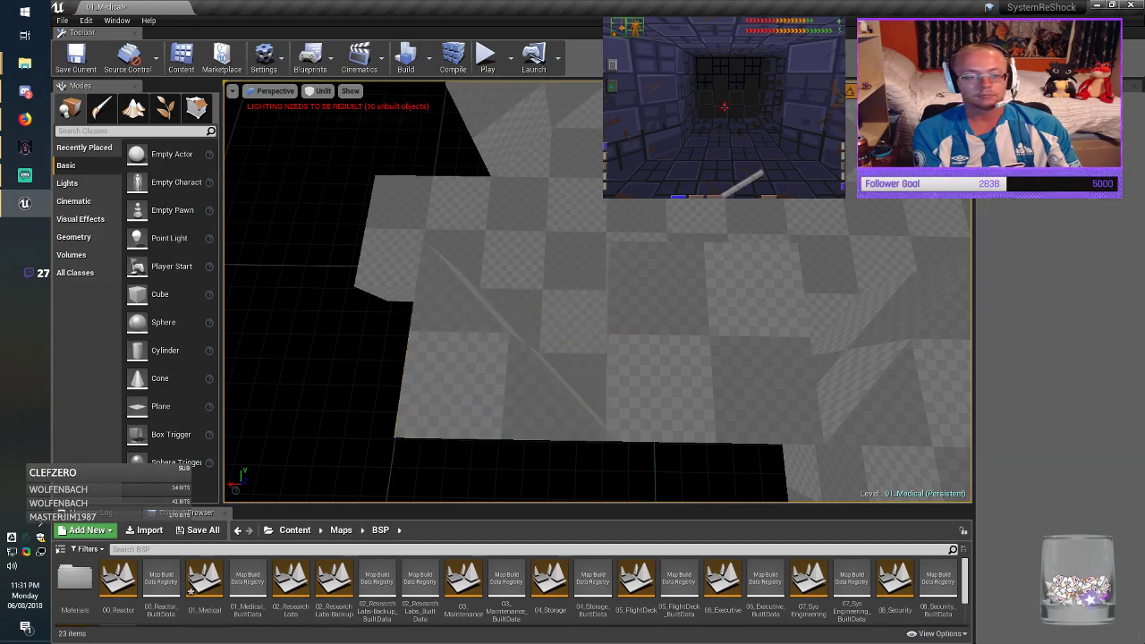
# Step: Duplicate the 200-unit wall block along X past the new angled block and set the copy's Y size to 100
pyautogui.click(702, 349)
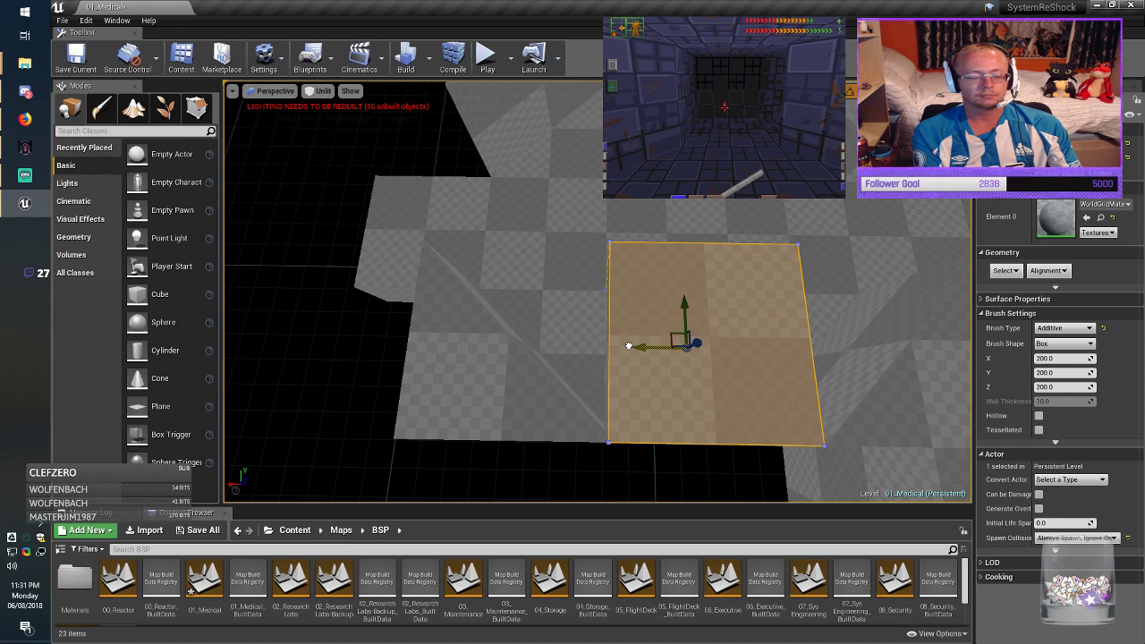
pyautogui.moveTo(629, 346)
pyautogui.mouseDown()
pyautogui.moveTo(269, 363)
pyautogui.moveTo(358, 365)
pyautogui.moveTo(305, 369)
pyautogui.mouseUp()
pyautogui.moveTo(305, 370); pyautogui.dragTo(231, 356, button='middle')
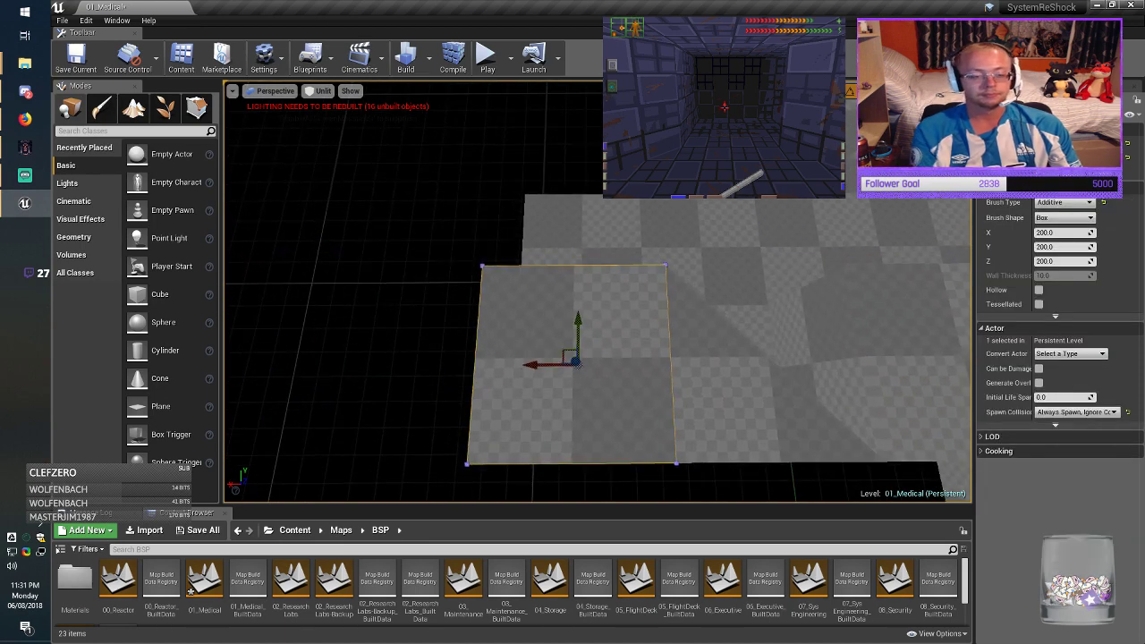
pyautogui.click(1047, 232)
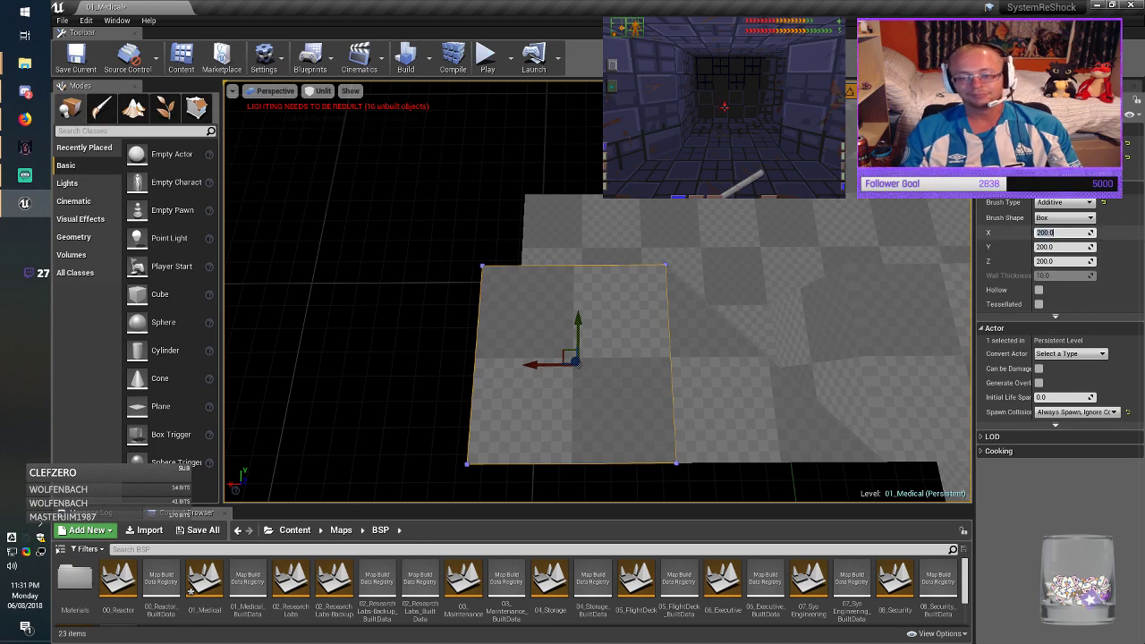
pyautogui.click(1041, 247)
pyautogui.press('BackSpace')
pyautogui.write('1')
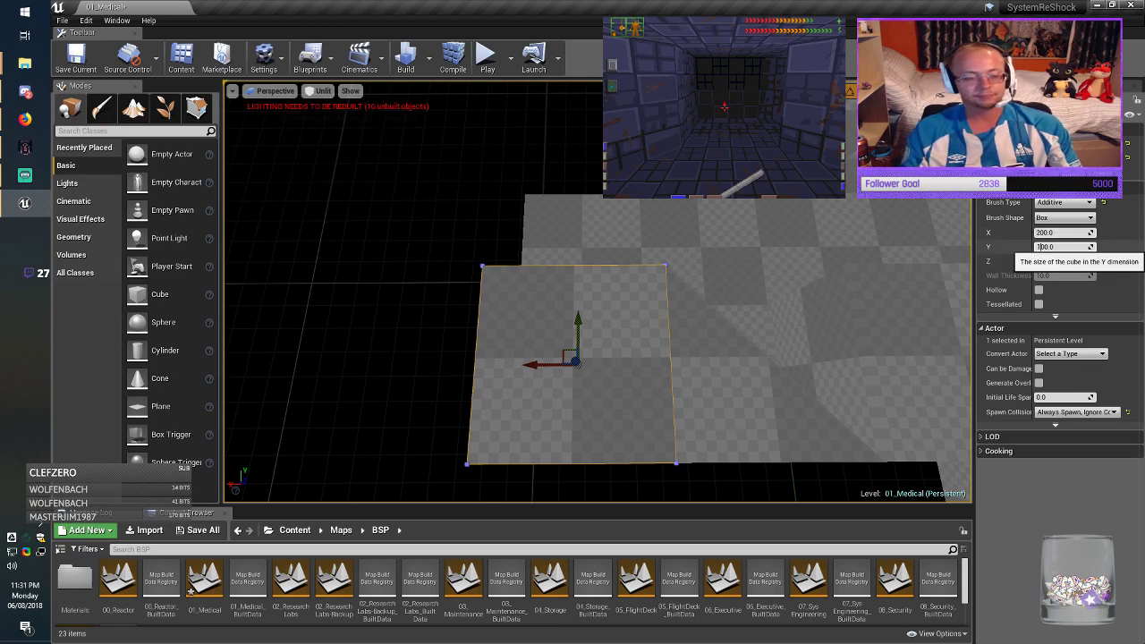
pyautogui.press('Return')
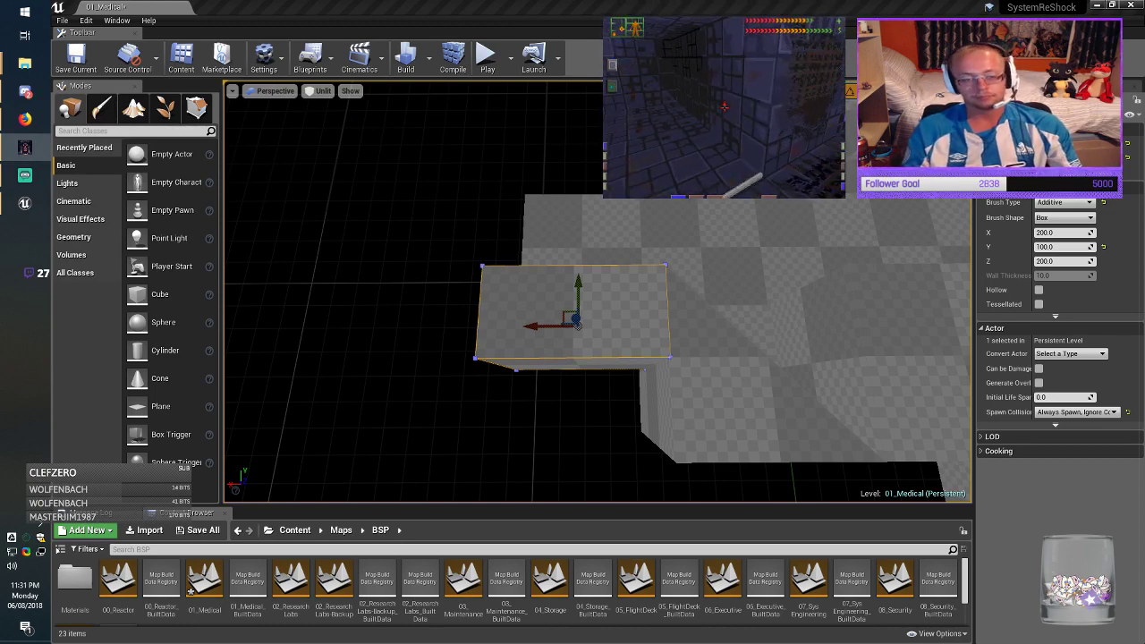
# Step: Duplicate the 200×100×200 block beyond the corridor's open end as a raised copy, and duplicate the neighbouring 200×200×100 floor block along X
pyautogui.hotkey('alt', 'Tab')
pyautogui.moveTo(542, 333); pyautogui.dragTo(551, 309, button='right')
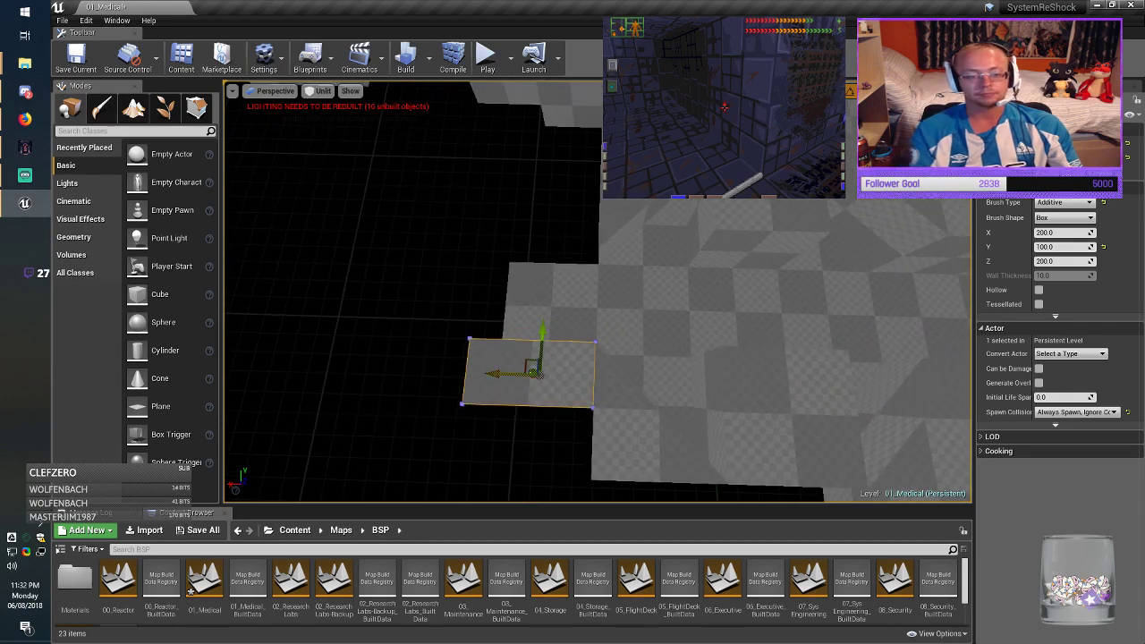
pyautogui.moveTo(514, 351)
pyautogui.mouseDown()
pyautogui.moveTo(393, 228)
pyautogui.moveTo(426, 265)
pyautogui.mouseUp()
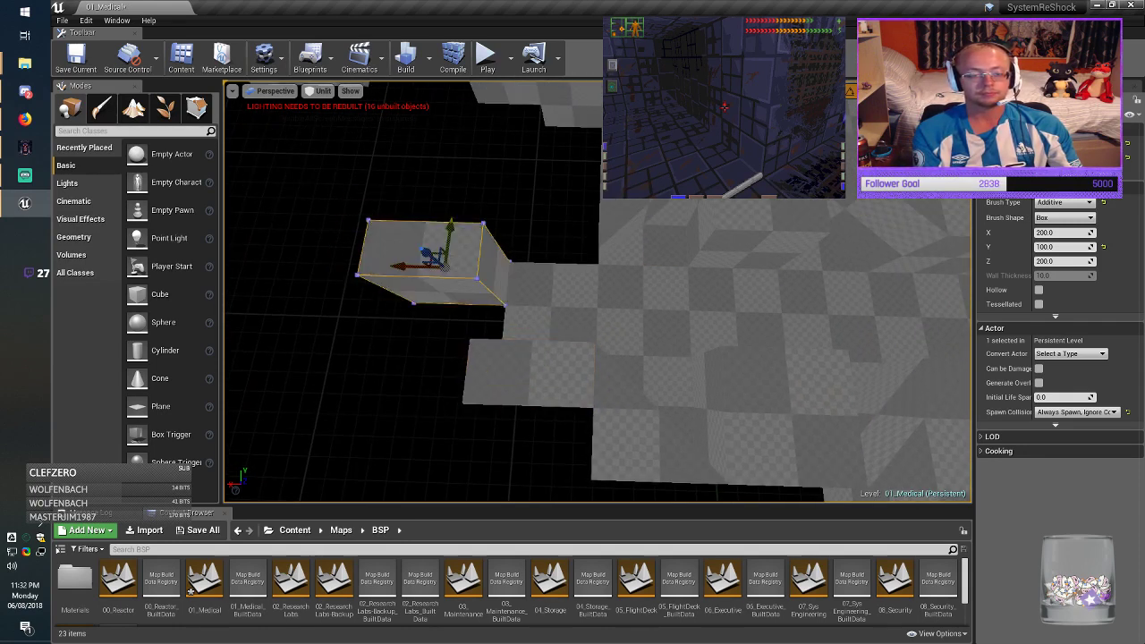
pyautogui.click(652, 241)
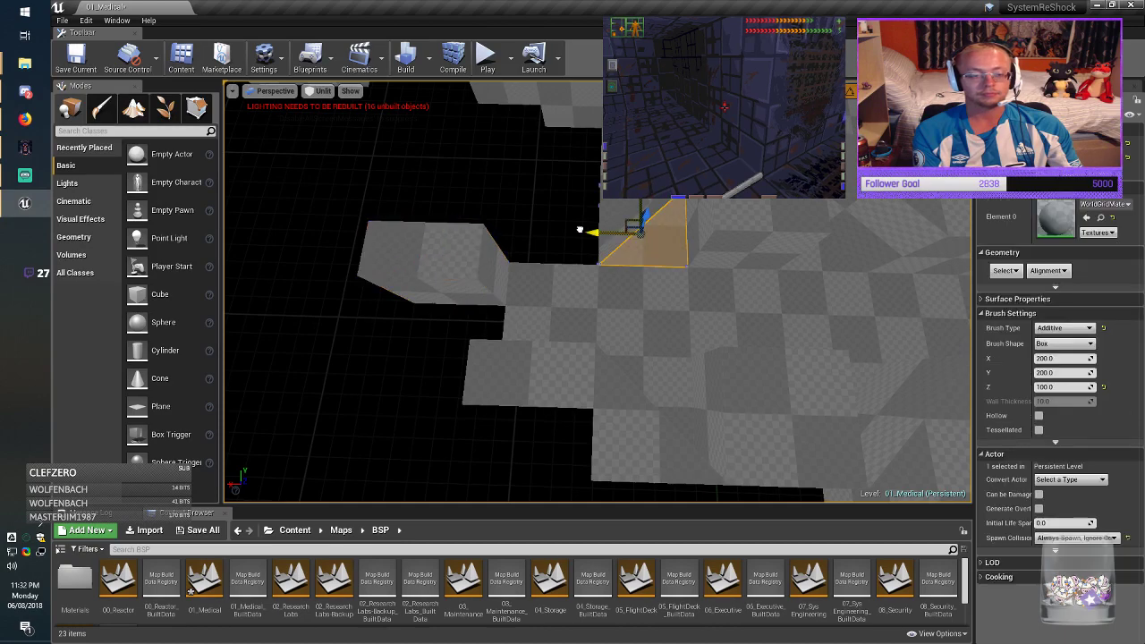
pyautogui.moveTo(580, 230); pyautogui.dragTo(504, 224)
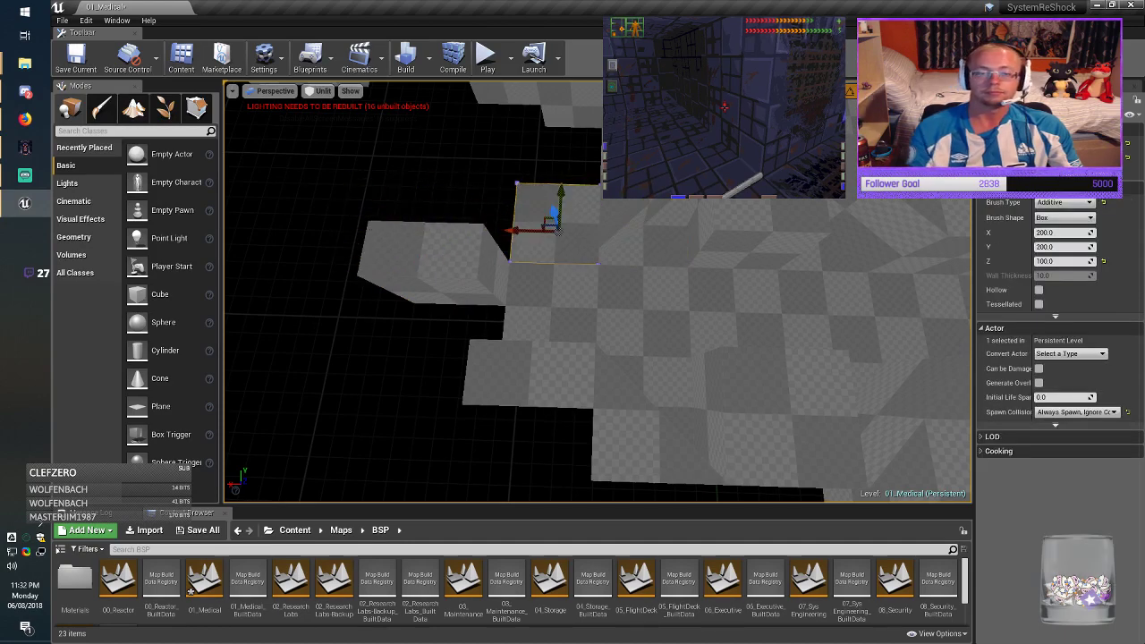
# Step: Set the raised wall block's Y size to 400 and shift it along Y across the end of the passage
pyautogui.moveTo(505, 224)
pyautogui.mouseDown(button='right')
pyautogui.moveTo(501, 179)
pyautogui.moveTo(532, 184)
pyautogui.moveTo(505, 189)
pyautogui.moveTo(465, 250)
pyautogui.moveTo(464, 155)
pyautogui.moveTo(460, 272)
pyautogui.mouseUp(button='right')
pyautogui.click(419, 383)
pyautogui.moveTo(418, 383); pyautogui.dragTo(235, 387, button='right')
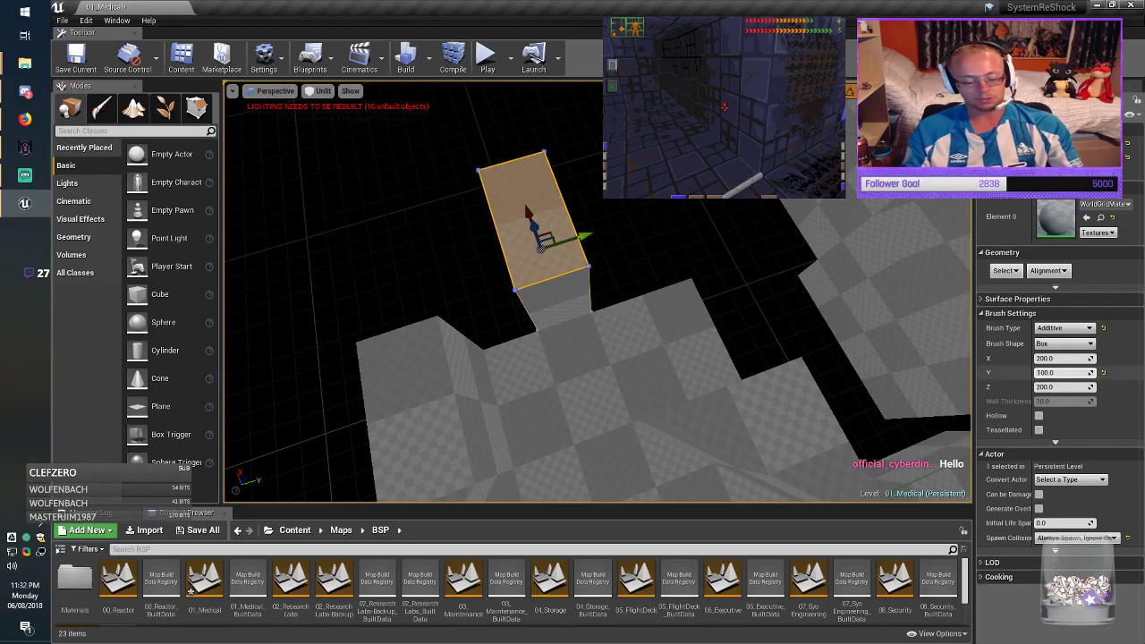
pyautogui.press('Return')
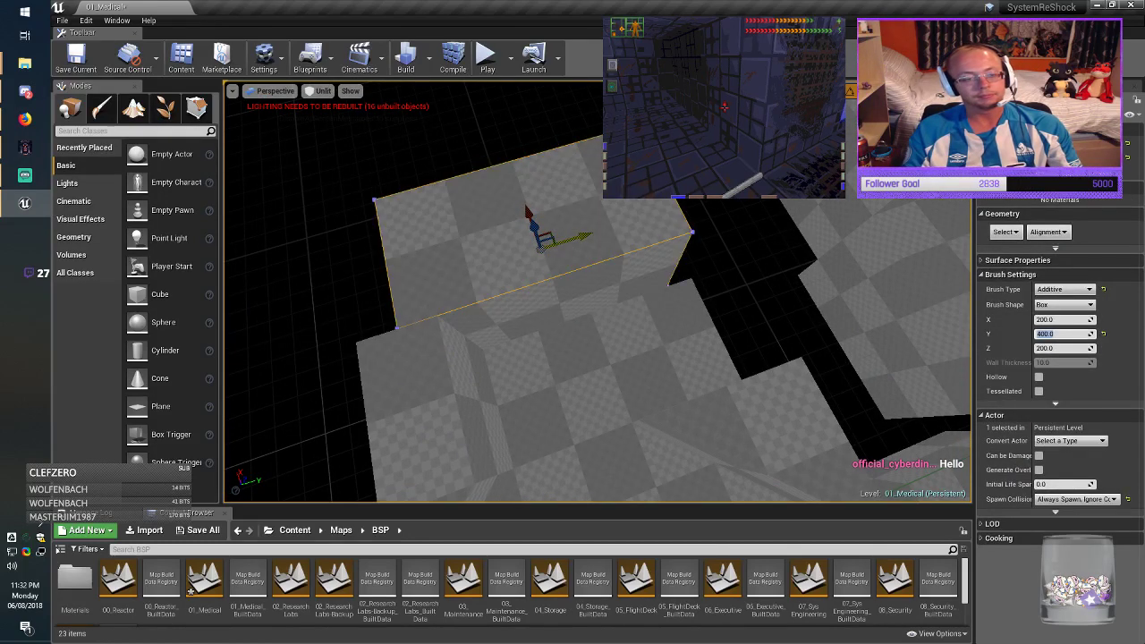
pyautogui.moveTo(611, 235); pyautogui.dragTo(610, 234)
# Step: Check the layout against the original game and delete the 200×200×100 corner block beside the square floor piece
pyautogui.hotkey('alt', 'Tab')
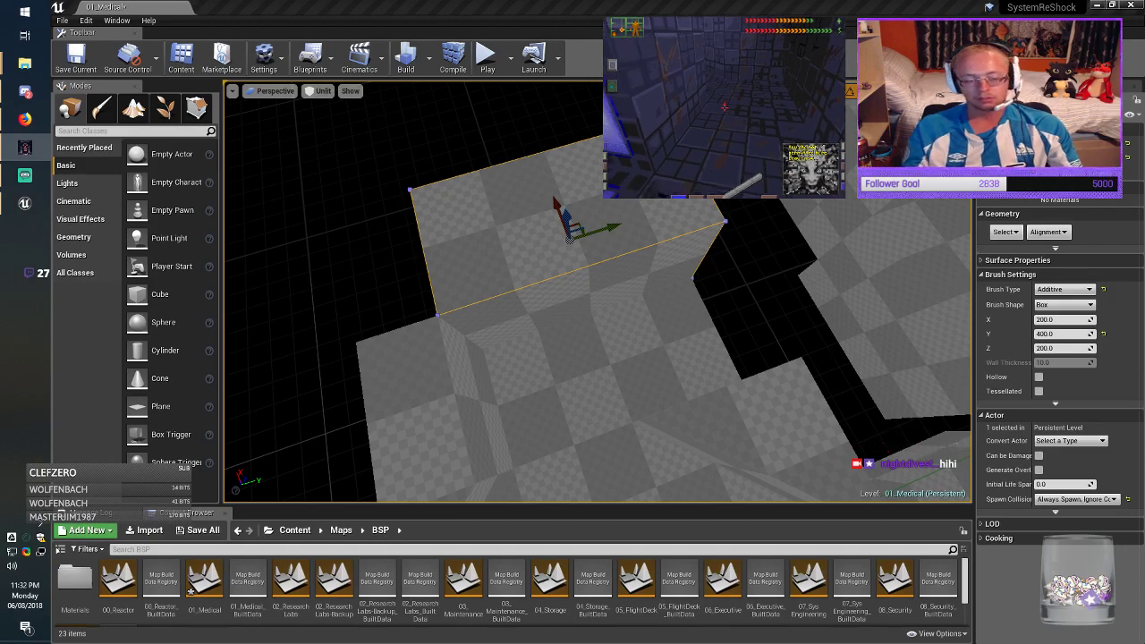
pyautogui.hotkey('alt', 'Tab')
pyautogui.moveTo(572, 314); pyautogui.dragTo(743, 300, button='right')
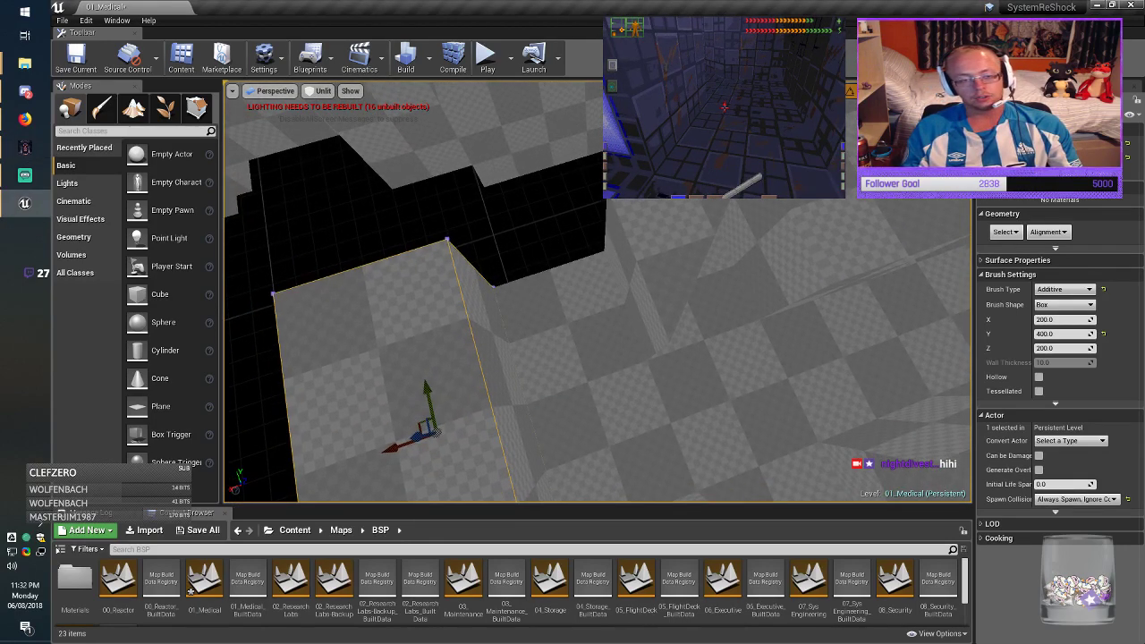
pyautogui.hotkey('alt', 'Tab')
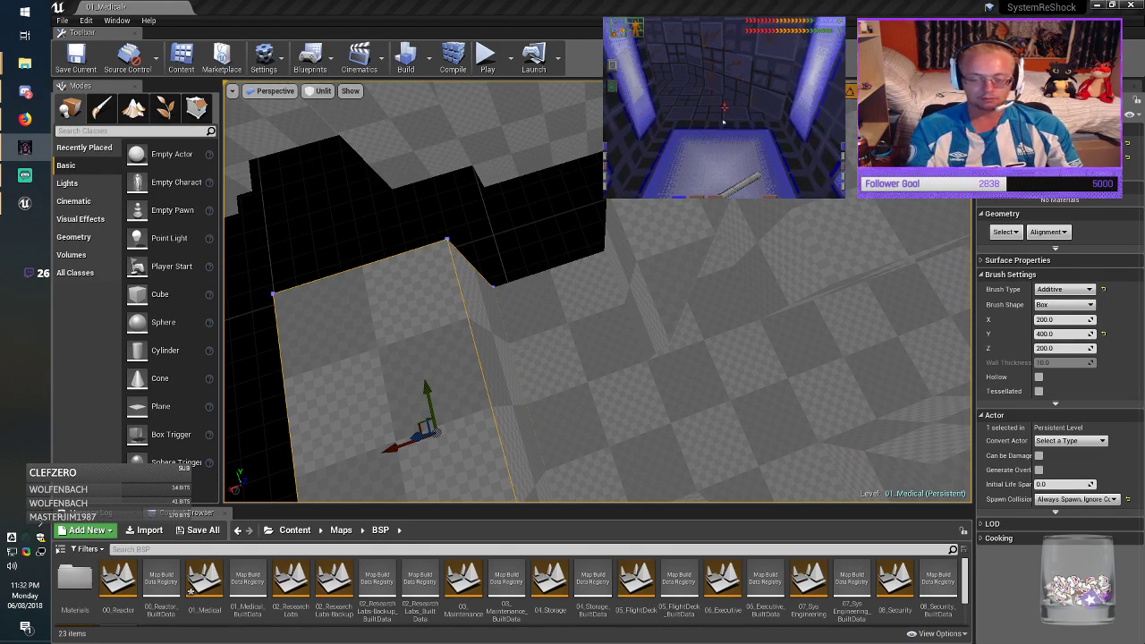
pyautogui.click(577, 327)
pyautogui.click(713, 318)
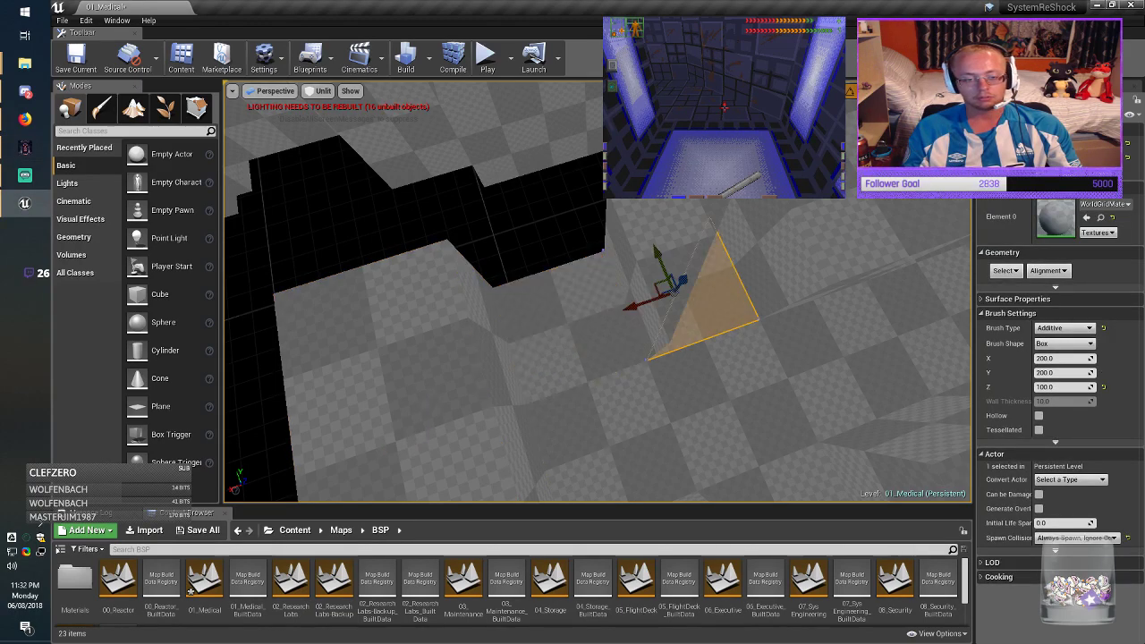
pyautogui.moveTo(713, 318)
pyautogui.mouseDown(button='right')
pyautogui.moveTo(832, 322)
pyautogui.moveTo(850, 358)
pyautogui.mouseUp(button='right')
pyautogui.click(546, 345)
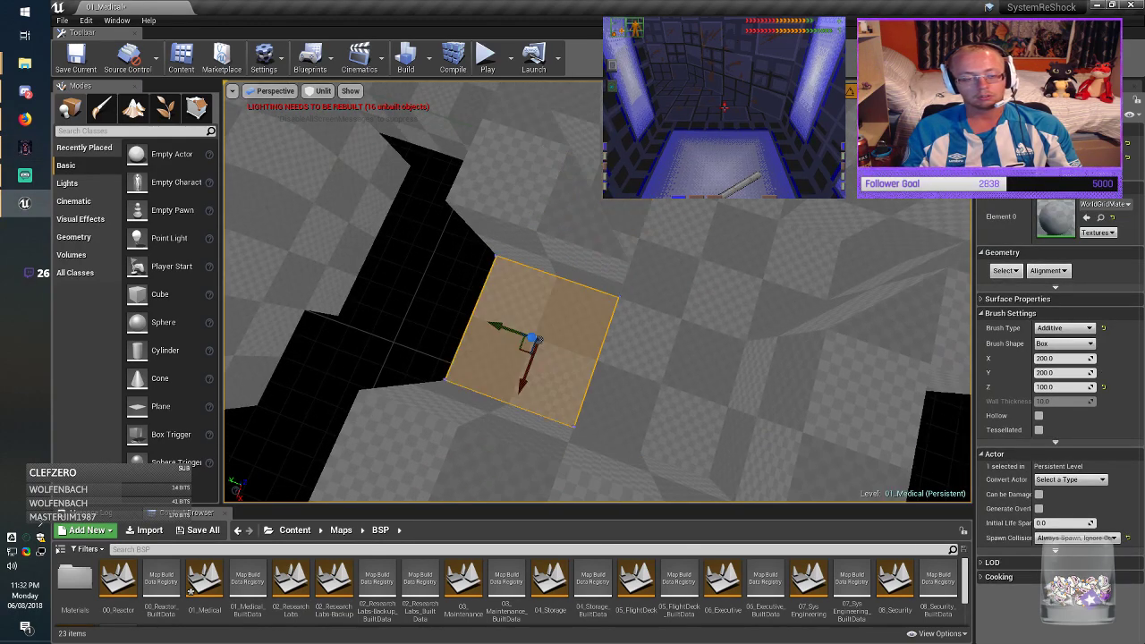
pyautogui.click(624, 219)
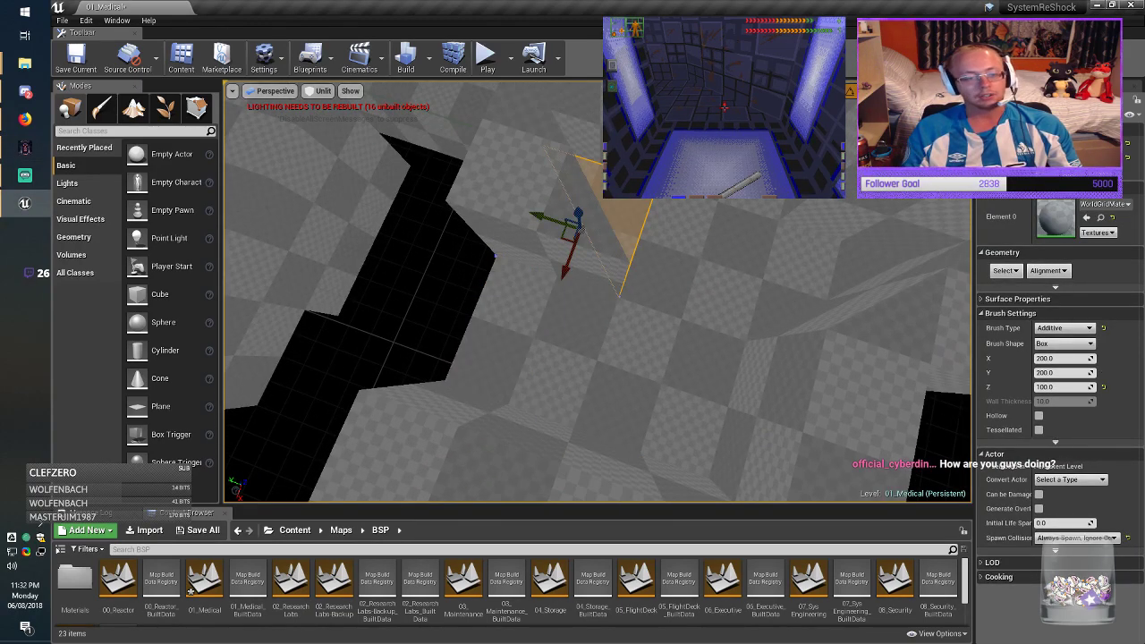
pyautogui.press('Delete')
# Step: Enlarge the adjacent square floor block to 400 in both X and Y and move it over the gap left by the corner block
pyautogui.click(545, 344)
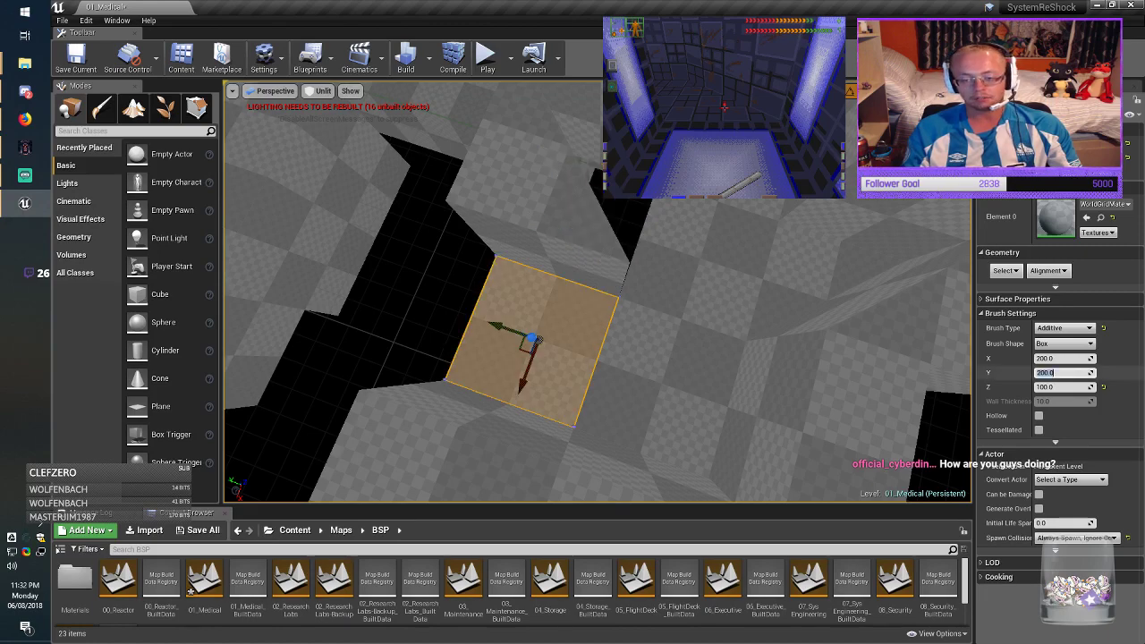
pyautogui.click(1041, 373)
pyautogui.press('BackSpace')
pyautogui.write('4')
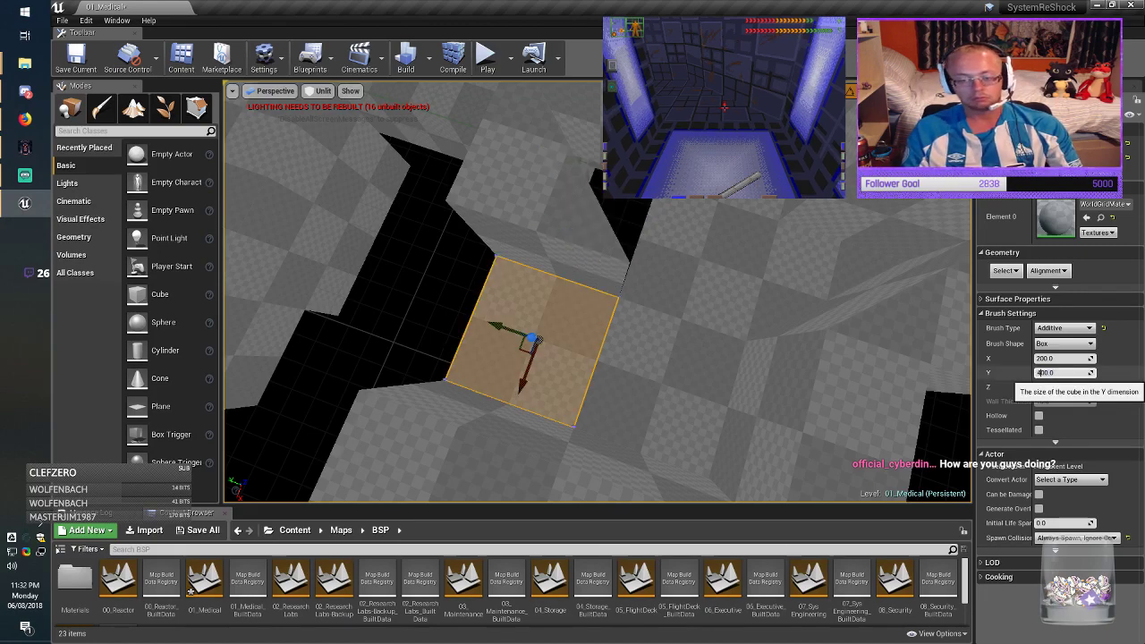
pyautogui.press('Return')
pyautogui.click(1038, 320)
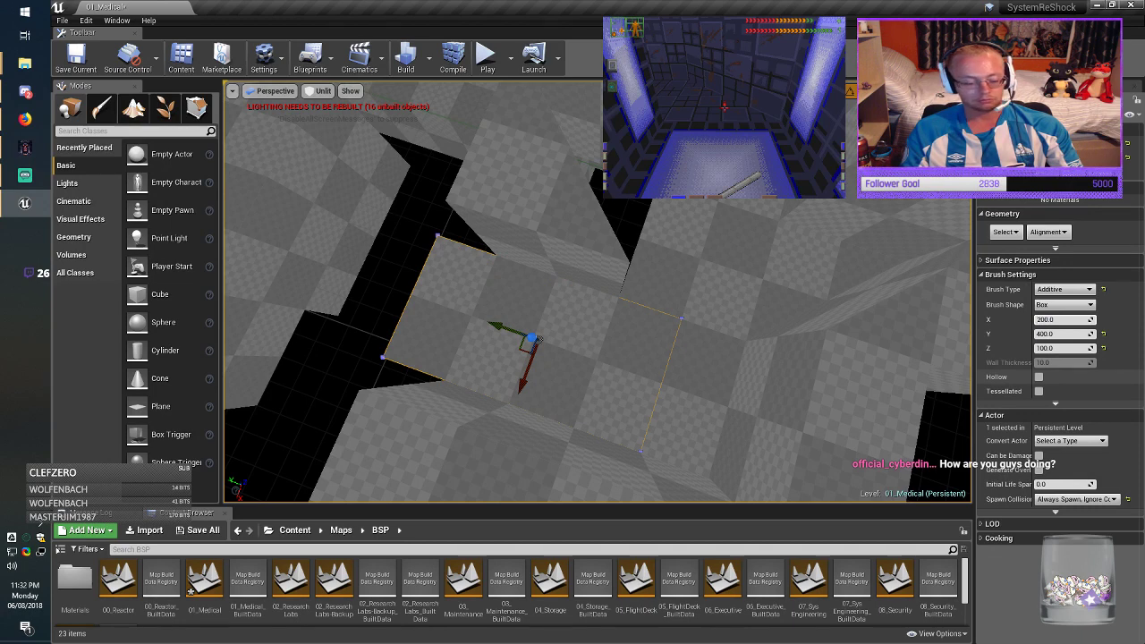
pyautogui.press('Return')
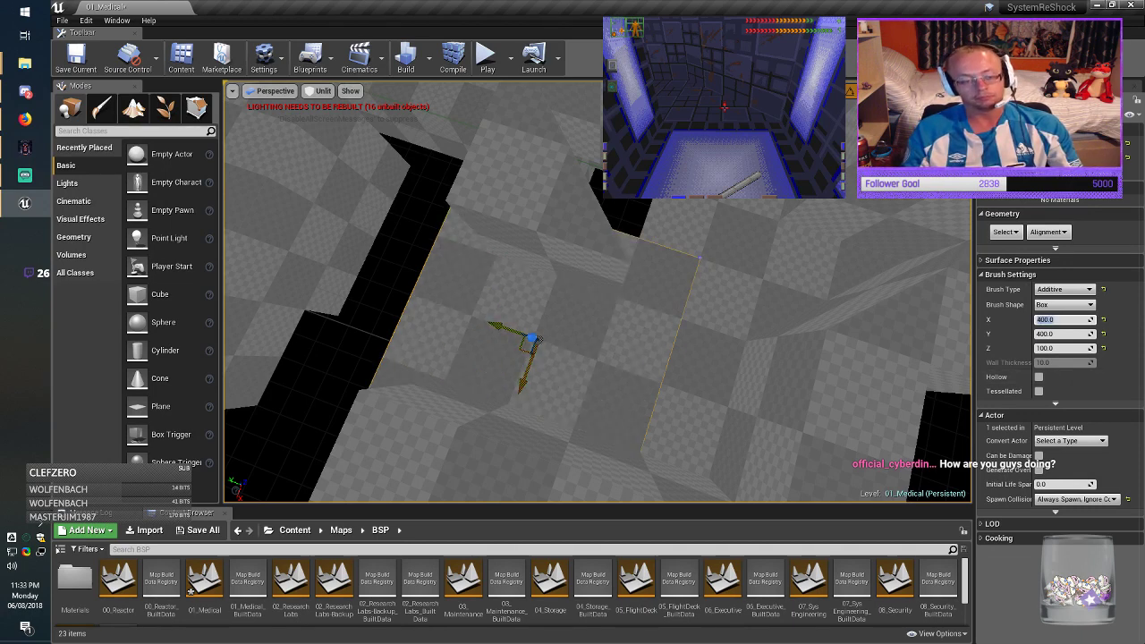
pyautogui.moveTo(526, 349)
pyautogui.mouseDown()
pyautogui.moveTo(540, 322)
pyautogui.moveTo(493, 272)
pyautogui.mouseUp()
pyautogui.moveTo(493, 272); pyautogui.dragTo(510, 258, button='right')
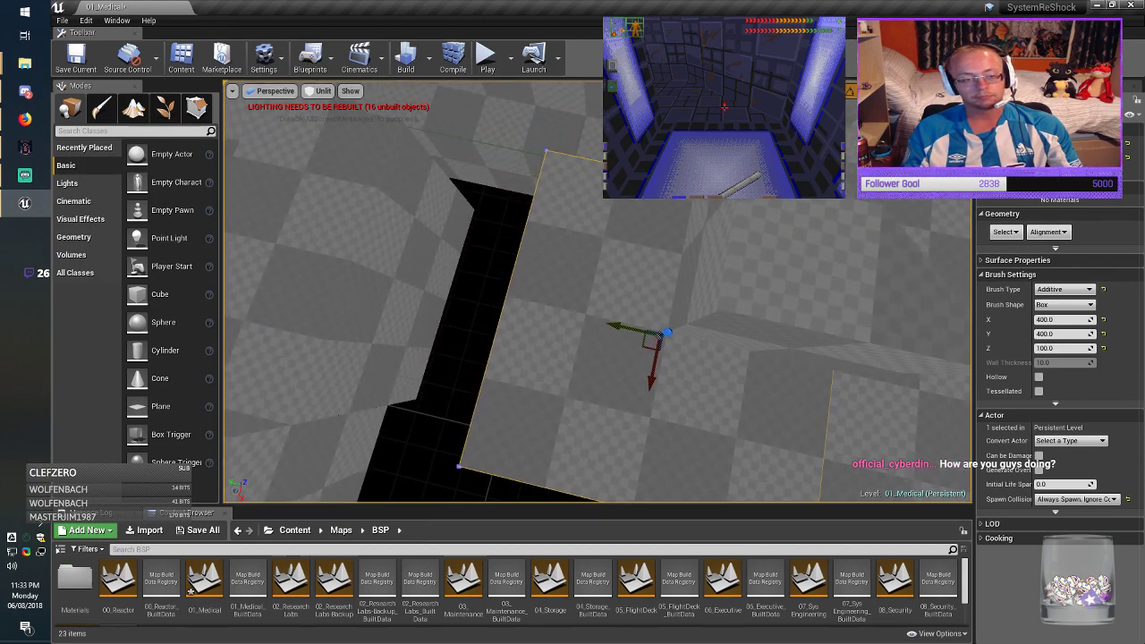
# Step: Duplicate the 200-unit angled wall block along Y, rotate the copy and move it into place beside the enlarged floor block
pyautogui.click(704, 267)
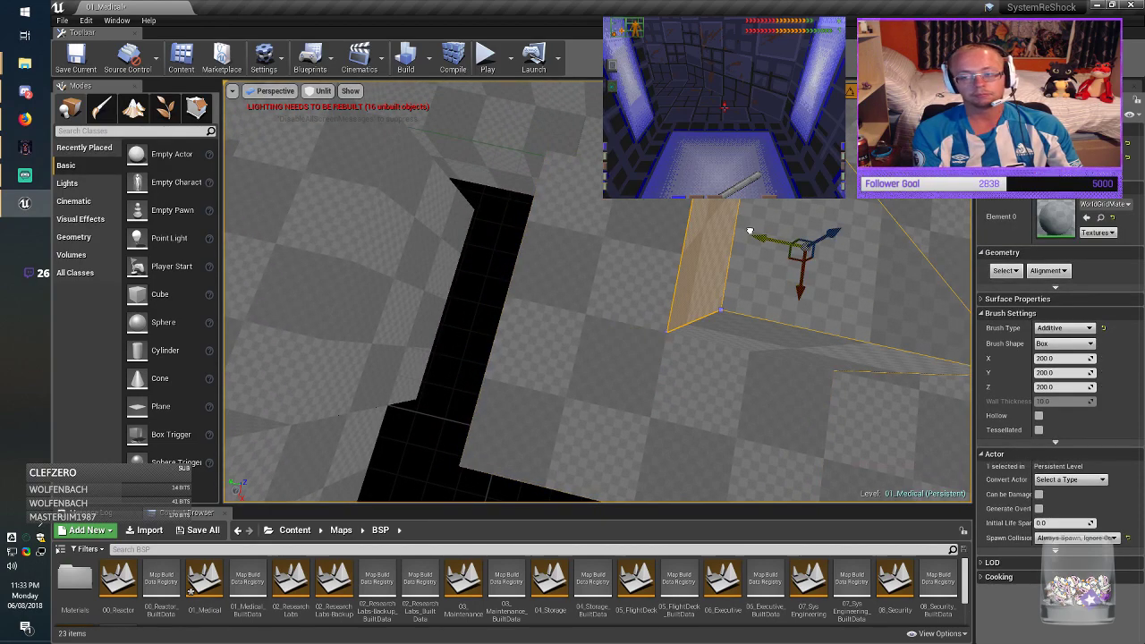
pyautogui.moveTo(749, 232)
pyautogui.keyDown('alt'); pyautogui.mouseDown()
pyautogui.moveTo(439, 194)
pyautogui.moveTo(574, 226)
pyautogui.mouseUp(); pyautogui.keyUp('alt')
pyautogui.moveTo(574, 225); pyautogui.dragTo(574, 223, button='right')
pyautogui.press('e')
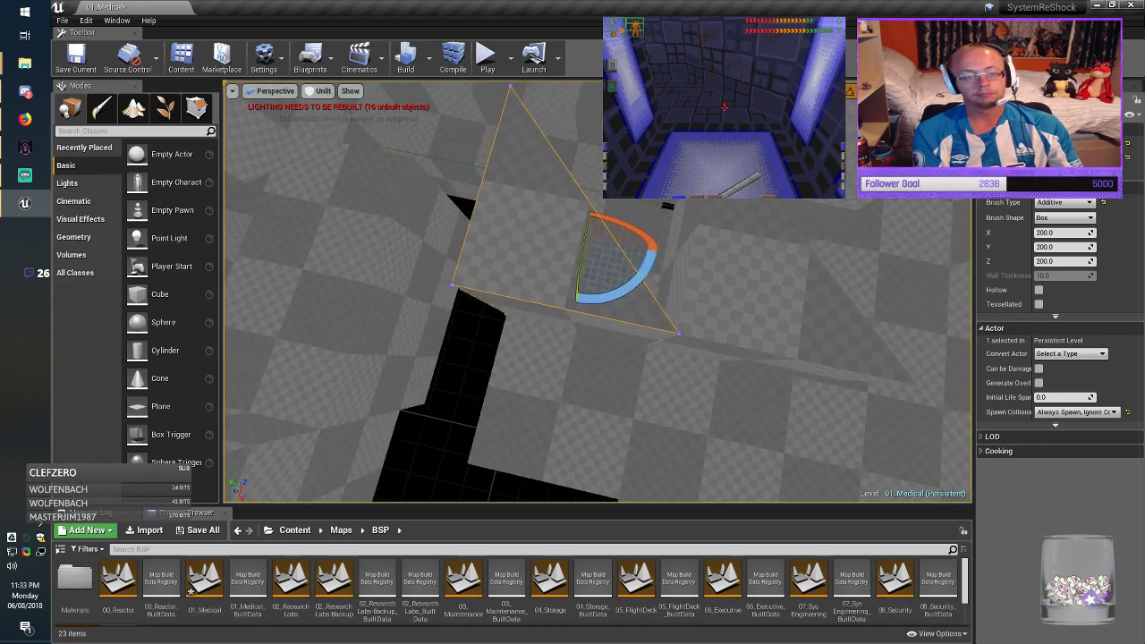
pyautogui.moveTo(624, 286); pyautogui.dragTo(510, 320)
pyautogui.moveTo(510, 320)
pyautogui.mouseDown(button='right')
pyautogui.moveTo(510, 242)
pyautogui.moveTo(498, 224)
pyautogui.mouseUp(button='right')
pyautogui.press('space')
pyautogui.press('space')
pyautogui.moveTo(621, 410); pyautogui.dragTo(630, 261)
pyautogui.press('Escape')
pyautogui.moveTo(631, 261)
pyautogui.mouseDown(button='right')
pyautogui.moveTo(698, 219)
pyautogui.moveTo(707, 229)
pyautogui.mouseUp(button='right')
# Step: Check the original game's layout and duplicate the 200×200×100 floor block across to the area beyond the open floor gap
pyautogui.hotkey('alt', 'Tab')
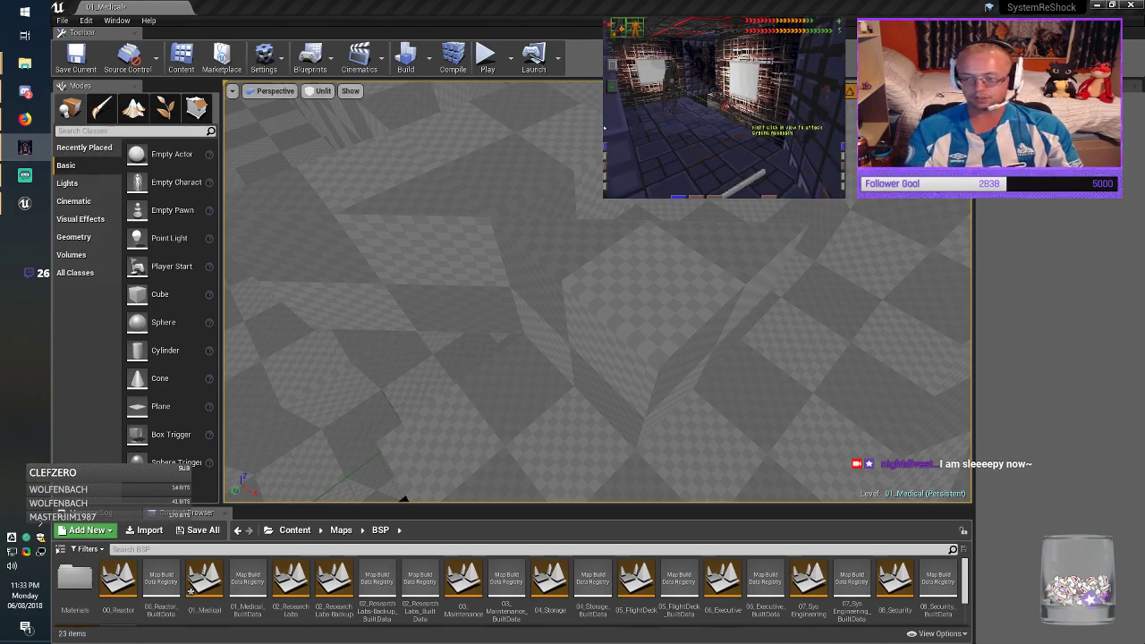
pyautogui.hotkey('alt', 'Tab')
pyautogui.moveTo(597, 291)
pyautogui.mouseDown(button='right')
pyautogui.moveTo(667, 381)
pyautogui.moveTo(618, 291)
pyautogui.moveTo(680, 282)
pyautogui.mouseUp(button='right')
pyautogui.click(597, 290)
pyautogui.moveTo(597, 290); pyautogui.dragTo(577, 273, button='right')
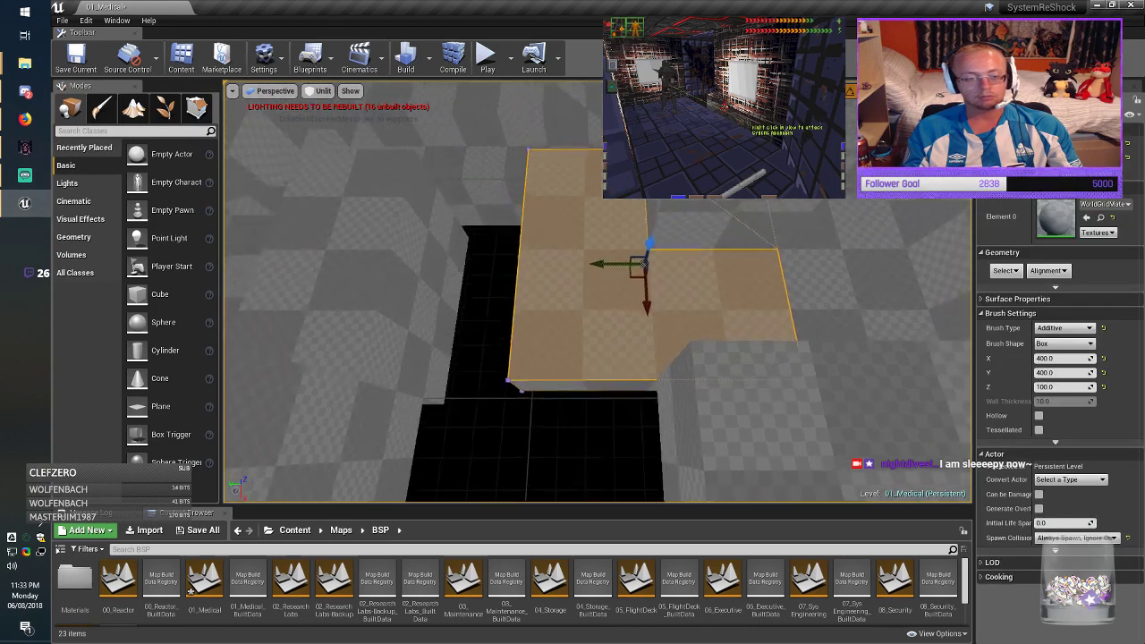
pyautogui.moveTo(596, 290); pyautogui.dragTo(592, 210)
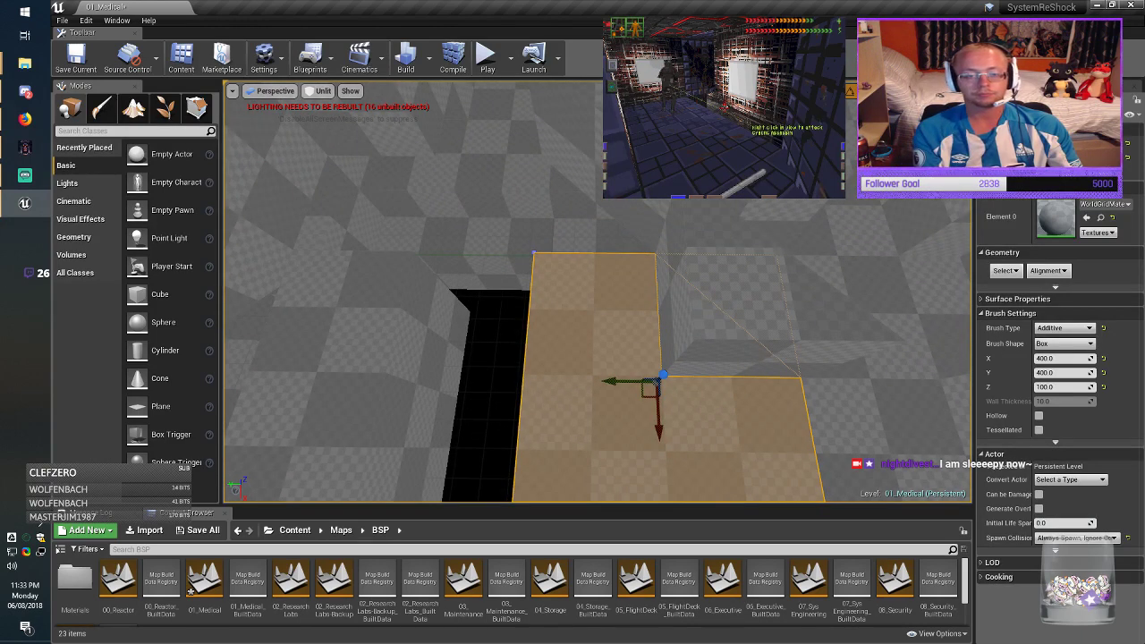
pyautogui.press('d')
pyautogui.click(714, 301)
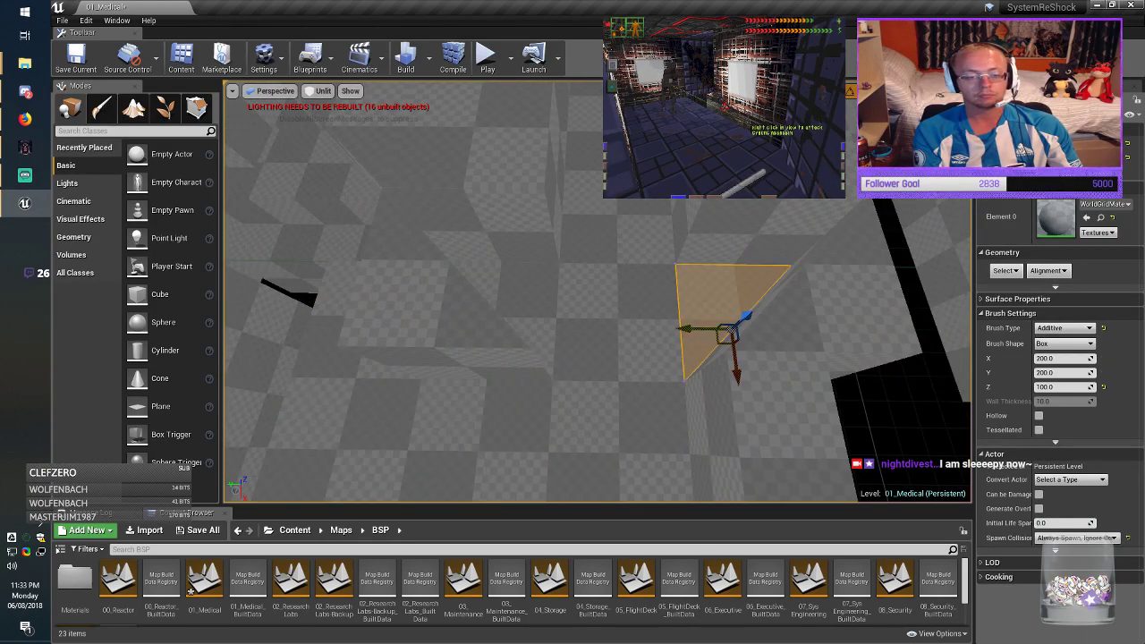
pyautogui.moveTo(704, 336)
pyautogui.keyDown('alt'); pyautogui.mouseDown()
pyautogui.moveTo(254, 217)
pyautogui.moveTo(357, 223)
pyautogui.mouseUp(); pyautogui.keyUp('alt')
pyautogui.moveTo(356, 223)
pyautogui.mouseDown(button='right')
pyautogui.moveTo(305, 196)
pyautogui.moveTo(284, 207)
pyautogui.mouseUp(button='right')
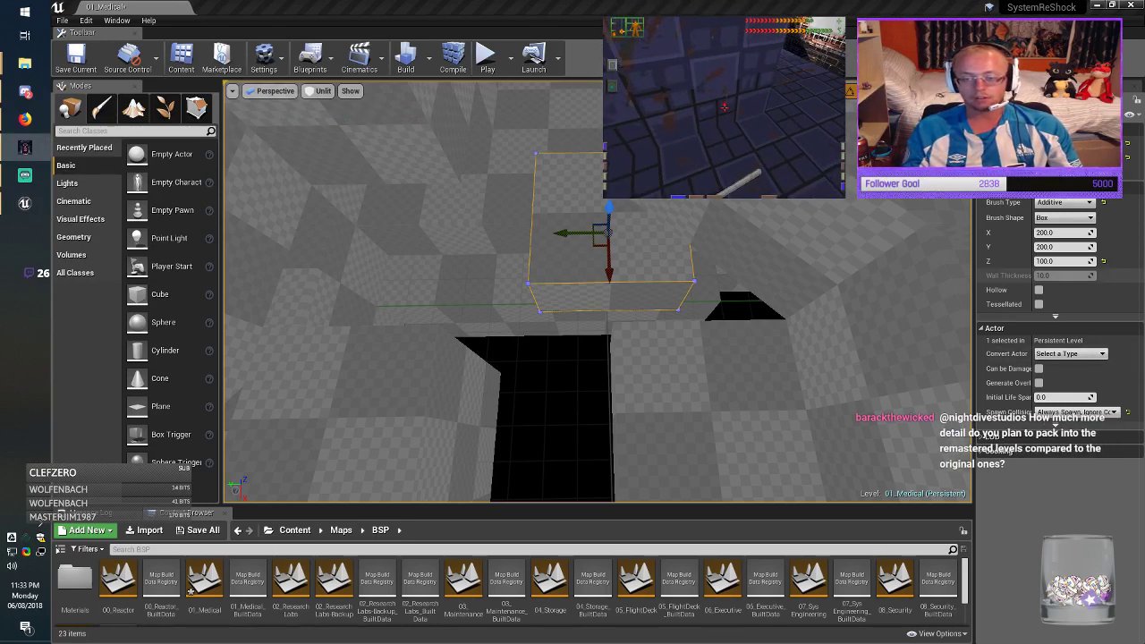
# Step: Set the duplicated floor block's Y size to 600 and move it to span the area along the floor gap's edge
pyautogui.click(1059, 247)
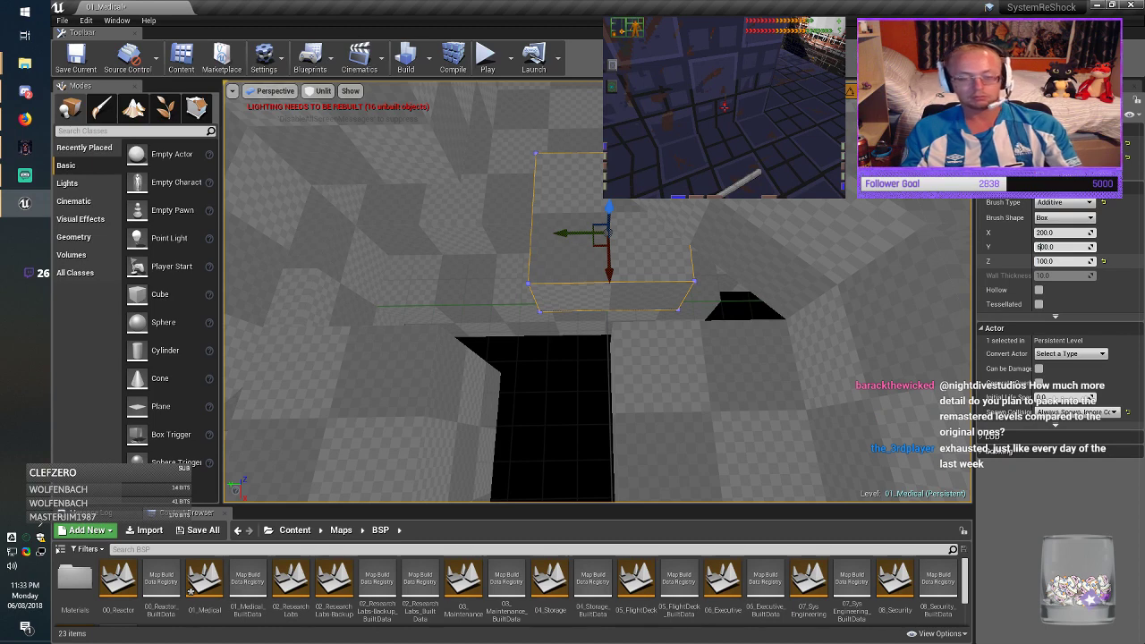
pyautogui.press('Return')
pyautogui.moveTo(593, 246)
pyautogui.mouseDown()
pyautogui.moveTo(539, 282)
pyautogui.moveTo(512, 285)
pyautogui.mouseUp()
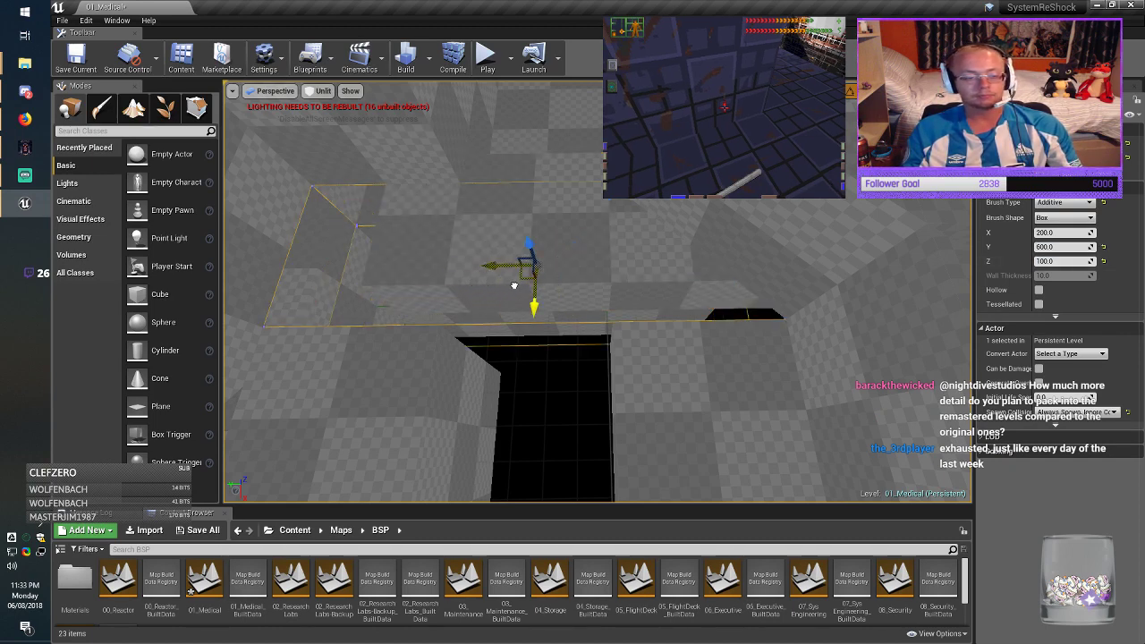
pyautogui.moveTo(514, 285)
pyautogui.mouseDown(button='right')
pyautogui.moveTo(448, 309)
pyautogui.moveTo(385, 309)
pyautogui.moveTo(286, 273)
pyautogui.mouseUp(button='right')
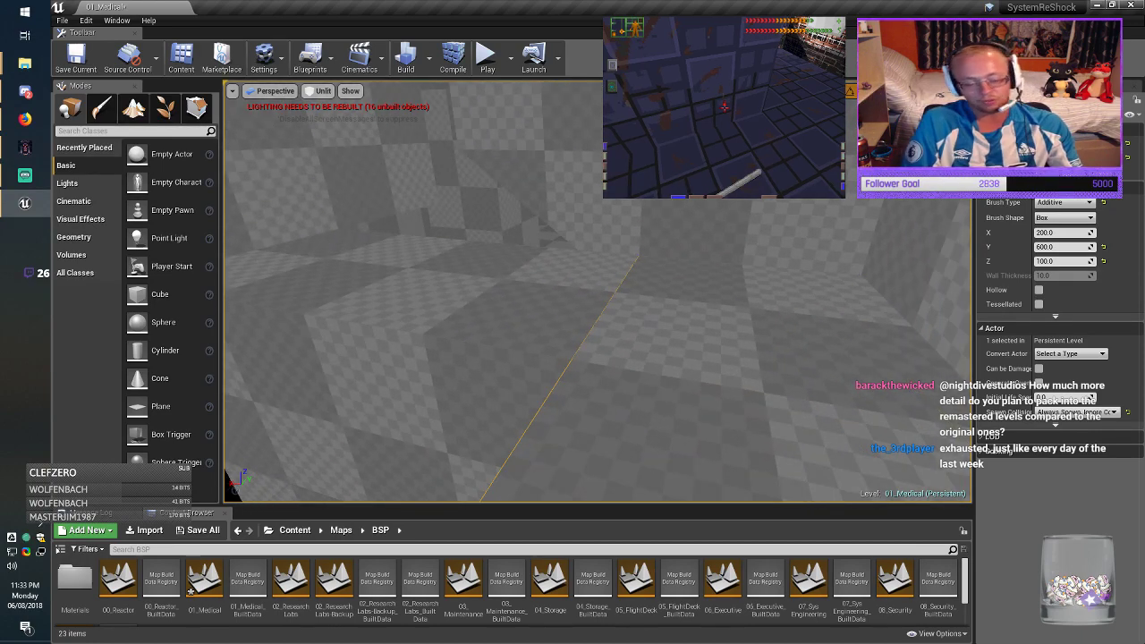
pyautogui.moveTo(514, 285); pyautogui.dragTo(438, 288, button='right')
pyautogui.press('Escape')
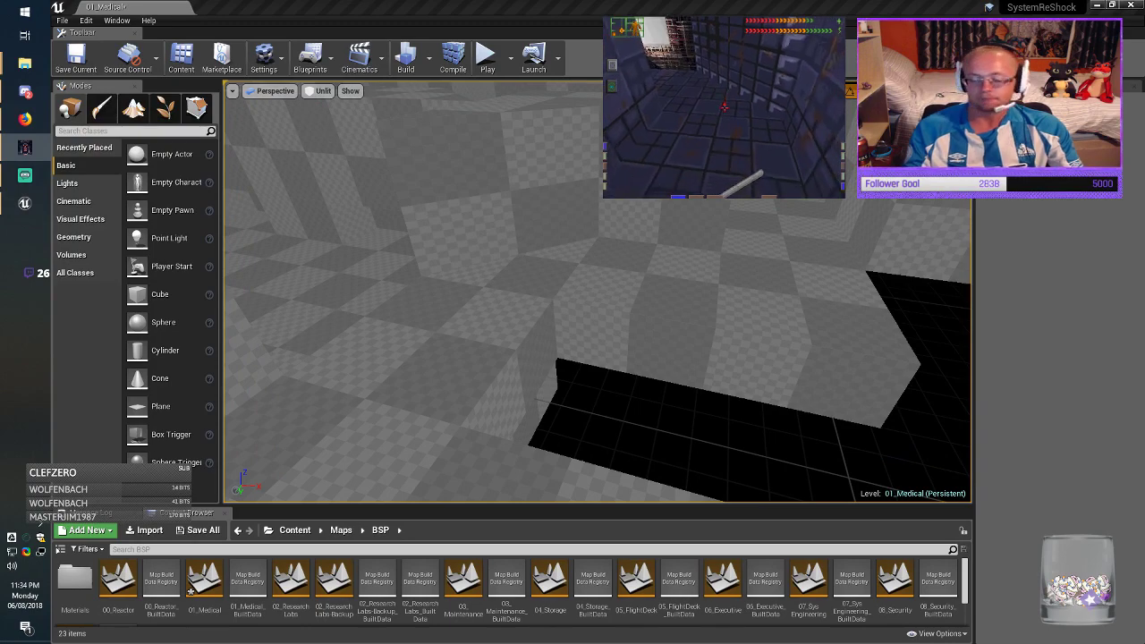
# Step: Duplicate the 200-unit angled wall block to the opposite side of the 600-unit floor block and rotate the copy -90 degrees about Z
pyautogui.click(511, 197)
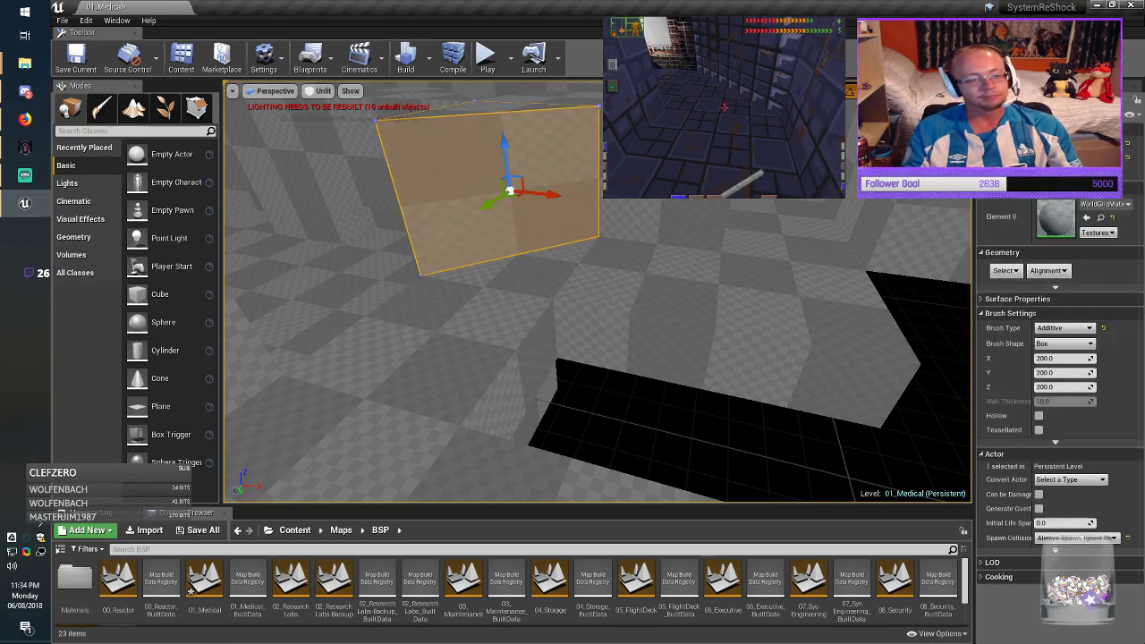
pyautogui.moveTo(511, 197)
pyautogui.mouseDown(button='right')
pyautogui.moveTo(448, 219)
pyautogui.moveTo(384, 219)
pyautogui.moveTo(392, 200)
pyautogui.mouseUp(button='right')
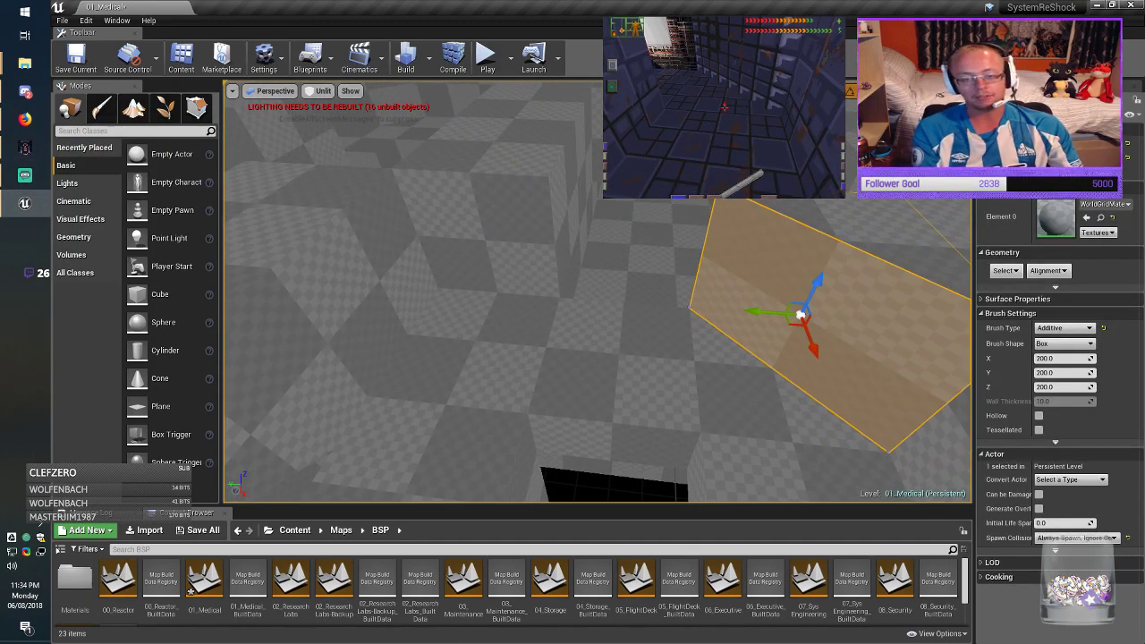
pyautogui.moveTo(742, 311)
pyautogui.mouseDown()
pyautogui.moveTo(215, 299)
pyautogui.moveTo(447, 311)
pyautogui.mouseUp()
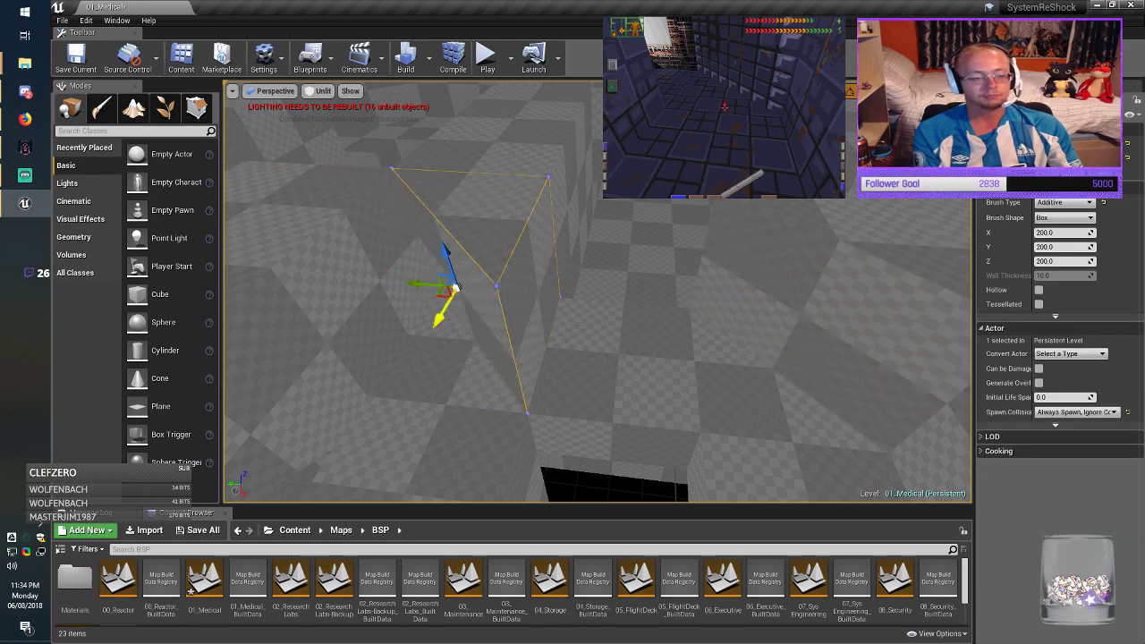
pyautogui.press('e')
pyautogui.moveTo(450, 320); pyautogui.dragTo(444, 316, button='right')
pyautogui.moveTo(478, 330); pyautogui.dragTo(548, 315)
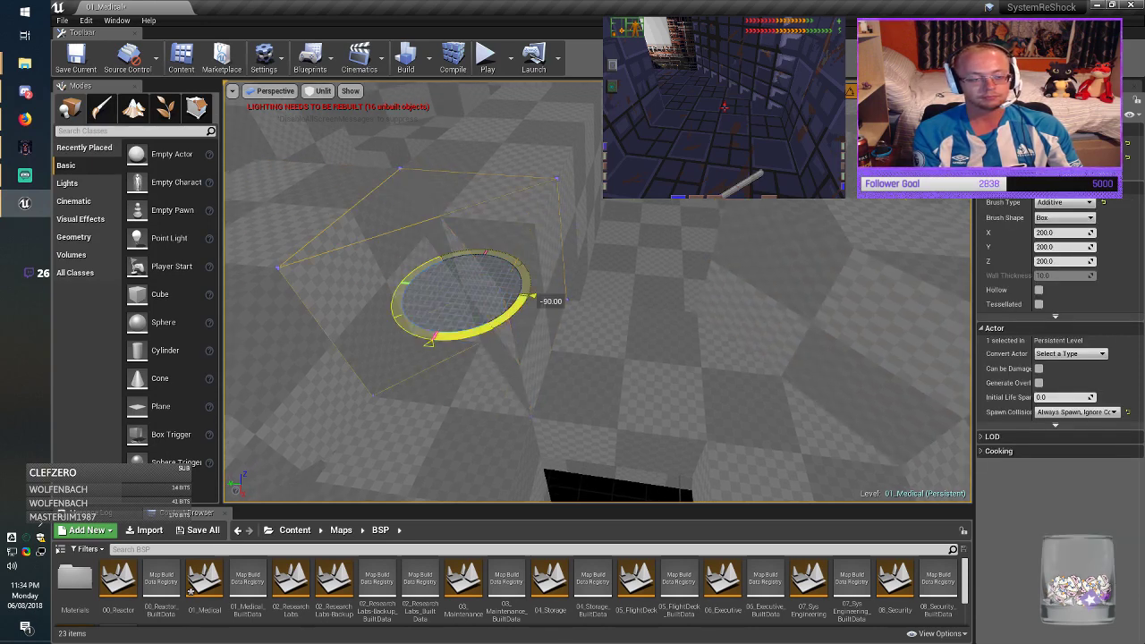
pyautogui.press('w')
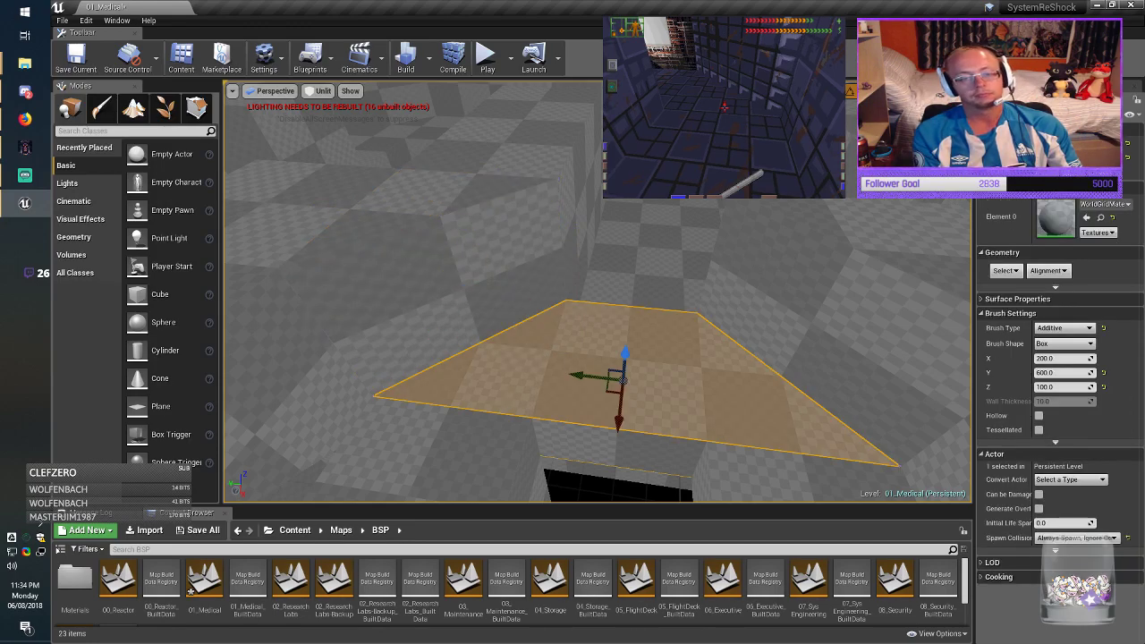
# Step: Duplicate the 200-unit box wall block along Y and set the copy's X size to 100
pyautogui.moveTo(598, 295)
pyautogui.mouseDown(button='right')
pyautogui.moveTo(644, 246)
pyautogui.moveTo(652, 309)
pyautogui.moveTo(703, 329)
pyautogui.moveTo(656, 342)
pyautogui.mouseUp(button='right')
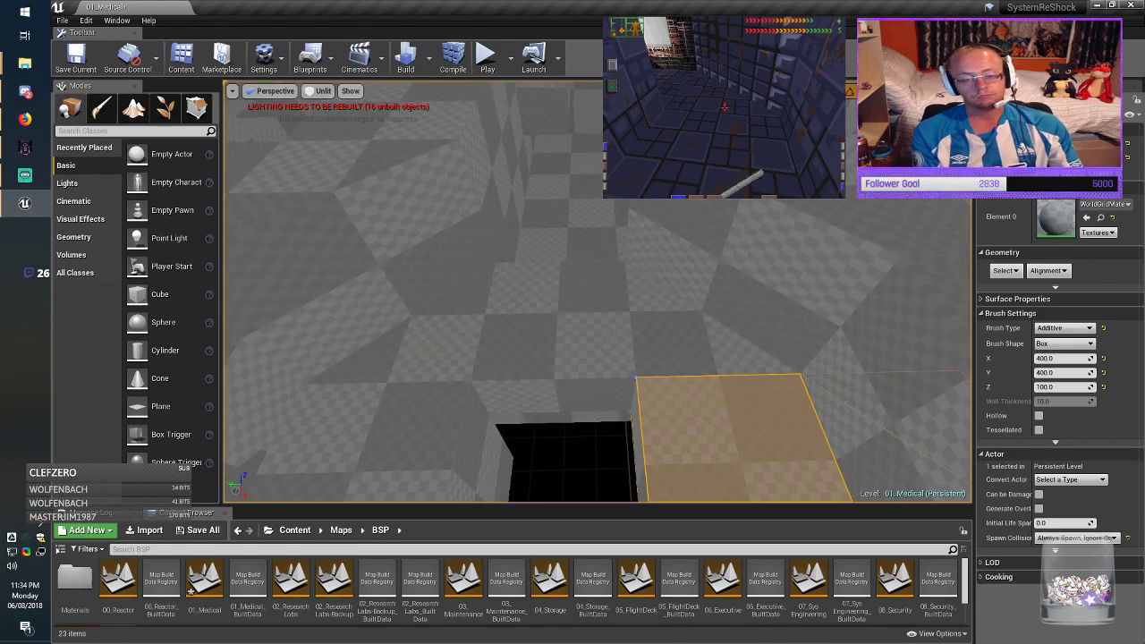
pyautogui.moveTo(597, 296)
pyautogui.mouseDown(button='right')
pyautogui.moveTo(644, 299)
pyautogui.moveTo(548, 207)
pyautogui.mouseUp(button='right')
pyautogui.moveTo(626, 284); pyautogui.dragTo(631, 288, button='right')
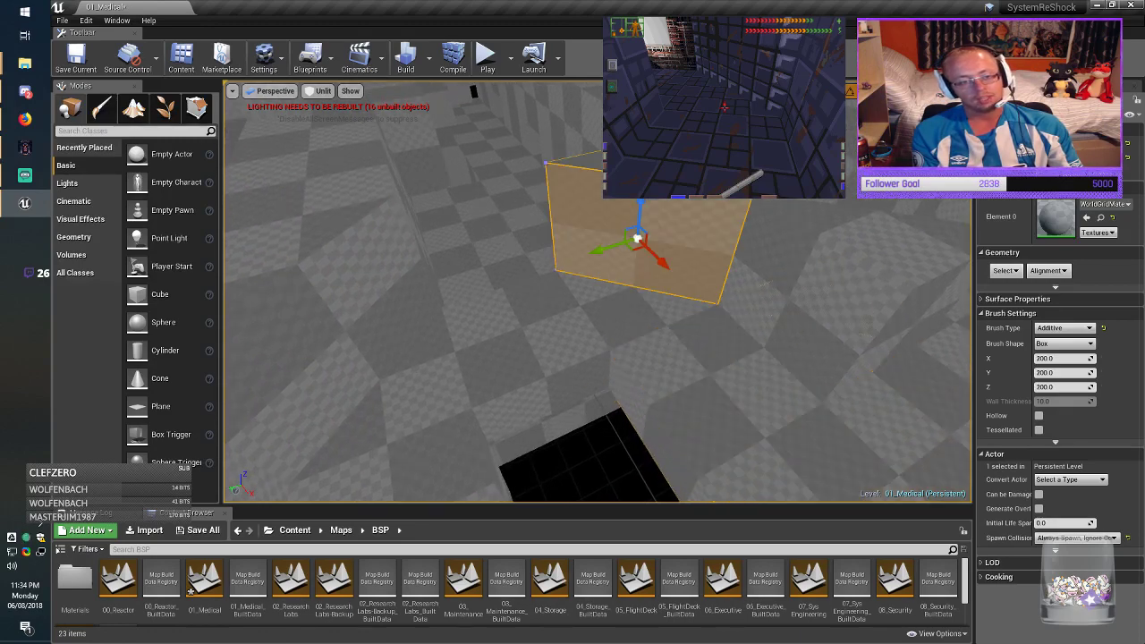
pyautogui.moveTo(631, 289)
pyautogui.mouseDown(button='right')
pyautogui.moveTo(642, 295)
pyautogui.moveTo(639, 255)
pyautogui.mouseUp(button='right')
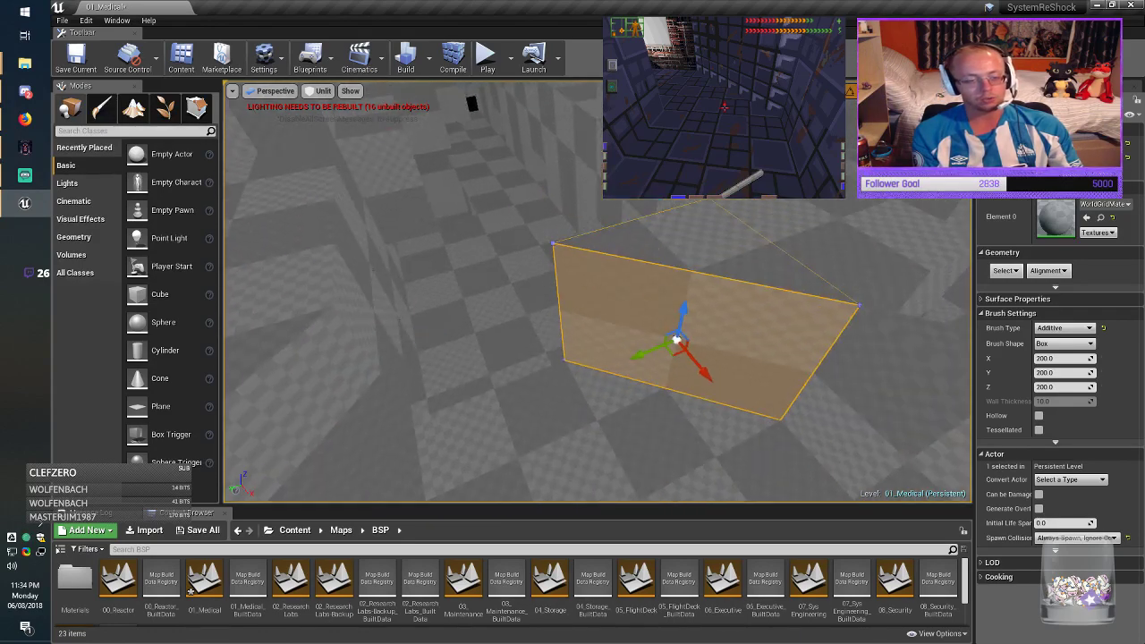
pyautogui.keyDown('alt'); pyautogui.moveTo(623, 367); pyautogui.dragTo(468, 429); pyautogui.keyUp('alt')
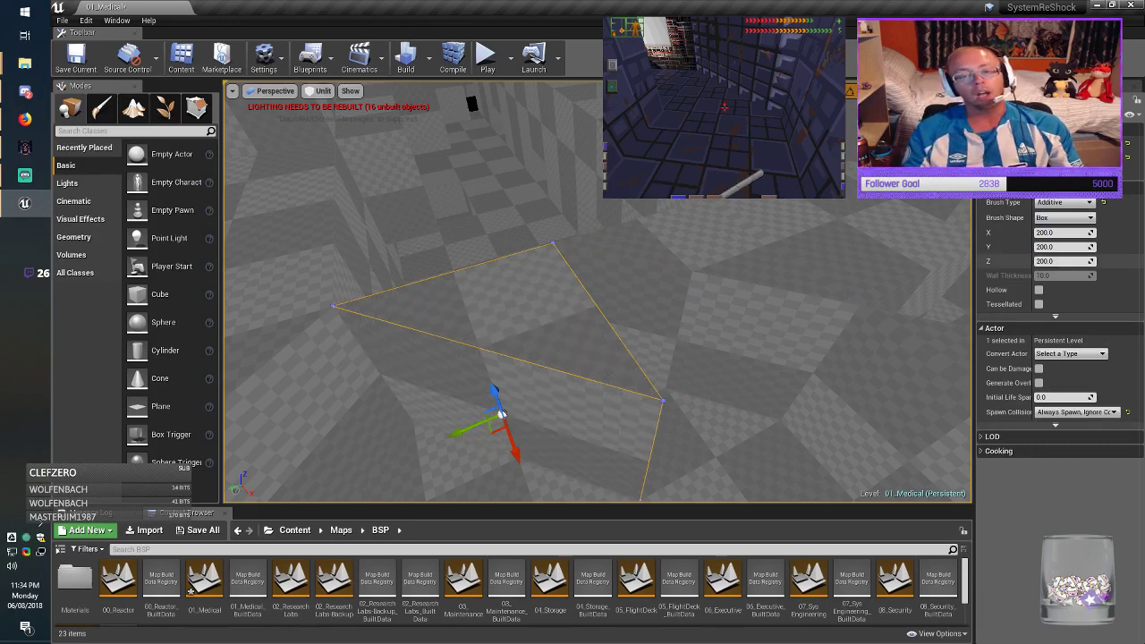
pyautogui.click(1060, 247)
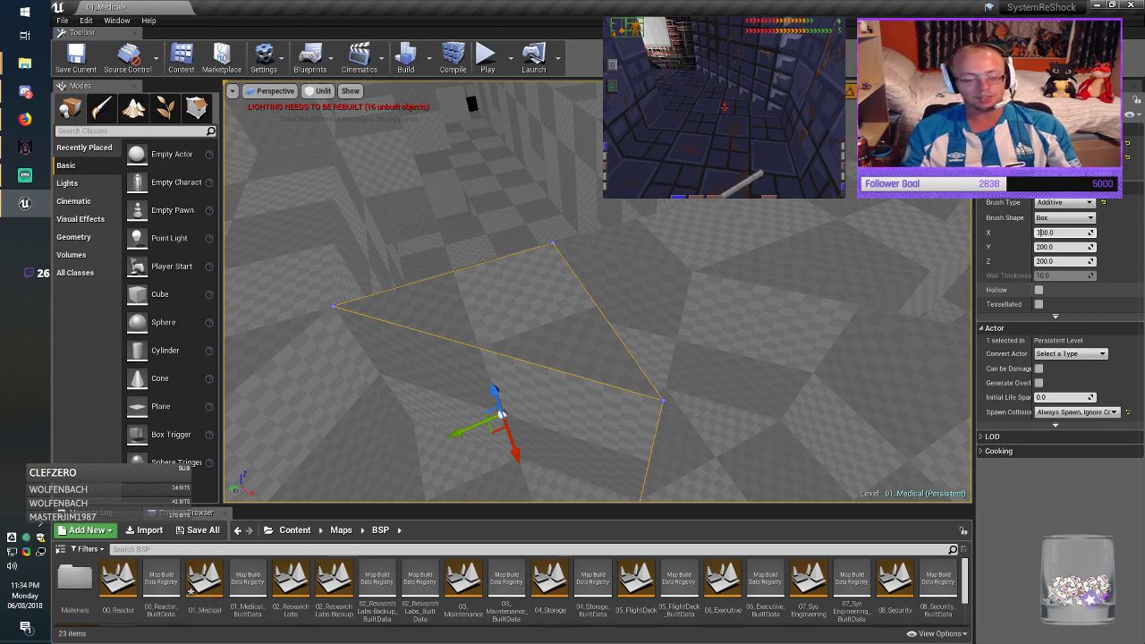
pyautogui.press('Return')
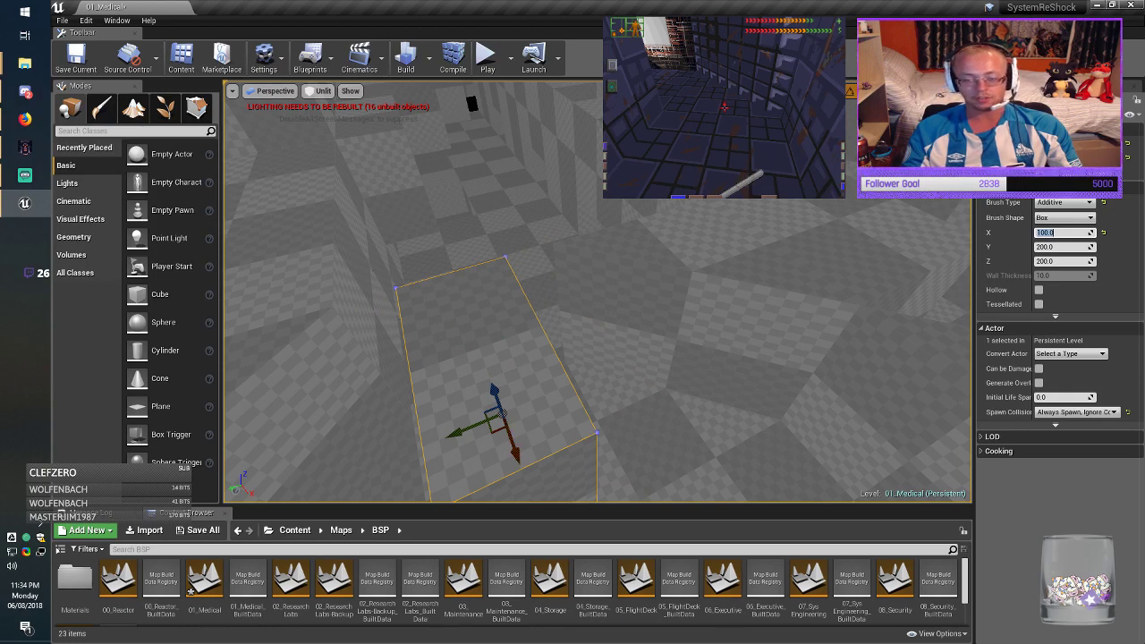
# Step: Rotate the 100×200×200 wall block 90 degrees about Z
pyautogui.moveTo(597, 292); pyautogui.dragTo(551, 363, button='right')
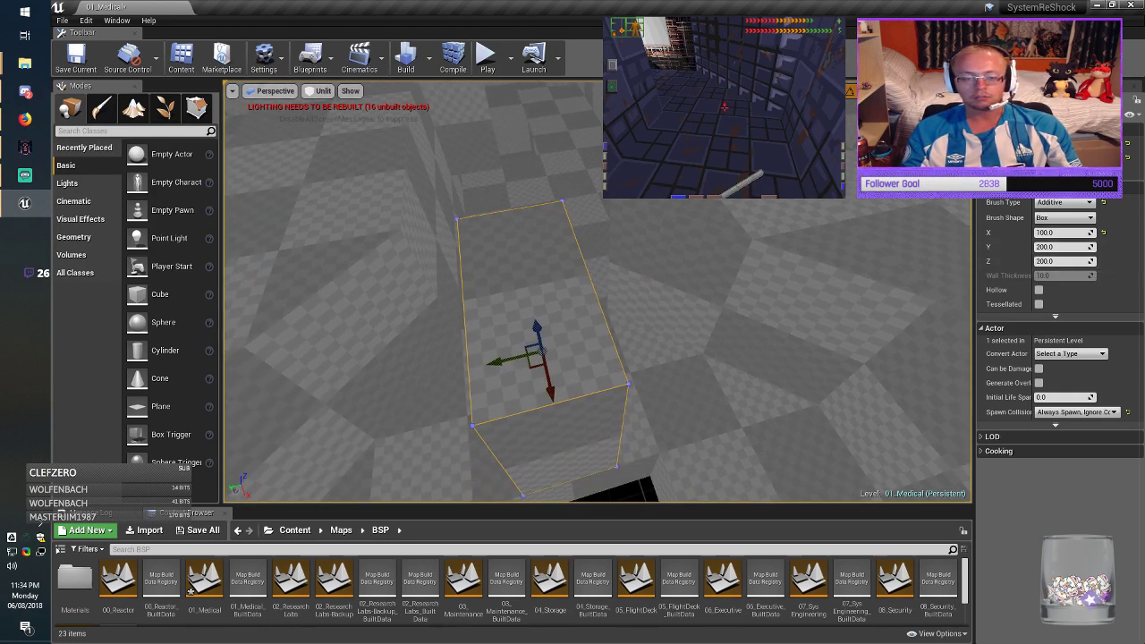
pyautogui.moveTo(551, 363); pyautogui.dragTo(549, 376, button='right')
pyautogui.press('e')
pyautogui.moveTo(577, 389)
pyautogui.mouseDown()
pyautogui.moveTo(524, 393)
pyautogui.moveTo(475, 371)
pyautogui.mouseUp()
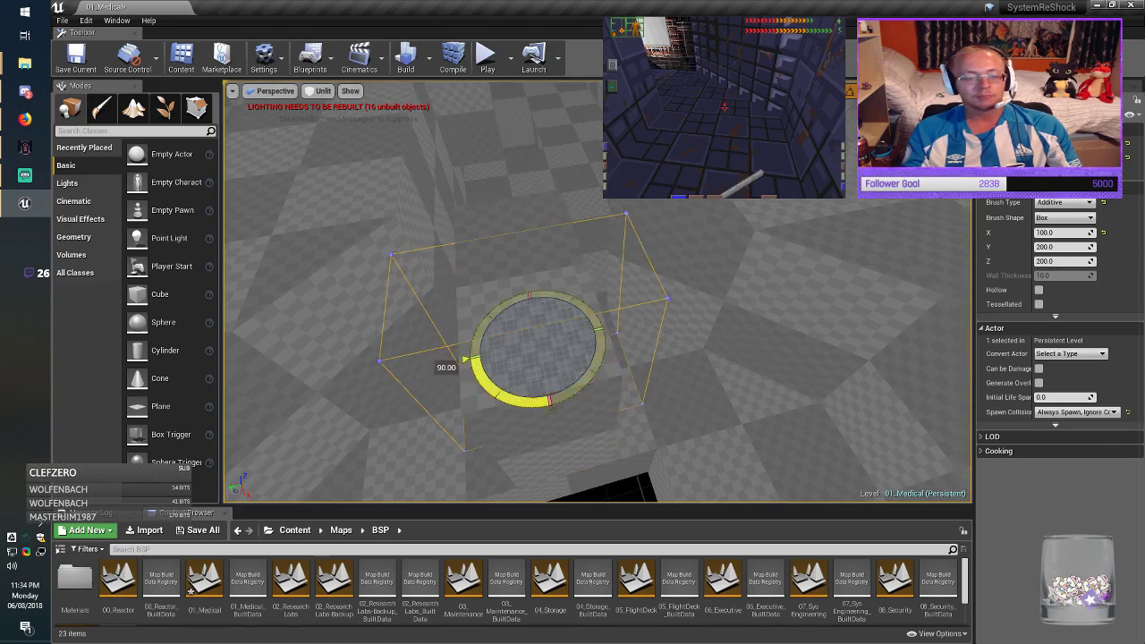
pyautogui.press('w')
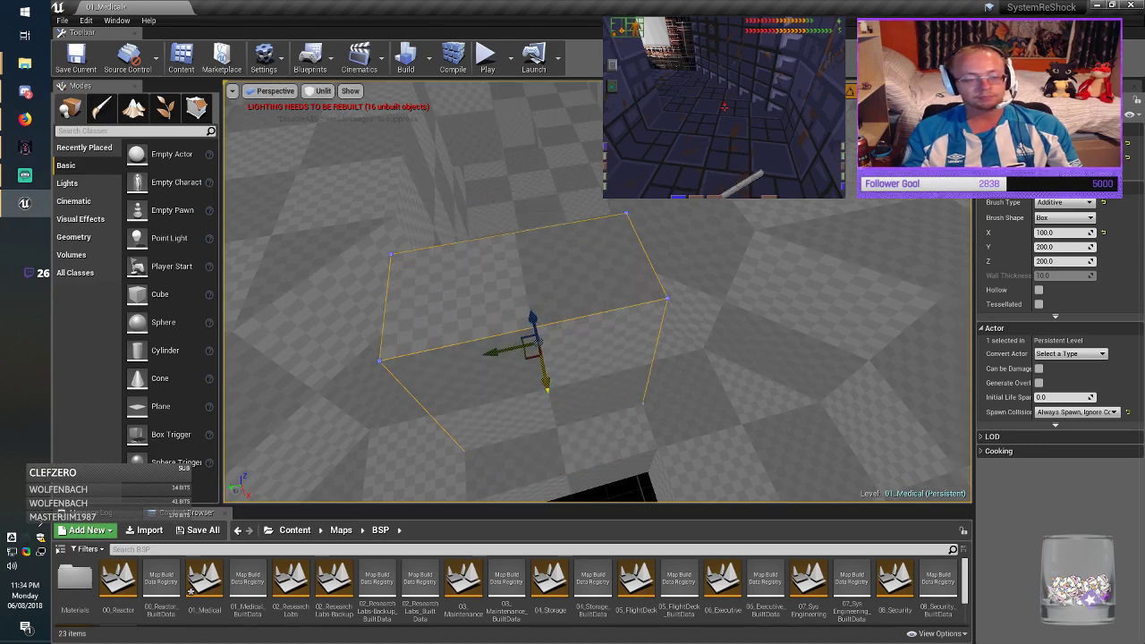
# Step: Move the rotated wall block along X across the room to stand over the open floor gap
pyautogui.moveTo(544, 383); pyautogui.dragTo(522, 274)
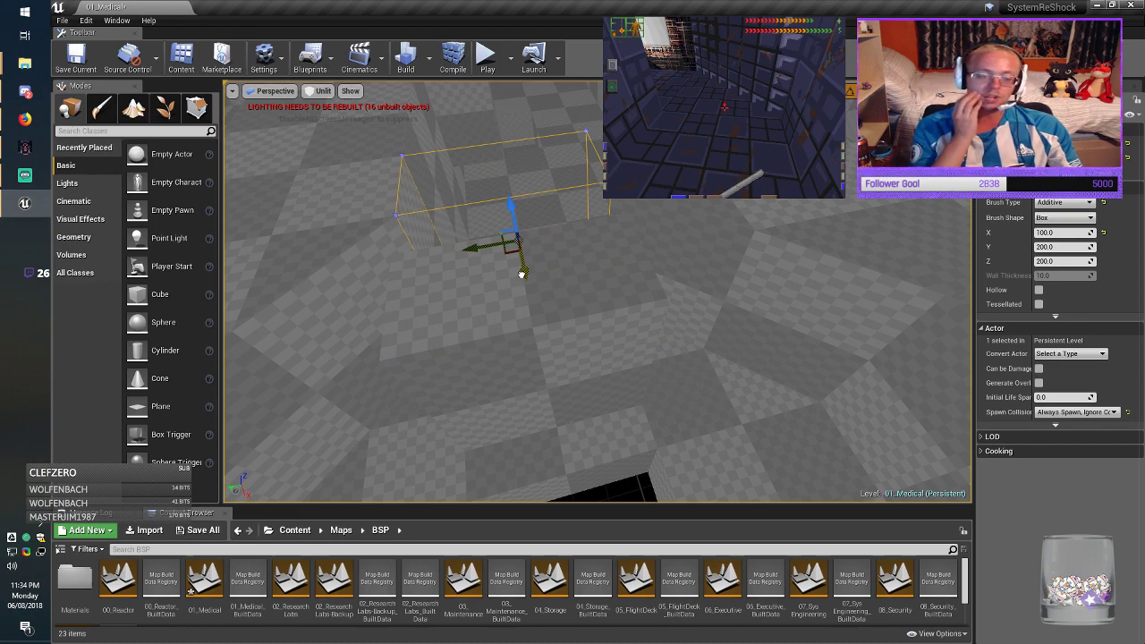
pyautogui.moveTo(522, 274); pyautogui.dragTo(680, 276, button='right')
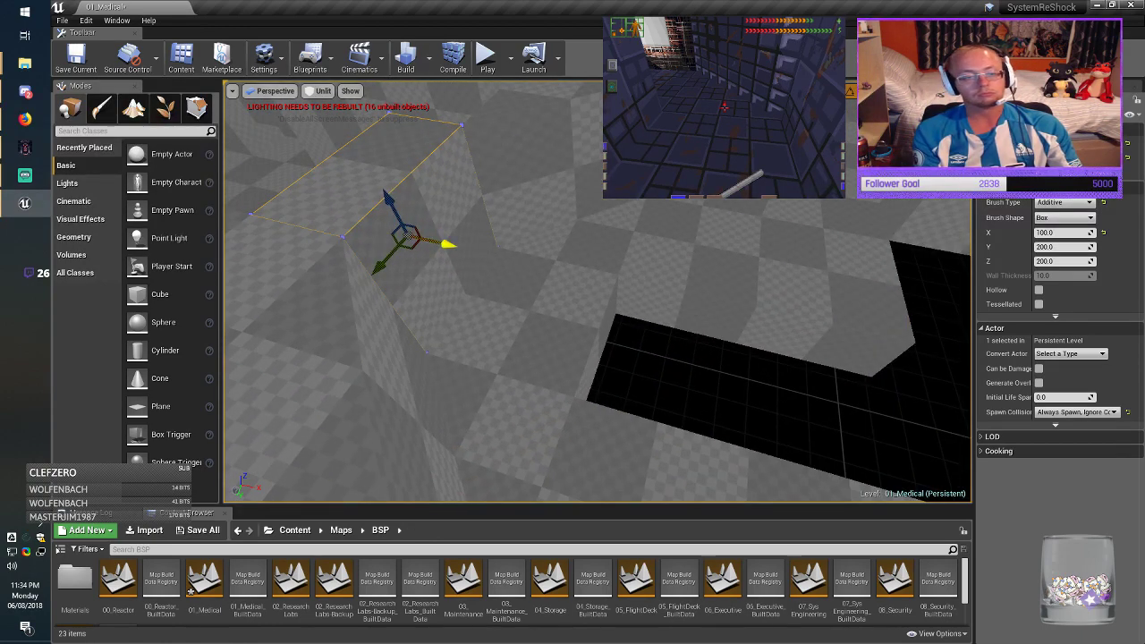
pyautogui.moveTo(464, 240)
pyautogui.mouseDown()
pyautogui.moveTo(940, 305)
pyautogui.moveTo(826, 281)
pyautogui.mouseUp()
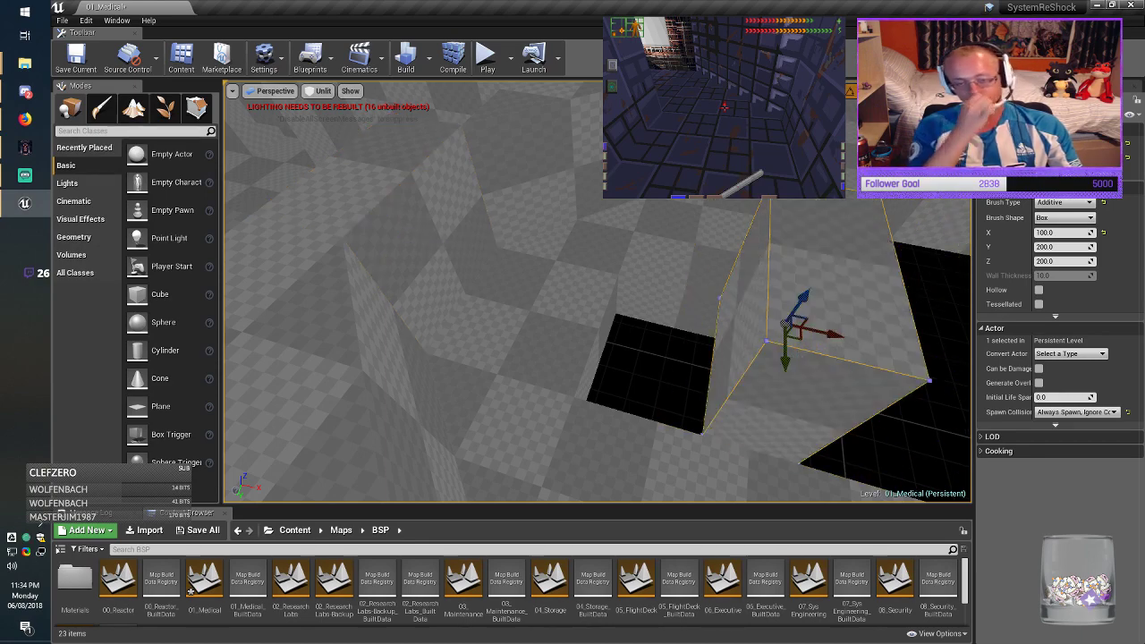
pyautogui.moveTo(826, 281); pyautogui.dragTo(904, 280, button='right')
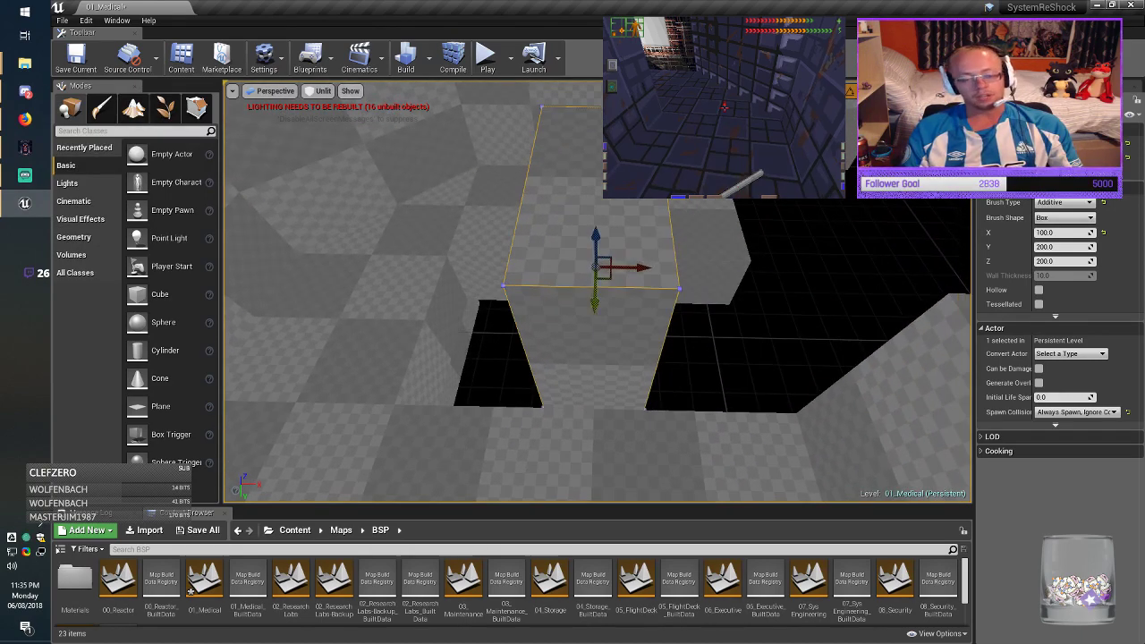
# Step: Check the original game's layout and try a Y size of 400 on the wall block before restoring it to 200
pyautogui.hotkey('alt', 'Tab')
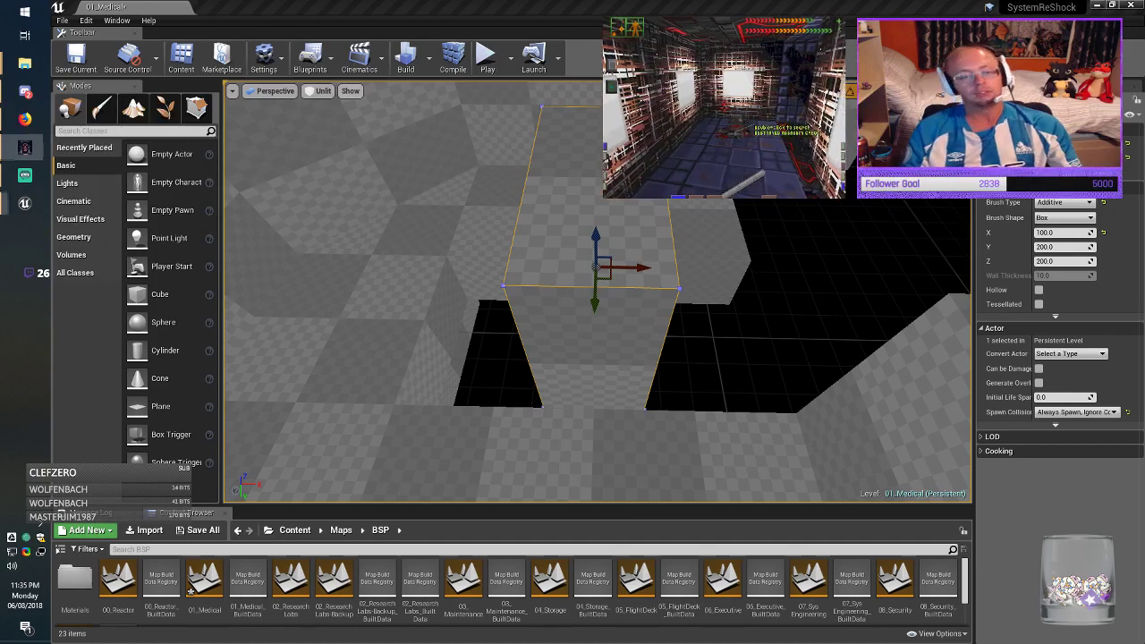
pyautogui.moveTo(626, 340); pyautogui.dragTo(658, 349, button='right')
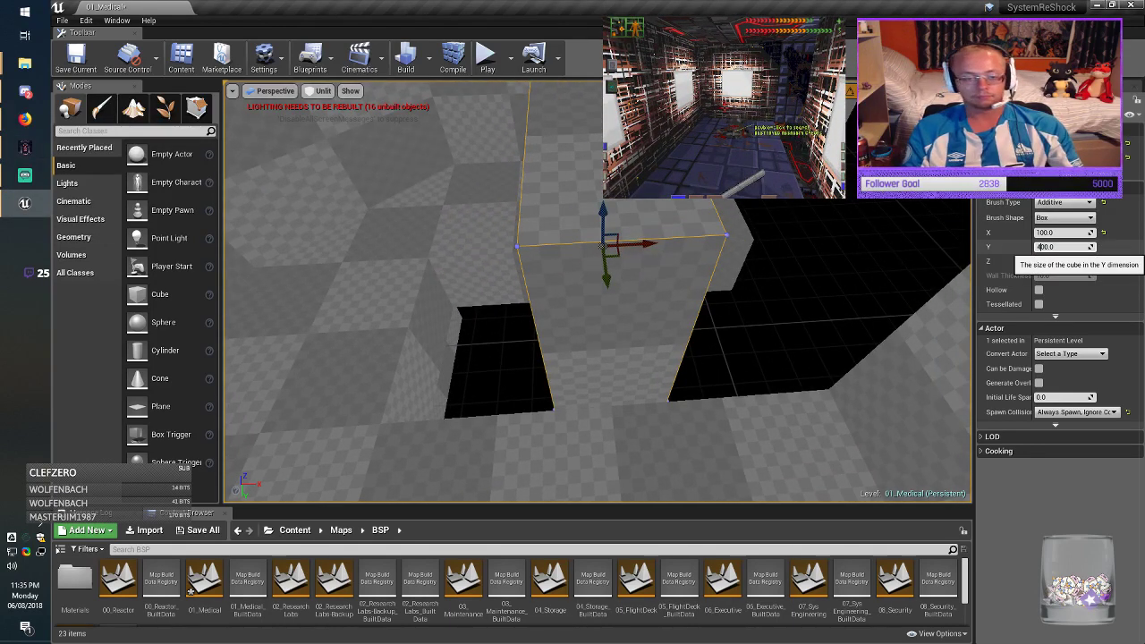
pyautogui.press('Return')
pyautogui.moveTo(733, 349); pyautogui.dragTo(702, 340, button='right')
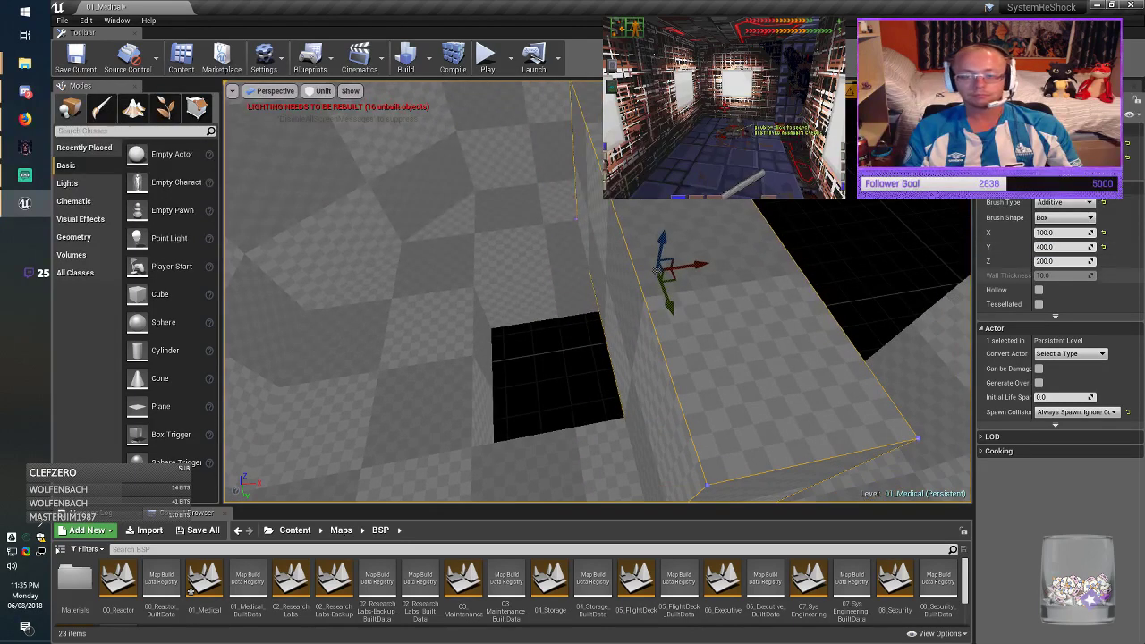
pyautogui.click(1038, 247)
pyautogui.press('Delete')
pyautogui.write('2')
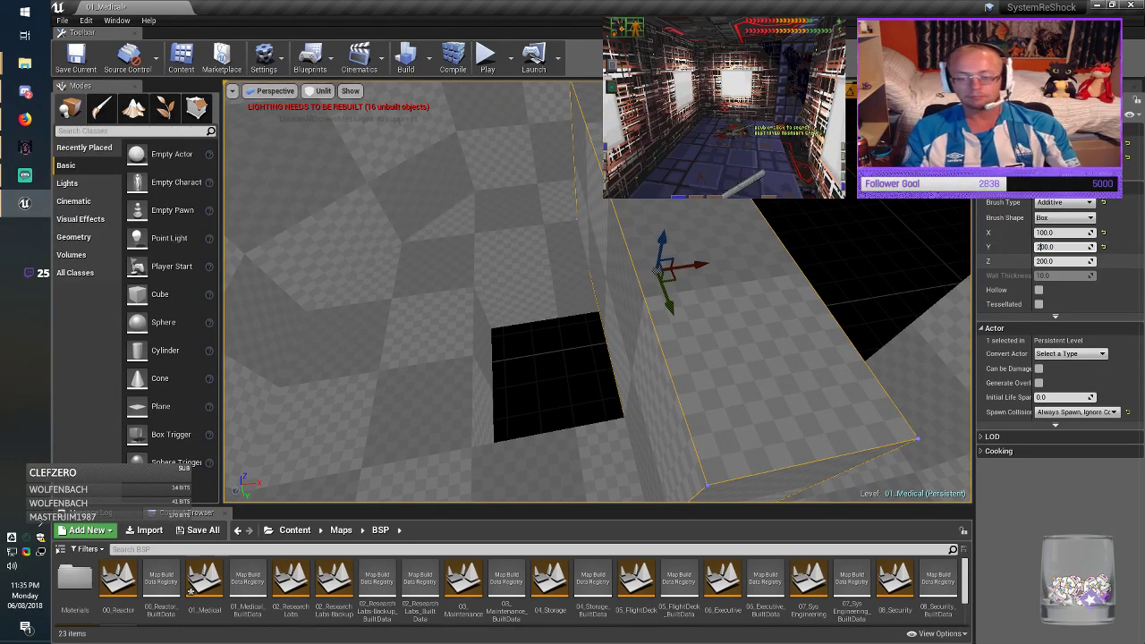
pyautogui.press('Return')
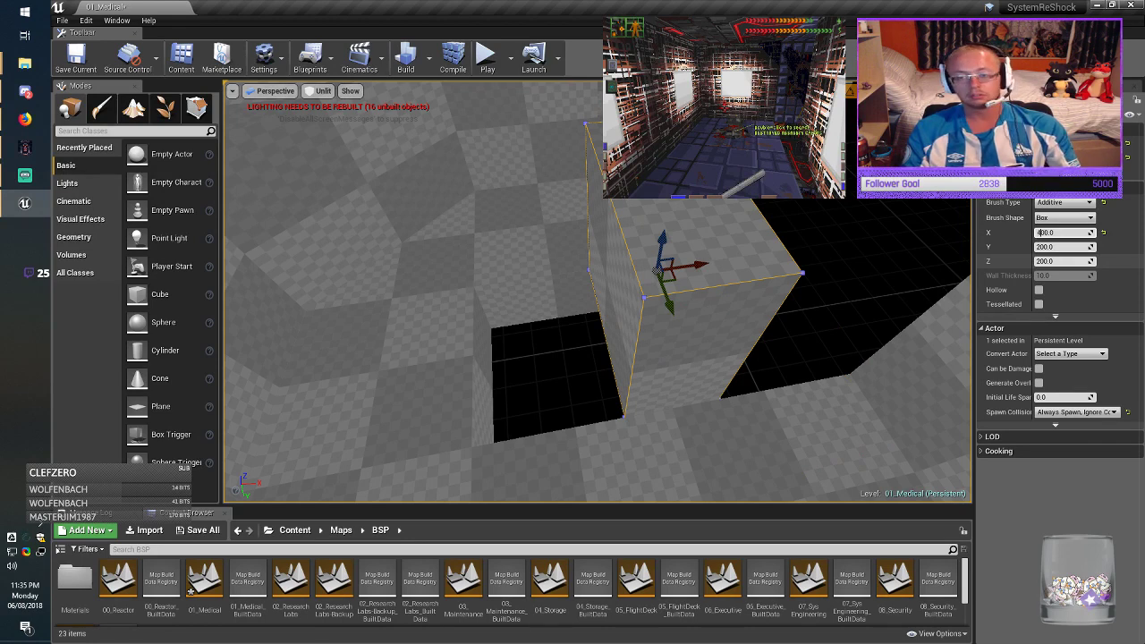
# Step: Set the wall block's X size to 400 and save the 01_Medical level
pyautogui.press('Return')
pyautogui.moveTo(597, 305); pyautogui.dragTo(618, 322, button='right')
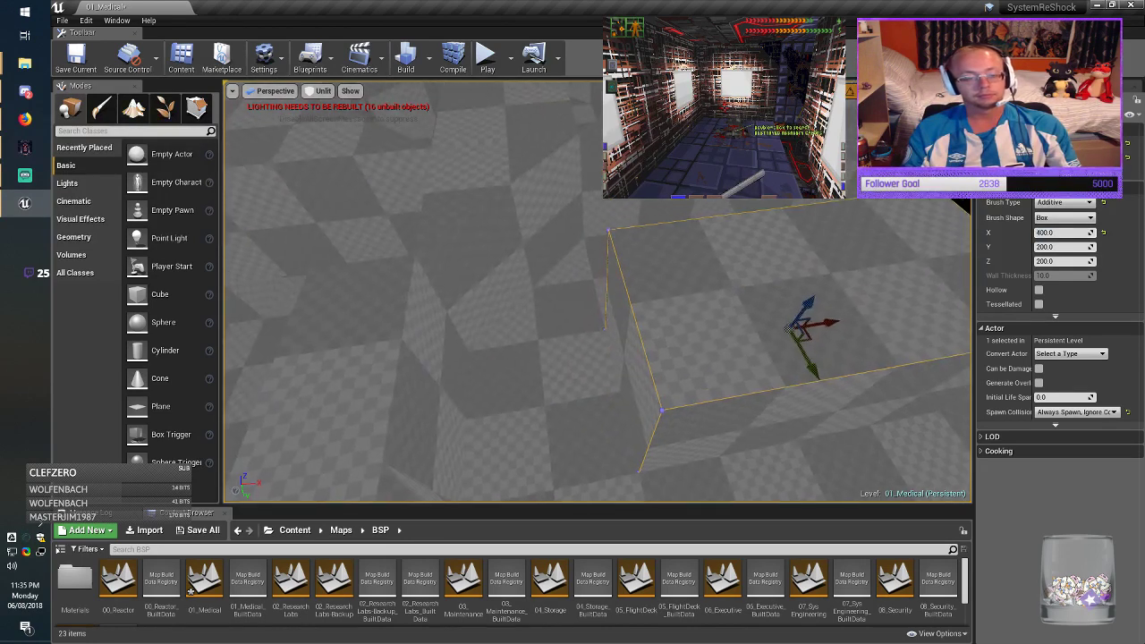
pyautogui.press('Escape')
pyautogui.click(77, 63)
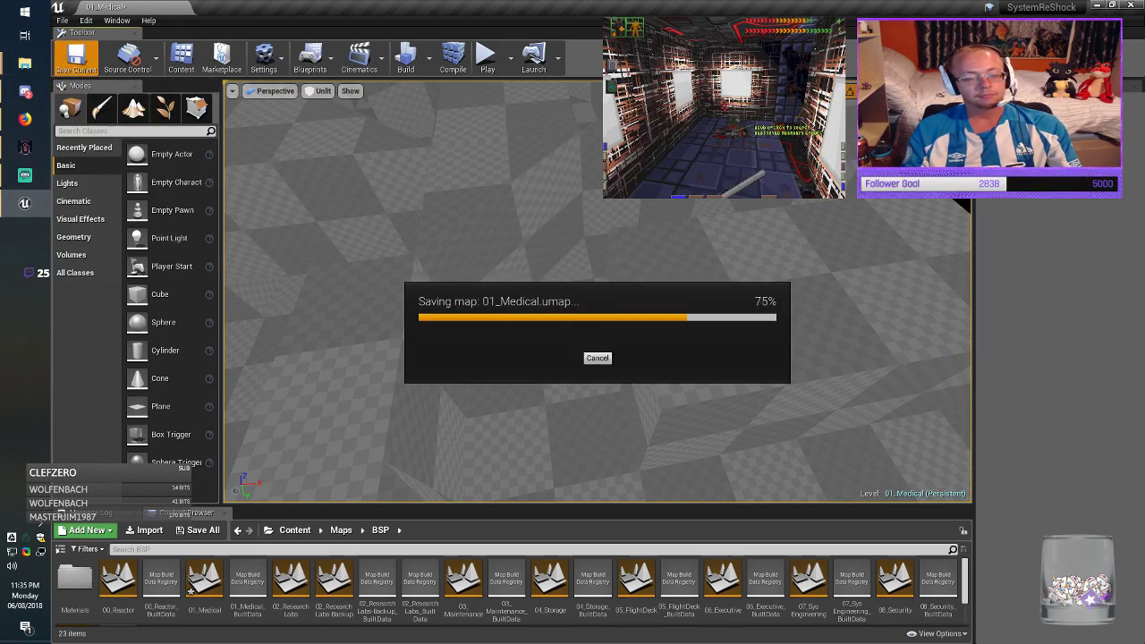
# Step: Open the finished Medical level from the Maps folder for reference
pyautogui.doubleClick(204, 581)
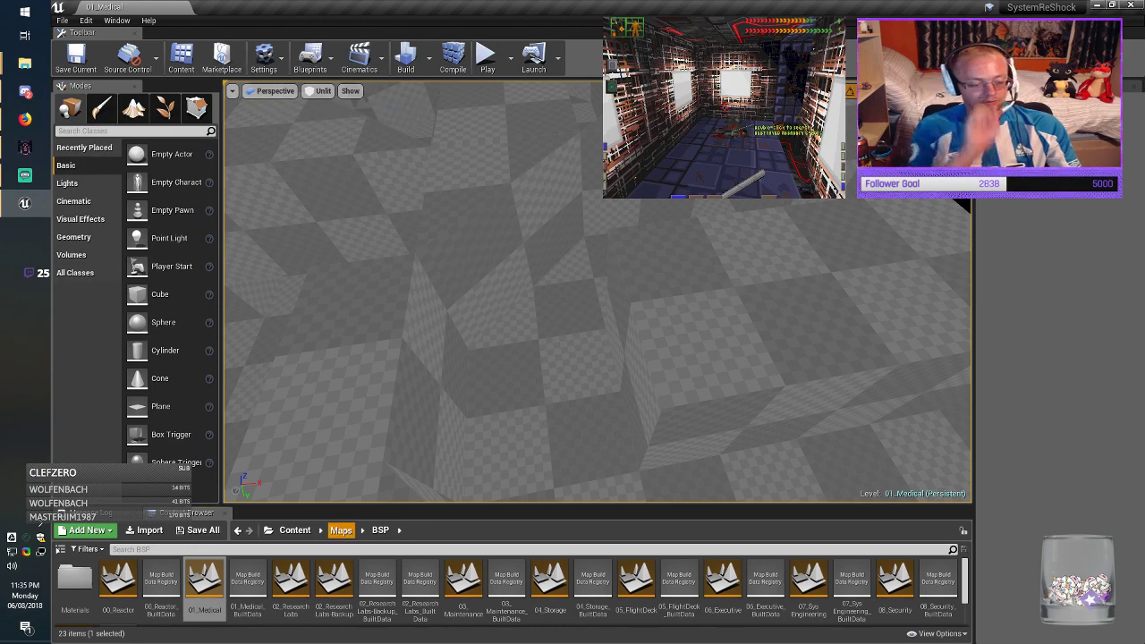
pyautogui.click(341, 530)
pyautogui.doubleClick(248, 583)
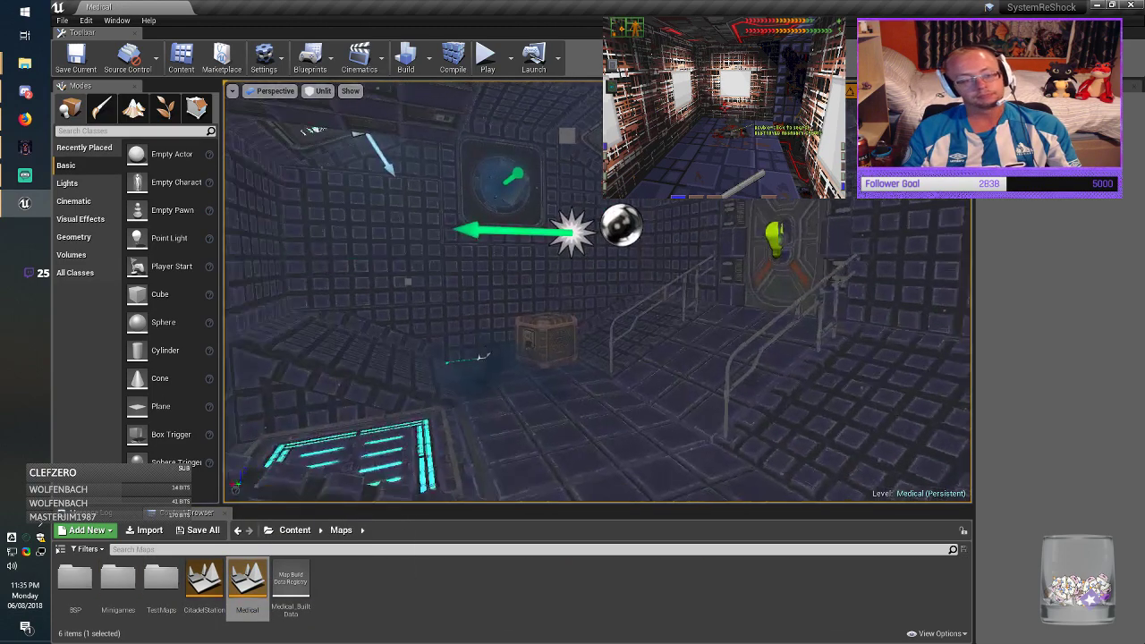
pyautogui.press('w')
pyautogui.moveTo(598, 291); pyautogui.dragTo(403, 314, button='right')
# Step: Show the Medical level in Lit view mode with the viewport fullscreen
pyautogui.click(318, 91)
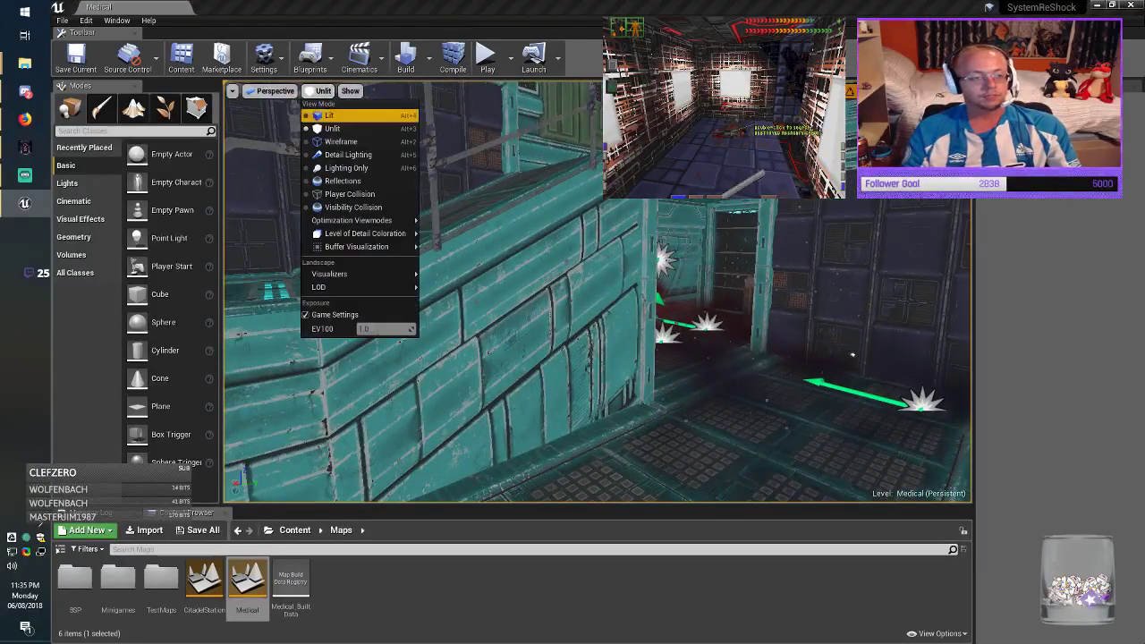
pyautogui.click(320, 114)
pyautogui.press('w')
pyautogui.moveTo(403, 269); pyautogui.dragTo(368, 289, button='right')
pyautogui.press('F11')
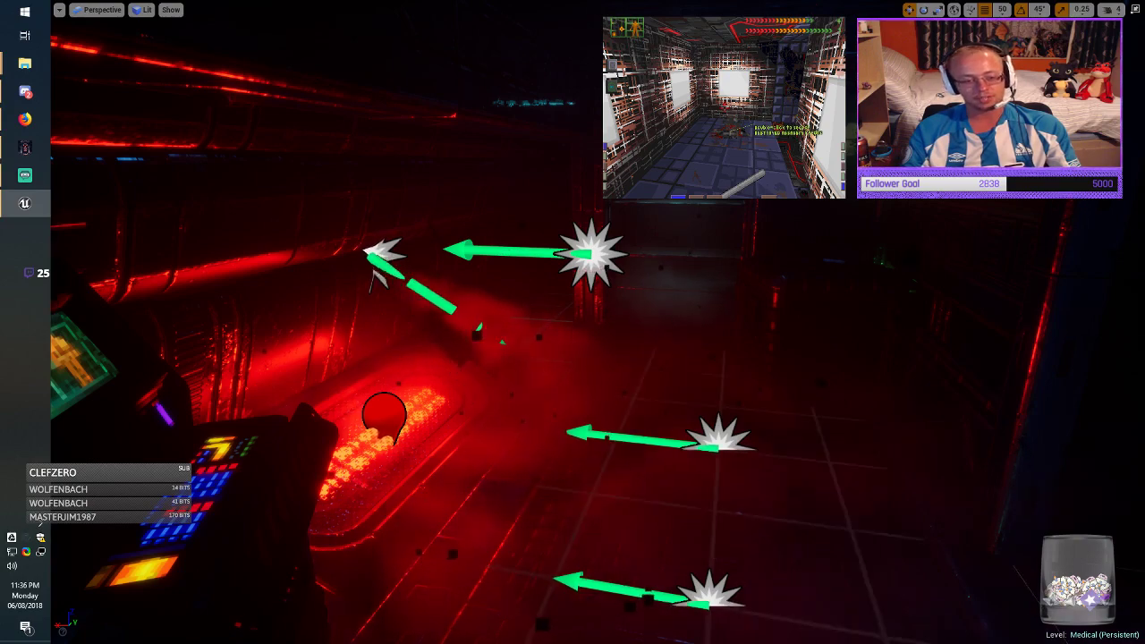
# Step: Examine the lit rooms, wall panels, consoles and medical beds throughout the Medical level
pyautogui.moveTo(573, 358); pyautogui.dragTo(629, 426, button='right')
pyautogui.moveTo(573, 358); pyautogui.dragTo(574, 318, button='right')
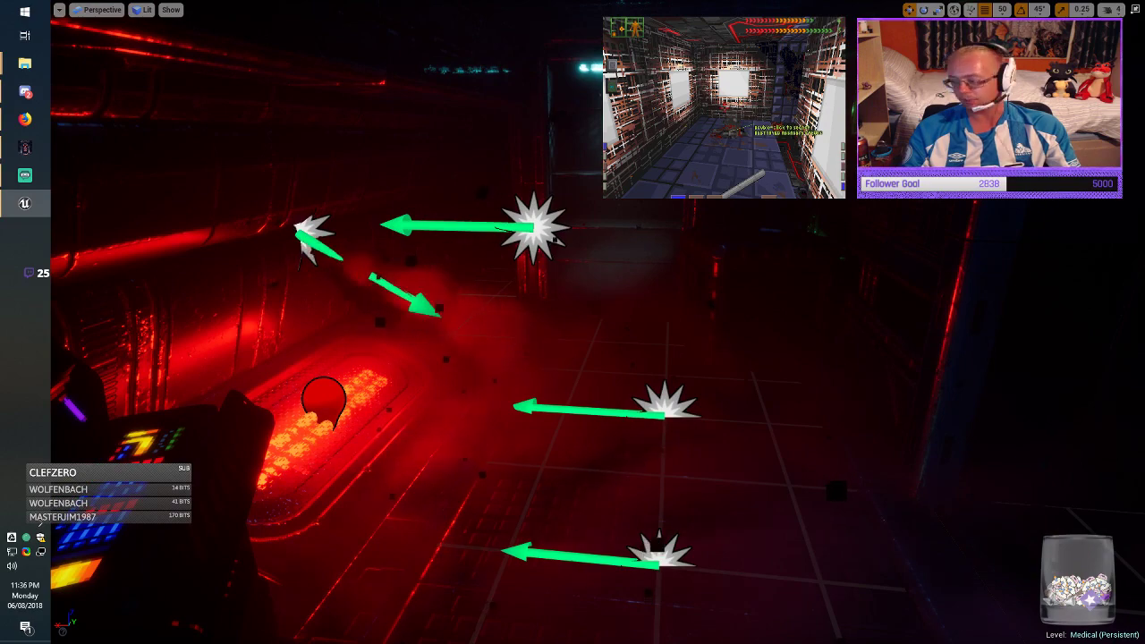
pyautogui.moveTo(572, 358); pyautogui.dragTo(648, 416, button='right')
pyautogui.moveTo(573, 357); pyautogui.dragTo(859, 360, button='right')
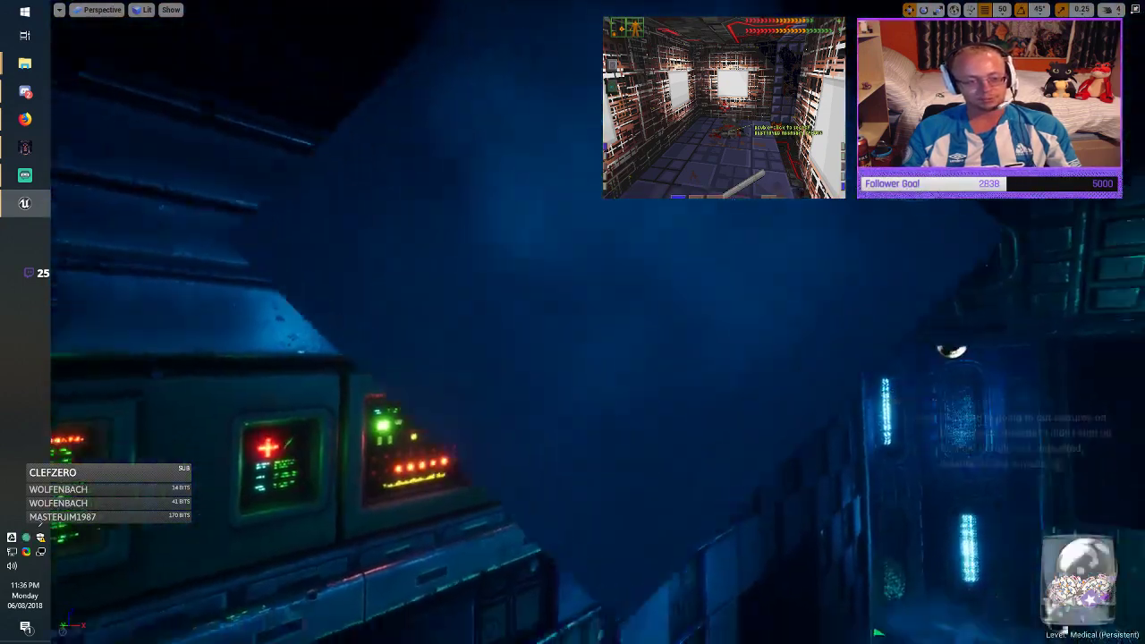
pyautogui.moveTo(573, 358); pyautogui.dragTo(742, 434, button='right')
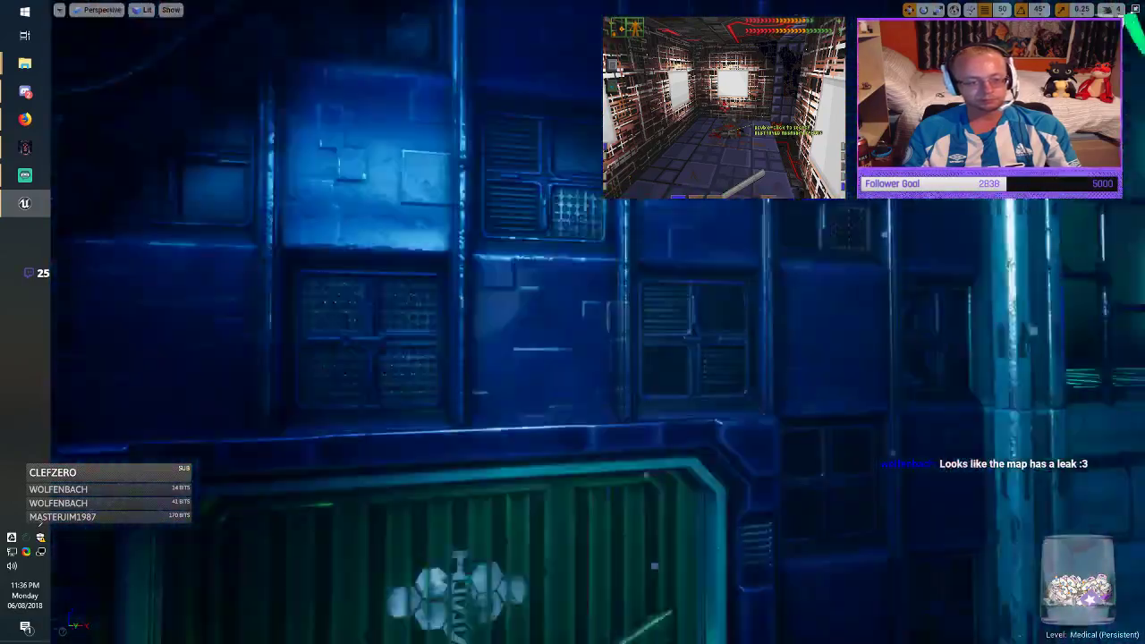
pyautogui.moveTo(597, 322); pyautogui.dragTo(590, 430, button='right')
pyautogui.press('w')
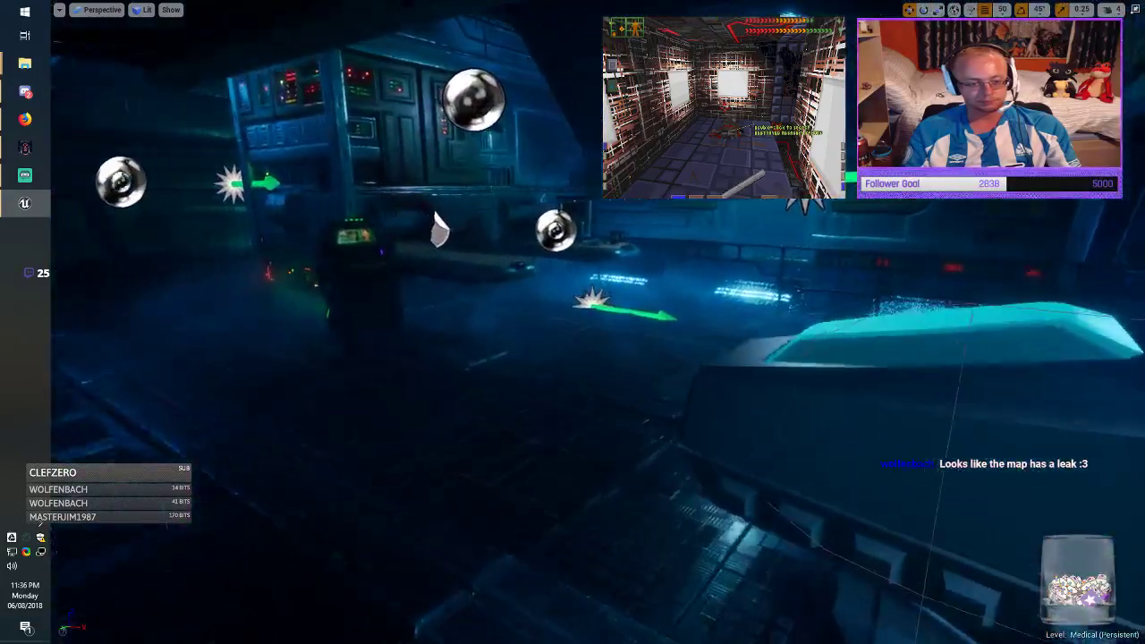
pyautogui.moveTo(597, 322); pyautogui.dragTo(725, 286, button='right')
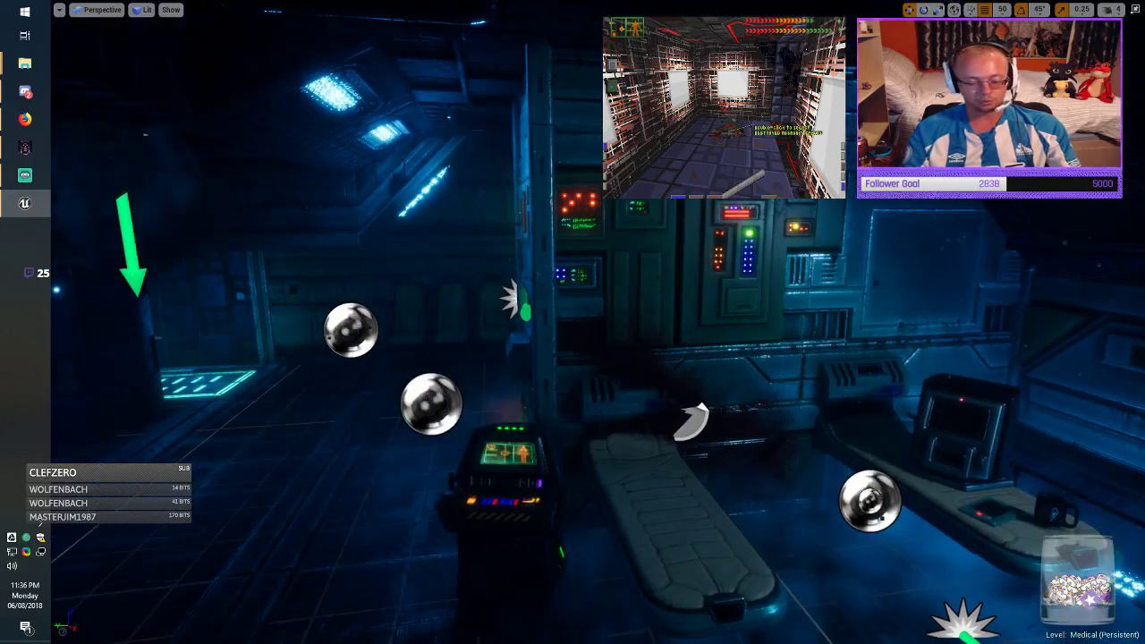
# Step: Leave the fullscreen view and reopen the 01_Medical level from the Maps/BSP folder
pyautogui.press('F11')
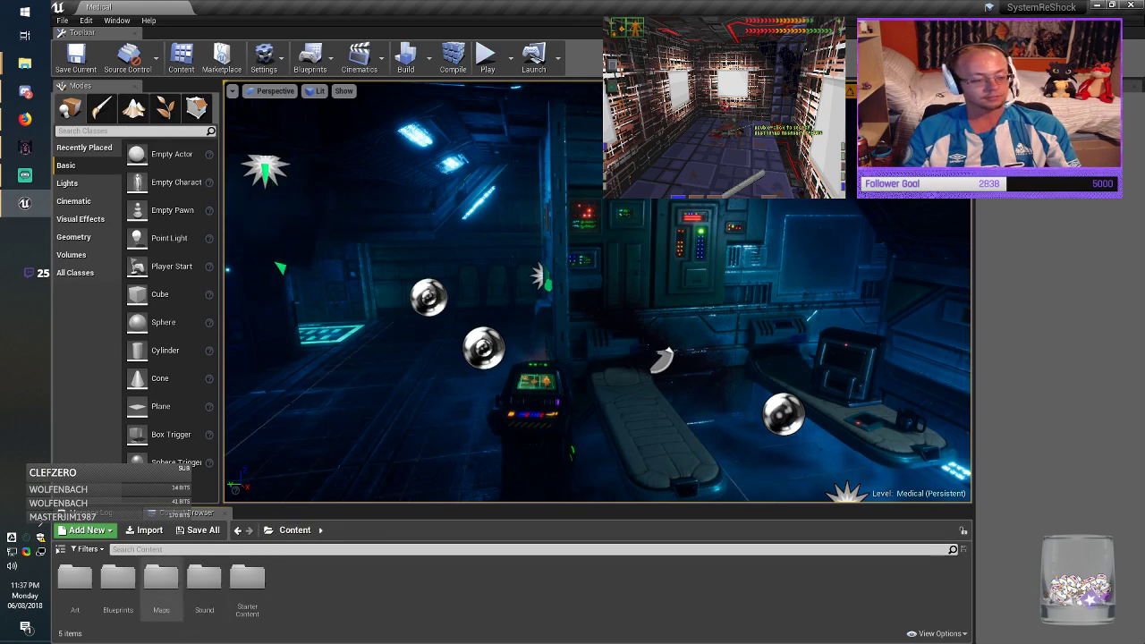
pyautogui.doubleClick(162, 584)
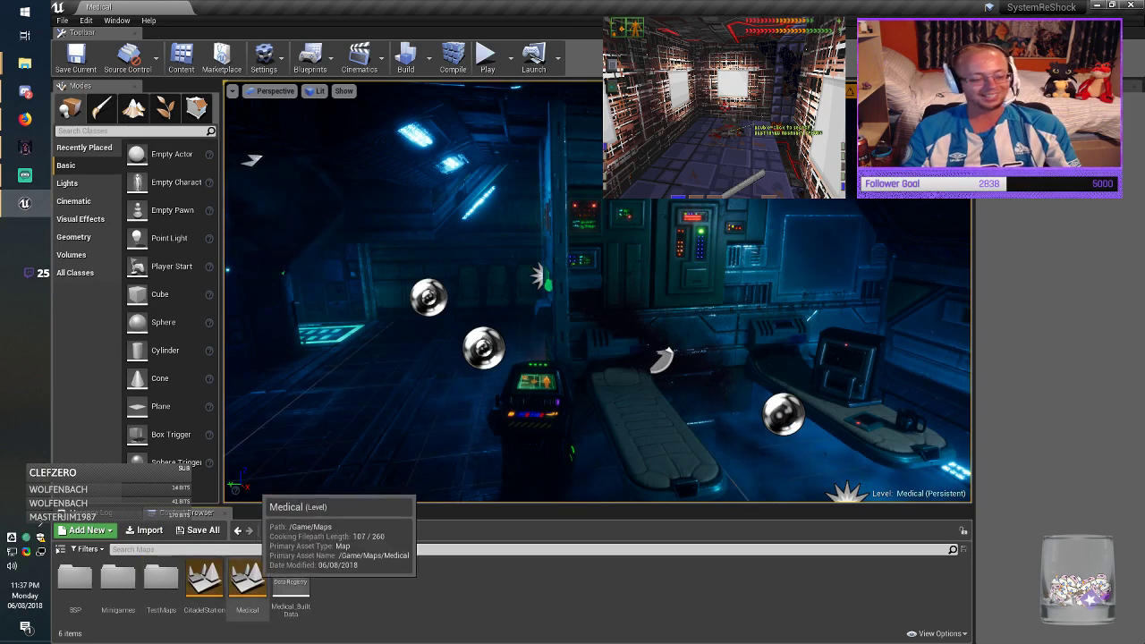
pyautogui.doubleClick(74, 577)
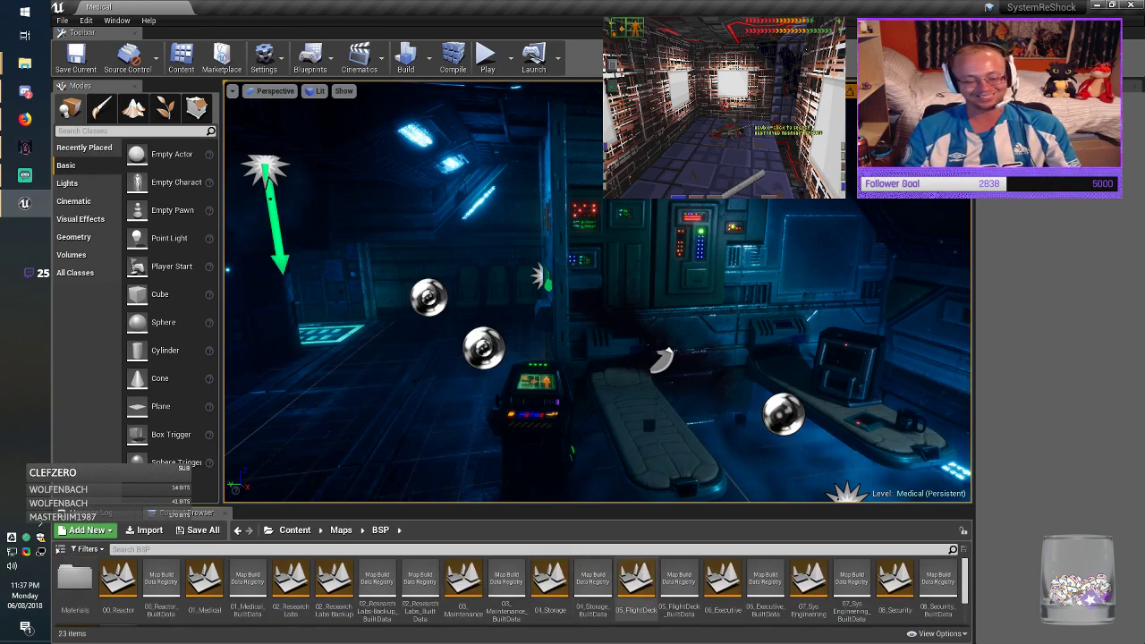
pyautogui.click(204, 581)
pyautogui.doubleClick(204, 582)
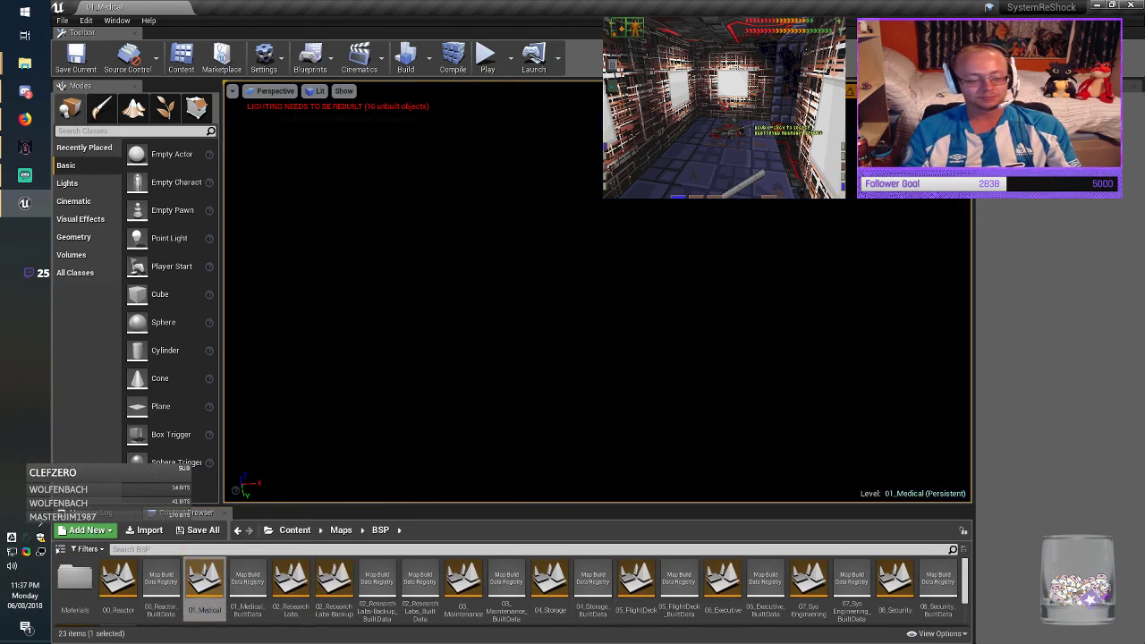
# Step: Set the viewport to Unlit mode and return the view to the blocked-out corridor beside the floor gap
pyautogui.click(314, 91)
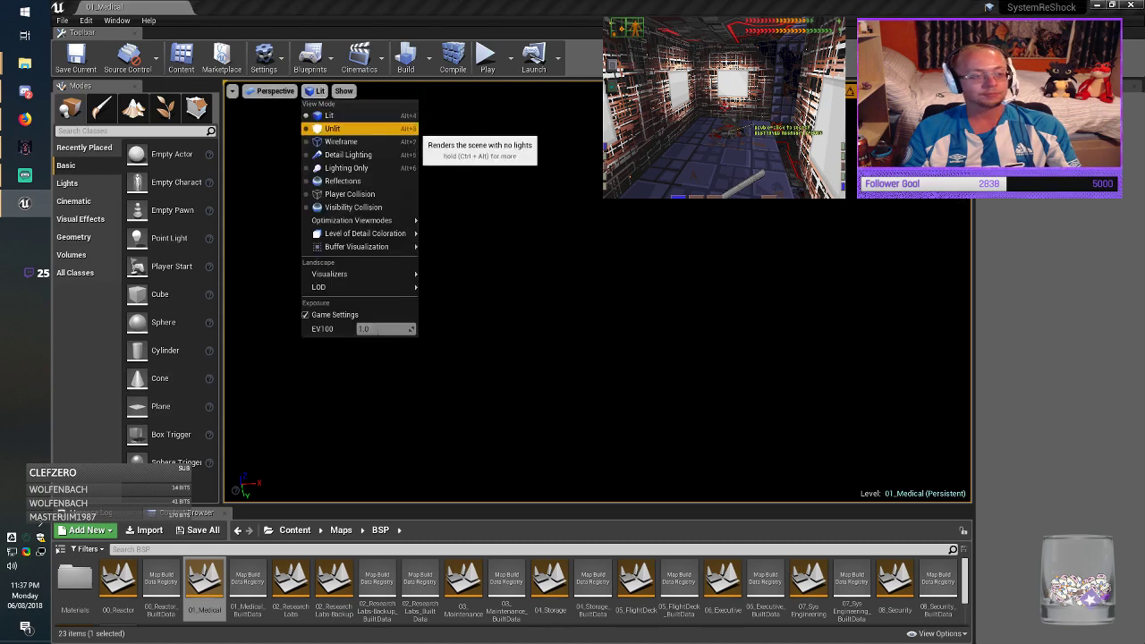
pyautogui.click(331, 133)
pyautogui.moveTo(537, 295); pyautogui.dragTo(751, 286, button='right')
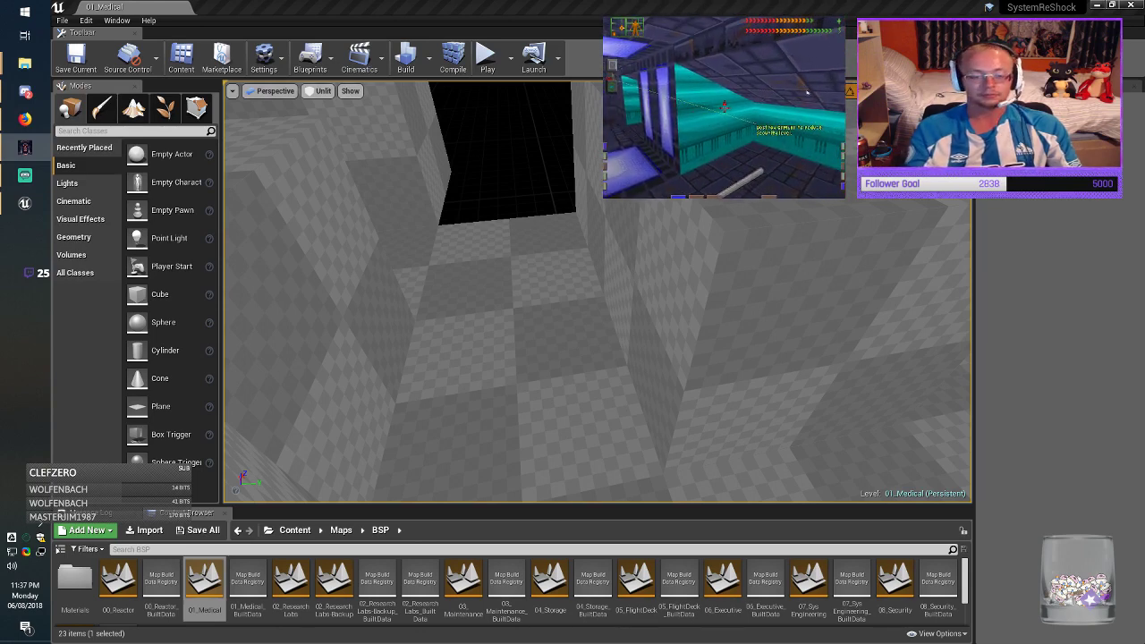
# Step: Duplicate the 400 by 400 corridor floor brush into the empty gap beside it
pyautogui.moveTo(597, 291); pyautogui.dragTo(564, 228, button='right')
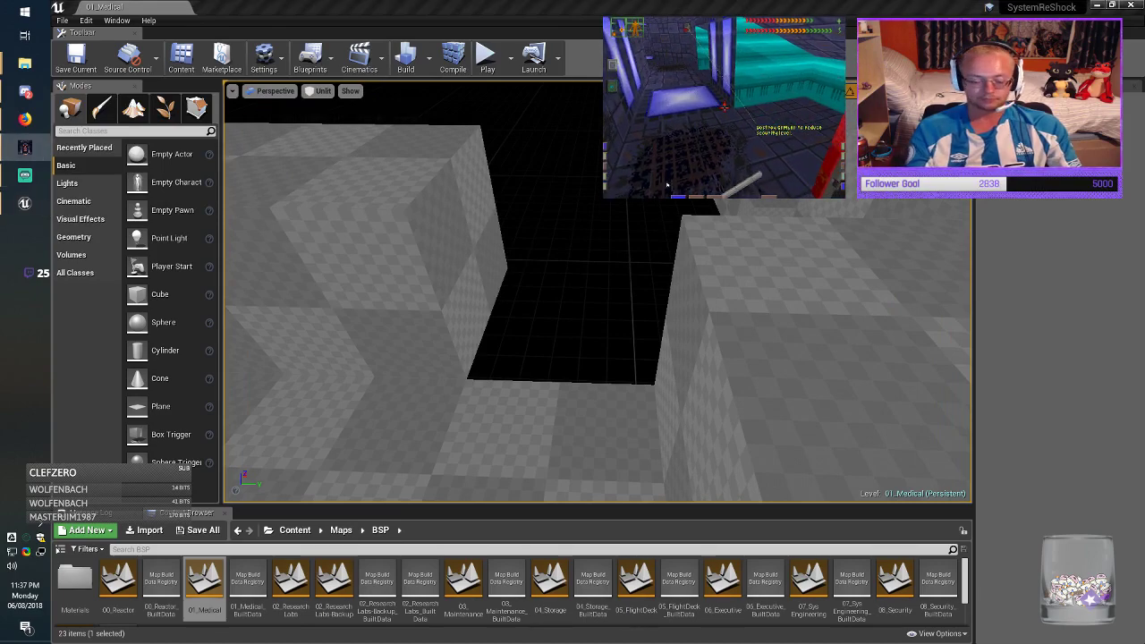
pyautogui.click(544, 429)
pyautogui.moveTo(544, 429)
pyautogui.mouseDown(button='right')
pyautogui.moveTo(572, 483)
pyautogui.moveTo(626, 501)
pyautogui.moveTo(671, 484)
pyautogui.mouseUp(button='right')
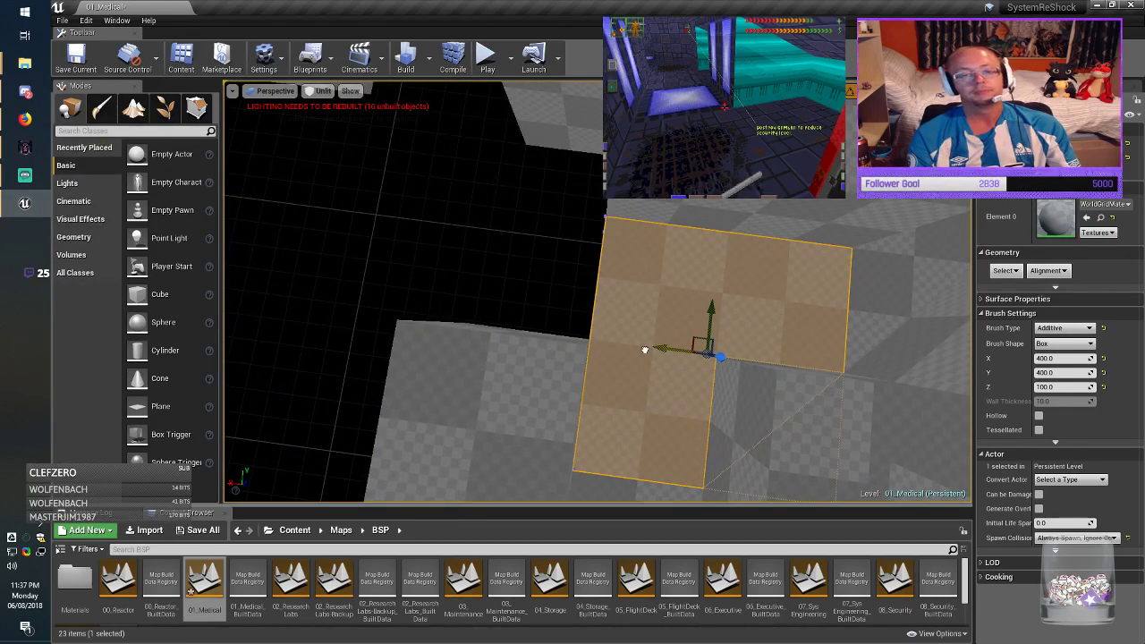
pyautogui.moveTo(645, 350)
pyautogui.keyDown('alt'); pyautogui.mouseDown()
pyautogui.moveTo(320, 325)
pyautogui.moveTo(443, 335)
pyautogui.mouseUp(); pyautogui.keyUp('alt')
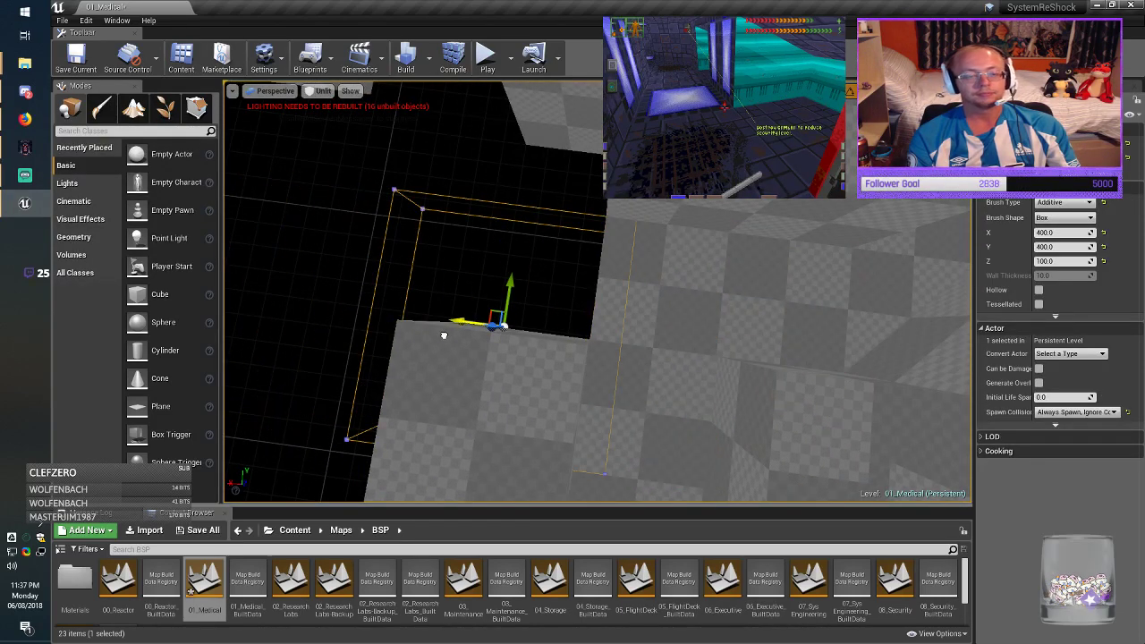
pyautogui.moveTo(444, 335)
pyautogui.mouseDown(button='right')
pyautogui.moveTo(313, 324)
pyautogui.moveTo(291, 309)
pyautogui.mouseUp(button='right')
# Step: Set the duplicated floor brush's X size to 200 and align it with the adjoining floor between the walls
pyautogui.click(1058, 247)
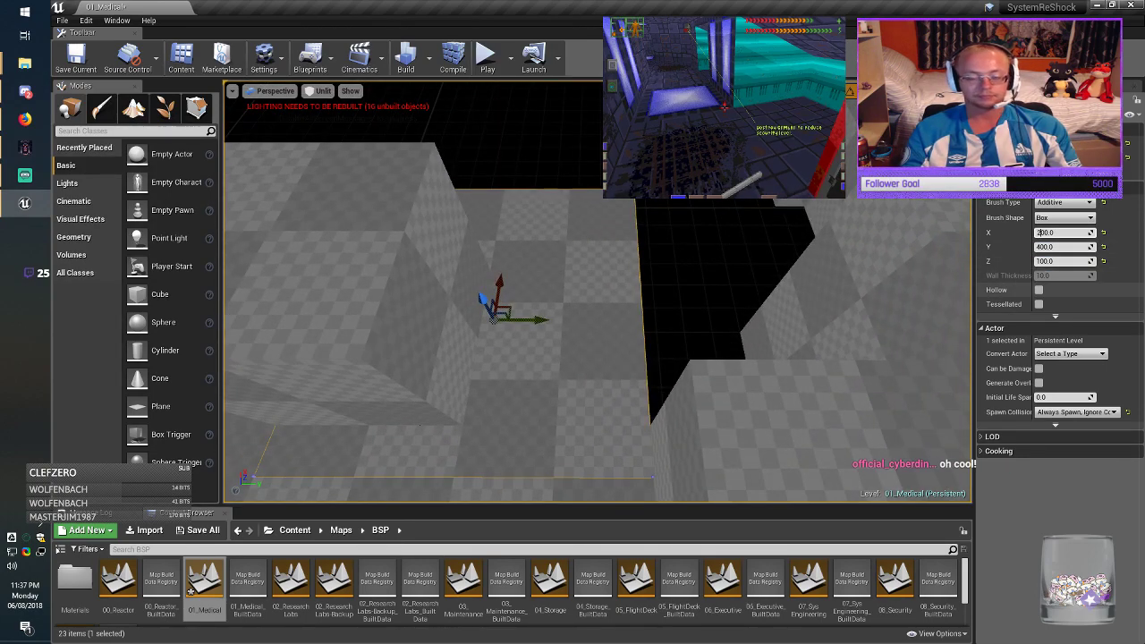
pyautogui.press('Return')
pyautogui.moveTo(511, 308)
pyautogui.mouseDown()
pyautogui.moveTo(621, 325)
pyautogui.moveTo(633, 367)
pyautogui.moveTo(643, 351)
pyautogui.mouseUp()
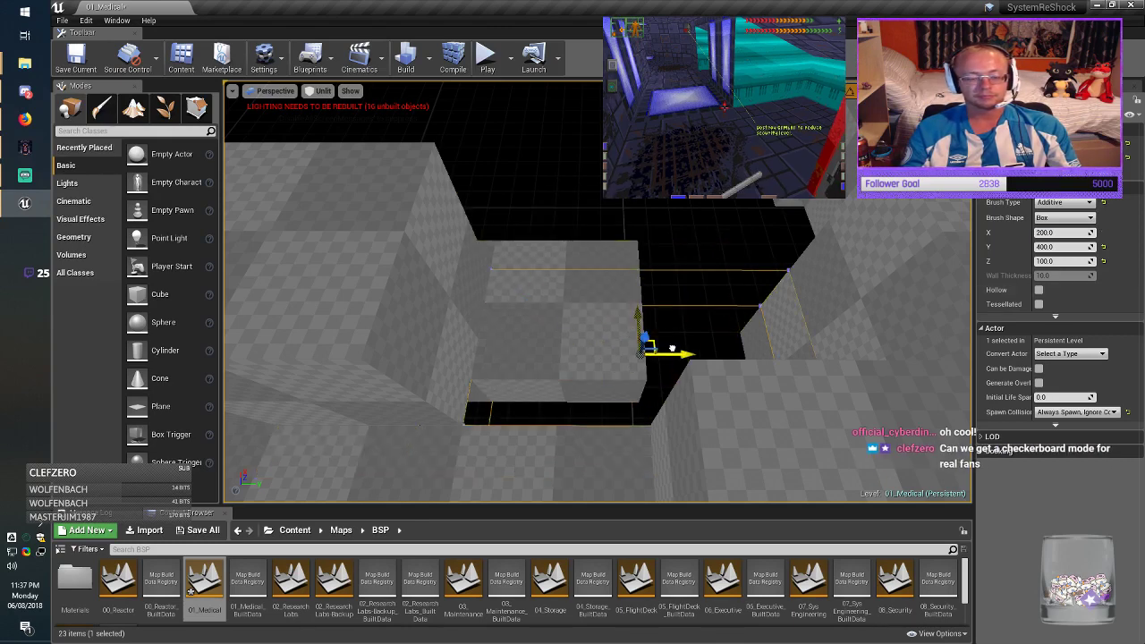
pyautogui.moveTo(643, 352)
pyautogui.mouseDown(button='right')
pyautogui.moveTo(707, 358)
pyautogui.moveTo(716, 345)
pyautogui.moveTo(657, 304)
pyautogui.moveTo(626, 318)
pyautogui.moveTo(582, 305)
pyautogui.moveTo(563, 268)
pyautogui.moveTo(618, 362)
pyautogui.moveTo(604, 349)
pyautogui.mouseUp(button='right')
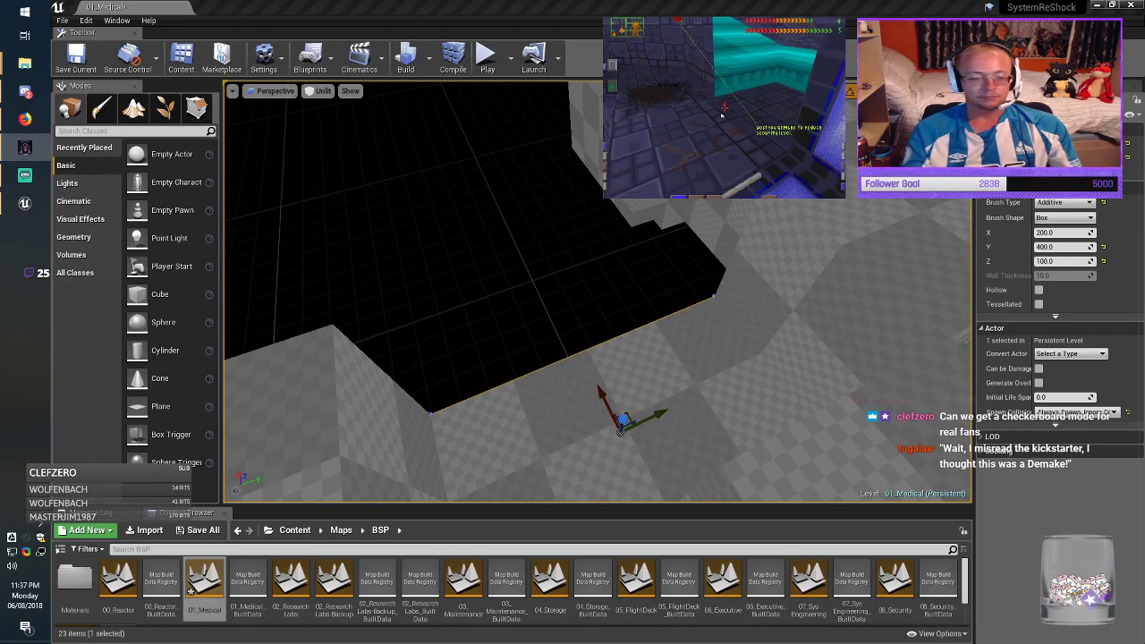
# Step: Duplicate the 200 by 400 floor brush outward into the open area and shift the copy one more brush width out
pyautogui.hotkey('alt', 'Tab')
pyautogui.moveTo(582, 304); pyautogui.dragTo(706, 340, button='right')
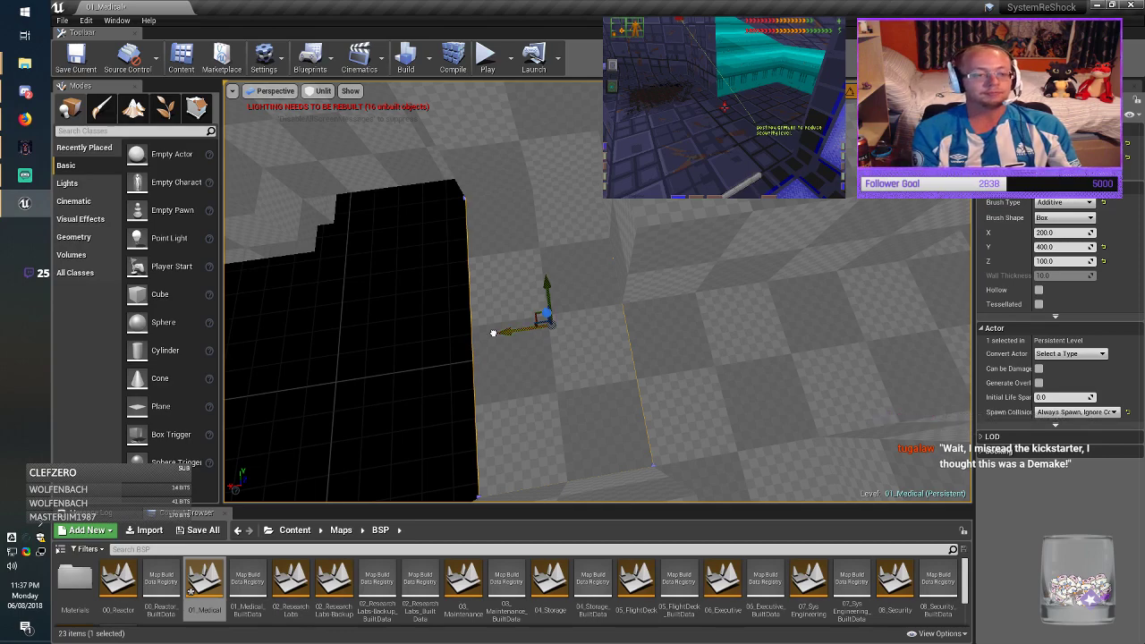
pyautogui.moveTo(493, 332)
pyautogui.mouseDown()
pyautogui.moveTo(284, 358)
pyautogui.moveTo(357, 354)
pyautogui.mouseUp()
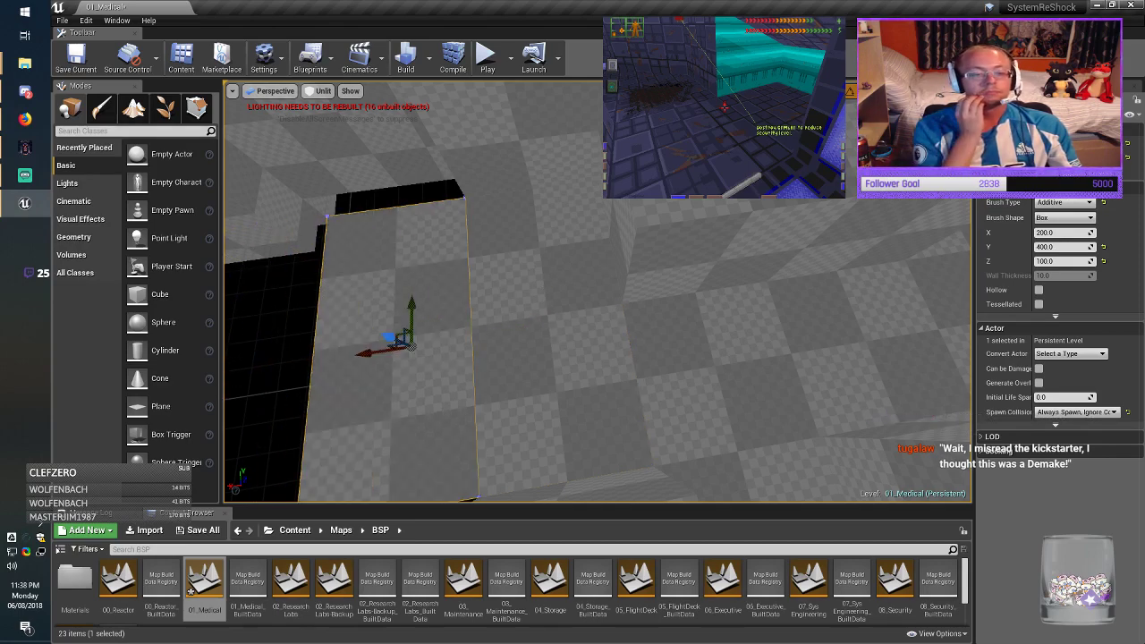
pyautogui.moveTo(357, 353)
pyautogui.mouseDown(button='right')
pyautogui.moveTo(315, 389)
pyautogui.moveTo(327, 390)
pyautogui.mouseUp(button='right')
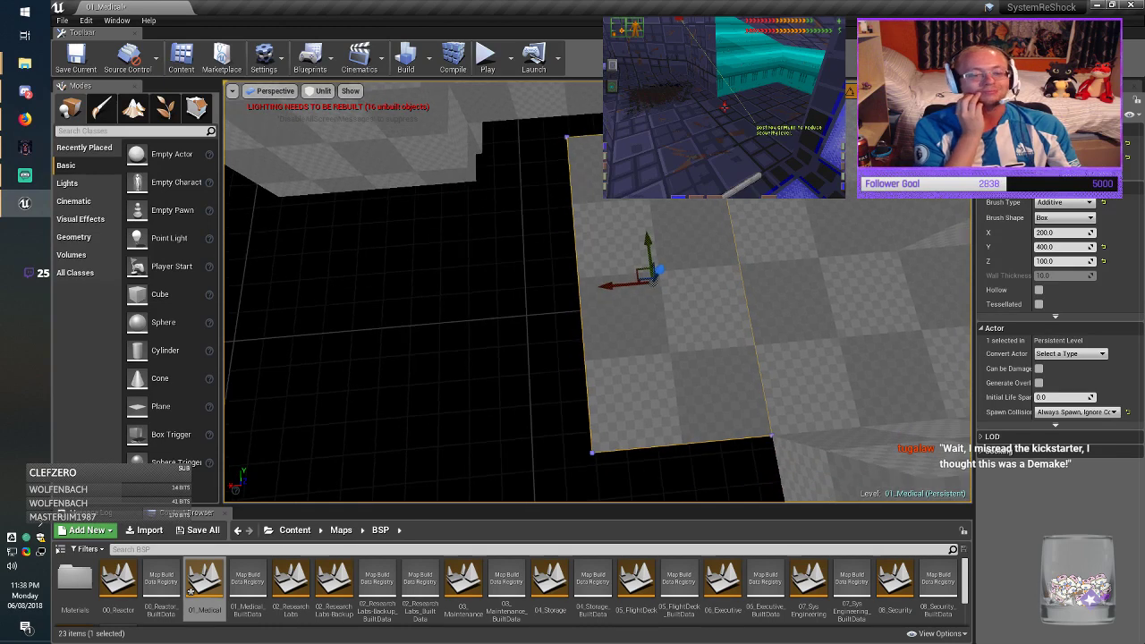
pyautogui.moveTo(622, 283)
pyautogui.mouseDown()
pyautogui.moveTo(437, 295)
pyautogui.moveTo(445, 301)
pyautogui.mouseUp()
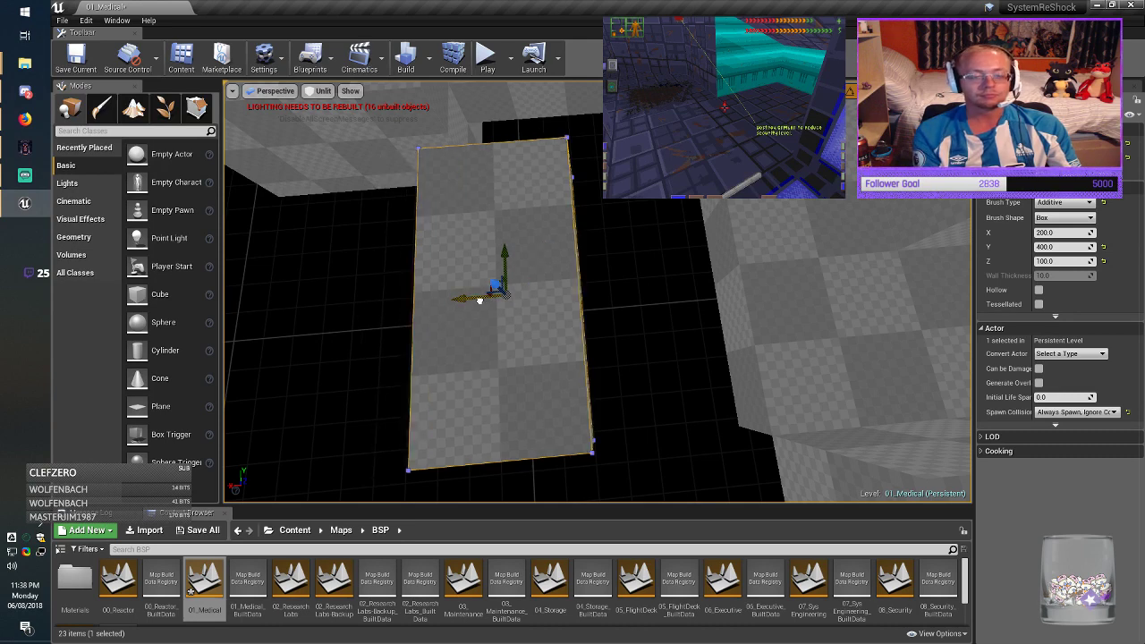
# Step: Duplicate the outer floor brush back into the gap, set the copy's Y size to 200 and align it with one end
pyautogui.moveTo(479, 301)
pyautogui.mouseDown()
pyautogui.moveTo(657, 297)
pyautogui.moveTo(612, 307)
pyautogui.mouseUp()
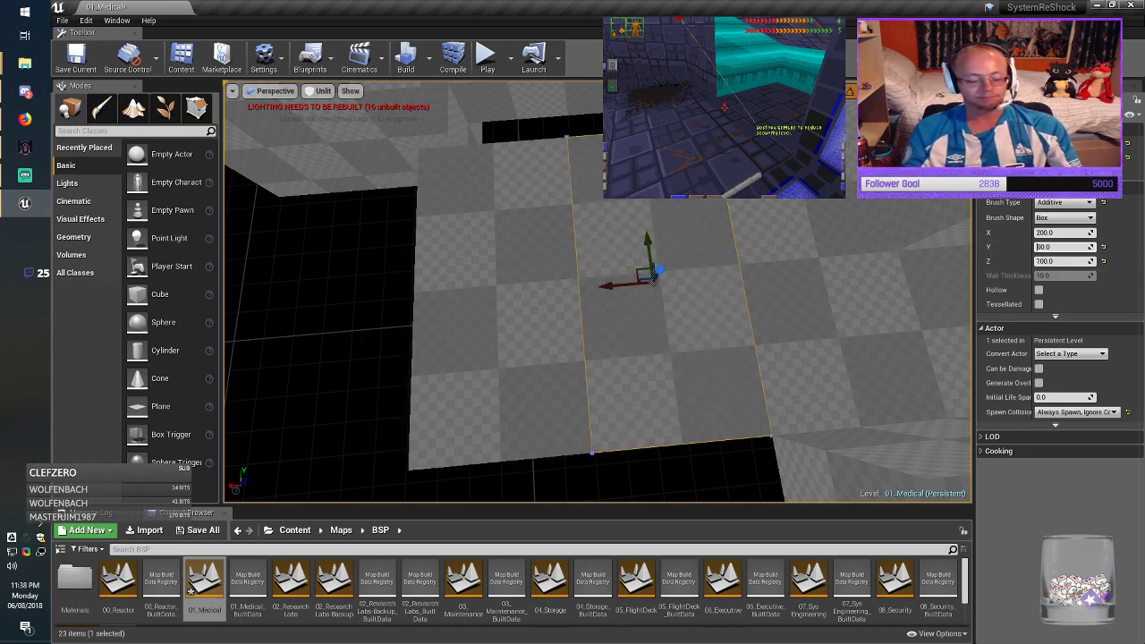
pyautogui.press('Return')
pyautogui.moveTo(649, 243); pyautogui.dragTo(662, 307)
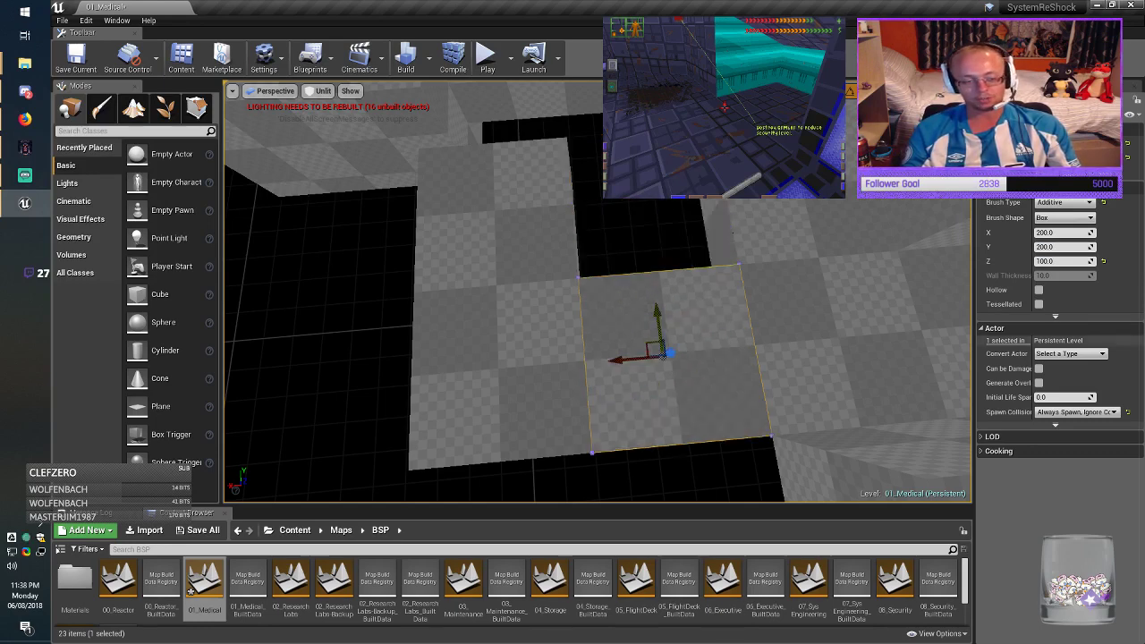
pyautogui.moveTo(662, 308); pyautogui.dragTo(687, 309, button='right')
# Step: Check the layout in the original game, then duplicate the outer 200 by 400 floor brush beyond its far edge, offset sideways
pyautogui.hotkey('alt', 'Tab')
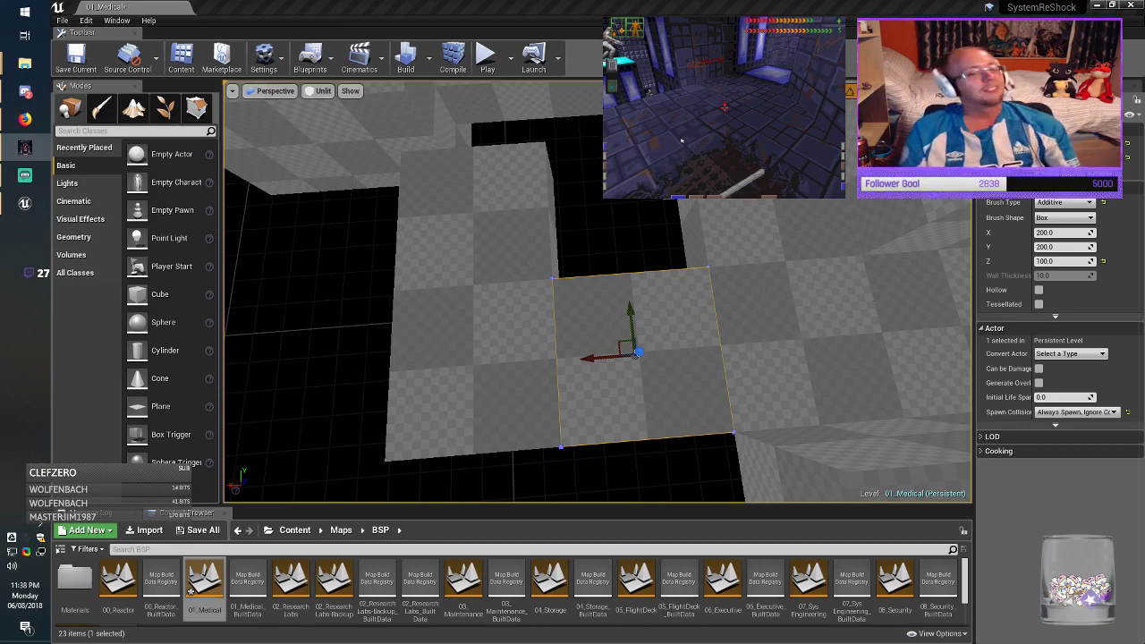
pyautogui.moveTo(608, 349)
pyautogui.mouseDown(button='right')
pyautogui.moveTo(564, 331)
pyautogui.moveTo(528, 349)
pyautogui.mouseUp(button='right')
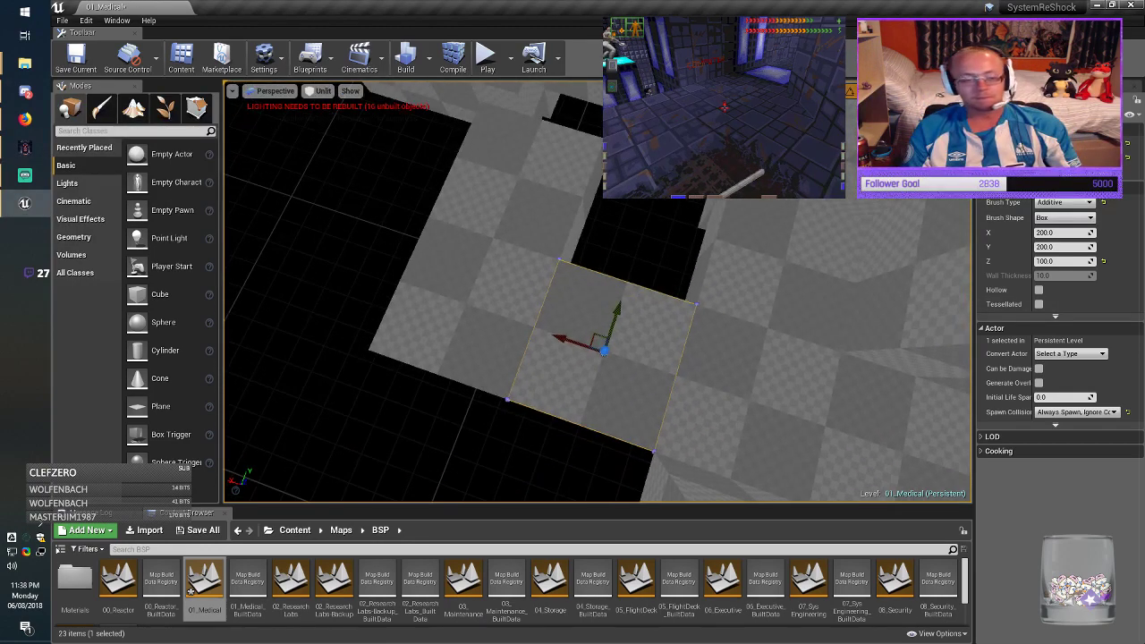
pyautogui.click(487, 259)
pyautogui.moveTo(487, 260); pyautogui.dragTo(402, 235, button='right')
pyautogui.hotkey('alt', 'Tab')
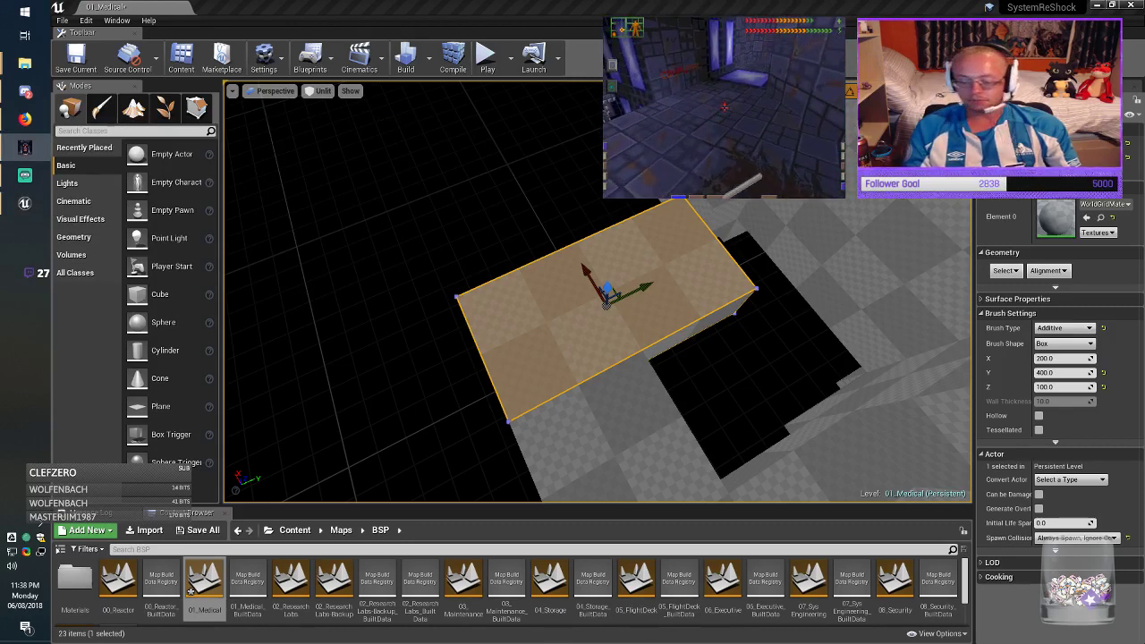
pyautogui.hotkey('alt', 'Tab')
pyautogui.moveTo(598, 291); pyautogui.dragTo(536, 293, button='right')
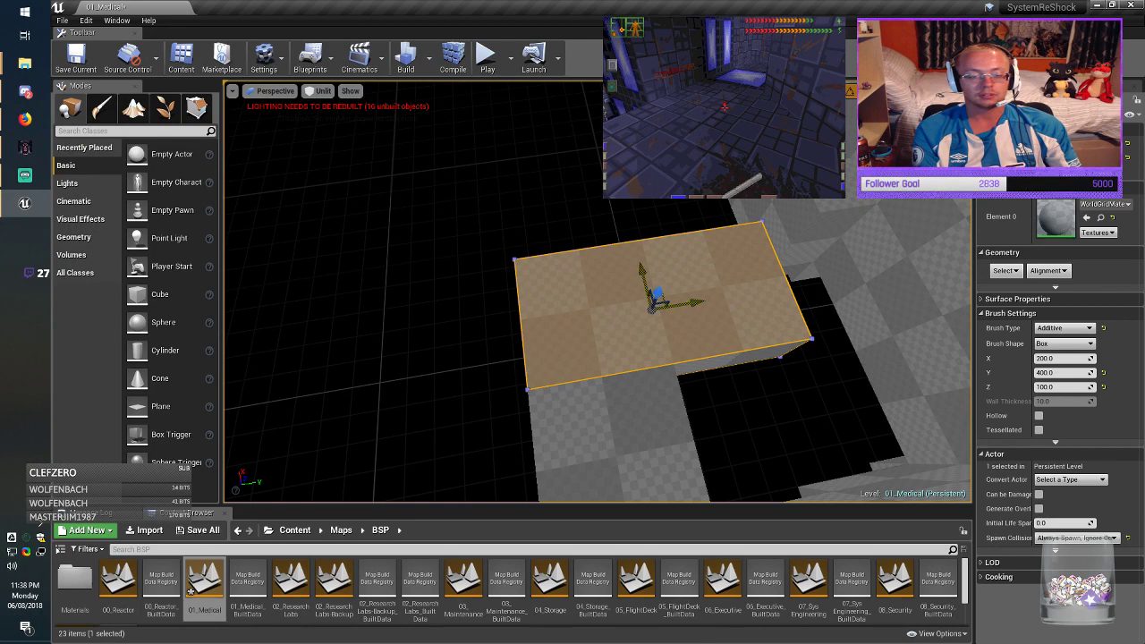
pyautogui.moveTo(656, 290)
pyautogui.mouseDown()
pyautogui.moveTo(409, 153)
pyautogui.moveTo(529, 215)
pyautogui.mouseUp()
pyautogui.moveTo(529, 216); pyautogui.dragTo(494, 209, button='right')
pyautogui.moveTo(493, 210); pyautogui.dragTo(497, 170)
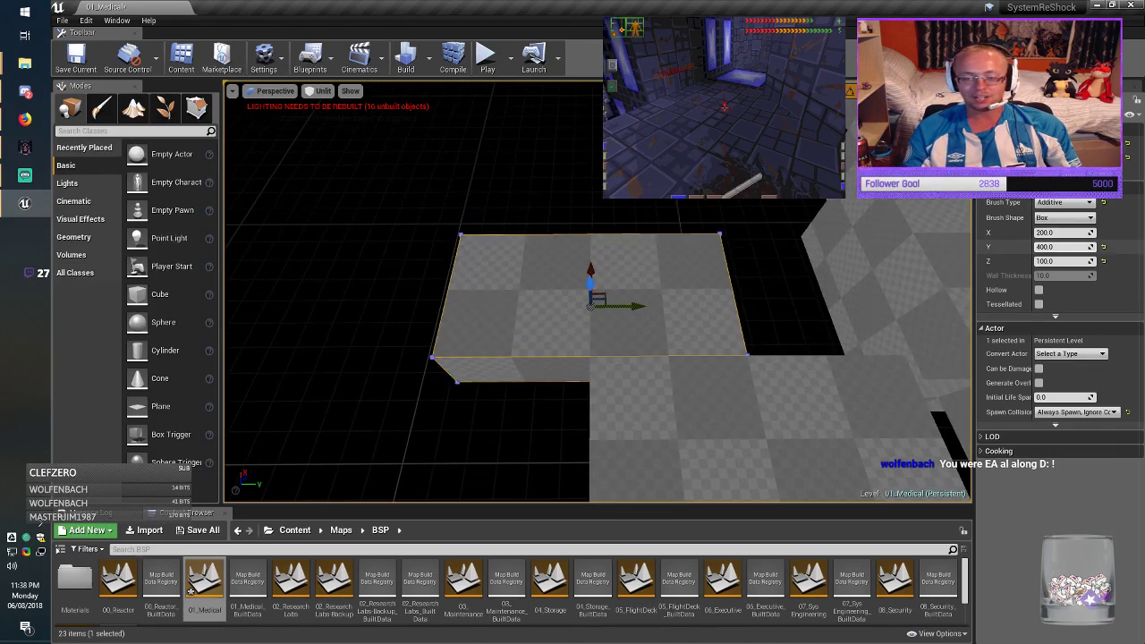
# Step: Set the new floor brush's X size to 400, move it flush with the adjoining floor's edge, and save the level
pyautogui.press('BackSpace')
pyautogui.write('4')
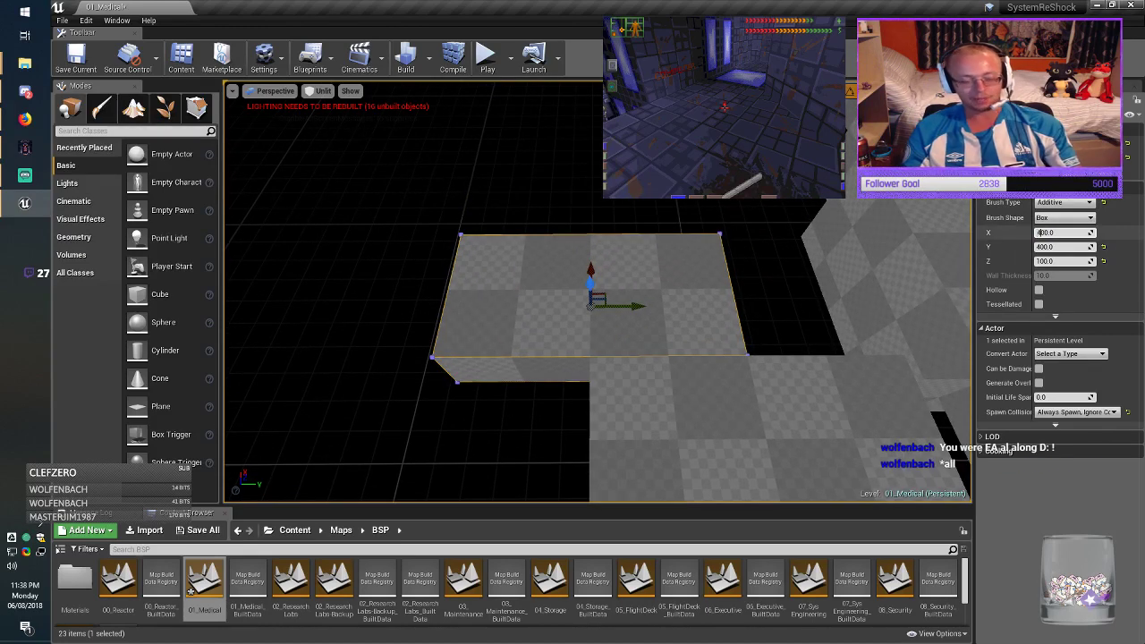
pyautogui.moveTo(788, 286); pyautogui.dragTo(894, 286, button='right')
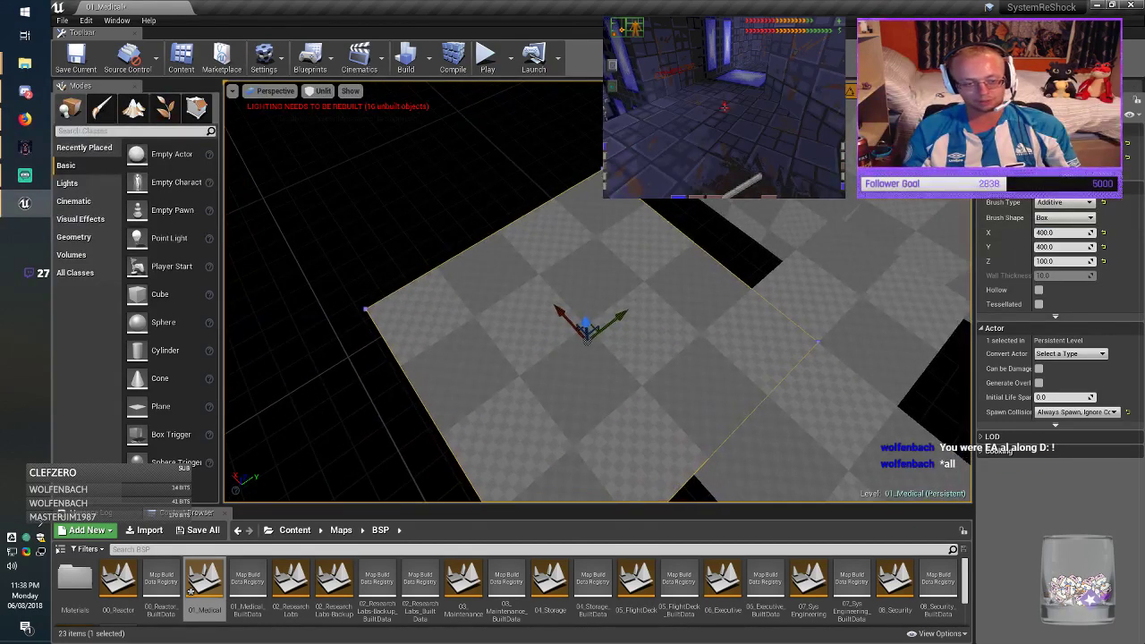
pyautogui.moveTo(564, 316); pyautogui.dragTo(499, 290)
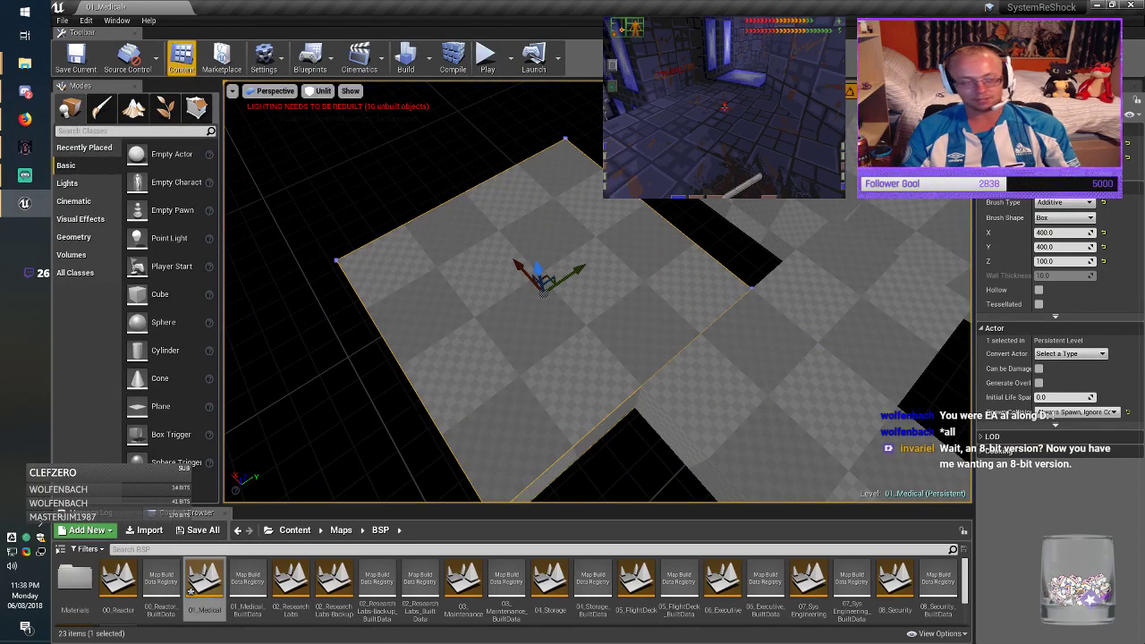
pyautogui.click(77, 58)
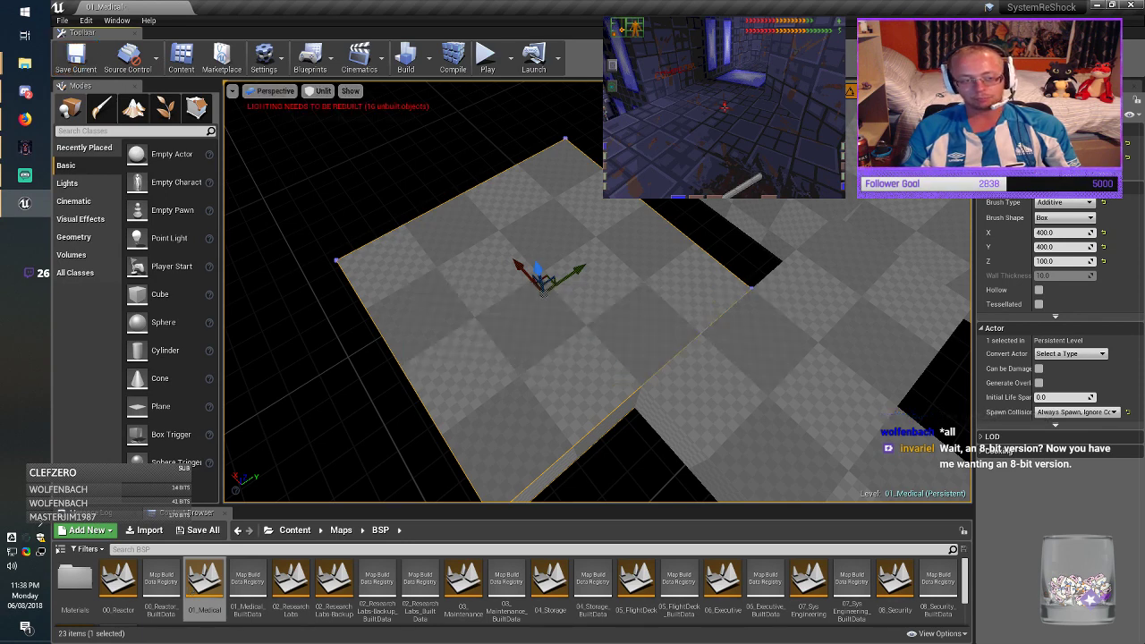
# Step: Duplicate the 200 × 200 × 100 floor brush and place the copy flush against the far outer corner of the 400 × 400 floor
pyautogui.press('Escape')
pyautogui.moveTo(598, 291); pyautogui.dragTo(537, 313, button='right')
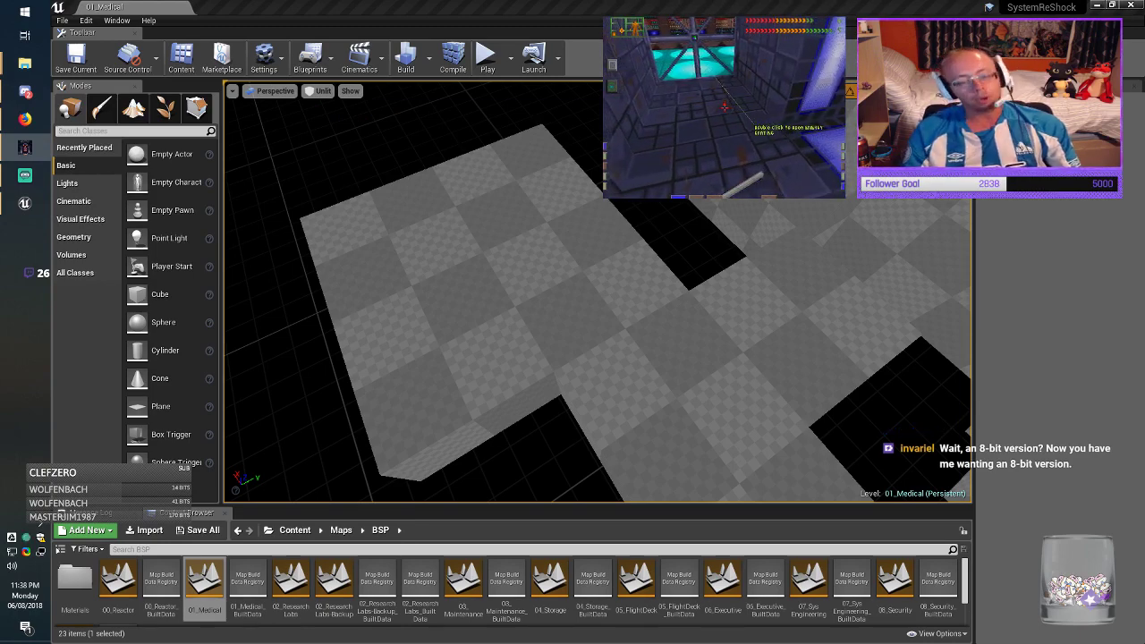
pyautogui.click(715, 358)
pyautogui.moveTo(716, 358); pyautogui.dragTo(654, 343, button='right')
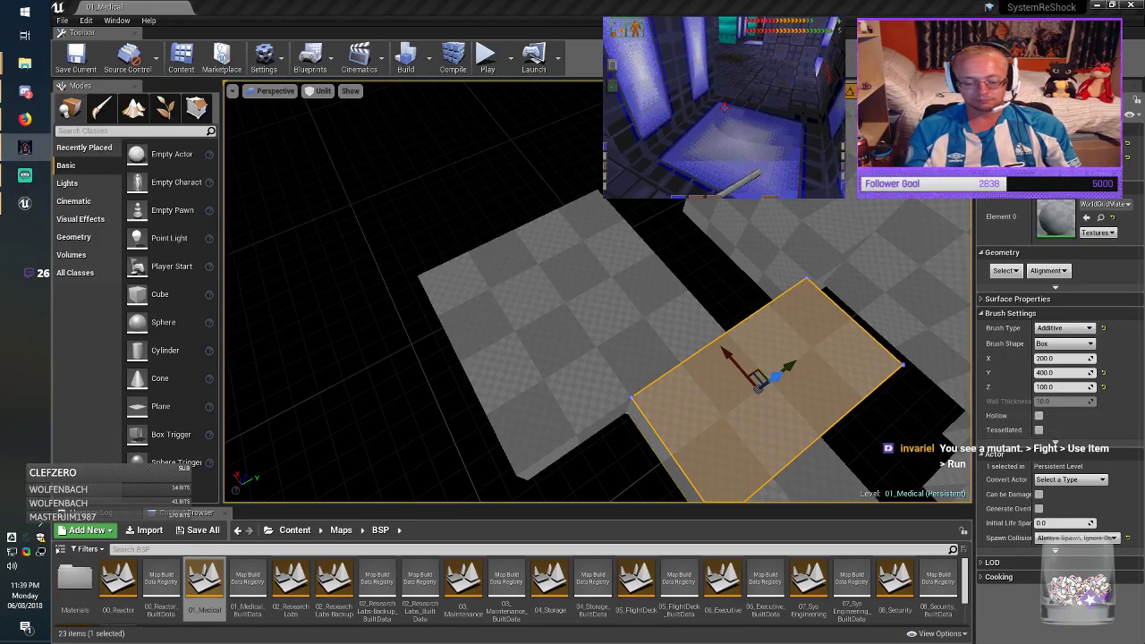
pyautogui.click(805, 474)
pyautogui.moveTo(805, 474); pyautogui.dragTo(805, 497, button='right')
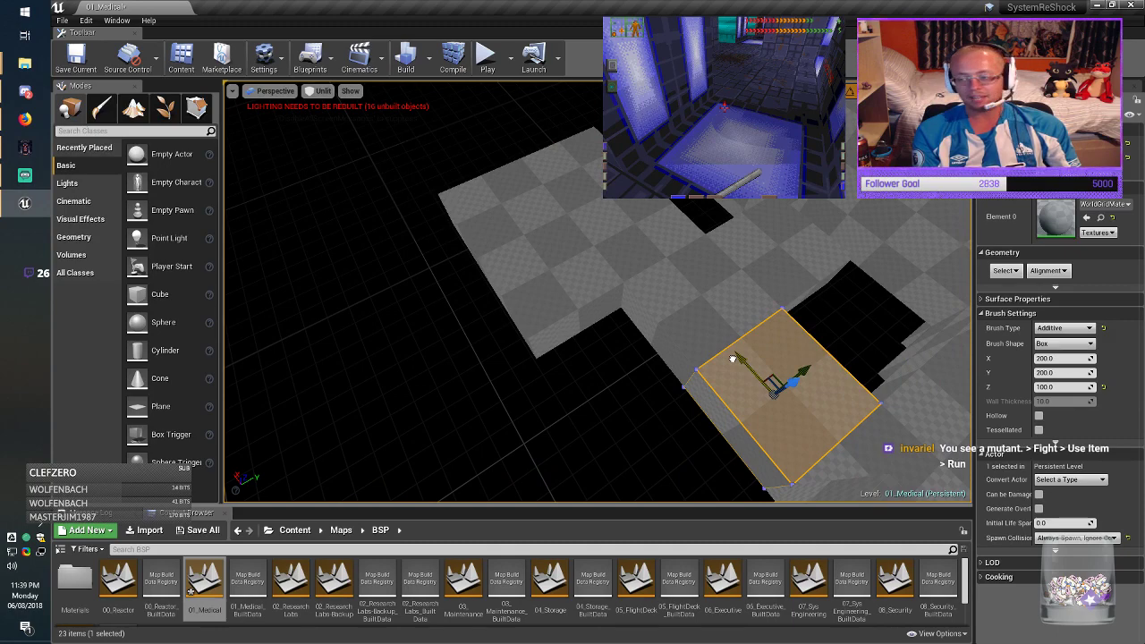
pyautogui.moveTo(733, 358)
pyautogui.keyDown('alt'); pyautogui.mouseDown()
pyautogui.moveTo(399, 135)
pyautogui.moveTo(437, 156)
pyautogui.mouseUp(); pyautogui.keyUp('alt')
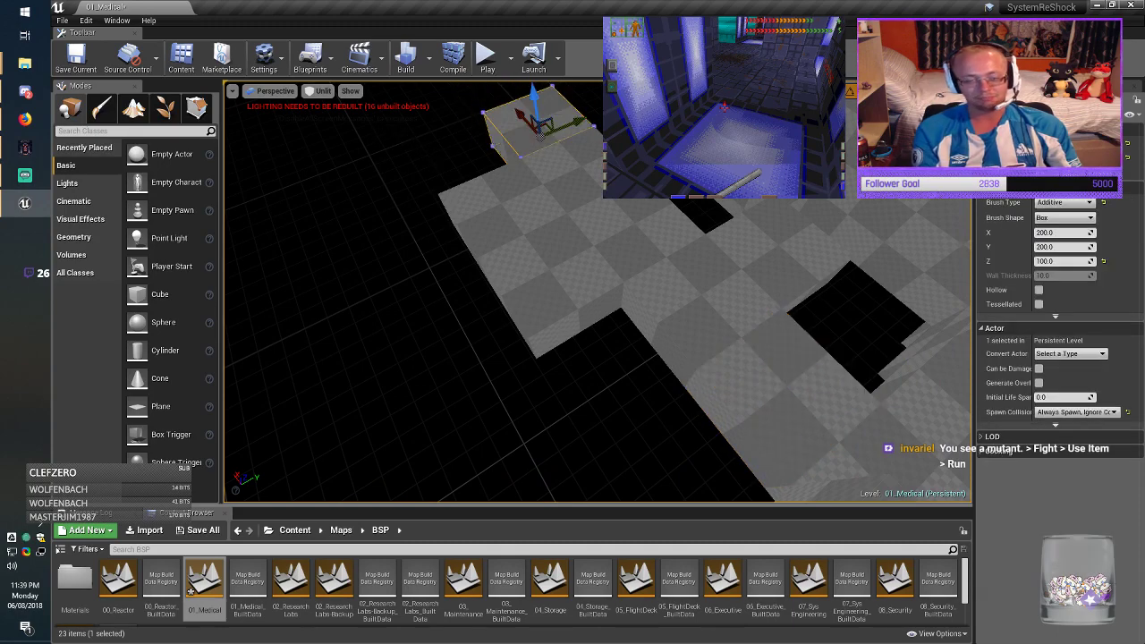
pyautogui.press('w')
pyautogui.moveTo(537, 268)
pyautogui.mouseDown(button='right')
pyautogui.moveTo(474, 269)
pyautogui.moveTo(526, 268)
pyautogui.mouseUp(button='right')
pyautogui.keyDown('alt'); pyautogui.moveTo(648, 235); pyautogui.dragTo(550, 262); pyautogui.keyUp('alt')
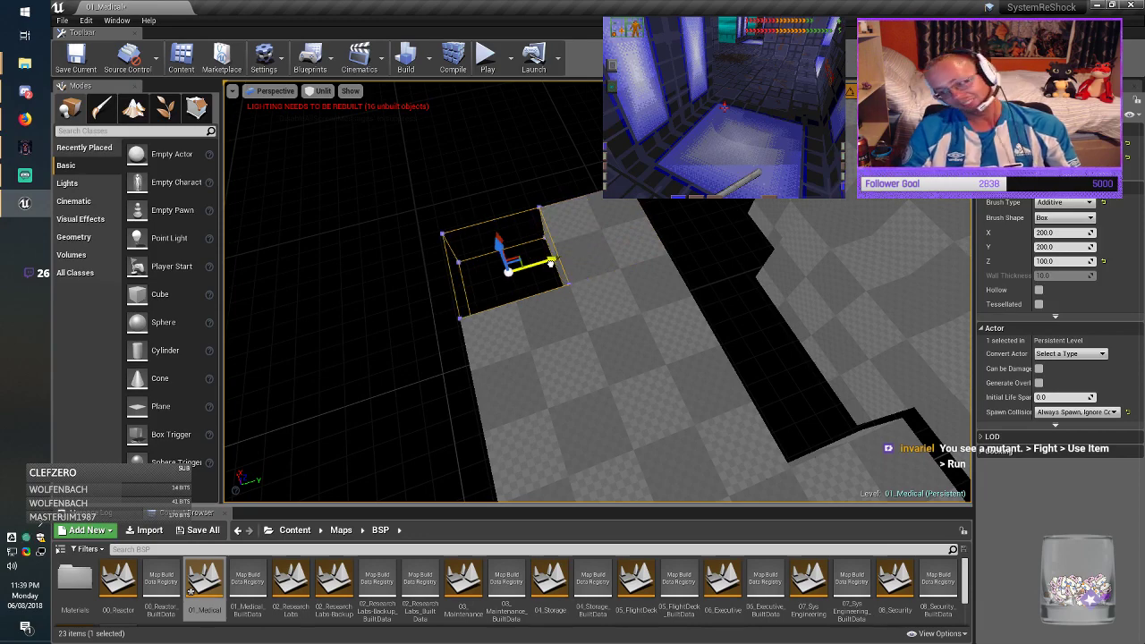
pyautogui.moveTo(550, 262); pyautogui.dragTo(622, 266, button='right')
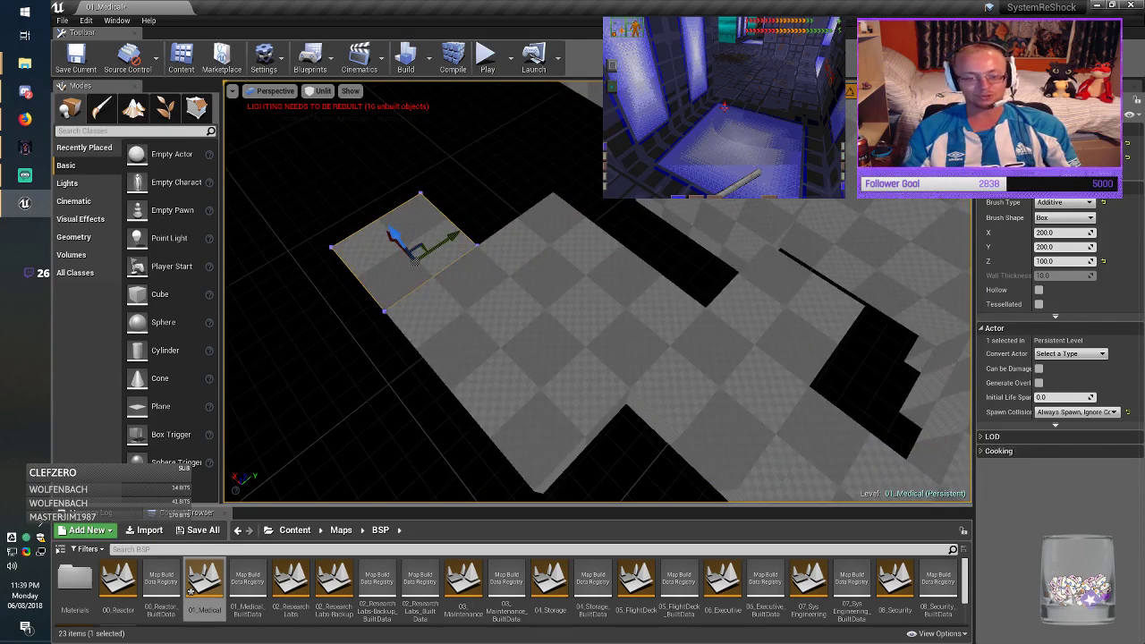
# Step: Duplicate the 200 × 400 × 100 floor brush, align the copy flush beyond the new corner block, and save the level
pyautogui.click(744, 358)
pyautogui.moveTo(693, 321)
pyautogui.keyDown('alt'); pyautogui.mouseDown()
pyautogui.moveTo(256, 113)
pyautogui.moveTo(387, 169)
pyautogui.mouseUp(); pyautogui.keyUp('alt')
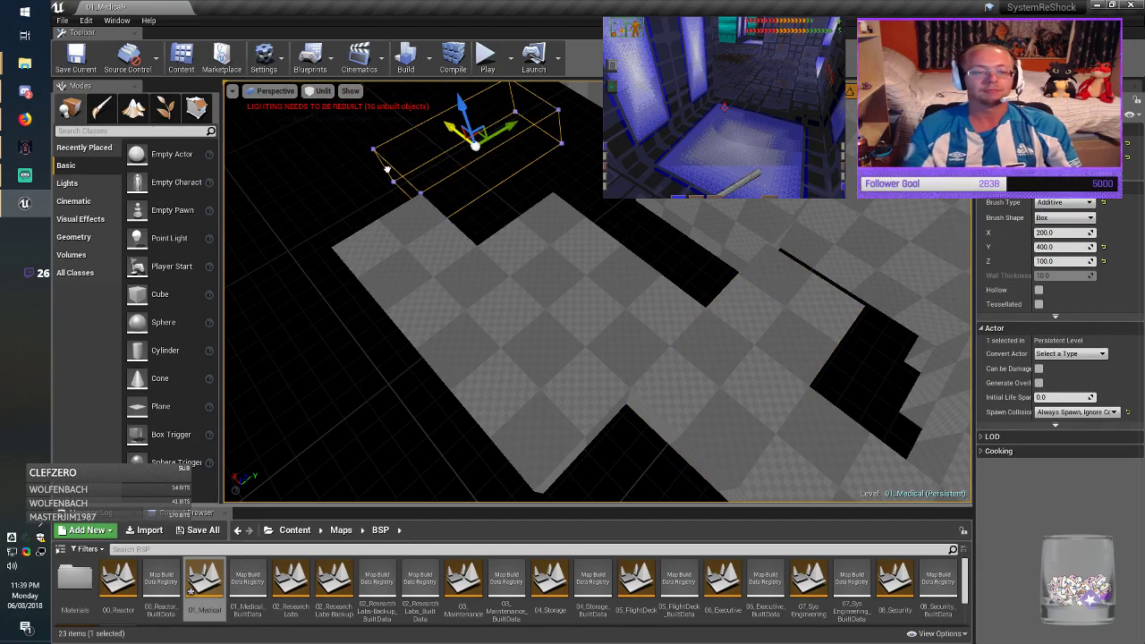
pyautogui.press('f')
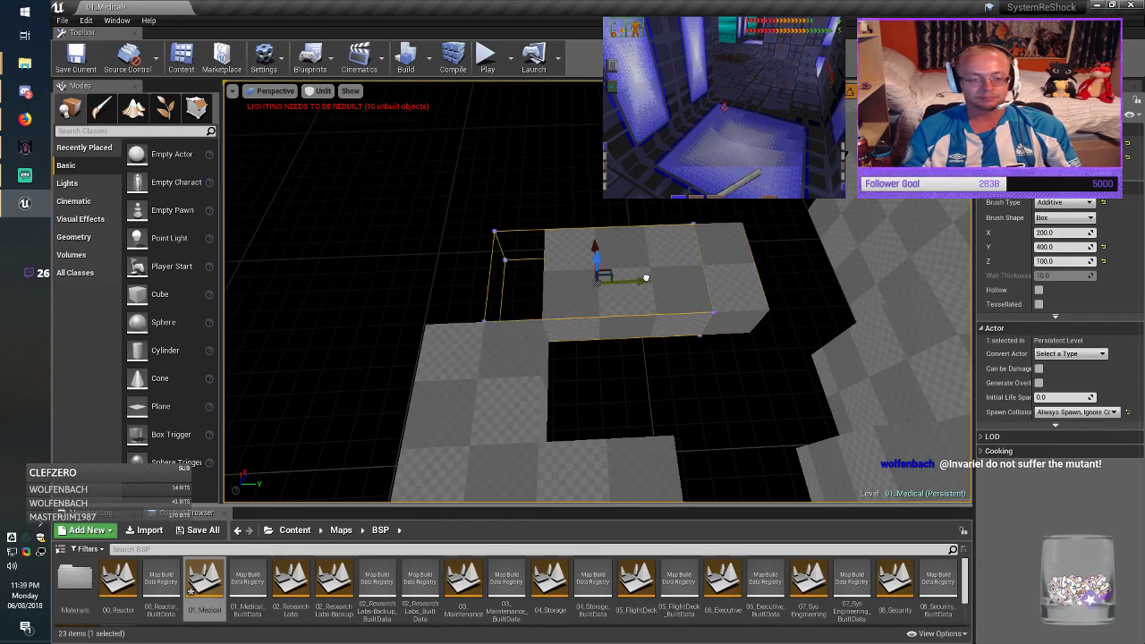
pyautogui.moveTo(646, 278); pyautogui.dragTo(594, 277)
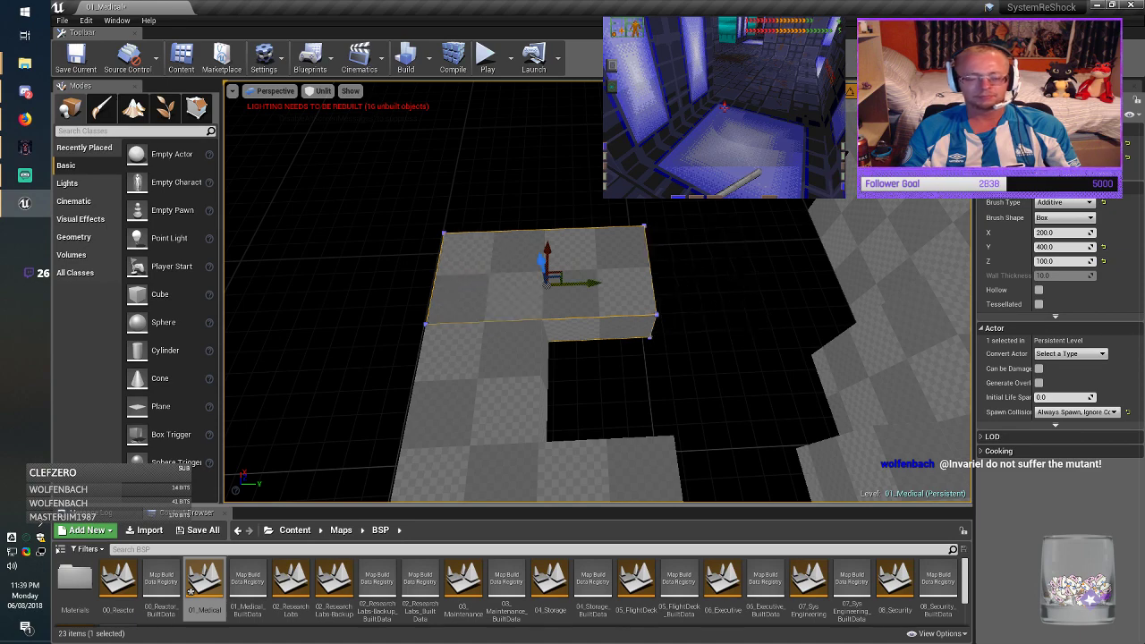
pyautogui.click(76, 58)
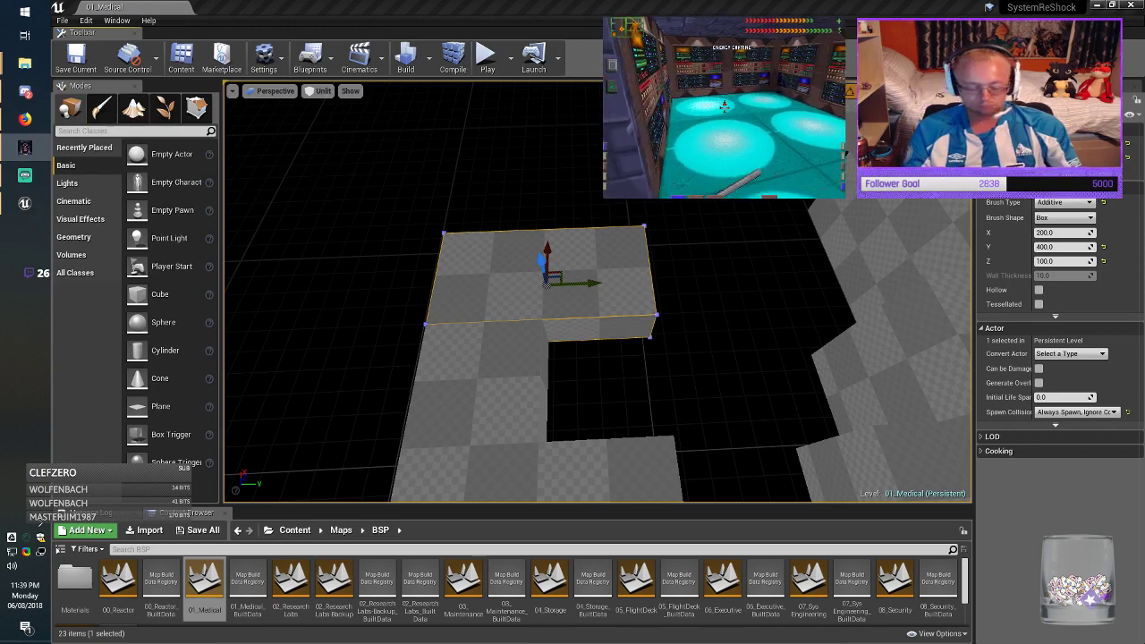
# Step: Duplicate the newly placed 200 × 400 × 100 floor brush along Y so the copy butts against its end
pyautogui.click(580, 297)
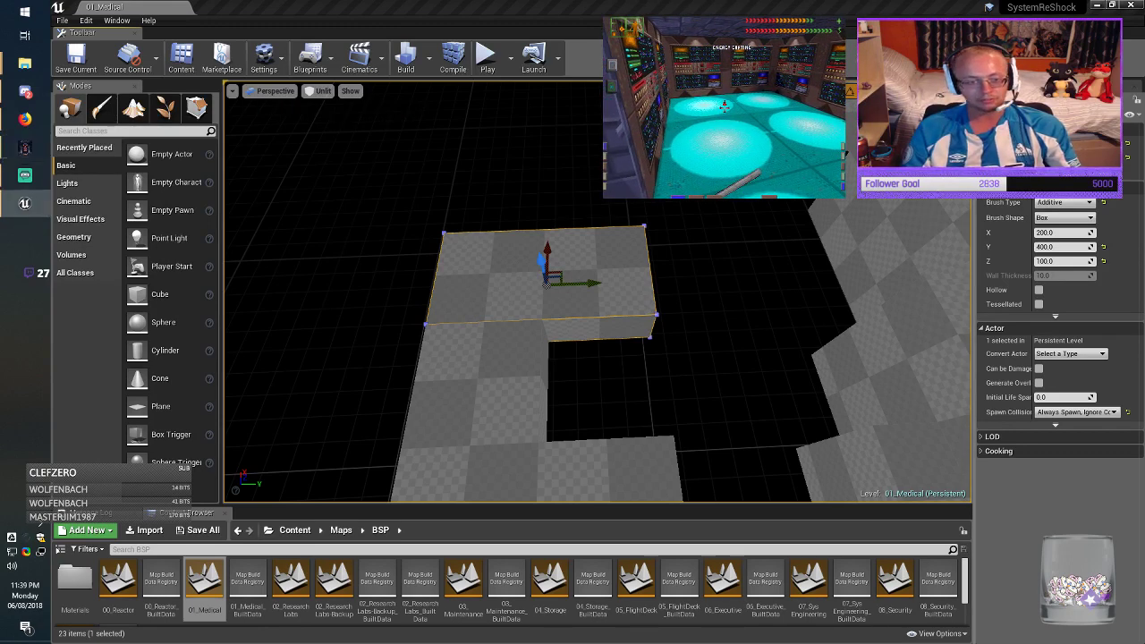
pyautogui.moveTo(610, 282)
pyautogui.mouseDown()
pyautogui.moveTo(886, 197)
pyautogui.moveTo(842, 270)
pyautogui.moveTo(808, 287)
pyautogui.mouseUp()
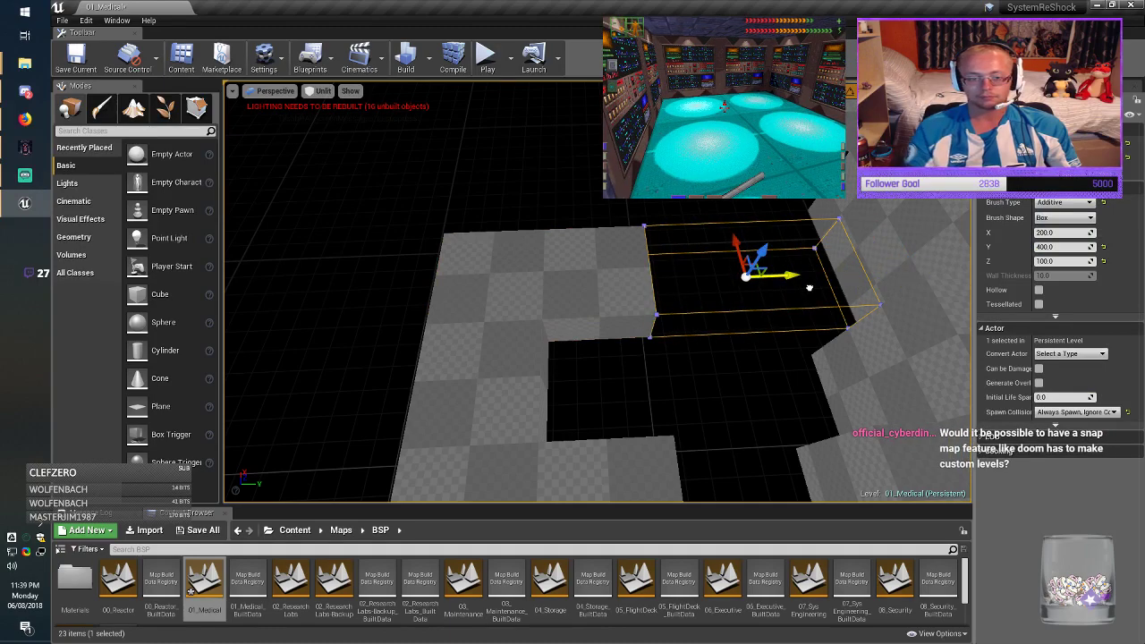
pyautogui.moveTo(809, 287)
pyautogui.mouseDown(button='right')
pyautogui.moveTo(971, 279)
pyautogui.moveTo(964, 290)
pyautogui.mouseUp(button='right')
# Step: Set the copied floor brush's X size to 800 and shift it along the X axis
pyautogui.click(1056, 233)
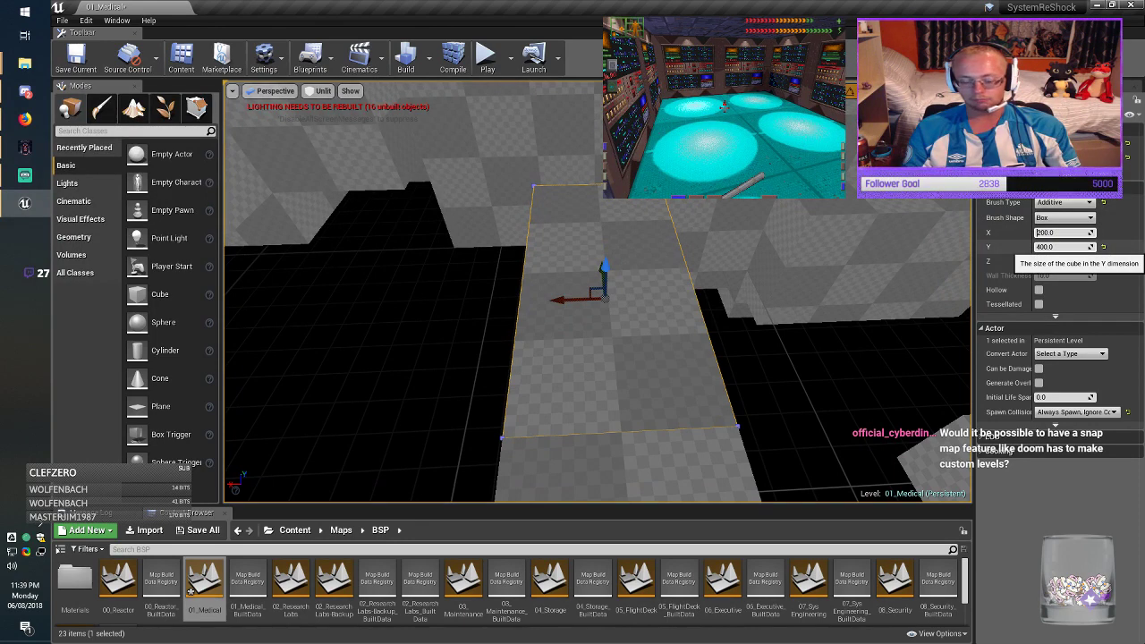
pyautogui.press('Return')
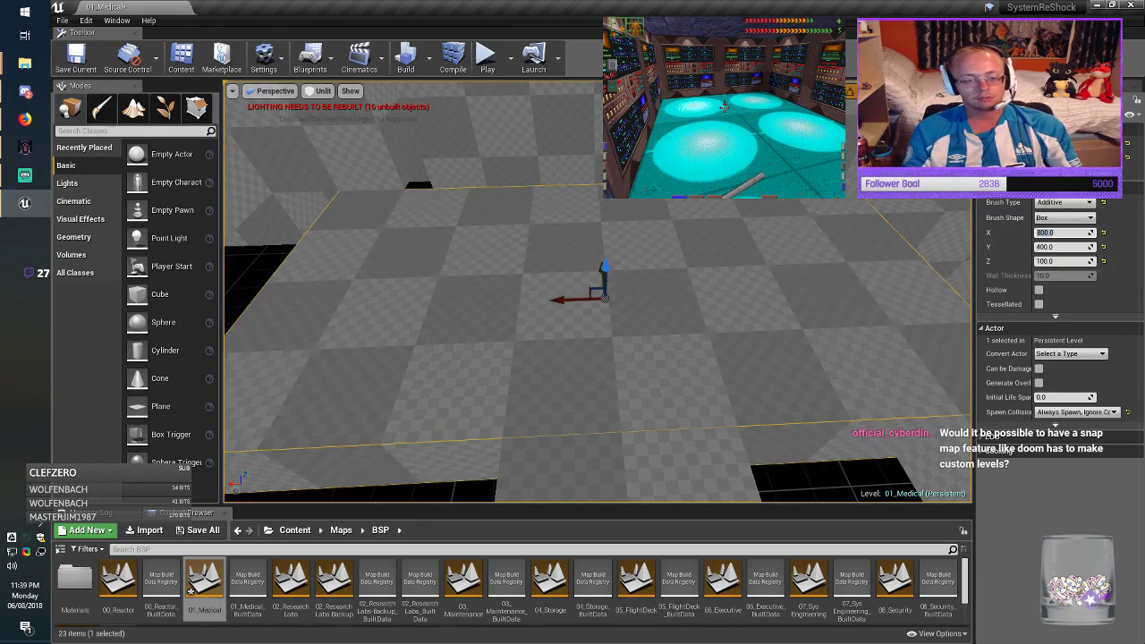
pyautogui.moveTo(575, 301); pyautogui.dragTo(499, 306)
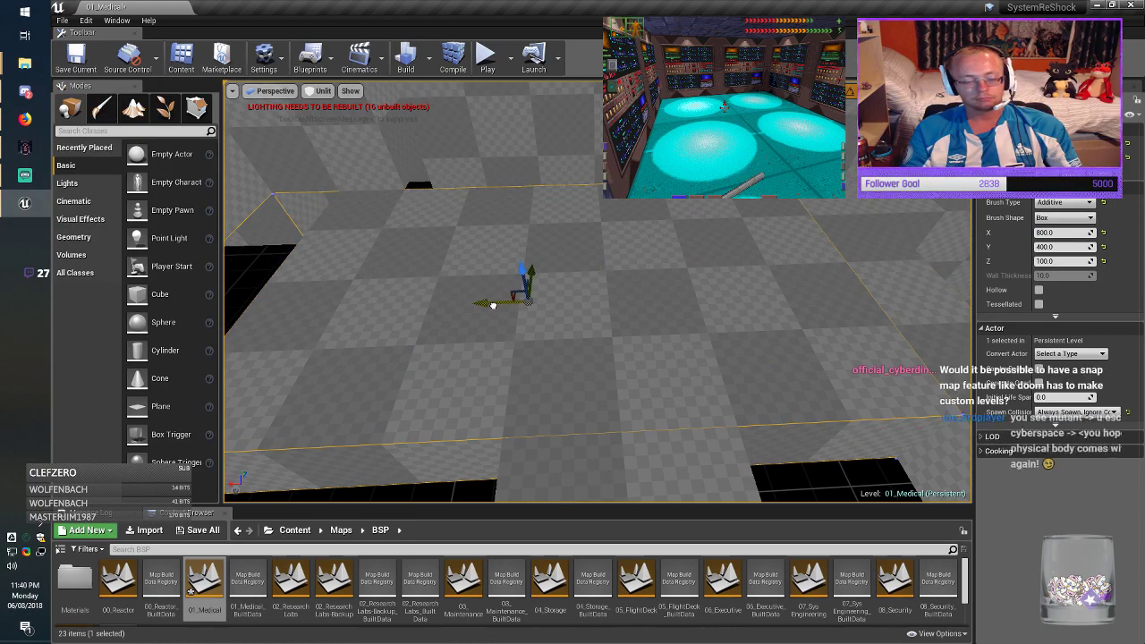
pyautogui.moveTo(493, 306)
pyautogui.mouseDown(button='right')
pyautogui.moveTo(438, 362)
pyautogui.moveTo(438, 381)
pyautogui.moveTo(503, 354)
pyautogui.moveTo(389, 313)
pyautogui.moveTo(336, 321)
pyautogui.moveTo(407, 322)
pyautogui.moveTo(452, 291)
pyautogui.moveTo(425, 307)
pyautogui.moveTo(371, 294)
pyautogui.moveTo(402, 316)
pyautogui.mouseUp(button='right')
# Step: Duplicate the 200 × 200 × 200 box brush along X and place the copy directly beside the original
pyautogui.press('Escape')
pyautogui.click(601, 219)
pyautogui.moveTo(601, 219)
pyautogui.mouseDown(button='right')
pyautogui.moveTo(527, 206)
pyautogui.moveTo(581, 215)
pyautogui.moveTo(545, 210)
pyautogui.moveTo(604, 237)
pyautogui.moveTo(582, 232)
pyautogui.moveTo(617, 220)
pyautogui.mouseUp(button='right')
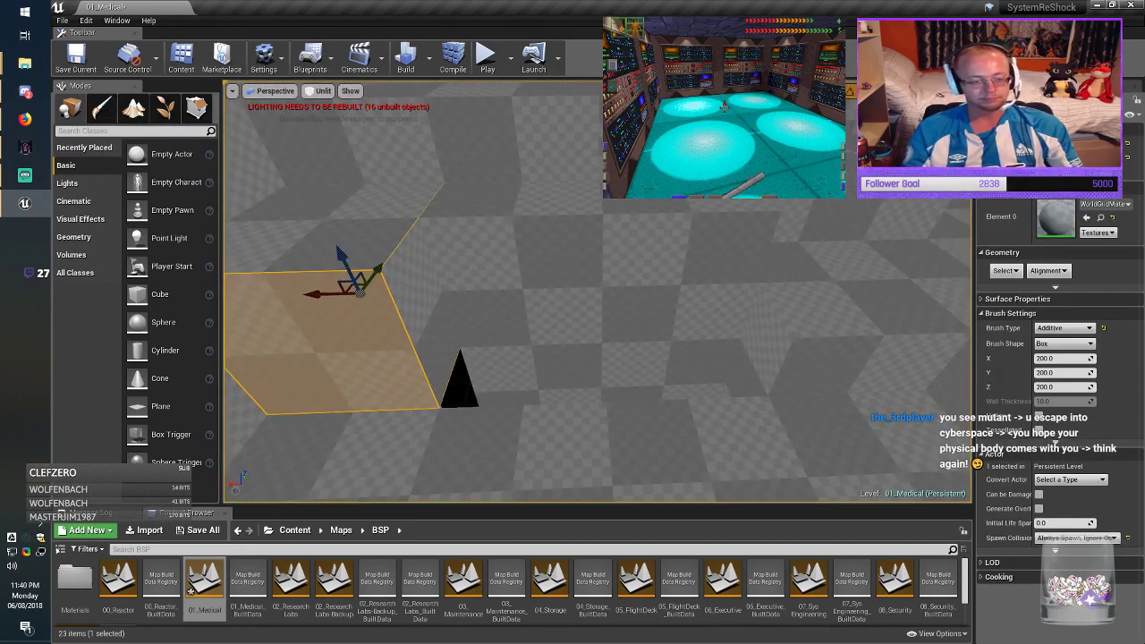
pyautogui.moveTo(340, 297); pyautogui.dragTo(657, 304)
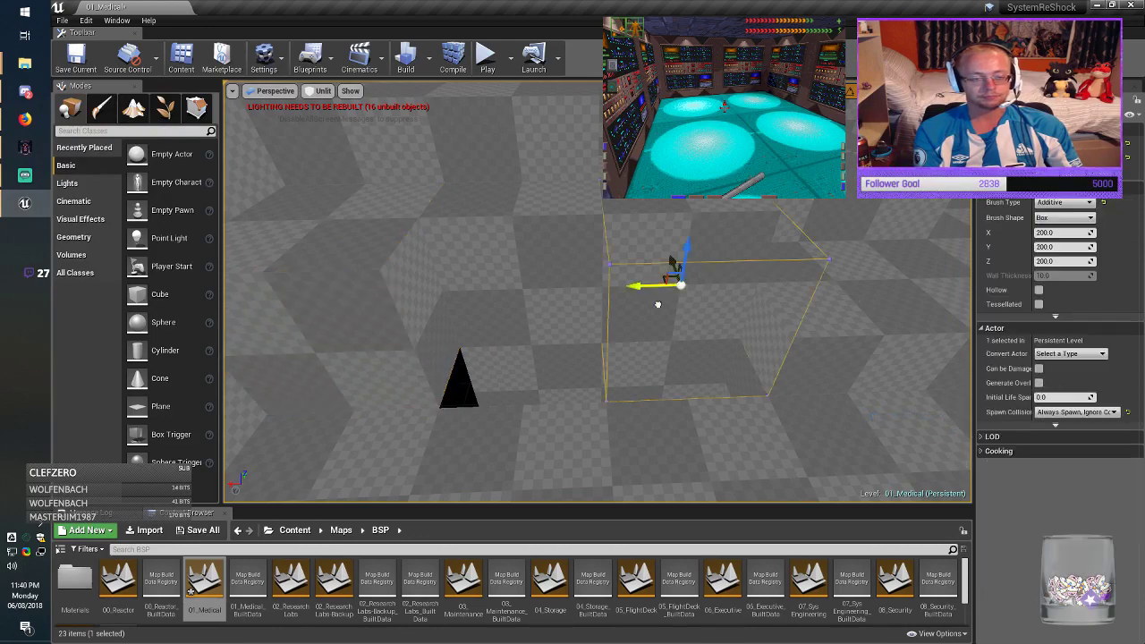
pyautogui.moveTo(489, 303); pyautogui.dragTo(488, 302)
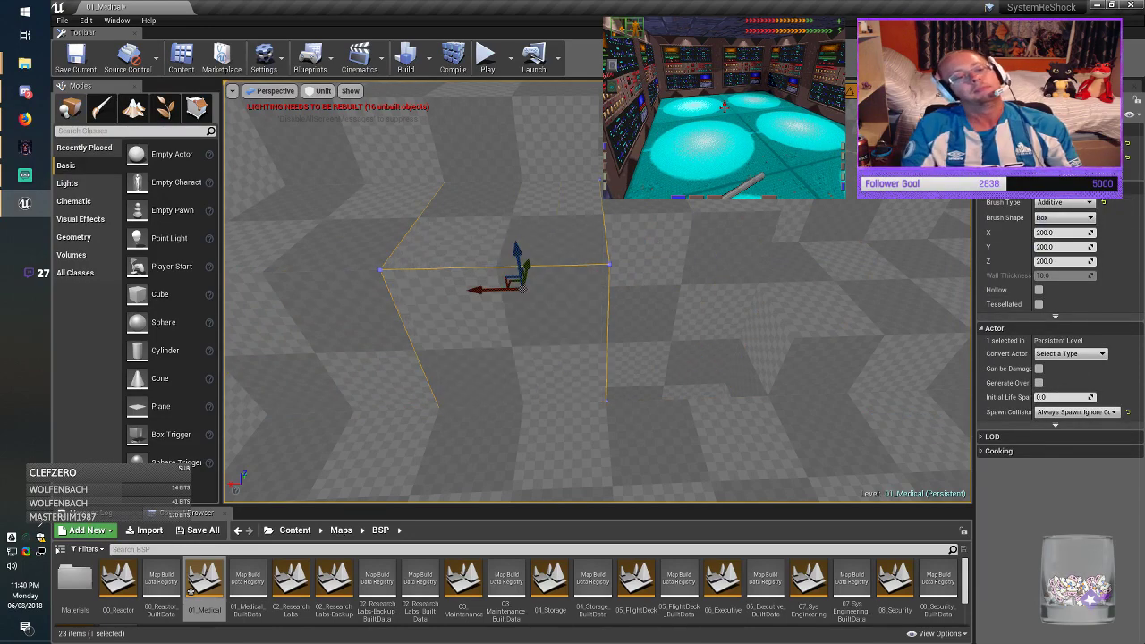
# Step: Set the copied box brush's Y size to 100 and shift it along Y to line up with the neighbouring edge
pyautogui.moveTo(487, 303); pyautogui.dragTo(385, 309, button='right')
pyautogui.click(1040, 247)
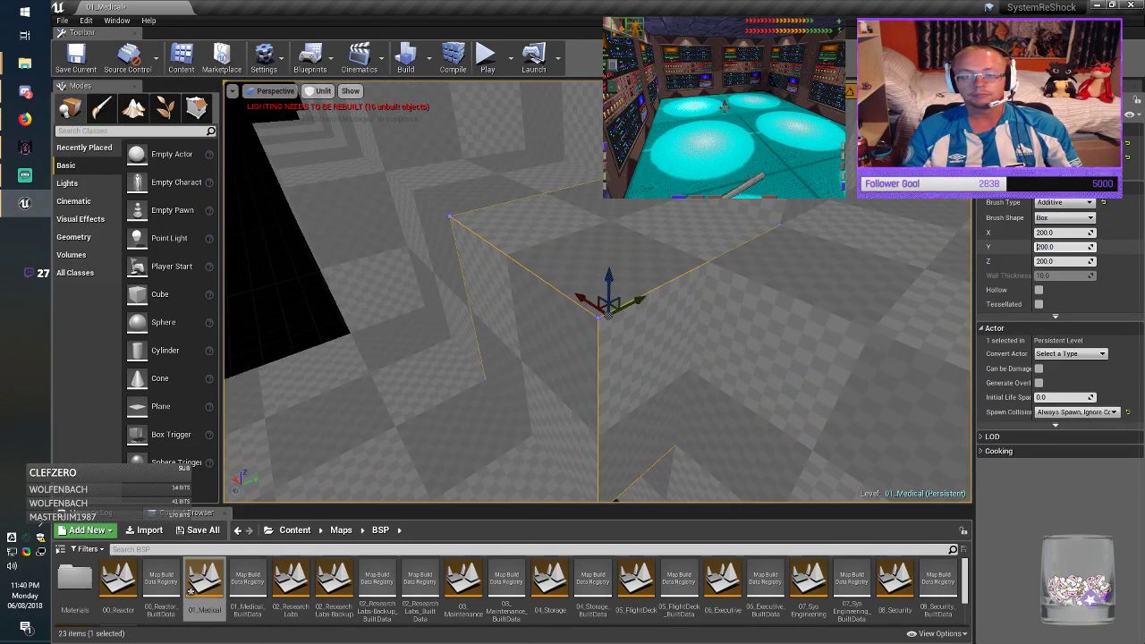
pyautogui.press('BackSpace')
pyautogui.write('1')
pyautogui.press('Return')
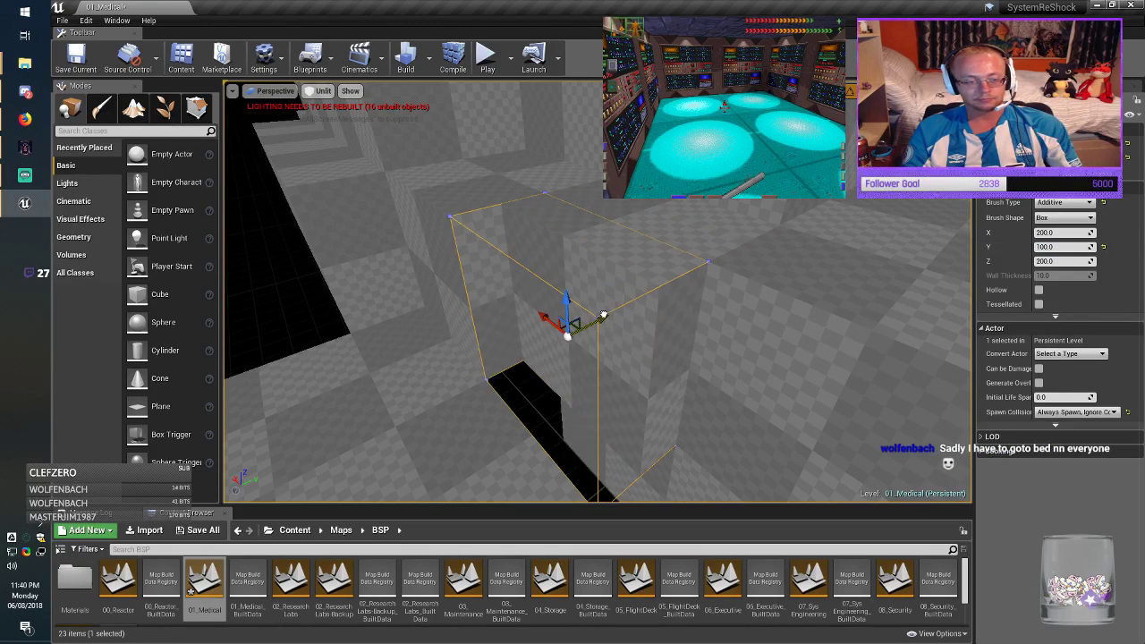
pyautogui.moveTo(604, 315); pyautogui.dragTo(603, 315)
# Step: Extend the wall brush to an X size of 400 and shift it along X to meet the adjoining block
pyautogui.moveTo(604, 315)
pyautogui.mouseDown(button='right')
pyautogui.moveTo(698, 268)
pyautogui.moveTo(725, 269)
pyautogui.mouseUp(button='right')
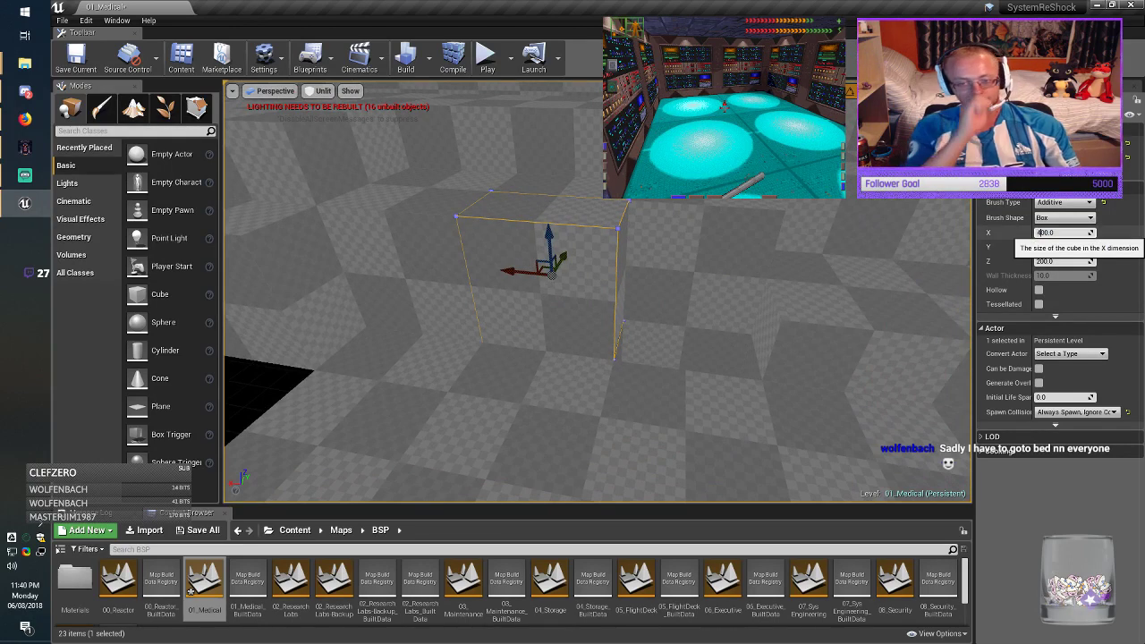
pyautogui.press('Return')
pyautogui.moveTo(509, 272); pyautogui.dragTo(588, 287)
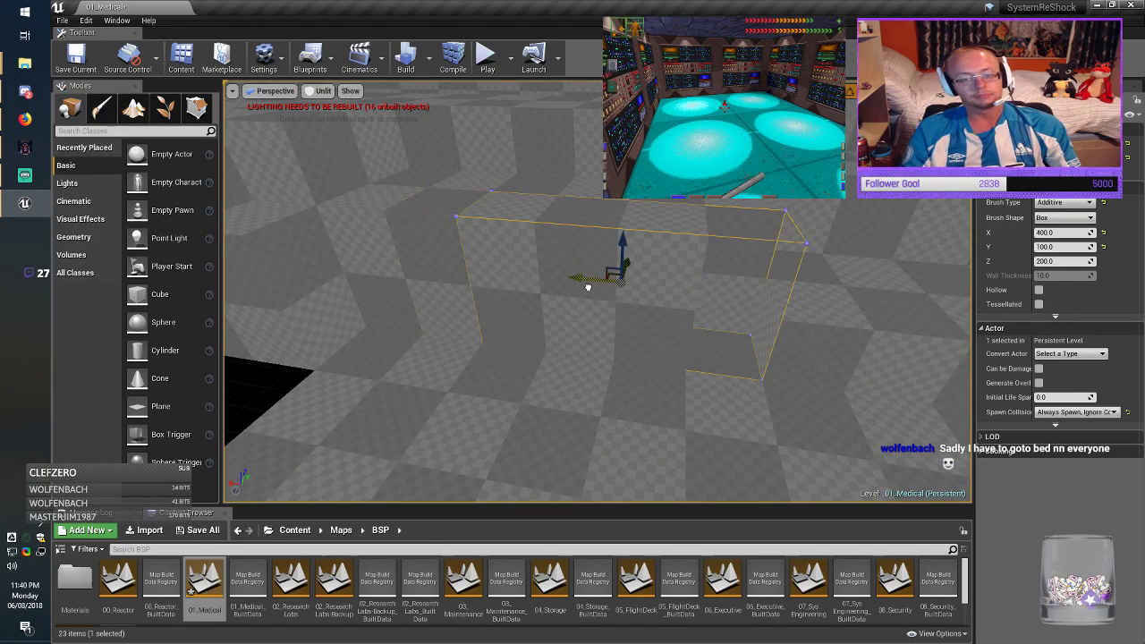
pyautogui.moveTo(588, 287)
pyautogui.mouseDown(button='right')
pyautogui.moveTo(702, 288)
pyautogui.moveTo(466, 273)
pyautogui.moveTo(649, 235)
pyautogui.moveTo(581, 240)
pyautogui.moveTo(604, 246)
pyautogui.moveTo(582, 313)
pyautogui.moveTo(572, 268)
pyautogui.moveTo(662, 286)
pyautogui.mouseUp(button='right')
pyautogui.click(588, 287)
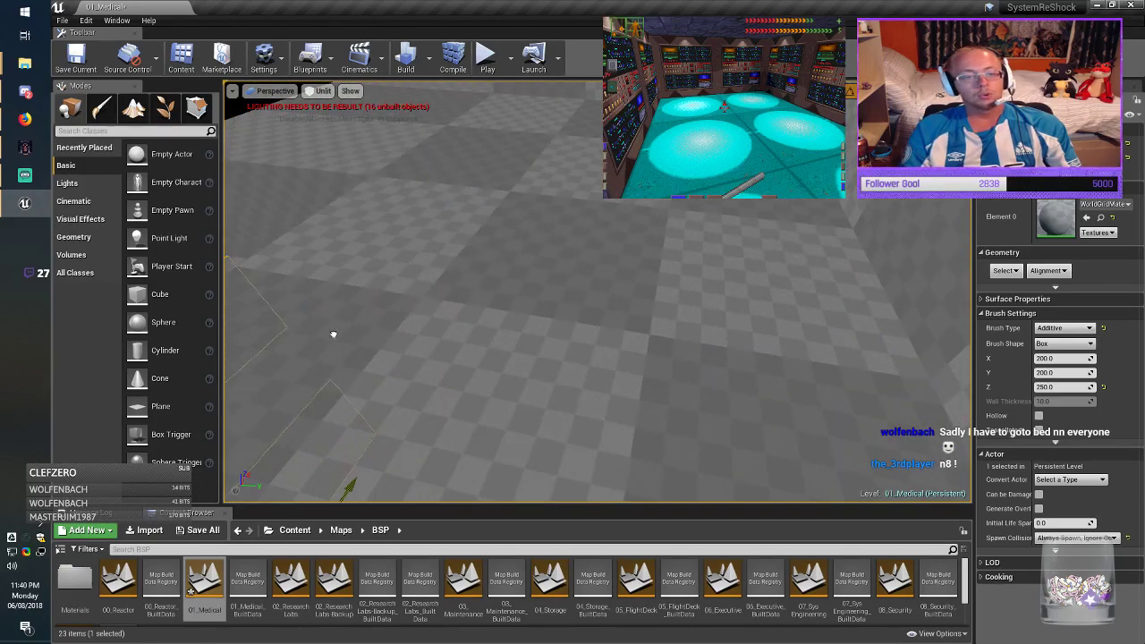
pyautogui.moveTo(332, 332); pyautogui.dragTo(370, 330)
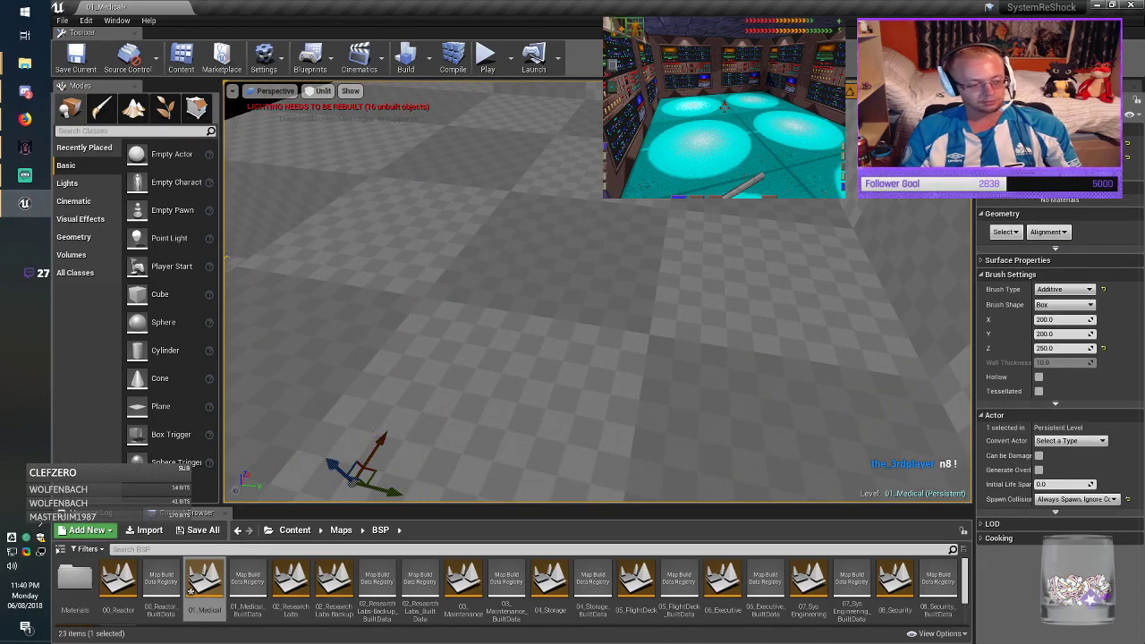
pyautogui.moveTo(374, 329)
pyautogui.mouseDown(button='right')
pyautogui.moveTo(492, 313)
pyautogui.moveTo(572, 268)
pyautogui.moveTo(609, 314)
pyautogui.moveTo(577, 273)
pyautogui.mouseUp(button='right')
pyautogui.hotkey('ctrl', 'z')
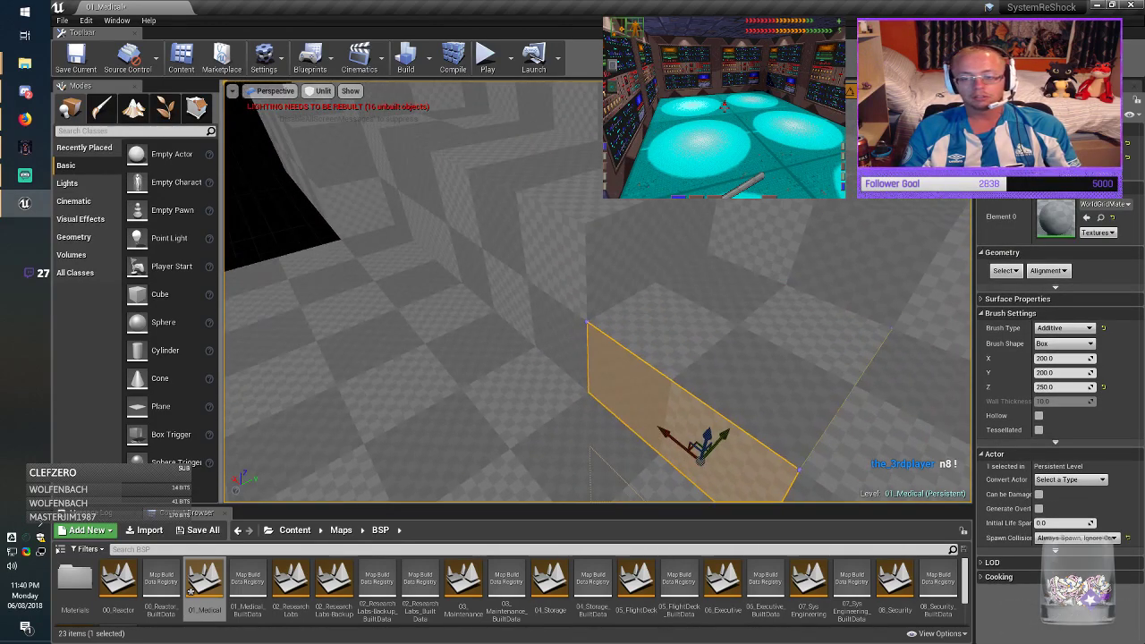
# Step: Raise the top face of the 200 × 200 × 250 box brush in geometry editing mode, then return to placement mode
pyautogui.click(196, 108)
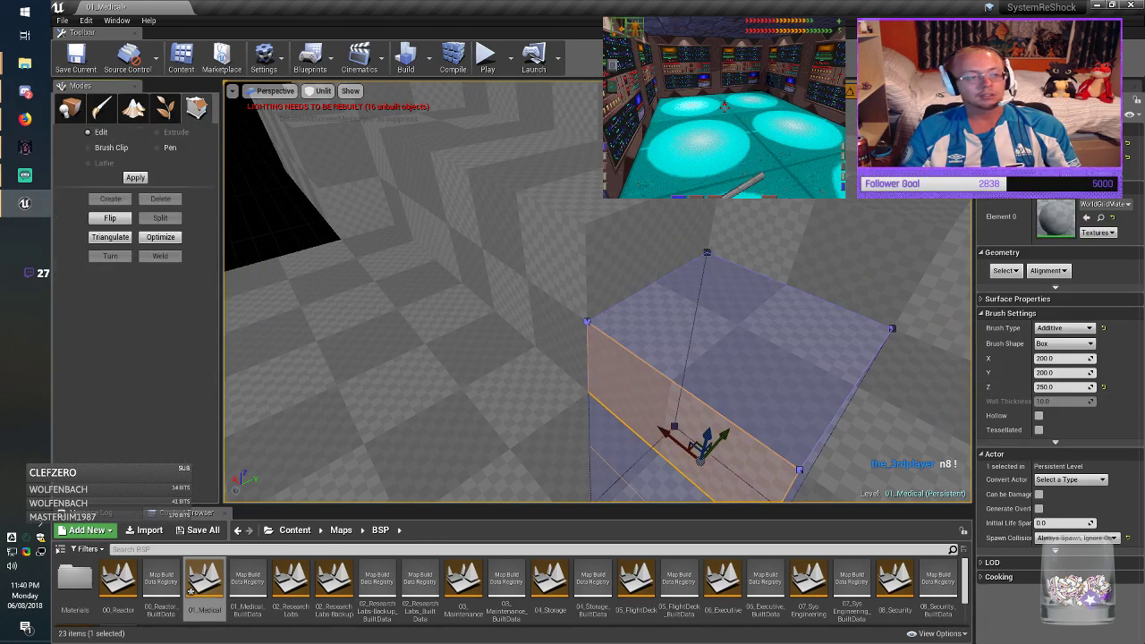
pyautogui.click(741, 349)
pyautogui.moveTo(741, 347); pyautogui.dragTo(745, 324, button='right')
pyautogui.moveTo(746, 315); pyautogui.dragTo(766, 217)
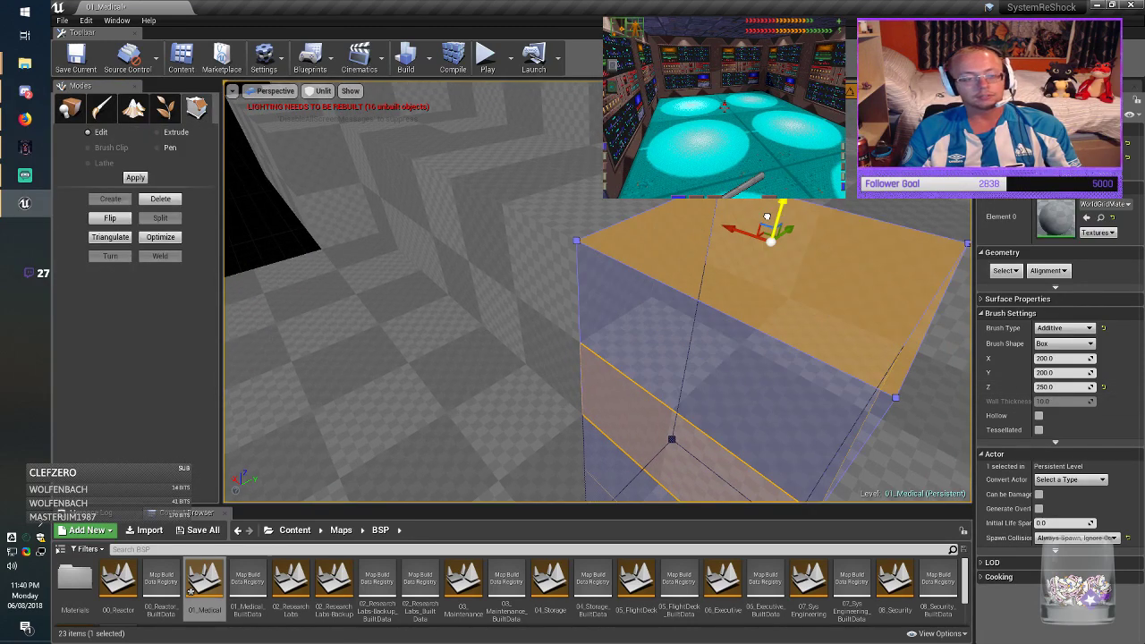
pyautogui.moveTo(767, 216); pyautogui.dragTo(696, 221, button='right')
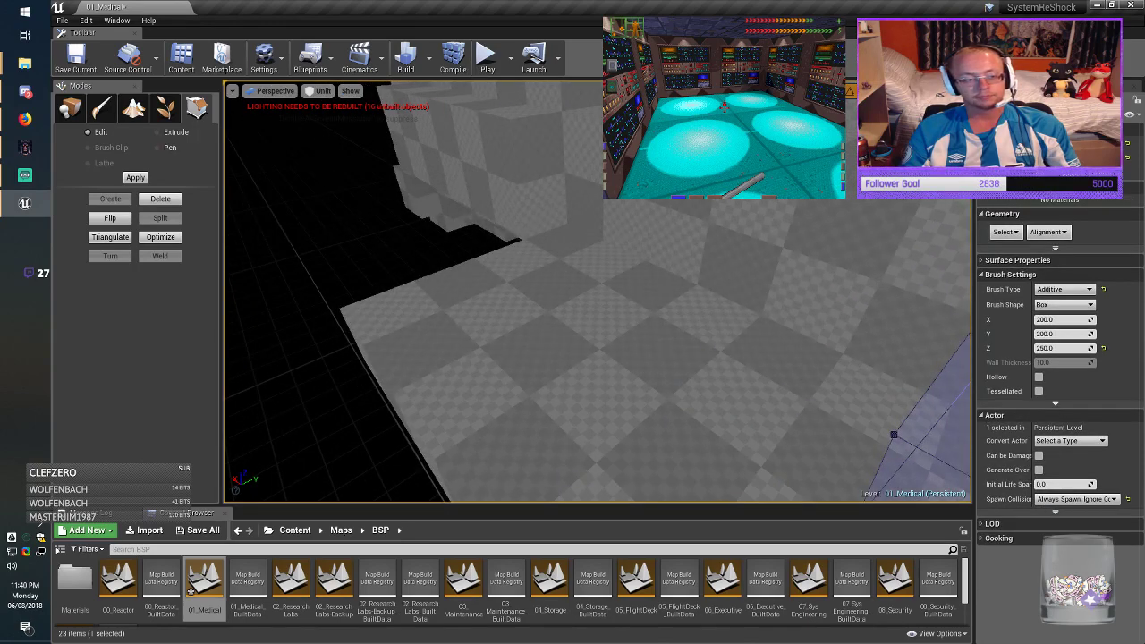
pyautogui.click(339, 178)
pyautogui.click(71, 109)
# Step: Duplicate the 600 × 100 × 200 wall brush along Y into the empty space outside the floor
pyautogui.moveTo(447, 269); pyautogui.dragTo(608, 255, button='right')
pyautogui.click(436, 267)
pyautogui.moveTo(436, 266)
pyautogui.mouseDown(button='right')
pyautogui.moveTo(309, 268)
pyautogui.moveTo(300, 242)
pyautogui.mouseUp(button='right')
pyautogui.click(437, 267)
pyautogui.moveTo(437, 266); pyautogui.dragTo(291, 259, button='right')
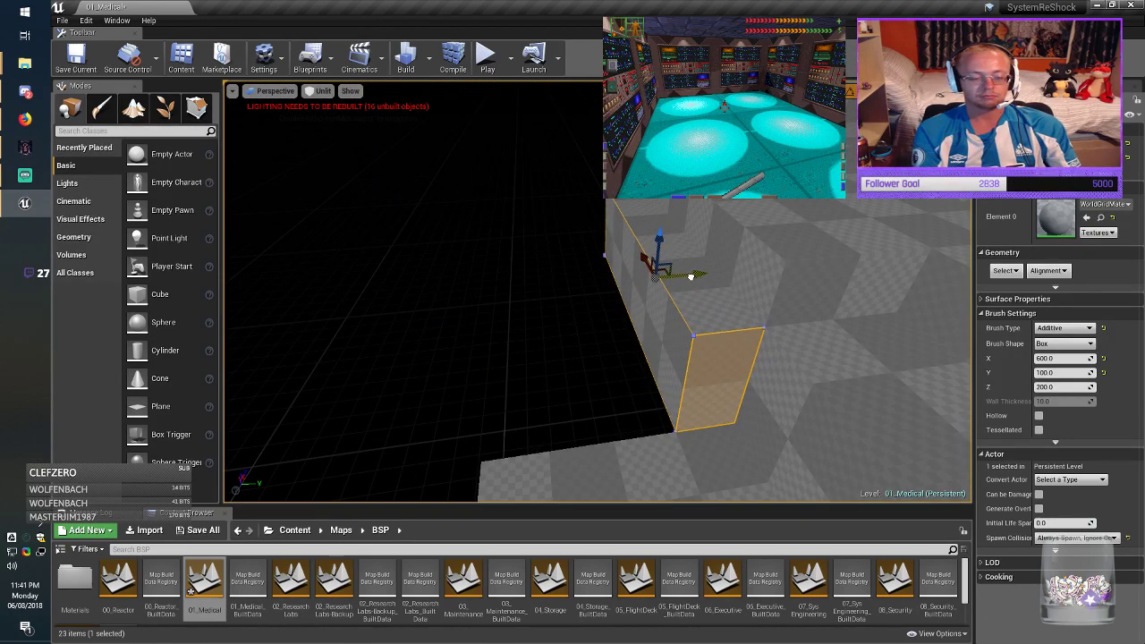
pyautogui.moveTo(690, 276)
pyautogui.mouseDown()
pyautogui.moveTo(555, 288)
pyautogui.moveTo(593, 289)
pyautogui.mouseUp()
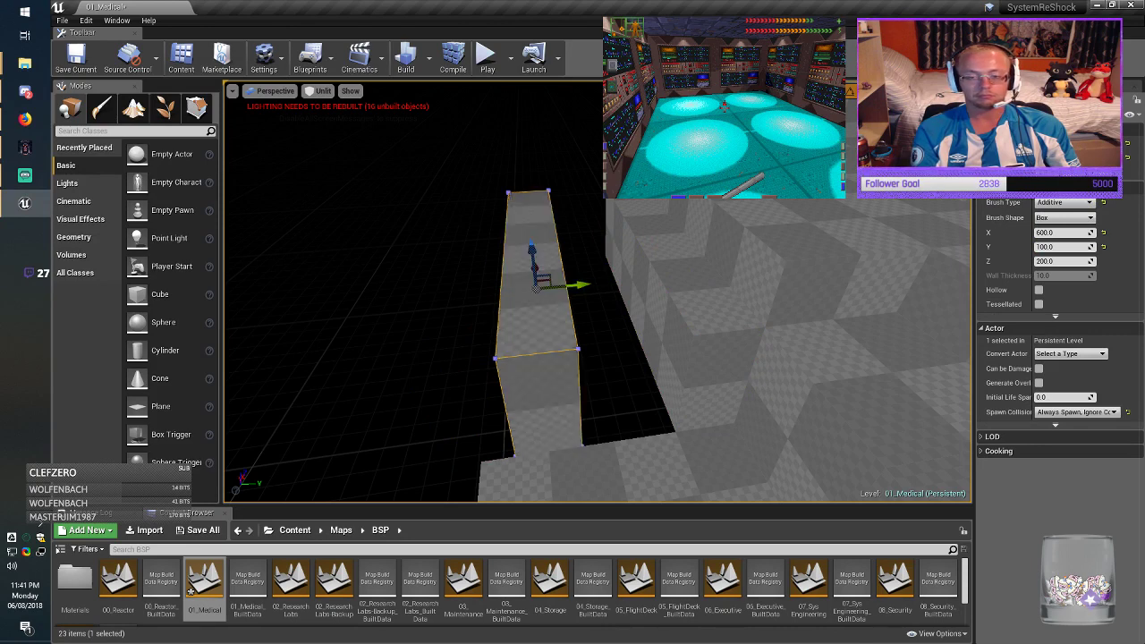
# Step: Resize the copied wall brush to X 100 and Y 300, and move it along X to the floor's edge
pyautogui.click(1044, 233)
pyautogui.write('1')
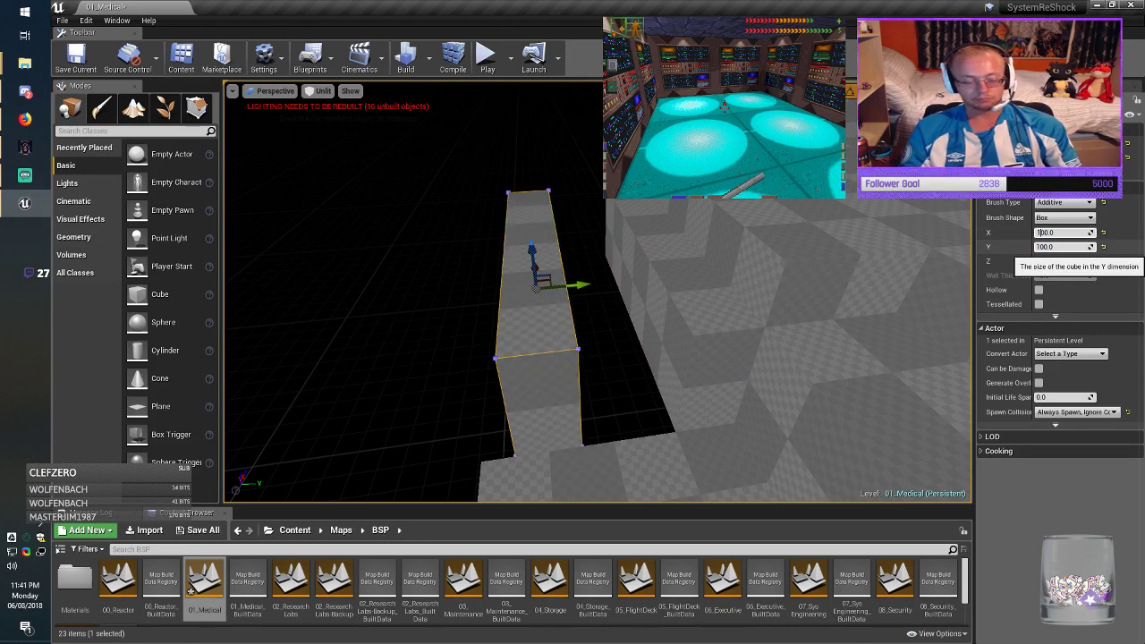
pyautogui.press('Return')
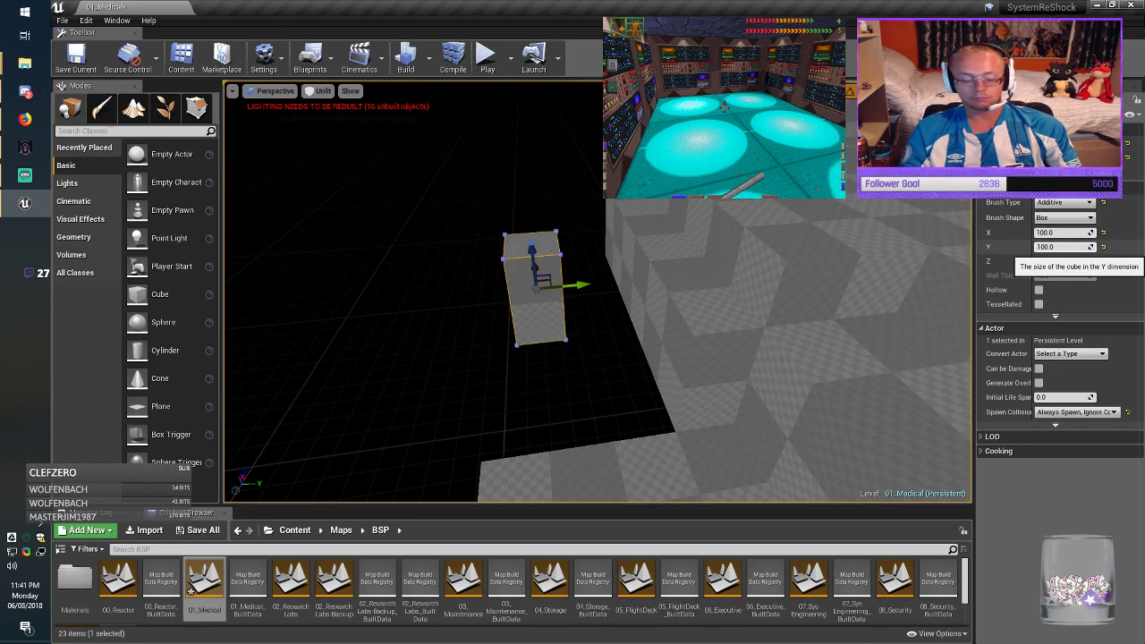
pyautogui.press('Return')
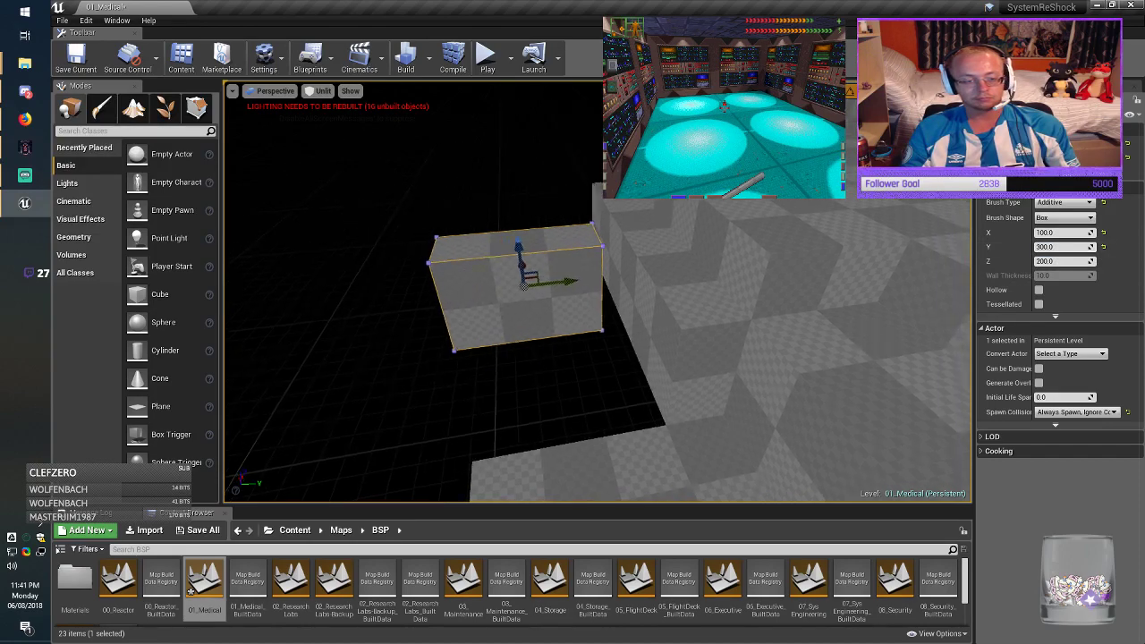
pyautogui.moveTo(644, 340)
pyautogui.mouseDown(button='right')
pyautogui.moveTo(770, 367)
pyautogui.moveTo(805, 358)
pyautogui.mouseUp(button='right')
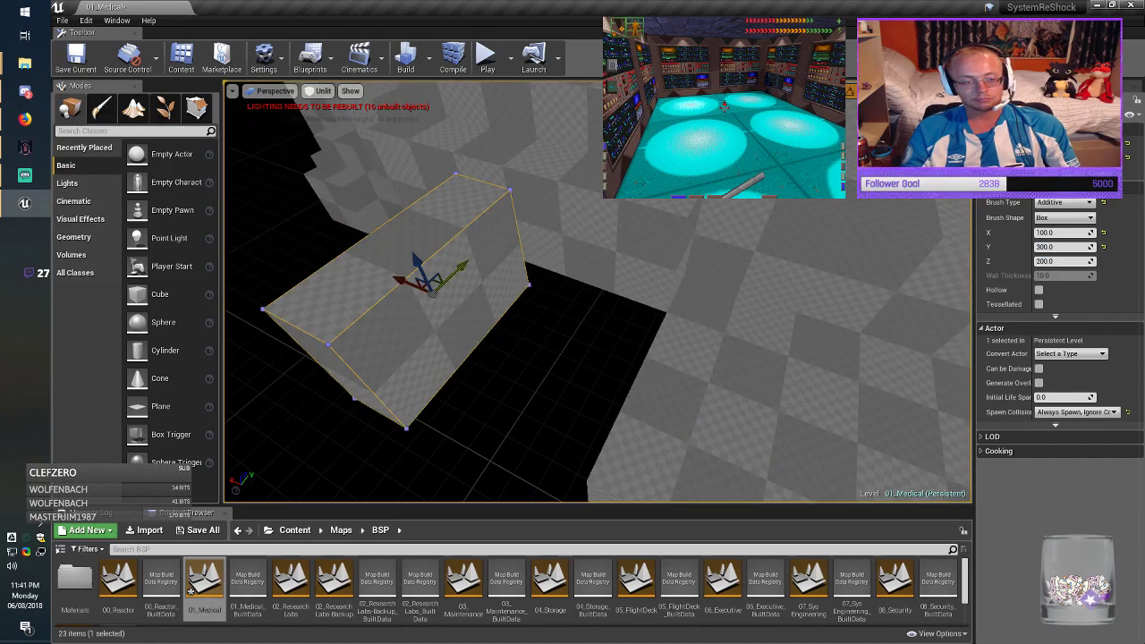
pyautogui.moveTo(433, 288)
pyautogui.mouseDown()
pyautogui.moveTo(473, 243)
pyautogui.moveTo(571, 298)
pyautogui.mouseUp()
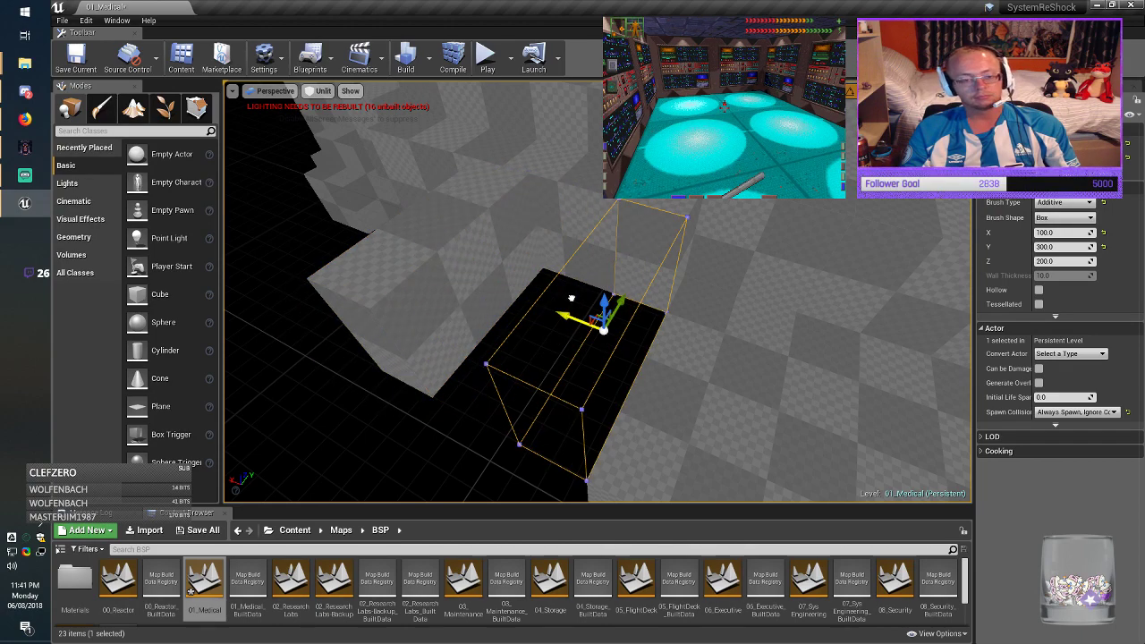
# Step: Place the 100 × 300 × 200 wall brush across the floor on the opposite side of the room
pyautogui.moveTo(572, 298)
pyautogui.mouseDown(button='right')
pyautogui.moveTo(707, 335)
pyautogui.moveTo(615, 323)
pyautogui.mouseUp(button='right')
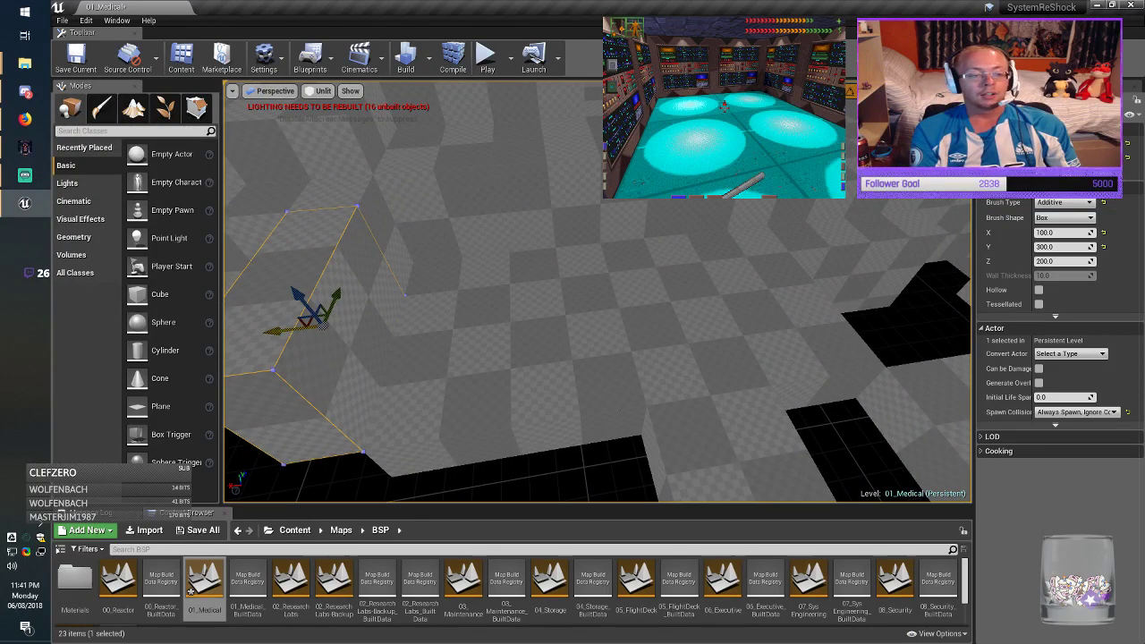
pyautogui.moveTo(293, 331); pyautogui.dragTo(901, 320)
pyautogui.moveTo(902, 320)
pyautogui.mouseDown(button='right')
pyautogui.moveTo(1011, 260)
pyautogui.moveTo(957, 279)
pyautogui.moveTo(948, 224)
pyautogui.moveTo(950, 258)
pyautogui.mouseUp(button='right')
# Step: Set the wall brush's Y size to 400 and shift it along Y to line up with the adjoining wall
pyautogui.click(1041, 248)
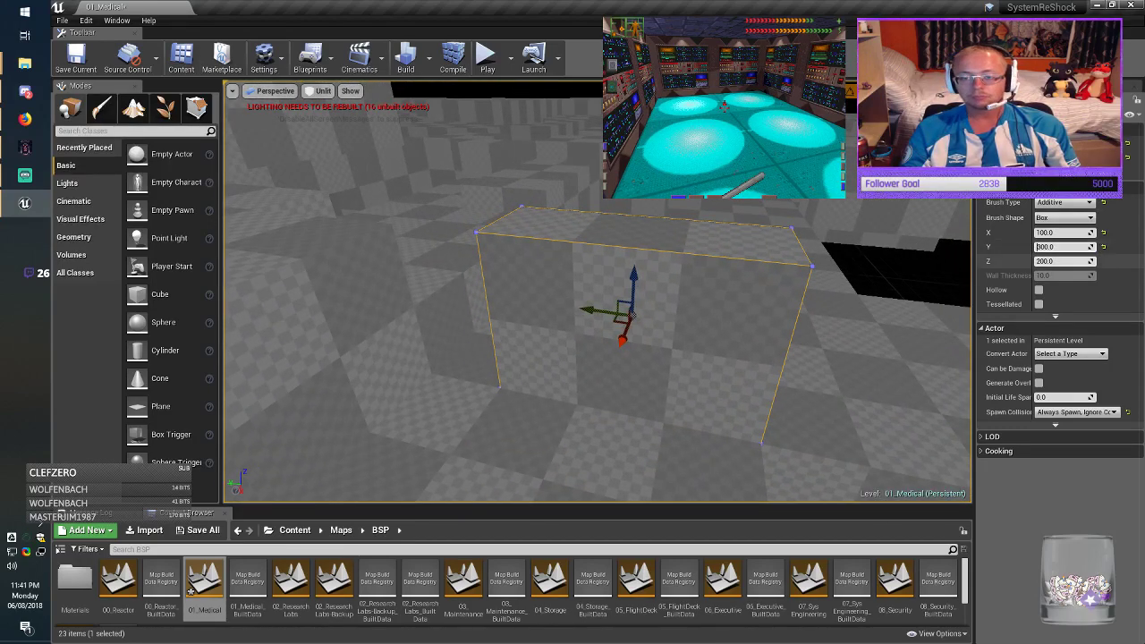
pyautogui.press('BackSpace')
pyautogui.press('Return')
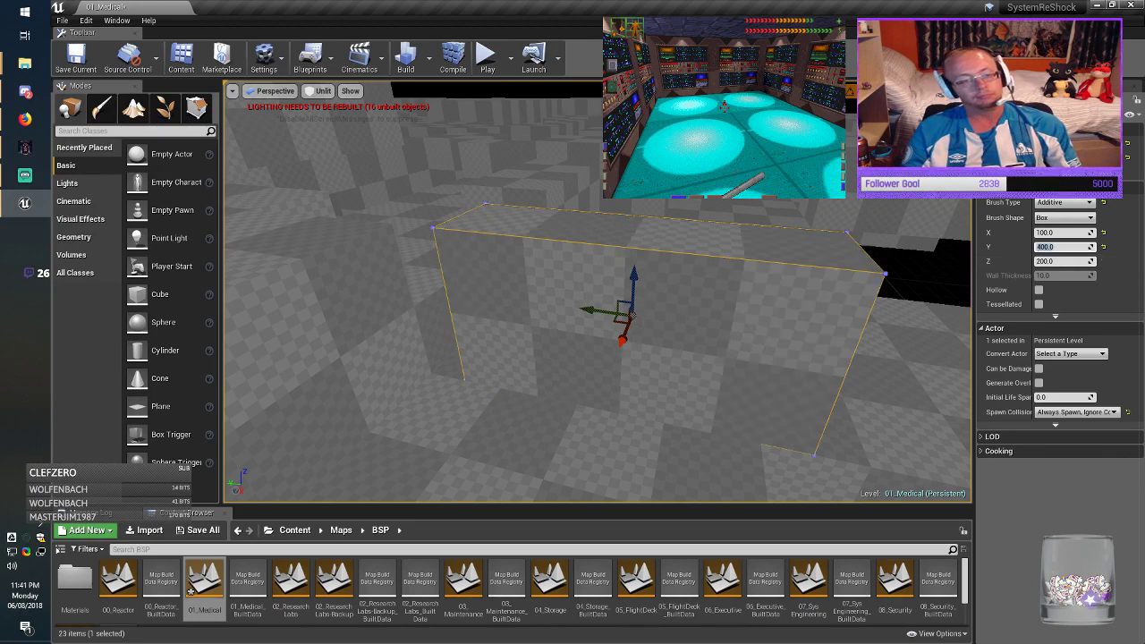
pyautogui.moveTo(581, 311); pyautogui.dragTo(538, 310)
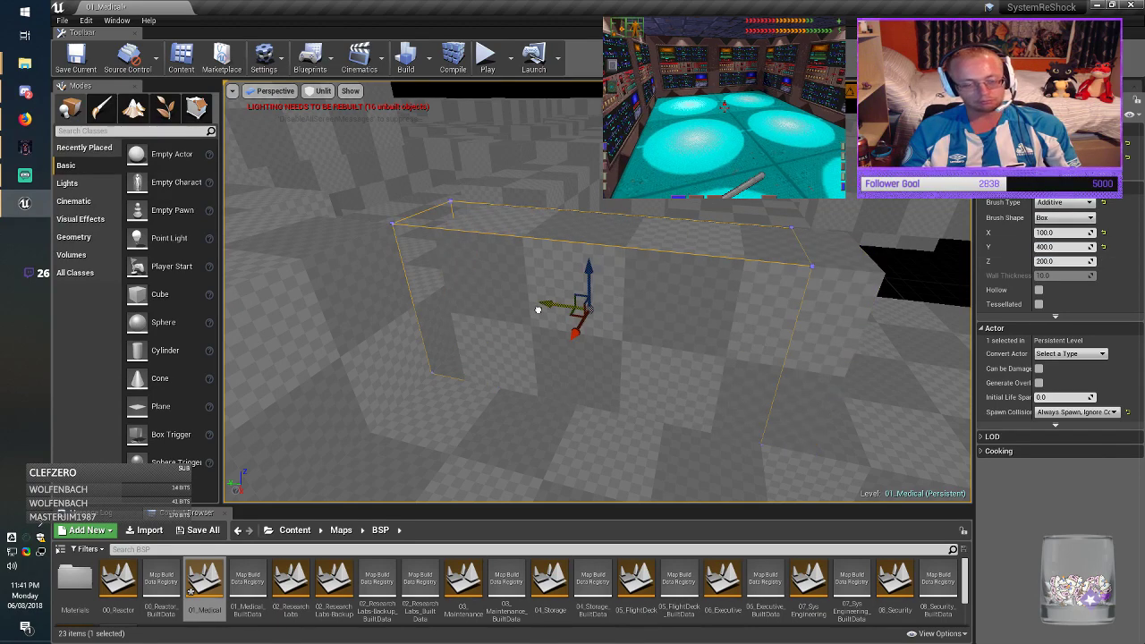
# Step: Deselect the wall brush and save the 01_Medical map
pyautogui.moveTo(537, 309)
pyautogui.mouseDown(button='right')
pyautogui.moveTo(541, 260)
pyautogui.moveTo(517, 284)
pyautogui.moveTo(521, 321)
pyautogui.moveTo(540, 315)
pyautogui.mouseUp(button='right')
pyautogui.press('Escape')
pyautogui.click(76, 58)
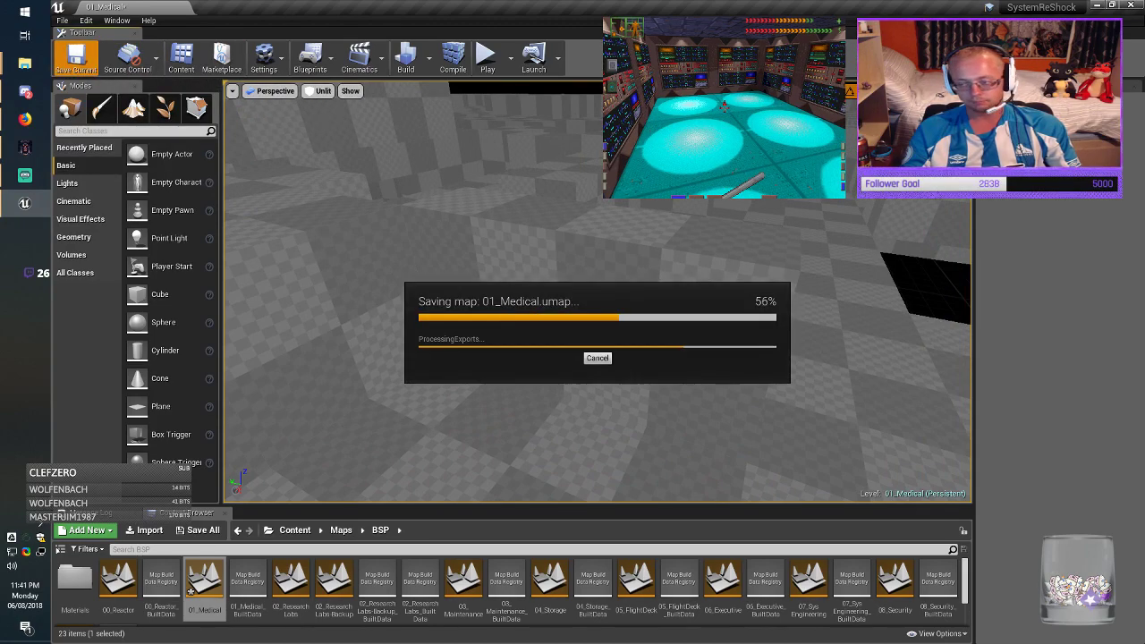
# Step: Select everything in the level, apply a surface alignment to all the brush surfaces, and save the map
pyautogui.moveTo(536, 313)
pyautogui.mouseDown(button='right')
pyautogui.moveTo(617, 347)
pyautogui.moveTo(761, 329)
pyautogui.moveTo(662, 342)
pyautogui.moveTo(675, 342)
pyautogui.mouseUp(button='right')
pyautogui.hotkey('ctrl', 'a')
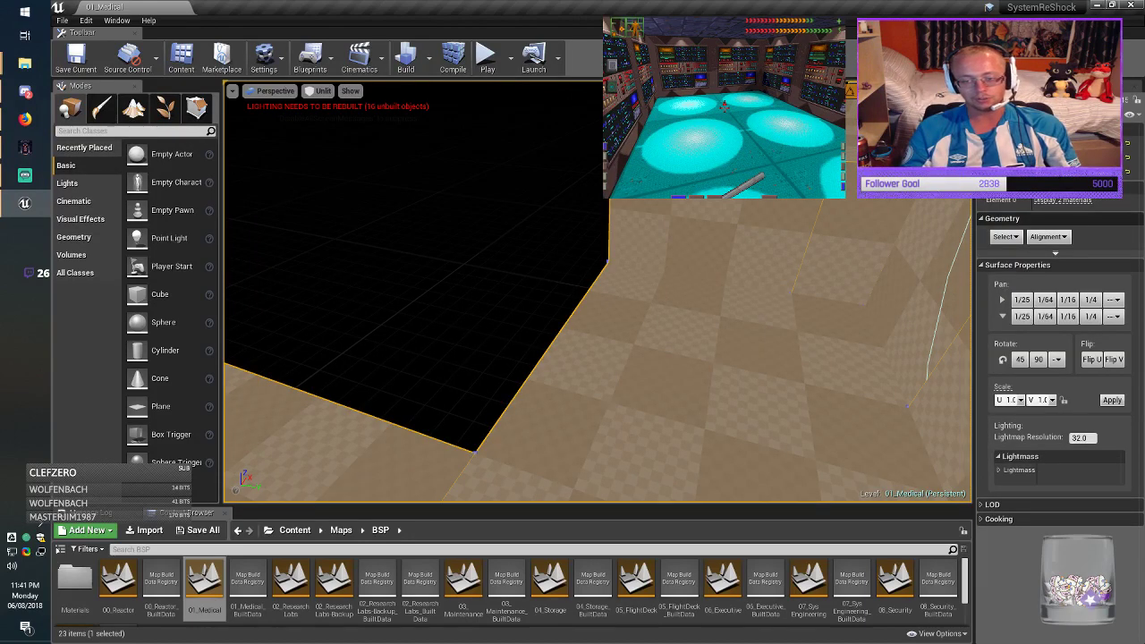
pyautogui.click(1049, 237)
pyautogui.click(1065, 264)
pyautogui.press('Escape')
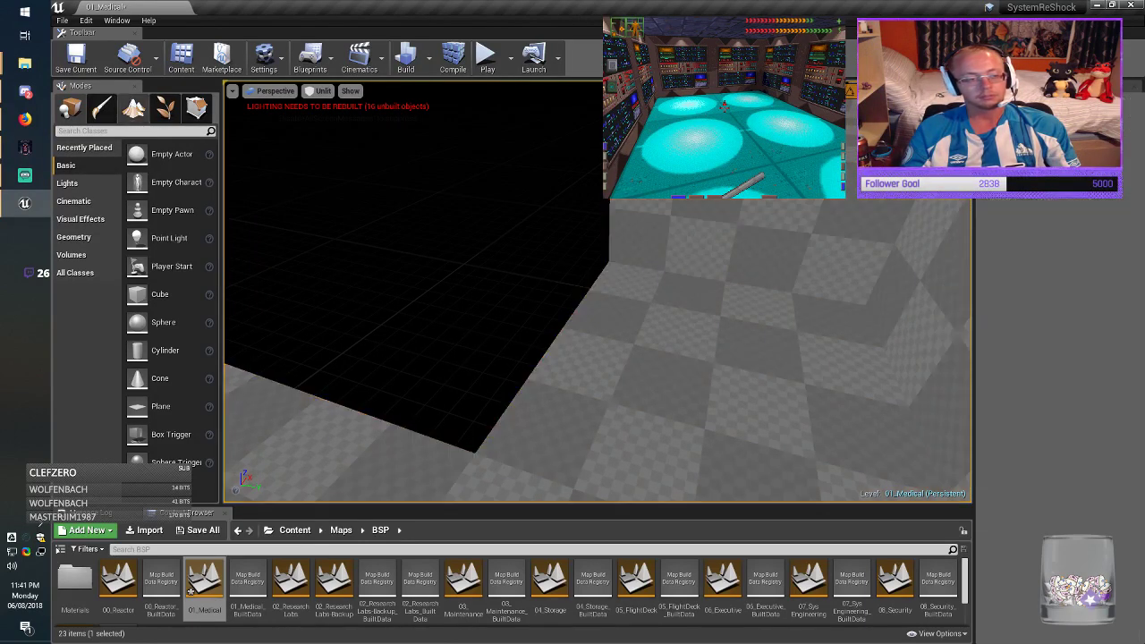
pyautogui.click(76, 58)
# Step: Check the room in System Shock, then duplicate the 400 × 100 × 200 wall brush to the floor's far side
pyautogui.hotkey('alt', 'Tab')
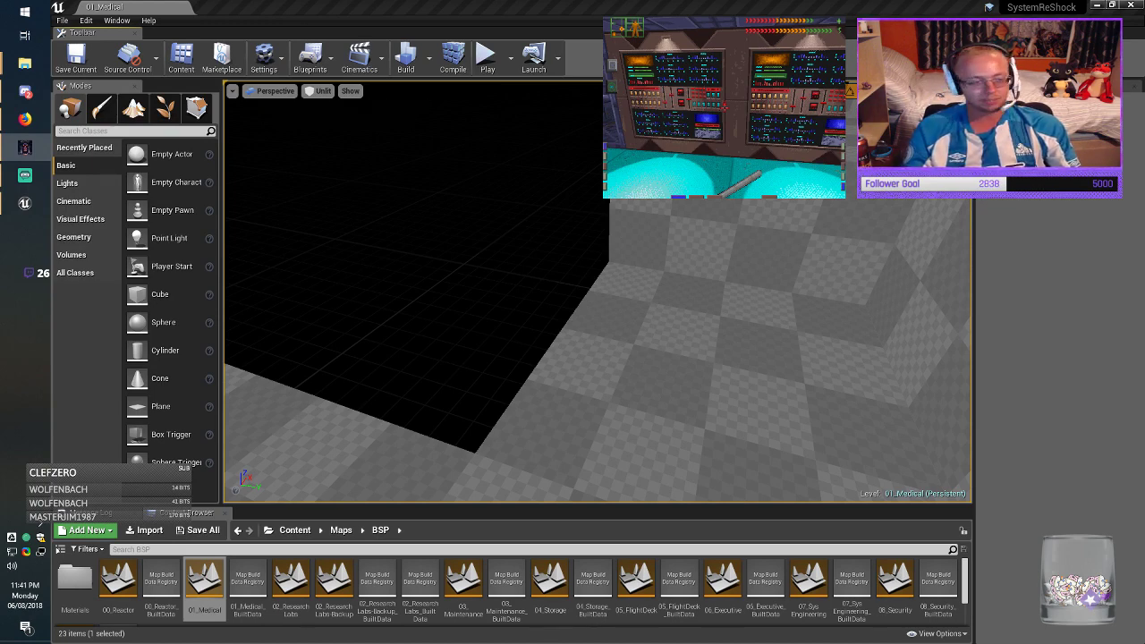
pyautogui.moveTo(866, 376); pyautogui.dragTo(935, 349, button='right')
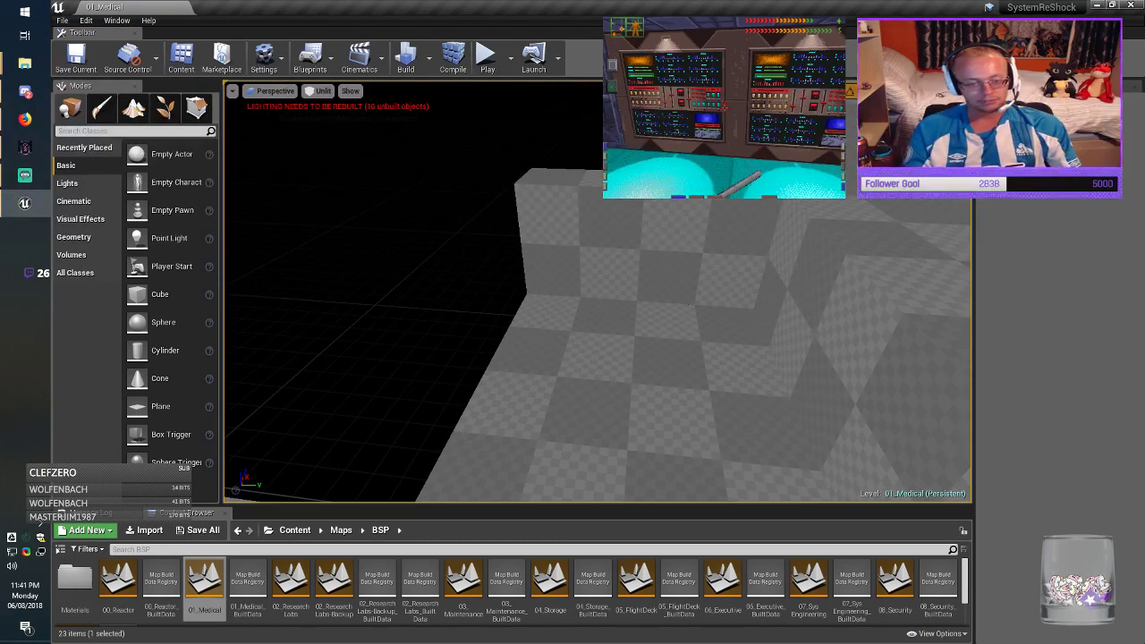
pyautogui.click(866, 376)
pyautogui.moveTo(866, 376); pyautogui.dragTo(934, 380, button='right')
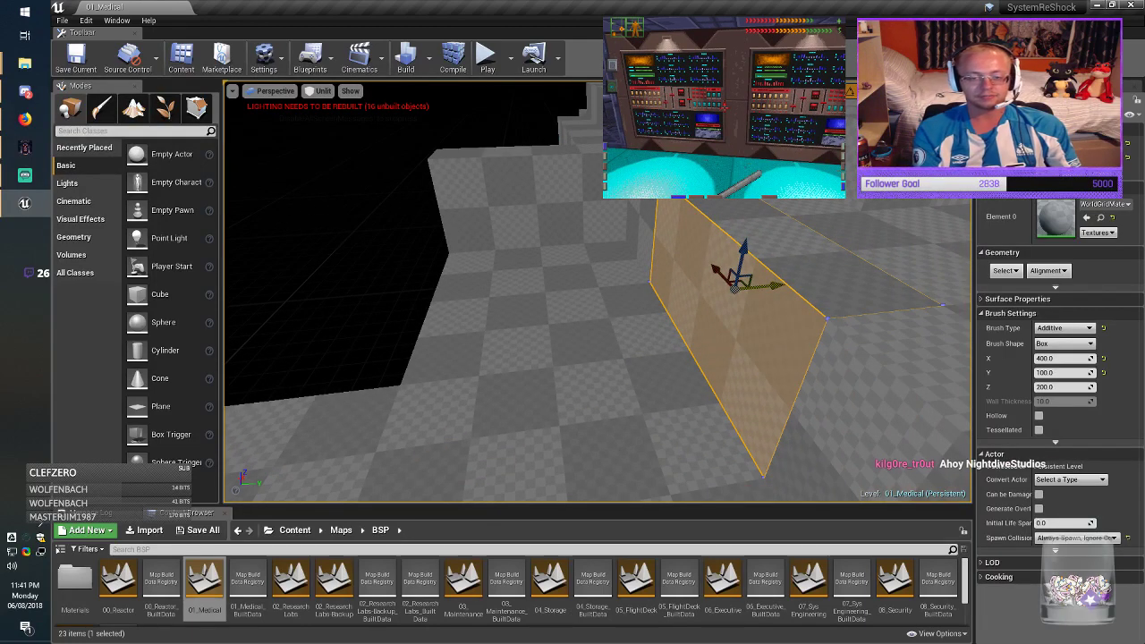
pyautogui.moveTo(730, 282)
pyautogui.keyDown('alt'); pyautogui.mouseDown()
pyautogui.moveTo(229, 256)
pyautogui.moveTo(284, 280)
pyautogui.moveTo(388, 246)
pyautogui.mouseUp(); pyautogui.keyUp('alt')
pyautogui.moveTo(388, 246)
pyautogui.mouseDown(button='right')
pyautogui.moveTo(233, 269)
pyautogui.moveTo(295, 268)
pyautogui.moveTo(268, 269)
pyautogui.moveTo(336, 309)
pyautogui.moveTo(376, 282)
pyautogui.moveTo(362, 264)
pyautogui.mouseUp(button='right')
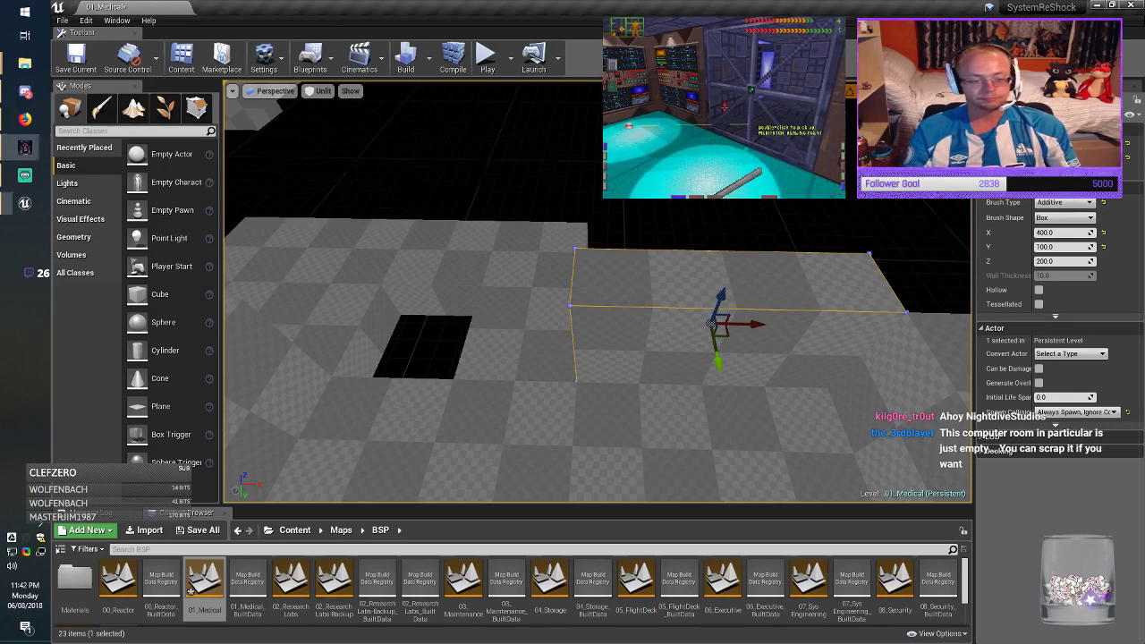
# Step: Duplicate the 400 × 100 × 200 wall brush beside the square floor hole and resize the copy to X 200 and Y 200
pyautogui.moveTo(554, 358); pyautogui.dragTo(505, 357, button='right')
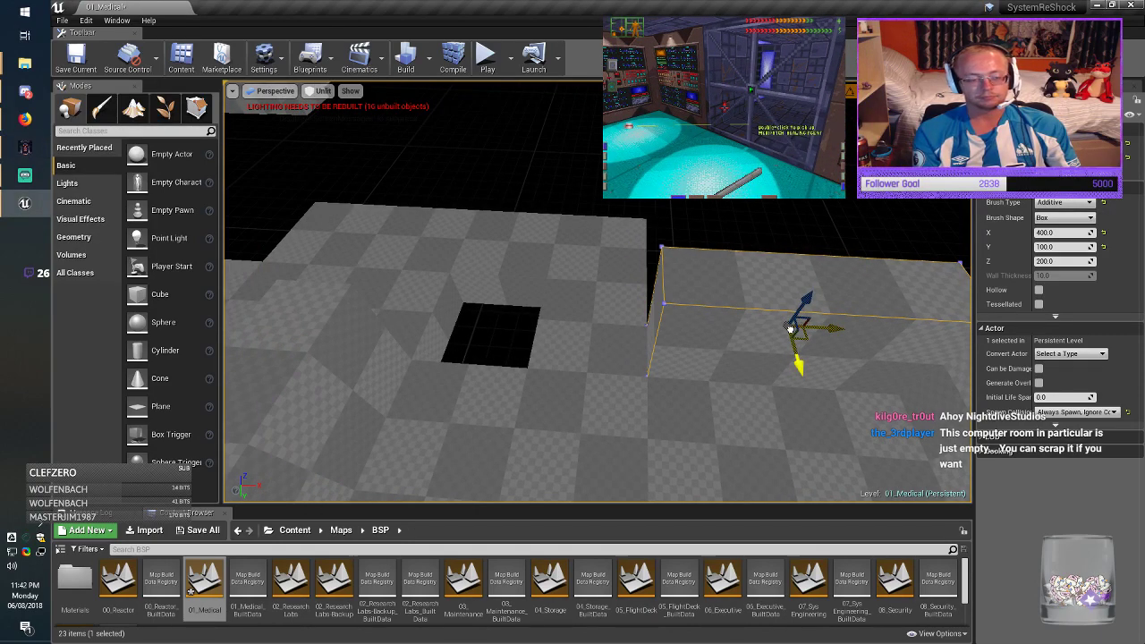
pyautogui.moveTo(790, 328); pyautogui.dragTo(501, 266)
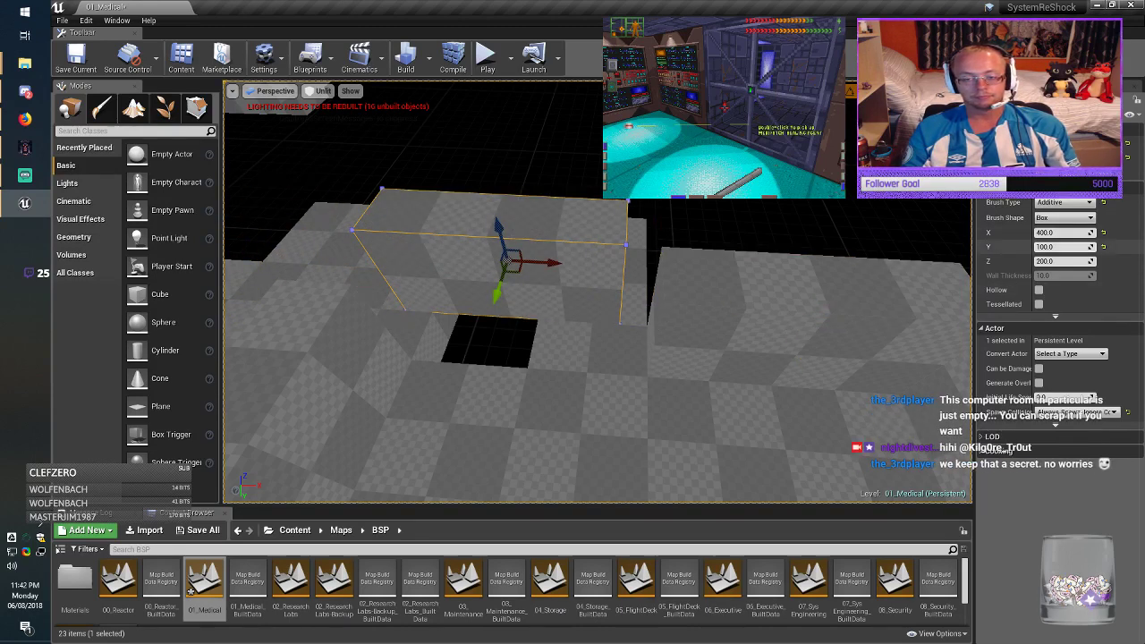
pyautogui.click(1044, 234)
pyautogui.moveTo(1043, 233); pyautogui.dragTo(1030, 237)
pyautogui.write('2')
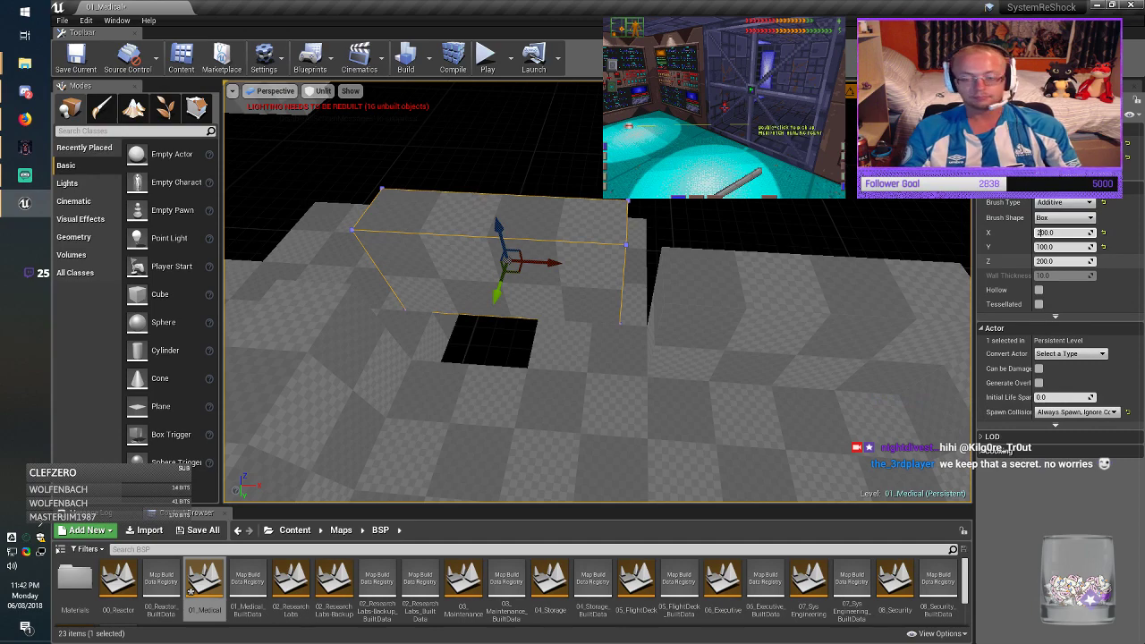
pyautogui.press('Return')
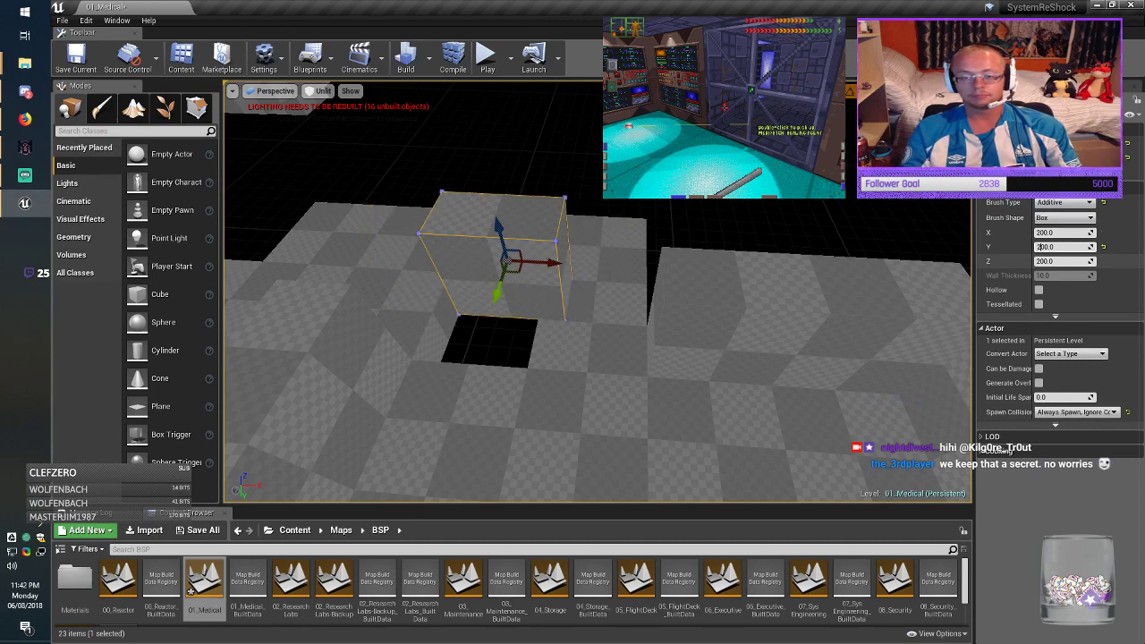
pyautogui.press('Return')
# Step: Move the 200 × 200 × 200 box brush over the square hole in the floor and deselect it
pyautogui.moveTo(609, 295)
pyautogui.mouseDown(button='right')
pyautogui.moveTo(595, 331)
pyautogui.moveTo(591, 313)
pyautogui.mouseUp(button='right')
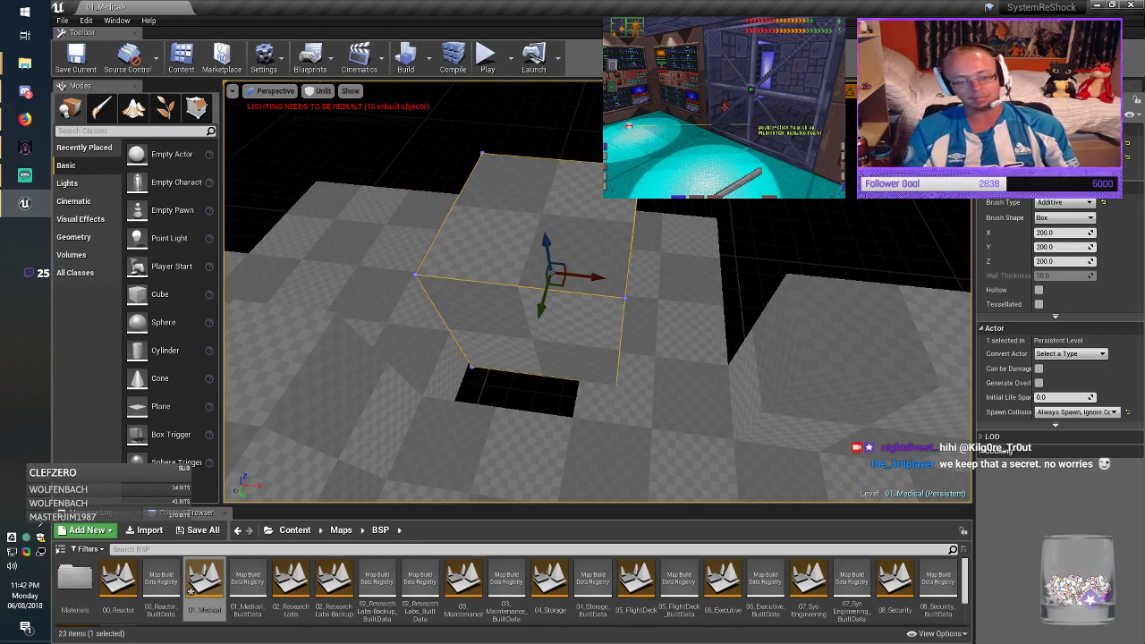
pyautogui.moveTo(555, 292); pyautogui.dragTo(531, 308)
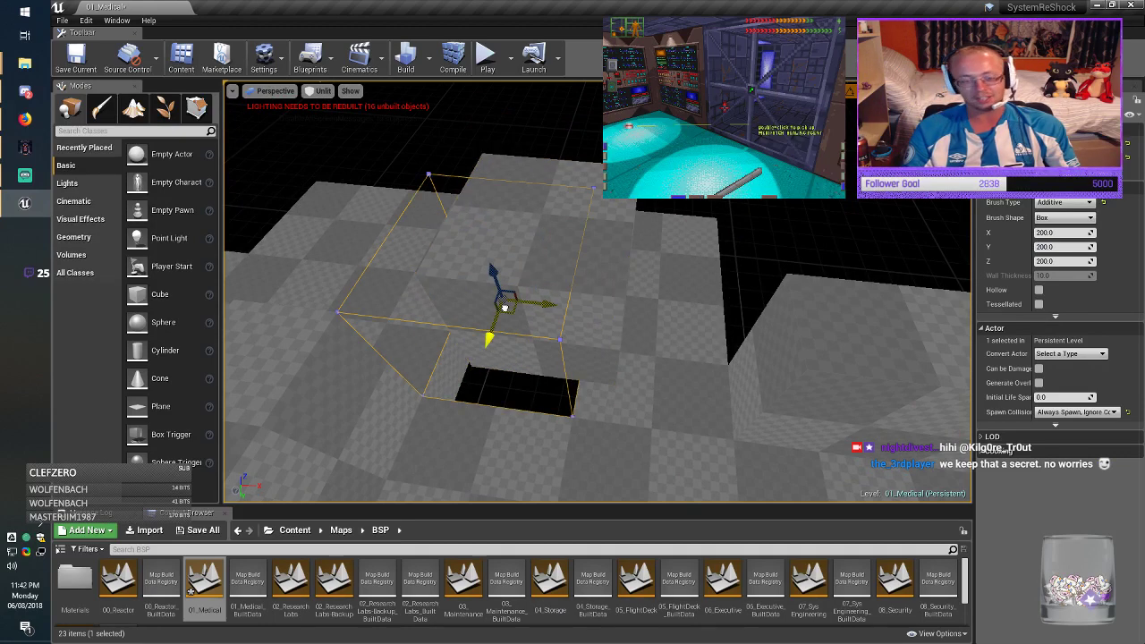
pyautogui.press('Escape')
# Step: Duplicate the 200 × 200 × 200 box brush from the floor hole to the gap at the floor's far corner
pyautogui.click(497, 262)
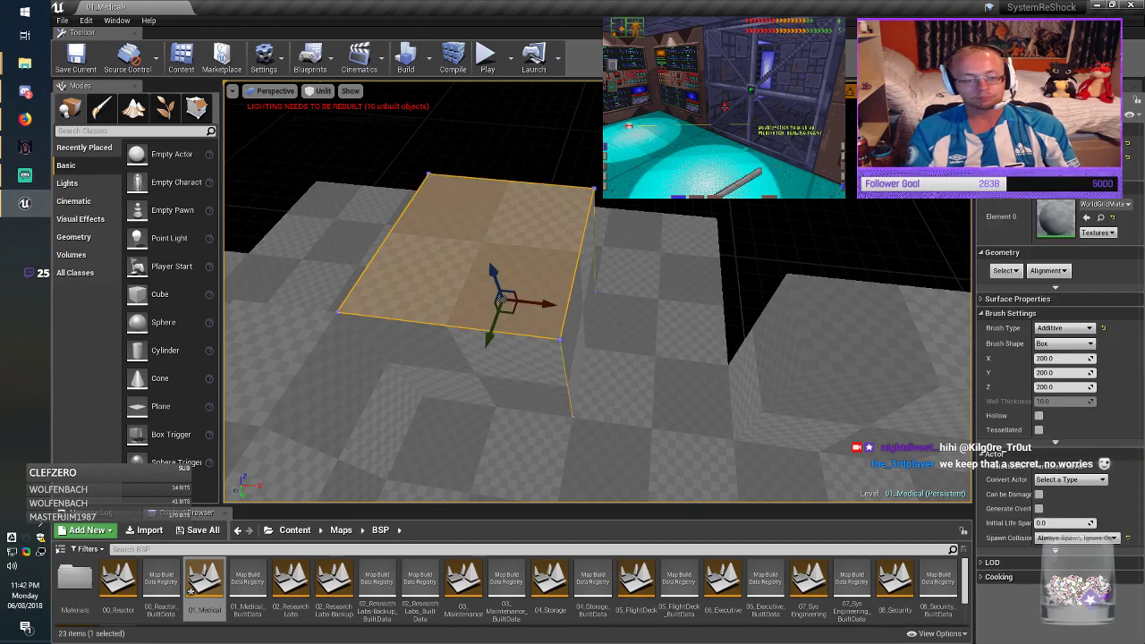
pyautogui.moveTo(527, 309)
pyautogui.keyDown('alt'); pyautogui.mouseDown()
pyautogui.moveTo(942, 243)
pyautogui.moveTo(832, 253)
pyautogui.mouseUp(); pyautogui.keyUp('alt')
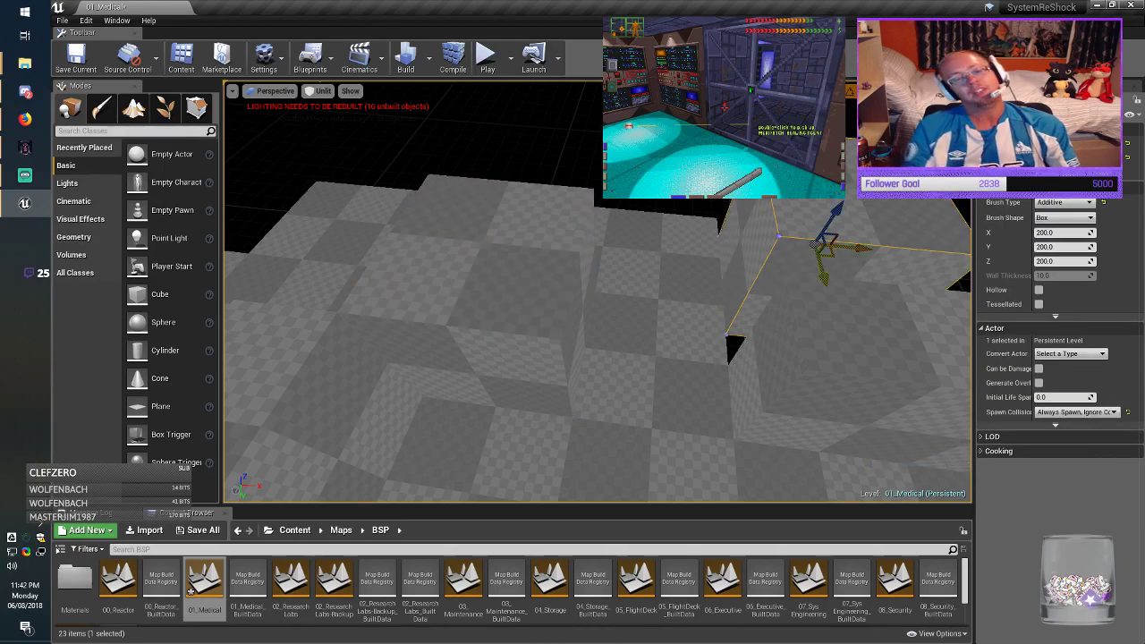
pyautogui.moveTo(834, 225); pyautogui.dragTo(866, 207, button='right')
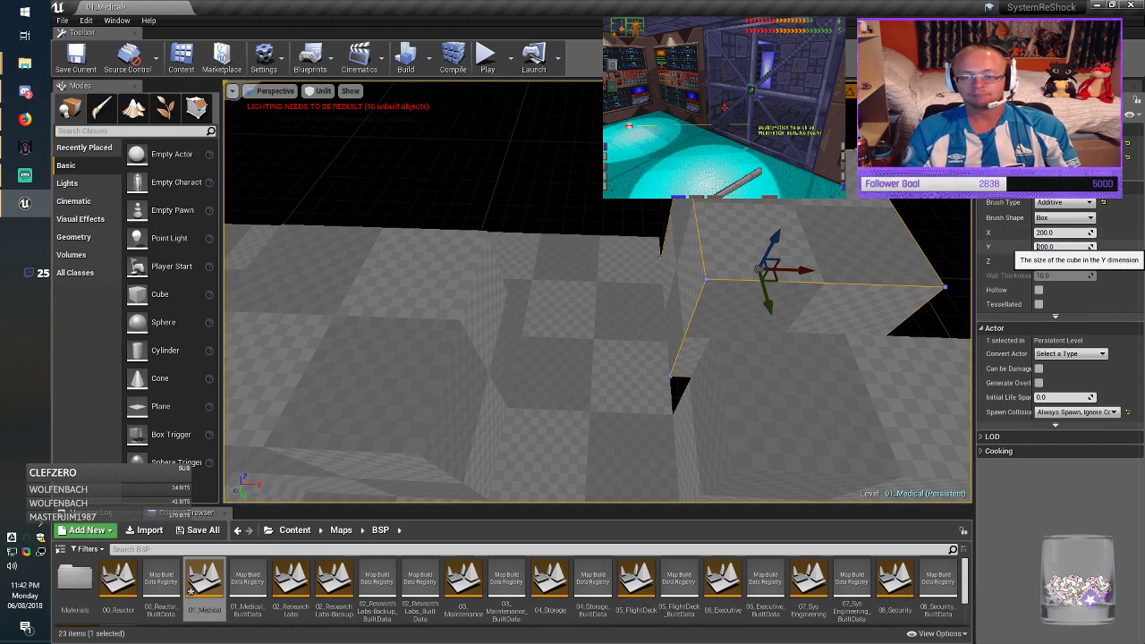
# Step: Resize the copied box brush to X 100 and Y 300, and move it along X against the floor's edge
pyautogui.press('Tab')
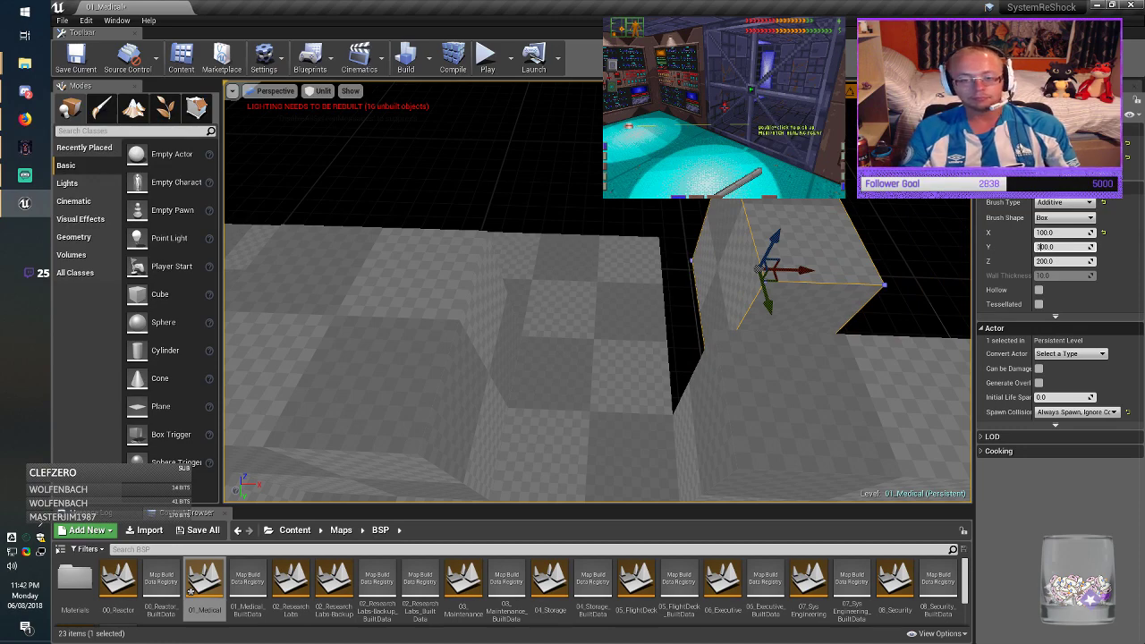
pyautogui.moveTo(777, 279); pyautogui.dragTo(738, 279)
pyautogui.moveTo(738, 279)
pyautogui.mouseDown(button='right')
pyautogui.moveTo(706, 268)
pyautogui.moveTo(725, 268)
pyautogui.mouseUp(button='right')
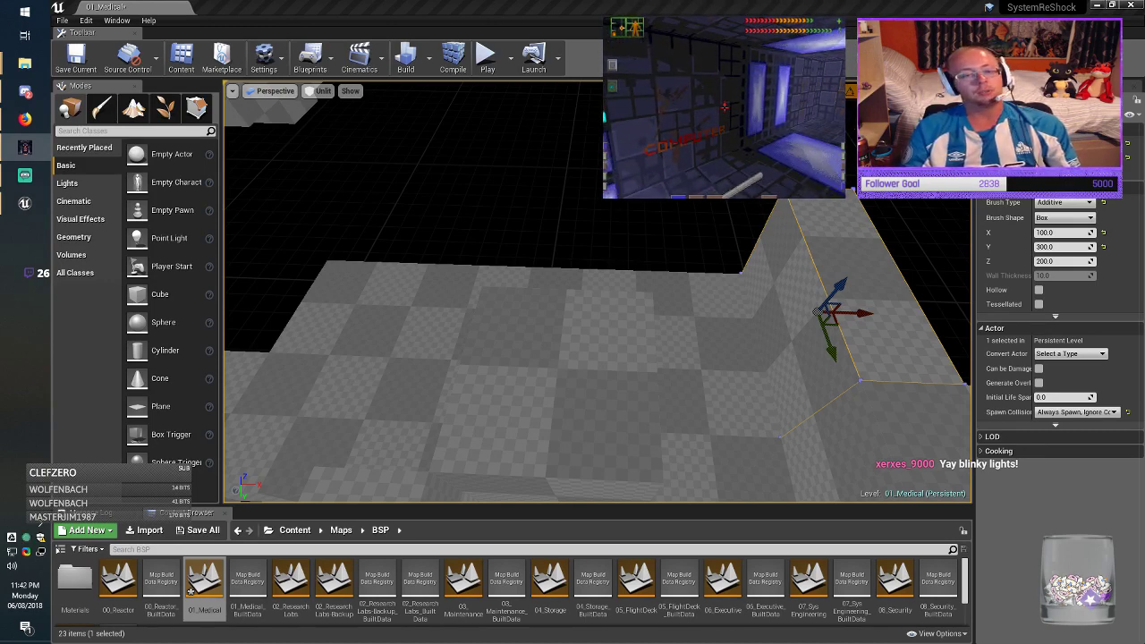
# Step: Duplicate the 100 × 300 × 200 wall brush into the empty space beyond the floor's far edge
pyautogui.moveTo(591, 313)
pyautogui.mouseDown(button='right')
pyautogui.moveTo(592, 278)
pyautogui.moveTo(598, 335)
pyautogui.moveTo(648, 340)
pyautogui.moveTo(599, 313)
pyautogui.mouseUp(button='right')
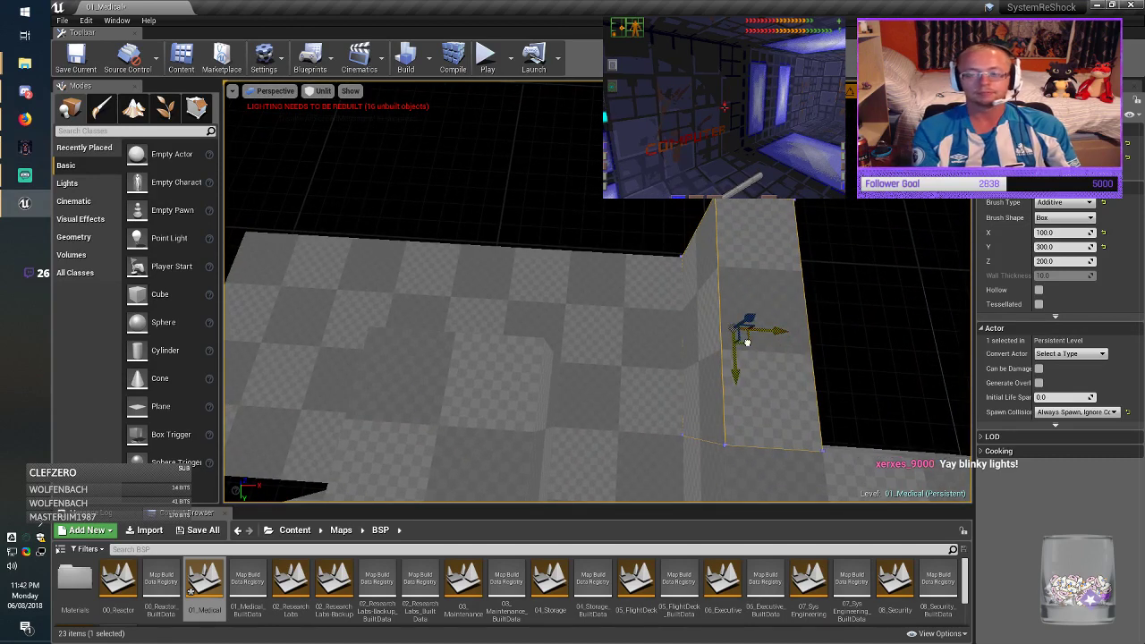
pyautogui.moveTo(731, 332); pyautogui.dragTo(495, 162)
pyautogui.moveTo(496, 162)
pyautogui.mouseDown(button='right')
pyautogui.moveTo(474, 161)
pyautogui.moveTo(474, 125)
pyautogui.mouseUp(button='right')
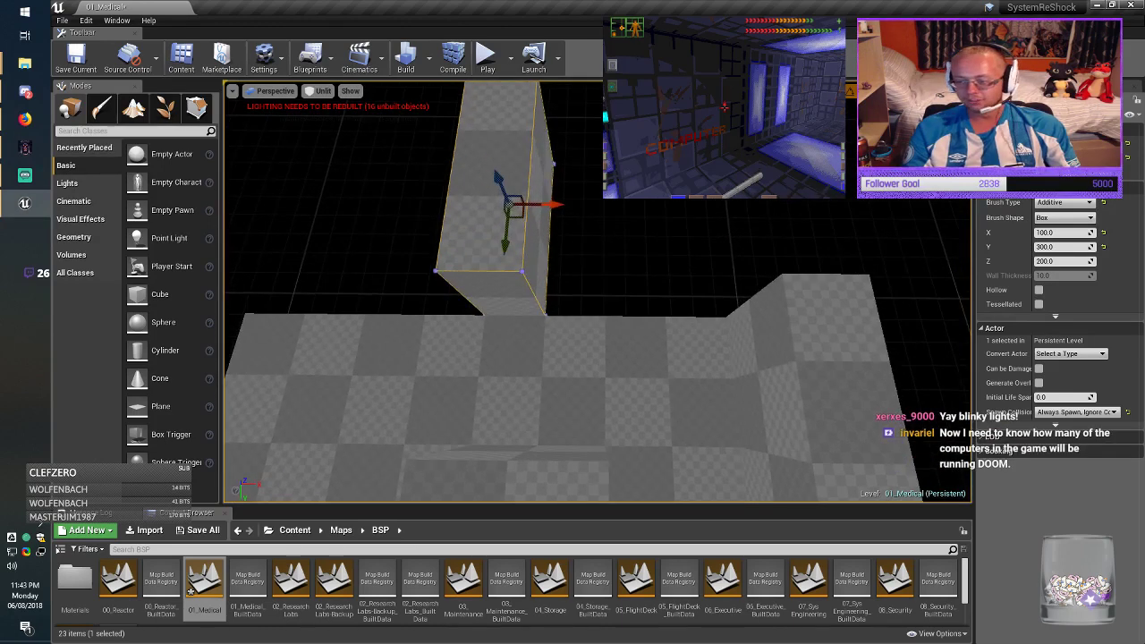
# Step: Resize the copied wall brush to X 600 and Y 100, and move it along the floor's far edge
pyautogui.click(1060, 232)
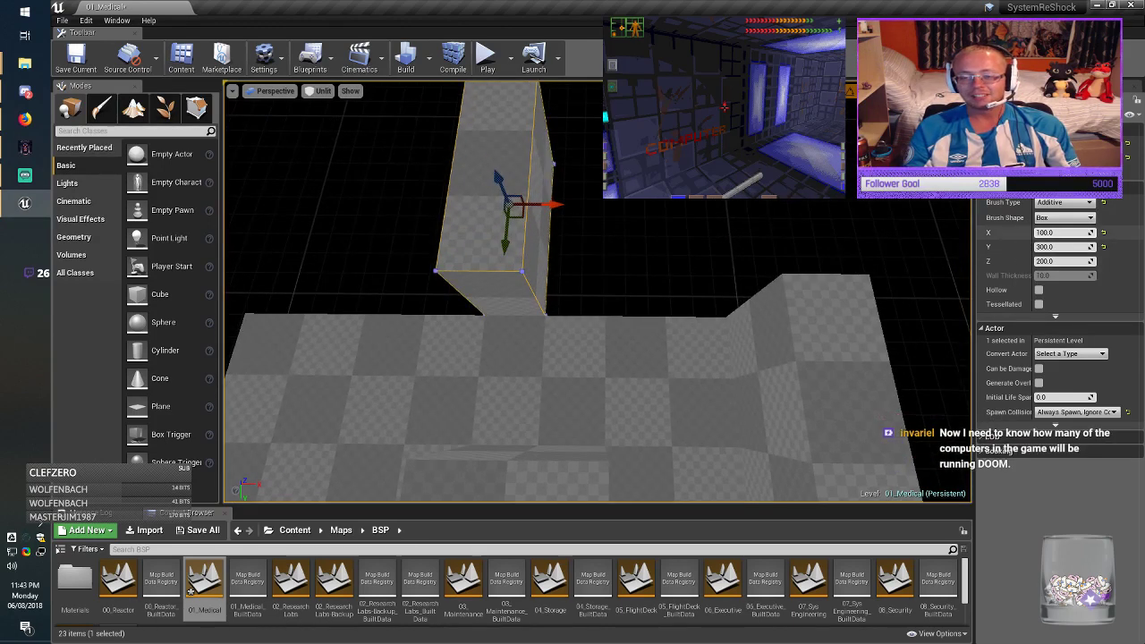
pyautogui.press('Tab')
pyautogui.press('Left')
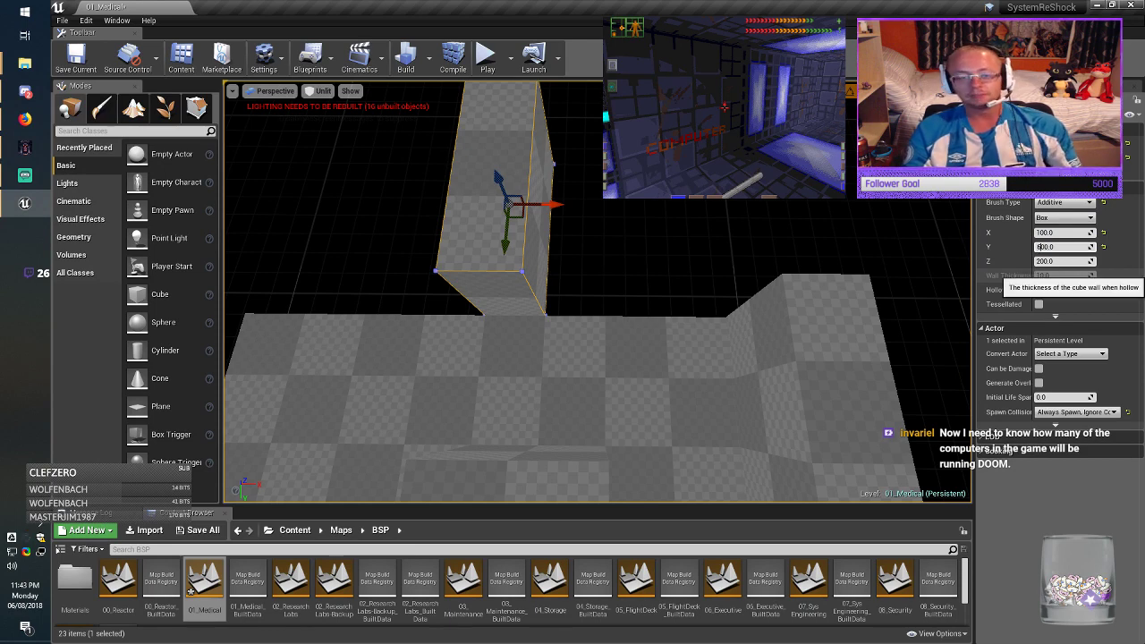
pyautogui.press('Return')
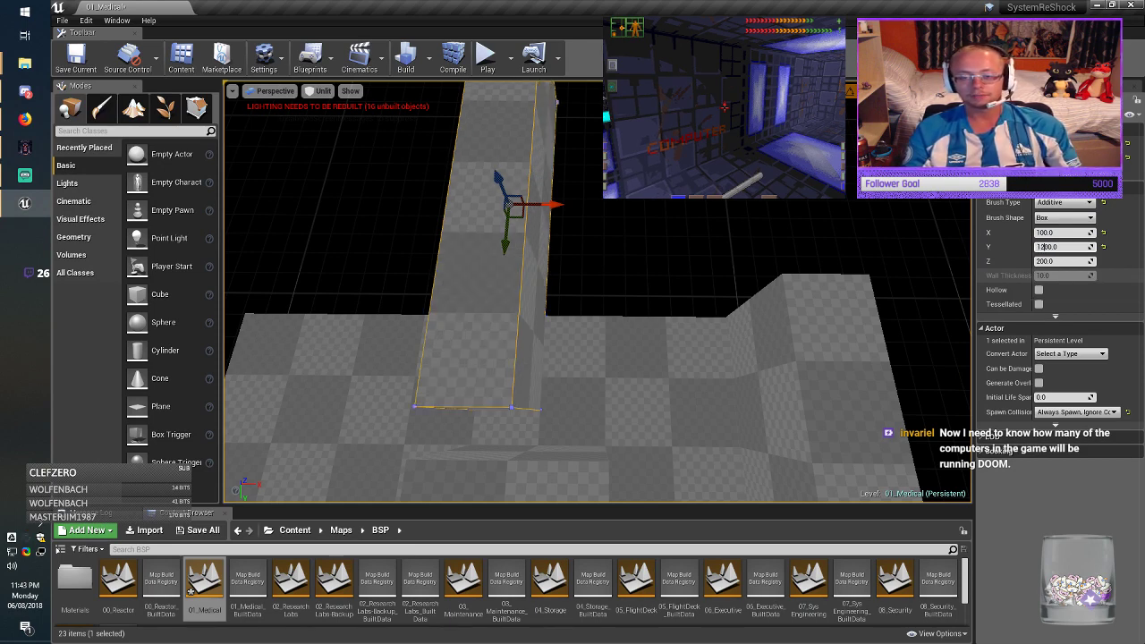
pyautogui.press('BackSpace')
pyautogui.click(1055, 233)
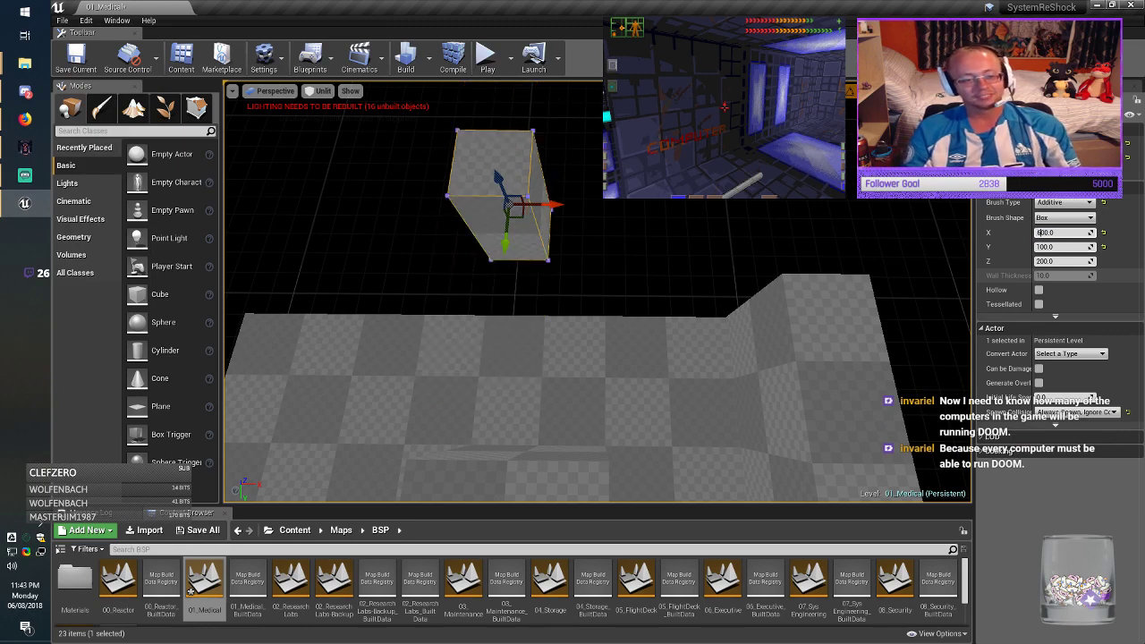
pyautogui.press('Return')
pyautogui.moveTo(523, 217)
pyautogui.mouseDown()
pyautogui.moveTo(589, 252)
pyautogui.moveTo(555, 282)
pyautogui.mouseUp()
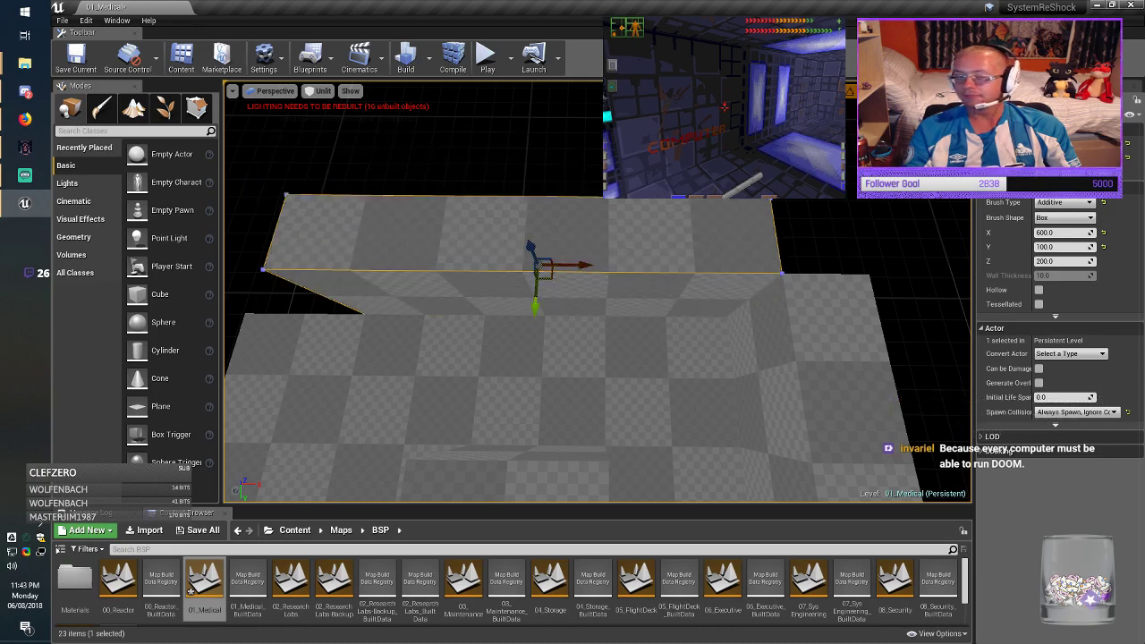
# Step: Shorten the far wall brush to an X size of 400 and shift it along X to meet the corner wall
pyautogui.moveTo(572, 295); pyautogui.dragTo(519, 331, button='middle')
pyautogui.moveTo(573, 296)
pyautogui.mouseDown(button='right')
pyautogui.moveTo(537, 313)
pyautogui.moveTo(542, 290)
pyautogui.moveTo(539, 338)
pyautogui.moveTo(531, 301)
pyautogui.mouseUp(button='right')
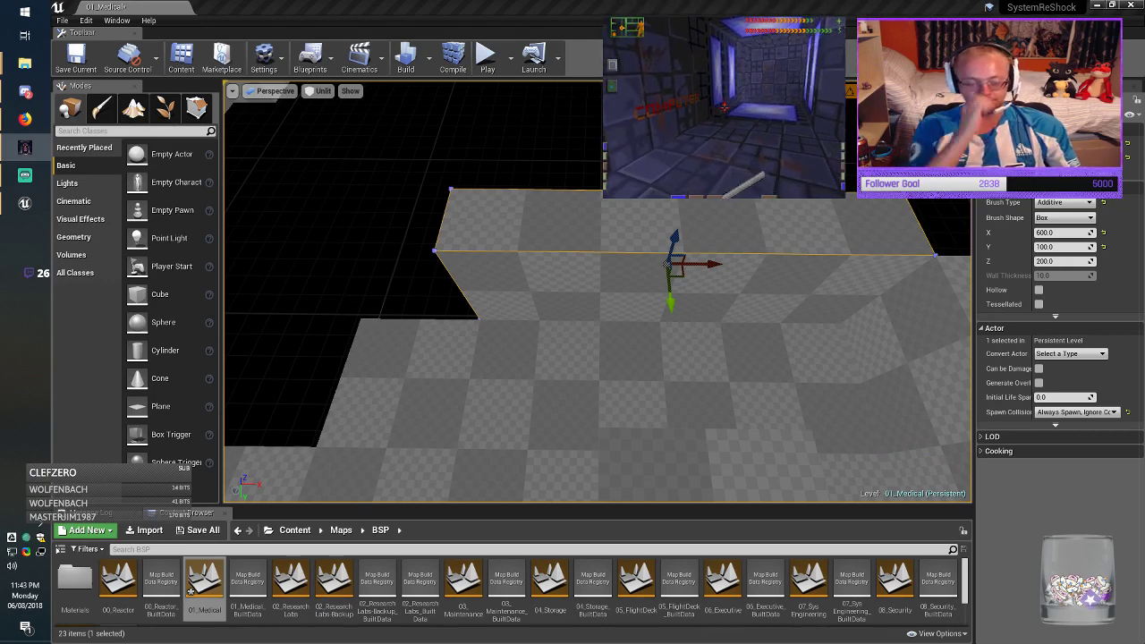
pyautogui.click(646, 295)
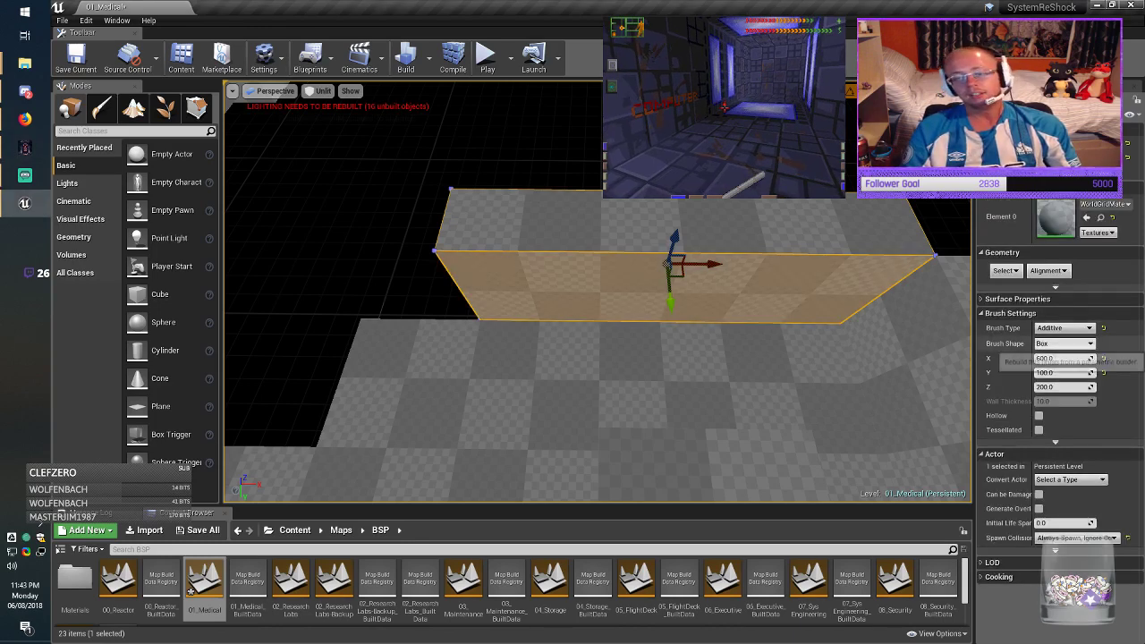
pyautogui.click(1042, 358)
pyautogui.press('BackSpace')
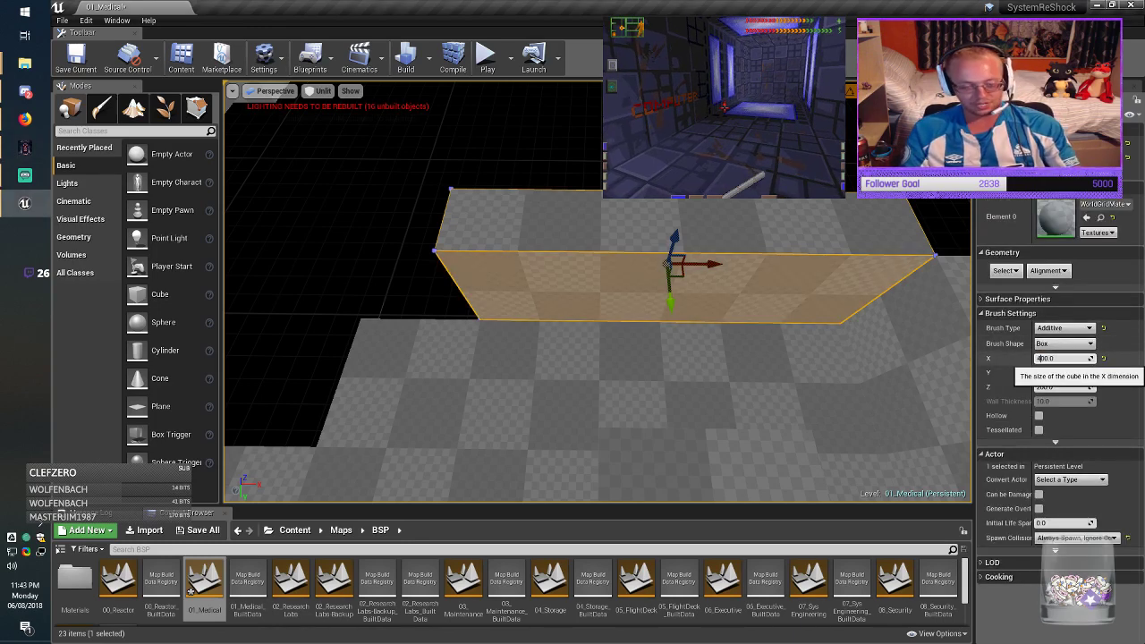
pyautogui.moveTo(716, 267)
pyautogui.mouseDown()
pyautogui.moveTo(806, 271)
pyautogui.moveTo(784, 269)
pyautogui.mouseUp()
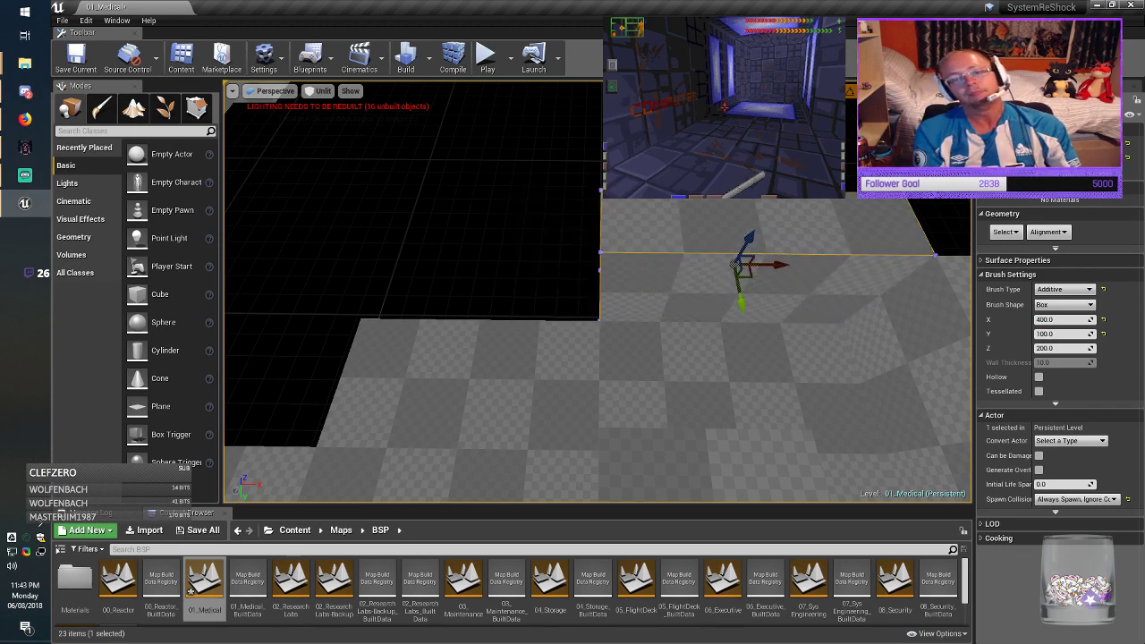
# Step: Duplicate the far wall brush along X as a 200 × 200 × 600 pillar and shift it towards the remaining wall's end
pyautogui.moveTo(766, 265)
pyautogui.mouseDown()
pyautogui.moveTo(371, 283)
pyautogui.moveTo(536, 280)
pyautogui.mouseUp()
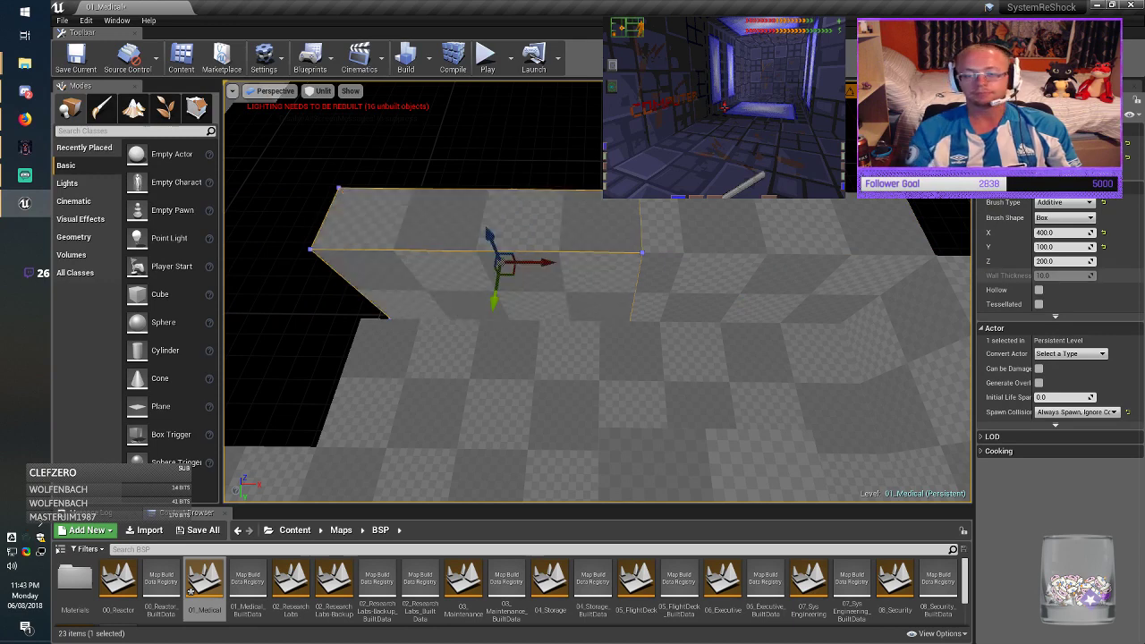
pyautogui.click(1038, 262)
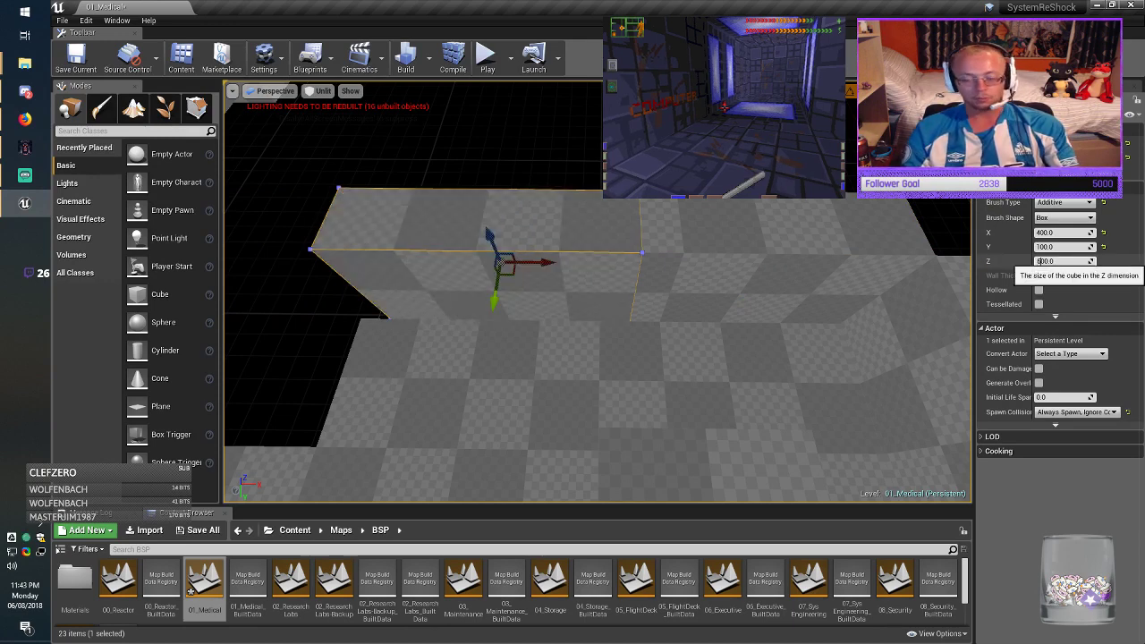
pyautogui.hotkey('shift', 'Tab')
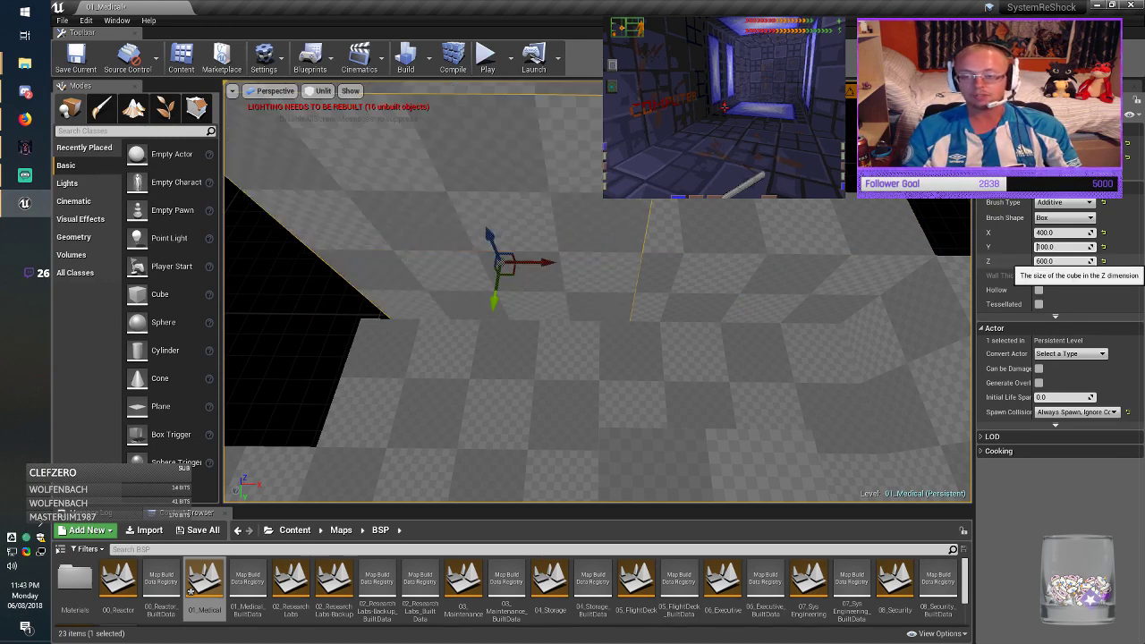
pyautogui.press('Return')
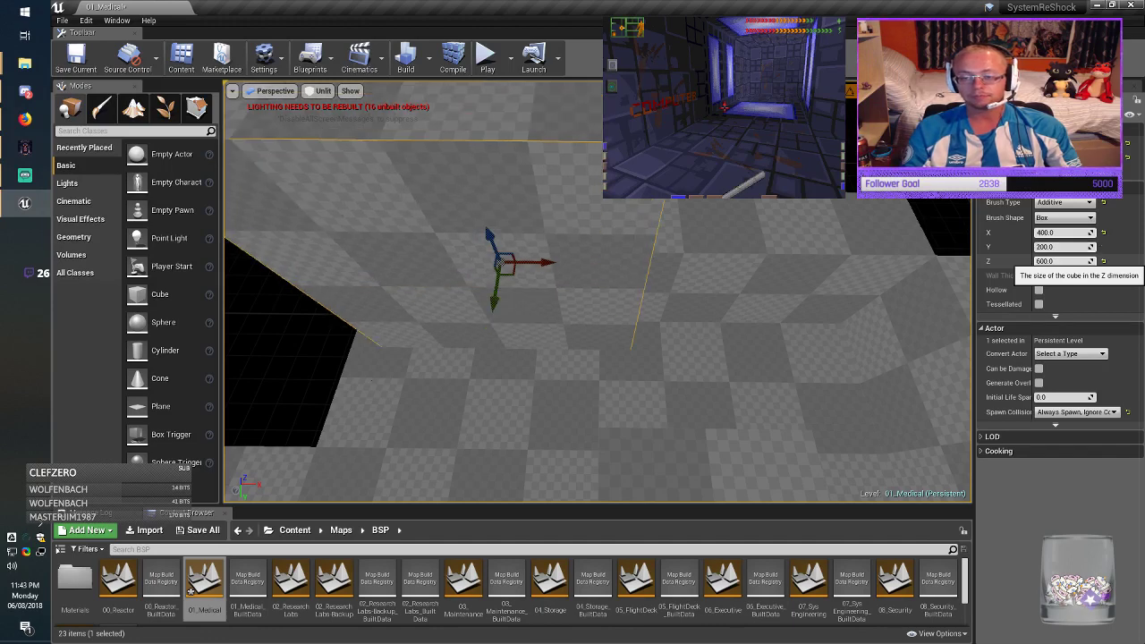
pyautogui.press('Delete')
pyautogui.write('2')
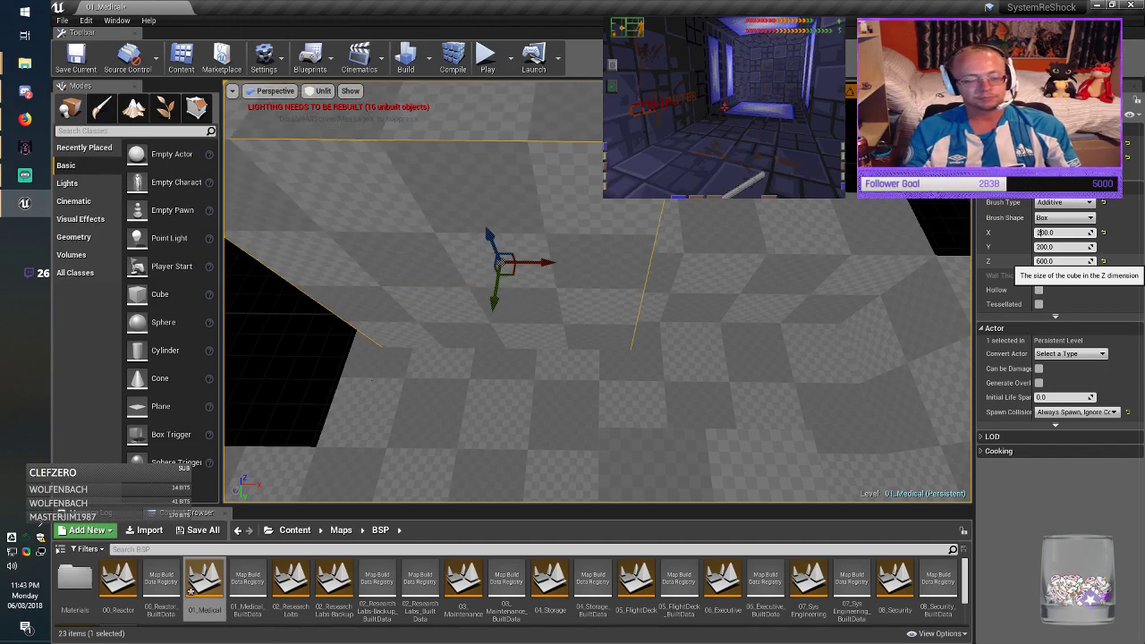
pyautogui.press('Return')
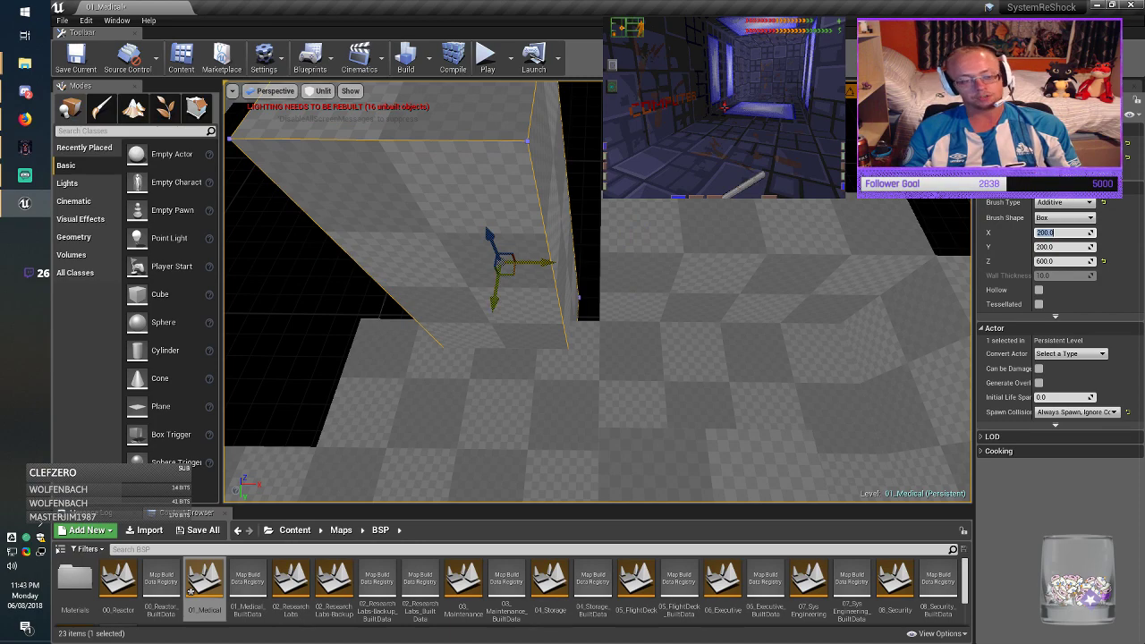
pyautogui.moveTo(513, 270)
pyautogui.mouseDown()
pyautogui.moveTo(529, 245)
pyautogui.moveTo(547, 245)
pyautogui.mouseUp()
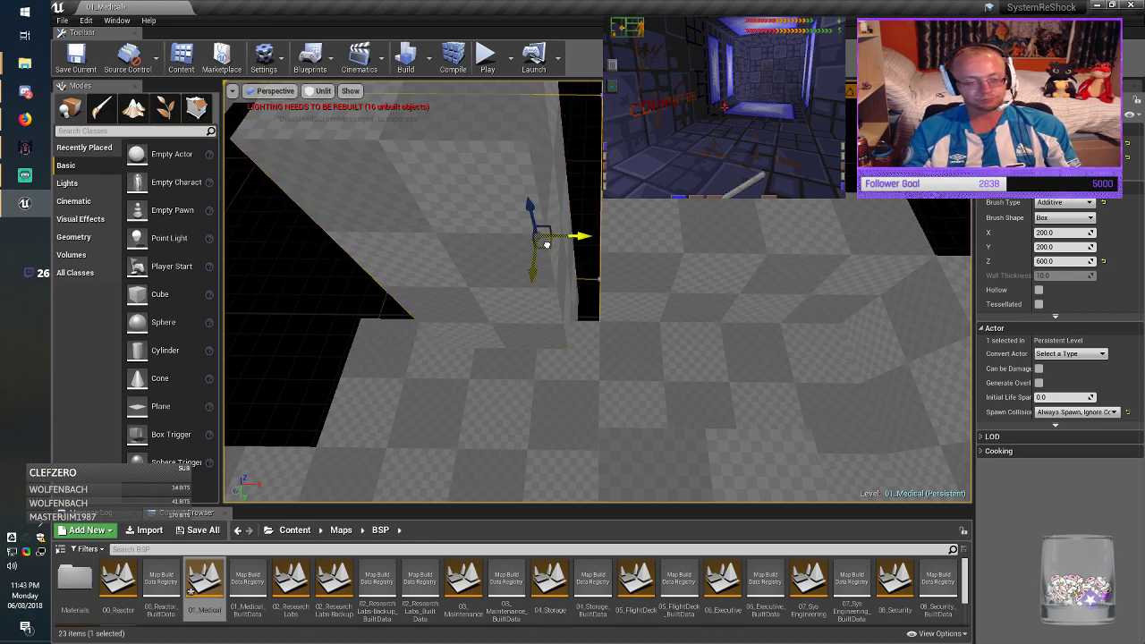
pyautogui.moveTo(547, 244); pyautogui.dragTo(644, 184, button='right')
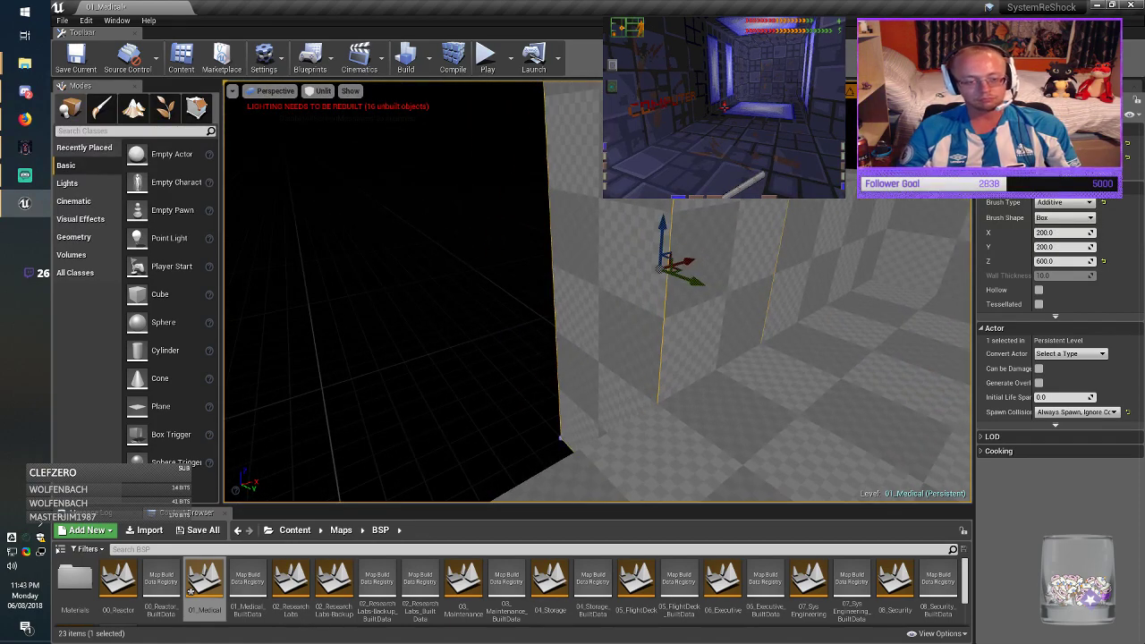
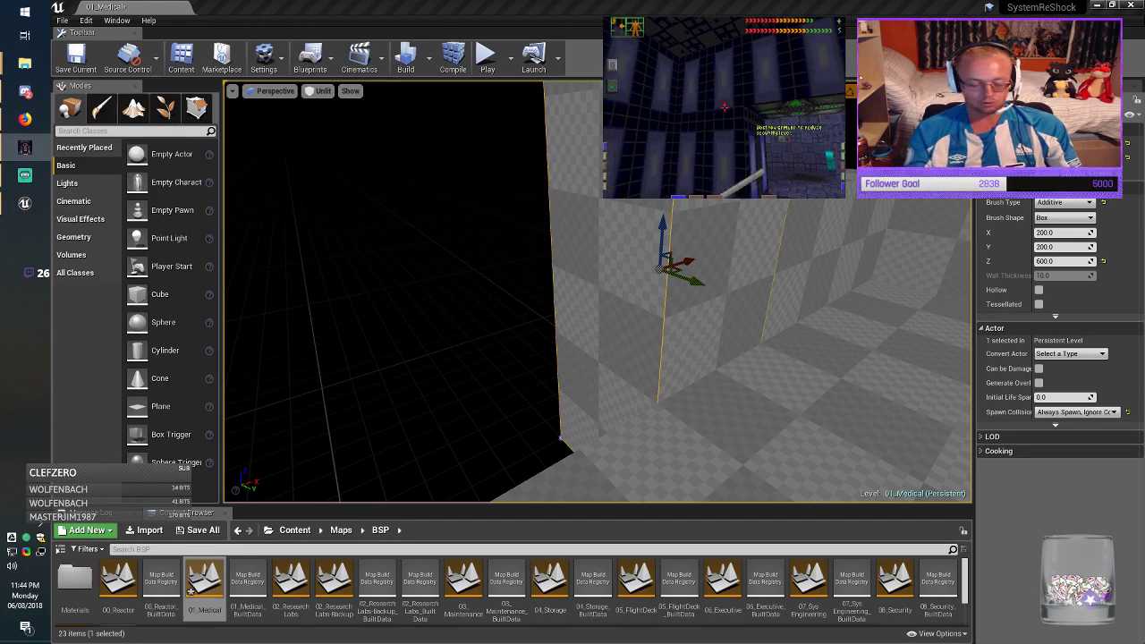
# Step: Set the pillar brush's Z size to 800 and adjust its vertical position against the neighbouring walls
pyautogui.click(612, 295)
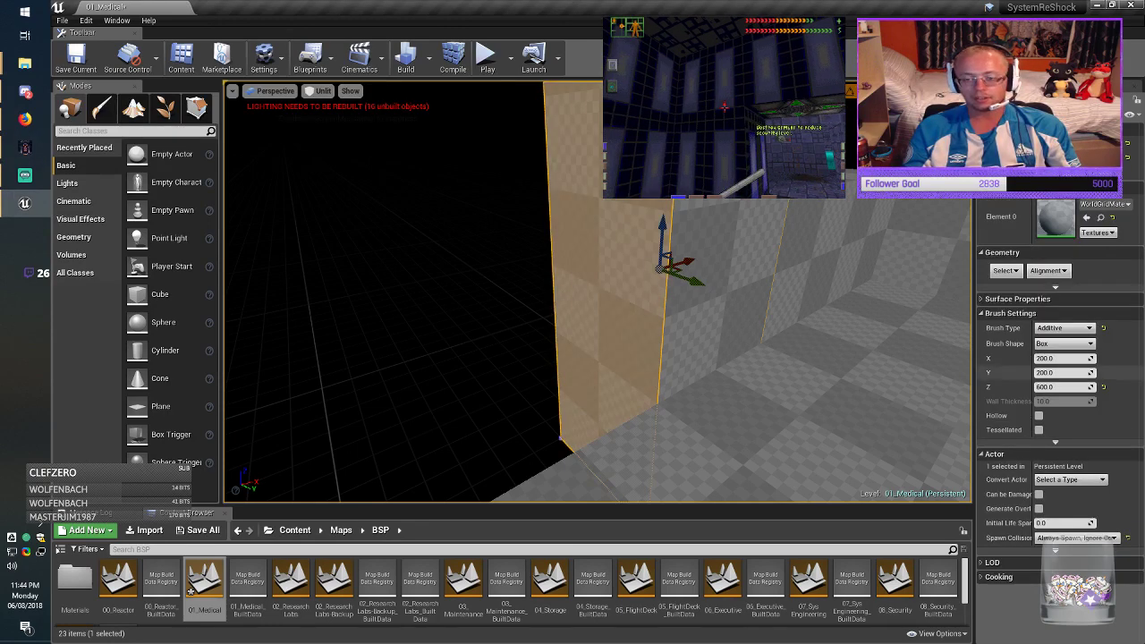
pyautogui.click(1061, 387)
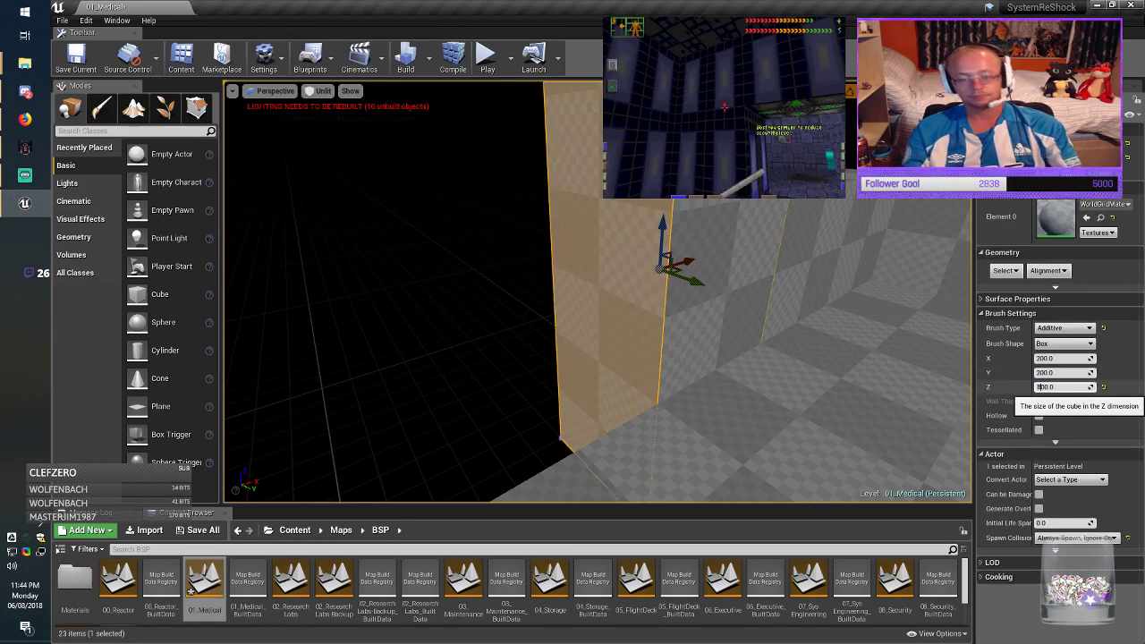
pyautogui.press('Return')
pyautogui.moveTo(769, 357)
pyautogui.mouseDown(button='right')
pyautogui.moveTo(840, 363)
pyautogui.moveTo(930, 345)
pyautogui.mouseUp(button='right')
pyautogui.moveTo(598, 291)
pyautogui.mouseDown(button='right')
pyautogui.moveTo(734, 301)
pyautogui.moveTo(756, 335)
pyautogui.mouseUp(button='right')
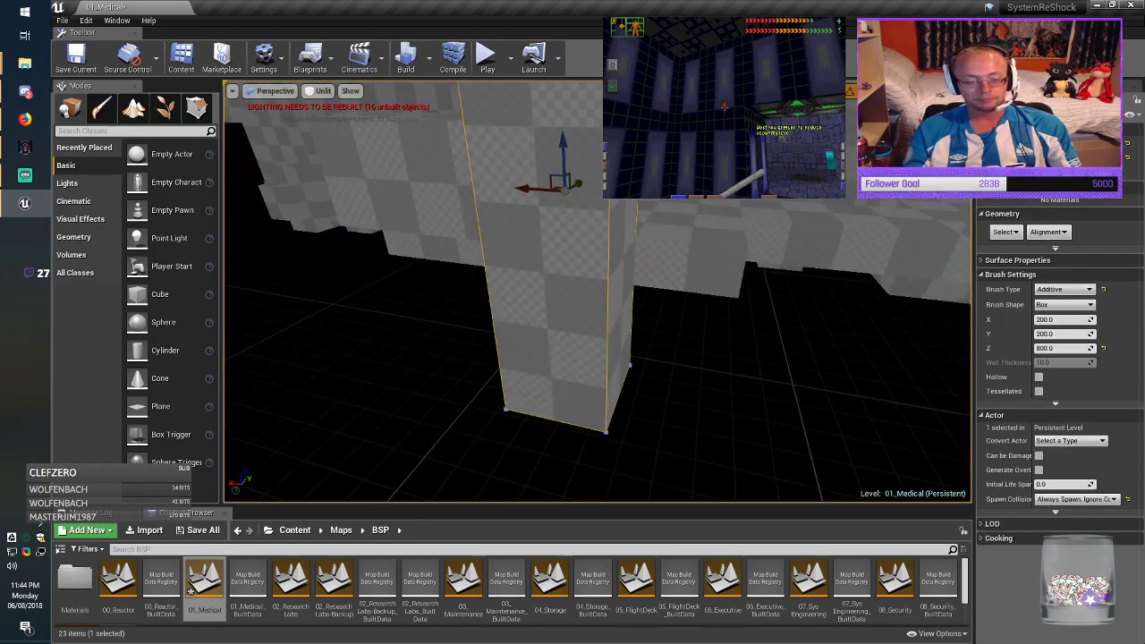
pyautogui.moveTo(563, 141)
pyautogui.mouseDown()
pyautogui.moveTo(562, 202)
pyautogui.moveTo(578, 230)
pyautogui.mouseUp()
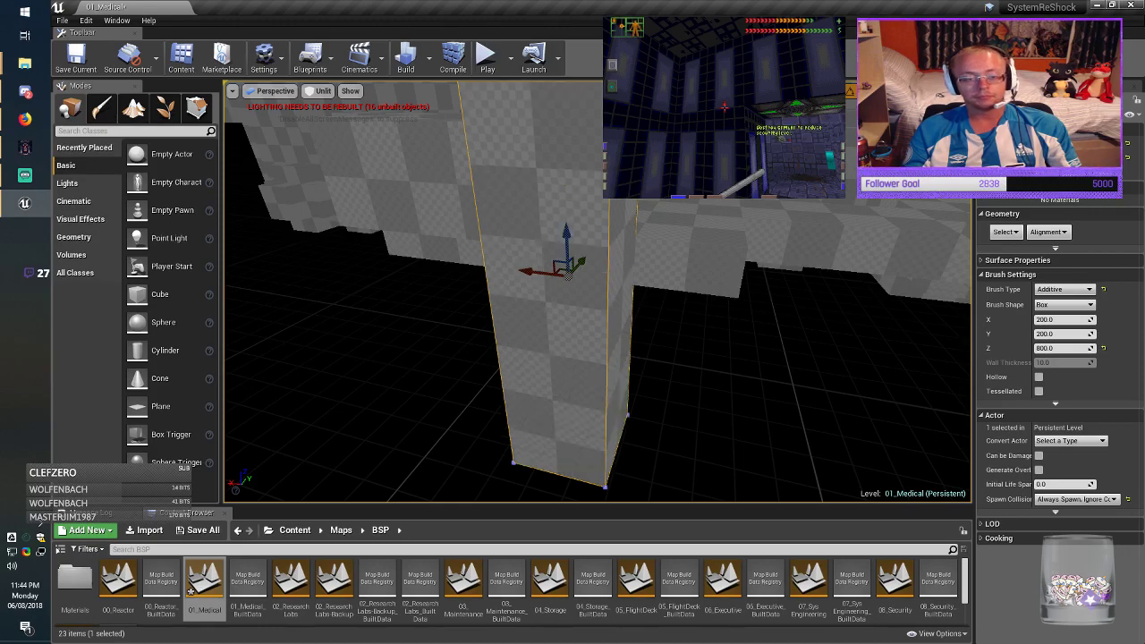
pyautogui.moveTo(578, 230)
pyautogui.mouseDown(button='right')
pyautogui.moveTo(582, 183)
pyautogui.moveTo(571, 198)
pyautogui.mouseUp(button='right')
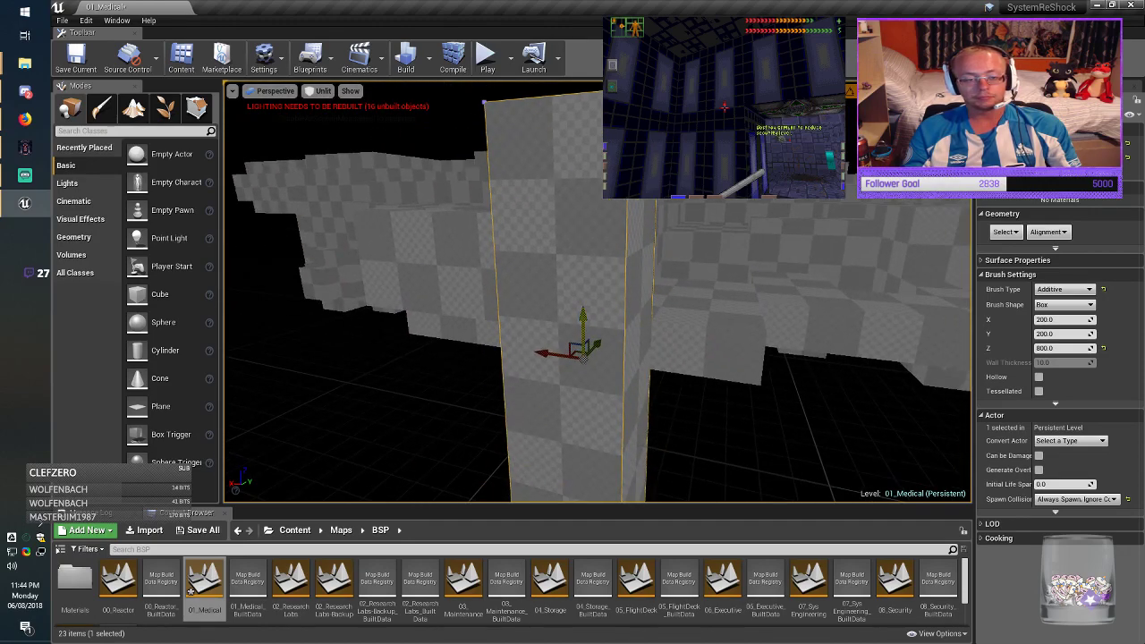
pyautogui.moveTo(582, 315); pyautogui.dragTo(587, 342)
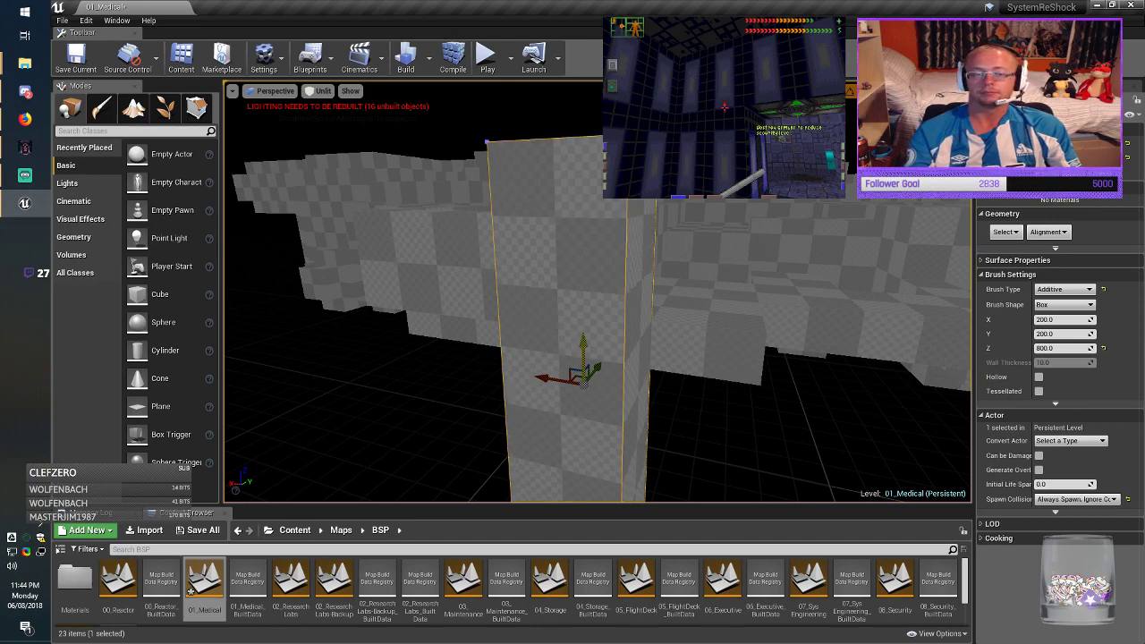
pyautogui.moveTo(586, 348); pyautogui.dragTo(420, 322, button='right')
pyautogui.moveTo(514, 373); pyautogui.dragTo(519, 317)
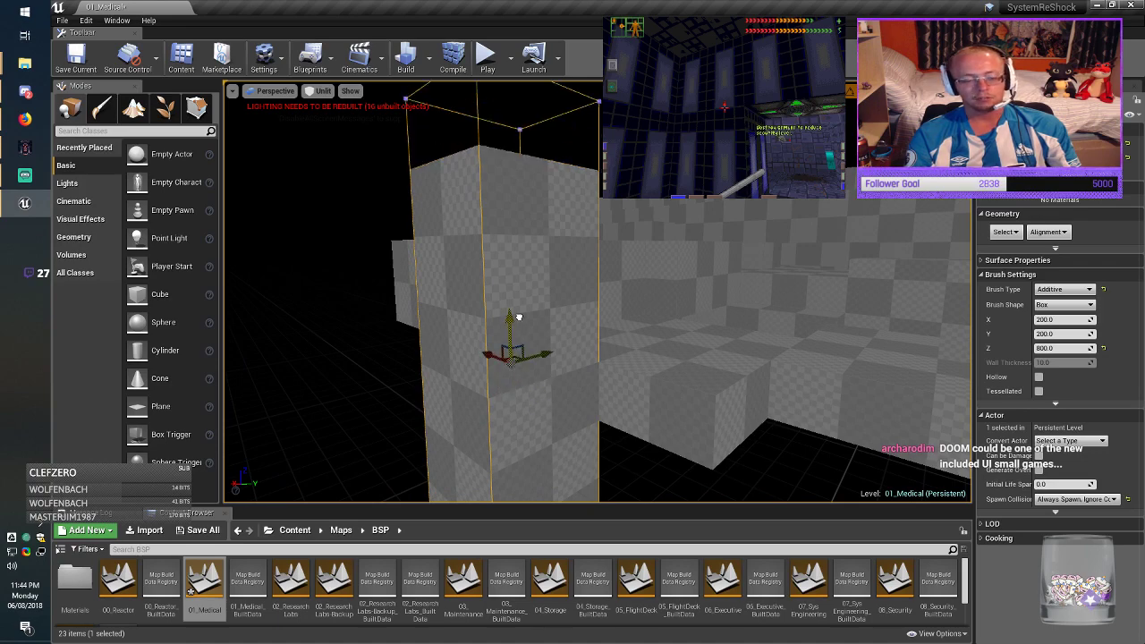
pyautogui.moveTo(519, 316); pyautogui.dragTo(586, 327, button='right')
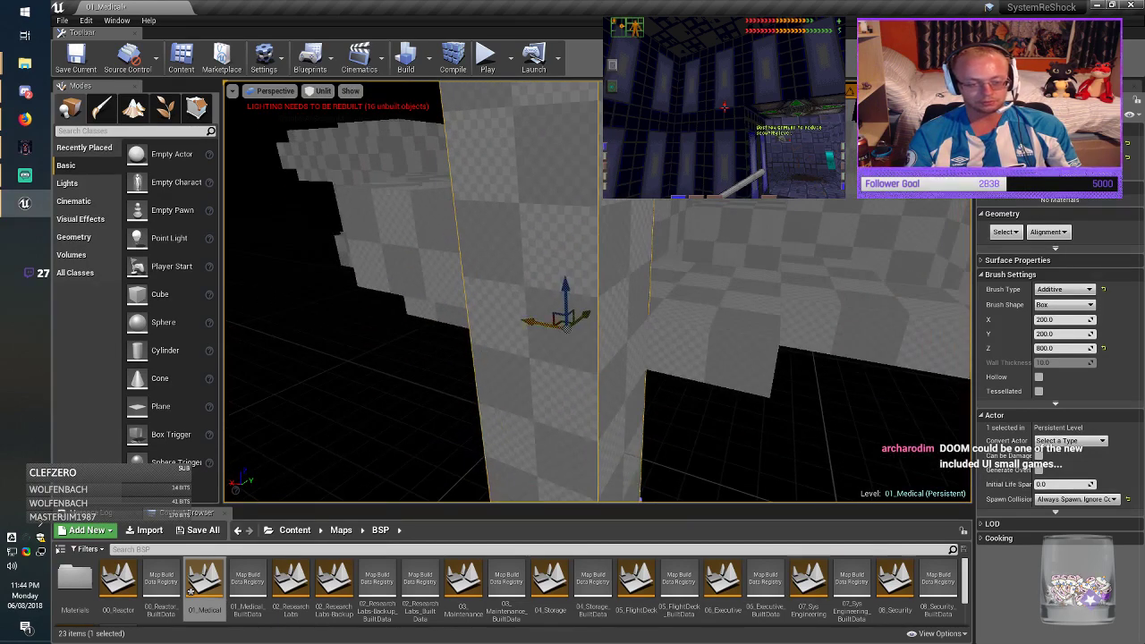
# Step: Duplicate the pillar along X, reduce the copy's Z size to 200, and raise it level with the pillar's top
pyautogui.moveTo(546, 322)
pyautogui.keyDown('alt'); pyautogui.mouseDown()
pyautogui.moveTo(715, 347)
pyautogui.moveTo(648, 332)
pyautogui.mouseUp(); pyautogui.keyUp('alt')
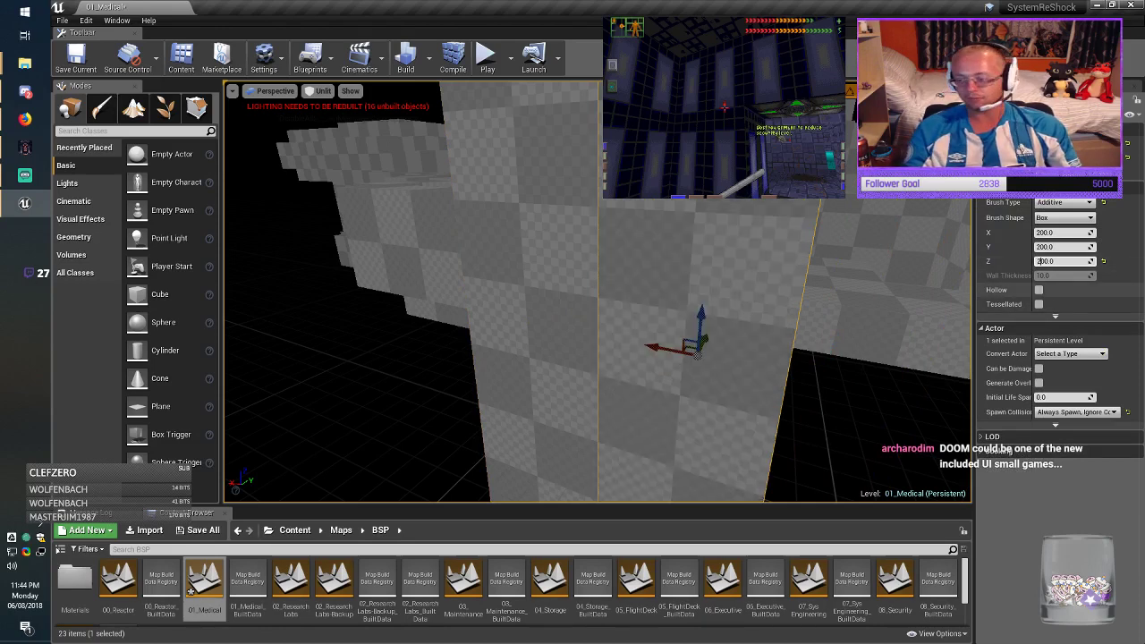
pyautogui.press('Return')
pyautogui.moveTo(702, 314); pyautogui.dragTo(707, 89)
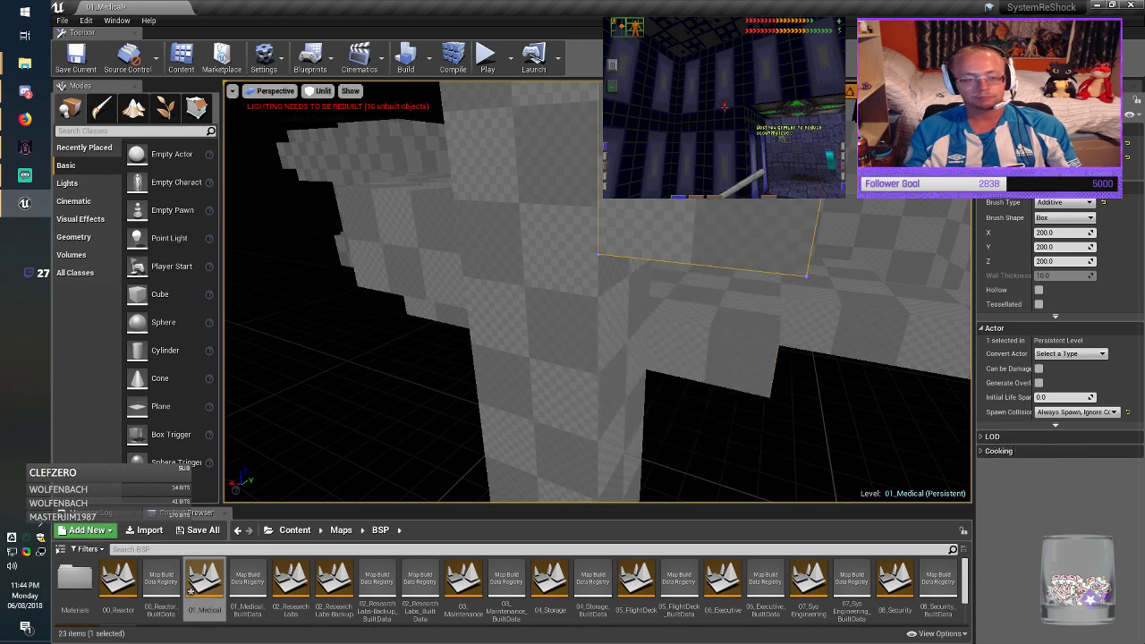
pyautogui.moveTo(707, 178); pyautogui.dragTo(707, 89, button='middle')
pyautogui.moveTo(720, 231); pyautogui.dragTo(725, 190)
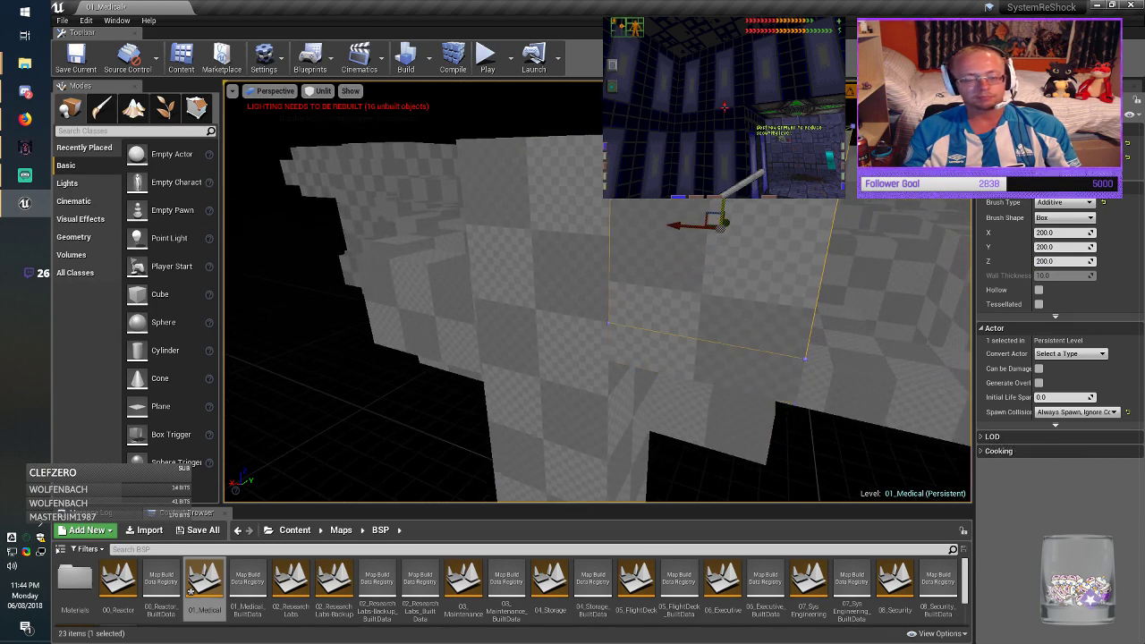
pyautogui.moveTo(725, 191)
pyautogui.mouseDown(button='middle')
pyautogui.moveTo(809, 279)
pyautogui.moveTo(792, 260)
pyautogui.mouseUp(button='middle')
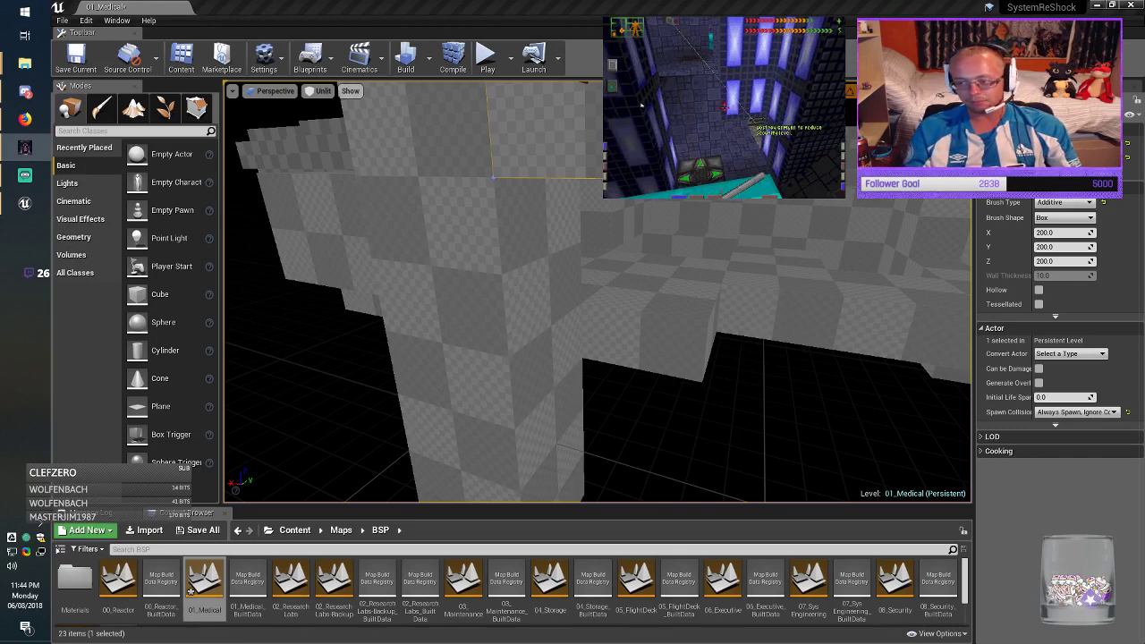
# Step: Duplicate the 200 × 200 × 200 brush horizontally to the next position diagonally beyond it
pyautogui.moveTo(662, 286); pyautogui.dragTo(590, 327, button='right')
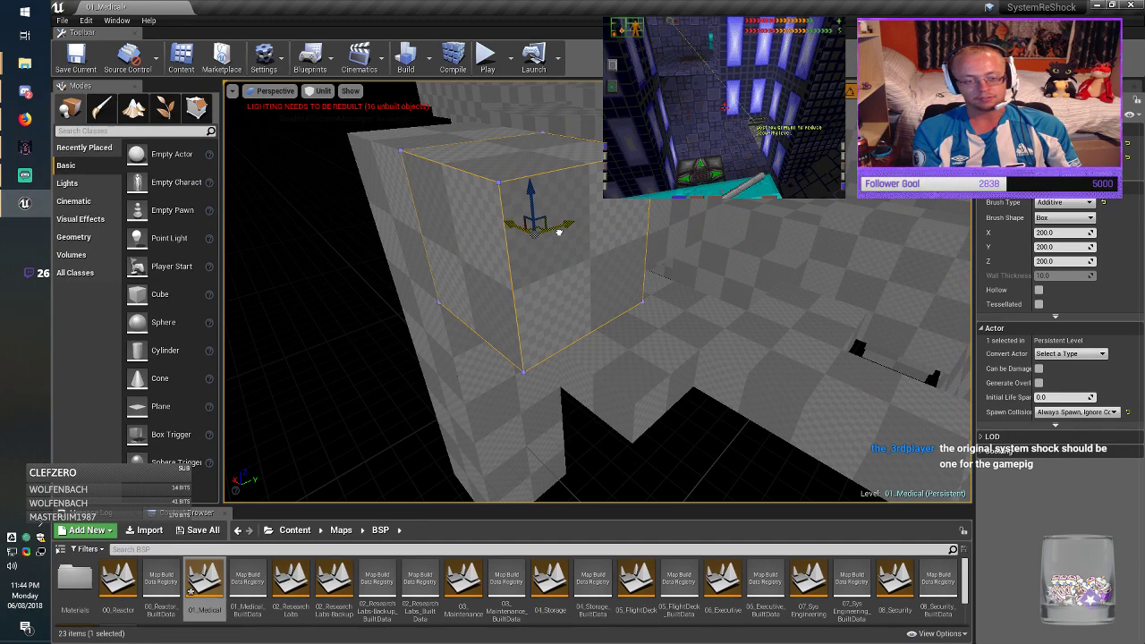
pyautogui.moveTo(558, 233)
pyautogui.mouseDown()
pyautogui.moveTo(828, 234)
pyautogui.moveTo(768, 247)
pyautogui.moveTo(787, 234)
pyautogui.moveTo(767, 228)
pyautogui.mouseUp()
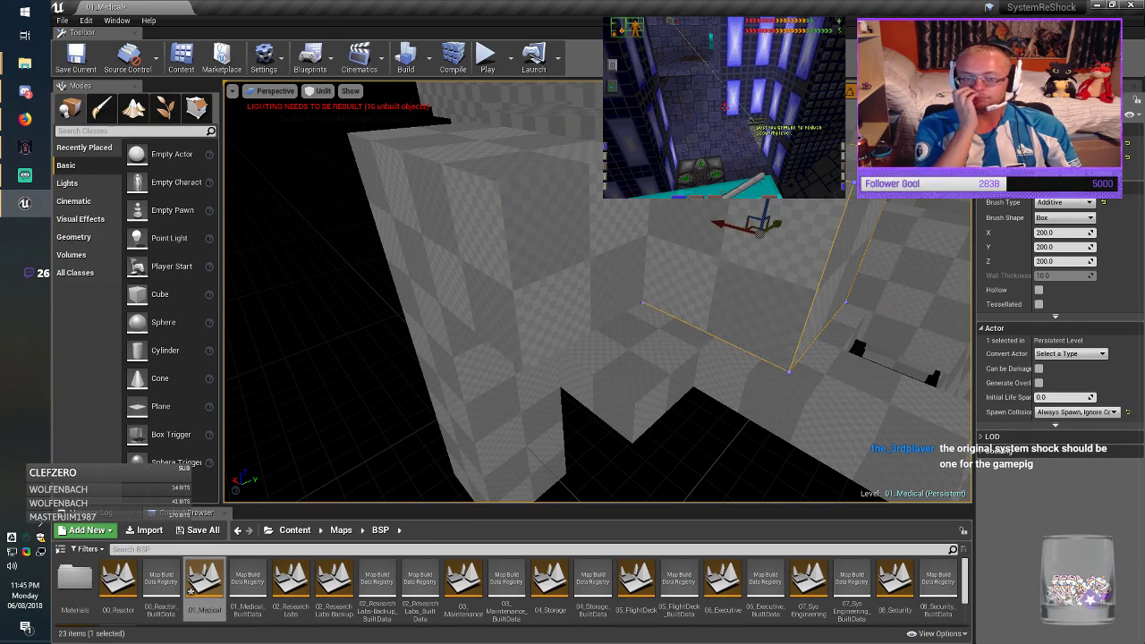
pyautogui.moveTo(768, 228); pyautogui.dragTo(832, 204, button='right')
pyautogui.moveTo(767, 228); pyautogui.dragTo(841, 234, button='right')
# Step: Set the new copy's Z size to 400 and adjust its height above the floor edge
pyautogui.click(1057, 261)
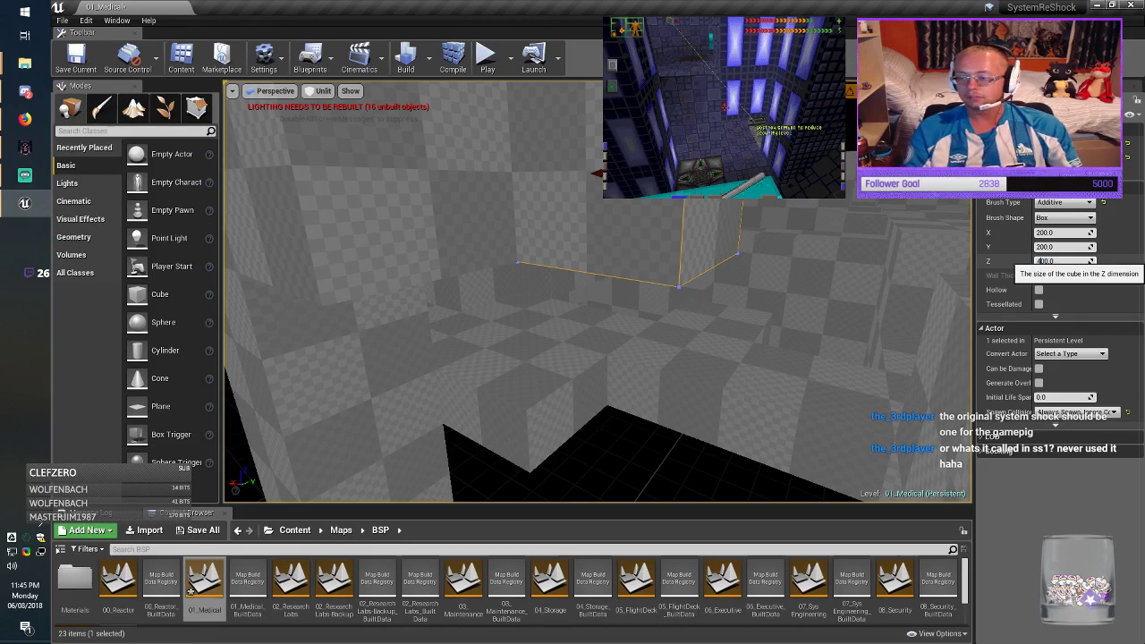
pyautogui.press('Return')
pyautogui.moveTo(859, 295)
pyautogui.mouseDown(button='right')
pyautogui.moveTo(827, 294)
pyautogui.moveTo(841, 293)
pyautogui.mouseUp(button='right')
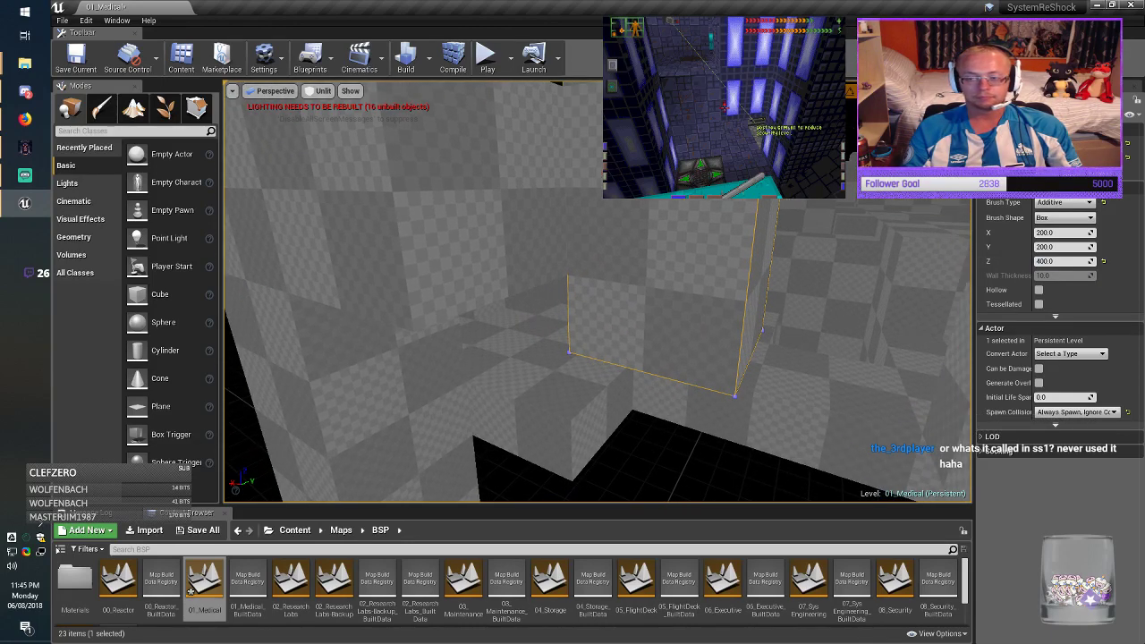
pyautogui.moveTo(681, 159); pyautogui.dragTo(683, 314)
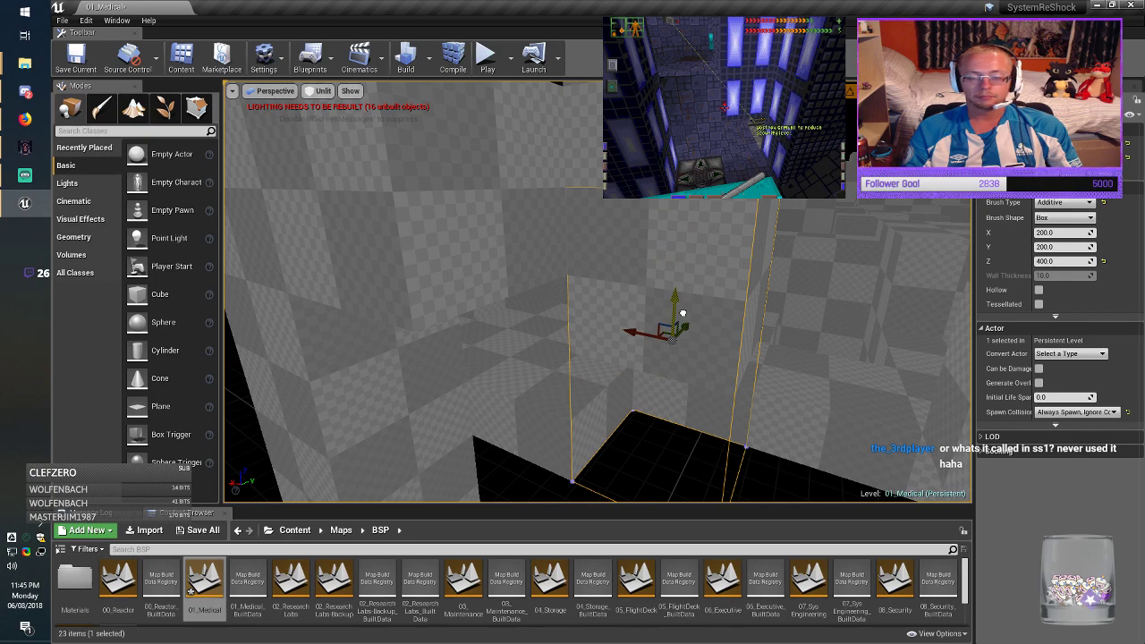
pyautogui.moveTo(682, 313)
pyautogui.mouseDown(button='right')
pyautogui.moveTo(626, 309)
pyautogui.moveTo(682, 269)
pyautogui.mouseUp(button='right')
pyautogui.moveTo(663, 296); pyautogui.dragTo(660, 234)
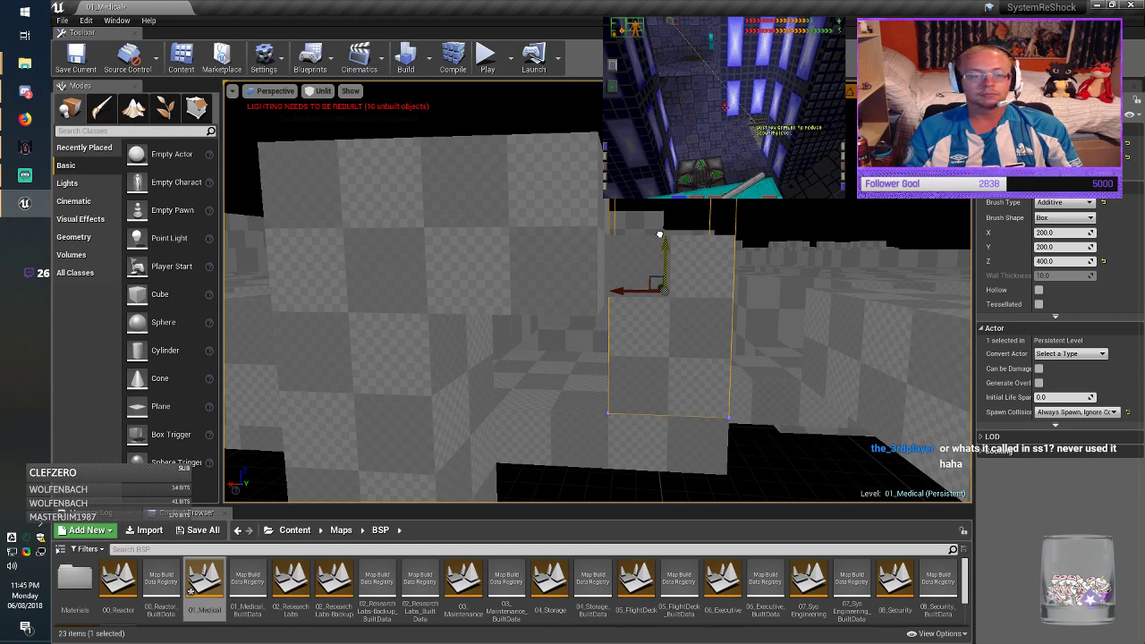
# Step: Increase the same brush's Z size to 600 and lower it so that it extends below the floor edge
pyautogui.hotkey('alt', 'Tab')
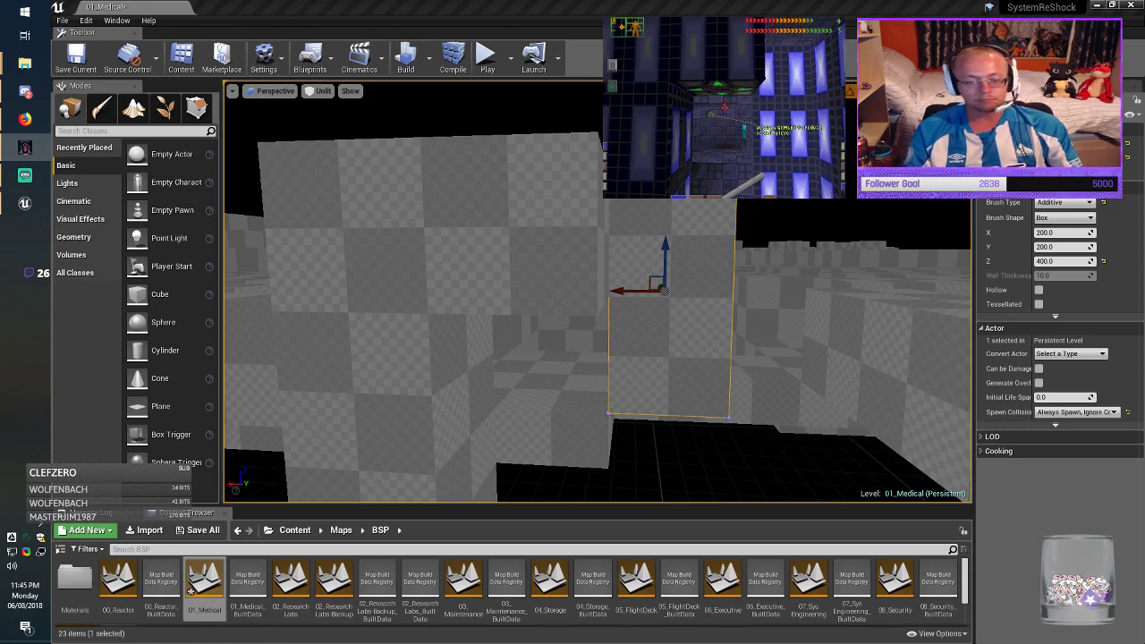
pyautogui.click(1059, 261)
pyautogui.click(1042, 261)
pyautogui.press('BackSpace')
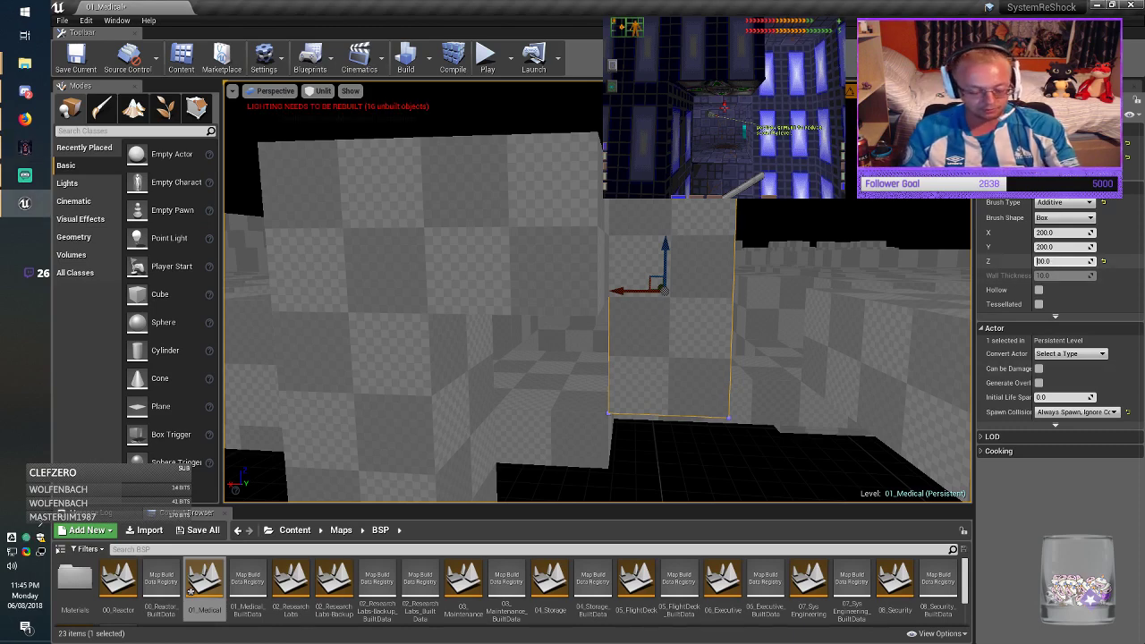
pyautogui.press('Return')
pyautogui.moveTo(666, 253)
pyautogui.mouseDown()
pyautogui.moveTo(670, 318)
pyautogui.moveTo(675, 297)
pyautogui.mouseUp()
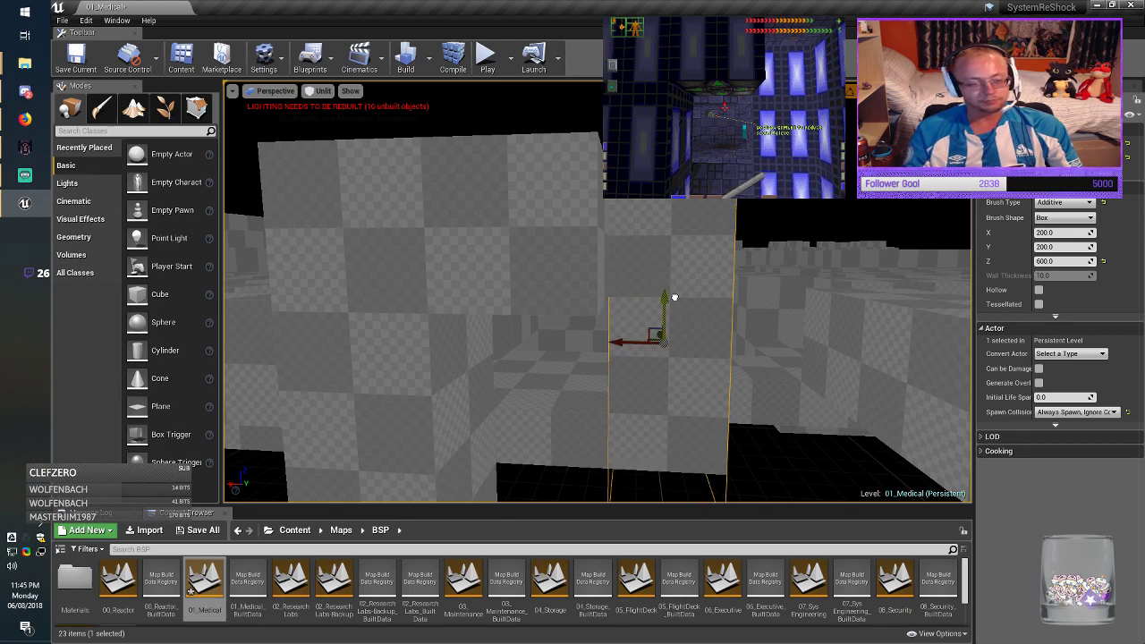
pyautogui.moveTo(674, 297)
pyautogui.mouseDown(button='right')
pyautogui.moveTo(666, 349)
pyautogui.moveTo(705, 329)
pyautogui.moveTo(676, 384)
pyautogui.moveTo(655, 368)
pyautogui.moveTo(670, 395)
pyautogui.mouseUp(button='right')
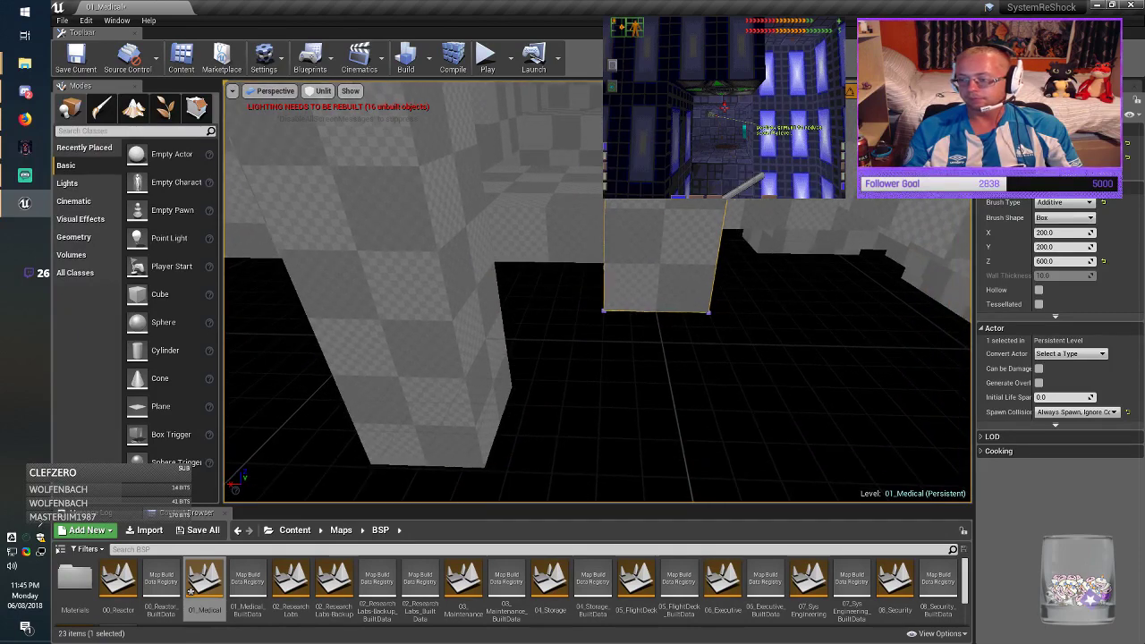
# Step: Duplicate the 200 × 200 × 800 pillar along X to the opposite side of the 600-high brush
pyautogui.hotkey('alt', 'Tab')
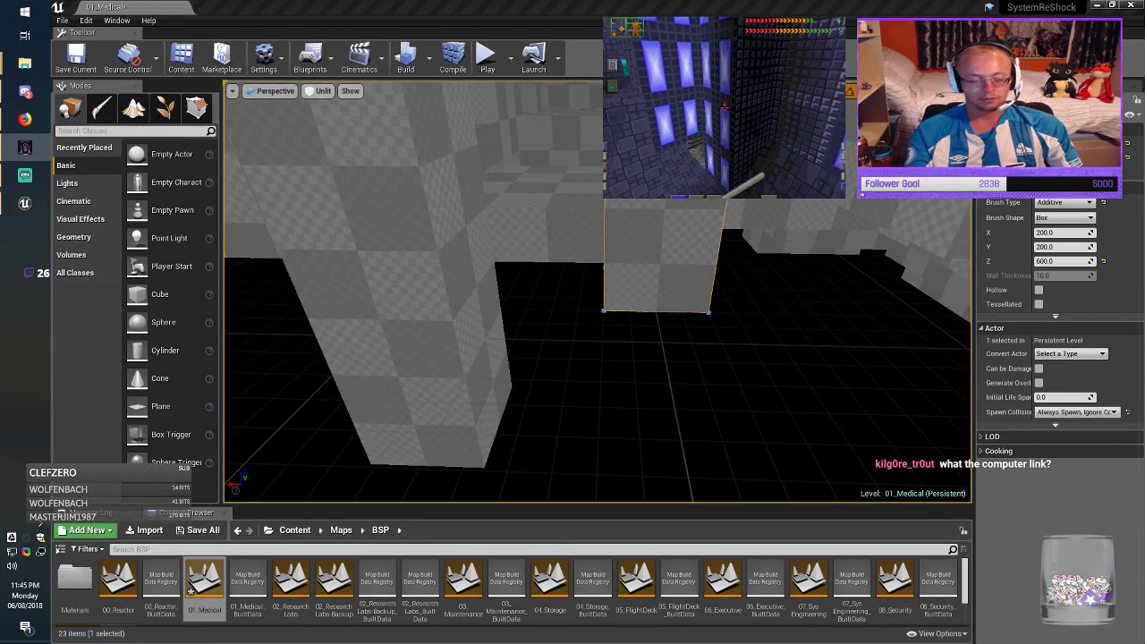
pyautogui.click(474, 309)
pyautogui.moveTo(474, 309); pyautogui.dragTo(493, 268, button='right')
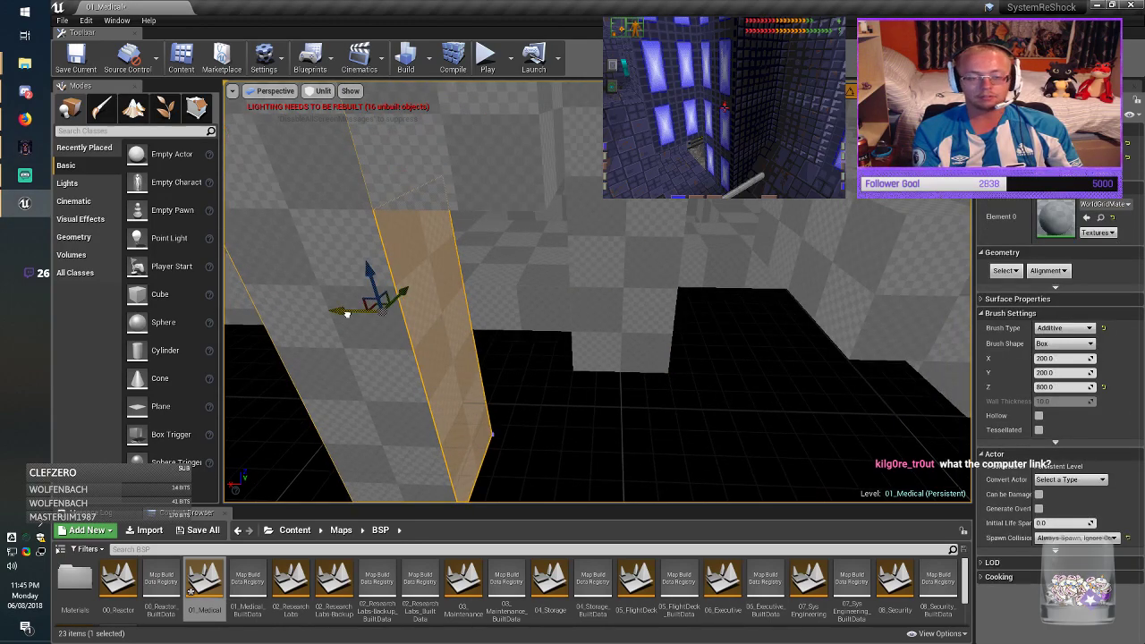
pyautogui.moveTo(347, 313)
pyautogui.mouseDown()
pyautogui.moveTo(790, 321)
pyautogui.moveTo(704, 325)
pyautogui.mouseUp()
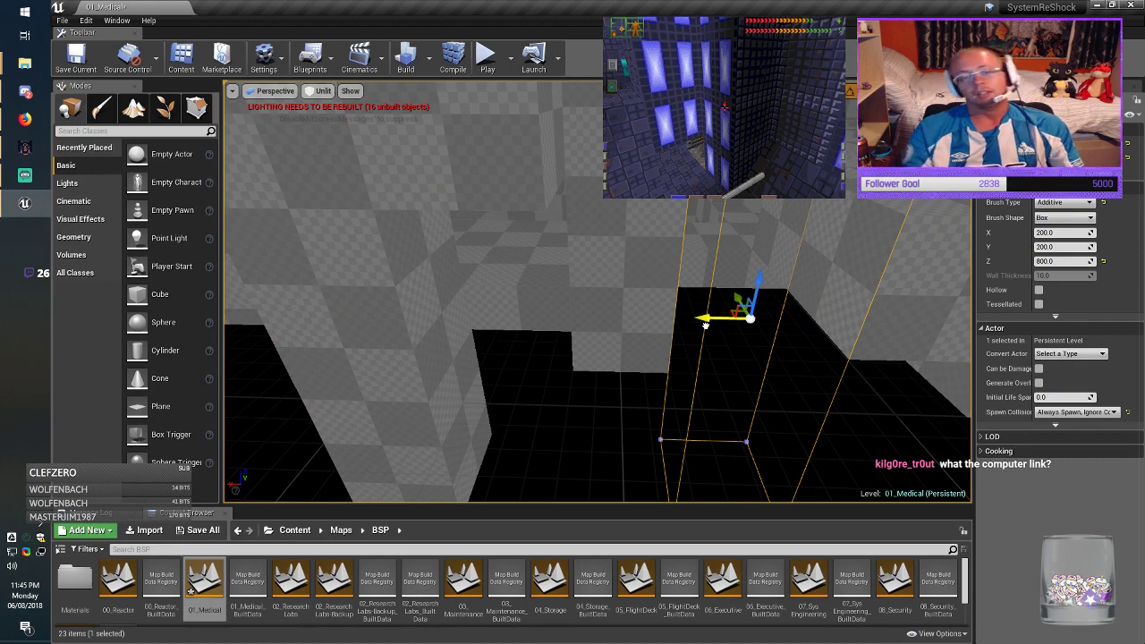
pyautogui.moveTo(704, 326); pyautogui.dragTo(746, 340, button='right')
pyautogui.hotkey('alt', 'Tab')
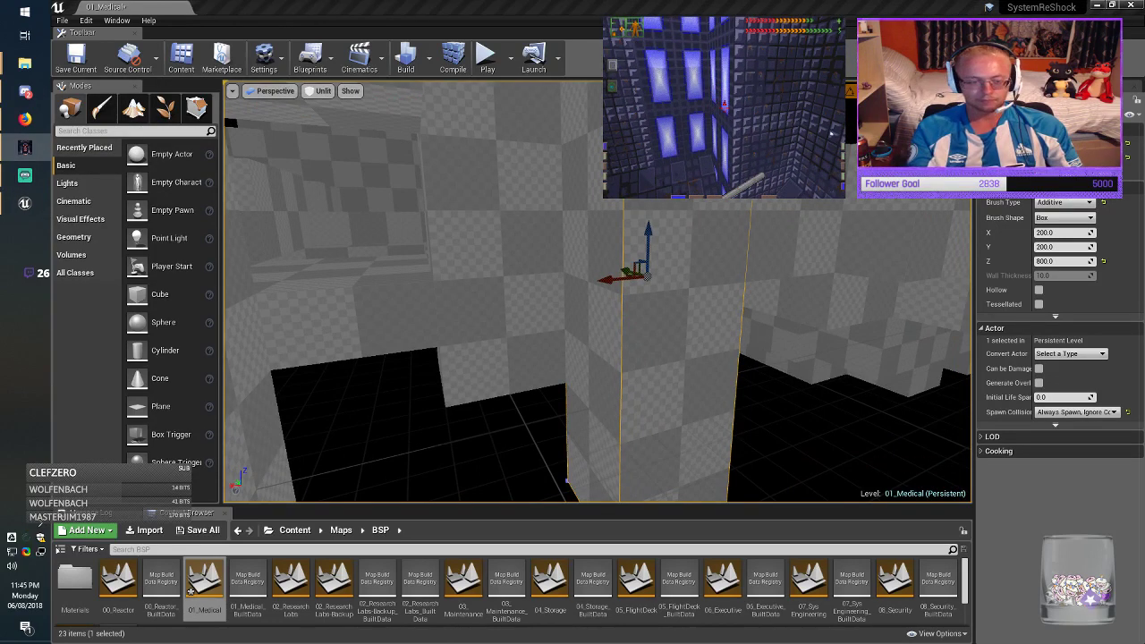
# Step: Duplicate the 200 × 200 × 800 pillar along Y to the opposite side of the gap
pyautogui.moveTo(597, 292)
pyautogui.mouseDown(button='right')
pyautogui.moveTo(653, 367)
pyautogui.moveTo(724, 402)
pyautogui.moveTo(738, 385)
pyautogui.mouseUp(button='right')
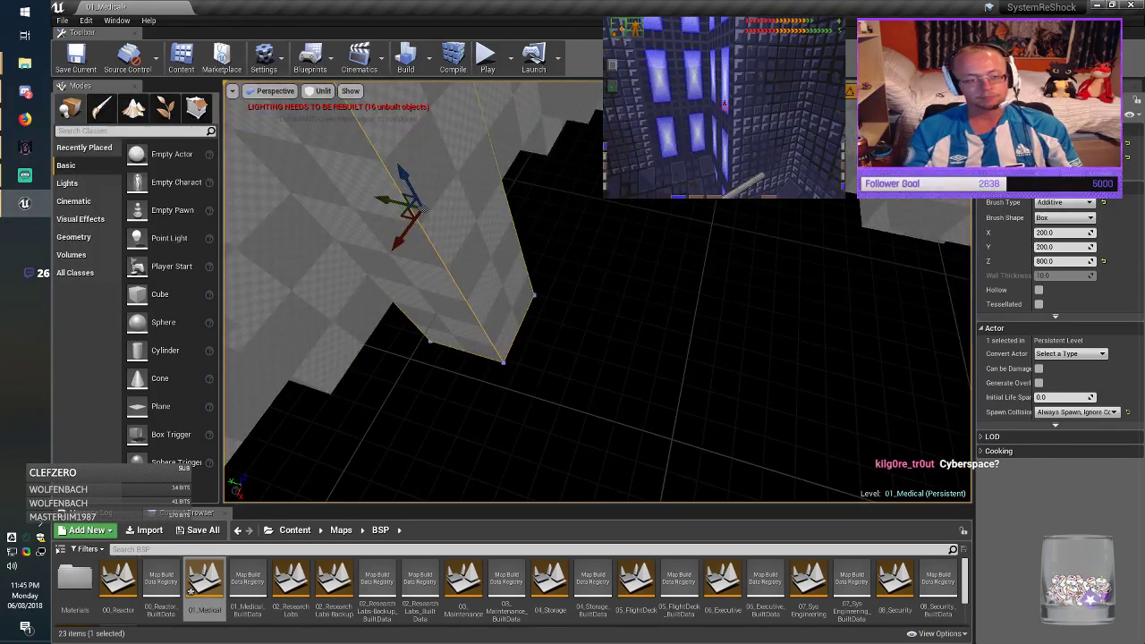
pyautogui.moveTo(397, 202)
pyautogui.mouseDown()
pyautogui.moveTo(672, 251)
pyautogui.moveTo(507, 215)
pyautogui.moveTo(756, 280)
pyautogui.mouseUp()
pyautogui.hotkey('alt', 'Tab')
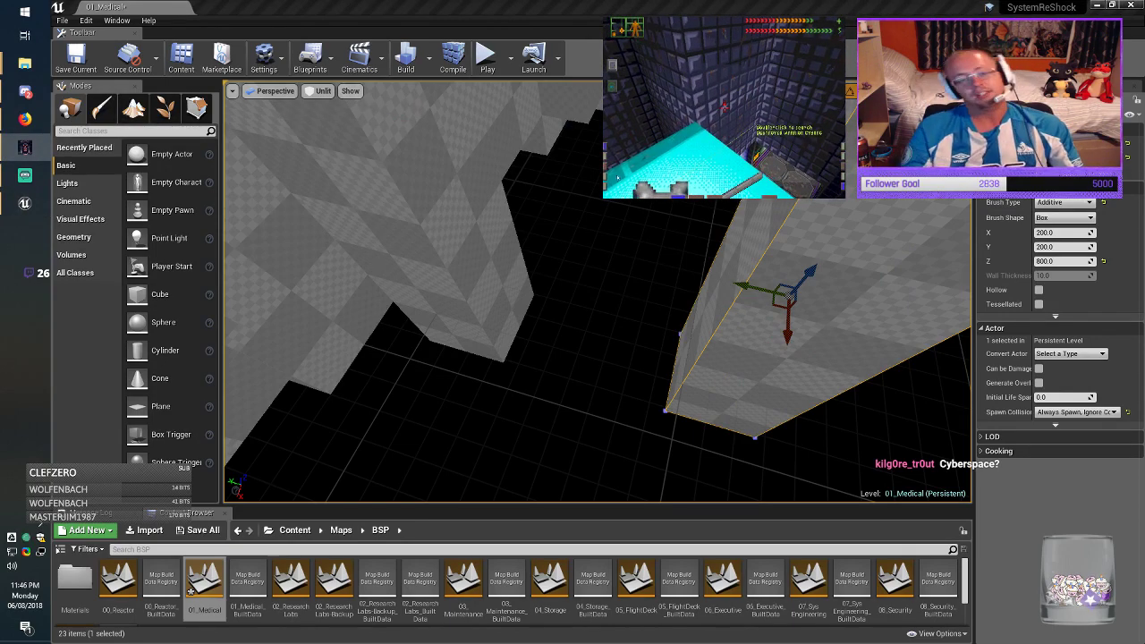
# Step: Duplicate the new 800-high pillar along X and move the copy away, leaving a gap about two brush widths wide
pyautogui.hotkey('alt', 'Tab')
pyautogui.moveTo(757, 280); pyautogui.dragTo(757, 280, button='right')
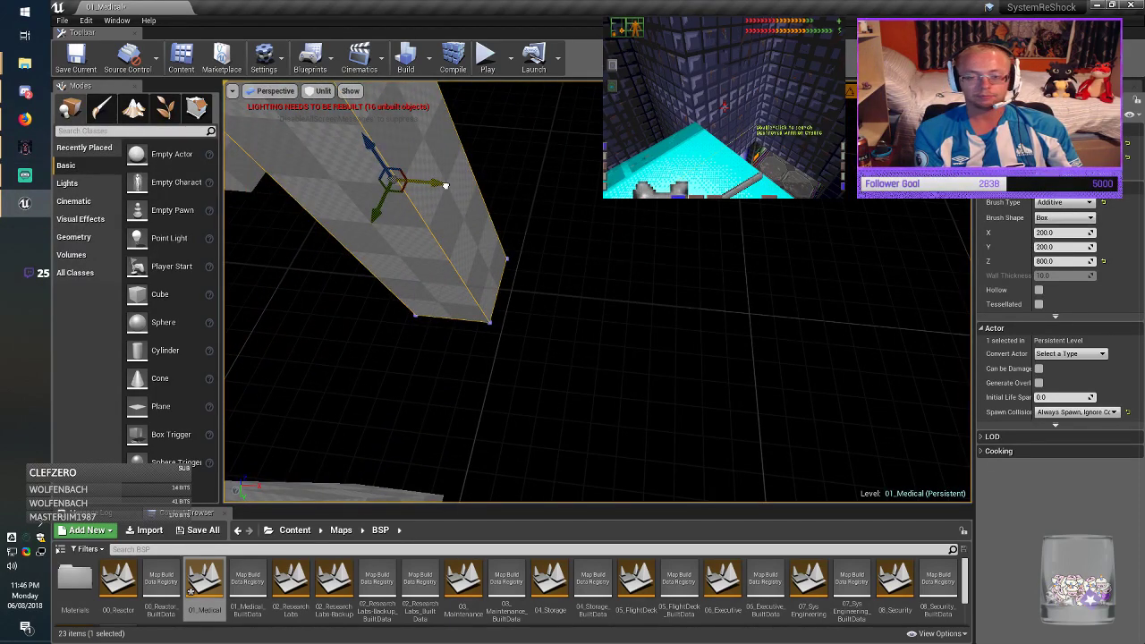
pyautogui.moveTo(445, 186)
pyautogui.keyDown('alt'); pyautogui.mouseDown()
pyautogui.moveTo(522, 215)
pyautogui.moveTo(568, 213)
pyautogui.moveTo(544, 212)
pyautogui.mouseUp(); pyautogui.keyUp('alt')
pyautogui.hotkey('alt', 'Tab')
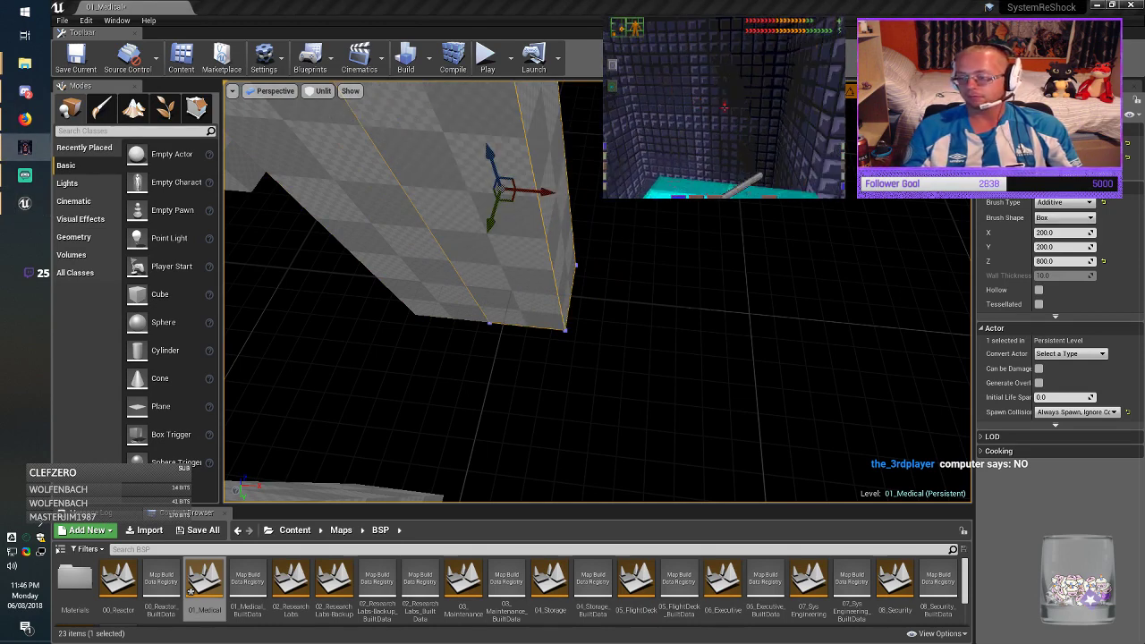
pyautogui.hotkey('alt', 'Tab')
pyautogui.keyDown('alt'); pyautogui.moveTo(542, 192); pyautogui.dragTo(758, 208); pyautogui.keyUp('alt')
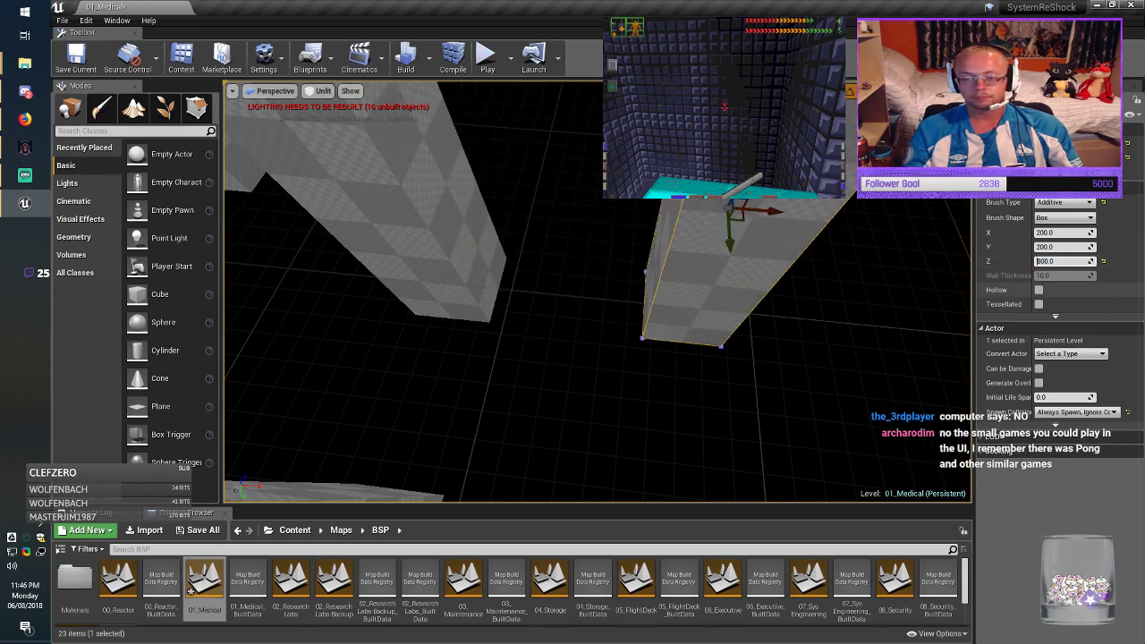
# Step: Set the new pillar's Z size to 600 and raise it along Z
pyautogui.moveTo(832, 313); pyautogui.dragTo(839, 201, button='right')
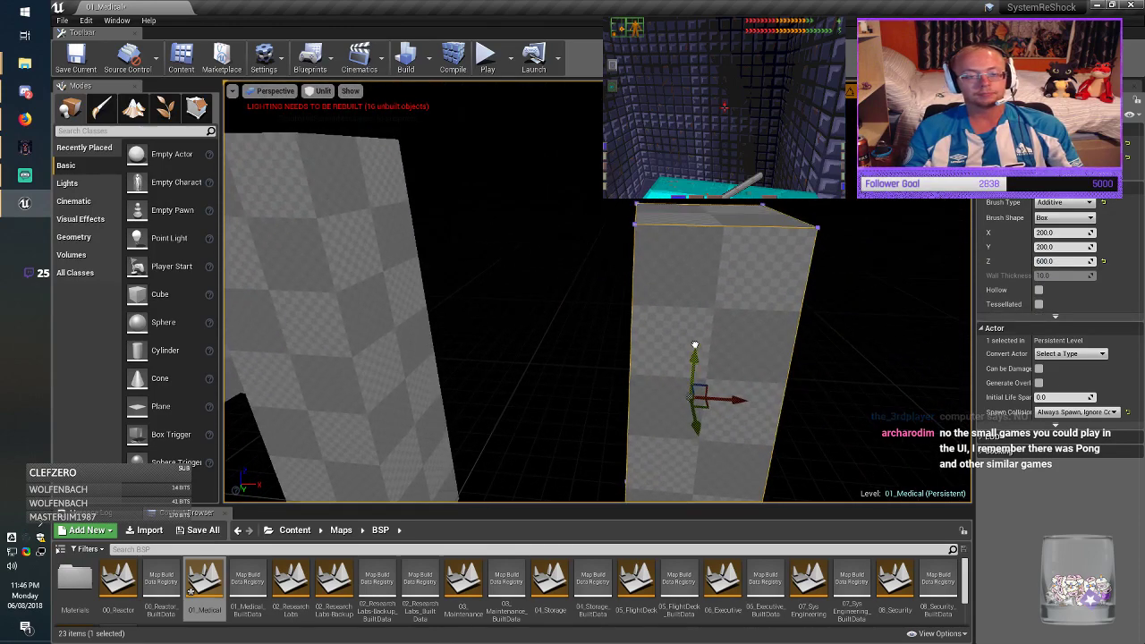
pyautogui.moveTo(693, 352); pyautogui.dragTo(696, 304)
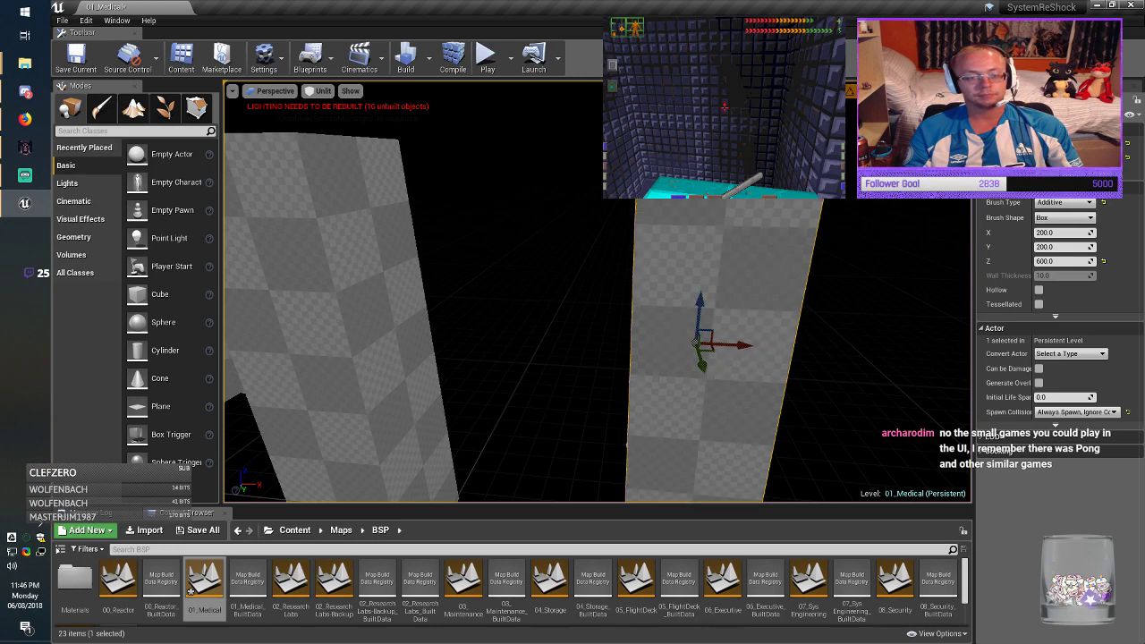
pyautogui.click(546, 313)
# Step: Duplicate the 600-high pillar along X into the adjacent gap and set the copy's Z size to 200
pyautogui.moveTo(546, 313)
pyautogui.mouseDown(button='right')
pyautogui.moveTo(544, 329)
pyautogui.moveTo(438, 384)
pyautogui.moveTo(483, 347)
pyautogui.mouseUp(button='right')
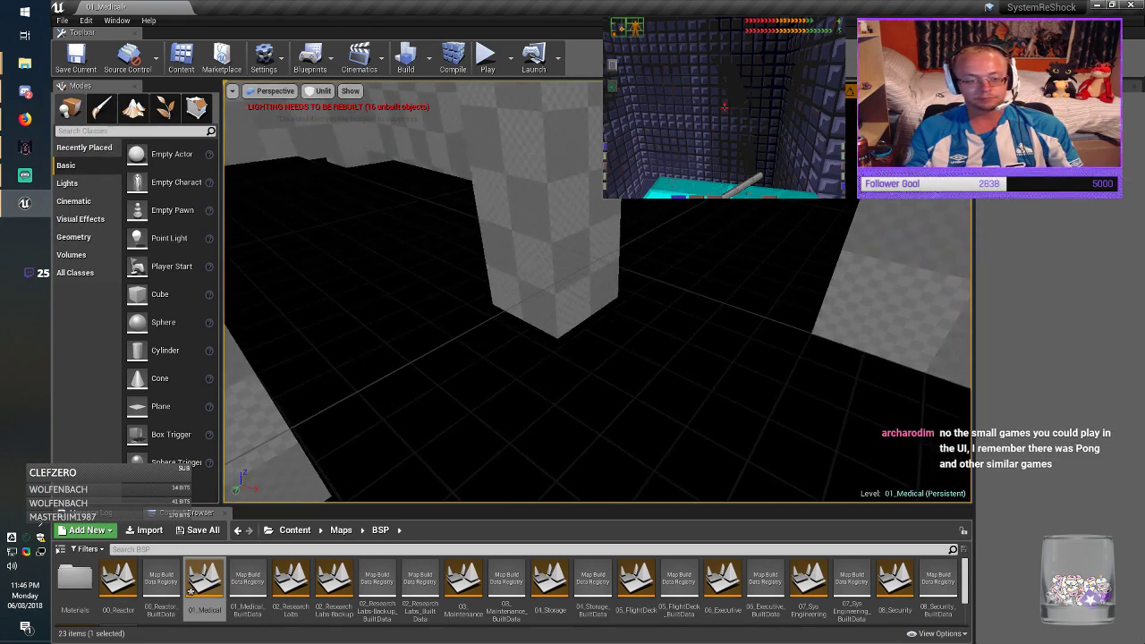
pyautogui.click(895, 300)
pyautogui.moveTo(895, 299)
pyautogui.mouseDown(button='right')
pyautogui.moveTo(957, 279)
pyautogui.moveTo(941, 290)
pyautogui.mouseUp(button='right')
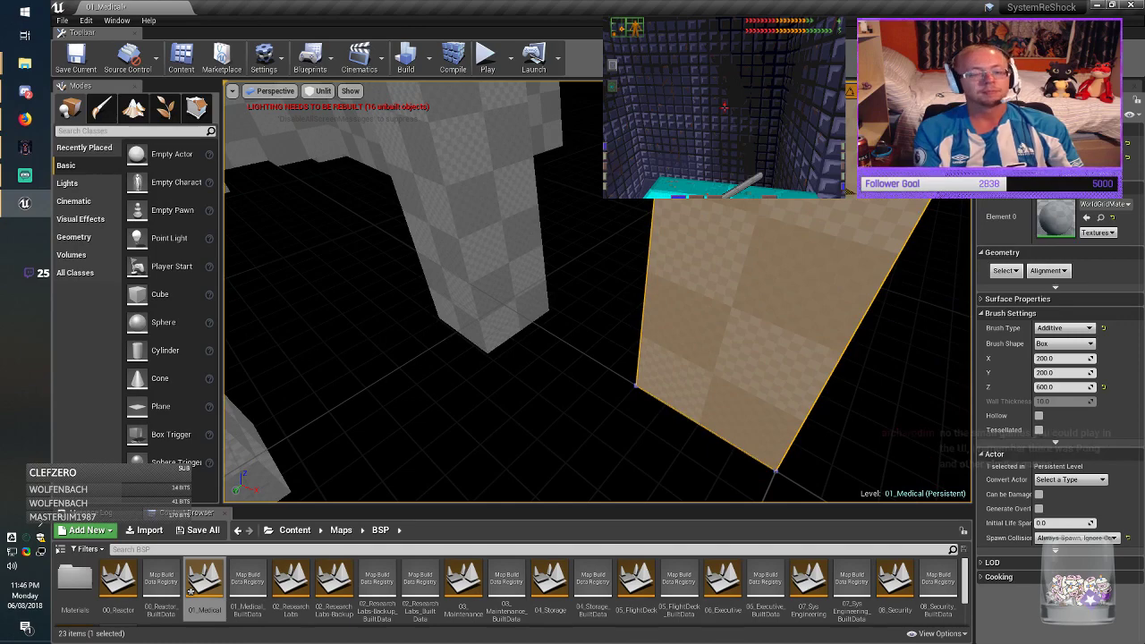
pyautogui.moveTo(780, 186)
pyautogui.keyDown('alt'); pyautogui.mouseDown()
pyautogui.moveTo(509, 156)
pyautogui.moveTo(658, 179)
pyautogui.mouseUp(); pyautogui.keyUp('alt')
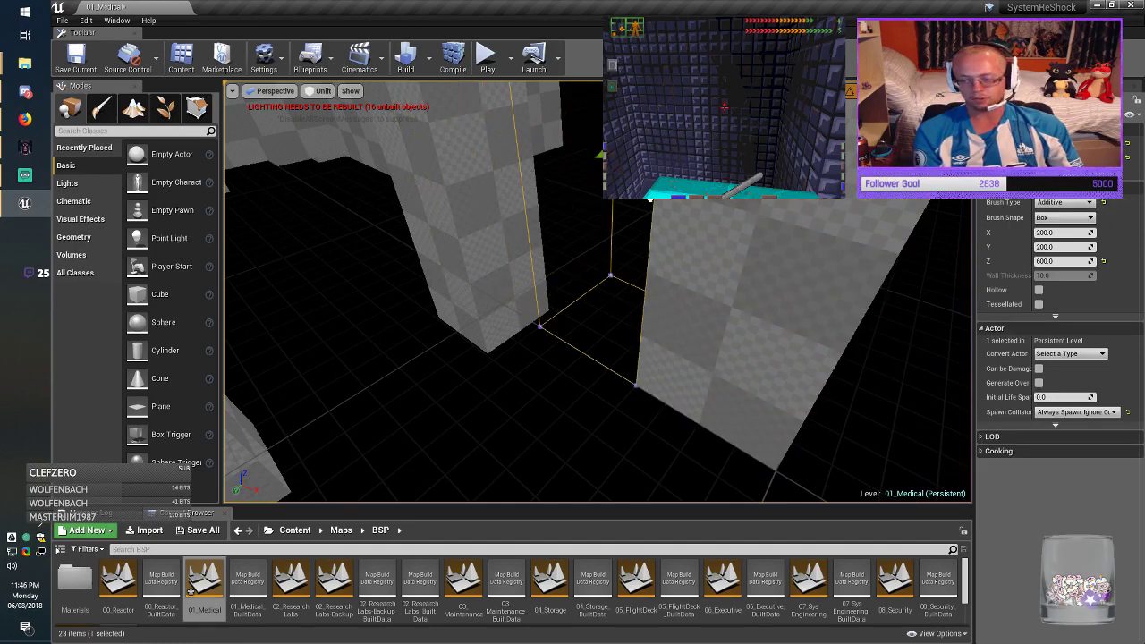
pyautogui.moveTo(658, 179)
pyautogui.mouseDown(button='right')
pyautogui.moveTo(637, 185)
pyautogui.moveTo(655, 172)
pyautogui.moveTo(638, 160)
pyautogui.moveTo(647, 155)
pyautogui.mouseUp(button='right')
pyautogui.click(1061, 261)
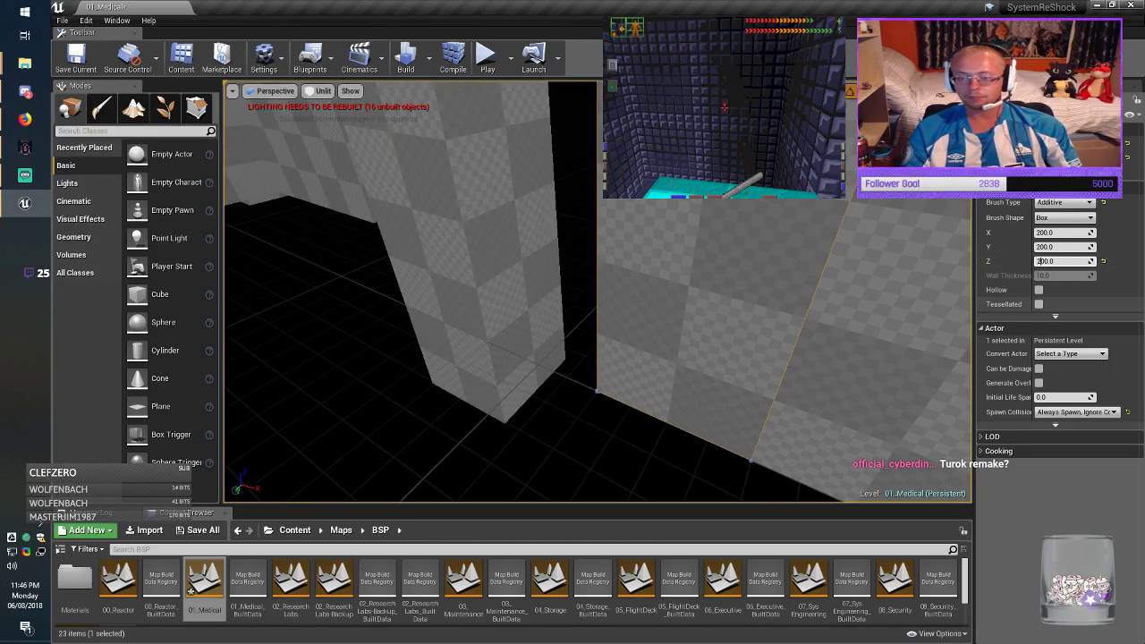
pyautogui.press('Return')
pyautogui.hotkey('alt', 'Tab')
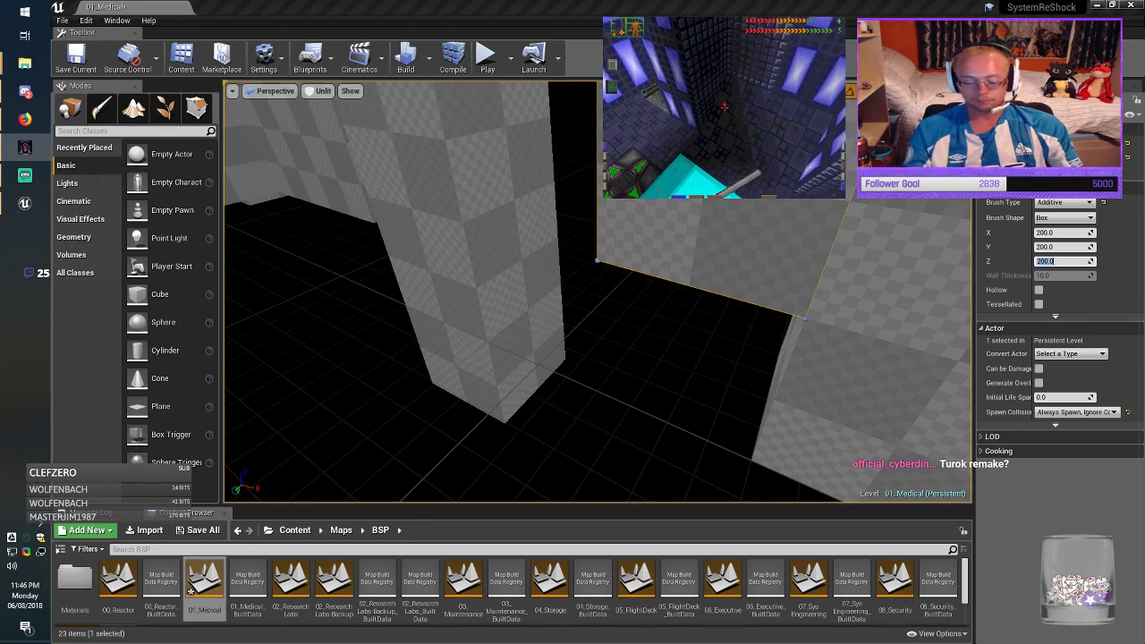
# Step: Move the 200 × 200 × 200 brush along X away from the 600-high pillar and lower it to the pillars' base level
pyautogui.hotkey('alt', 'Tab')
pyautogui.moveTo(597, 292); pyautogui.dragTo(693, 304, button='right')
pyautogui.hotkey('alt', 'Tab')
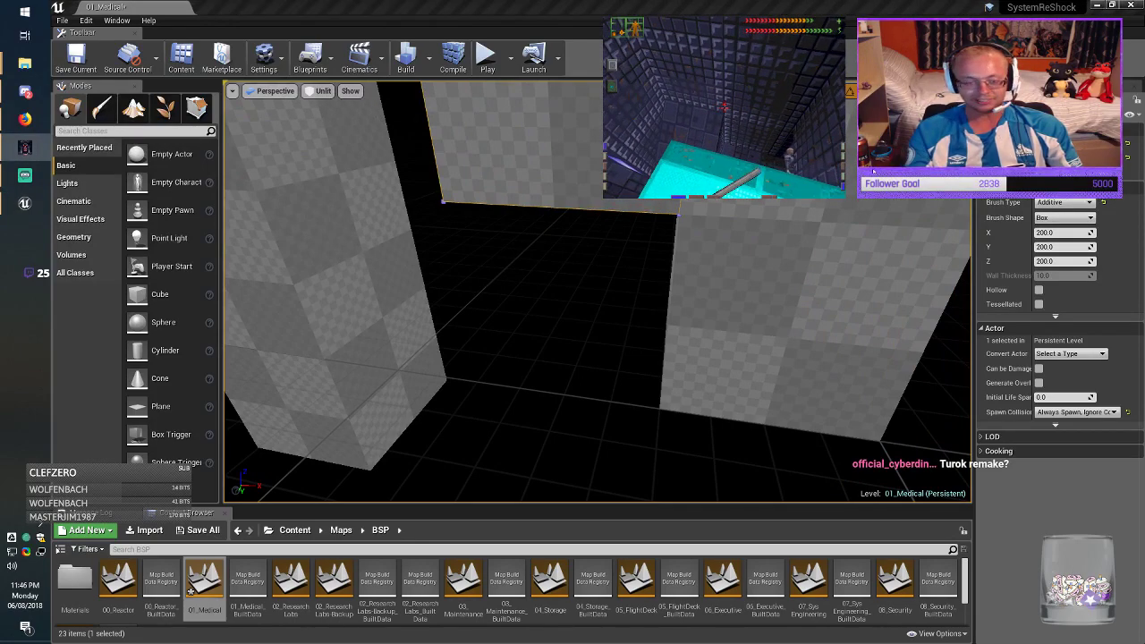
pyautogui.moveTo(597, 295); pyautogui.dragTo(536, 242, button='right')
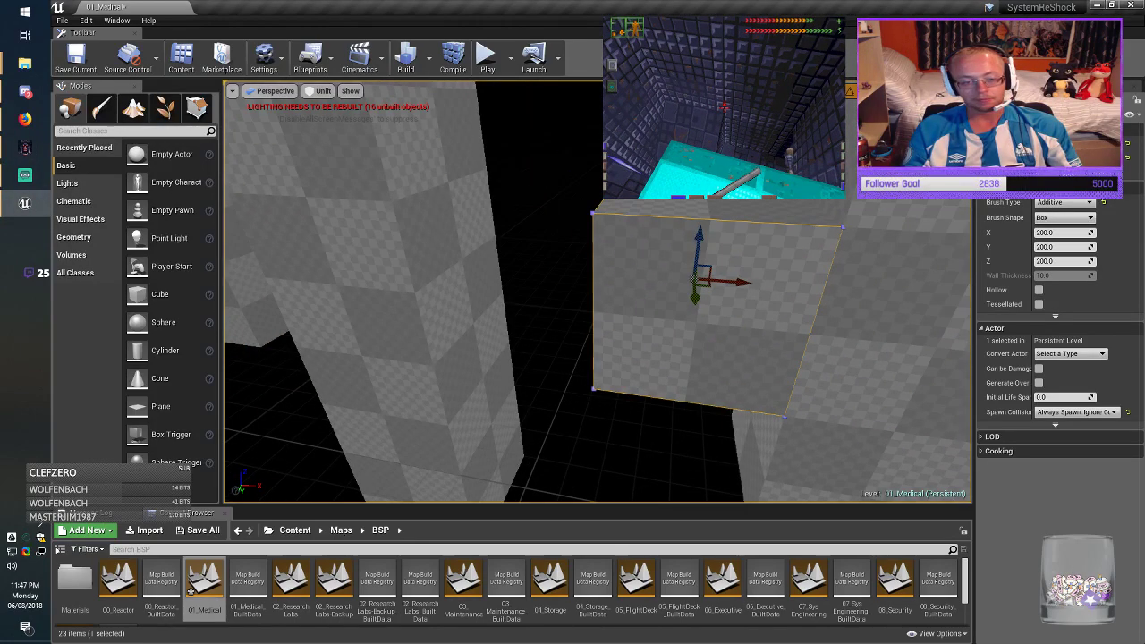
pyautogui.moveTo(721, 283); pyautogui.dragTo(556, 286)
pyautogui.moveTo(556, 285)
pyautogui.mouseDown(button='right')
pyautogui.moveTo(539, 309)
pyautogui.moveTo(523, 297)
pyautogui.mouseUp(button='right')
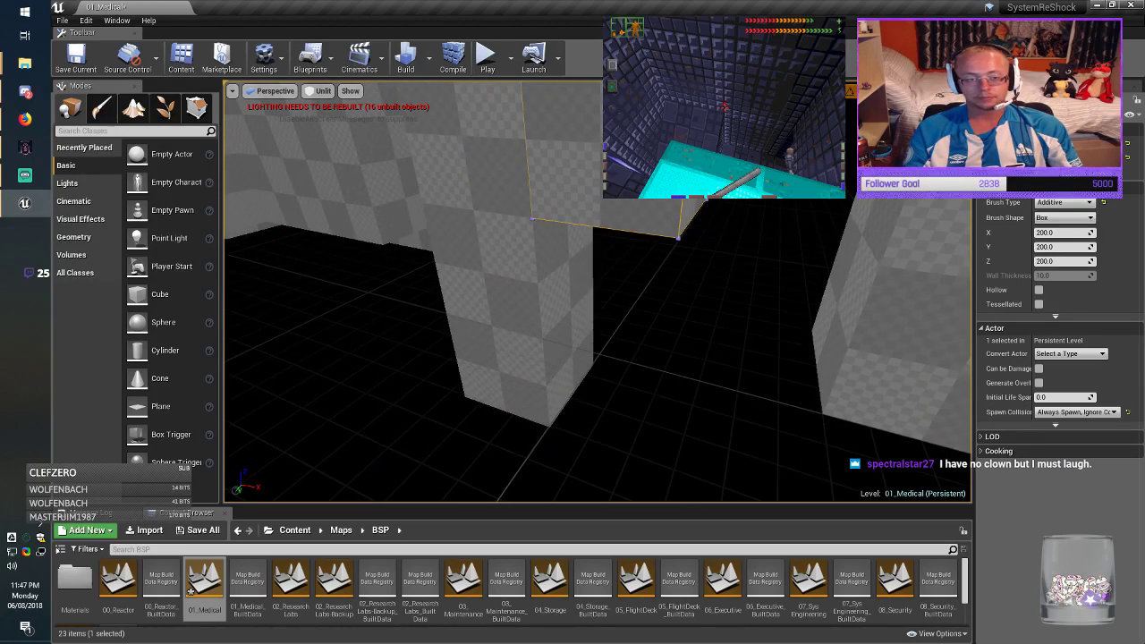
pyautogui.moveTo(607, 100)
pyautogui.mouseDown()
pyautogui.moveTo(609, 349)
pyautogui.moveTo(609, 335)
pyautogui.mouseUp()
pyautogui.moveTo(608, 335)
pyautogui.mouseDown(button='right')
pyautogui.moveTo(550, 376)
pyautogui.moveTo(569, 367)
pyautogui.mouseUp(button='right')
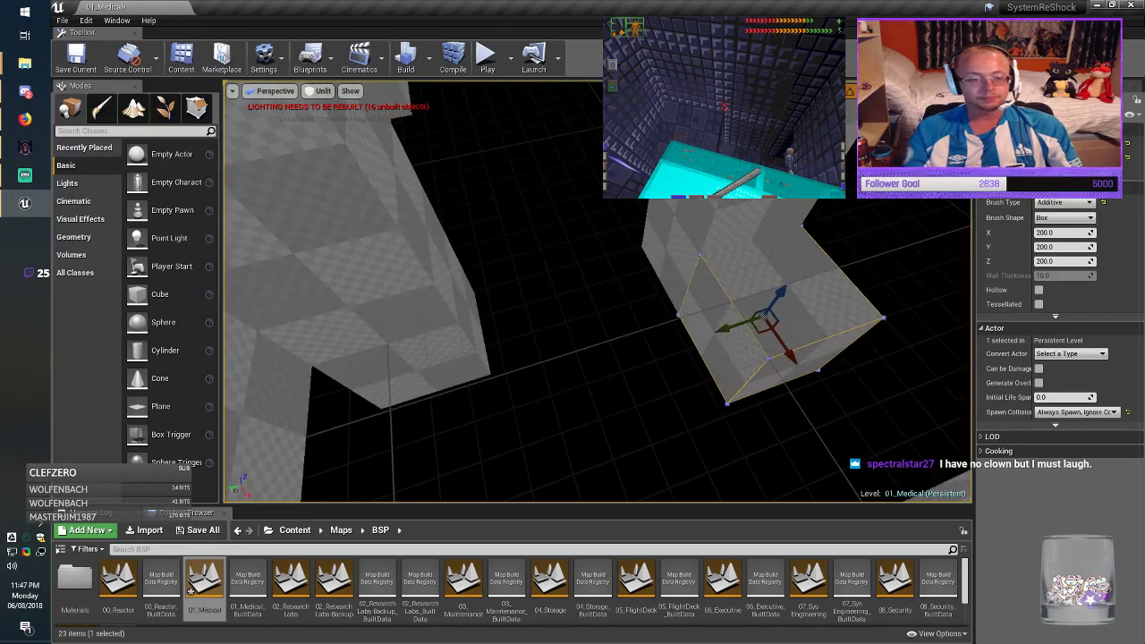
# Step: Duplicate the 200 × 200 × 200 brush along Y into the gap and set the copy's Y size to 400
pyautogui.moveTo(747, 325)
pyautogui.mouseDown()
pyautogui.moveTo(362, 324)
pyautogui.moveTo(553, 295)
pyautogui.mouseUp()
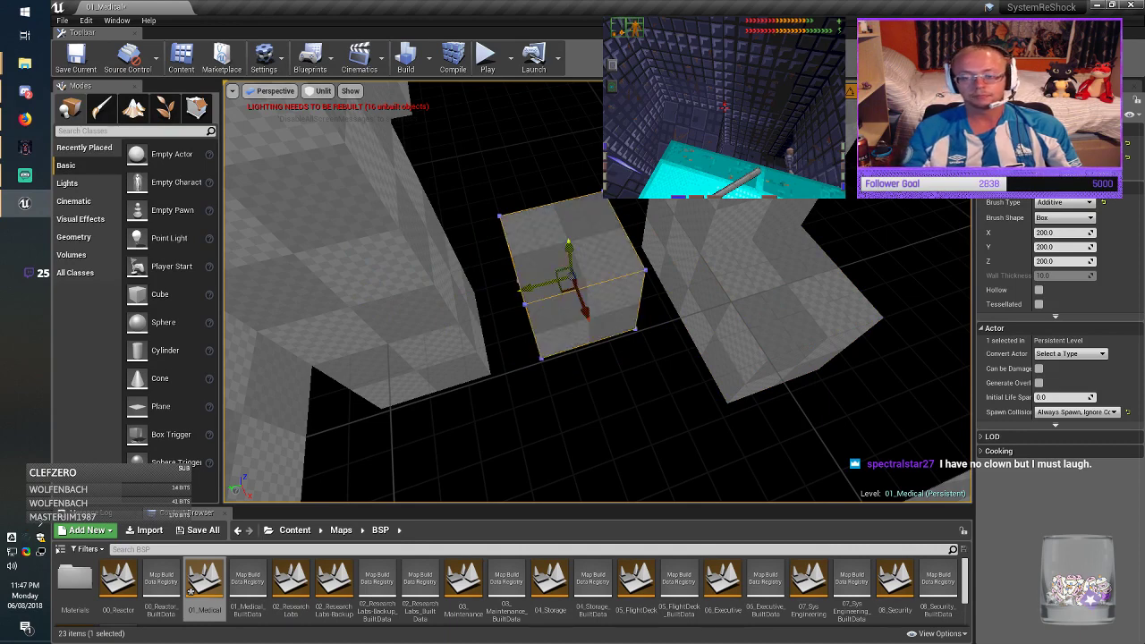
pyautogui.click(1060, 247)
pyautogui.press('Home')
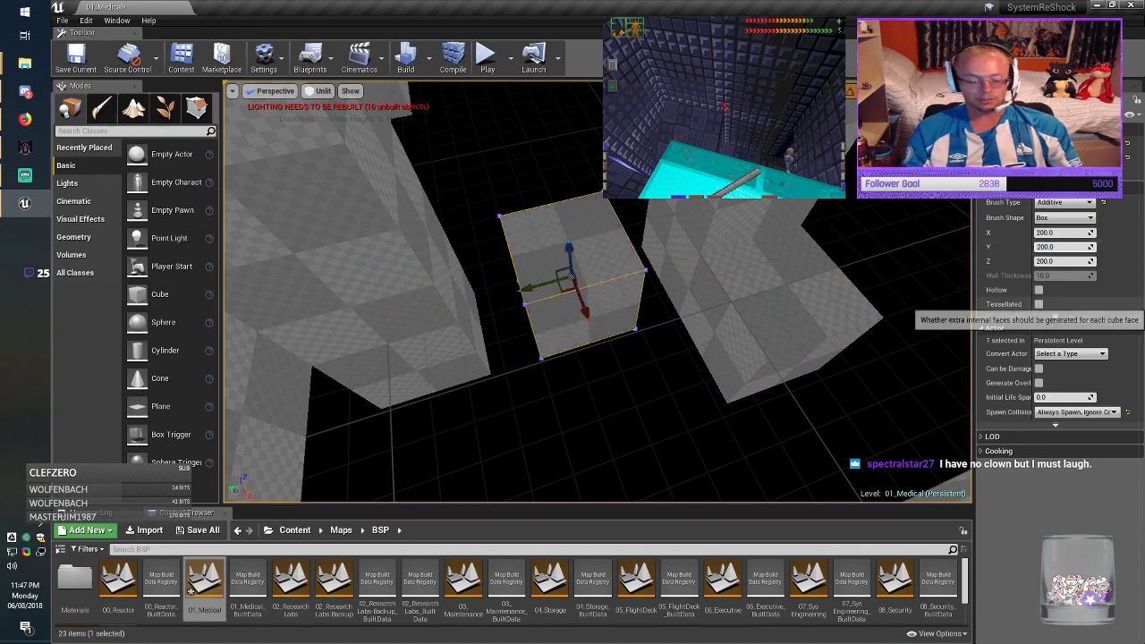
pyautogui.press('Delete')
pyautogui.write('4')
pyautogui.press('Return')
# Step: Turn the 200 × 200 × 200 brush into a ramp in geometry editing by lowering its upper edge on the gap side to the base
pyautogui.moveTo(662, 362)
pyautogui.mouseDown(button='right')
pyautogui.moveTo(684, 358)
pyautogui.moveTo(694, 336)
pyautogui.moveTo(666, 380)
pyautogui.mouseUp(button='right')
pyautogui.click(662, 362)
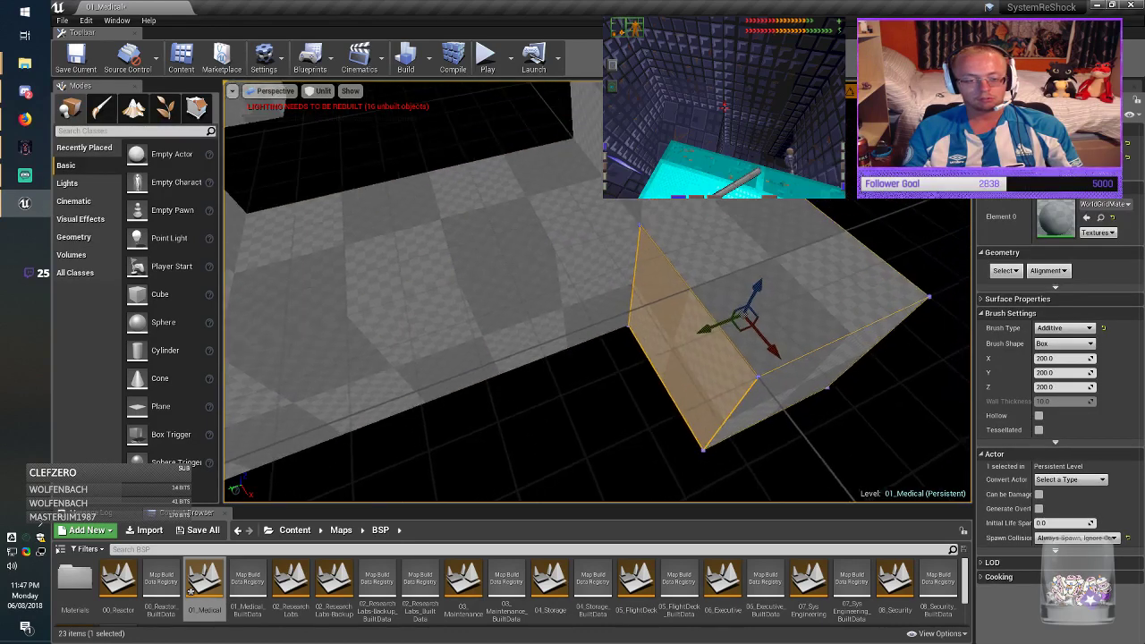
pyautogui.click(195, 108)
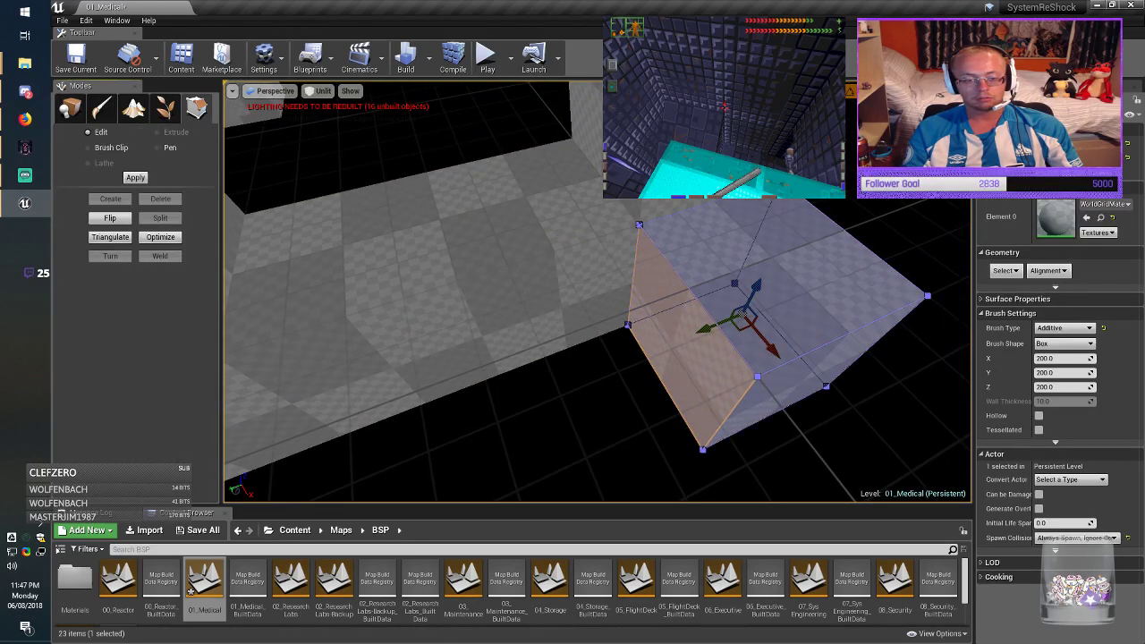
pyautogui.click(672, 343)
pyautogui.click(687, 288)
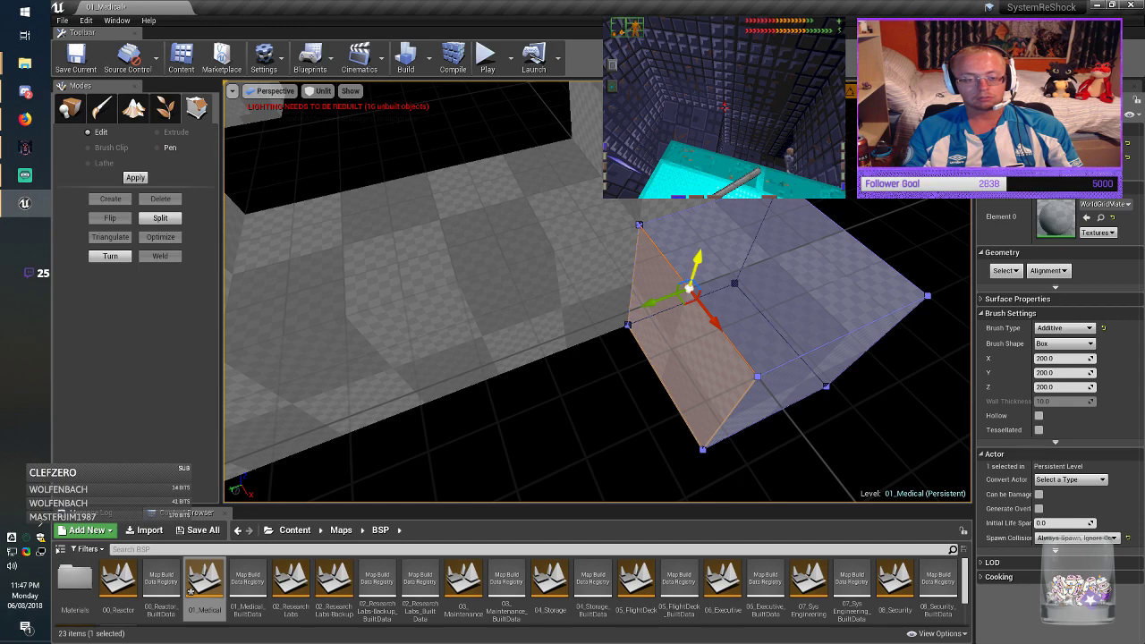
pyautogui.moveTo(707, 277)
pyautogui.mouseDown(button='right')
pyautogui.moveTo(707, 313)
pyautogui.moveTo(706, 284)
pyautogui.mouseUp(button='right')
pyautogui.click(683, 366)
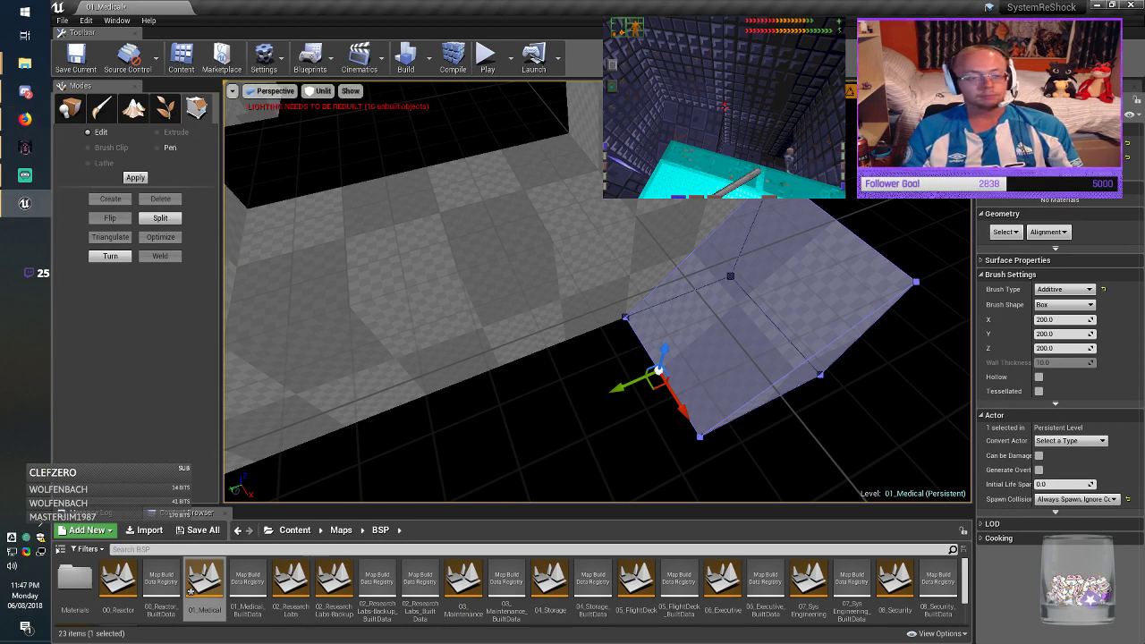
pyautogui.click(447, 233)
pyautogui.click(483, 255)
pyautogui.click(470, 269)
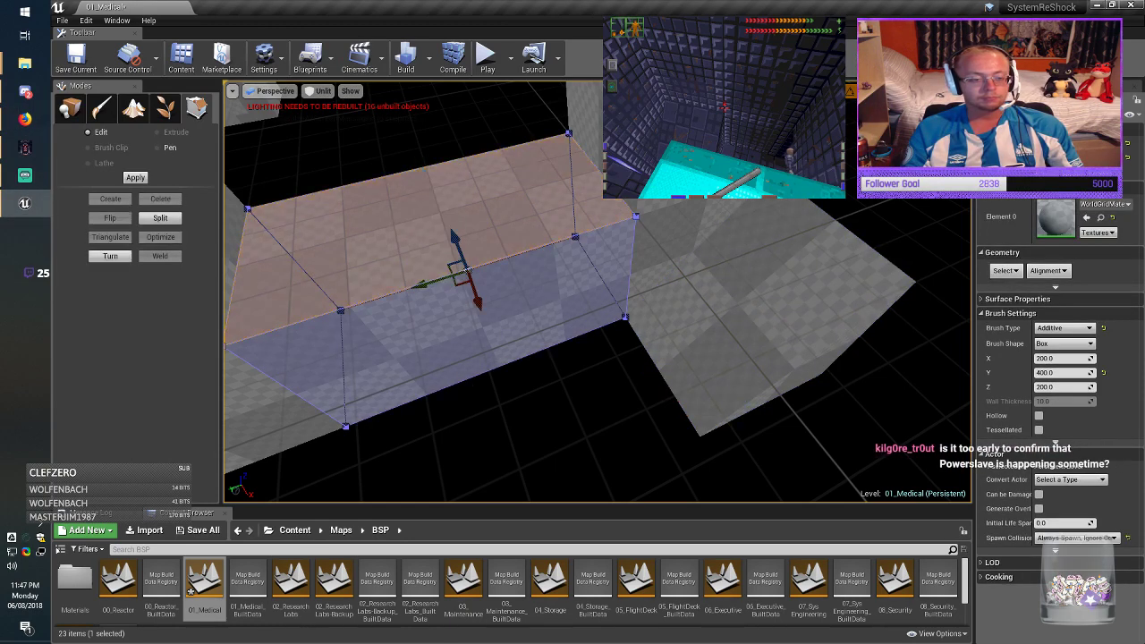
pyautogui.moveTo(455, 238); pyautogui.dragTo(479, 233)
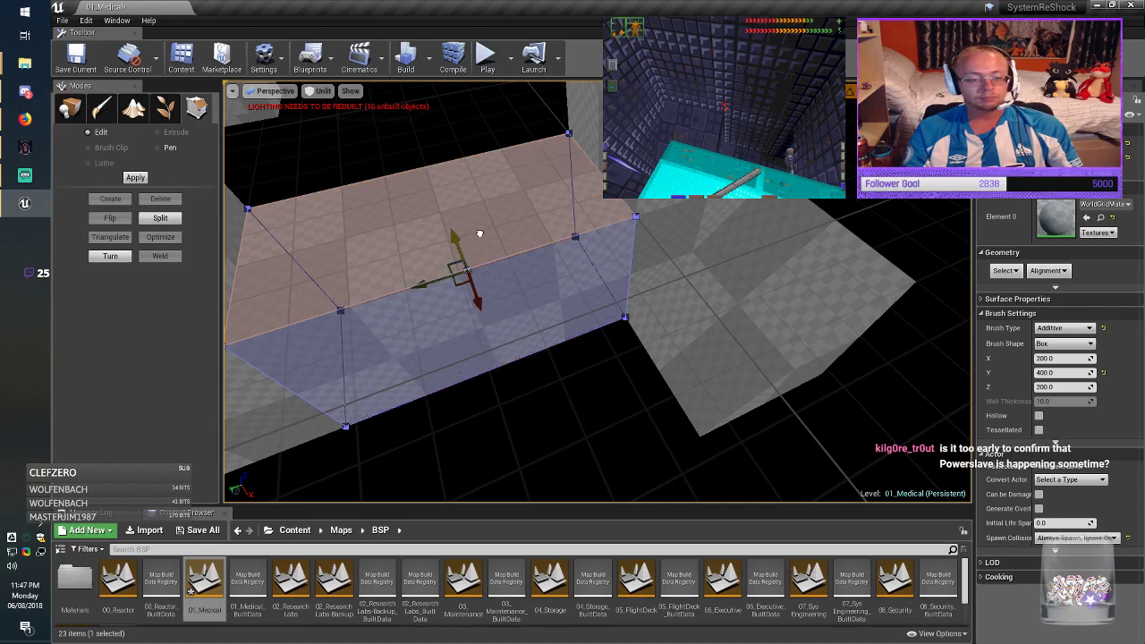
pyautogui.moveTo(480, 233); pyautogui.dragTo(577, 190, button='right')
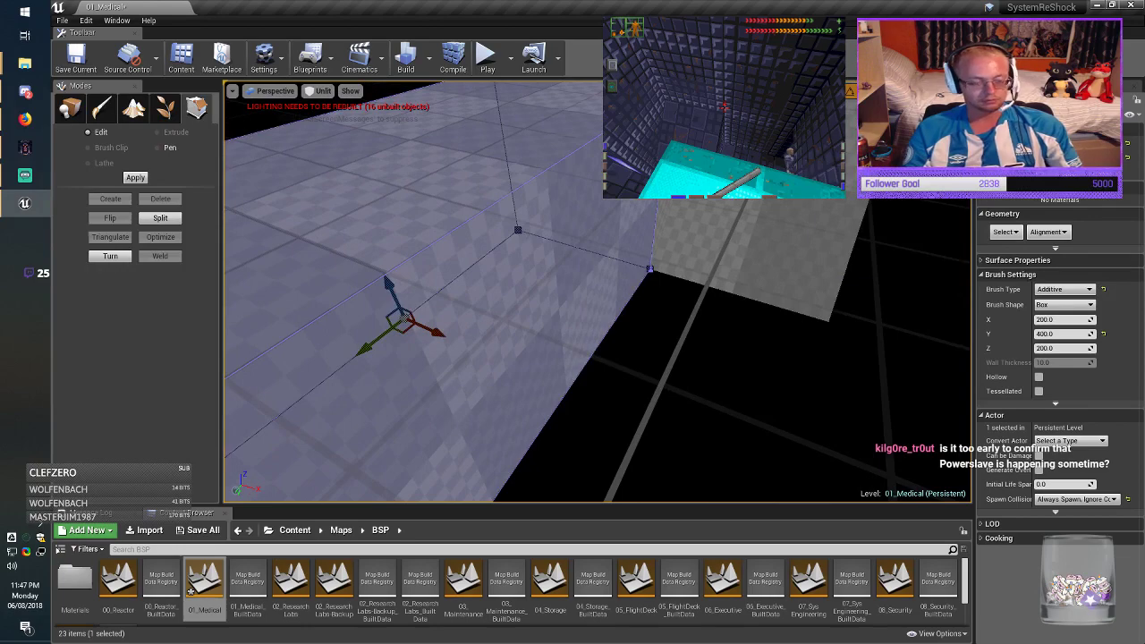
pyautogui.hotkey('ctrl', 'z')
# Step: Slope the 400-long brush by lowering its outer upper edge to the base, and return to placement mode with nothing selected
pyautogui.moveTo(480, 234)
pyautogui.mouseDown(button='right')
pyautogui.moveTo(715, 238)
pyautogui.moveTo(698, 255)
pyautogui.mouseUp(button='right')
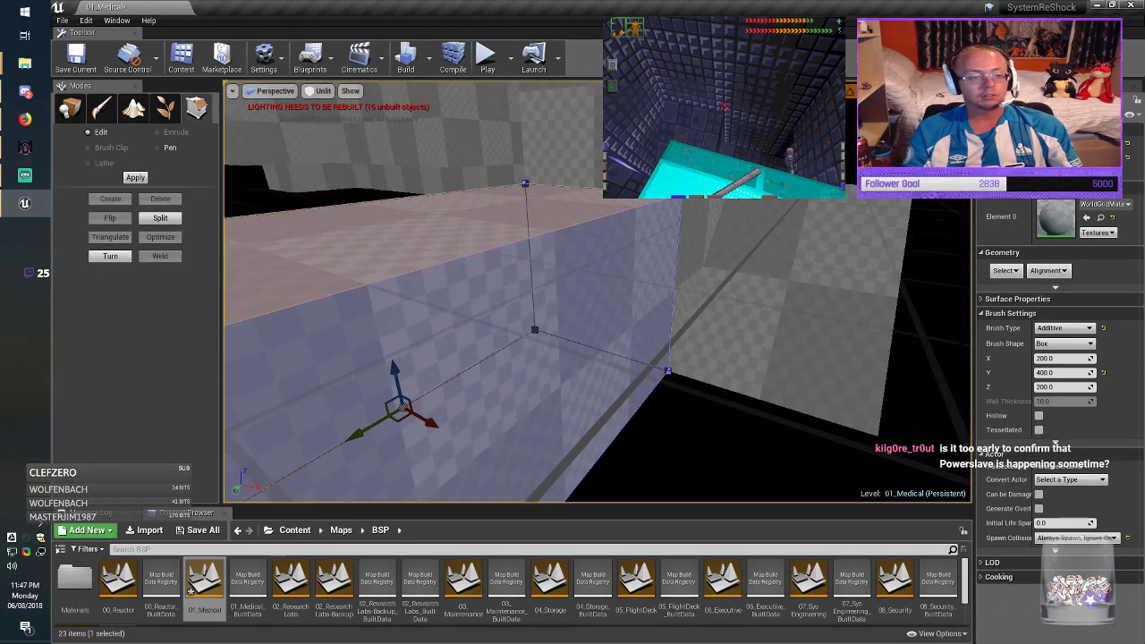
pyautogui.click(559, 386)
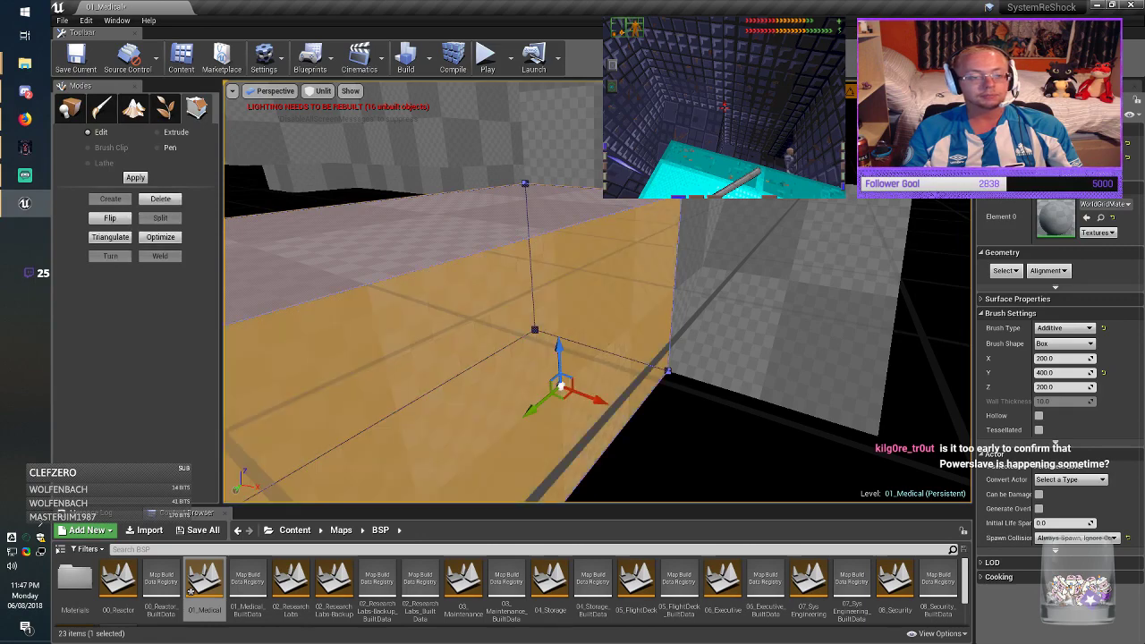
pyautogui.click(554, 231)
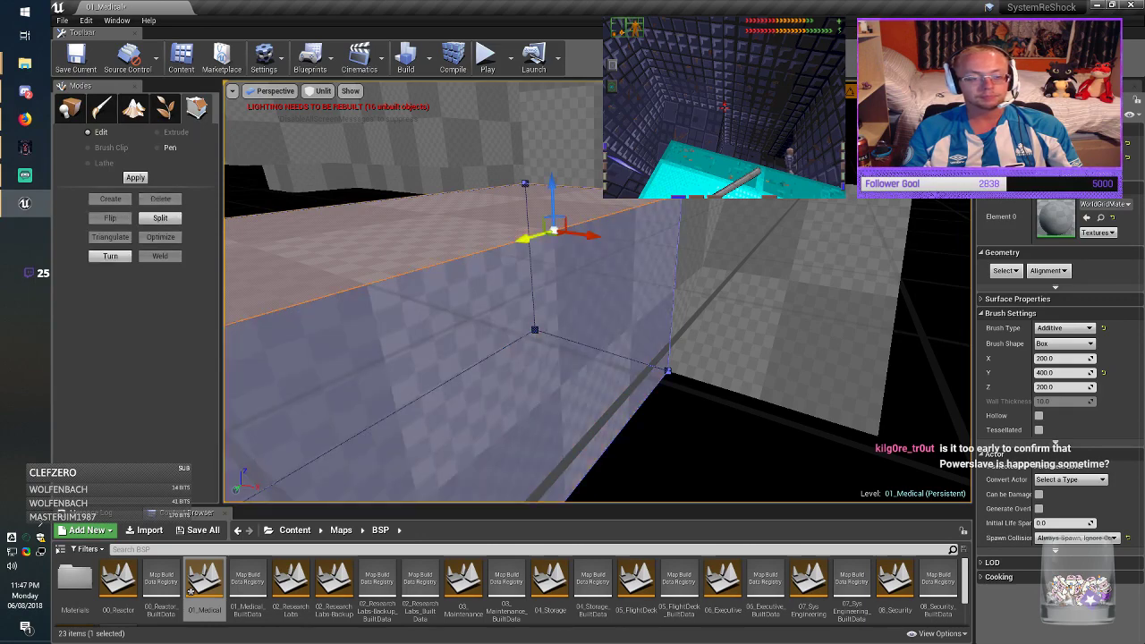
pyautogui.moveTo(552, 192)
pyautogui.mouseDown(button='right')
pyautogui.moveTo(617, 202)
pyautogui.moveTo(599, 205)
pyautogui.mouseUp(button='right')
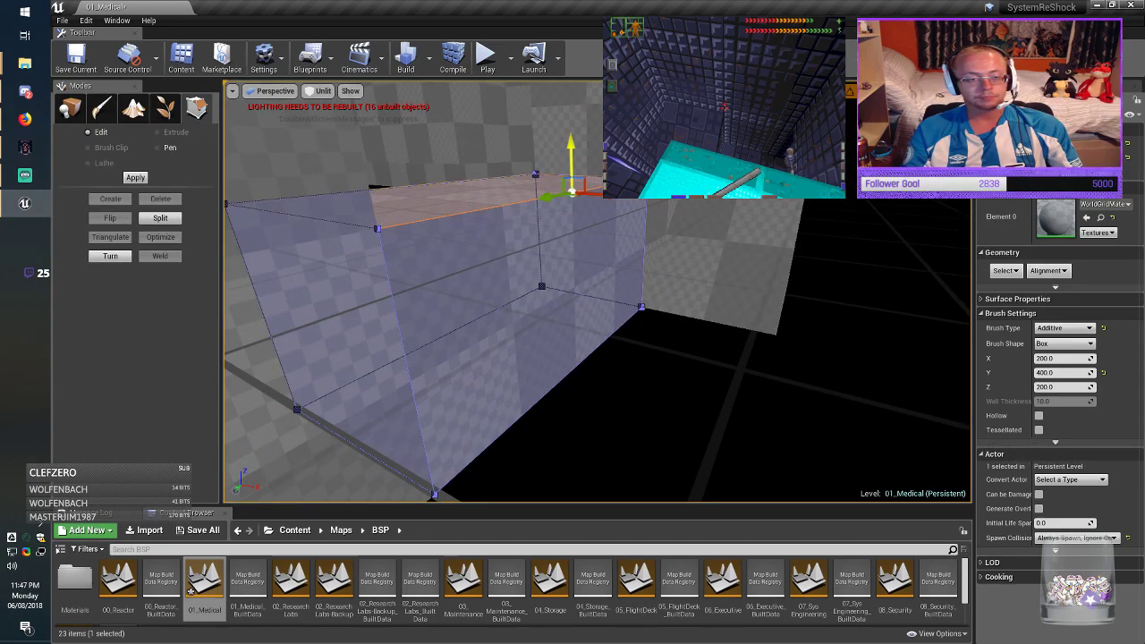
pyautogui.moveTo(570, 159); pyautogui.dragTo(598, 355)
pyautogui.click(71, 109)
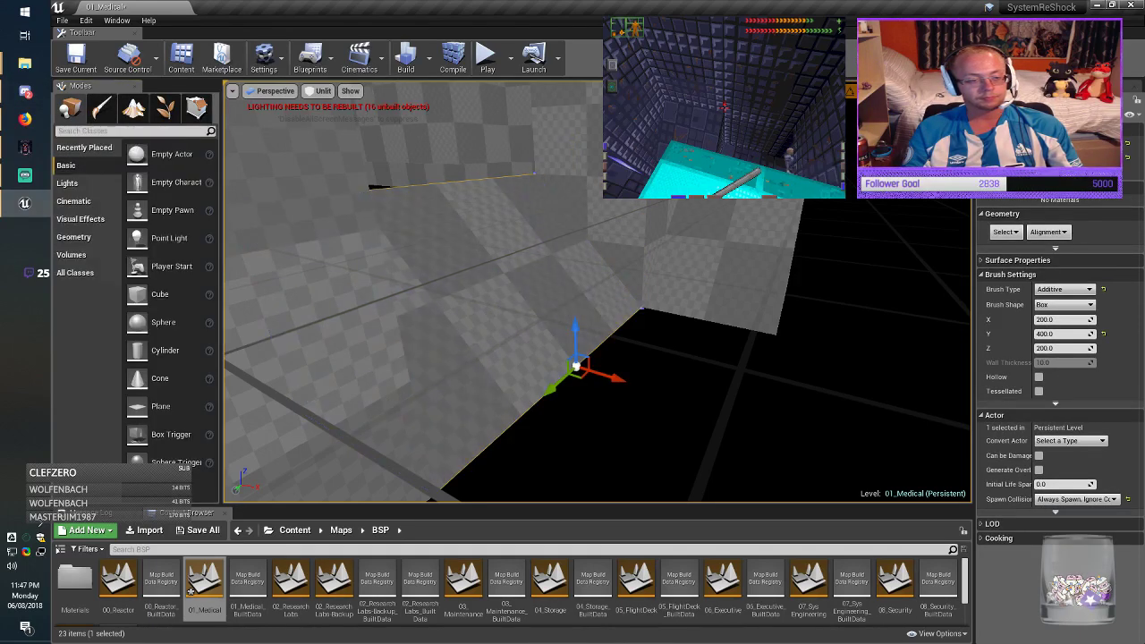
pyautogui.press('Escape')
# Step: Duplicate the 200 × 200 × 800 pillar beside the 400 × 400 floor brush horizontally to the far side of the open area
pyautogui.moveTo(597, 322)
pyautogui.mouseDown(button='right')
pyautogui.moveTo(591, 331)
pyautogui.moveTo(663, 403)
pyautogui.moveTo(823, 384)
pyautogui.mouseUp(button='right')
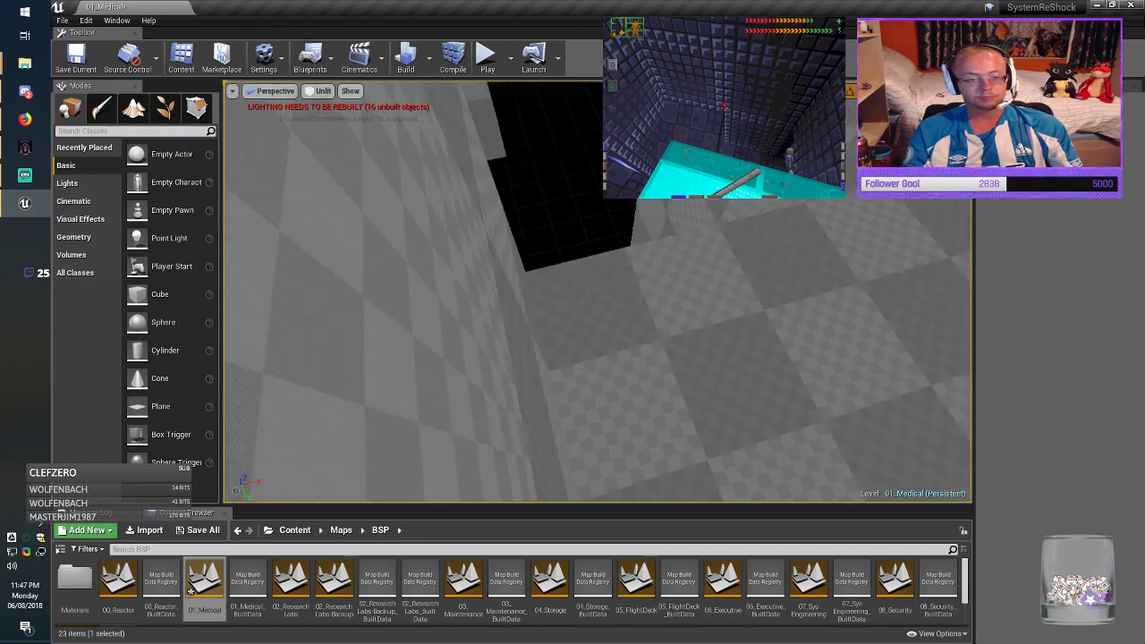
pyautogui.click(698, 358)
pyautogui.moveTo(697, 358)
pyautogui.mouseDown(button='right')
pyautogui.moveTo(608, 304)
pyautogui.moveTo(555, 394)
pyautogui.moveTo(528, 367)
pyautogui.mouseUp(button='right')
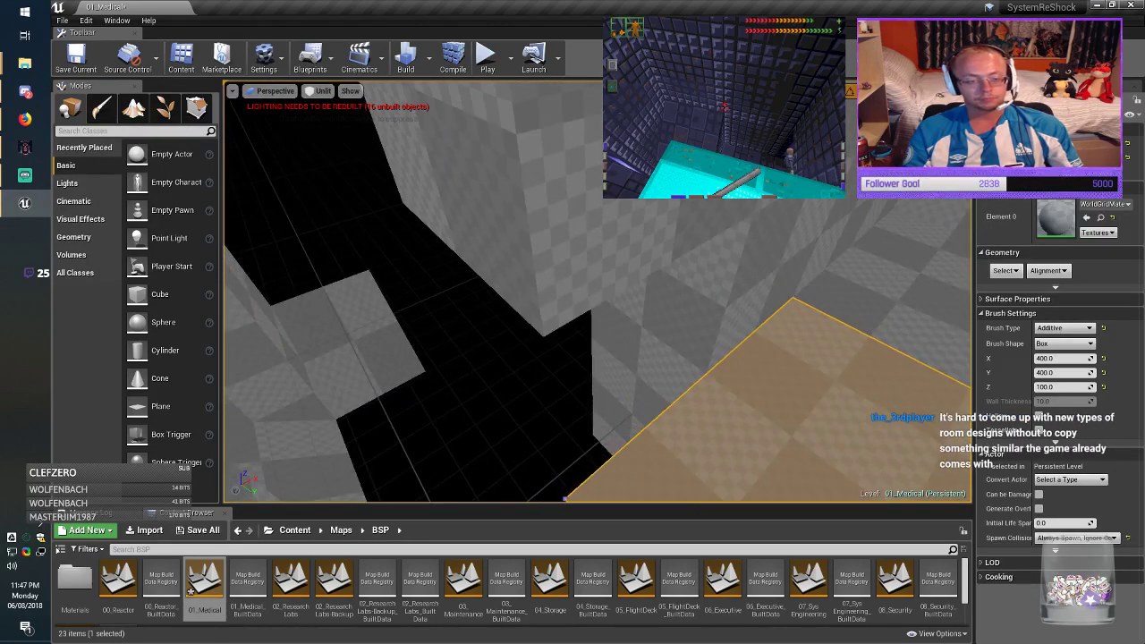
pyautogui.click(653, 331)
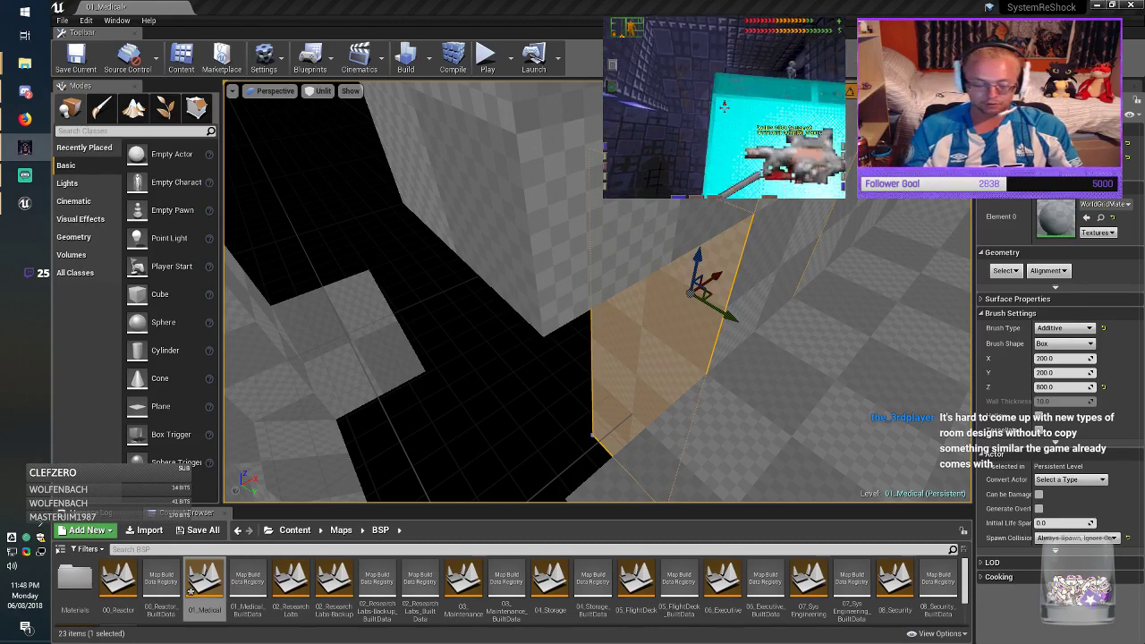
pyautogui.moveTo(832, 311); pyautogui.dragTo(753, 279, button='right')
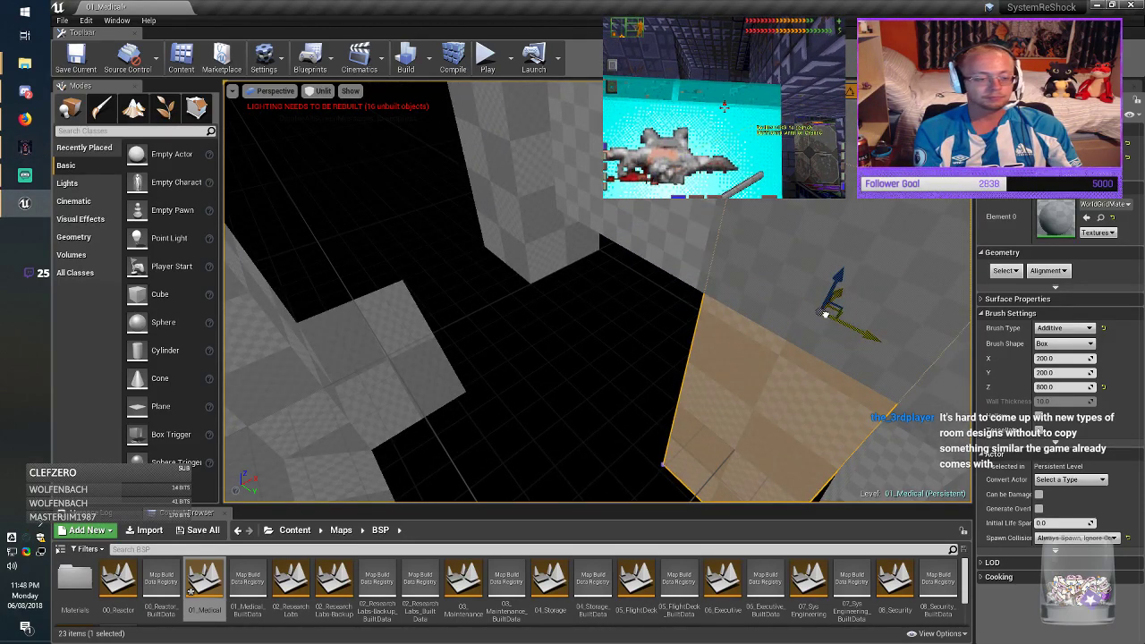
pyautogui.keyDown('alt'); pyautogui.moveTo(824, 314); pyautogui.dragTo(519, 244); pyautogui.keyUp('alt')
pyautogui.moveTo(520, 243); pyautogui.dragTo(544, 232, button='right')
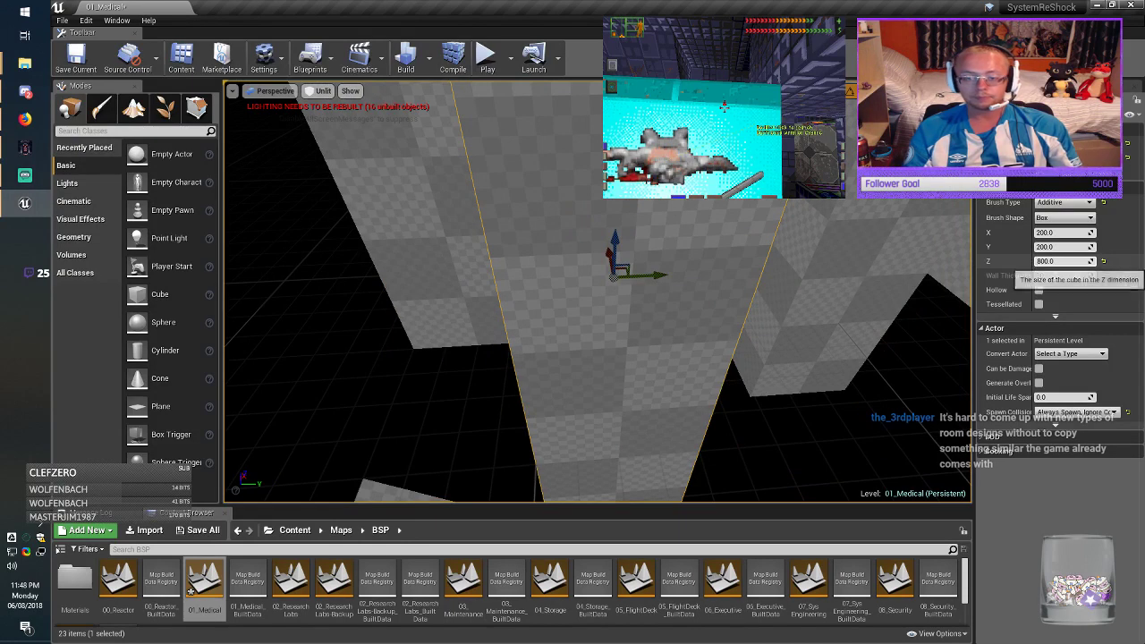
# Step: Set the copied pillar's Z size to 400, lower it toward the floor and duplicate it one brush width along Y
pyautogui.press('BackSpace')
pyautogui.write('4')
pyautogui.press('Return')
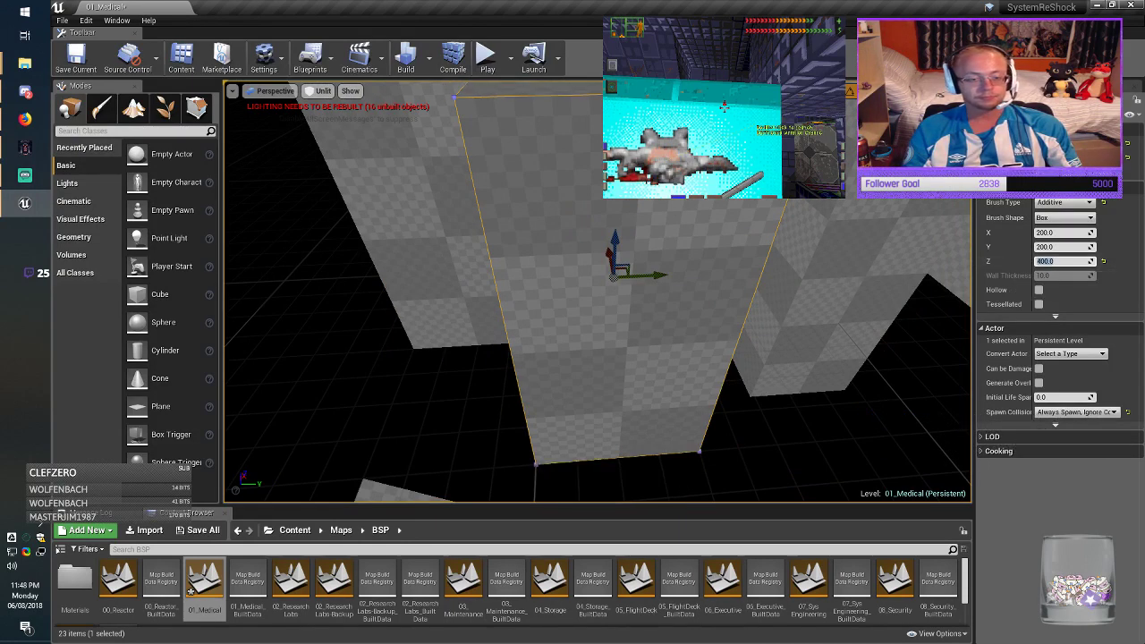
pyautogui.moveTo(769, 313)
pyautogui.mouseDown(button='right')
pyautogui.moveTo(698, 344)
pyautogui.moveTo(787, 340)
pyautogui.moveTo(760, 309)
pyautogui.mouseUp(button='right')
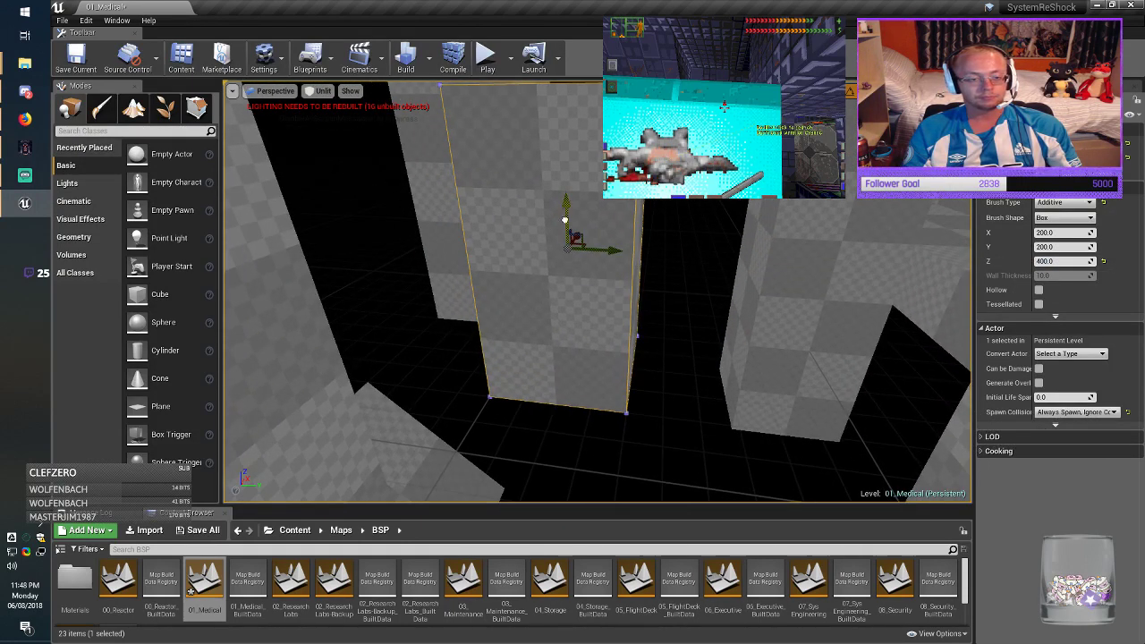
pyautogui.moveTo(564, 220); pyautogui.dragTo(567, 321)
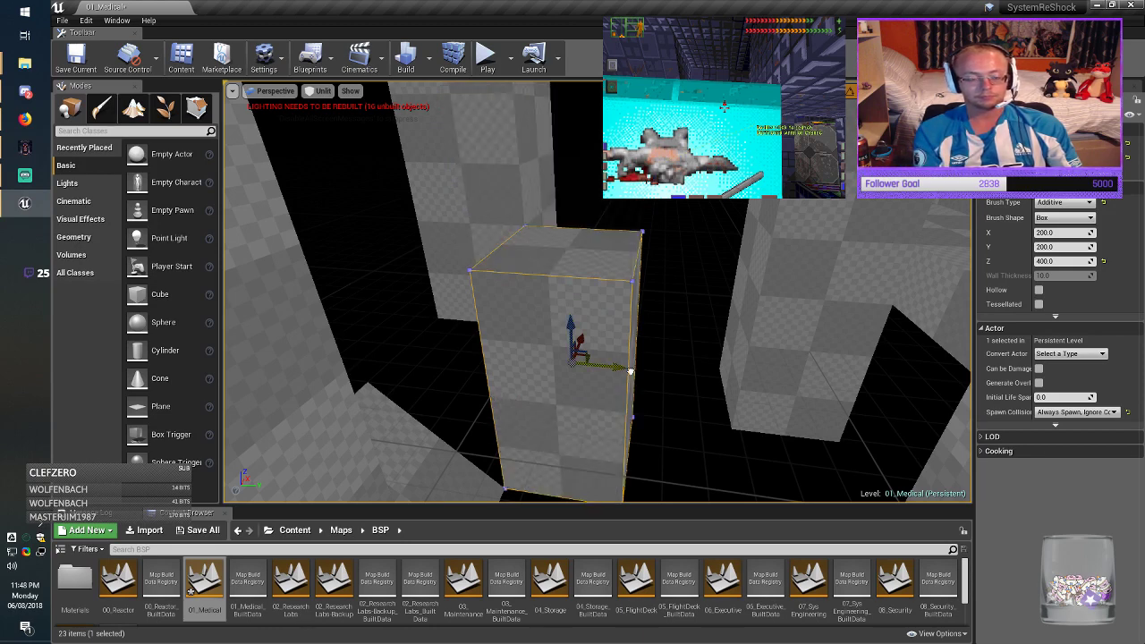
pyautogui.moveTo(630, 370)
pyautogui.mouseDown()
pyautogui.moveTo(906, 404)
pyautogui.moveTo(740, 386)
pyautogui.mouseUp()
pyautogui.moveTo(739, 385)
pyautogui.mouseDown(button='right')
pyautogui.moveTo(740, 448)
pyautogui.moveTo(805, 467)
pyautogui.mouseUp(button='right')
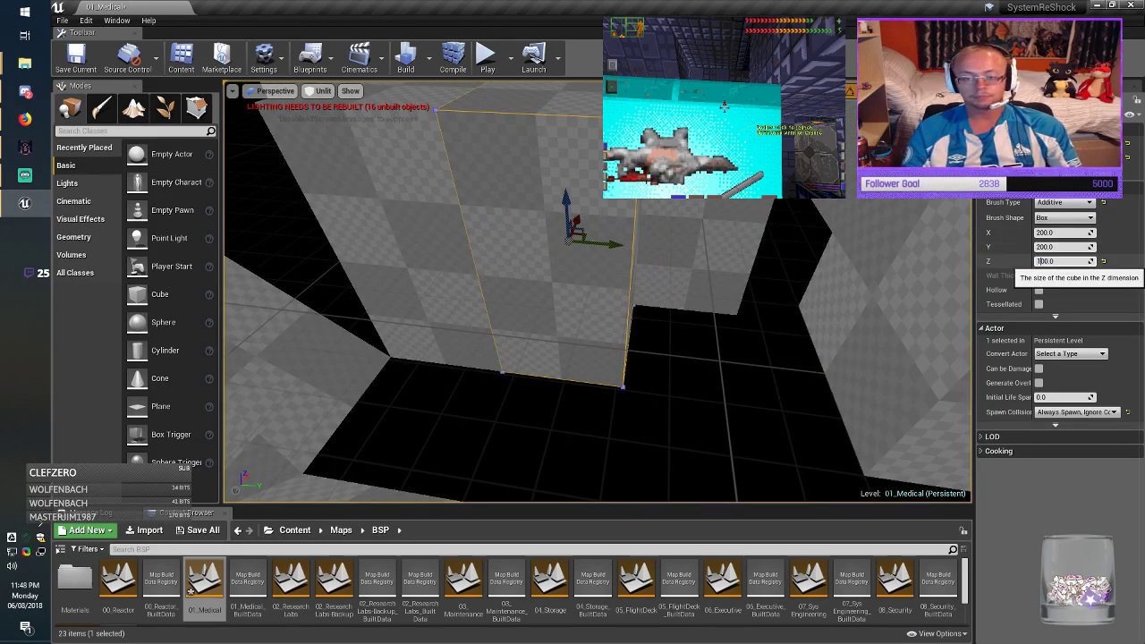
# Step: Turn the new copy into a floor slab by setting it to 600 × 600 × 100 and lowering it to the pillar's base
pyautogui.press('Return')
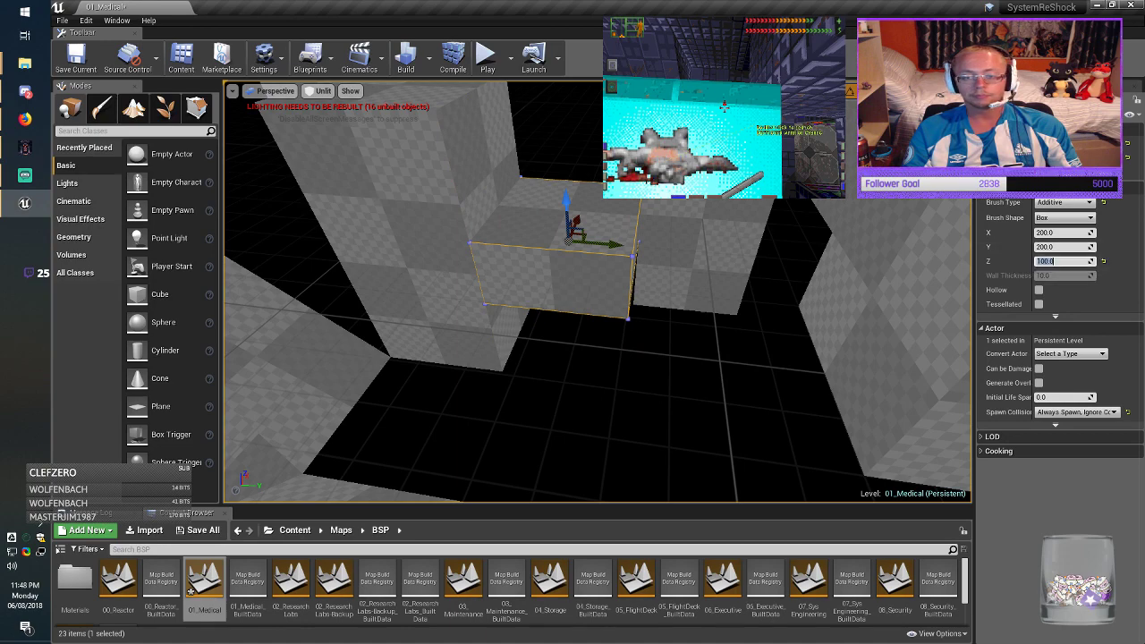
pyautogui.moveTo(565, 213); pyautogui.dragTo(578, 340)
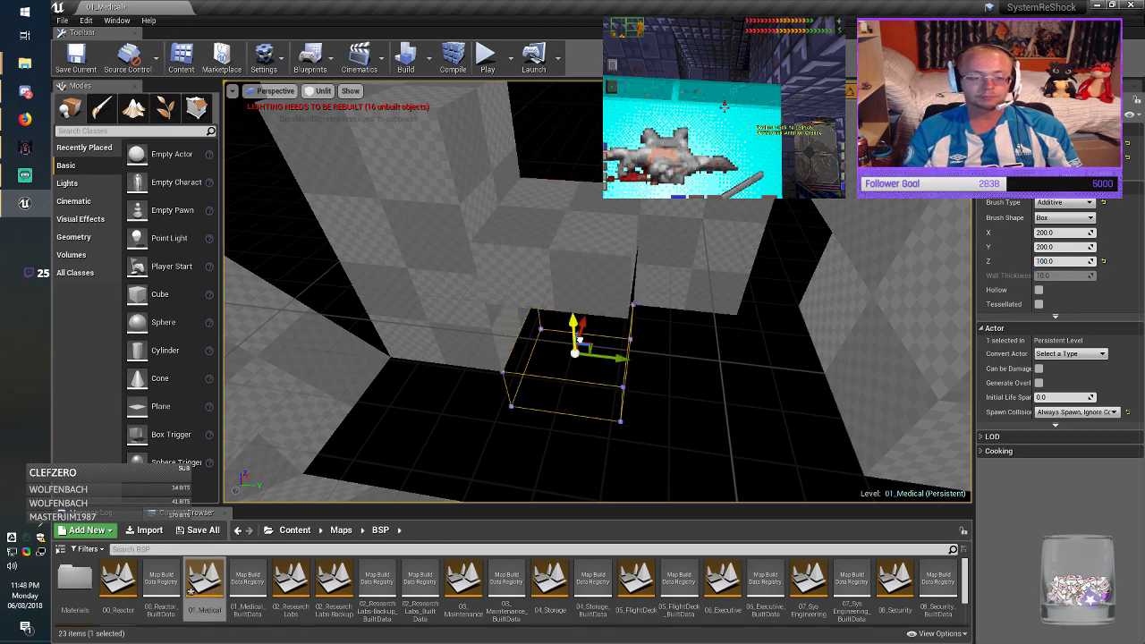
pyautogui.moveTo(579, 340); pyautogui.dragTo(358, 354, button='right')
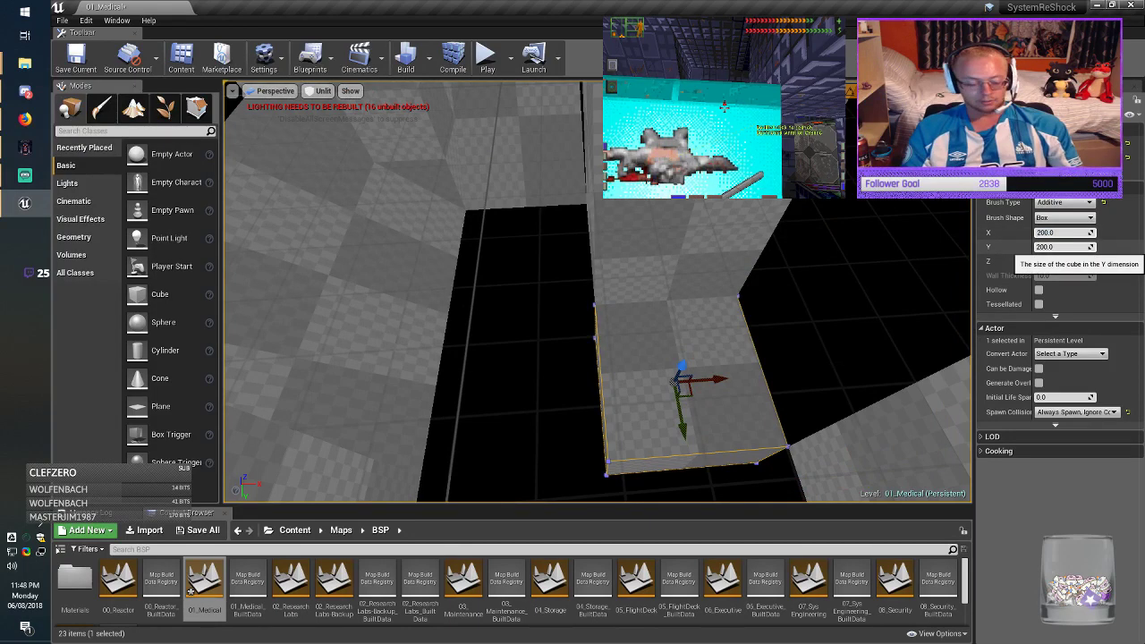
pyautogui.press('Return')
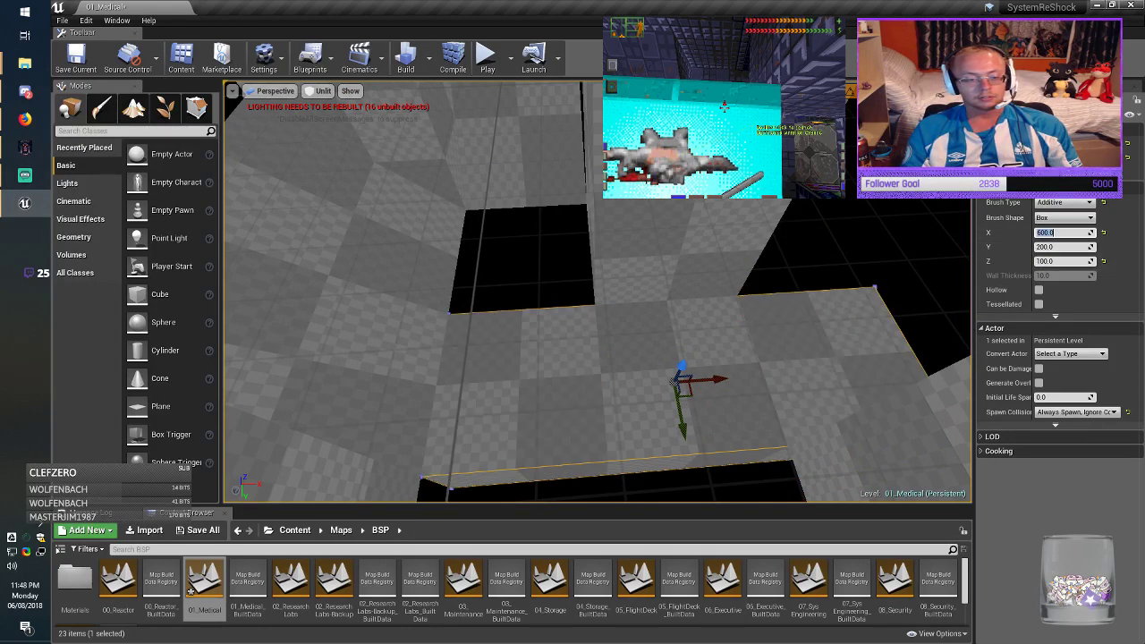
pyautogui.moveTo(805, 331)
pyautogui.mouseDown(button='right')
pyautogui.moveTo(810, 322)
pyautogui.moveTo(827, 336)
pyautogui.moveTo(783, 339)
pyautogui.moveTo(800, 338)
pyautogui.mouseUp(button='right')
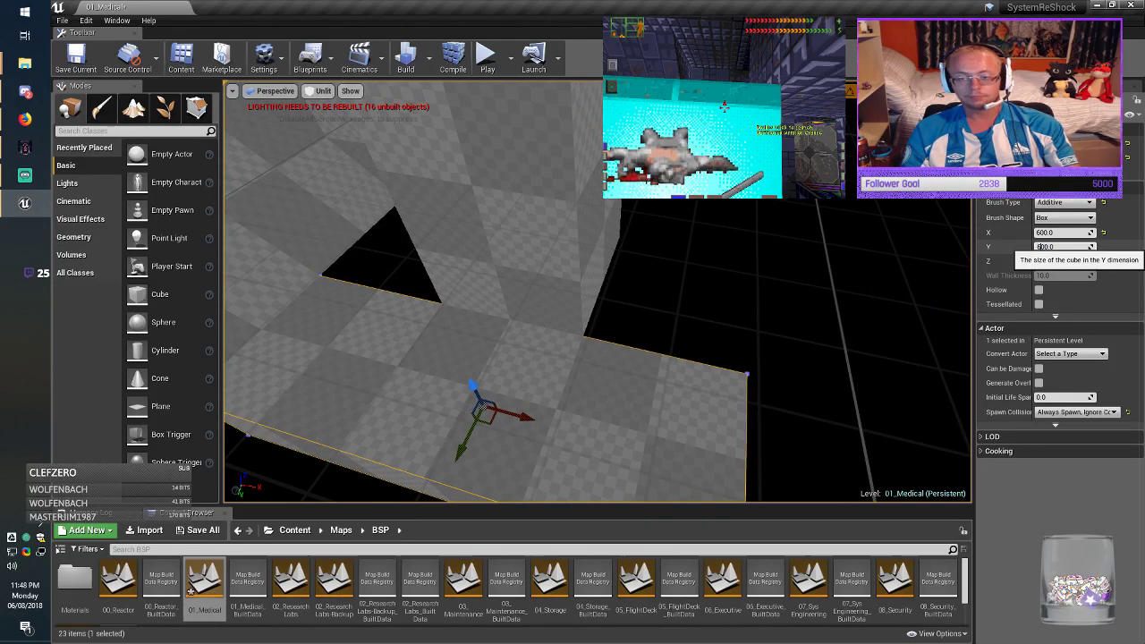
pyautogui.moveTo(805, 335); pyautogui.dragTo(761, 351, button='right')
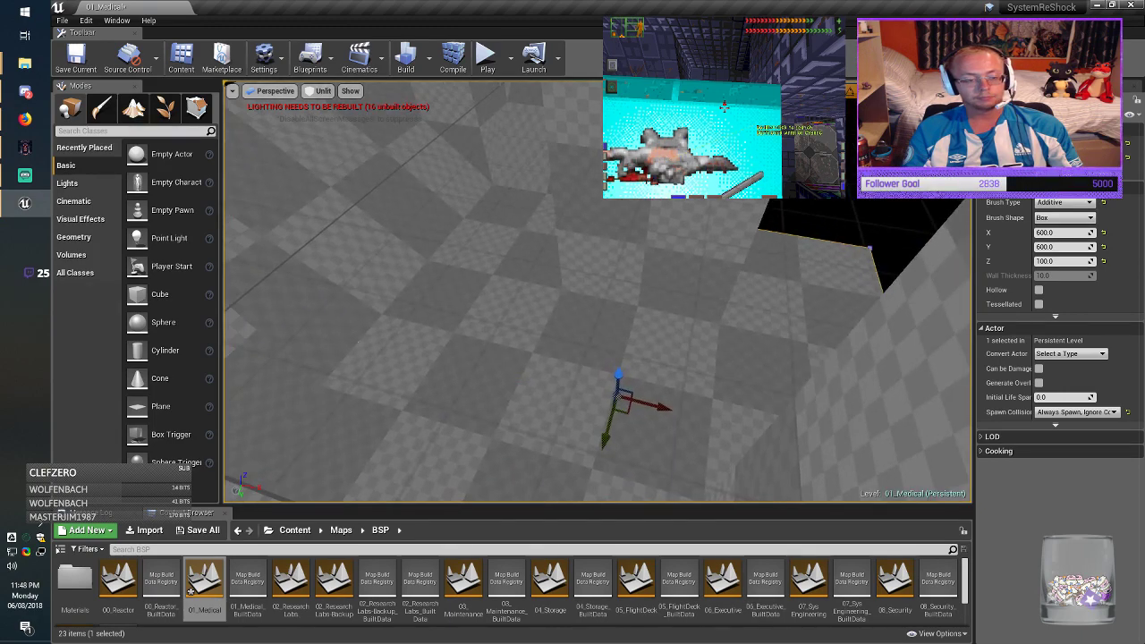
# Step: Slide the 600 × 600 × 100 floor slab along Y into place and duplicate it toward the remaining floor gap
pyautogui.moveTo(609, 433); pyautogui.dragTo(662, 305)
pyautogui.moveTo(662, 305)
pyautogui.mouseDown(button='right')
pyautogui.moveTo(465, 264)
pyautogui.moveTo(326, 318)
pyautogui.moveTo(333, 291)
pyautogui.moveTo(358, 365)
pyautogui.mouseUp(button='right')
pyautogui.moveTo(588, 383)
pyautogui.mouseDown()
pyautogui.moveTo(409, 90)
pyautogui.moveTo(449, 139)
pyautogui.mouseUp()
pyautogui.moveTo(449, 139); pyautogui.dragTo(402, 90, button='right')
# Step: Set the slab copy's X size to 400 and Y size to 200, and slide it along X between the walls
pyautogui.click(1061, 233)
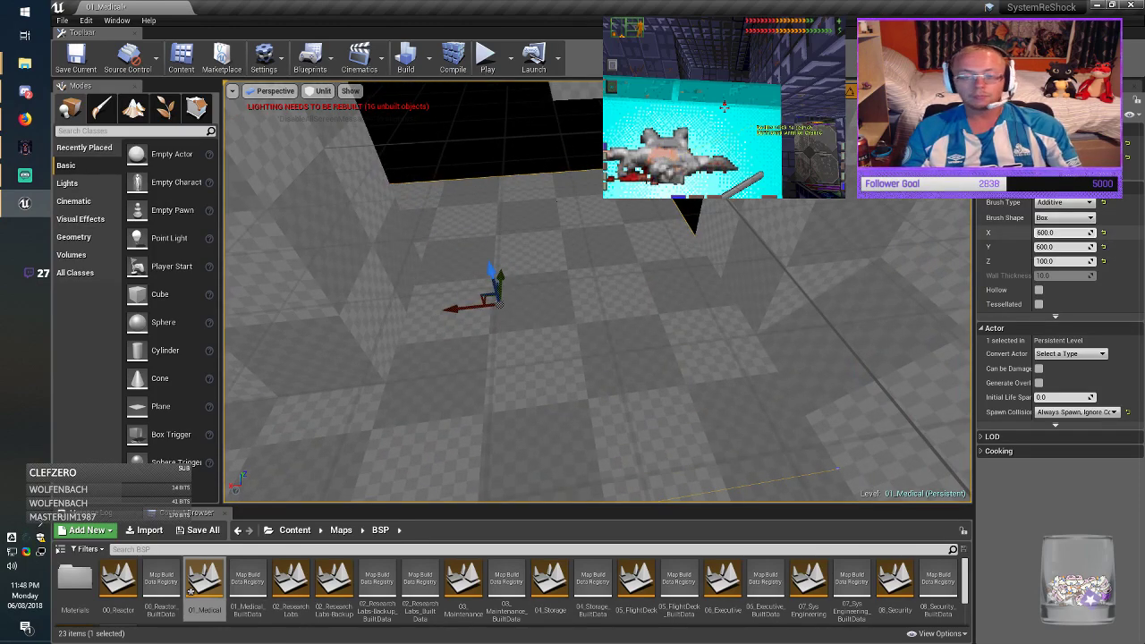
pyautogui.press('Tab')
pyautogui.press('Left')
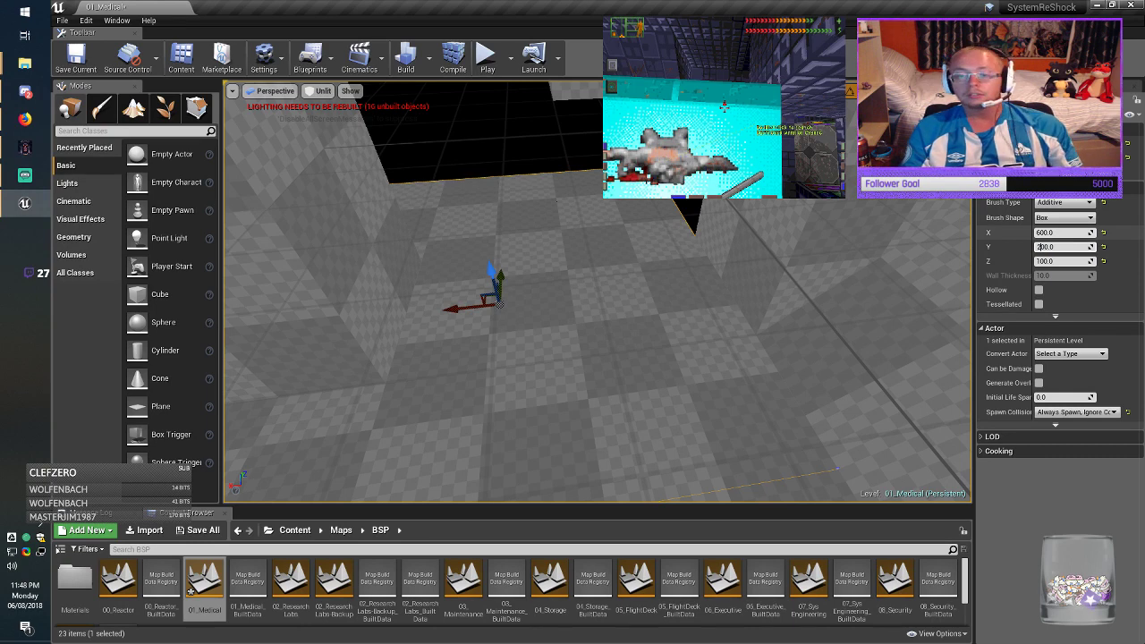
pyautogui.press('Return')
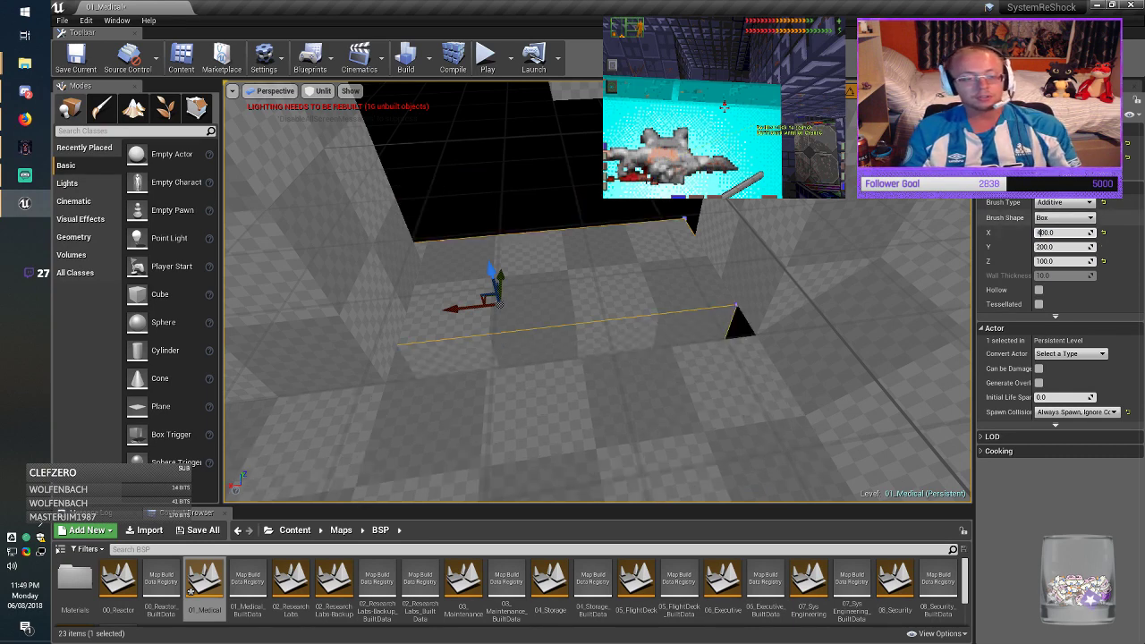
pyautogui.press('Return')
pyautogui.moveTo(481, 302)
pyautogui.mouseDown()
pyautogui.moveTo(588, 314)
pyautogui.moveTo(564, 315)
pyautogui.mouseUp()
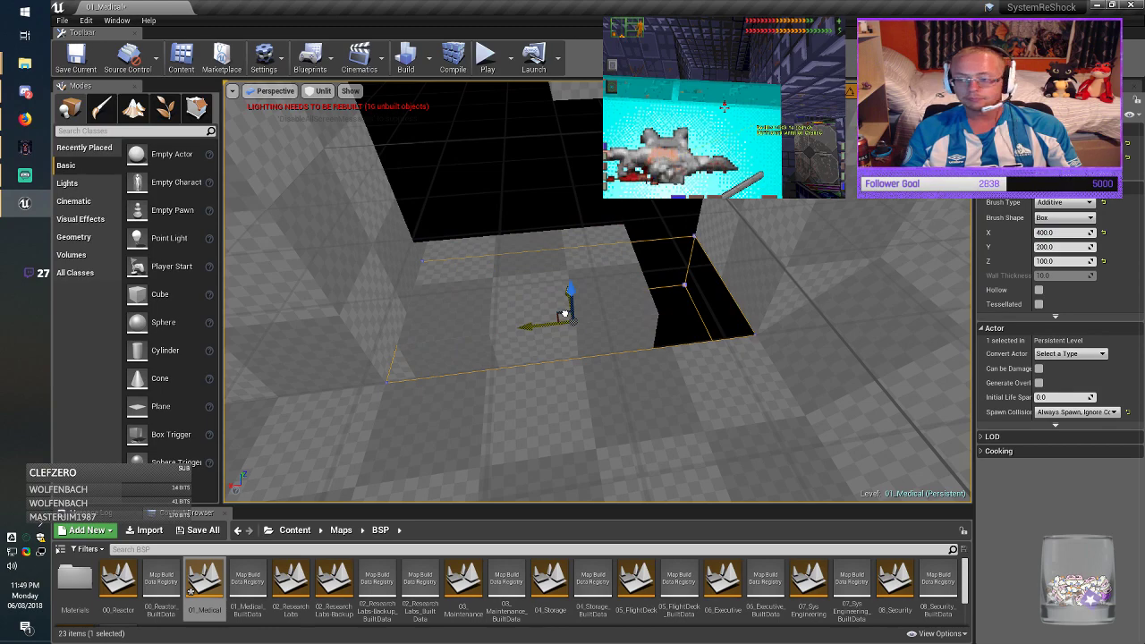
pyautogui.press('Escape')
# Step: Check the area in the original game and duplicate the 400 × 200 × 100 floor brush diagonally to one side of the open gap
pyautogui.hotkey('alt', 'Tab')
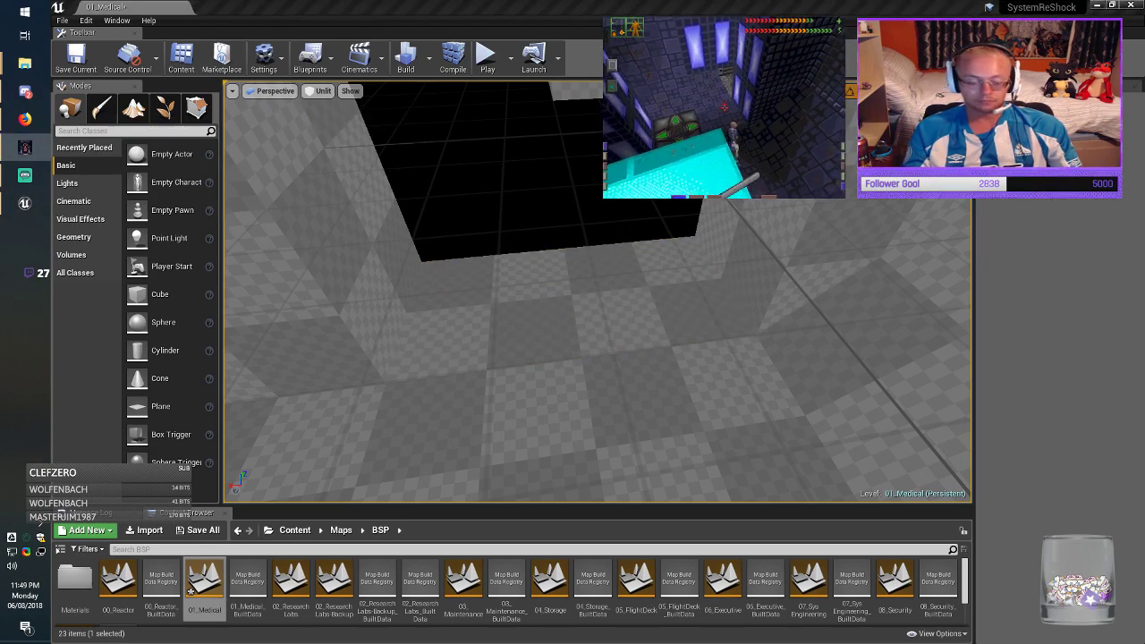
pyautogui.hotkey('ctrl', 'z')
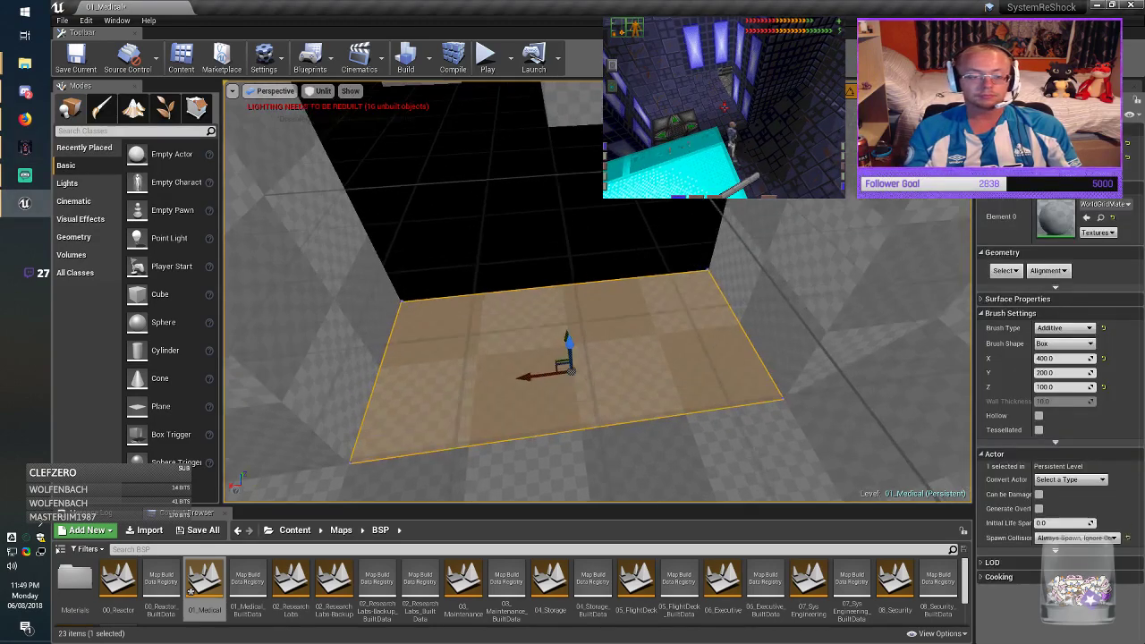
pyautogui.moveTo(597, 358)
pyautogui.mouseDown()
pyautogui.moveTo(597, 345)
pyautogui.moveTo(573, 337)
pyautogui.moveTo(677, 255)
pyautogui.mouseUp()
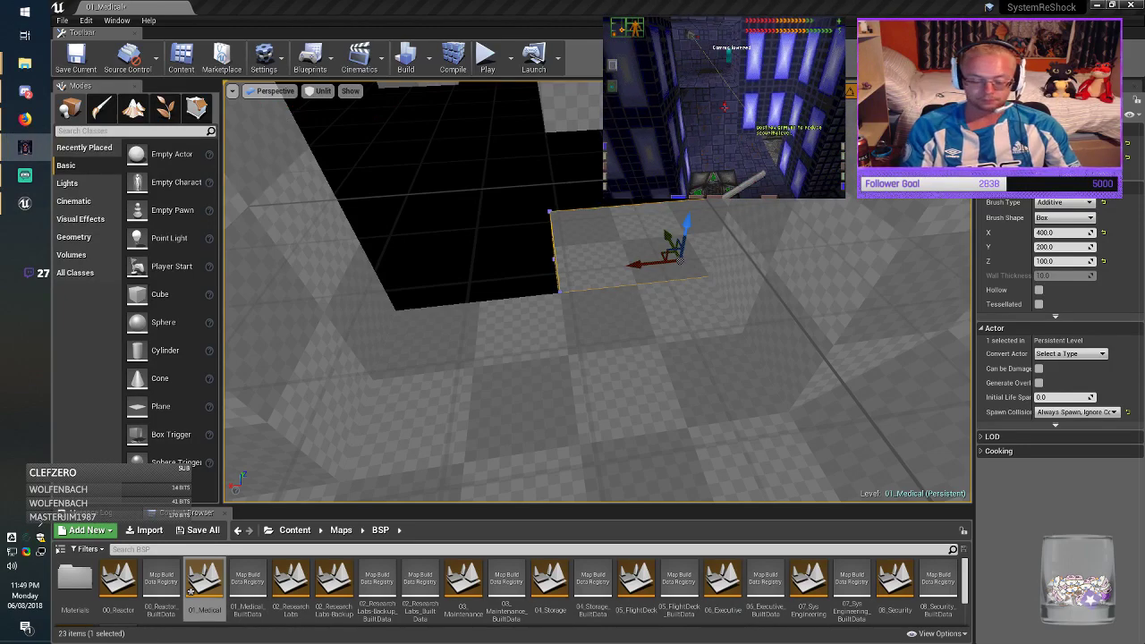
# Step: Duplicate the 400 × 200 × 100 brush above the opening and resize the copy to 200 × 100 × 300
pyautogui.moveTo(537, 286)
pyautogui.mouseDown(button='right')
pyautogui.moveTo(501, 214)
pyautogui.moveTo(510, 246)
pyautogui.mouseUp(button='right')
pyautogui.click(527, 228)
pyautogui.click(717, 402)
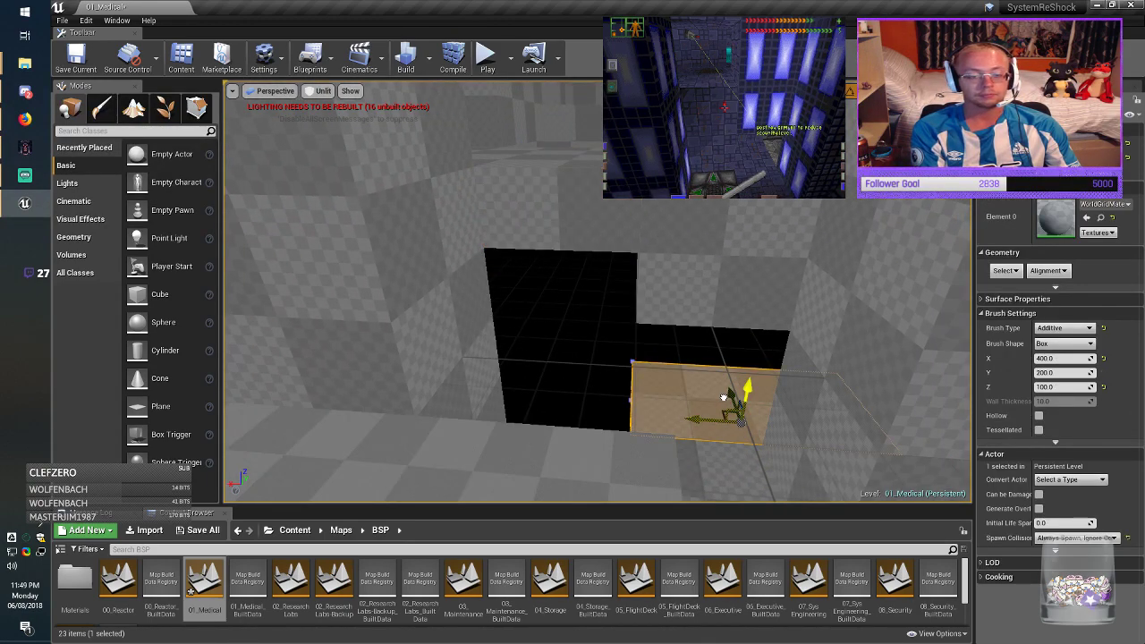
pyautogui.moveTo(723, 398)
pyautogui.keyDown('alt'); pyautogui.mouseDown()
pyautogui.moveTo(535, 251)
pyautogui.moveTo(565, 286)
pyautogui.mouseUp(); pyautogui.keyUp('alt')
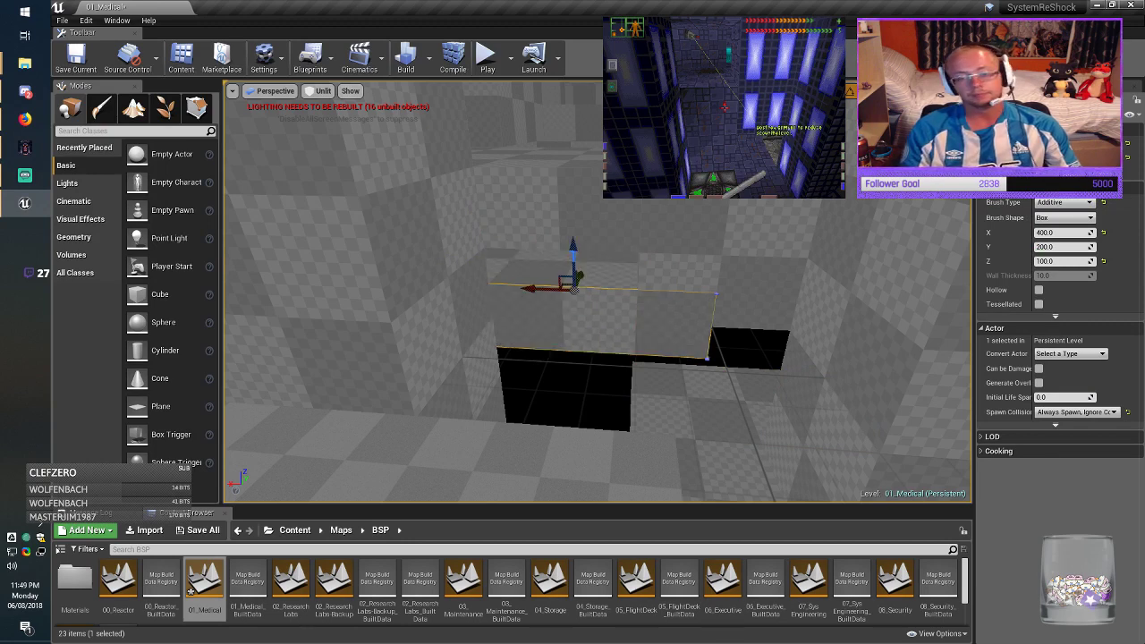
pyautogui.click(1040, 233)
pyautogui.press('BackSpace')
pyautogui.write('2')
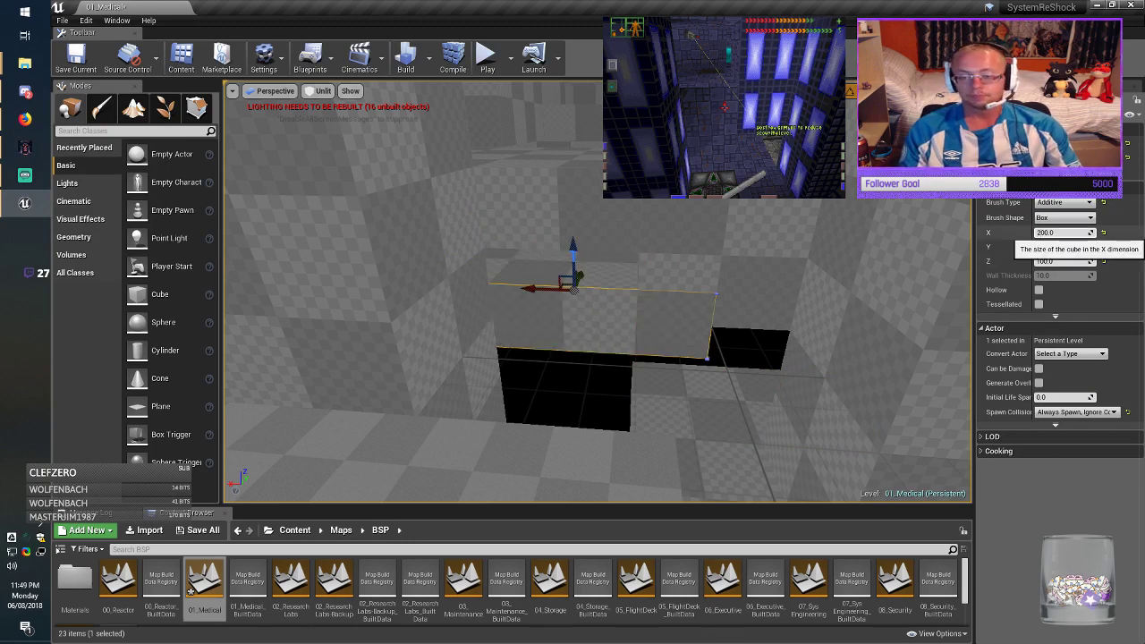
pyautogui.press('Tab')
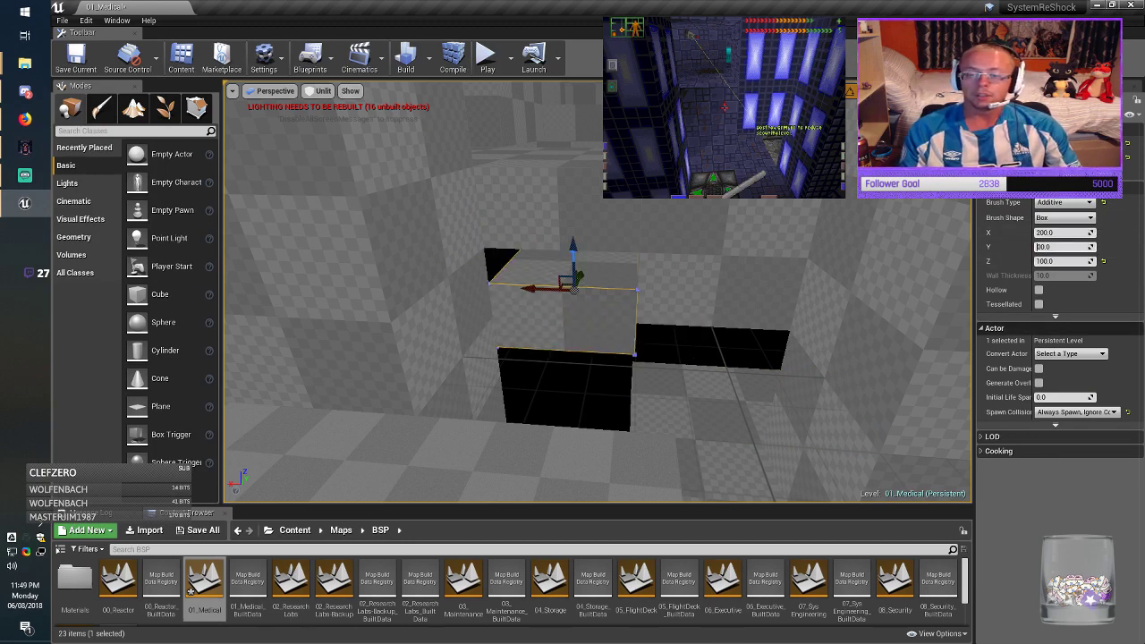
pyautogui.press('Return')
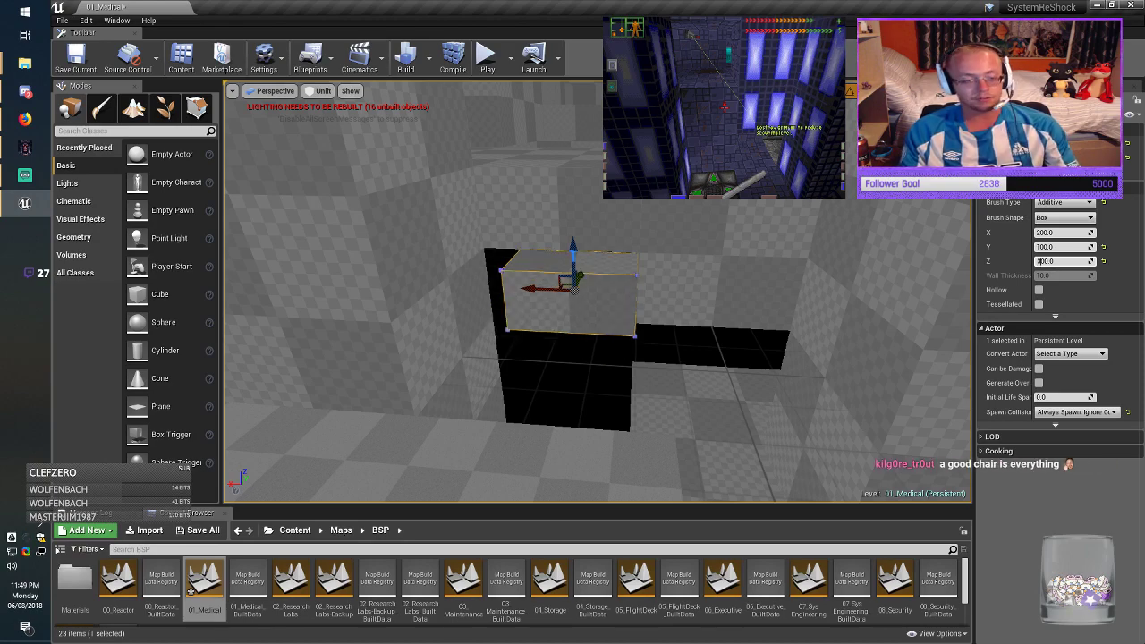
# Step: Lower the 300-high brush into the opening, set its Y size to 200, and deselect it
pyautogui.moveTo(598, 304)
pyautogui.mouseDown(button='right')
pyautogui.moveTo(474, 309)
pyautogui.moveTo(430, 358)
pyautogui.moveTo(322, 366)
pyautogui.mouseUp(button='right')
pyautogui.press('d')
pyautogui.moveTo(624, 199); pyautogui.dragTo(623, 239)
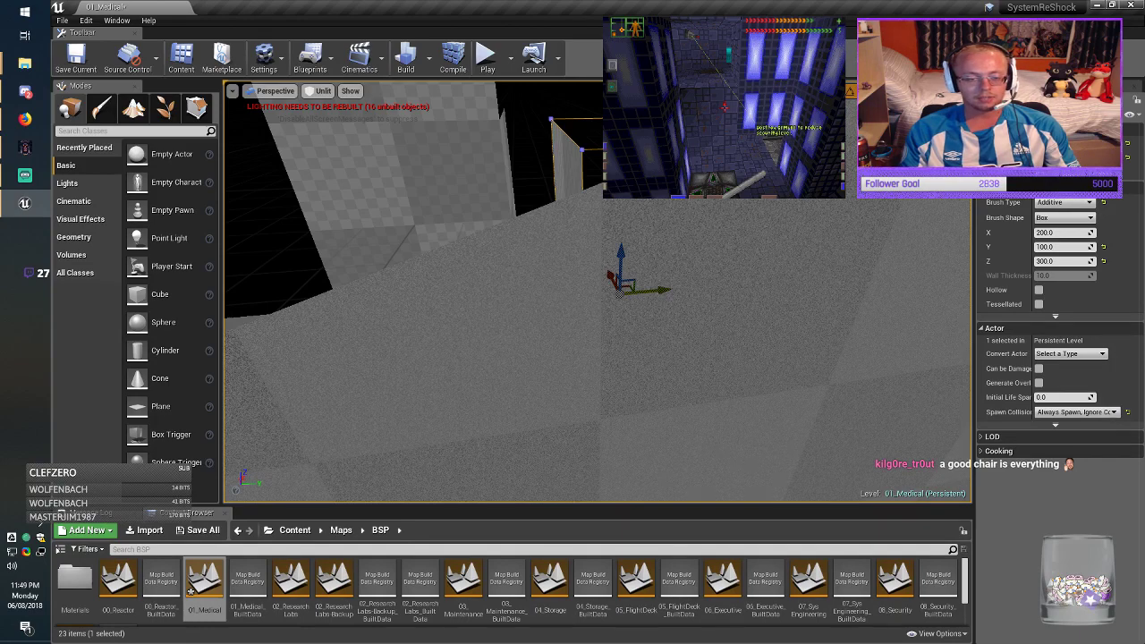
pyautogui.moveTo(659, 290)
pyautogui.mouseDown(button='right')
pyautogui.moveTo(698, 260)
pyautogui.moveTo(771, 255)
pyautogui.mouseUp(button='right')
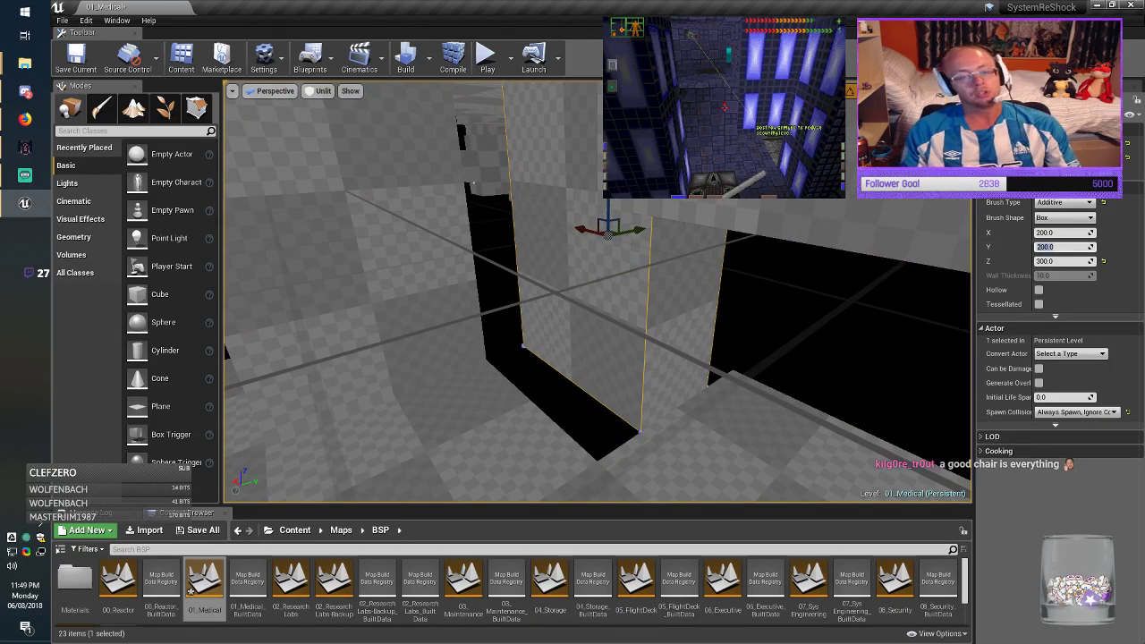
pyautogui.press('Return')
pyautogui.press('Escape')
# Step: Duplicate the 200 × 200 × 800 pillar beside the open area and set the copy's X size to 100 and Y size to 400
pyautogui.moveTo(626, 304)
pyautogui.mouseDown(button='right')
pyautogui.moveTo(582, 291)
pyautogui.moveTo(554, 300)
pyautogui.moveTo(590, 335)
pyautogui.moveTo(715, 345)
pyautogui.moveTo(649, 322)
pyautogui.moveTo(669, 244)
pyautogui.mouseUp(button='right')
pyautogui.click(626, 291)
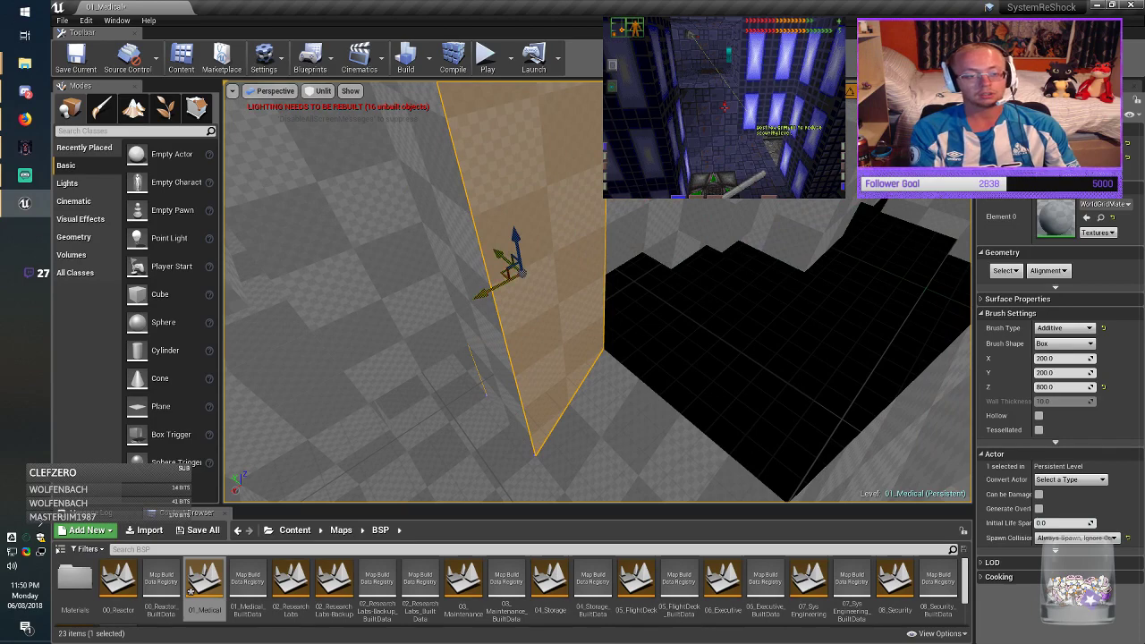
pyautogui.moveTo(513, 271)
pyautogui.mouseDown()
pyautogui.moveTo(814, 247)
pyautogui.moveTo(671, 256)
pyautogui.moveTo(707, 263)
pyautogui.moveTo(663, 298)
pyautogui.moveTo(654, 290)
pyautogui.moveTo(668, 286)
pyautogui.mouseUp()
pyautogui.moveTo(668, 285)
pyautogui.mouseDown(button='right')
pyautogui.moveTo(770, 278)
pyautogui.moveTo(761, 291)
pyautogui.mouseUp(button='right')
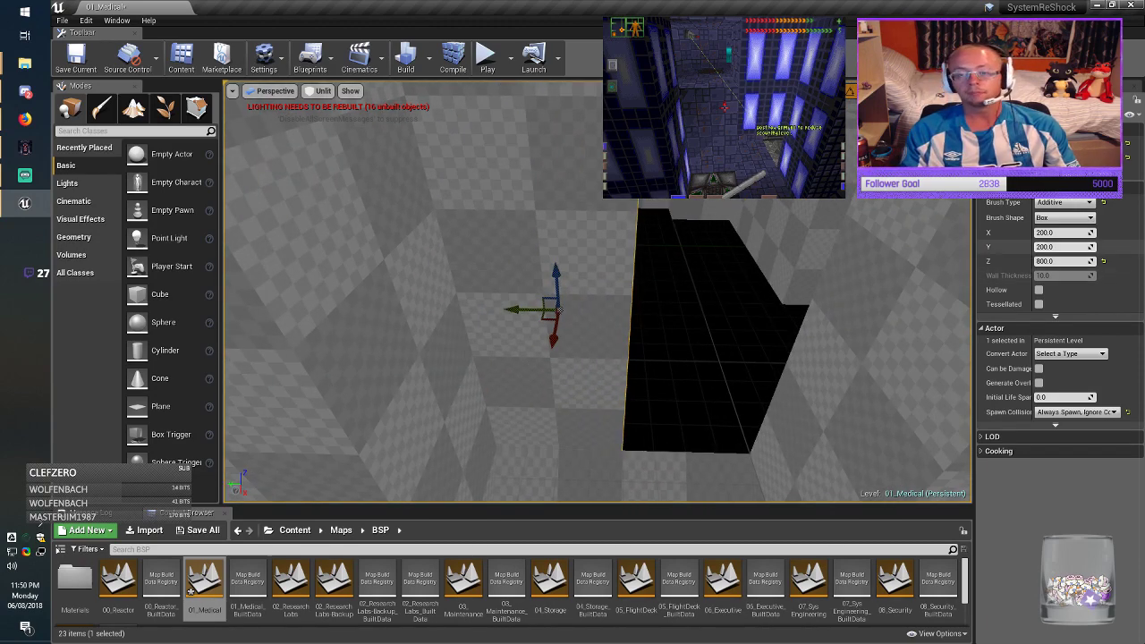
pyautogui.click(1041, 232)
pyautogui.press('BackSpace')
pyautogui.write('1')
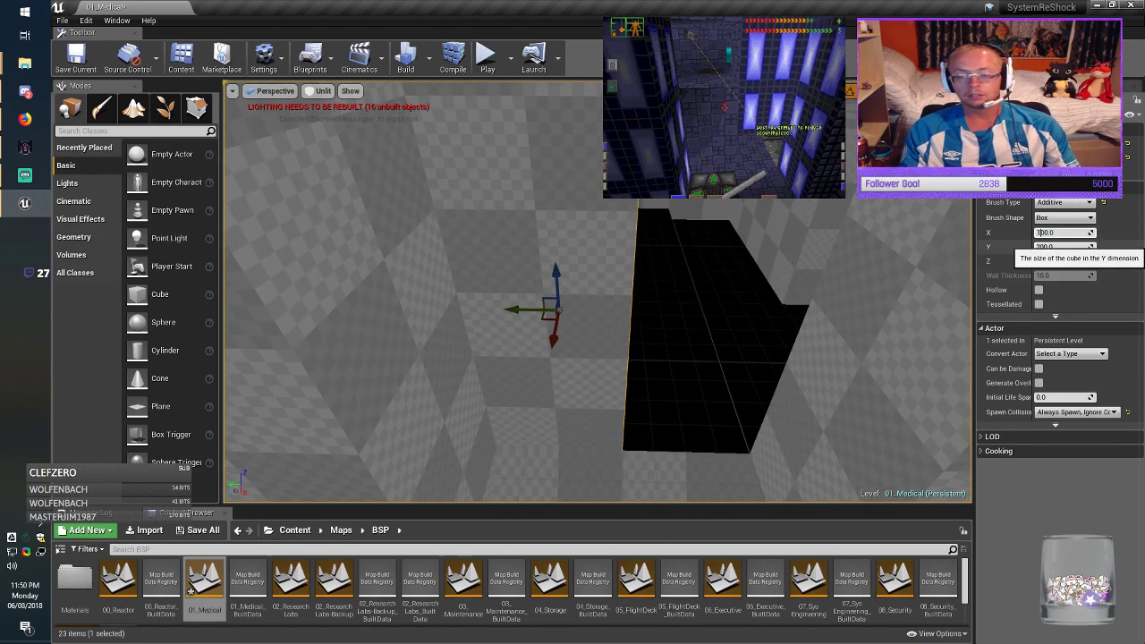
pyautogui.press('Return')
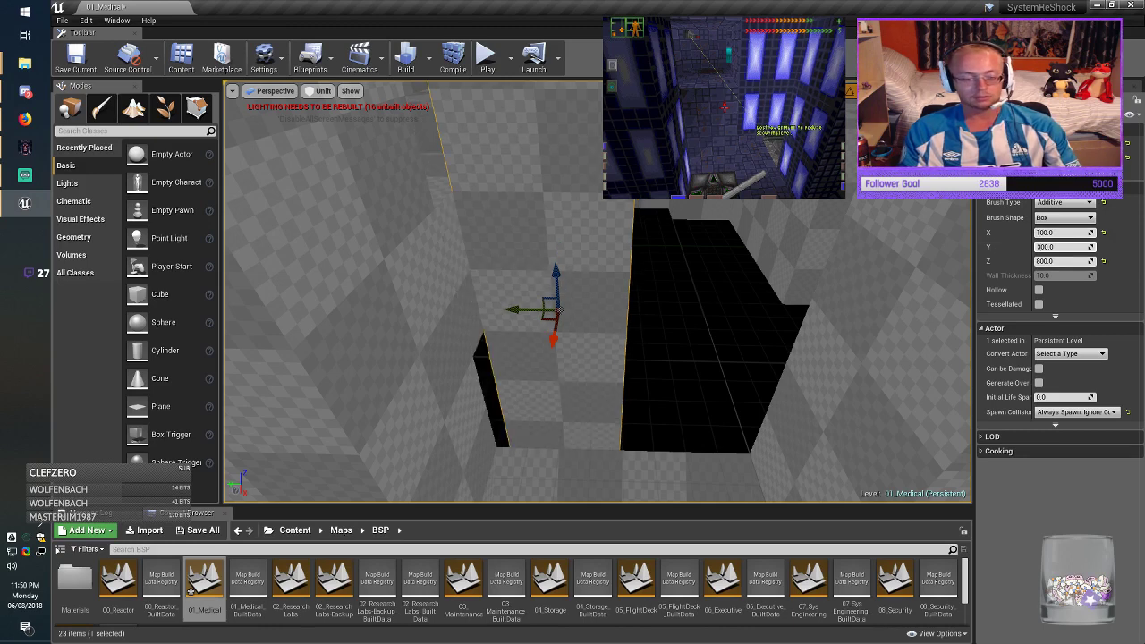
pyautogui.press('Return')
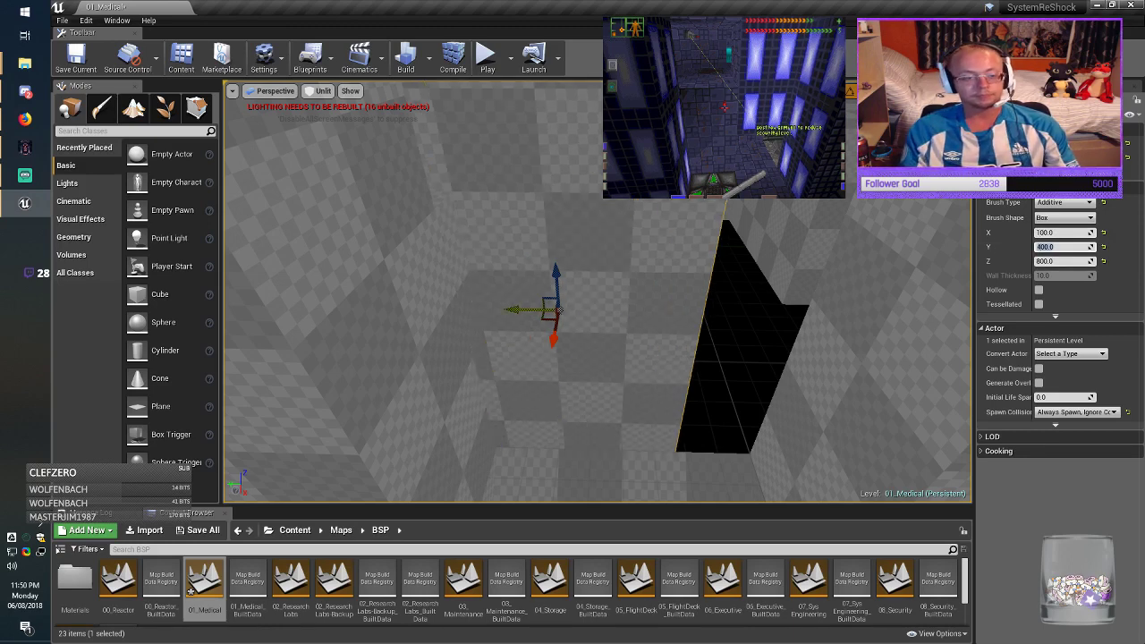
# Step: Shift the 100 × 400 × 800 wall brush along Y and X to align it across the opening
pyautogui.moveTo(523, 307); pyautogui.dragTo(591, 307)
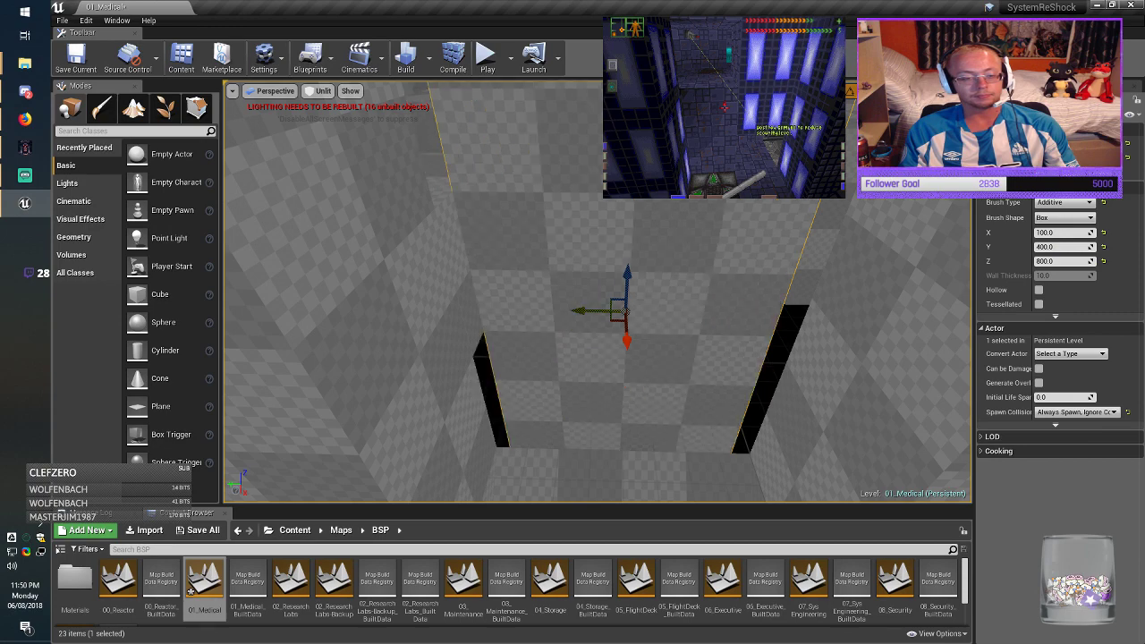
pyautogui.moveTo(626, 342); pyautogui.dragTo(629, 367)
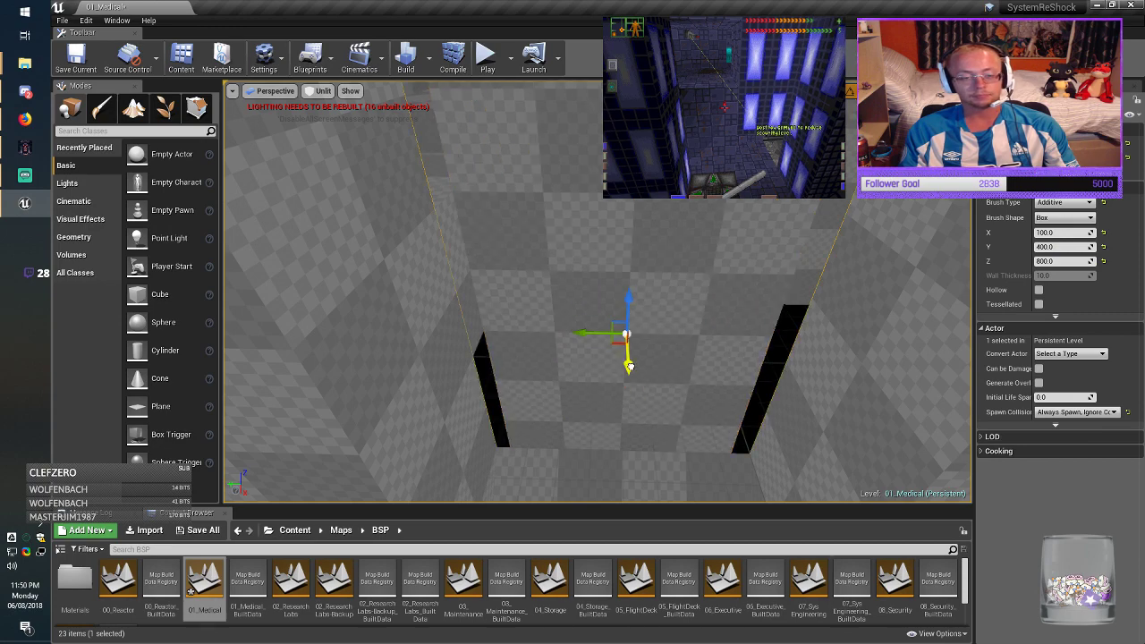
pyautogui.moveTo(630, 366)
pyautogui.mouseDown(button='right')
pyautogui.moveTo(805, 371)
pyautogui.moveTo(637, 335)
pyautogui.moveTo(647, 294)
pyautogui.mouseUp(button='right')
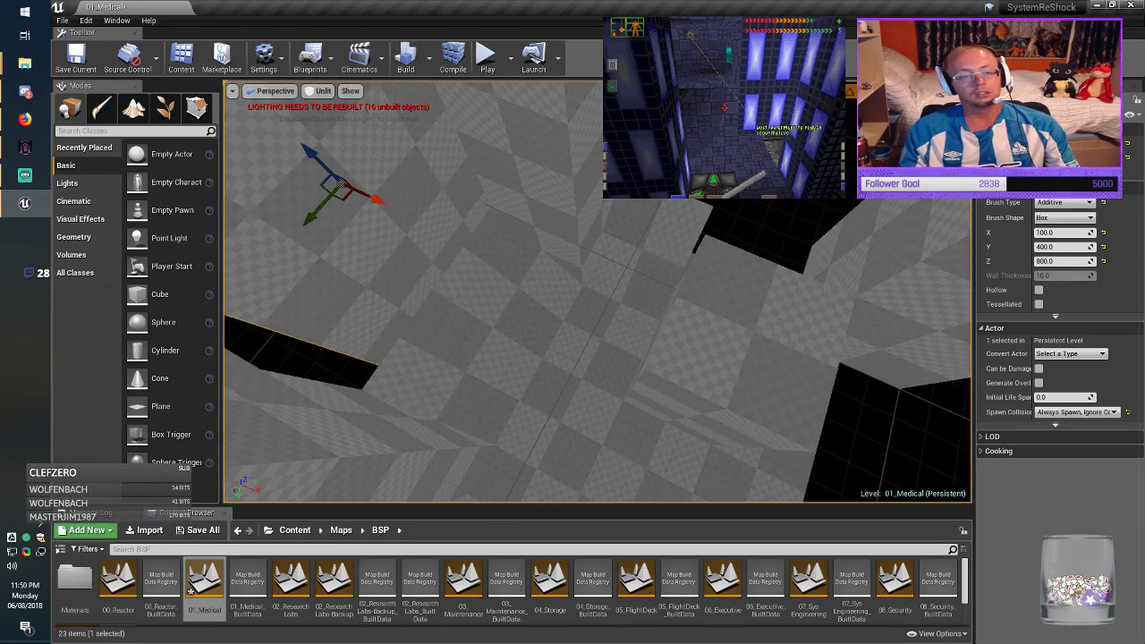
# Step: Undo the last moves of the 100 × 400 × 800 wall brush
pyautogui.hotkey('ctrl', 'z')
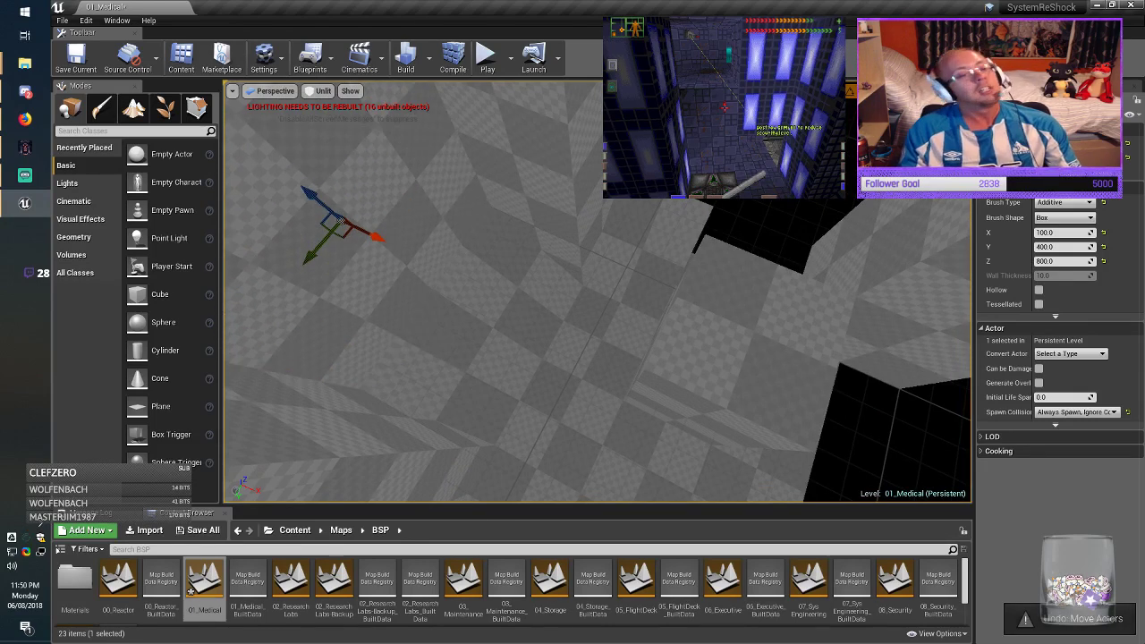
pyautogui.hotkey('ctrl', 'z')
pyautogui.moveTo(598, 291); pyautogui.dragTo(612, 258, button='right')
pyautogui.hotkey('ctrl', 'z')
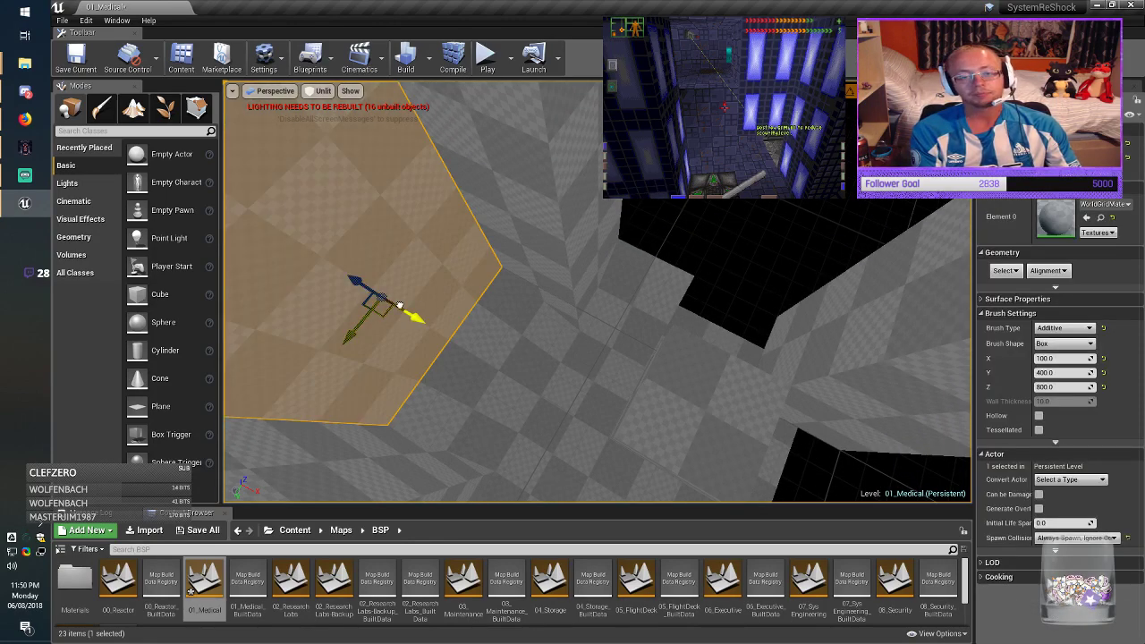
# Step: Duplicate the 100 × 400 × 800 wall brush across the open area and set the copy's X size to 400 and Y size to 100
pyautogui.keyDown('alt'); pyautogui.moveTo(400, 306); pyautogui.dragTo(369, 289); pyautogui.keyUp('alt')
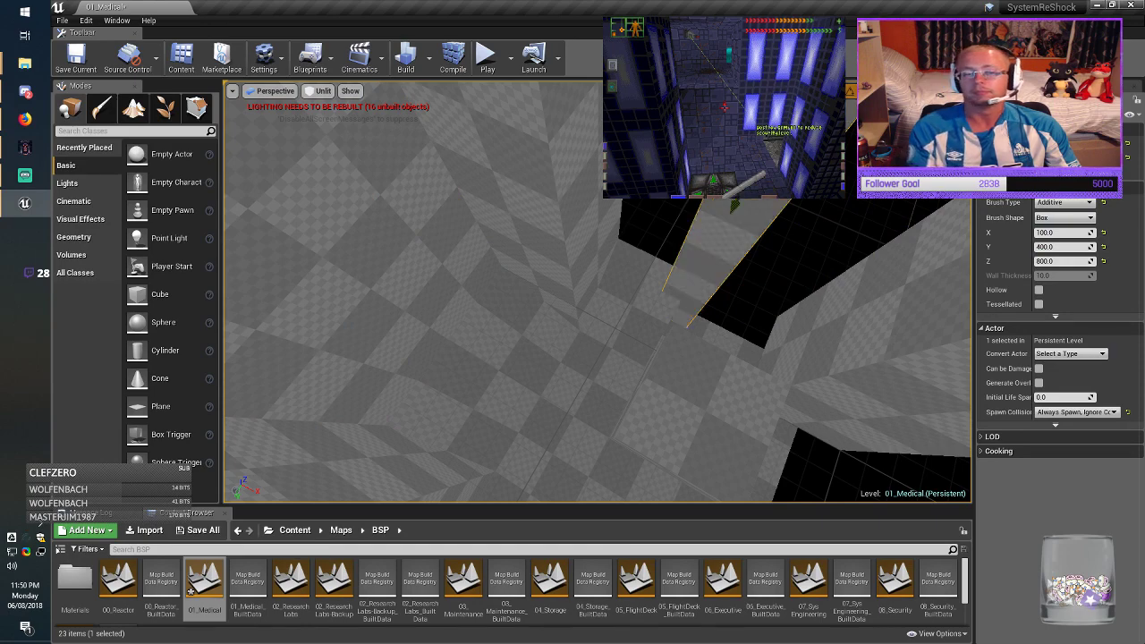
pyautogui.moveTo(735, 213); pyautogui.dragTo(780, 206, button='right')
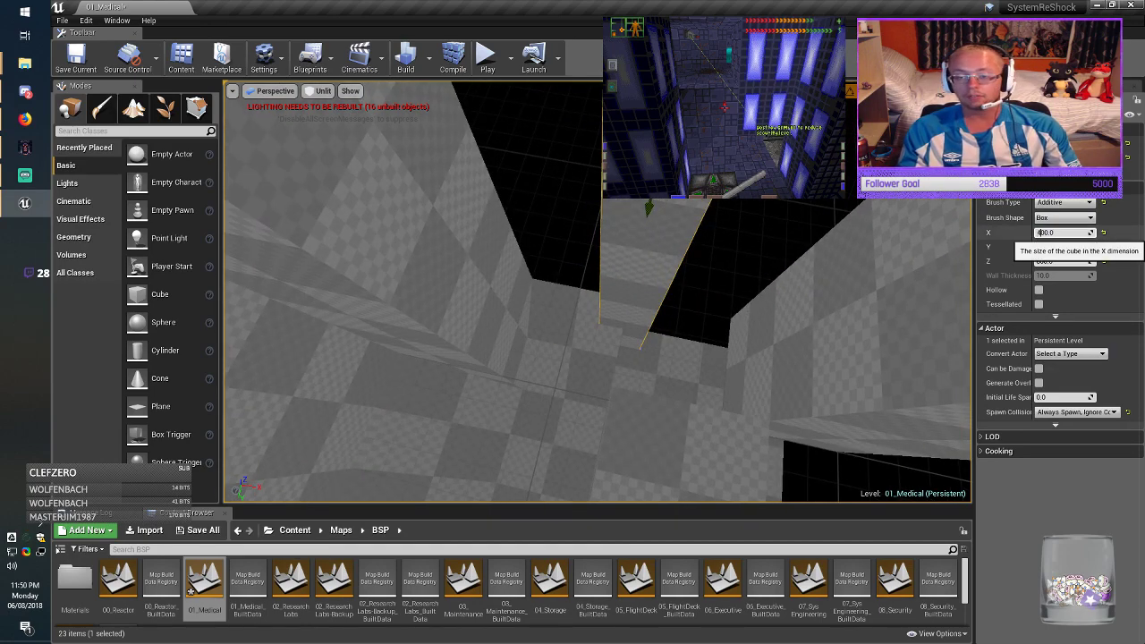
pyautogui.press('Tab')
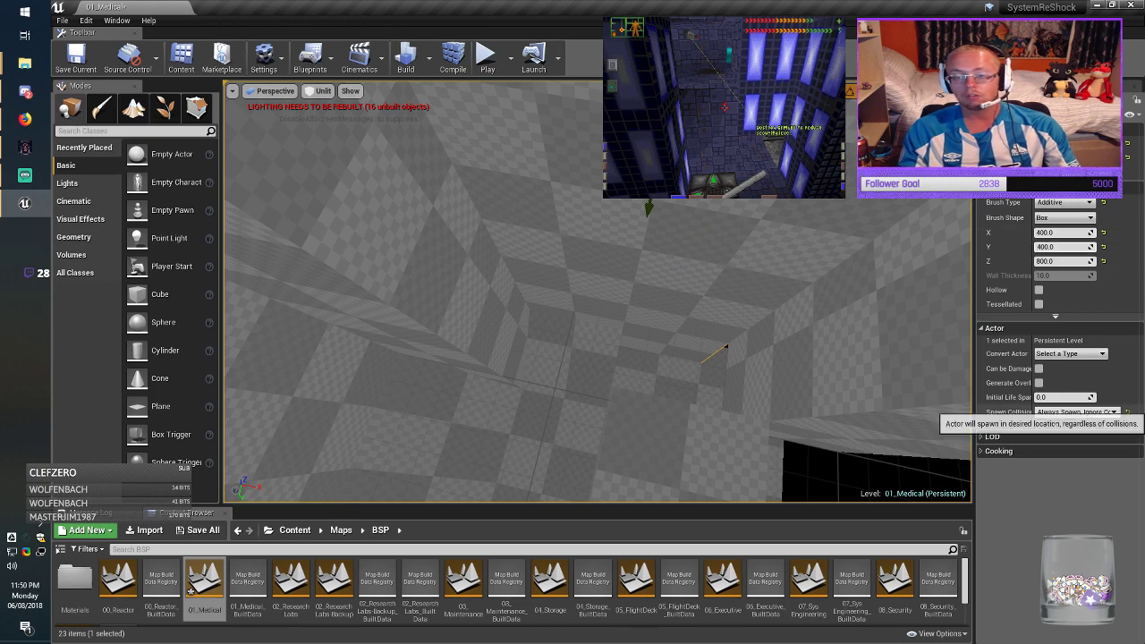
pyautogui.press('Return')
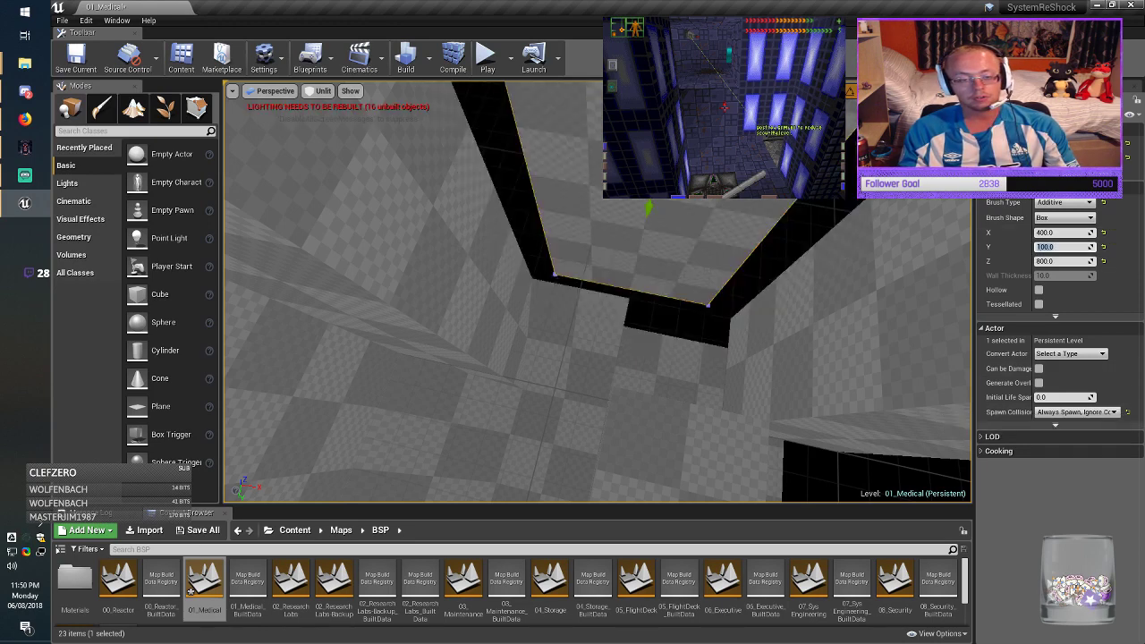
# Step: Shift the 400 × 100 × 800 wall brush along Y and X to line it up across the opening
pyautogui.moveTo(651, 209); pyautogui.dragTo(643, 260)
pyautogui.moveTo(642, 260)
pyautogui.mouseDown(button='right')
pyautogui.moveTo(652, 290)
pyautogui.moveTo(653, 234)
pyautogui.moveTo(667, 268)
pyautogui.moveTo(646, 277)
pyautogui.moveTo(640, 260)
pyautogui.mouseUp(button='right')
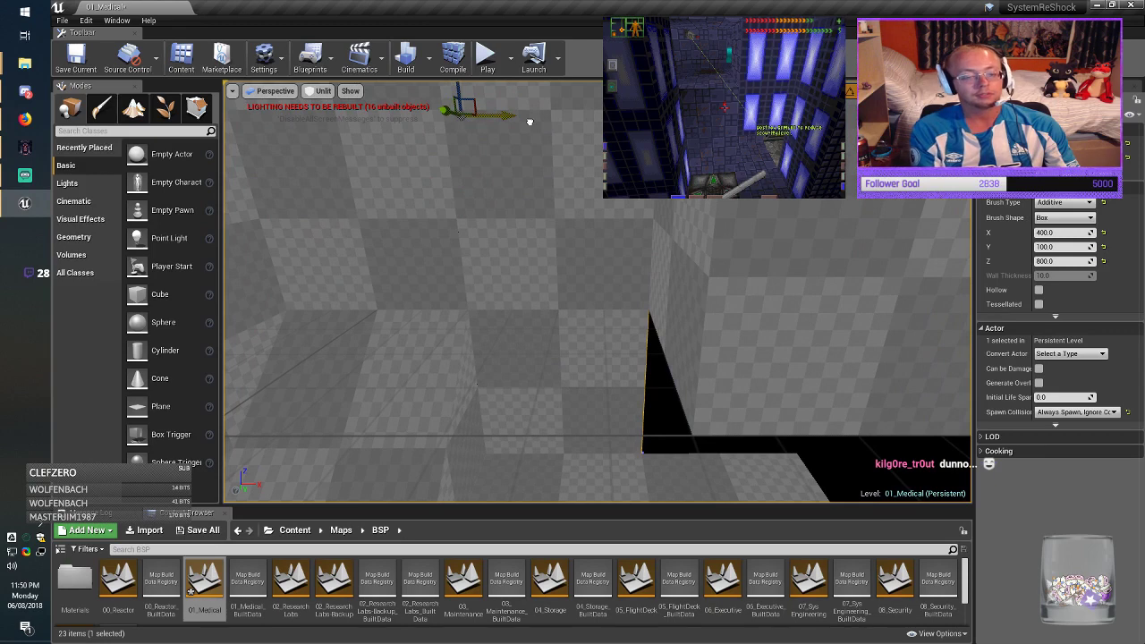
pyautogui.moveTo(530, 121); pyautogui.dragTo(760, 125)
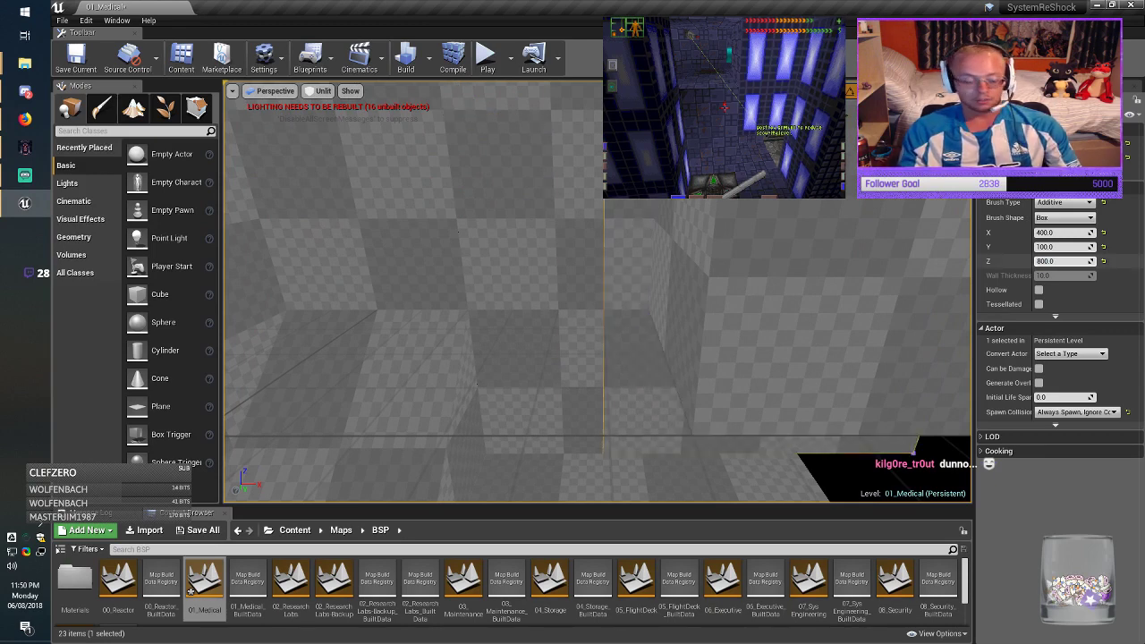
# Step: Reduce the wall brush's X and Z sizes to 200 and fit it into the low gap at the floor's edge
pyautogui.press('Return')
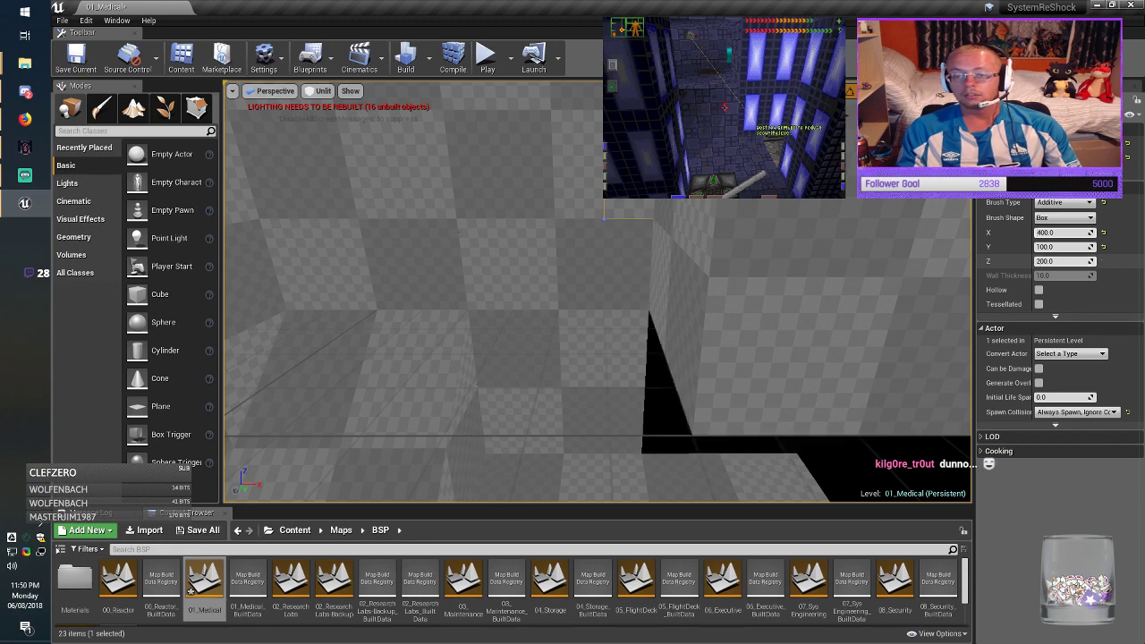
pyautogui.moveTo(787, 331)
pyautogui.mouseDown(button='right')
pyautogui.moveTo(751, 324)
pyautogui.moveTo(814, 358)
pyautogui.moveTo(832, 344)
pyautogui.mouseUp(button='right')
pyautogui.moveTo(612, 106); pyautogui.dragTo(604, 296)
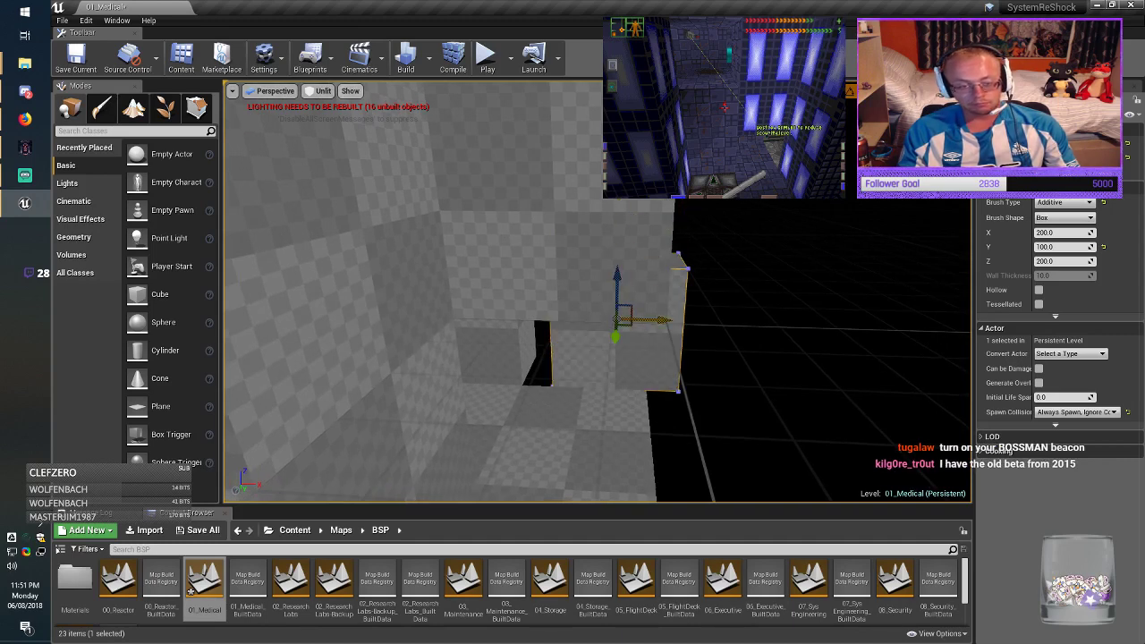
pyautogui.moveTo(662, 319); pyautogui.dragTo(631, 320)
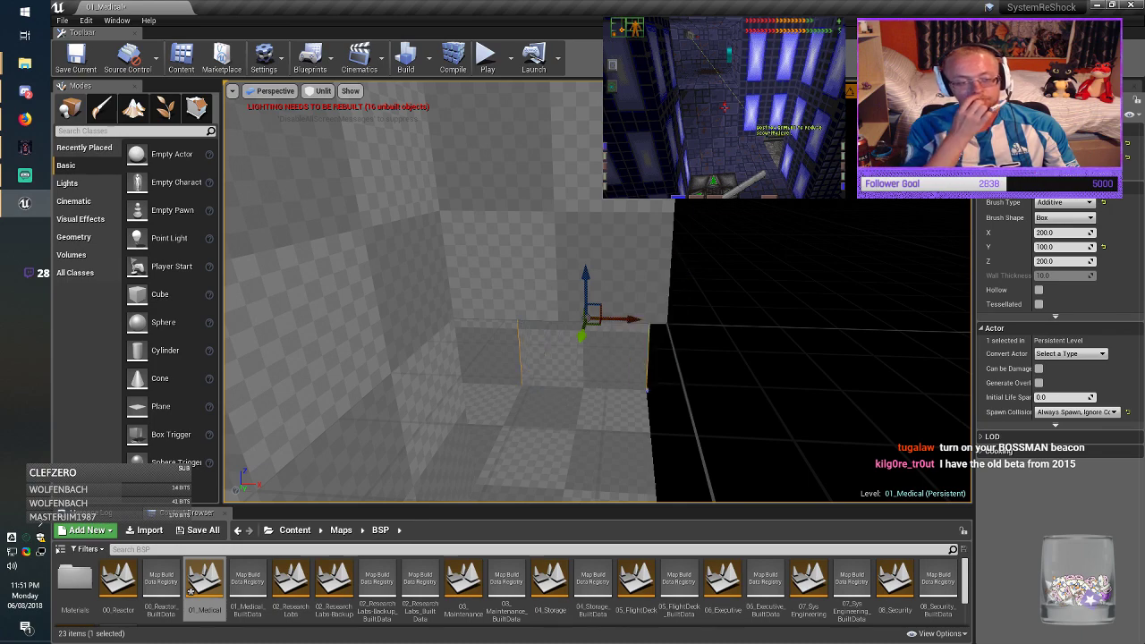
# Step: Duplicate the 600 × 600 × 100 floor brush upward as a ceiling and align the copy over the walls
pyautogui.press('w')
pyautogui.moveTo(631, 319)
pyautogui.mouseDown(button='right')
pyautogui.moveTo(519, 358)
pyautogui.moveTo(429, 313)
pyautogui.moveTo(590, 376)
pyautogui.moveTo(823, 349)
pyautogui.moveTo(707, 358)
pyautogui.moveTo(550, 308)
pyautogui.mouseUp(button='right')
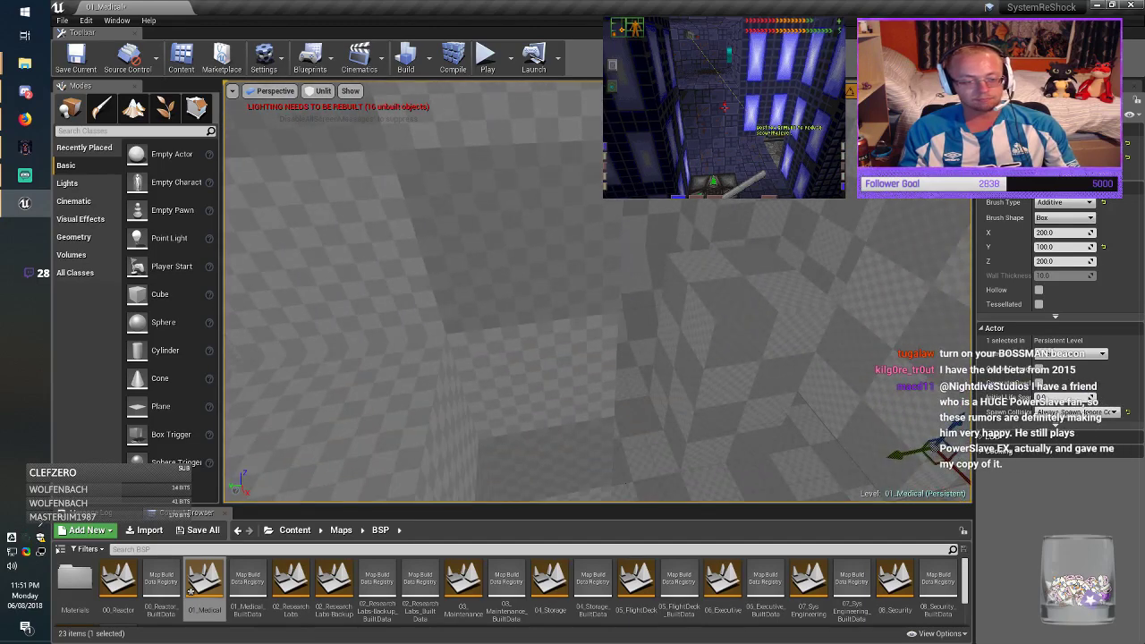
pyautogui.click(755, 447)
pyautogui.moveTo(756, 447)
pyautogui.mouseDown(button='right')
pyautogui.moveTo(823, 438)
pyautogui.moveTo(832, 470)
pyautogui.mouseUp(button='right')
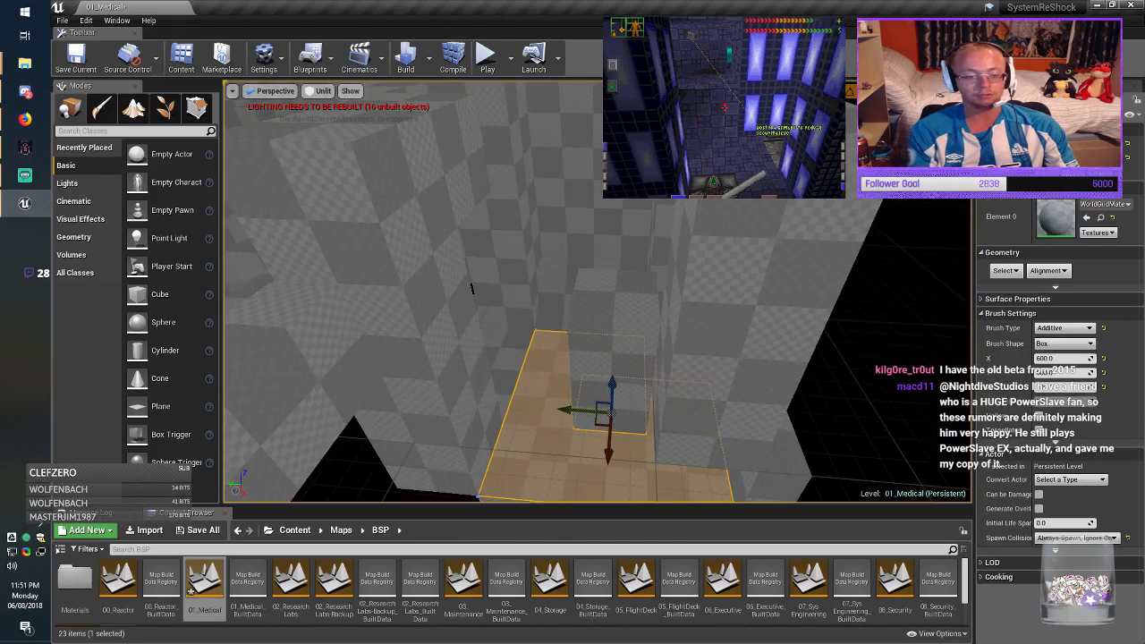
pyautogui.keyDown('alt'); pyautogui.moveTo(613, 381); pyautogui.dragTo(626, 76); pyautogui.keyUp('alt')
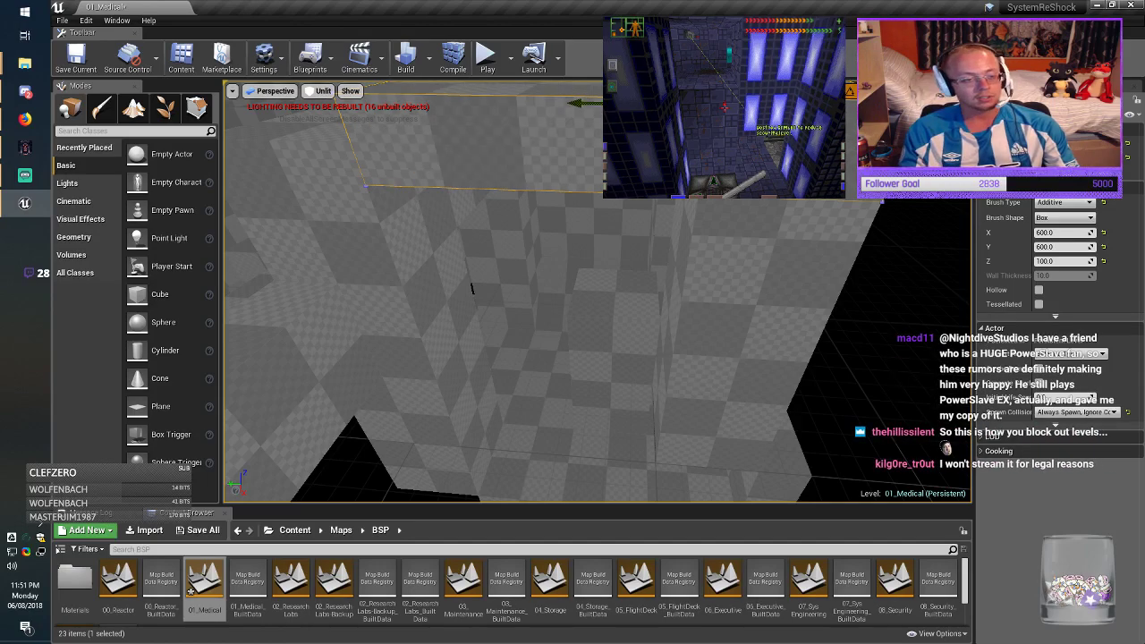
pyautogui.moveTo(598, 296)
pyautogui.mouseDown(button='right')
pyautogui.moveTo(591, 268)
pyautogui.moveTo(501, 326)
pyautogui.moveTo(416, 286)
pyautogui.mouseUp(button='right')
pyautogui.moveTo(527, 204)
pyautogui.mouseDown()
pyautogui.moveTo(548, 168)
pyautogui.moveTo(547, 187)
pyautogui.mouseUp()
pyautogui.moveTo(547, 187)
pyautogui.mouseDown(button='right')
pyautogui.moveTo(599, 156)
pyautogui.moveTo(608, 117)
pyautogui.moveTo(465, 134)
pyautogui.mouseUp(button='right')
pyautogui.moveTo(465, 269)
pyautogui.mouseDown(button='right')
pyautogui.moveTo(573, 251)
pyautogui.moveTo(653, 255)
pyautogui.moveTo(716, 278)
pyautogui.moveTo(688, 259)
pyautogui.mouseUp(button='right')
pyautogui.moveTo(598, 268)
pyautogui.mouseDown(button='right')
pyautogui.moveTo(617, 349)
pyautogui.moveTo(599, 340)
pyautogui.moveTo(680, 394)
pyautogui.moveTo(689, 381)
pyautogui.mouseUp(button='right')
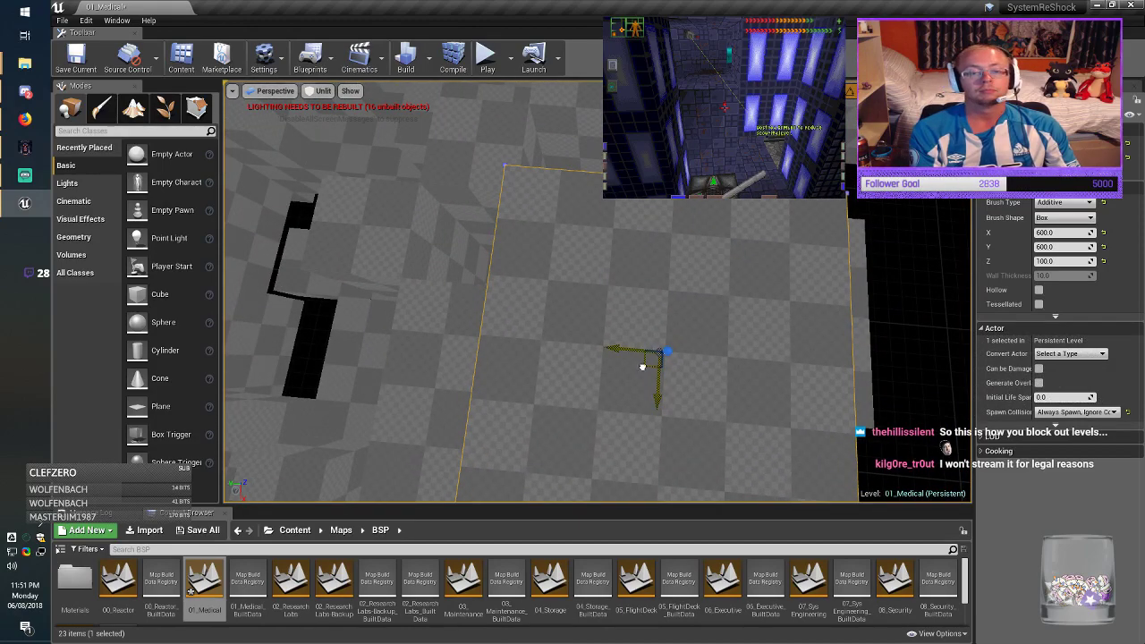
# Step: Duplicate the 600 × 600 × 100 ceiling brush beside the original and set the copy's X and Y sizes to 200
pyautogui.keyDown('alt'); pyautogui.moveTo(643, 352); pyautogui.dragTo(438, 201); pyautogui.keyUp('alt')
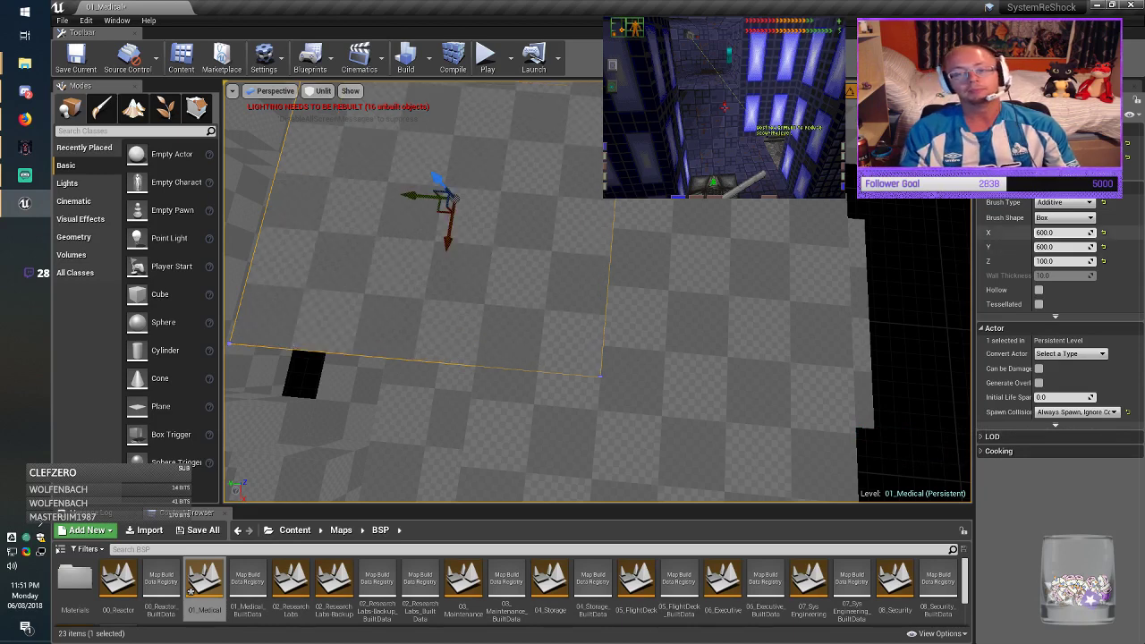
pyautogui.press('Delete')
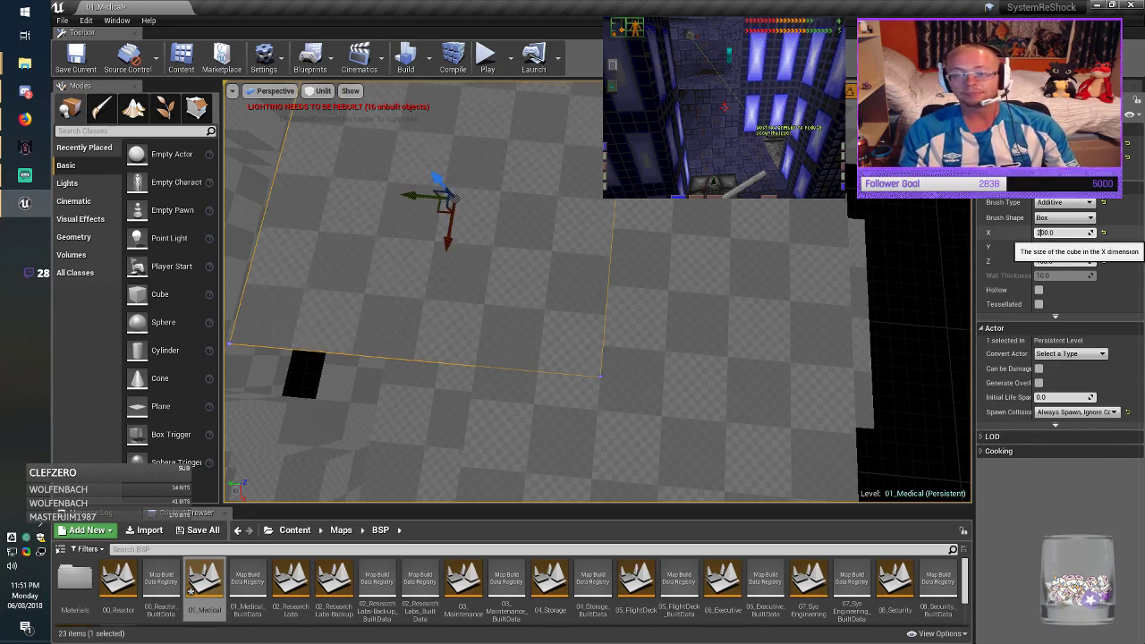
pyautogui.click(1038, 247)
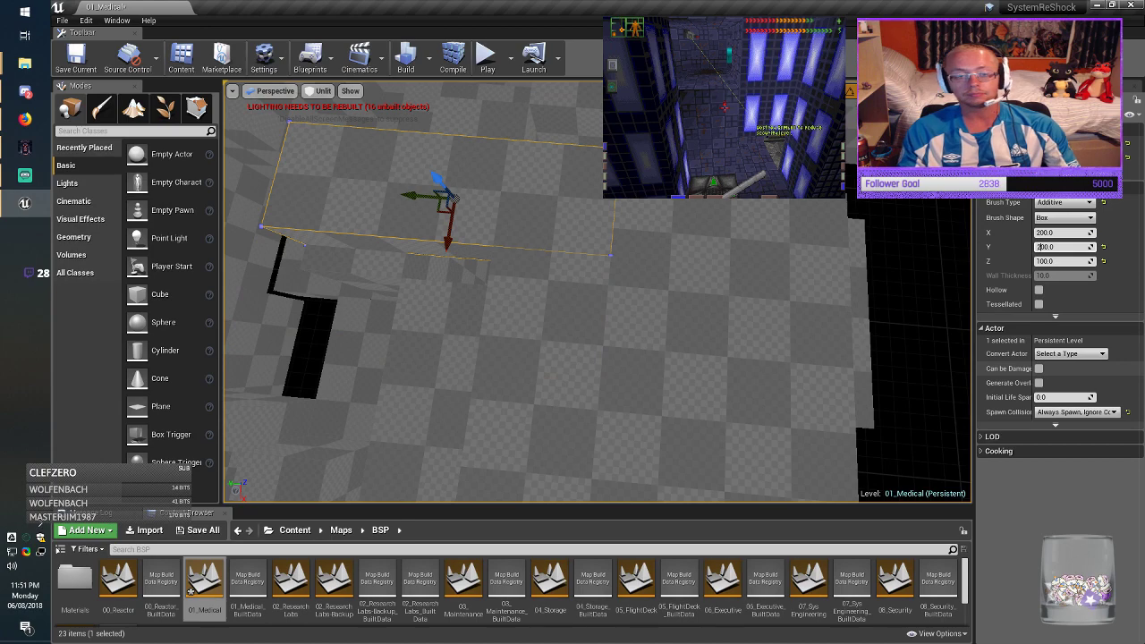
pyautogui.moveTo(805, 296); pyautogui.dragTo(752, 290, button='right')
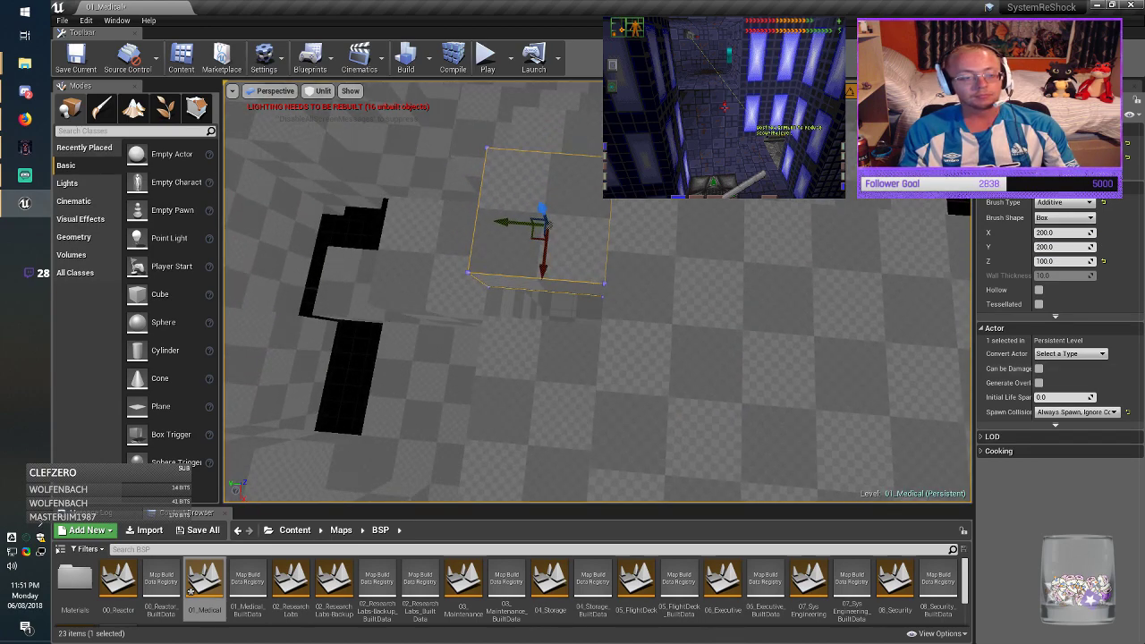
# Step: Move the 200 × 200 × 100 ceiling piece along X and Y against the large ceiling's edge and set its Y size to 400
pyautogui.moveTo(544, 271); pyautogui.dragTo(542, 299)
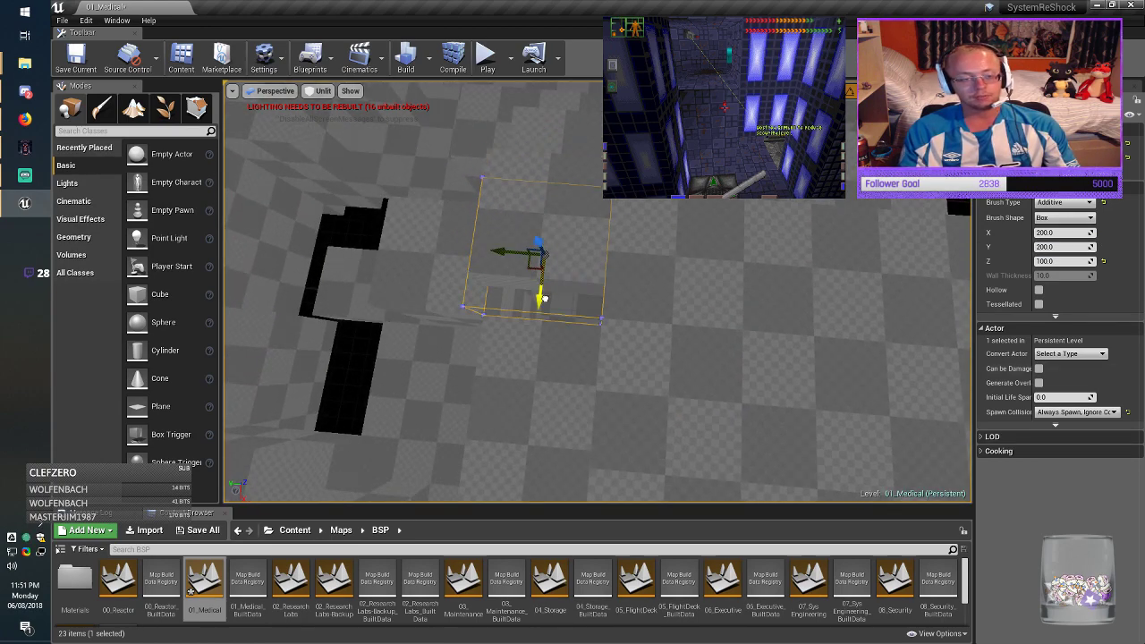
pyautogui.moveTo(545, 299); pyautogui.dragTo(544, 268, button='right')
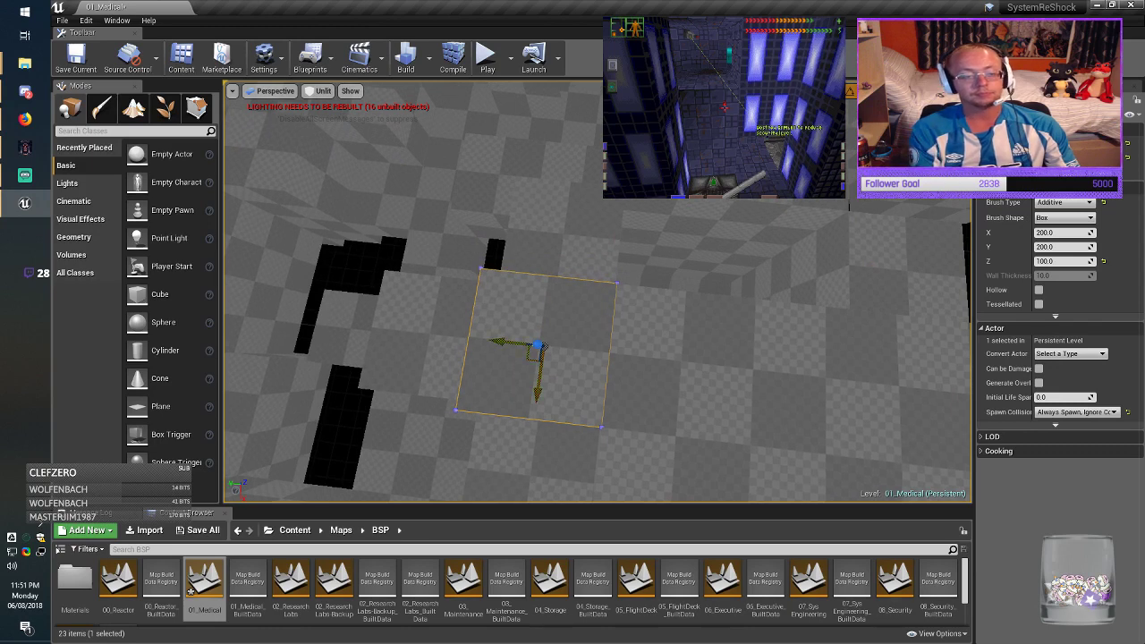
pyautogui.moveTo(542, 350)
pyautogui.mouseDown()
pyautogui.moveTo(742, 208)
pyautogui.moveTo(678, 243)
pyautogui.mouseUp()
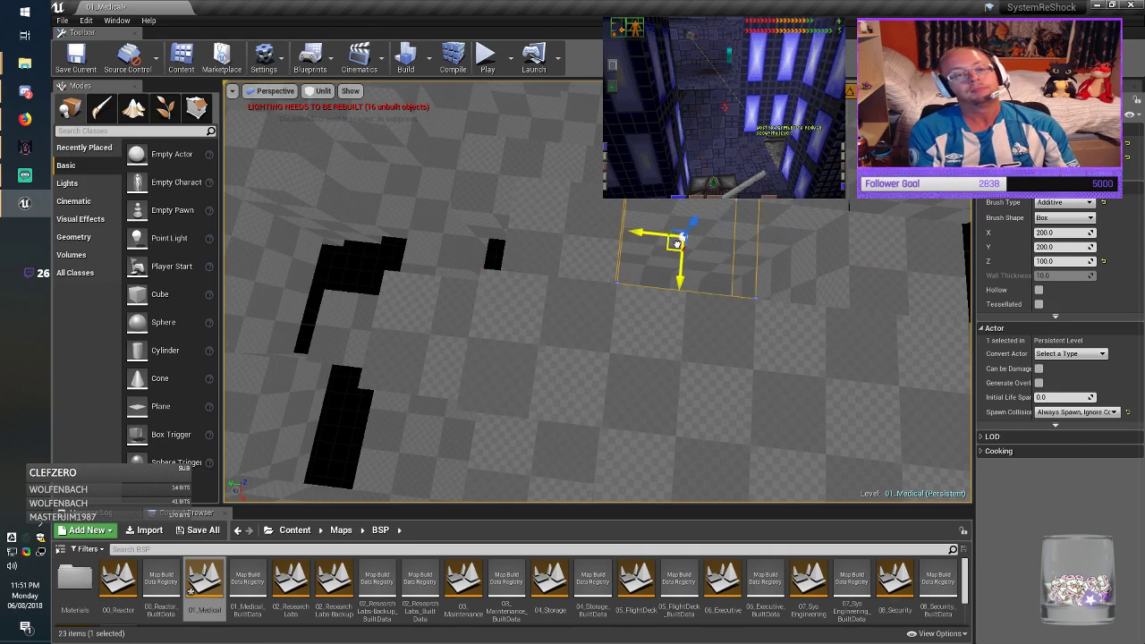
pyautogui.moveTo(673, 243); pyautogui.dragTo(744, 224, button='right')
pyautogui.click(1058, 233)
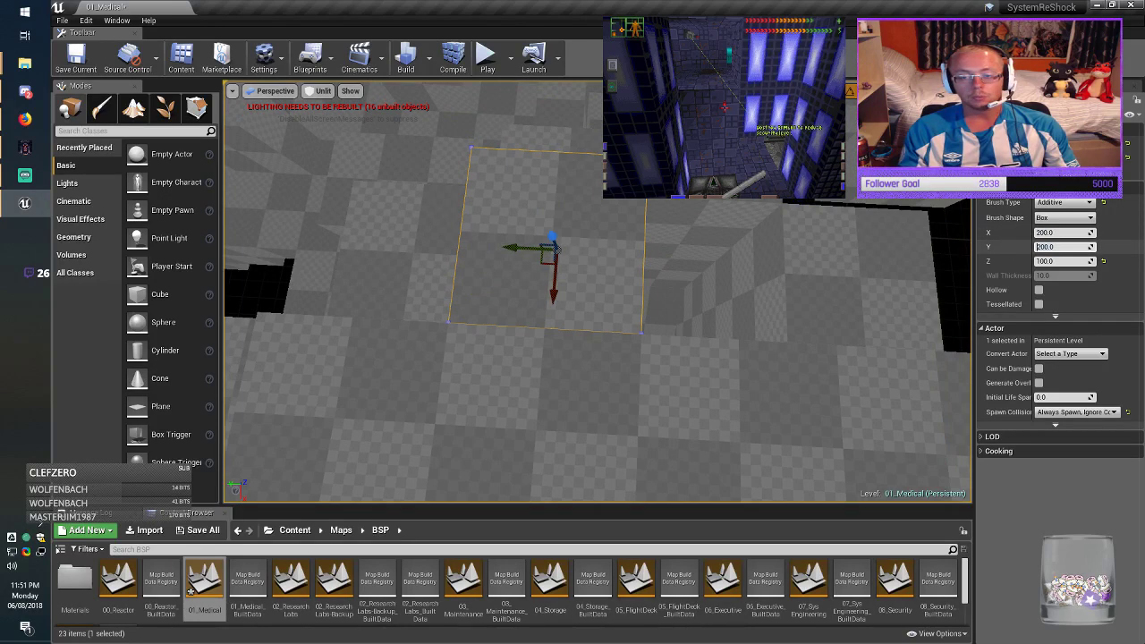
pyautogui.press('Delete')
pyautogui.write('4')
pyautogui.press('Return')
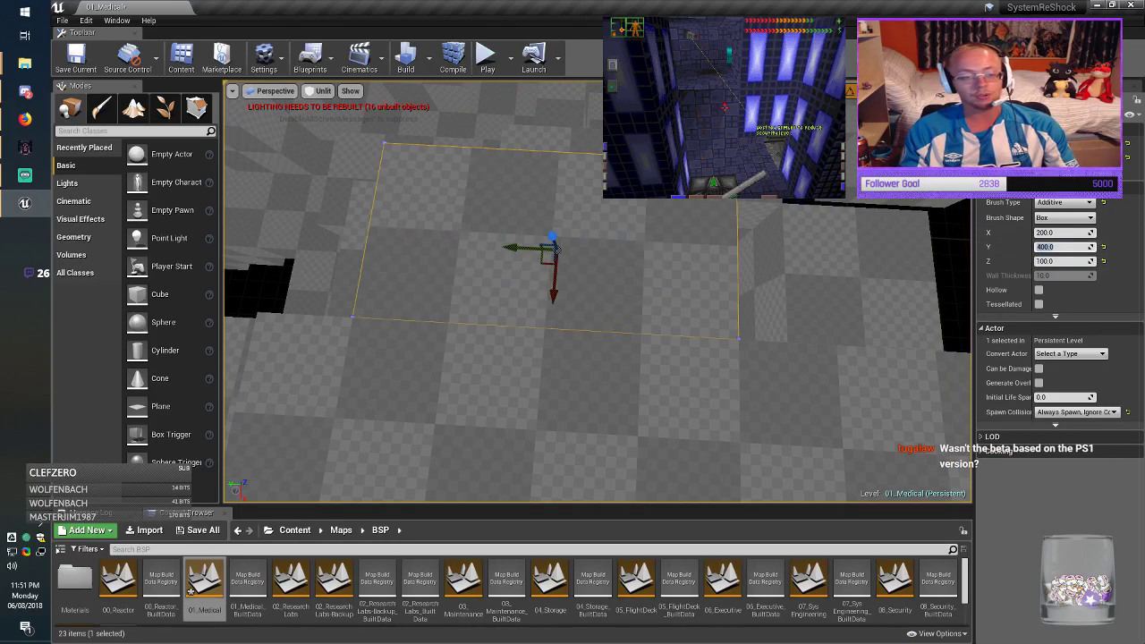
# Step: Align the 200 × 400 × 100 ceiling piece along Y, deselect it, and save the 01_Medical level
pyautogui.moveTo(514, 248); pyautogui.dragTo(606, 251)
pyautogui.moveTo(605, 252); pyautogui.dragTo(662, 235, button='middle')
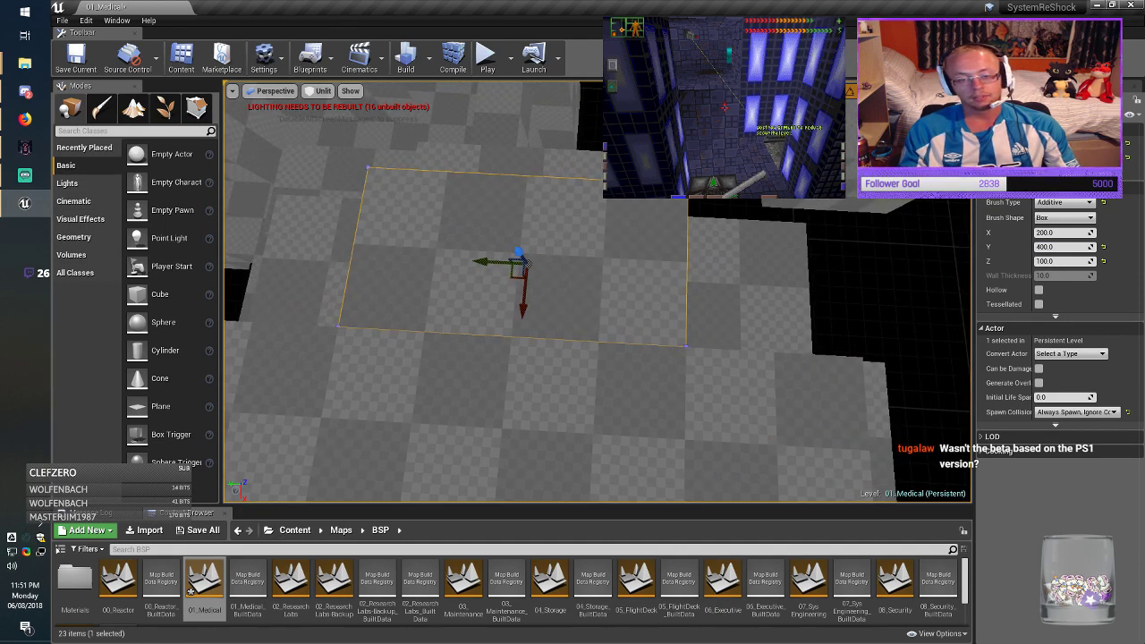
pyautogui.press('Escape')
pyautogui.click(76, 58)
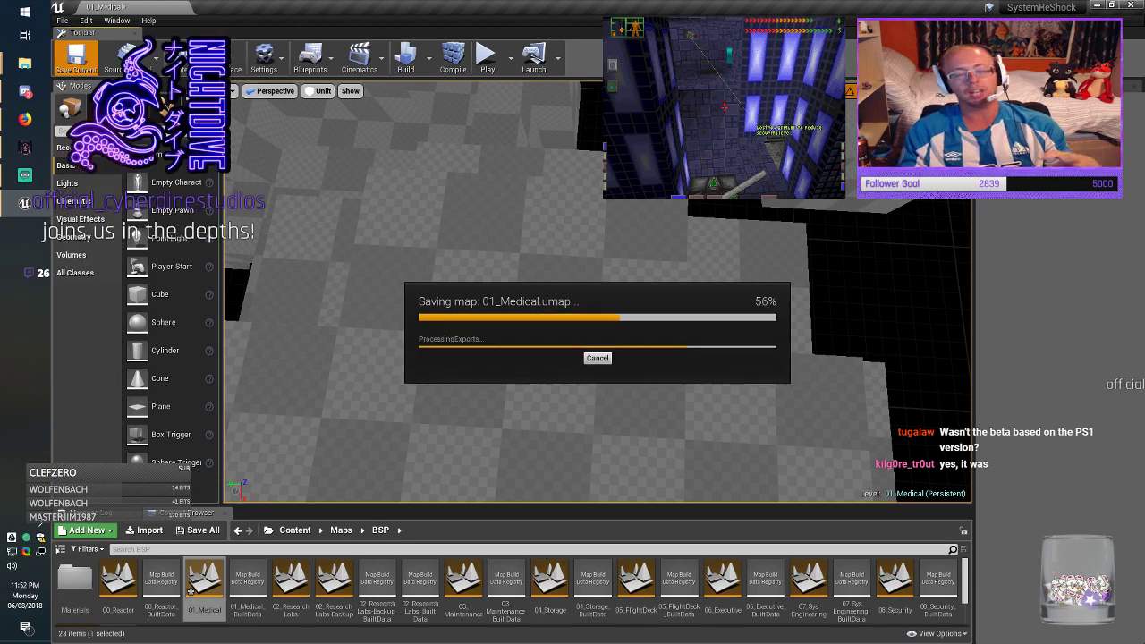
# Step: Duplicate the 200 × 100 × 200 wall block into the gap across the area and set the copy's X size to 400
pyautogui.moveTo(598, 292); pyautogui.dragTo(322, 272, button='right')
pyautogui.click(456, 279)
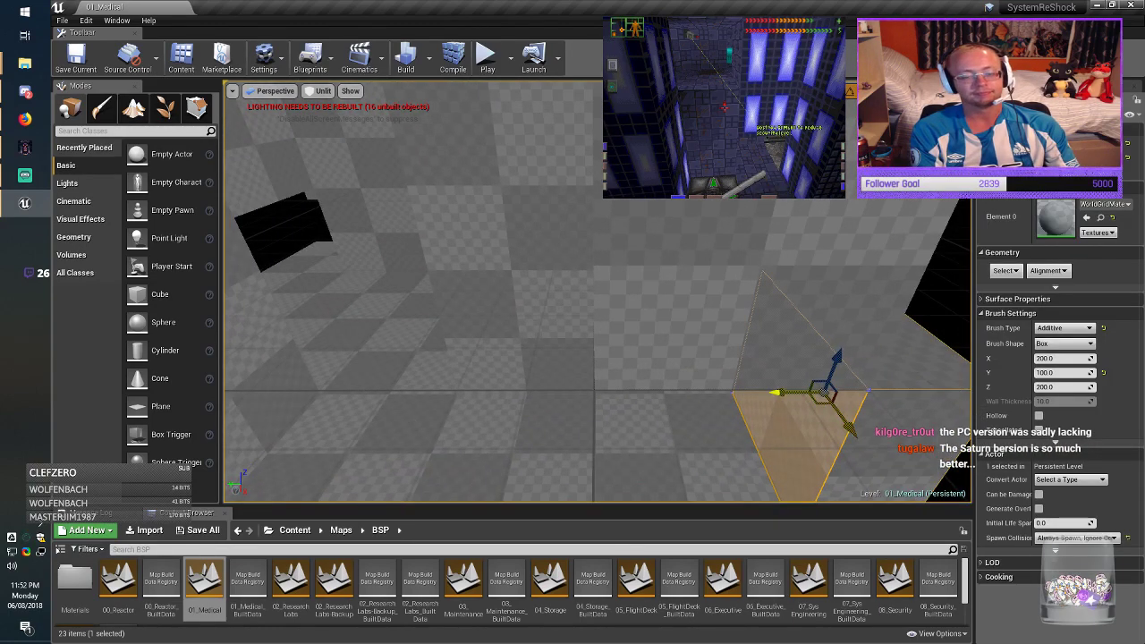
pyautogui.keyDown('alt'); pyautogui.moveTo(794, 396); pyautogui.dragTo(786, 395); pyautogui.keyUp('alt')
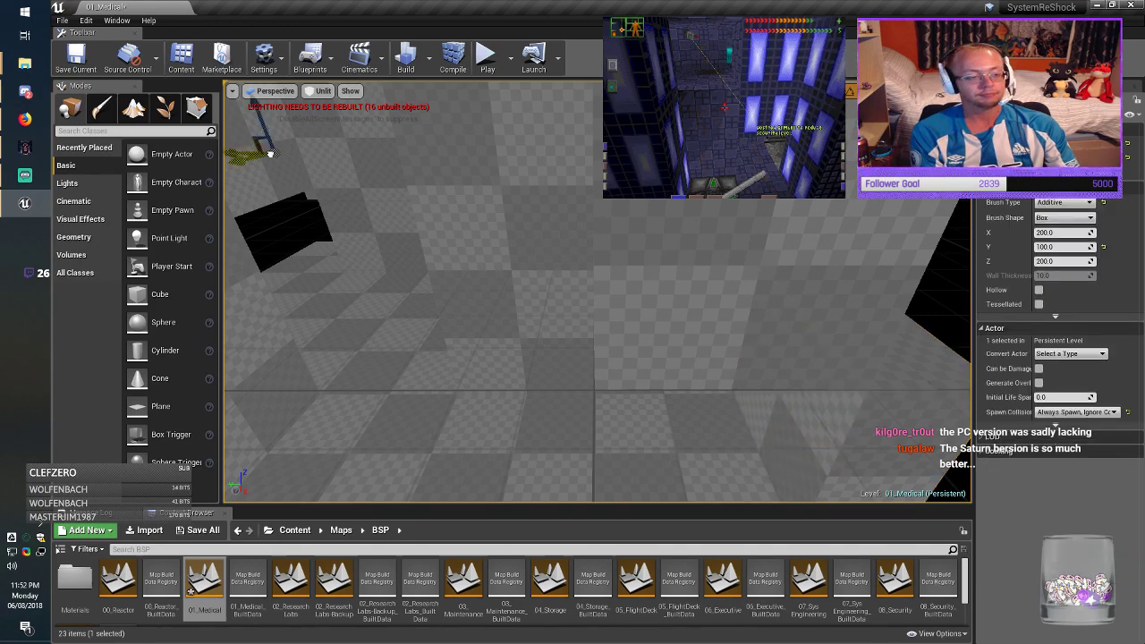
pyautogui.moveTo(271, 154)
pyautogui.keyDown('alt'); pyautogui.mouseDown()
pyautogui.moveTo(229, 157)
pyautogui.moveTo(248, 155)
pyautogui.mouseUp(); pyautogui.keyUp('alt')
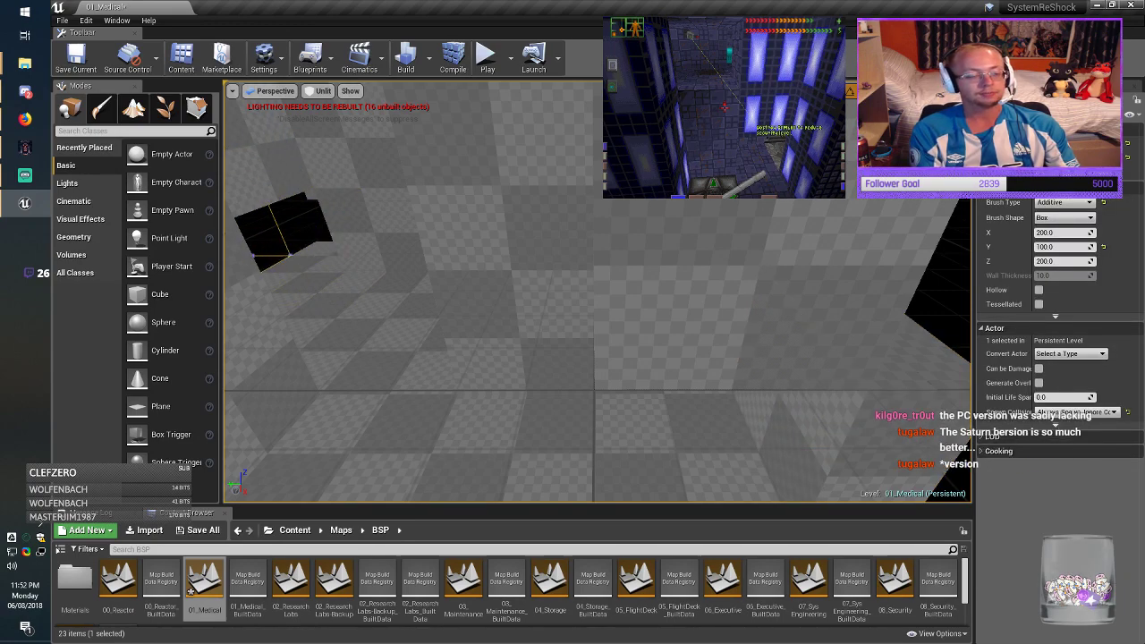
pyautogui.moveTo(501, 295)
pyautogui.mouseDown(button='right')
pyautogui.moveTo(295, 295)
pyautogui.moveTo(348, 302)
pyautogui.mouseUp(button='right')
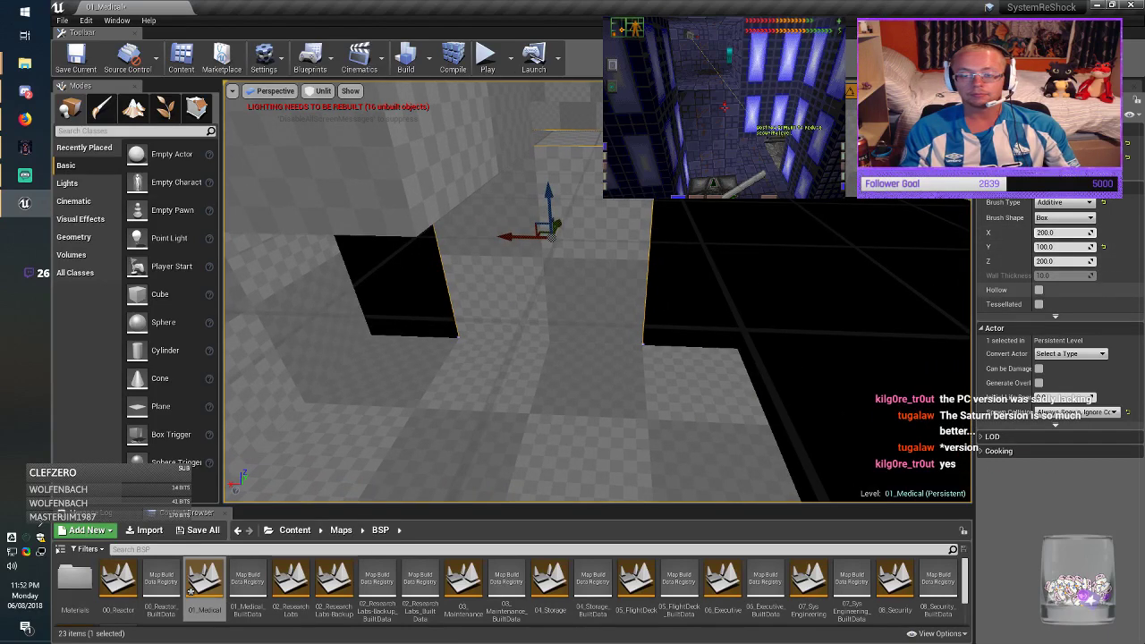
pyautogui.press('BackSpace')
pyautogui.write('4')
pyautogui.press('Return')
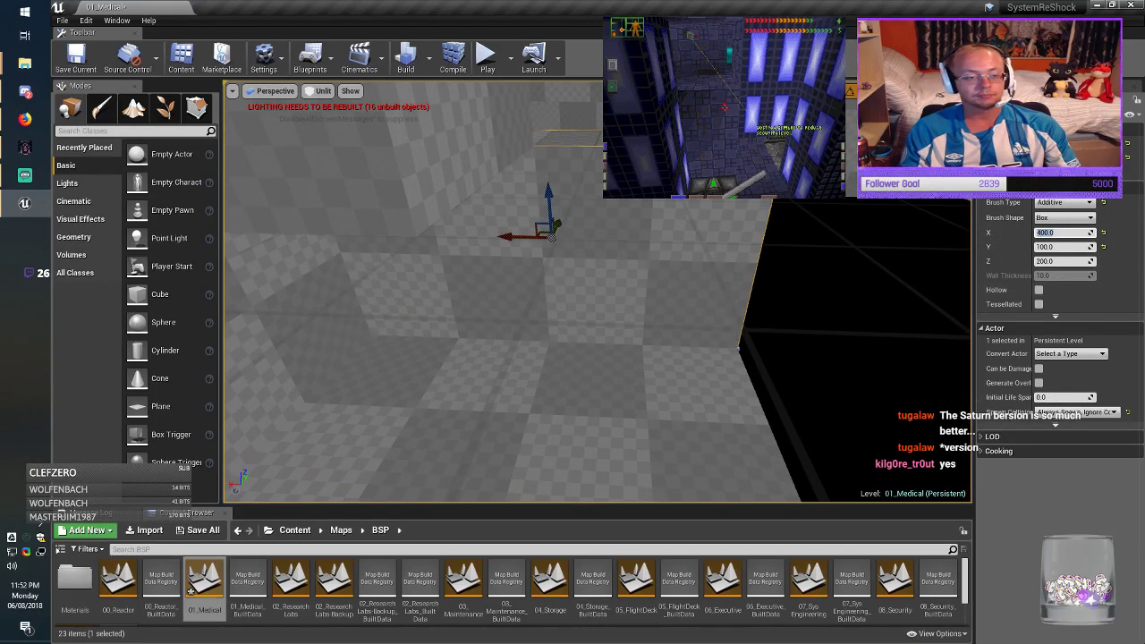
pyautogui.press('Escape')
# Step: Move the 100 × 400 × 800 wall brush along X across the area to the opposite opening
pyautogui.moveTo(598, 291)
pyautogui.mouseDown(button='right')
pyautogui.moveTo(590, 309)
pyautogui.moveTo(528, 322)
pyautogui.moveTo(519, 336)
pyautogui.moveTo(559, 308)
pyautogui.moveTo(448, 314)
pyautogui.moveTo(349, 291)
pyautogui.moveTo(358, 299)
pyautogui.mouseUp(button='right')
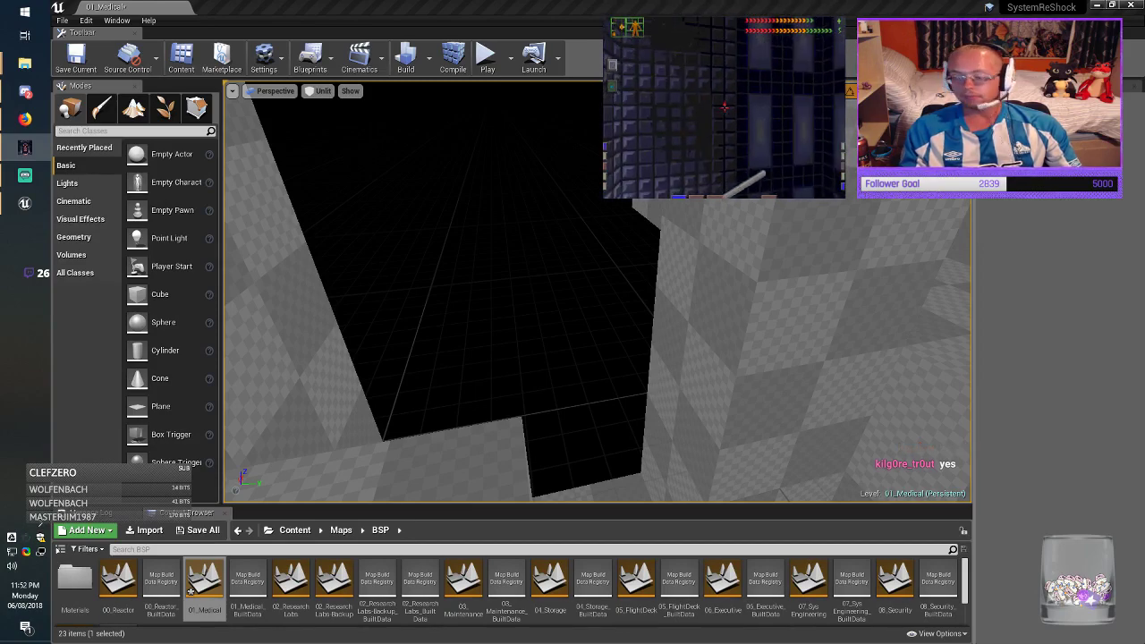
pyautogui.moveTo(573, 295); pyautogui.dragTo(760, 341, button='right')
pyautogui.click(868, 349)
pyautogui.moveTo(868, 348)
pyautogui.mouseDown(button='right')
pyautogui.moveTo(939, 385)
pyautogui.moveTo(926, 411)
pyautogui.moveTo(894, 394)
pyautogui.moveTo(906, 419)
pyautogui.moveTo(912, 410)
pyautogui.mouseUp(button='right')
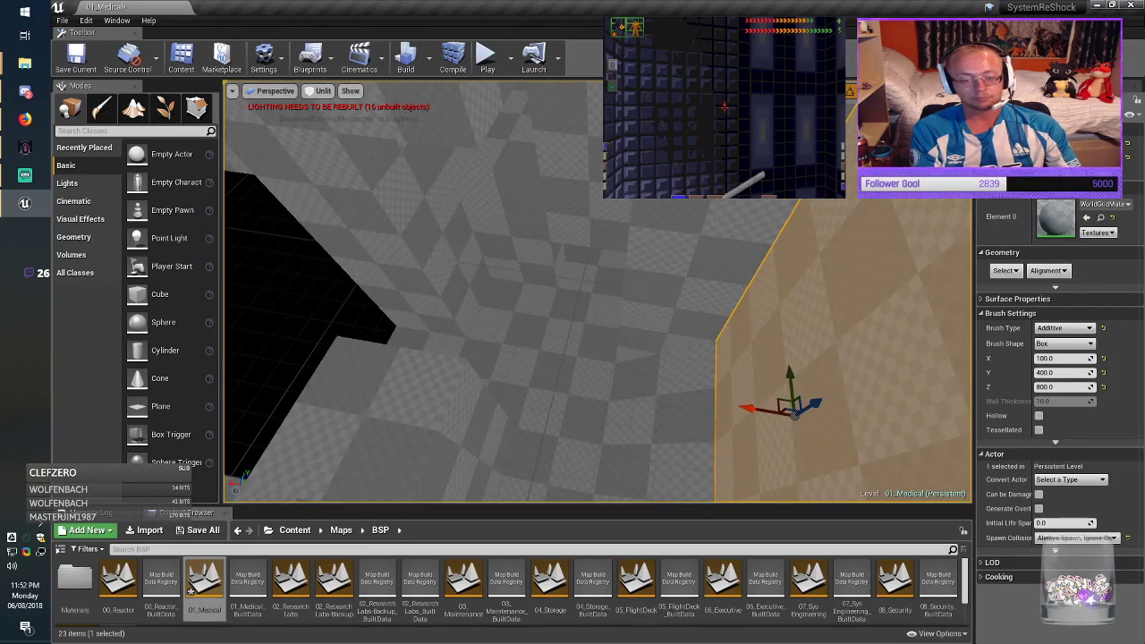
pyautogui.moveTo(725, 405)
pyautogui.mouseDown()
pyautogui.moveTo(72, 313)
pyautogui.moveTo(162, 323)
pyautogui.mouseUp()
# Step: Set the wall brush's Y size to 200 and shift it along Y toward the adjoining wall
pyautogui.moveTo(572, 322)
pyautogui.mouseDown(button='right')
pyautogui.moveTo(617, 313)
pyautogui.moveTo(626, 206)
pyautogui.moveTo(667, 233)
pyautogui.mouseUp(button='right')
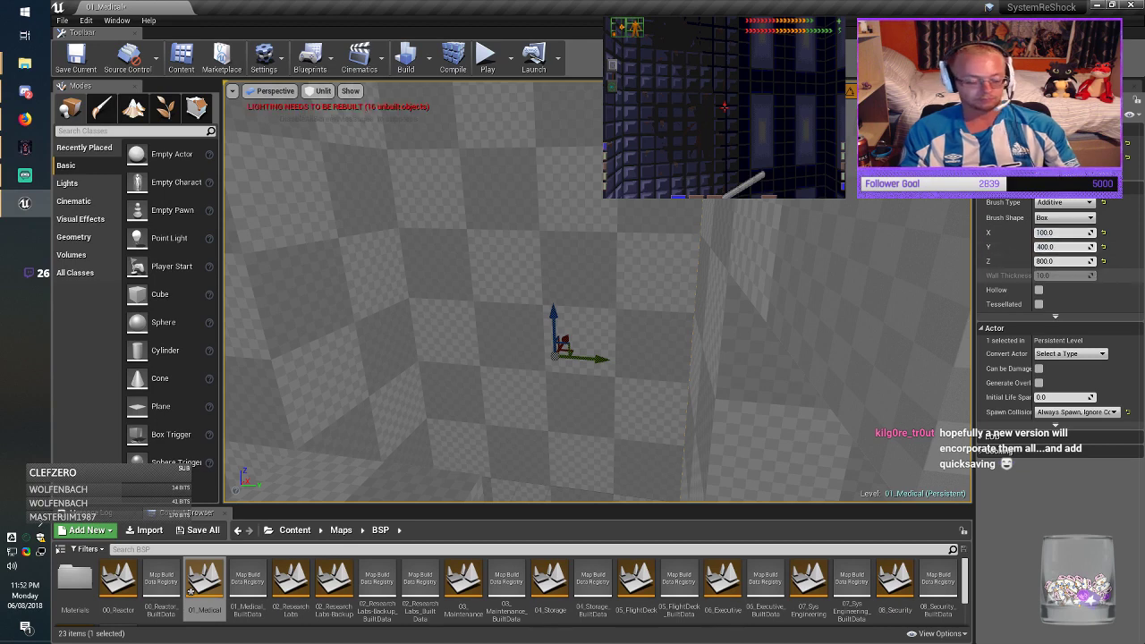
pyautogui.press('Return')
pyautogui.moveTo(604, 360); pyautogui.dragTo(669, 361)
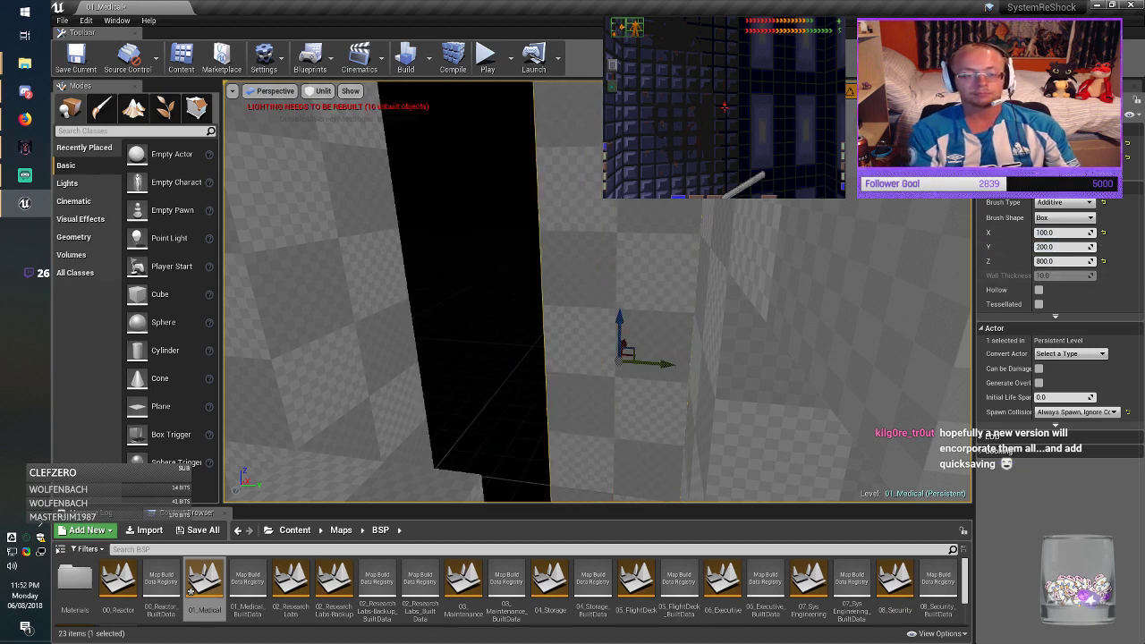
# Step: Shift the 100 × 200 × 800 wall brush along Y over the open gap, then adjust its Z size and vertical position
pyautogui.moveTo(669, 362)
pyautogui.mouseDown(button='right')
pyautogui.moveTo(706, 394)
pyautogui.moveTo(714, 385)
pyautogui.mouseUp(button='right')
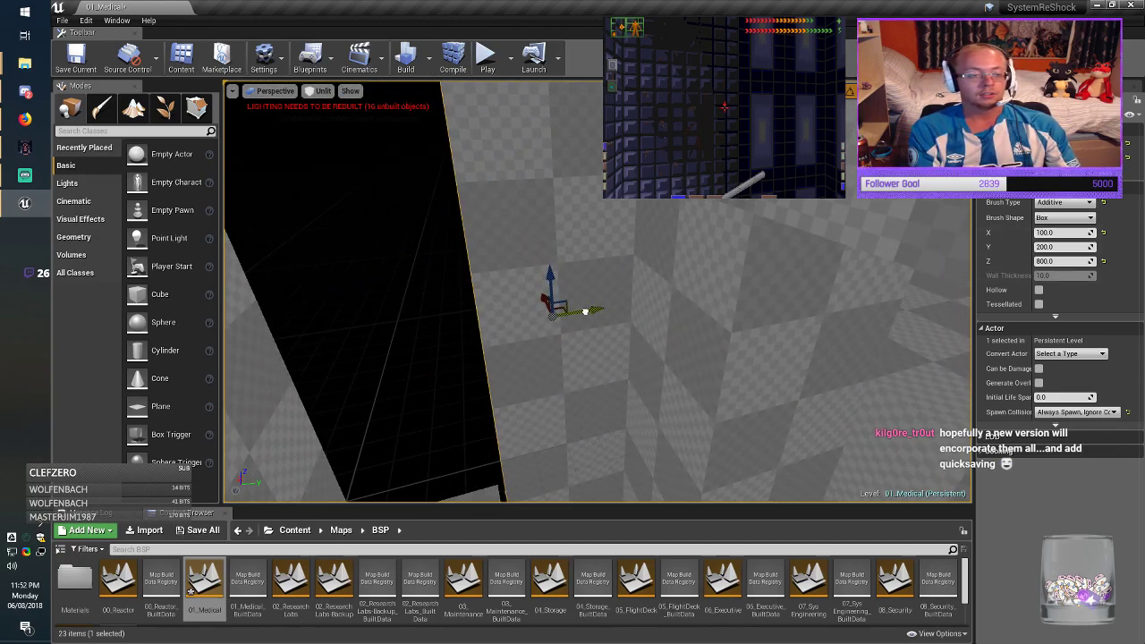
pyautogui.moveTo(585, 311)
pyautogui.mouseDown()
pyautogui.moveTo(365, 346)
pyautogui.moveTo(454, 335)
pyautogui.mouseUp()
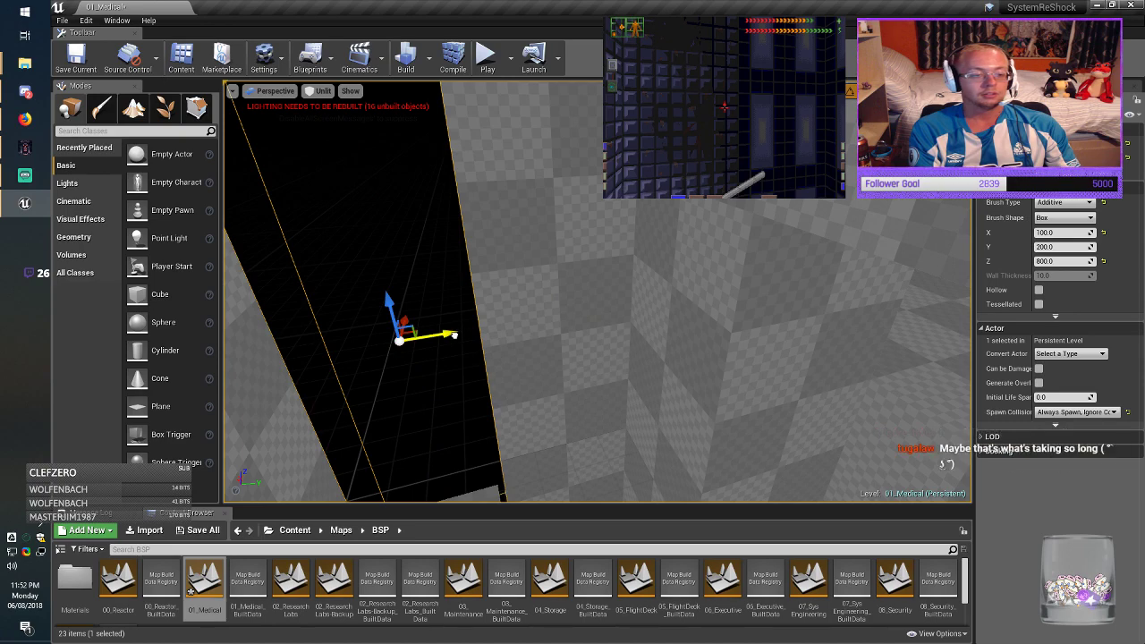
pyautogui.moveTo(455, 336)
pyautogui.mouseDown(button='right')
pyautogui.moveTo(393, 313)
pyautogui.moveTo(447, 362)
pyautogui.mouseUp(button='right')
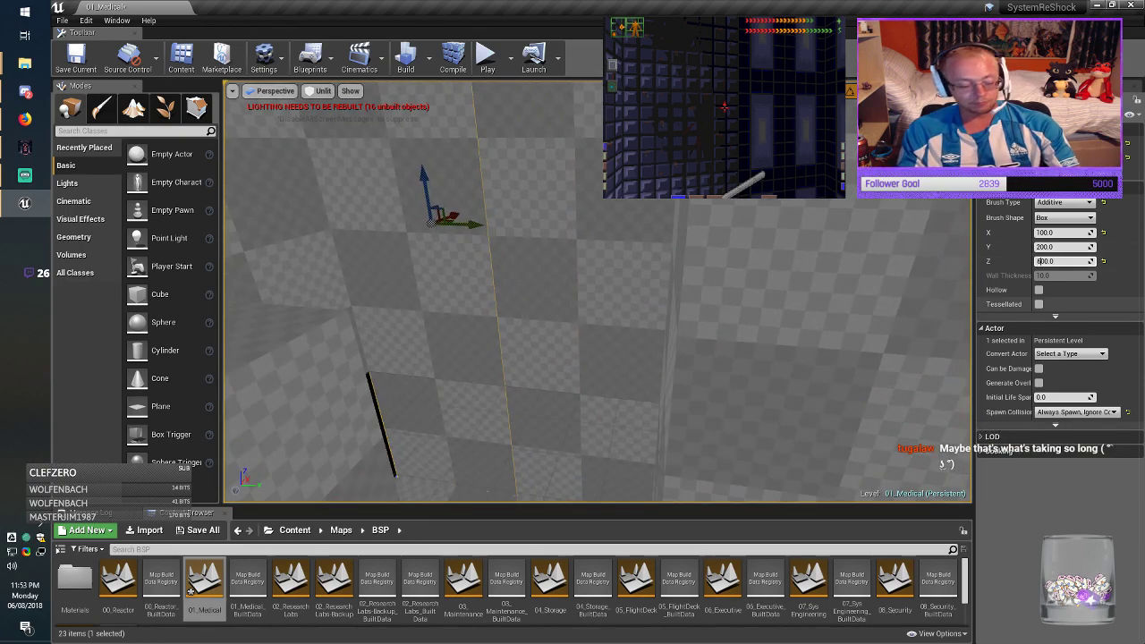
pyautogui.moveTo(573, 304)
pyautogui.mouseDown(button='right')
pyautogui.moveTo(577, 340)
pyautogui.moveTo(559, 260)
pyautogui.moveTo(564, 312)
pyautogui.mouseUp(button='right')
pyautogui.moveTo(512, 309); pyautogui.dragTo(509, 253)
pyautogui.moveTo(509, 254)
pyautogui.mouseDown(button='right')
pyautogui.moveTo(483, 331)
pyautogui.moveTo(501, 358)
pyautogui.moveTo(430, 358)
pyautogui.moveTo(447, 359)
pyautogui.mouseUp(button='right')
pyautogui.press('Escape')
# Step: Duplicate the 200 × 100 × 200 wall block along Y toward the black opening and set the copy's Y size to 200
pyautogui.click(476, 284)
pyautogui.moveTo(475, 285)
pyautogui.mouseDown(button='right')
pyautogui.moveTo(438, 286)
pyautogui.moveTo(456, 309)
pyautogui.mouseUp(button='right')
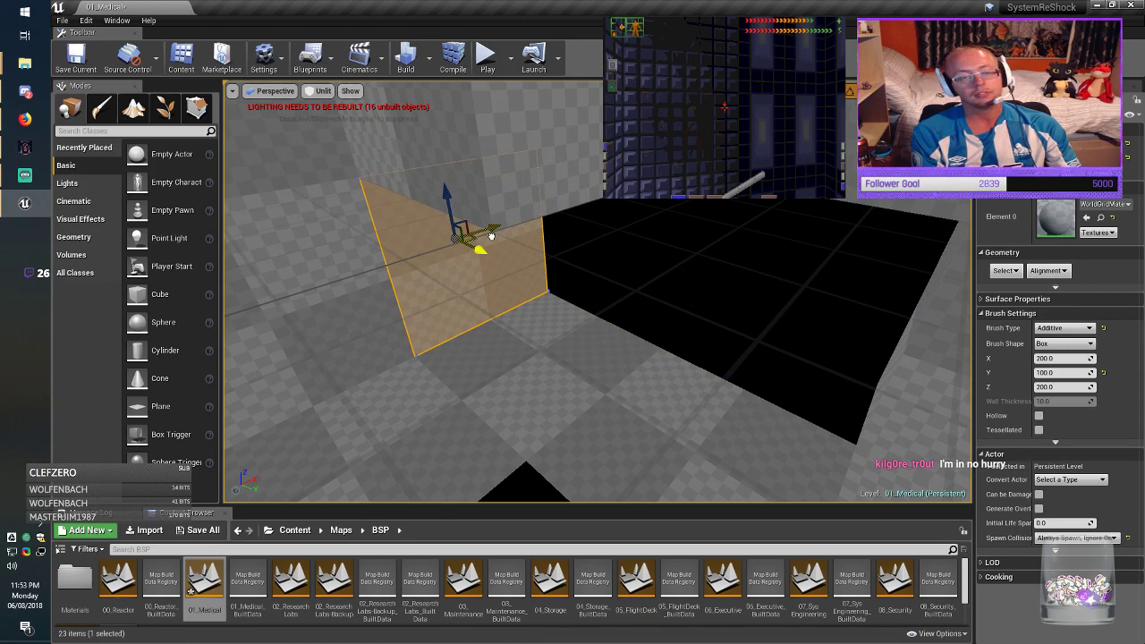
pyautogui.moveTo(491, 236)
pyautogui.keyDown('alt'); pyautogui.mouseDown()
pyautogui.moveTo(764, 207)
pyautogui.moveTo(654, 261)
pyautogui.moveTo(668, 231)
pyautogui.mouseUp(); pyautogui.keyUp('alt')
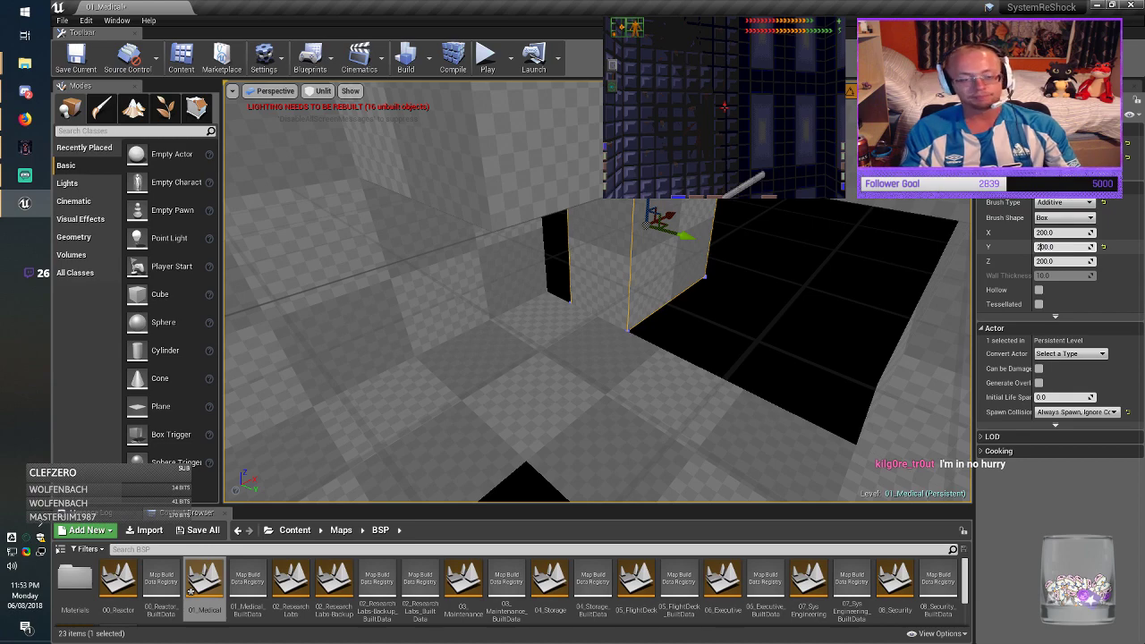
pyautogui.press('Return')
# Step: Duplicate the 200 × 200 × 200 block beside the opening into the passage as its floor piece
pyautogui.moveTo(662, 358)
pyautogui.mouseDown(button='right')
pyautogui.moveTo(743, 393)
pyautogui.moveTo(769, 385)
pyautogui.mouseUp(button='right')
pyautogui.click(662, 384)
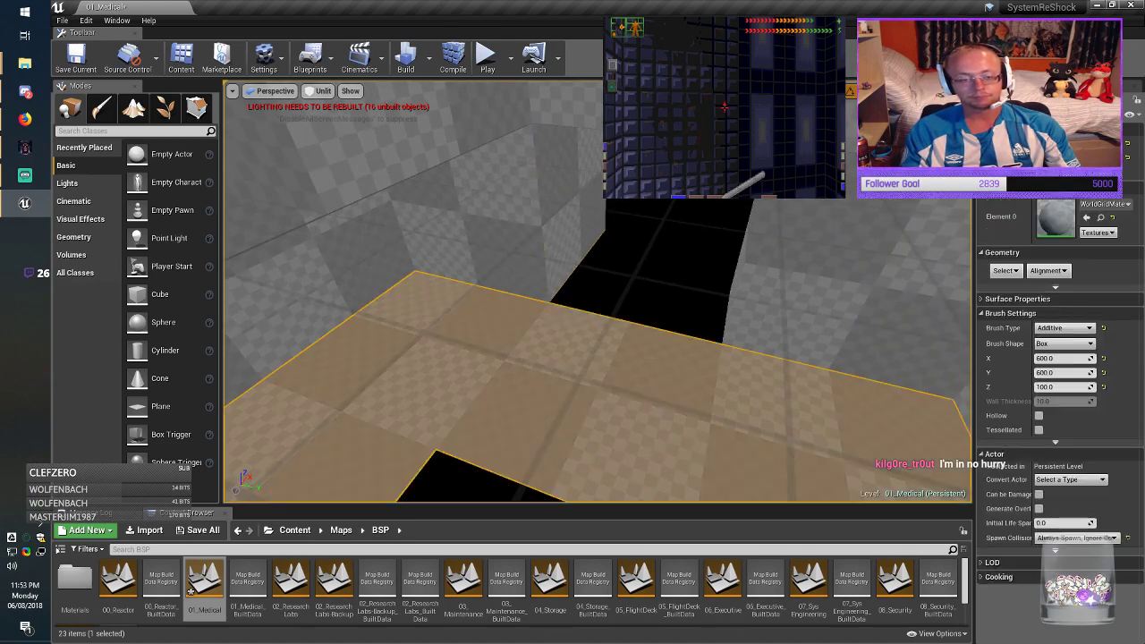
pyautogui.moveTo(662, 385); pyautogui.dragTo(805, 376, button='right')
pyautogui.moveTo(644, 295)
pyautogui.mouseDown(button='right')
pyautogui.moveTo(591, 331)
pyautogui.moveTo(639, 285)
pyautogui.mouseUp(button='right')
pyautogui.click(609, 237)
pyautogui.moveTo(608, 237); pyautogui.dragTo(680, 242, button='right')
pyautogui.moveTo(609, 269)
pyautogui.mouseDown(button='right')
pyautogui.moveTo(546, 295)
pyautogui.moveTo(555, 304)
pyautogui.moveTo(519, 303)
pyautogui.moveTo(581, 287)
pyautogui.mouseUp(button='right')
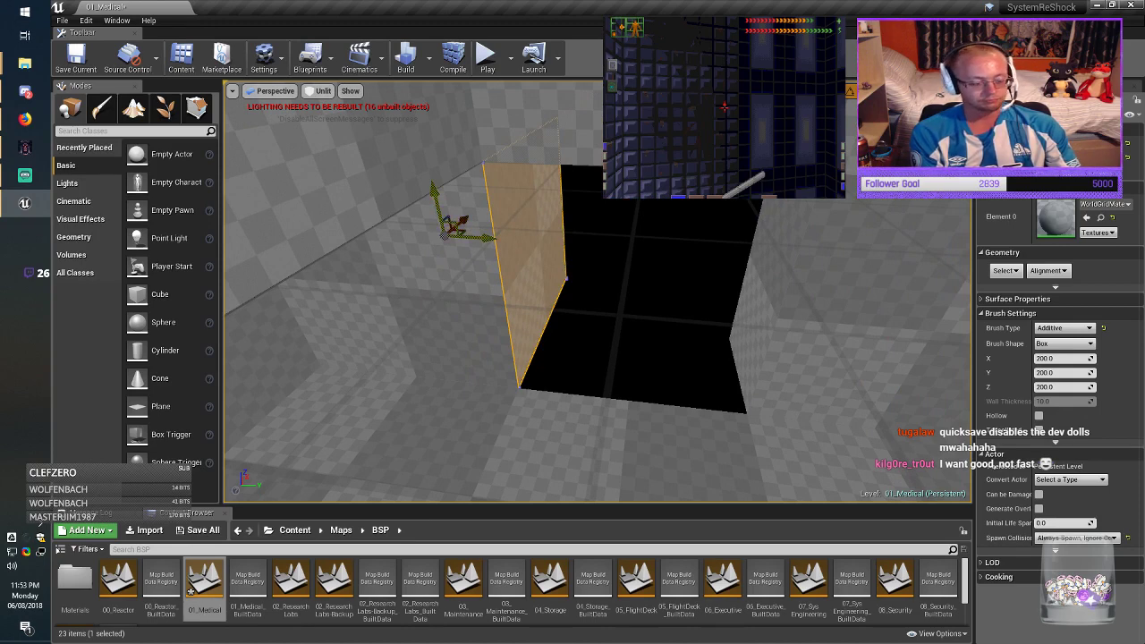
pyautogui.moveTo(475, 218)
pyautogui.keyDown('alt'); pyautogui.mouseDown()
pyautogui.moveTo(887, 279)
pyautogui.moveTo(682, 389)
pyautogui.moveTo(642, 387)
pyautogui.mouseUp(); pyautogui.keyUp('alt')
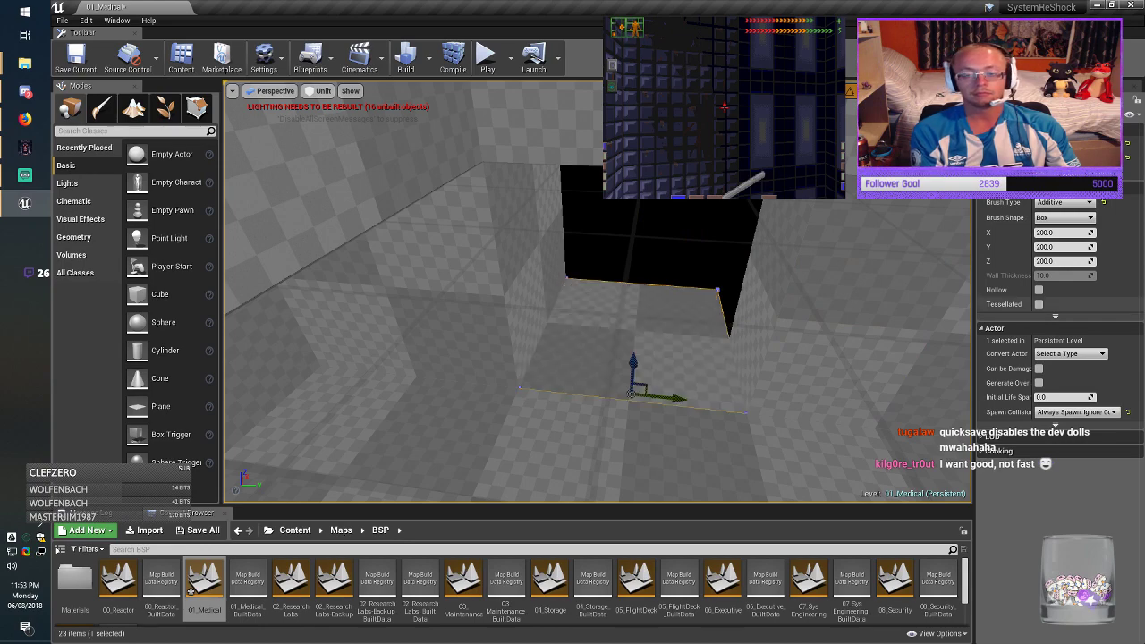
# Step: Set the passage floor block's Z size to 100 and raise it level with the adjoining floor
pyautogui.click(1060, 263)
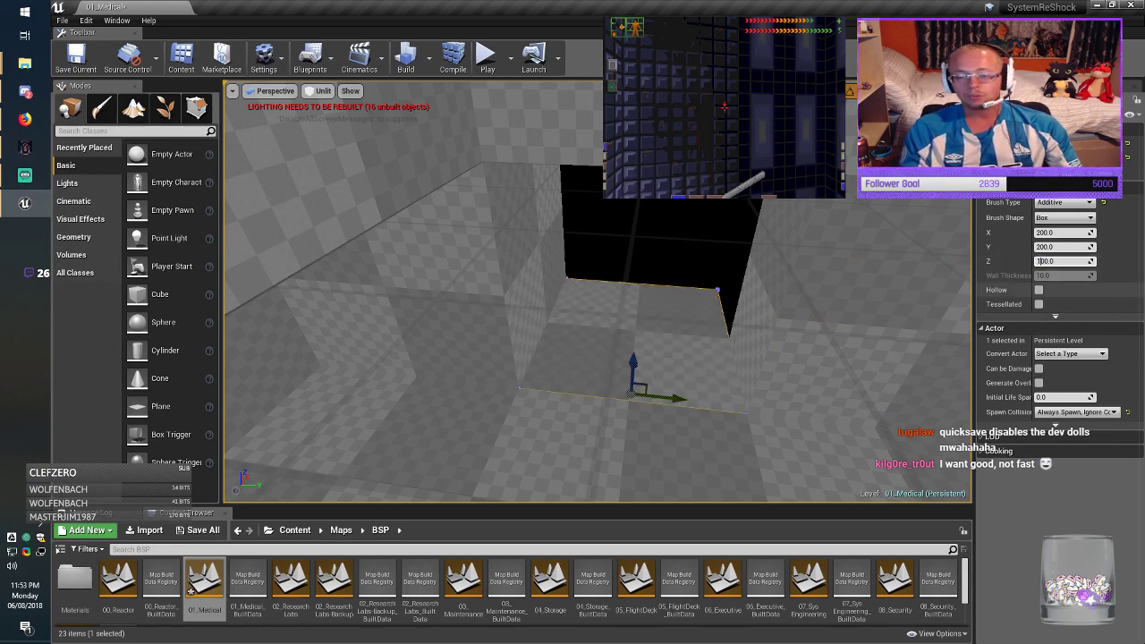
pyautogui.press('Return')
pyautogui.moveTo(608, 304)
pyautogui.mouseDown(button='right')
pyautogui.moveTo(447, 308)
pyautogui.moveTo(421, 331)
pyautogui.mouseUp(button='right')
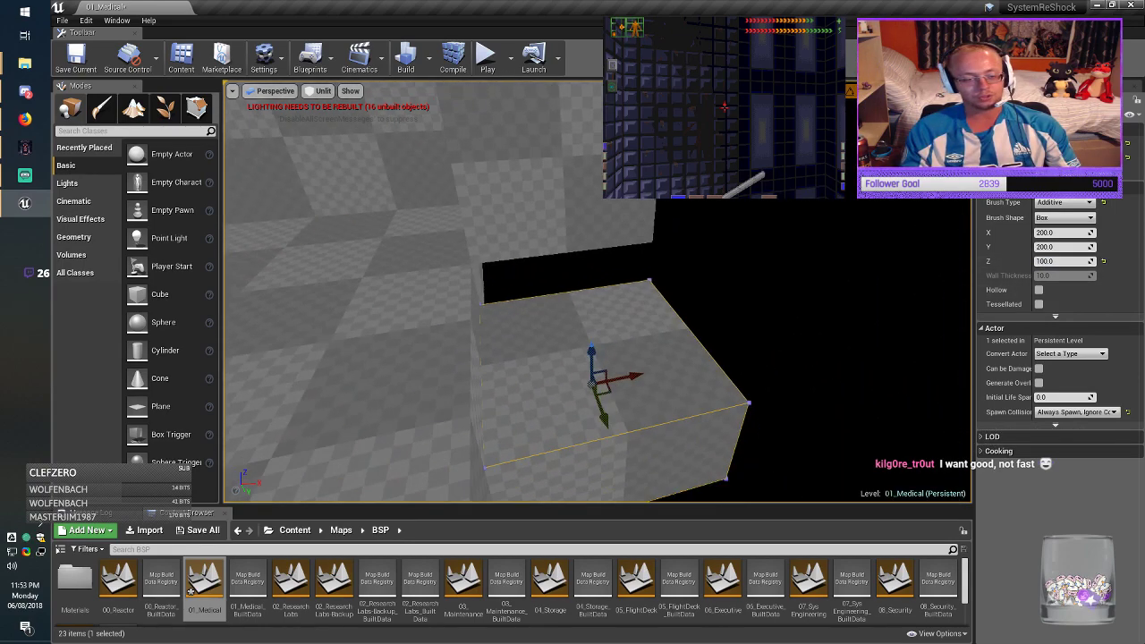
pyautogui.moveTo(594, 358); pyautogui.dragTo(601, 323)
pyautogui.press('Escape')
# Step: Clear the selection of the passage's side block and save the 01_Medical level
pyautogui.moveTo(601, 323); pyautogui.dragTo(781, 312, button='right')
pyautogui.click(471, 261)
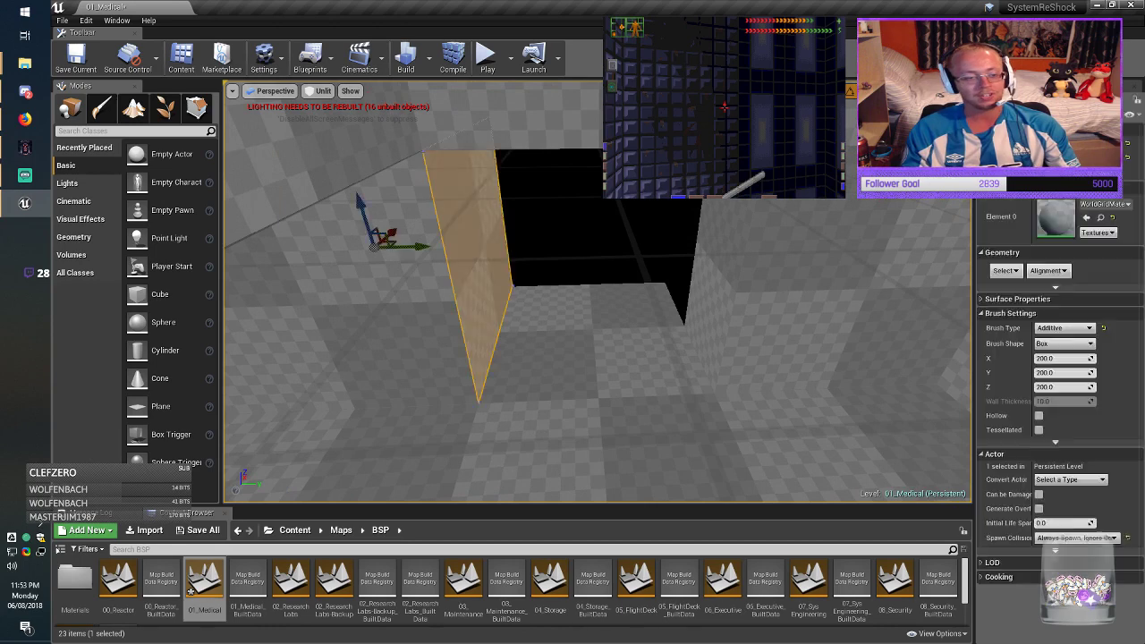
pyautogui.press('Escape')
pyautogui.click(78, 64)
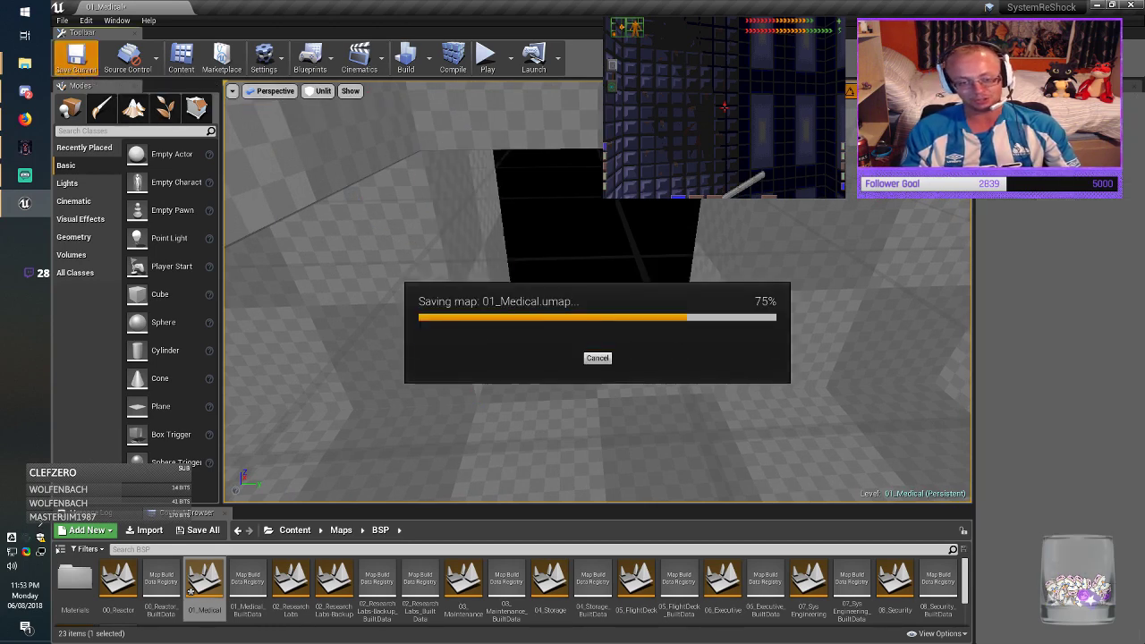
# Step: Duplicate the 200 × 200 × 200 side block along Y to the opposite side of the passage
pyautogui.moveTo(573, 304)
pyautogui.mouseDown(button='right')
pyautogui.moveTo(550, 273)
pyautogui.moveTo(573, 309)
pyautogui.mouseUp(button='right')
pyautogui.click(474, 256)
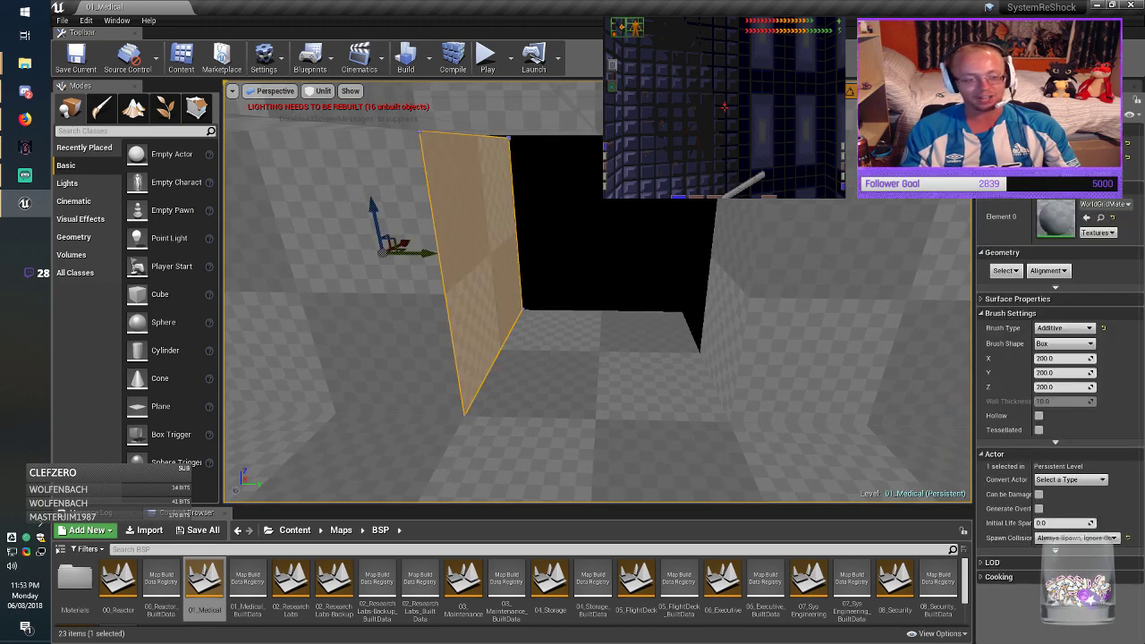
pyautogui.moveTo(474, 257); pyautogui.dragTo(452, 259, button='right')
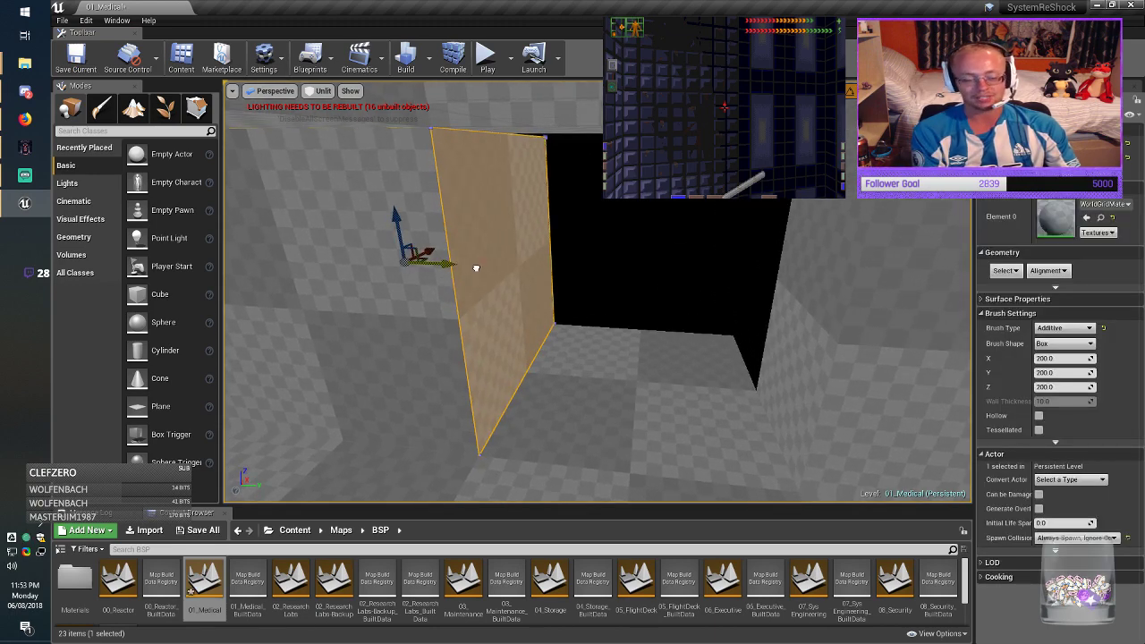
pyautogui.keyDown('alt'); pyautogui.moveTo(476, 267); pyautogui.dragTo(1001, 315); pyautogui.keyUp('alt')
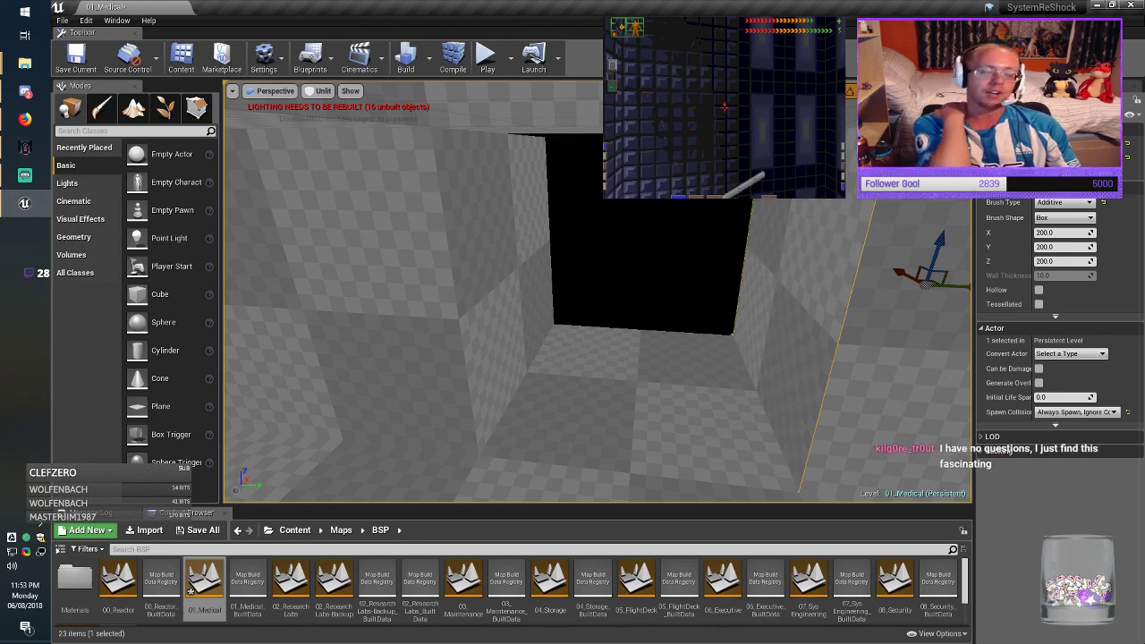
pyautogui.moveTo(597, 292)
pyautogui.mouseDown(button='right')
pyautogui.moveTo(752, 304)
pyautogui.moveTo(769, 295)
pyautogui.mouseUp(button='right')
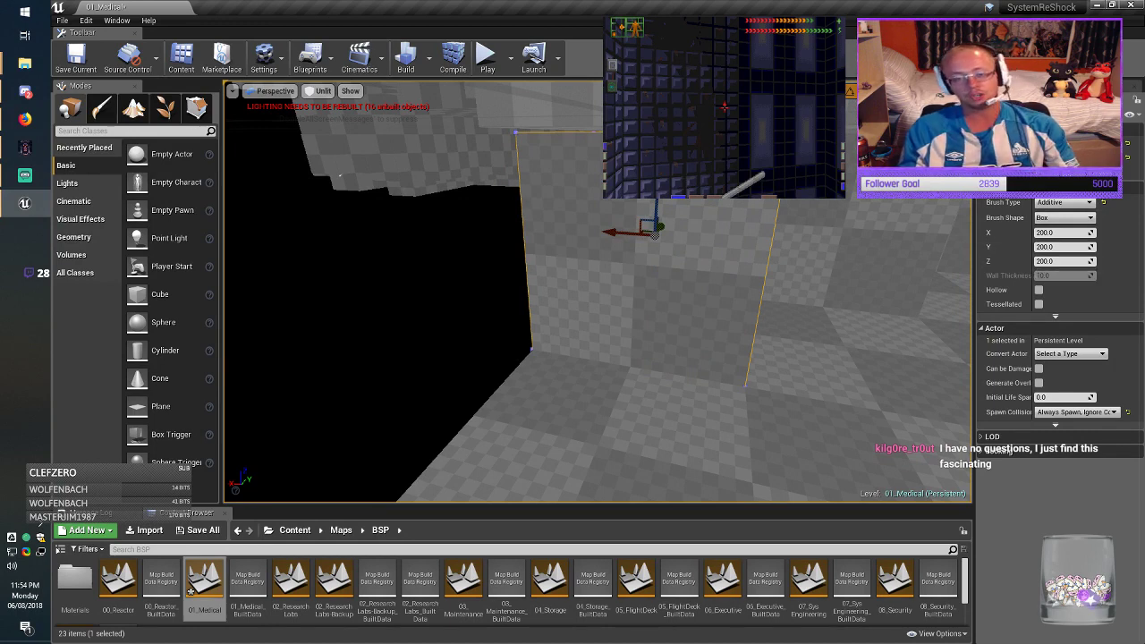
pyautogui.moveTo(597, 291)
pyautogui.mouseDown(button='right')
pyautogui.moveTo(716, 313)
pyautogui.moveTo(873, 313)
pyautogui.moveTo(797, 295)
pyautogui.moveTo(818, 290)
pyautogui.mouseUp(button='right')
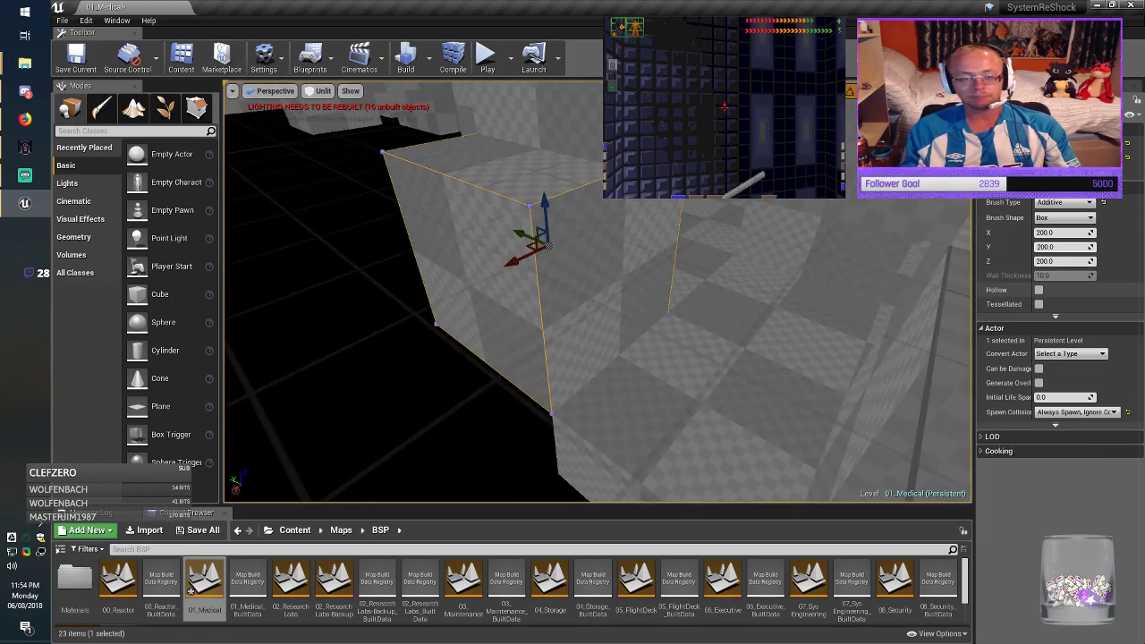
# Step: Set the copied side block's X size to 100 and move it along X to the passage's outer edge
pyautogui.click(1060, 232)
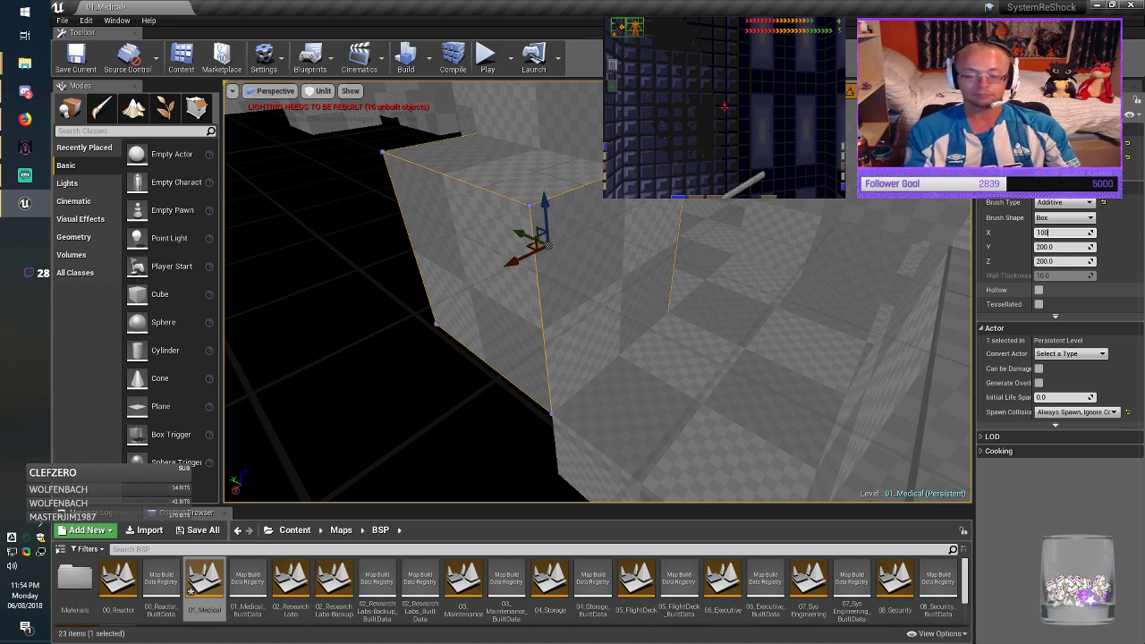
pyautogui.write('100')
pyautogui.press('Return')
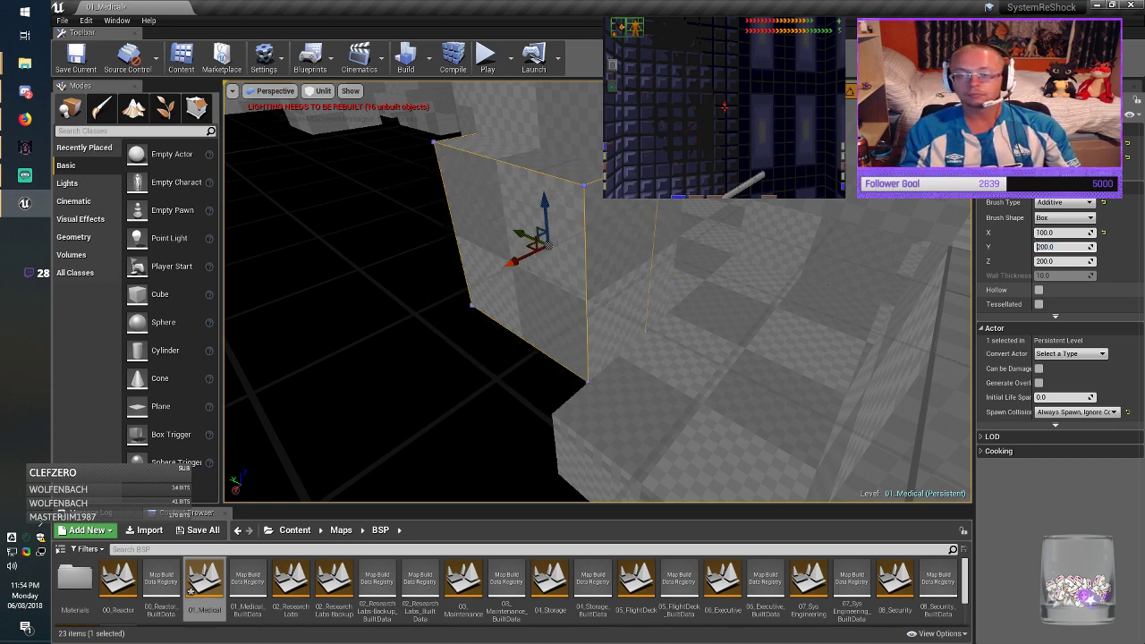
pyautogui.press('Return')
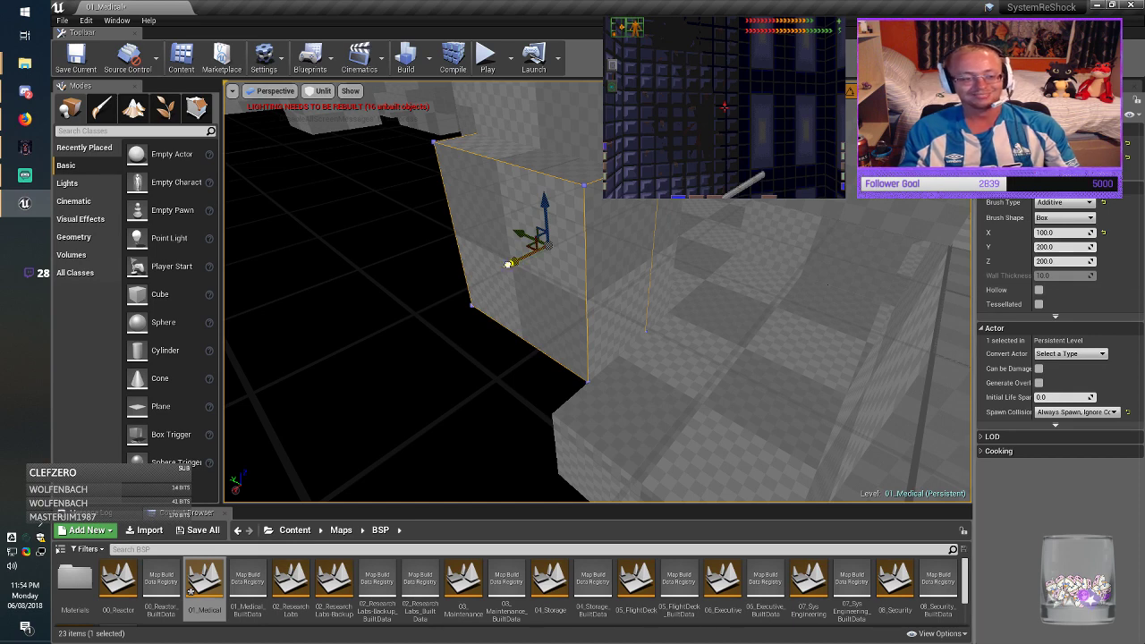
pyautogui.moveTo(464, 276); pyautogui.dragTo(465, 277)
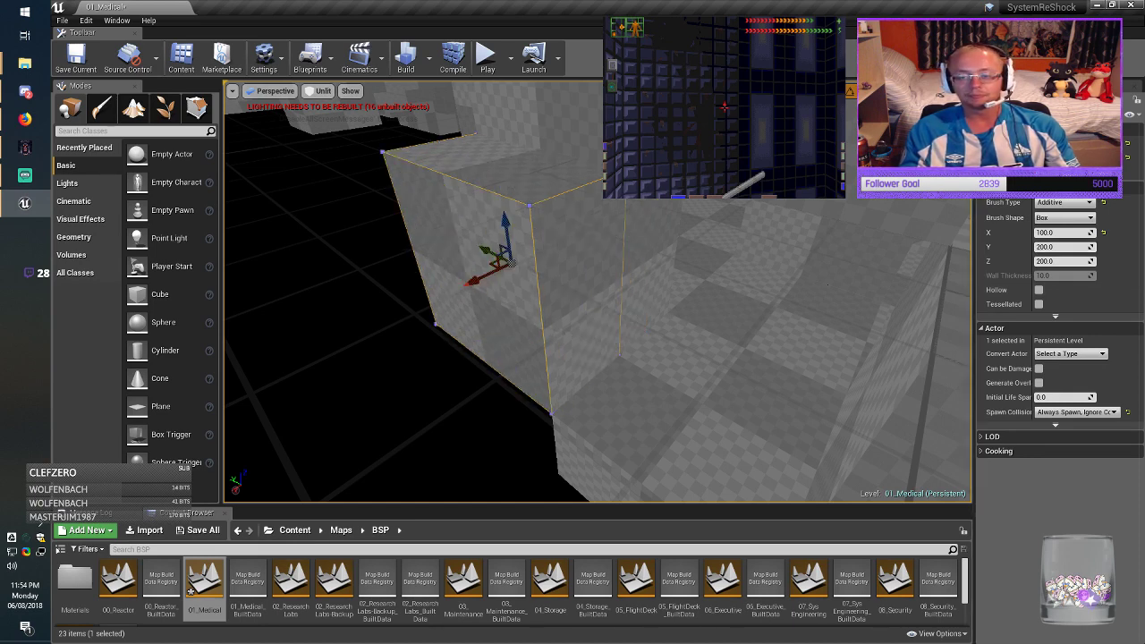
# Step: Set the side block's Y size to 100, shift it along Y against the passage edge, and save the level
pyautogui.click(1057, 247)
pyautogui.press('Delete')
pyautogui.write('1')
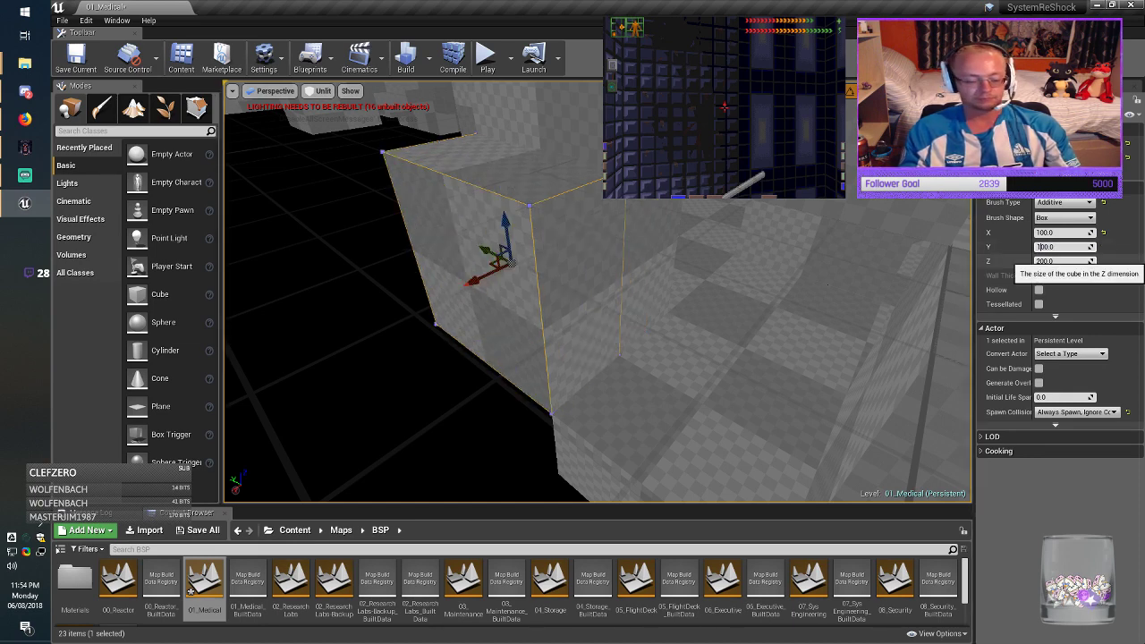
pyautogui.press('Return')
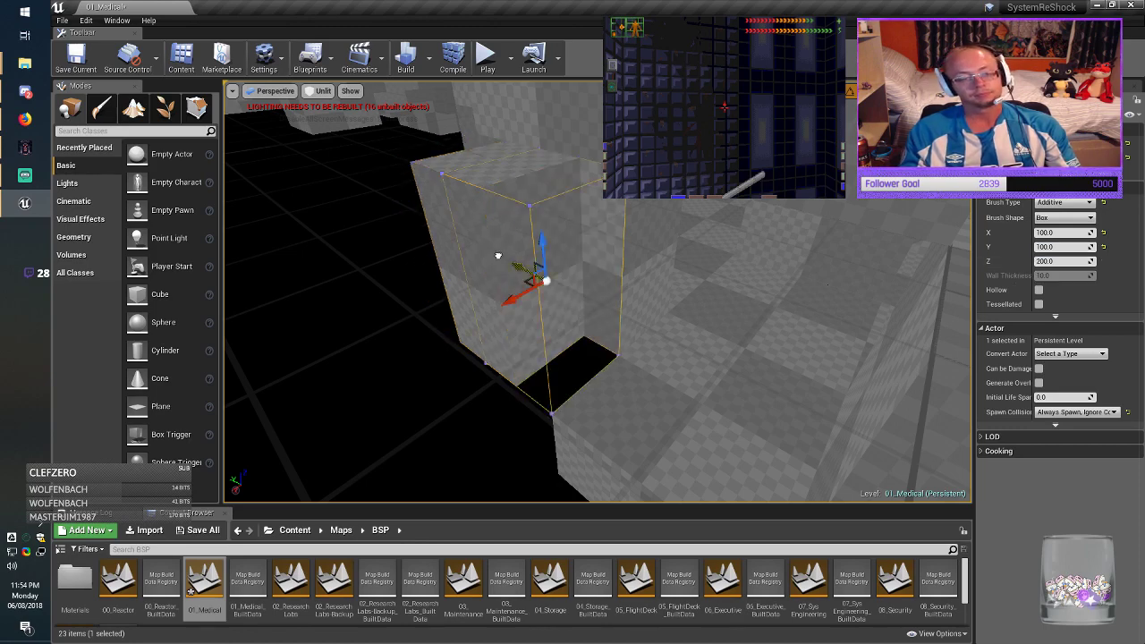
pyautogui.moveTo(507, 260); pyautogui.dragTo(508, 260)
pyautogui.moveTo(507, 260)
pyautogui.mouseDown(button='right')
pyautogui.moveTo(474, 251)
pyautogui.moveTo(518, 228)
pyautogui.moveTo(488, 205)
pyautogui.moveTo(410, 215)
pyautogui.mouseUp(button='right')
pyautogui.press('w')
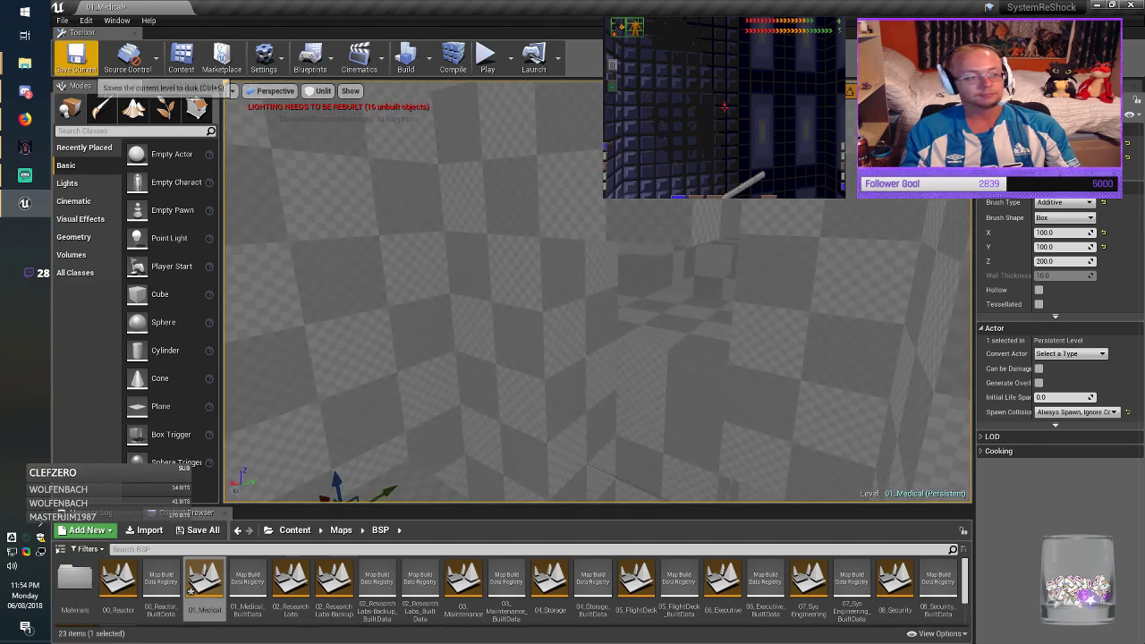
pyautogui.click(84, 63)
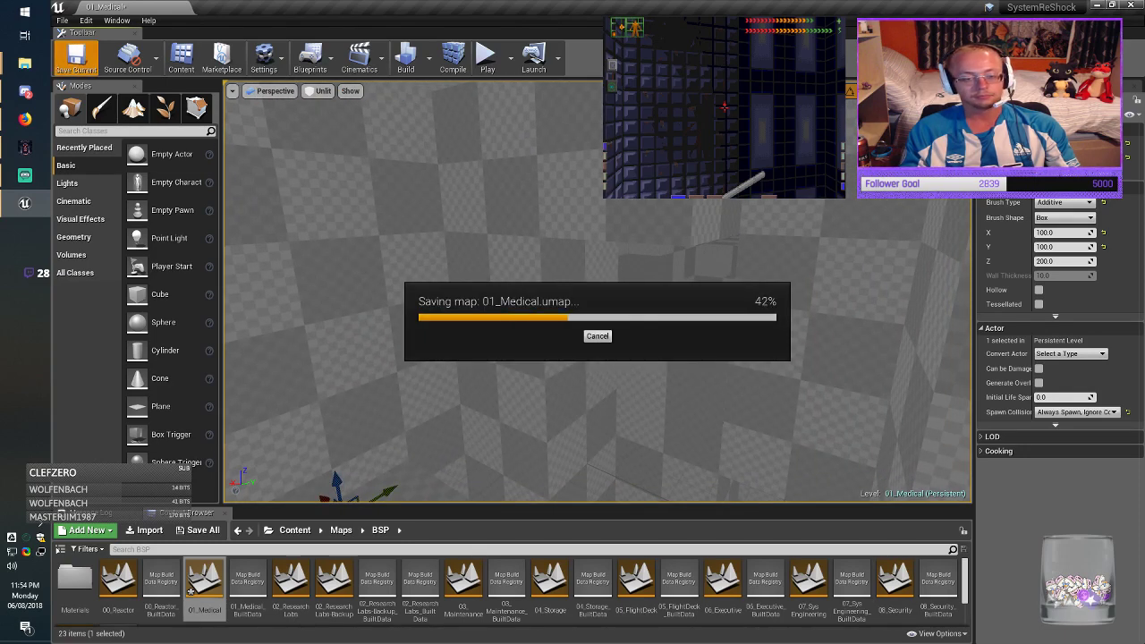
# Step: Apply Align Surface Planar to every surface in the level and save 01_Medical
pyautogui.hotkey('ctrl', 'a')
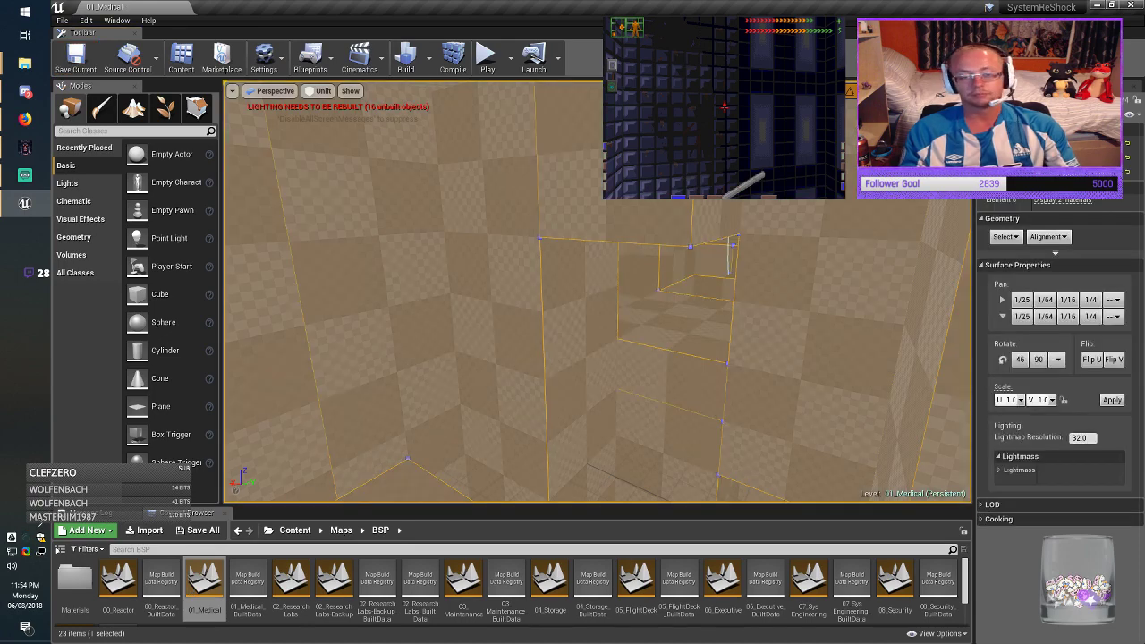
pyautogui.click(1049, 237)
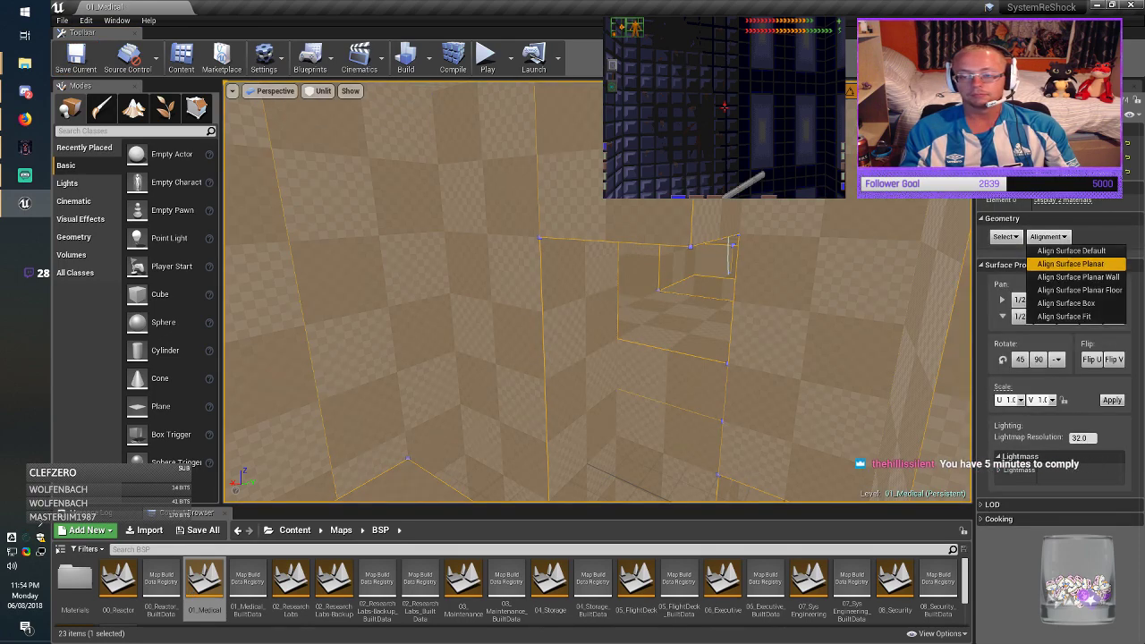
pyautogui.click(1072, 263)
pyautogui.hotkey('ctrl', 's')
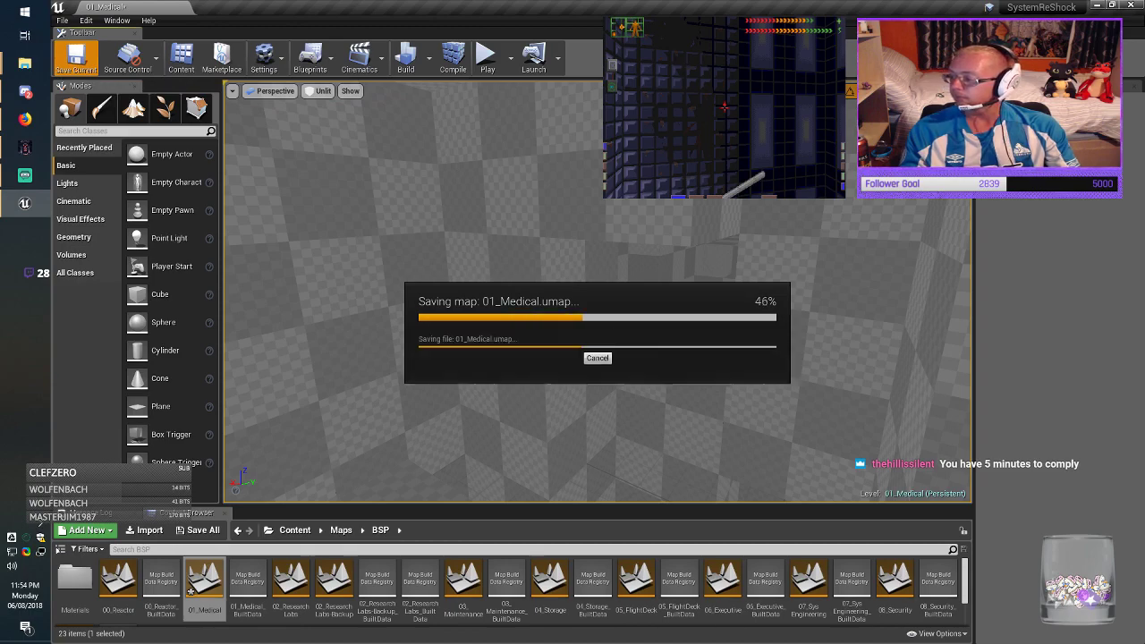
# Step: View the open end of the new passage and switch to the original System Shock to examine the matching area
pyautogui.press('w')
pyautogui.moveTo(597, 304); pyautogui.dragTo(443, 322, button='right')
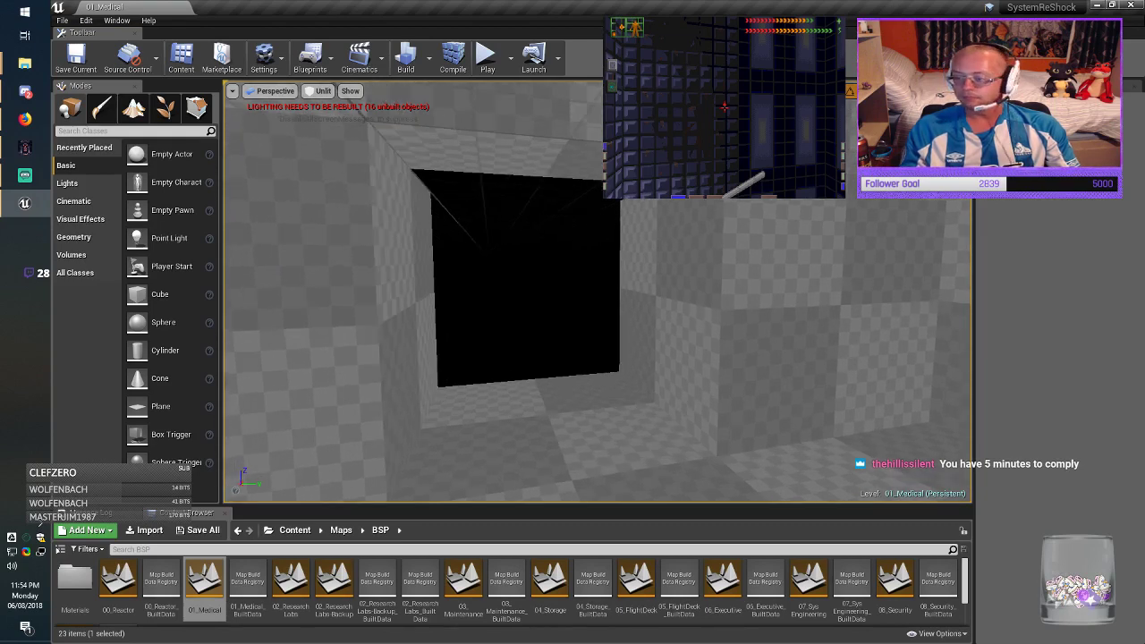
pyautogui.hotkey('alt', 'Tab')
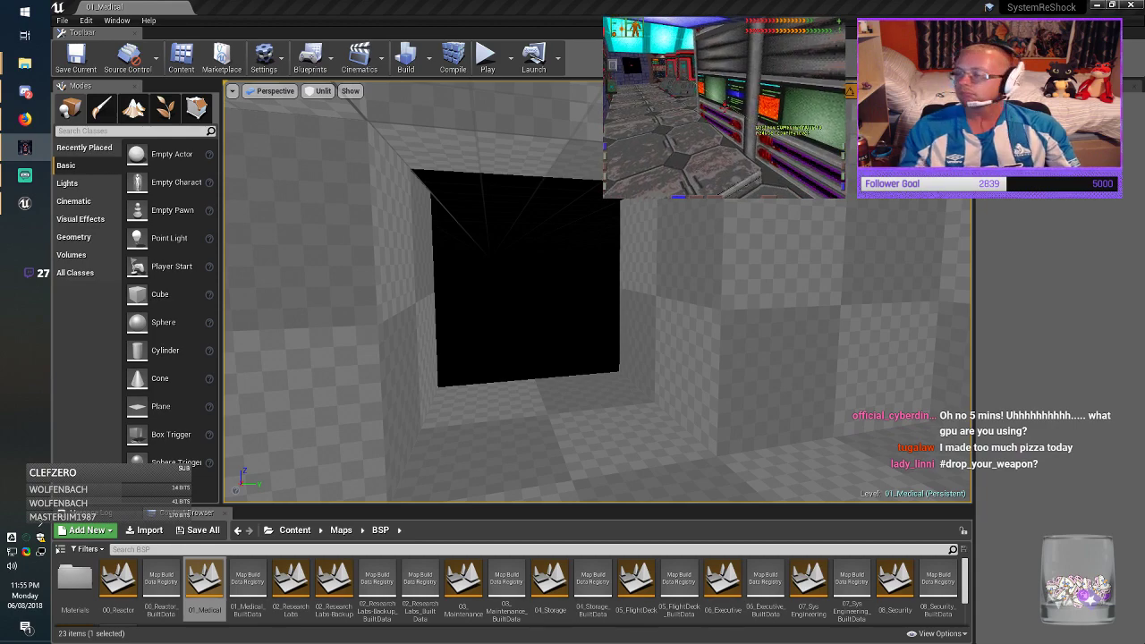
# Step: Set the passage floor block's X size to 400 and move it along X so it extends outward from the opening
pyautogui.click(546, 433)
pyautogui.moveTo(545, 433)
pyautogui.mouseDown(button='right')
pyautogui.moveTo(679, 474)
pyautogui.moveTo(751, 474)
pyautogui.mouseUp(button='right')
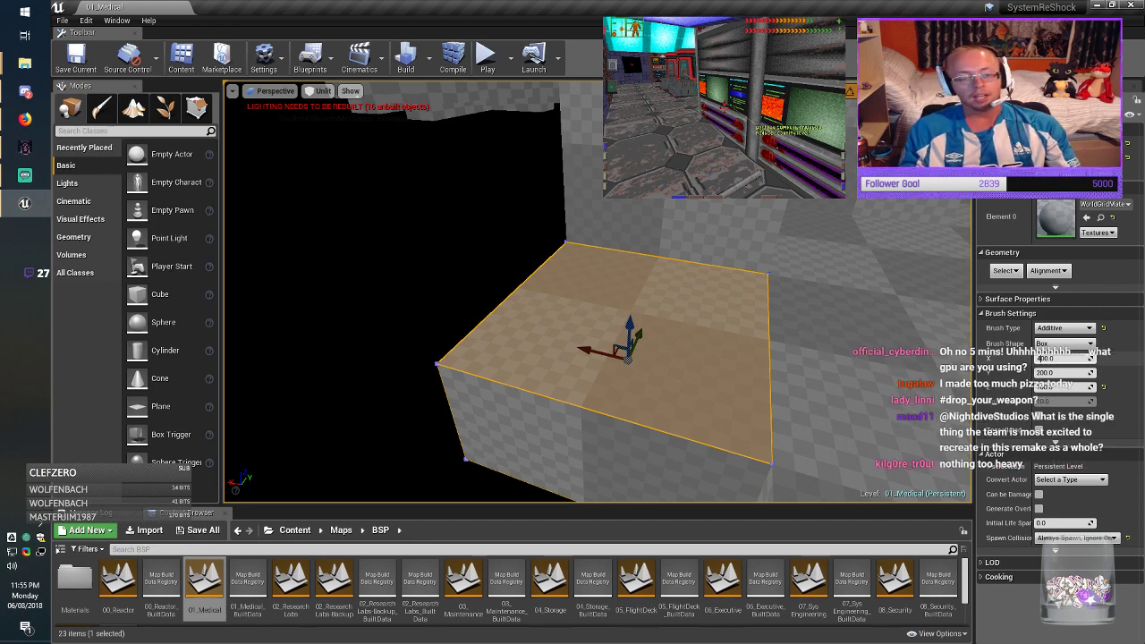
pyautogui.press('Return')
pyautogui.moveTo(587, 350); pyautogui.dragTo(486, 338)
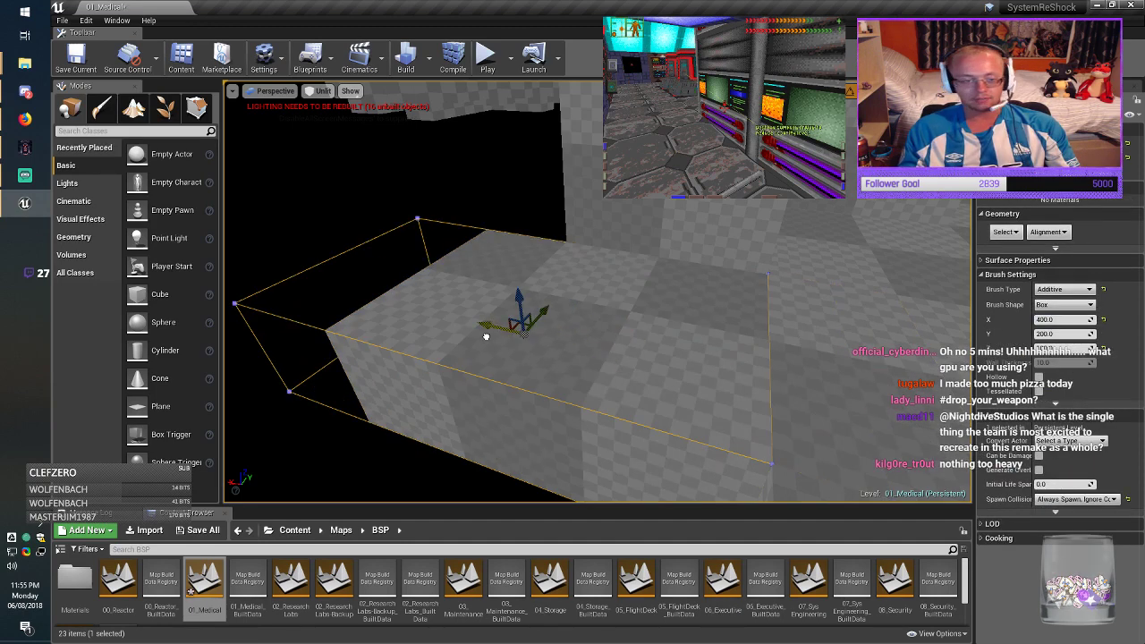
# Step: Duplicate the passage floor block outward along X and set the copy's X size to 200, adjoining the original block's end
pyautogui.press('a')
pyautogui.moveTo(486, 338); pyautogui.dragTo(483, 331, button='right')
pyautogui.keyDown('alt'); pyautogui.moveTo(618, 348); pyautogui.dragTo(379, 281); pyautogui.keyUp('alt')
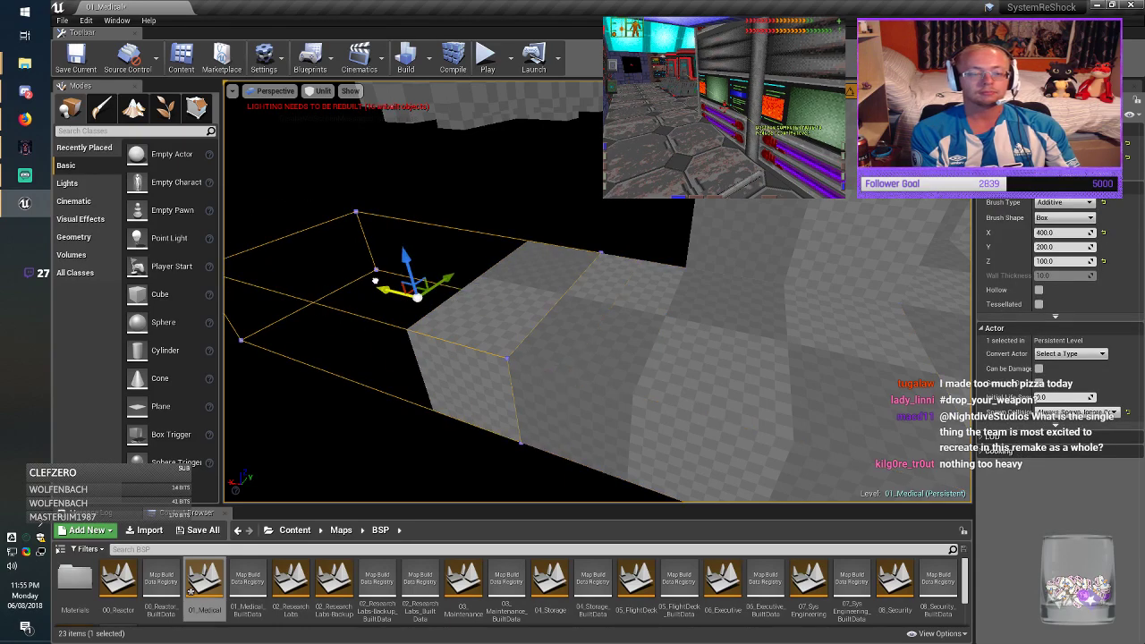
pyautogui.press('a')
pyautogui.moveTo(379, 282); pyautogui.dragTo(429, 285, button='right')
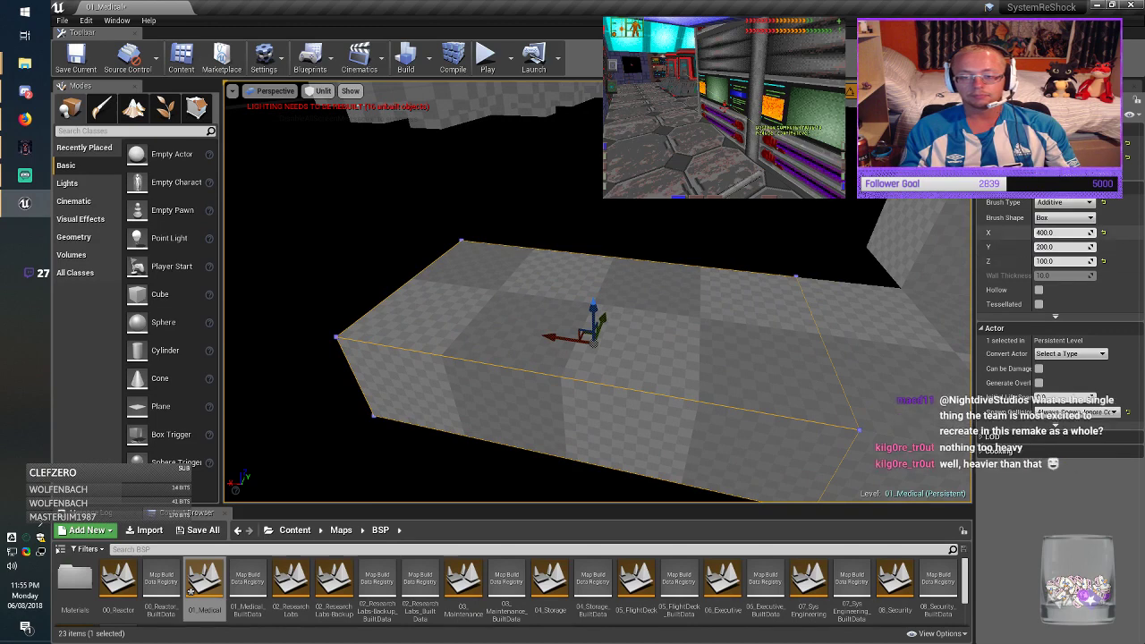
pyautogui.press('BackSpace')
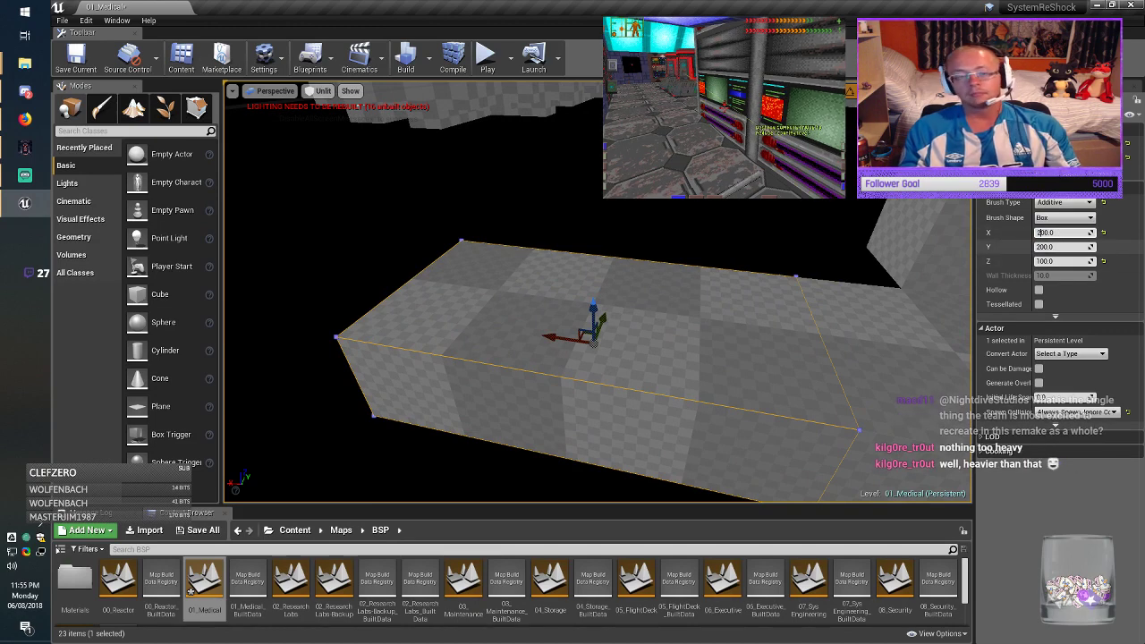
pyautogui.press('Return')
pyautogui.moveTo(550, 335)
pyautogui.mouseDown()
pyautogui.moveTo(483, 313)
pyautogui.moveTo(539, 334)
pyautogui.mouseUp()
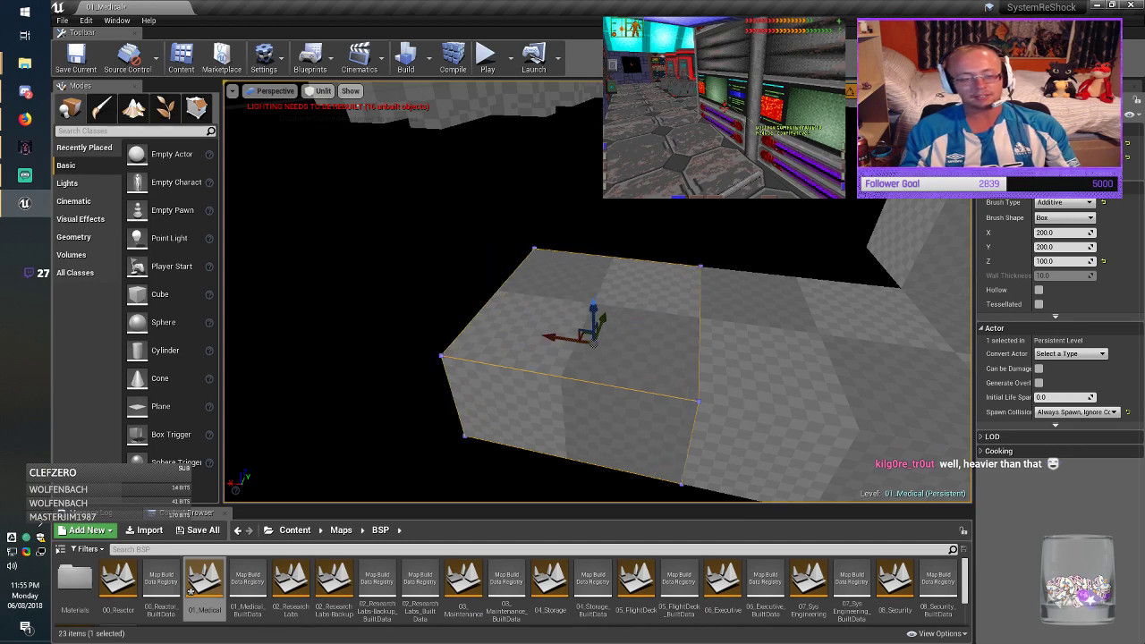
pyautogui.moveTo(539, 334); pyautogui.dragTo(547, 313, button='right')
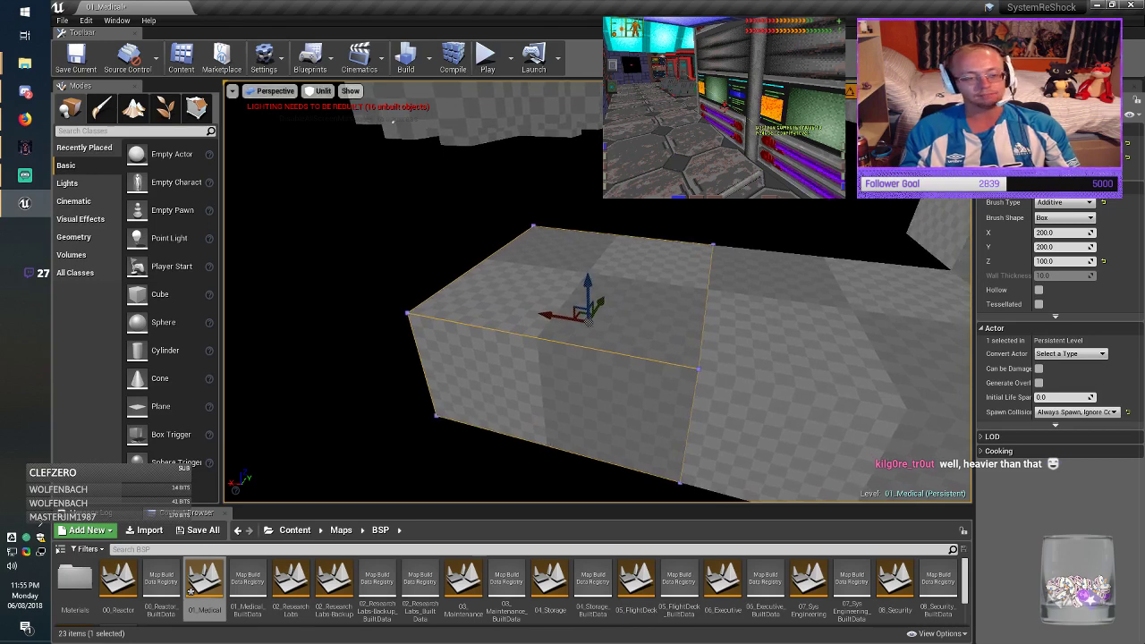
# Step: Raise the 200-unit floor block along Z and lower its passage-side top edge in geometry editing to form a ramp
pyautogui.click(559, 288)
pyautogui.moveTo(588, 286); pyautogui.dragTo(587, 236)
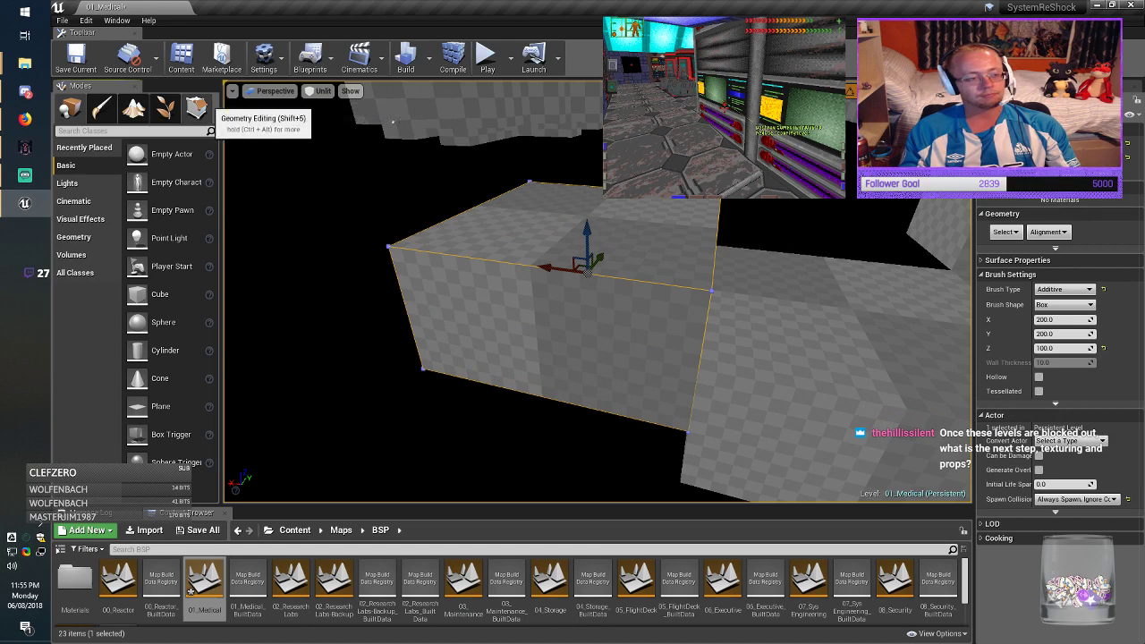
pyautogui.click(196, 108)
pyautogui.press('d')
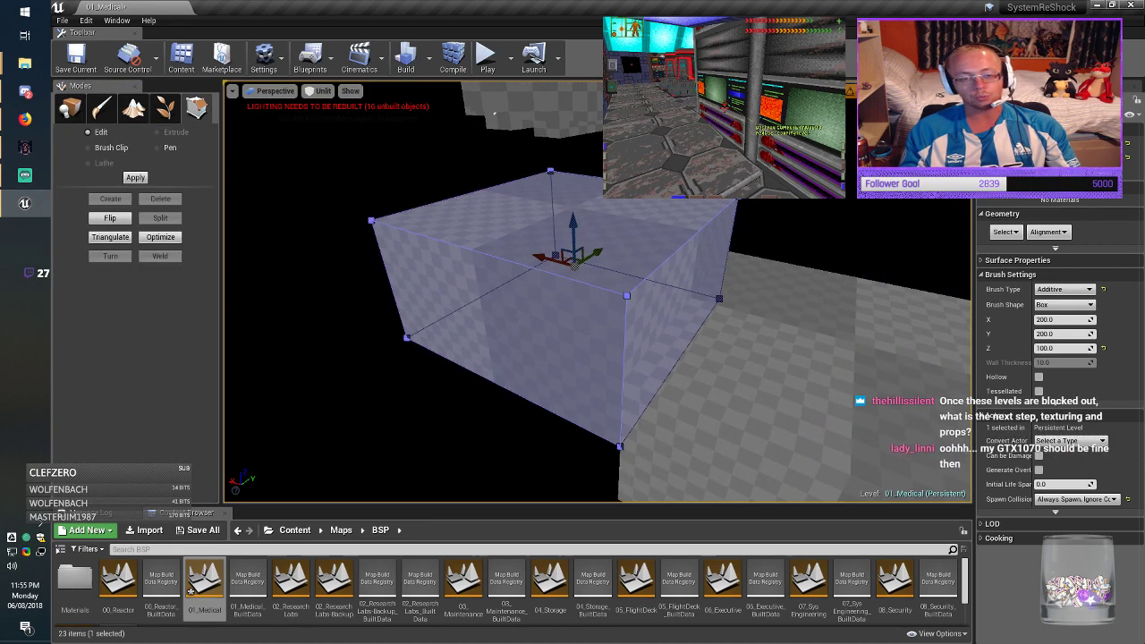
pyautogui.click(695, 234)
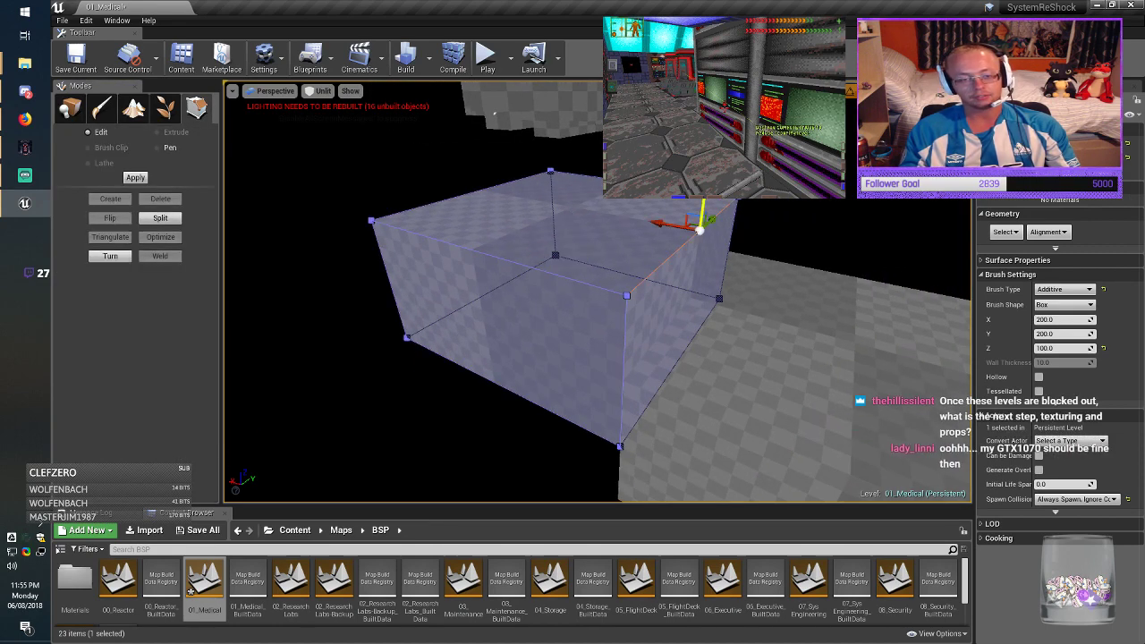
pyautogui.moveTo(706, 187); pyautogui.dragTo(709, 250)
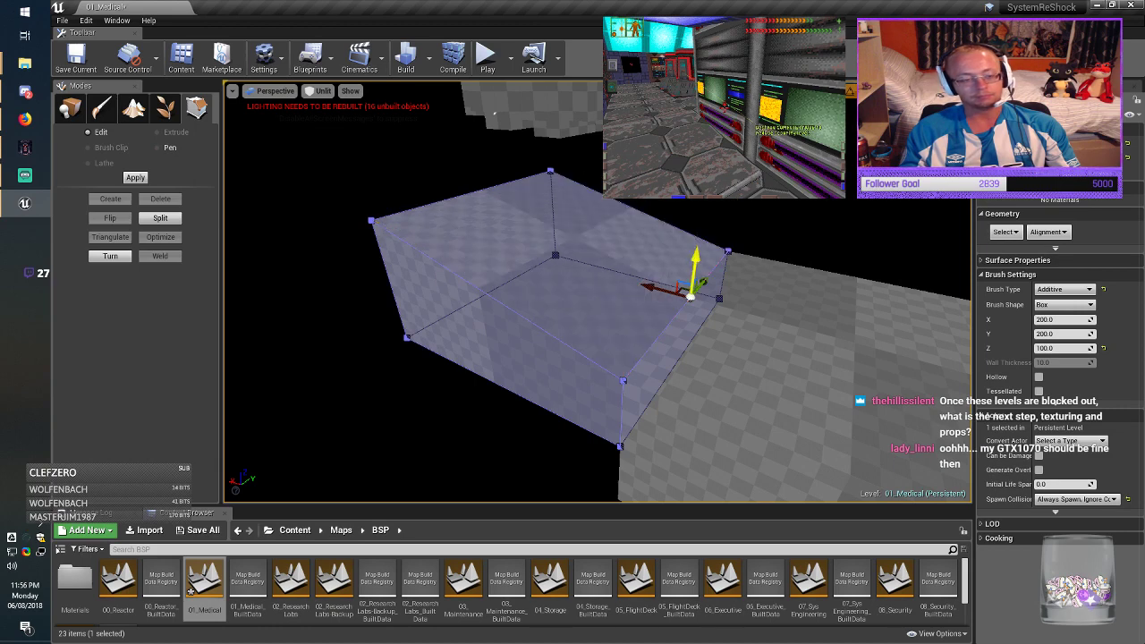
pyautogui.click(71, 109)
pyautogui.press('Escape')
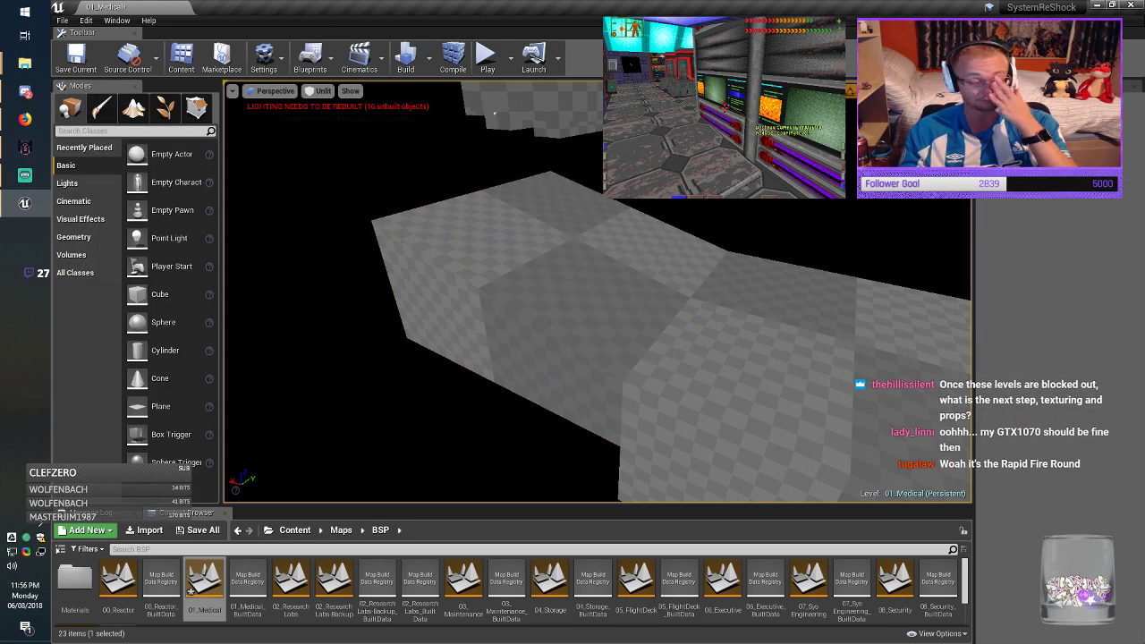
# Step: Duplicate the 400-unit passage floor block past the ramp and raise the copy along Z to the ramp's upper end
pyautogui.click(777, 349)
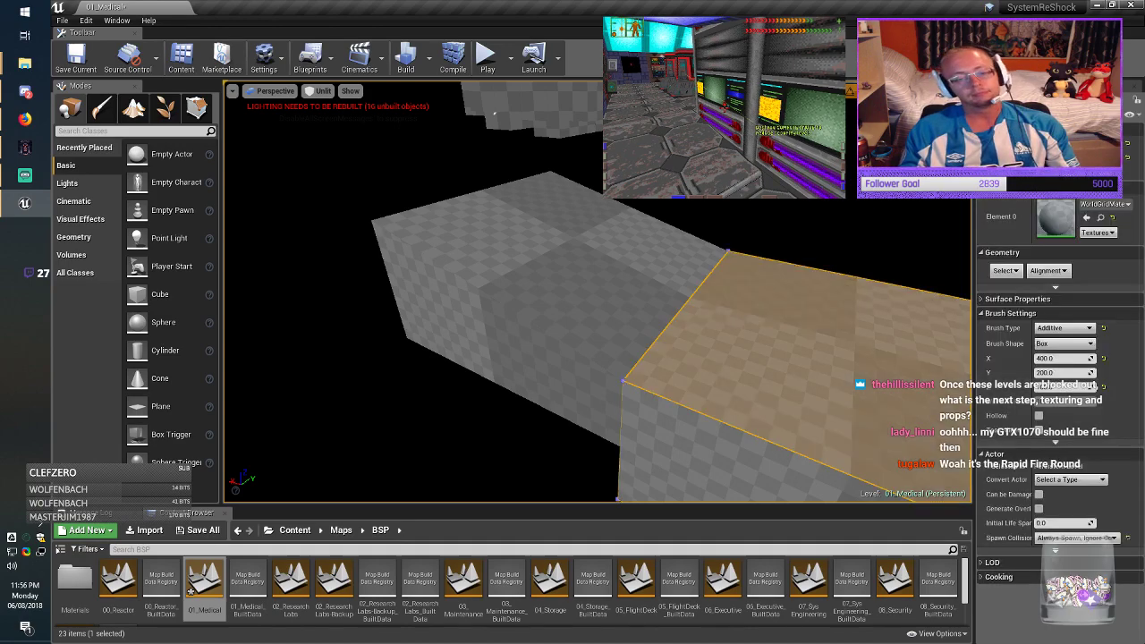
pyautogui.moveTo(776, 349)
pyautogui.mouseDown(button='right')
pyautogui.moveTo(868, 421)
pyautogui.moveTo(832, 393)
pyautogui.mouseUp(button='right')
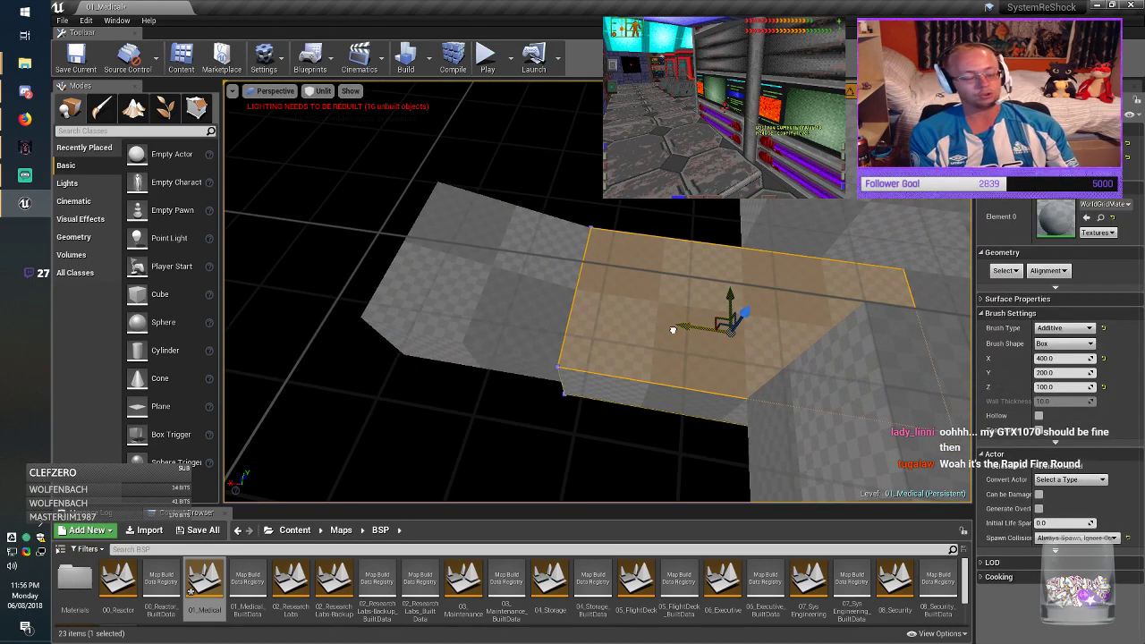
pyautogui.moveTo(673, 330)
pyautogui.keyDown('alt'); pyautogui.mouseDown()
pyautogui.moveTo(183, 238)
pyautogui.moveTo(277, 254)
pyautogui.mouseUp(); pyautogui.keyUp('alt')
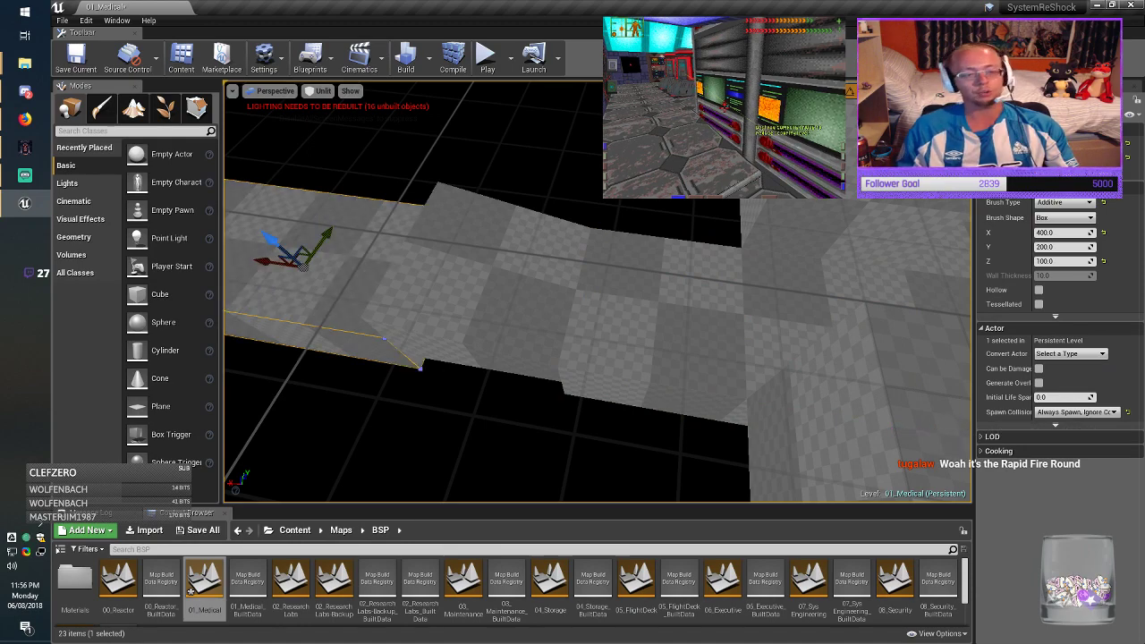
pyautogui.moveTo(277, 254)
pyautogui.mouseDown(button='right')
pyautogui.moveTo(269, 273)
pyautogui.moveTo(252, 260)
pyautogui.moveTo(234, 273)
pyautogui.mouseUp(button='right')
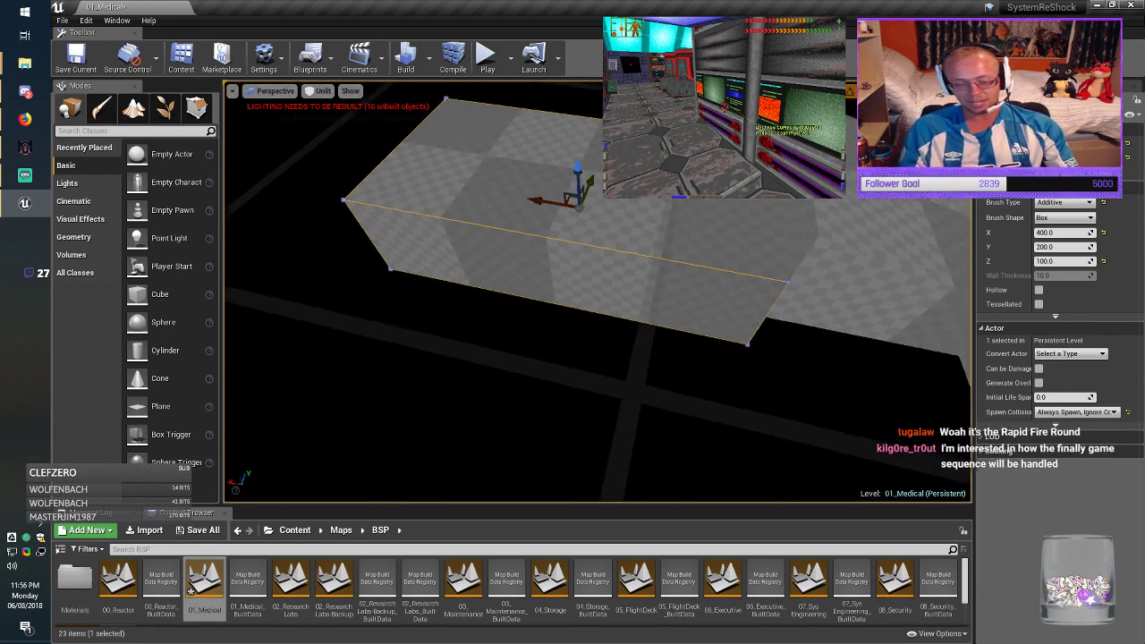
pyautogui.moveTo(577, 164); pyautogui.dragTo(576, 126)
pyautogui.moveTo(576, 126); pyautogui.dragTo(576, 137, button='right')
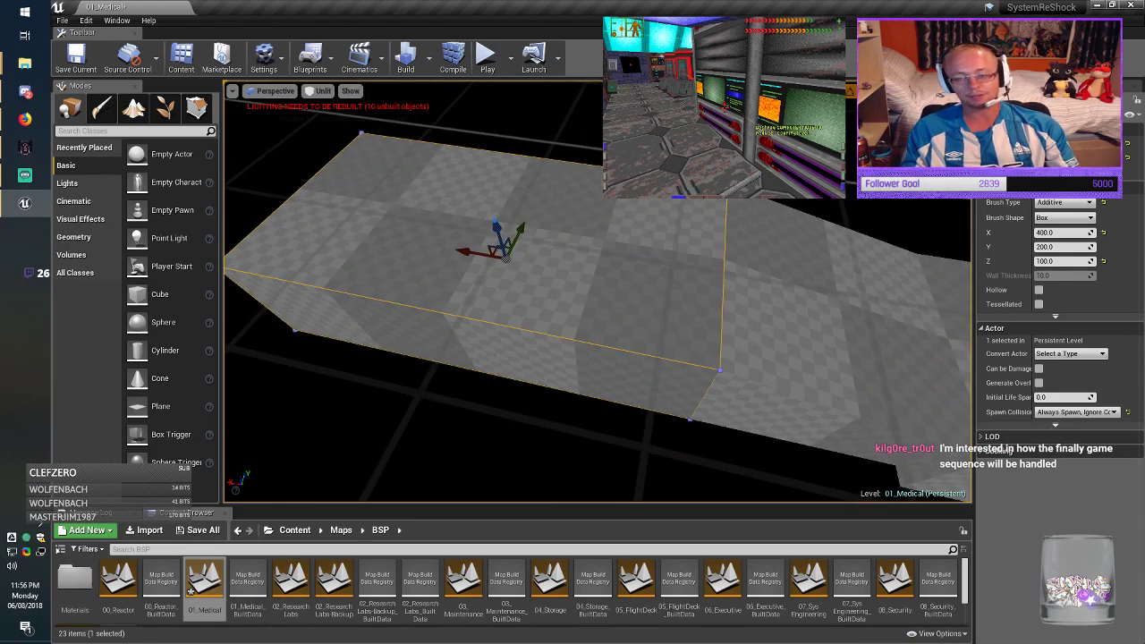
# Step: Check the matching floor in the original System Shock and set the raised end block's X and Y sizes to 800
pyautogui.hotkey('alt', 'Tab')
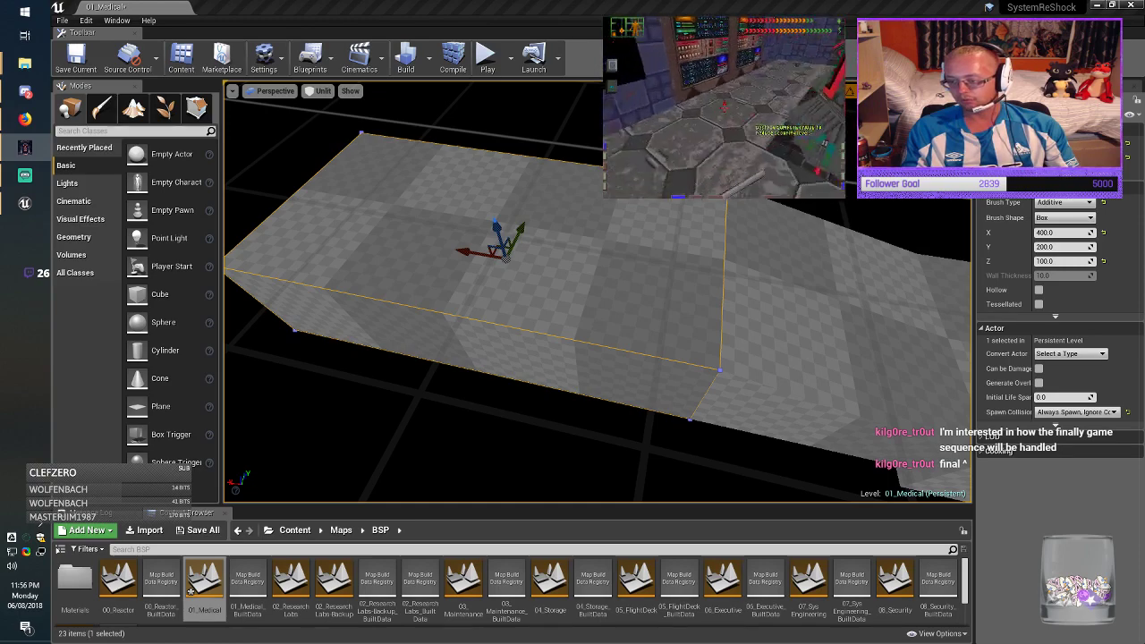
pyautogui.moveTo(598, 314); pyautogui.dragTo(579, 219, button='middle')
pyautogui.click(580, 371)
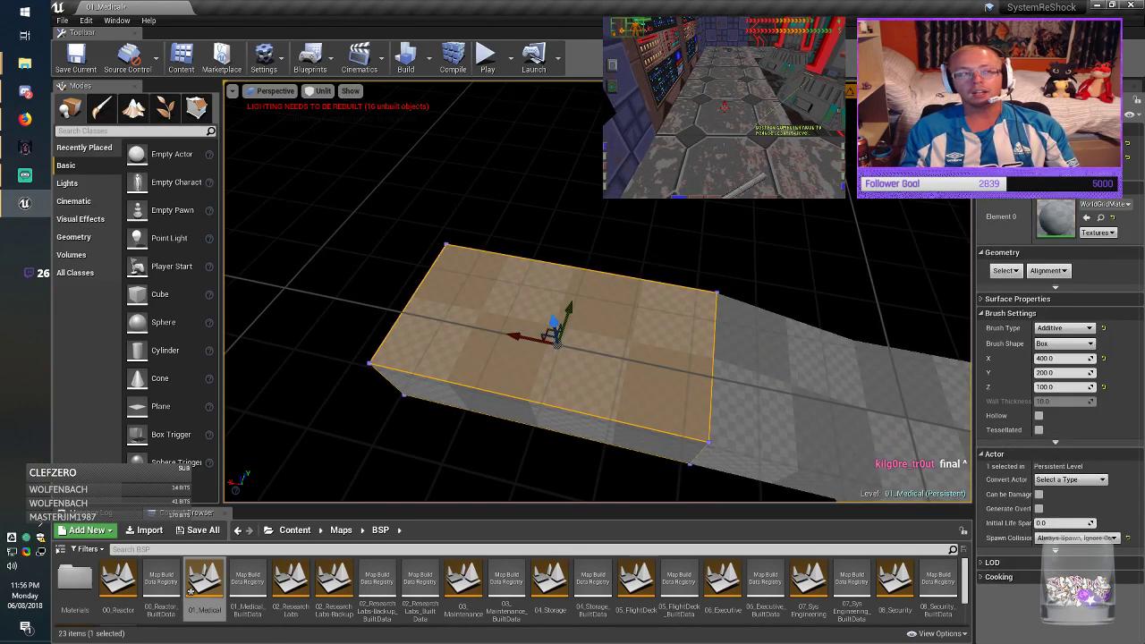
pyautogui.moveTo(580, 371)
pyautogui.mouseDown(button='right')
pyautogui.moveTo(589, 390)
pyautogui.moveTo(608, 391)
pyautogui.moveTo(601, 376)
pyautogui.mouseUp(button='right')
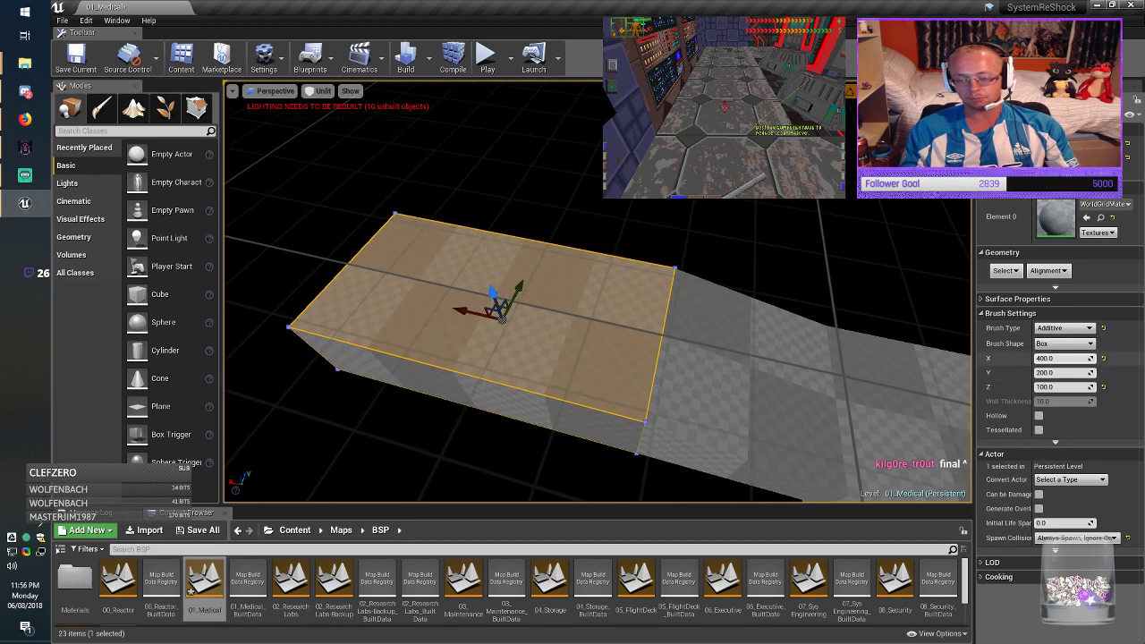
pyautogui.click(1060, 359)
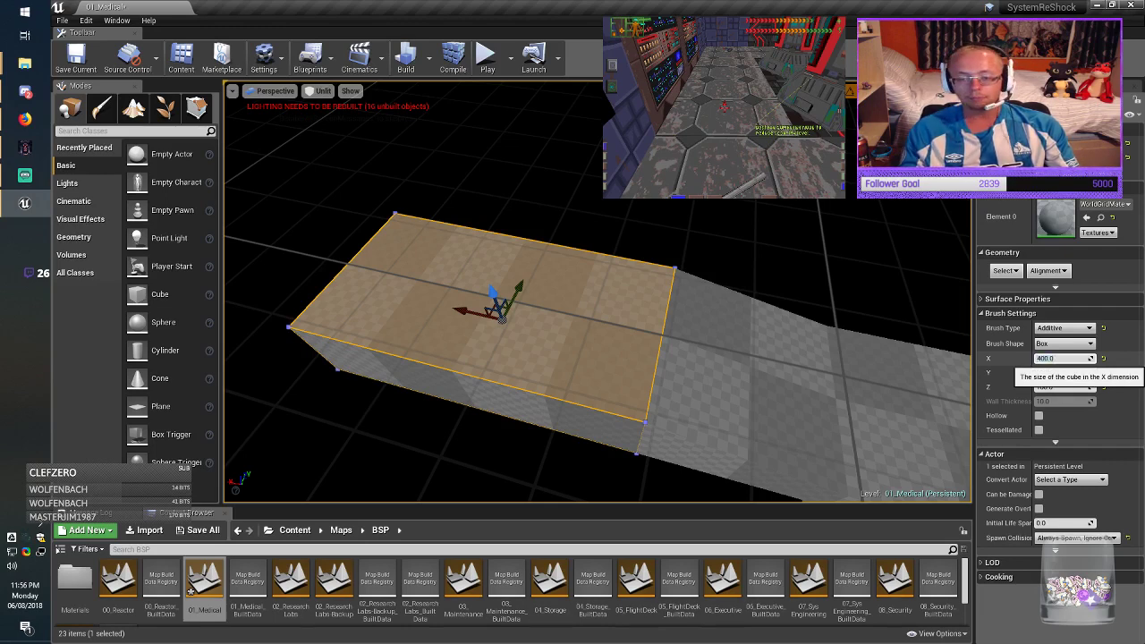
pyautogui.press('Delete')
pyautogui.write('8')
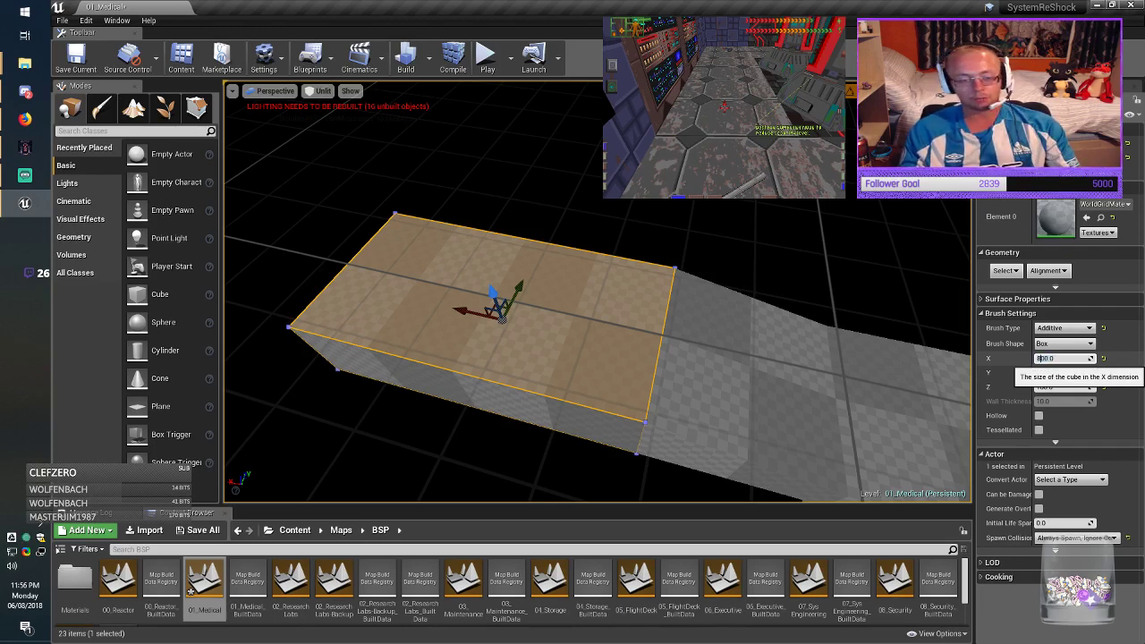
pyautogui.press('Tab')
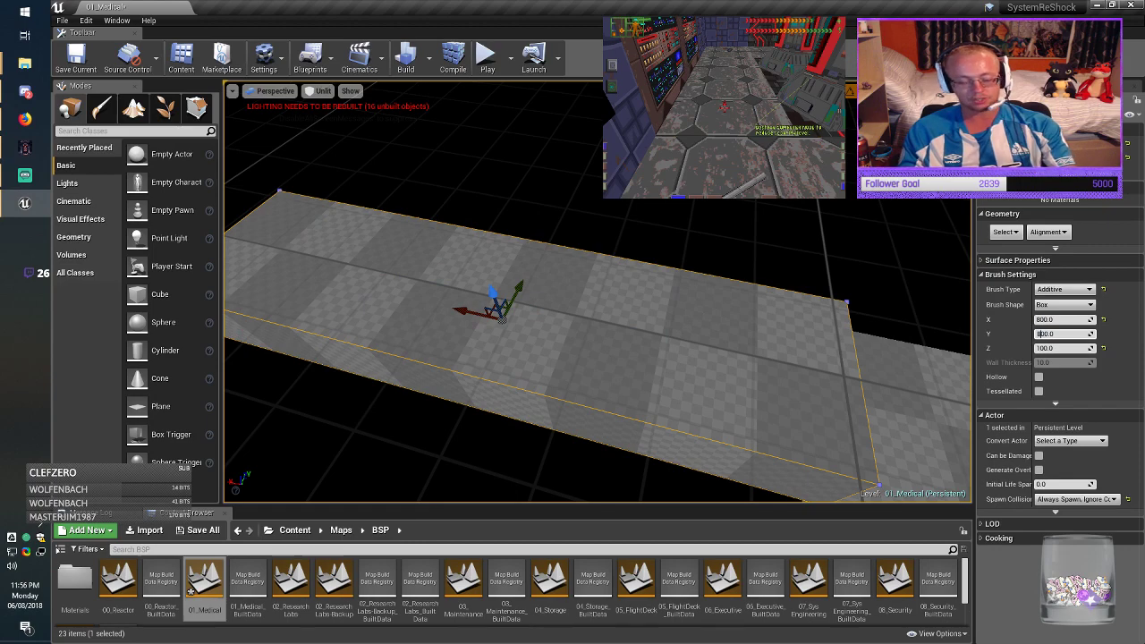
pyautogui.press('Return')
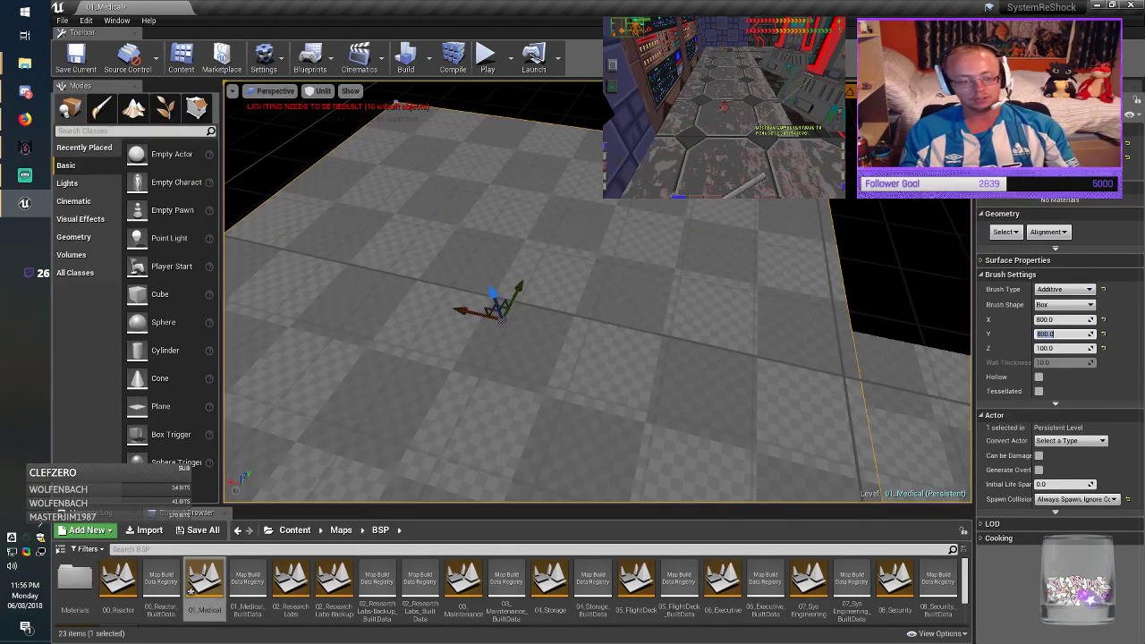
# Step: Move the 800 by 800 floor block along X against the ramp's upper end and save the level
pyautogui.moveTo(492, 296)
pyautogui.mouseDown()
pyautogui.moveTo(401, 190)
pyautogui.moveTo(461, 308)
pyautogui.moveTo(288, 274)
pyautogui.mouseUp()
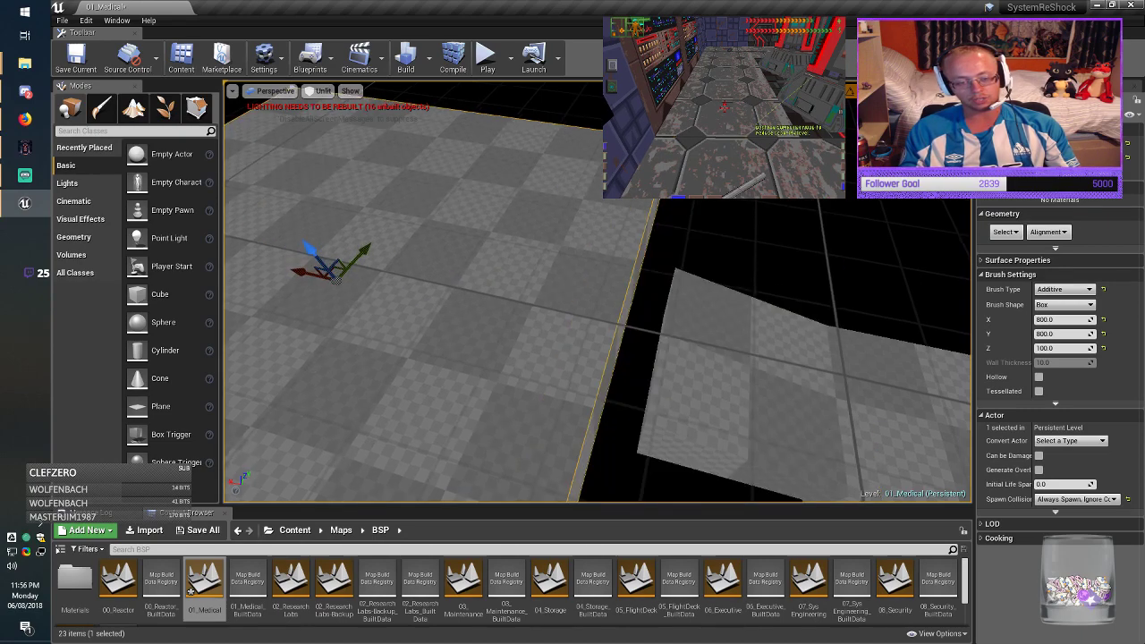
pyautogui.moveTo(288, 273); pyautogui.dragTo(264, 288, button='right')
pyautogui.moveTo(394, 234)
pyautogui.mouseDown()
pyautogui.moveTo(427, 170)
pyautogui.moveTo(490, 115)
pyautogui.moveTo(466, 143)
pyautogui.mouseUp()
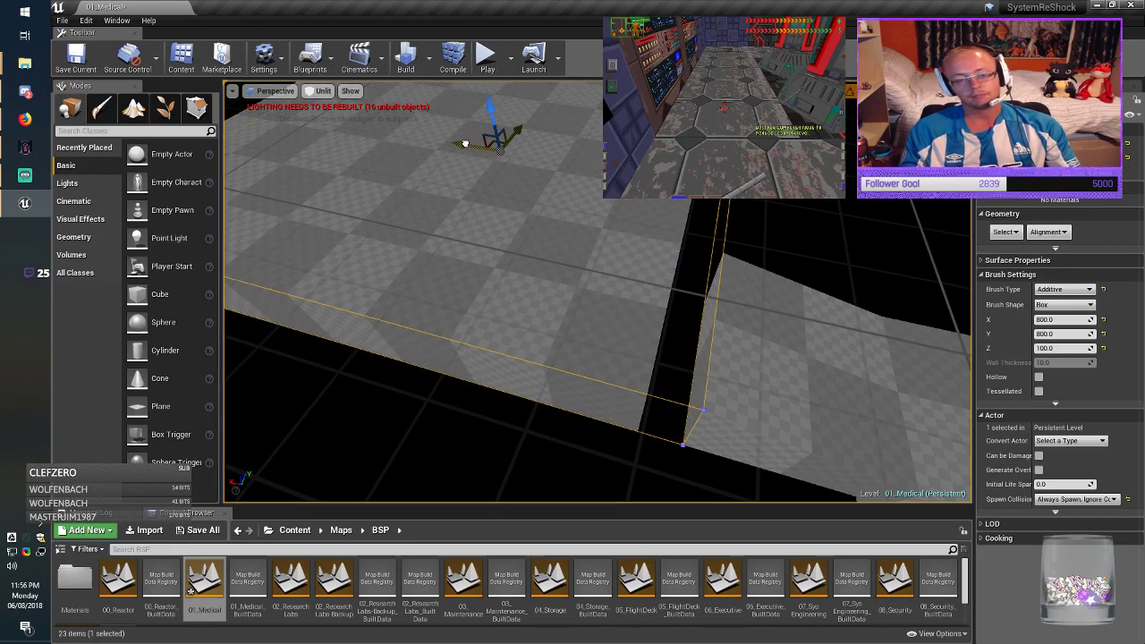
pyautogui.press('Escape')
pyautogui.moveTo(597, 291); pyautogui.dragTo(622, 211, button='right')
pyautogui.click(76, 58)
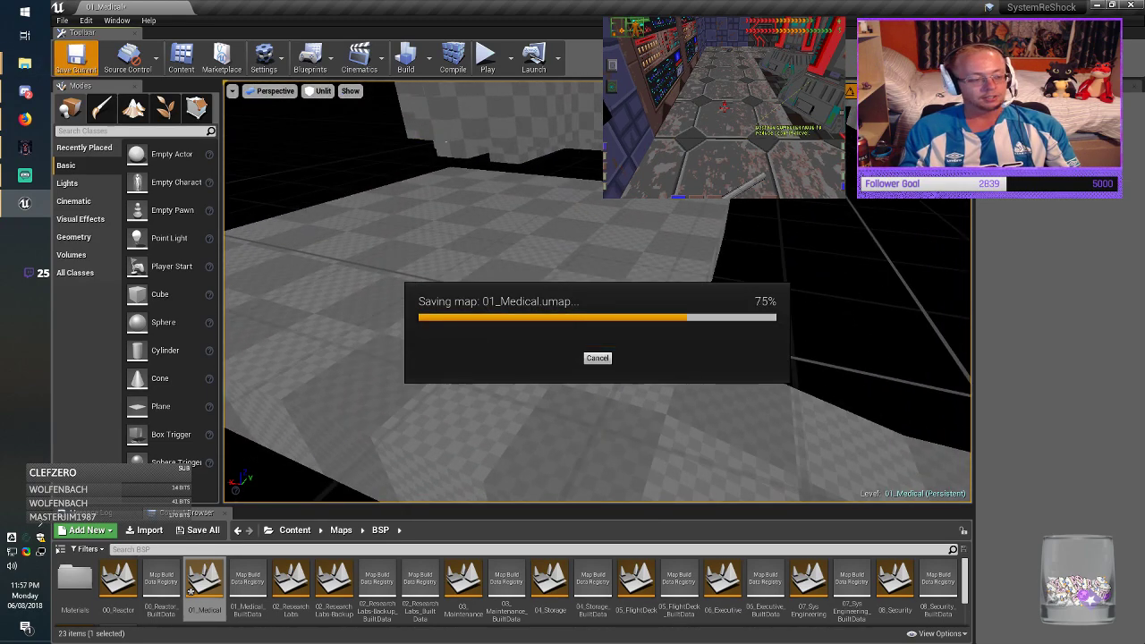
# Step: Place a basic Sphere on the new 800 by 800 floor block
pyautogui.moveTo(598, 291)
pyautogui.mouseDown(button='right')
pyautogui.moveTo(538, 273)
pyautogui.moveTo(595, 313)
pyautogui.moveTo(563, 309)
pyautogui.moveTo(584, 299)
pyautogui.mouseUp(button='right')
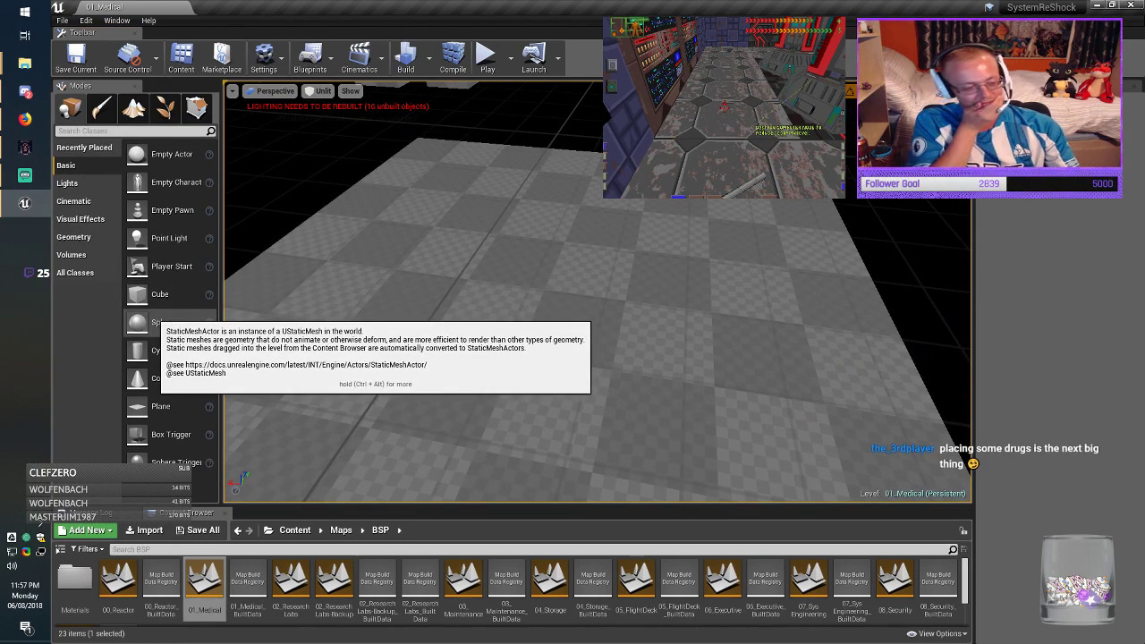
pyautogui.moveTo(429, 304); pyautogui.dragTo(444, 293, button='right')
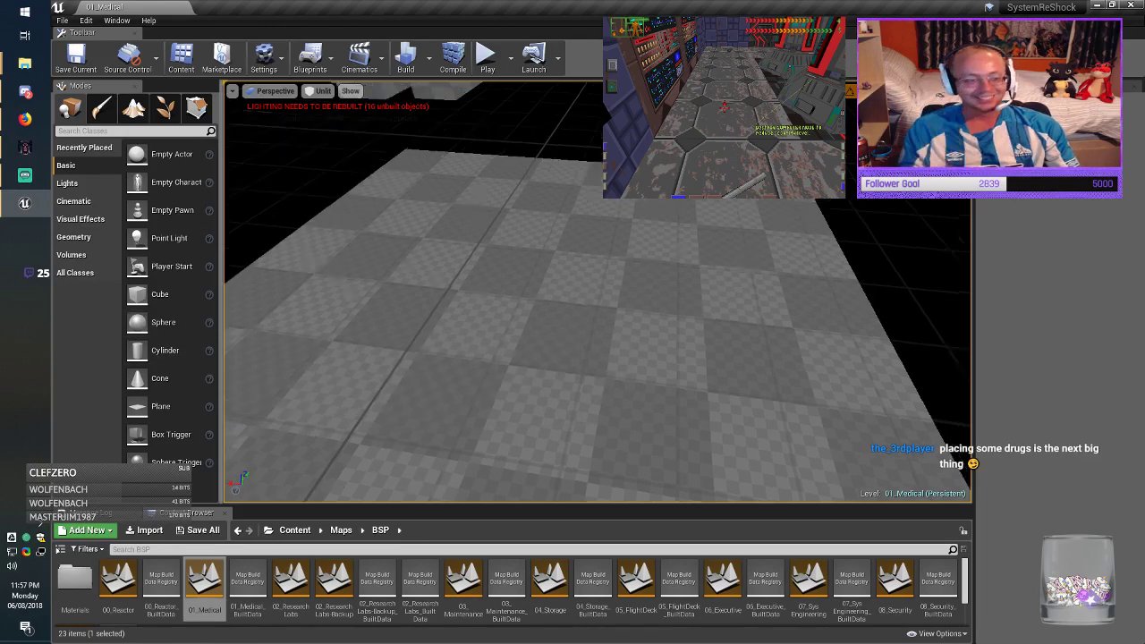
pyautogui.moveTo(537, 295)
pyautogui.keyDown('alt'); pyautogui.mouseDown()
pyautogui.moveTo(576, 303)
pyautogui.moveTo(554, 304)
pyautogui.mouseUp(); pyautogui.keyUp('alt')
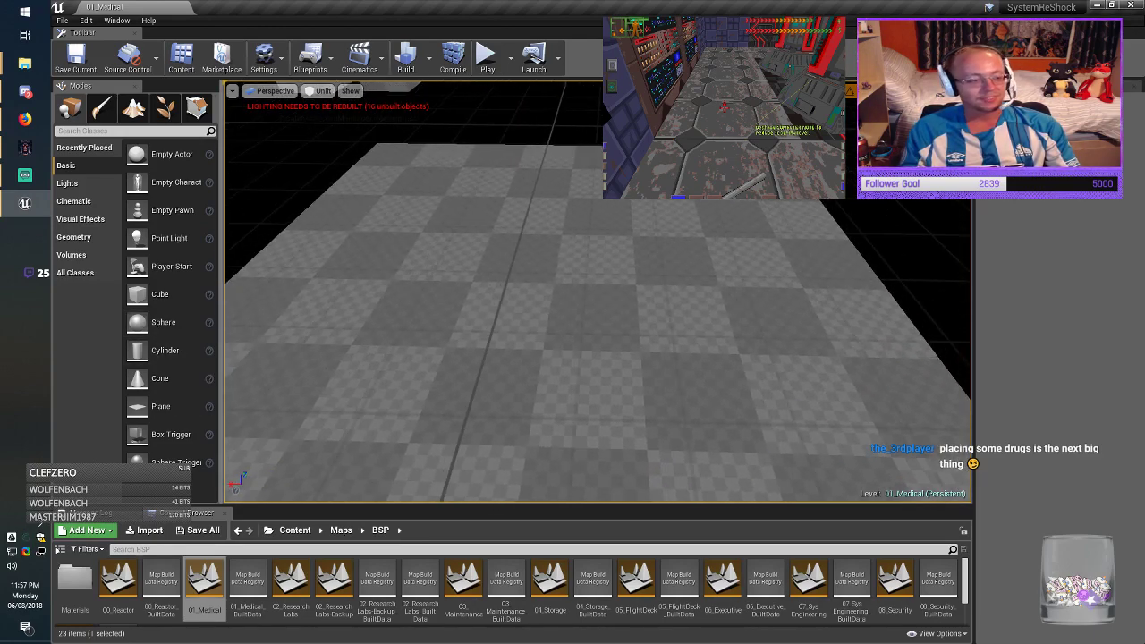
pyautogui.moveTo(164, 323); pyautogui.dragTo(644, 347)
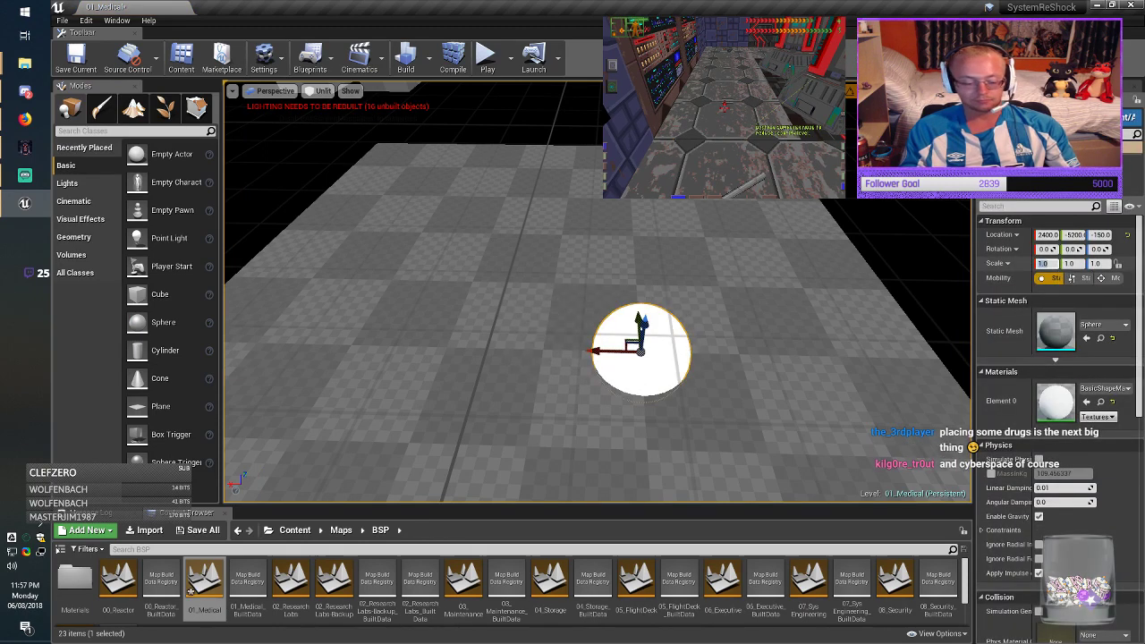
# Step: Set the sphere's scale to 2 on the X, Y and Z axes
pyautogui.write('2')
pyautogui.press('Return')
pyautogui.press('Tab')
pyautogui.write('2')
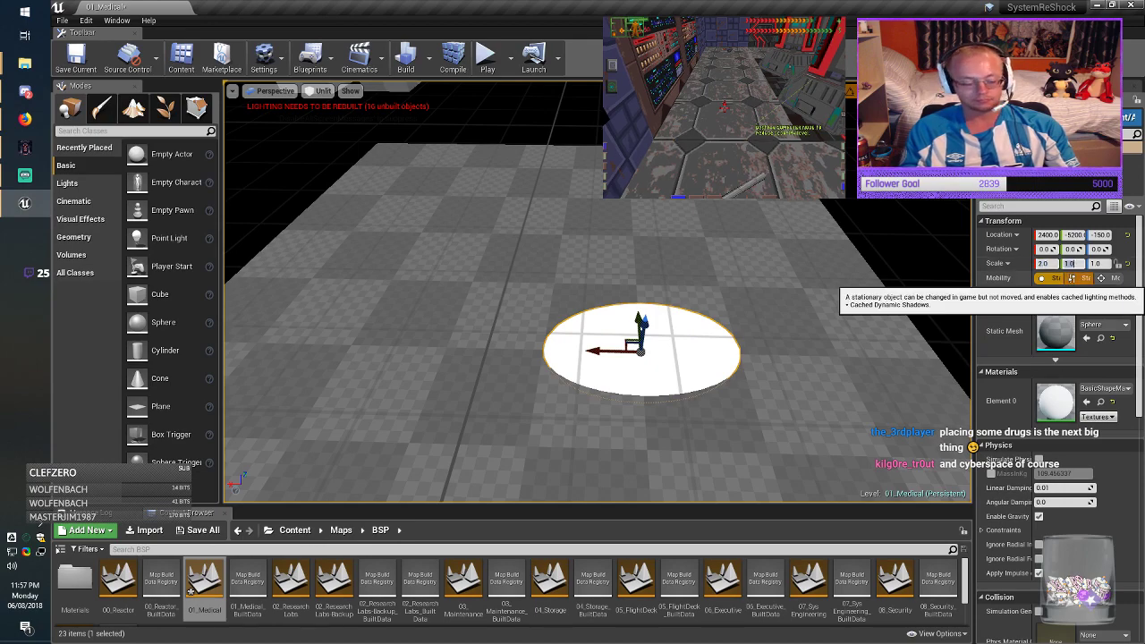
pyautogui.press('Return')
pyautogui.moveTo(841, 331); pyautogui.dragTo(948, 295, button='right')
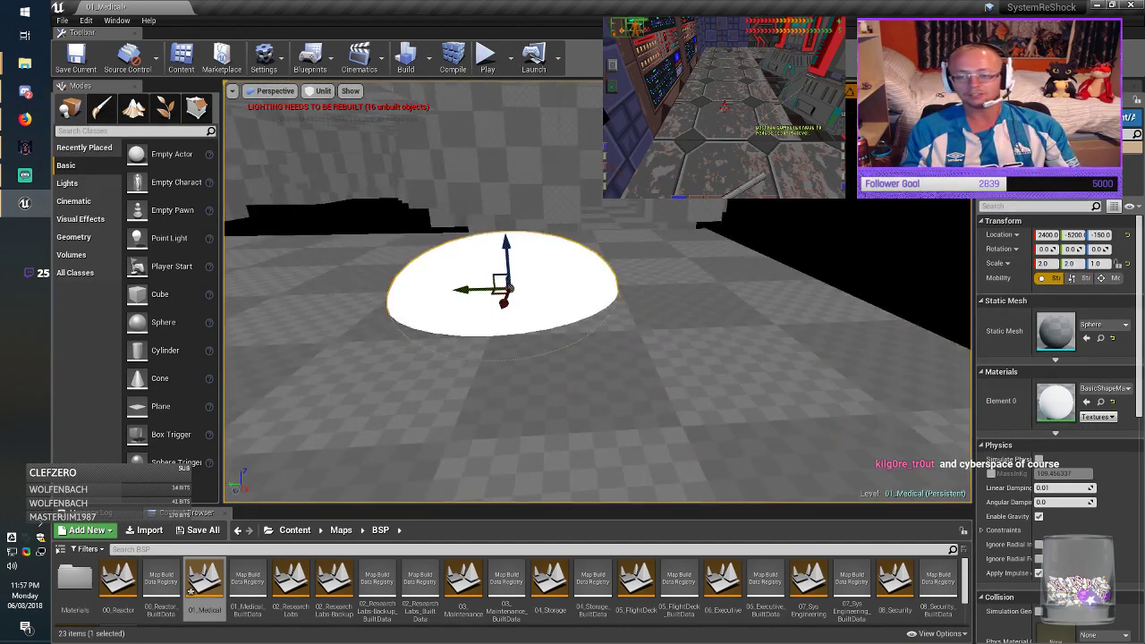
pyautogui.click(1098, 263)
pyautogui.write('2')
pyautogui.press('Return')
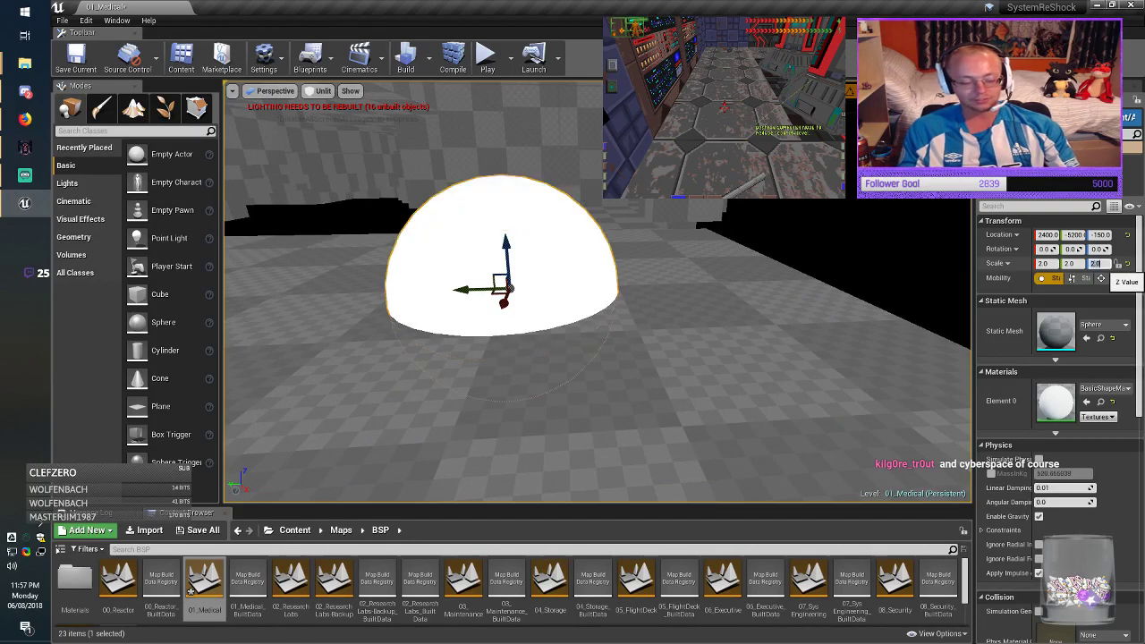
pyautogui.moveTo(761, 304); pyautogui.dragTo(698, 398, button='right')
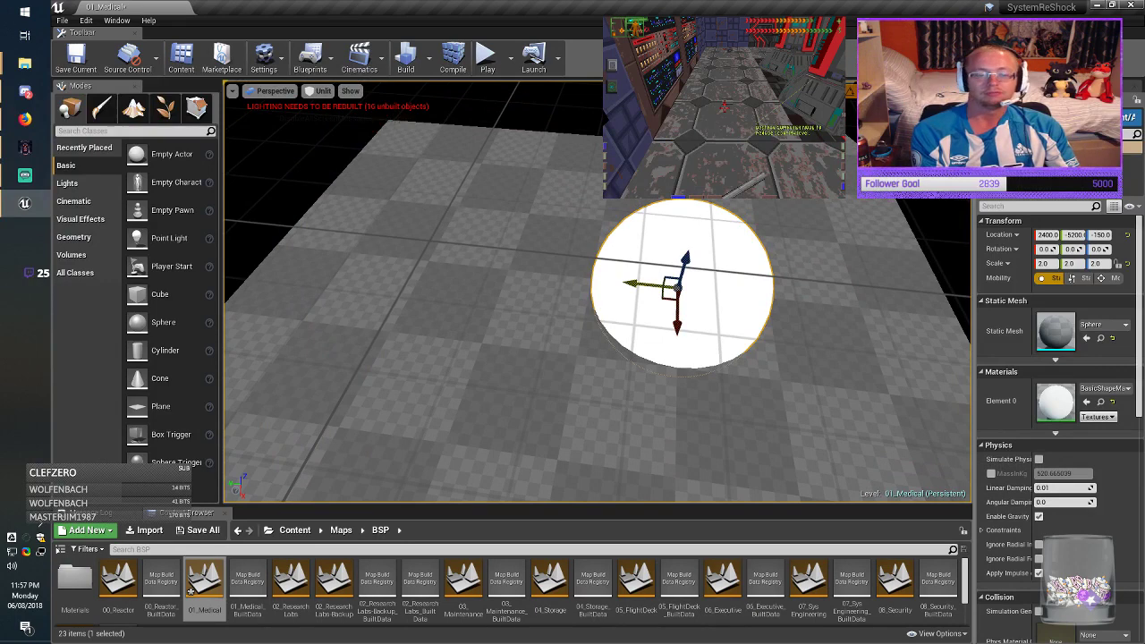
# Step: Duplicate the sphere 200 units along Y, and copy the pair along X to form a two-by-two group of spheres
pyautogui.keyDown('alt'); pyautogui.moveTo(631, 283); pyautogui.dragTo(452, 280); pyautogui.keyUp('alt')
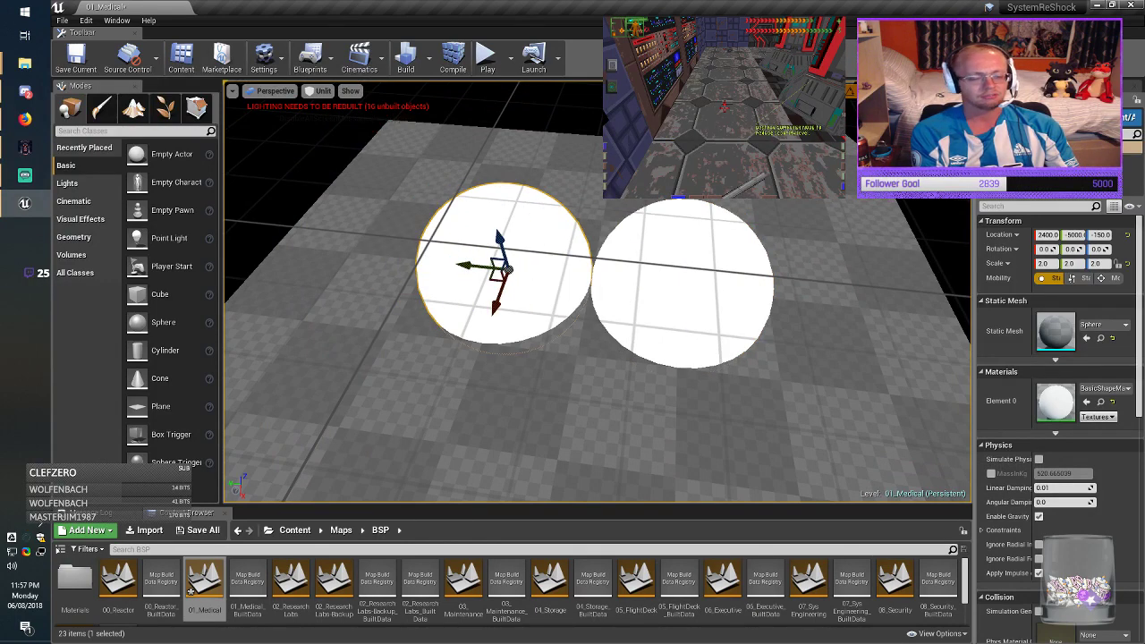
pyautogui.keyDown('ctrl'); pyautogui.click(677, 288); pyautogui.keyUp('ctrl')
pyautogui.keyDown('alt'); pyautogui.moveTo(678, 328); pyautogui.dragTo(648, 490); pyautogui.keyUp('alt')
pyautogui.moveTo(449, 434); pyautogui.dragTo(429, 489)
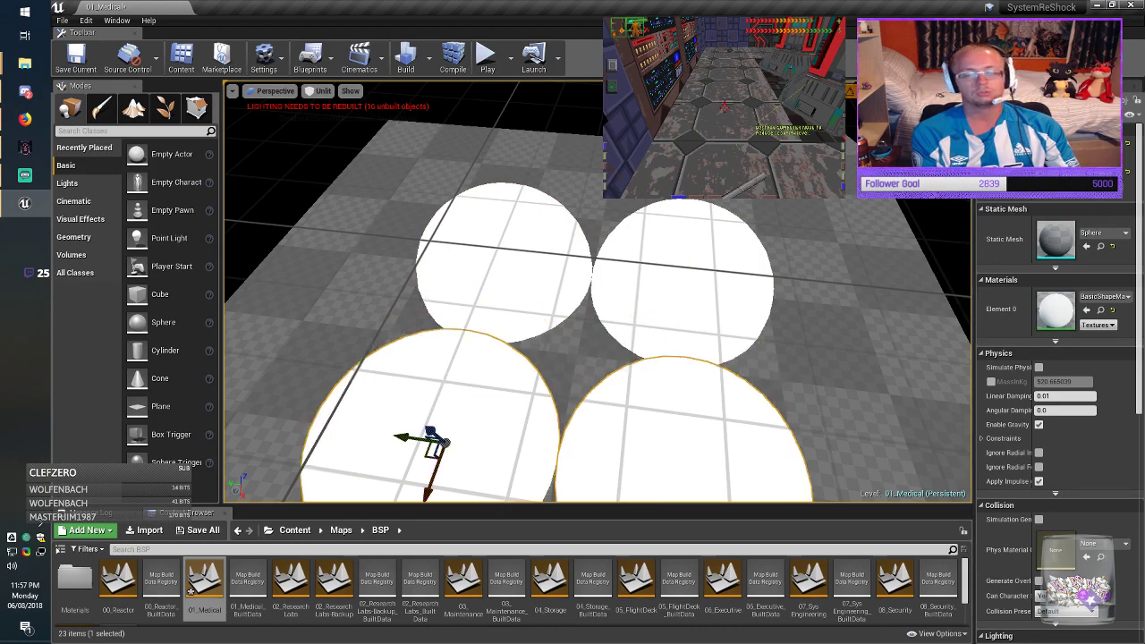
# Step: Deselect the spheres on the 800 by 800 floor block and save the level
pyautogui.moveTo(572, 358); pyautogui.dragTo(372, 313, button='right')
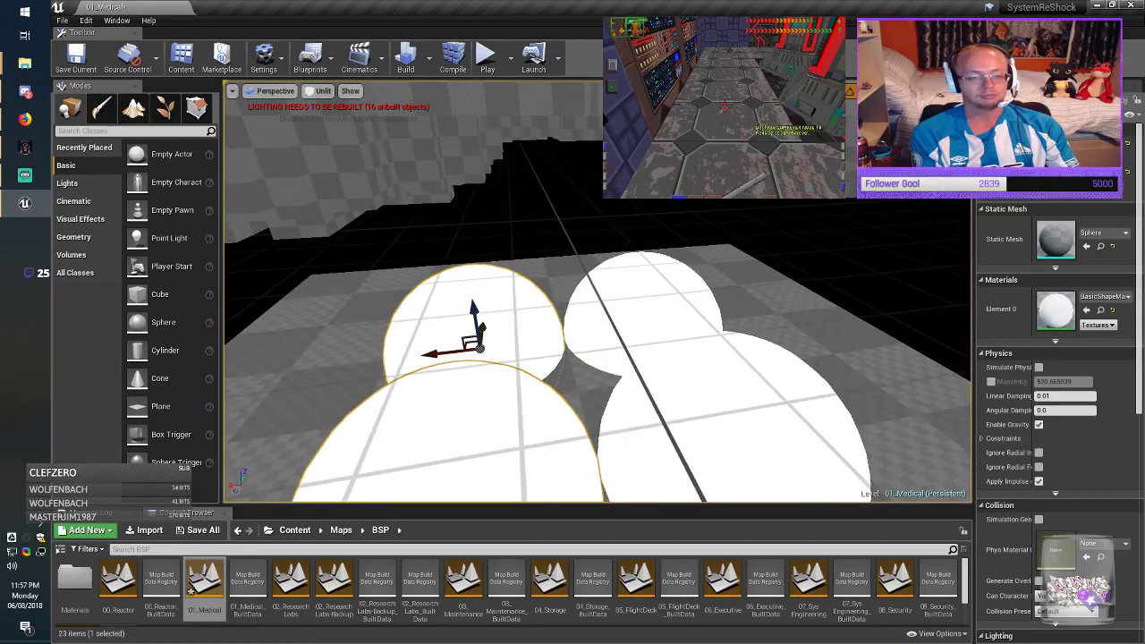
pyautogui.press('Escape')
pyautogui.moveTo(572, 304); pyautogui.dragTo(528, 394, button='right')
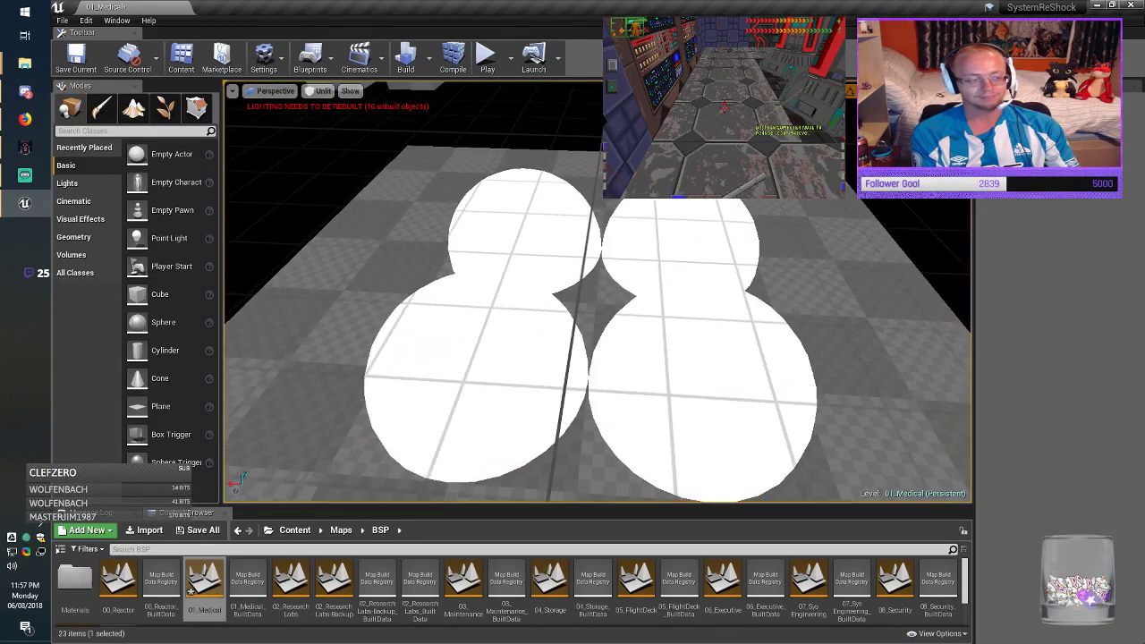
pyautogui.click(76, 58)
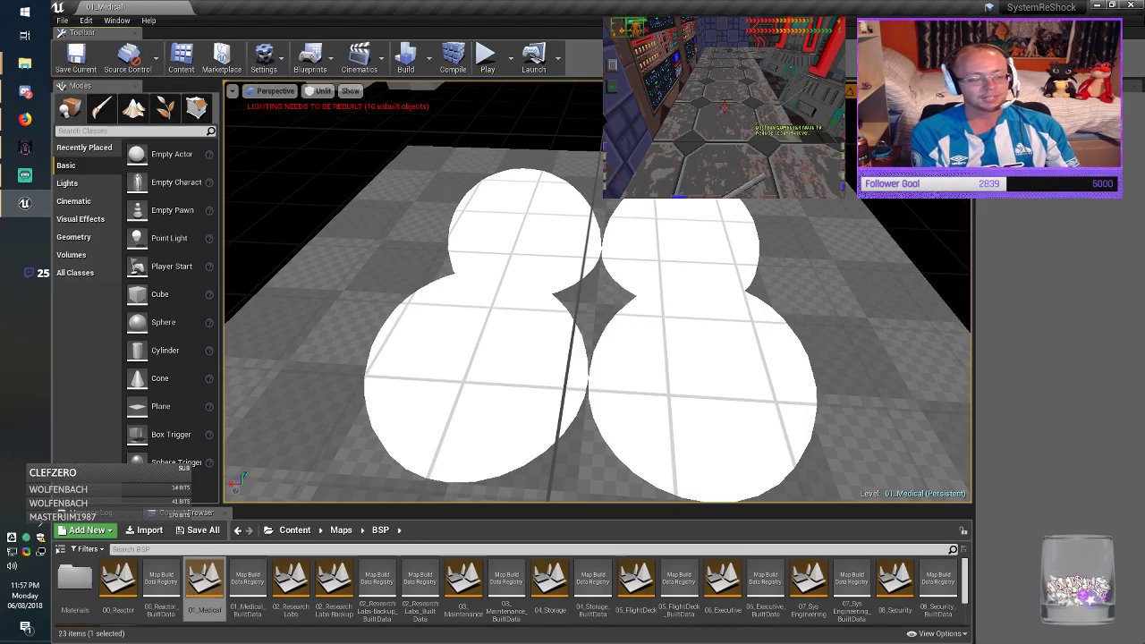
# Step: Try extending the 100 by 100 by 200 wall block beside the gap to an X size of 500, and slide it along X
pyautogui.moveTo(598, 295); pyautogui.dragTo(568, 226, button='right')
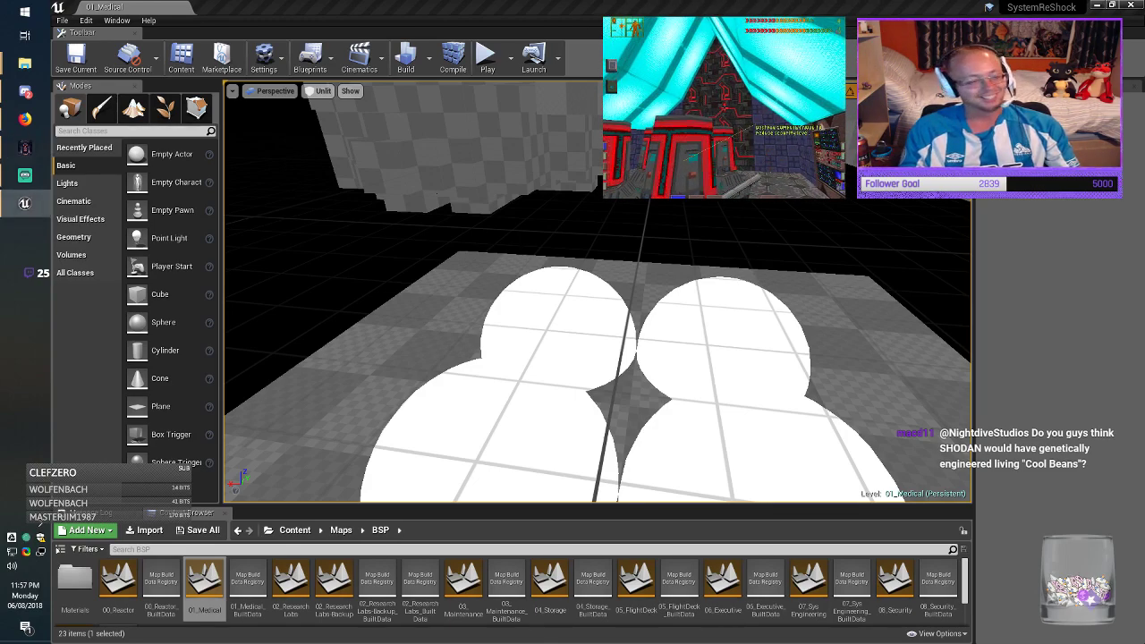
pyautogui.moveTo(597, 291); pyautogui.dragTo(774, 259, button='right')
pyautogui.click(756, 305)
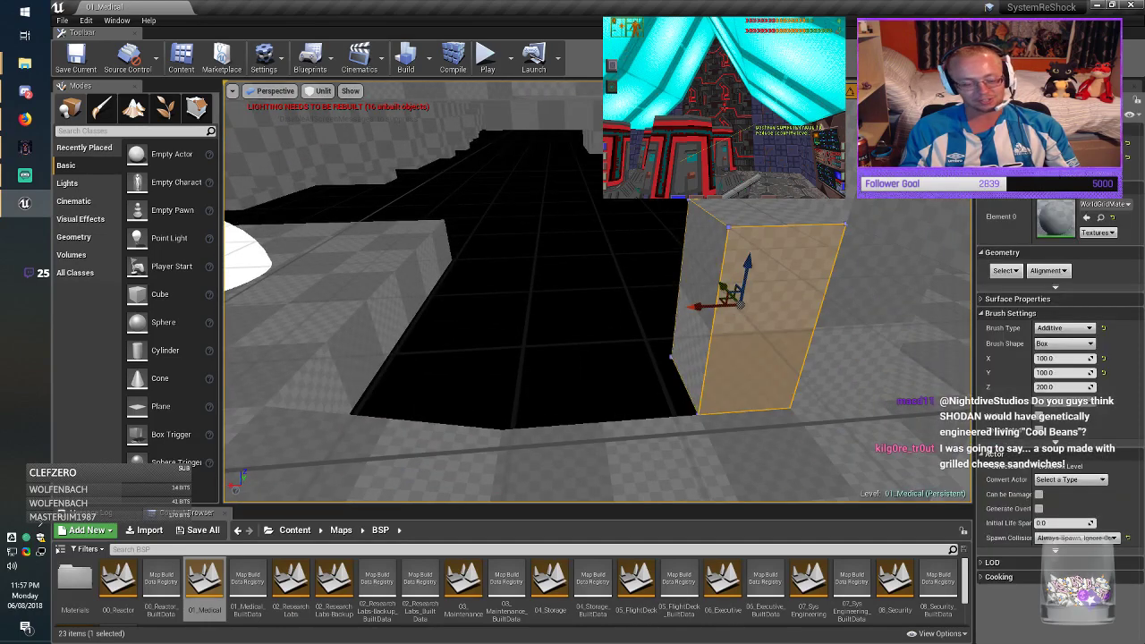
pyautogui.moveTo(756, 304)
pyautogui.mouseDown(button='right')
pyautogui.moveTo(703, 296)
pyautogui.moveTo(733, 335)
pyautogui.moveTo(765, 313)
pyautogui.moveTo(750, 294)
pyautogui.moveTo(733, 297)
pyautogui.moveTo(739, 313)
pyautogui.moveTo(743, 291)
pyautogui.moveTo(737, 330)
pyautogui.moveTo(760, 331)
pyautogui.moveTo(712, 345)
pyautogui.moveTo(750, 323)
pyautogui.mouseUp(button='right')
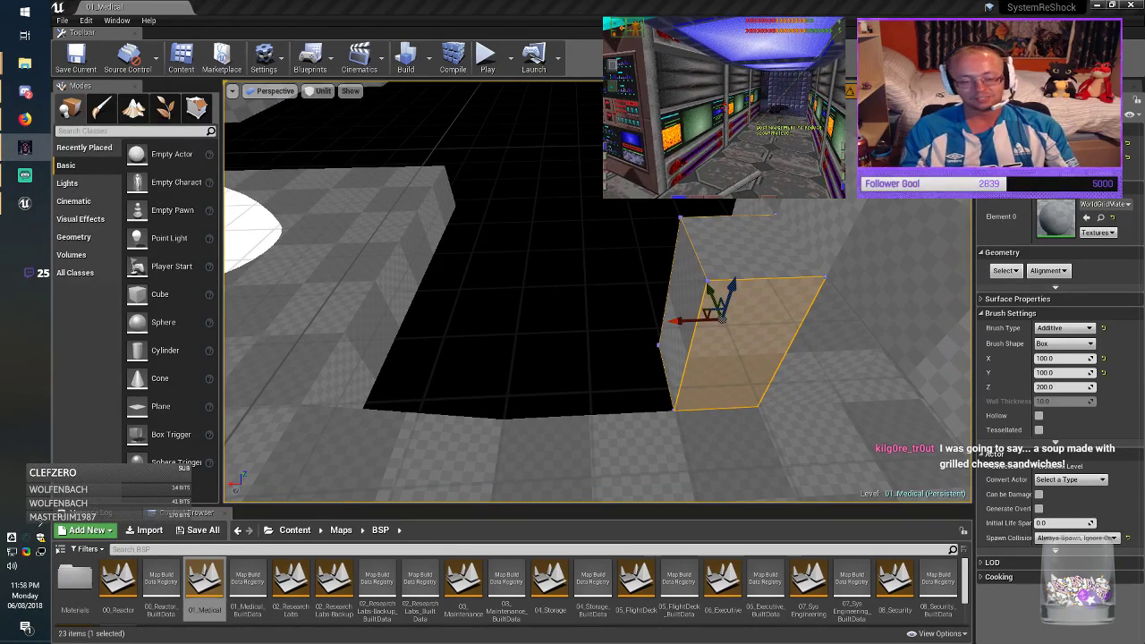
pyautogui.moveTo(598, 304); pyautogui.dragTo(610, 317, button='right')
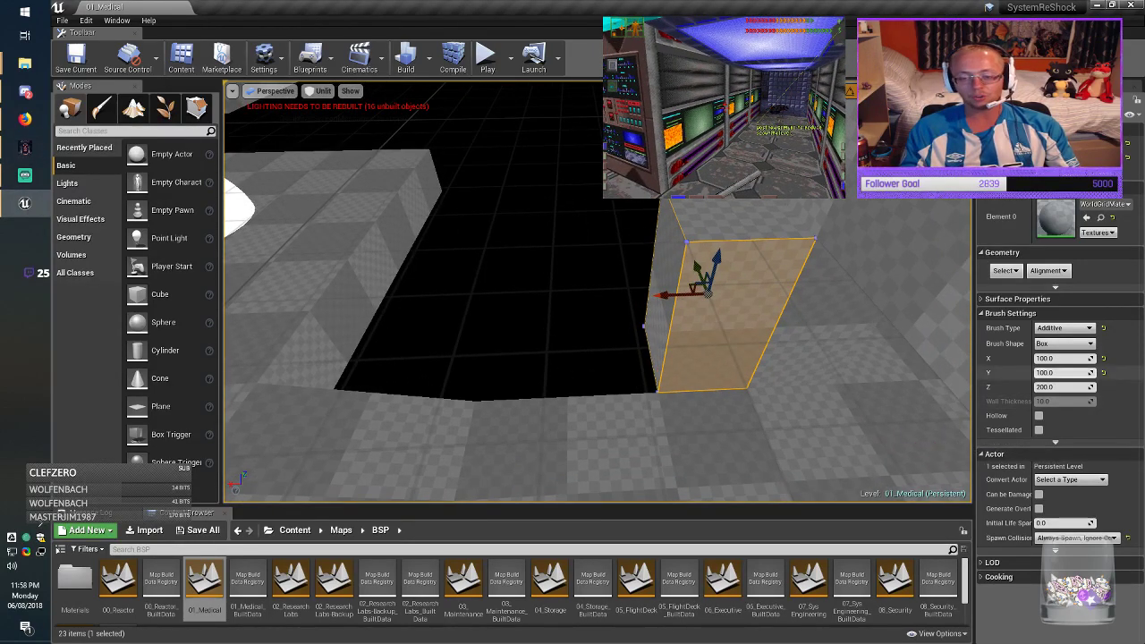
pyautogui.click(1058, 387)
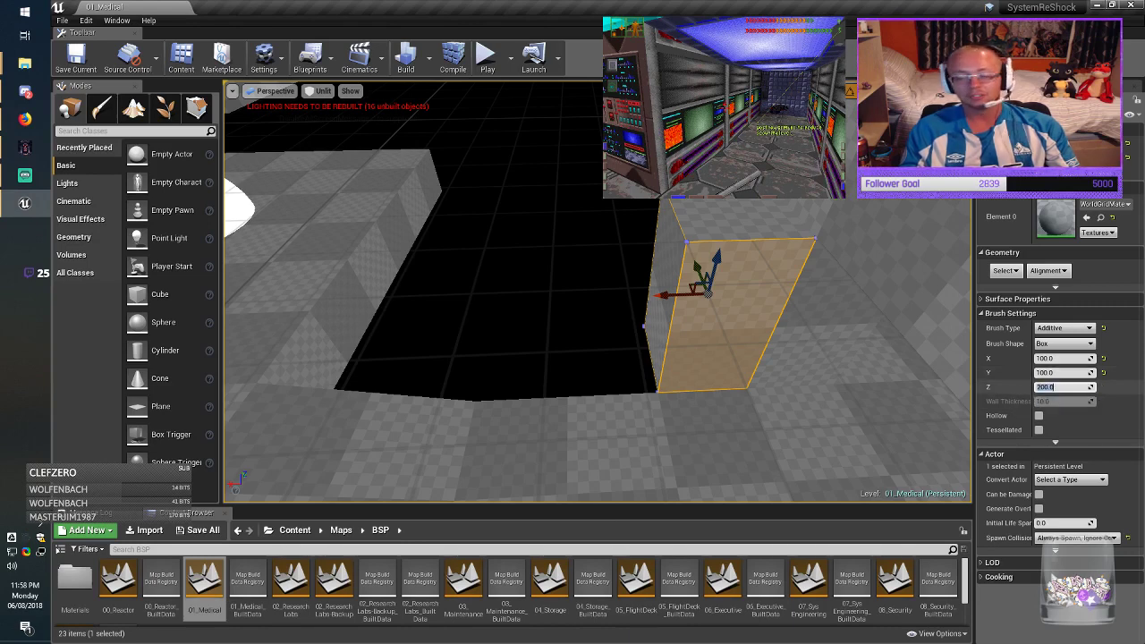
pyautogui.click(1058, 359)
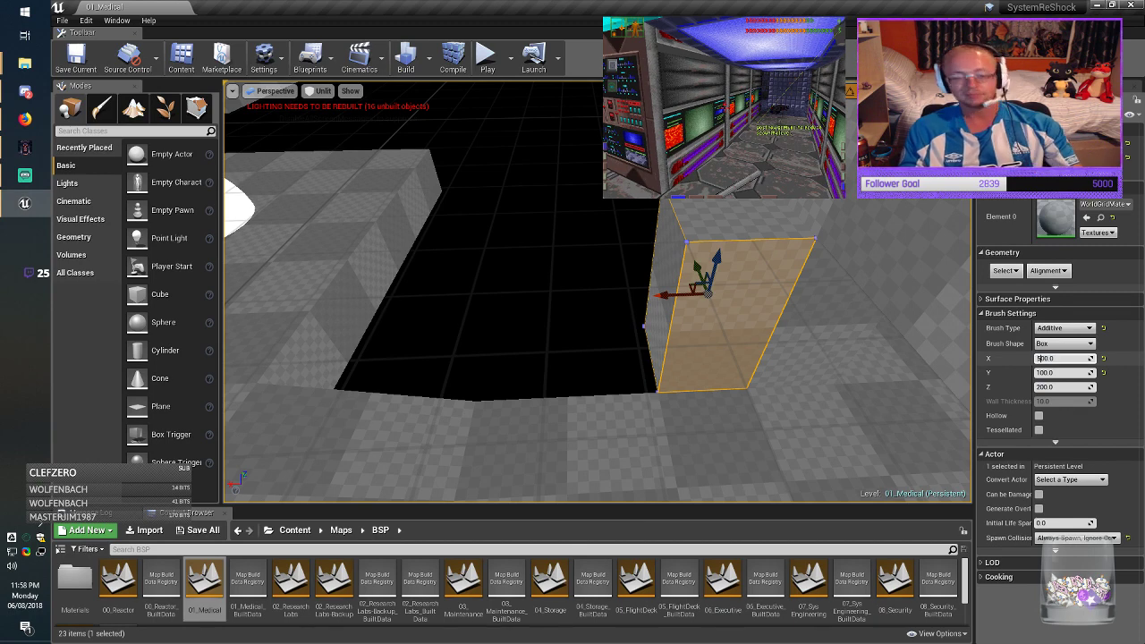
pyautogui.press('Return')
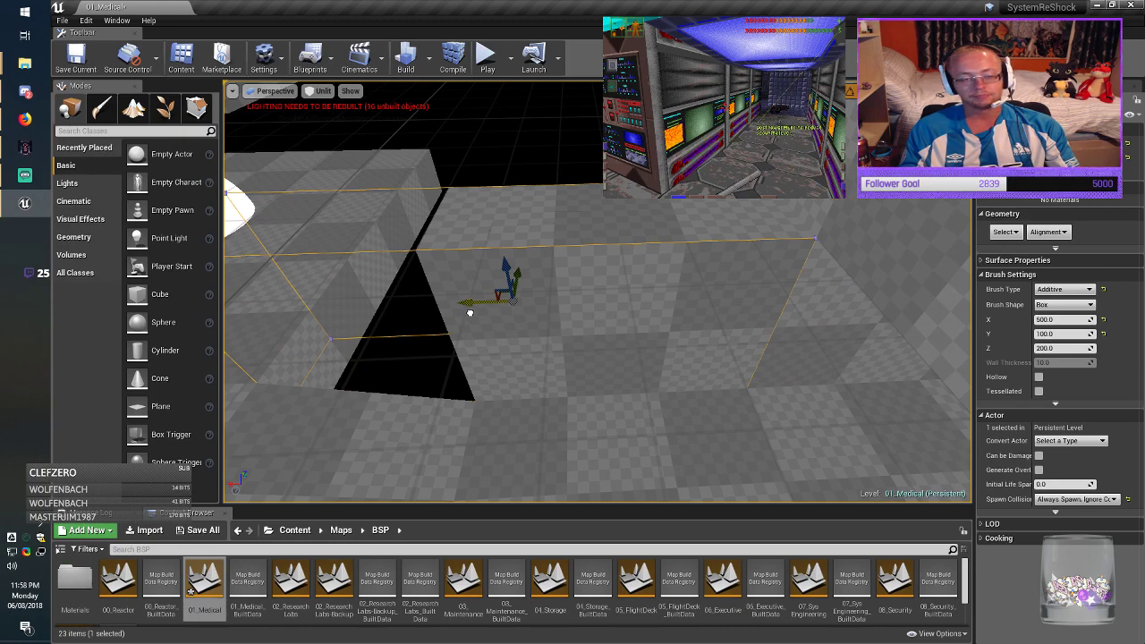
pyautogui.moveTo(470, 313); pyautogui.dragTo(470, 314)
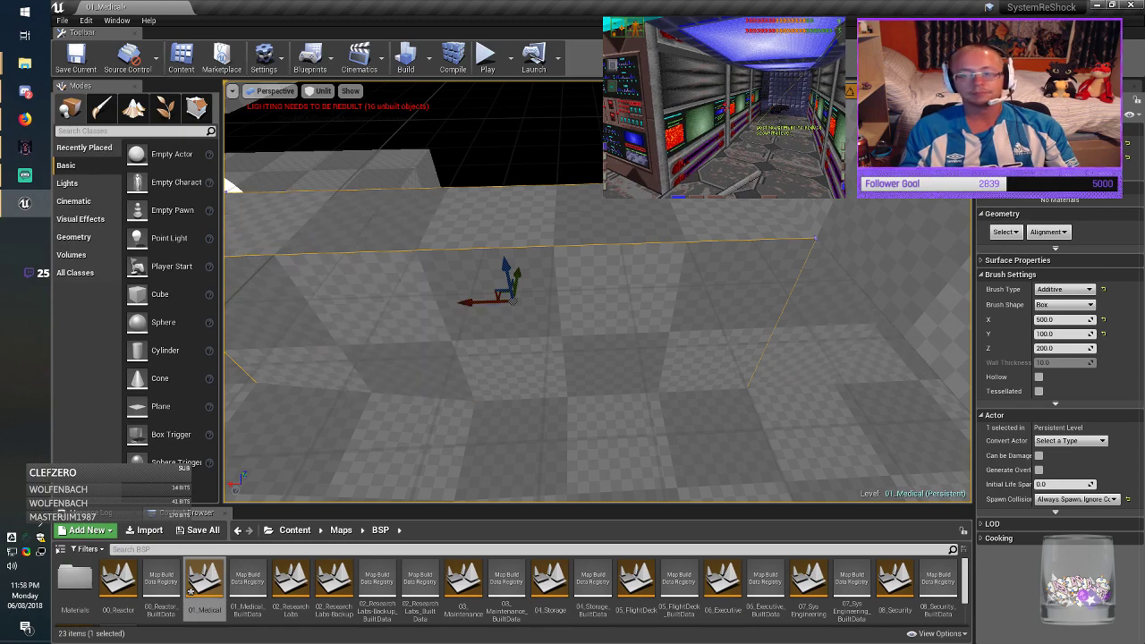
# Step: Set the wall block's X size to 300 and move it along X to line up with the adjoining wall
pyautogui.moveTo(573, 331)
pyautogui.mouseDown(button='right')
pyautogui.moveTo(569, 353)
pyautogui.moveTo(501, 394)
pyautogui.moveTo(540, 338)
pyautogui.moveTo(487, 345)
pyautogui.moveTo(511, 340)
pyautogui.mouseUp(button='right')
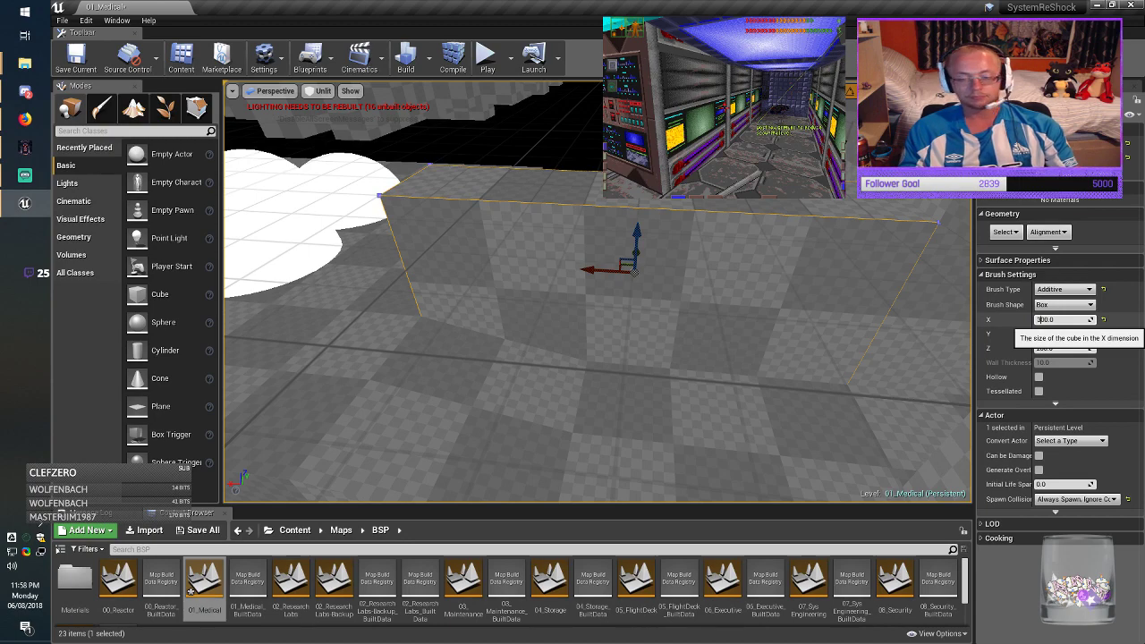
pyautogui.press('Return')
pyautogui.moveTo(594, 269); pyautogui.dragTo(677, 273)
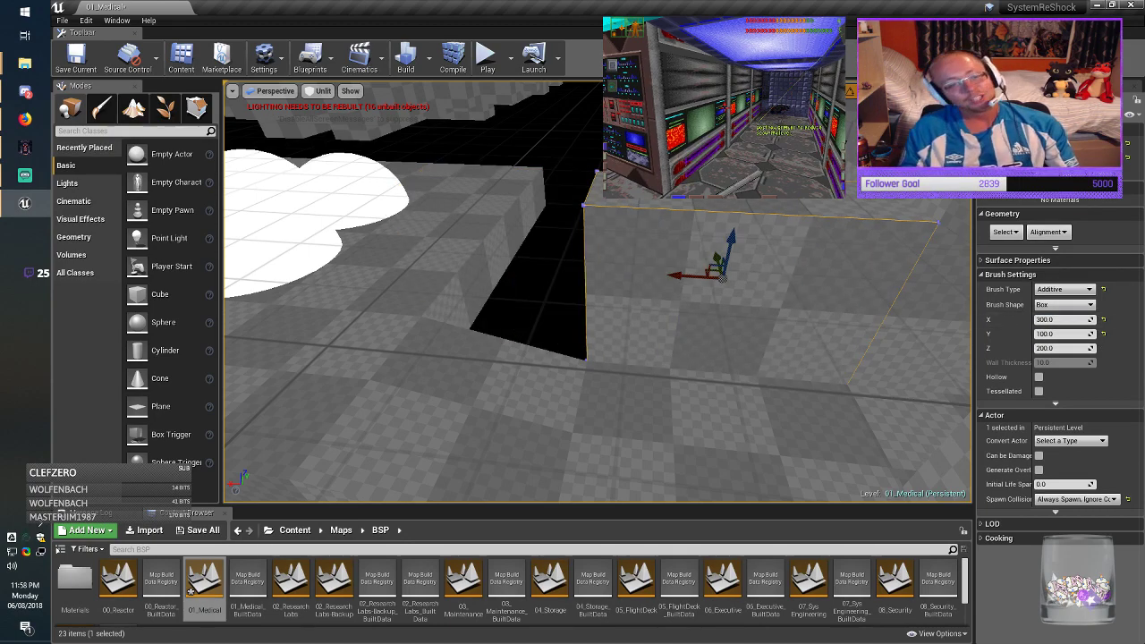
# Step: Duplicate the 300-long wall block along Y to the opposite side of the passage floor
pyautogui.moveTo(666, 295)
pyautogui.mouseDown(button='right')
pyautogui.moveTo(796, 358)
pyautogui.moveTo(841, 331)
pyautogui.moveTo(769, 367)
pyautogui.mouseUp(button='right')
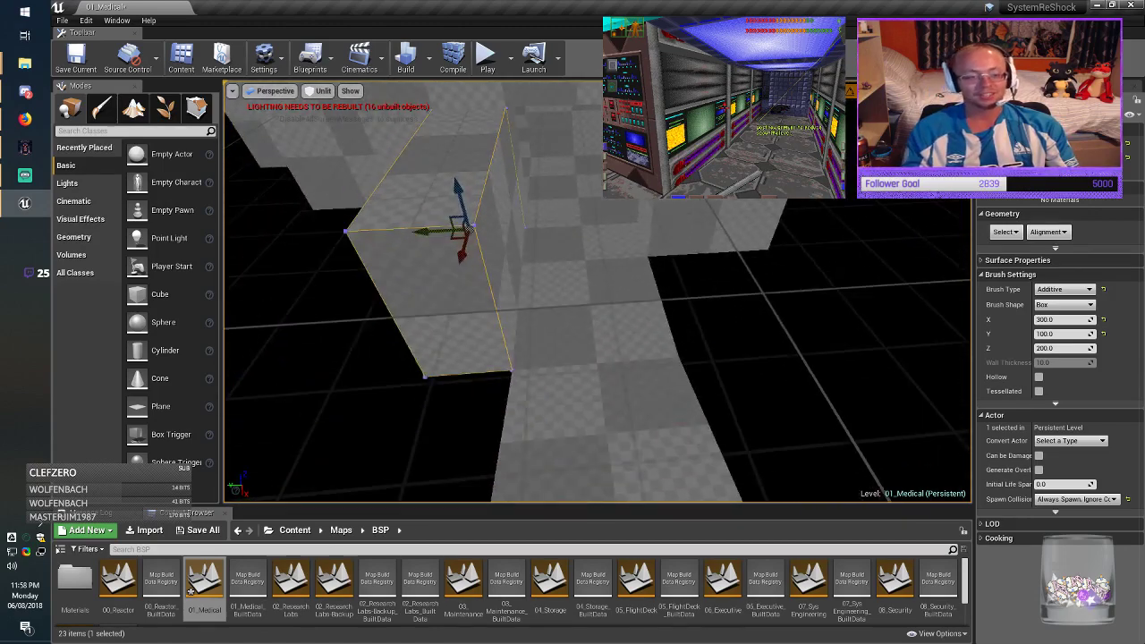
pyautogui.moveTo(437, 227)
pyautogui.mouseDown()
pyautogui.moveTo(801, 208)
pyautogui.moveTo(660, 205)
pyautogui.mouseUp()
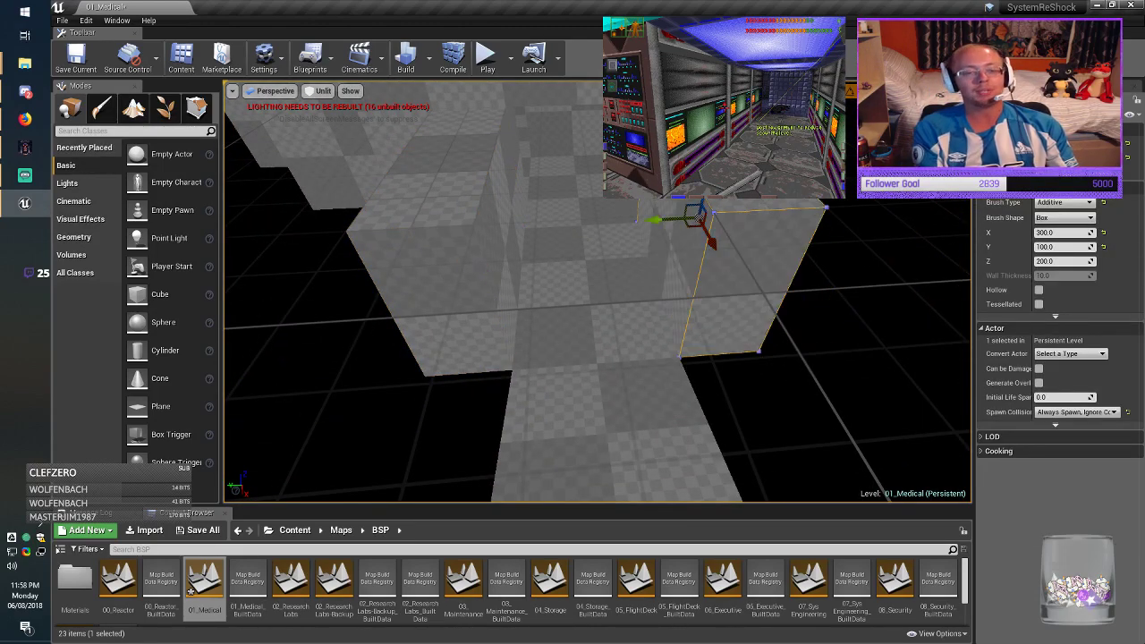
pyautogui.moveTo(660, 205)
pyautogui.mouseDown(button='right')
pyautogui.moveTo(841, 228)
pyautogui.moveTo(881, 204)
pyautogui.mouseUp(button='right')
# Step: Set the copied wall block's X size to 200 and move it along X to realign it with the wall
pyautogui.click(1041, 233)
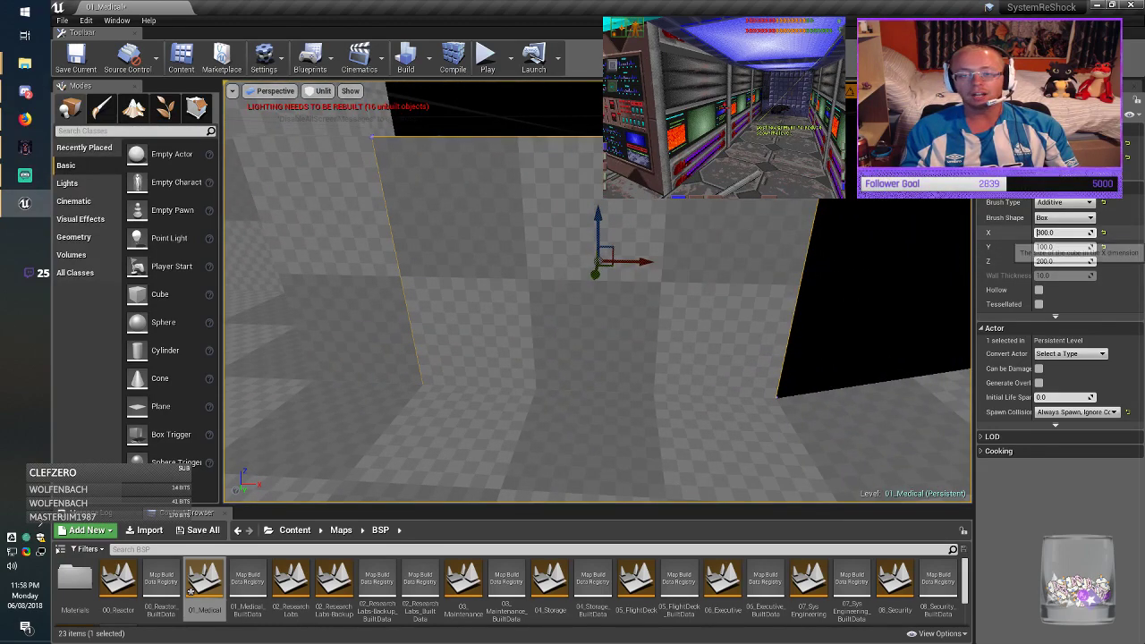
pyautogui.press('BackSpace')
pyautogui.write('2')
pyautogui.press('Return')
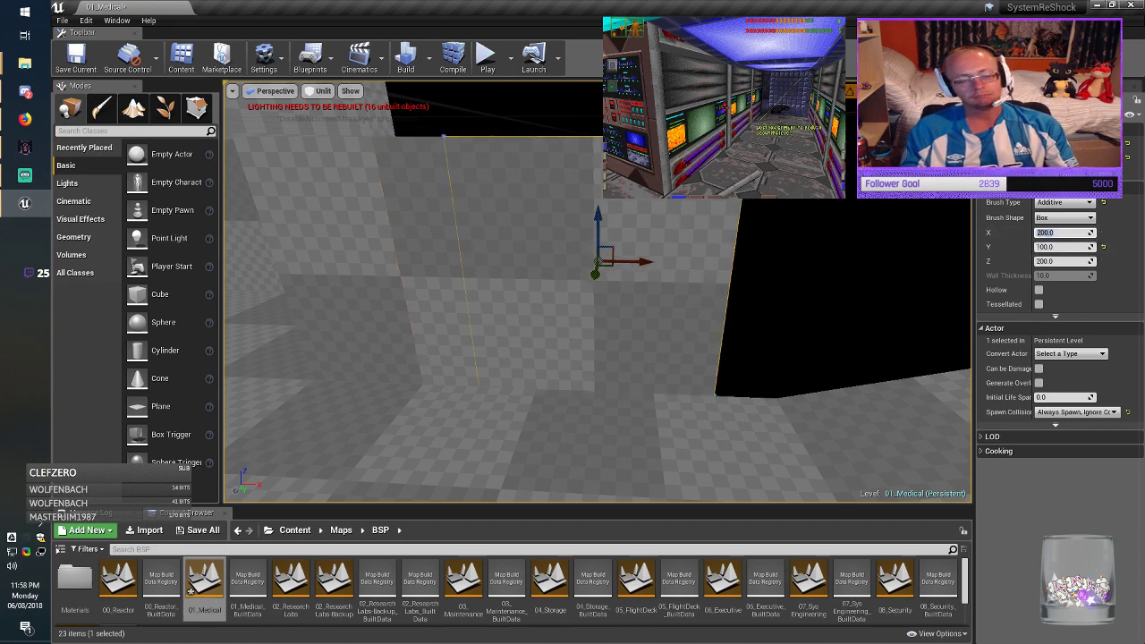
pyautogui.moveTo(632, 262); pyautogui.dragTo(690, 266)
pyautogui.moveTo(691, 266); pyautogui.dragTo(769, 268, button='right')
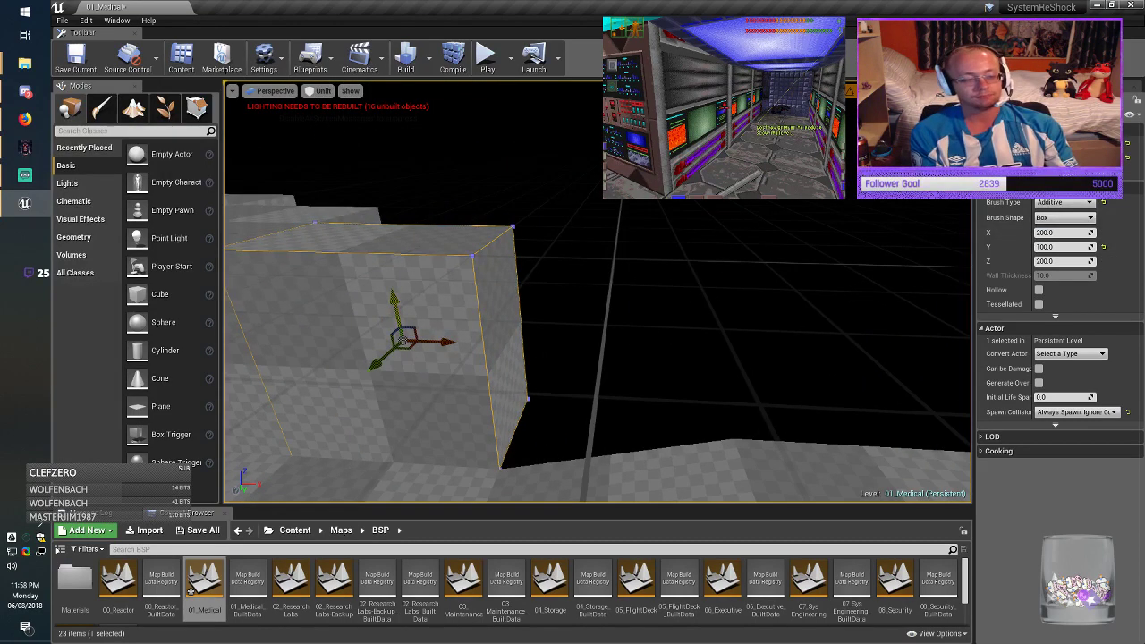
# Step: Duplicate the 200-long wall block along X, and make the copy 300 tall and raise it along Z
pyautogui.moveTo(434, 320)
pyautogui.mouseDown()
pyautogui.moveTo(889, 242)
pyautogui.moveTo(627, 315)
pyautogui.mouseUp()
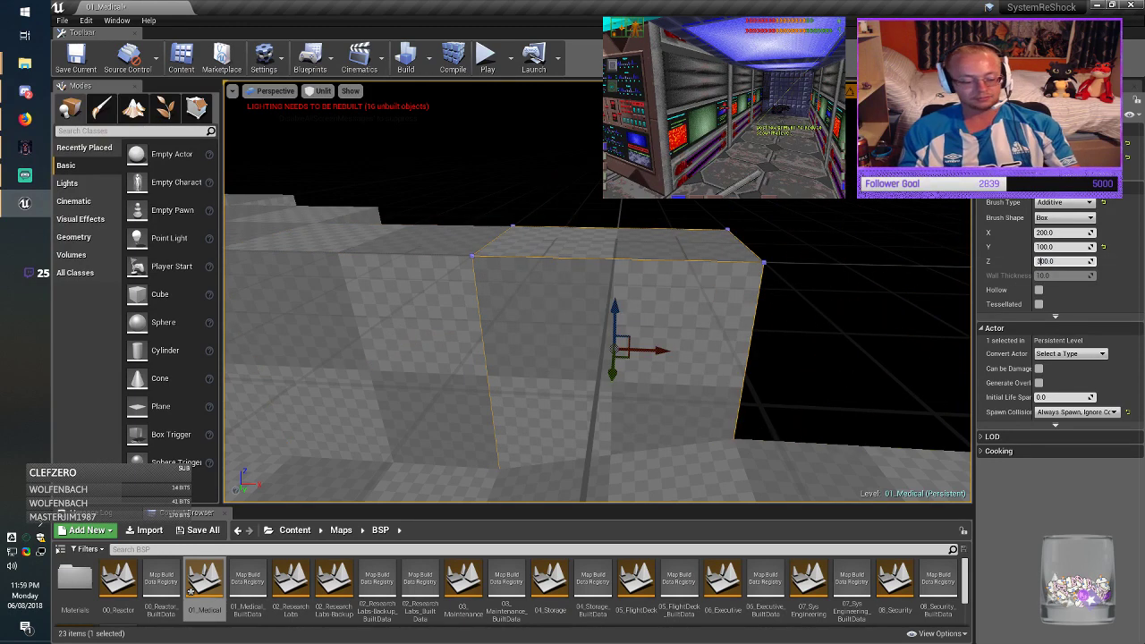
pyautogui.press('Return')
pyautogui.click(25, 119)
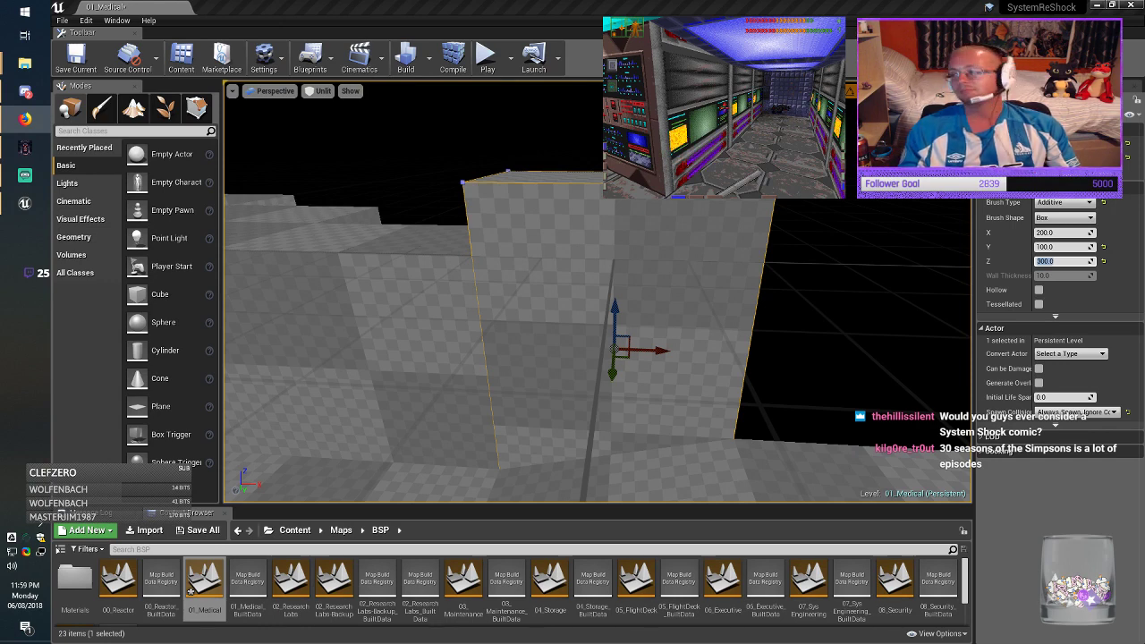
pyautogui.hotkey('alt', 'Tab')
pyautogui.moveTo(597, 349)
pyautogui.mouseDown(button='right')
pyautogui.moveTo(660, 317)
pyautogui.moveTo(628, 339)
pyautogui.mouseUp(button='right')
pyautogui.moveTo(584, 317); pyautogui.dragTo(589, 273)
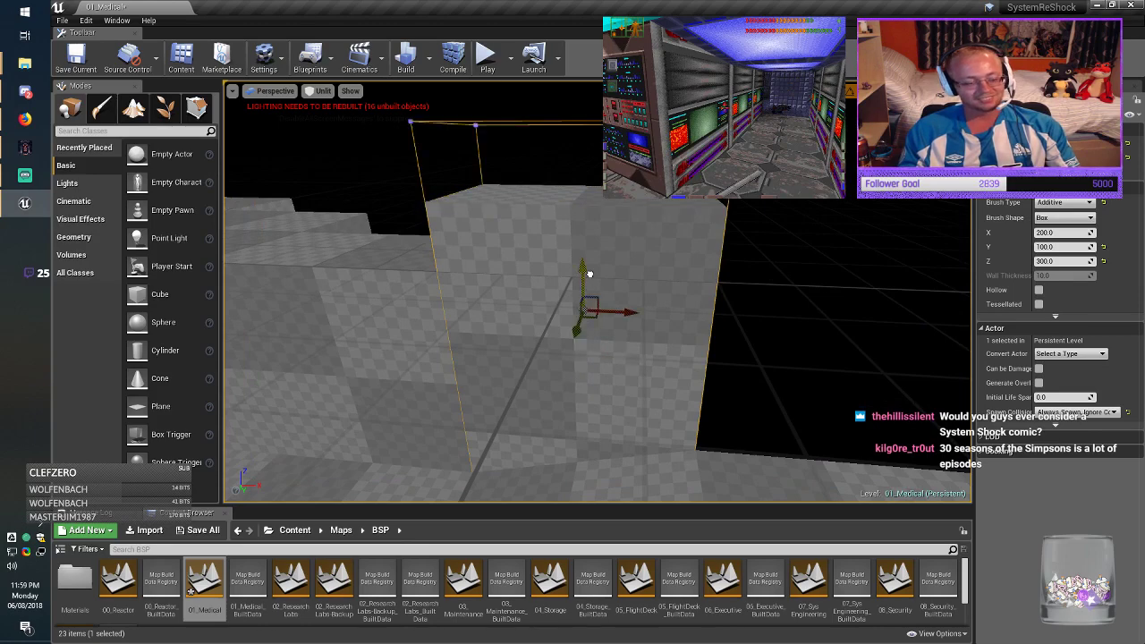
pyautogui.press('Escape')
# Step: Duplicate the 300-tall wall block along Y to the opposite side of the passage
pyautogui.moveTo(590, 273)
pyautogui.mouseDown(button='right')
pyautogui.moveTo(484, 308)
pyautogui.moveTo(376, 291)
pyautogui.moveTo(344, 309)
pyautogui.mouseUp(button='right')
pyautogui.click(796, 349)
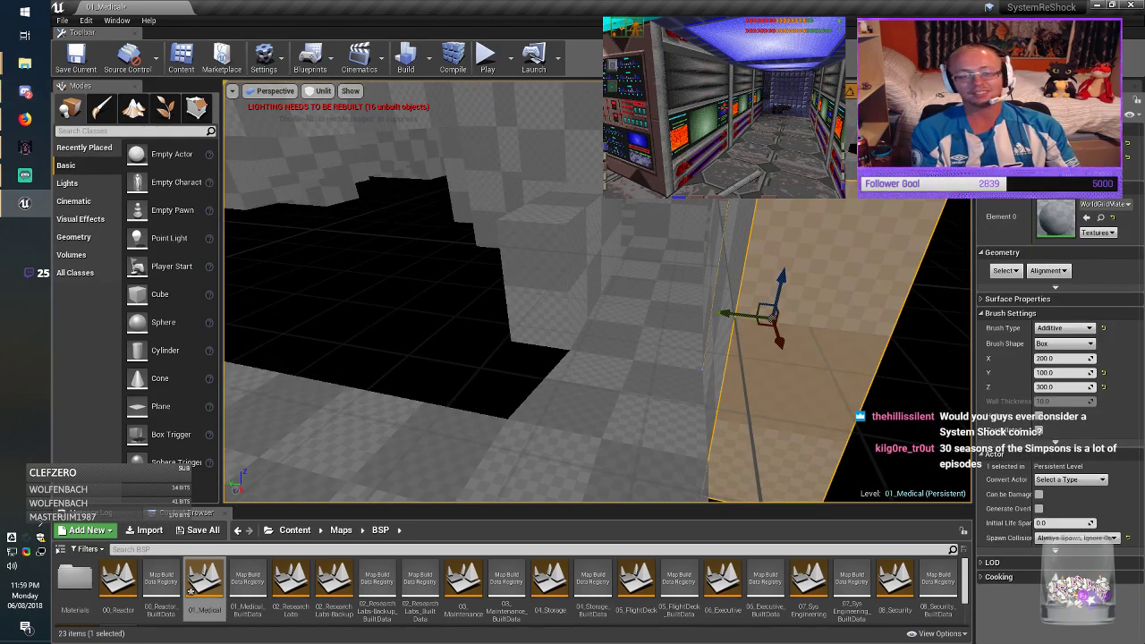
pyautogui.moveTo(704, 310)
pyautogui.mouseDown()
pyautogui.moveTo(362, 304)
pyautogui.moveTo(506, 310)
pyautogui.moveTo(470, 306)
pyautogui.mouseUp()
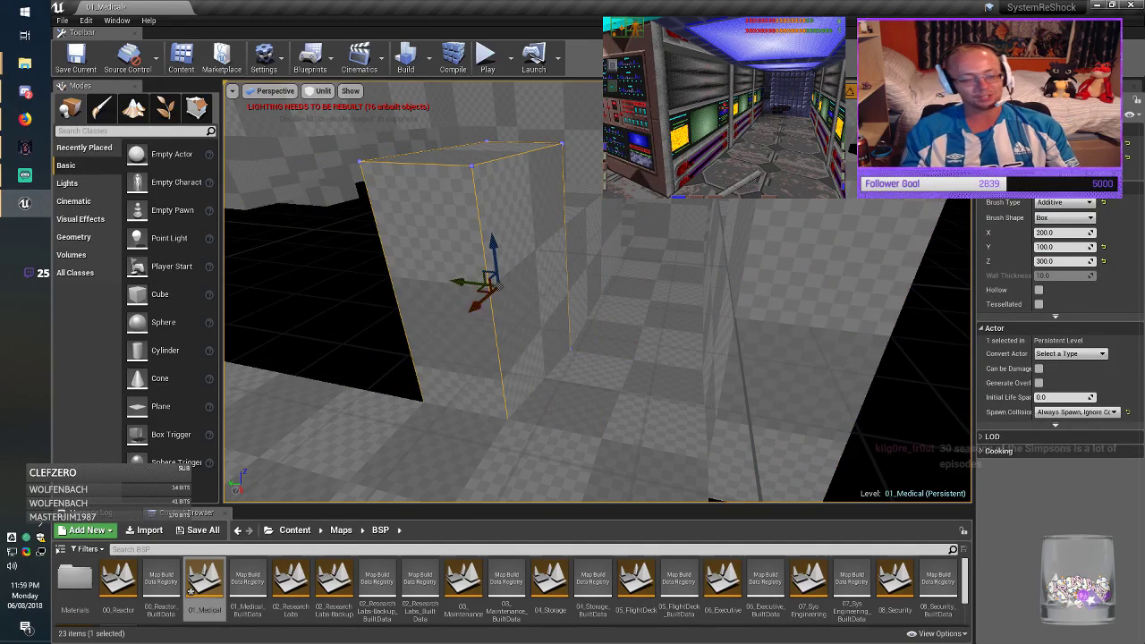
# Step: Duplicate the 200 by 200 by 100 floor block between the tall walls upward along Z as a ceiling
pyautogui.click(619, 405)
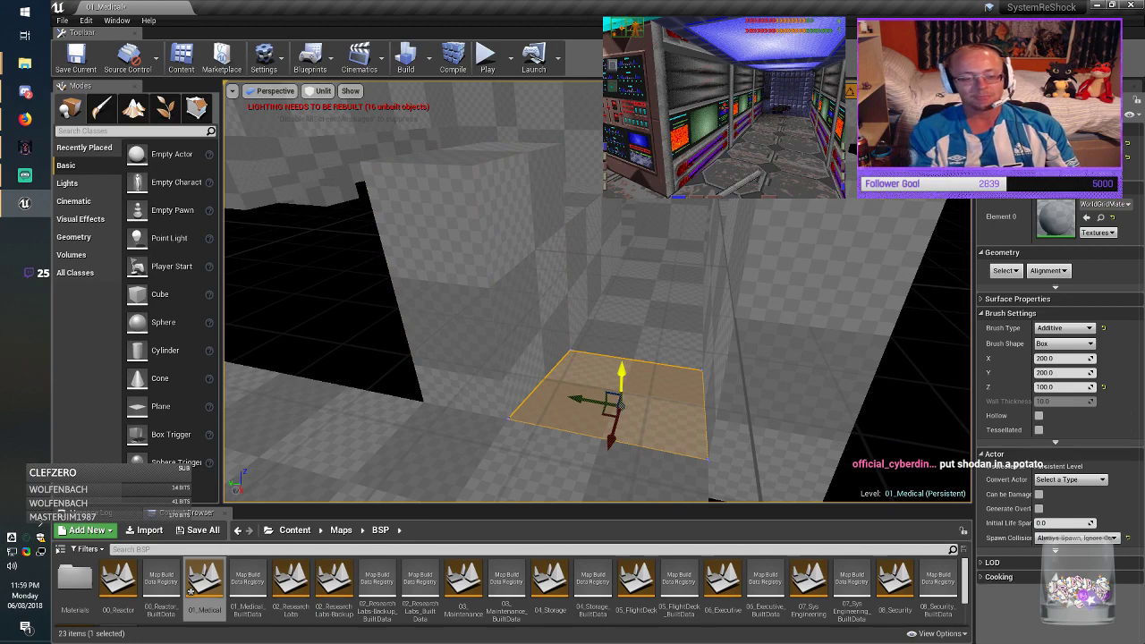
pyautogui.moveTo(623, 356)
pyautogui.mouseDown()
pyautogui.moveTo(625, 60)
pyautogui.moveTo(626, 109)
pyautogui.mouseUp()
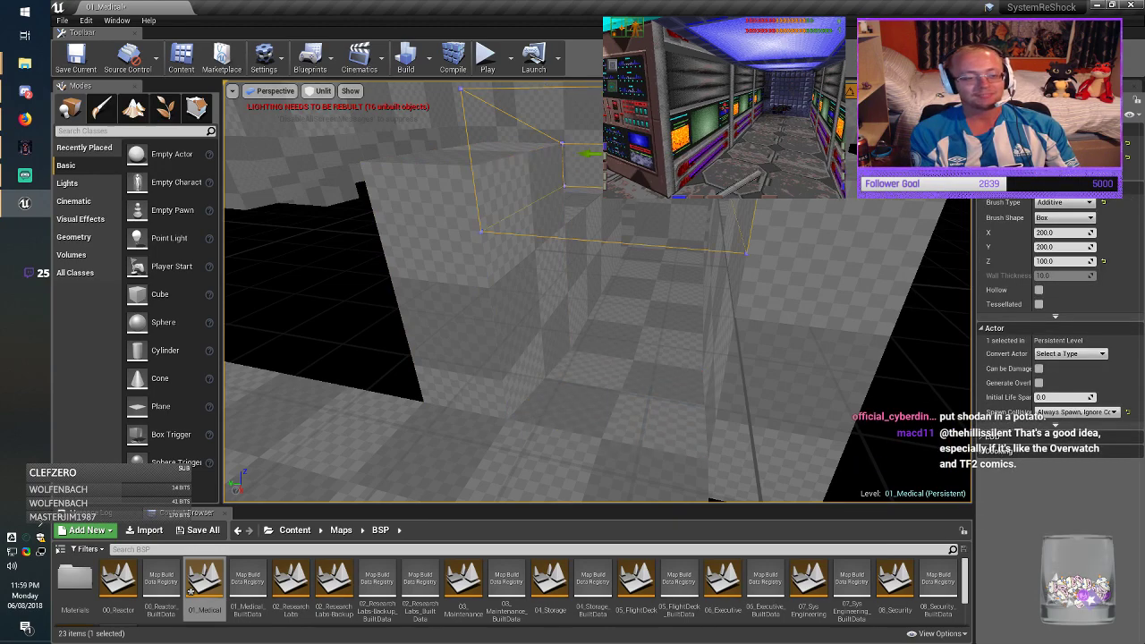
pyautogui.moveTo(627, 223); pyautogui.dragTo(626, 251, button='right')
# Step: Rotate the copied ceiling block, including a turn about Z, so its underside follows the passage's slope
pyautogui.press('e')
pyautogui.moveTo(644, 218); pyautogui.dragTo(552, 123)
pyautogui.press('space')
pyautogui.press('space')
pyautogui.press('space')
pyautogui.press('space')
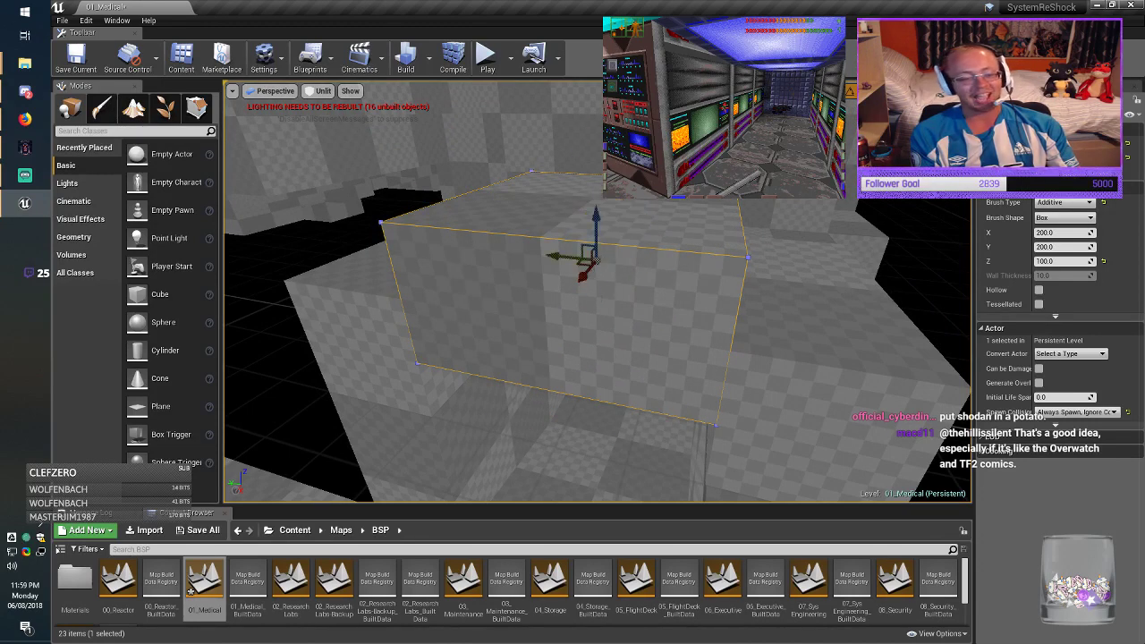
pyautogui.press('e')
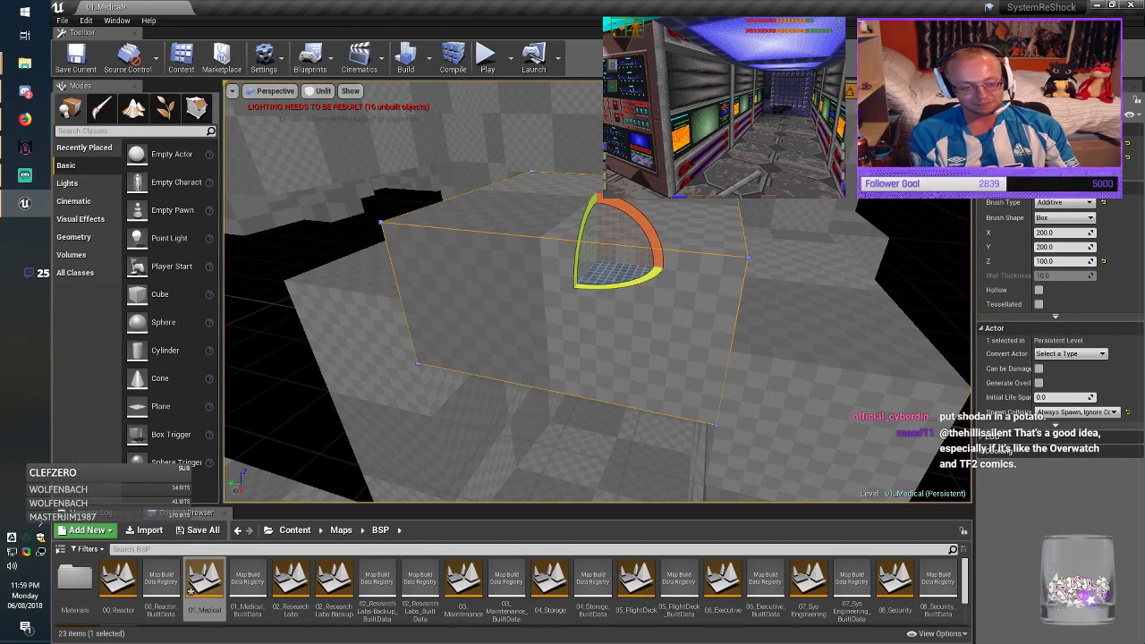
pyautogui.moveTo(618, 284)
pyautogui.mouseDown()
pyautogui.moveTo(500, 281)
pyautogui.moveTo(574, 285)
pyautogui.mouseUp()
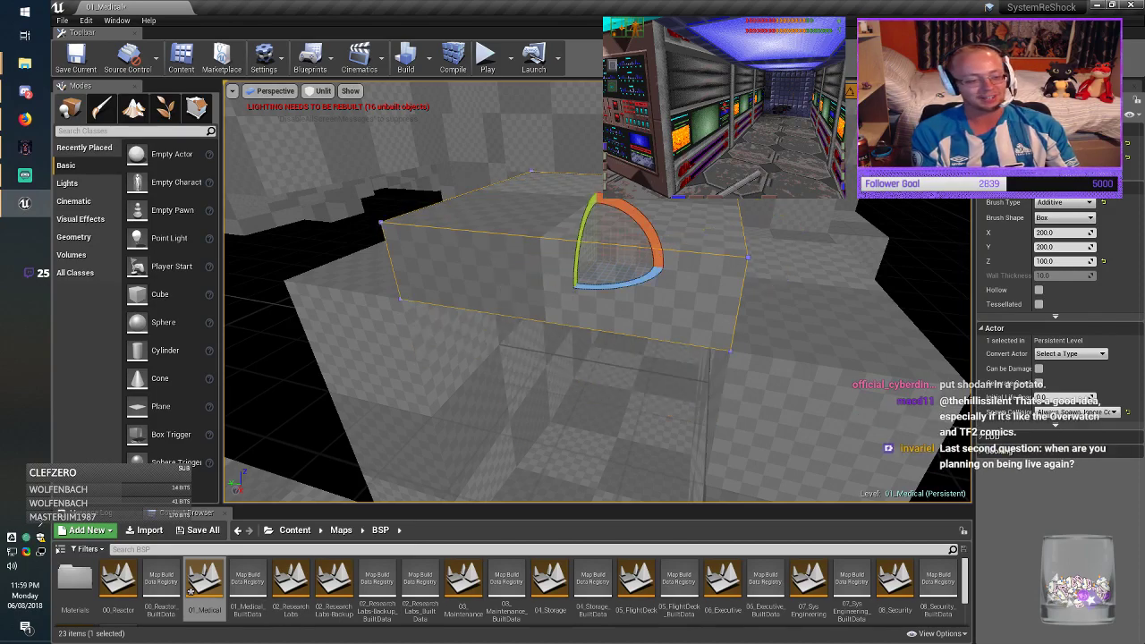
pyautogui.press('space')
pyautogui.press('space')
# Step: Adjust the rotated ceiling block's height along Z above the passage
pyautogui.moveTo(574, 285)
pyautogui.mouseDown(button='right')
pyautogui.moveTo(592, 300)
pyautogui.moveTo(577, 304)
pyautogui.moveTo(630, 300)
pyautogui.moveTo(595, 224)
pyautogui.mouseUp(button='right')
pyautogui.press('space')
pyautogui.press('space')
pyautogui.press('space')
pyautogui.moveTo(571, 241); pyautogui.dragTo(577, 263)
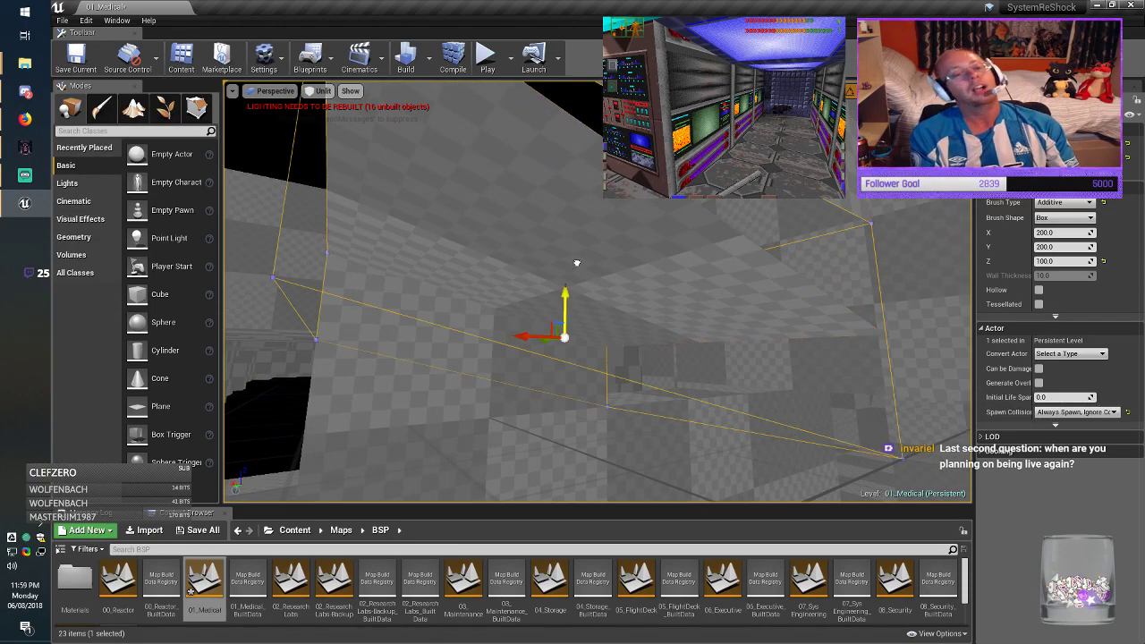
# Step: Duplicate the 400 by 200 by 100 floor block into the recess at the floor's edge as a raised block
pyautogui.moveTo(577, 263)
pyautogui.mouseDown(button='right')
pyautogui.moveTo(572, 313)
pyautogui.moveTo(671, 300)
pyautogui.mouseUp(button='right')
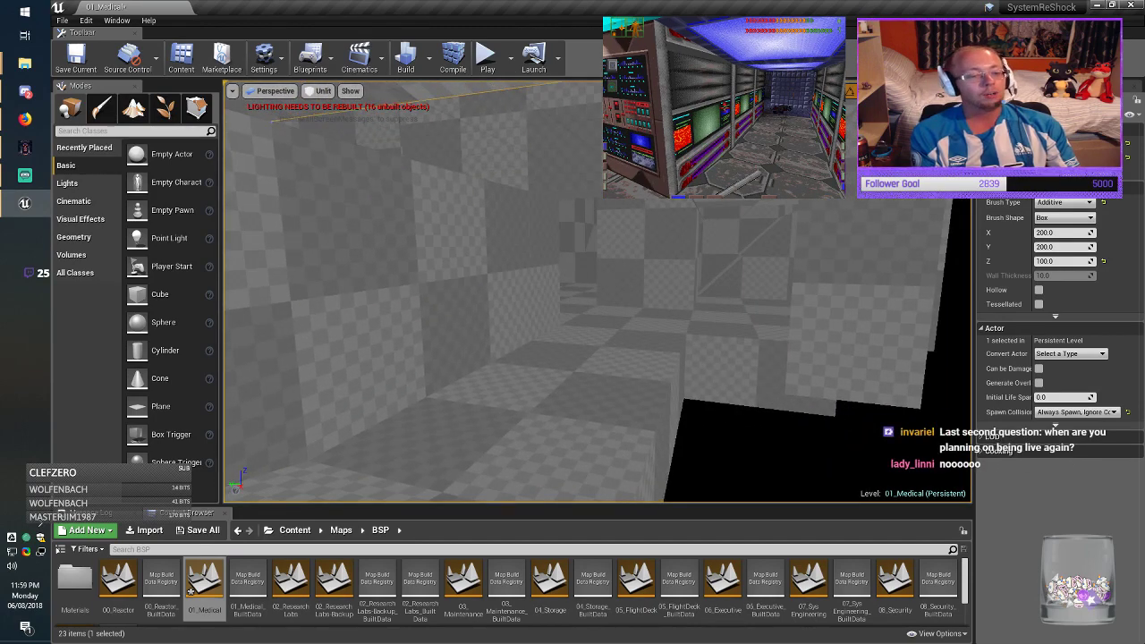
pyautogui.click(563, 394)
pyautogui.moveTo(563, 394)
pyautogui.mouseDown(button='right')
pyautogui.moveTo(501, 385)
pyautogui.moveTo(447, 425)
pyautogui.moveTo(412, 433)
pyautogui.mouseUp(button='right')
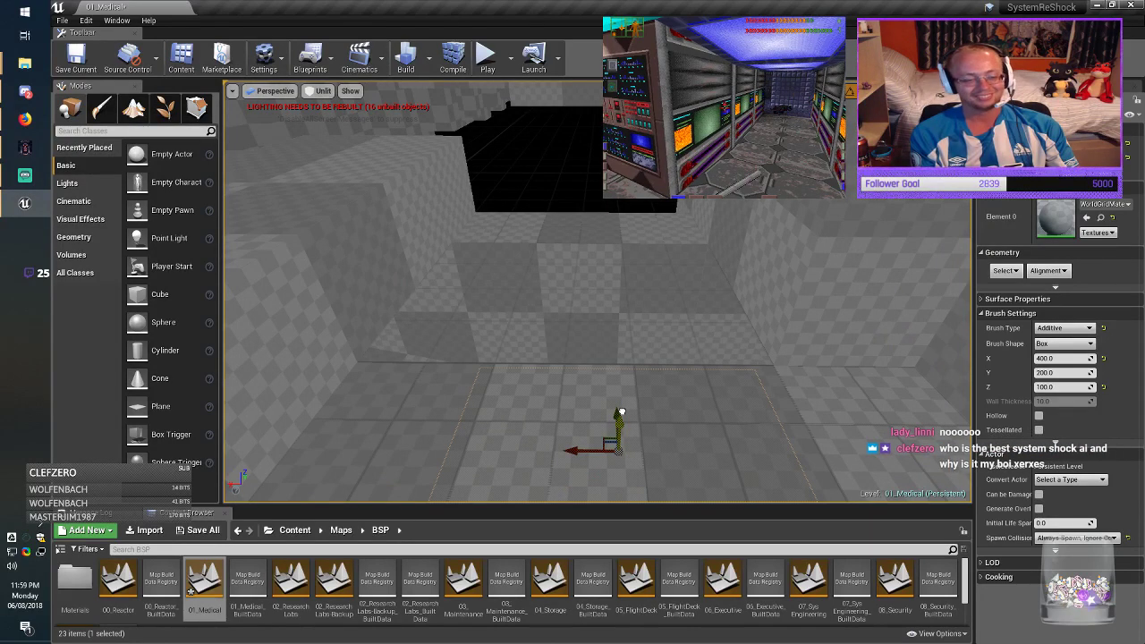
pyautogui.moveTo(621, 413); pyautogui.dragTo(629, 240)
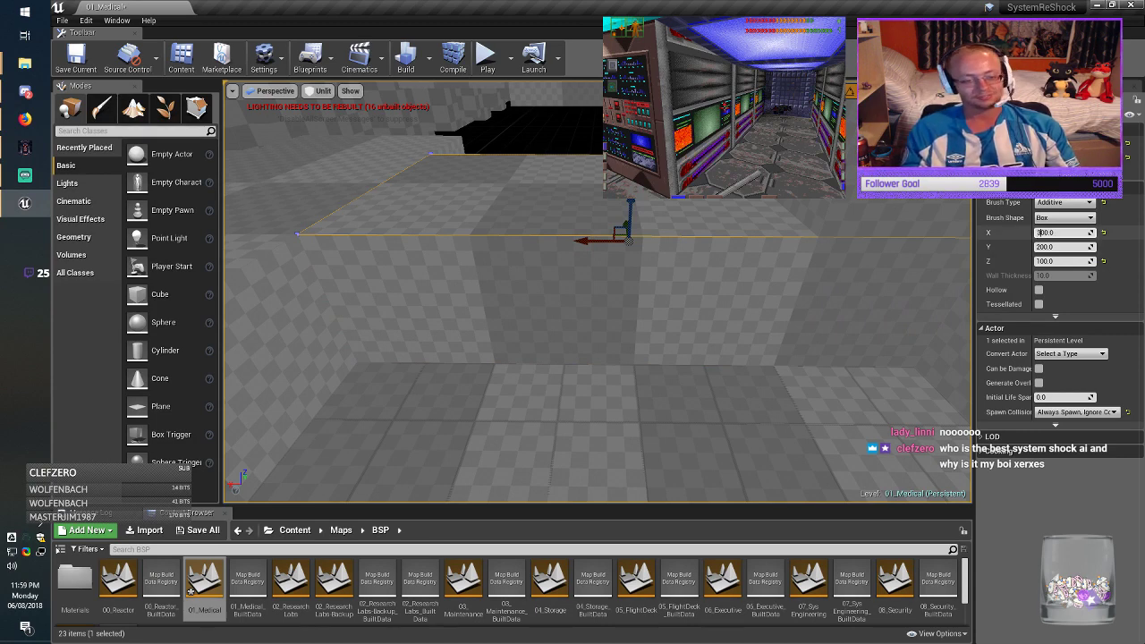
# Step: Set the raised copy's X size to 300, align it along X within the recess, and save the level
pyautogui.press('Return')
pyautogui.moveTo(597, 241); pyautogui.dragTo(541, 242)
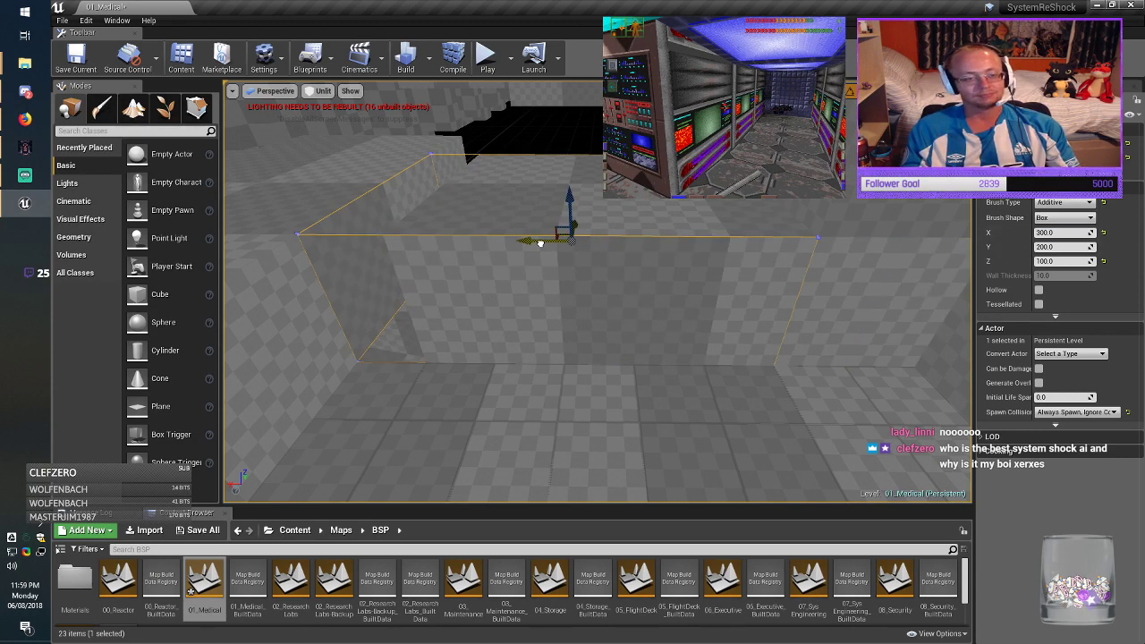
pyautogui.press('Escape')
pyautogui.click(76, 59)
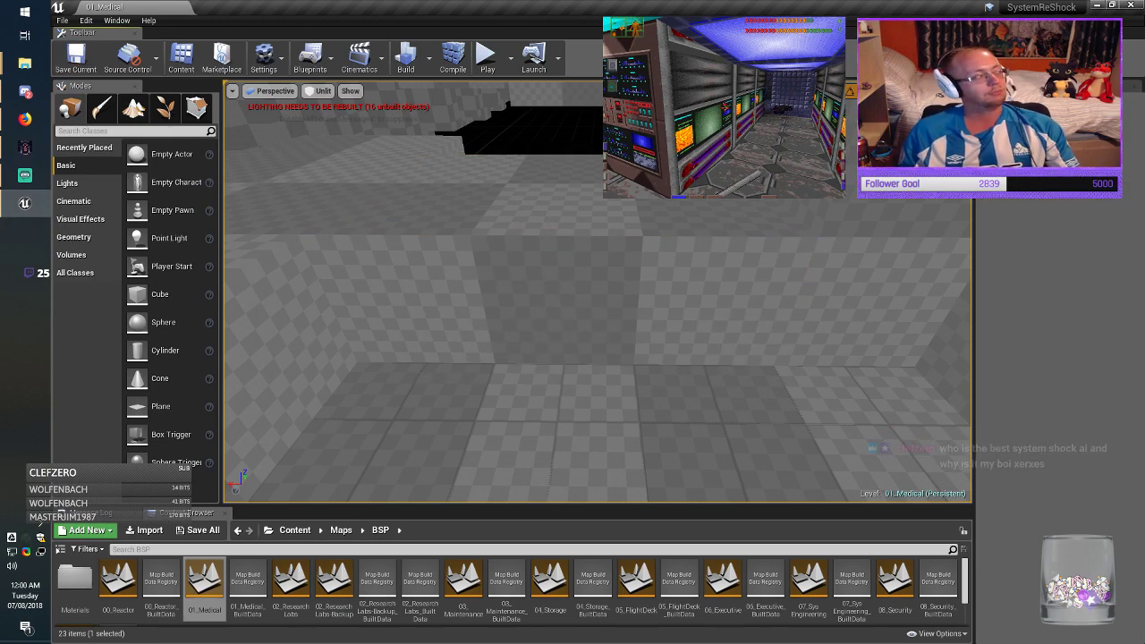
# Step: Duplicate the 200 by 100 by 300 wall block along X to extend the wall along the floor's edge
pyautogui.press('w')
pyautogui.moveTo(598, 291); pyautogui.dragTo(845, 317, button='right')
pyautogui.click(678, 277)
pyautogui.press('w')
pyautogui.moveTo(677, 277); pyautogui.dragTo(761, 287, button='right')
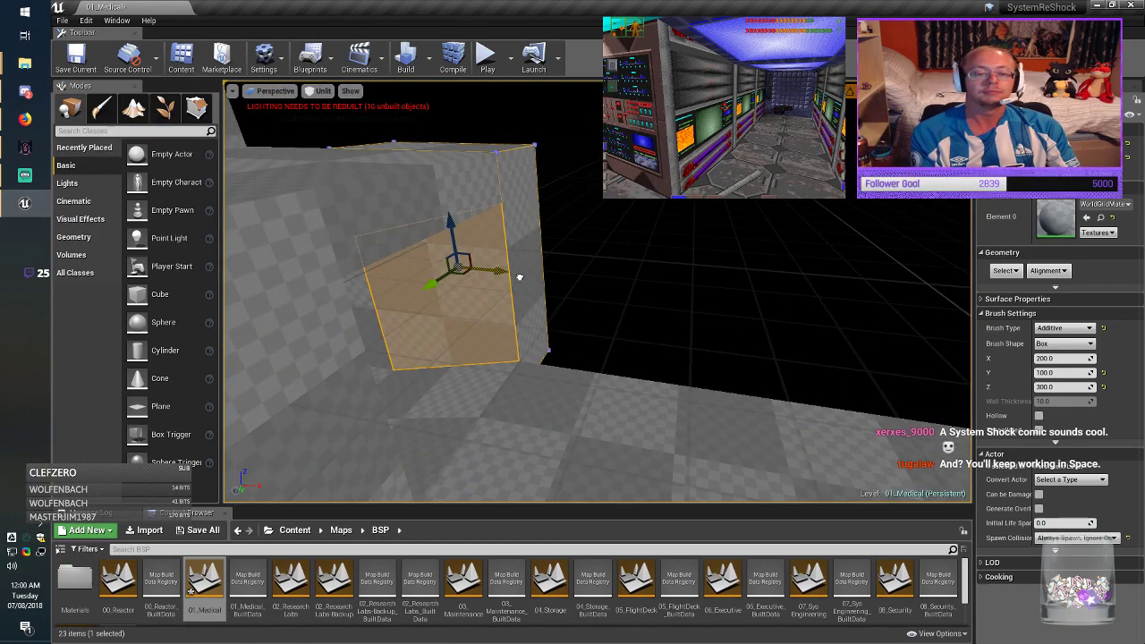
pyautogui.moveTo(519, 277)
pyautogui.mouseDown()
pyautogui.moveTo(685, 274)
pyautogui.moveTo(672, 270)
pyautogui.mouseUp()
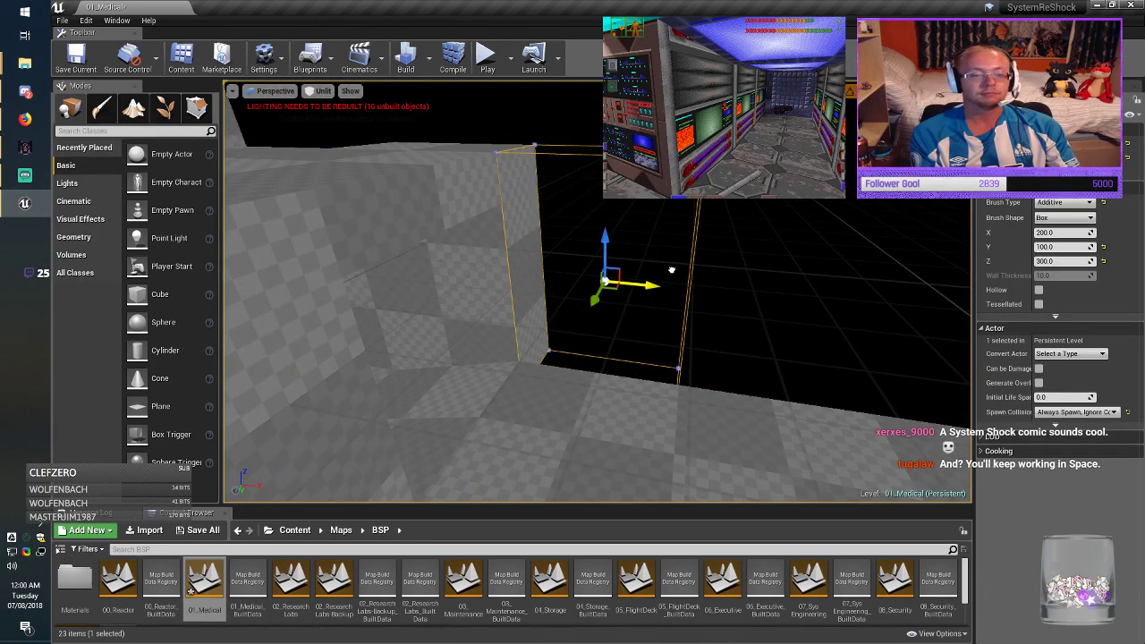
# Step: Raise the copied wall block along Z and set its Z size to 400
pyautogui.moveTo(609, 234); pyautogui.dragTo(610, 192)
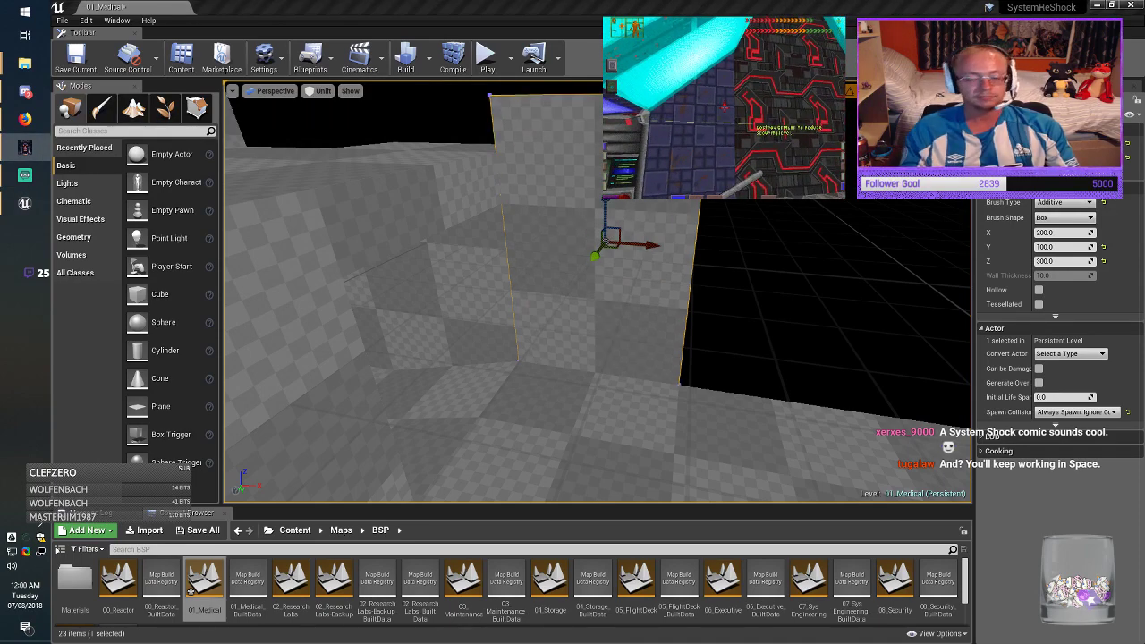
pyautogui.click(1048, 261)
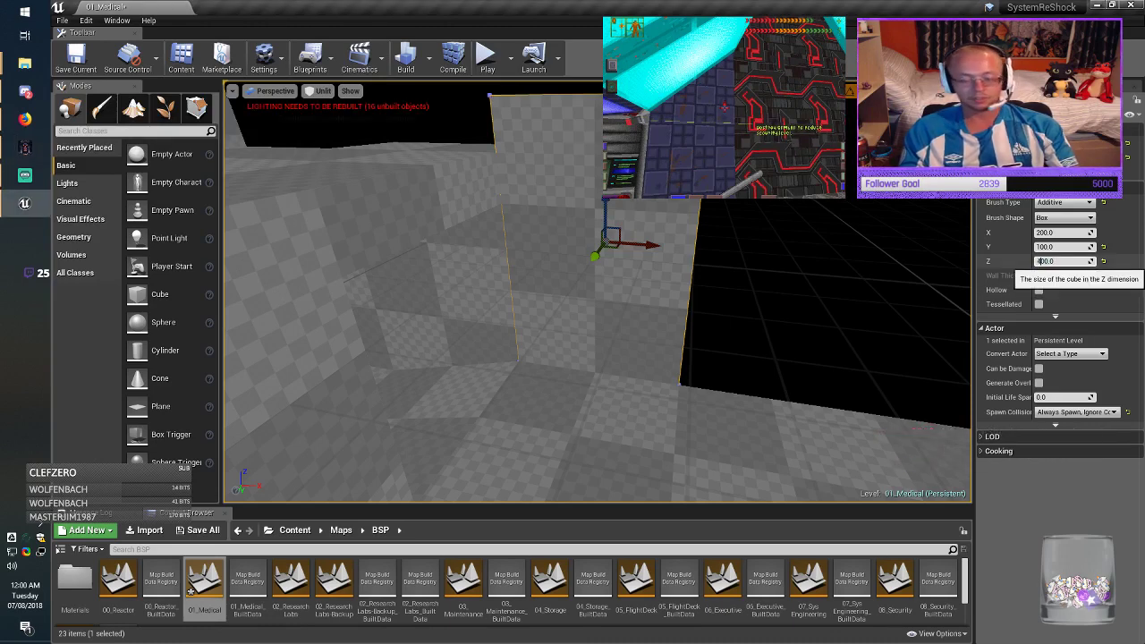
pyautogui.press('Return')
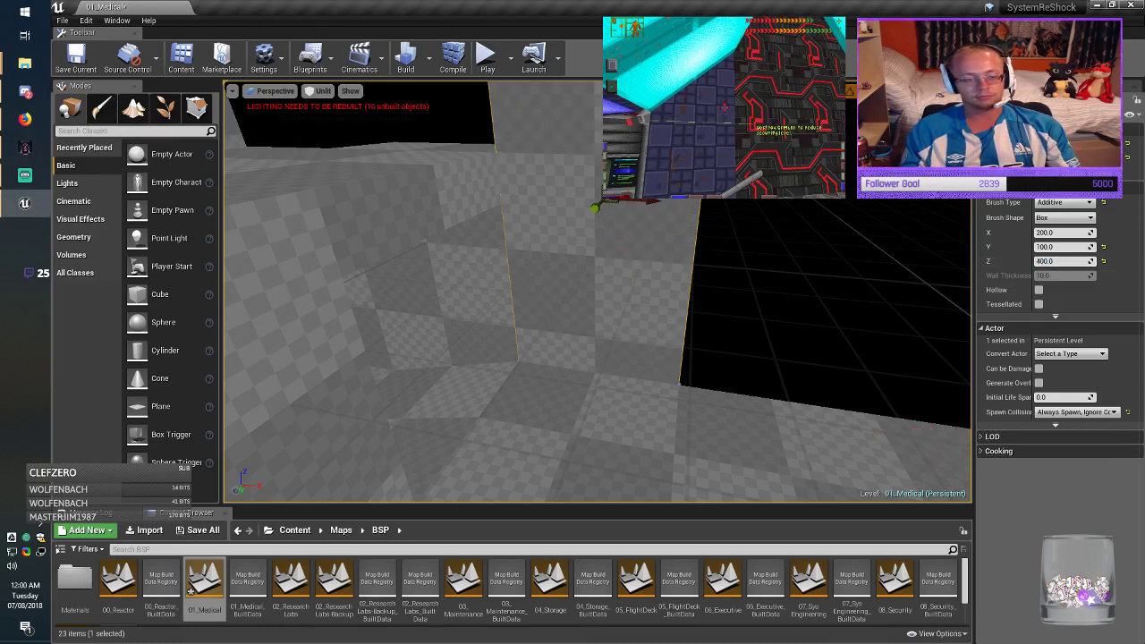
pyautogui.hotkey('alt', 'Tab')
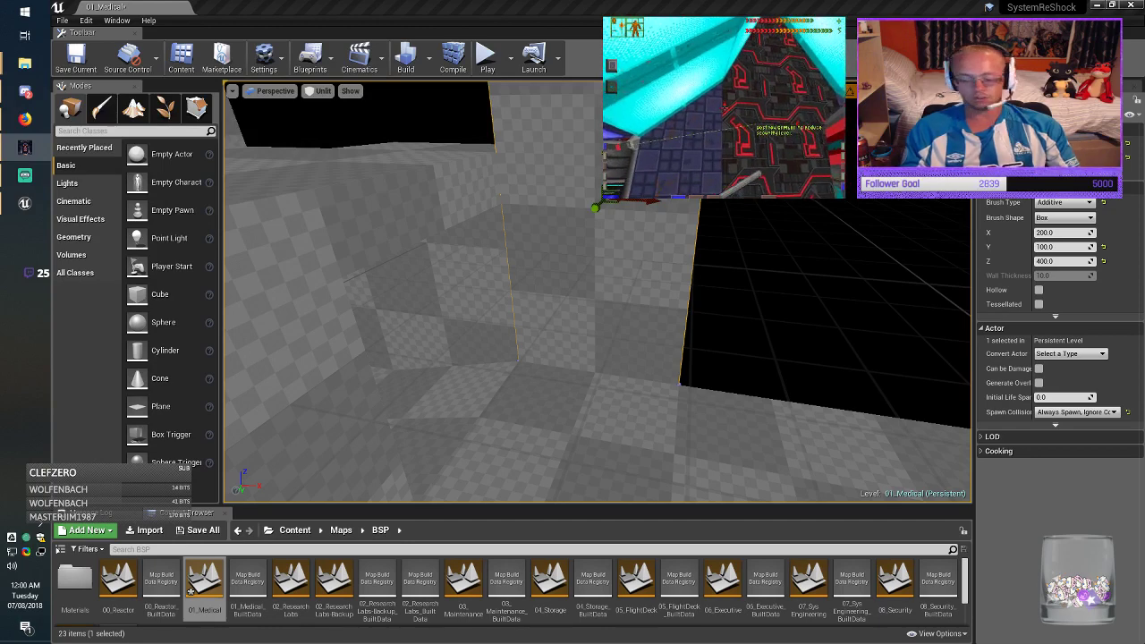
pyautogui.hotkey('alt', 'Tab')
# Step: Duplicate the 400-high wall block along X to the floor's far corner and again beside it towards the middle of the opening
pyautogui.moveTo(573, 340); pyautogui.dragTo(698, 277, button='right')
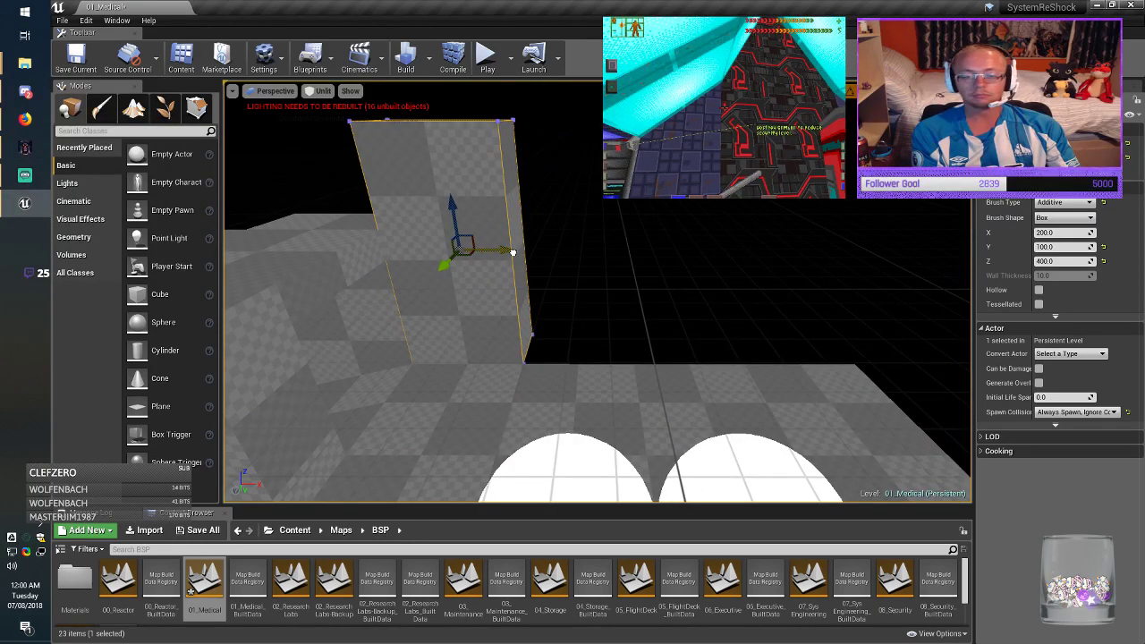
pyautogui.moveTo(513, 252)
pyautogui.mouseDown()
pyautogui.moveTo(894, 250)
pyautogui.moveTo(850, 251)
pyautogui.mouseUp()
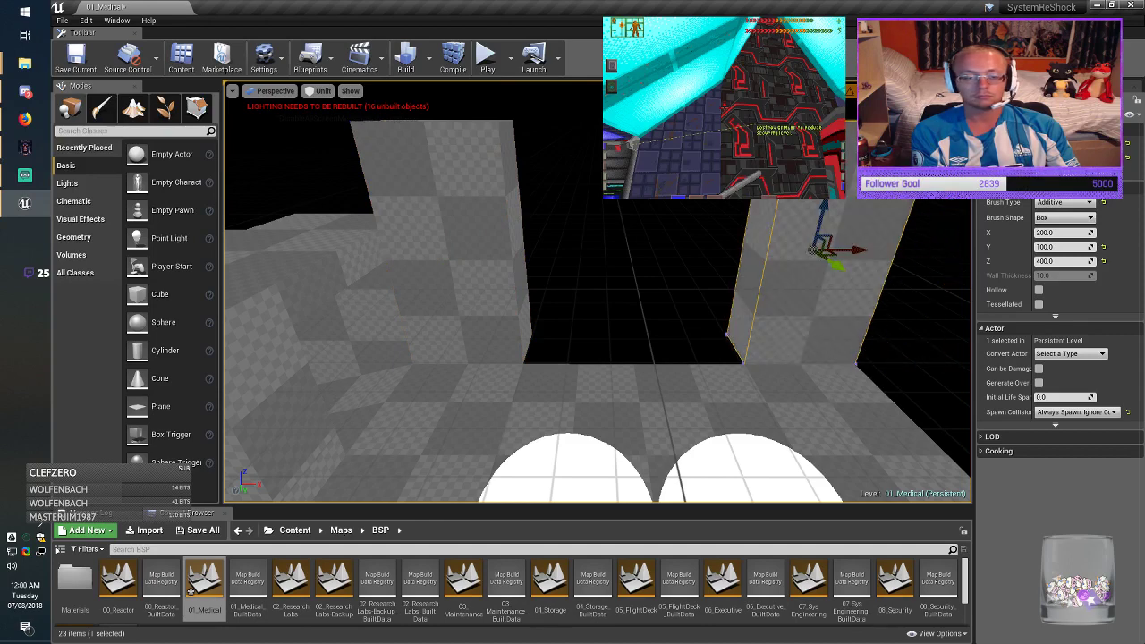
pyautogui.moveTo(851, 252)
pyautogui.mouseDown(button='right')
pyautogui.moveTo(868, 234)
pyautogui.moveTo(861, 213)
pyautogui.mouseUp(button='right')
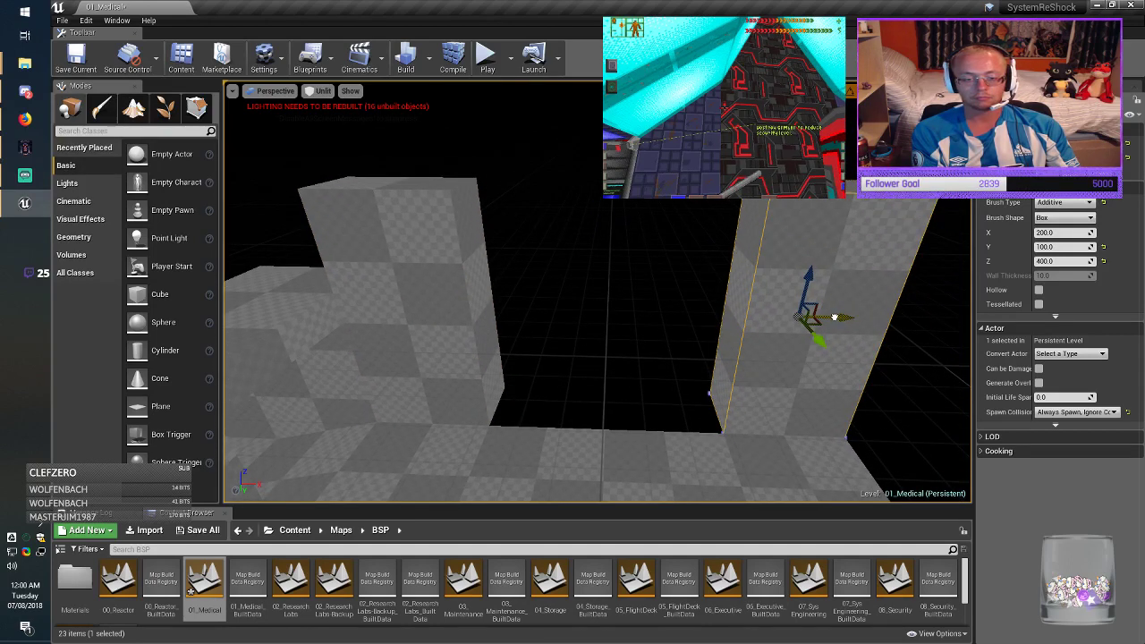
pyautogui.moveTo(834, 317)
pyautogui.mouseDown()
pyautogui.moveTo(606, 319)
pyautogui.moveTo(727, 330)
pyautogui.mouseUp()
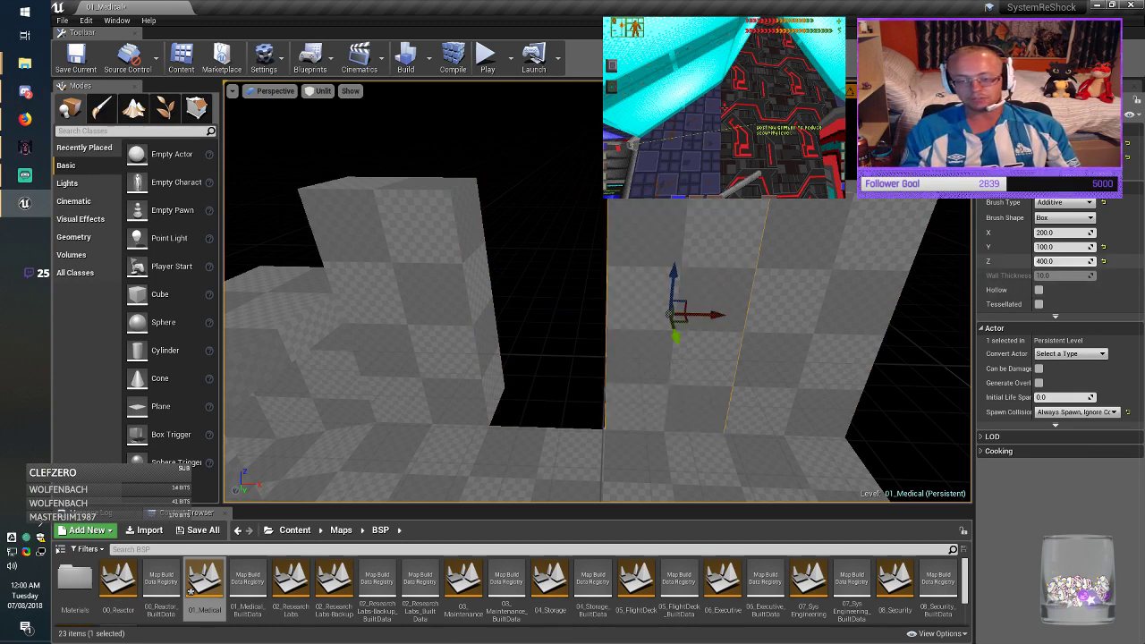
# Step: Set the middle wall block's Z size to 800 and raise it along Z so its base meets the floor
pyautogui.write('8')
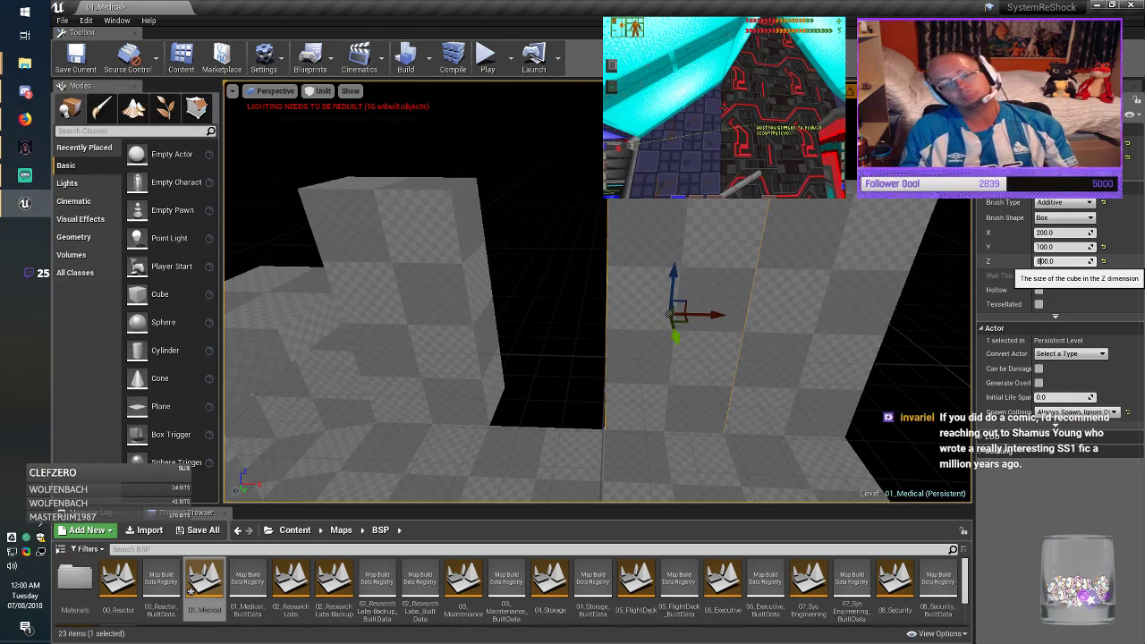
pyautogui.press('Return')
pyautogui.moveTo(675, 268)
pyautogui.mouseDown()
pyautogui.moveTo(682, 97)
pyautogui.moveTo(682, 120)
pyautogui.mouseUp()
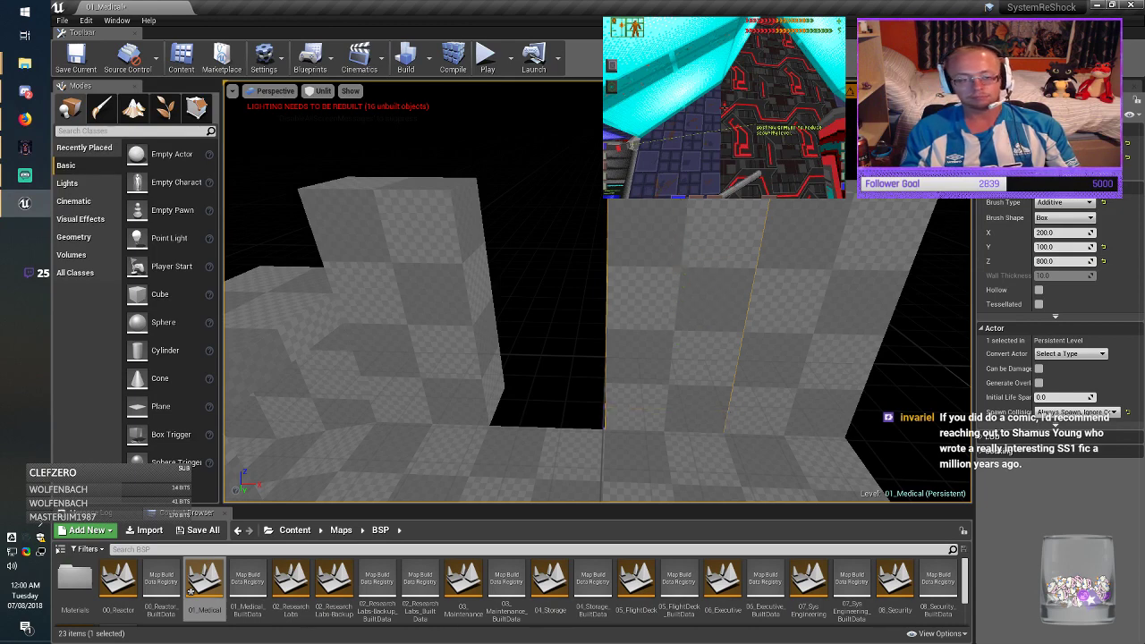
pyautogui.moveTo(685, 268); pyautogui.dragTo(686, 224, button='middle')
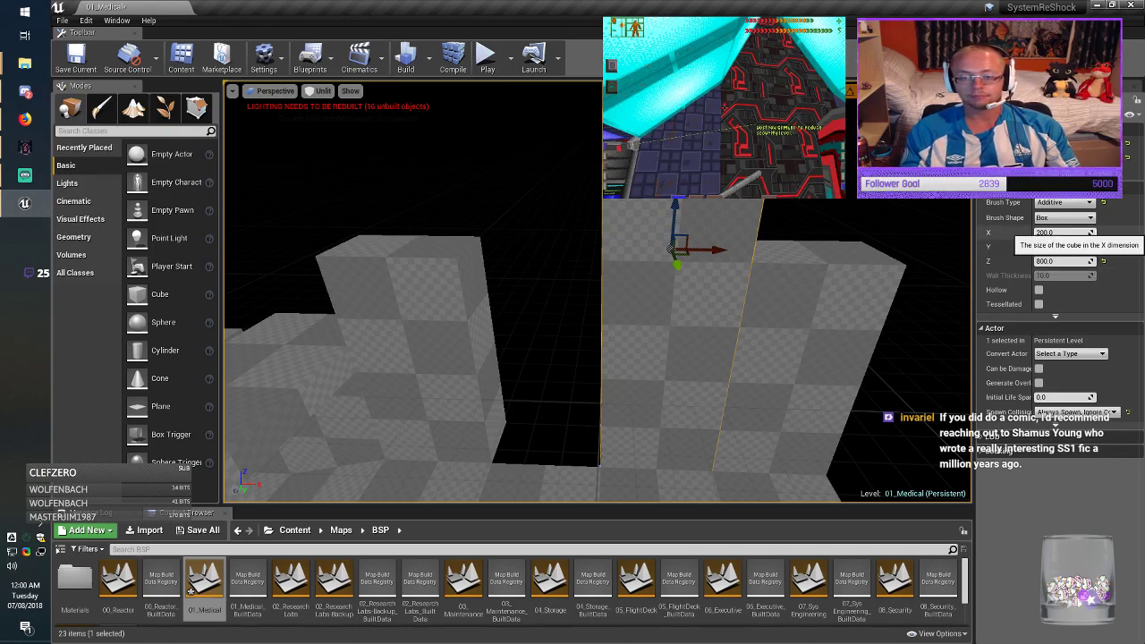
# Step: Set the tall middle block's X size to 400 and shift it along X to close the gap between the side walls
pyautogui.click(1041, 232)
pyautogui.press('BackSpace')
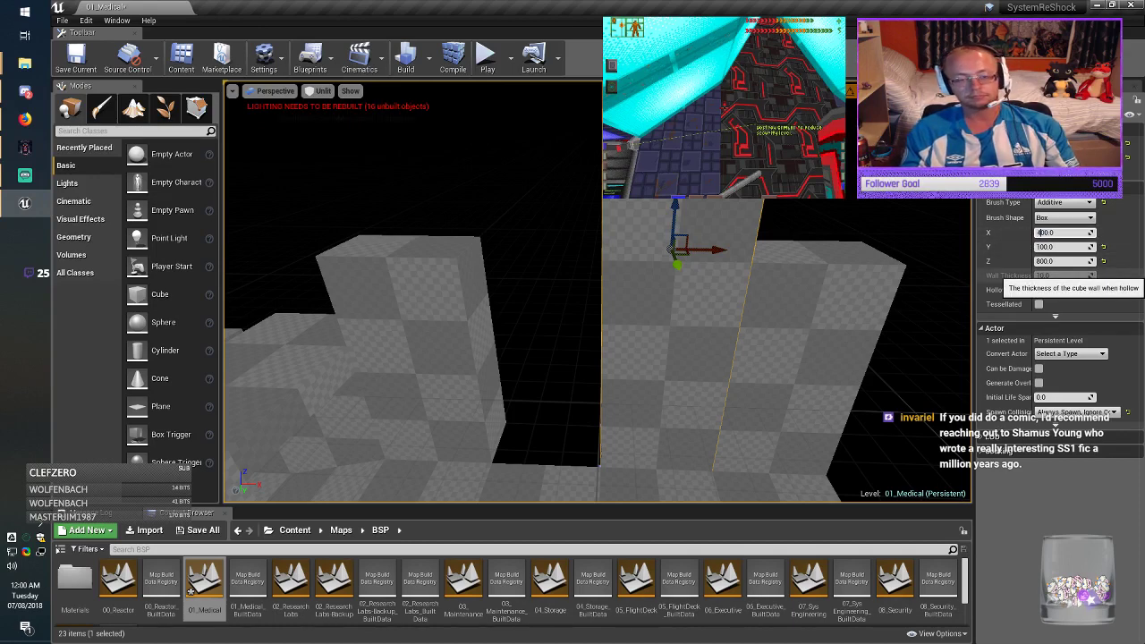
pyautogui.press('Return')
pyautogui.moveTo(717, 249); pyautogui.dragTo(647, 246)
pyautogui.press('Escape')
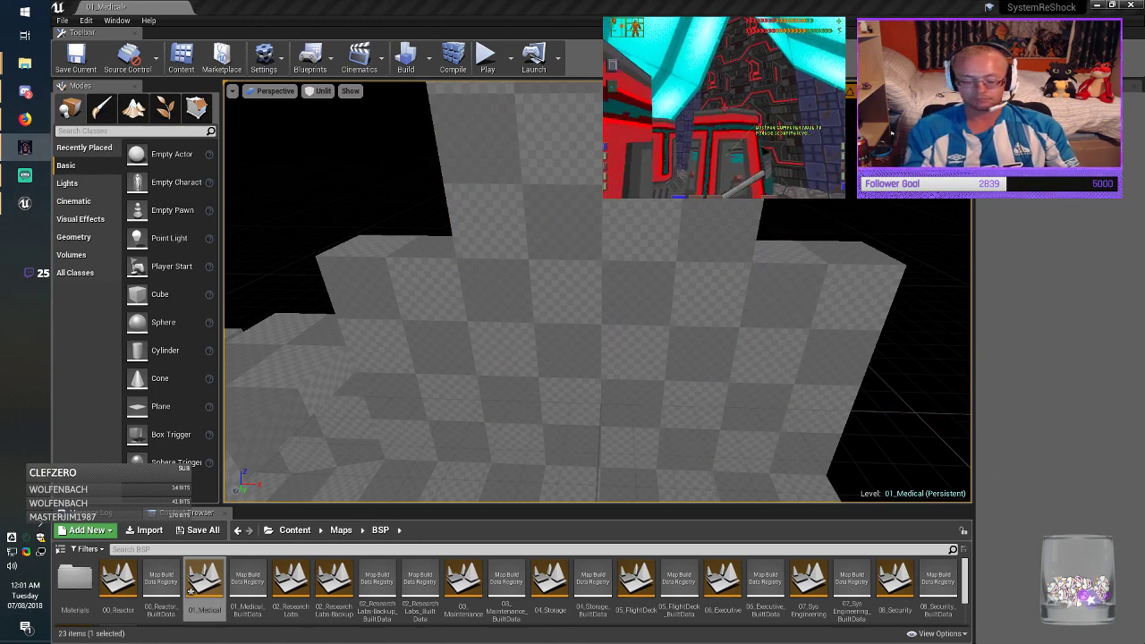
# Step: Select the tall middle wall block and its two 400-high neighbours and duplicate them along Y to the opposite edge of the floor
pyautogui.moveTo(598, 340); pyautogui.dragTo(404, 402, button='right')
pyautogui.click(719, 255)
pyautogui.keyDown('ctrl'); pyautogui.click(798, 263); pyautogui.keyUp('ctrl')
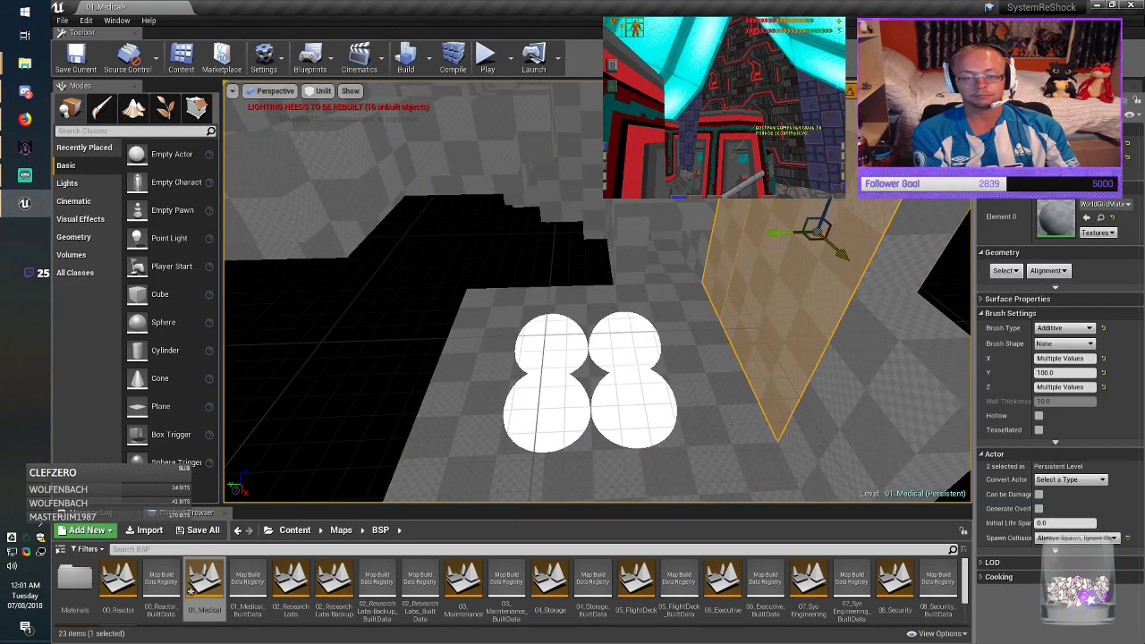
pyautogui.keyDown('ctrl'); pyautogui.click(850, 389); pyautogui.keyUp('ctrl')
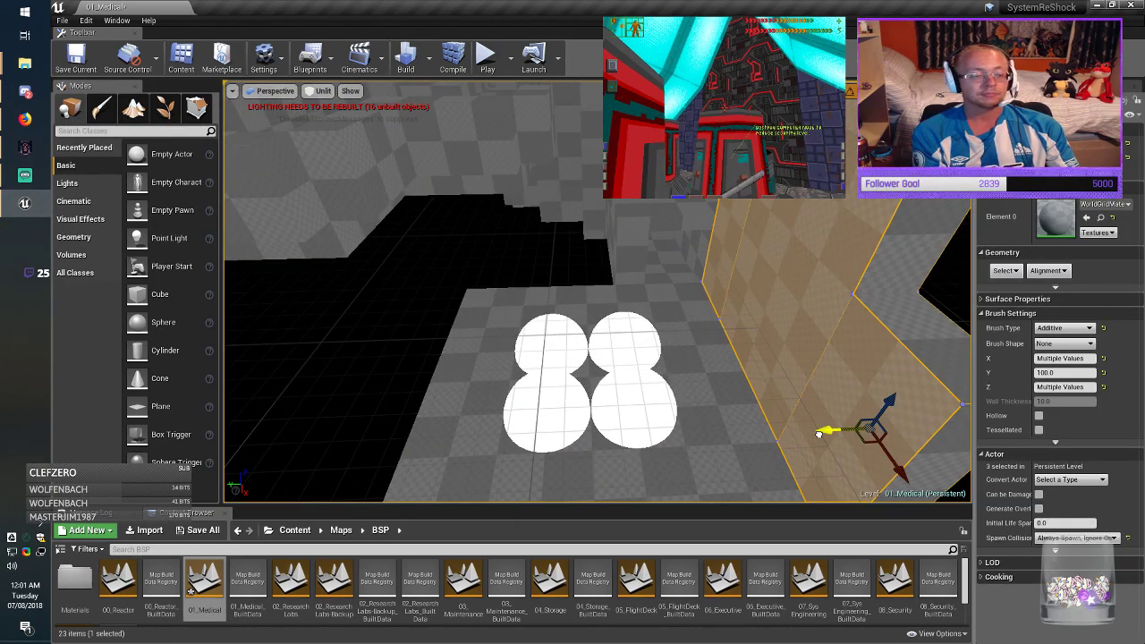
pyautogui.moveTo(819, 434); pyautogui.dragTo(404, 439)
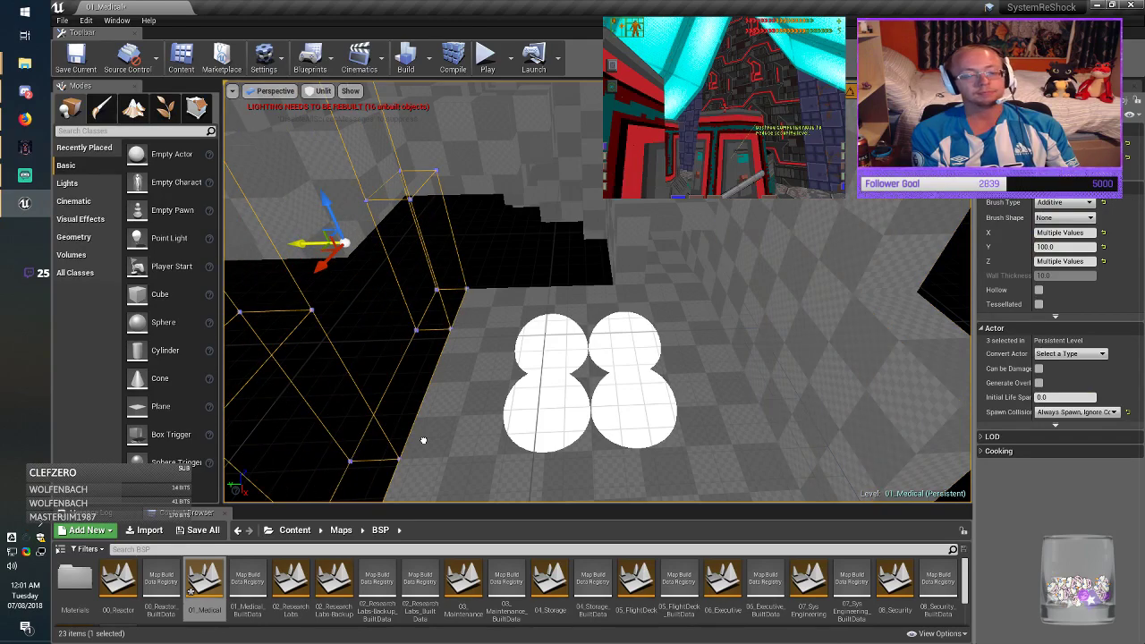
pyautogui.moveTo(423, 441)
pyautogui.mouseDown(button='right')
pyautogui.moveTo(431, 435)
pyautogui.moveTo(420, 438)
pyautogui.moveTo(427, 454)
pyautogui.mouseUp(button='right')
pyautogui.press('s')
pyautogui.press('Escape')
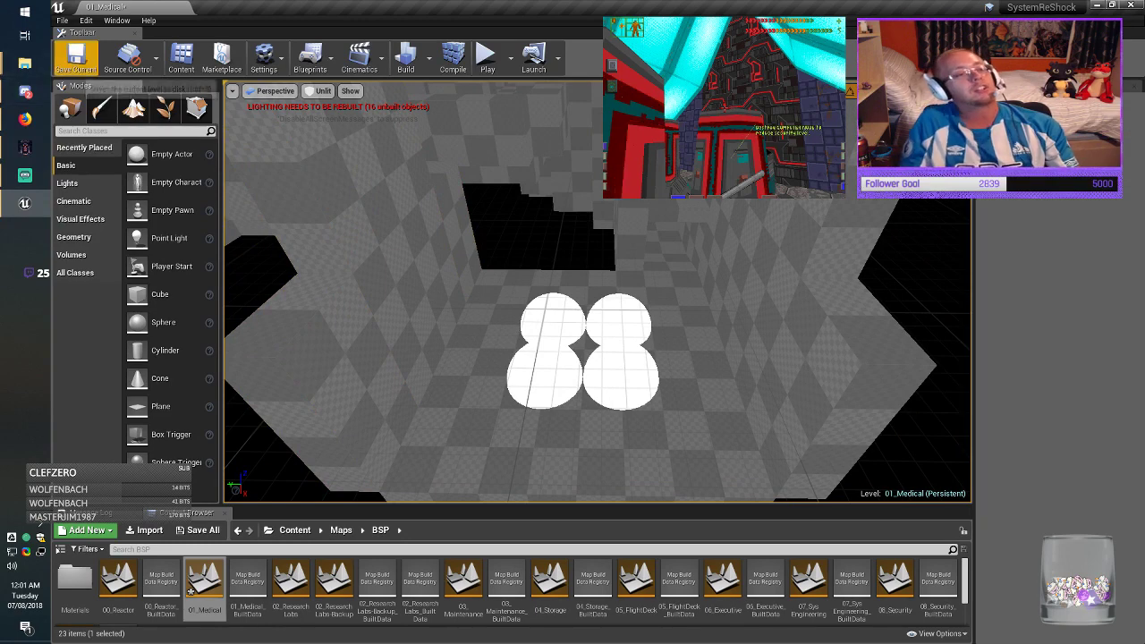
# Step: Save the level, run a full level build, and save the built level
pyautogui.click(76, 58)
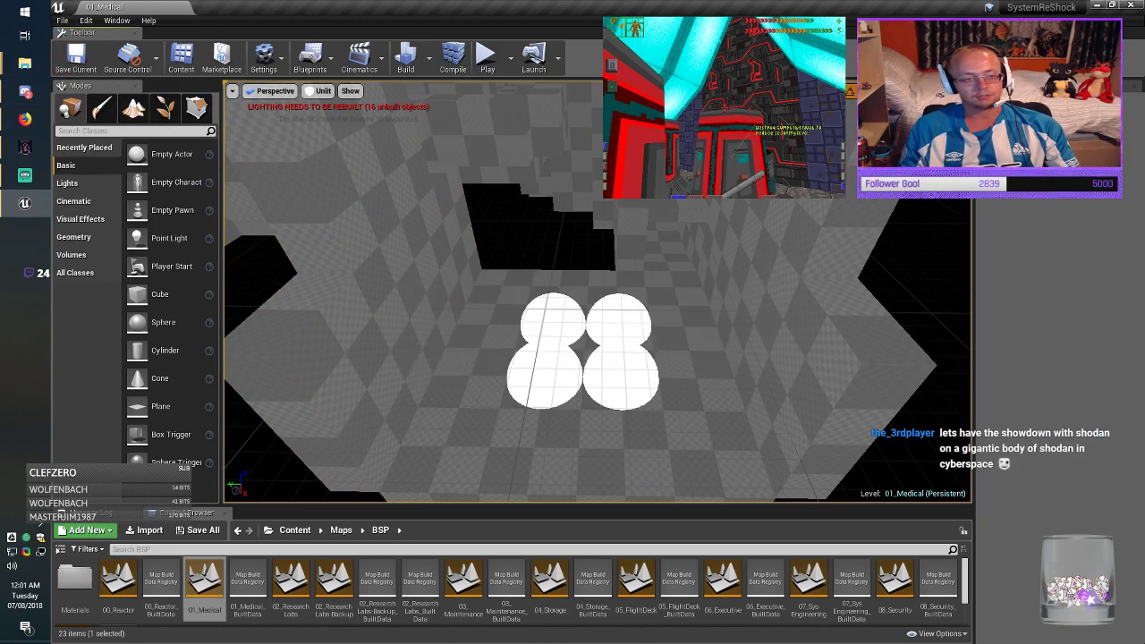
pyautogui.click(405, 56)
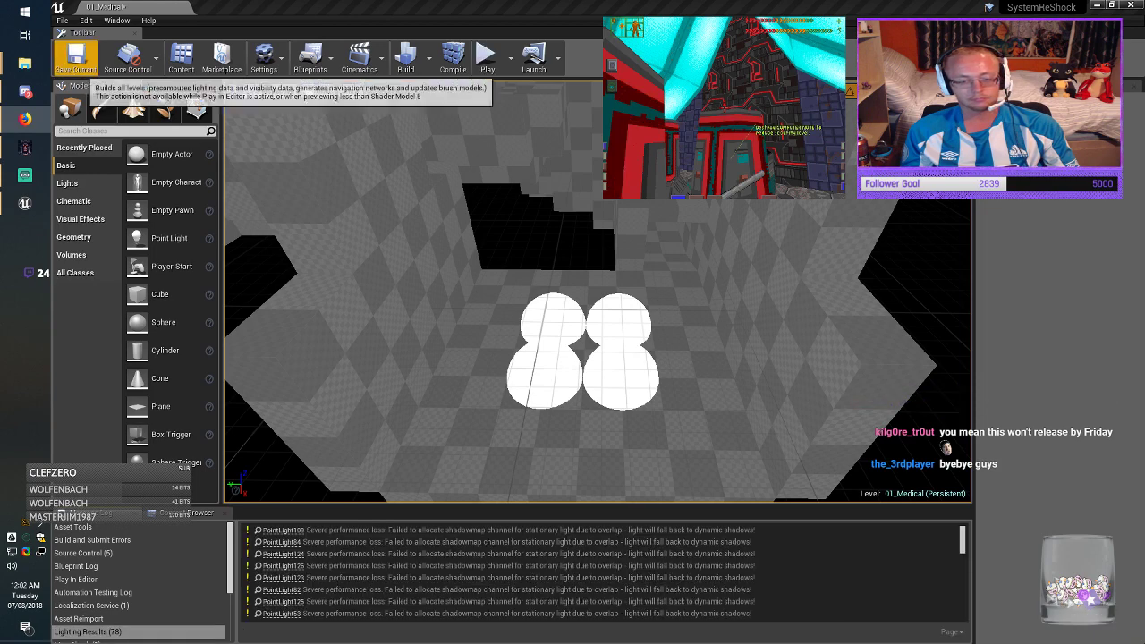
pyautogui.click(76, 56)
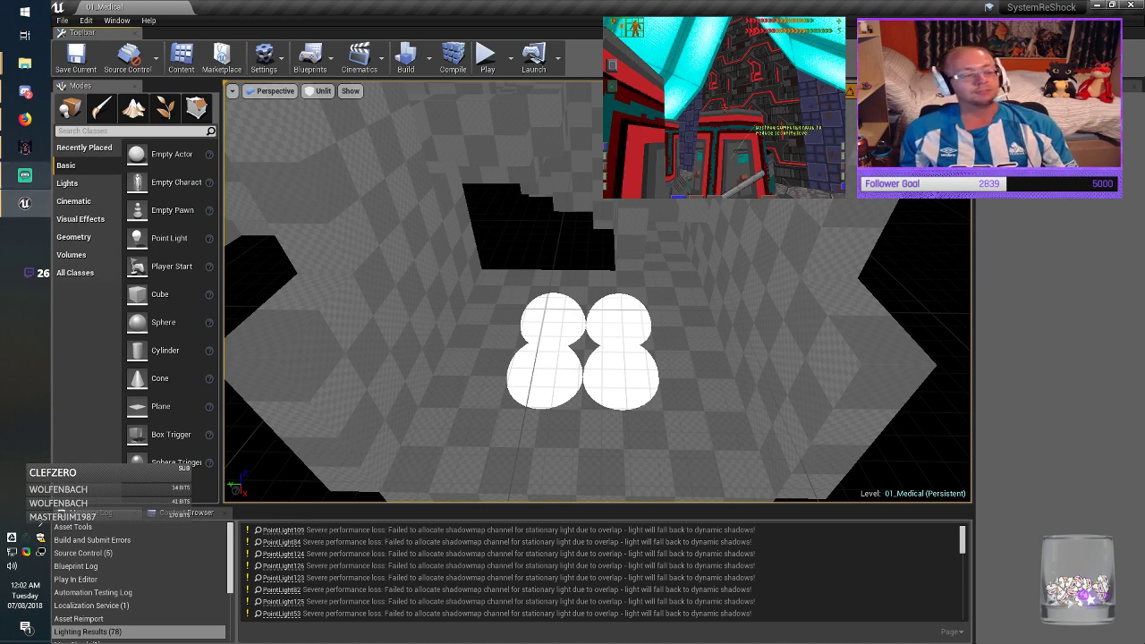
pyautogui.click(25, 176)
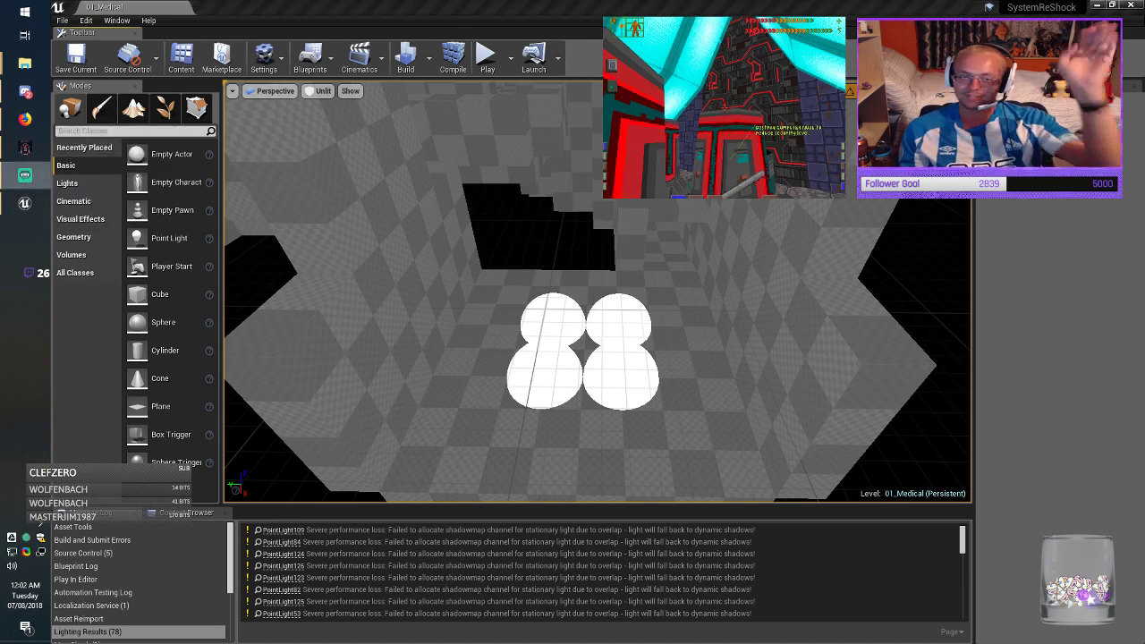